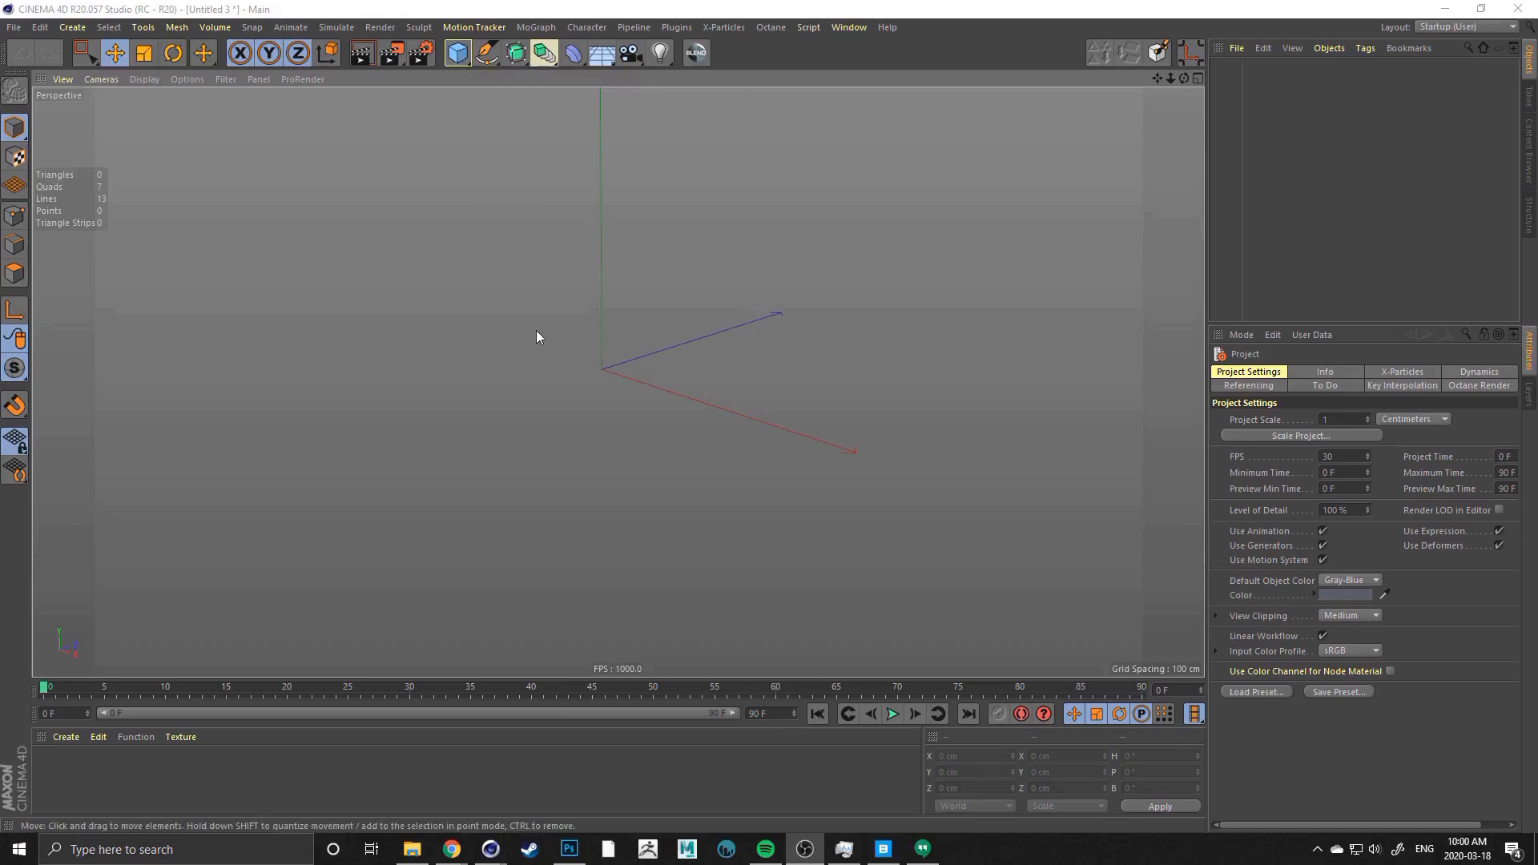
# Add a Plane object and set both its width and height to 1400 cm
pyautogui.scroll(-1, 553, 330)
pyautogui.keyDown('alt'); pyautogui.moveTo(458, 282); pyautogui.dragTo(509, 295); pyautogui.keyUp('alt')
pyautogui.click(455, 55)
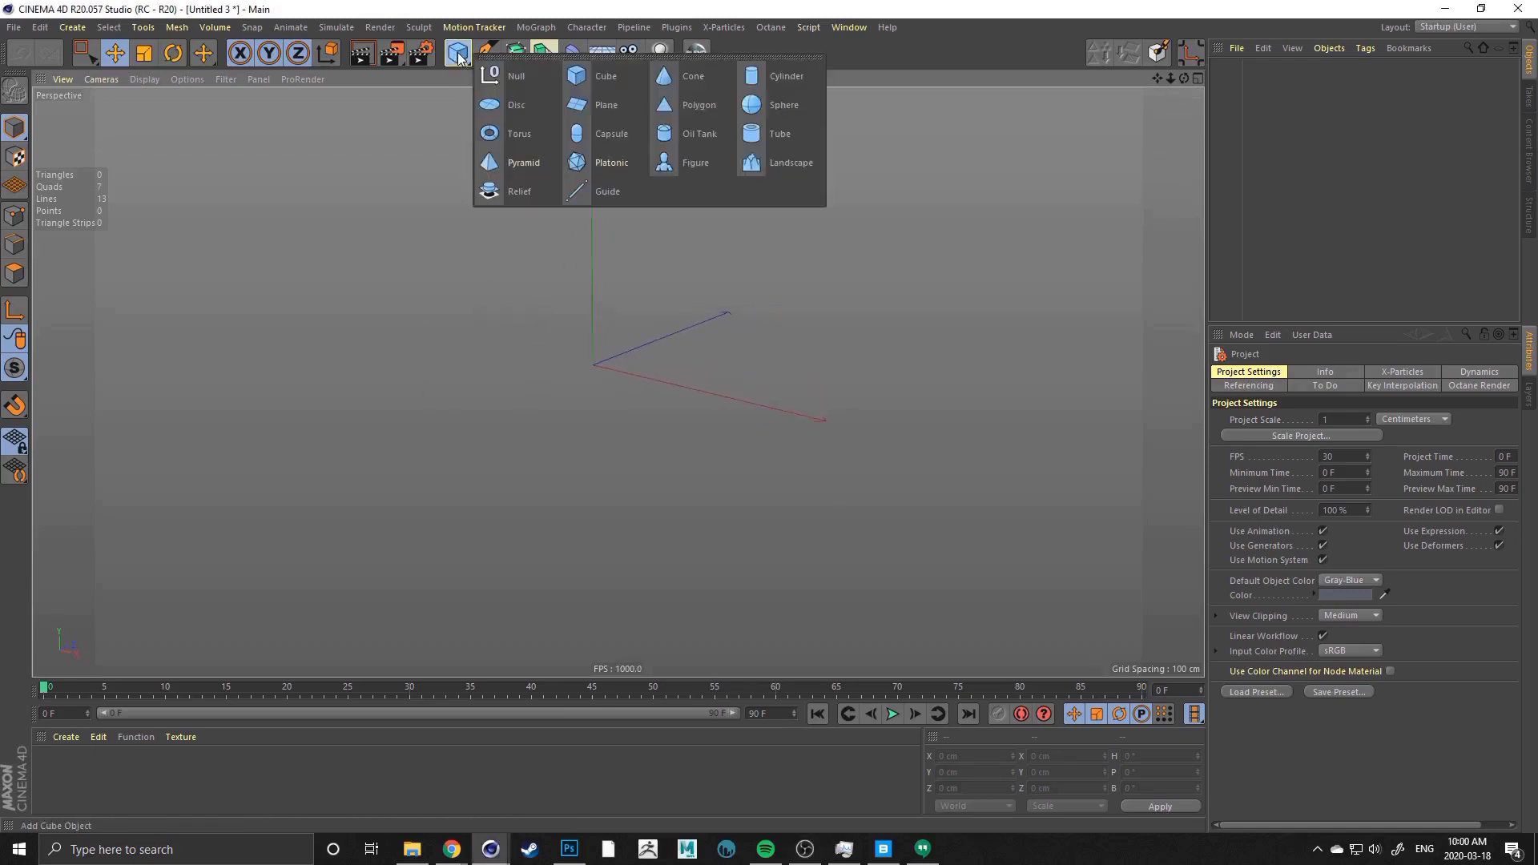
pyautogui.click(596, 113)
pyautogui.keyDown('alt'); pyautogui.moveTo(645, 349); pyautogui.dragTo(569, 382); pyautogui.keyUp('alt')
pyautogui.click(1309, 409)
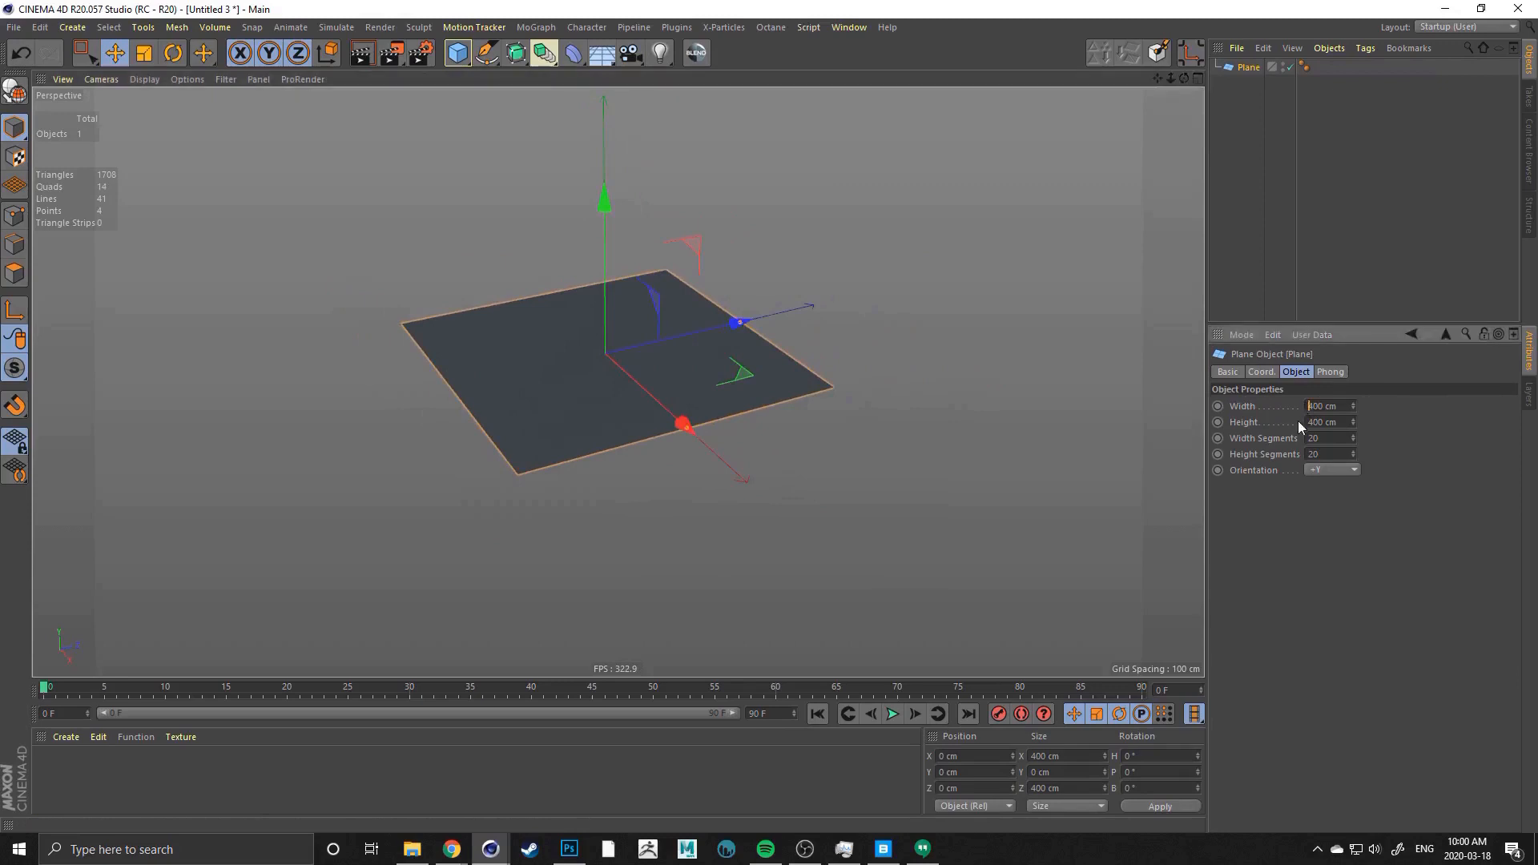
pyautogui.write('1')
pyautogui.click(1306, 421)
pyautogui.write('1')
pyautogui.press('Return')
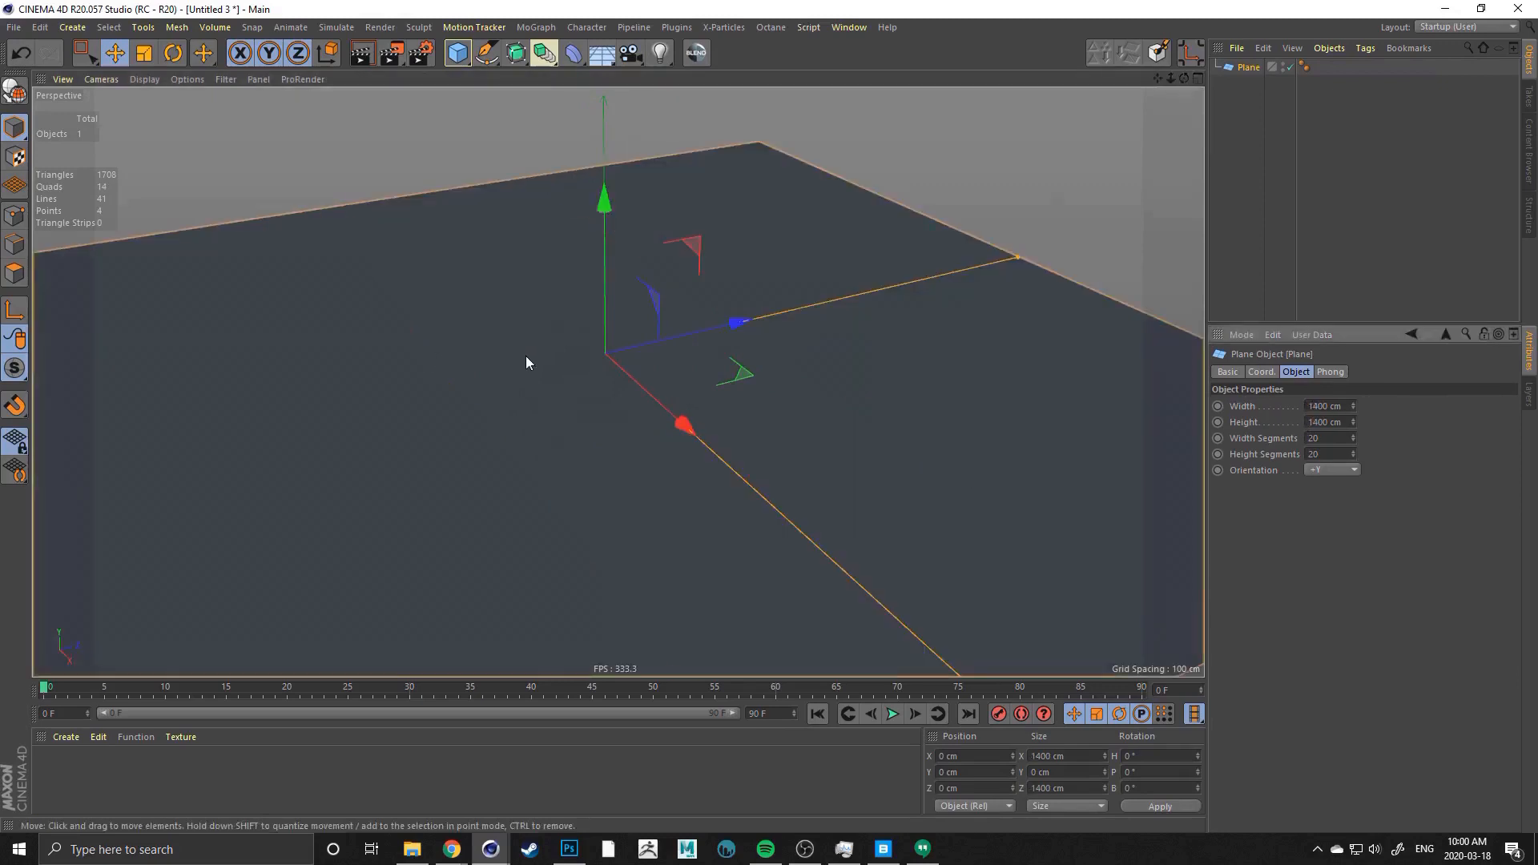
pyautogui.scroll(-3, 526, 357)
pyautogui.scroll(2, 507, 383)
pyautogui.keyDown('alt'); pyautogui.moveTo(612, 326); pyautogui.dragTo(254, 347); pyautogui.keyUp('alt')
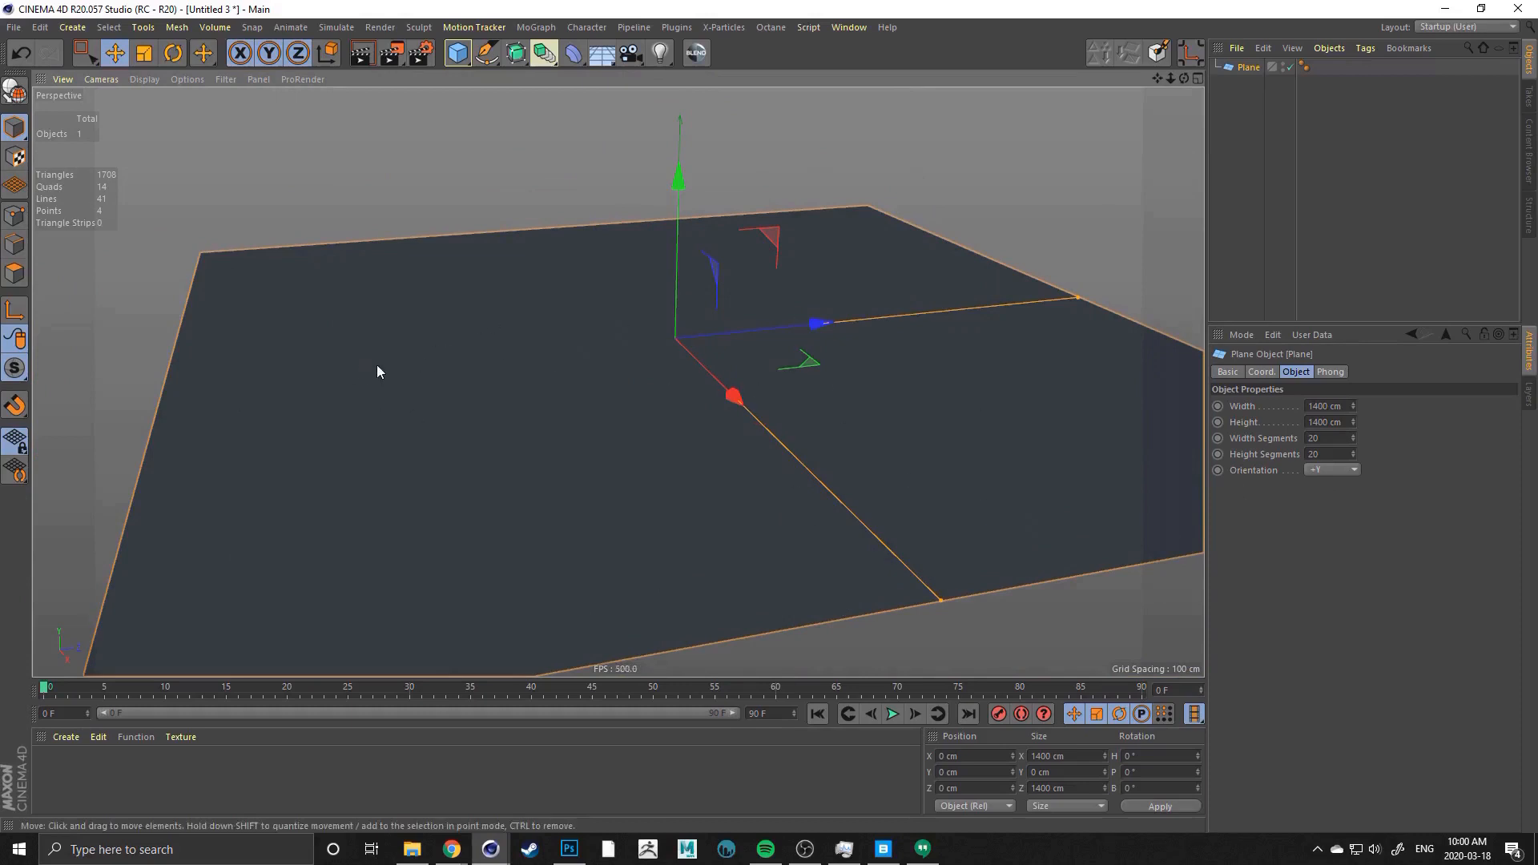
pyautogui.keyDown('alt'); pyautogui.moveTo(600, 338); pyautogui.dragTo(777, 189); pyautogui.keyUp('alt')
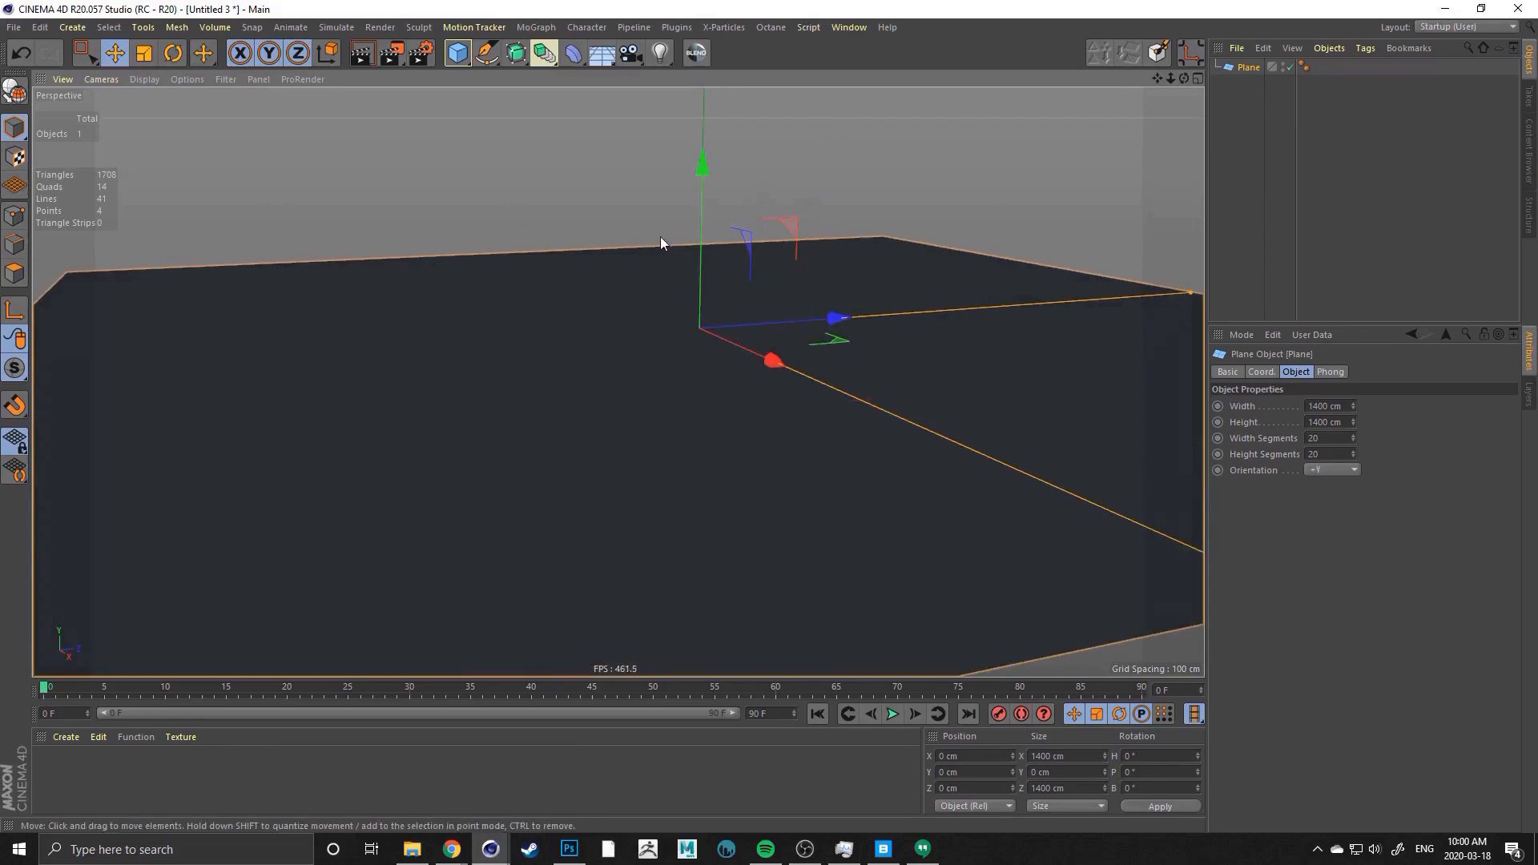
pyautogui.keyDown('alt'); pyautogui.moveTo(666, 244); pyautogui.dragTo(636, 324); pyautogui.keyUp('alt')
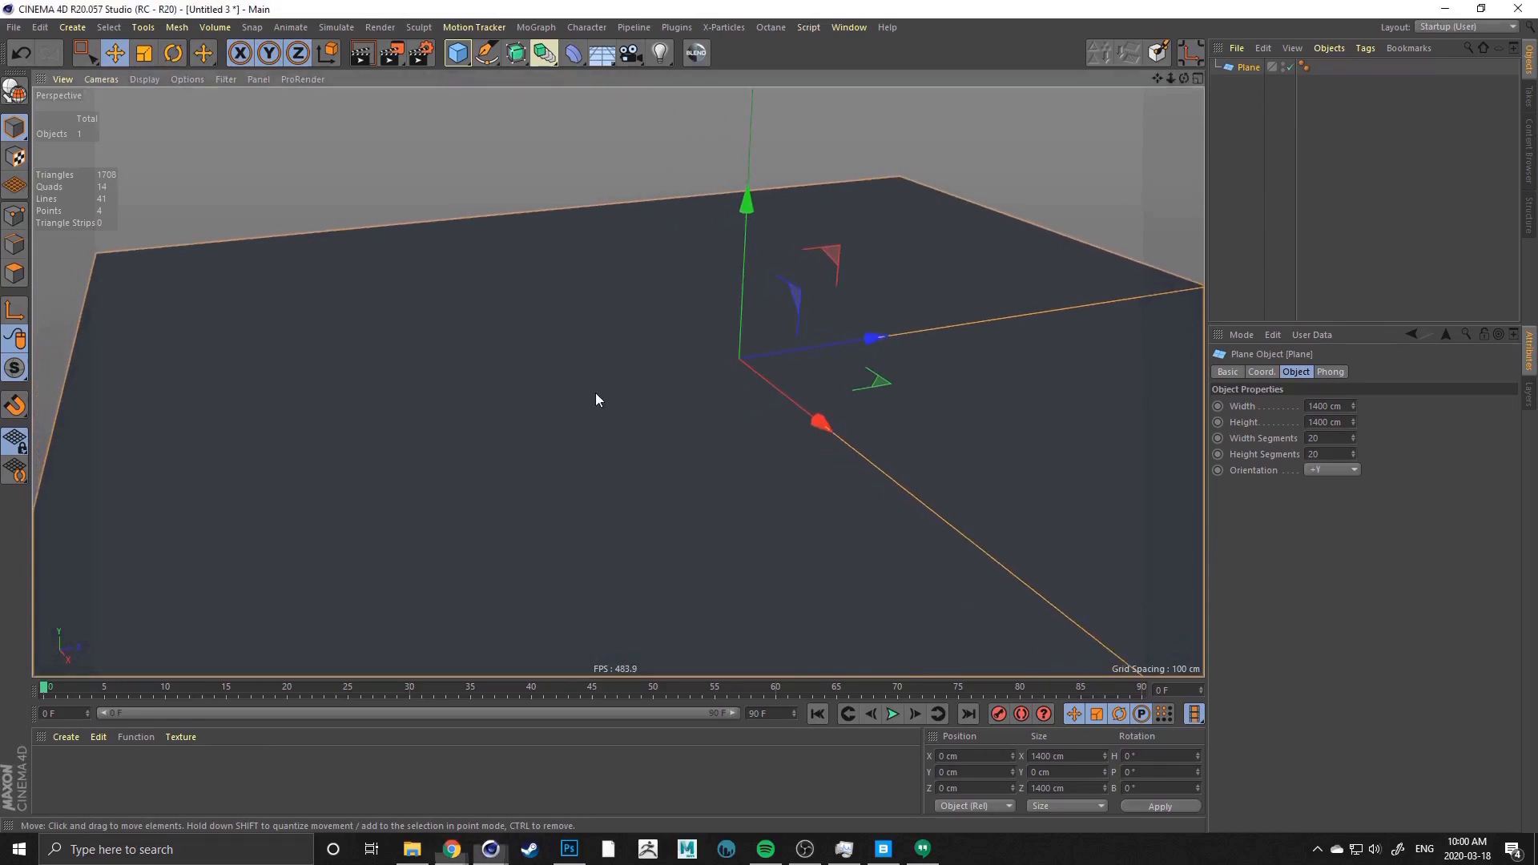
pyautogui.keyDown('alt'); pyautogui.moveTo(596, 397); pyautogui.dragTo(590, 320); pyautogui.keyUp('alt')
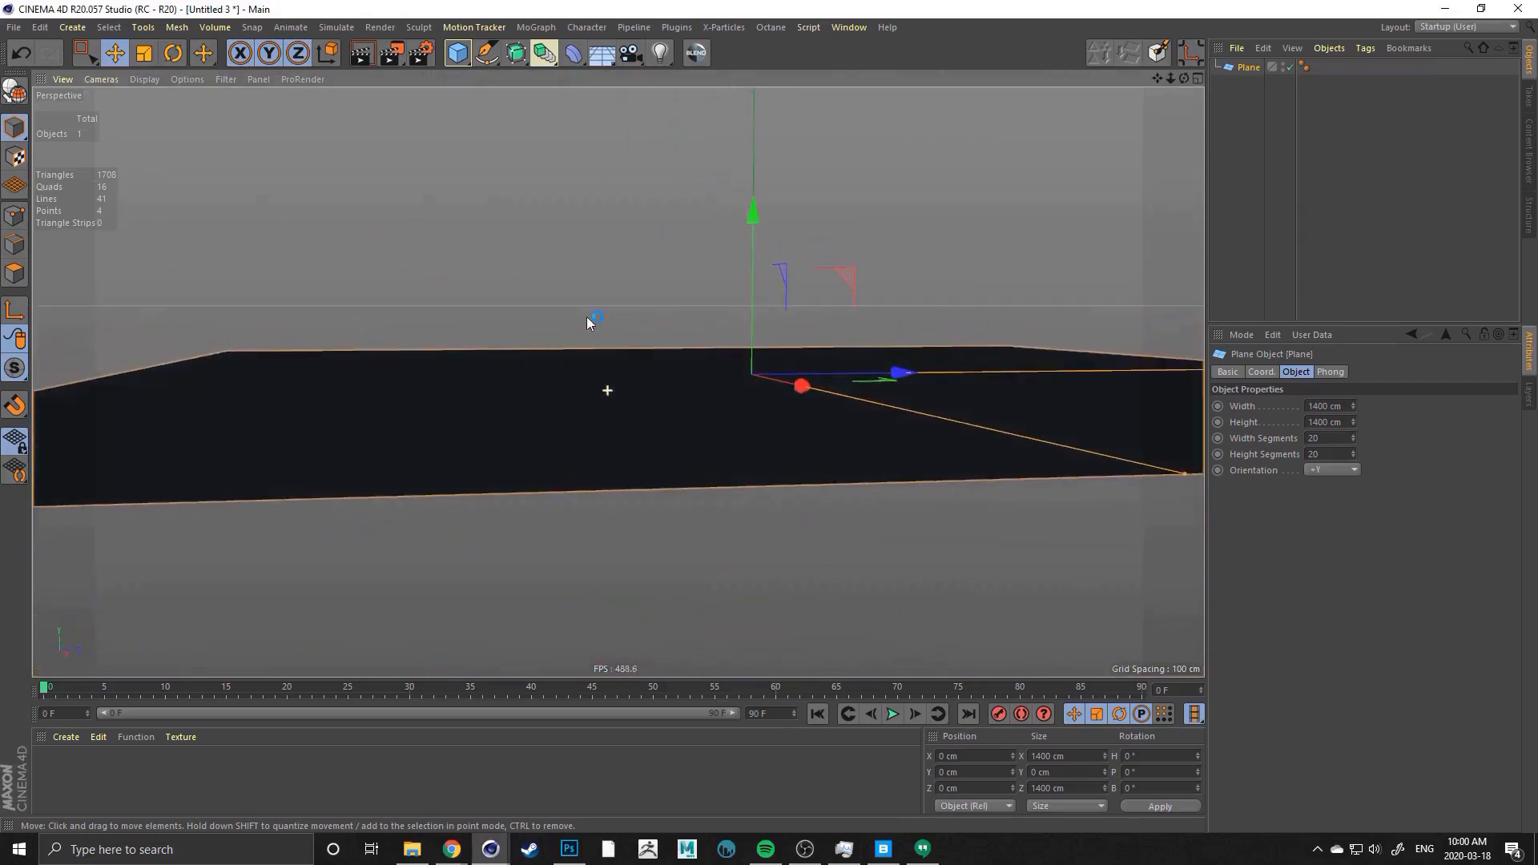
pyautogui.keyDown('alt'); pyautogui.moveTo(513, 405); pyautogui.dragTo(550, 442); pyautogui.keyUp('alt')
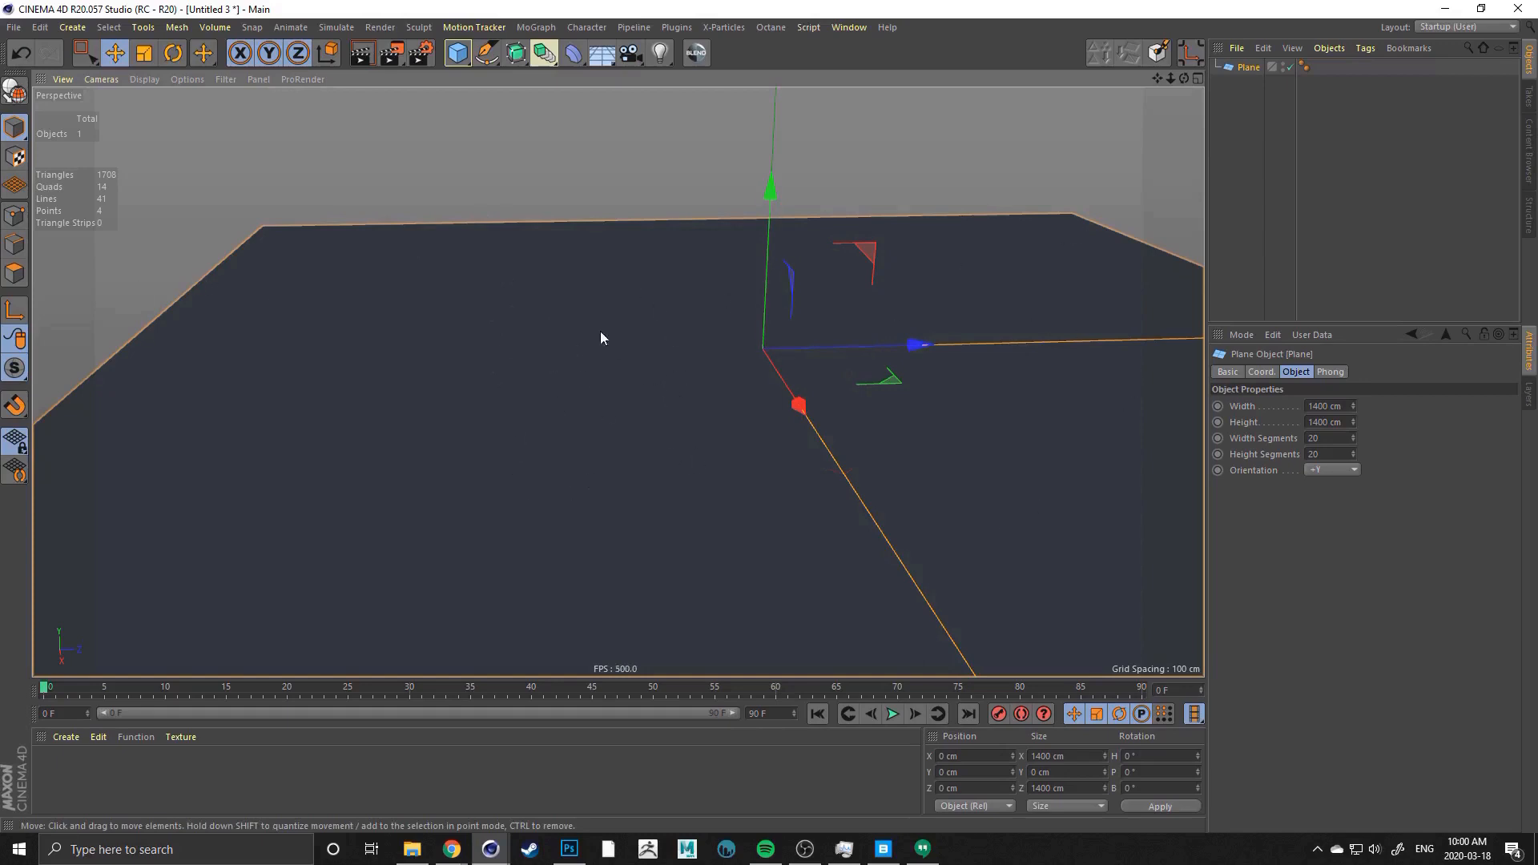
pyautogui.moveTo(602, 337)
pyautogui.keyDown('alt'); pyautogui.mouseDown()
pyautogui.moveTo(550, 353)
pyautogui.moveTo(608, 364)
pyautogui.moveTo(587, 356)
pyautogui.mouseUp(); pyautogui.keyUp('alt')
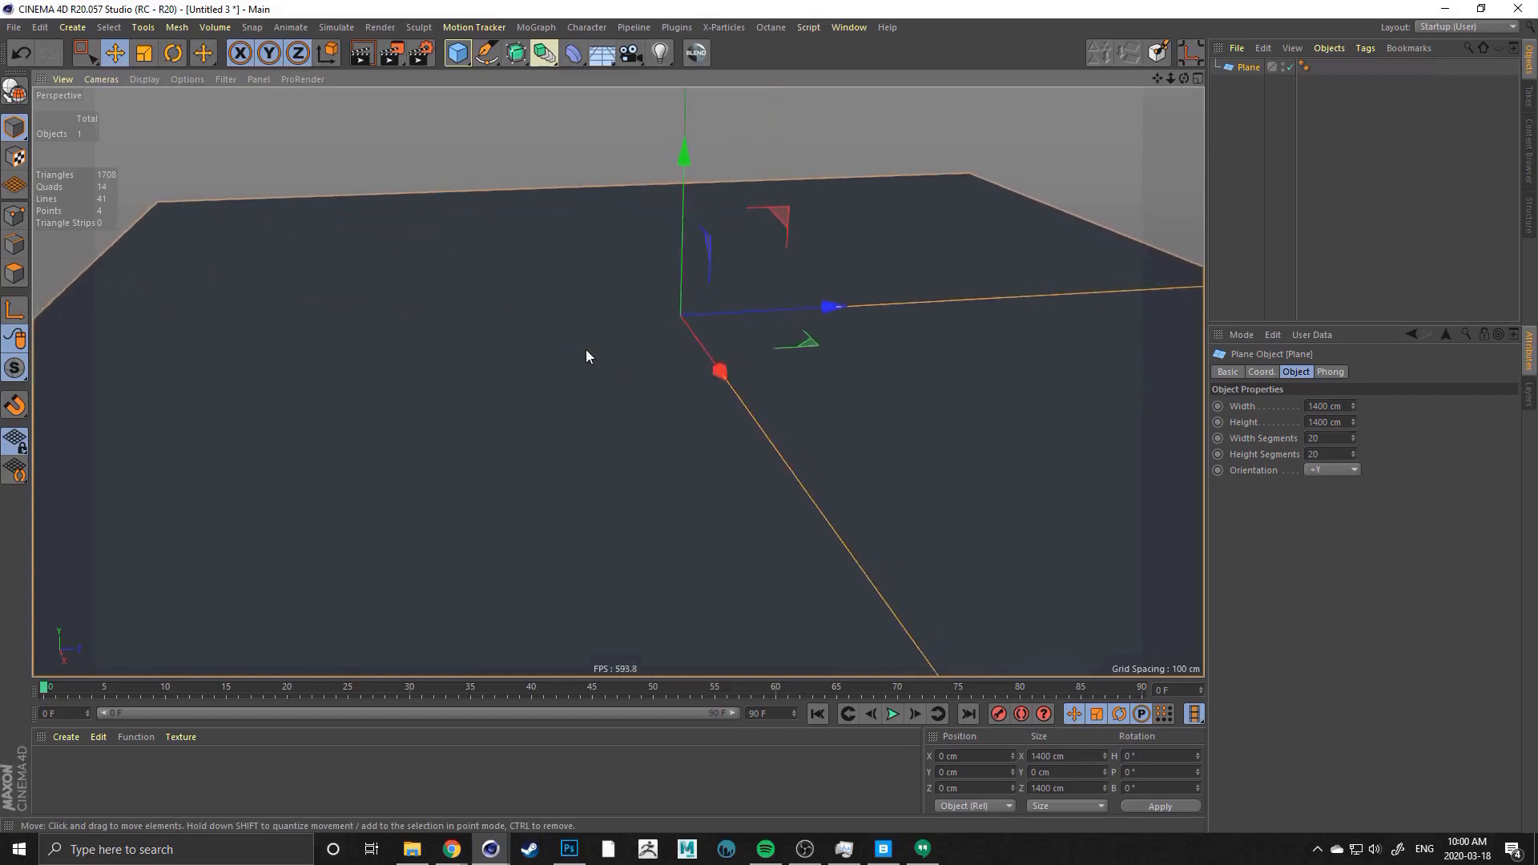
# Set the plane's width and height segments to 200 each and display the shaded model with its mesh lines
pyautogui.click(1337, 439)
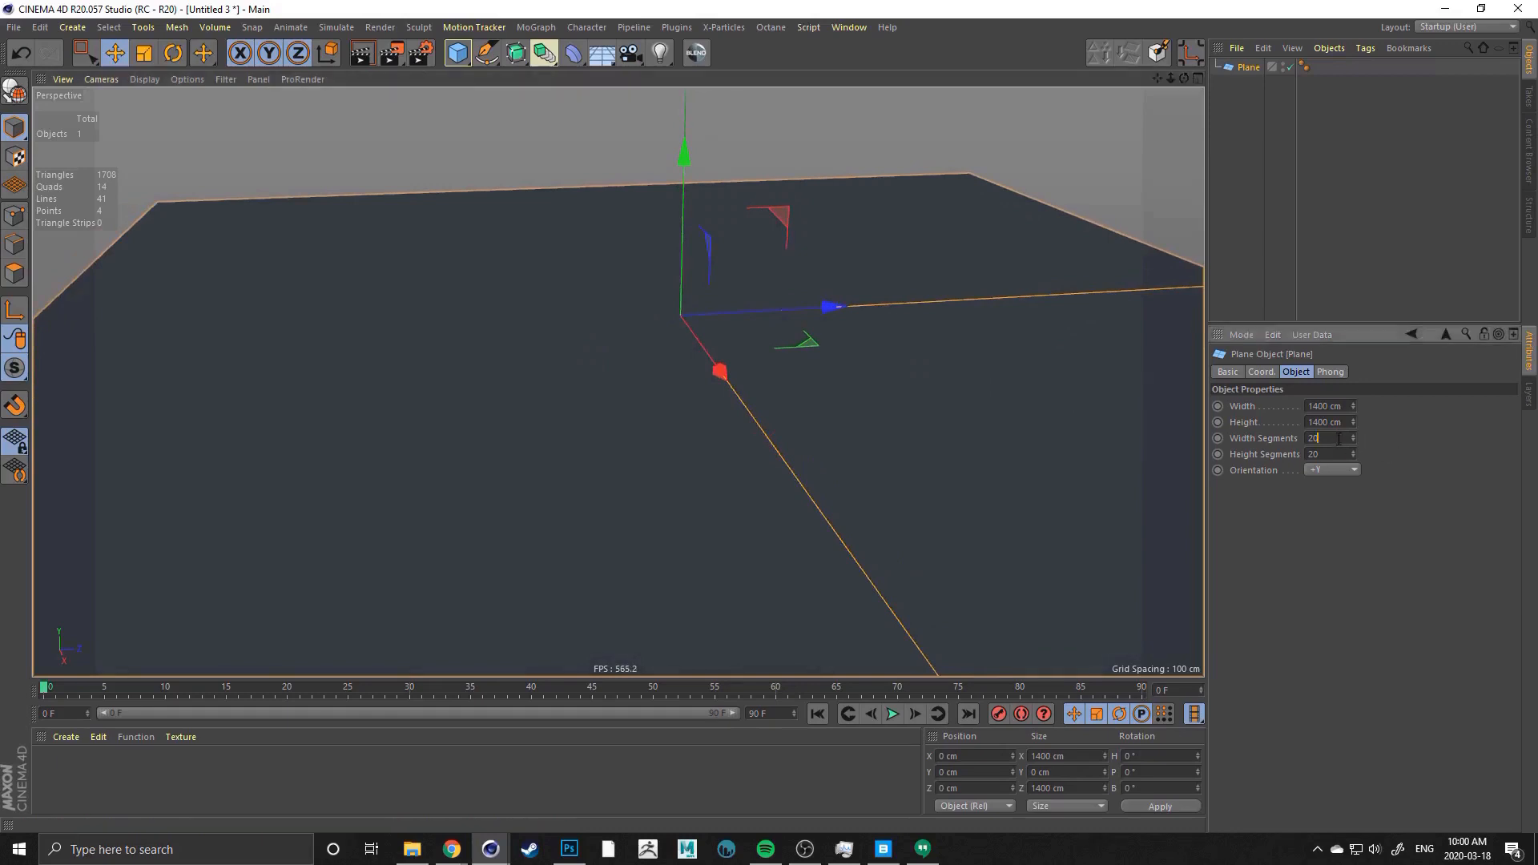
pyautogui.write('0')
pyautogui.click(1334, 453)
pyautogui.write('0')
pyautogui.press('Return')
pyautogui.moveTo(652, 335)
pyautogui.keyDown('alt'); pyautogui.mouseDown()
pyautogui.moveTo(617, 329)
pyautogui.moveTo(619, 378)
pyautogui.moveTo(714, 323)
pyautogui.moveTo(624, 415)
pyautogui.mouseUp(); pyautogui.keyUp('alt')
pyautogui.click(144, 79)
pyautogui.click(150, 117)
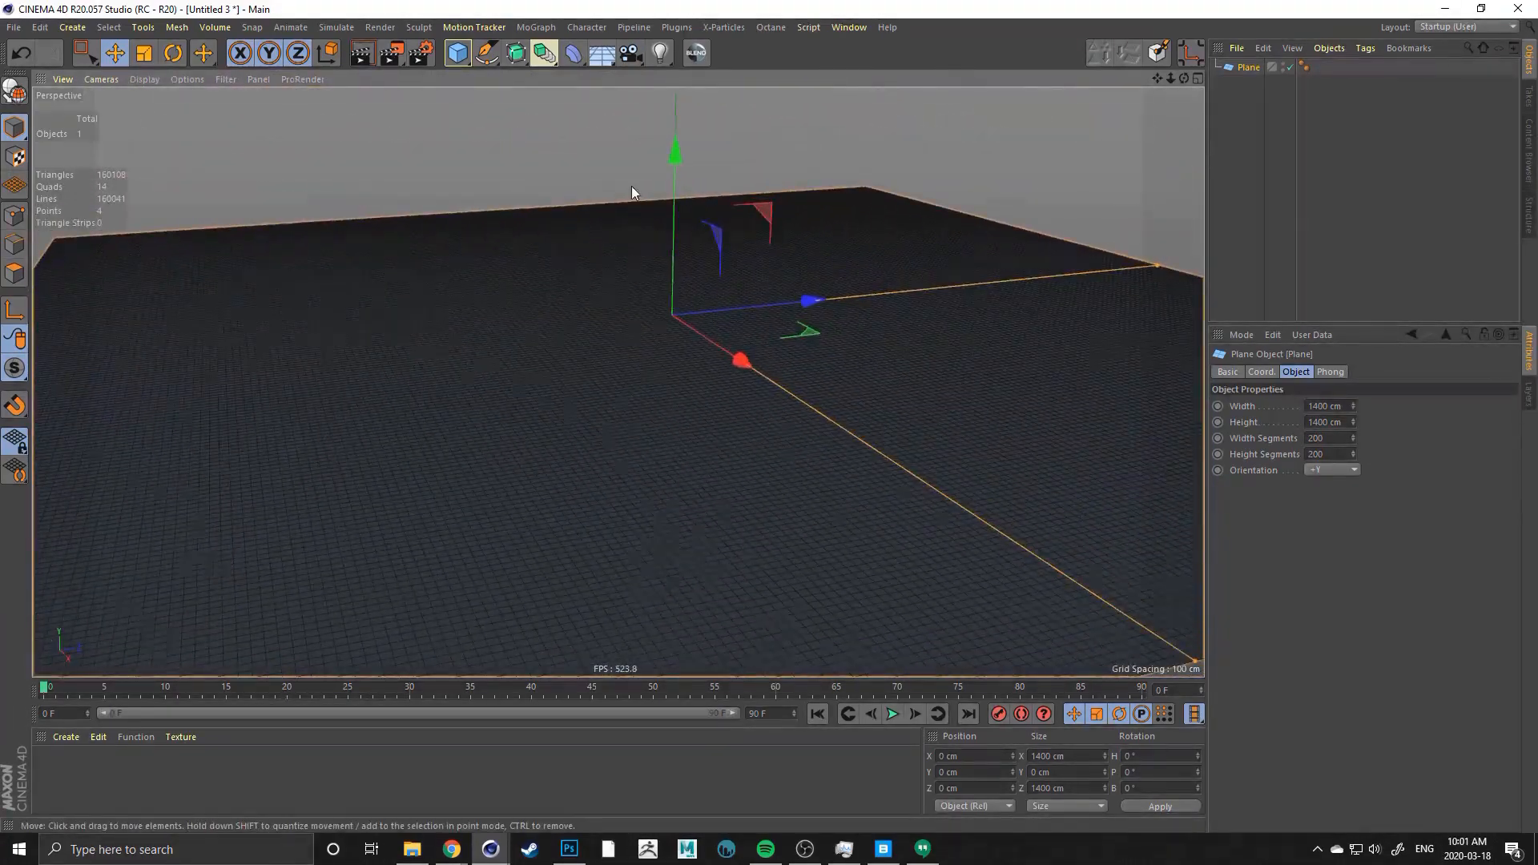
# Add a Displacer deformer as a child of the Plane and set its height to 122 cm
pyautogui.keyDown('alt'); pyautogui.moveTo(632, 192); pyautogui.dragTo(601, 144); pyautogui.keyUp('alt')
pyautogui.click(573, 52)
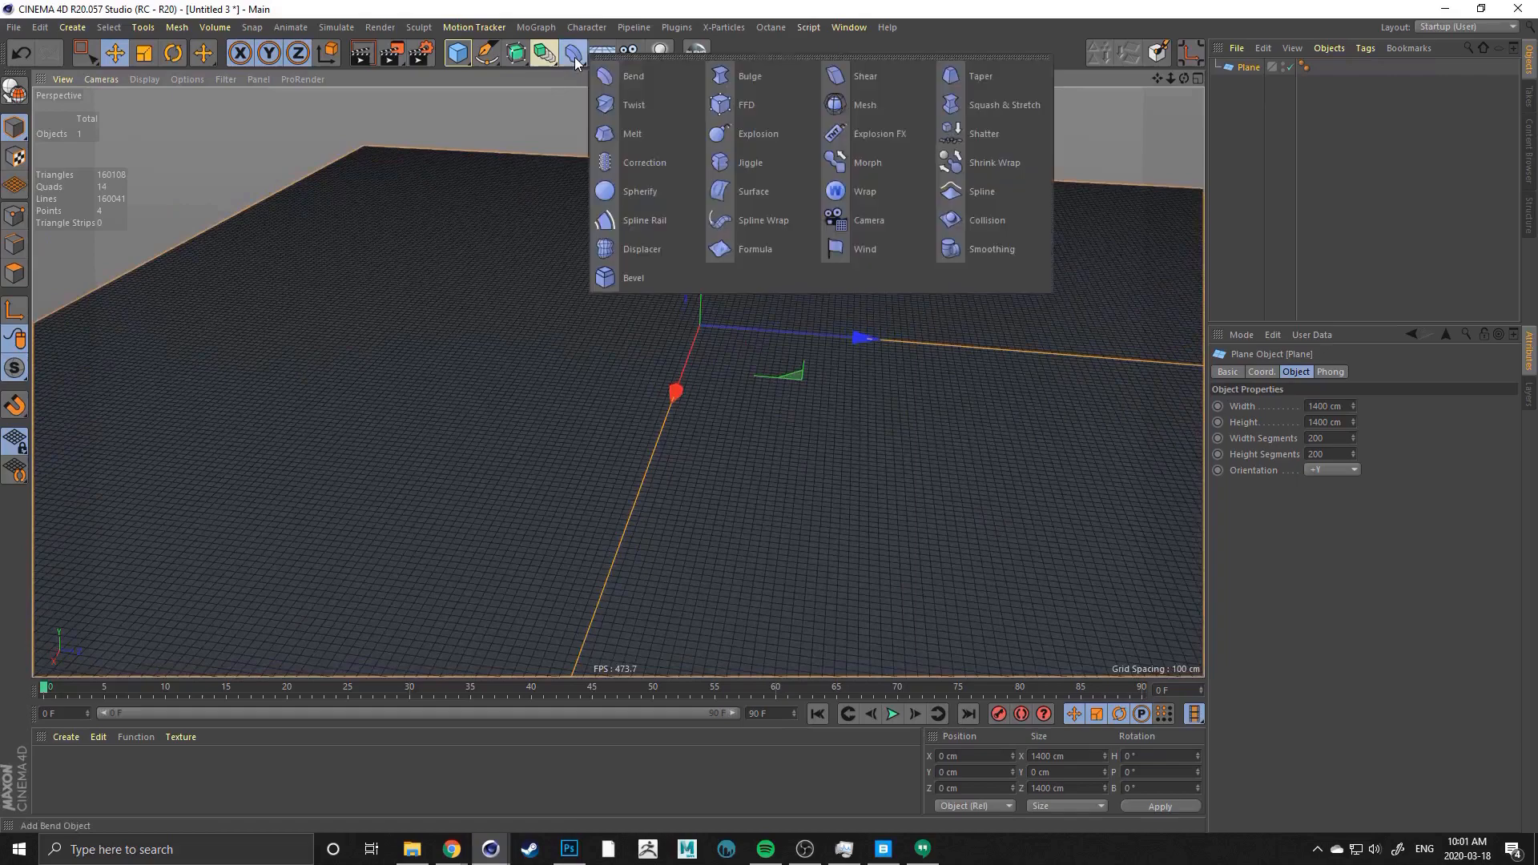
pyautogui.click(616, 252)
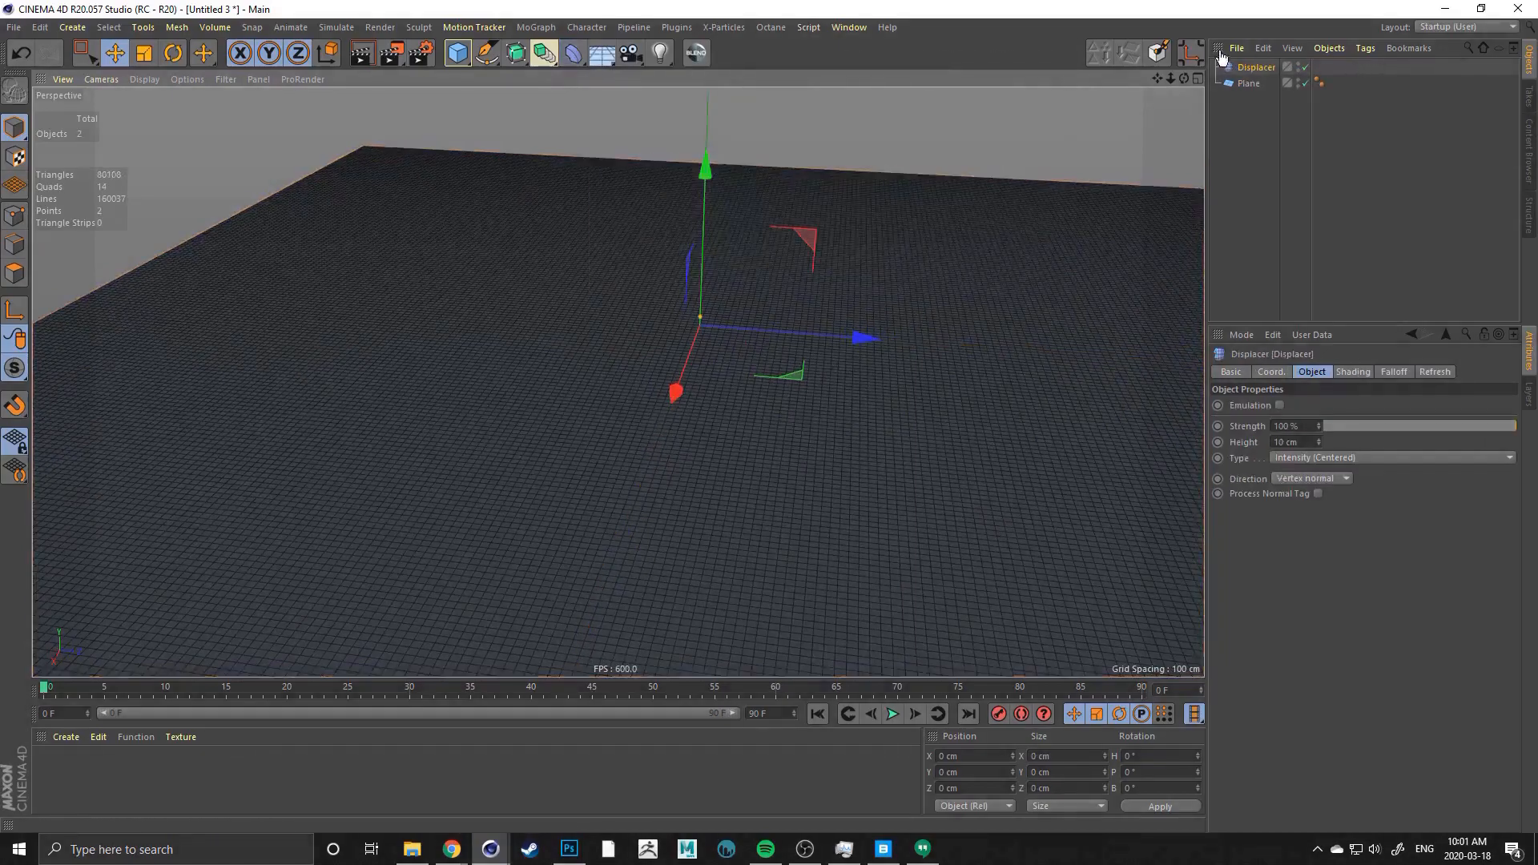
pyautogui.moveTo(1233, 66); pyautogui.dragTo(1241, 87)
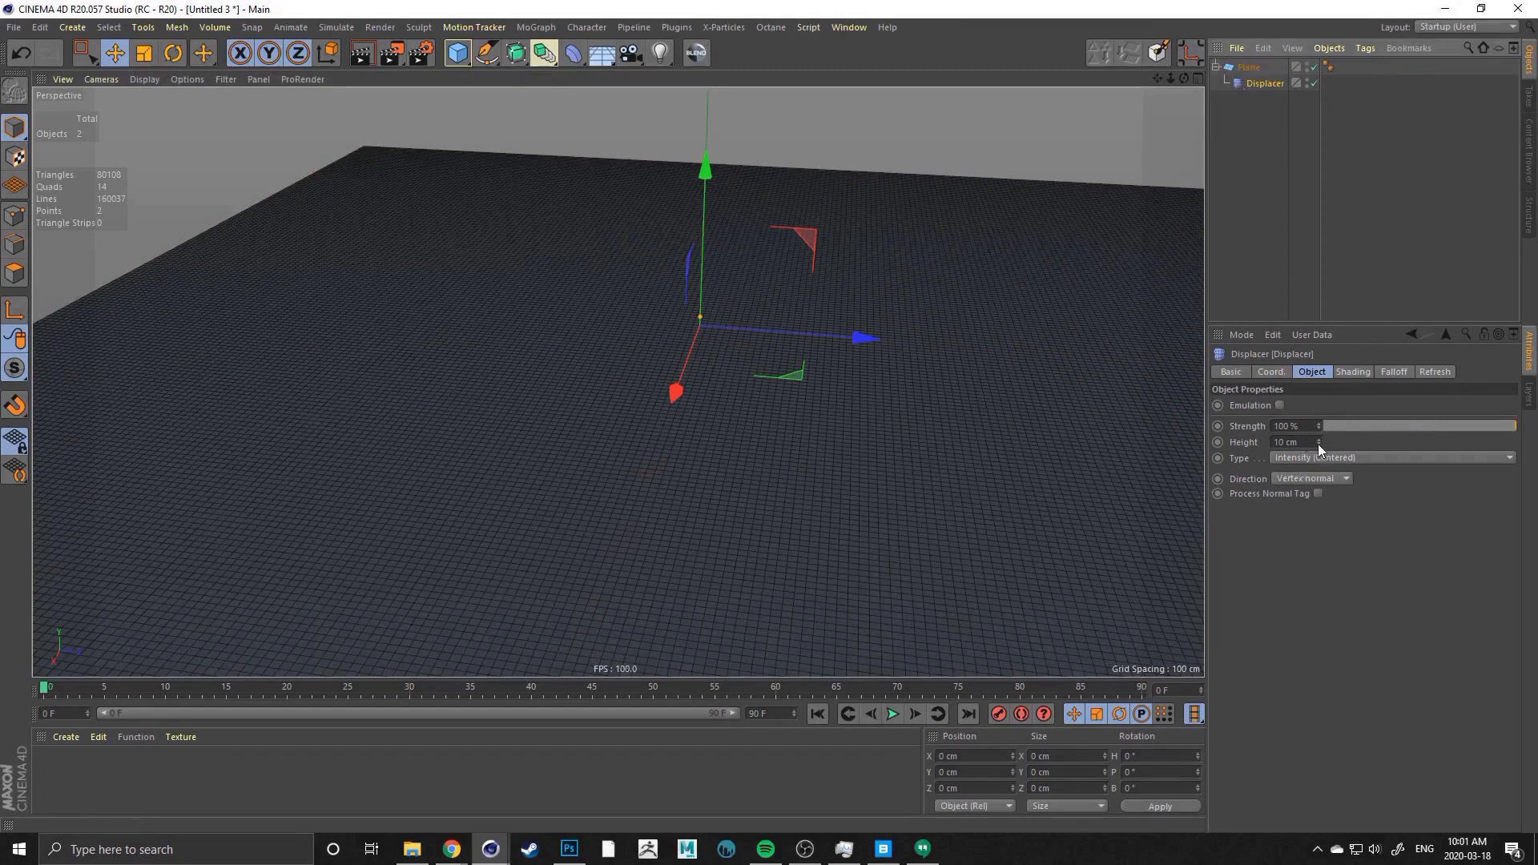
pyautogui.moveTo(1318, 443)
pyautogui.mouseDown()
pyautogui.moveTo(1318, 352)
pyautogui.moveTo(1322, 447)
pyautogui.mouseUp()
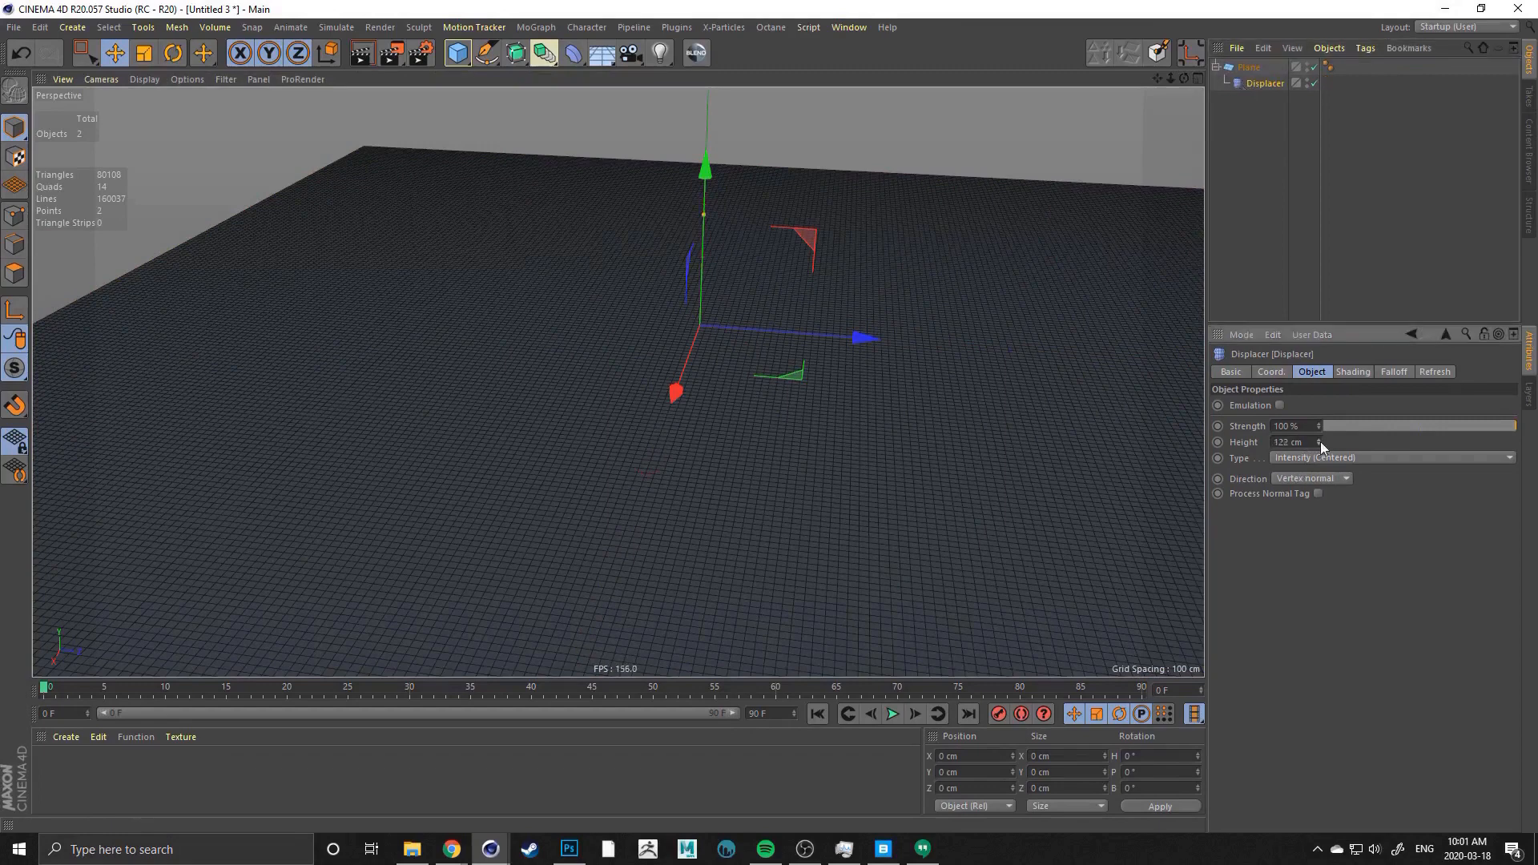
# Assign a Noise shader to the Displacer's shading
pyautogui.click(1352, 371)
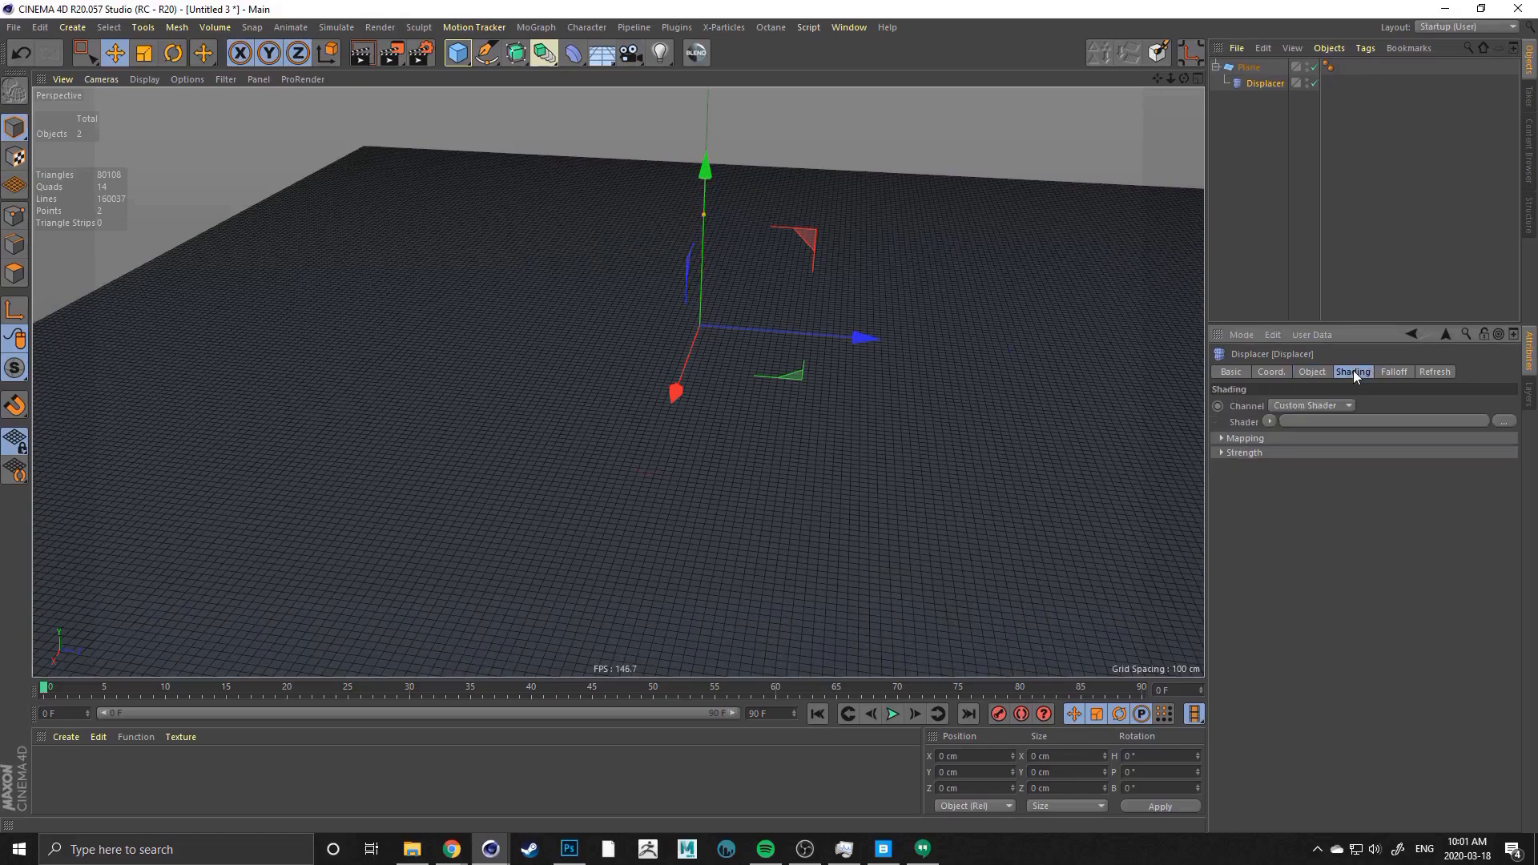
pyautogui.click(1270, 421)
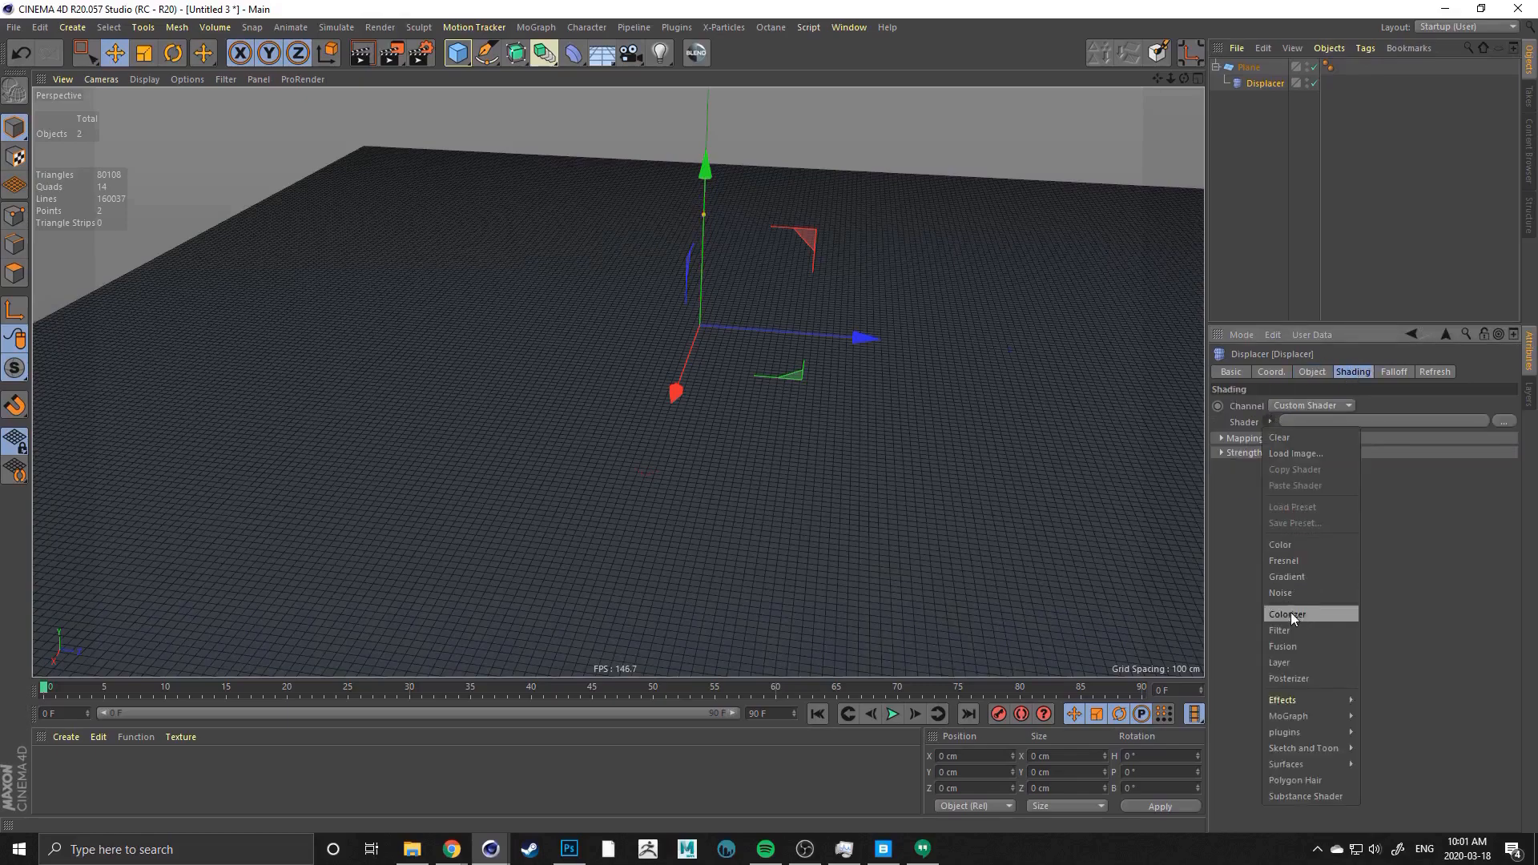
pyautogui.click(1280, 594)
pyautogui.keyDown('alt'); pyautogui.moveTo(648, 376); pyautogui.dragTo(685, 373); pyautogui.keyUp('alt')
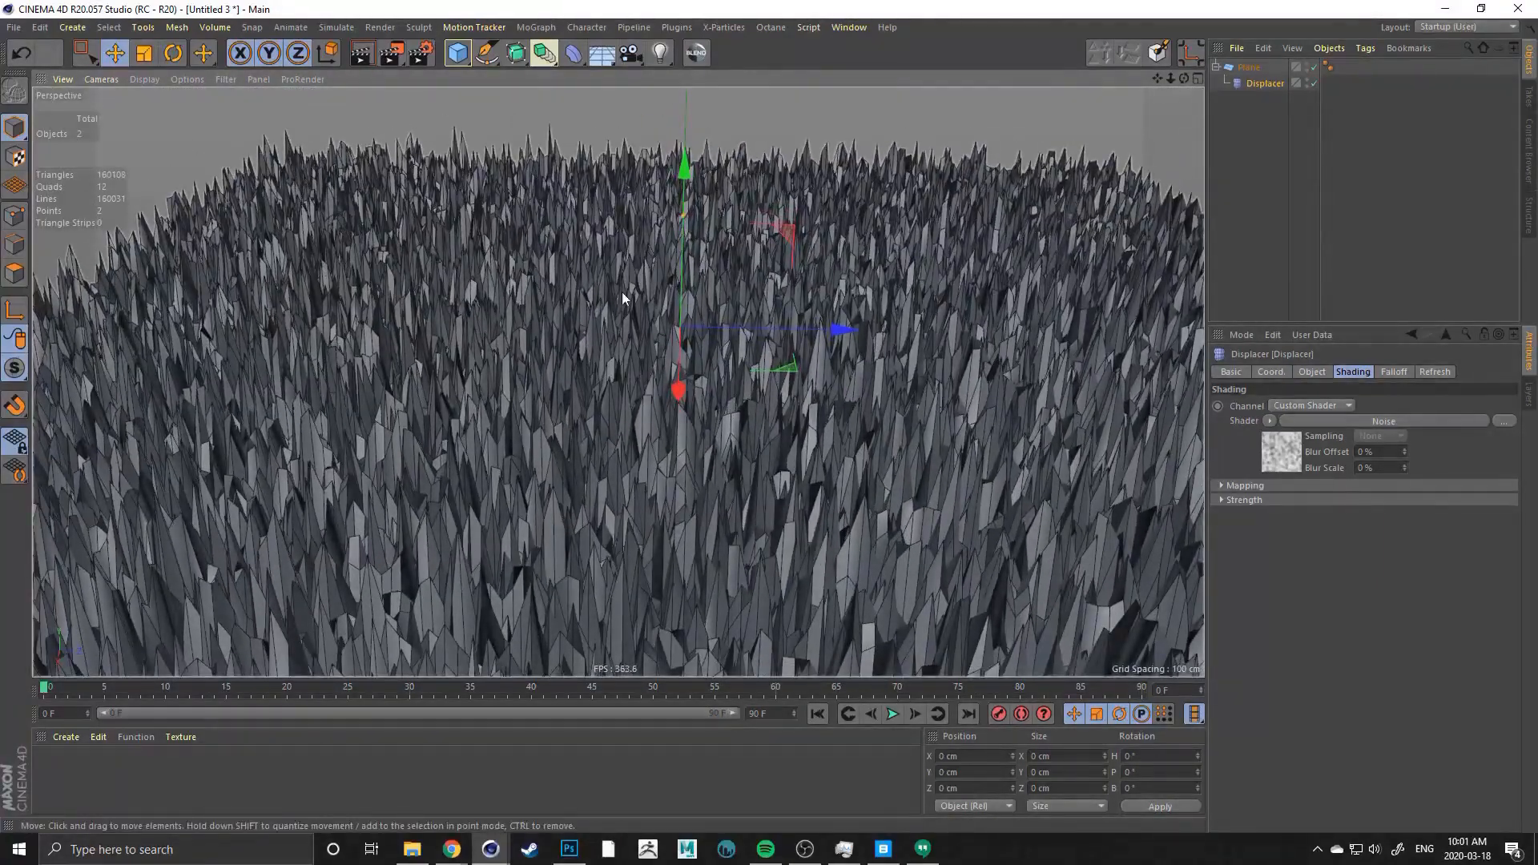
# Open the Displacer's Noise shader settings and enlarge the attributes area to show all the shader properties
pyautogui.click(1308, 374)
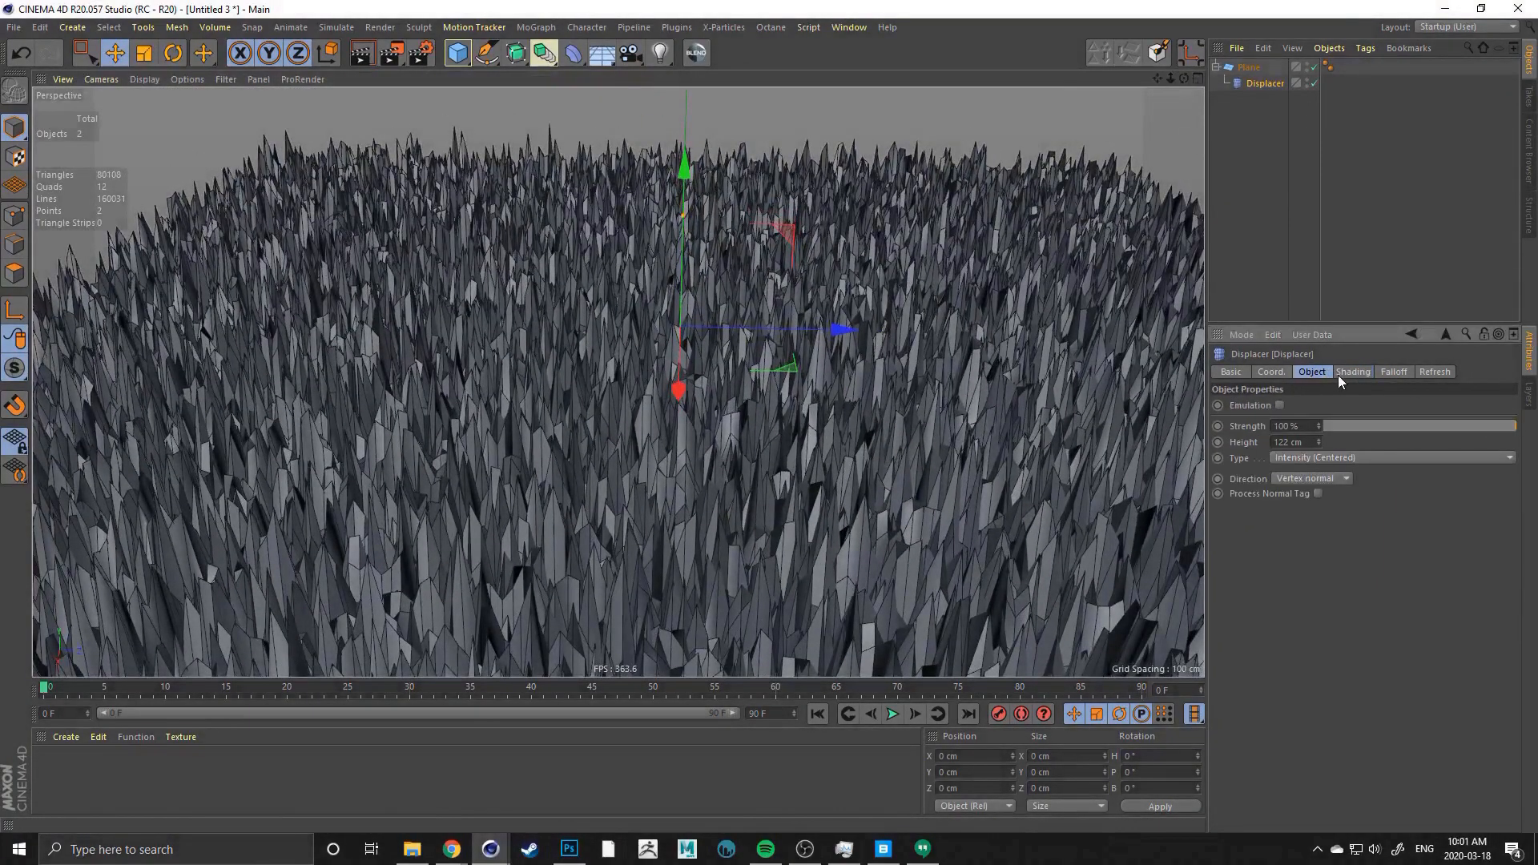
pyautogui.click(1339, 374)
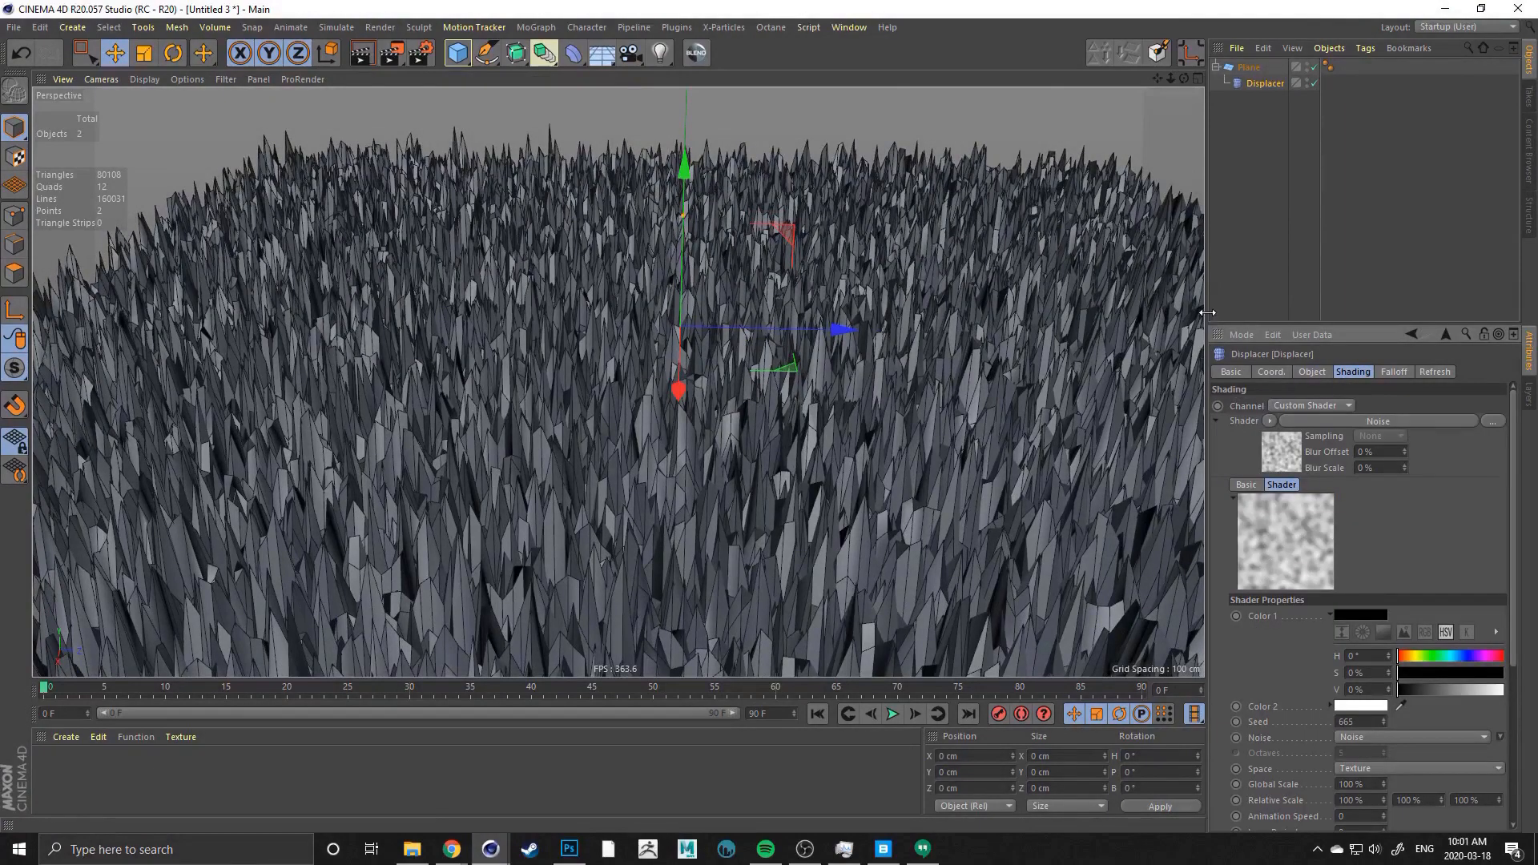
pyautogui.moveTo(1207, 313); pyautogui.dragTo(1178, 172)
pyautogui.scroll(-3, 1143, 458)
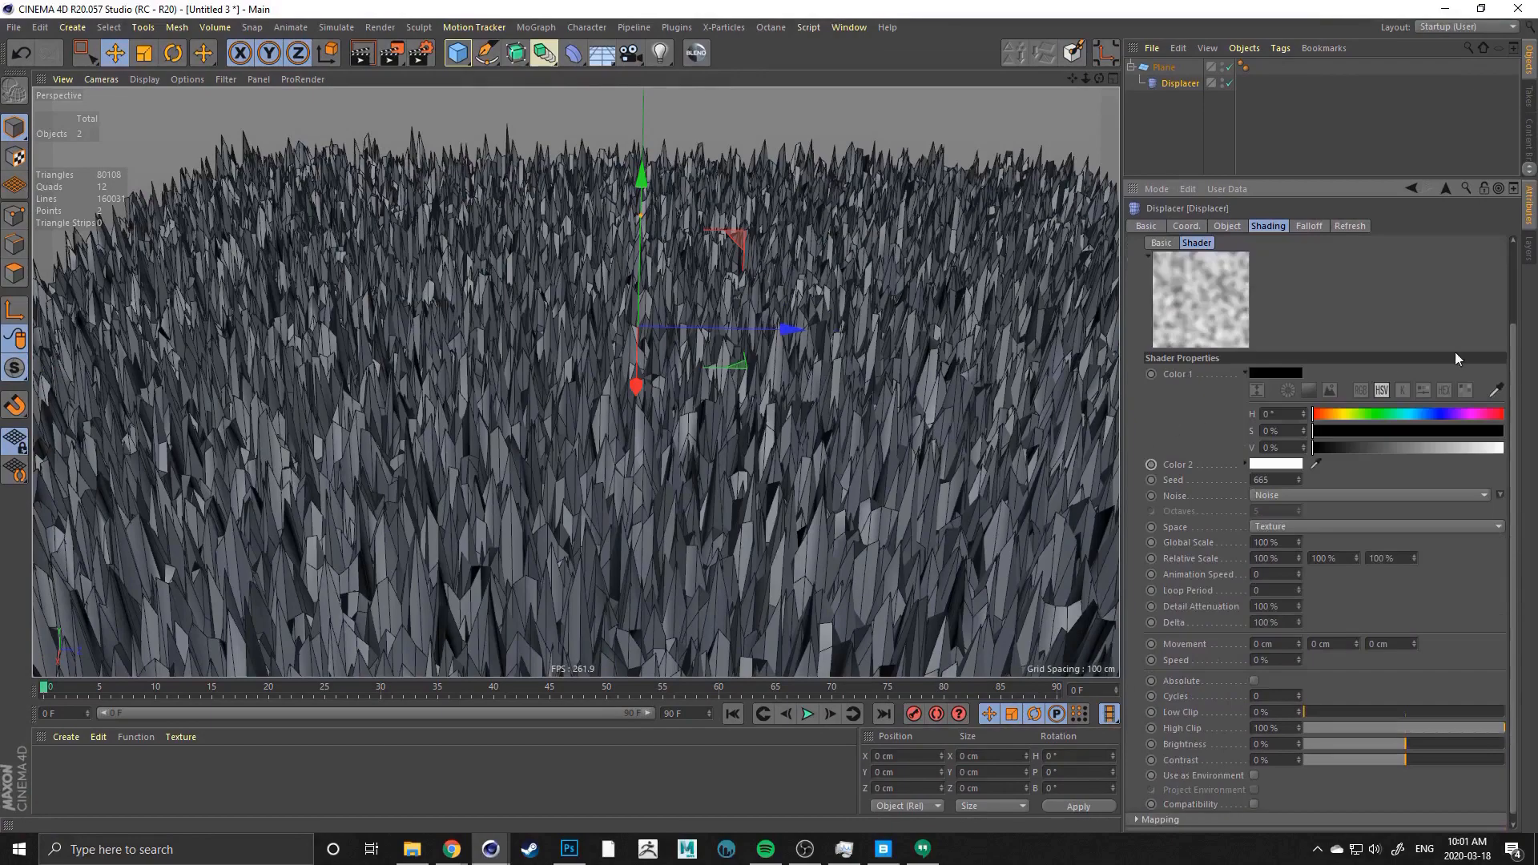
pyautogui.moveTo(1123, 422); pyautogui.dragTo(1112, 422)
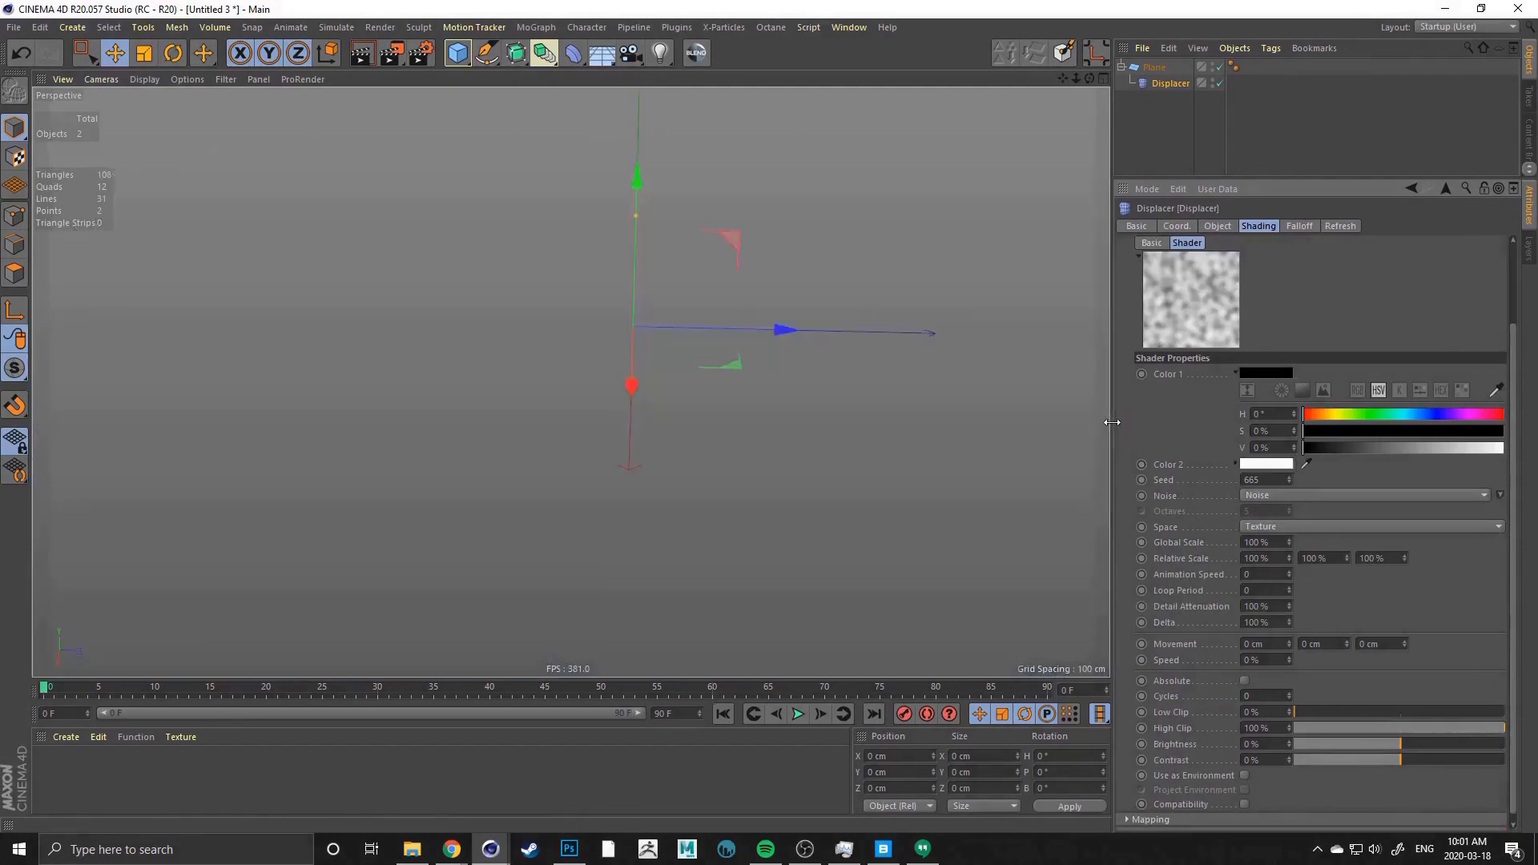
pyautogui.keyDown('alt'); pyautogui.moveTo(632, 388); pyautogui.dragTo(660, 417); pyautogui.keyUp('alt')
pyautogui.keyDown('alt'); pyautogui.moveTo(488, 408); pyautogui.dragTo(523, 396, button='middle'); pyautogui.keyUp('alt')
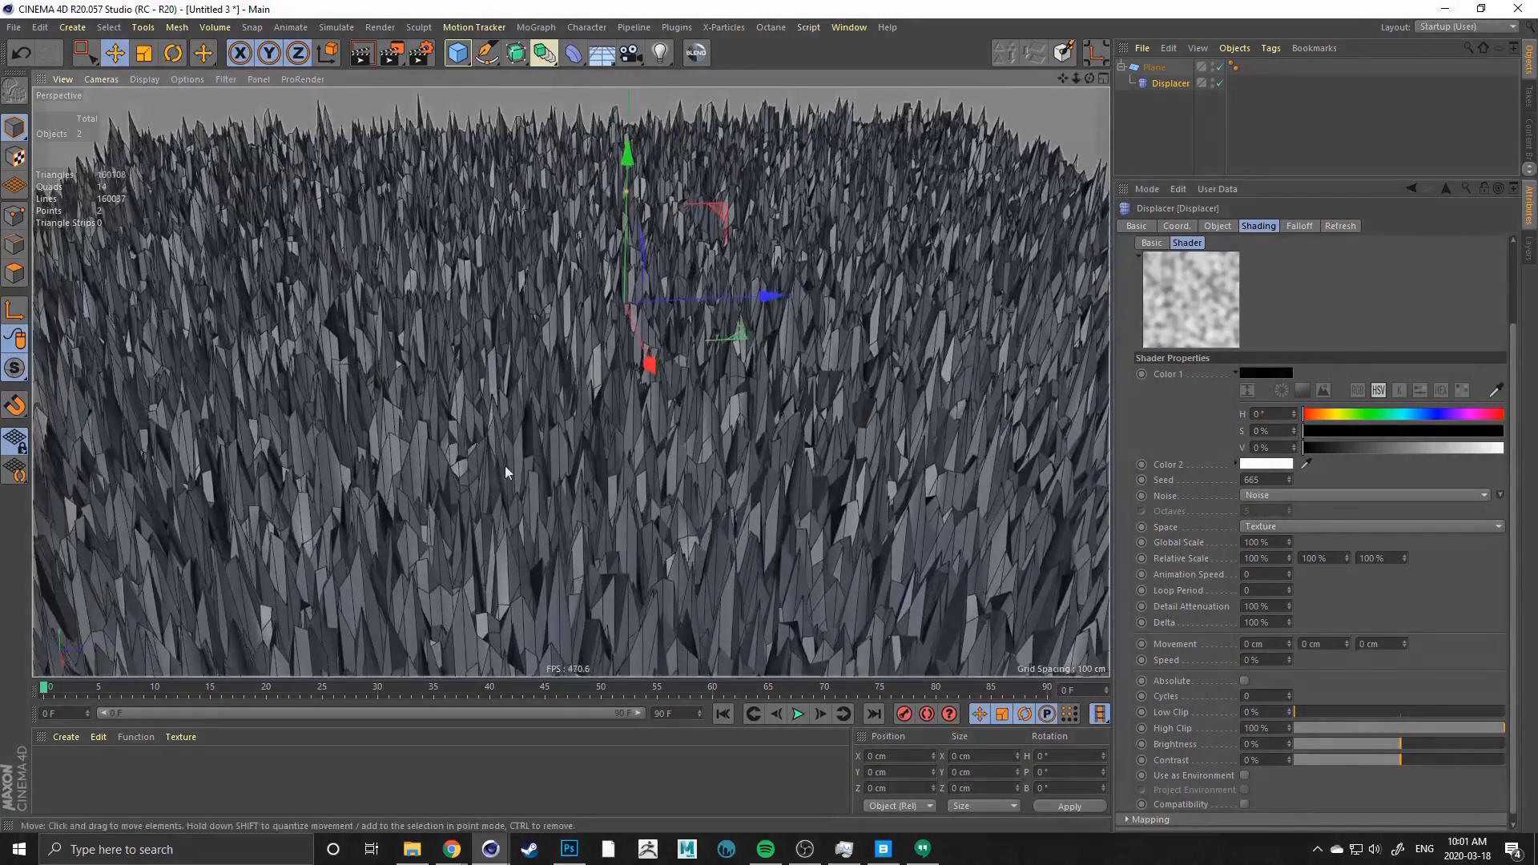
pyautogui.keyDown('alt'); pyautogui.moveTo(505, 472); pyautogui.dragTo(508, 376); pyautogui.keyUp('alt')
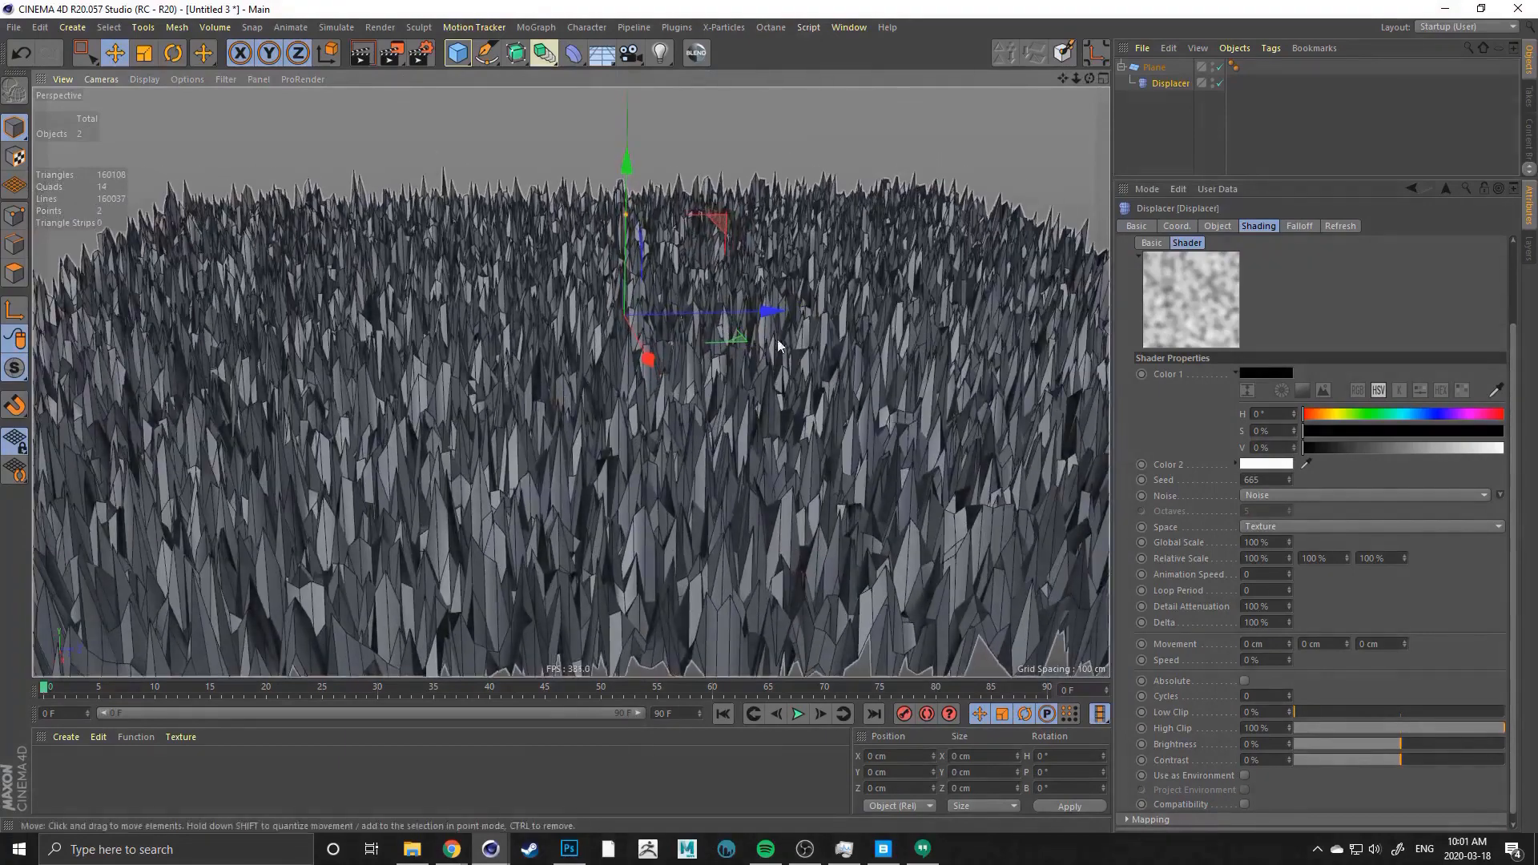
# Try the Blistered Turbulence and Naki noise types on the Displacer's shader
pyautogui.click(1499, 495)
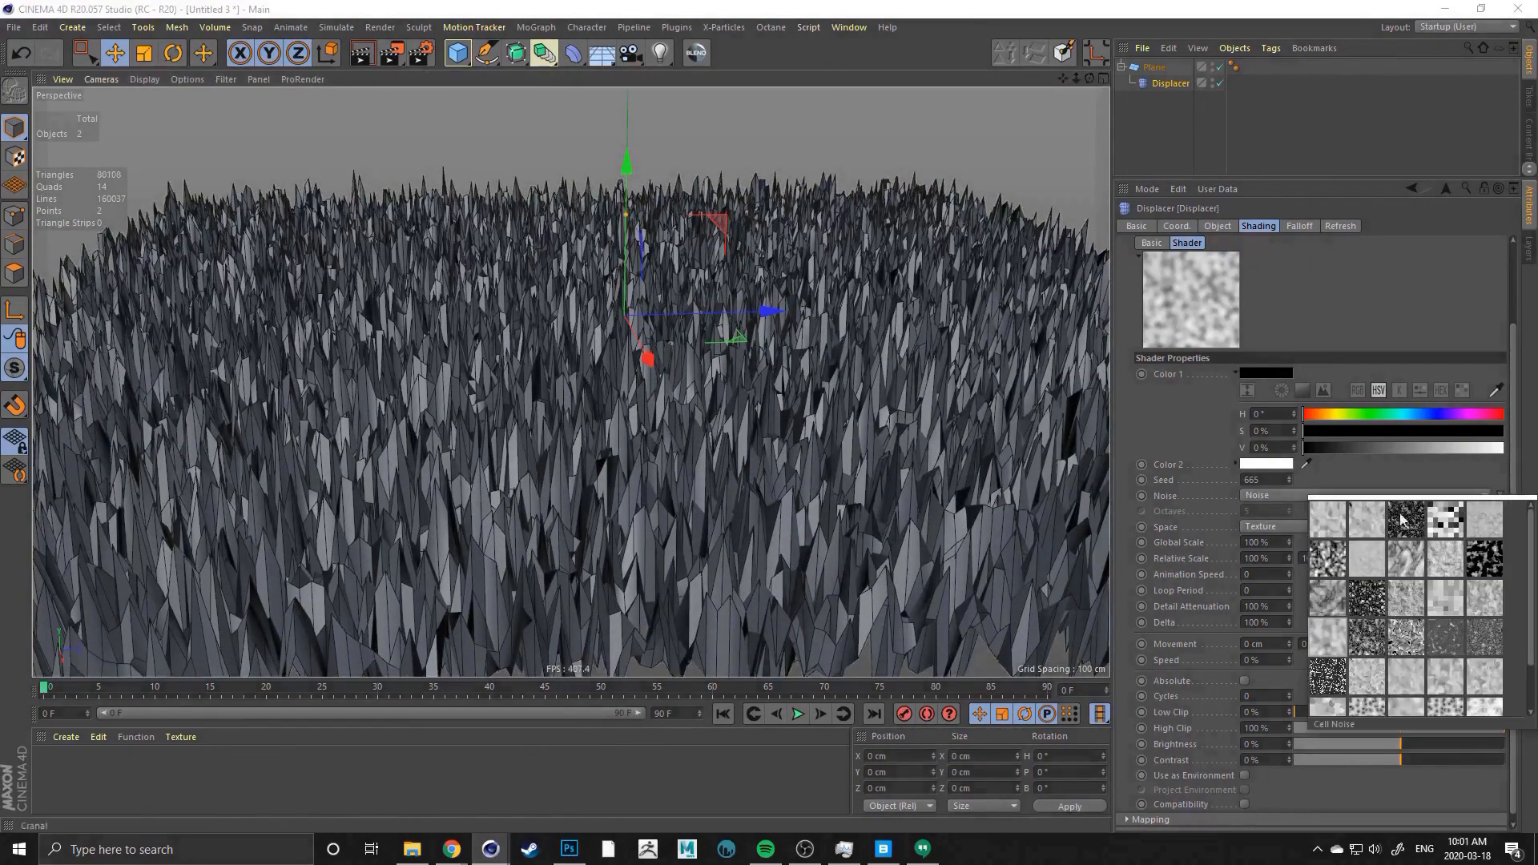
pyautogui.click(1361, 517)
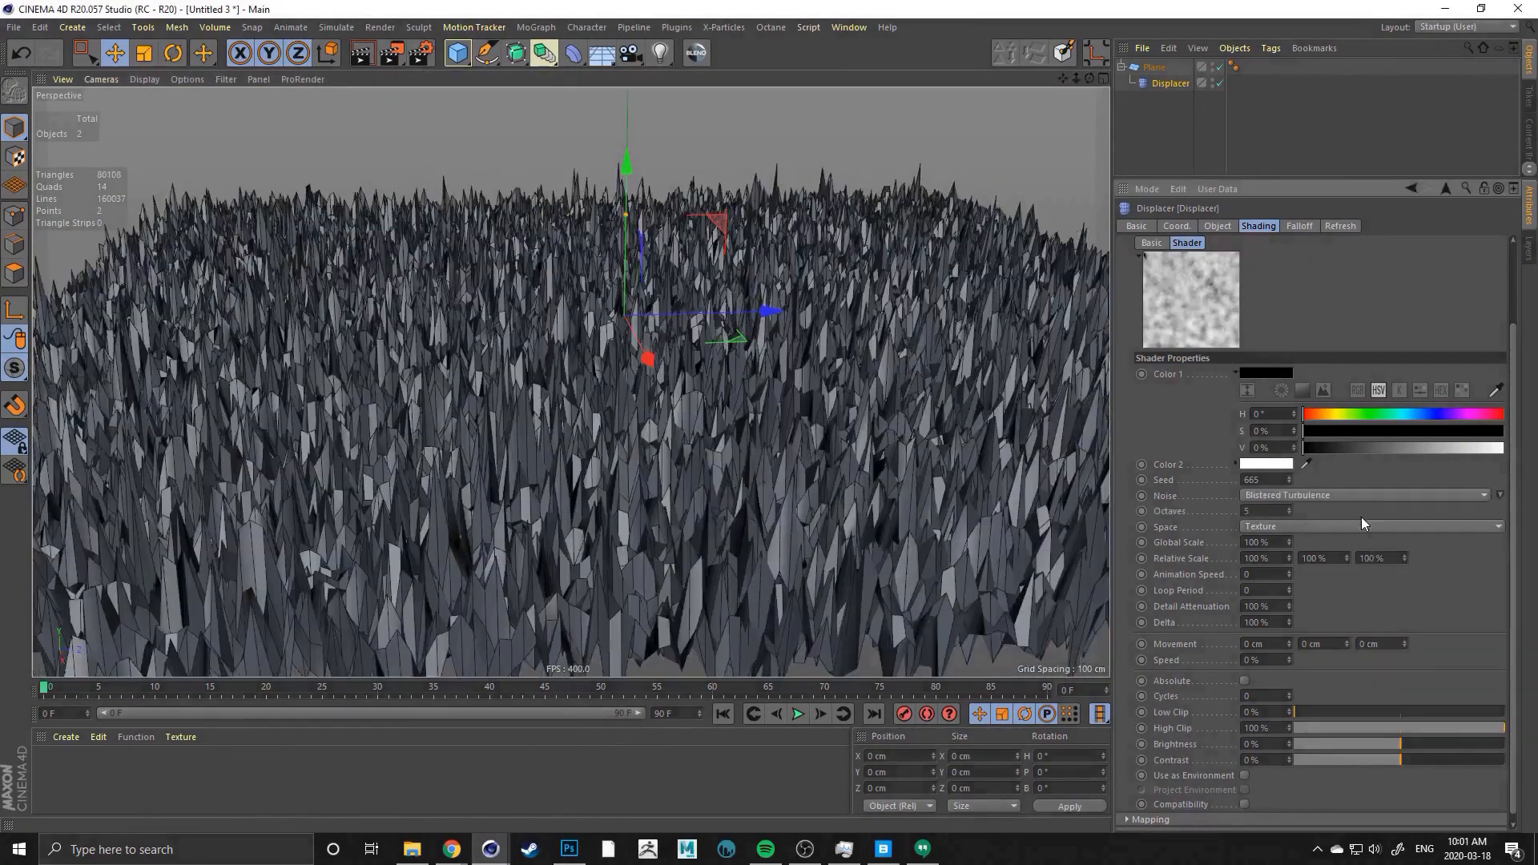
pyautogui.click(1500, 496)
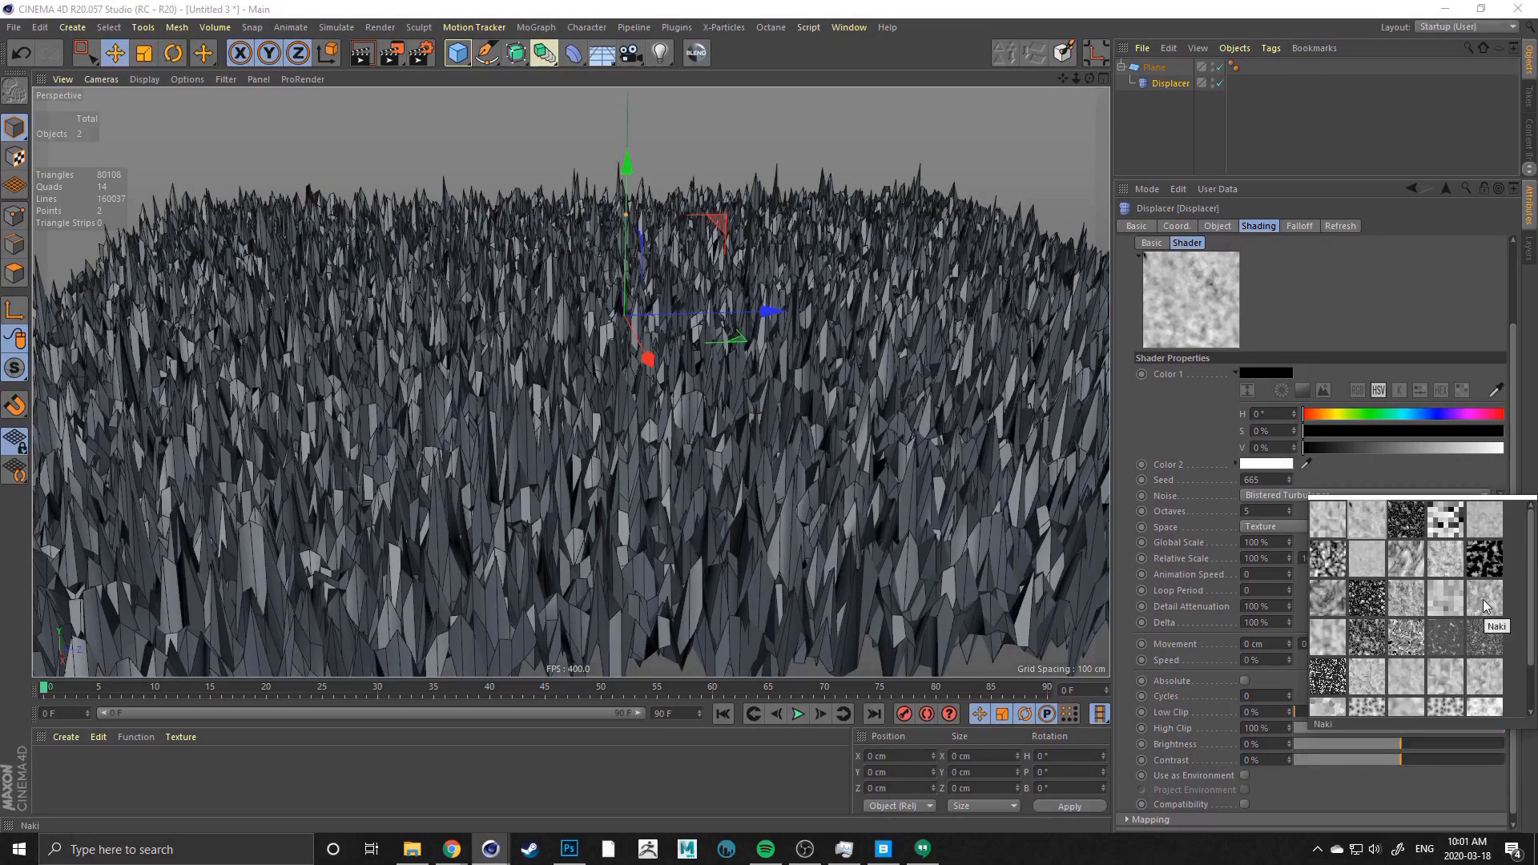
pyautogui.click(1483, 599)
# Set the Displacer shader's noise type to Blistered Turbulence
pyautogui.click(1498, 496)
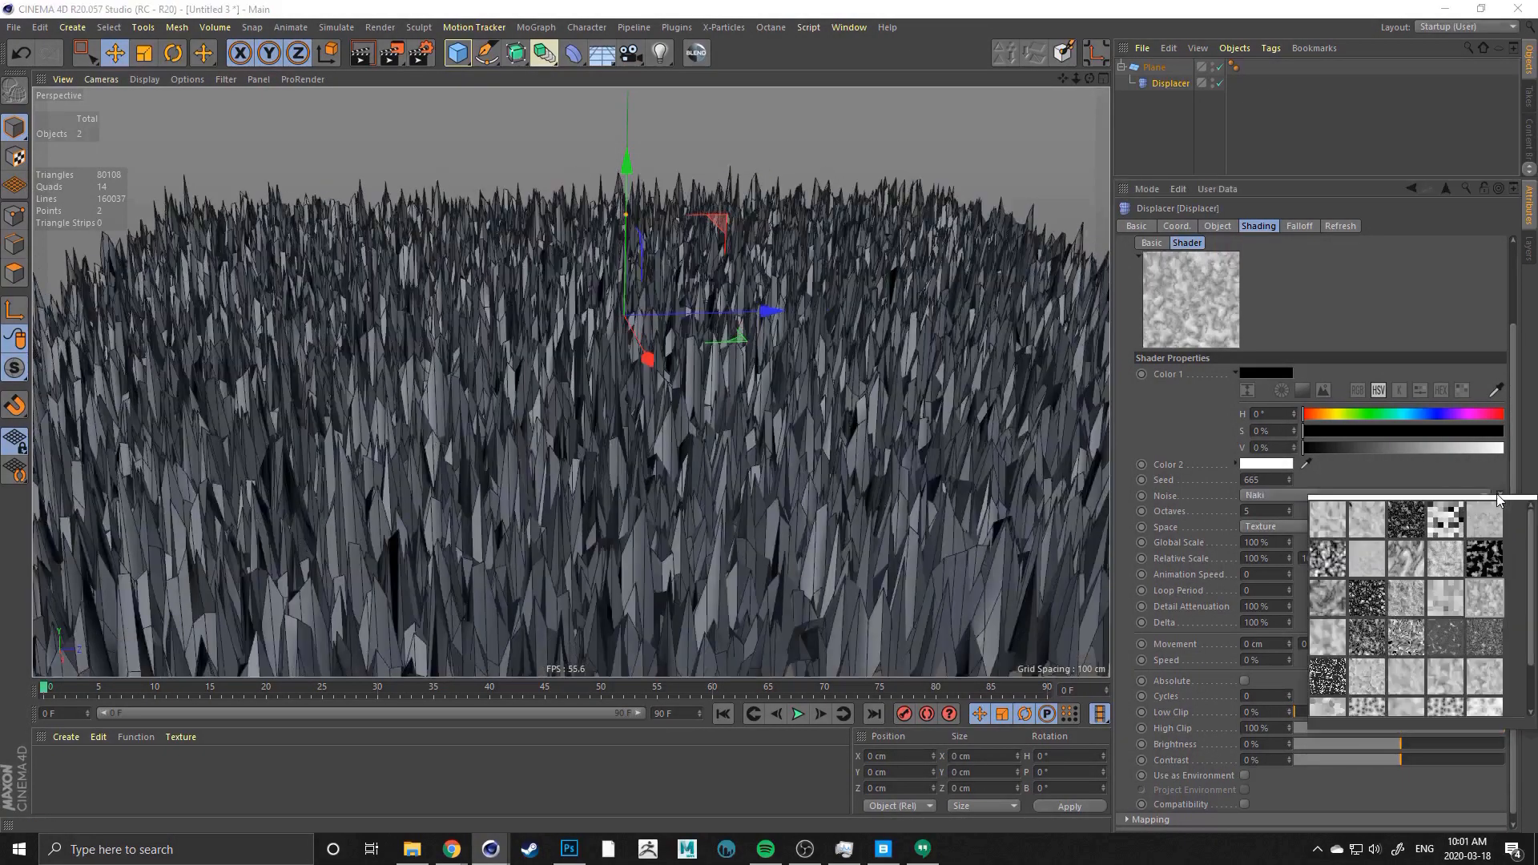
pyautogui.click(1366, 520)
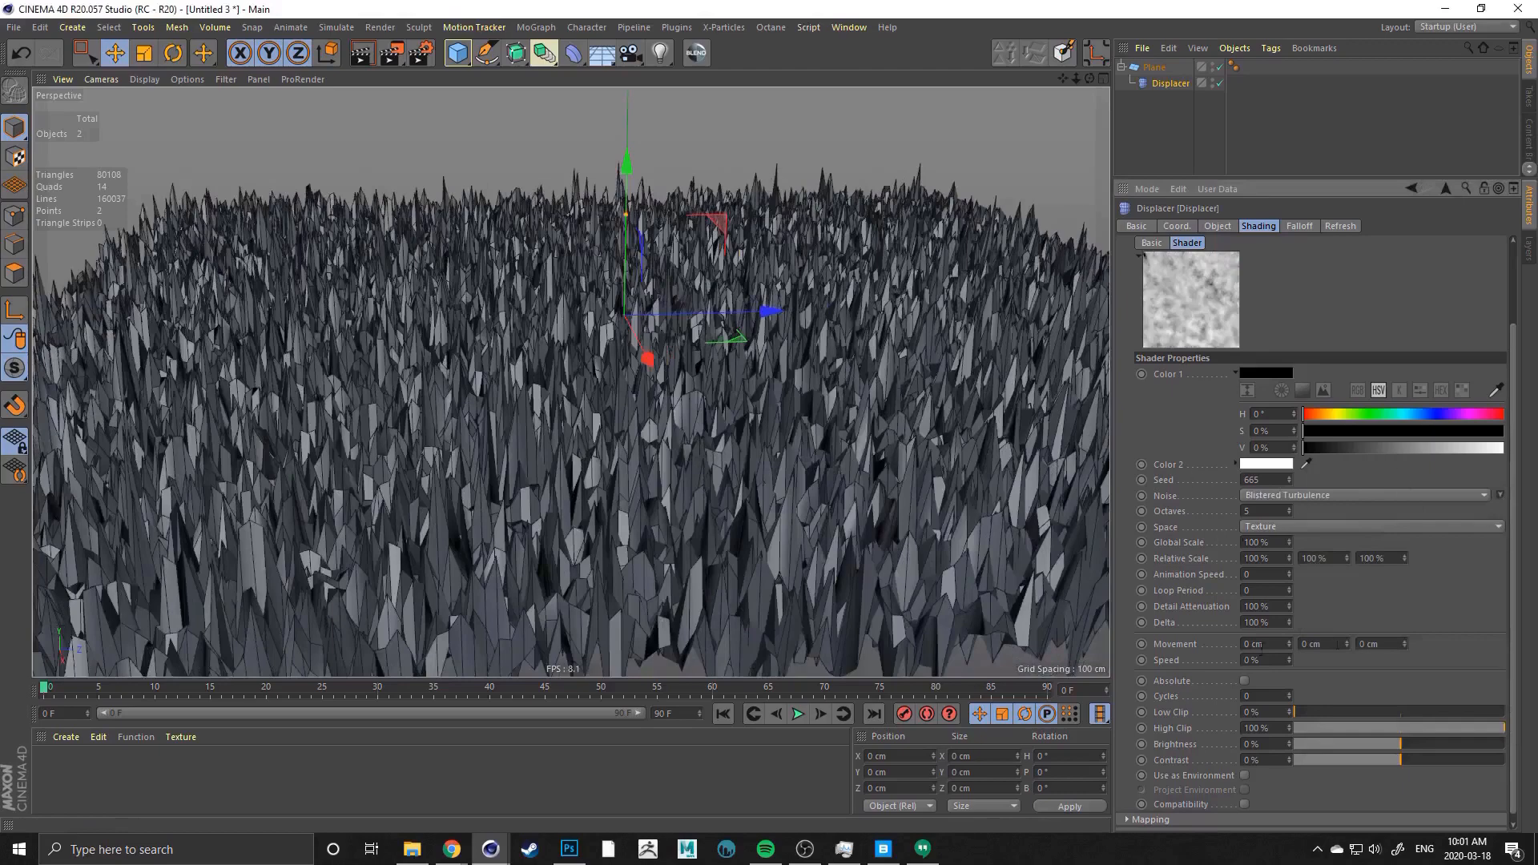
pyautogui.moveTo(549, 435)
pyautogui.keyDown('alt'); pyautogui.mouseDown()
pyautogui.moveTo(544, 463)
pyautogui.moveTo(541, 448)
pyautogui.mouseUp(); pyautogui.keyUp('alt')
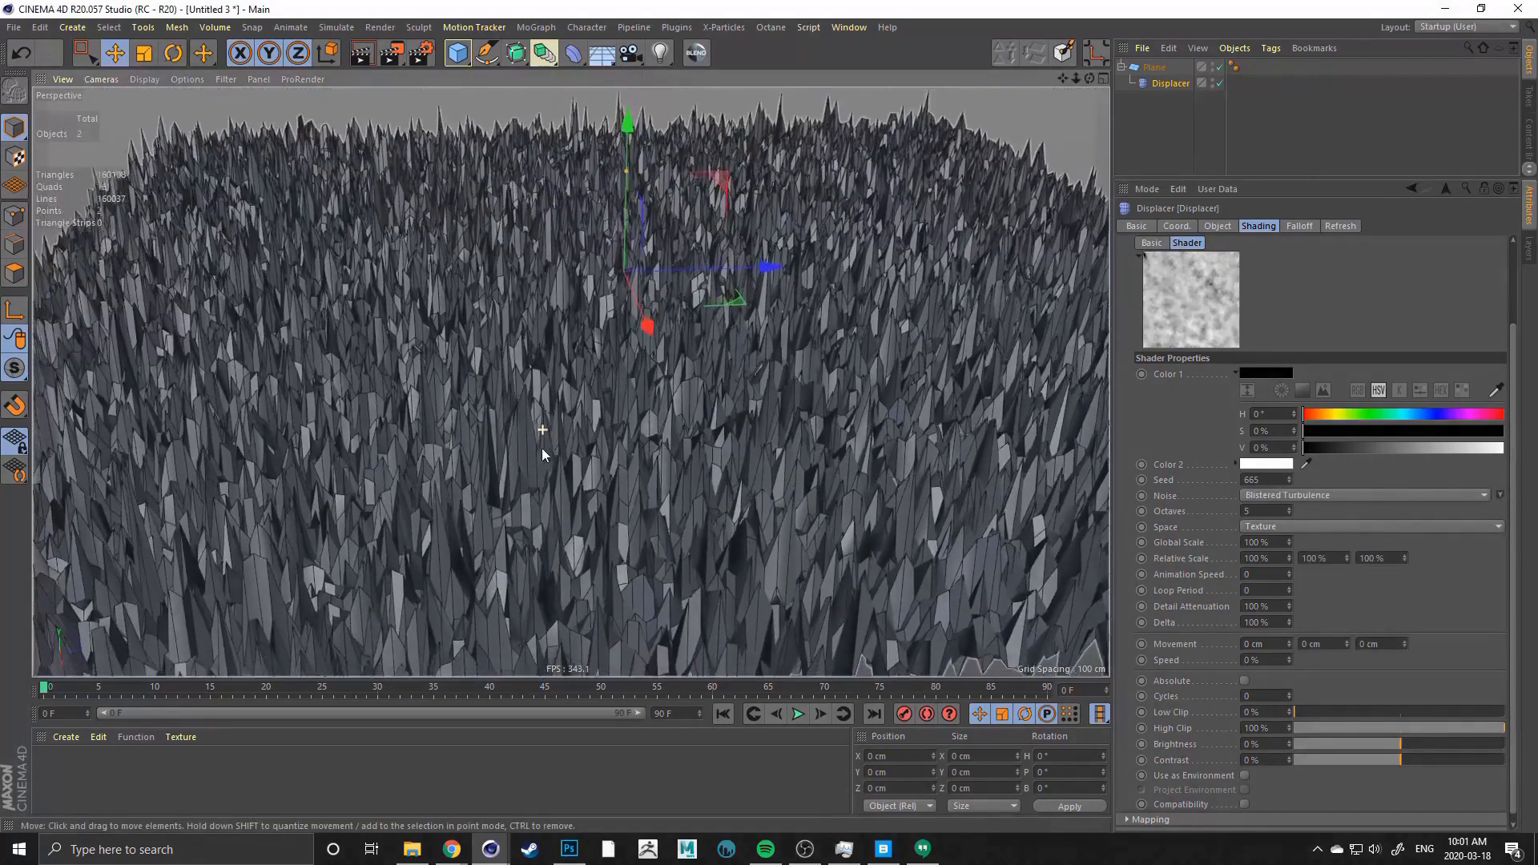
# Try a global scale of 1000% for the Blistered Turbulence noise
pyautogui.click(1260, 542)
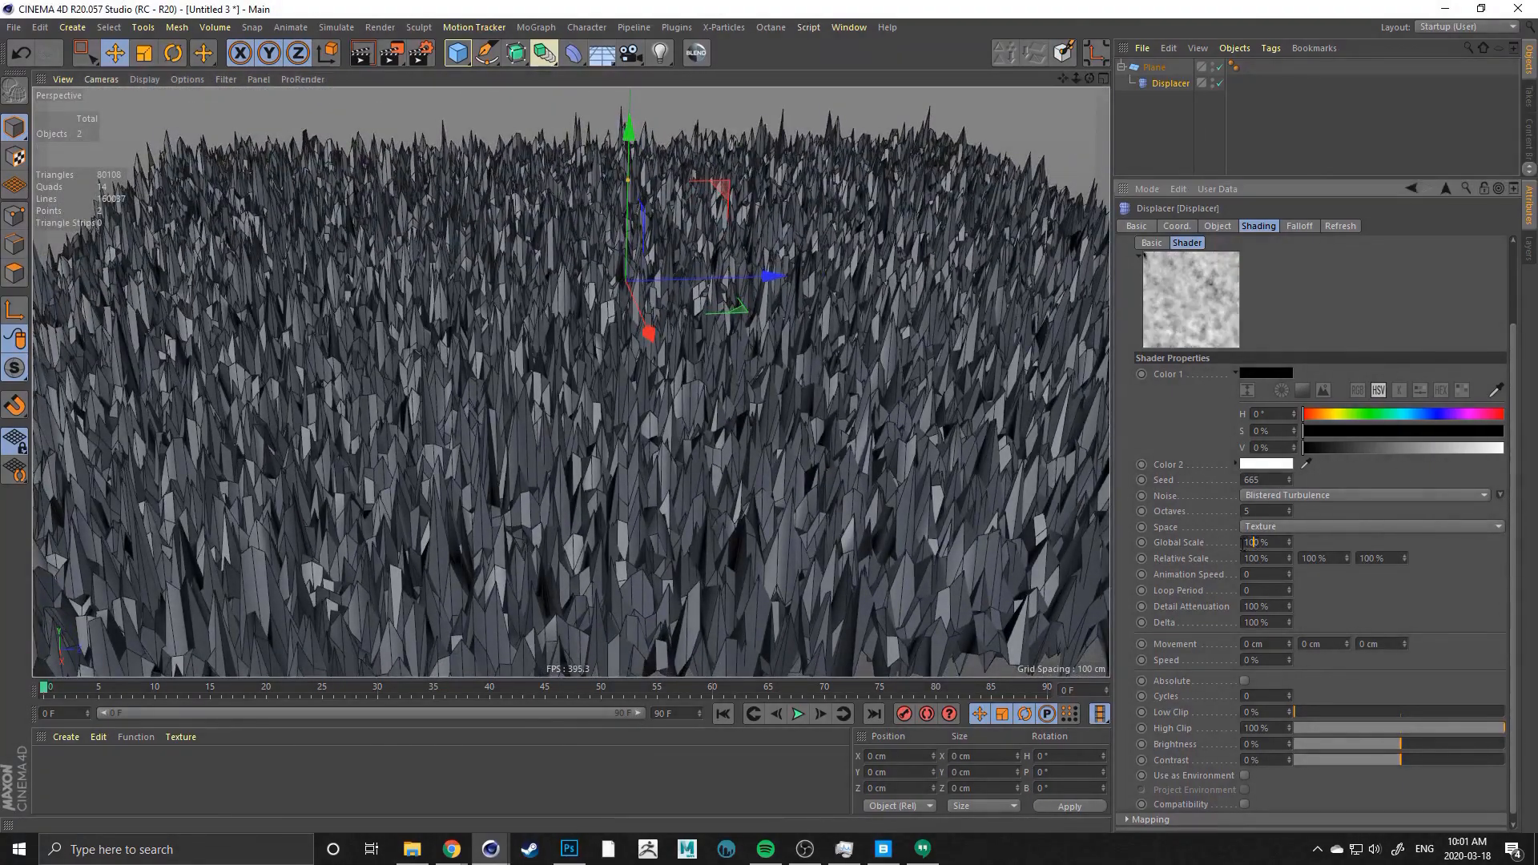
pyautogui.write('0')
pyautogui.press('Return')
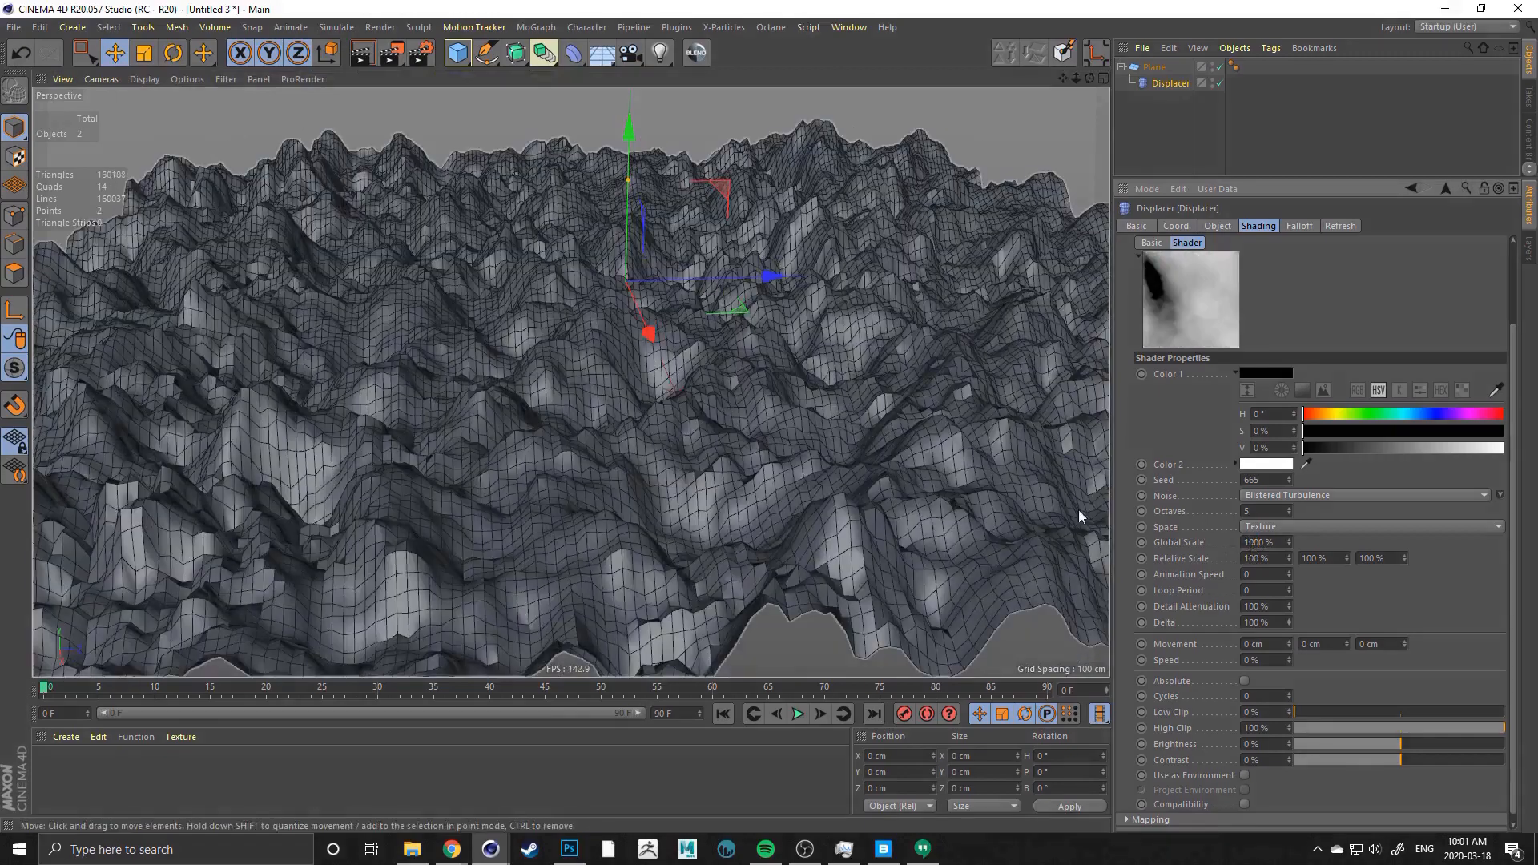
# Set the noise shader's global scale to 5000%
pyautogui.click(1246, 542)
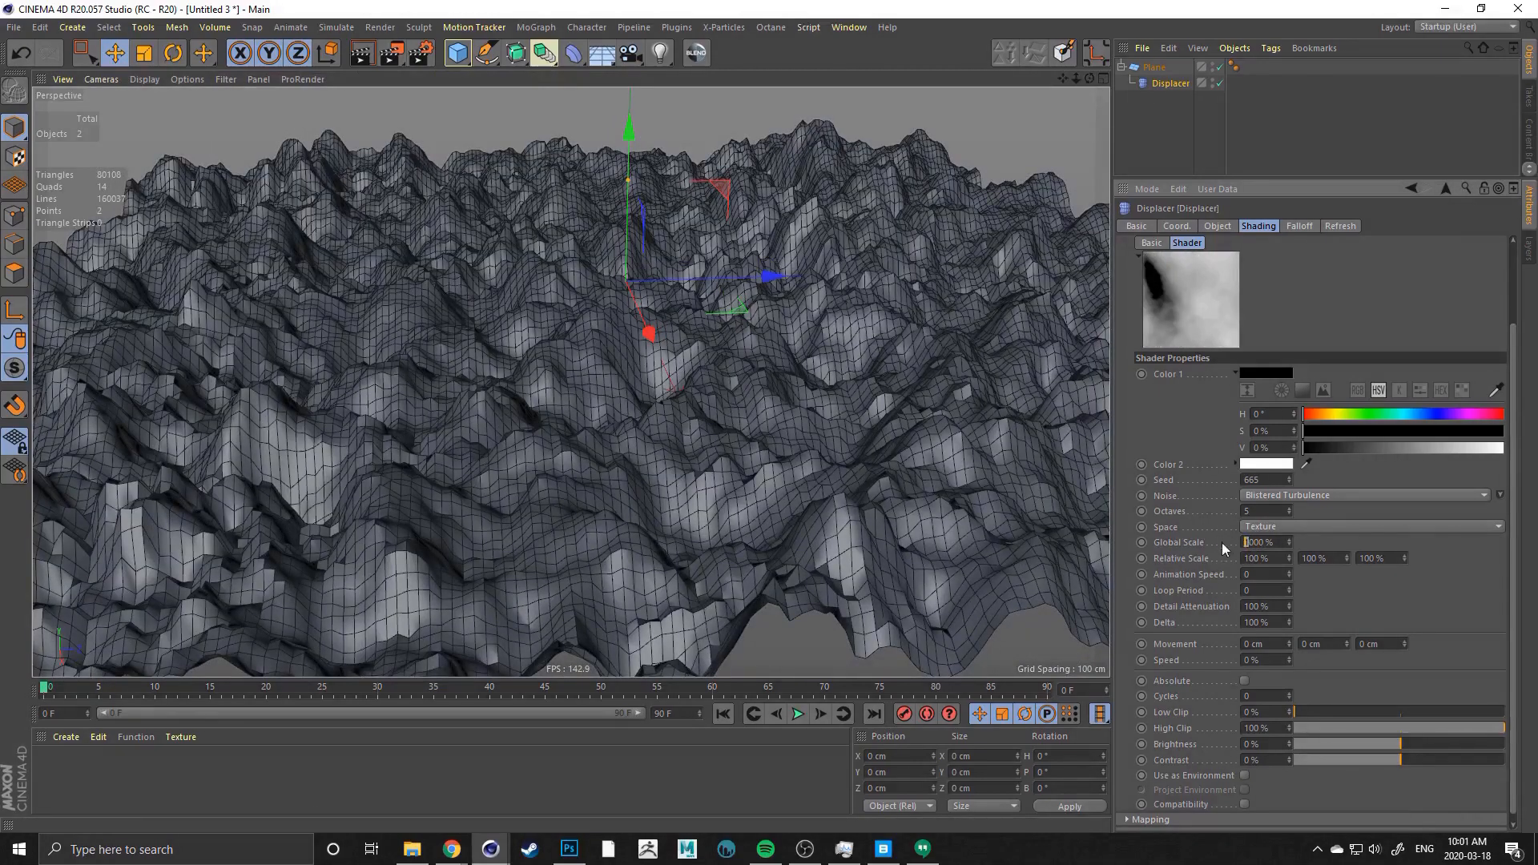
pyautogui.write('5')
pyautogui.press('Return')
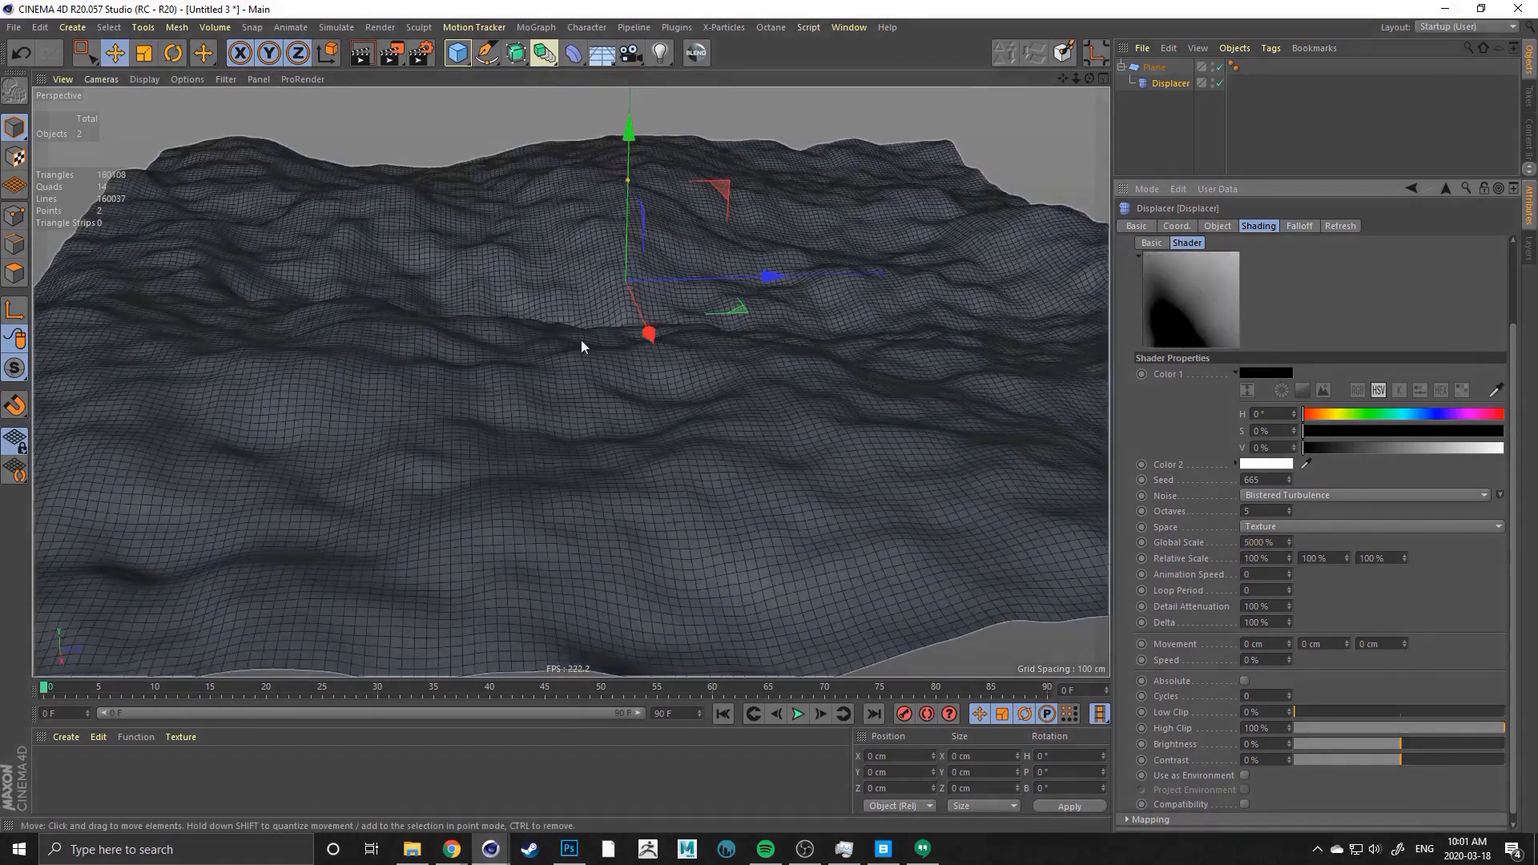
pyautogui.moveTo(668, 368)
pyautogui.keyDown('alt'); pyautogui.mouseDown()
pyautogui.moveTo(491, 337)
pyautogui.moveTo(525, 358)
pyautogui.moveTo(714, 358)
pyautogui.moveTo(547, 354)
pyautogui.moveTo(665, 353)
pyautogui.mouseUp(); pyautogui.keyUp('alt')
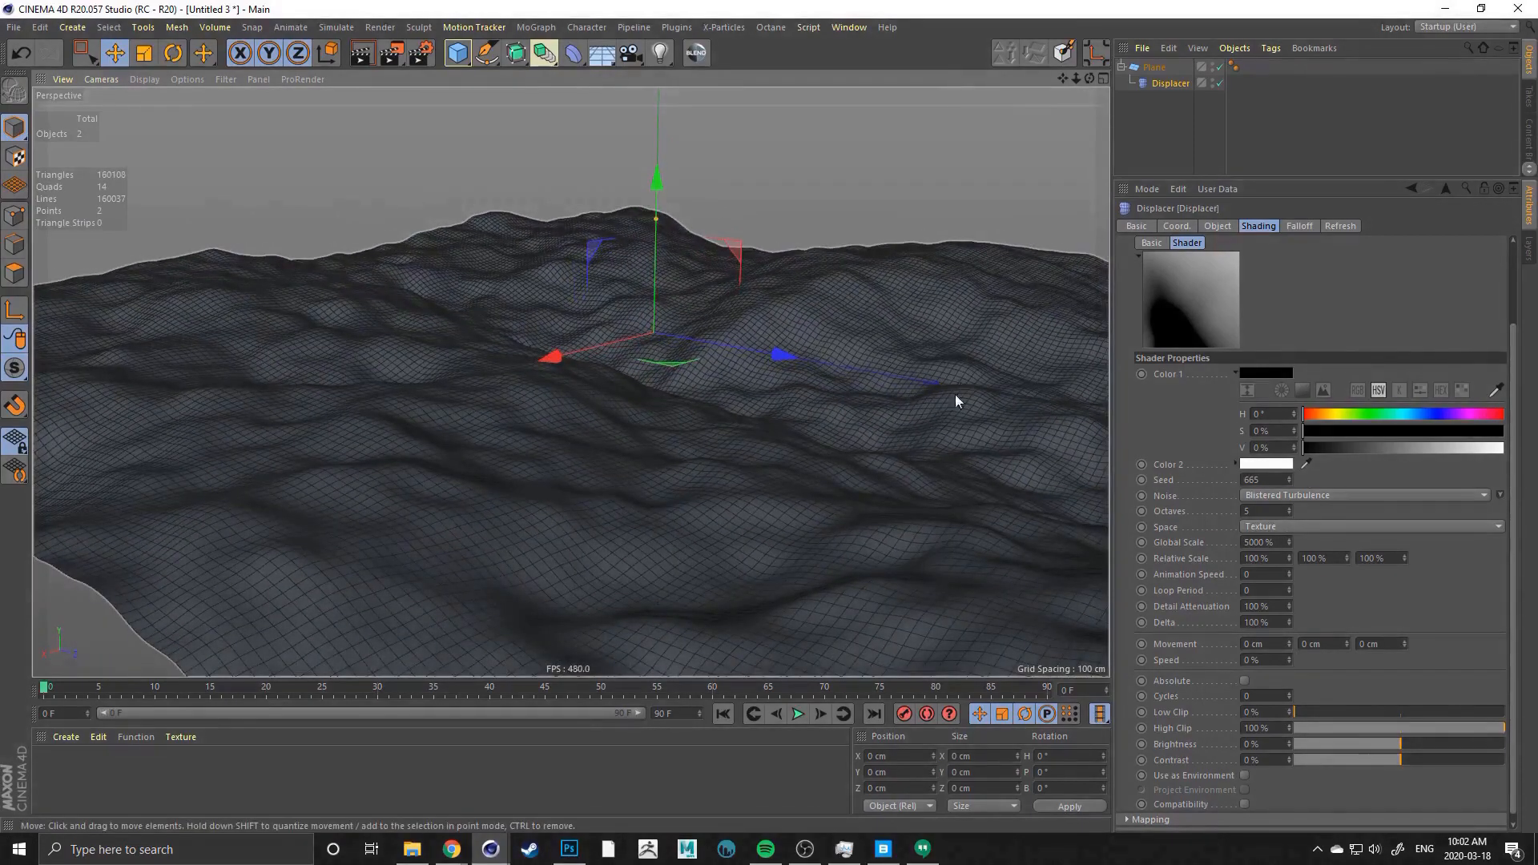
# Set the octaves of the Displacer's Blistered Turbulence noise to 7
pyautogui.keyDown('alt'); pyautogui.moveTo(955, 396); pyautogui.dragTo(939, 413); pyautogui.keyUp('alt')
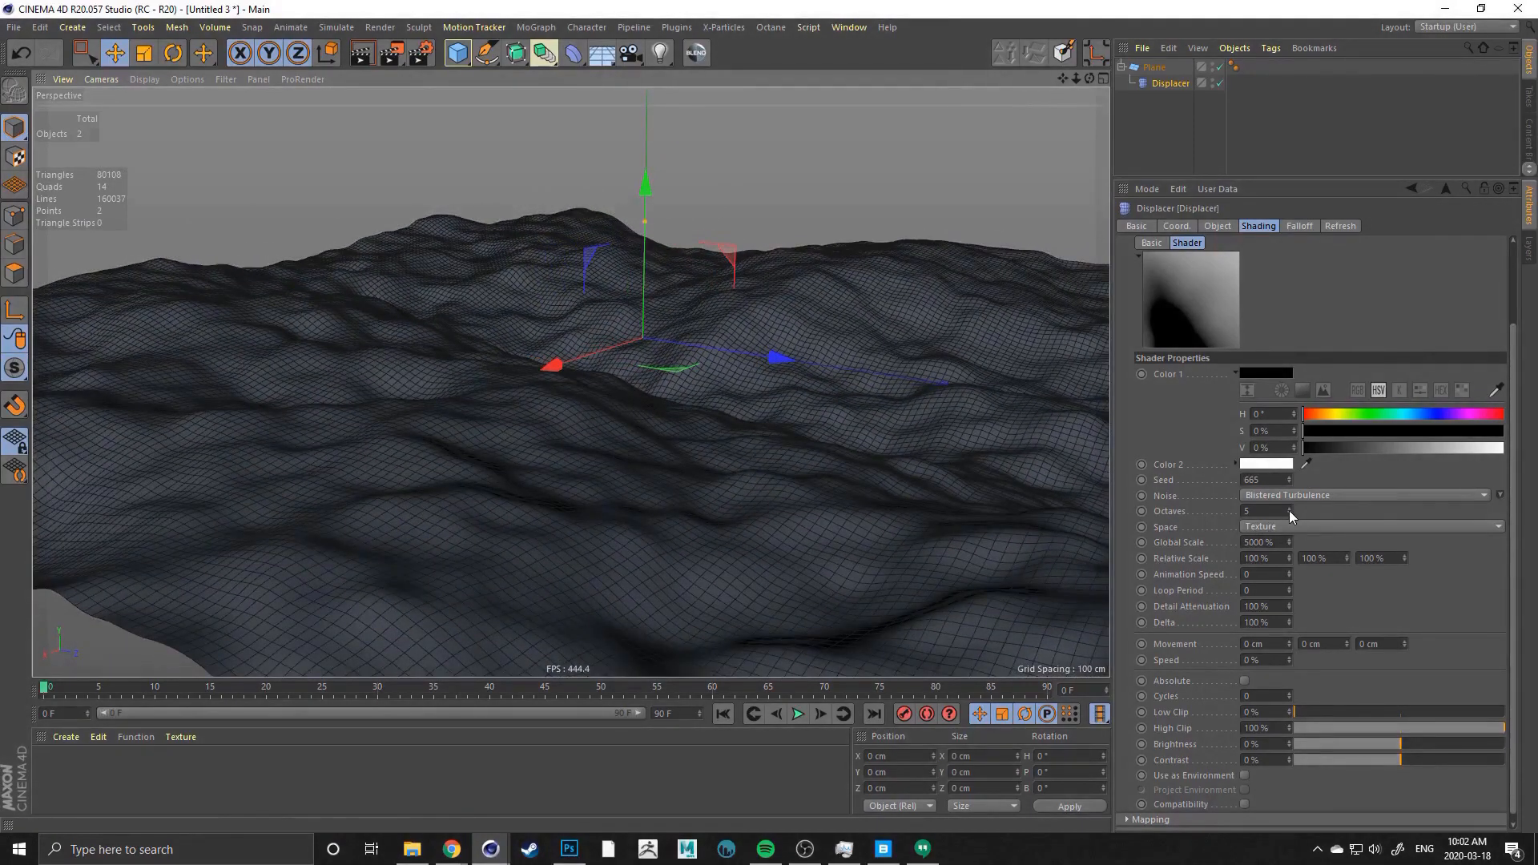
pyautogui.moveTo(1289, 511)
pyautogui.mouseDown()
pyautogui.moveTo(1290, 485)
pyautogui.moveTo(1290, 514)
pyautogui.mouseUp()
pyautogui.keyDown('alt'); pyautogui.moveTo(718, 431); pyautogui.dragTo(753, 450); pyautogui.keyUp('alt')
# Lower the noise seed one value at a time to 659, checking the terrain shape from different angles
pyautogui.click(1289, 482)
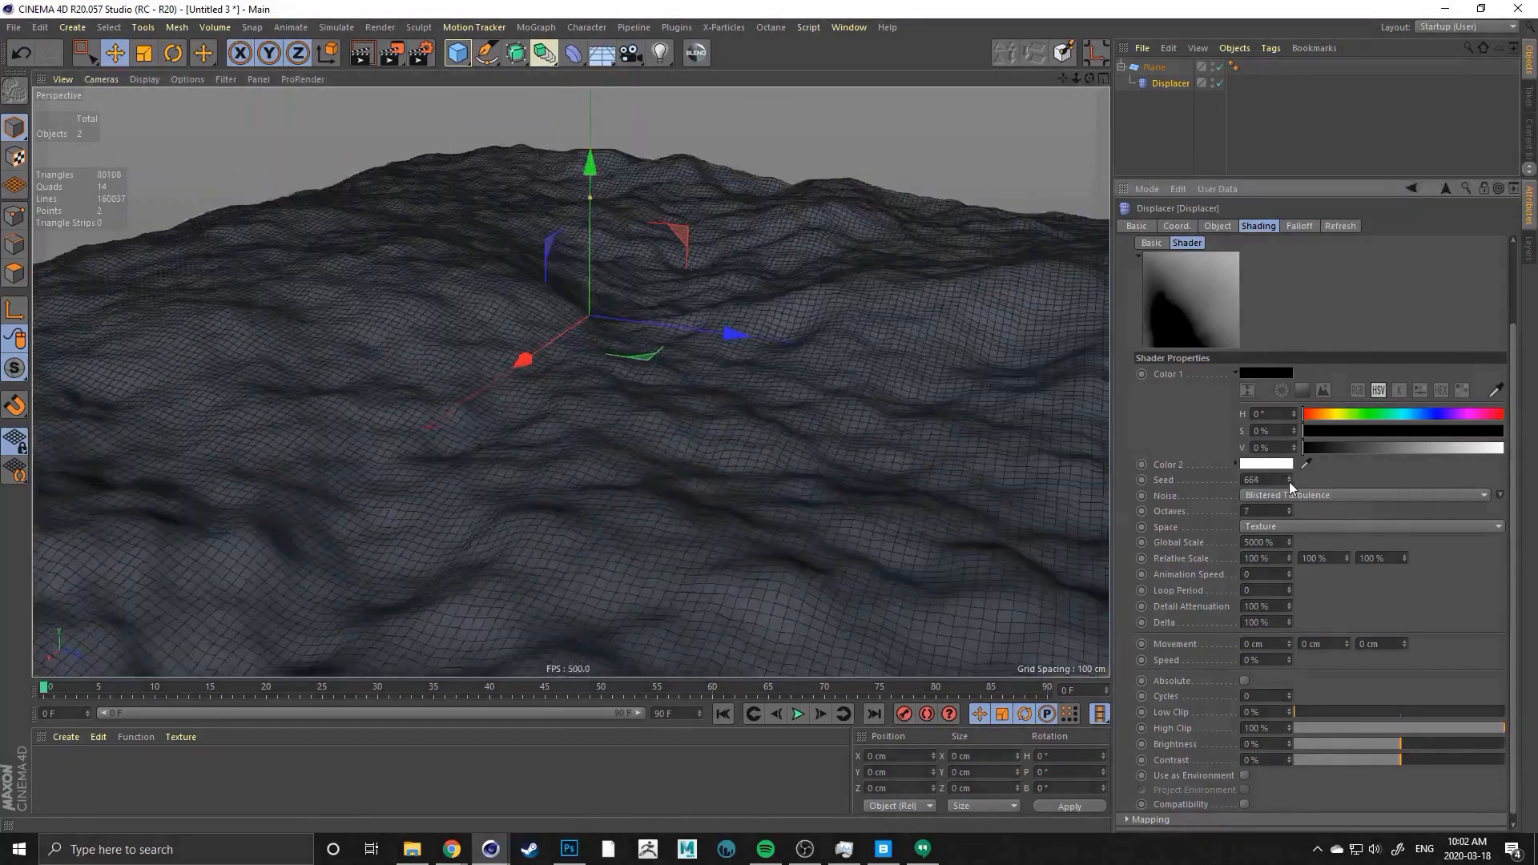
pyautogui.click(1290, 482)
pyautogui.keyDown('alt'); pyautogui.moveTo(490, 403); pyautogui.dragTo(593, 384); pyautogui.keyUp('alt')
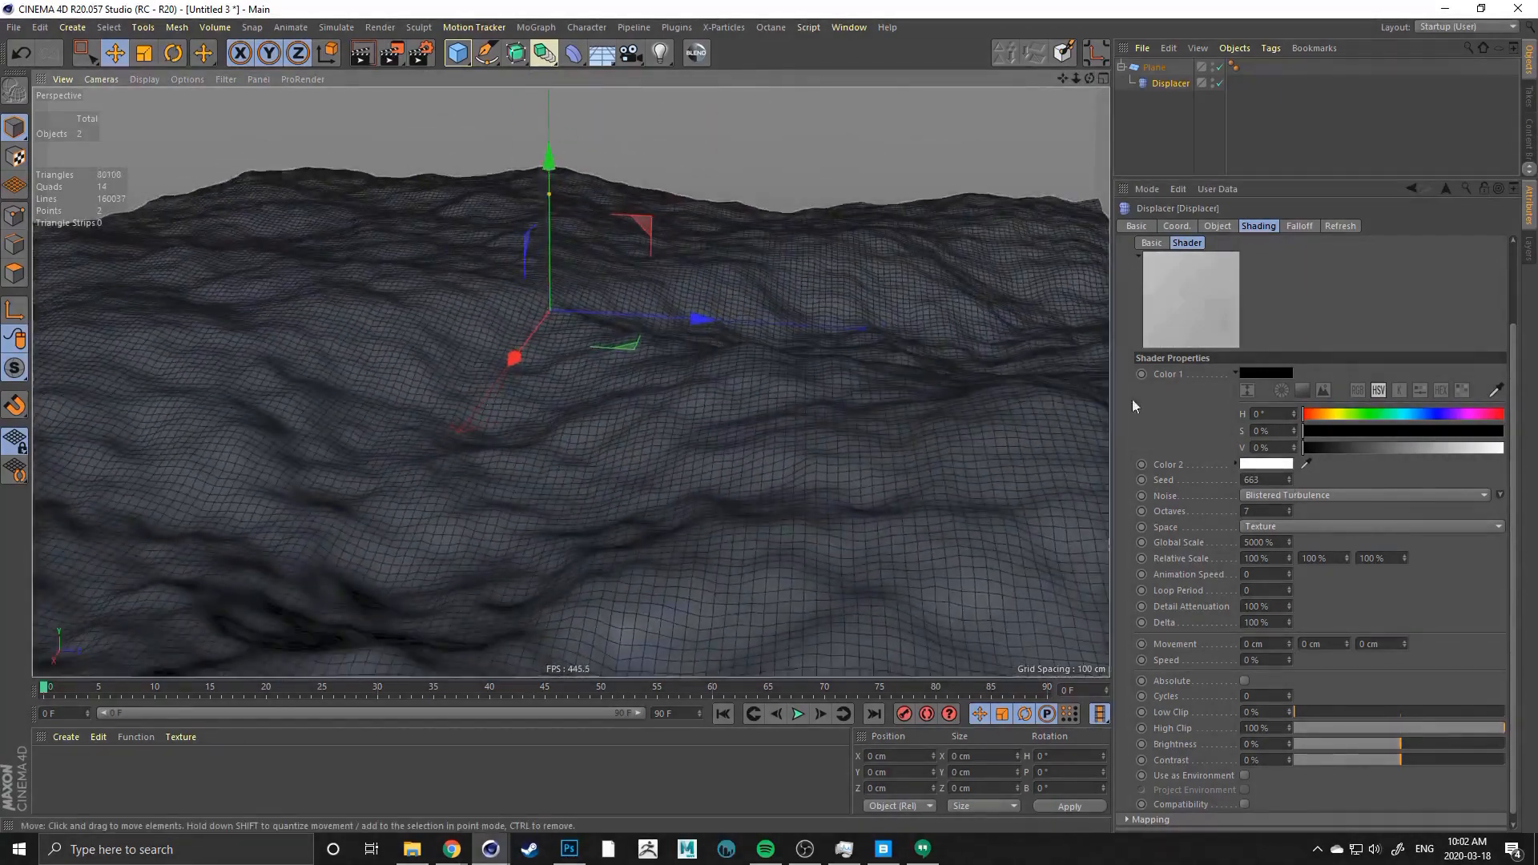
pyautogui.click(1289, 482)
pyautogui.keyDown('alt'); pyautogui.moveTo(1031, 446); pyautogui.dragTo(458, 415); pyautogui.keyUp('alt')
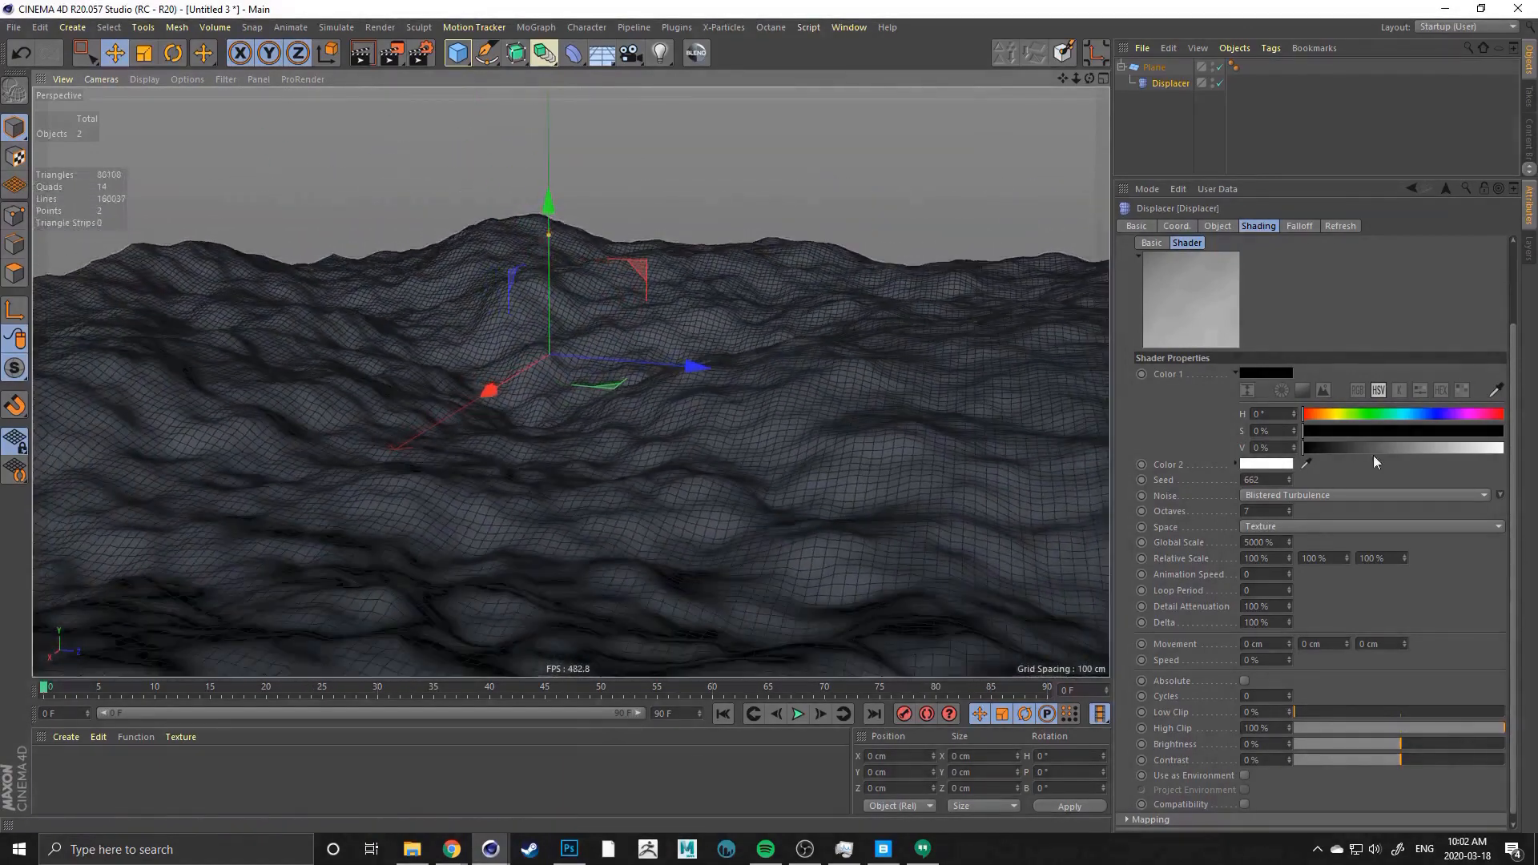
pyautogui.click(1290, 482)
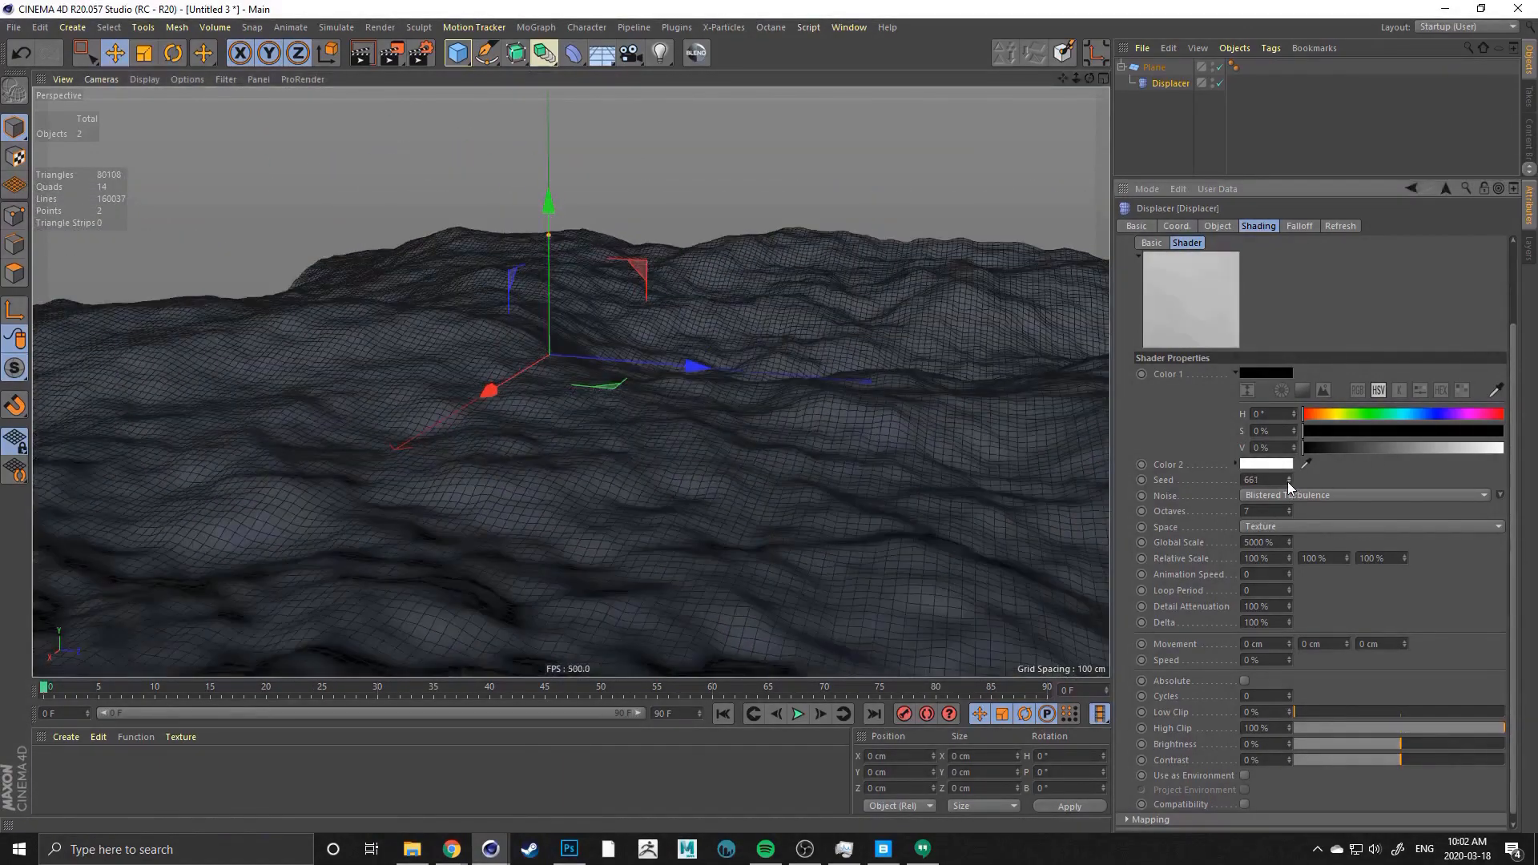
pyautogui.keyDown('alt'); pyautogui.moveTo(654, 411); pyautogui.dragTo(570, 429); pyautogui.keyUp('alt')
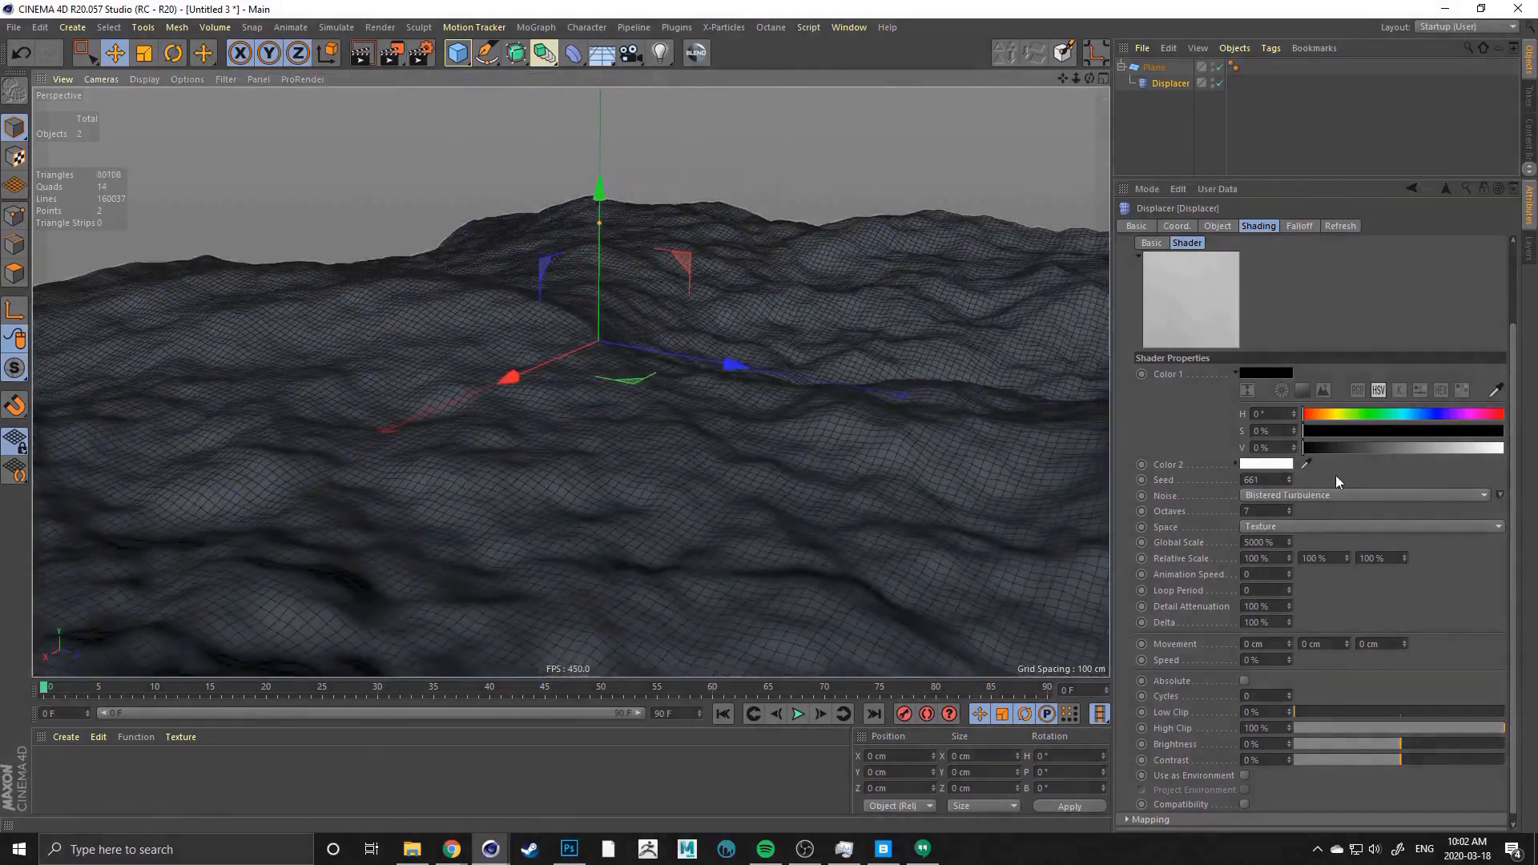
pyautogui.click(1290, 482)
pyautogui.click(1290, 483)
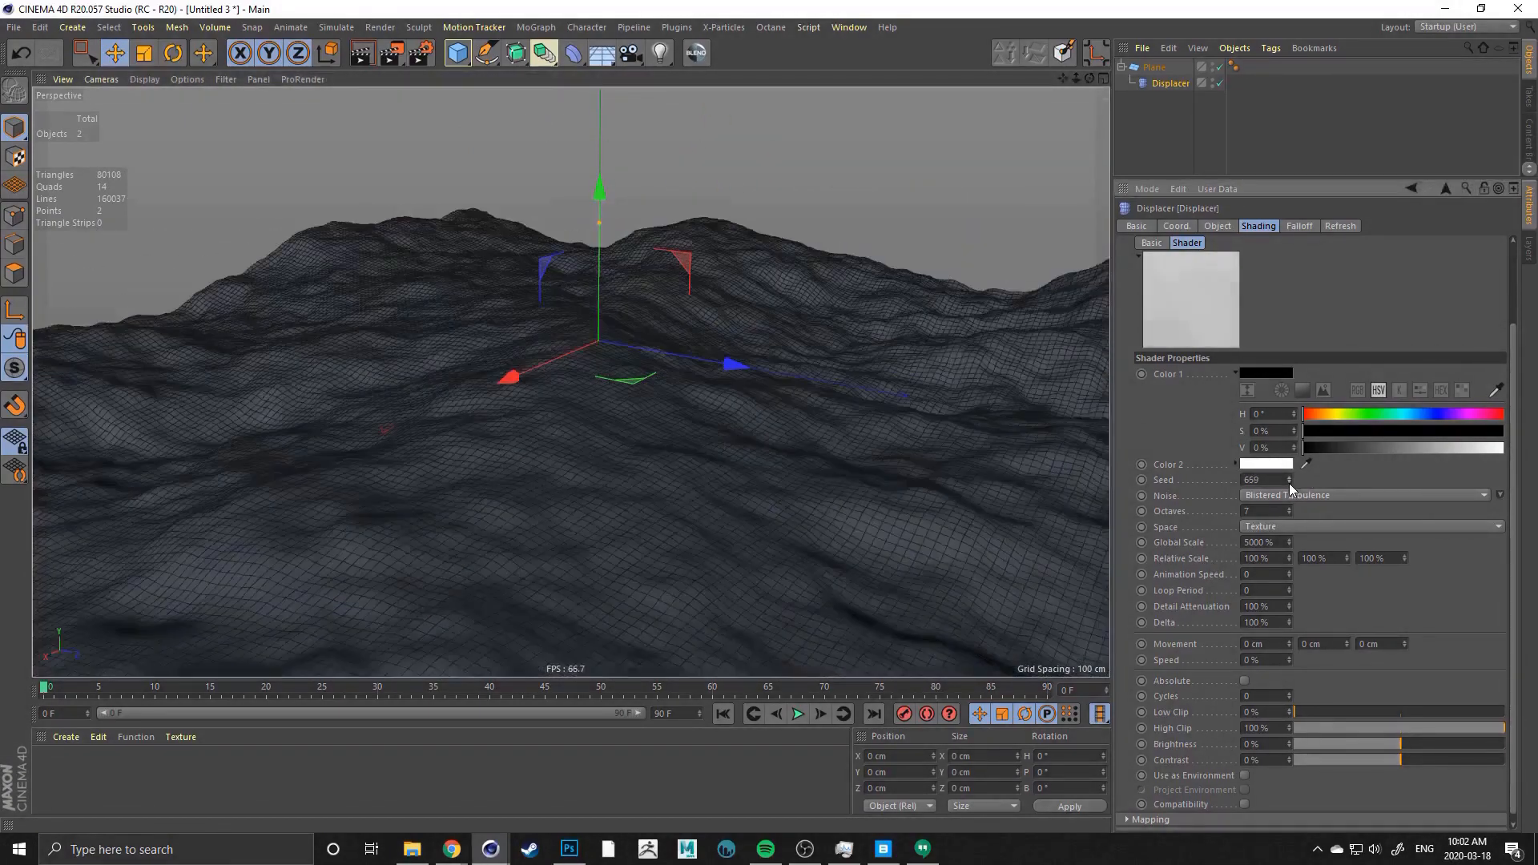
pyautogui.keyDown('alt'); pyautogui.moveTo(647, 448); pyautogui.dragTo(751, 505); pyautogui.keyUp('alt')
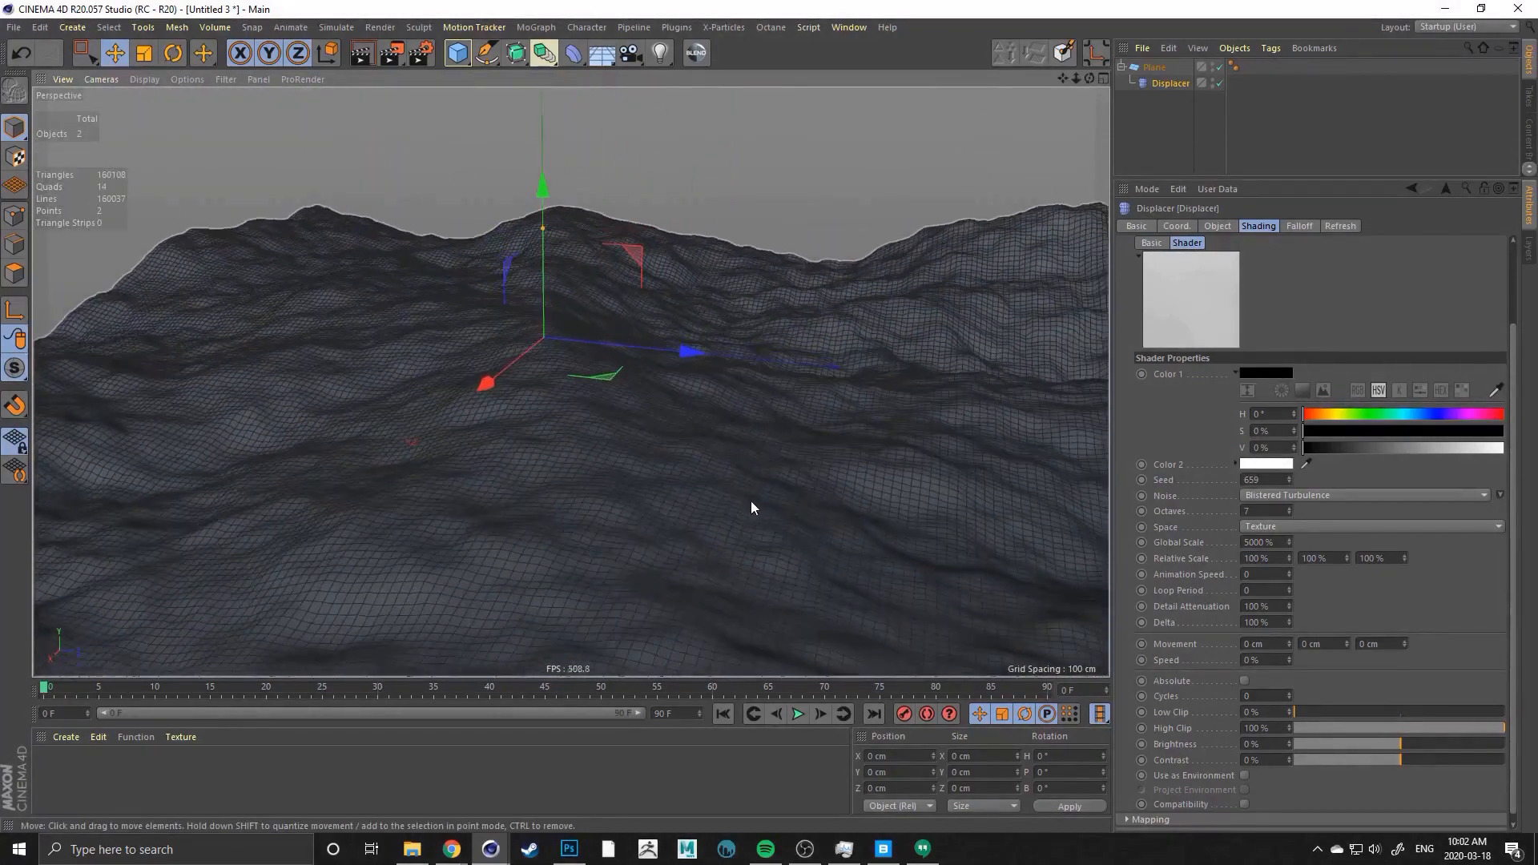
# Try a contrast of 26% and a low clip of 19% on the noise shader, undoing the clip change
pyautogui.click(1410, 759)
pyautogui.moveTo(1410, 758); pyautogui.dragTo(1520, 731)
pyautogui.click(1499, 727)
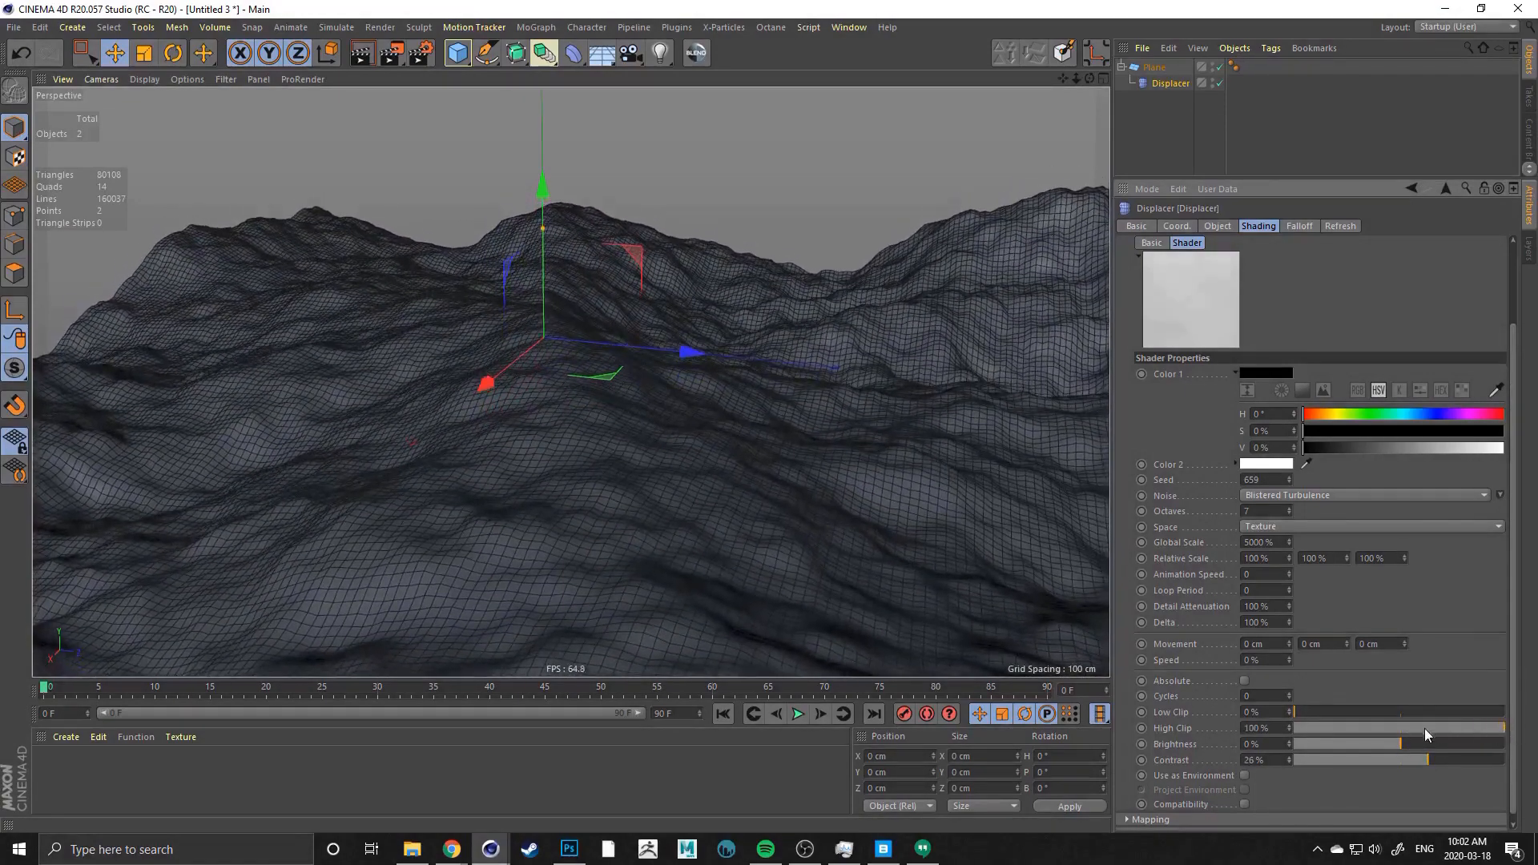
pyautogui.hotkey('ctrl', 'z')
pyautogui.moveTo(1300, 710); pyautogui.dragTo(1334, 709)
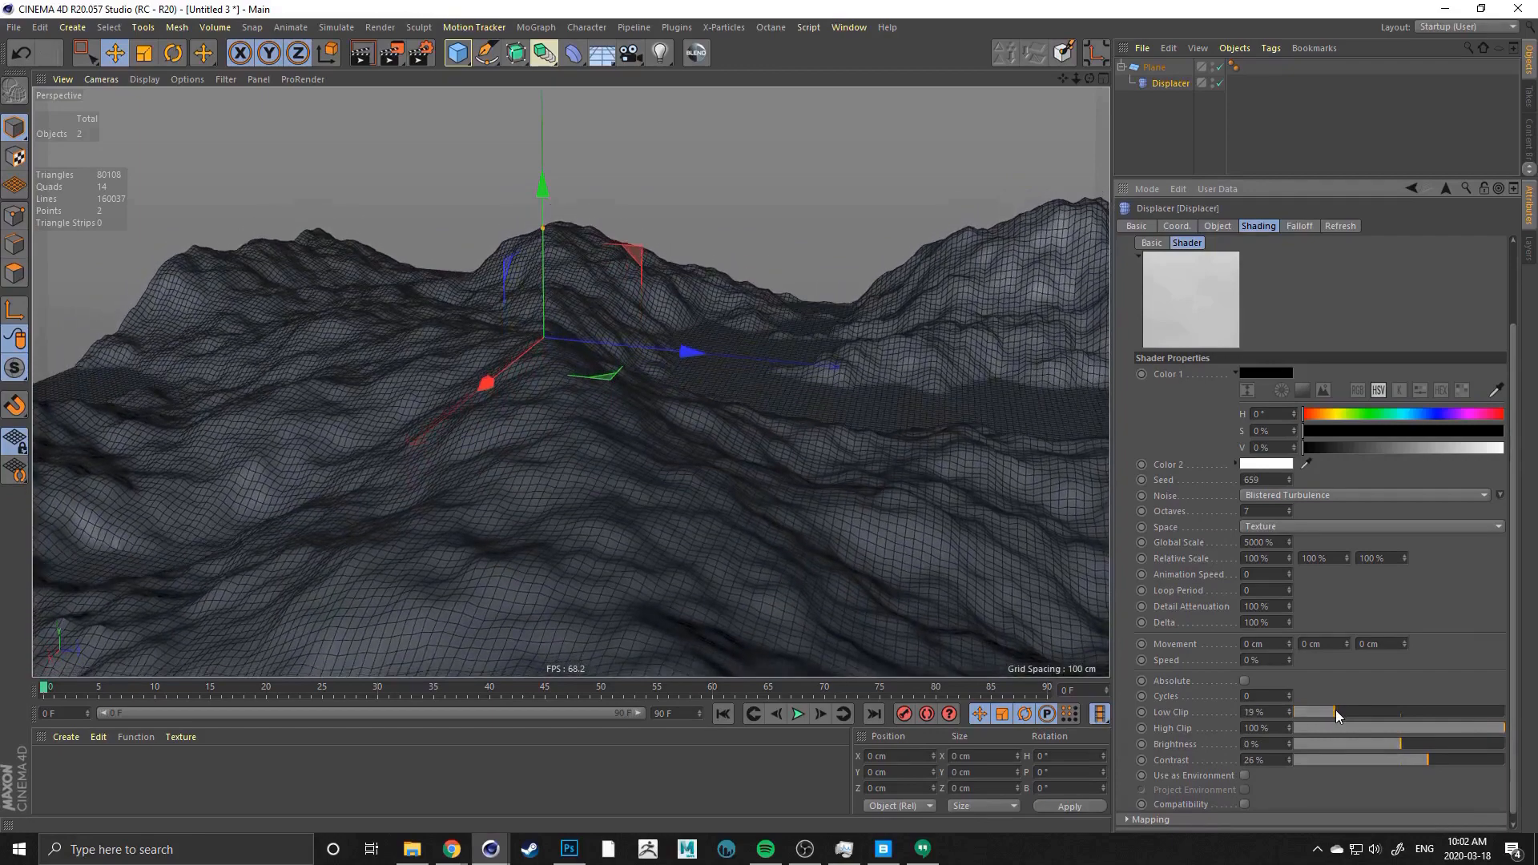
pyautogui.hotkey('ctrl', 'z')
# Set the noise shader's contrast to 42% and the Displacer's height to 72 cm
pyautogui.moveTo(1425, 758); pyautogui.dragTo(1445, 756)
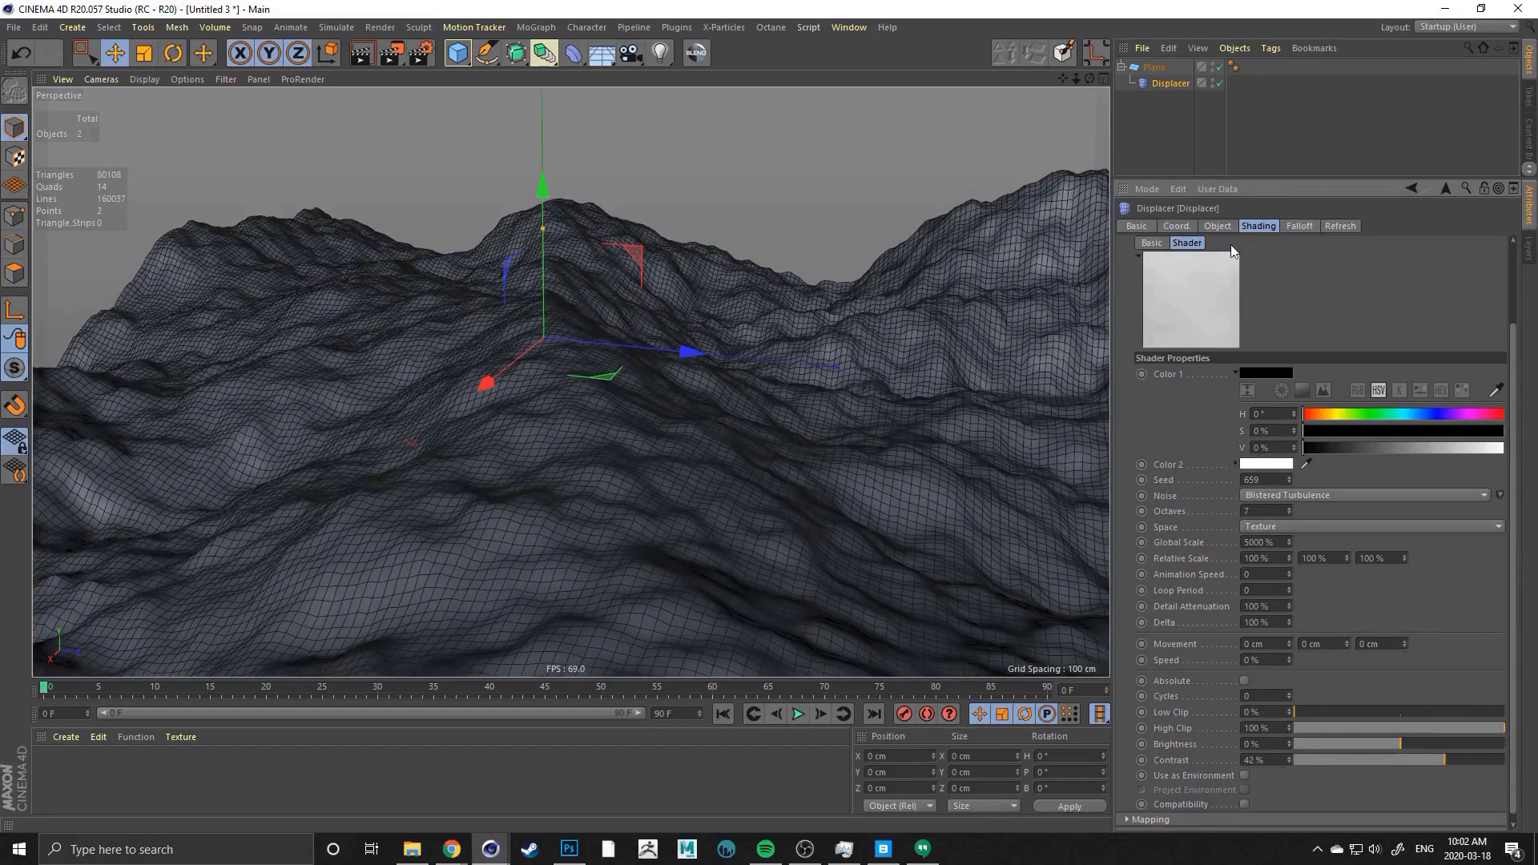
pyautogui.click(1216, 227)
pyautogui.moveTo(1222, 293); pyautogui.dragTo(1201, 307)
pyautogui.keyDown('alt'); pyautogui.moveTo(602, 321); pyautogui.dragTo(527, 295); pyautogui.keyUp('alt')
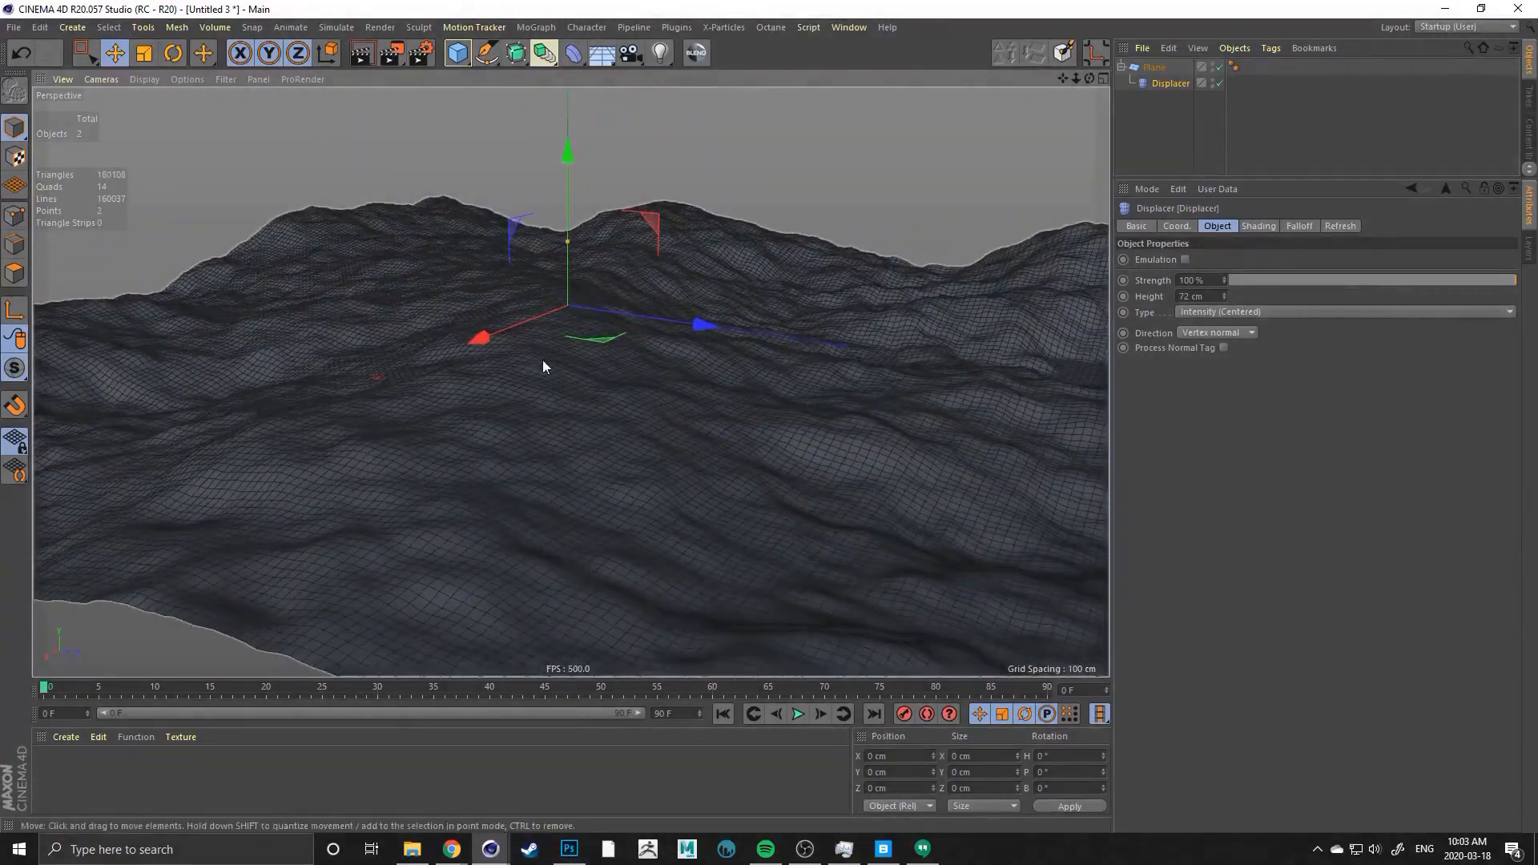
pyautogui.keyDown('alt'); pyautogui.moveTo(542, 359); pyautogui.dragTo(518, 311); pyautogui.keyUp('alt')
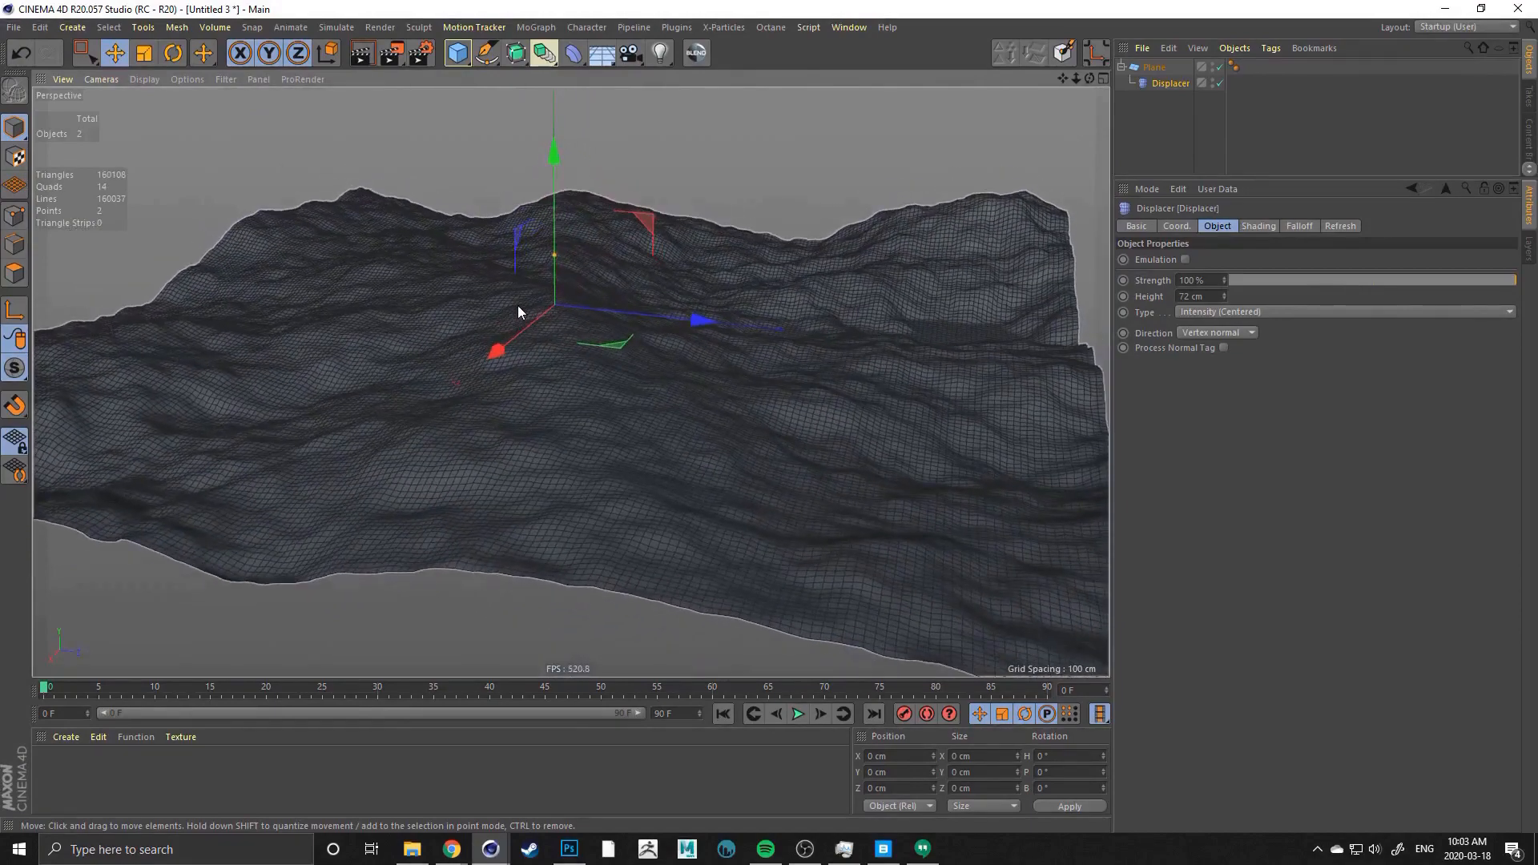
# Select the plane and switch the viewport to smooth shading without wireframe lines to inspect the terrain
pyautogui.click(325, 201)
pyautogui.moveTo(573, 381)
pyautogui.keyDown('alt'); pyautogui.mouseDown()
pyautogui.moveTo(613, 395)
pyautogui.moveTo(560, 454)
pyautogui.moveTo(512, 375)
pyautogui.mouseUp(); pyautogui.keyUp('alt')
pyautogui.click(144, 78)
pyautogui.click(160, 104)
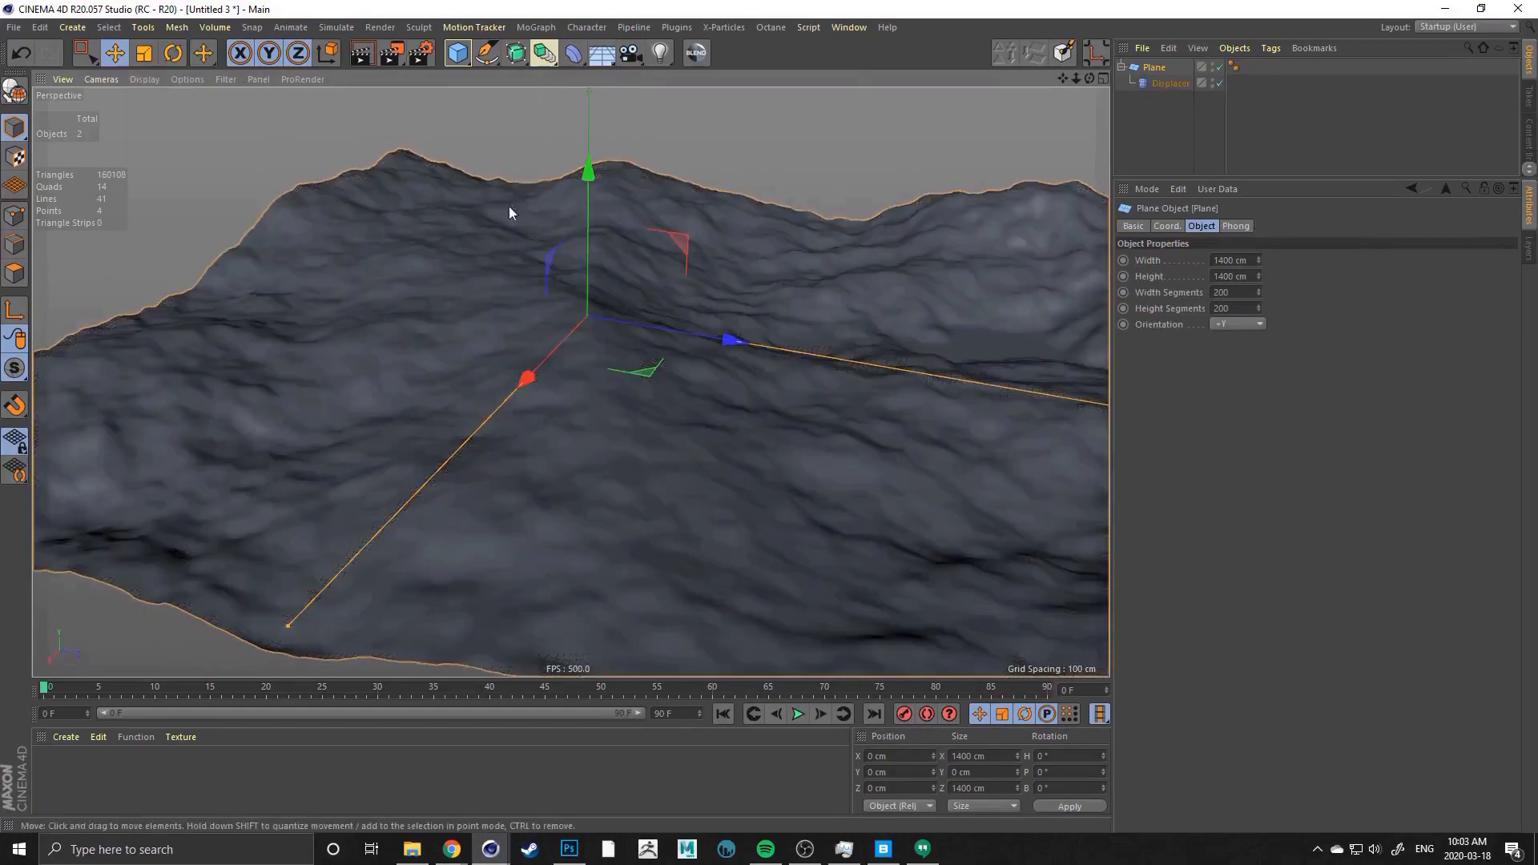
pyautogui.keyDown('alt'); pyautogui.moveTo(509, 212); pyautogui.dragTo(663, 324); pyautogui.keyUp('alt')
pyautogui.keyDown('alt'); pyautogui.moveTo(601, 334); pyautogui.dragTo(526, 300); pyautogui.keyUp('alt')
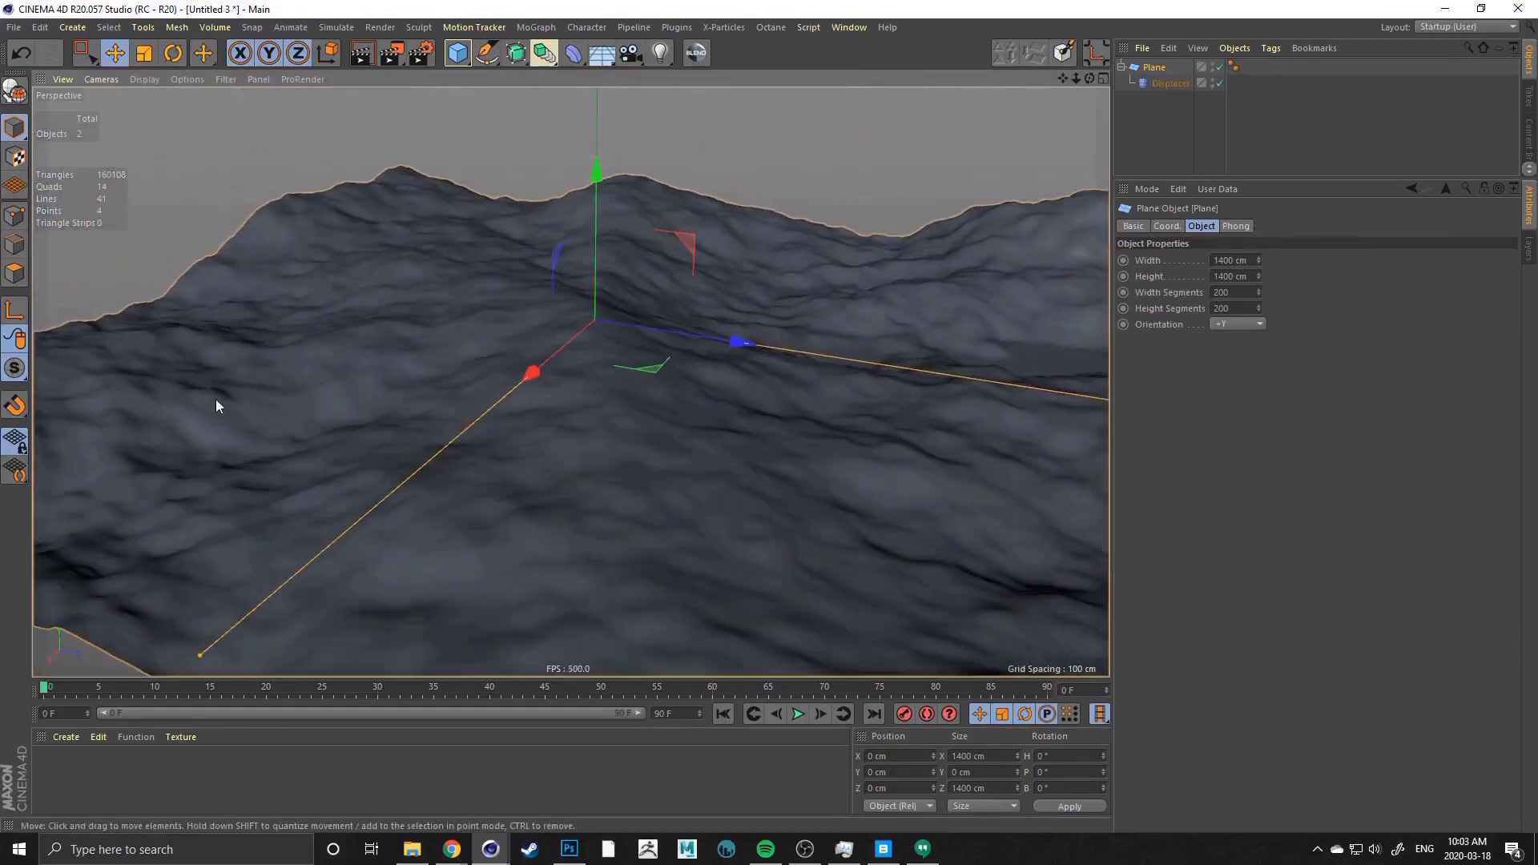
pyautogui.keyDown('alt'); pyautogui.moveTo(639, 487); pyautogui.dragTo(700, 510); pyautogui.keyUp('alt')
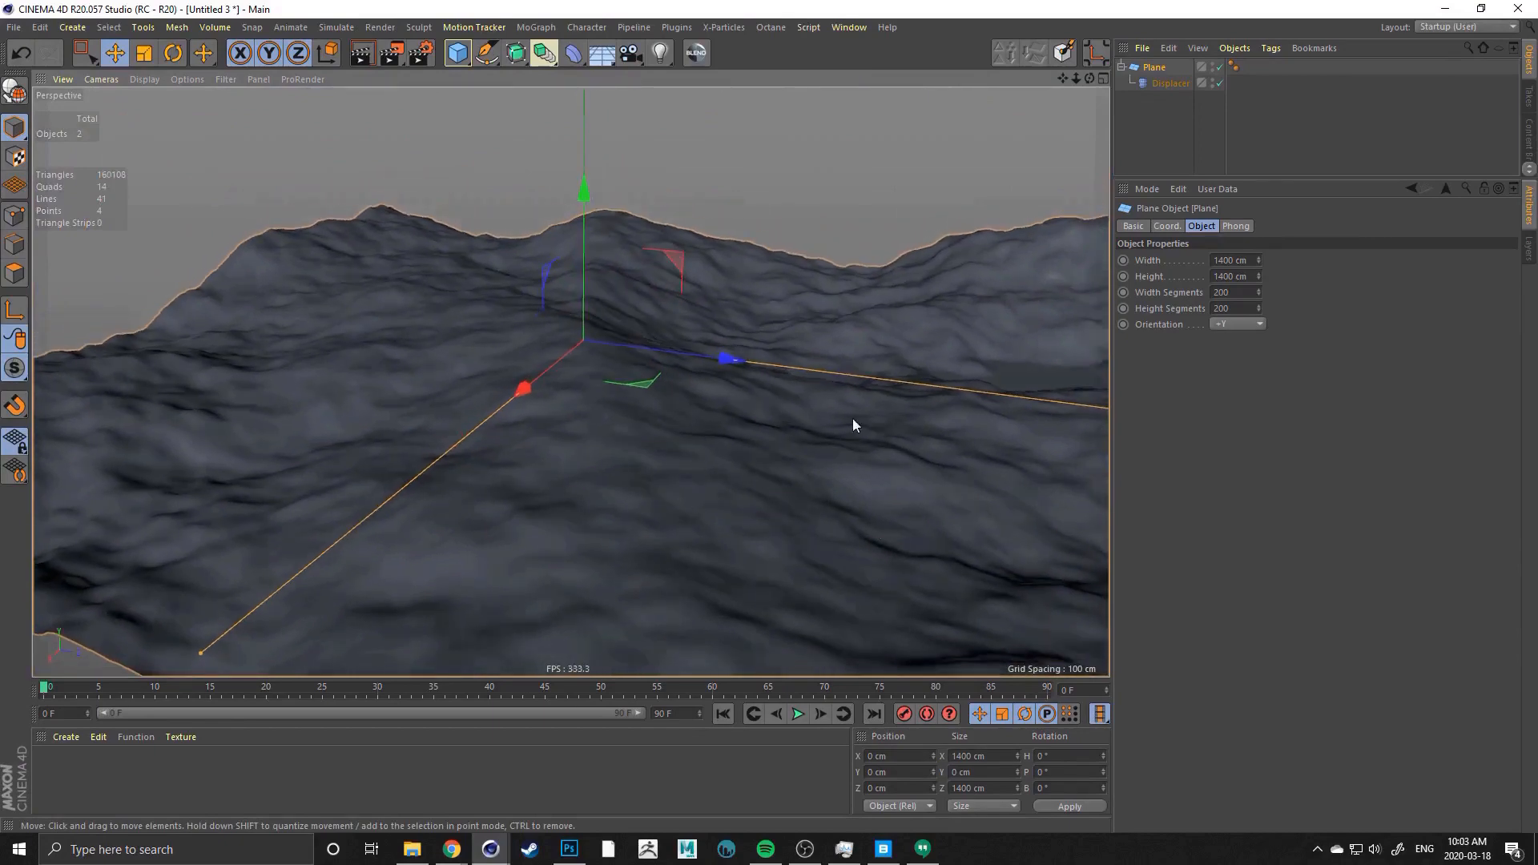
pyautogui.keyDown('alt'); pyautogui.moveTo(905, 312); pyautogui.dragTo(679, 364); pyautogui.keyUp('alt')
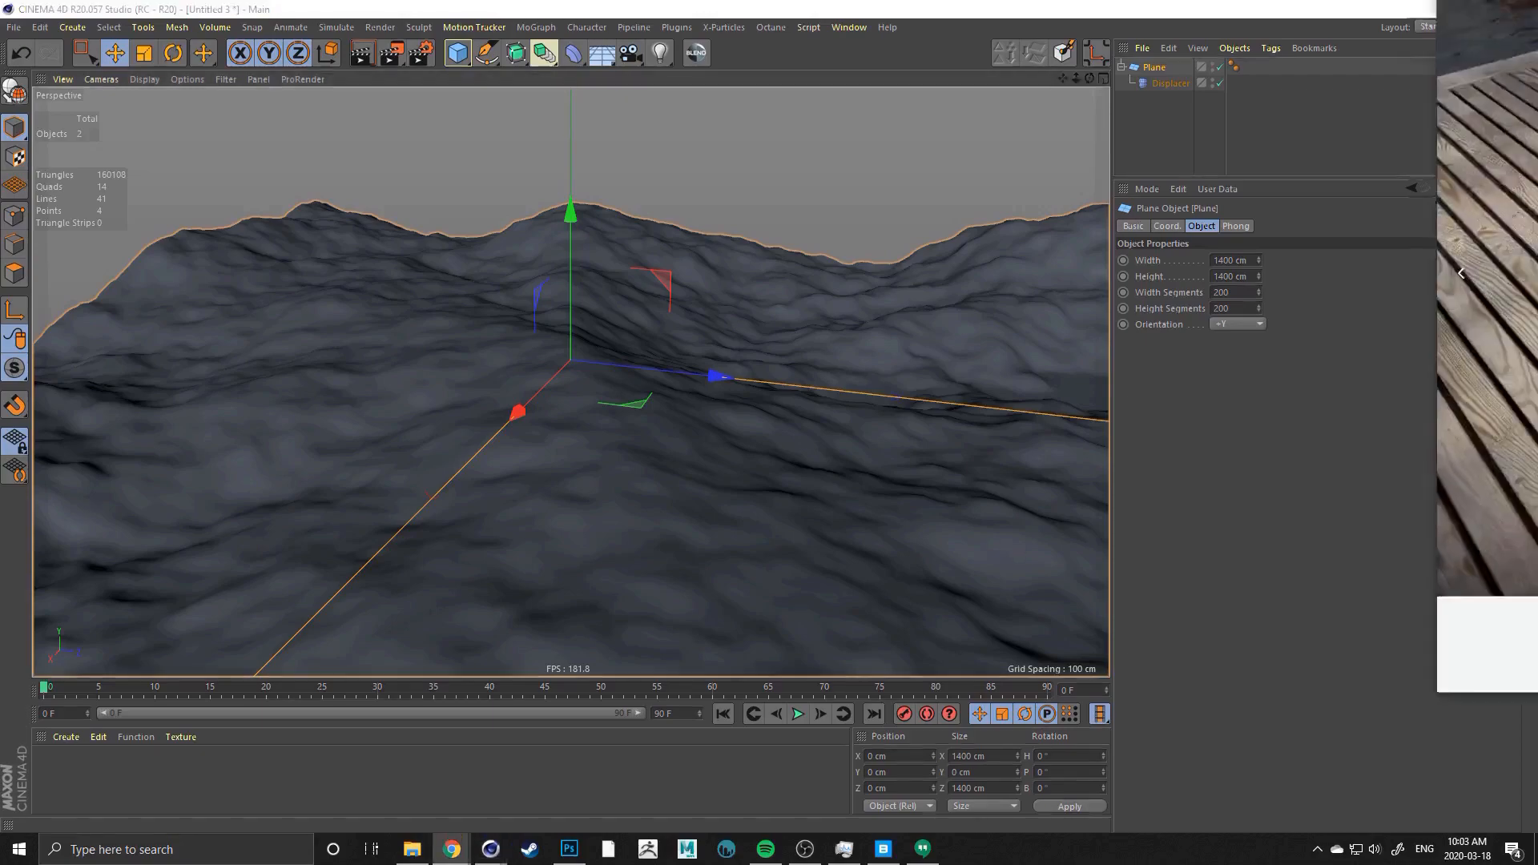
# Bring the browser with the RD-Textures website into view and open its shop page
pyautogui.moveTo(1537, 32); pyautogui.dragTo(841, 43)
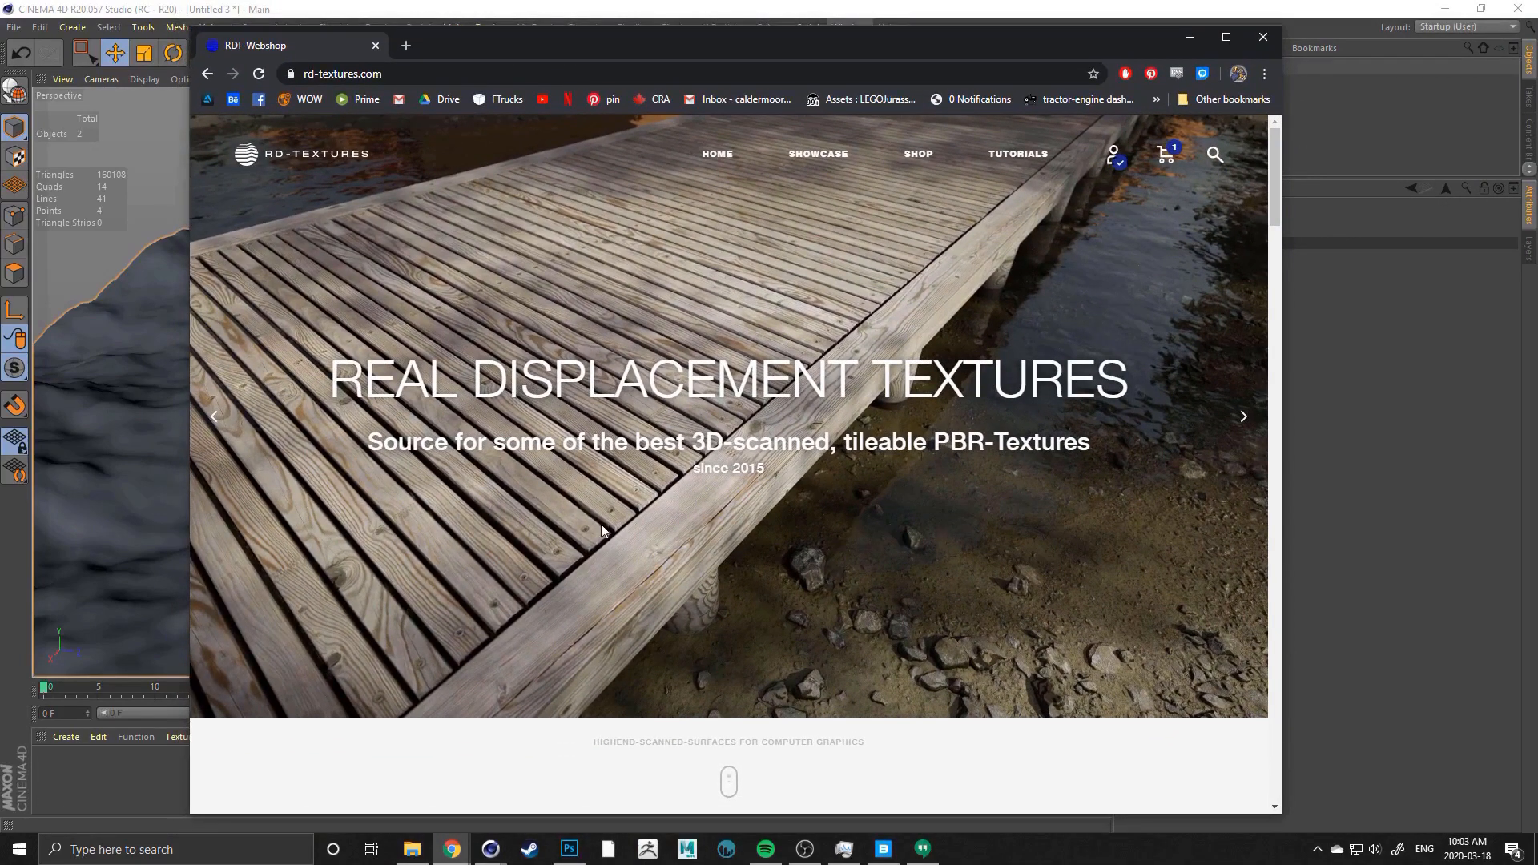
pyautogui.scroll(-2, 570, 516)
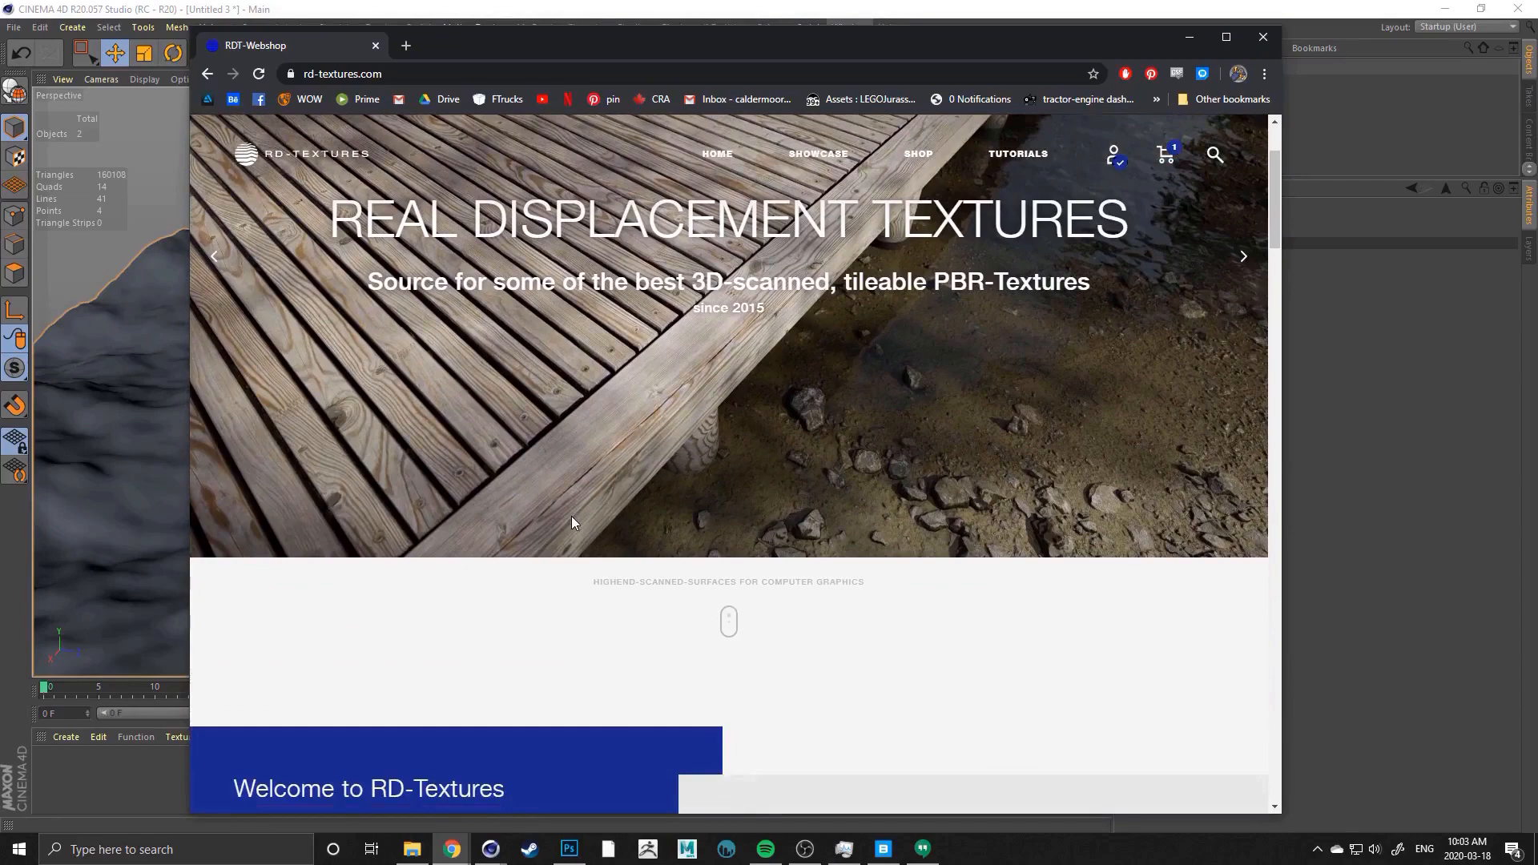
pyautogui.scroll(1, 878, 205)
pyautogui.click(915, 153)
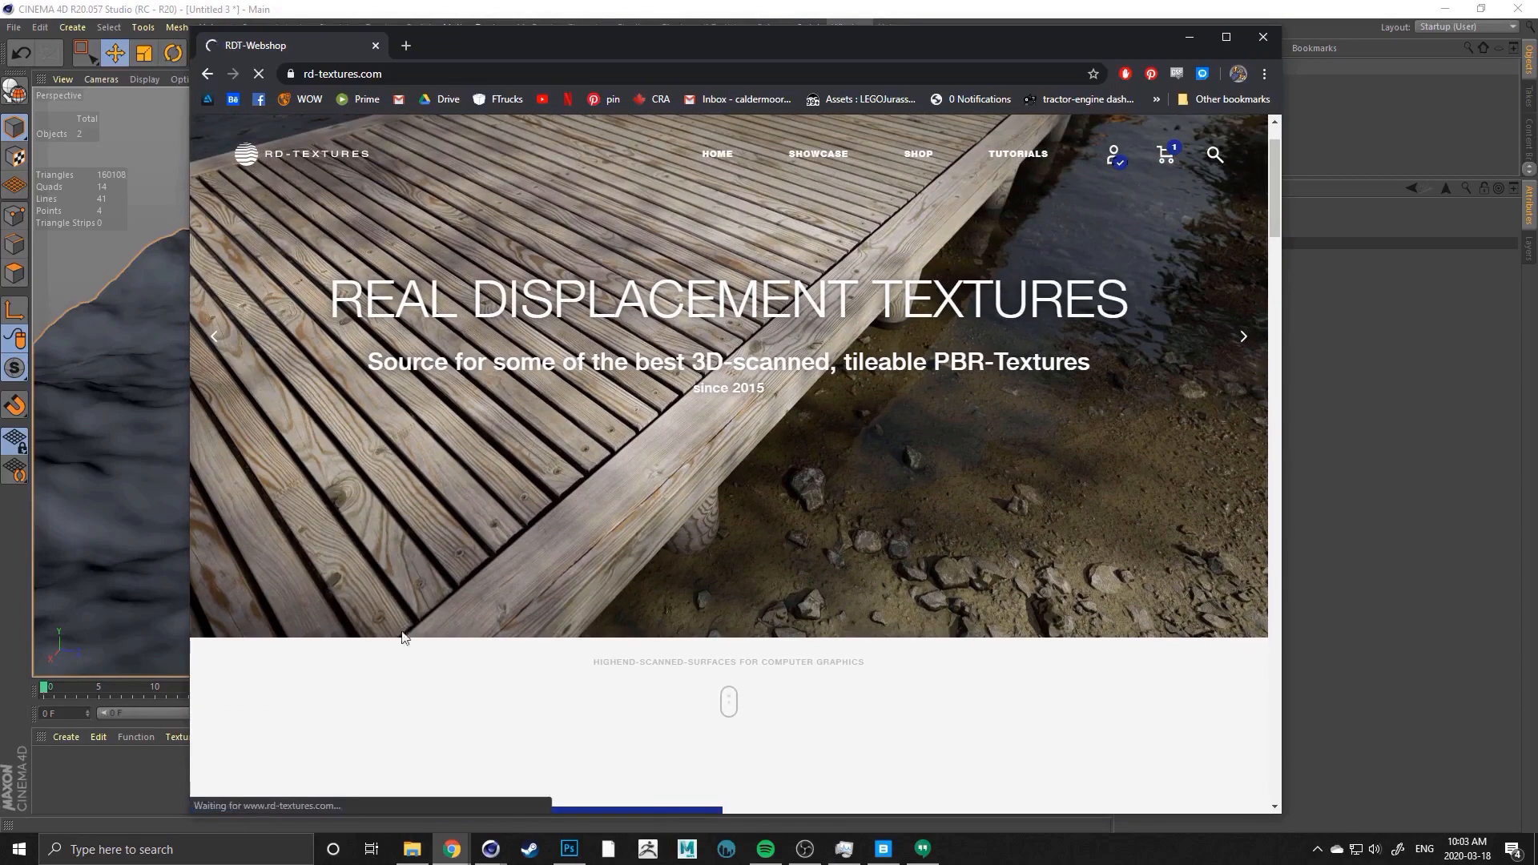
# Browse the texture products in the shop and open Collection Six
pyautogui.scroll(-1, 489, 544)
pyautogui.scroll(-4, 507, 487)
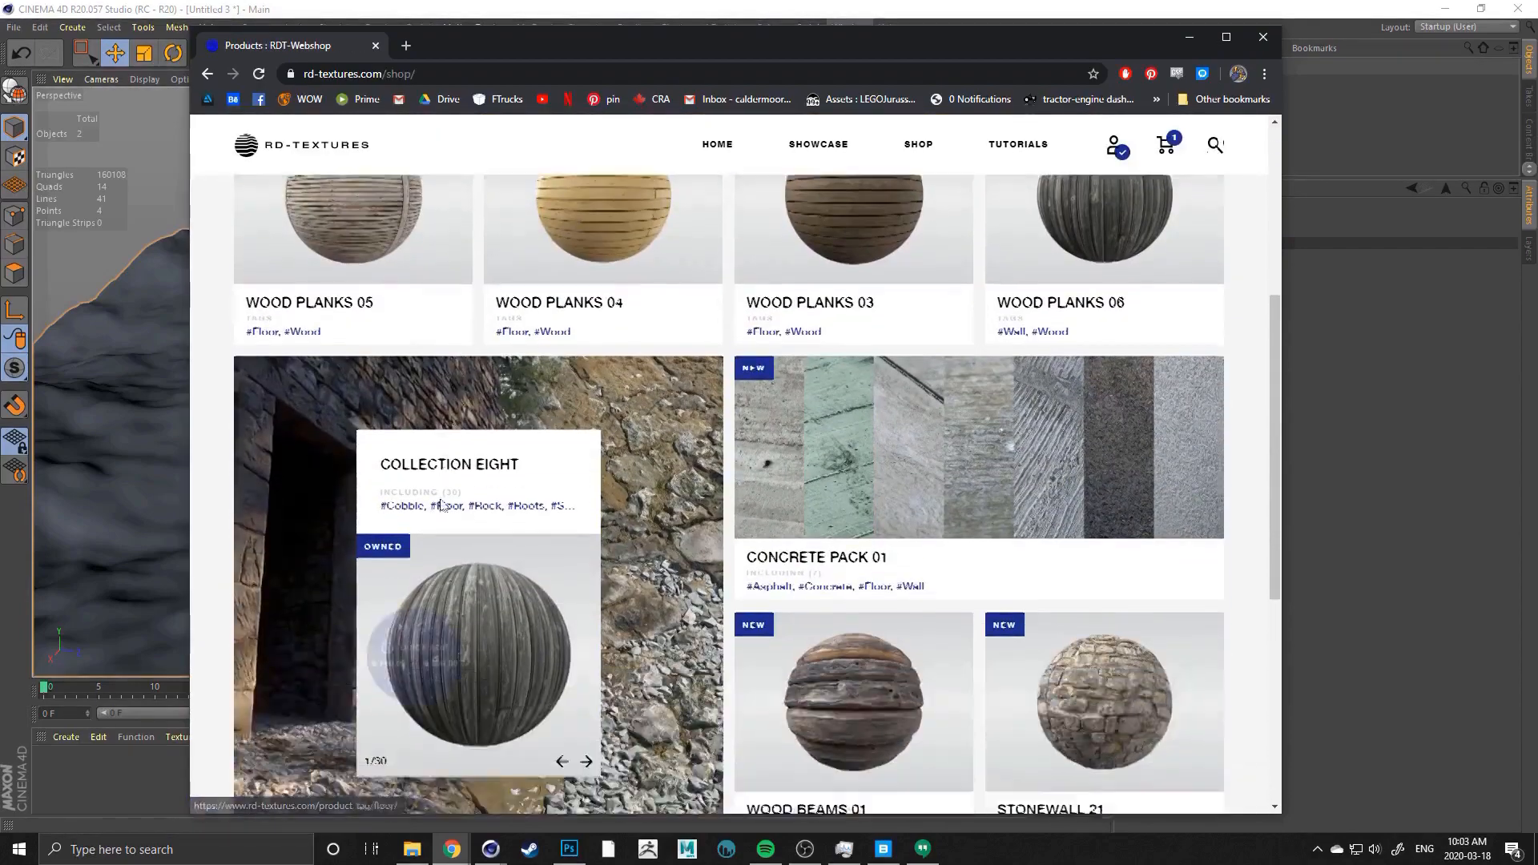
pyautogui.scroll(-6, 680, 615)
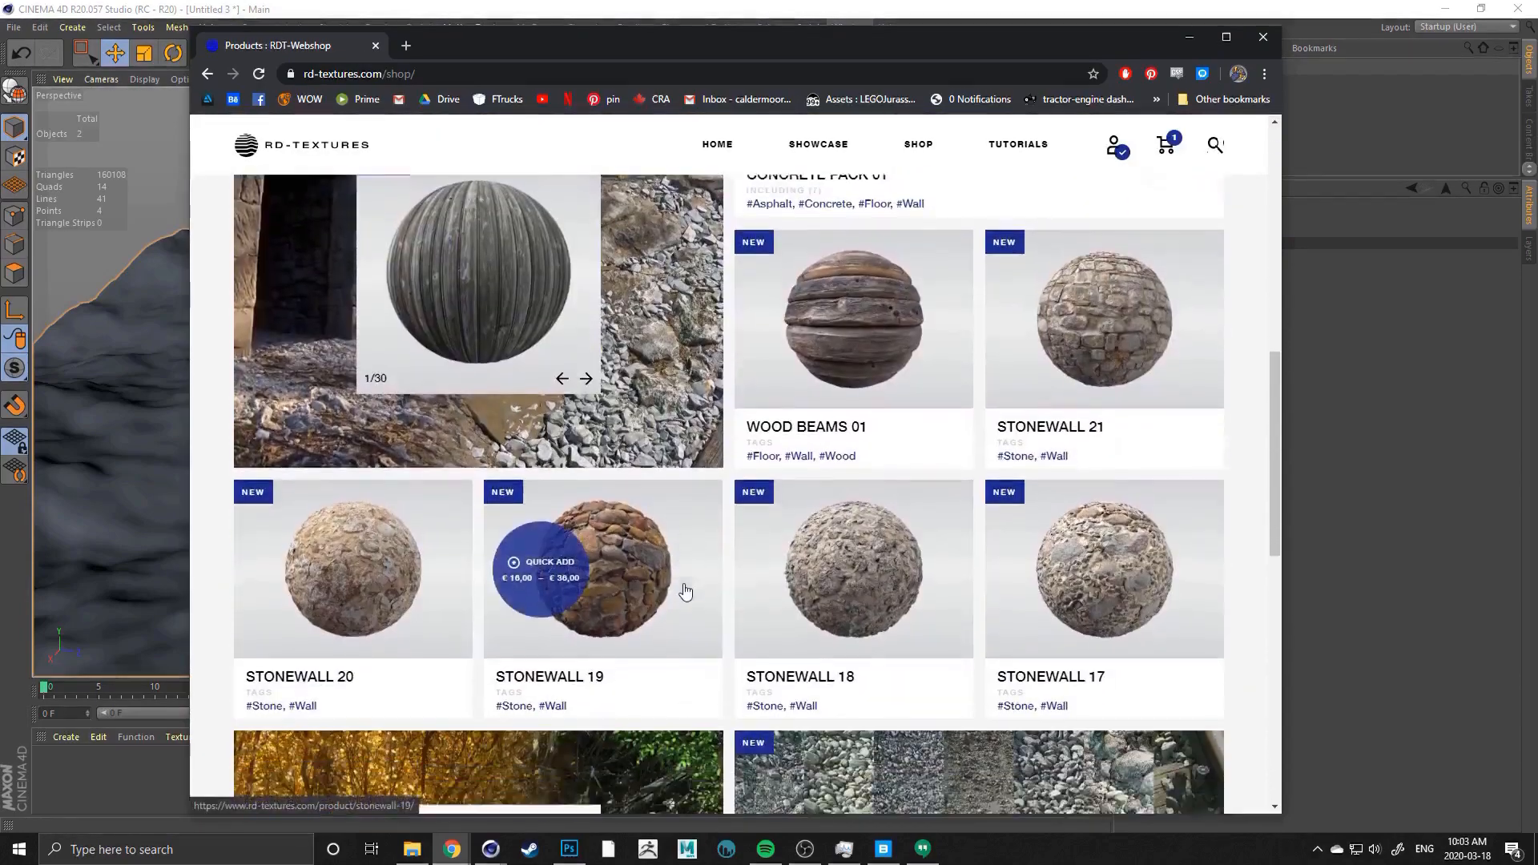
pyautogui.scroll(-1, 793, 633)
pyautogui.scroll(-3, 796, 637)
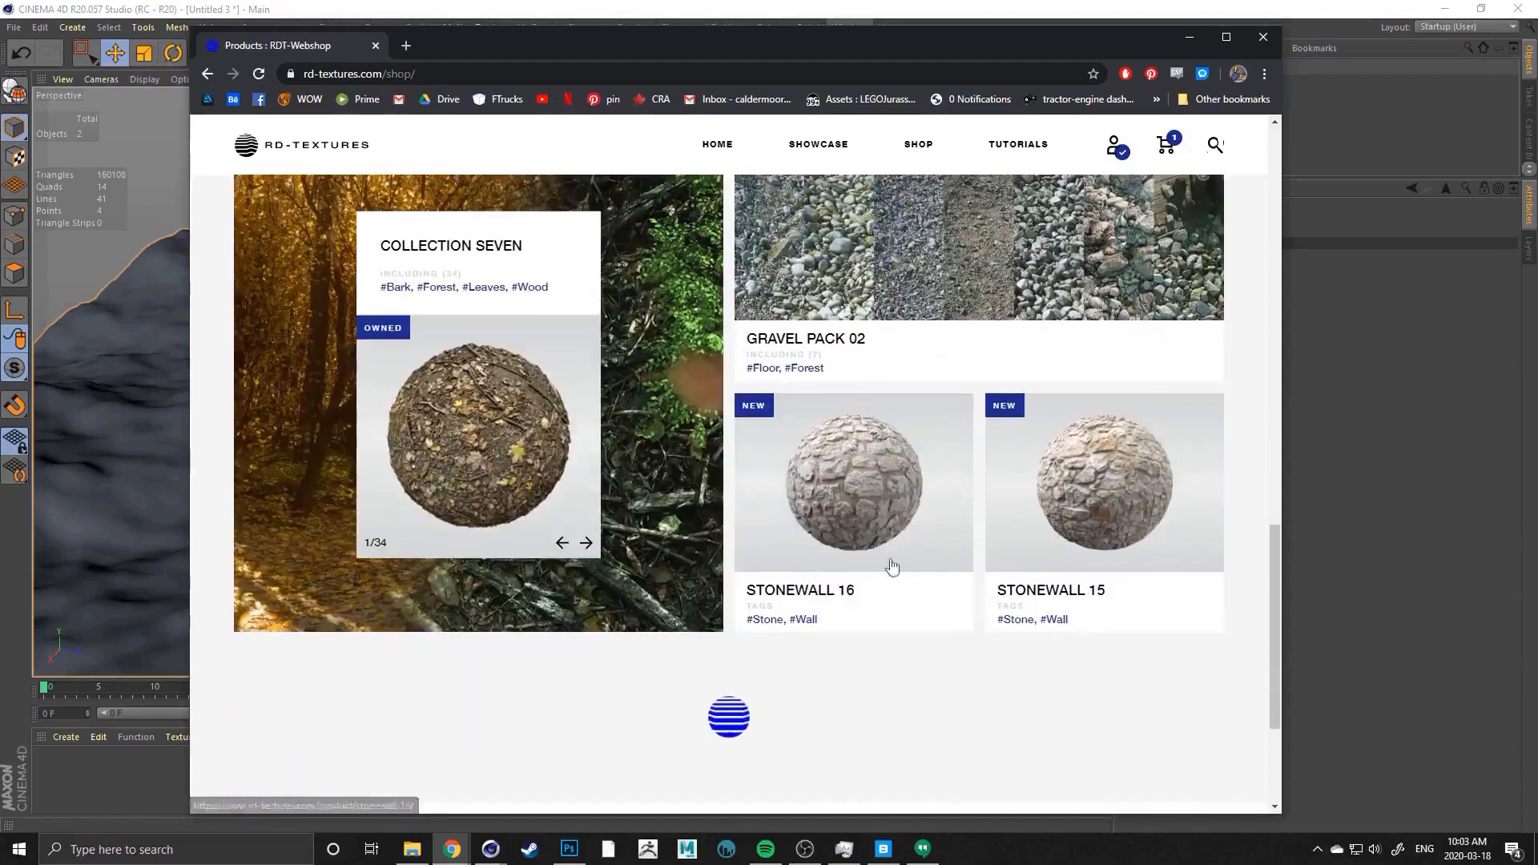
pyautogui.scroll(-5, 707, 593)
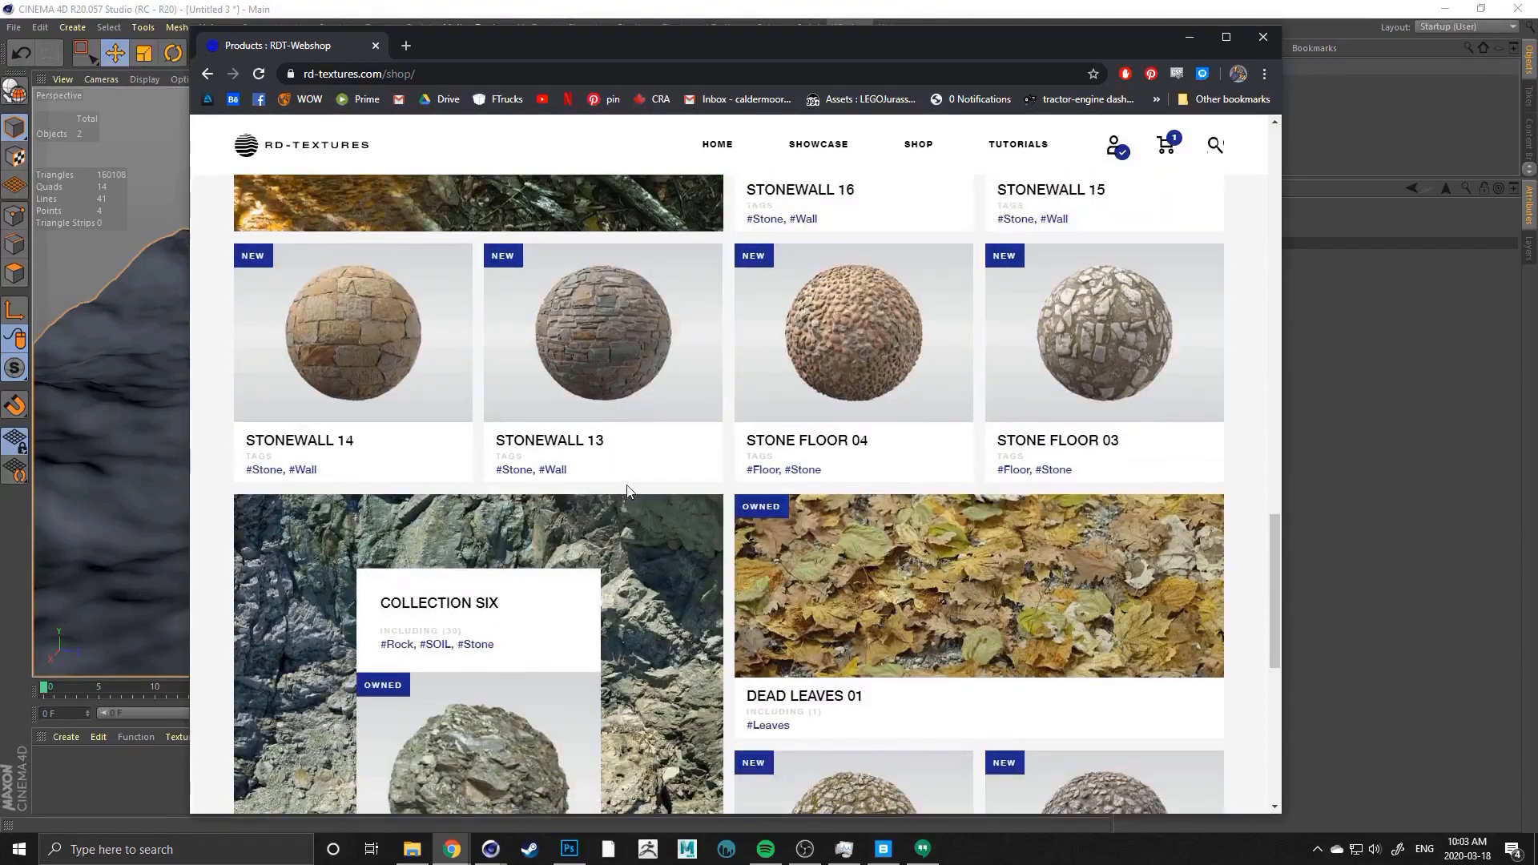
pyautogui.scroll(-4, 627, 490)
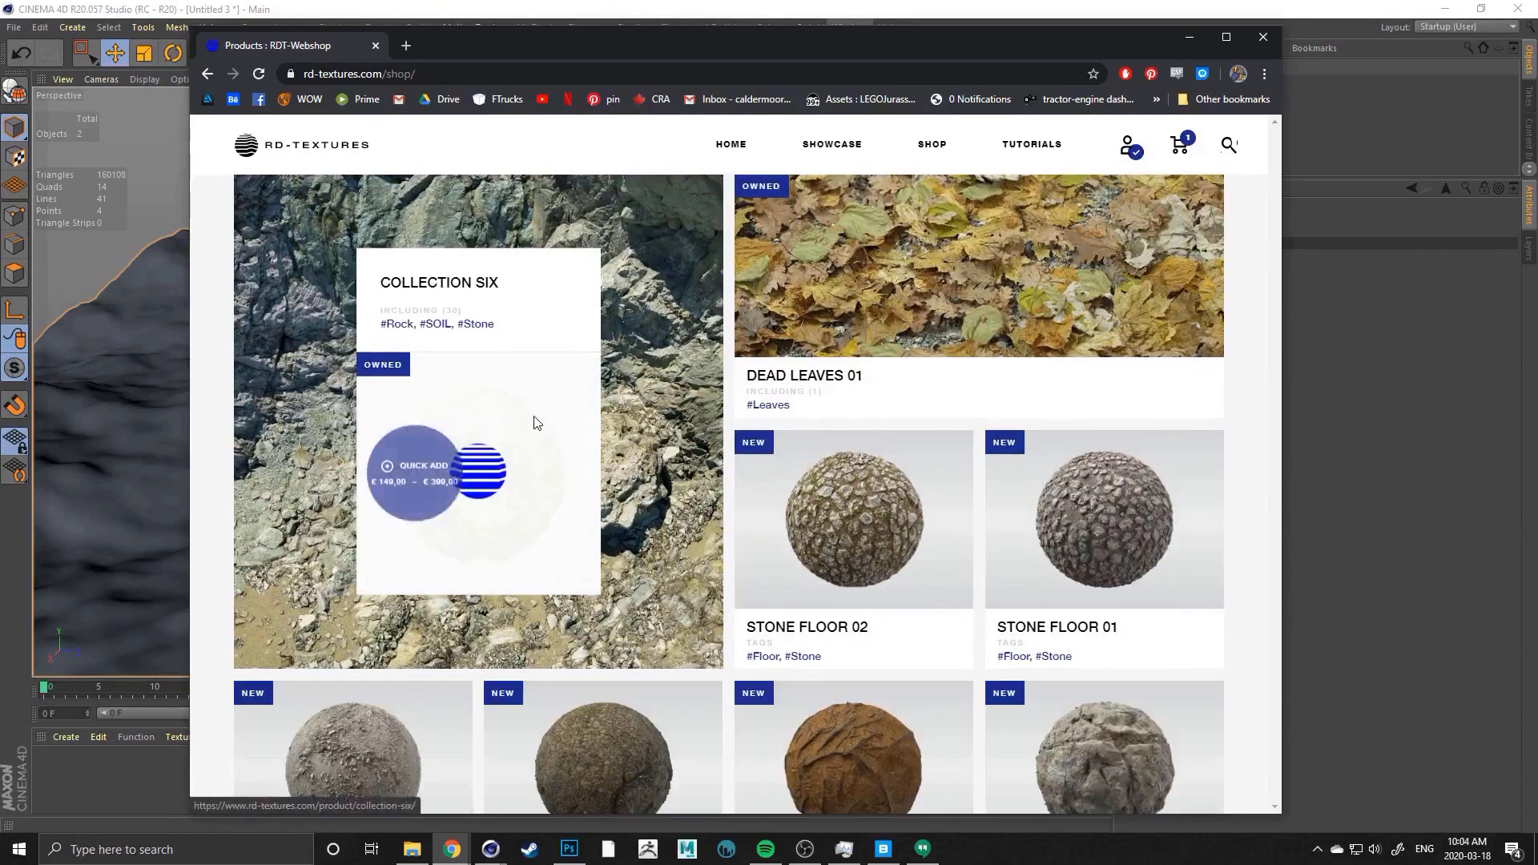
pyautogui.click(535, 417)
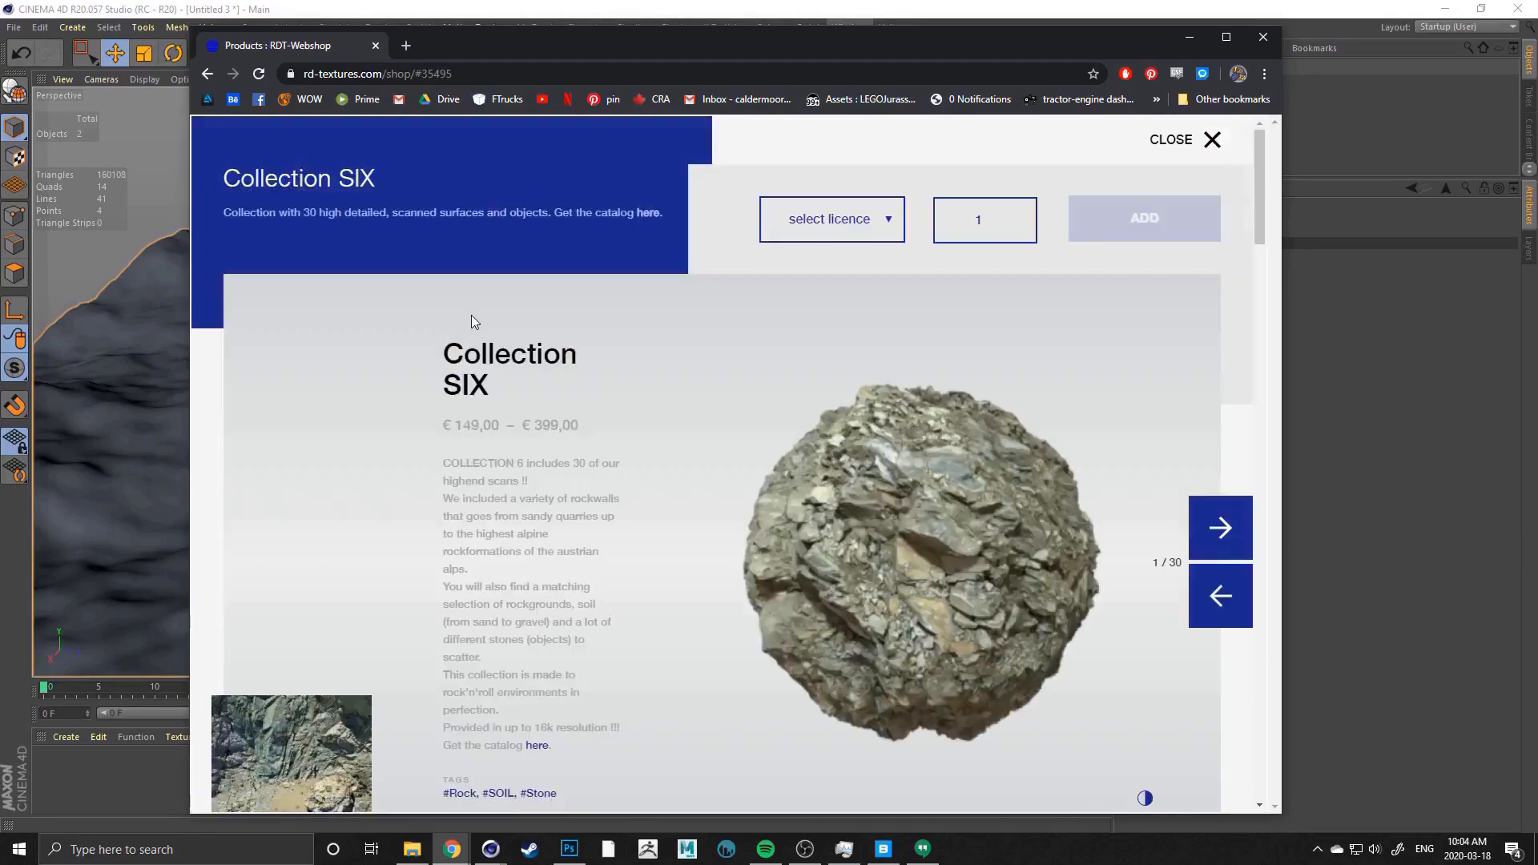
# Examine Collection Six's description and enlarged rock scene image, and return to Cinema 4D by moving the browser aside
pyautogui.scroll(-5, 732, 522)
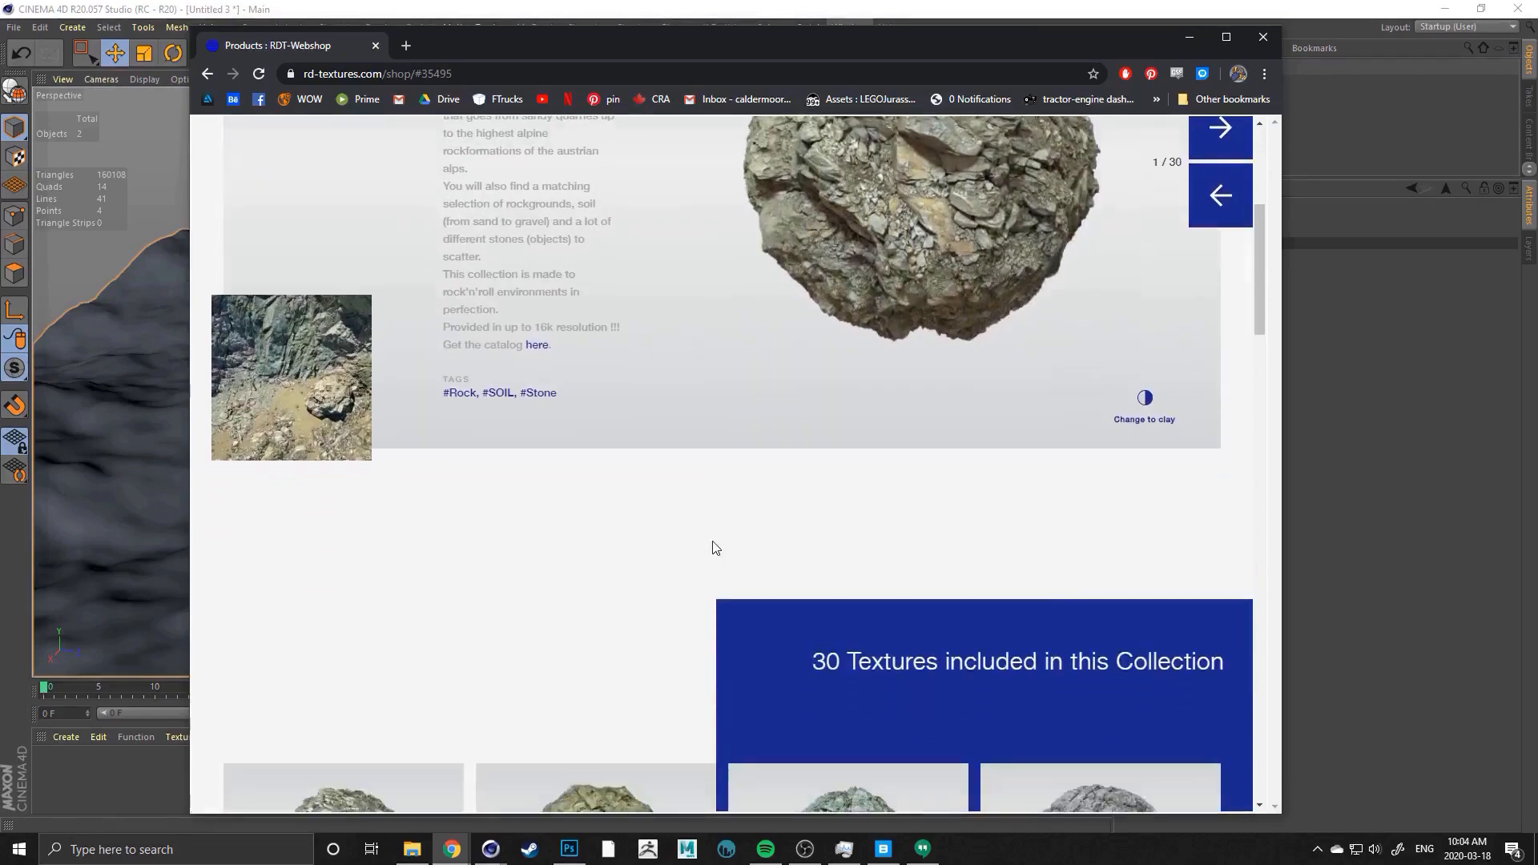
pyautogui.scroll(3, 713, 549)
pyautogui.click(741, 554)
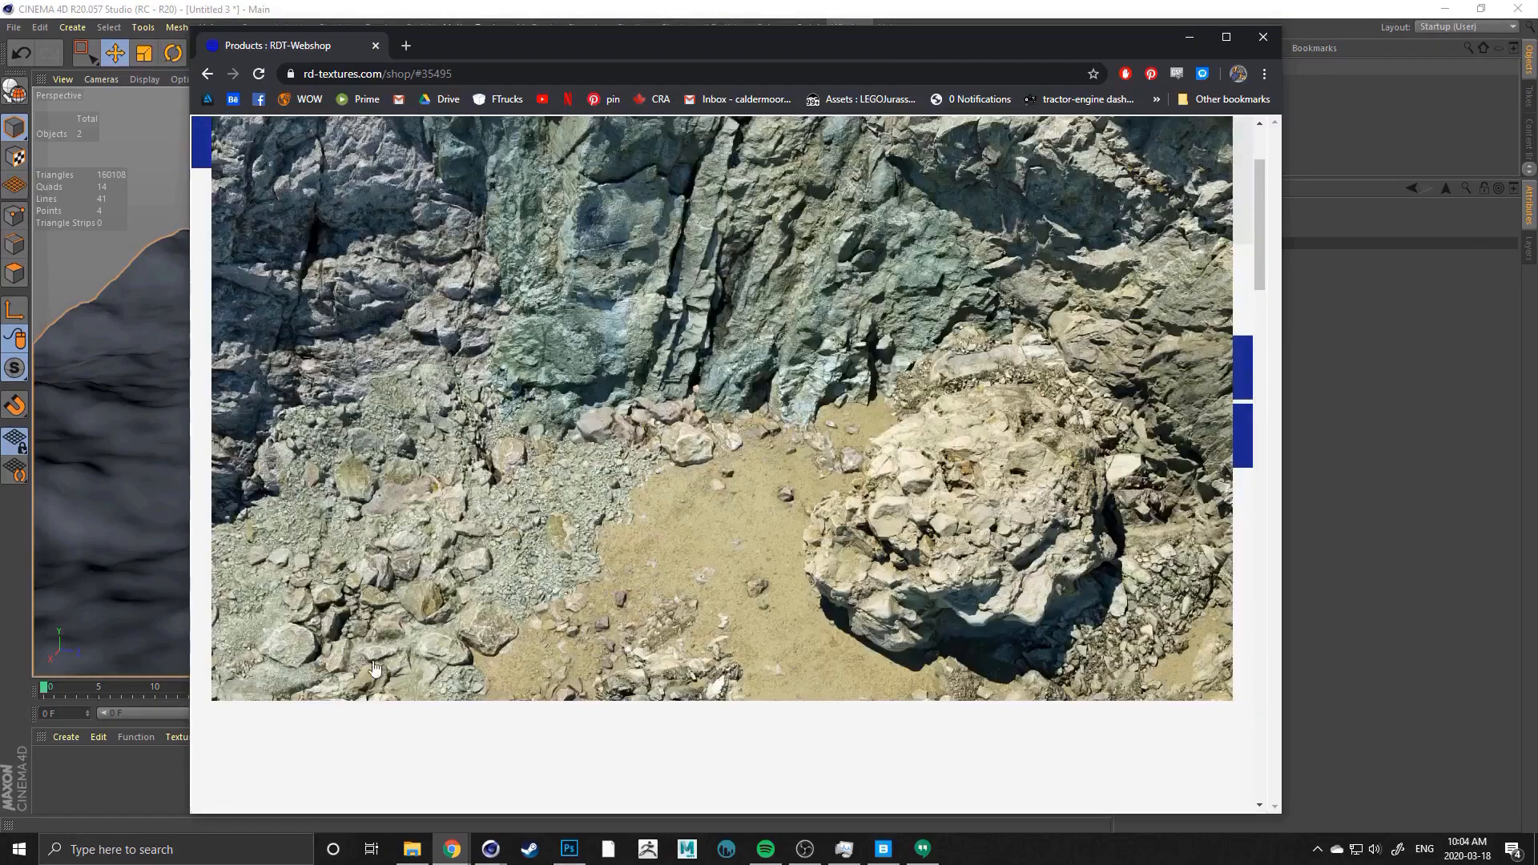
pyautogui.click(616, 592)
pyautogui.click(850, 457)
pyautogui.scroll(1, 572, 465)
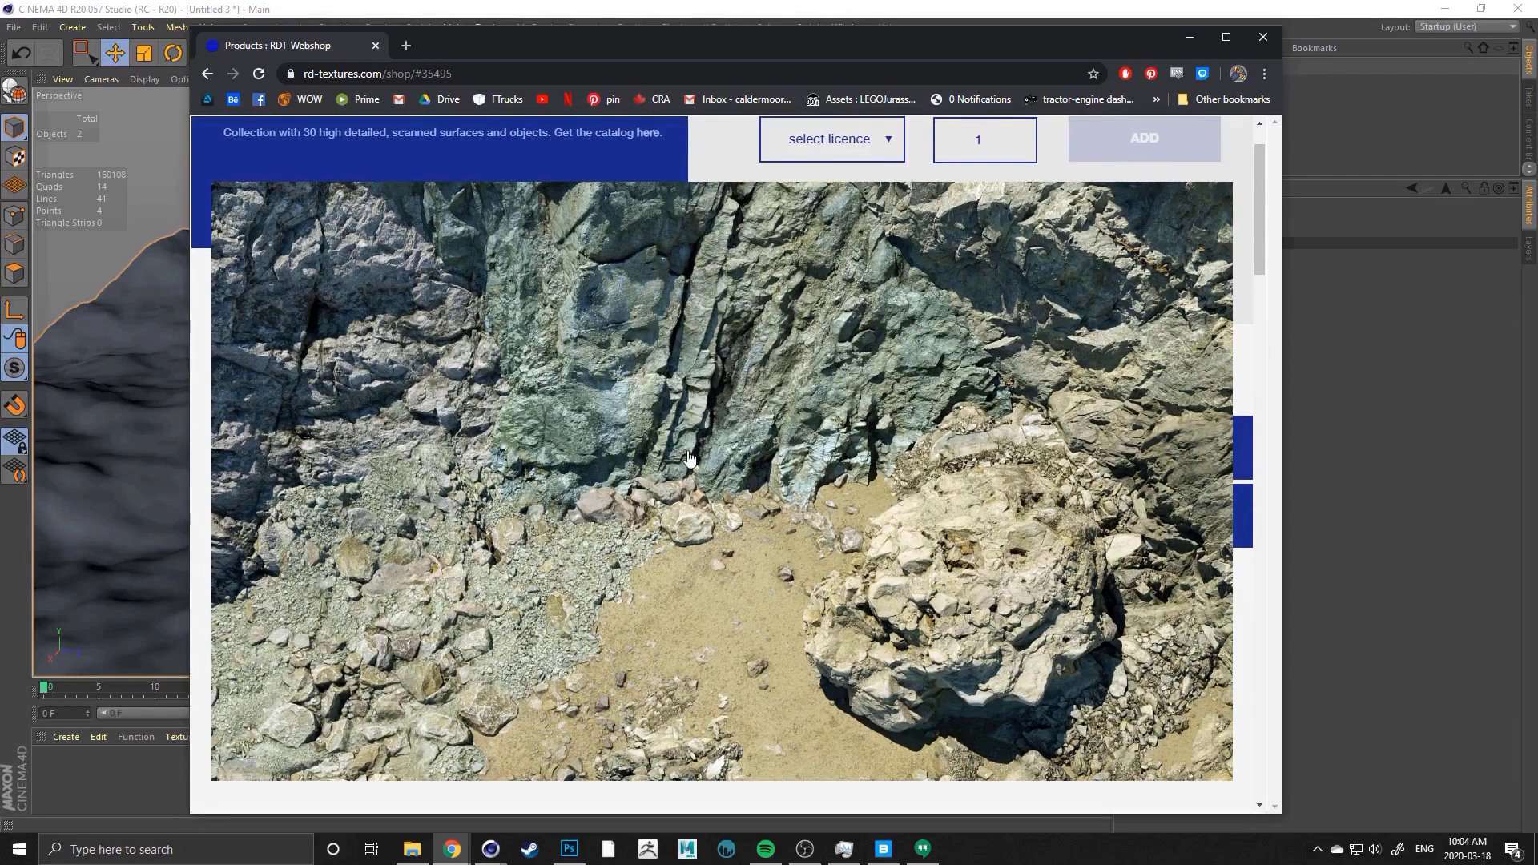
pyautogui.scroll(1, 781, 368)
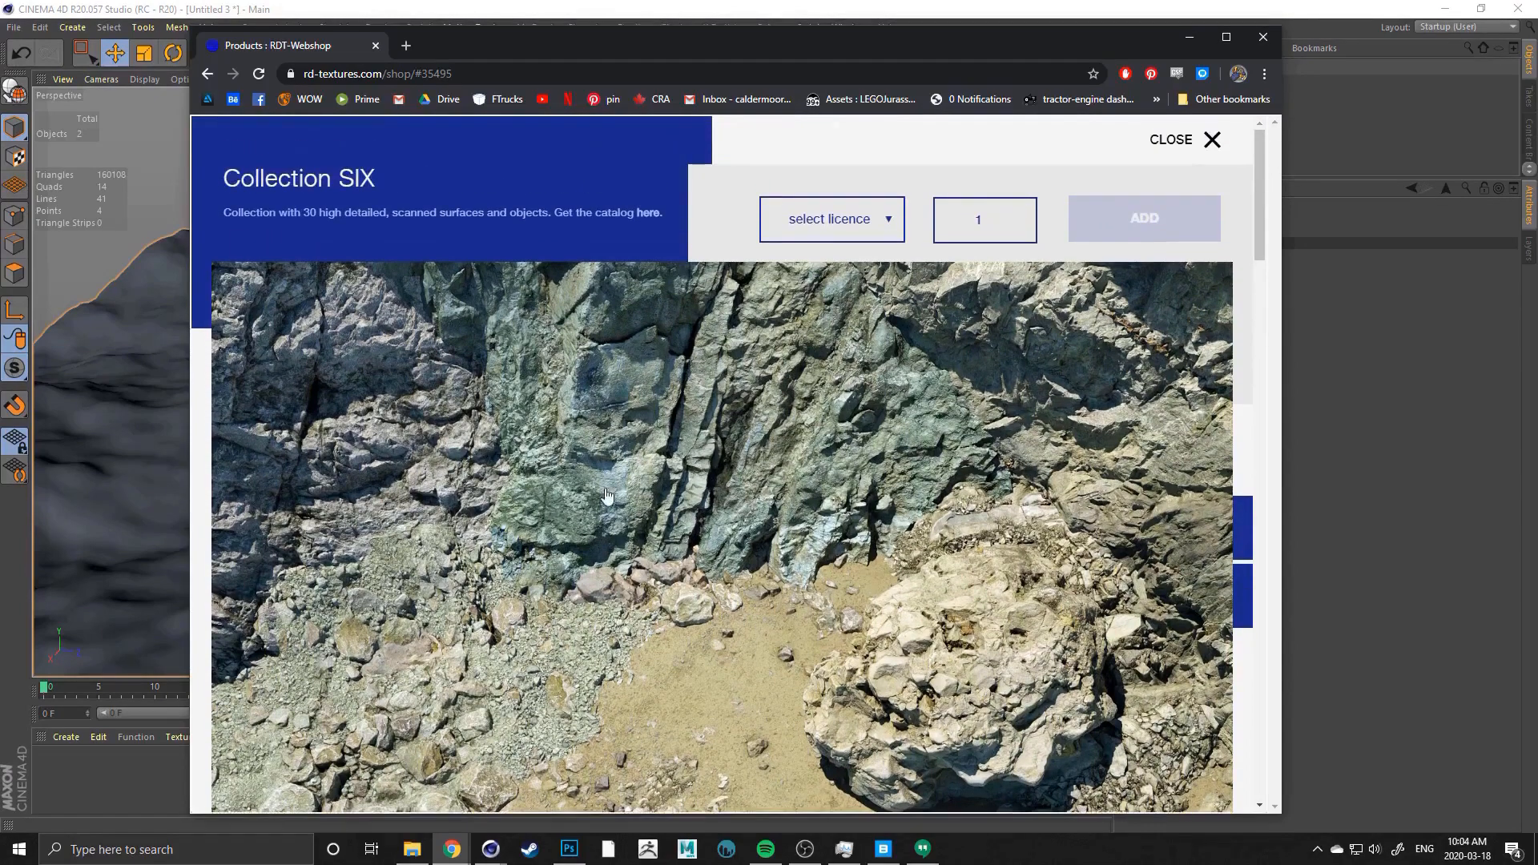
pyautogui.scroll(-1, 608, 493)
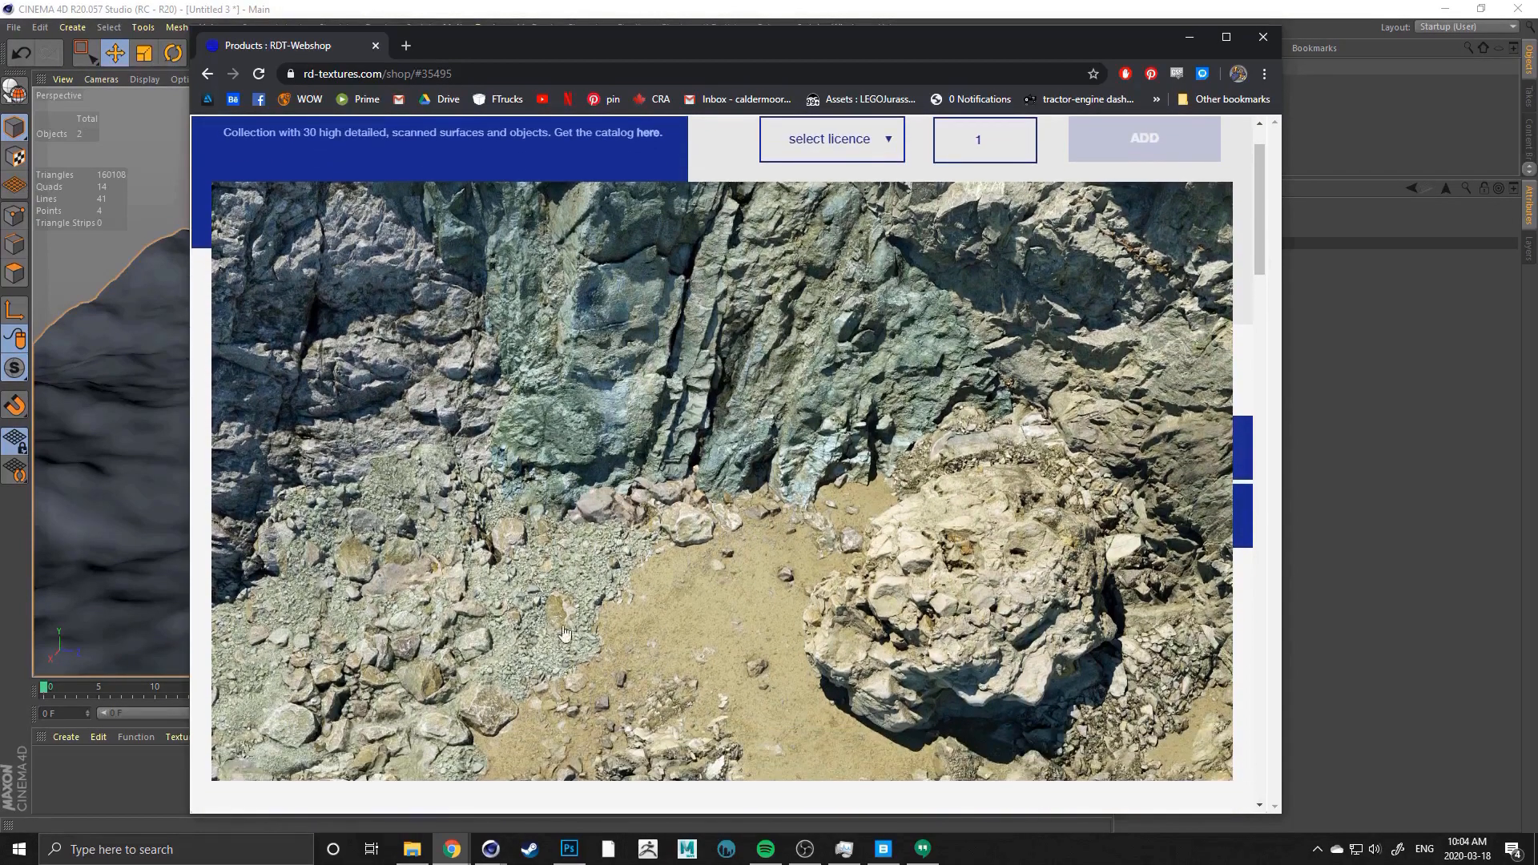
pyautogui.scroll(1, 796, 410)
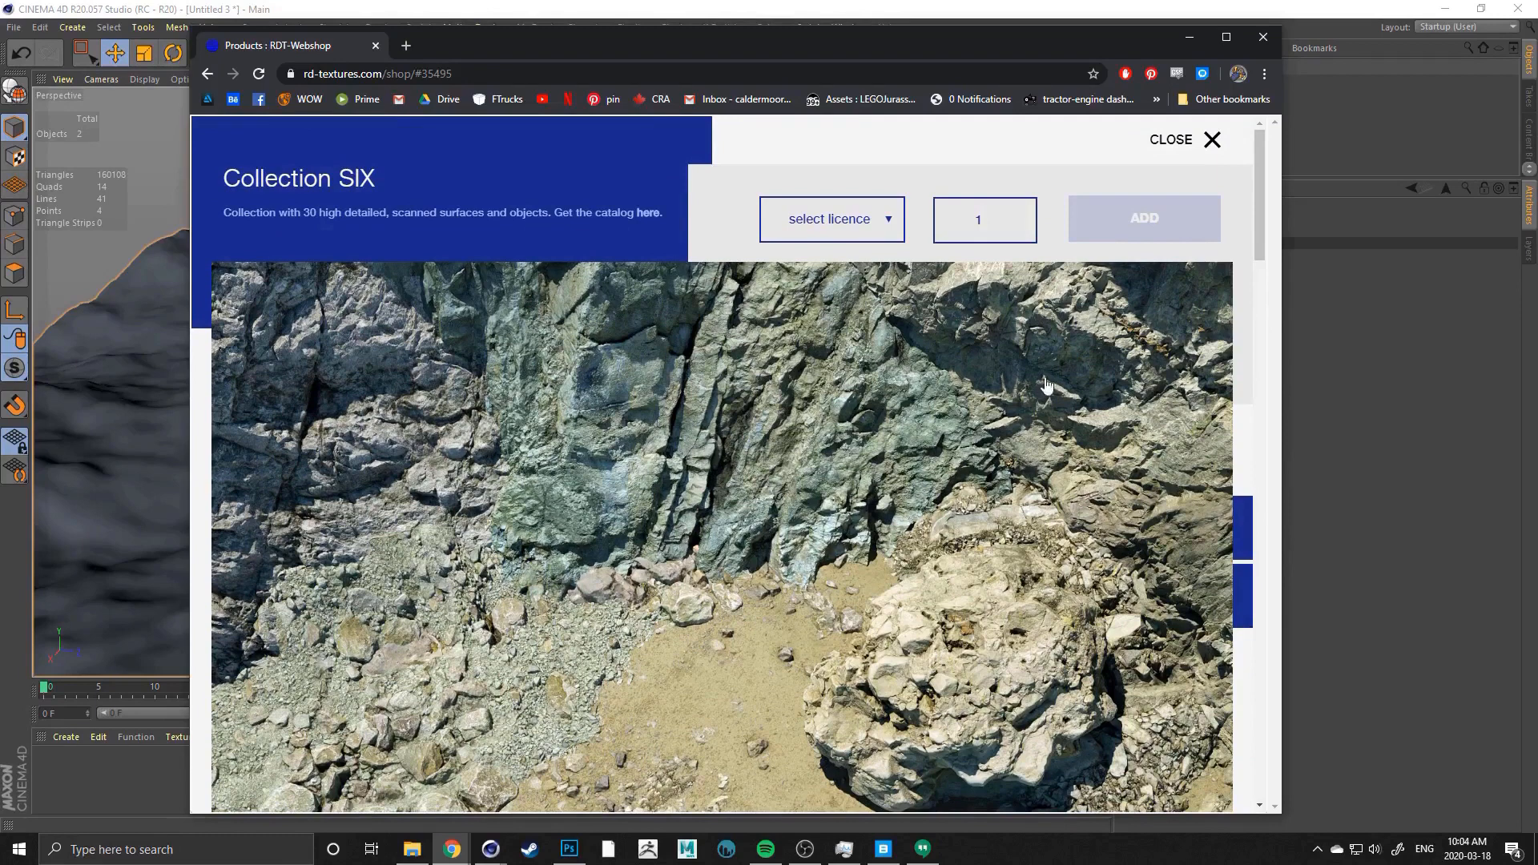
pyautogui.scroll(-1, 895, 427)
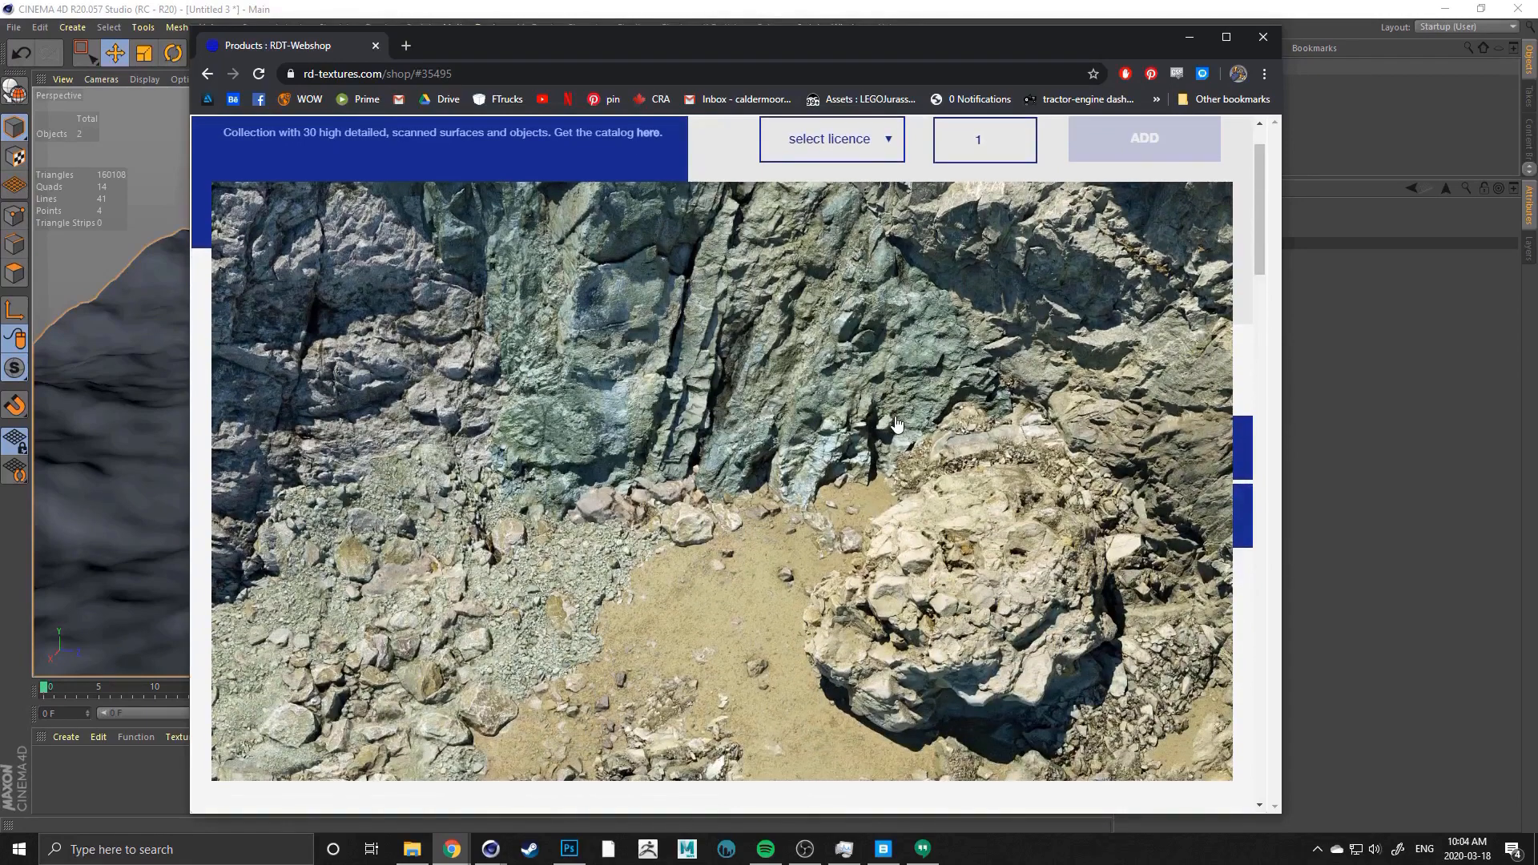
pyautogui.scroll(1, 884, 449)
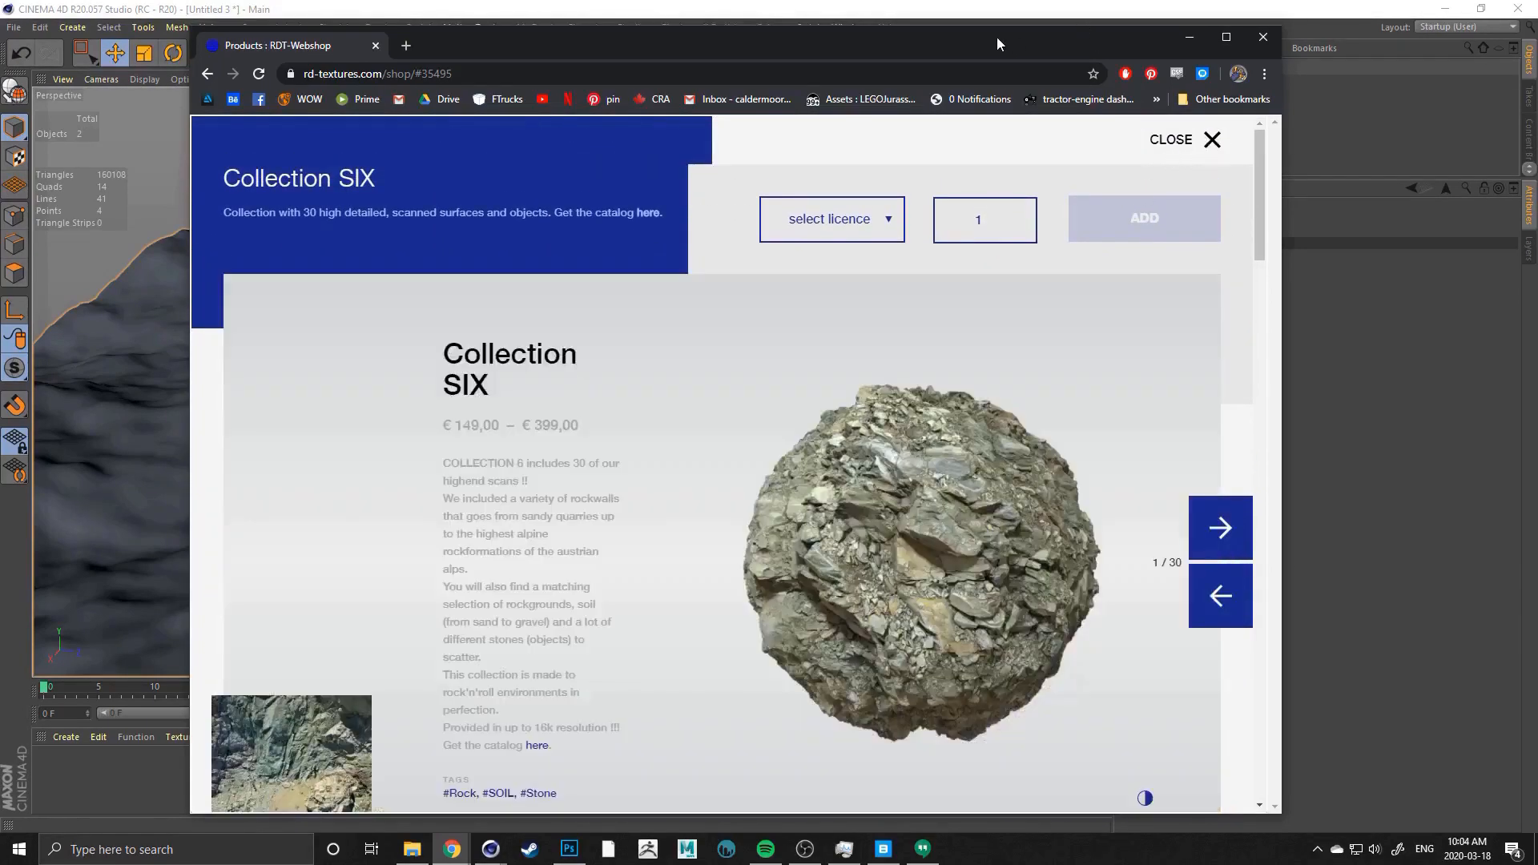
pyautogui.moveTo(992, 34); pyautogui.dragTo(1537, 36)
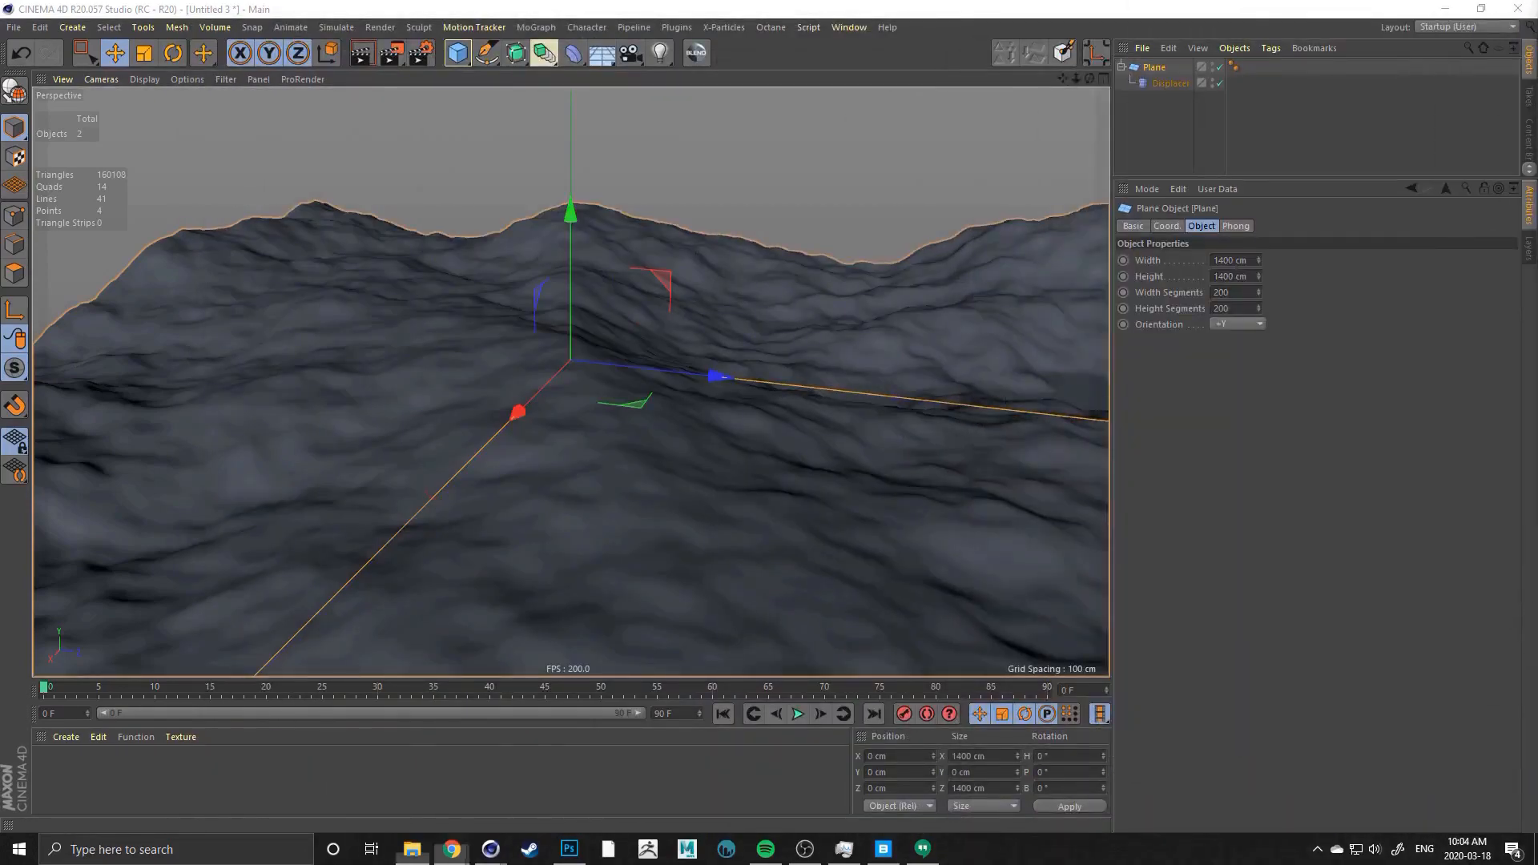
# Switch to File Explorer with the RDT texture library and open the ASPHALT-06-CRACKED folder
pyautogui.click(411, 850)
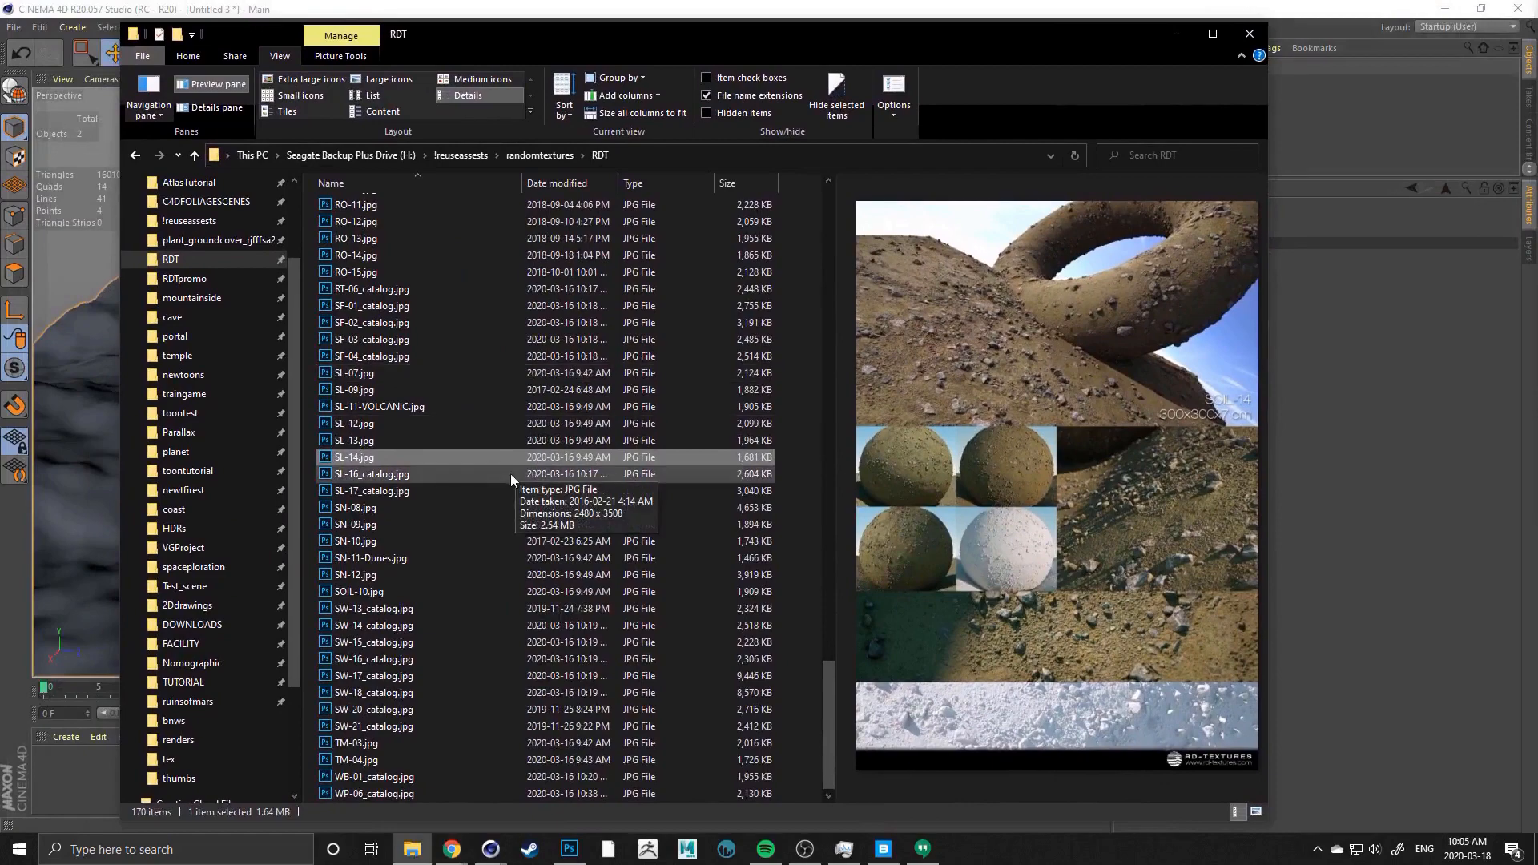
pyautogui.scroll(15, 488, 474)
pyautogui.scroll(20, 485, 481)
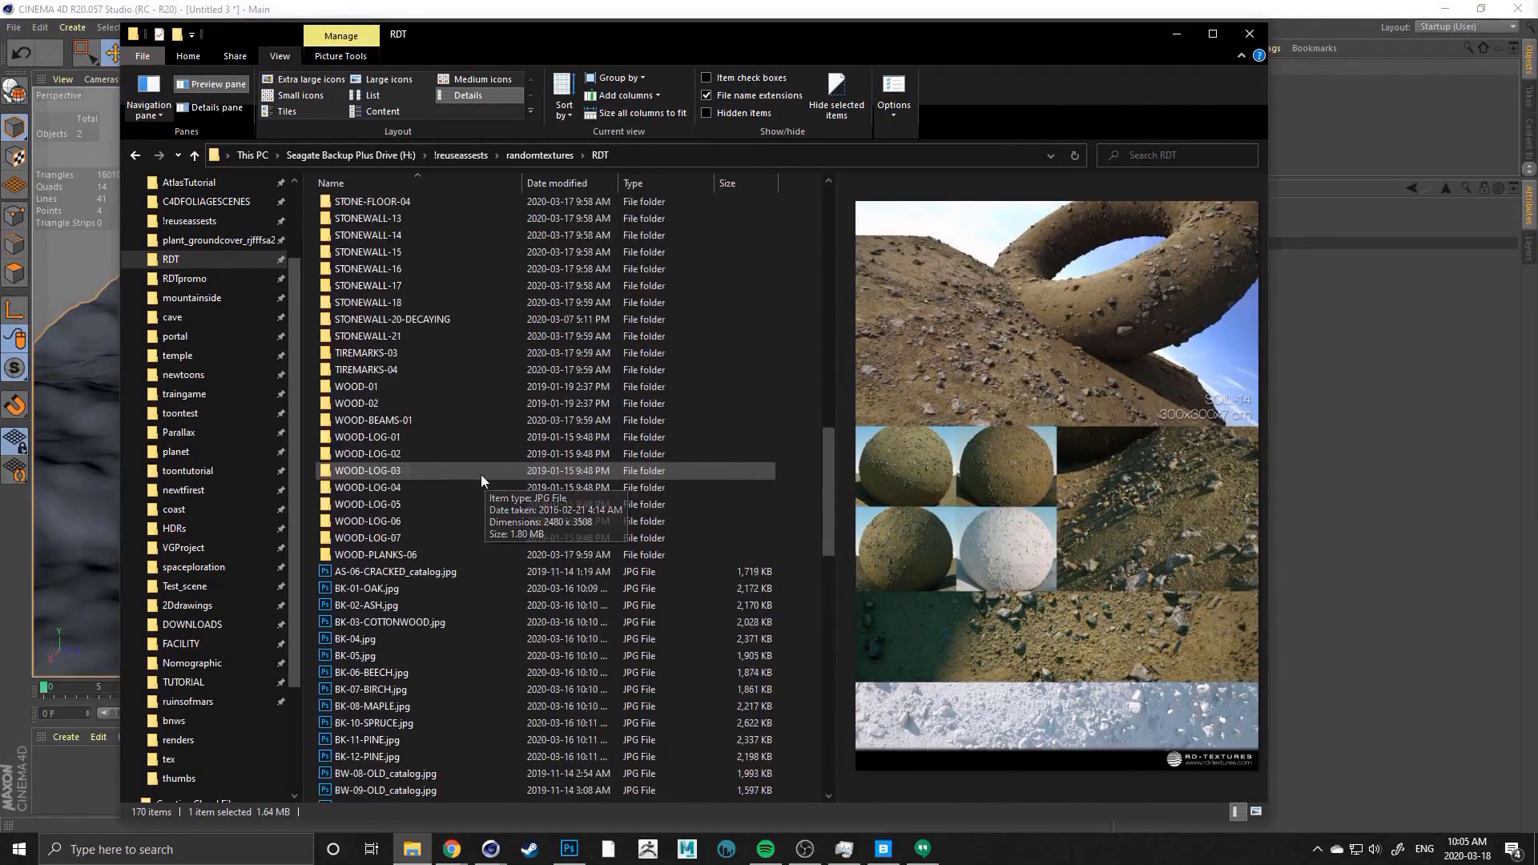
pyautogui.scroll(1, 369, 216)
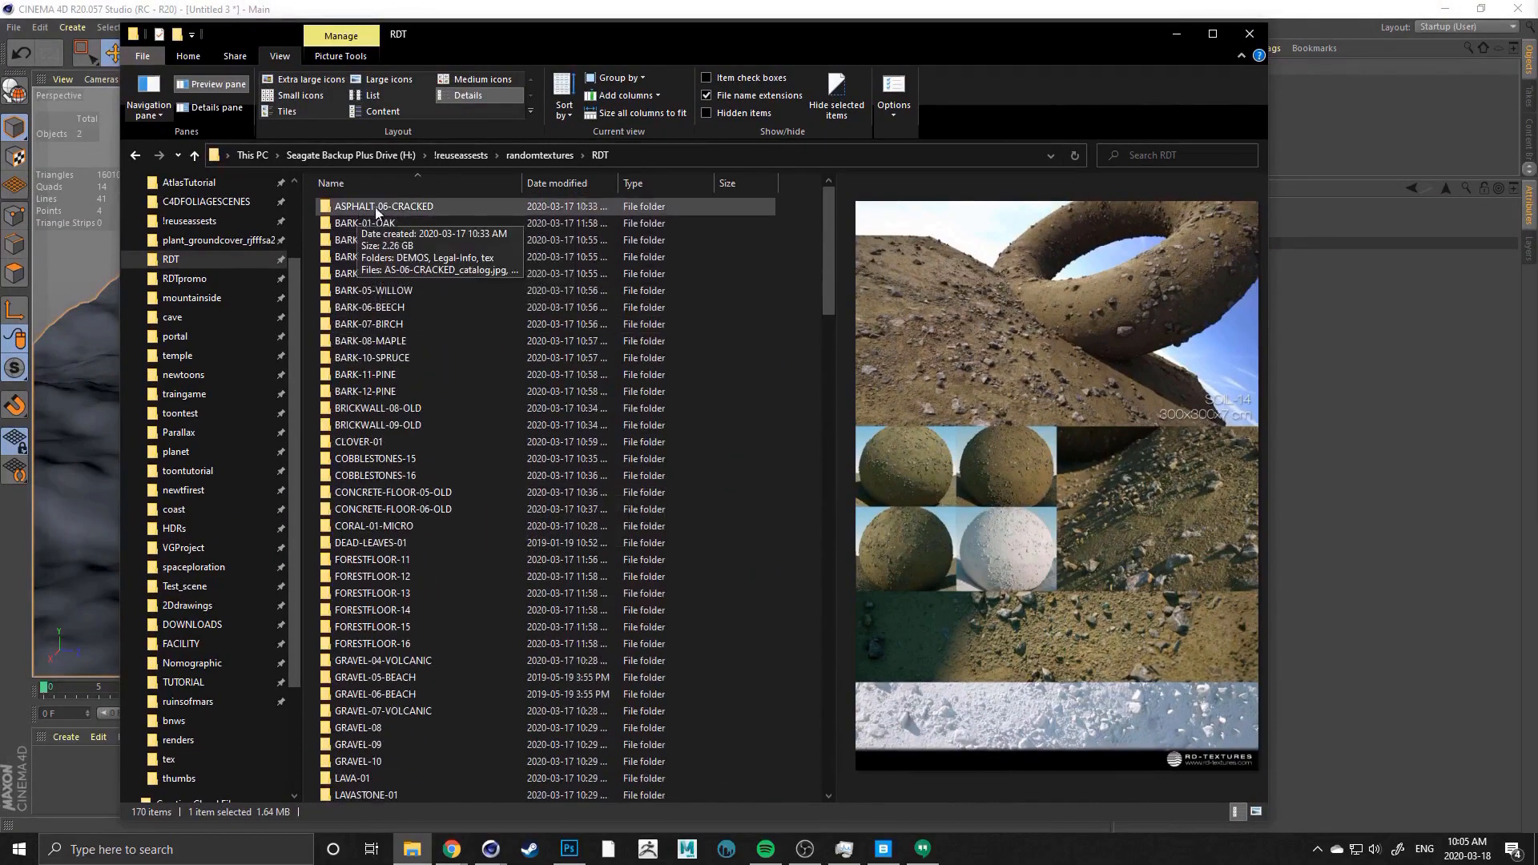
pyautogui.doubleClick(367, 206)
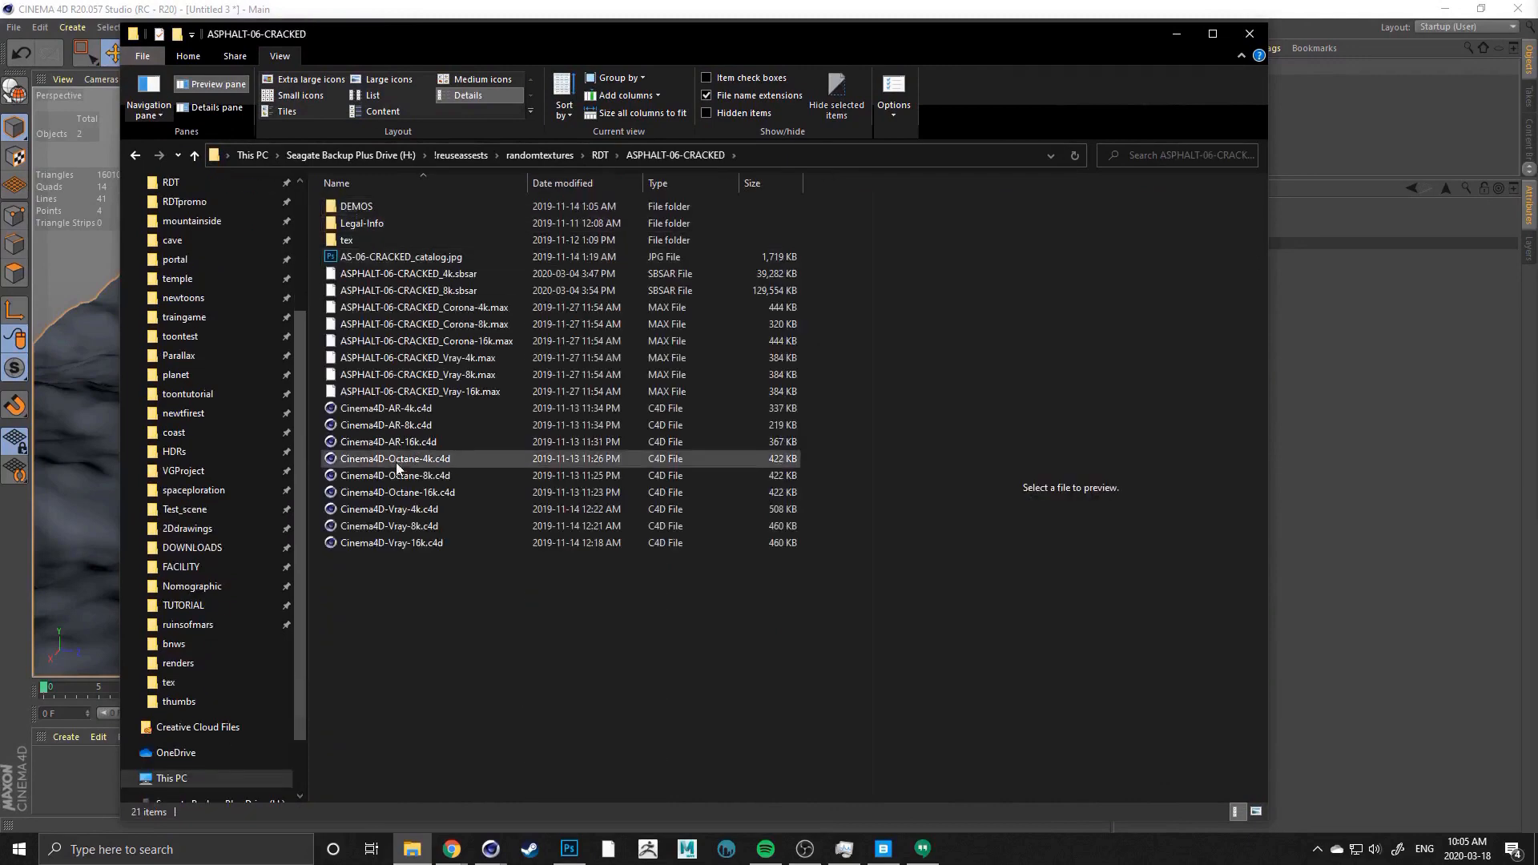
# Examine the asphalt folder's Cinema 4D scene files for each renderer, its 4k and 8k SBSAR files, and its catalog image
pyautogui.click(373, 442)
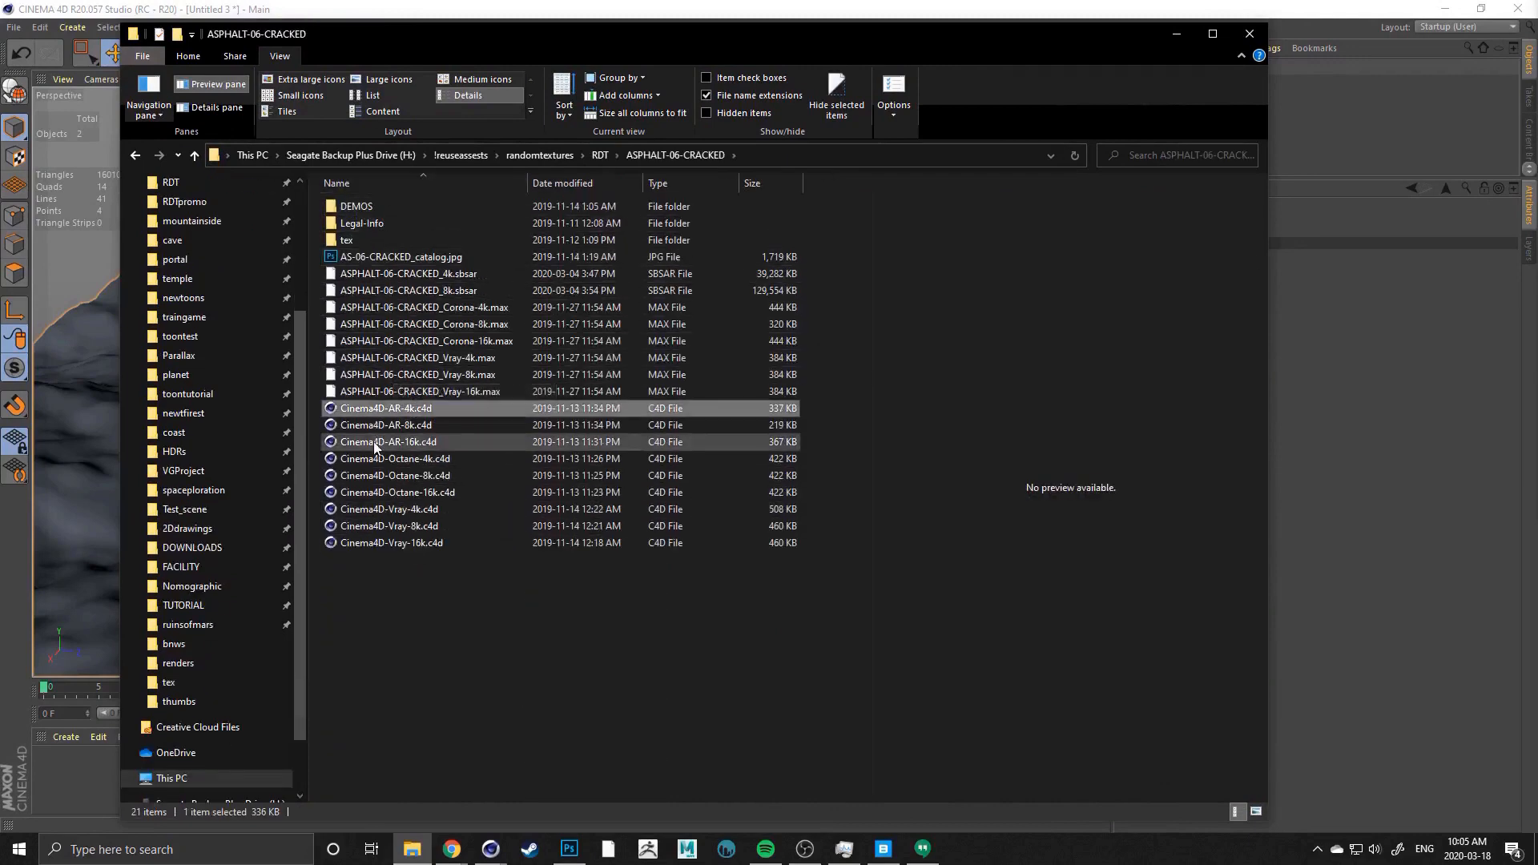
pyautogui.click(368, 460)
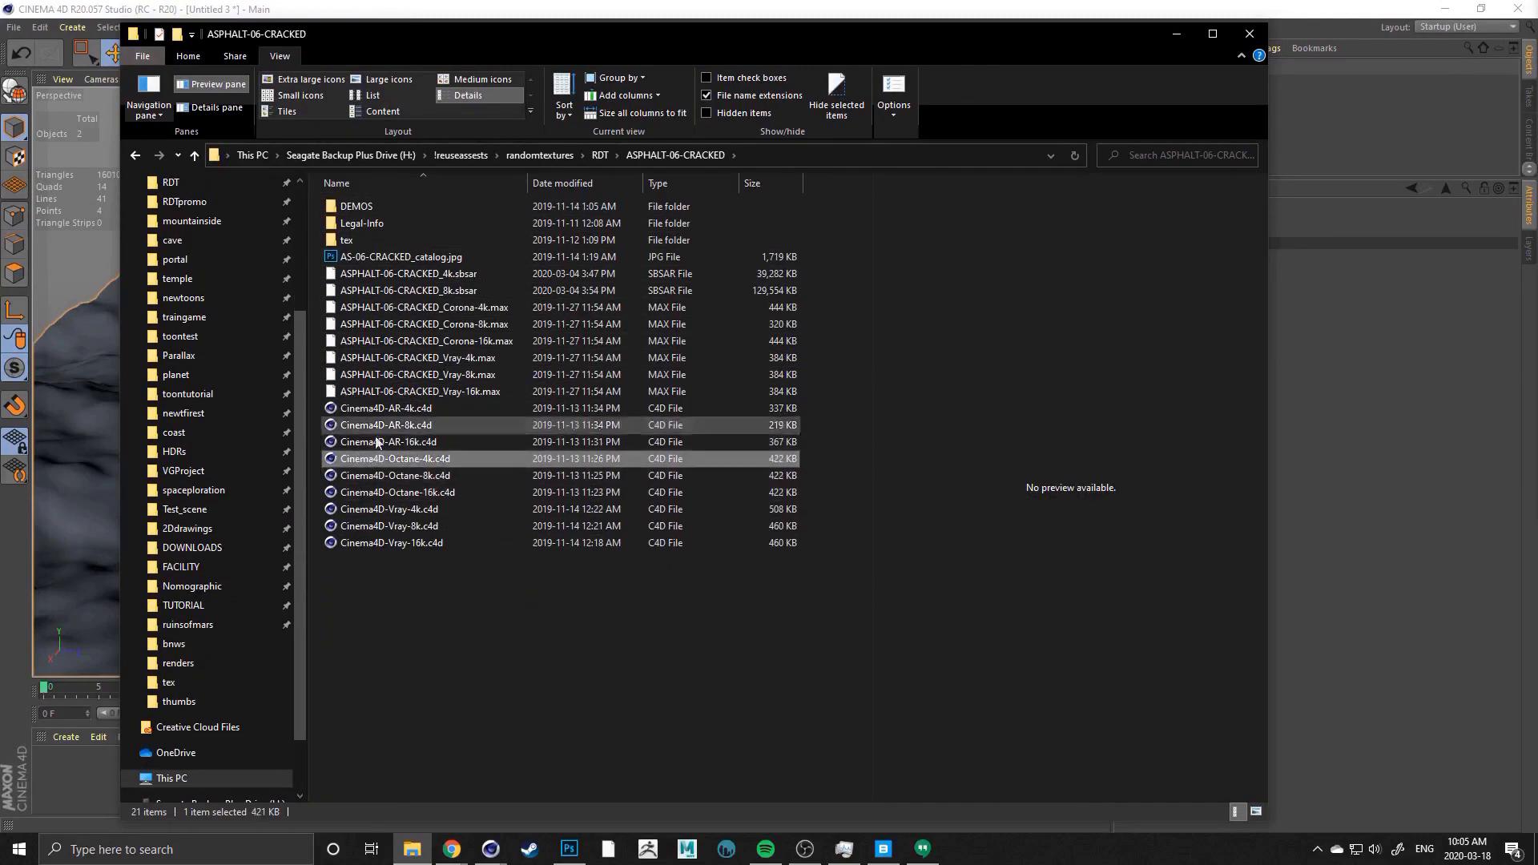
pyautogui.click(398, 525)
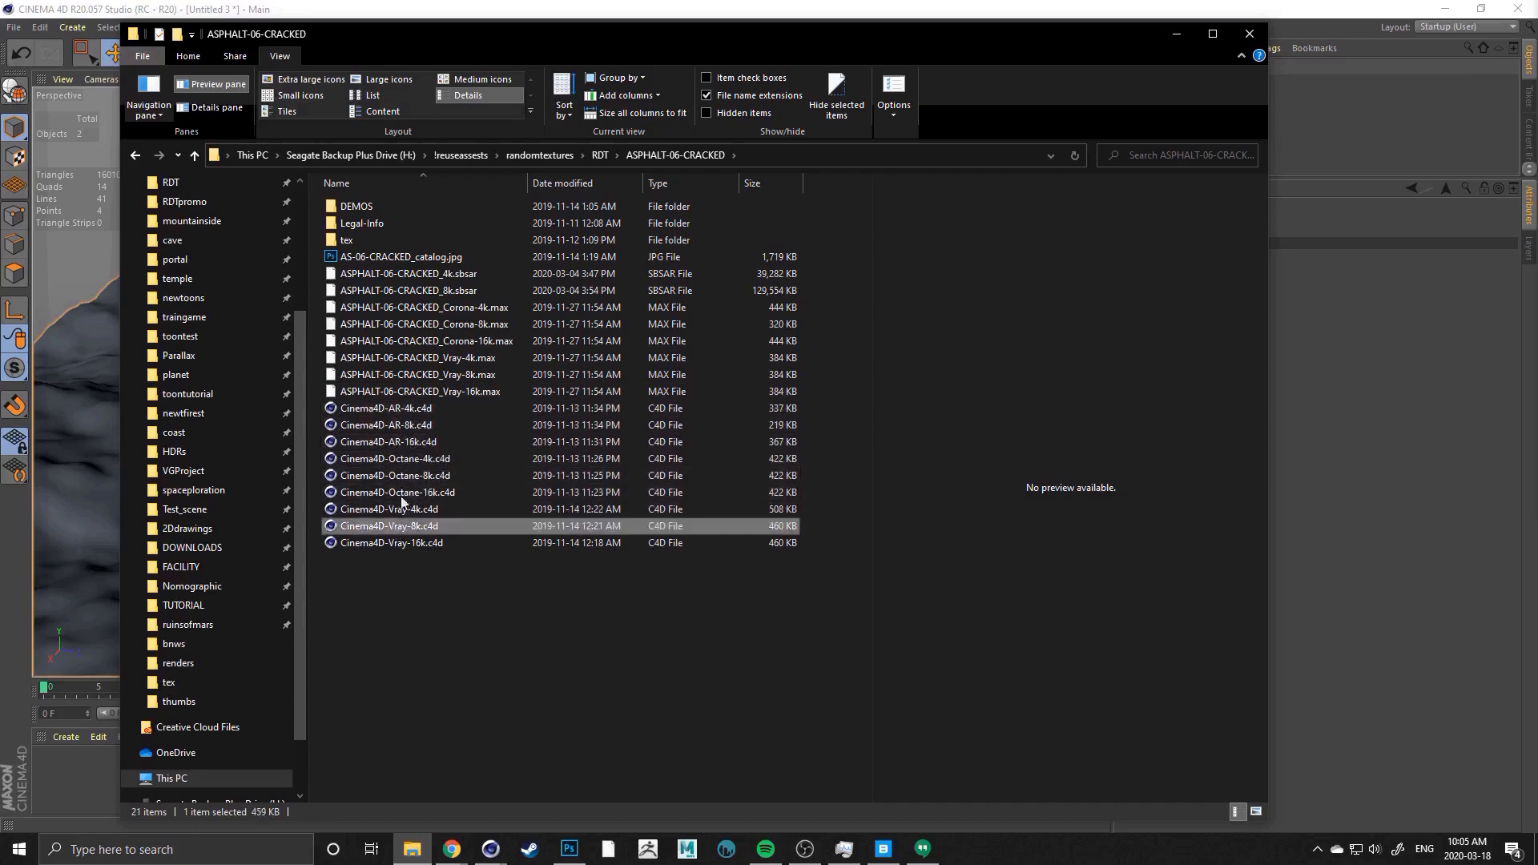
pyautogui.click(468, 275)
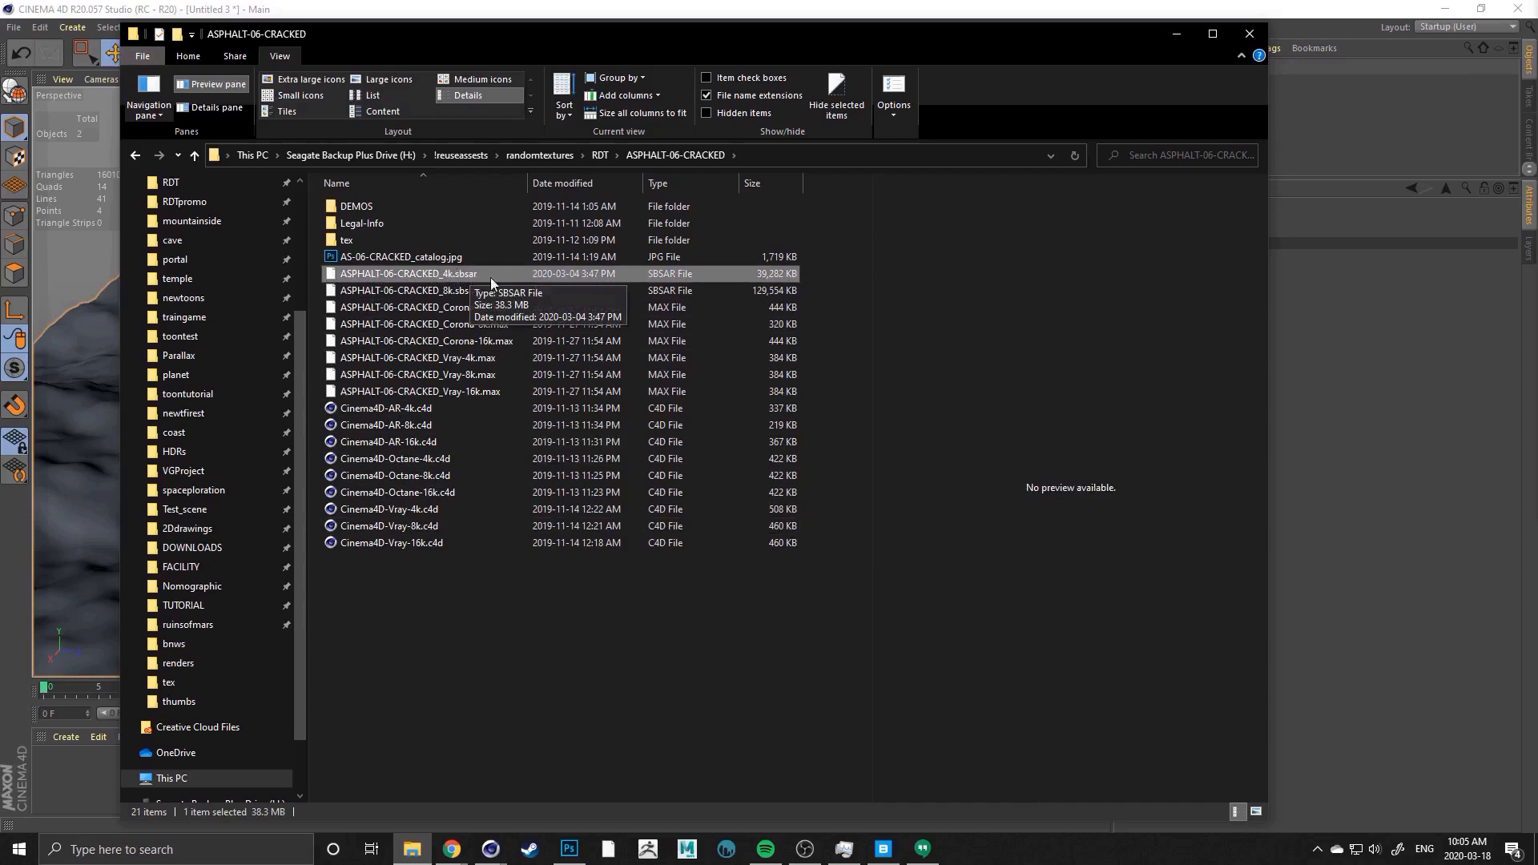
pyautogui.click(440, 293)
pyautogui.click(377, 254)
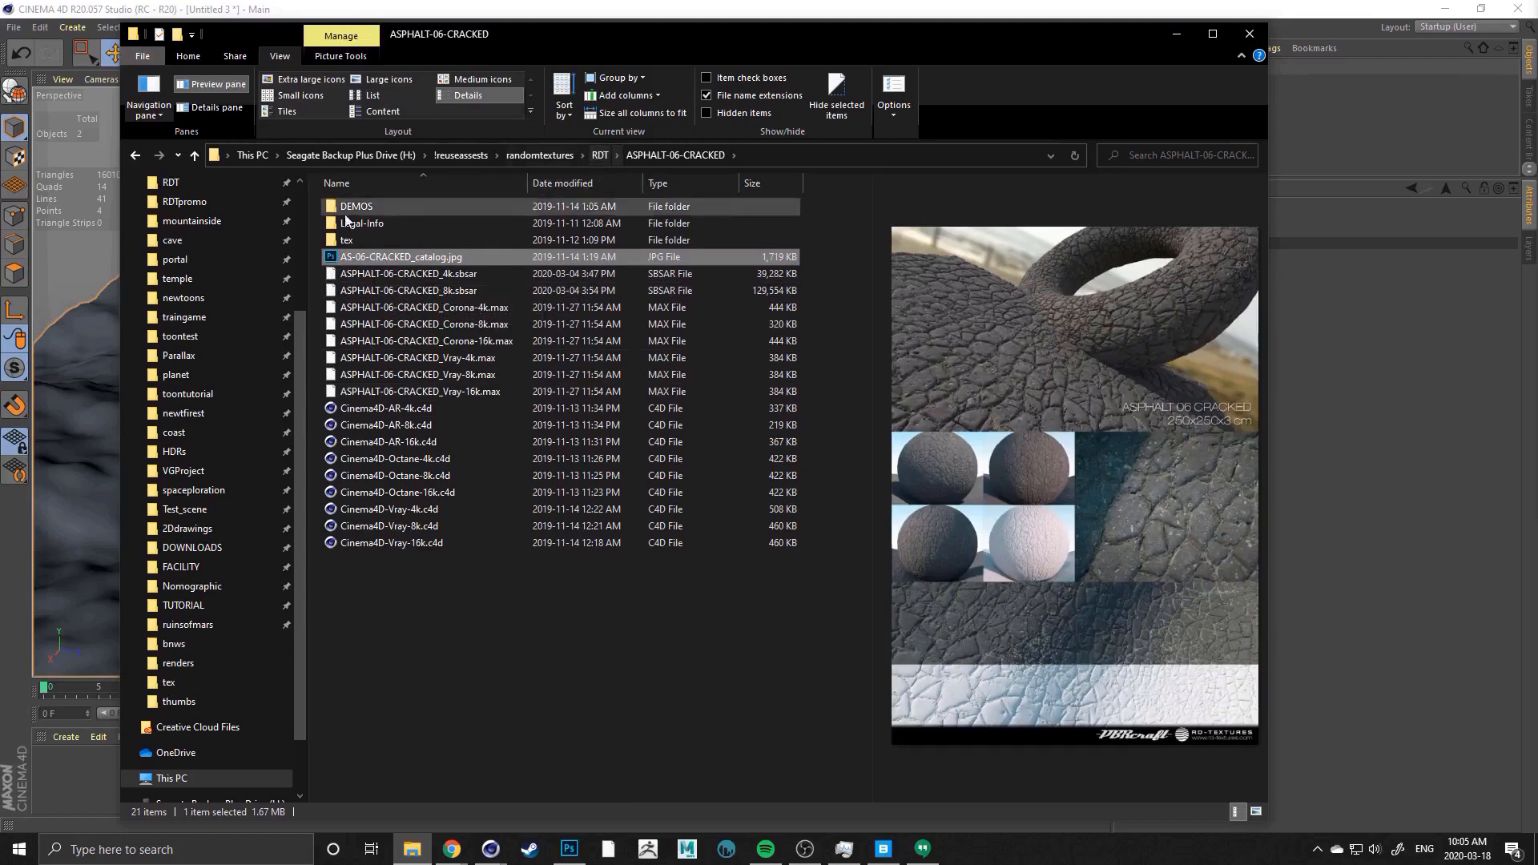
# Return to the RDT folder, open BARK-01-OAK and preview the BK-01-OAK.jpg catalog image
pyautogui.click(600, 155)
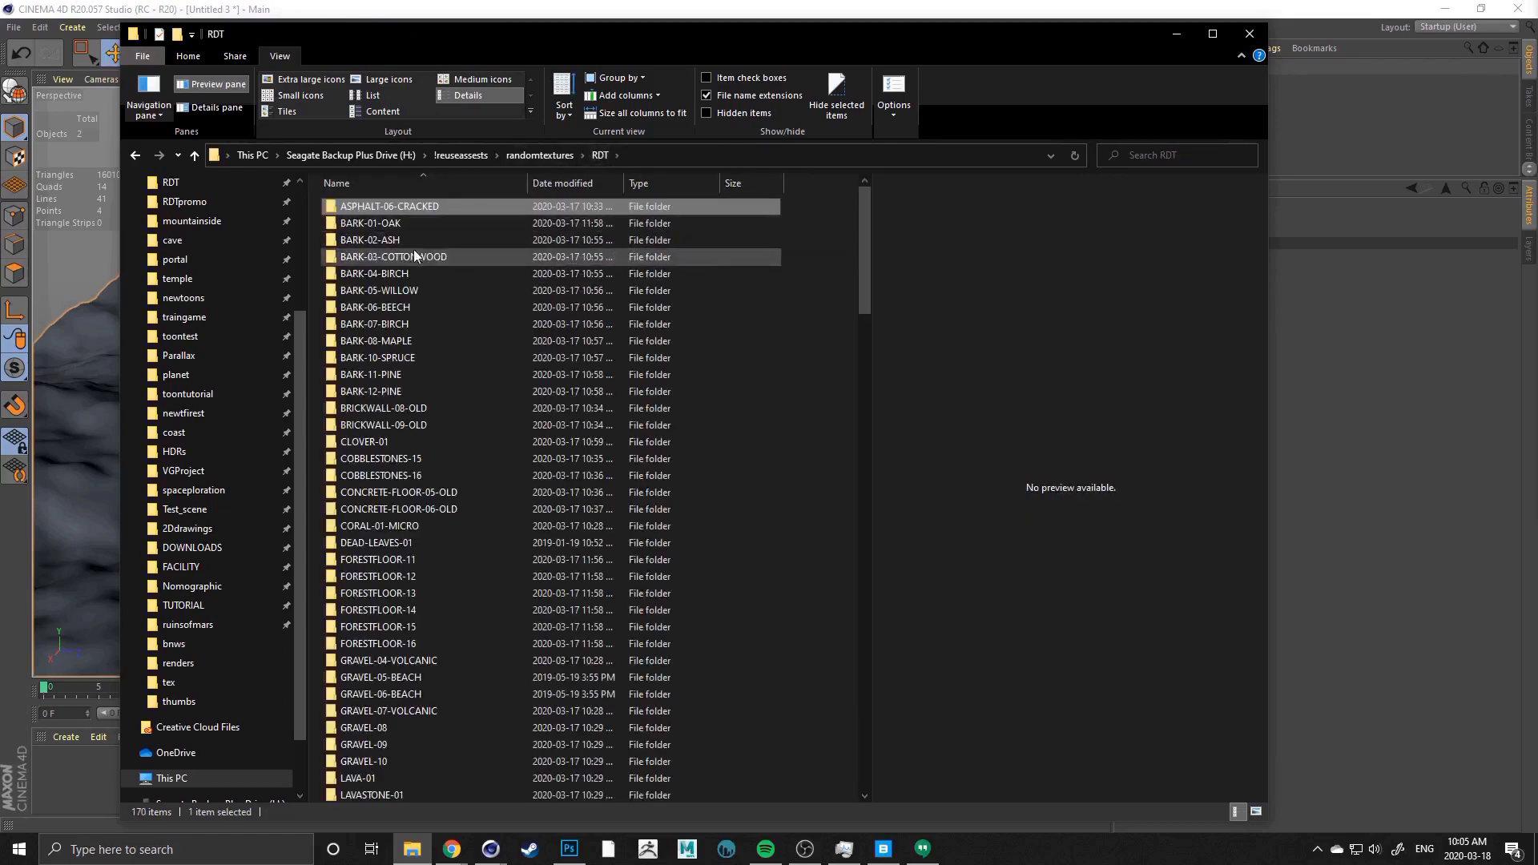
pyautogui.doubleClick(368, 224)
pyautogui.click(359, 343)
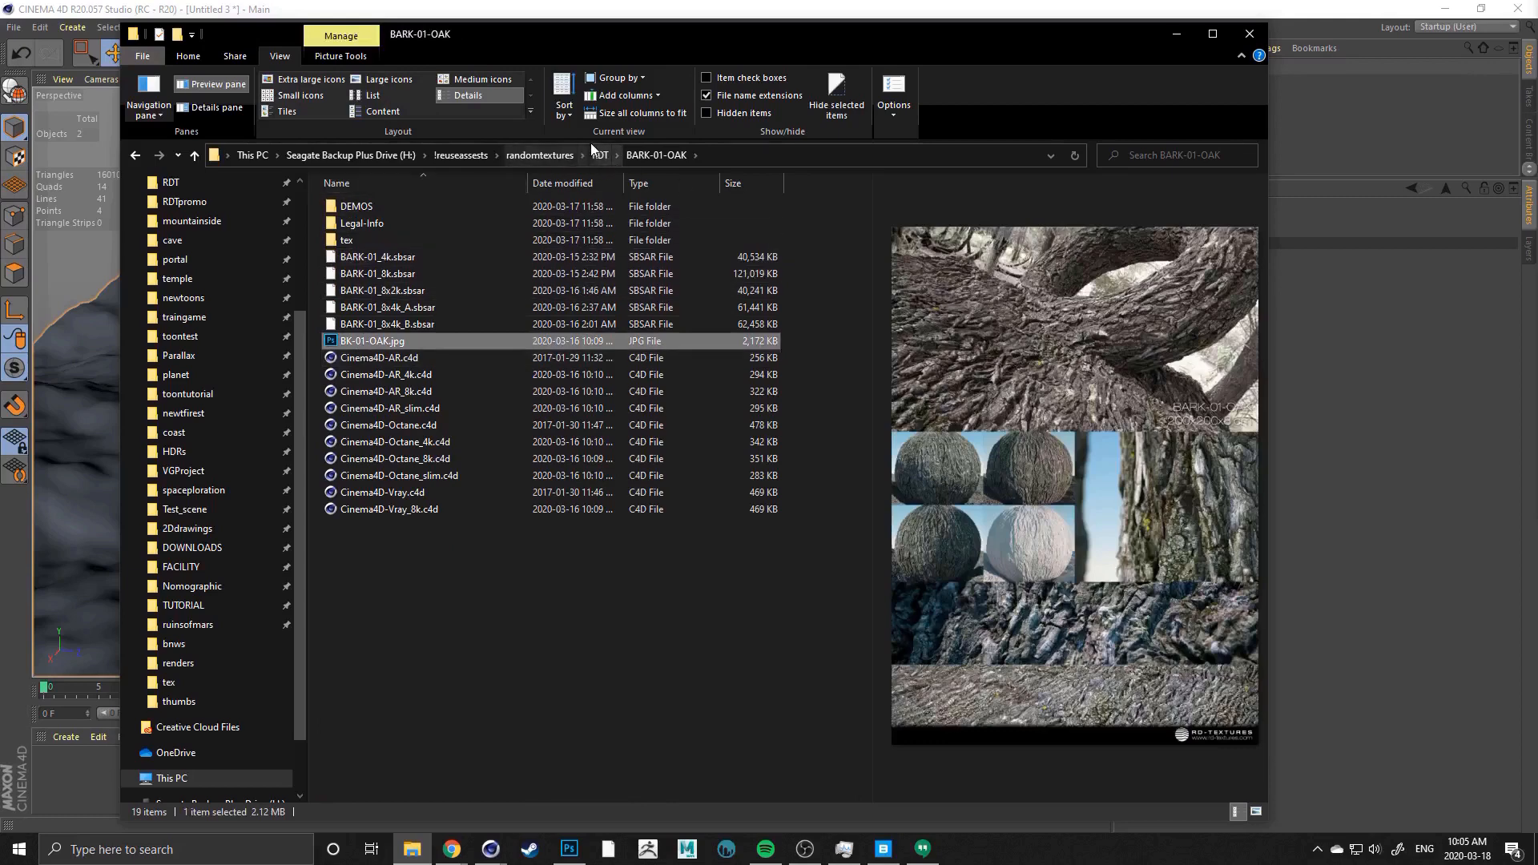
pyautogui.click(352, 346)
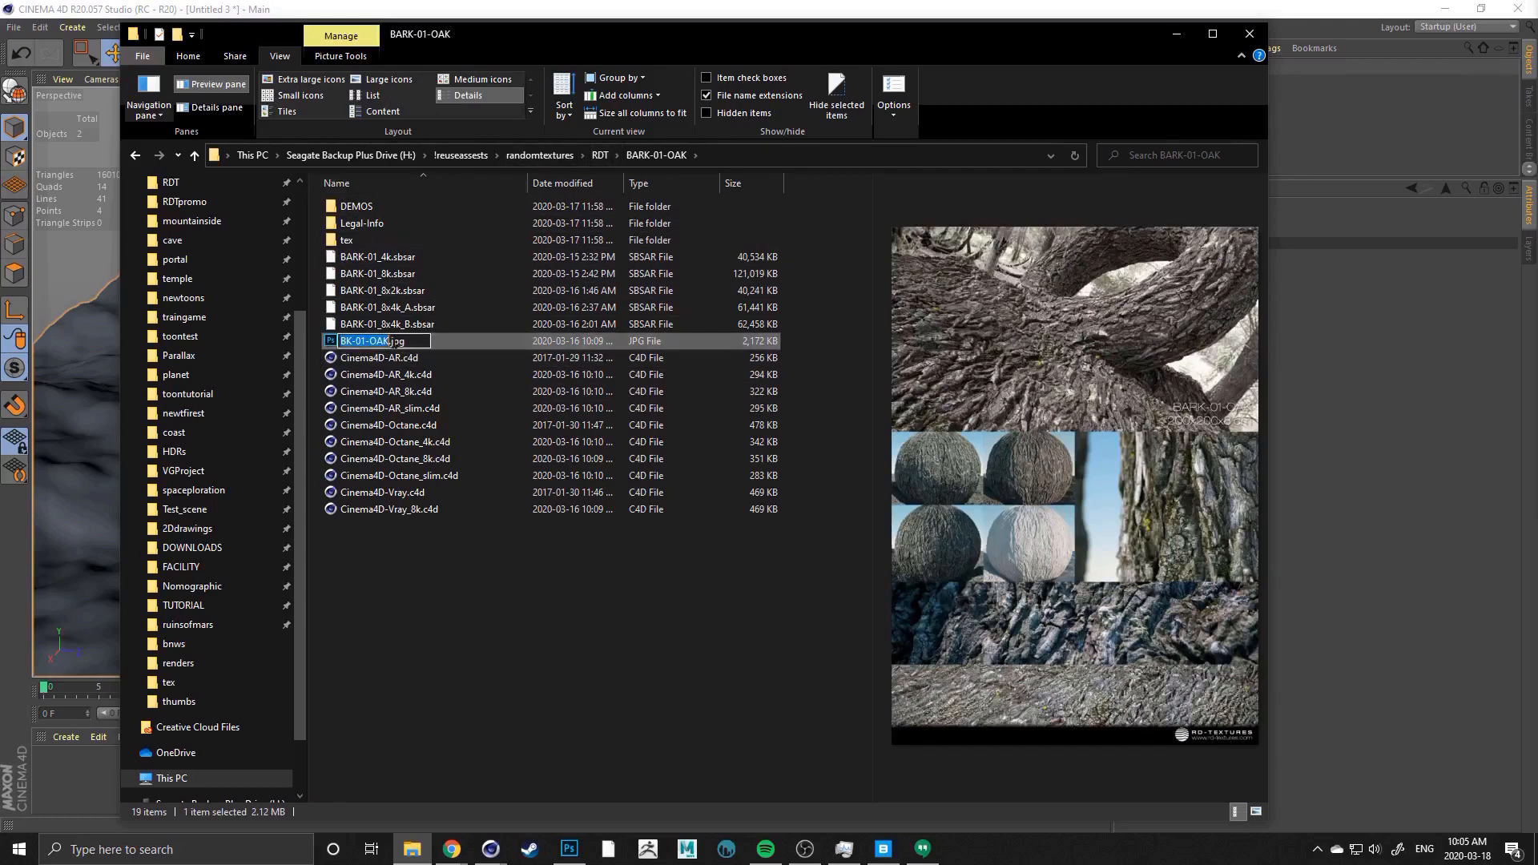
pyautogui.click(319, 392)
pyautogui.click(338, 345)
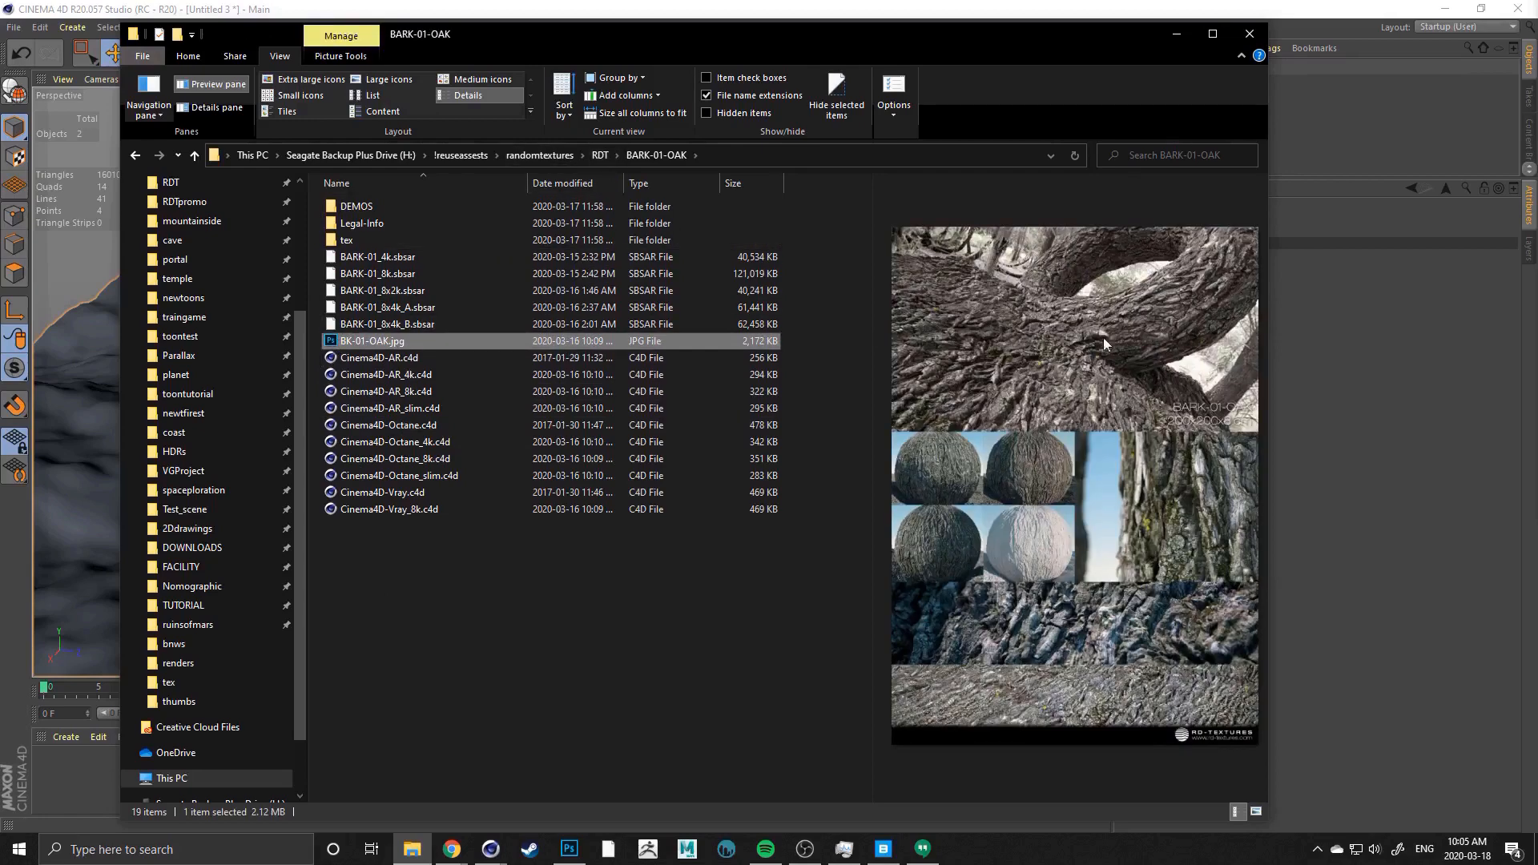
# Go back to the RDT folder and preview the stone wall, SOIL-10 and SN-11-Dunes catalog images
pyautogui.click(600, 154)
pyautogui.scroll(-15, 535, 453)
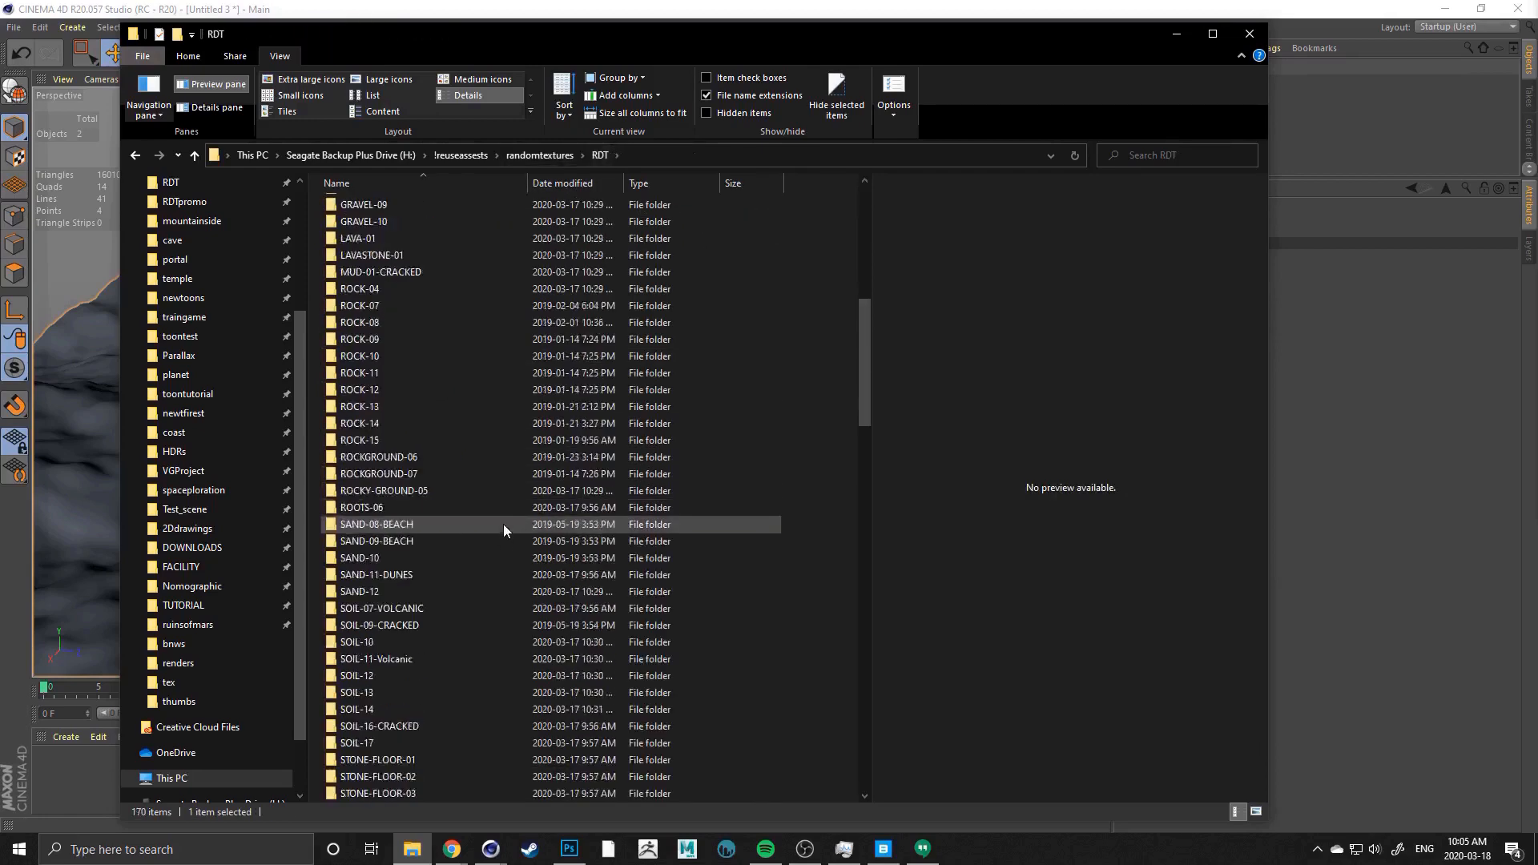
pyautogui.scroll(-20, 508, 525)
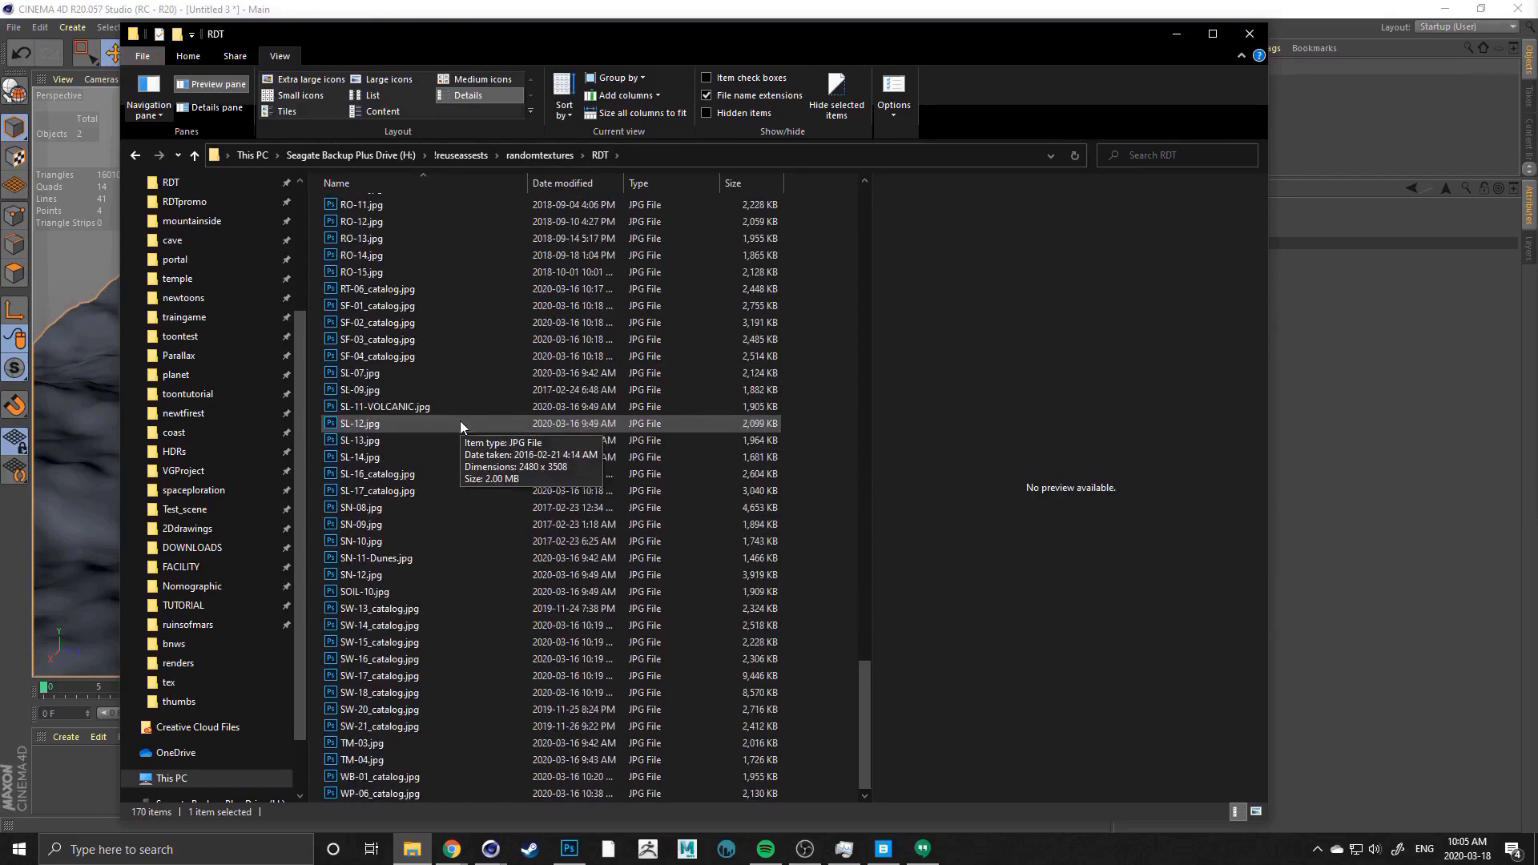
pyautogui.click(411, 676)
pyautogui.click(401, 609)
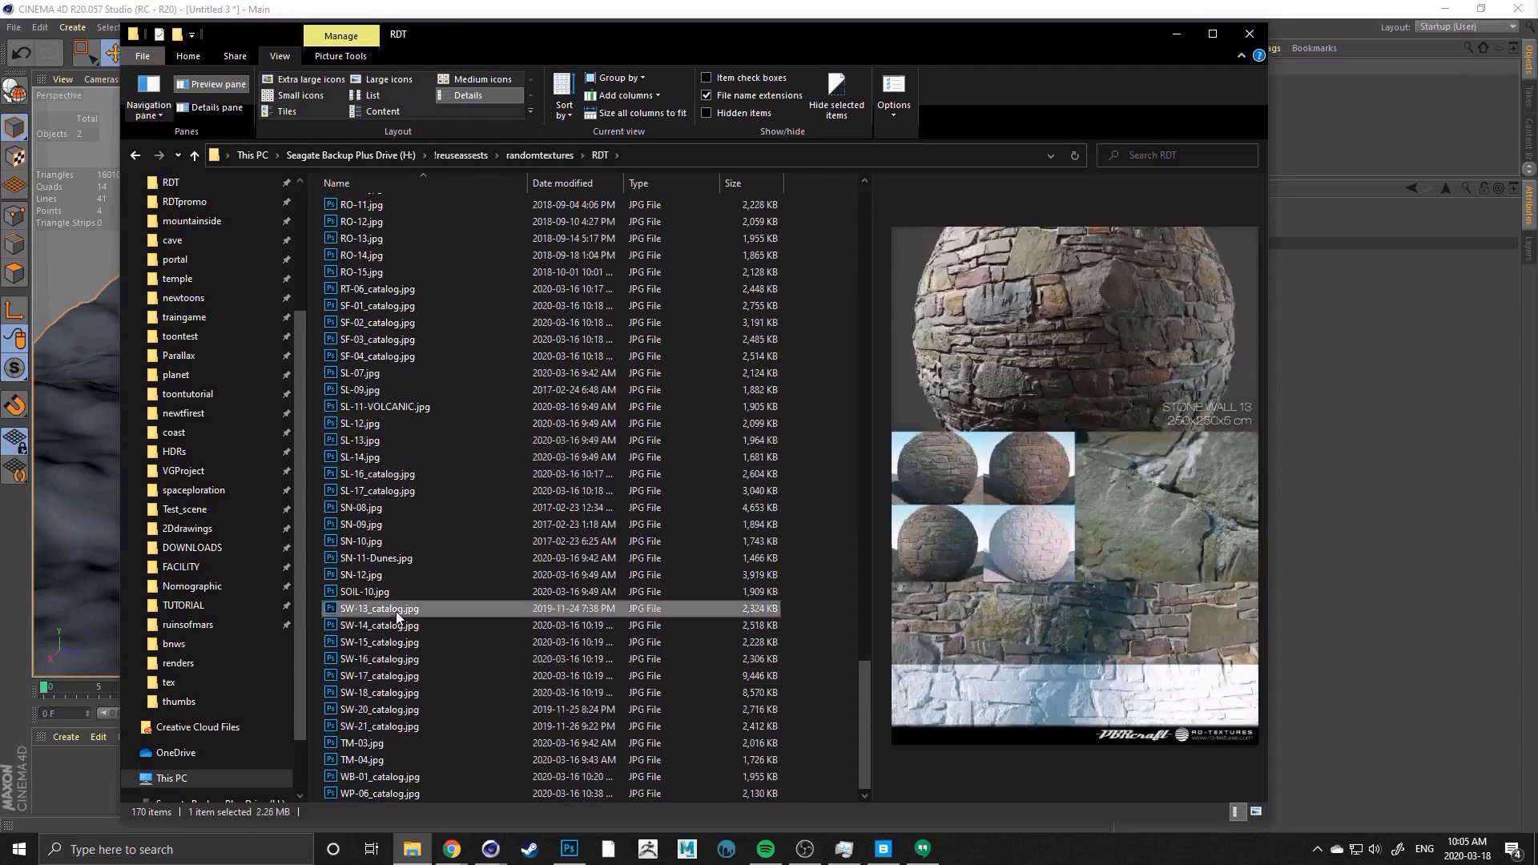
pyautogui.click(404, 709)
pyautogui.click(400, 590)
pyautogui.click(393, 558)
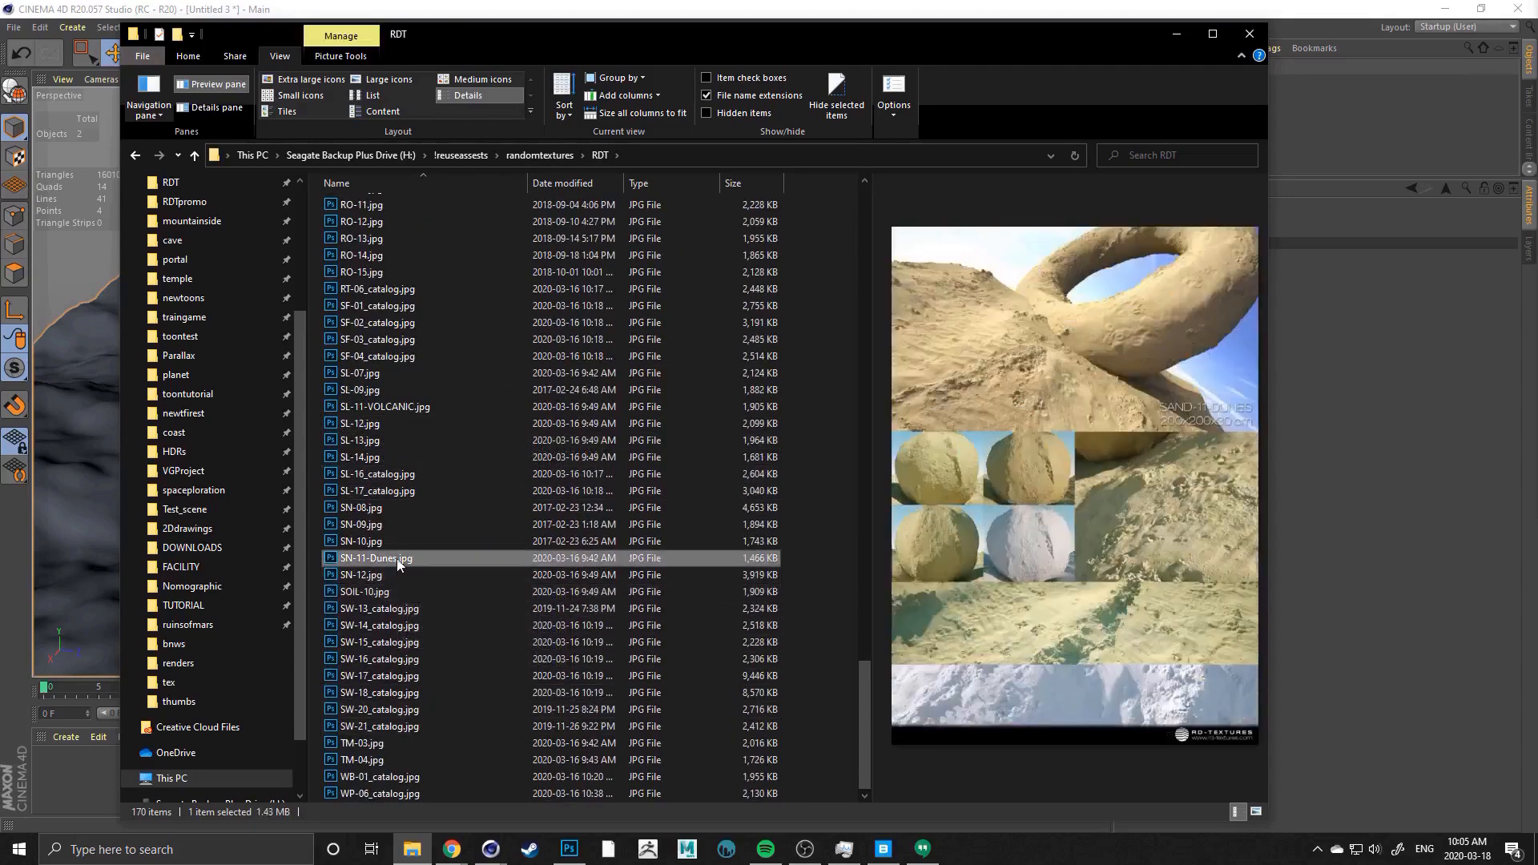
# Preview SN-08 and the soil catalog images from SL-17 through SL-07
pyautogui.click(385, 504)
pyautogui.click(383, 491)
pyautogui.click(382, 473)
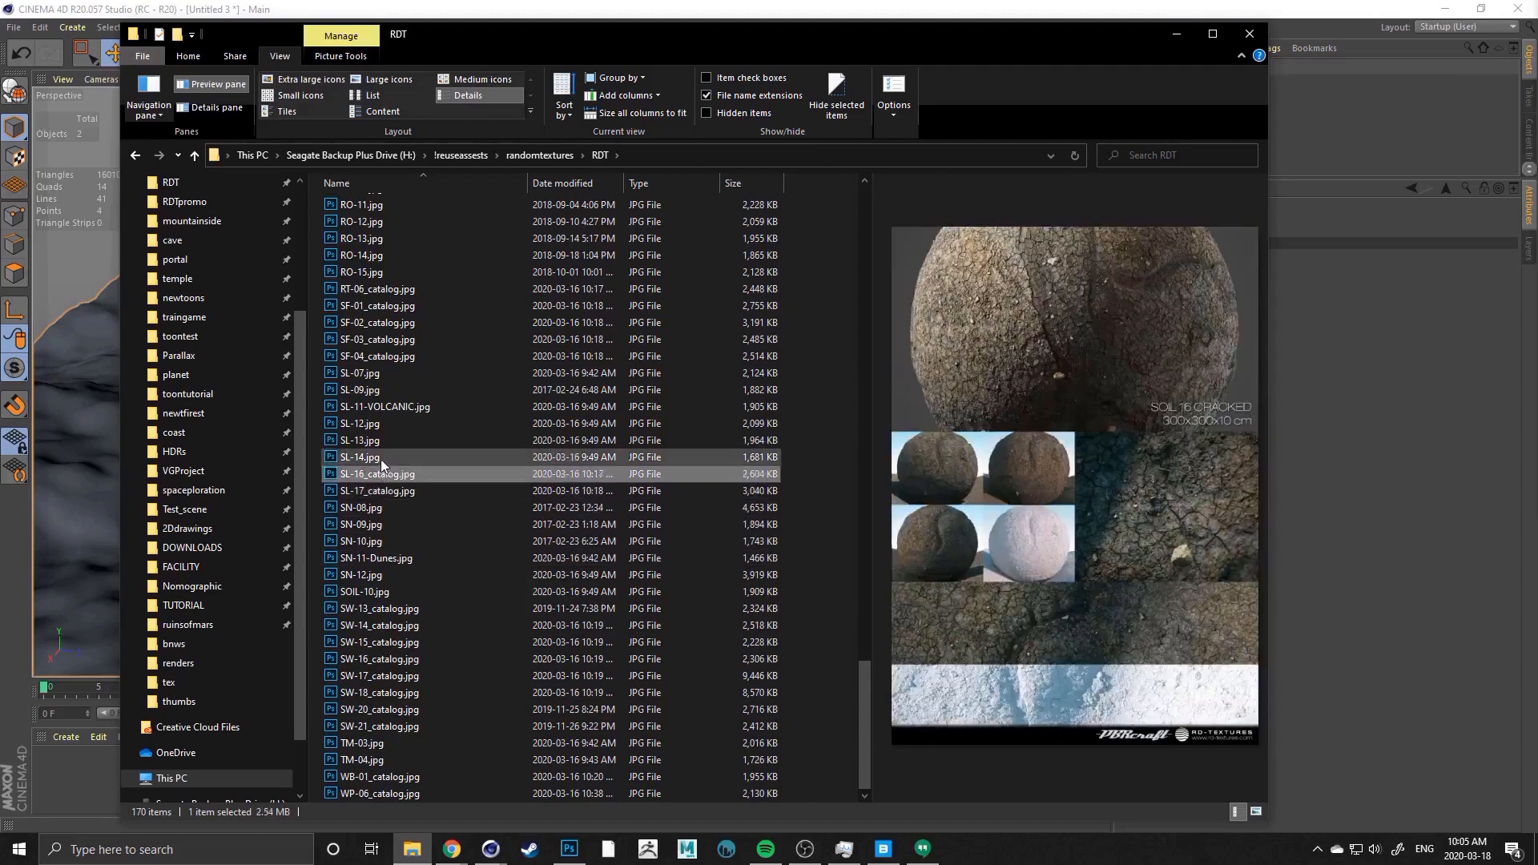
pyautogui.click(383, 457)
pyautogui.click(386, 440)
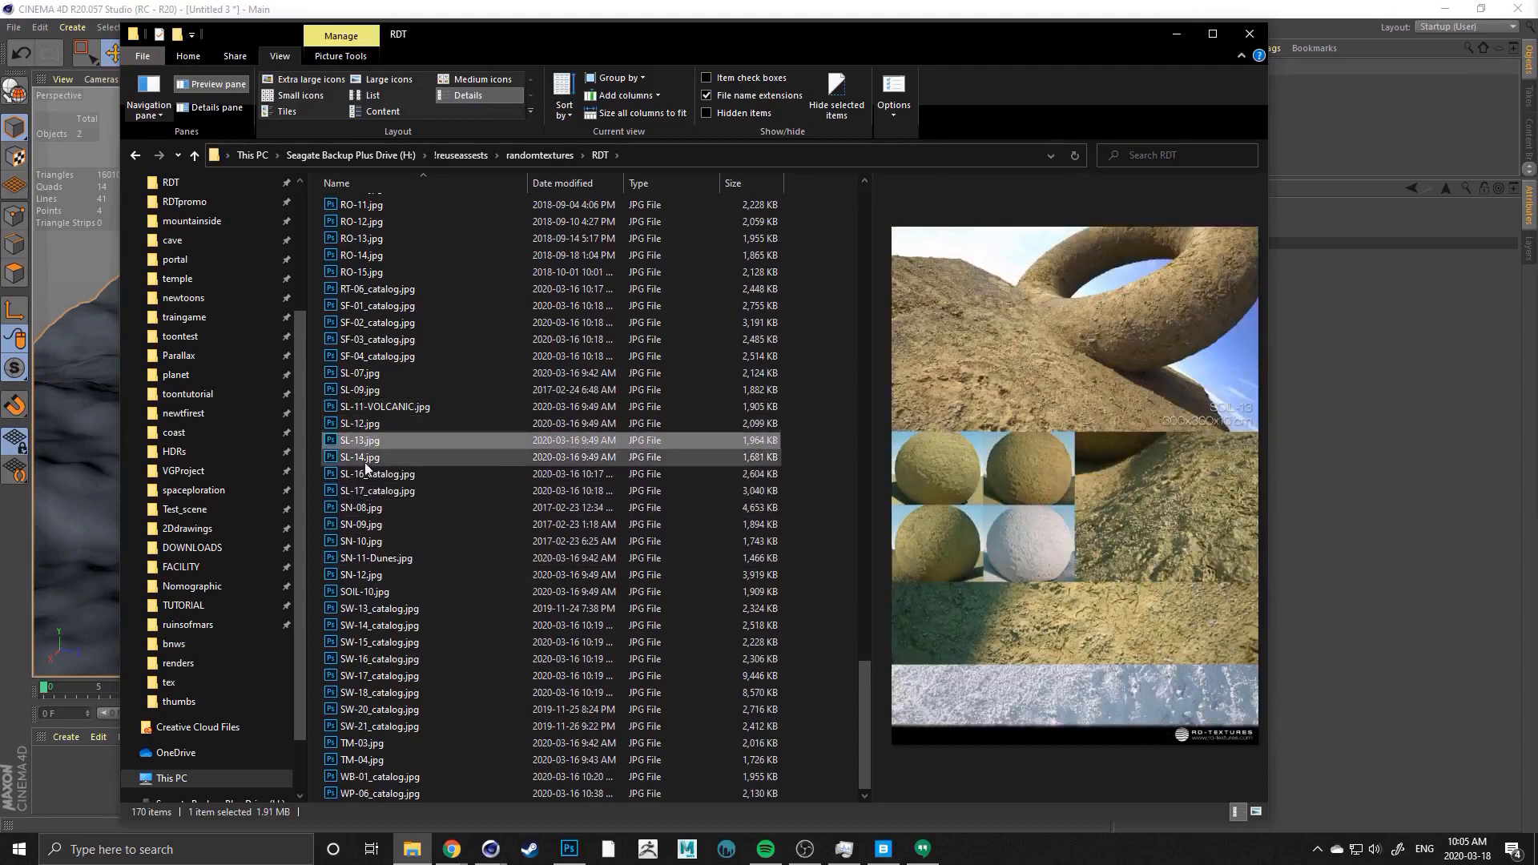
pyautogui.click(364, 423)
pyautogui.click(367, 407)
pyautogui.click(367, 390)
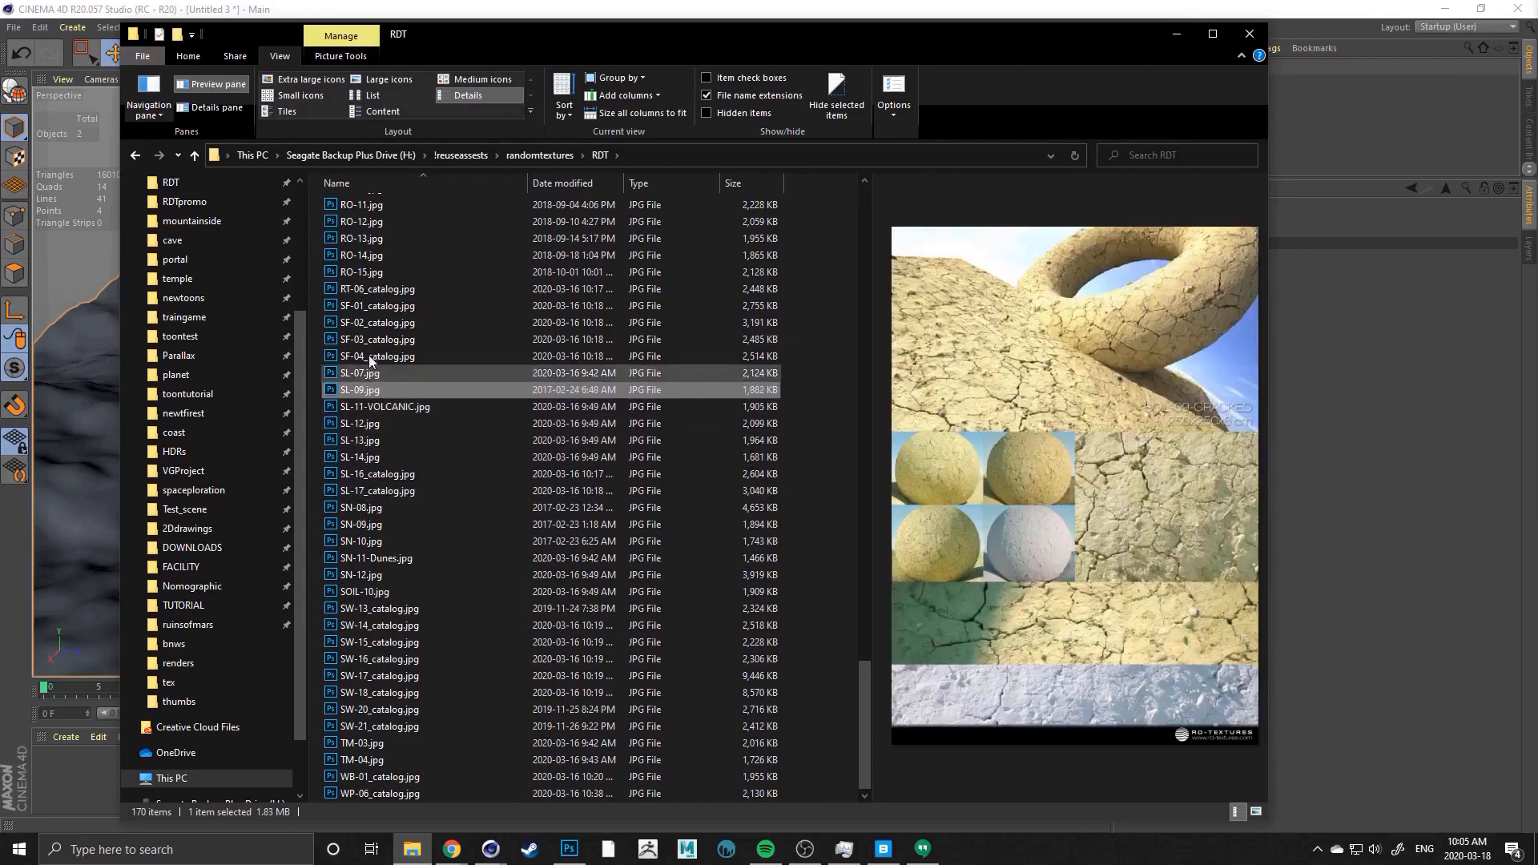
pyautogui.click(366, 373)
# Preview the SF stone floor catalog images together with RT-06 and a rock texture, ending on SF-01
pyautogui.click(367, 356)
pyautogui.click(370, 339)
pyautogui.click(373, 305)
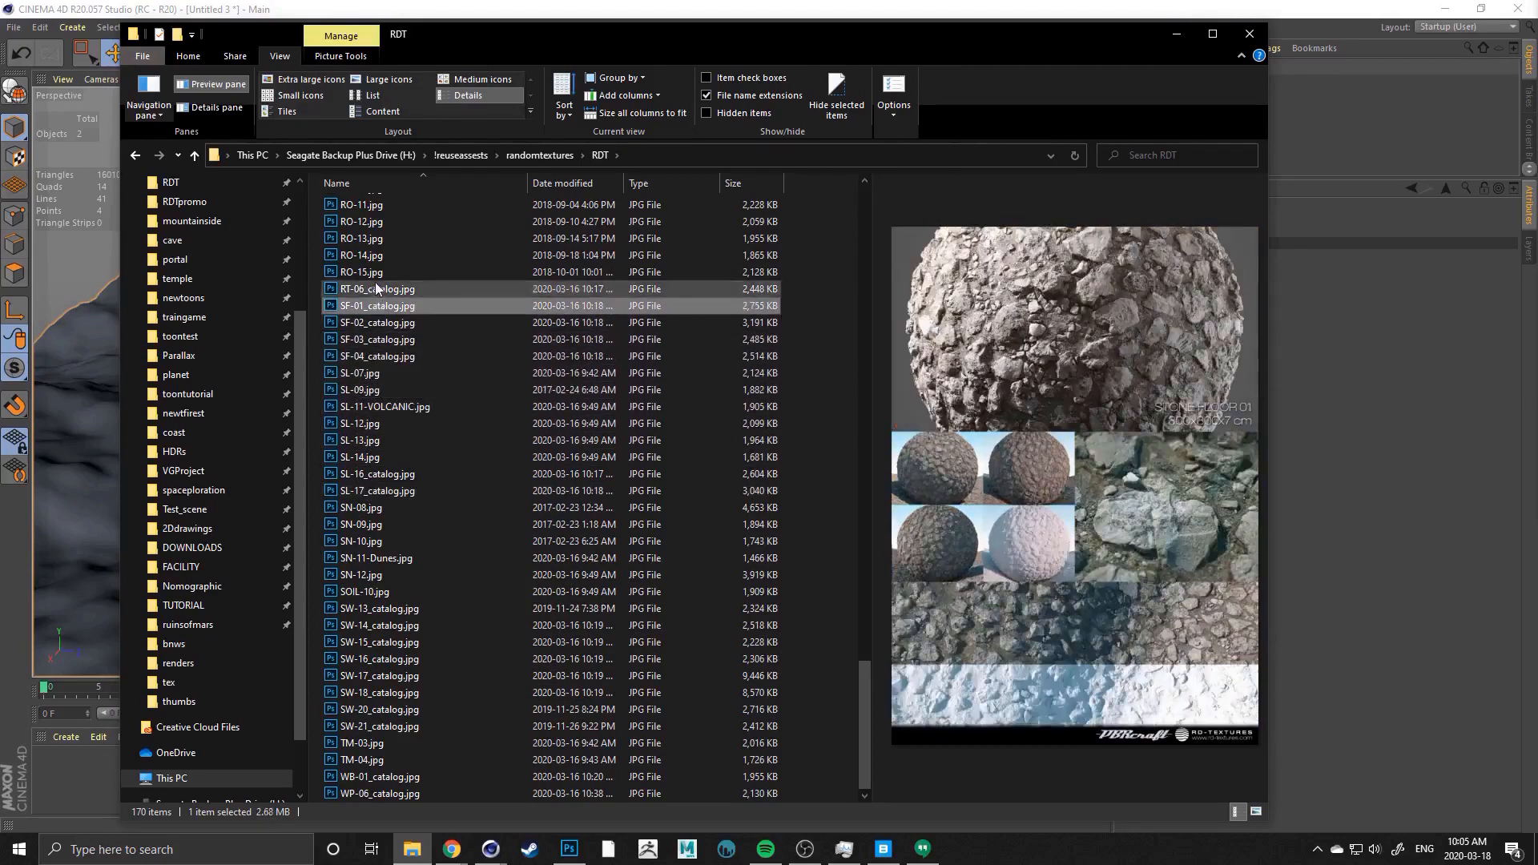
pyautogui.click(376, 288)
pyautogui.click(381, 254)
pyautogui.click(372, 302)
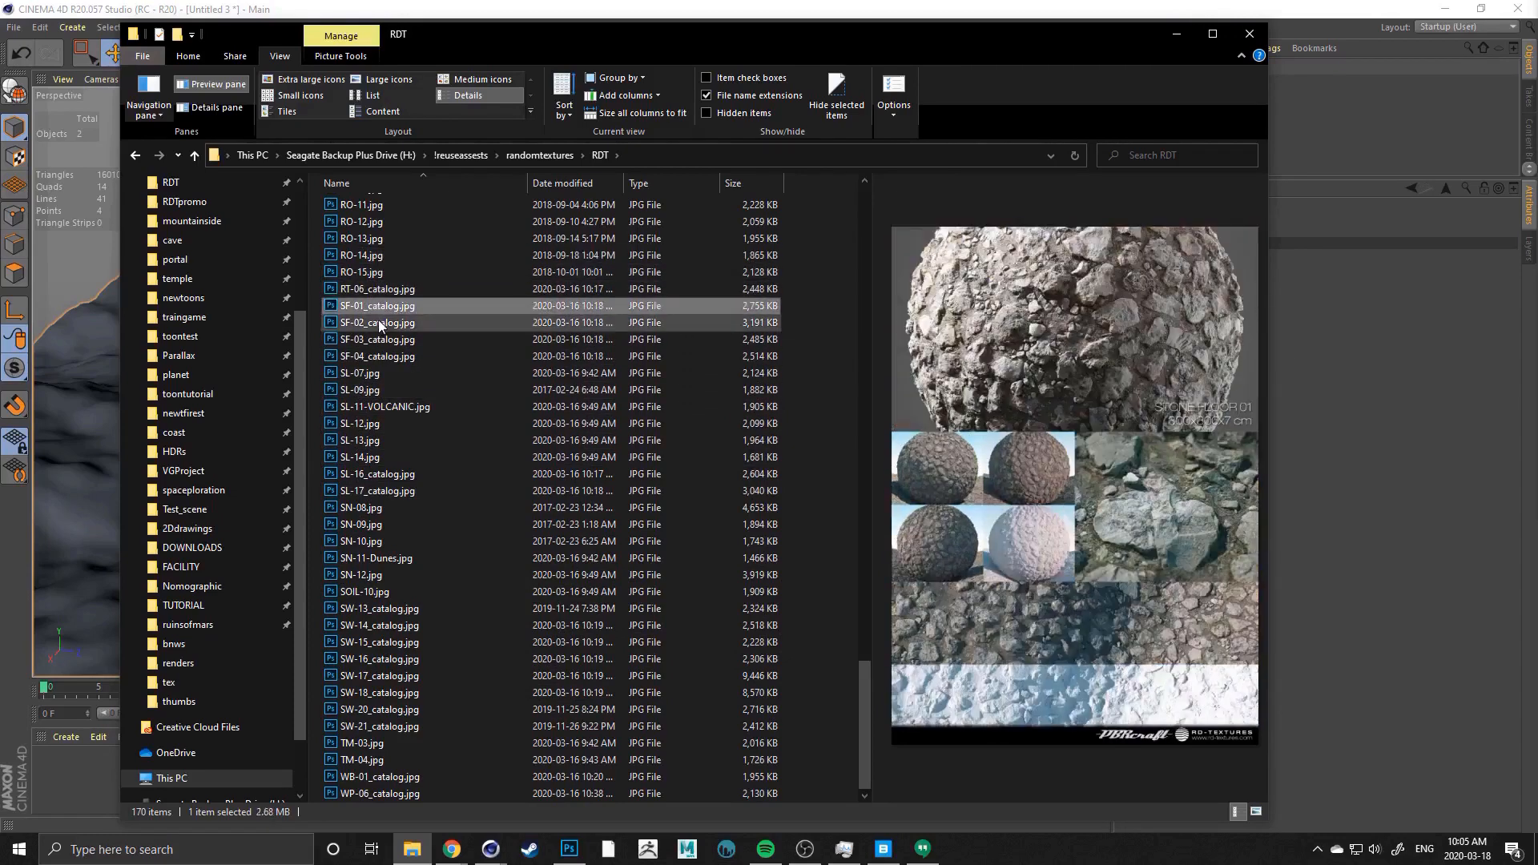
# Preview several of the RO rock catalog images, including RO-09 and RO-07
pyautogui.scroll(2, 451, 395)
pyautogui.click(363, 351)
pyautogui.click(368, 301)
pyautogui.click(358, 267)
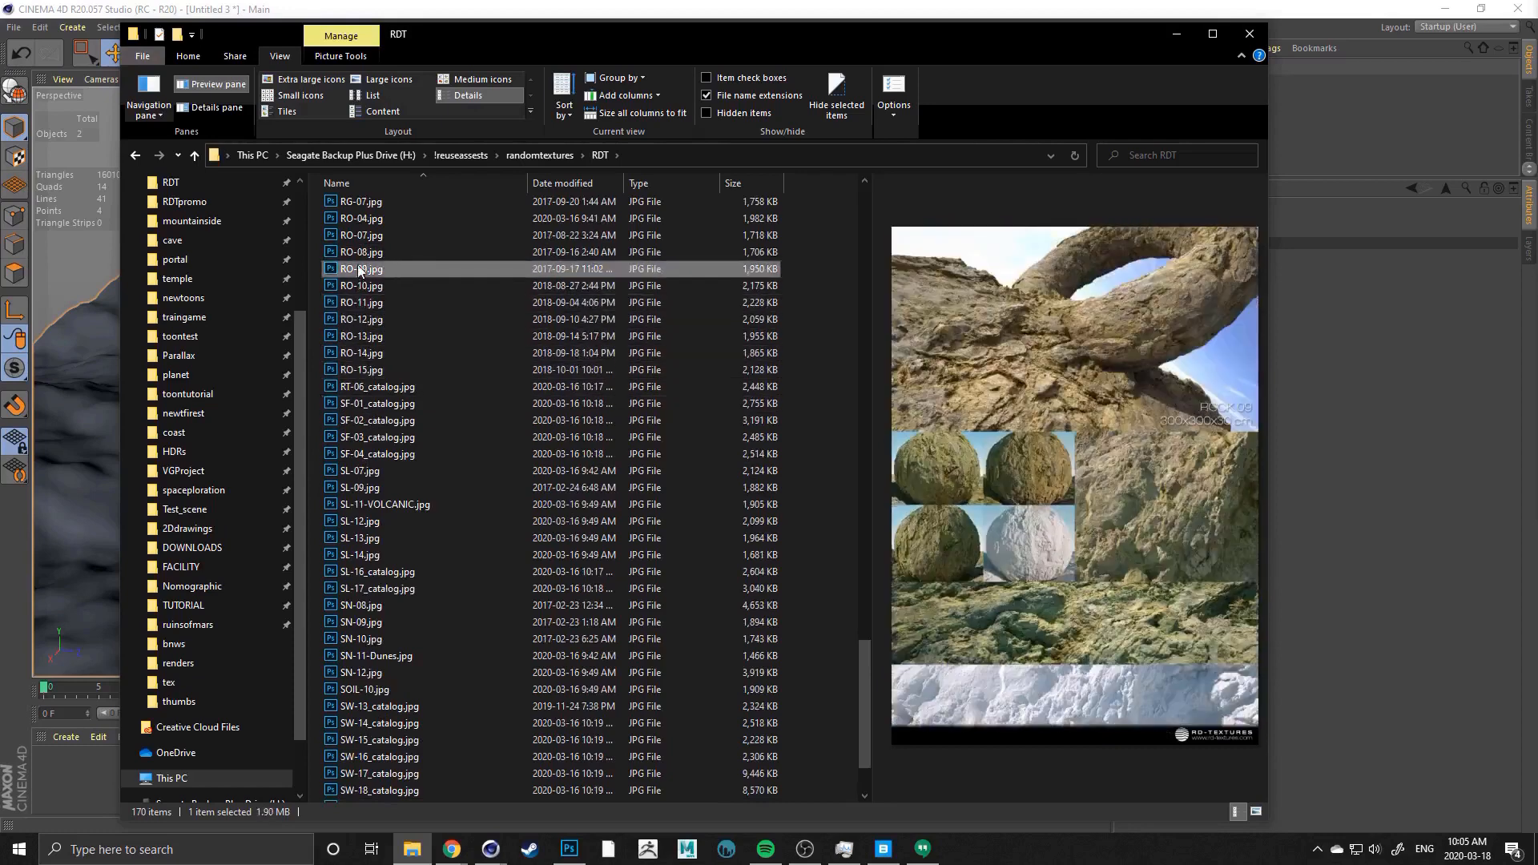
pyautogui.click(364, 236)
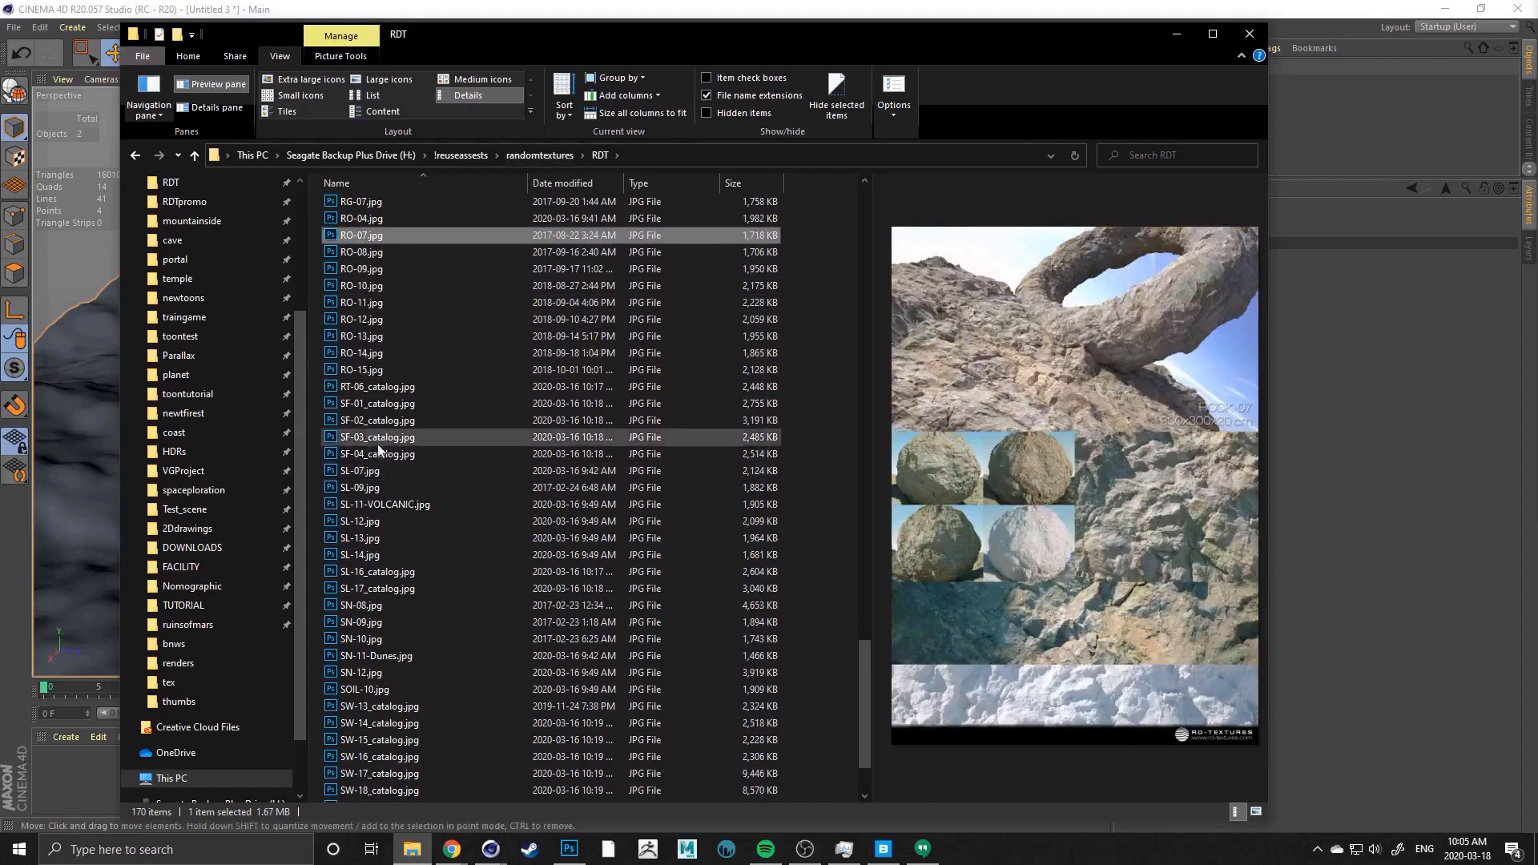
# Preview the SL-17 and SL-14 soil catalog images and look through the list of texture folders
pyautogui.click(364, 590)
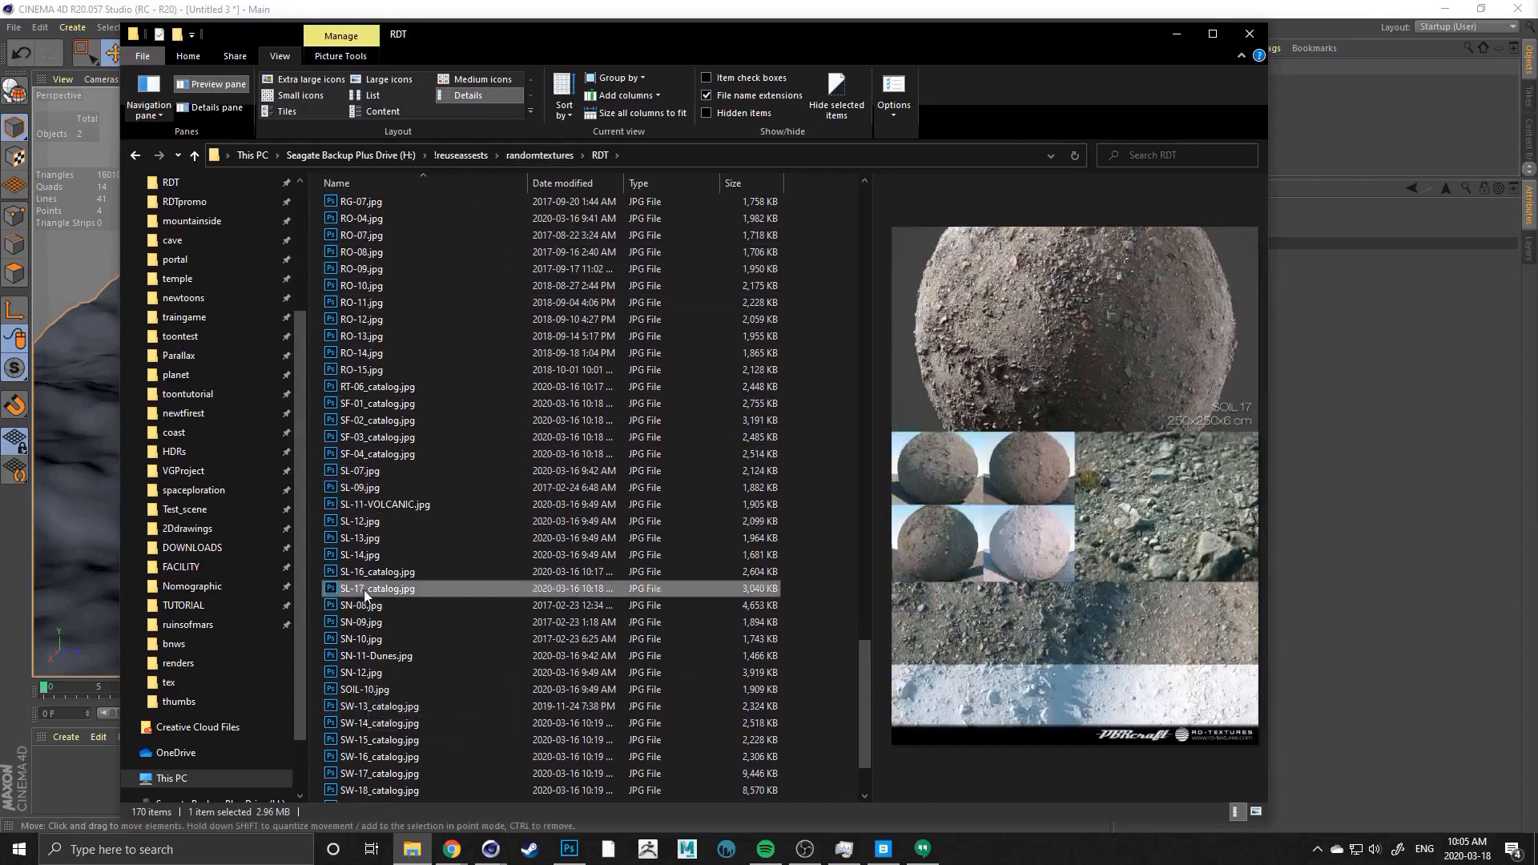
pyautogui.click(351, 556)
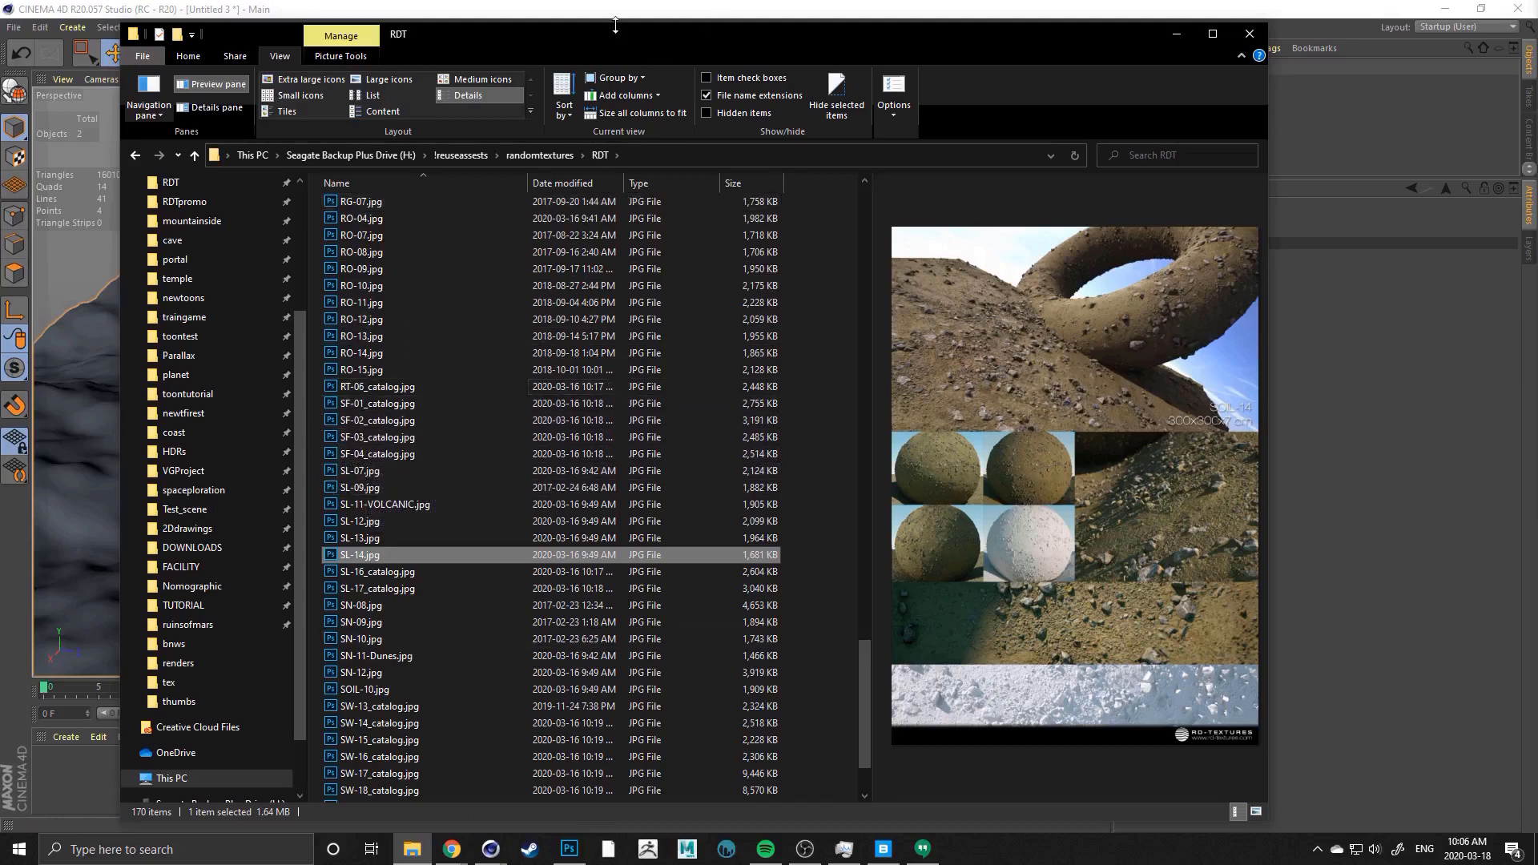
pyautogui.scroll(10, 458, 541)
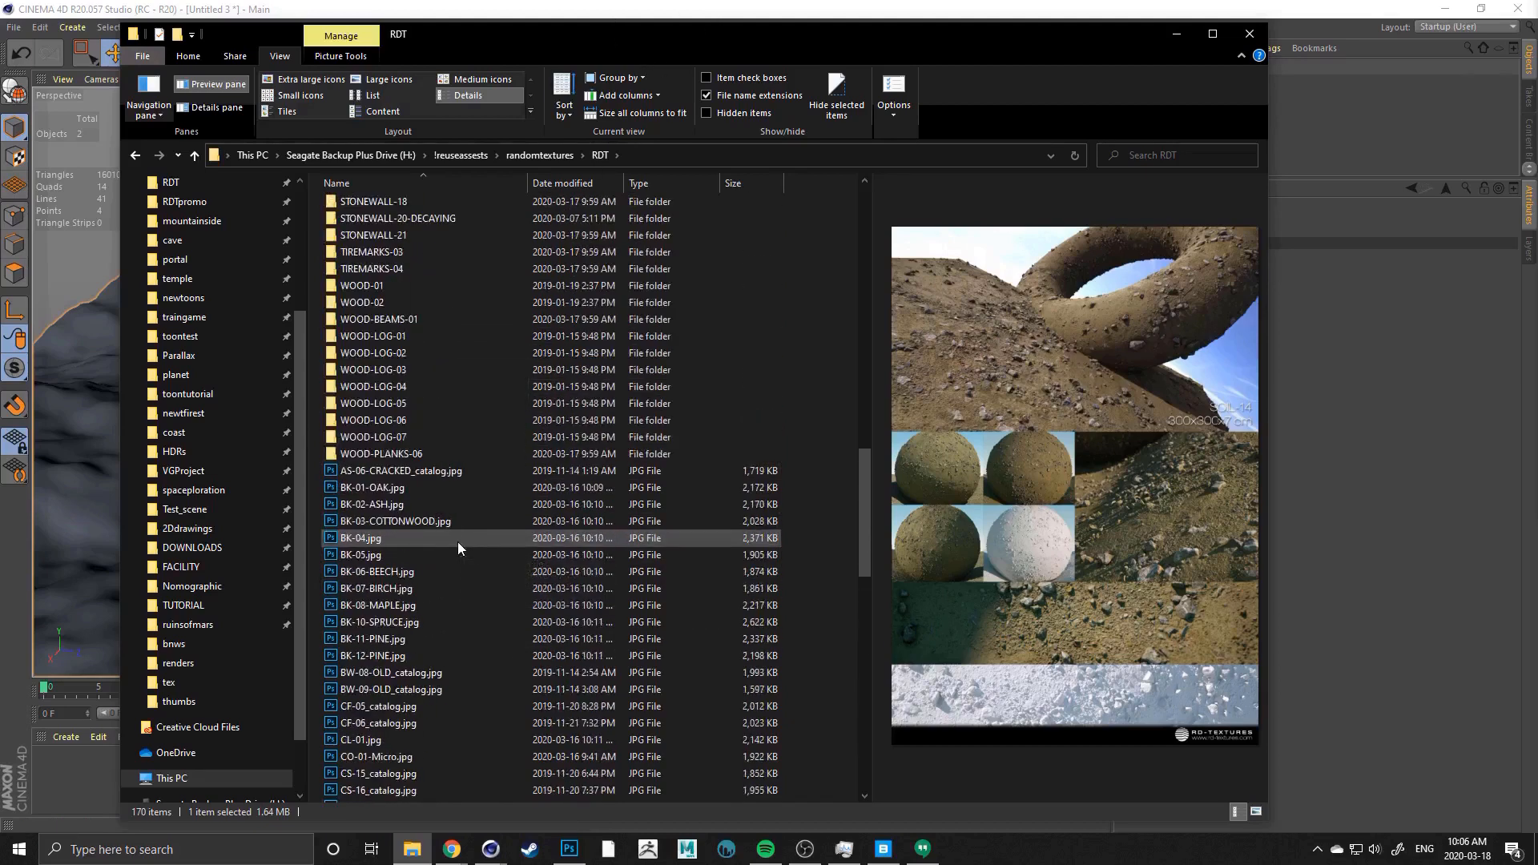
pyautogui.scroll(-1, 456, 541)
pyautogui.scroll(-12, 455, 540)
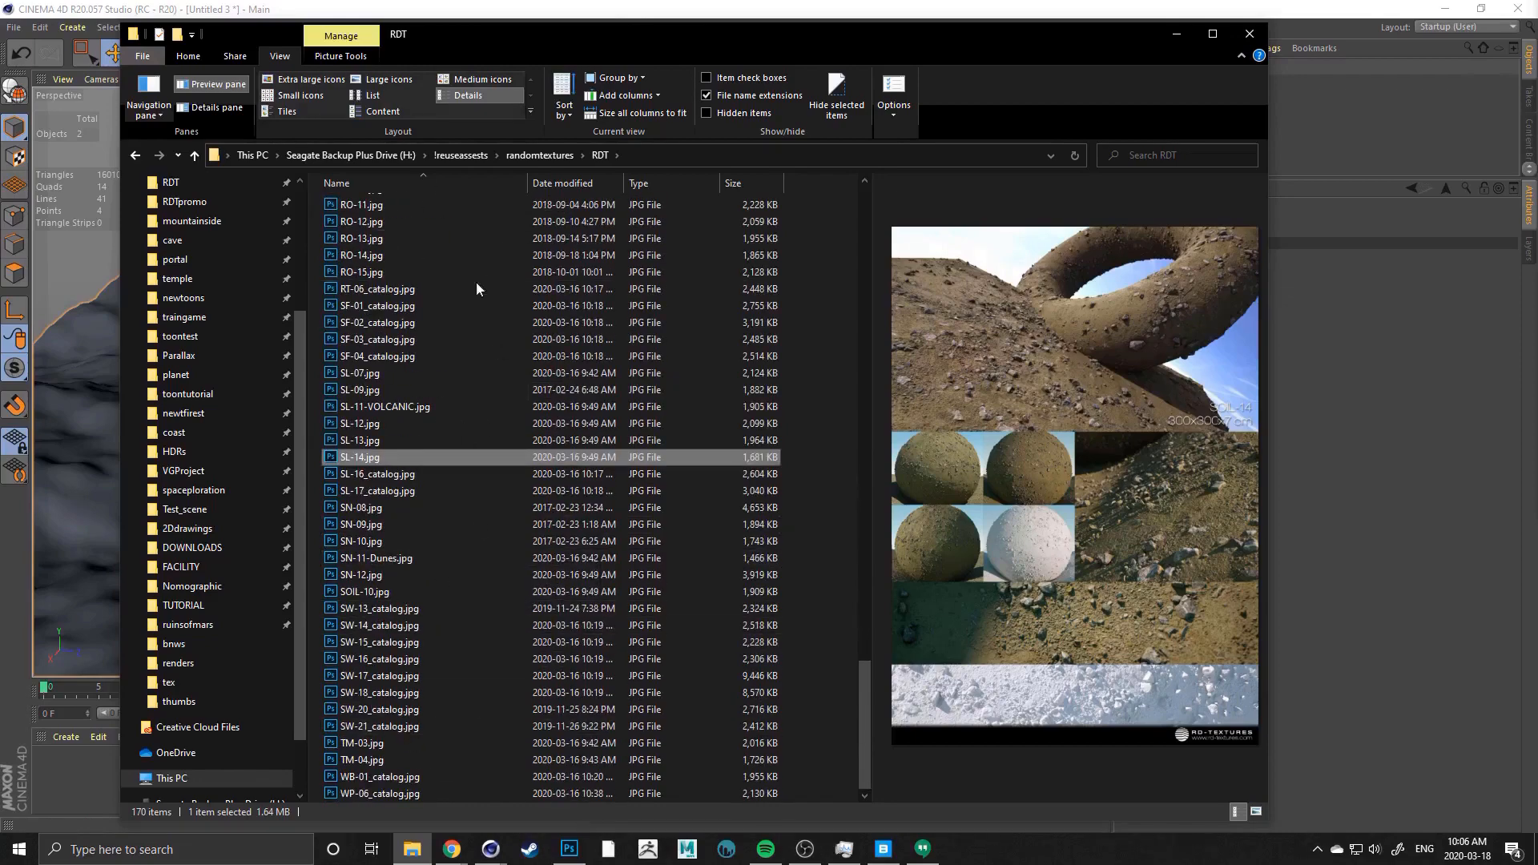
# Put the File Explorer window away and return to the terrain scene in Cinema 4D
pyautogui.moveTo(664, 29); pyautogui.dragTo(1537, 36)
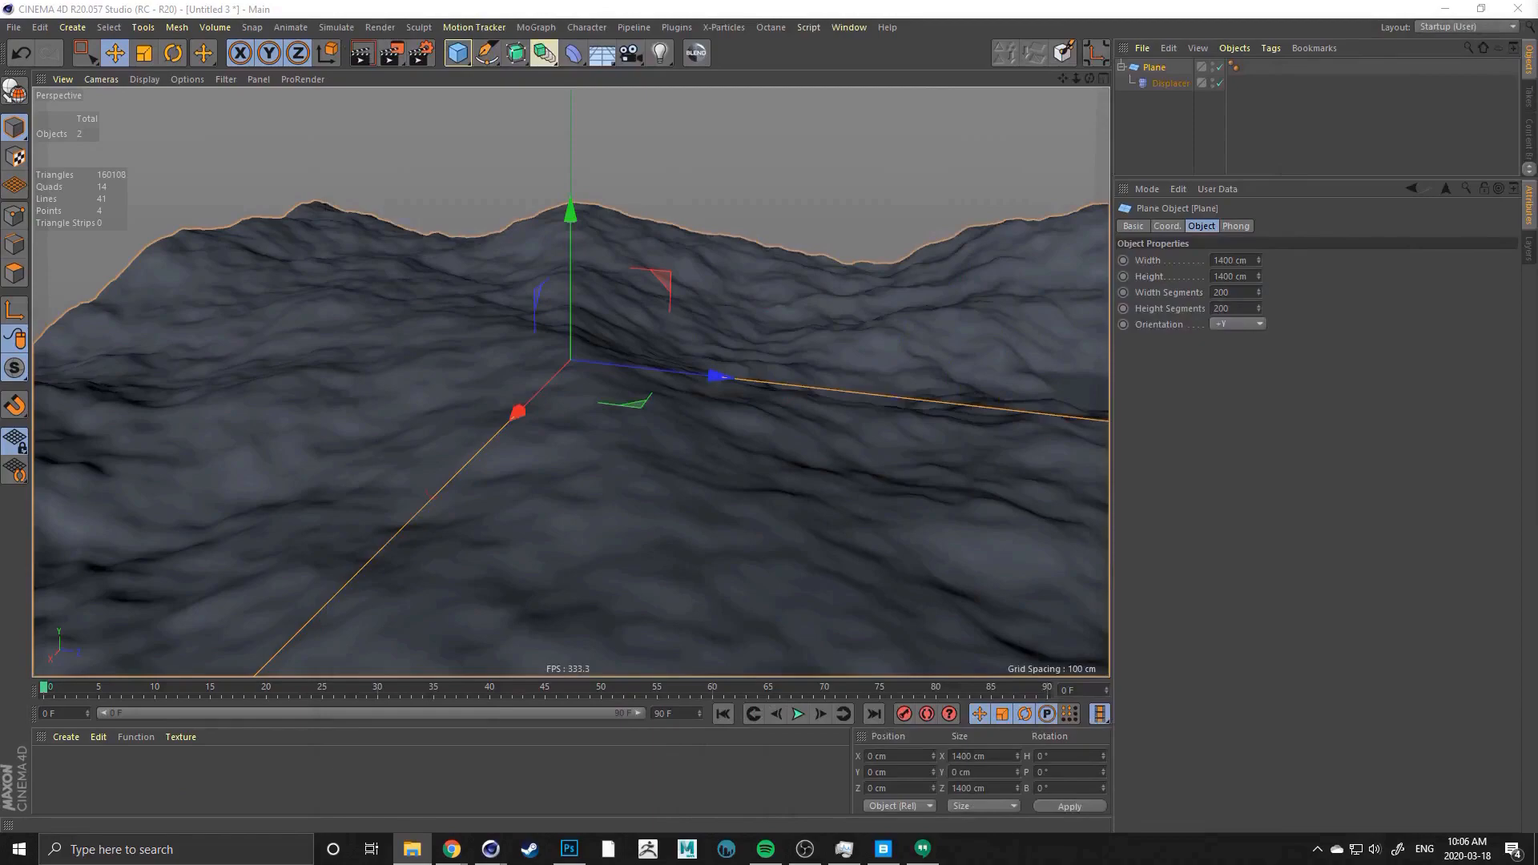
pyautogui.moveTo(1537, 4); pyautogui.dragTo(531, 68)
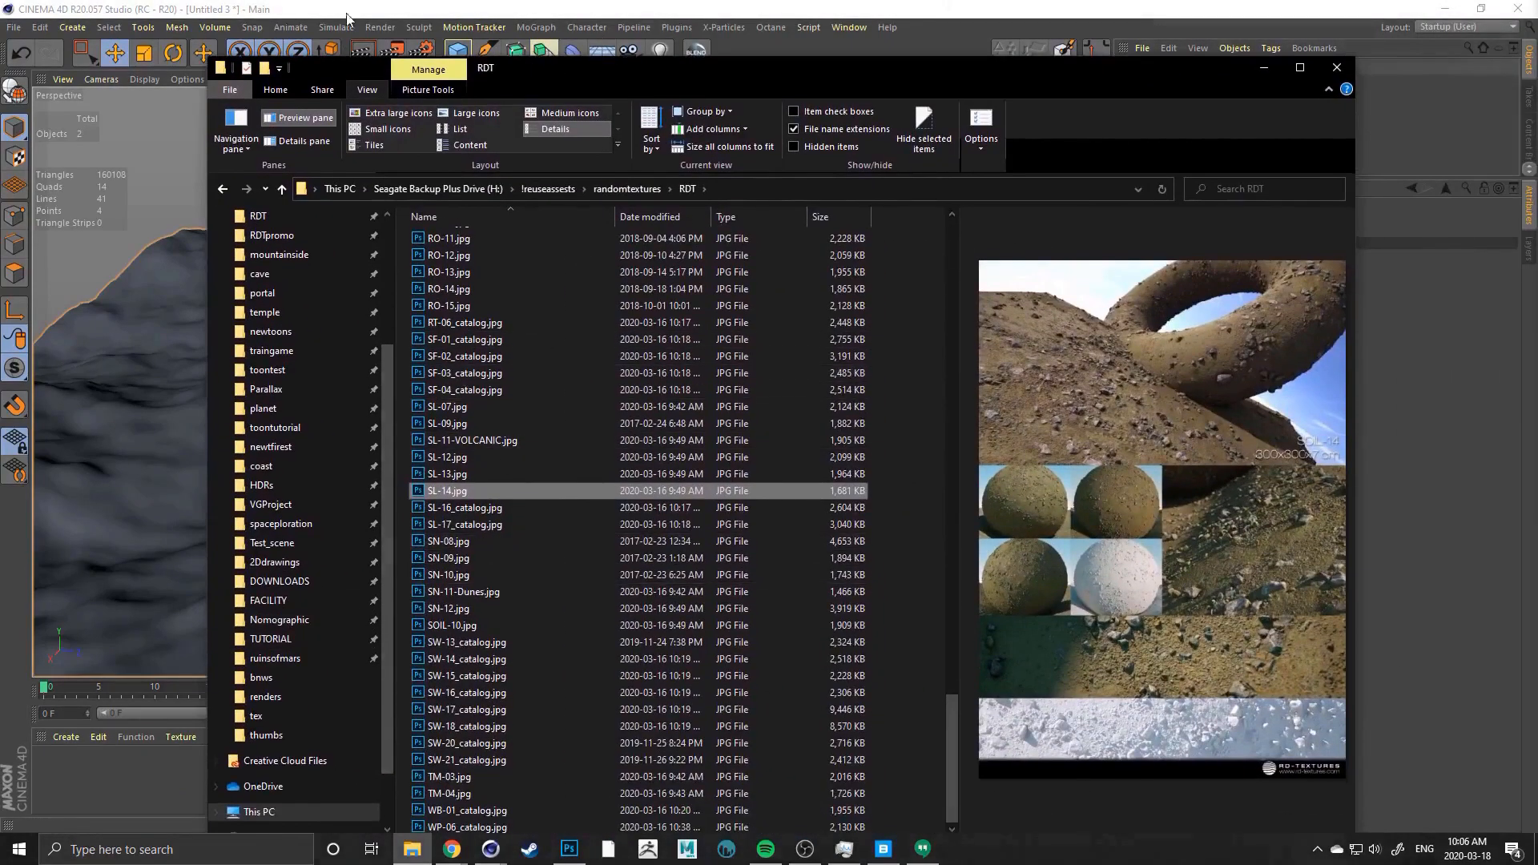
pyautogui.click(1261, 67)
# Create a new Octane Material and apply it to the terrain plane
pyautogui.click(62, 737)
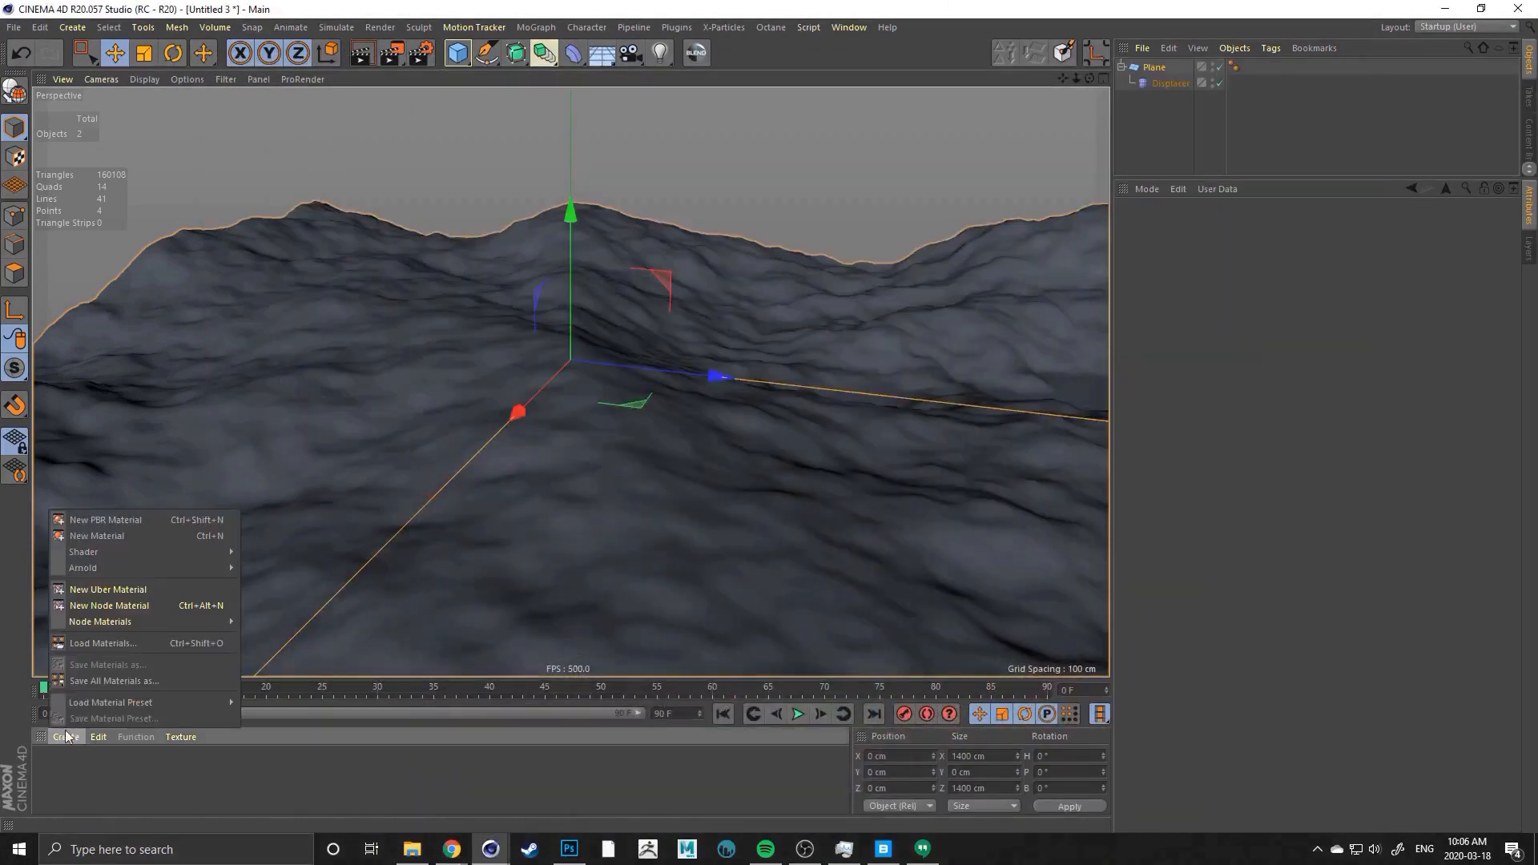
pyautogui.moveTo(184, 553)
pyautogui.moveTo(312, 554)
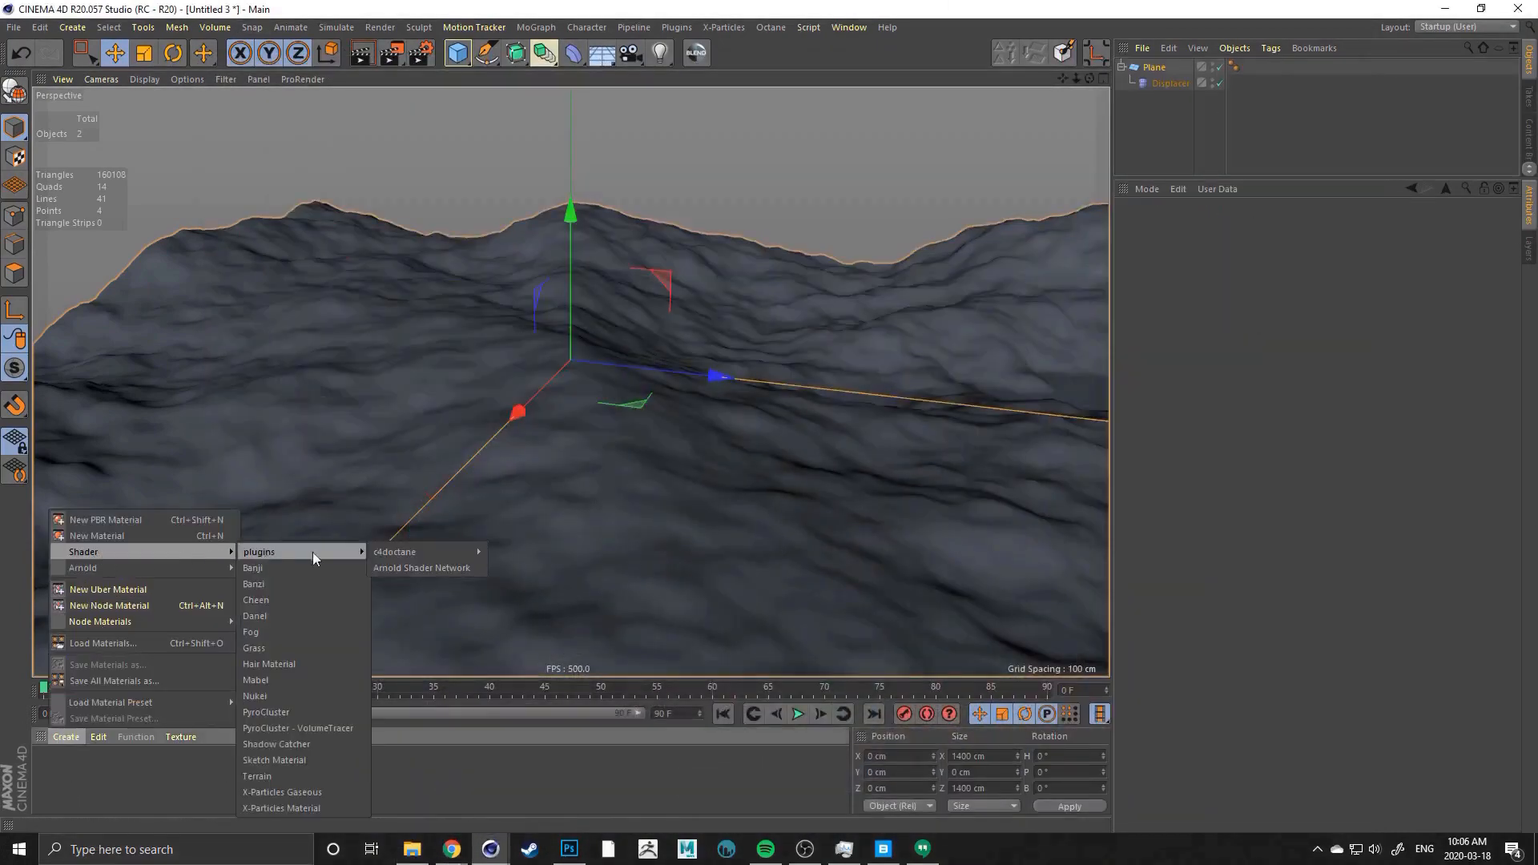
pyautogui.moveTo(404, 551)
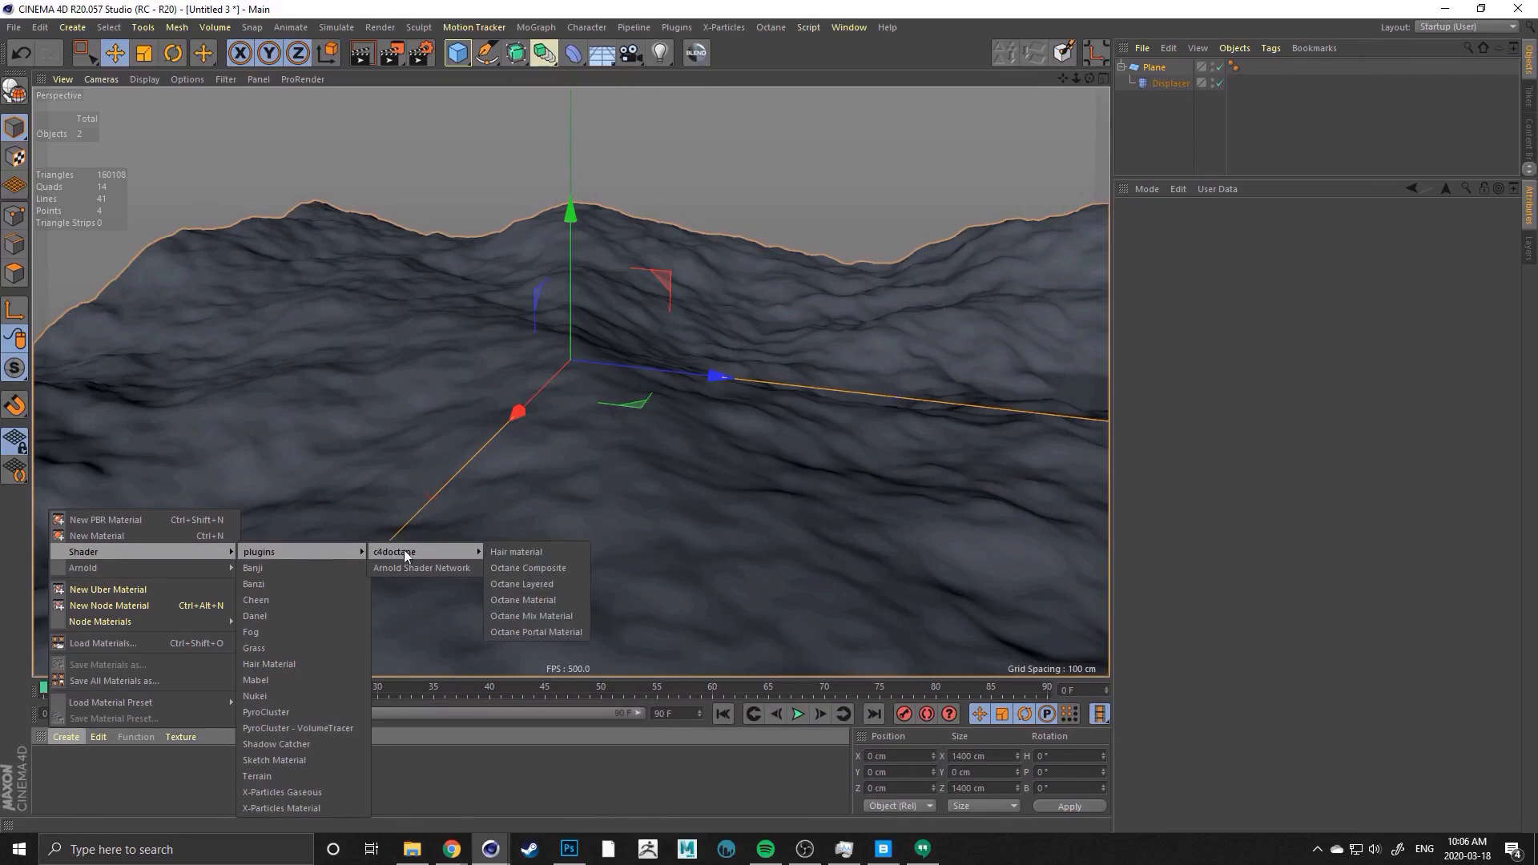
pyautogui.click(522, 600)
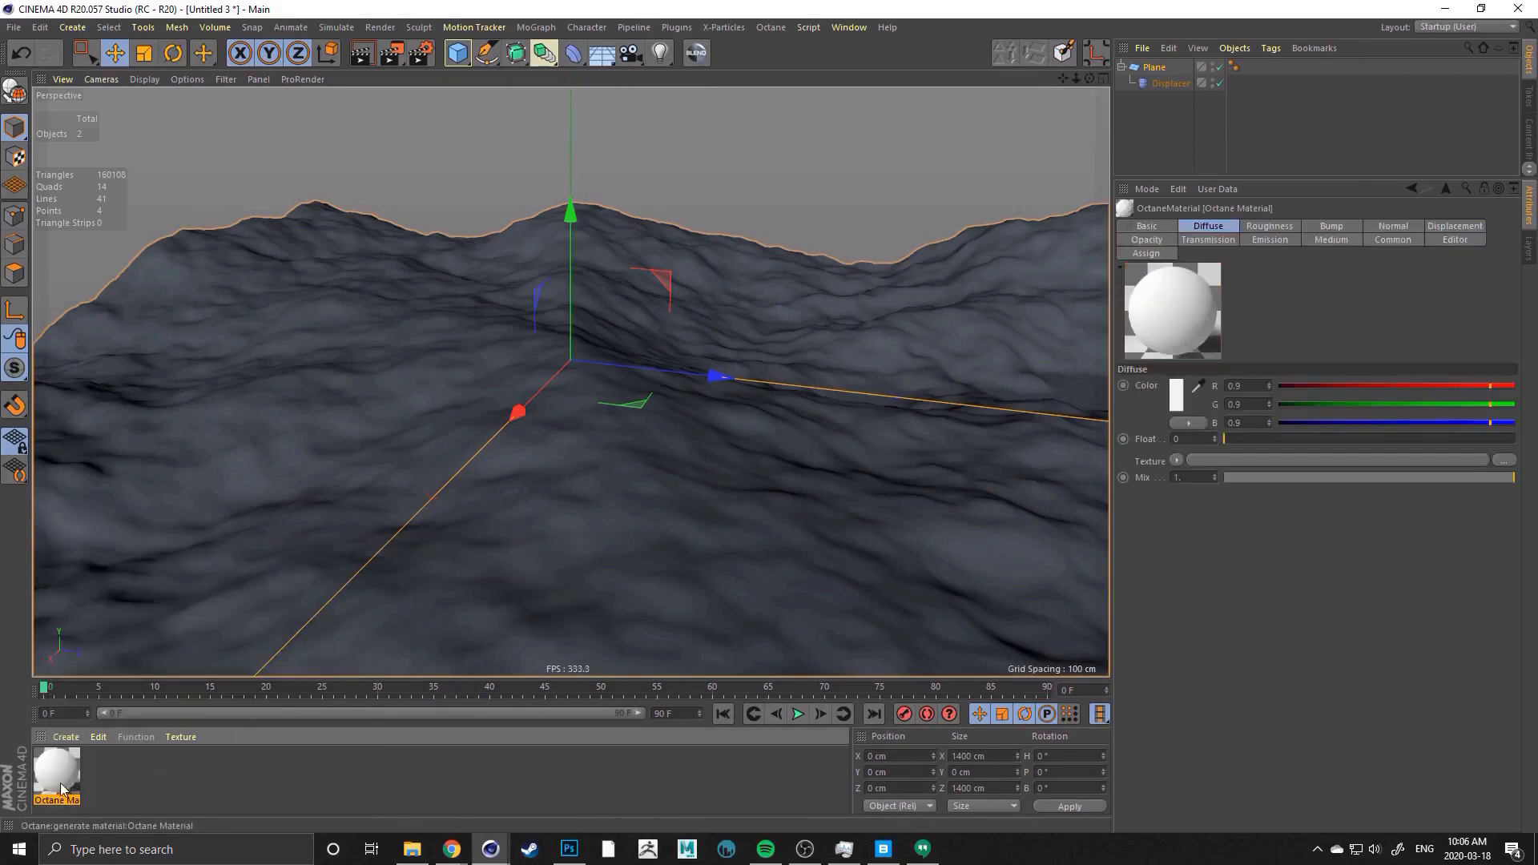
pyautogui.moveTo(60, 789); pyautogui.dragTo(532, 403)
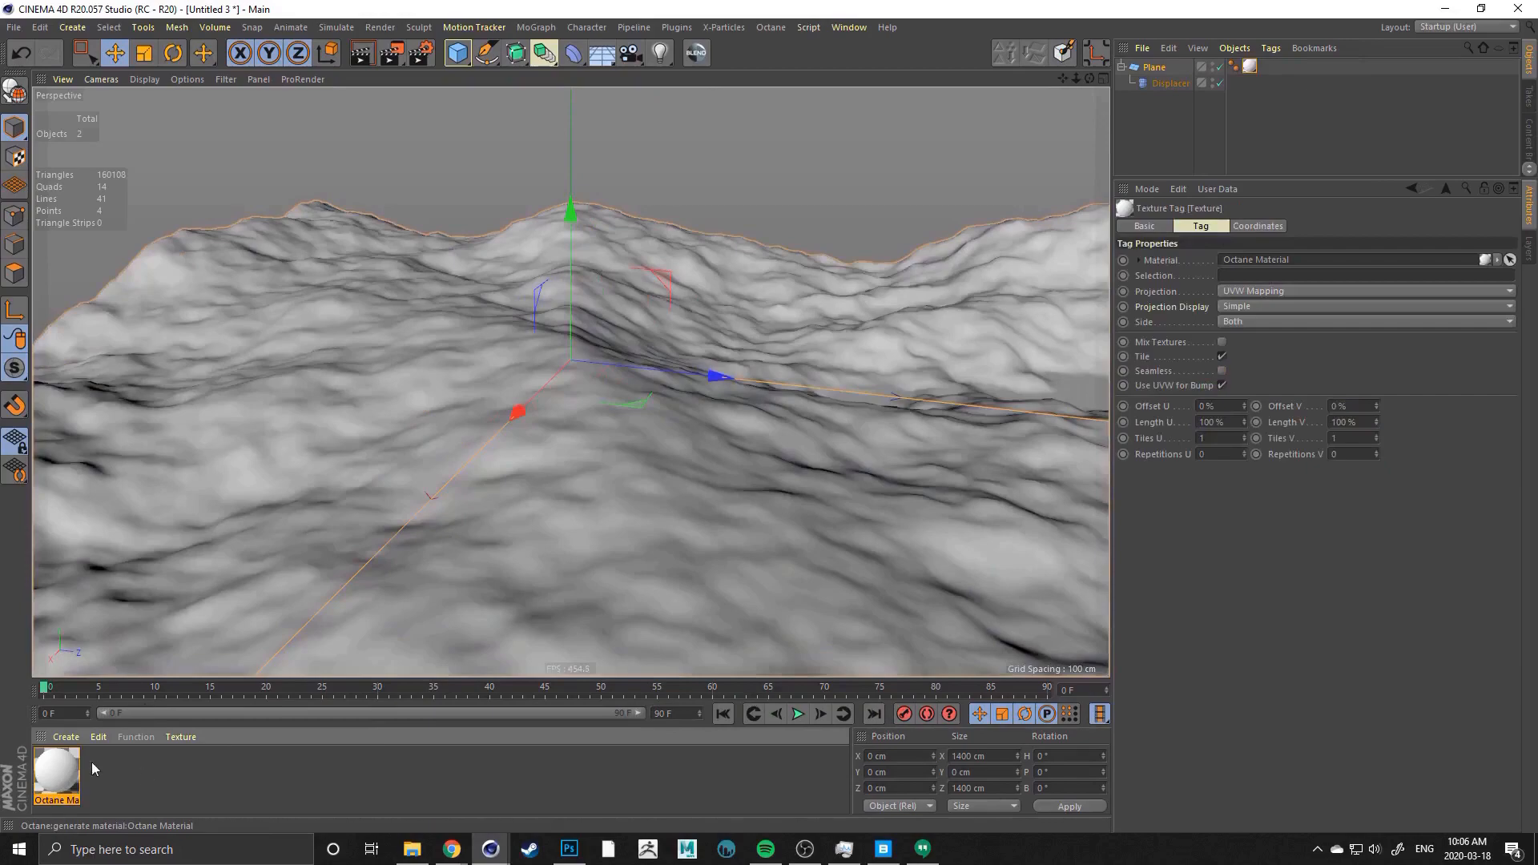
# Open the Octane Material for editing and switch to File Explorer to open the SOIL-14 texture folder
pyautogui.doubleClick(57, 773)
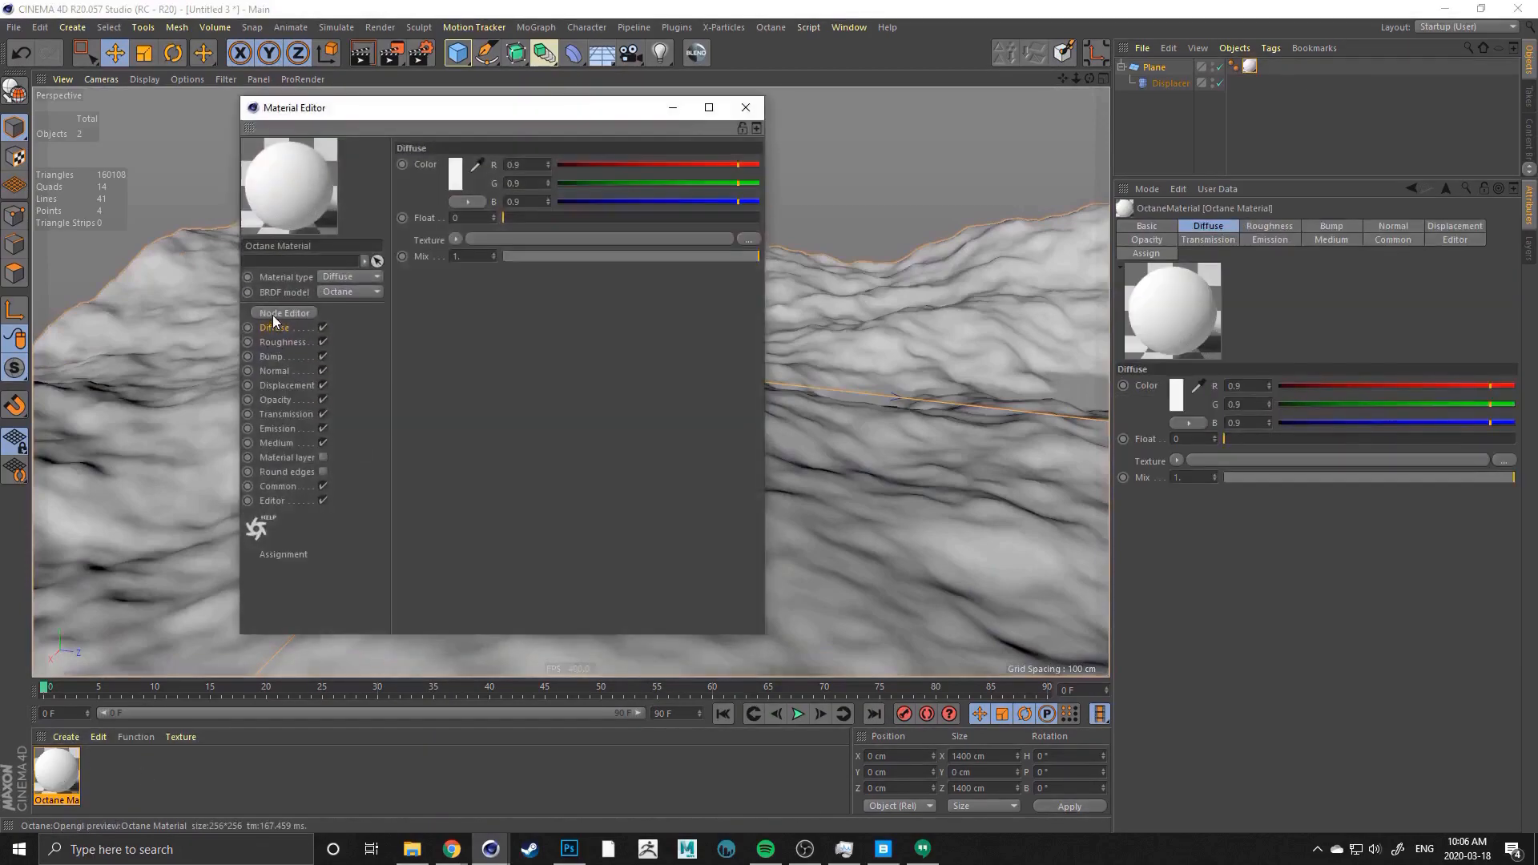
pyautogui.click(411, 855)
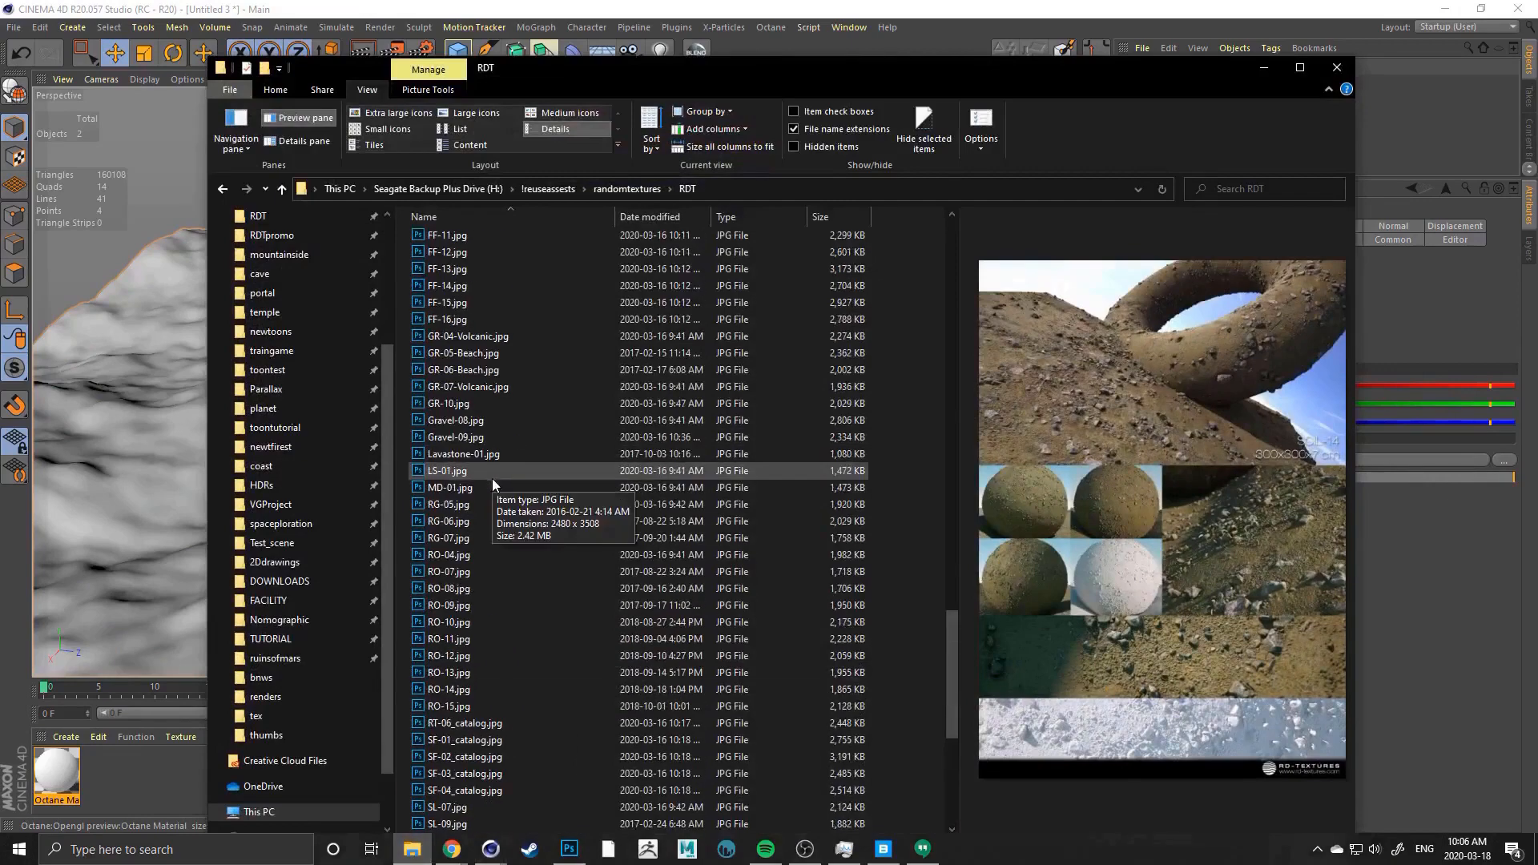
pyautogui.scroll(20, 490, 481)
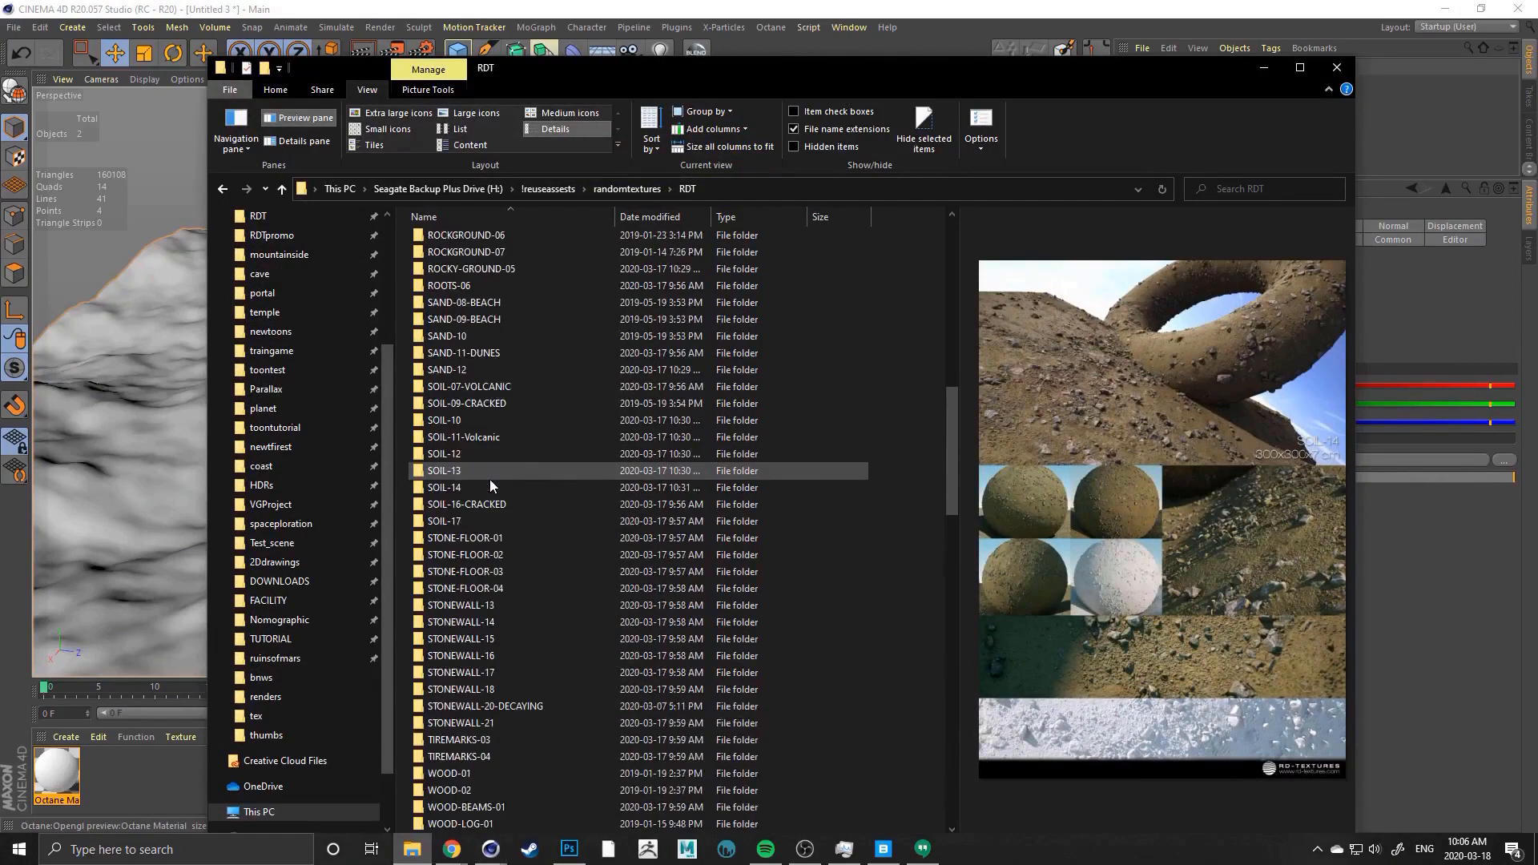
pyautogui.doubleClick(444, 489)
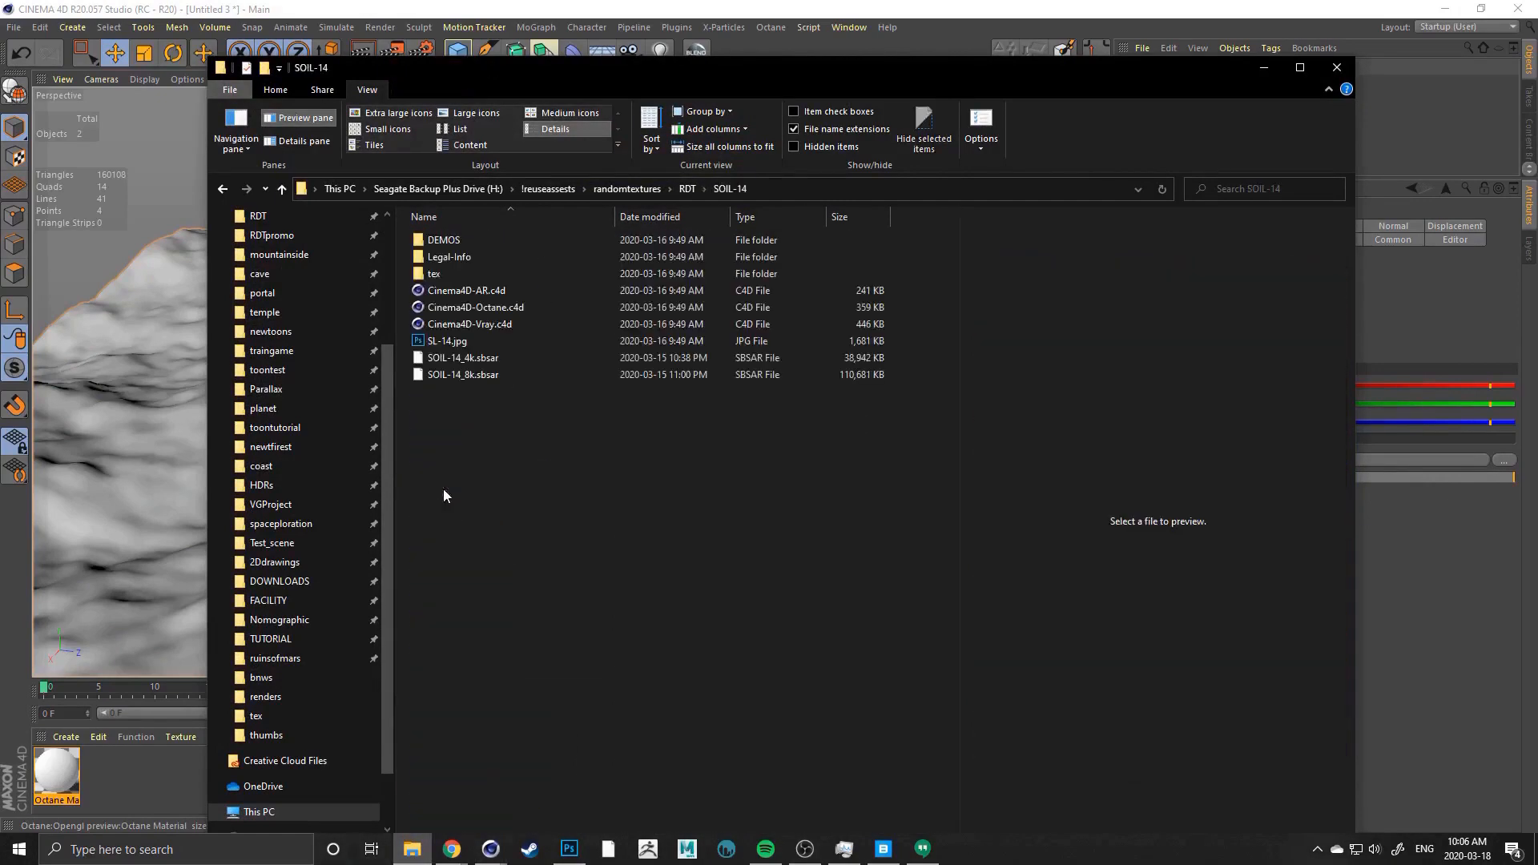
# Look over the AR, Octane and Vray Cinema 4D scene files supplied in the SOIL-14 folder
pyautogui.click(460, 311)
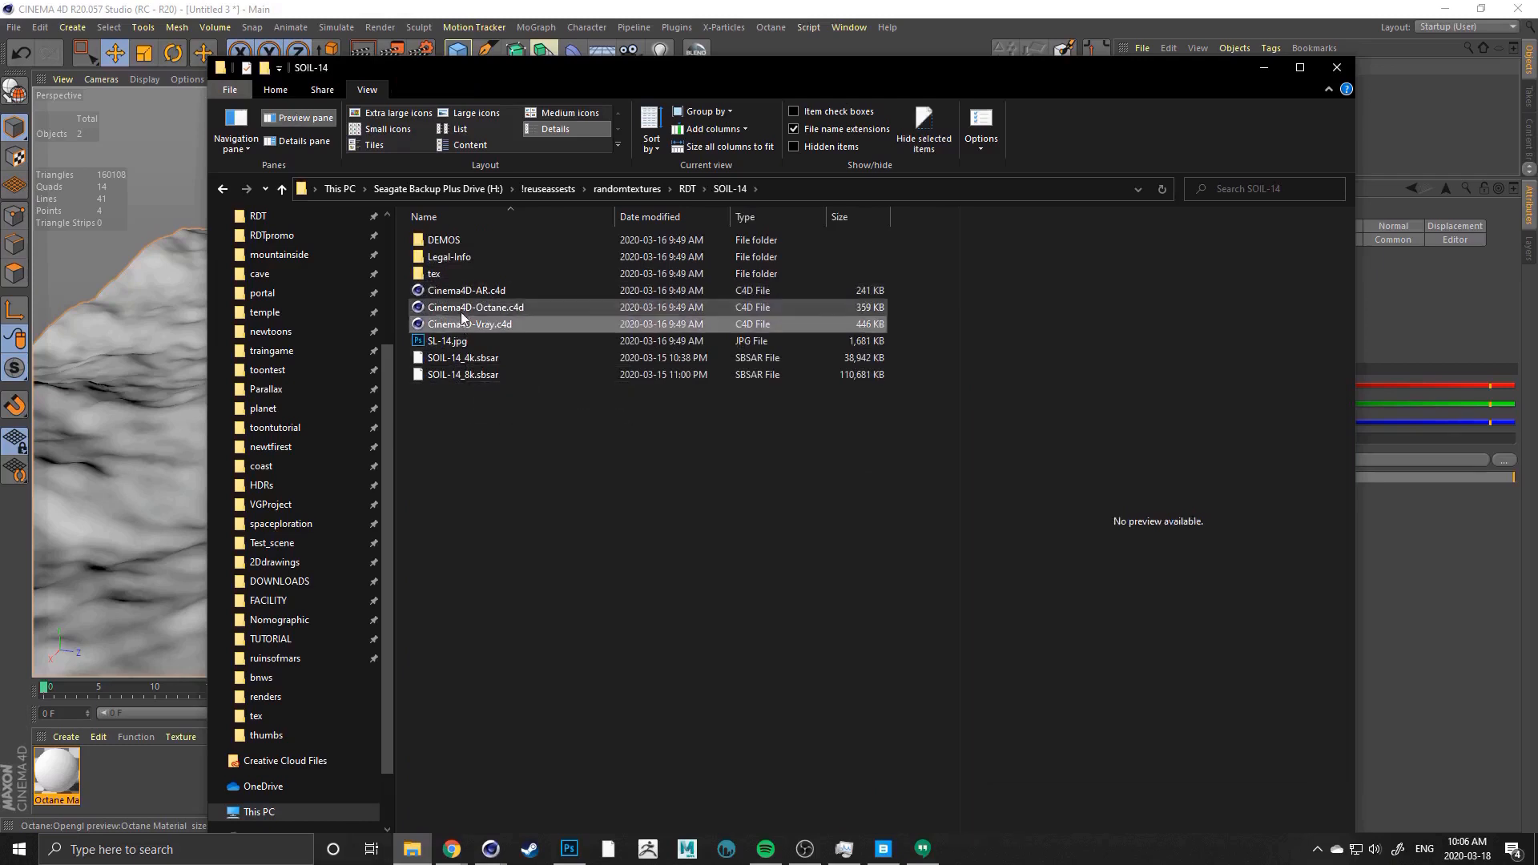
pyautogui.click(464, 290)
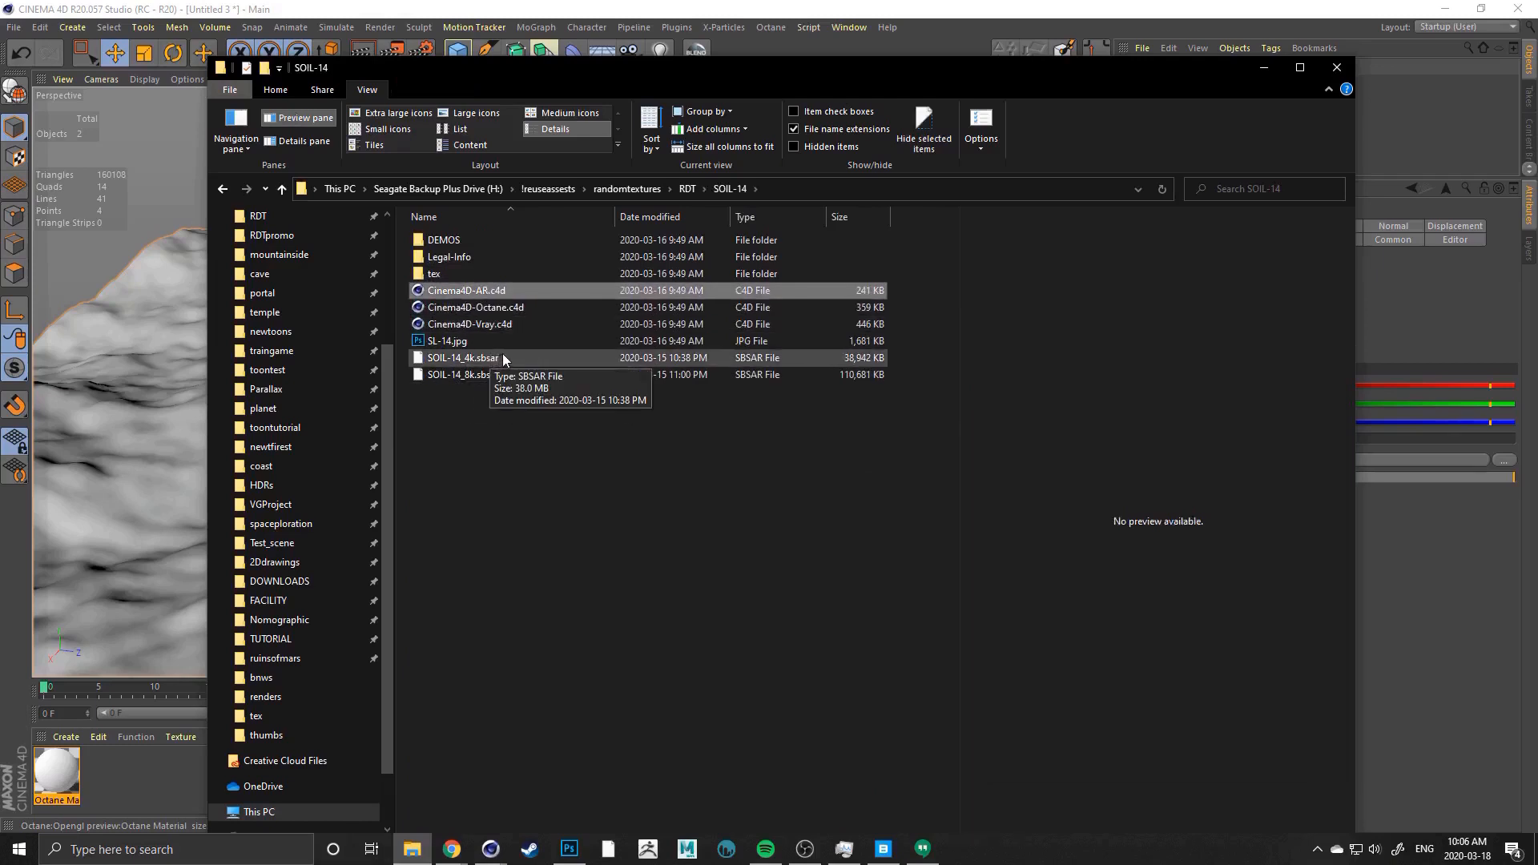
pyautogui.click(503, 473)
pyautogui.click(469, 306)
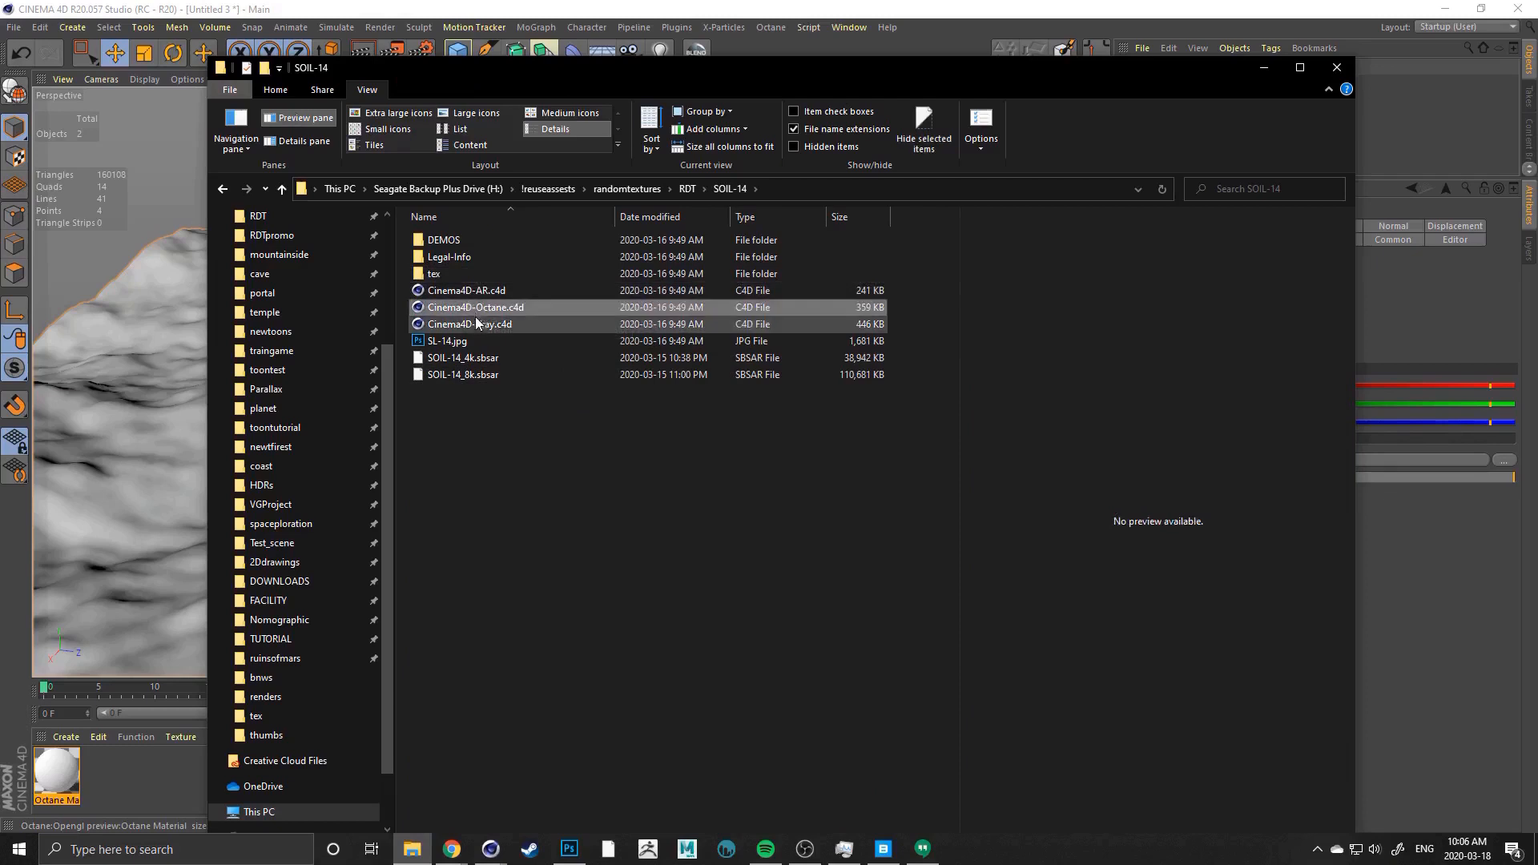
pyautogui.click(479, 321)
pyautogui.click(472, 303)
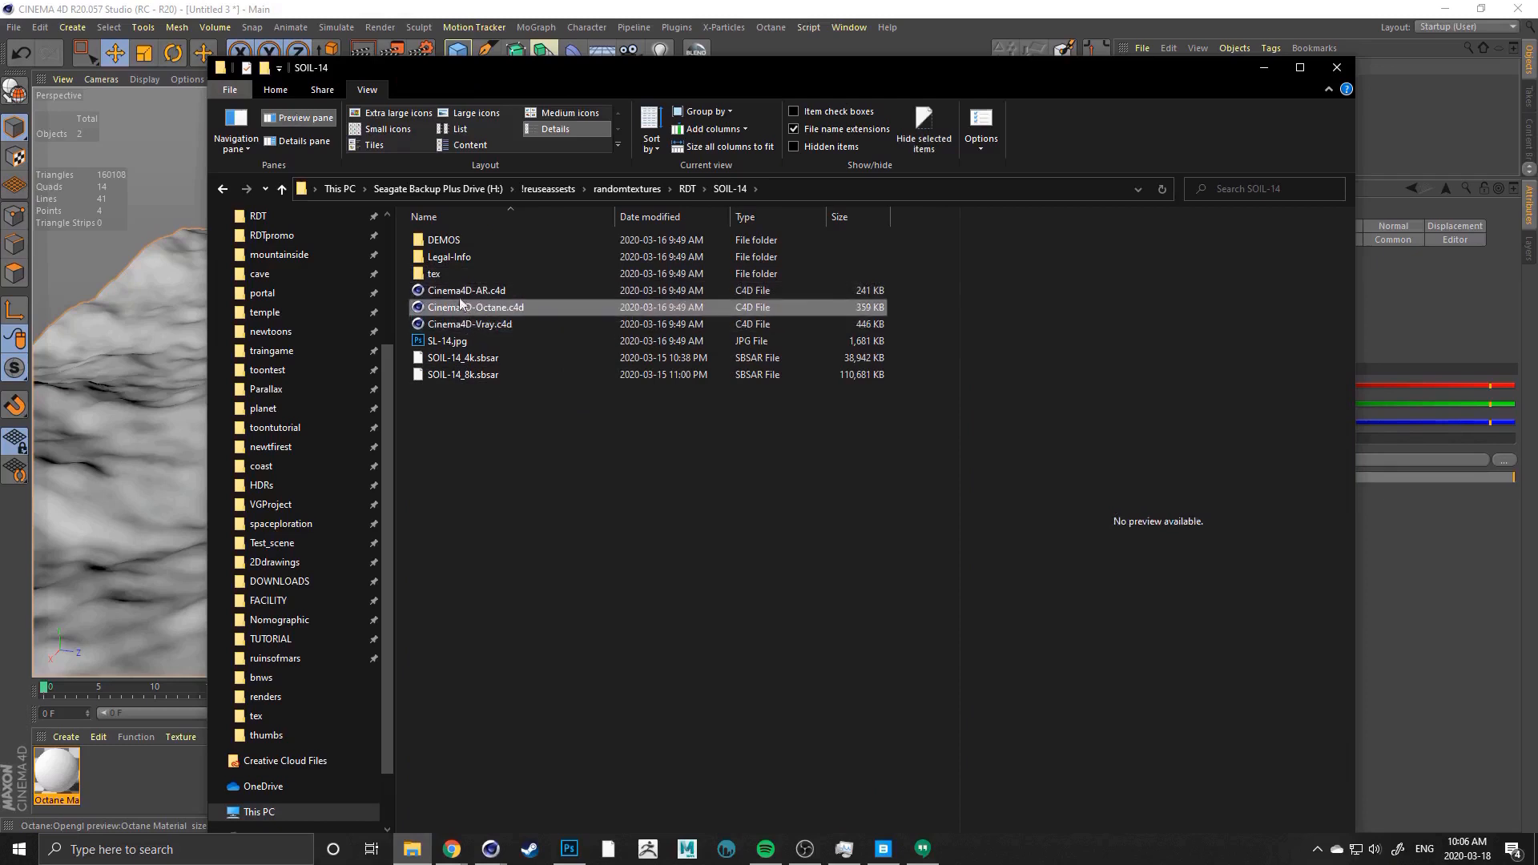
# Open the tex folder of SOIL-14, reposition its window and preview the 4k color and depth maps
pyautogui.doubleClick(431, 274)
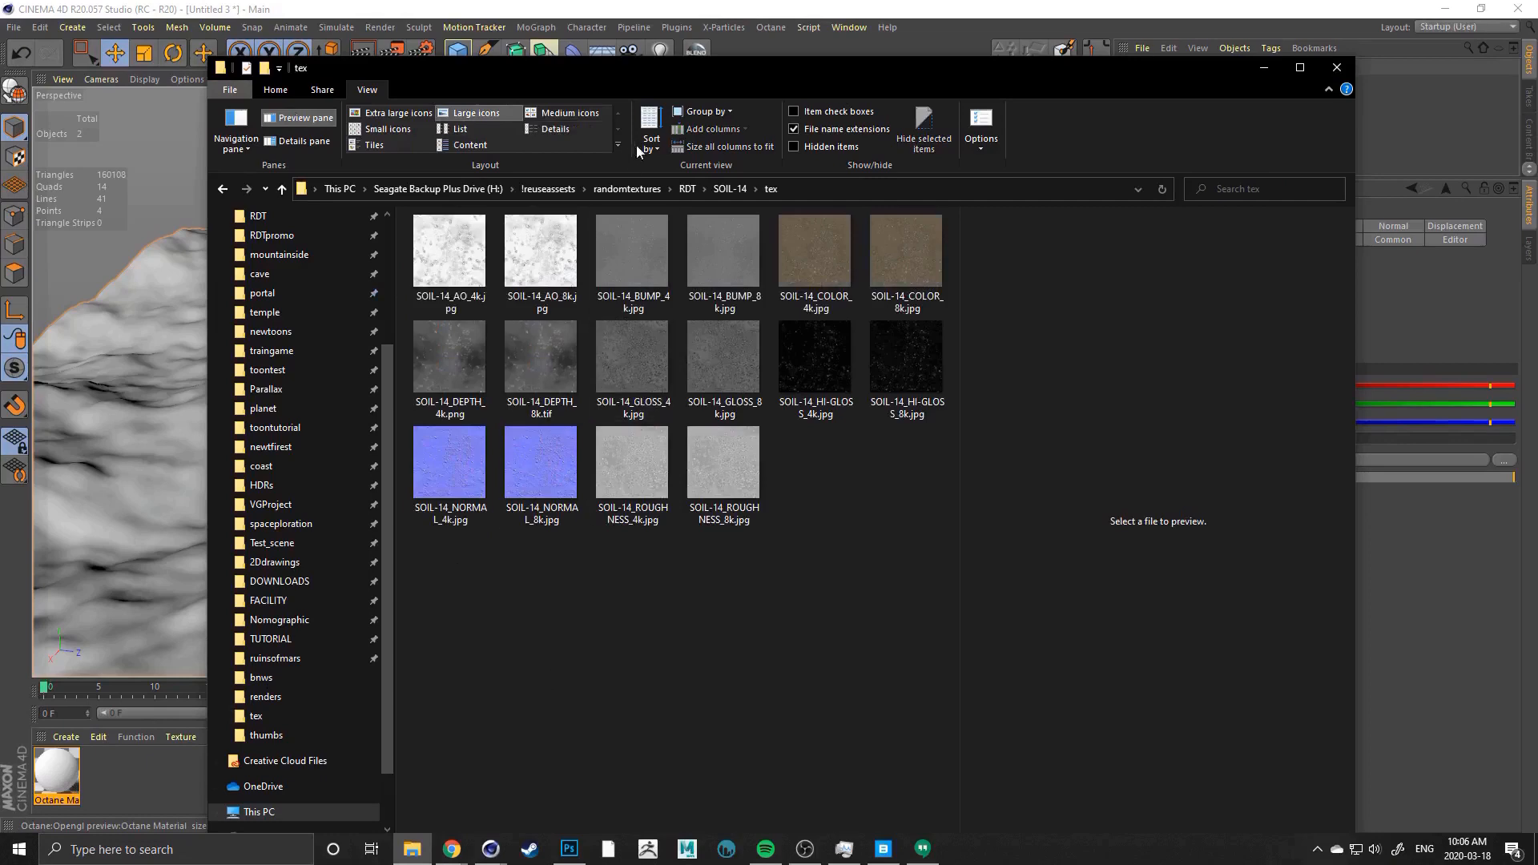
pyautogui.moveTo(579, 69); pyautogui.dragTo(777, 22)
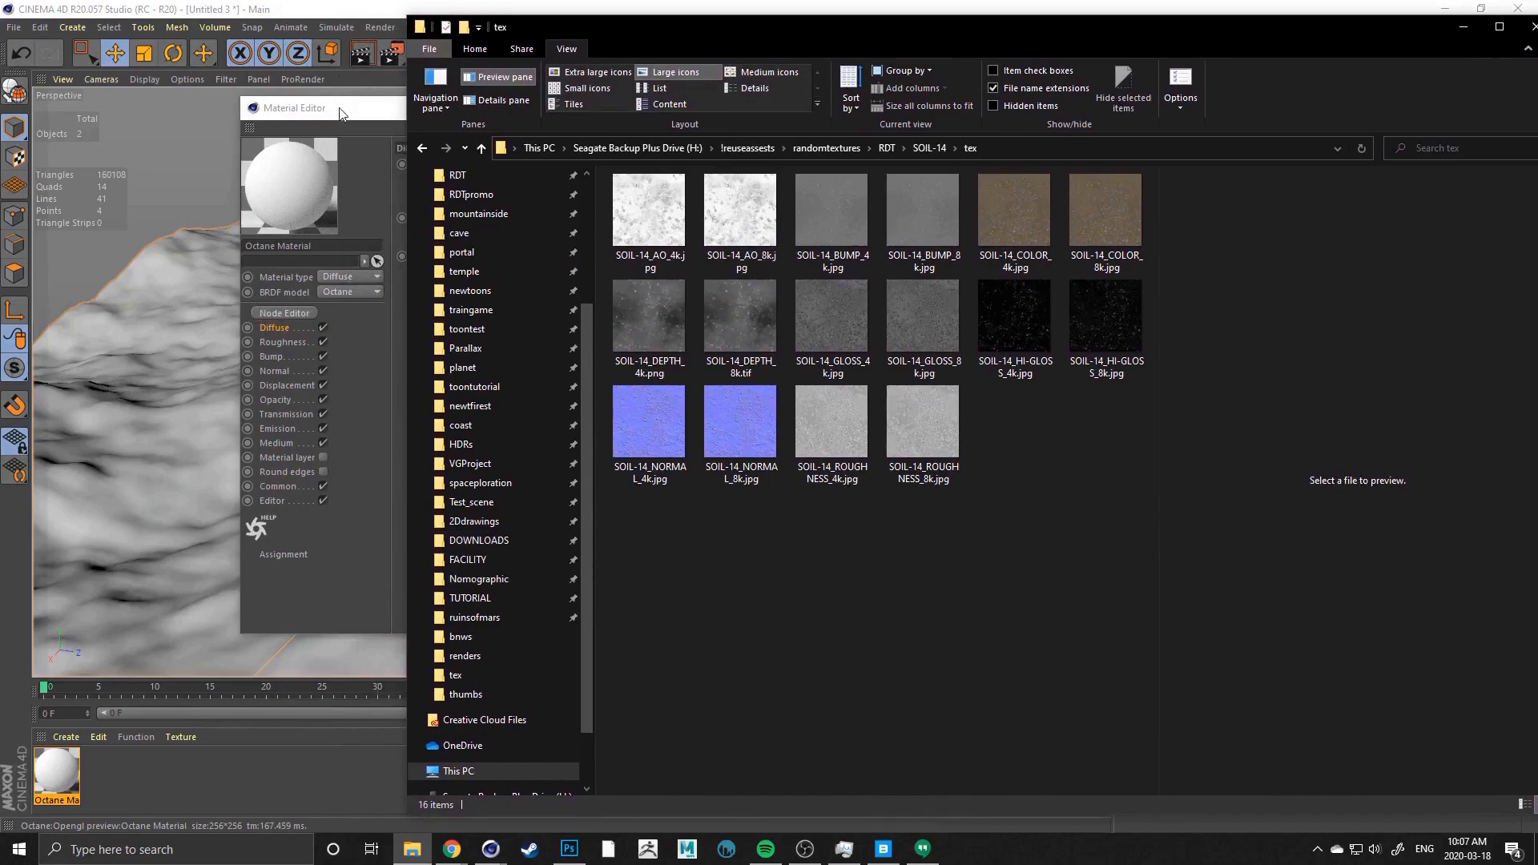
pyautogui.moveTo(743, 29); pyautogui.dragTo(613, 34)
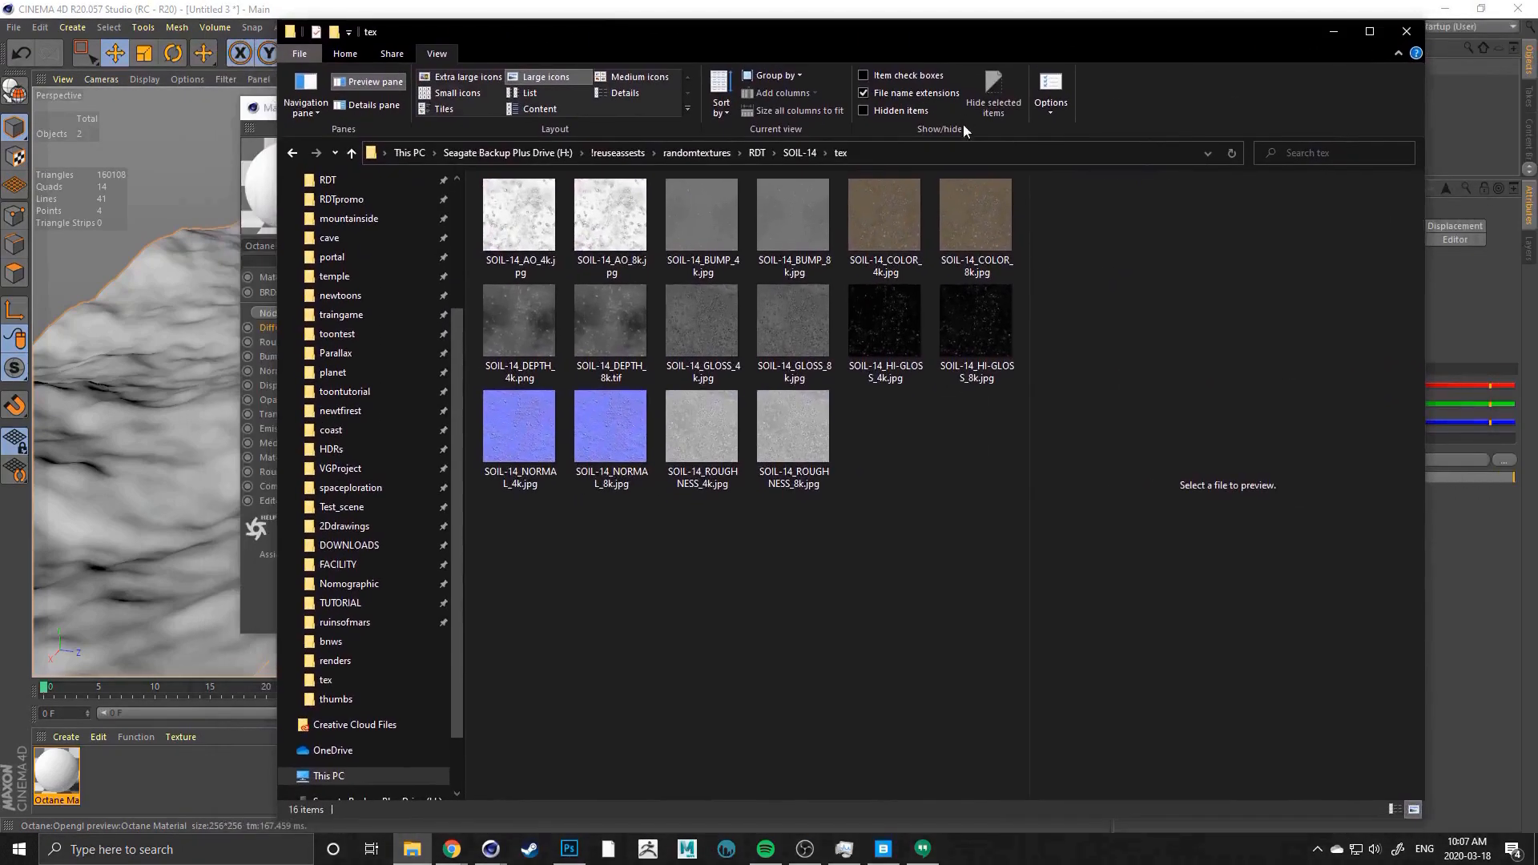
pyautogui.click(890, 210)
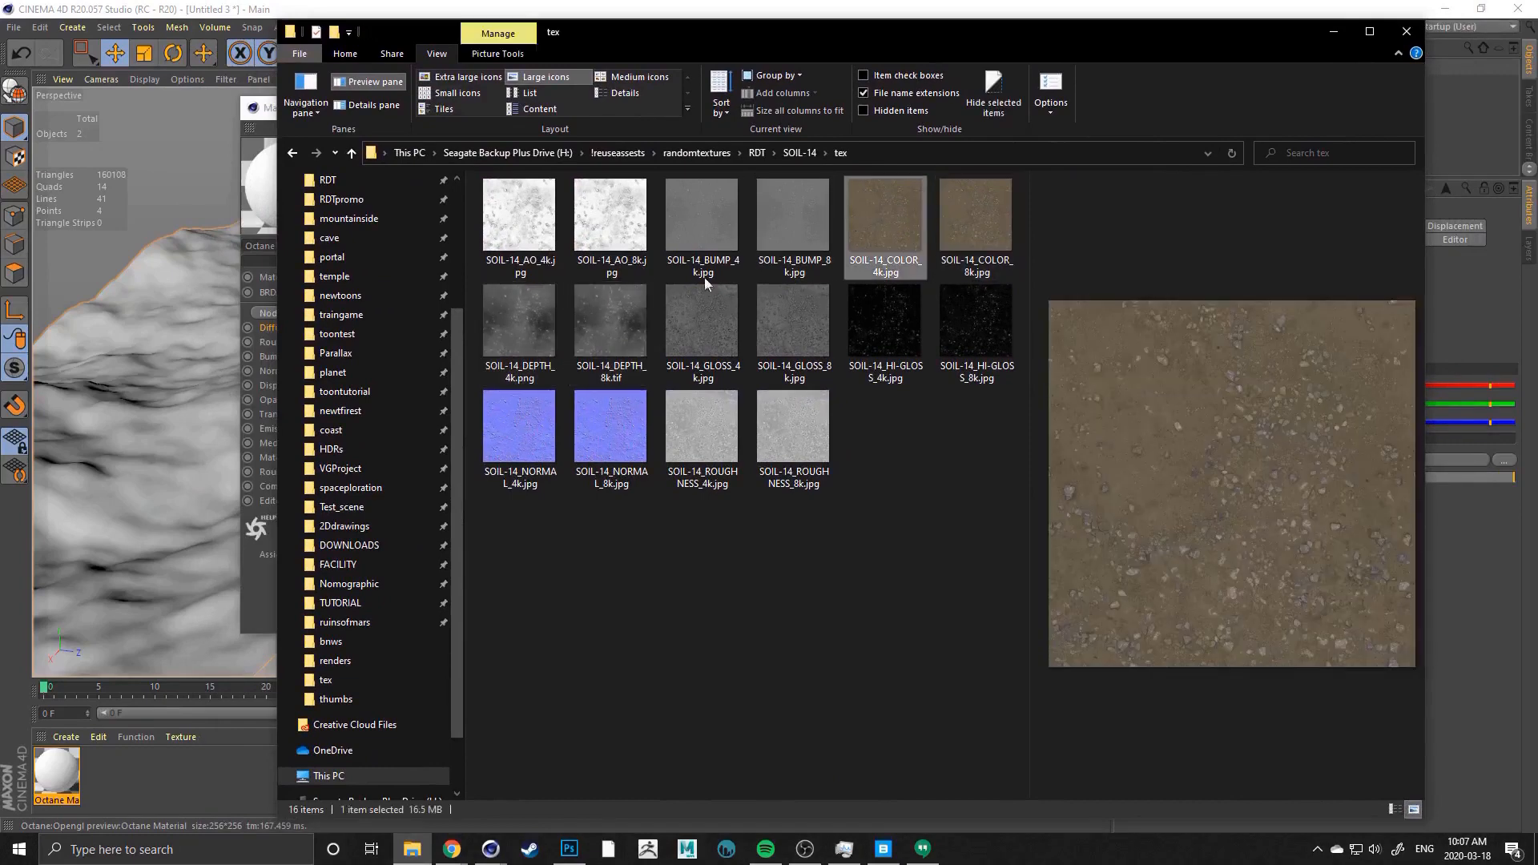
pyautogui.click(531, 326)
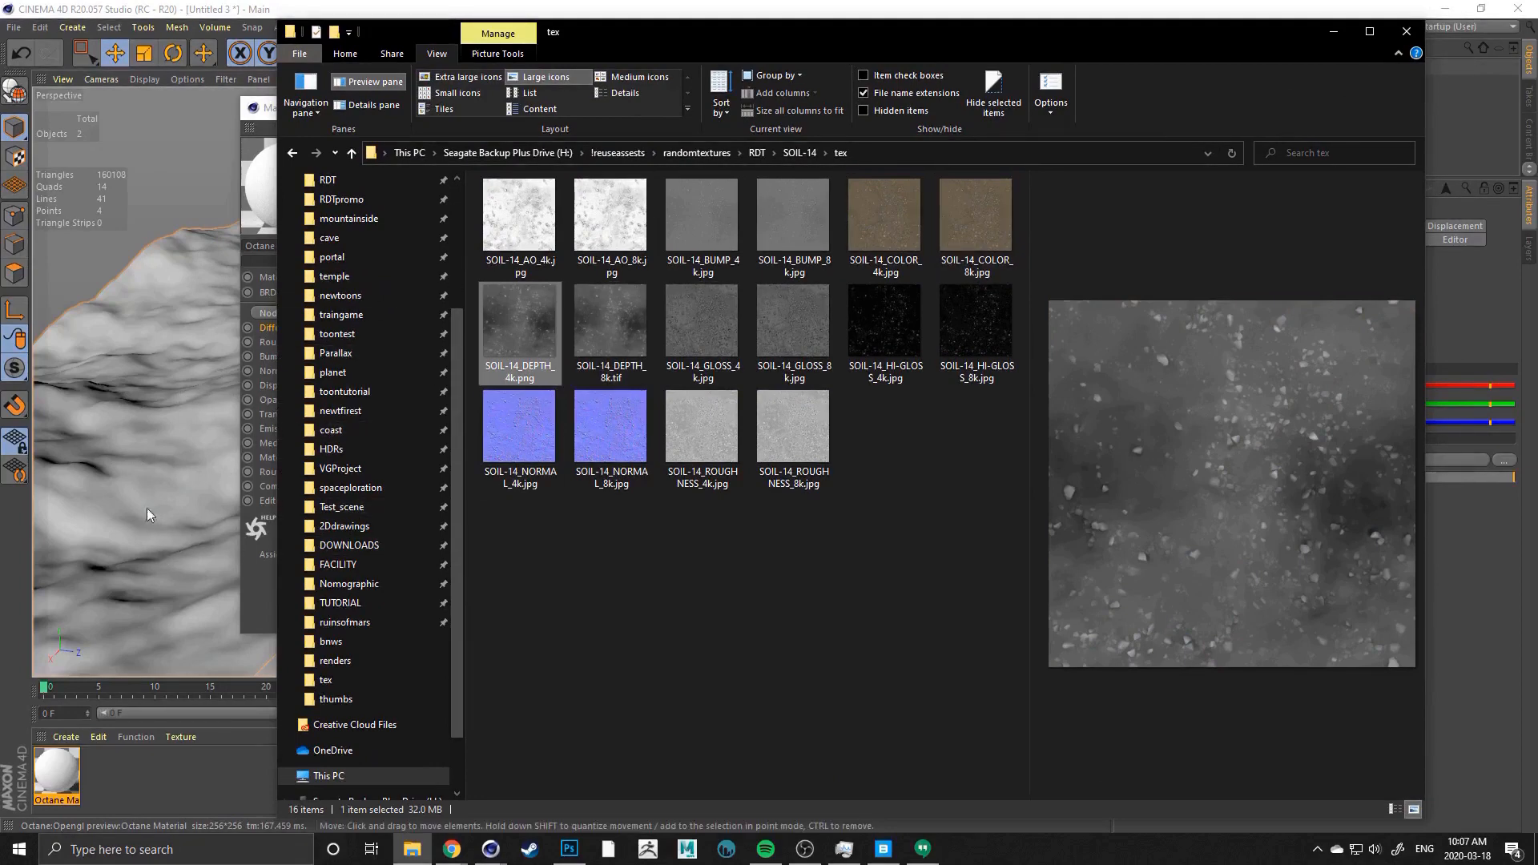
pyautogui.click(895, 231)
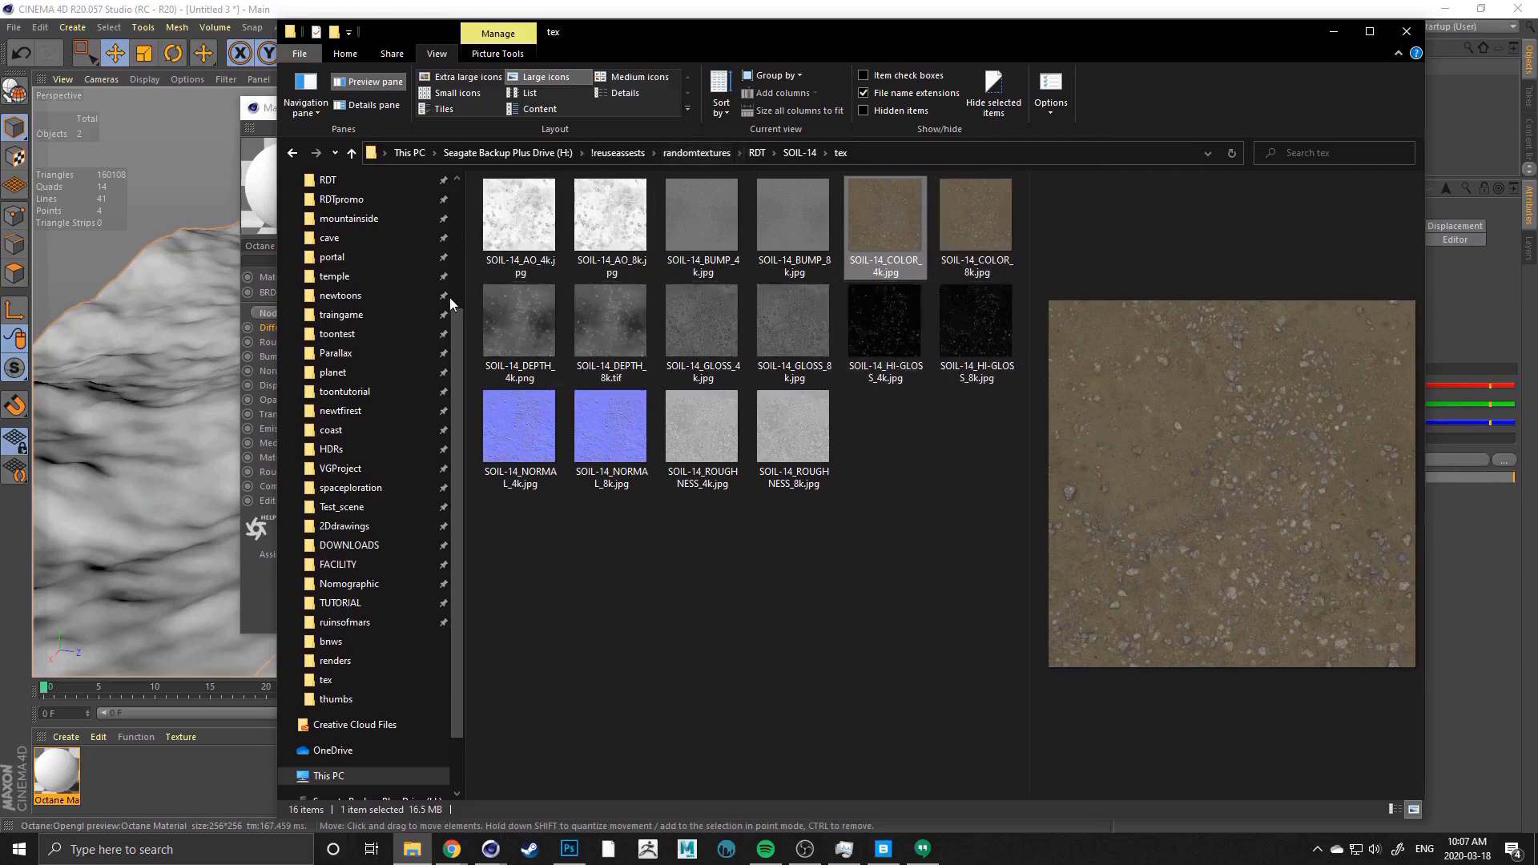
# Select the SOIL-14 4k color, depth, hi-gloss and roughness maps and move the File Explorer window off the scene
pyautogui.click(872, 263)
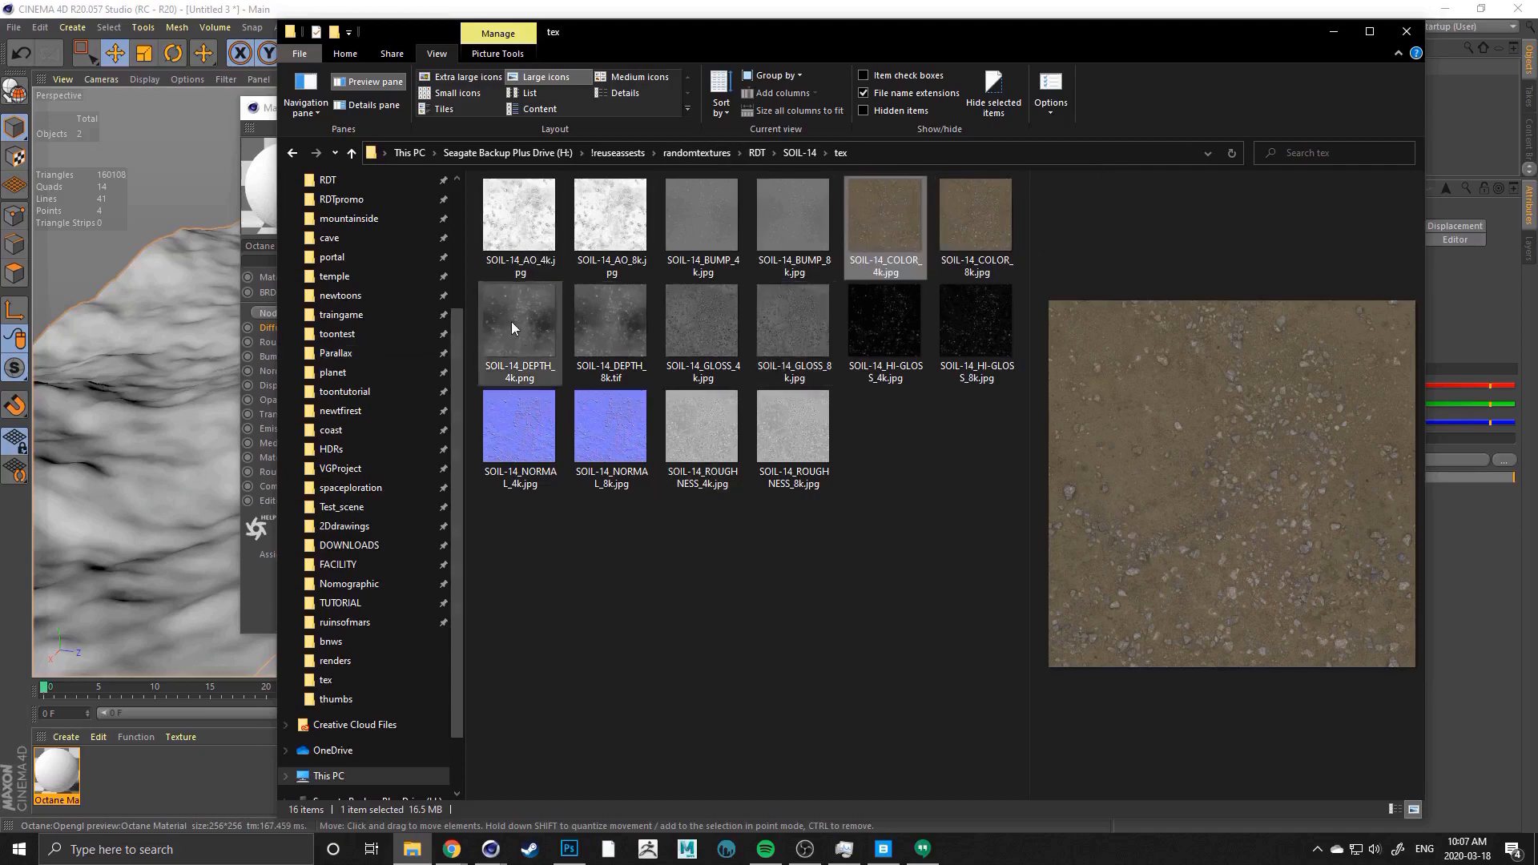
pyautogui.keyDown('ctrl'); pyautogui.click(511, 334); pyautogui.keyUp('ctrl')
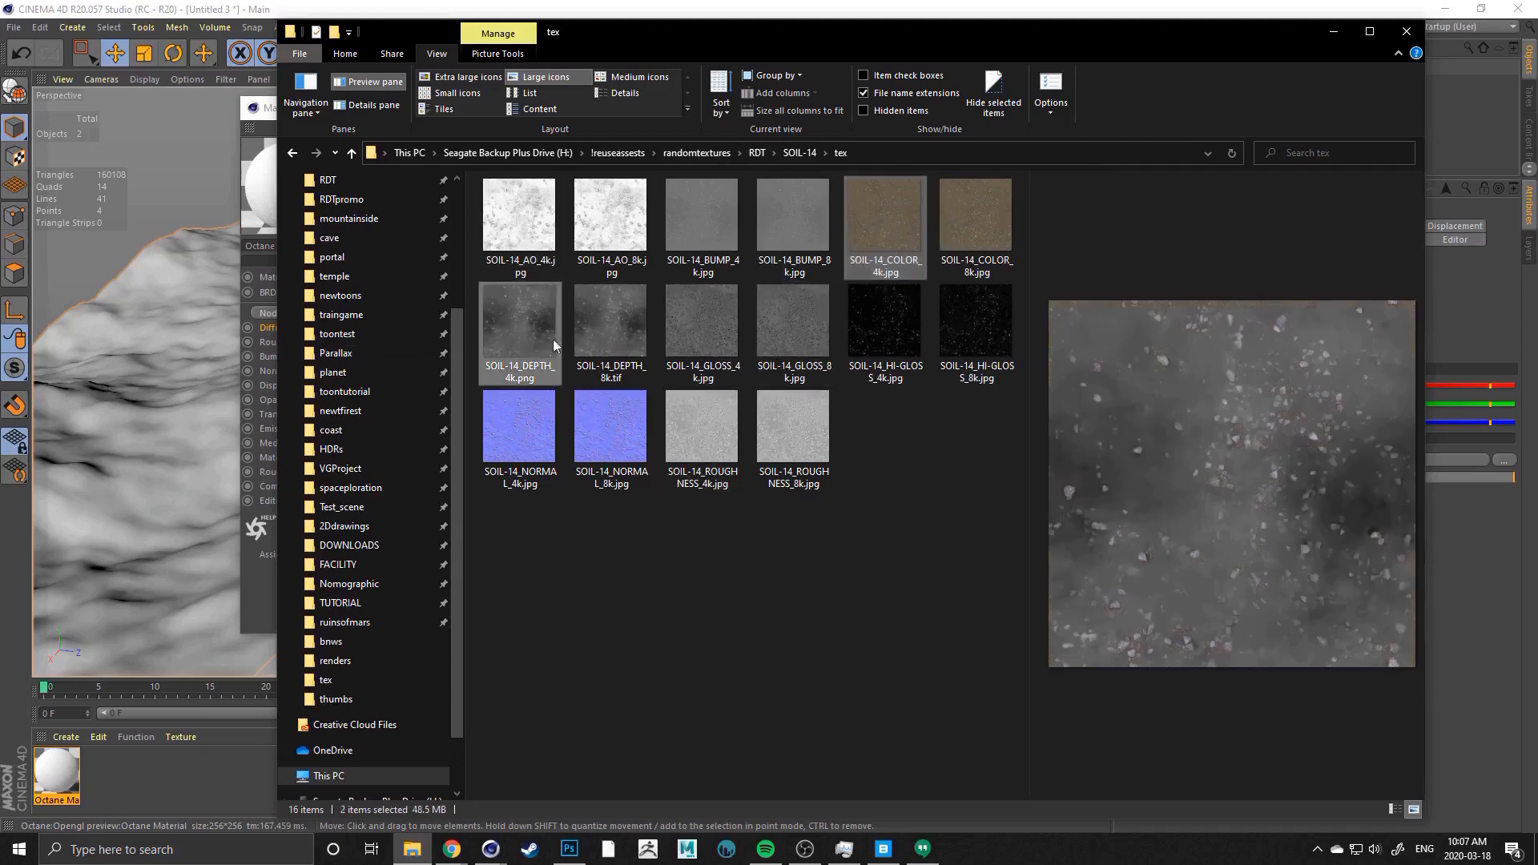
pyautogui.keyDown('ctrl'); pyautogui.click(869, 325); pyautogui.keyUp('ctrl')
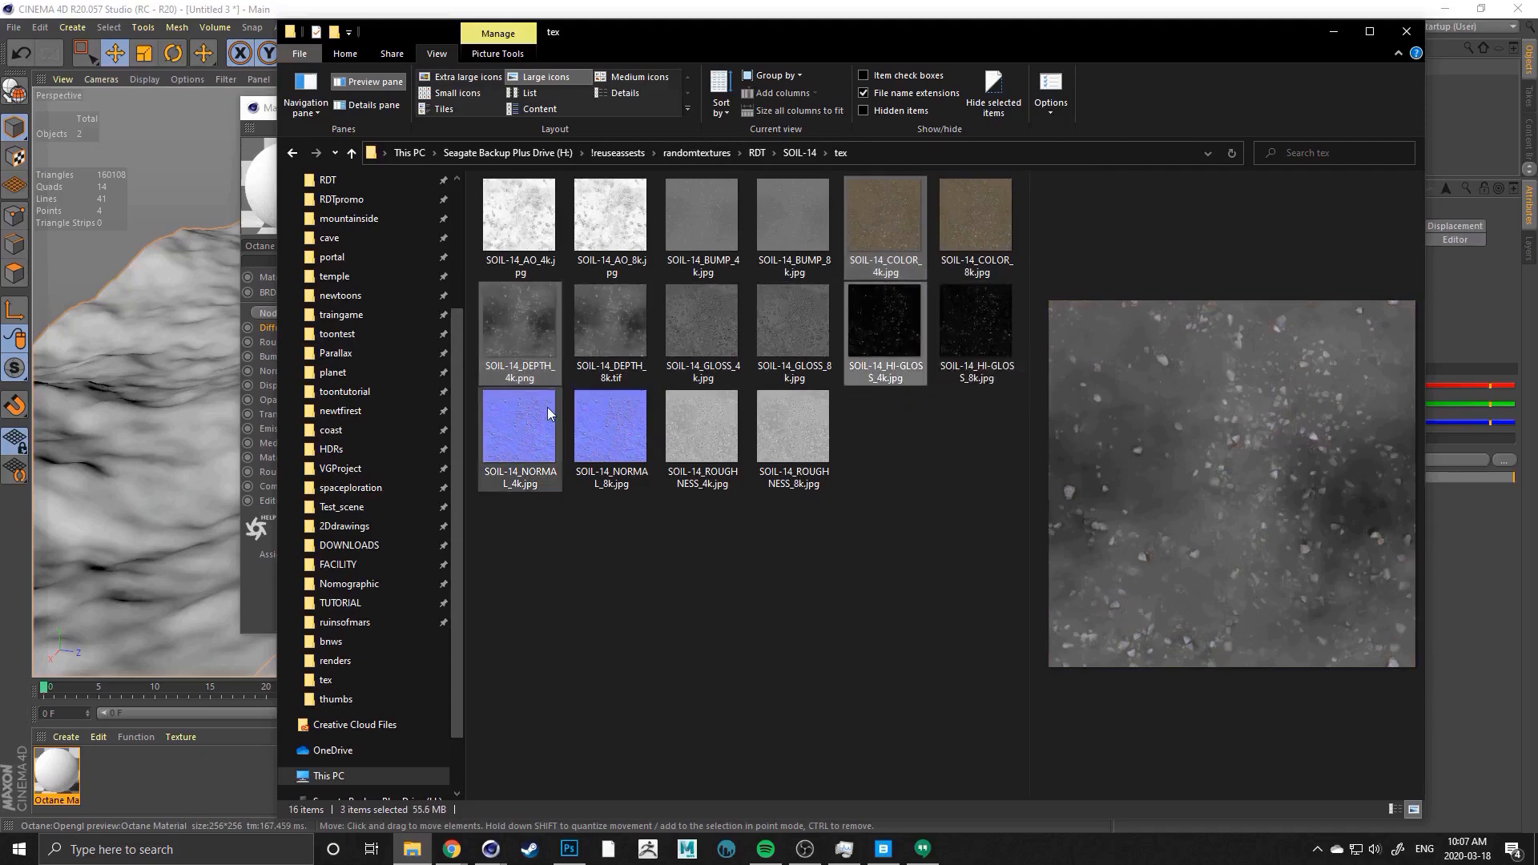
pyautogui.keyDown('ctrl'); pyautogui.click(708, 434); pyautogui.keyUp('ctrl')
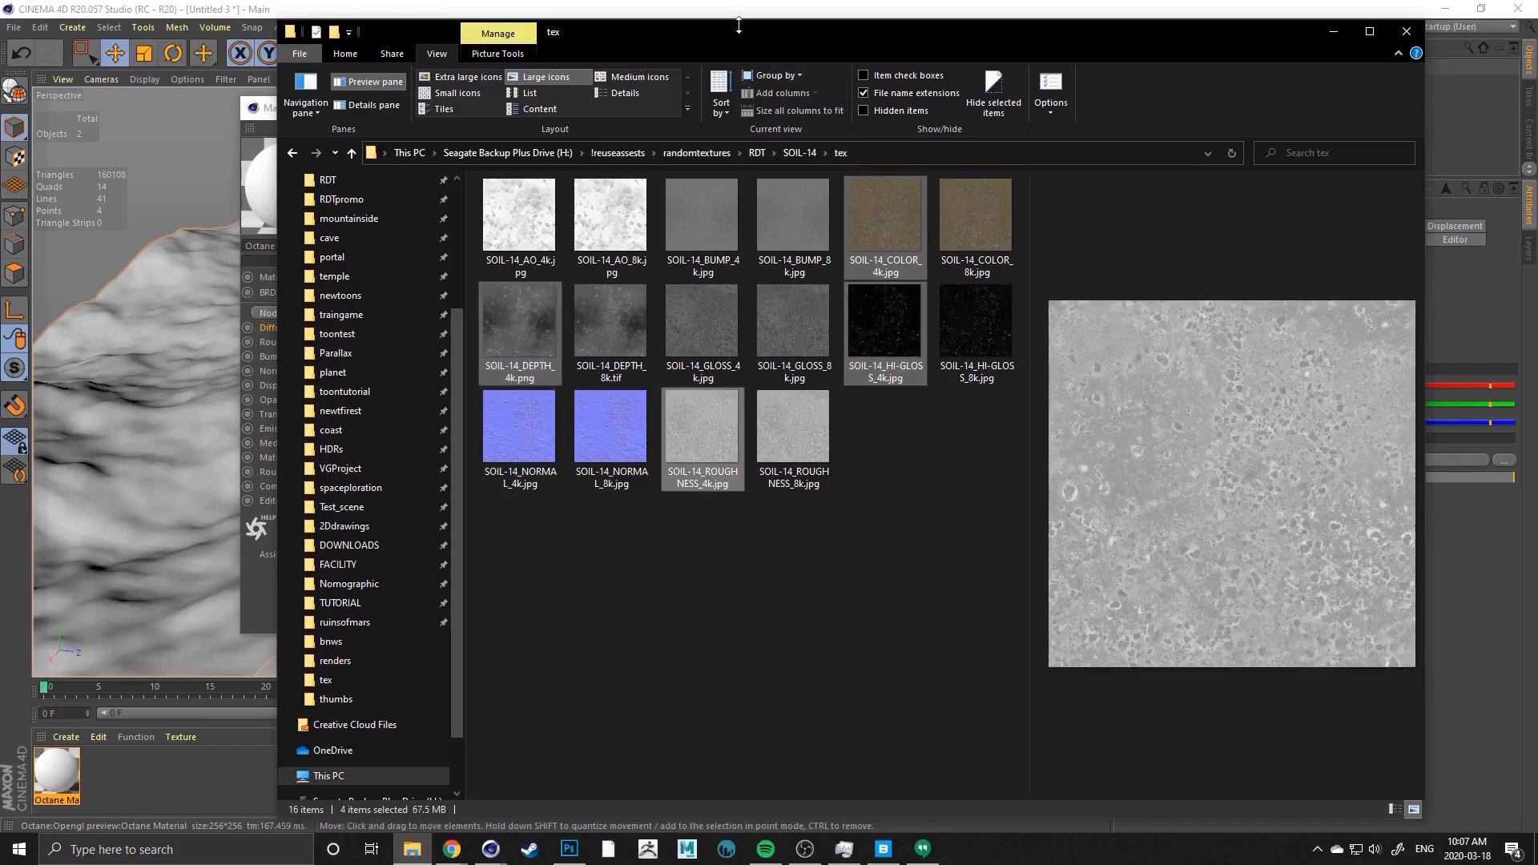
pyautogui.moveTo(736, 35); pyautogui.dragTo(1537, 60)
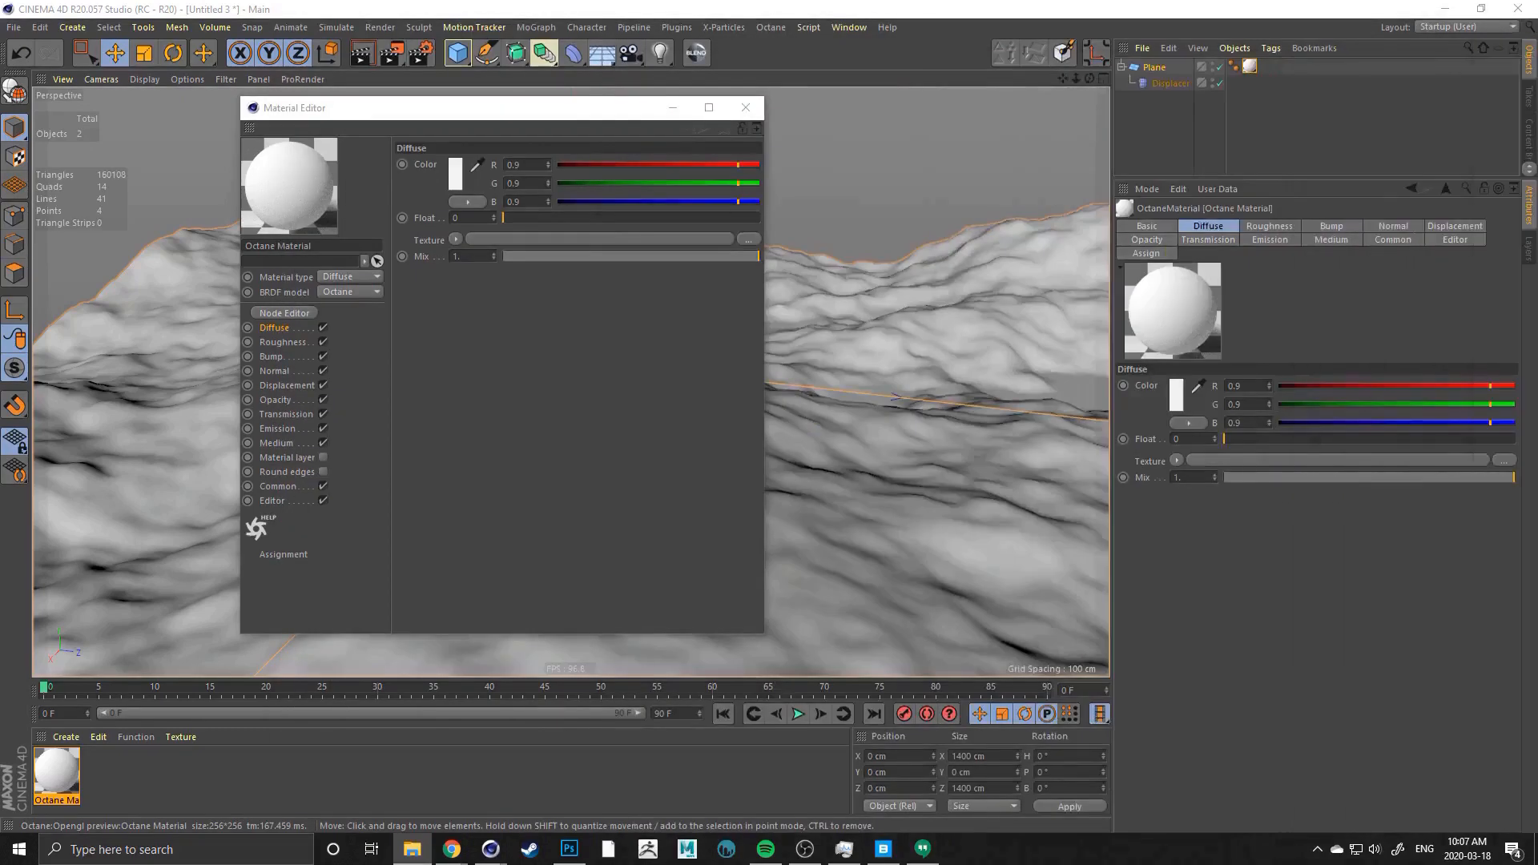
# Open the Octane Material's node editor and bring in the four selected maps as image textures, setting the hi-gloss node apart
pyautogui.click(311, 313)
pyautogui.moveTo(430, 264); pyautogui.dragTo(679, 311)
pyautogui.moveTo(458, 106); pyautogui.dragTo(469, 108)
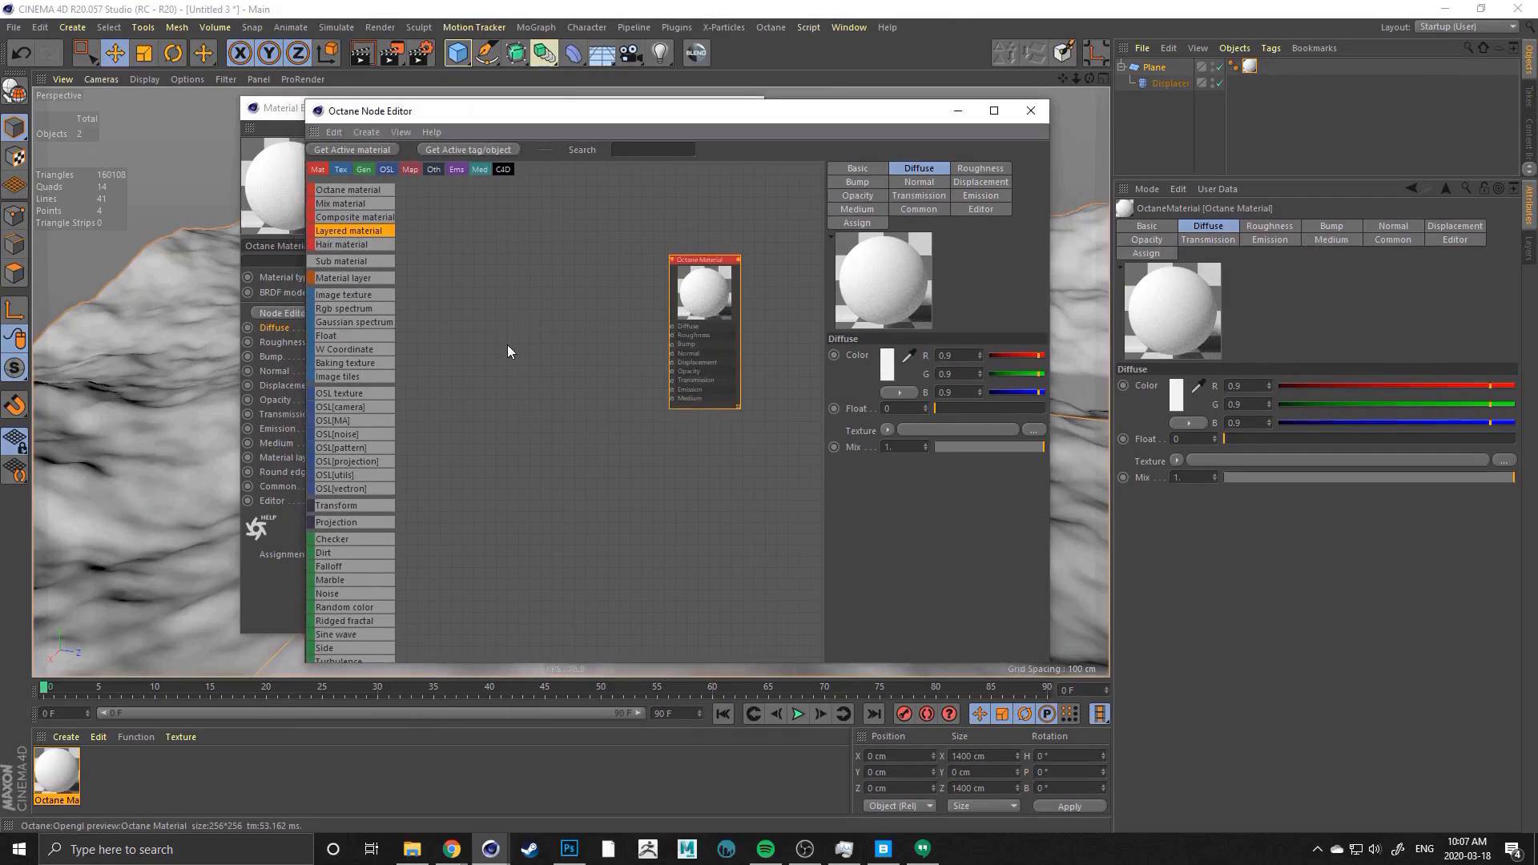
pyautogui.moveTo(507, 345); pyautogui.dragTo(439, 286)
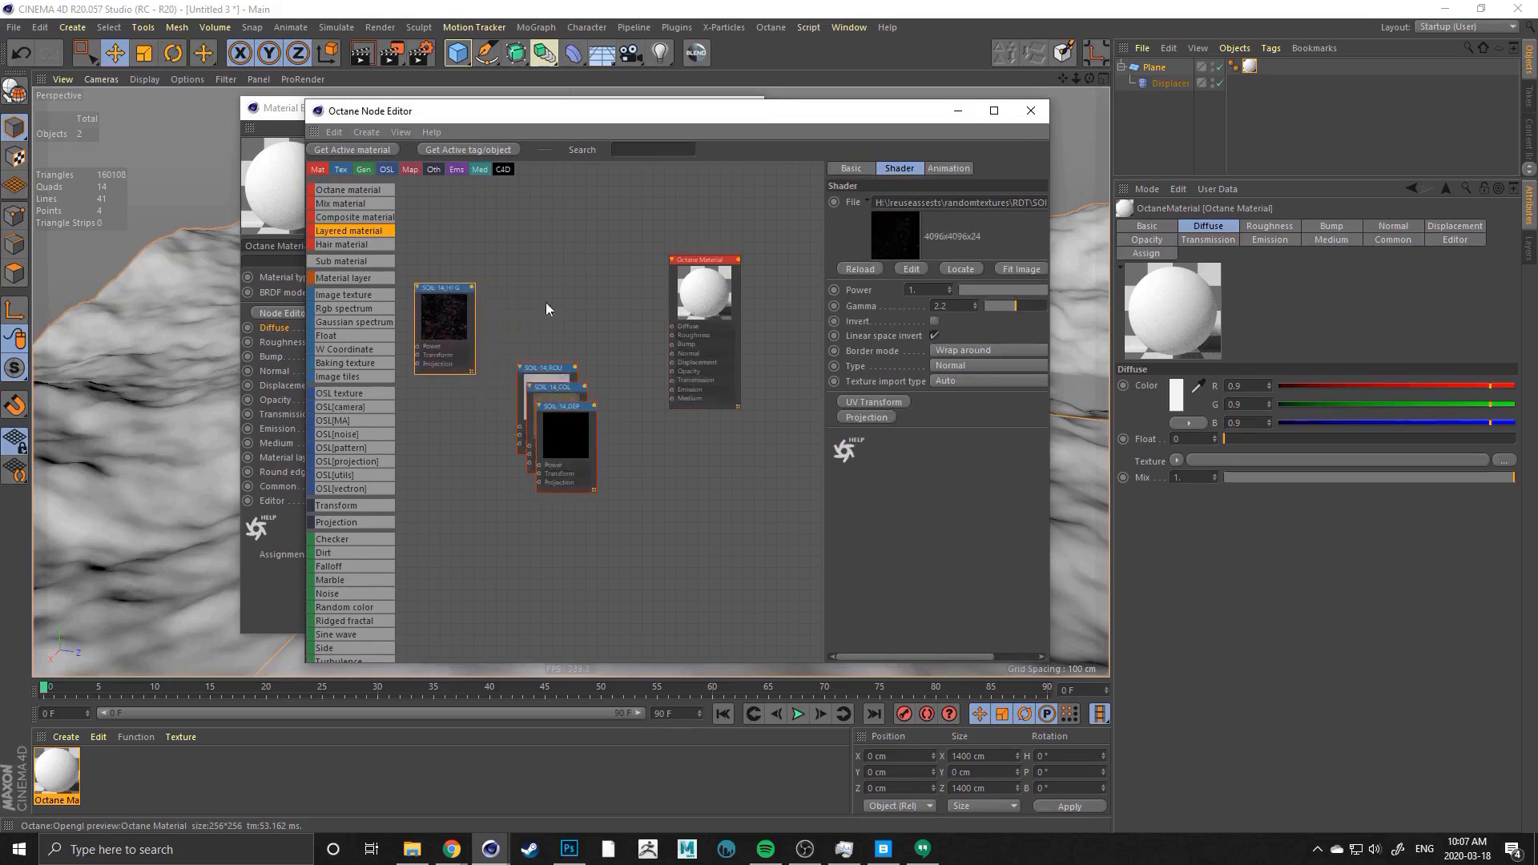
# Change the Octane Material's material type to Glossy
pyautogui.click(721, 287)
pyautogui.click(856, 167)
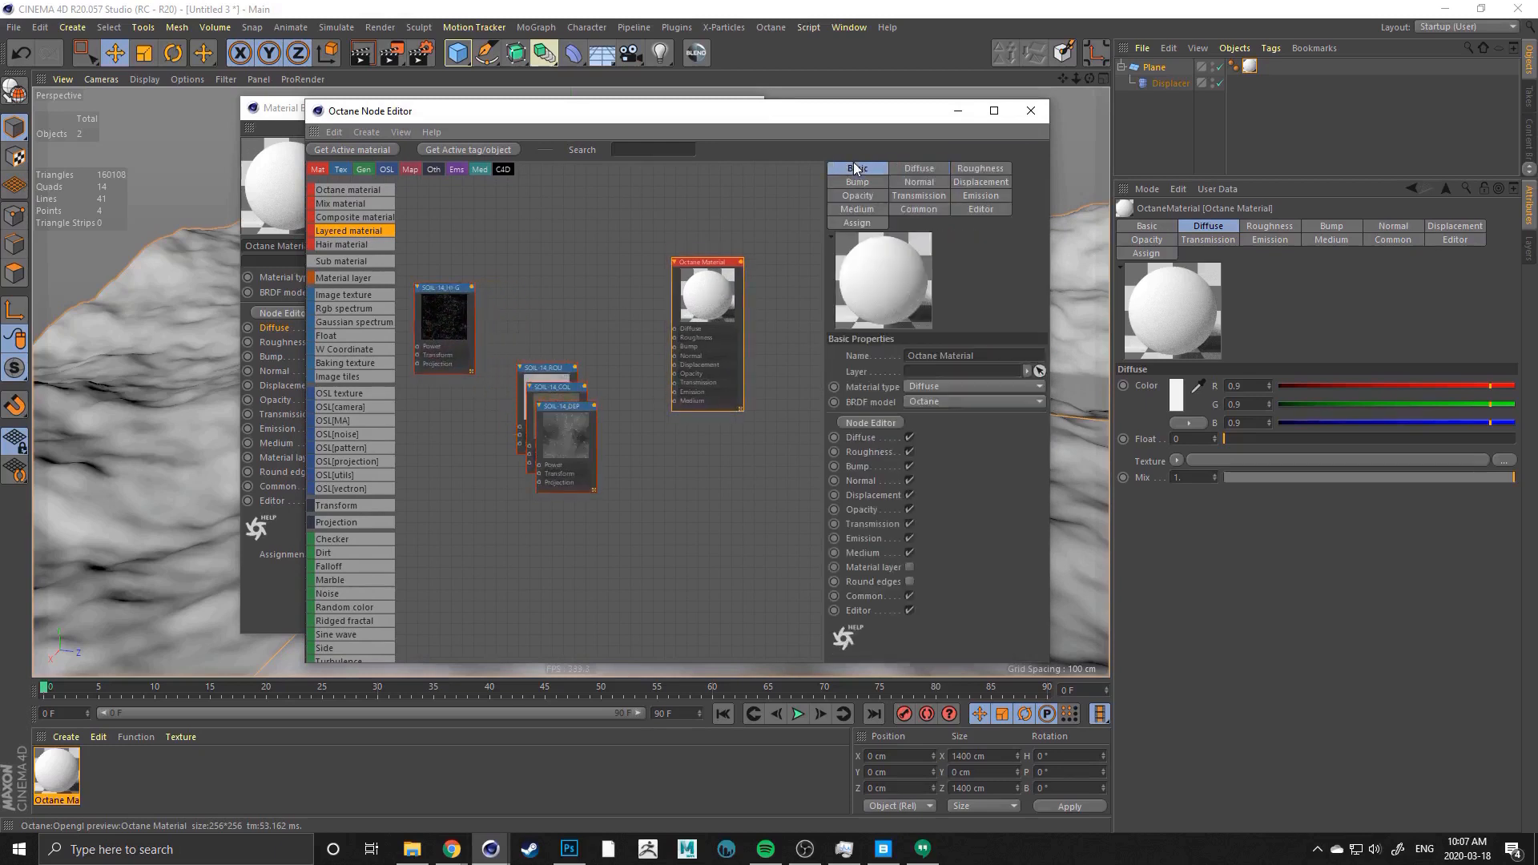
pyautogui.click(915, 390)
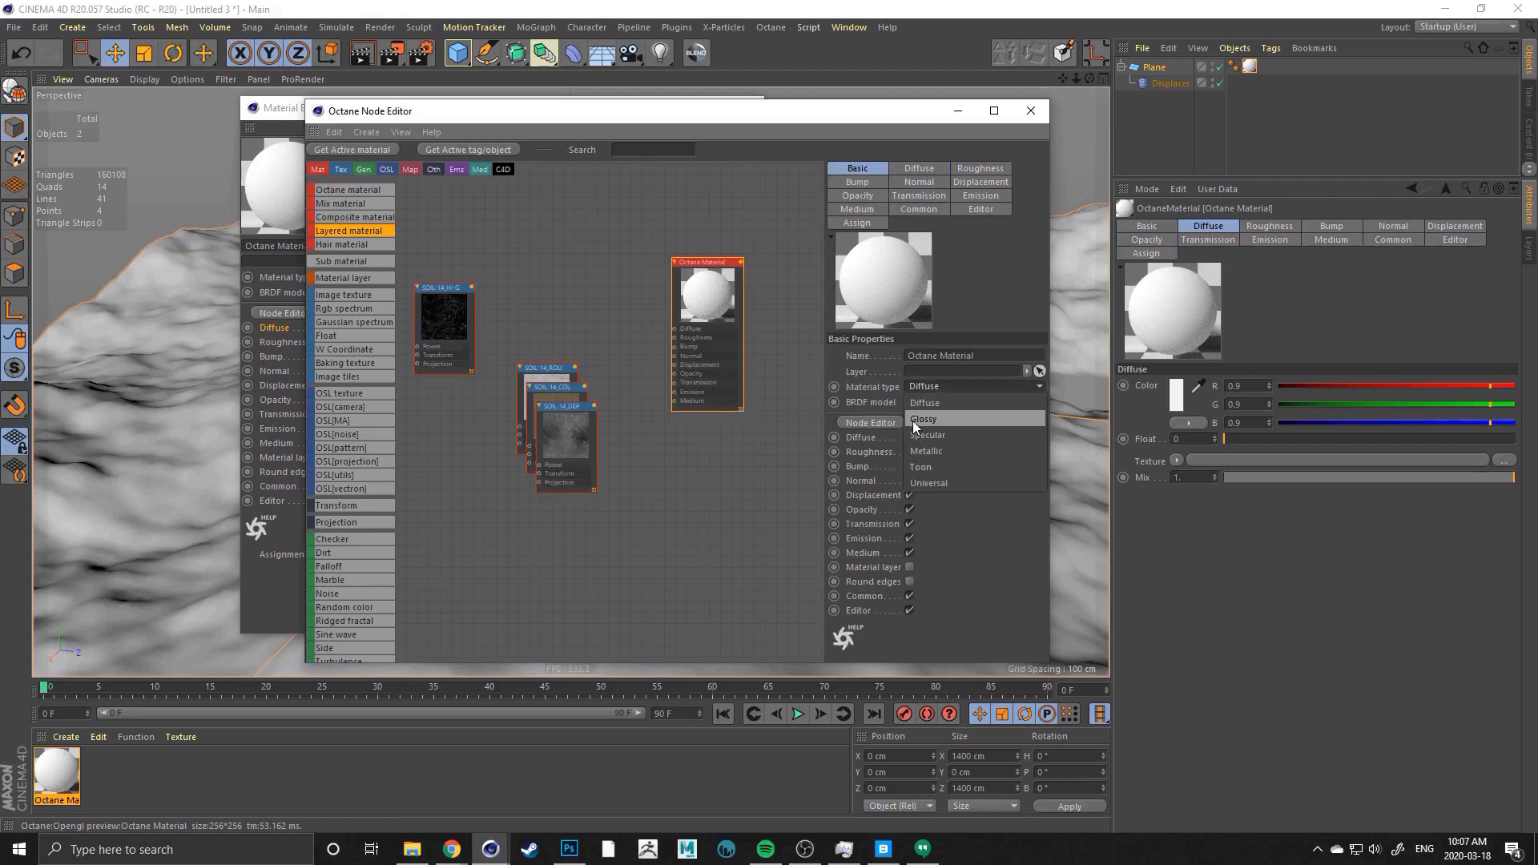
pyautogui.click(915, 416)
# Connect the hi-gloss map to Specular, the color map to Diffuse and the roughness map to Roughness on the material node
pyautogui.moveTo(699, 323); pyautogui.dragTo(714, 297)
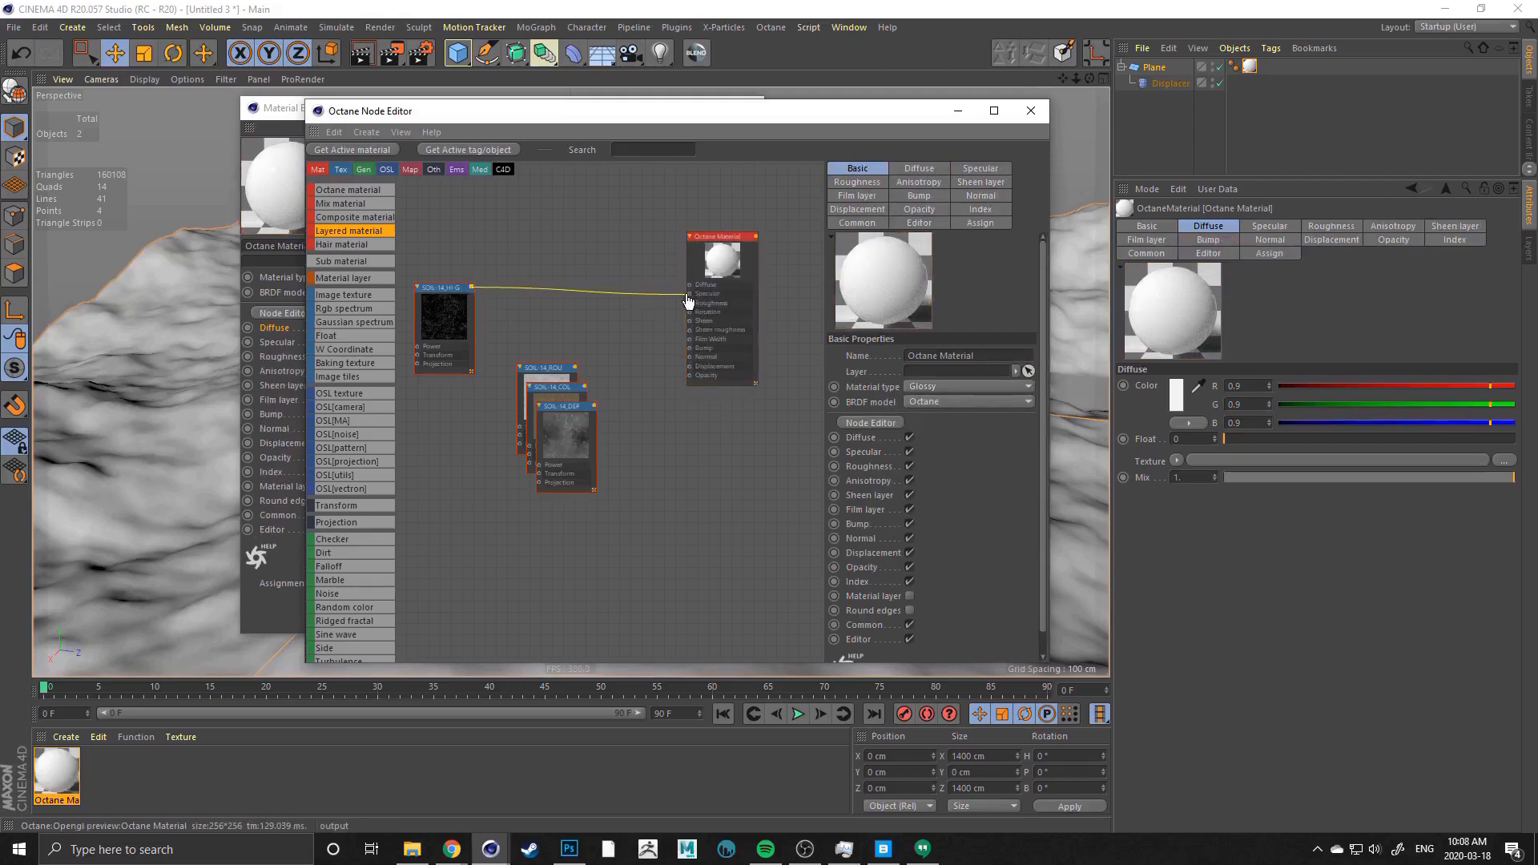
pyautogui.moveTo(692, 301); pyautogui.dragTo(697, 293)
pyautogui.moveTo(572, 452); pyautogui.dragTo(412, 477)
pyautogui.moveTo(575, 419); pyautogui.dragTo(471, 211)
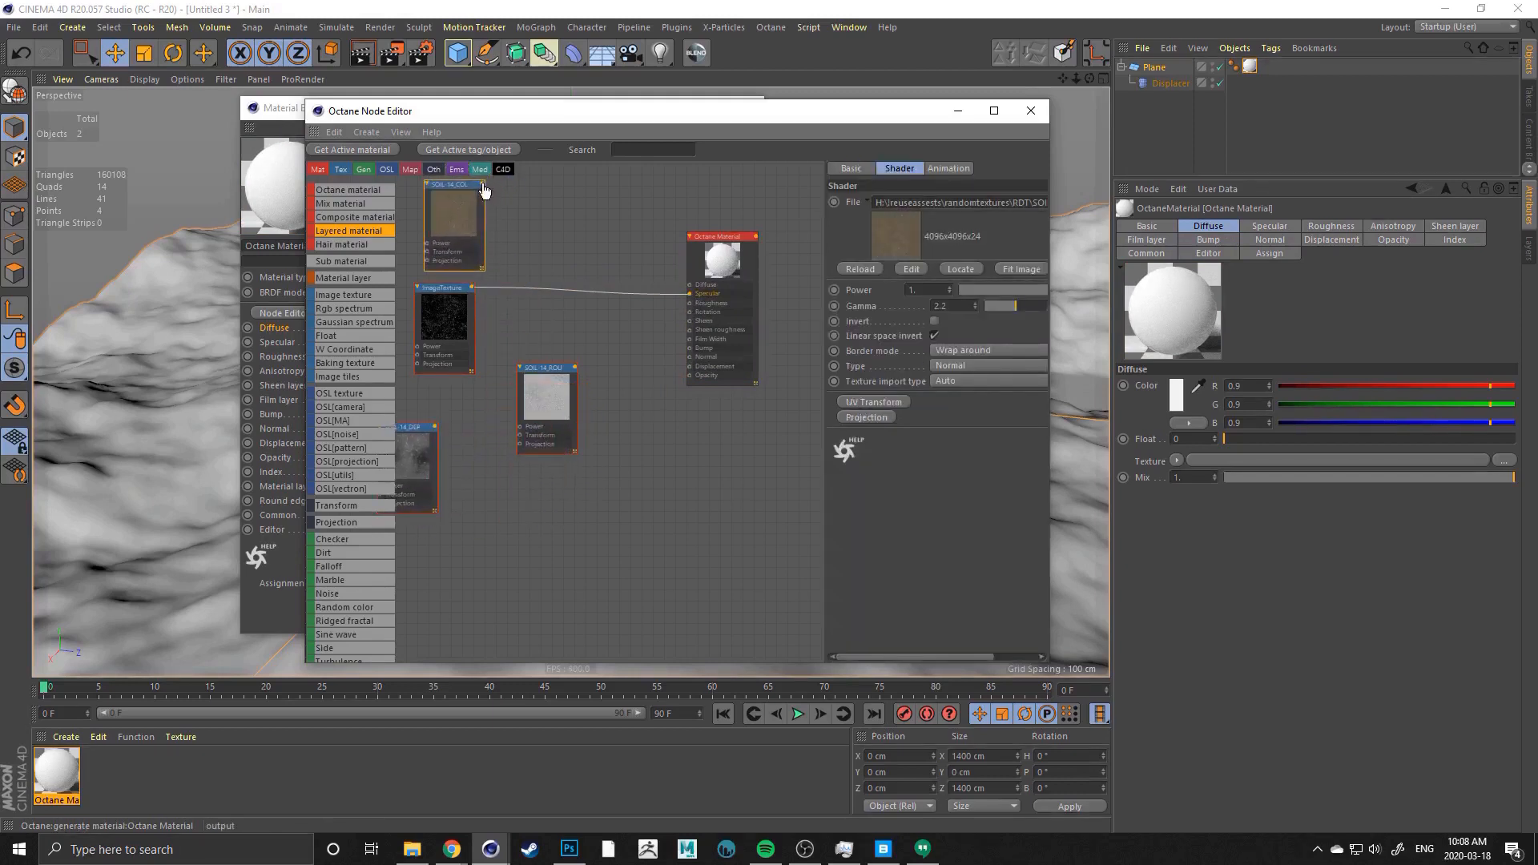
pyautogui.moveTo(689, 290); pyautogui.dragTo(690, 286)
pyautogui.moveTo(575, 374); pyautogui.dragTo(534, 348)
# Add a displacement node to the Octane Material and connect the depth map to its Texture input
pyautogui.moveTo(414, 469); pyautogui.dragTo(441, 497)
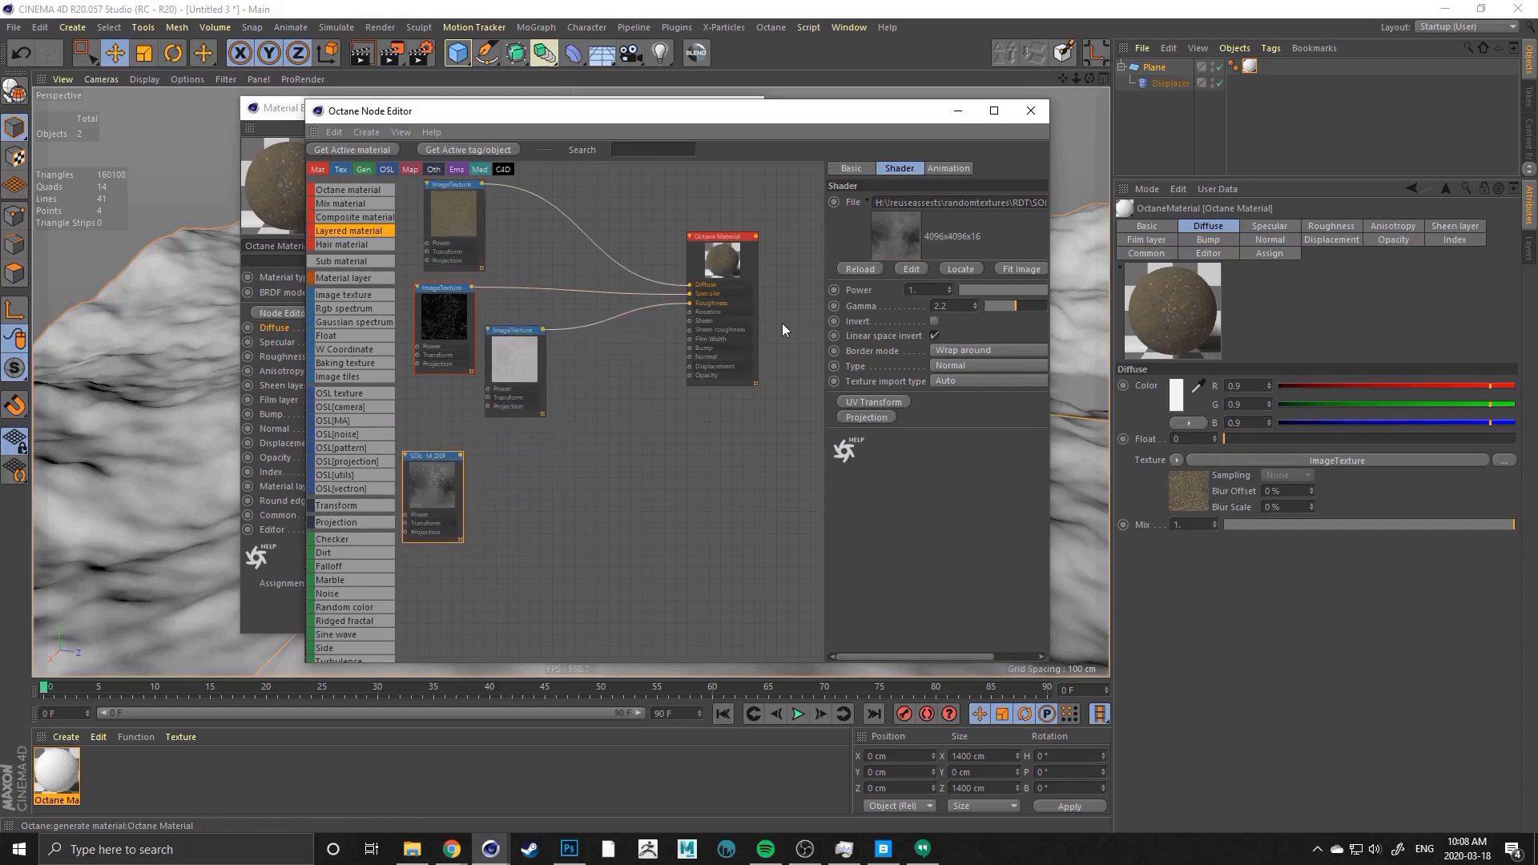
pyautogui.click(735, 307)
pyautogui.click(854, 210)
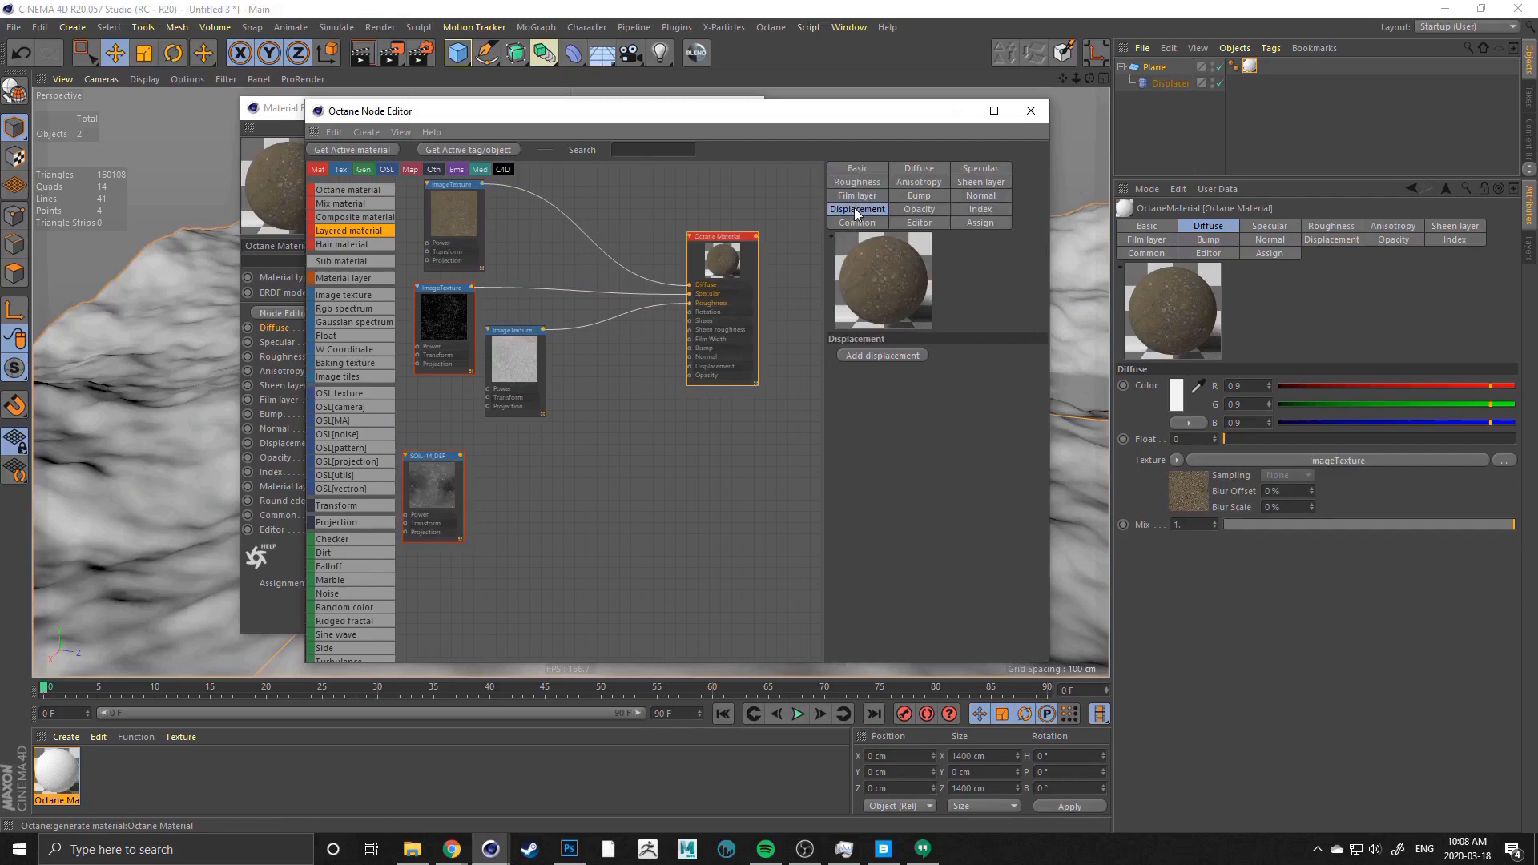
pyautogui.click(866, 356)
pyautogui.moveTo(690, 535); pyautogui.dragTo(568, 468)
pyautogui.moveTo(416, 491); pyautogui.dragTo(440, 510)
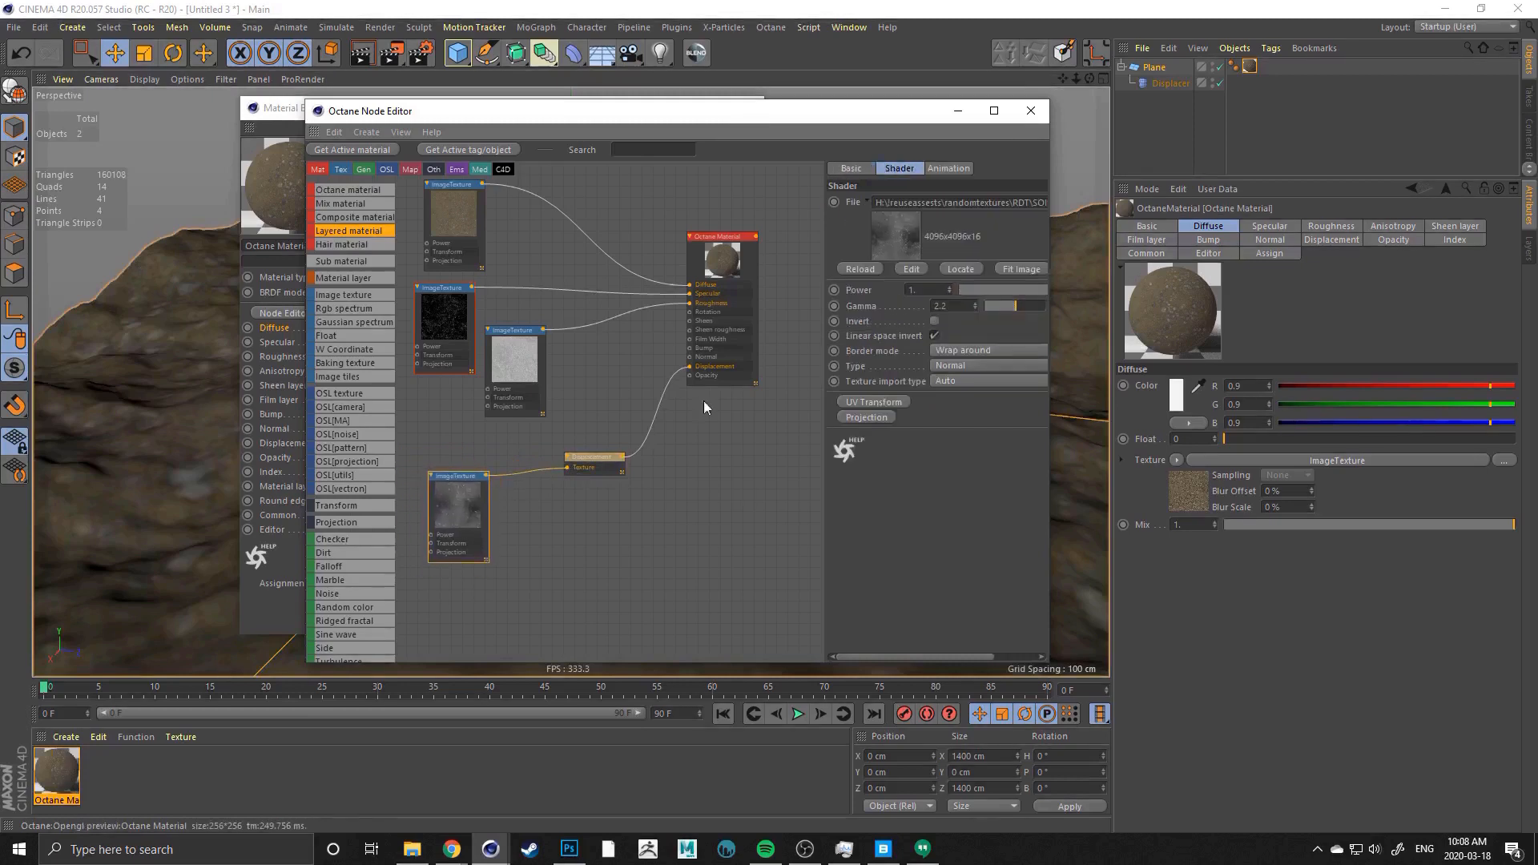
# Line up the color, hi-gloss and roughness image texture nodes in one vertical column
pyautogui.moveTo(461, 422); pyautogui.dragTo(631, 409, button='middle')
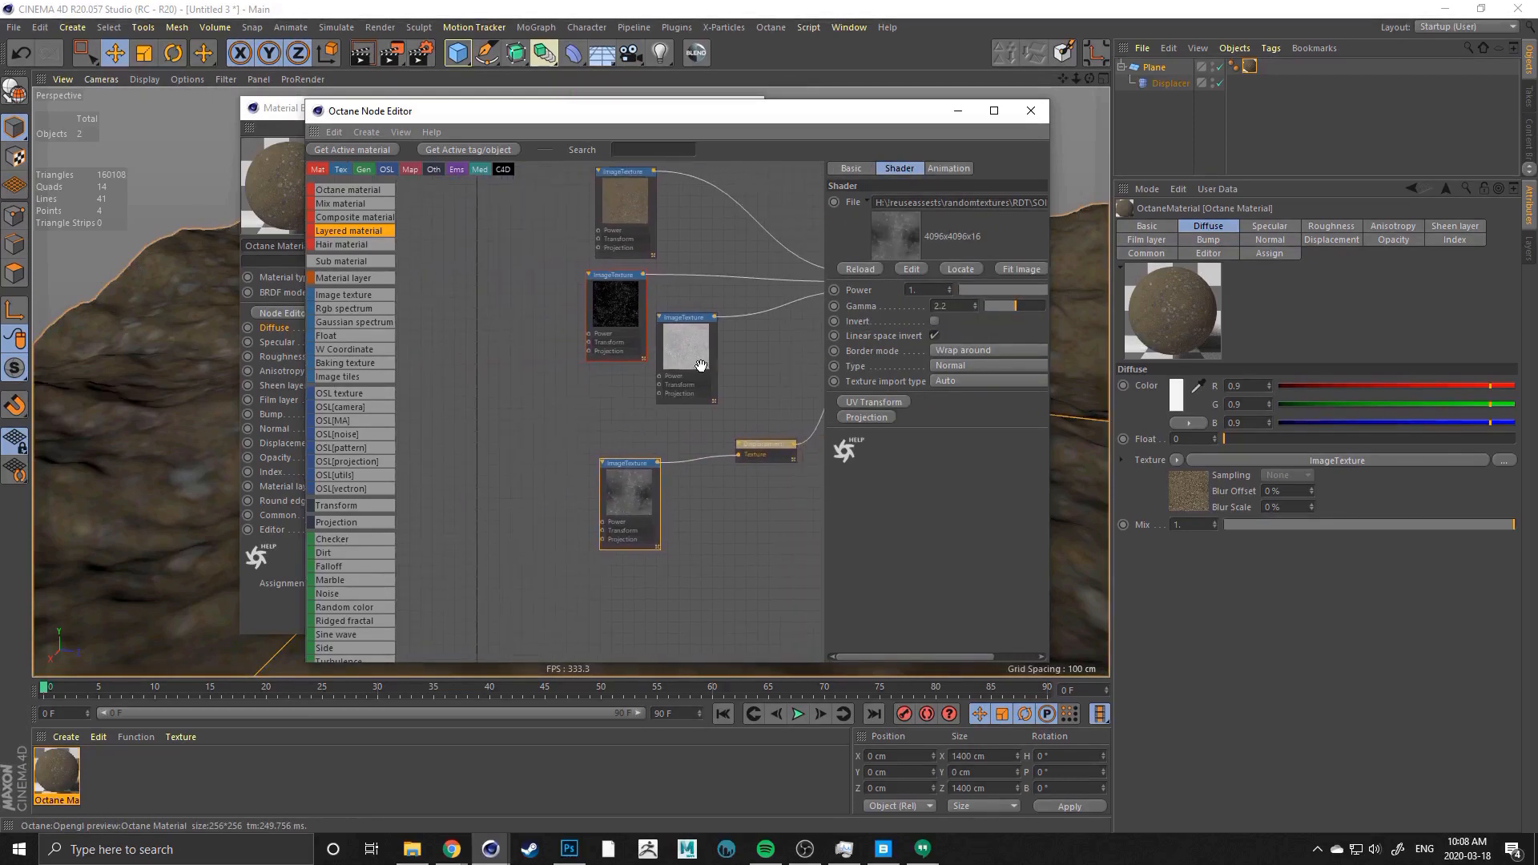
pyautogui.moveTo(699, 368); pyautogui.dragTo(677, 396)
pyautogui.moveTo(613, 310); pyautogui.dragTo(601, 294)
pyautogui.moveTo(620, 218); pyautogui.dragTo(599, 178)
pyautogui.moveTo(601, 278); pyautogui.dragTo(601, 254)
pyautogui.moveTo(657, 384); pyautogui.dragTo(599, 378)
# Set the Type of the hi-gloss and roughness image textures to Float
pyautogui.click(615, 282)
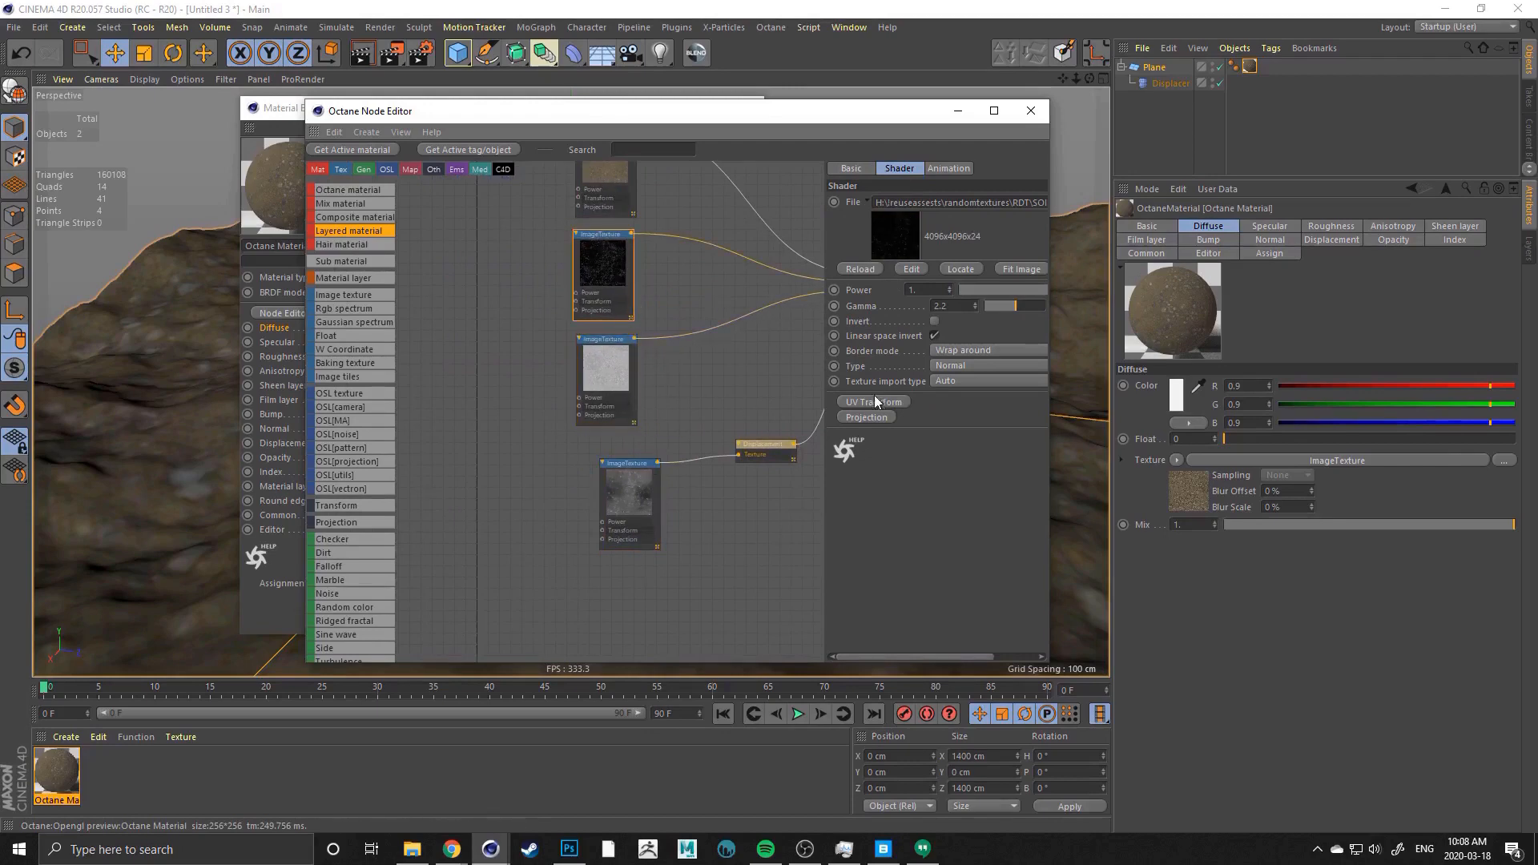
pyautogui.click(994, 367)
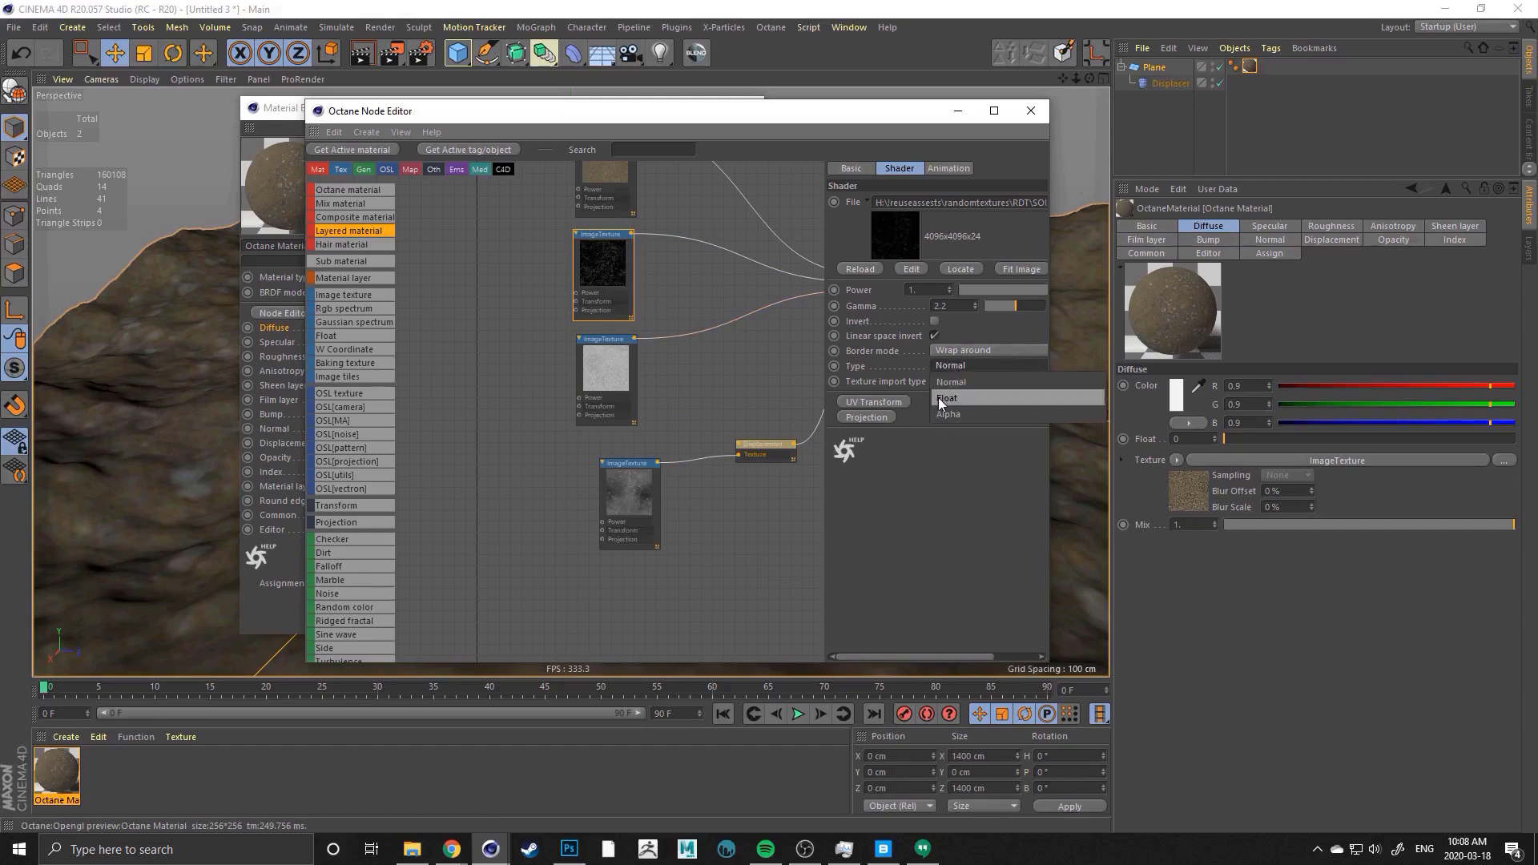
pyautogui.click(946, 402)
pyautogui.moveTo(612, 264); pyautogui.dragTo(610, 265)
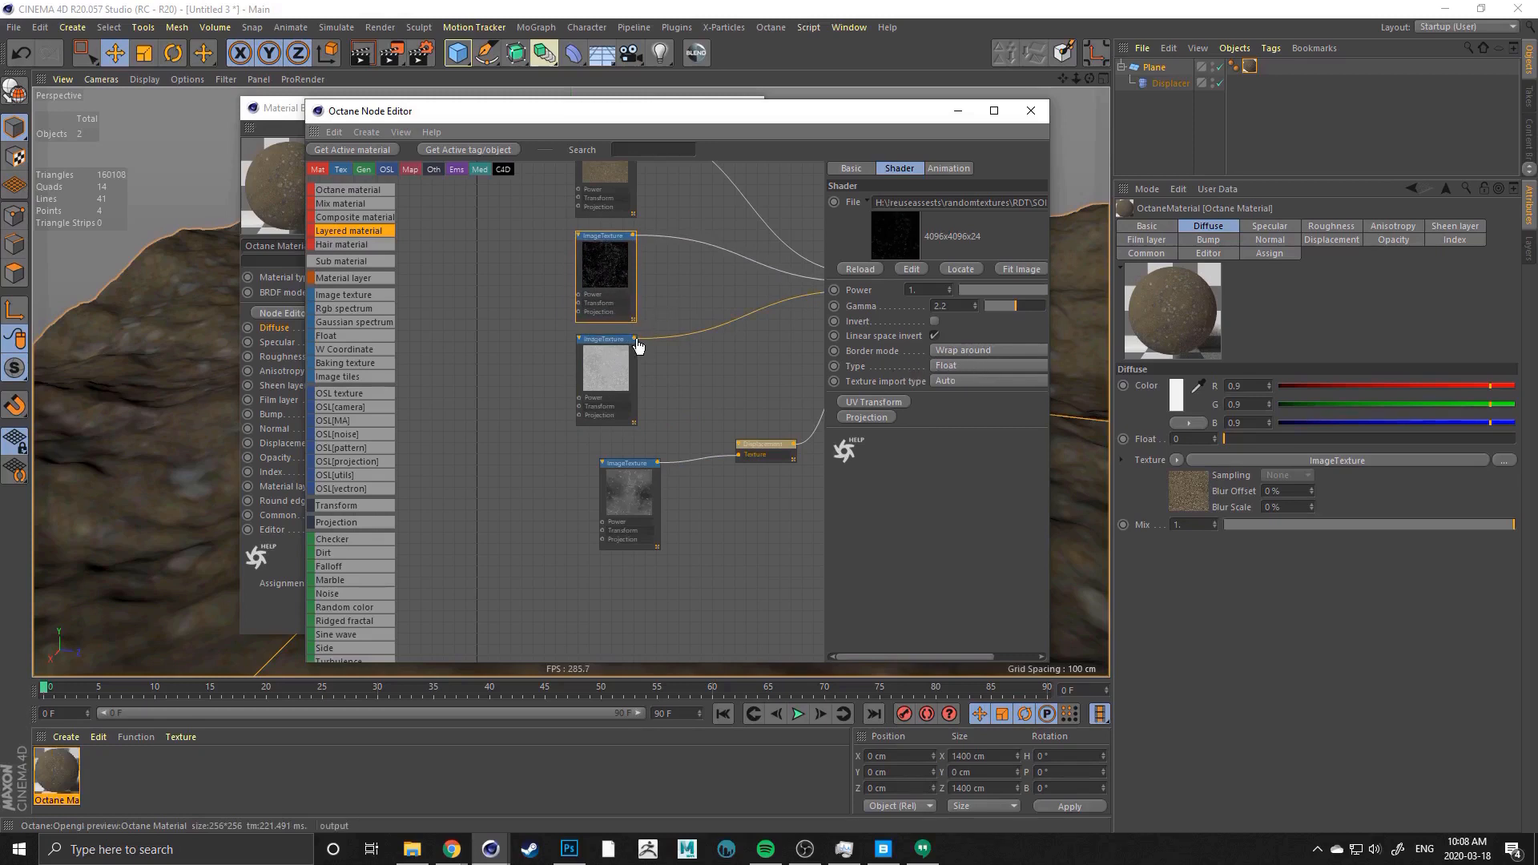
pyautogui.click(590, 370)
pyautogui.click(936, 367)
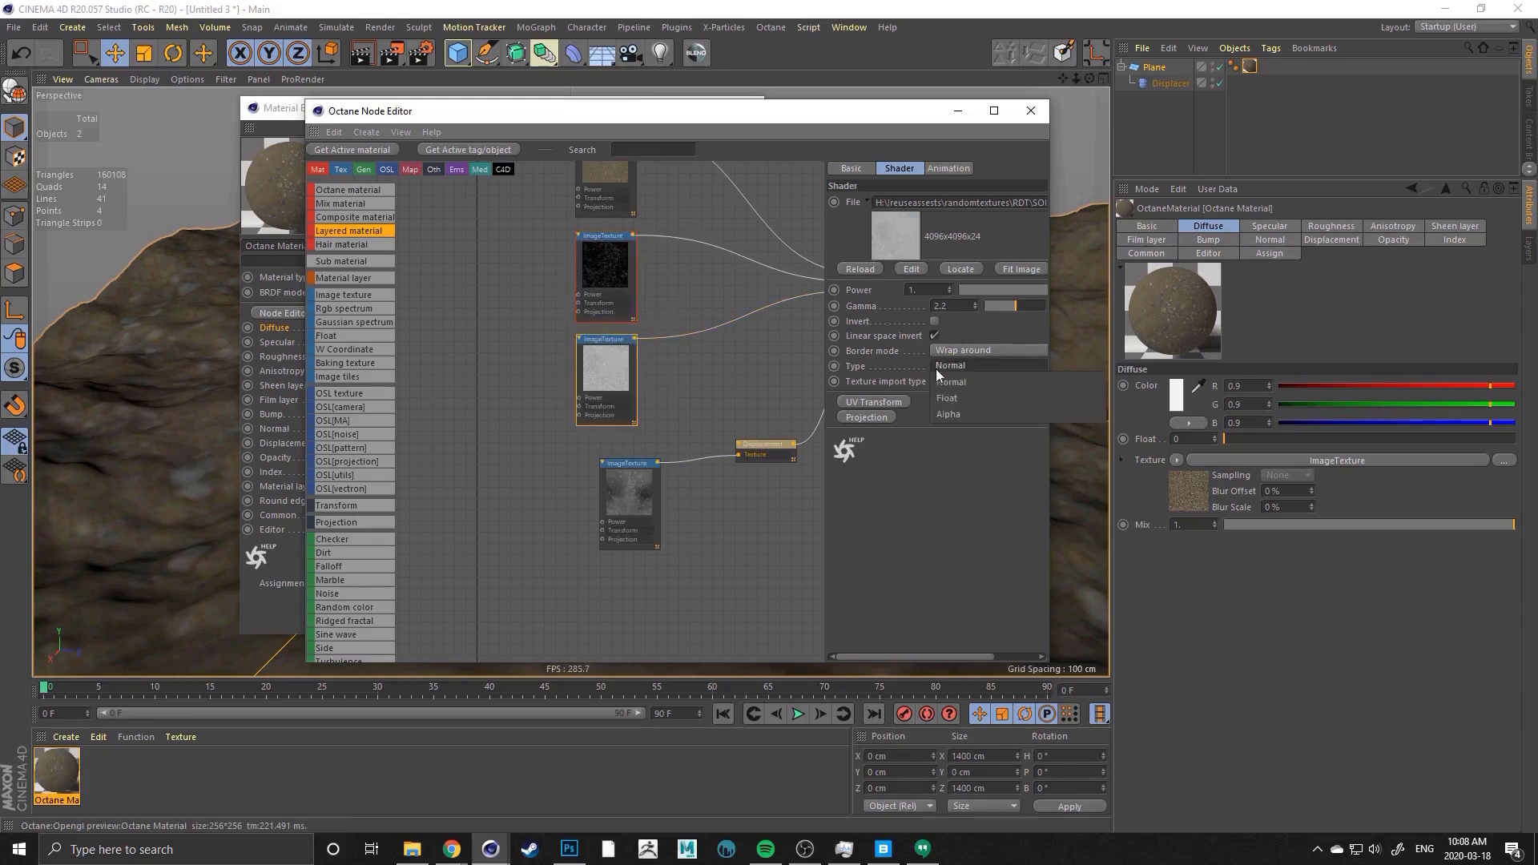
pyautogui.click(938, 399)
# Set the depth image texture's Type to Float and align its node under the roughness node
pyautogui.click(648, 505)
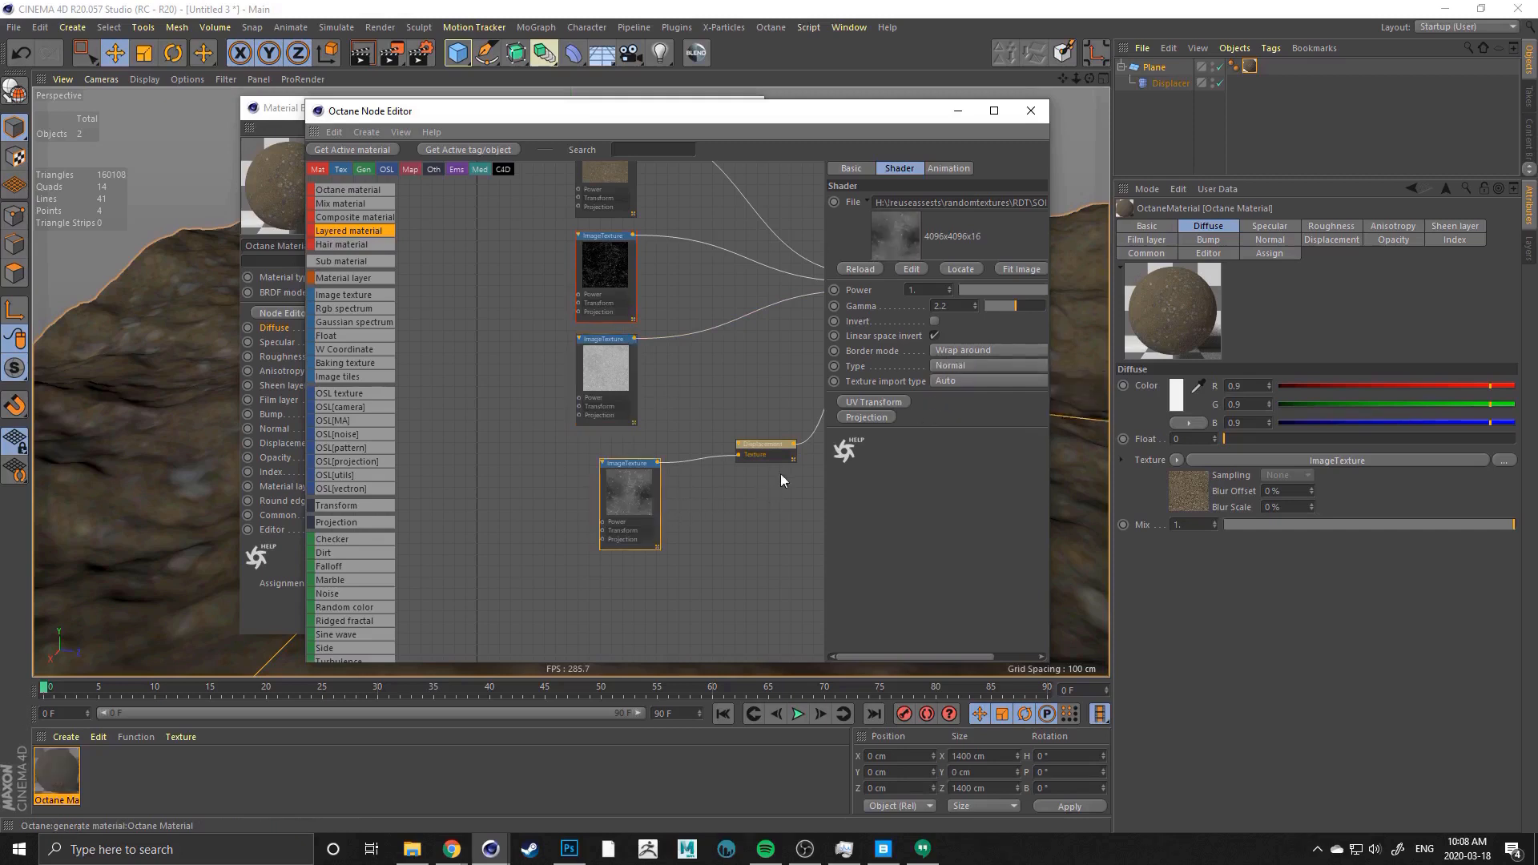
pyautogui.click(936, 367)
pyautogui.click(939, 399)
pyautogui.moveTo(622, 500)
pyautogui.mouseDown()
pyautogui.moveTo(573, 499)
pyautogui.moveTo(599, 499)
pyautogui.mouseUp()
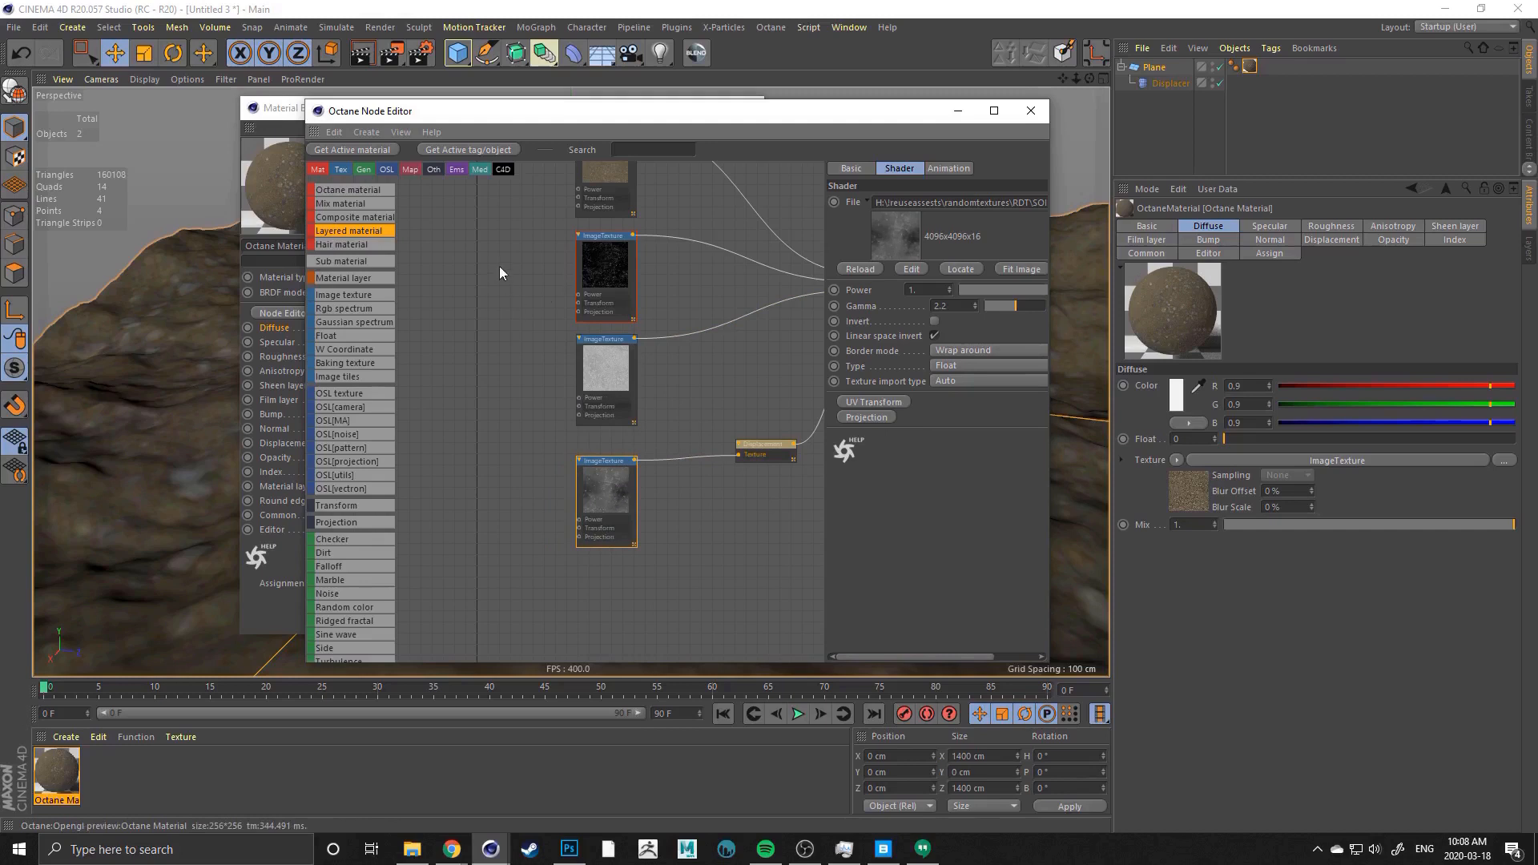
# Tidy the displacement node's position in the node graph and set its Level of detail to 4096x4096
pyautogui.moveTo(499, 269); pyautogui.dragTo(657, 527)
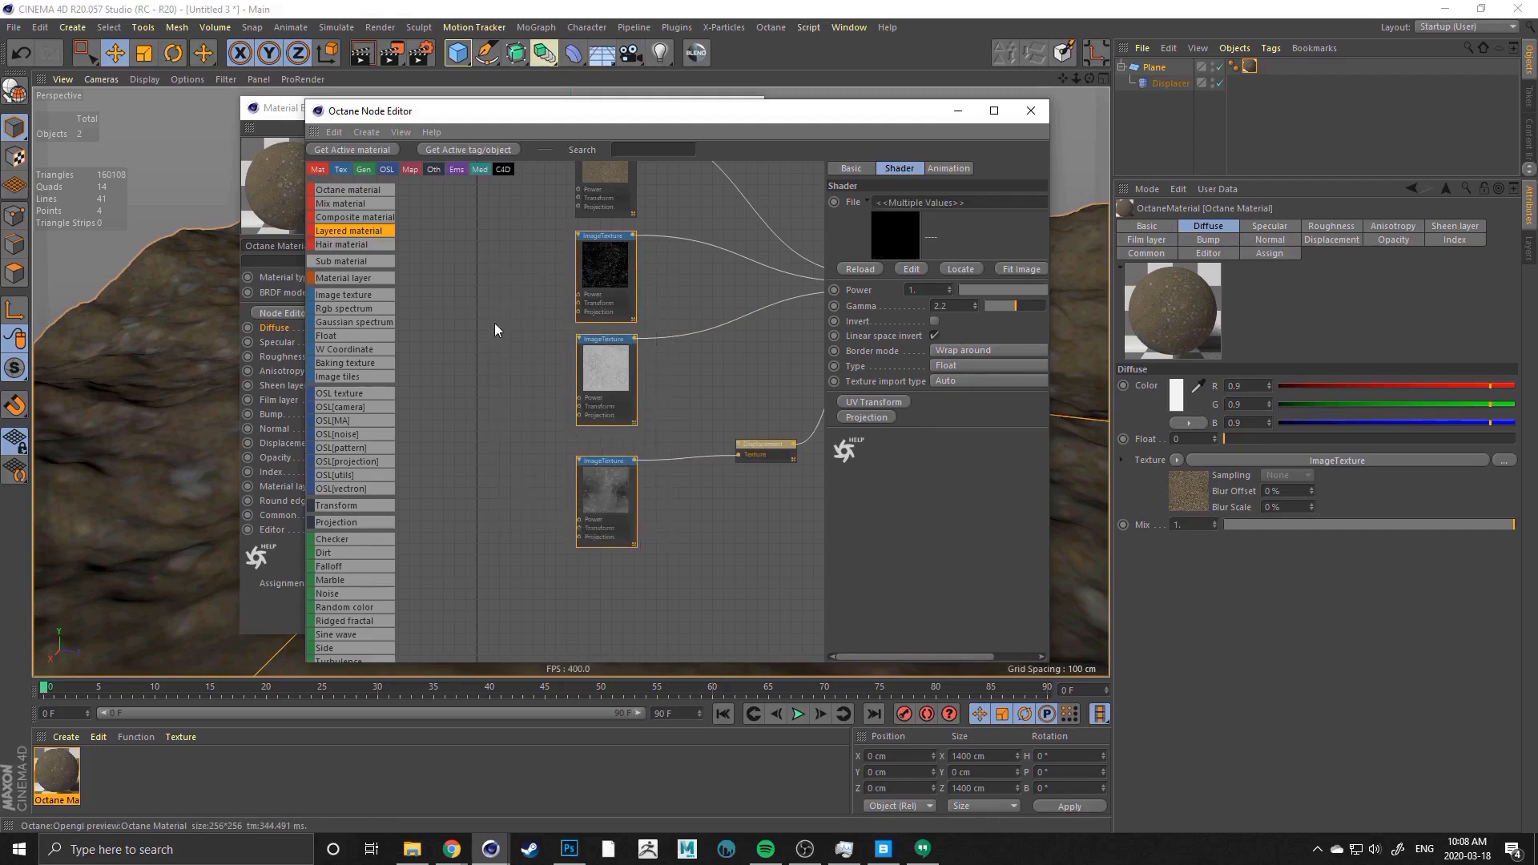
pyautogui.click(493, 324)
pyautogui.moveTo(723, 416); pyautogui.dragTo(589, 449, button='middle')
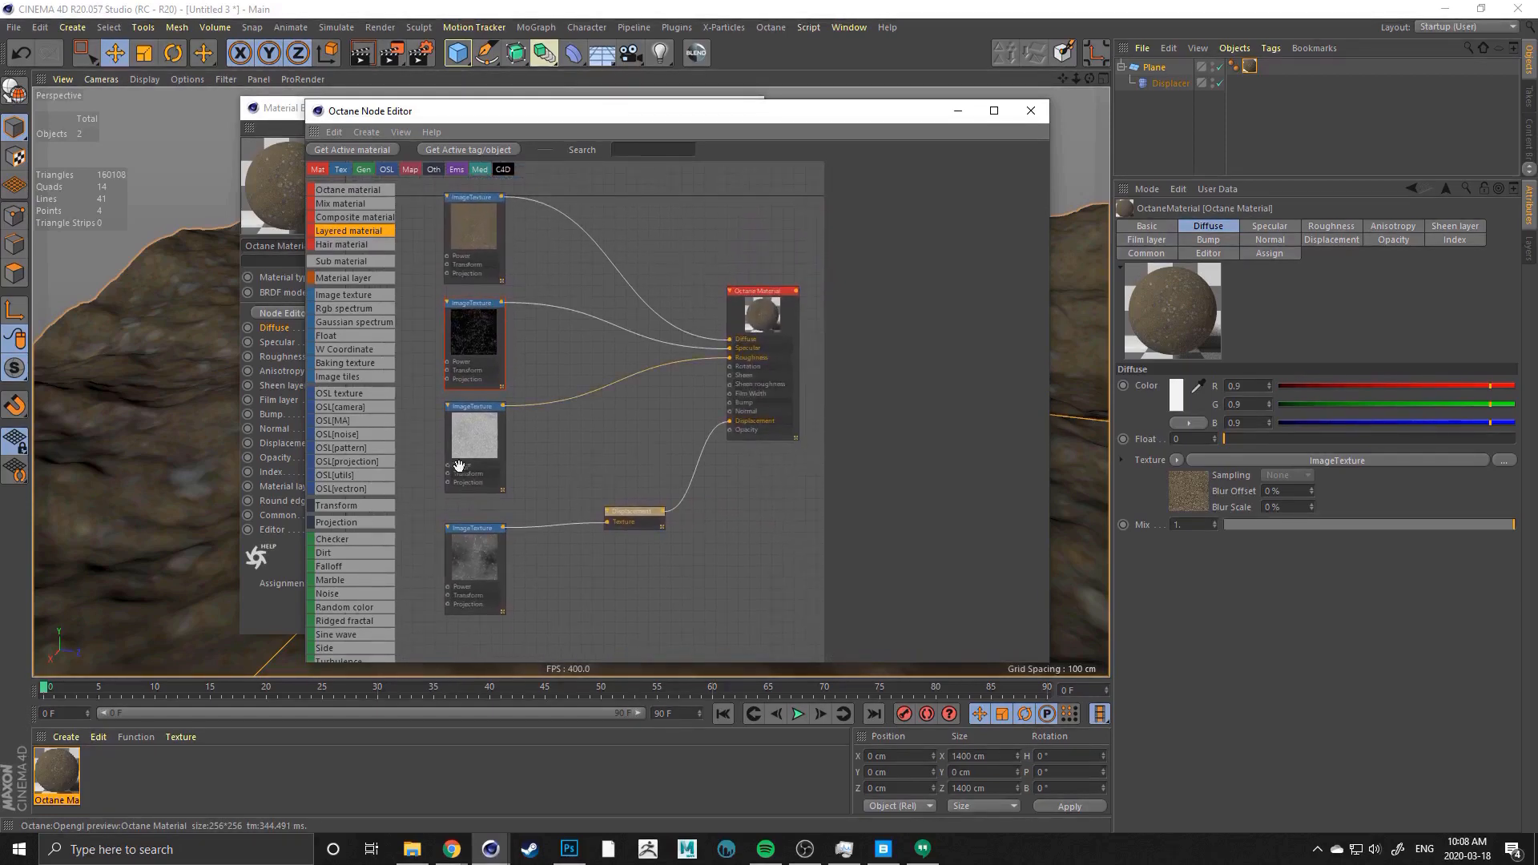
pyautogui.moveTo(433, 323); pyautogui.dragTo(429, 398)
pyautogui.moveTo(639, 513); pyautogui.dragTo(620, 506)
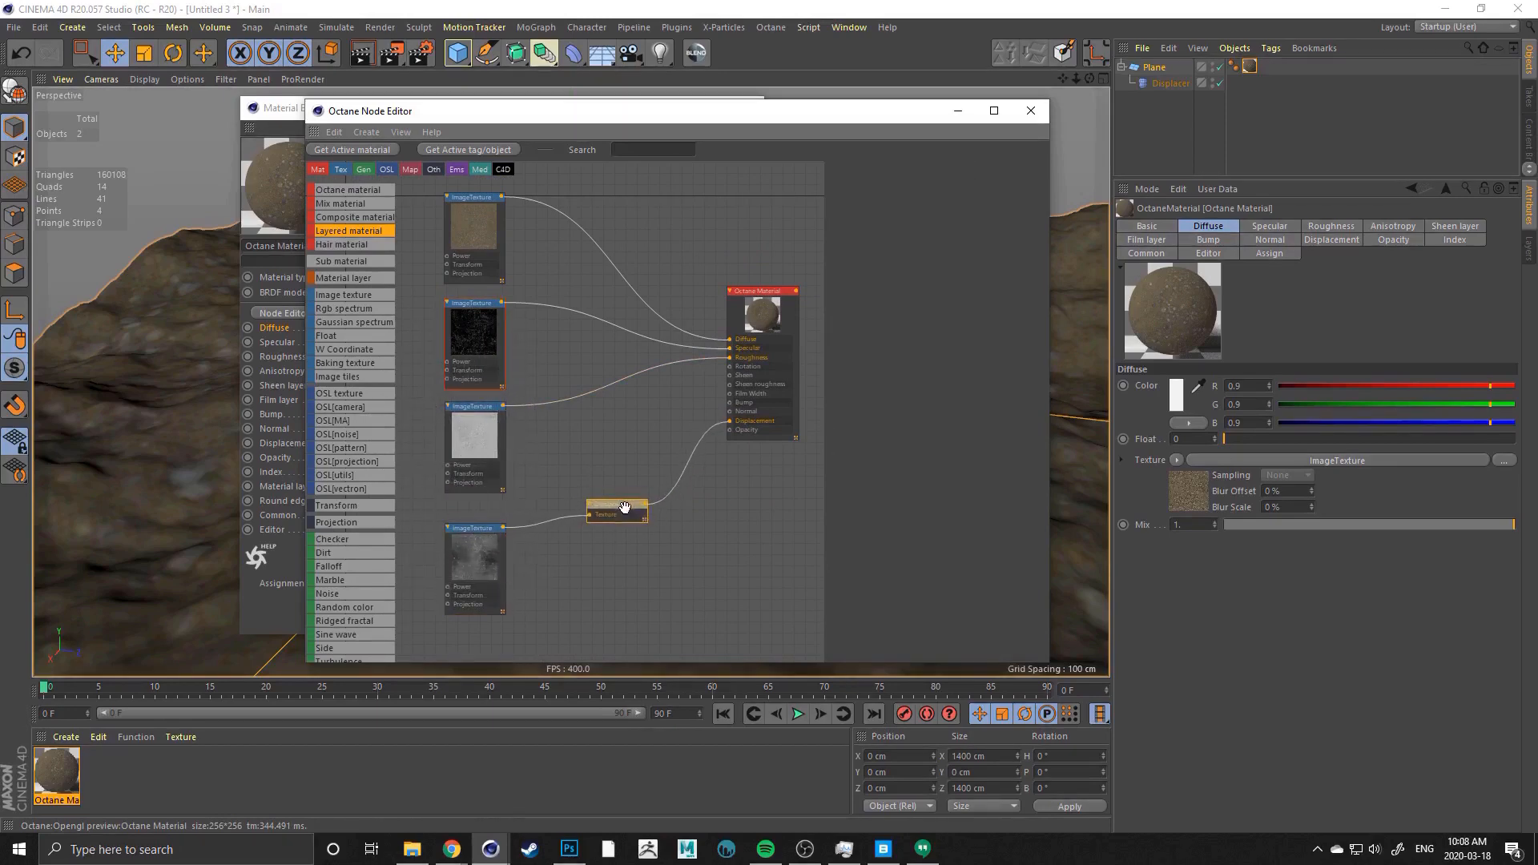
pyautogui.moveTo(880, 112); pyautogui.dragTo(963, 130)
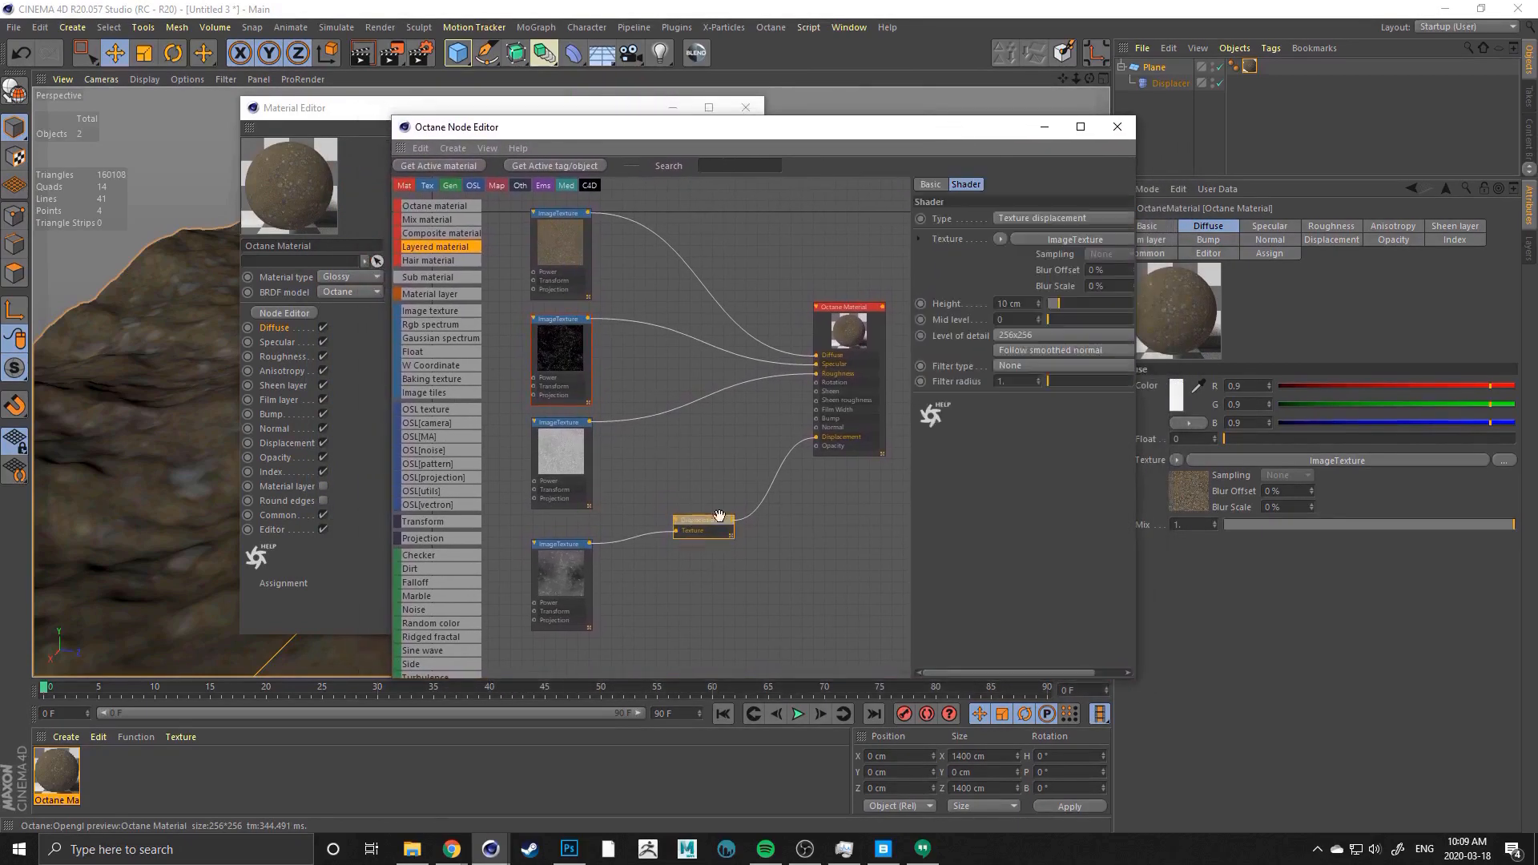
pyautogui.click(1049, 336)
pyautogui.click(1031, 417)
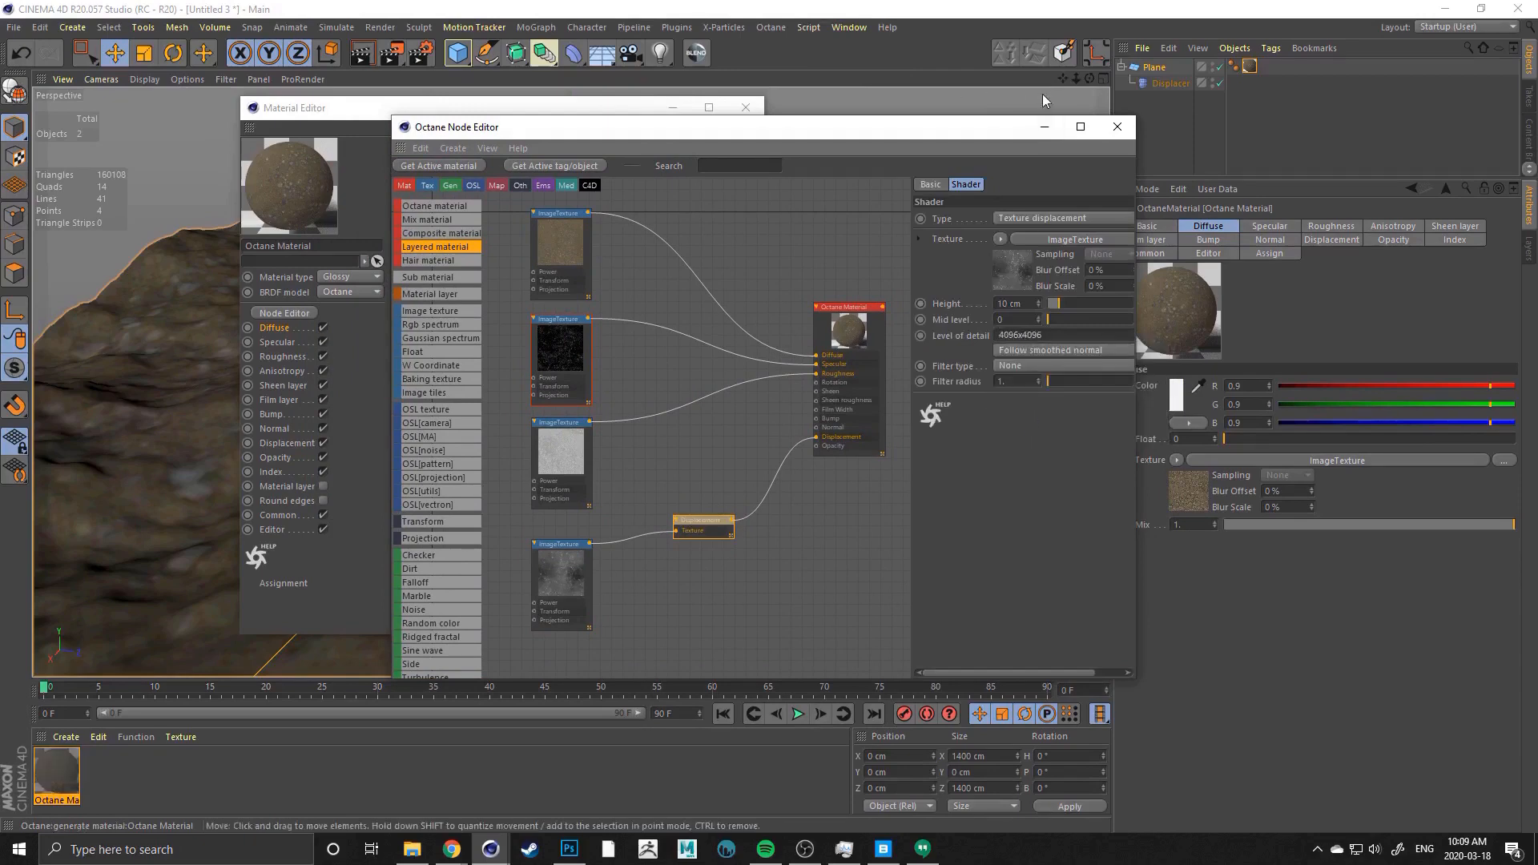
# Minimize the Octane Node Editor and close the Material Editor to clear the viewport
pyautogui.moveTo(1006, 120); pyautogui.dragTo(1011, 287)
pyautogui.click(1047, 296)
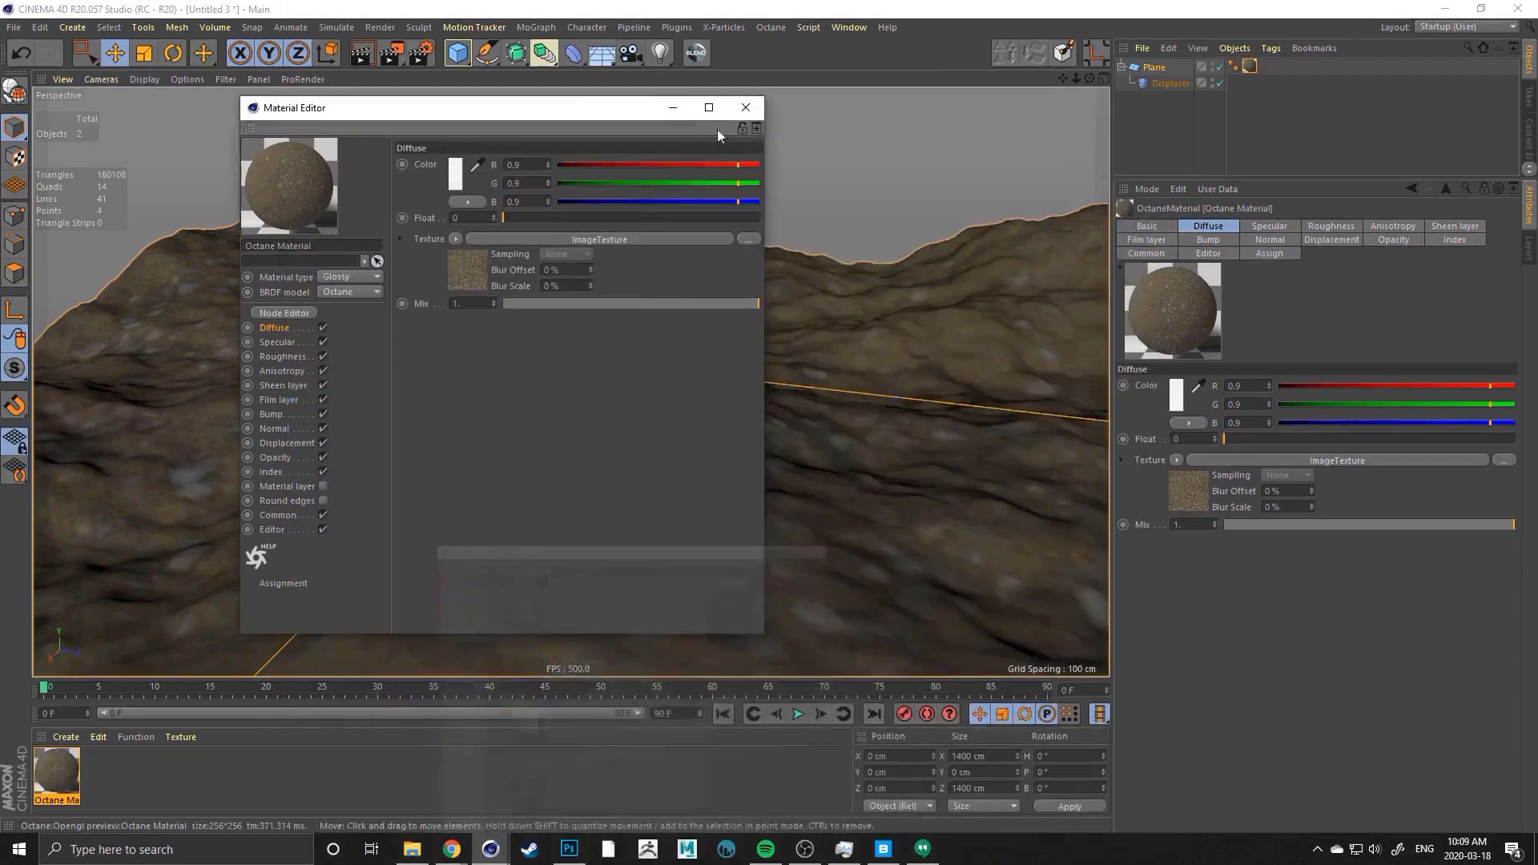
pyautogui.click(745, 108)
# Open the Octane Live Viewer and dock it beside the perspective viewport, slightly widened
pyautogui.click(582, 169)
pyautogui.keyDown('alt'); pyautogui.moveTo(563, 456); pyautogui.dragTo(614, 510); pyautogui.keyUp('alt')
pyautogui.keyDown('alt'); pyautogui.moveTo(594, 471); pyautogui.dragTo(402, 418, button='right'); pyautogui.keyUp('alt')
pyautogui.keyDown('alt'); pyautogui.moveTo(380, 454); pyautogui.dragTo(362, 408); pyautogui.keyUp('alt')
pyautogui.click(770, 27)
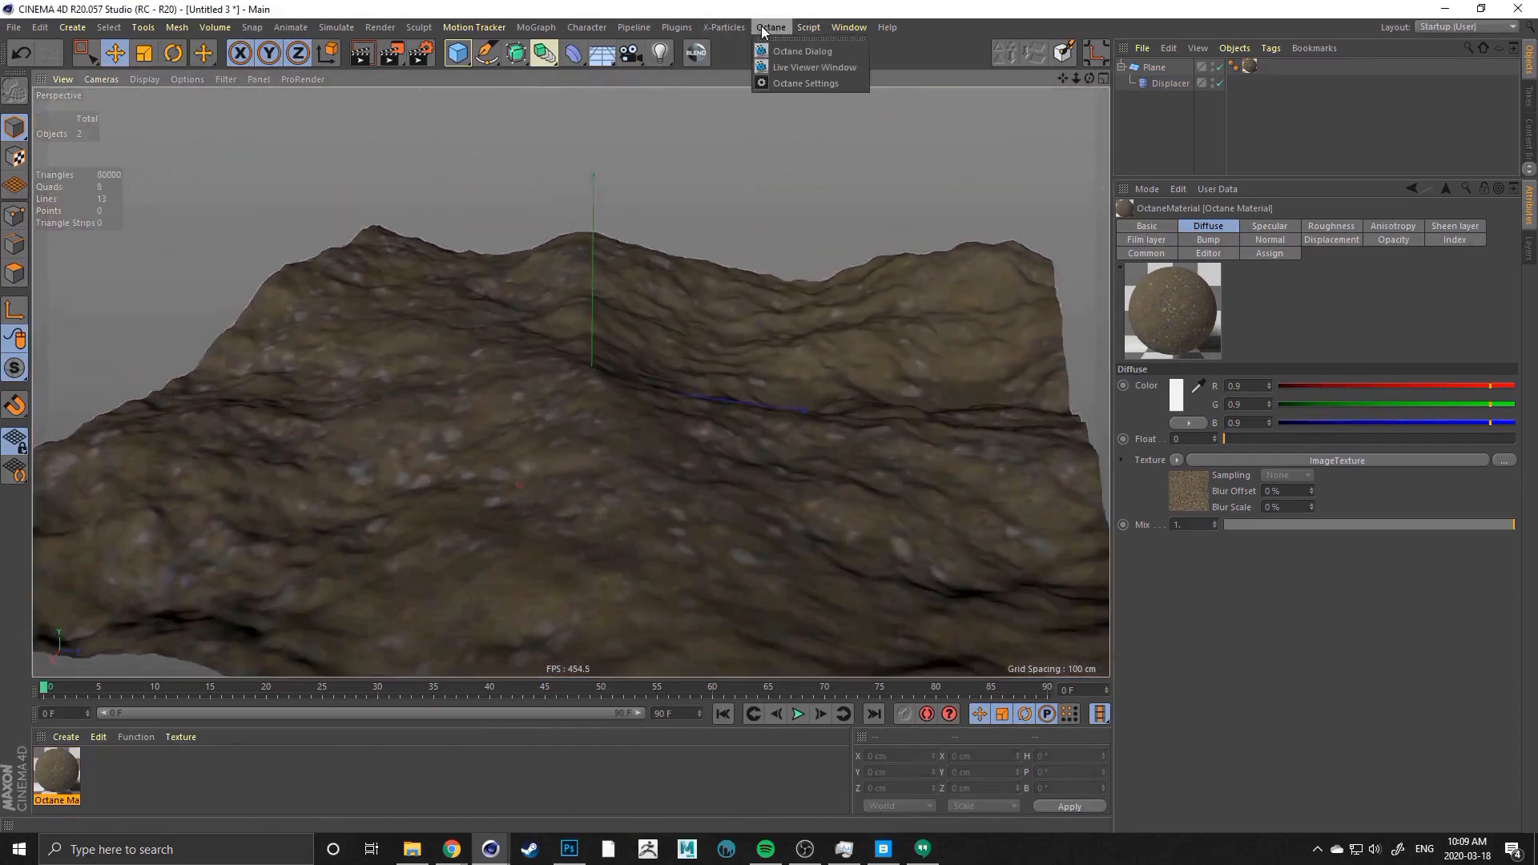
pyautogui.click(771, 67)
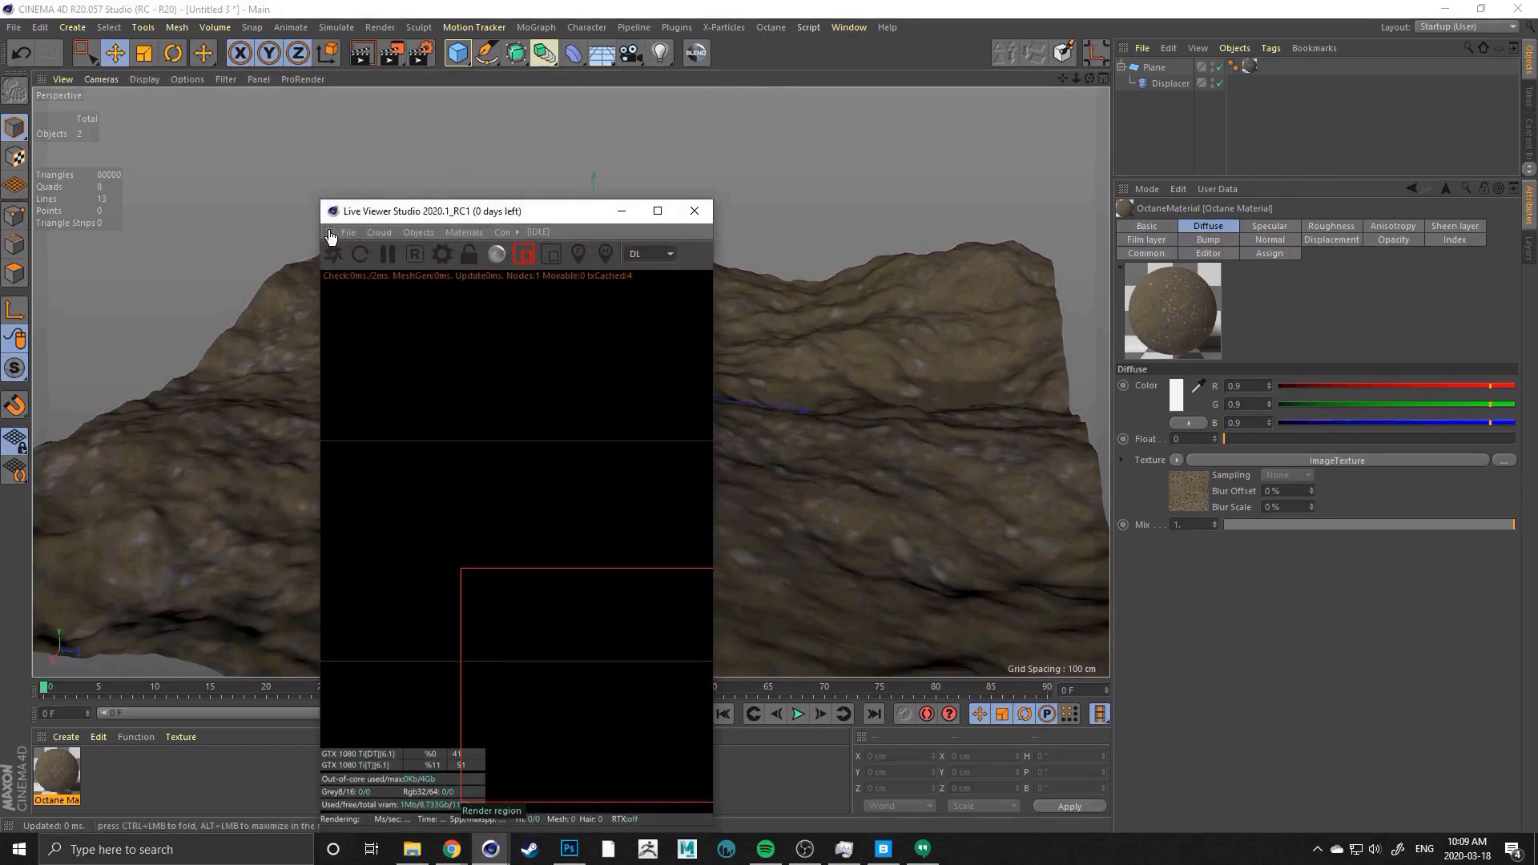
pyautogui.moveTo(329, 234); pyautogui.dragTo(33, 93)
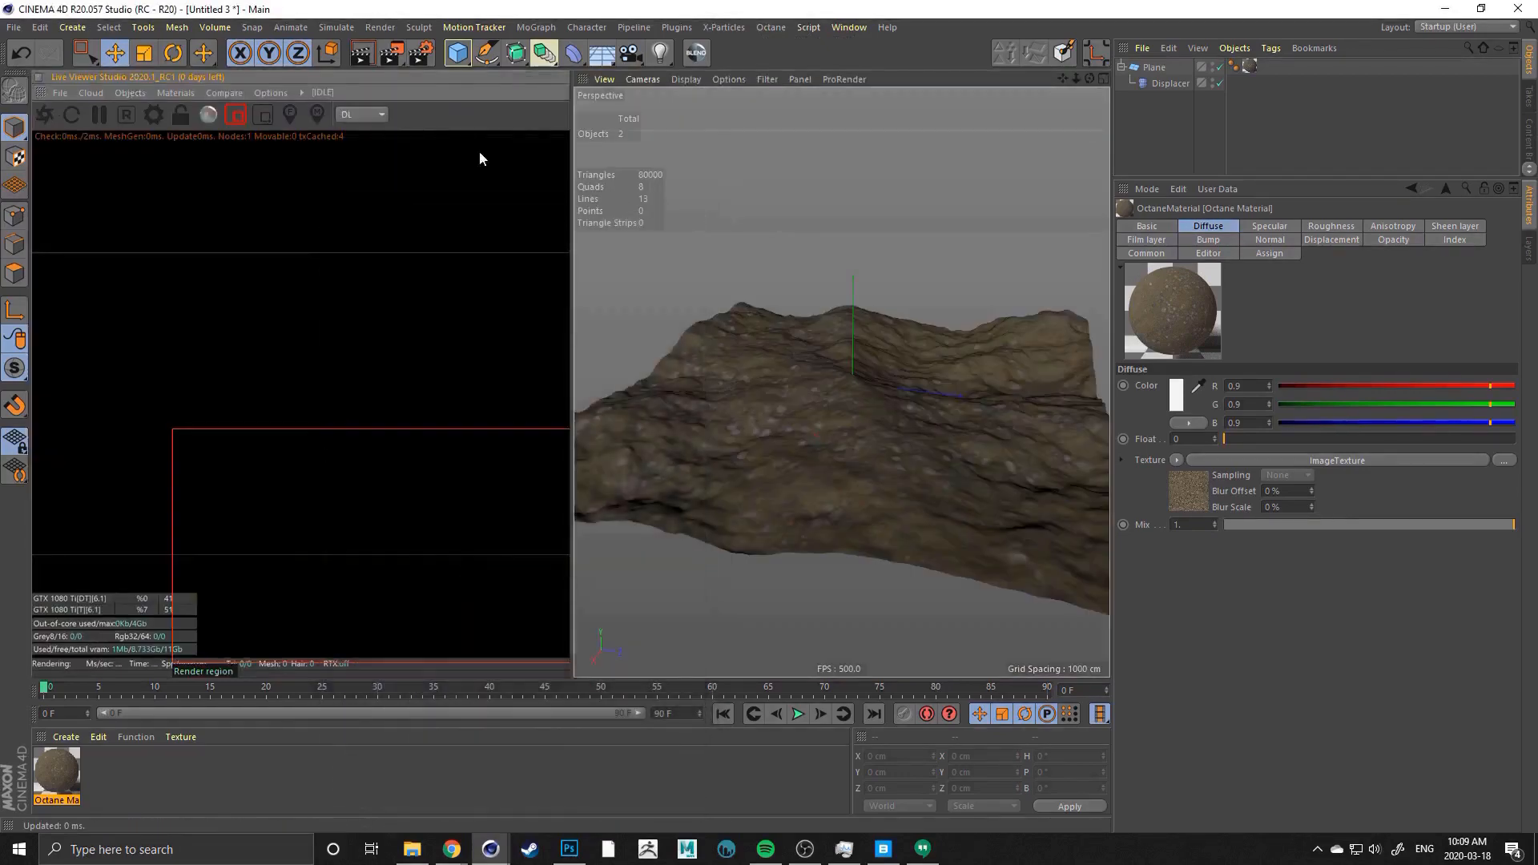
pyautogui.moveTo(571, 192); pyautogui.dragTo(595, 192)
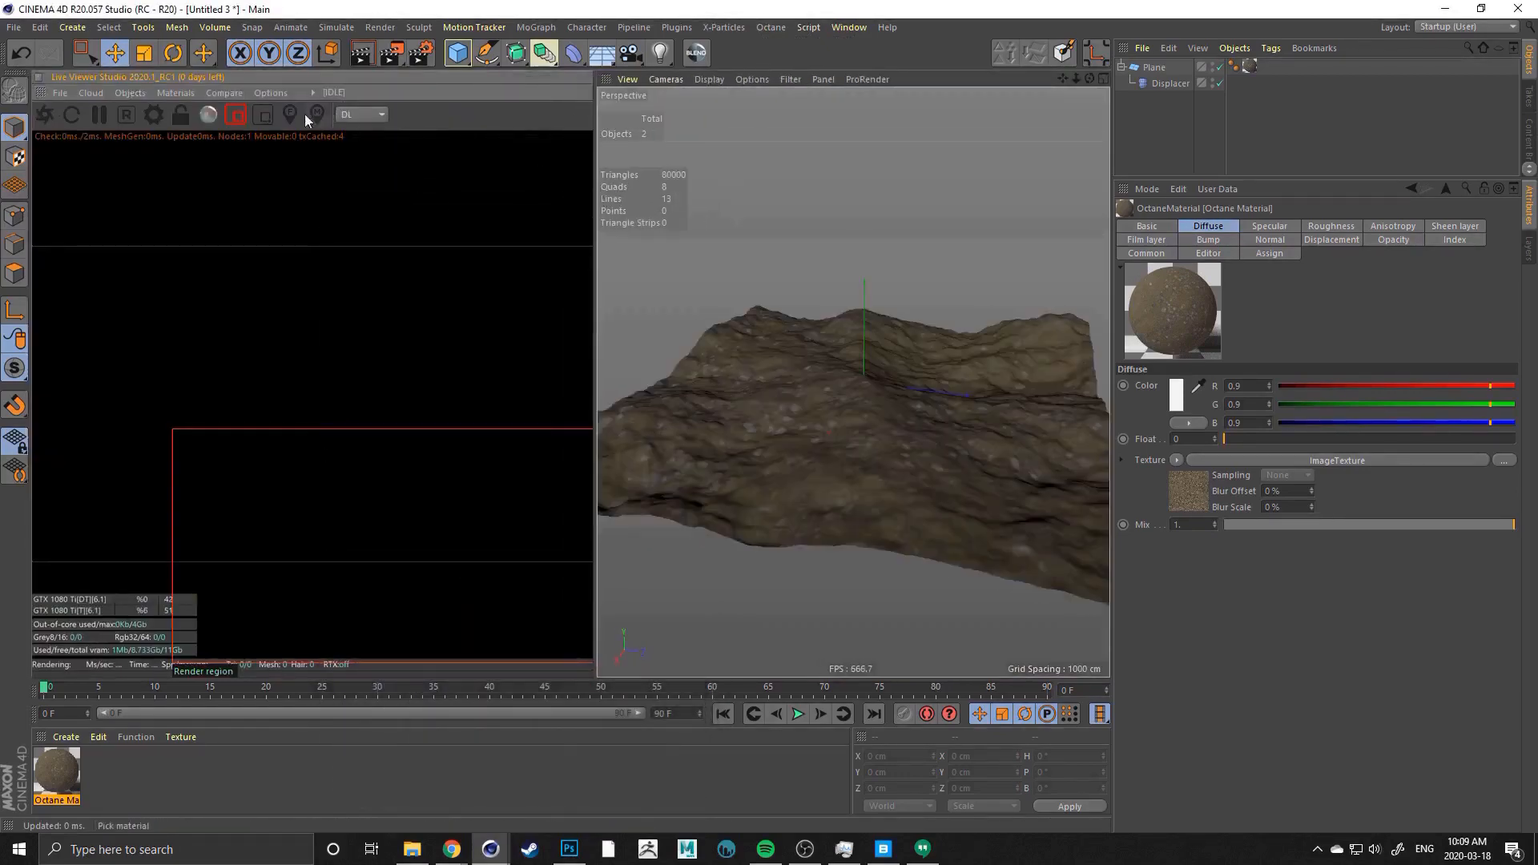
# Turn off the render region and start the live render with the camera framed low over the terrain
pyautogui.click(242, 117)
pyautogui.click(44, 117)
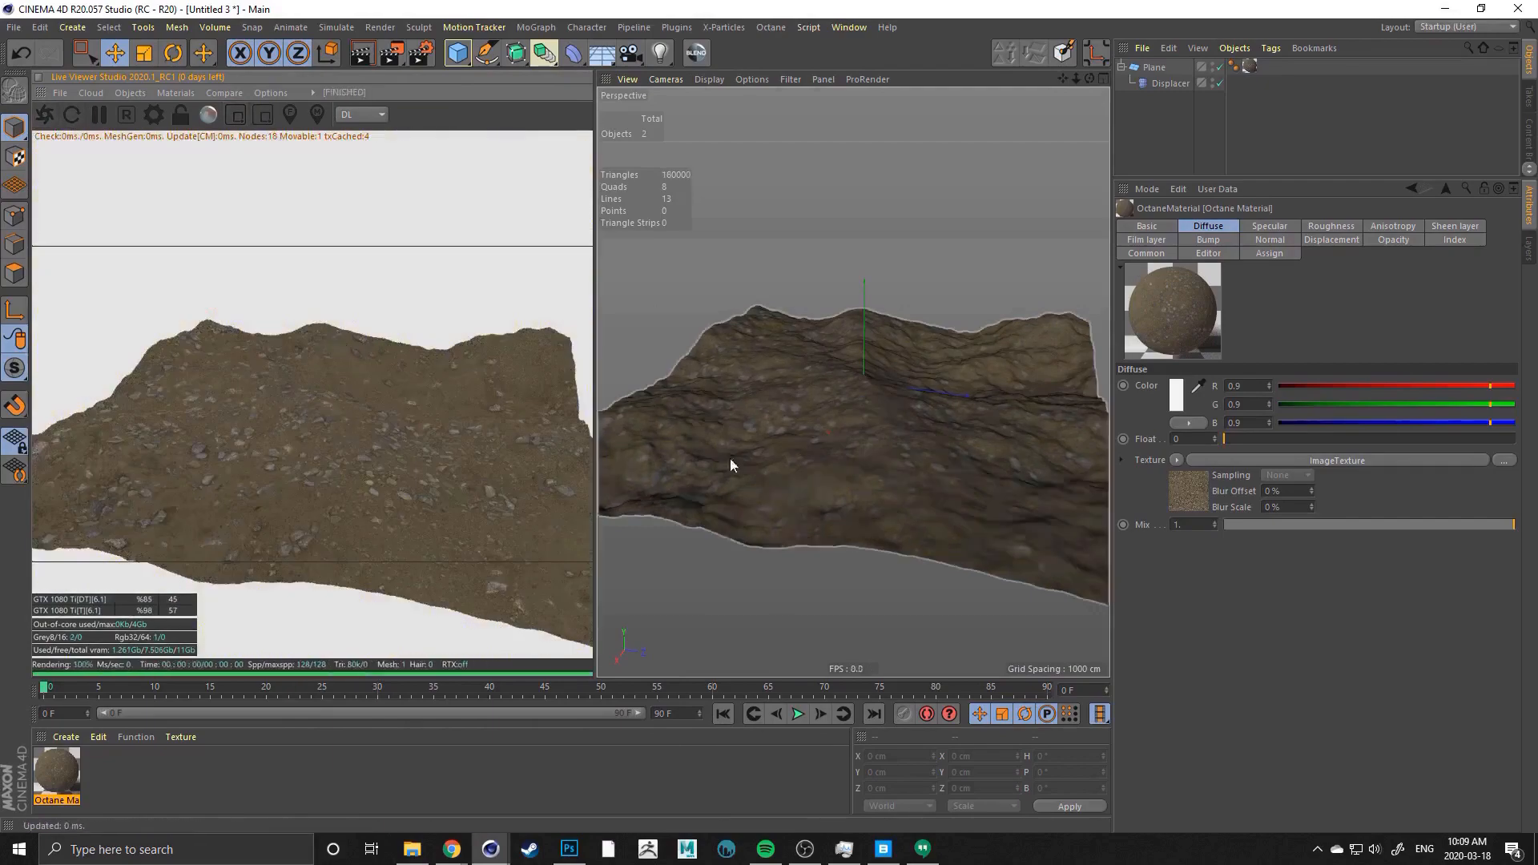
pyautogui.keyDown('alt'); pyautogui.moveTo(894, 474); pyautogui.dragTo(844, 445); pyautogui.keyUp('alt')
pyautogui.keyDown('alt'); pyautogui.moveTo(853, 383); pyautogui.dragTo(786, 435); pyautogui.keyUp('alt')
pyautogui.keyDown('alt'); pyautogui.moveTo(793, 435); pyautogui.dragTo(846, 438, button='right'); pyautogui.keyUp('alt')
pyautogui.keyDown('alt'); pyautogui.moveTo(798, 456); pyautogui.dragTo(777, 415); pyautogui.keyUp('alt')
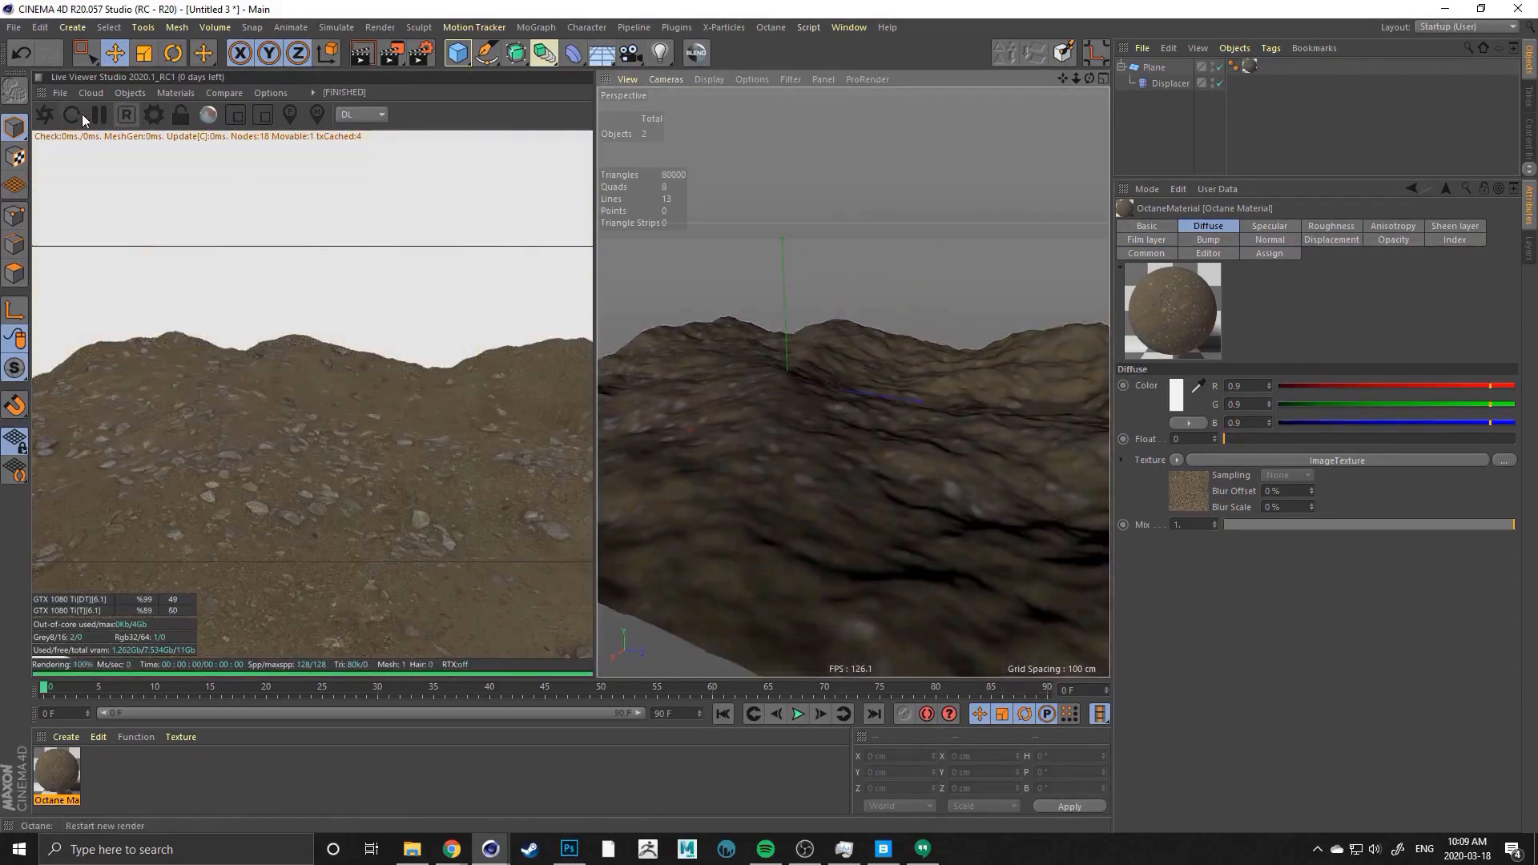
# Add an Octane Daylight to the scene and tilt it to a pitch of about -21°
pyautogui.click(124, 93)
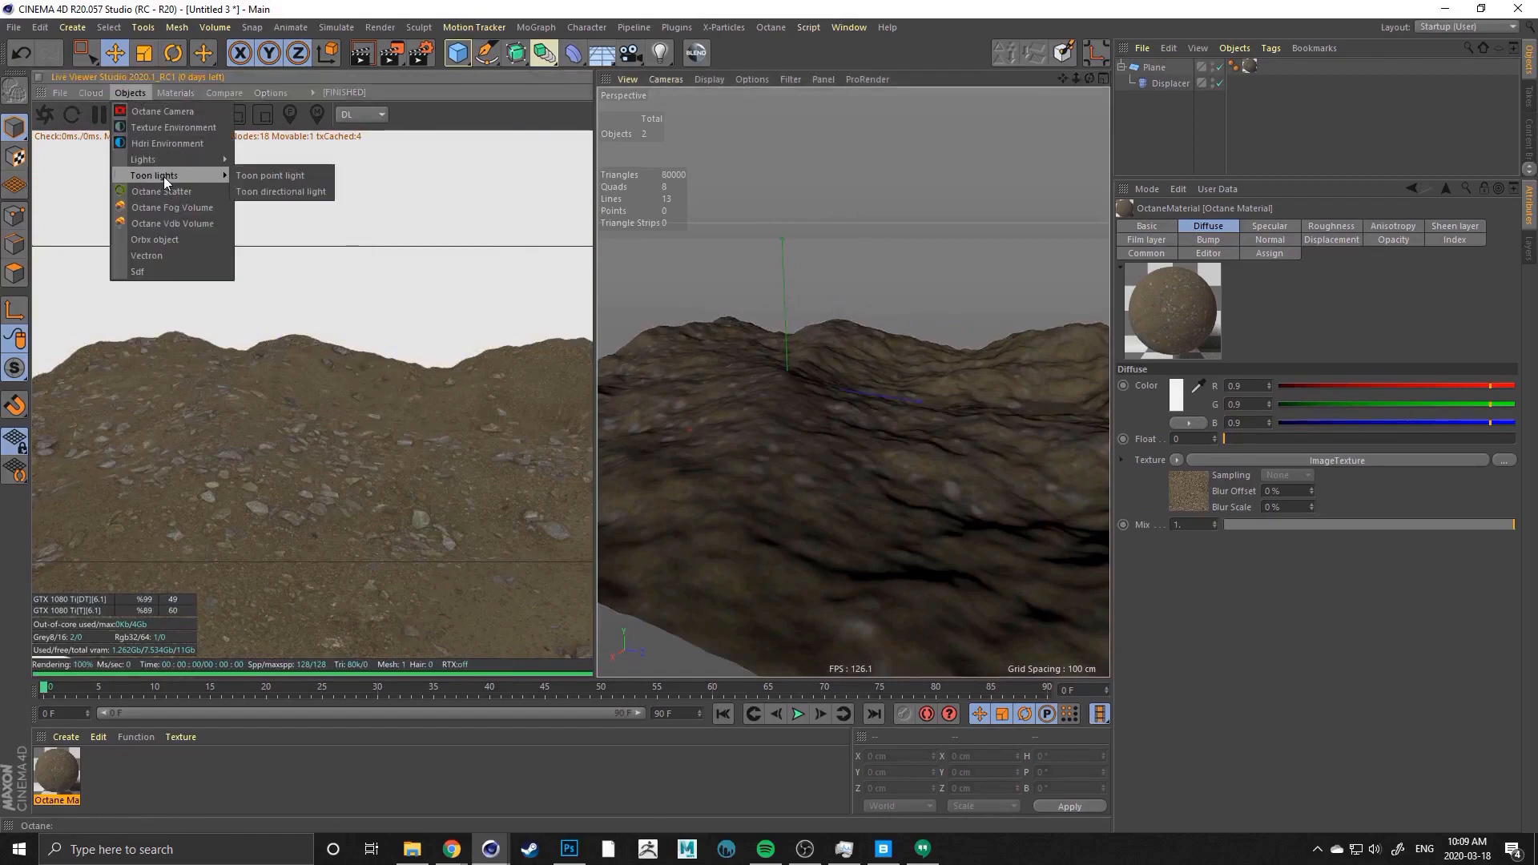
pyautogui.moveTo(163, 160)
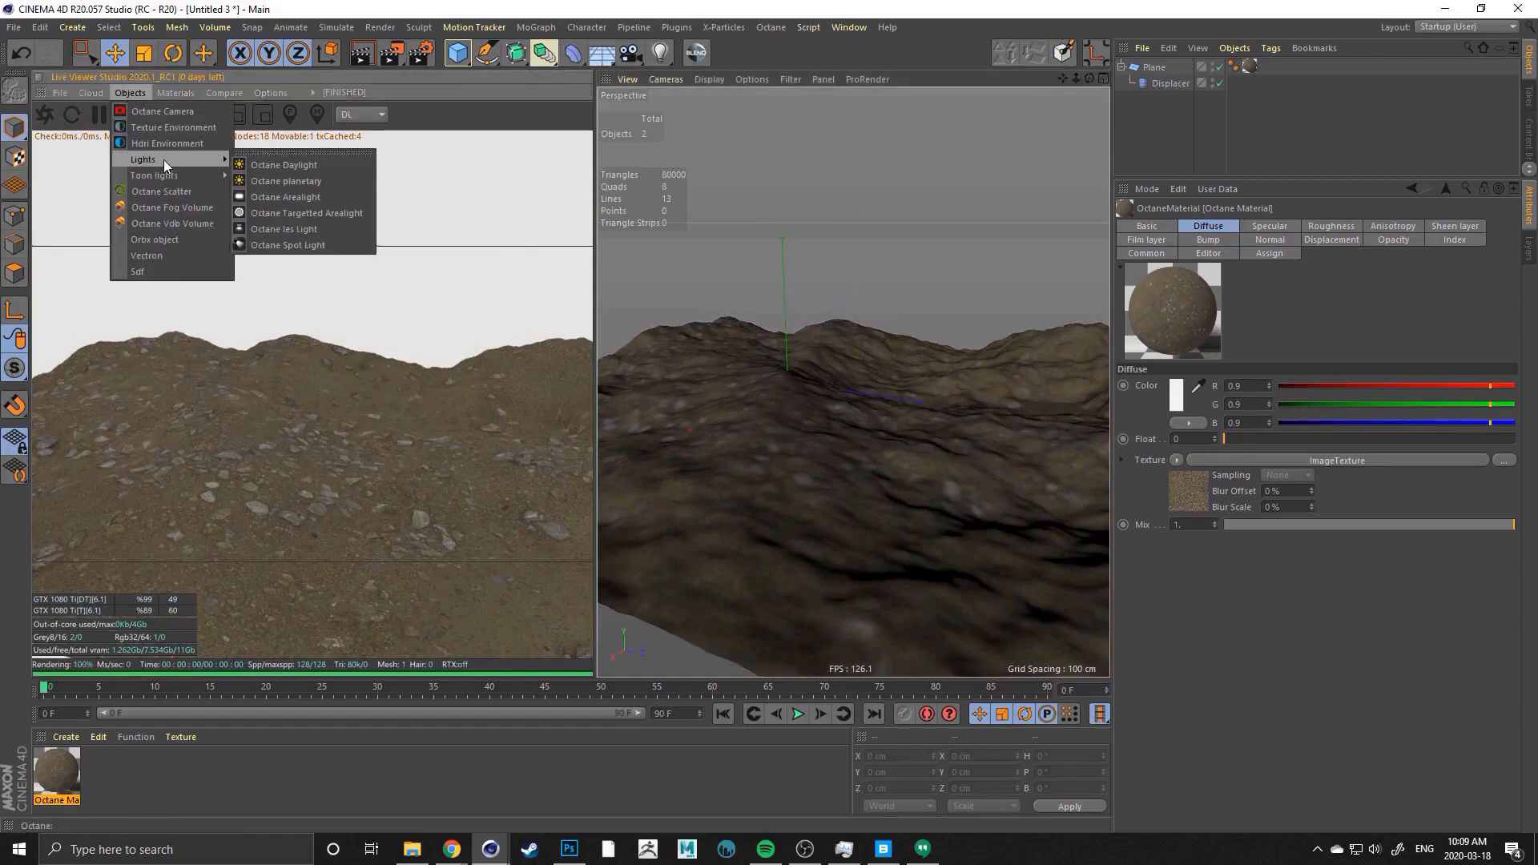
pyautogui.click(287, 165)
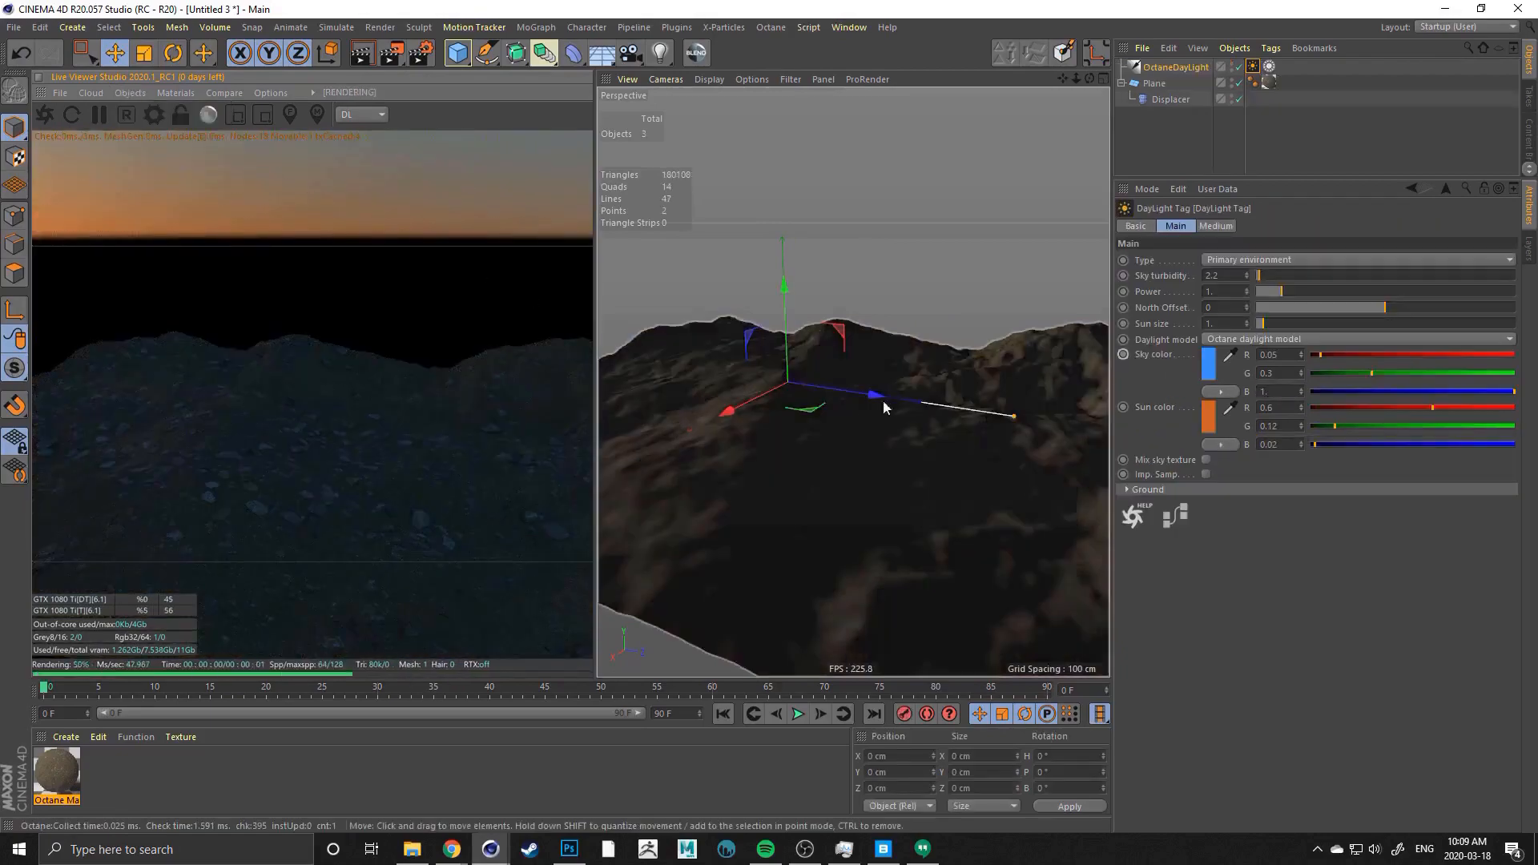
pyautogui.press('r')
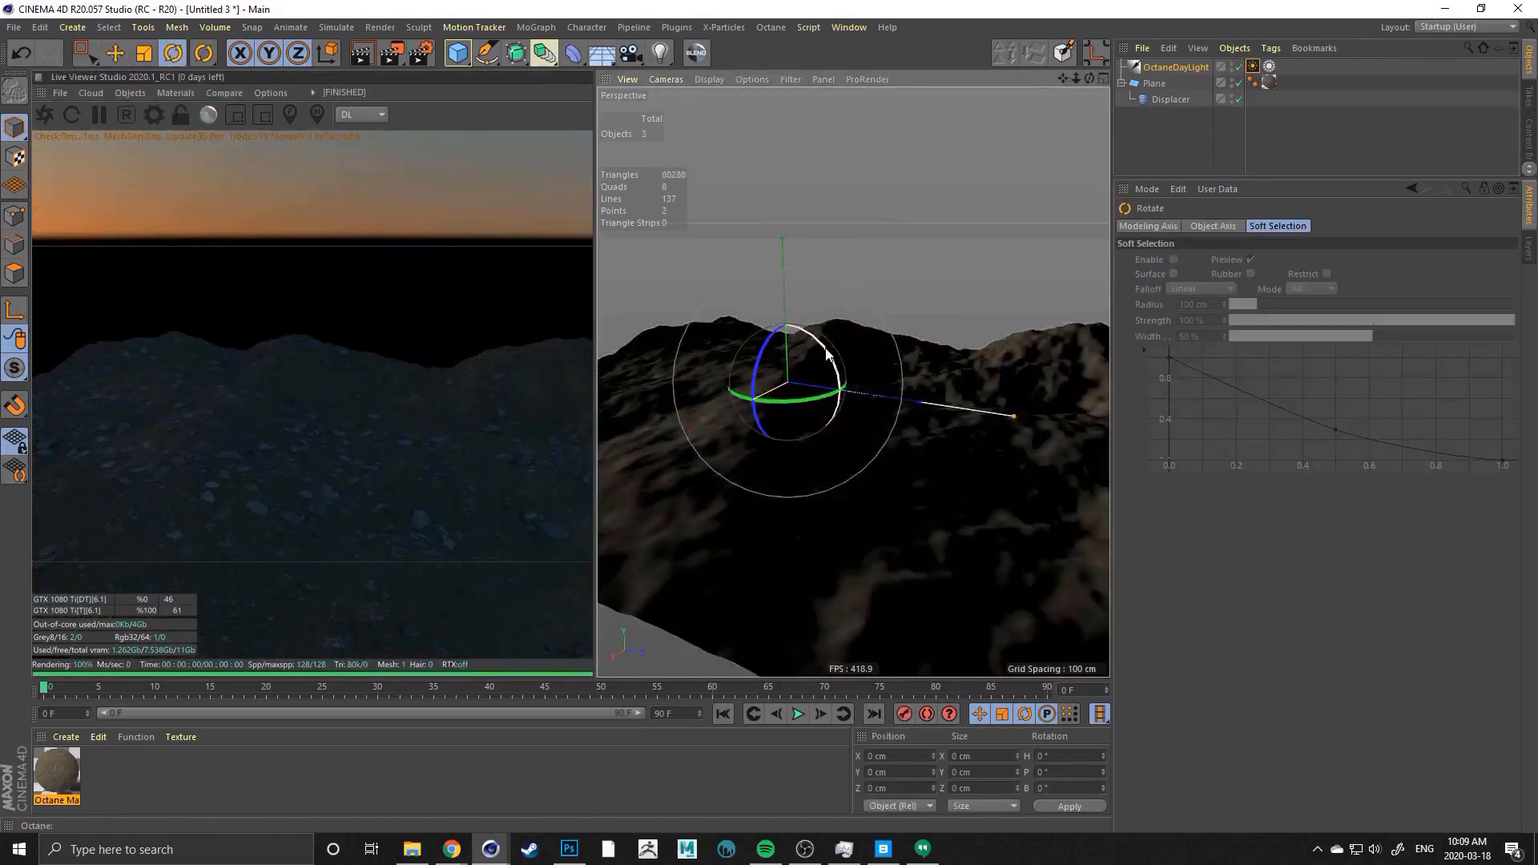
pyautogui.moveTo(826, 353); pyautogui.dragTo(831, 362)
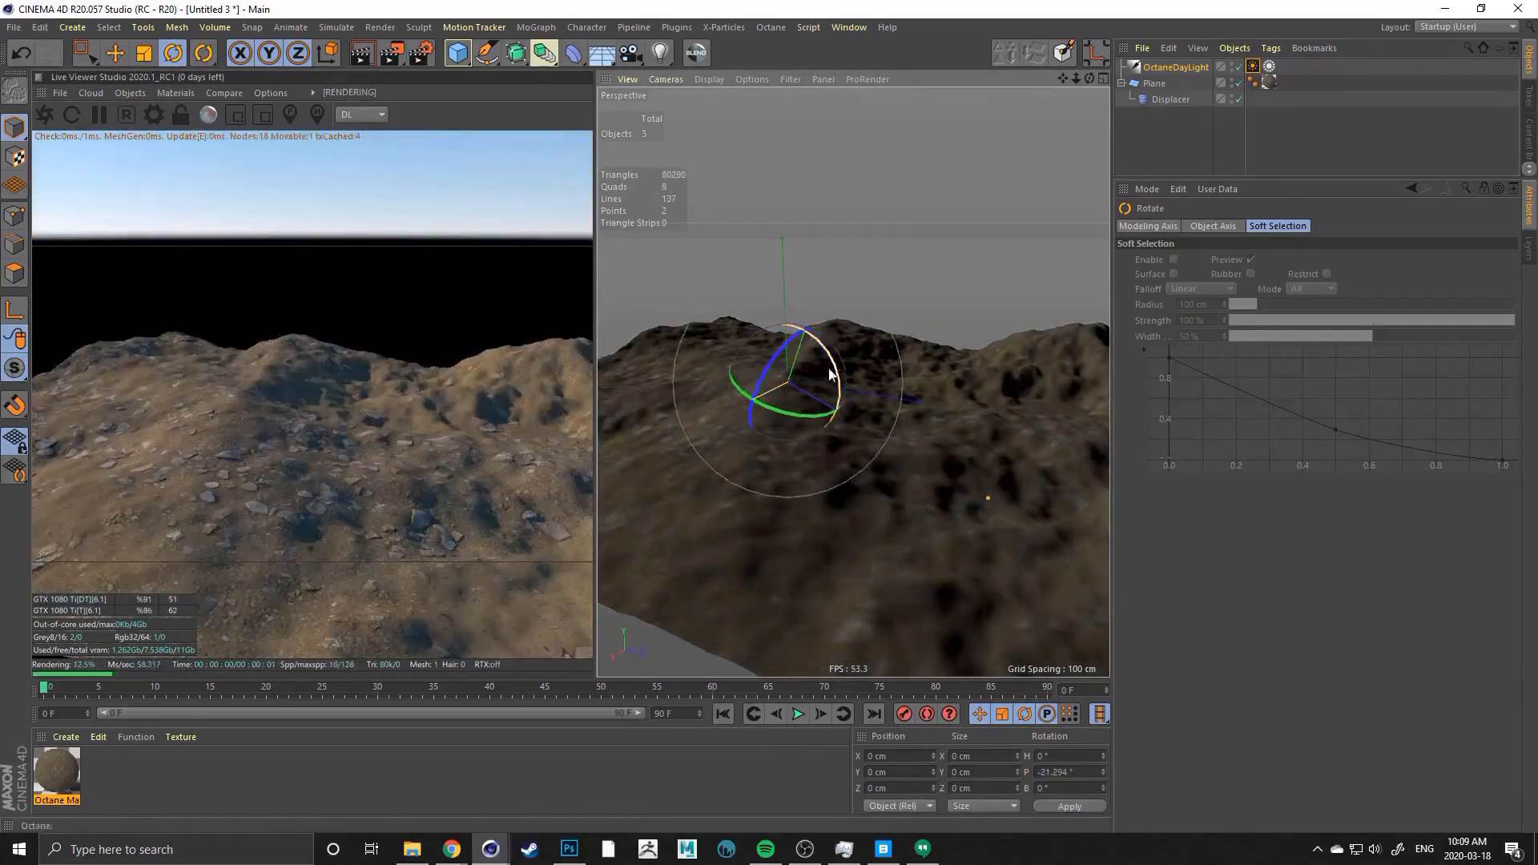
# Rotate the daylight in world axes to a heading of about 25° and a pitch of about -23°
pyautogui.moveTo(312, 433)
pyautogui.mouseDown()
pyautogui.moveTo(257, 458)
pyautogui.moveTo(128, 457)
pyautogui.moveTo(377, 477)
pyautogui.moveTo(304, 441)
pyautogui.moveTo(314, 433)
pyautogui.mouseUp()
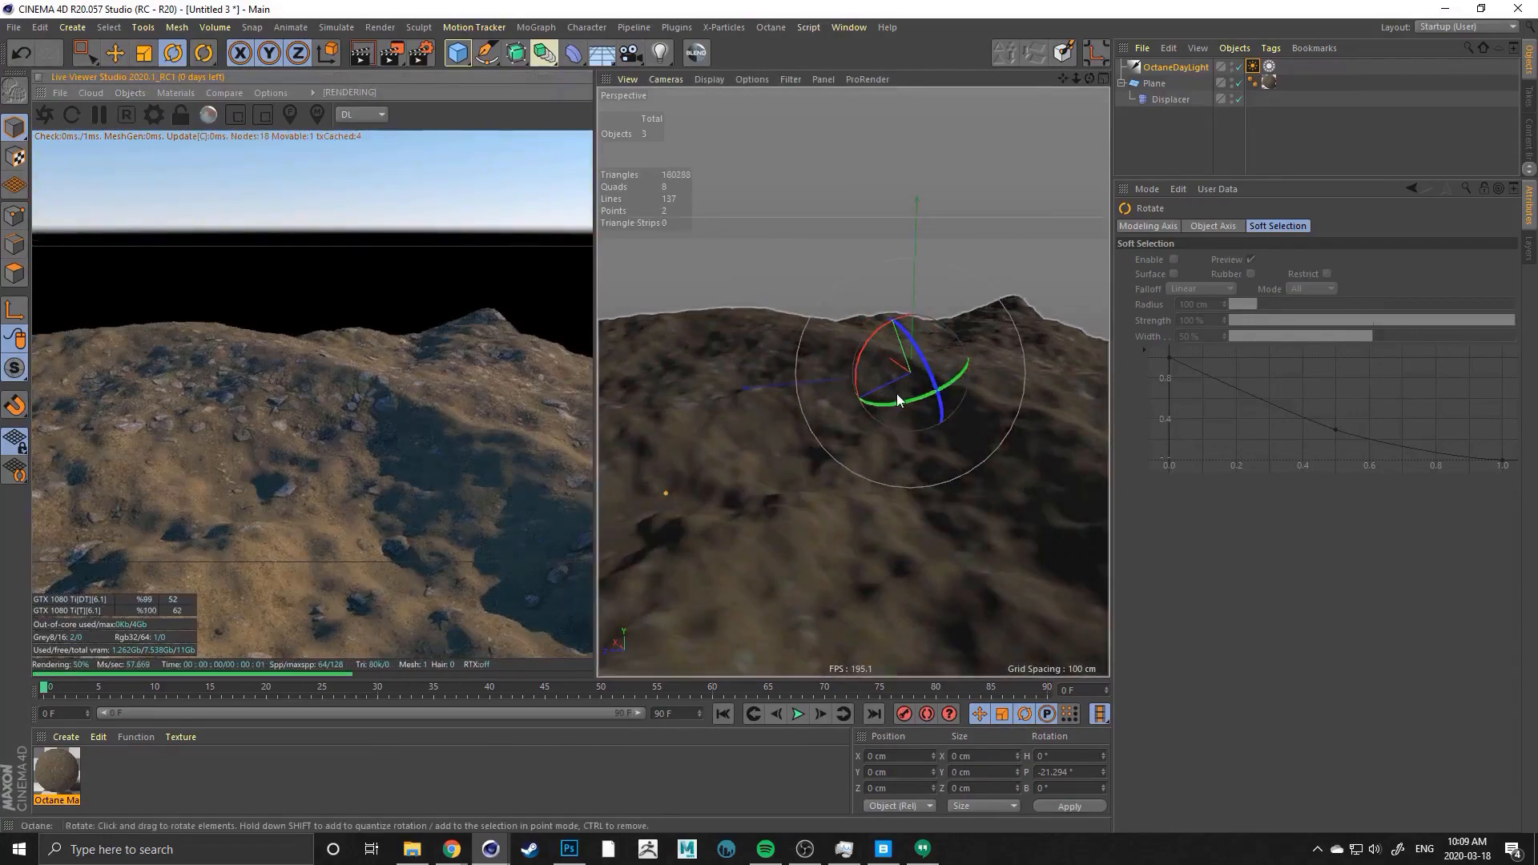
pyautogui.press('e')
pyautogui.press('w')
pyautogui.press('r')
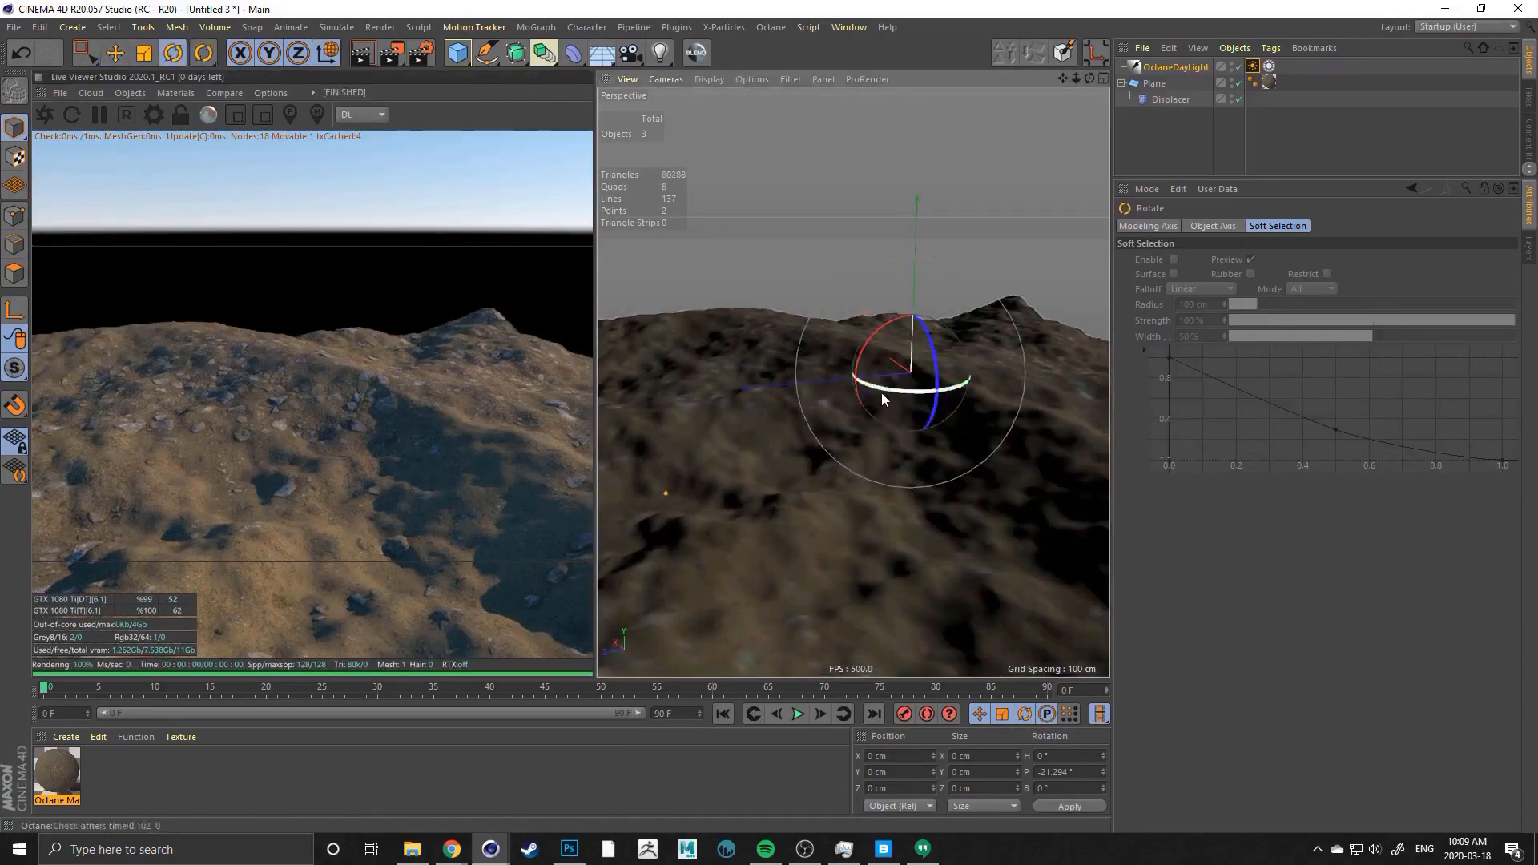
pyautogui.moveTo(883, 391); pyautogui.dragTo(867, 433)
pyautogui.moveTo(903, 341)
pyautogui.mouseDown()
pyautogui.moveTo(907, 361)
pyautogui.moveTo(892, 330)
pyautogui.mouseUp()
# Bring back the material's node editor and raise the displacement node's Height to about 24.3 cm
pyautogui.click(94, 777)
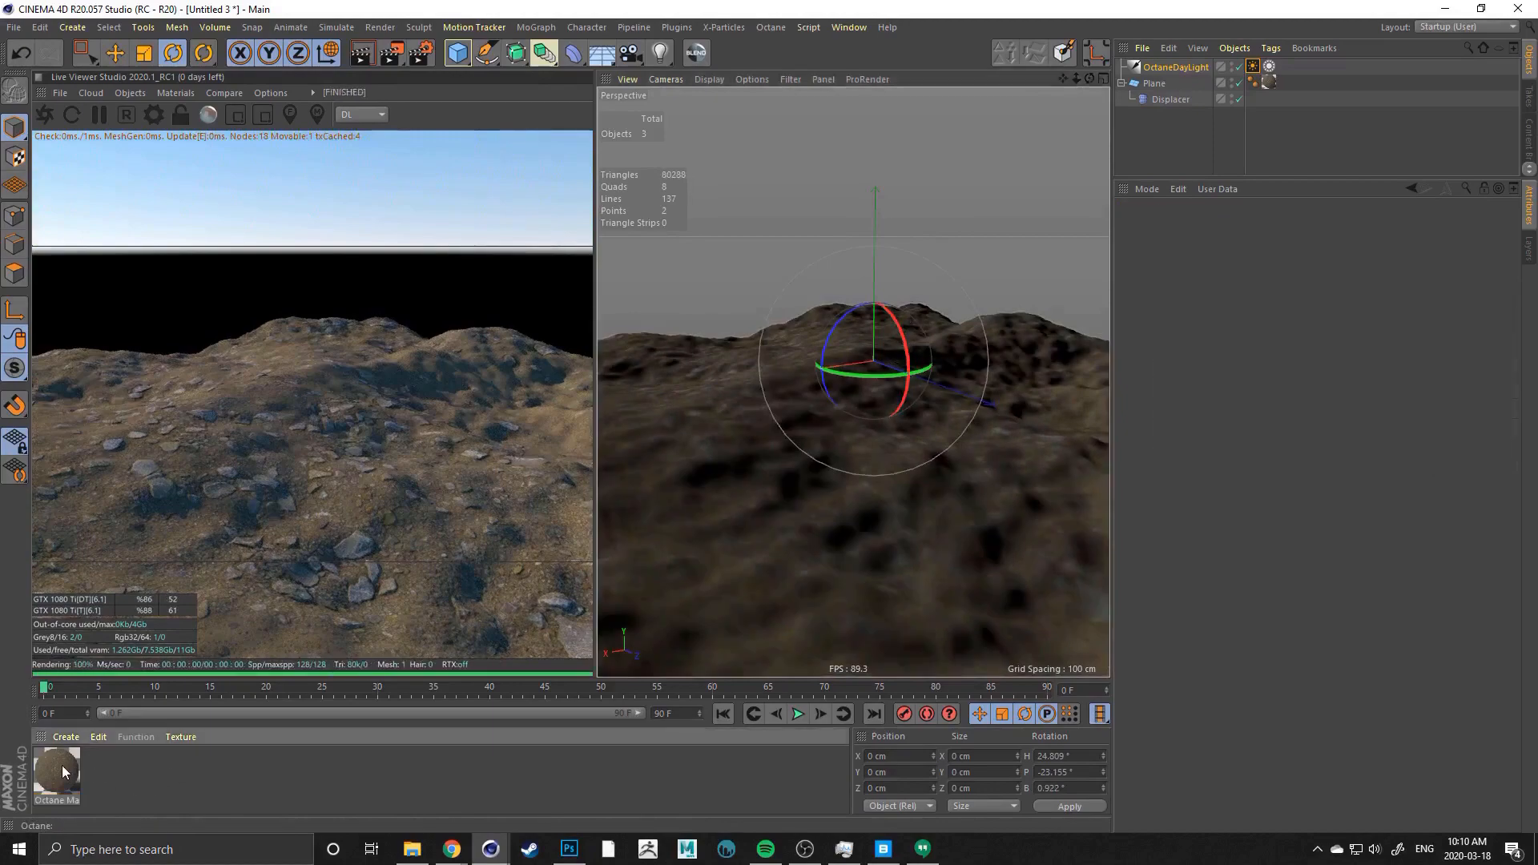
pyautogui.click(64, 771)
pyautogui.moveTo(490, 849)
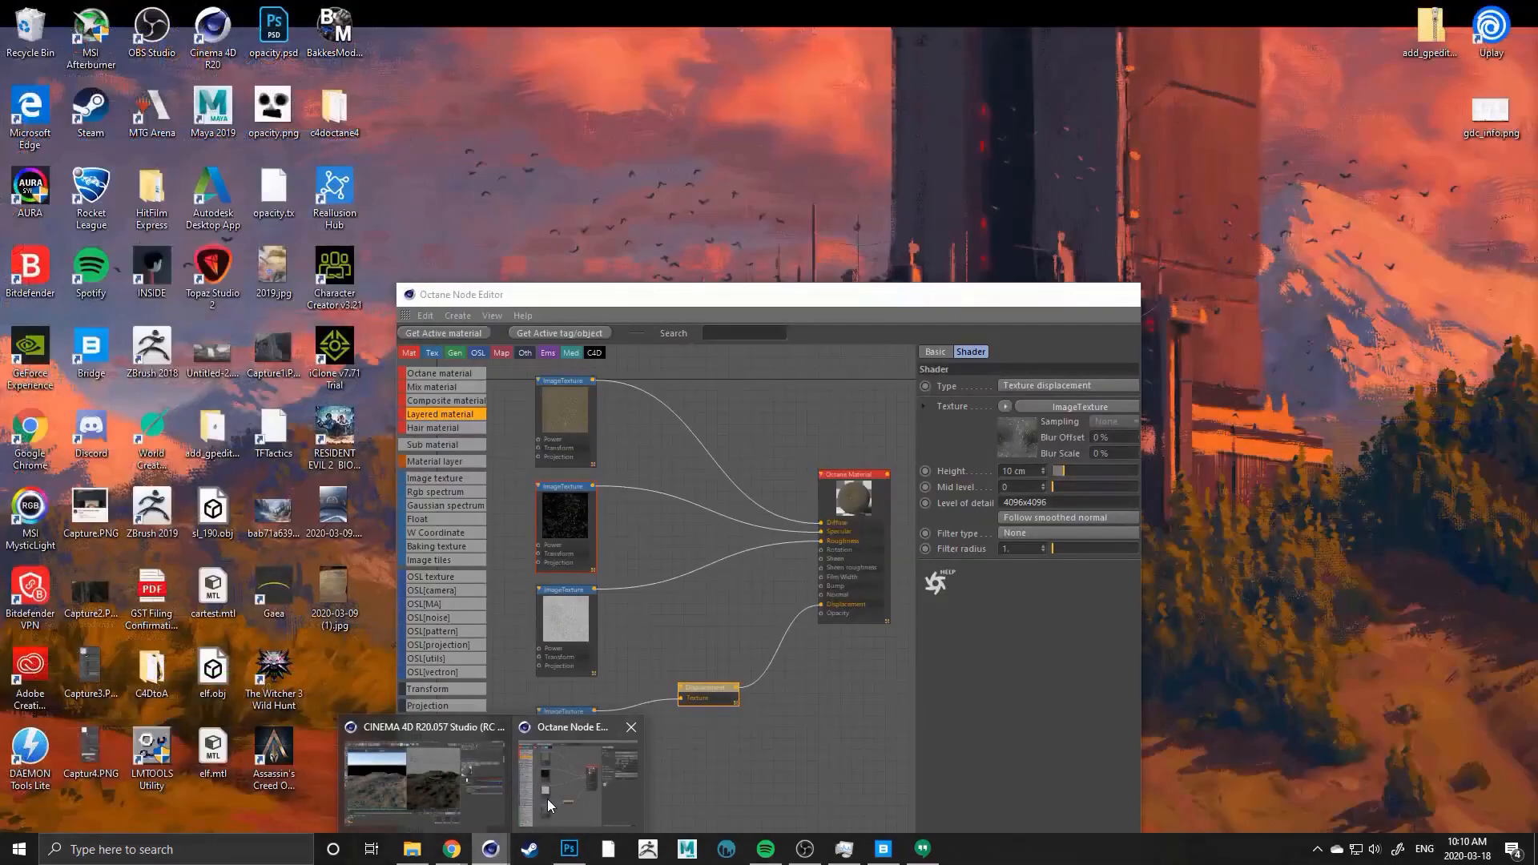
pyautogui.click(548, 801)
pyautogui.moveTo(700, 294); pyautogui.dragTo(911, 92)
pyautogui.click(920, 492)
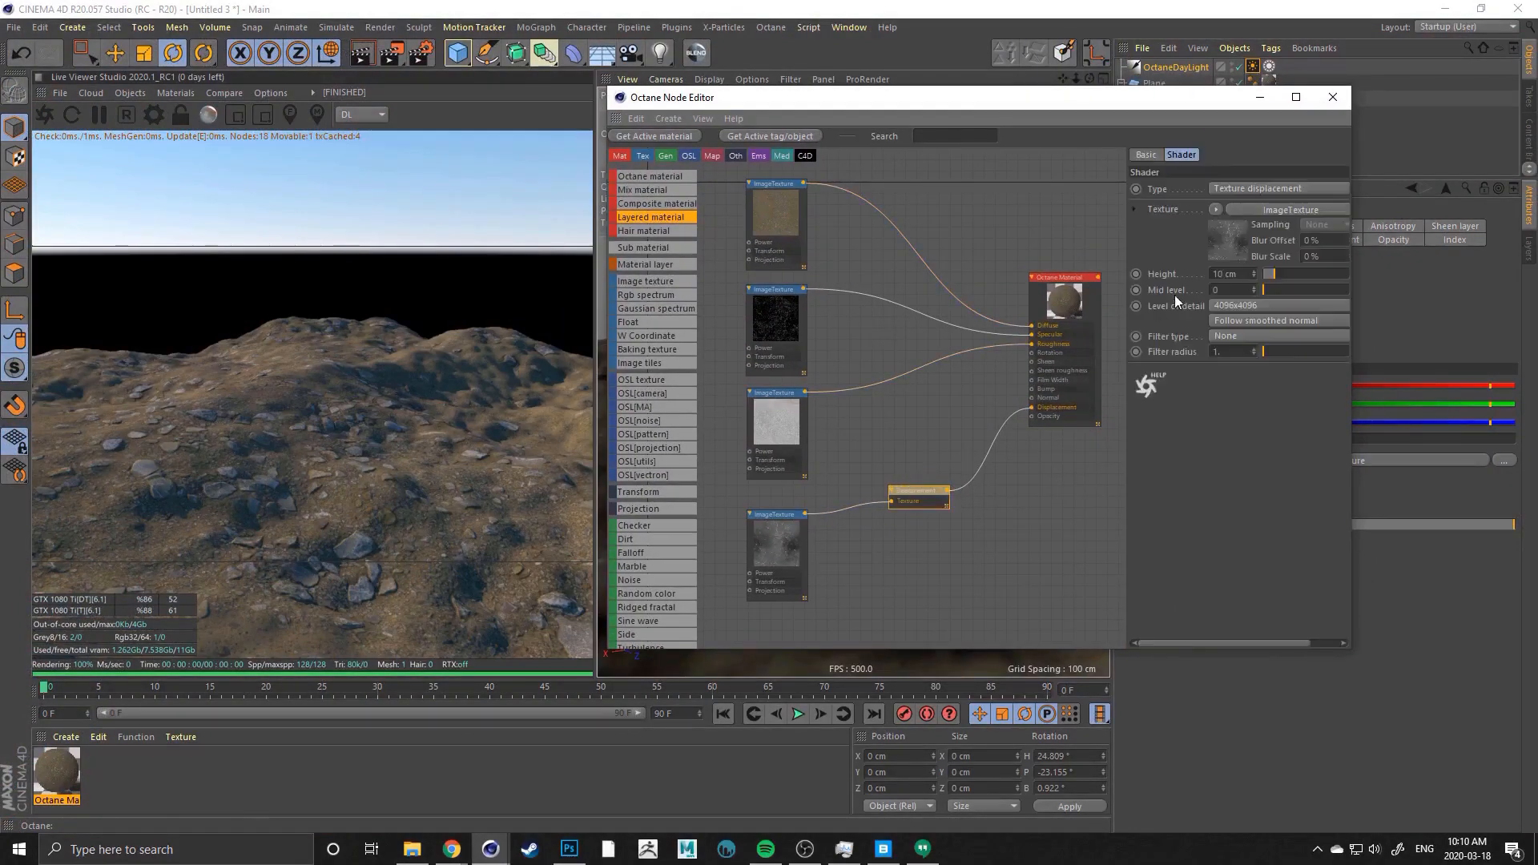
pyautogui.moveTo(1279, 276)
pyautogui.mouseDown()
pyautogui.moveTo(1318, 269)
pyautogui.moveTo(1294, 273)
pyautogui.mouseUp()
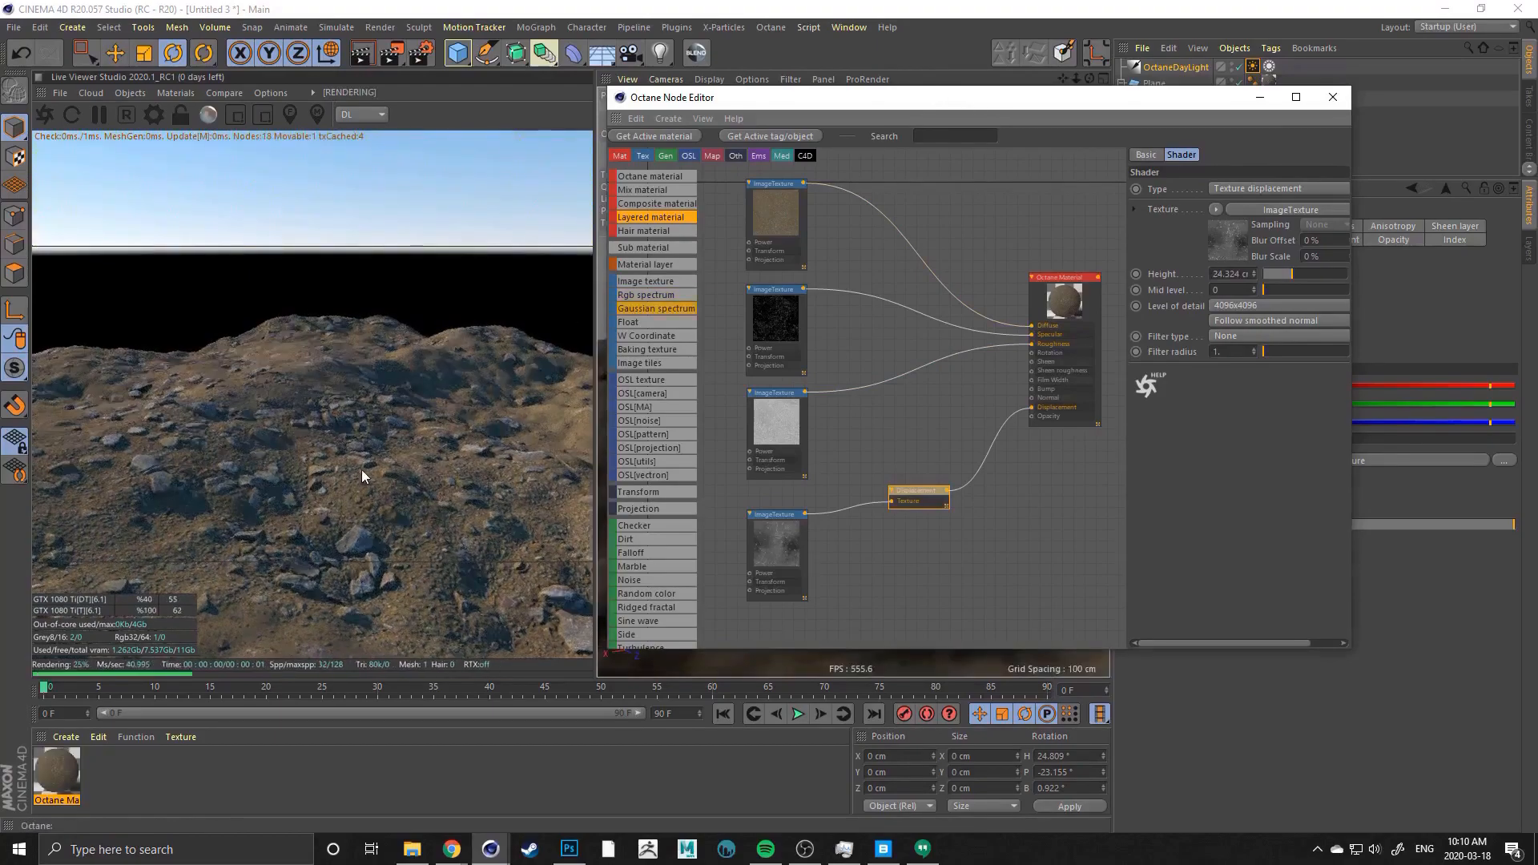
pyautogui.moveTo(363, 470); pyautogui.dragTo(201, 508)
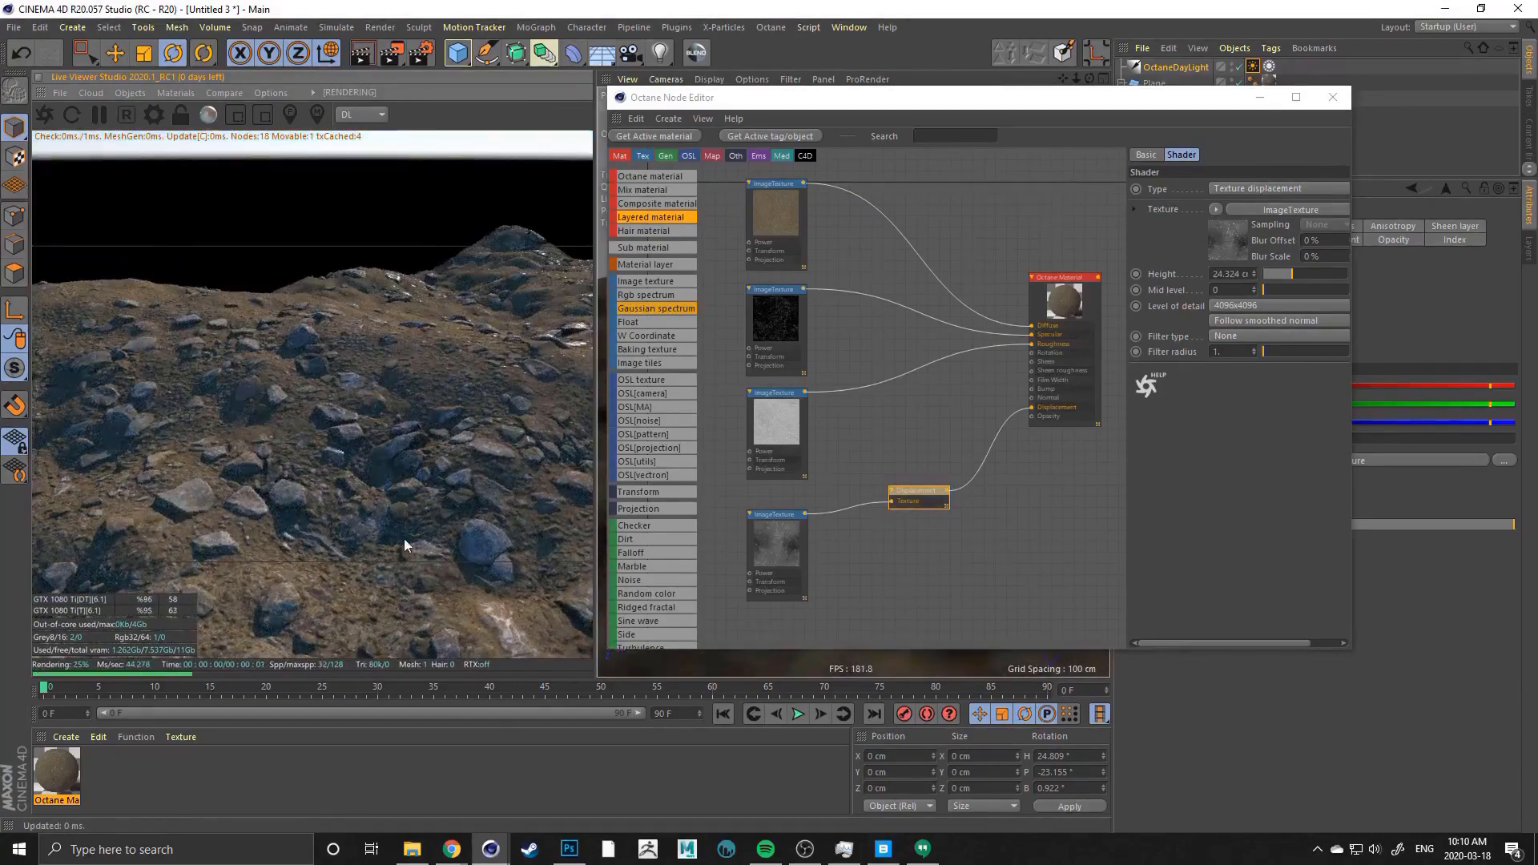
pyautogui.moveTo(405, 542); pyautogui.dragTo(267, 299)
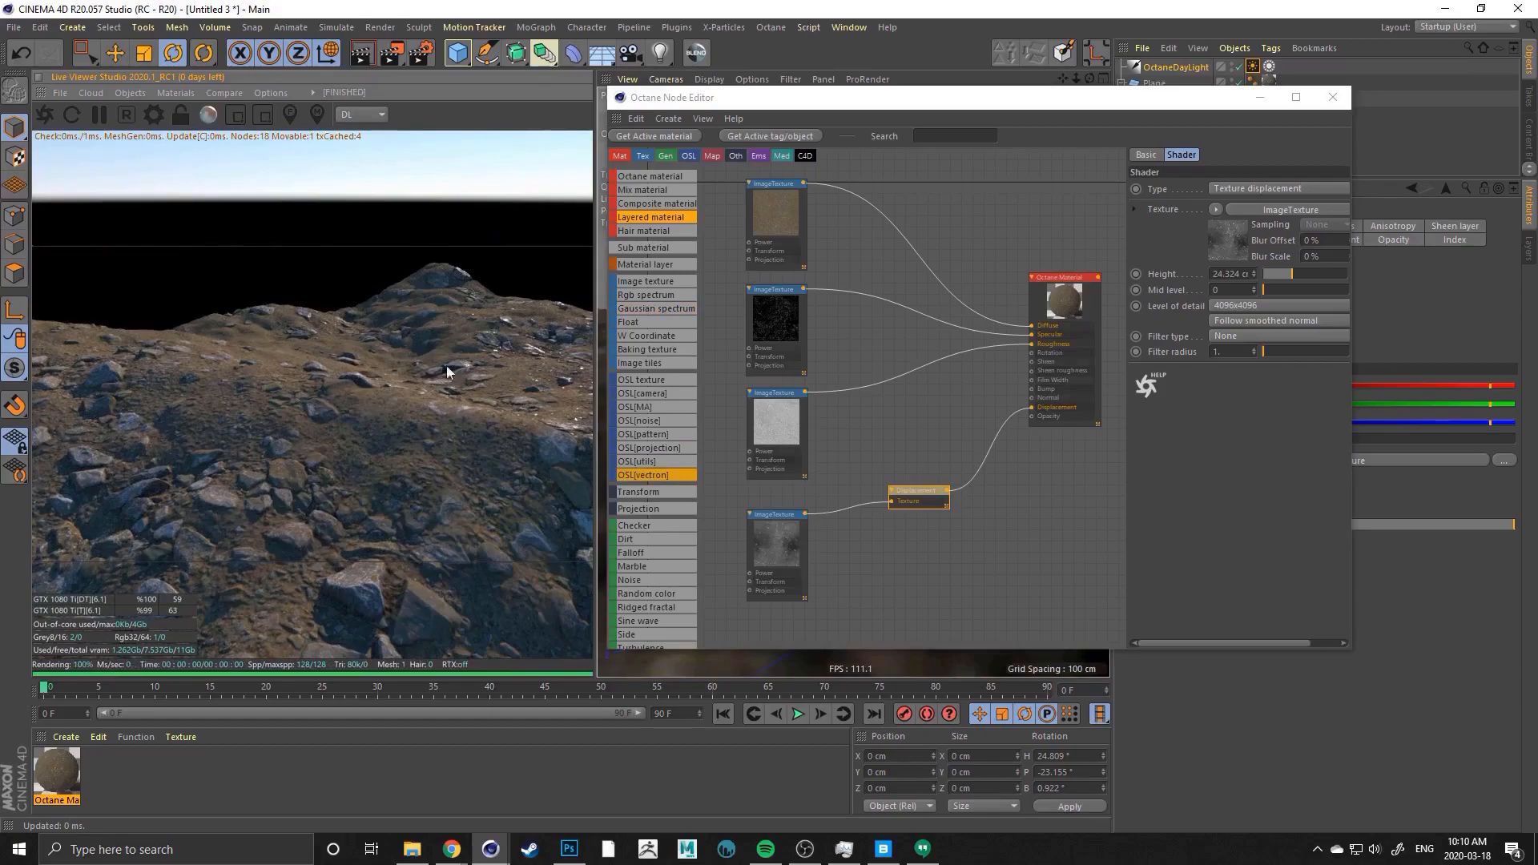
pyautogui.moveTo(353, 364); pyautogui.dragTo(301, 377)
# Open the Octane settings and switch the render kernel to Pathtracing
pyautogui.moveTo(721, 97); pyautogui.dragTo(809, 118)
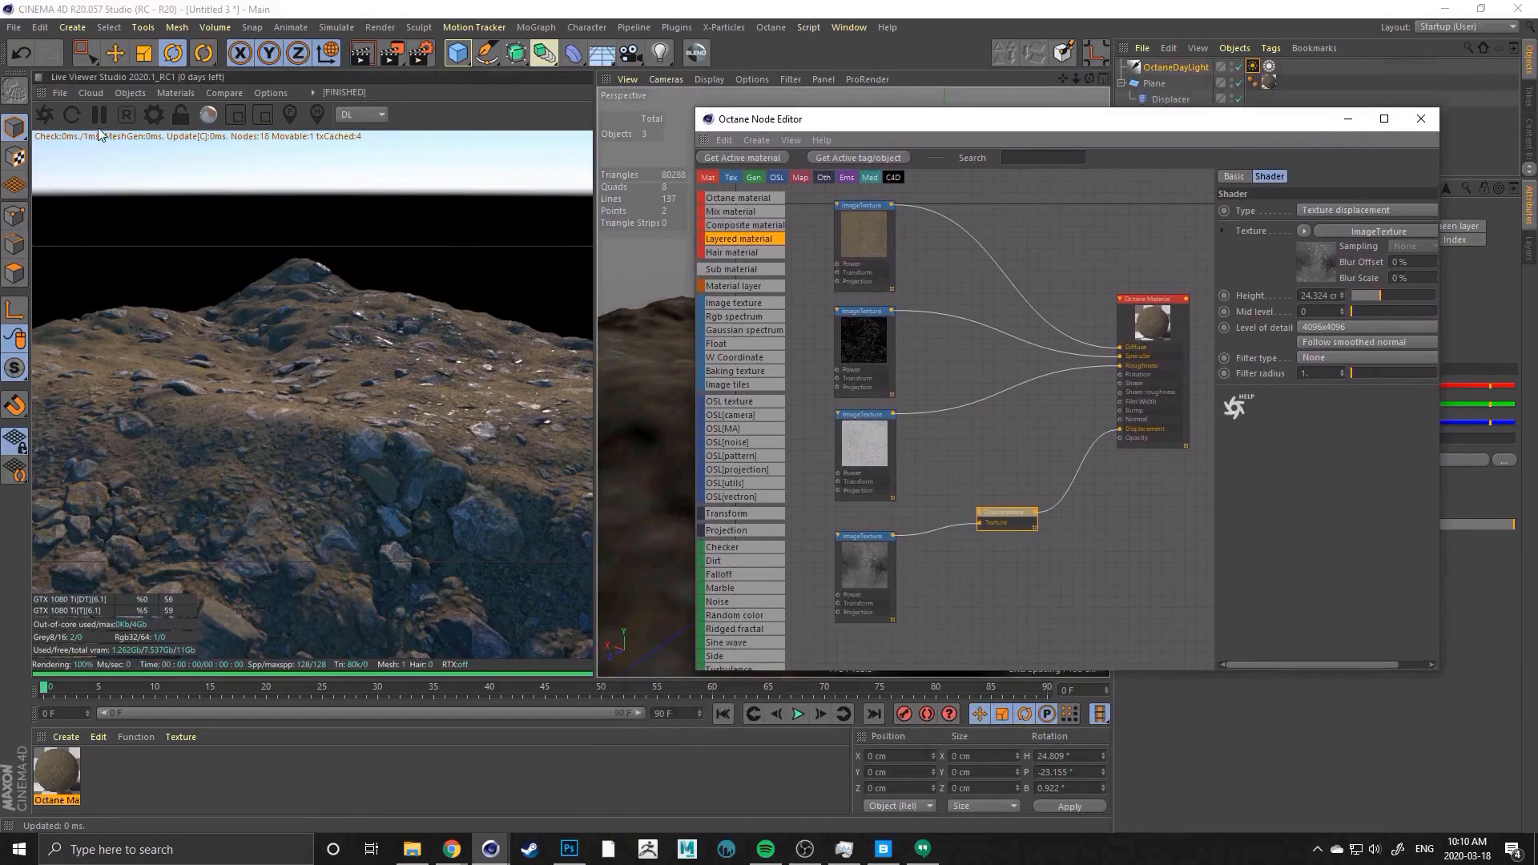
pyautogui.click(151, 118)
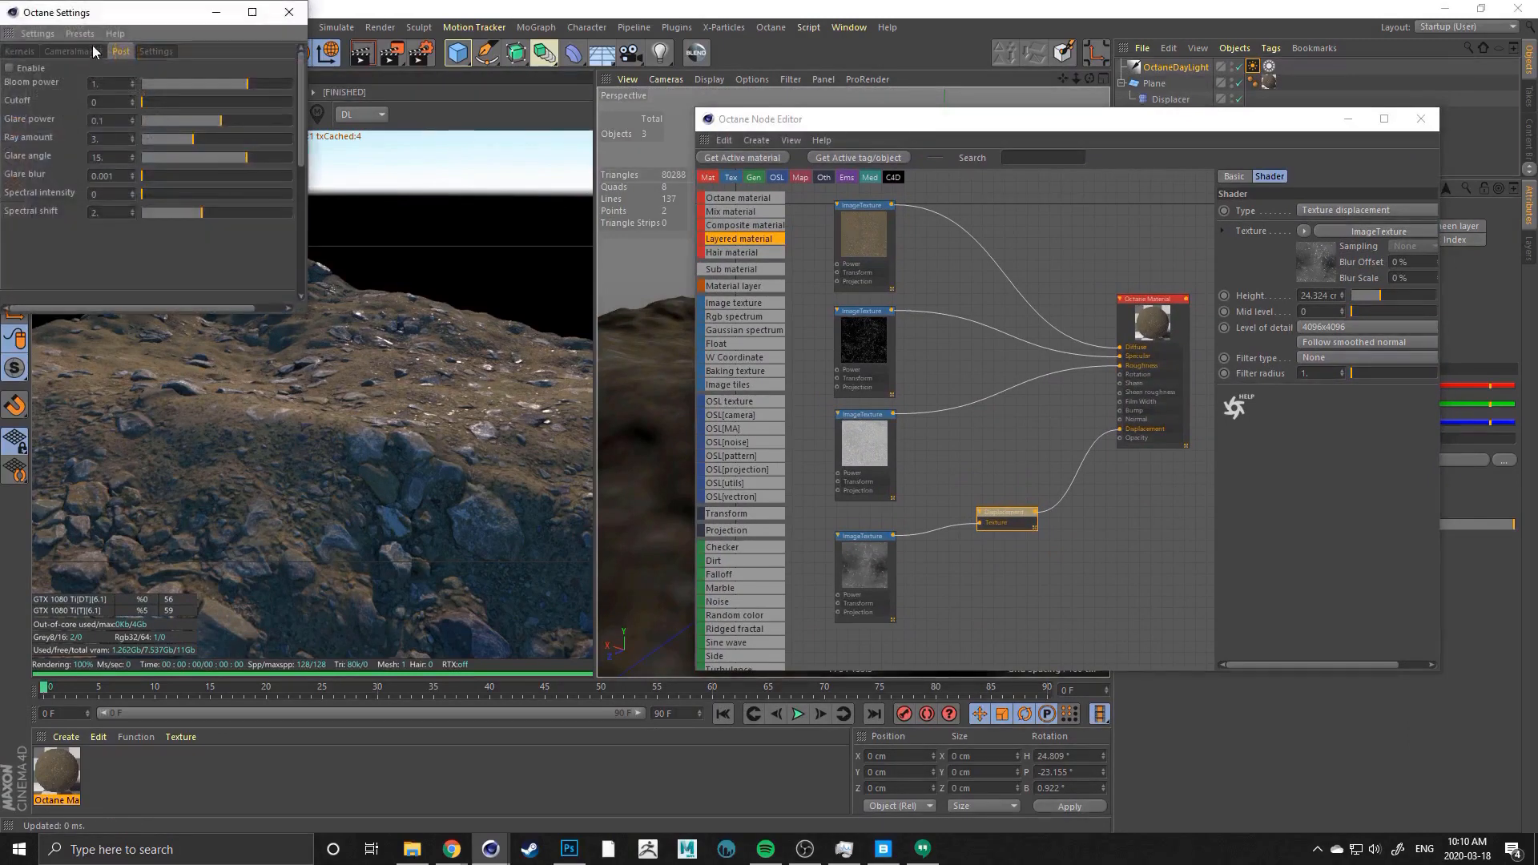
pyautogui.moveTo(106, 16); pyautogui.dragTo(195, 31)
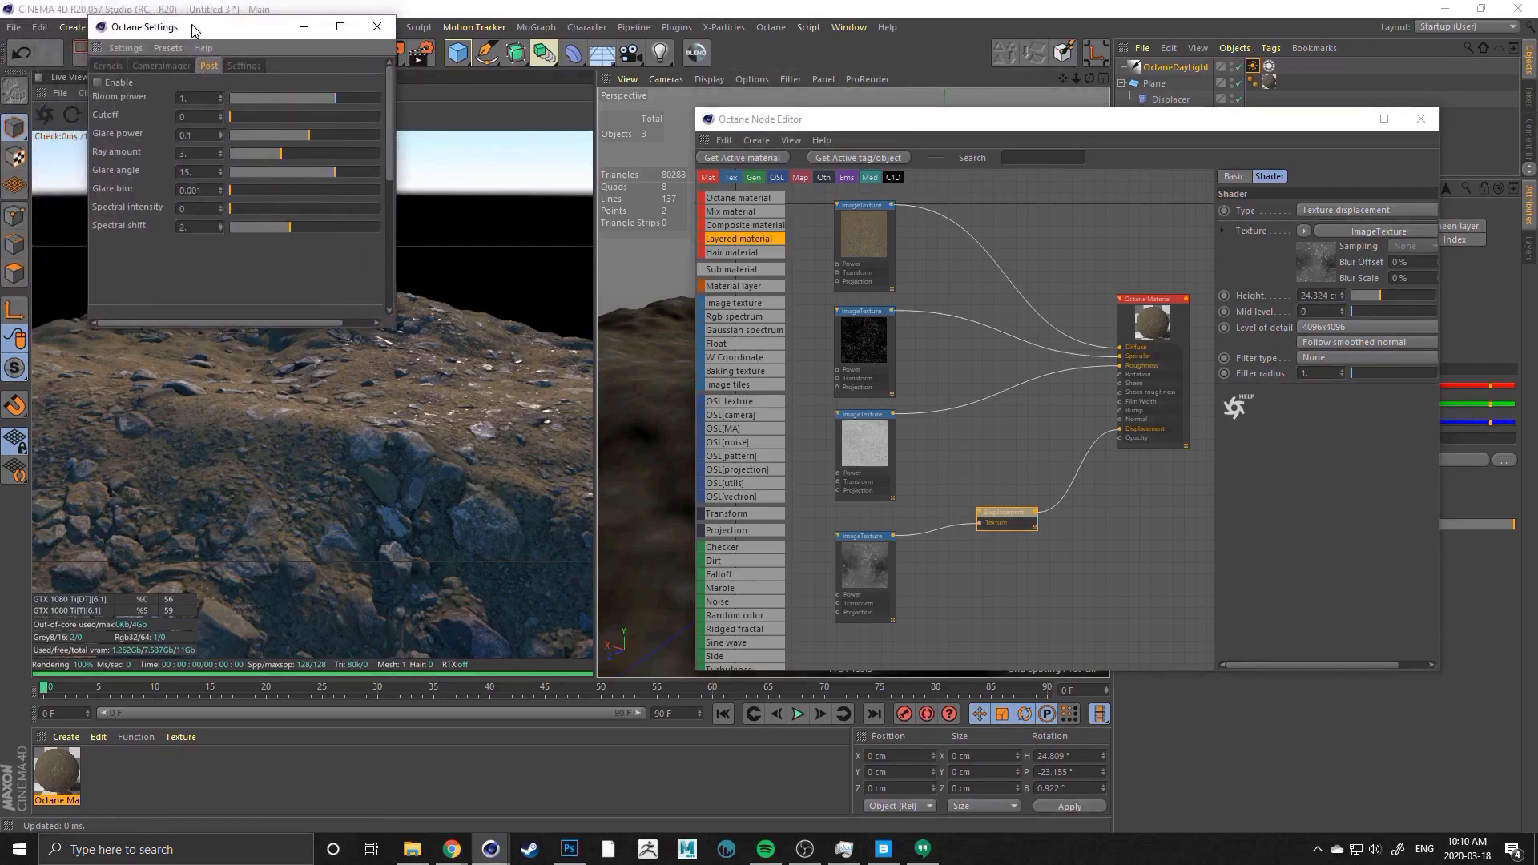
pyautogui.click(105, 68)
pyautogui.click(120, 84)
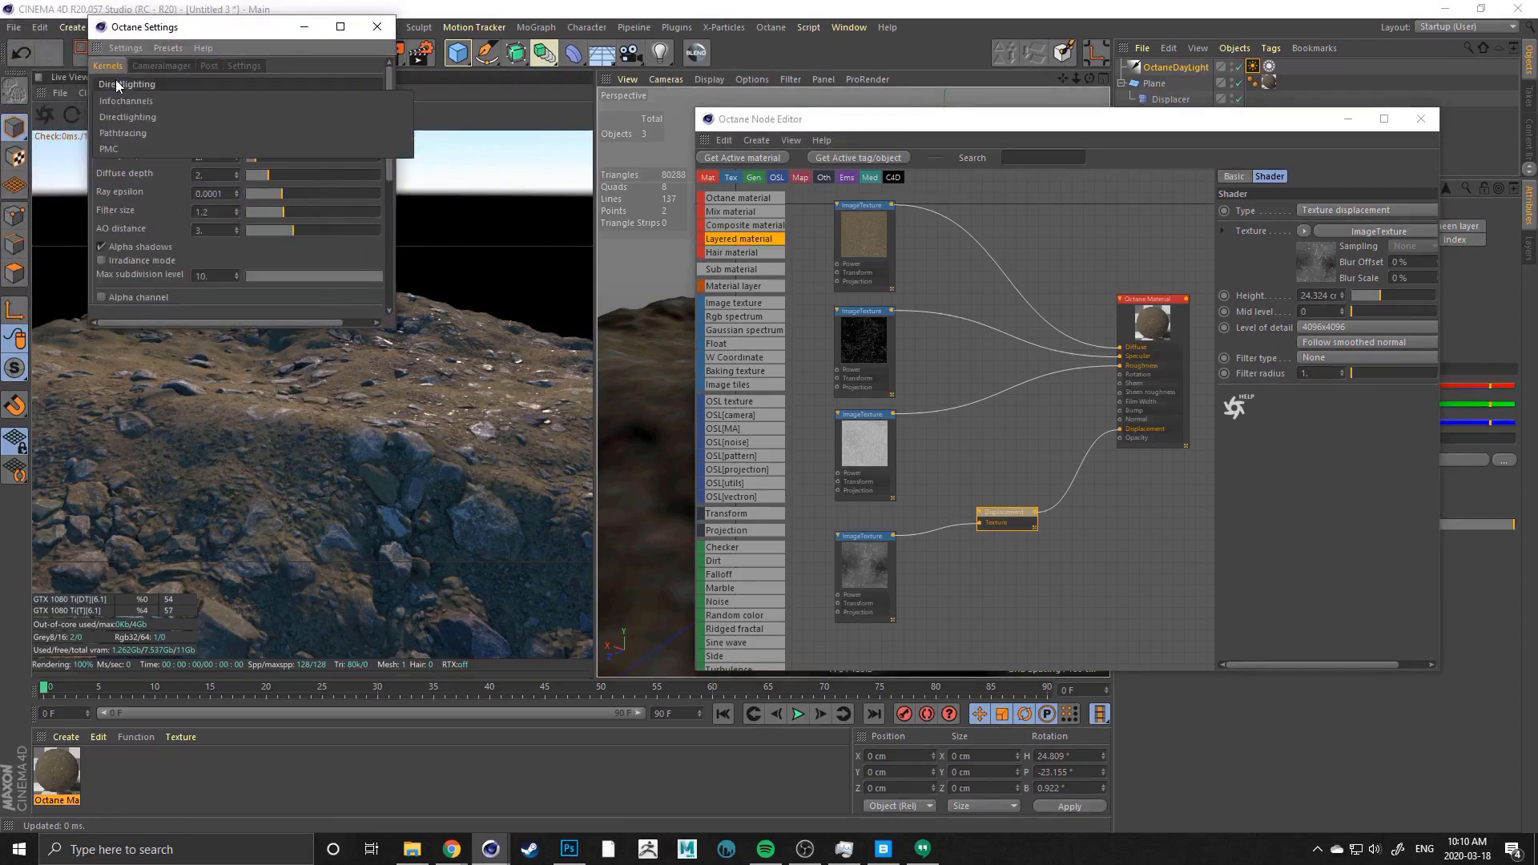
pyautogui.click(126, 134)
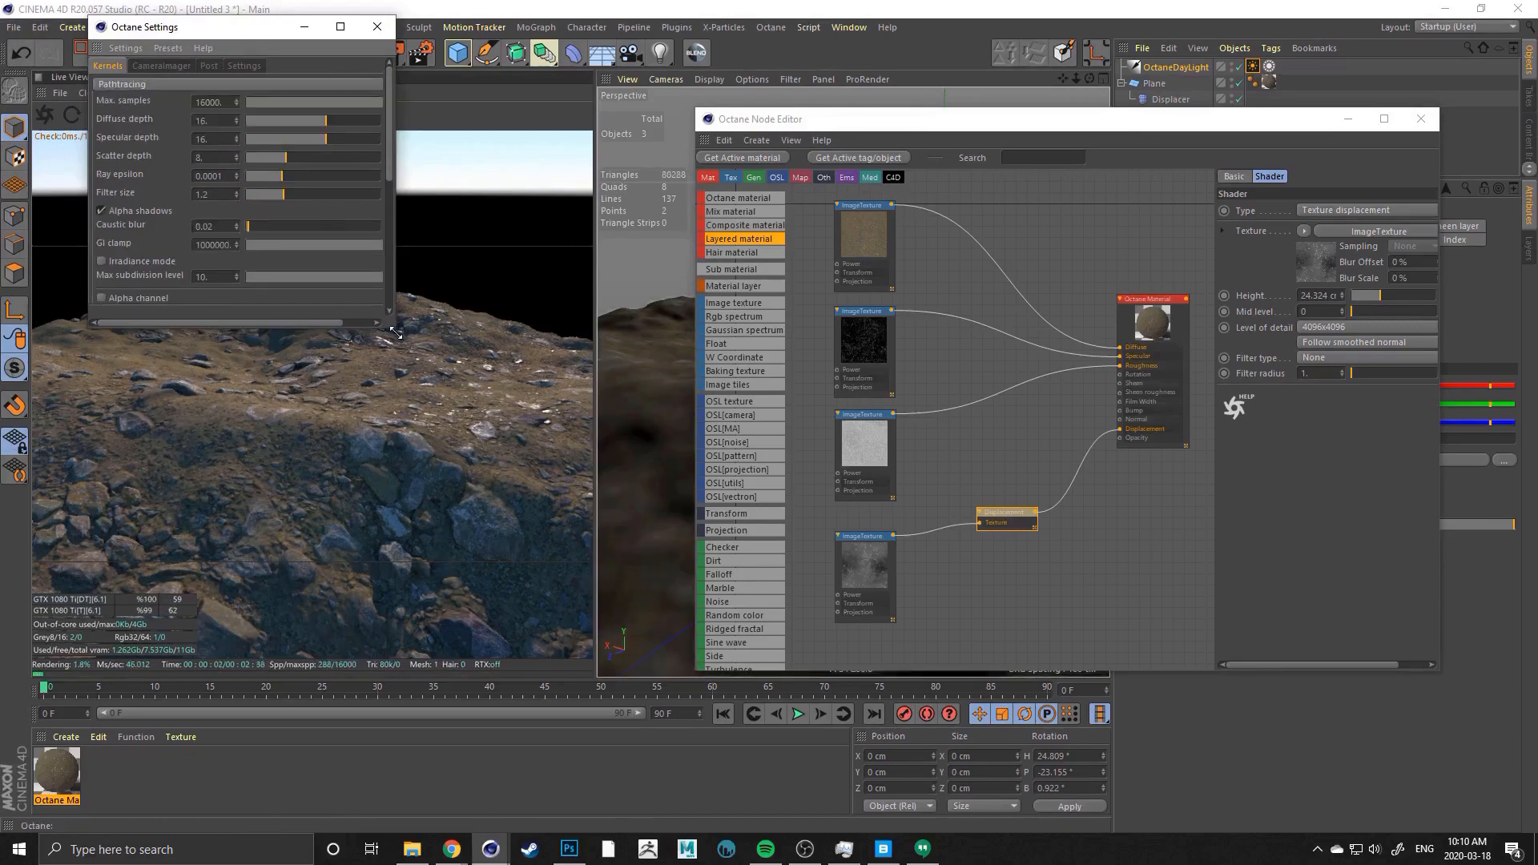
# Set the Pathtracing kernel's Max. samples to 1024, Diffuse depth to 4 and Specular depth to 8
pyautogui.moveTo(396, 331); pyautogui.dragTo(490, 373)
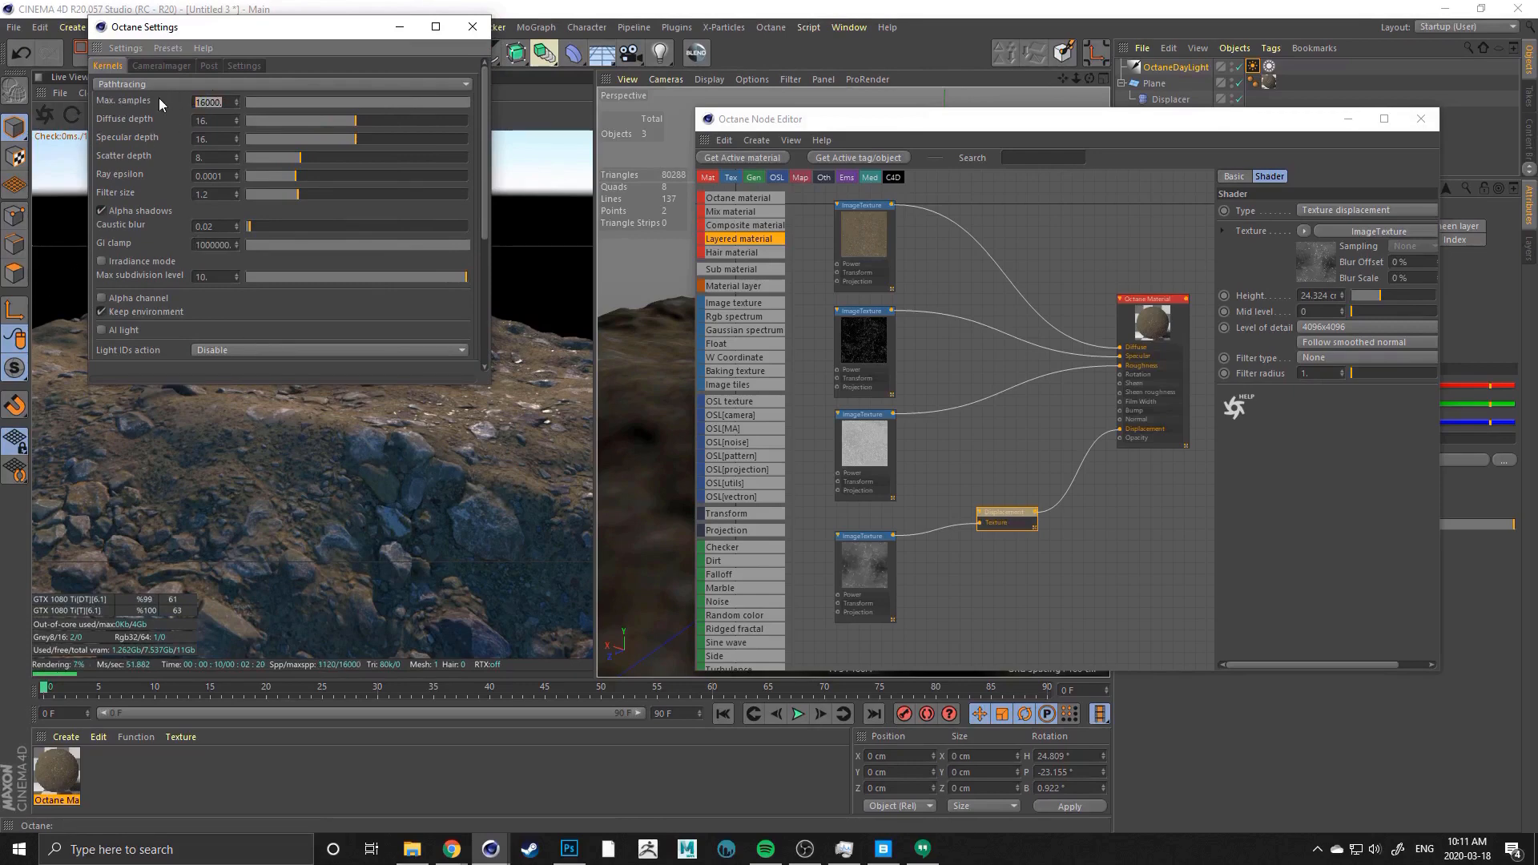
pyautogui.write('1024')
pyautogui.press('Tab')
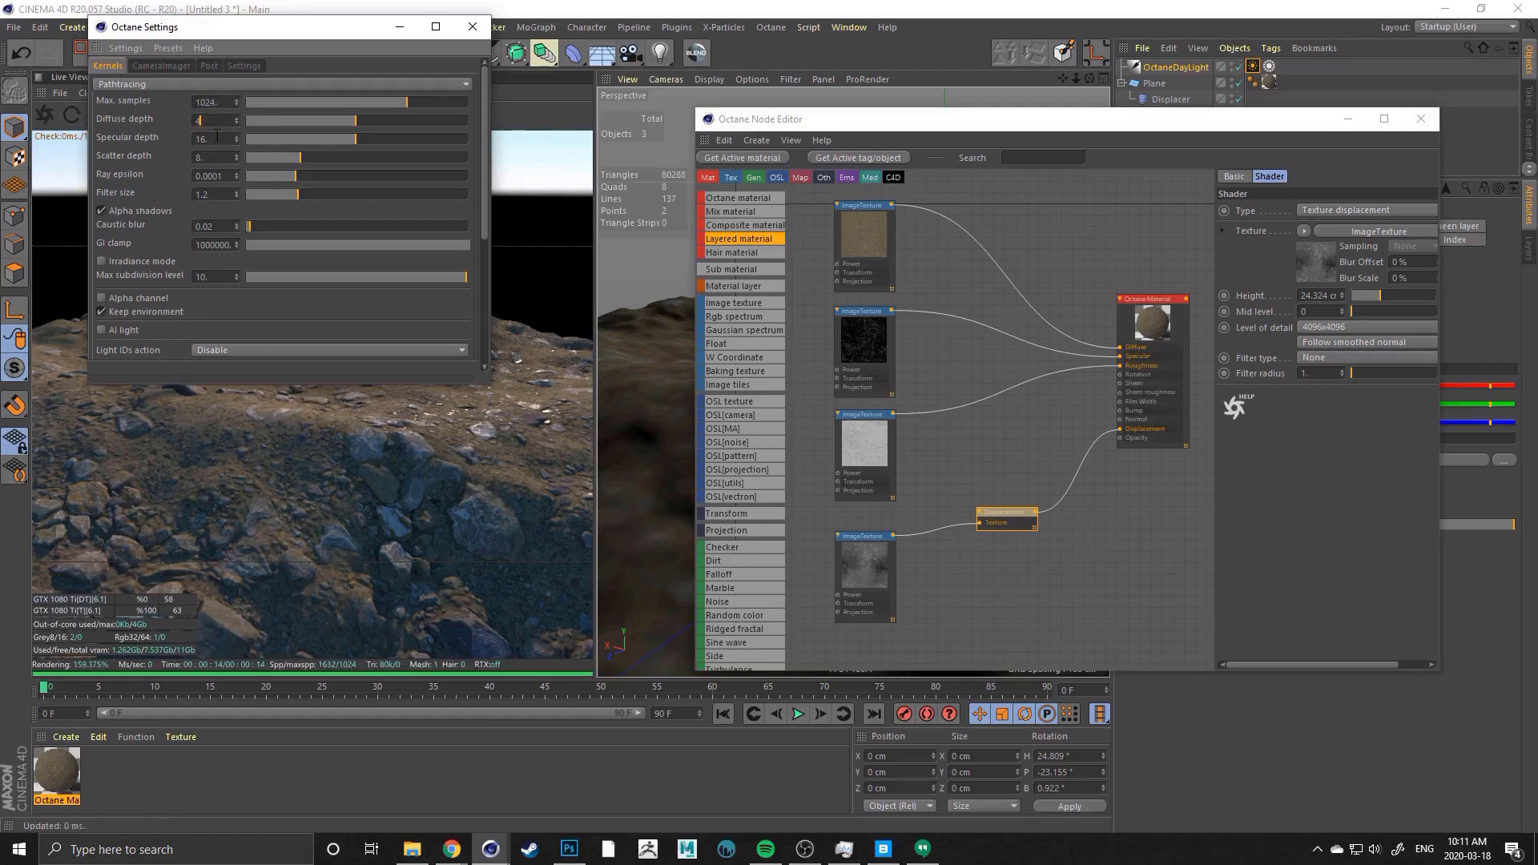
pyautogui.press('Return')
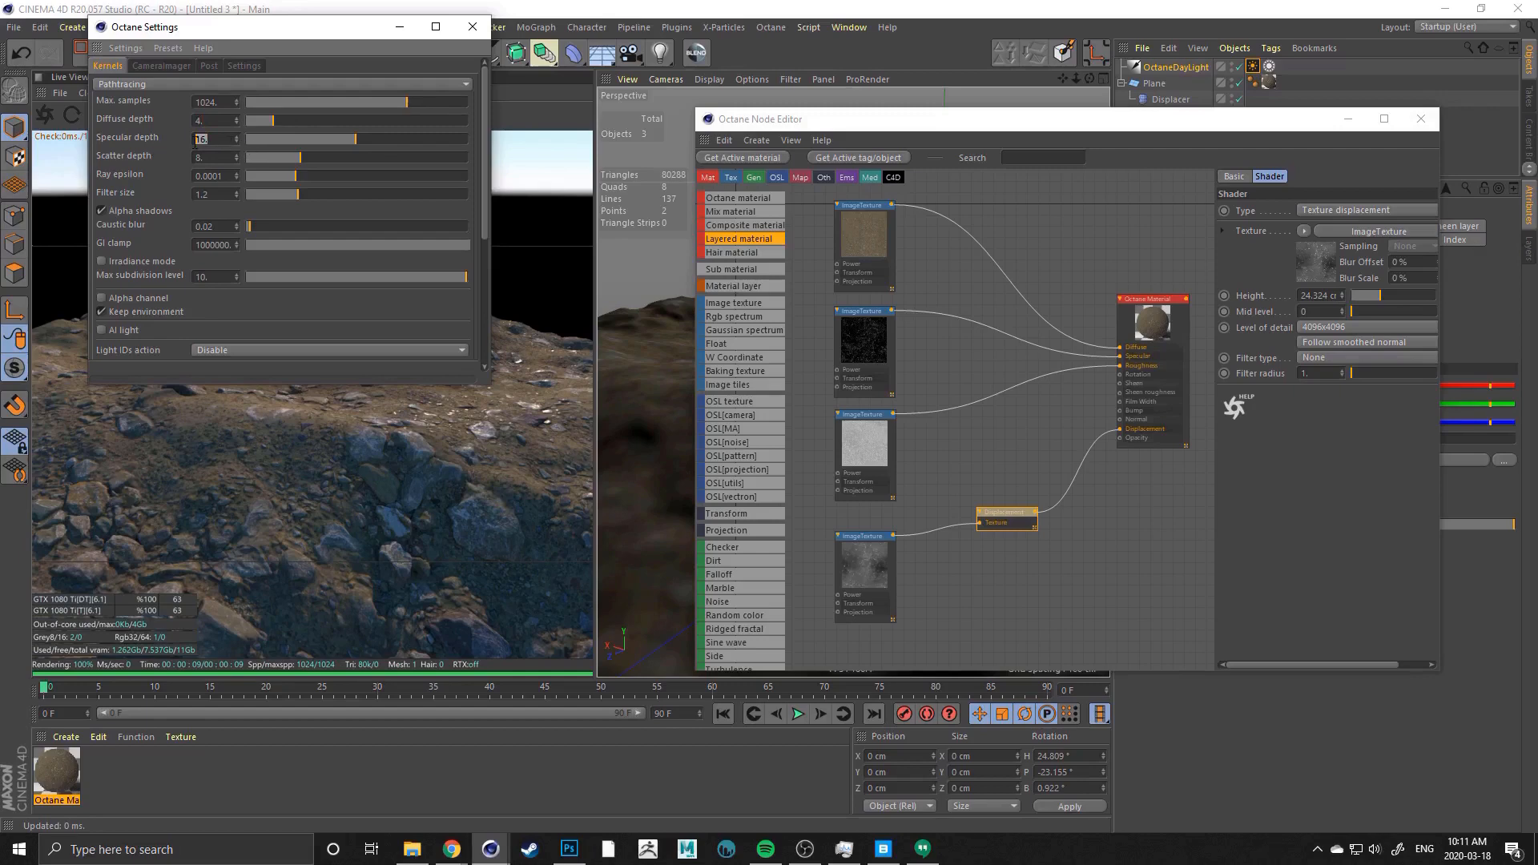
pyautogui.click(219, 177)
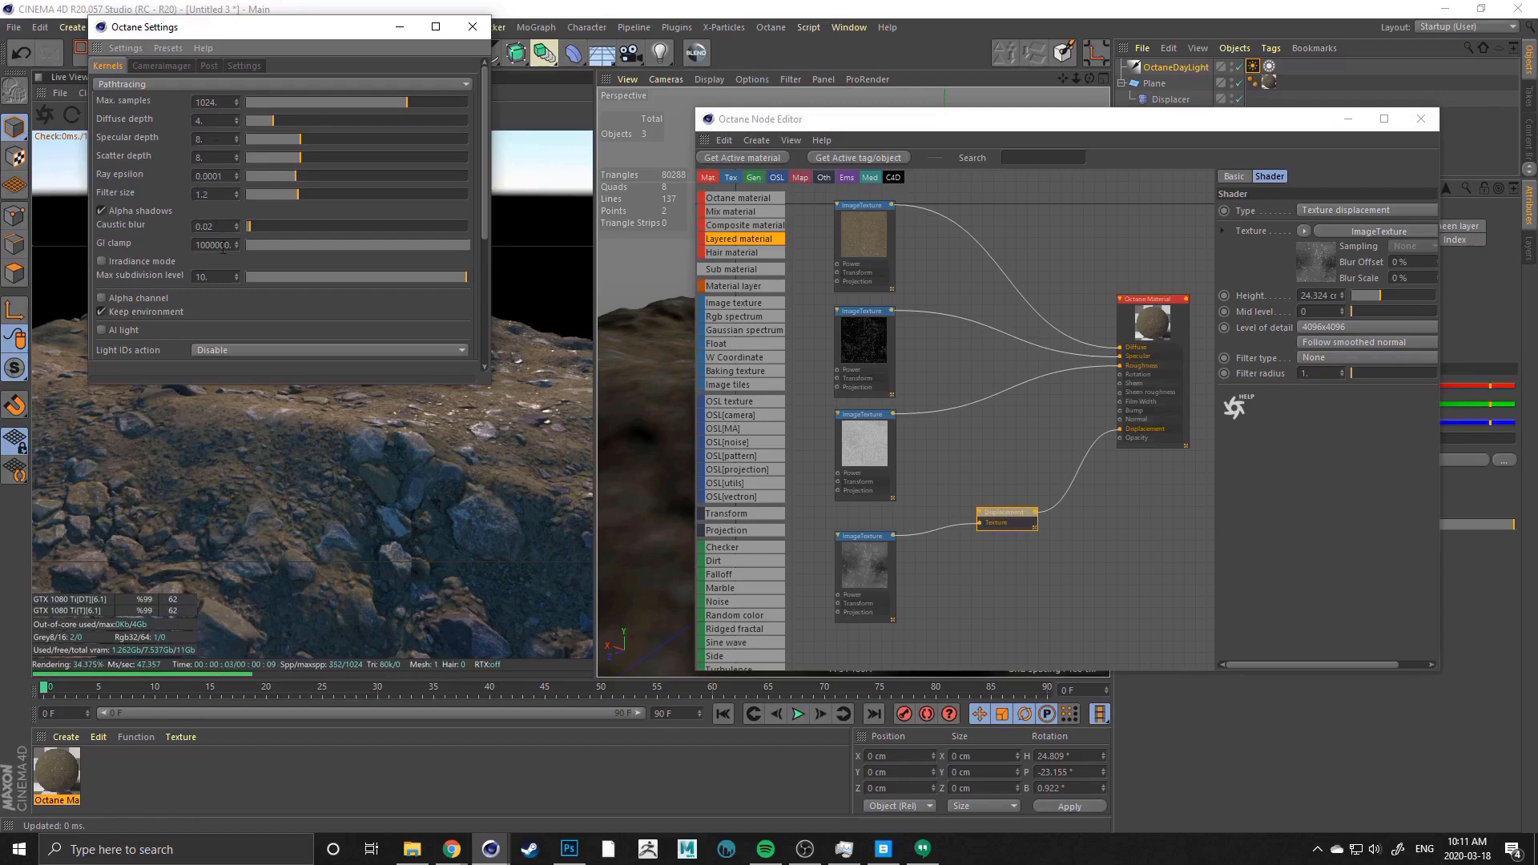
# Set the Pathtracing kernel's GI clamp to 10
pyautogui.click(193, 245)
pyautogui.write('1')
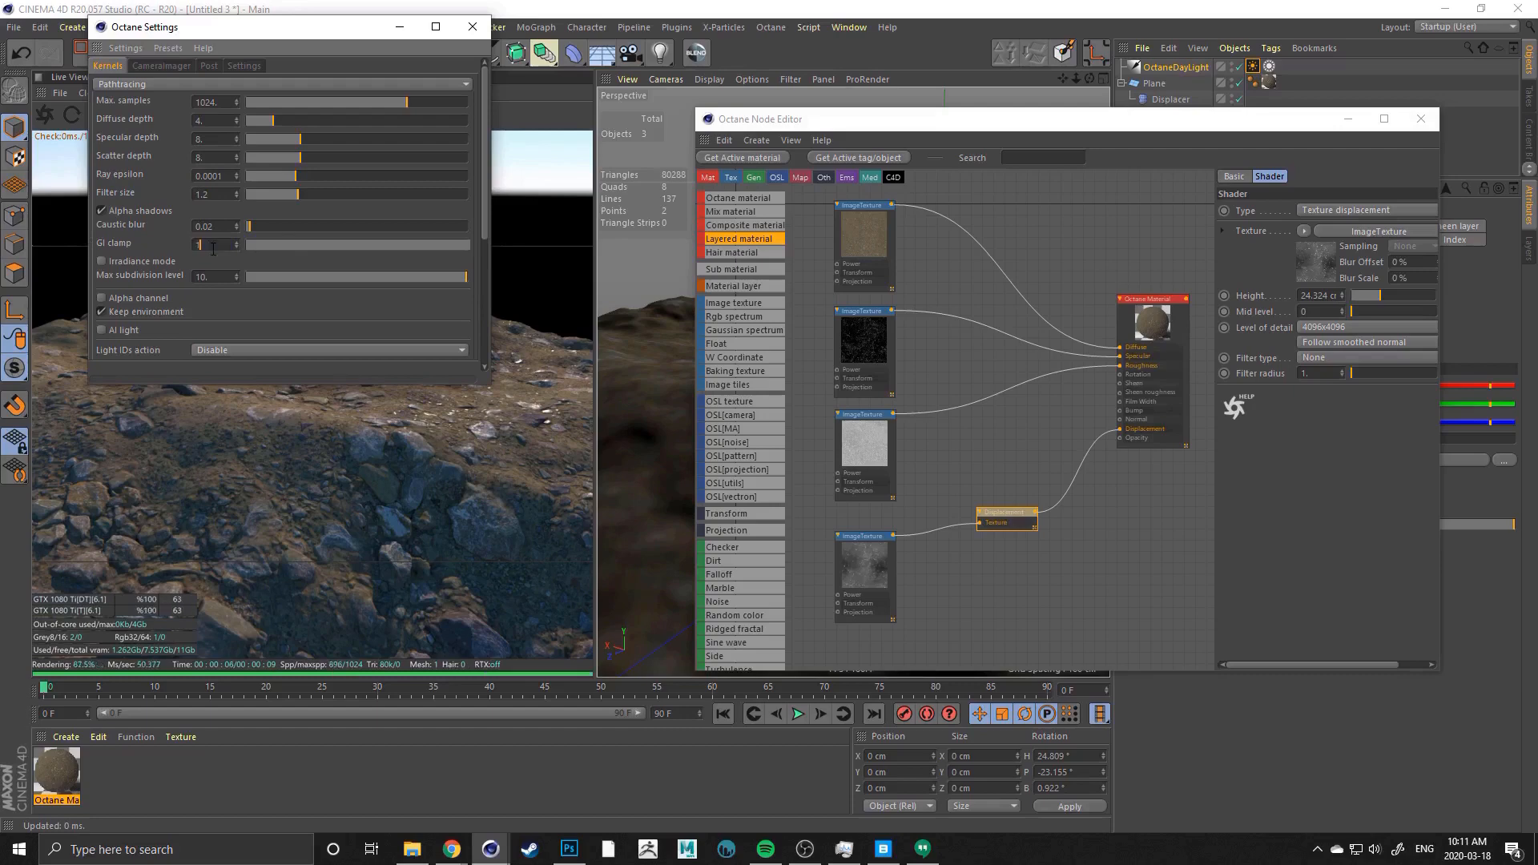
pyautogui.write('0')
pyautogui.press('Return')
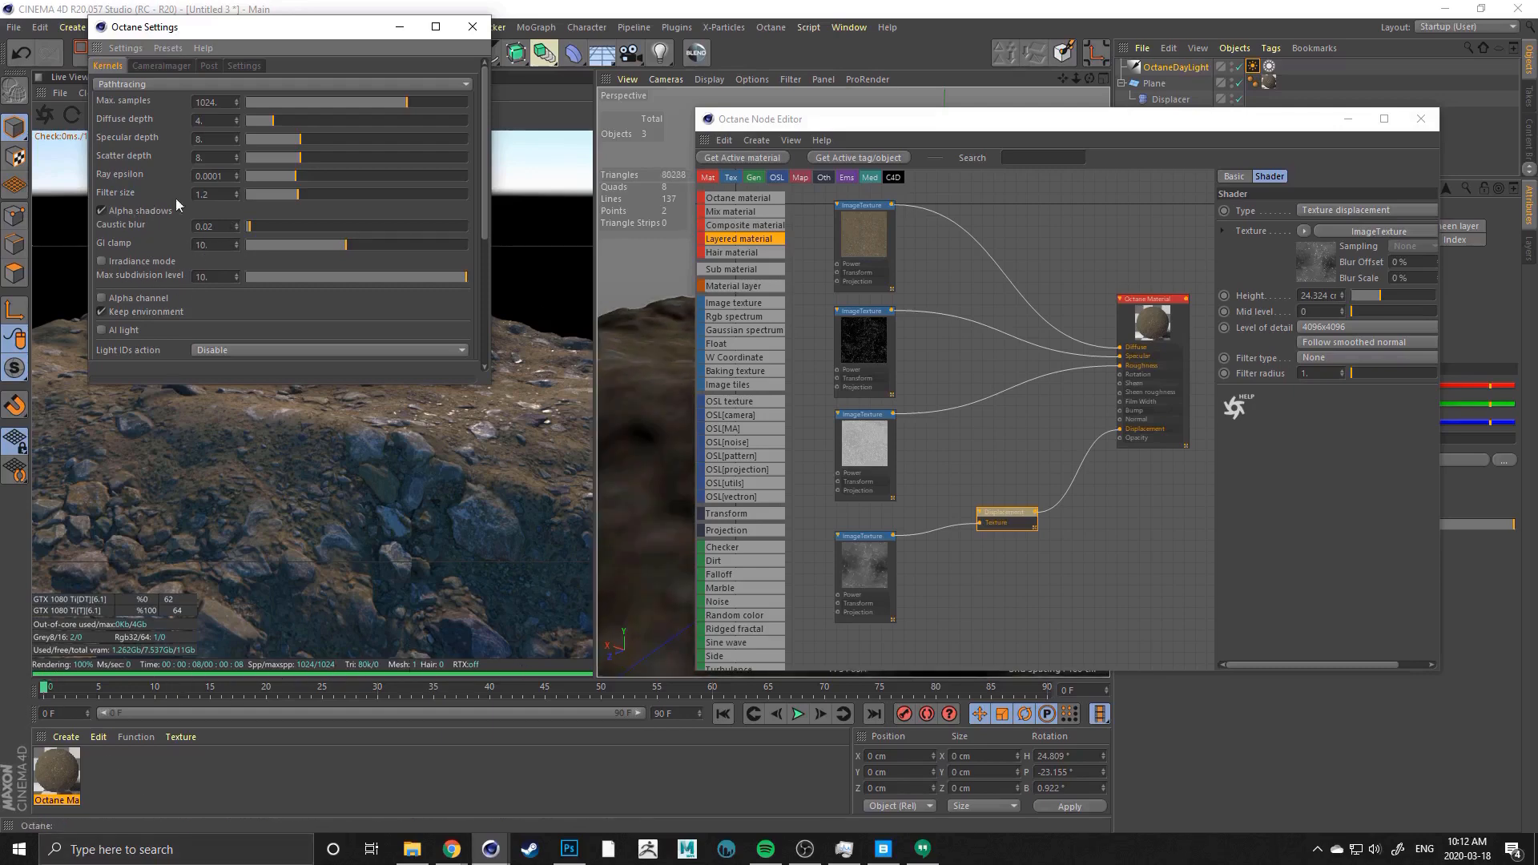
# Try Irradiance mode on the render, turn it back off, and restore the Max subdivision level to 10
pyautogui.click(101, 261)
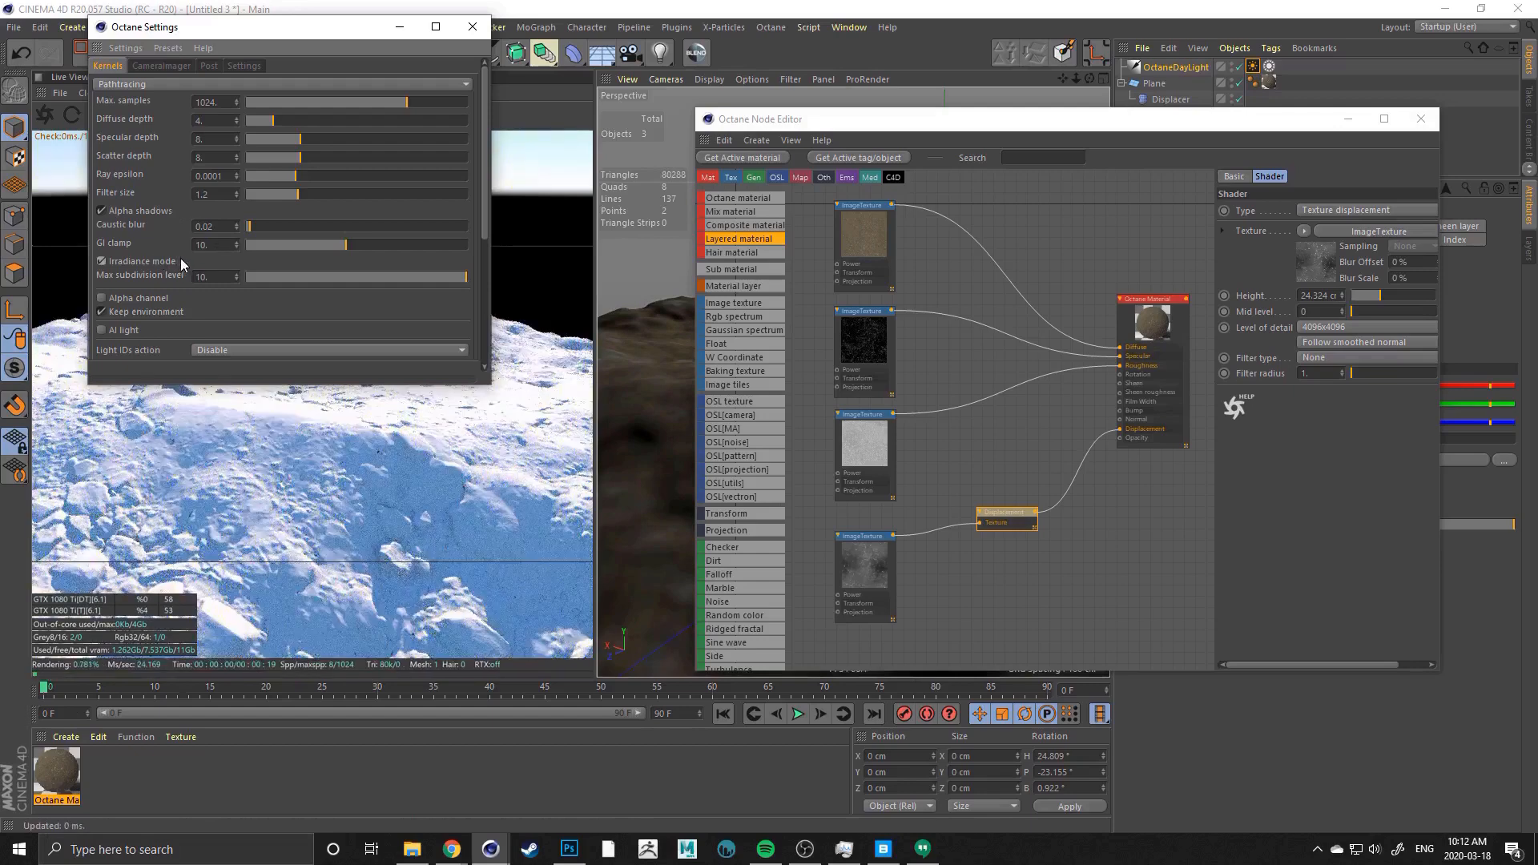
pyautogui.click(102, 261)
pyautogui.scroll(-1, 203, 277)
pyautogui.moveTo(194, 278); pyautogui.dragTo(221, 272)
pyautogui.write('10')
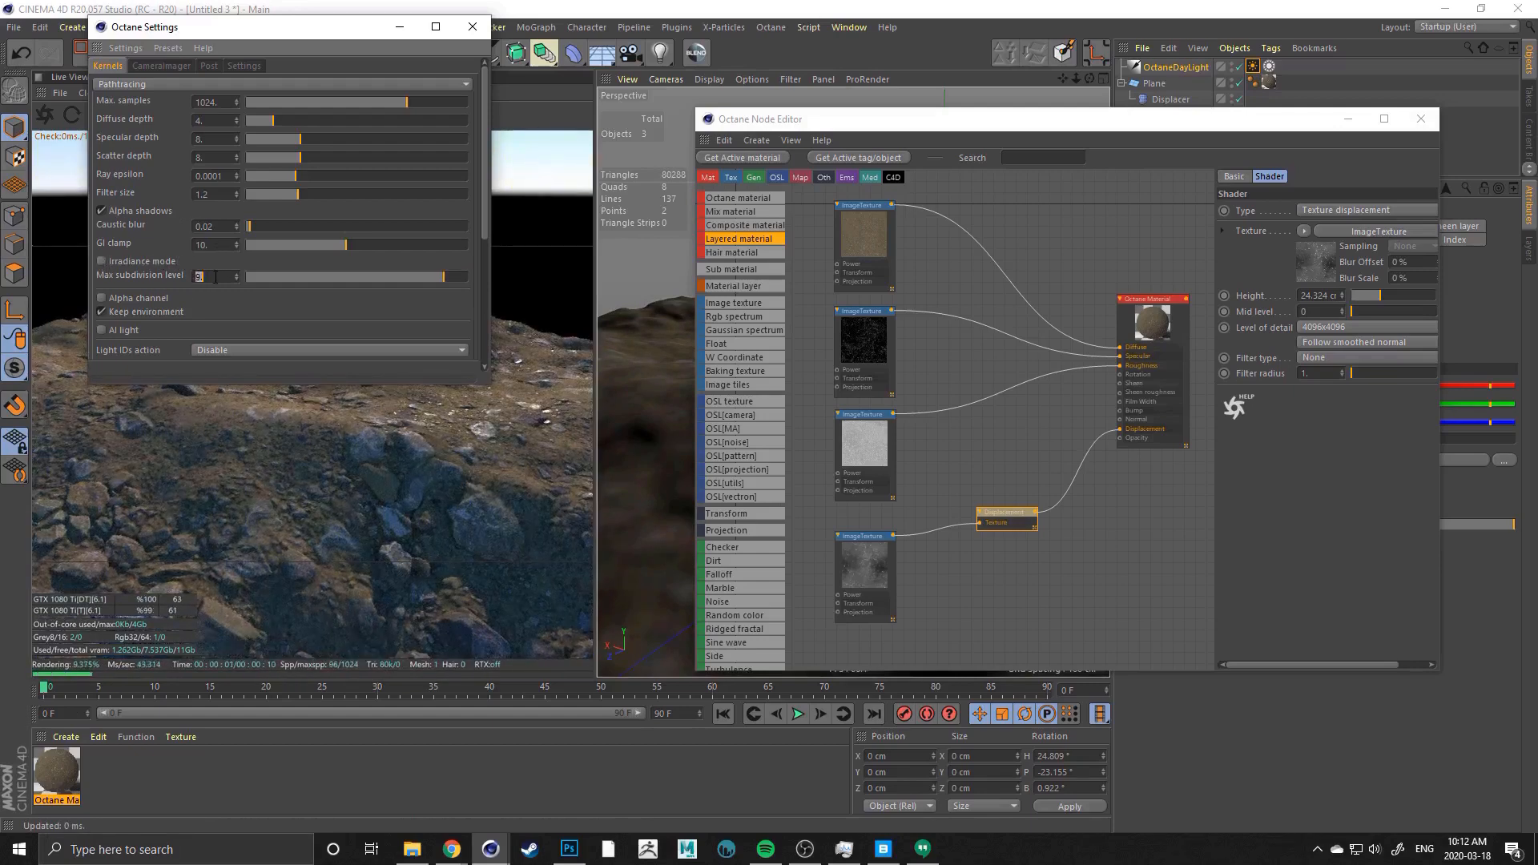
pyautogui.press('Return')
# Enable Adaptive sampling for the Pathtracing kernel and close the Octane settings
pyautogui.moveTo(484, 222); pyautogui.dragTo(483, 338)
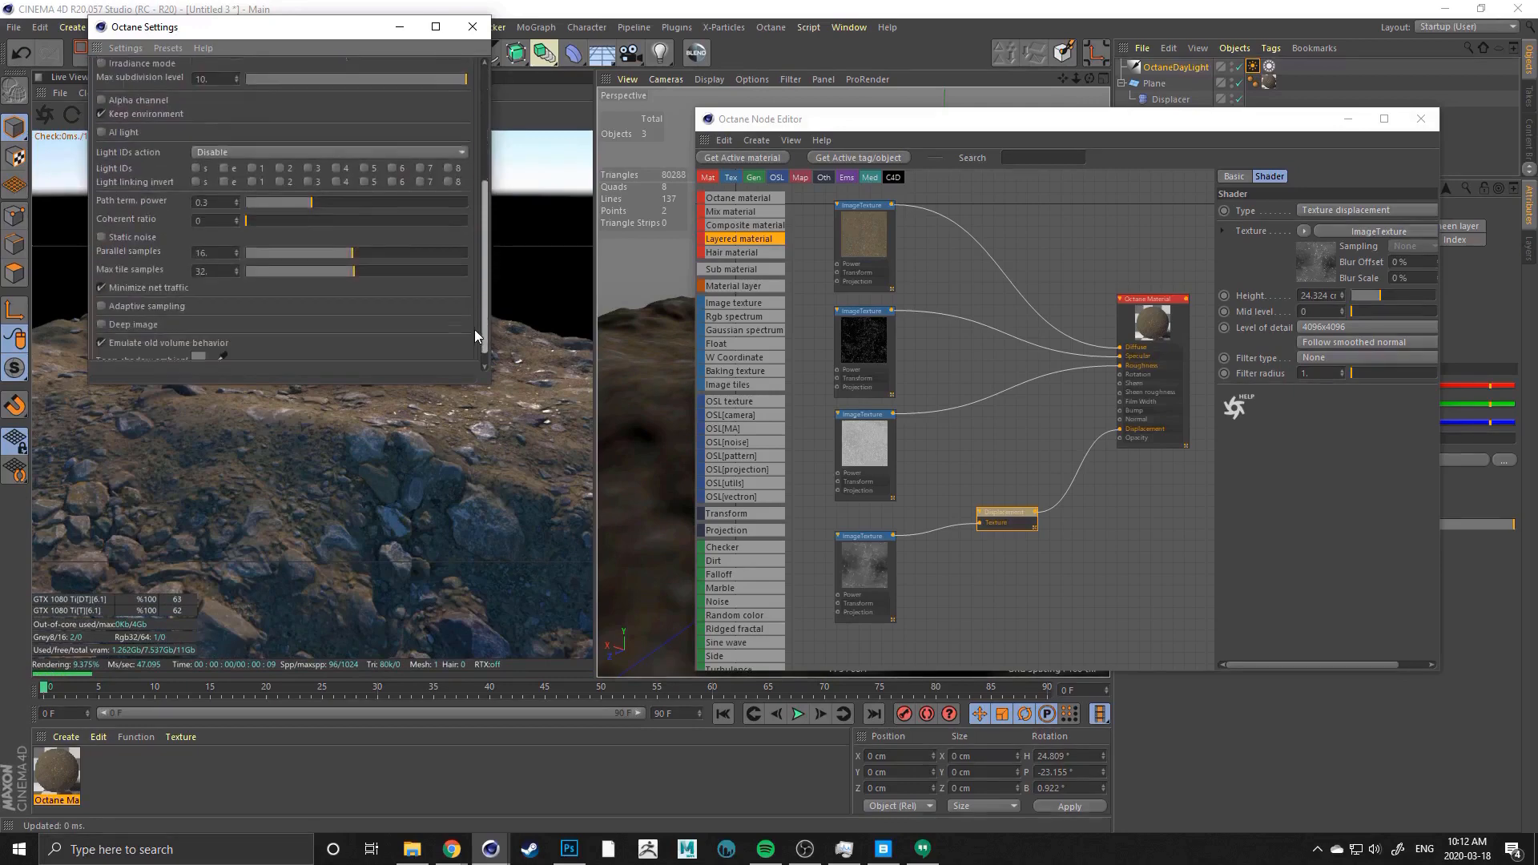
pyautogui.click(102, 302)
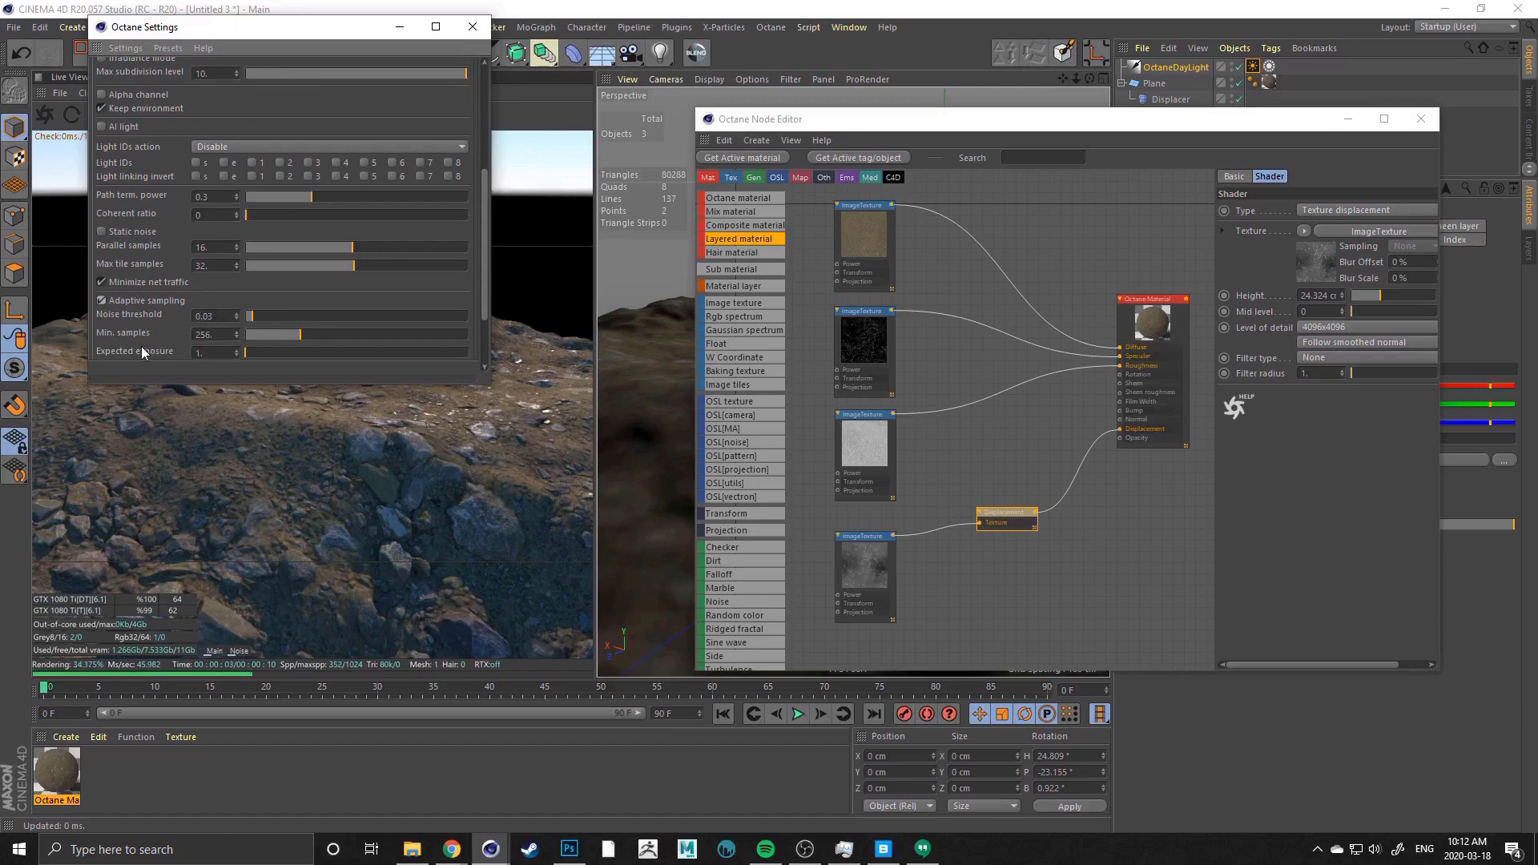
pyautogui.scroll(-3, 469, 293)
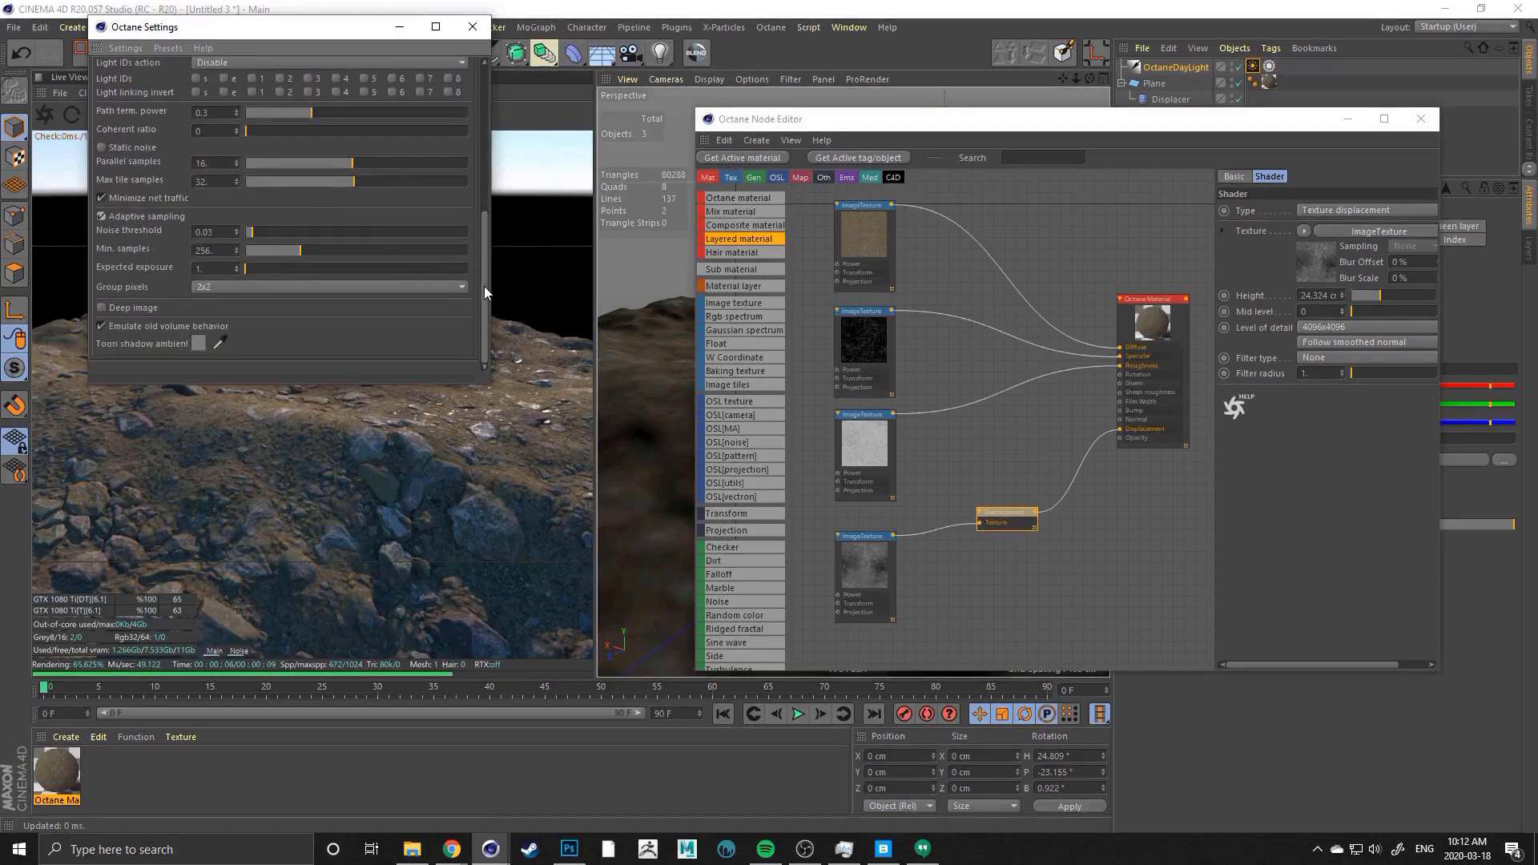
pyautogui.scroll(10, 485, 292)
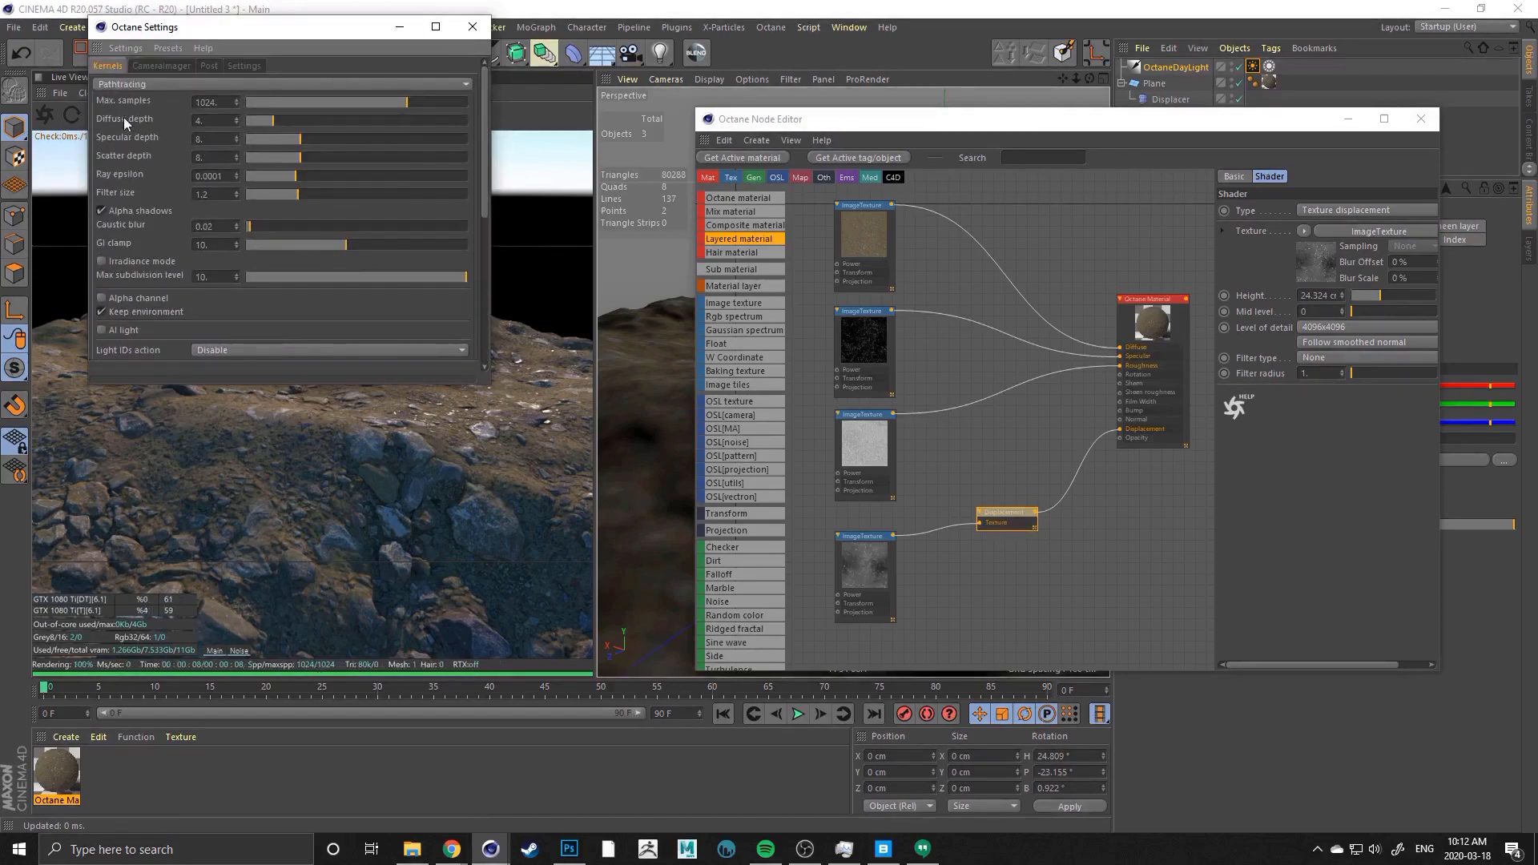
pyautogui.moveTo(485, 150)
pyautogui.mouseDown()
pyautogui.moveTo(486, 164)
pyautogui.moveTo(486, 149)
pyautogui.mouseUp()
pyautogui.click(472, 27)
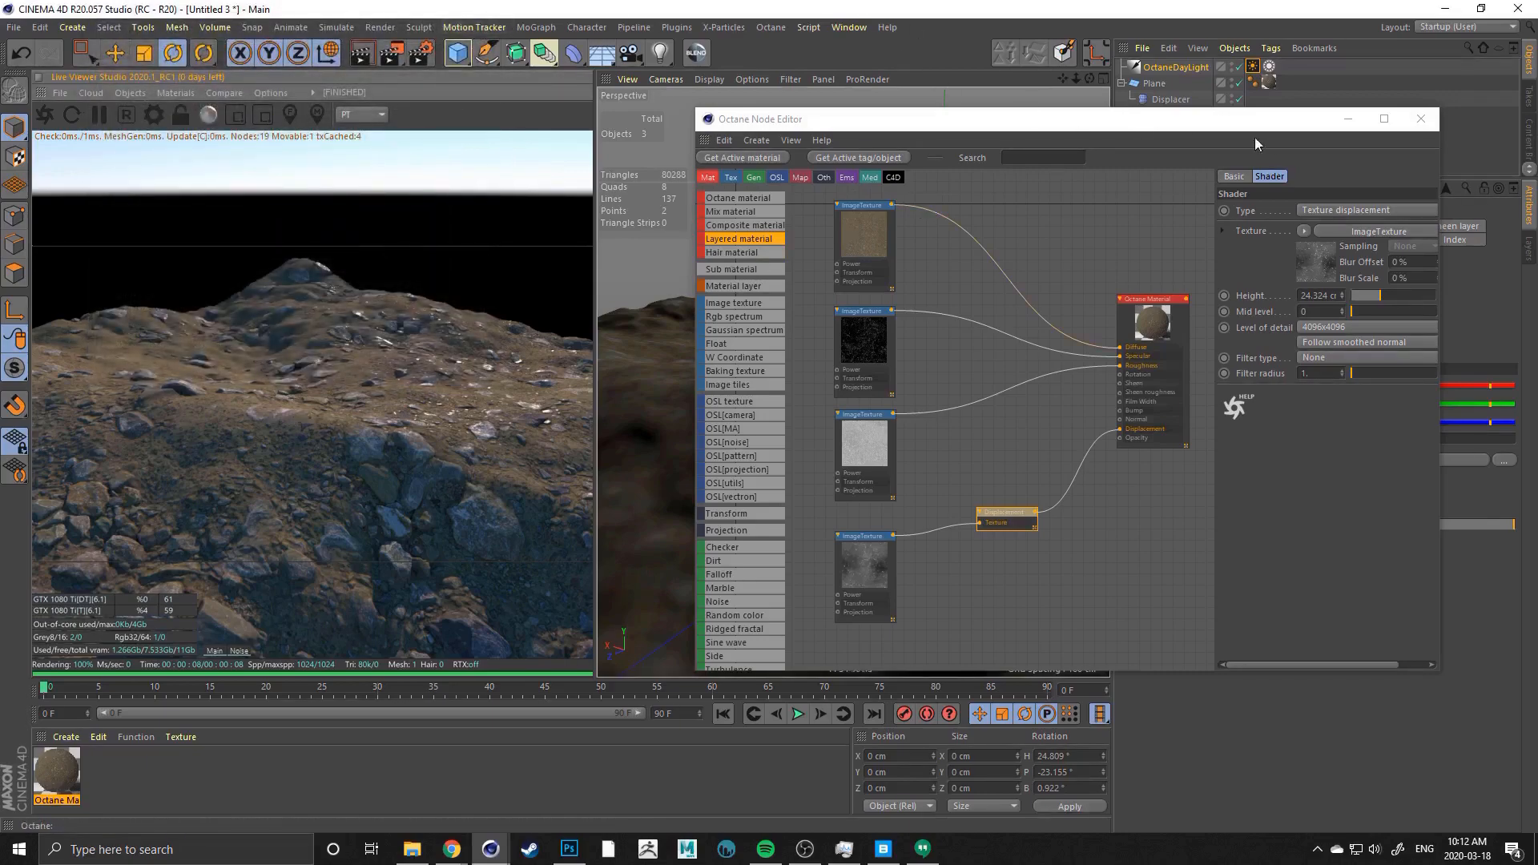
# Minimise the Octane Node Editor and pause the Live Viewer render of the terrain
pyautogui.moveTo(1255, 122); pyautogui.dragTo(1249, 301)
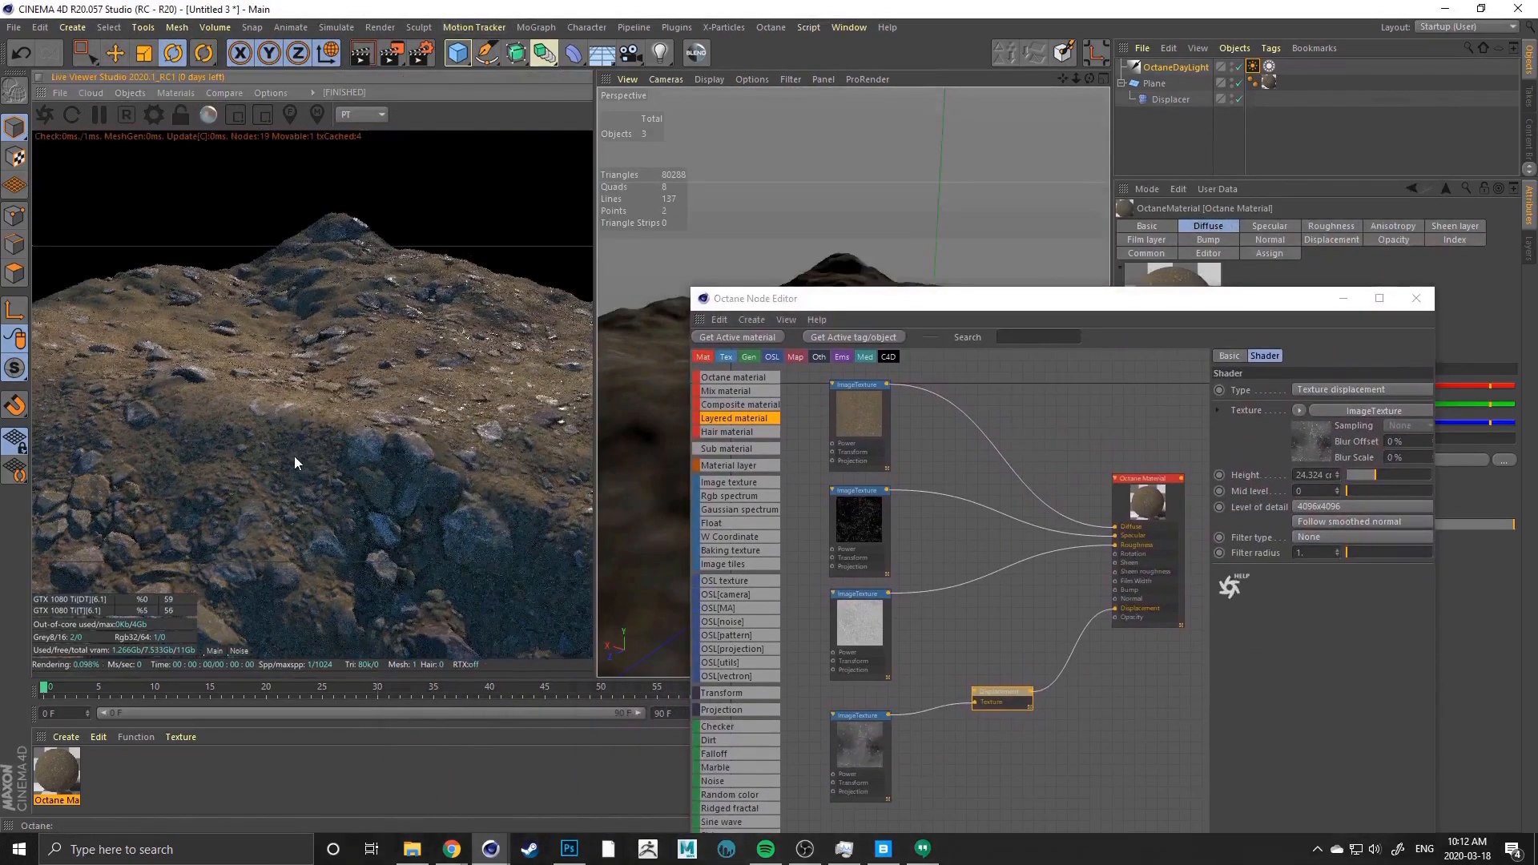
pyautogui.keyDown('alt'); pyautogui.moveTo(295, 462); pyautogui.dragTo(236, 358); pyautogui.keyUp('alt')
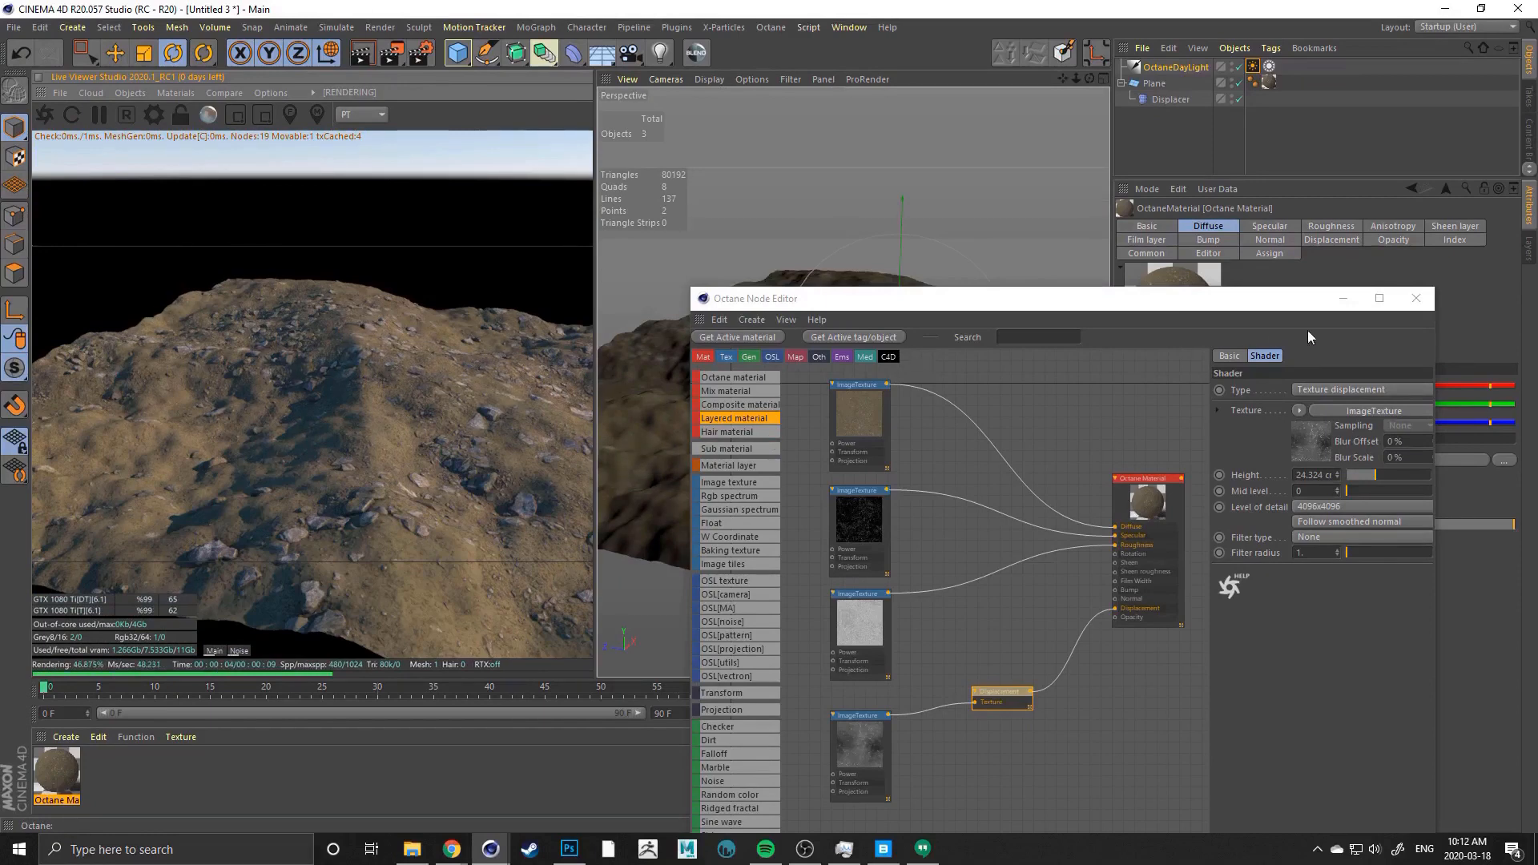
pyautogui.click(1343, 298)
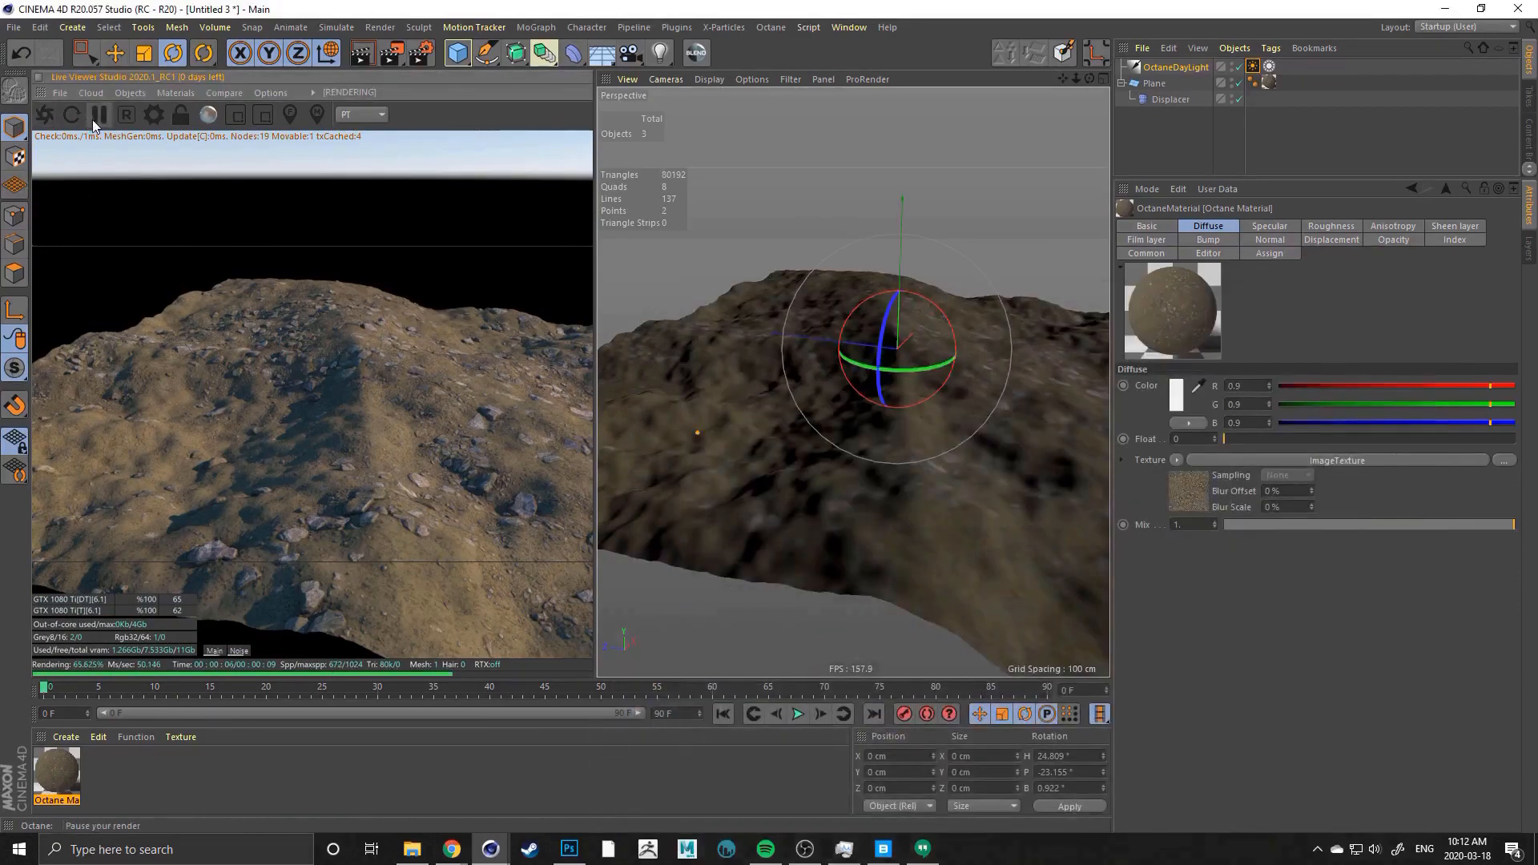
pyautogui.click(94, 122)
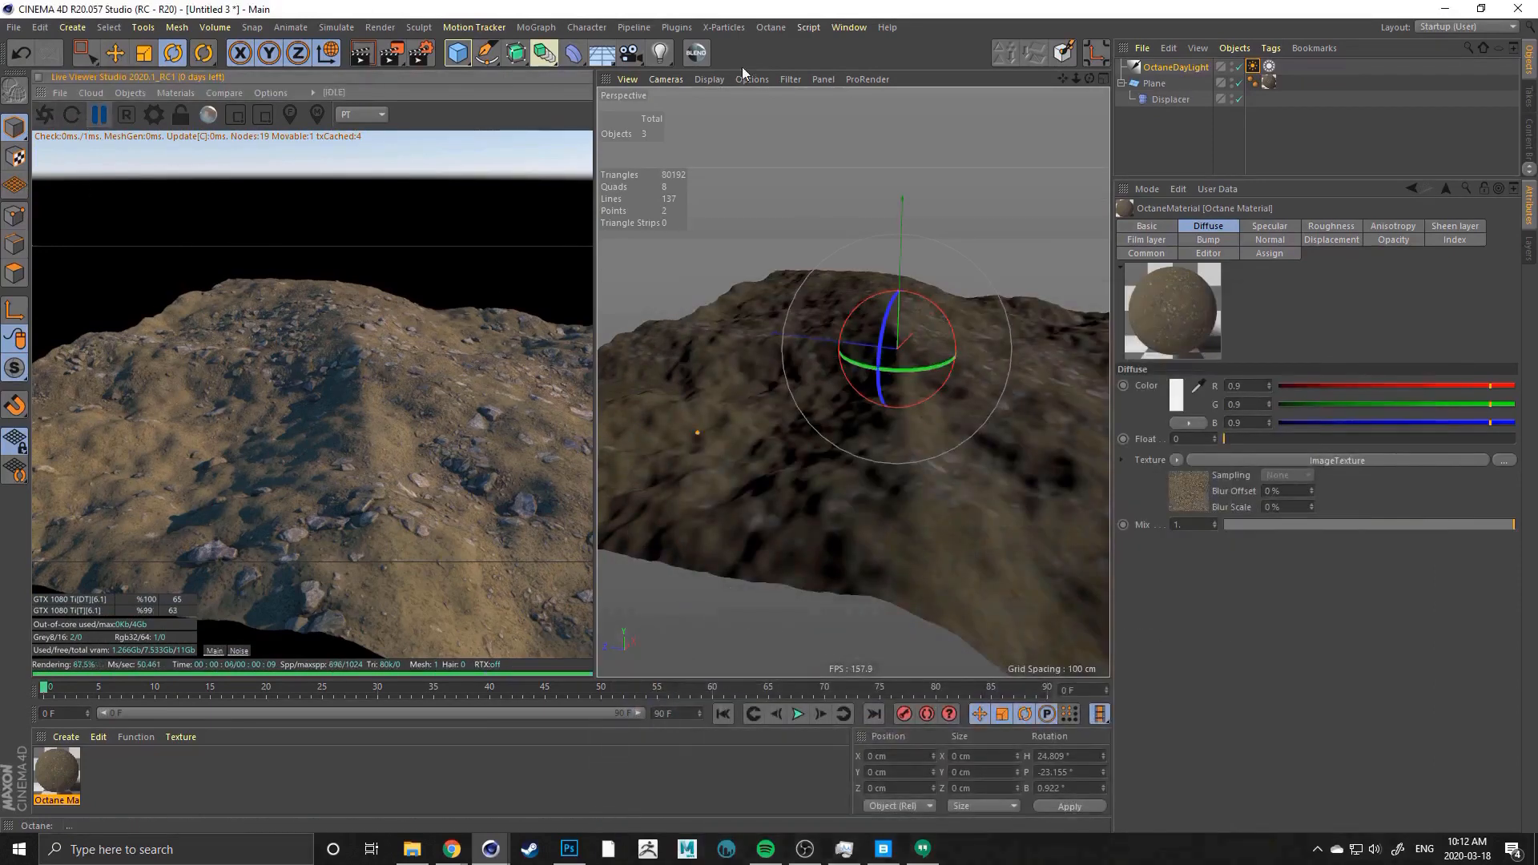
# Switch to the testscene_01.c4d scene and copy the horse rider's scaledummy null
pyautogui.click(771, 28)
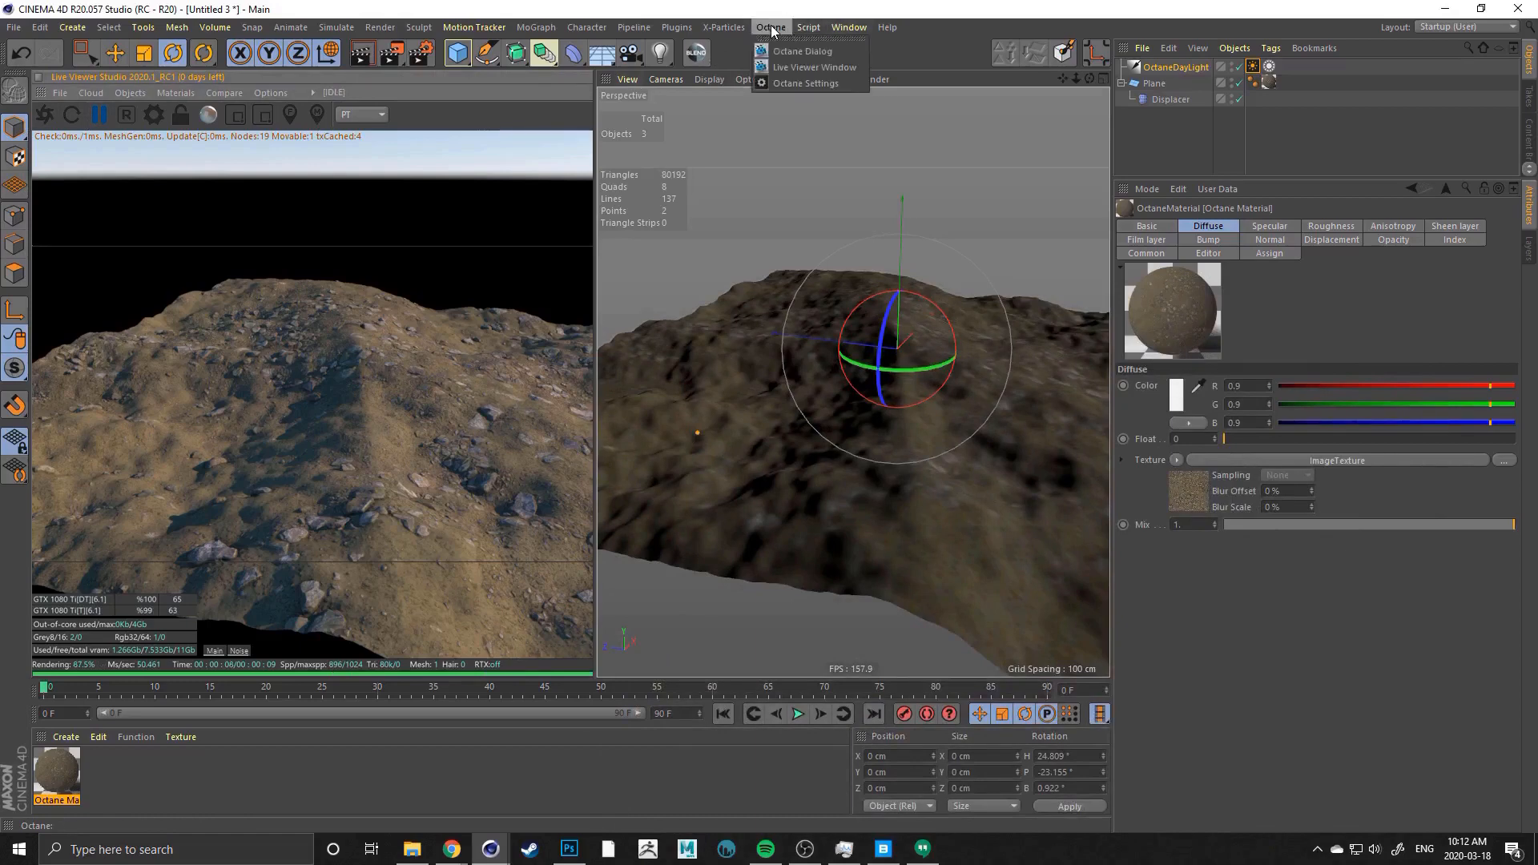
pyautogui.click(849, 27)
pyautogui.click(867, 453)
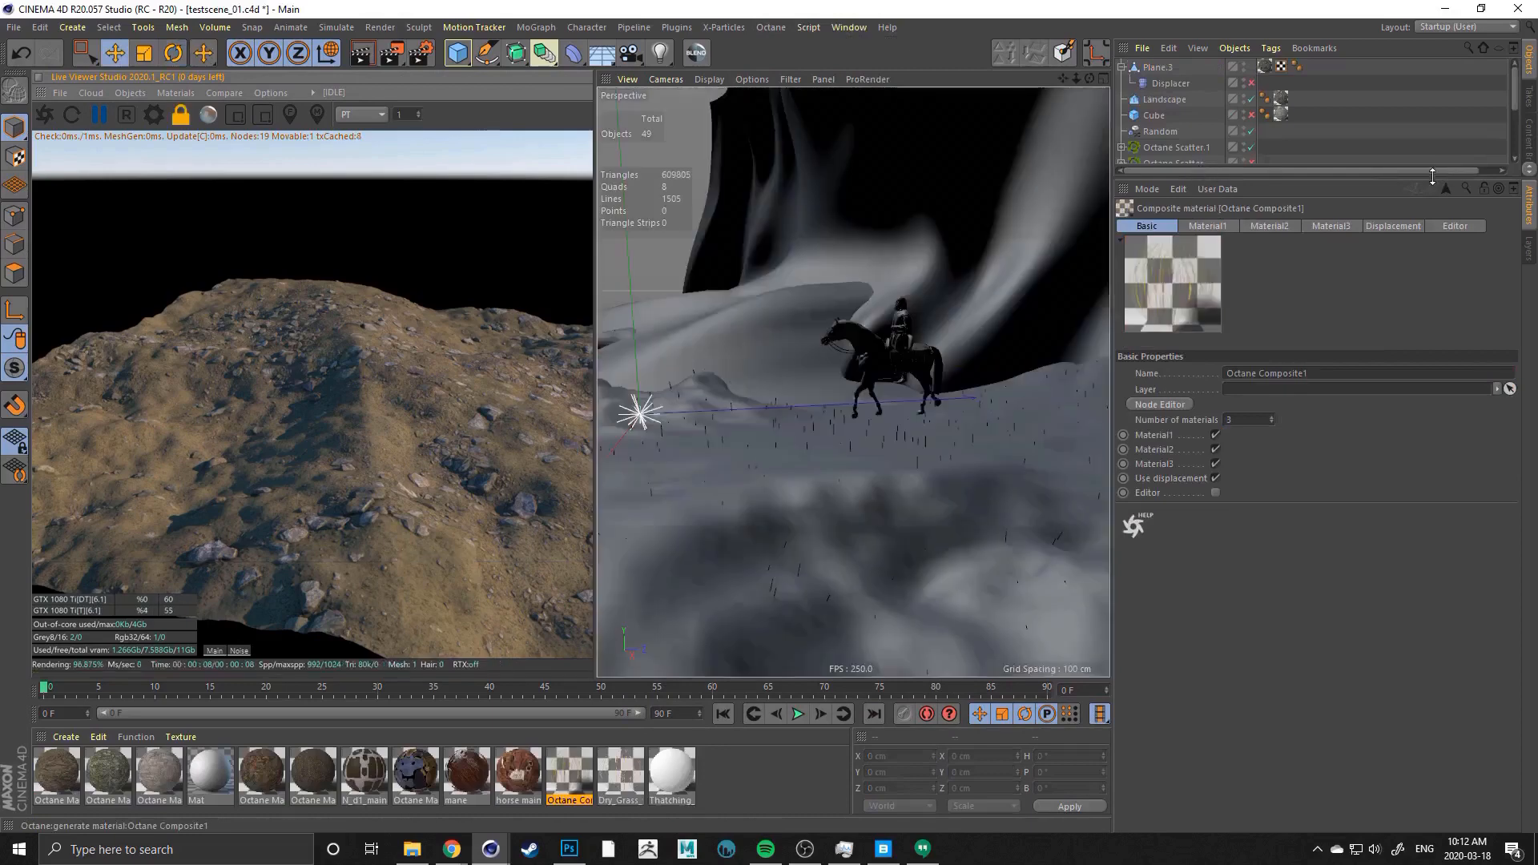
pyautogui.moveTo(1446, 170); pyautogui.dragTo(1438, 382)
pyautogui.click(1171, 243)
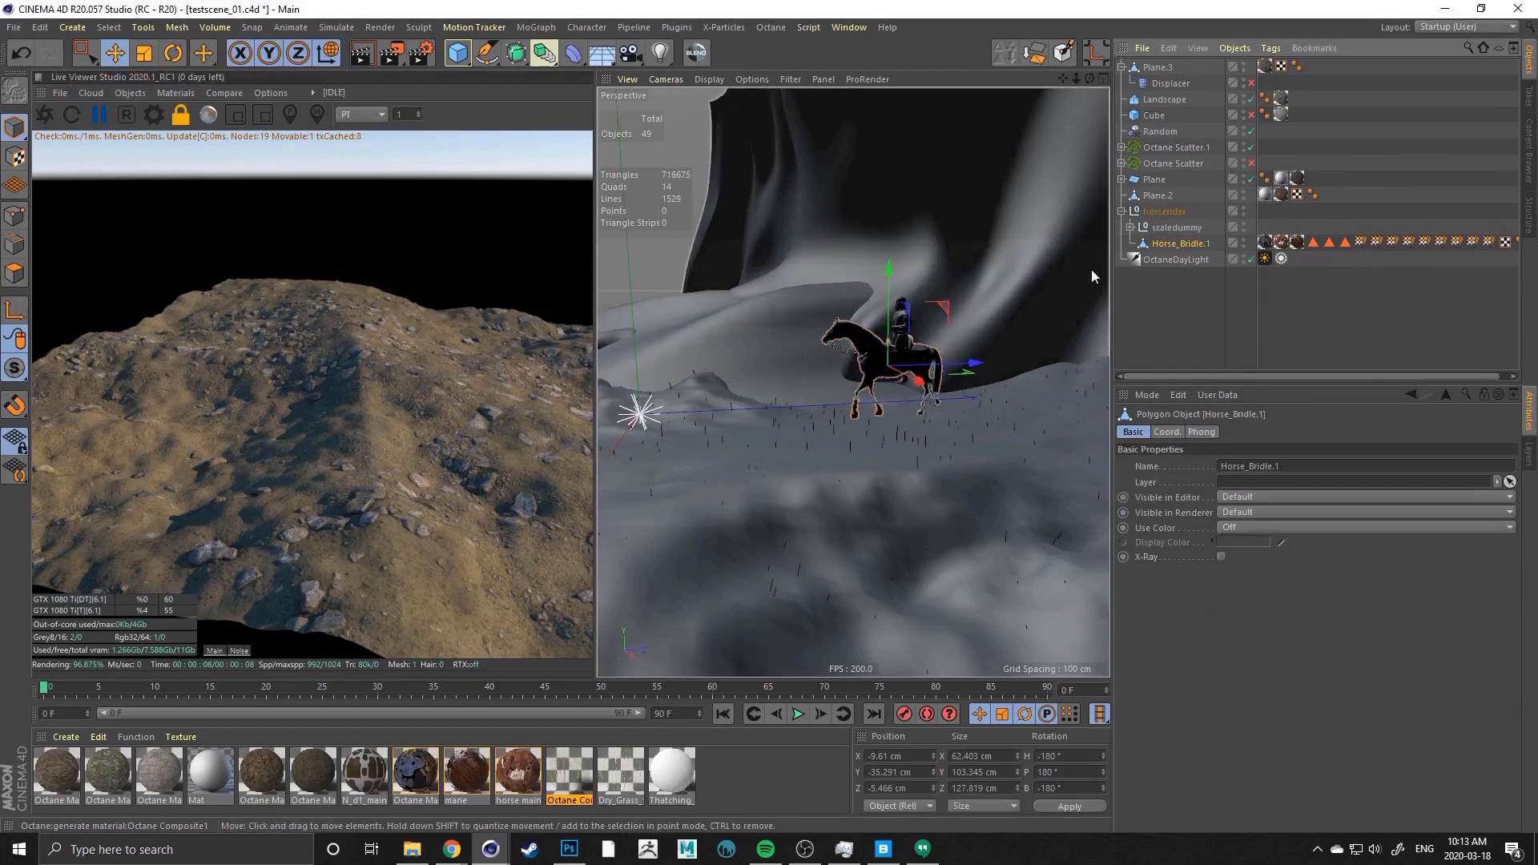
pyautogui.click(1176, 227)
pyautogui.scroll(6, 910, 343)
pyautogui.scroll(-2, 917, 345)
pyautogui.keyDown('alt'); pyautogui.moveTo(996, 282); pyautogui.dragTo(727, 261); pyautogui.keyUp('alt')
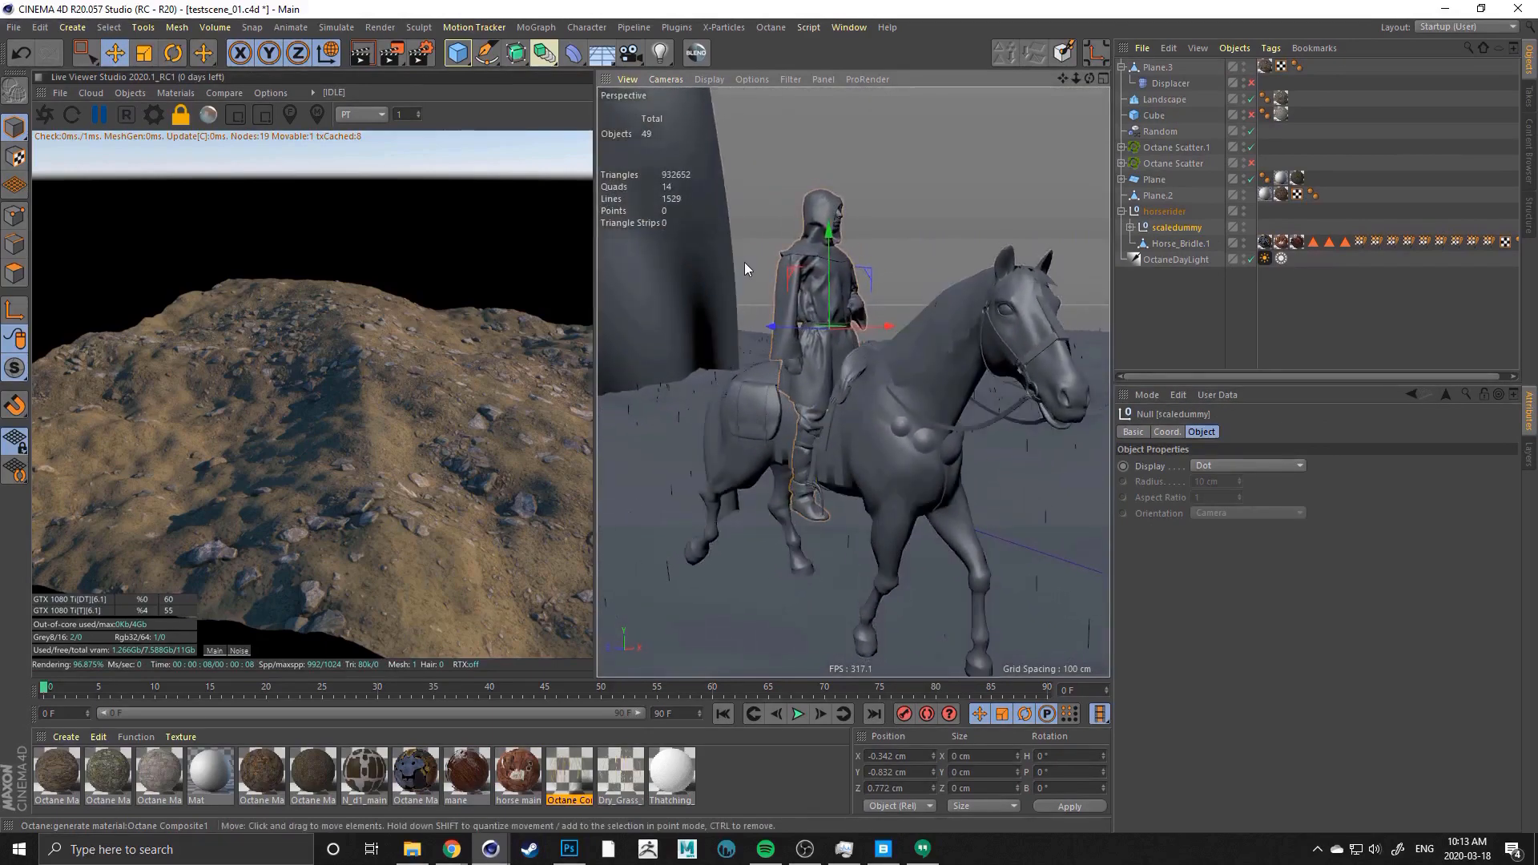
pyautogui.keyDown('alt'); pyautogui.moveTo(743, 262); pyautogui.dragTo(799, 180); pyautogui.keyUp('alt')
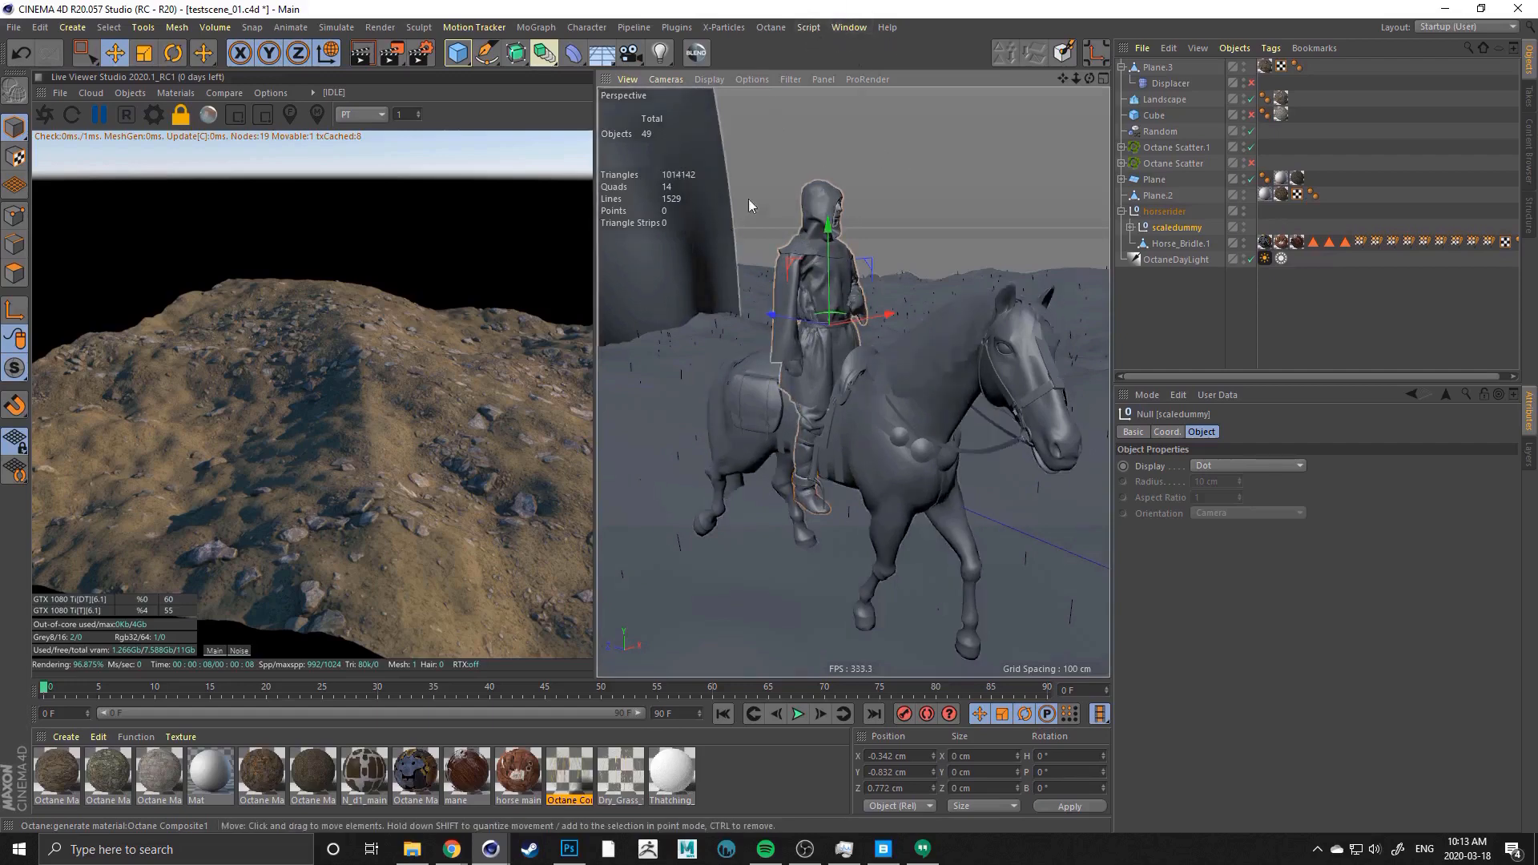
# Return to the Untitled 3 scene and paste the scaledummy figure onto the terrain
pyautogui.click(838, 28)
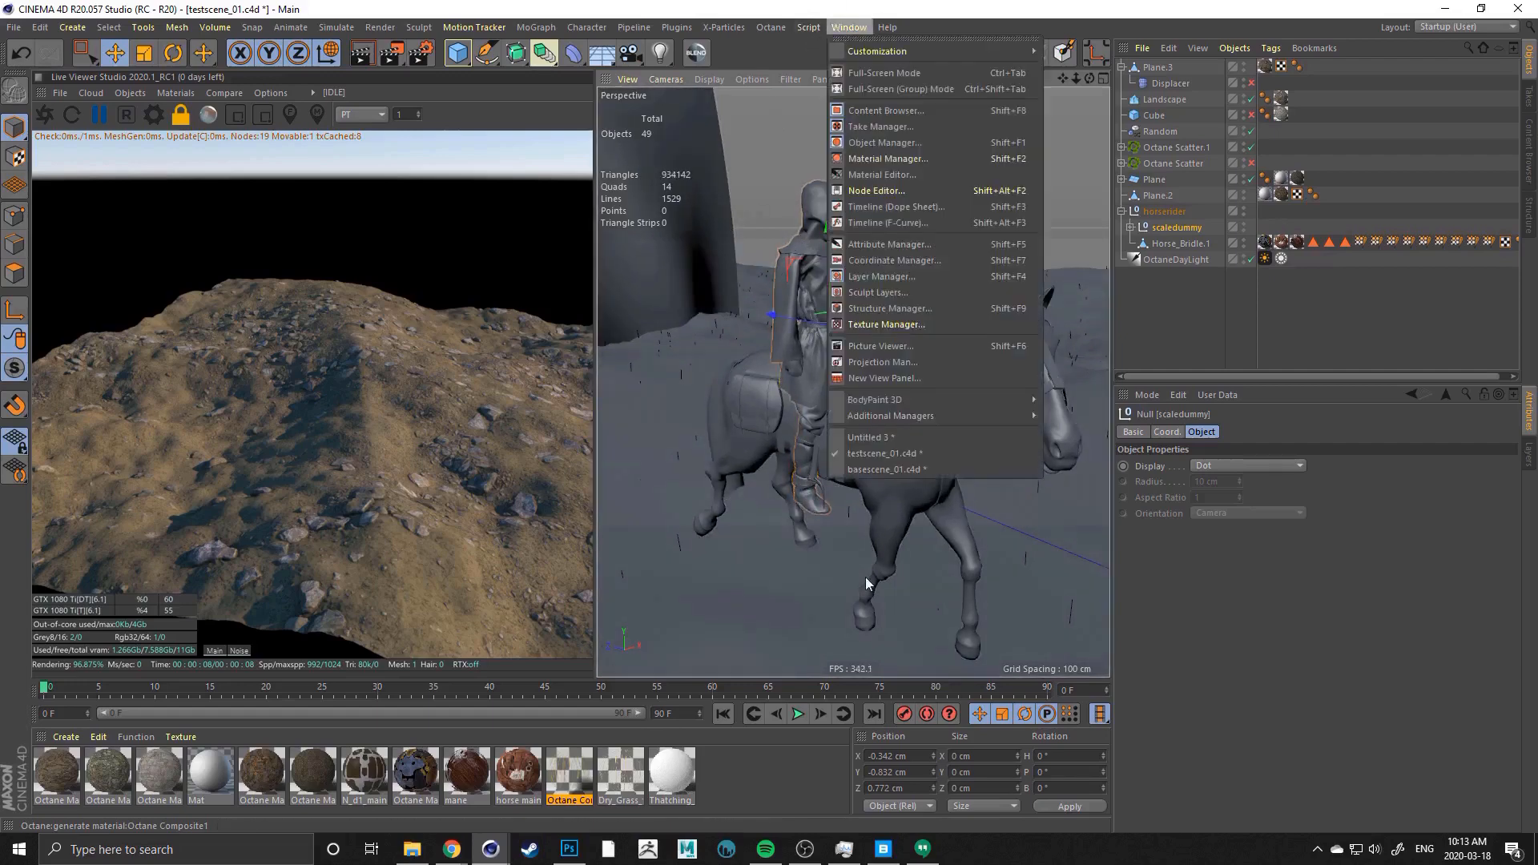
pyautogui.click(853, 438)
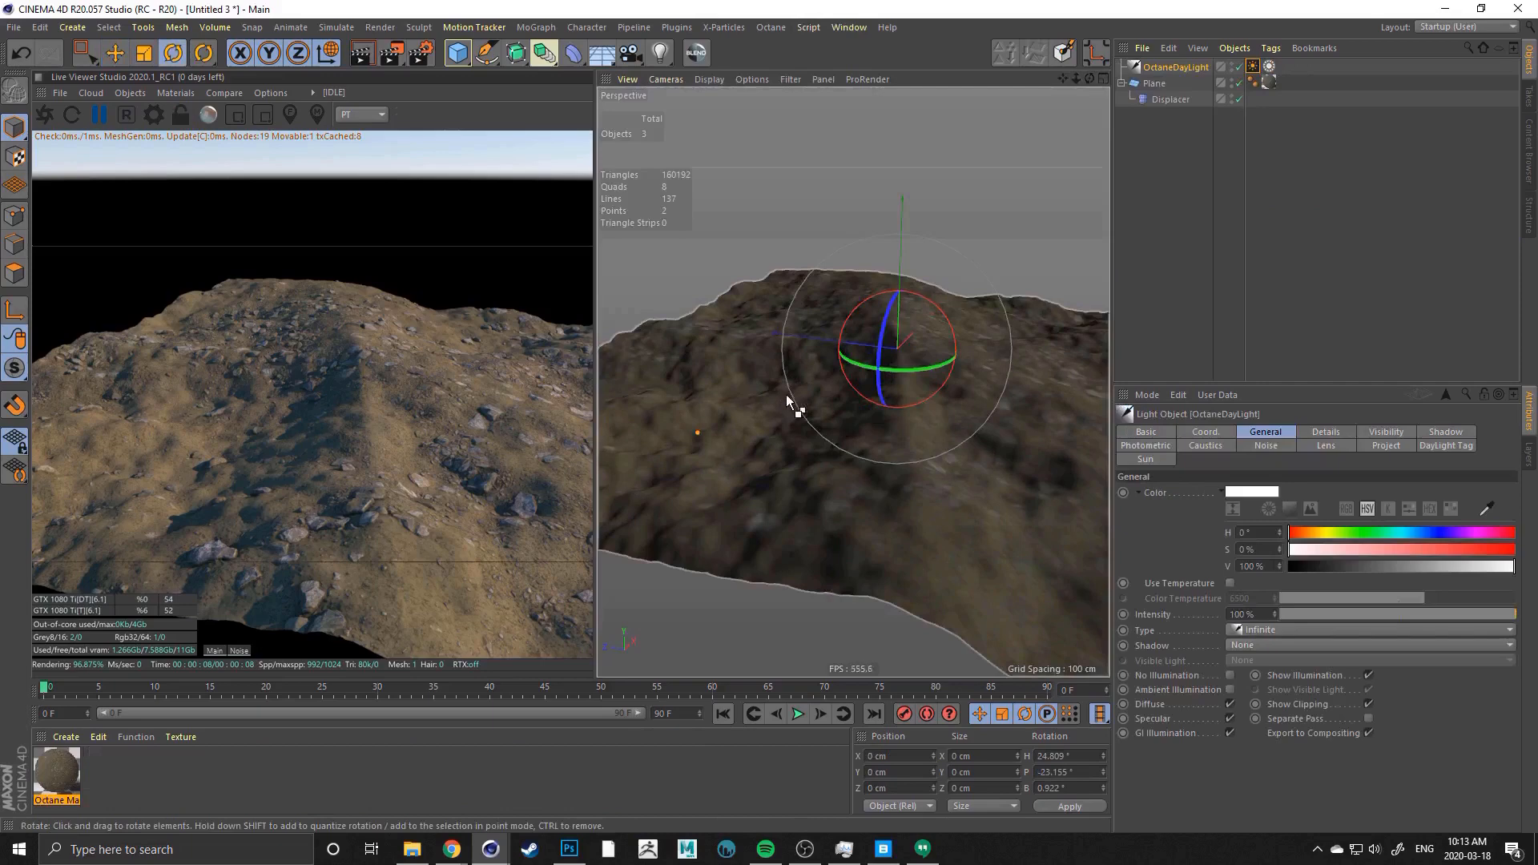
pyautogui.keyDown('alt'); pyautogui.moveTo(810, 361); pyautogui.dragTo(704, 396); pyautogui.keyUp('alt')
pyautogui.keyDown('alt'); pyautogui.moveTo(704, 396); pyautogui.dragTo(837, 357, button='right'); pyautogui.keyUp('alt')
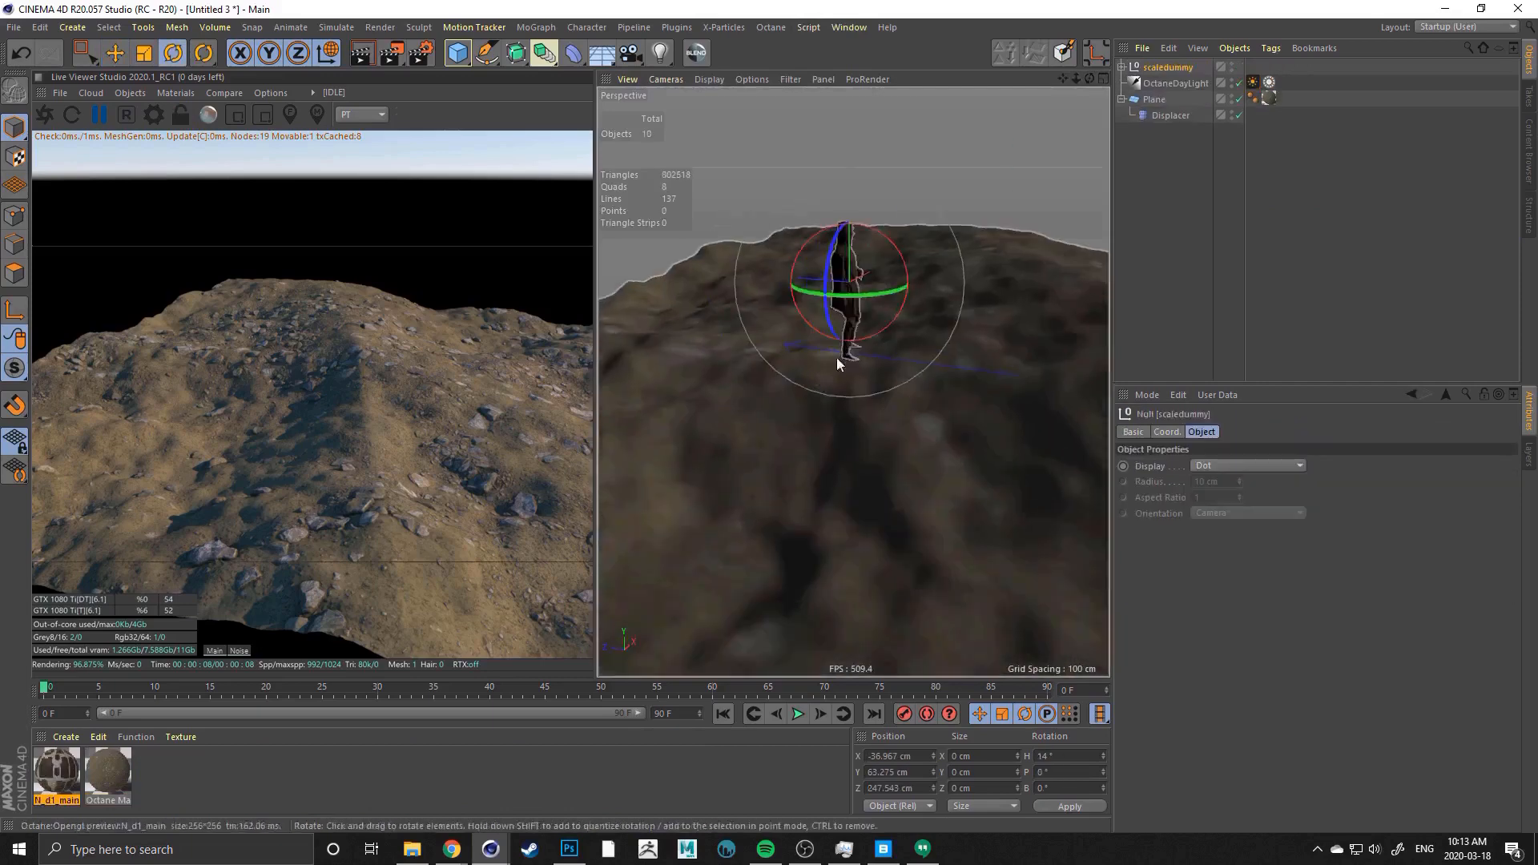
# Move the scaledummy figure along the terrain to about -16 cm in Z
pyautogui.keyDown('alt'); pyautogui.moveTo(803, 347); pyautogui.dragTo(914, 356); pyautogui.keyUp('alt')
pyautogui.press('e')
pyautogui.keyDown('alt'); pyautogui.moveTo(913, 356); pyautogui.dragTo(678, 269); pyautogui.keyUp('alt')
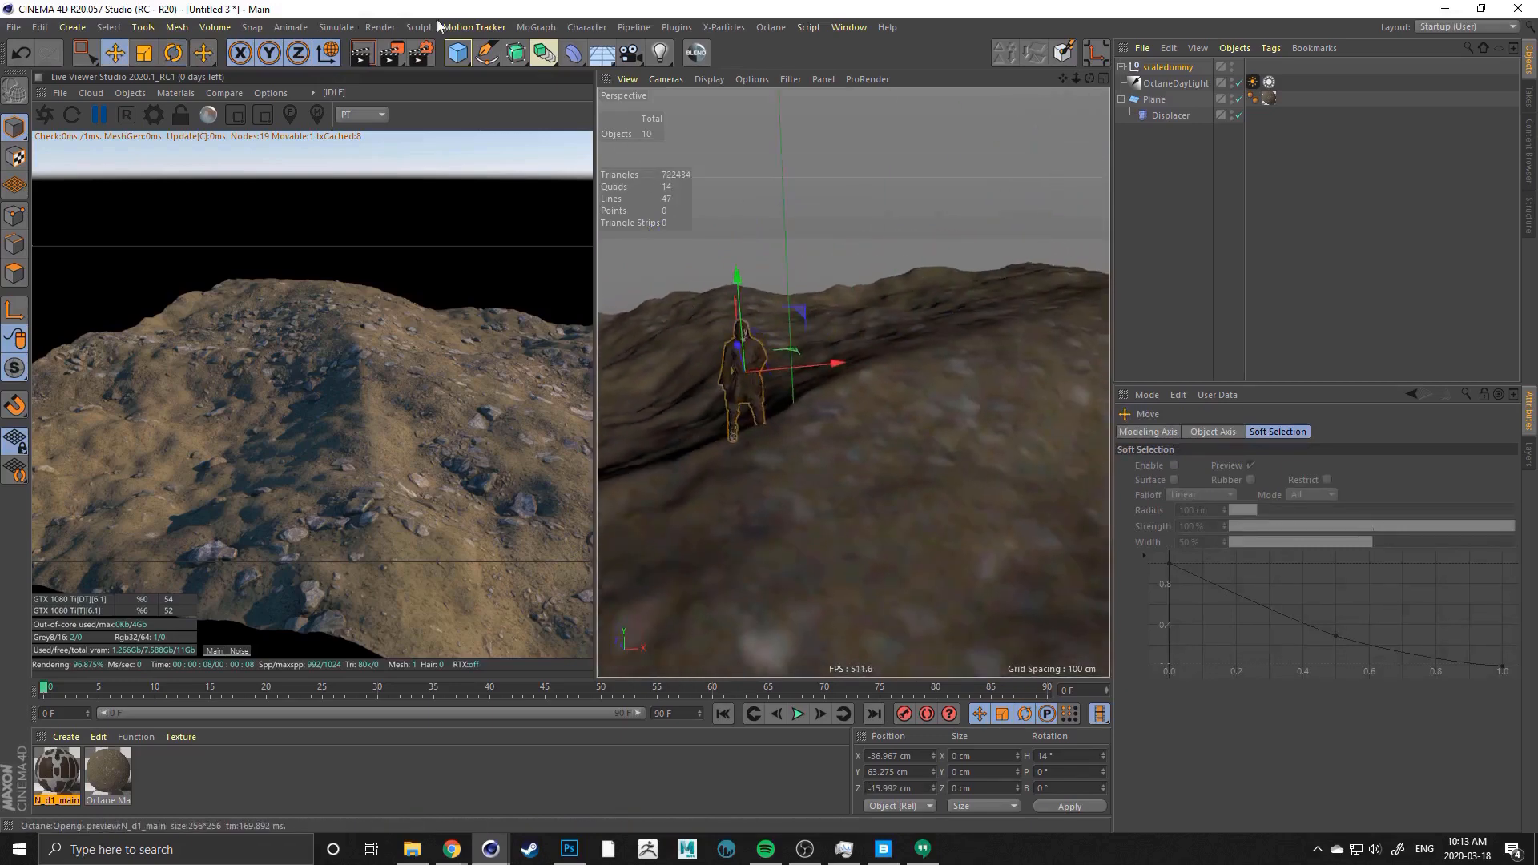
# Add a cube and set its X, Y and Z sizes to 85 cm
pyautogui.click(454, 55)
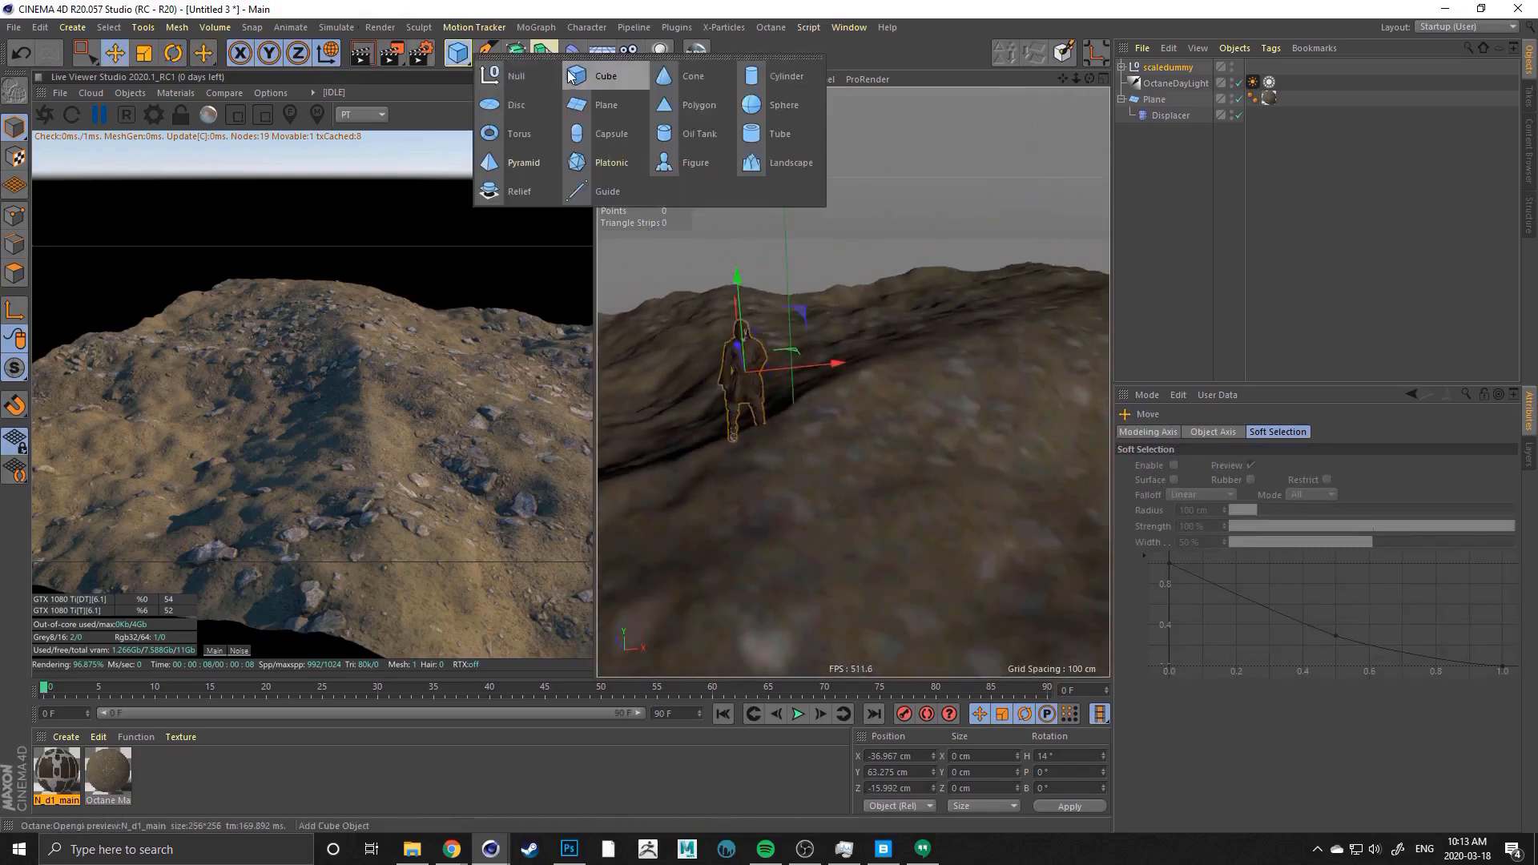
pyautogui.click(572, 77)
pyautogui.keyDown('alt'); pyautogui.moveTo(776, 434); pyautogui.dragTo(830, 430, button='middle'); pyautogui.keyUp('alt')
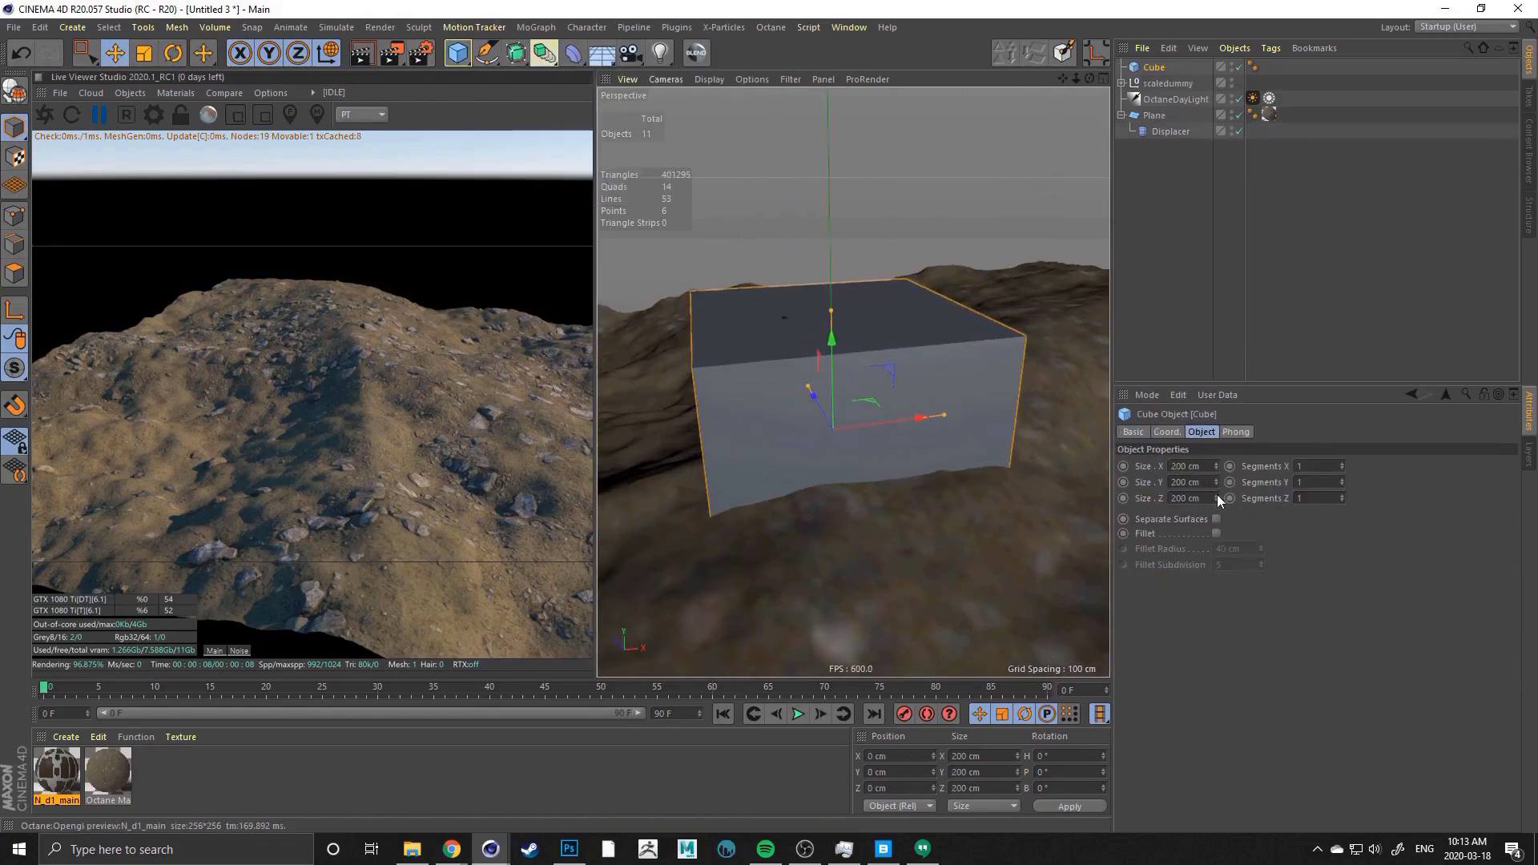
pyautogui.click(1206, 482)
pyautogui.write('8')
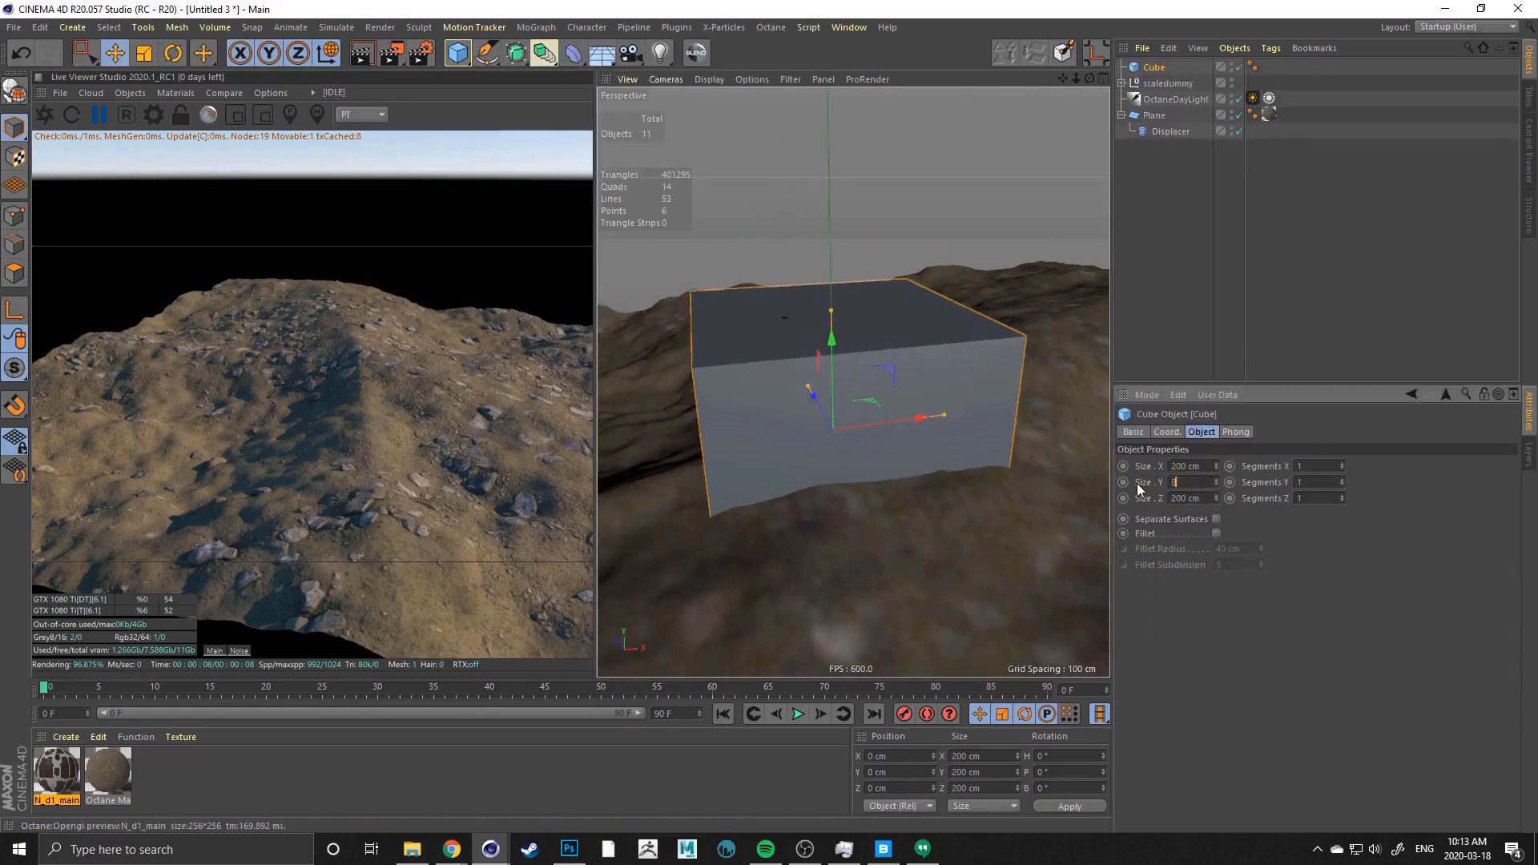
pyautogui.write('5')
pyautogui.press('Return')
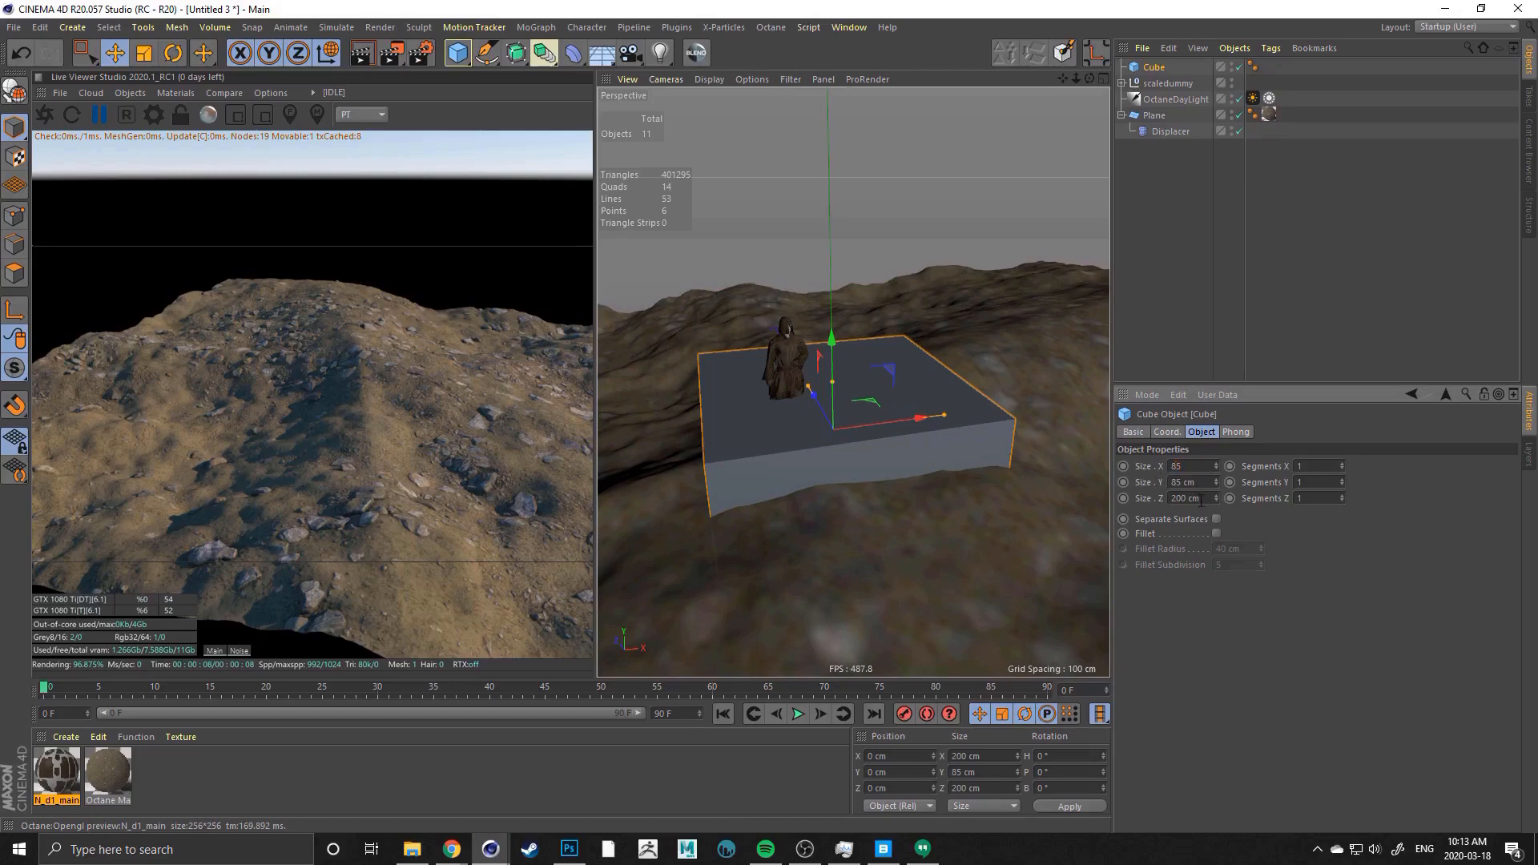
pyautogui.moveTo(1202, 499); pyautogui.dragTo(1137, 503)
pyautogui.write('85')
pyautogui.press('Return')
# Raise the cube out of the terrain to a Y position of about 57 cm
pyautogui.moveTo(834, 340); pyautogui.dragTo(835, 333)
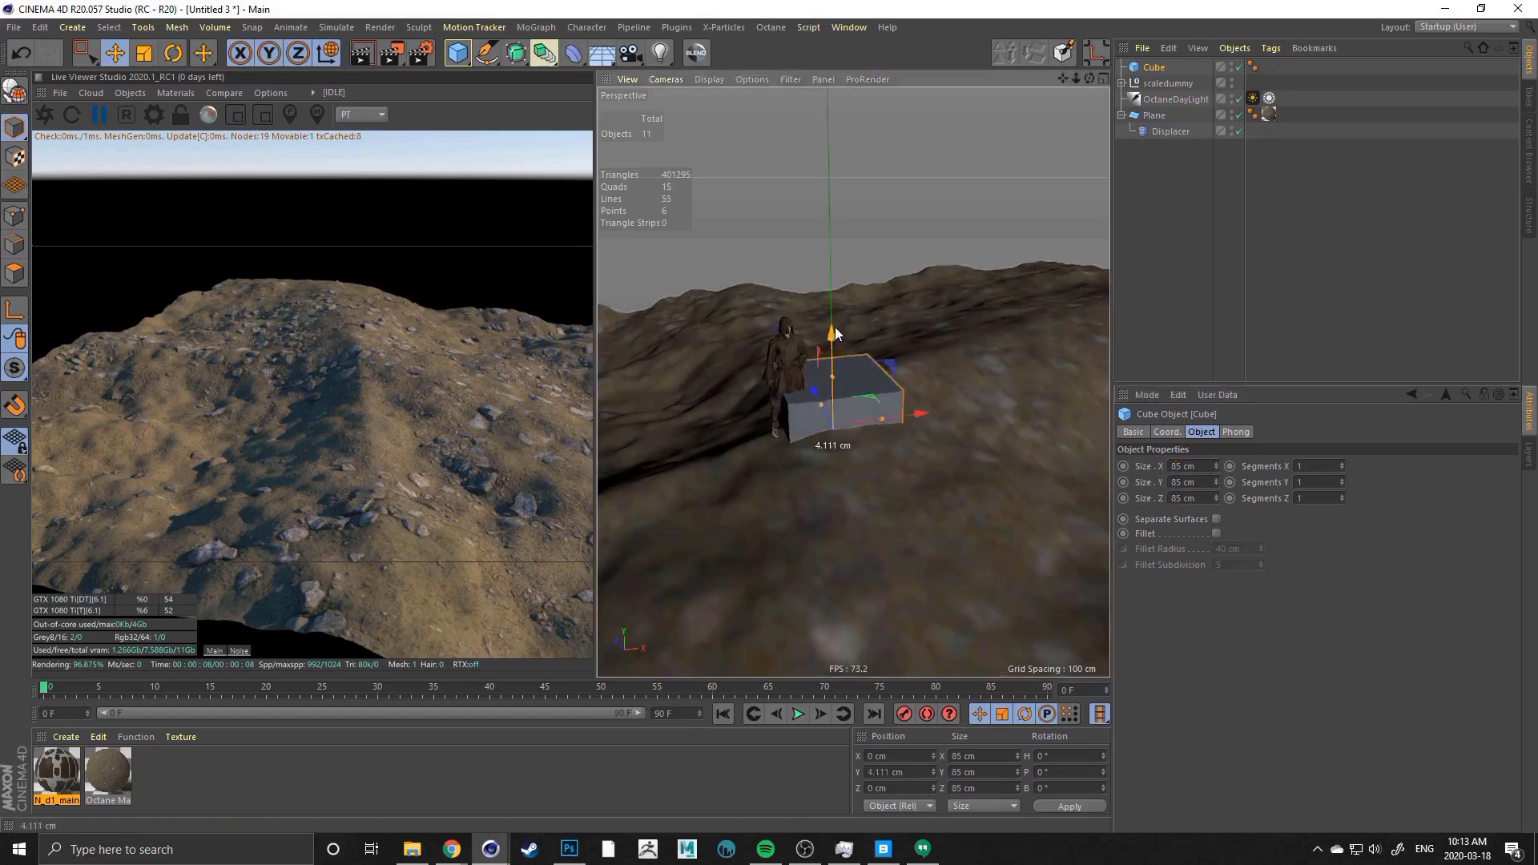
pyautogui.moveTo(850, 272); pyautogui.dragTo(852, 267)
pyautogui.keyDown('alt'); pyautogui.moveTo(789, 341); pyautogui.dragTo(853, 340, button='right'); pyautogui.keyUp('alt')
pyautogui.keyDown('alt'); pyautogui.moveTo(853, 339); pyautogui.dragTo(858, 351); pyautogui.keyUp('alt')
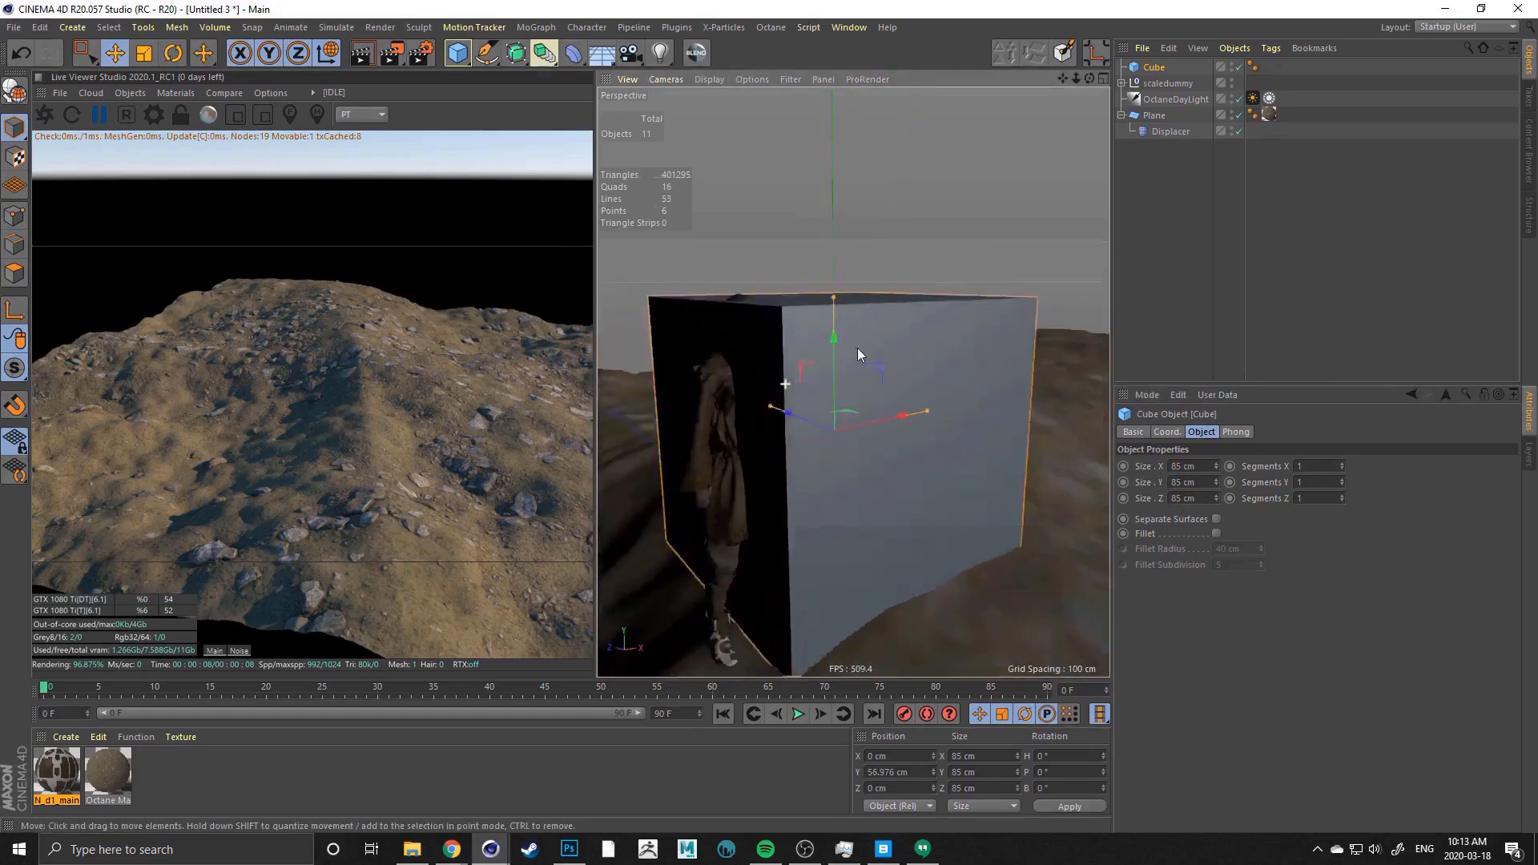
# Narrow the cube to about 26.4 cm in X and 14.6 cm in Z, and move it to the figure at about -34.3 cm in X
pyautogui.keyDown('alt'); pyautogui.moveTo(858, 351); pyautogui.dragTo(704, 430, button='right'); pyautogui.keyUp('alt')
pyautogui.moveTo(704, 429)
pyautogui.keyDown('alt'); pyautogui.mouseDown()
pyautogui.moveTo(852, 384)
pyautogui.moveTo(1080, 412)
pyautogui.moveTo(1028, 436)
pyautogui.moveTo(733, 455)
pyautogui.moveTo(703, 419)
pyautogui.mouseUp(); pyautogui.keyUp('alt')
pyautogui.keyDown('alt'); pyautogui.moveTo(873, 450); pyautogui.dragTo(572, 443); pyautogui.keyUp('alt')
pyautogui.moveTo(792, 449)
pyautogui.keyDown('alt'); pyautogui.mouseDown()
pyautogui.moveTo(705, 449)
pyautogui.moveTo(630, 532)
pyautogui.moveTo(824, 405)
pyautogui.moveTo(1006, 458)
pyautogui.moveTo(944, 431)
pyautogui.moveTo(854, 440)
pyautogui.moveTo(763, 416)
pyautogui.moveTo(795, 468)
pyautogui.moveTo(781, 473)
pyautogui.mouseUp(); pyautogui.keyUp('alt')
pyautogui.keyDown('alt'); pyautogui.moveTo(781, 472); pyautogui.dragTo(852, 410); pyautogui.keyUp('alt')
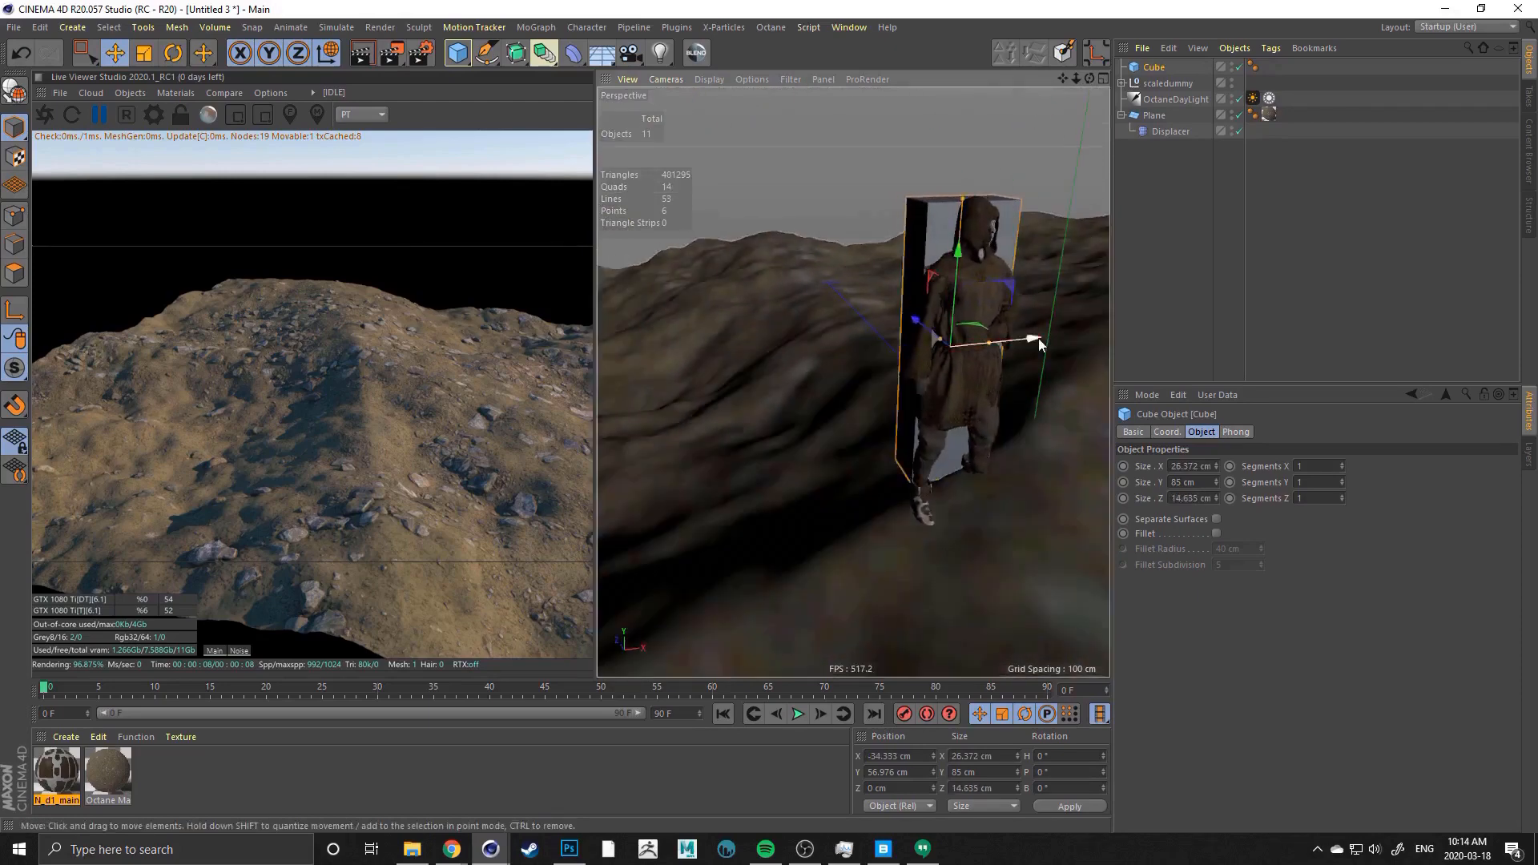
# Place the cube beside the figure for a height comparison, at about X -66.9, Y 57.6 and Z -18.3 cm
pyautogui.moveTo(1038, 338); pyautogui.dragTo(852, 423)
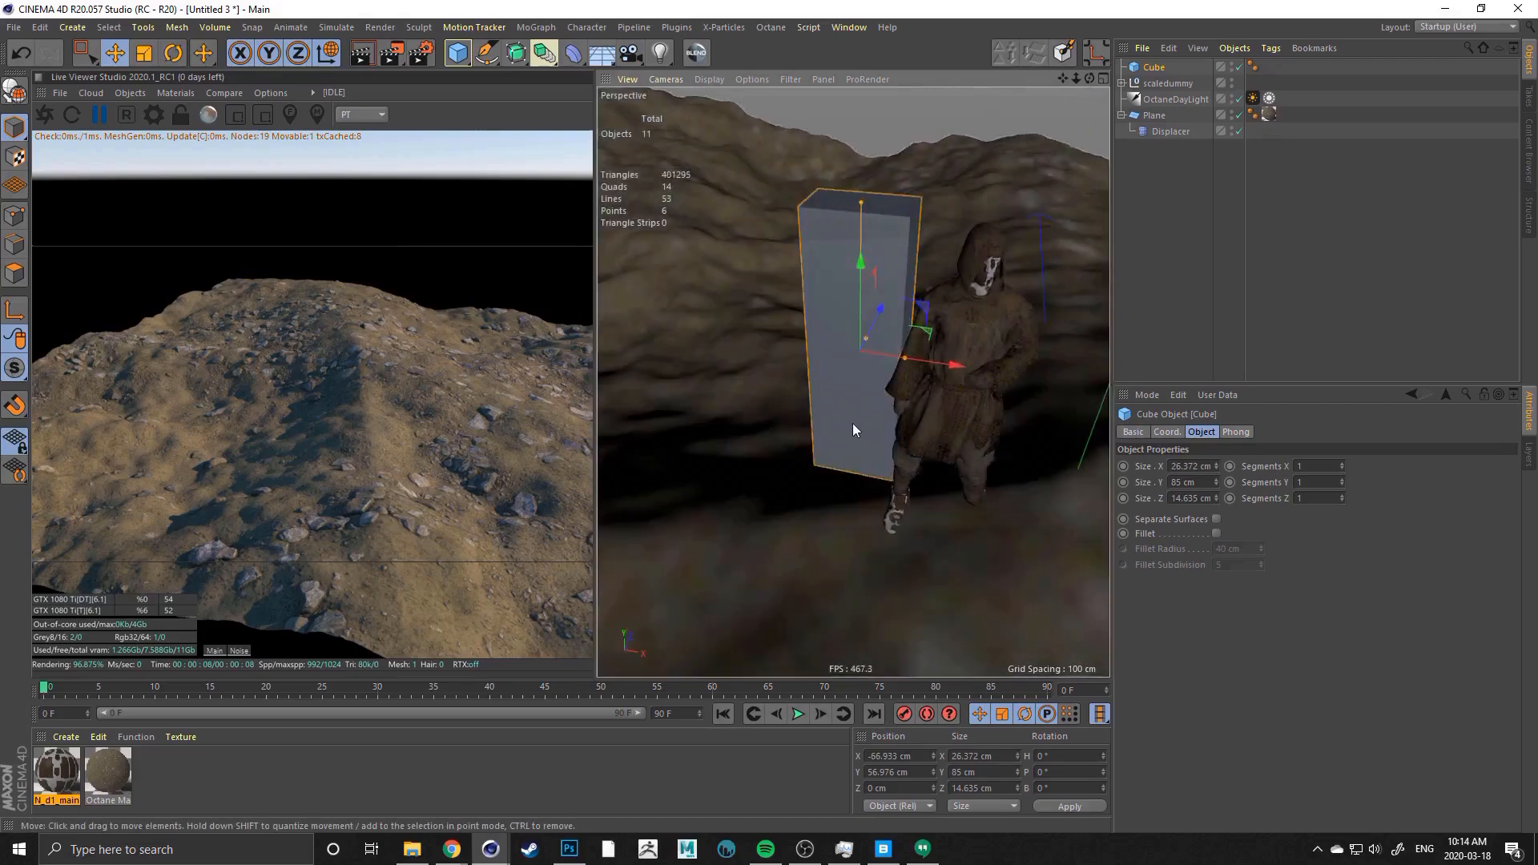
pyautogui.moveTo(879, 315); pyautogui.dragTo(862, 343)
pyautogui.keyDown('alt'); pyautogui.moveTo(774, 444); pyautogui.dragTo(894, 258); pyautogui.keyUp('alt')
pyautogui.click(833, 327)
pyautogui.moveTo(850, 324)
pyautogui.keyDown('alt'); pyautogui.mouseDown()
pyautogui.moveTo(777, 358)
pyautogui.moveTo(837, 311)
pyautogui.mouseUp(); pyautogui.keyUp('alt')
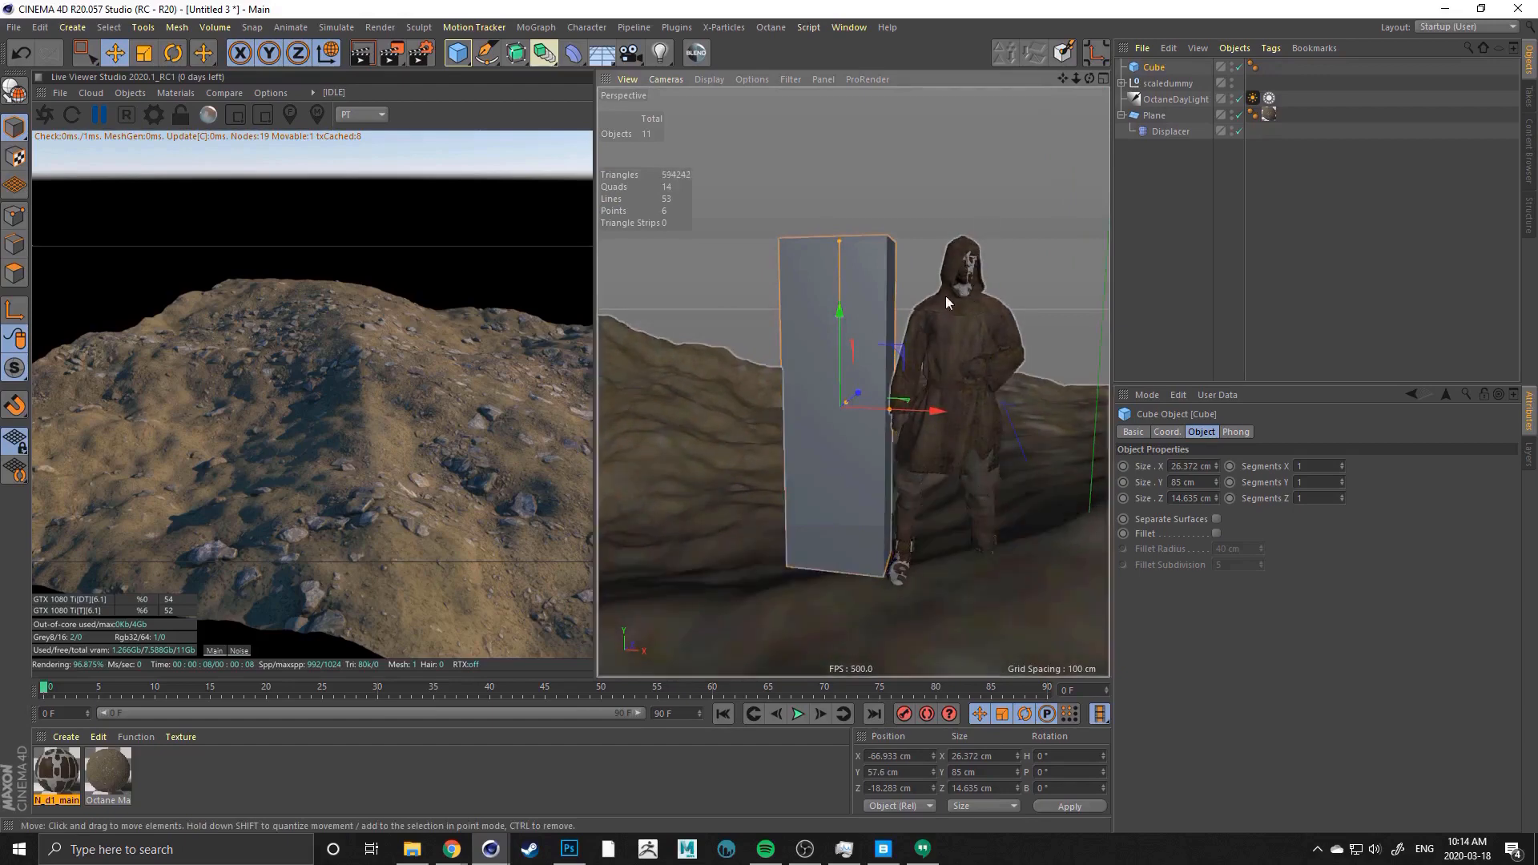
pyautogui.moveTo(861, 293); pyautogui.dragTo(757, 194)
pyautogui.hotkey('ctrl', 'z')
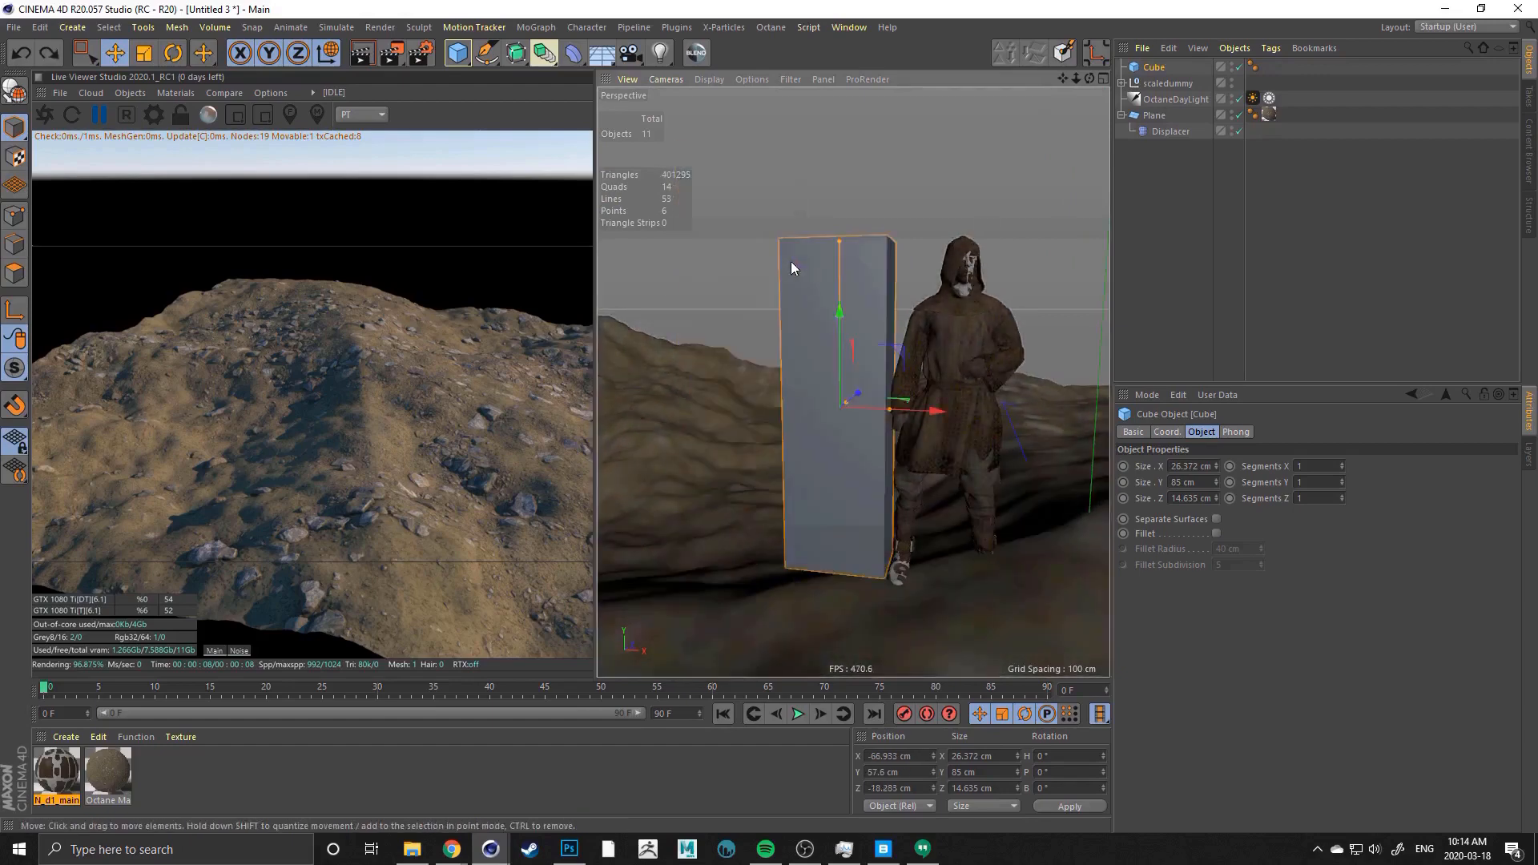
# Delete the comparison cube standing beside the figure
pyautogui.keyDown('alt'); pyautogui.moveTo(791, 261); pyautogui.dragTo(920, 372); pyautogui.keyUp('alt')
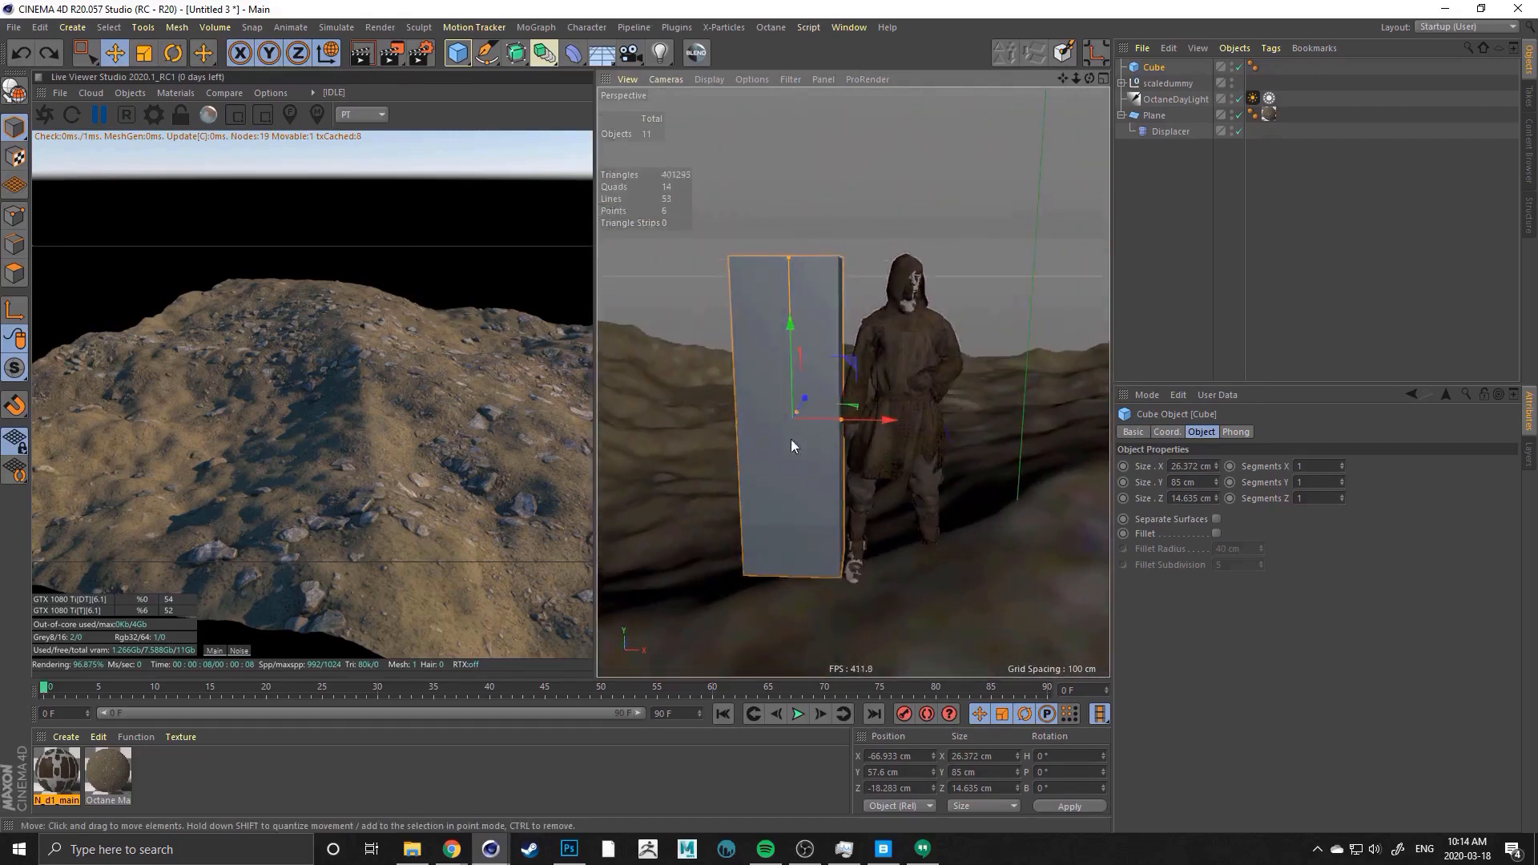
pyautogui.keyDown('alt'); pyautogui.moveTo(755, 362); pyautogui.dragTo(816, 293); pyautogui.keyUp('alt')
pyautogui.press('Delete')
# Frame the terrain with the scale figure from farther back and restart the Live Viewer render
pyautogui.keyDown('alt'); pyautogui.moveTo(914, 394); pyautogui.dragTo(761, 434); pyautogui.keyUp('alt')
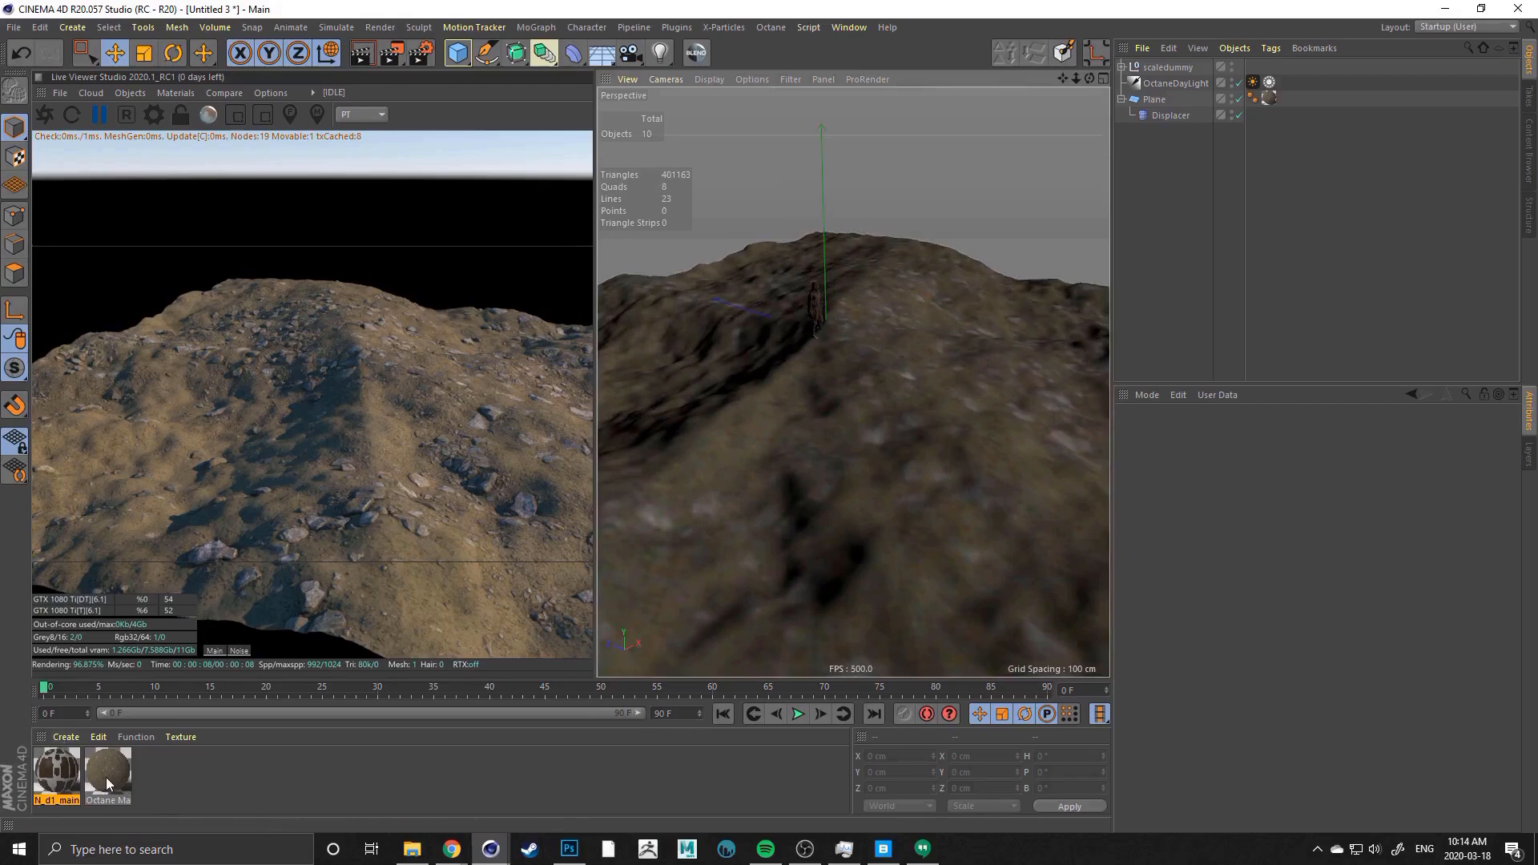
pyautogui.click(41, 121)
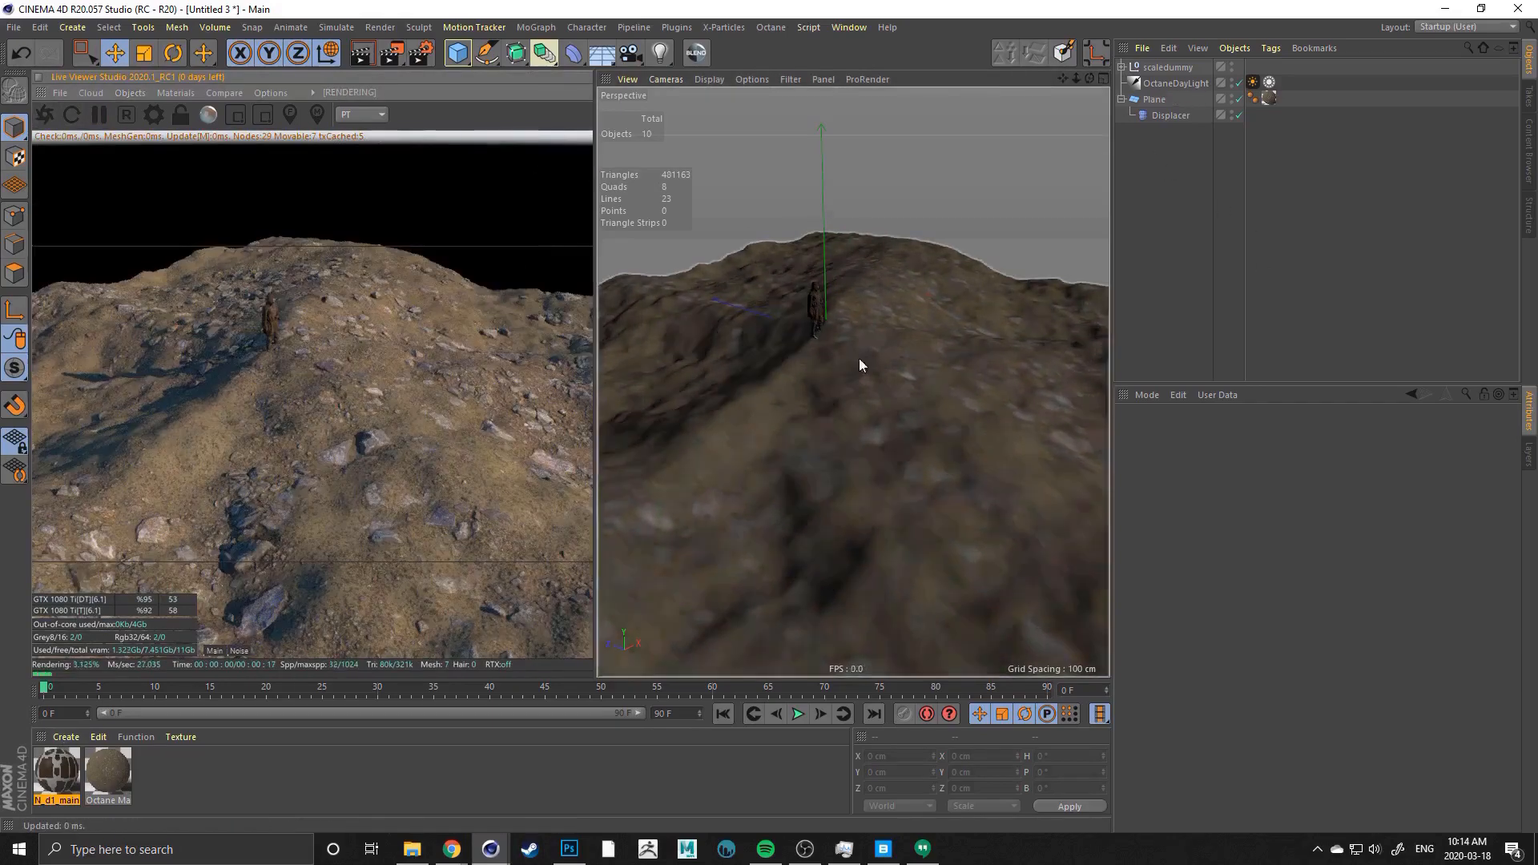
# Set the terrain plane's texture tiling to 14 in U and 4 in V
pyautogui.click(1268, 99)
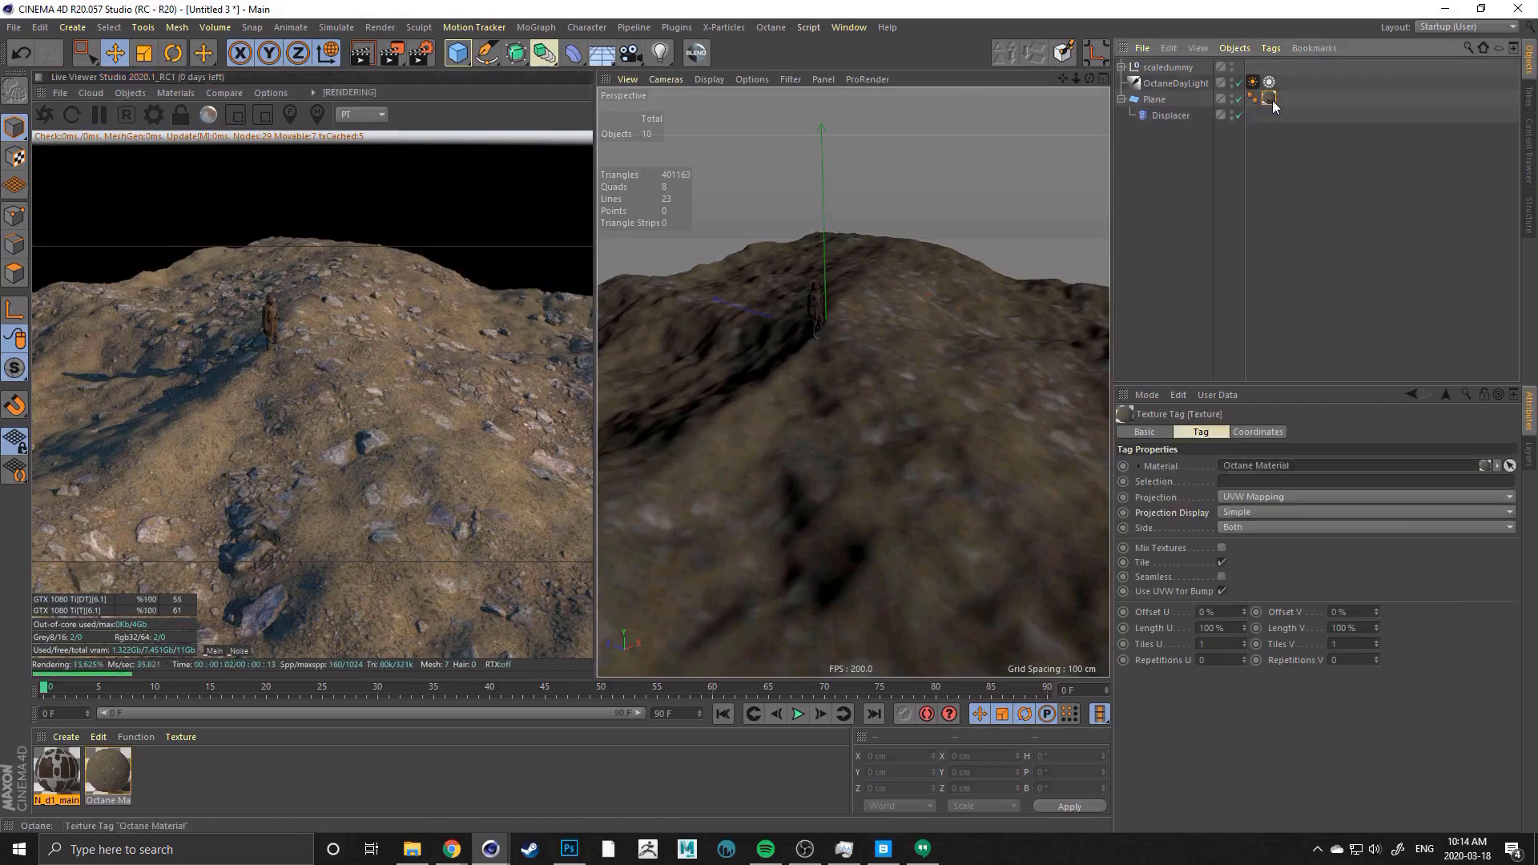
pyautogui.click(1219, 644)
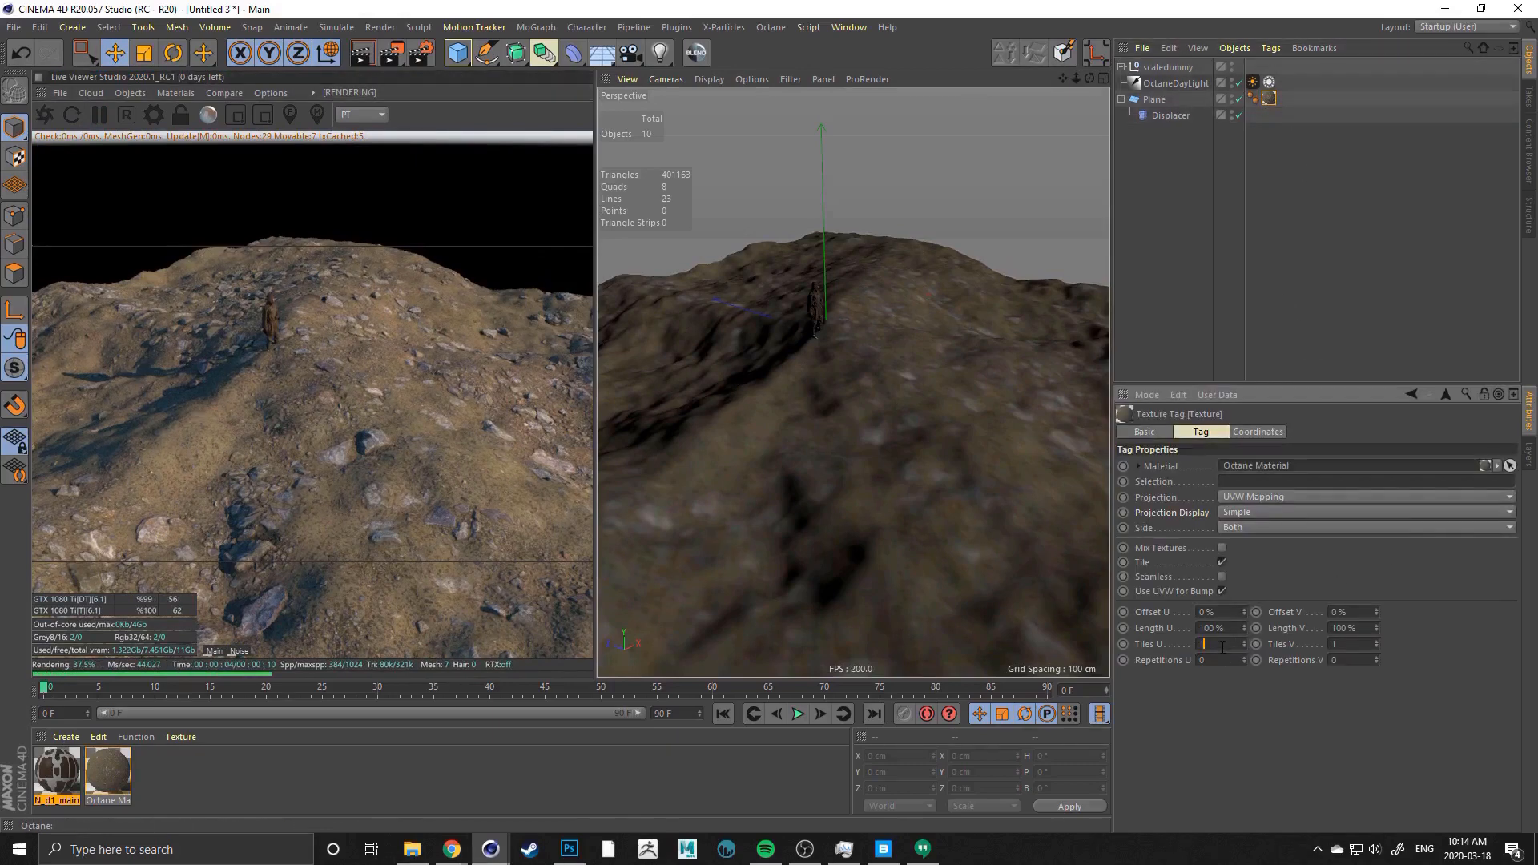
pyautogui.write('14')
pyautogui.press('Return')
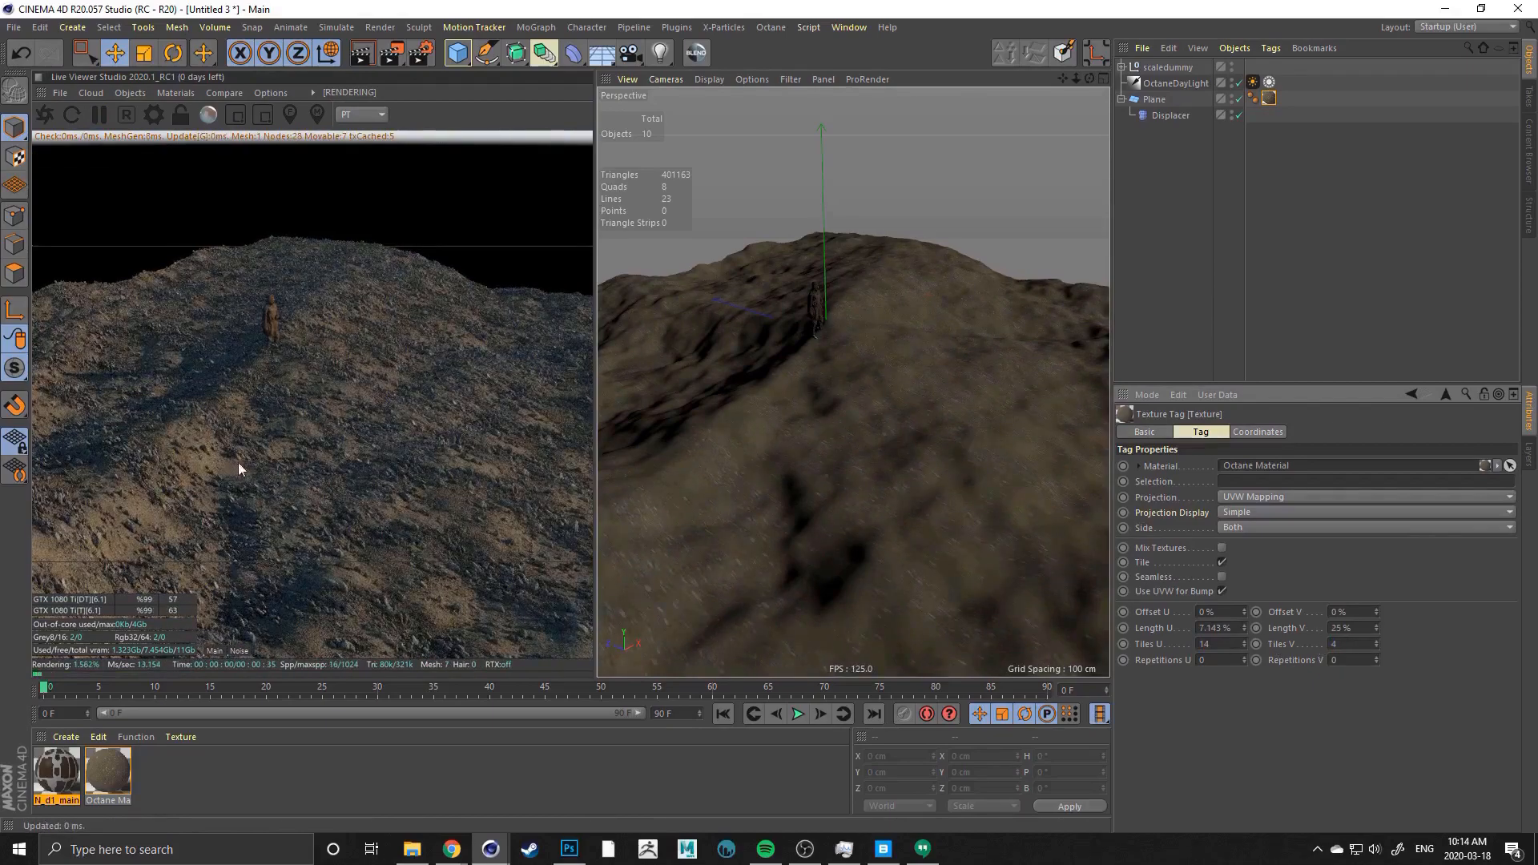
# Move the scale figure across the terrain to about X -37.0, Y 63.3 and Z -112.8 cm
pyautogui.keyDown('alt'); pyautogui.moveTo(271, 362); pyautogui.dragTo(561, 349, button='right'); pyautogui.keyUp('alt')
pyautogui.keyDown('alt'); pyautogui.moveTo(221, 290); pyautogui.dragTo(334, 416, button='middle'); pyautogui.keyUp('alt')
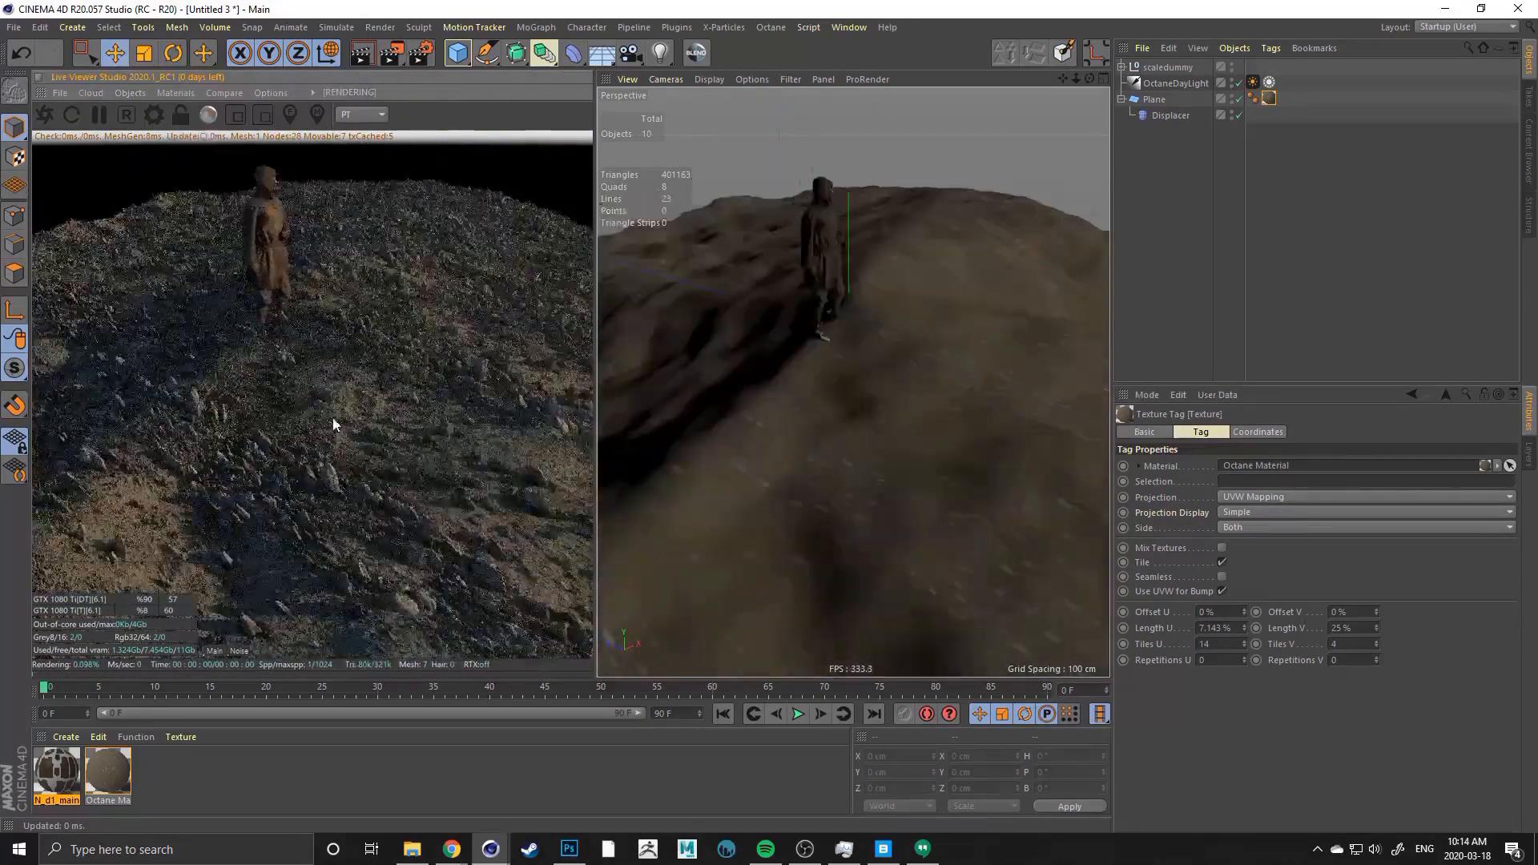
pyautogui.moveTo(334, 417)
pyautogui.keyDown('alt'); pyautogui.mouseDown()
pyautogui.moveTo(111, 404)
pyautogui.moveTo(482, 388)
pyautogui.moveTo(603, 358)
pyautogui.moveTo(676, 431)
pyautogui.moveTo(334, 428)
pyautogui.mouseUp(); pyautogui.keyUp('alt')
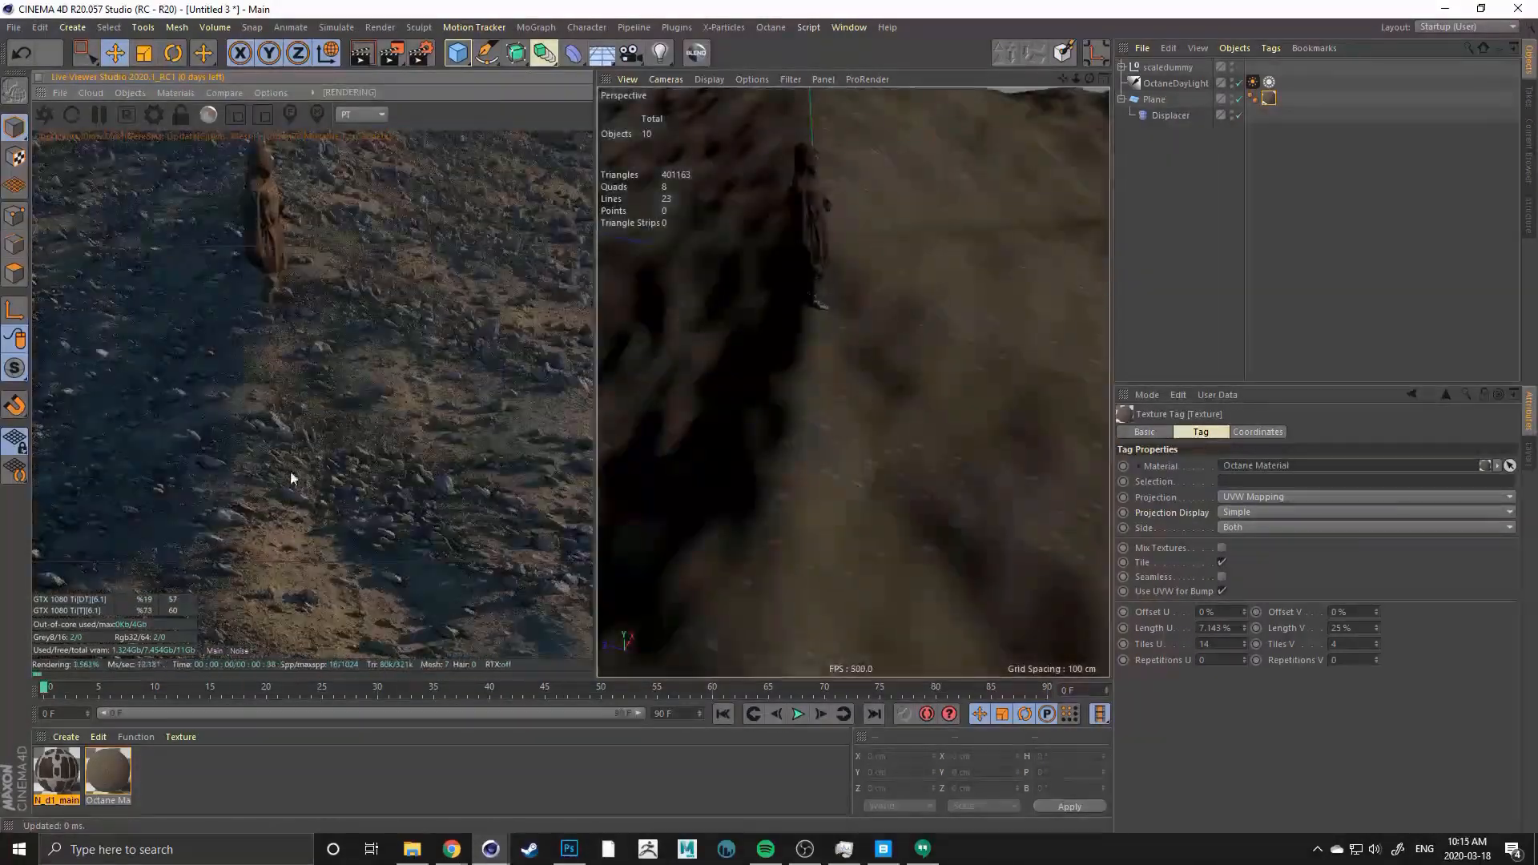
pyautogui.keyDown('alt'); pyautogui.moveTo(133, 432); pyautogui.dragTo(206, 465); pyautogui.keyUp('alt')
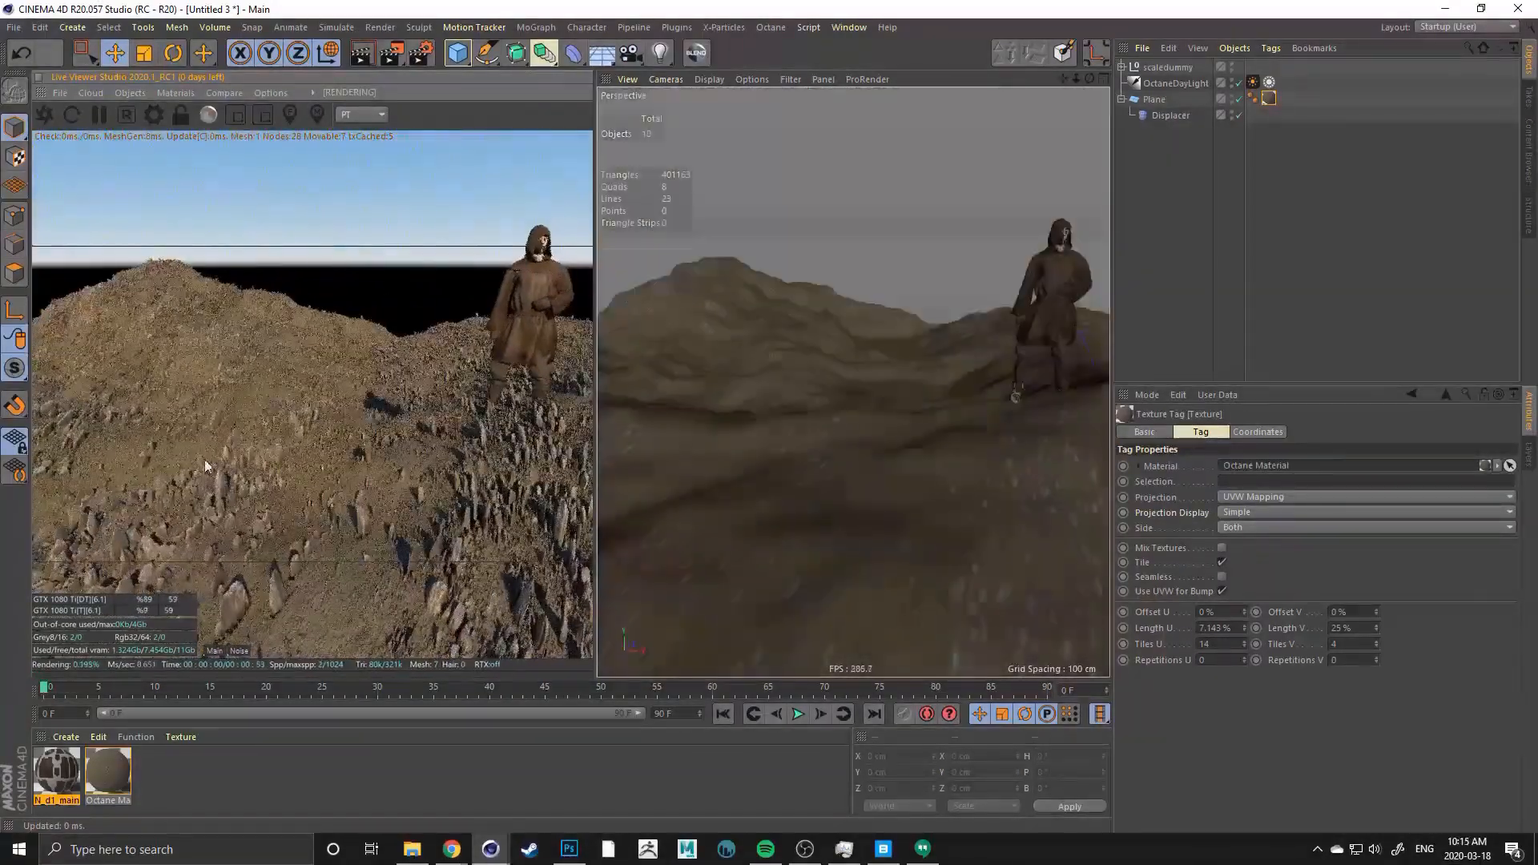
pyautogui.keyDown('alt'); pyautogui.moveTo(438, 516); pyautogui.dragTo(613, 380); pyautogui.keyUp('alt')
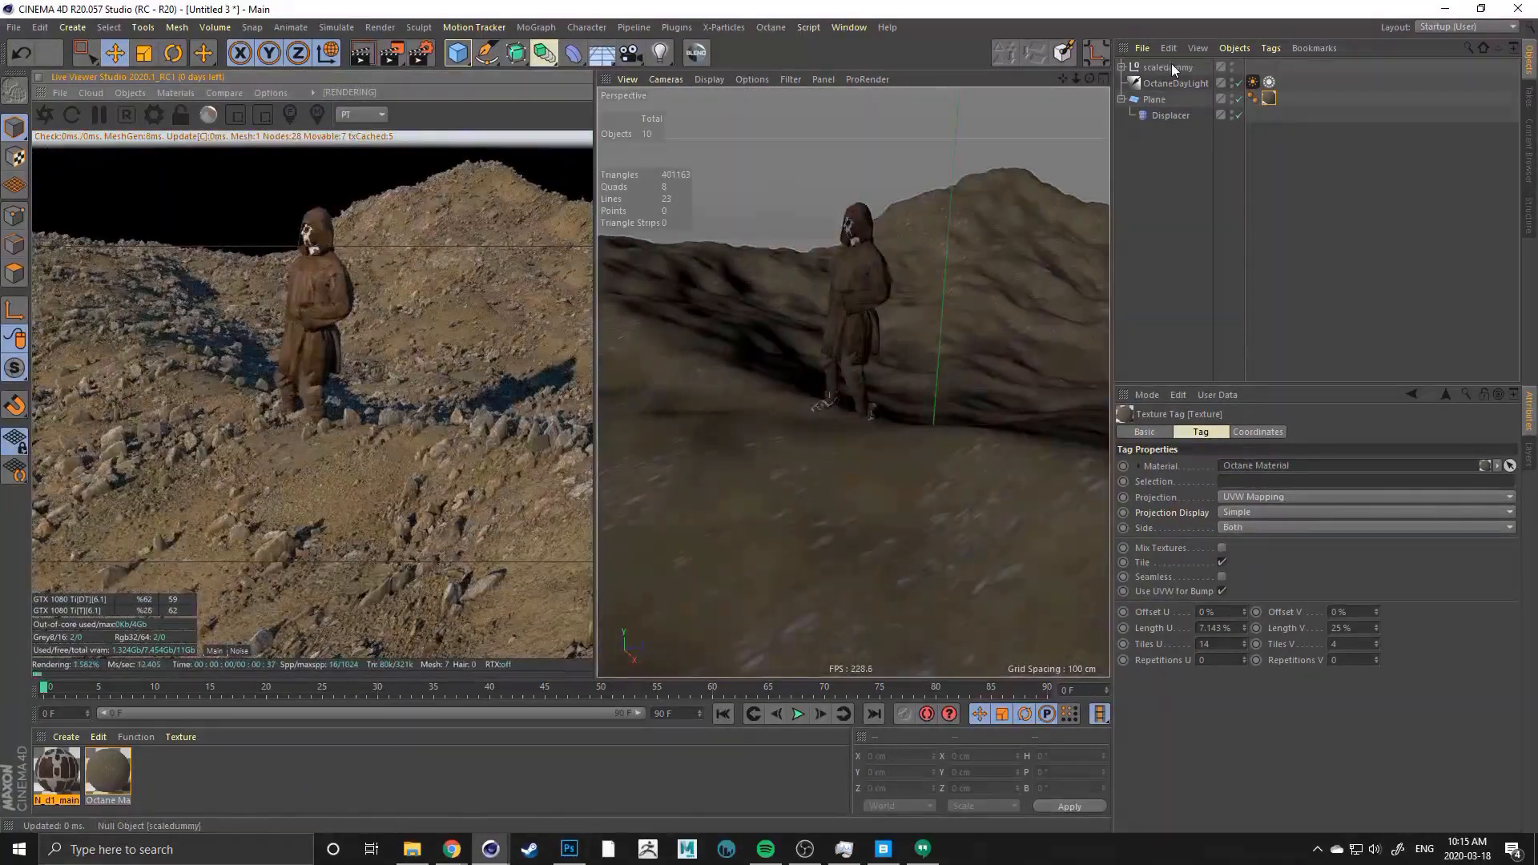
pyautogui.click(1171, 66)
pyautogui.moveTo(896, 305); pyautogui.dragTo(817, 365)
# Set the terrain texture's U tiling to 4
pyautogui.keyDown('alt'); pyautogui.moveTo(339, 417); pyautogui.dragTo(601, 396); pyautogui.keyUp('alt')
pyautogui.keyDown('alt'); pyautogui.moveTo(601, 395); pyautogui.dragTo(220, 434, button='right'); pyautogui.keyUp('alt')
pyautogui.keyDown('alt'); pyautogui.moveTo(220, 434); pyautogui.dragTo(851, 429); pyautogui.keyUp('alt')
pyautogui.click(1270, 98)
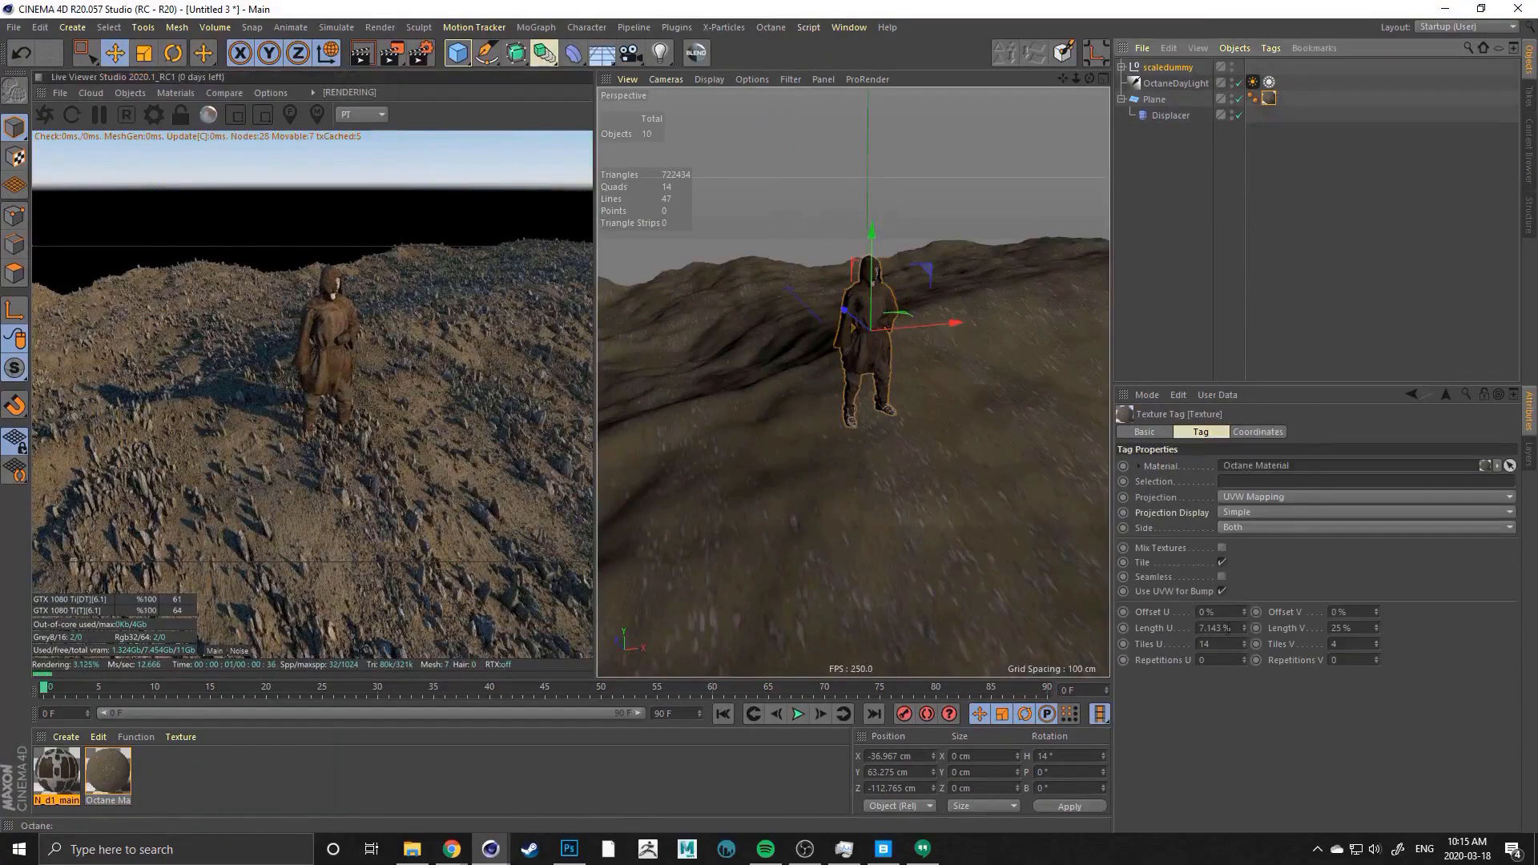
pyautogui.click(1216, 645)
pyautogui.write('4')
pyautogui.press('Return')
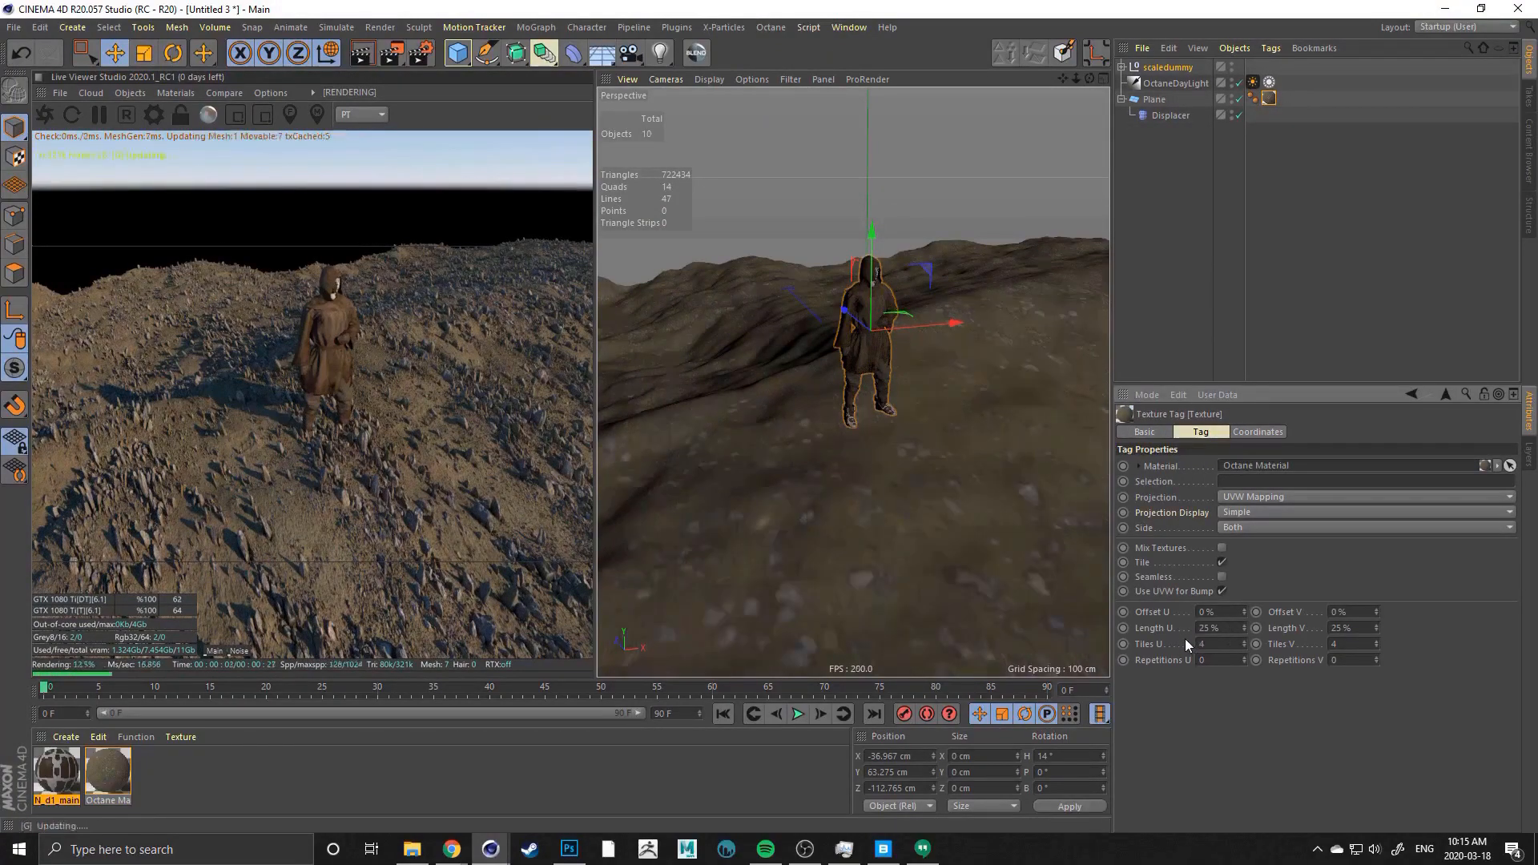
# Set the displacement height of the terrain's Octane material to about 19.8 cm
pyautogui.moveTo(321, 424); pyautogui.dragTo(231, 427)
pyautogui.moveTo(335, 434); pyautogui.dragTo(403, 549)
pyautogui.moveTo(444, 465); pyautogui.dragTo(323, 402)
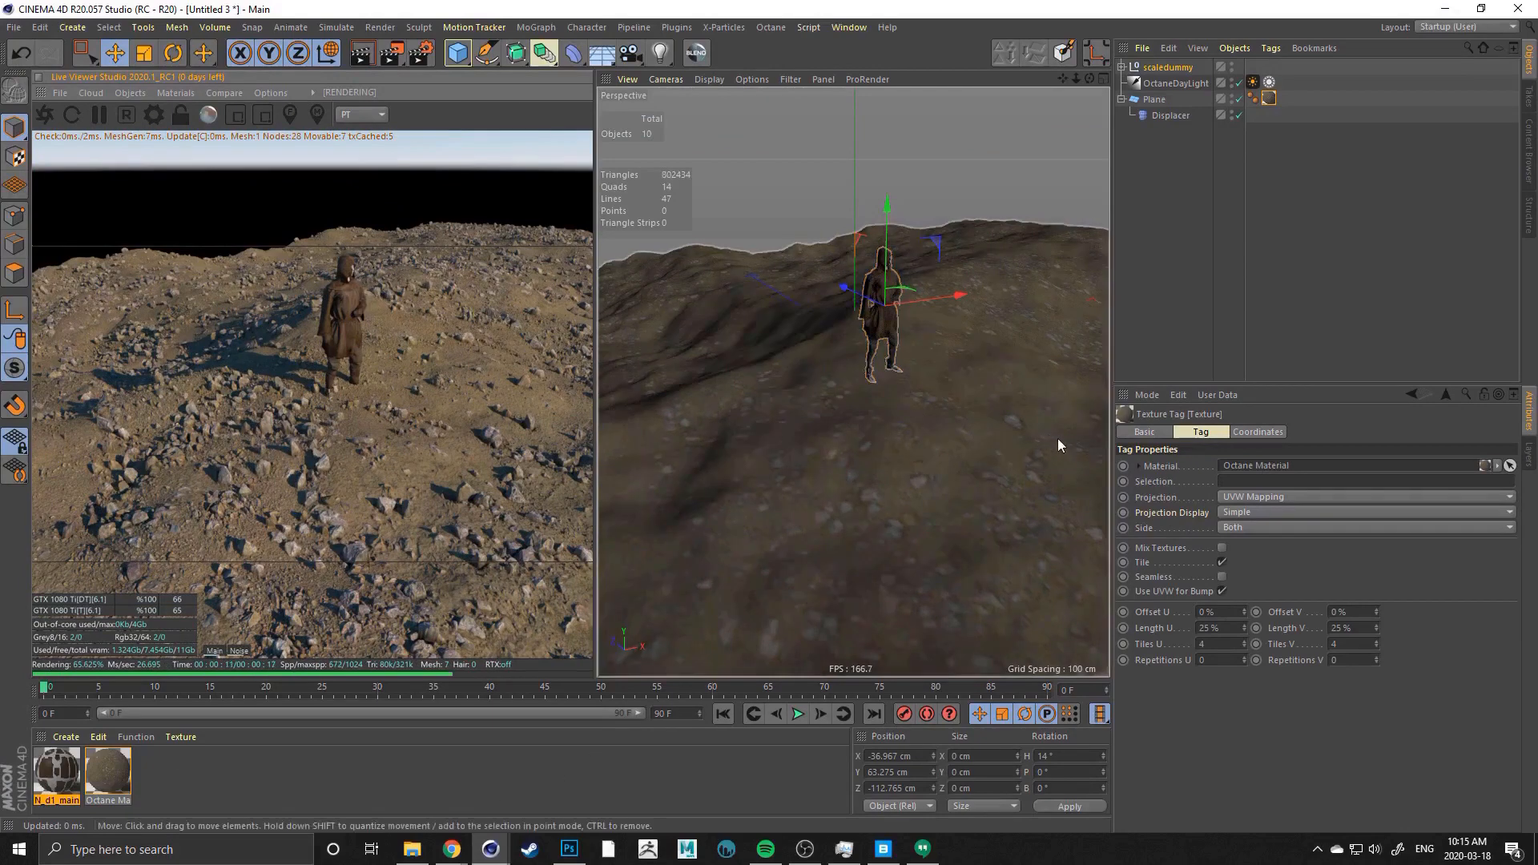
pyautogui.moveTo(261, 435); pyautogui.dragTo(85, 266)
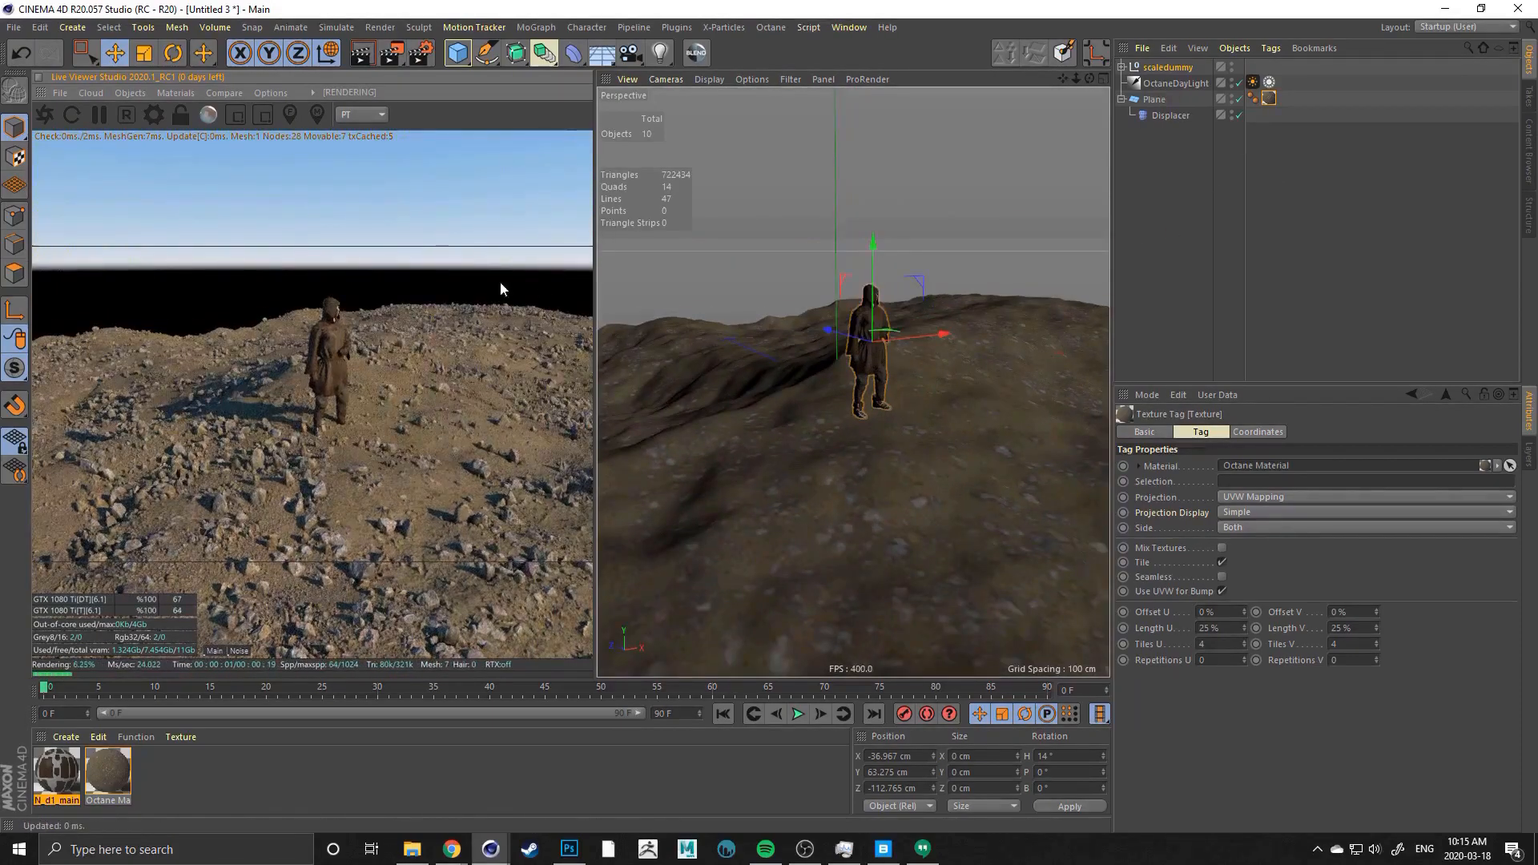
pyautogui.moveTo(309, 551); pyautogui.dragTo(124, 756)
pyautogui.doubleClick(124, 756)
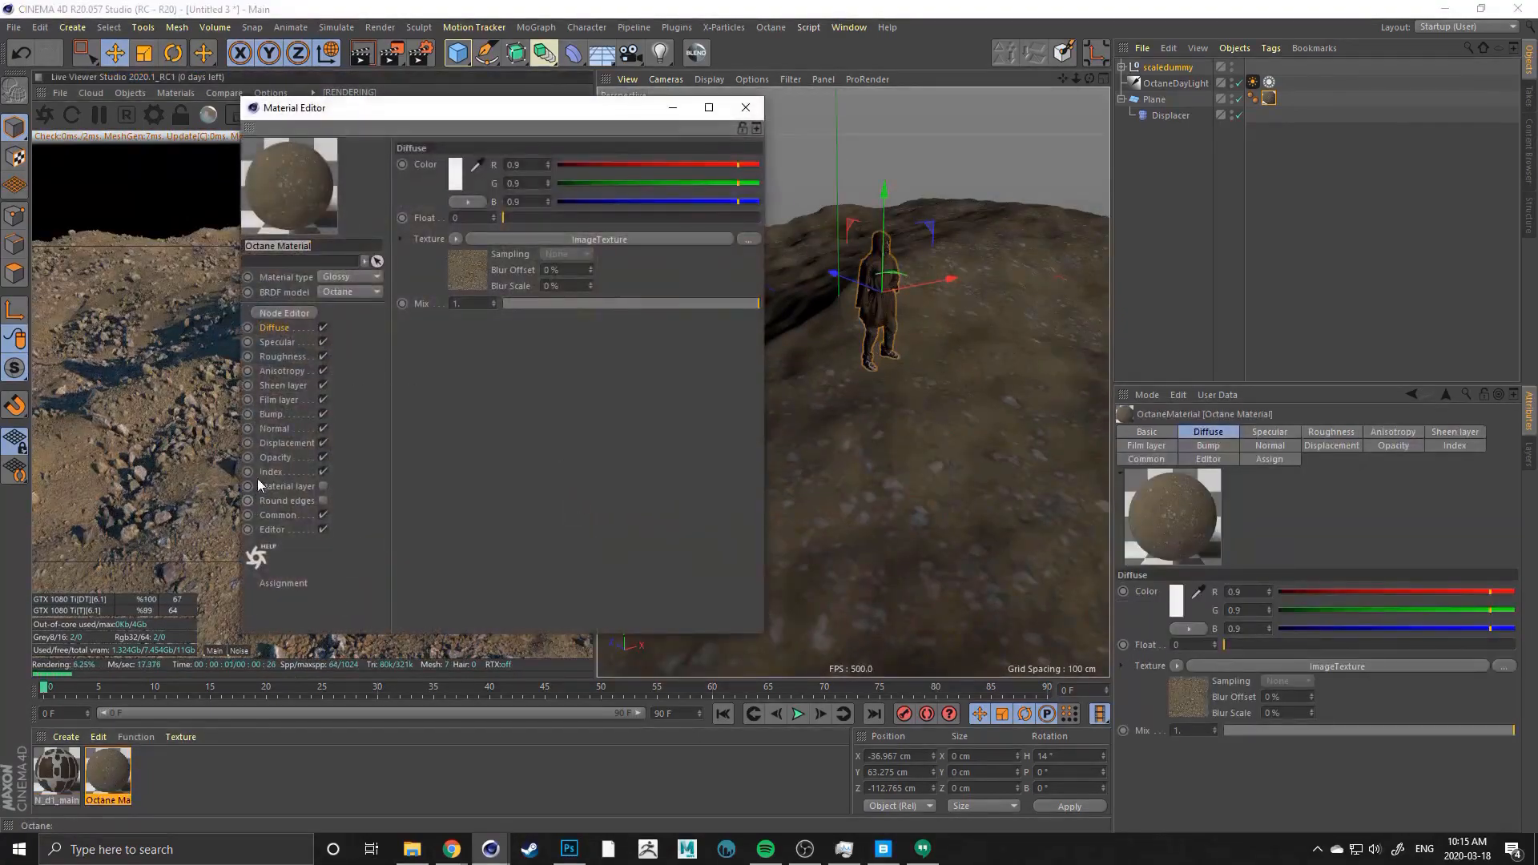
pyautogui.click(277, 442)
pyautogui.moveTo(491, 109); pyautogui.dragTo(722, 104)
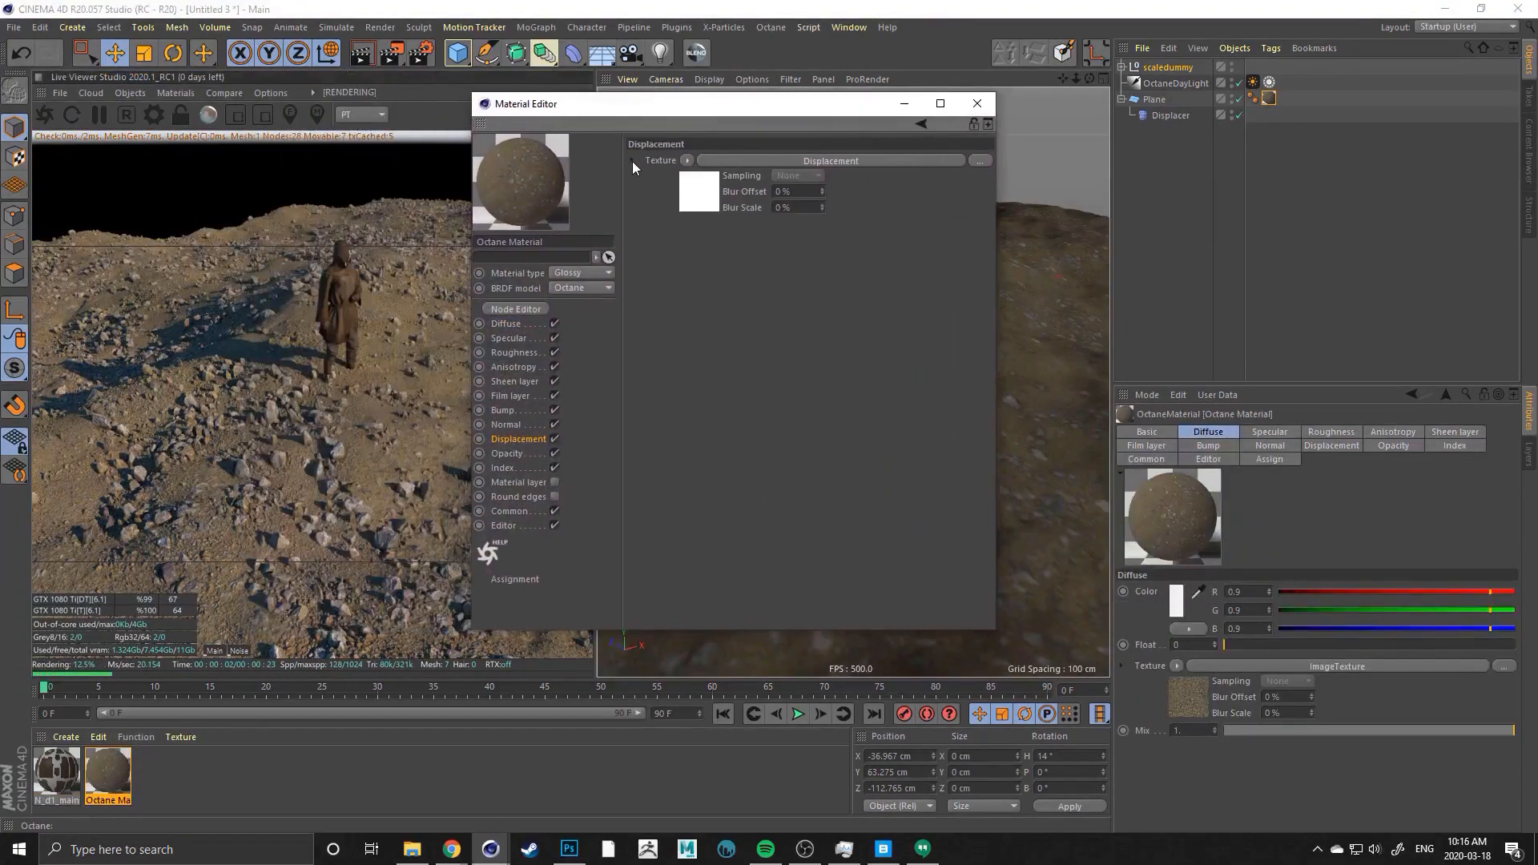
pyautogui.click(632, 160)
pyautogui.moveTo(810, 342); pyautogui.dragTo(821, 343)
# Put away the Material Editor and widen the Live Viewer to show more of the rendered terrain
pyautogui.click(210, 453)
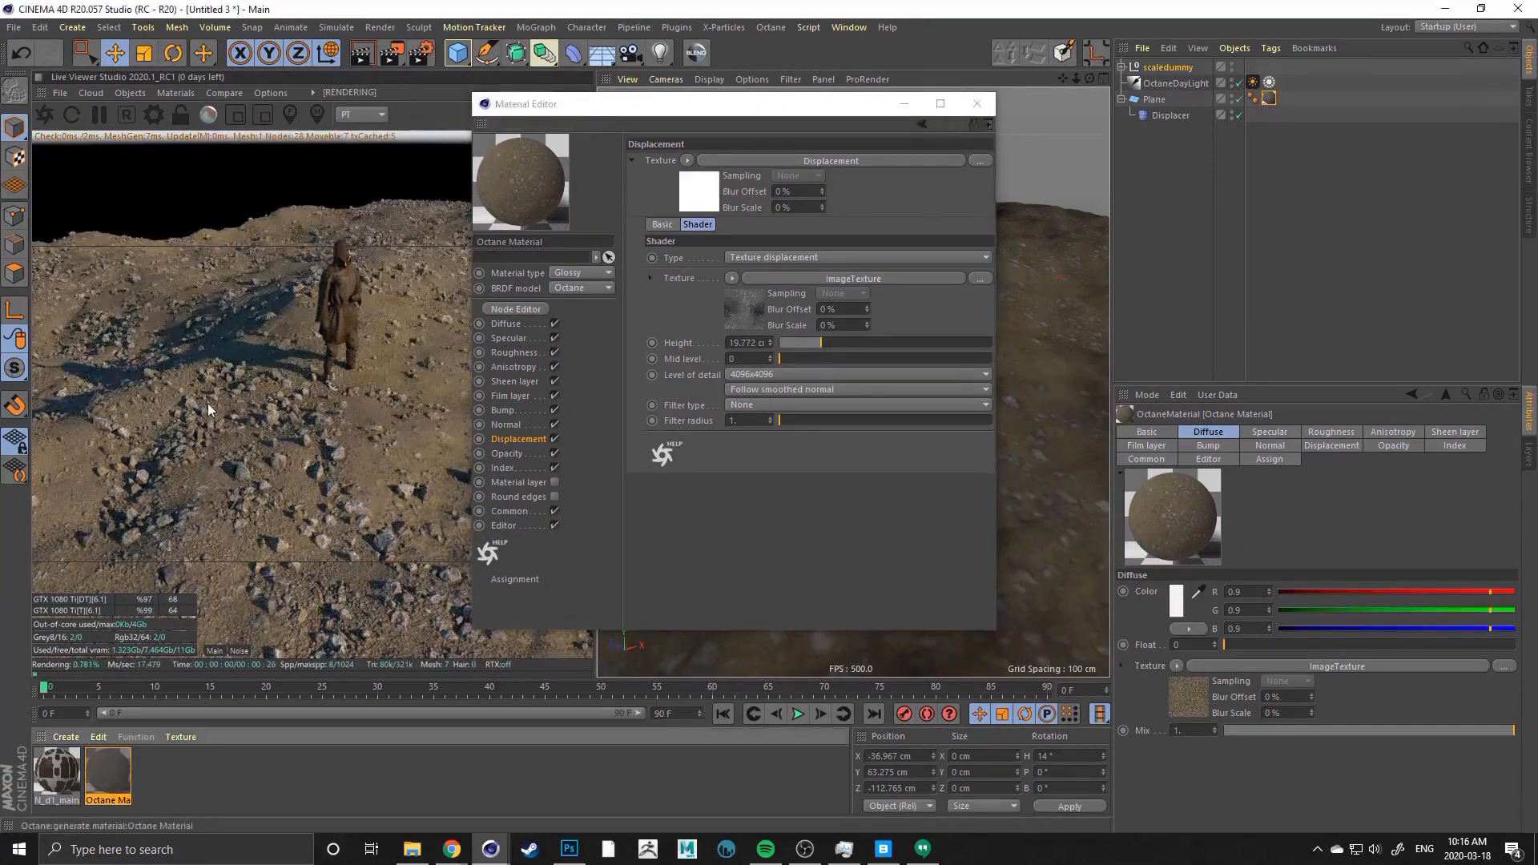
pyautogui.moveTo(222, 403); pyautogui.dragTo(517, 412)
pyautogui.moveTo(328, 455); pyautogui.dragTo(419, 450)
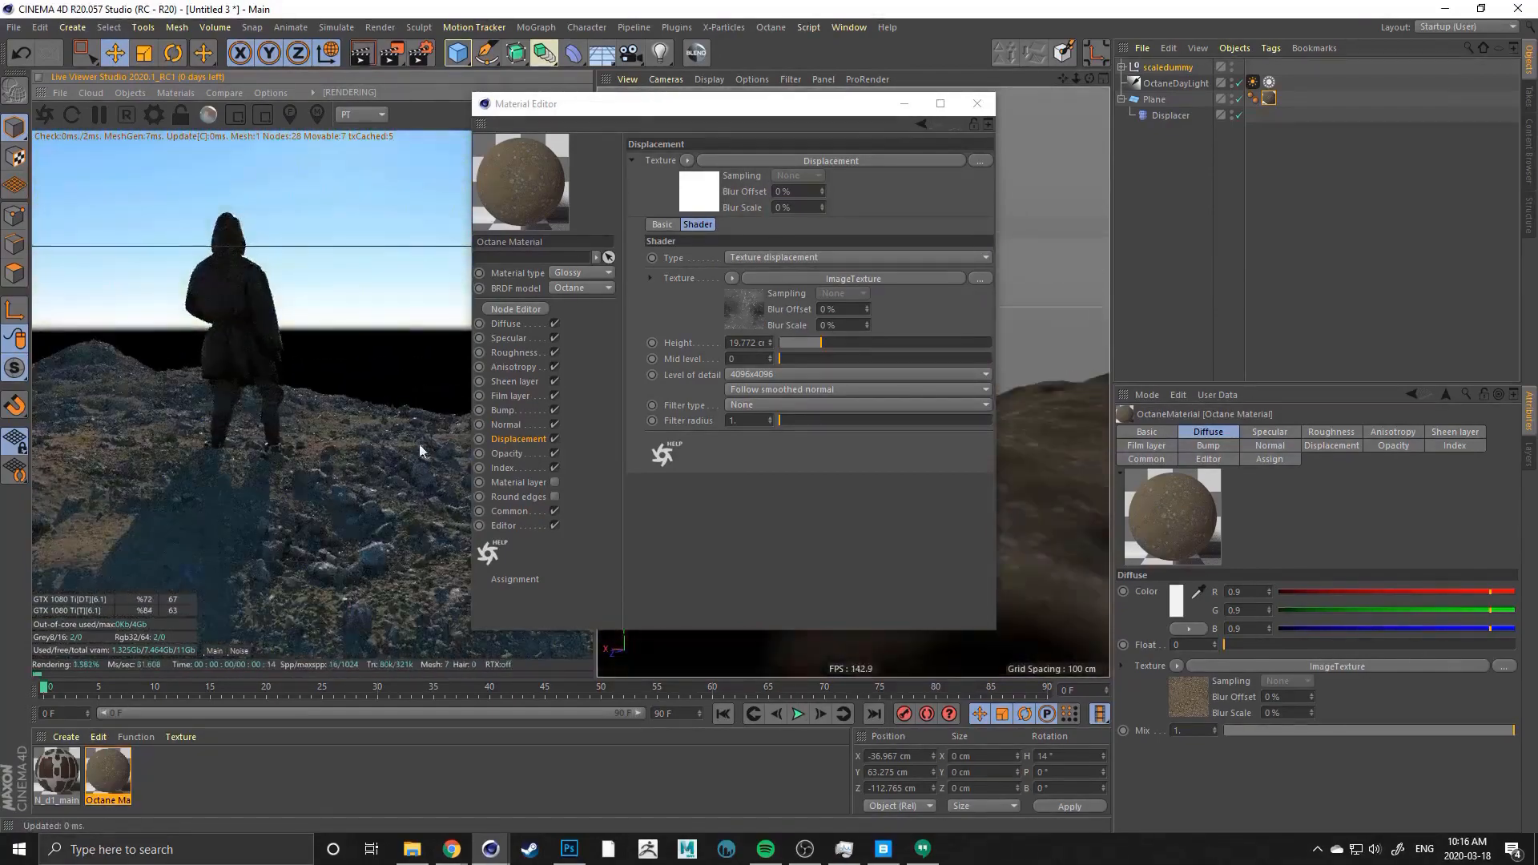
pyautogui.moveTo(287, 447); pyautogui.dragTo(137, 484)
pyautogui.moveTo(137, 484); pyautogui.dragTo(272, 390, button='middle')
pyautogui.click(897, 107)
pyautogui.click(899, 107)
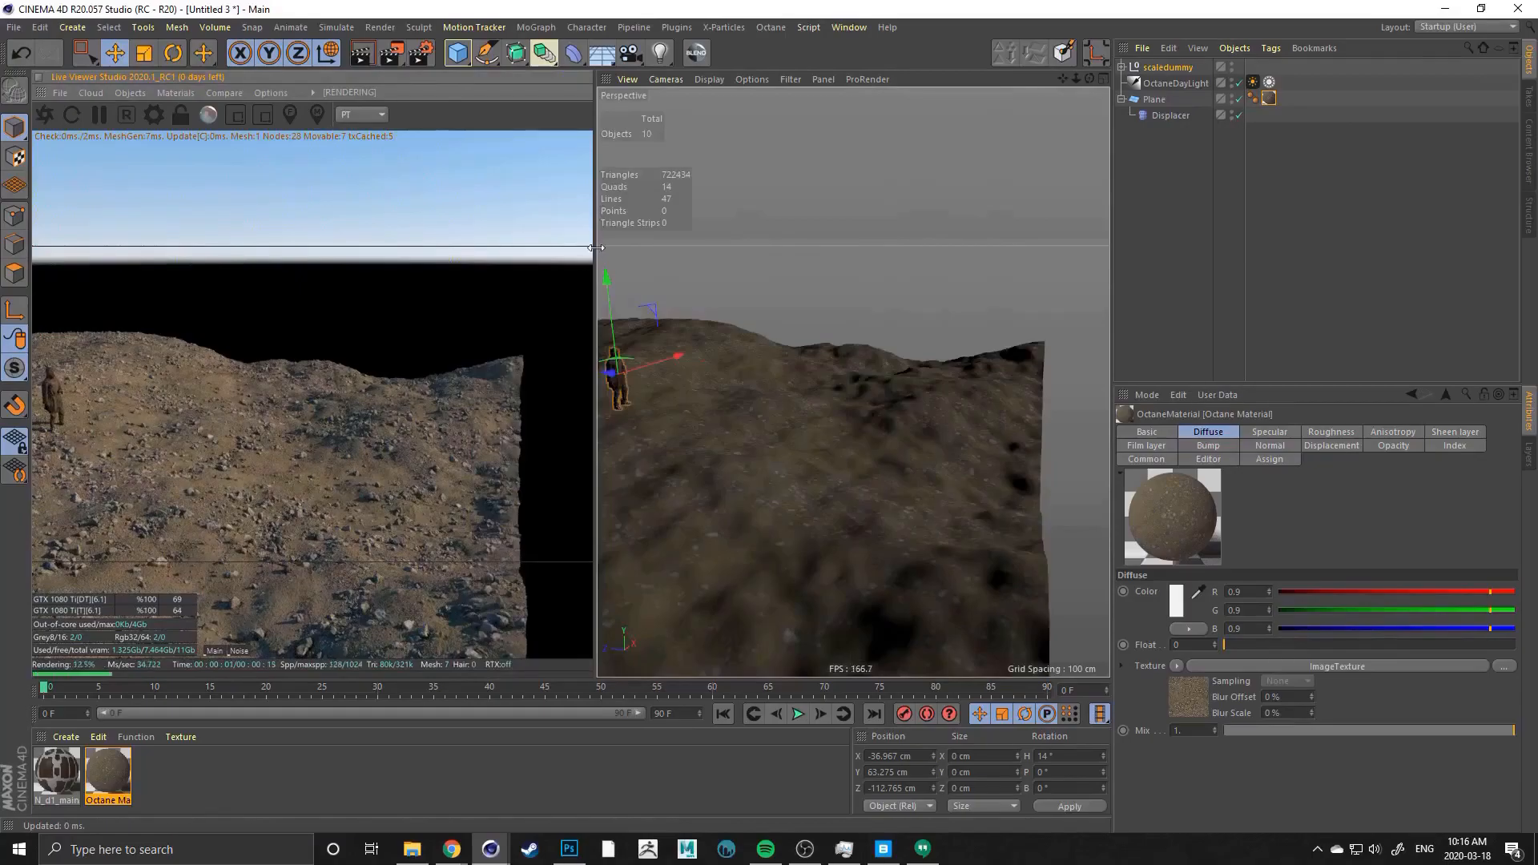
pyautogui.moveTo(595, 248); pyautogui.dragTo(738, 250)
pyautogui.moveTo(560, 367); pyautogui.dragTo(353, 451)
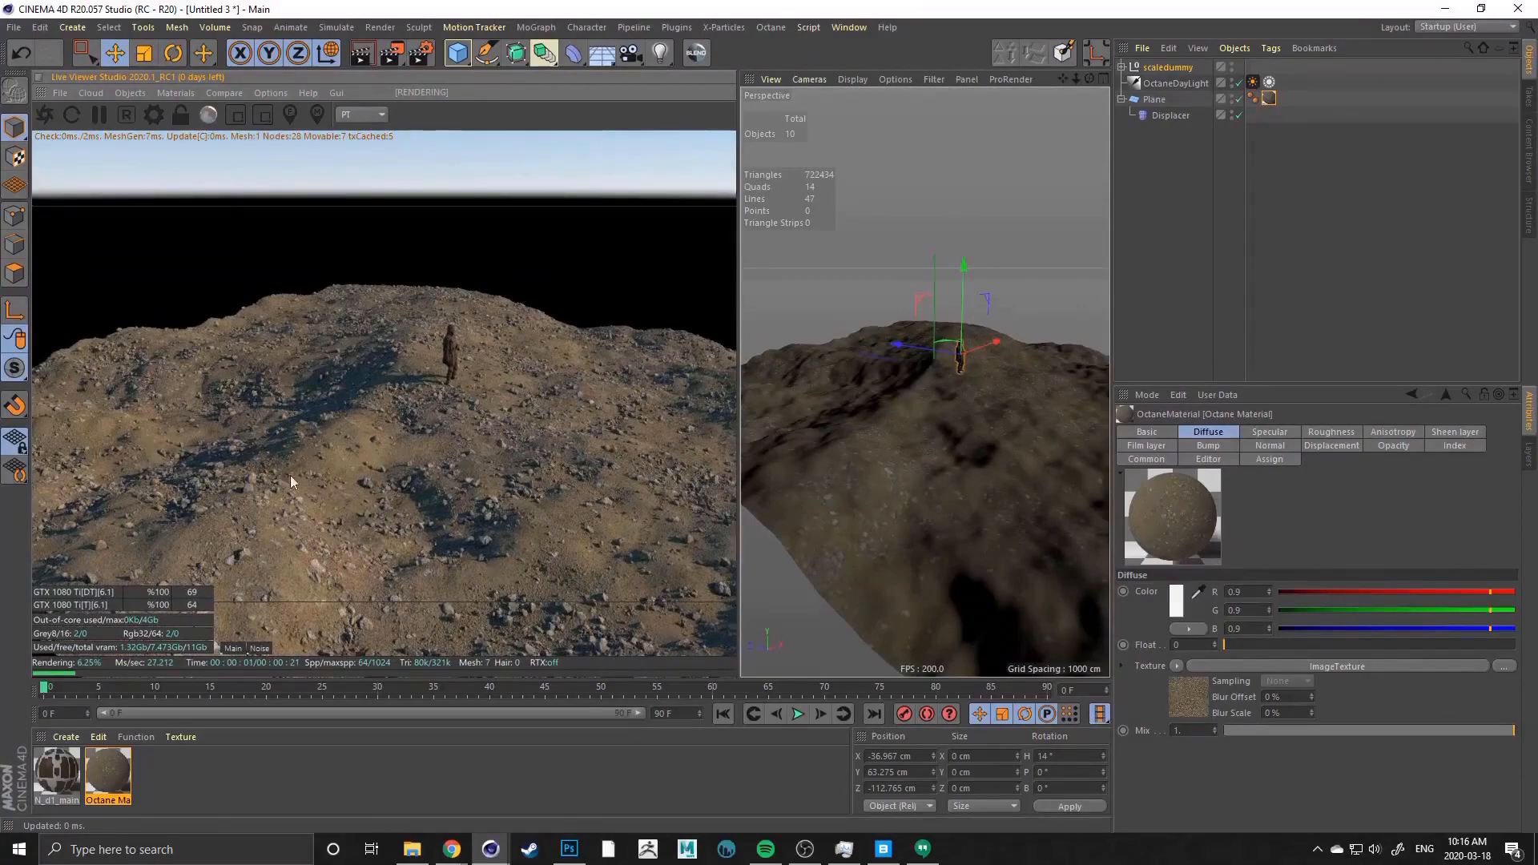
# Step the noise seed in the Displacer's shader down to 653 to reshape the terrain
pyautogui.click(1155, 113)
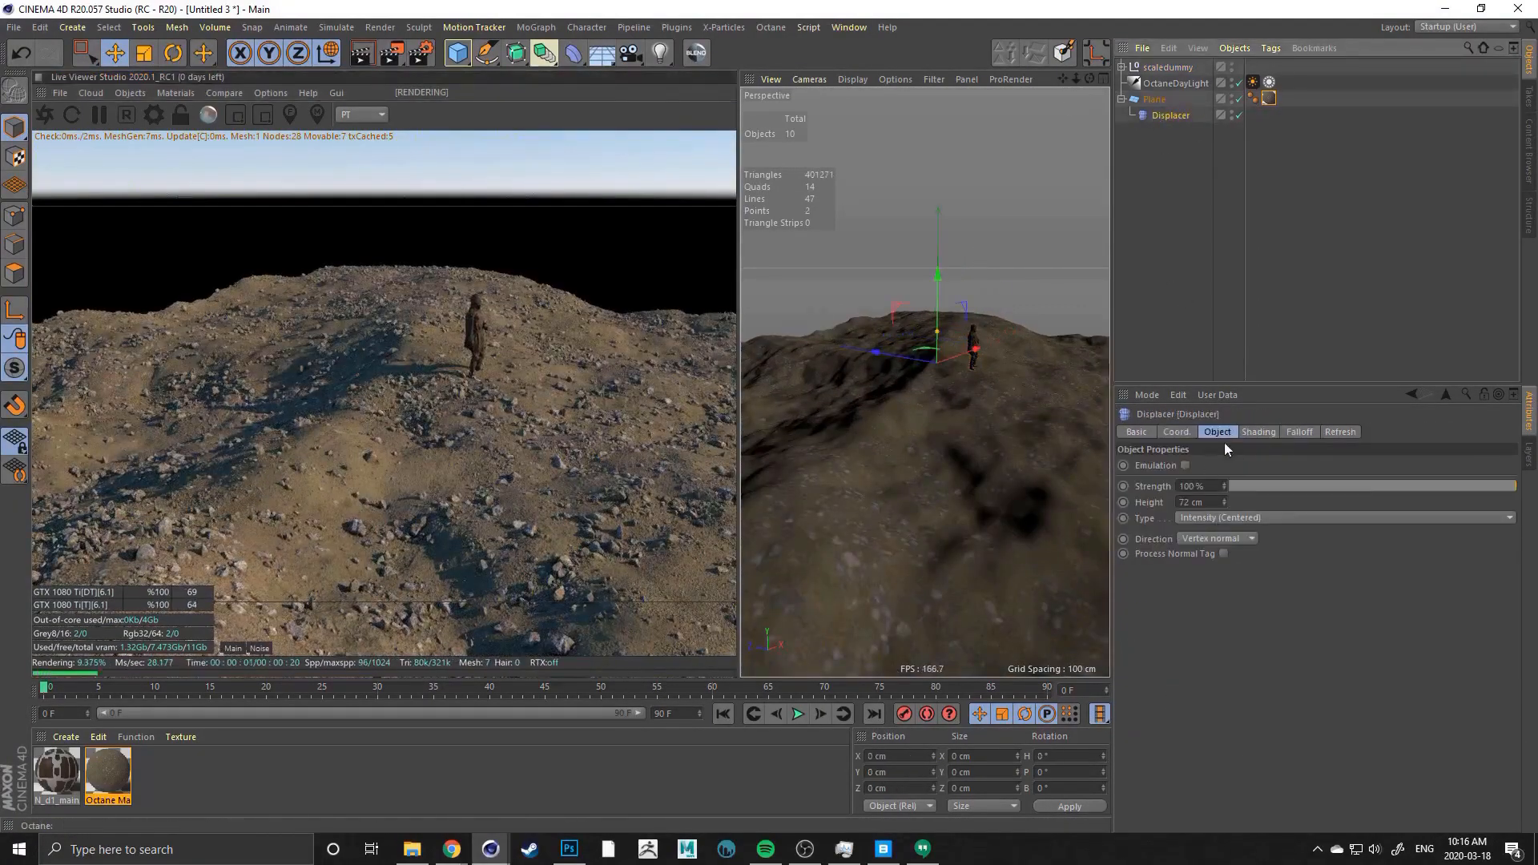
pyautogui.click(1256, 431)
pyautogui.moveTo(1154, 385); pyautogui.dragTo(1155, 188)
pyautogui.click(1290, 585)
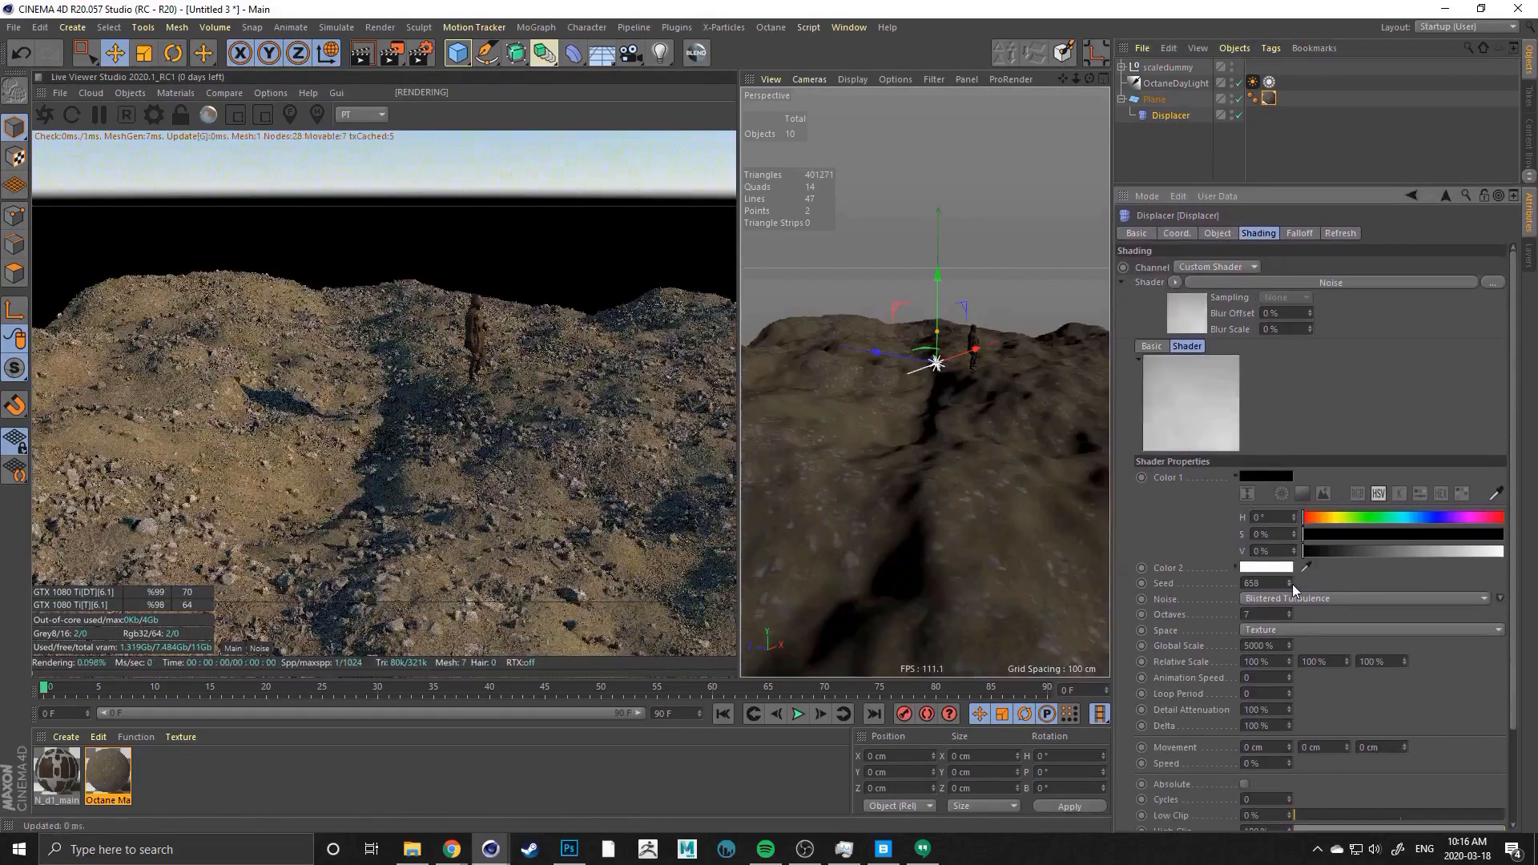
pyautogui.click(1290, 585)
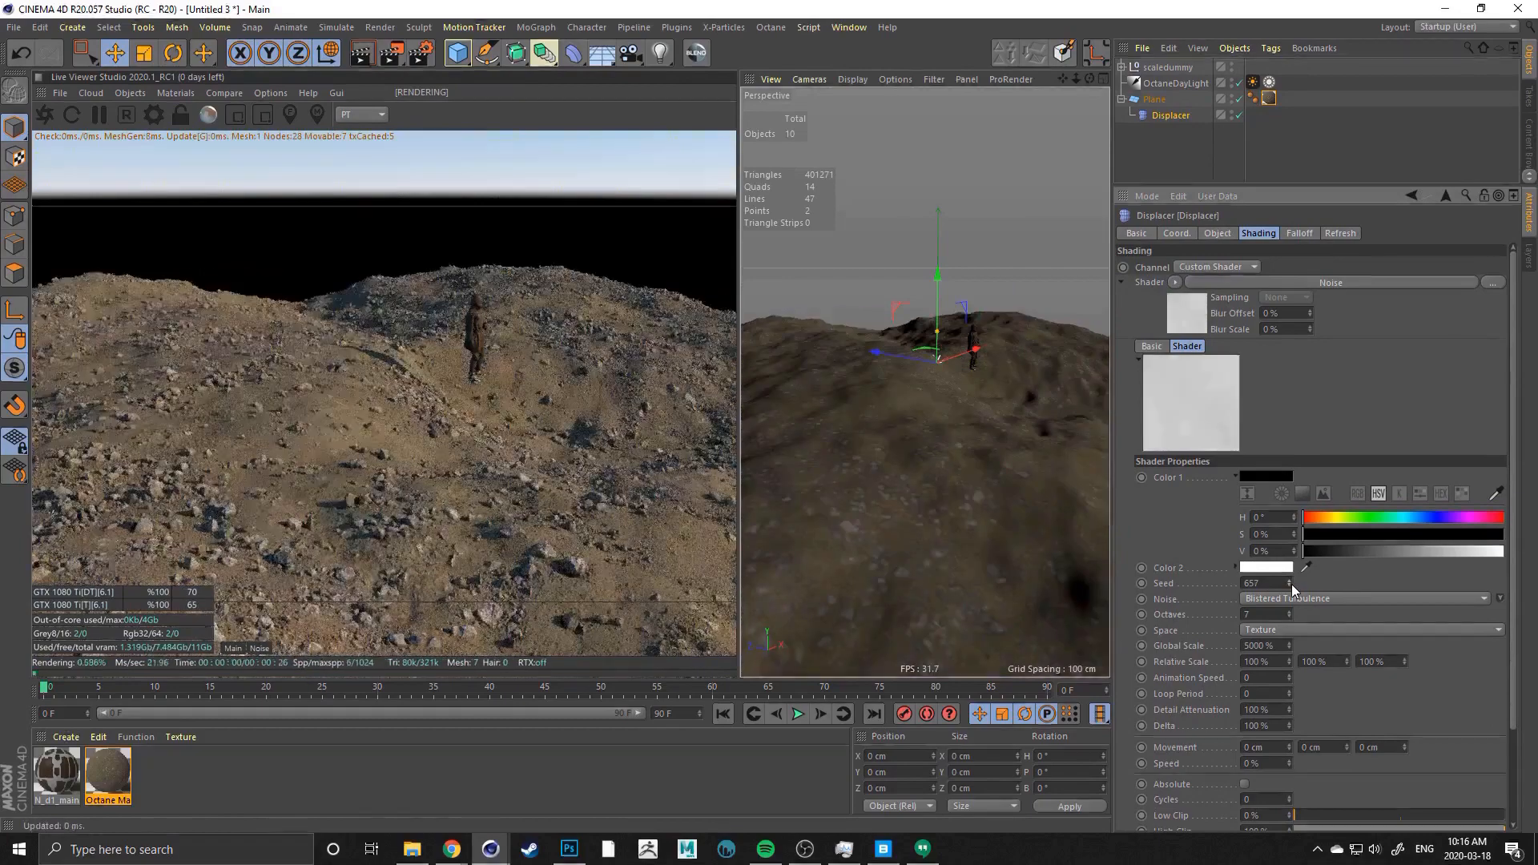
pyautogui.click(1290, 585)
pyautogui.click(1290, 586)
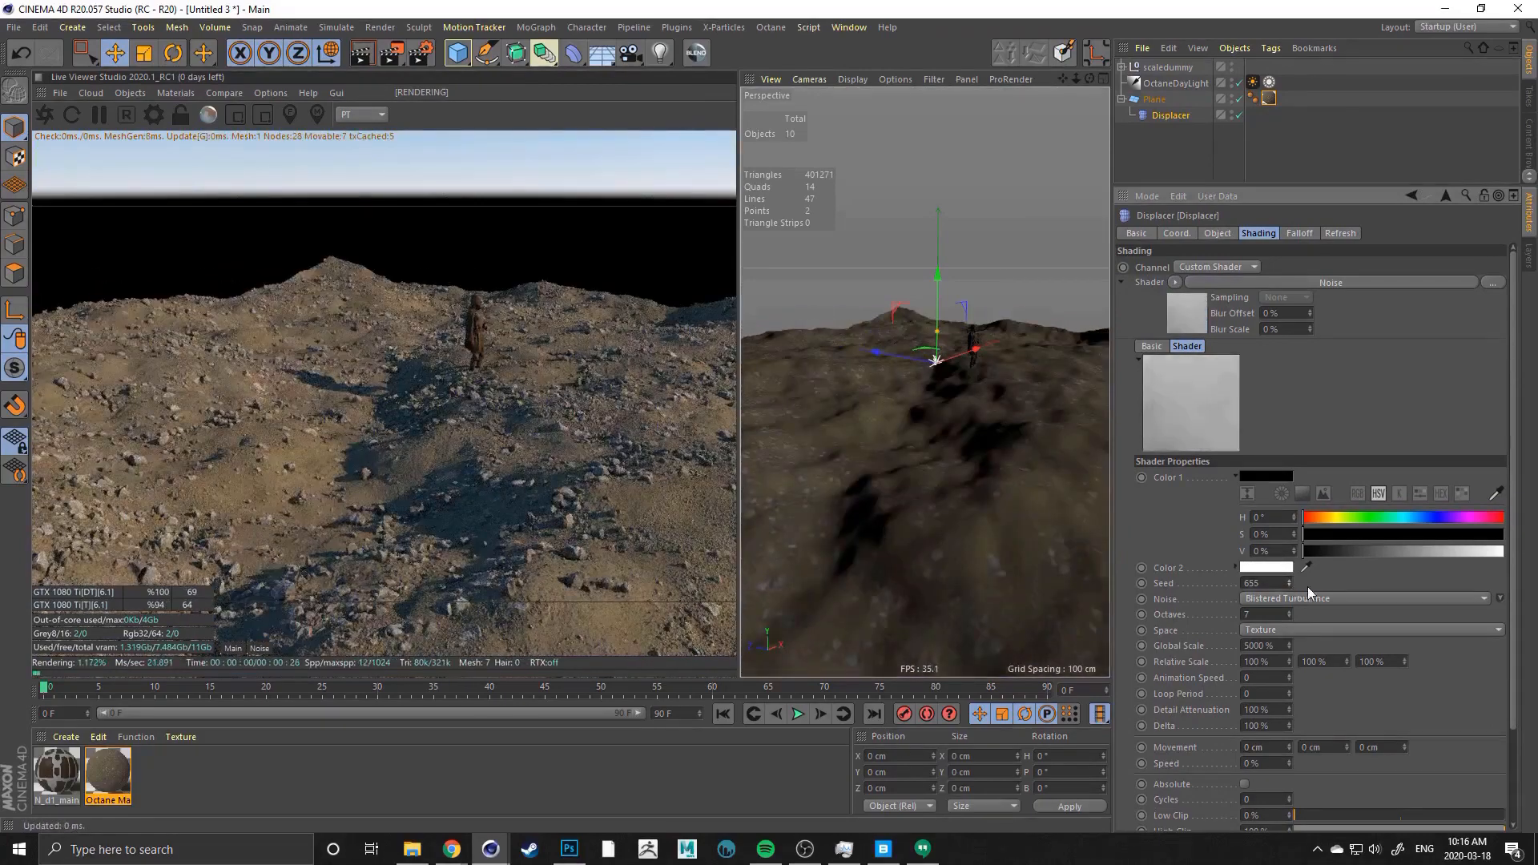
pyautogui.click(1290, 585)
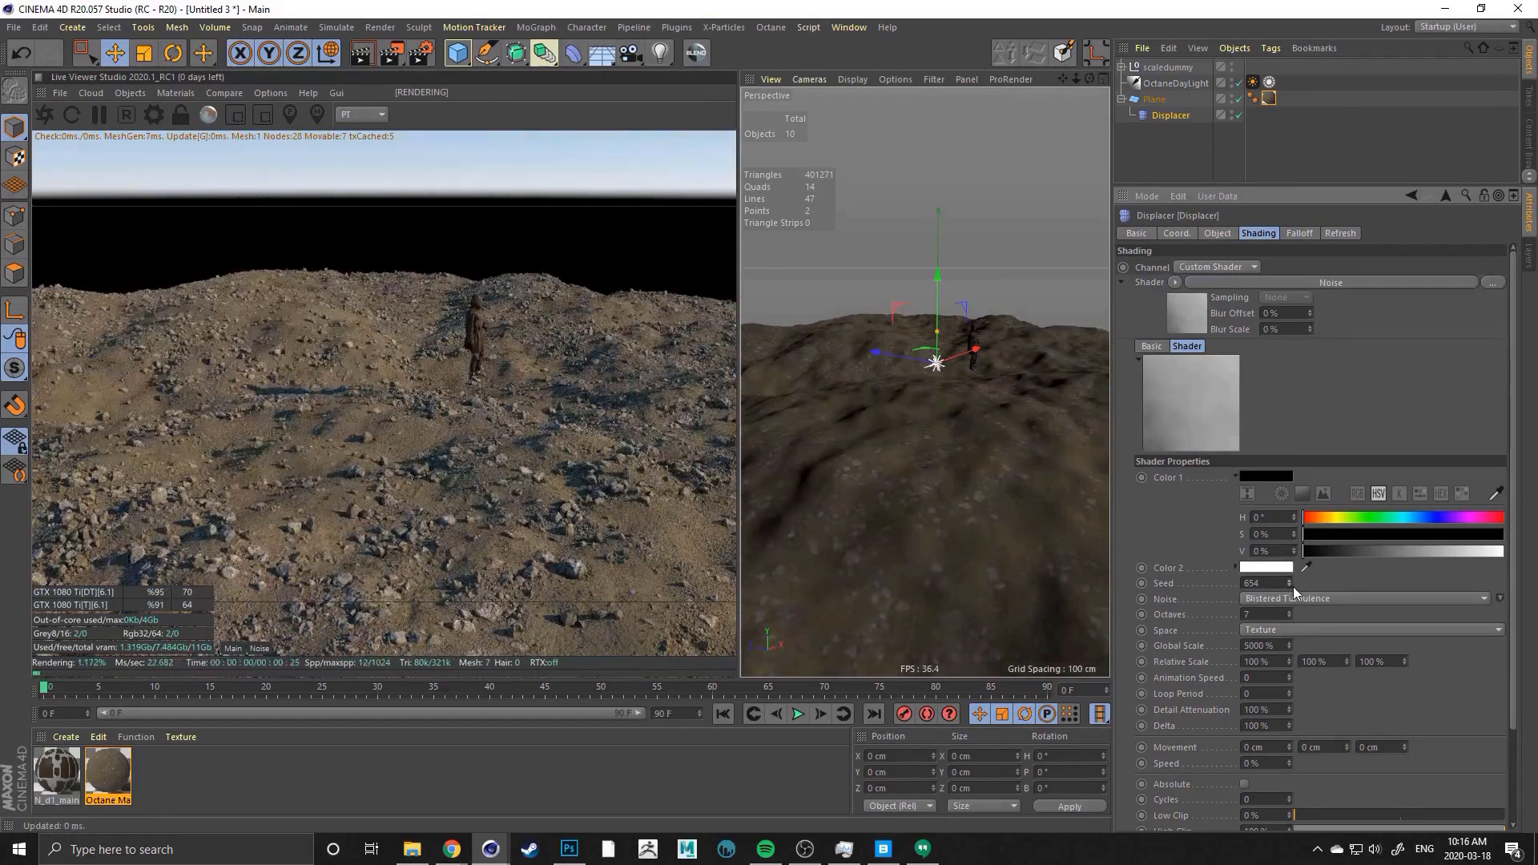
pyautogui.click(1289, 585)
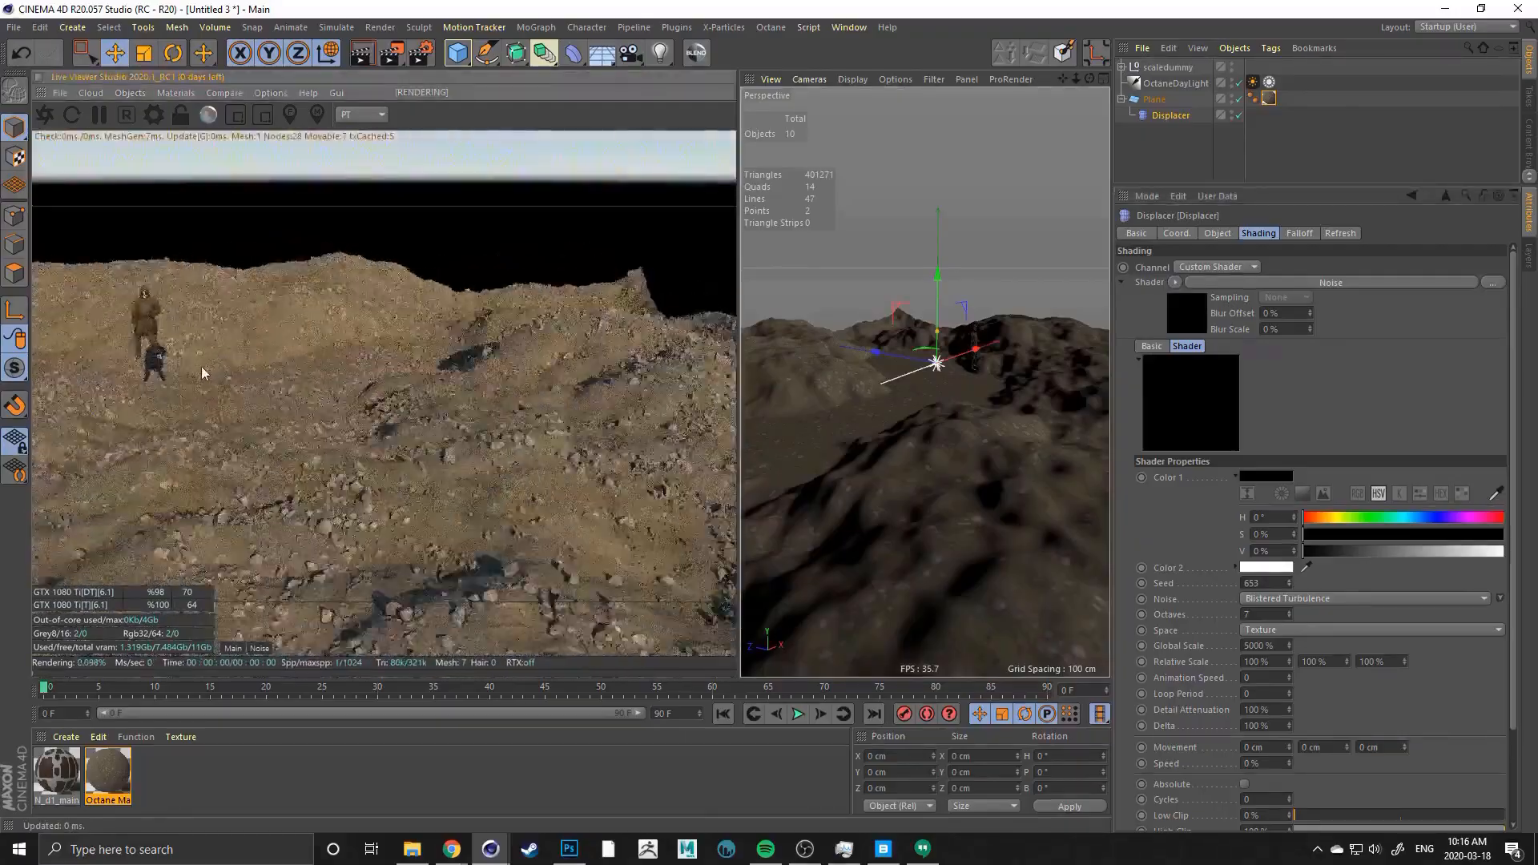
# Move the scale figure down into the flat valley between the hills, at about Y -17.5 and Z 49.7 cm
pyautogui.moveTo(202, 373); pyautogui.dragTo(594, 364)
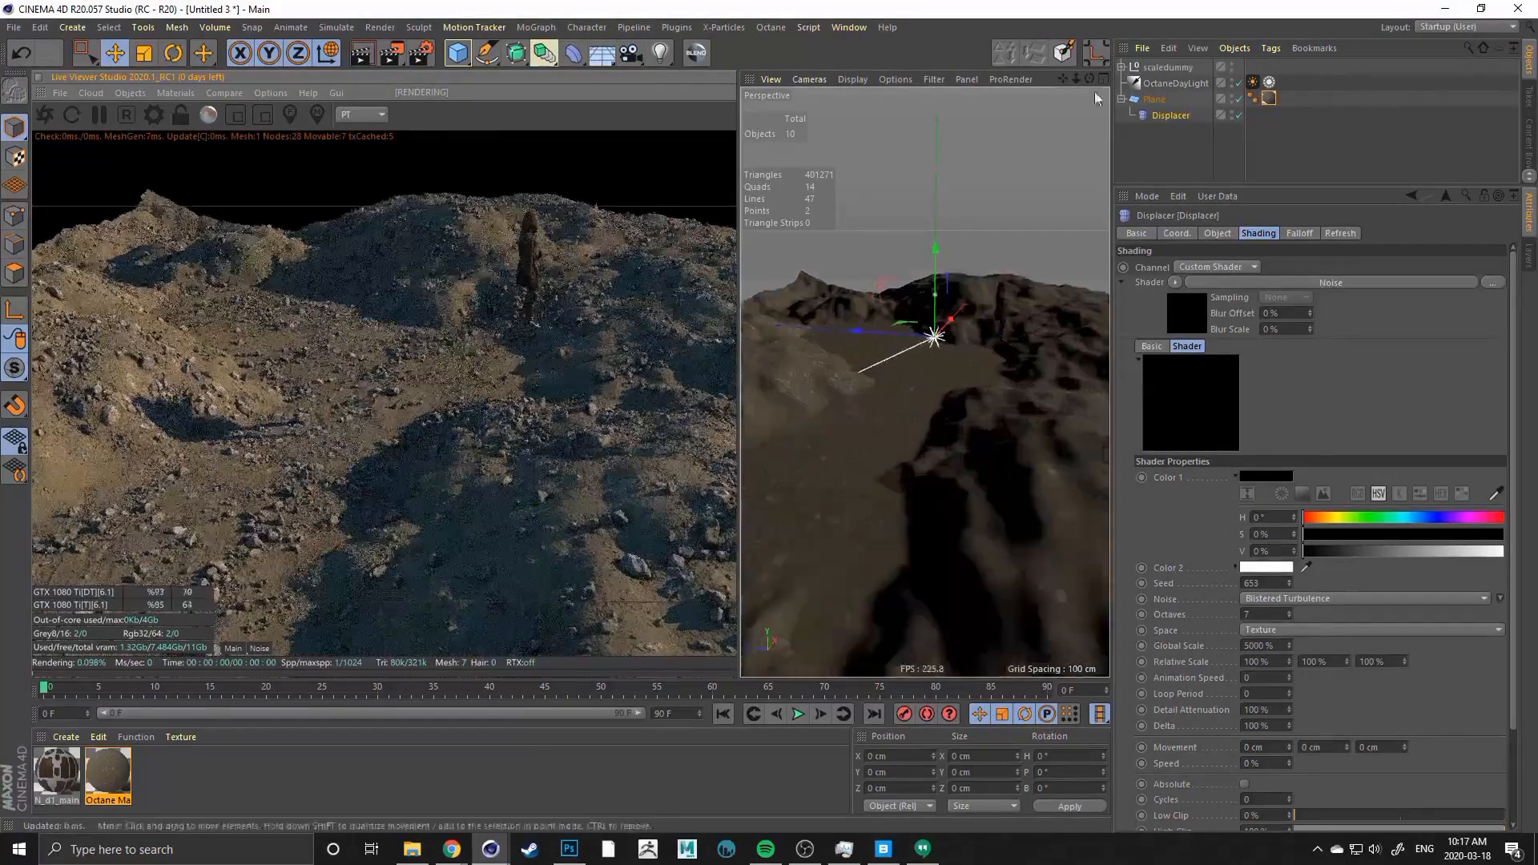
pyautogui.click(1157, 67)
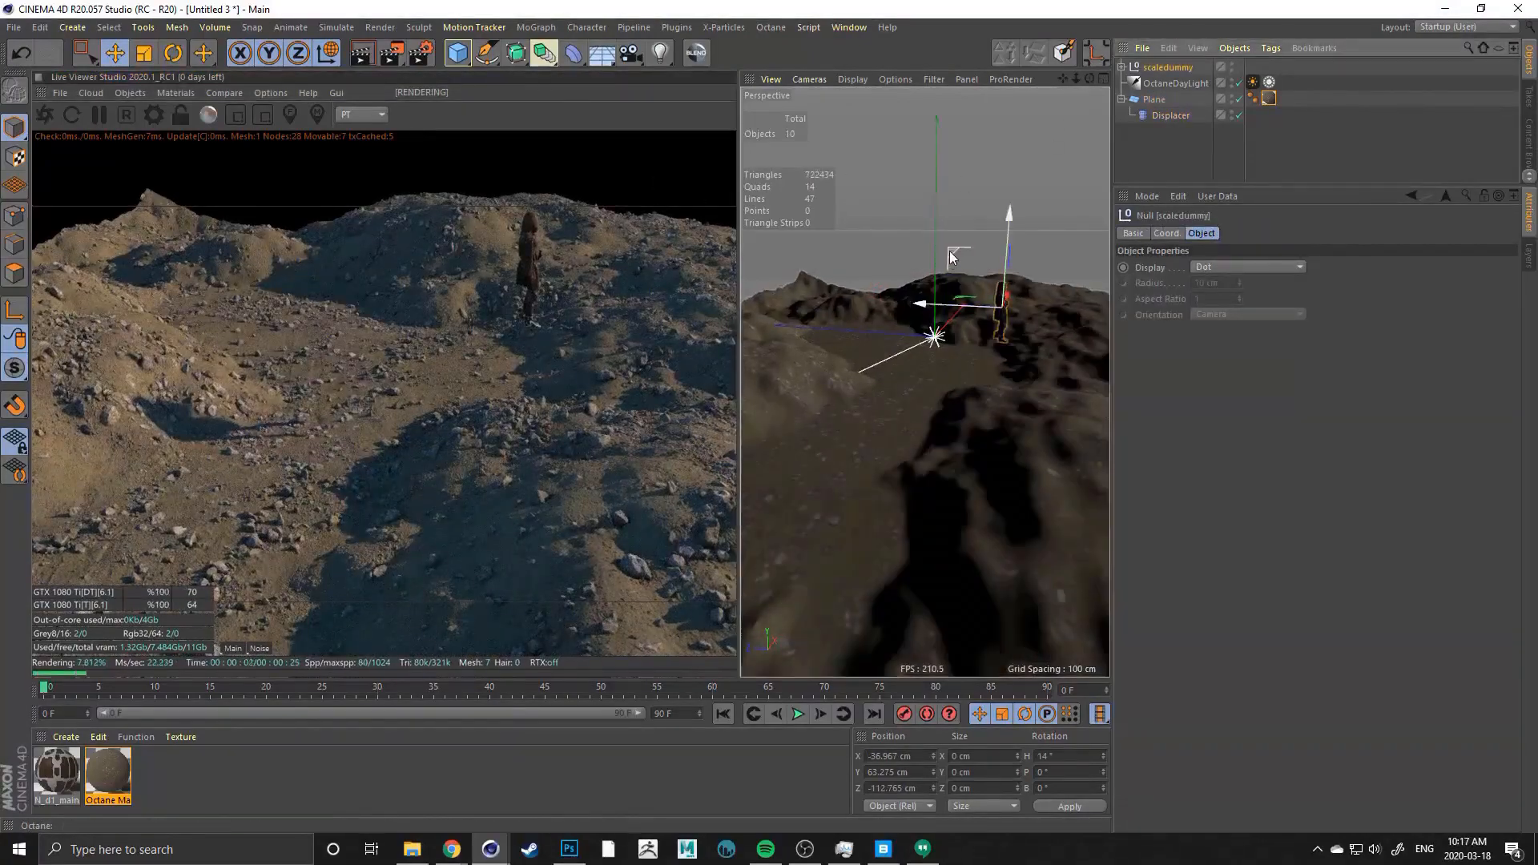
pyautogui.moveTo(949, 252); pyautogui.dragTo(846, 295)
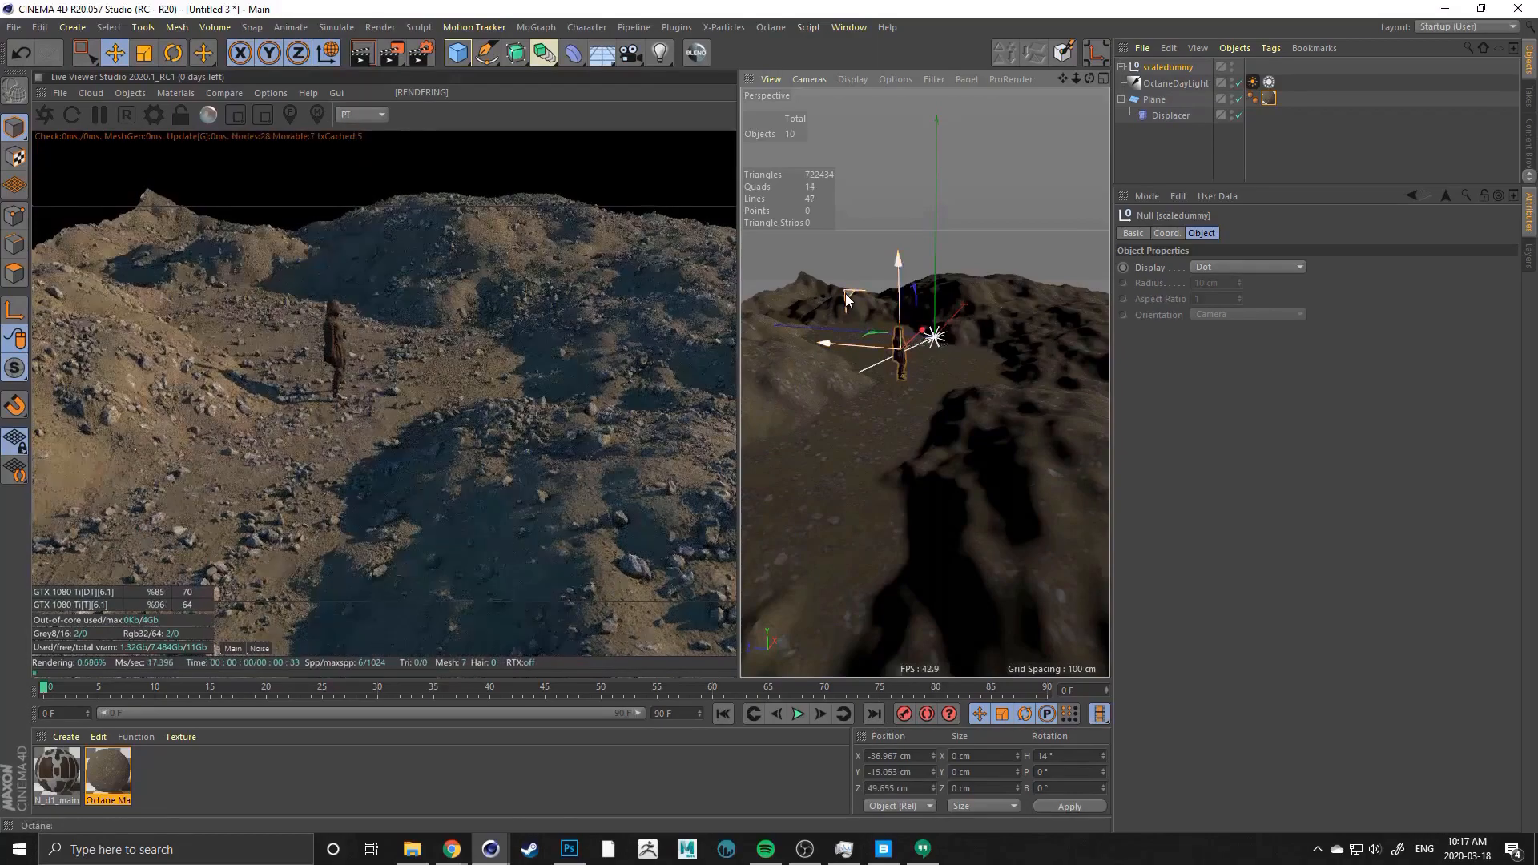
pyautogui.moveTo(897, 263); pyautogui.dragTo(897, 267)
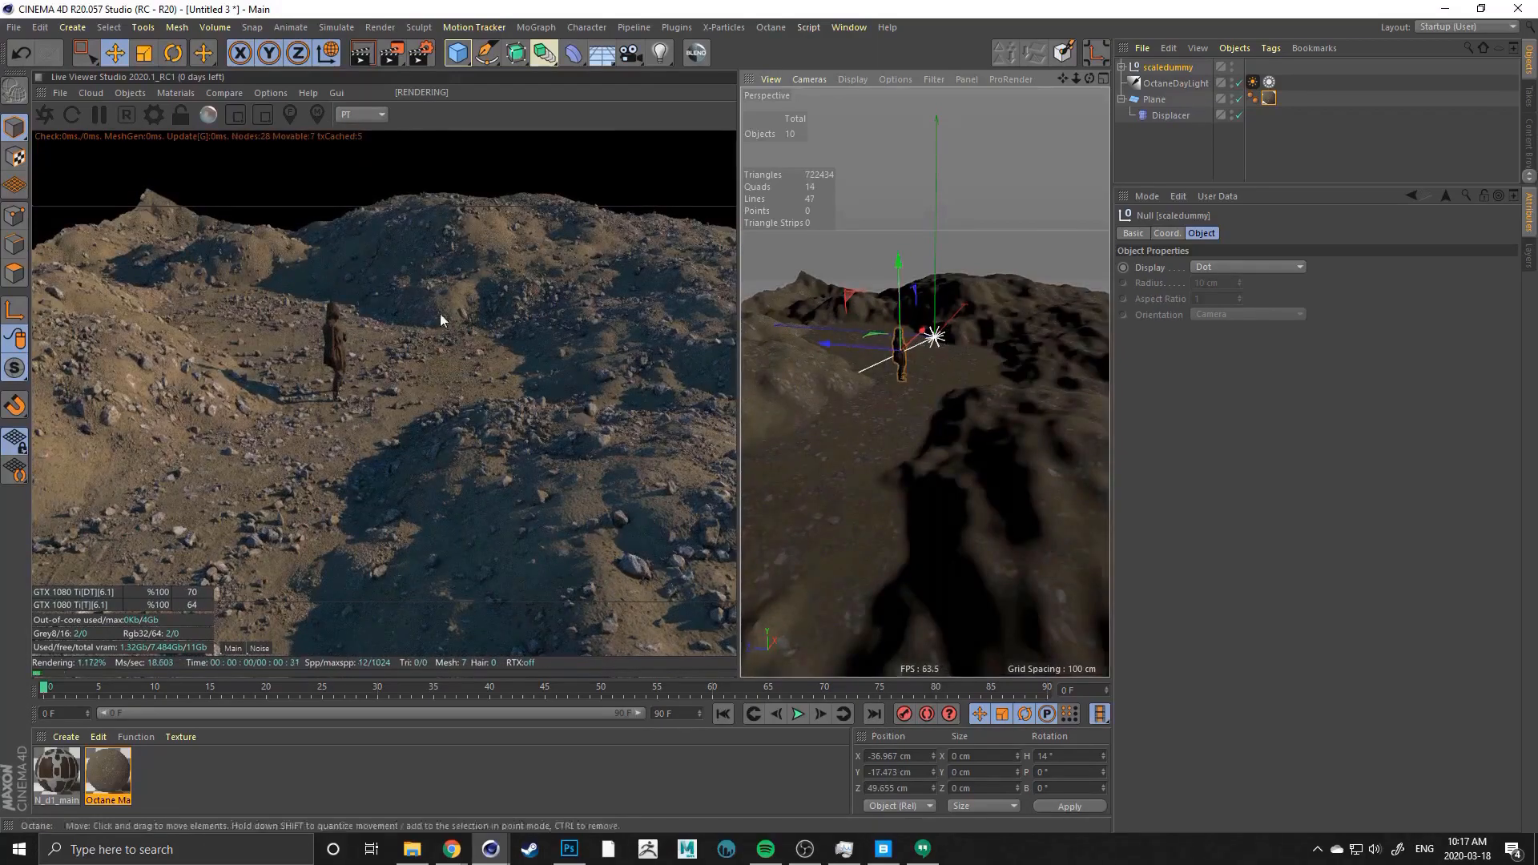
# Examine the reshaped terrain and the scale figure in the Live Viewer from several distances and angles
pyautogui.moveTo(441, 320); pyautogui.dragTo(160, 360)
pyautogui.moveTo(361, 344); pyautogui.dragTo(545, 311)
pyautogui.scroll(-4, 373, 329)
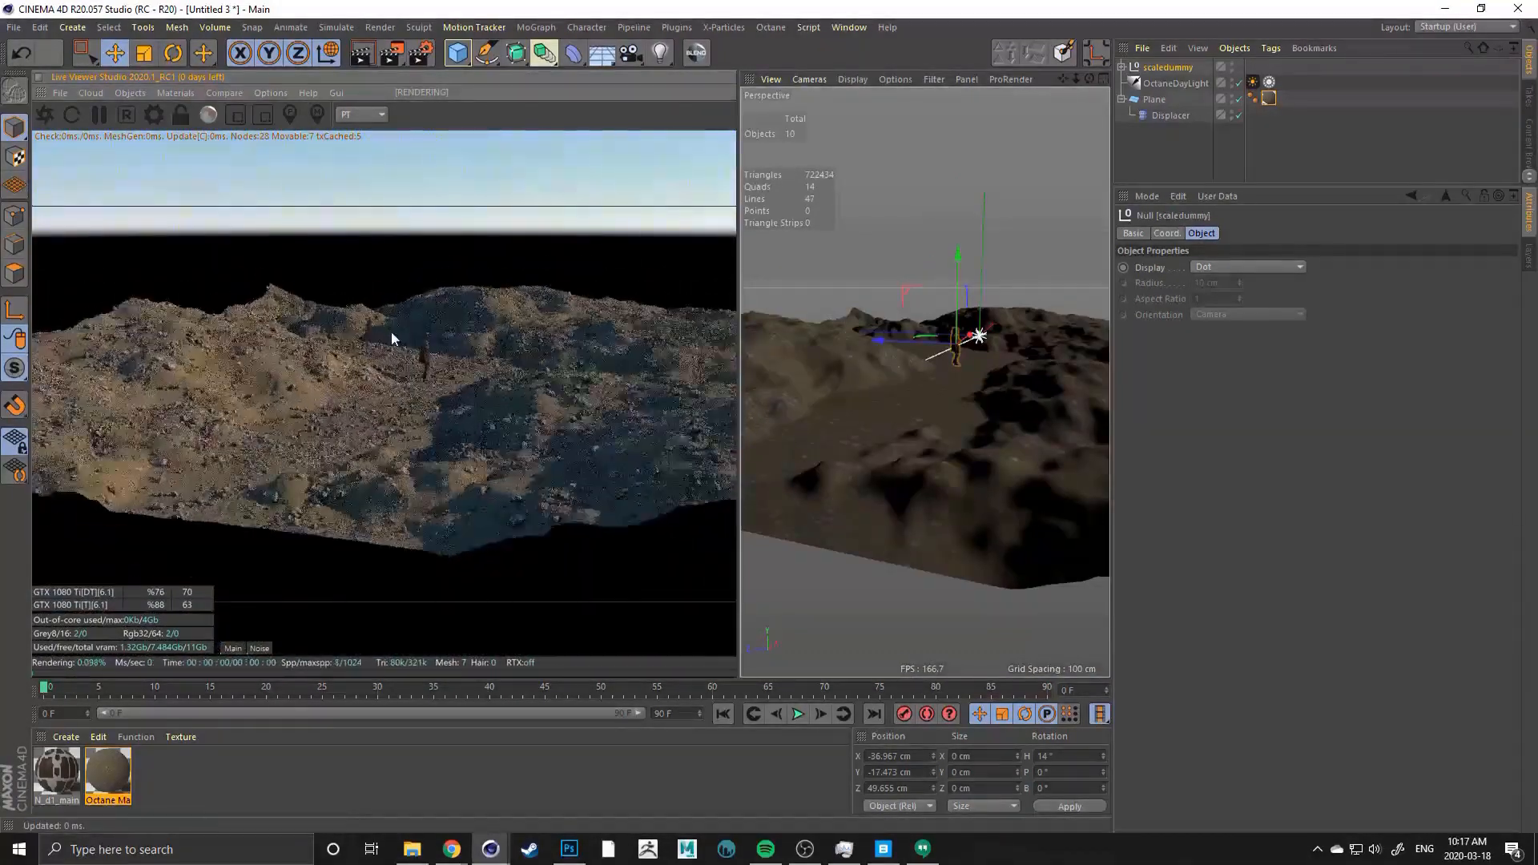
pyautogui.moveTo(391, 334); pyautogui.dragTo(395, 364)
pyautogui.scroll(2, 395, 364)
pyautogui.moveTo(395, 364); pyautogui.dragTo(414, 301, button='middle')
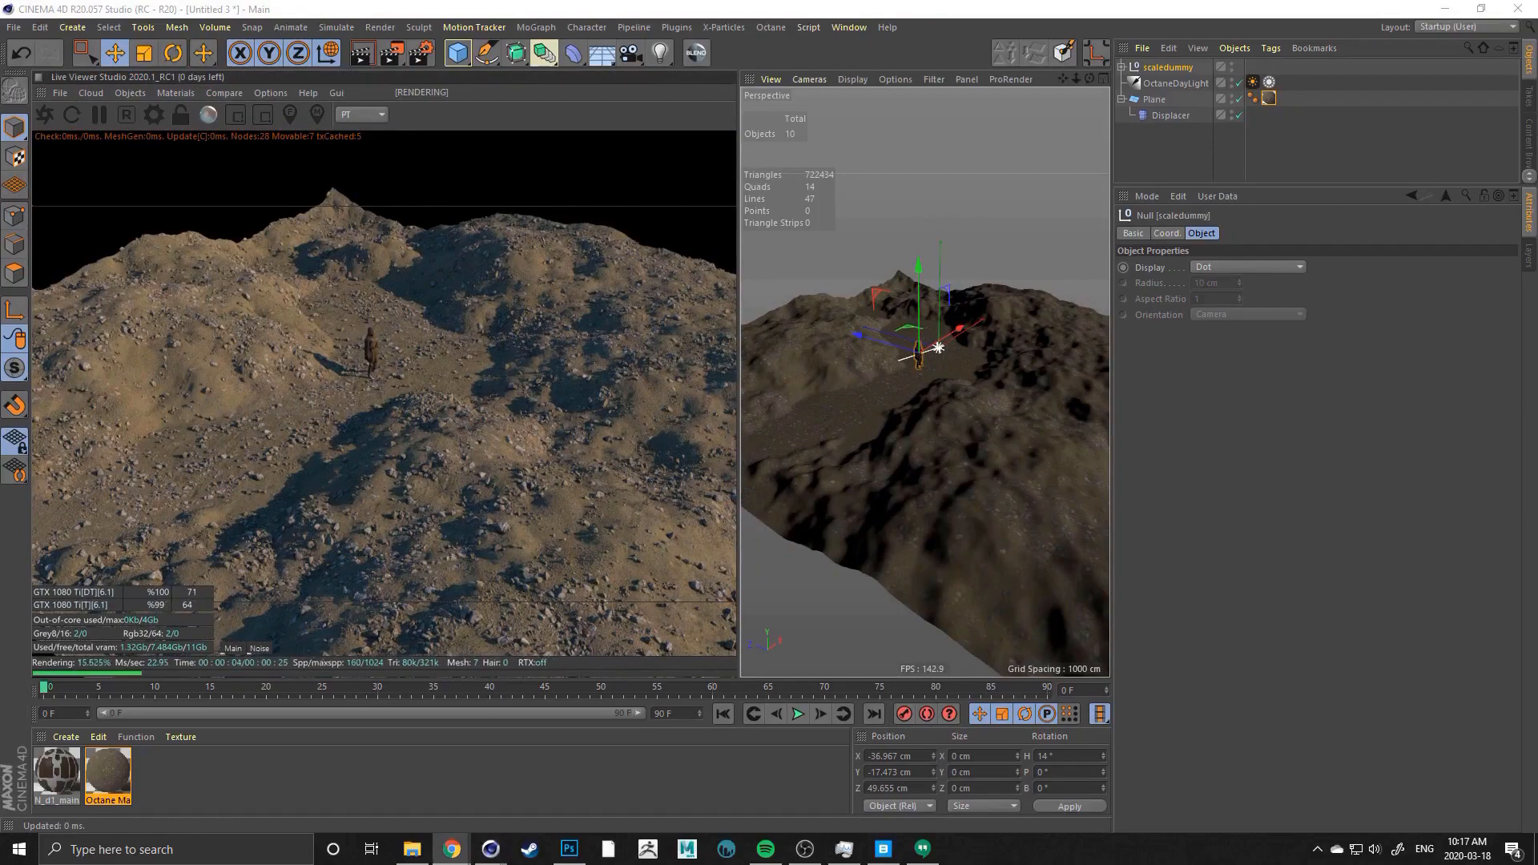
pyautogui.moveTo(381, 395); pyautogui.dragTo(332, 394)
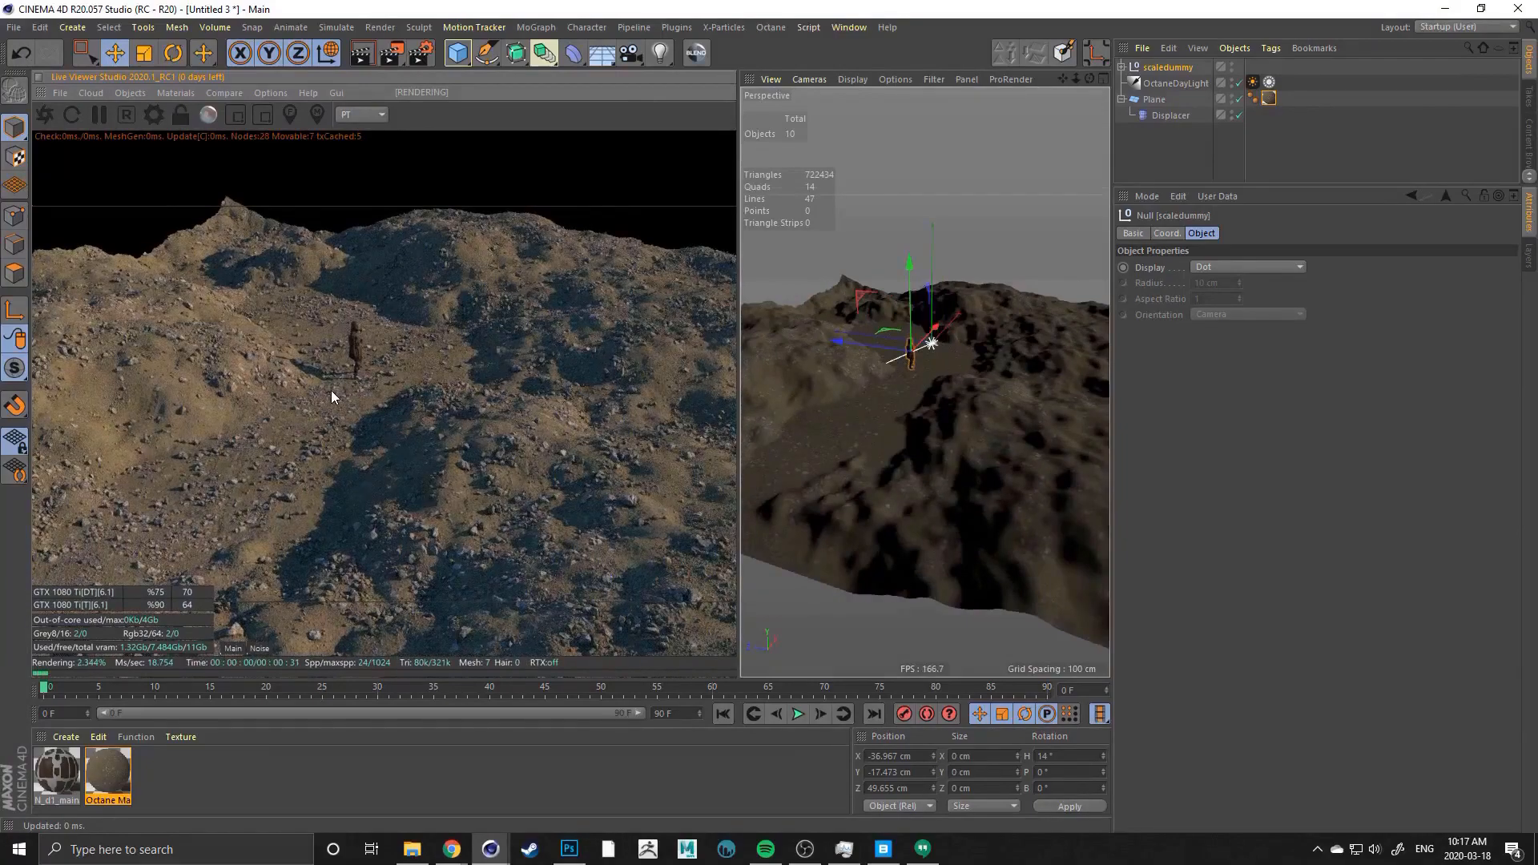
pyautogui.moveTo(398, 437); pyautogui.dragTo(206, 387)
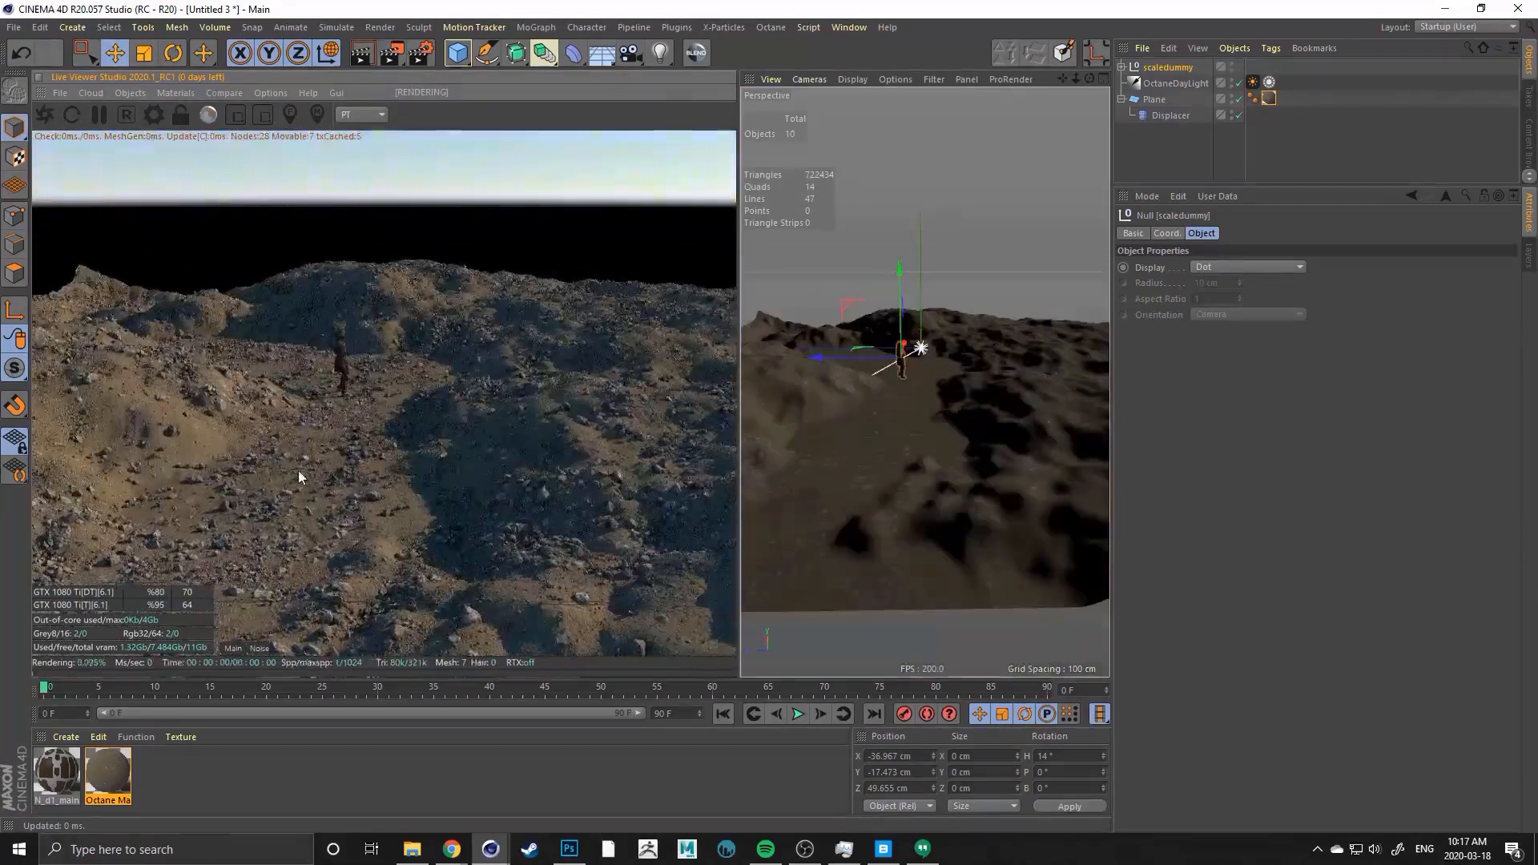
pyautogui.moveTo(299, 477); pyautogui.dragTo(379, 469)
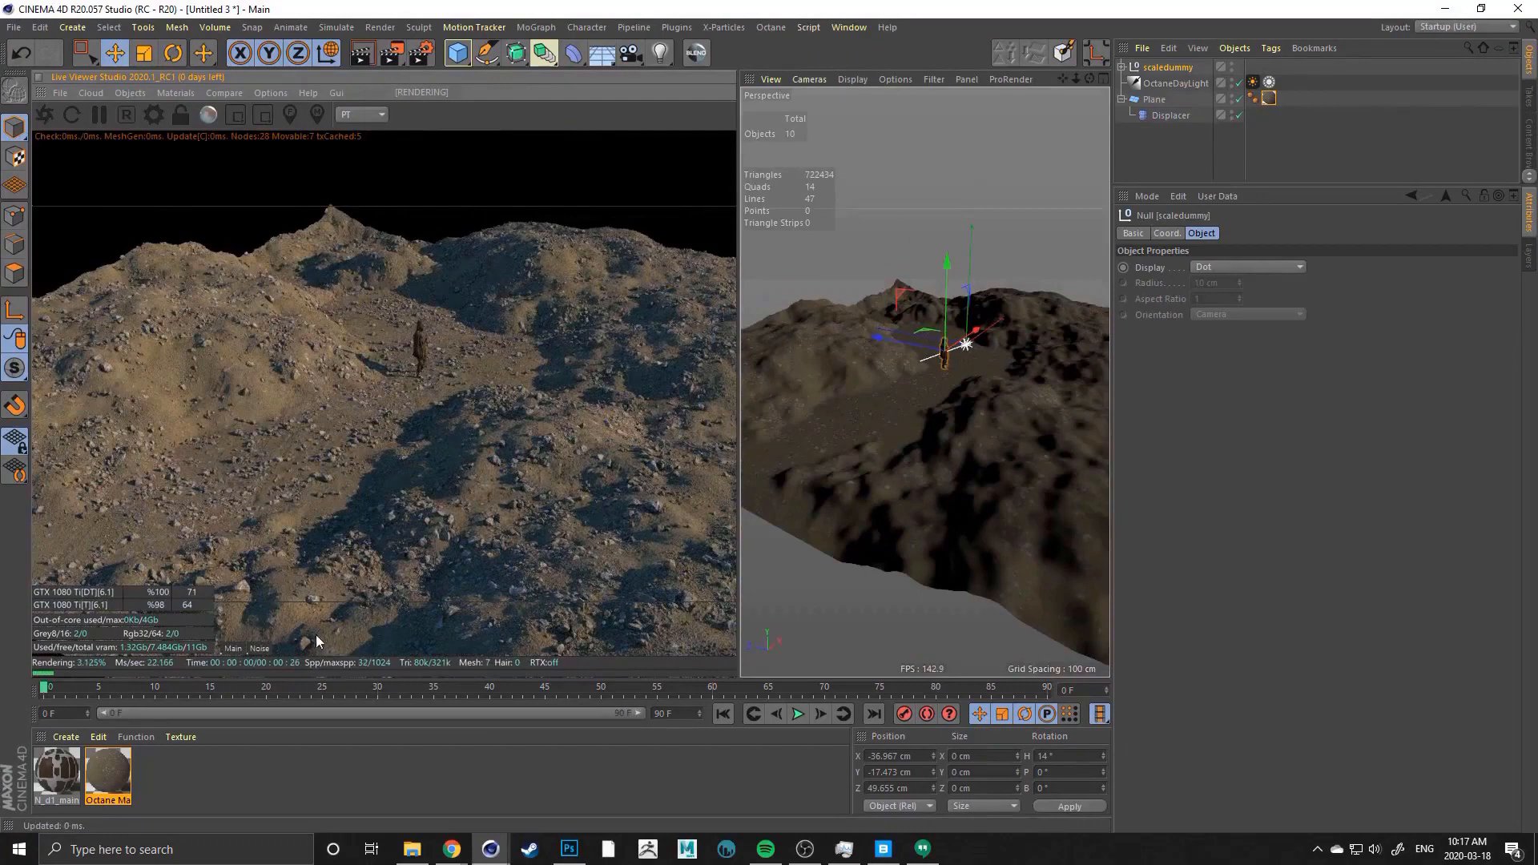
# Create a new Octane Material alongside the existing soil material
pyautogui.click(109, 773)
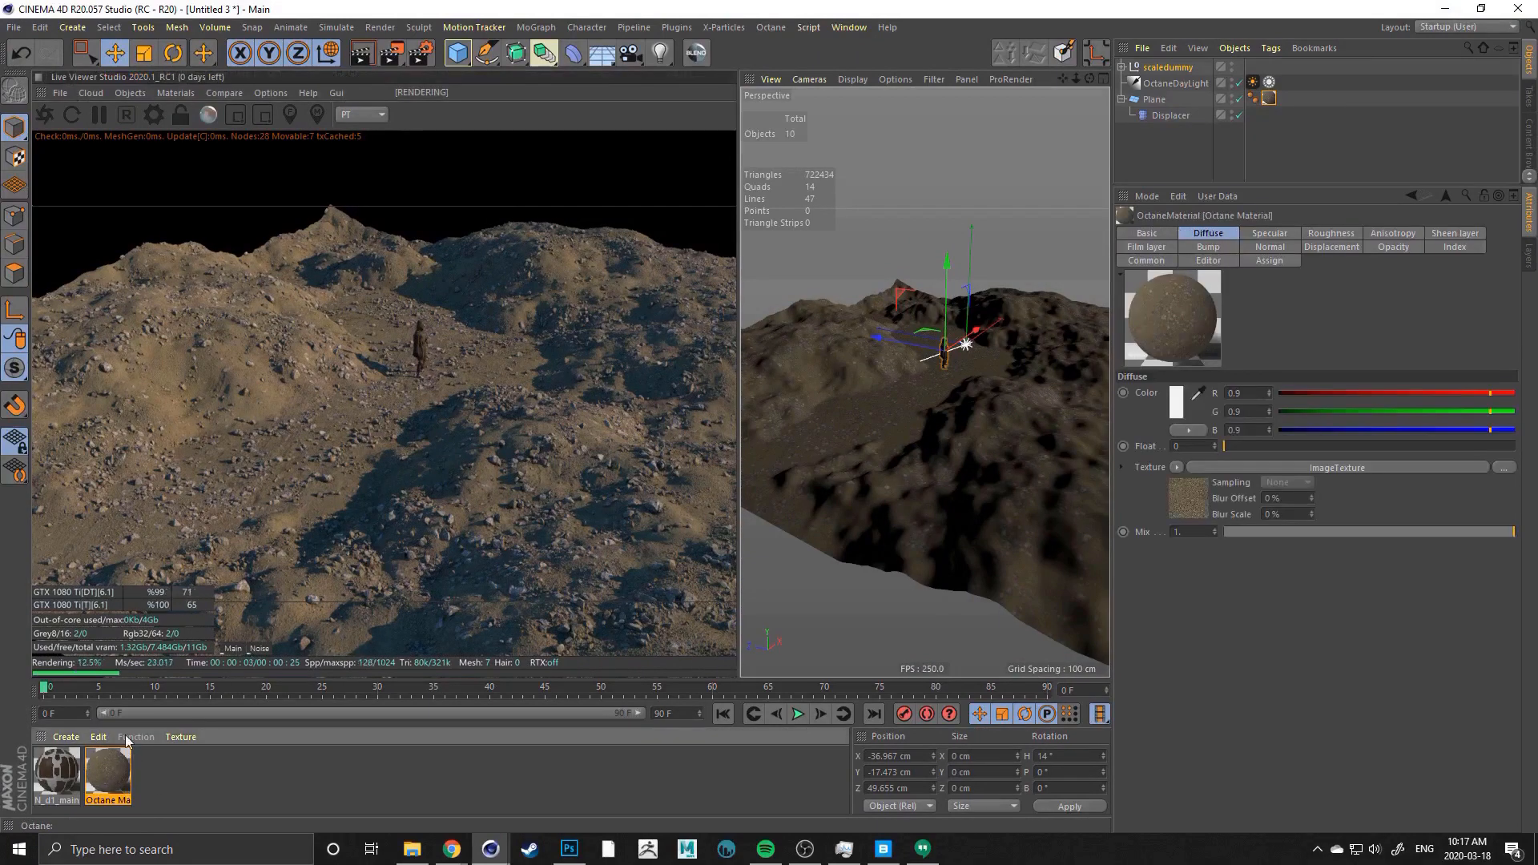
pyautogui.click(183, 778)
pyautogui.click(64, 736)
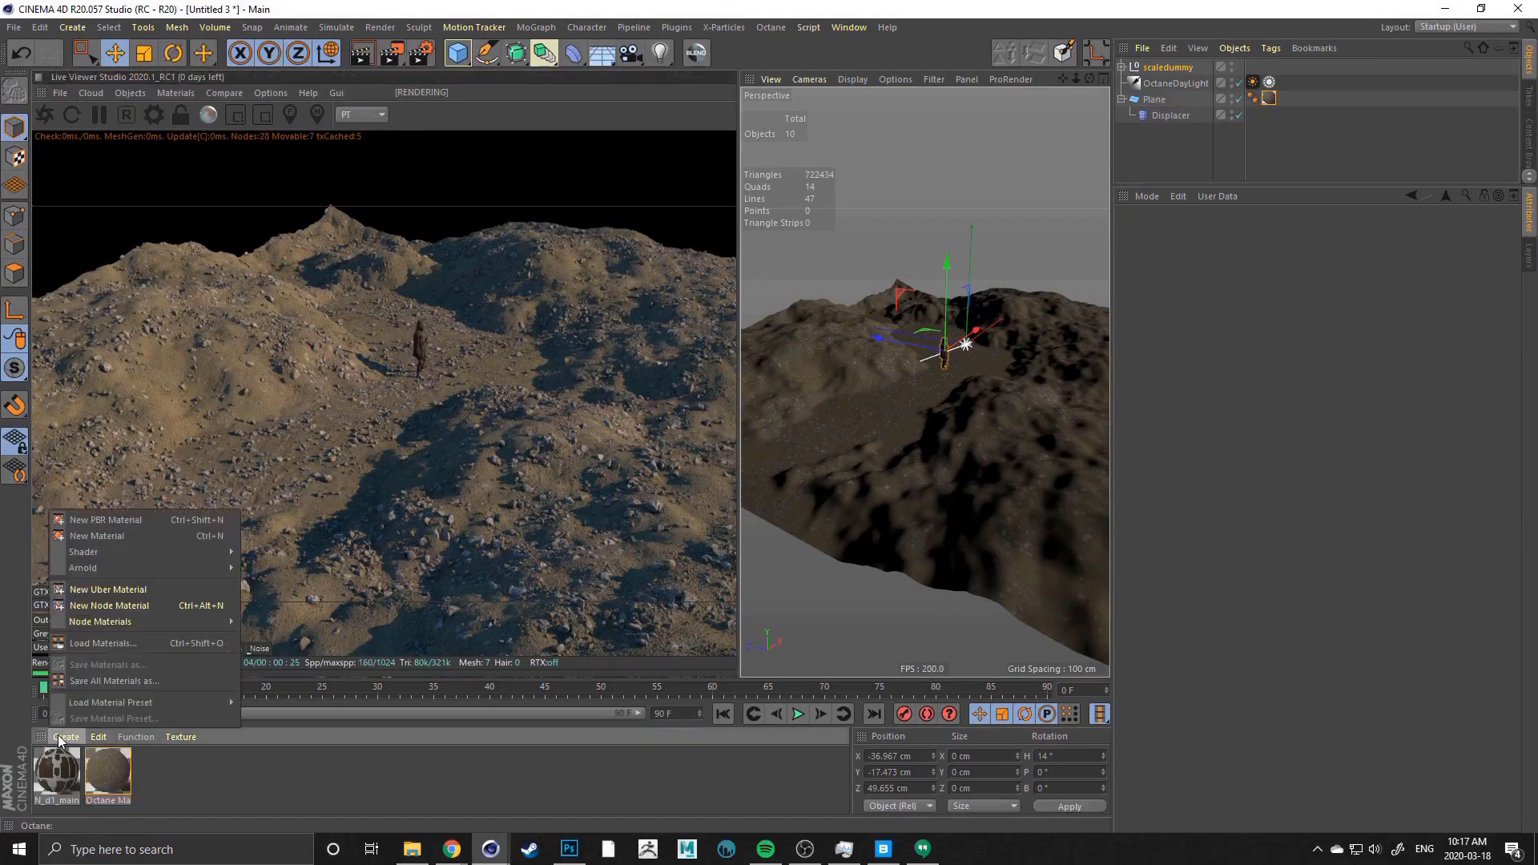
pyautogui.moveTo(200, 551)
pyautogui.moveTo(311, 551)
pyautogui.moveTo(386, 551)
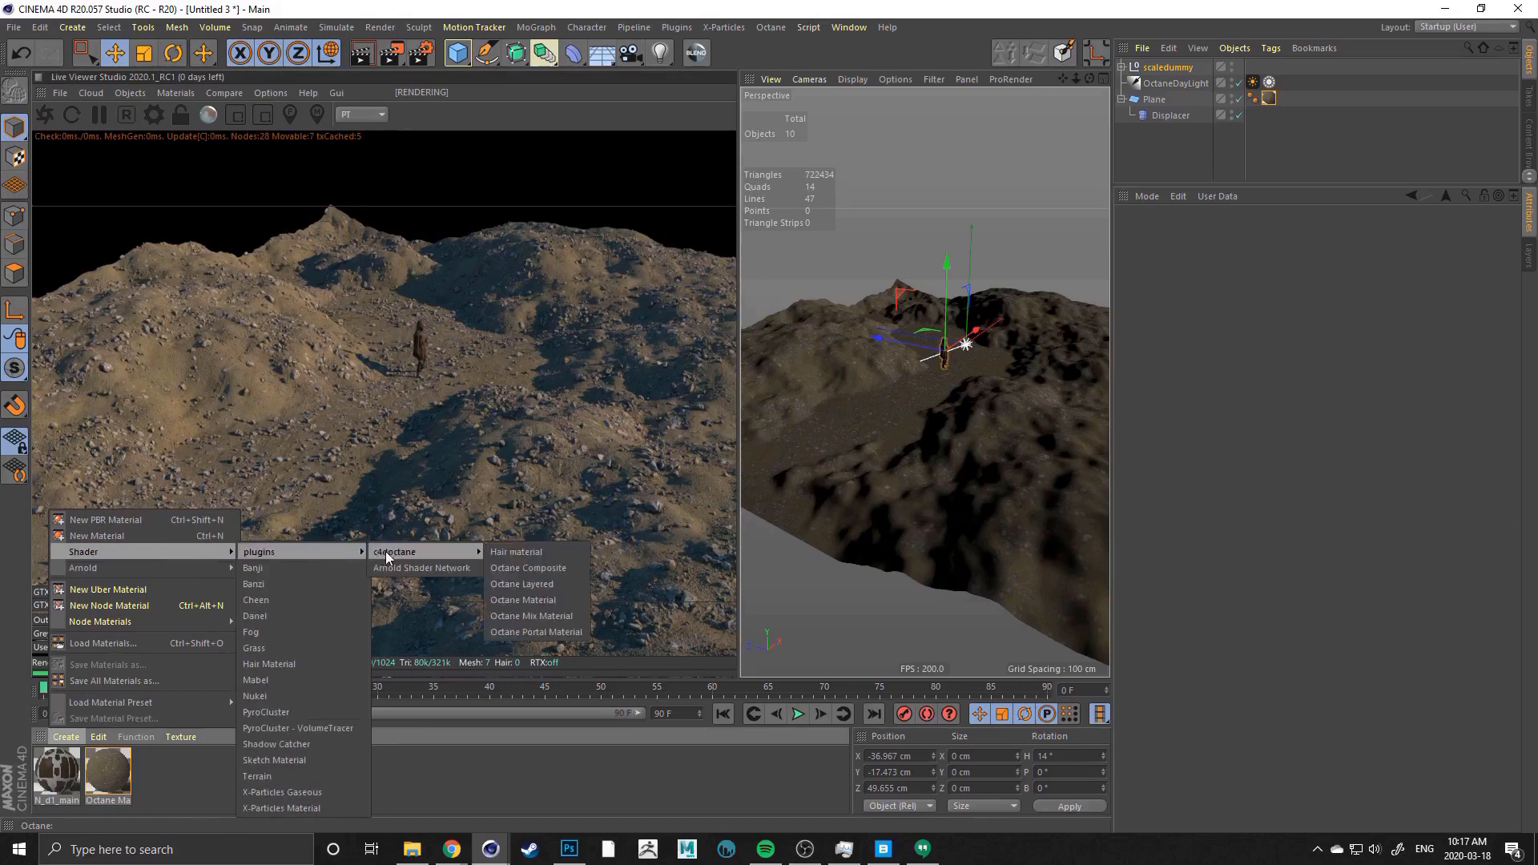
pyautogui.click(522, 600)
# Open the new material's node graph in the Octane Node Editor and put away the Material Editor
pyautogui.doubleClick(71, 781)
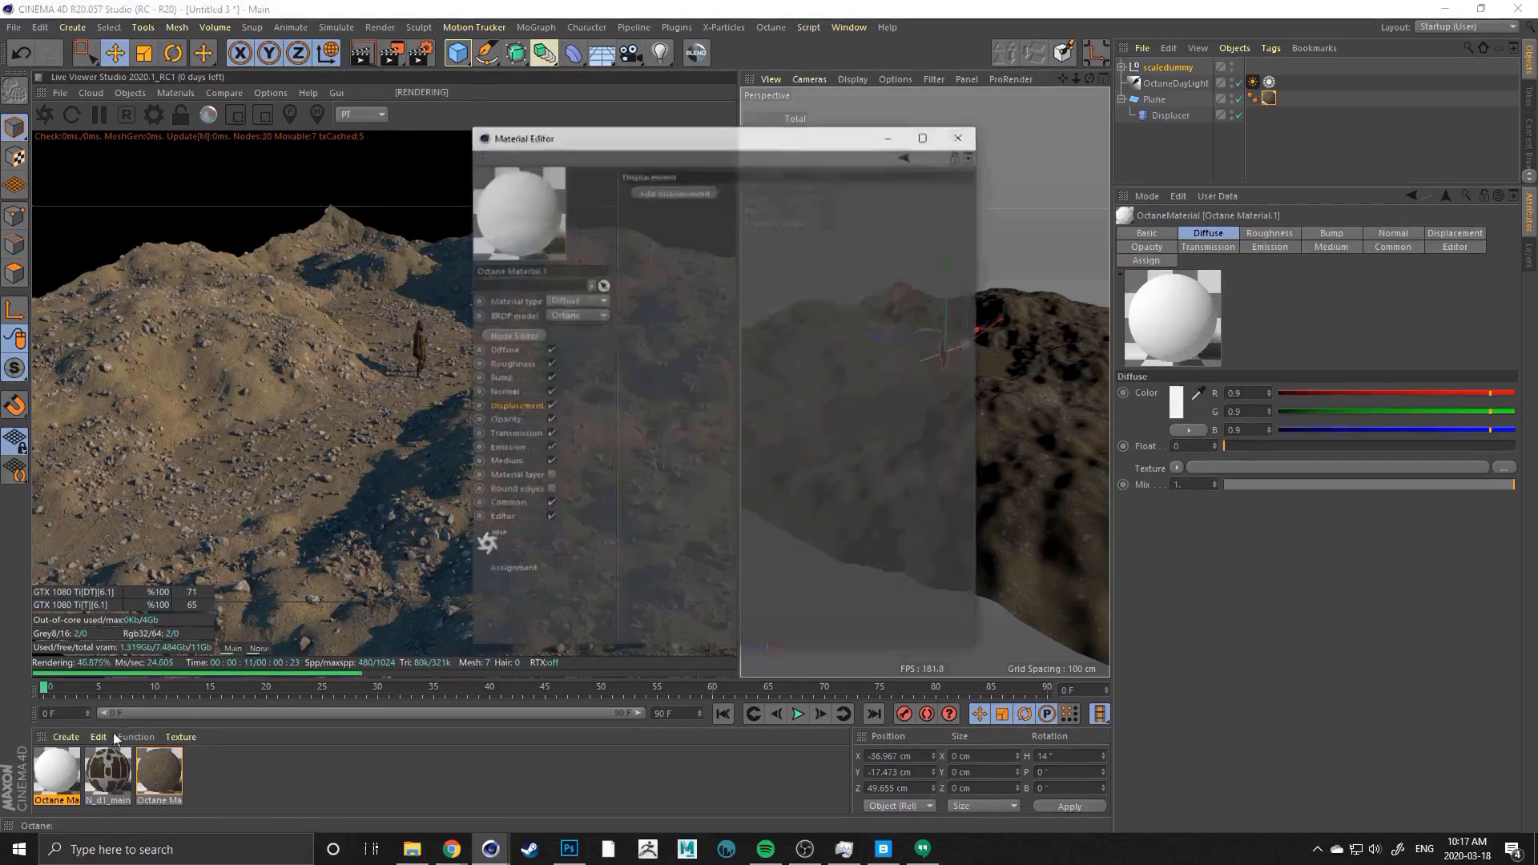
pyautogui.click(507, 309)
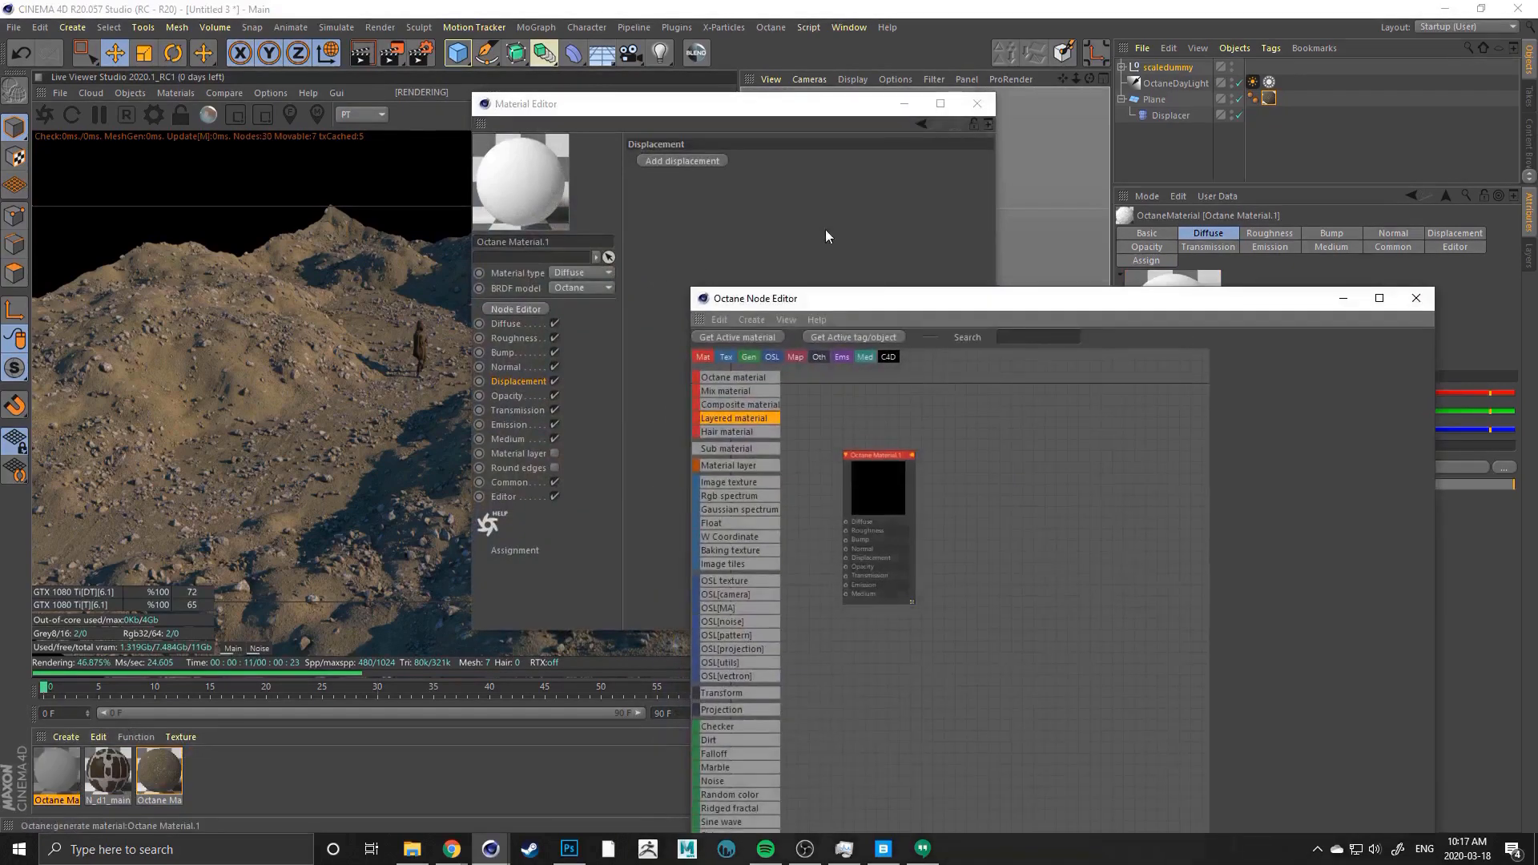
pyautogui.moveTo(887, 305); pyautogui.dragTo(416, 194)
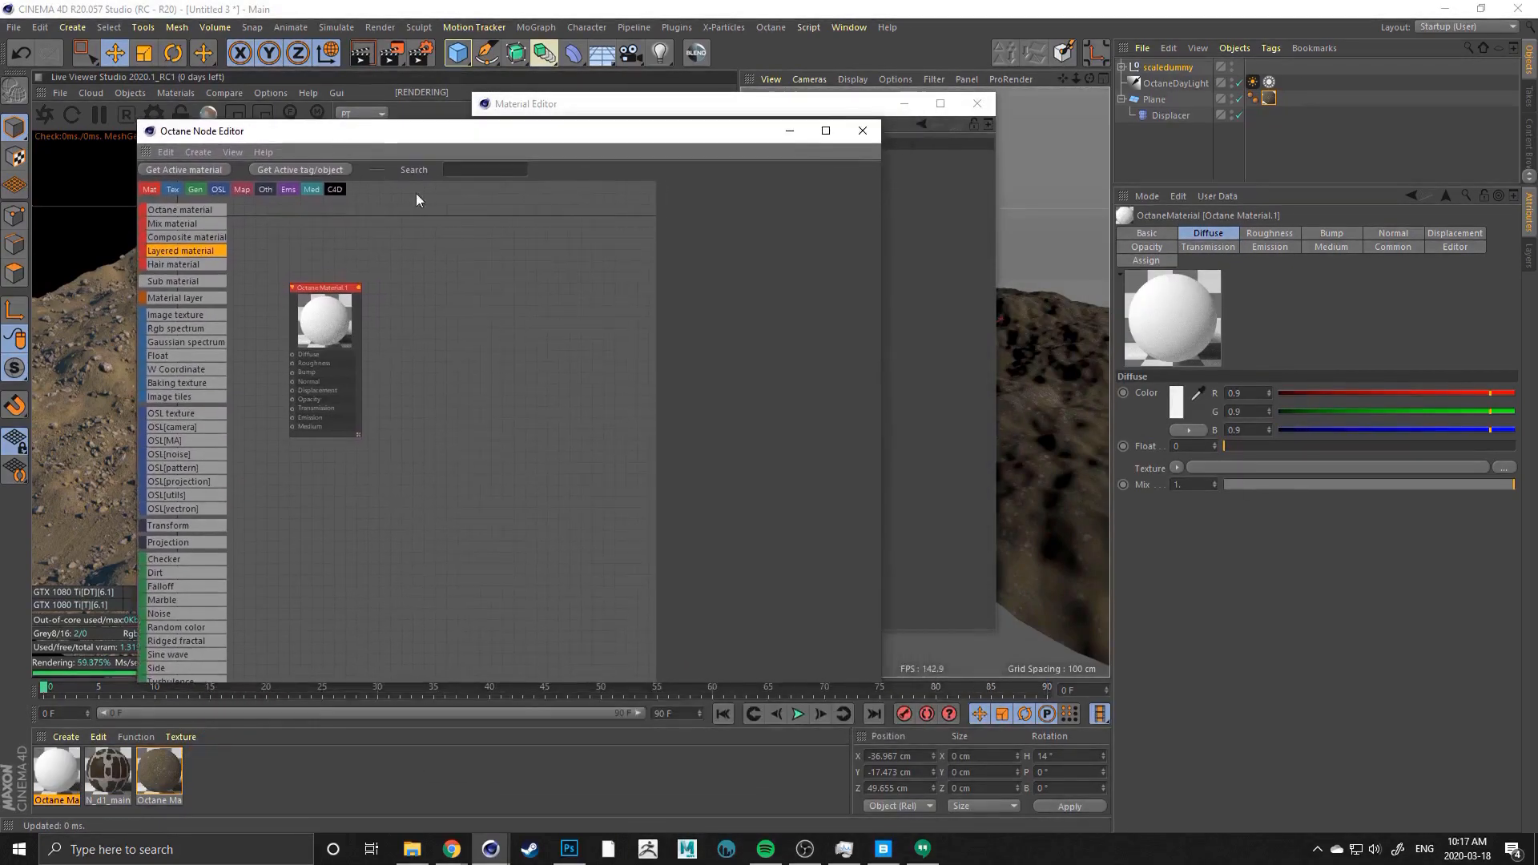
pyautogui.click(909, 102)
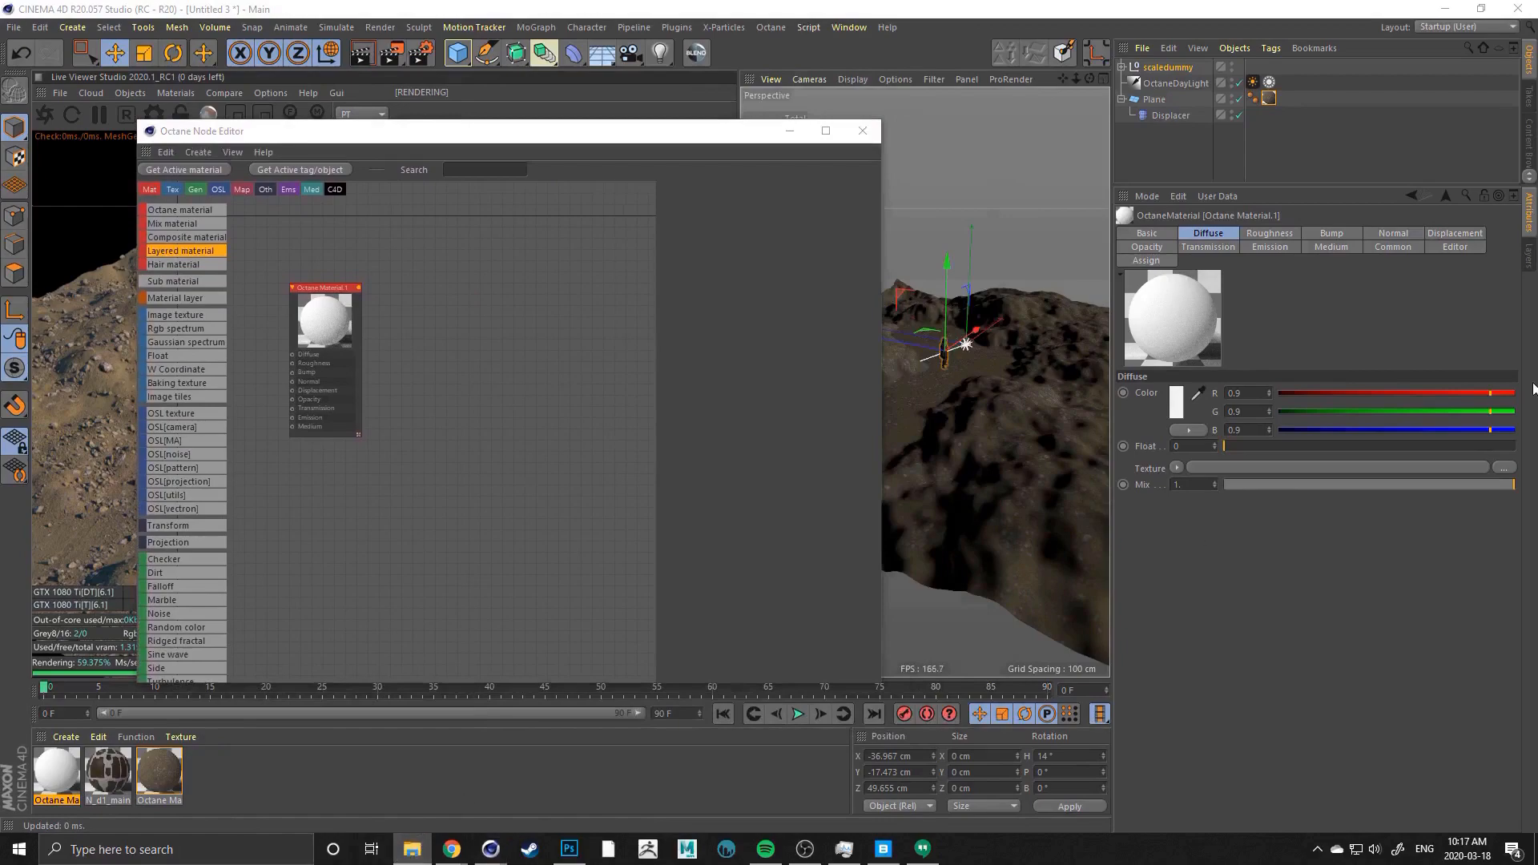
# Switch to File Explorer, go up to the RDT folder and preview the RG-05, RG-06 and RG-07 texture sheets
pyautogui.moveTo(1537, 16); pyautogui.dragTo(897, 64)
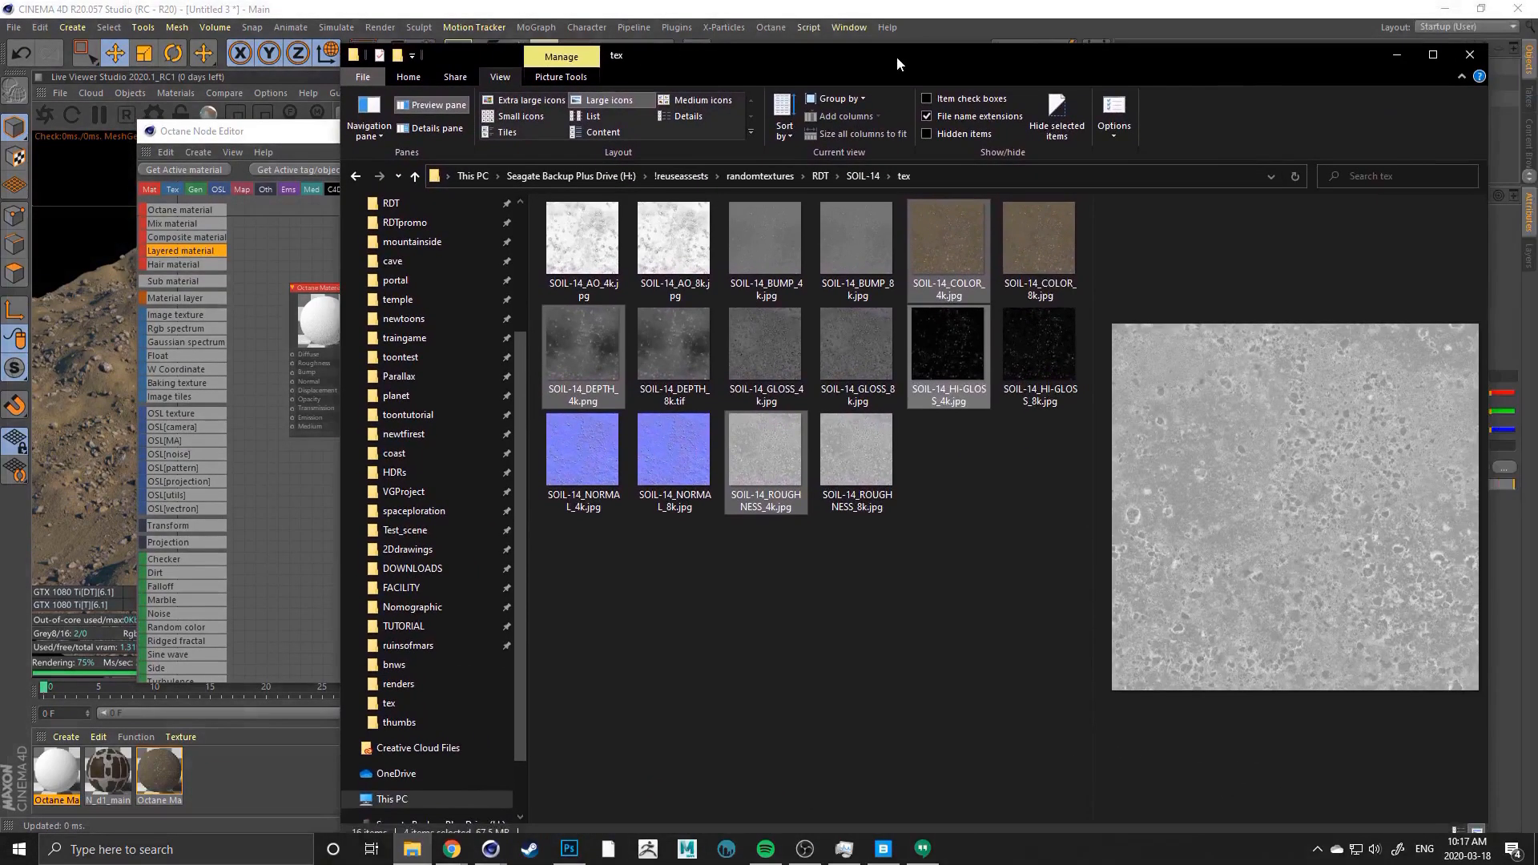
pyautogui.click(851, 176)
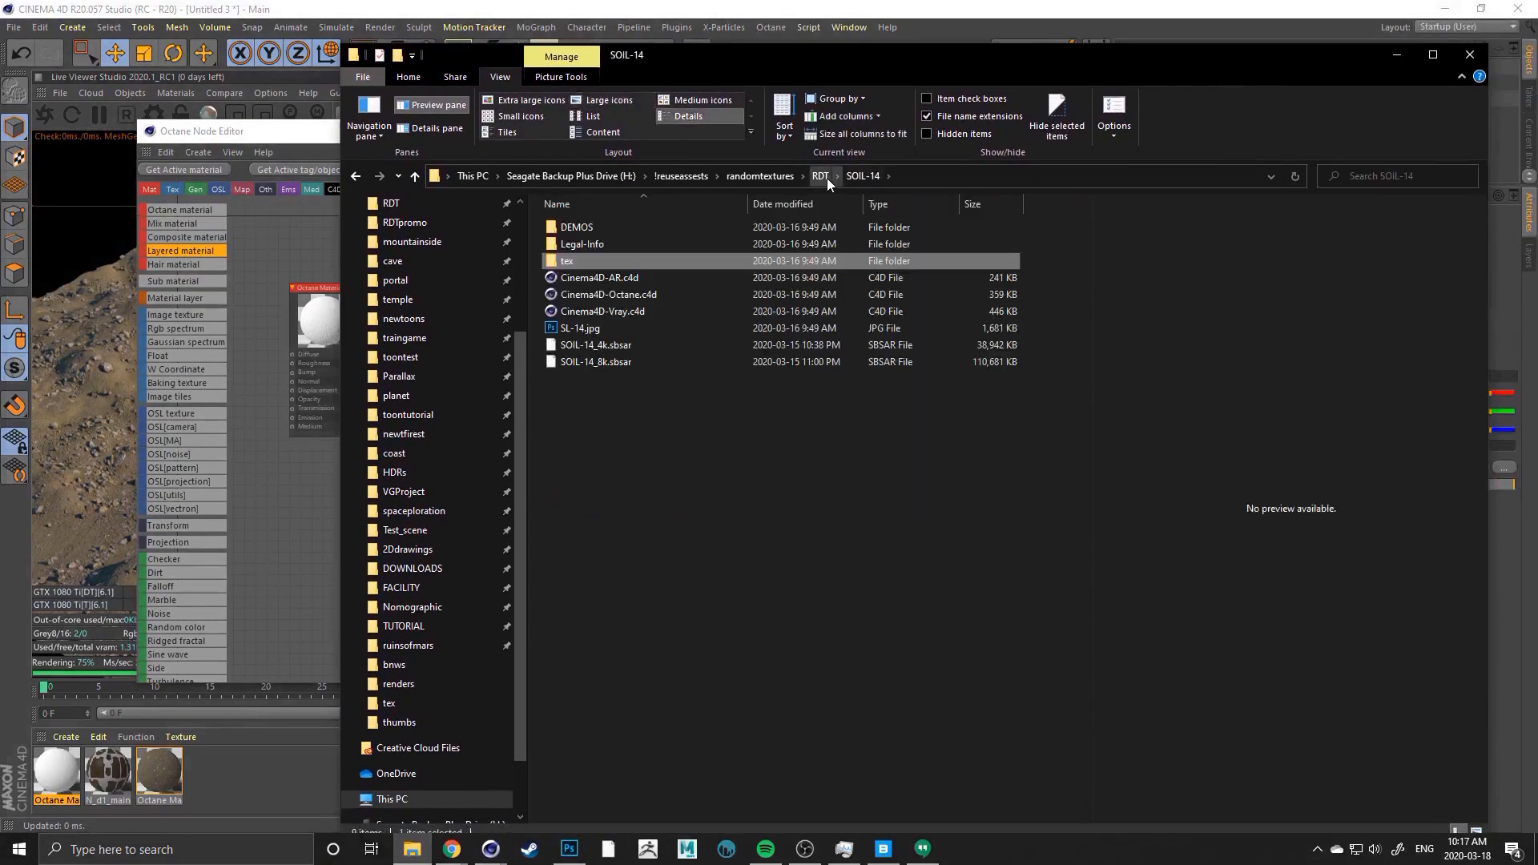
pyautogui.click(821, 176)
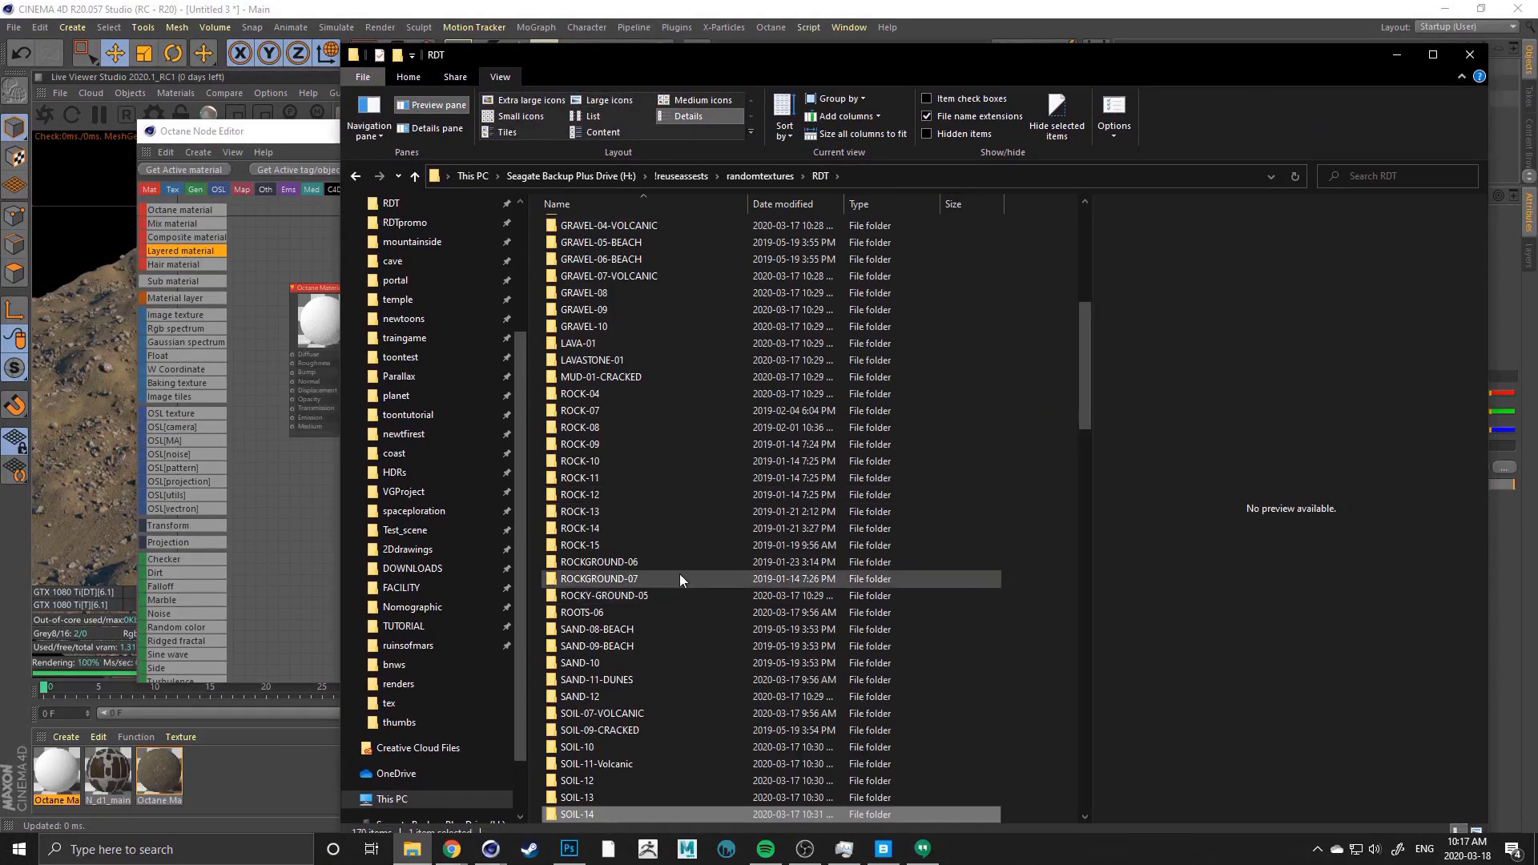
pyautogui.scroll(-15, 679, 575)
pyautogui.scroll(-15, 679, 591)
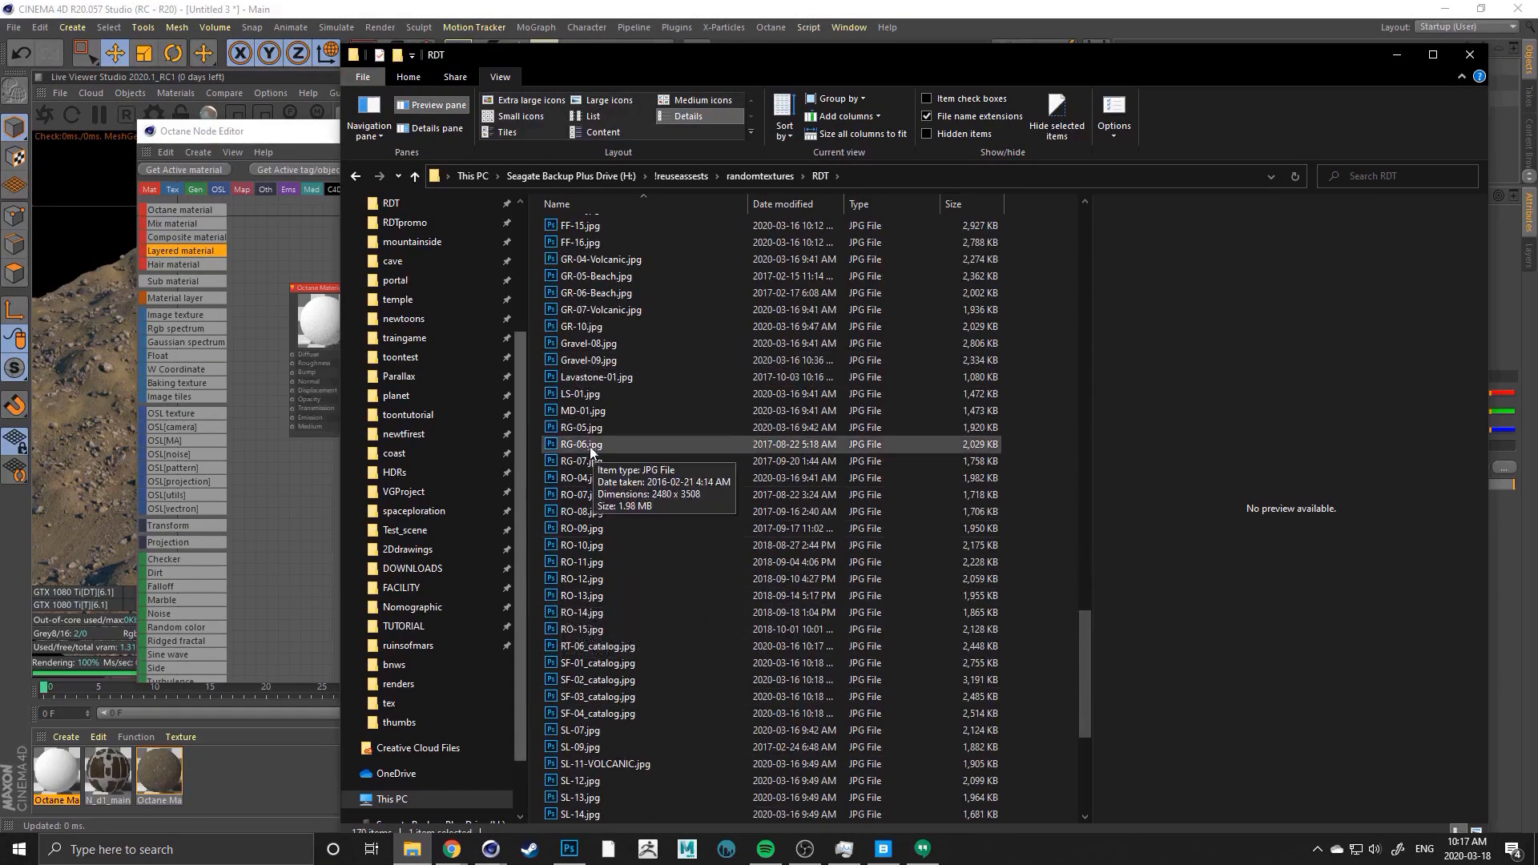
pyautogui.click(581, 428)
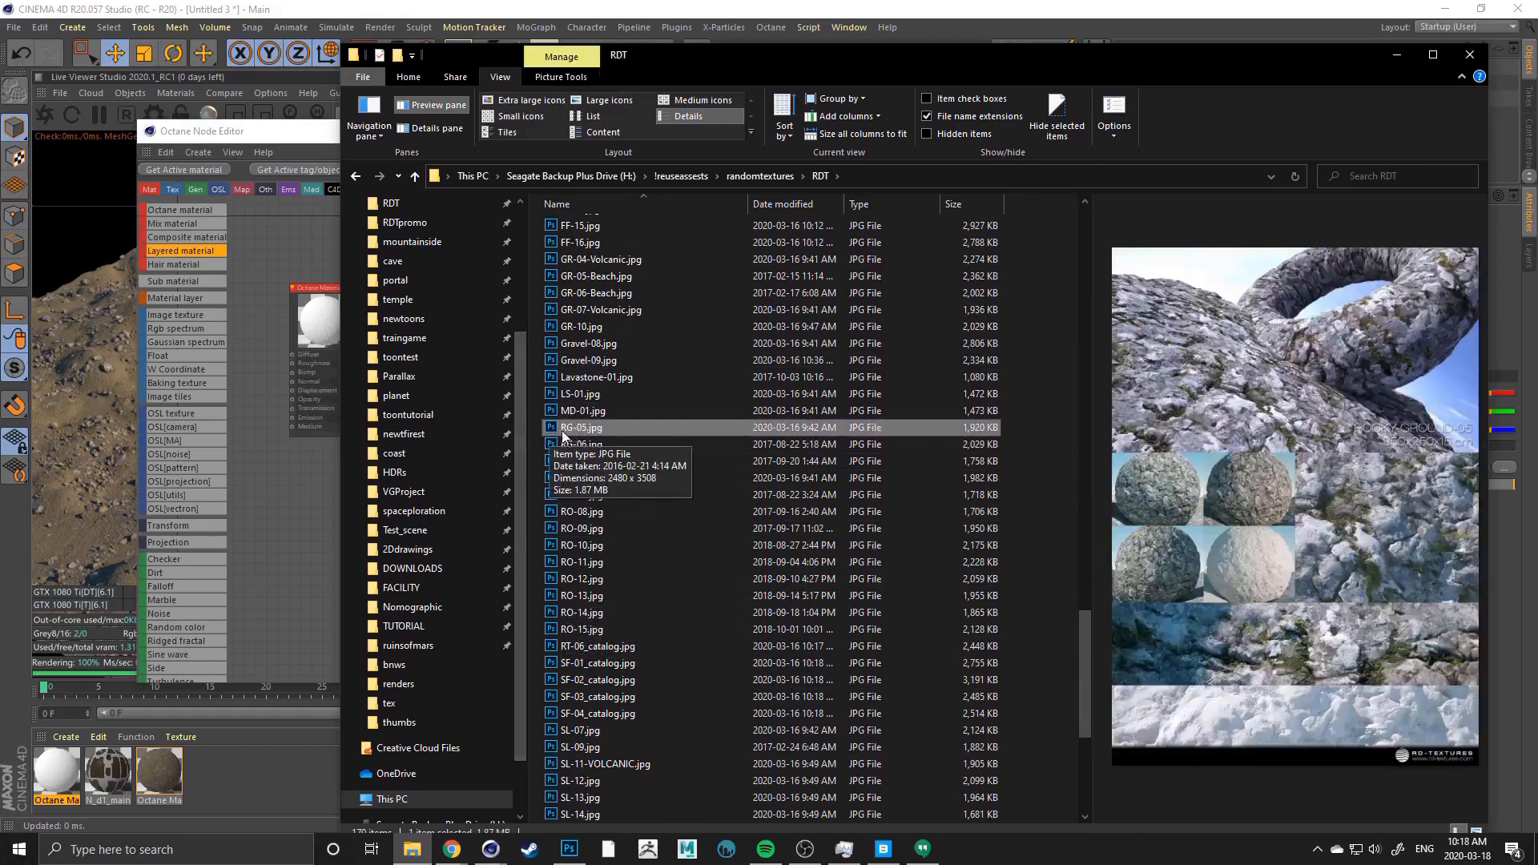
pyautogui.click(609, 444)
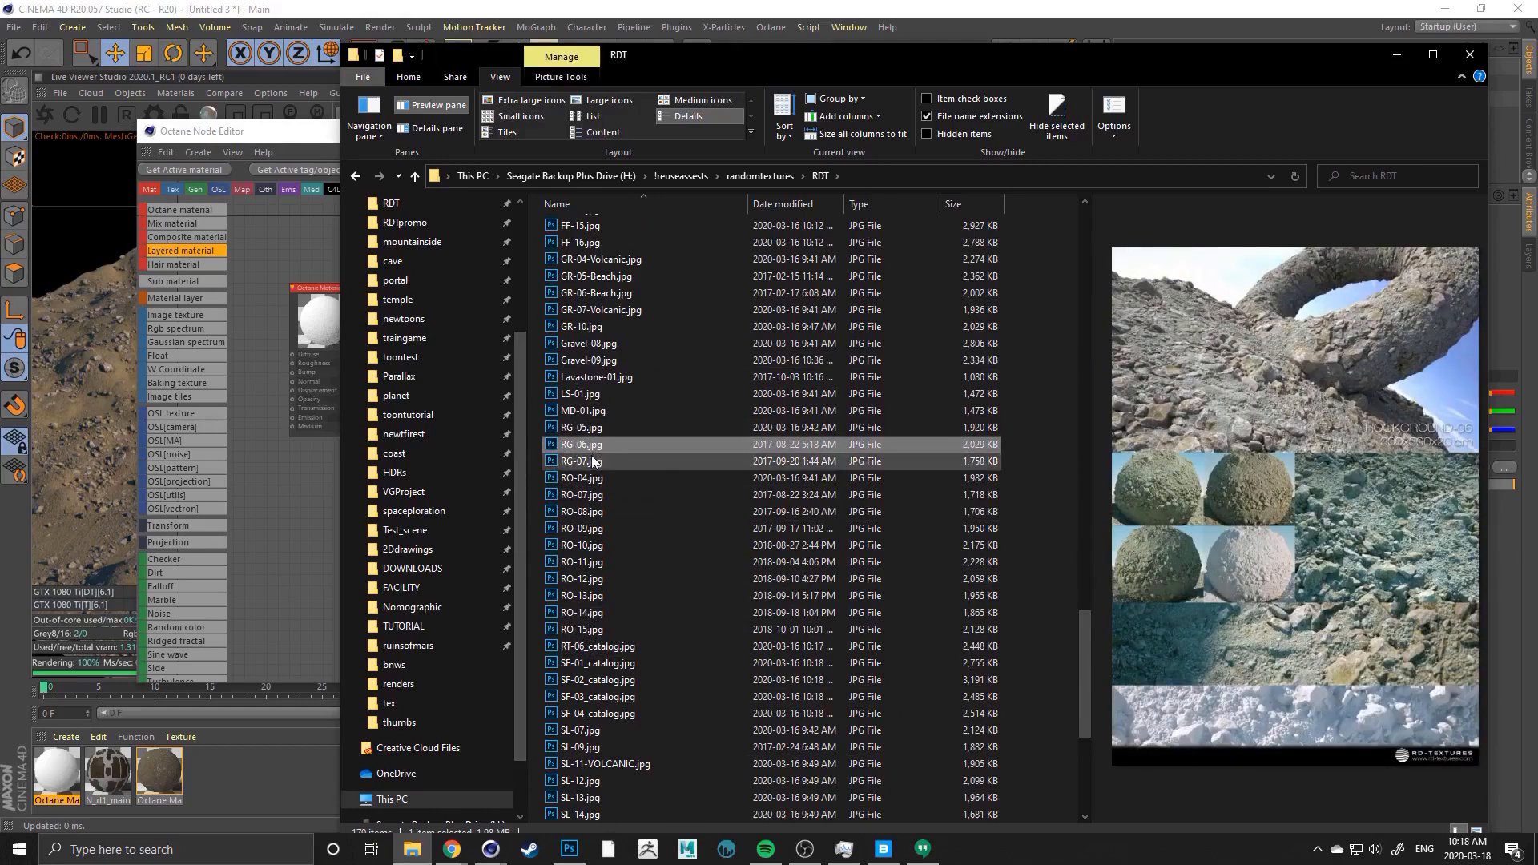
pyautogui.click(598, 462)
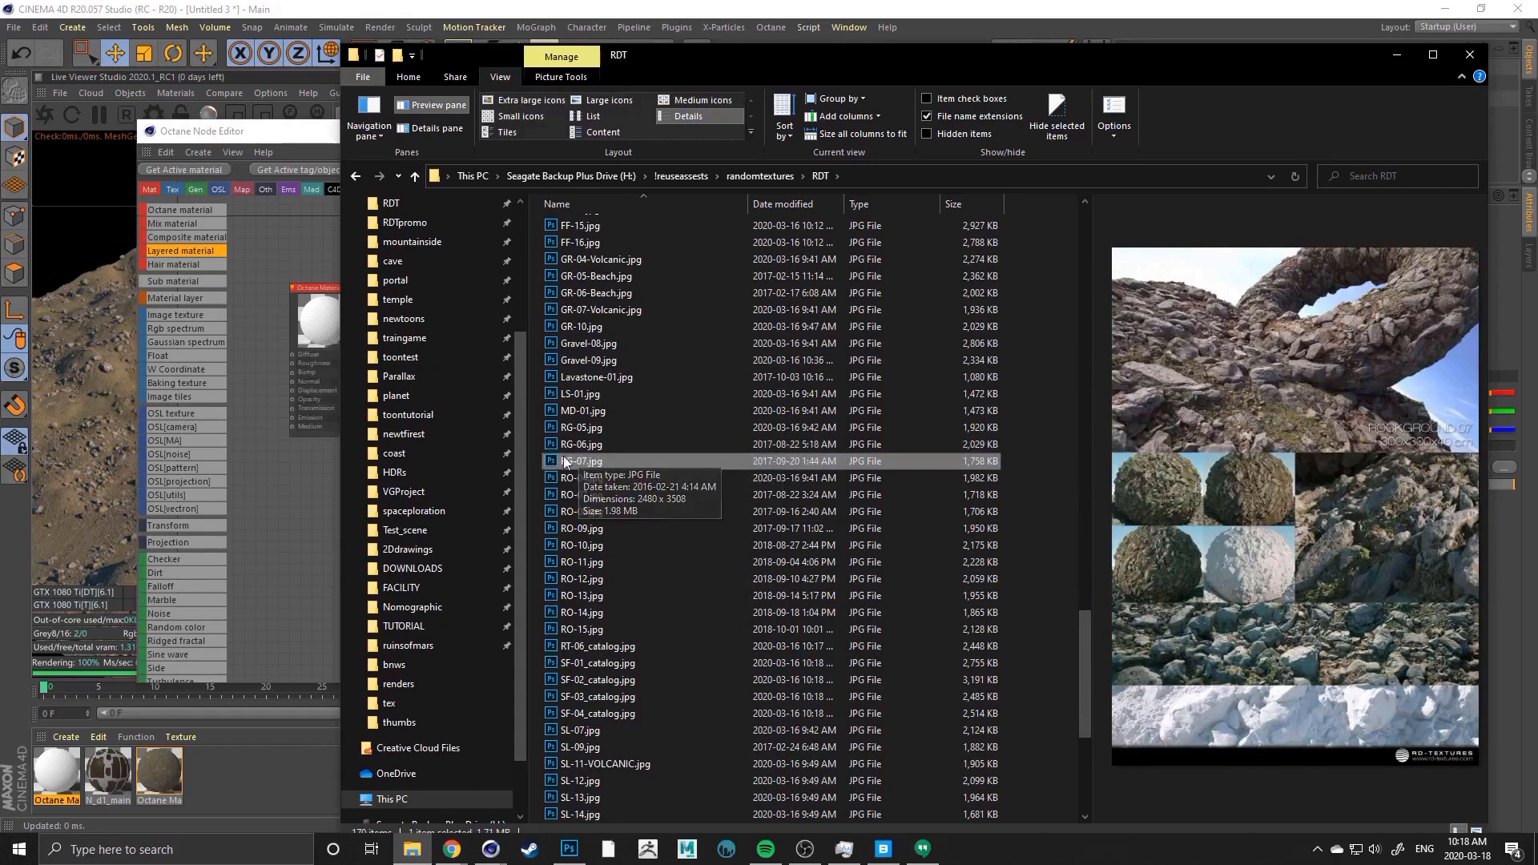
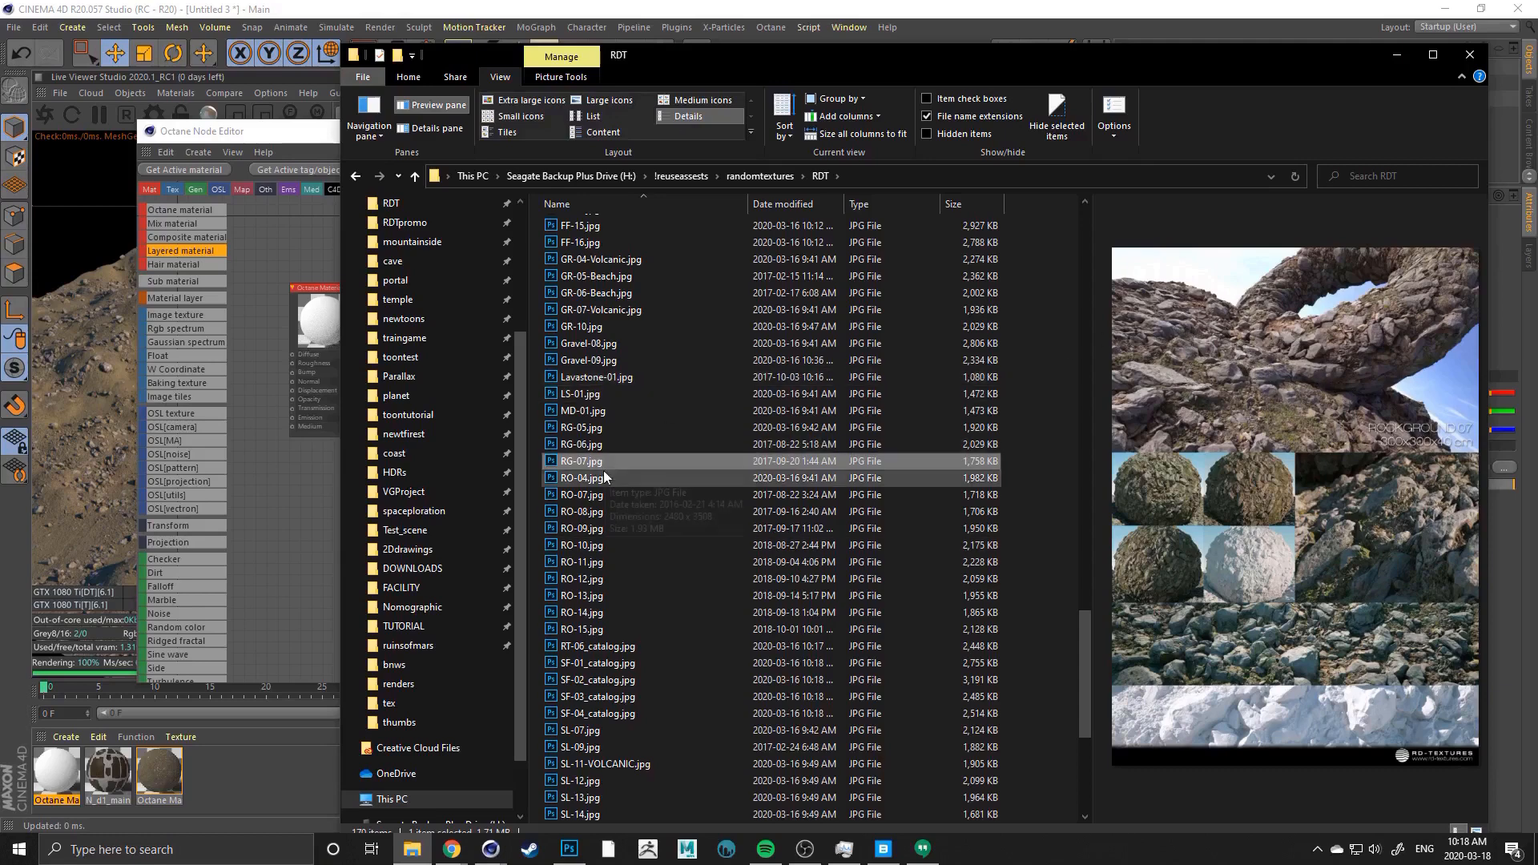
pyautogui.click(652, 463)
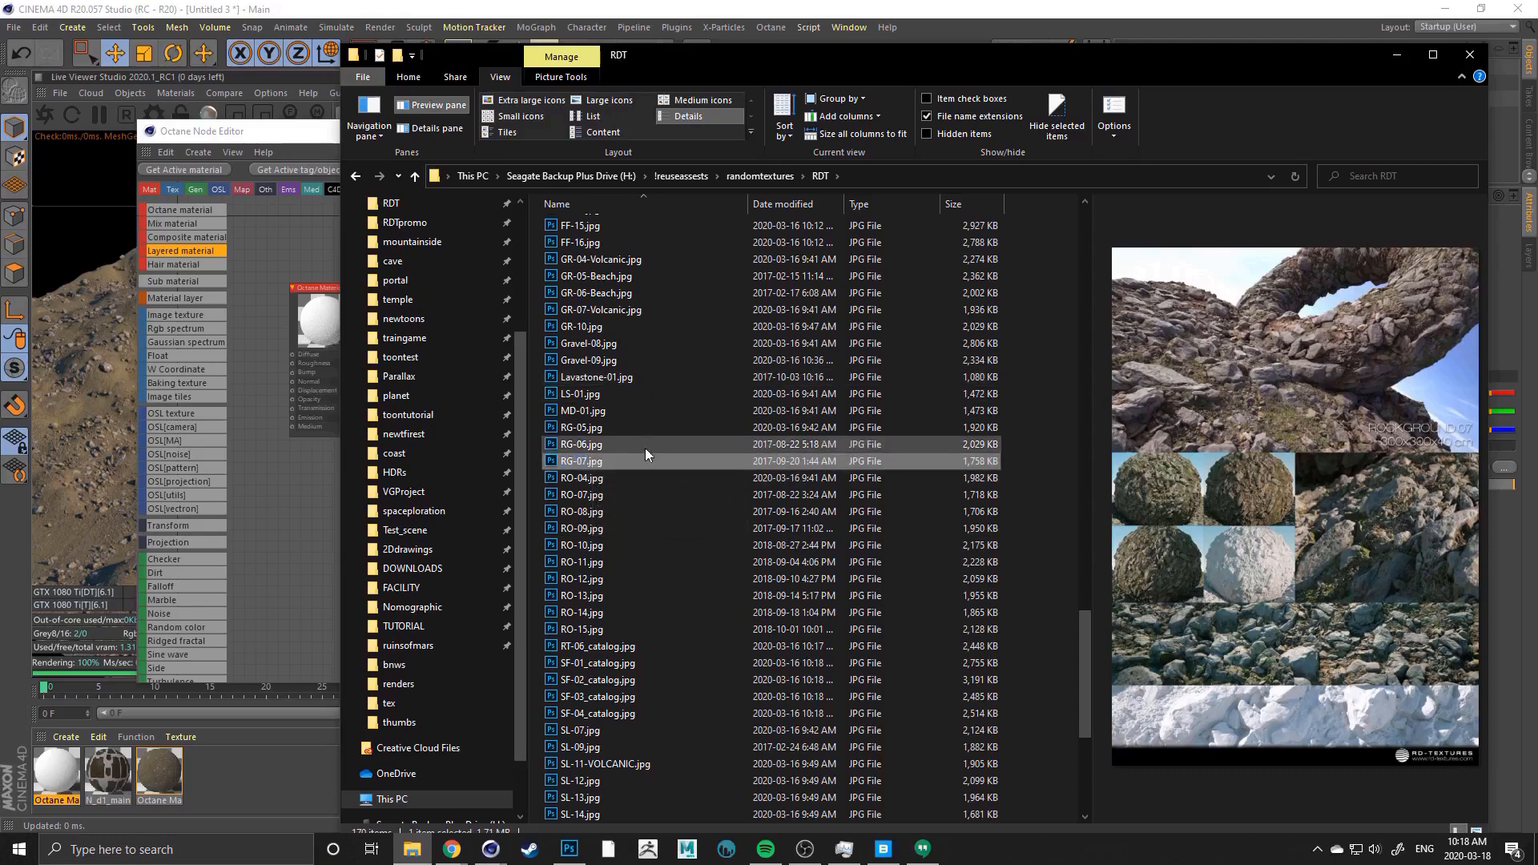
# Open the tex folder inside ROCKGROUND-07
pyautogui.scroll(20, 655, 443)
pyautogui.scroll(8, 657, 443)
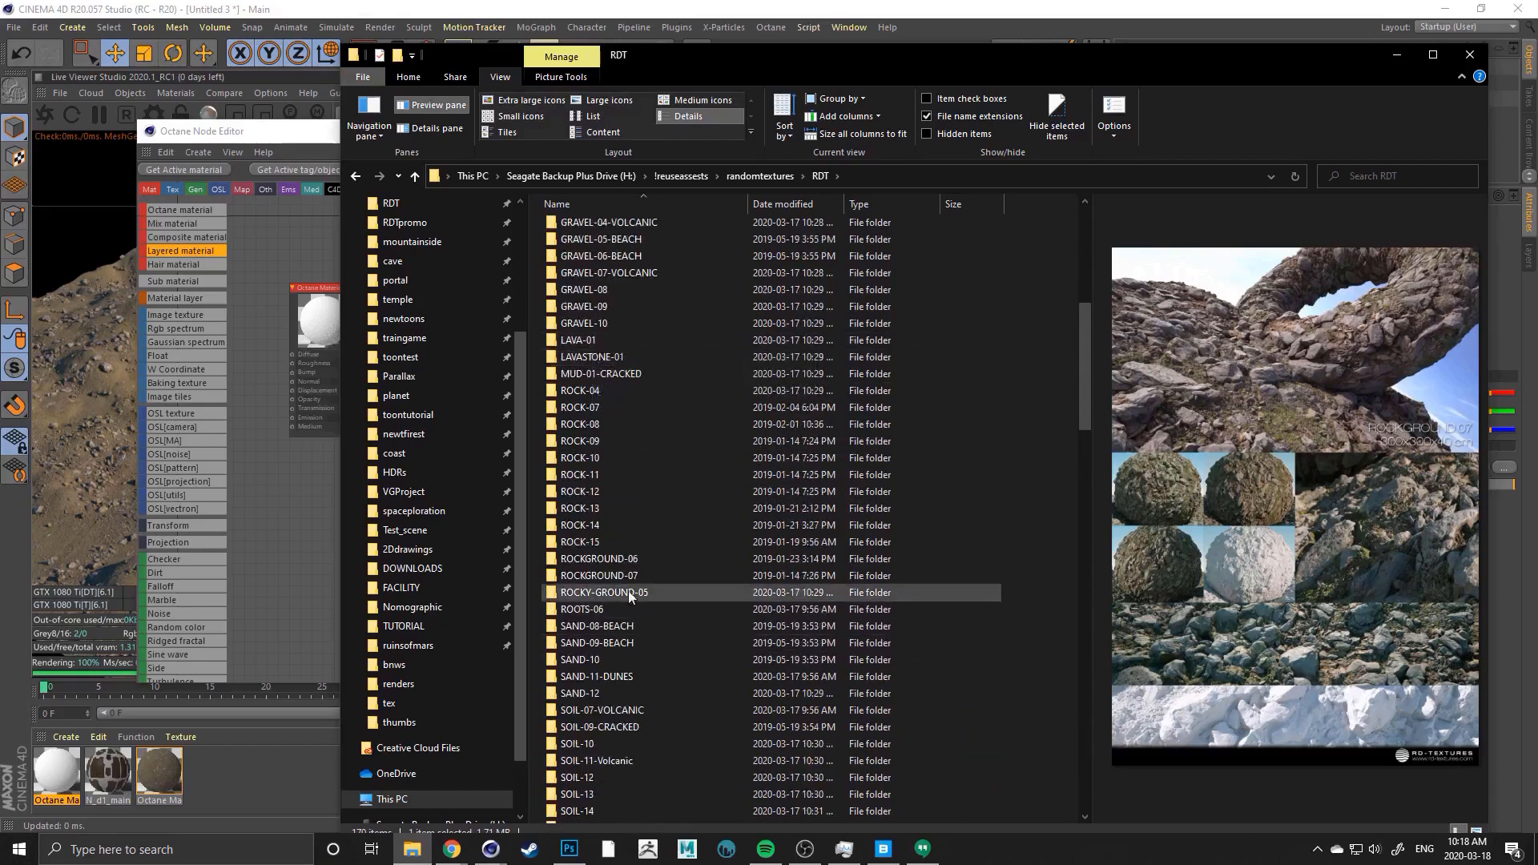
pyautogui.doubleClick(594, 575)
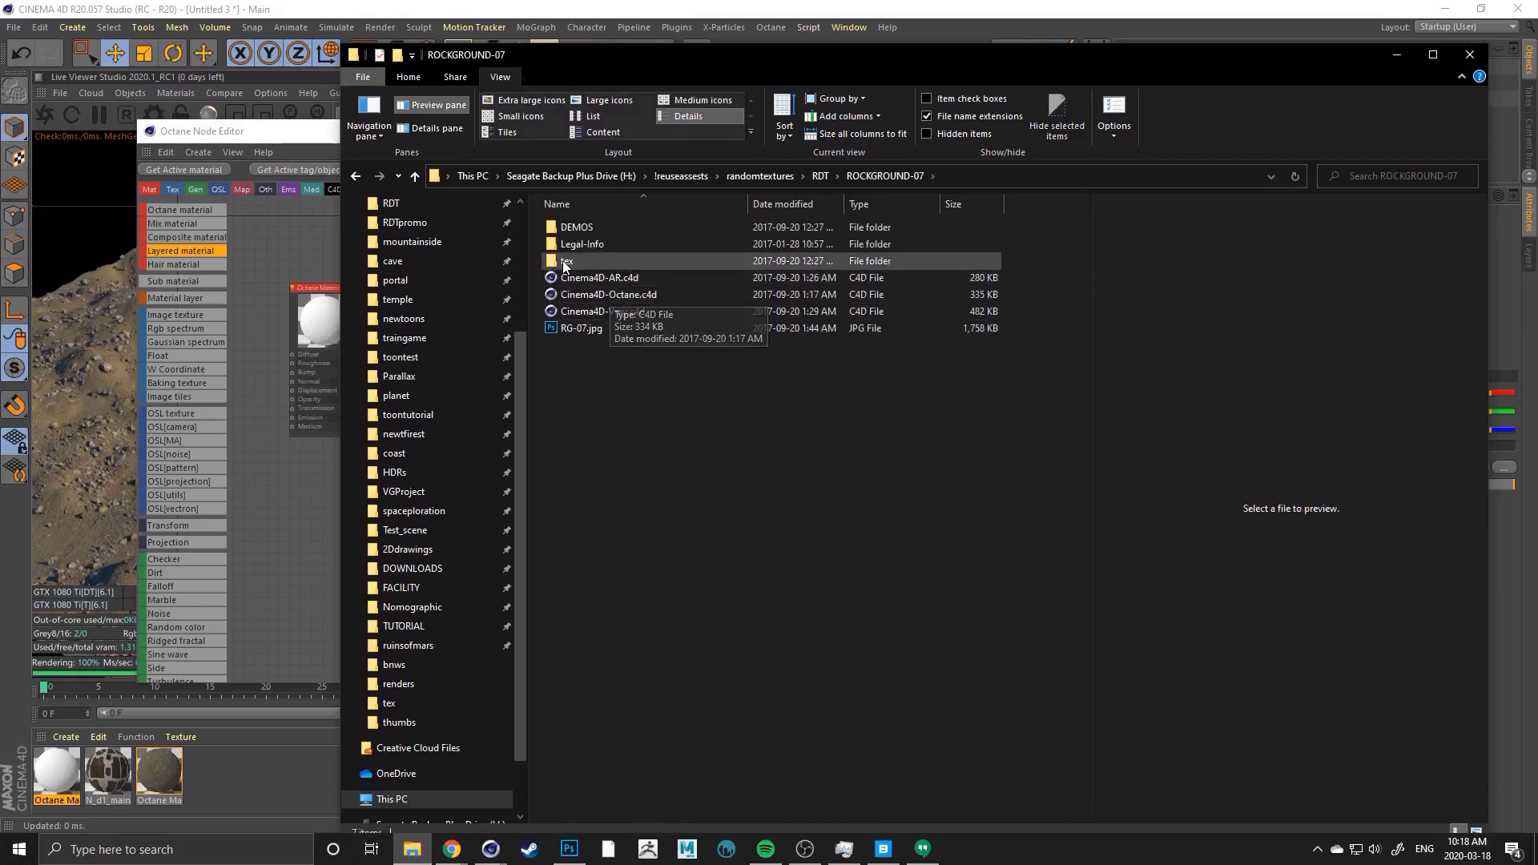
pyautogui.doubleClick(604, 261)
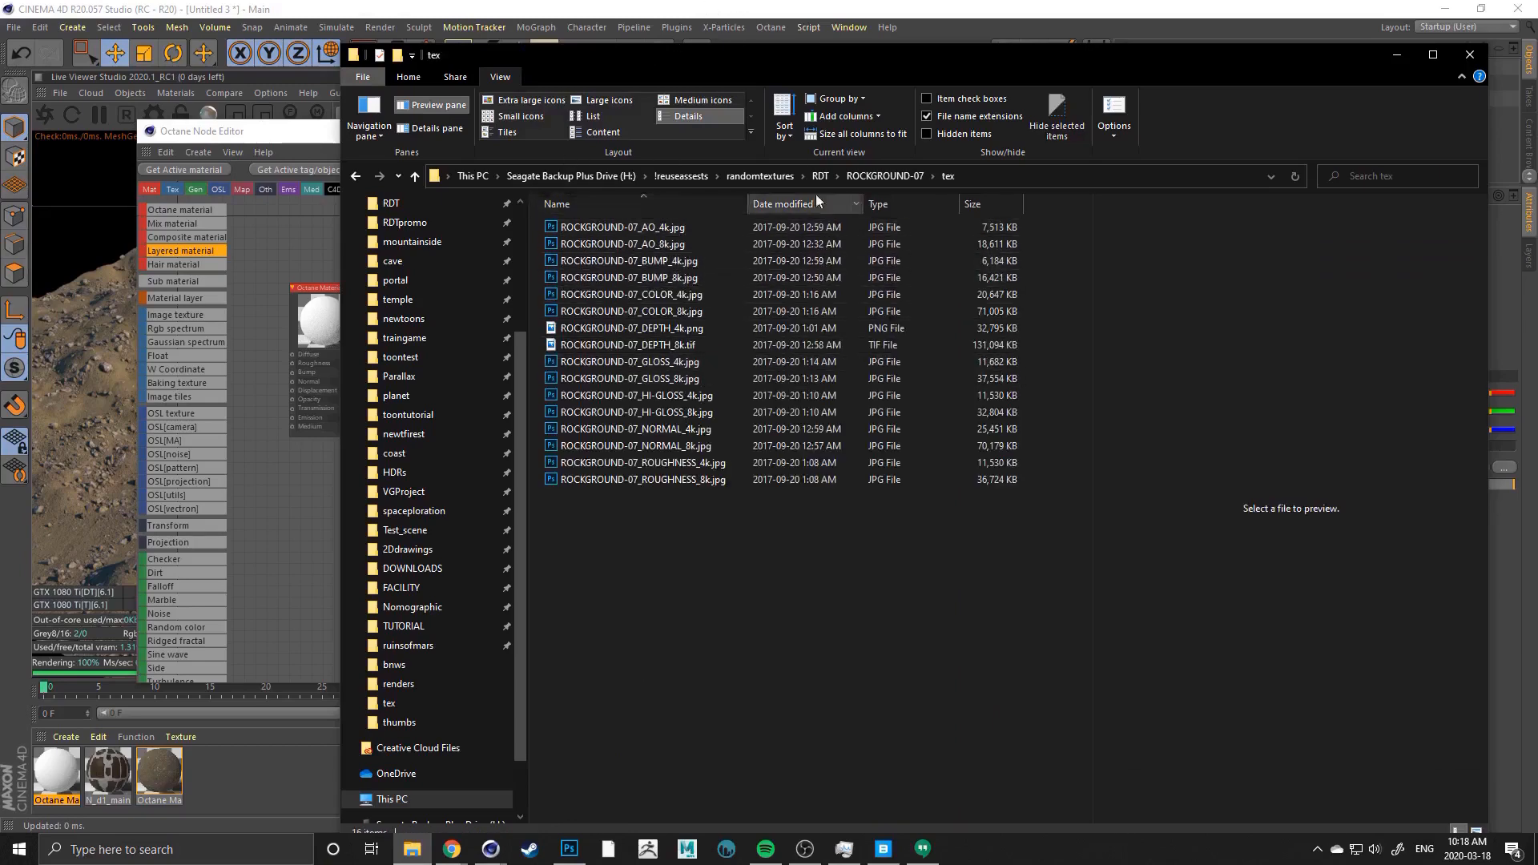
# Bring the ROCKGROUND-07 COLOR, DEPTH, HI-GLOSS and ROUGHNESS 4k maps into the Octane Node Editor and put File Explorer away
pyautogui.click(608, 329)
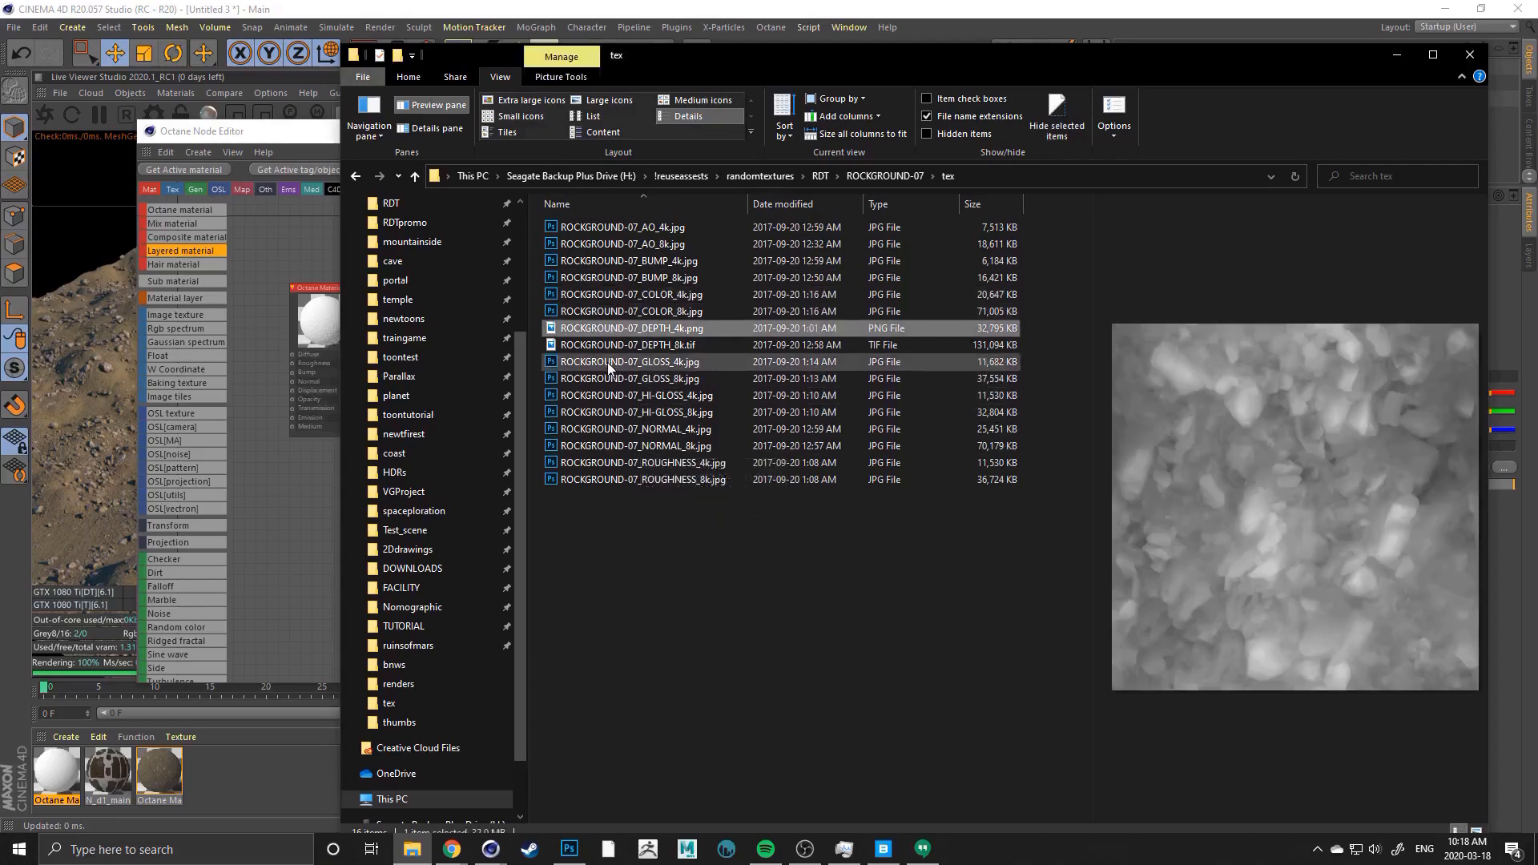
pyautogui.keyDown('ctrl'); pyautogui.click(607, 362); pyautogui.keyUp('ctrl')
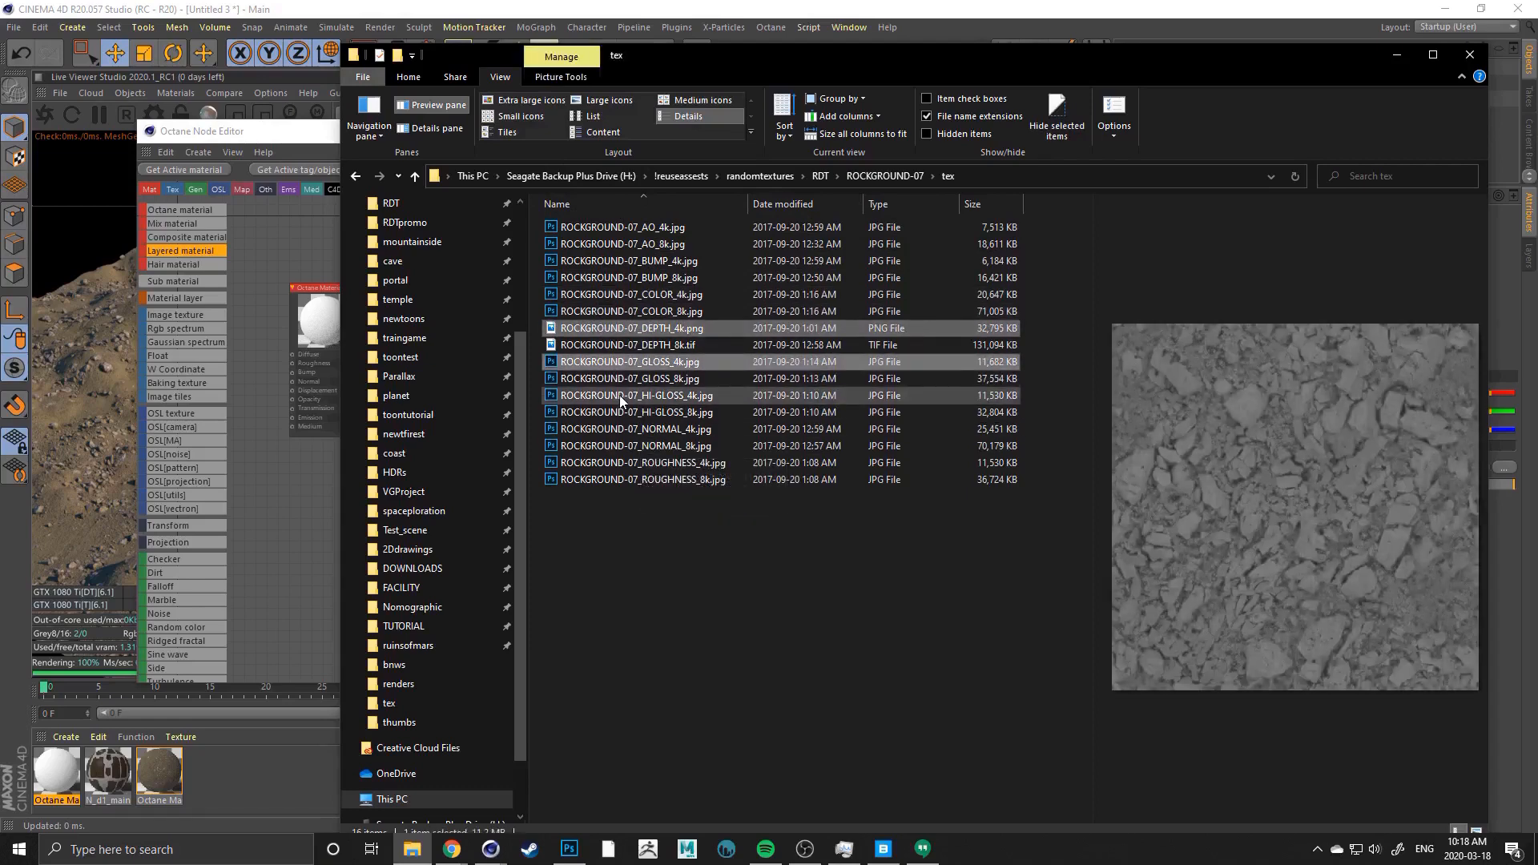
pyautogui.click(620, 396)
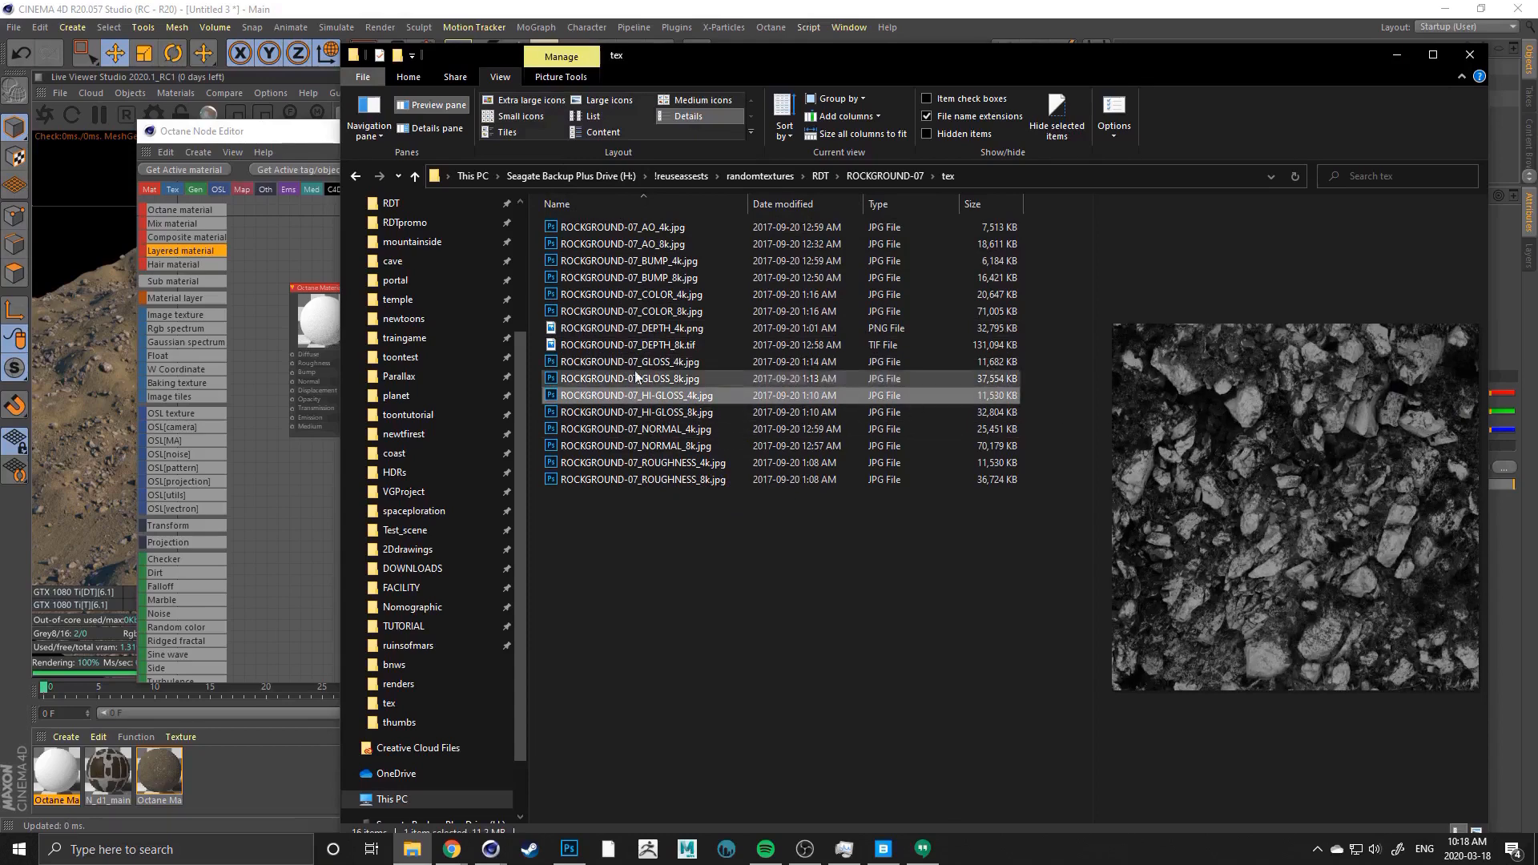
pyautogui.keyDown('ctrl'); pyautogui.click(612, 330); pyautogui.keyUp('ctrl')
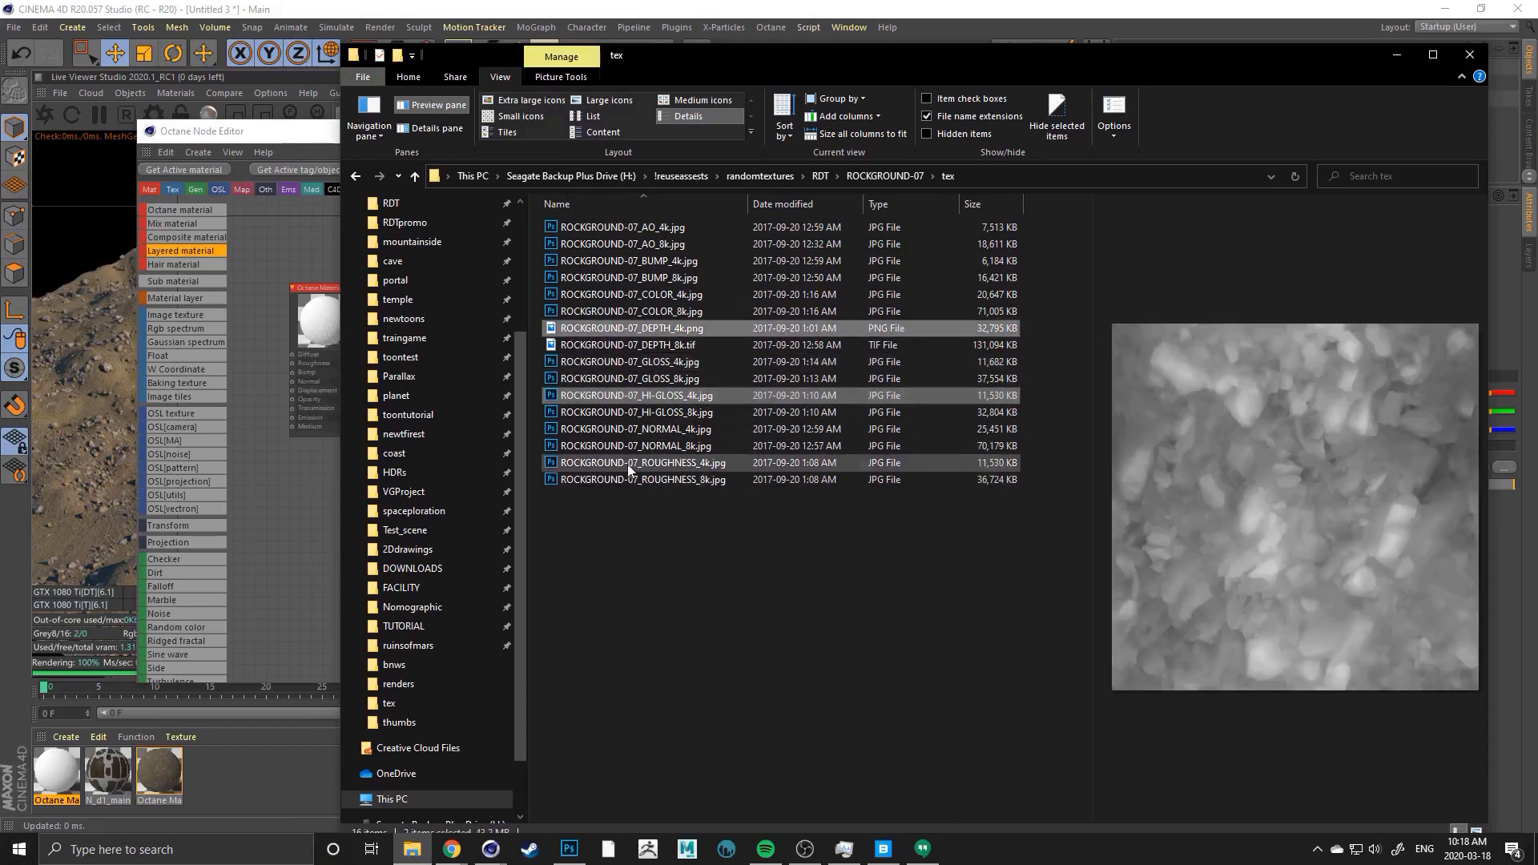
pyautogui.keyDown('ctrl'); pyautogui.click(628, 464); pyautogui.keyUp('ctrl')
pyautogui.keyDown('ctrl'); pyautogui.click(646, 294); pyautogui.keyUp('ctrl')
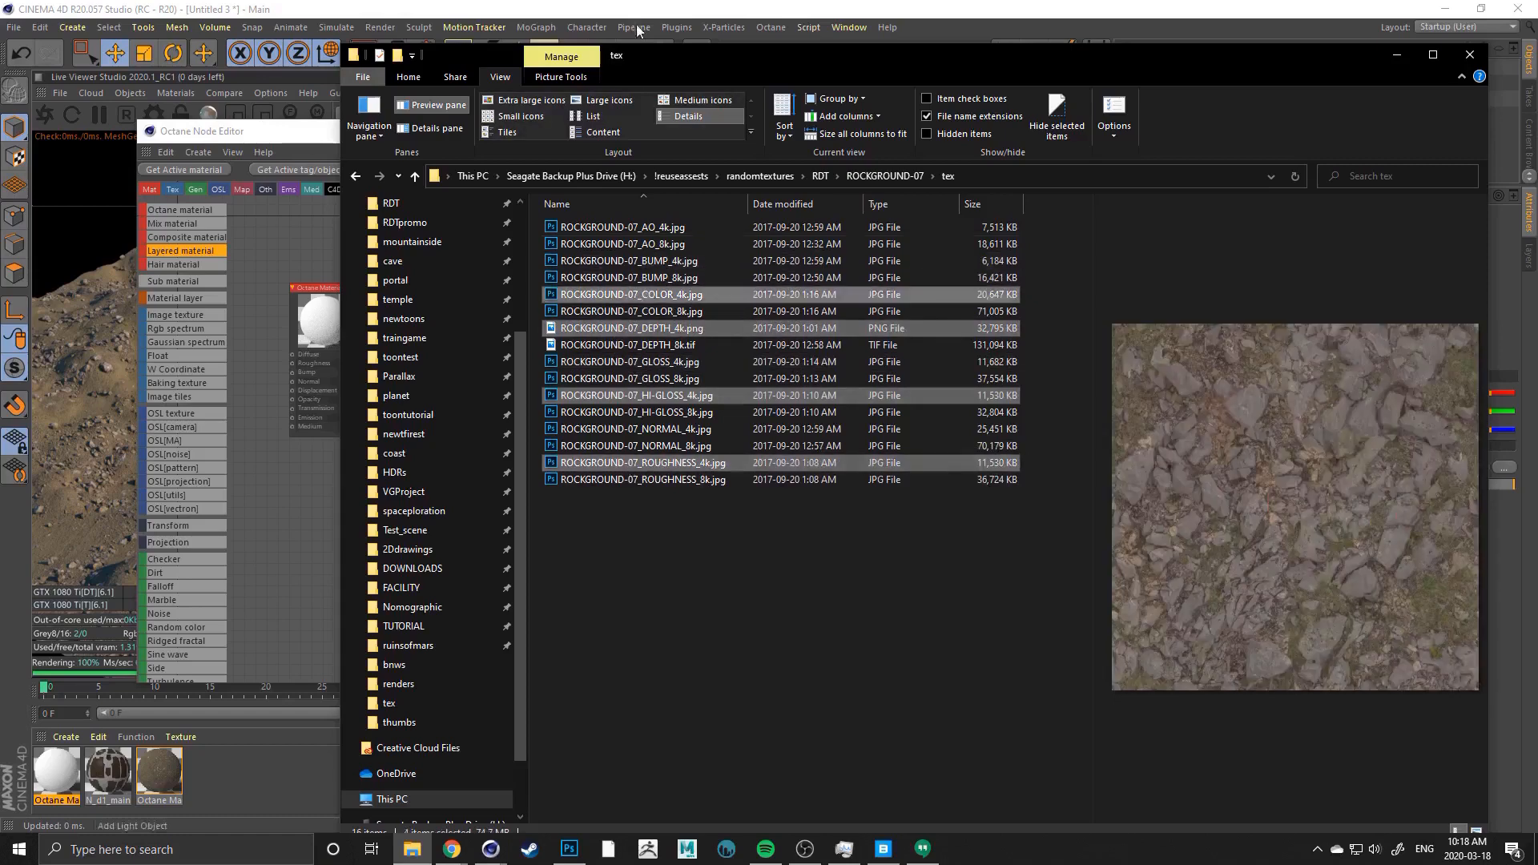
pyautogui.moveTo(640, 51); pyautogui.dragTo(847, 44)
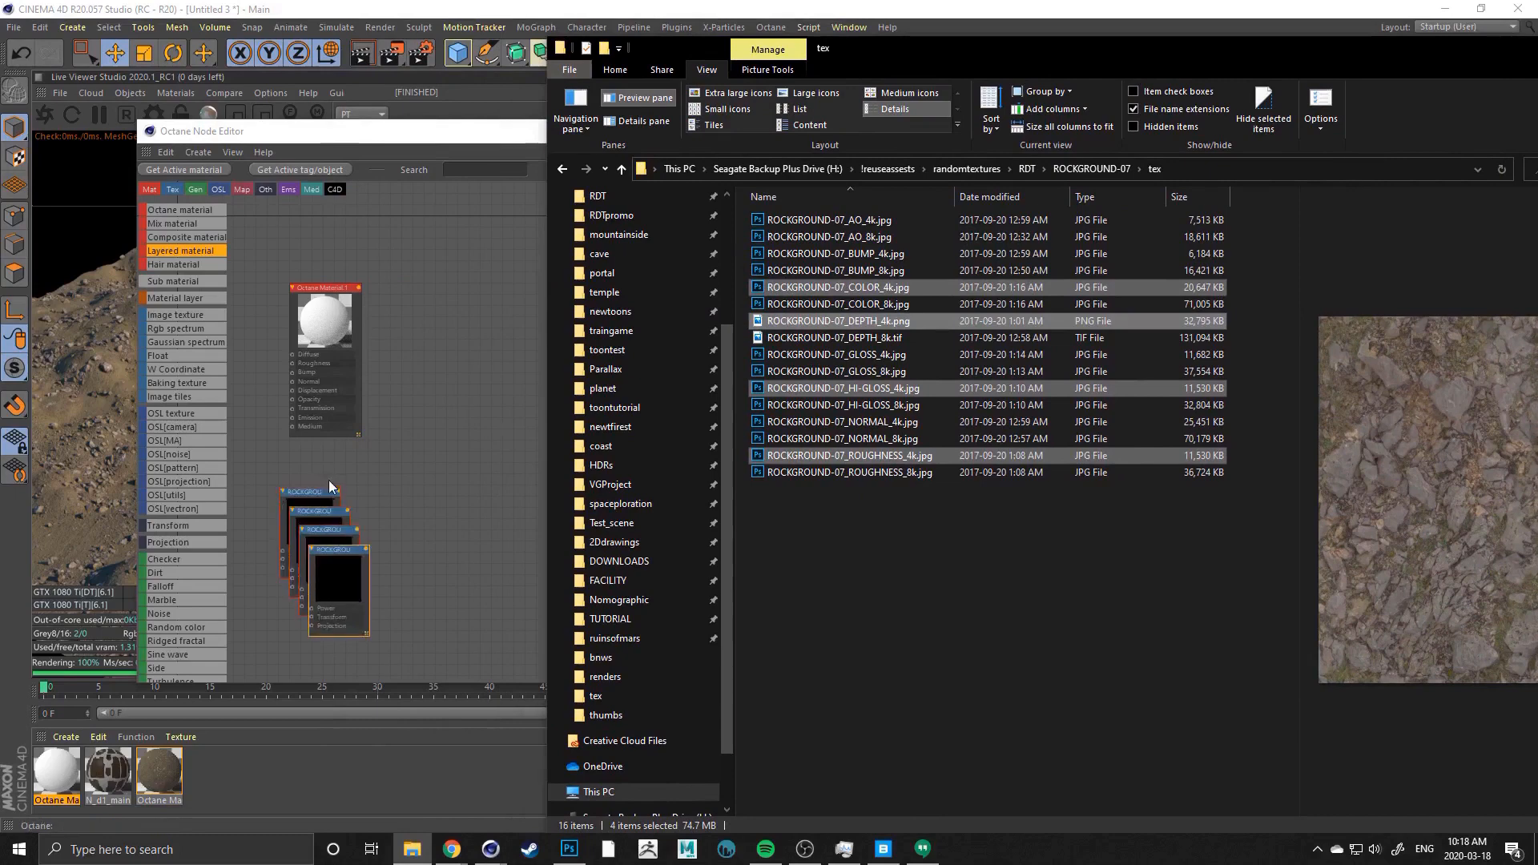
pyautogui.moveTo(1103, 44); pyautogui.dragTo(913, 84)
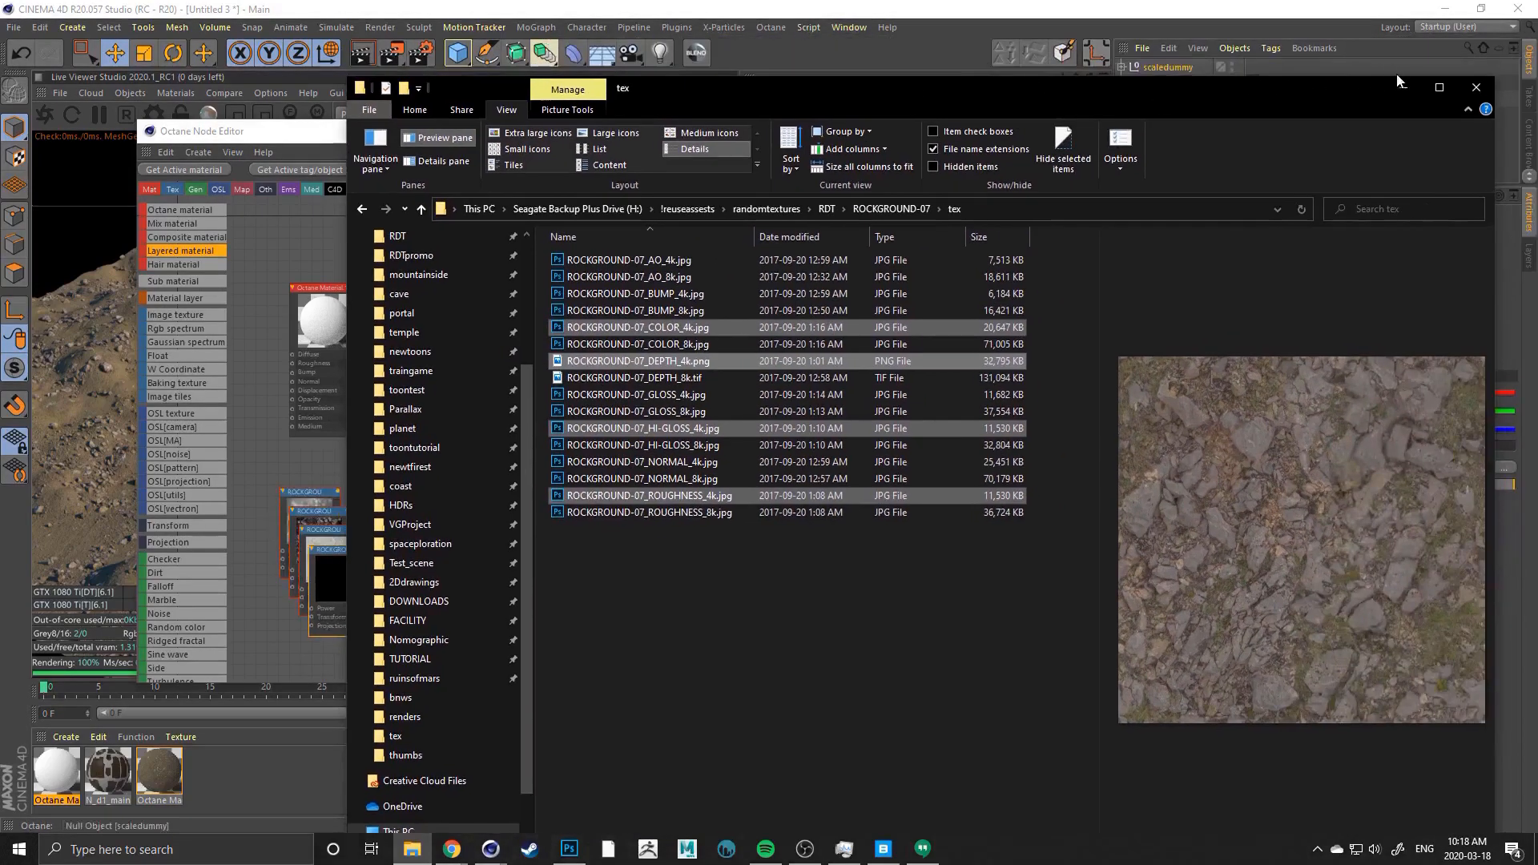
pyautogui.click(1404, 84)
# Spread out the nodes, connecting the color map to the material's Diffuse input and the roughness map to Roughness
pyautogui.moveTo(331, 351); pyautogui.dragTo(502, 363)
pyautogui.moveTo(358, 390); pyautogui.dragTo(471, 371, button='middle')
pyautogui.moveTo(419, 472); pyautogui.dragTo(299, 363)
pyautogui.moveTo(453, 554); pyautogui.dragTo(373, 265)
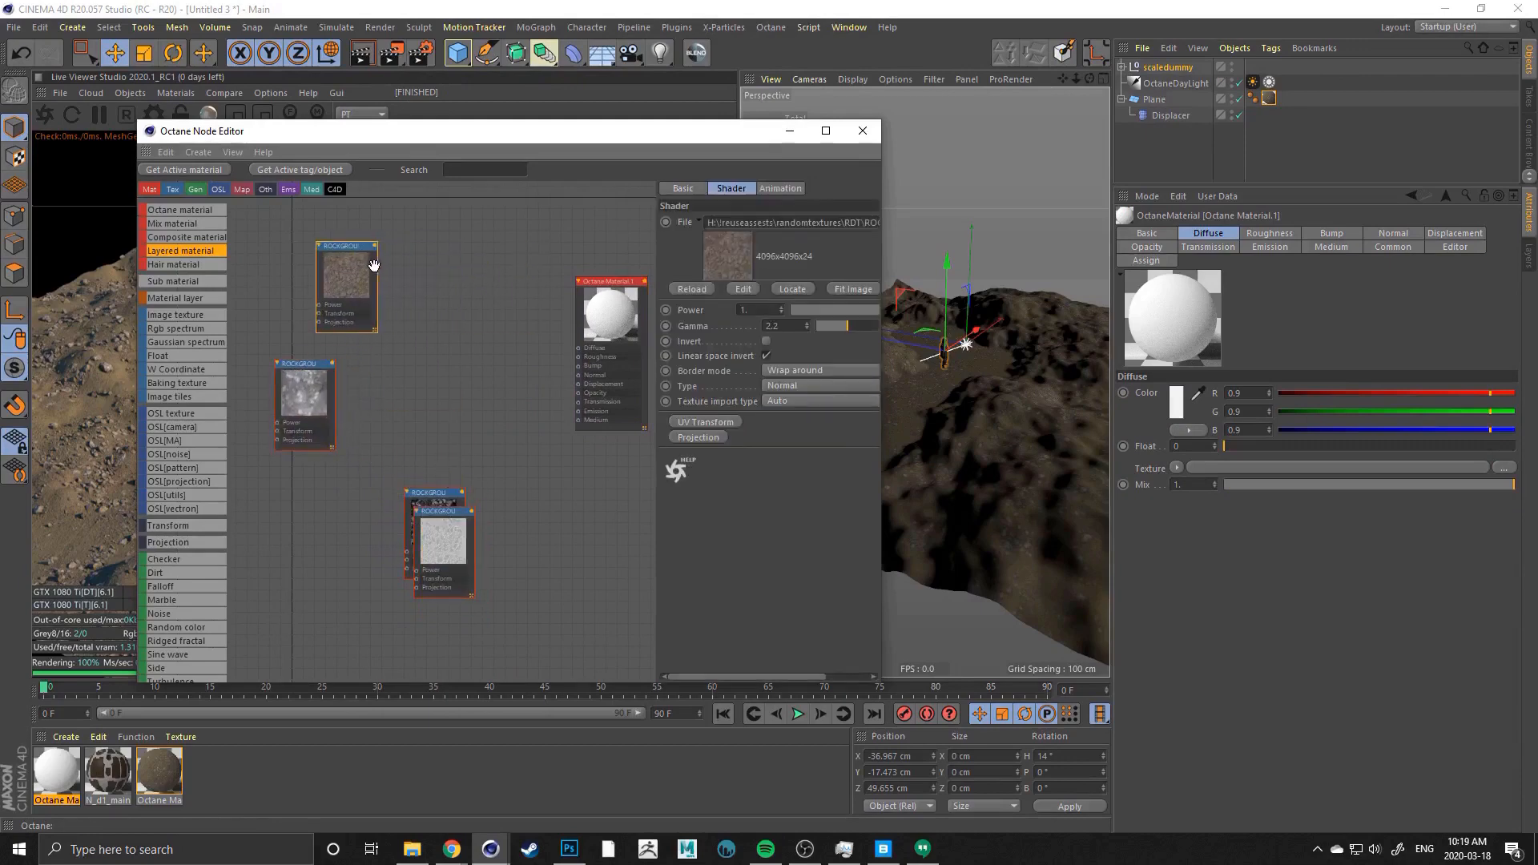
pyautogui.moveTo(582, 358); pyautogui.dragTo(579, 350)
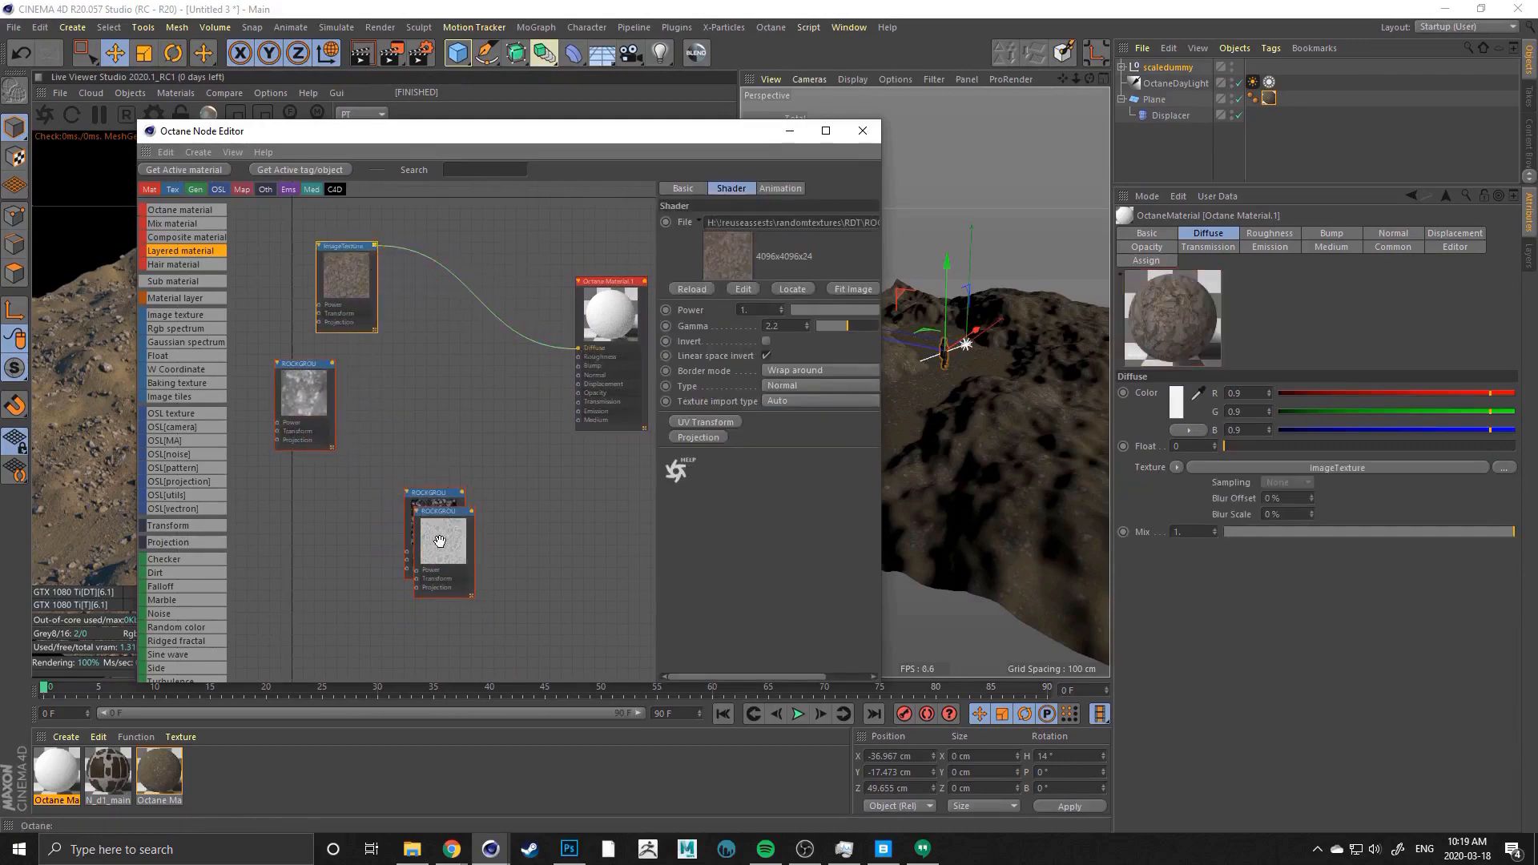
pyautogui.moveTo(473, 521); pyautogui.dragTo(353, 501)
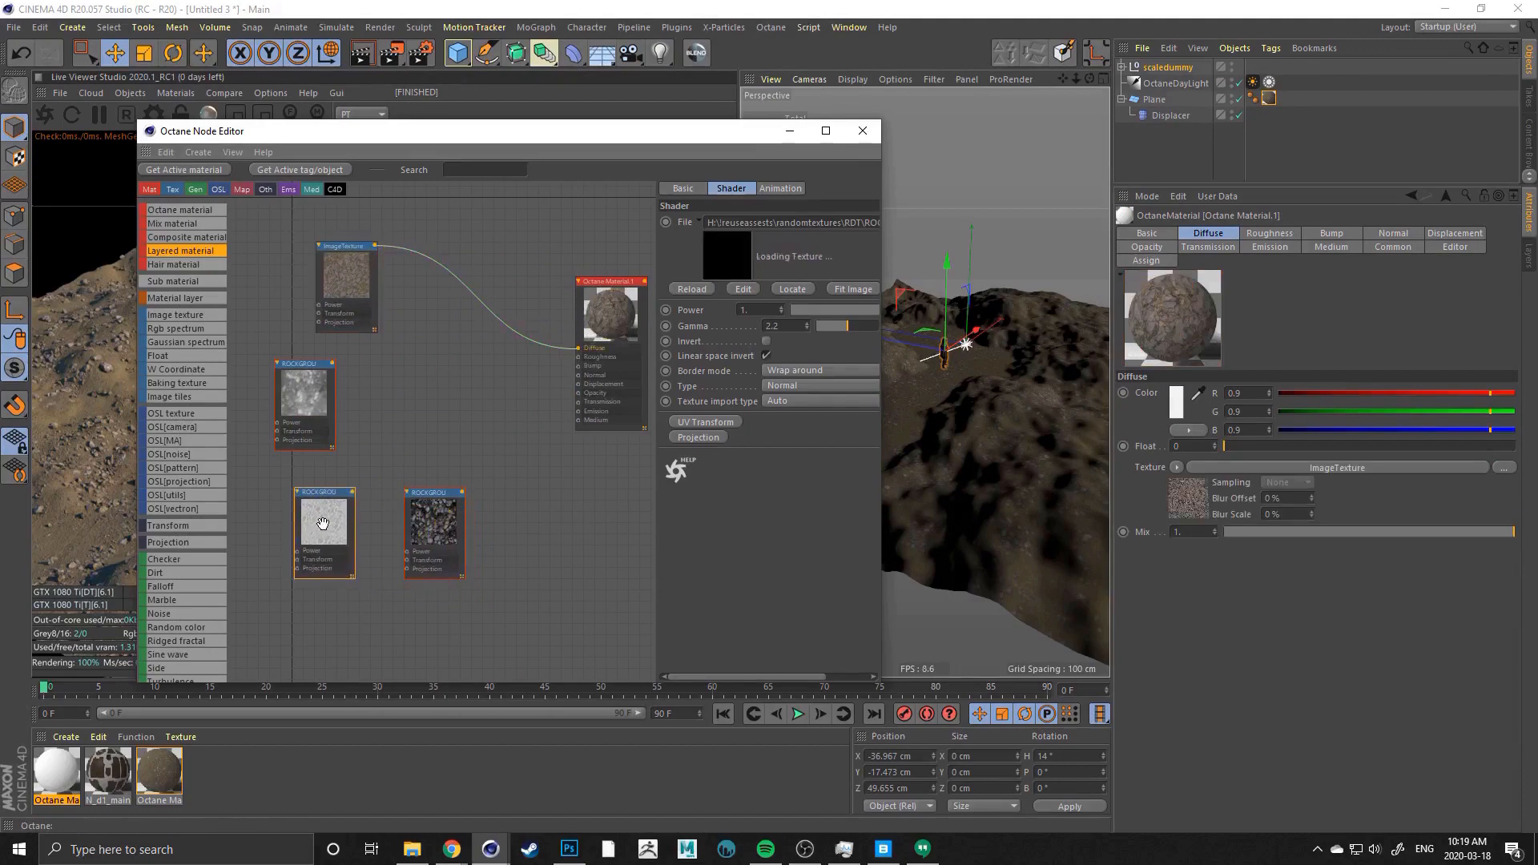
pyautogui.click(581, 362)
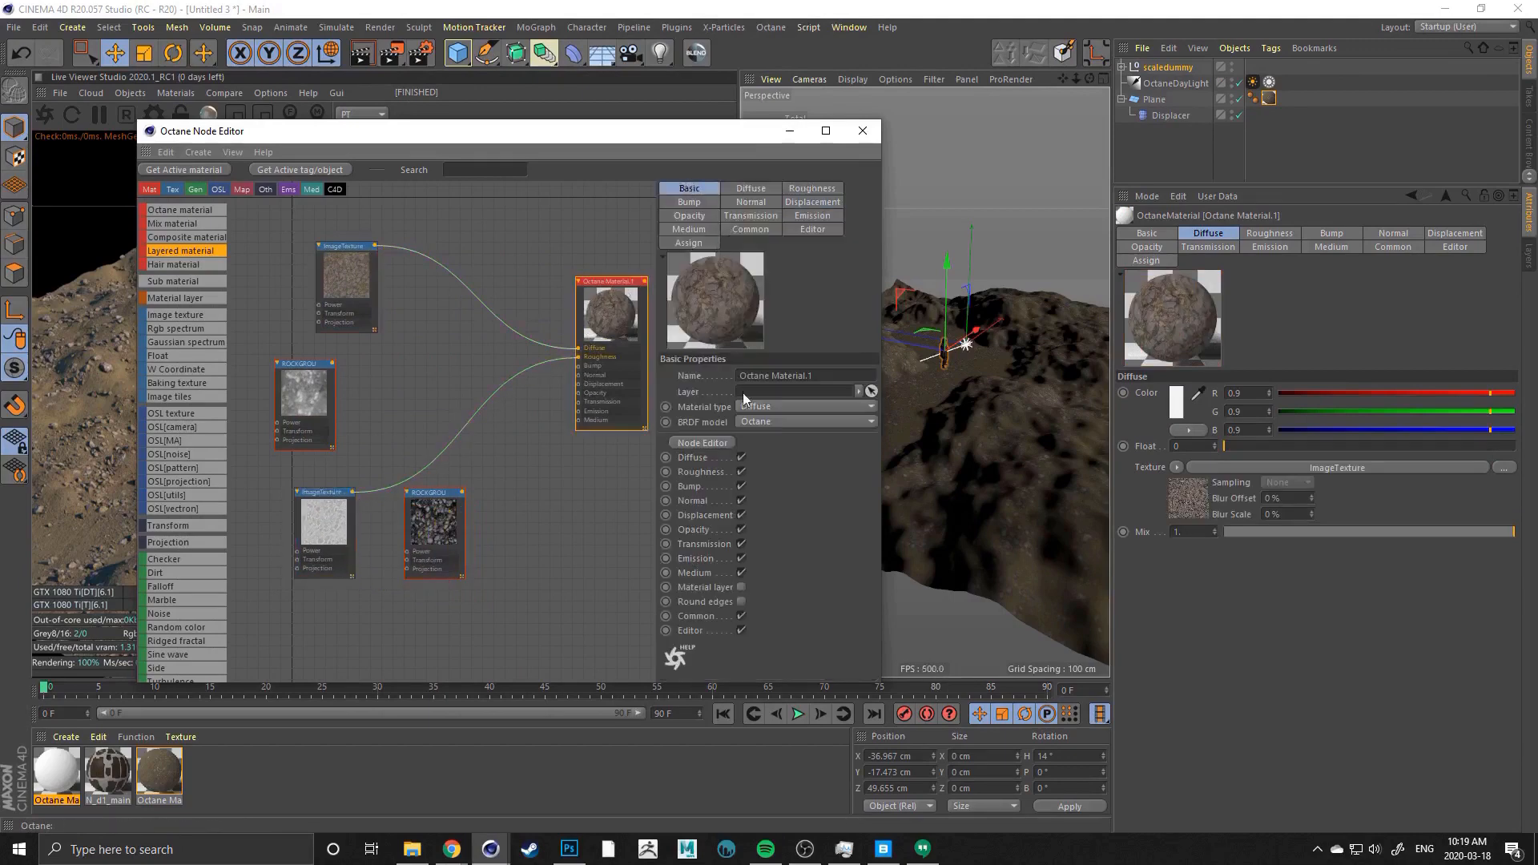
# Set the material type to Glossy and connect the hi-gloss map to the Specular input
pyautogui.click(749, 406)
pyautogui.click(757, 424)
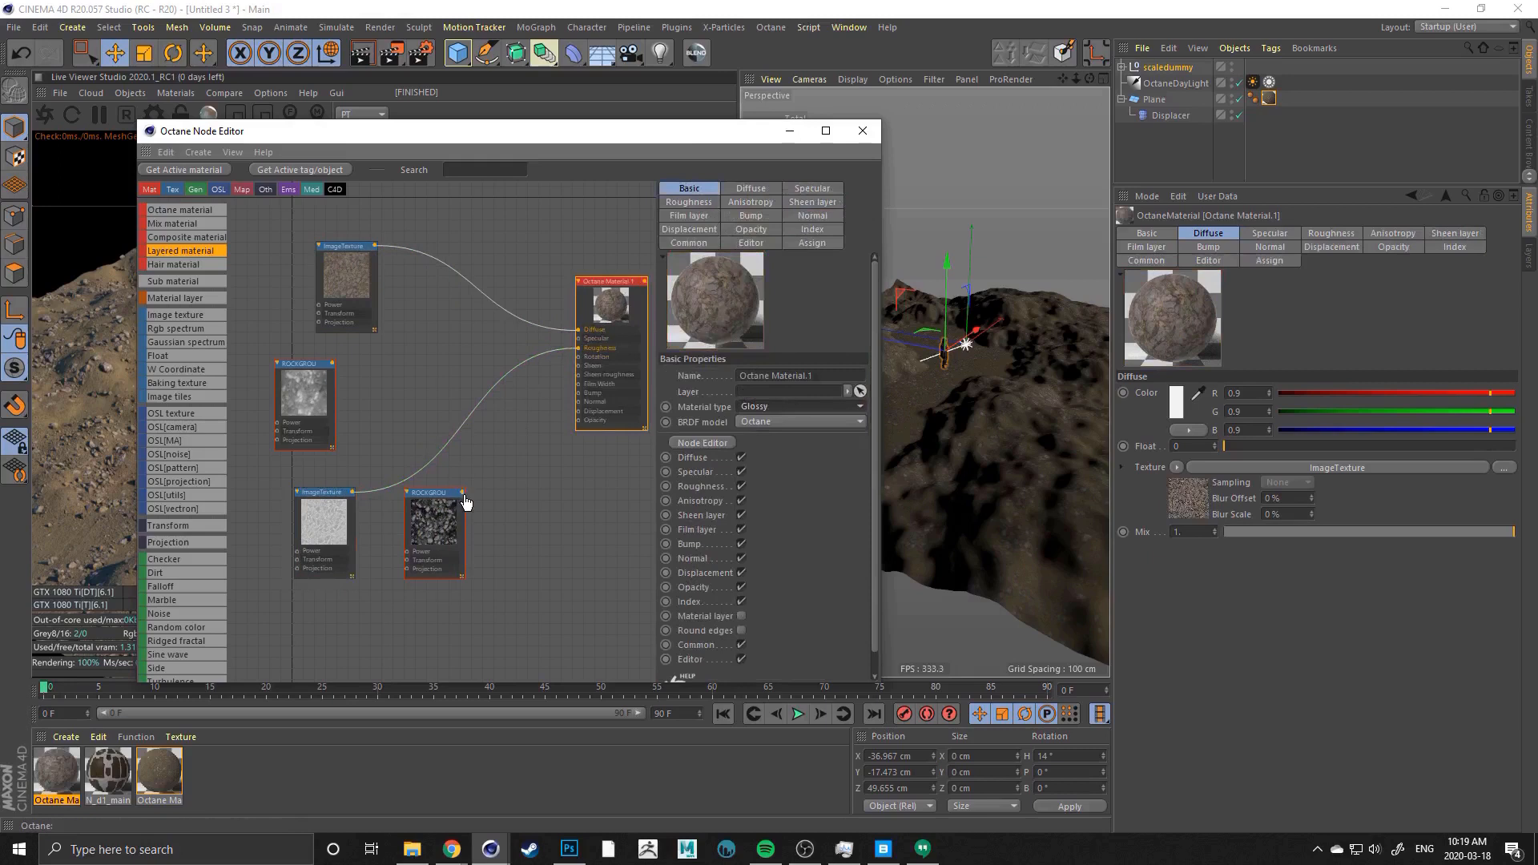
pyautogui.moveTo(464, 494); pyautogui.dragTo(552, 389)
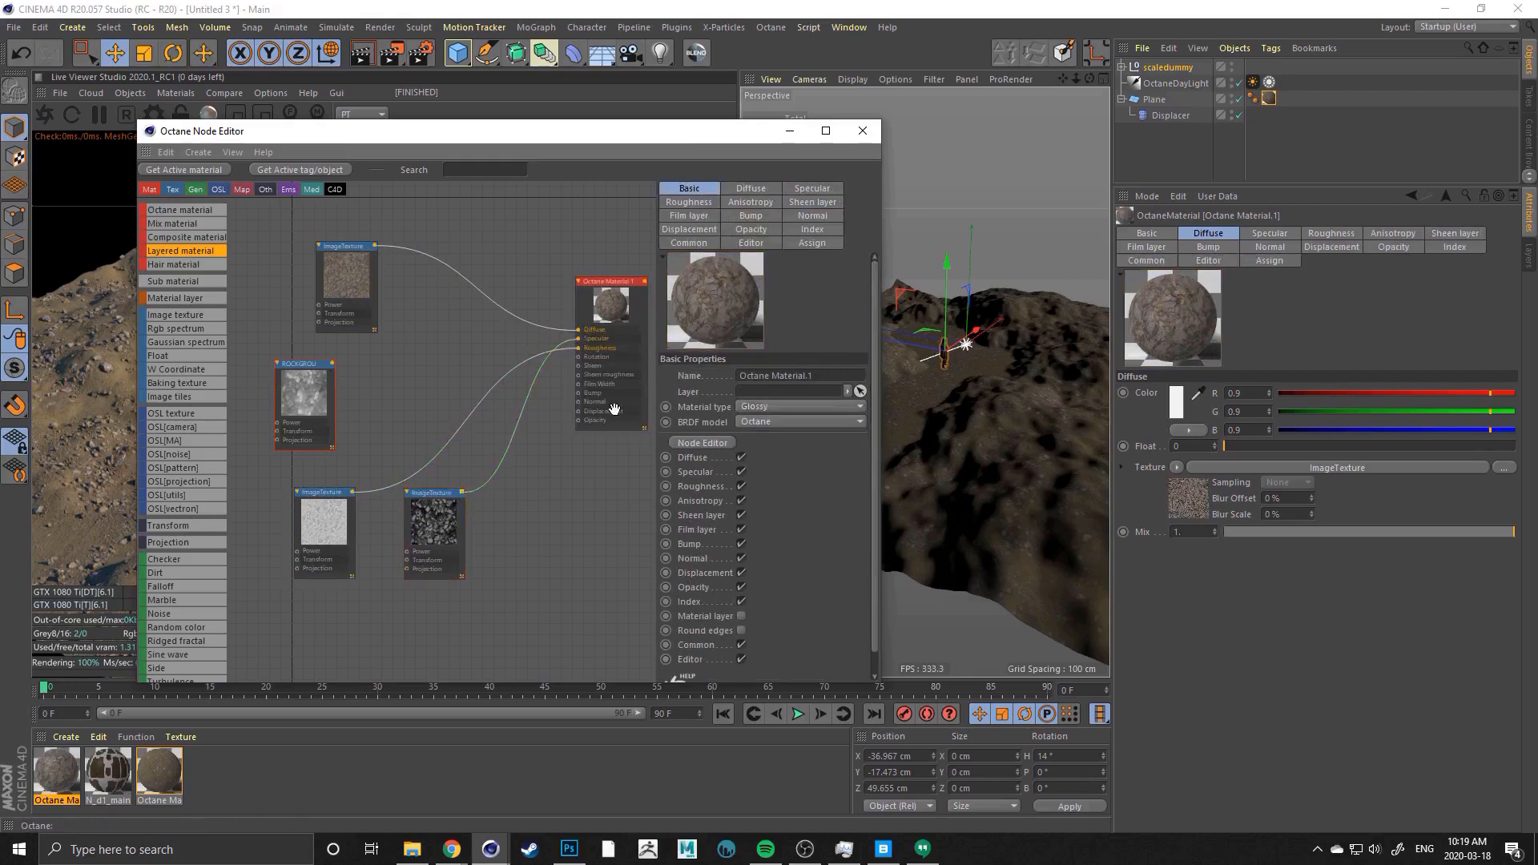
# Add a Displacement node to the material, feed it the depth map, and rearrange the texture nodes
pyautogui.click(689, 230)
pyautogui.click(702, 377)
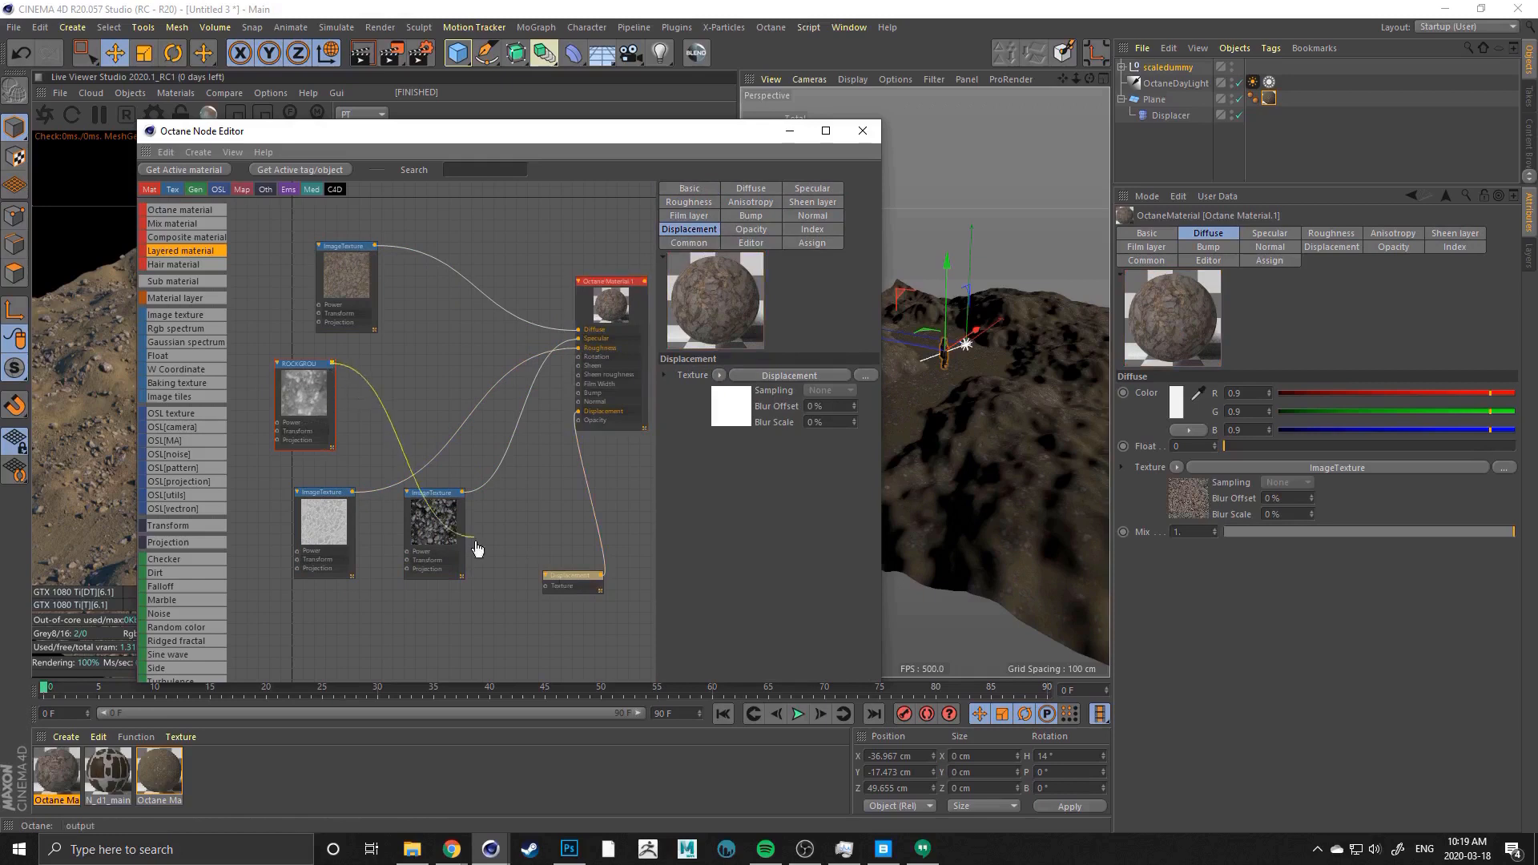
pyautogui.moveTo(298, 388); pyautogui.dragTo(340, 638)
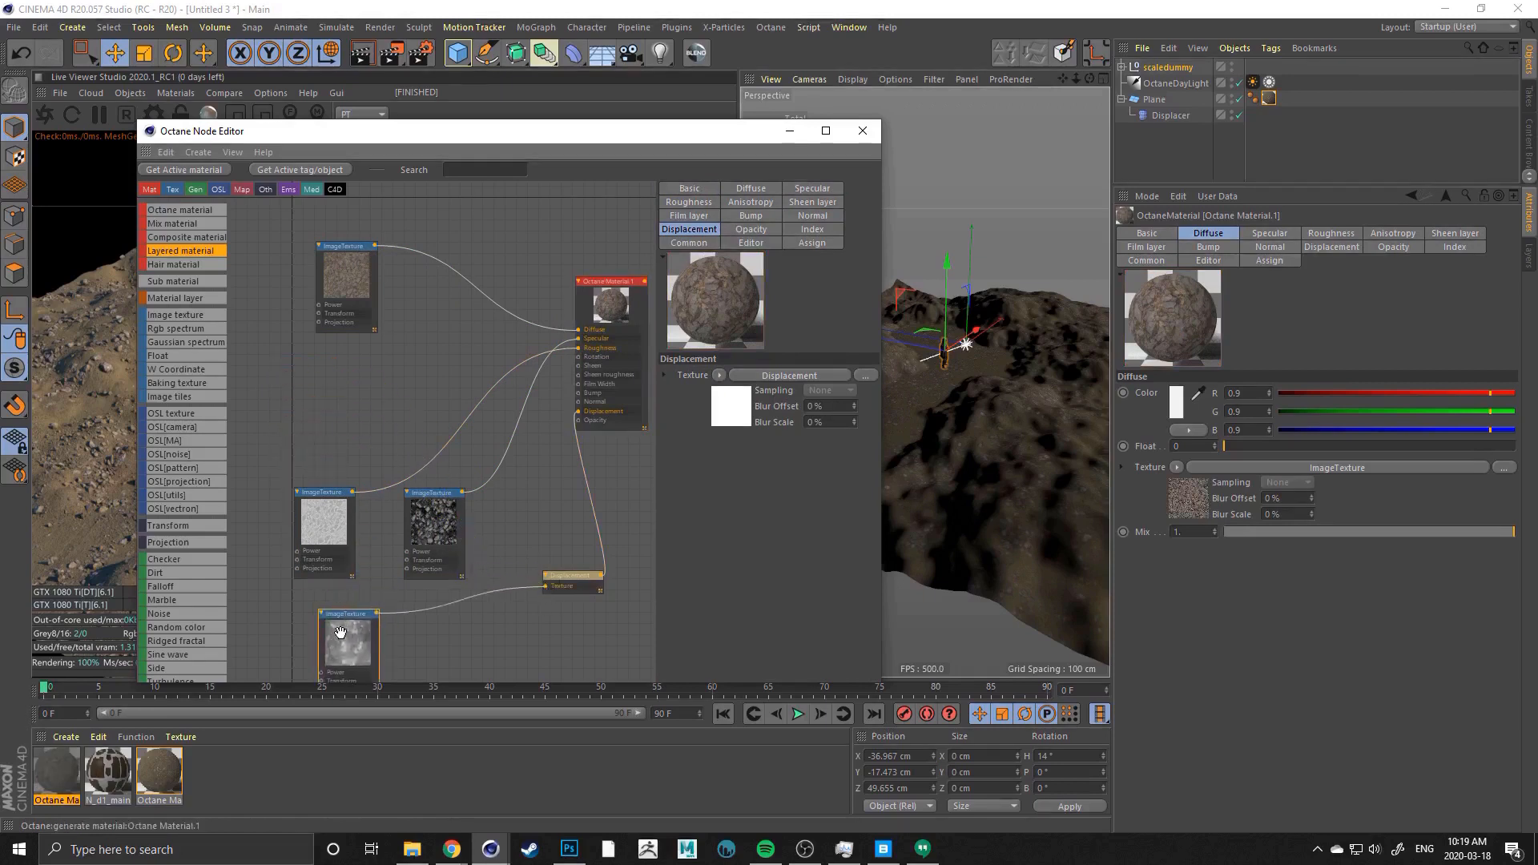
pyautogui.moveTo(268, 458); pyautogui.dragTo(433, 462)
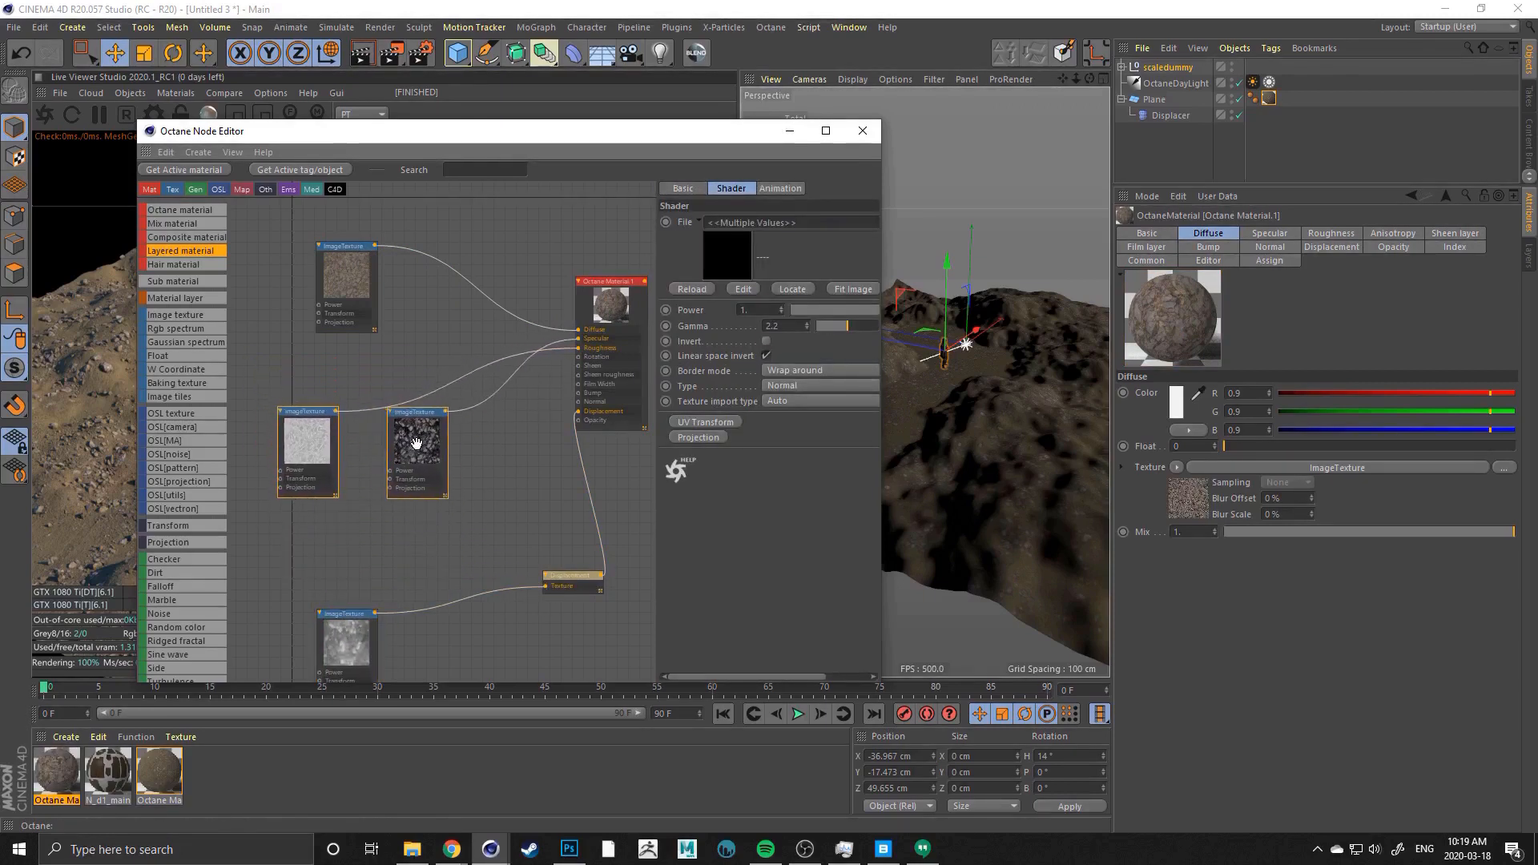
# Line up the hi-gloss and roughness texture nodes beneath the color map node and close the Octane Node Editor
pyautogui.click(360, 473)
pyautogui.moveTo(319, 449); pyautogui.dragTo(324, 507)
pyautogui.moveTo(398, 465); pyautogui.dragTo(323, 403)
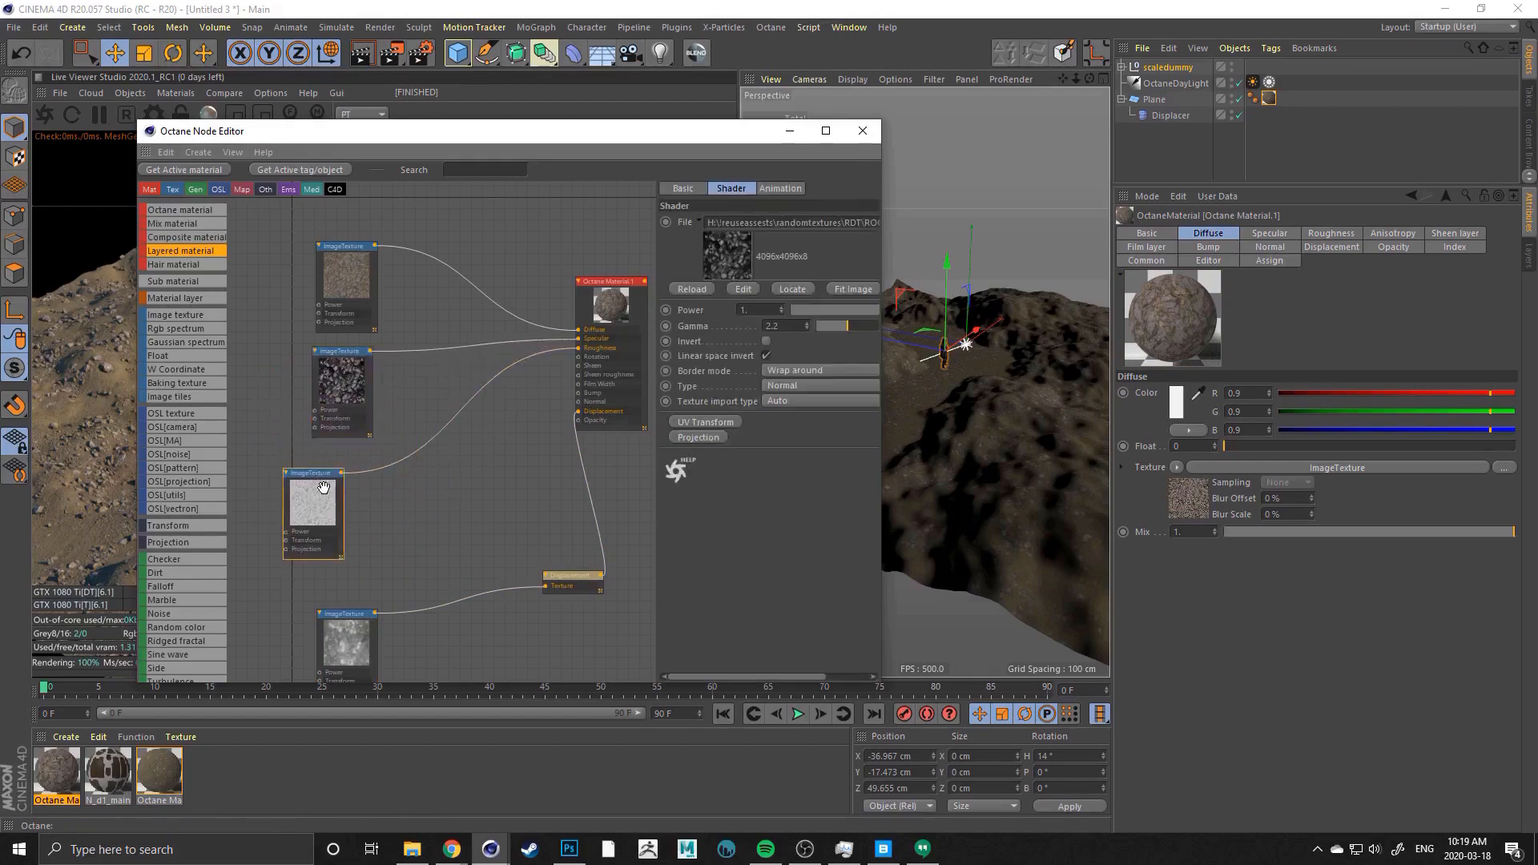
pyautogui.moveTo(320, 513); pyautogui.dragTo(350, 489)
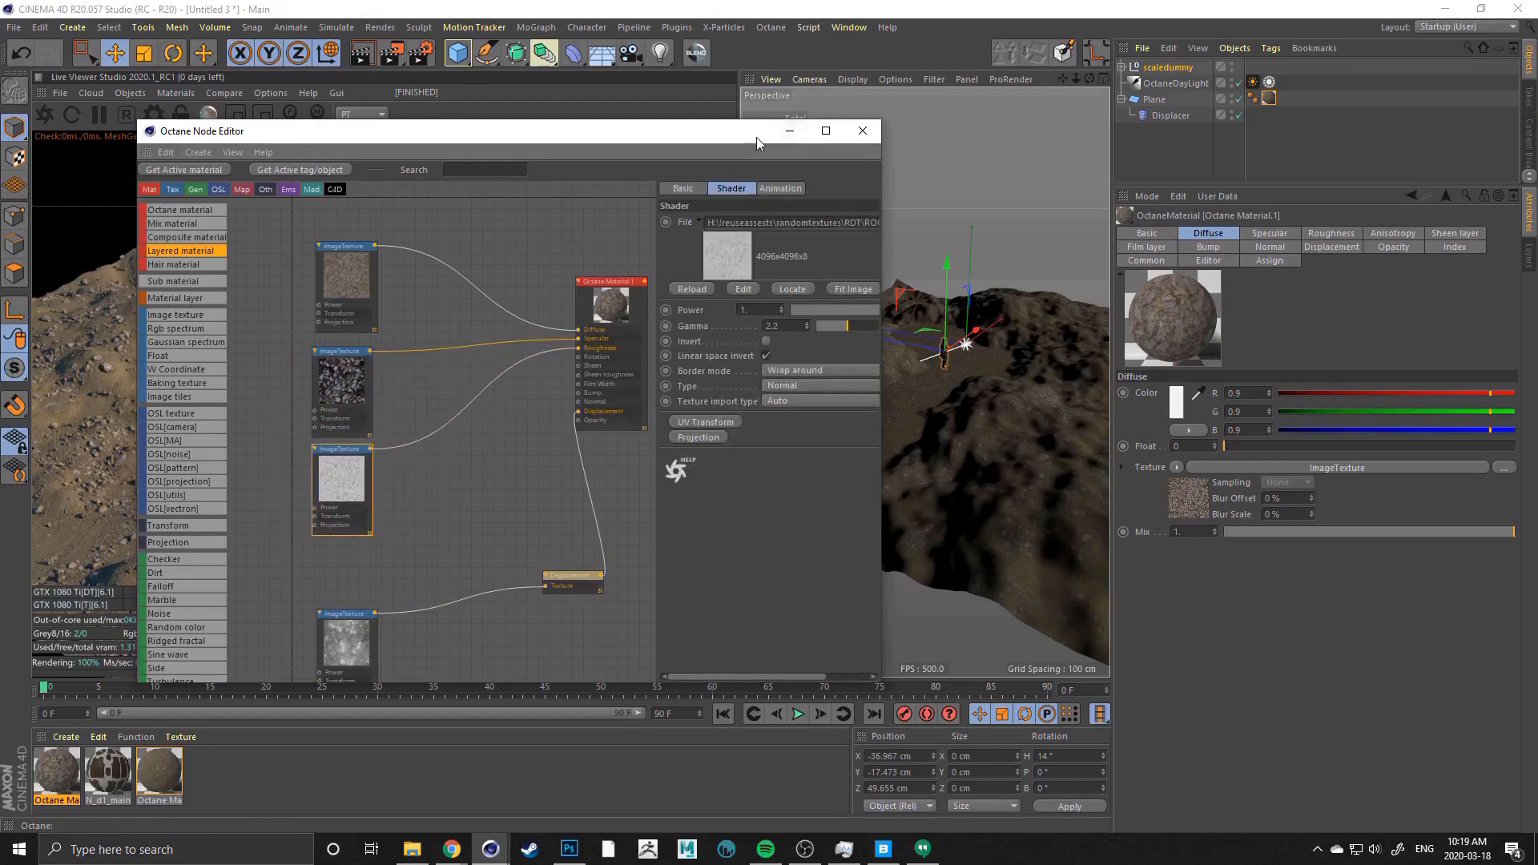
pyautogui.click(862, 131)
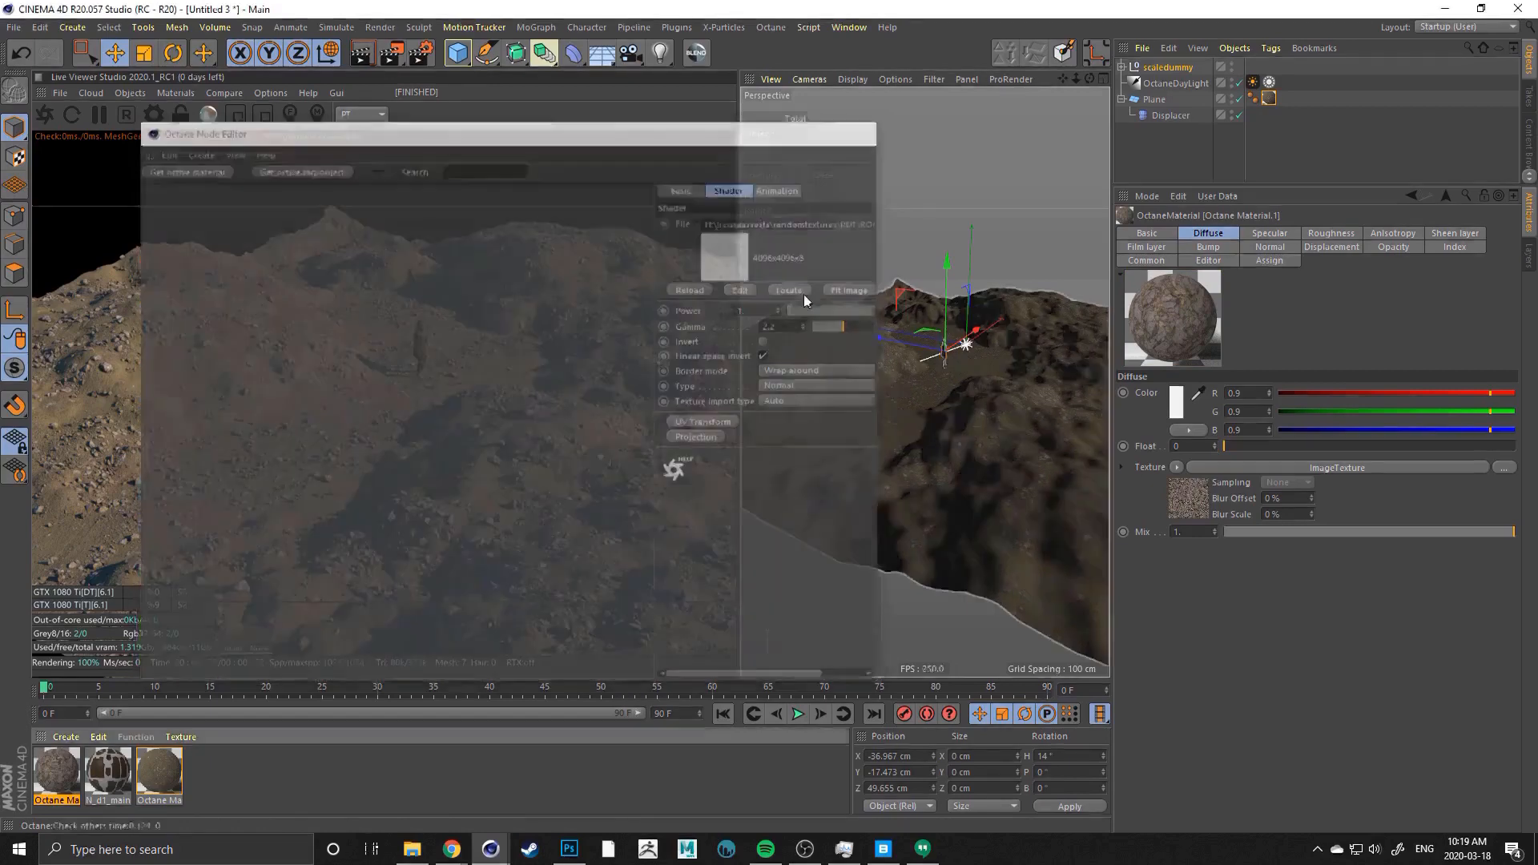
# Duplicate the terrain plane with its Displacer and apply the glossy ROCKGROUND-07 material to the copy
pyautogui.click(1153, 100)
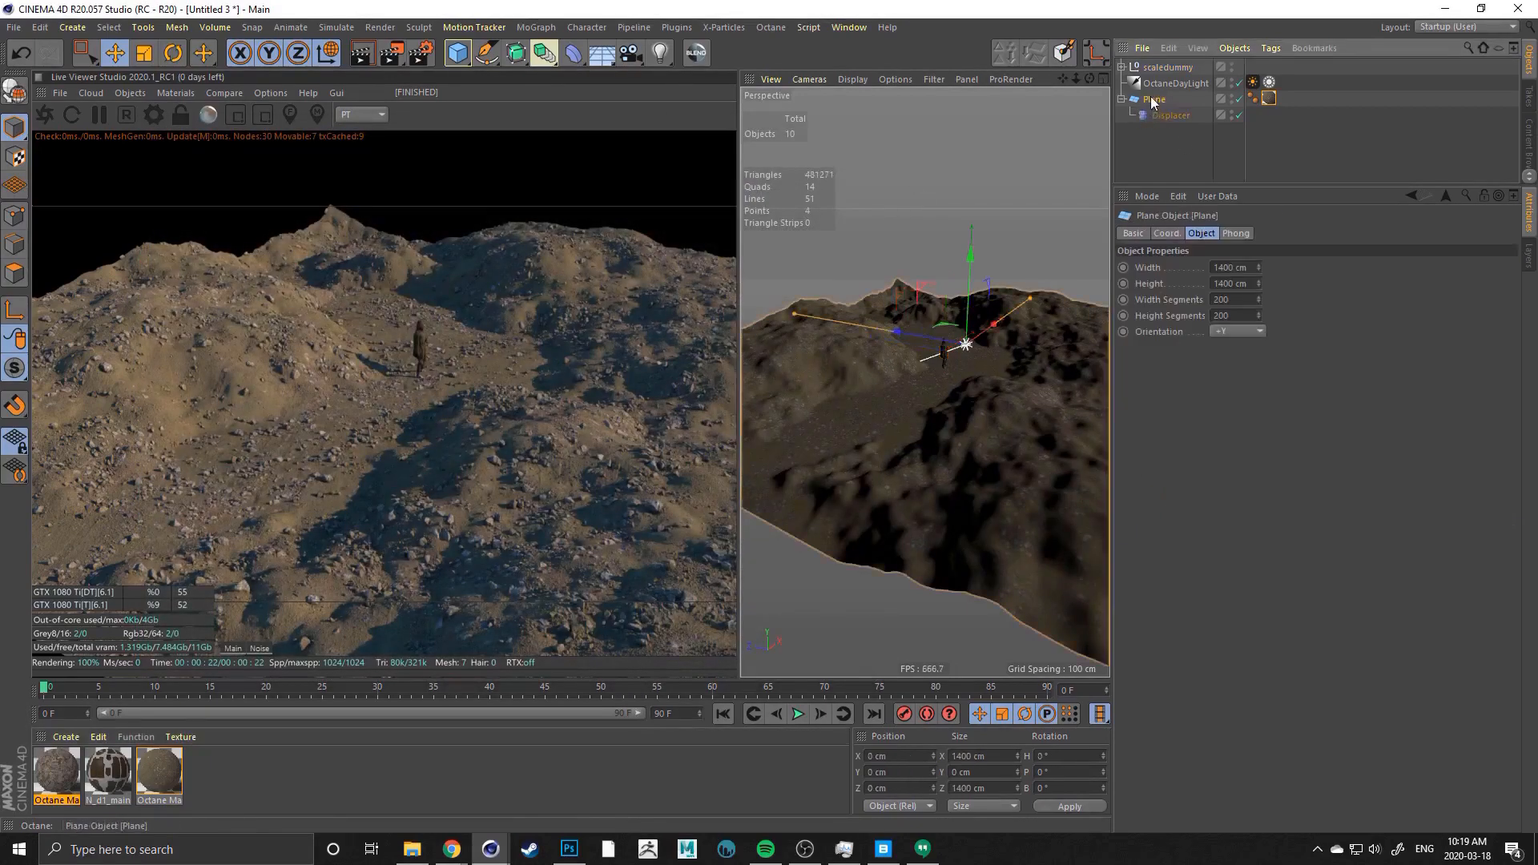
pyautogui.keyDown('ctrl'); pyautogui.moveTo(1154, 129); pyautogui.dragTo(1142, 138); pyautogui.keyUp('ctrl')
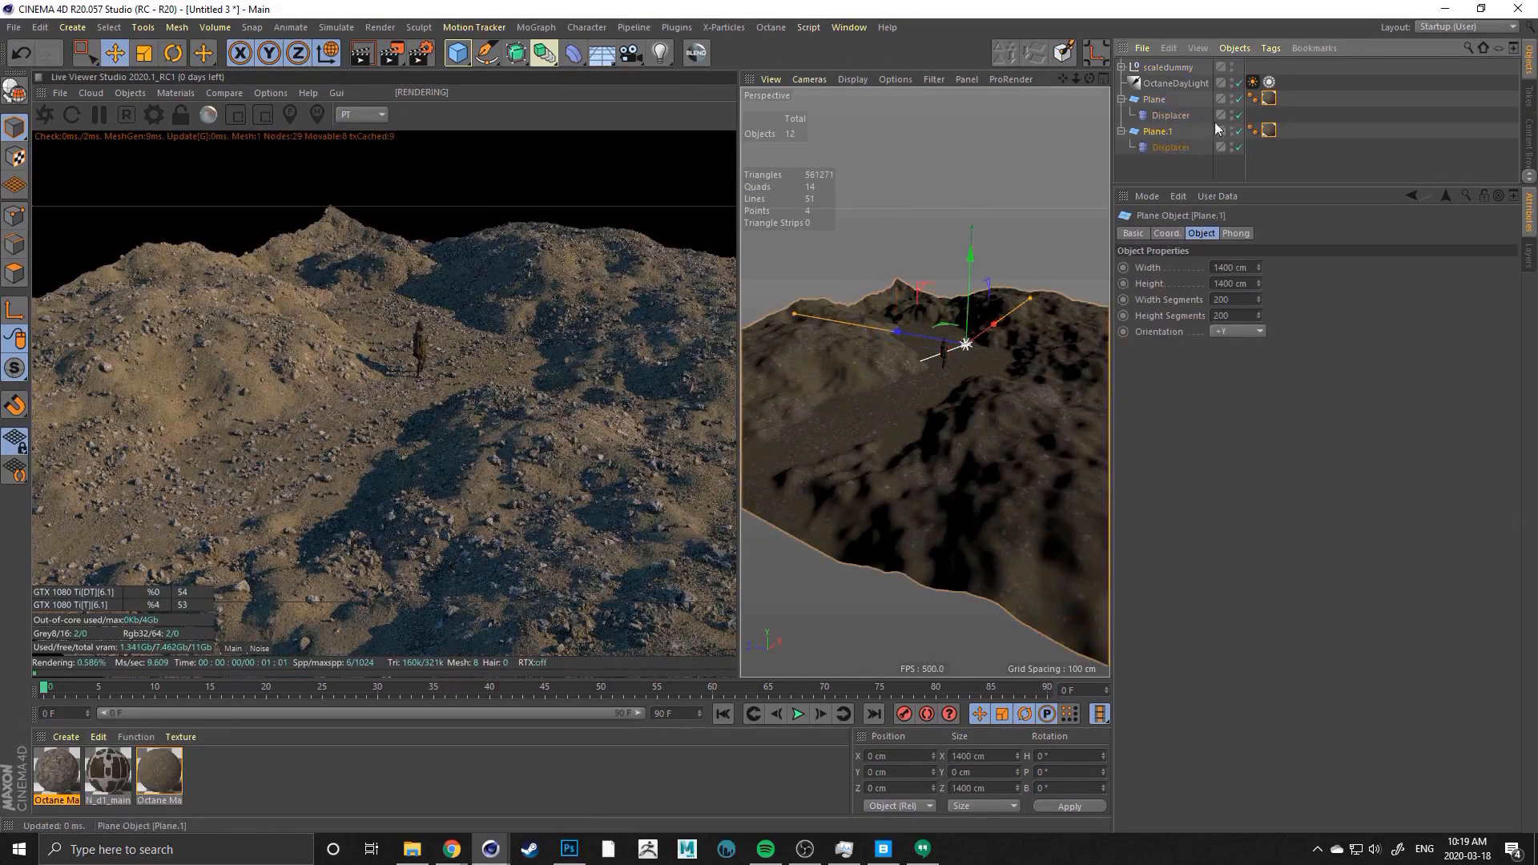
pyautogui.click(56, 781)
pyautogui.moveTo(280, 746); pyautogui.dragTo(1269, 132)
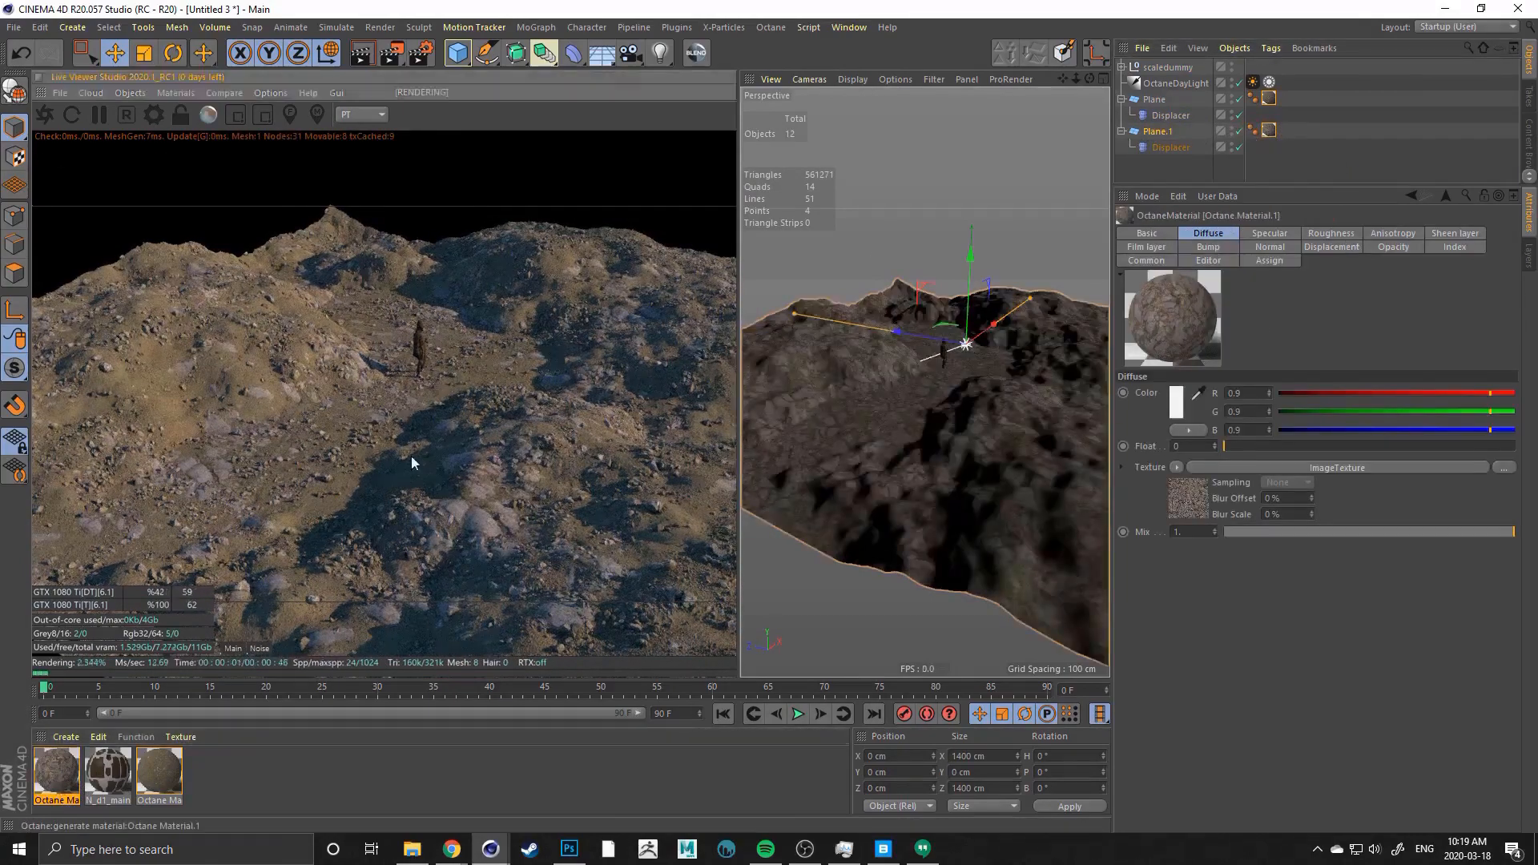
pyautogui.moveTo(412, 458); pyautogui.dragTo(269, 393)
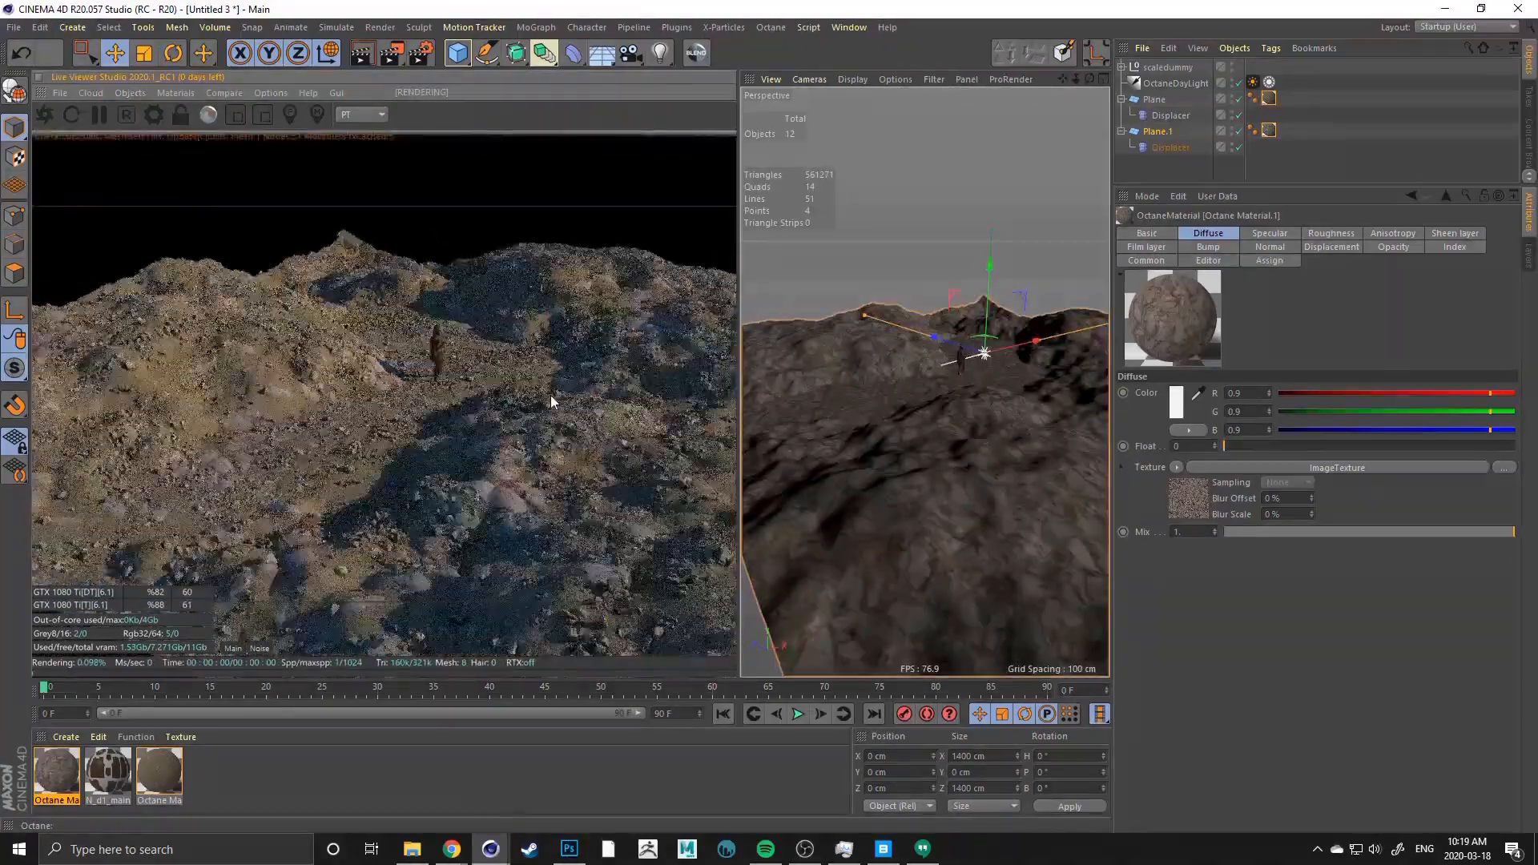
pyautogui.moveTo(550, 396); pyautogui.dragTo(364, 430)
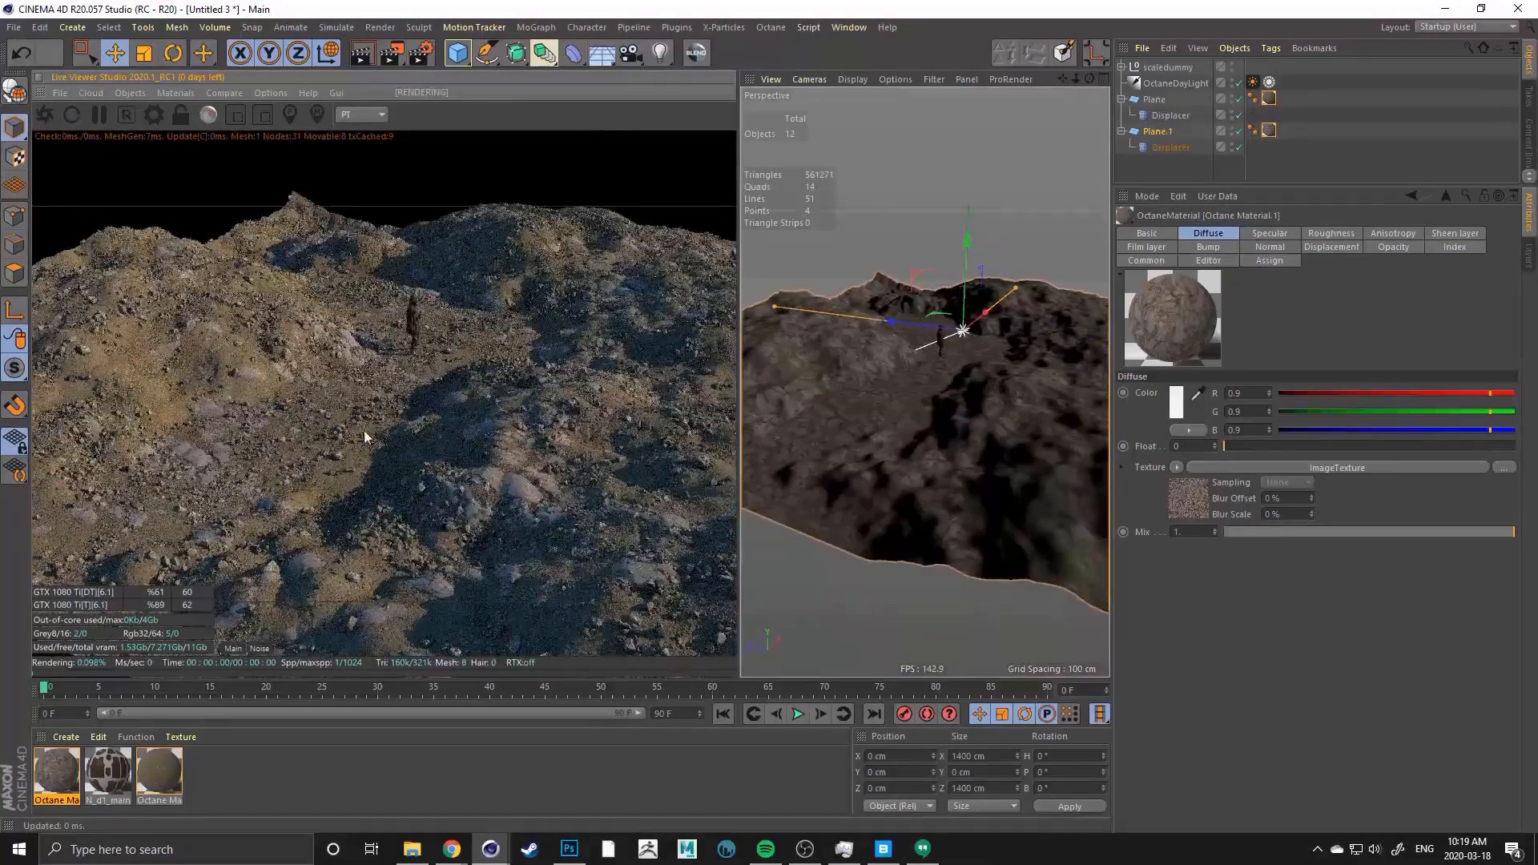
# Set the rock material's displacement level of detail to 4096x4096
pyautogui.doubleClick(56, 770)
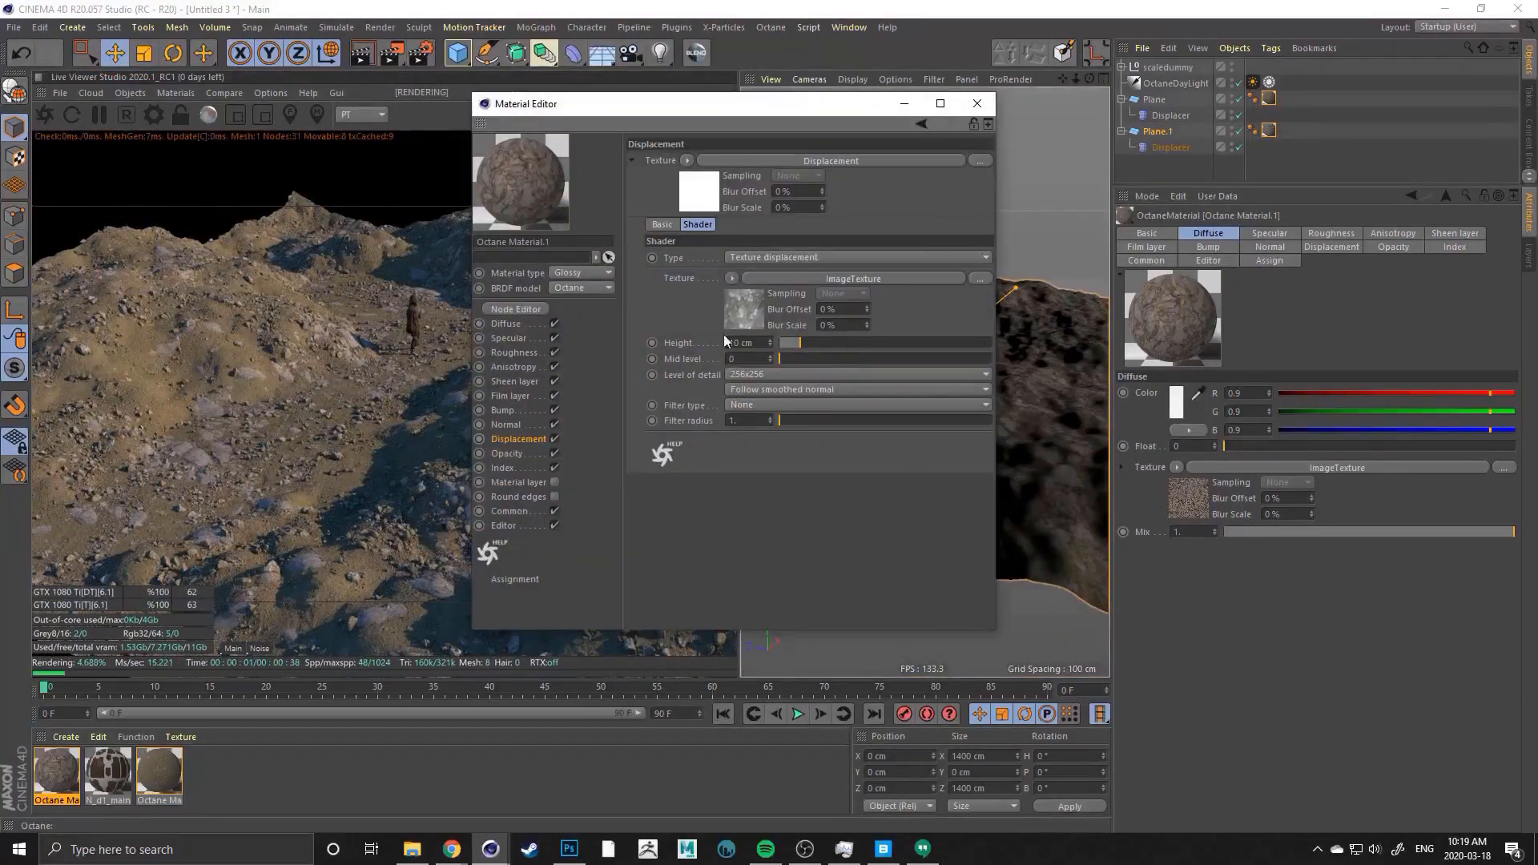
pyautogui.moveTo(782, 107); pyautogui.dragTo(955, 108)
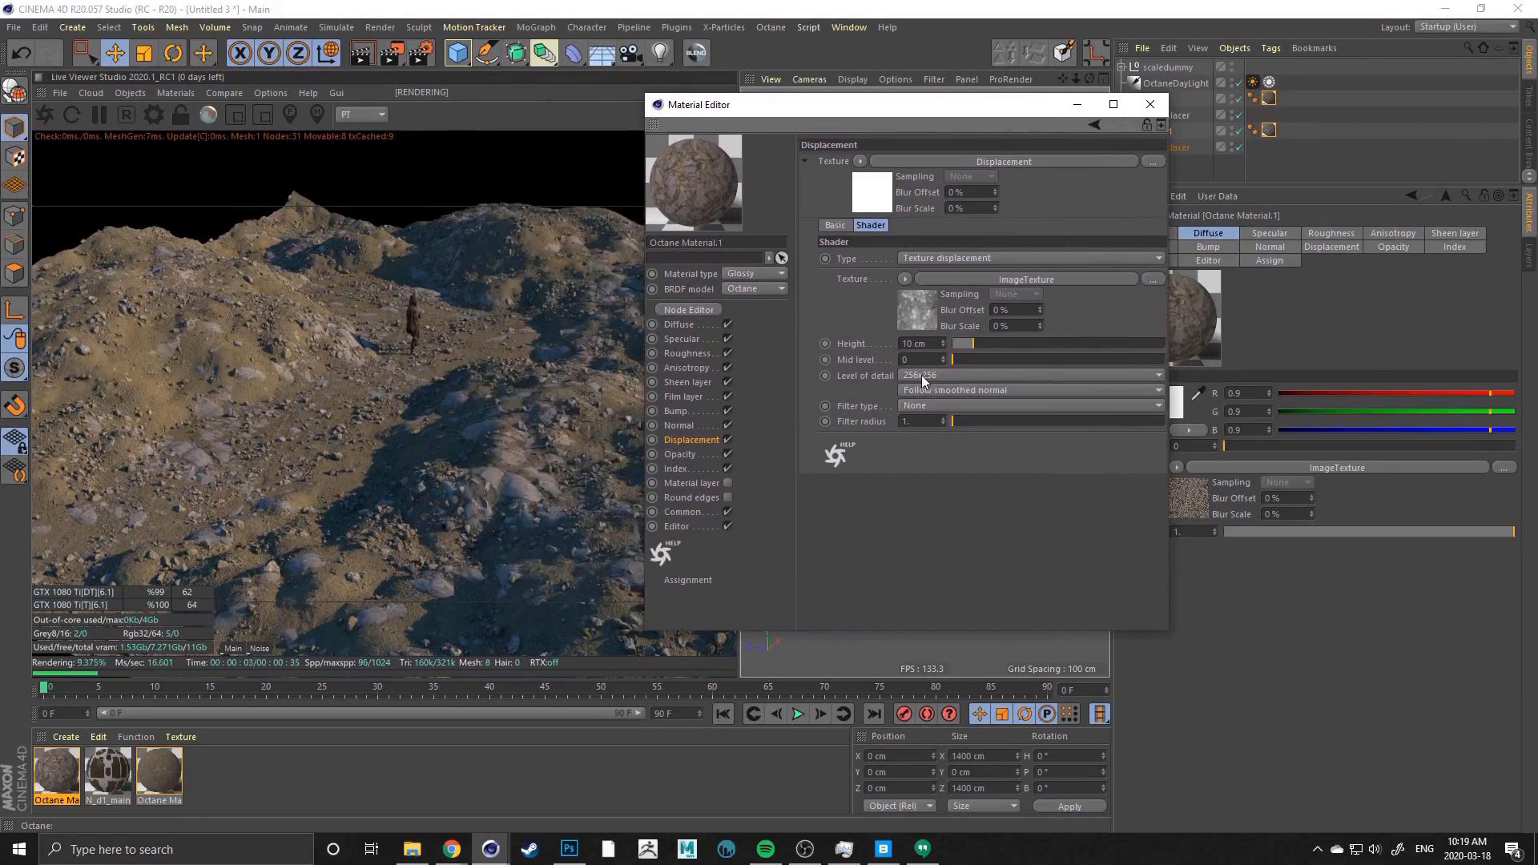
pyautogui.click(923, 381)
pyautogui.click(921, 453)
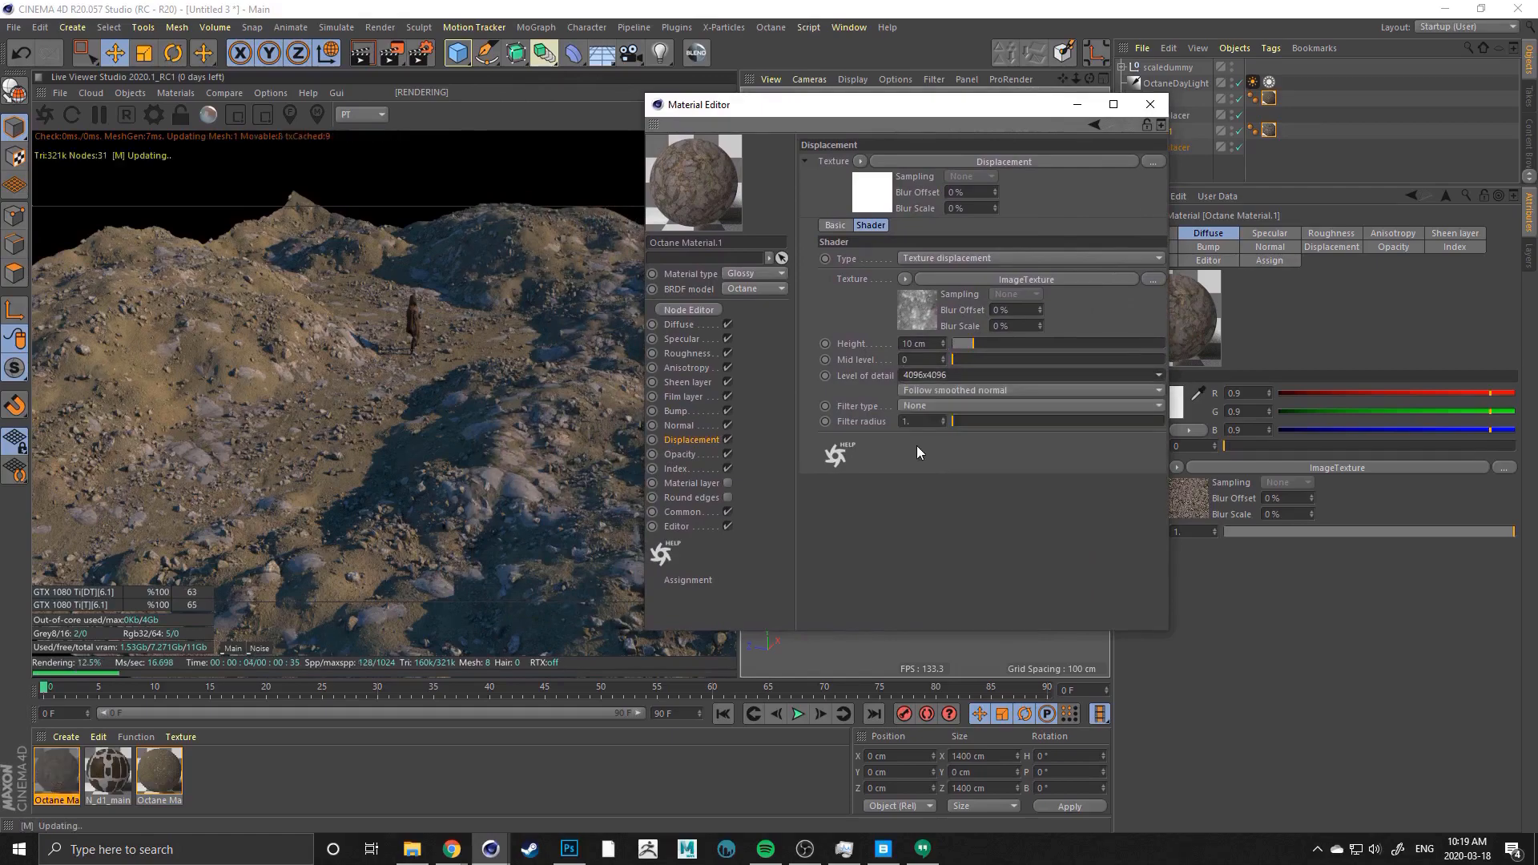
pyautogui.moveTo(344, 493); pyautogui.dragTo(529, 444, button='right')
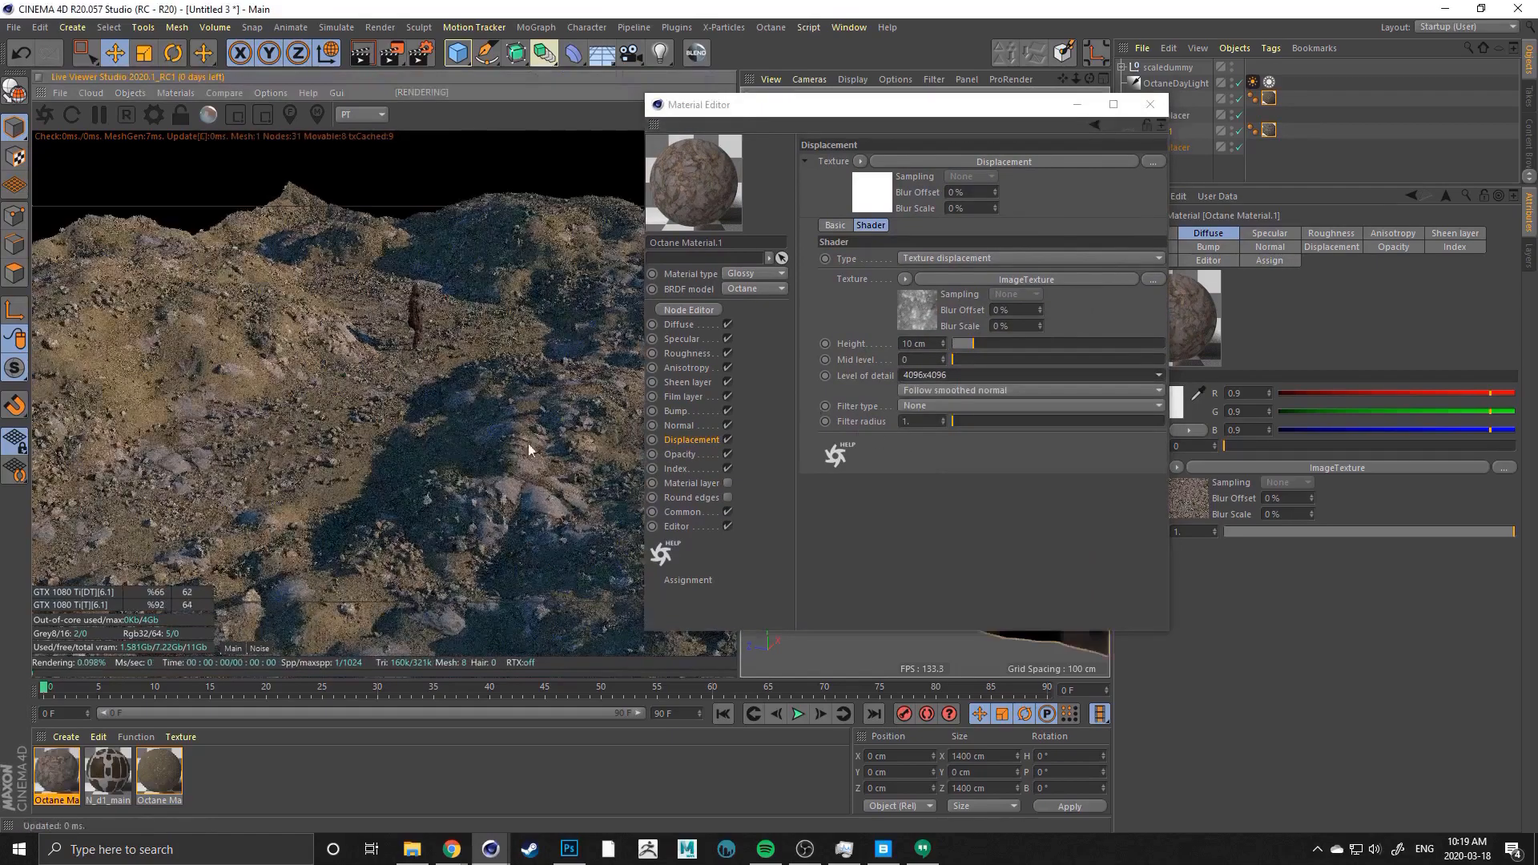
# Raise the rock material's displacement height to about 30.4 cm and its mid level to about 0.39
pyautogui.moveTo(972, 344); pyautogui.dragTo(1020, 354)
pyautogui.moveTo(1039, 353); pyautogui.dragTo(1035, 354)
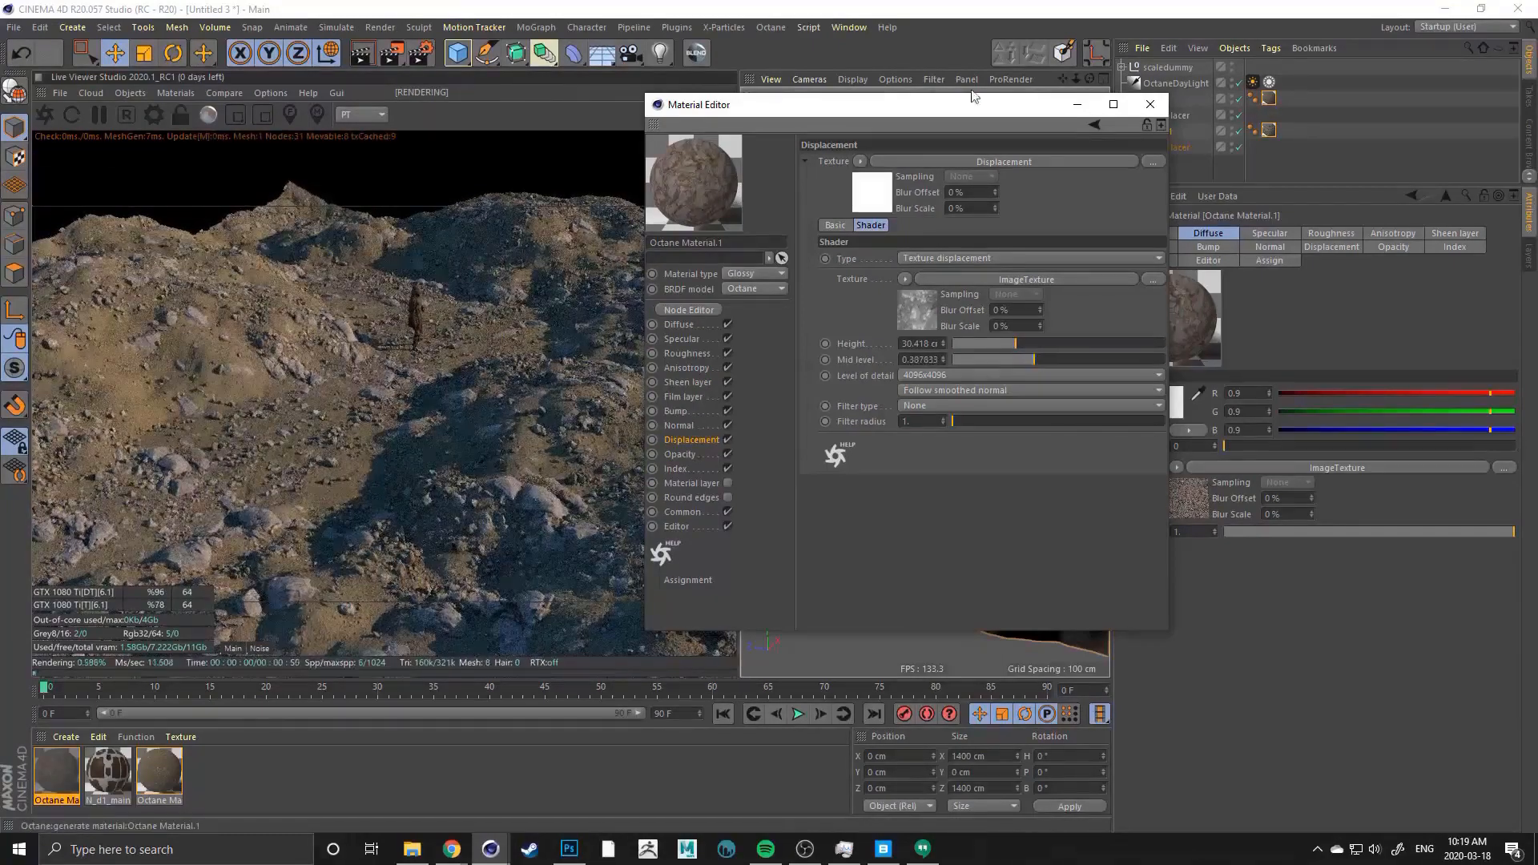
pyautogui.moveTo(893, 103); pyautogui.dragTo(1317, 144)
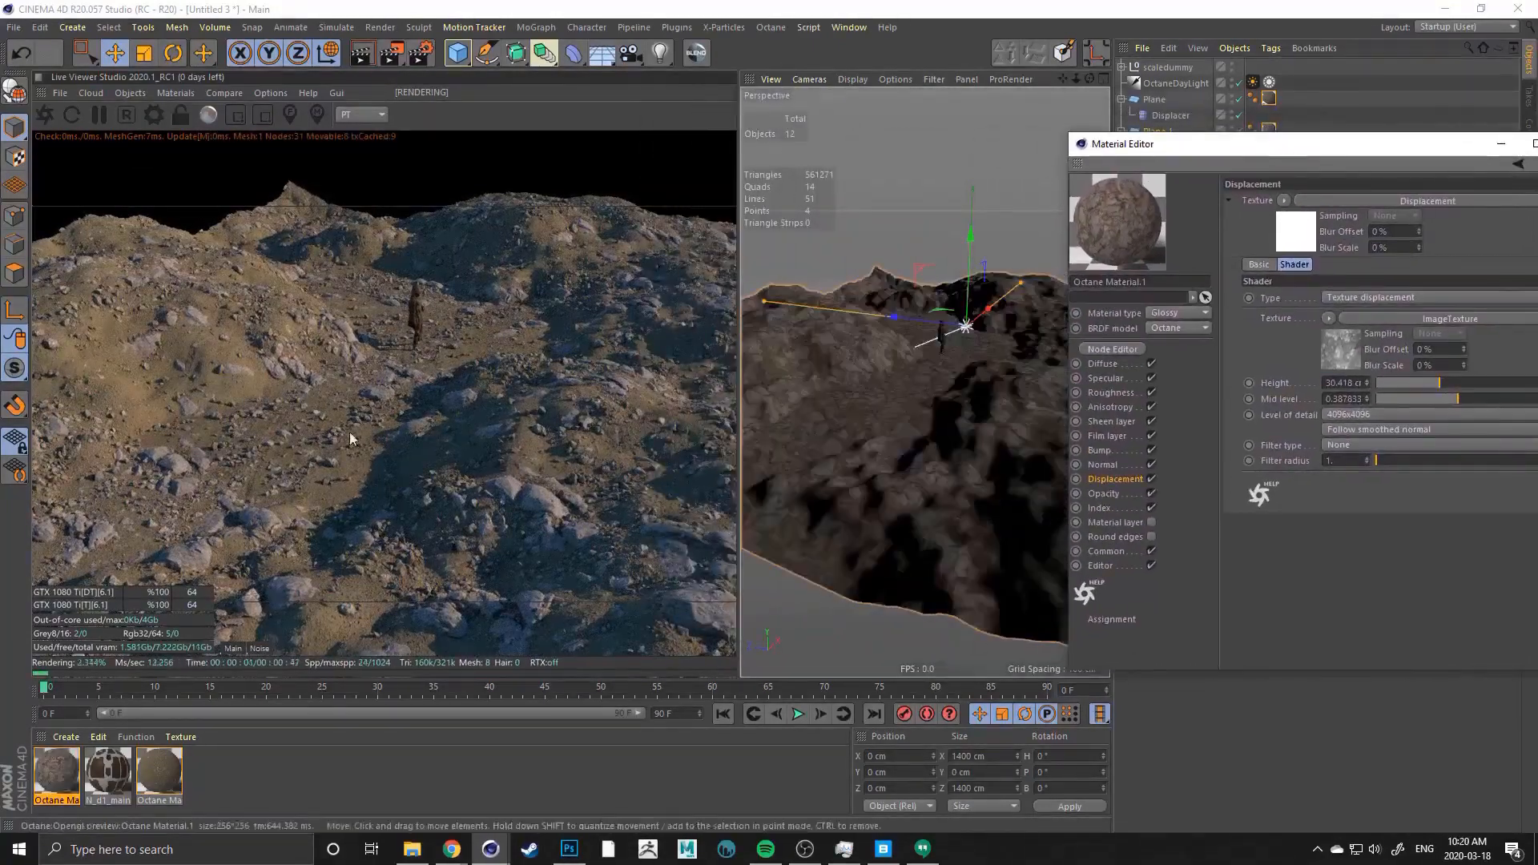
pyautogui.moveTo(357, 437); pyautogui.dragTo(649, 256)
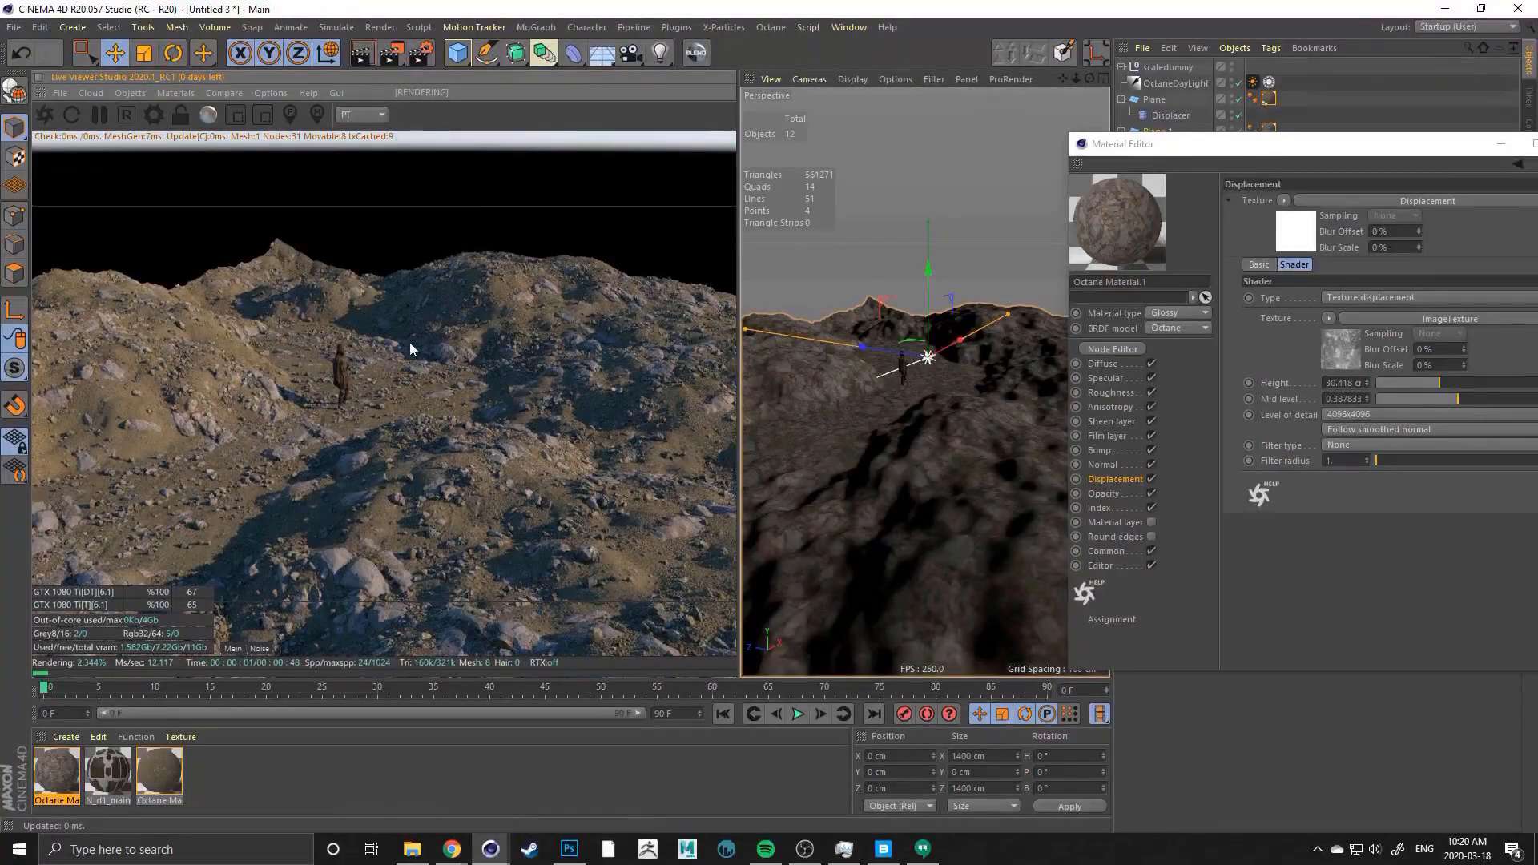
# Merge the duplicated plane and its Displacer into a single polygon object with Connect Objects + Delete
pyautogui.moveTo(1154, 163); pyautogui.dragTo(1065, 257)
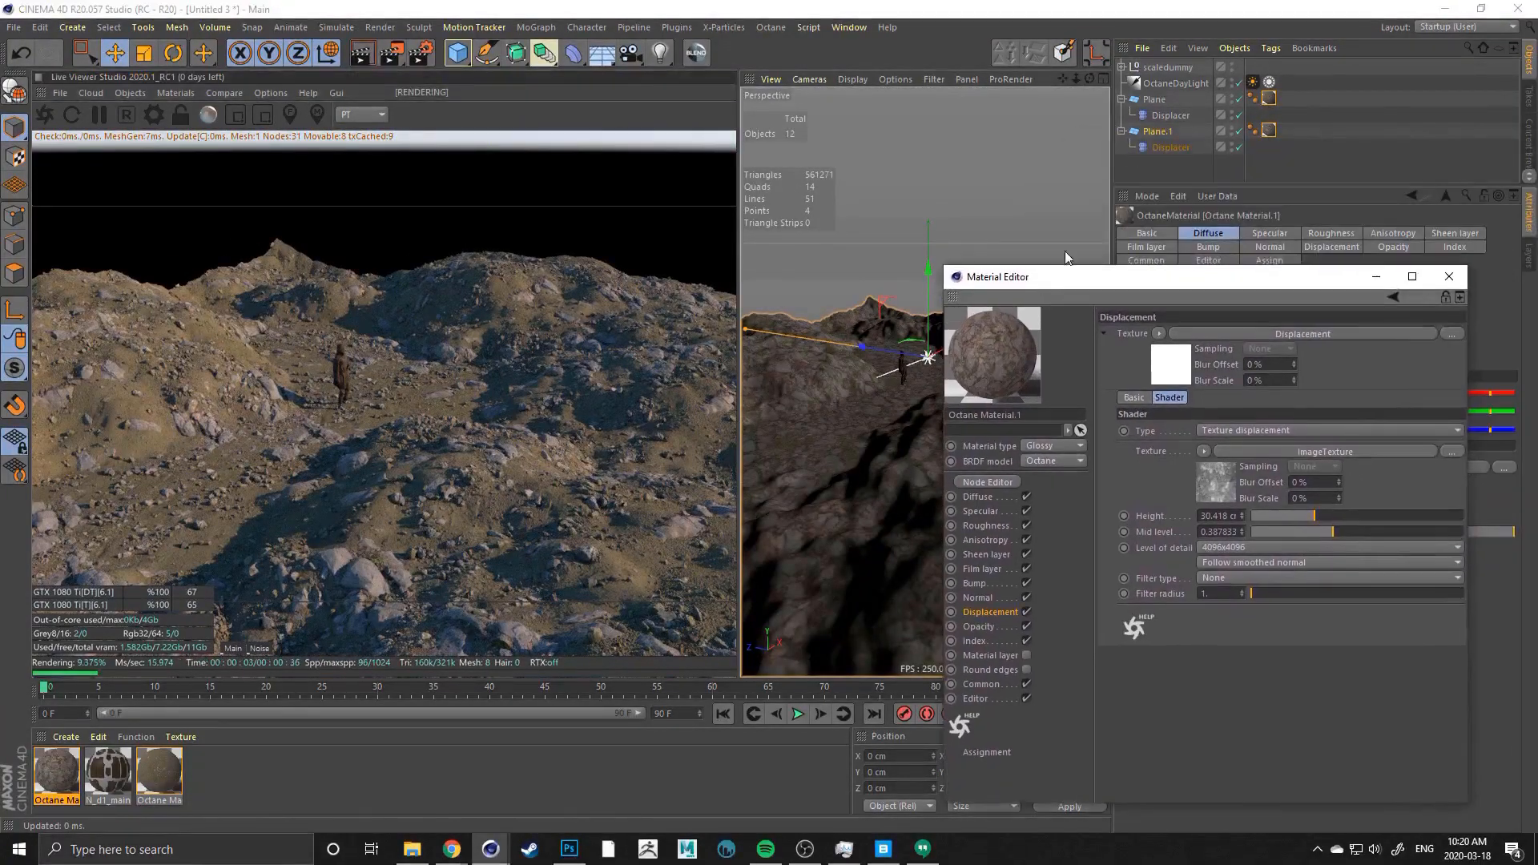
pyautogui.click(1157, 133)
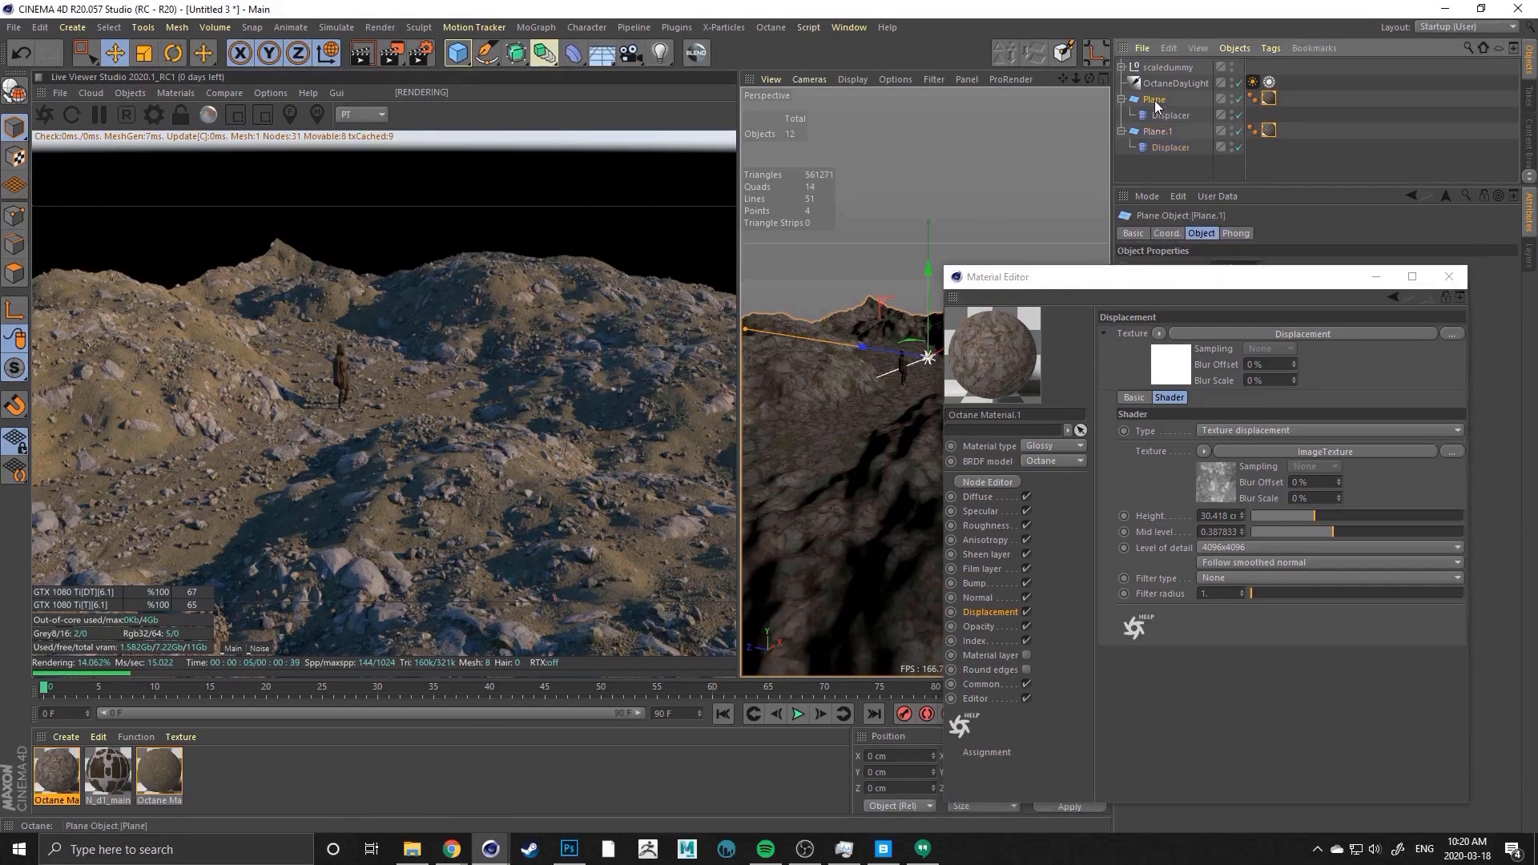
pyautogui.keyDown('ctrl'); pyautogui.click(1165, 149); pyautogui.keyUp('ctrl')
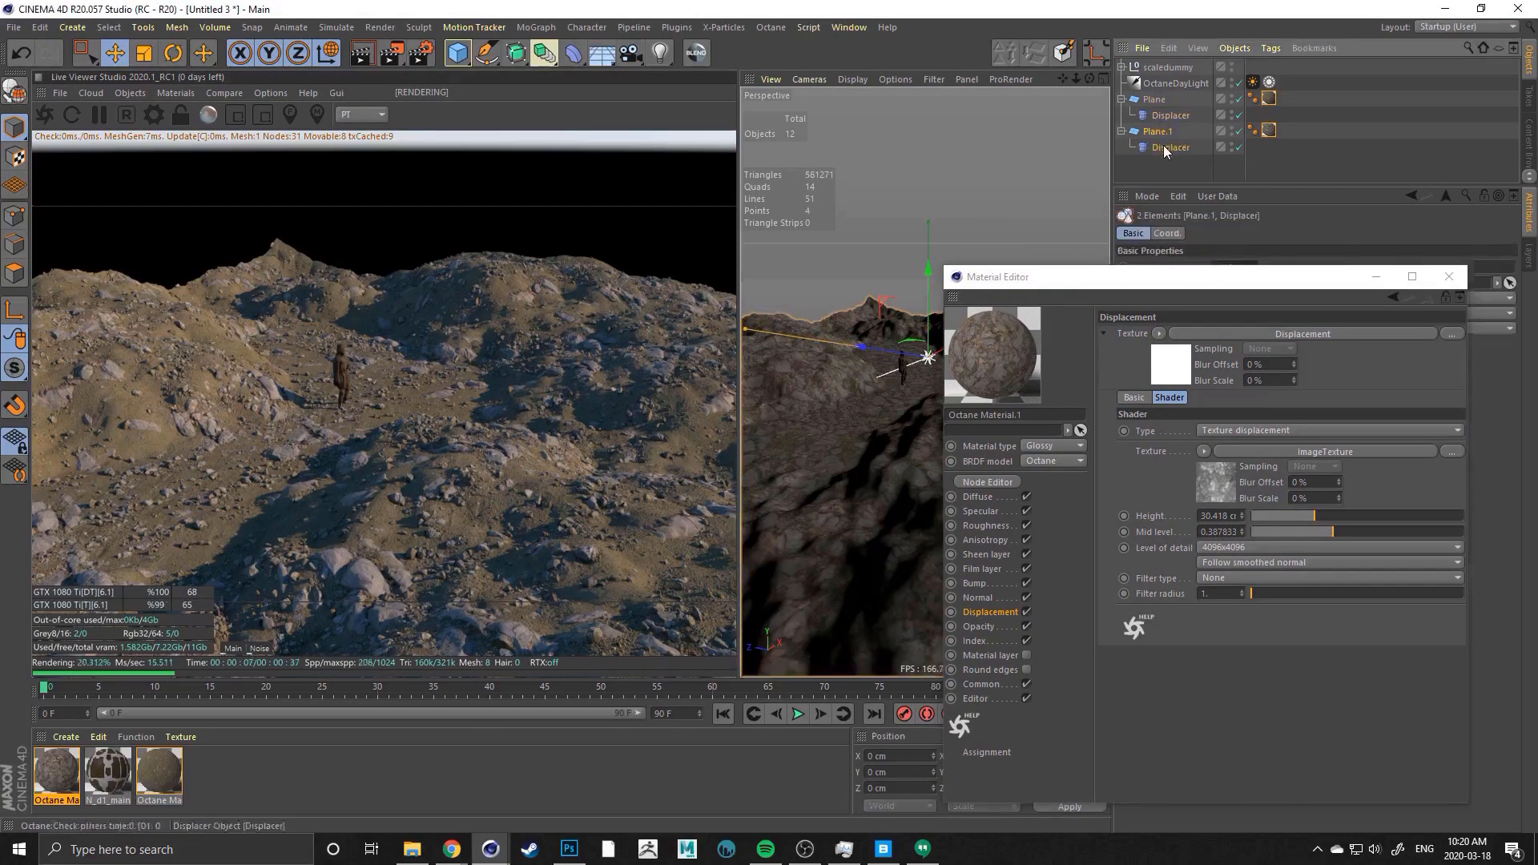
pyautogui.rightClick(1168, 152)
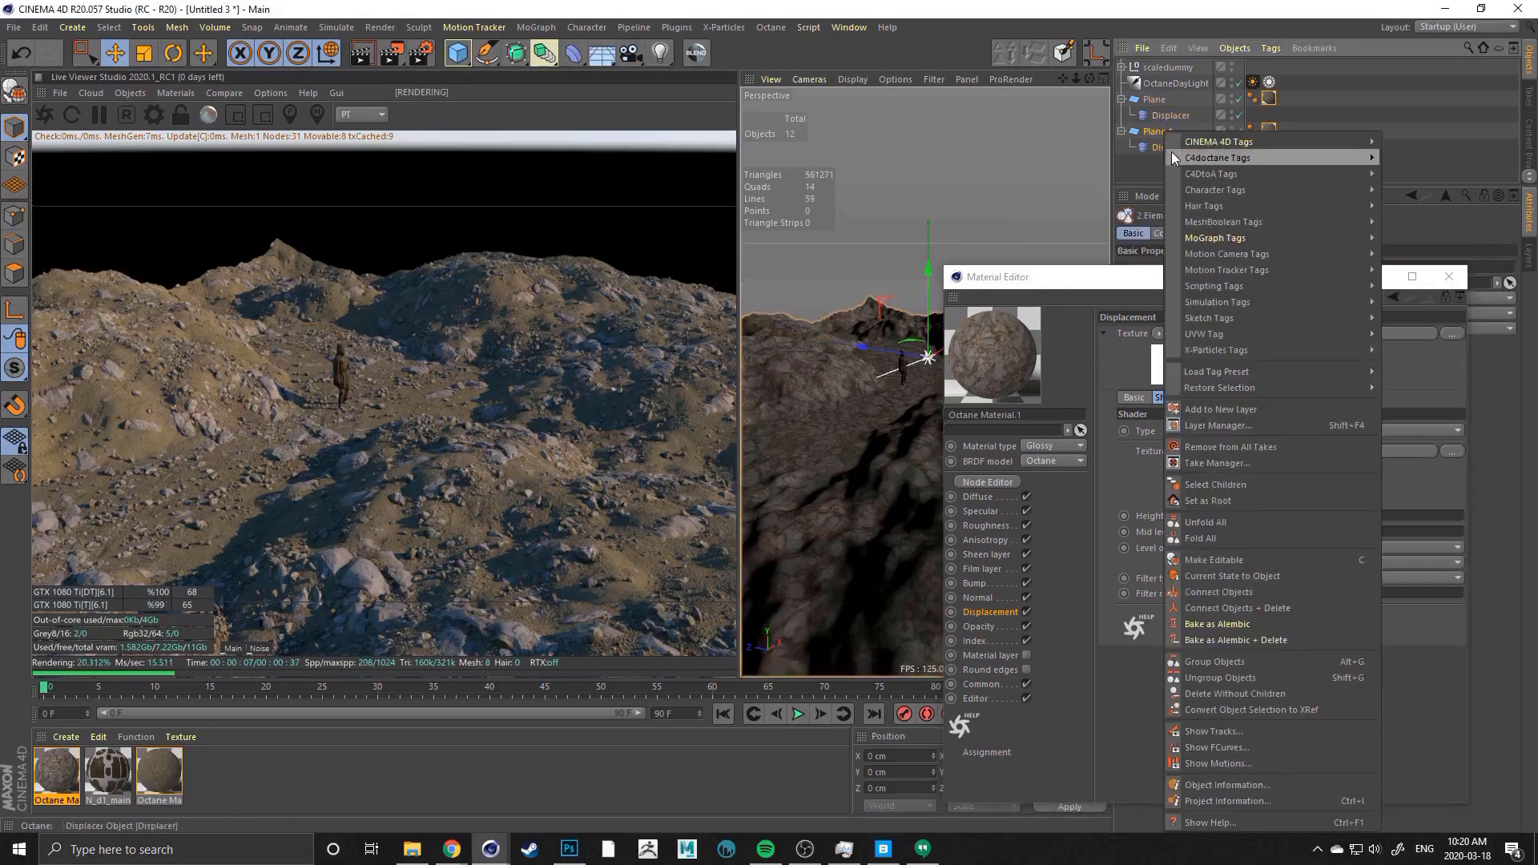
pyautogui.click(1210, 606)
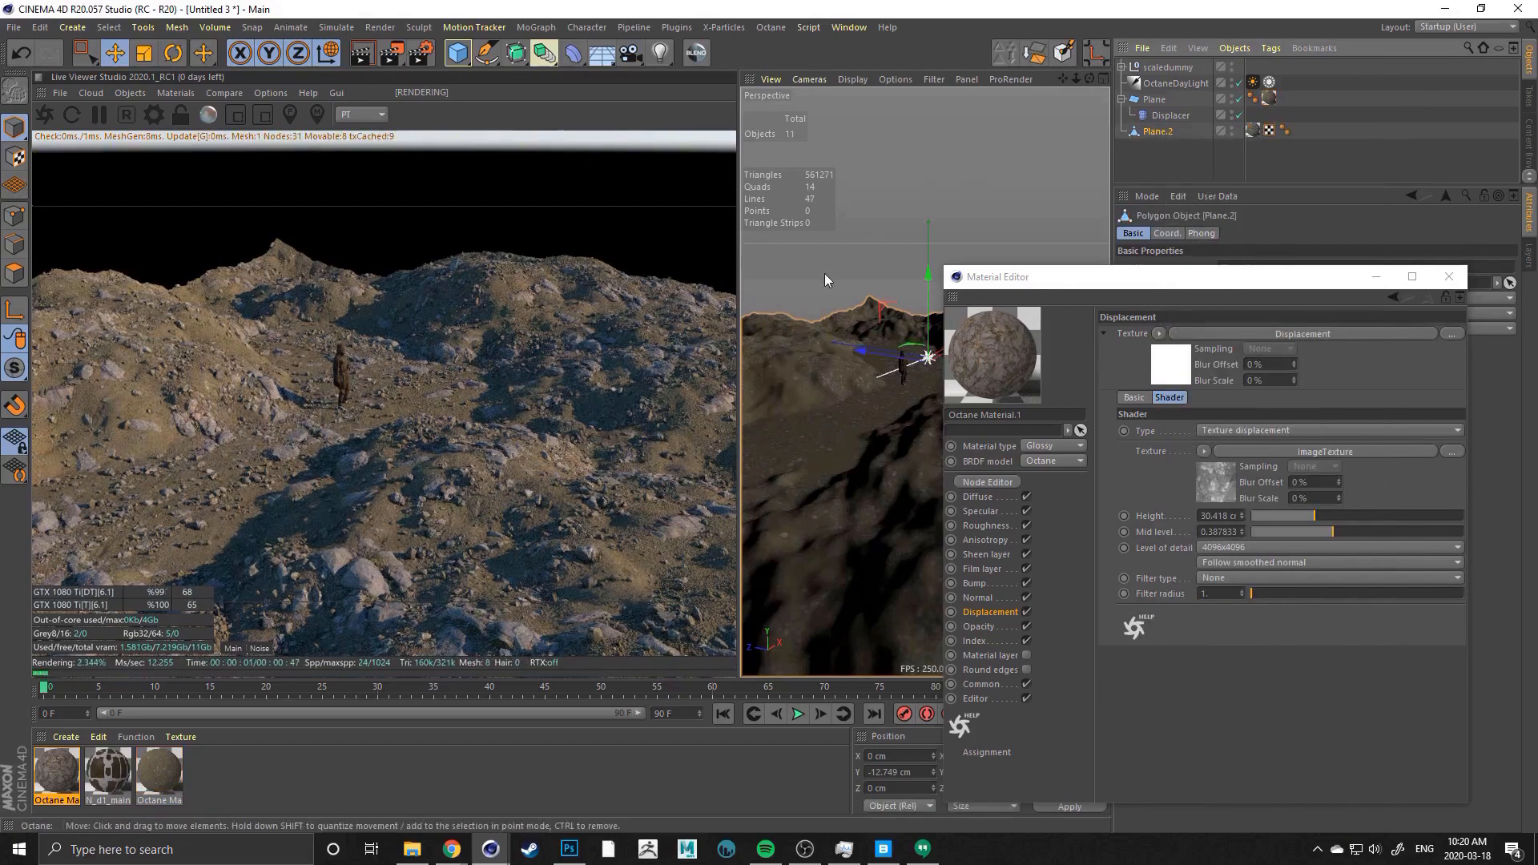
# Detach the sculpting brushes as a floating palette and place it beside the perspective viewport
pyautogui.click(419, 27)
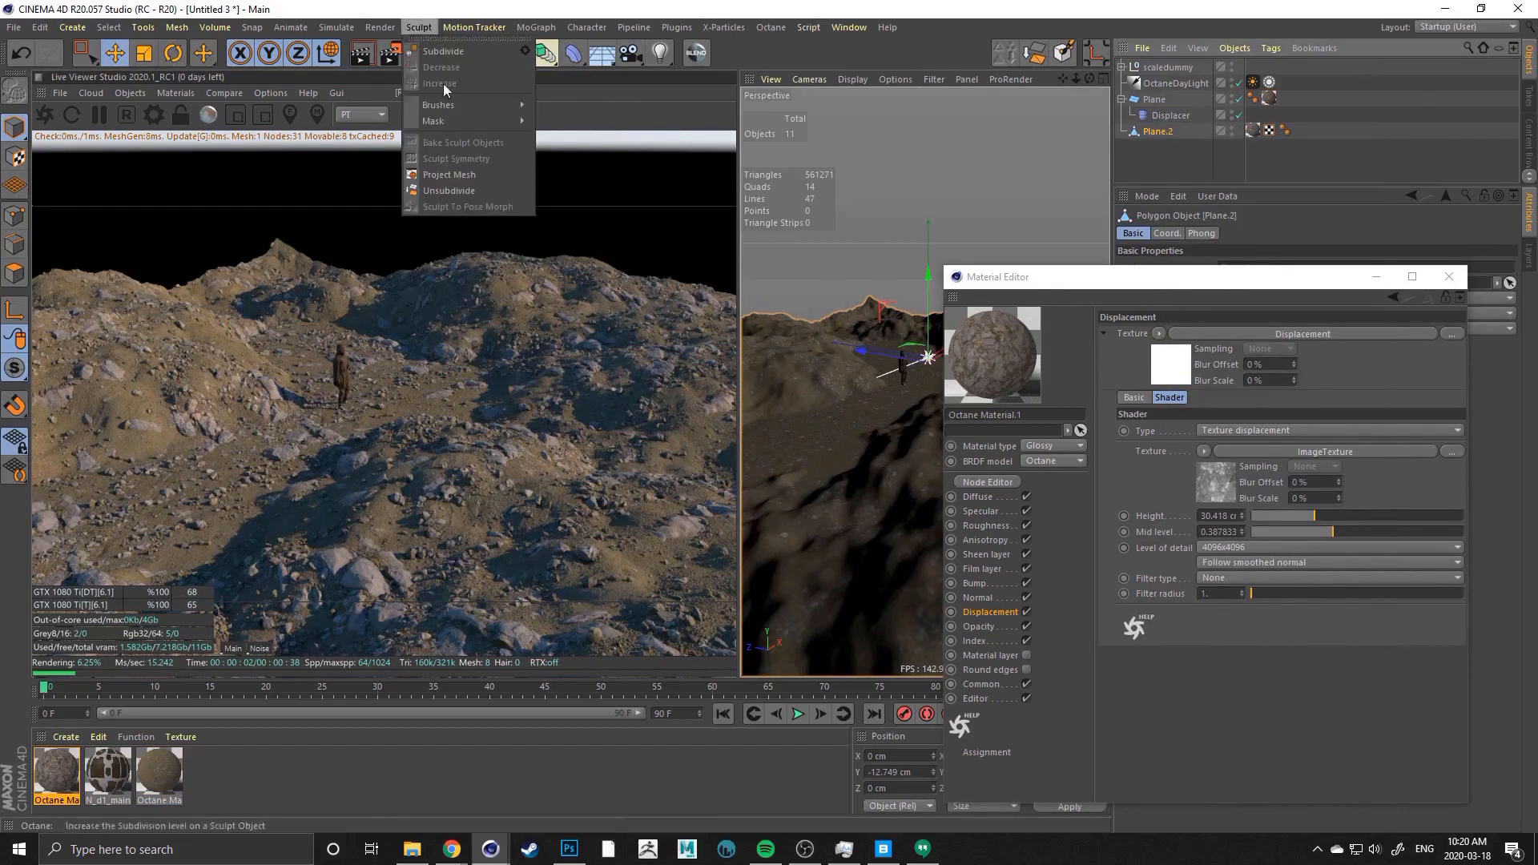
pyautogui.moveTo(481, 105)
pyautogui.click(569, 98)
pyautogui.moveTo(549, 95); pyautogui.dragTo(1072, 72)
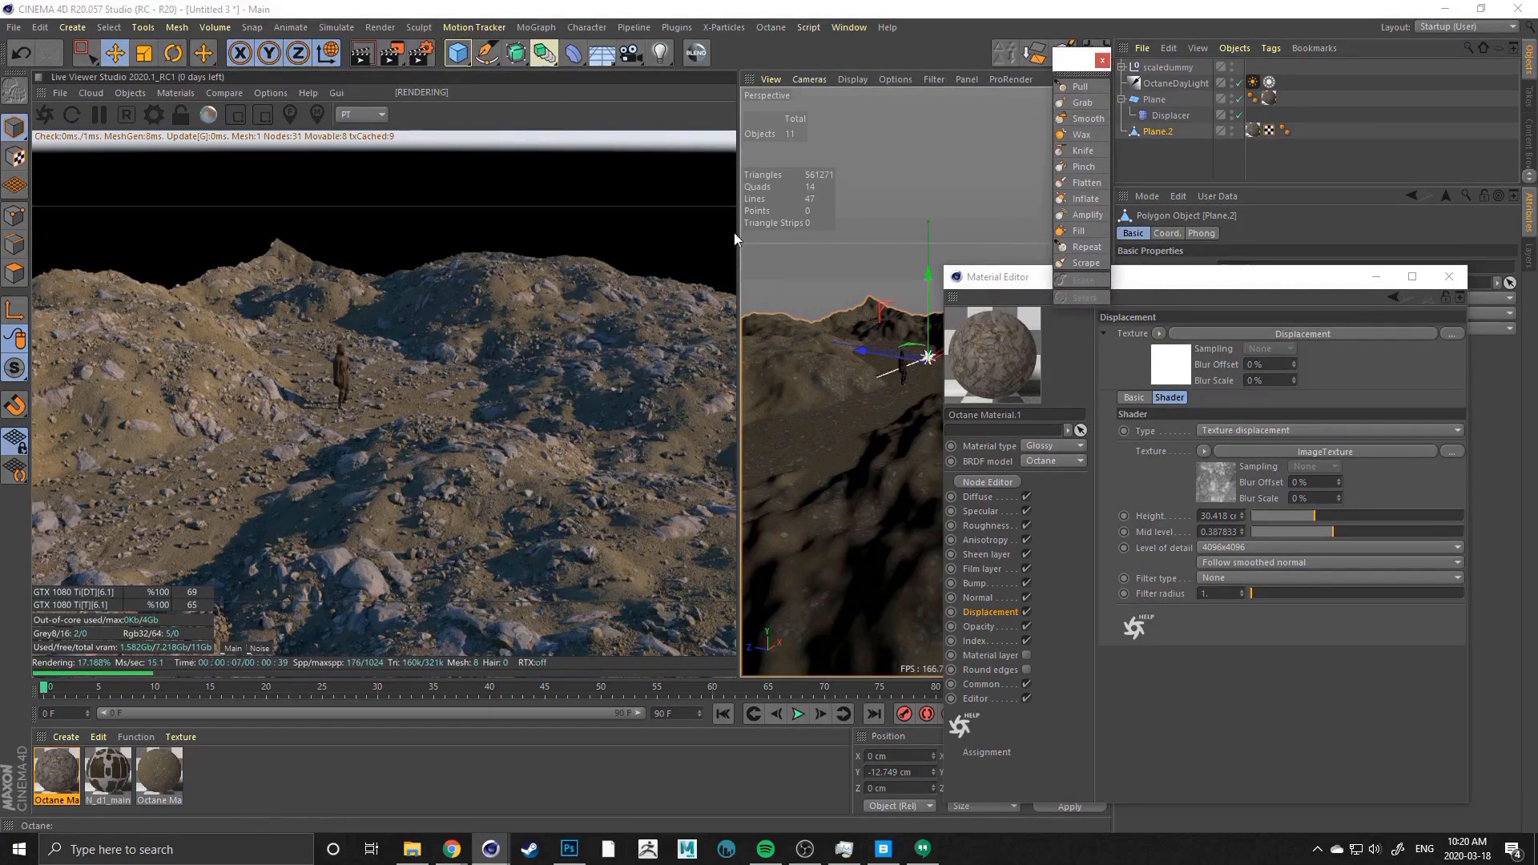
# Widen the perspective viewport, minimize the Material Editor, and lower the merged rock plane to about -15.5 cm in Y
pyautogui.moveTo(741, 240); pyautogui.dragTo(552, 241)
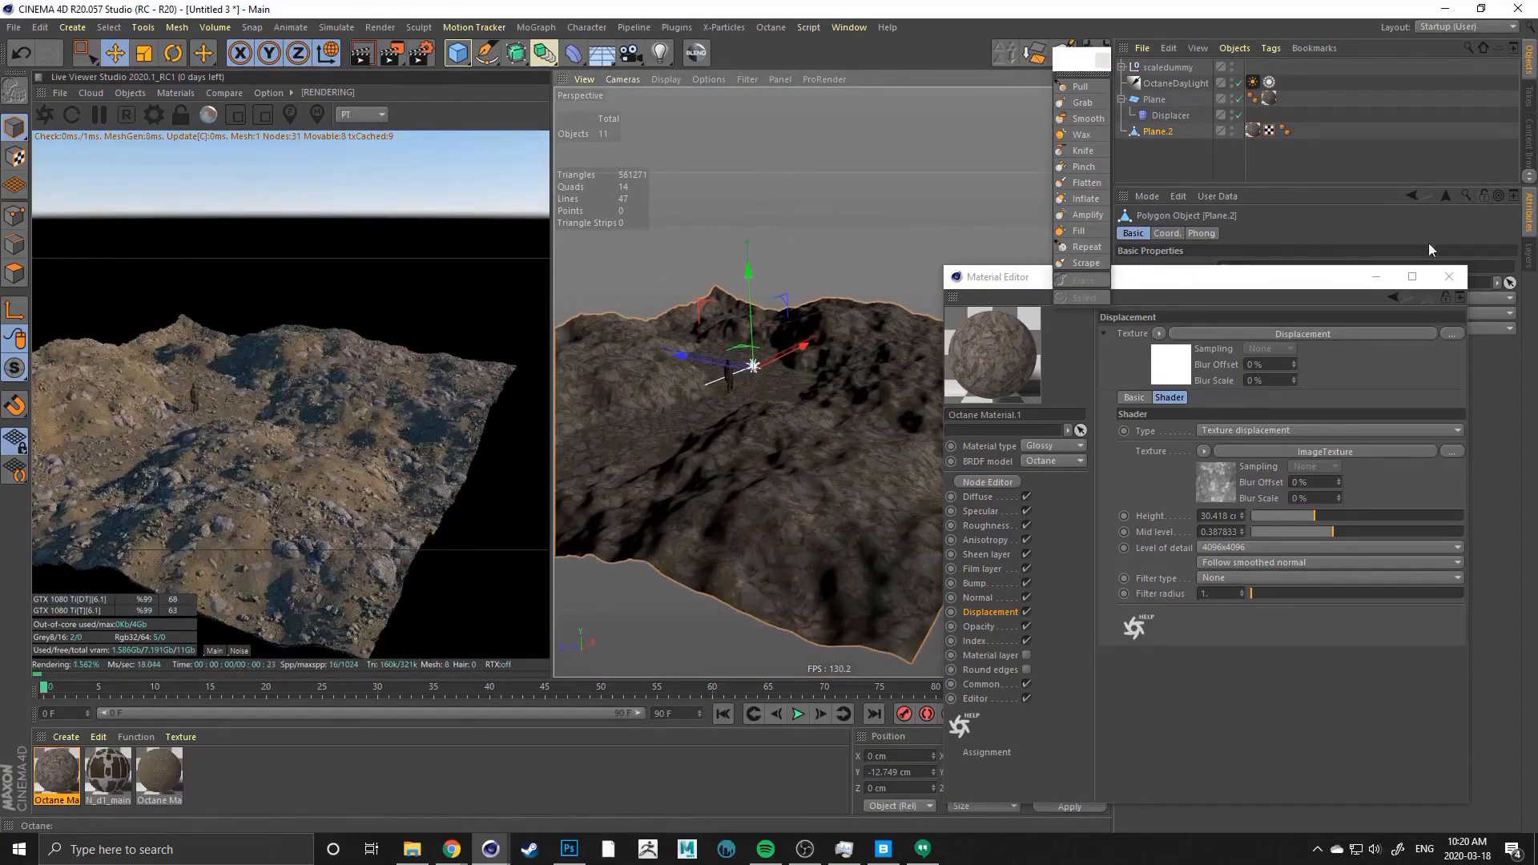
pyautogui.click(1375, 276)
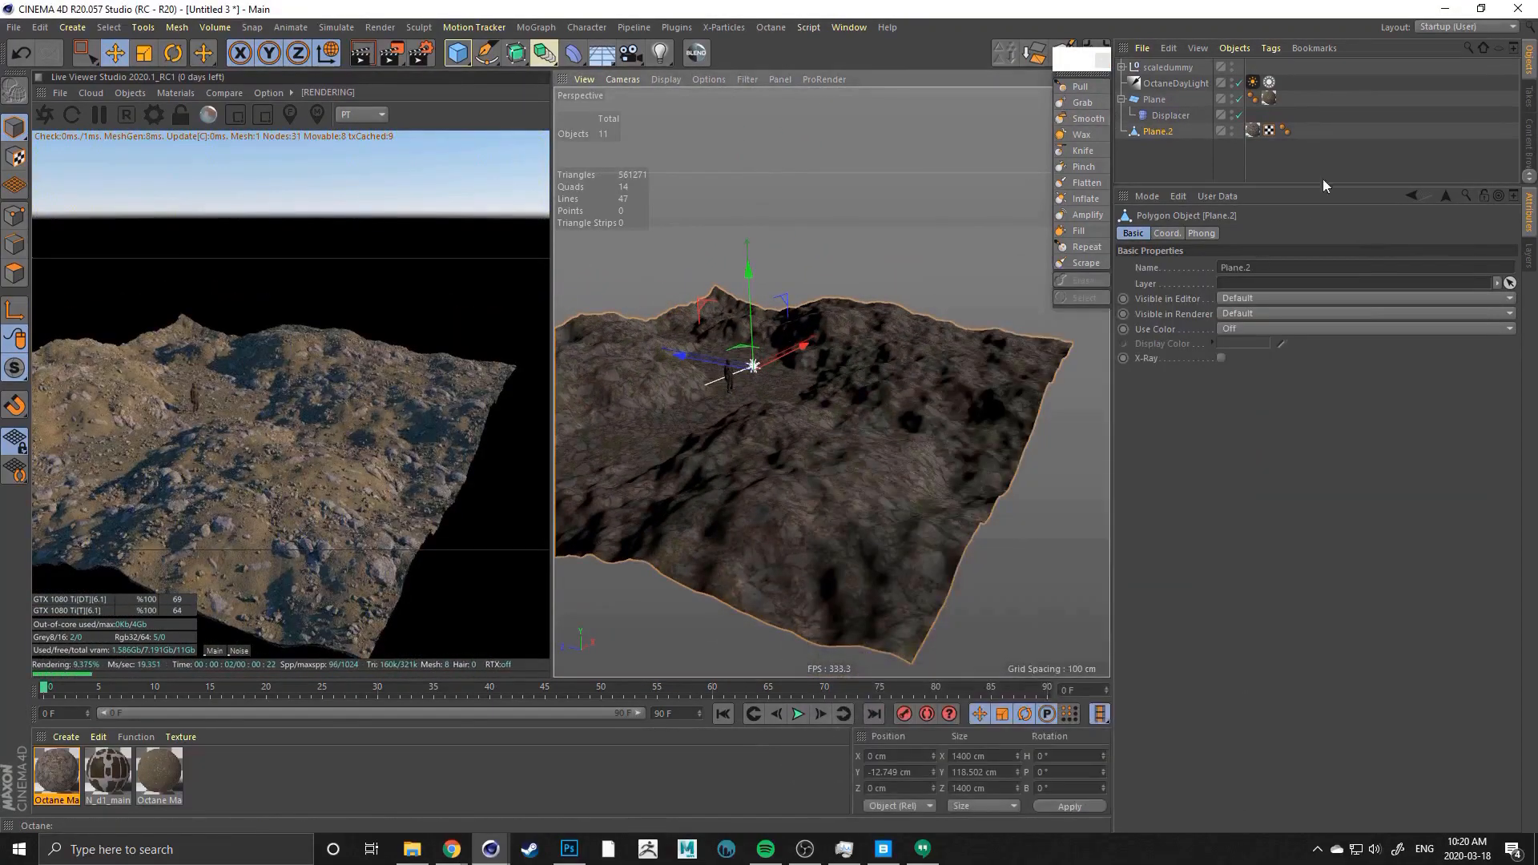
pyautogui.moveTo(739, 266); pyautogui.dragTo(744, 270)
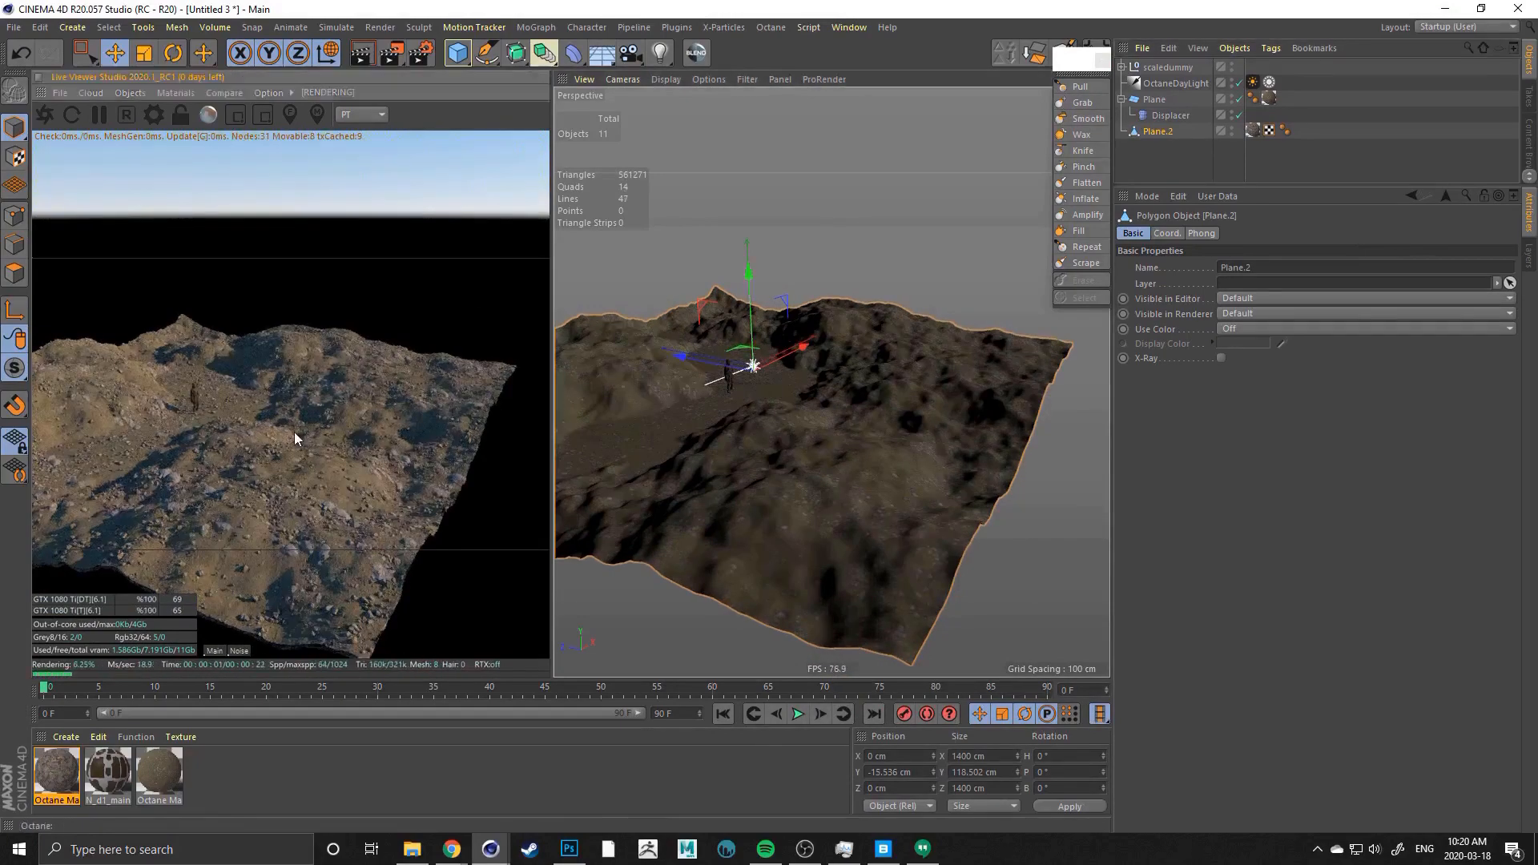
pyautogui.moveTo(294, 432); pyautogui.dragTo(113, 446, button='right')
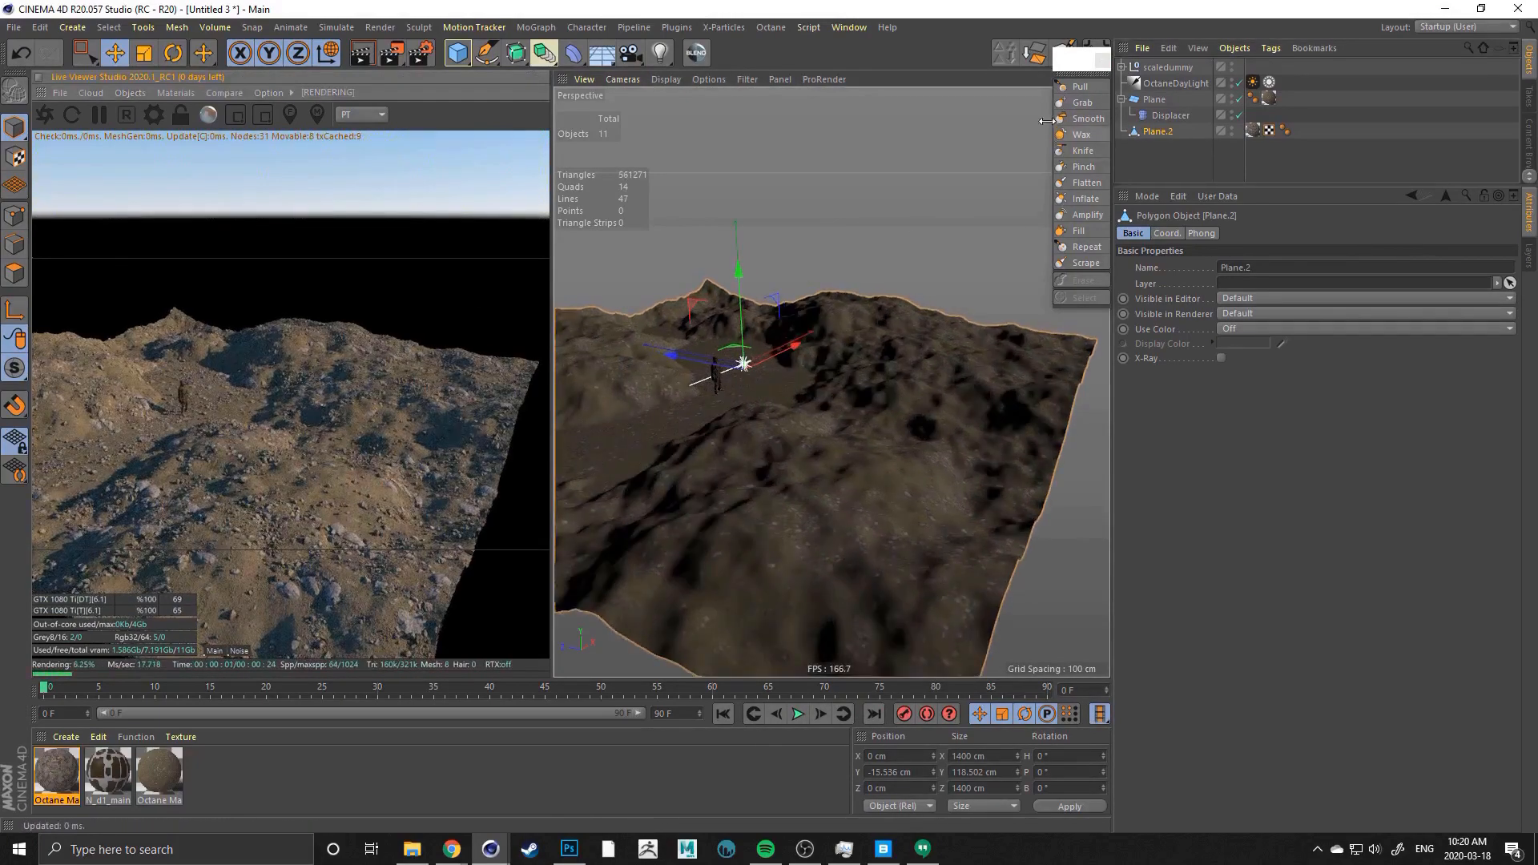
# Reshape the rocky hill beside the scale figure on the Plane.2 terrain with the Grab sculpting brush
pyautogui.click(1083, 102)
pyautogui.moveTo(769, 488); pyautogui.dragTo(787, 490, button='middle')
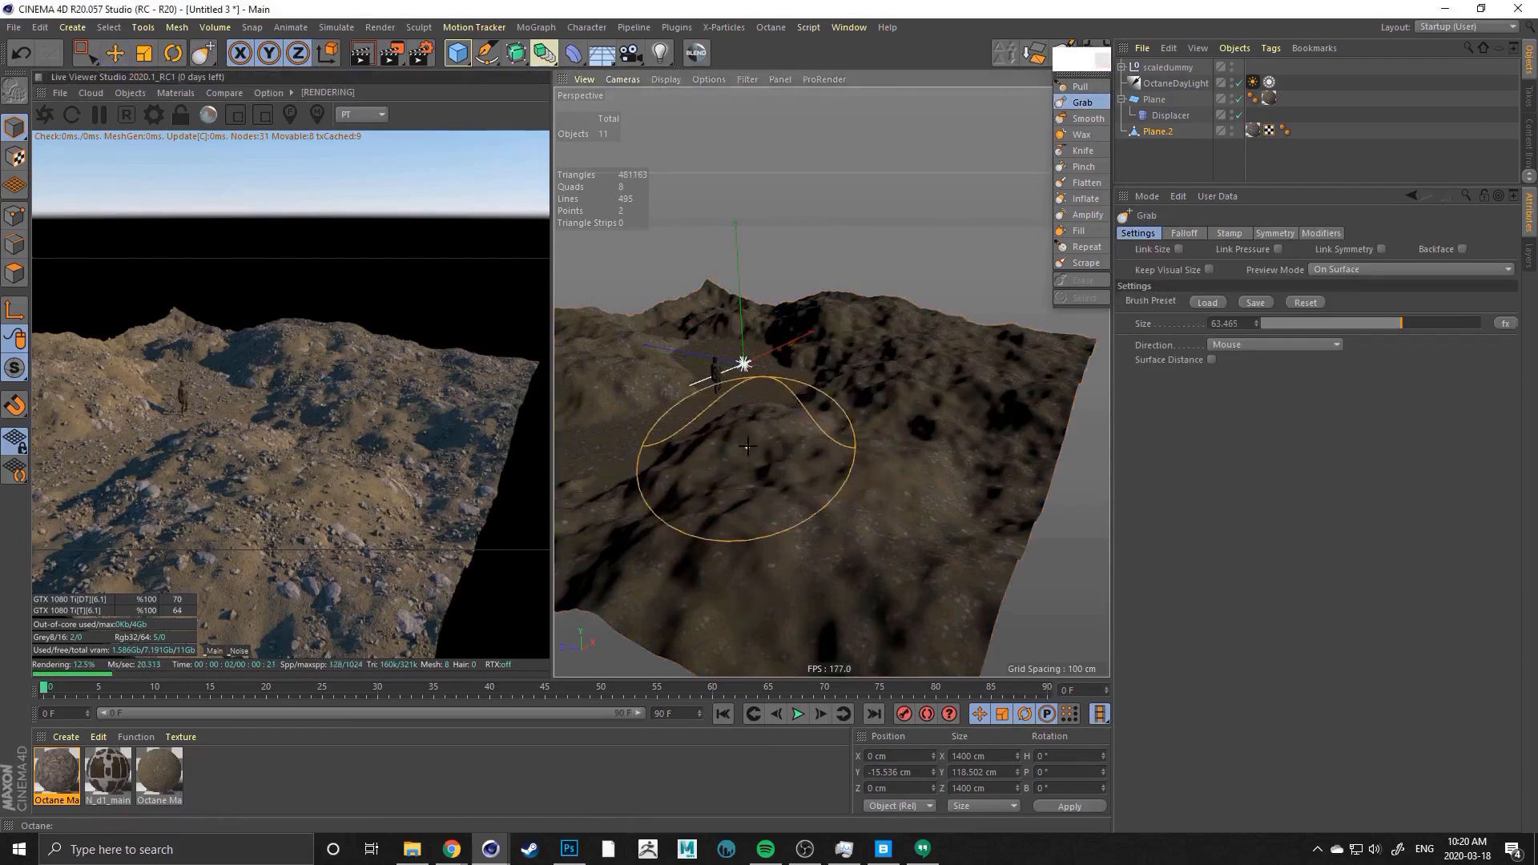
pyautogui.keyDown('alt'); pyautogui.moveTo(748, 439); pyautogui.dragTo(752, 436); pyautogui.keyUp('alt')
pyautogui.keyDown('alt'); pyautogui.moveTo(752, 436); pyautogui.dragTo(902, 416, button='right'); pyautogui.keyUp('alt')
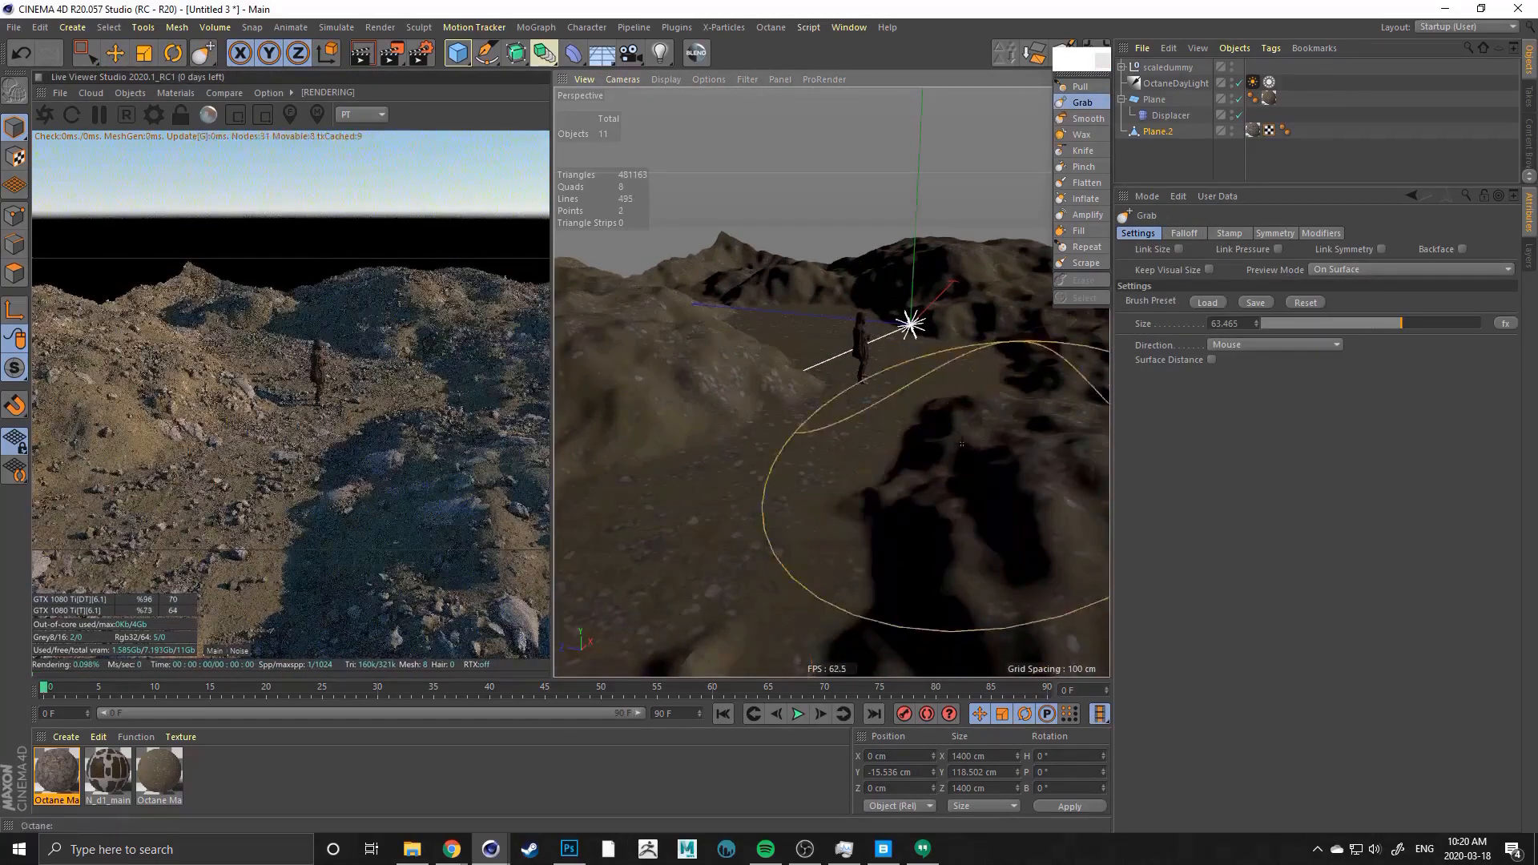
pyautogui.moveTo(982, 473)
pyautogui.keyDown('alt'); pyautogui.mouseDown()
pyautogui.moveTo(923, 357)
pyautogui.moveTo(879, 412)
pyautogui.mouseUp(); pyautogui.keyUp('alt')
pyautogui.keyDown('alt'); pyautogui.moveTo(878, 412); pyautogui.dragTo(963, 336, button='right'); pyautogui.keyUp('alt')
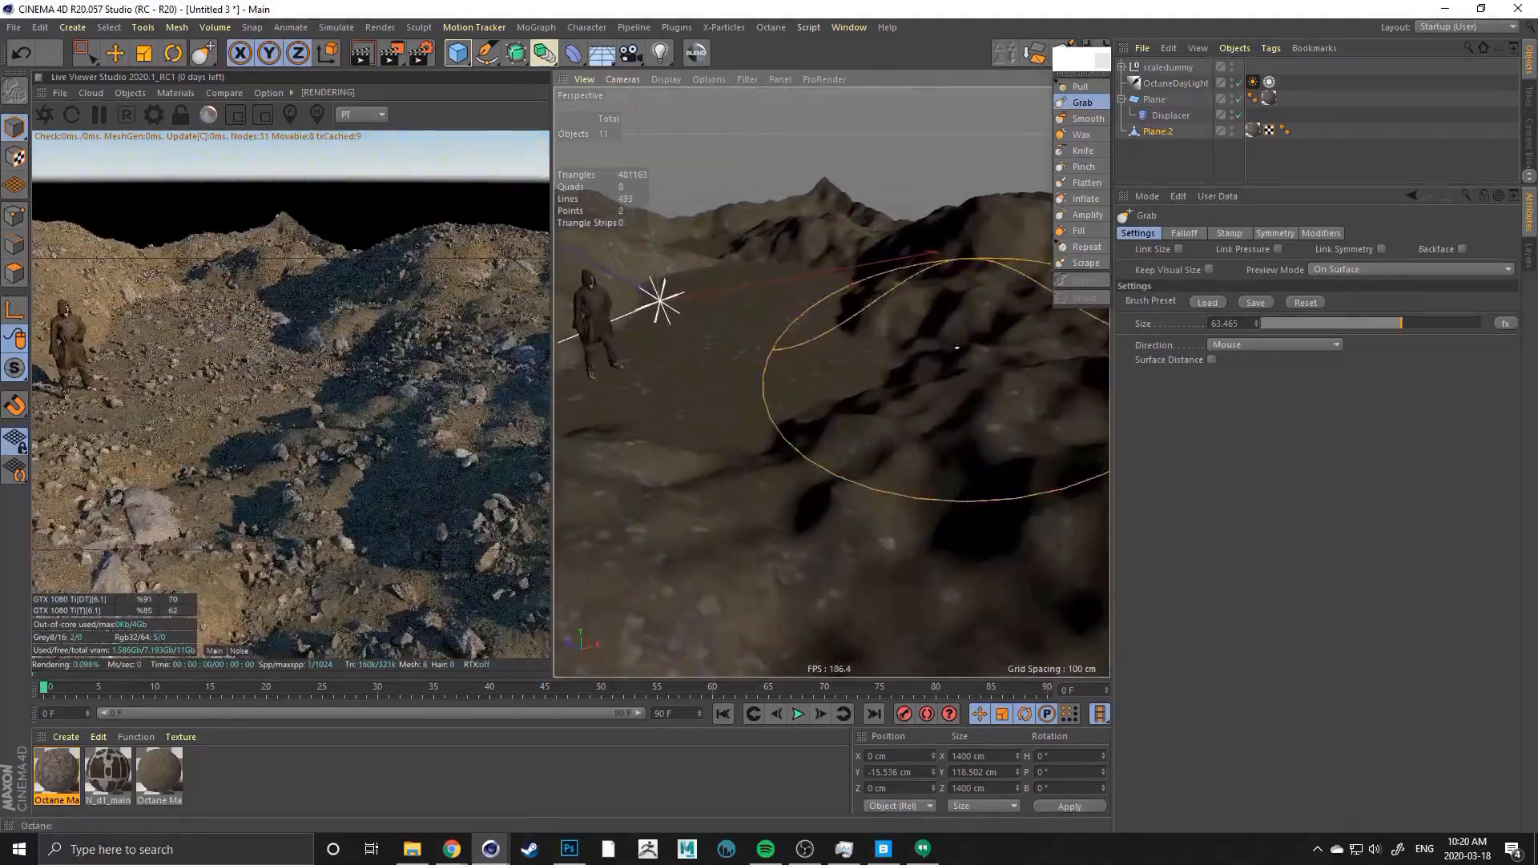
pyautogui.keyDown('alt'); pyautogui.moveTo(865, 324); pyautogui.dragTo(801, 440, button='middle'); pyautogui.keyUp('alt')
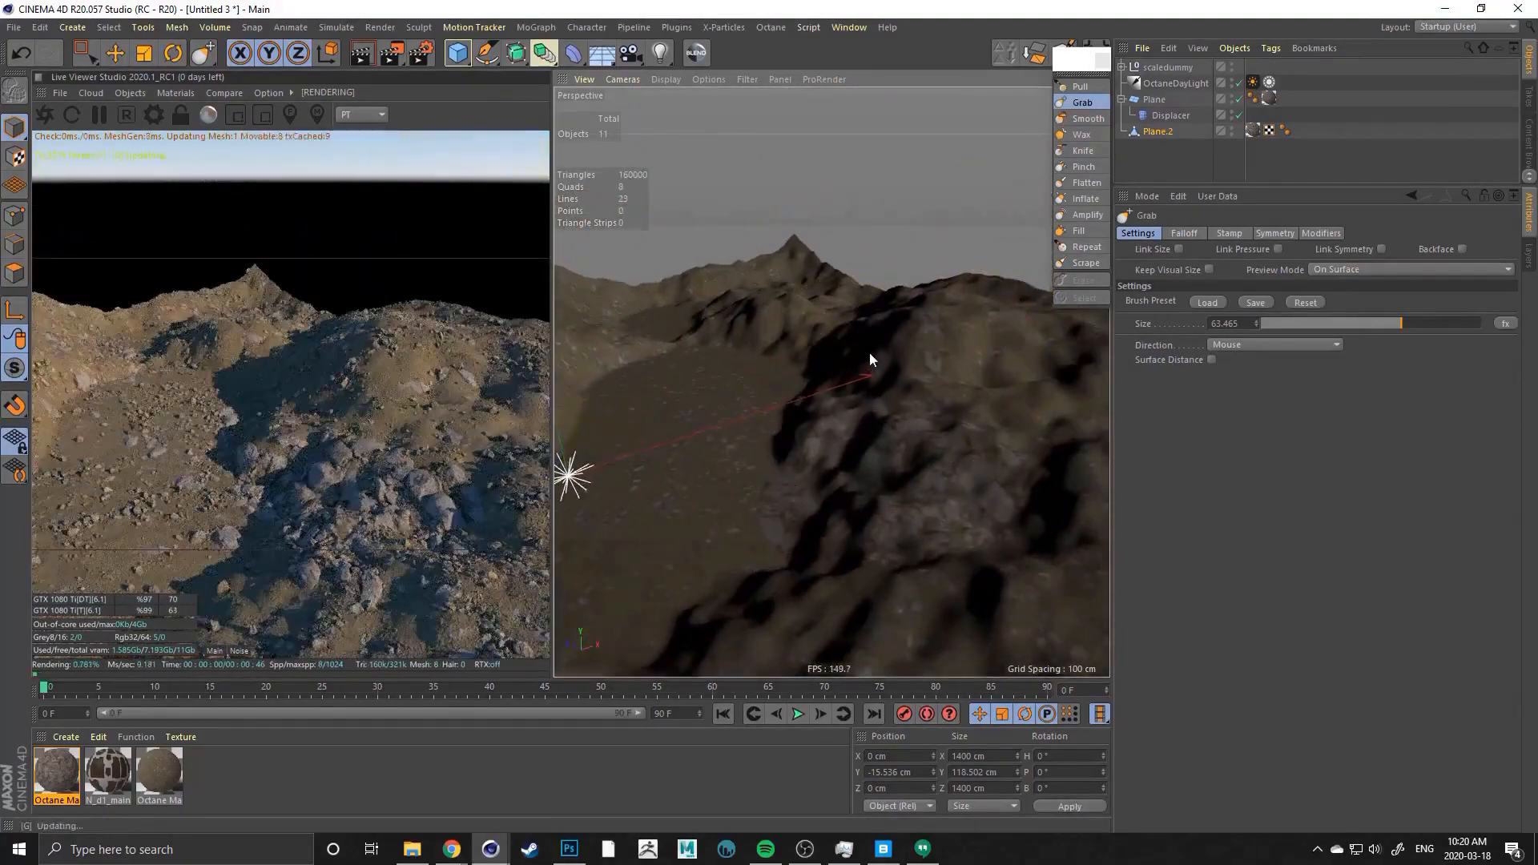
pyautogui.keyDown('alt'); pyautogui.moveTo(903, 357); pyautogui.dragTo(831, 382); pyautogui.keyUp('alt')
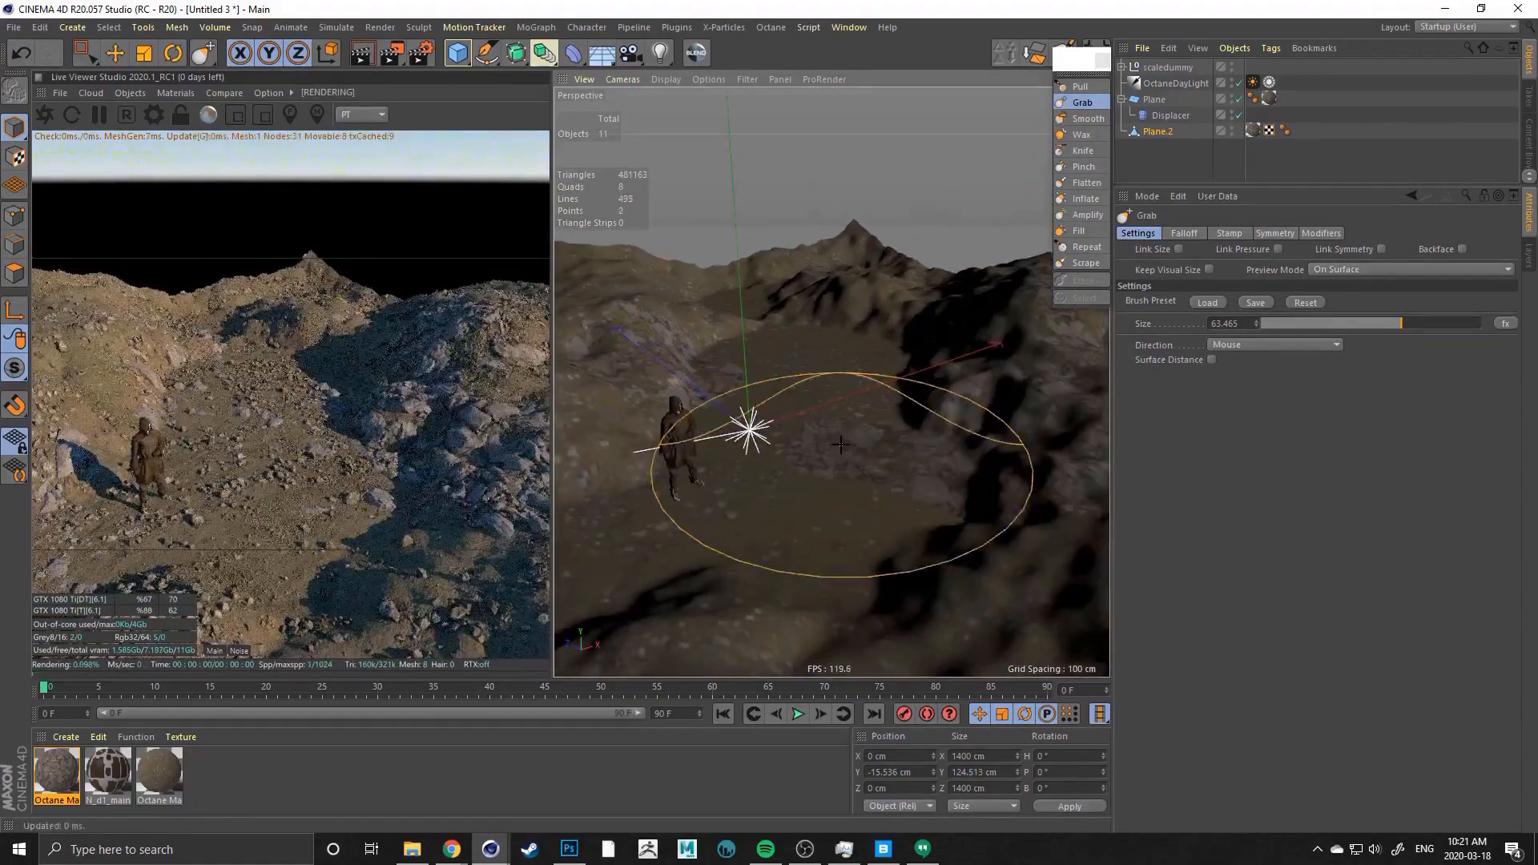
# Pull the terrain slightly upward near its front edge, on the near side of the path, with the Grab brush
pyautogui.keyDown('alt'); pyautogui.moveTo(910, 480); pyautogui.dragTo(887, 453); pyautogui.keyUp('alt')
pyautogui.moveTo(861, 453)
pyautogui.keyDown('alt'); pyautogui.mouseDown(button='right')
pyautogui.moveTo(793, 467)
pyautogui.moveTo(825, 470)
pyautogui.moveTo(783, 494)
pyautogui.mouseUp(button='right'); pyautogui.keyUp('alt')
pyautogui.keyDown('alt'); pyautogui.moveTo(782, 494); pyautogui.dragTo(895, 445); pyautogui.keyUp('alt')
pyautogui.keyDown('alt'); pyautogui.moveTo(896, 445); pyautogui.dragTo(841, 480, button='right'); pyautogui.keyUp('alt')
pyautogui.keyDown('alt'); pyautogui.moveTo(841, 480); pyautogui.dragTo(781, 479); pyautogui.keyUp('alt')
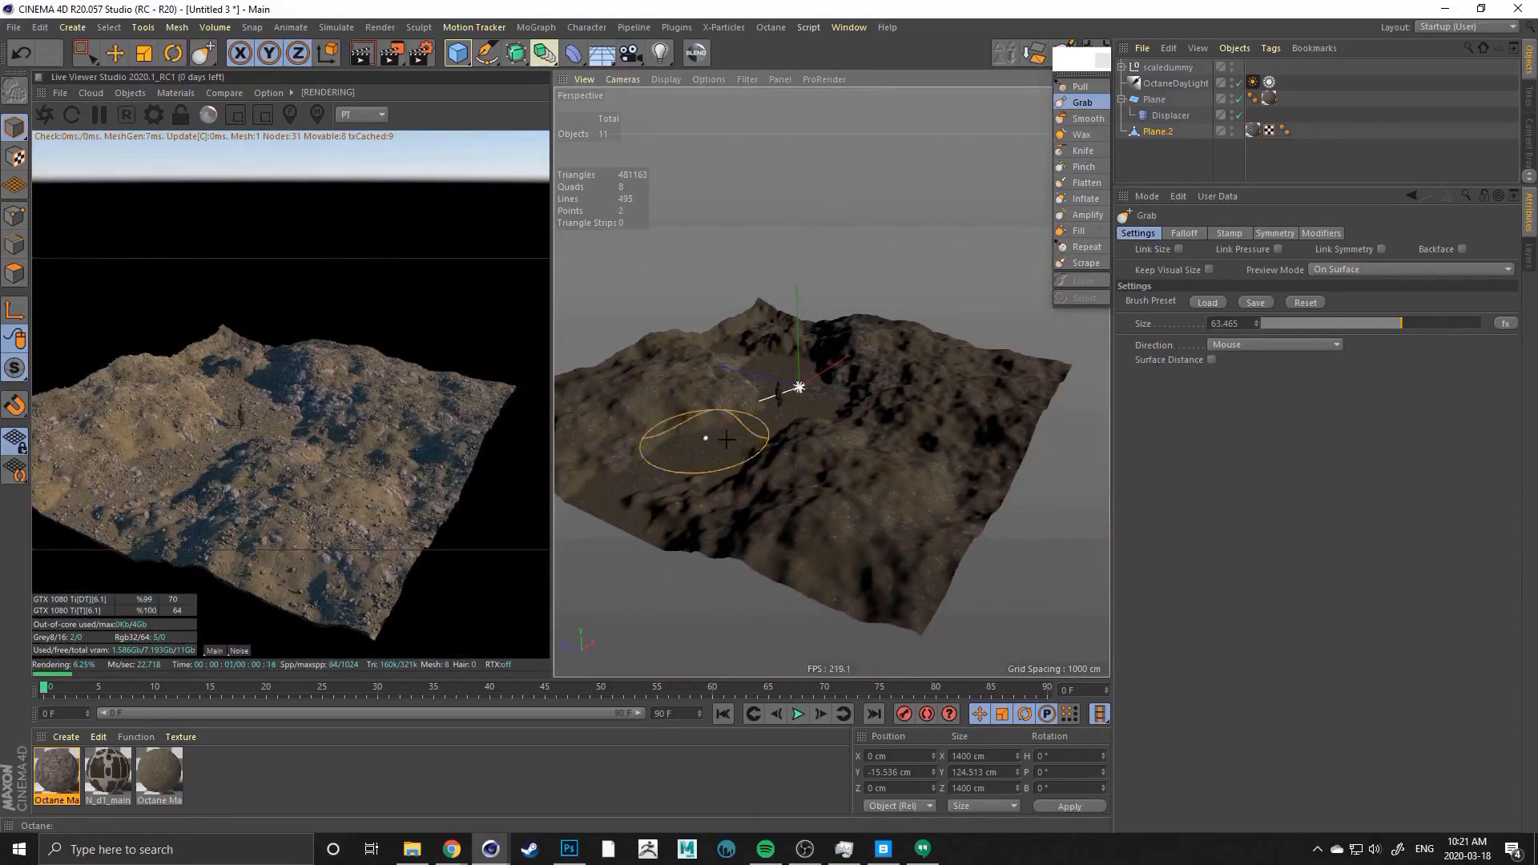
pyautogui.moveTo(652, 422); pyautogui.dragTo(653, 417)
# Inspect the sculpted hills around the scale figure from several close and low angles in the viewport and live render
pyautogui.keyDown('alt'); pyautogui.moveTo(889, 467); pyautogui.dragTo(929, 457, button='right'); pyautogui.keyUp('alt')
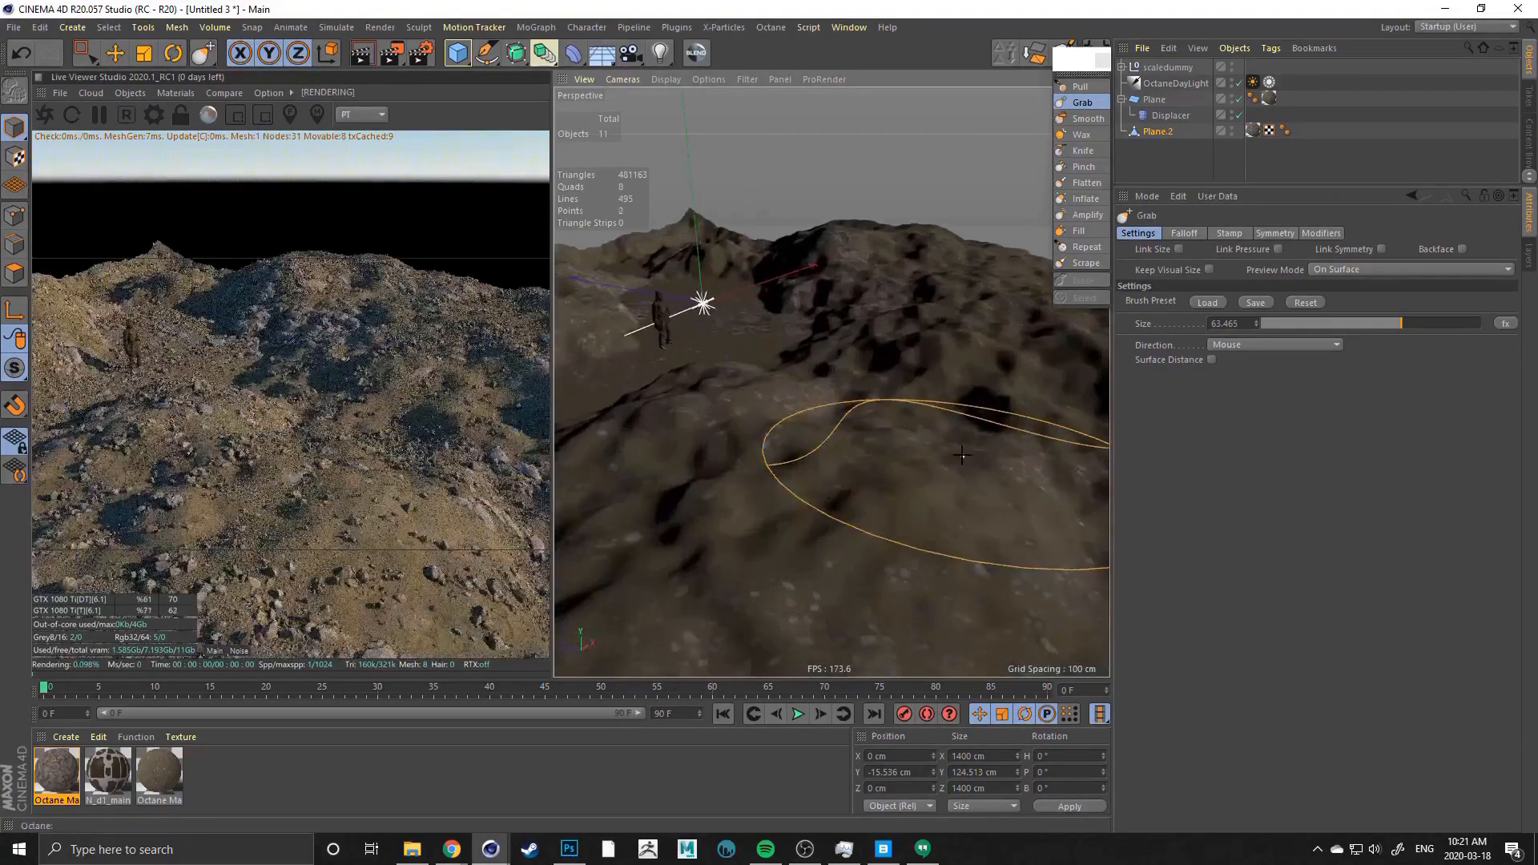
pyautogui.keyDown('alt'); pyautogui.moveTo(833, 382); pyautogui.dragTo(733, 447); pyautogui.keyUp('alt')
pyautogui.keyDown('alt'); pyautogui.moveTo(734, 447); pyautogui.dragTo(721, 447, button='middle'); pyautogui.keyUp('alt')
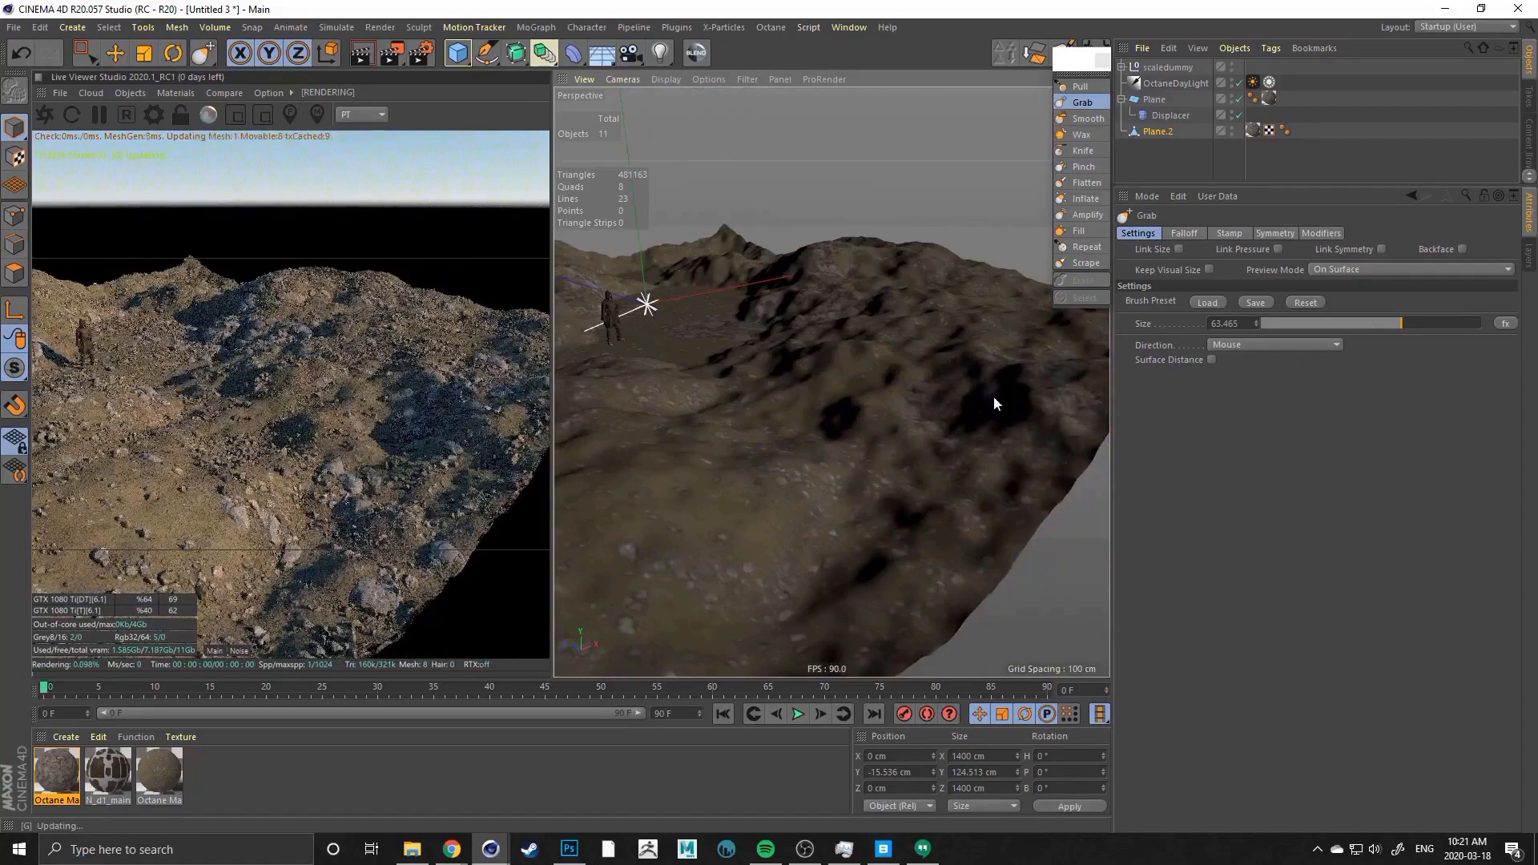
pyautogui.keyDown('alt'); pyautogui.moveTo(809, 431); pyautogui.dragTo(967, 398, button='middle'); pyautogui.keyUp('alt')
pyautogui.keyDown('alt'); pyautogui.moveTo(861, 366); pyautogui.dragTo(898, 392); pyautogui.keyUp('alt')
pyautogui.keyDown('alt'); pyautogui.moveTo(861, 367); pyautogui.dragTo(910, 392, button='middle'); pyautogui.keyUp('alt')
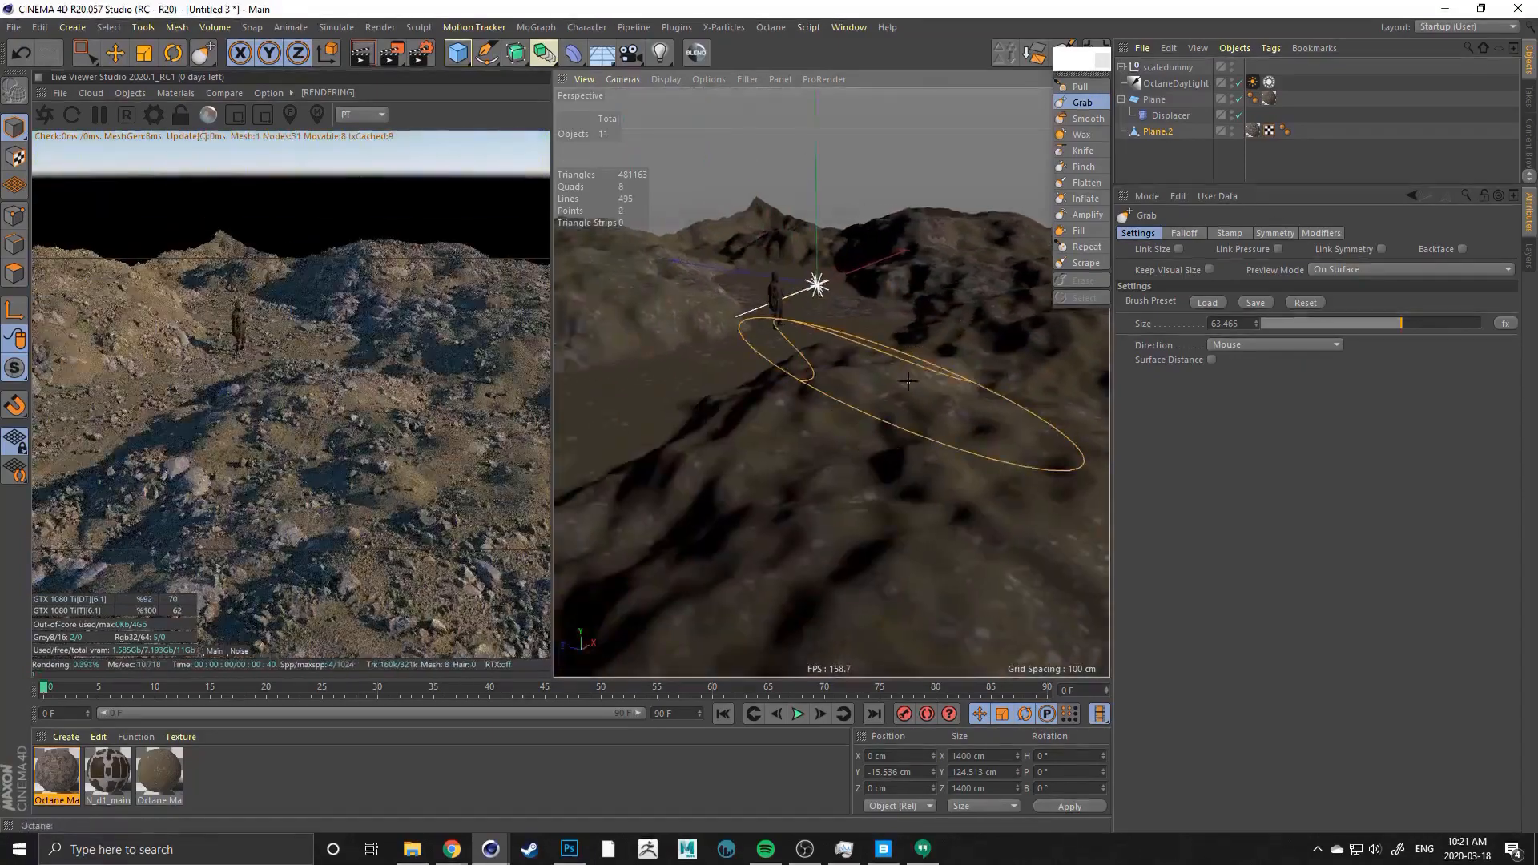
pyautogui.keyDown('alt'); pyautogui.moveTo(908, 388); pyautogui.dragTo(861, 375, button='right'); pyautogui.keyUp('alt')
pyautogui.keyDown('alt'); pyautogui.moveTo(859, 373); pyautogui.dragTo(868, 368); pyautogui.keyUp('alt')
pyautogui.keyDown('alt'); pyautogui.moveTo(856, 364); pyautogui.dragTo(904, 365, button='right'); pyautogui.keyUp('alt')
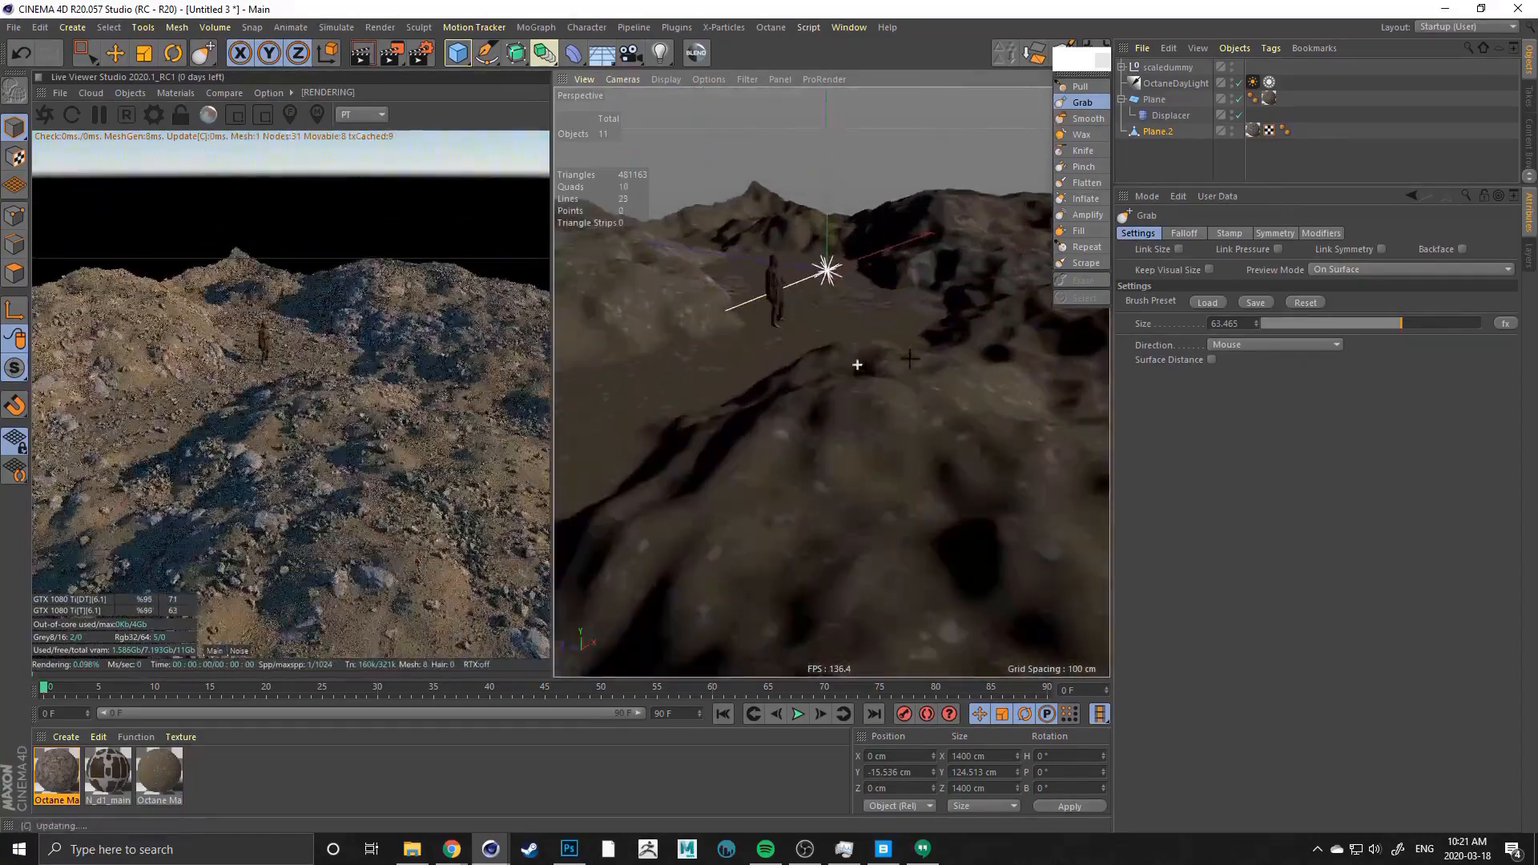
# Set the tiling of Plane.2's Octane Material.1 texture tag to 6 in both U and V
pyautogui.click(1252, 129)
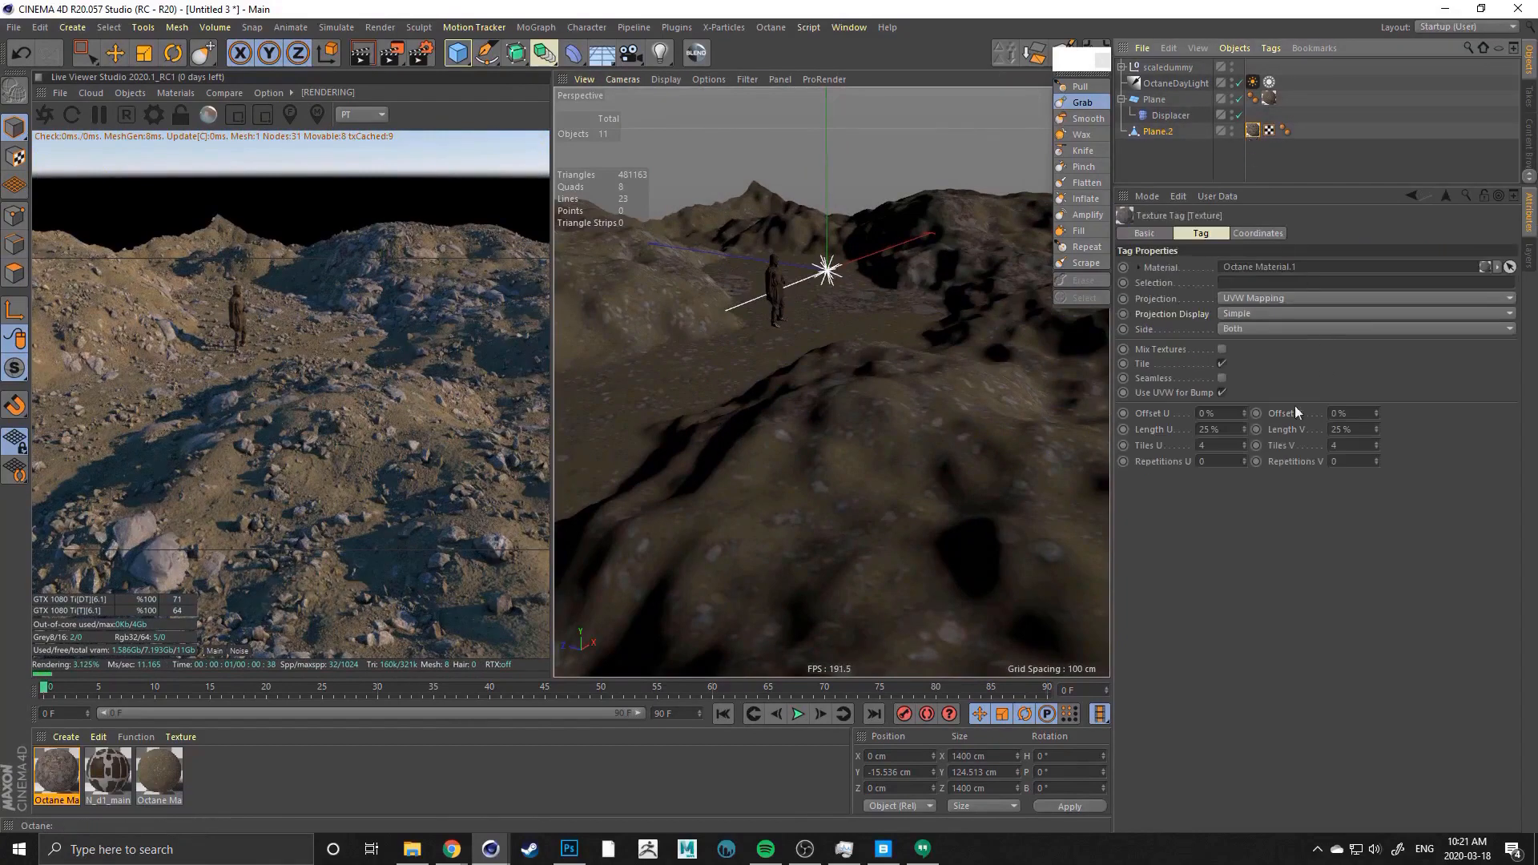
pyautogui.moveTo(1215, 444); pyautogui.dragTo(1160, 445)
pyautogui.write('6')
pyautogui.press('Return')
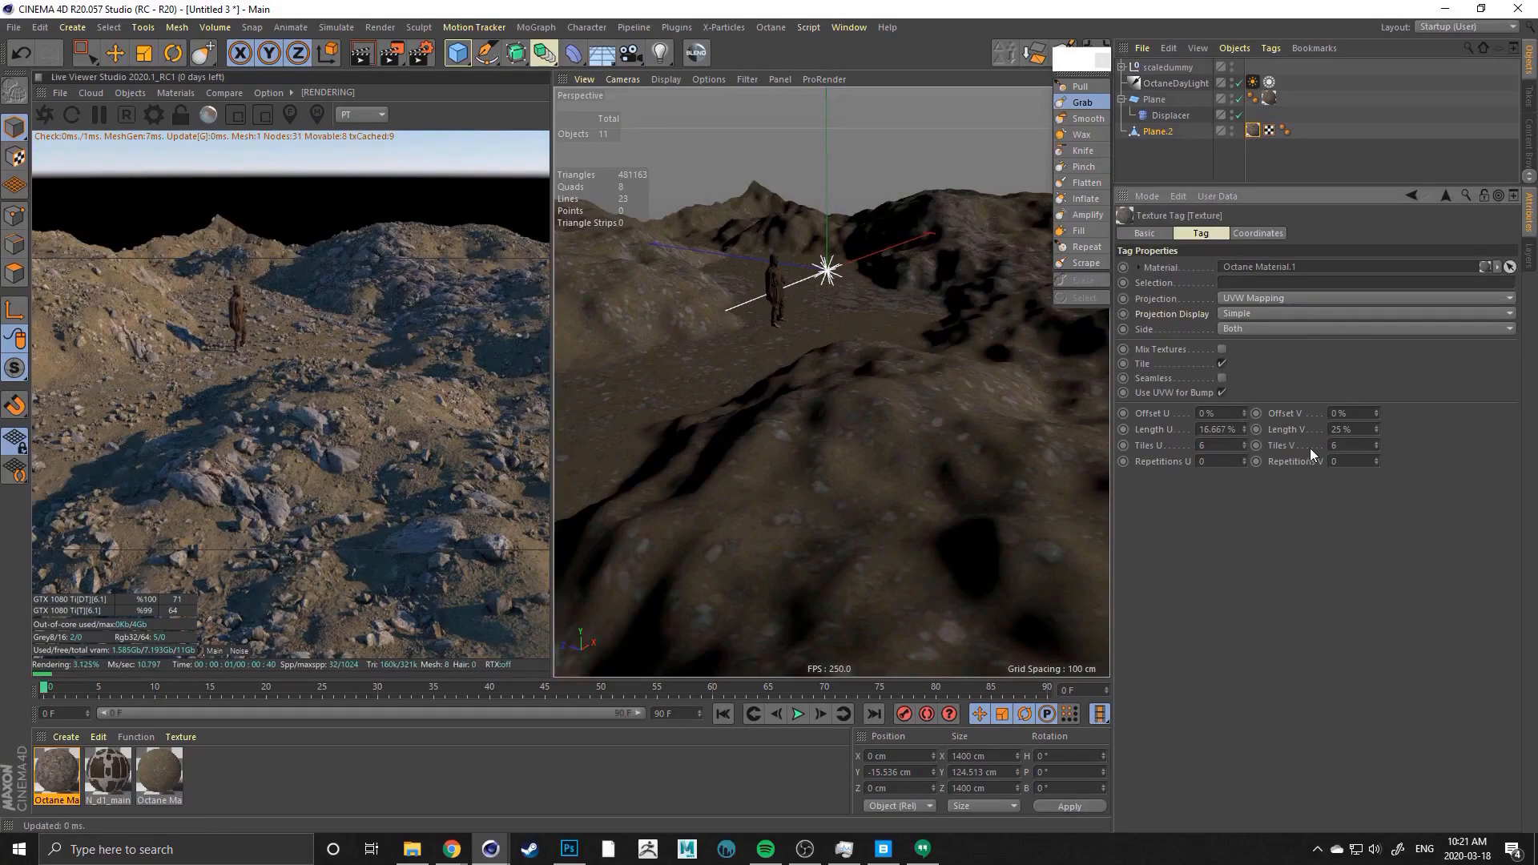
pyautogui.press('Return')
# Examine the ground texture's scale and rock detail around the figure from different angles in the live render
pyautogui.keyDown('alt'); pyautogui.moveTo(249, 437); pyautogui.dragTo(197, 370); pyautogui.keyUp('alt')
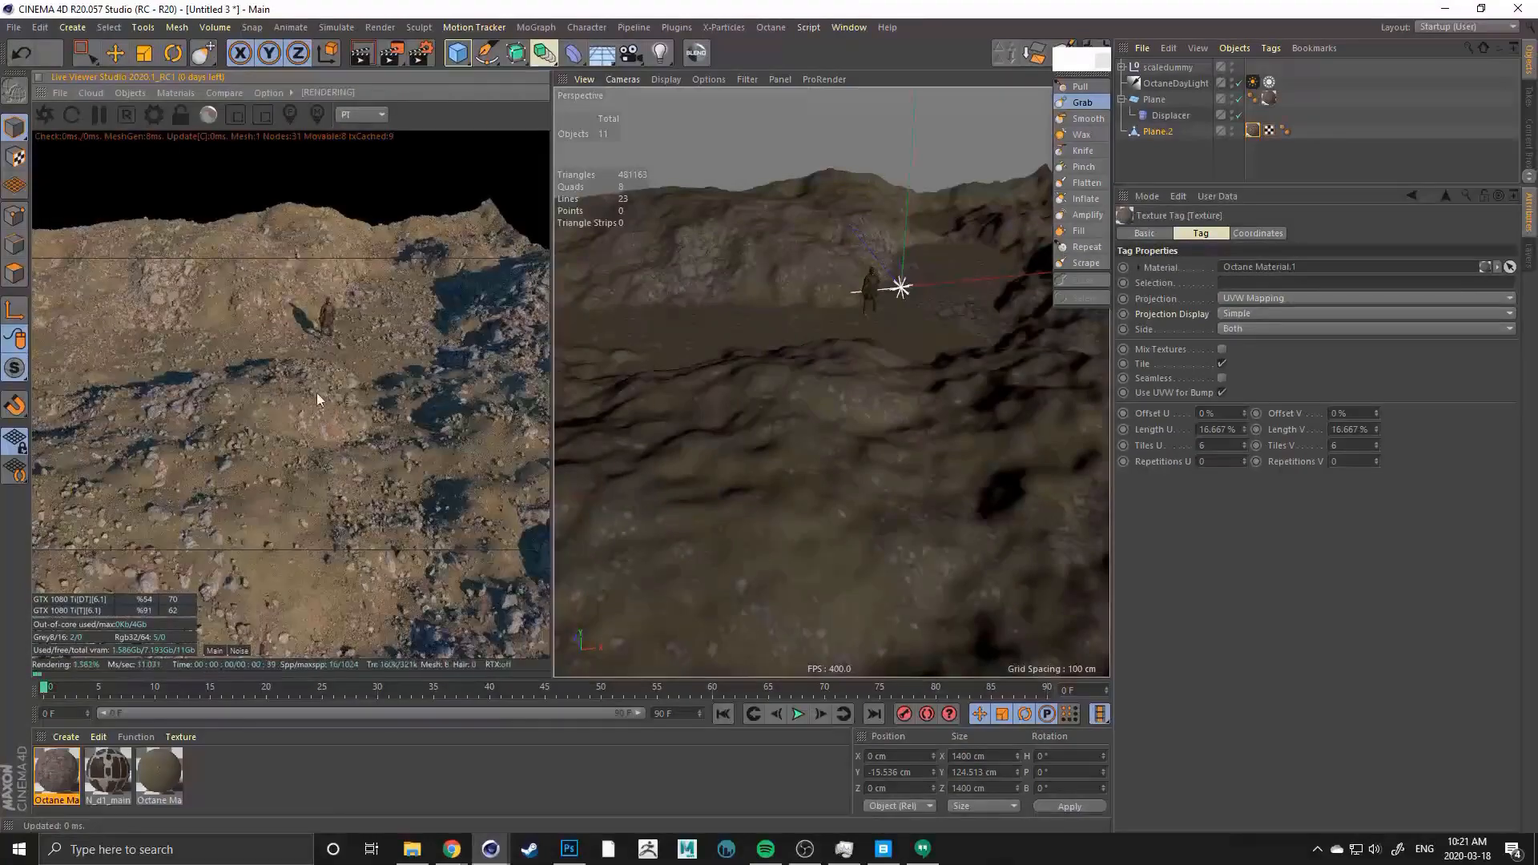
pyautogui.keyDown('alt'); pyautogui.moveTo(317, 398); pyautogui.dragTo(141, 469); pyautogui.keyUp('alt')
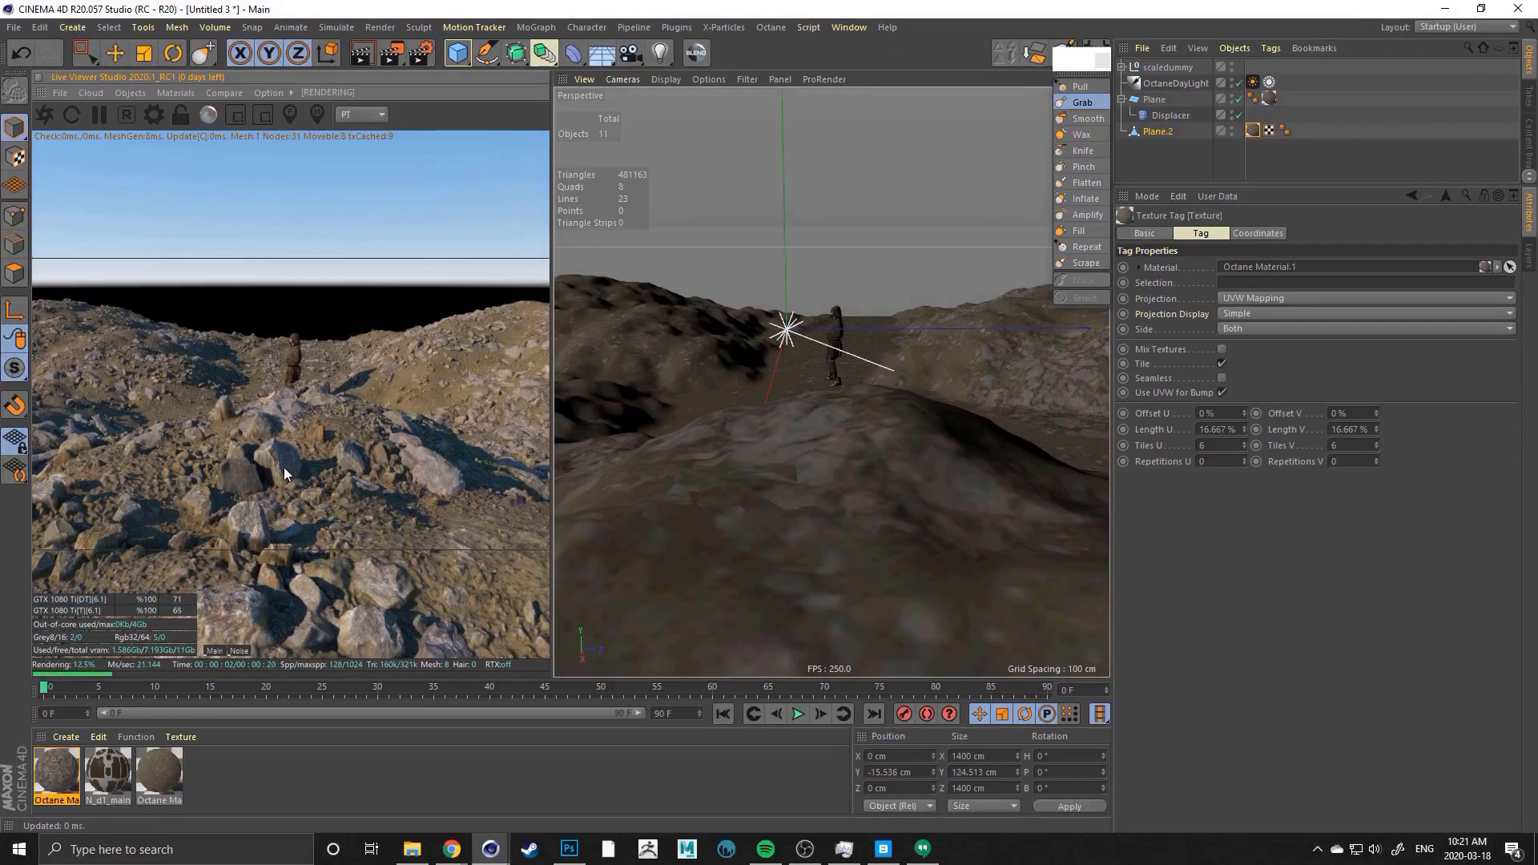
pyautogui.keyDown('alt'); pyautogui.moveTo(284, 468); pyautogui.dragTo(286, 368); pyautogui.keyUp('alt')
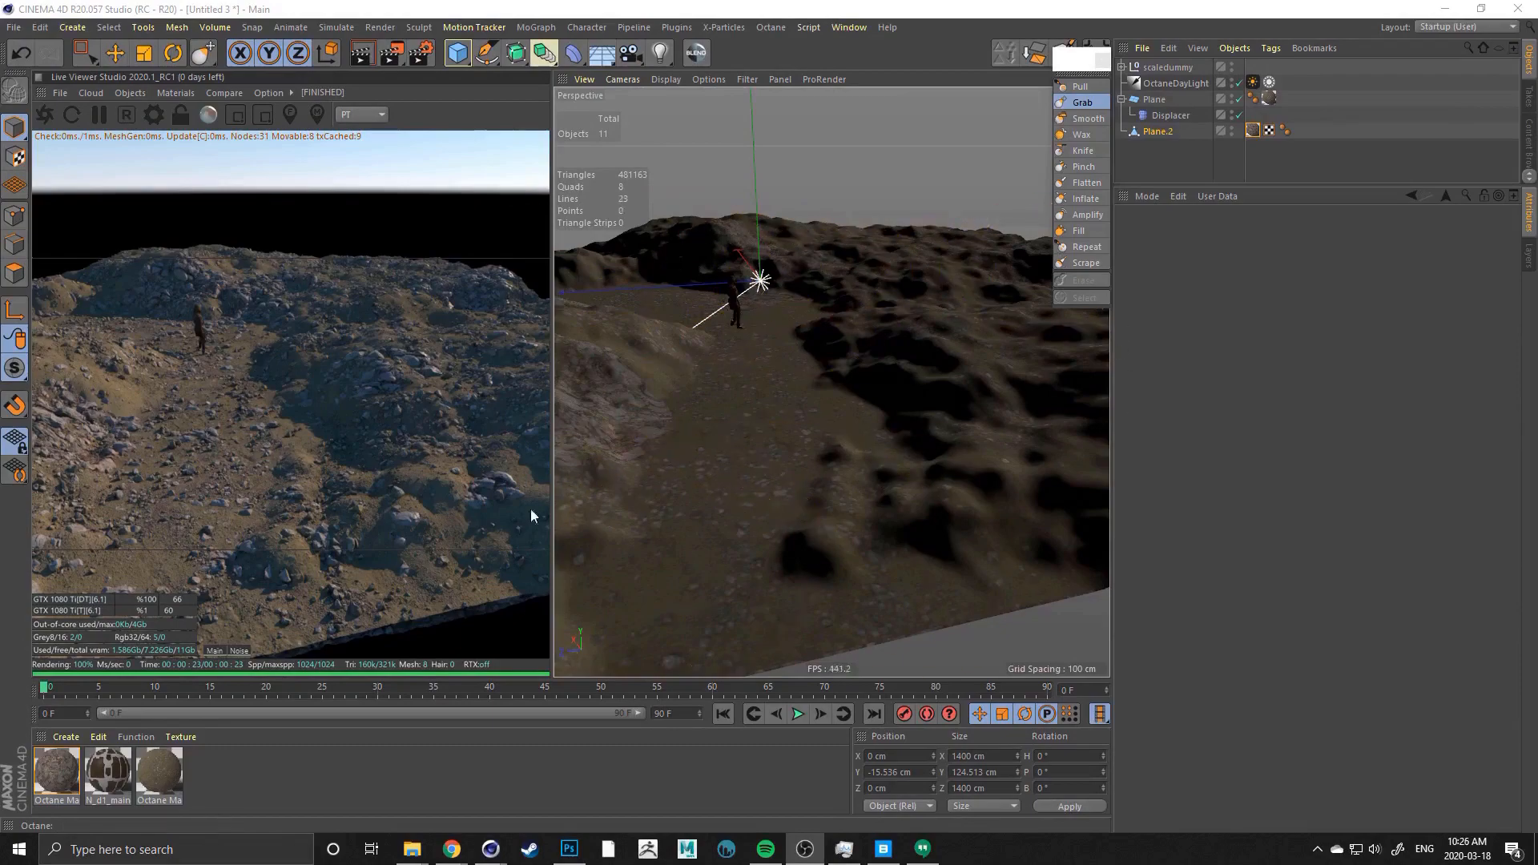
pyautogui.moveTo(801, 420)
pyautogui.keyDown('alt'); pyautogui.mouseDown()
pyautogui.moveTo(769, 376)
pyautogui.moveTo(877, 377)
pyautogui.moveTo(762, 401)
pyautogui.moveTo(736, 318)
pyautogui.moveTo(831, 381)
pyautogui.mouseUp(); pyautogui.keyUp('alt')
pyautogui.scroll(3, 817, 400)
pyautogui.scroll(-4, 831, 354)
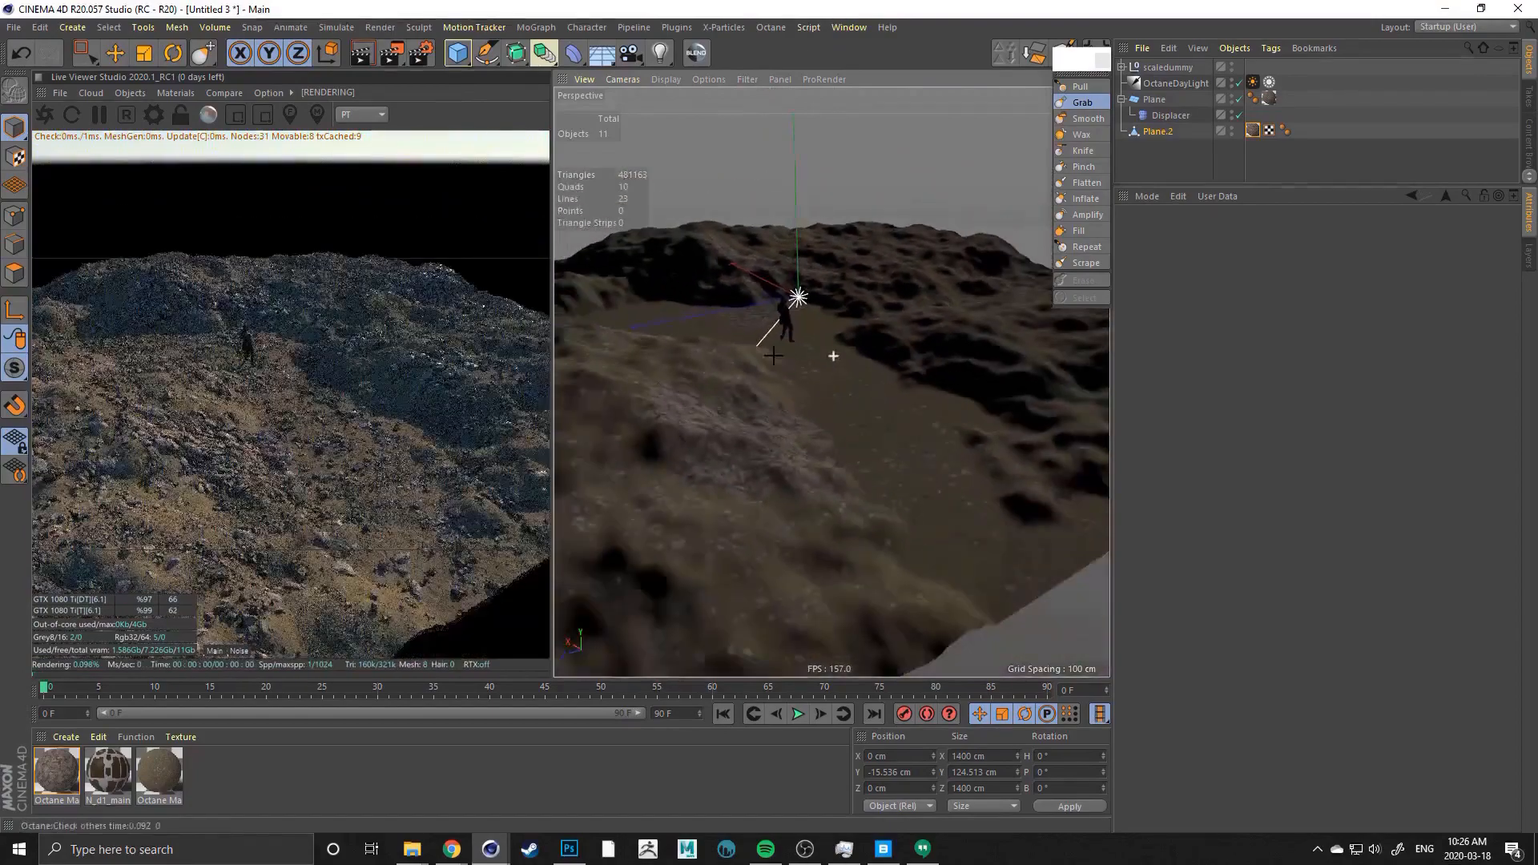
pyautogui.keyDown('alt'); pyautogui.moveTo(770, 347); pyautogui.dragTo(796, 349, button='middle'); pyautogui.keyUp('alt')
pyautogui.keyDown('alt'); pyautogui.moveTo(795, 349); pyautogui.dragTo(834, 369, button='right'); pyautogui.keyUp('alt')
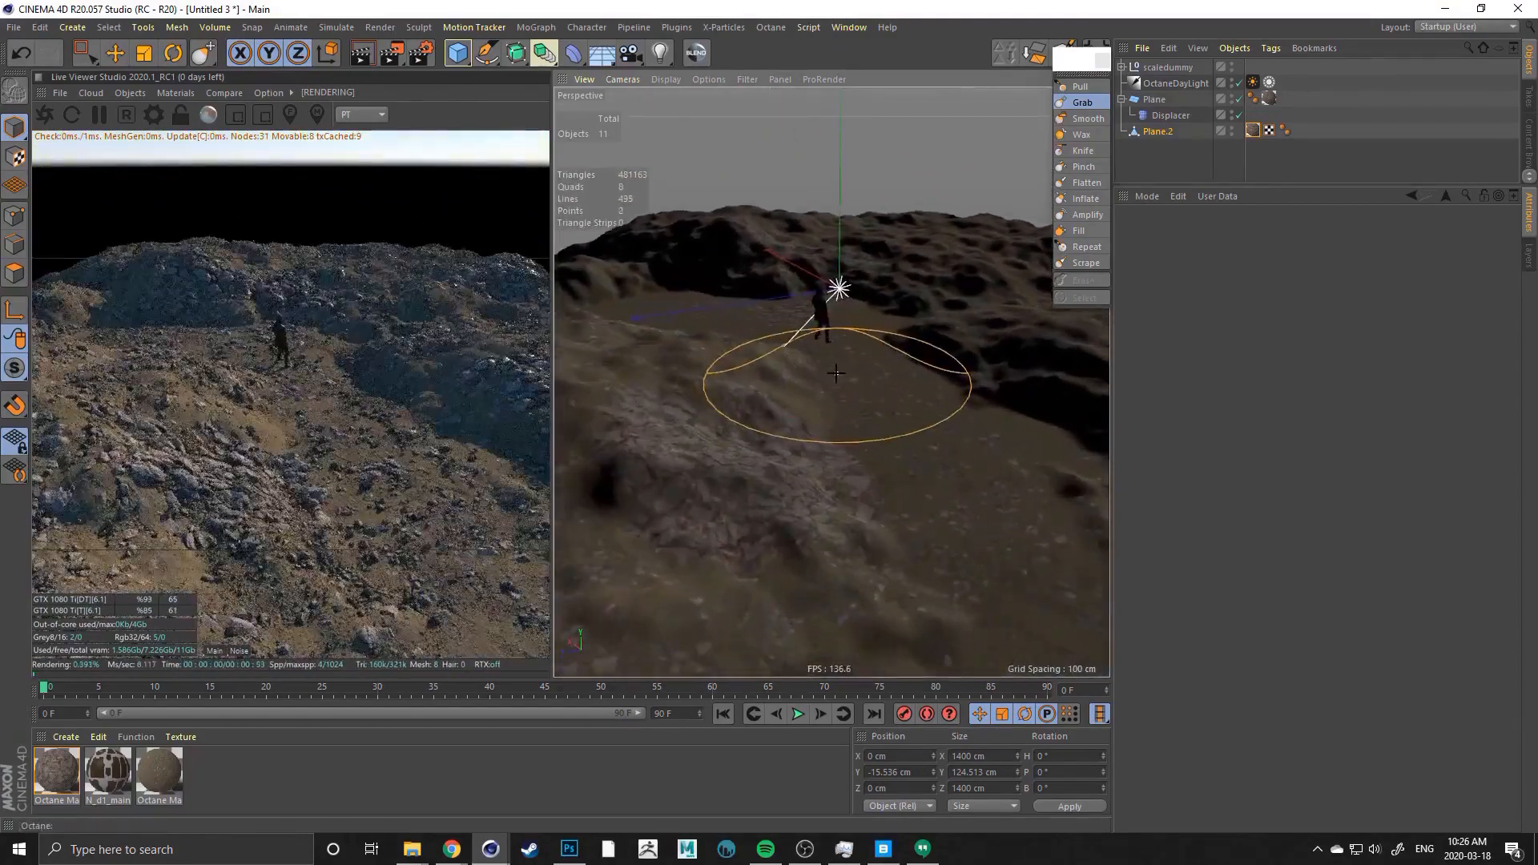
pyautogui.keyDown('alt'); pyautogui.moveTo(834, 369); pyautogui.dragTo(799, 367); pyautogui.keyUp('alt')
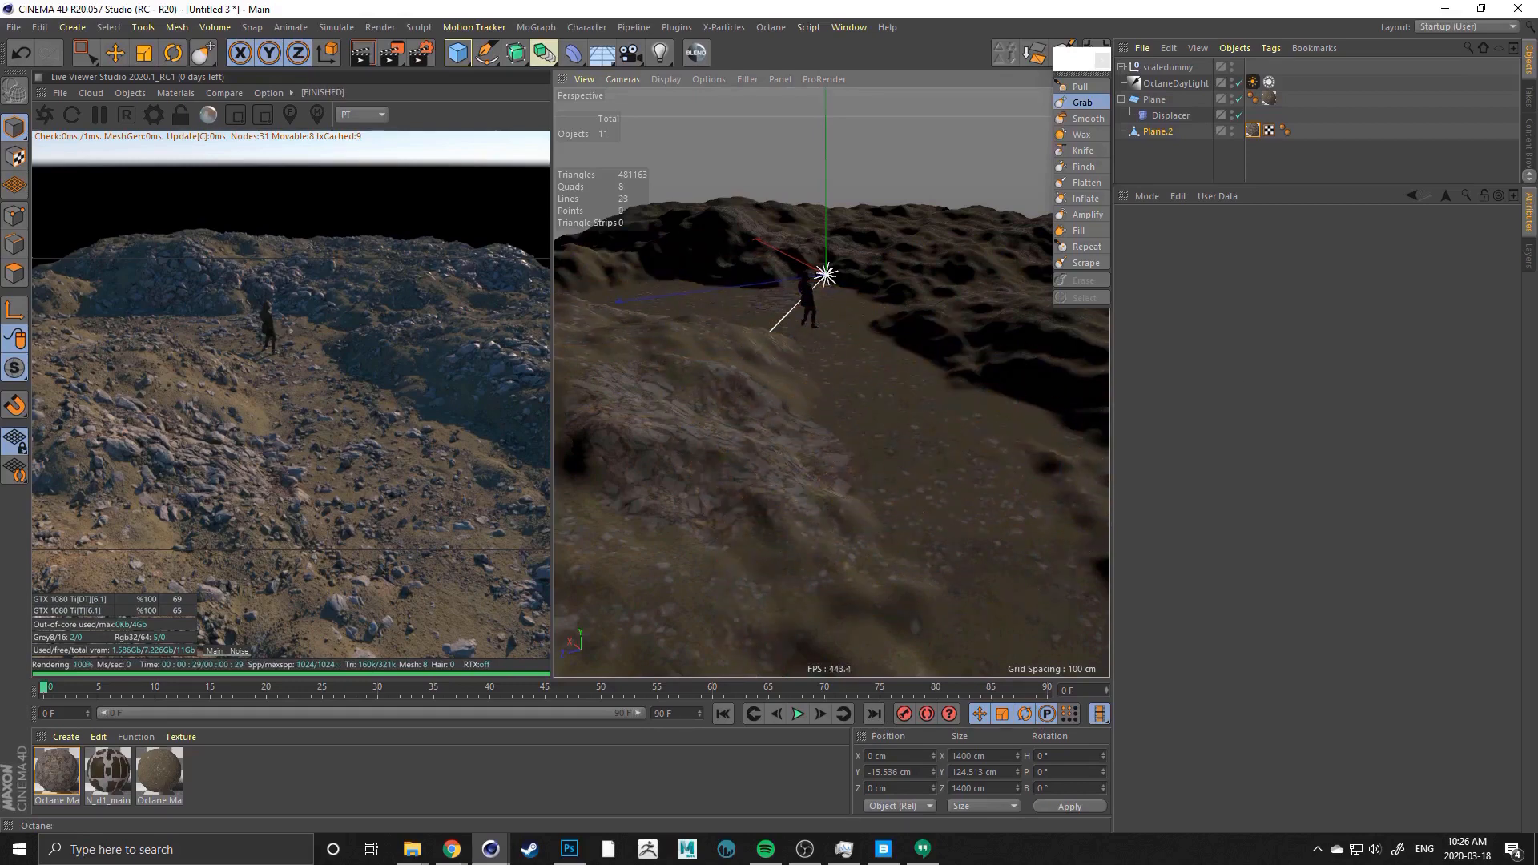
# Switch to Quixel Bridge and open the Thatching Grass asset in the Grass category of 3D Plants
pyautogui.moveTo(1537, 69); pyautogui.dragTo(306, 53)
pyautogui.moveTo(183, 144)
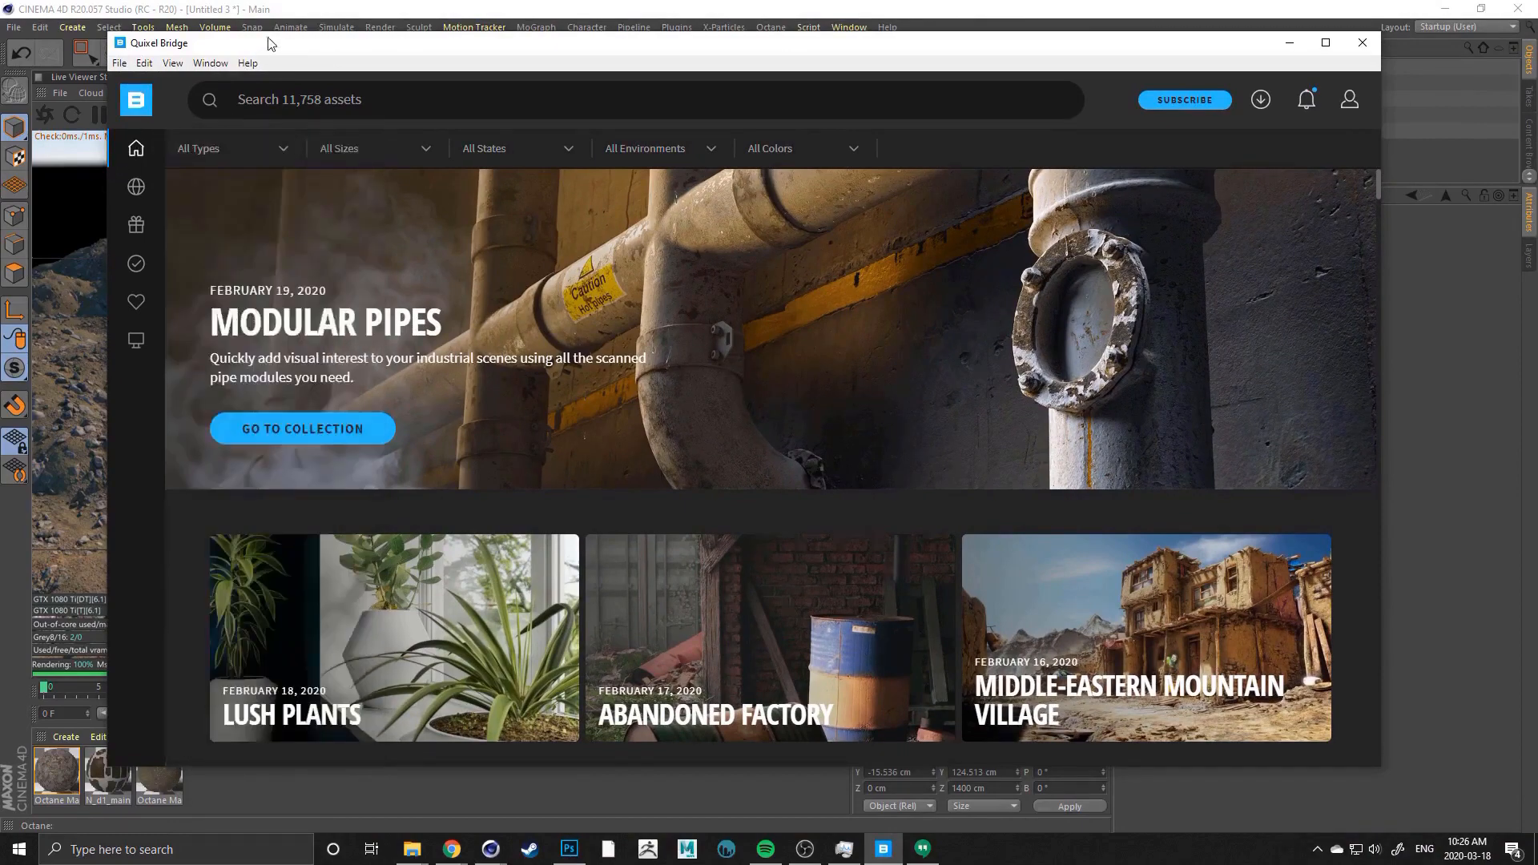
pyautogui.moveTo(268, 43)
pyautogui.mouseDown()
pyautogui.moveTo(357, 66)
pyautogui.moveTo(273, 61)
pyautogui.mouseUp()
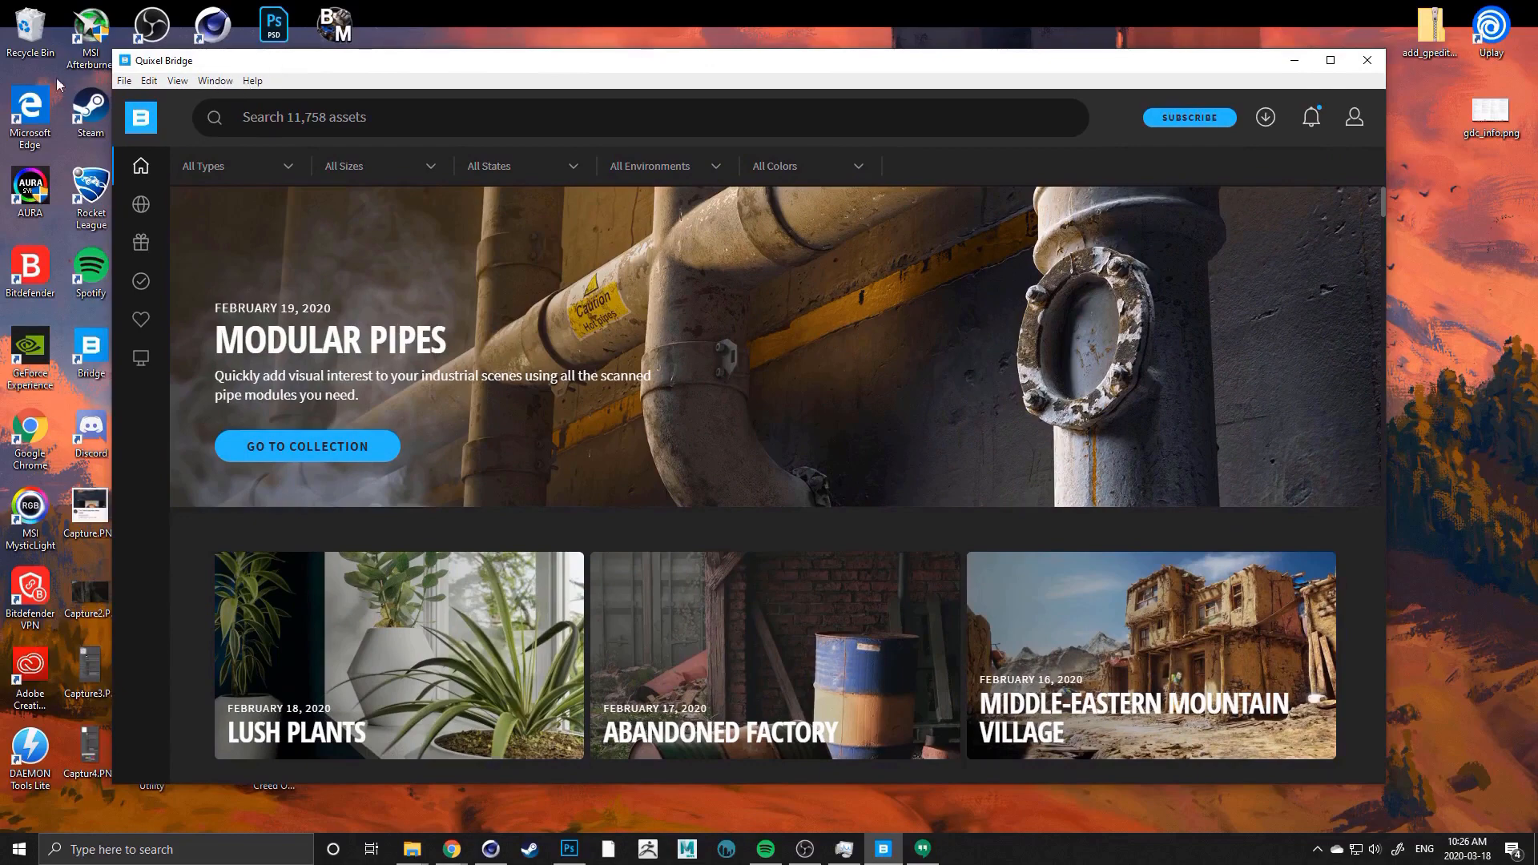
pyautogui.moveTo(140, 165)
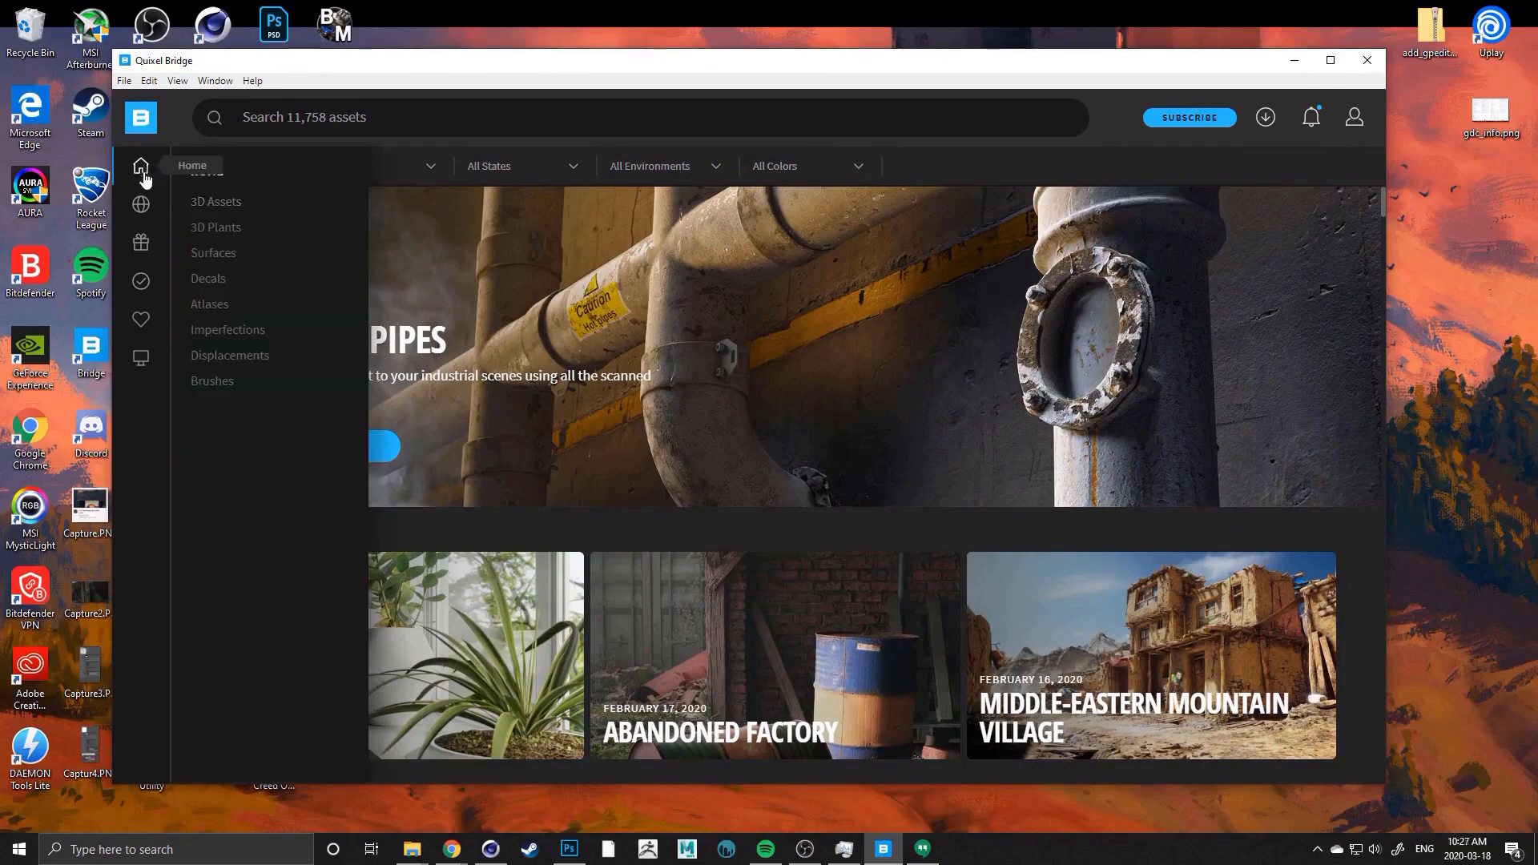
pyautogui.click(216, 228)
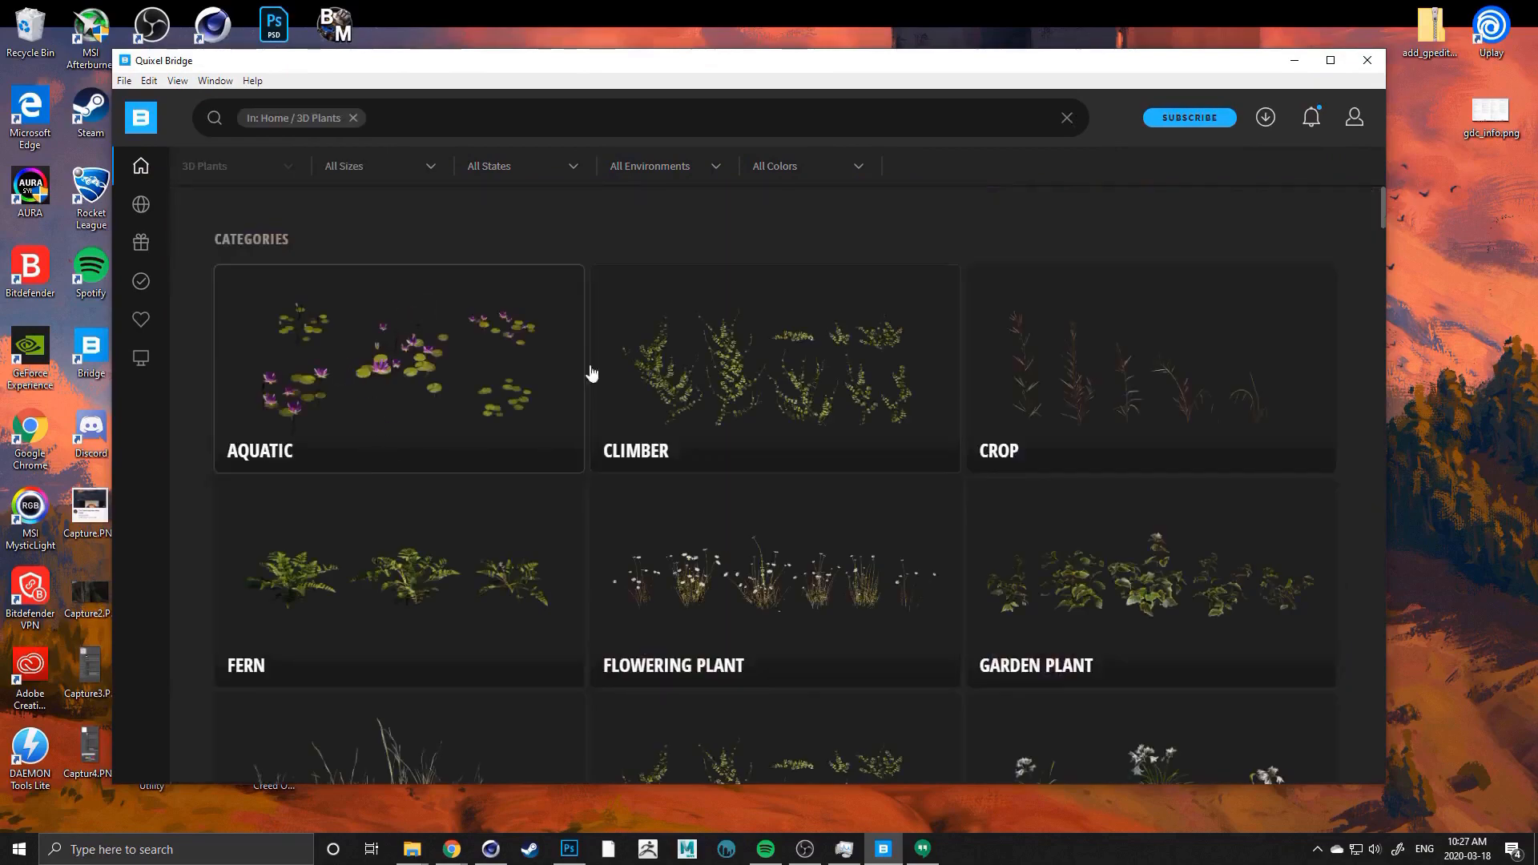
pyautogui.scroll(-6, 592, 373)
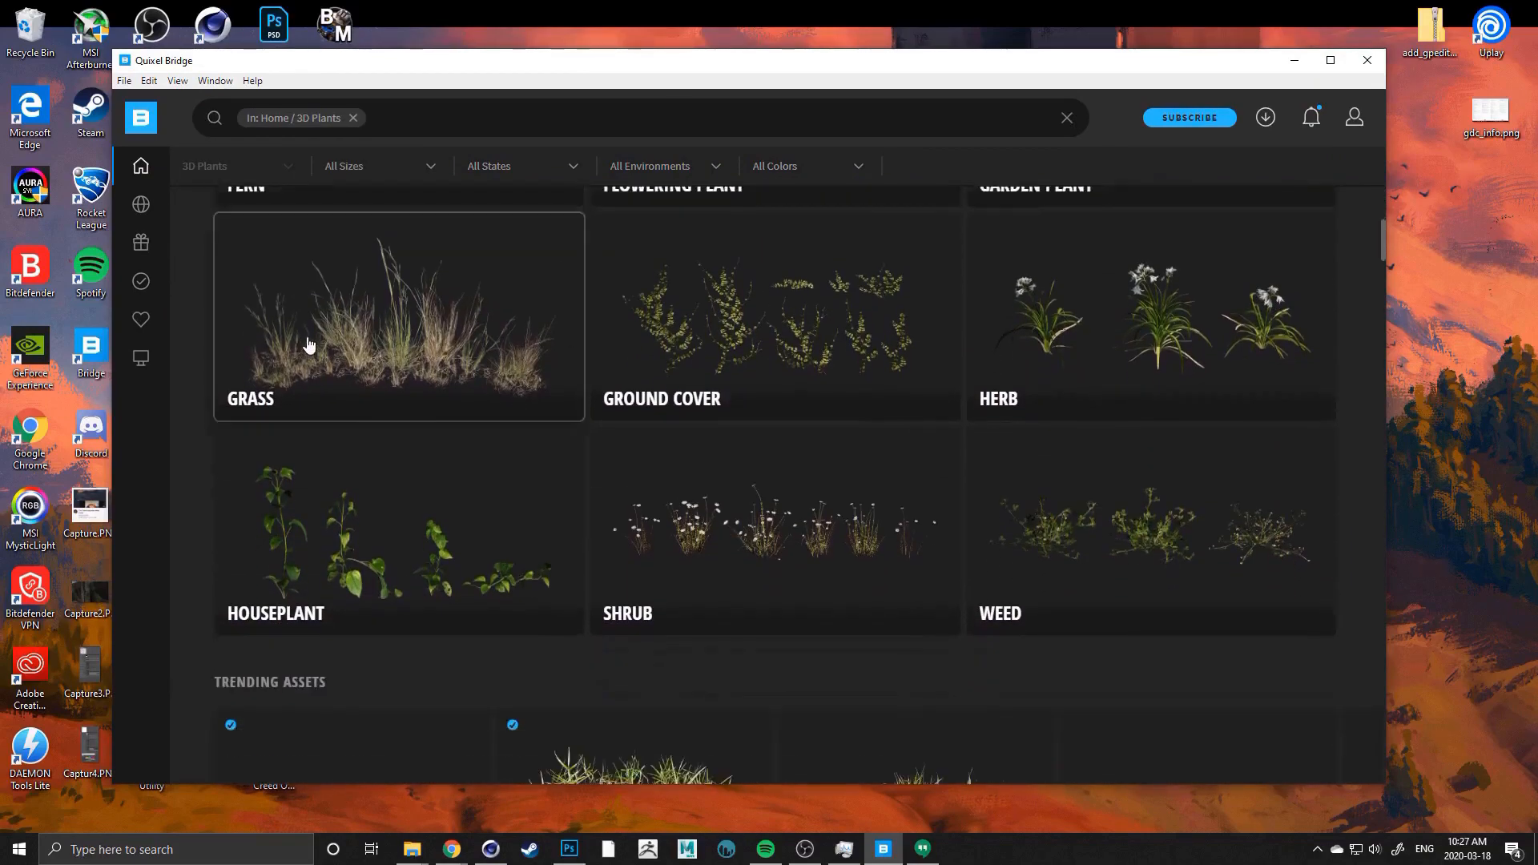
pyautogui.click(309, 345)
pyautogui.scroll(-3, 407, 395)
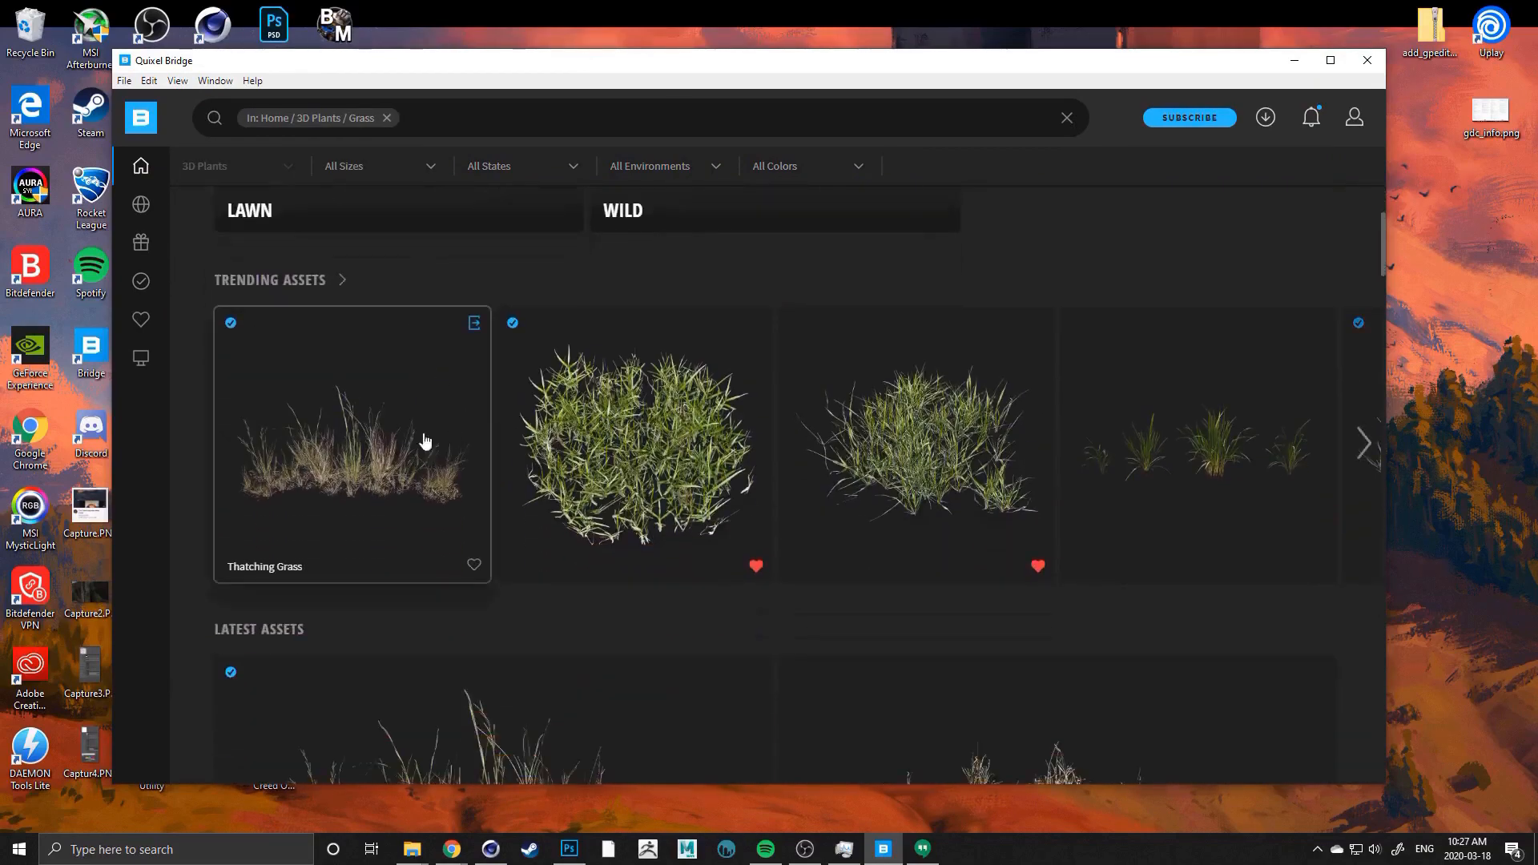
pyautogui.click(285, 457)
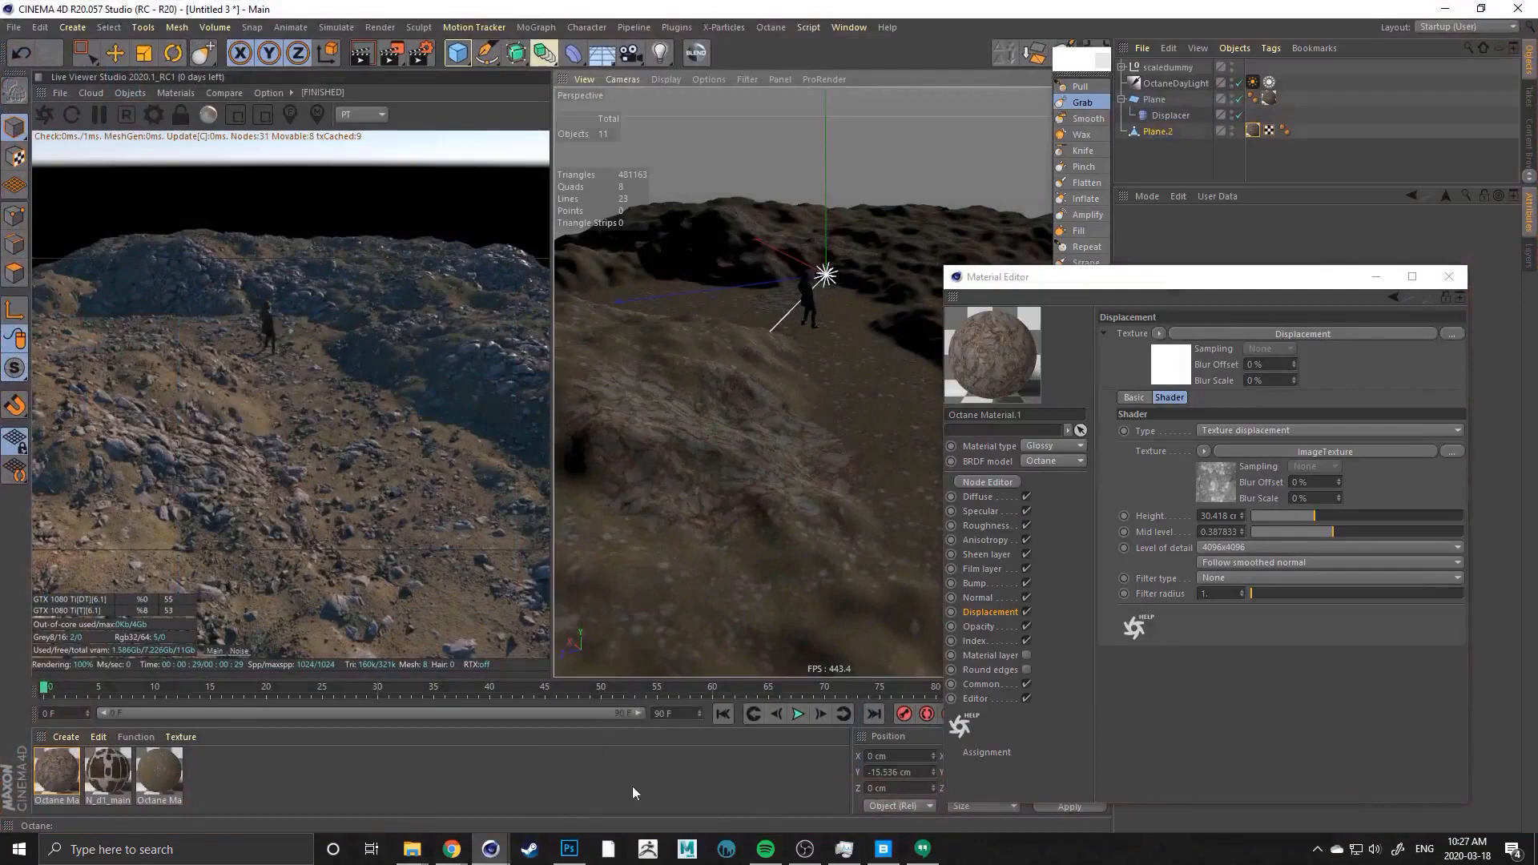
# Return to Quixel Bridge and show the full export settings of the Thatching Grass asset
pyautogui.click(883, 848)
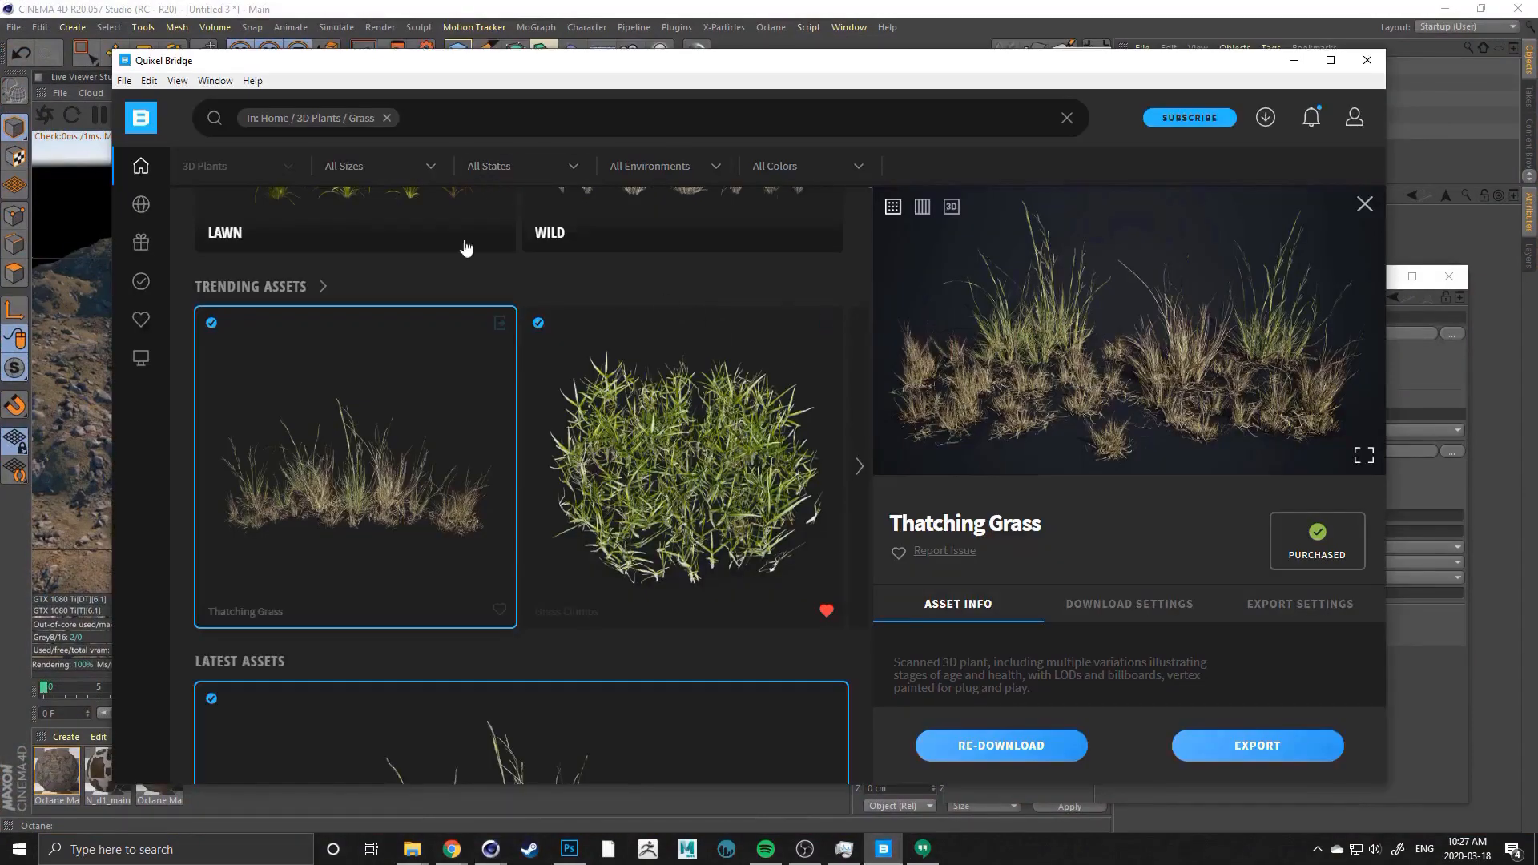
pyautogui.moveTo(480, 68); pyautogui.dragTo(478, 45)
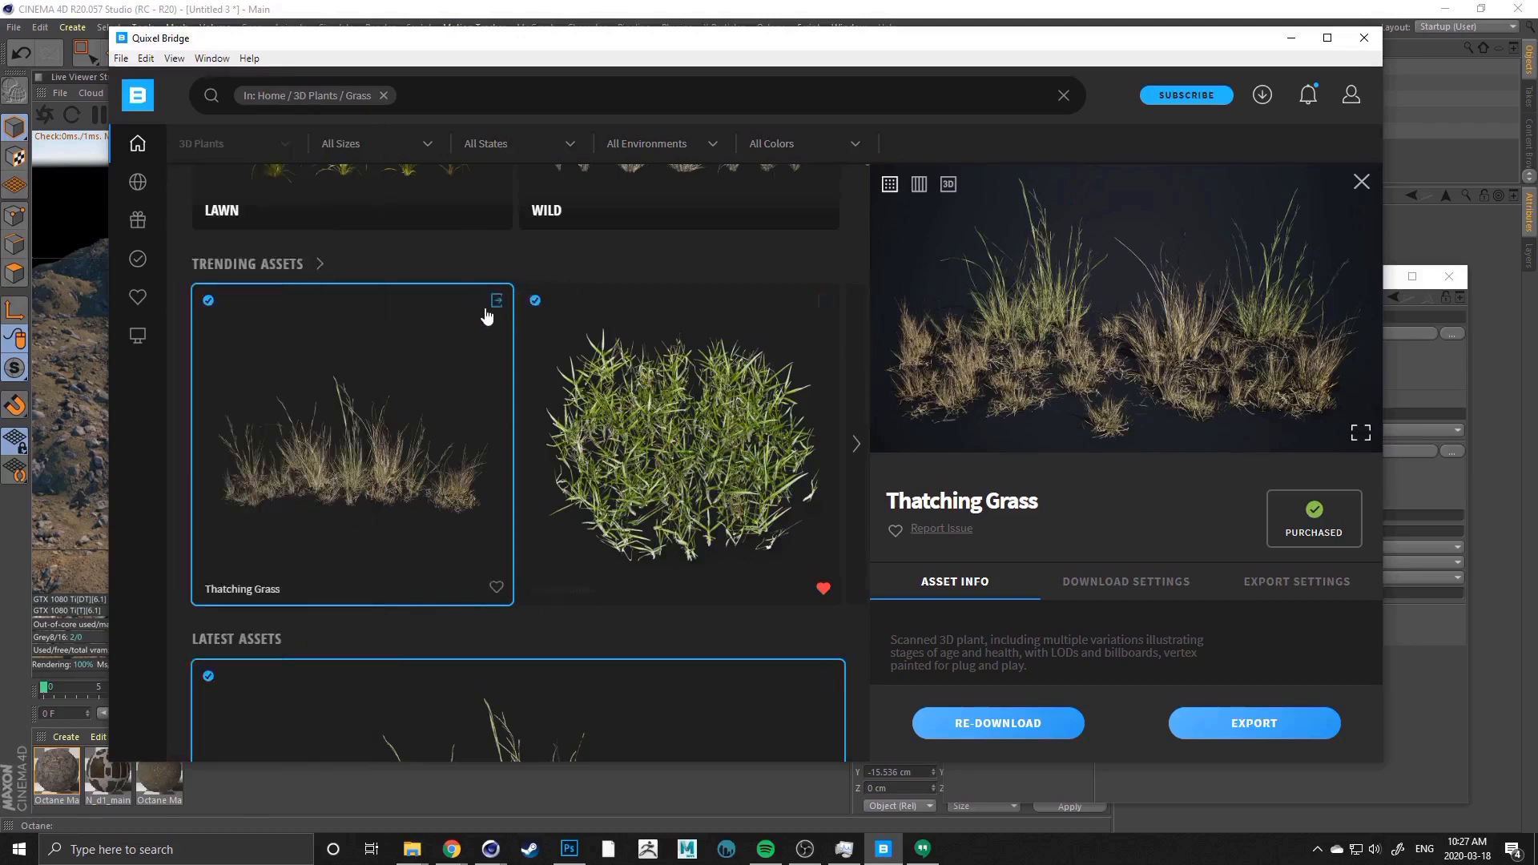
pyautogui.scroll(-1, 1150, 542)
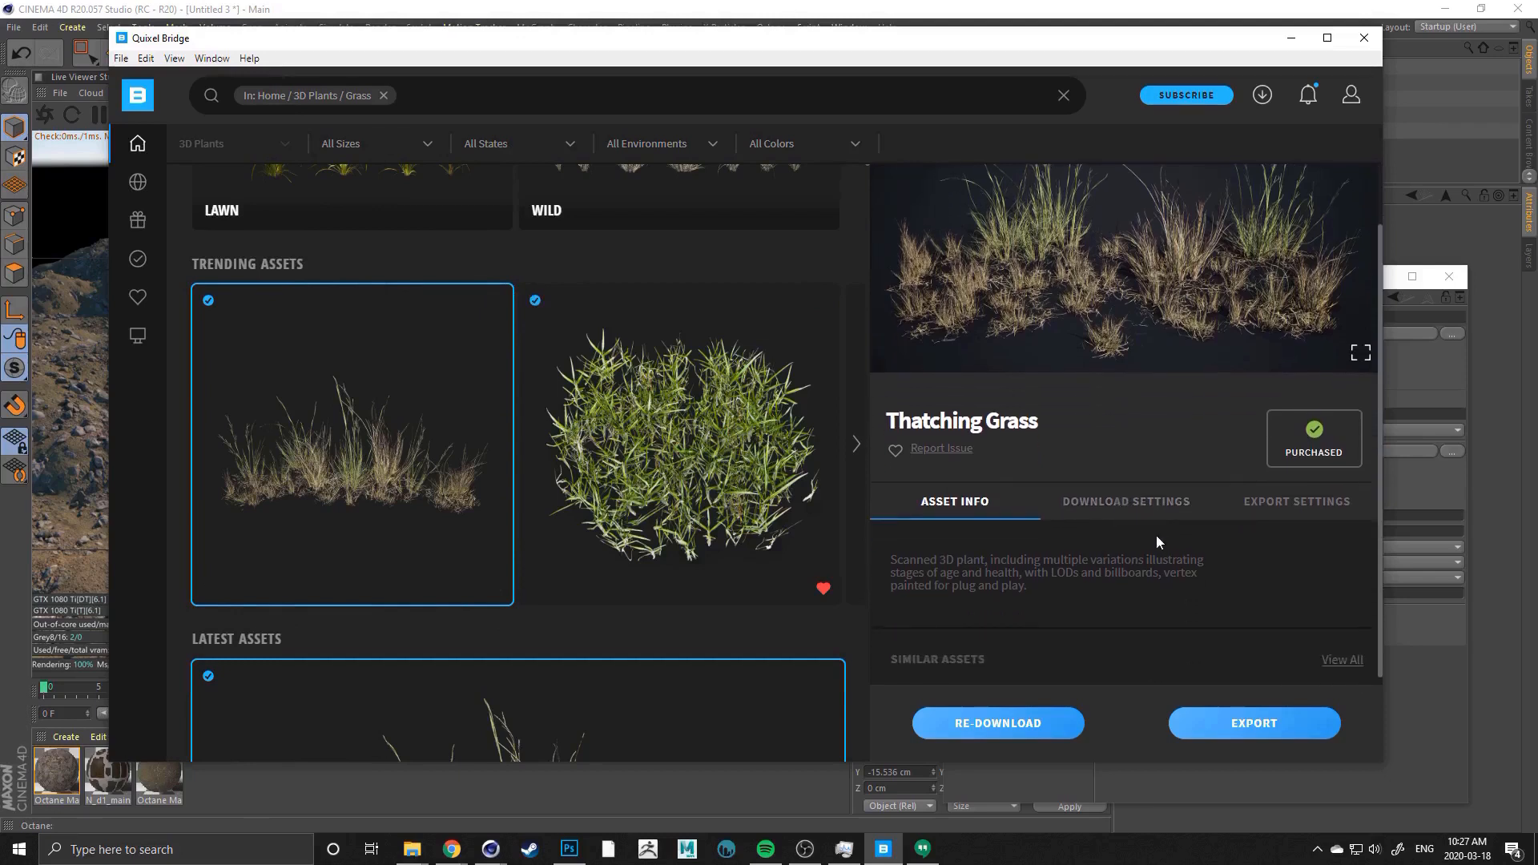
pyautogui.click(1263, 502)
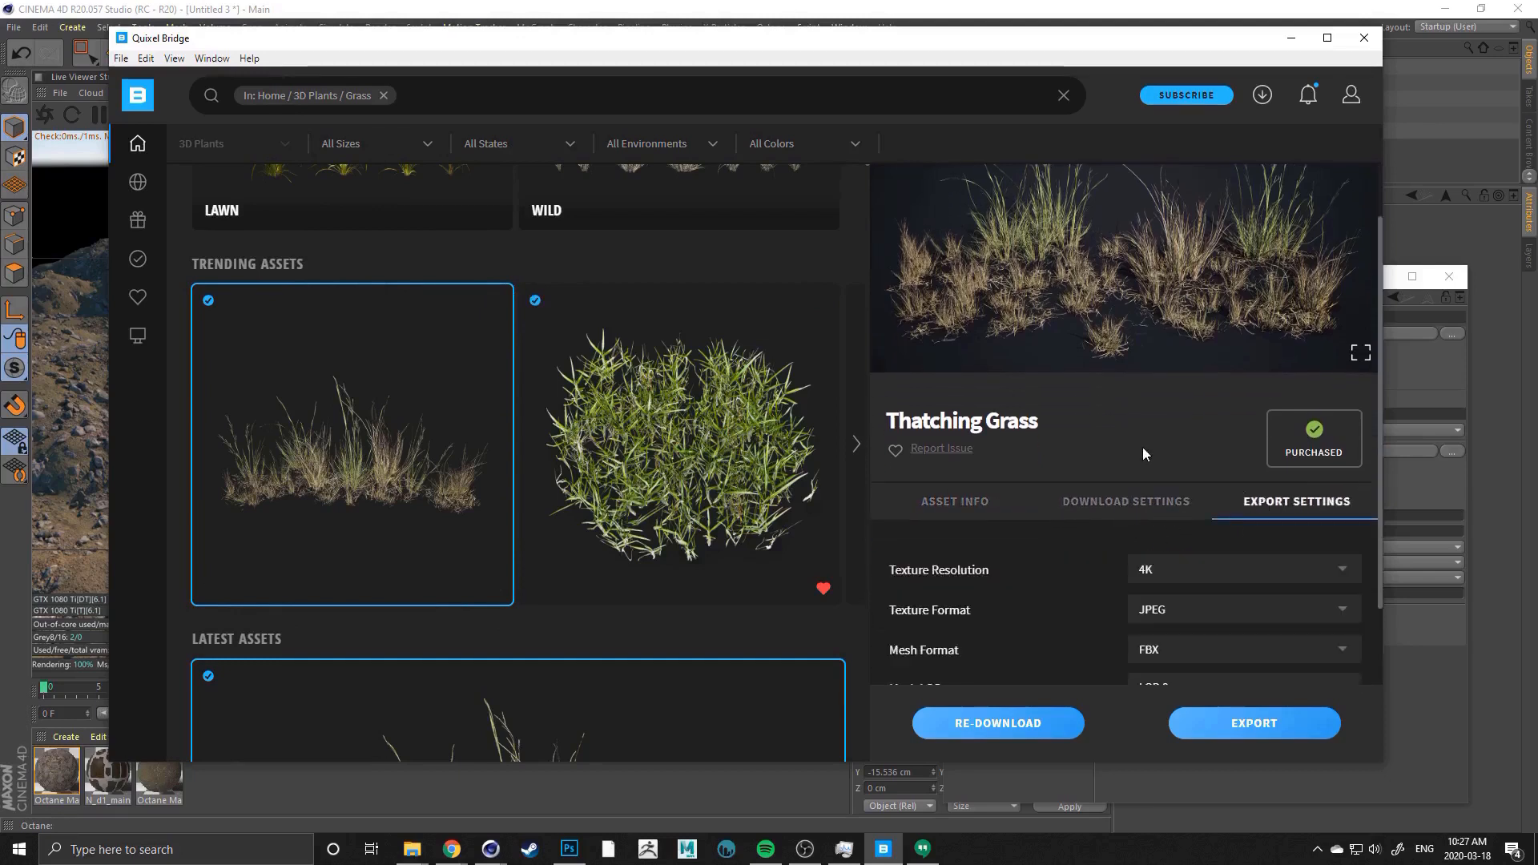
pyautogui.scroll(-2, 984, 433)
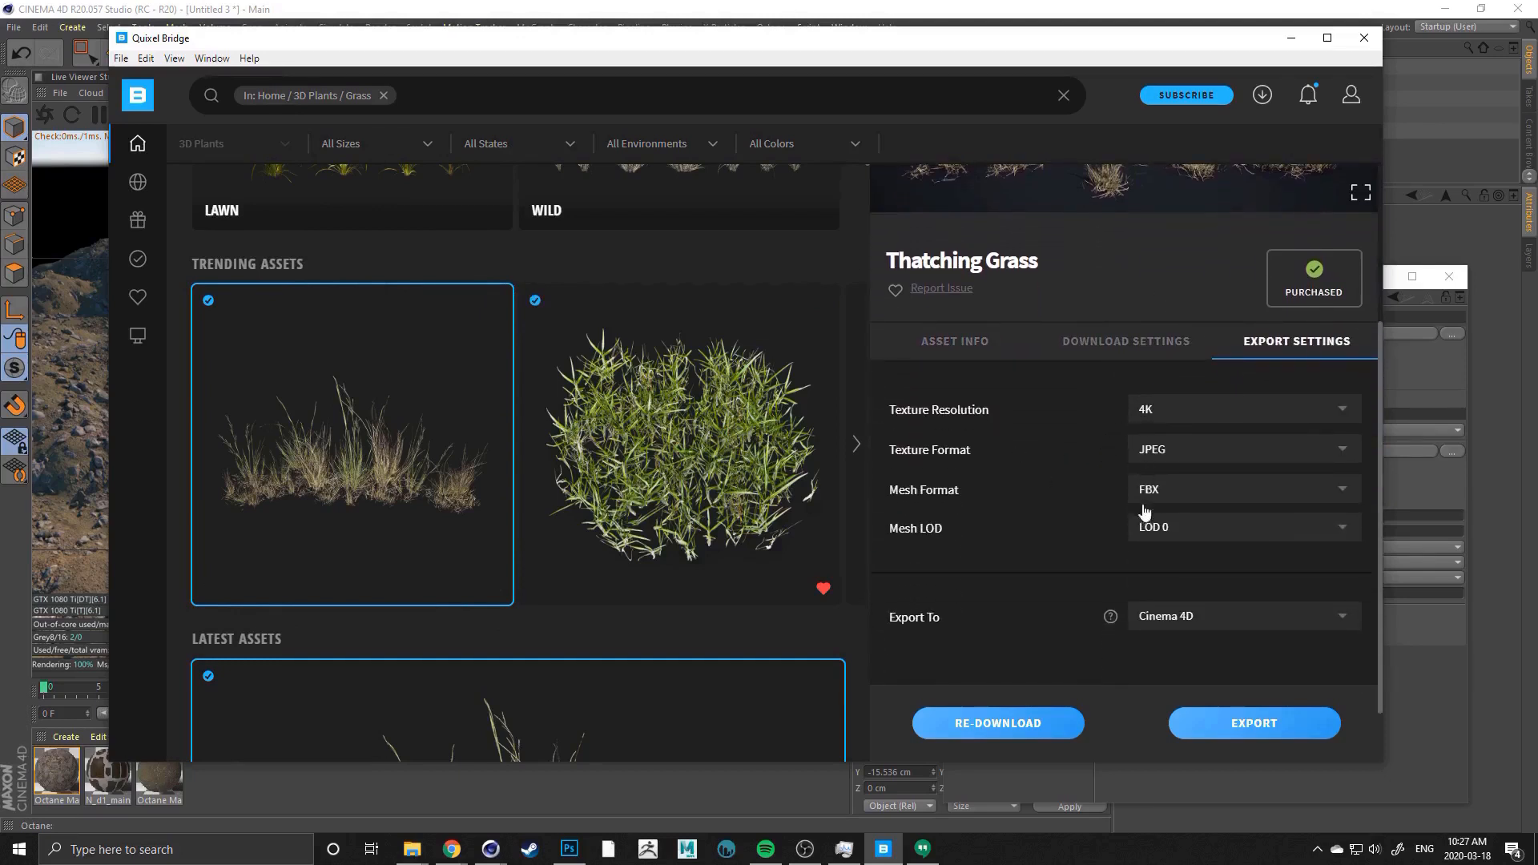
# Check the Thatching Grass export options for texture resolution, texture format, mesh format and mesh LOD, keeping 4K, JPEG, FBX and LOD 0
pyautogui.click(1154, 407)
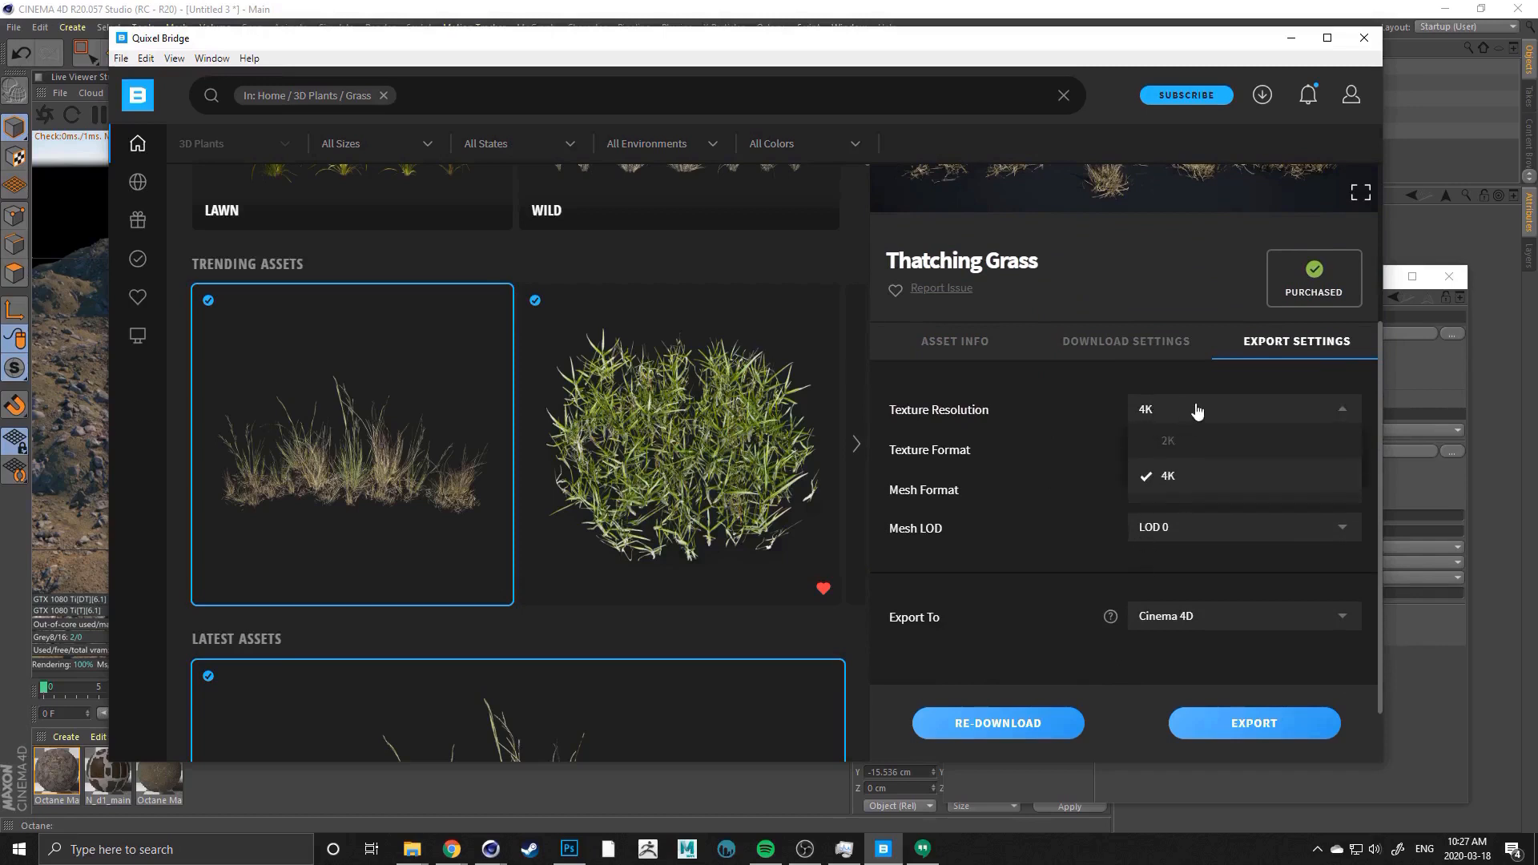
pyautogui.click(1154, 477)
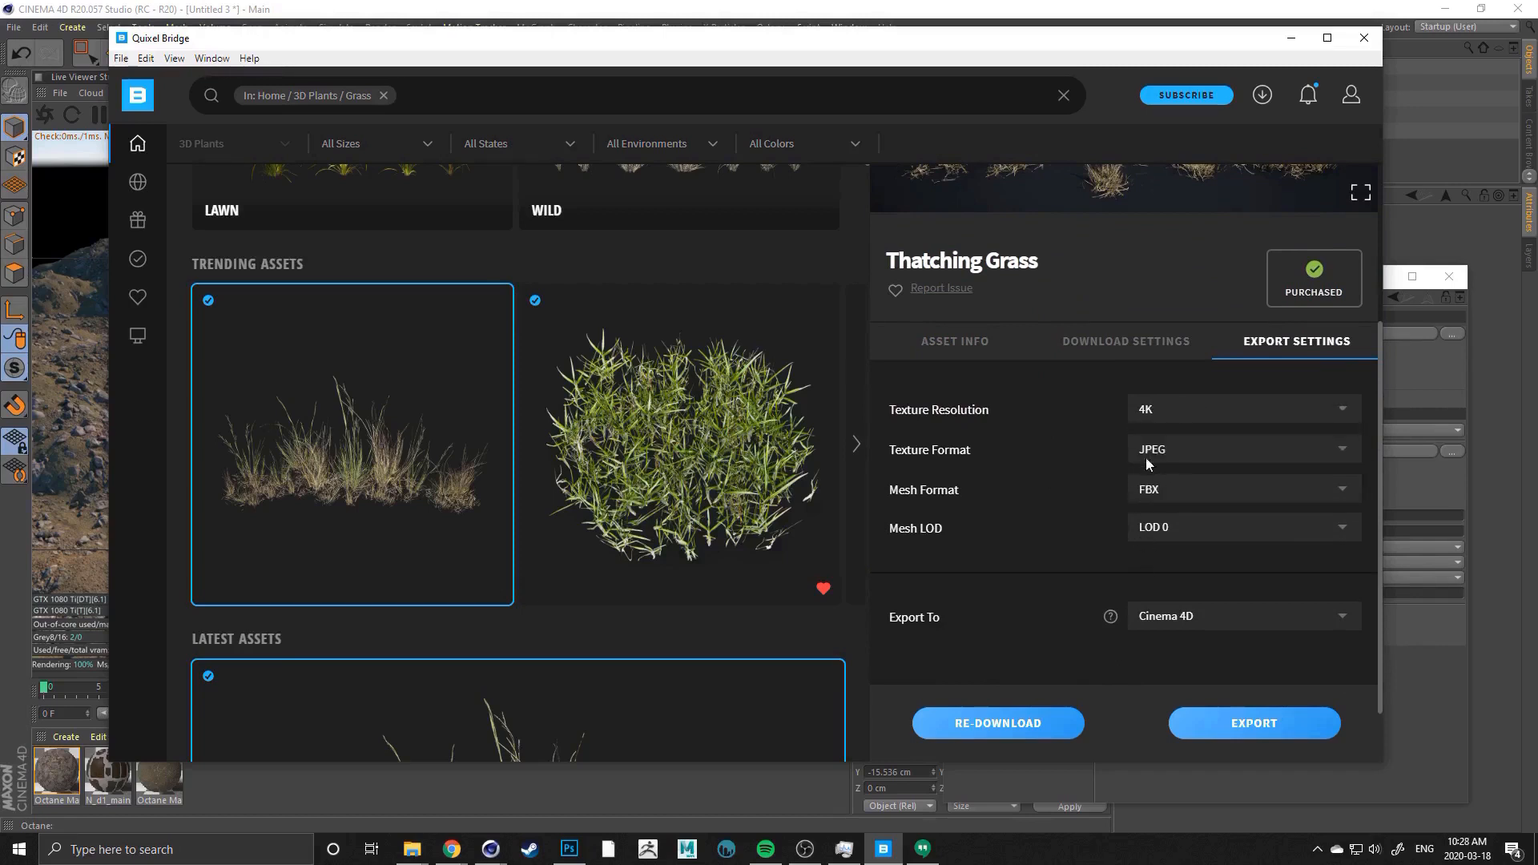
pyautogui.click(1146, 455)
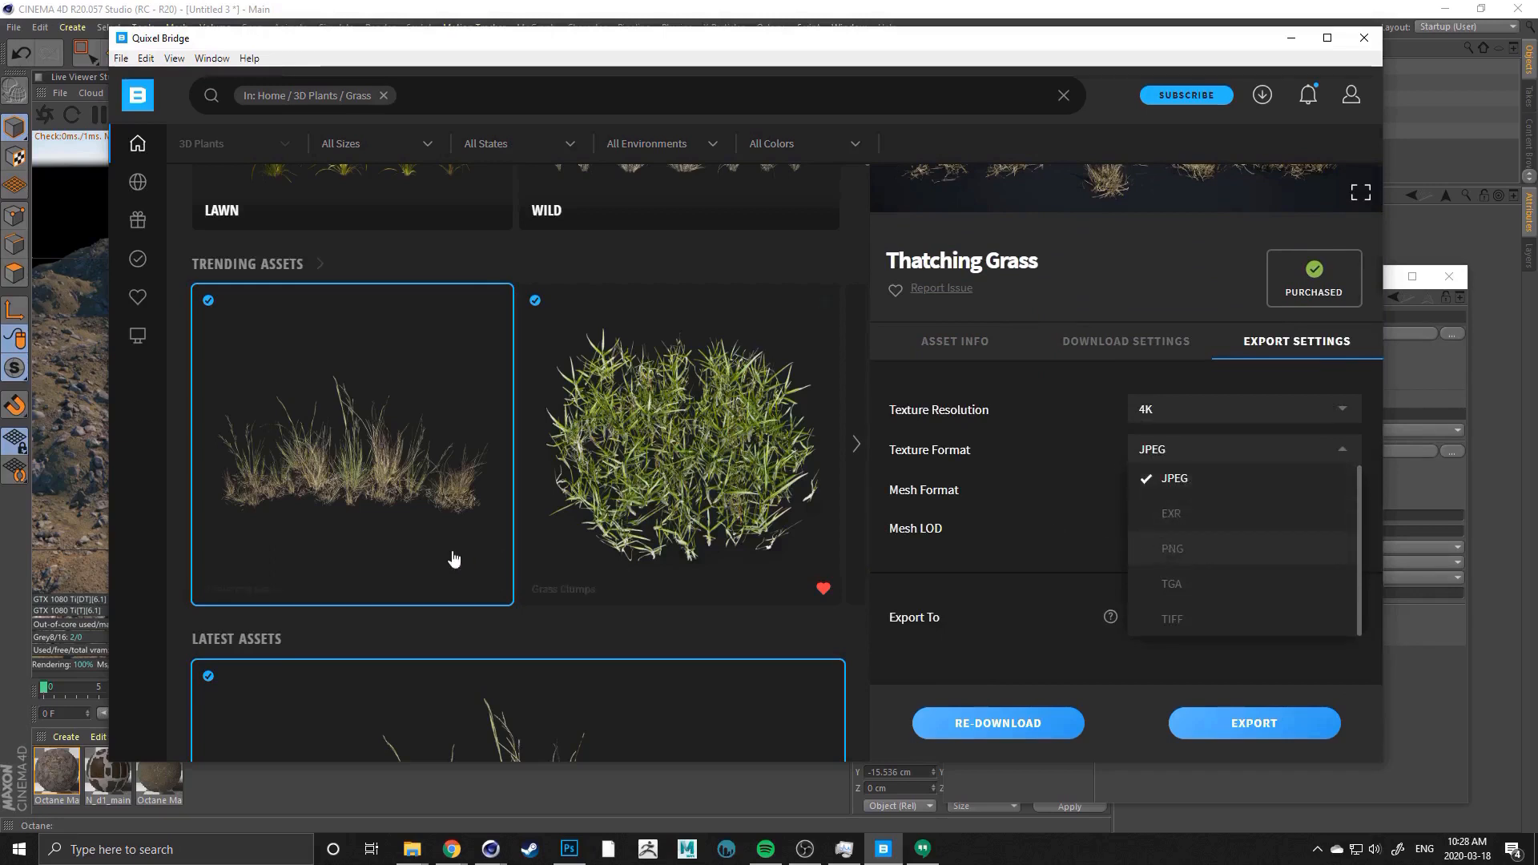
pyautogui.click(1075, 450)
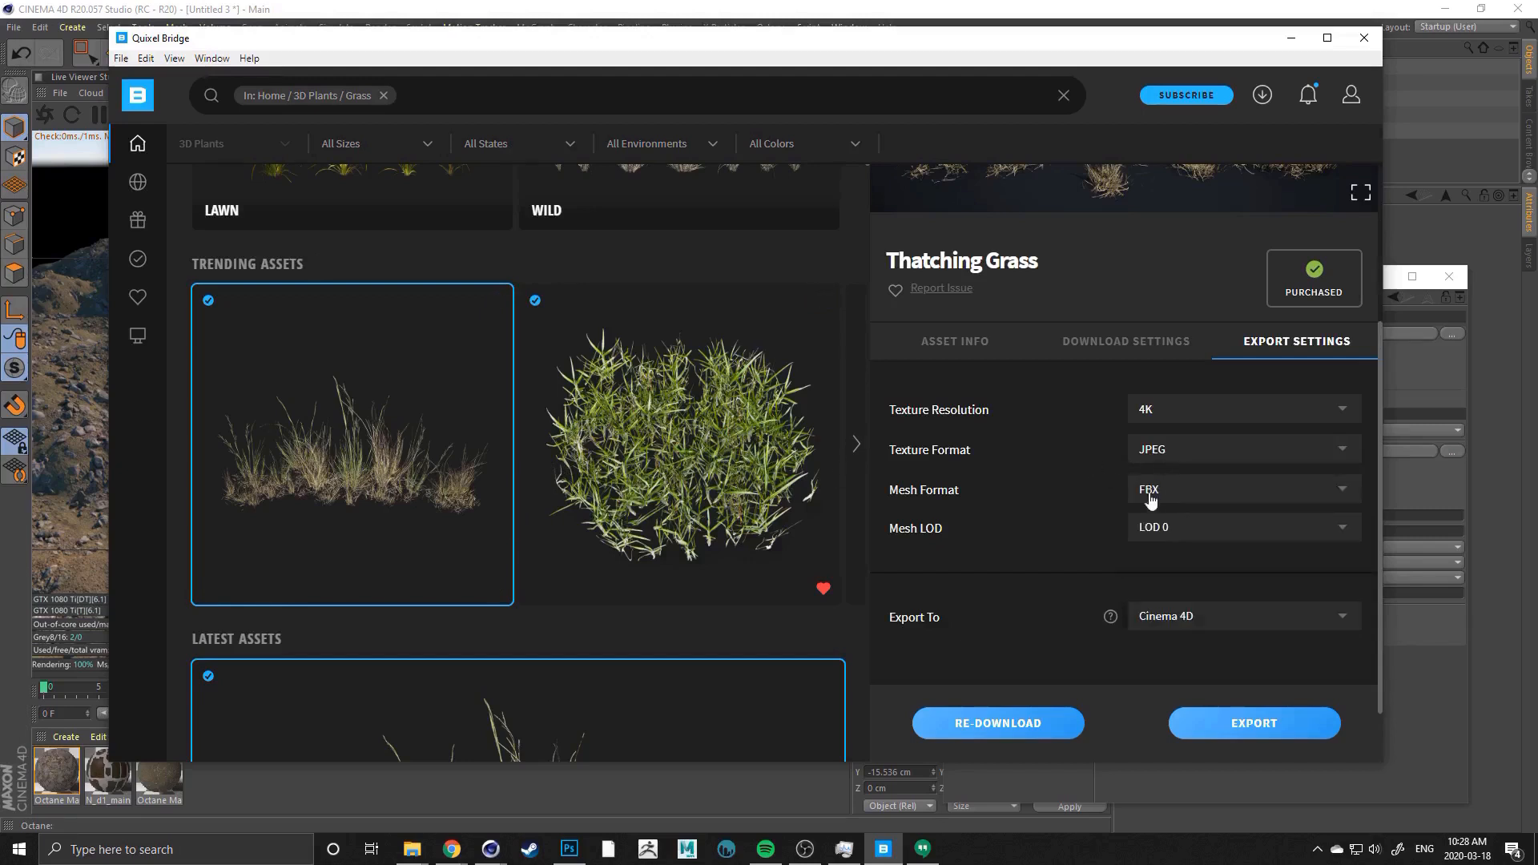
pyautogui.click(1201, 498)
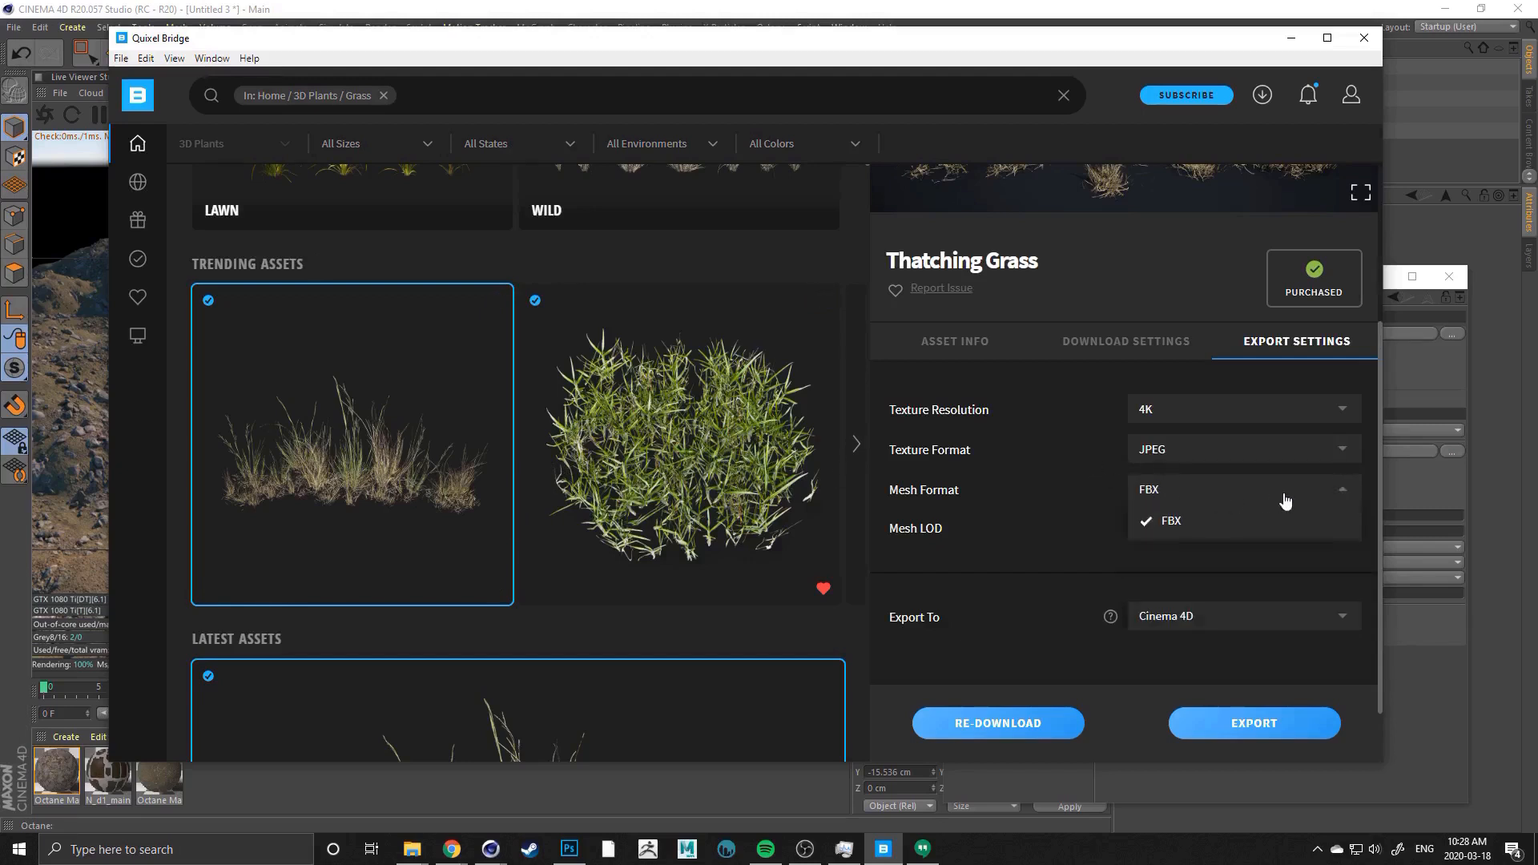
pyautogui.click(1172, 494)
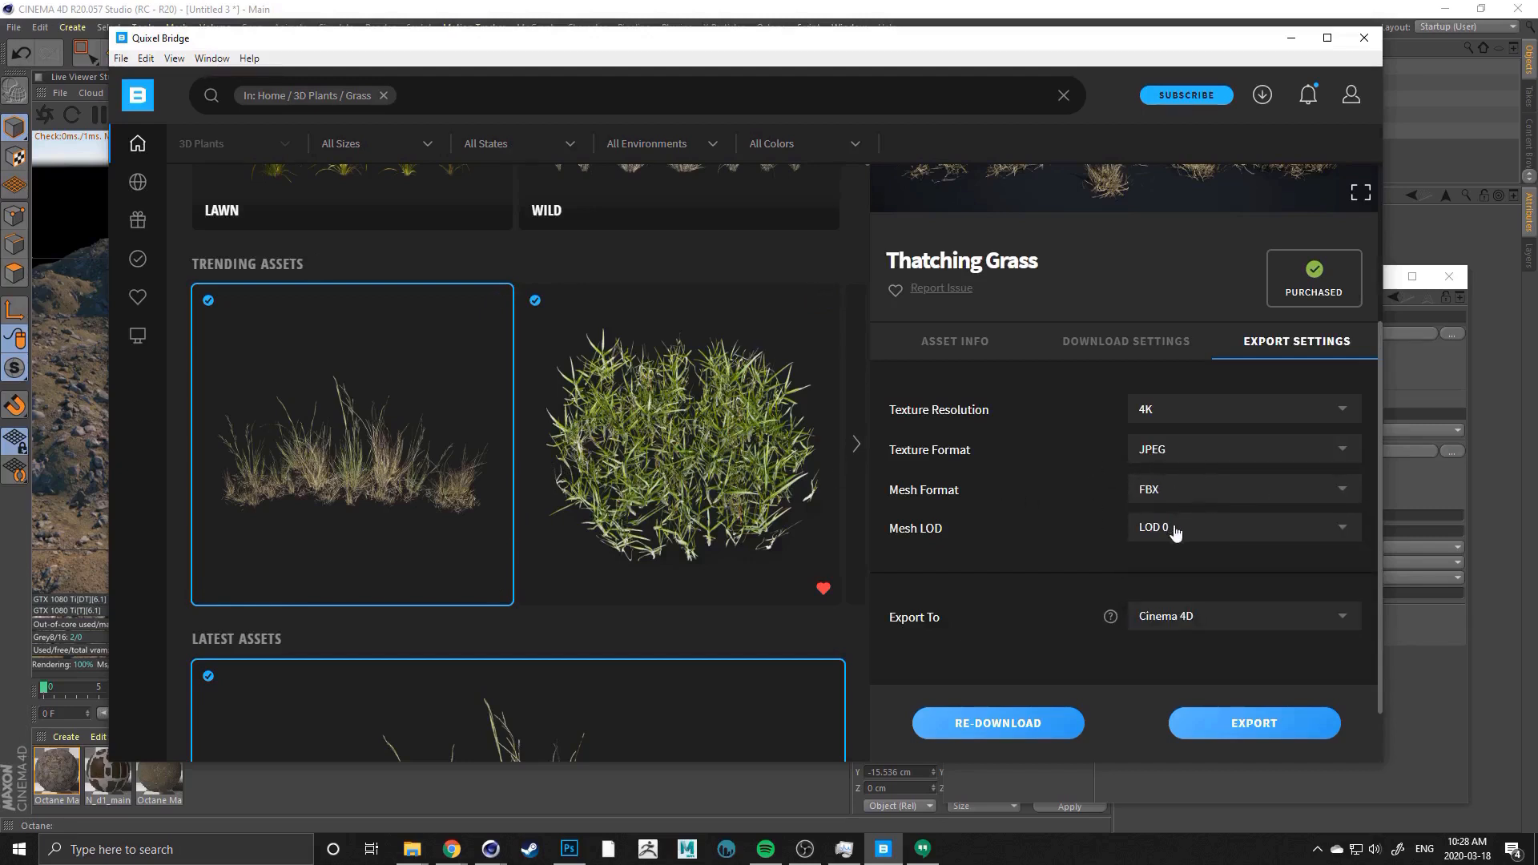
pyautogui.click(1175, 531)
pyautogui.scroll(-1, 1016, 538)
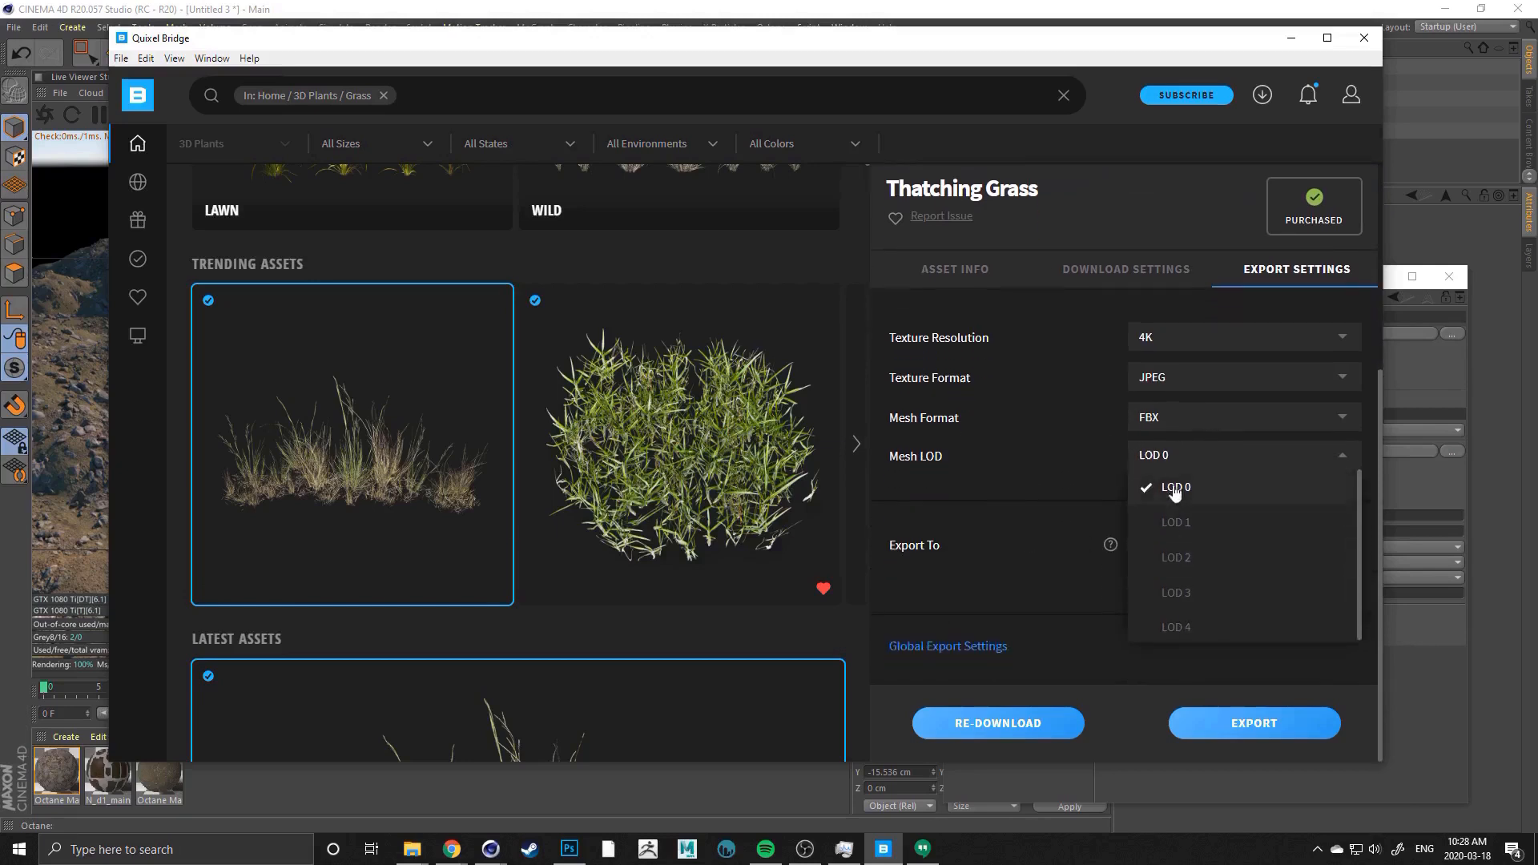
pyautogui.click(1059, 439)
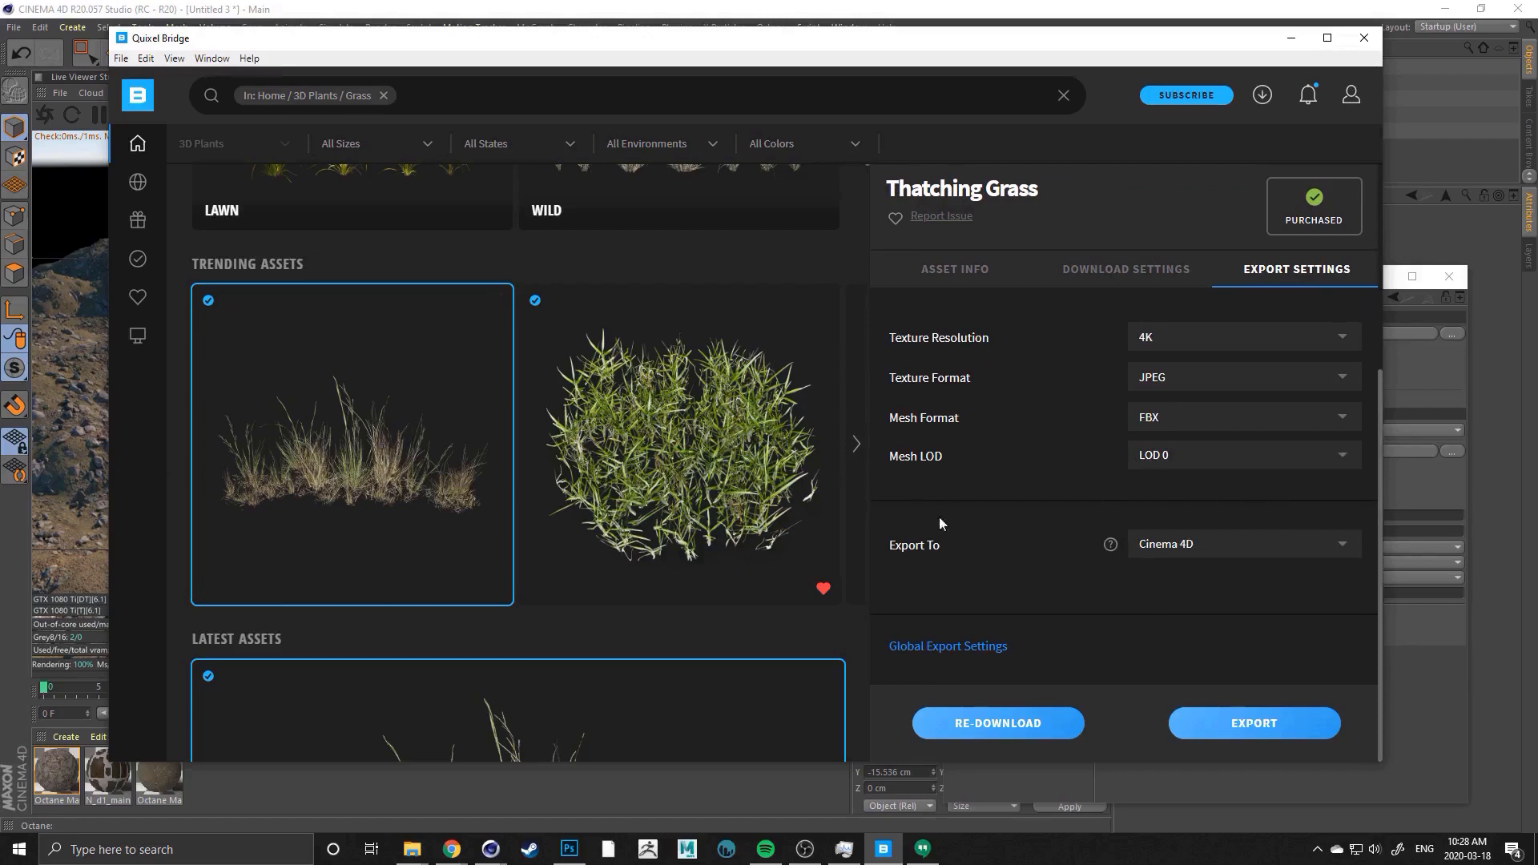
# Keep Cinema 4D as the export target and export the Thatching Grass asset
pyautogui.click(1161, 543)
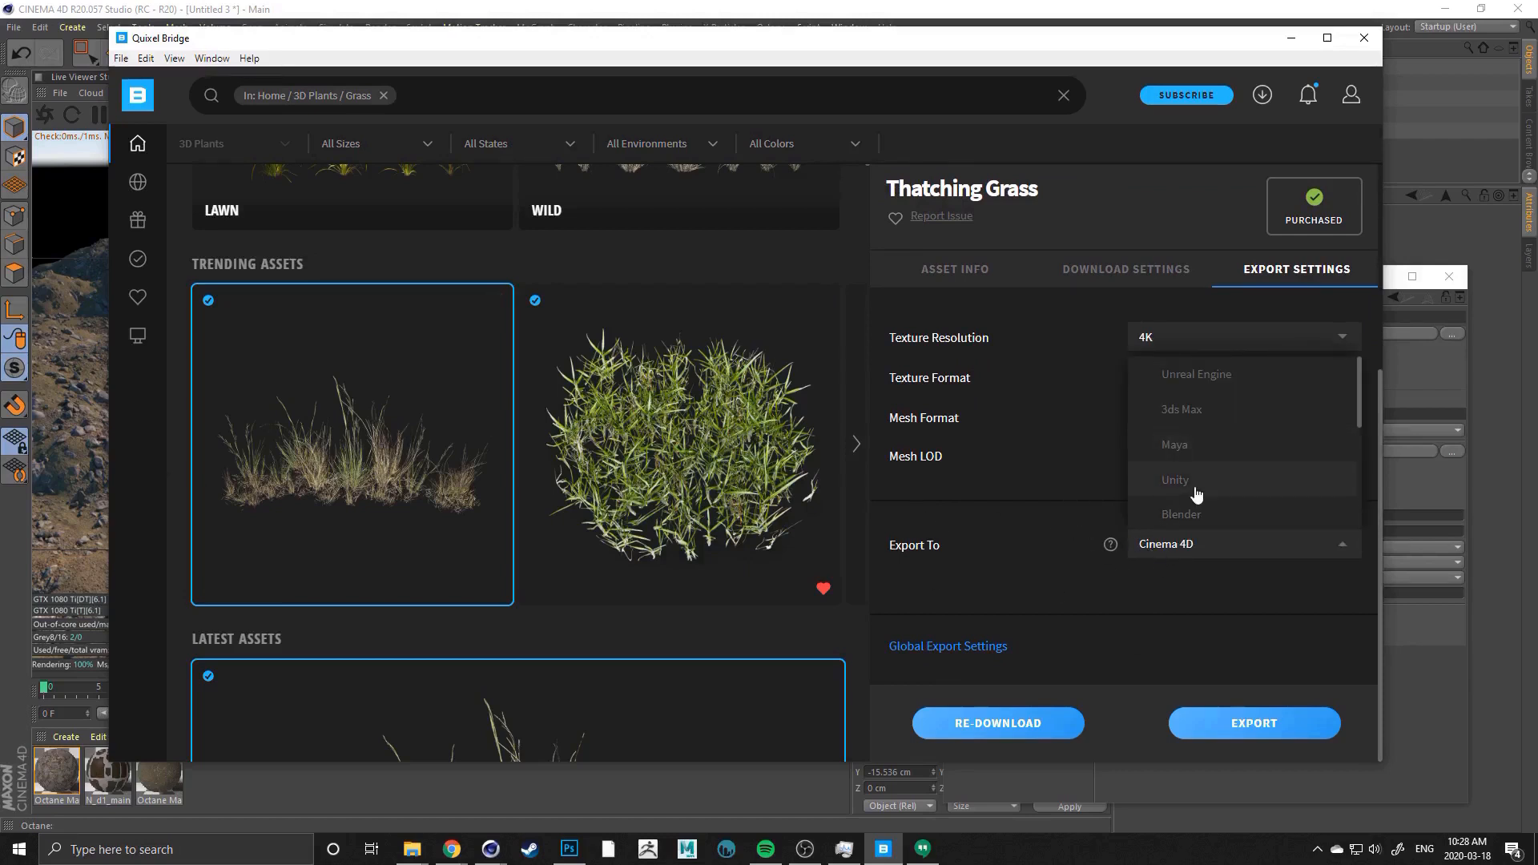
pyautogui.scroll(-3, 1224, 422)
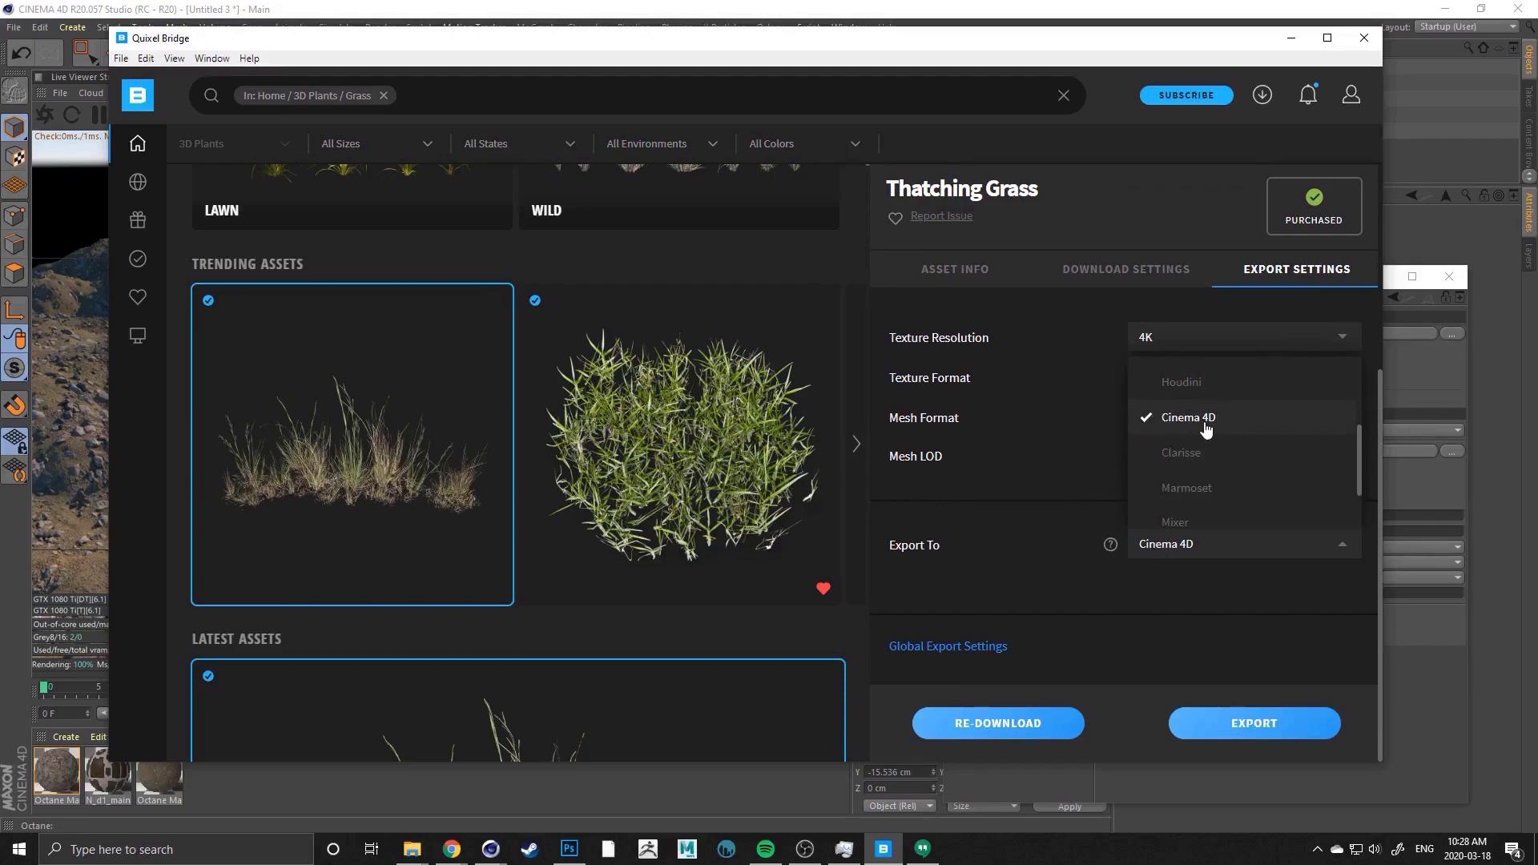
pyautogui.scroll(-1, 1184, 424)
pyautogui.click(1055, 499)
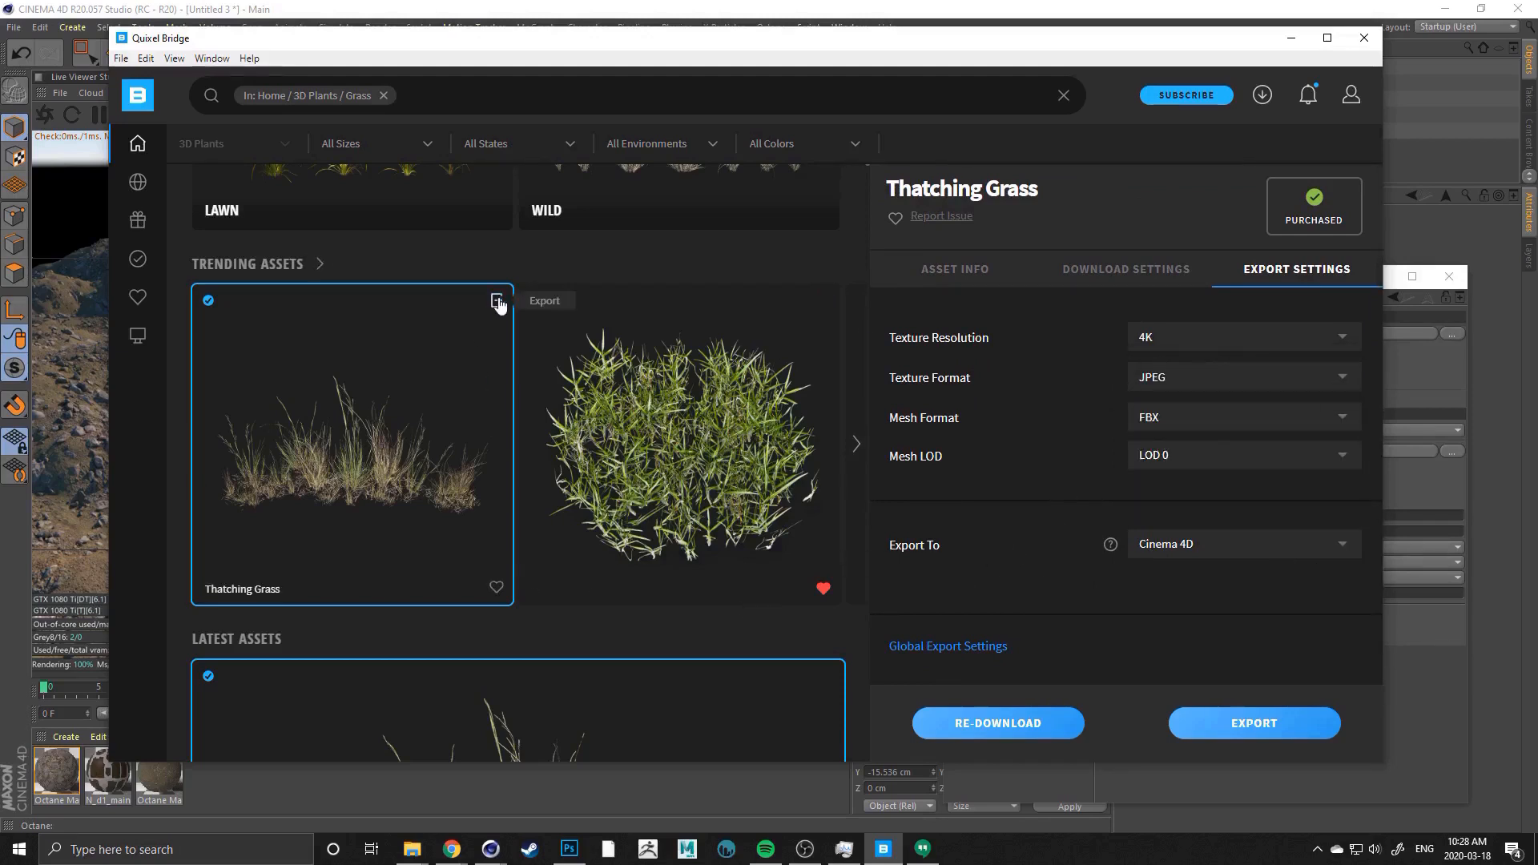
pyautogui.click(497, 301)
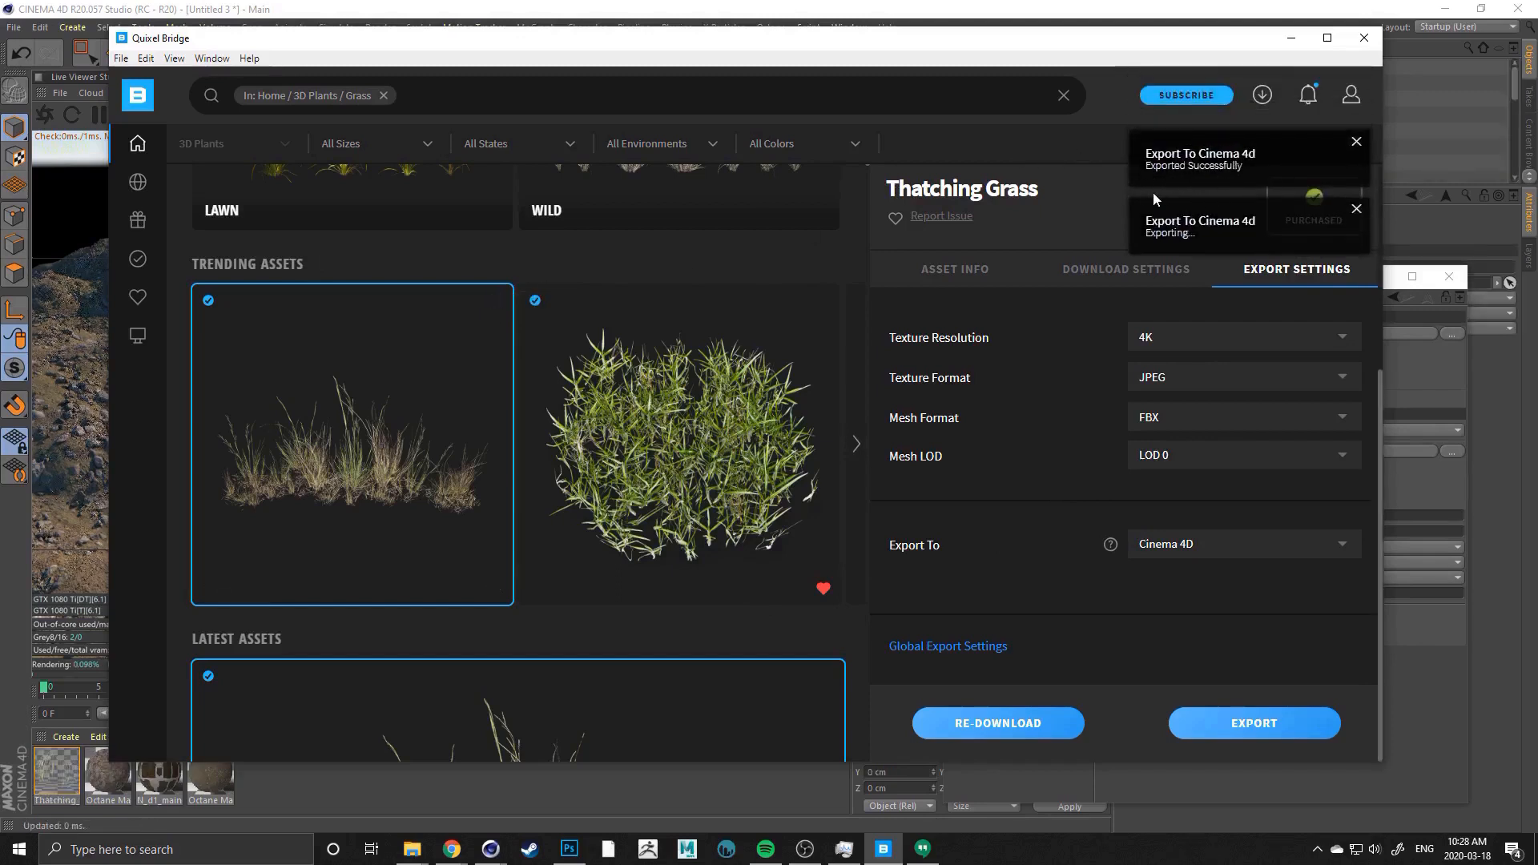
# Return to Cinema 4D and examine the imported grass clump beside the figure up close in the live render
pyautogui.moveTo(1168, 38); pyautogui.dragTo(1537, 44)
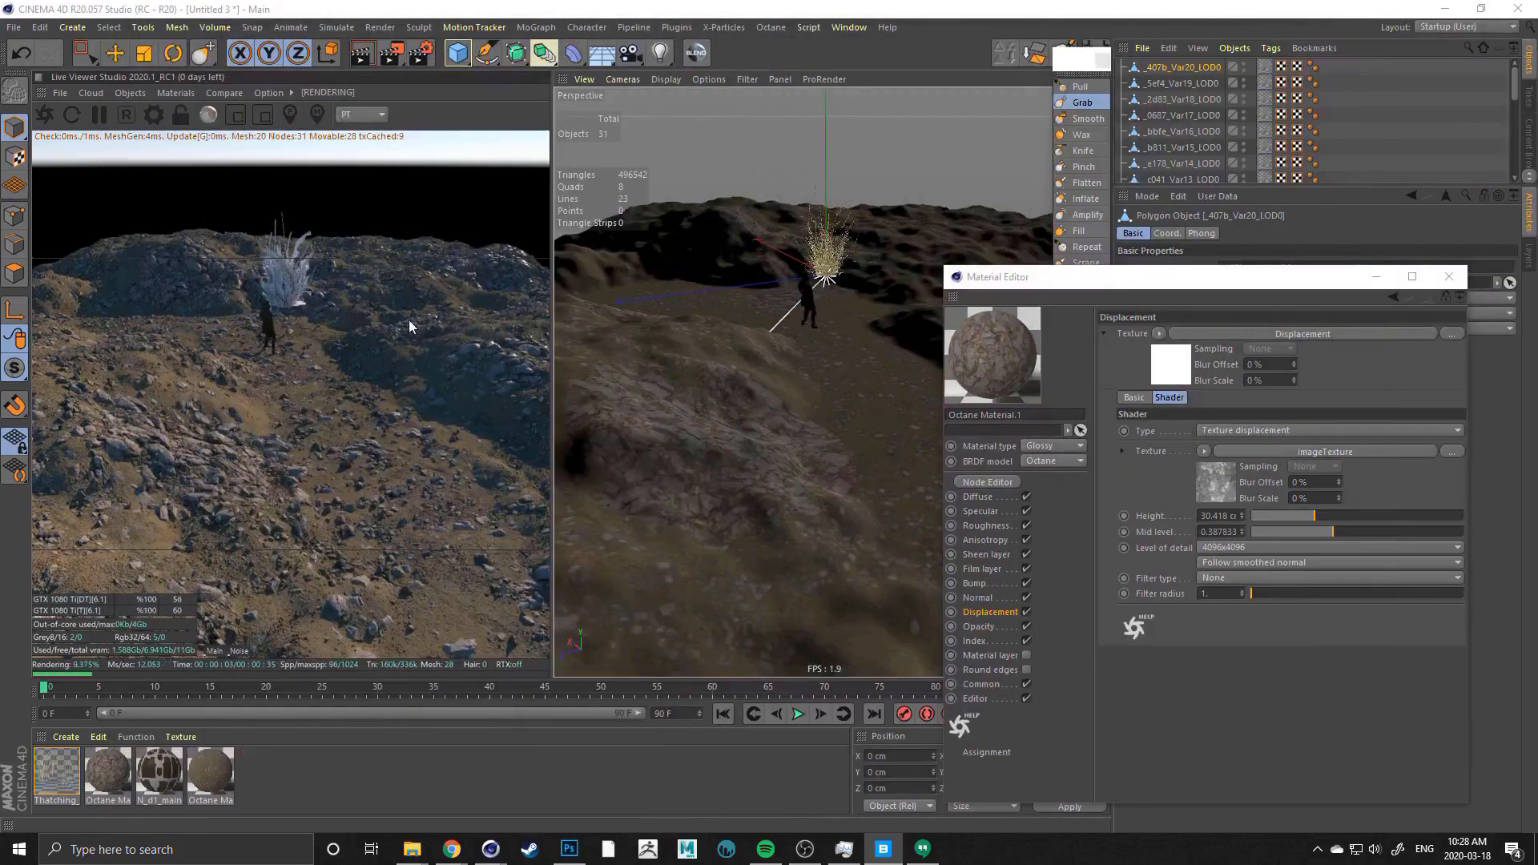
pyautogui.scroll(5, 806, 239)
pyautogui.scroll(-2, 806, 239)
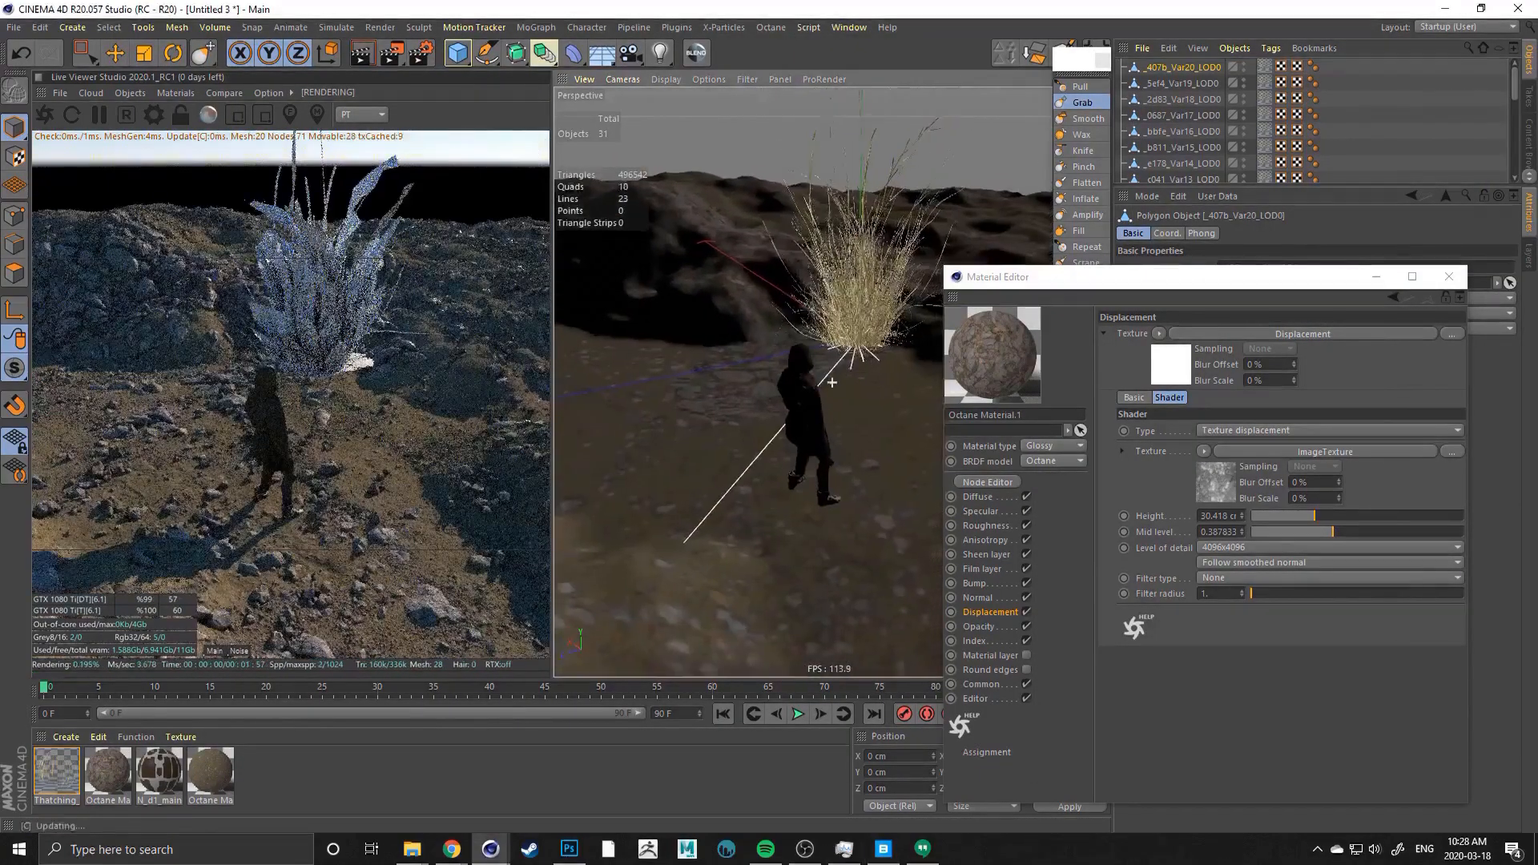
pyautogui.keyDown('alt'); pyautogui.moveTo(833, 288); pyautogui.dragTo(749, 327, button='middle'); pyautogui.keyUp('alt')
pyautogui.scroll(1, 750, 328)
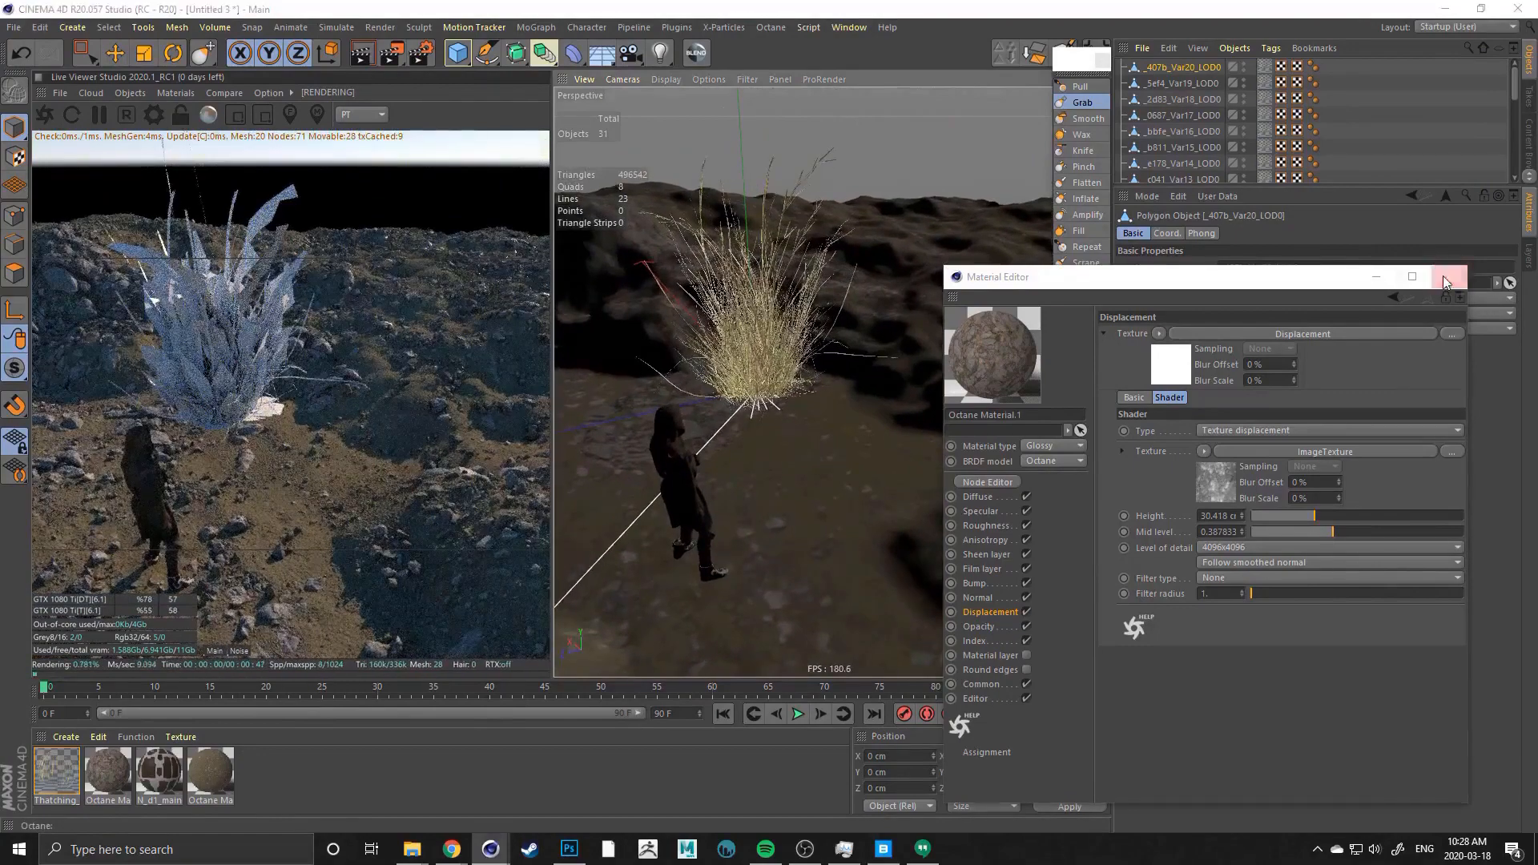
# Close the Material Editor, enlarge the object list and show the Thatching Grass material's attributes
pyautogui.click(1447, 276)
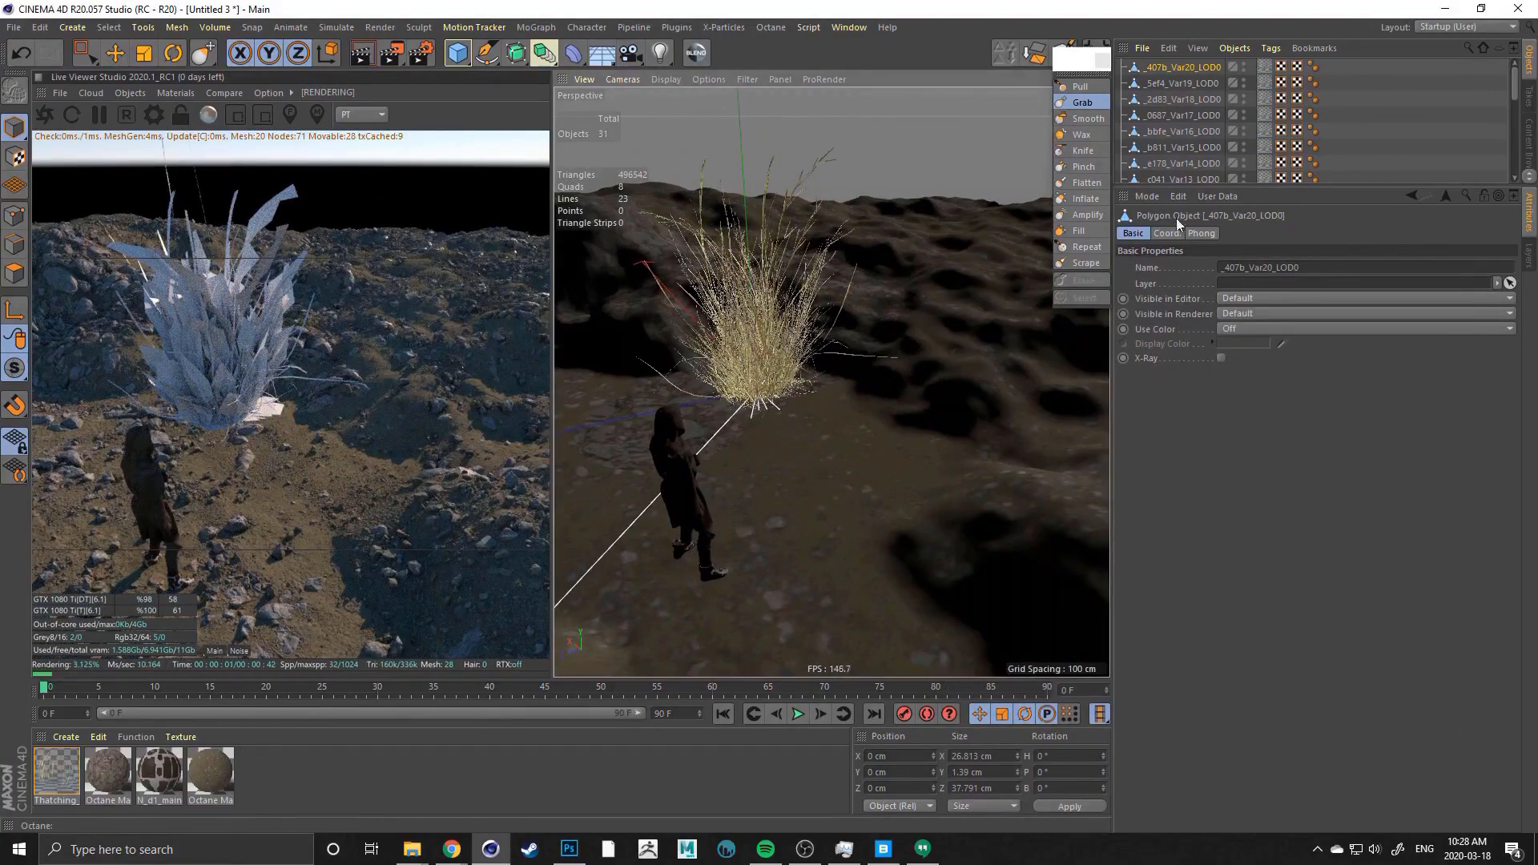
pyautogui.moveTo(1183, 185); pyautogui.dragTo(1183, 401)
pyautogui.click(51, 767)
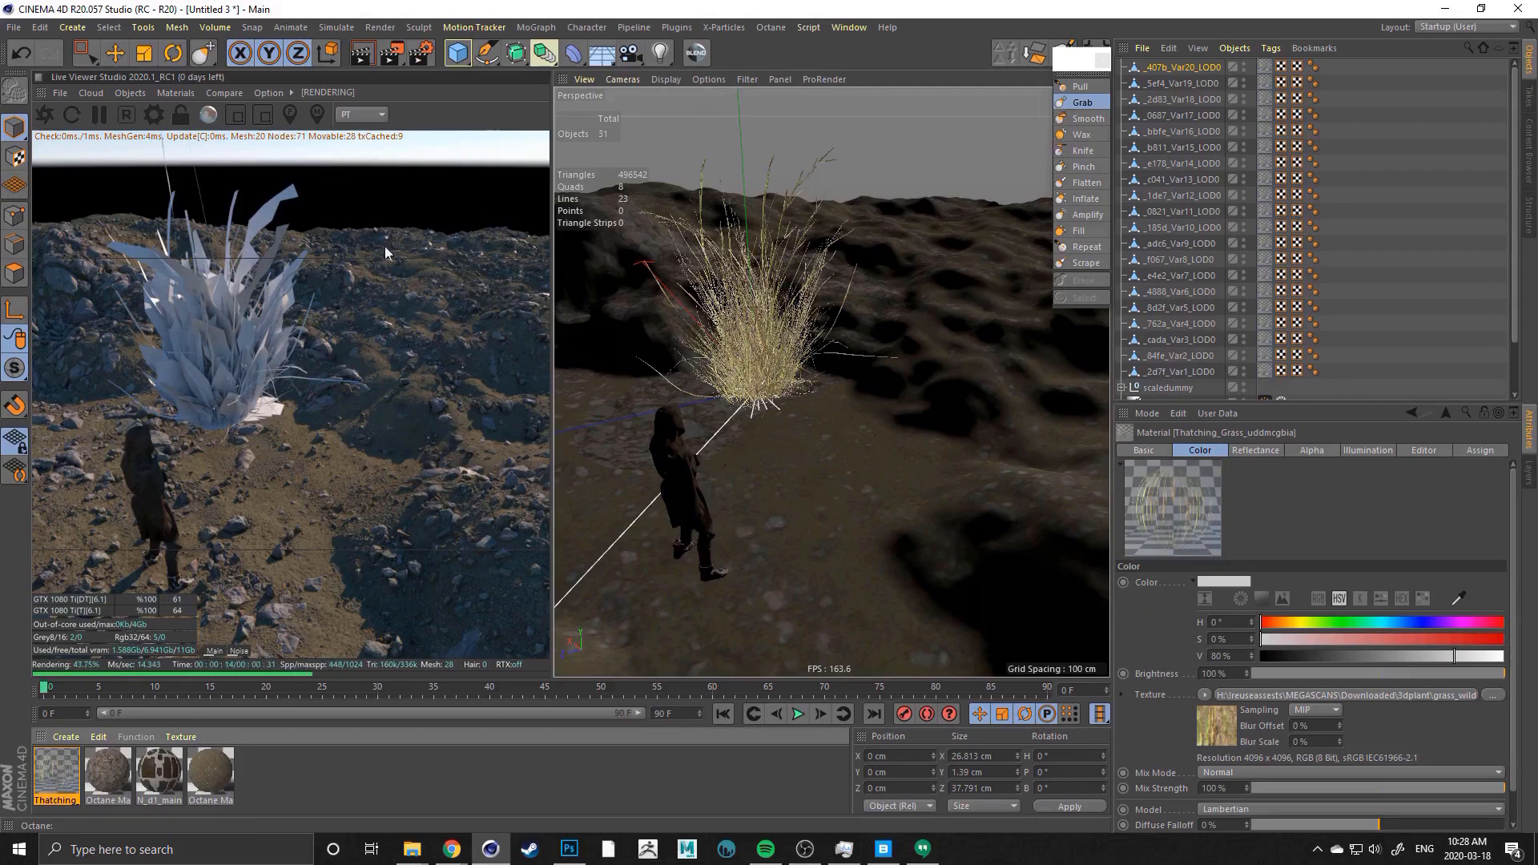
# Delete all imported grass objects from Var1 to Var20 together with the Thatching Grass material
pyautogui.keyDown('shift'); pyautogui.click(1153, 370); pyautogui.keyUp('shift')
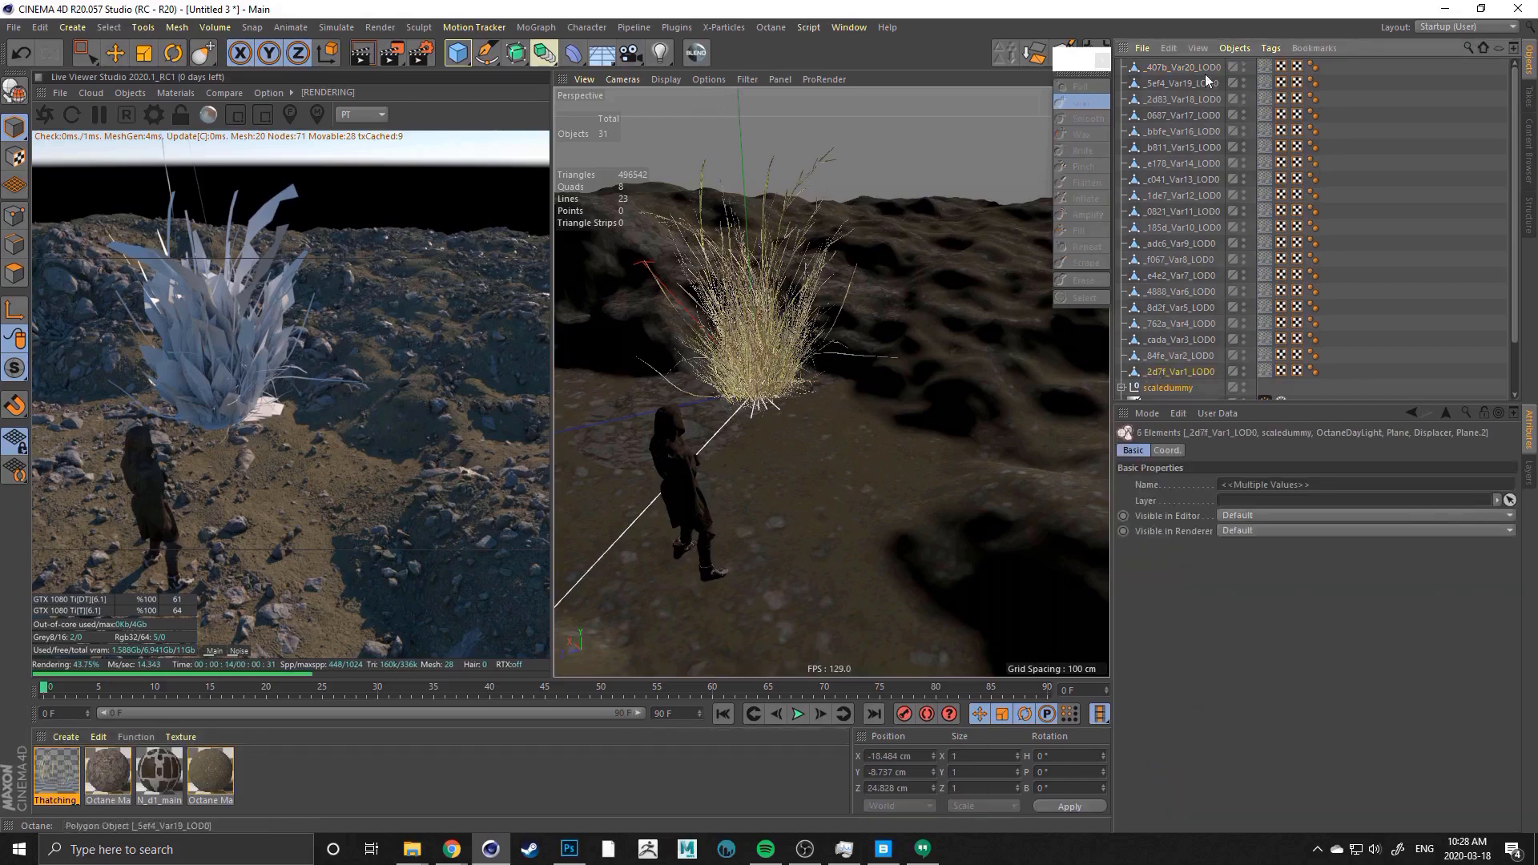
pyautogui.keyDown('shift'); pyautogui.click(1183, 68); pyautogui.keyUp('shift')
pyautogui.click(1170, 373)
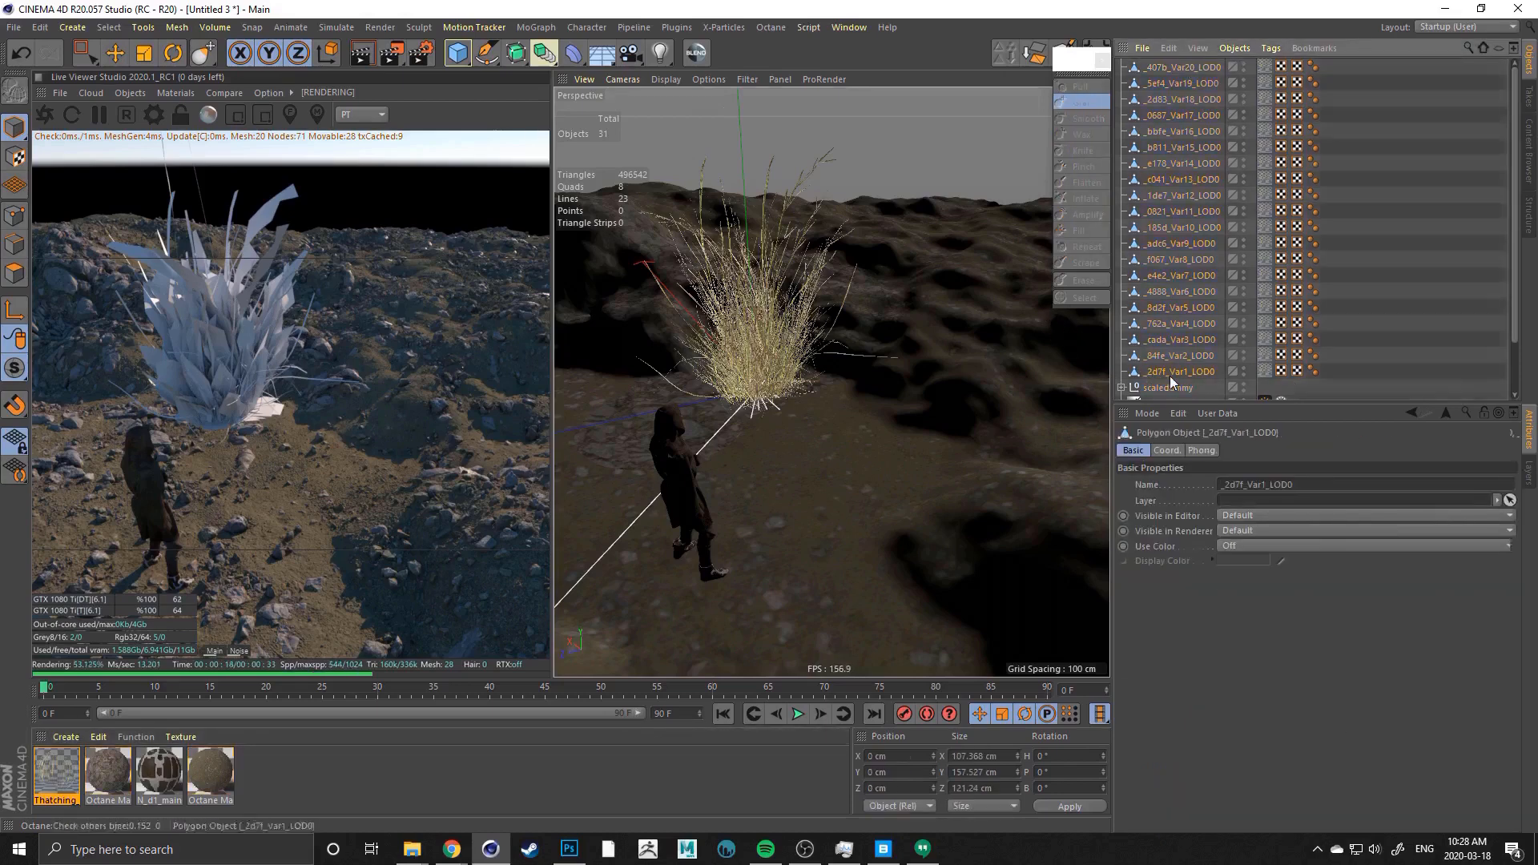
pyautogui.keyDown('shift'); pyautogui.click(1167, 66); pyautogui.keyUp('shift')
pyautogui.press('Delete')
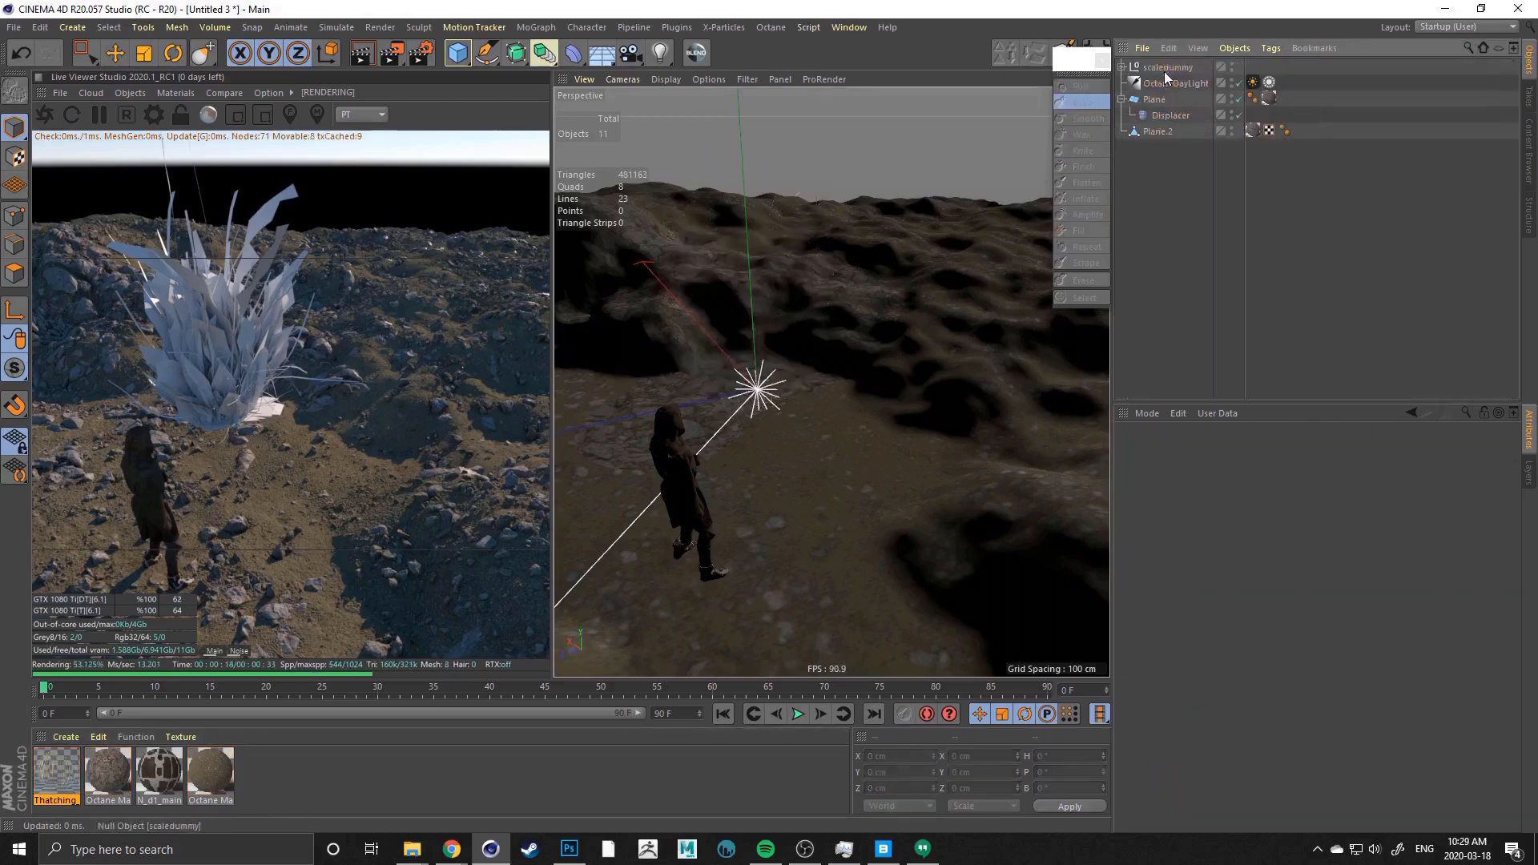
pyautogui.click(55, 774)
pyautogui.press('Delete')
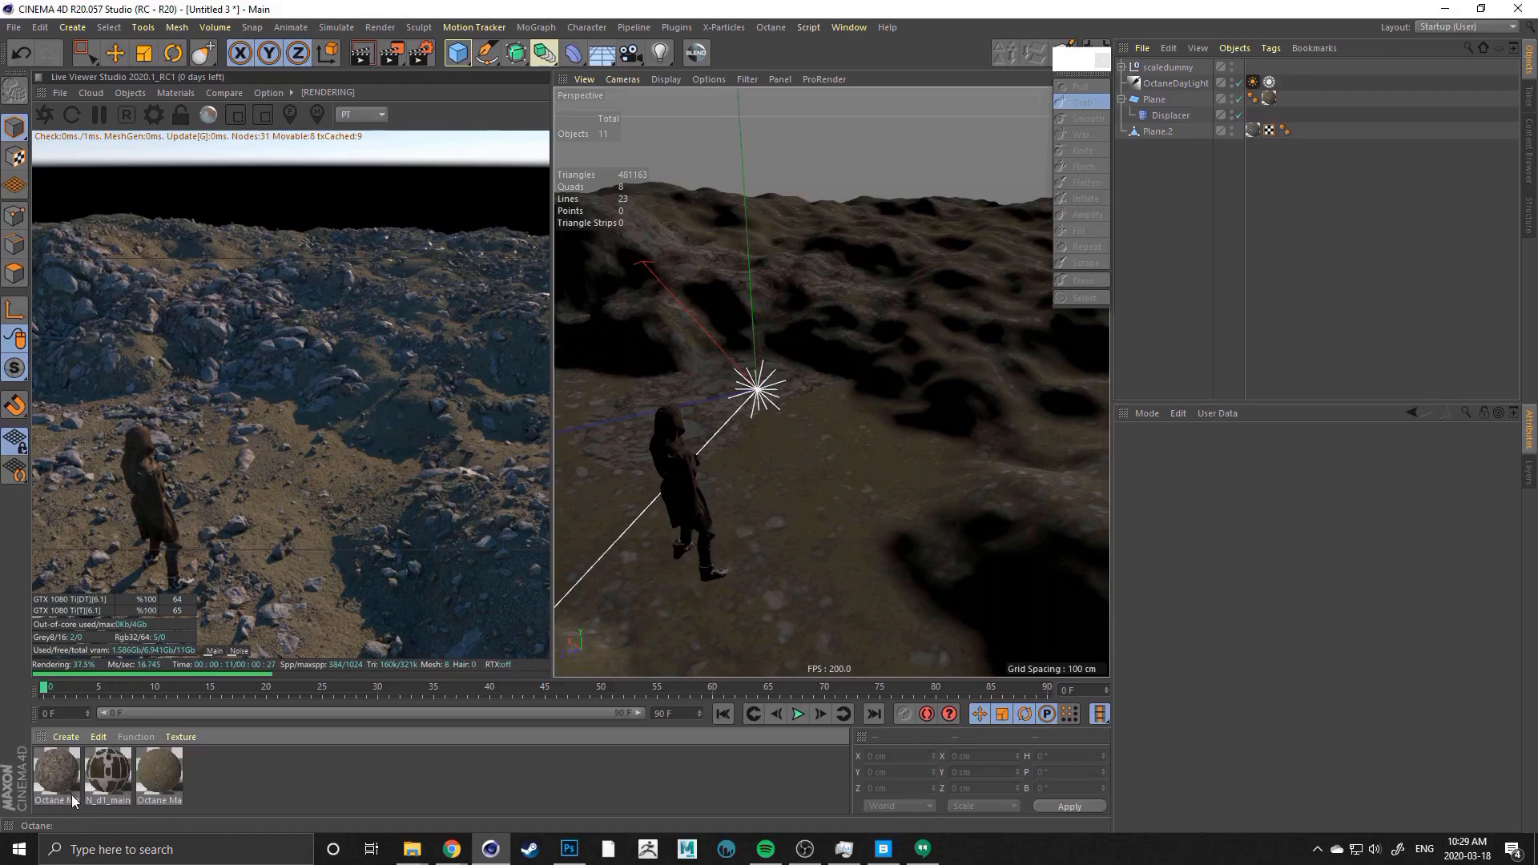
# Set the renderer in the render settings to Octane Renderer
pyautogui.click(422, 56)
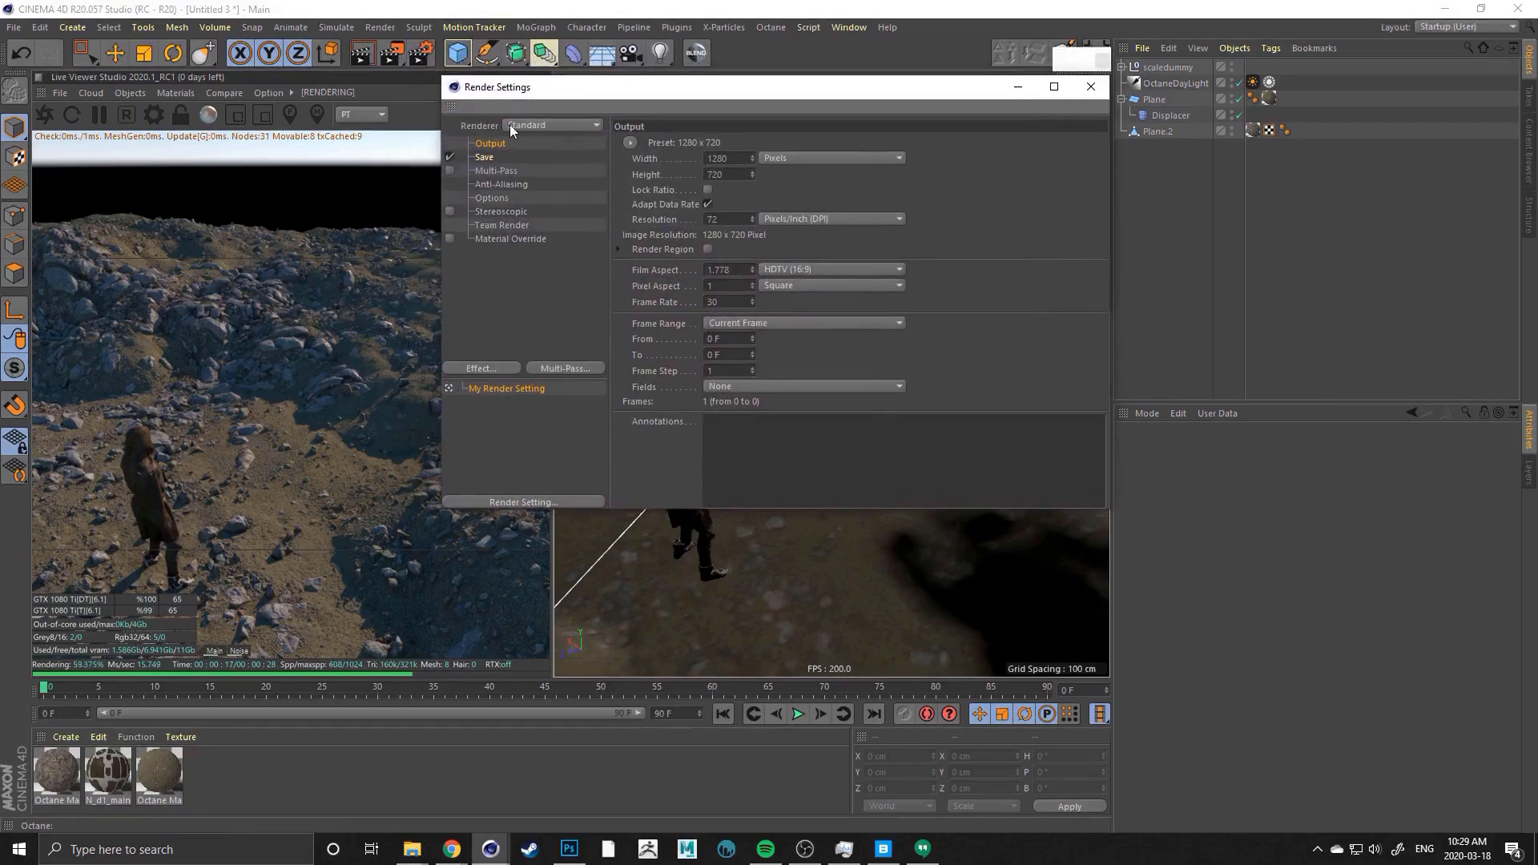
pyautogui.click(540, 126)
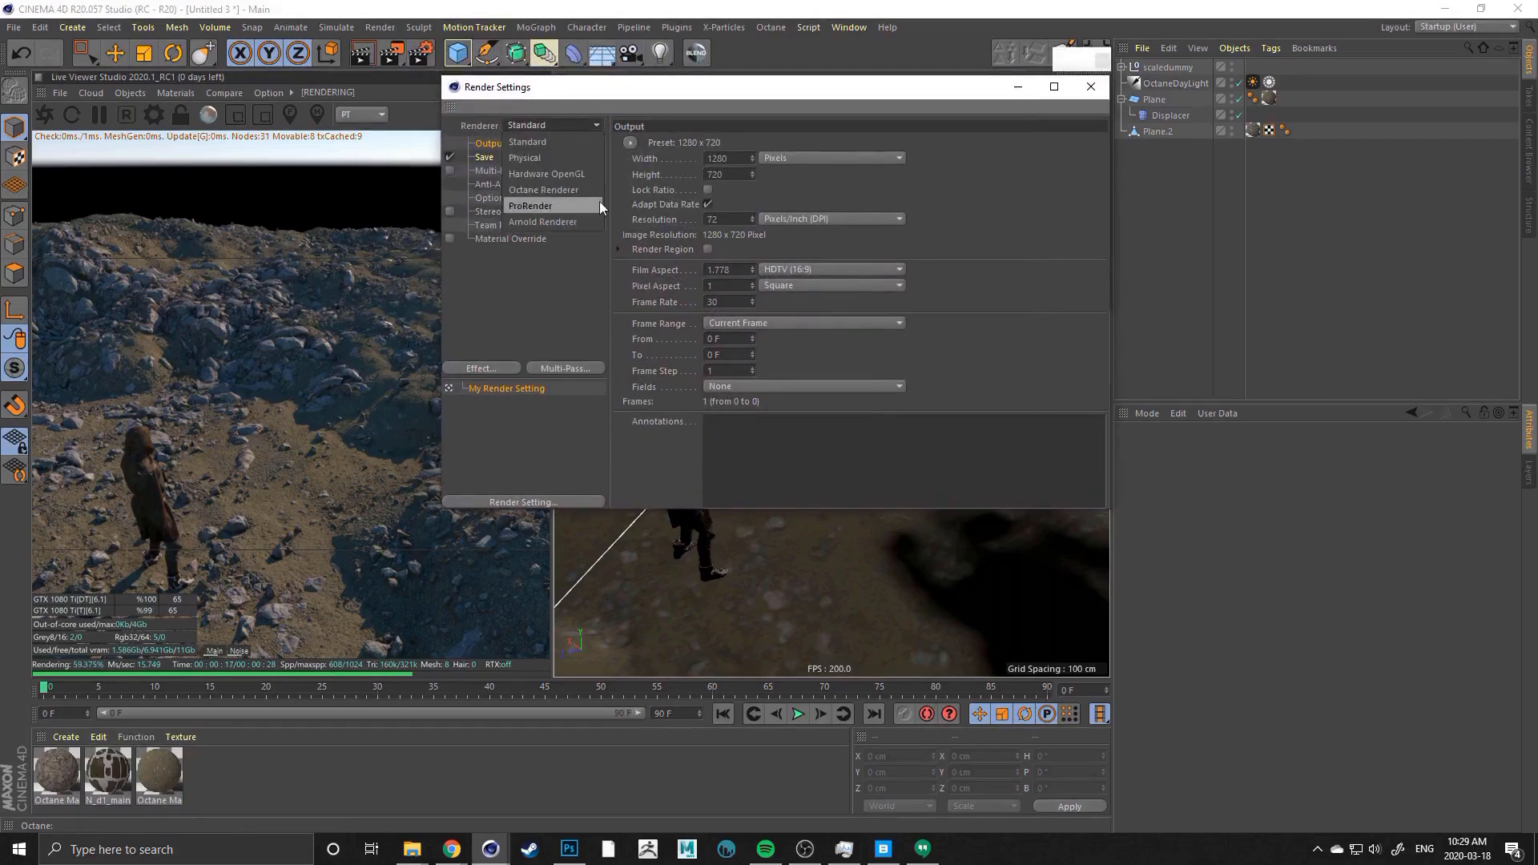
pyautogui.click(556, 192)
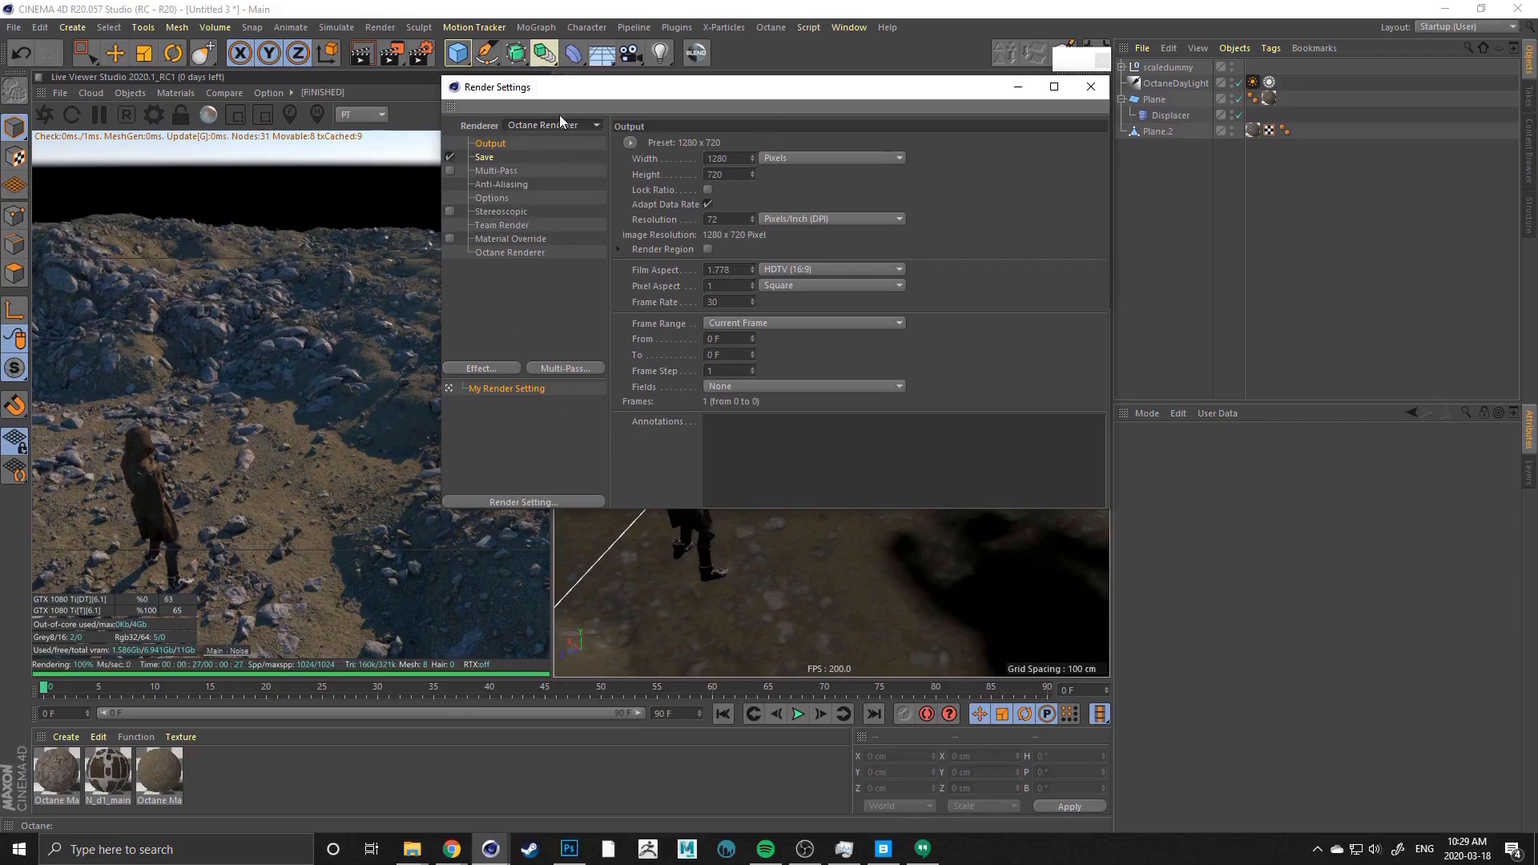
# Export the Thatching Grass asset from Quixel Bridge to Cinema 4D again and return to the scene
pyautogui.moveTo(1537, 24); pyautogui.dragTo(256, 39)
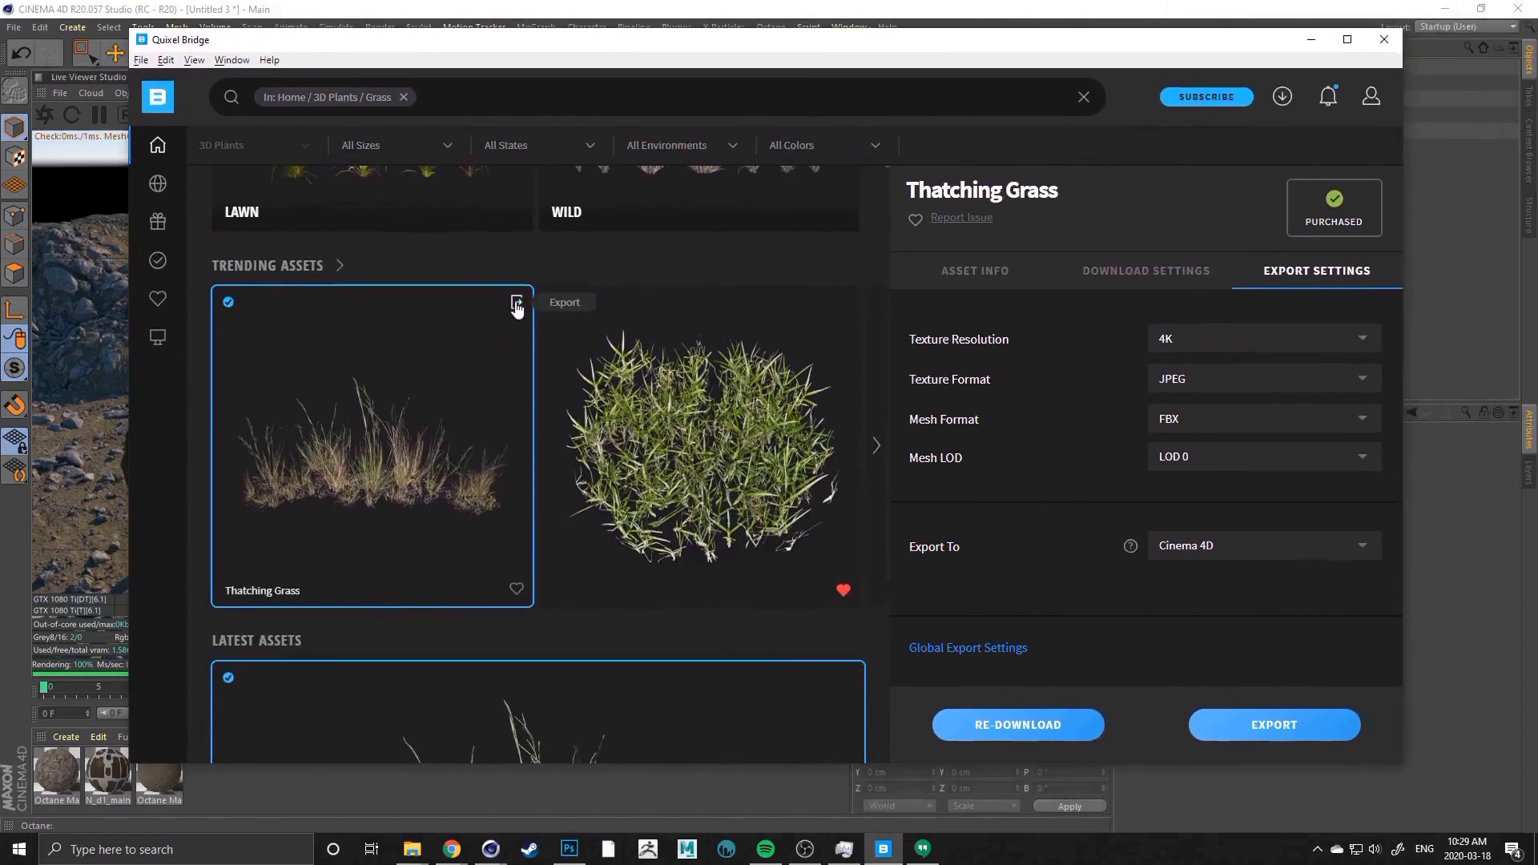
pyautogui.click(517, 305)
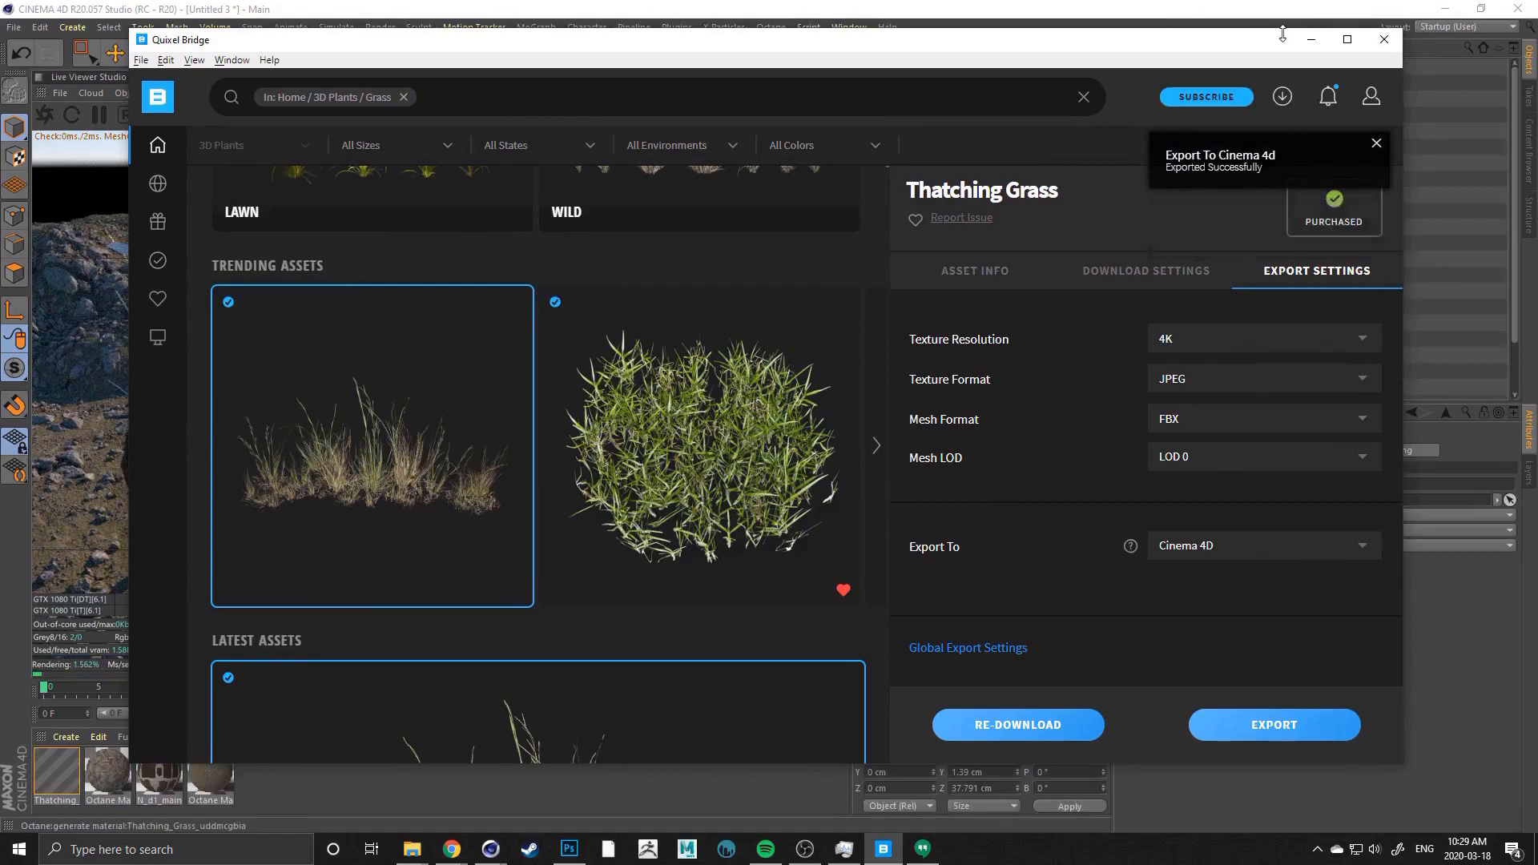
pyautogui.click(1310, 39)
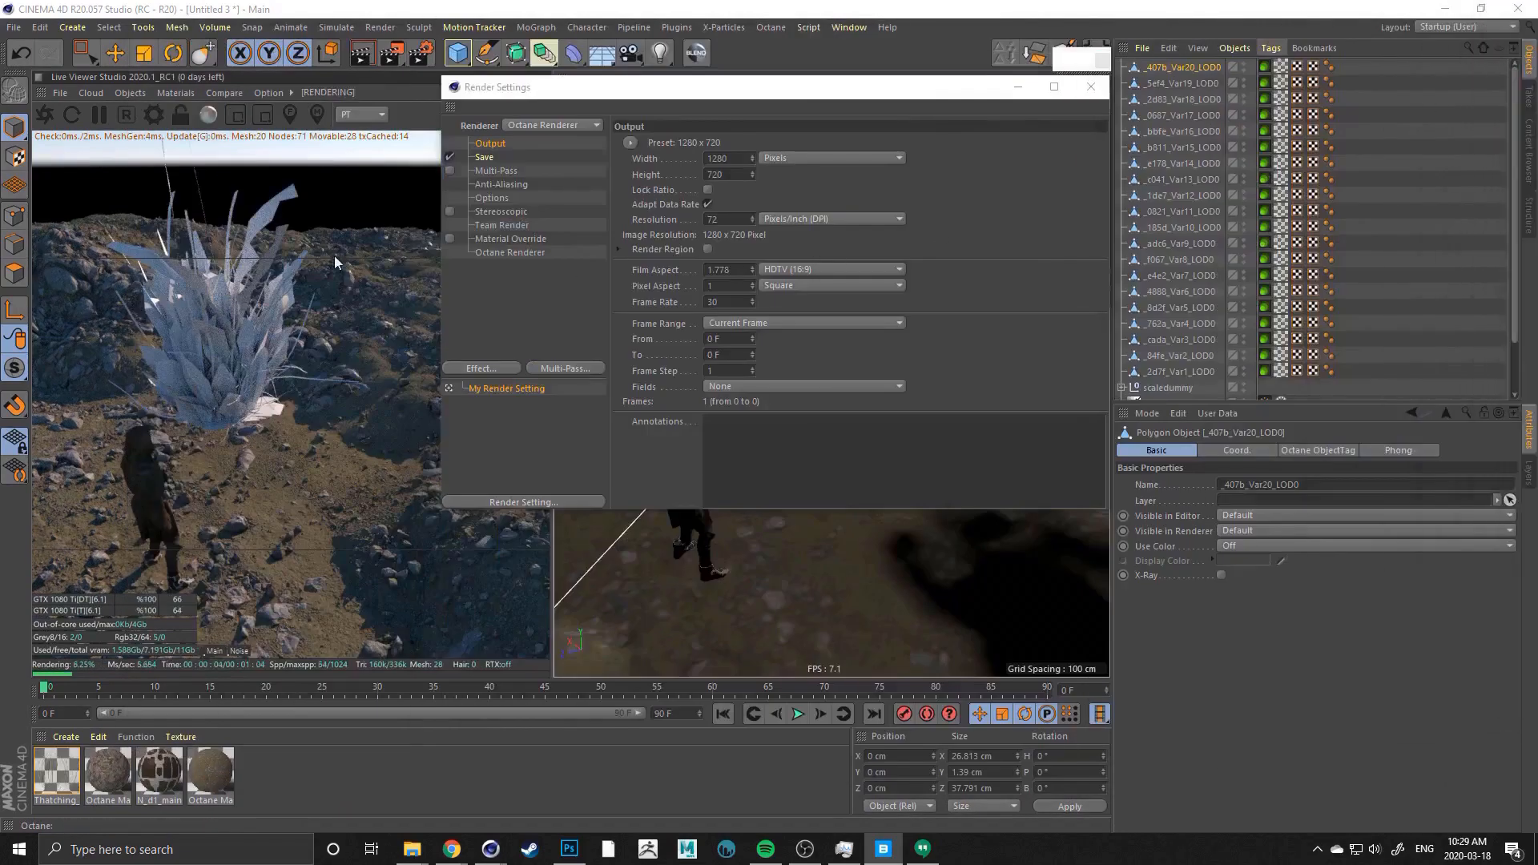
# Show the texture tag of the Var20 grass, restart the Octane live render and view the clump from behind the figure
pyautogui.moveTo(1002, 94); pyautogui.dragTo(918, 462)
pyautogui.click(1280, 70)
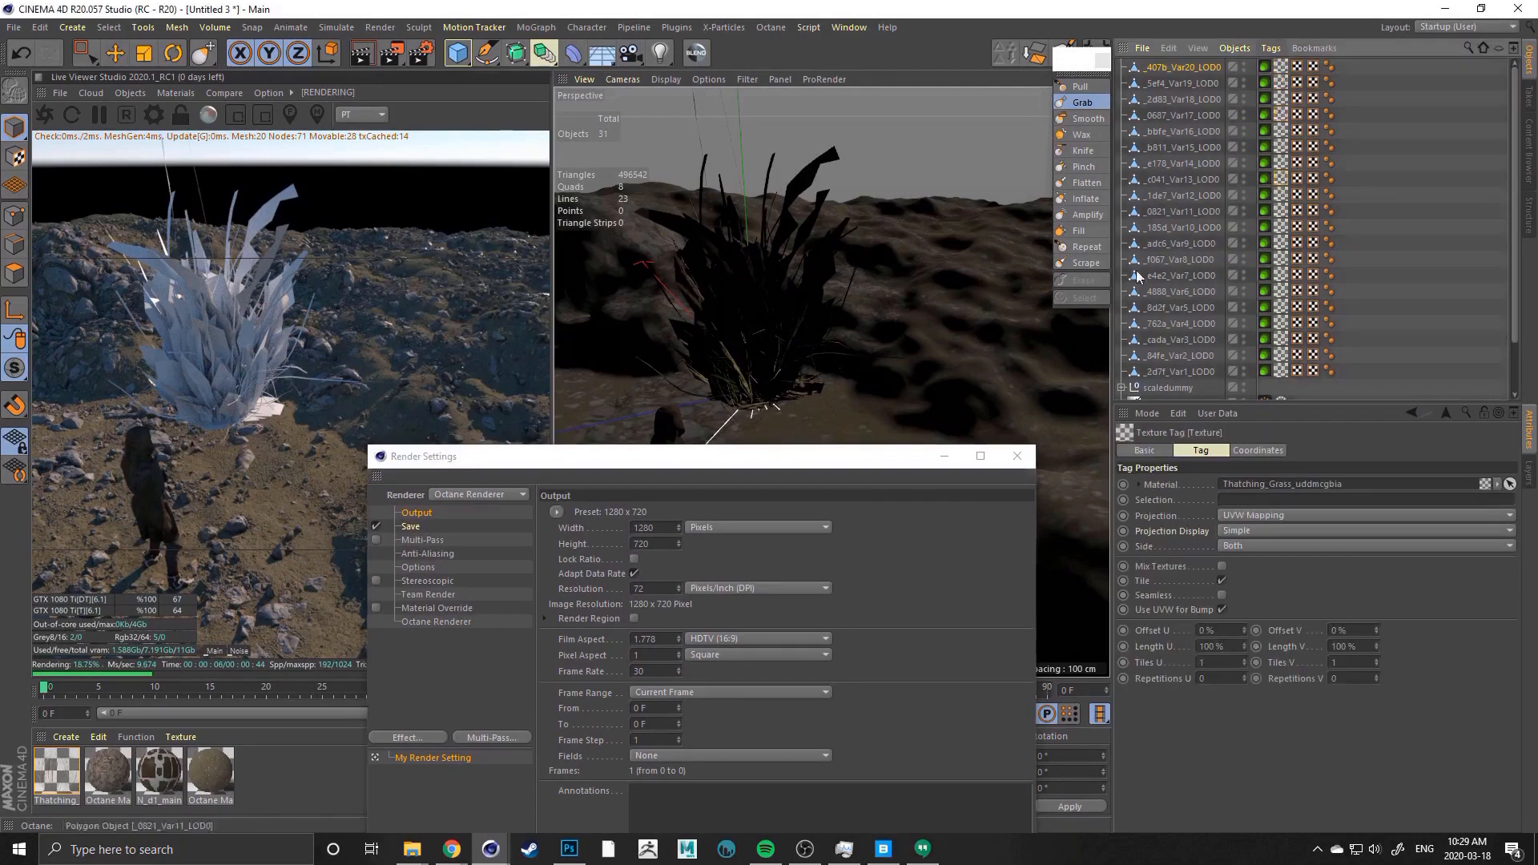
pyautogui.click(46, 115)
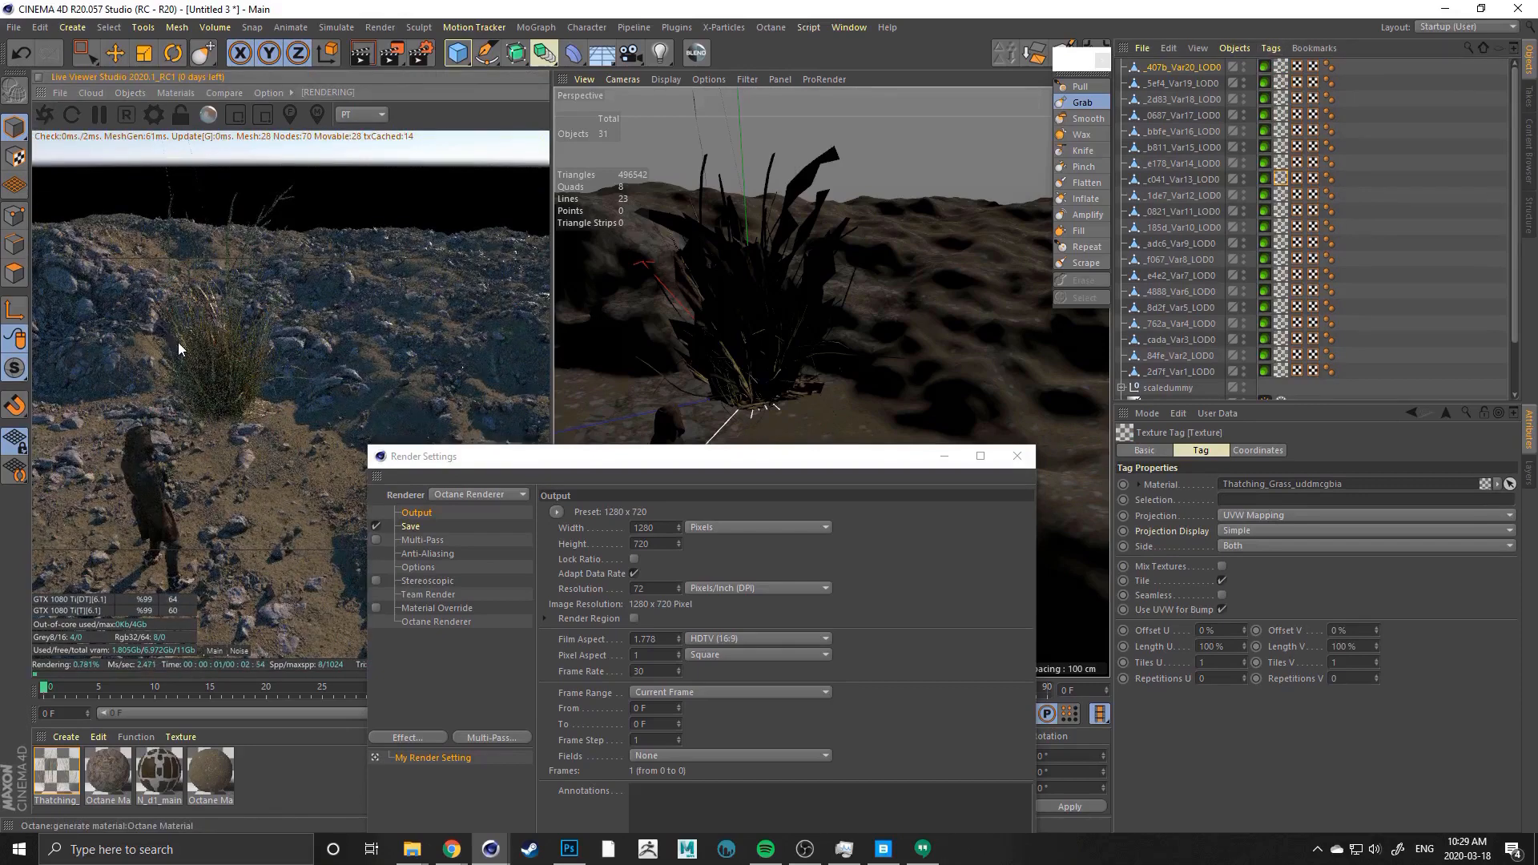
pyautogui.keyDown('alt'); pyautogui.moveTo(881, 306); pyautogui.dragTo(801, 417); pyautogui.keyUp('alt')
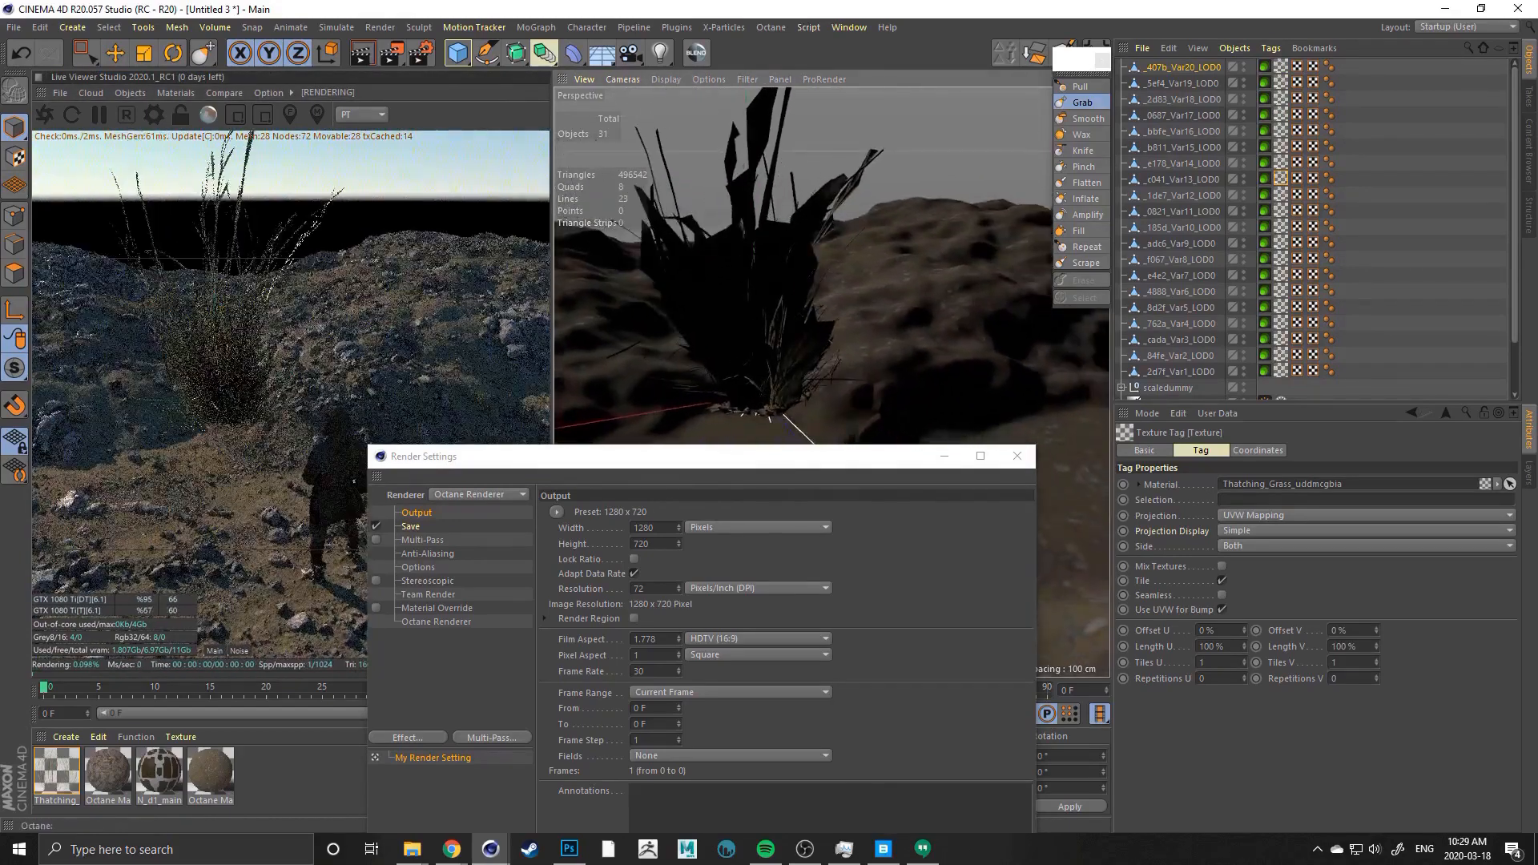
pyautogui.moveTo(710, 460); pyautogui.dragTo(994, 325)
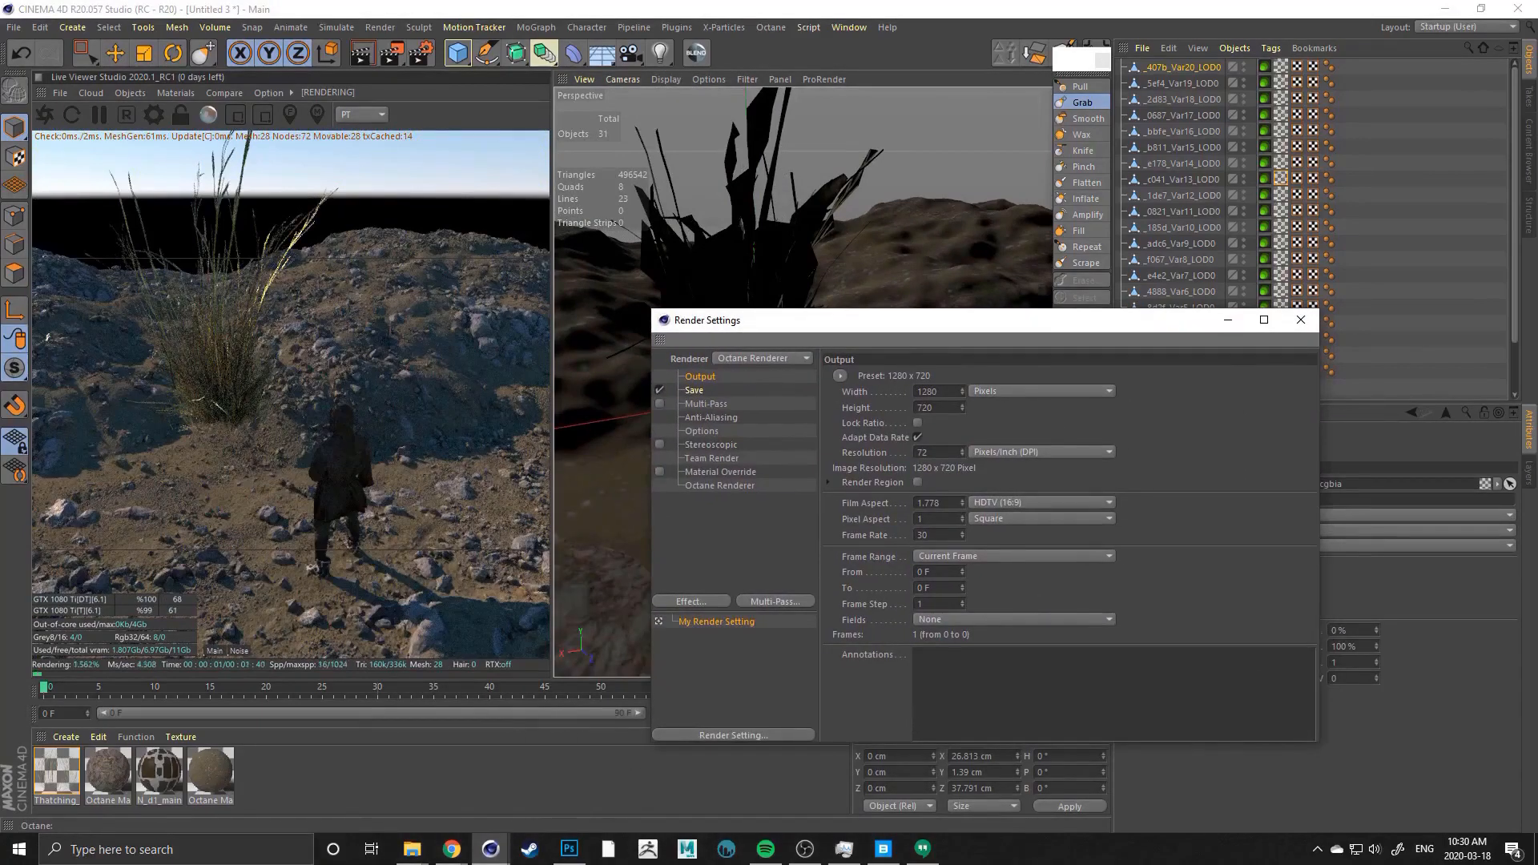
# Open the Thatching Grass material in the Octane Node Editor and move its material node away from the texture nodes
pyautogui.doubleClick(49, 781)
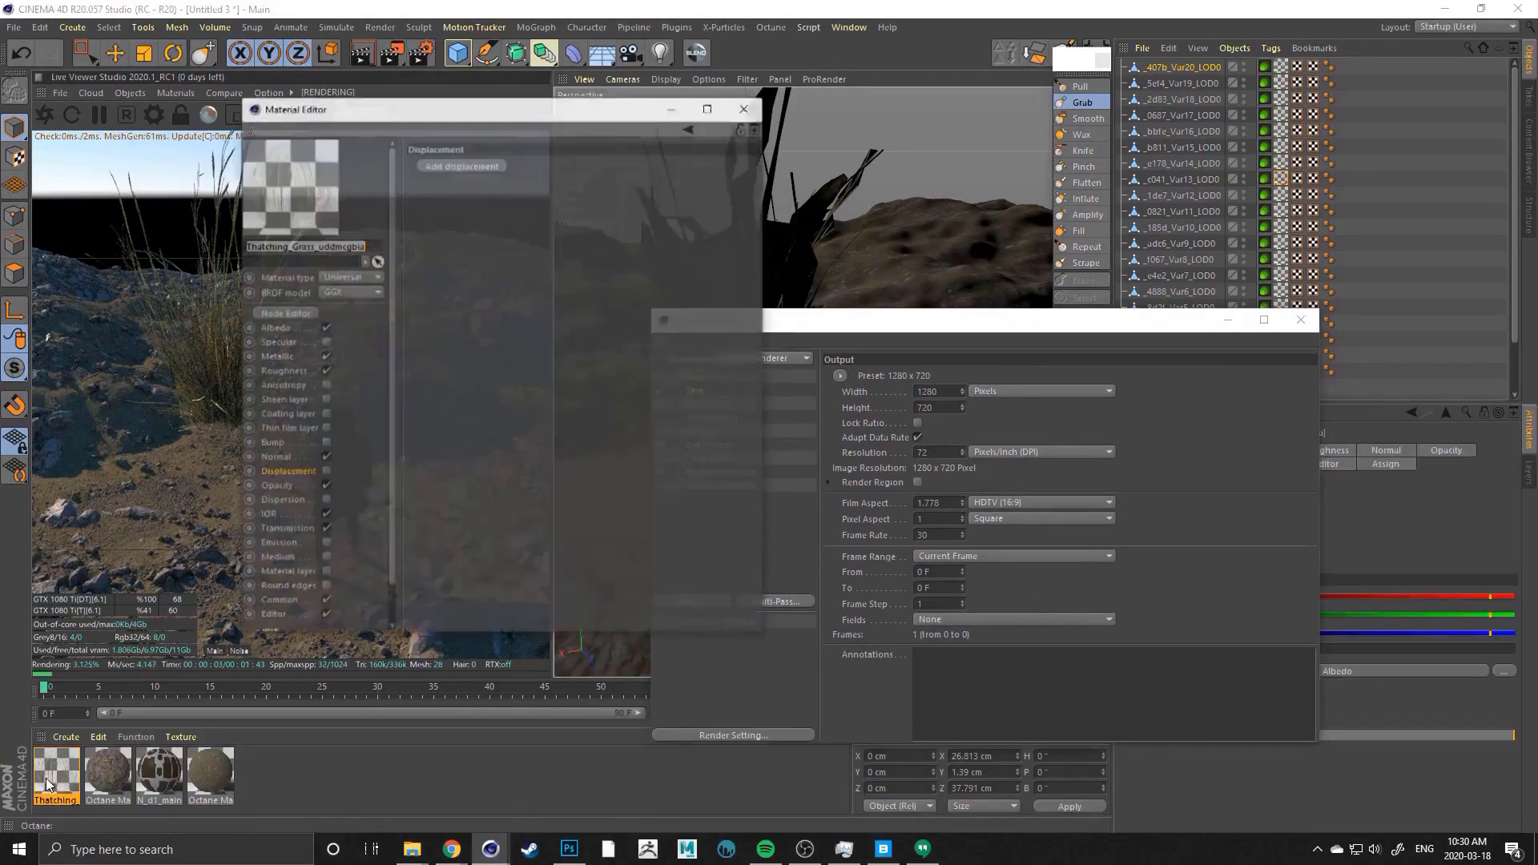
pyautogui.click(269, 314)
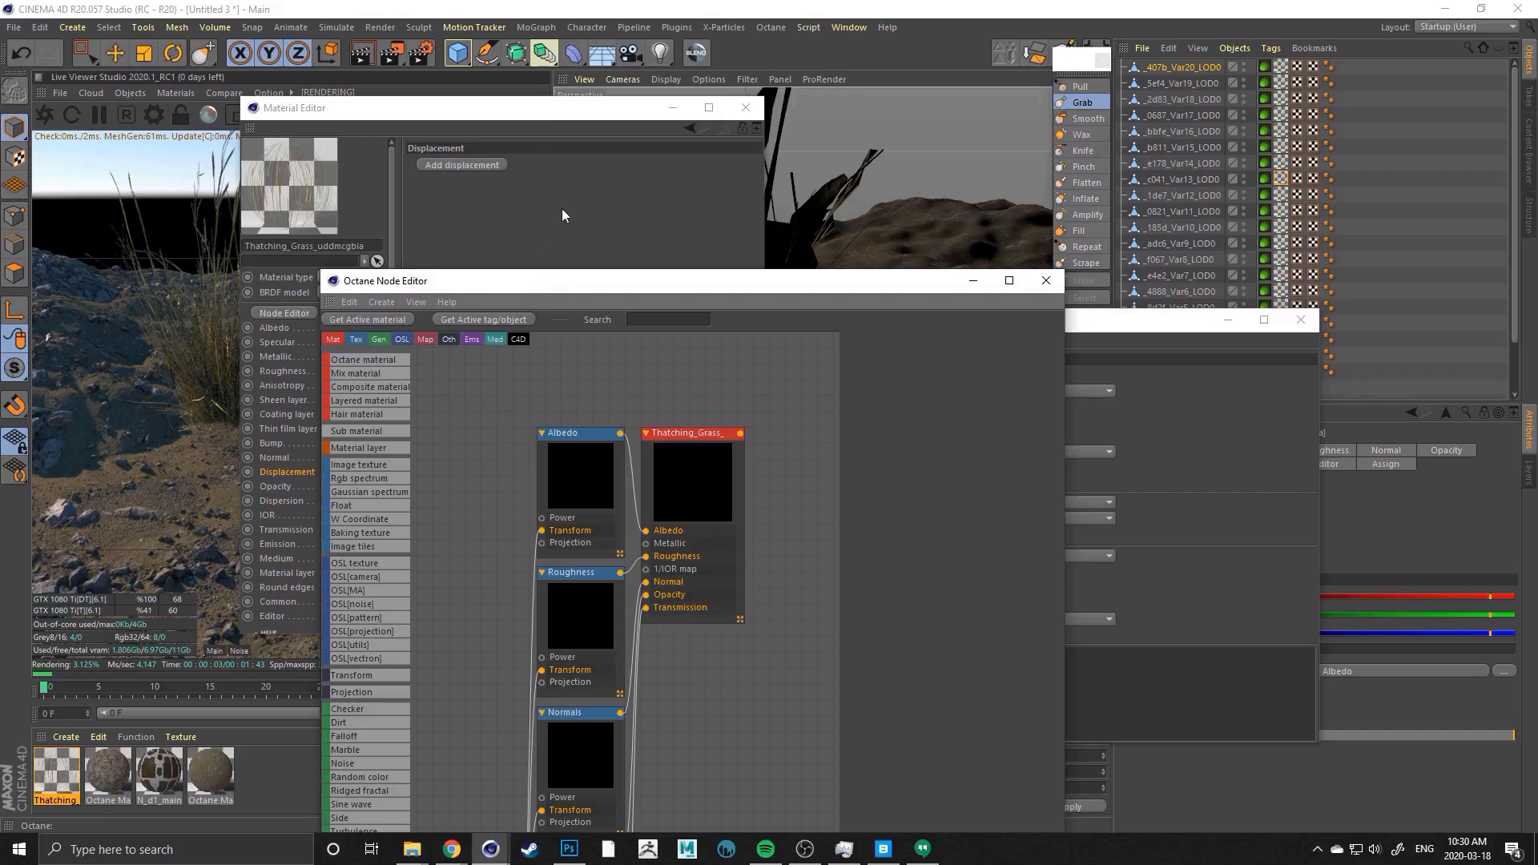
pyautogui.moveTo(548, 290); pyautogui.dragTo(528, 115)
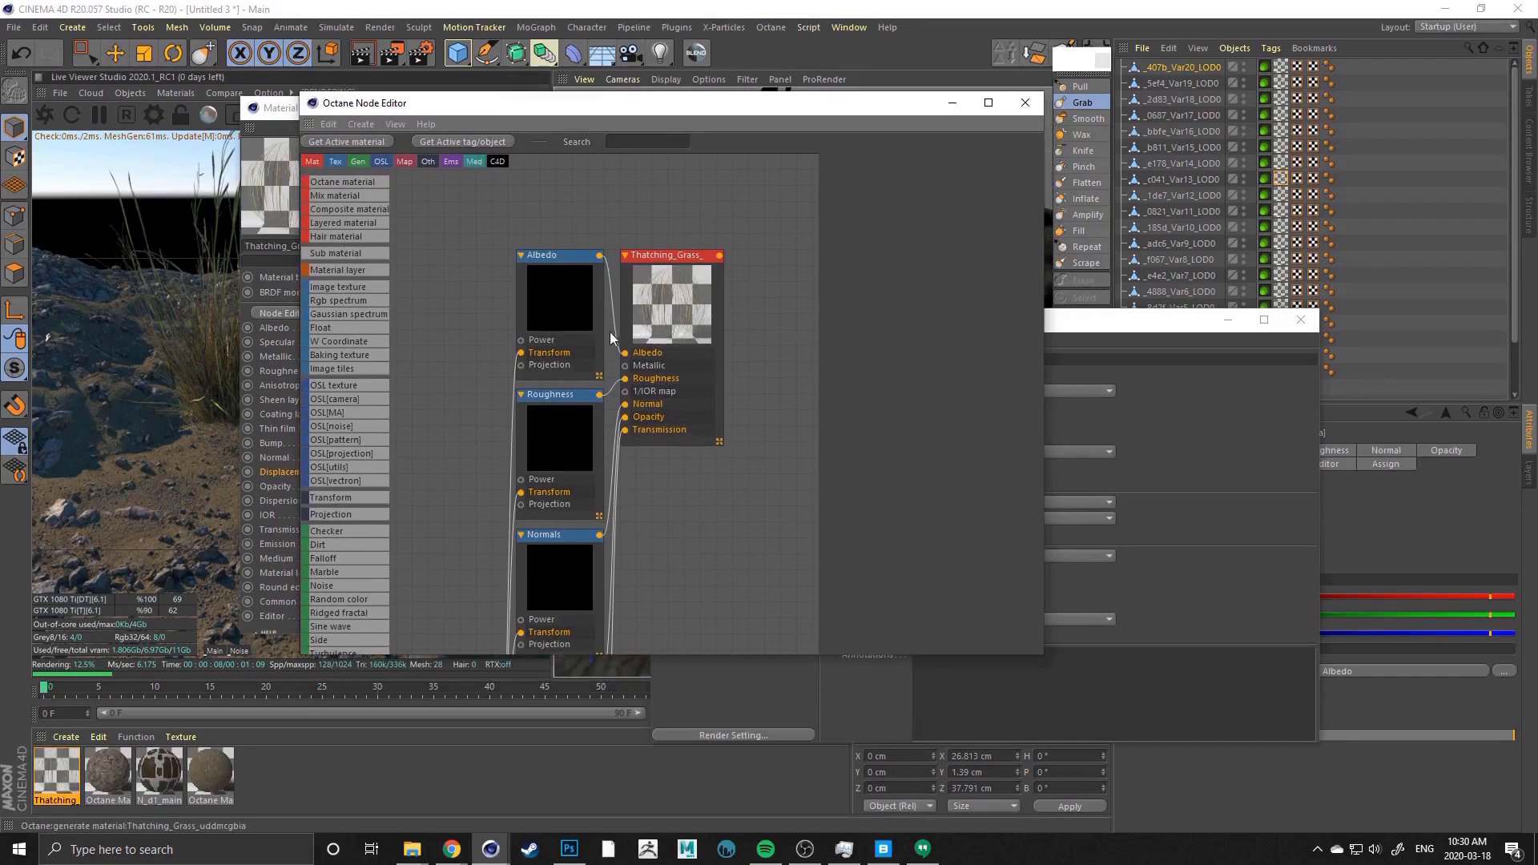
pyautogui.scroll(-2, 578, 448)
pyautogui.click(647, 395)
pyautogui.moveTo(664, 374); pyautogui.dragTo(807, 478)
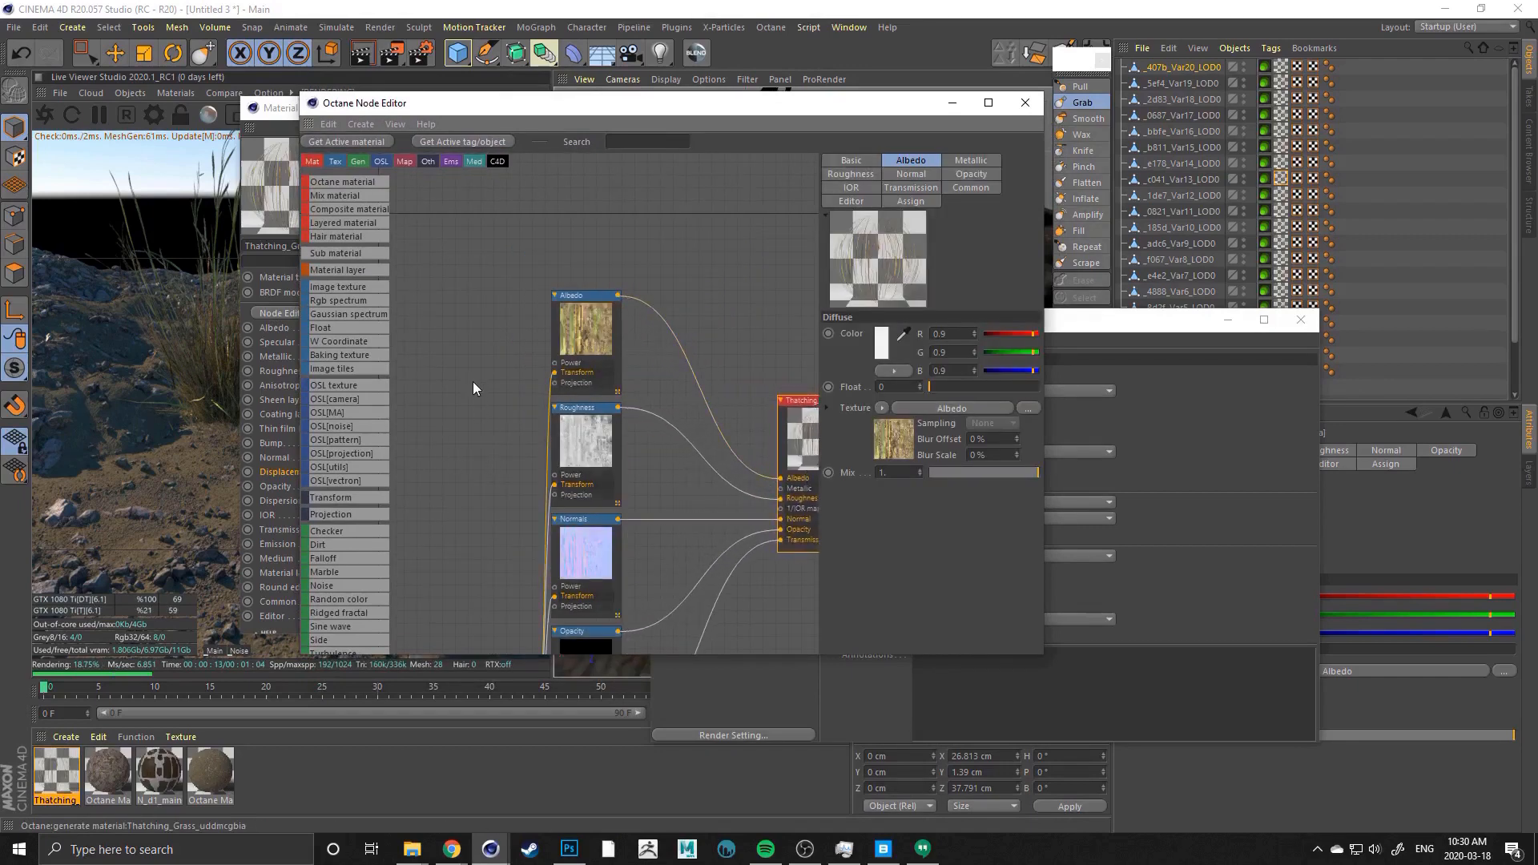
# Move the Transform node clear of the texture nodes in the Thatching Grass graph and inspect the Albedo texture's settings
pyautogui.scroll(-1, 472, 401)
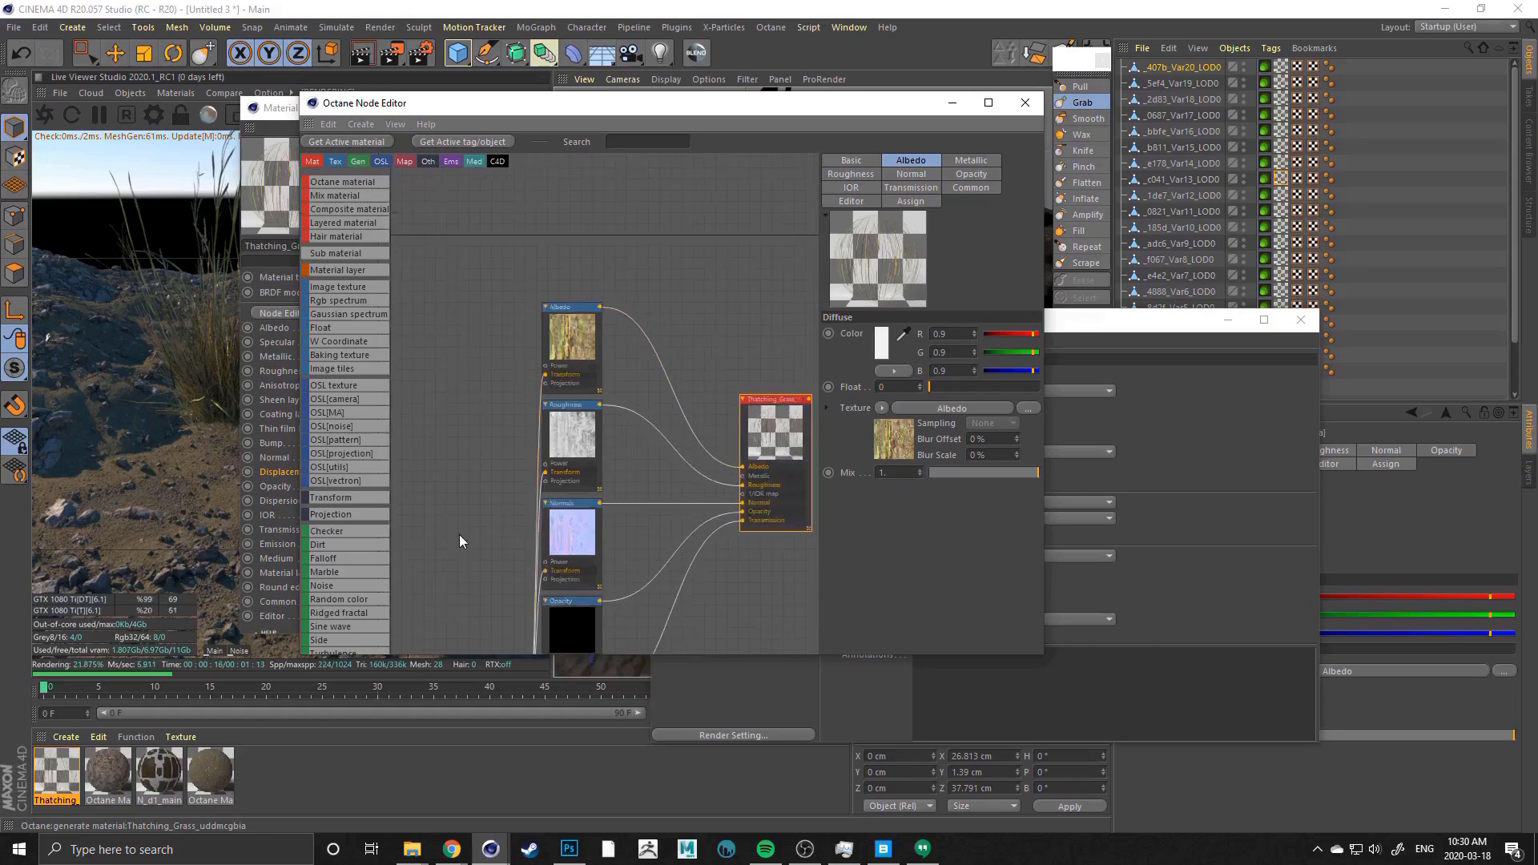
pyautogui.moveTo(463, 440); pyautogui.dragTo(473, 431, button='middle')
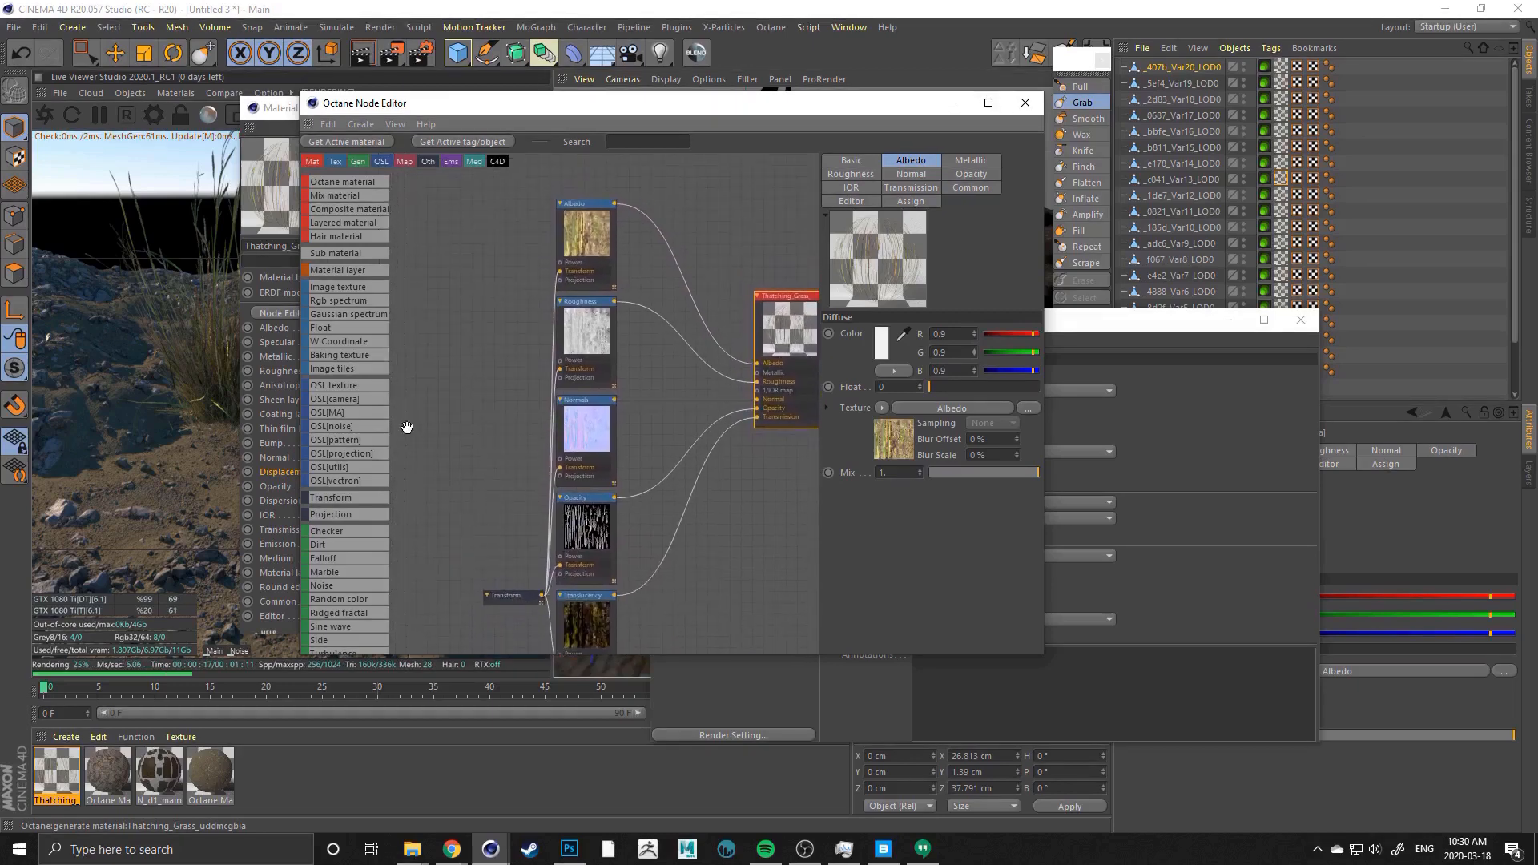
pyautogui.moveTo(511, 598); pyautogui.dragTo(416, 404)
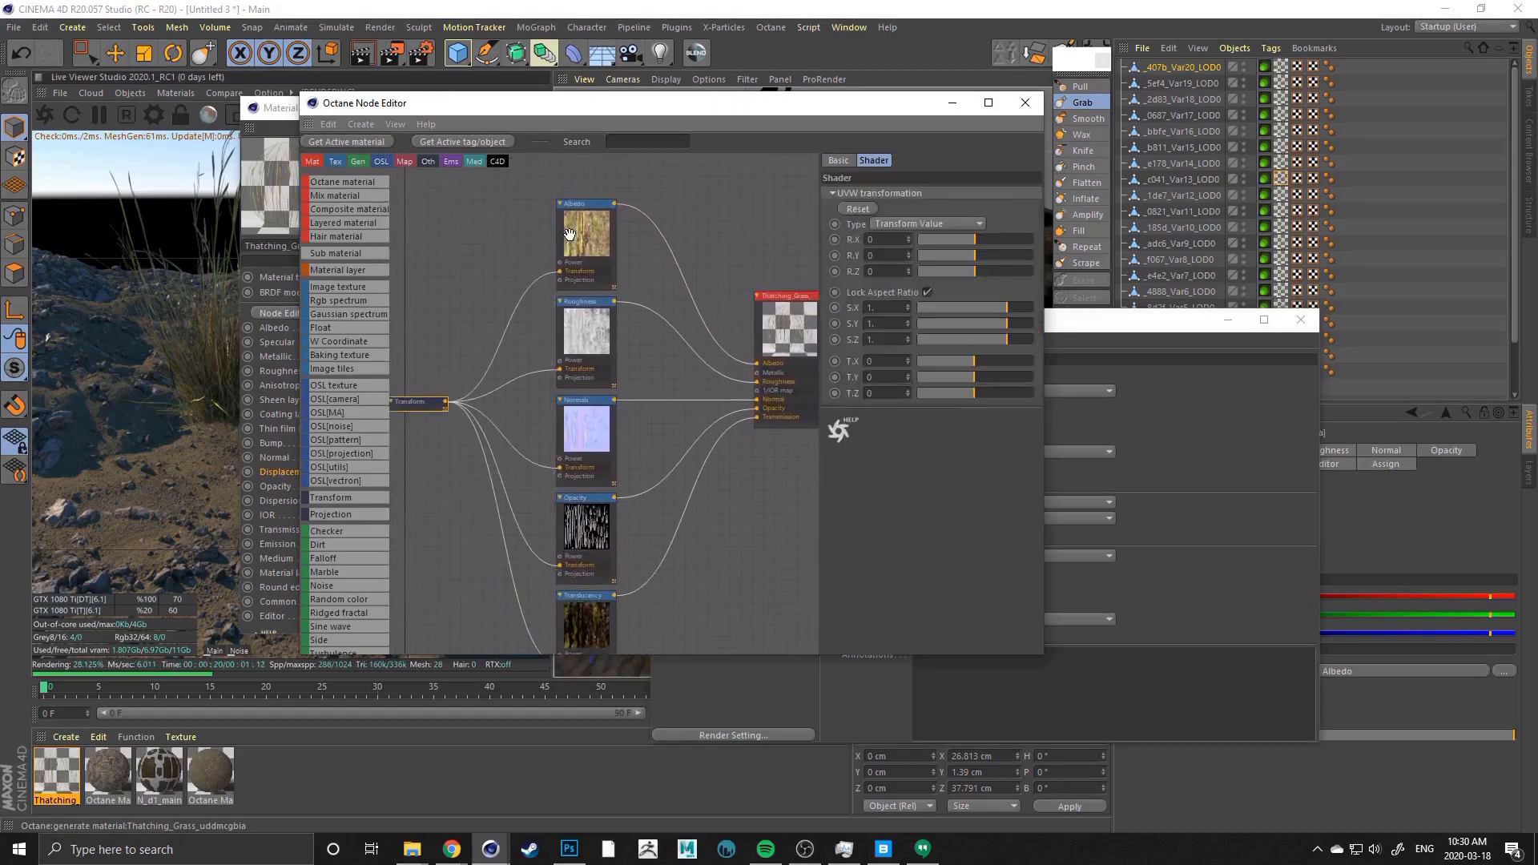
pyautogui.moveTo(591, 249); pyautogui.dragTo(600, 246)
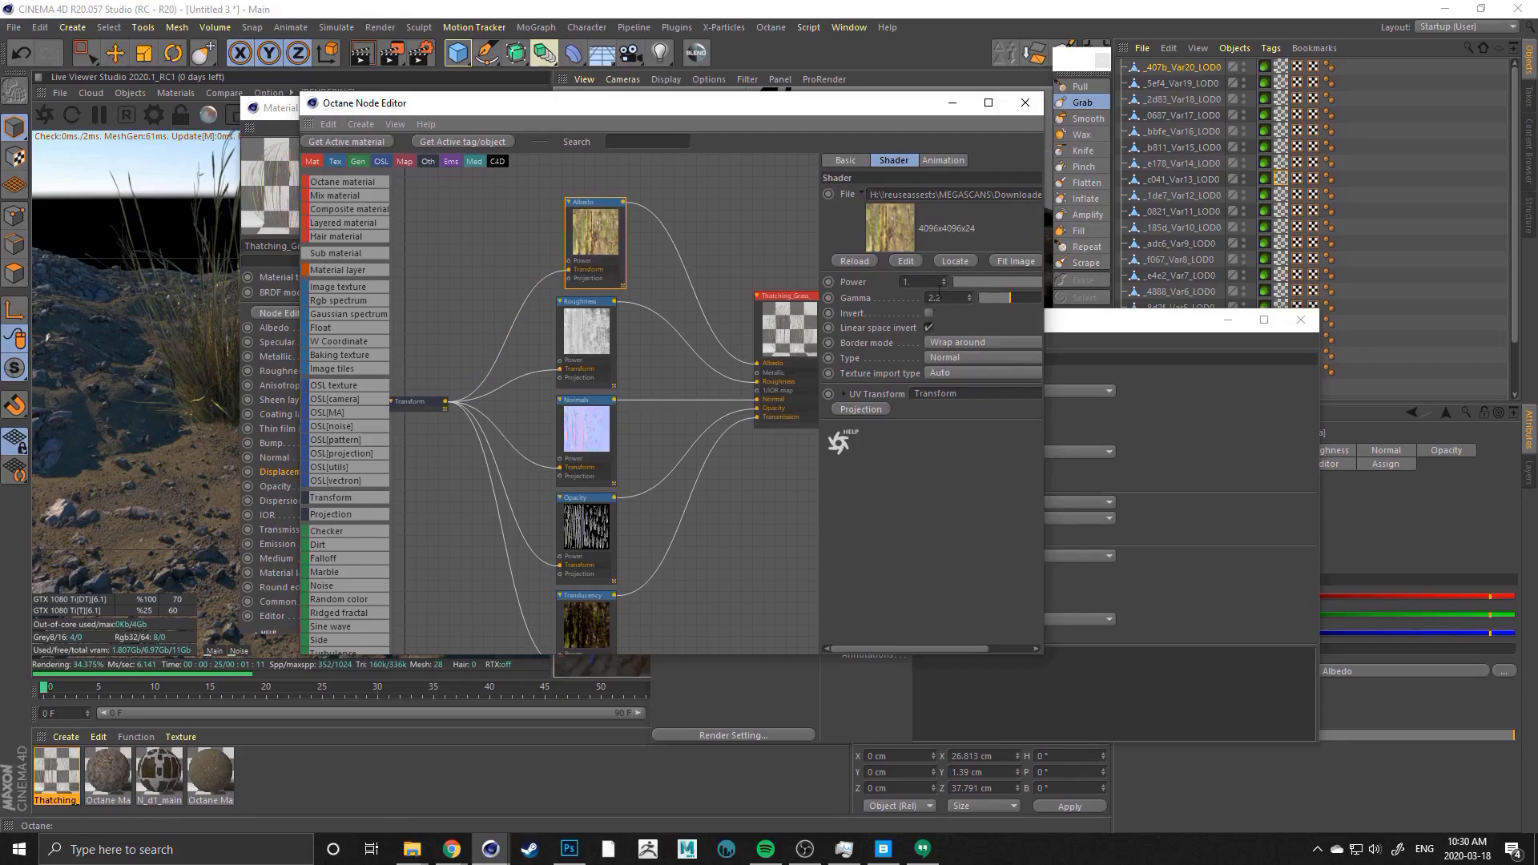
pyautogui.click(404, 402)
pyautogui.moveTo(421, 403); pyautogui.dragTo(411, 417)
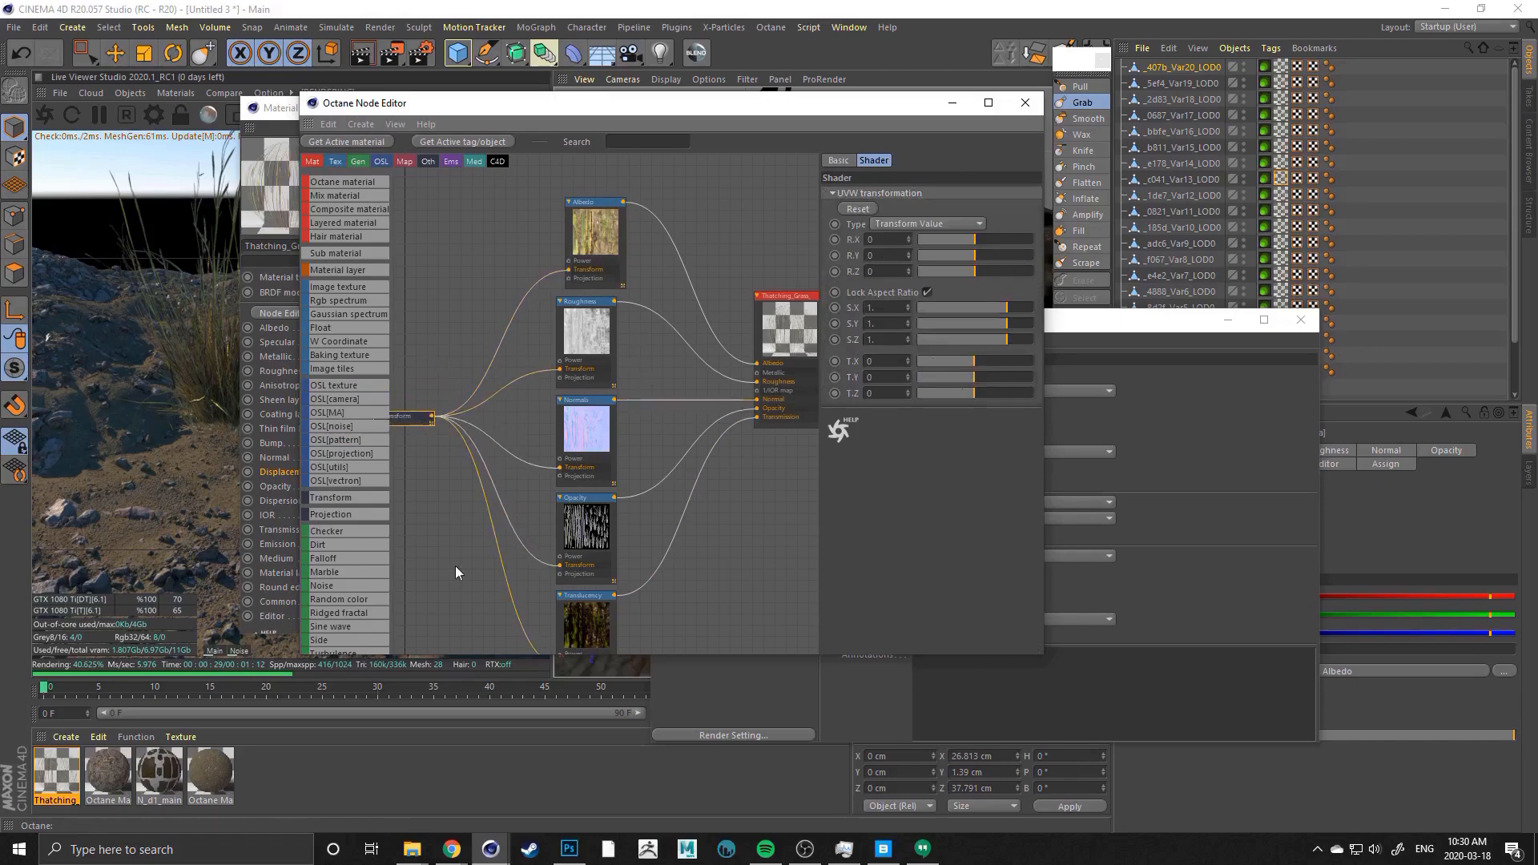
pyautogui.moveTo(480, 272)
pyautogui.mouseDown(button='middle')
pyautogui.moveTo(453, 252)
pyautogui.moveTo(449, 280)
pyautogui.moveTo(466, 265)
pyautogui.mouseUp(button='middle')
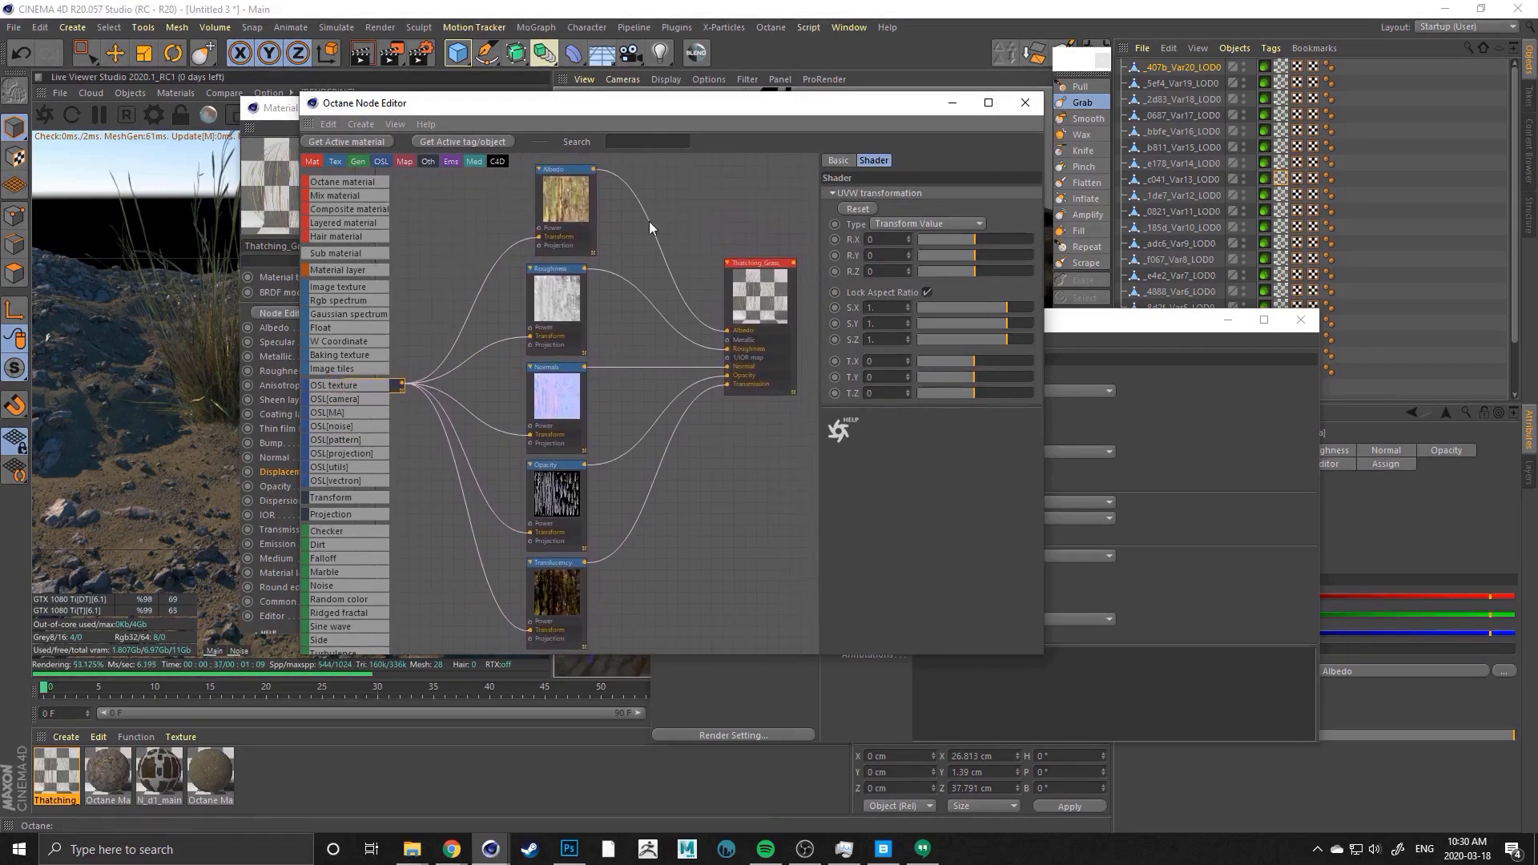
# Pause the Octane live render and uncover the viewport by closing the other floating windows and lowering the Node Editor
pyautogui.click(100, 123)
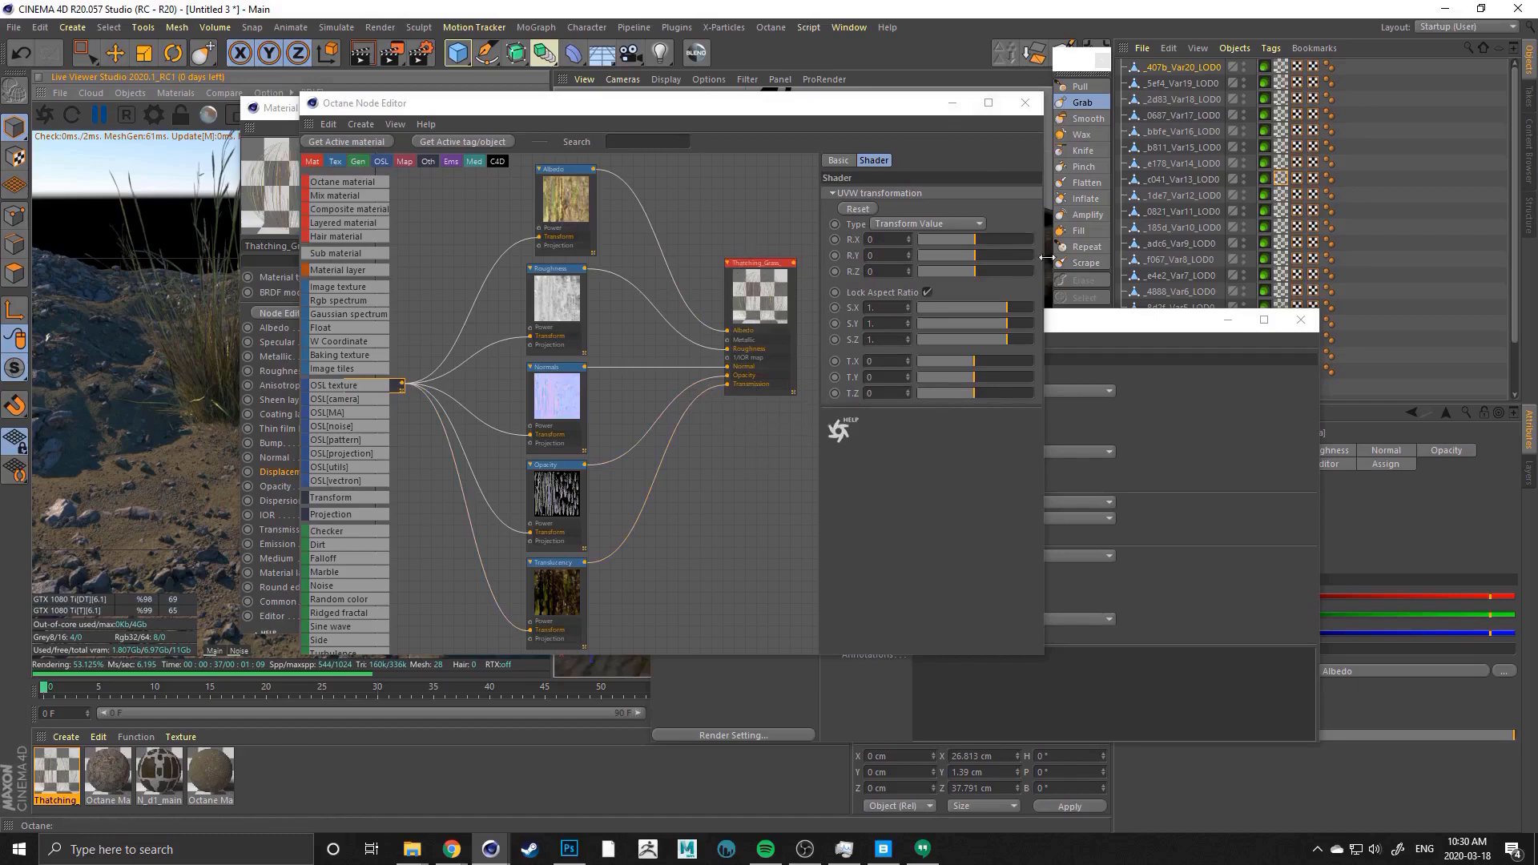
pyautogui.click(1300, 320)
pyautogui.moveTo(861, 104); pyautogui.dragTo(755, 554)
pyautogui.click(748, 106)
# Turn off texture display in the perspective viewport with the grass clump in view
pyautogui.keyDown('alt'); pyautogui.moveTo(703, 398); pyautogui.dragTo(641, 448); pyautogui.keyUp('alt')
pyautogui.keyDown('alt'); pyautogui.moveTo(725, 377); pyautogui.dragTo(645, 377, button='right'); pyautogui.keyUp('alt')
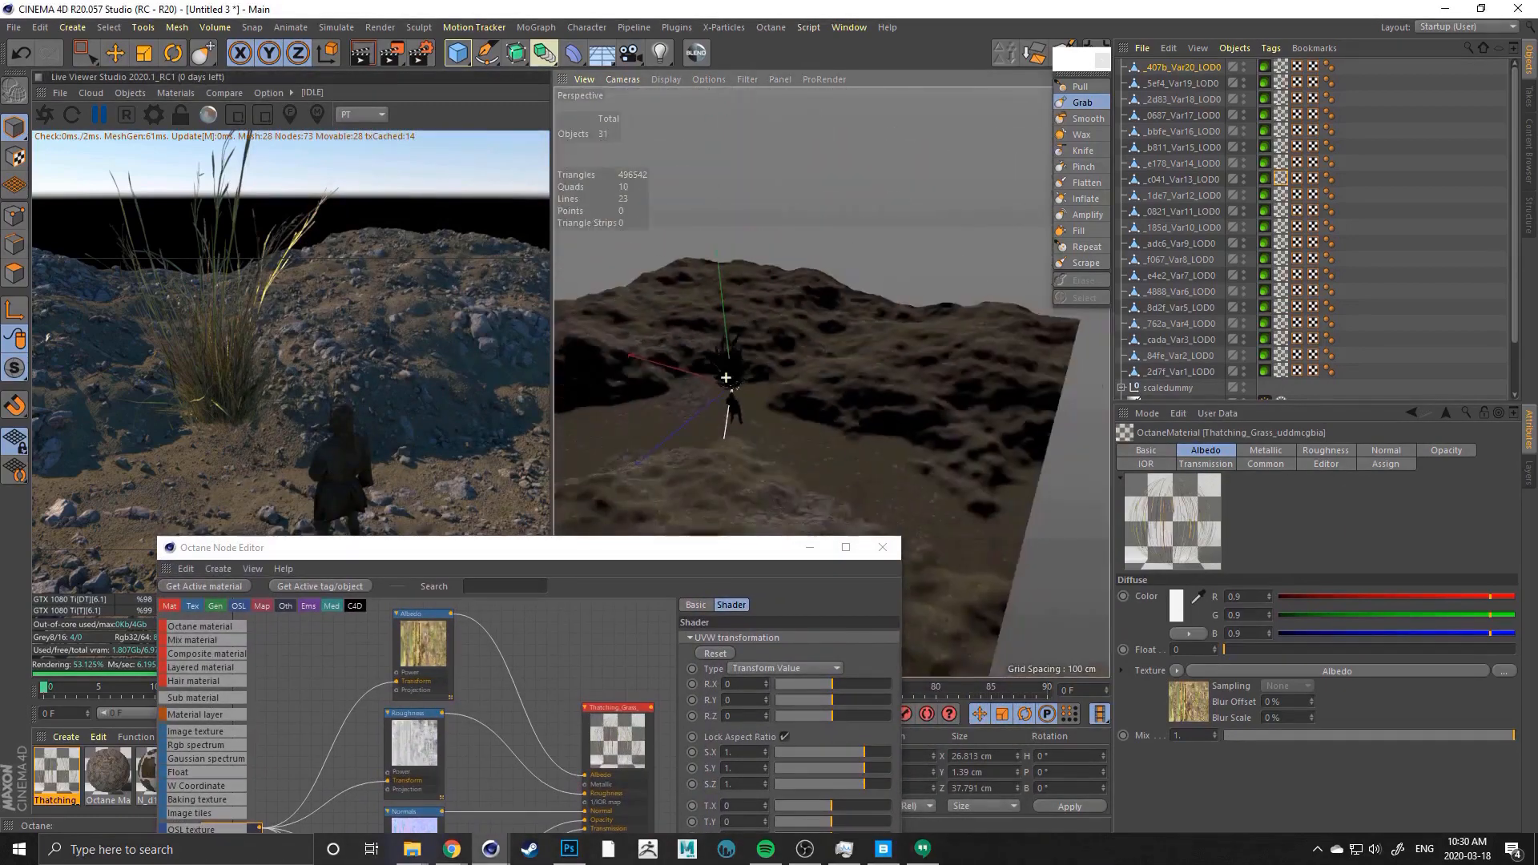
pyautogui.scroll(8, 726, 377)
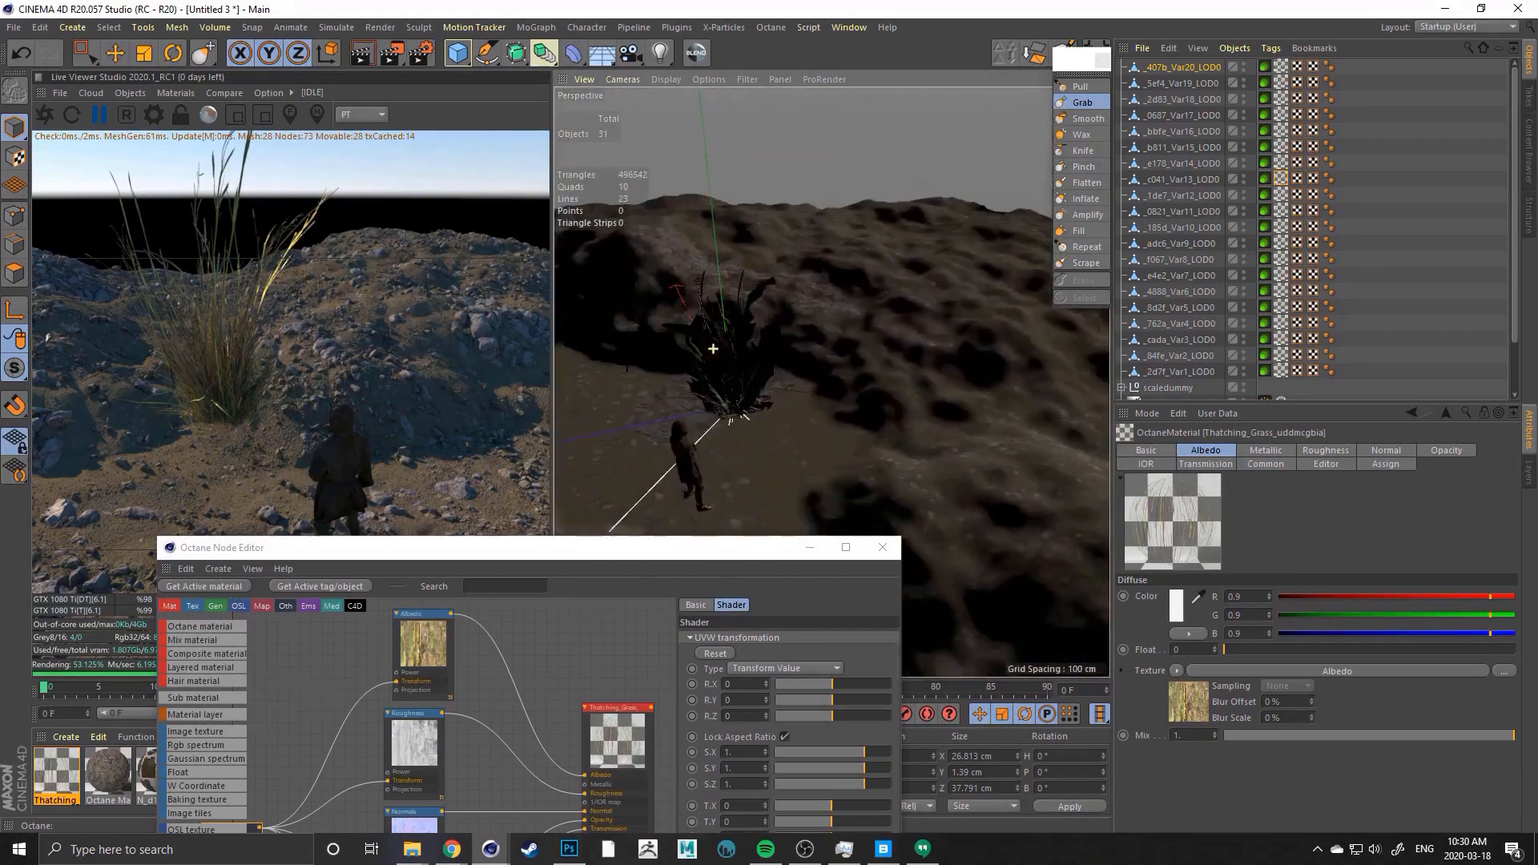
pyautogui.keyDown('alt'); pyautogui.moveTo(713, 349); pyautogui.dragTo(919, 274); pyautogui.keyUp('alt')
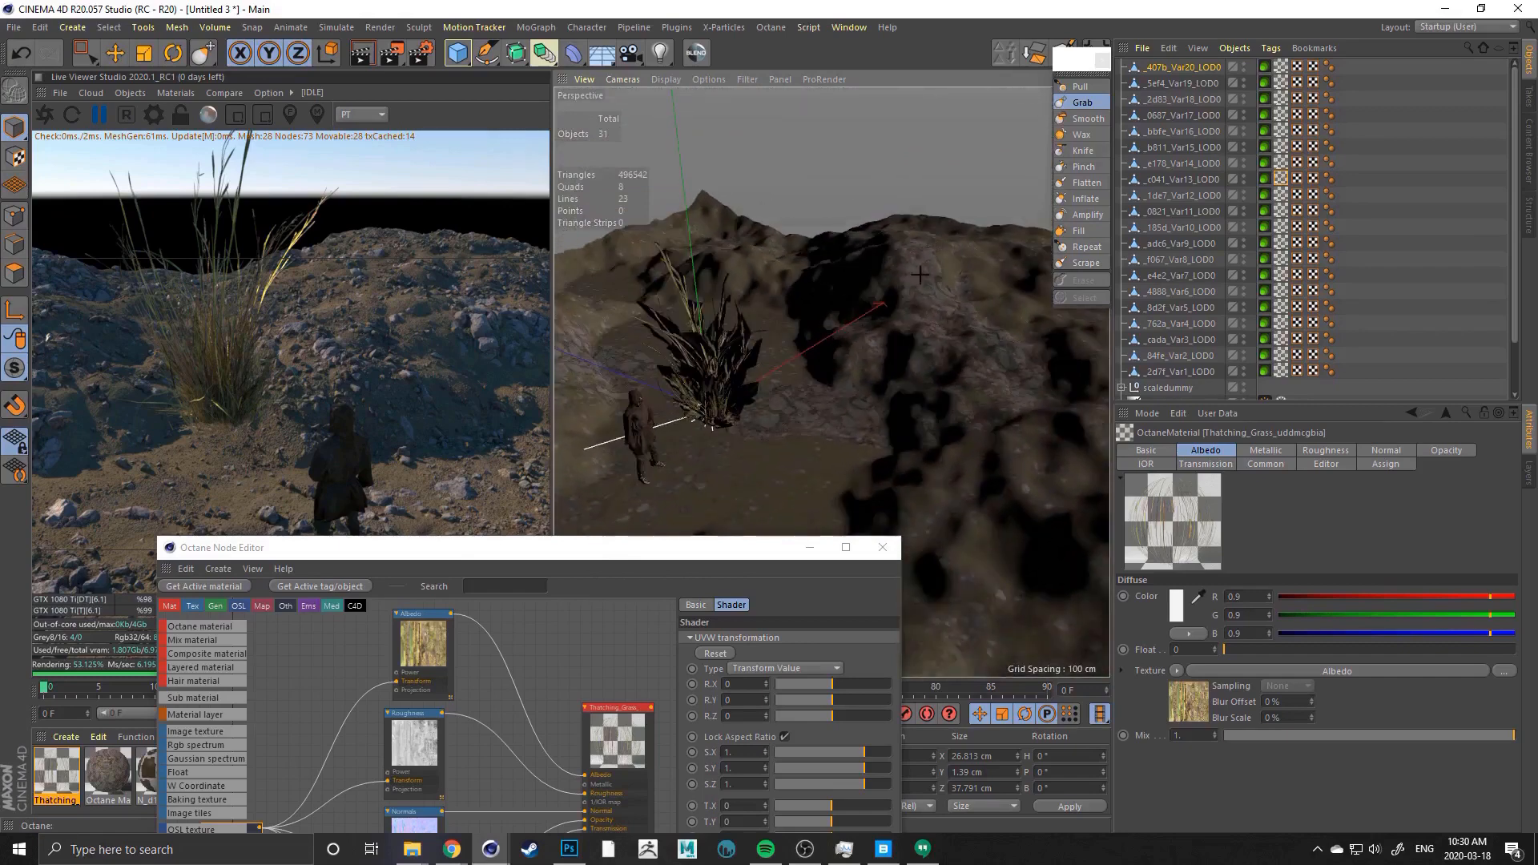
pyautogui.click(709, 80)
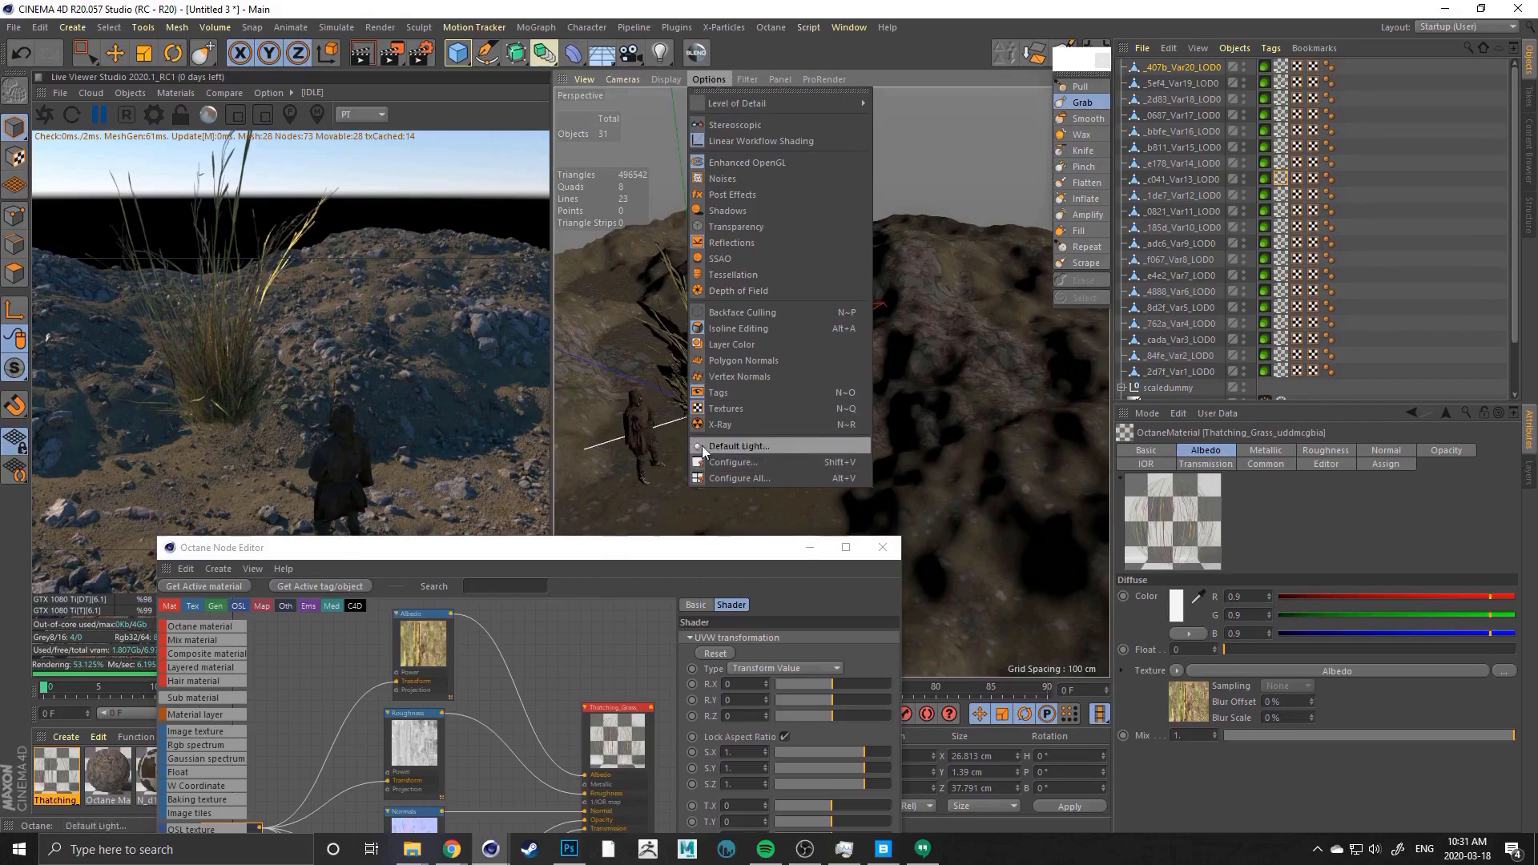
pyautogui.click(708, 409)
# Move the Var20 and Var19 grasses out of the clump along the X axis with the Move tool
pyautogui.scroll(5, 691, 414)
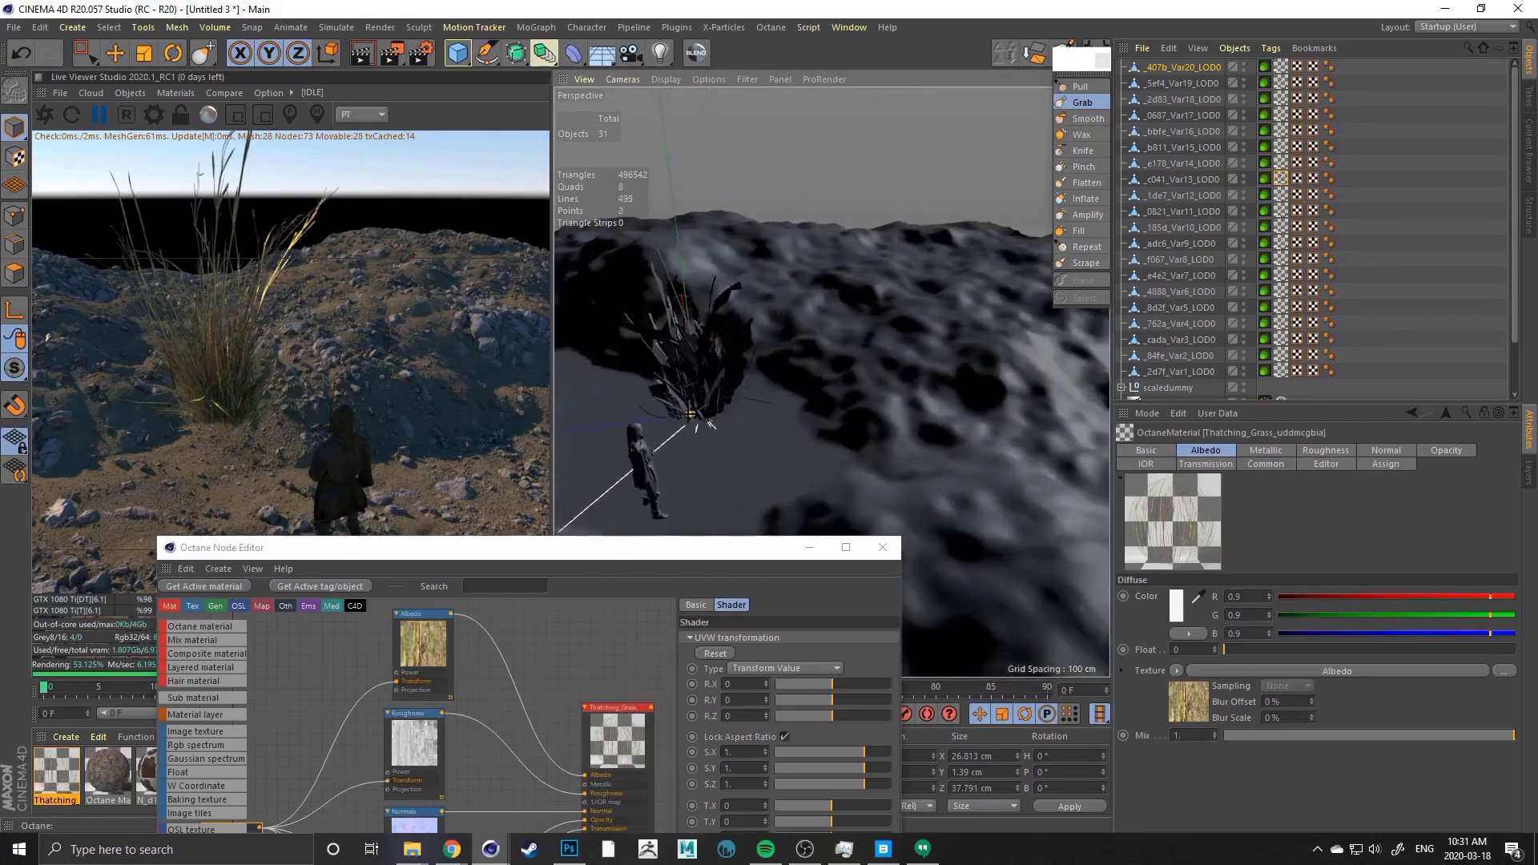
pyautogui.keyDown('alt'); pyautogui.moveTo(691, 415); pyautogui.dragTo(738, 371); pyautogui.keyUp('alt')
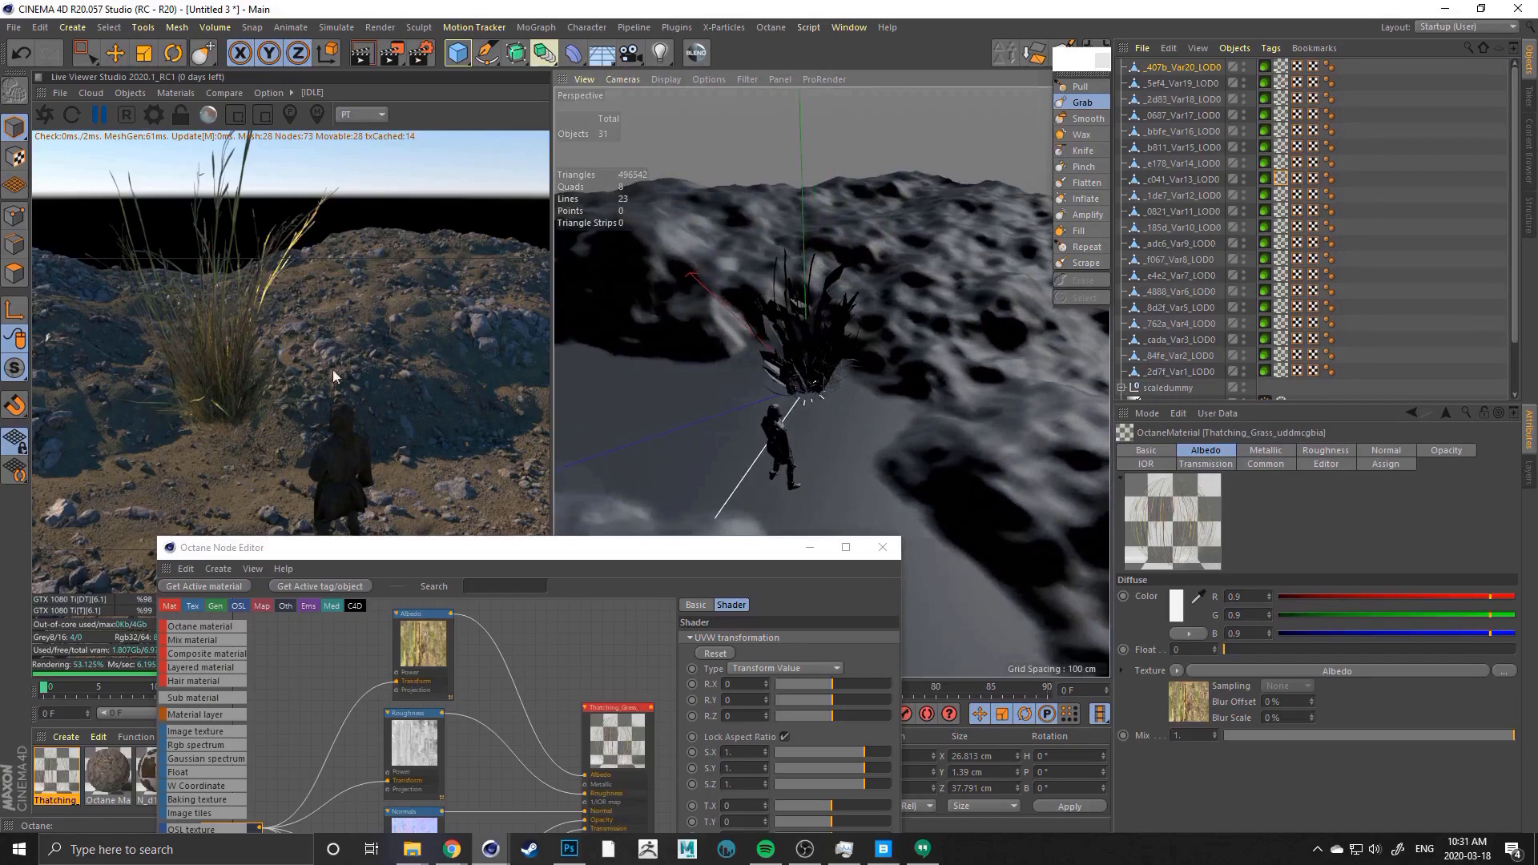
pyautogui.keyDown('alt'); pyautogui.moveTo(945, 354); pyautogui.dragTo(705, 337); pyautogui.keyUp('alt')
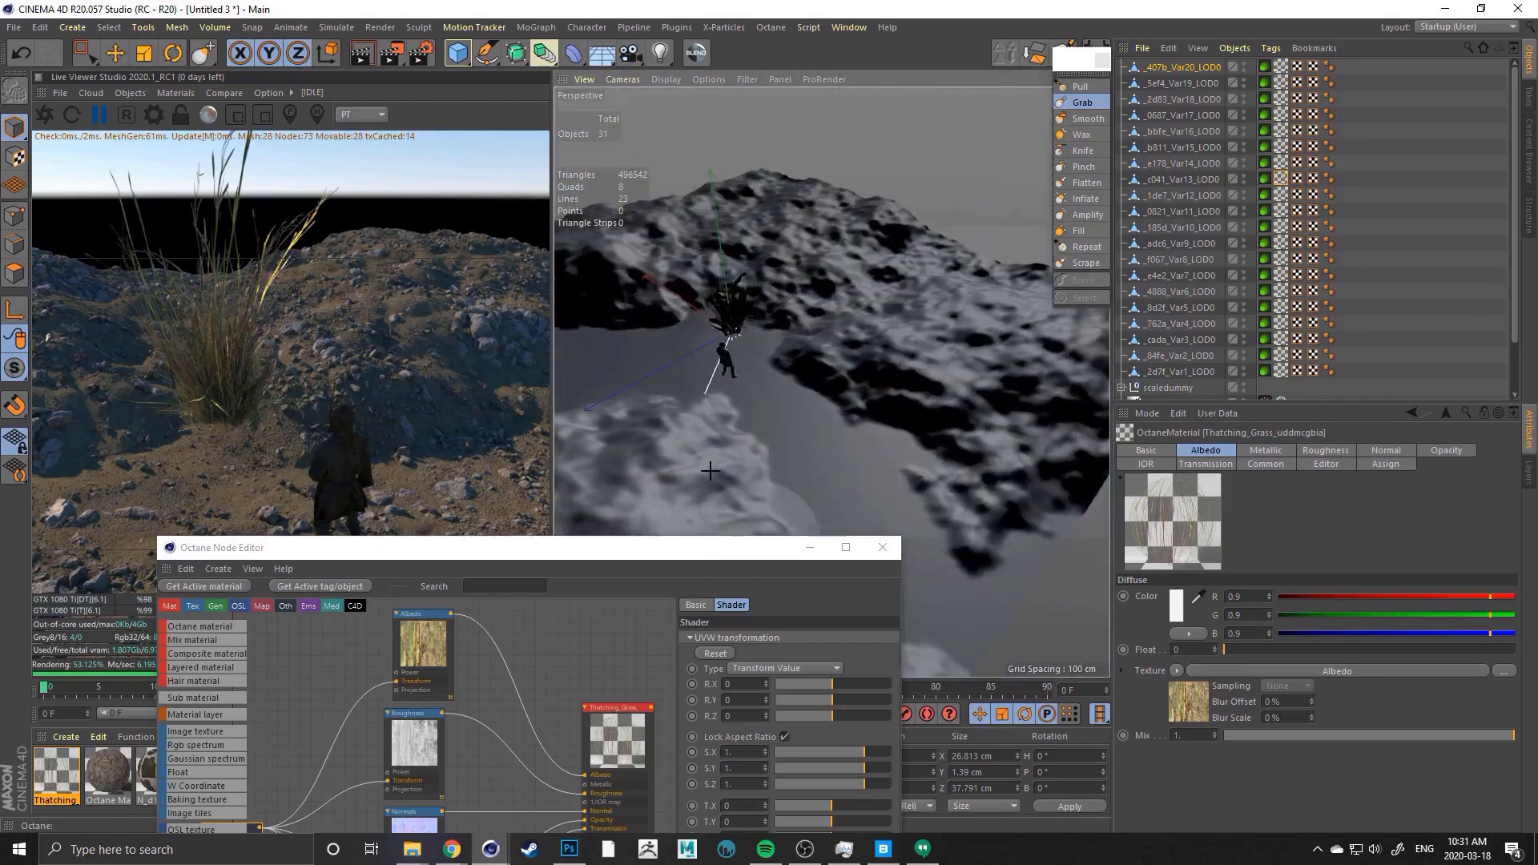
pyautogui.moveTo(617, 555); pyautogui.dragTo(627, 563)
pyautogui.keyDown('alt'); pyautogui.moveTo(813, 341); pyautogui.dragTo(837, 386); pyautogui.keyUp('alt')
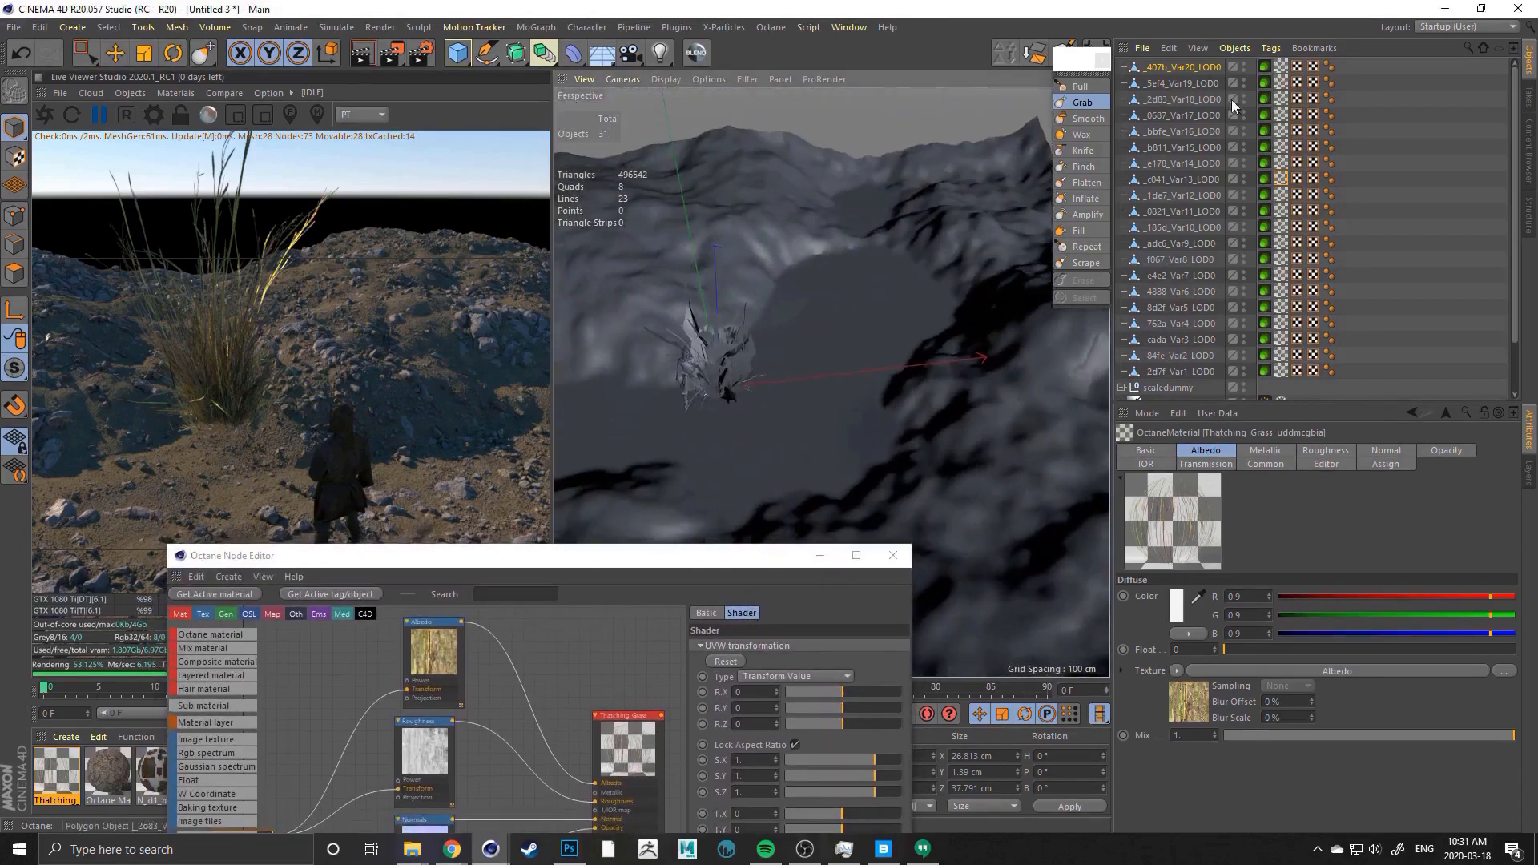
pyautogui.press('e')
pyautogui.keyDown('alt'); pyautogui.moveTo(749, 365); pyautogui.dragTo(761, 374); pyautogui.keyUp('alt')
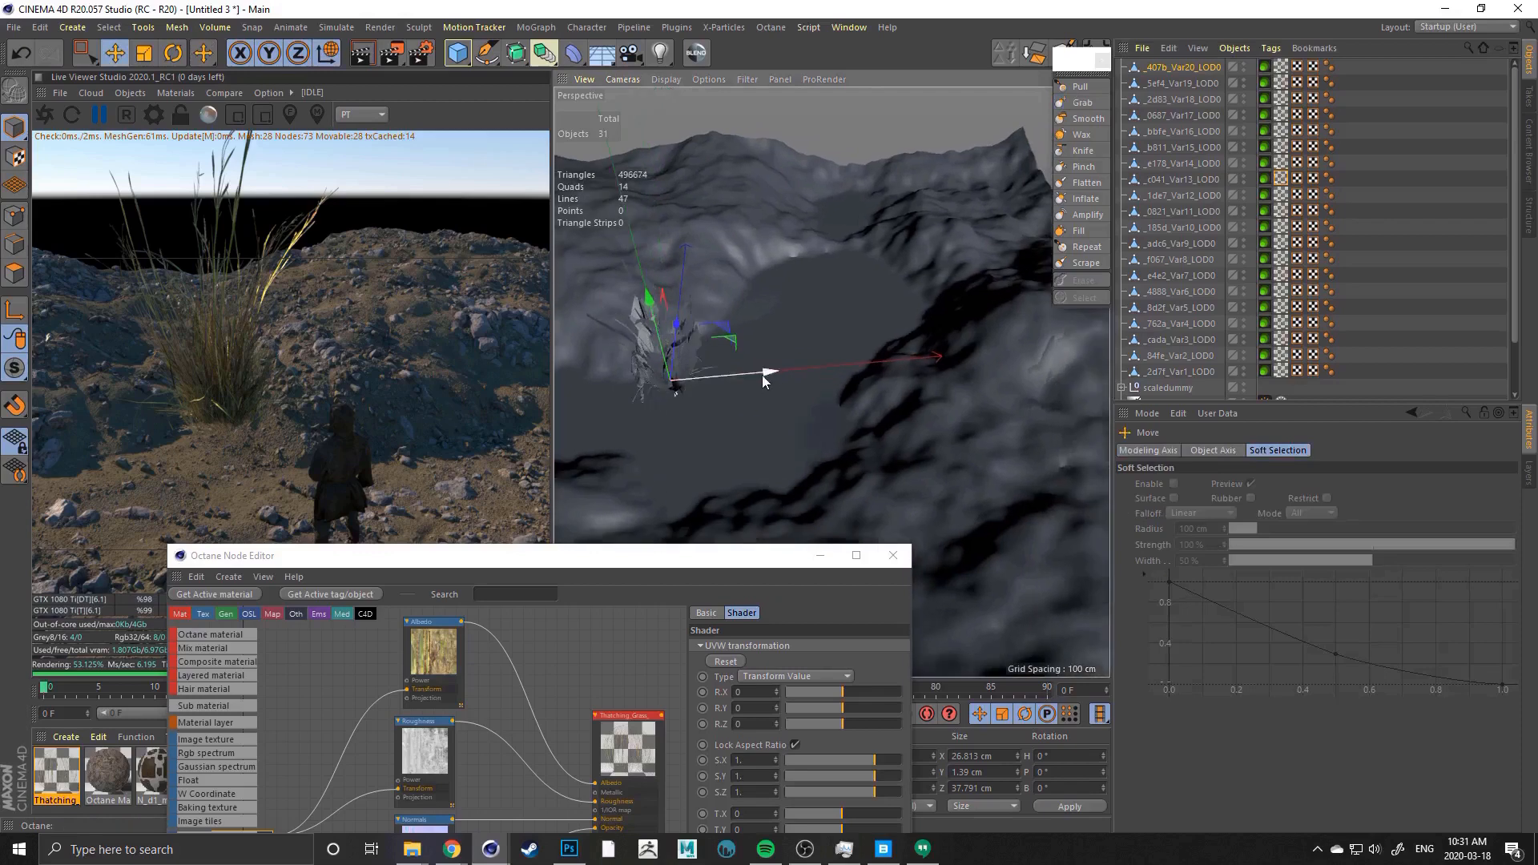
pyautogui.click(1178, 82)
pyautogui.moveTo(777, 371); pyautogui.dragTo(877, 370)
# Spread the Var18, Var17 and Var16 grasses progressively farther along the X axis
pyautogui.click(1178, 98)
pyautogui.keyDown('alt'); pyautogui.moveTo(705, 377); pyautogui.dragTo(757, 386, button='right'); pyautogui.keyUp('alt')
pyautogui.click(1183, 115)
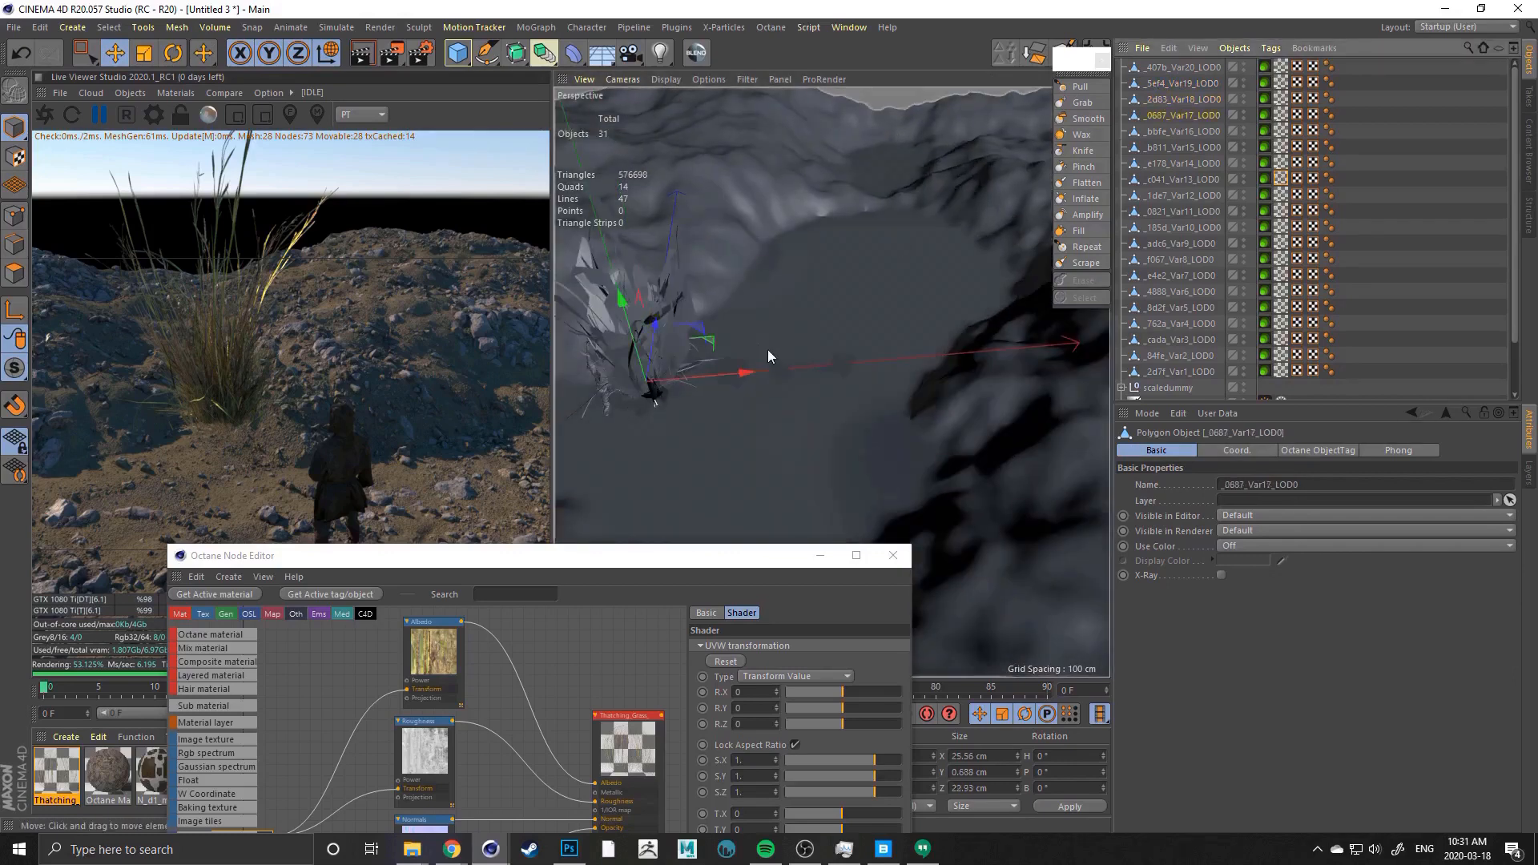
pyautogui.moveTo(738, 375); pyautogui.dragTo(990, 357)
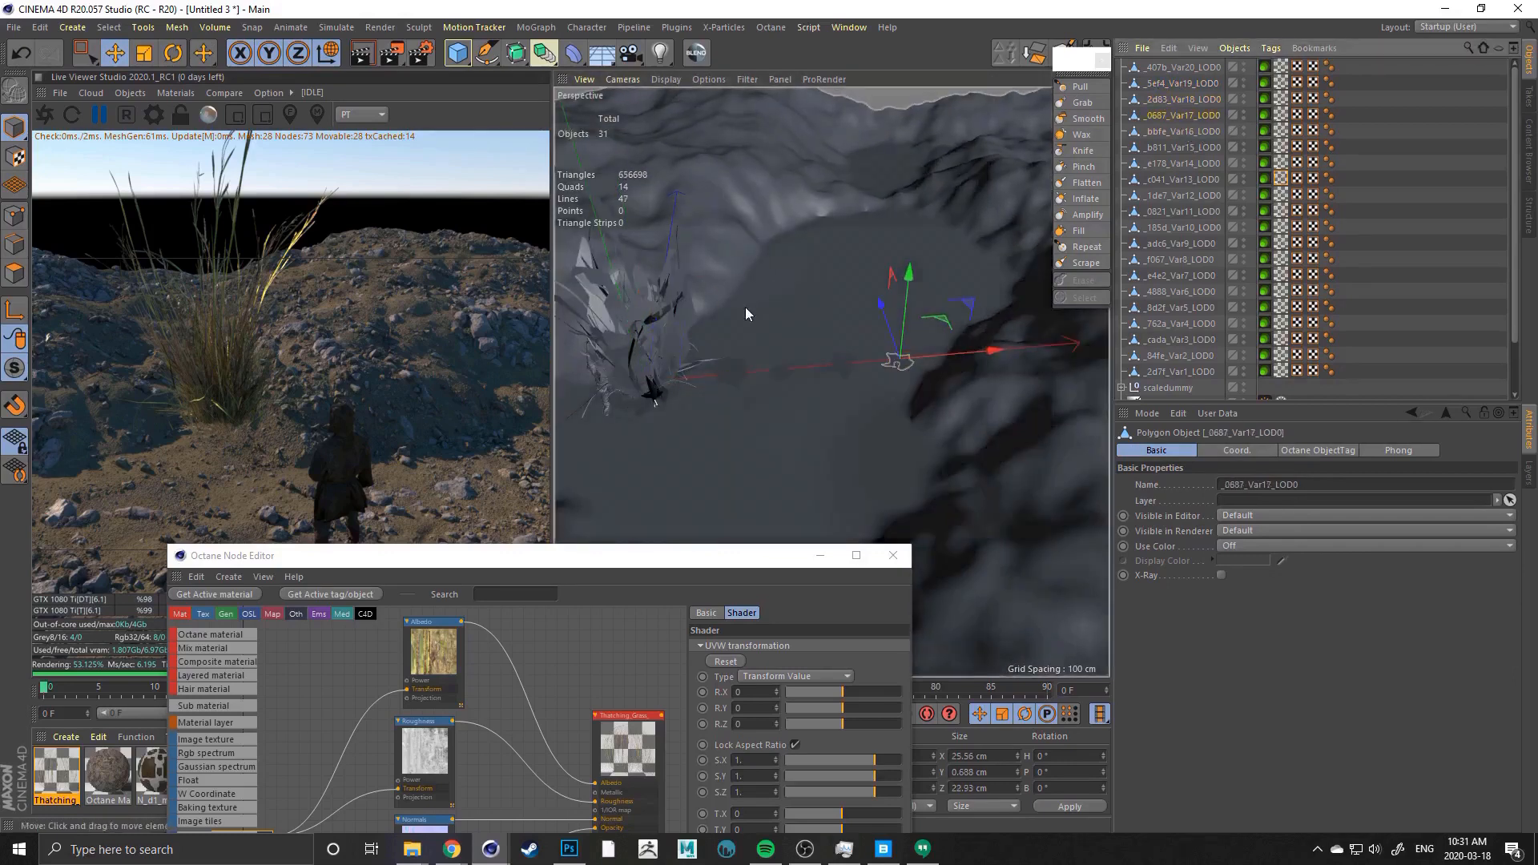
pyautogui.click(1129, 133)
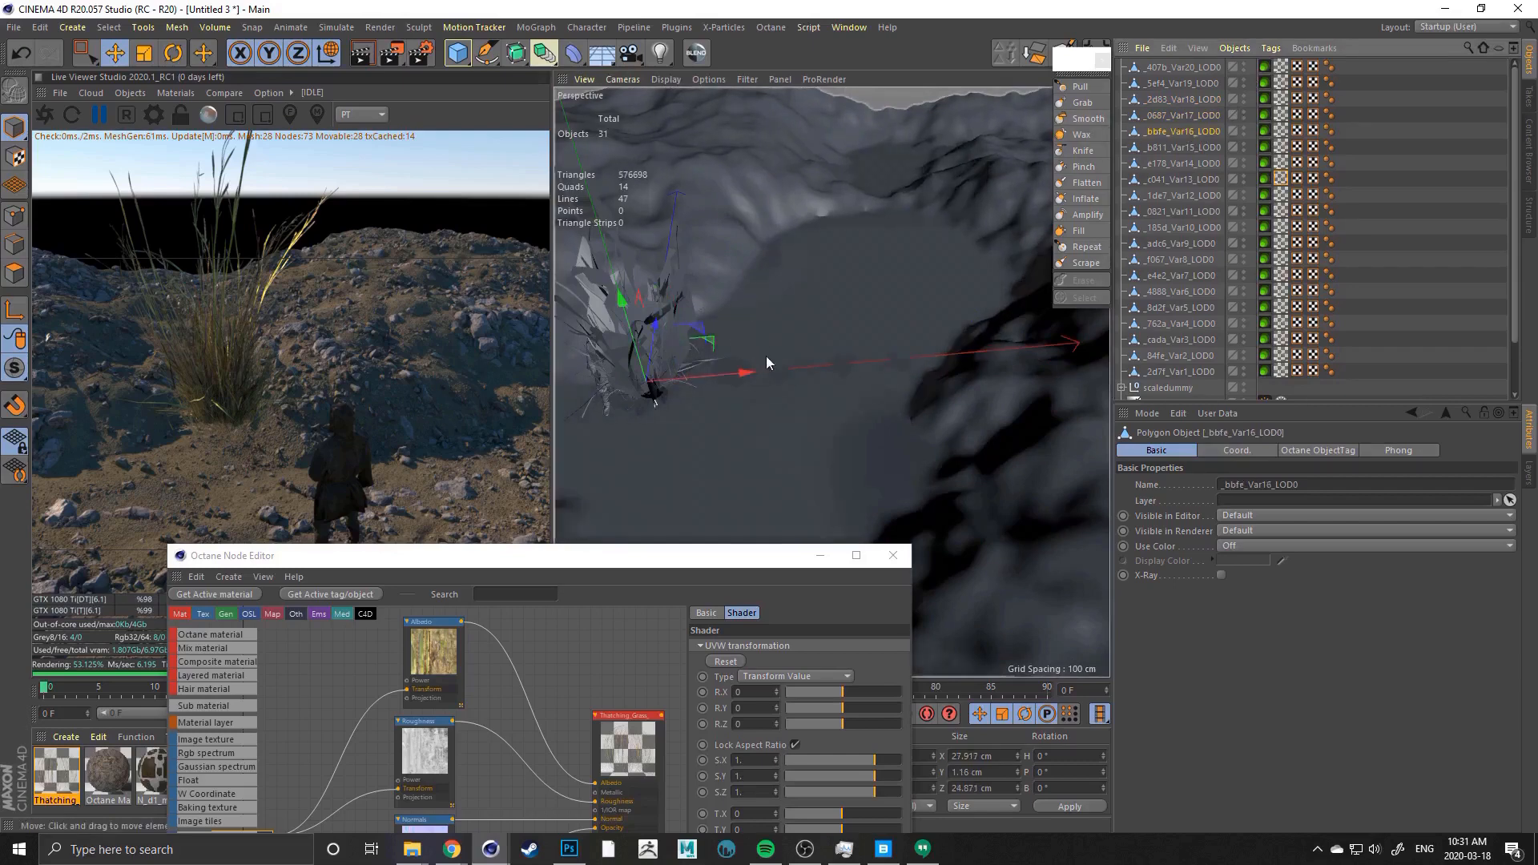
pyautogui.moveTo(767, 366); pyautogui.dragTo(1052, 351)
# Switch the viewport display to Gouraud Shading (Lines)
pyautogui.click(662, 79)
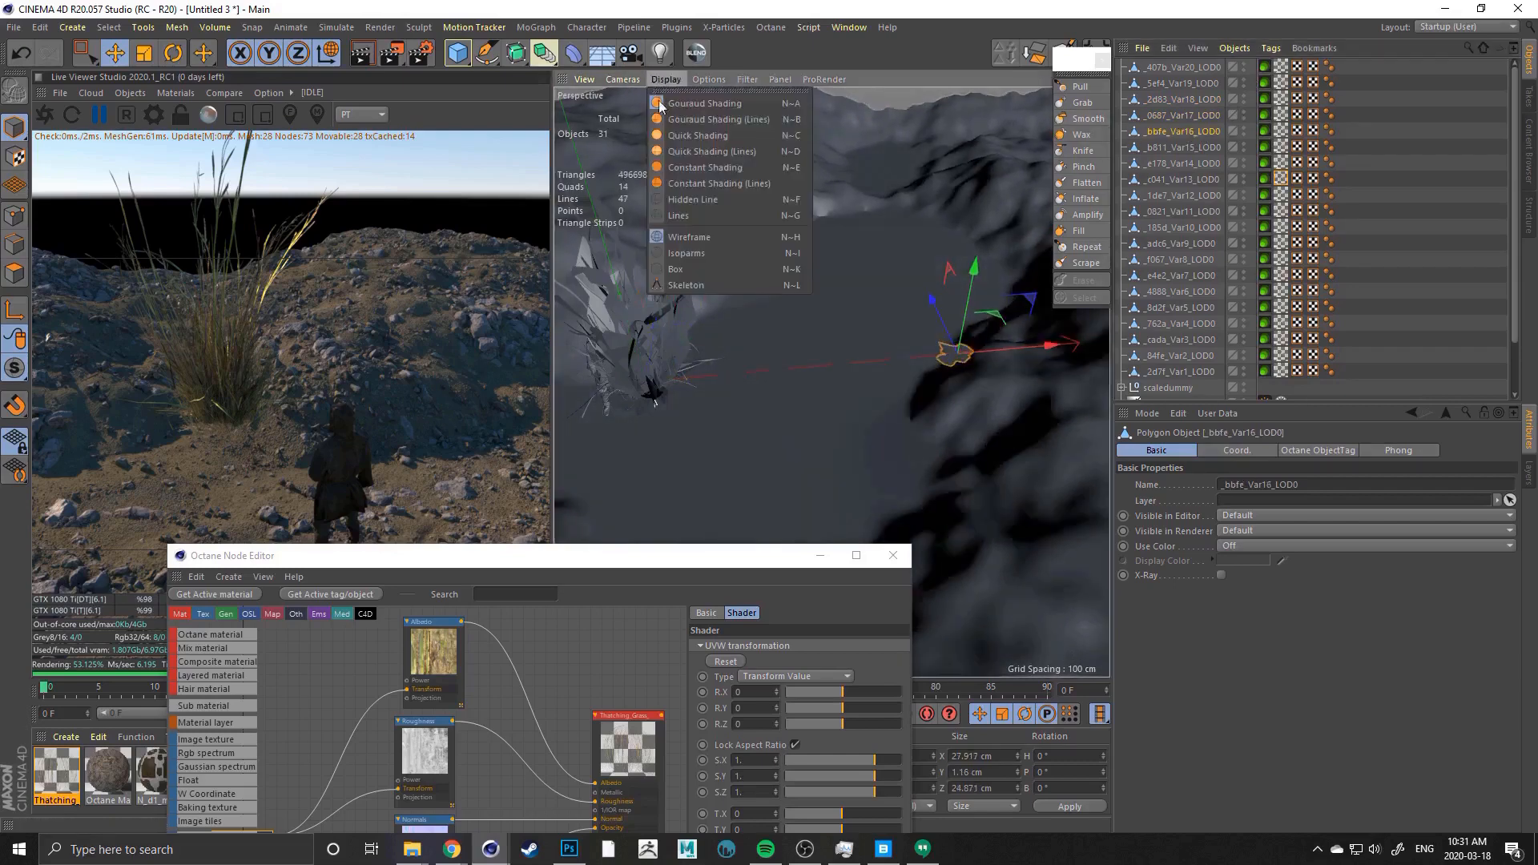
pyautogui.click(692, 119)
pyautogui.scroll(-3, 809, 260)
pyautogui.keyDown('alt'); pyautogui.moveTo(809, 259); pyautogui.dragTo(759, 269); pyautogui.keyUp('alt')
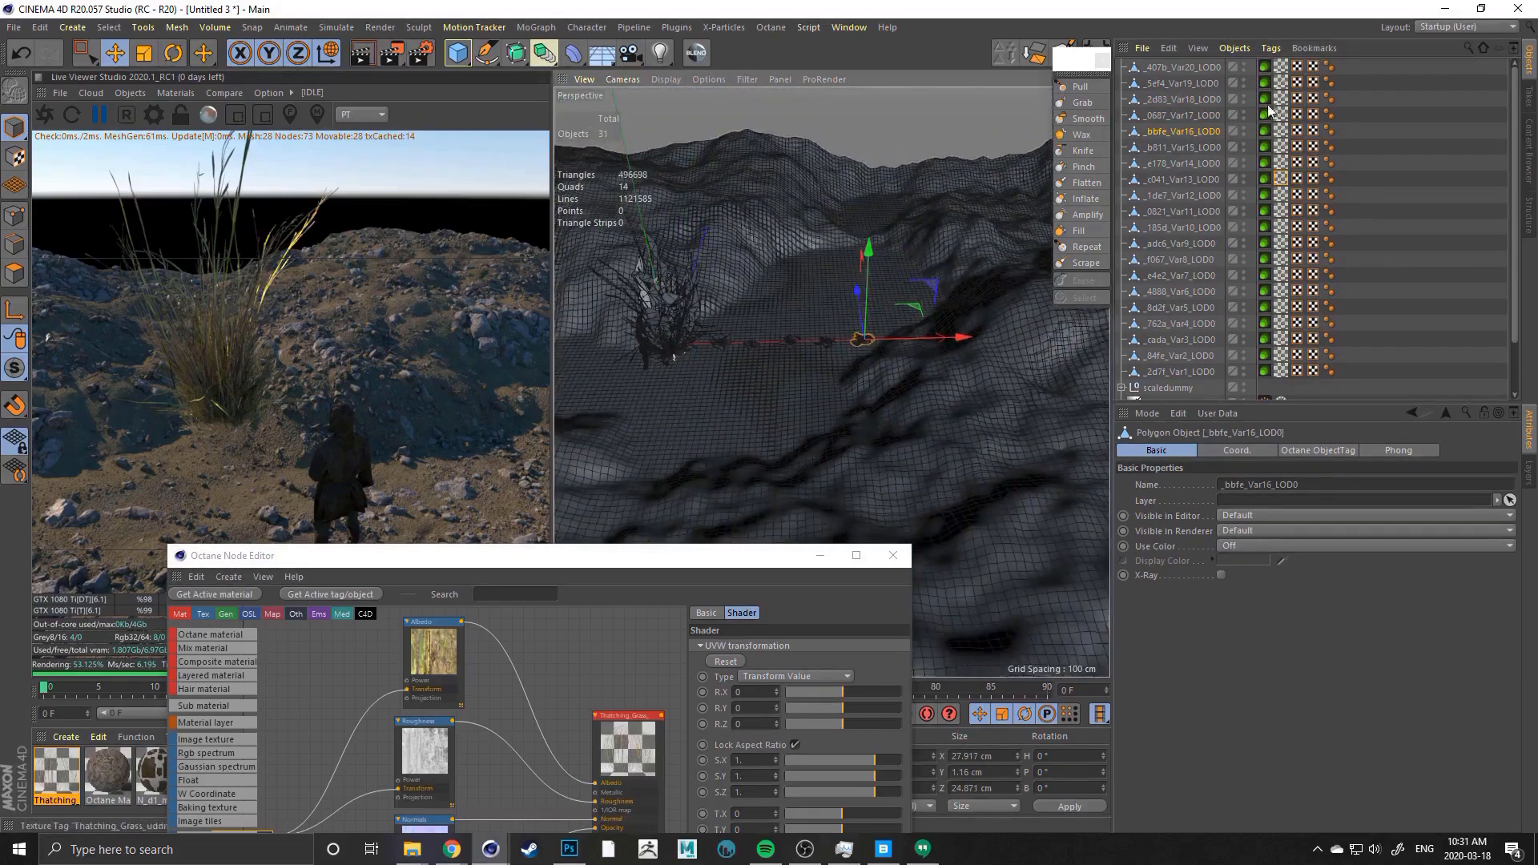
# Move the Var15, Var14 and Var13 grasses along the X axis to extend the row of separated variants
pyautogui.click(1177, 148)
pyautogui.moveTo(771, 338); pyautogui.dragTo(972, 276)
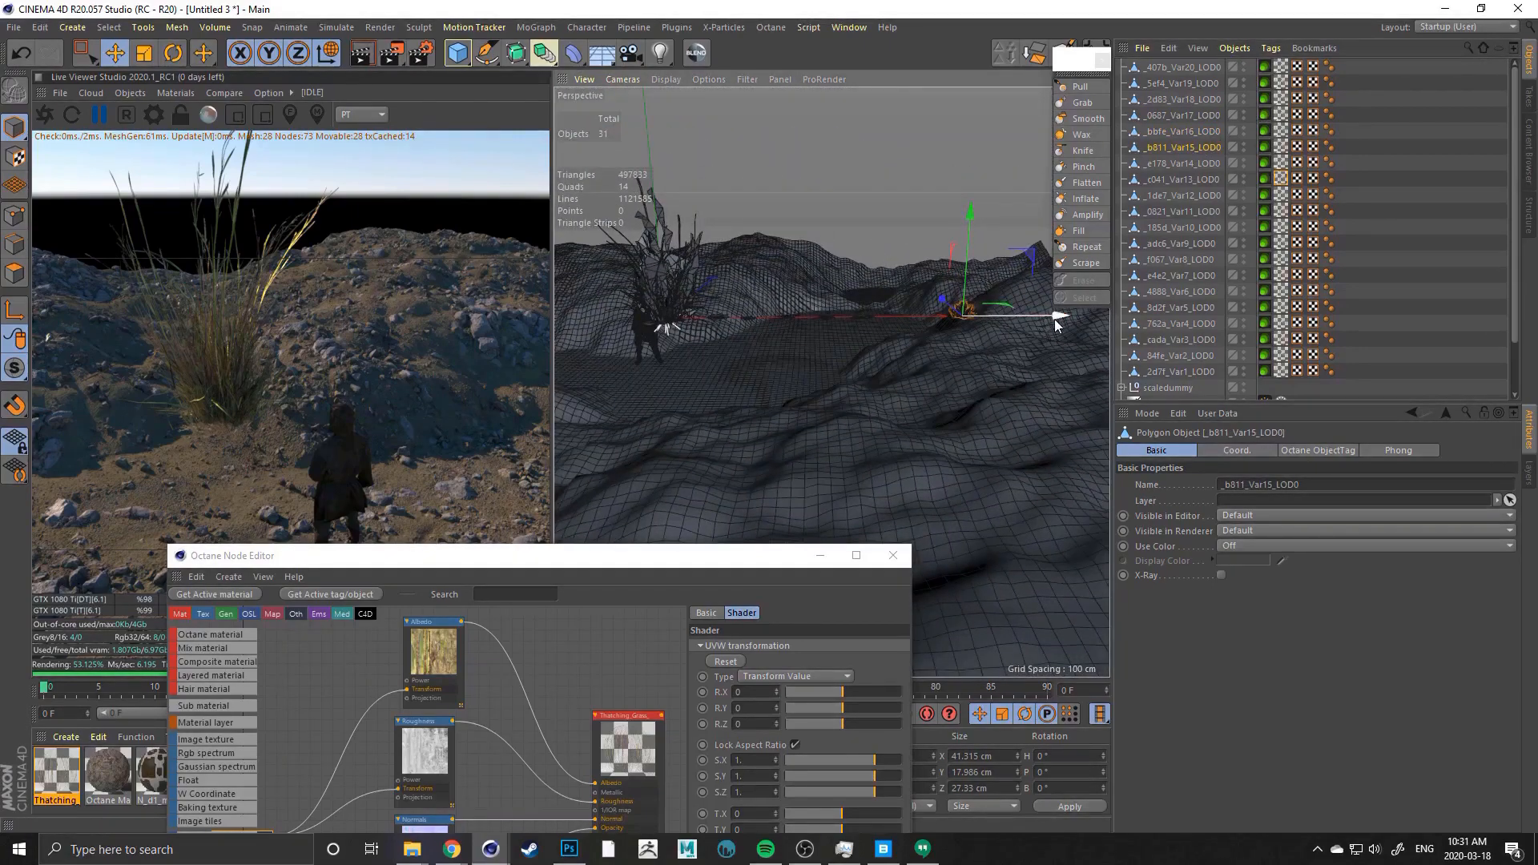
pyautogui.click(1160, 162)
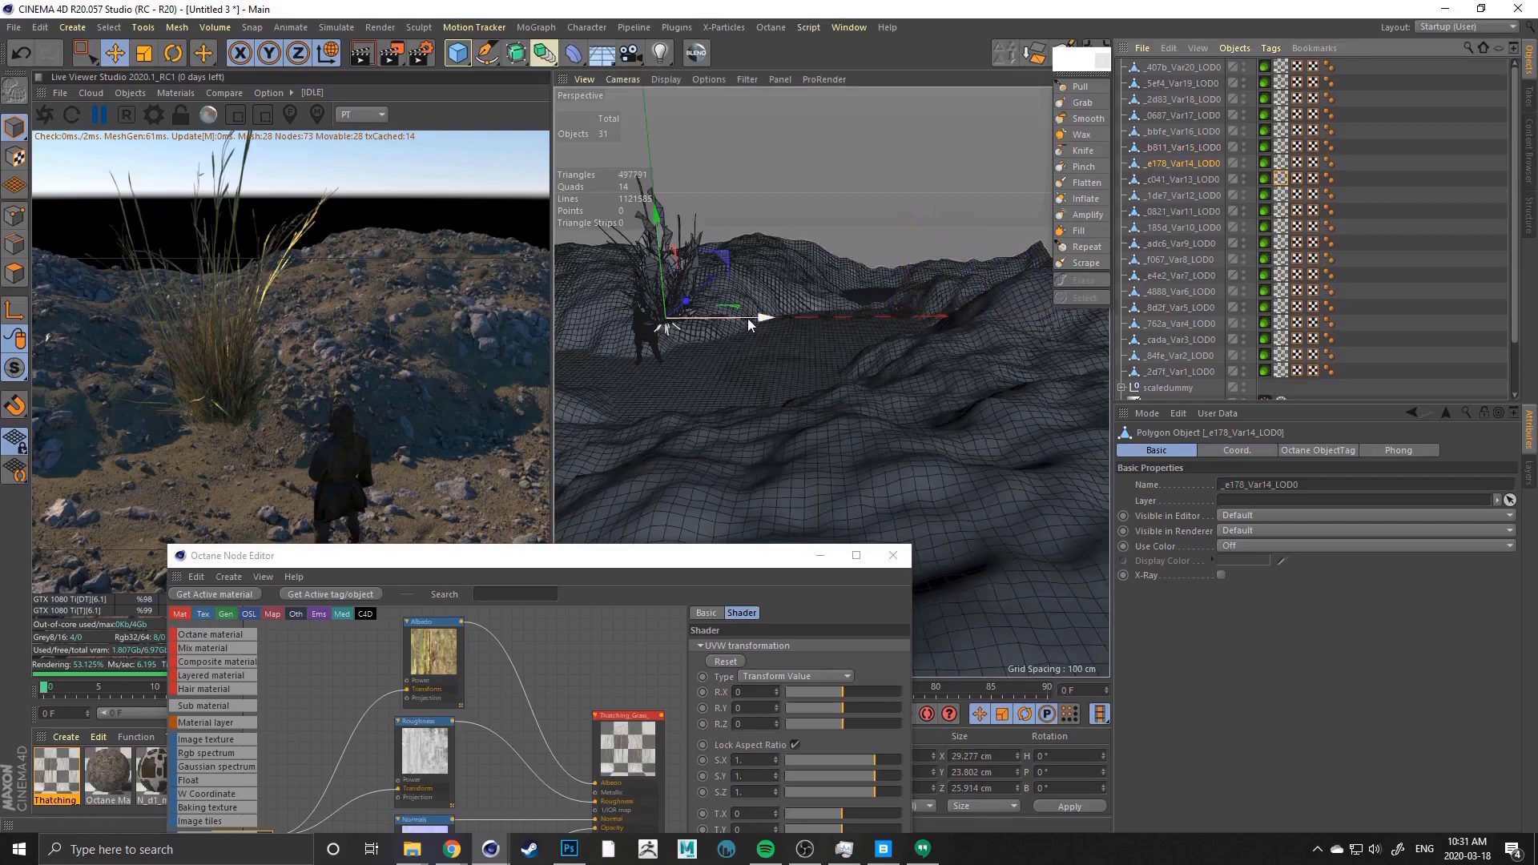
pyautogui.moveTo(750, 318); pyautogui.dragTo(1064, 290)
pyautogui.keyDown('alt'); pyautogui.moveTo(946, 289); pyautogui.dragTo(931, 380); pyautogui.keyUp('alt')
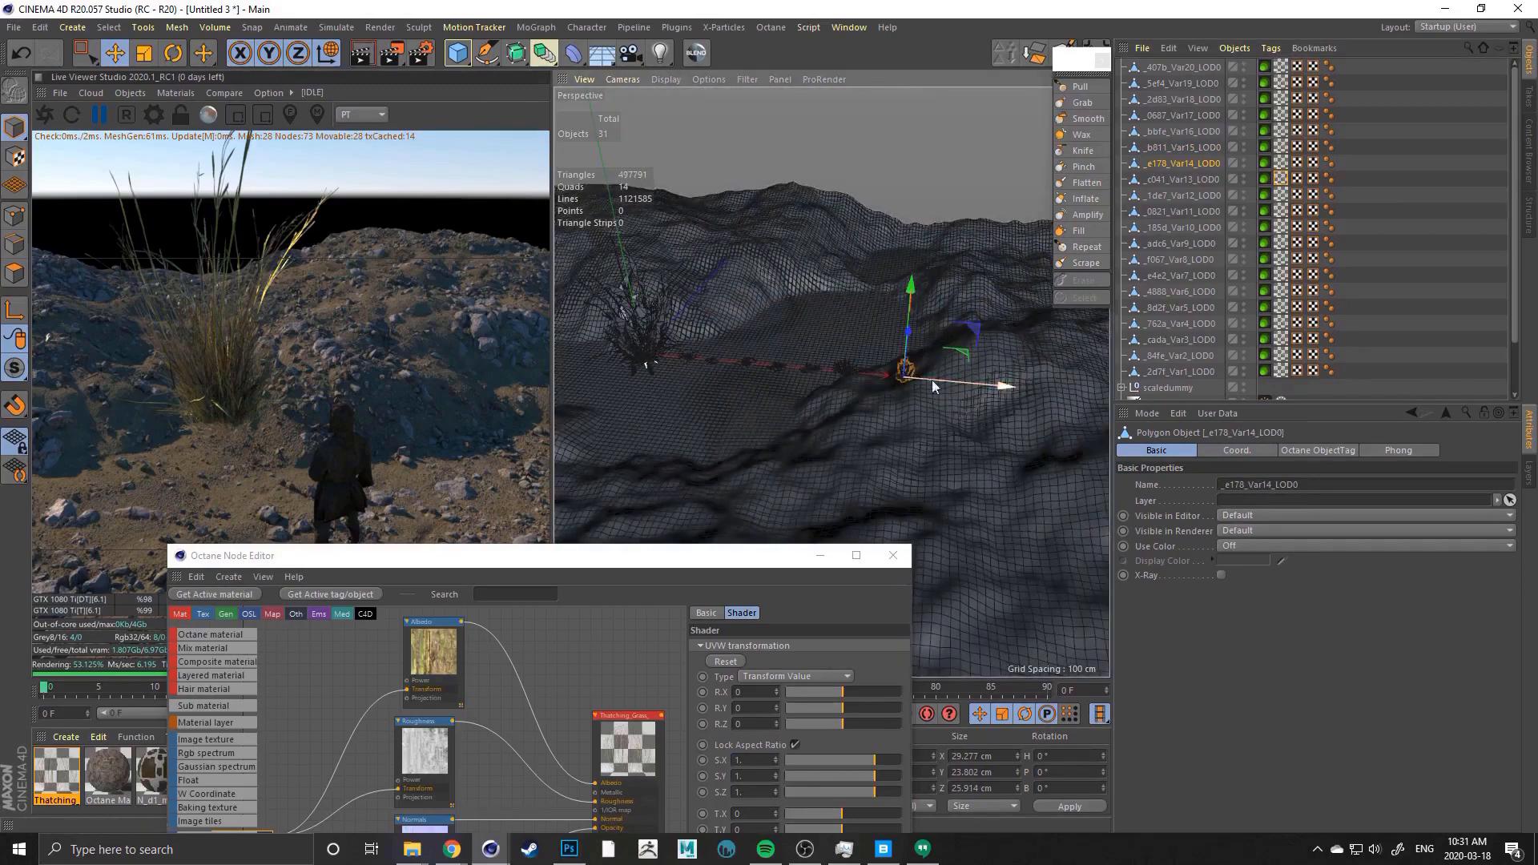
pyautogui.click(1163, 180)
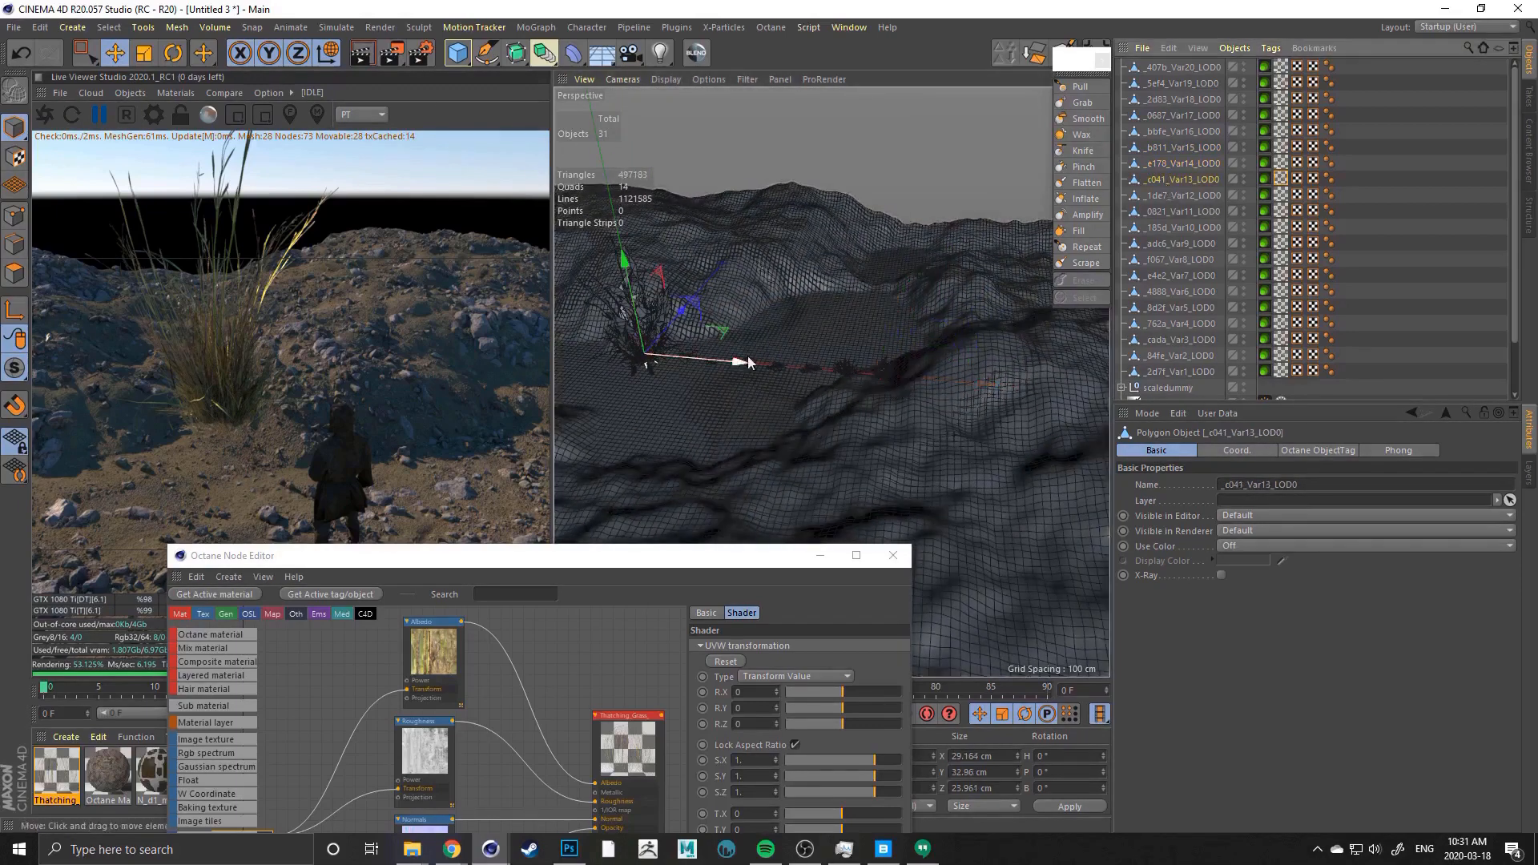
pyautogui.moveTo(739, 368); pyautogui.dragTo(1021, 363)
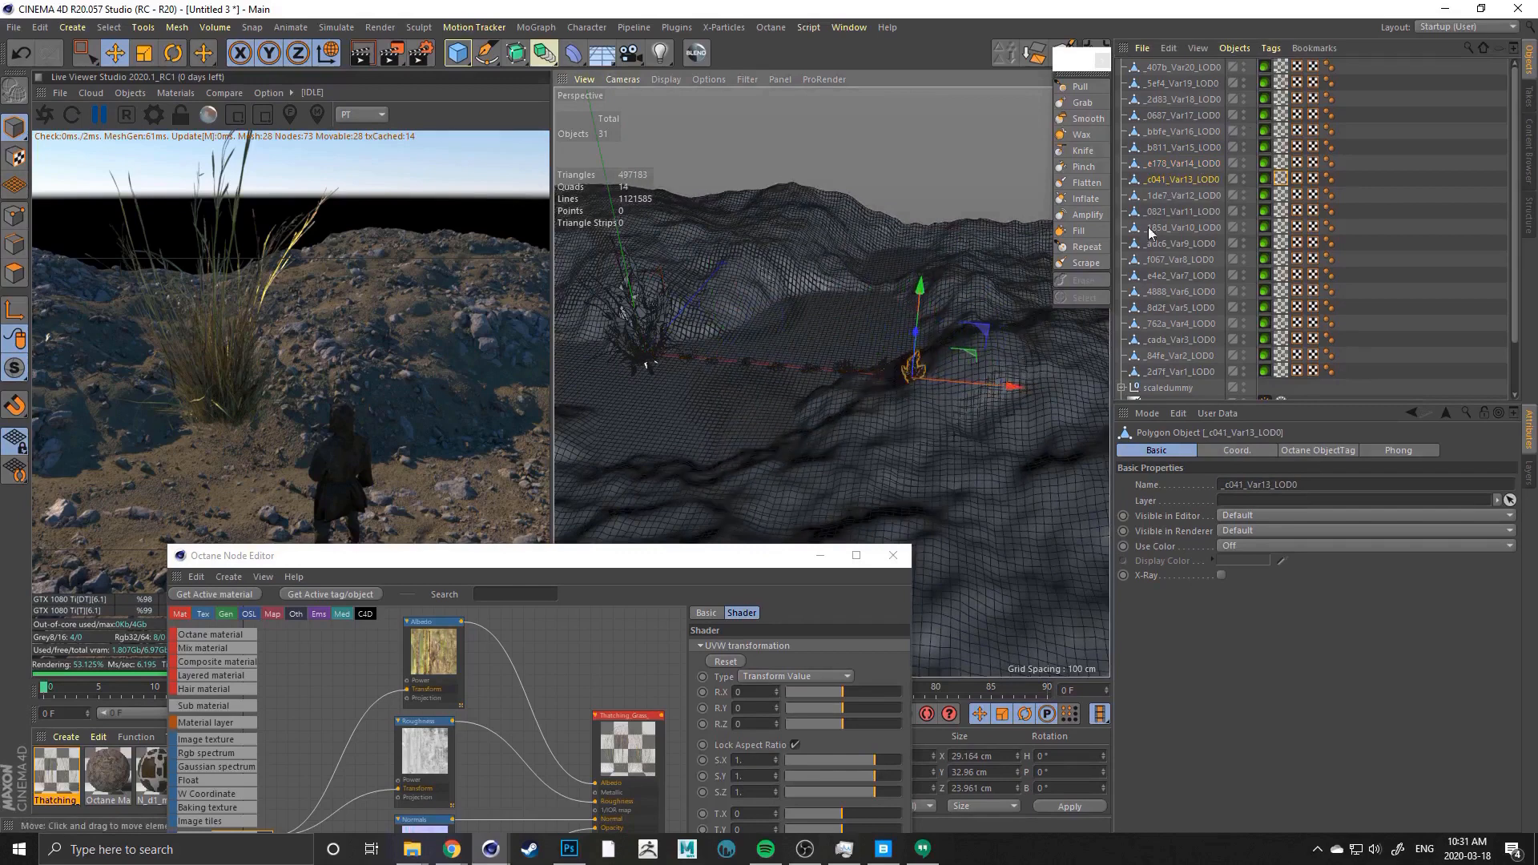
# Select all grass variants from Var20 to Var1 and raise them together along the Y axis
pyautogui.click(1181, 67)
pyautogui.keyDown('shift'); pyautogui.click(1153, 371); pyautogui.keyUp('shift')
pyautogui.keyDown('alt'); pyautogui.moveTo(766, 275); pyautogui.dragTo(781, 156); pyautogui.keyUp('alt')
# Move the Var12, Var11 and Var10 grasses along the X axis to the far end of the row
pyautogui.click(1172, 163)
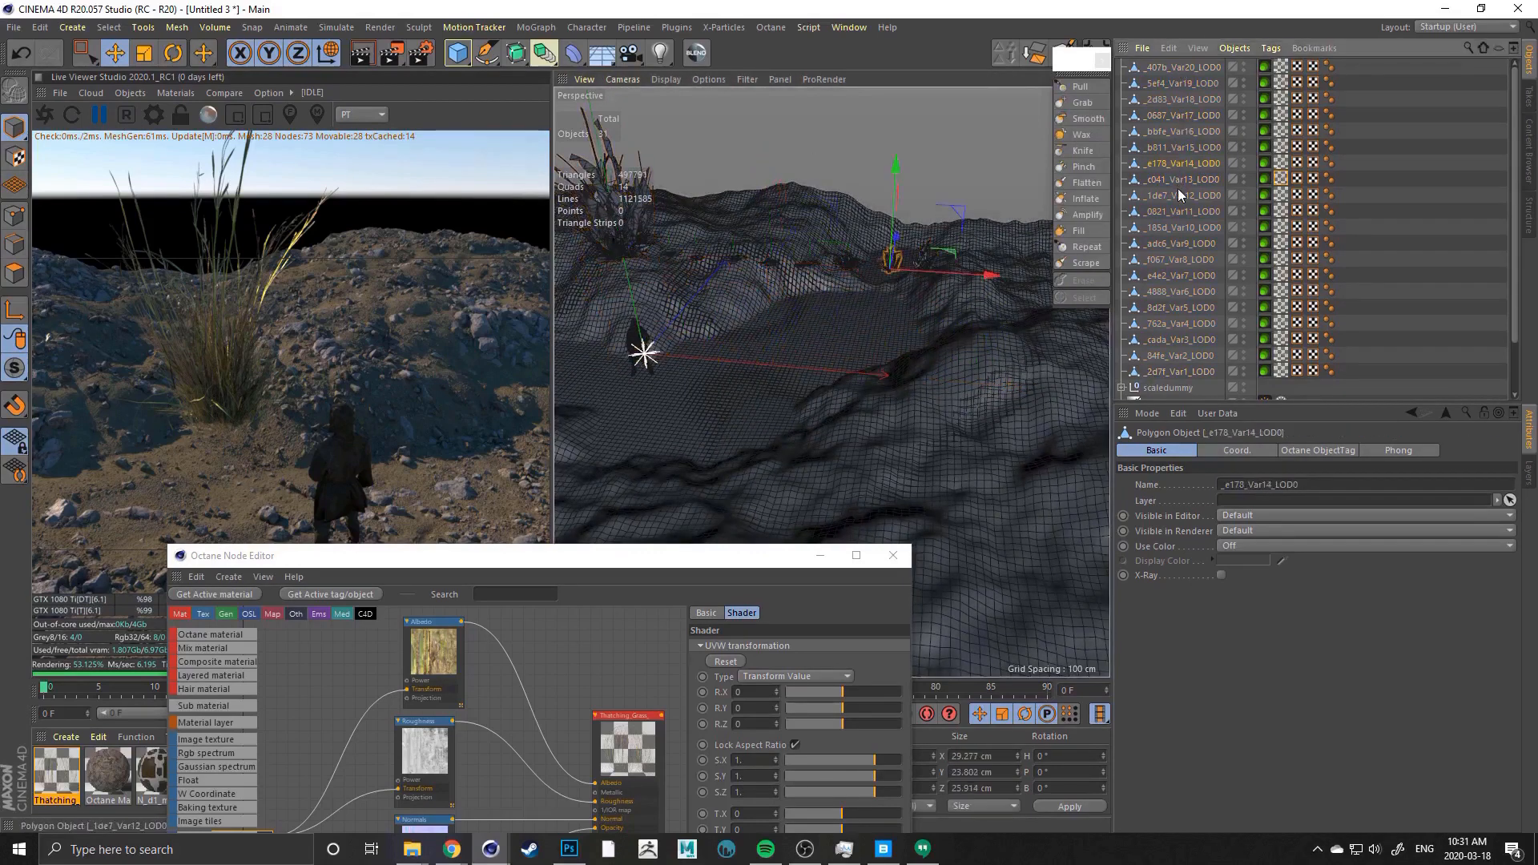
pyautogui.click(1178, 190)
pyautogui.moveTo(644, 250); pyautogui.dragTo(1072, 250)
pyautogui.click(1173, 174)
pyautogui.click(1176, 208)
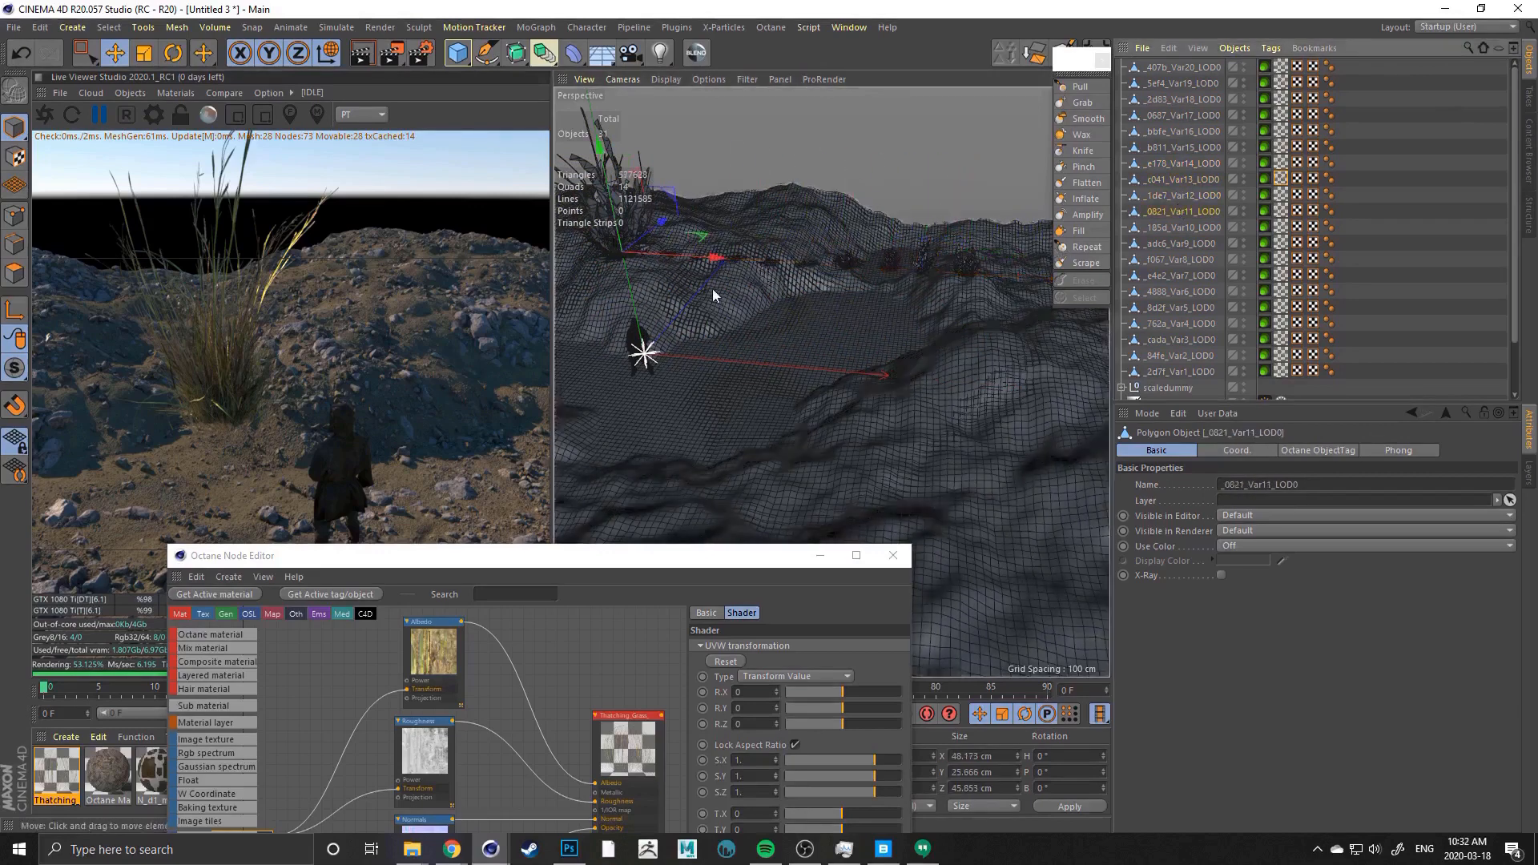
pyautogui.click(1182, 227)
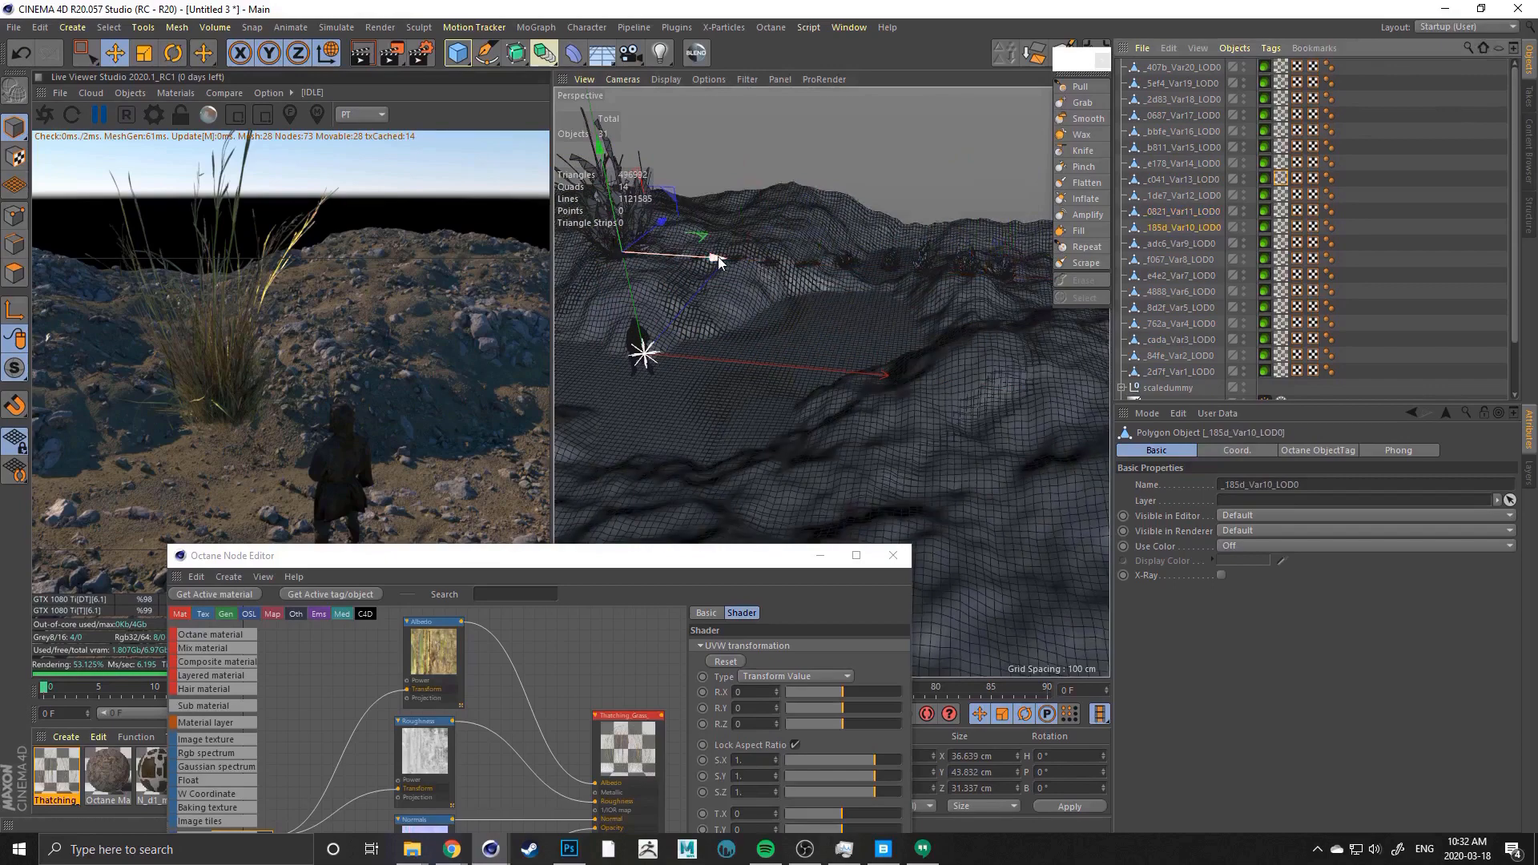
pyautogui.moveTo(718, 262); pyautogui.dragTo(1109, 270)
# Widen the perspective viewport by narrowing the Live Viewer and frame the whole row of grasses
pyautogui.scroll(-4, 585, 296)
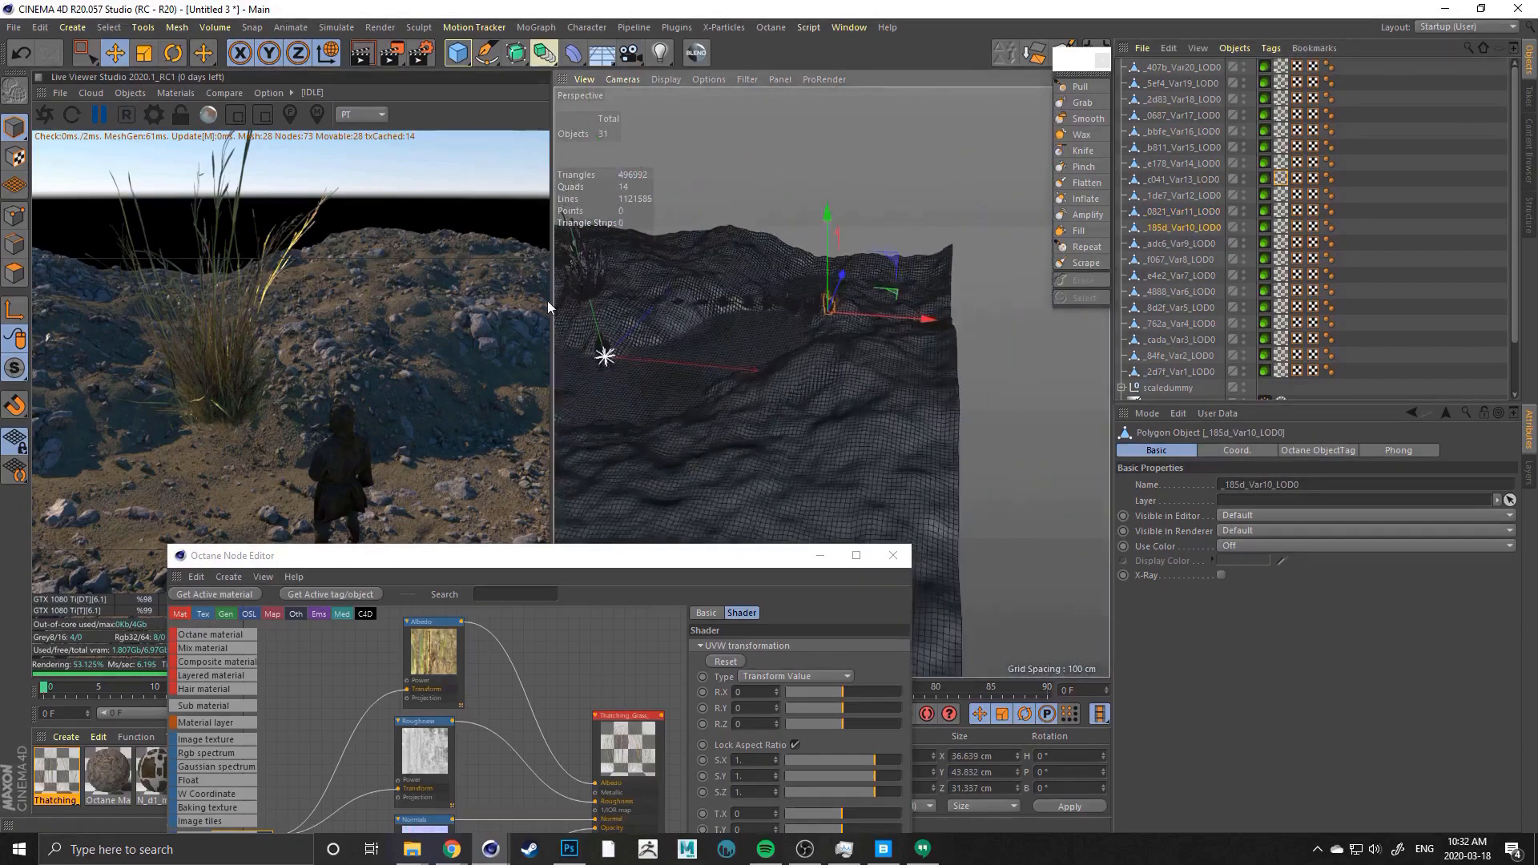
pyautogui.moveTo(553, 302); pyautogui.dragTo(394, 302)
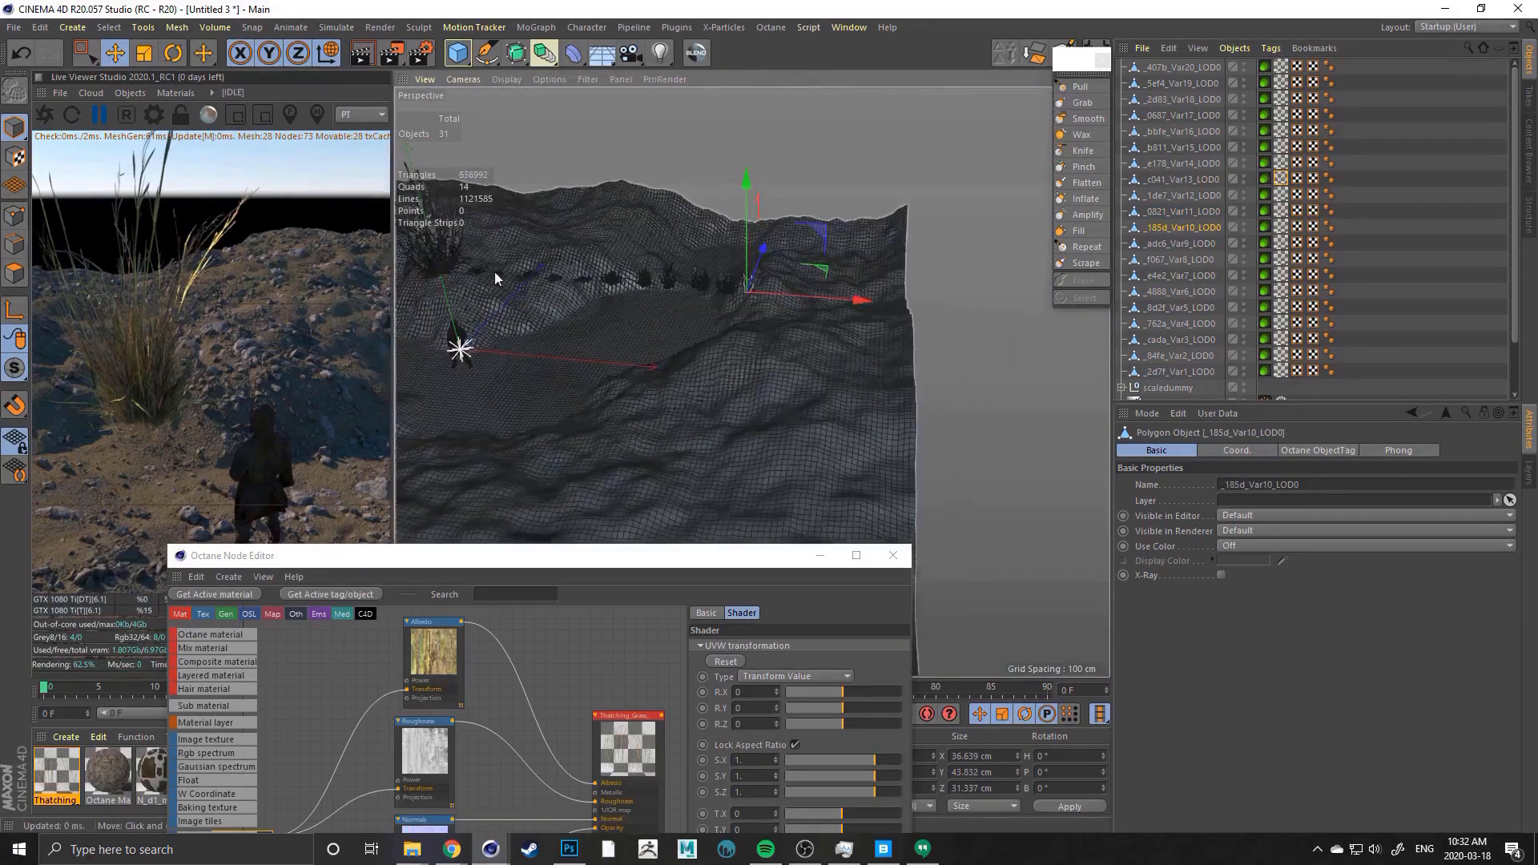
pyautogui.keyDown('alt'); pyautogui.moveTo(495, 278); pyautogui.dragTo(604, 308, button='middle'); pyautogui.keyUp('alt')
pyautogui.moveTo(628, 308)
pyautogui.keyDown('alt'); pyautogui.mouseDown(button='right')
pyautogui.moveTo(666, 309)
pyautogui.moveTo(628, 308)
pyautogui.mouseUp(button='right'); pyautogui.keyUp('alt')
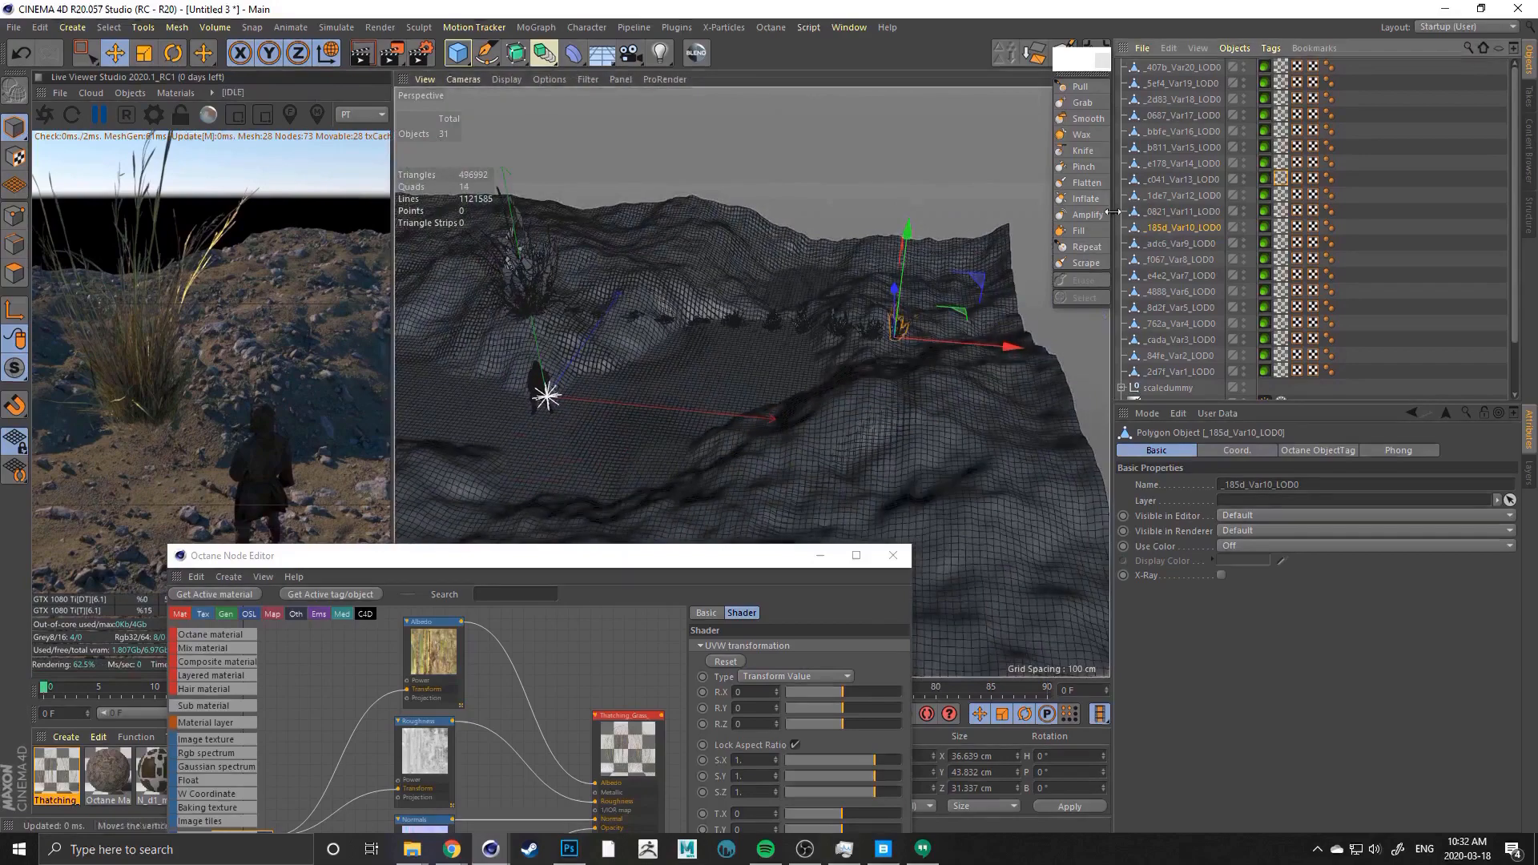
# Move the Var9, Var8 and Var7 grasses along the X axis by about 500, 543 and 600 cm respectively
pyautogui.click(1178, 244)
pyautogui.moveTo(650, 319); pyautogui.dragTo(1044, 297)
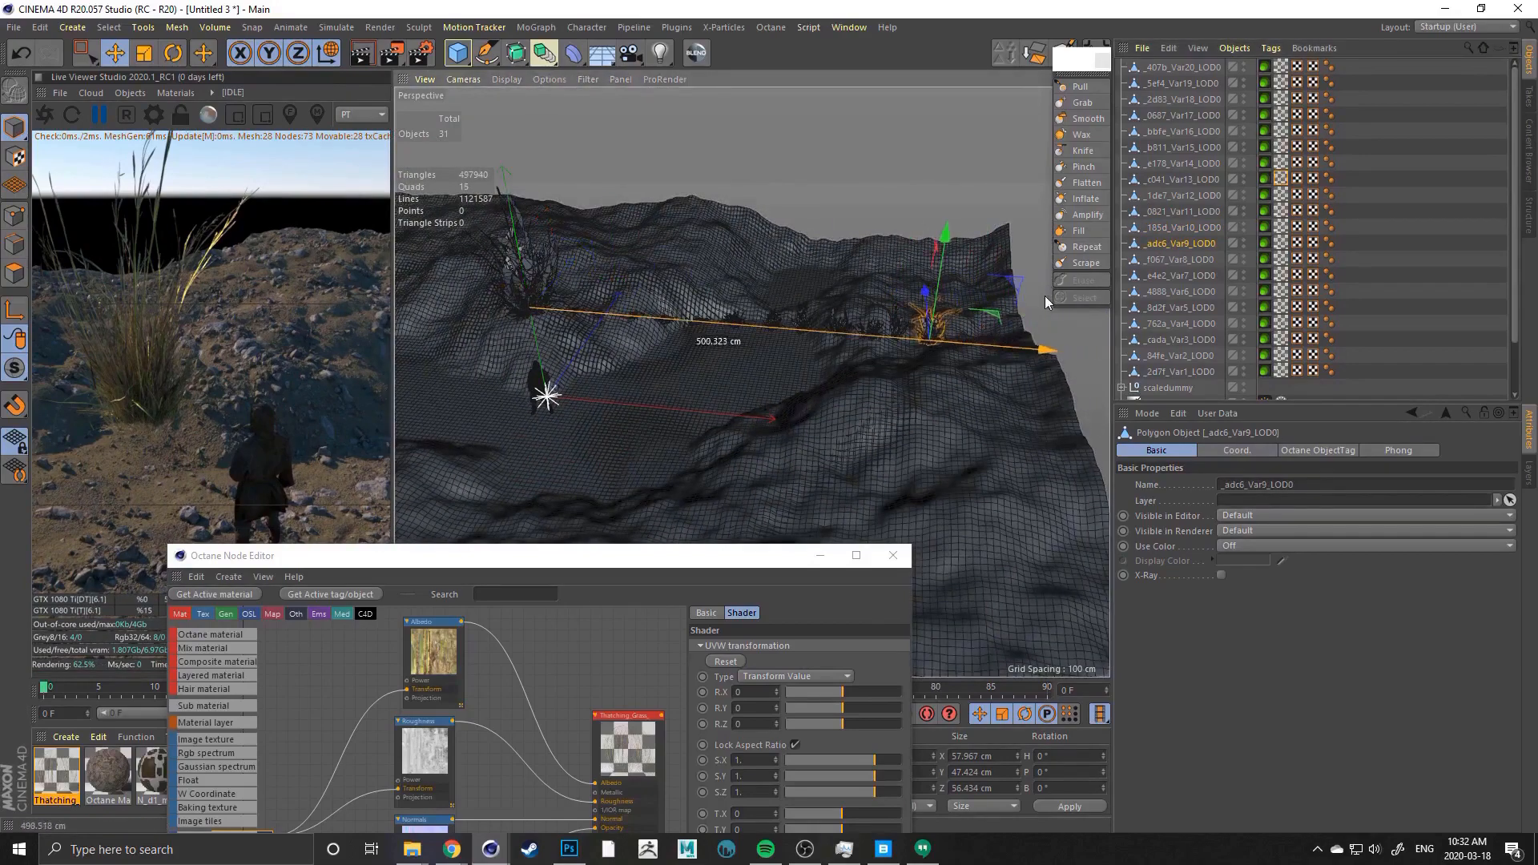
pyautogui.click(1173, 258)
pyautogui.moveTo(644, 312); pyautogui.dragTo(1083, 300)
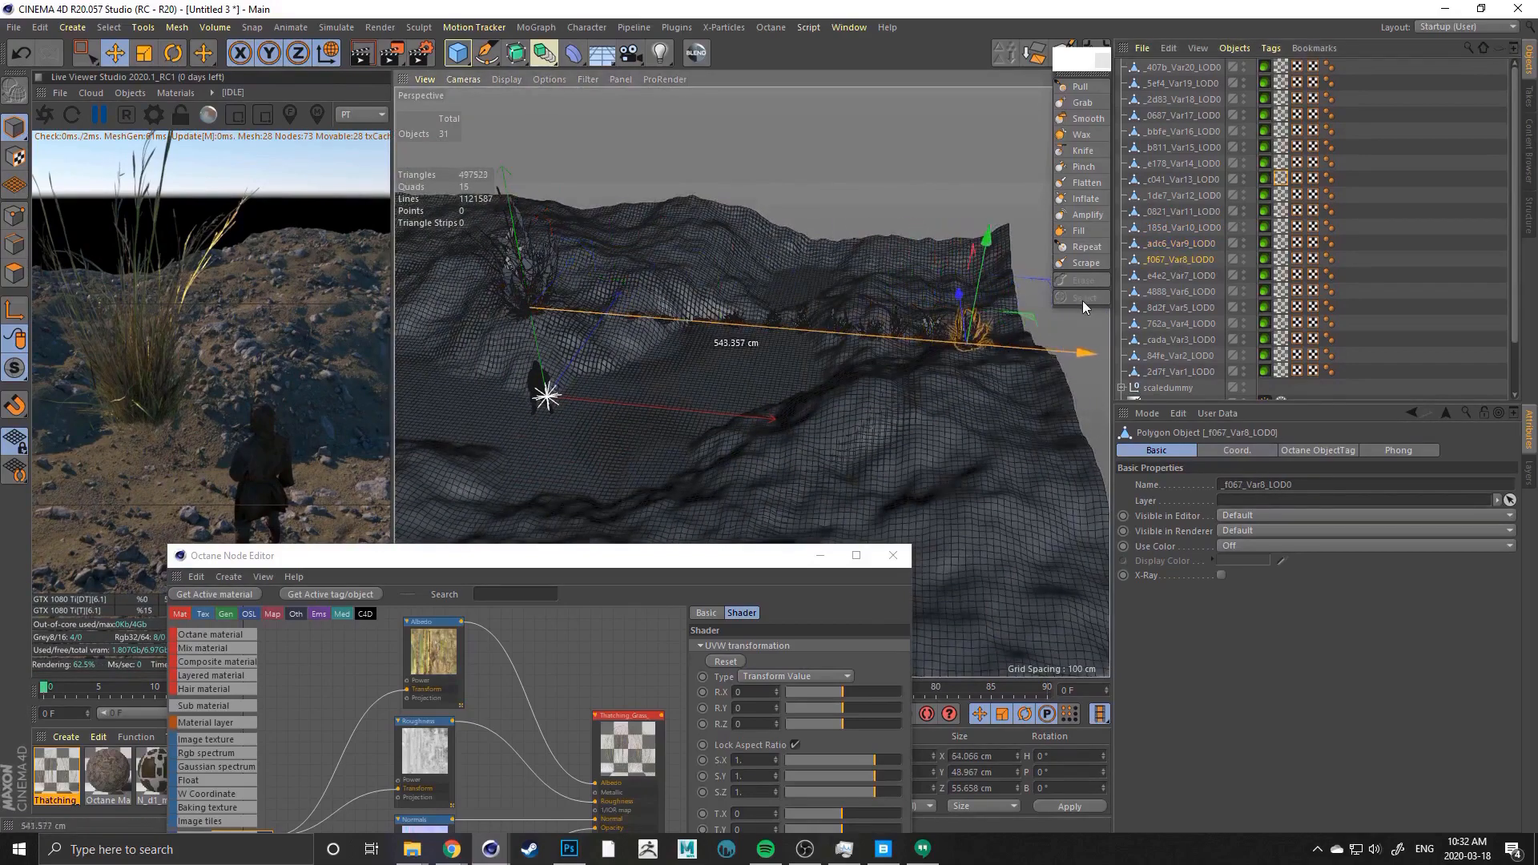
pyautogui.click(1178, 275)
pyautogui.moveTo(645, 318); pyautogui.dragTo(1122, 308)
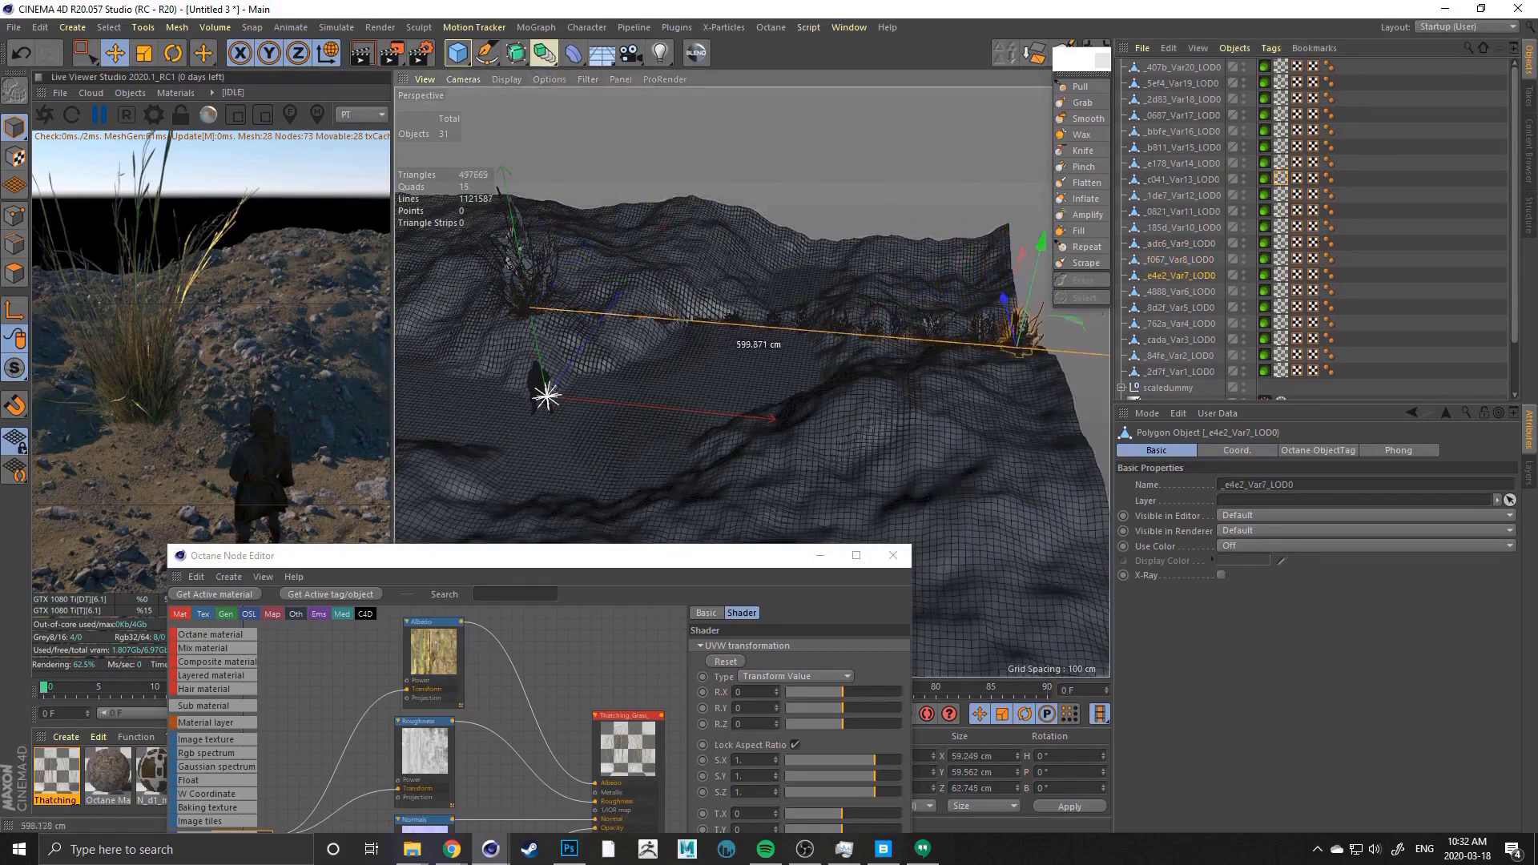
# Move the Var6 and Var5 grasses along the X axis past the near end of the row
pyautogui.click(1157, 290)
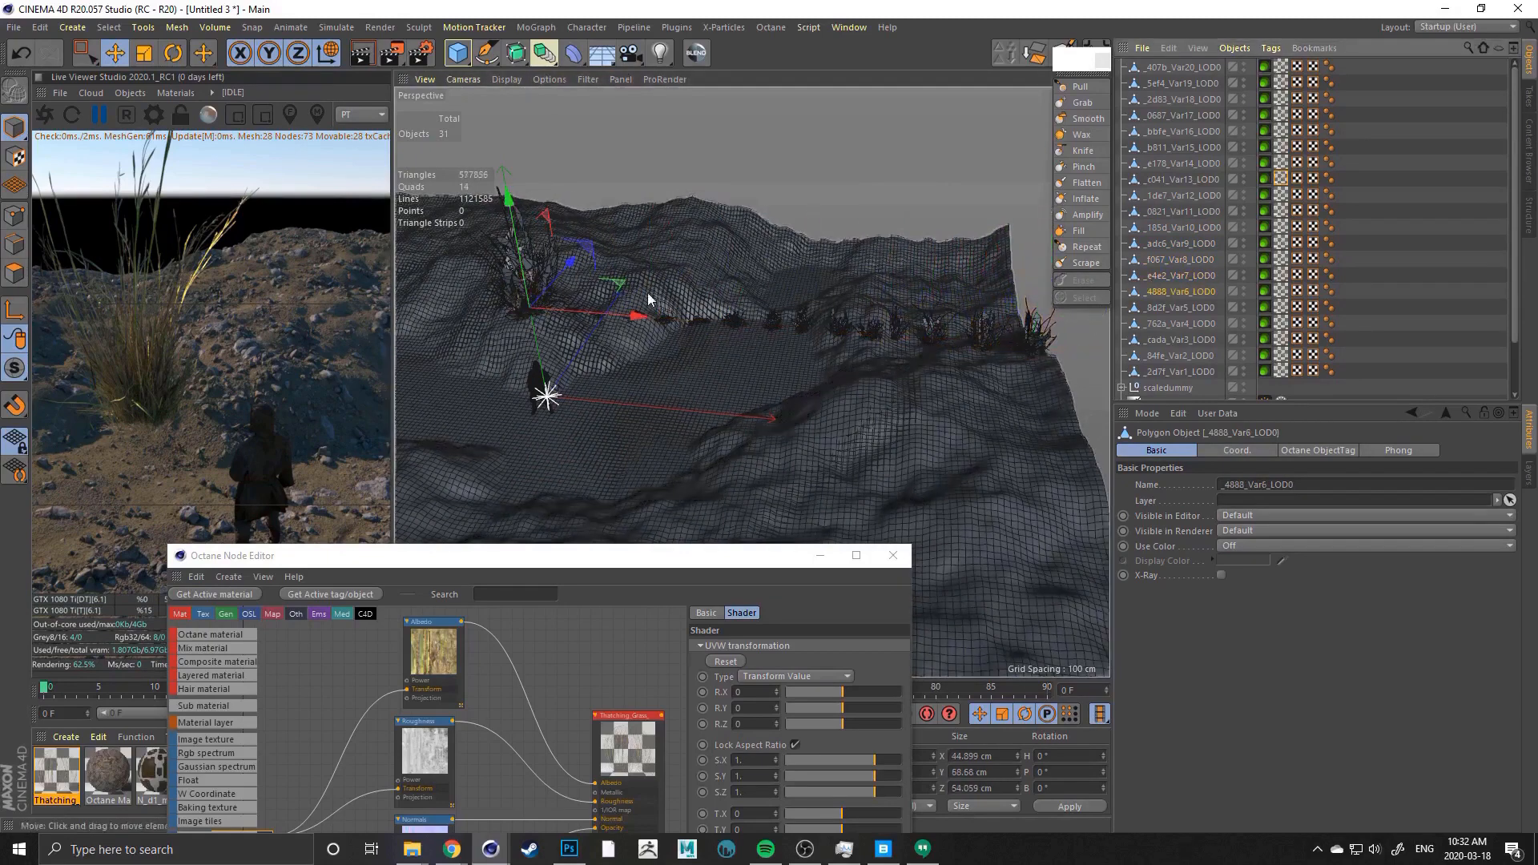
pyautogui.moveTo(649, 299); pyautogui.dragTo(1099, 314)
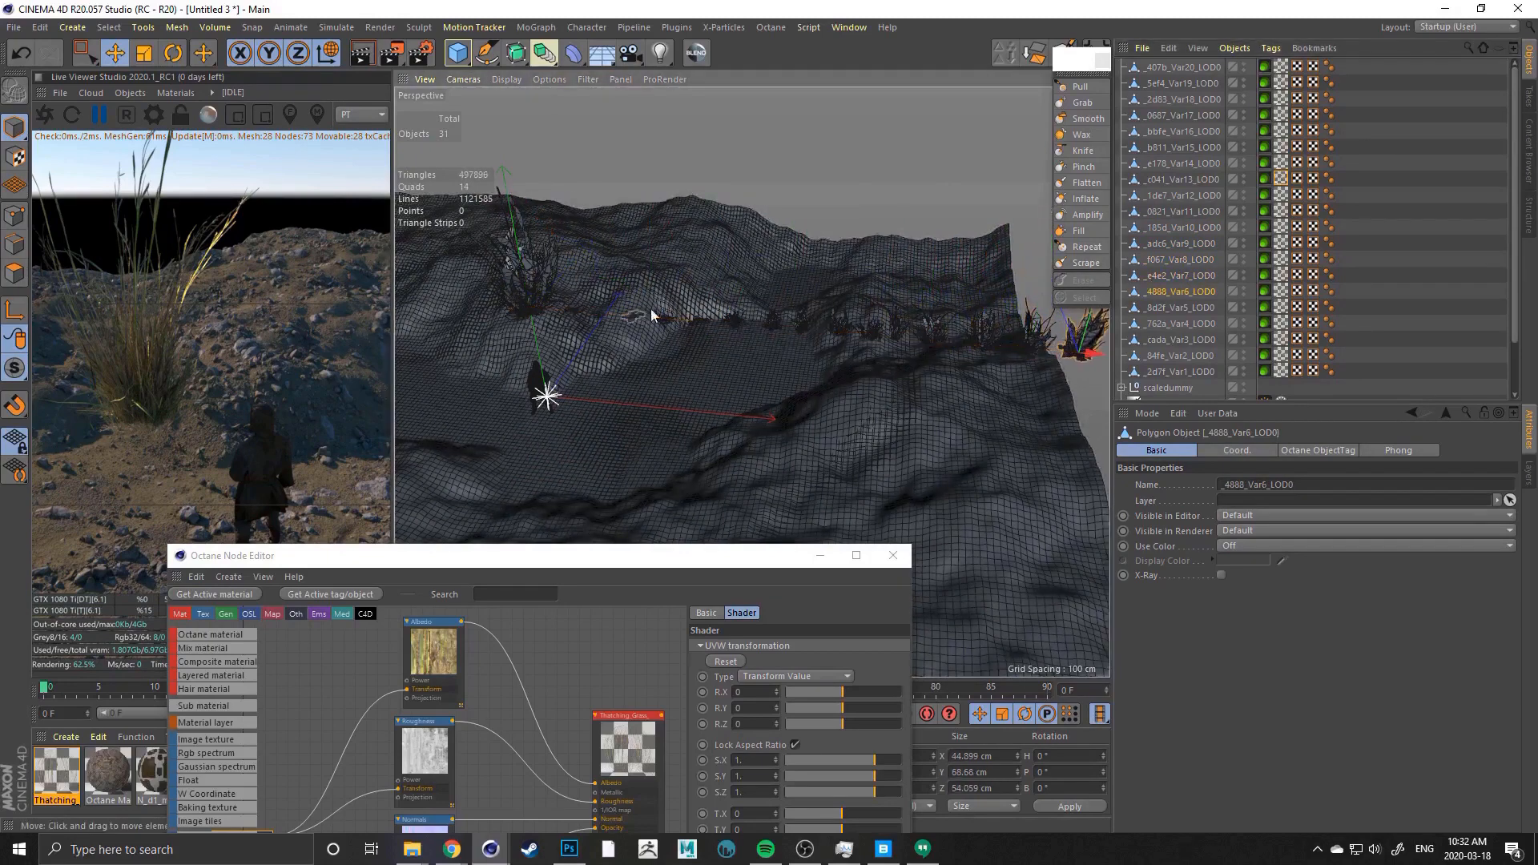
pyautogui.click(1181, 308)
pyautogui.moveTo(641, 317); pyautogui.dragTo(1109, 350)
# Move the Var4 and Var3 grasses along the X axis to continue the row beyond Var5
pyautogui.keyDown('alt'); pyautogui.moveTo(752, 382); pyautogui.dragTo(1002, 344); pyautogui.keyUp('alt')
pyautogui.keyDown('alt'); pyautogui.moveTo(1001, 345); pyautogui.dragTo(906, 311, button='middle'); pyautogui.keyUp('alt')
pyautogui.keyDown('alt'); pyautogui.moveTo(906, 311); pyautogui.dragTo(907, 323); pyautogui.keyUp('alt')
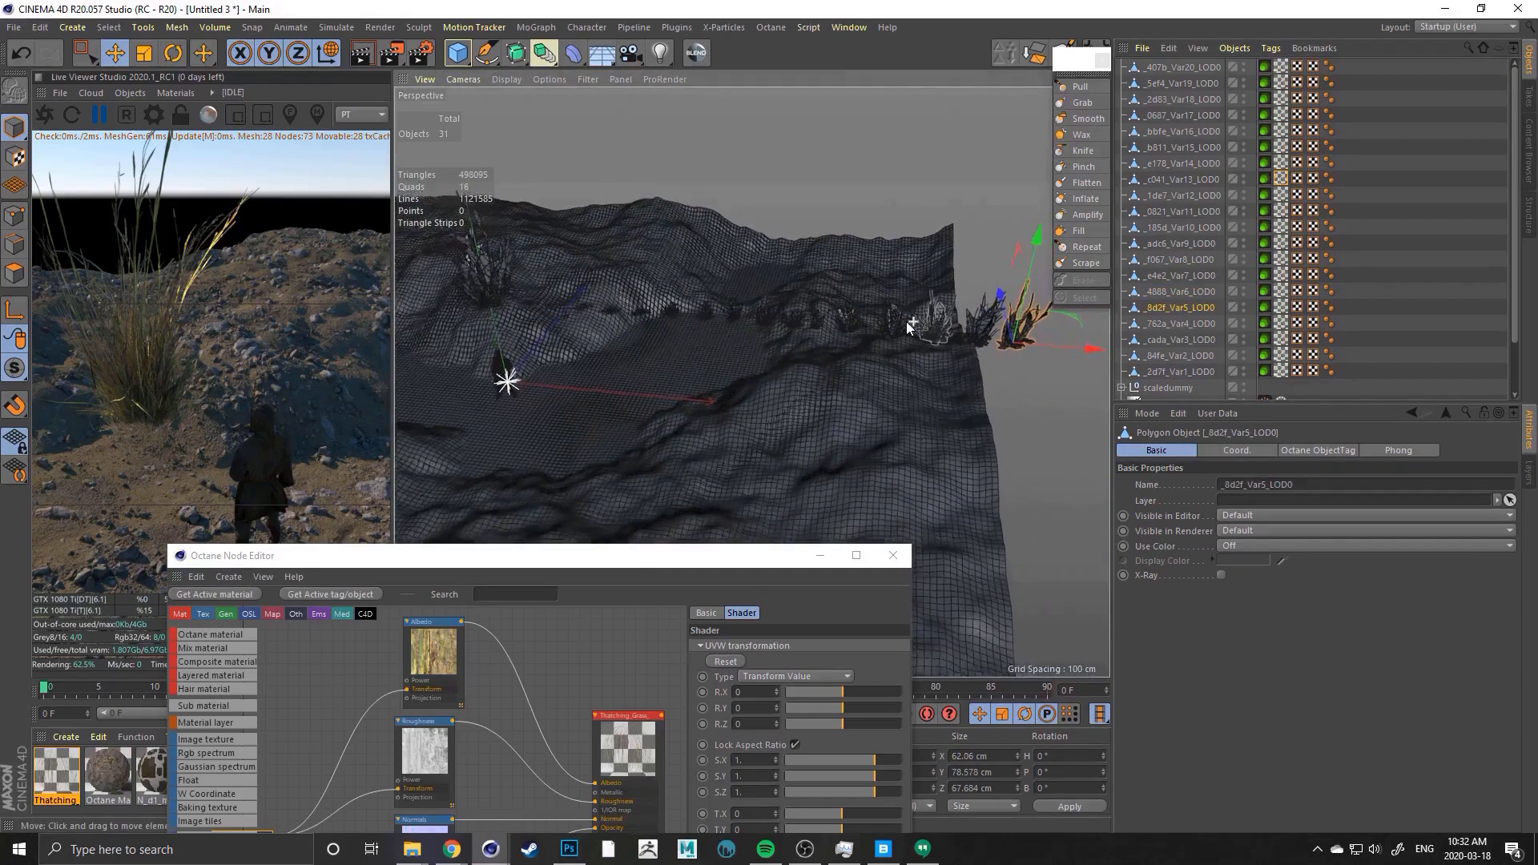
pyautogui.click(1165, 323)
pyautogui.moveTo(565, 314); pyautogui.dragTo(1141, 345)
pyautogui.click(1165, 340)
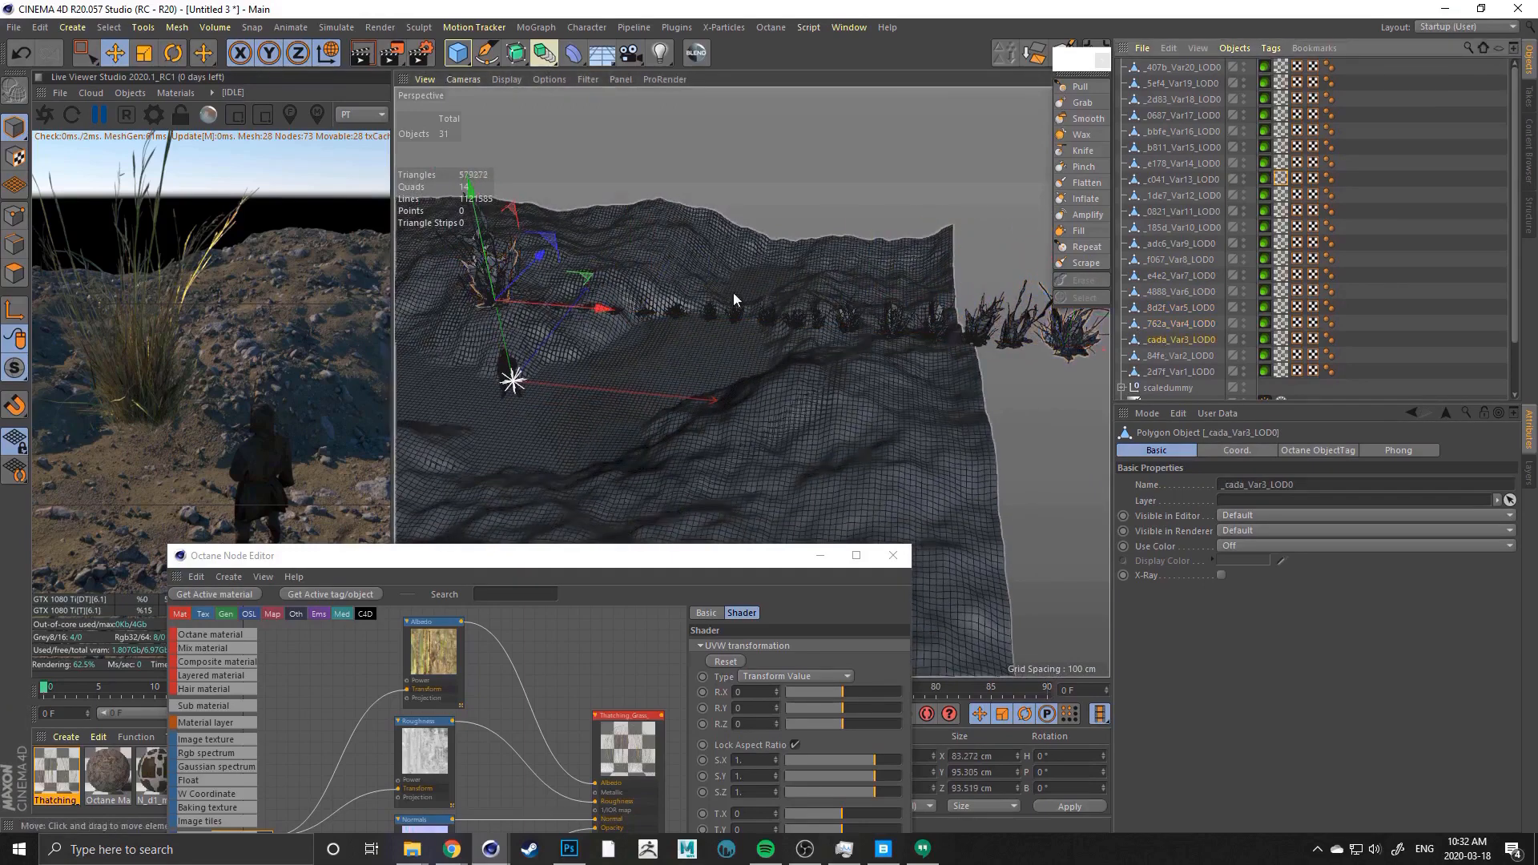
pyautogui.moveTo(604, 308); pyautogui.dragTo(1128, 345)
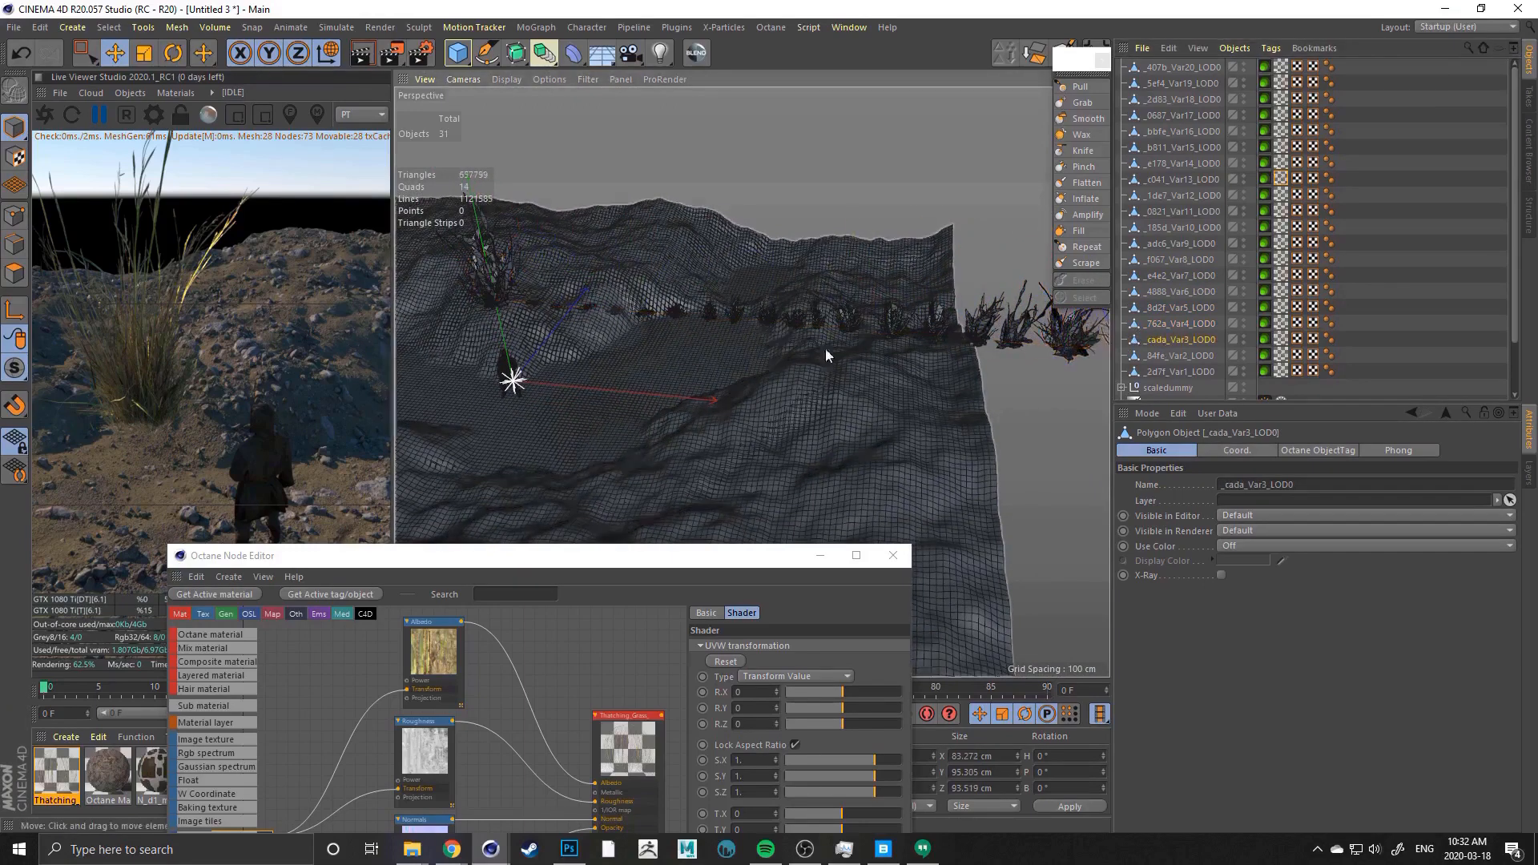
# Move the Var2 and Var1 grasses along the X axis to complete the spread-out row
pyautogui.click(1204, 358)
pyautogui.keyDown('alt'); pyautogui.moveTo(652, 314); pyautogui.dragTo(616, 314); pyautogui.keyUp('alt')
pyautogui.keyDown('alt'); pyautogui.moveTo(652, 314); pyautogui.dragTo(572, 314, button='middle'); pyautogui.keyUp('alt')
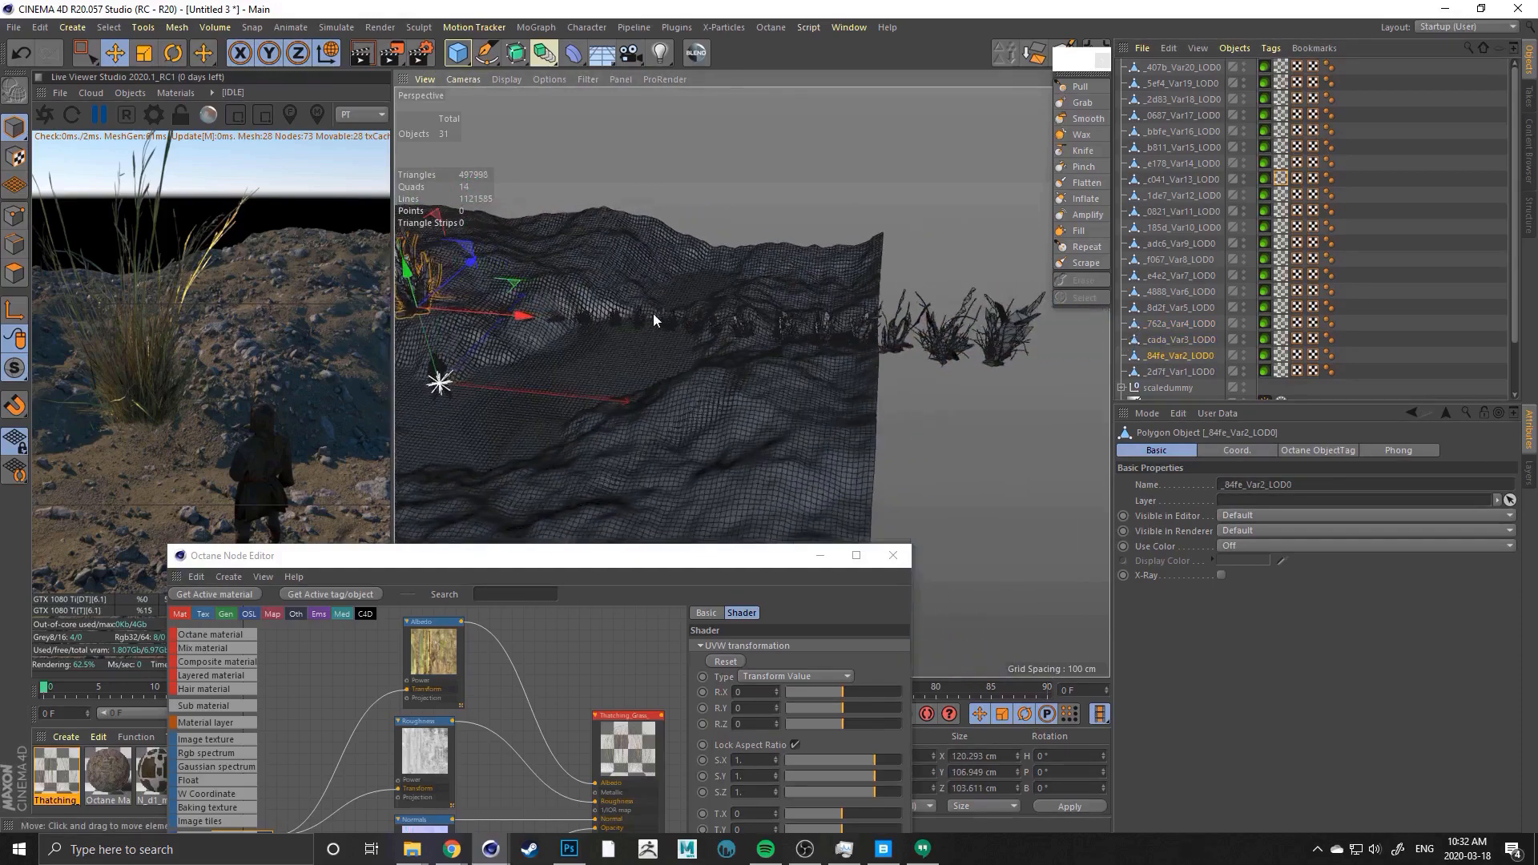
pyautogui.keyDown('alt'); pyautogui.moveTo(652, 314); pyautogui.dragTo(627, 310); pyautogui.keyUp('alt')
pyautogui.moveTo(477, 311); pyautogui.dragTo(1058, 357)
pyautogui.click(1170, 372)
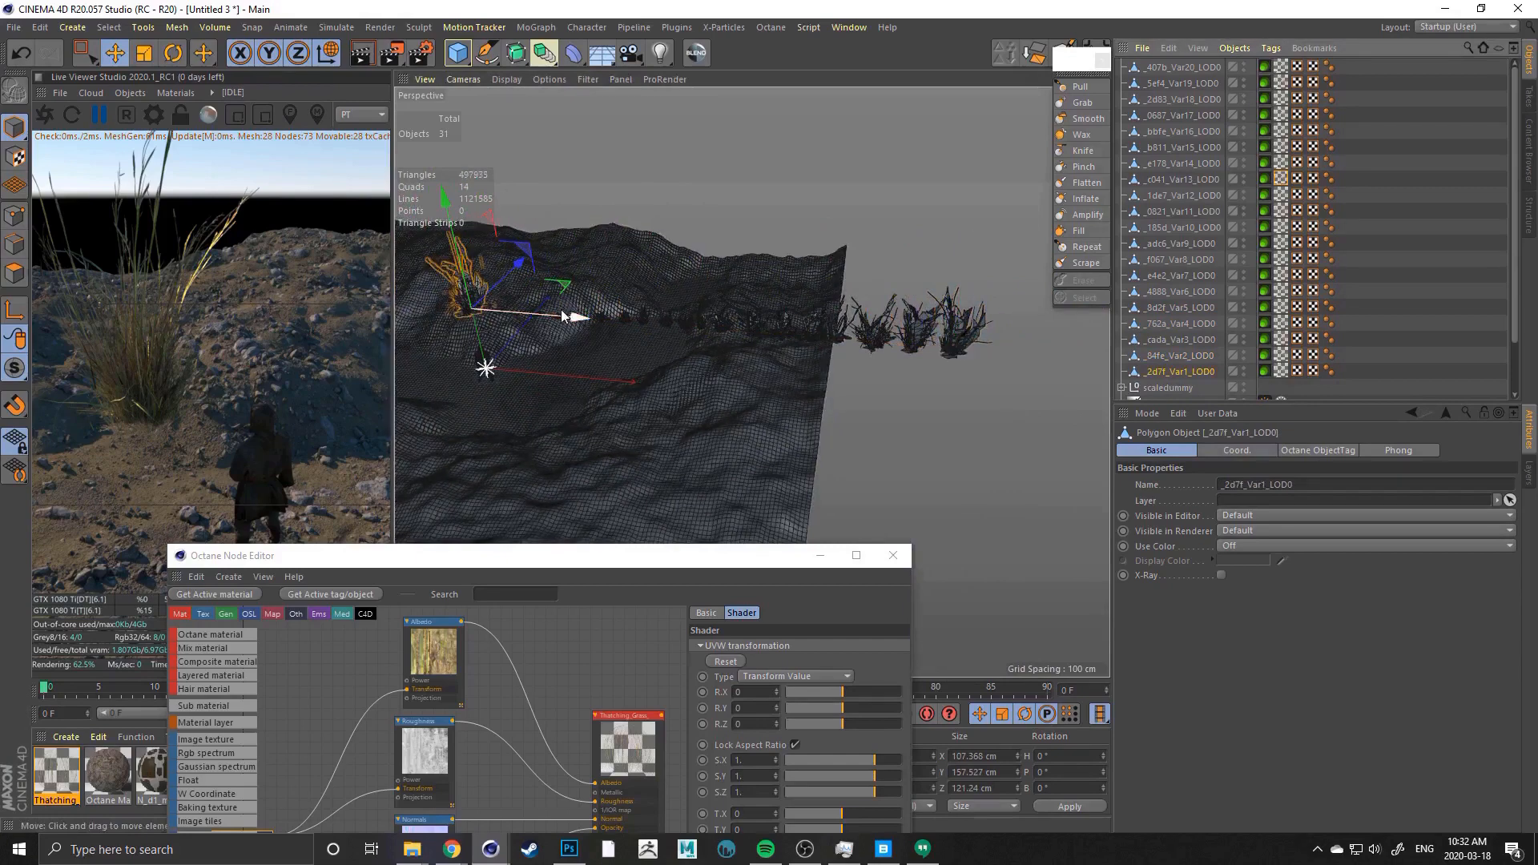
pyautogui.moveTo(563, 316); pyautogui.dragTo(1096, 357)
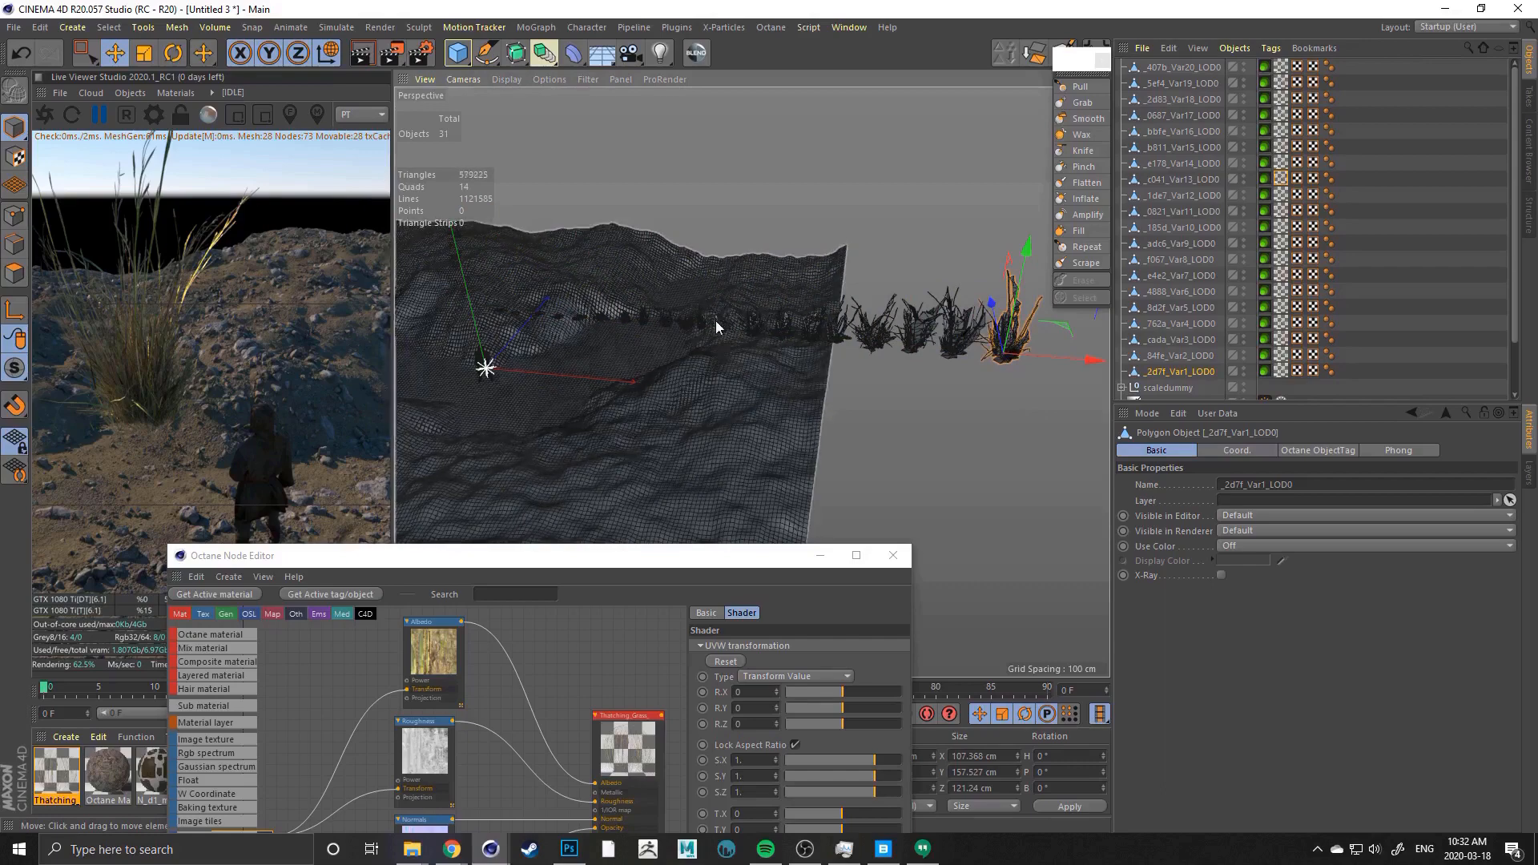
# Select the five flat grass variants, Var20 through Var16, above the terrain and delete them
pyautogui.keyDown('alt'); pyautogui.moveTo(689, 338); pyautogui.dragTo(683, 293); pyautogui.keyUp('alt')
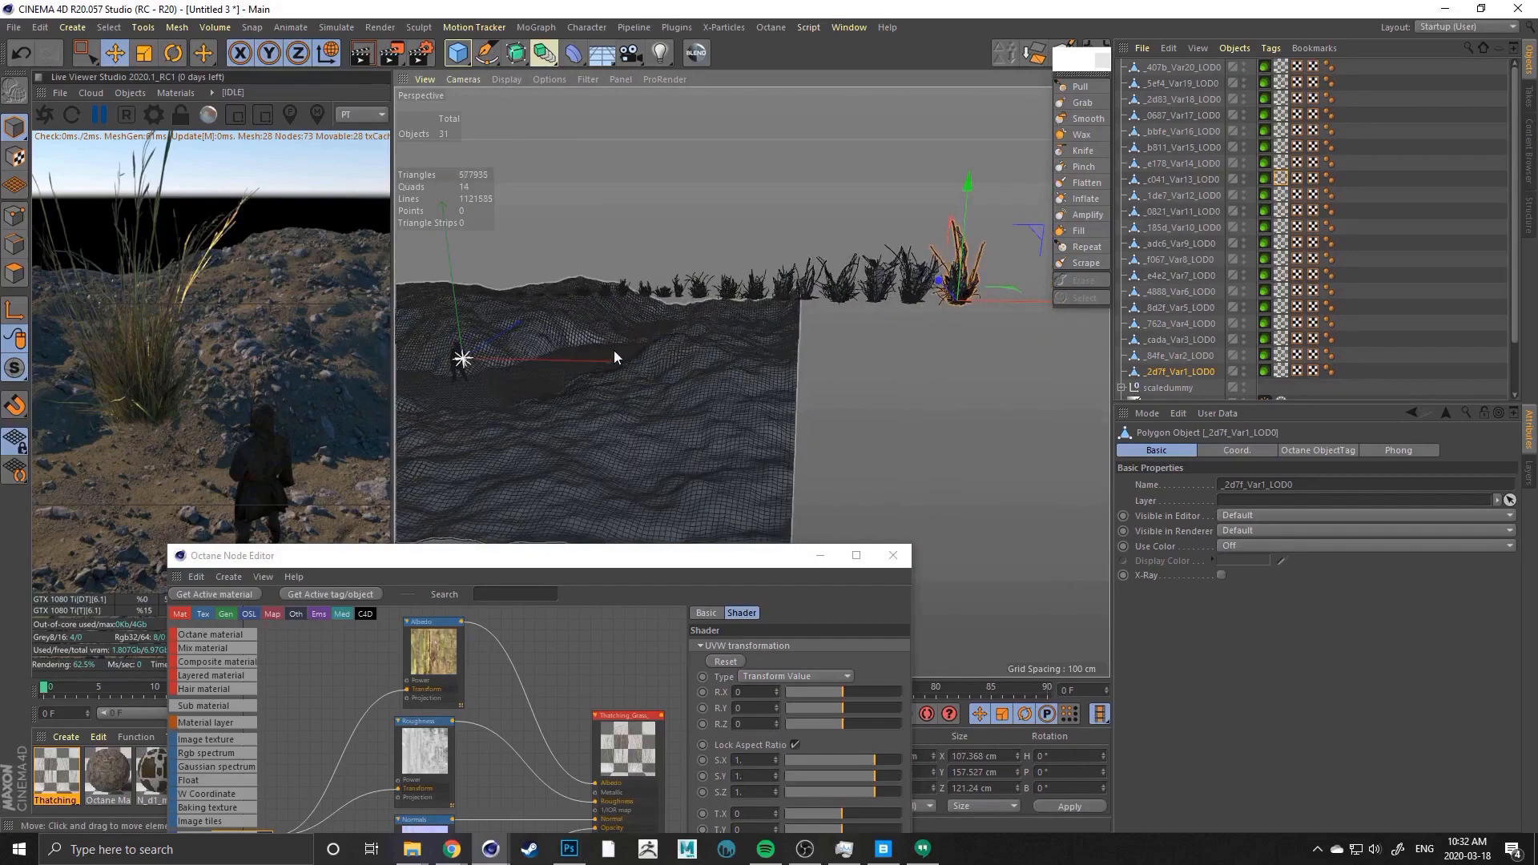
pyautogui.keyDown('alt'); pyautogui.moveTo(665, 374); pyautogui.dragTo(707, 211); pyautogui.keyUp('alt')
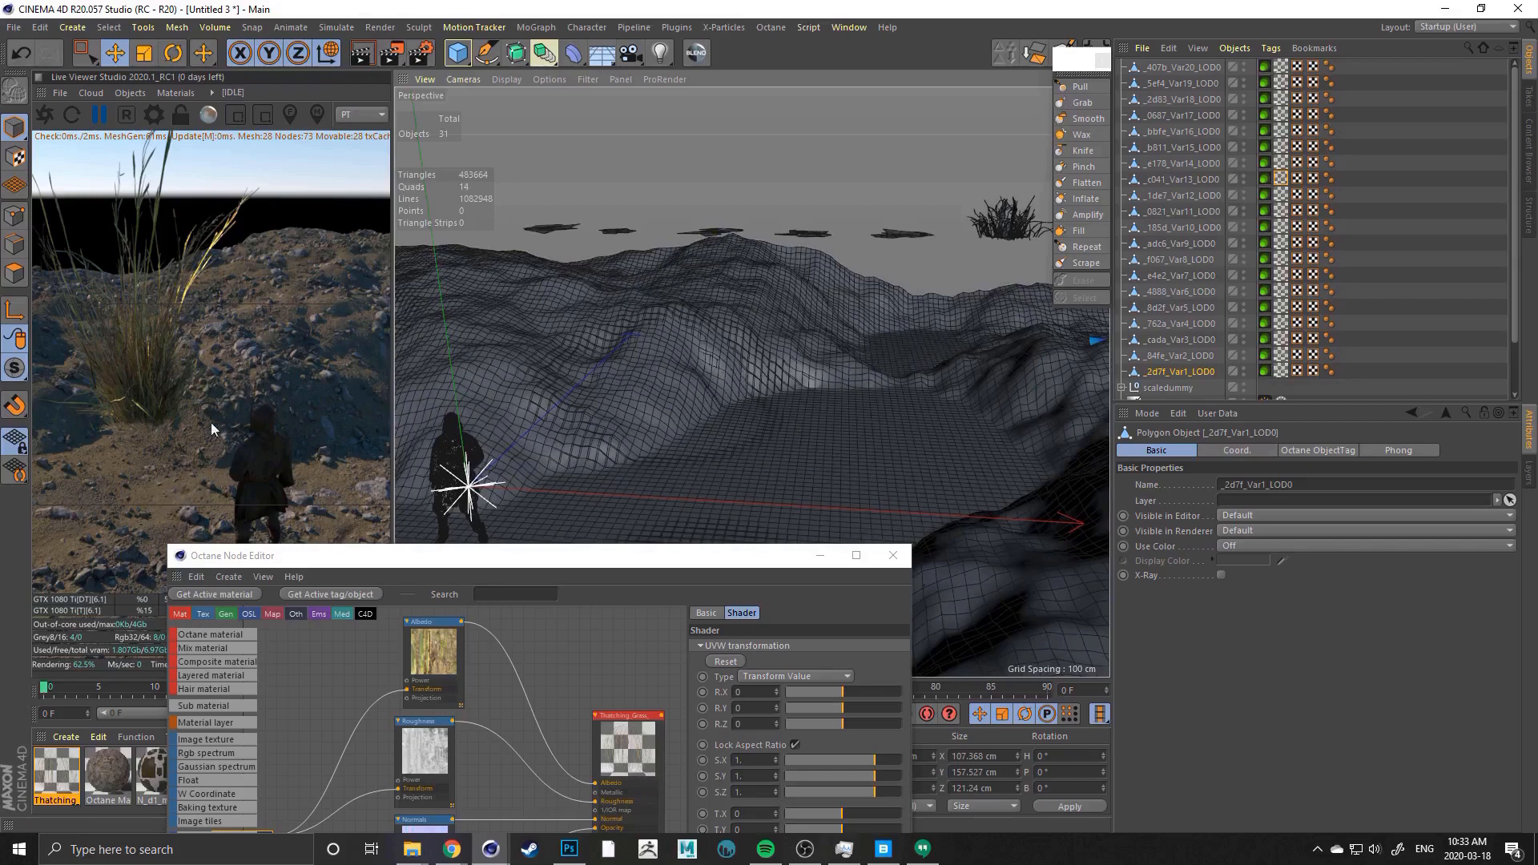
pyautogui.keyDown('alt'); pyautogui.moveTo(720, 230); pyautogui.dragTo(721, 223); pyautogui.keyUp('alt')
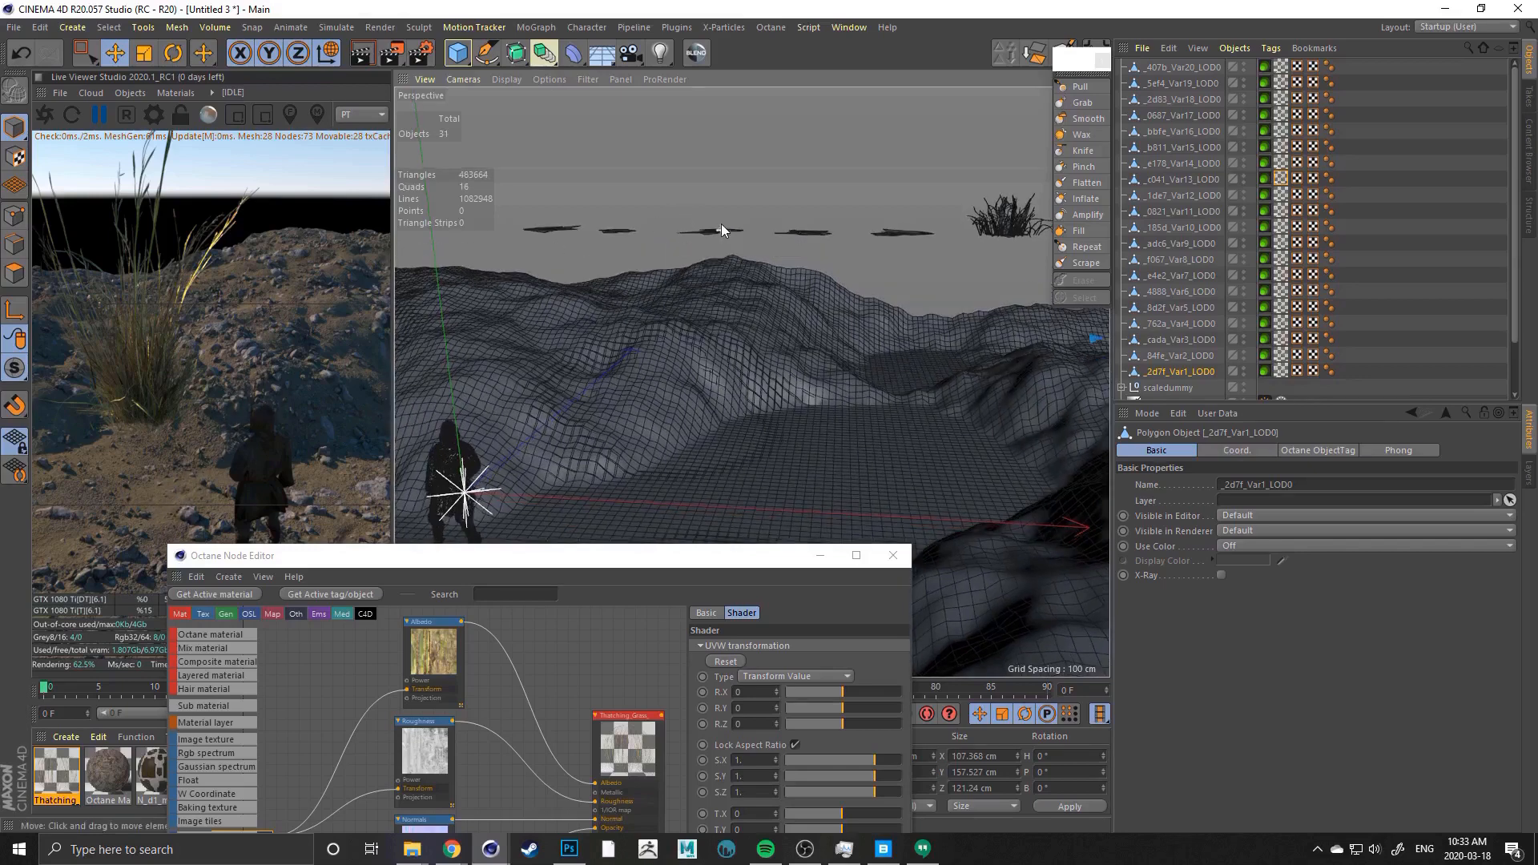
pyautogui.click(90, 51)
pyautogui.moveTo(522, 215); pyautogui.dragTo(929, 249)
pyautogui.press('Delete')
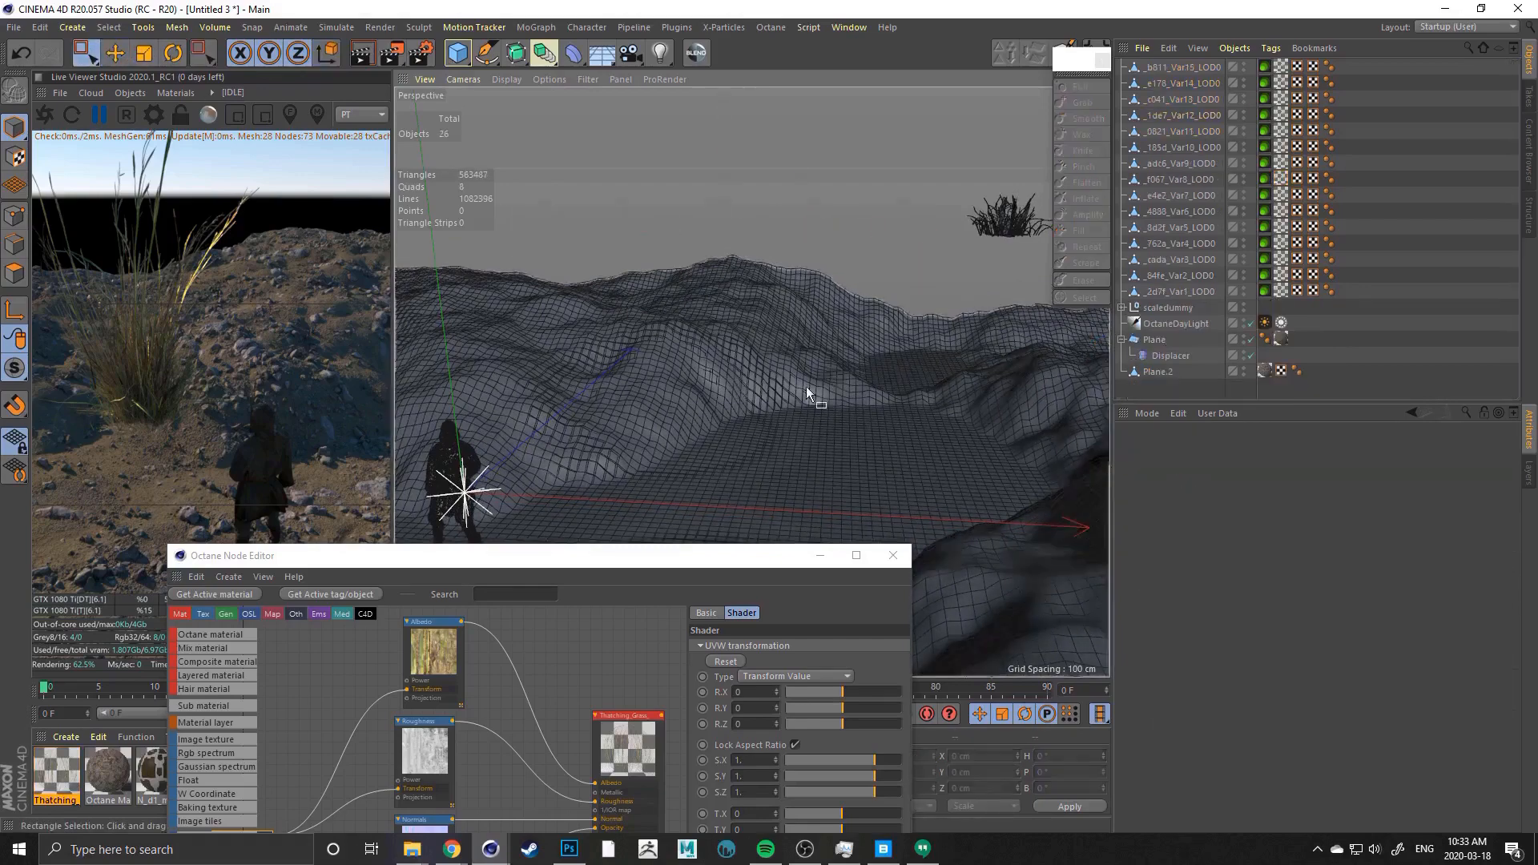
pyautogui.keyDown('alt'); pyautogui.moveTo(807, 387); pyautogui.dragTo(650, 404, button='middle'); pyautogui.keyUp('alt')
pyautogui.keyDown('alt'); pyautogui.moveTo(915, 341); pyautogui.dragTo(803, 336, button='right'); pyautogui.keyUp('alt')
pyautogui.keyDown('alt'); pyautogui.moveTo(804, 336); pyautogui.dragTo(721, 353, button='middle'); pyautogui.keyUp('alt')
pyautogui.keyDown('alt'); pyautogui.moveTo(752, 382); pyautogui.dragTo(397, 352); pyautogui.keyUp('alt')
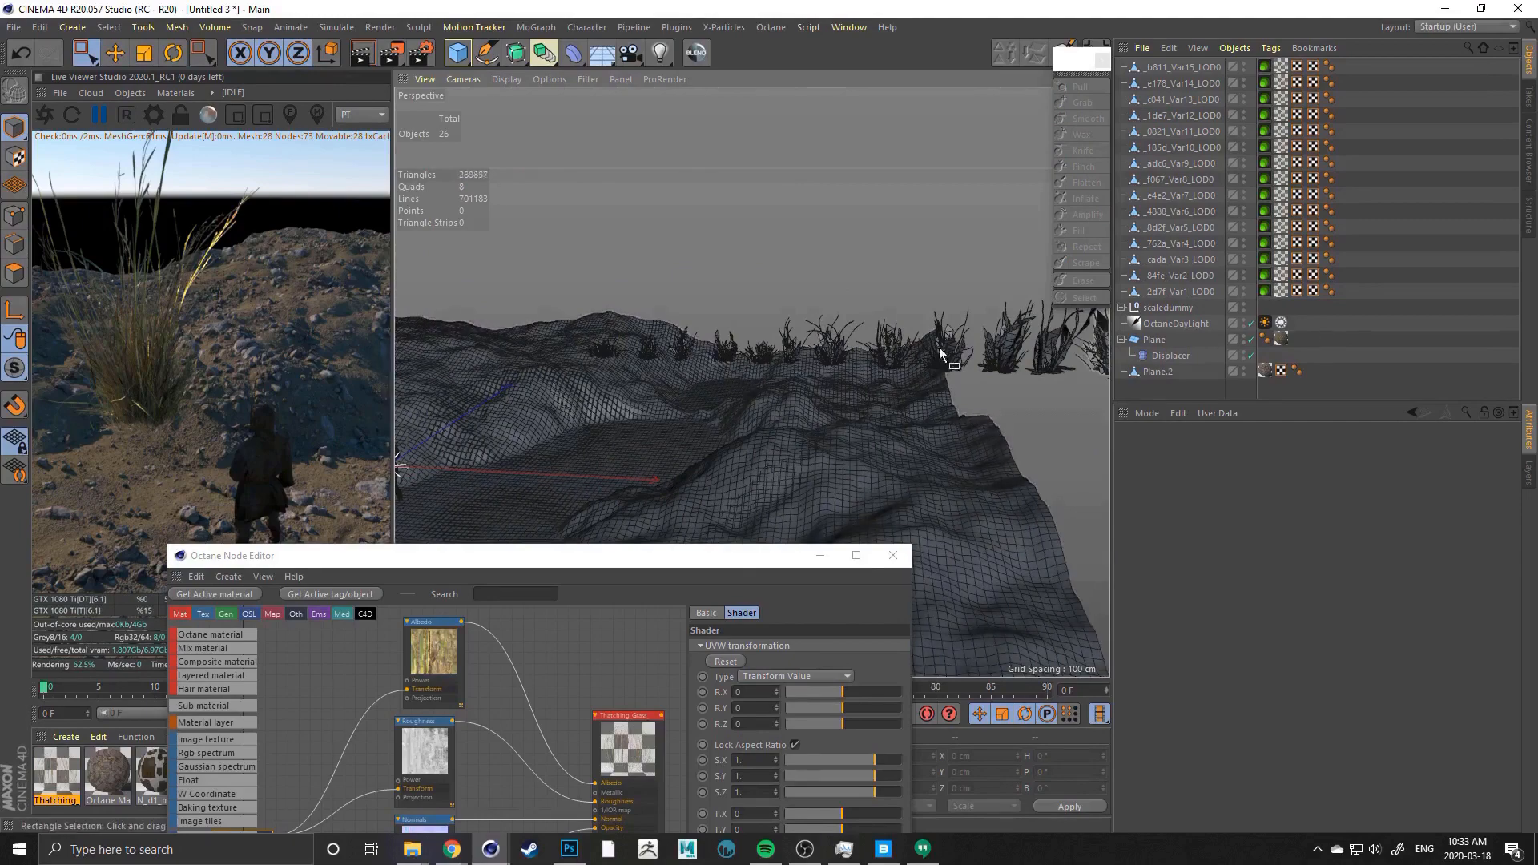
pyautogui.keyDown('alt'); pyautogui.moveTo(826, 372); pyautogui.dragTo(752, 381); pyautogui.keyUp('alt')
# Reposition the Octane Node Editor and rearrange the Thatching Grass material node closer to its texture nodes
pyautogui.click(608, 564)
pyautogui.moveTo(608, 563); pyautogui.dragTo(801, 107)
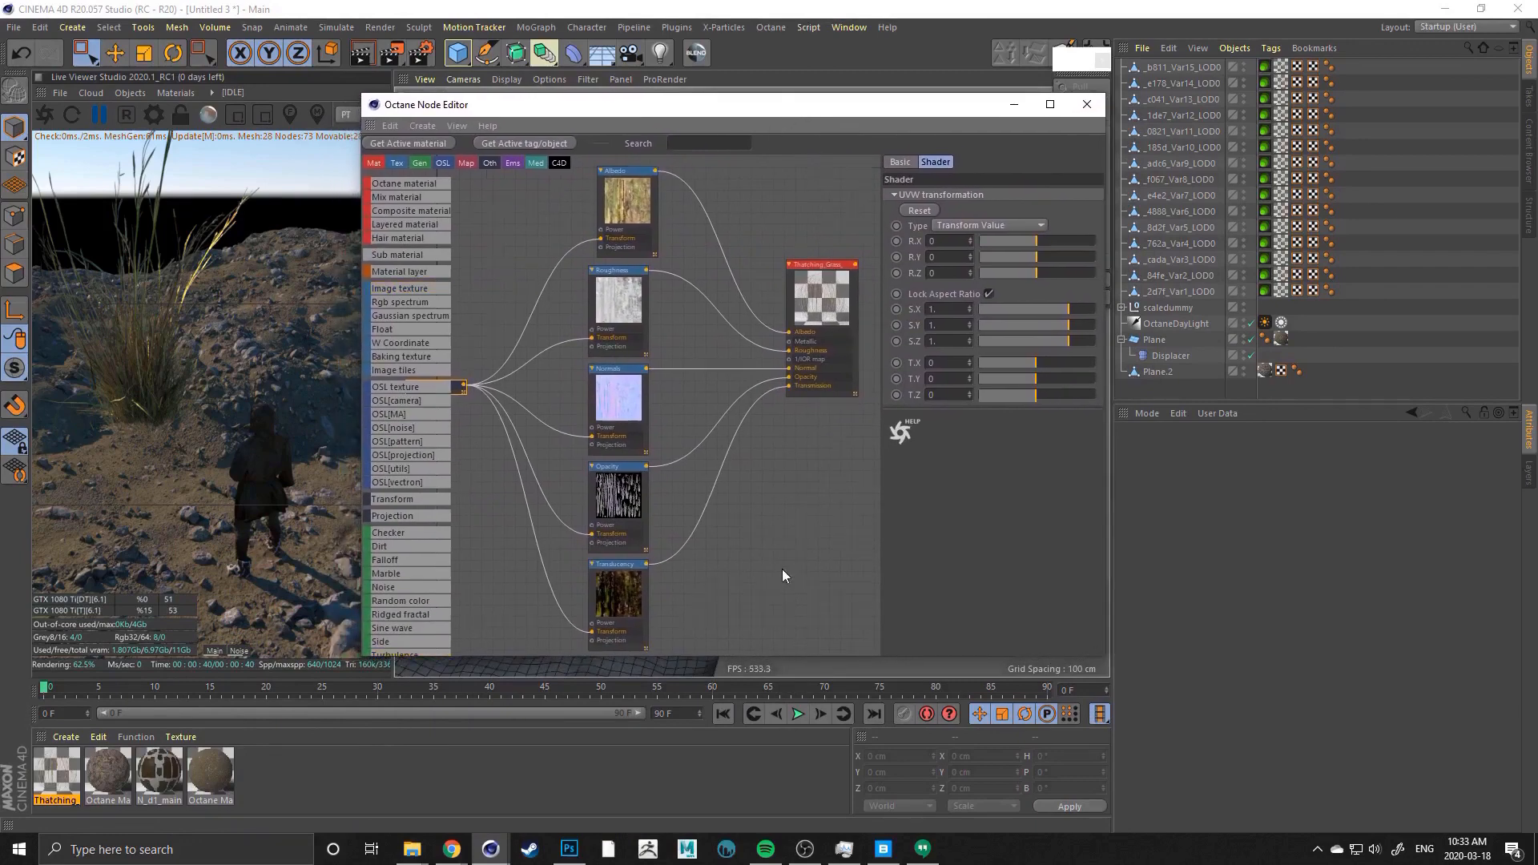
pyautogui.scroll(-3, 766, 569)
pyautogui.moveTo(730, 388); pyautogui.dragTo(834, 329)
pyautogui.moveTo(511, 344); pyautogui.dragTo(575, 437)
pyautogui.moveTo(653, 391); pyautogui.dragTo(641, 433, button='middle')
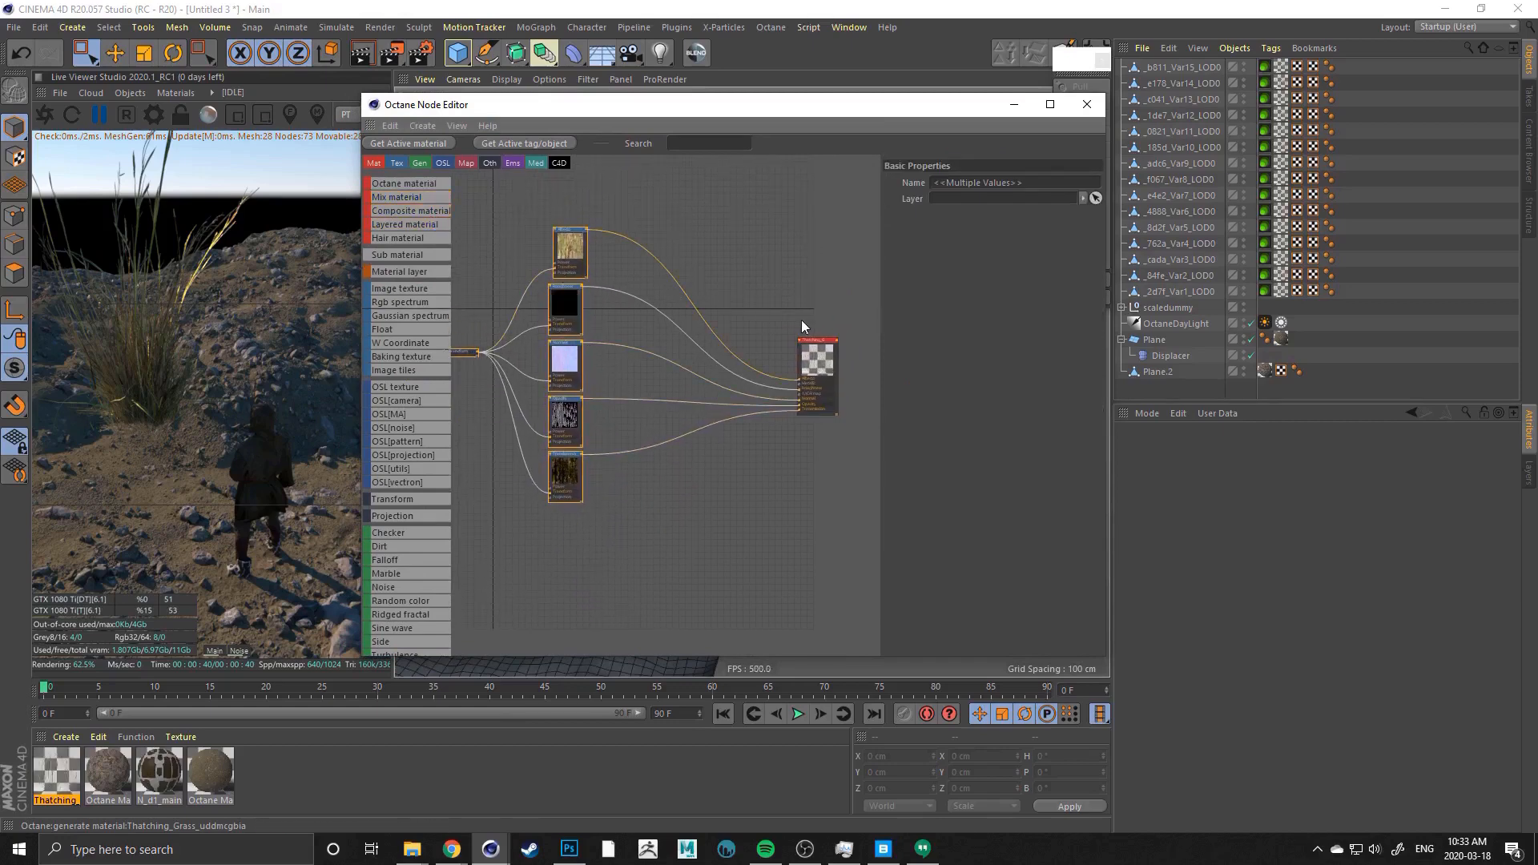
pyautogui.moveTo(801, 322); pyautogui.dragTo(788, 331, button='middle')
pyautogui.moveTo(804, 372); pyautogui.dragTo(691, 346)
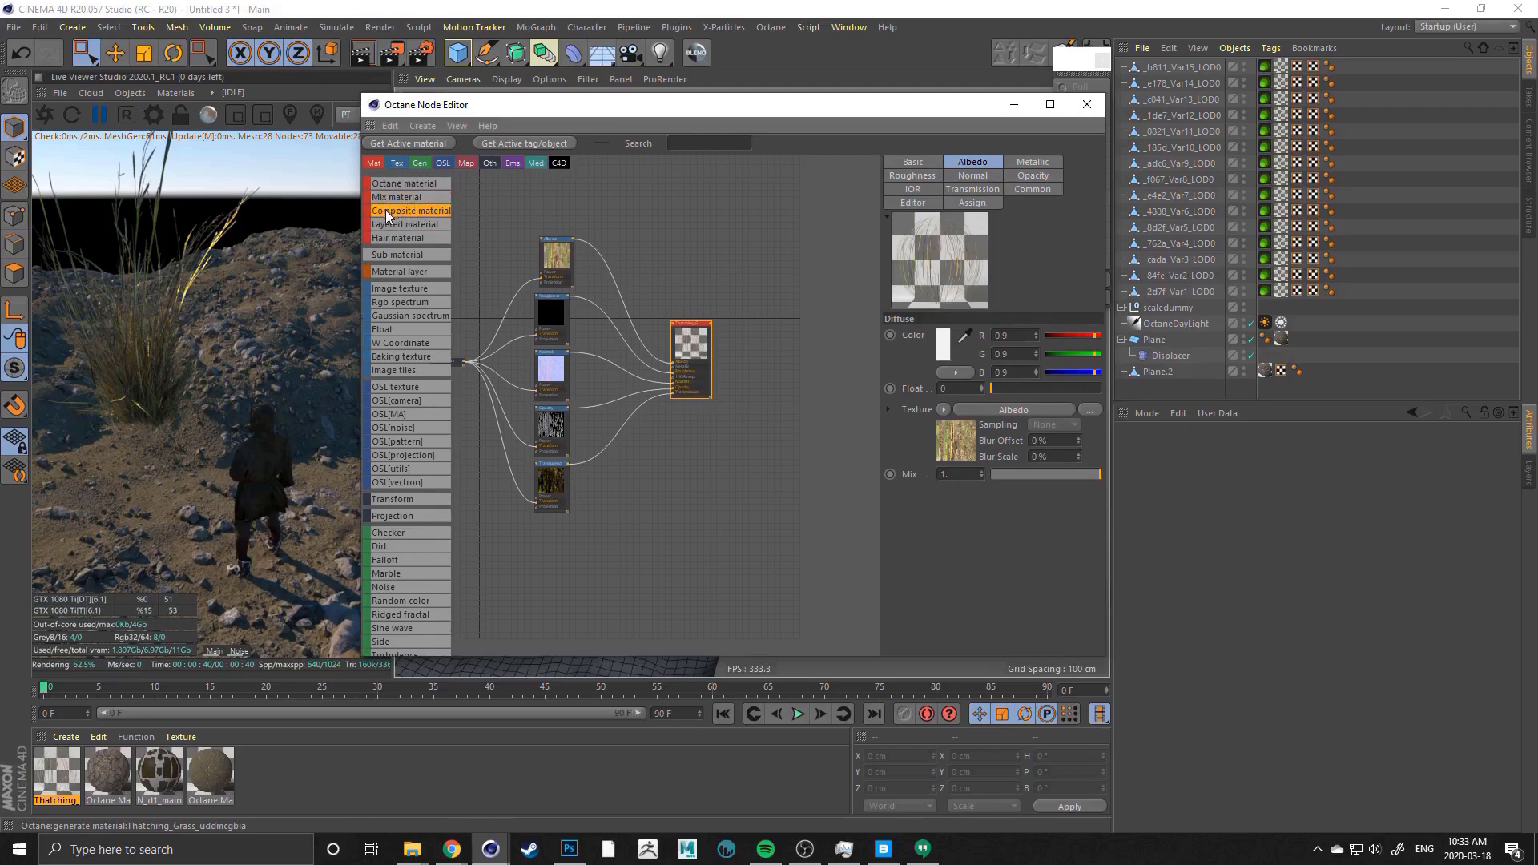
# Add a Composite material node and place it beside the Thatching Grass material node
pyautogui.moveTo(386, 214); pyautogui.dragTo(636, 232)
pyautogui.moveTo(793, 356); pyautogui.dragTo(795, 361)
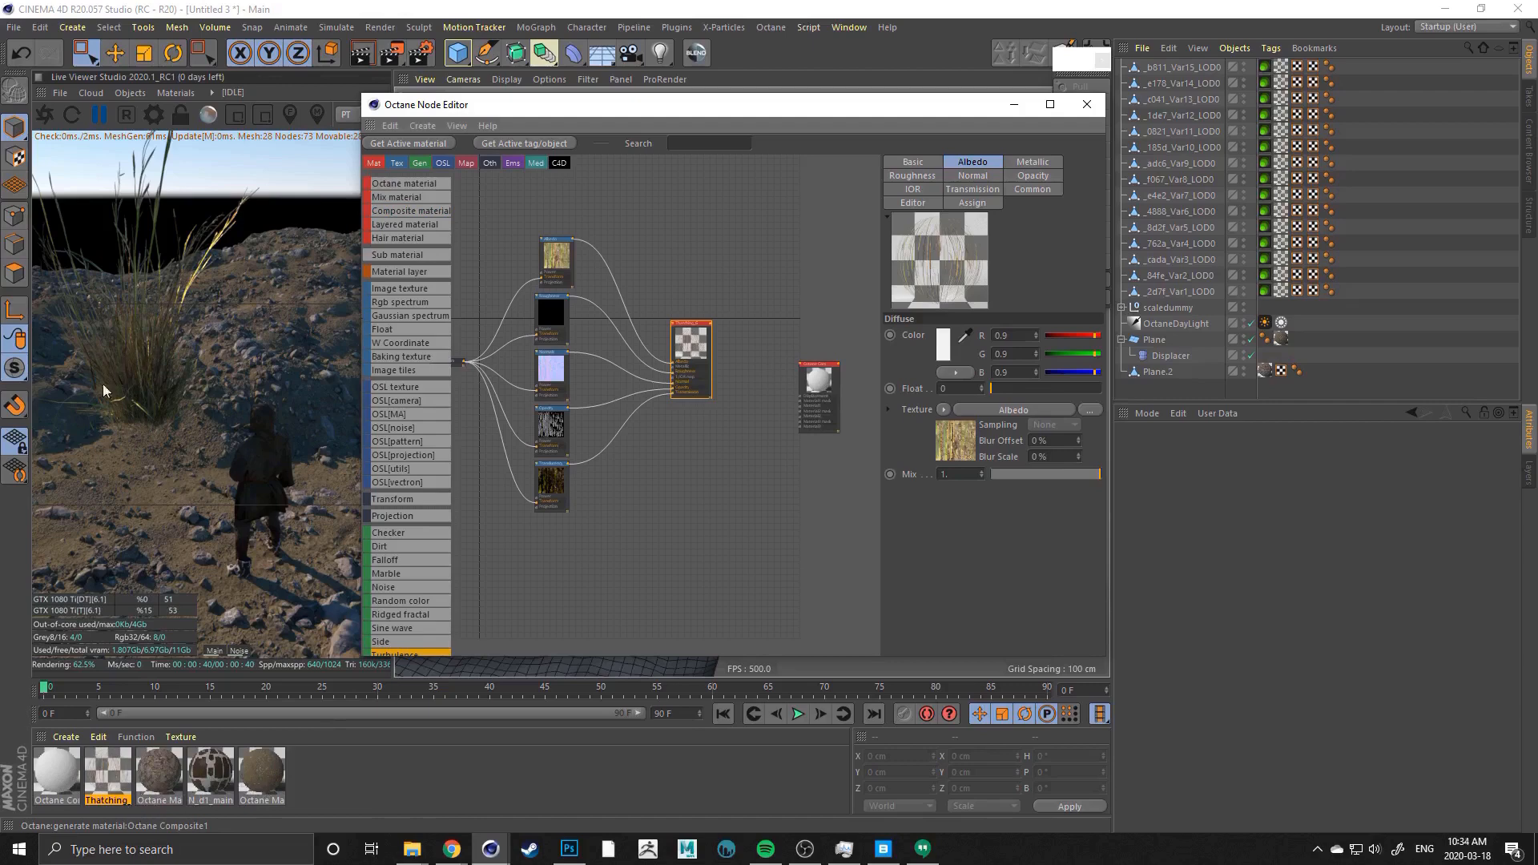
pyautogui.moveTo(805, 409); pyautogui.dragTo(799, 441)
pyautogui.scroll(4, 725, 422)
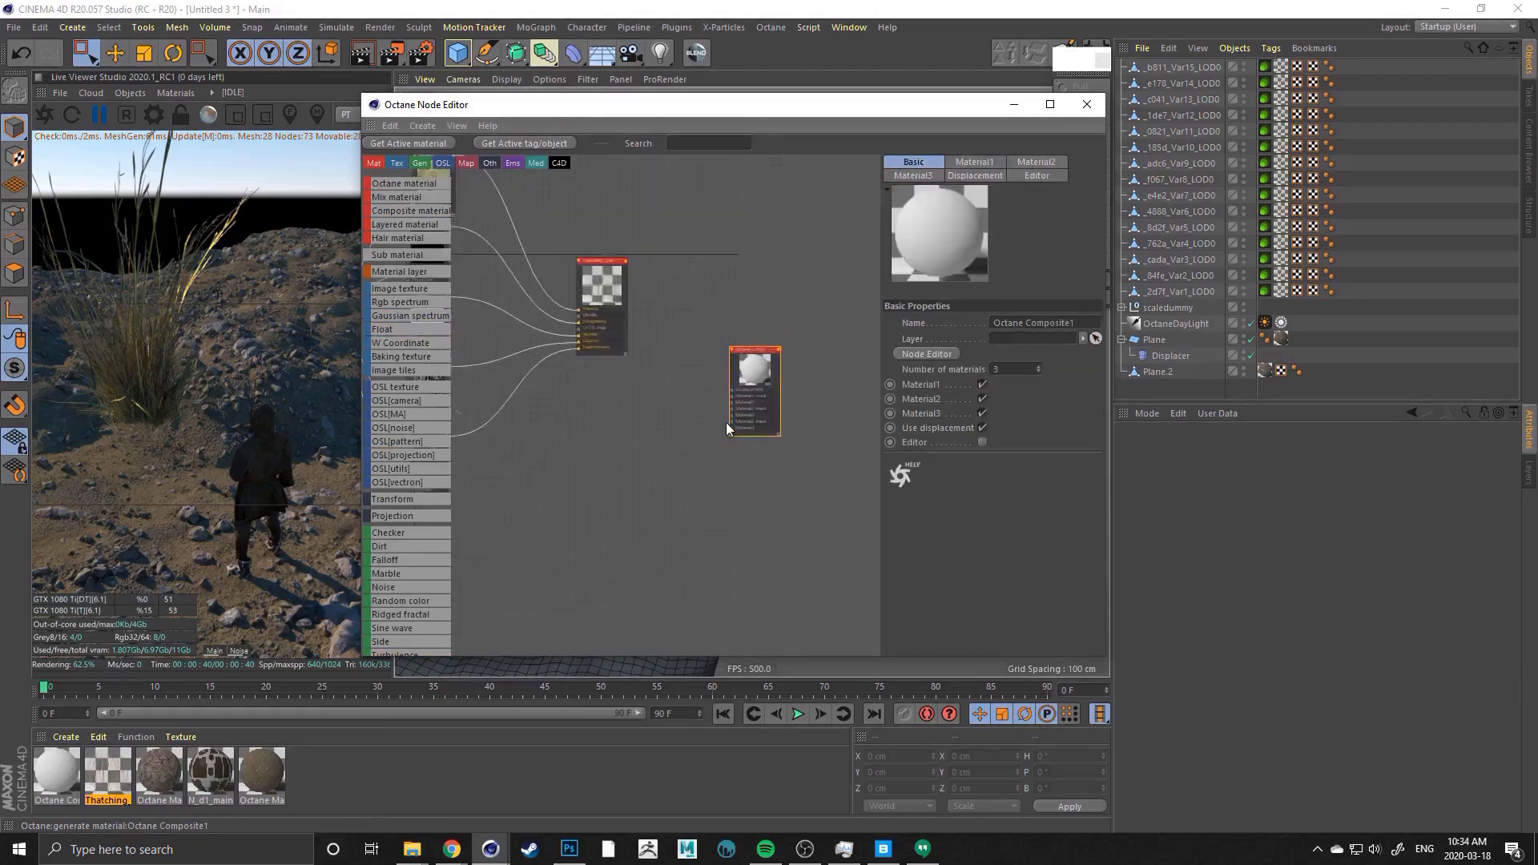
pyautogui.moveTo(761, 375); pyautogui.dragTo(809, 358)
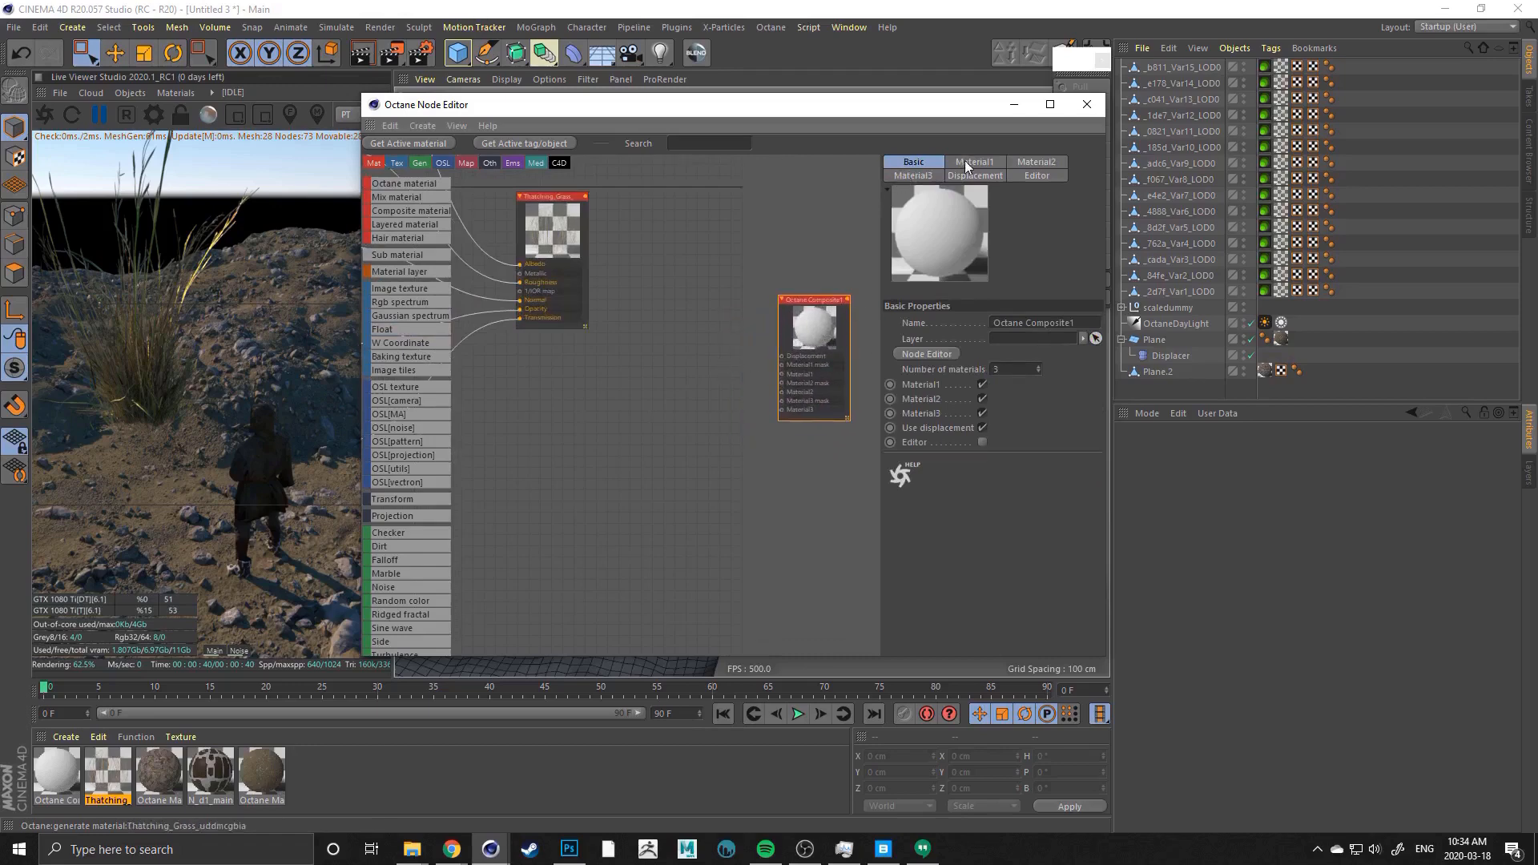
# Add sub-materials to the composite's Material1 and Material2 slots and space their nodes out in front of it
pyautogui.click(966, 164)
pyautogui.click(909, 322)
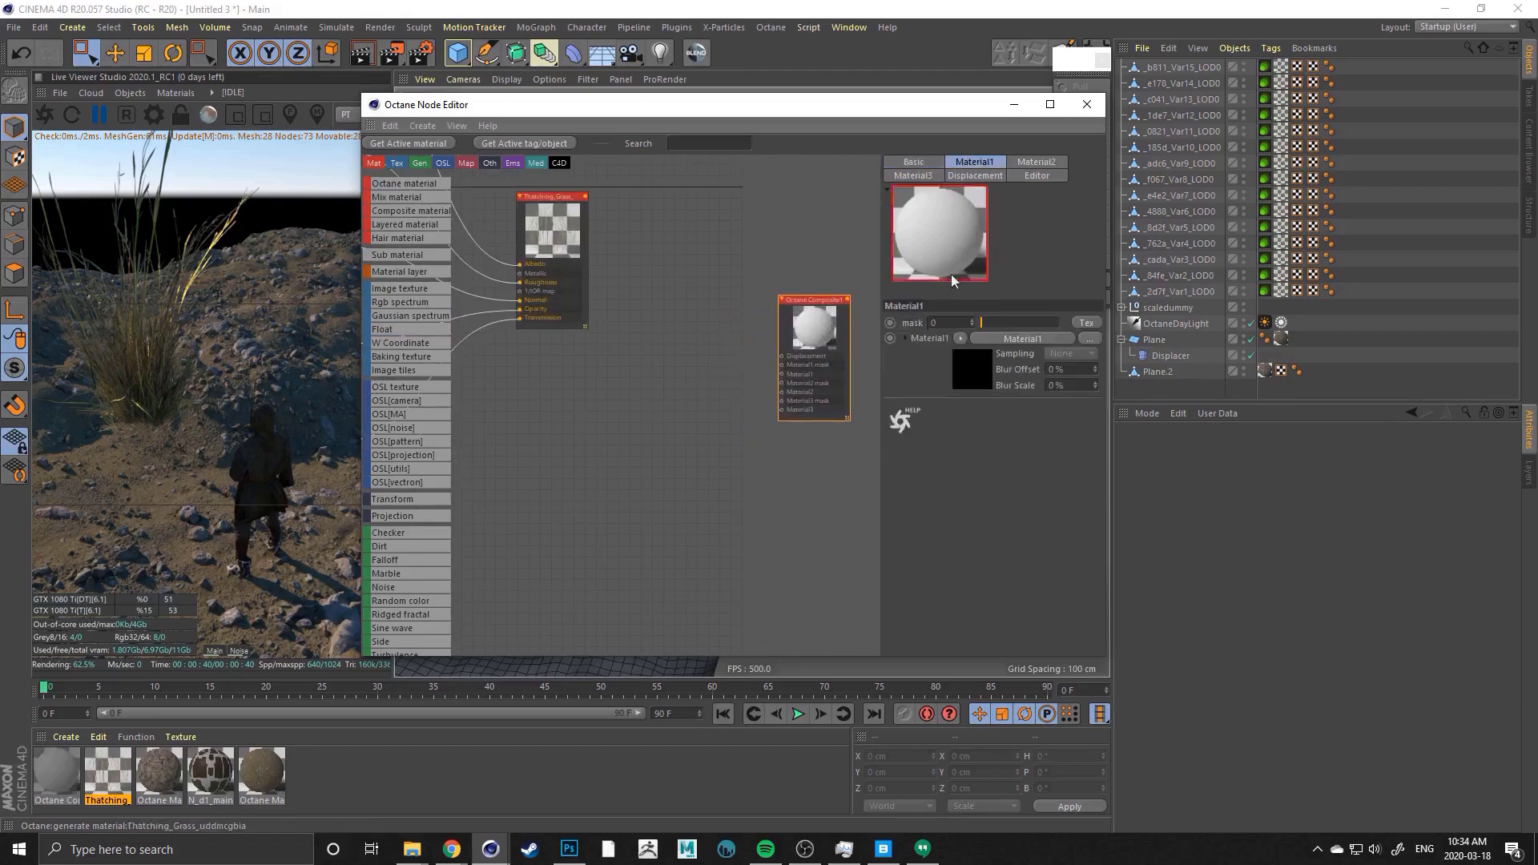
pyautogui.click(1037, 162)
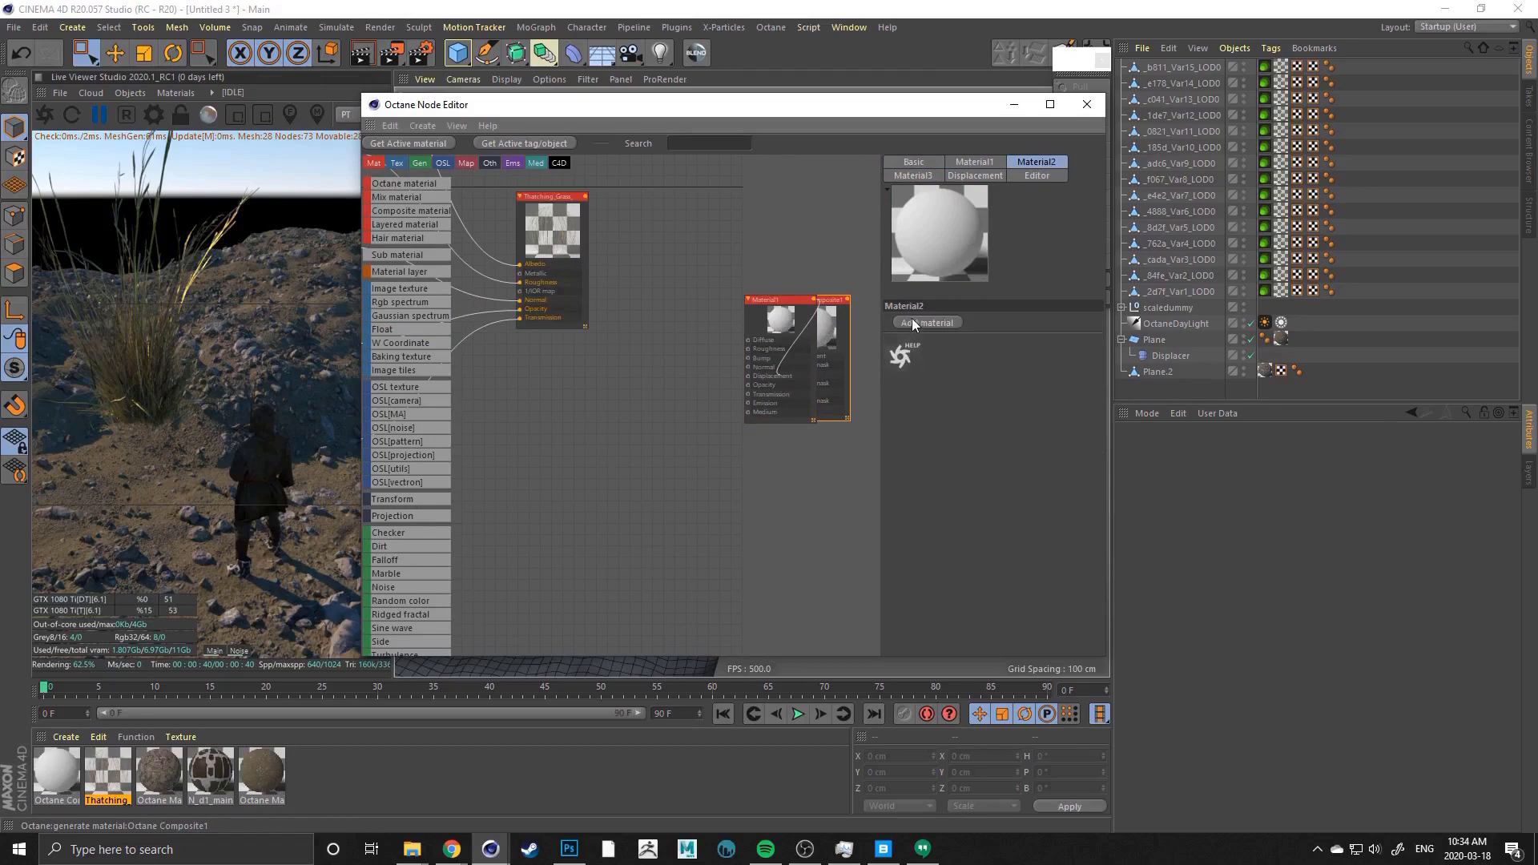
pyautogui.click(912, 322)
pyautogui.moveTo(781, 449); pyautogui.dragTo(680, 479)
pyautogui.click(756, 352)
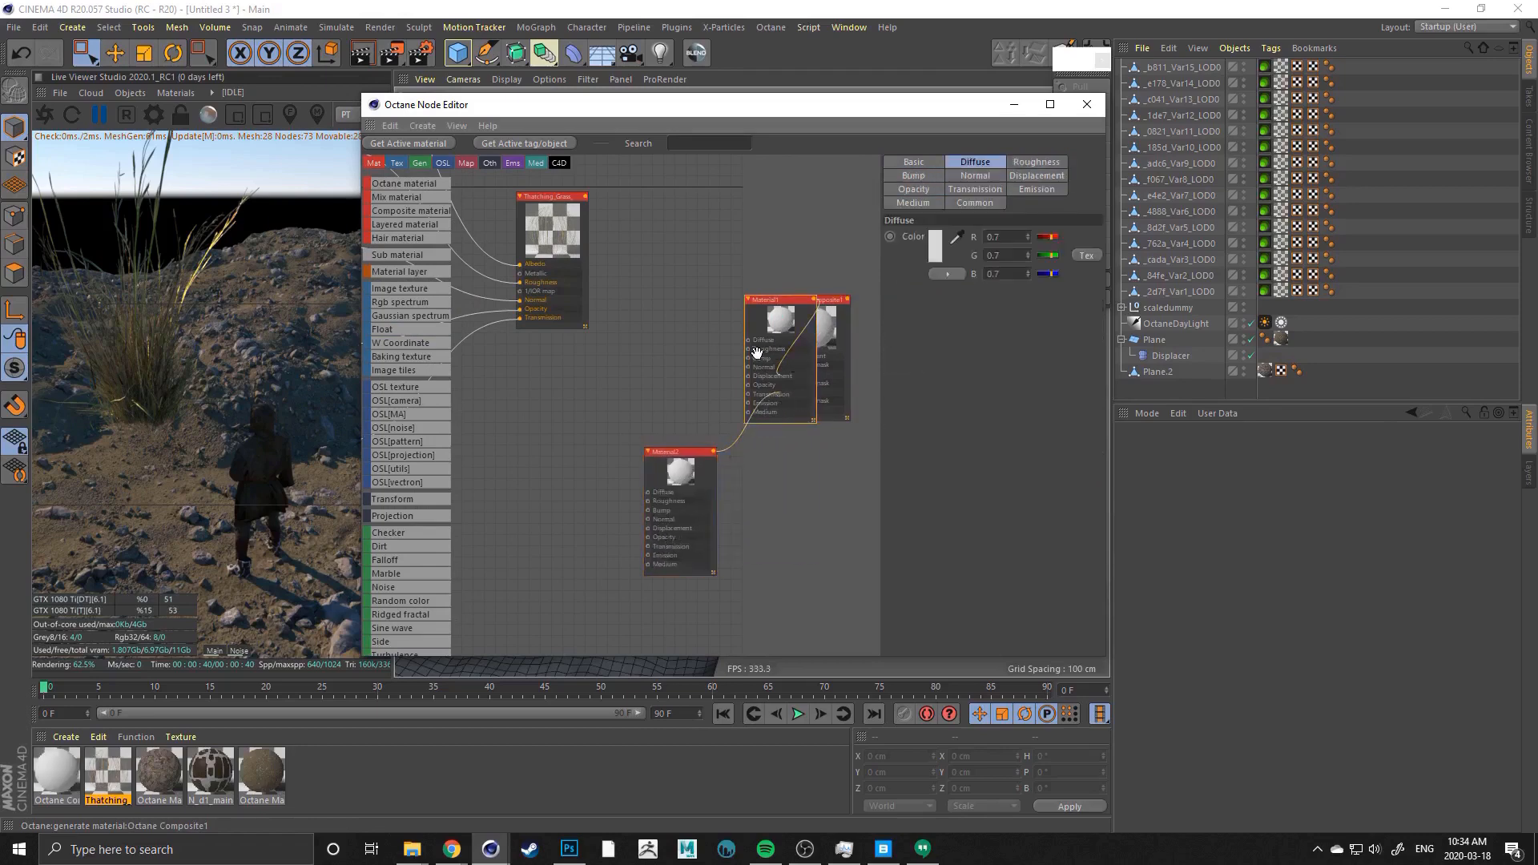
pyautogui.moveTo(757, 353); pyautogui.dragTo(654, 329)
pyautogui.moveTo(549, 357); pyautogui.dragTo(632, 386, button='middle')
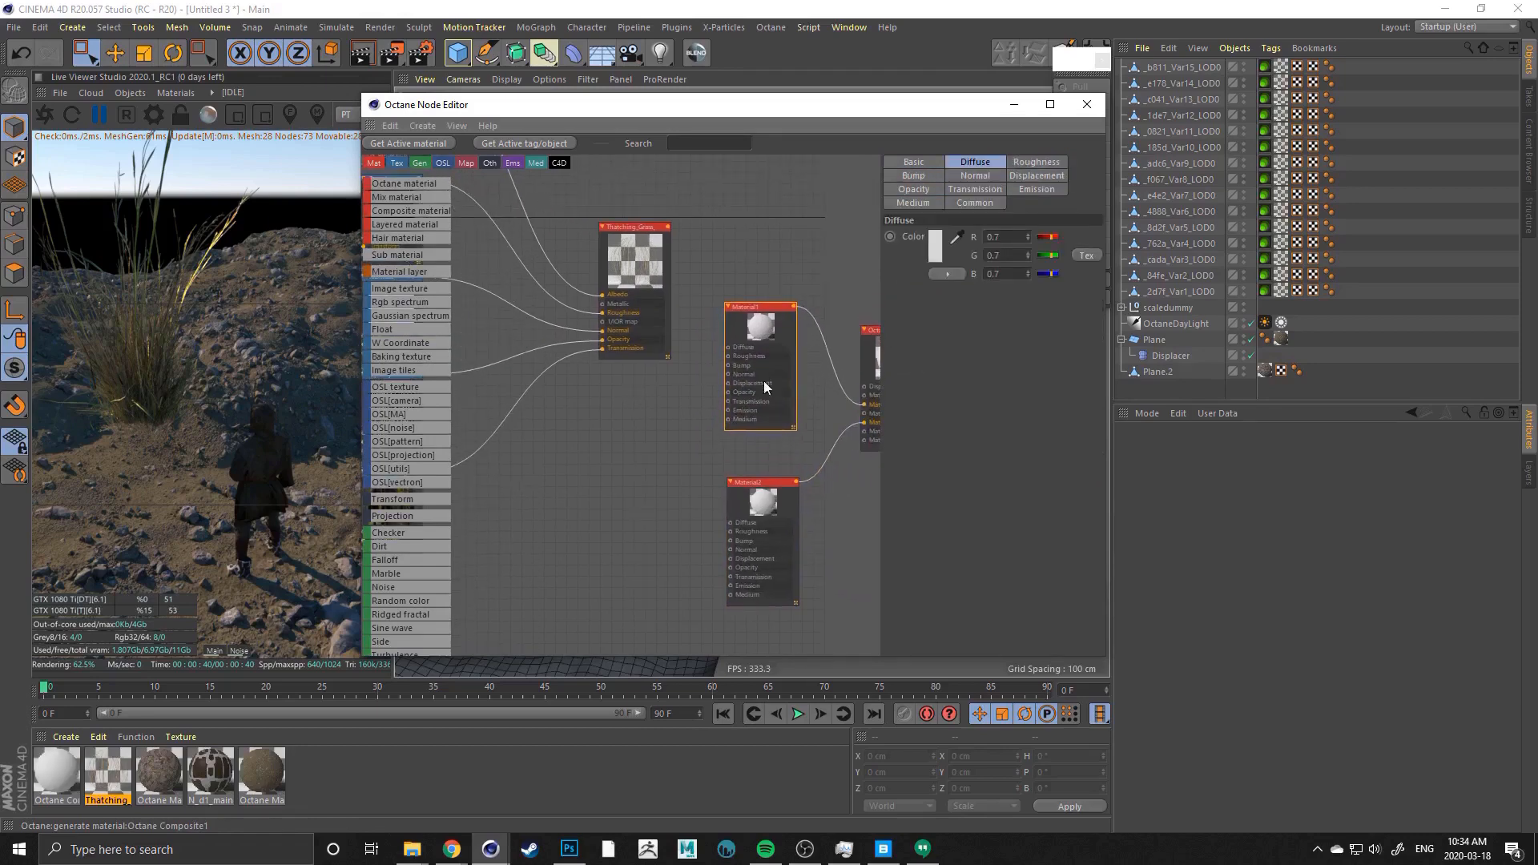
# Move the Thatching Grass node above the two sub-materials and enlarge the node editor to show the whole graph
pyautogui.moveTo(643, 298); pyautogui.dragTo(785, 186)
pyautogui.moveTo(698, 287); pyautogui.dragTo(704, 381, button='middle')
pyautogui.rightClick(686, 375)
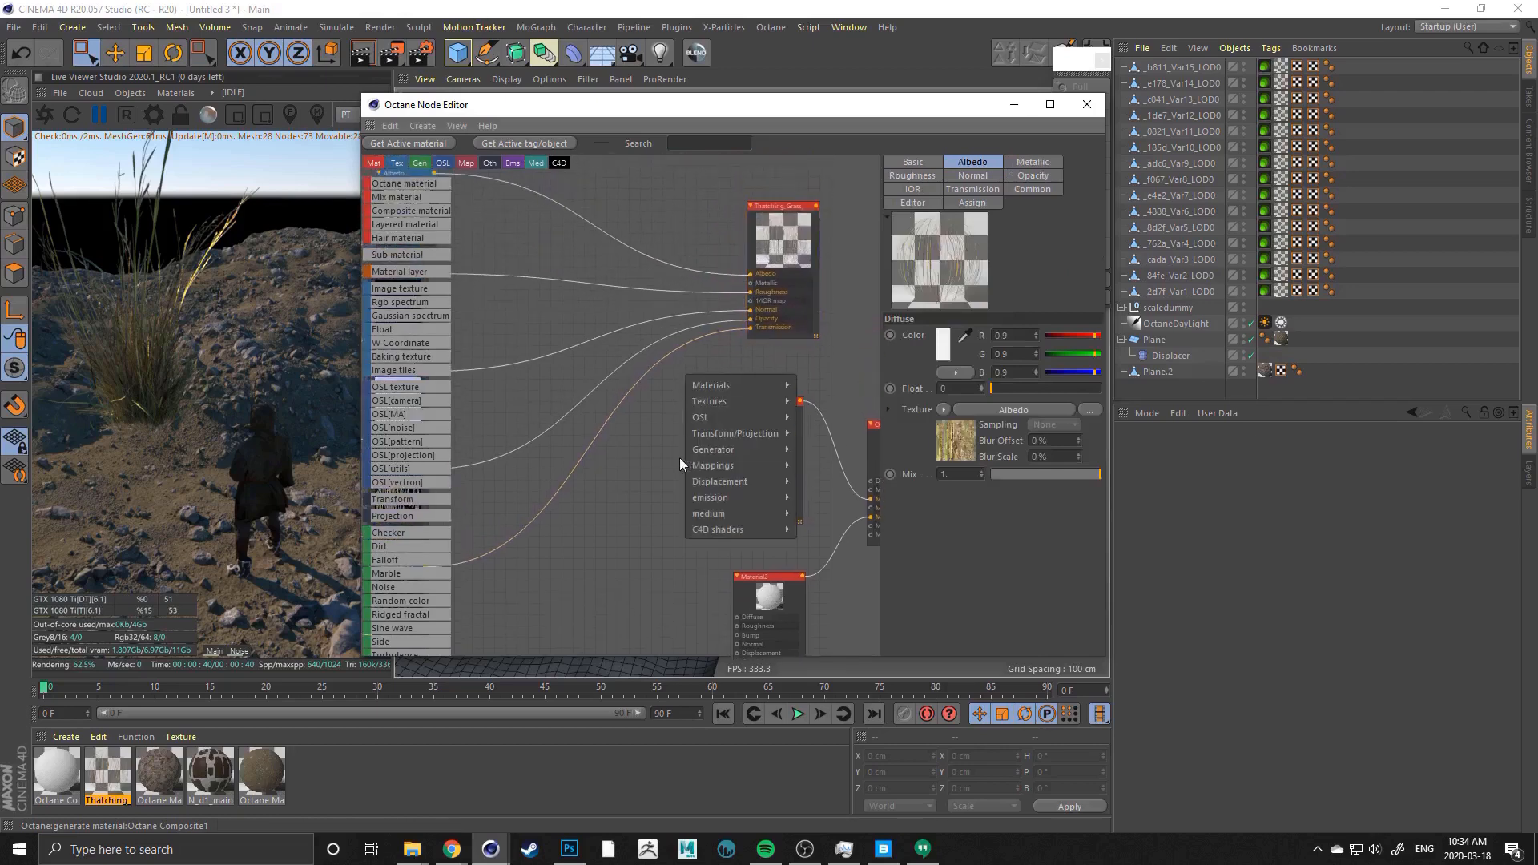
pyautogui.click(652, 446)
pyautogui.moveTo(652, 446); pyautogui.dragTo(735, 470, button='middle')
pyautogui.moveTo(704, 102); pyautogui.dragTo(451, 80)
pyautogui.moveTo(856, 633); pyautogui.dragTo(1320, 785)
pyautogui.click(805, 850)
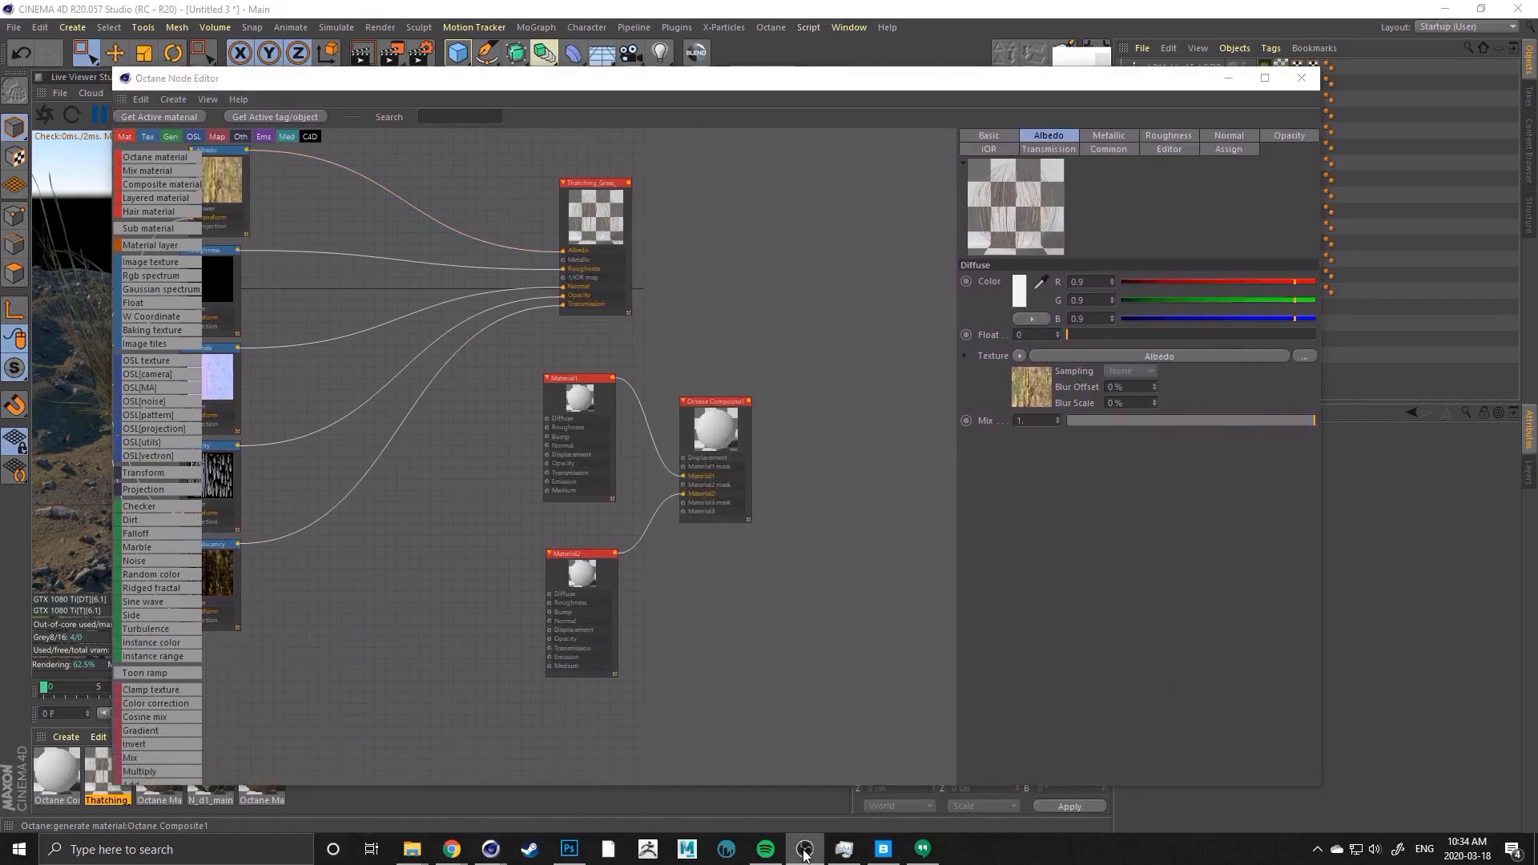
pyautogui.moveTo(523, 371); pyautogui.dragTo(673, 435, button='middle')
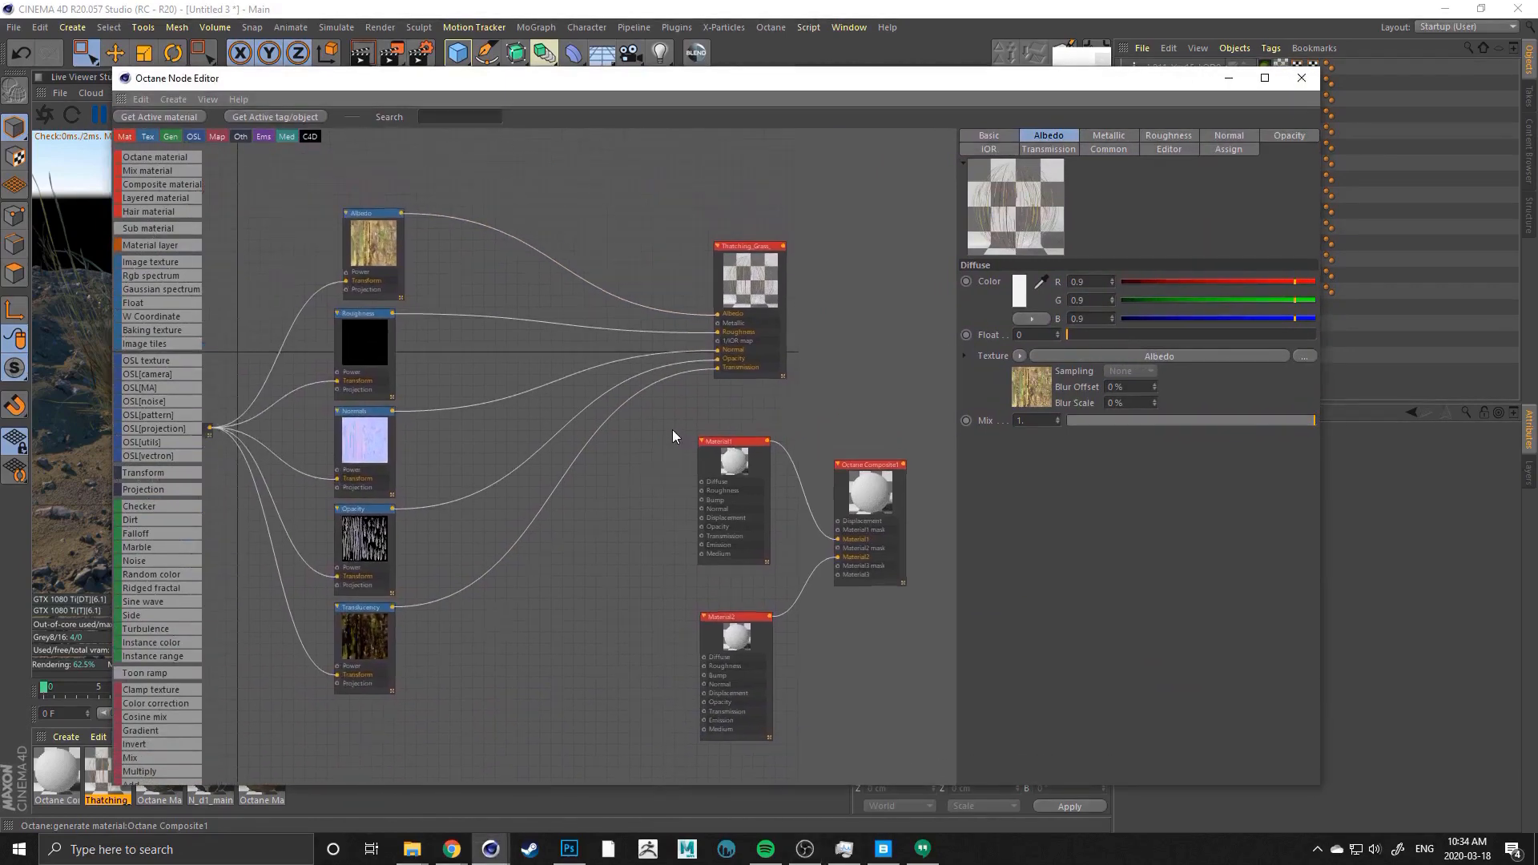
# Connect the Albedo texture to the Diffuse inputs of Material1 and Material2
pyautogui.moveTo(373, 241); pyautogui.dragTo(350, 228)
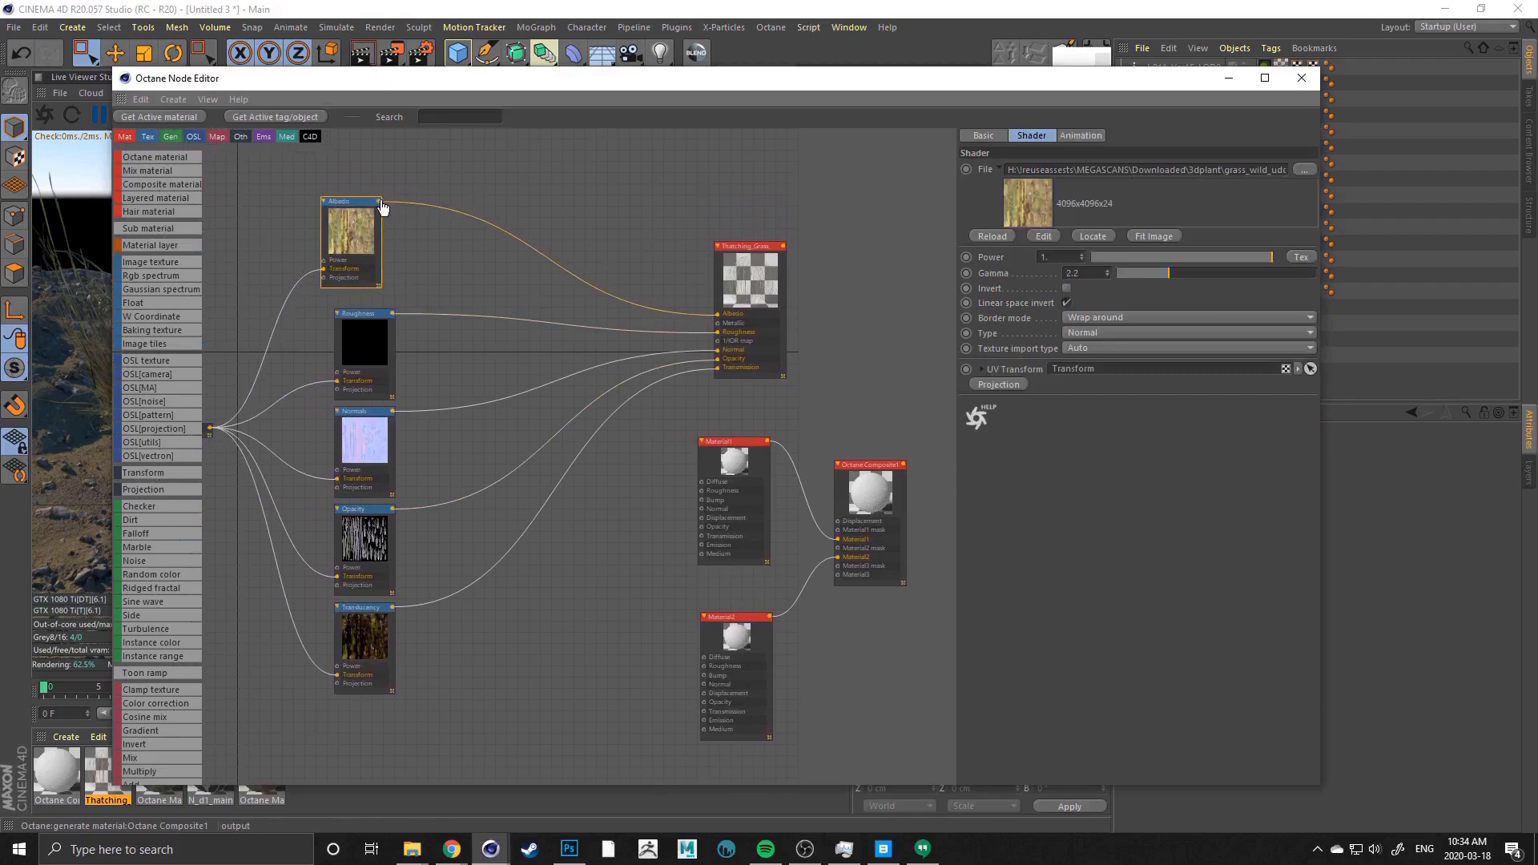
pyautogui.moveTo(572, 323); pyautogui.dragTo(702, 482)
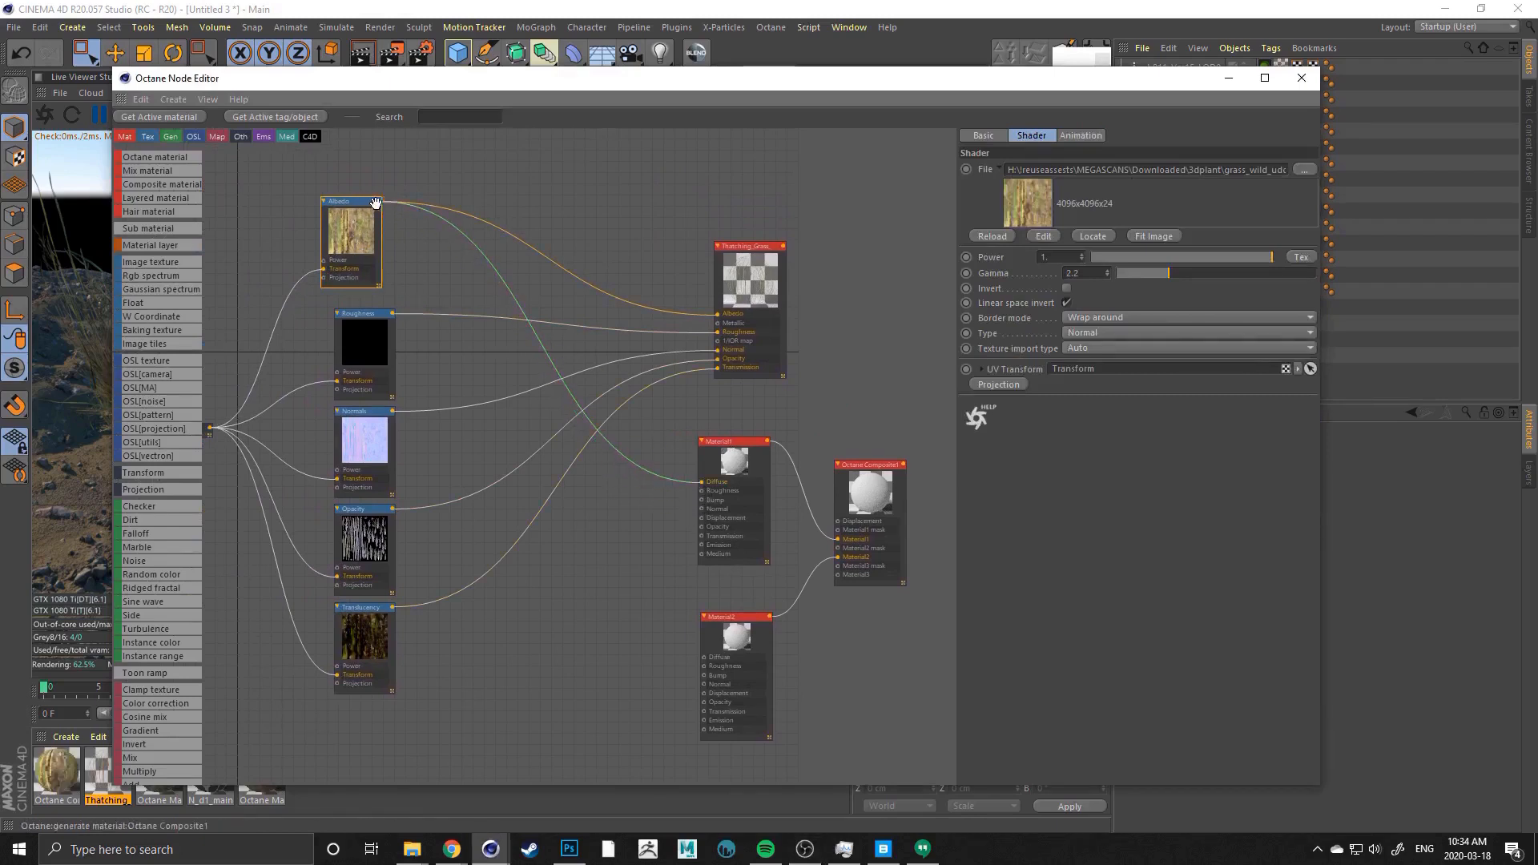
pyautogui.moveTo(380, 203); pyautogui.dragTo(705, 659)
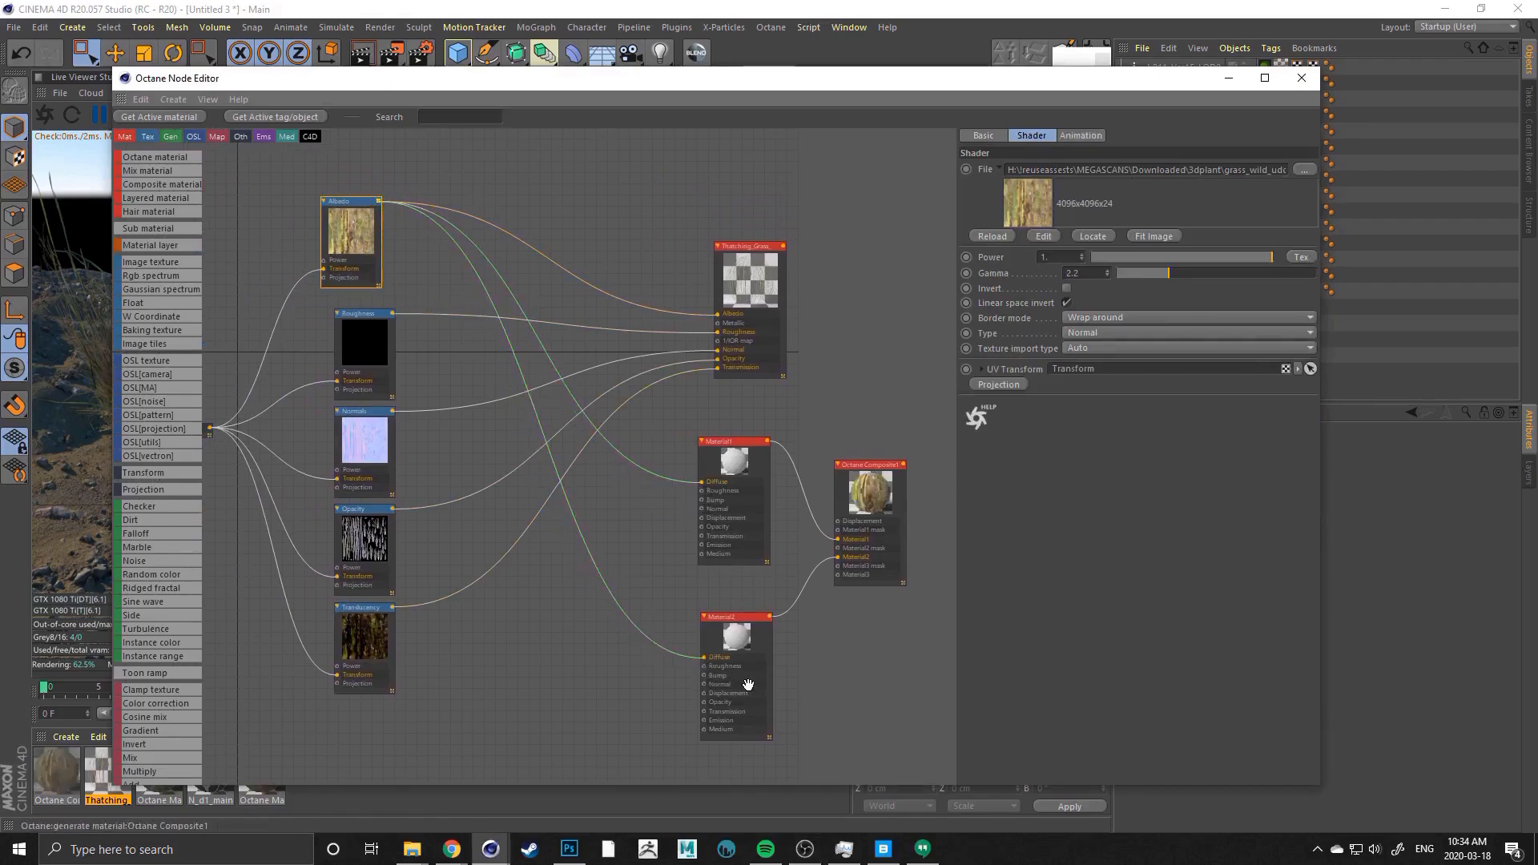
# Set Material2's material type to Glossy and align its node below Material1
pyautogui.click(734, 663)
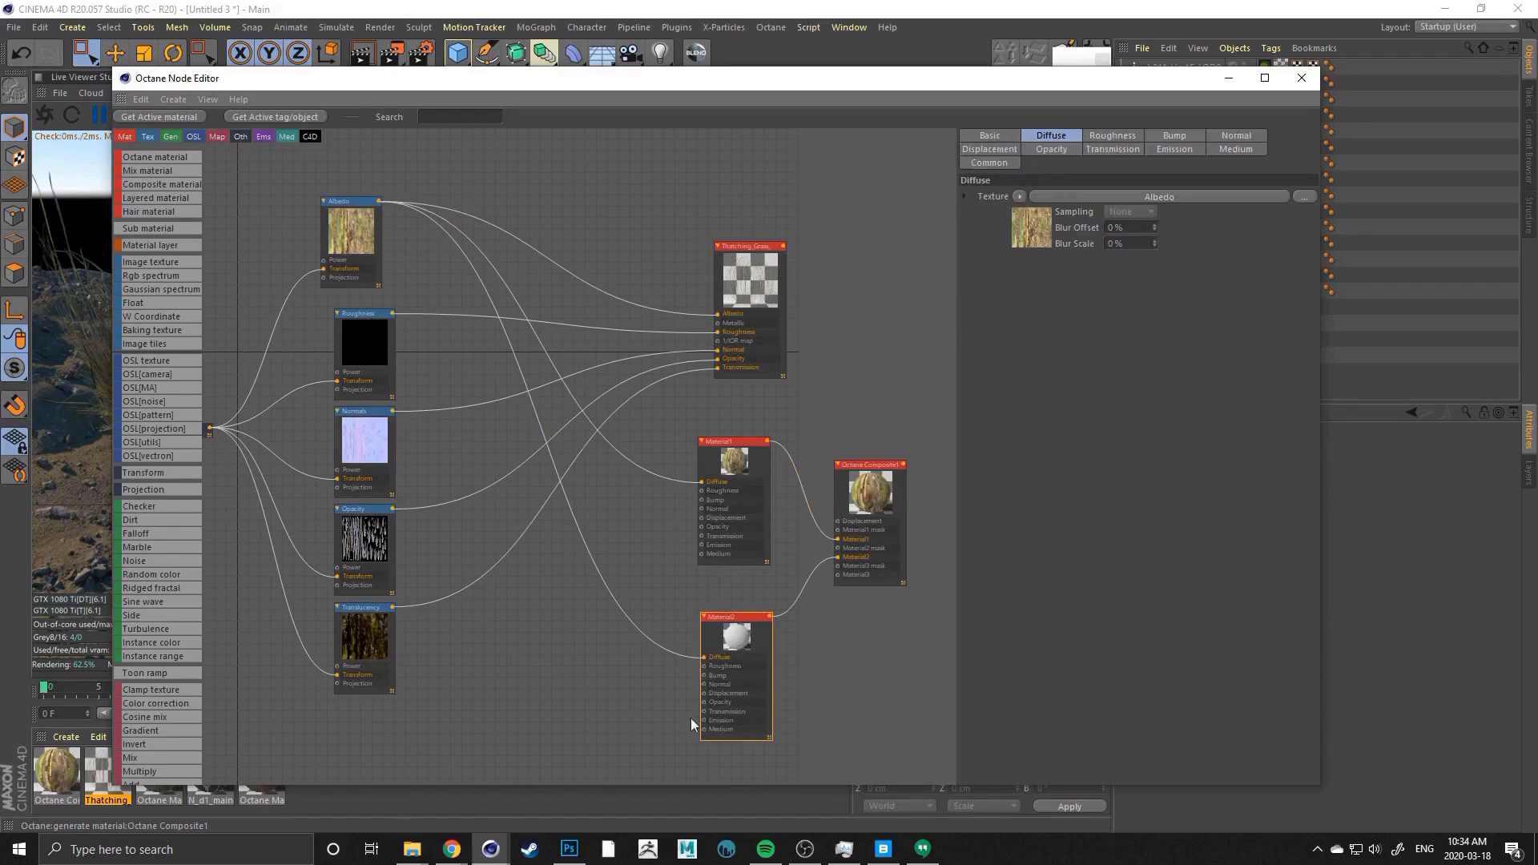
pyautogui.moveTo(704, 717); pyautogui.dragTo(688, 700)
pyautogui.click(999, 137)
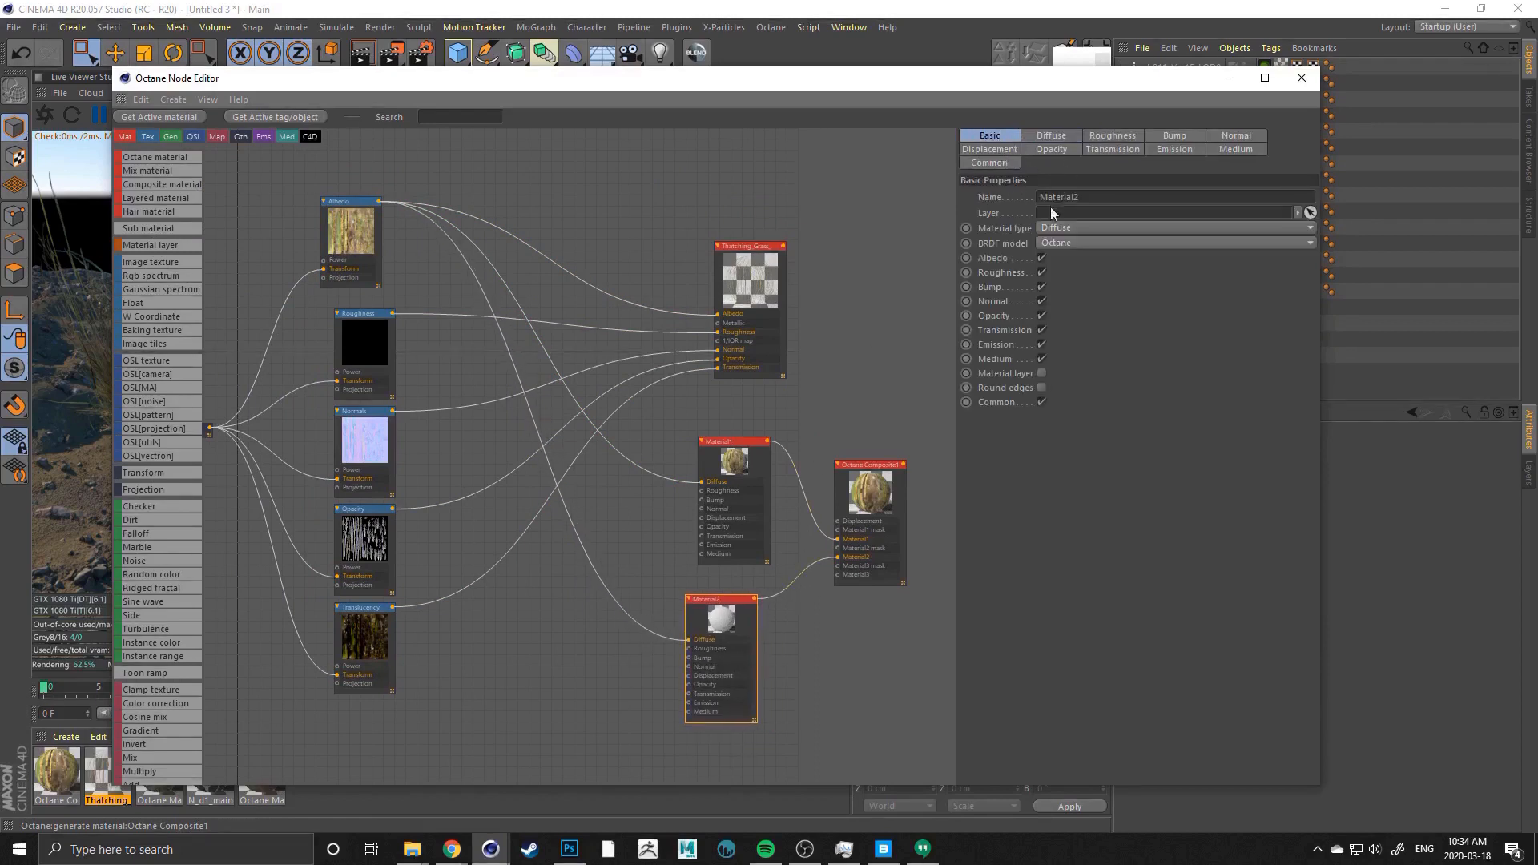
pyautogui.click(1051, 228)
pyautogui.click(1055, 258)
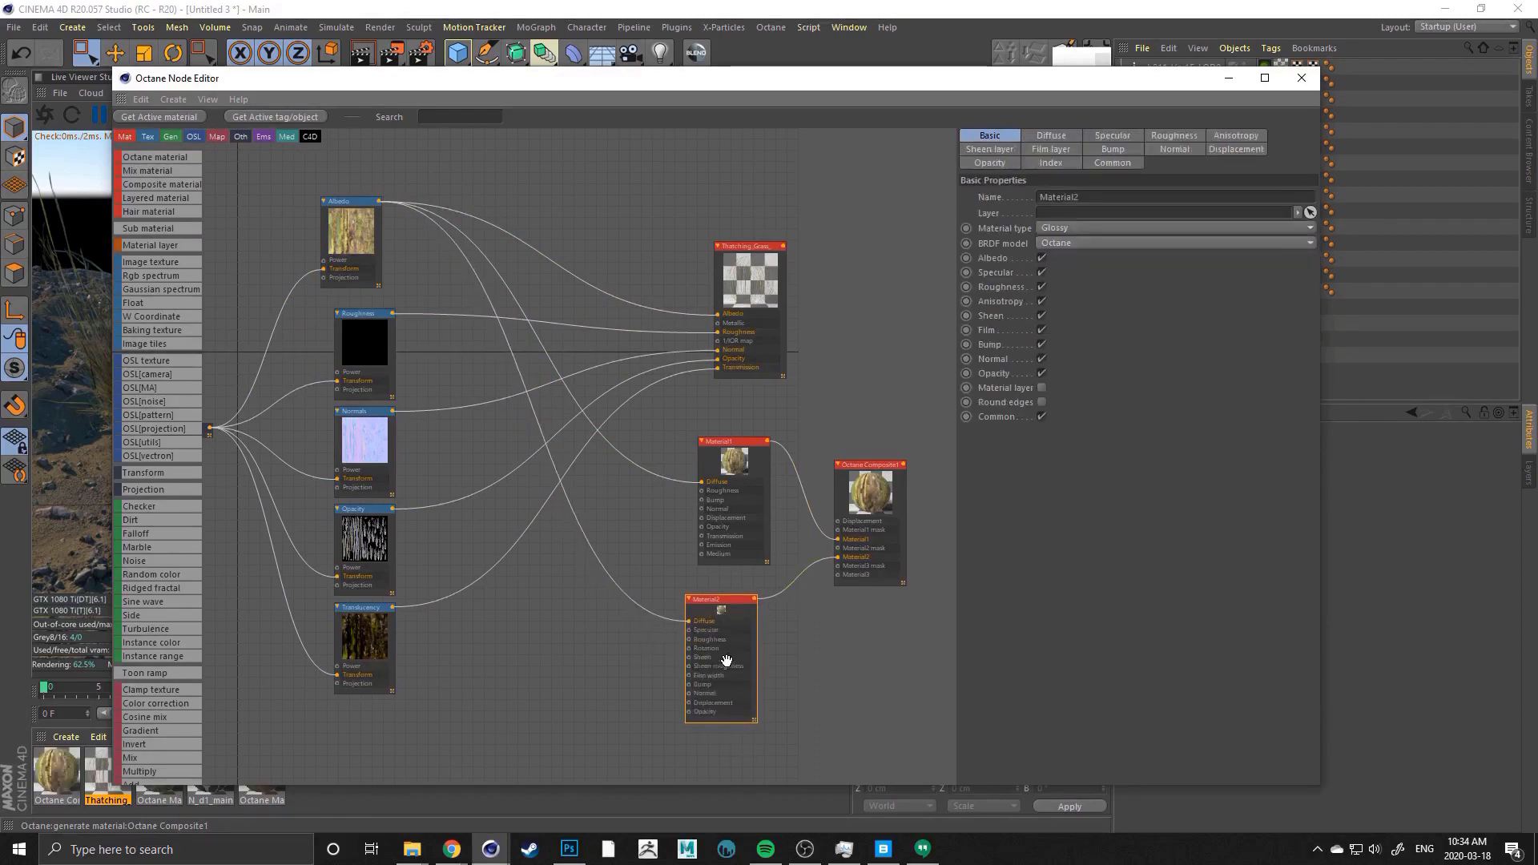
pyautogui.moveTo(726, 660); pyautogui.dragTo(737, 670)
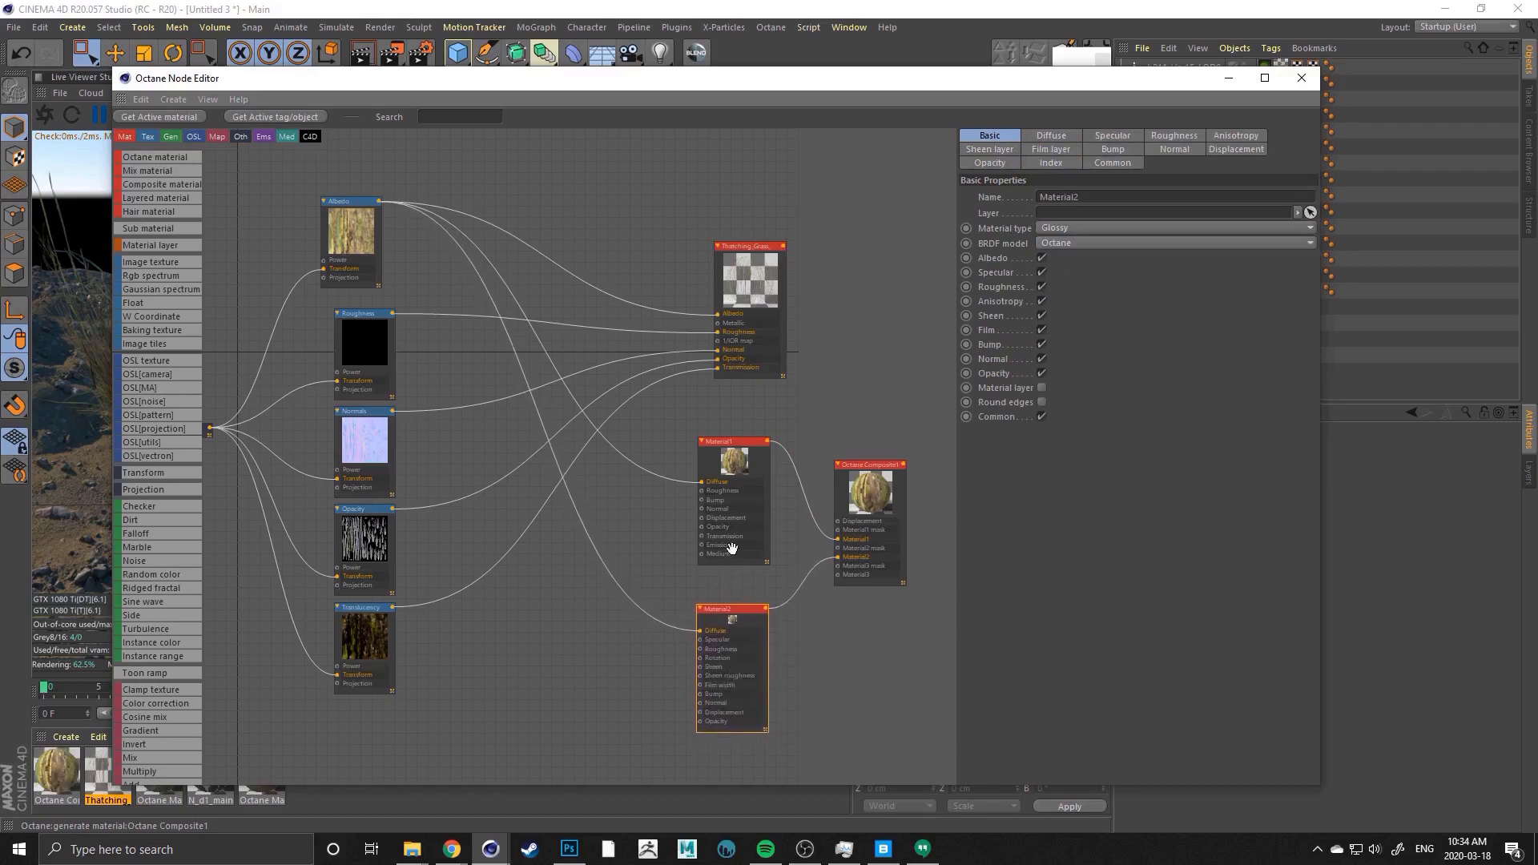
# Connect the Normals texture to the Normal inputs of Material1 and Material2
pyautogui.moveTo(550, 668); pyautogui.dragTo(574, 637, button='middle')
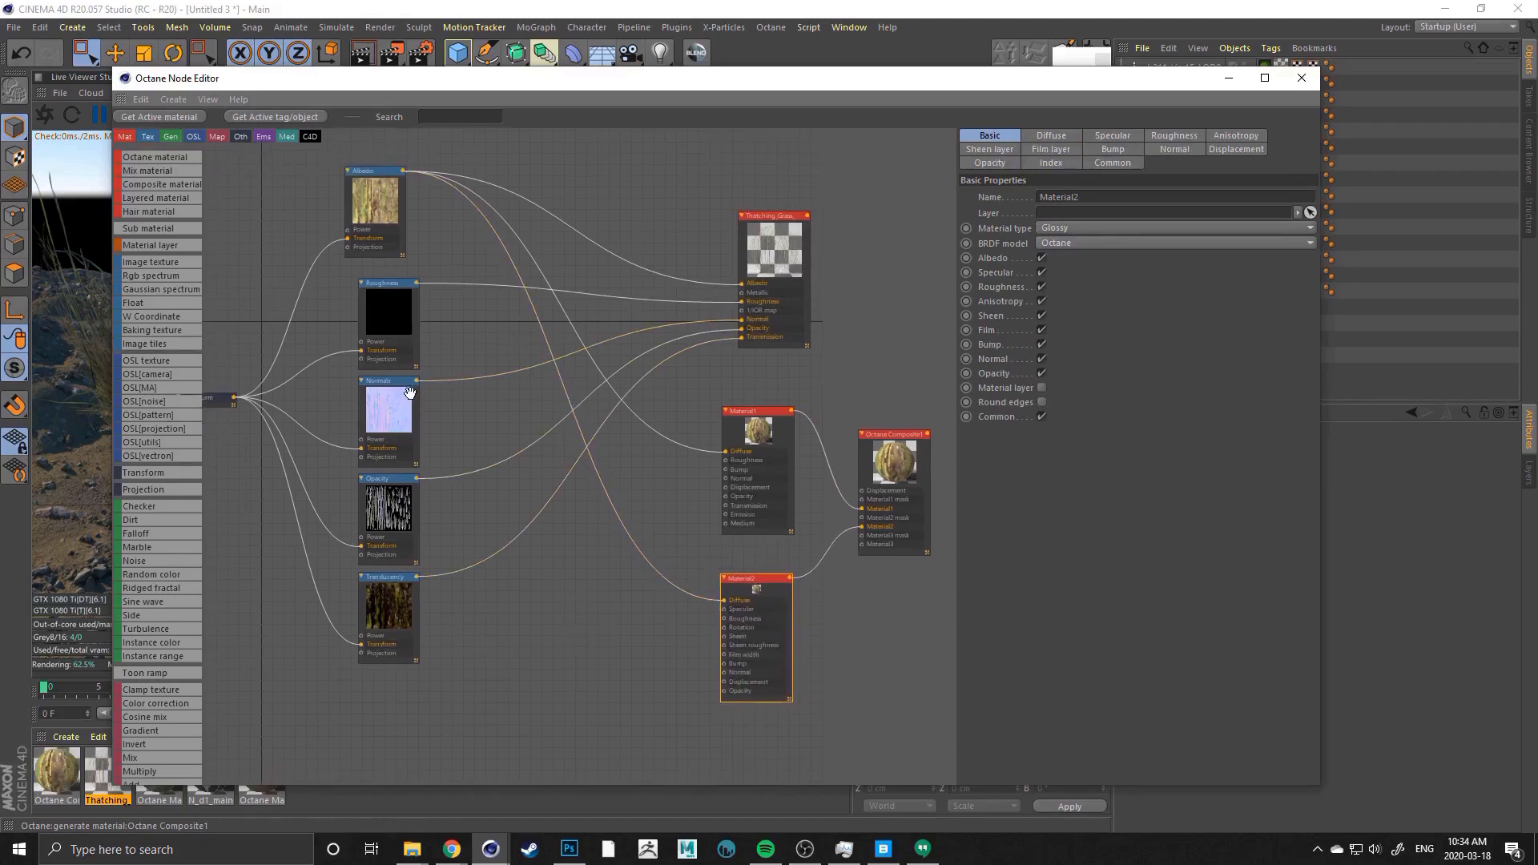
pyautogui.moveTo(417, 387); pyautogui.dragTo(725, 478)
pyautogui.moveTo(416, 381); pyautogui.dragTo(724, 672)
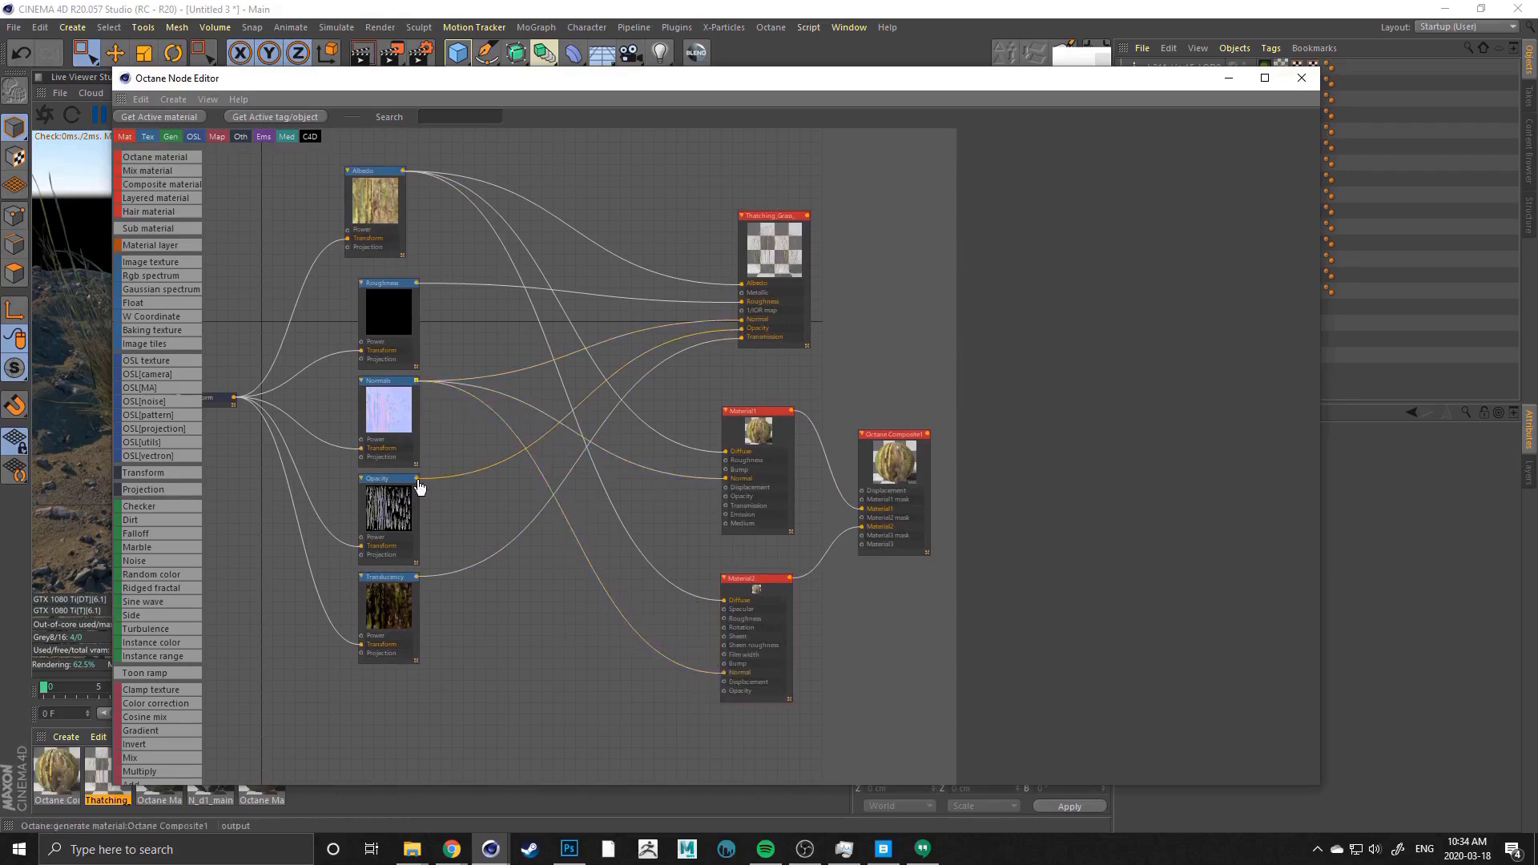
# Connect the Opacity texture to the Opacity inputs and the Roughness texture to the Roughness inputs of Material1 and Material2
pyautogui.moveTo(498, 523); pyautogui.dragTo(726, 497)
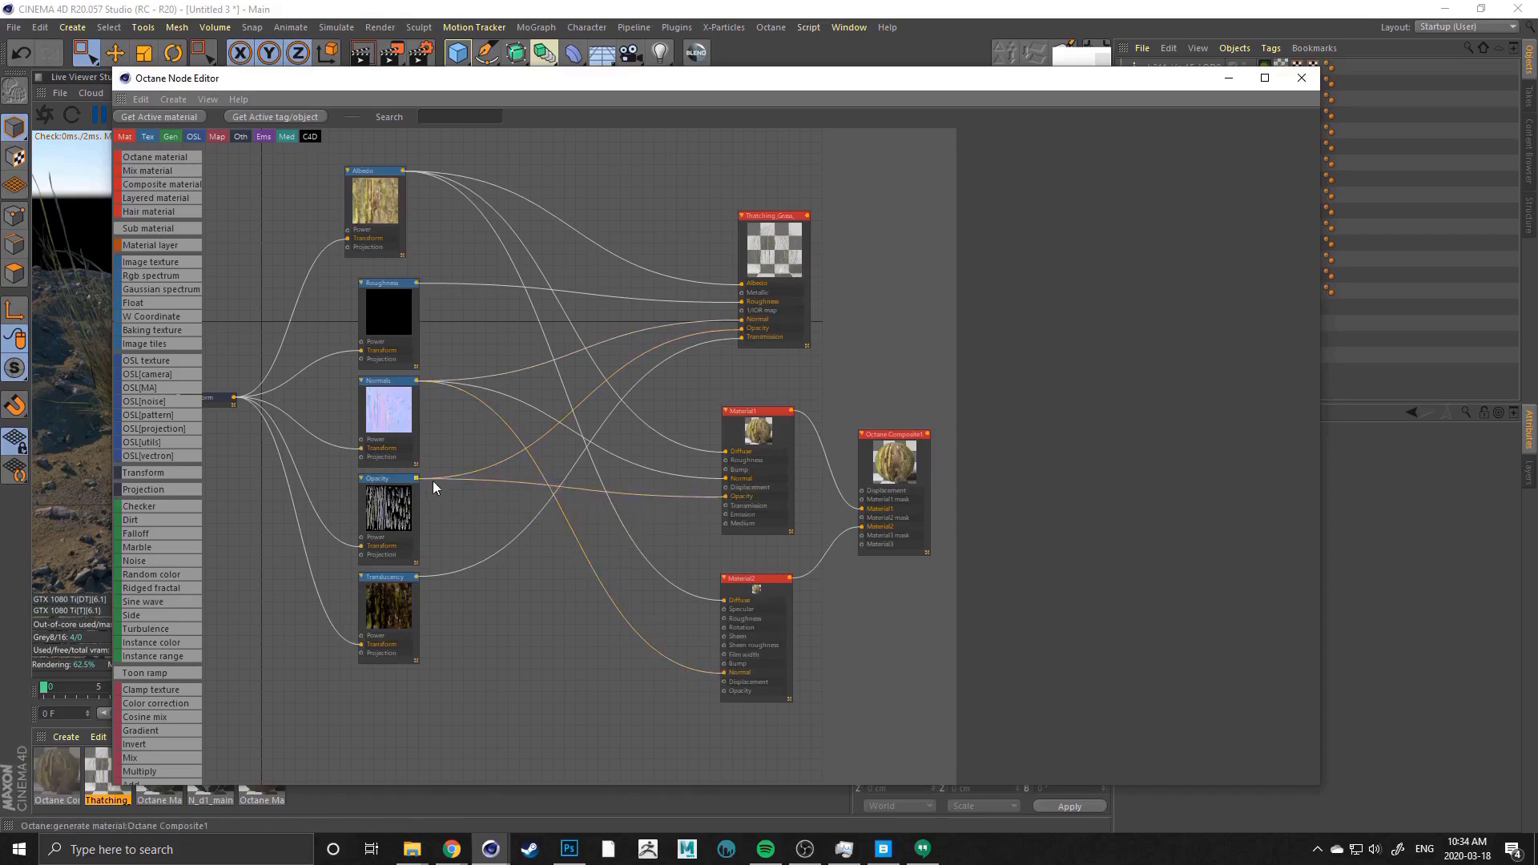
pyautogui.moveTo(416, 478); pyautogui.dragTo(724, 690)
pyautogui.moveTo(387, 328); pyautogui.dragTo(724, 460)
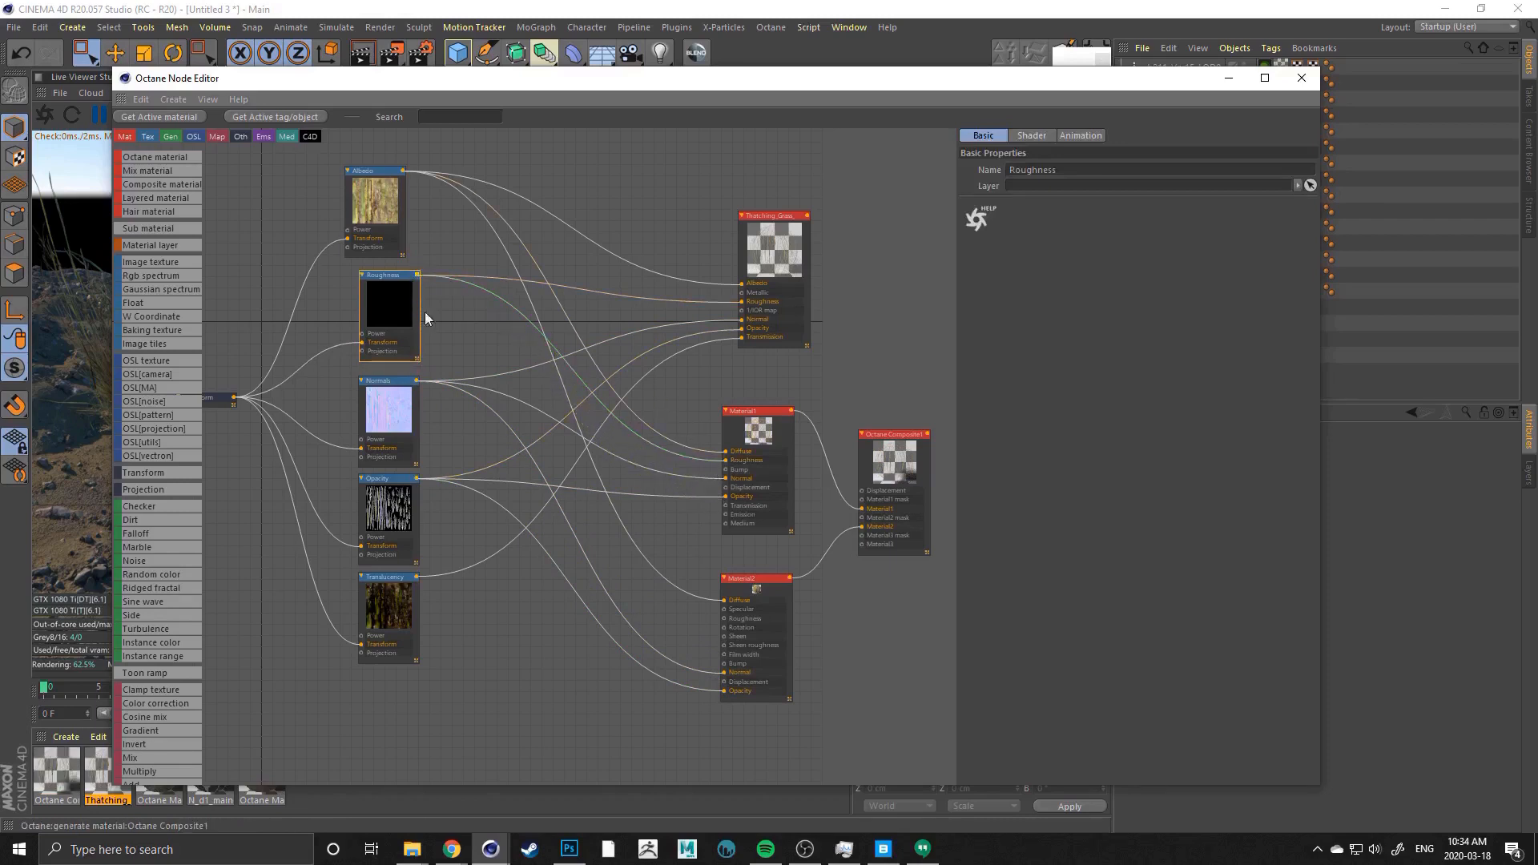
pyautogui.click(1030, 138)
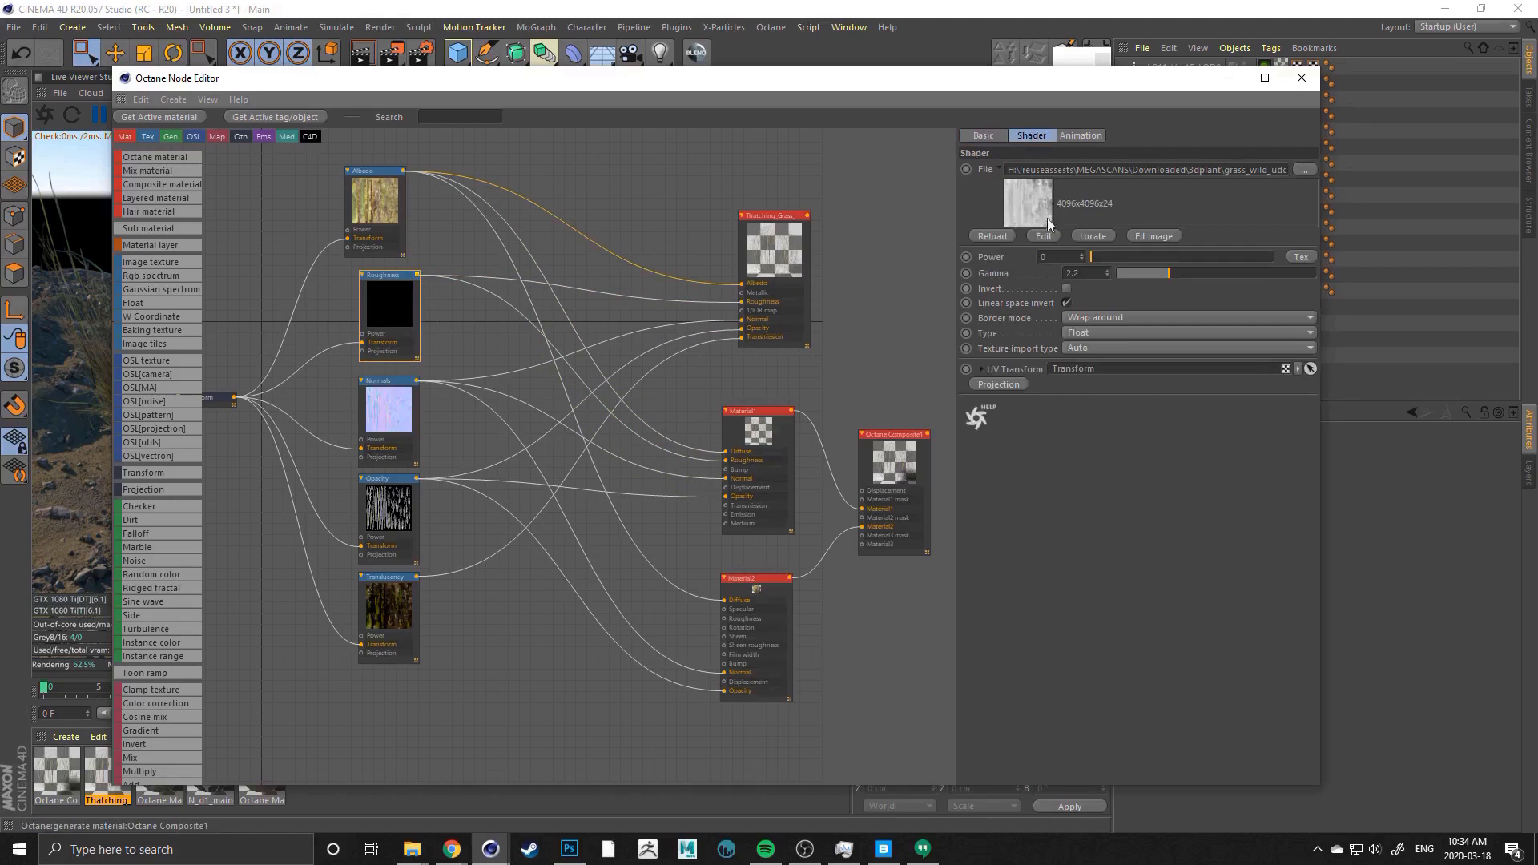
pyautogui.moveTo(418, 277); pyautogui.dragTo(724, 619)
# Delete the Thatching Grass material node from the node graph
pyautogui.moveTo(302, 330); pyautogui.dragTo(343, 305, button='middle')
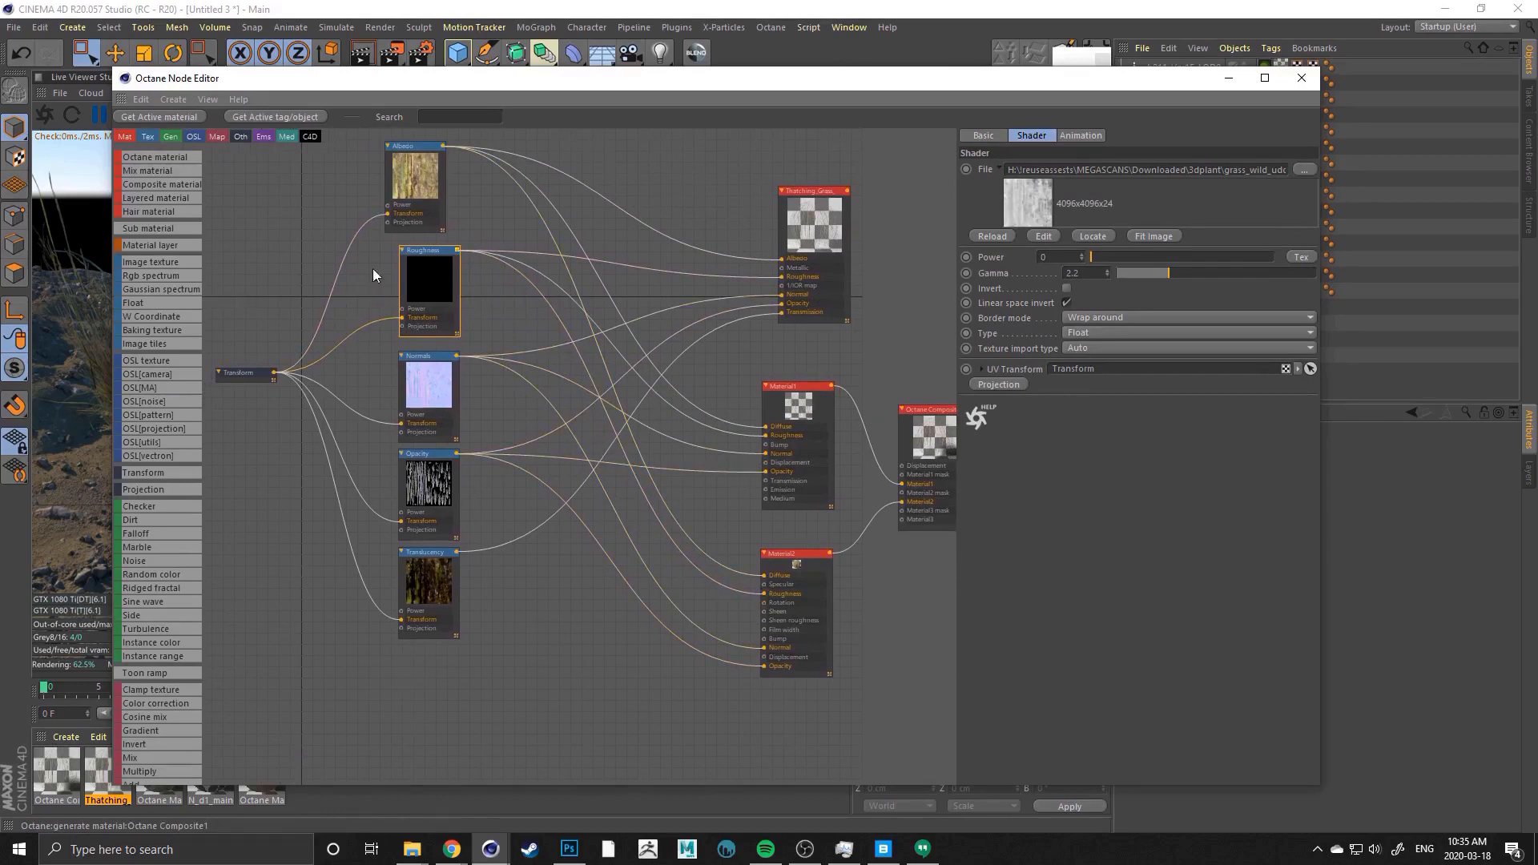
pyautogui.moveTo(810, 249); pyautogui.dragTo(809, 218)
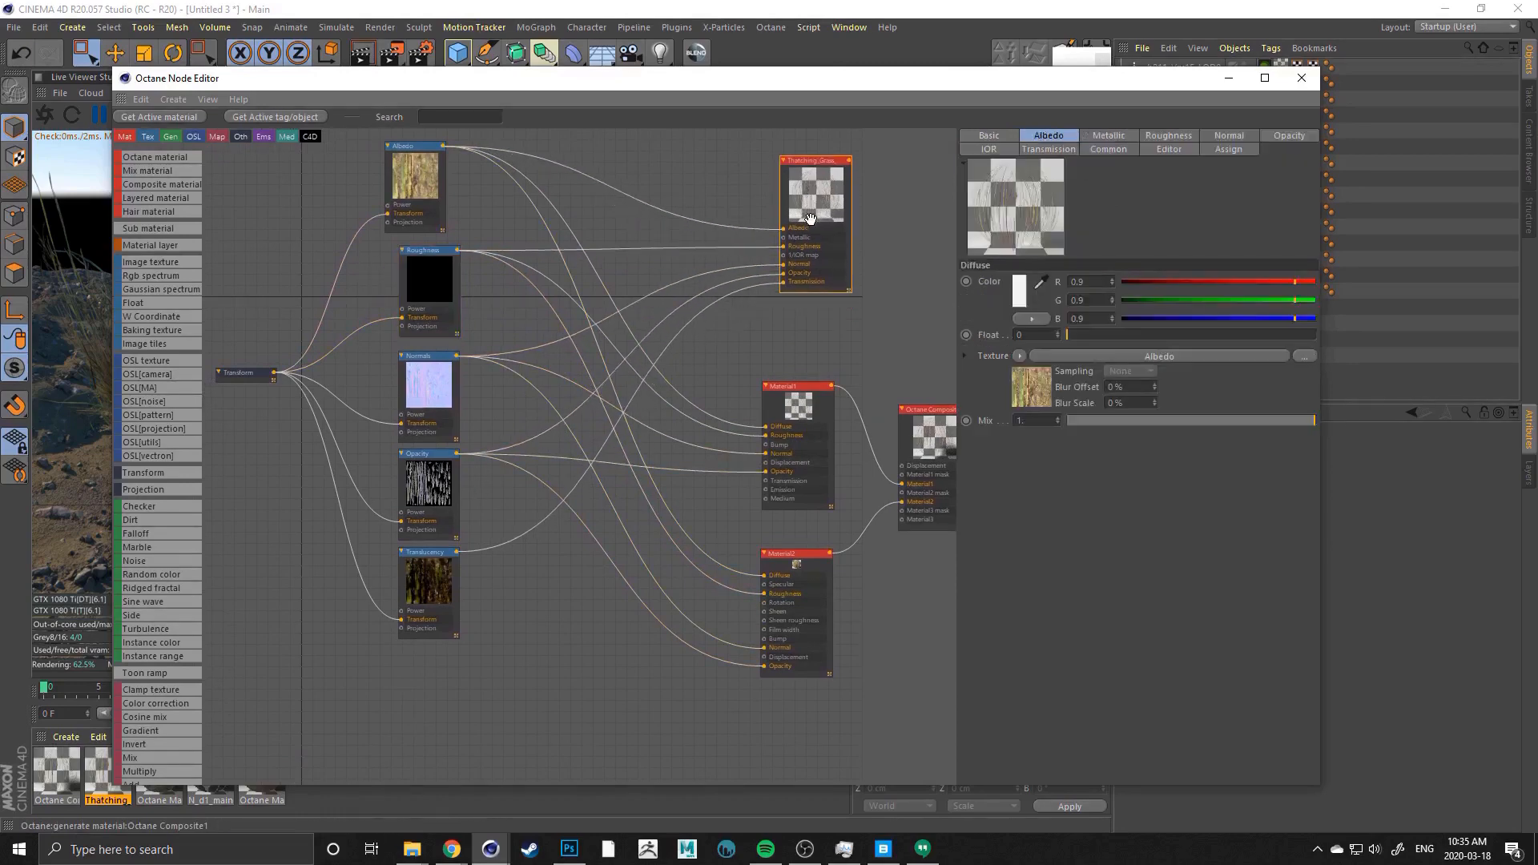
pyautogui.press('Delete')
# Undo the last graph changes and reconnect the Roughness texture to Material2's Roughness input
pyautogui.hotkey('ctrl', 'z')
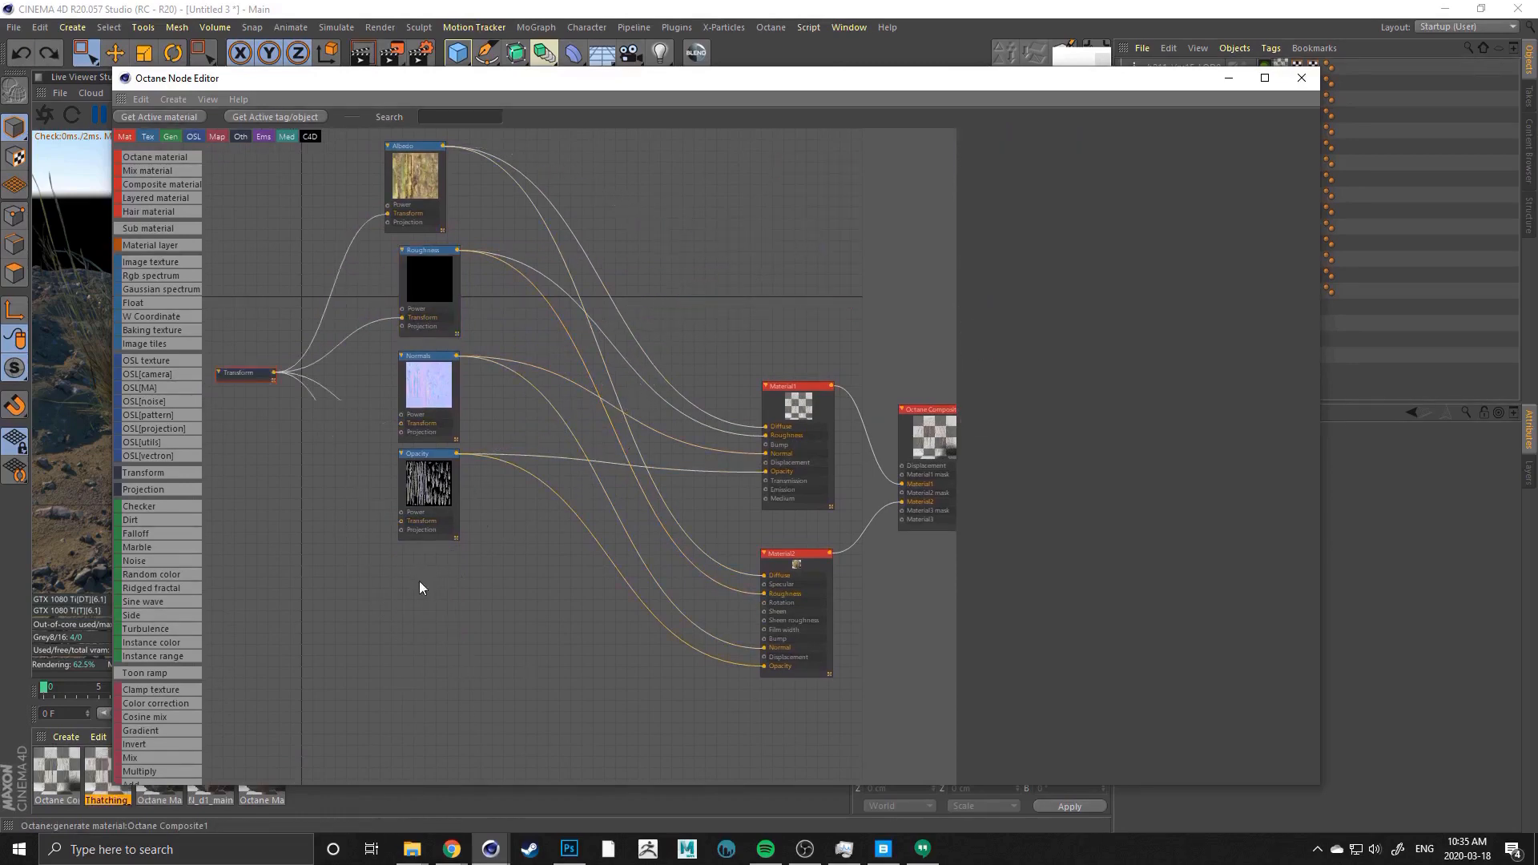
pyautogui.hotkey('ctrl', 'z')
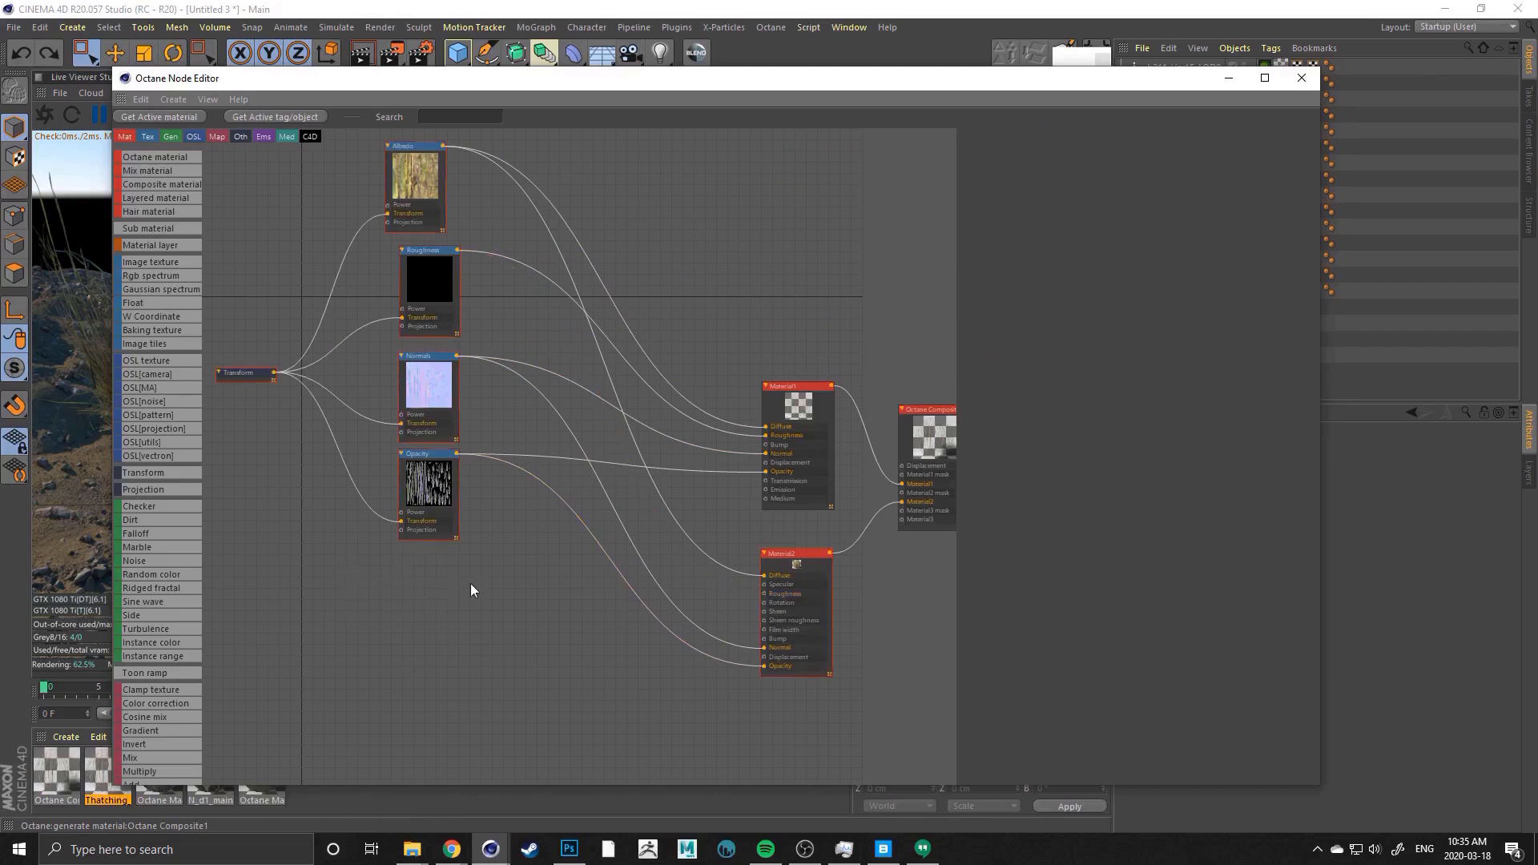
pyautogui.moveTo(521, 619); pyautogui.dragTo(484, 624, button='middle')
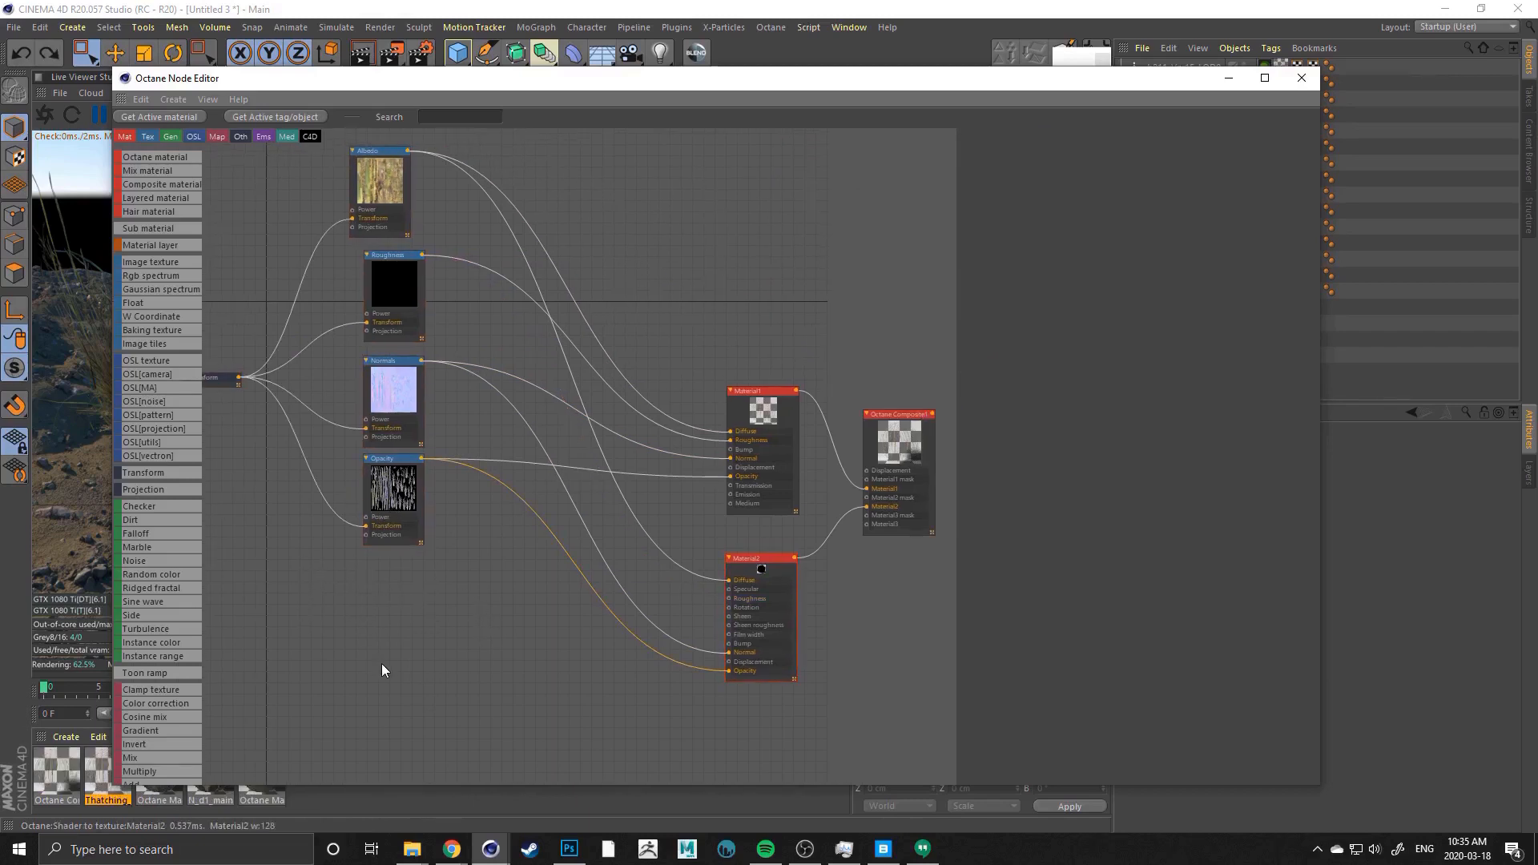
pyautogui.moveTo(381, 669); pyautogui.dragTo(411, 626, button='middle')
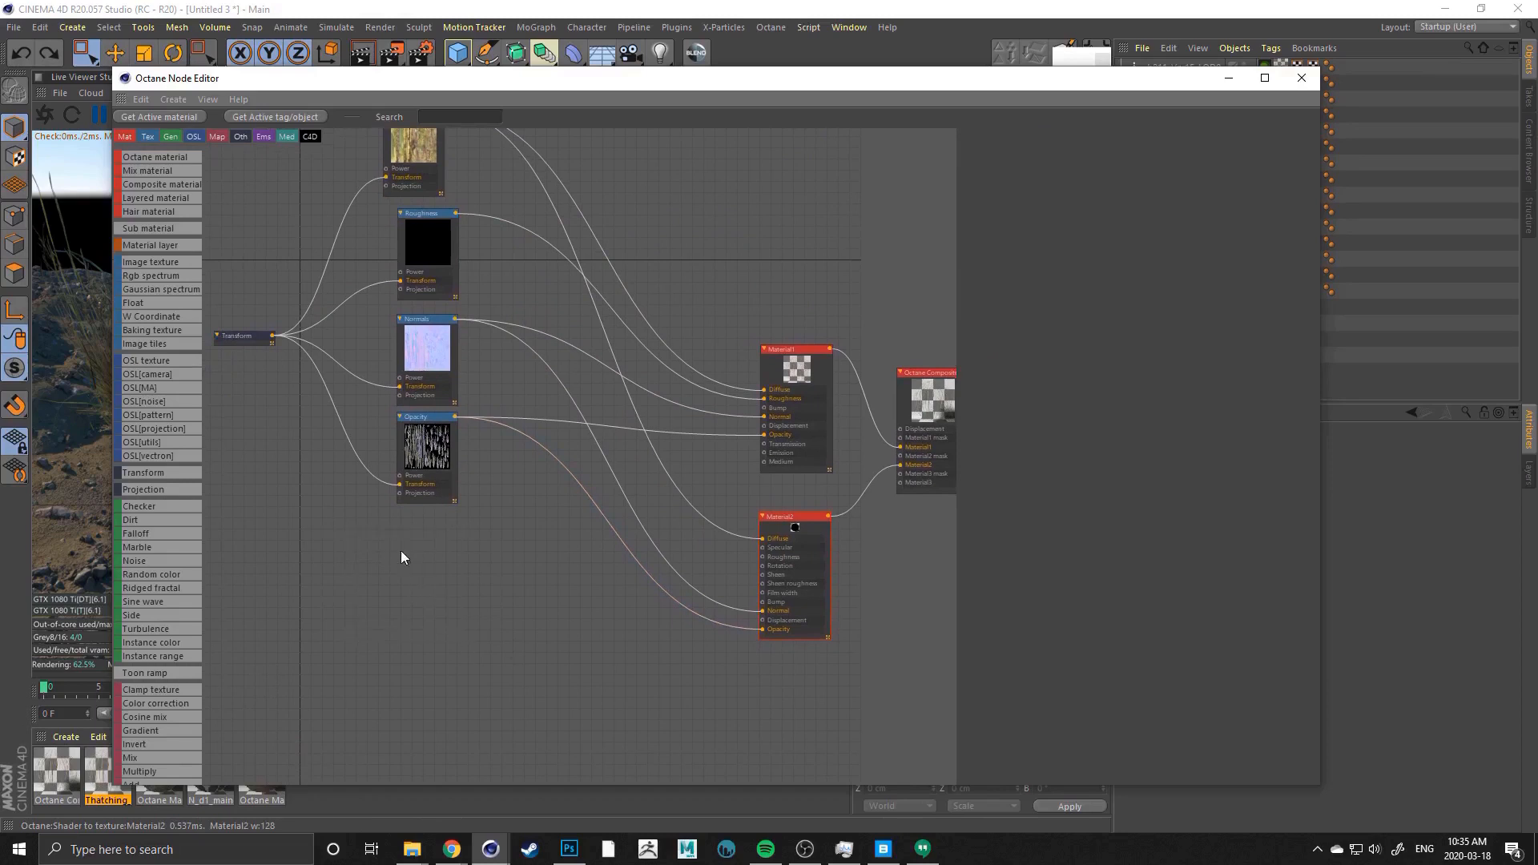
pyautogui.moveTo(441, 251); pyautogui.dragTo(762, 556)
pyautogui.moveTo(380, 268); pyautogui.dragTo(373, 287, button='middle')
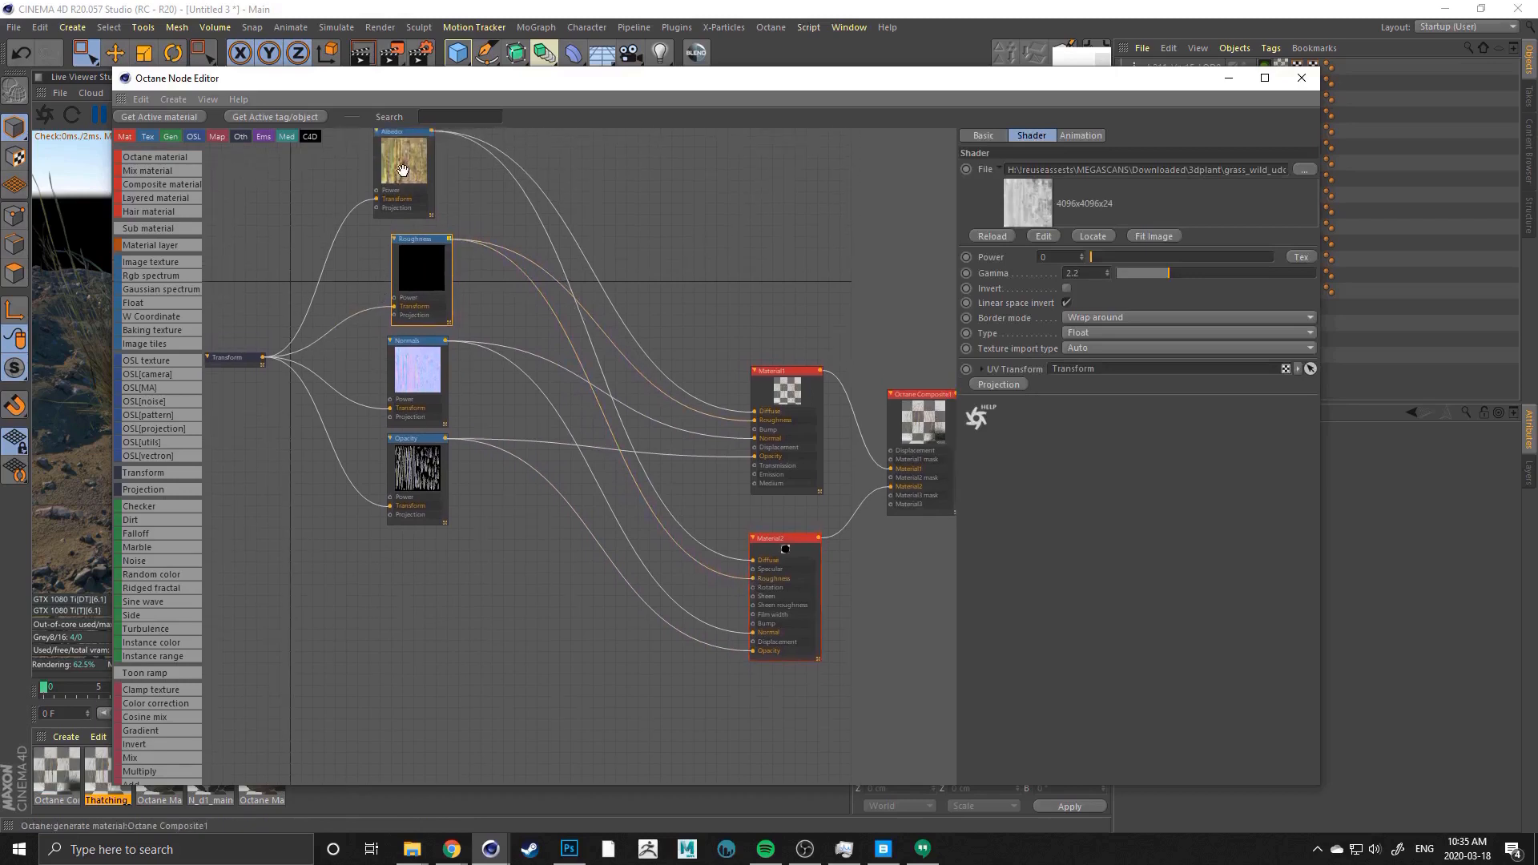
# Arrange the Albedo, Roughness, Normals and Opacity texture nodes in an evenly spaced vertical column beside the Transform node
pyautogui.moveTo(400, 165); pyautogui.dragTo(386, 606)
pyautogui.click(339, 258)
pyautogui.moveTo(367, 302); pyautogui.dragTo(382, 315)
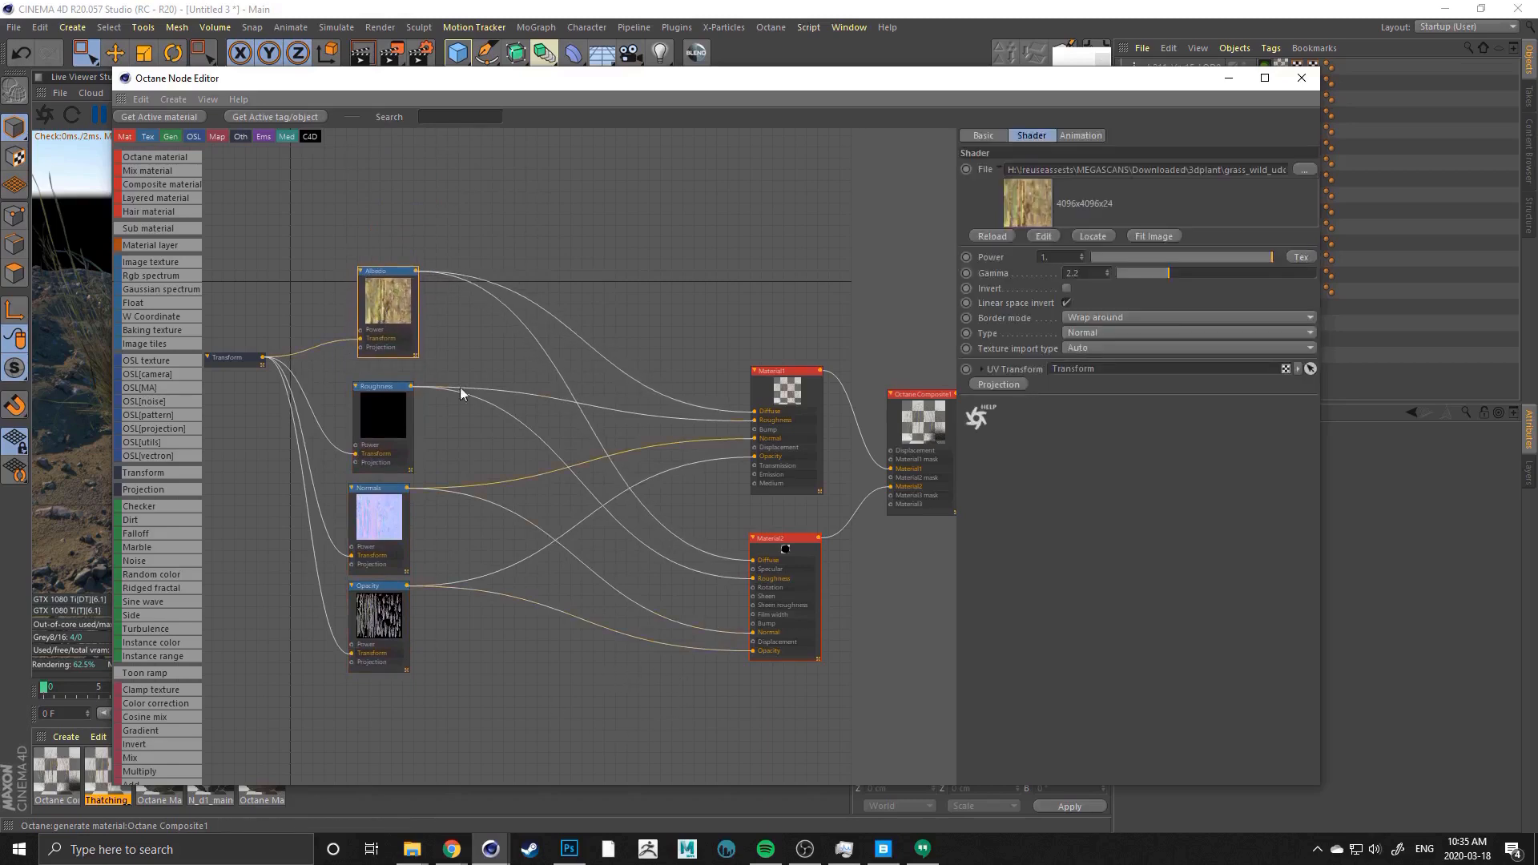
pyautogui.moveTo(388, 314); pyautogui.dragTo(384, 328)
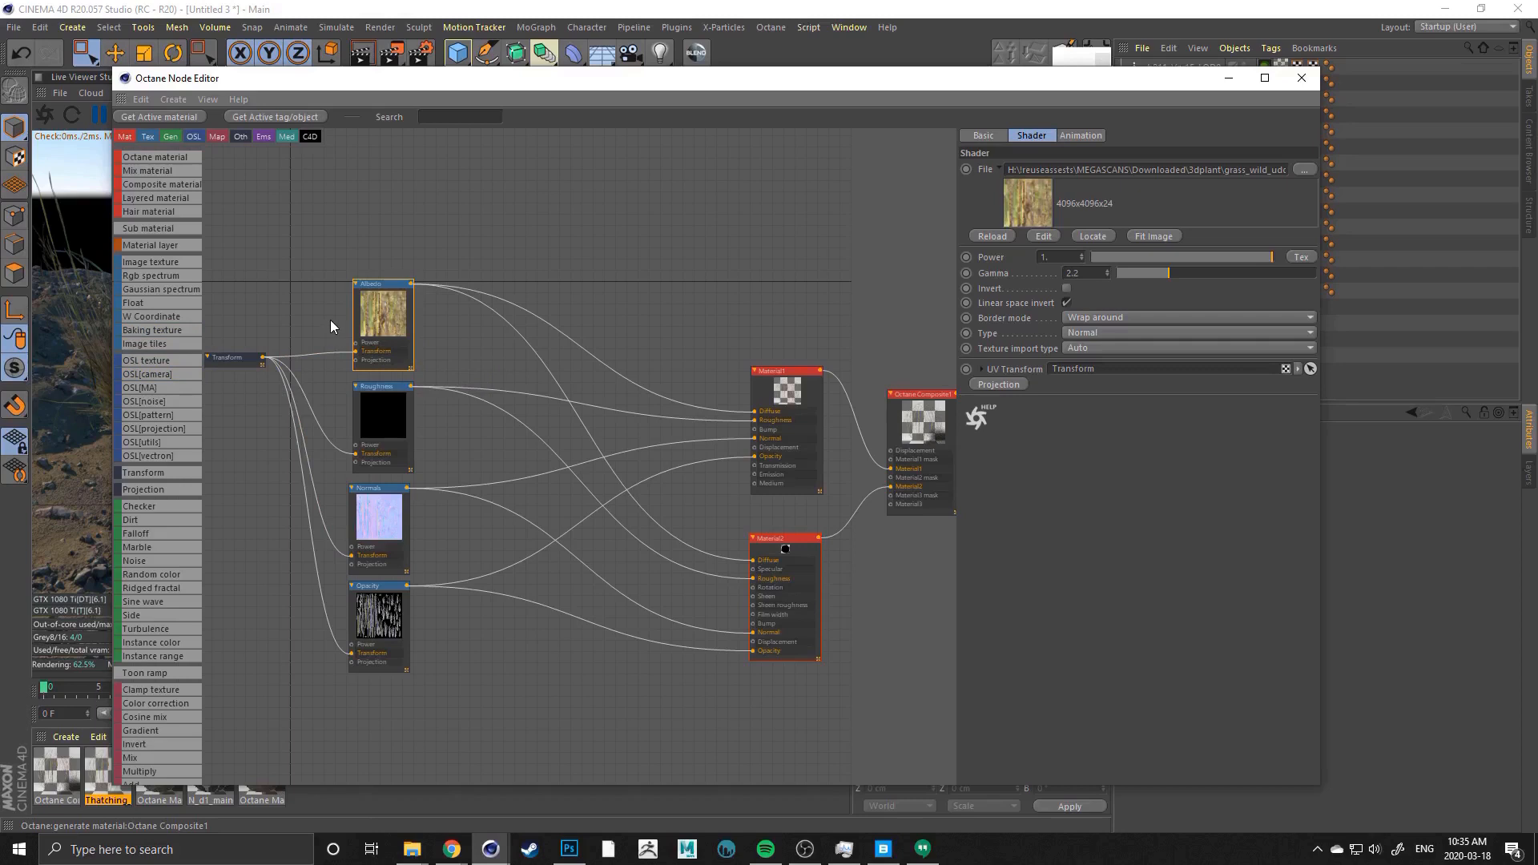
pyautogui.moveTo(380, 312); pyautogui.dragTo(381, 313)
pyautogui.moveTo(386, 513); pyautogui.dragTo(390, 515)
pyautogui.moveTo(386, 608); pyautogui.dragTo(391, 625)
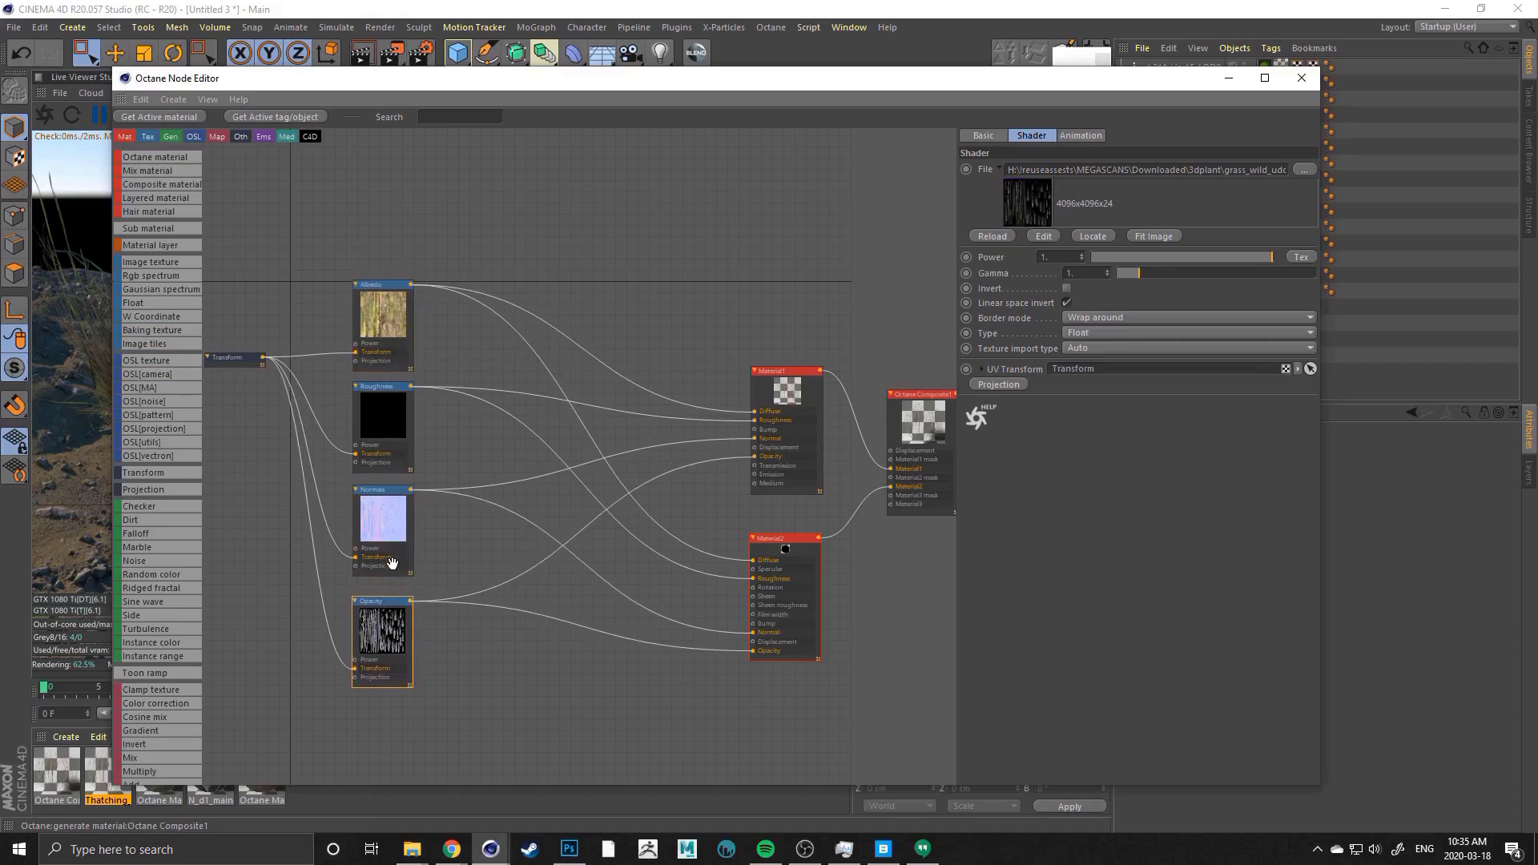
pyautogui.moveTo(394, 550); pyautogui.dragTo(393, 554)
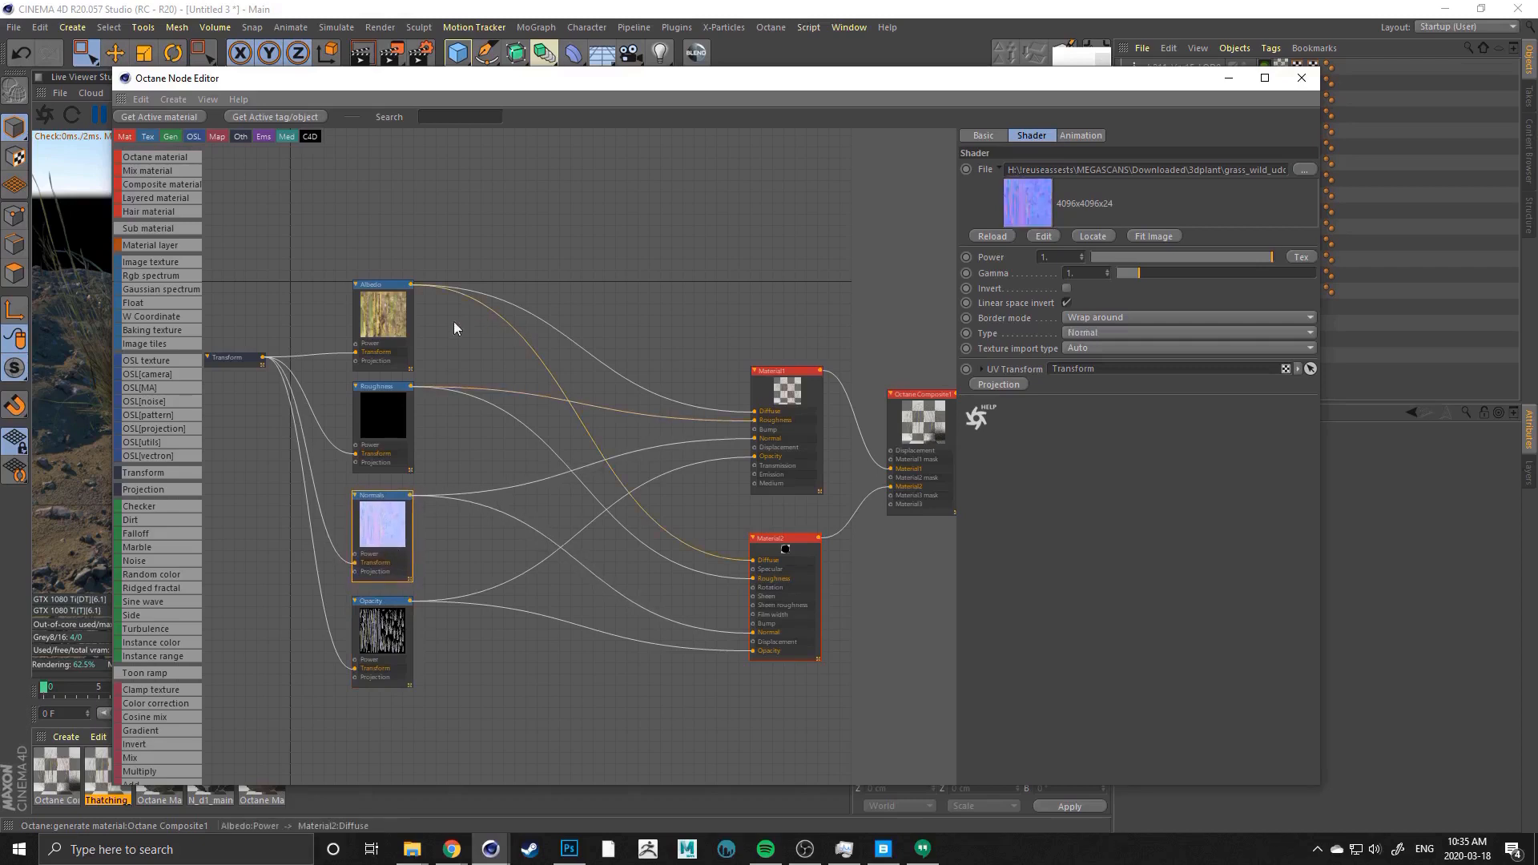
pyautogui.moveTo(380, 313); pyautogui.dragTo(382, 305)
# Route the Albedo texture through a Color correction node into Material1's Transmission and set its brightness to about 0.096
pyautogui.click(591, 274)
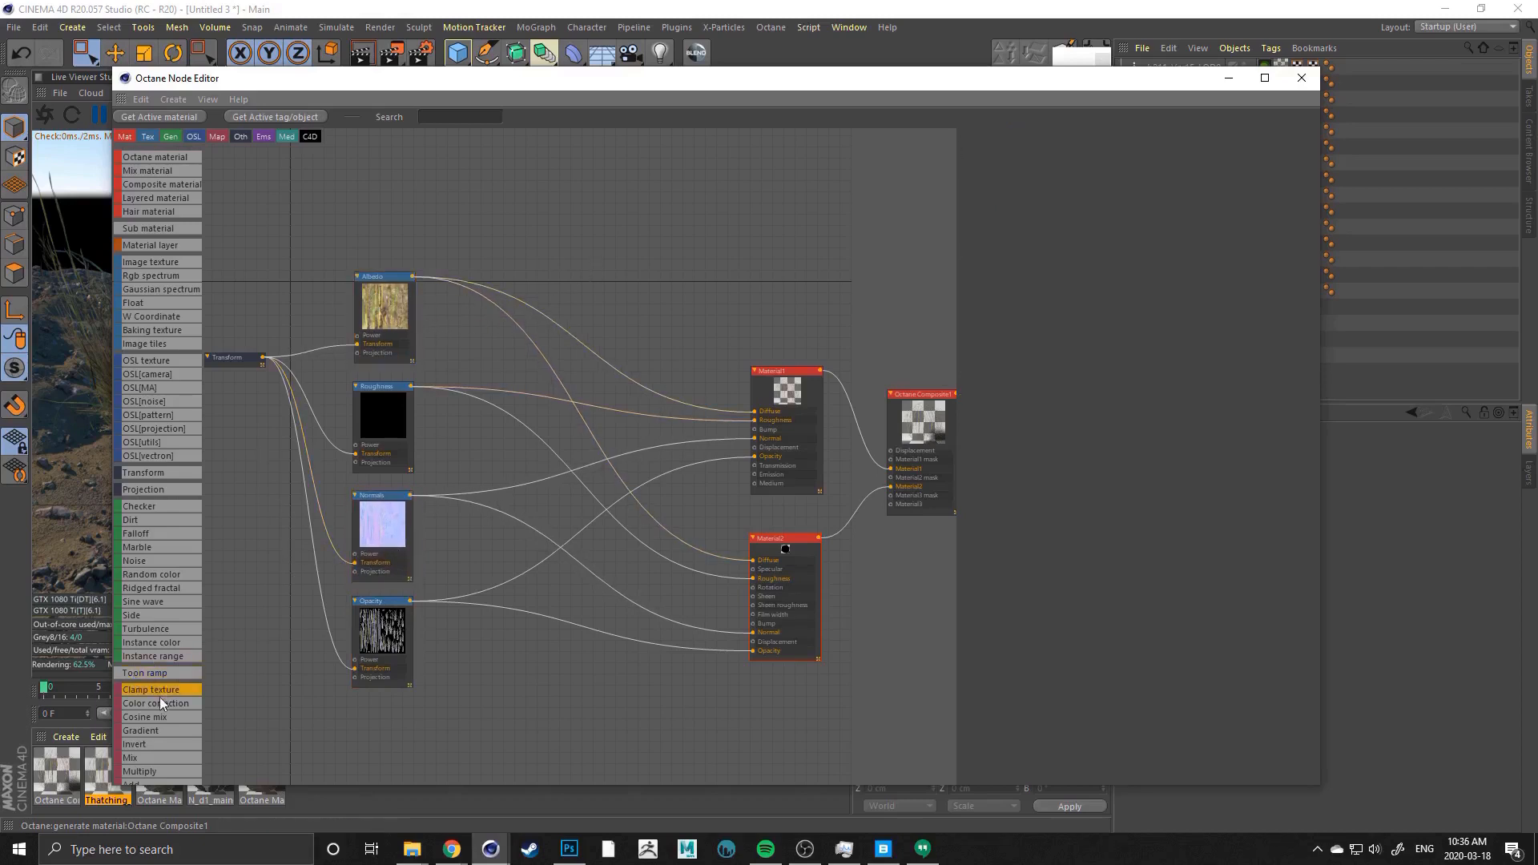
pyautogui.moveTo(581, 304); pyautogui.dragTo(754, 466)
pyautogui.moveTo(613, 309); pyautogui.dragTo(616, 281)
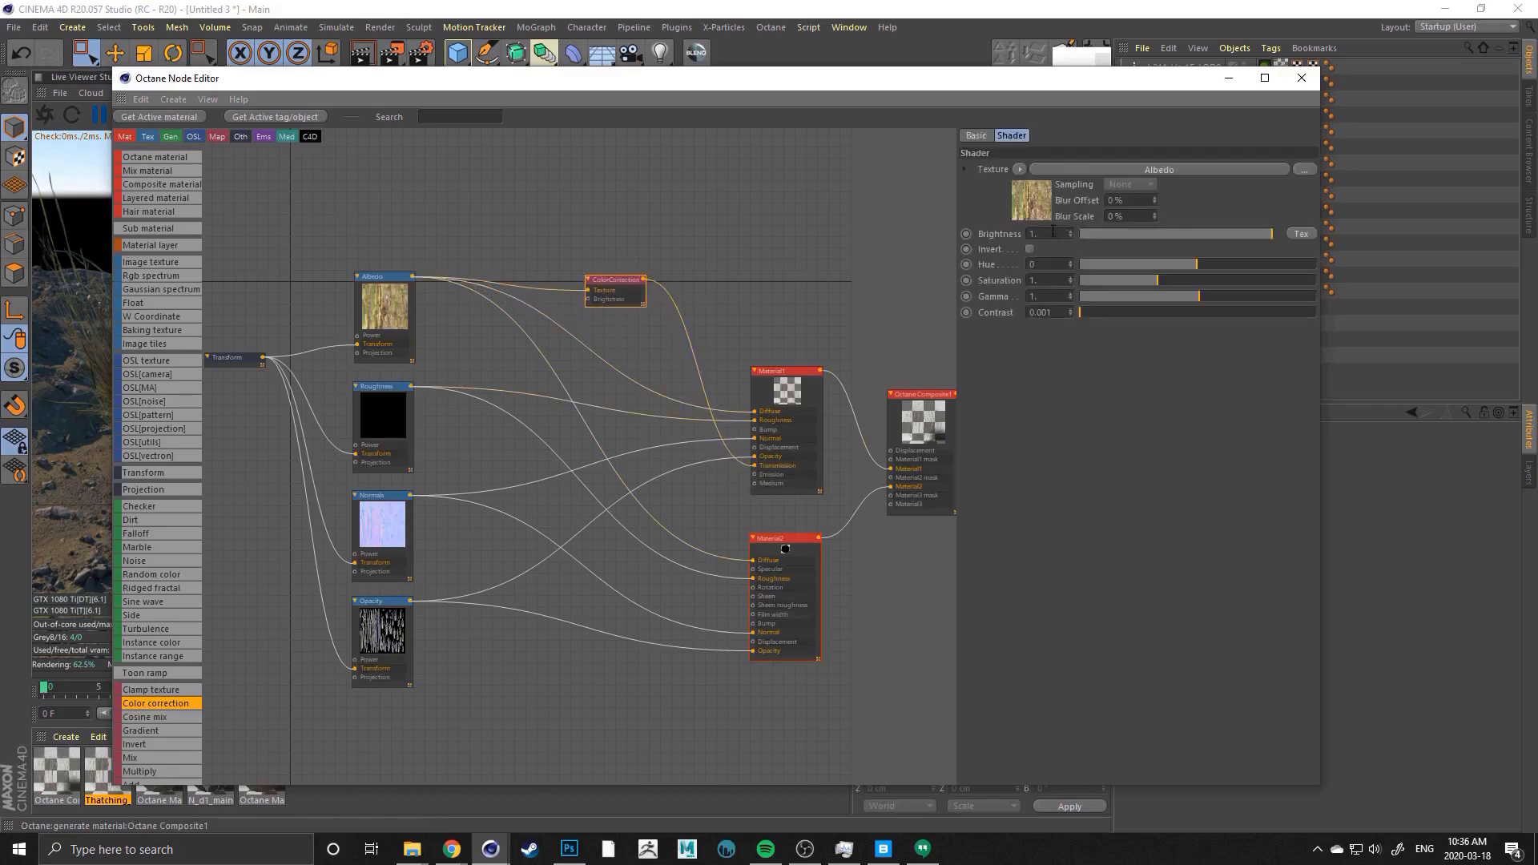
pyautogui.moveTo(1092, 236); pyautogui.dragTo(1096, 236)
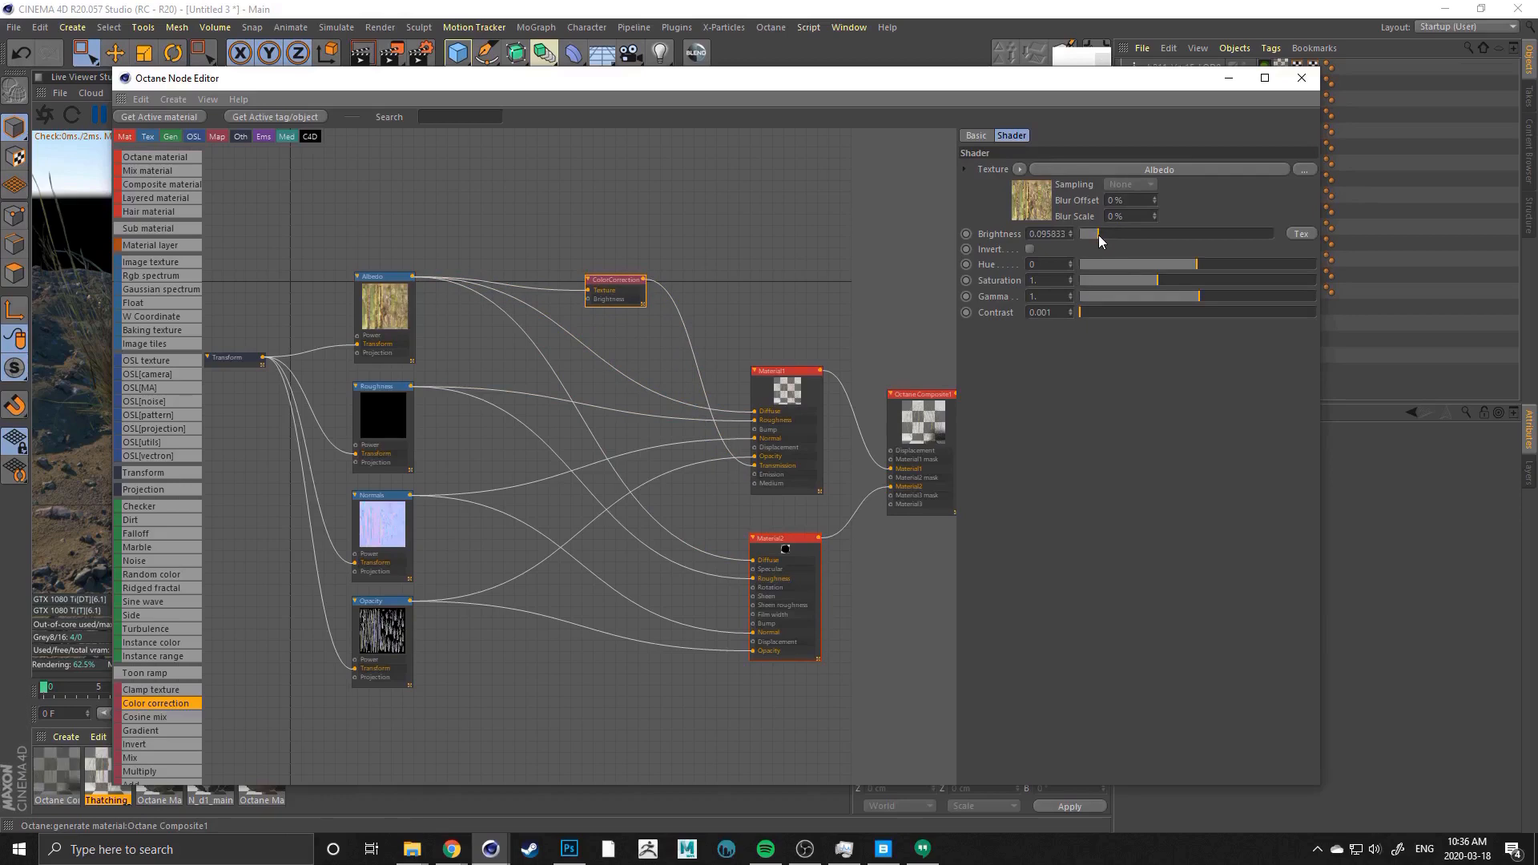
# Move the node editor out of the way, restart the live render and widen the Live Viewer
pyautogui.moveTo(802, 92); pyautogui.dragTo(1537, 16)
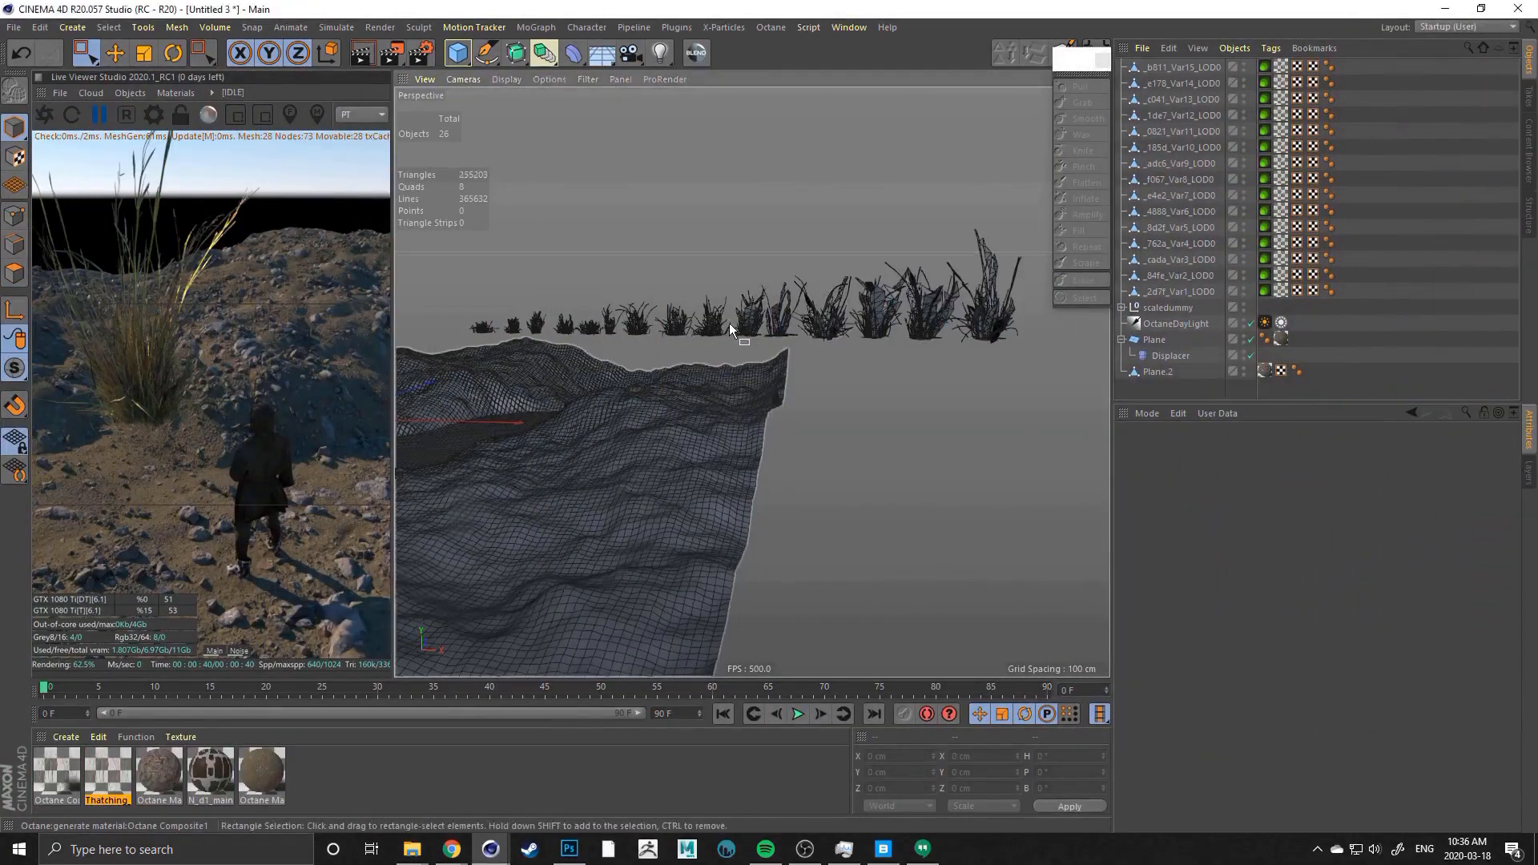
pyautogui.keyDown('alt'); pyautogui.moveTo(729, 324); pyautogui.dragTo(698, 318); pyautogui.keyUp('alt')
pyautogui.click(44, 117)
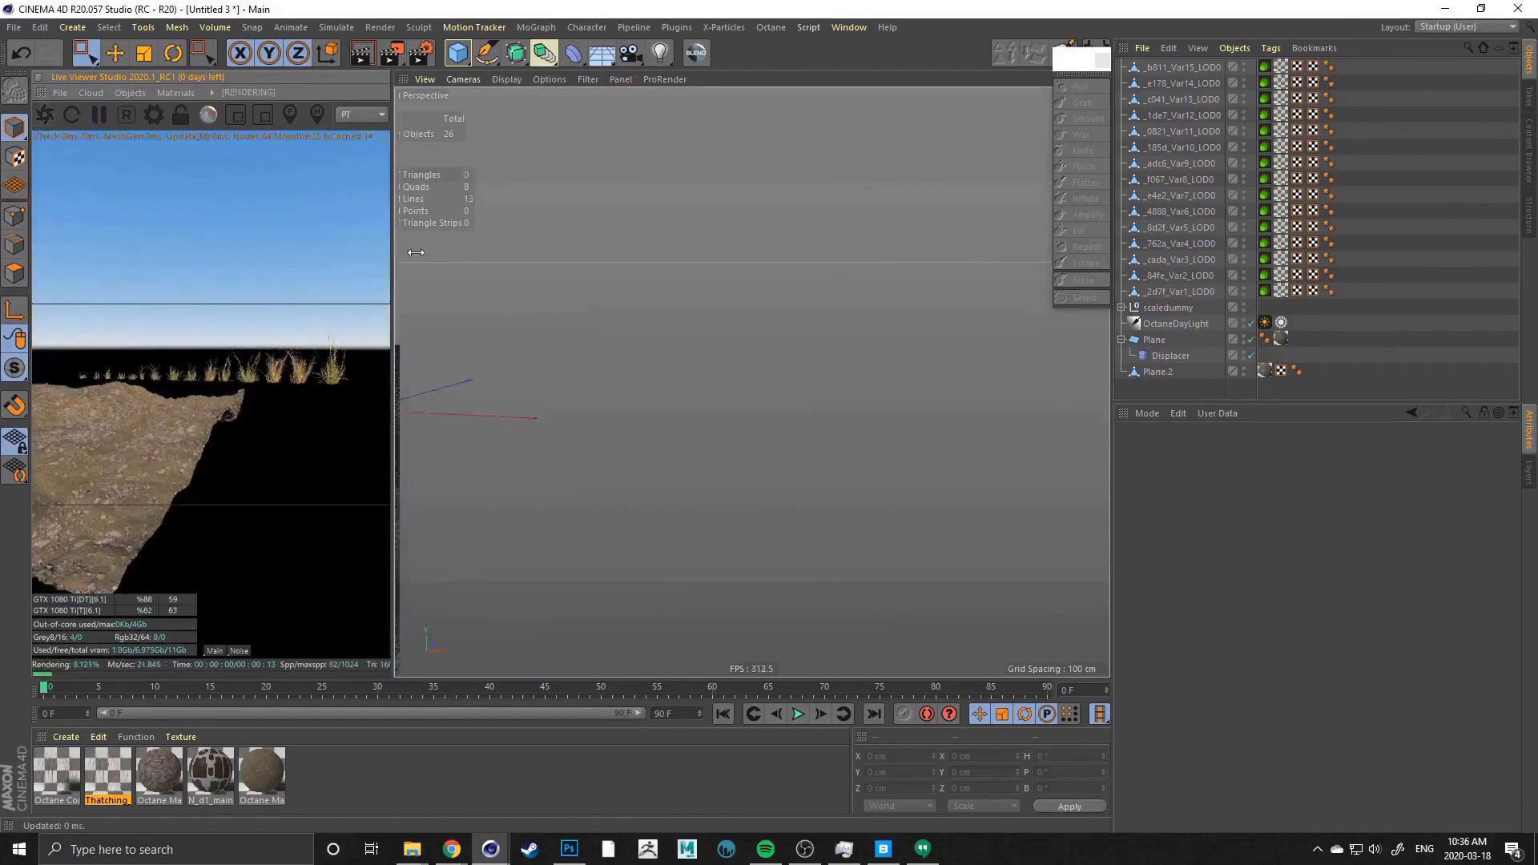
pyautogui.moveTo(416, 252); pyautogui.dragTo(759, 252)
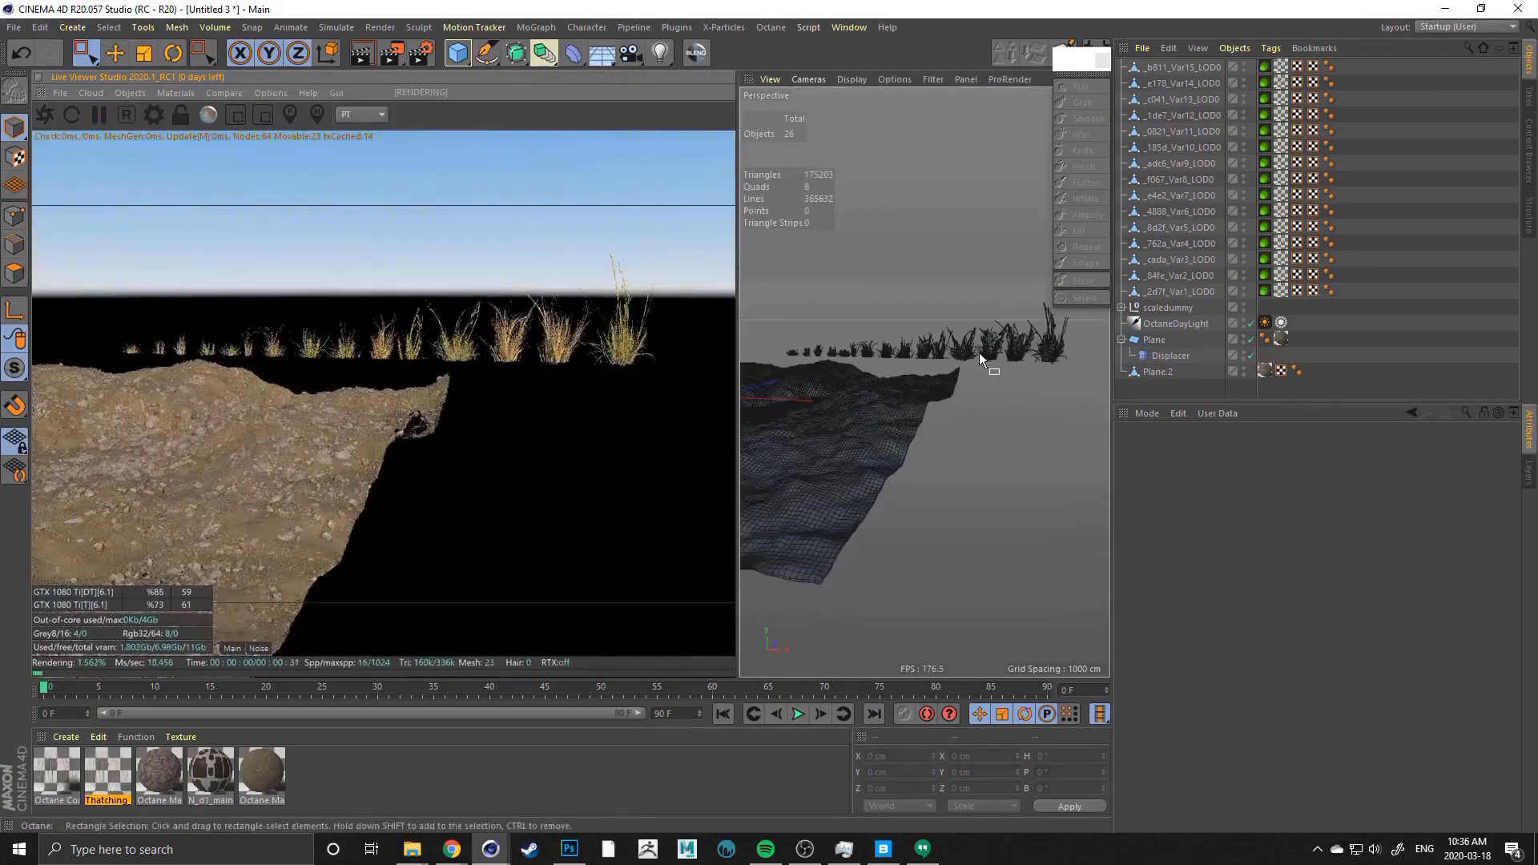
# Examine the large grass clumps up close from several angles in the live render
pyautogui.keyDown('alt'); pyautogui.moveTo(978, 352); pyautogui.dragTo(928, 353); pyautogui.keyUp('alt')
pyautogui.keyDown('alt'); pyautogui.moveTo(983, 349); pyautogui.dragTo(1109, 340, button='right'); pyautogui.keyUp('alt')
pyautogui.keyDown('alt'); pyautogui.moveTo(1020, 362); pyautogui.dragTo(878, 382); pyautogui.keyUp('alt')
pyautogui.keyDown('alt'); pyautogui.moveTo(878, 382); pyautogui.dragTo(782, 383, button='right'); pyautogui.keyUp('alt')
pyautogui.keyDown('alt'); pyautogui.moveTo(961, 360); pyautogui.dragTo(877, 343); pyautogui.keyUp('alt')
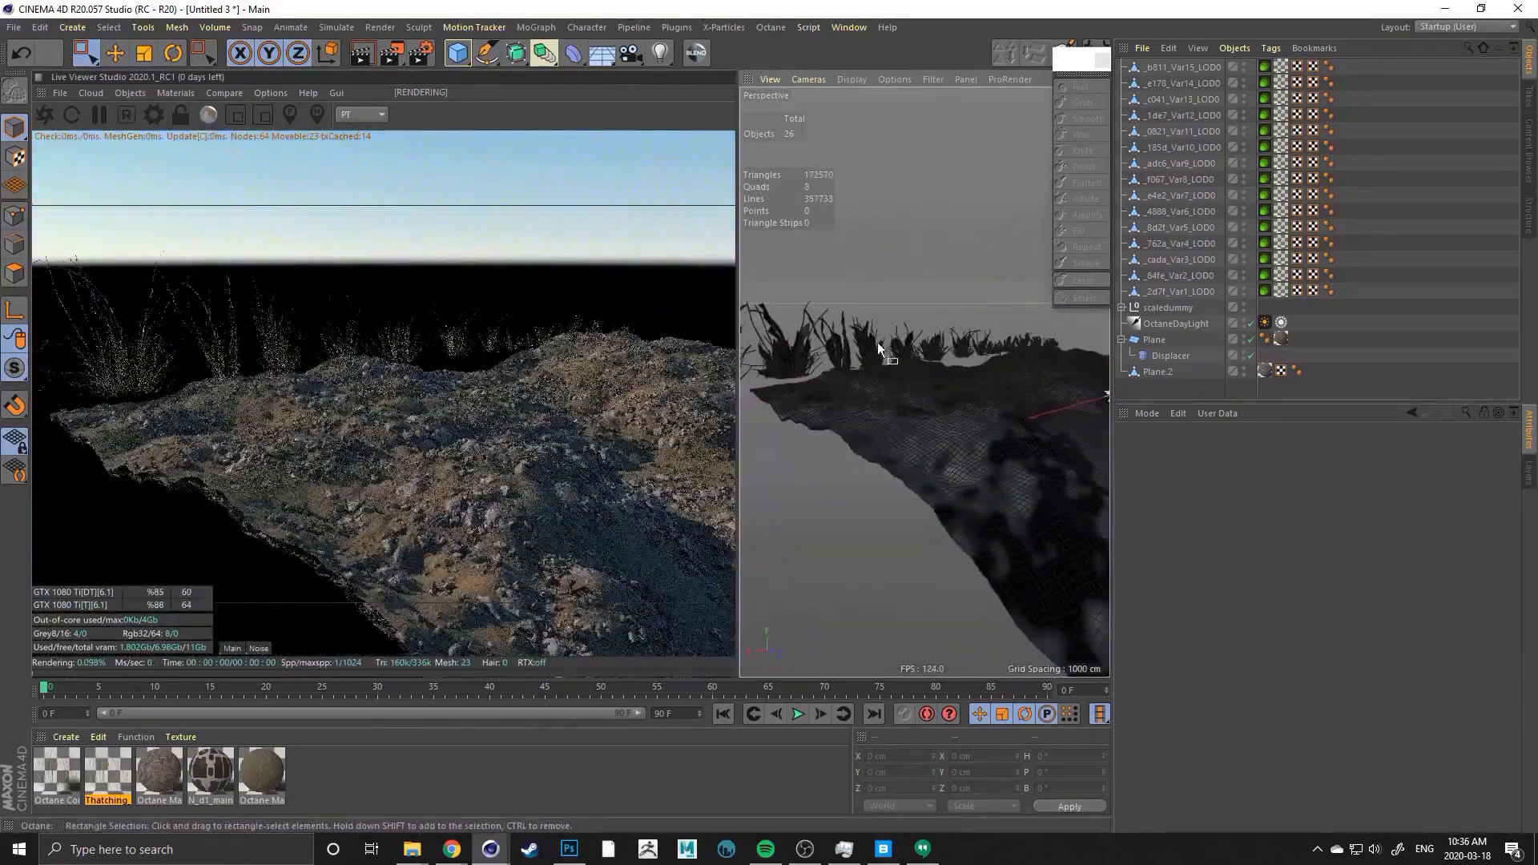
pyautogui.keyDown('alt'); pyautogui.moveTo(811, 344); pyautogui.dragTo(953, 349, button='right'); pyautogui.keyUp('alt')
pyautogui.keyDown('alt'); pyautogui.moveTo(948, 355); pyautogui.dragTo(791, 346); pyautogui.keyUp('alt')
pyautogui.keyDown('alt'); pyautogui.moveTo(786, 349); pyautogui.dragTo(902, 338, button='middle'); pyautogui.keyUp('alt')
pyautogui.keyDown('alt'); pyautogui.moveTo(816, 342); pyautogui.dragTo(851, 346, button='right'); pyautogui.keyUp('alt')
pyautogui.keyDown('alt'); pyautogui.moveTo(833, 354); pyautogui.dragTo(885, 353, button='middle'); pyautogui.keyUp('alt')
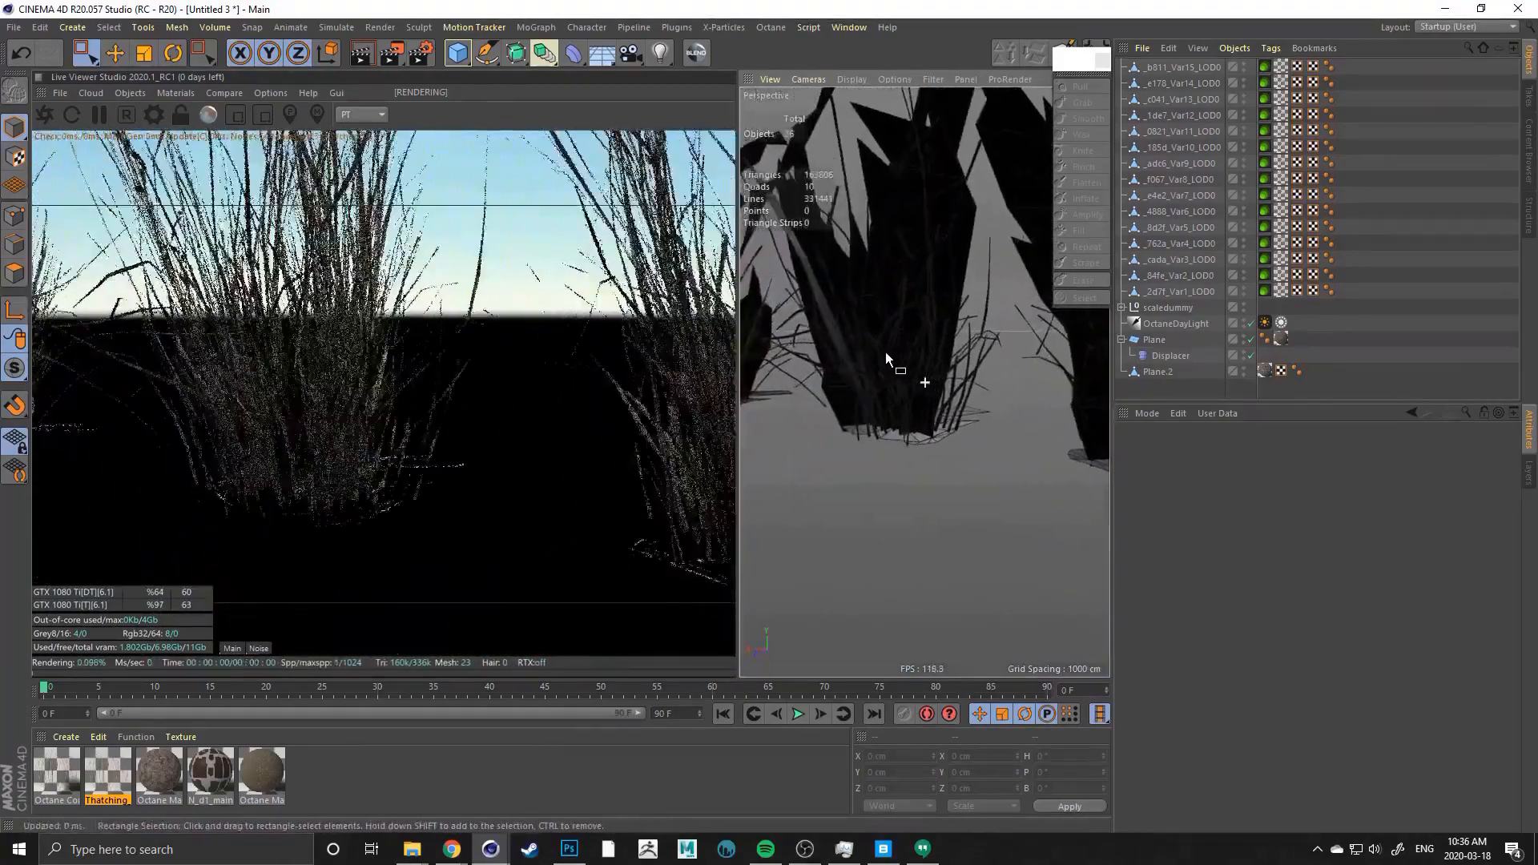
pyautogui.scroll(1, 874, 347)
pyautogui.keyDown('alt'); pyautogui.moveTo(863, 346); pyautogui.dragTo(913, 340); pyautogui.keyUp('alt')
pyautogui.keyDown('alt'); pyautogui.moveTo(913, 339); pyautogui.dragTo(862, 345, button='right'); pyautogui.keyUp('alt')
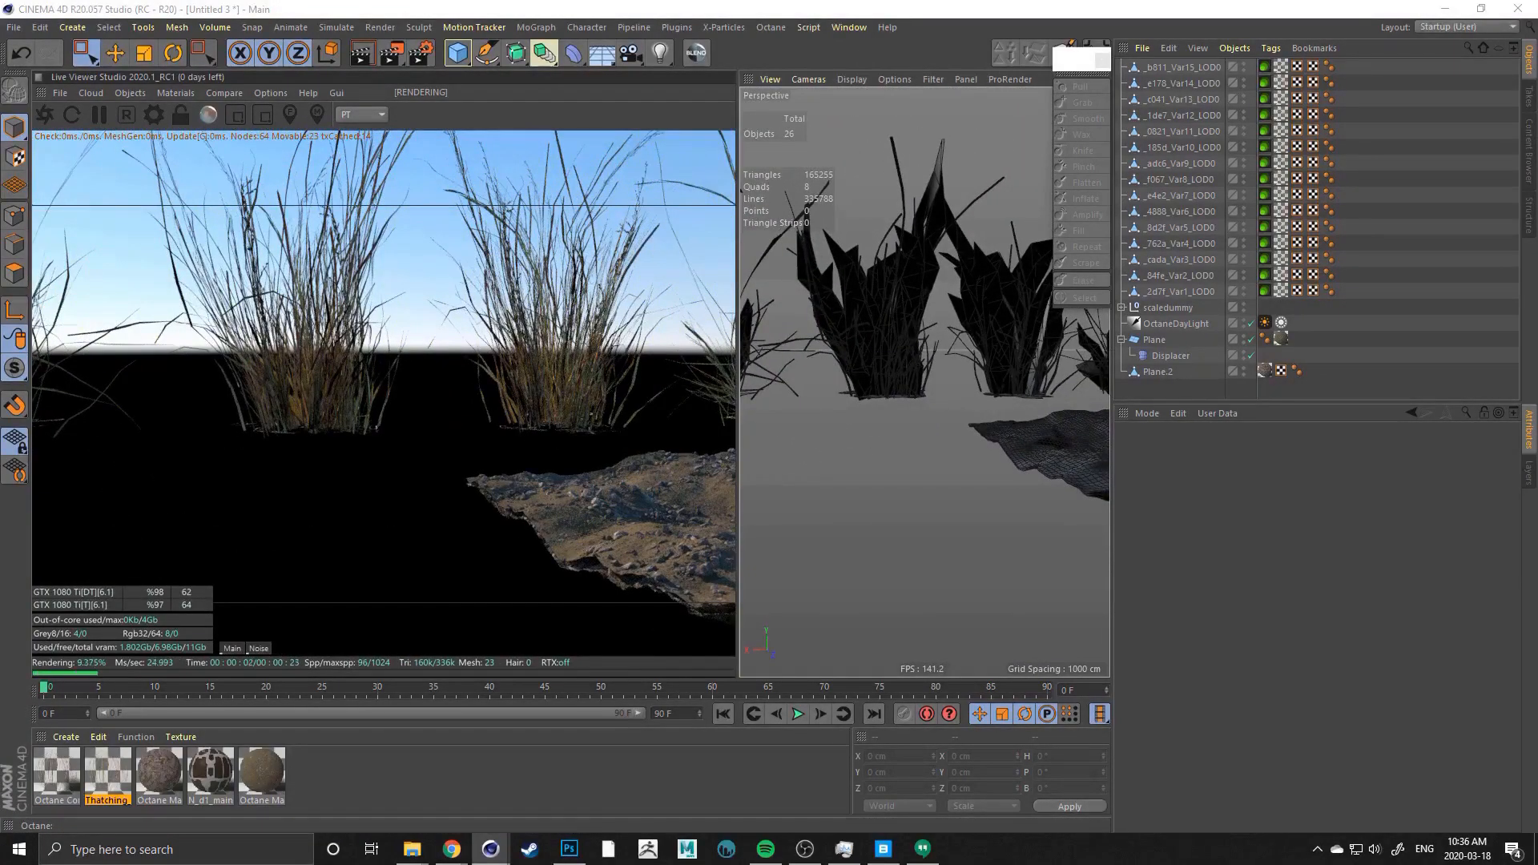
# Bring back the node editor and set the Octane Composite's Material2 mask to about 0.49
pyautogui.moveTo(1537, 29); pyautogui.dragTo(758, 31)
pyautogui.moveTo(845, 435); pyautogui.dragTo(783, 433, button='middle')
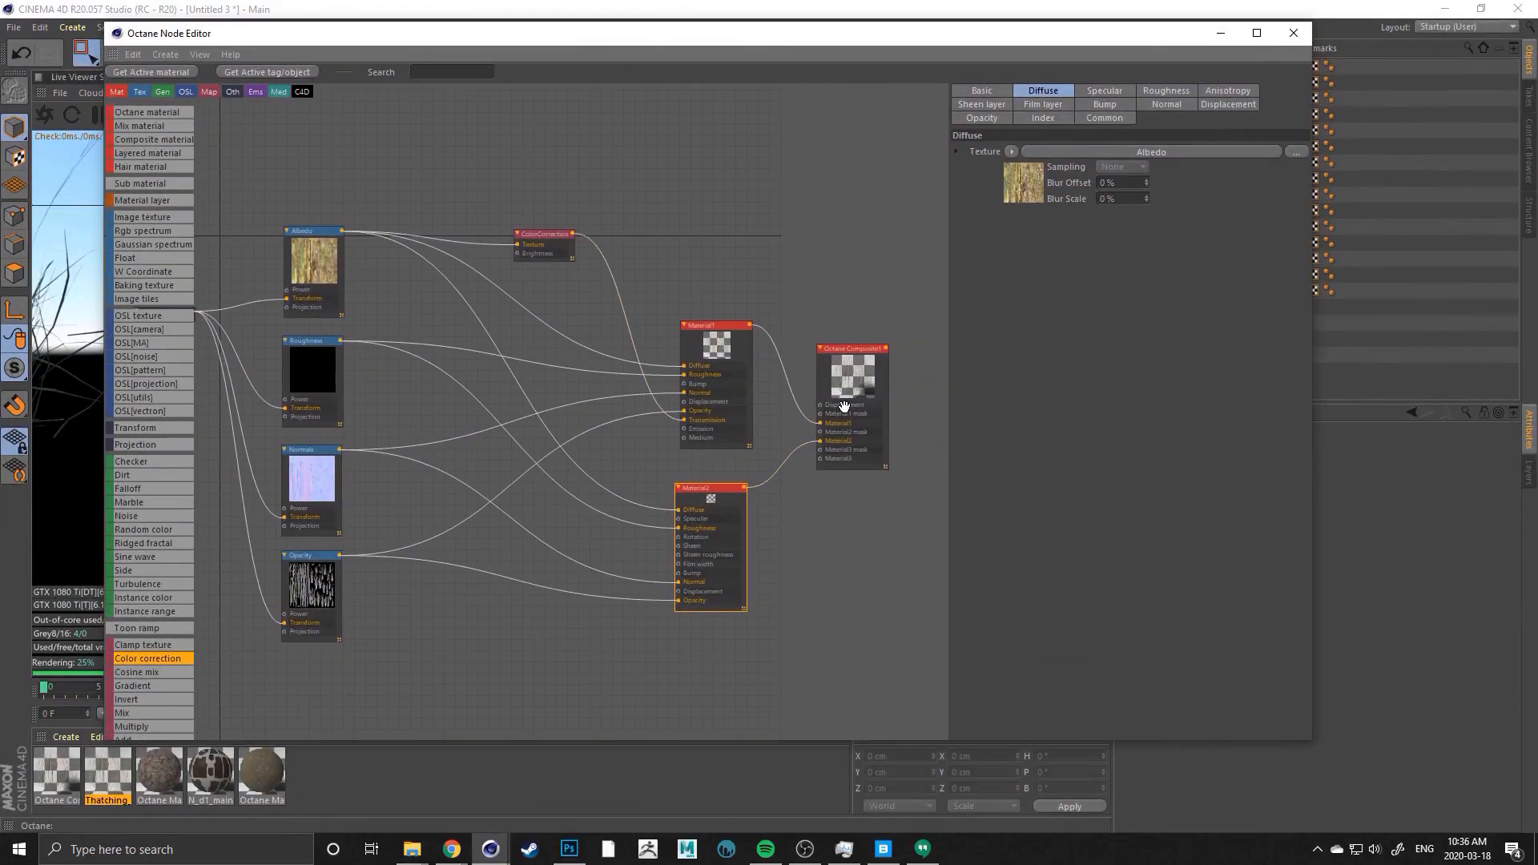
pyautogui.moveTo(845, 406); pyautogui.dragTo(870, 416)
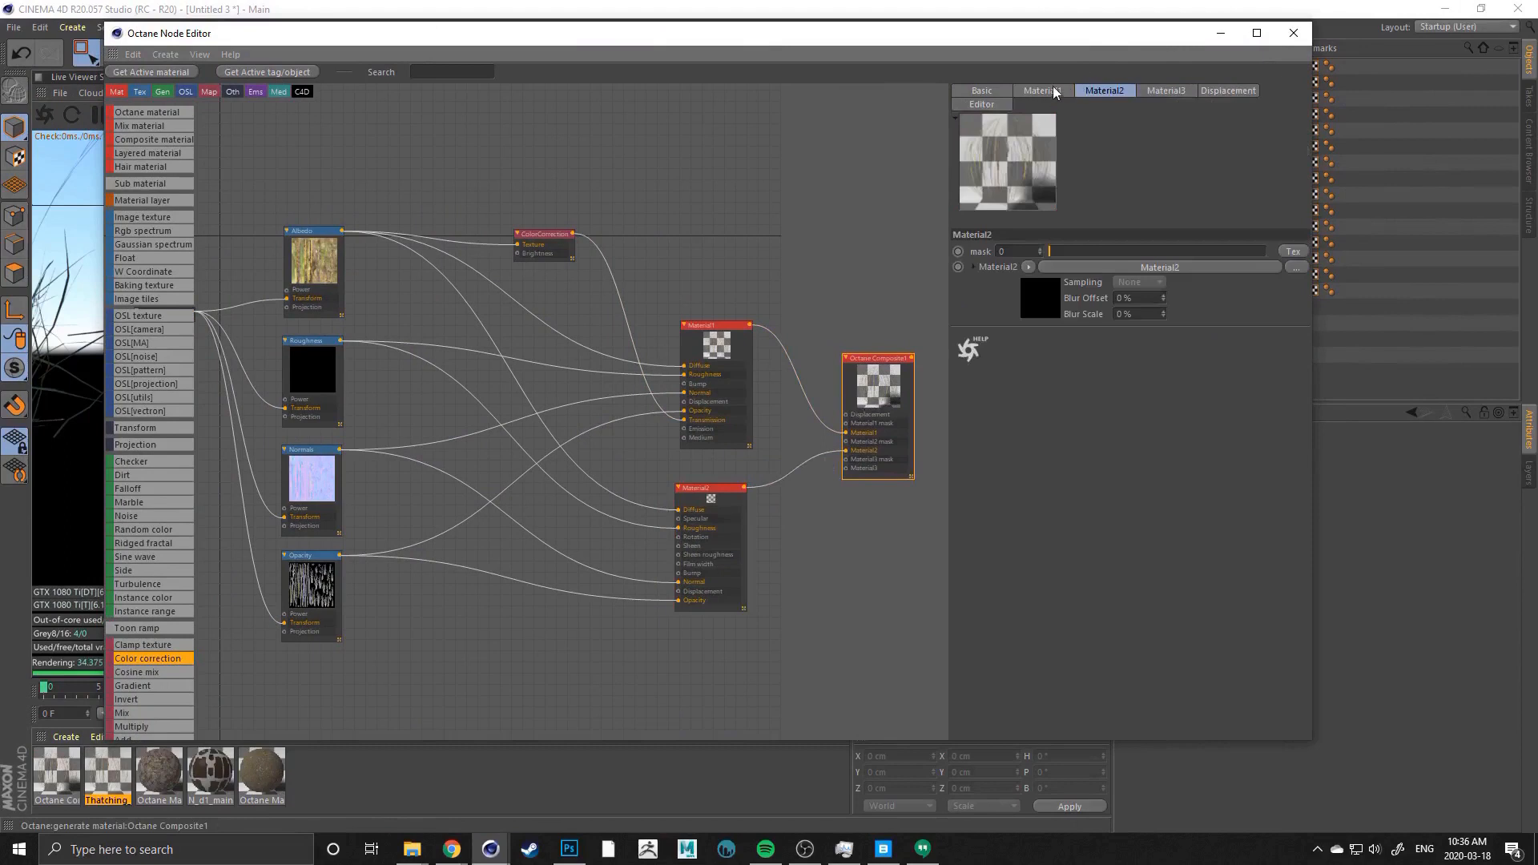
pyautogui.moveTo(1133, 251); pyautogui.dragTo(1158, 253)
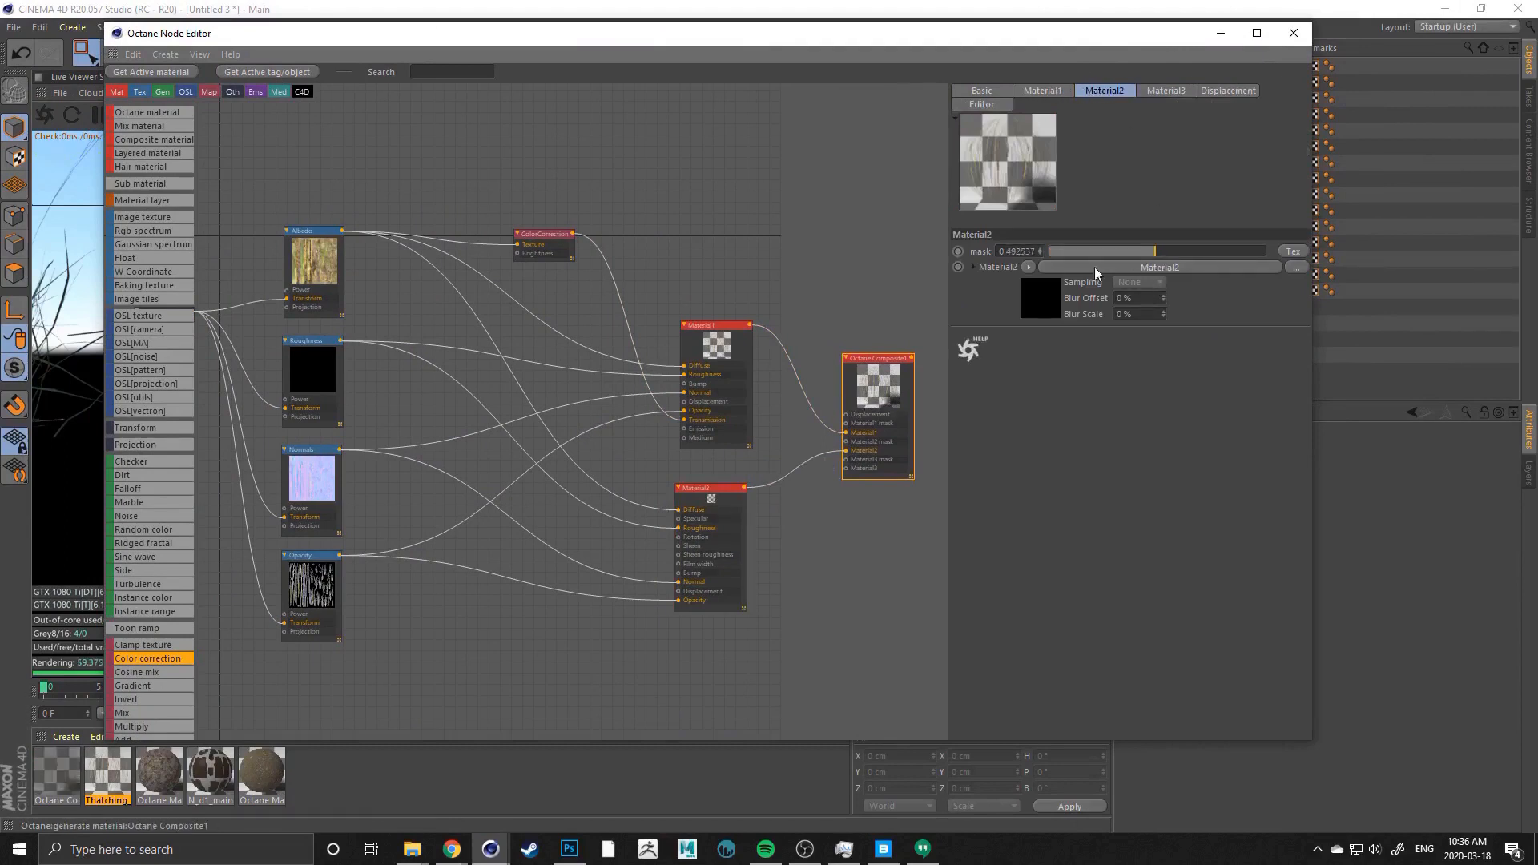
pyautogui.moveTo(715, 532); pyautogui.dragTo(727, 538)
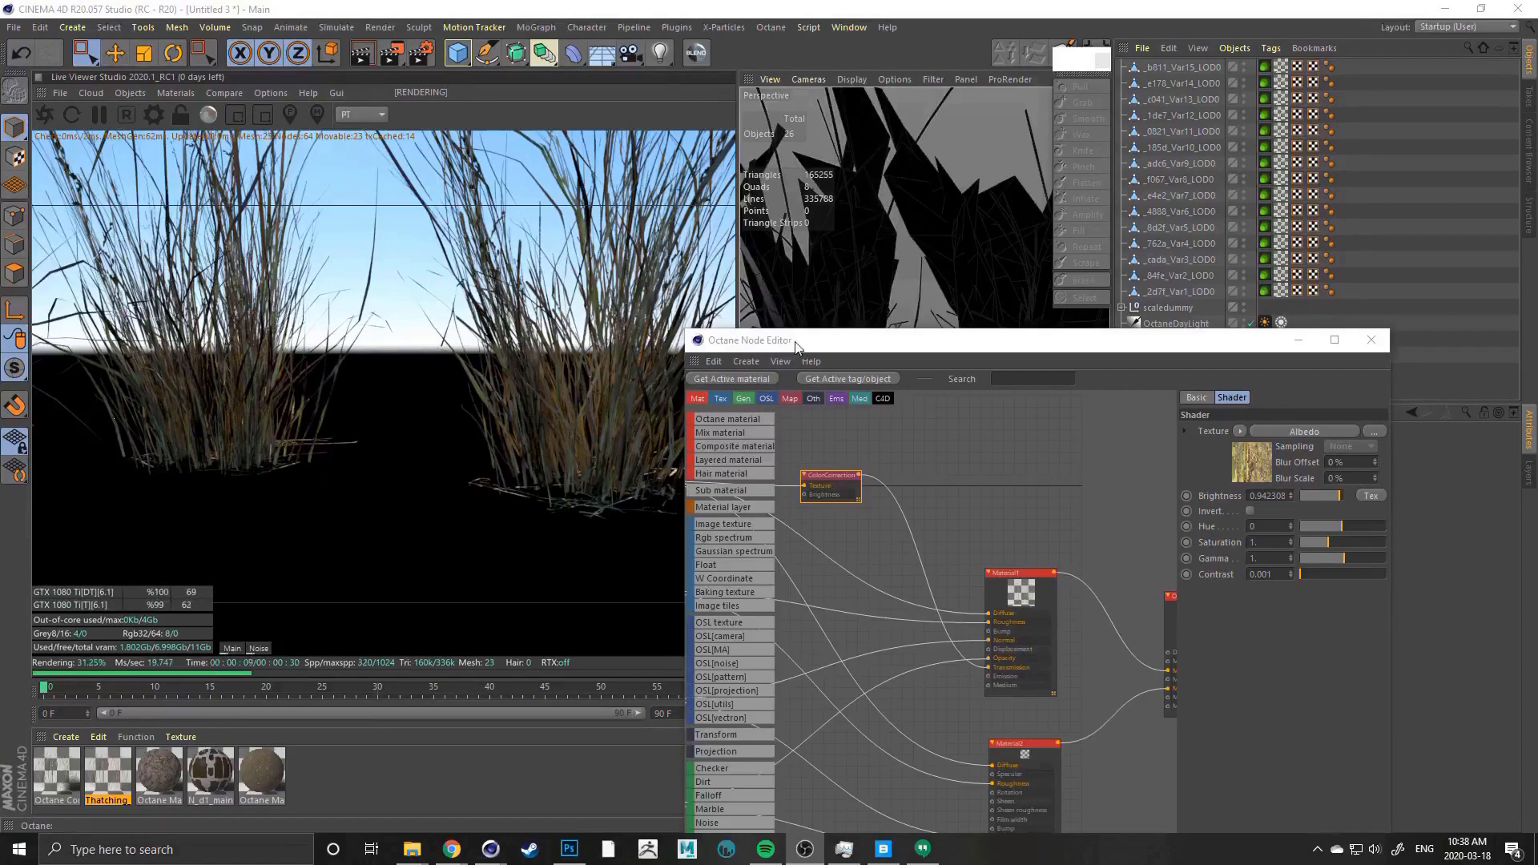
# Replace the Thatching Grass material with Octane Composite1 on the texture tags of all 15 grass variants
pyautogui.moveTo(796, 344); pyautogui.dragTo(855, 405)
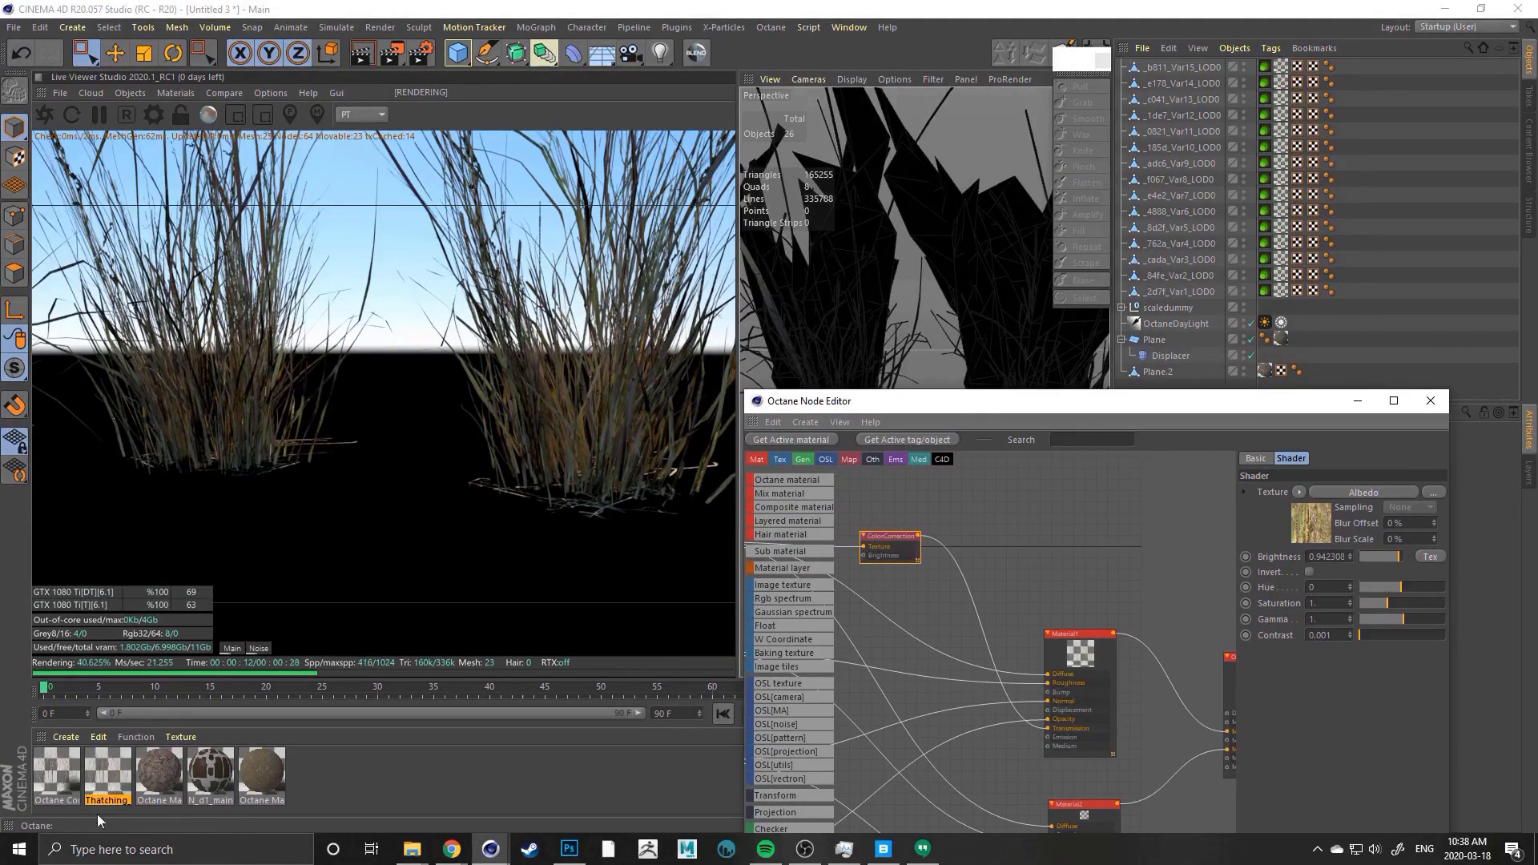
pyautogui.click(1281, 291)
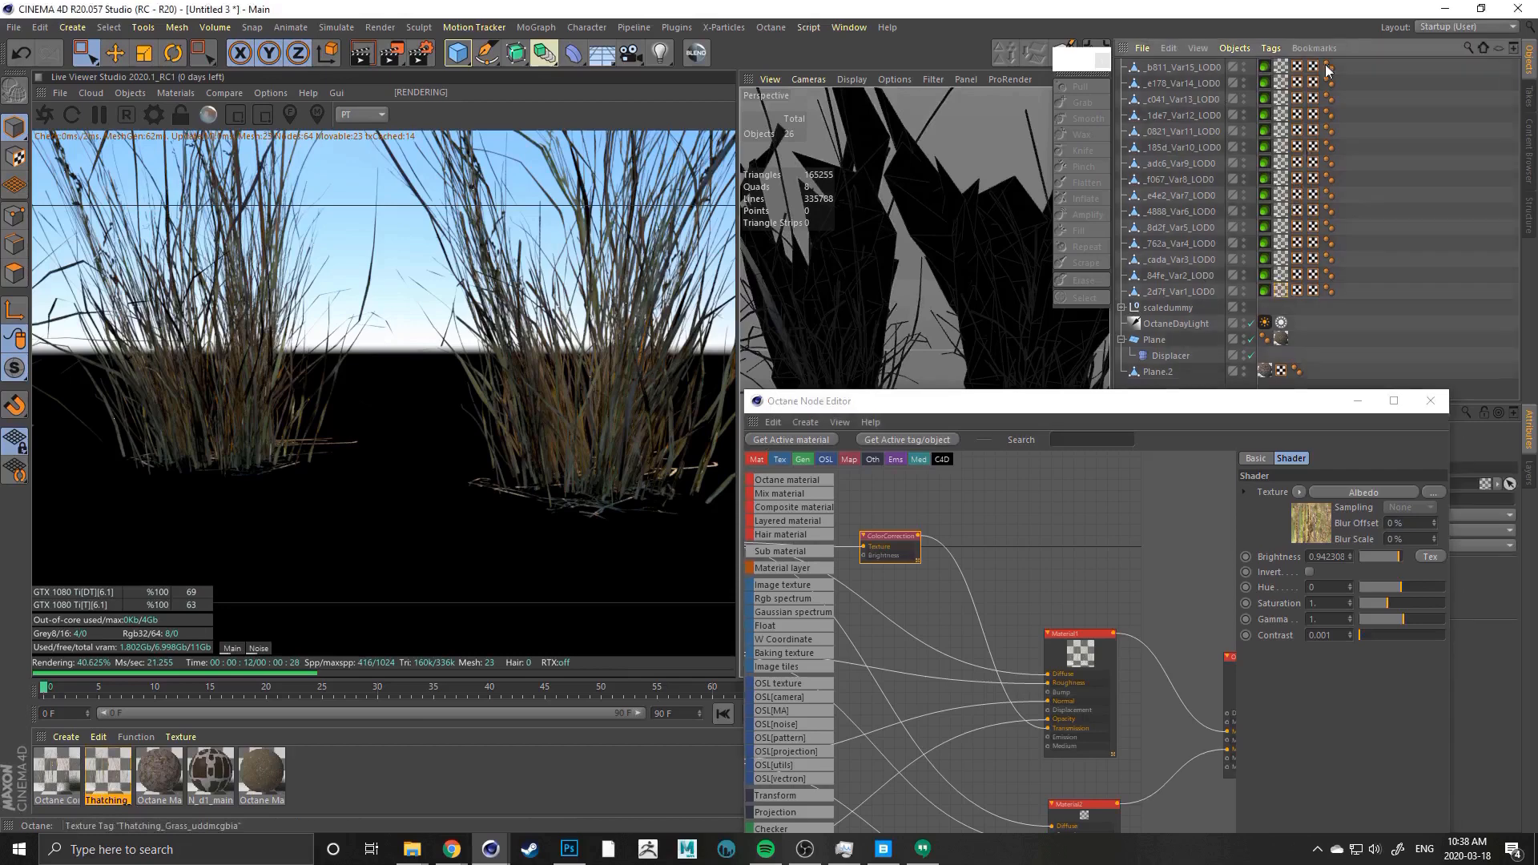
pyautogui.moveTo(978, 400); pyautogui.dragTo(839, 651)
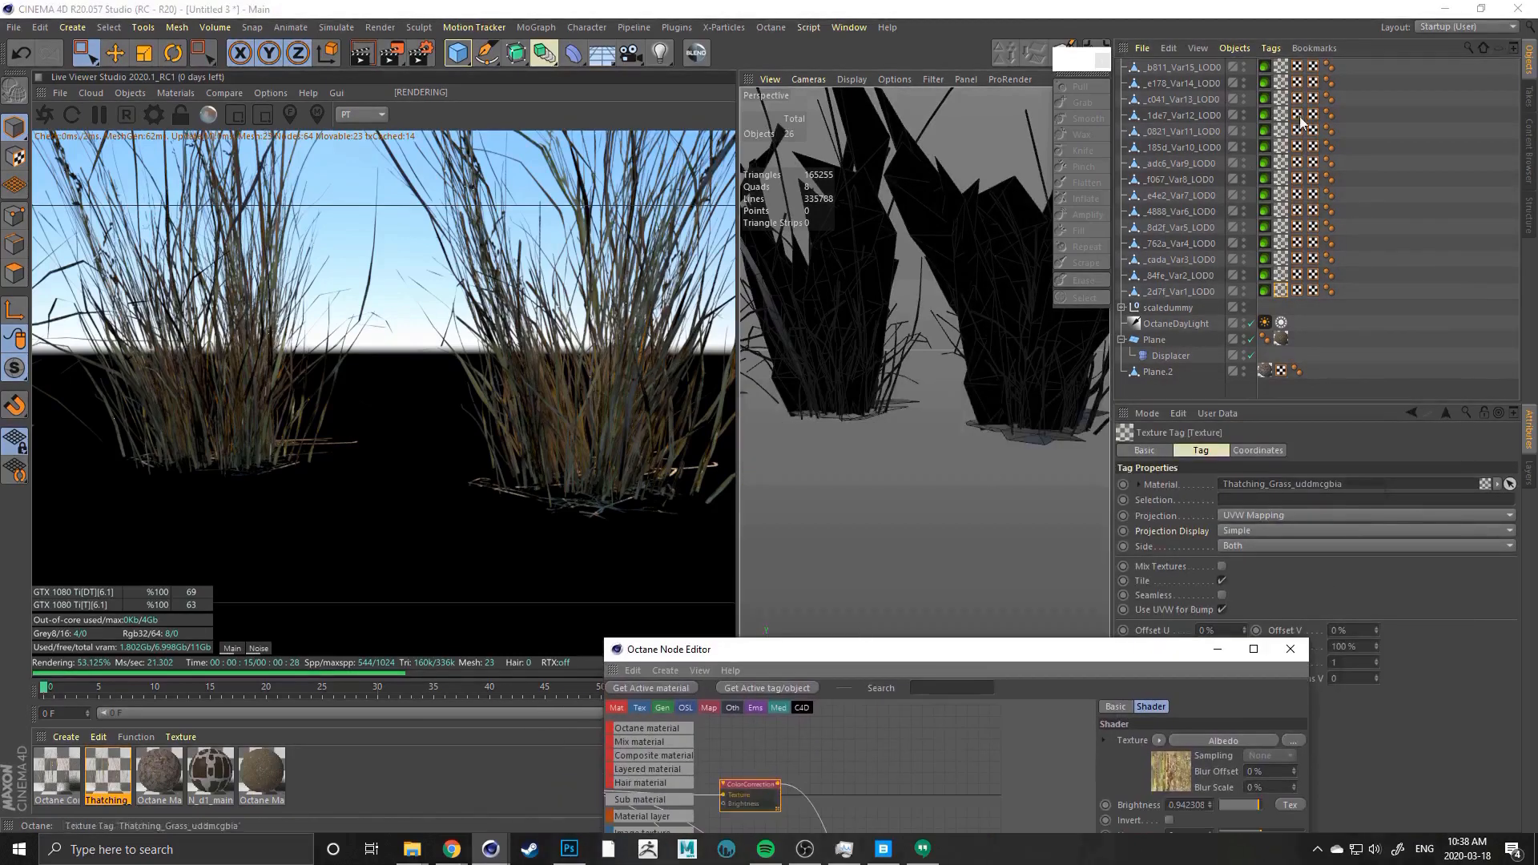
pyautogui.click(1281, 67)
pyautogui.keyDown('shift'); pyautogui.click(1280, 292); pyautogui.keyUp('shift')
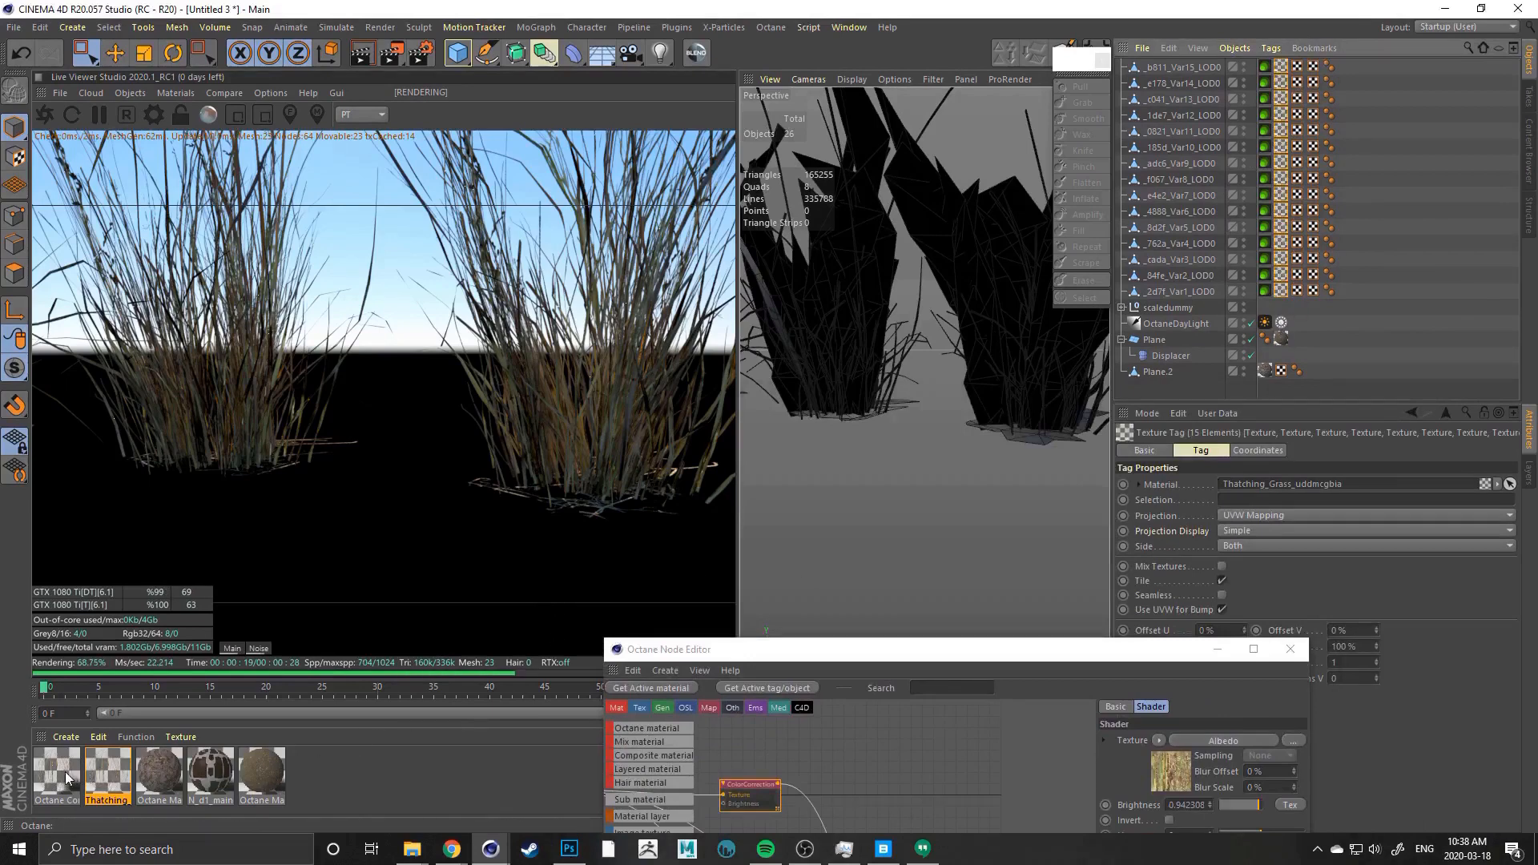
pyautogui.moveTo(53, 777); pyautogui.dragTo(56, 784)
pyautogui.moveTo(1051, 418); pyautogui.dragTo(1249, 490)
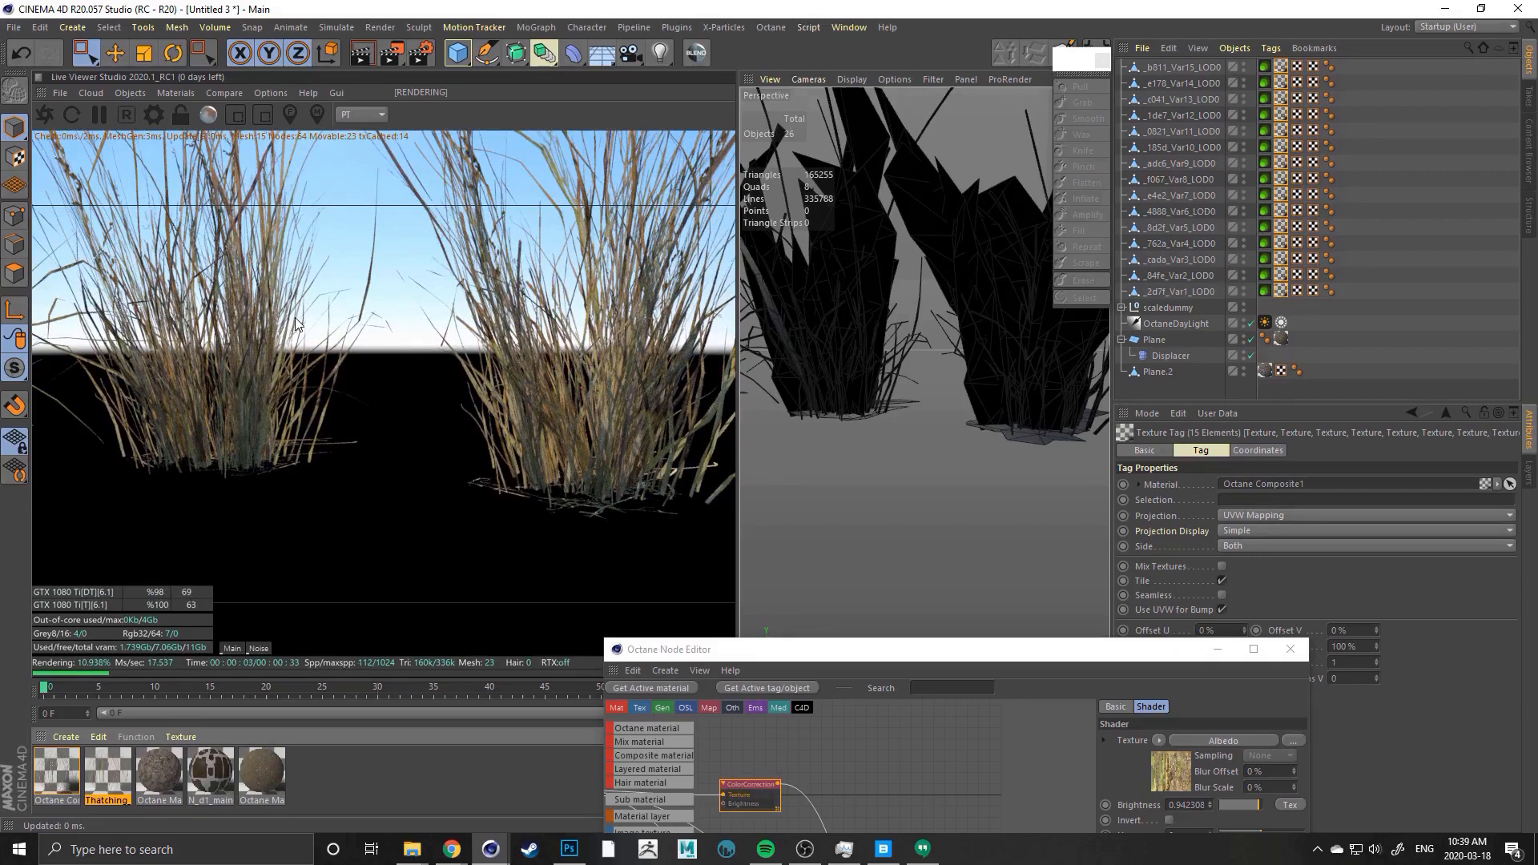
# Rename the Octane Composite1 material as "thatched grass"
pyautogui.doubleClick(41, 800)
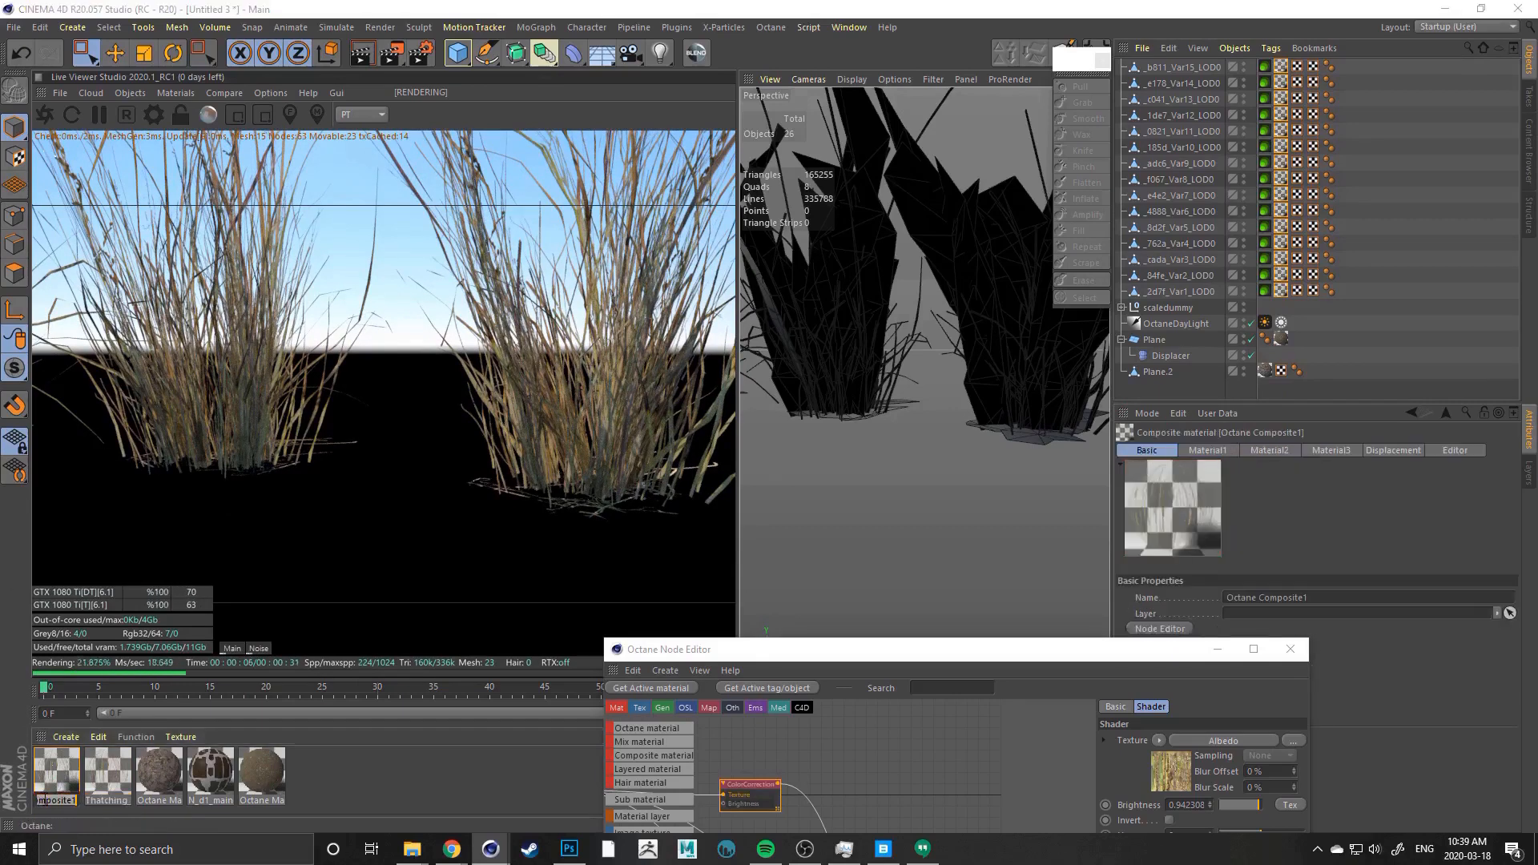
pyautogui.press('BackSpace')
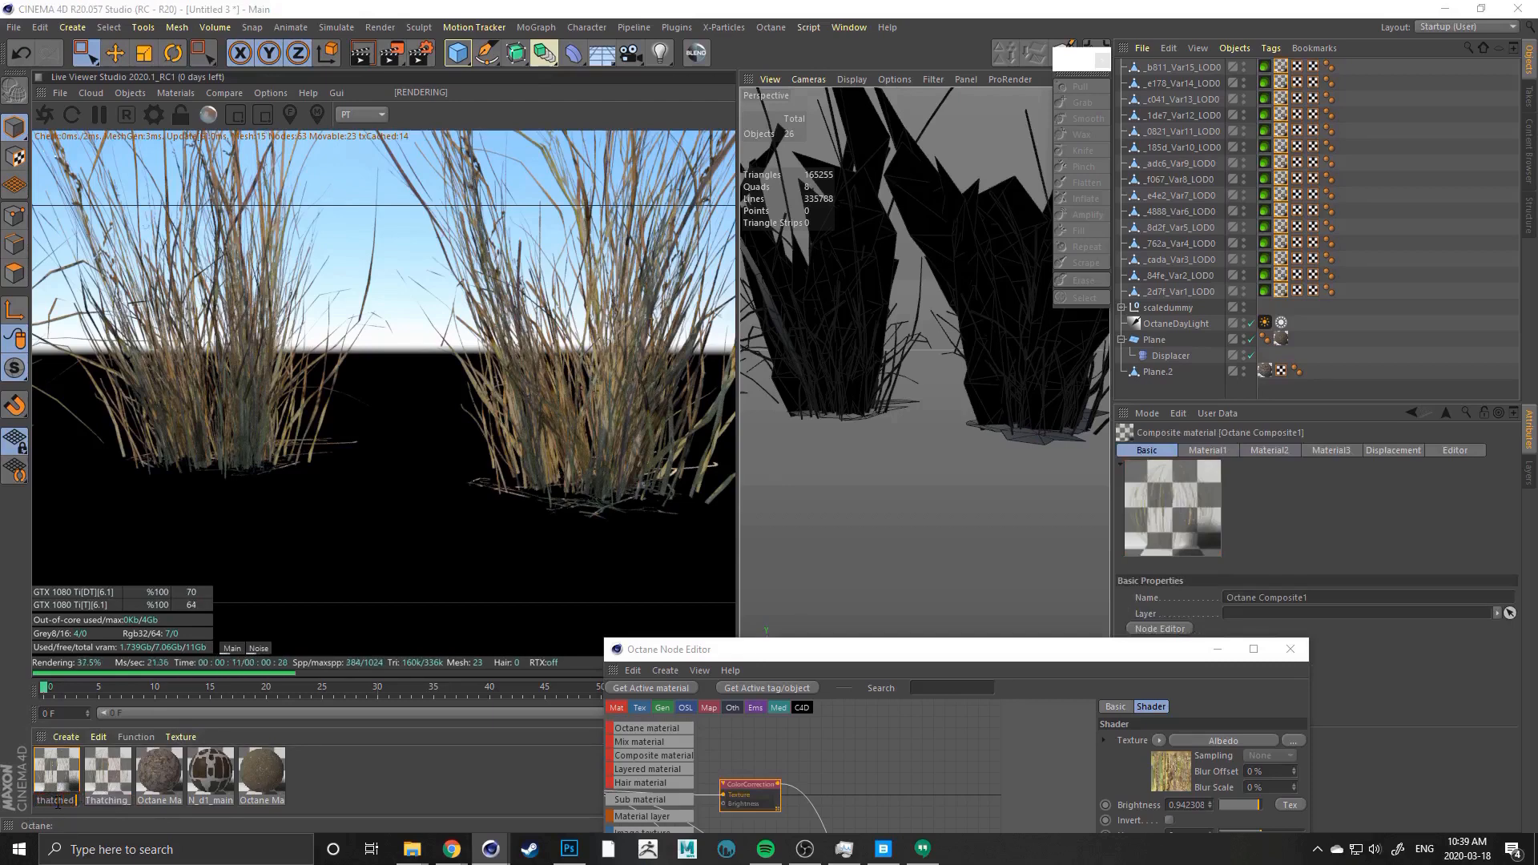
pyautogui.press('Return')
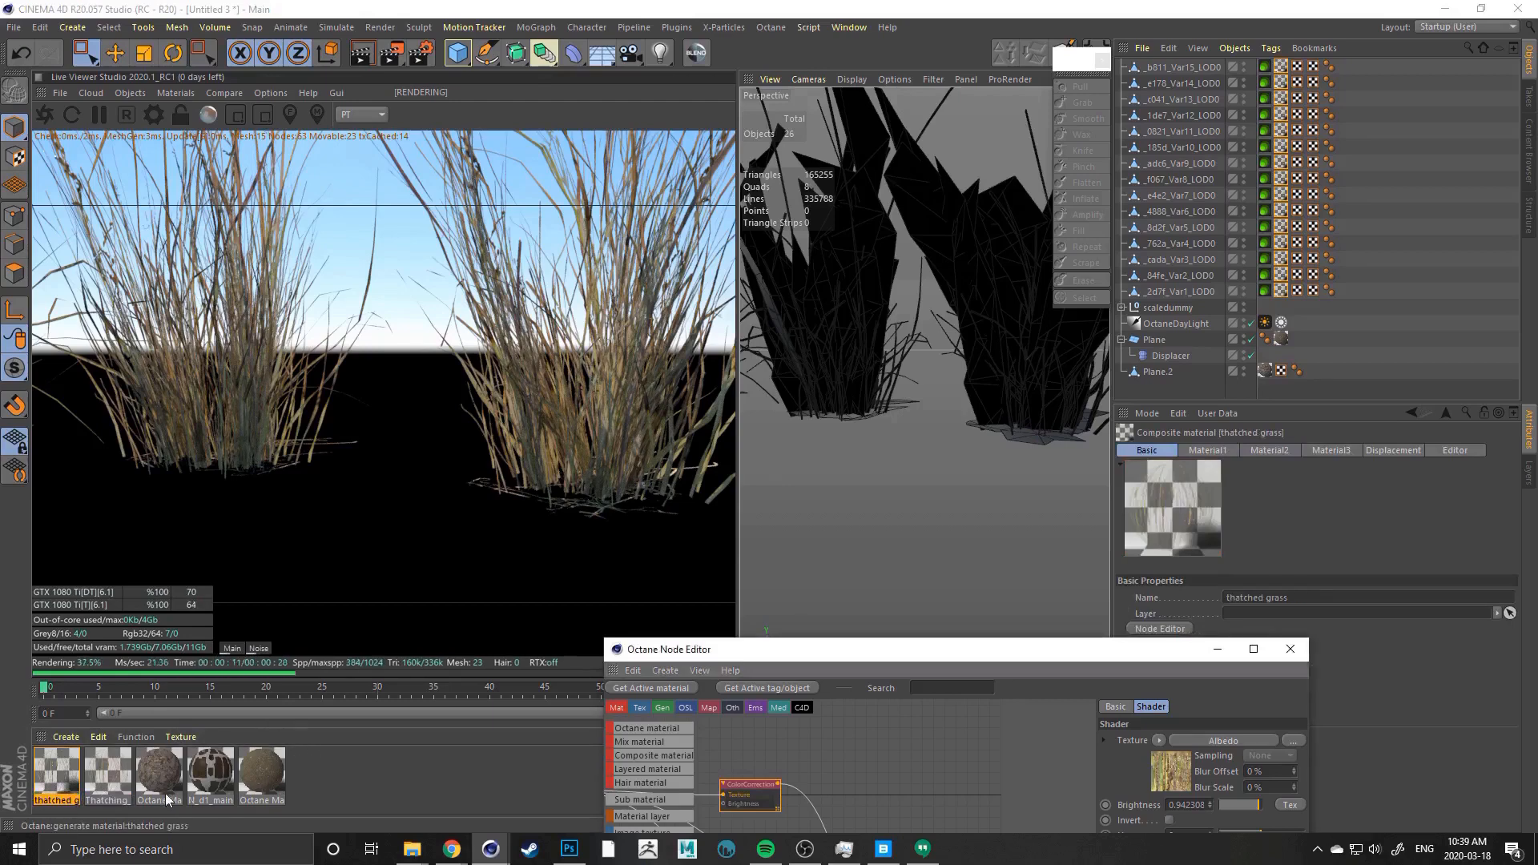
# Rename the two Octane materials: the rocky ground one as "RG_07" and the brown soil one as "Soil 14"
pyautogui.doubleClick(143, 798)
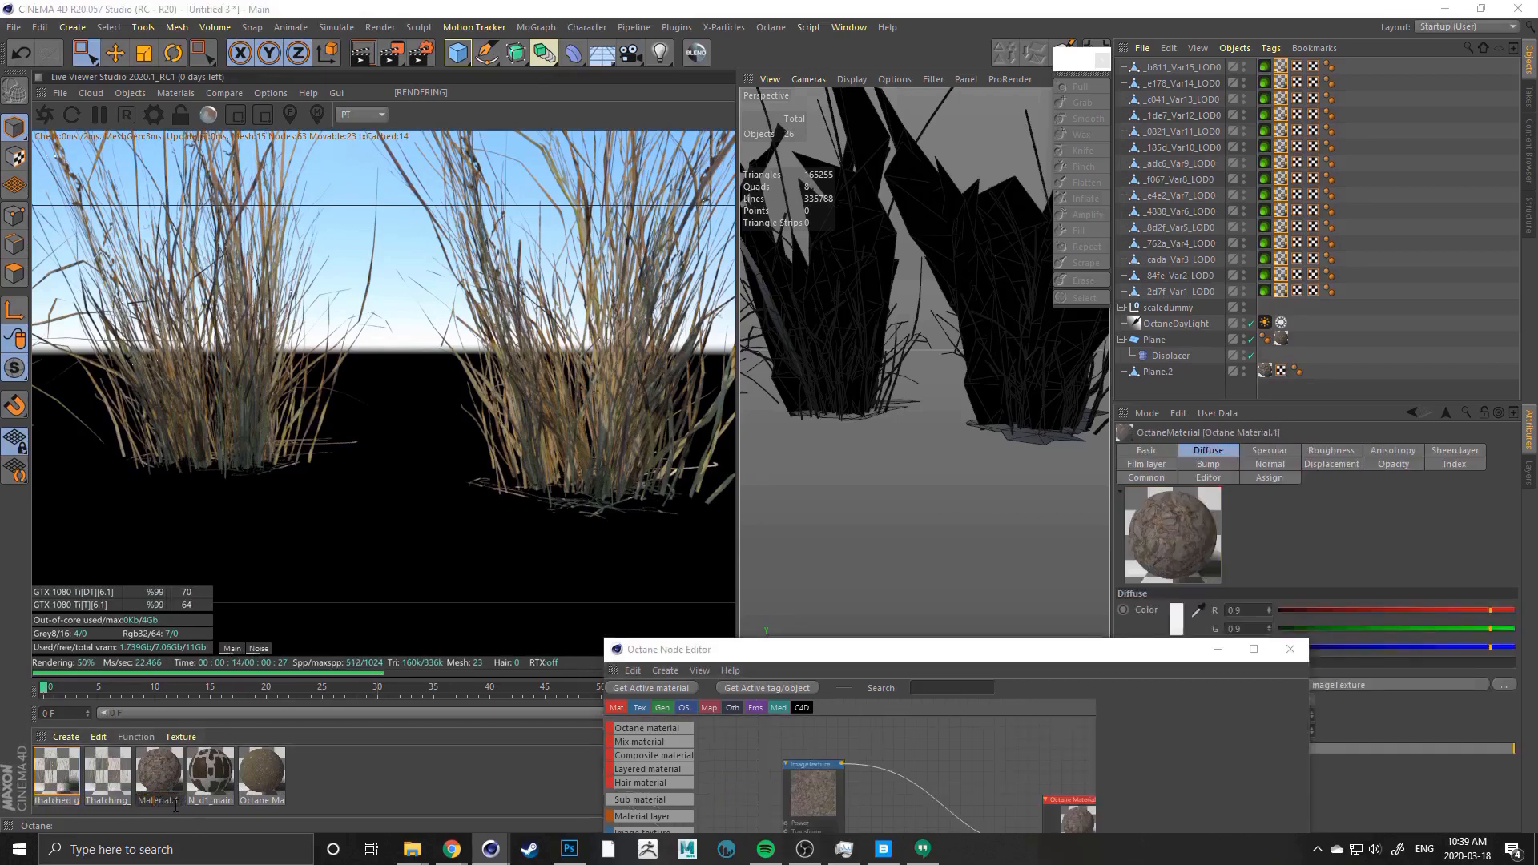
pyautogui.write('RG_07')
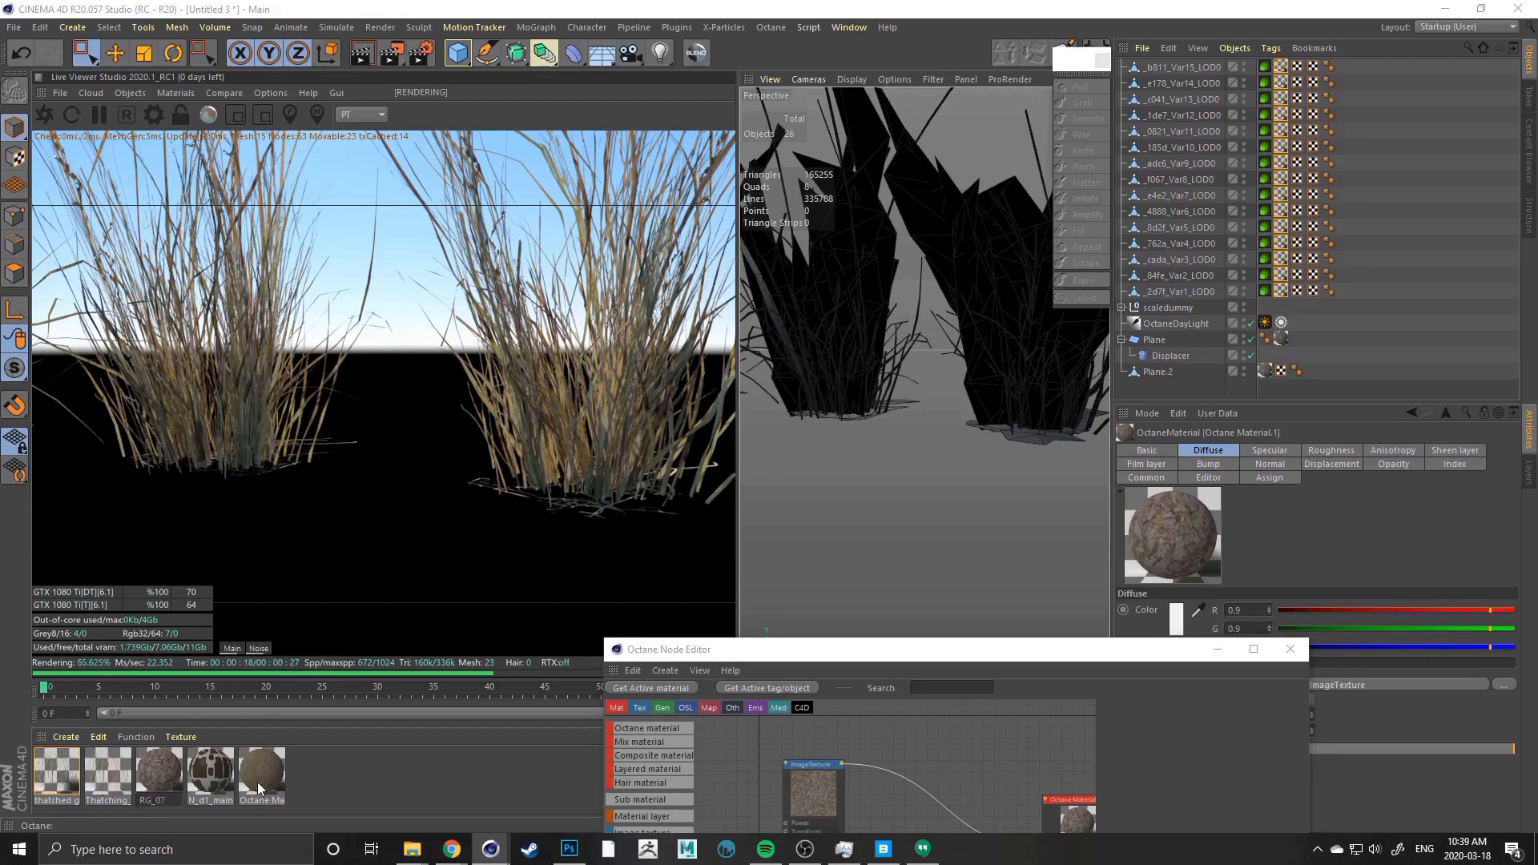
pyautogui.click(251, 800)
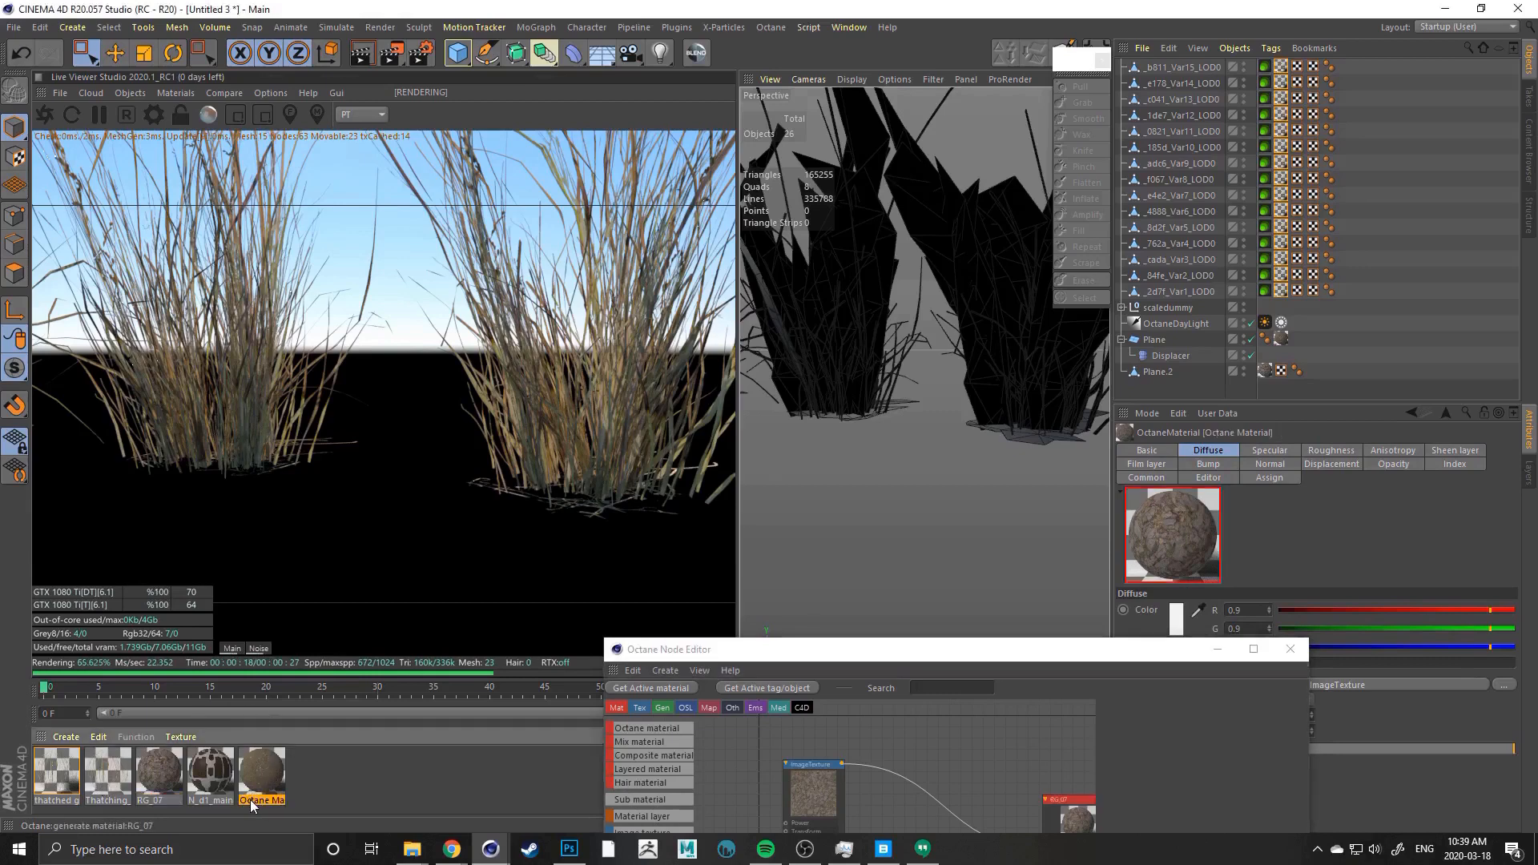
pyautogui.doubleClick(254, 799)
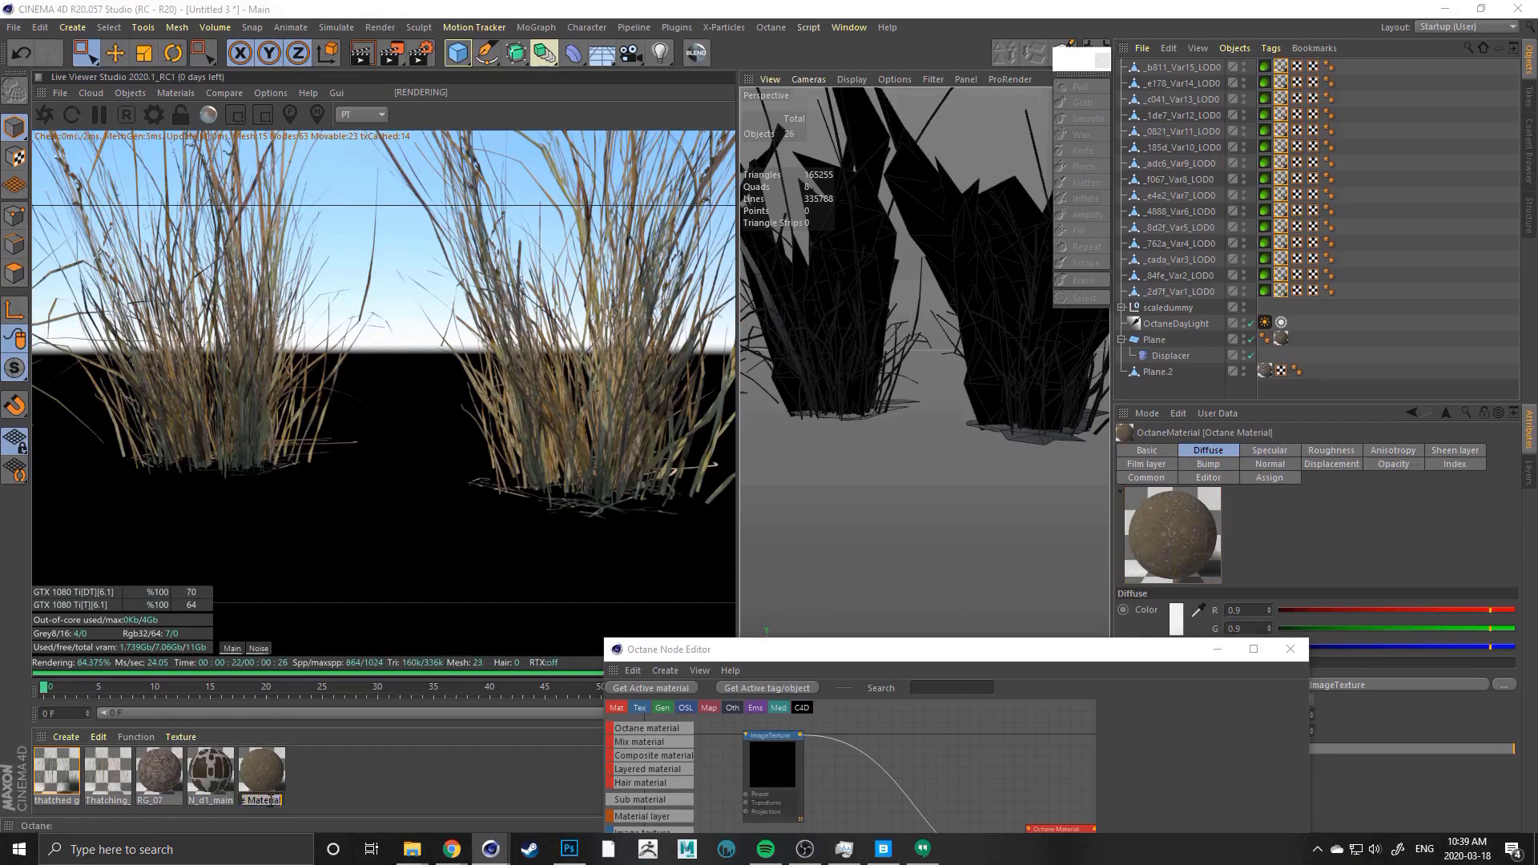
pyautogui.write('Soi')
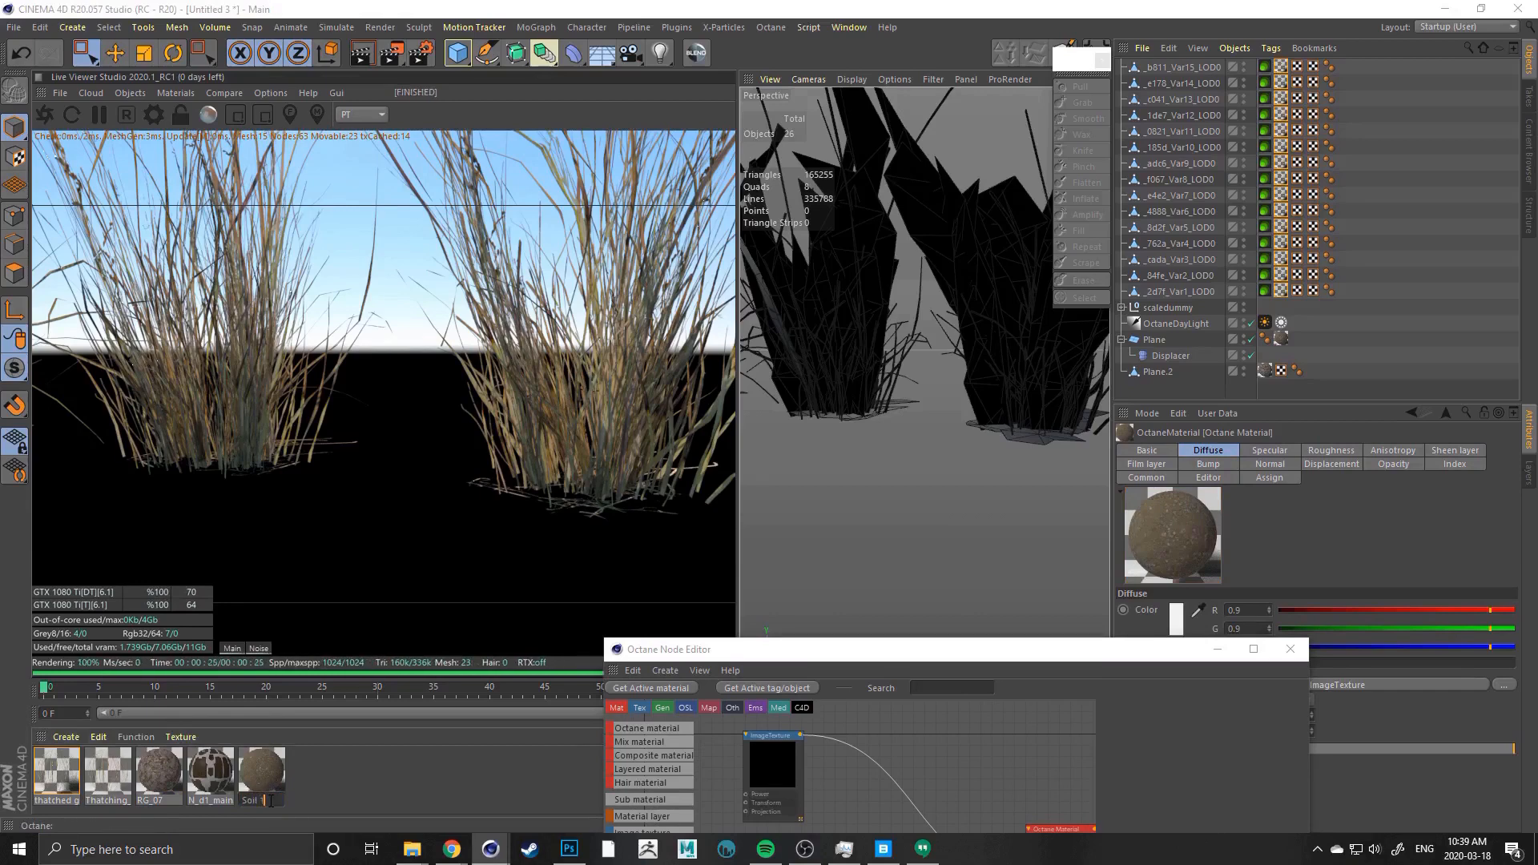
pyautogui.write('l 14')
pyautogui.press('Return')
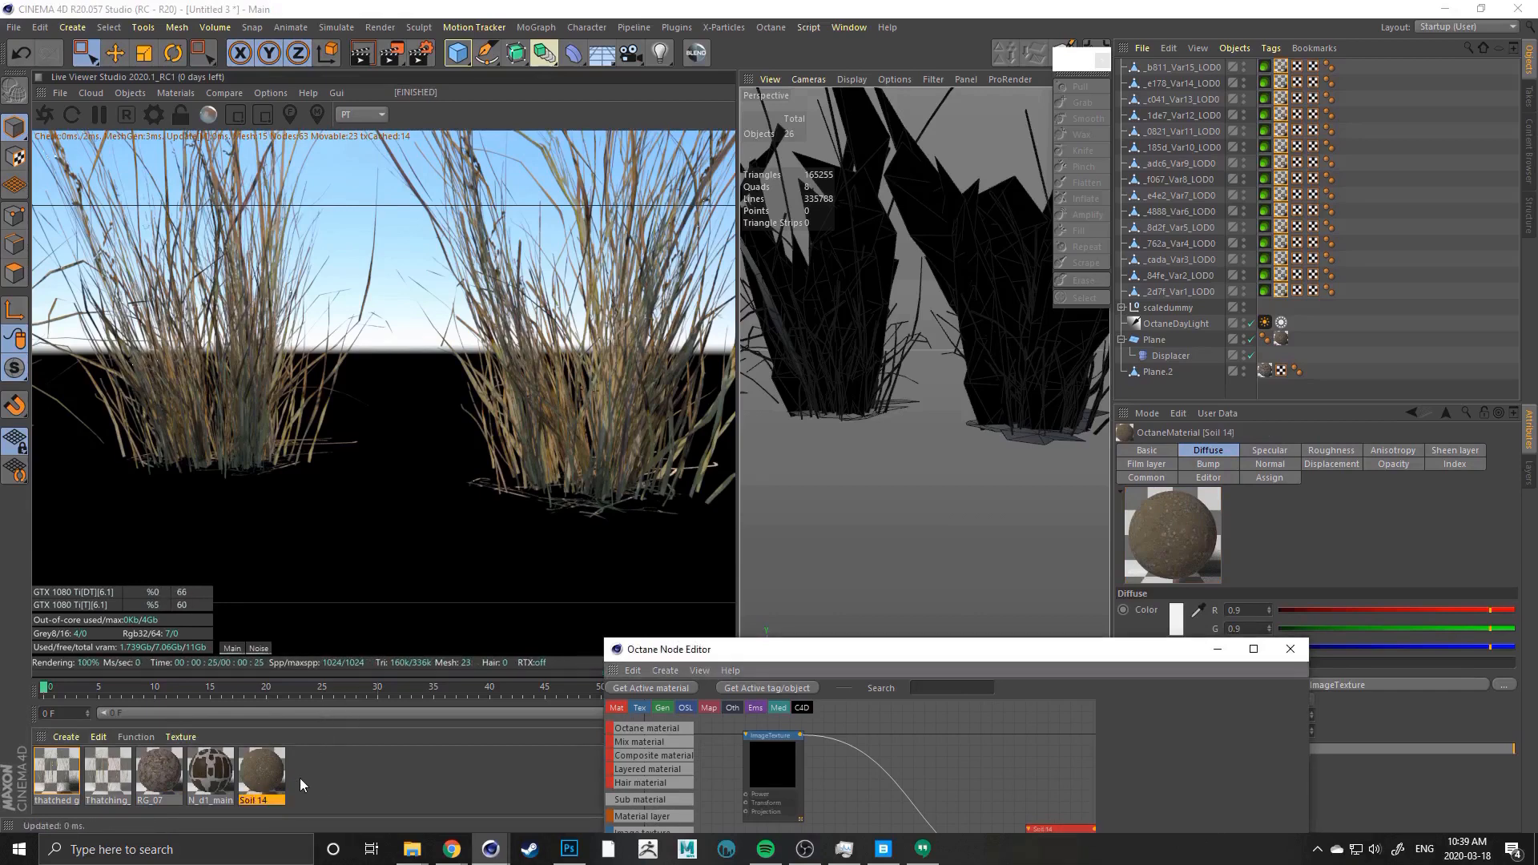
# Delete the original Thatching Grass material and select the thatched grass composite
pyautogui.click(109, 768)
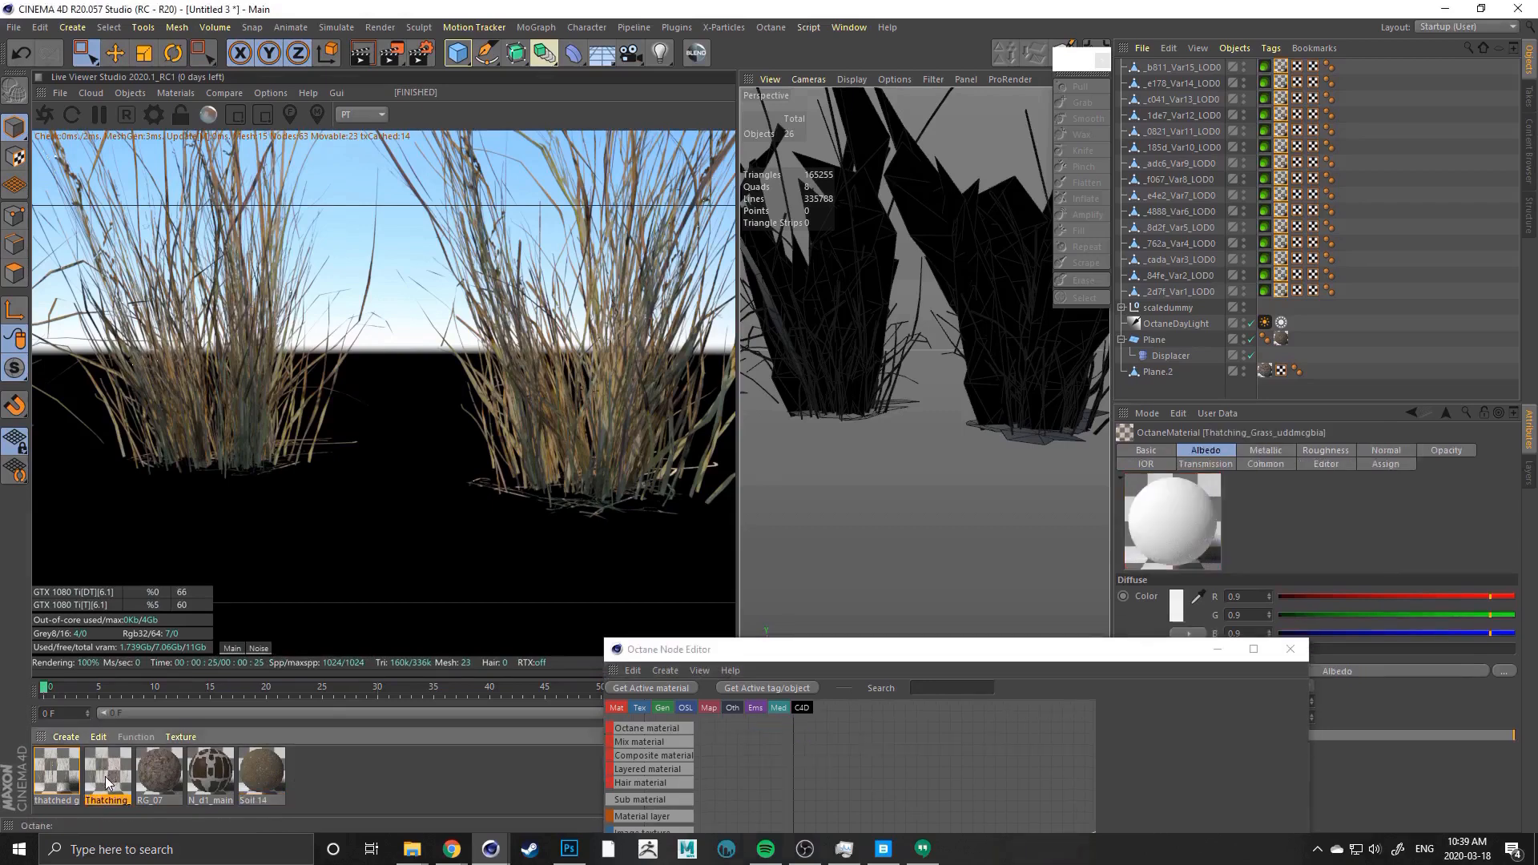
pyautogui.press('Delete')
pyautogui.click(55, 779)
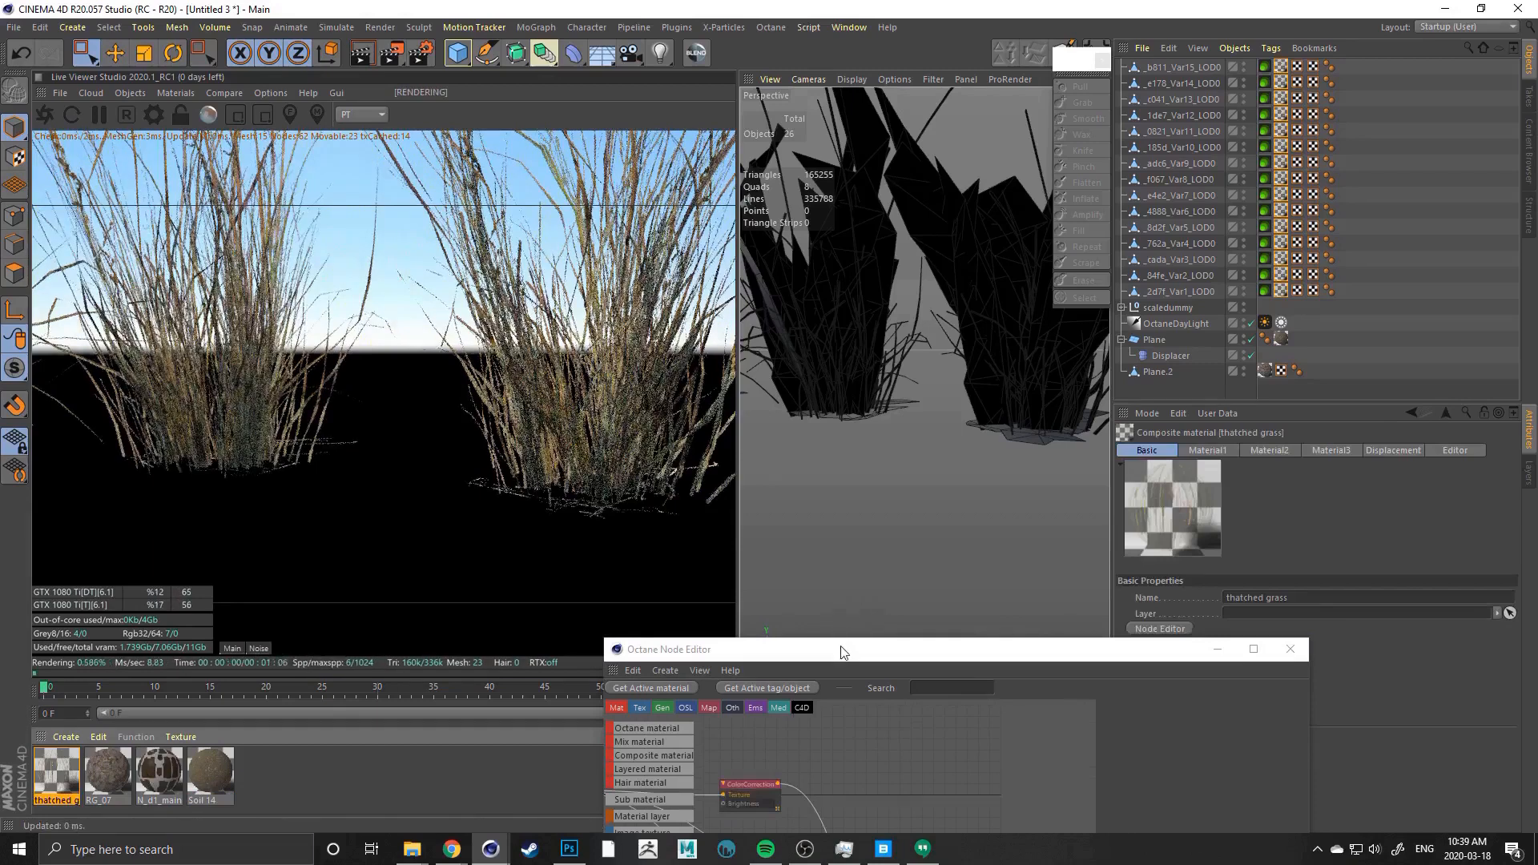
# Lower the brightness of the ColorCorrection node feeding Material1's transmission to about 0.17, trying several values
pyautogui.moveTo(841, 652); pyautogui.dragTo(948, 59)
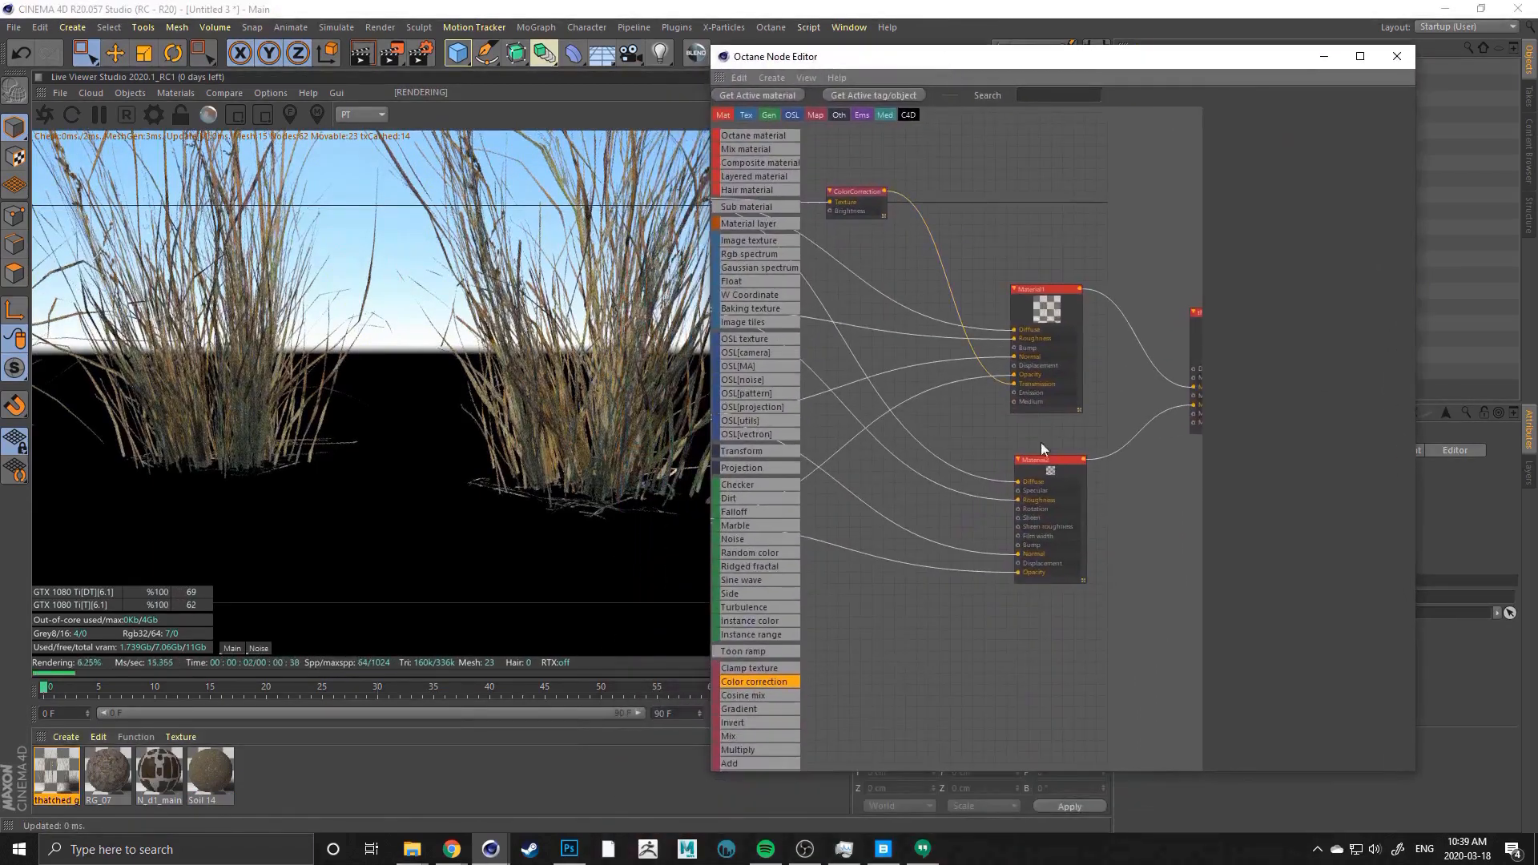
pyautogui.click(926, 239)
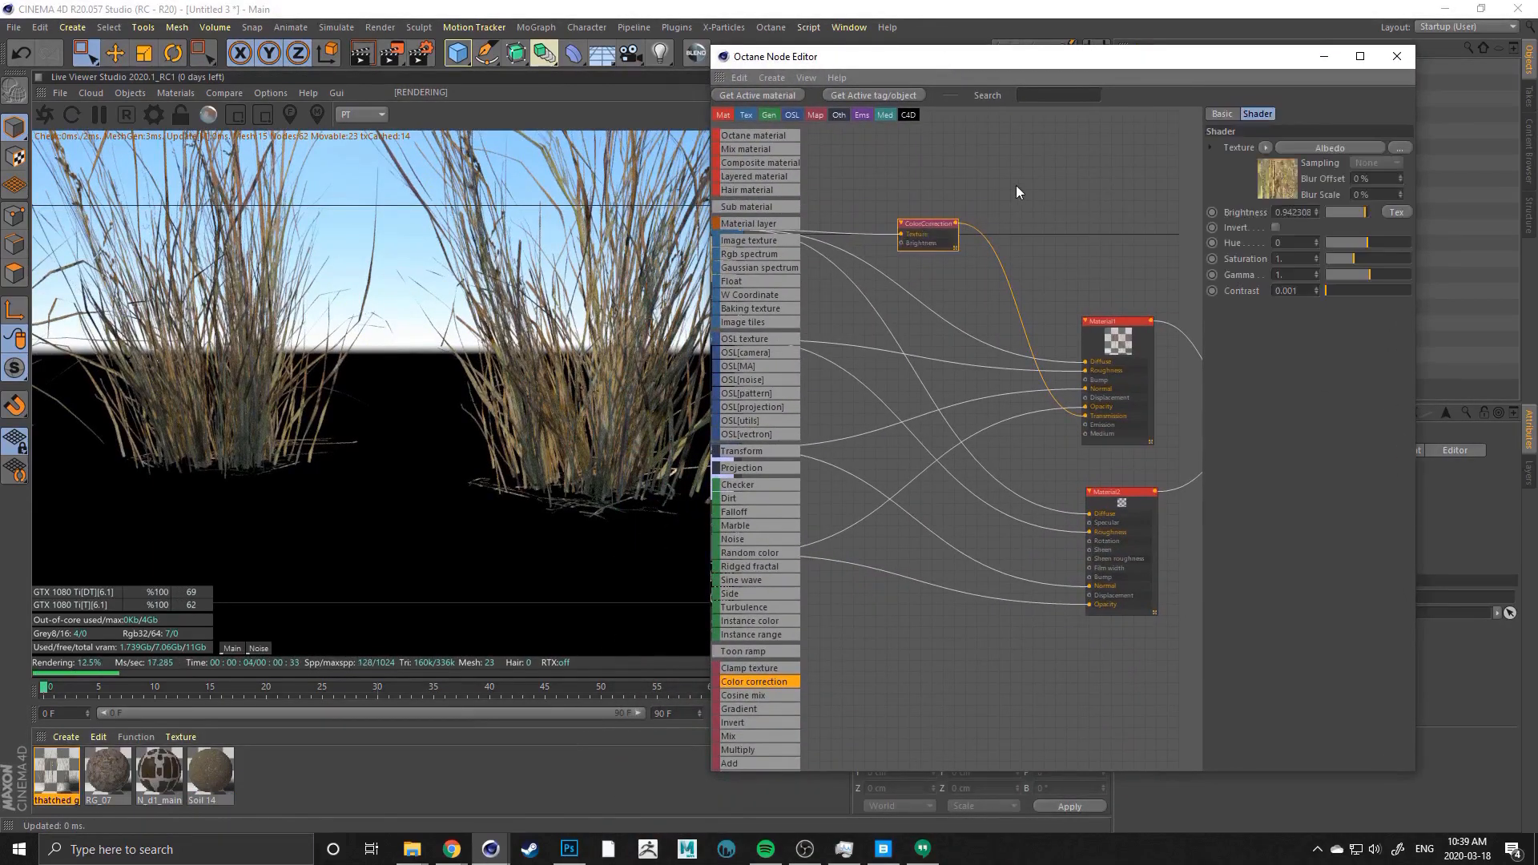
pyautogui.moveTo(1016, 185); pyautogui.dragTo(1042, 226, button='middle')
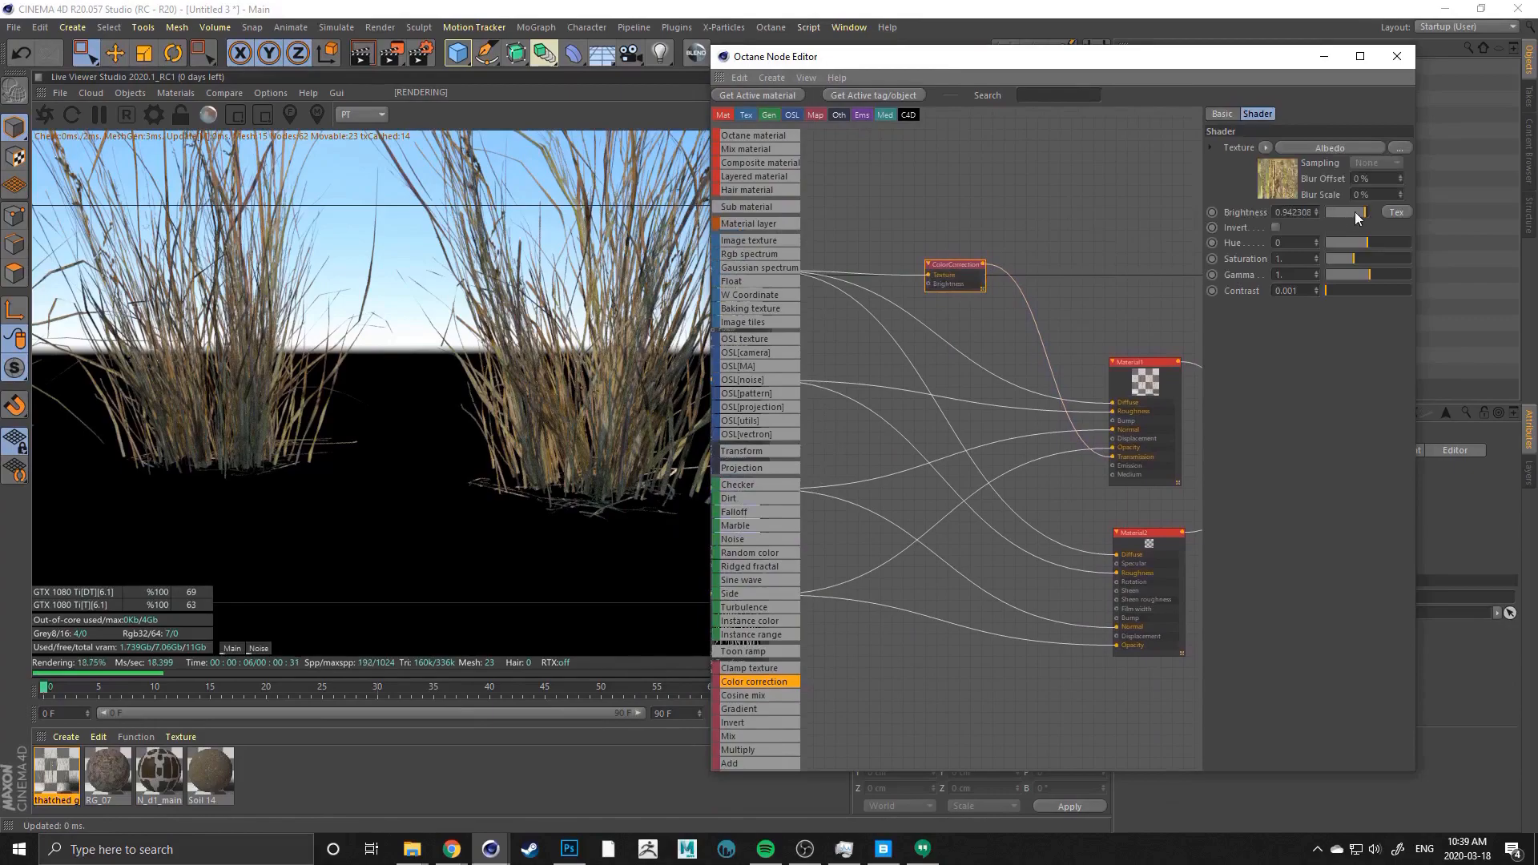
pyautogui.moveTo(1355, 215)
pyautogui.mouseDown()
pyautogui.moveTo(1331, 212)
pyautogui.moveTo(1367, 210)
pyautogui.mouseUp()
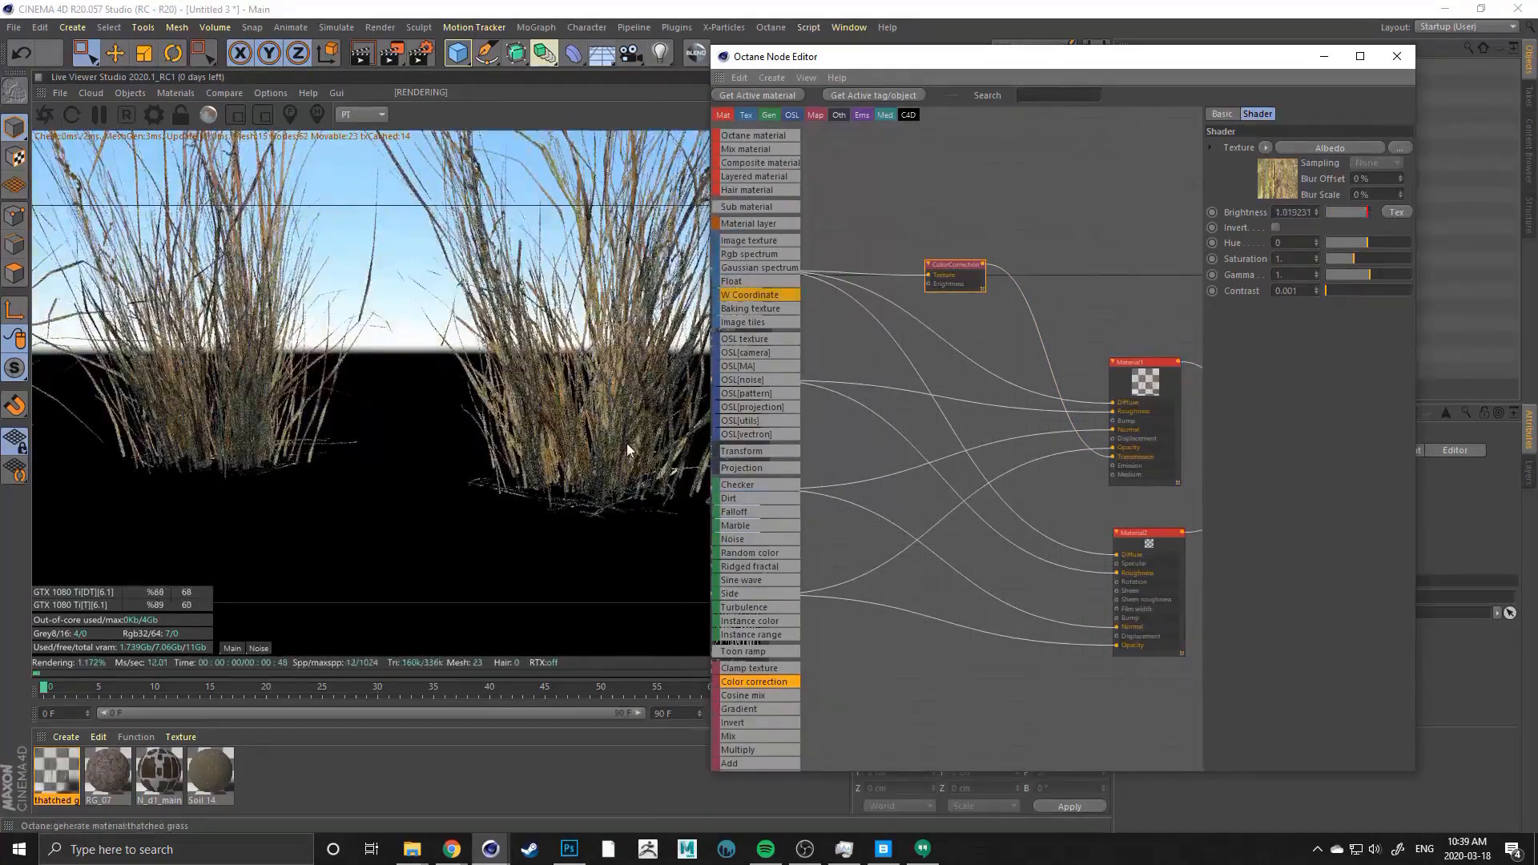
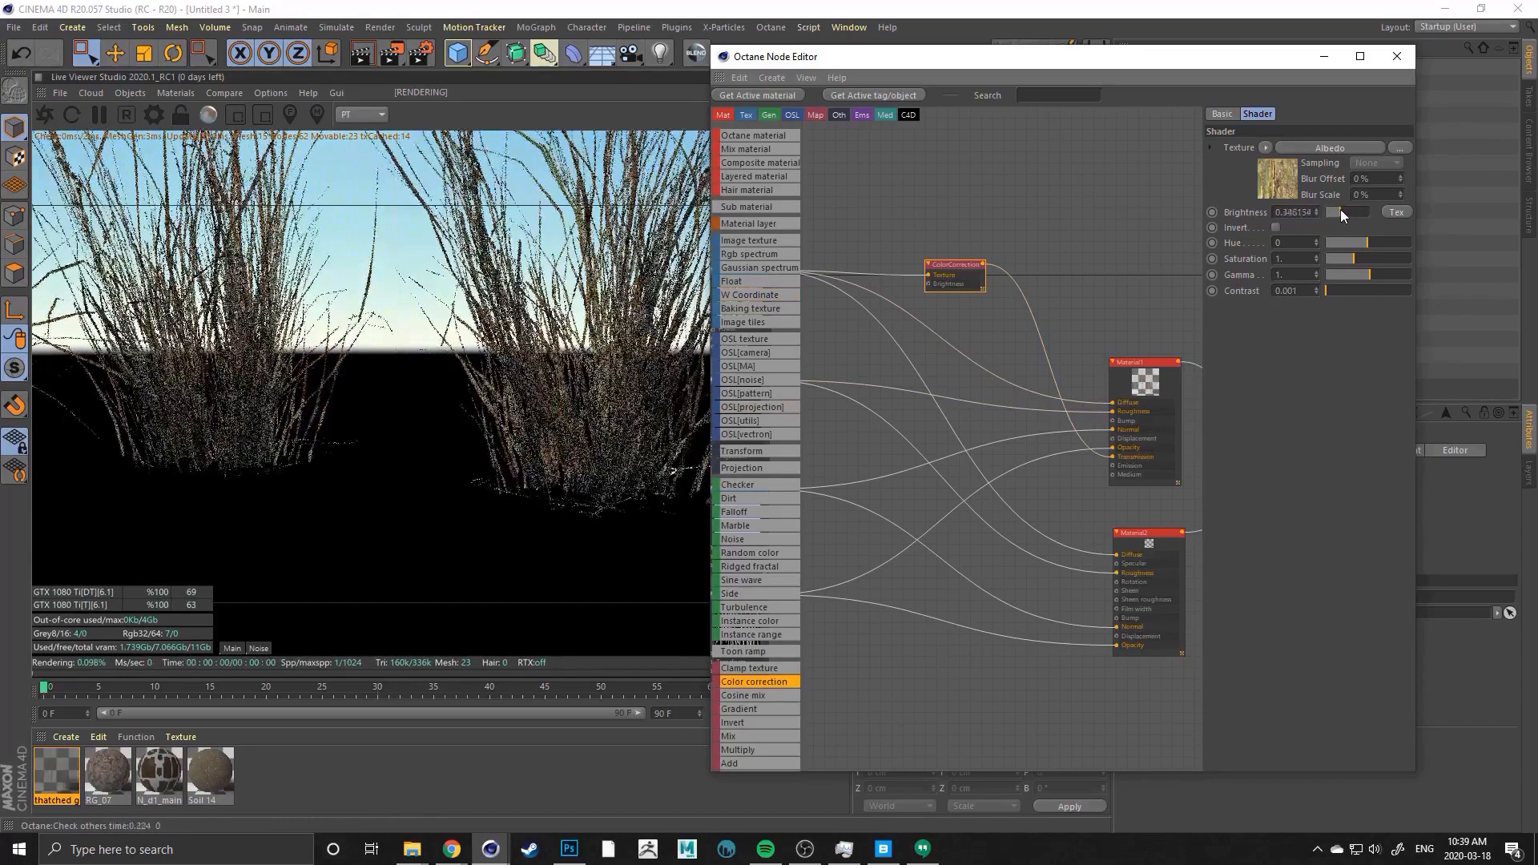
pyautogui.moveTo(1339, 209); pyautogui.dragTo(1296, 209)
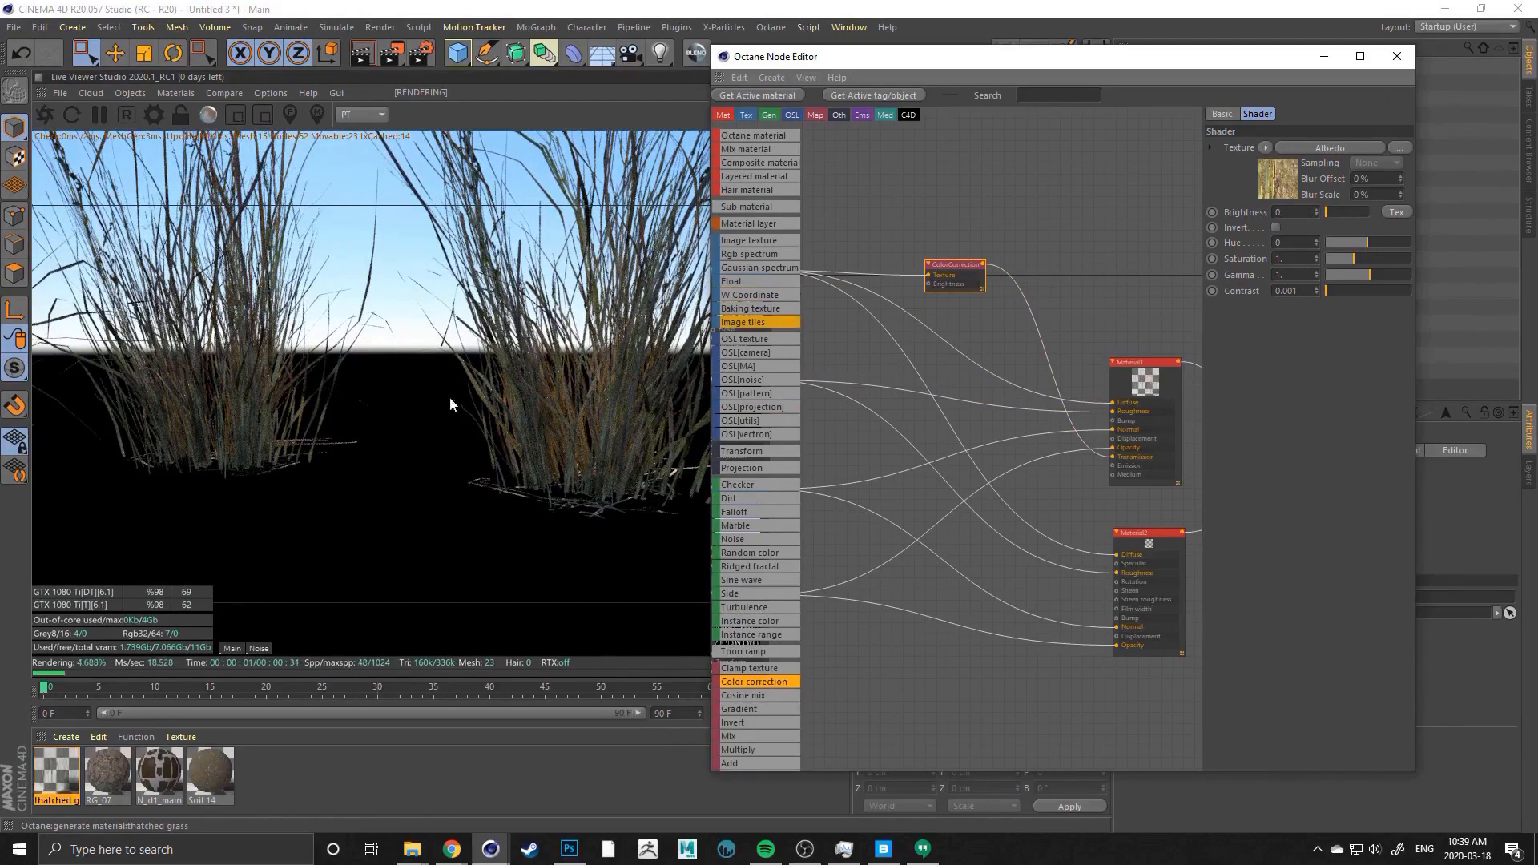
pyautogui.click(1333, 211)
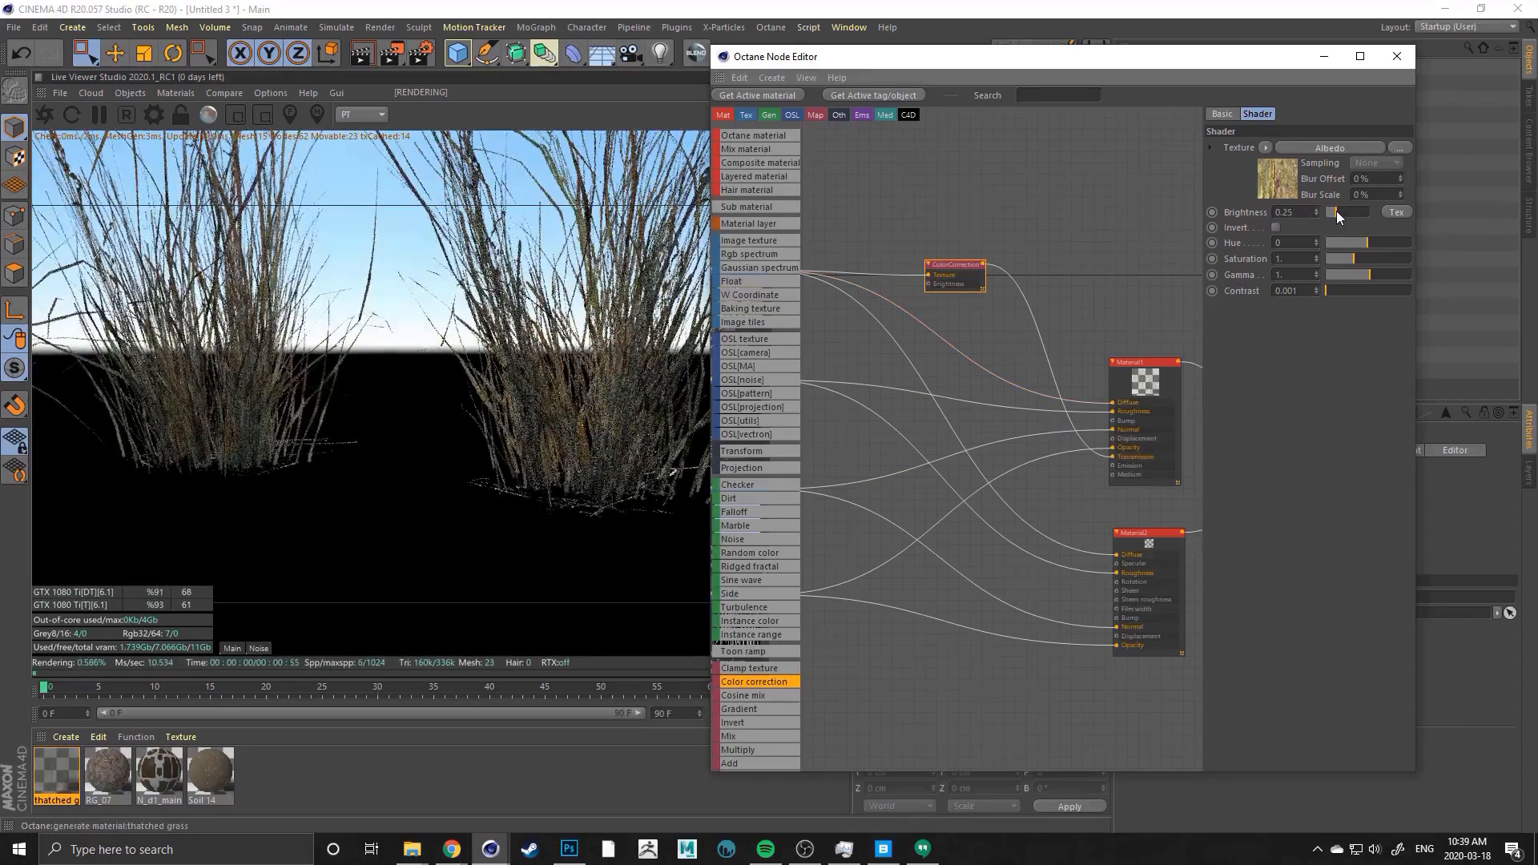
pyautogui.click(1335, 211)
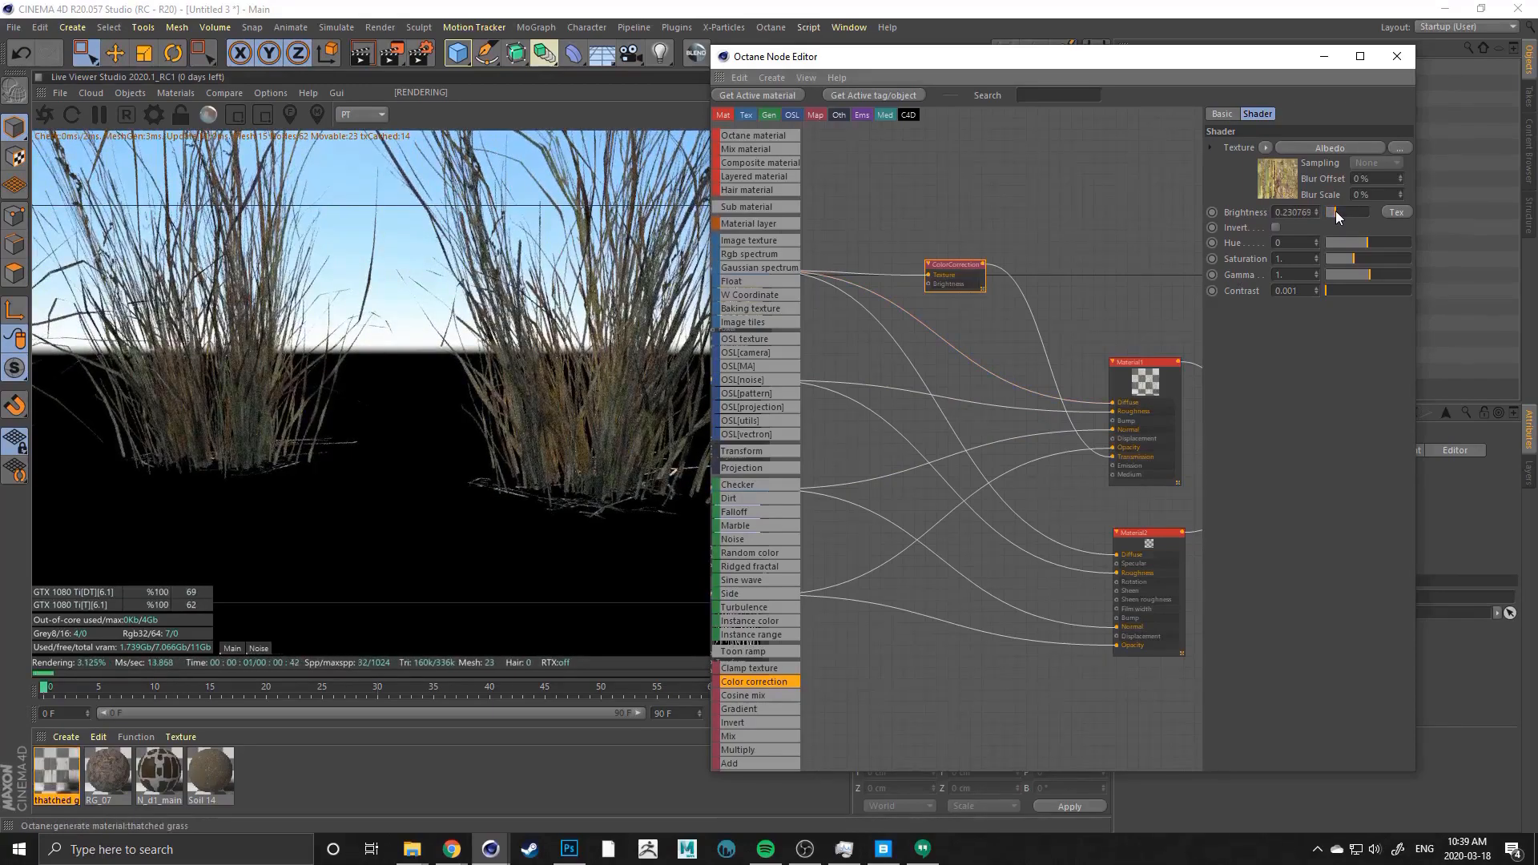
pyautogui.click(1334, 211)
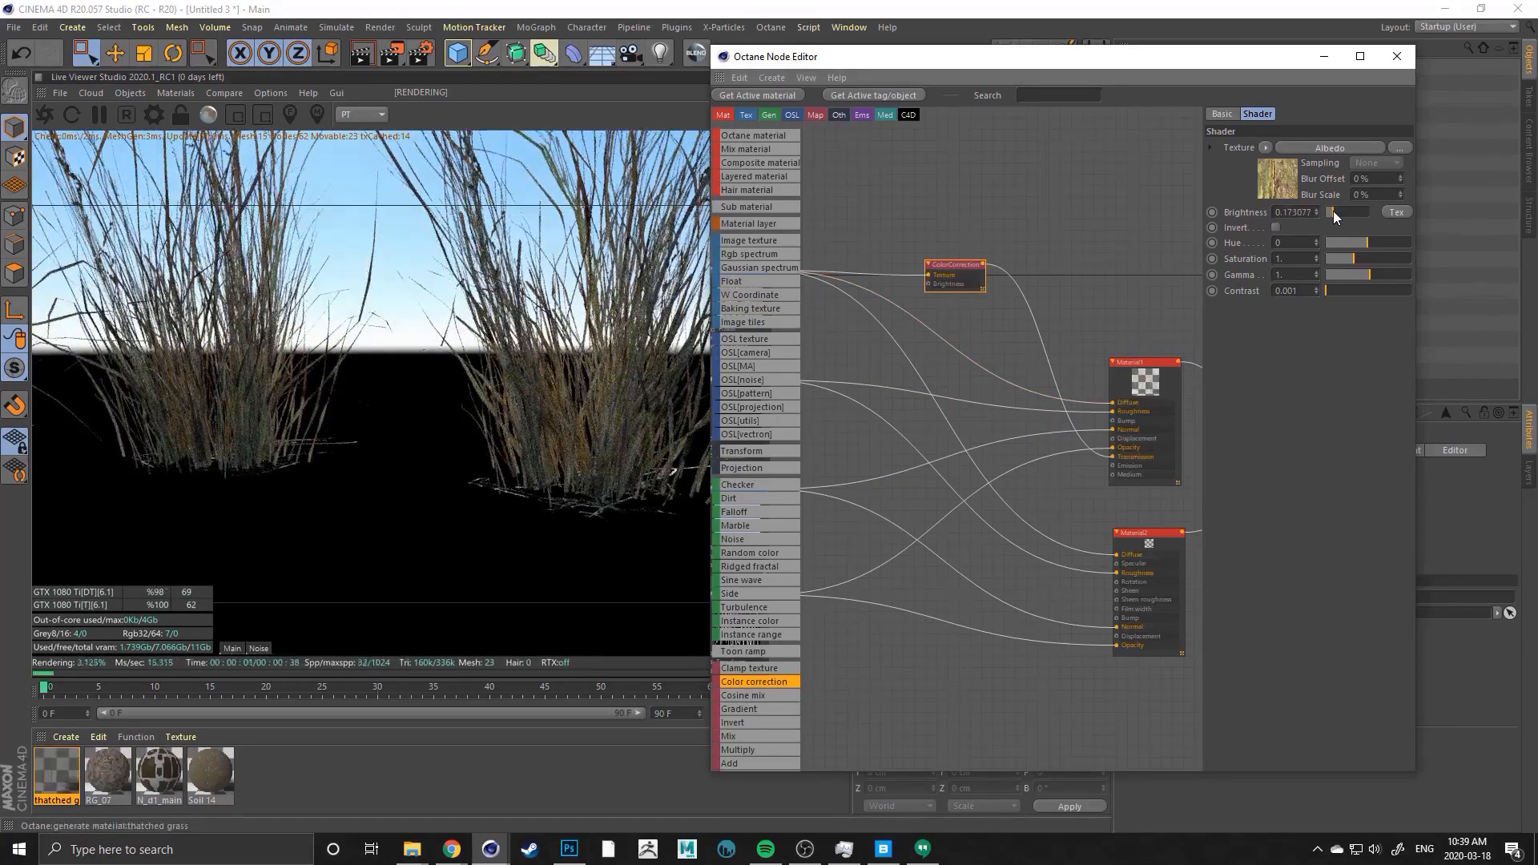
# Set the ColorCorrection node's brightness to 0.2, checking it on the neighbouring grass clumps
pyautogui.moveTo(822, 59); pyautogui.dragTo(651, 452)
pyautogui.moveTo(906, 326)
pyautogui.keyDown('alt'); pyautogui.mouseDown()
pyautogui.moveTo(939, 314)
pyautogui.moveTo(858, 315)
pyautogui.moveTo(958, 327)
pyautogui.moveTo(847, 338)
pyautogui.moveTo(901, 315)
pyautogui.moveTo(868, 311)
pyautogui.moveTo(910, 314)
pyautogui.moveTo(824, 293)
pyautogui.moveTo(911, 309)
pyautogui.moveTo(855, 295)
pyautogui.moveTo(889, 312)
pyautogui.mouseUp(); pyautogui.keyUp('alt')
pyautogui.moveTo(1168, 604); pyautogui.dragTo(1165, 607)
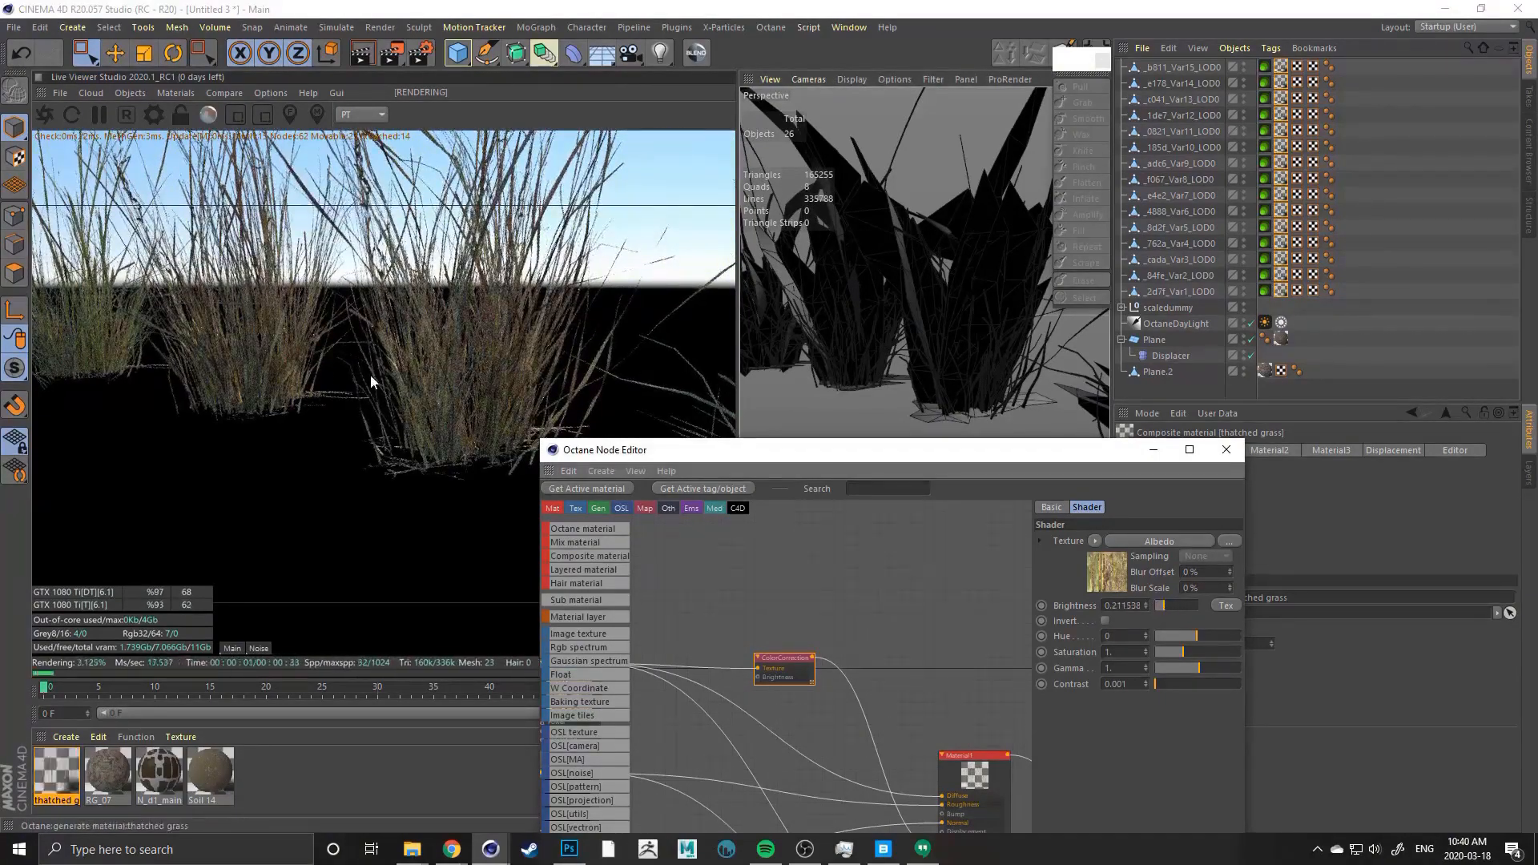
pyautogui.moveTo(1158, 610); pyautogui.dragTo(1185, 613)
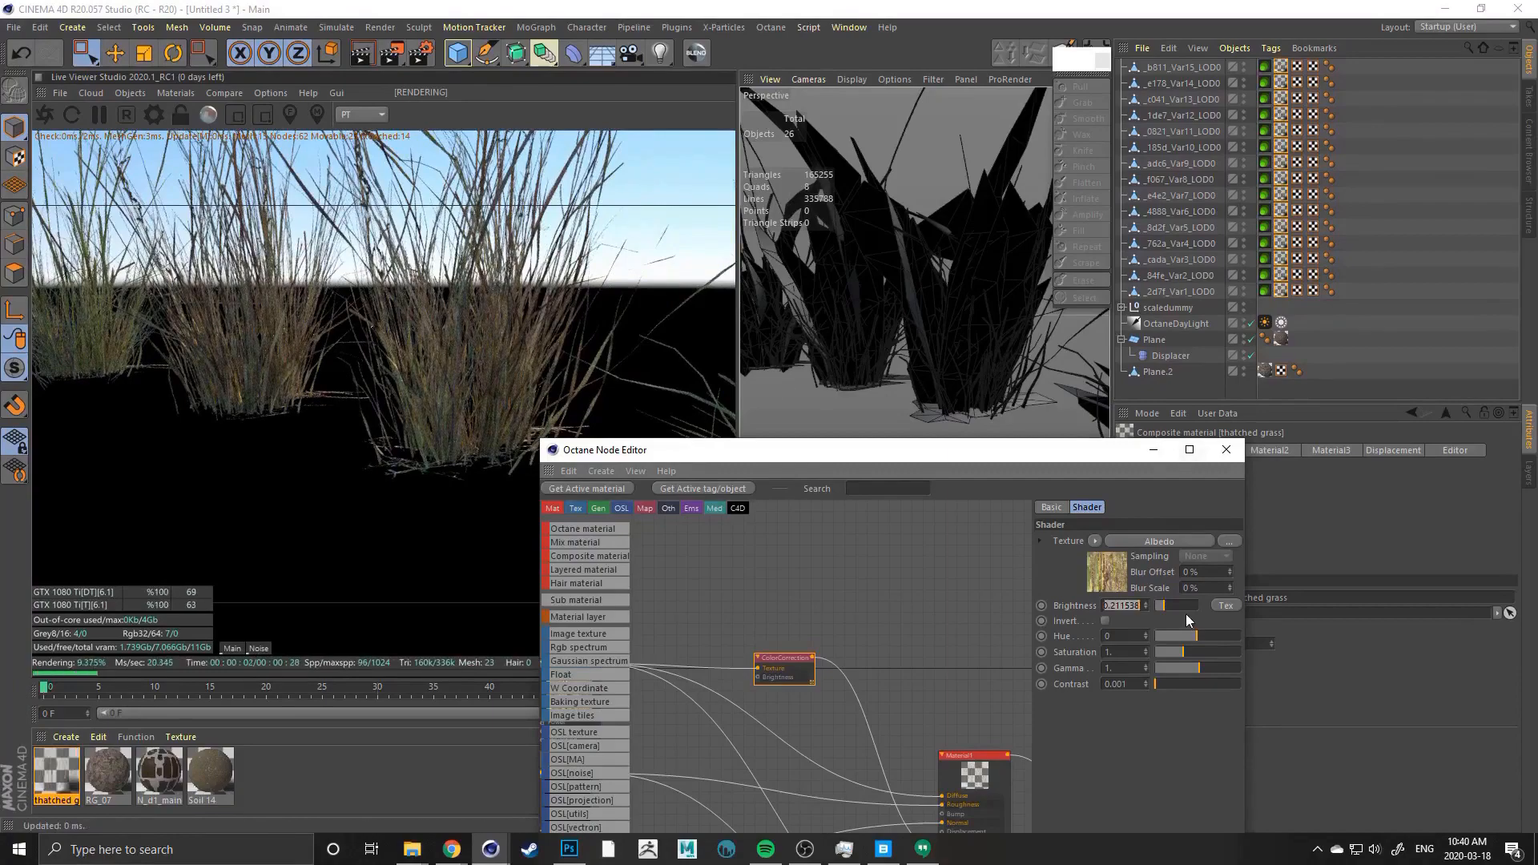
pyautogui.write('0.2')
pyautogui.press('Return')
# Examine the grass clumps in the live render, up close, from a distance and against the terrain in sunlight
pyautogui.click(224, 368)
pyautogui.moveTo(224, 367)
pyautogui.mouseDown()
pyautogui.moveTo(234, 354)
pyautogui.moveTo(218, 361)
pyautogui.moveTo(286, 404)
pyautogui.moveTo(205, 378)
pyautogui.mouseUp()
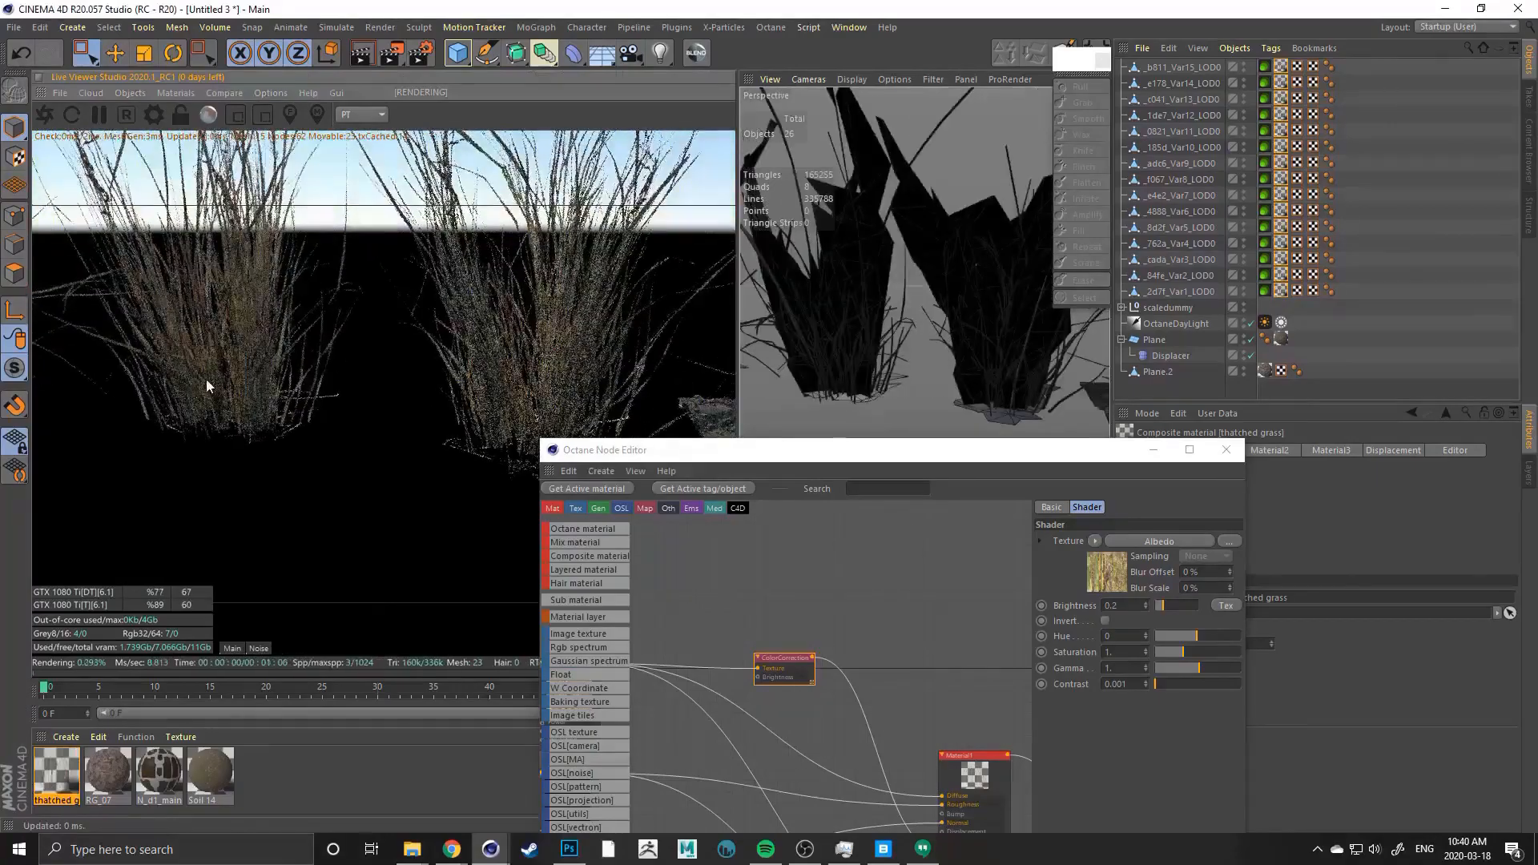
pyautogui.moveTo(205, 378); pyautogui.dragTo(320, 378, button='right')
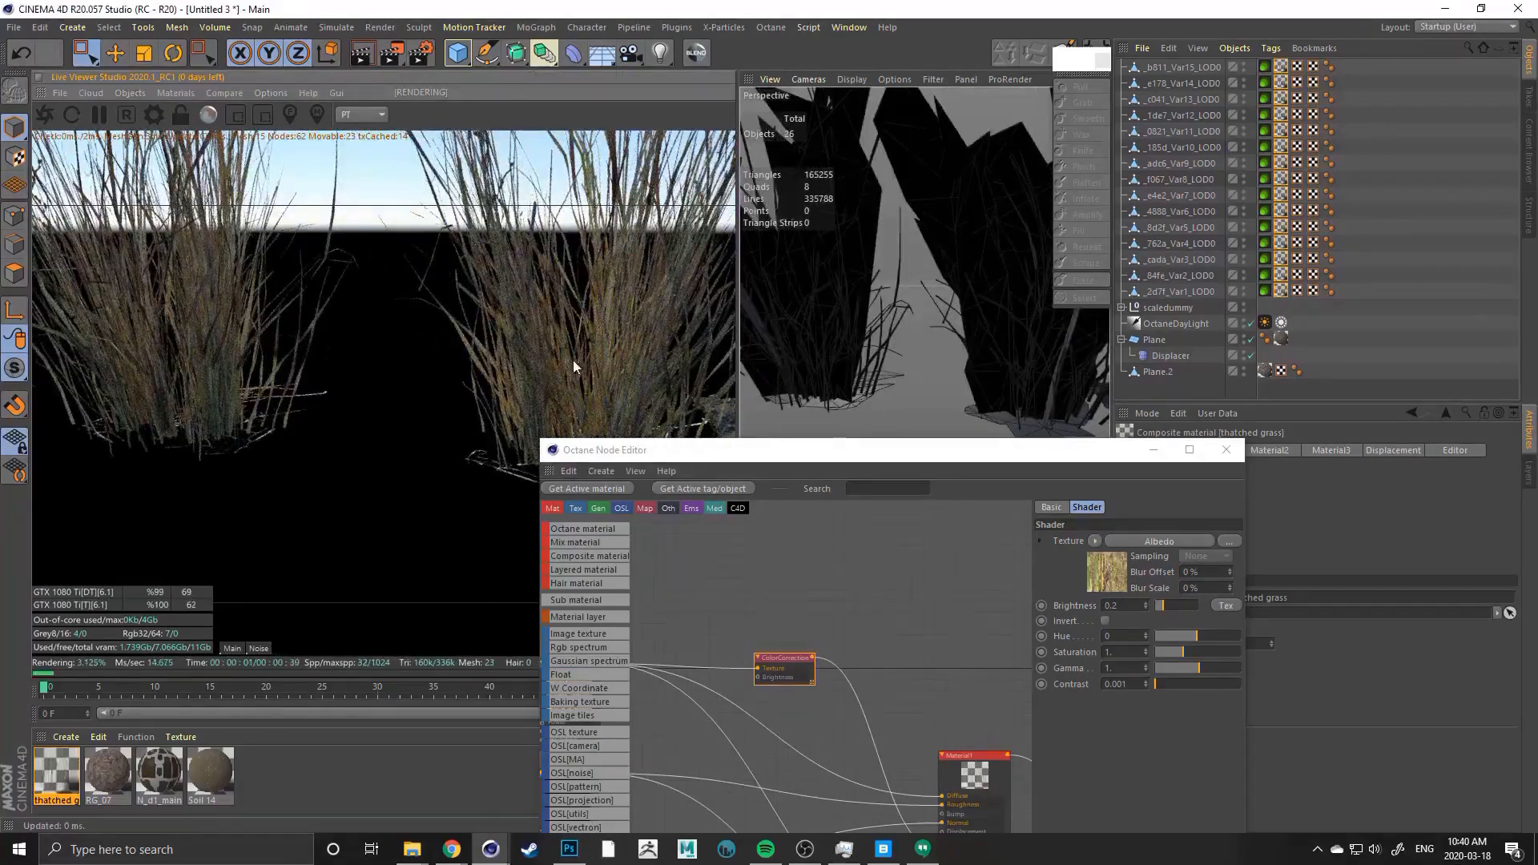
pyautogui.moveTo(573, 359); pyautogui.dragTo(379, 354, button='right')
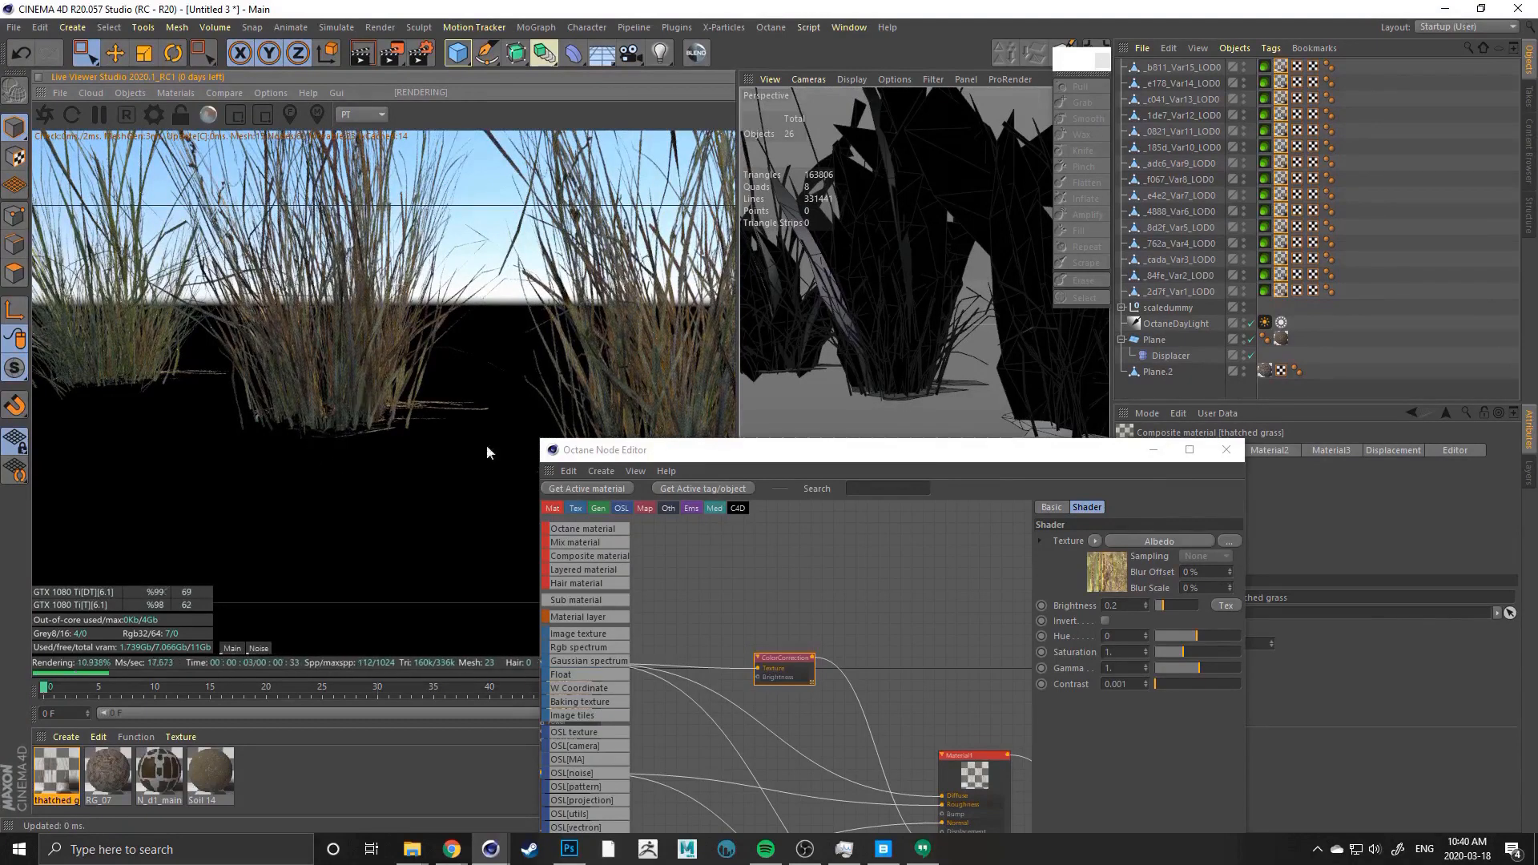
pyautogui.moveTo(756, 449); pyautogui.dragTo(967, 100)
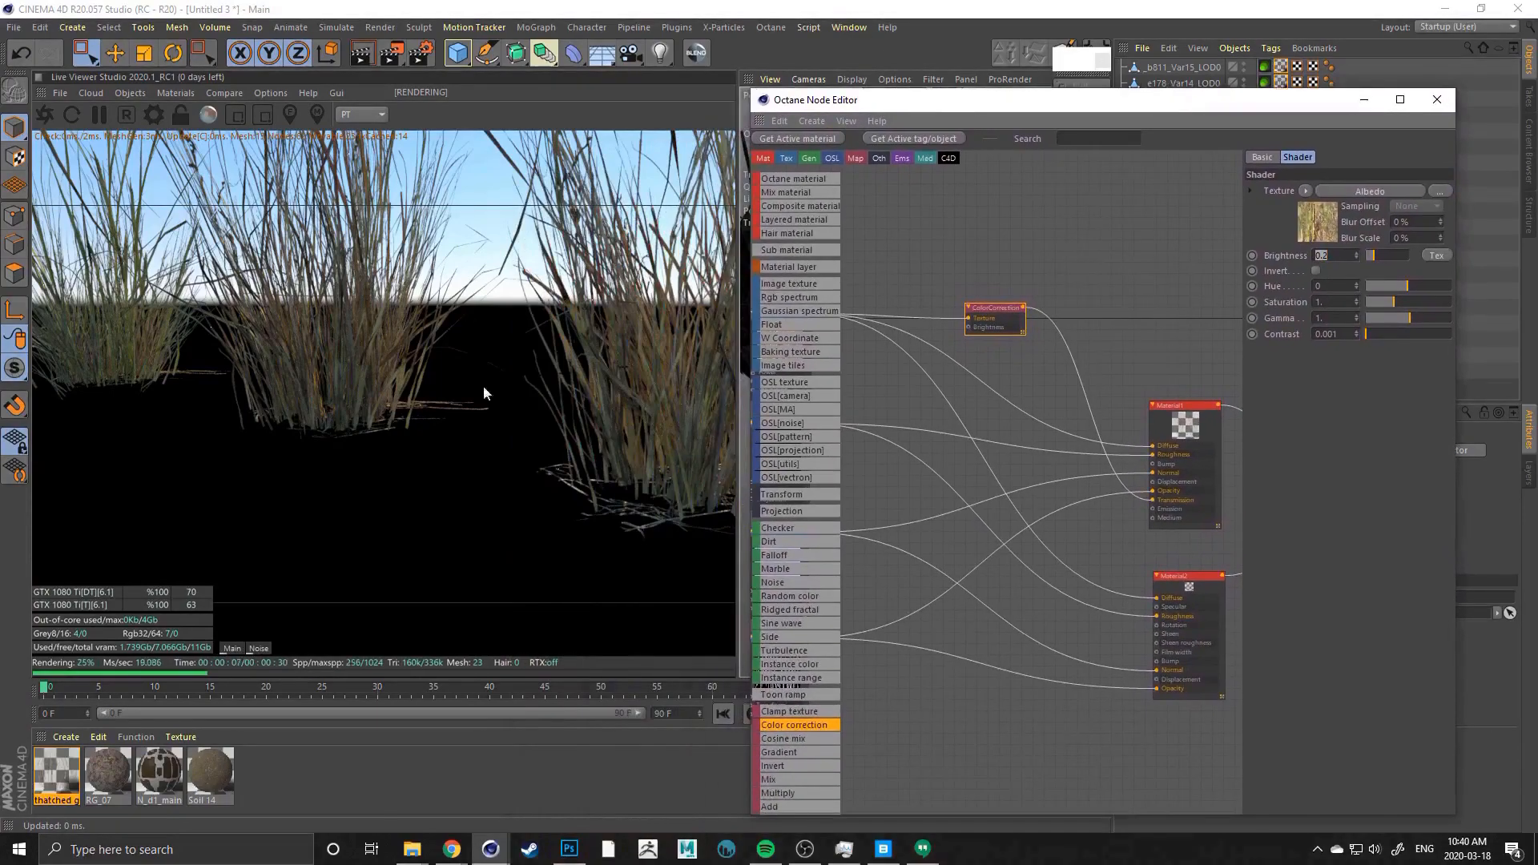
pyautogui.moveTo(503, 406); pyautogui.dragTo(329, 377)
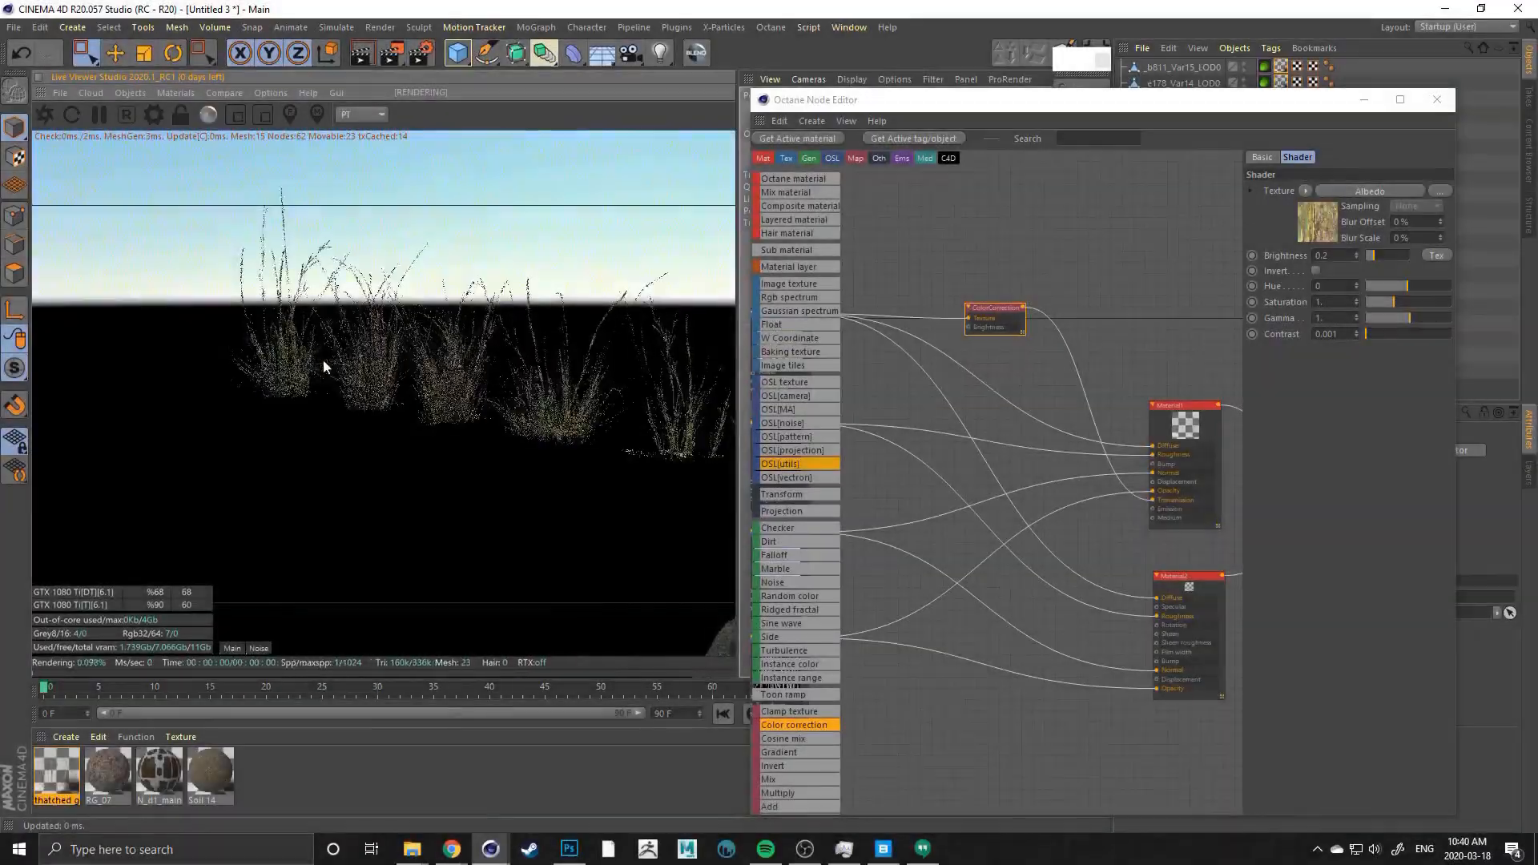
pyautogui.moveTo(323, 359); pyautogui.dragTo(397, 416)
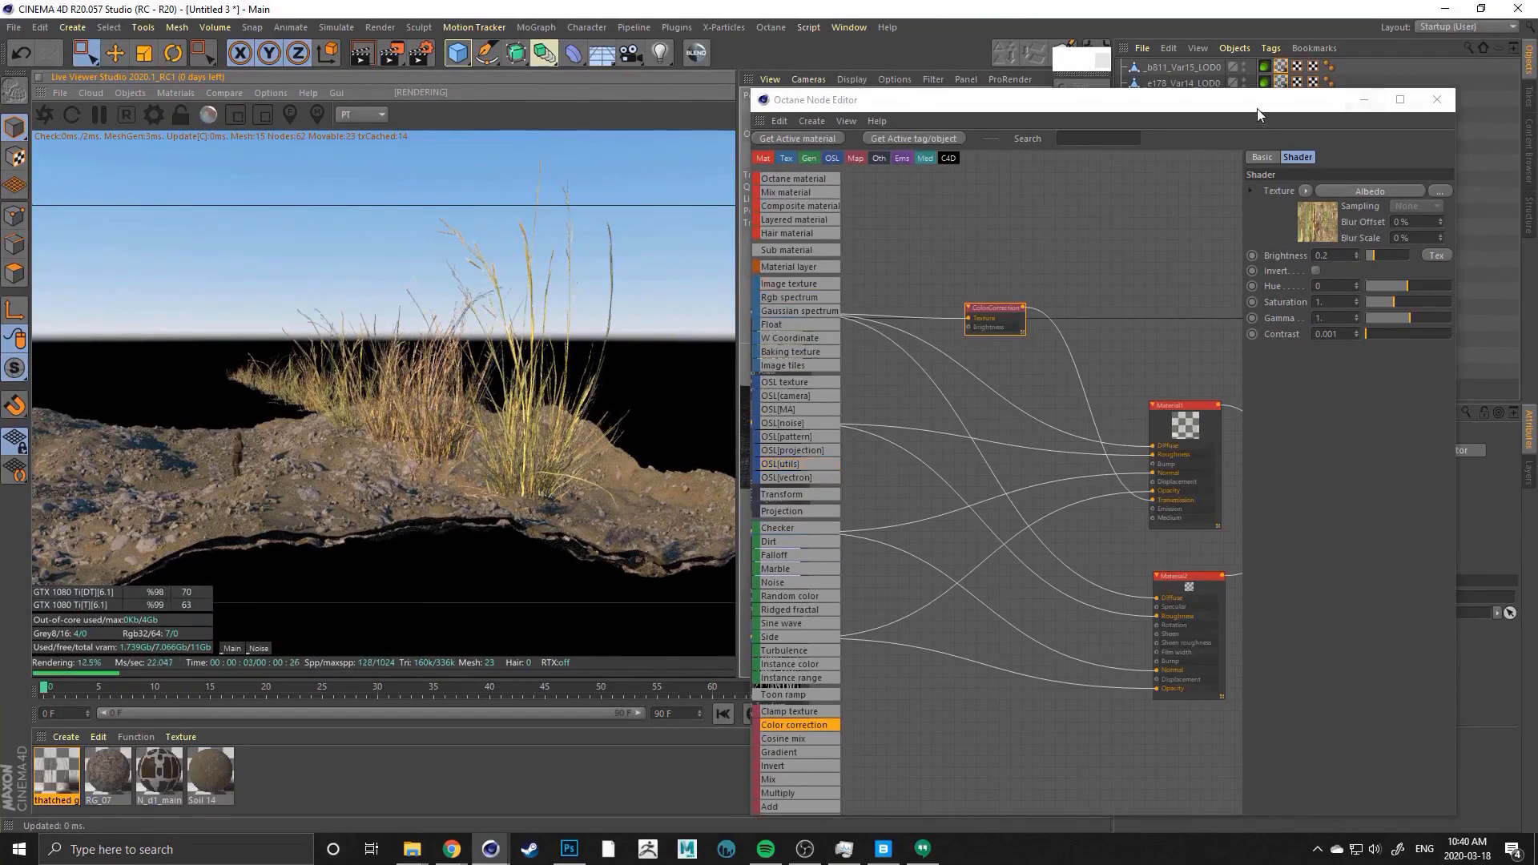
# Close the node editor and widen the Live Viewer to view the grass and terrain from above
pyautogui.click(1436, 99)
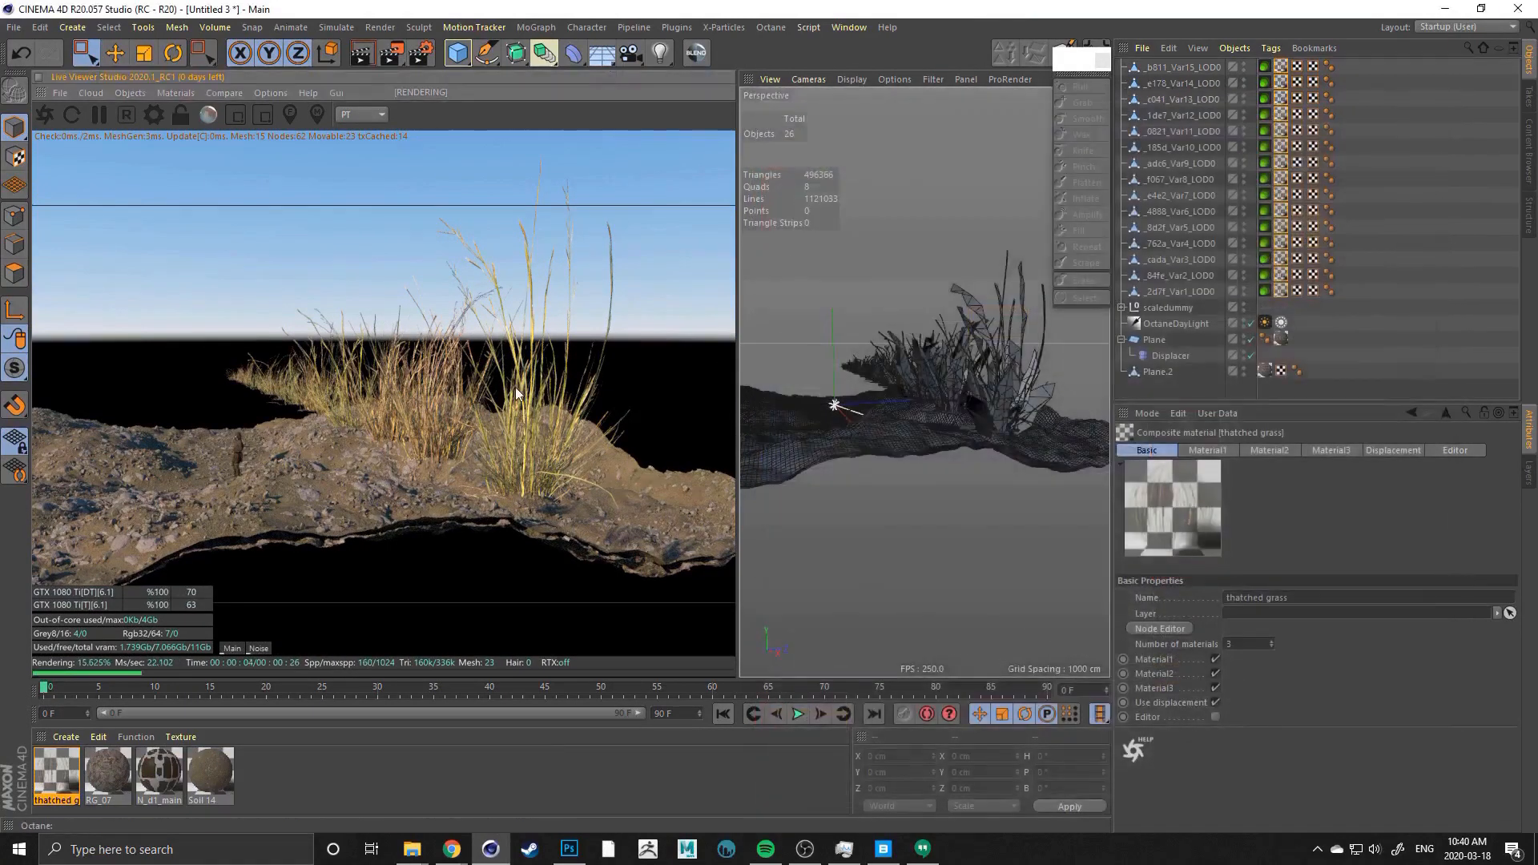
pyautogui.moveTo(737, 353); pyautogui.dragTo(794, 353)
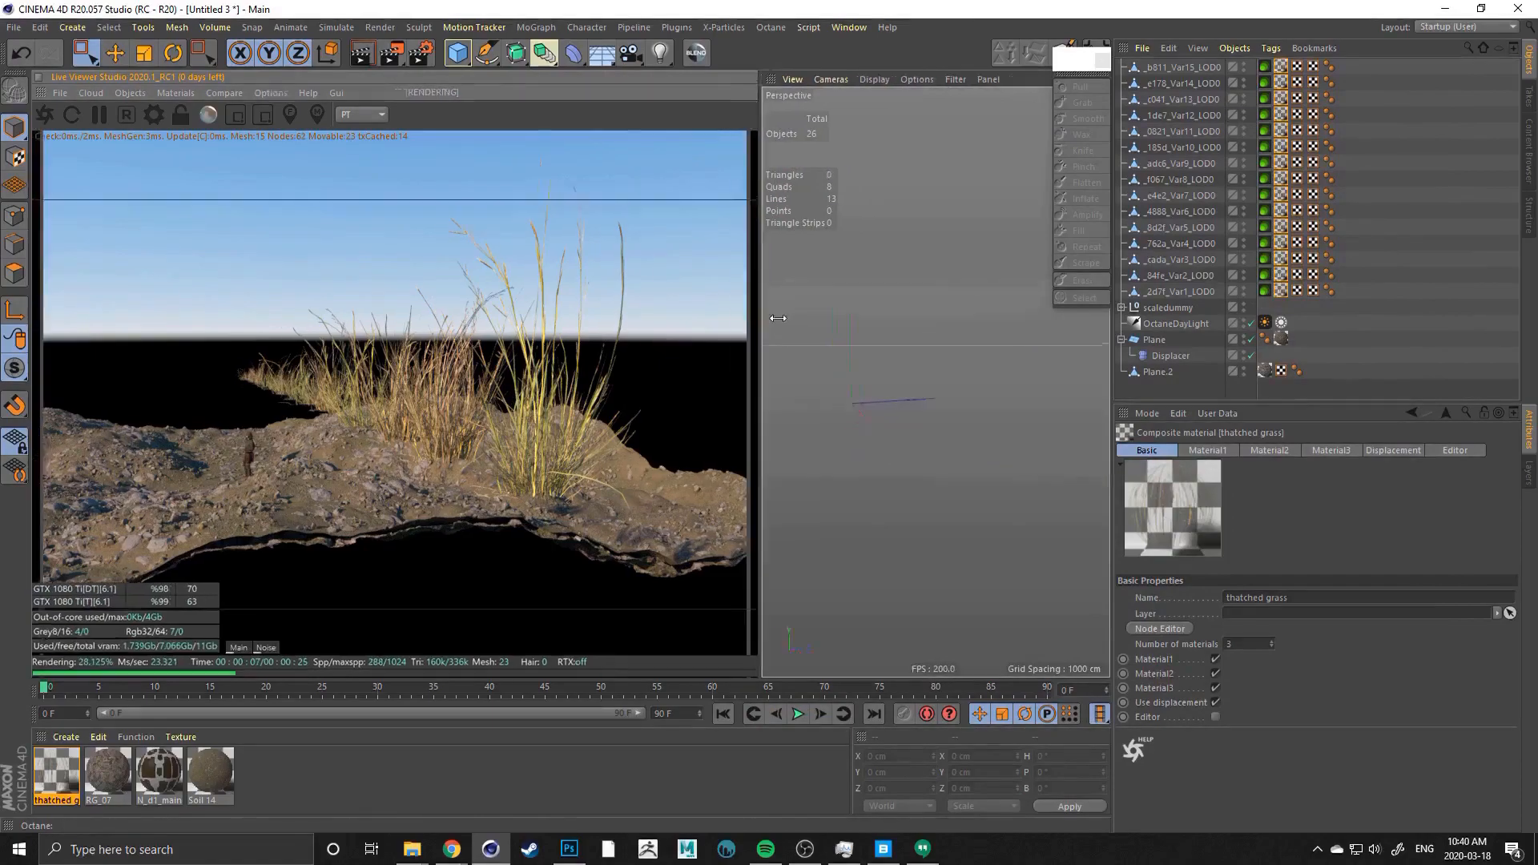
pyautogui.keyDown('alt'); pyautogui.moveTo(533, 465); pyautogui.dragTo(387, 412); pyautogui.keyUp('alt')
pyautogui.keyDown('alt'); pyautogui.moveTo(387, 412); pyautogui.dragTo(448, 481, button='middle'); pyautogui.keyUp('alt')
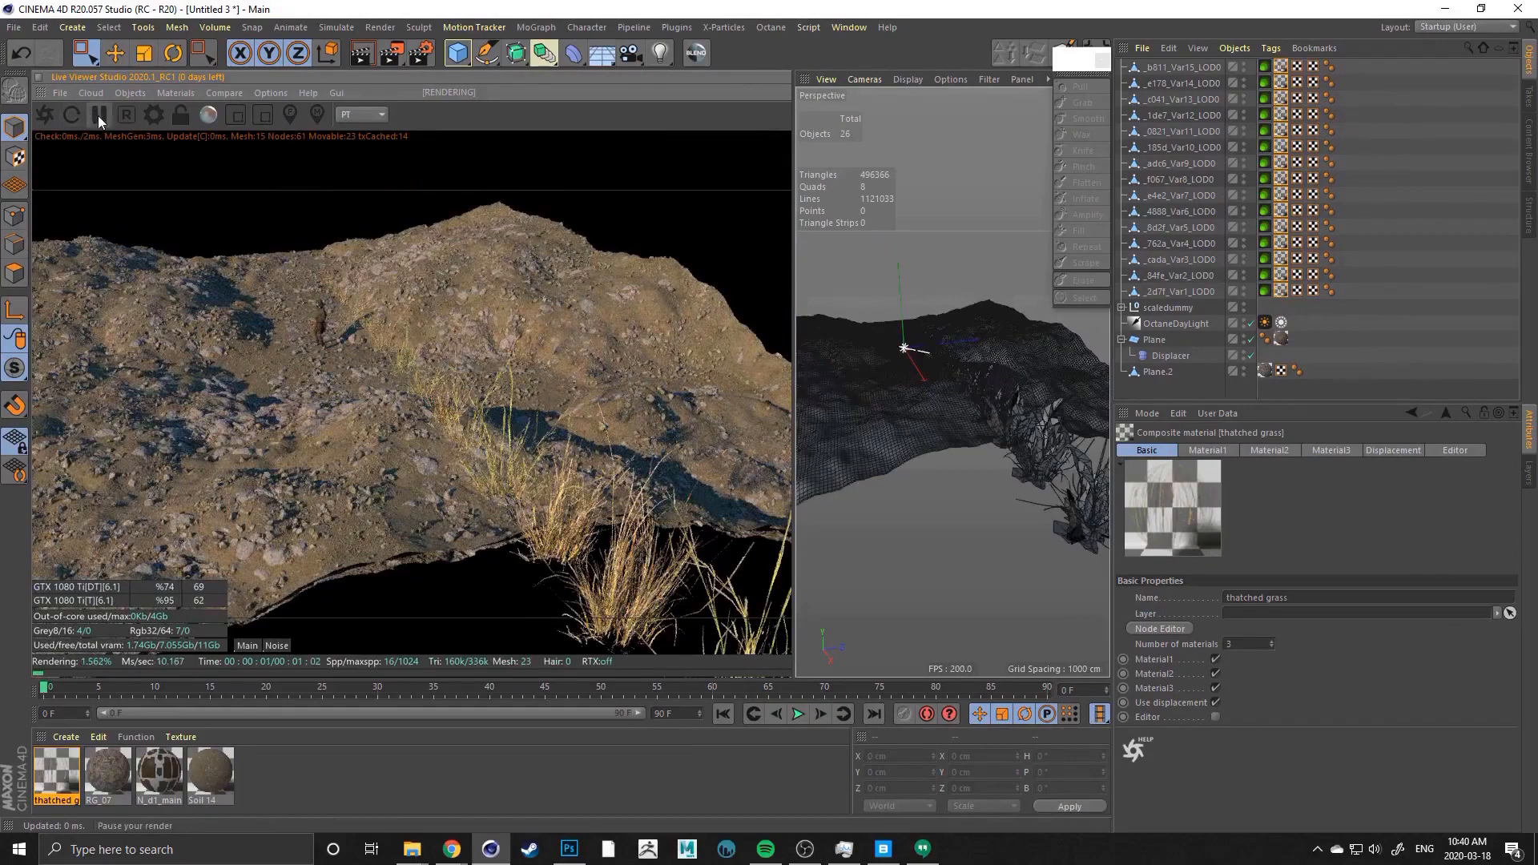
# Pause the live render and fold away the Live Viewer to enlarge the perspective view
pyautogui.click(98, 115)
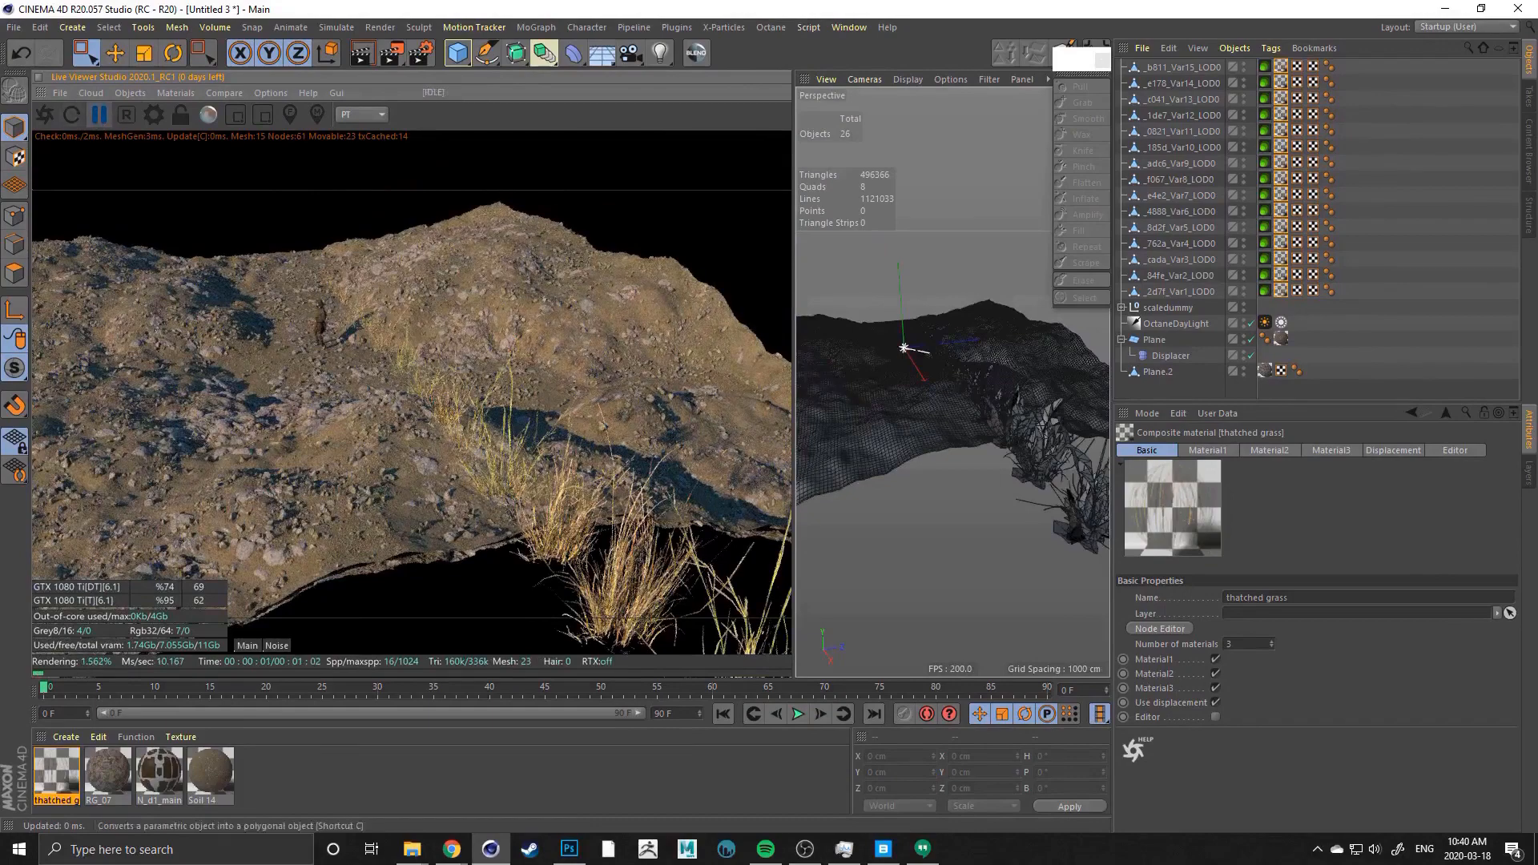
pyautogui.keyDown('ctrl'); pyautogui.click(42, 81); pyautogui.keyUp('ctrl')
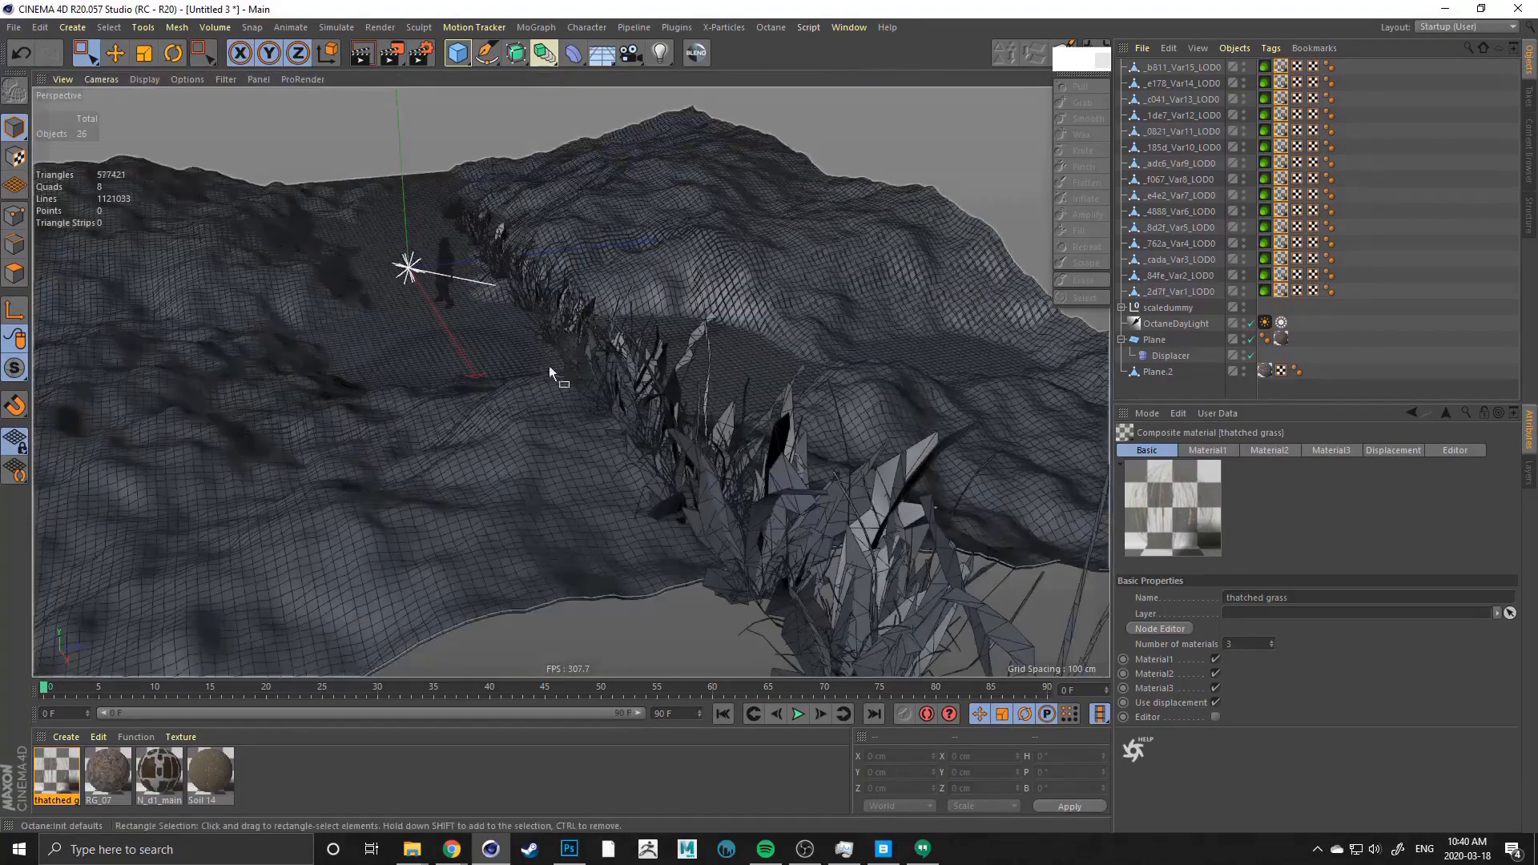
# Select all 15 grass variants and move them along X to about 1202 cm, clear of the terrain
pyautogui.keyDown('alt'); pyautogui.moveTo(549, 366); pyautogui.dragTo(476, 327); pyautogui.keyUp('alt')
pyautogui.click(1187, 68)
pyautogui.keyDown('shift'); pyautogui.click(1177, 293); pyautogui.keyUp('shift')
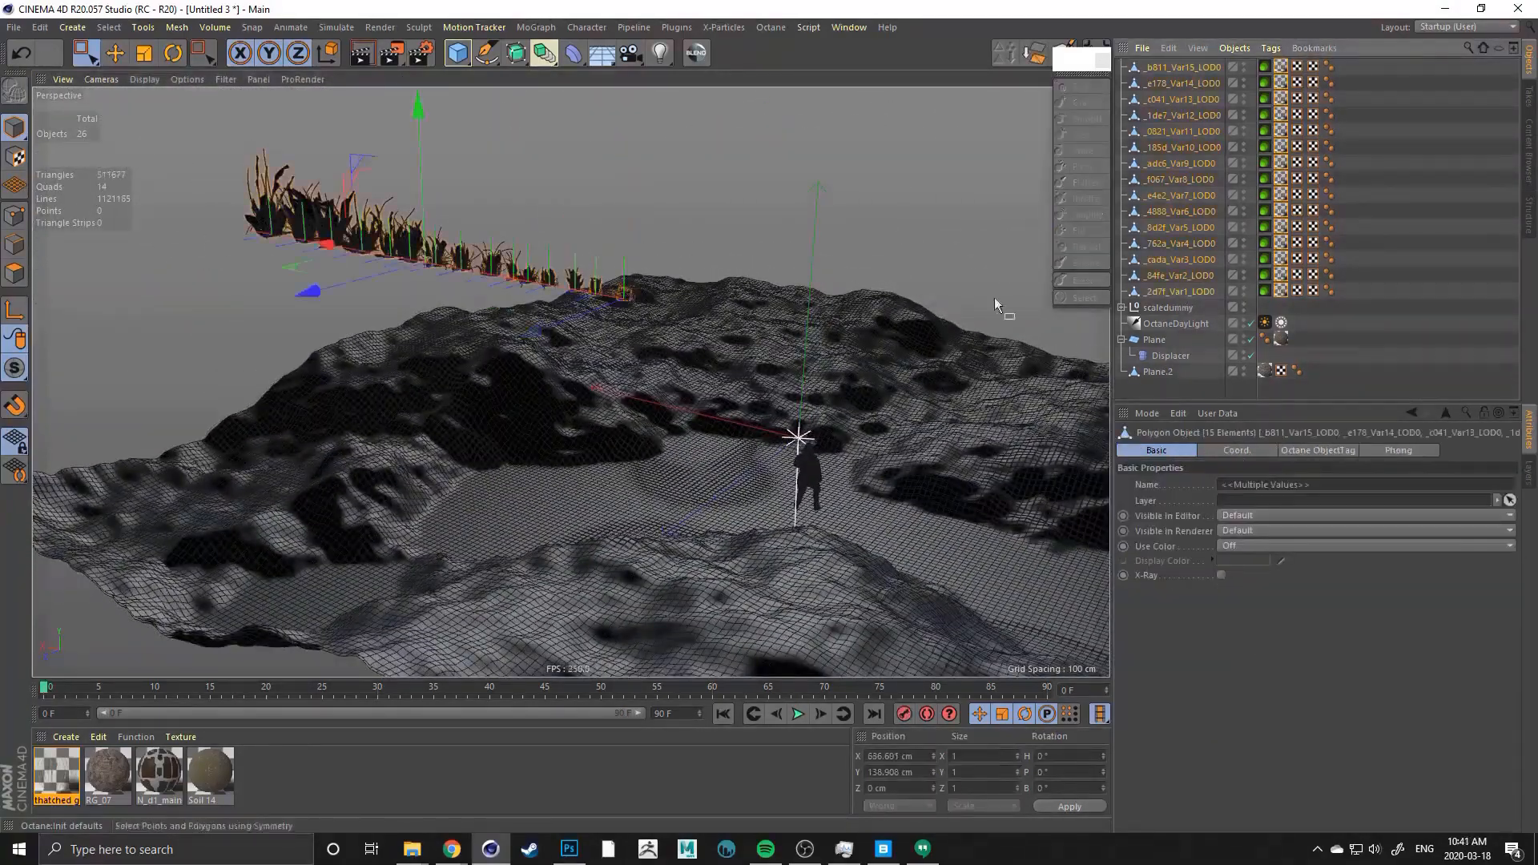
pyautogui.keyDown('alt'); pyautogui.moveTo(481, 305); pyautogui.dragTo(697, 330, button='middle'); pyautogui.keyUp('alt')
pyautogui.keyDown('alt'); pyautogui.moveTo(697, 330); pyautogui.dragTo(769, 331); pyautogui.keyUp('alt')
pyautogui.moveTo(550, 300); pyautogui.dragTo(198, 306)
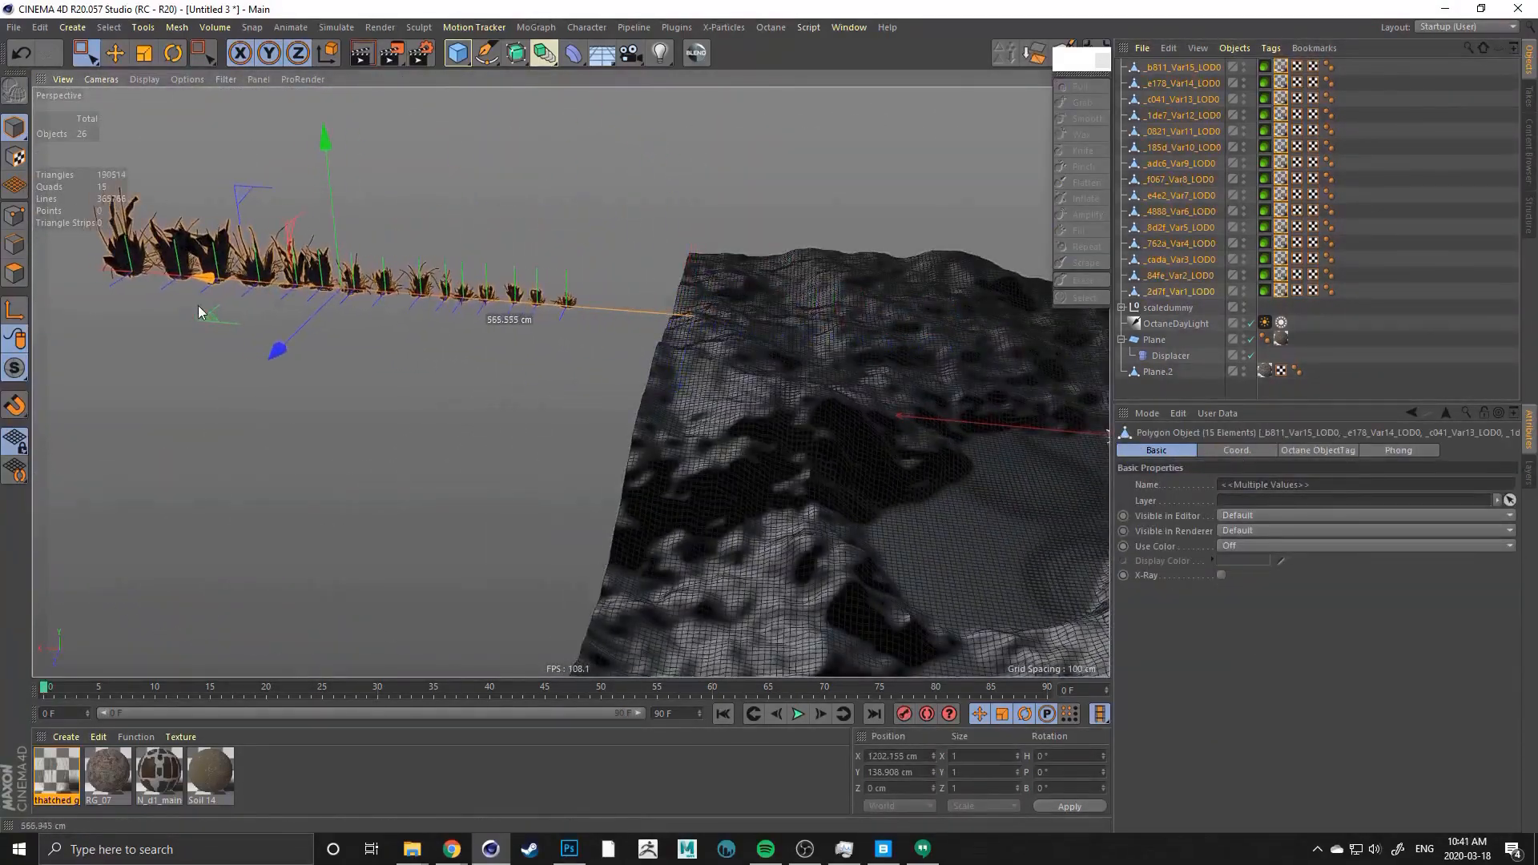
# Lower the selected grass variants below the terrain to a Y position of about -387 cm
pyautogui.keyDown('alt'); pyautogui.moveTo(265, 416); pyautogui.dragTo(340, 346); pyautogui.keyUp('alt')
pyautogui.moveTo(372, 110); pyautogui.dragTo(405, 385)
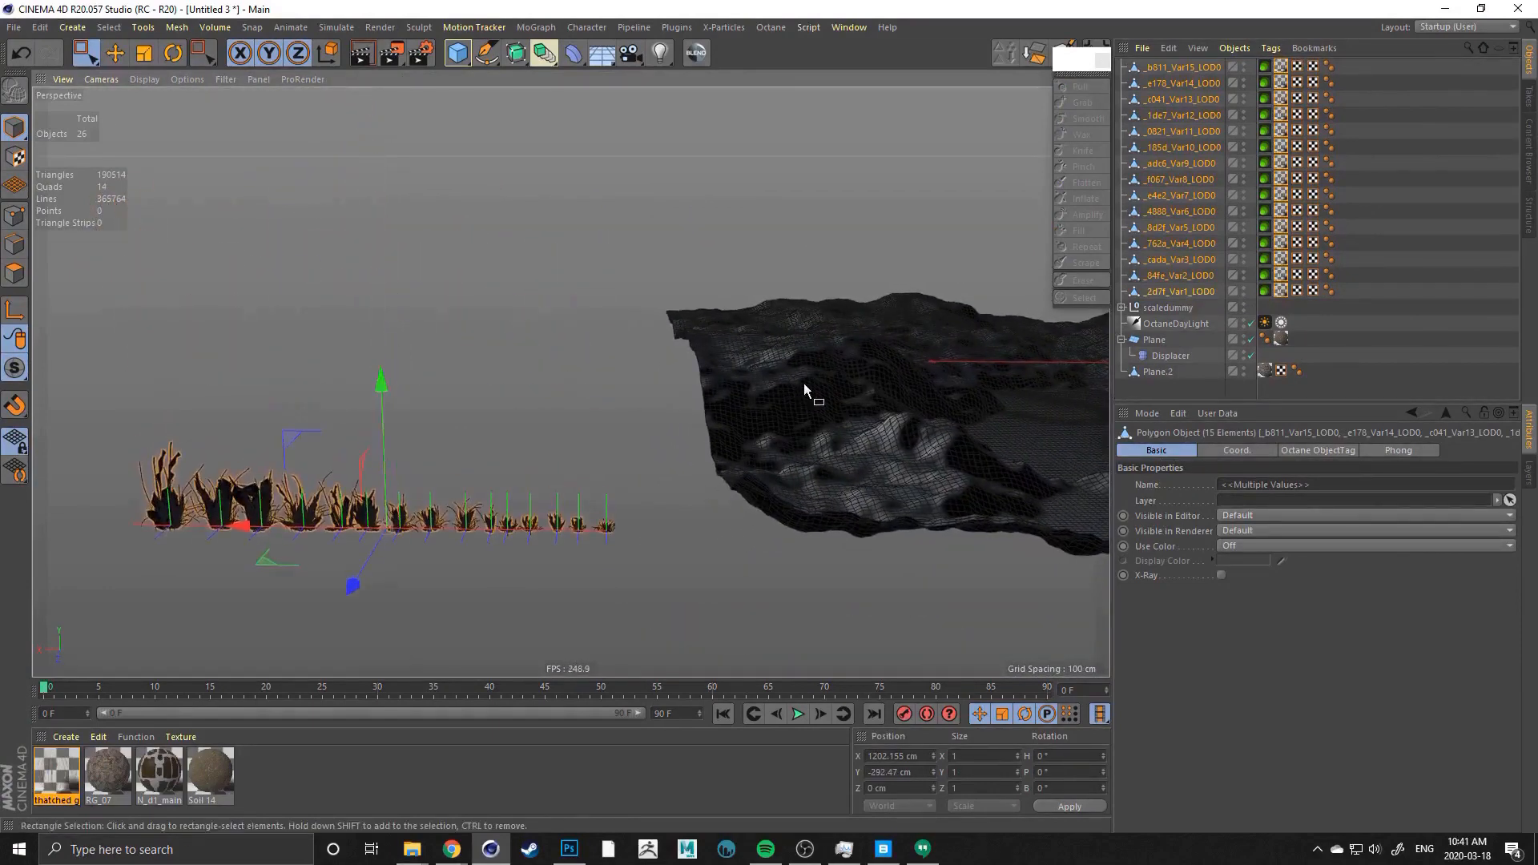
pyautogui.keyDown('alt'); pyautogui.moveTo(804, 383); pyautogui.dragTo(973, 306); pyautogui.keyUp('alt')
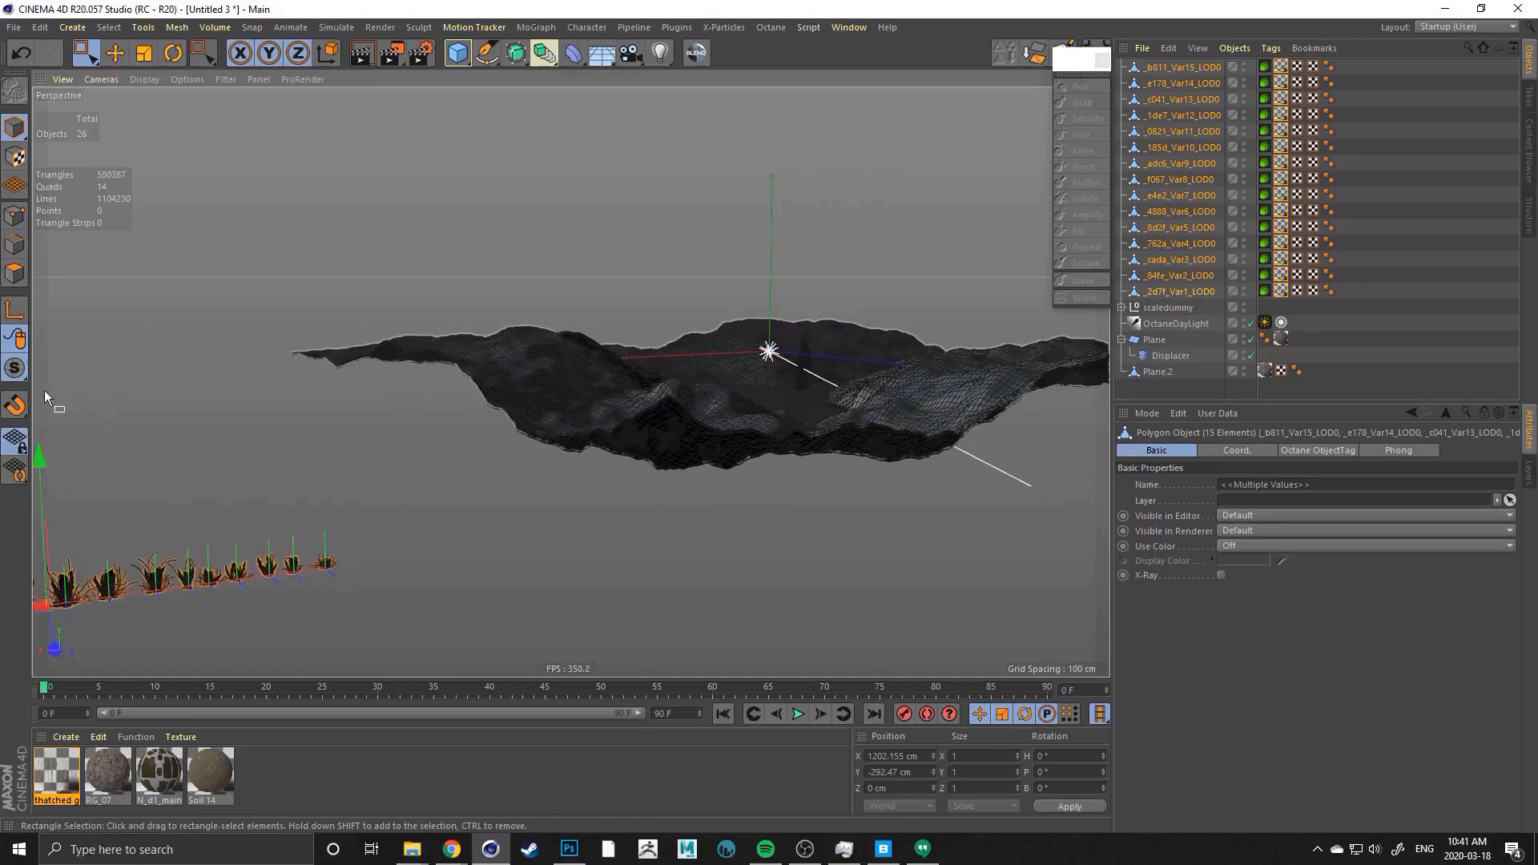
pyautogui.keyDown('alt'); pyautogui.moveTo(45, 391); pyautogui.dragTo(406, 340, button='middle'); pyautogui.keyUp('alt')
pyautogui.keyDown('alt'); pyautogui.moveTo(406, 340); pyautogui.dragTo(377, 415); pyautogui.keyUp('alt')
pyautogui.keyDown('alt'); pyautogui.moveTo(378, 415); pyautogui.dragTo(334, 417); pyautogui.keyUp('alt')
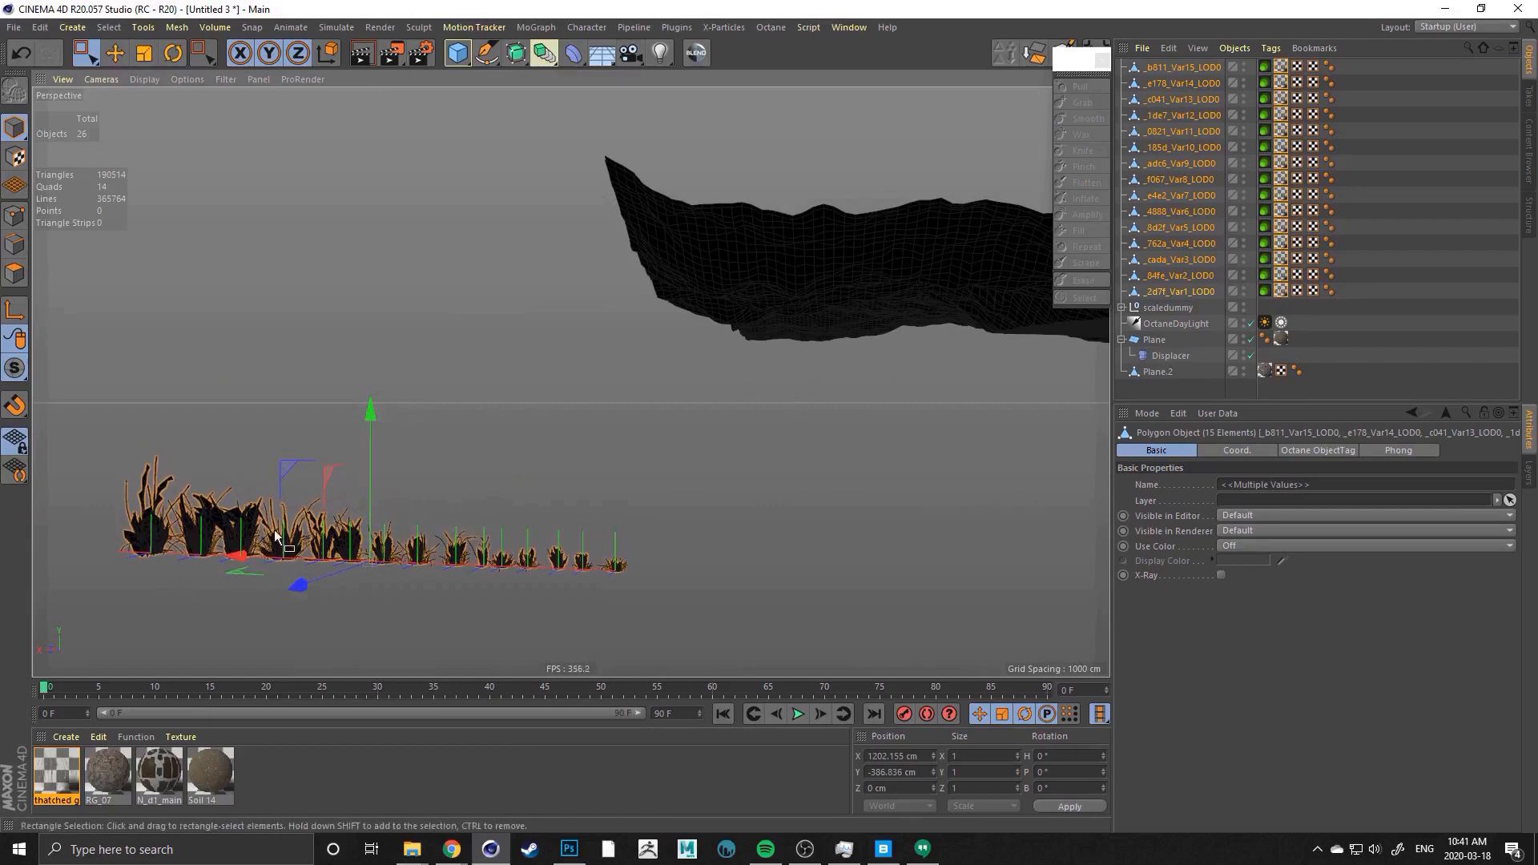
# Lower the selected grass variants slightly further to a Y position of about -399 cm and clear the selection
pyautogui.keyDown('alt'); pyautogui.moveTo(653, 389); pyautogui.dragTo(662, 425); pyautogui.keyUp('alt')
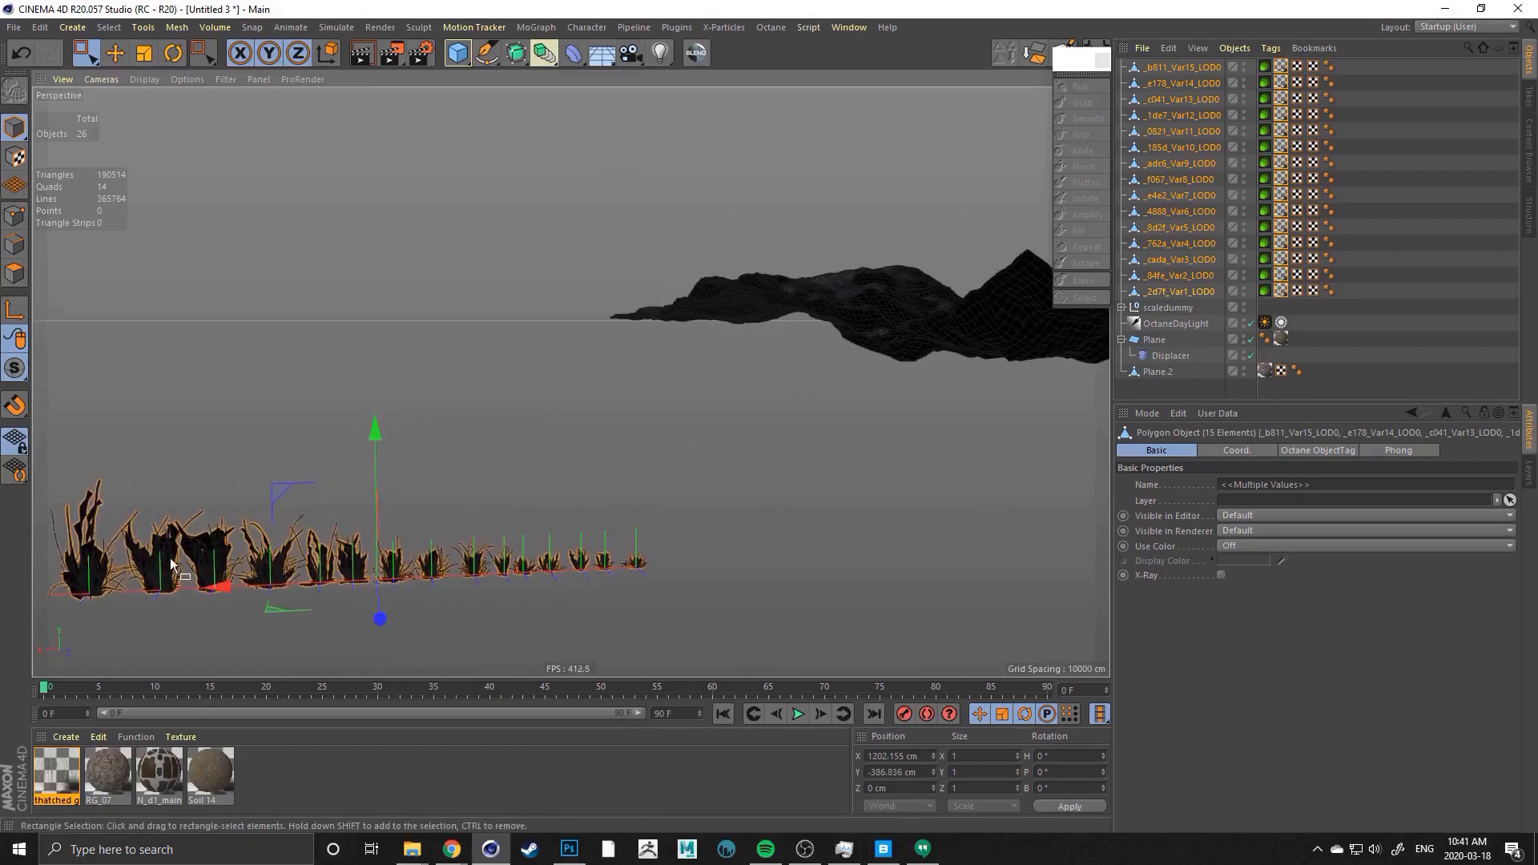
pyautogui.keyDown('alt'); pyautogui.moveTo(611, 285); pyautogui.dragTo(497, 413, button='middle'); pyautogui.keyUp('alt')
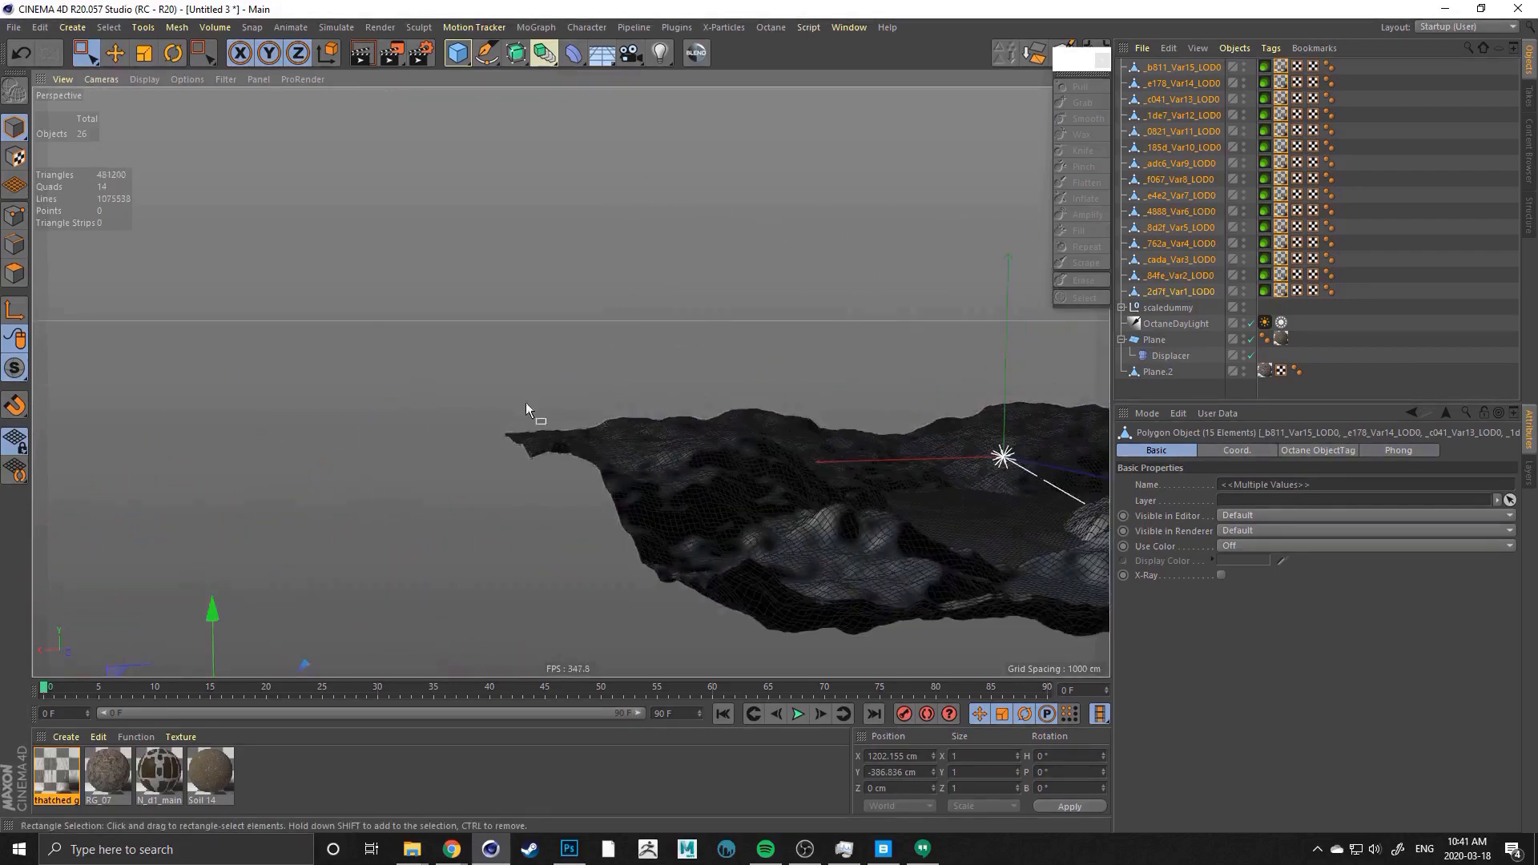
pyautogui.keyDown('alt'); pyautogui.moveTo(325, 528); pyautogui.dragTo(428, 364, button='middle'); pyautogui.keyUp('alt')
pyautogui.moveTo(315, 446); pyautogui.dragTo(316, 455)
pyautogui.keyDown('alt'); pyautogui.moveTo(721, 352); pyautogui.dragTo(628, 445, button='middle'); pyautogui.keyUp('alt')
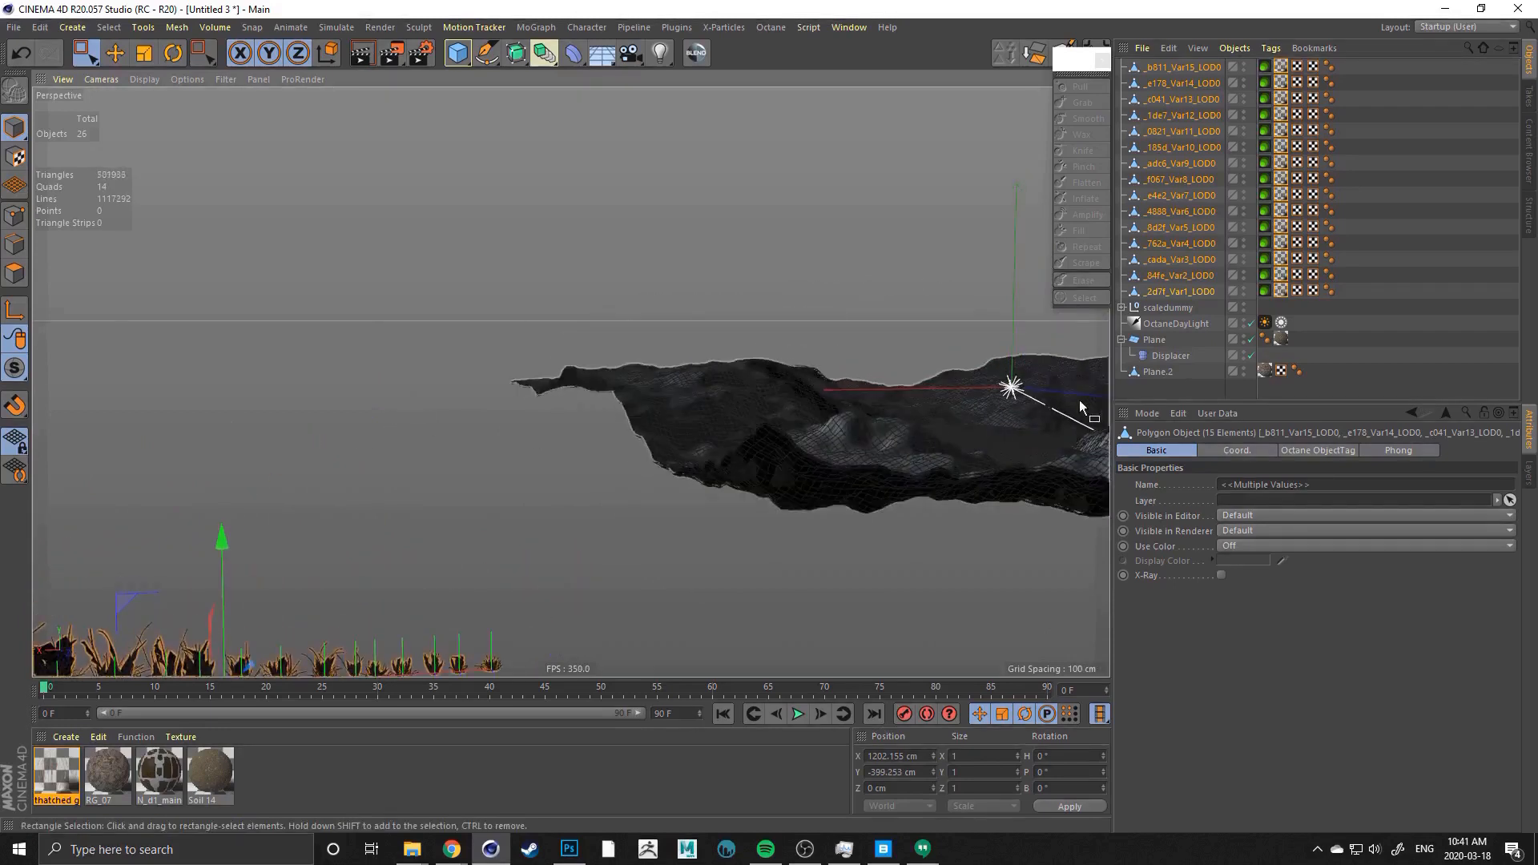
pyautogui.keyDown('alt'); pyautogui.moveTo(826, 407); pyautogui.dragTo(753, 469, button='middle'); pyautogui.keyUp('alt')
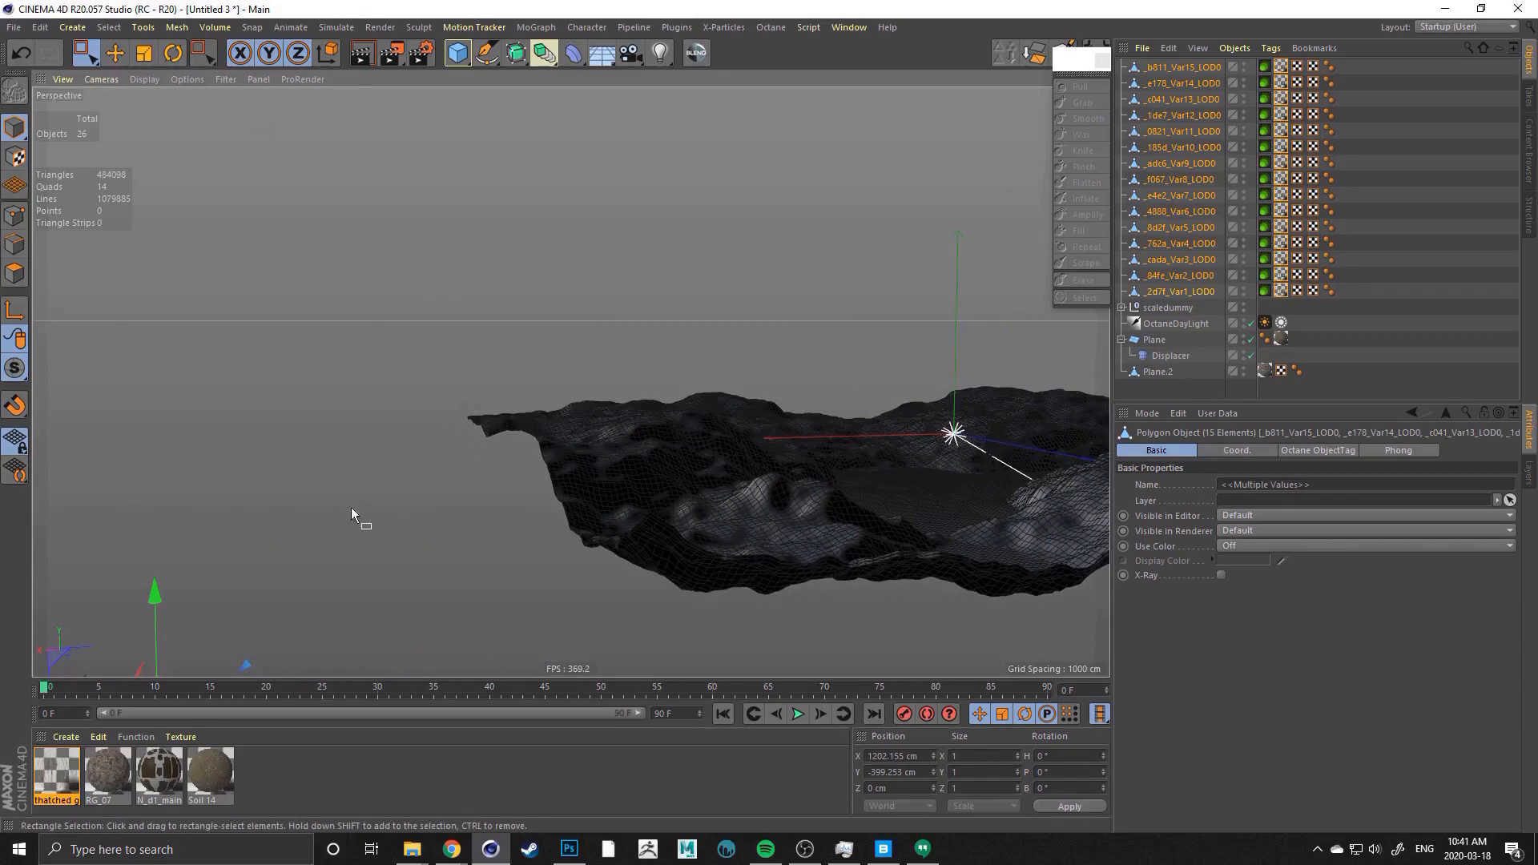
pyautogui.keyDown('alt'); pyautogui.moveTo(351, 508); pyautogui.dragTo(552, 345, button='middle'); pyautogui.keyUp('alt')
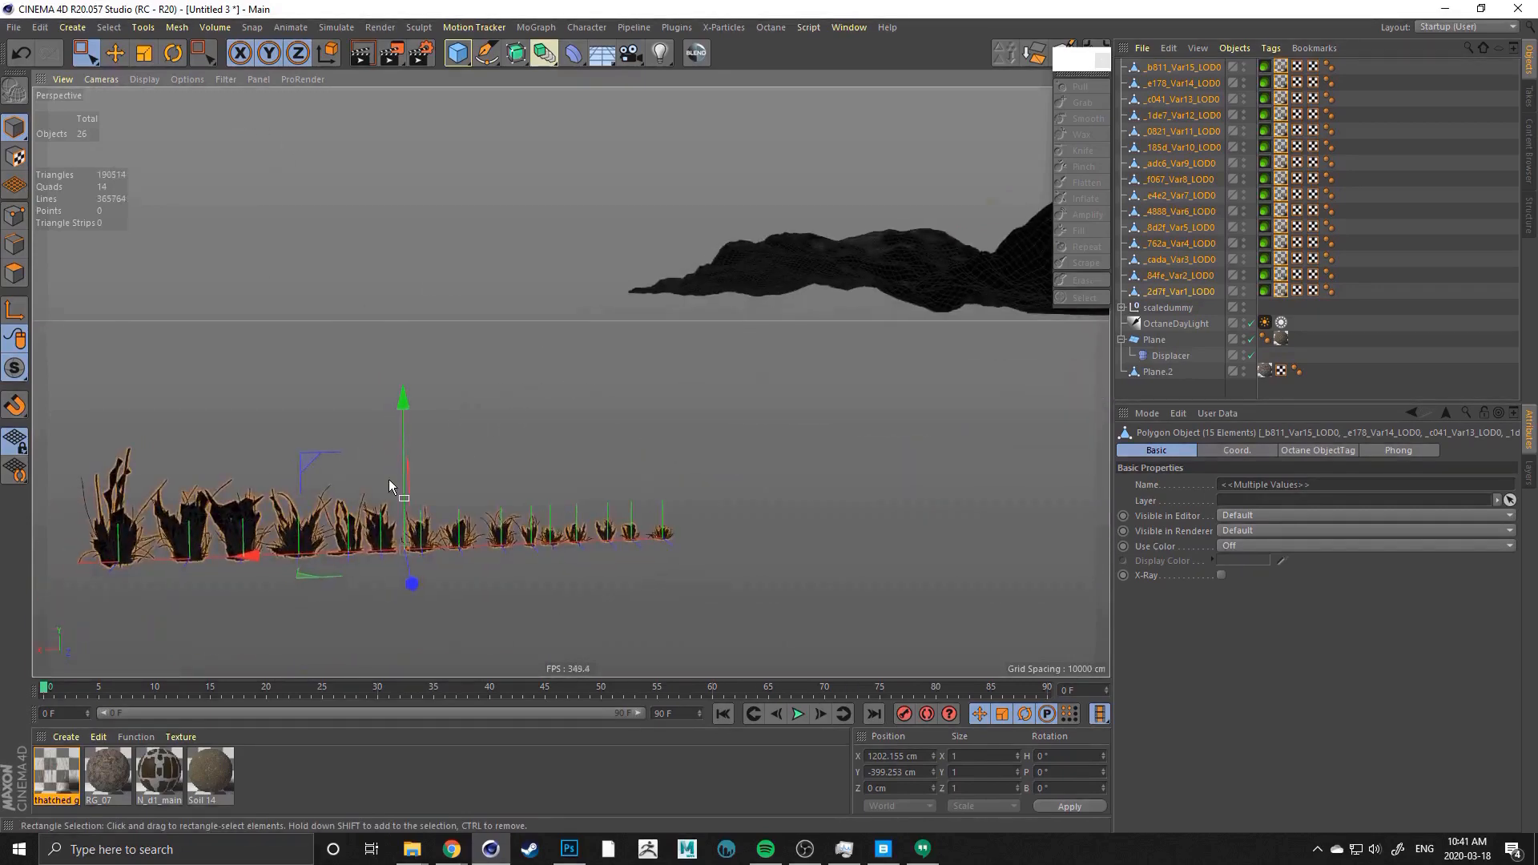
pyautogui.moveTo(389, 481)
pyautogui.keyDown('alt'); pyautogui.mouseDown()
pyautogui.moveTo(316, 508)
pyautogui.moveTo(365, 490)
pyautogui.moveTo(553, 521)
pyautogui.moveTo(446, 498)
pyautogui.mouseUp(); pyautogui.keyUp('alt')
pyautogui.keyDown('alt'); pyautogui.moveTo(546, 484); pyautogui.dragTo(521, 494, button='middle'); pyautogui.keyUp('alt')
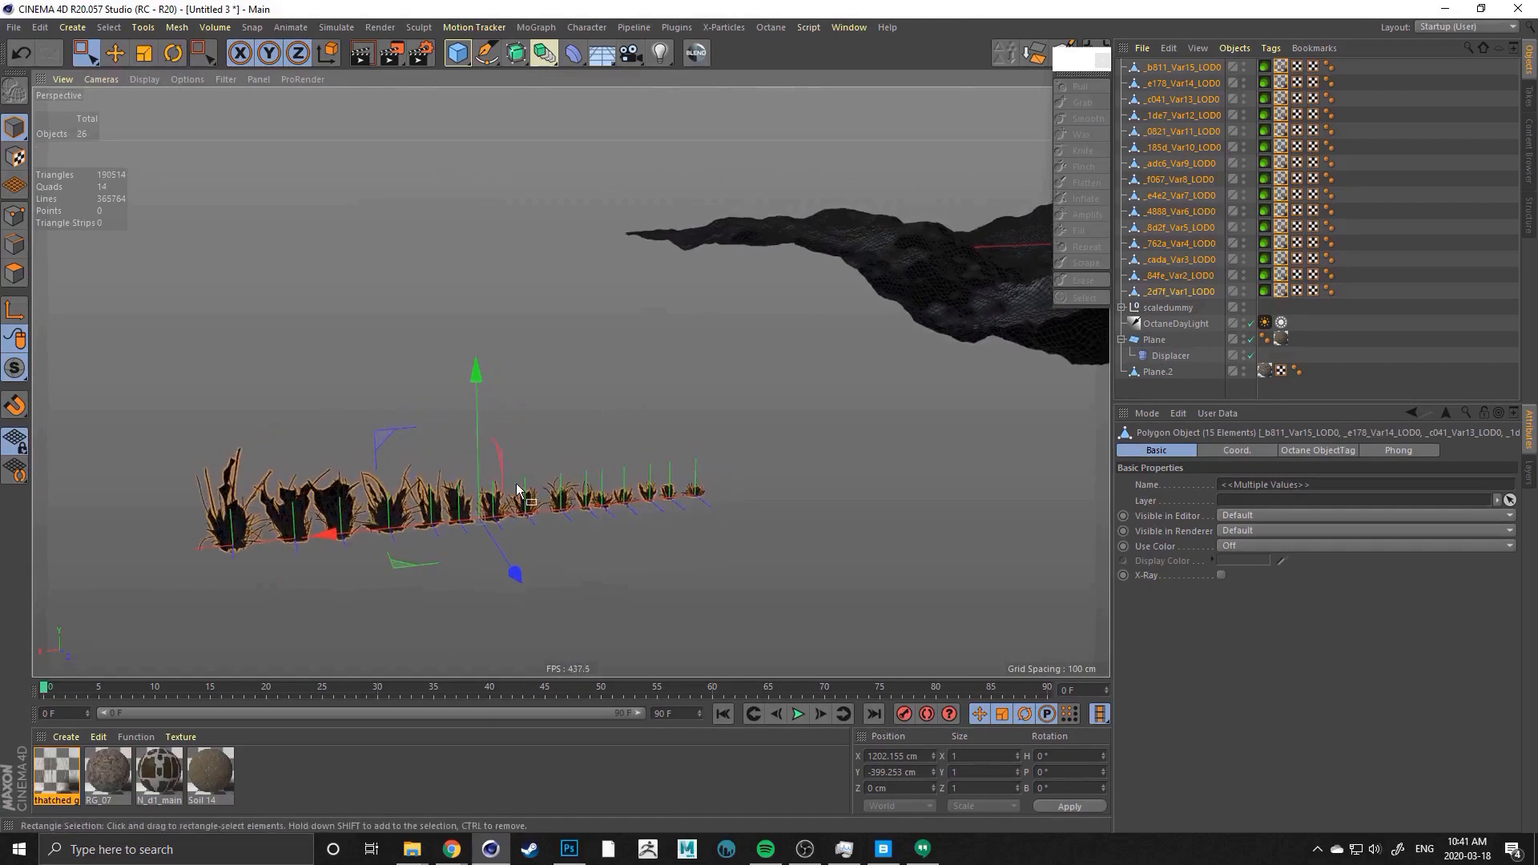
pyautogui.keyDown('alt'); pyautogui.moveTo(522, 494); pyautogui.dragTo(460, 482); pyautogui.keyUp('alt')
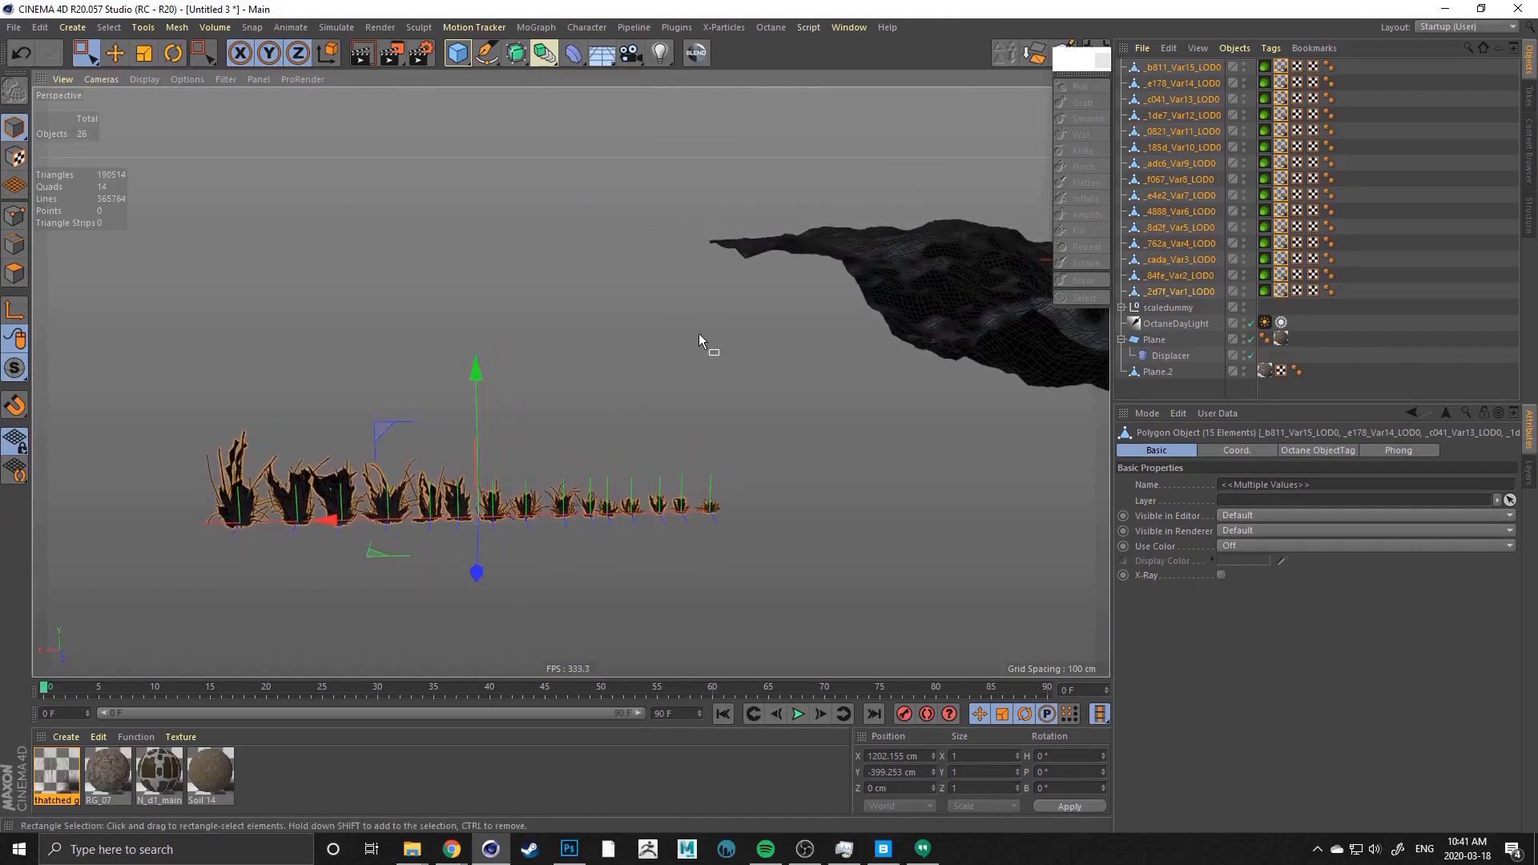
pyautogui.click(511, 369)
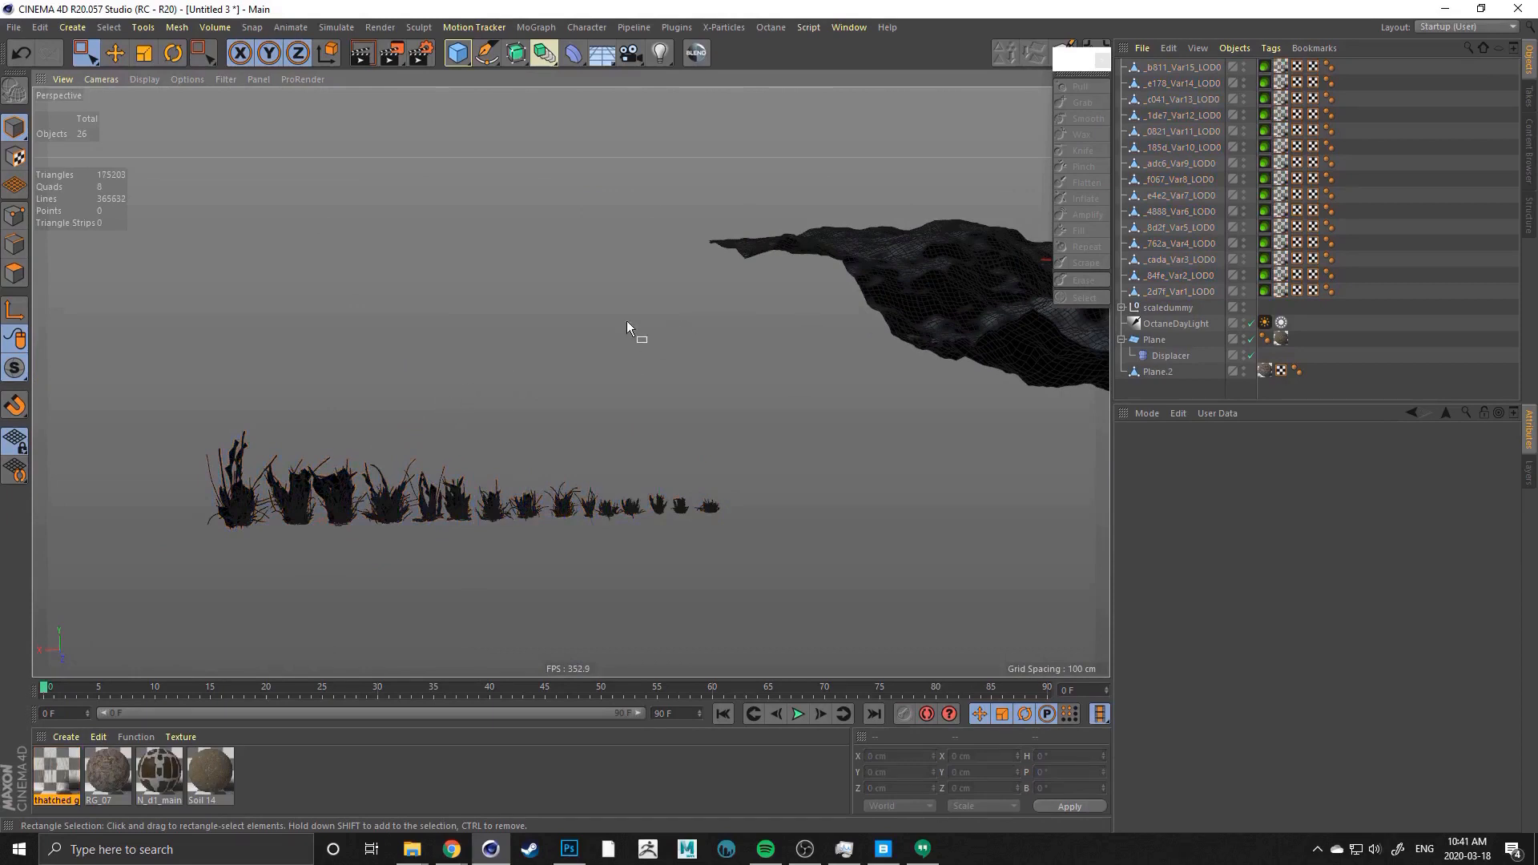
# Examine the row of grass variants beside the terrain, comparing the large clumps with the small ones
pyautogui.keyDown('alt'); pyautogui.moveTo(935, 268); pyautogui.dragTo(536, 434); pyautogui.keyUp('alt')
pyautogui.moveTo(190, 380); pyautogui.dragTo(688, 572)
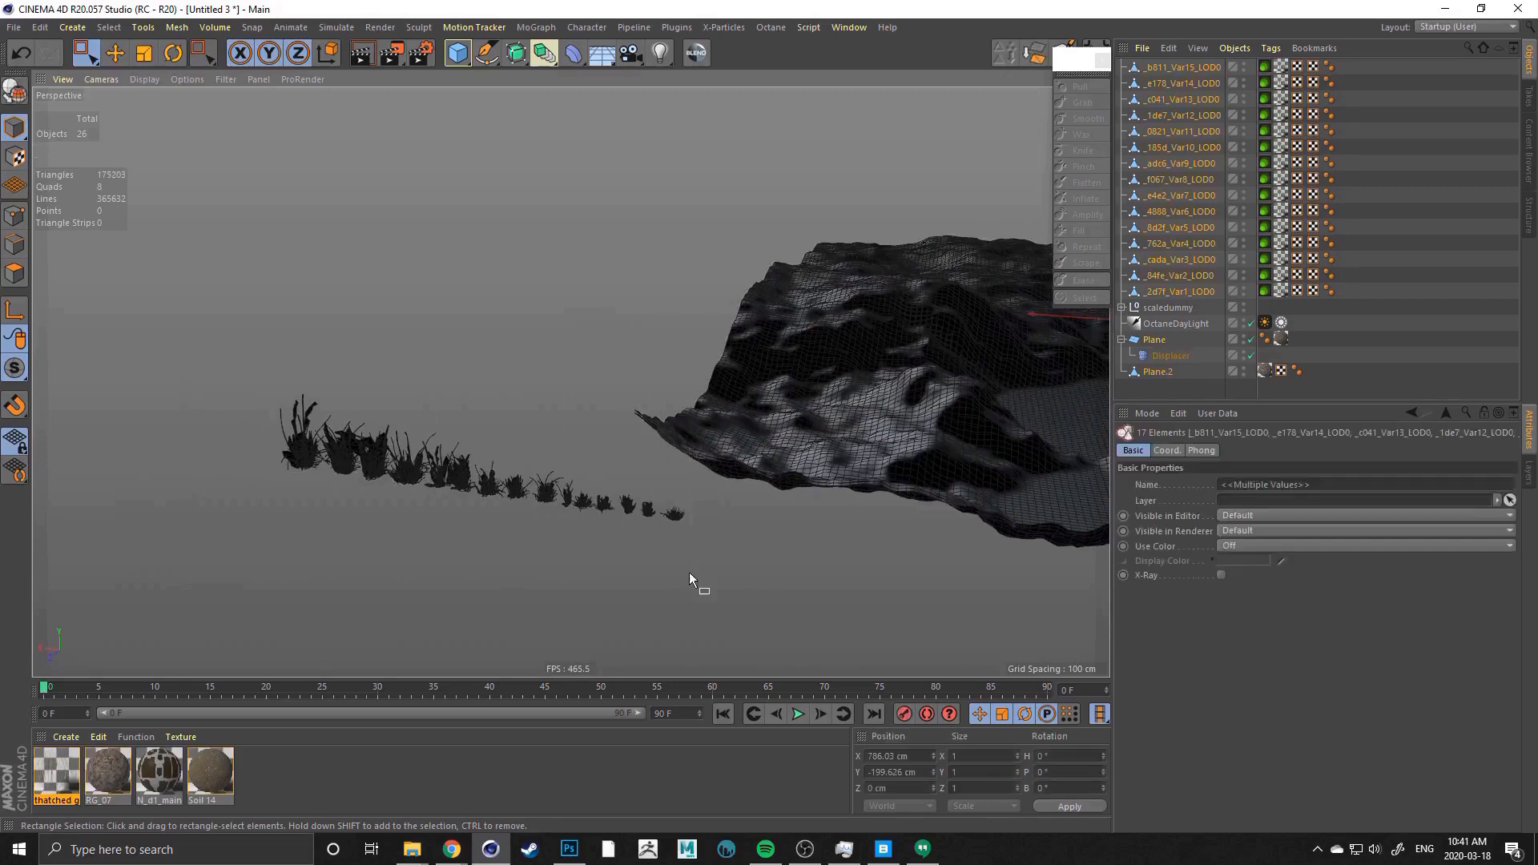
pyautogui.click(532, 302)
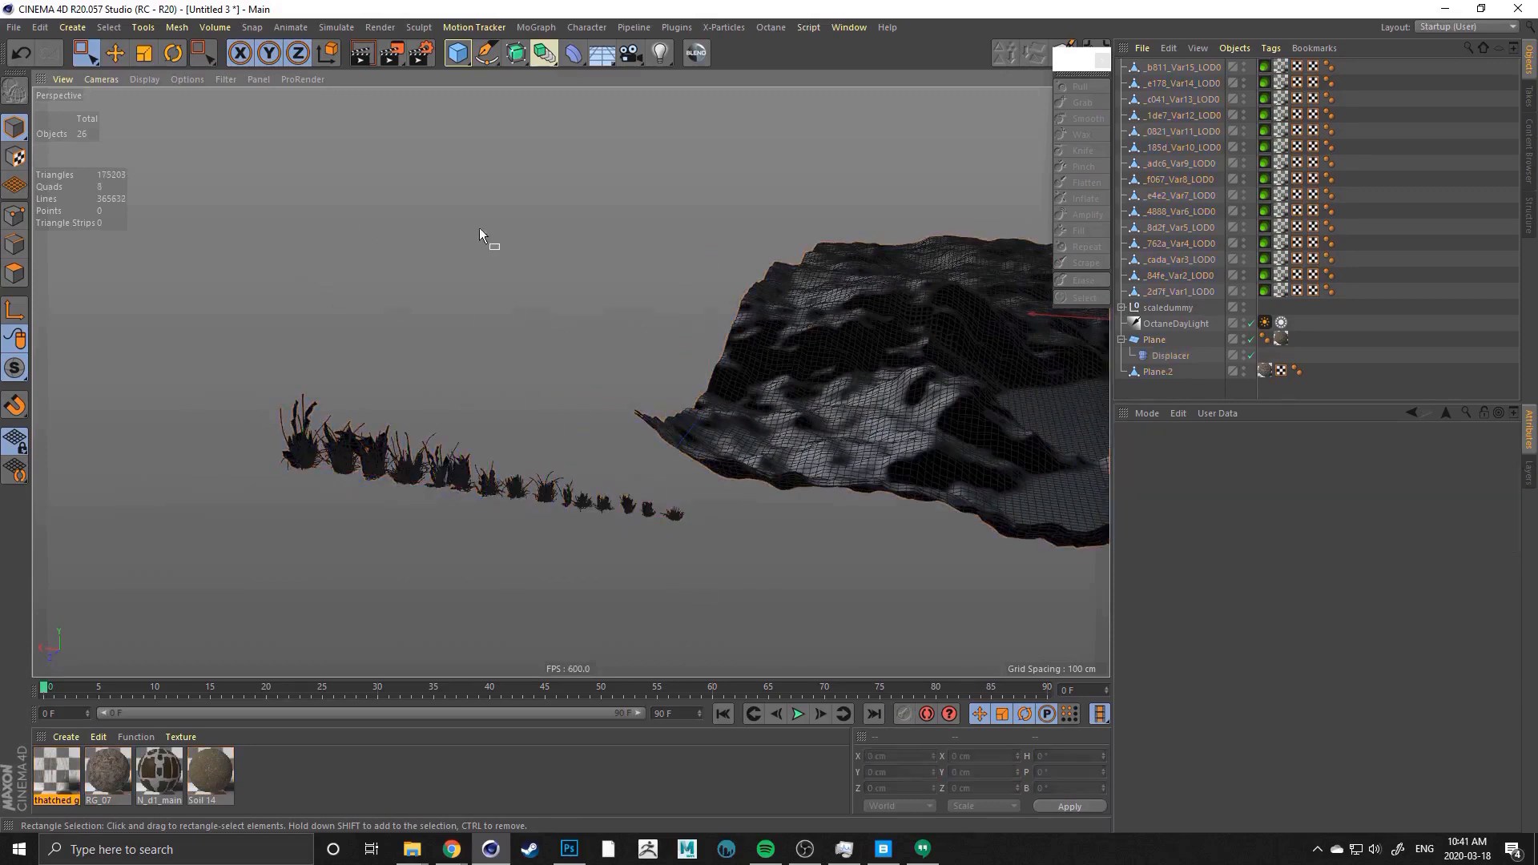
pyautogui.keyDown('alt'); pyautogui.moveTo(505, 447); pyautogui.dragTo(729, 473); pyautogui.keyUp('alt')
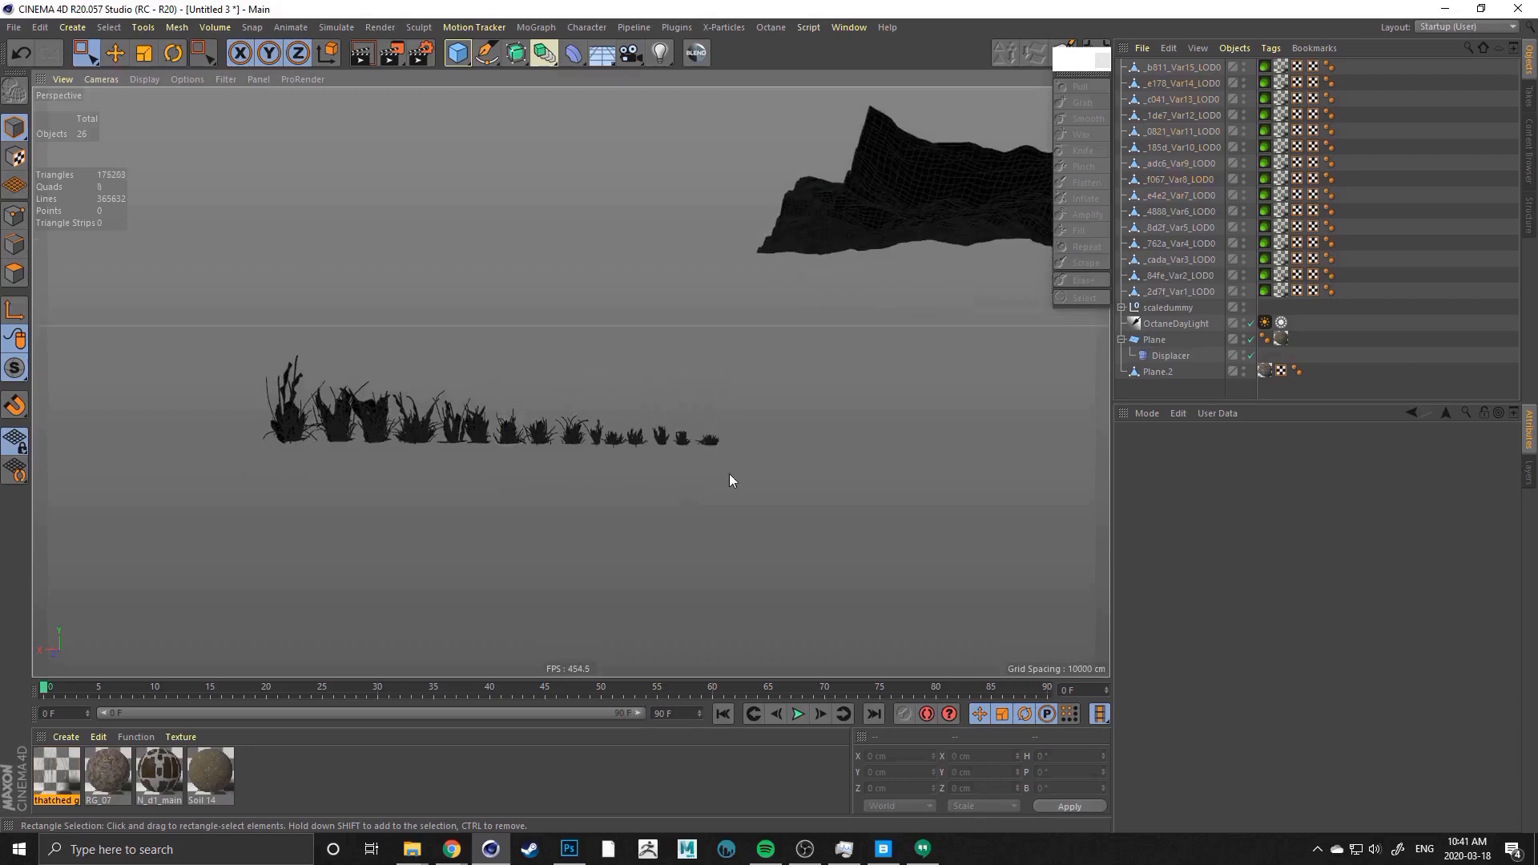
pyautogui.moveTo(208, 361); pyautogui.dragTo(489, 465)
pyautogui.keyDown('alt'); pyautogui.moveTo(488, 465); pyautogui.dragTo(594, 330); pyautogui.keyUp('alt')
pyautogui.click(538, 479)
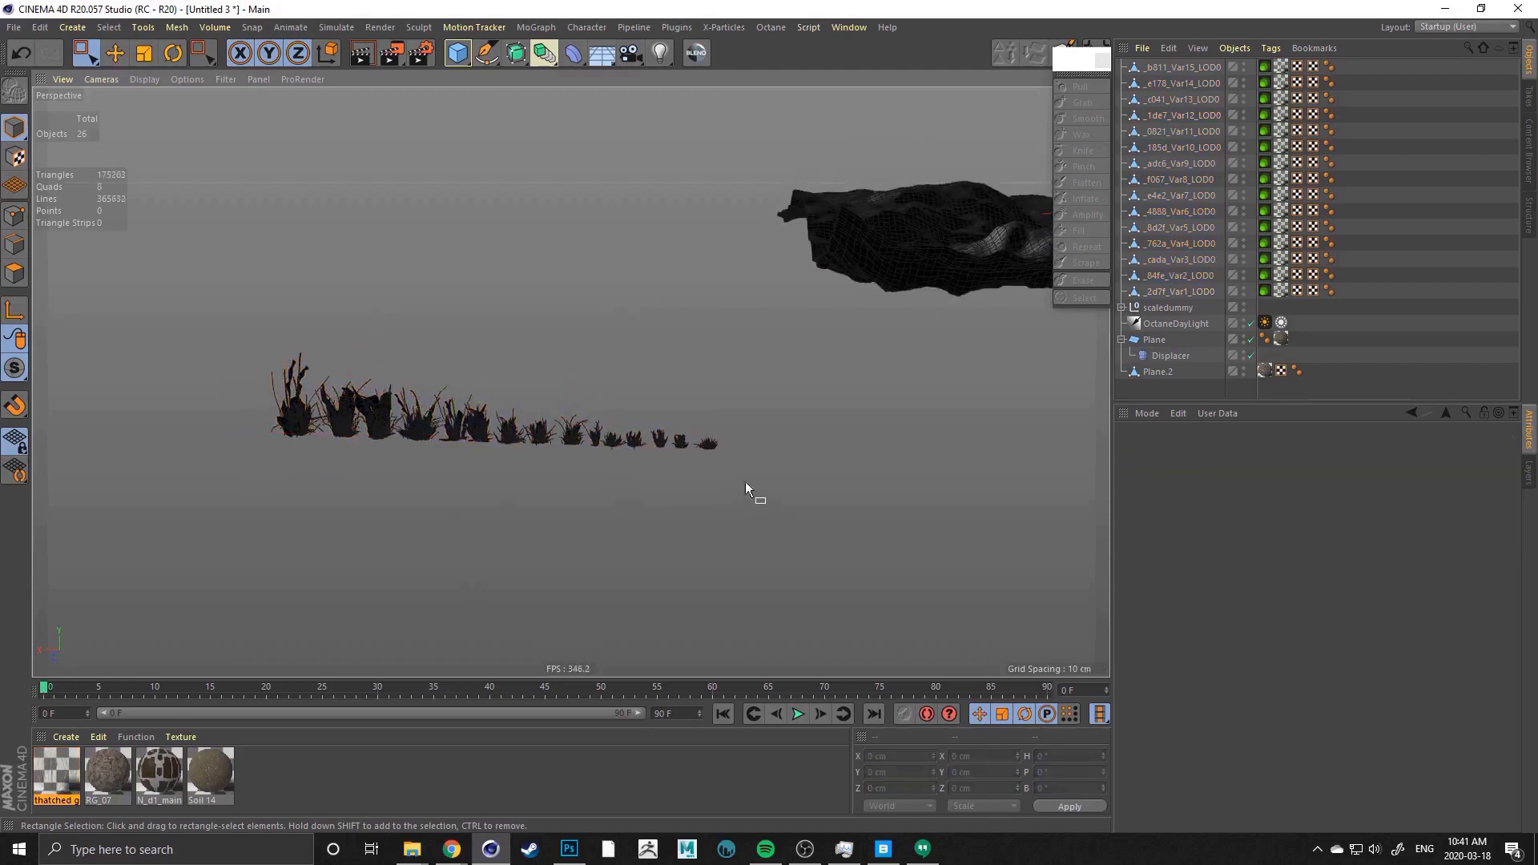
pyautogui.moveTo(746, 407); pyautogui.dragTo(839, 483)
pyautogui.moveTo(897, 437); pyautogui.dragTo(1008, 499)
pyautogui.moveTo(407, 506); pyautogui.dragTo(513, 590)
pyautogui.keyDown('alt'); pyautogui.moveTo(741, 365); pyautogui.dragTo(673, 395, button='middle'); pyautogui.keyUp('alt')
pyautogui.keyDown('alt'); pyautogui.moveTo(673, 396); pyautogui.dragTo(618, 405); pyautogui.keyUp('alt')
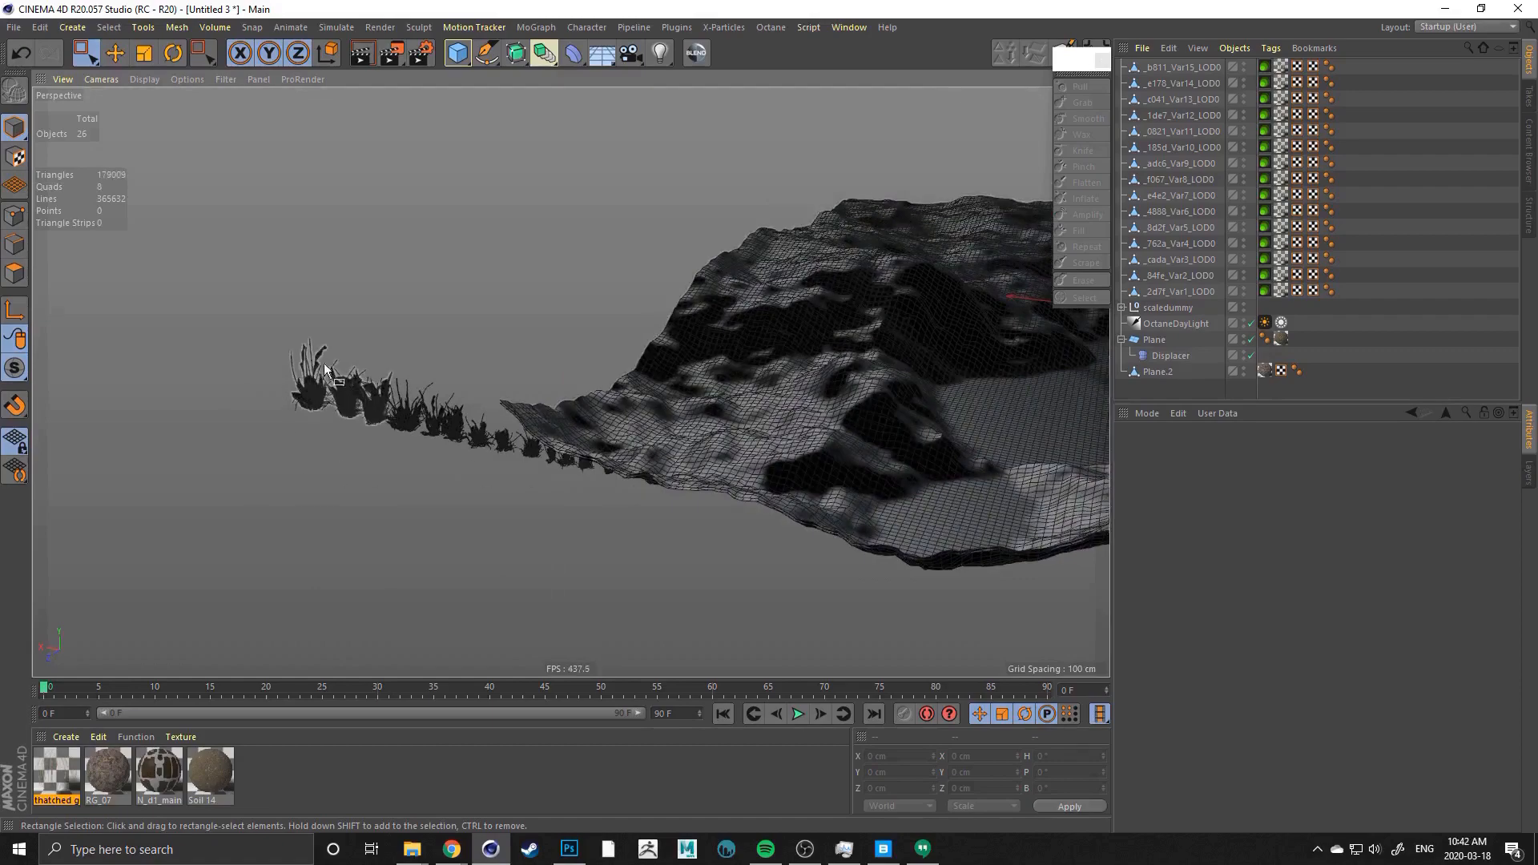
# Examine the terrain from several angles, focusing on the flat path around the scale figure
pyautogui.keyDown('alt'); pyautogui.moveTo(443, 407); pyautogui.dragTo(739, 377); pyautogui.keyUp('alt')
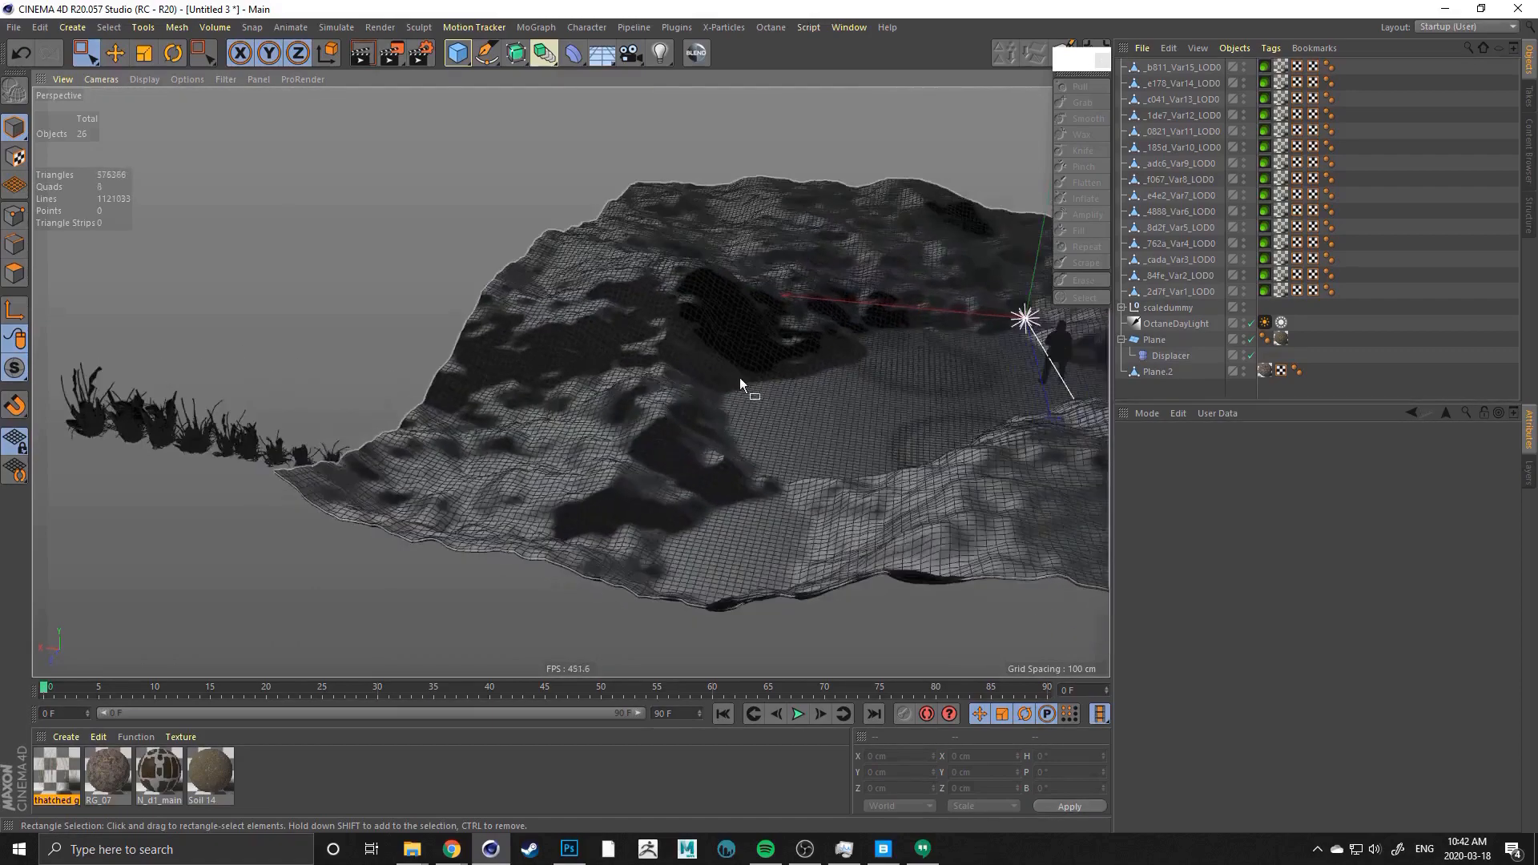
pyautogui.keyDown('alt'); pyautogui.moveTo(738, 377); pyautogui.dragTo(434, 469, button='middle'); pyautogui.keyUp('alt')
pyautogui.keyDown('alt'); pyautogui.moveTo(434, 470); pyautogui.dragTo(473, 385); pyautogui.keyUp('alt')
pyautogui.keyDown('alt'); pyautogui.moveTo(474, 385); pyautogui.dragTo(354, 388, button='right'); pyautogui.keyUp('alt')
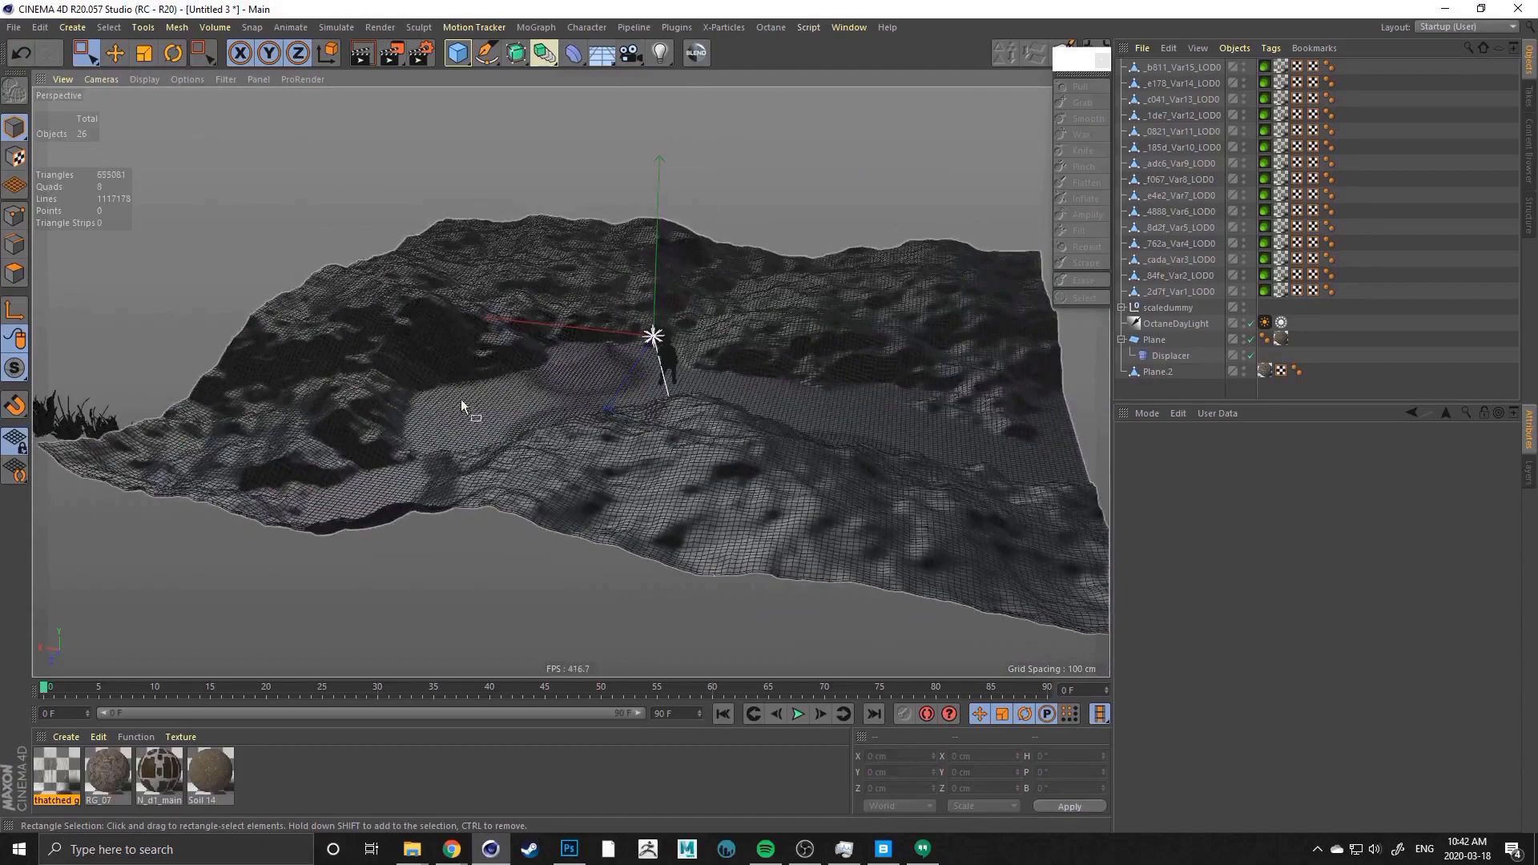
pyautogui.keyDown('alt'); pyautogui.moveTo(364, 402); pyautogui.dragTo(420, 416); pyautogui.keyUp('alt')
pyautogui.keyDown('alt'); pyautogui.moveTo(596, 419); pyautogui.dragTo(487, 393, button='middle'); pyautogui.keyUp('alt')
pyautogui.keyDown('alt'); pyautogui.moveTo(490, 394); pyautogui.dragTo(553, 394, button='right'); pyautogui.keyUp('alt')
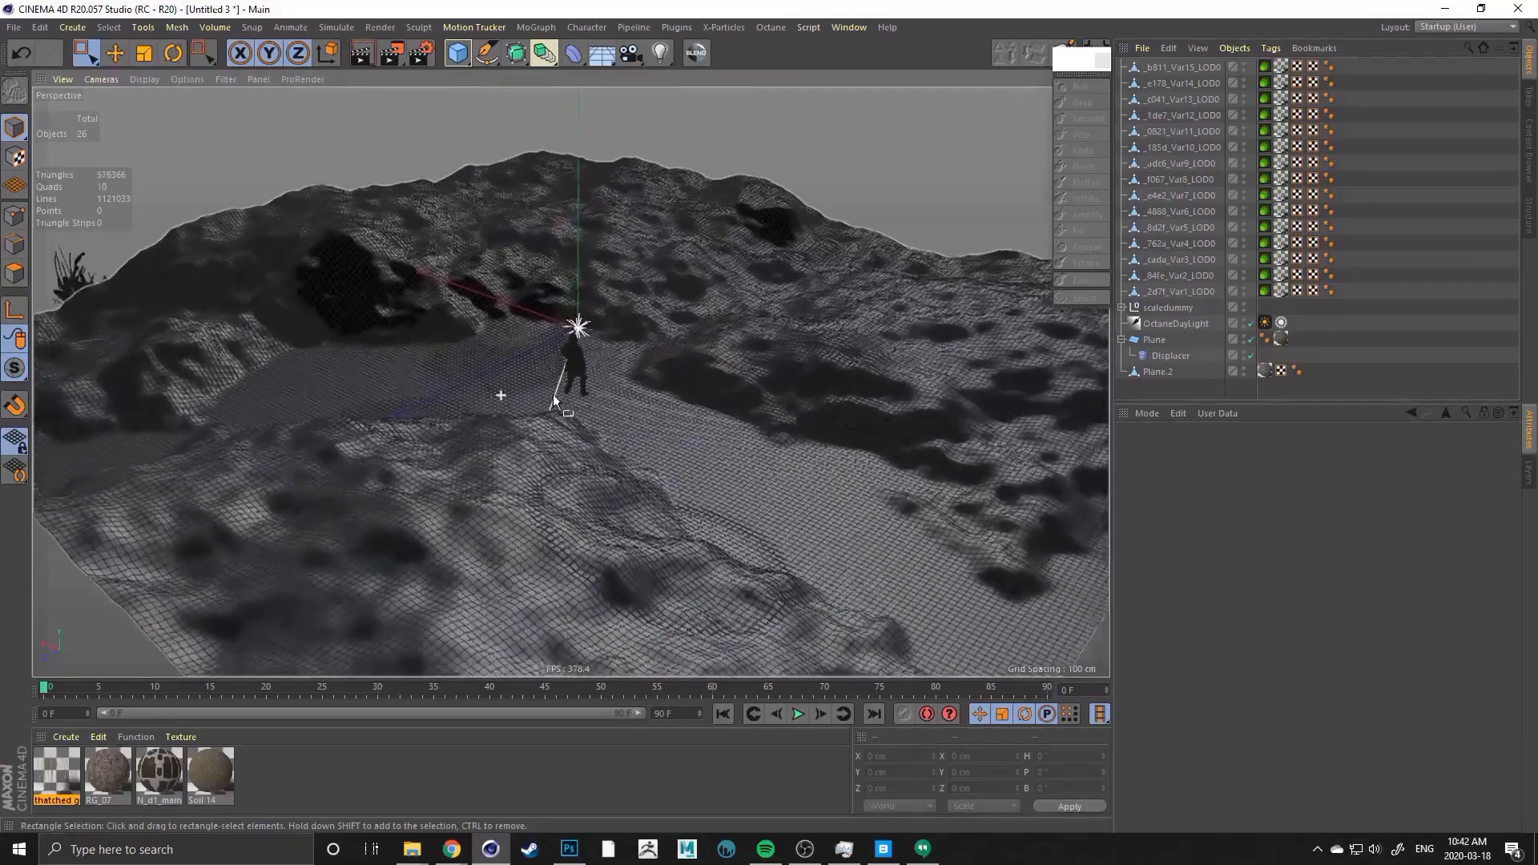
pyautogui.keyDown('alt'); pyautogui.moveTo(557, 395); pyautogui.dragTo(516, 378); pyautogui.keyUp('alt')
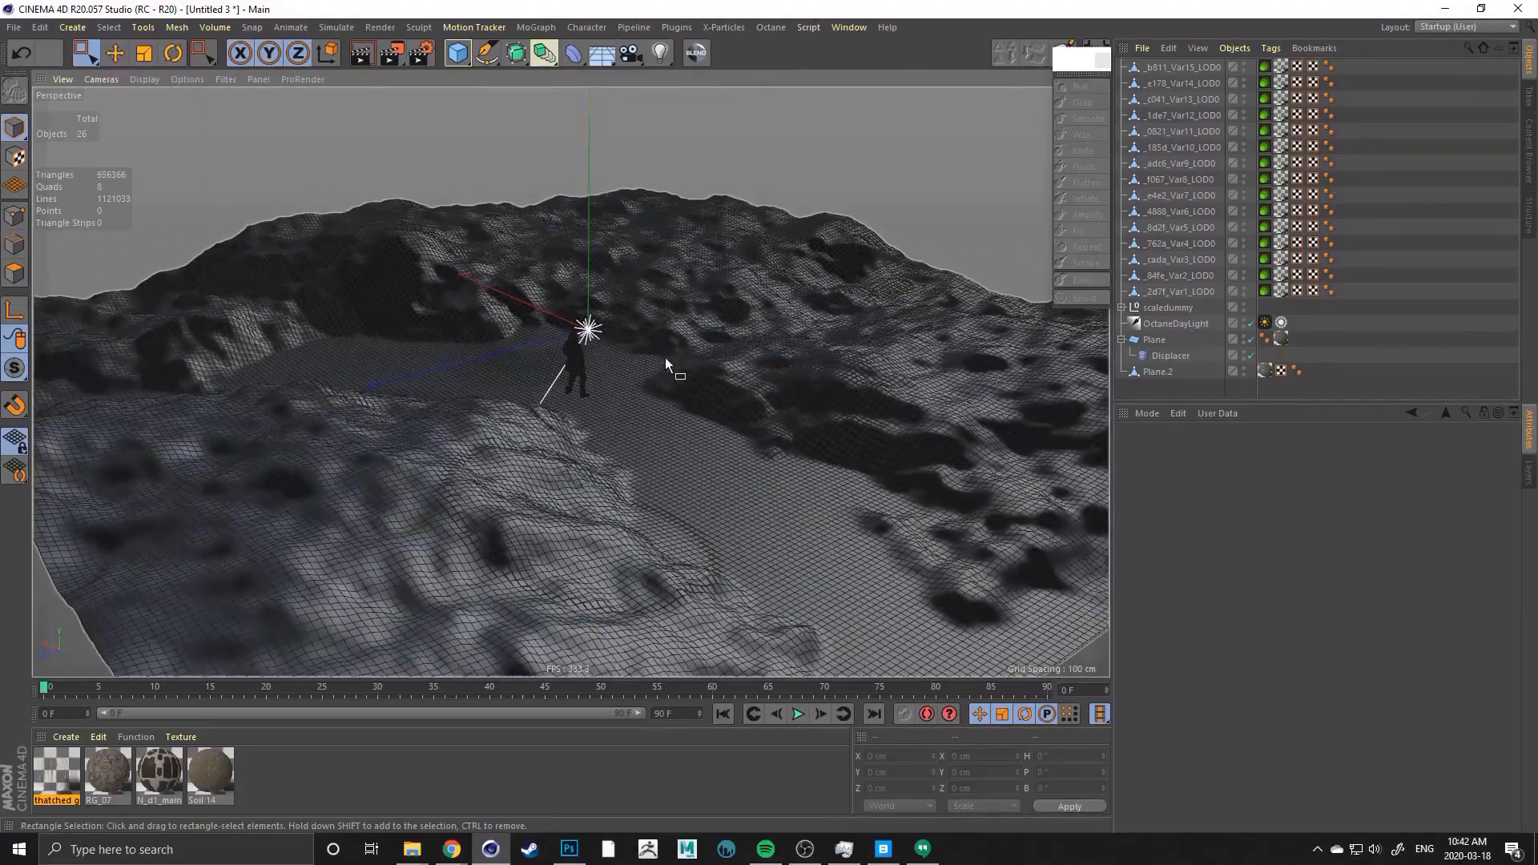
pyautogui.keyDown('alt'); pyautogui.moveTo(733, 397); pyautogui.dragTo(646, 397); pyautogui.keyUp('alt')
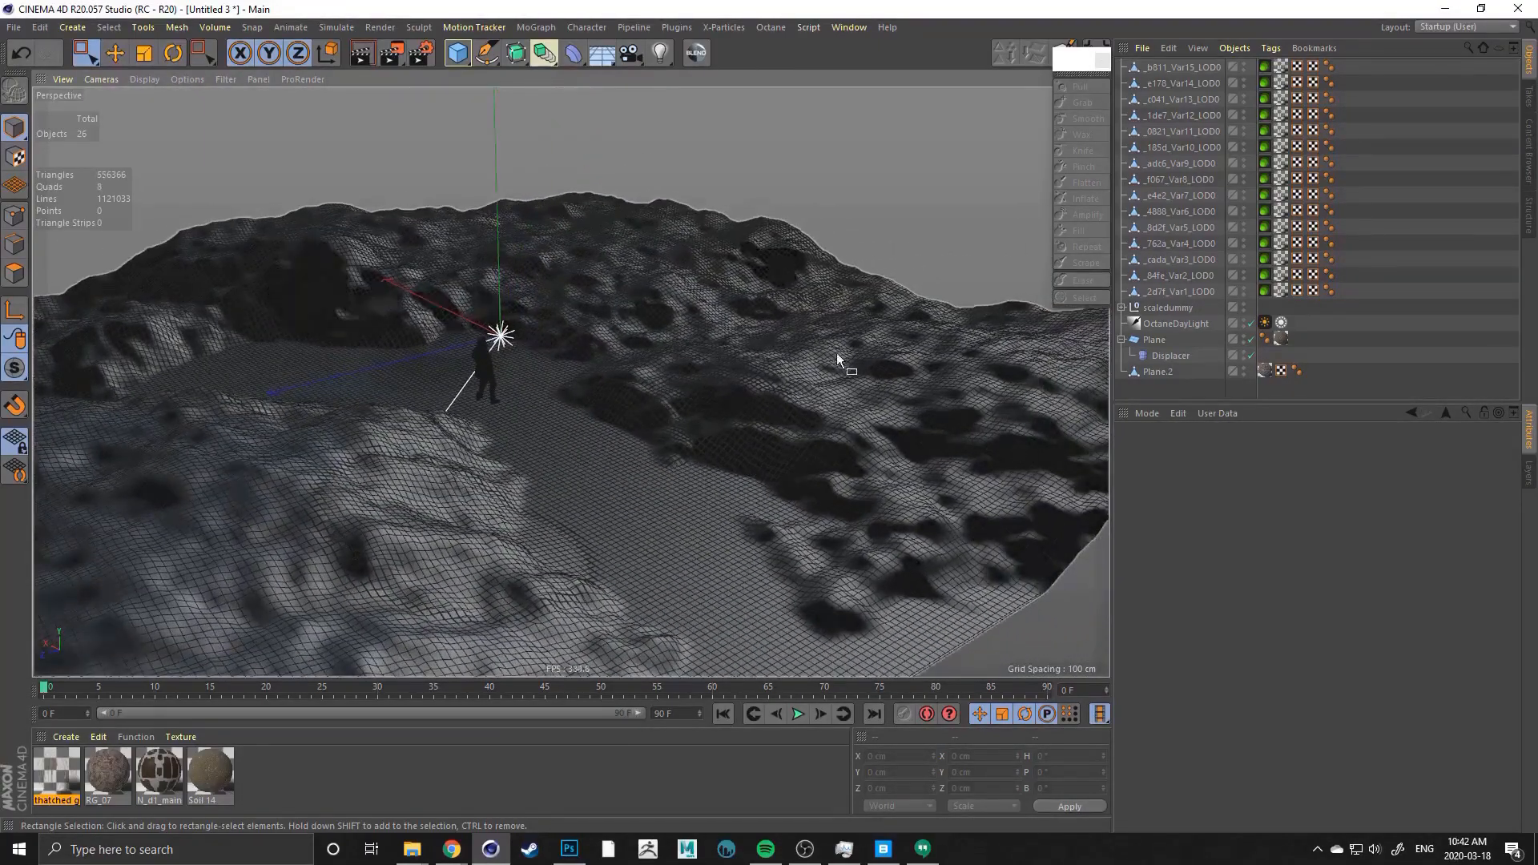
# Inspect the rocky slopes on both sides of the path up close, leaving nothing selected
pyautogui.moveTo(837, 352)
pyautogui.keyDown('alt'); pyautogui.mouseDown()
pyautogui.moveTo(722, 378)
pyautogui.moveTo(838, 381)
pyautogui.mouseUp(); pyautogui.keyUp('alt')
pyautogui.moveTo(682, 354); pyautogui.dragTo(875, 445)
pyautogui.keyDown('alt'); pyautogui.moveTo(711, 366); pyautogui.dragTo(703, 423); pyautogui.keyUp('alt')
pyautogui.moveTo(665, 358); pyautogui.dragTo(807, 405)
pyautogui.moveTo(915, 498); pyautogui.dragTo(916, 498)
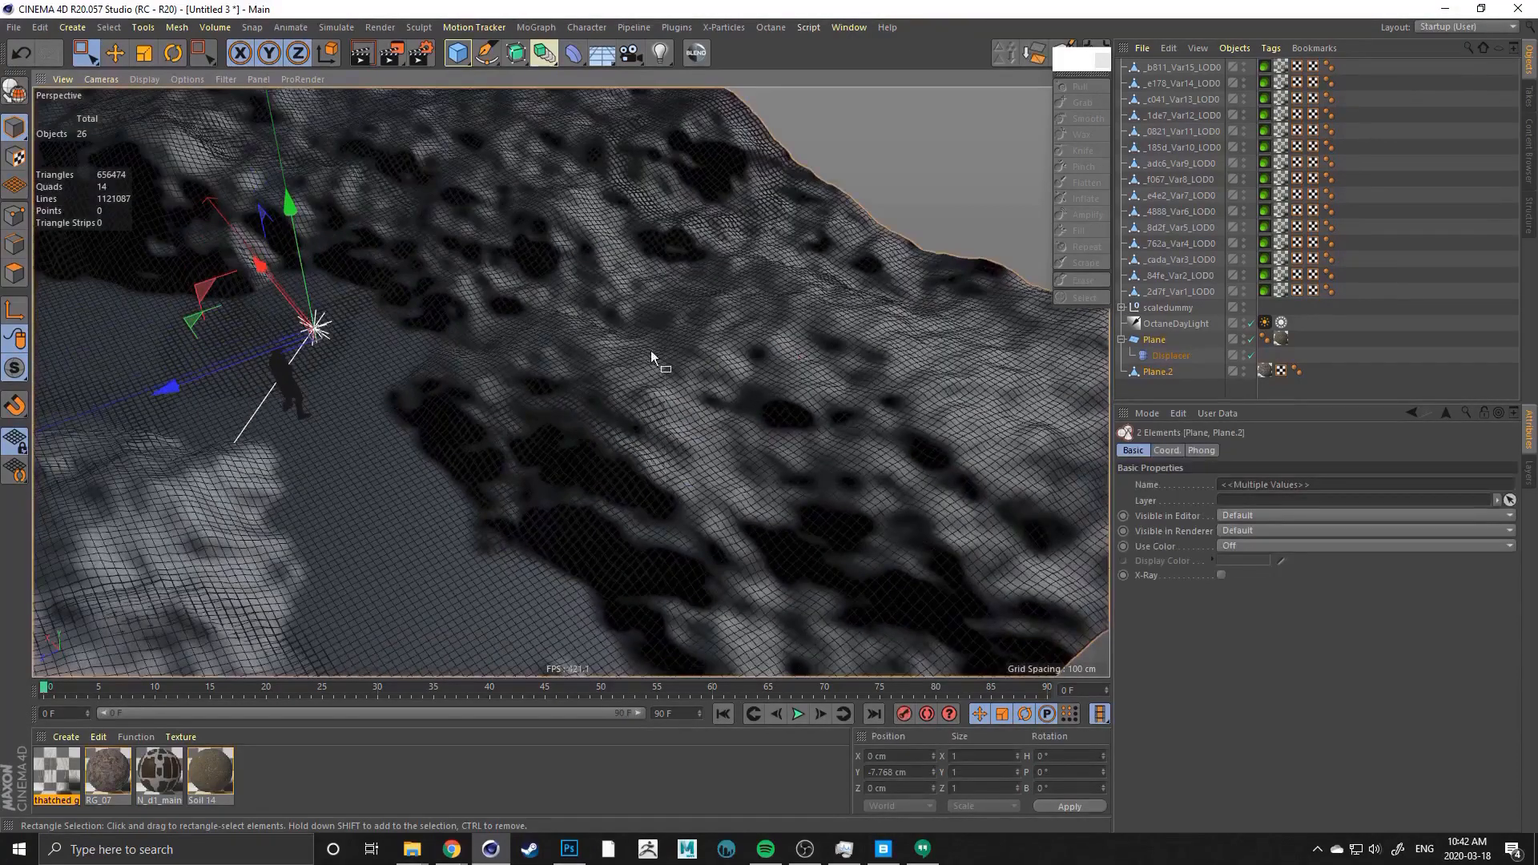
pyautogui.moveTo(679, 350); pyautogui.dragTo(925, 500)
pyautogui.keyDown('alt'); pyautogui.moveTo(784, 559); pyautogui.dragTo(448, 253); pyautogui.keyUp('alt')
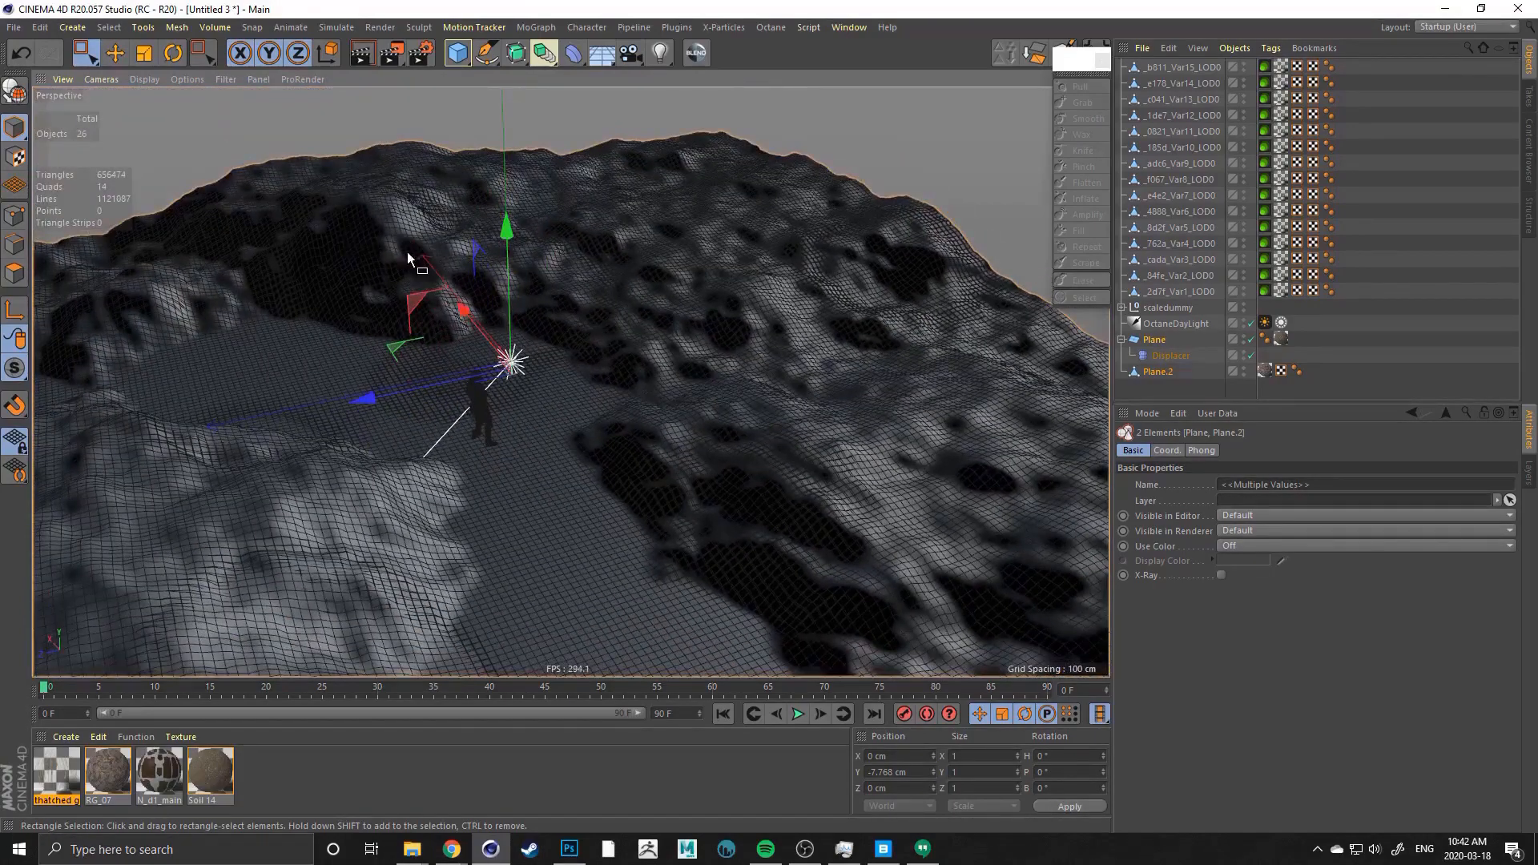
pyautogui.keyDown('alt'); pyautogui.moveTo(353, 228); pyautogui.dragTo(651, 615); pyautogui.keyUp('alt')
pyautogui.keyDown('alt'); pyautogui.moveTo(651, 615); pyautogui.dragTo(681, 513); pyautogui.keyUp('alt')
pyautogui.click(817, 122)
# Select the nine smallest grass variants, Var7 through Var15, in the row beside the terrain
pyautogui.keyDown('alt'); pyautogui.moveTo(434, 198); pyautogui.dragTo(414, 412); pyautogui.keyUp('alt')
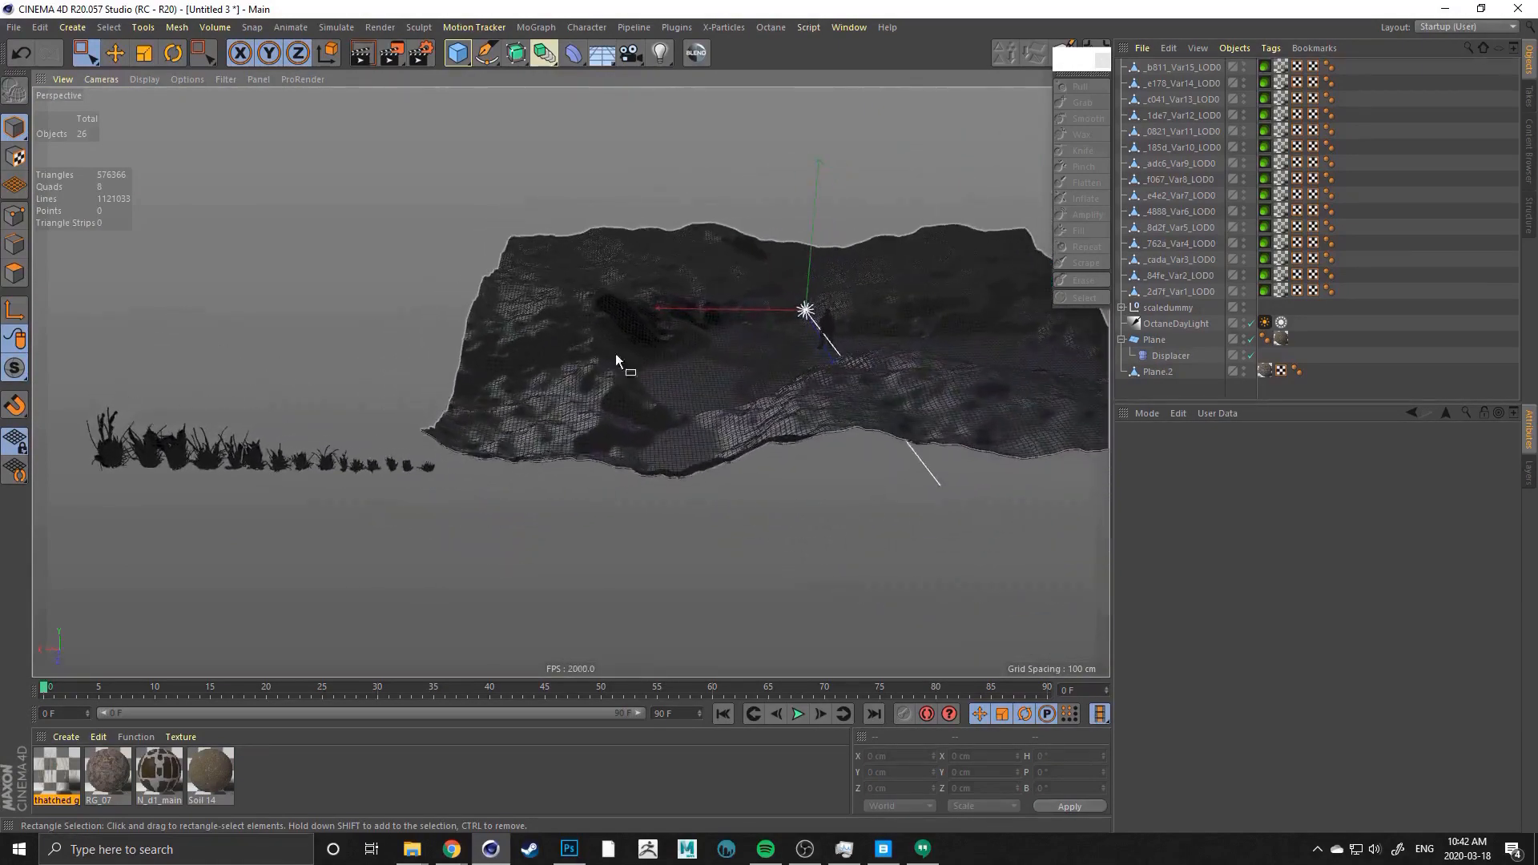
pyautogui.keyDown('alt'); pyautogui.moveTo(849, 280); pyautogui.dragTo(433, 546); pyautogui.keyUp('alt')
pyautogui.keyDown('alt'); pyautogui.moveTo(552, 417); pyautogui.dragTo(501, 217); pyautogui.keyUp('alt')
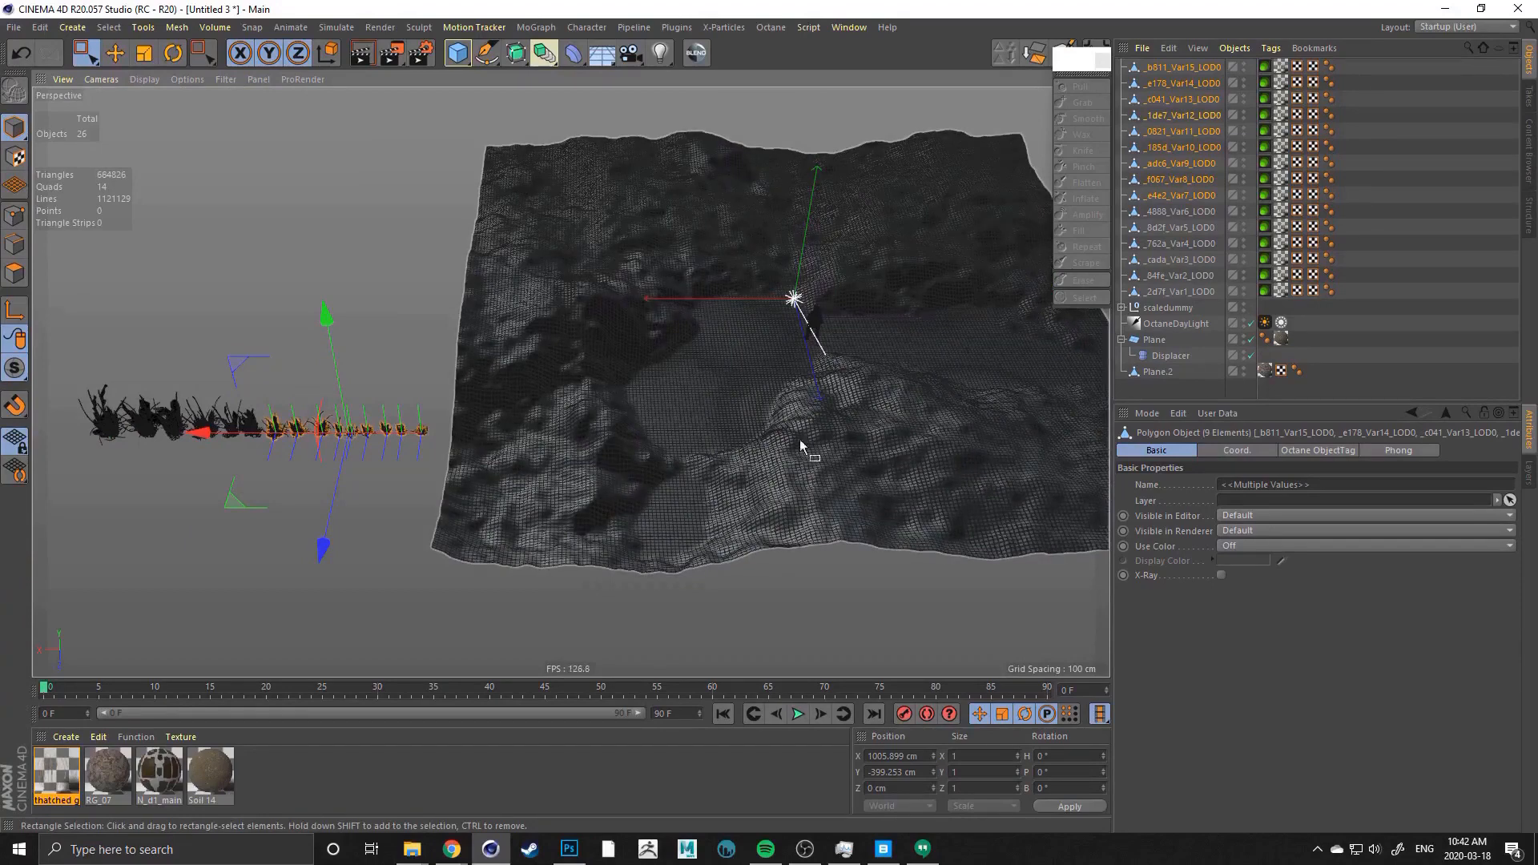
pyautogui.keyDown('alt'); pyautogui.moveTo(578, 293); pyautogui.dragTo(445, 262); pyautogui.keyUp('alt')
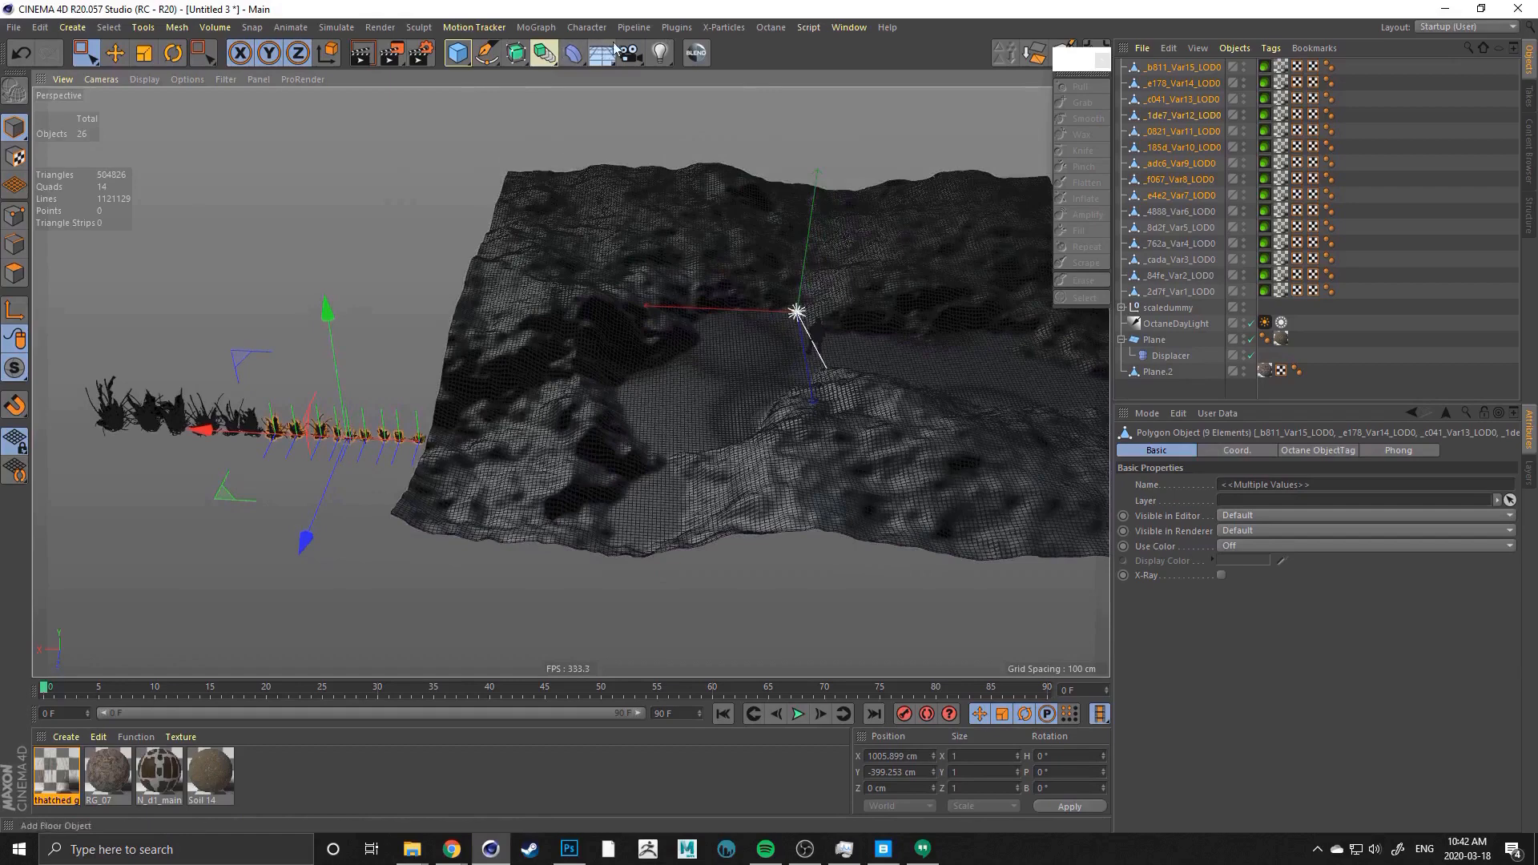
pyautogui.click(770, 27)
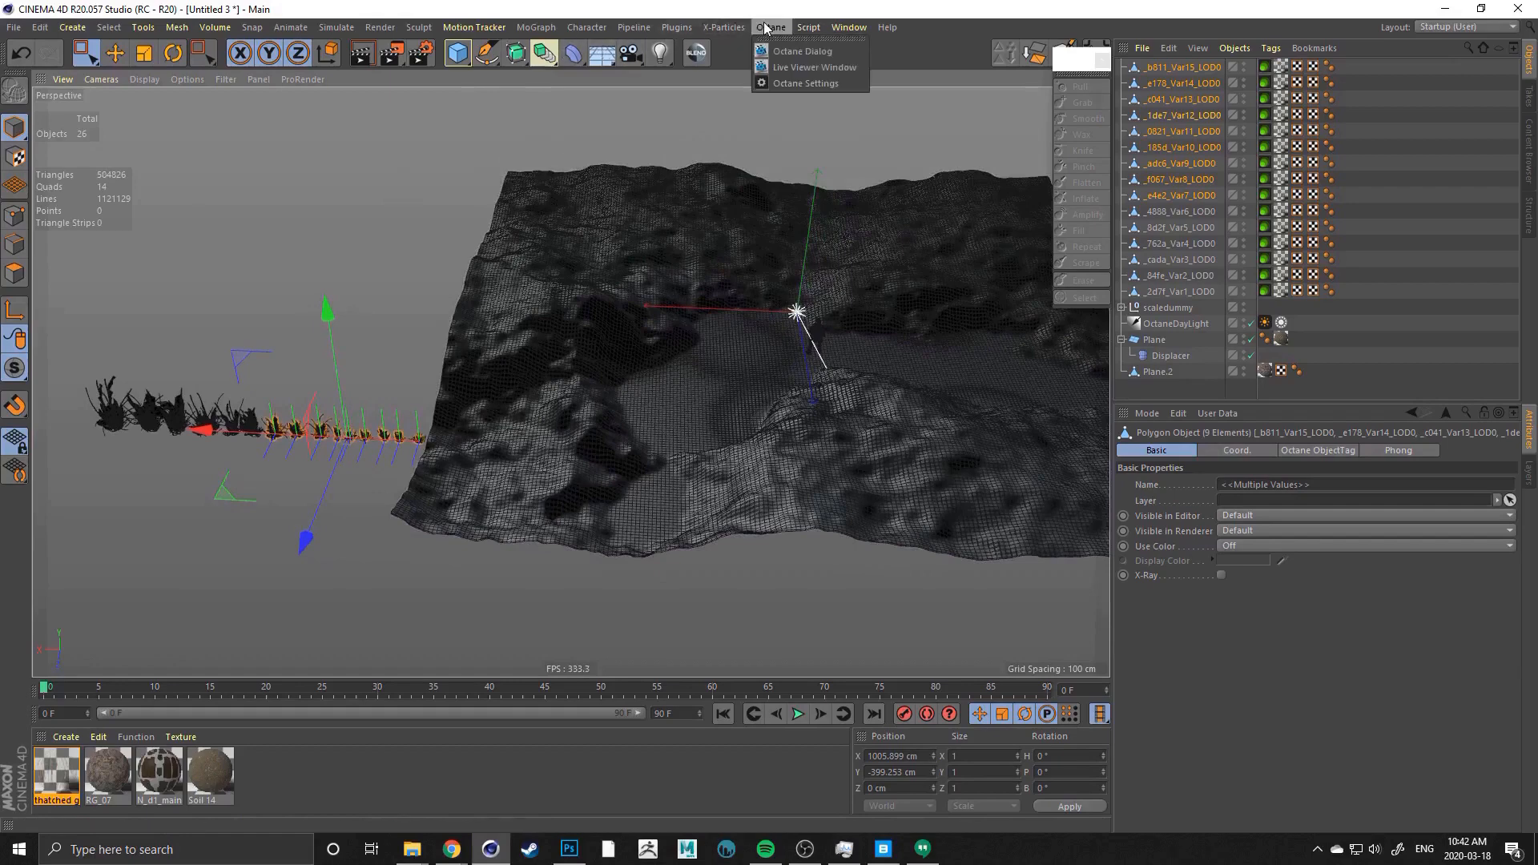
pyautogui.click(780, 84)
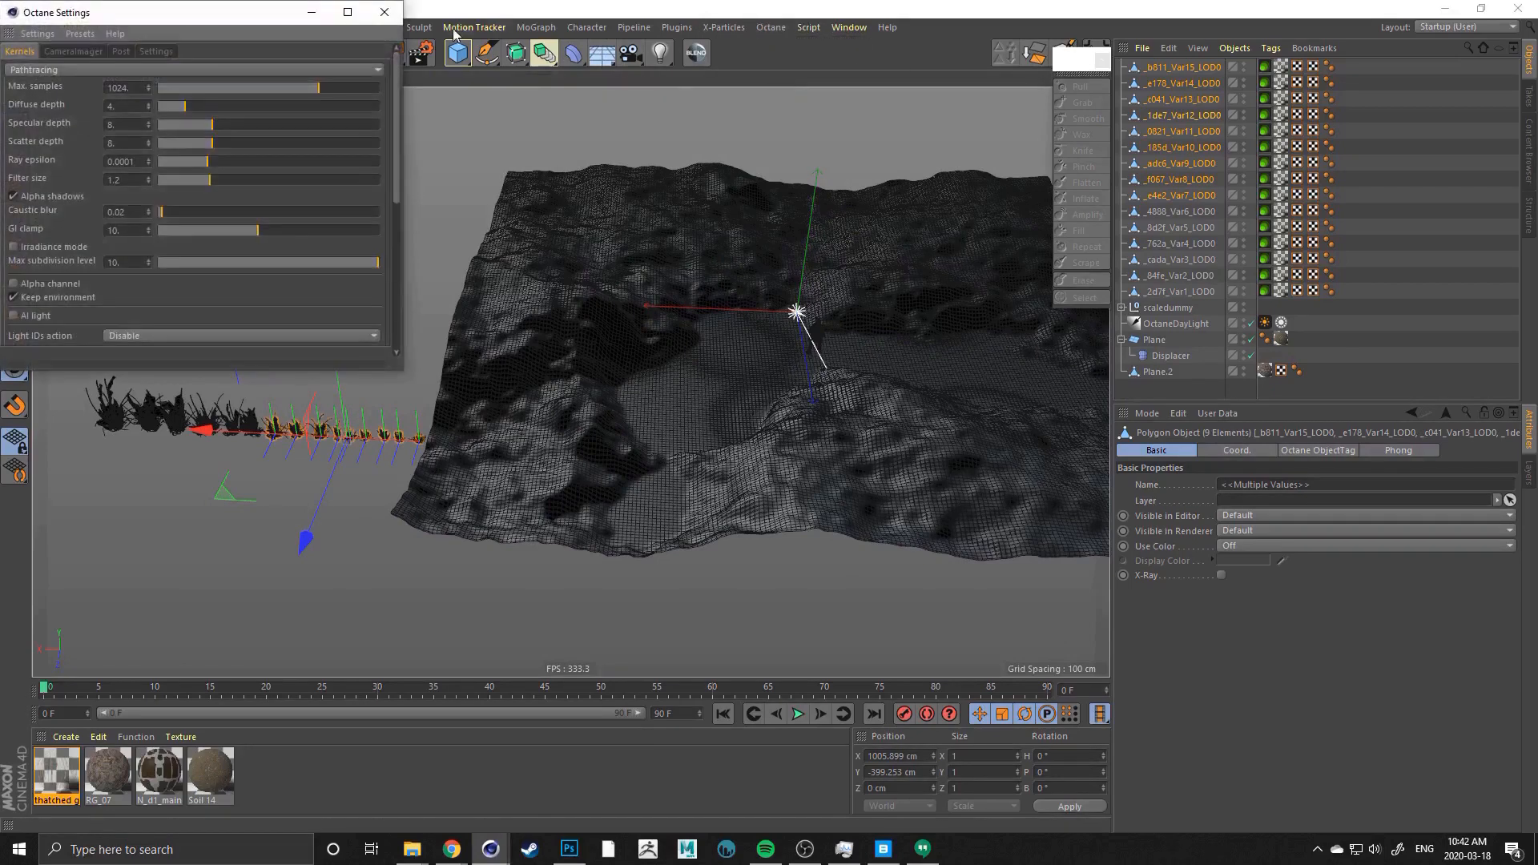
pyautogui.click(382, 14)
# Open the Octane dialog, place it clear of the terrain and add an Octane Scatter object
pyautogui.click(771, 27)
pyautogui.click(801, 52)
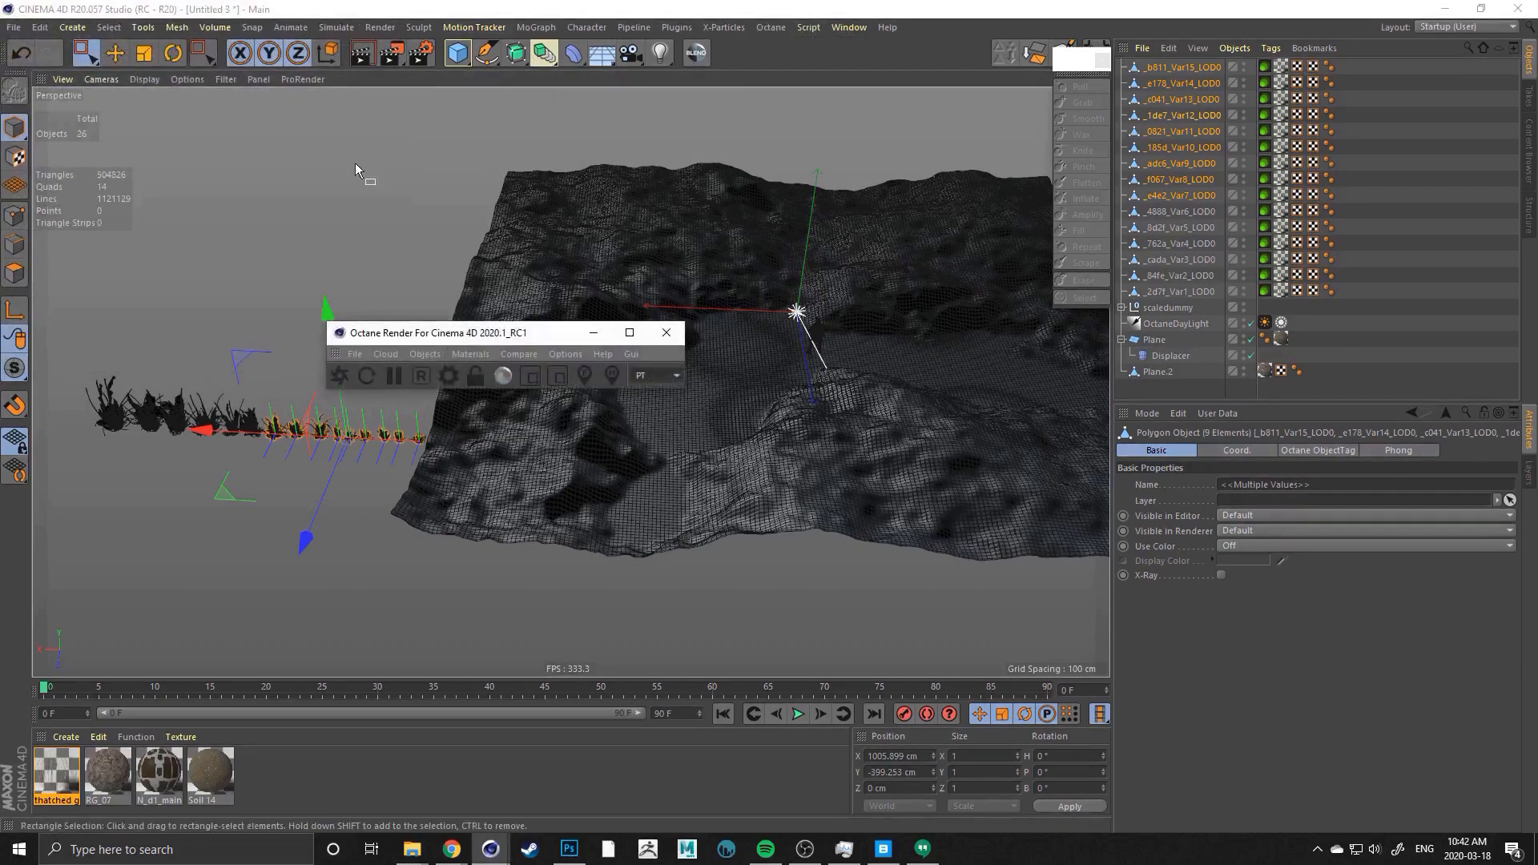
pyautogui.moveTo(397, 330); pyautogui.dragTo(186, 100)
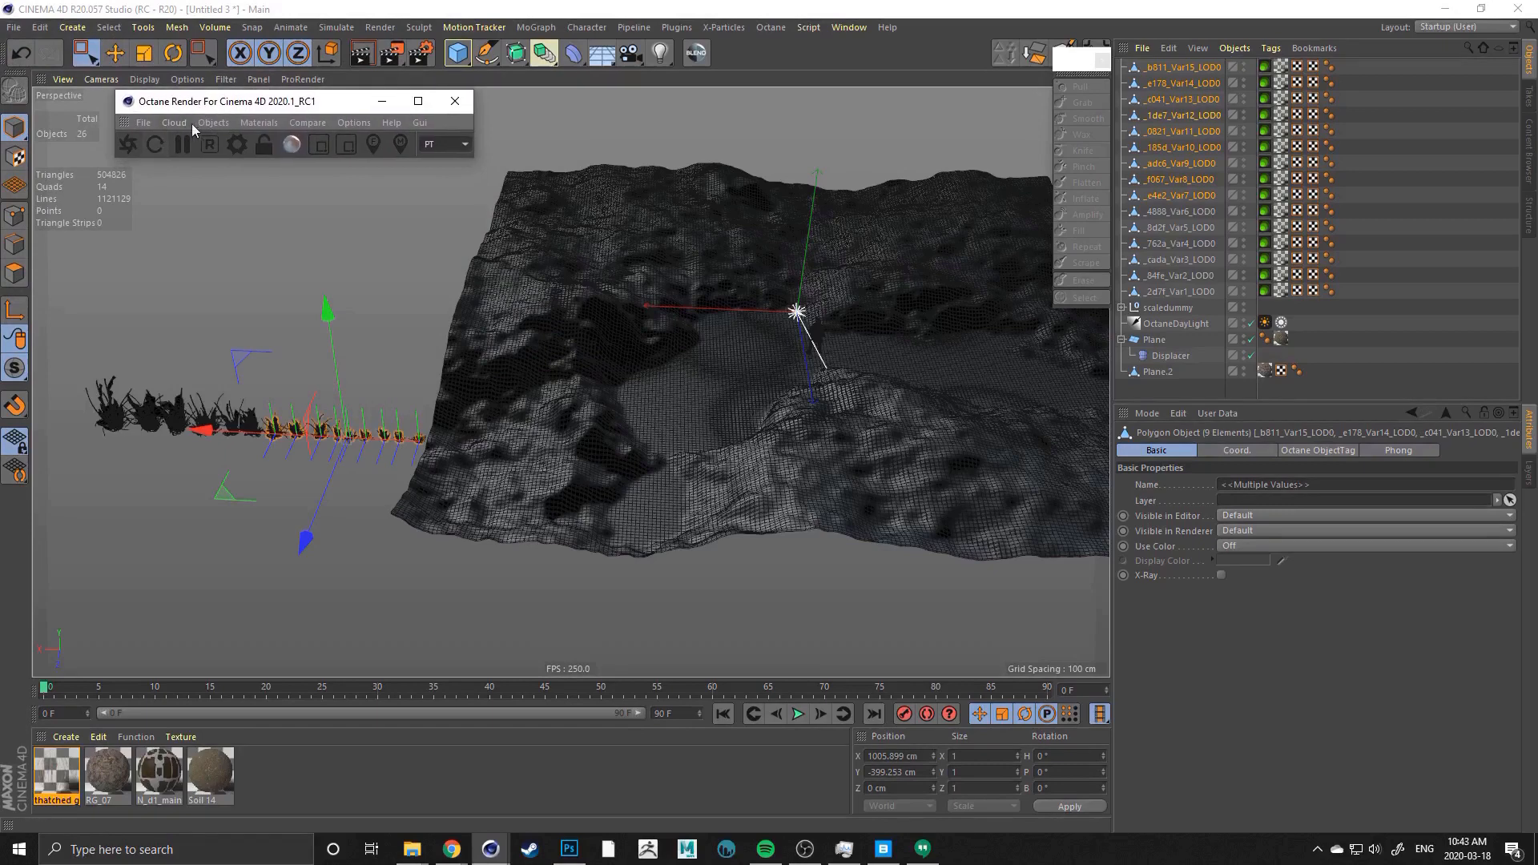
pyautogui.click(211, 123)
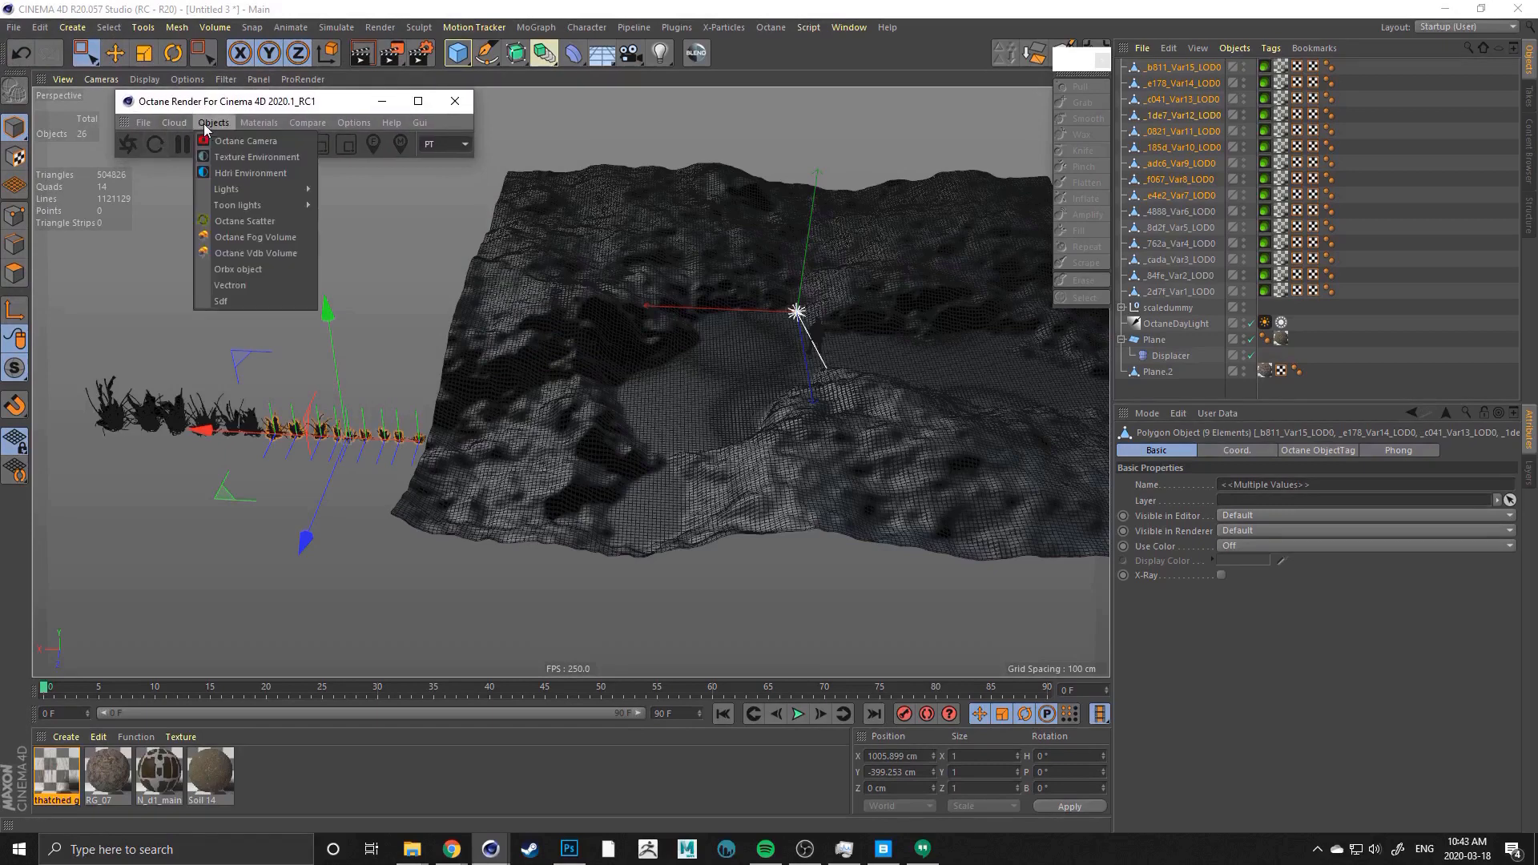
pyautogui.click(237, 222)
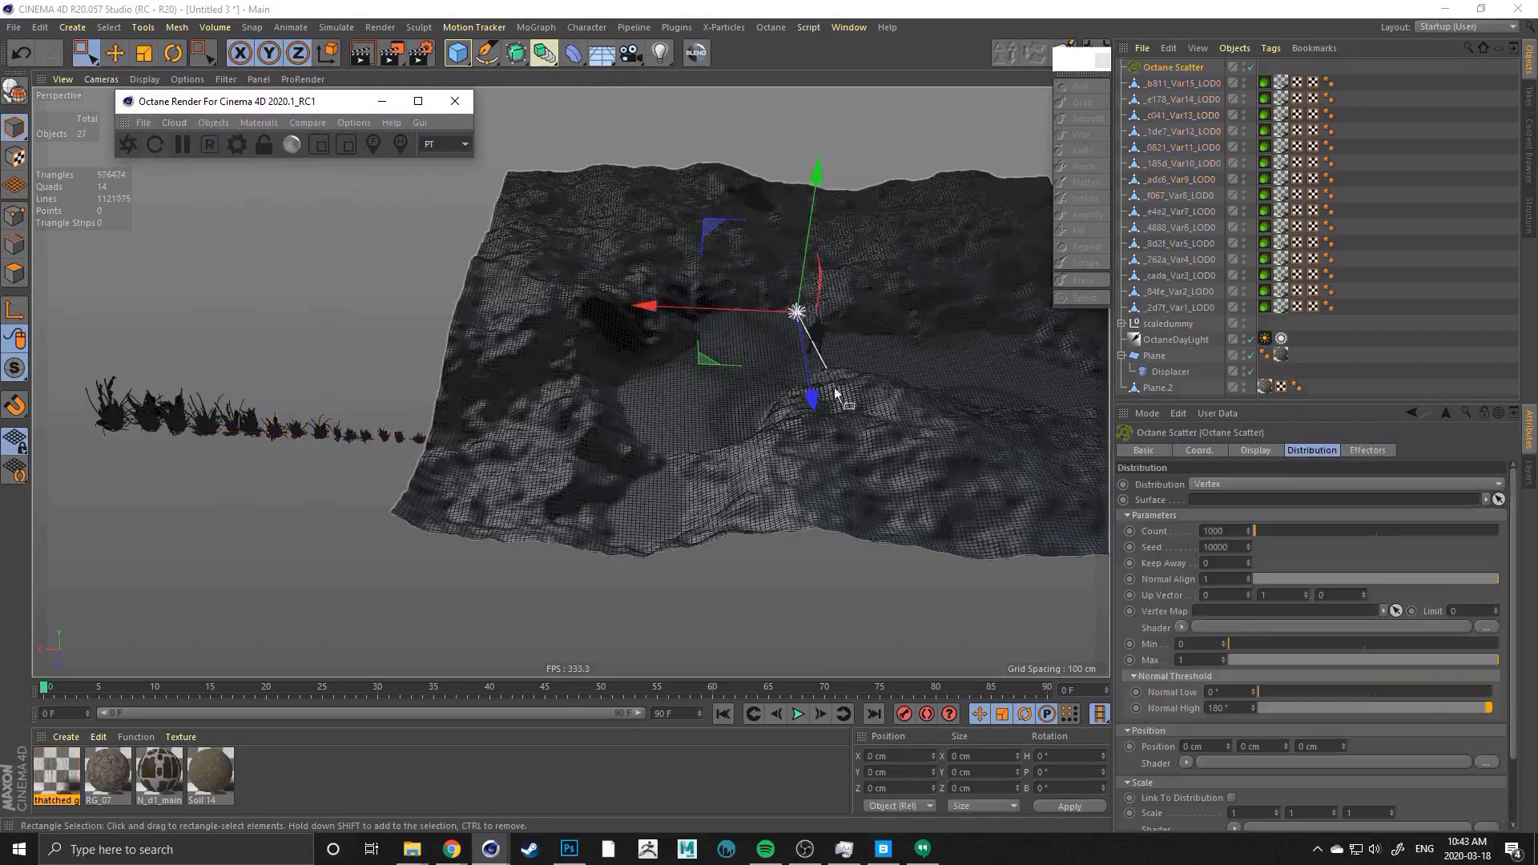
# Rename the Octane Scatter object as smallGrass
pyautogui.doubleClick(1169, 66)
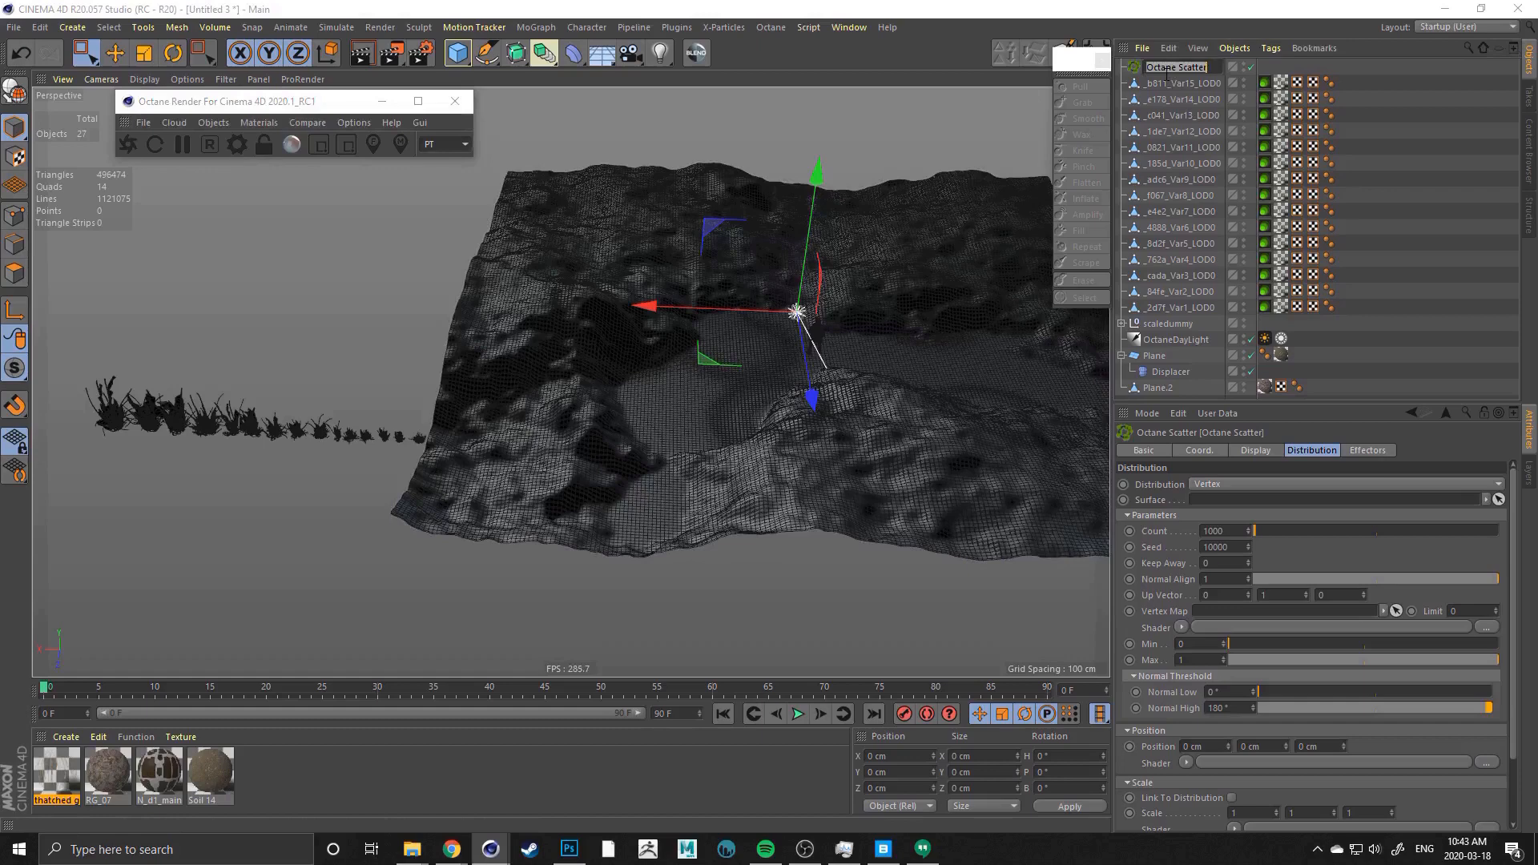
pyautogui.write('smallGrass')
pyautogui.press('Return')
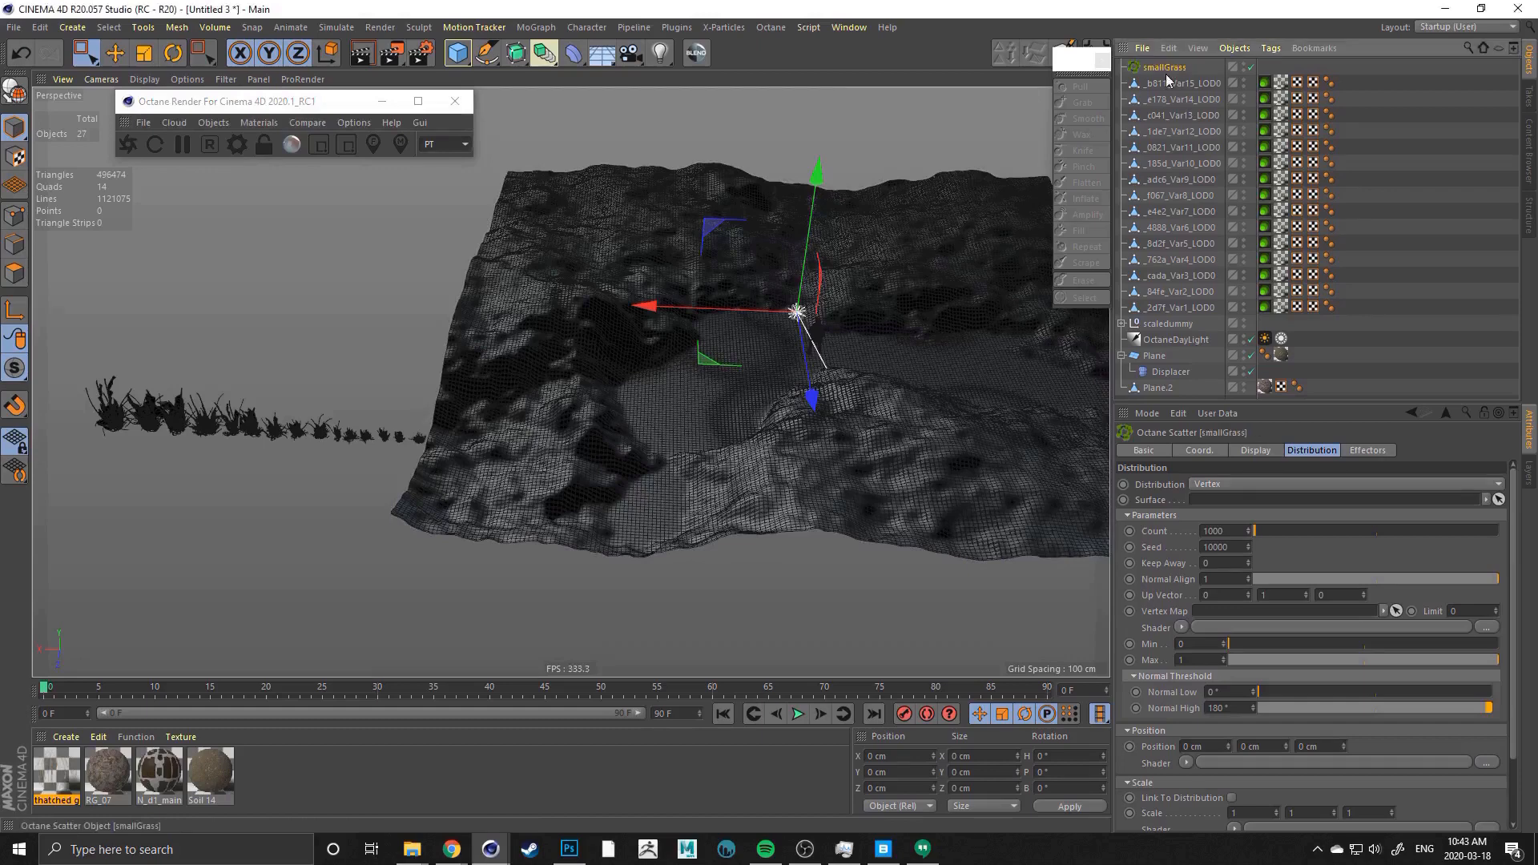
# Select the nine smallest grass variants, Var7 through Var15, and make them children of the smallGrass scatter object
pyautogui.keyDown('alt'); pyautogui.moveTo(431, 402); pyautogui.dragTo(392, 357); pyautogui.keyUp('alt')
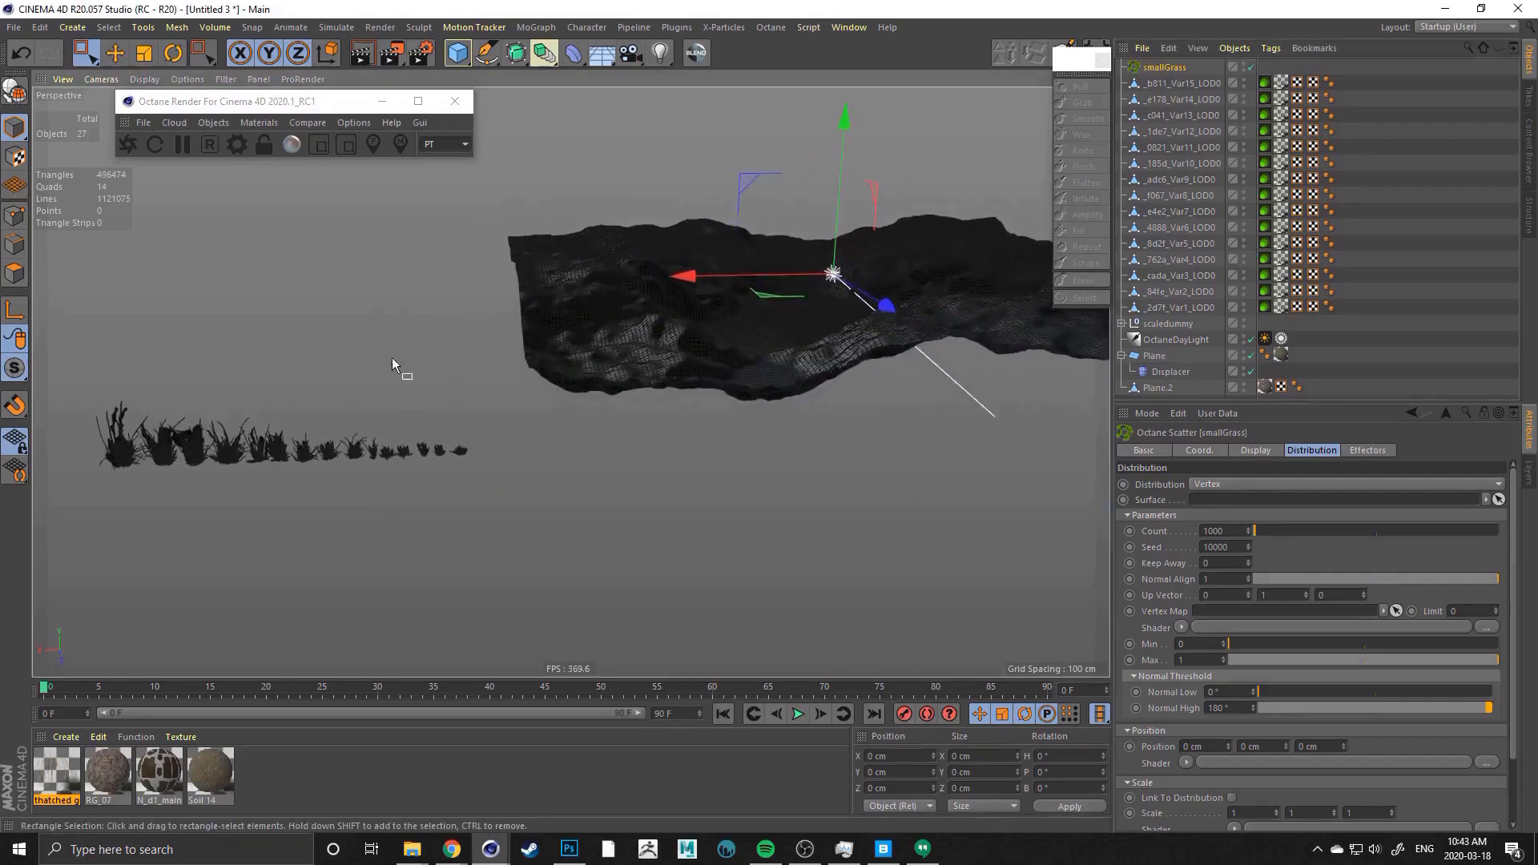
pyautogui.moveTo(479, 424); pyautogui.dragTo(296, 476)
pyautogui.scroll(3, 316, 449)
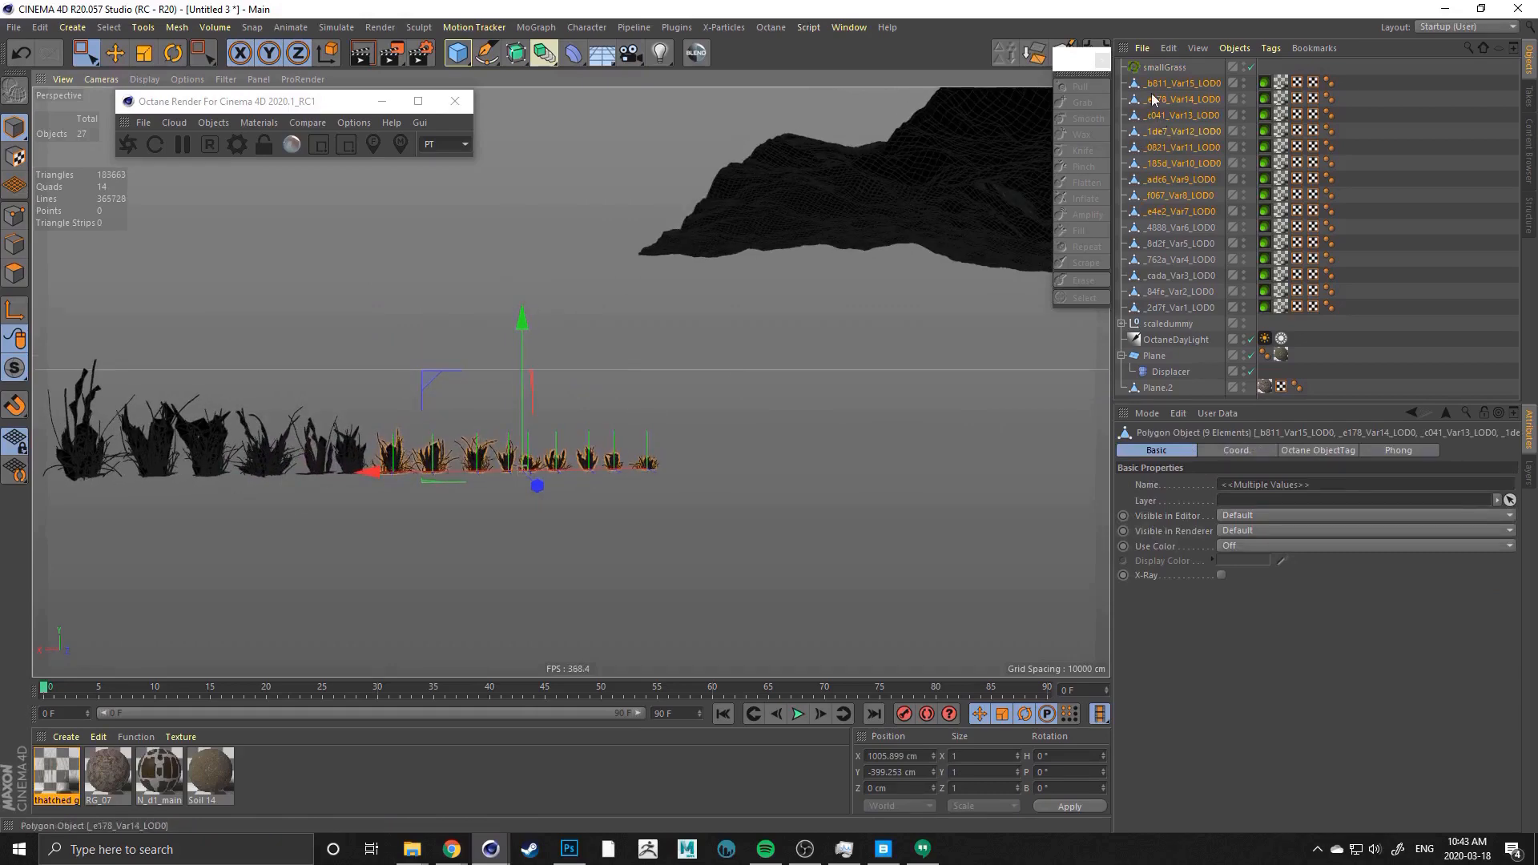
pyautogui.moveTo(1158, 69); pyautogui.dragTo(1157, 68)
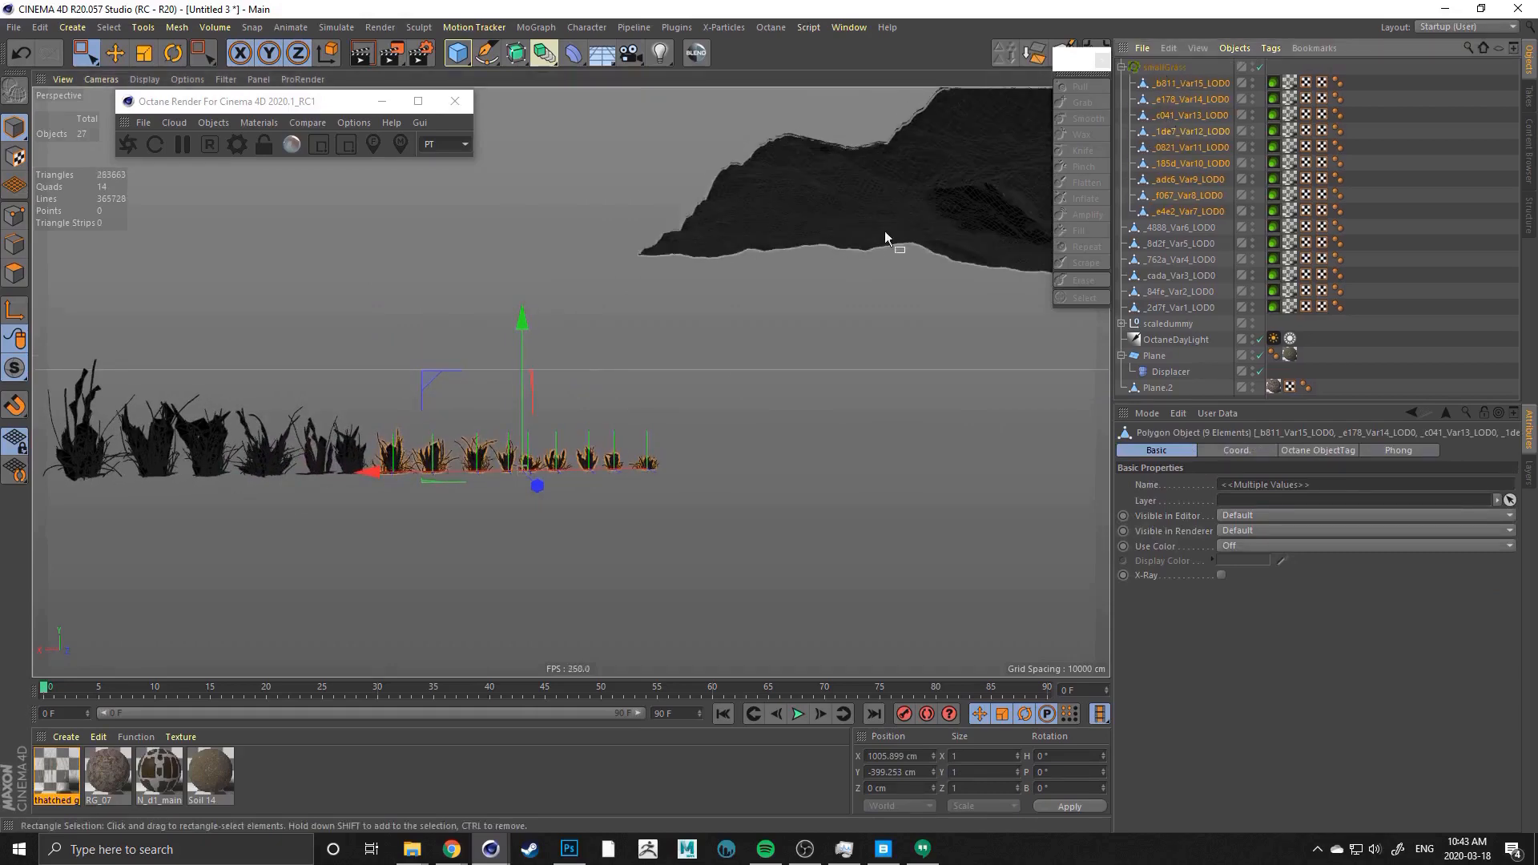
pyautogui.keyDown('alt'); pyautogui.moveTo(884, 230); pyautogui.dragTo(477, 303); pyautogui.keyUp('alt')
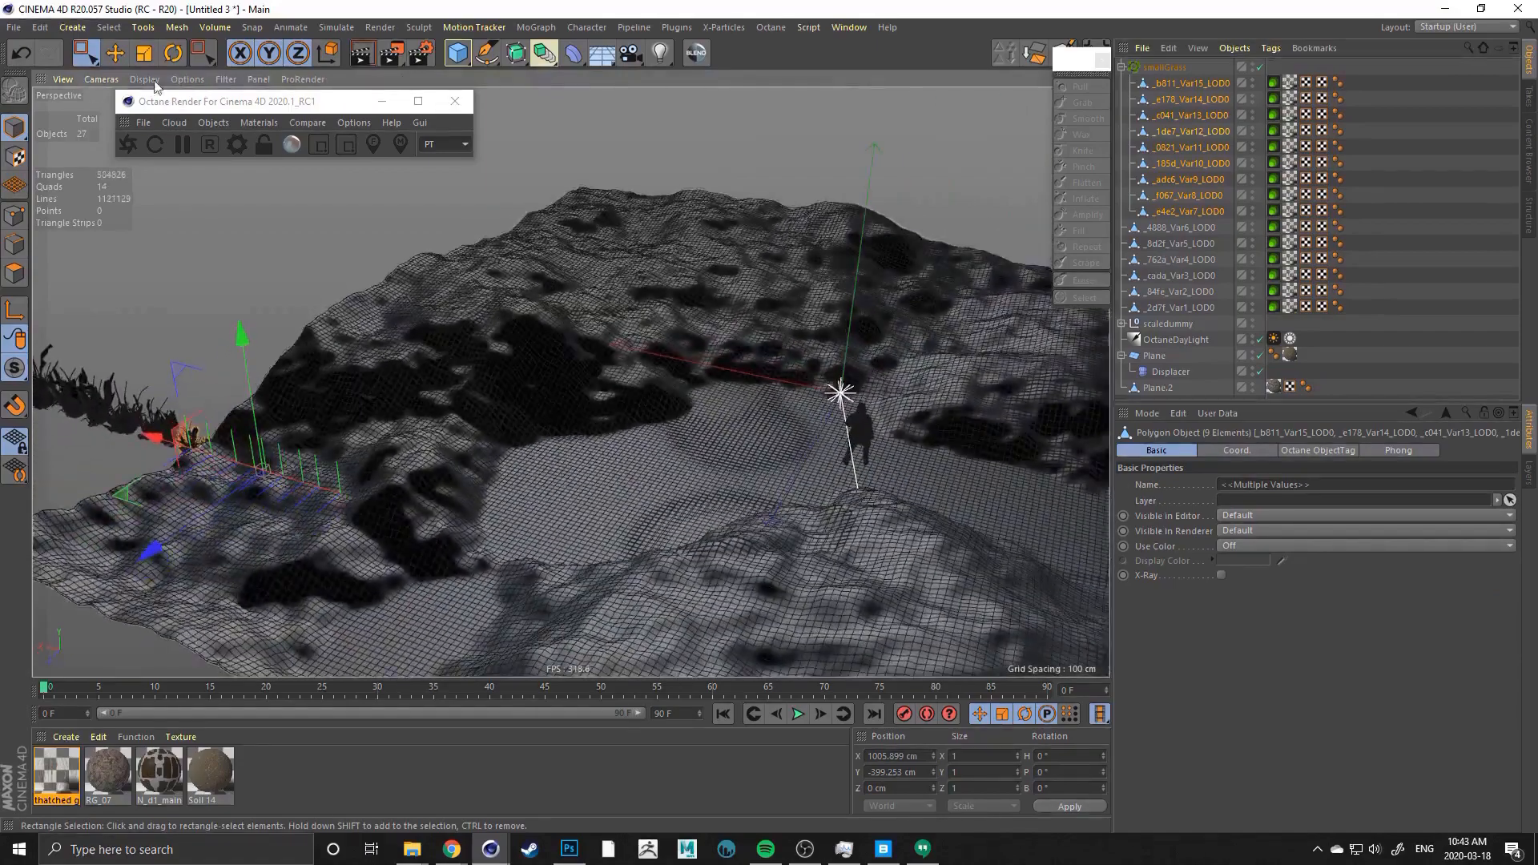
# Switch the viewport display to shading without wireframe lines and frame the terrain
pyautogui.click(144, 78)
pyautogui.click(151, 137)
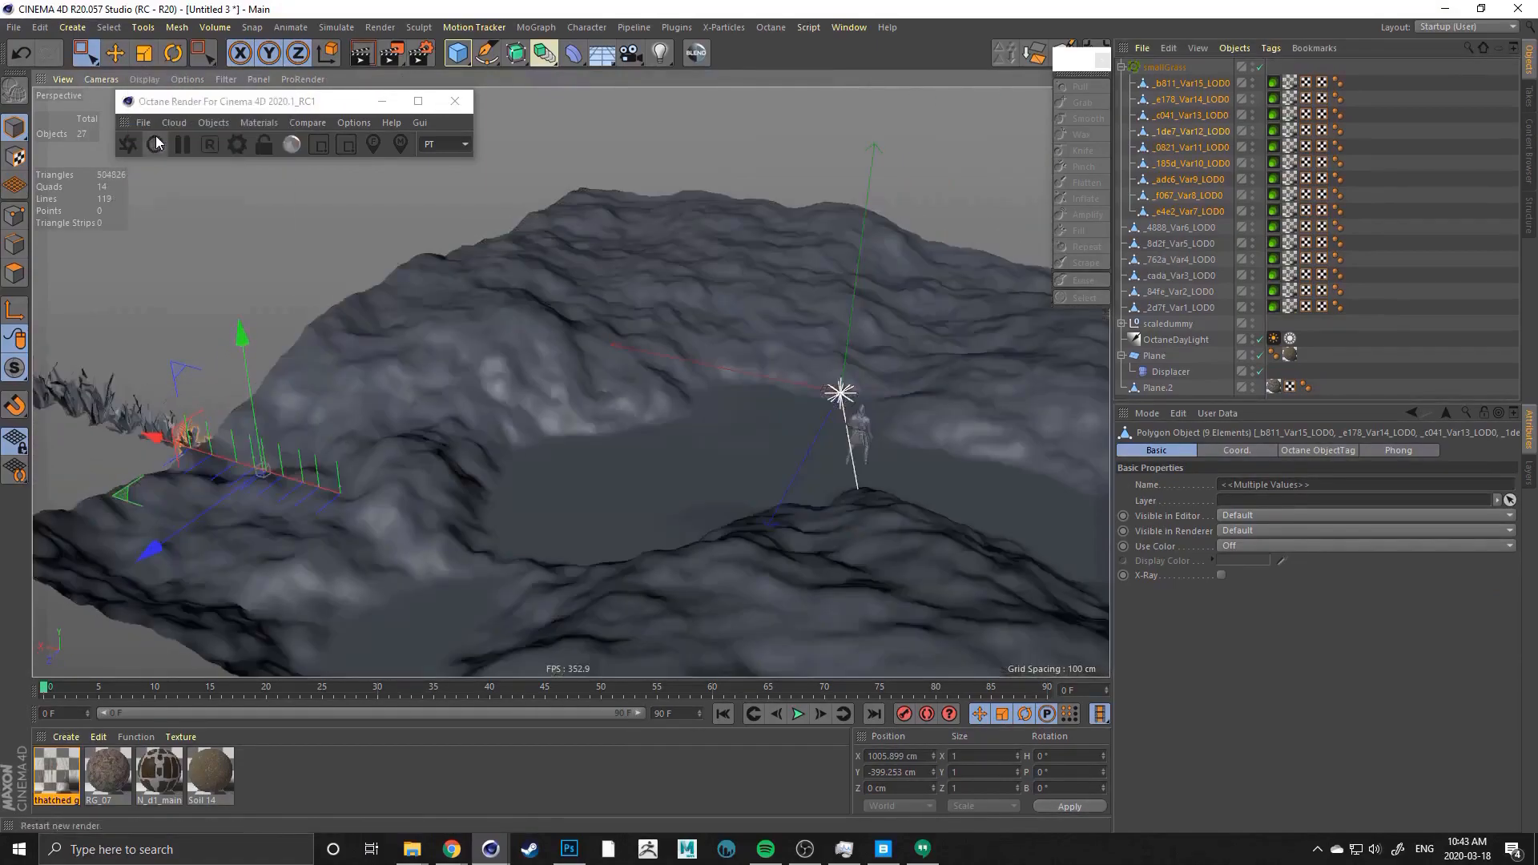
pyautogui.moveTo(756, 368)
pyautogui.keyDown('alt'); pyautogui.mouseDown()
pyautogui.moveTo(506, 327)
pyautogui.moveTo(703, 323)
pyautogui.moveTo(587, 340)
pyautogui.mouseUp(); pyautogui.keyUp('alt')
pyautogui.keyDown('alt'); pyautogui.moveTo(587, 334); pyautogui.dragTo(532, 341, button='middle'); pyautogui.keyUp('alt')
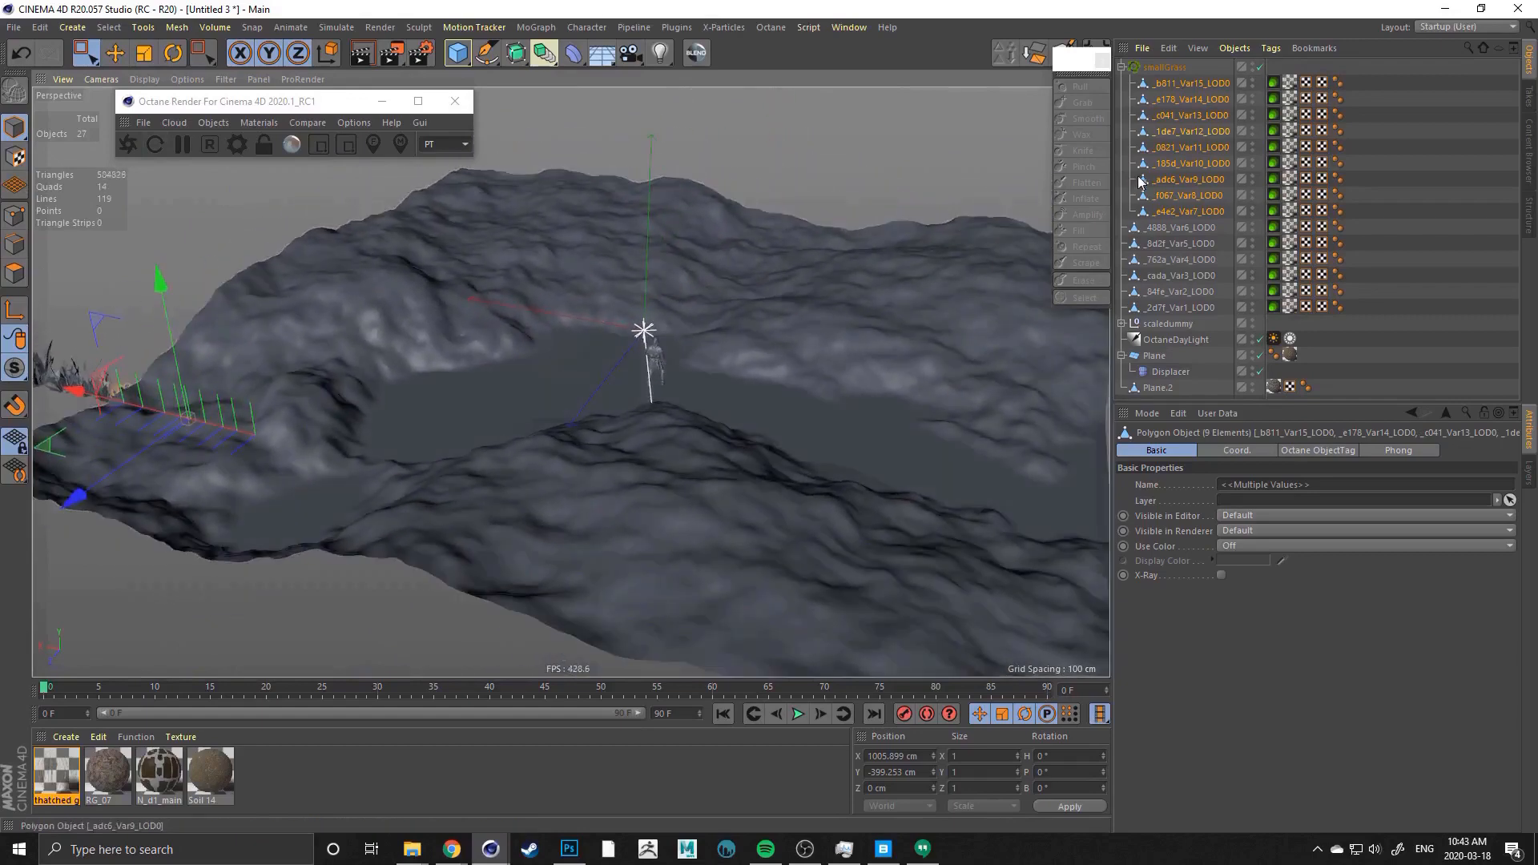
# Set the smallGrass scatter object's distribution mode to Surface
pyautogui.click(1161, 68)
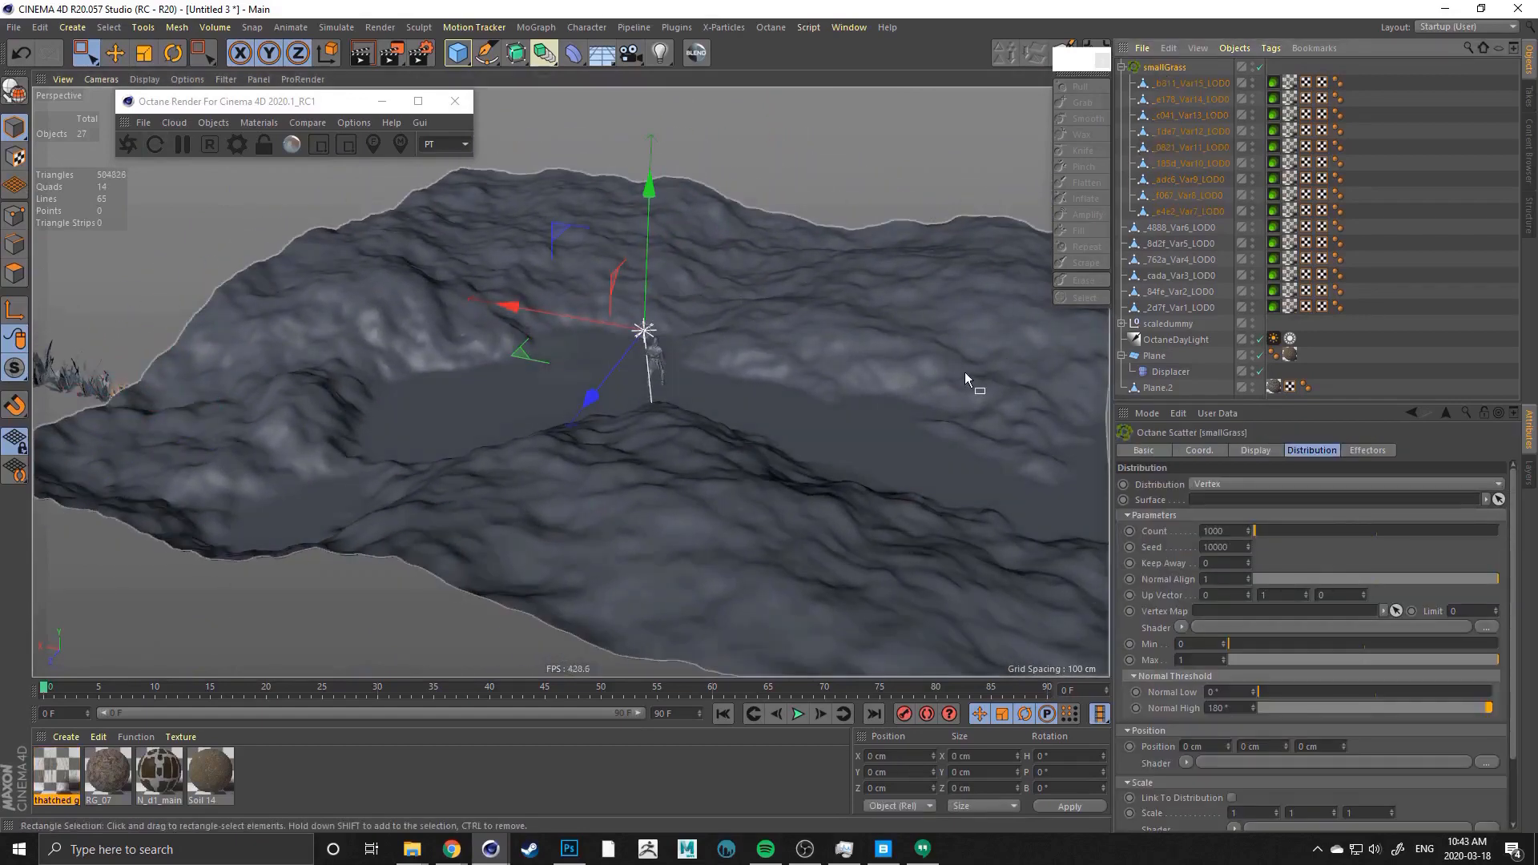
pyautogui.moveTo(634, 402)
pyautogui.keyDown('alt'); pyautogui.mouseDown()
pyautogui.moveTo(571, 400)
pyautogui.moveTo(662, 406)
pyautogui.mouseUp(); pyautogui.keyUp('alt')
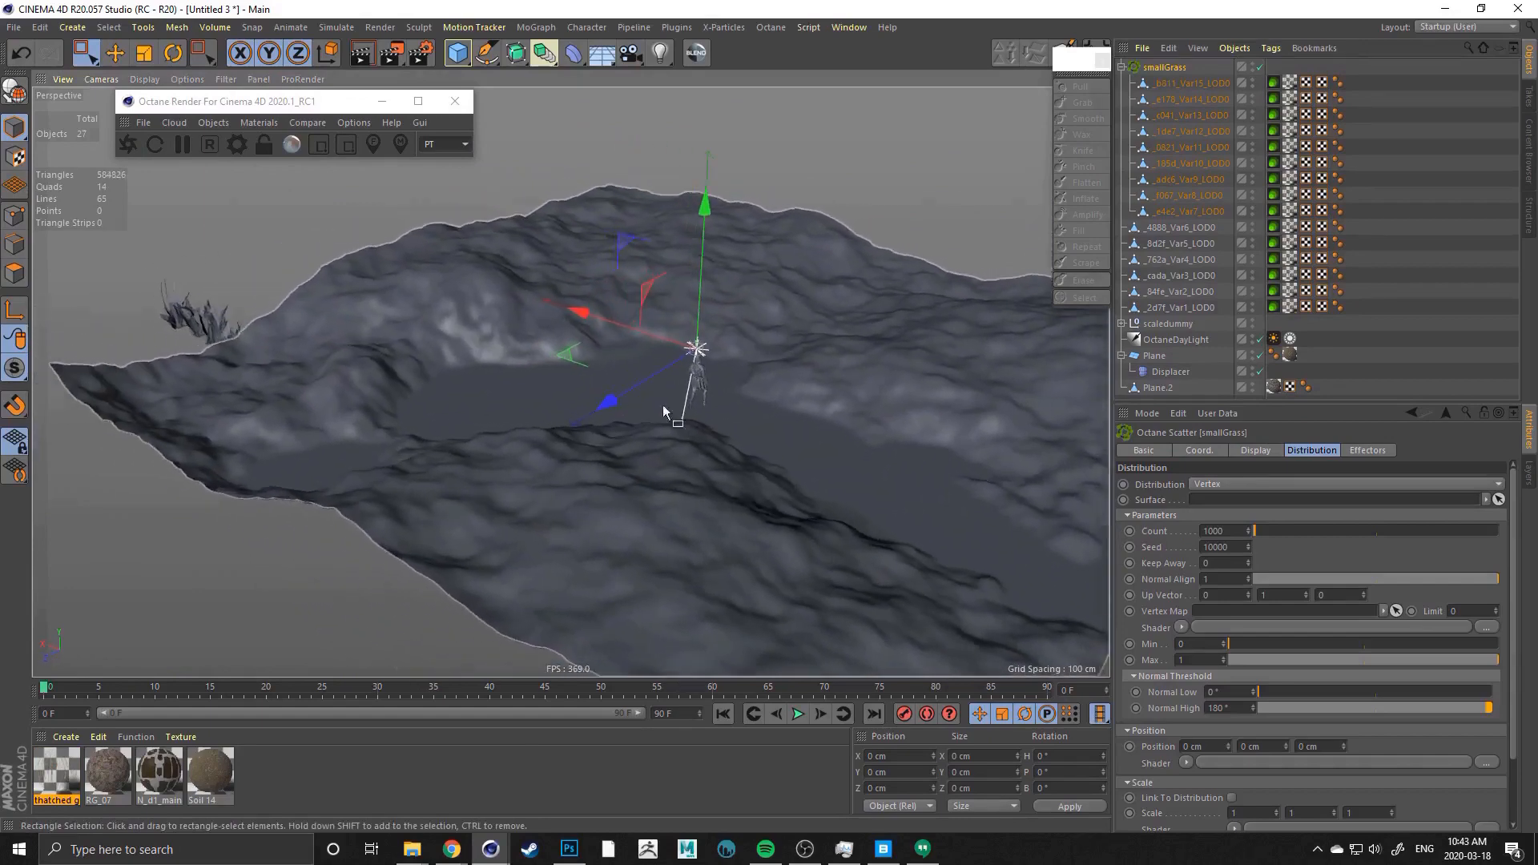
pyautogui.click(1207, 485)
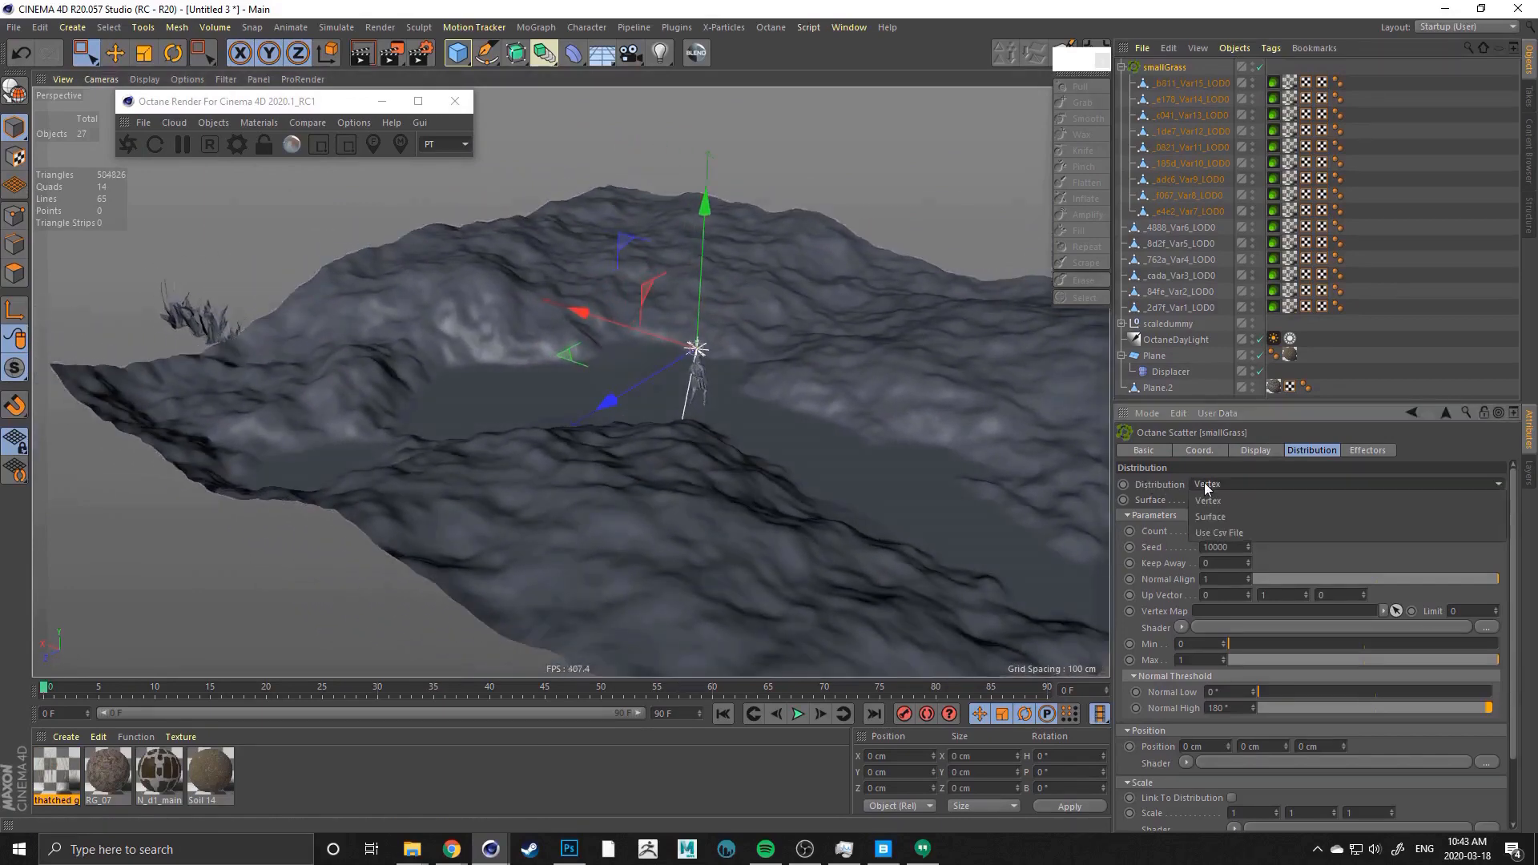
pyautogui.click(1214, 520)
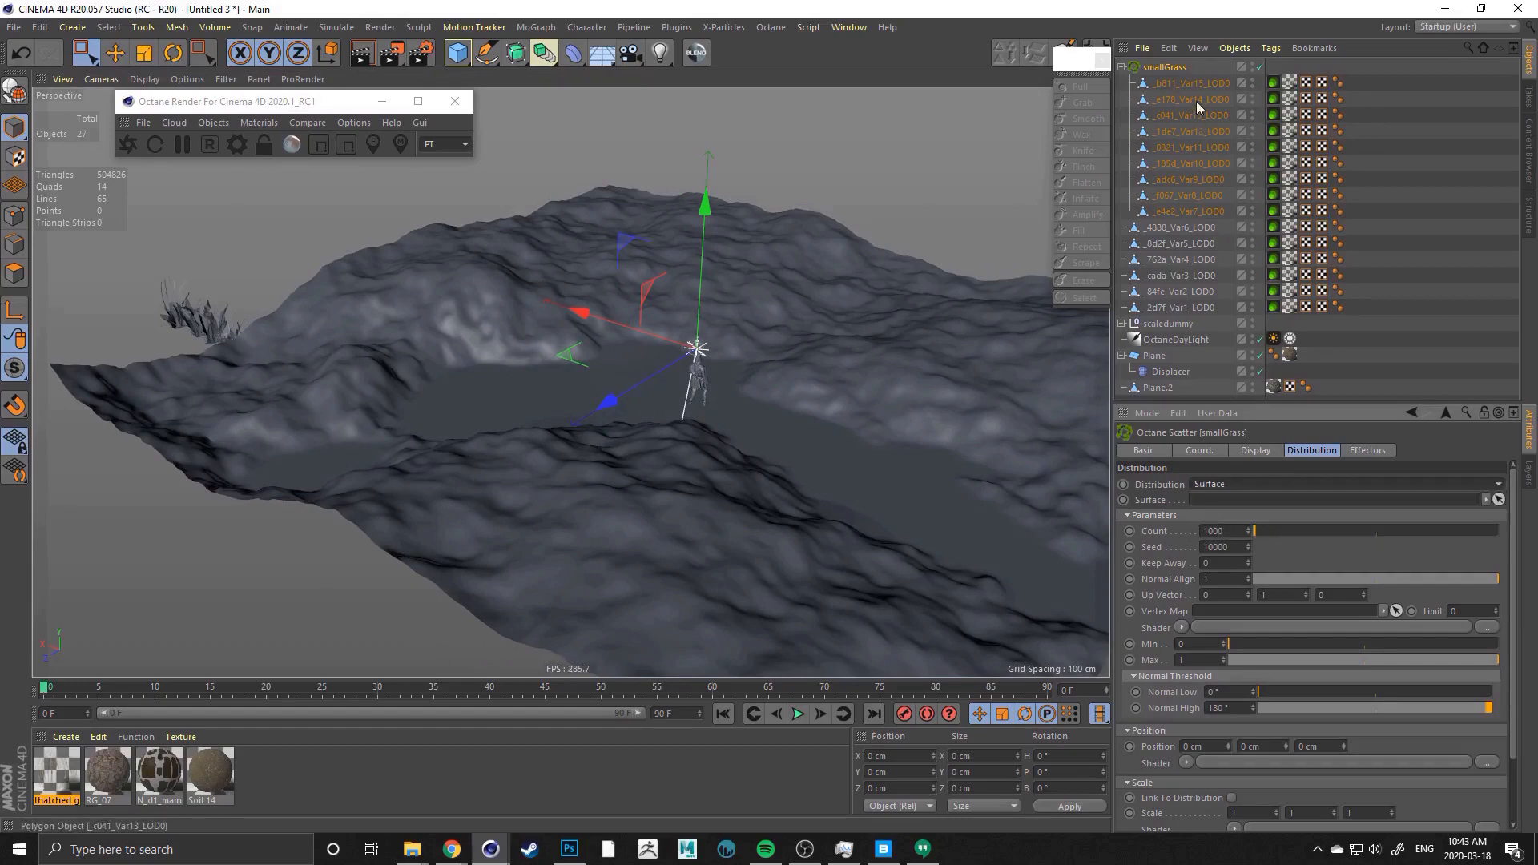
# Check which materials the two terrain planes carry and rename Plane.2 as rg
pyautogui.click(1166, 356)
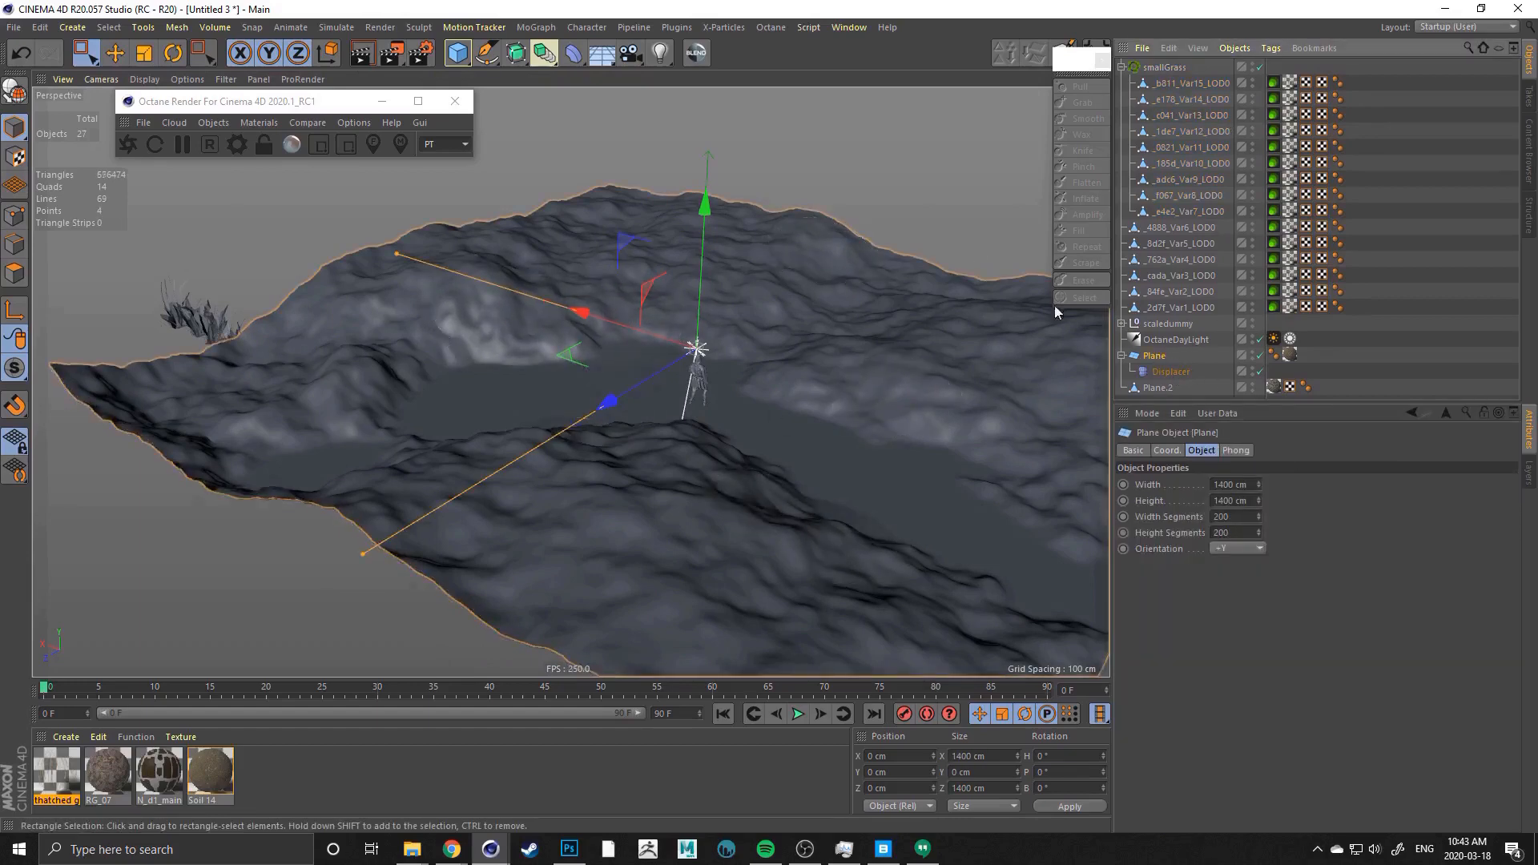
pyautogui.click(1287, 358)
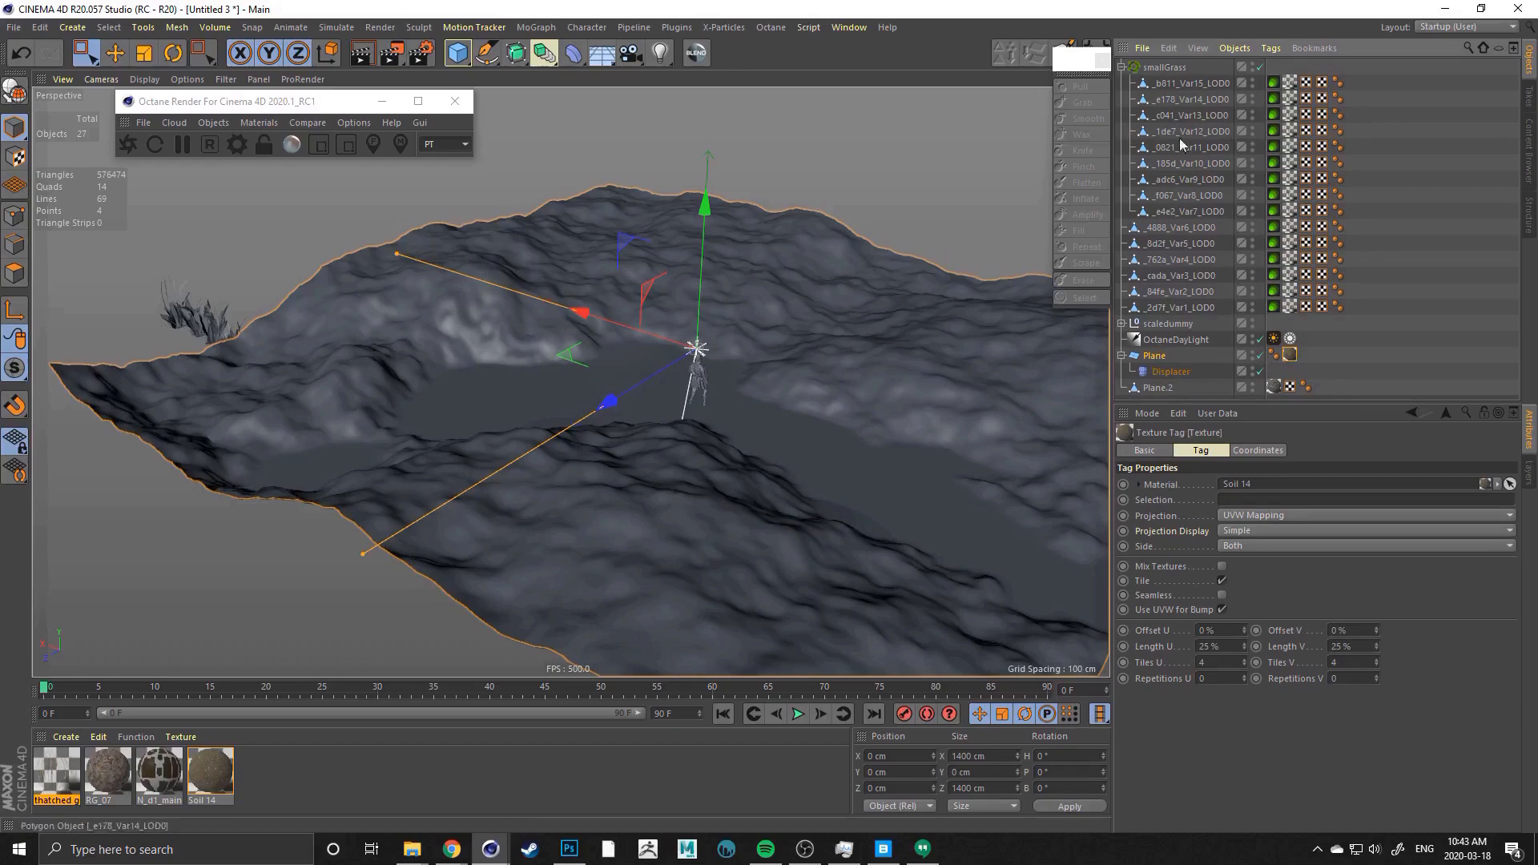
pyautogui.click(1158, 356)
pyautogui.click(1289, 357)
pyautogui.click(1161, 388)
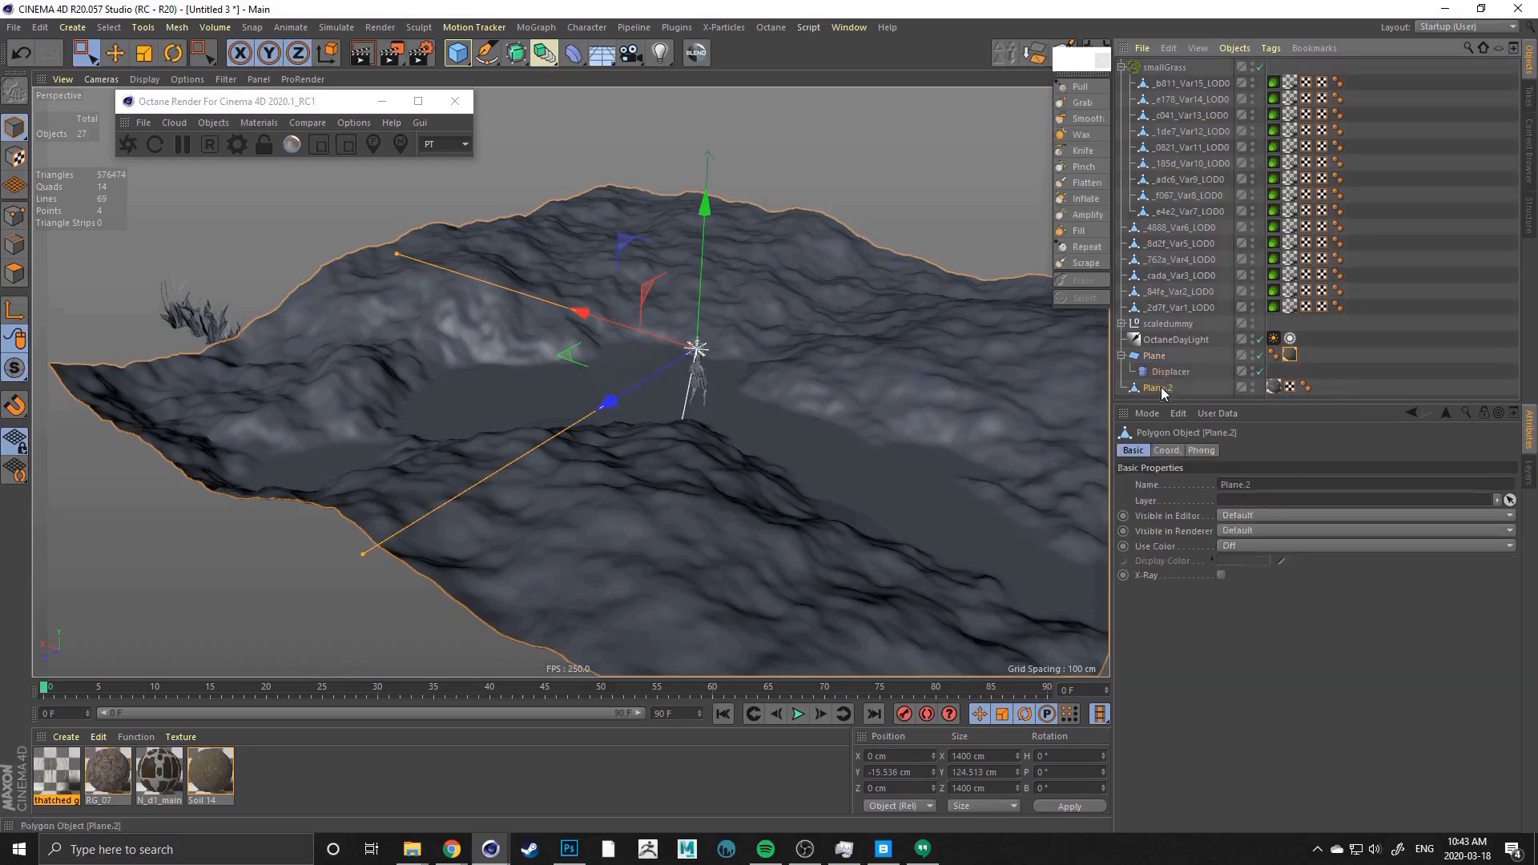
pyautogui.click(1272, 388)
pyautogui.doubleClick(1155, 390)
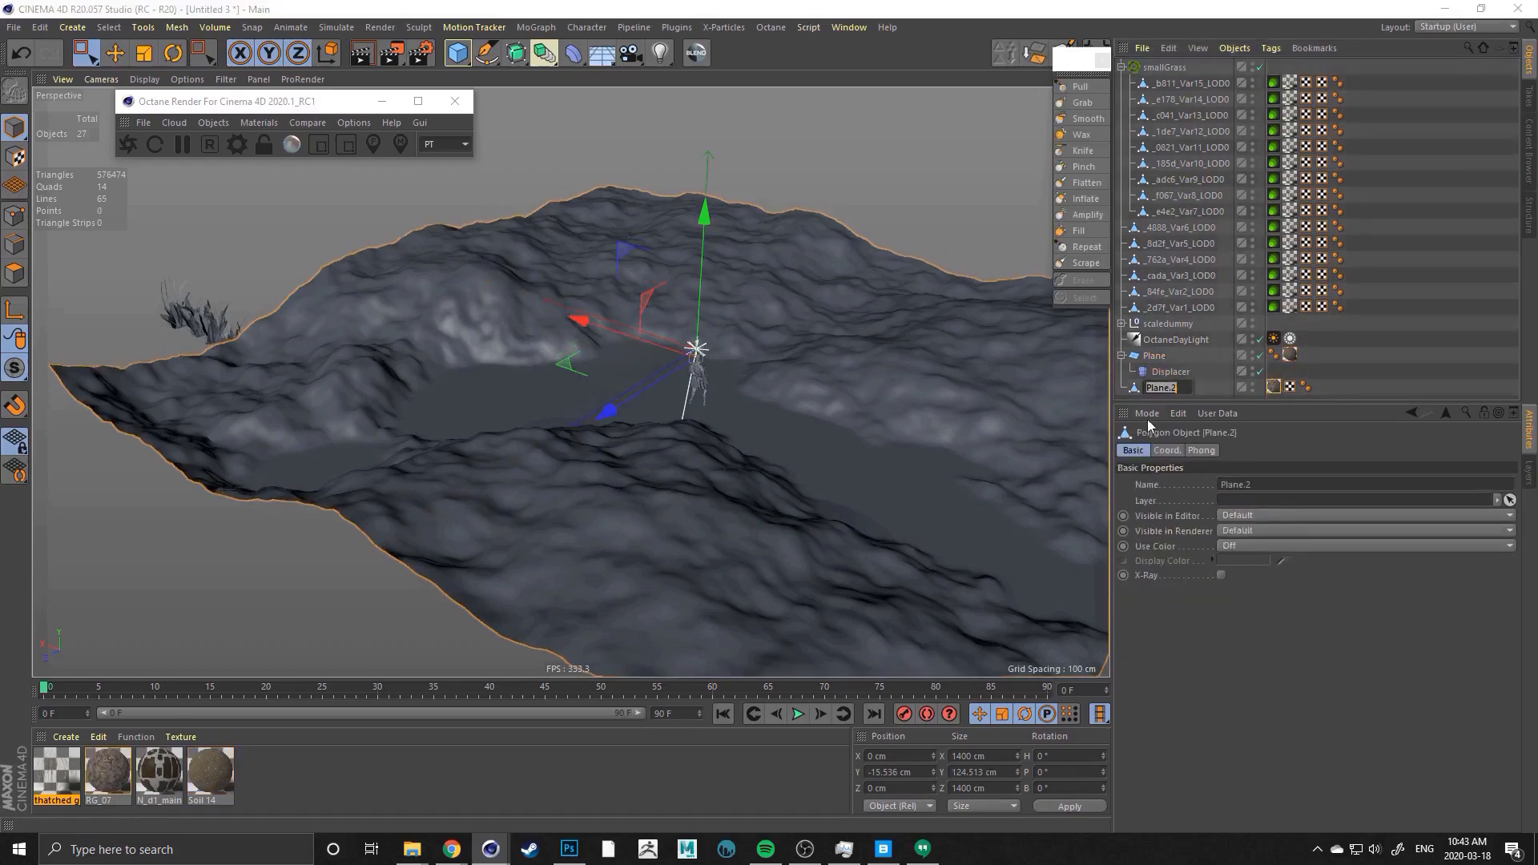
pyautogui.write('rg')
# Rename the displaced Plane object as soil
pyautogui.click(1158, 356)
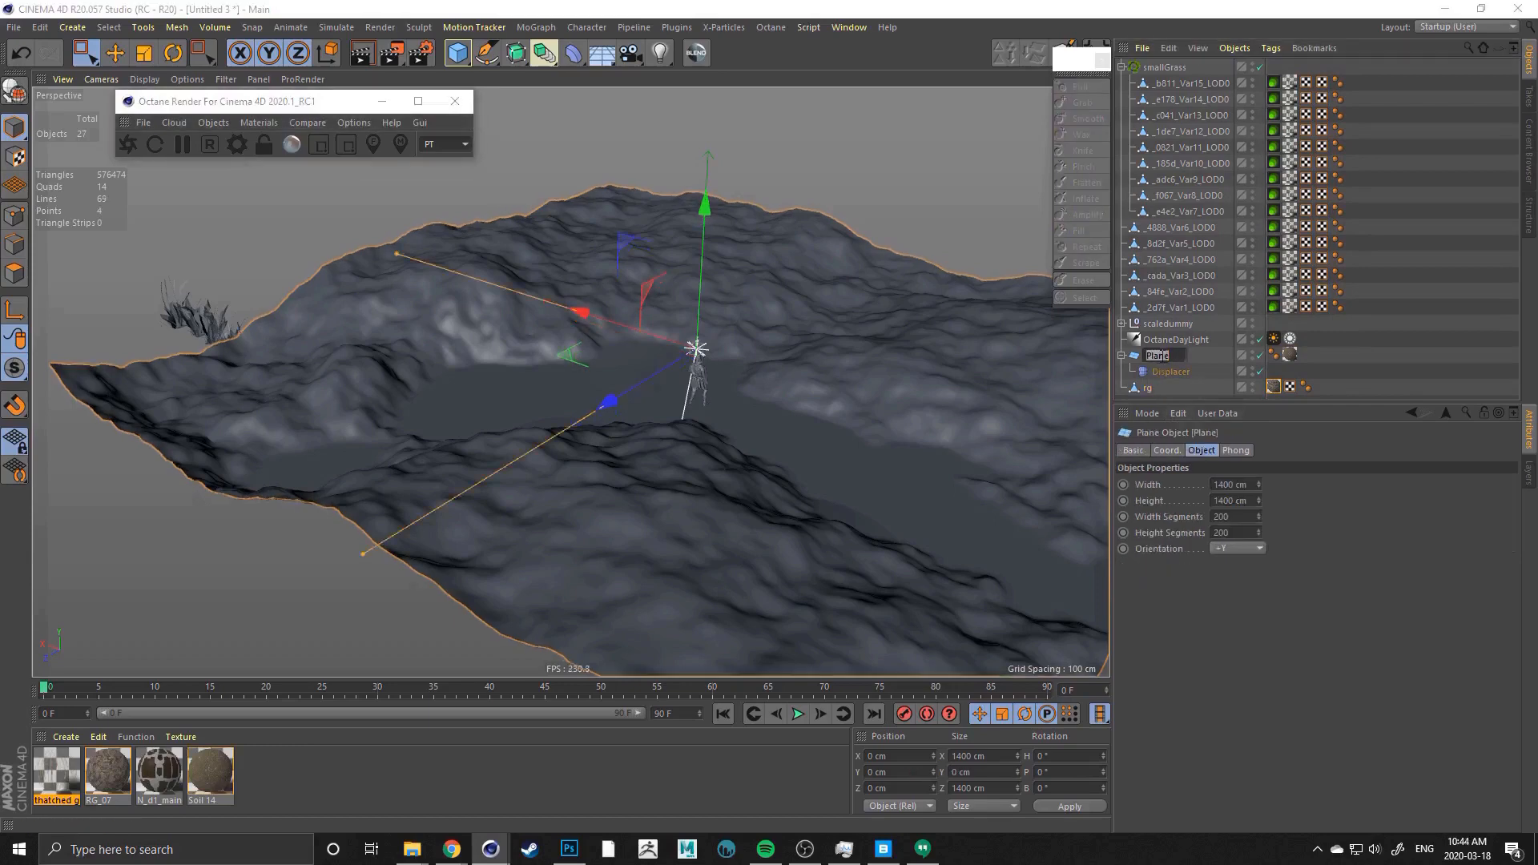
pyautogui.write('soil')
pyautogui.press('Return')
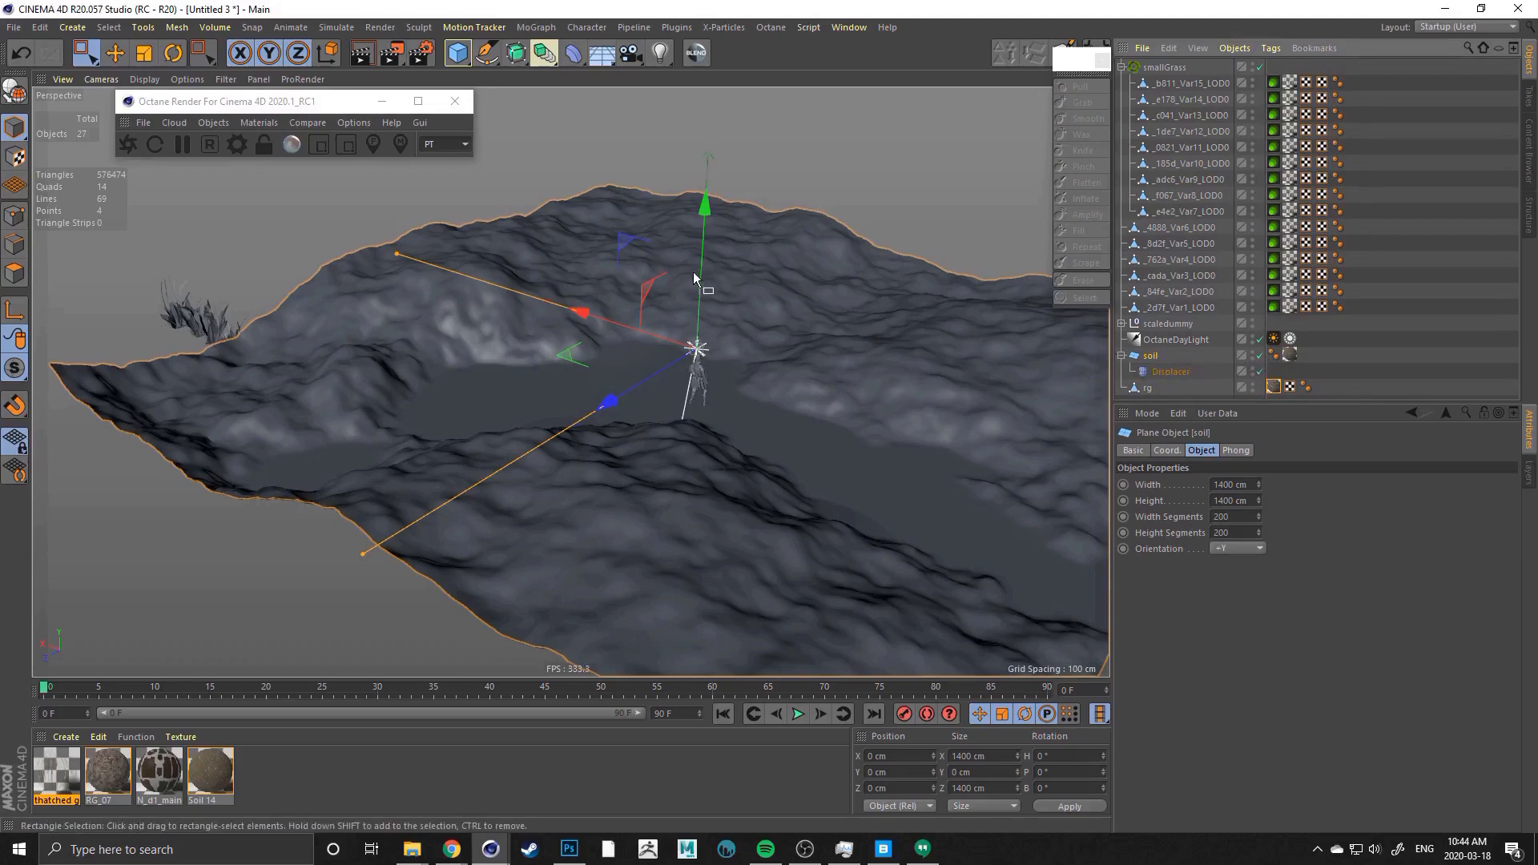
# Examine from several angles how the soil and rock surfaces overlap across the terrain
pyautogui.keyDown('alt'); pyautogui.moveTo(693, 272); pyautogui.dragTo(556, 266); pyautogui.keyUp('alt')
pyautogui.keyDown('alt'); pyautogui.moveTo(556, 266); pyautogui.dragTo(616, 277, button='middle'); pyautogui.keyUp('alt')
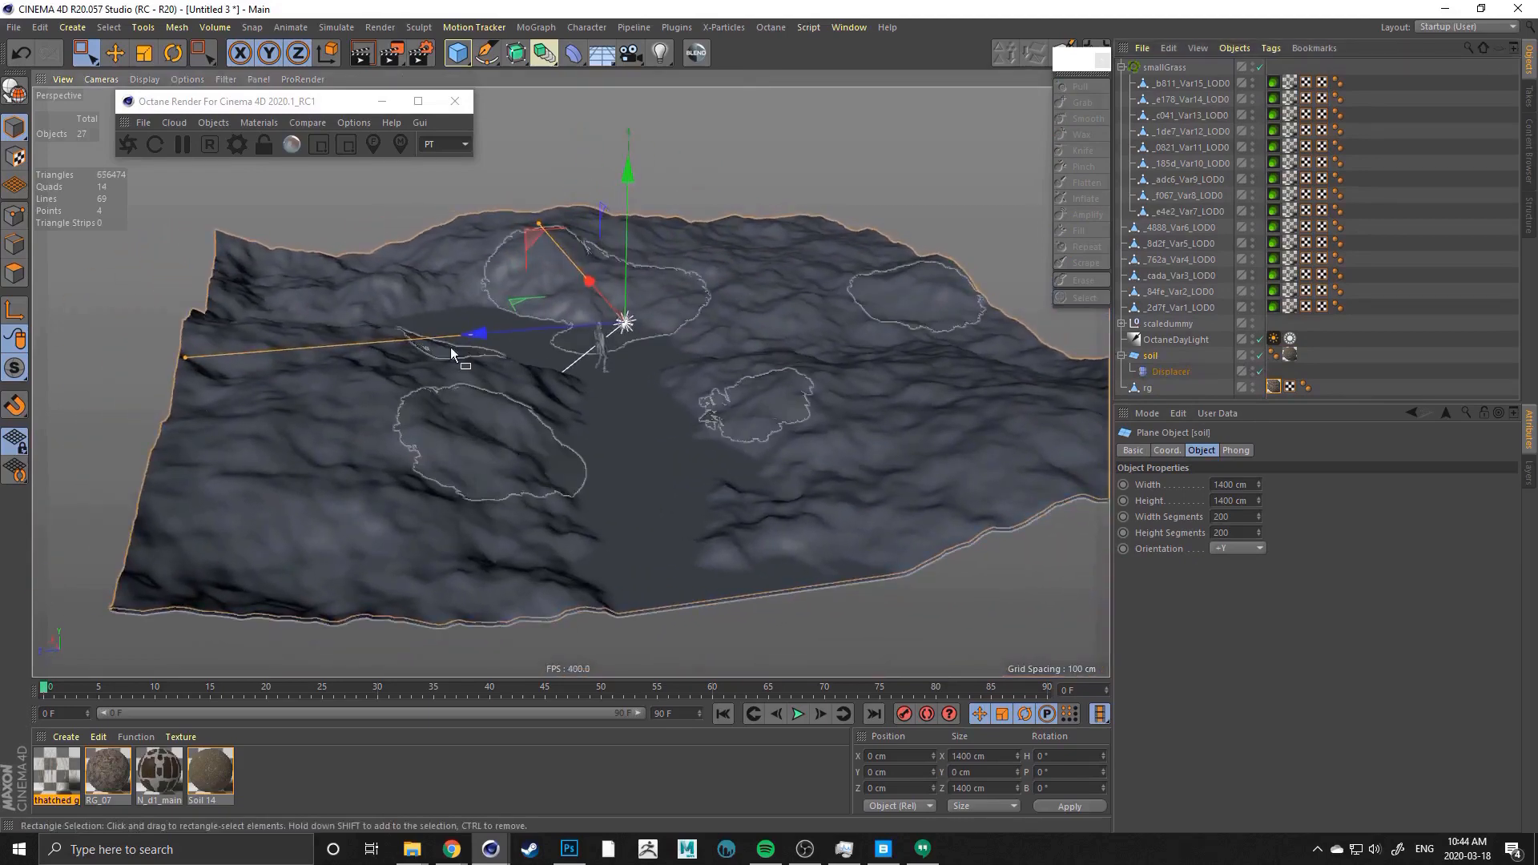
pyautogui.keyDown('alt'); pyautogui.moveTo(450, 348); pyautogui.dragTo(547, 343); pyautogui.keyUp('alt')
pyautogui.scroll(4, 543, 340)
pyautogui.keyDown('alt'); pyautogui.moveTo(359, 314); pyautogui.dragTo(391, 367); pyautogui.keyUp('alt')
pyautogui.keyDown('alt'); pyautogui.moveTo(391, 367); pyautogui.dragTo(459, 373, button='right'); pyautogui.keyUp('alt')
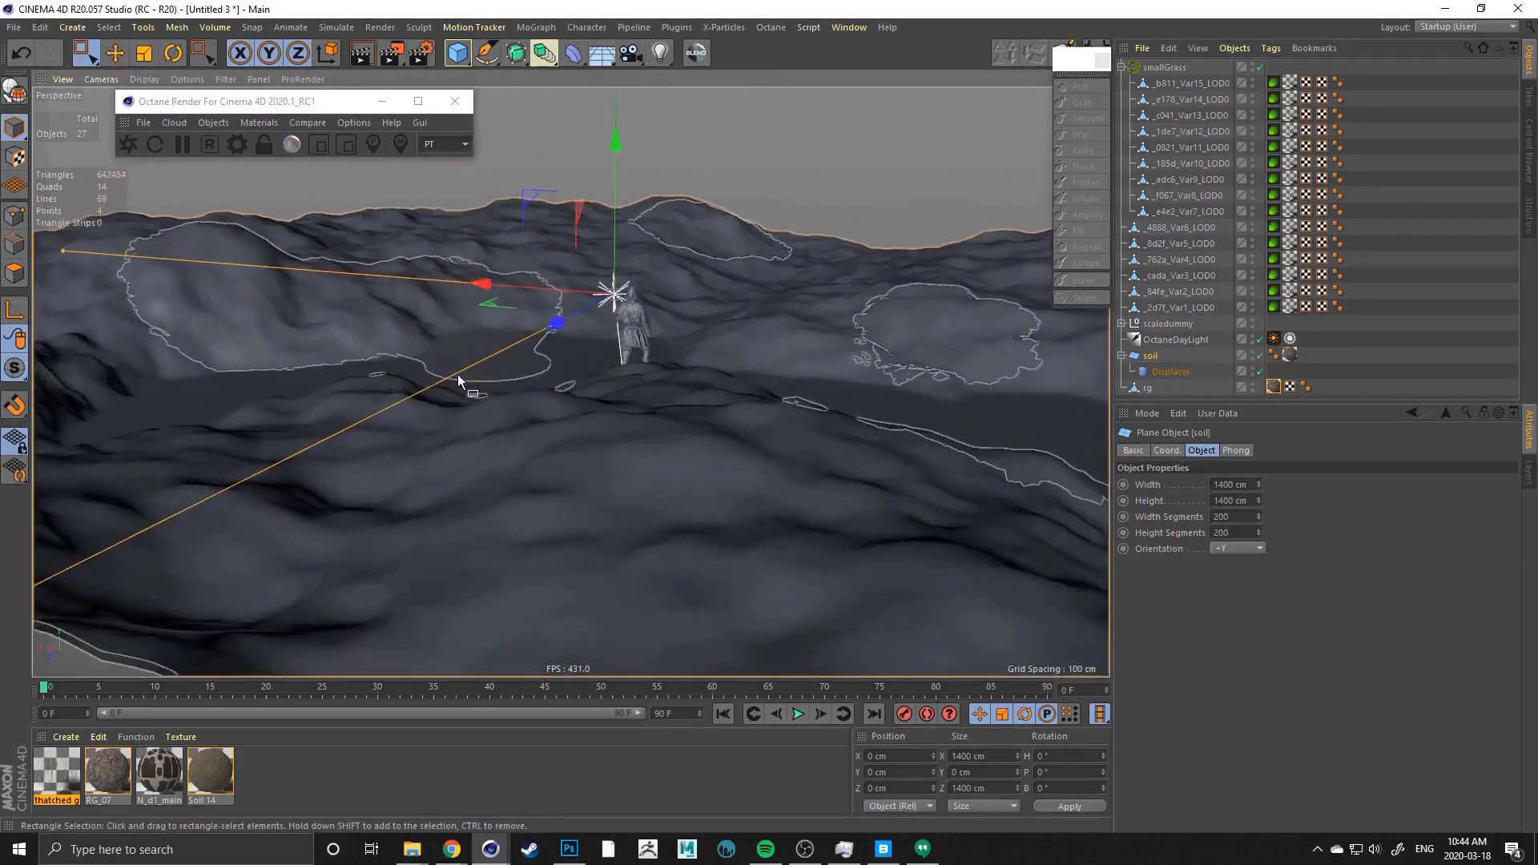
pyautogui.keyDown('alt'); pyautogui.moveTo(458, 373); pyautogui.dragTo(398, 438); pyautogui.keyUp('alt')
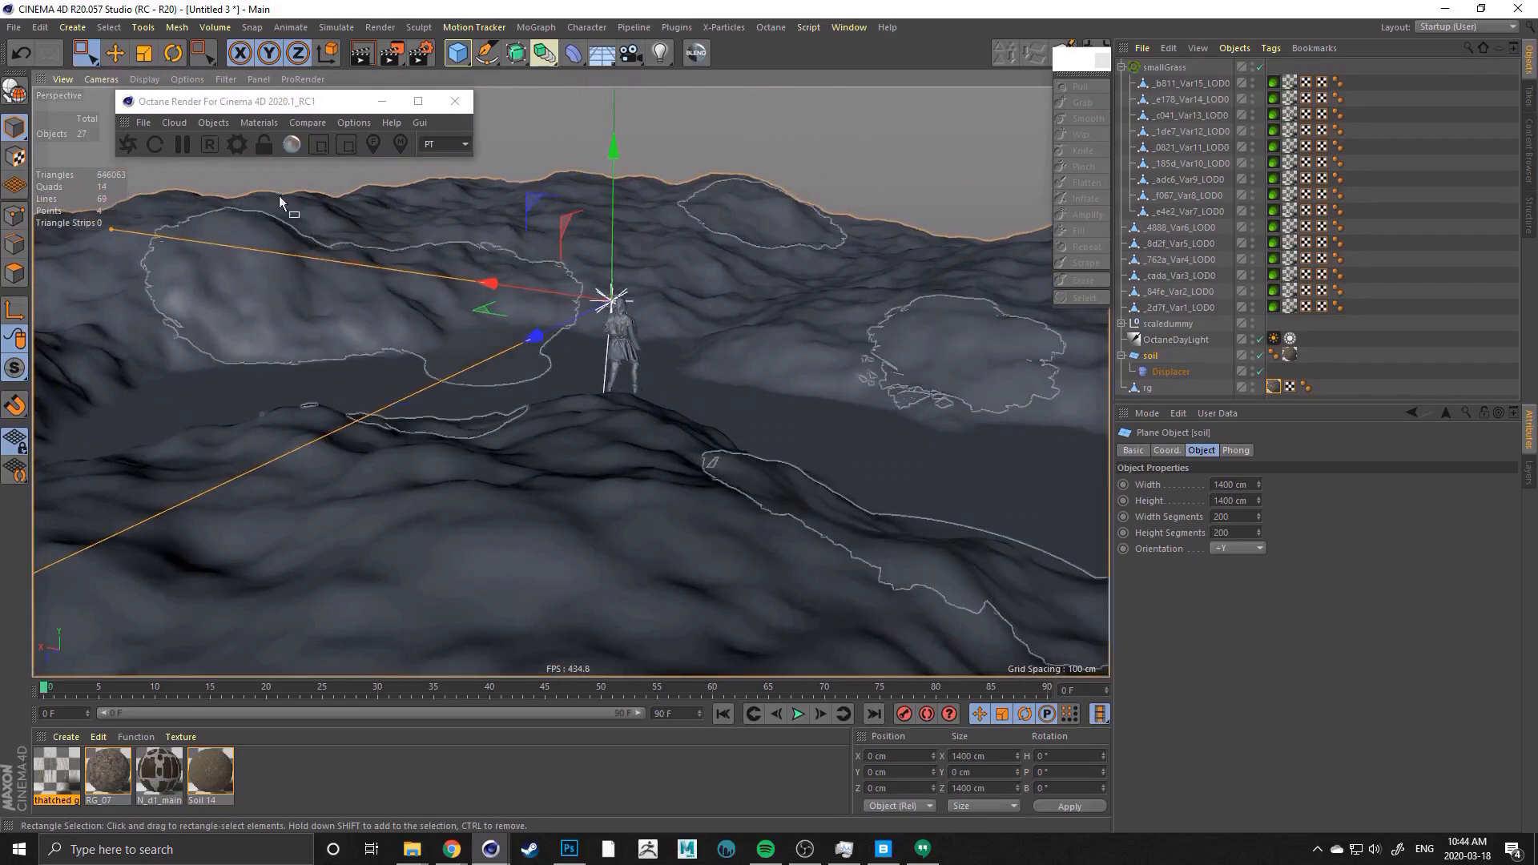
pyautogui.keyDown('alt'); pyautogui.moveTo(354, 285); pyautogui.dragTo(310, 460); pyautogui.keyUp('alt')
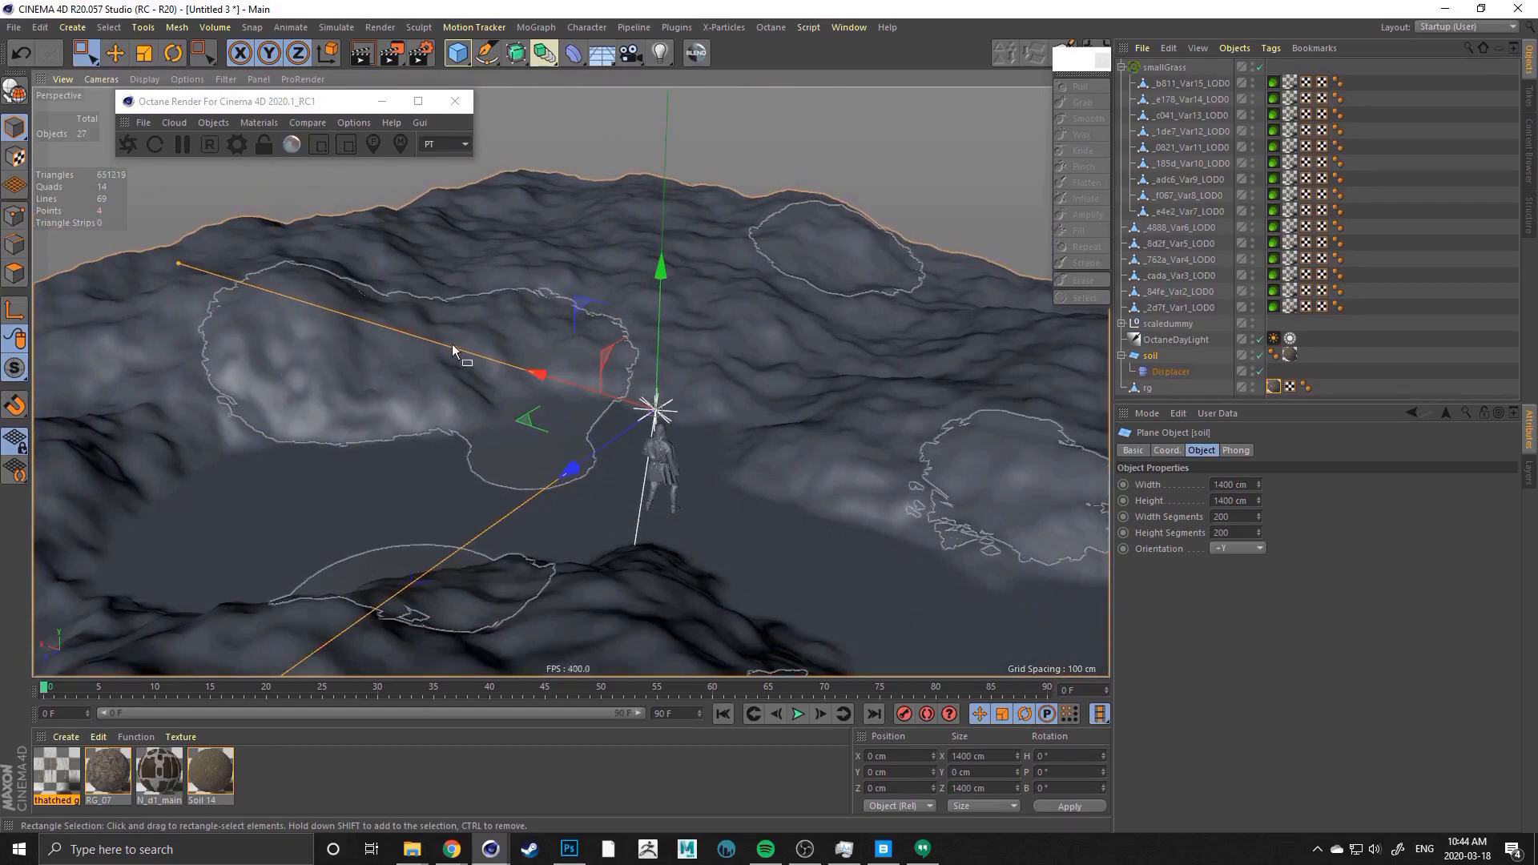
pyautogui.keyDown('alt'); pyautogui.moveTo(851, 344); pyautogui.dragTo(561, 358); pyautogui.keyUp('alt')
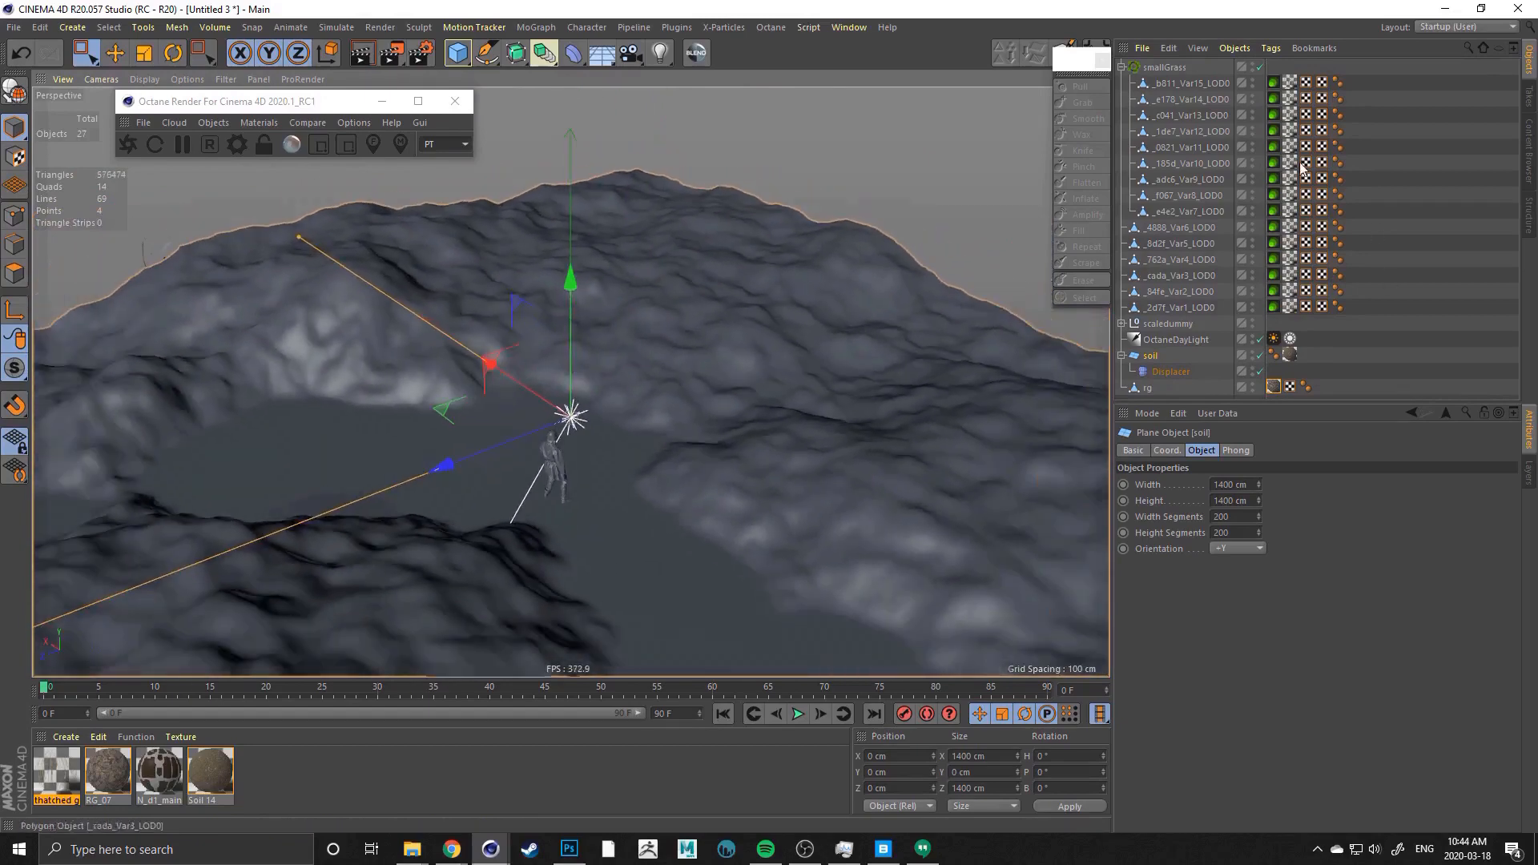
# Assign the soil plane as the distribution surface of the smallGrass scatter object
pyautogui.click(1164, 67)
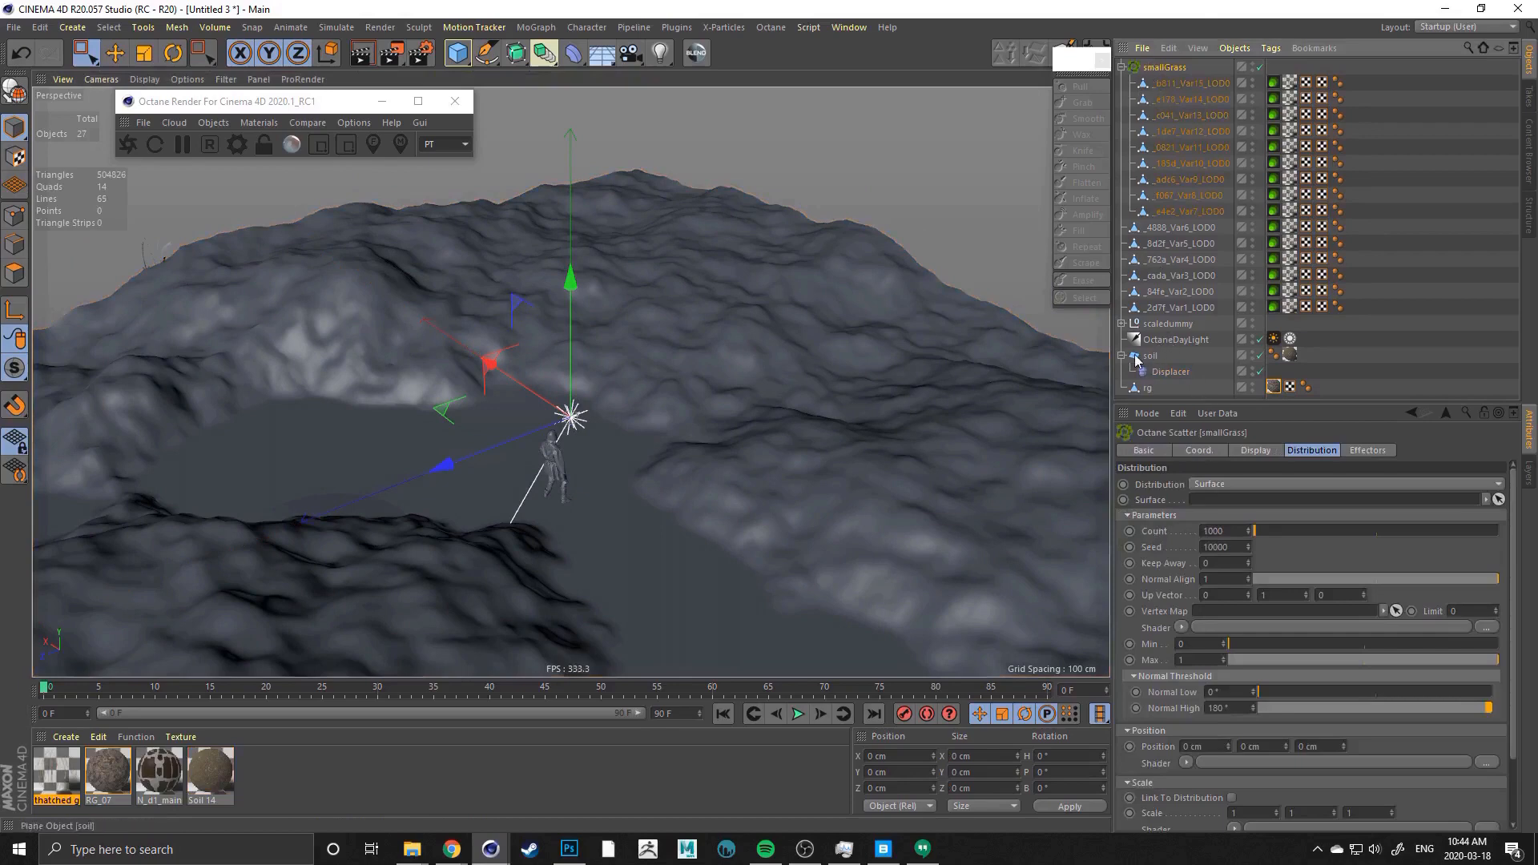
pyautogui.moveTo(1143, 361); pyautogui.dragTo(1150, 355)
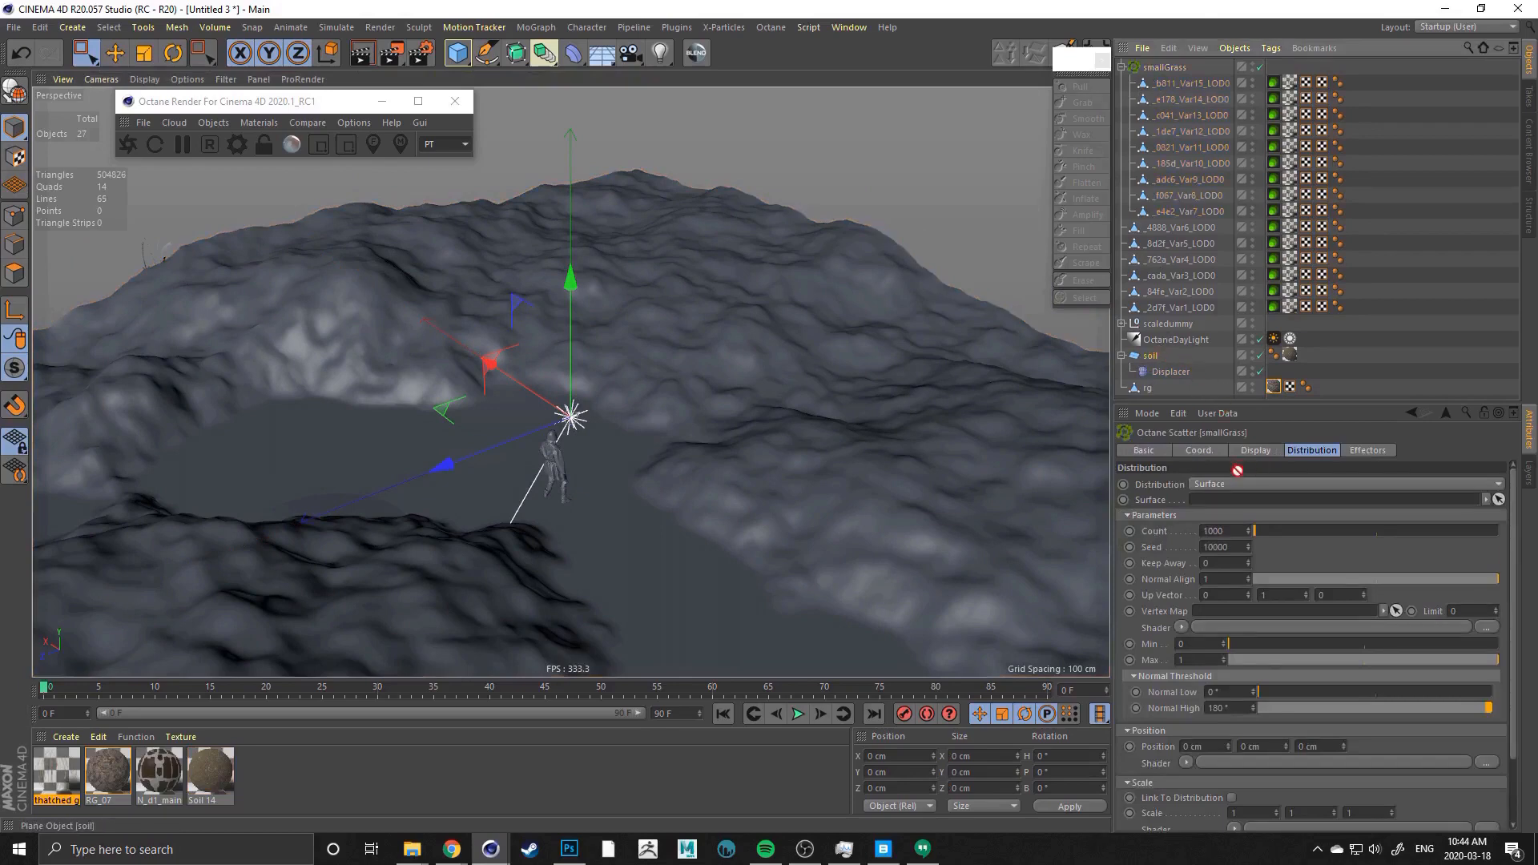
pyautogui.moveTo(1197, 510); pyautogui.dragTo(1208, 500)
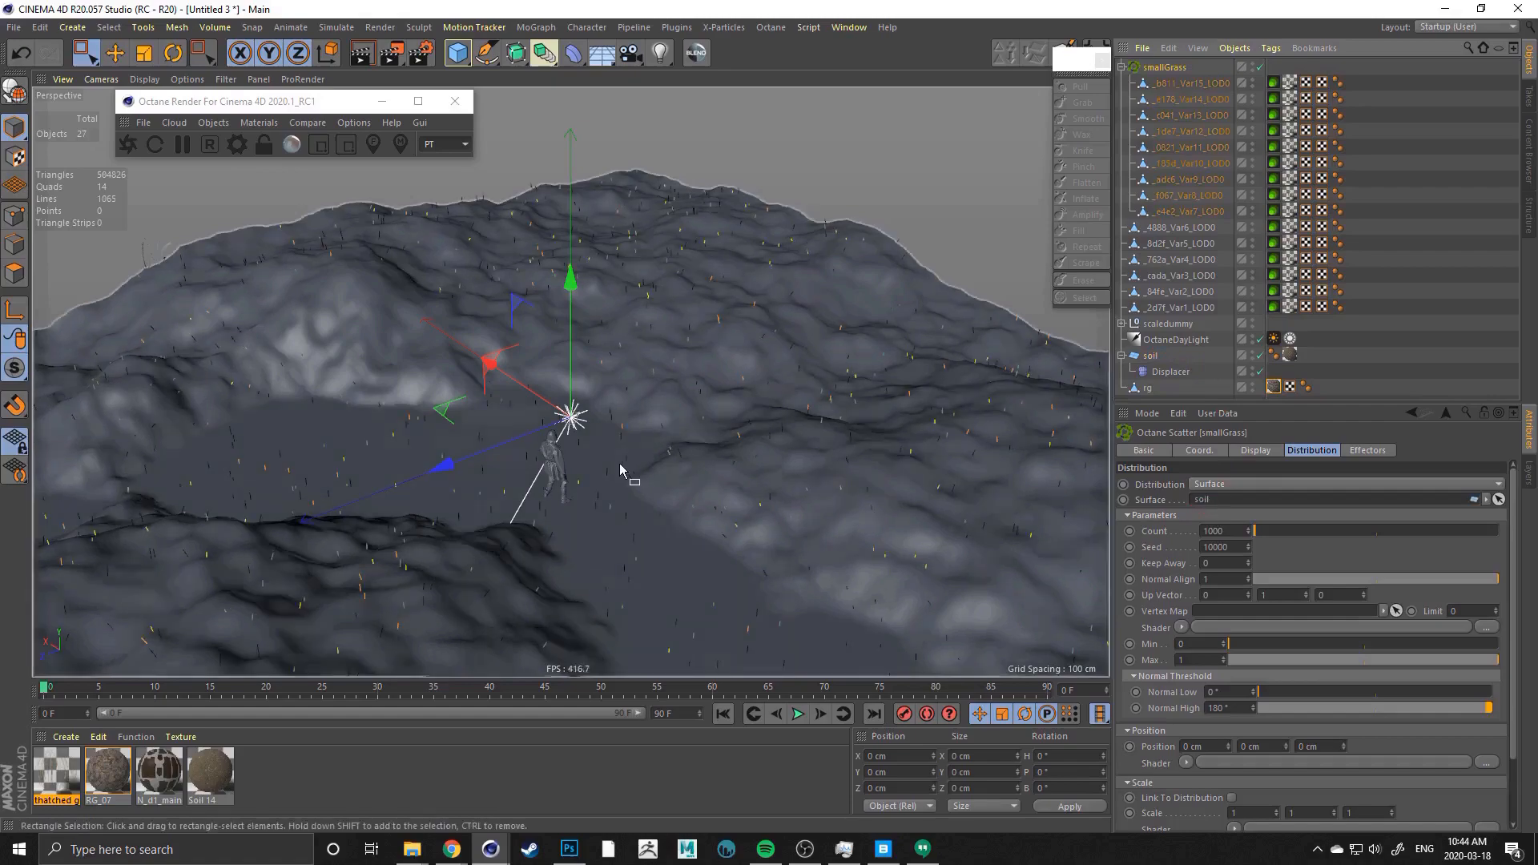
# Enlarge the attributes area and raise the smallGrass scatter count to 29503
pyautogui.keyDown('alt'); pyautogui.moveTo(337, 490); pyautogui.dragTo(387, 370); pyautogui.keyUp('alt')
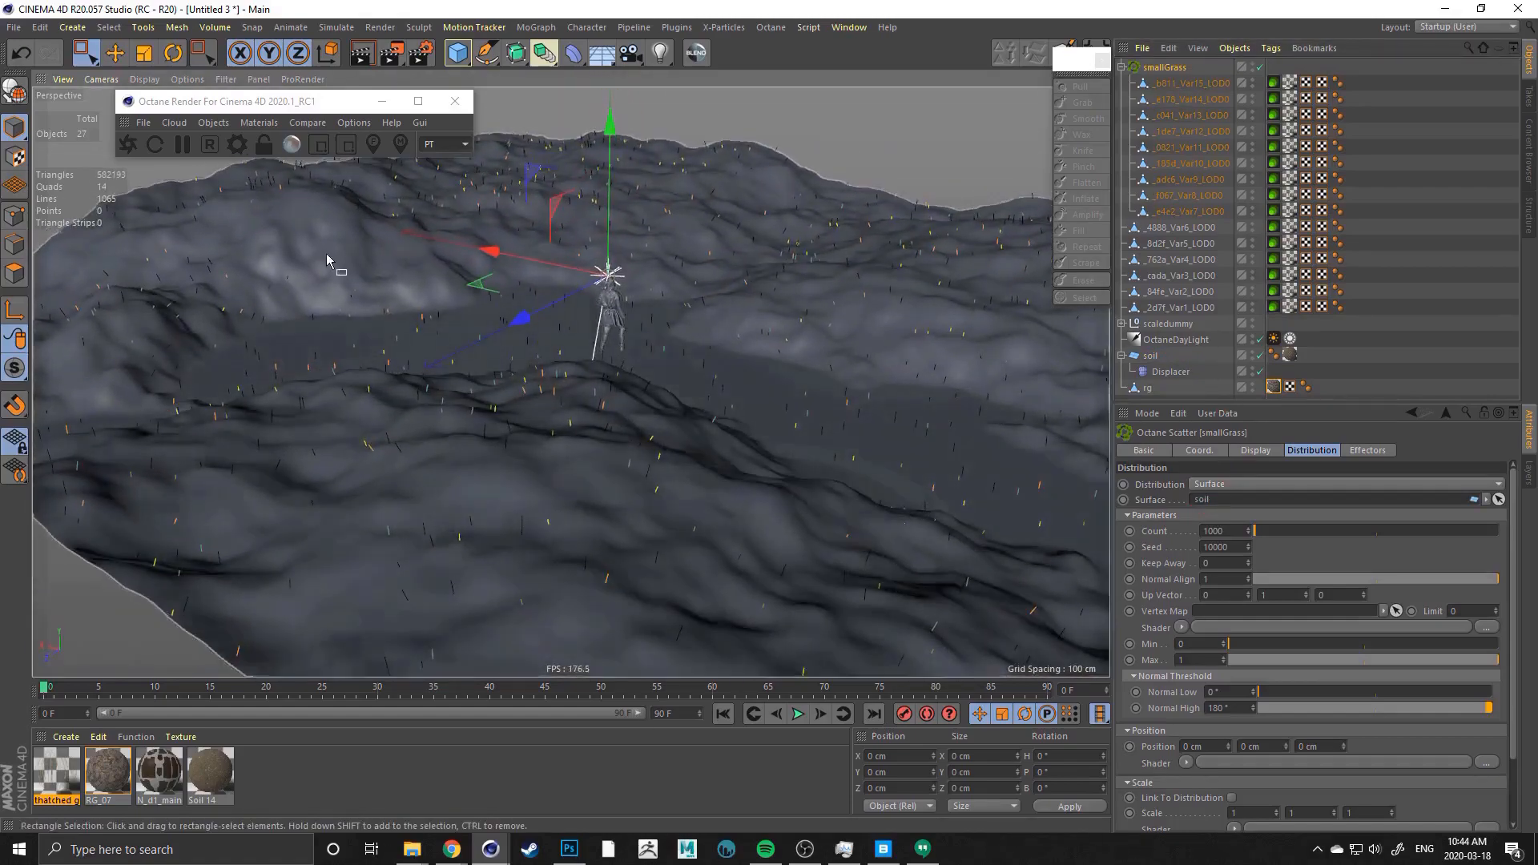
pyautogui.keyDown('alt'); pyautogui.moveTo(570, 434); pyautogui.dragTo(569, 450, button='middle'); pyautogui.keyUp('alt')
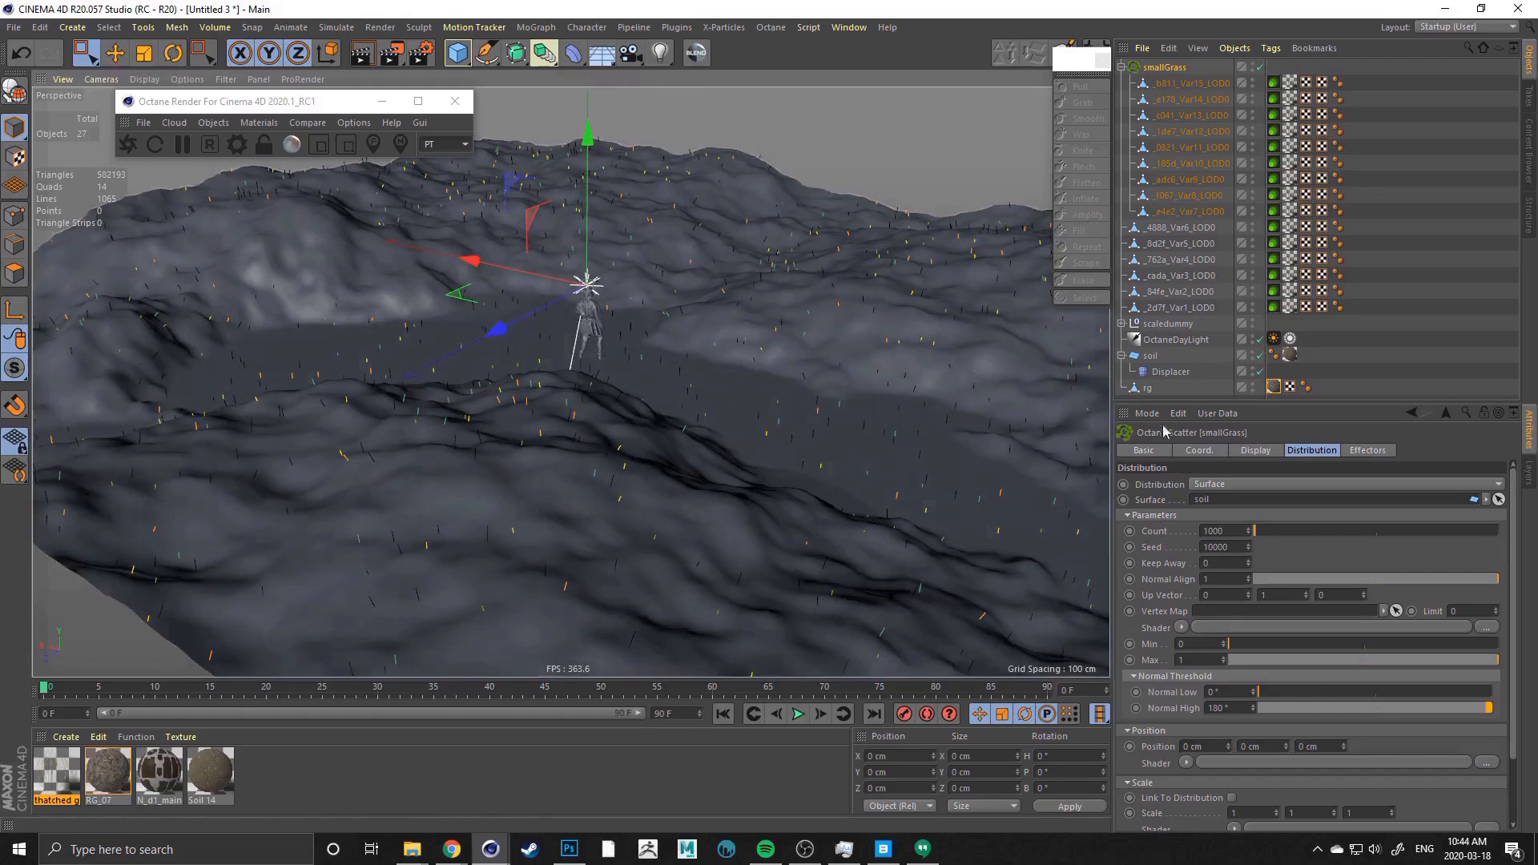
pyautogui.moveTo(1172, 401); pyautogui.dragTo(1171, 294)
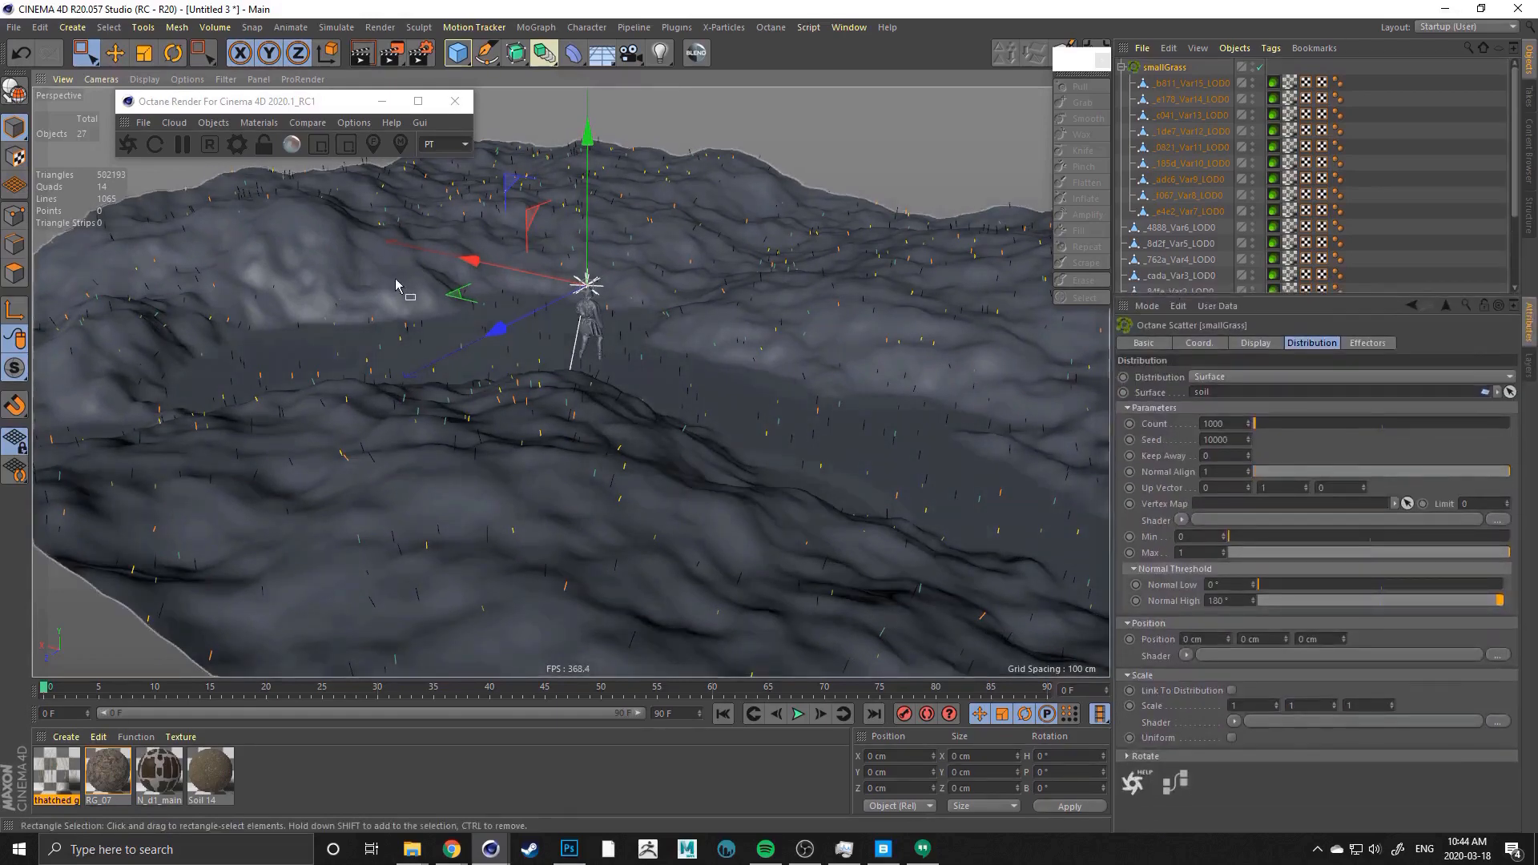
pyautogui.moveTo(398, 285)
pyautogui.keyDown('alt'); pyautogui.mouseDown()
pyautogui.moveTo(436, 299)
pyautogui.moveTo(427, 290)
pyautogui.mouseUp(); pyautogui.keyUp('alt')
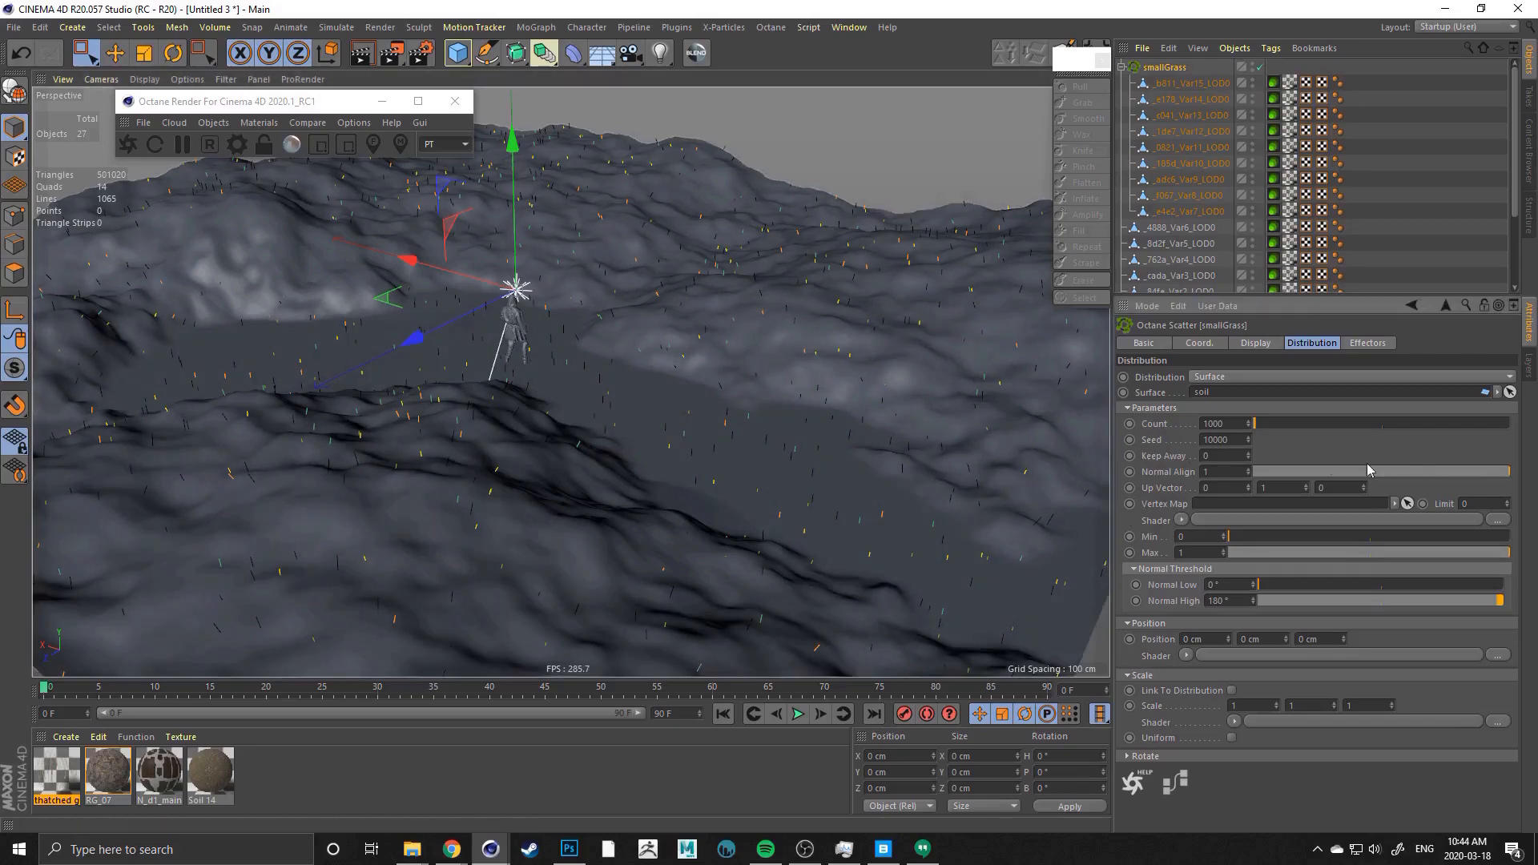
pyautogui.moveTo(1258, 422); pyautogui.dragTo(1291, 420)
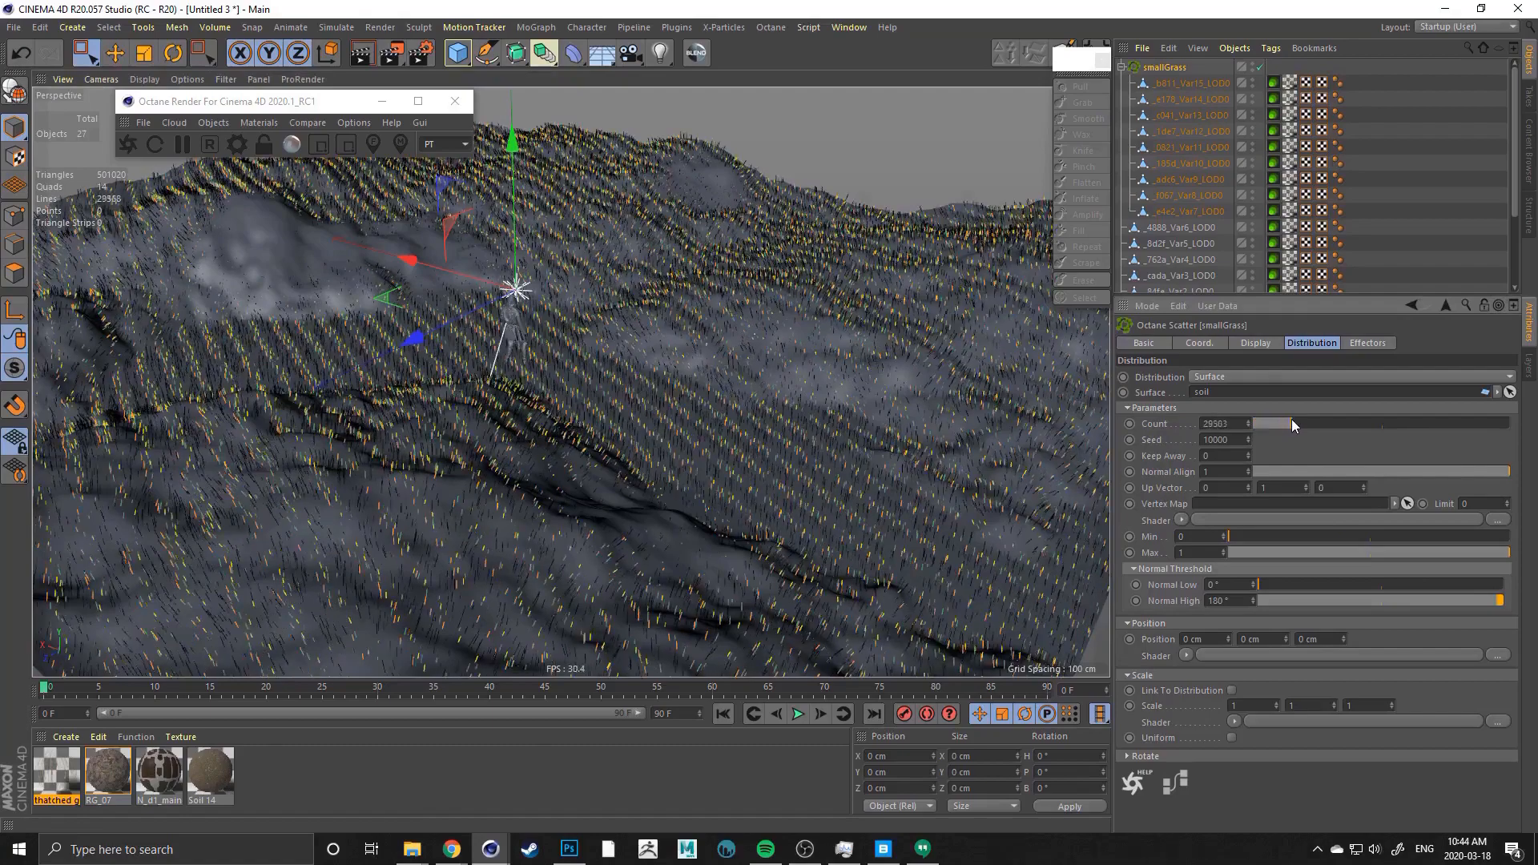
# Close the Octane dialog and render a close view of the scattered grass in the Live Viewer
pyautogui.keyDown('alt'); pyautogui.moveTo(759, 476); pyautogui.dragTo(658, 395); pyautogui.keyUp('alt')
pyautogui.scroll(3, 658, 396)
pyautogui.scroll(3, 687, 457)
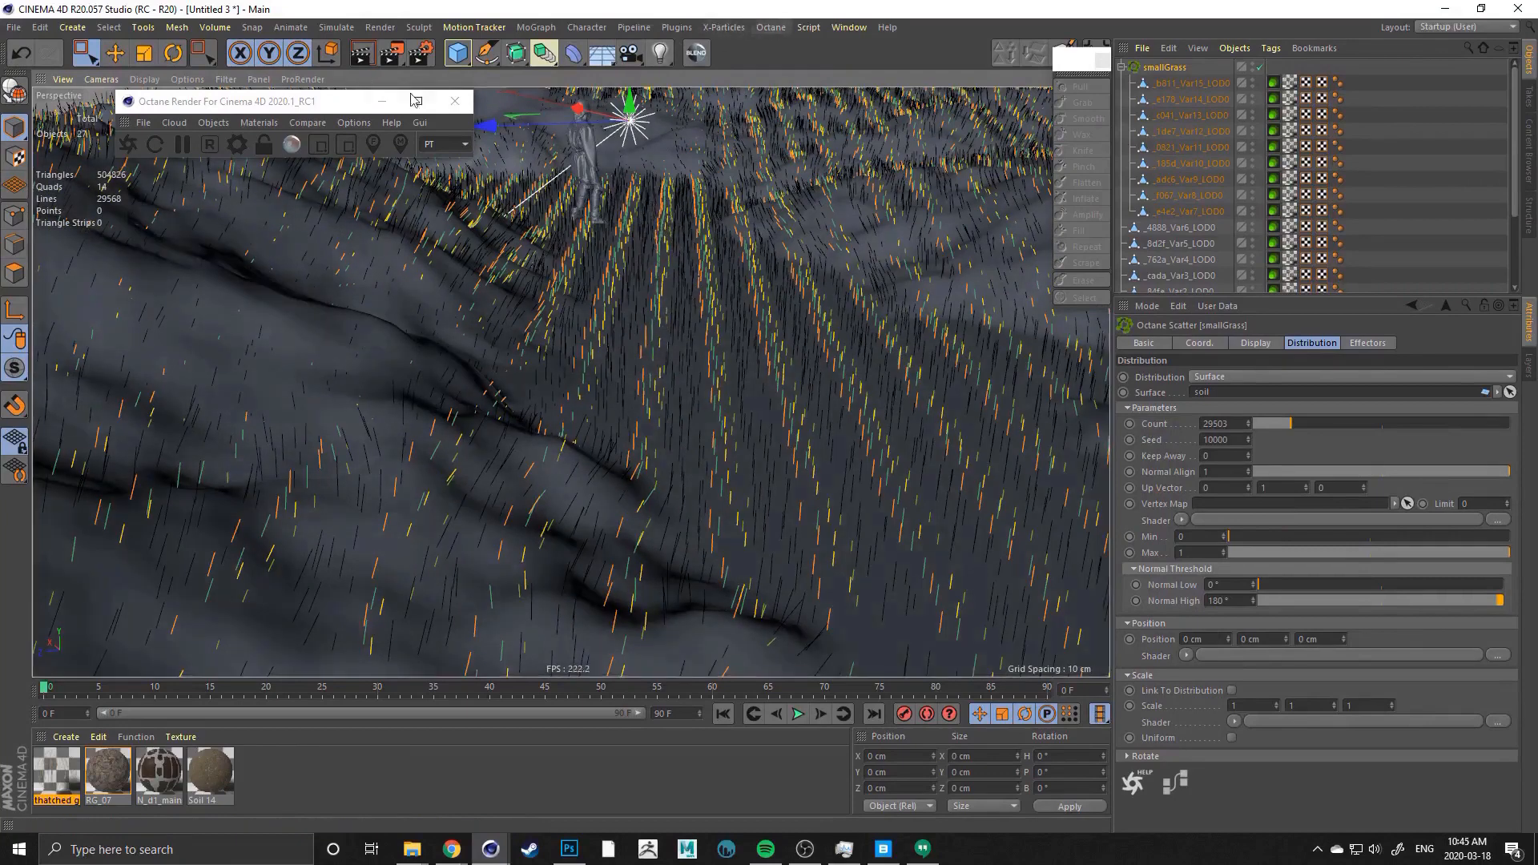
pyautogui.click(455, 100)
pyautogui.click(770, 25)
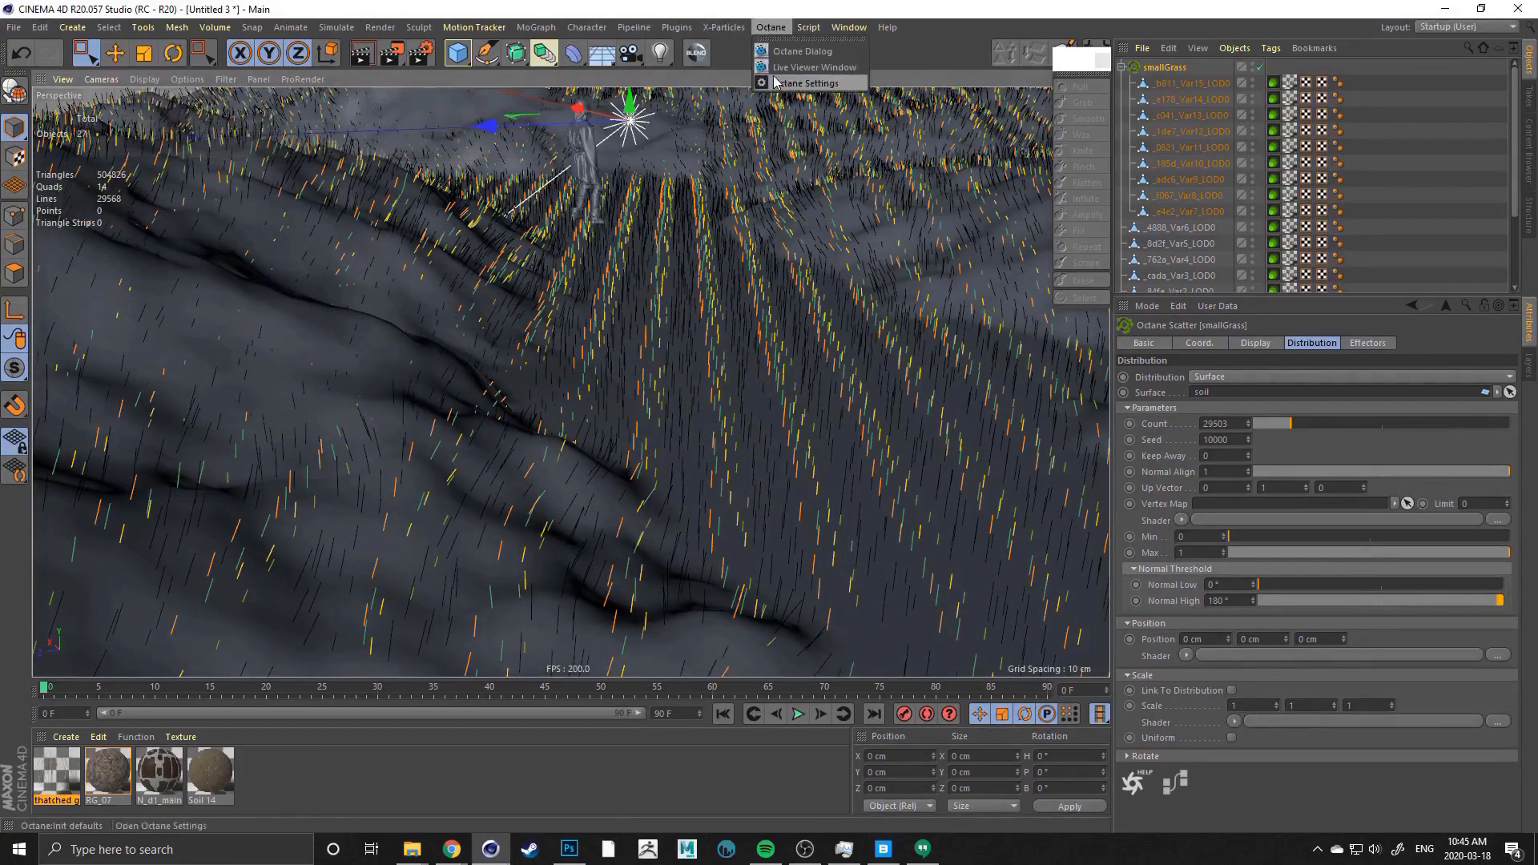
pyautogui.click(813, 68)
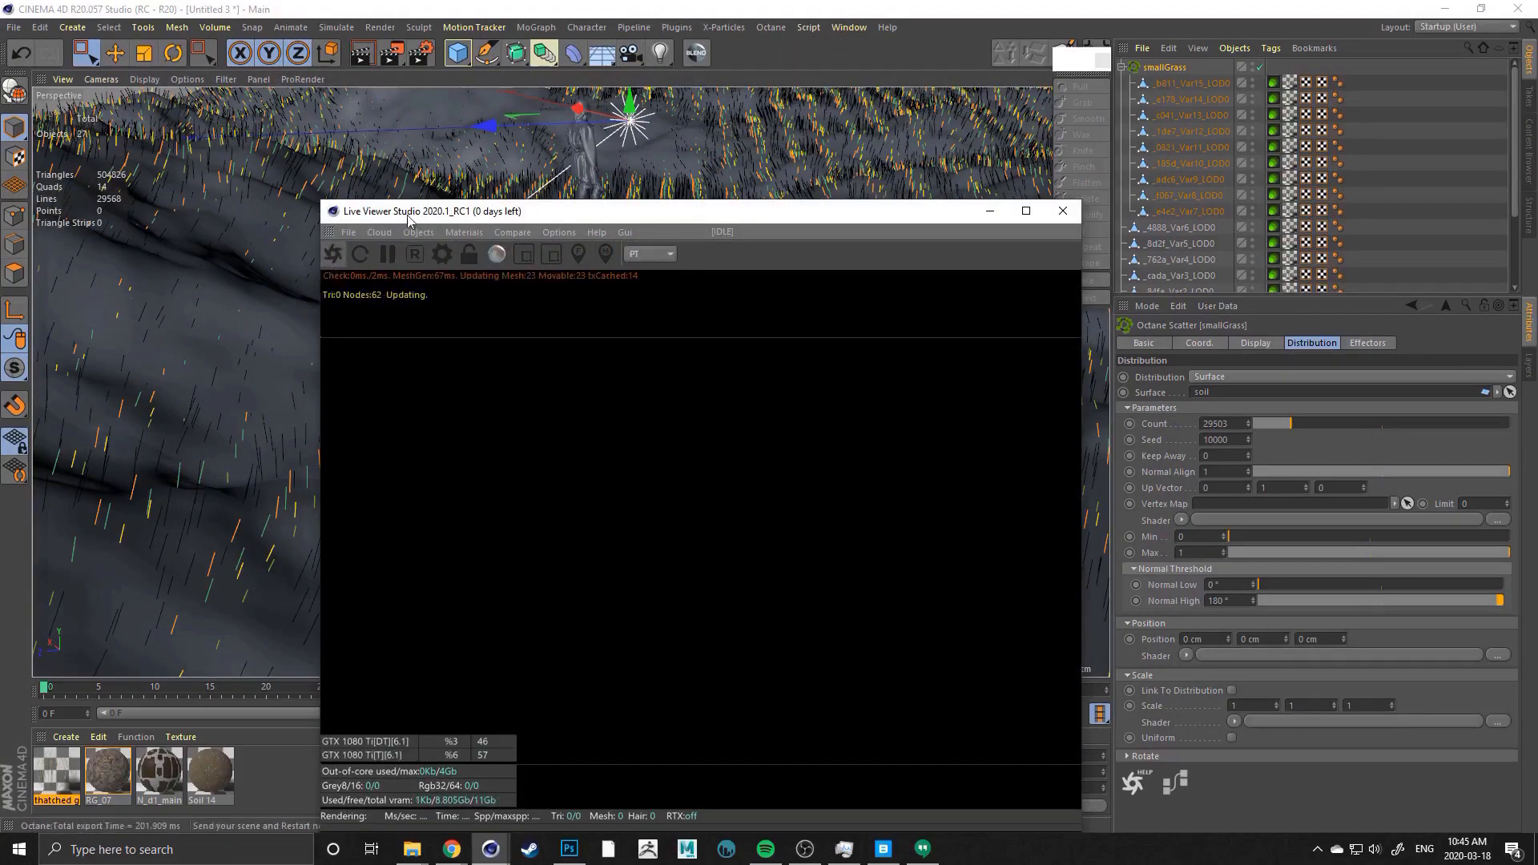
pyautogui.moveTo(608, 213); pyautogui.dragTo(450, 84)
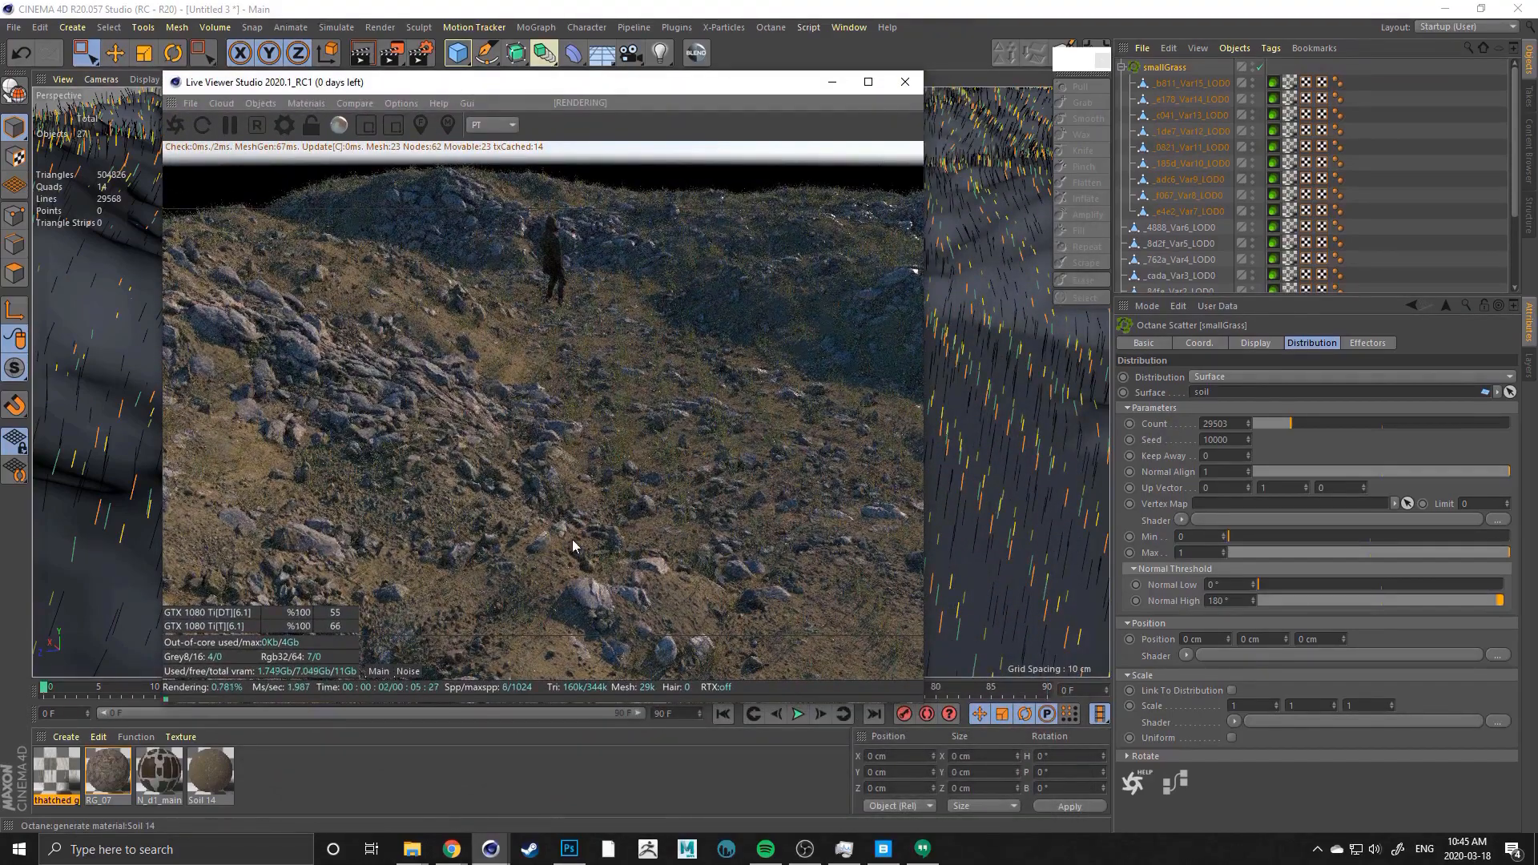
# Raise the smallGrass scatter count to 59938 and move the Live Viewer clear to judge the denser grass
pyautogui.click(1330, 424)
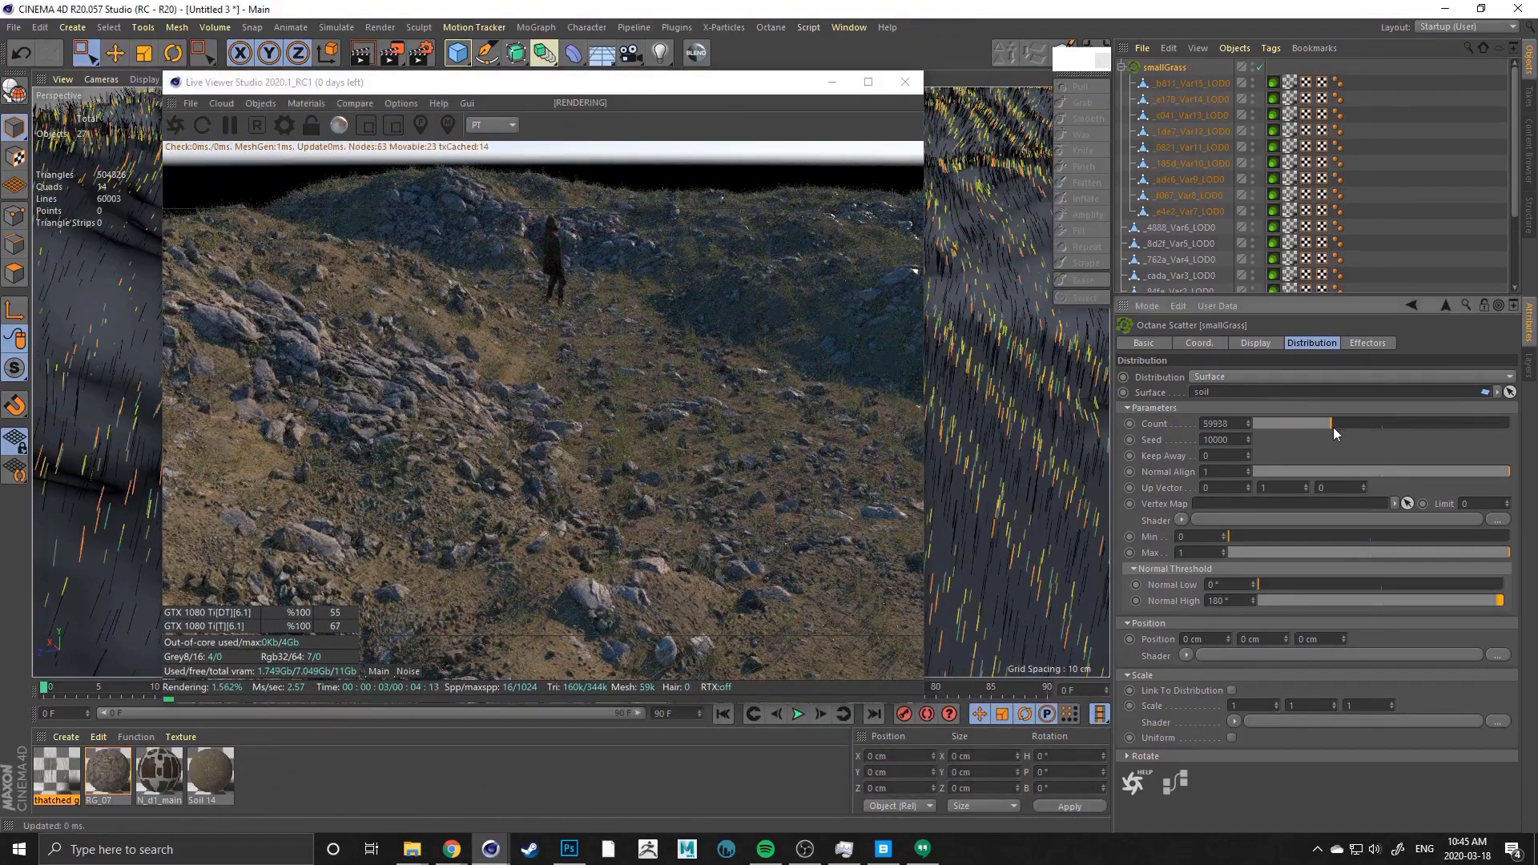
pyautogui.moveTo(533, 89); pyautogui.dragTo(517, 61)
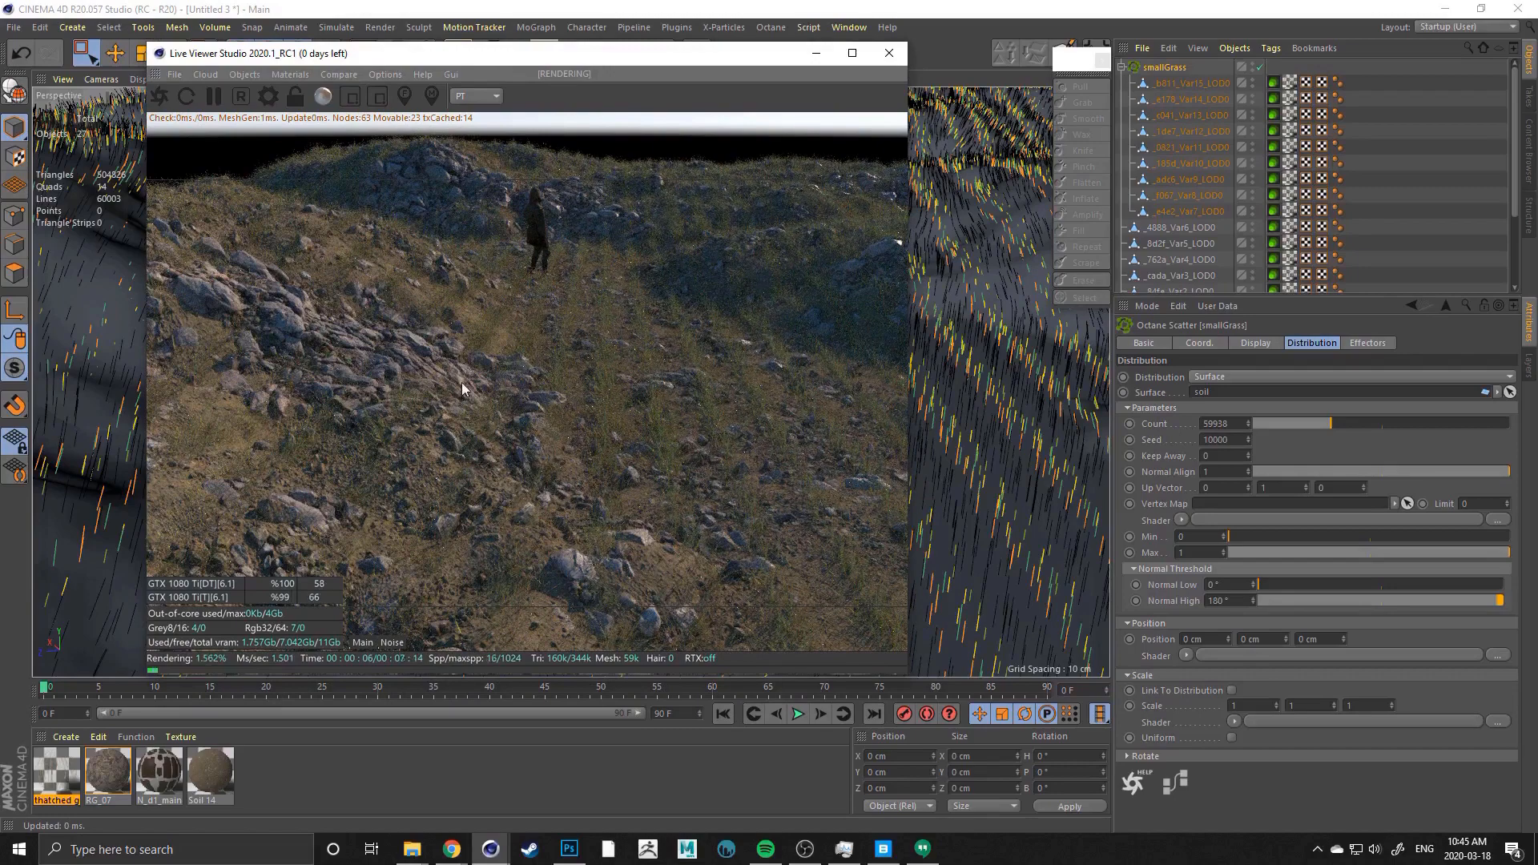
pyautogui.moveTo(560, 62); pyautogui.dragTo(510, 38)
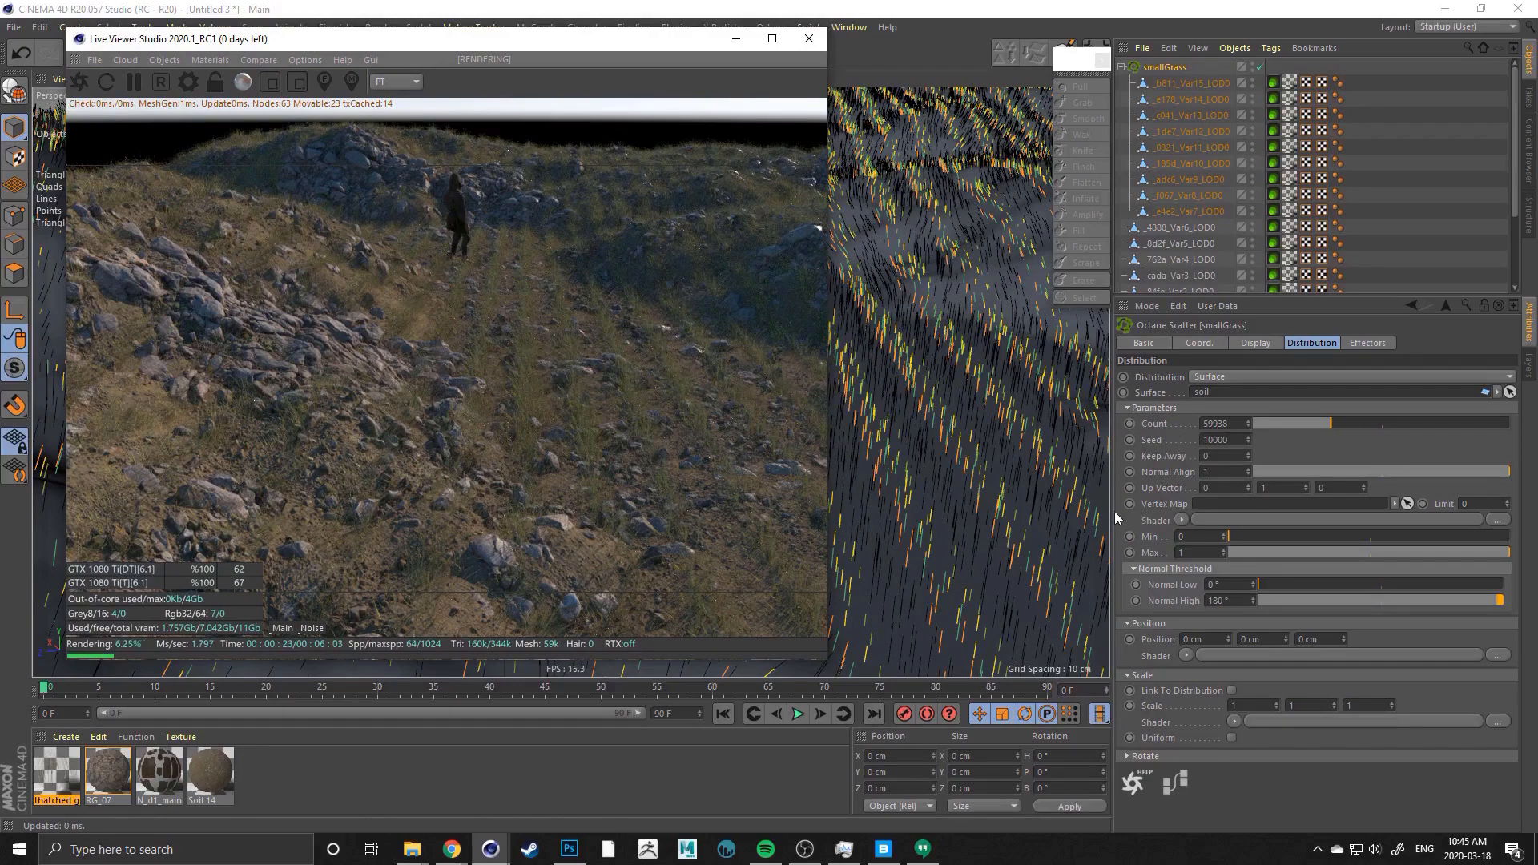
# Add a Noise shader to the smallGrass distribution parameters
pyautogui.click(1187, 521)
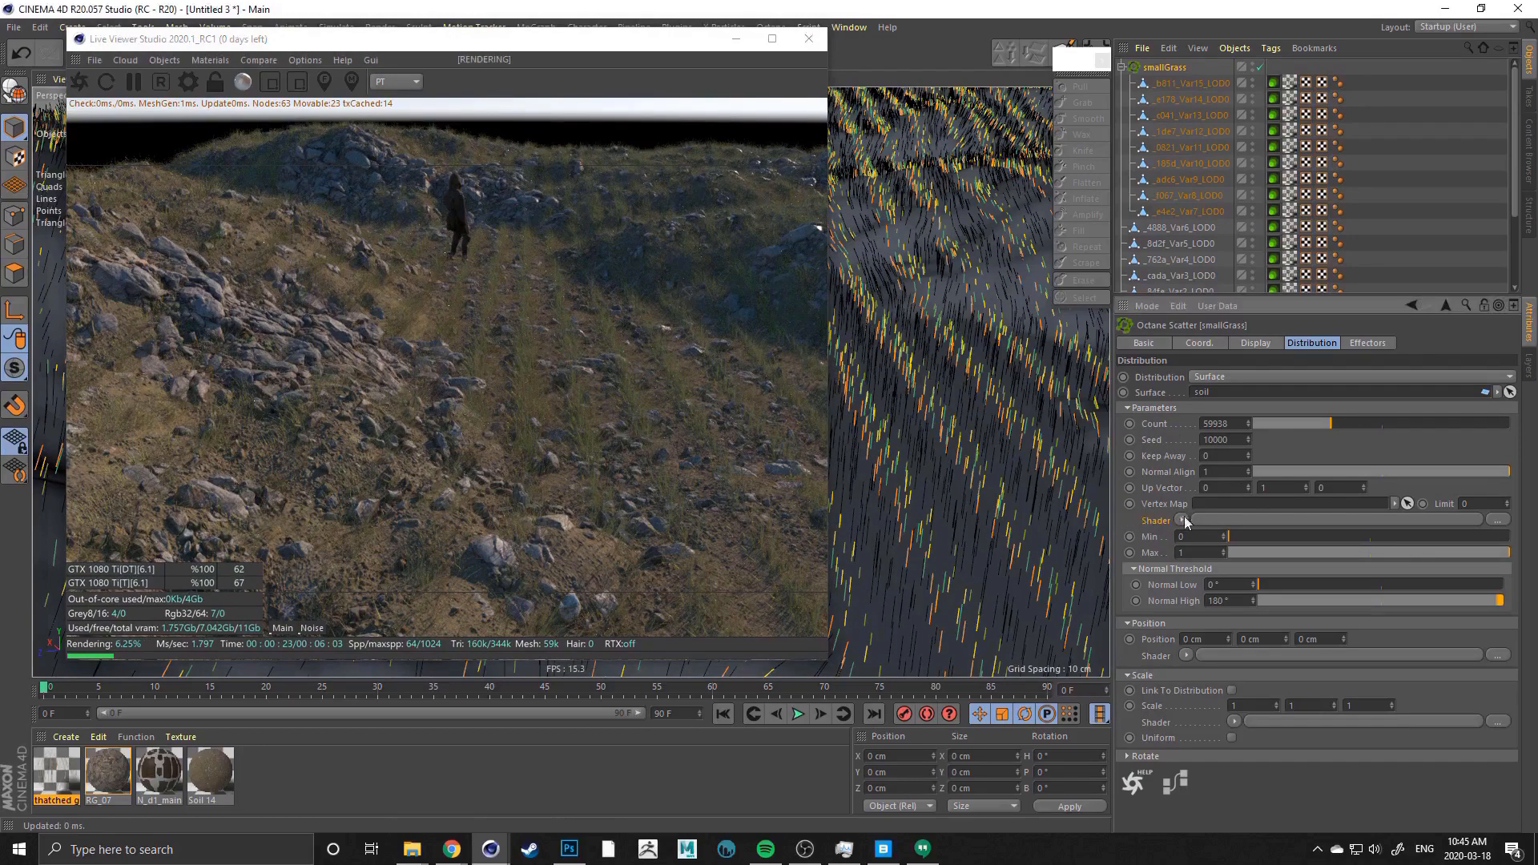
pyautogui.click(1181, 521)
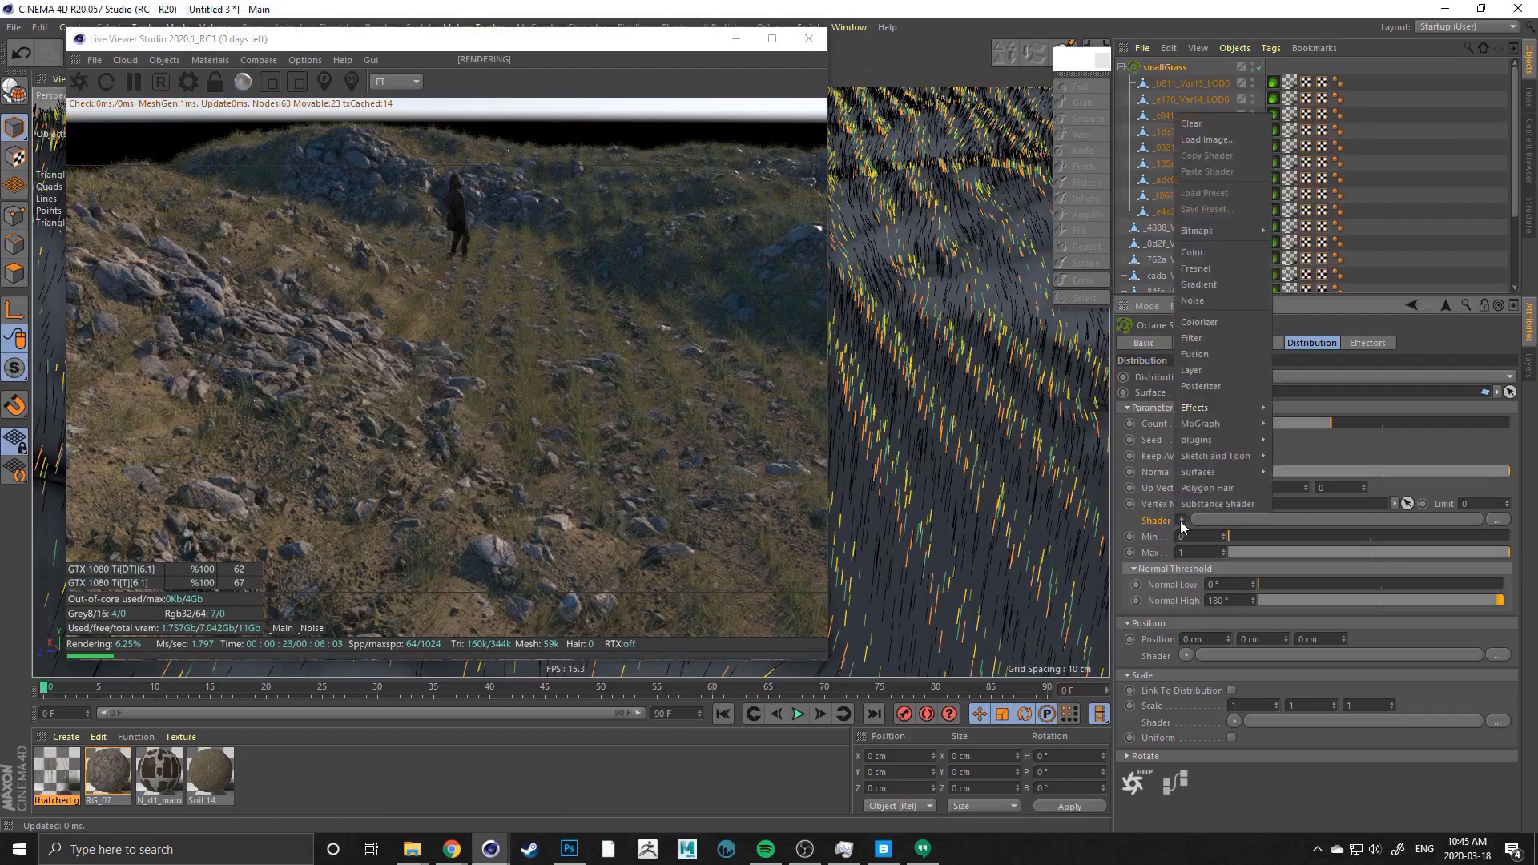
pyautogui.click(1187, 300)
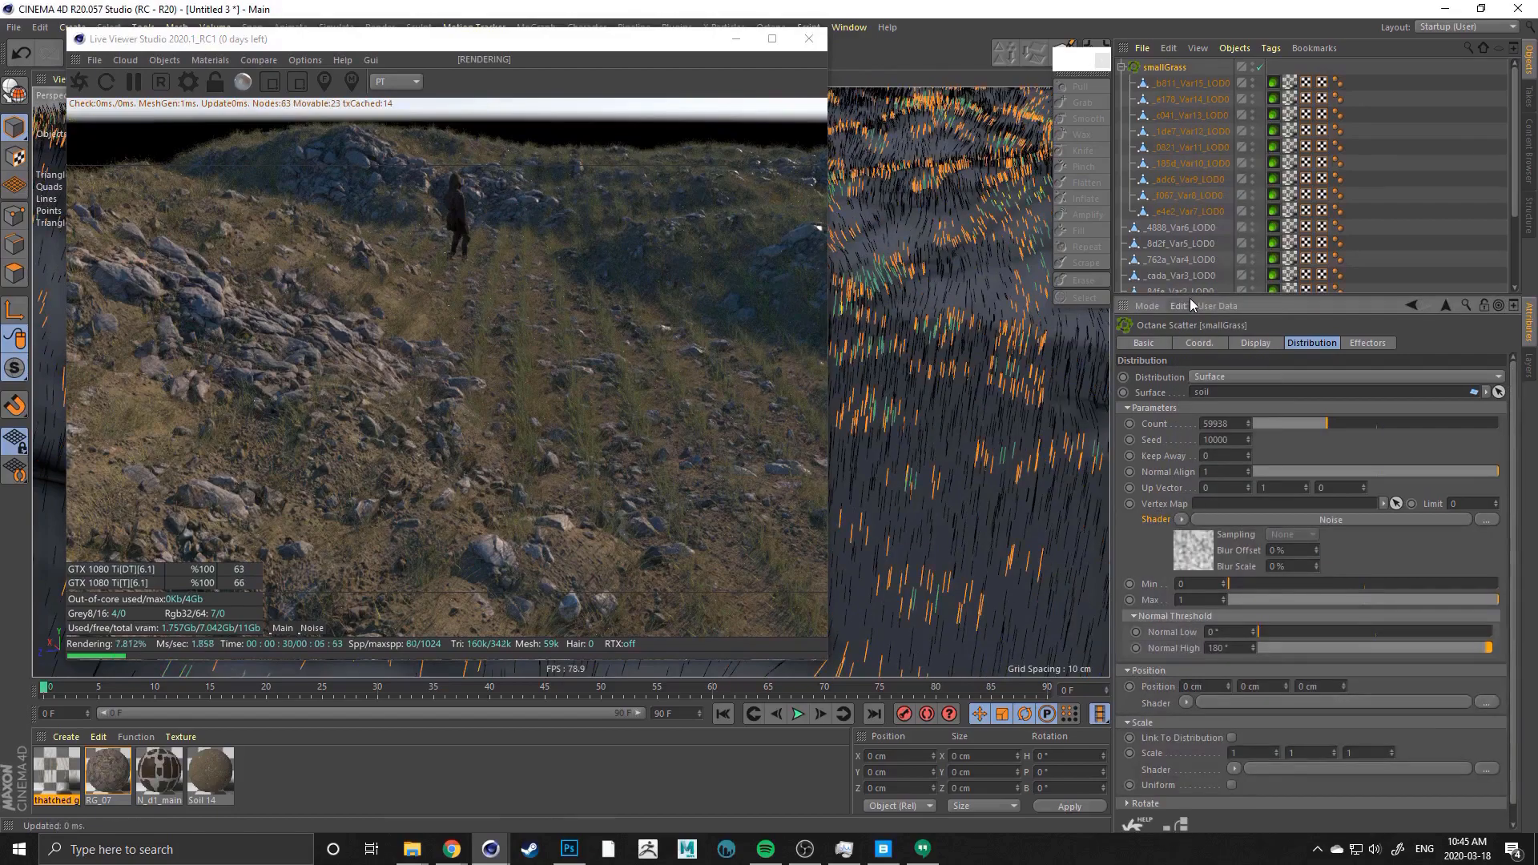
# Change the noise type of the smallGrass distribution shader to Cell Noise
pyautogui.moveTo(624, 46); pyautogui.dragTo(501, 142)
pyautogui.keyDown('alt'); pyautogui.moveTo(822, 359); pyautogui.dragTo(833, 317); pyautogui.keyUp('alt')
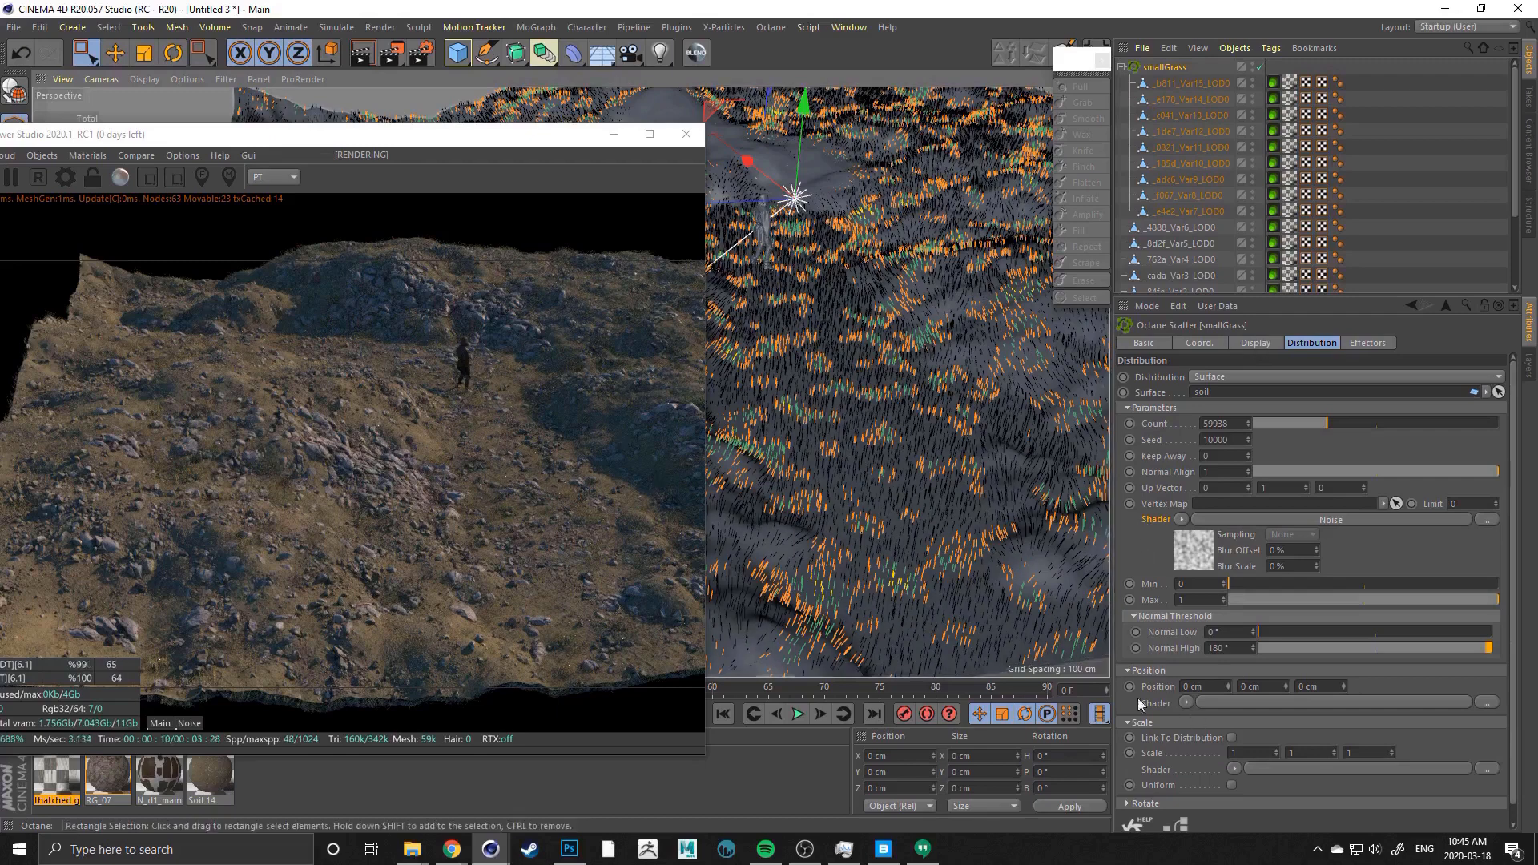
pyautogui.click(1248, 347)
pyautogui.click(1310, 342)
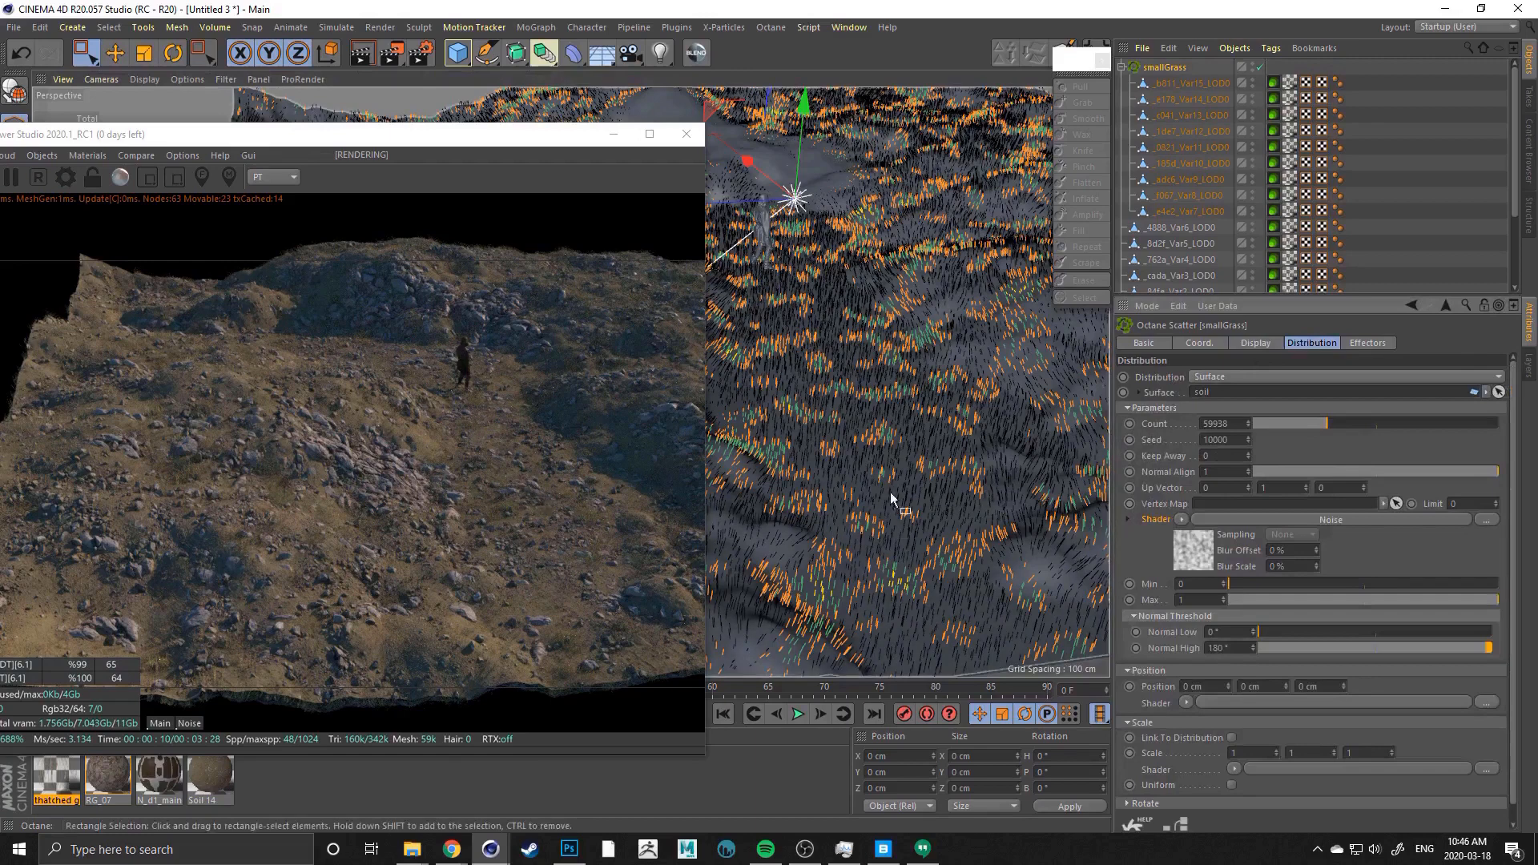
pyautogui.click(1128, 519)
pyautogui.scroll(-2, 1126, 673)
pyautogui.scroll(-2, 1126, 673)
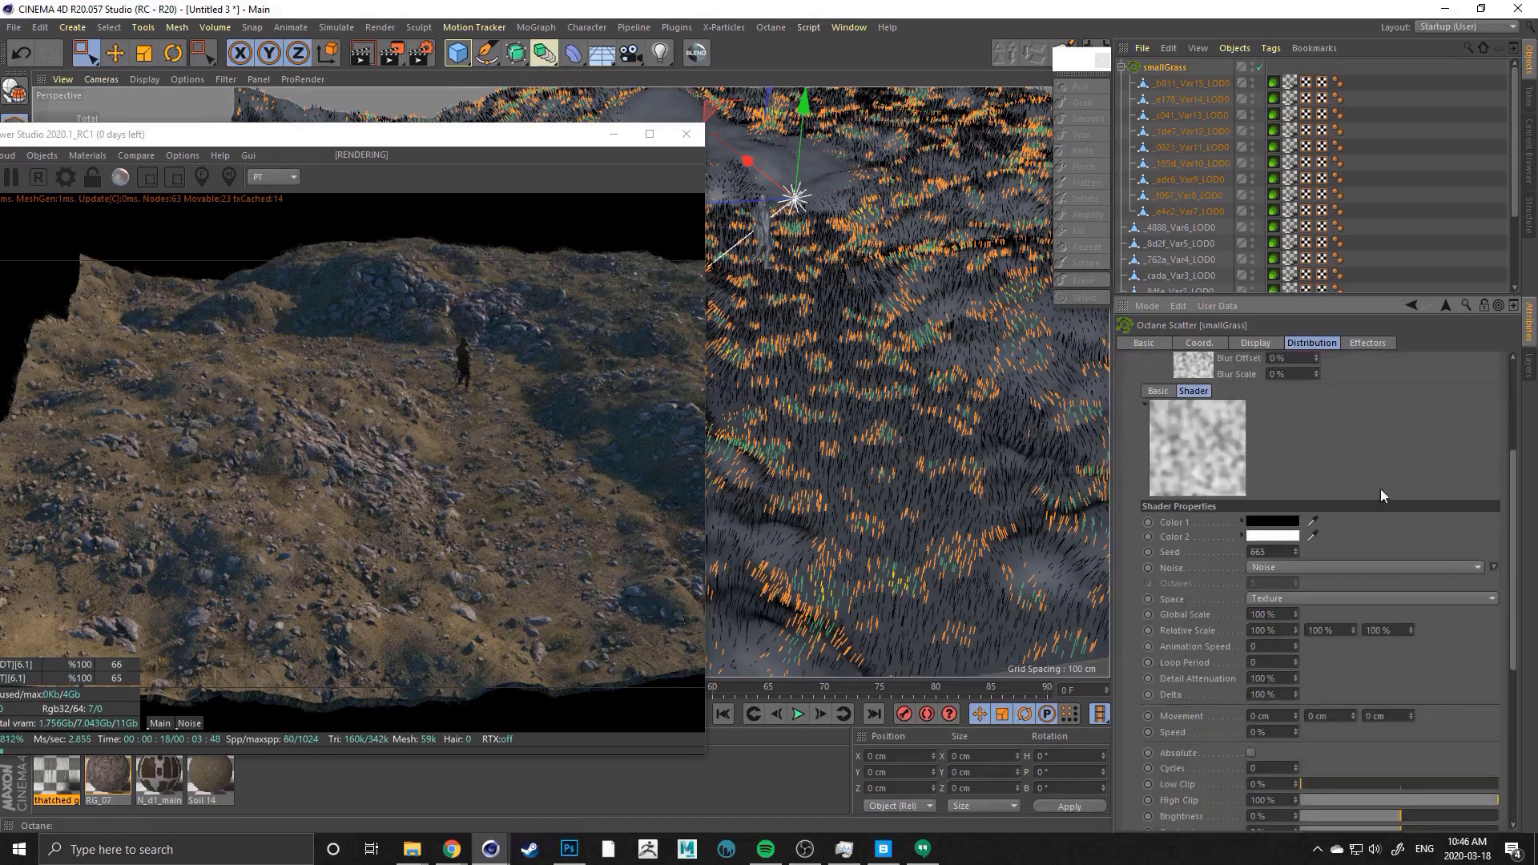
pyautogui.click(1482, 565)
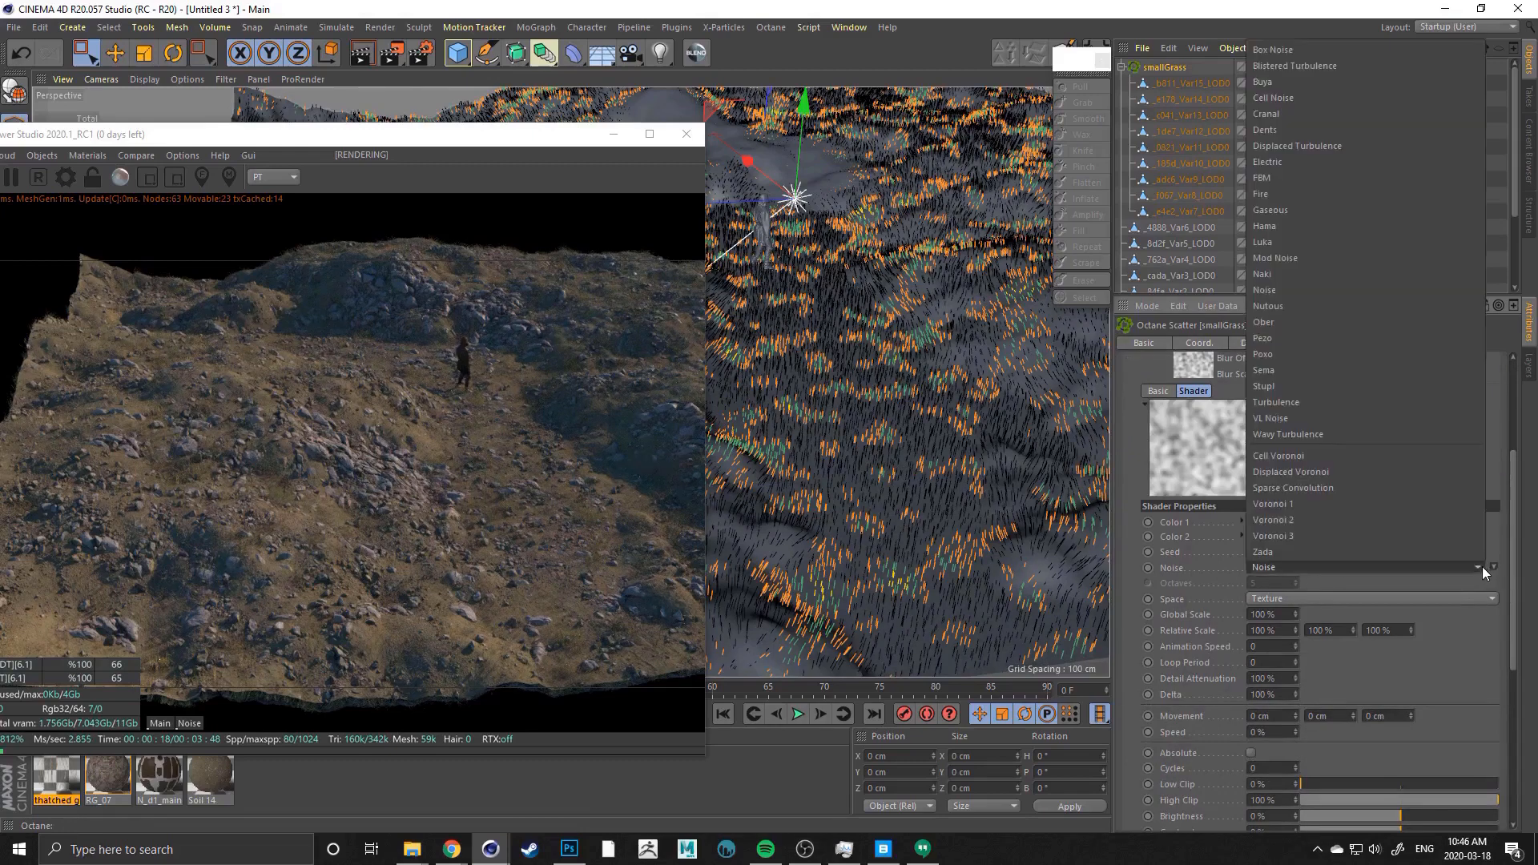
pyautogui.click(1493, 566)
pyautogui.click(1494, 568)
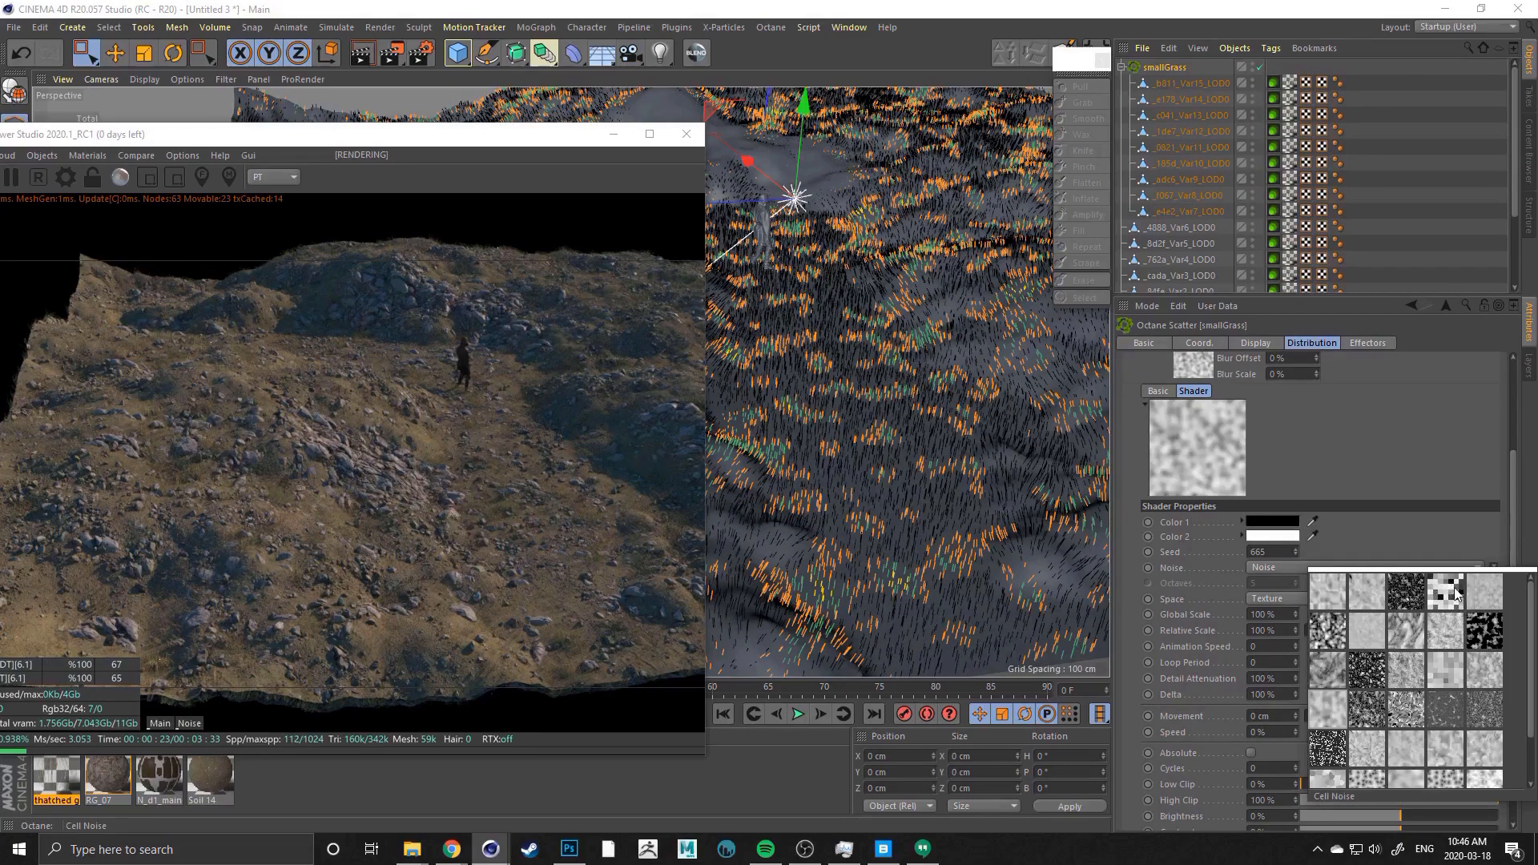
pyautogui.click(1456, 593)
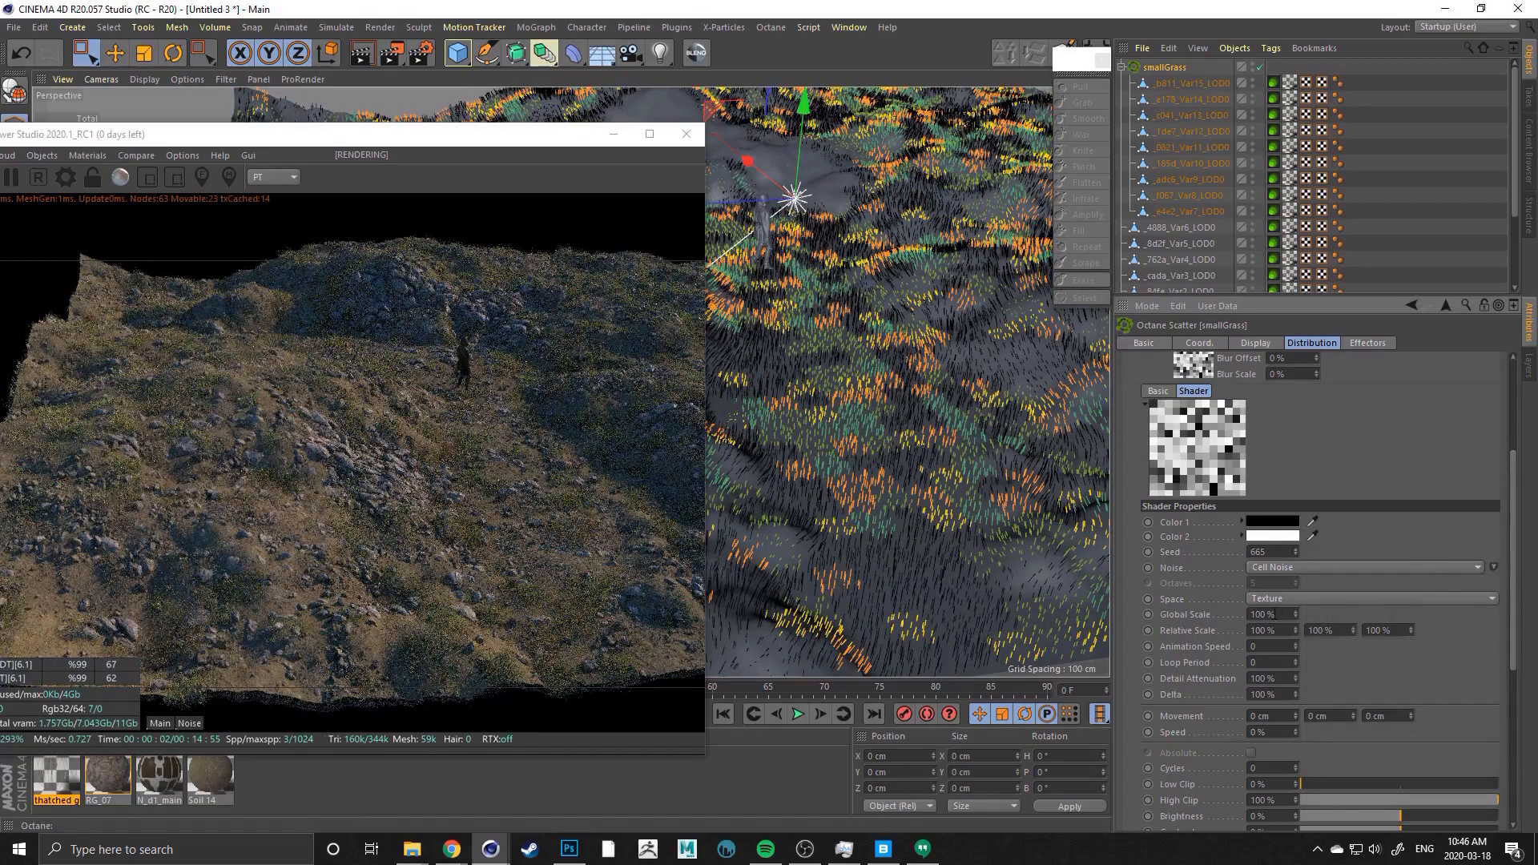
# Set the Cell Noise global scale to 0.1 % and inspect the finer grass distribution across the terrain in the render
pyautogui.moveTo(1274, 613); pyautogui.dragTo(1204, 614)
pyautogui.write('0.1')
pyautogui.press('Return')
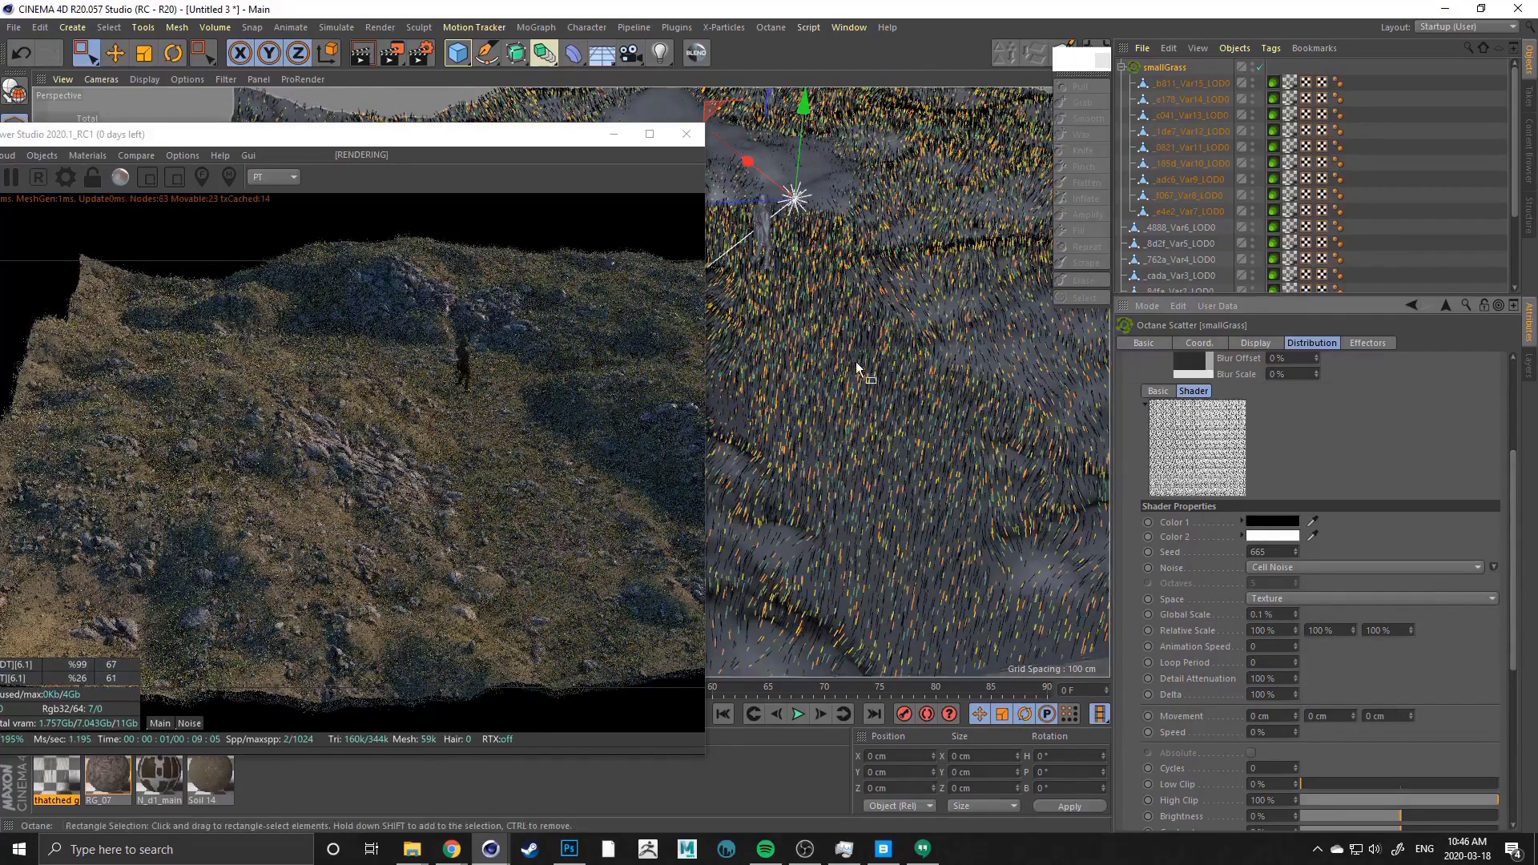
pyautogui.keyDown('alt'); pyautogui.moveTo(856, 365); pyautogui.dragTo(844, 480); pyautogui.keyUp('alt')
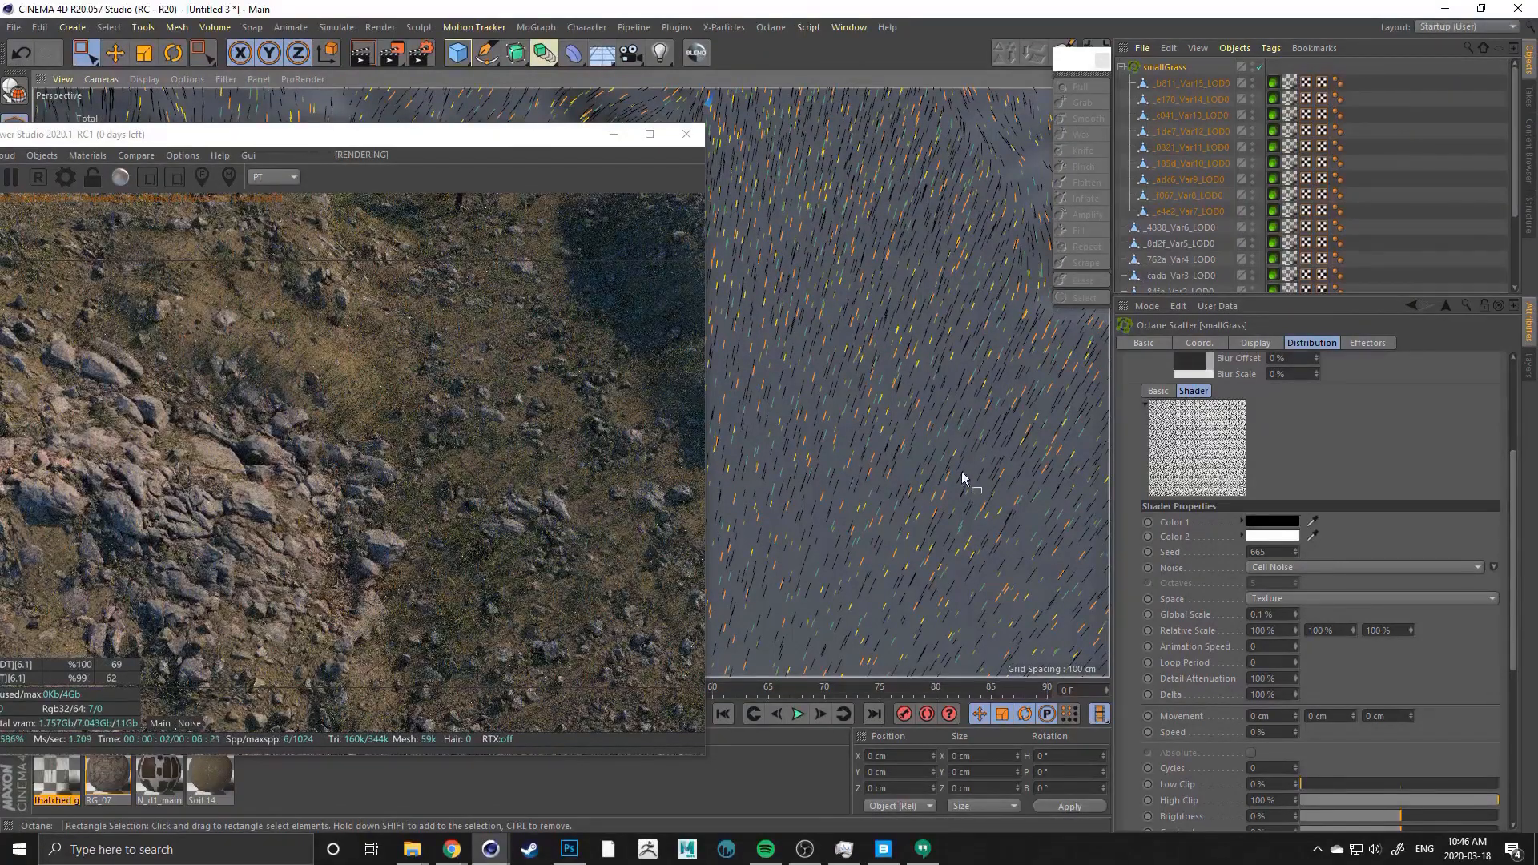
pyautogui.keyDown('alt'); pyautogui.moveTo(899, 388); pyautogui.dragTo(869, 448); pyautogui.keyUp('alt')
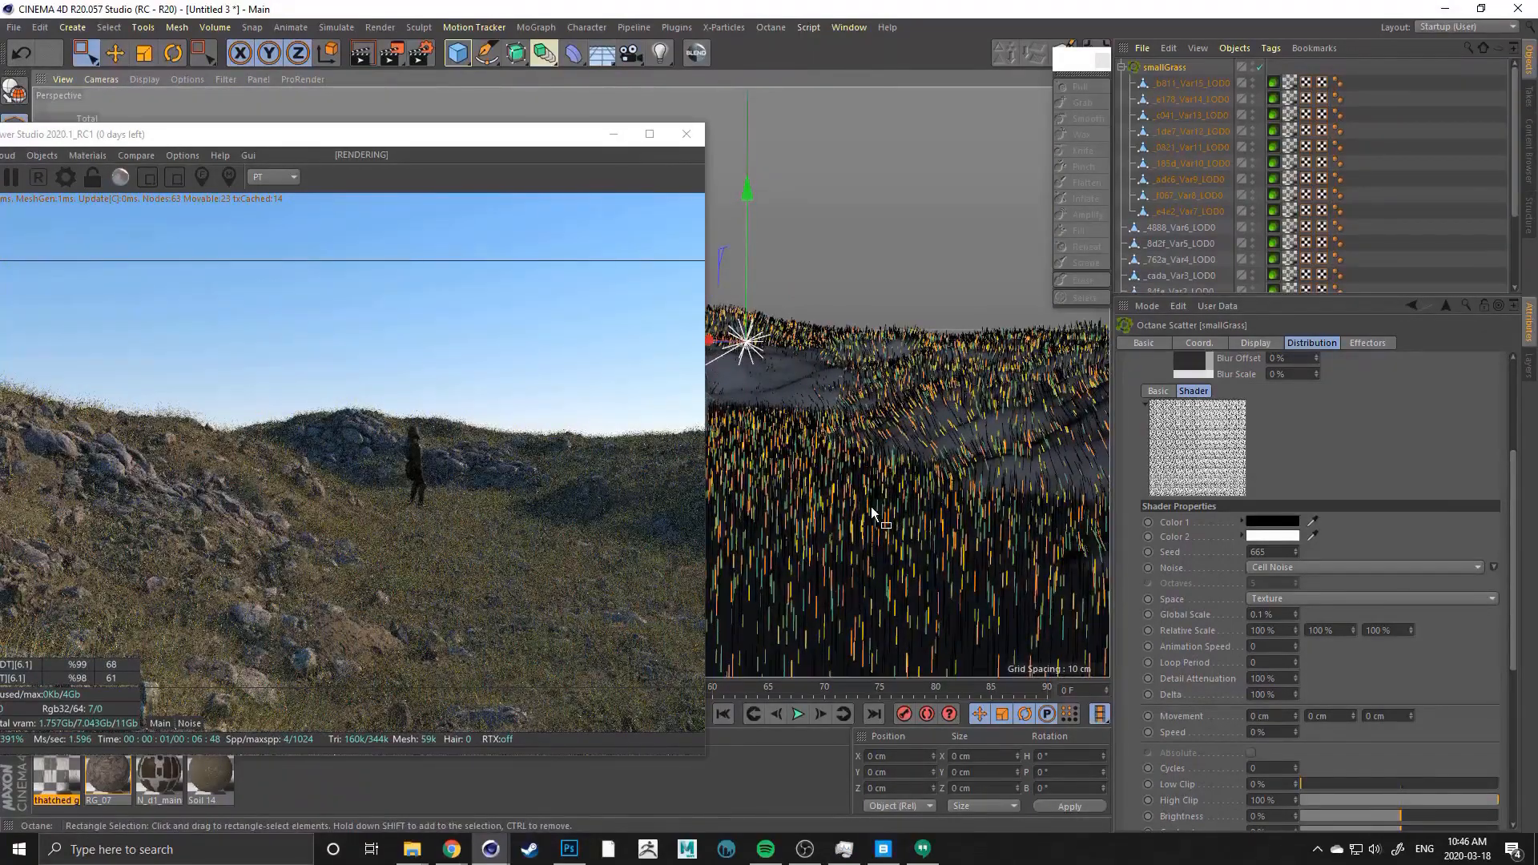
pyautogui.keyDown('alt'); pyautogui.moveTo(868, 509); pyautogui.dragTo(715, 530); pyautogui.keyUp('alt')
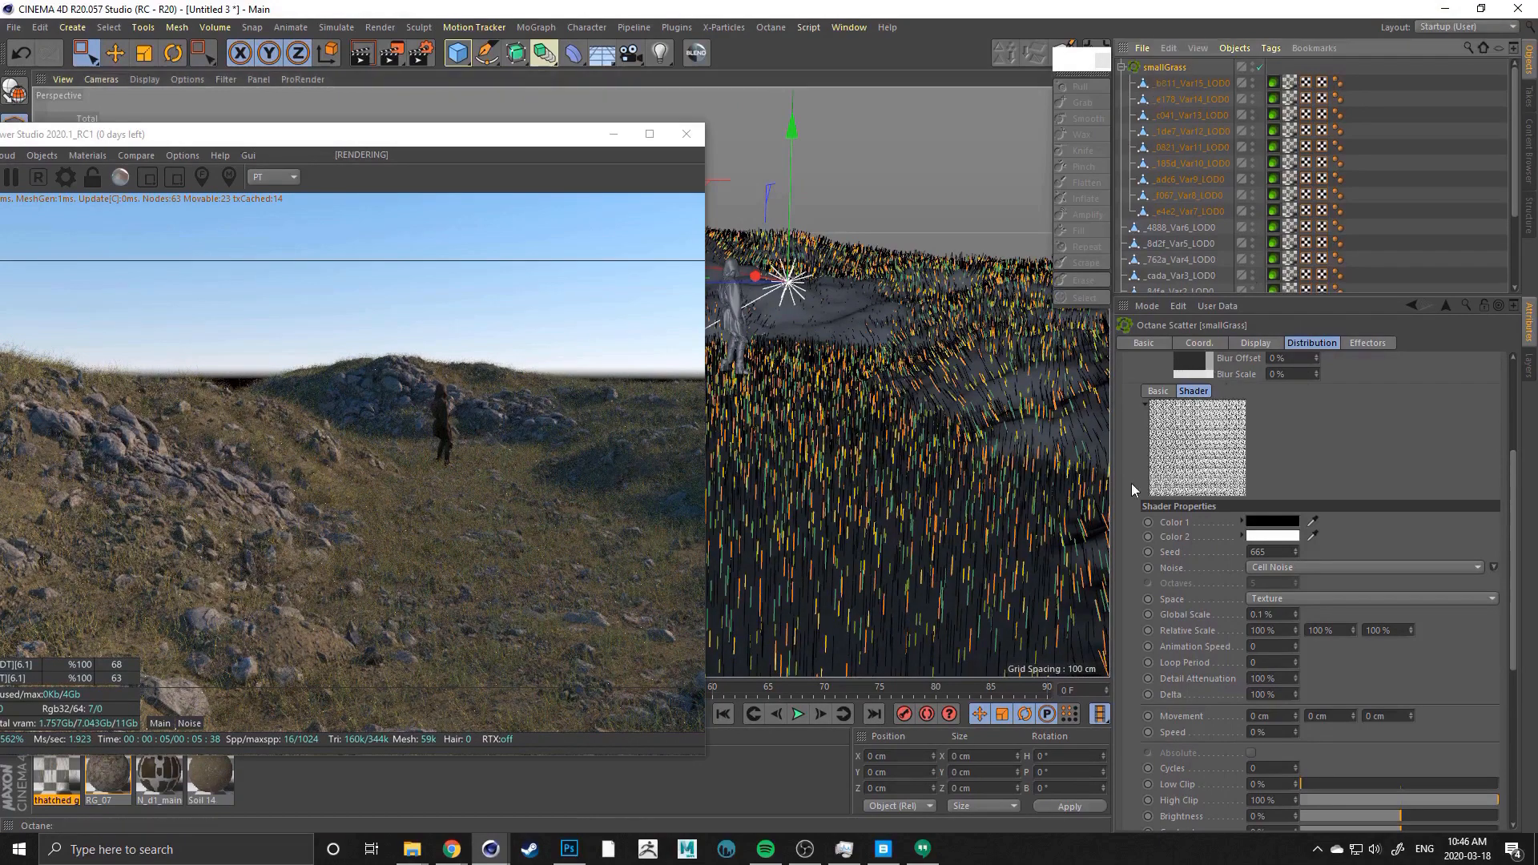
# Lower the smallGrass scatter's Normal Align to 0.63 and collapse the noise shader settings
pyautogui.scroll(3, 1131, 483)
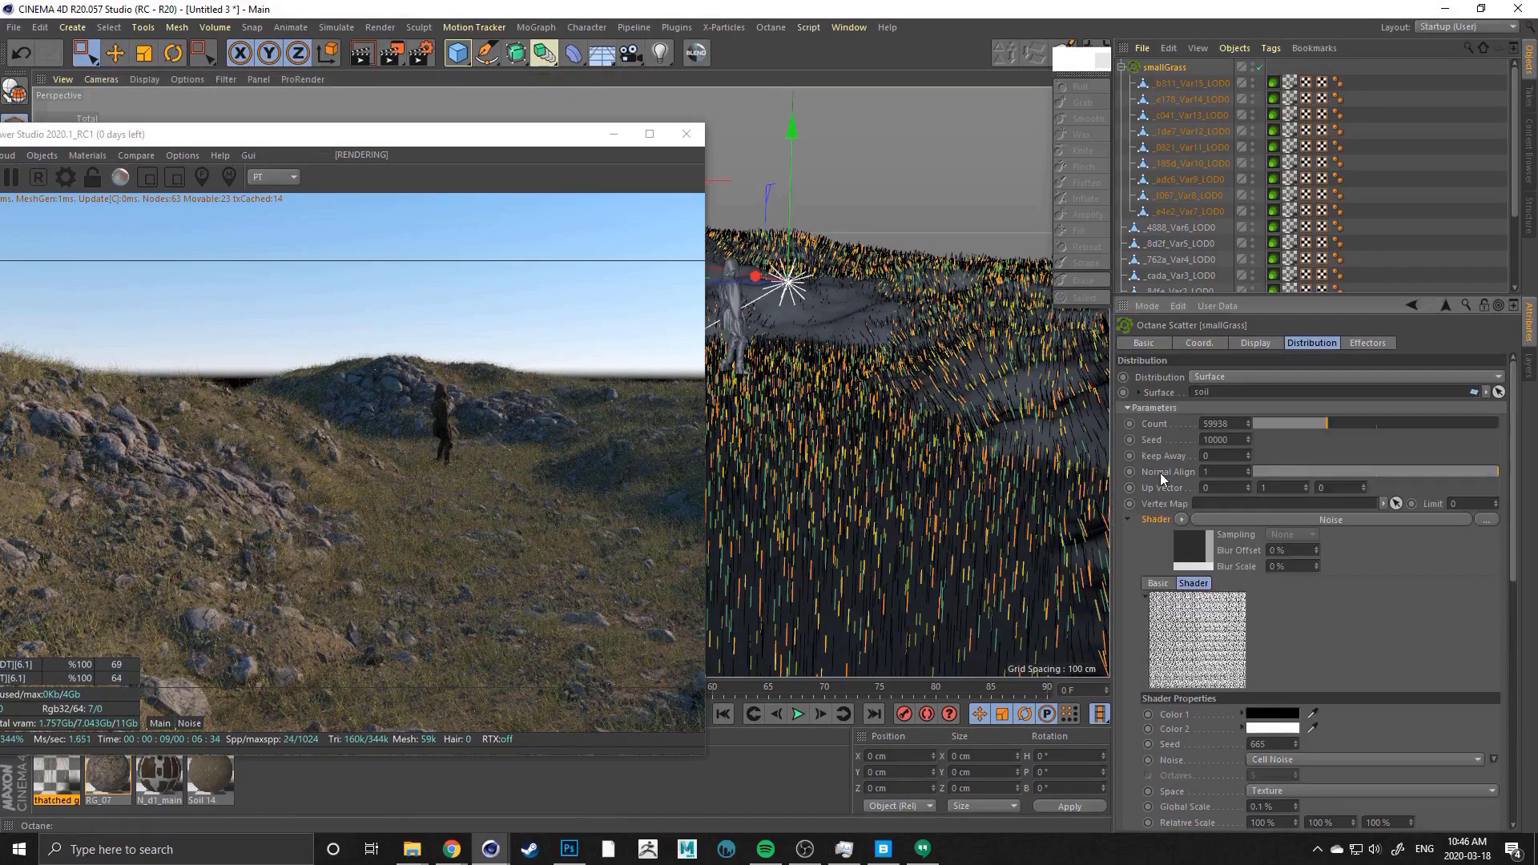
pyautogui.moveTo(1448, 474); pyautogui.dragTo(1411, 471)
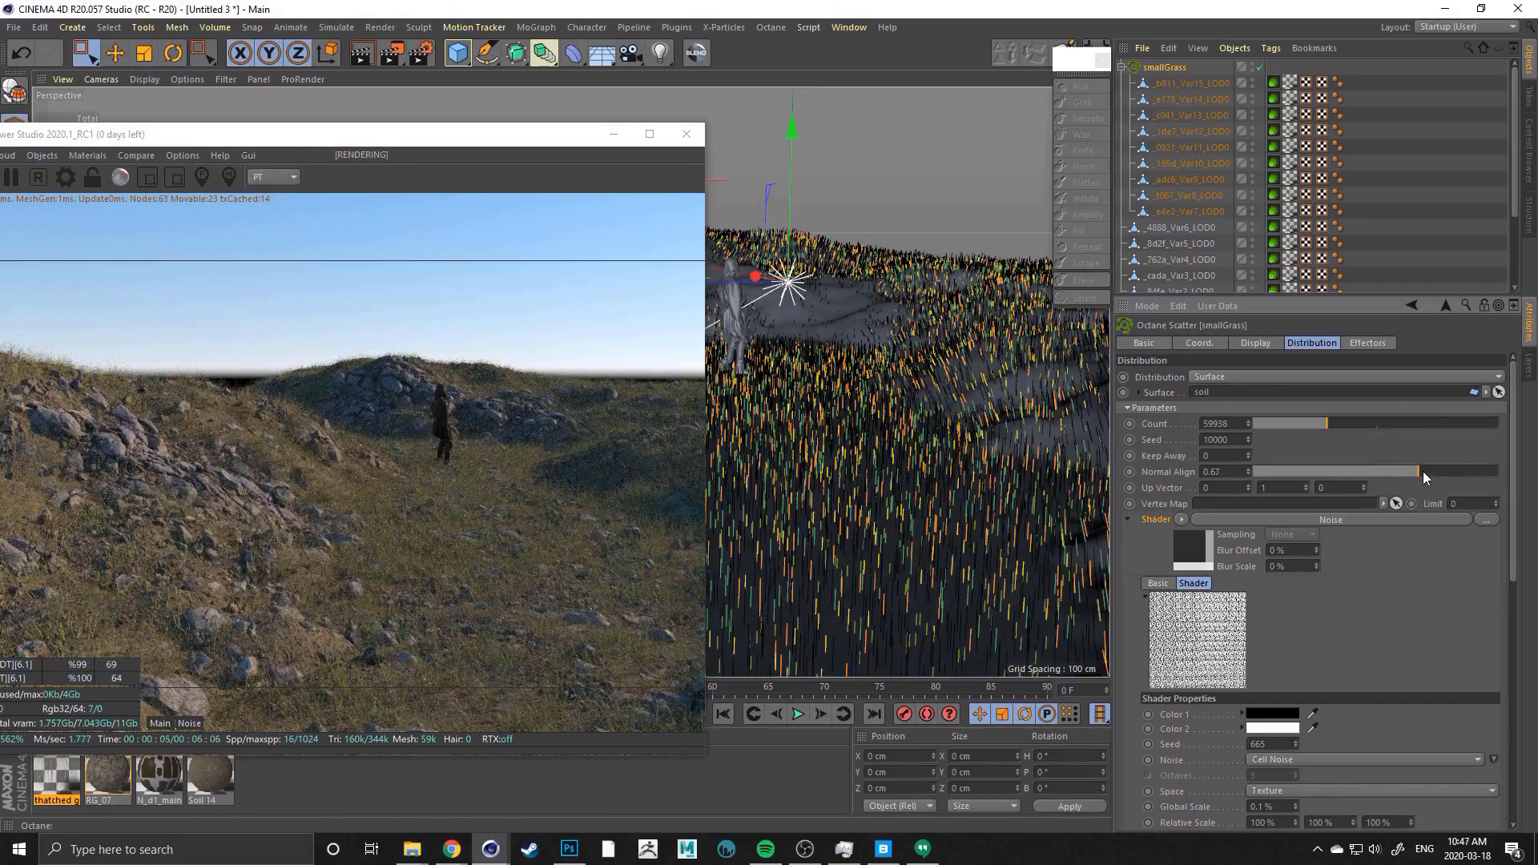
pyautogui.moveTo(1423, 471); pyautogui.dragTo(1506, 473)
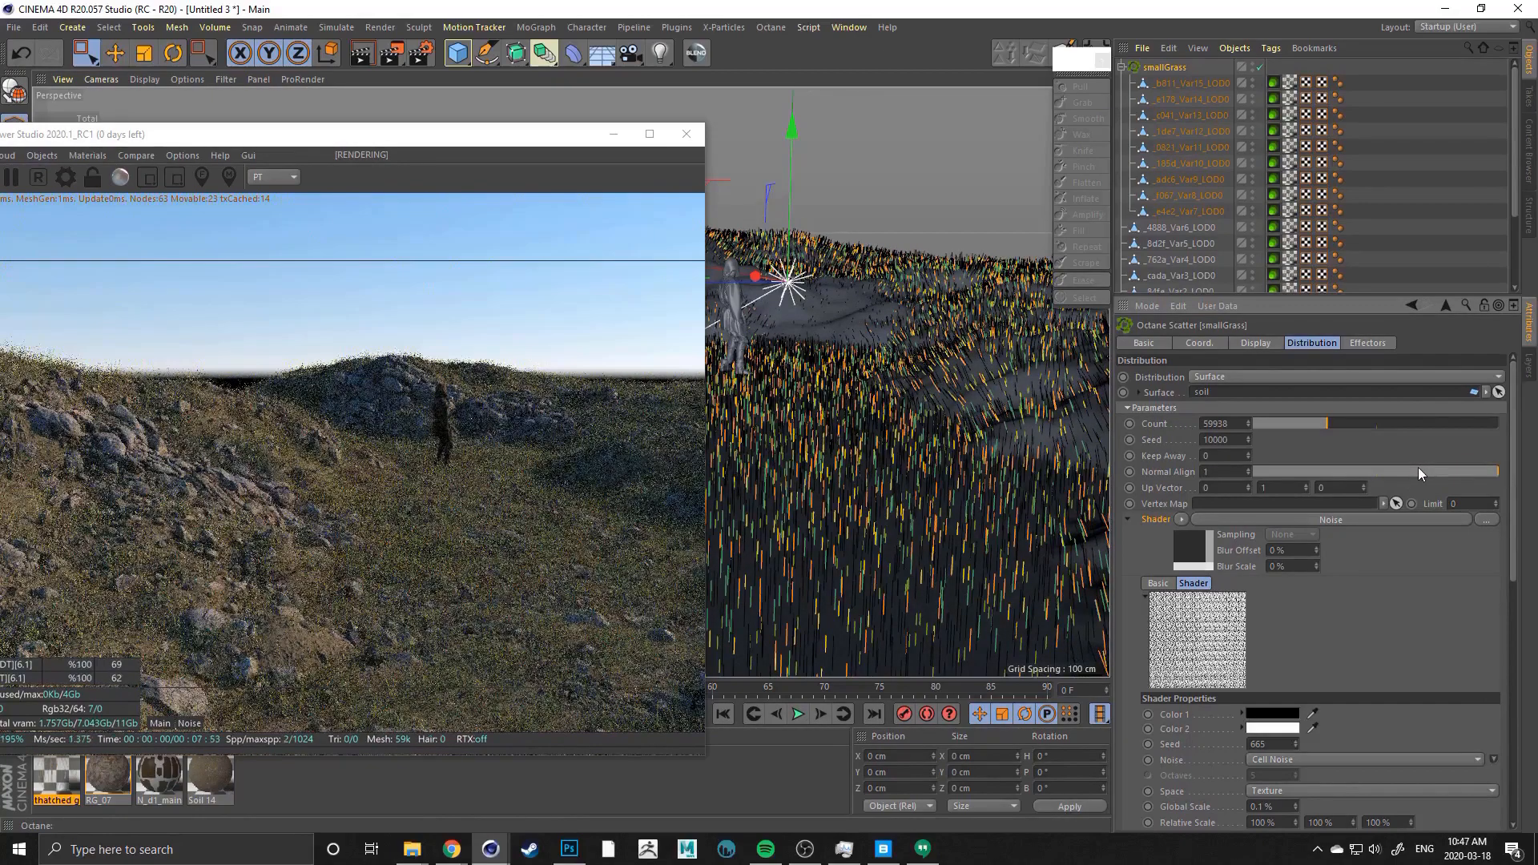
pyautogui.click(1412, 471)
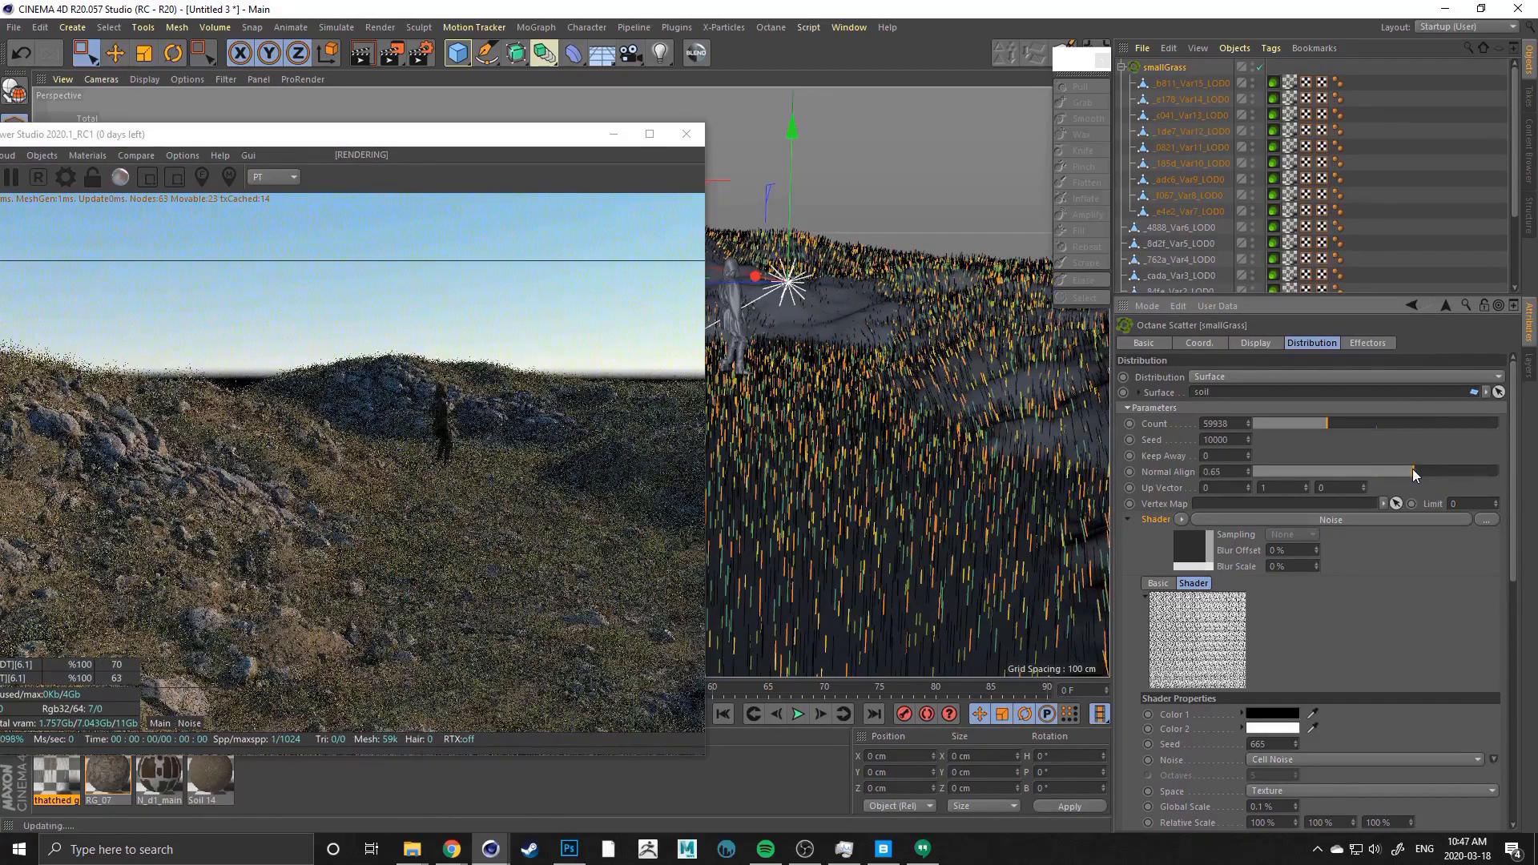
pyautogui.moveTo(1411, 471); pyautogui.dragTo(1409, 471)
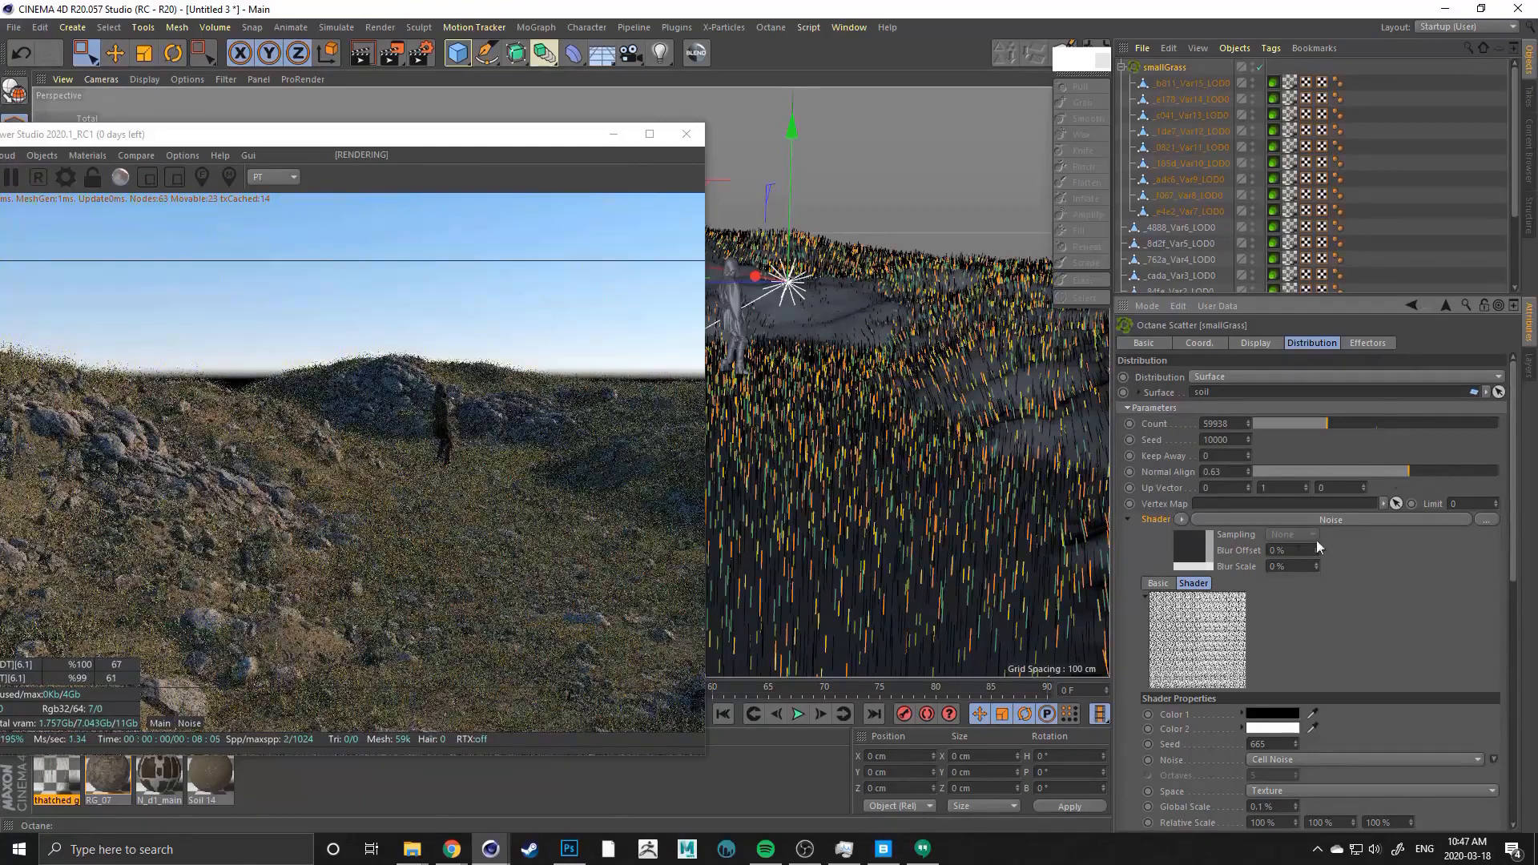
pyautogui.click(1126, 519)
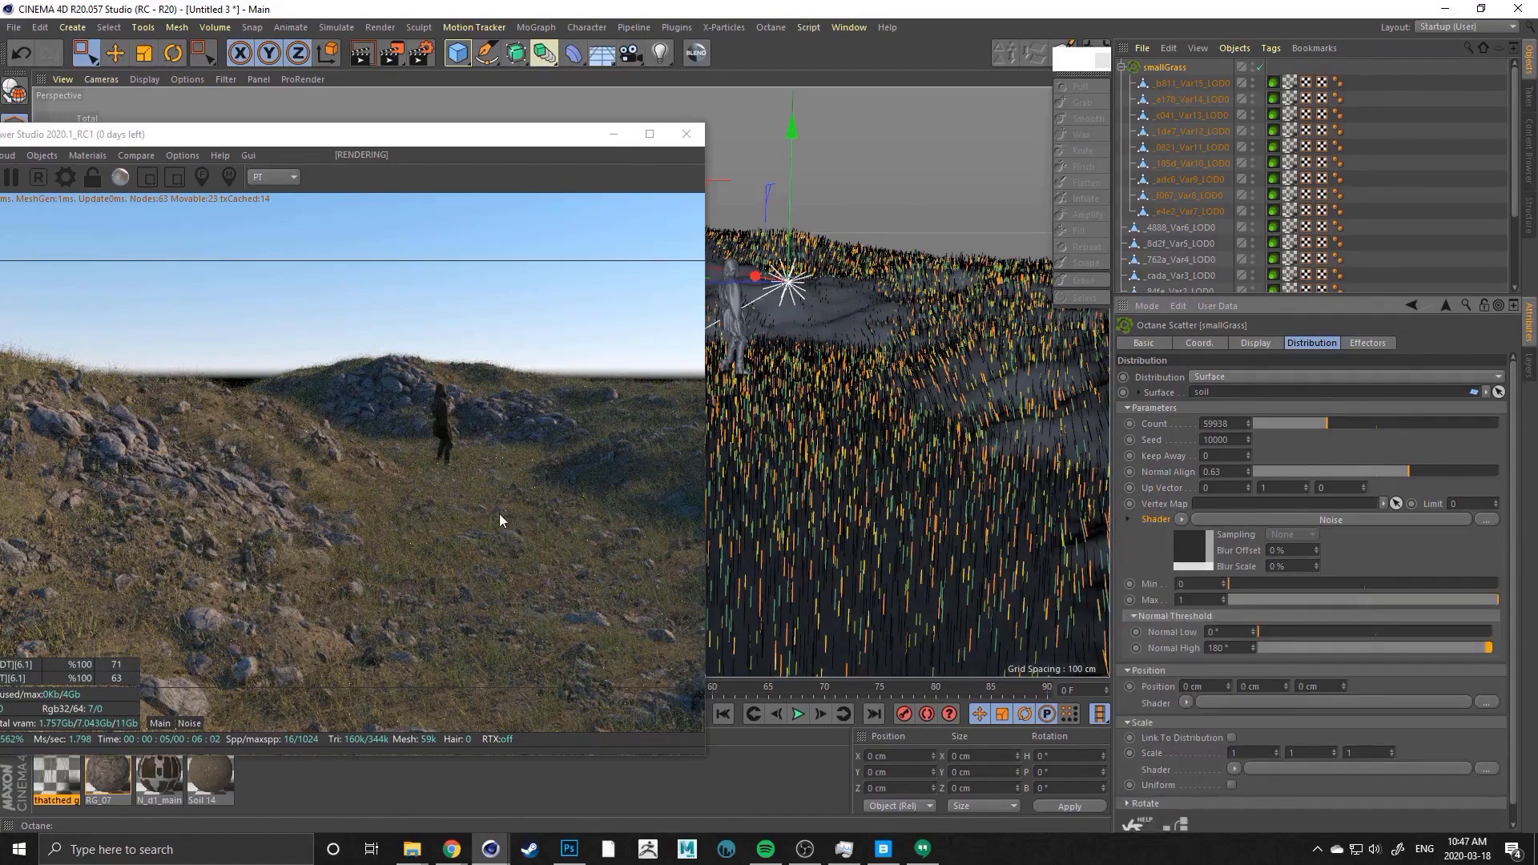
# Try Normal High thresholds of 29° and 19° on the smallGrass scatter while viewing the grass on the slopes up close
pyautogui.moveTo(500, 514); pyautogui.dragTo(422, 521, button='middle')
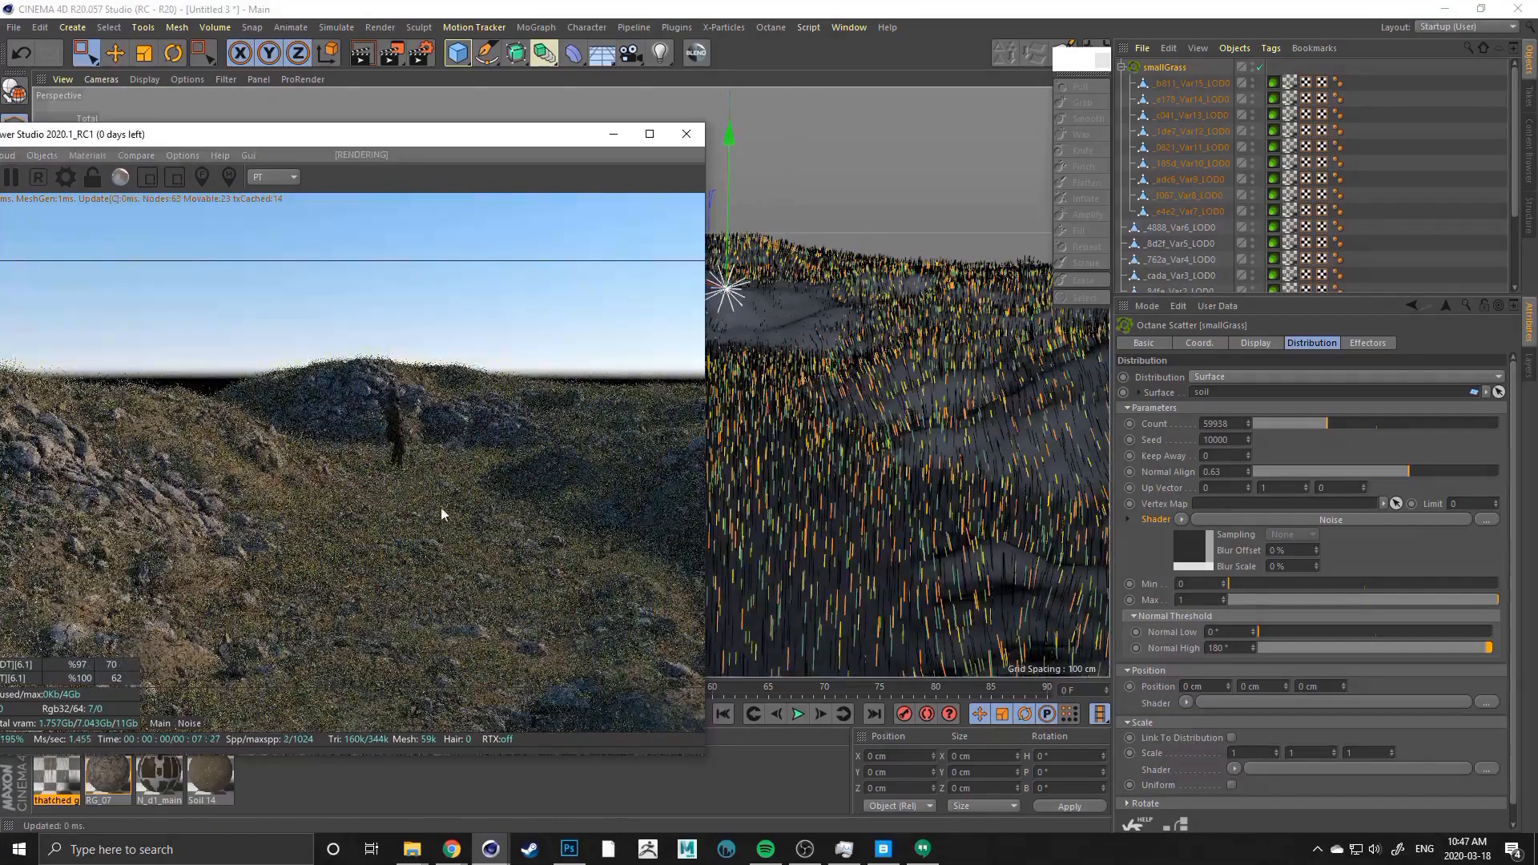
pyautogui.moveTo(441, 508); pyautogui.dragTo(372, 520, button='right')
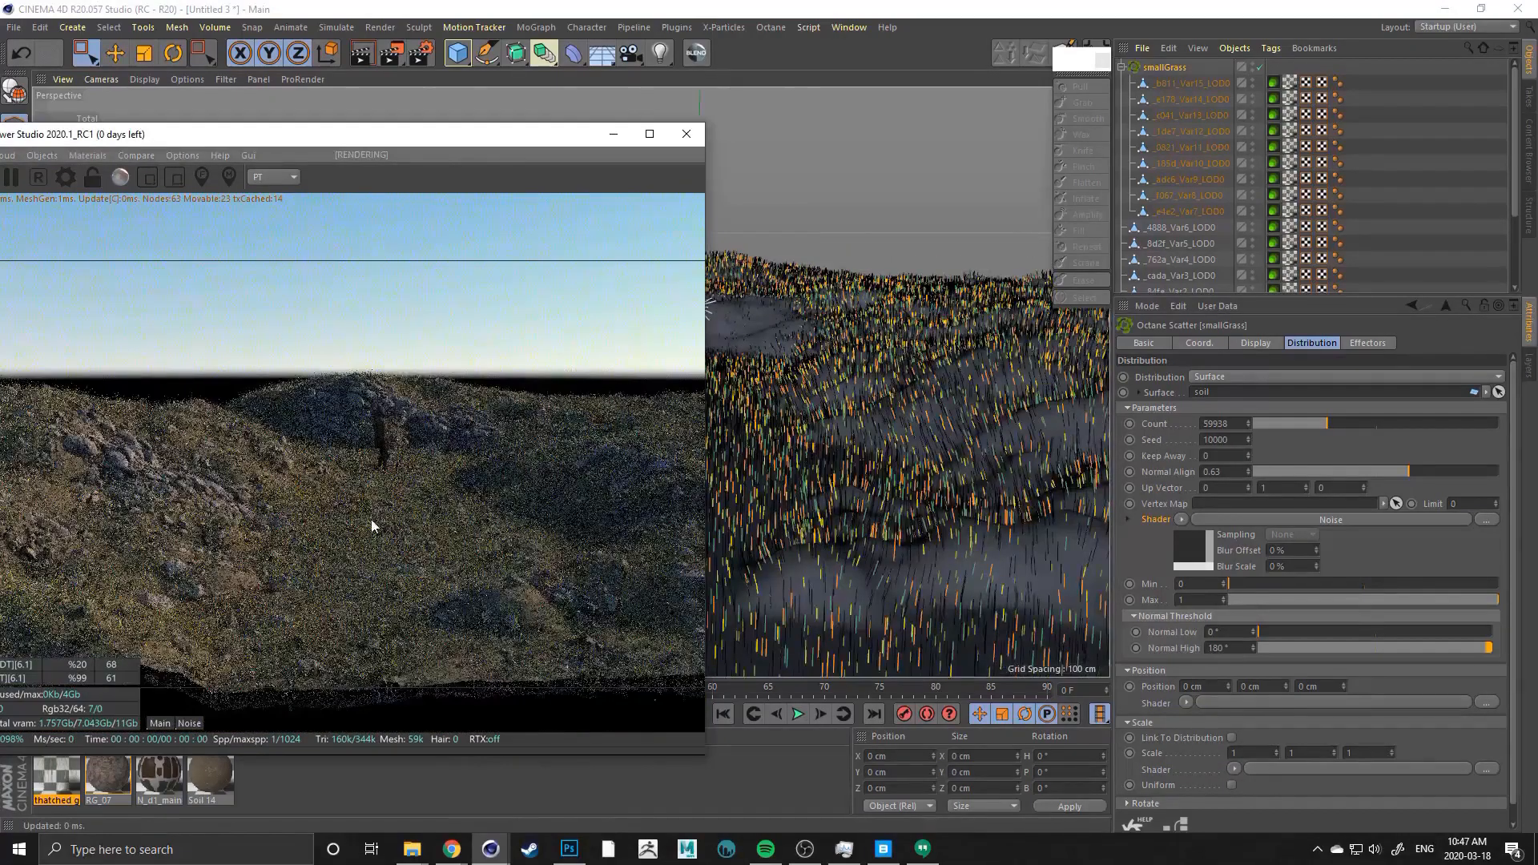
pyautogui.moveTo(372, 520); pyautogui.dragTo(338, 521)
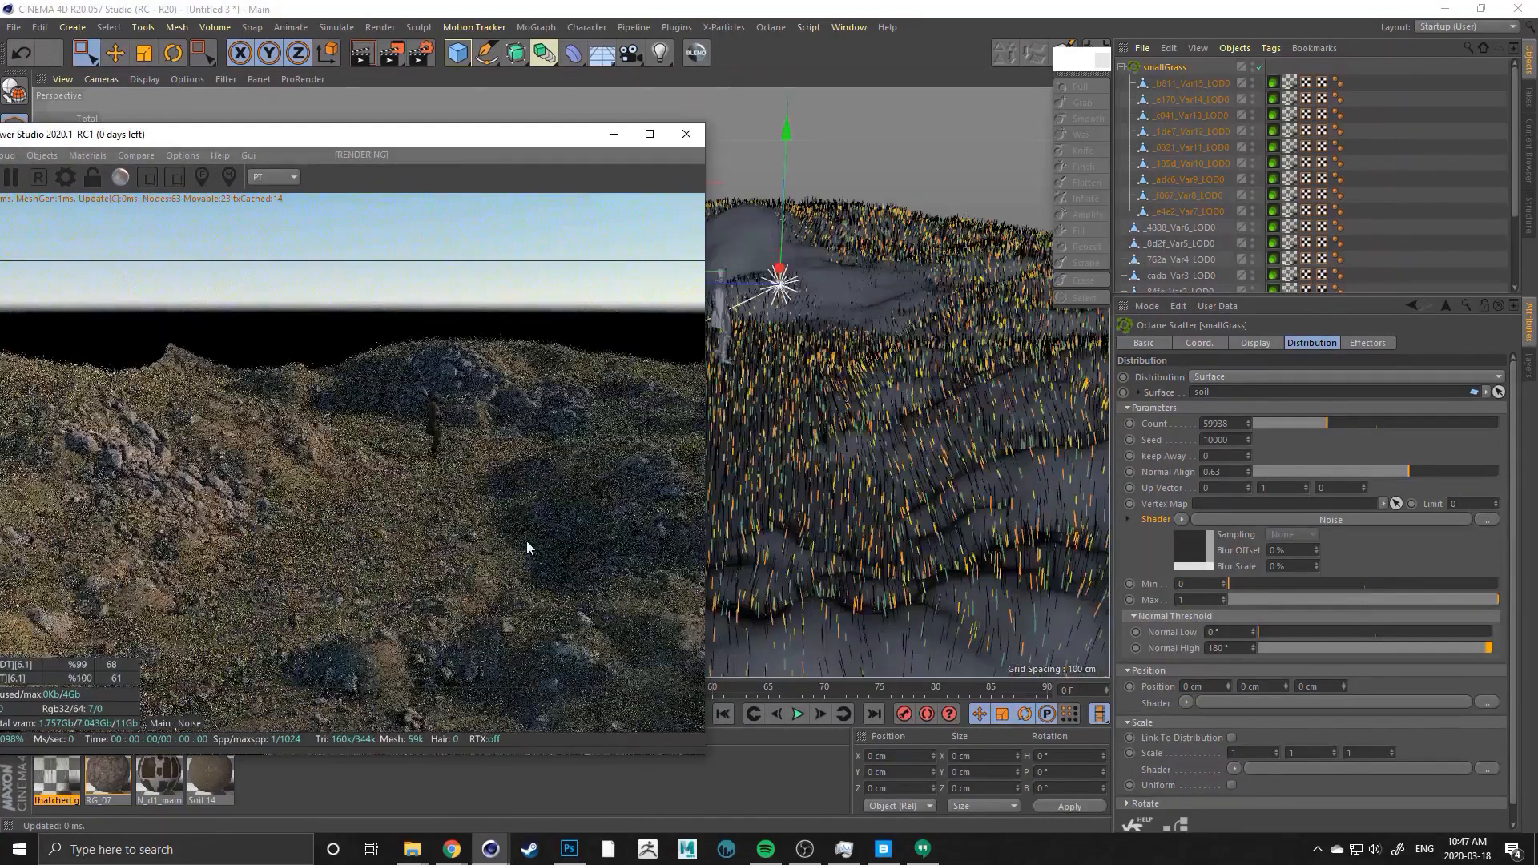
pyautogui.moveTo(309, 525); pyautogui.dragTo(532, 512)
pyautogui.moveTo(436, 526); pyautogui.dragTo(384, 525)
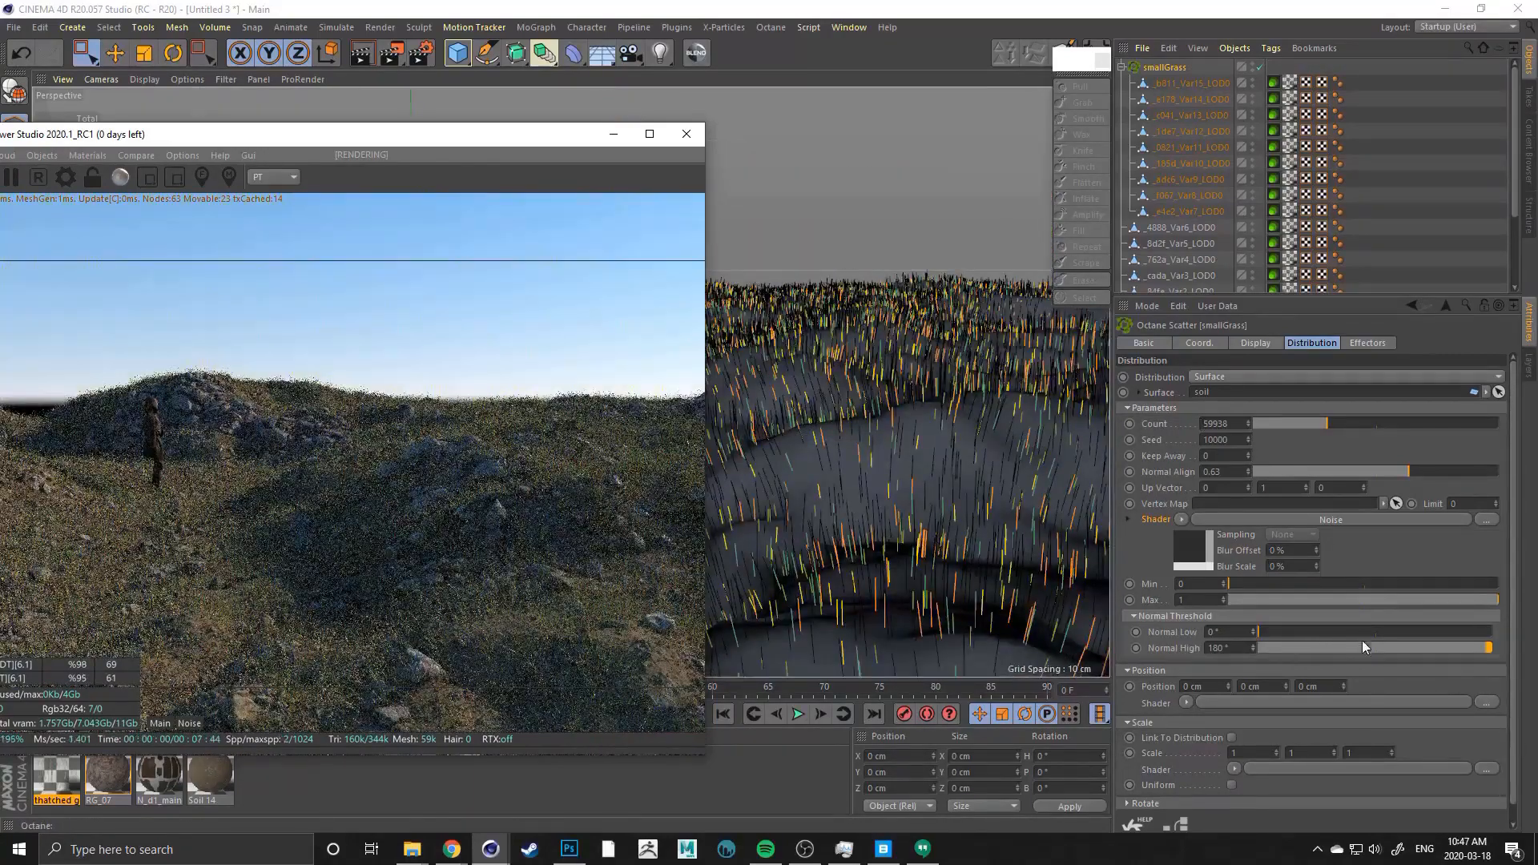
pyautogui.moveTo(1370, 645); pyautogui.dragTo(1296, 647)
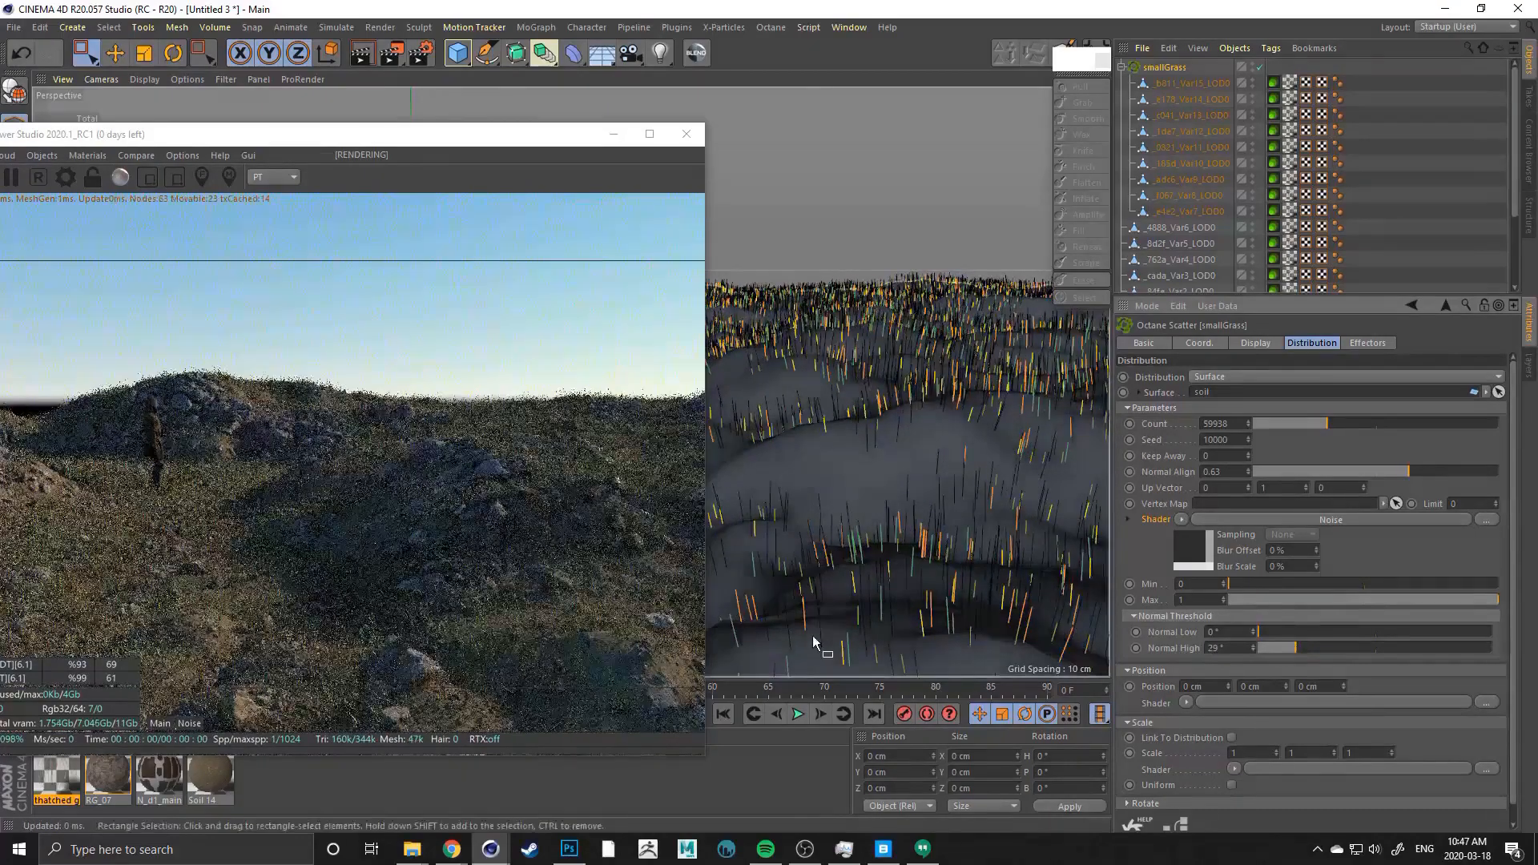
pyautogui.moveTo(554, 545); pyautogui.dragTo(800, 552)
pyautogui.moveTo(427, 517); pyautogui.dragTo(453, 508, button='middle')
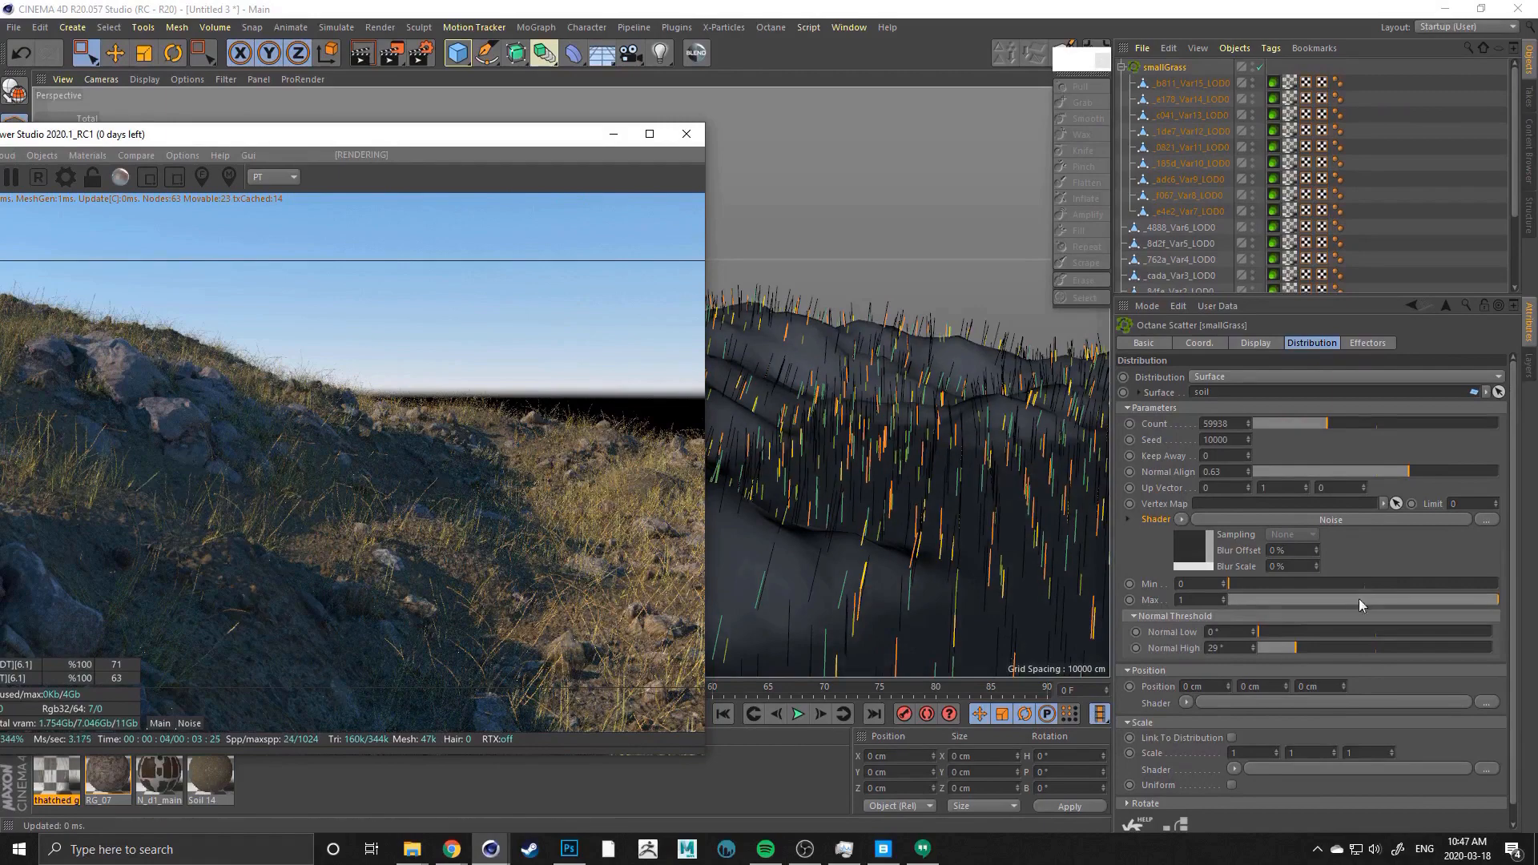
pyautogui.moveTo(1292, 647); pyautogui.dragTo(1284, 647)
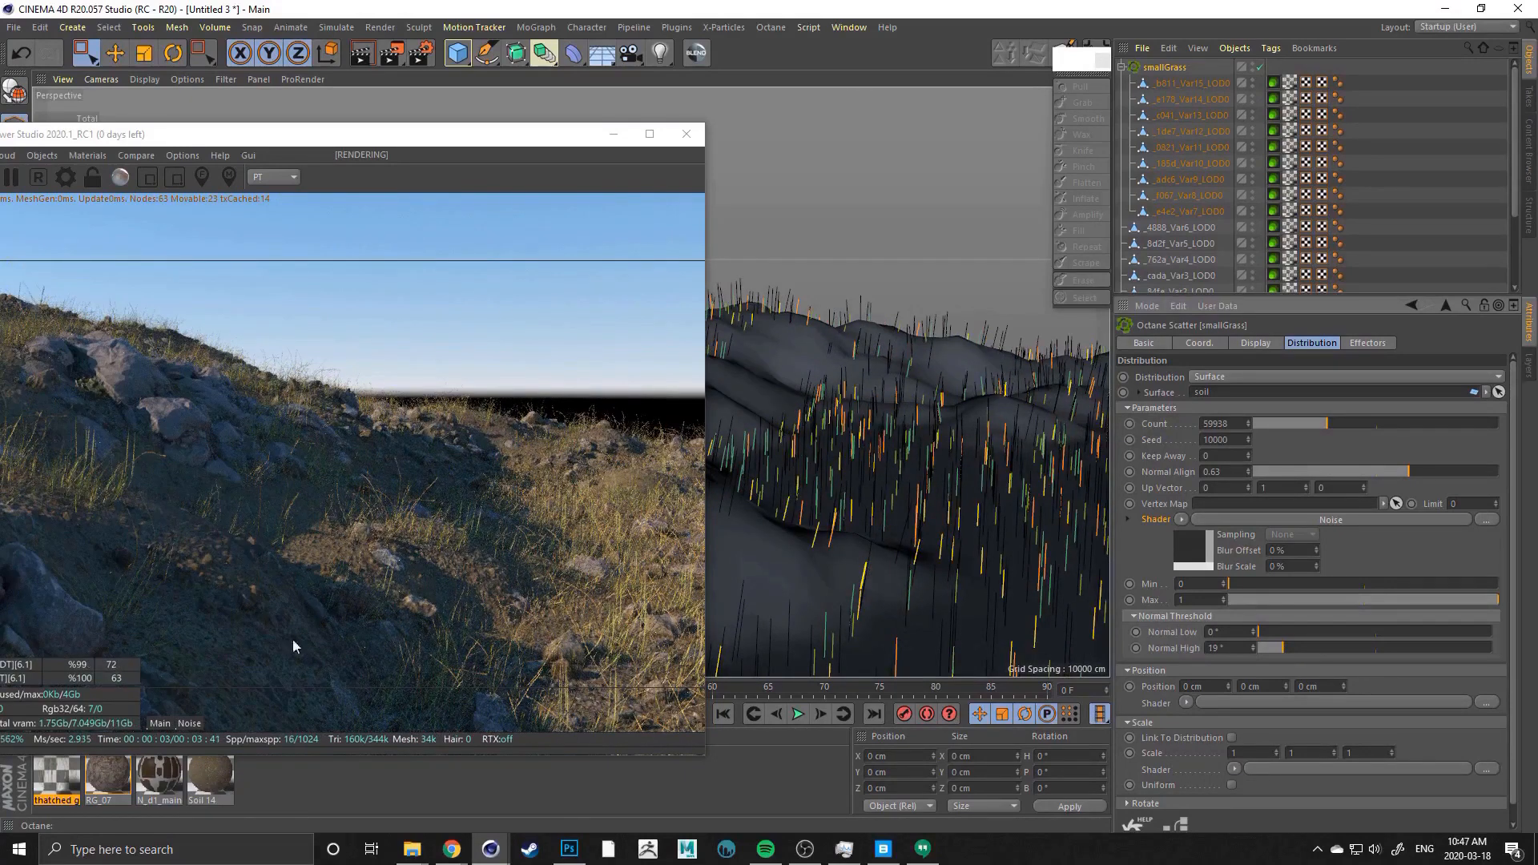
# Set the smallGrass scatter's Normal High threshold to 43°
pyautogui.click(1324, 647)
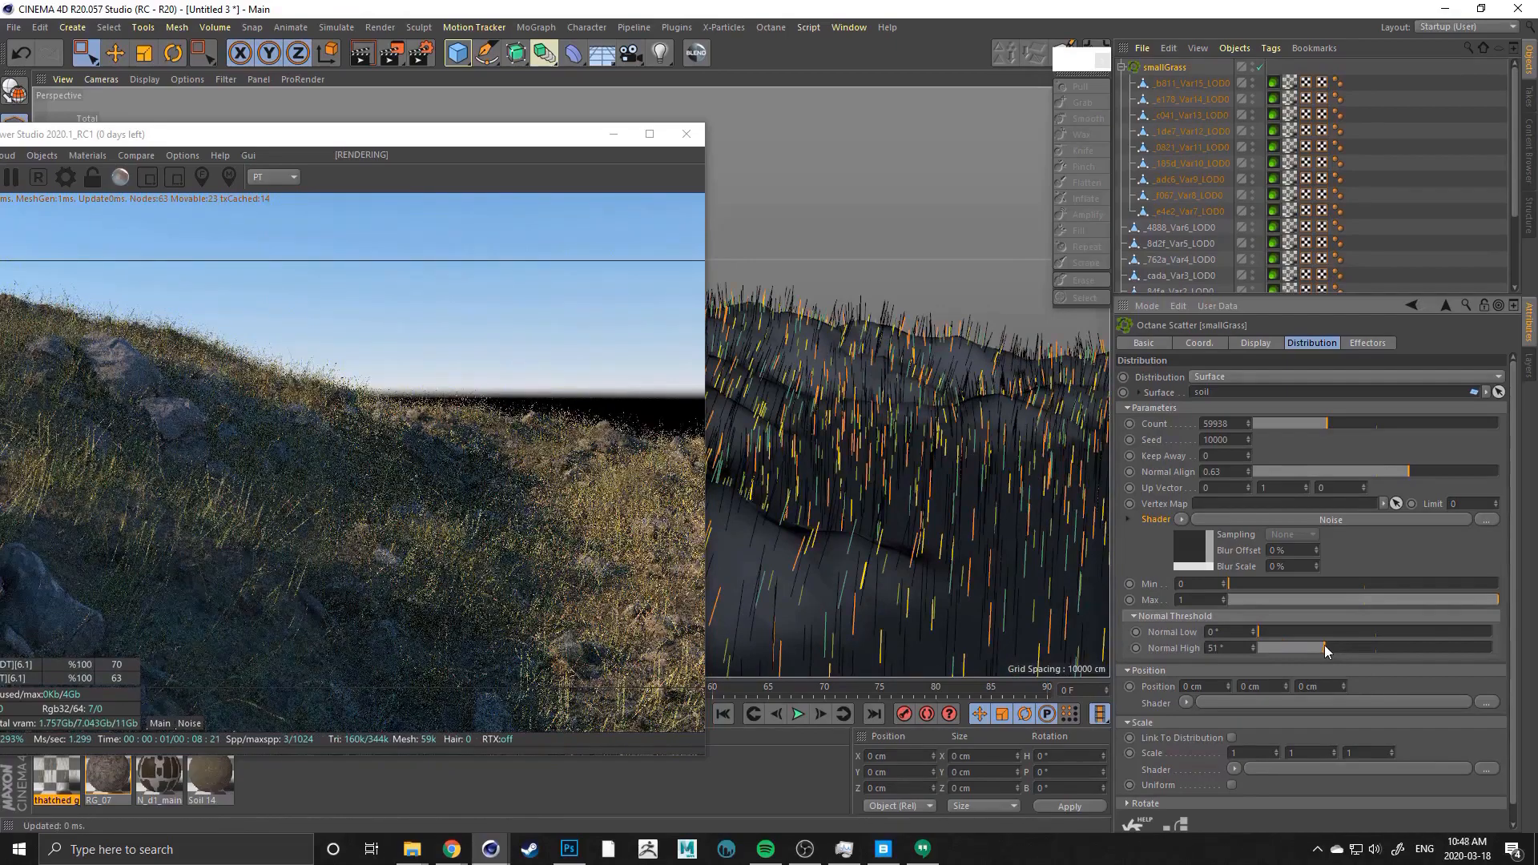
pyautogui.moveTo(1324, 647); pyautogui.dragTo(1319, 648)
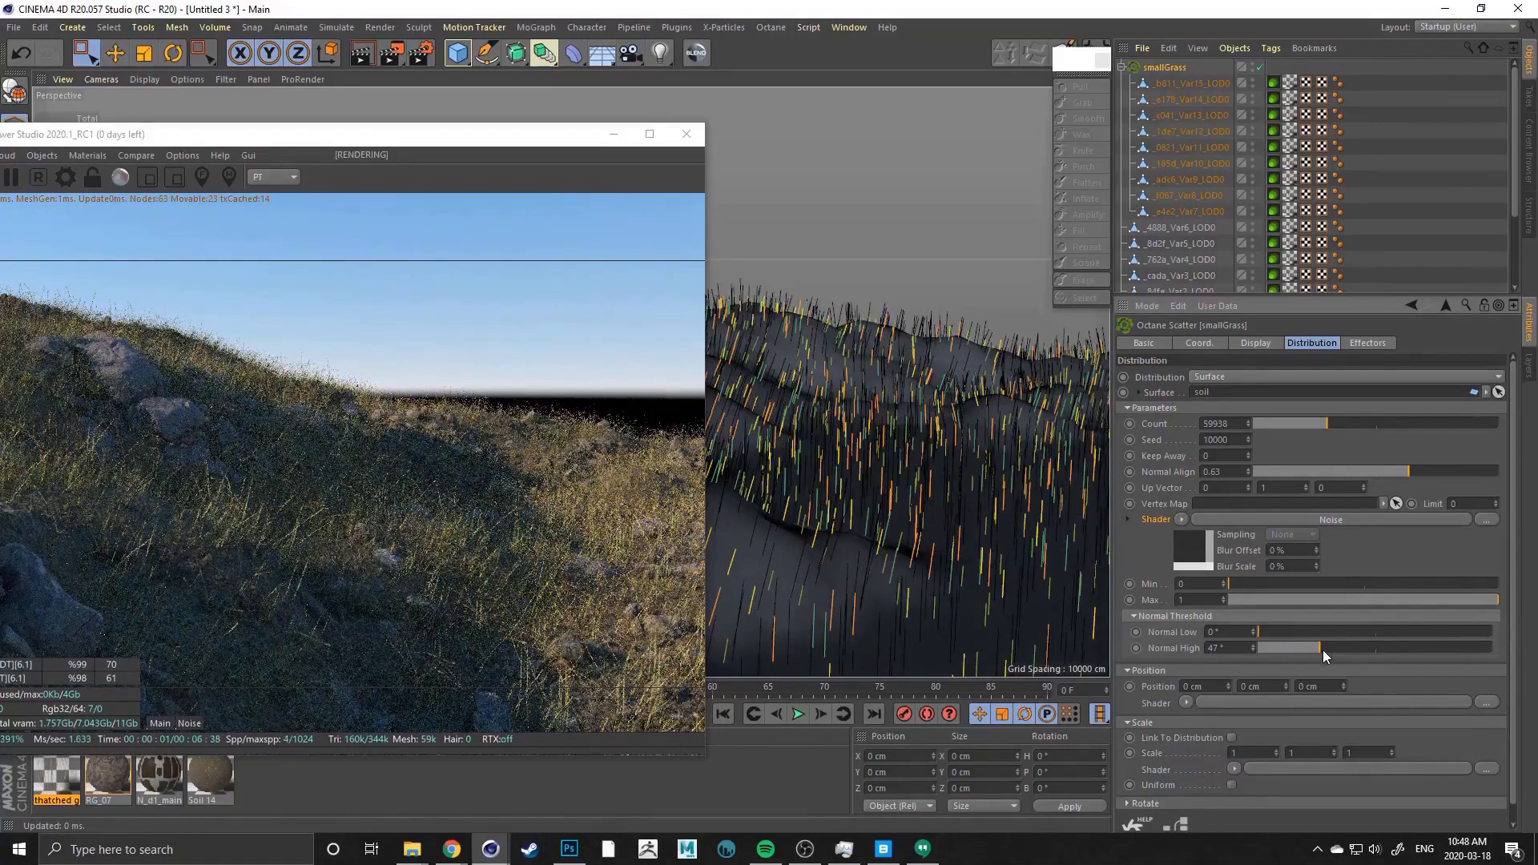
pyautogui.moveTo(1323, 651); pyautogui.dragTo(1314, 651)
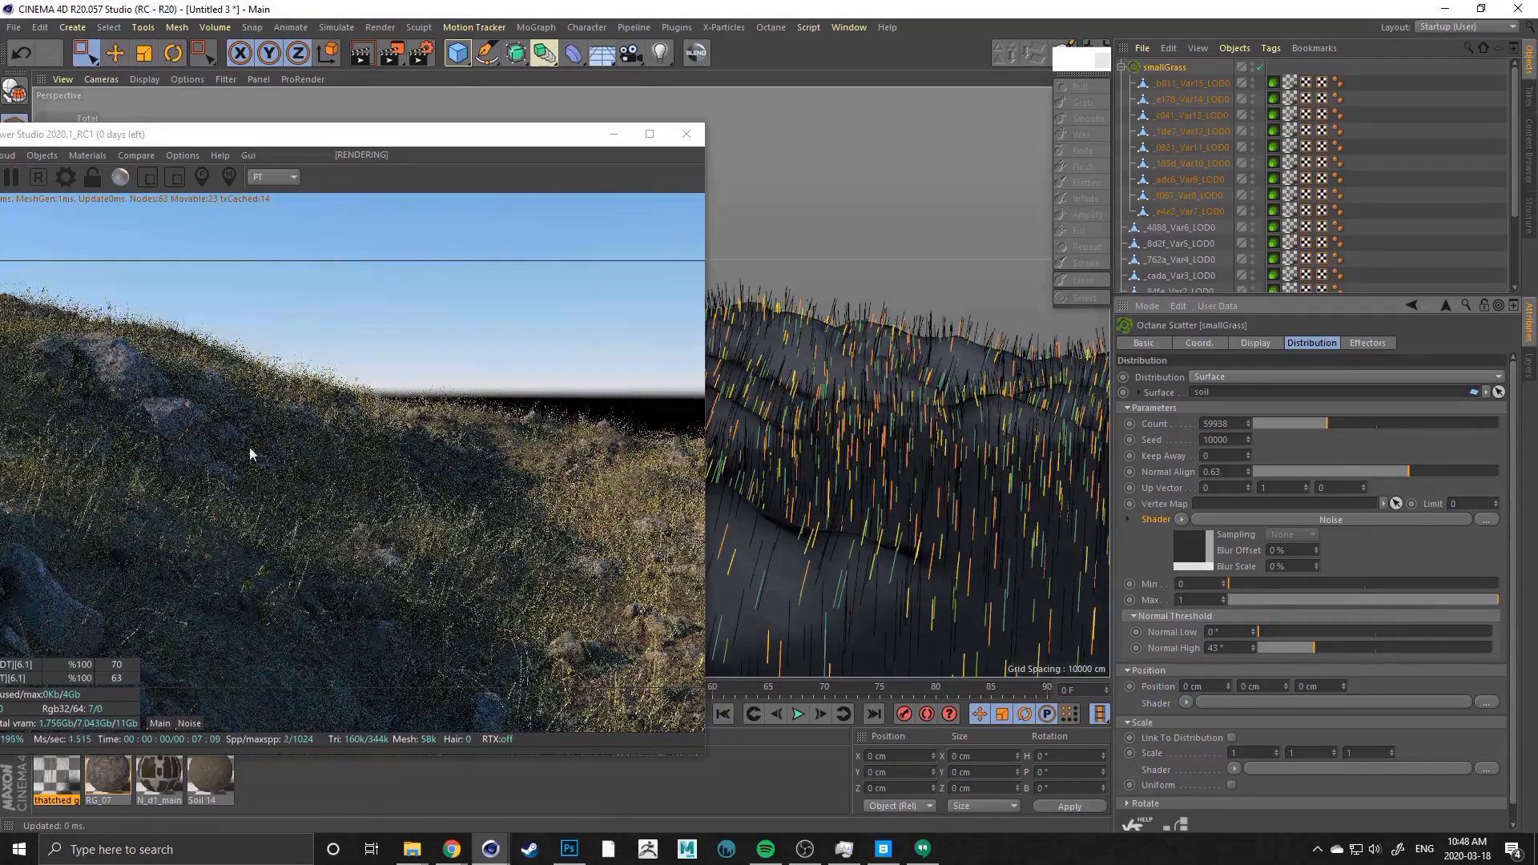
# Raise the smallGrass scatter's count on the soil surface to 184740
pyautogui.keyDown('alt'); pyautogui.moveTo(896, 425); pyautogui.dragTo(748, 450); pyautogui.keyUp('alt')
pyautogui.scroll(-4, 808, 400)
pyautogui.keyDown('alt'); pyautogui.moveTo(809, 401); pyautogui.dragTo(864, 425); pyautogui.keyUp('alt')
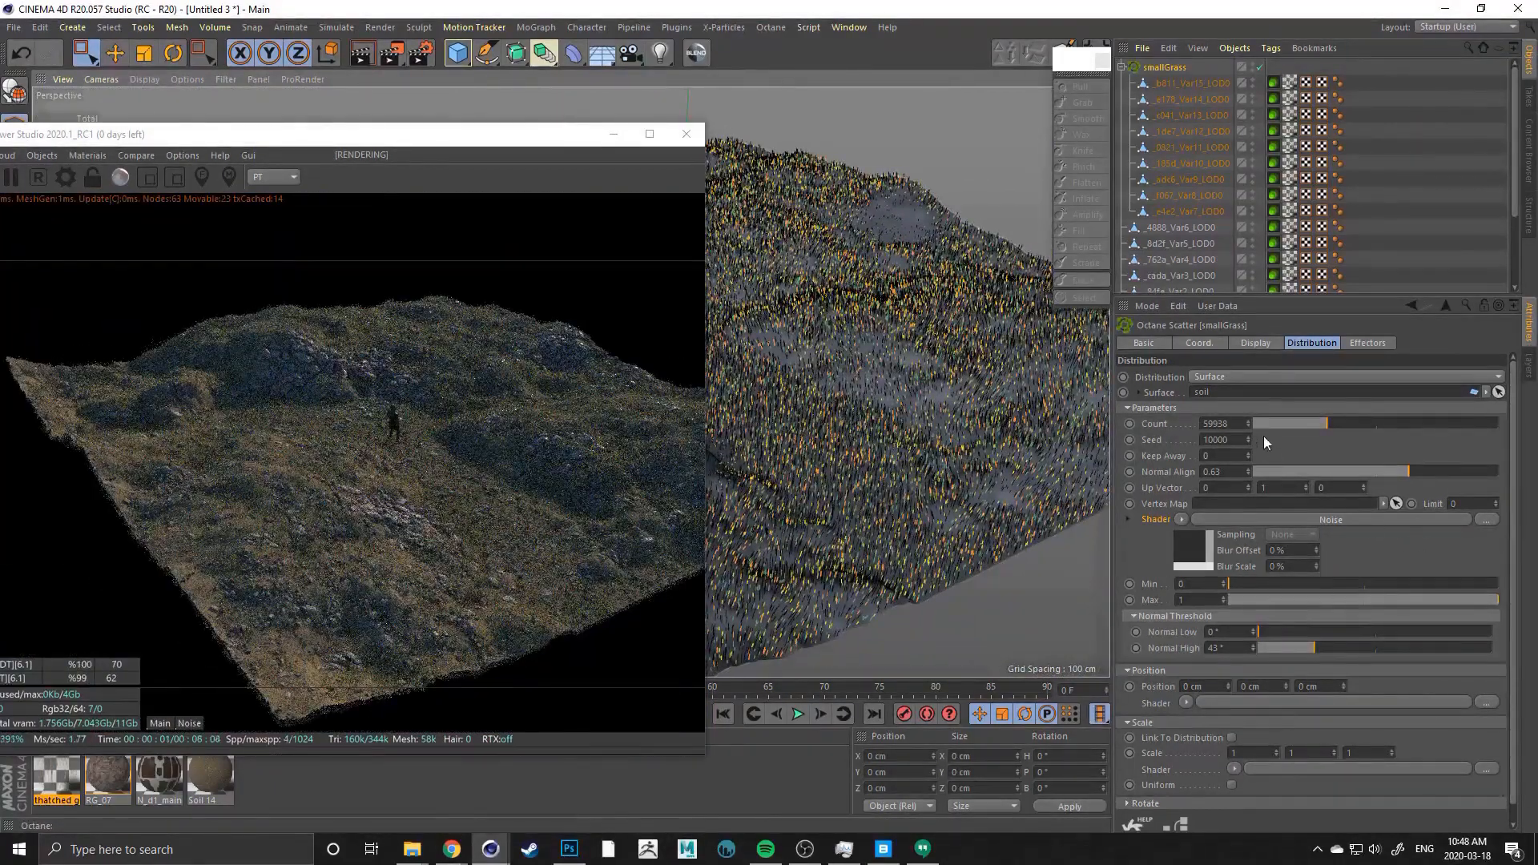
pyautogui.moveTo(1478, 422); pyautogui.dragTo(1481, 423)
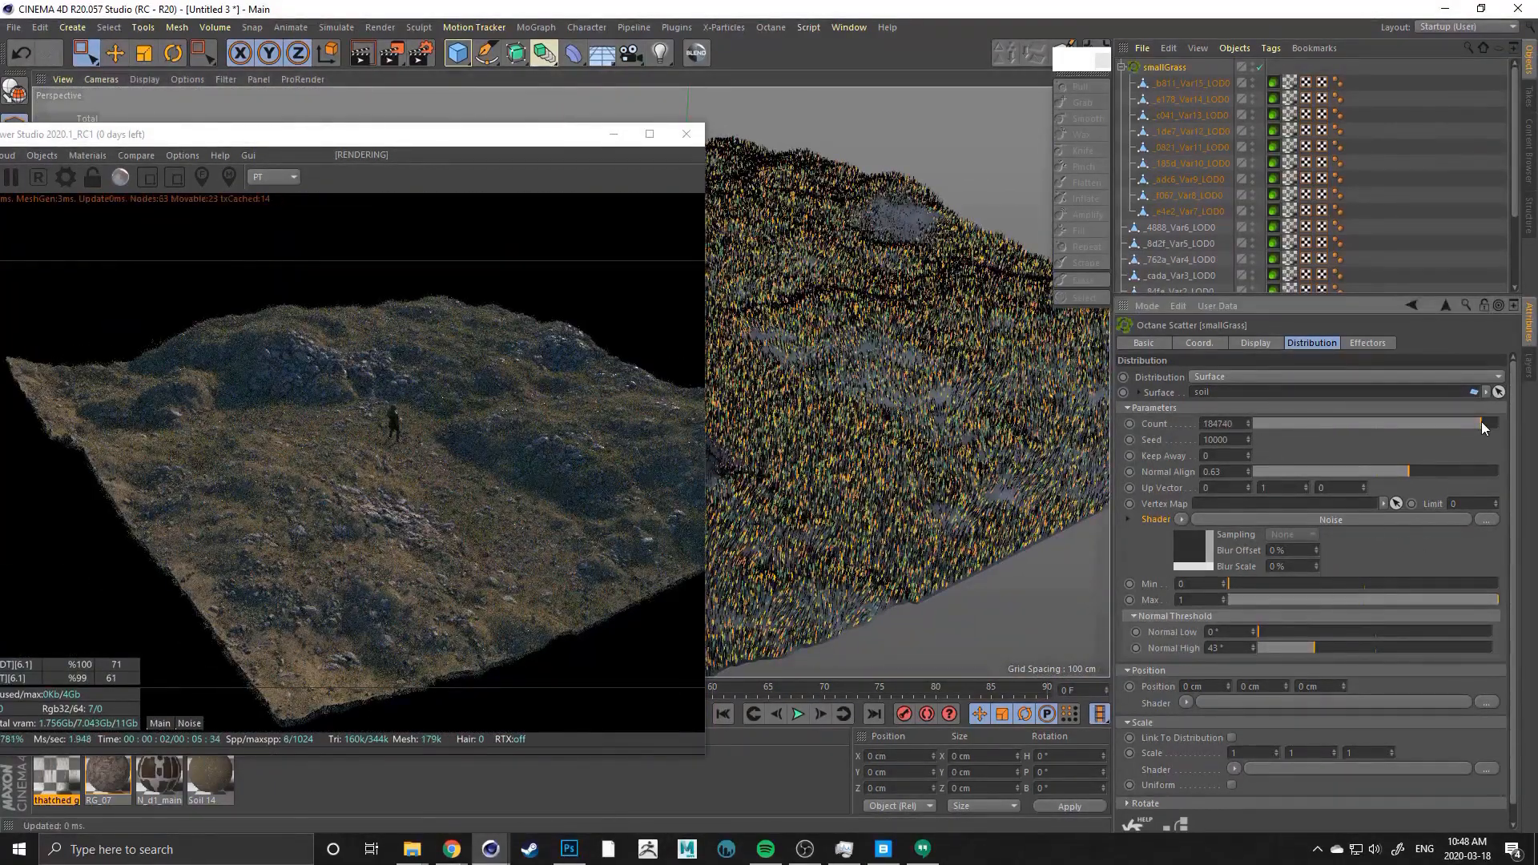
# Lower the smallGrass scatter's viewport display rate to 0.73 %
pyautogui.click(1249, 340)
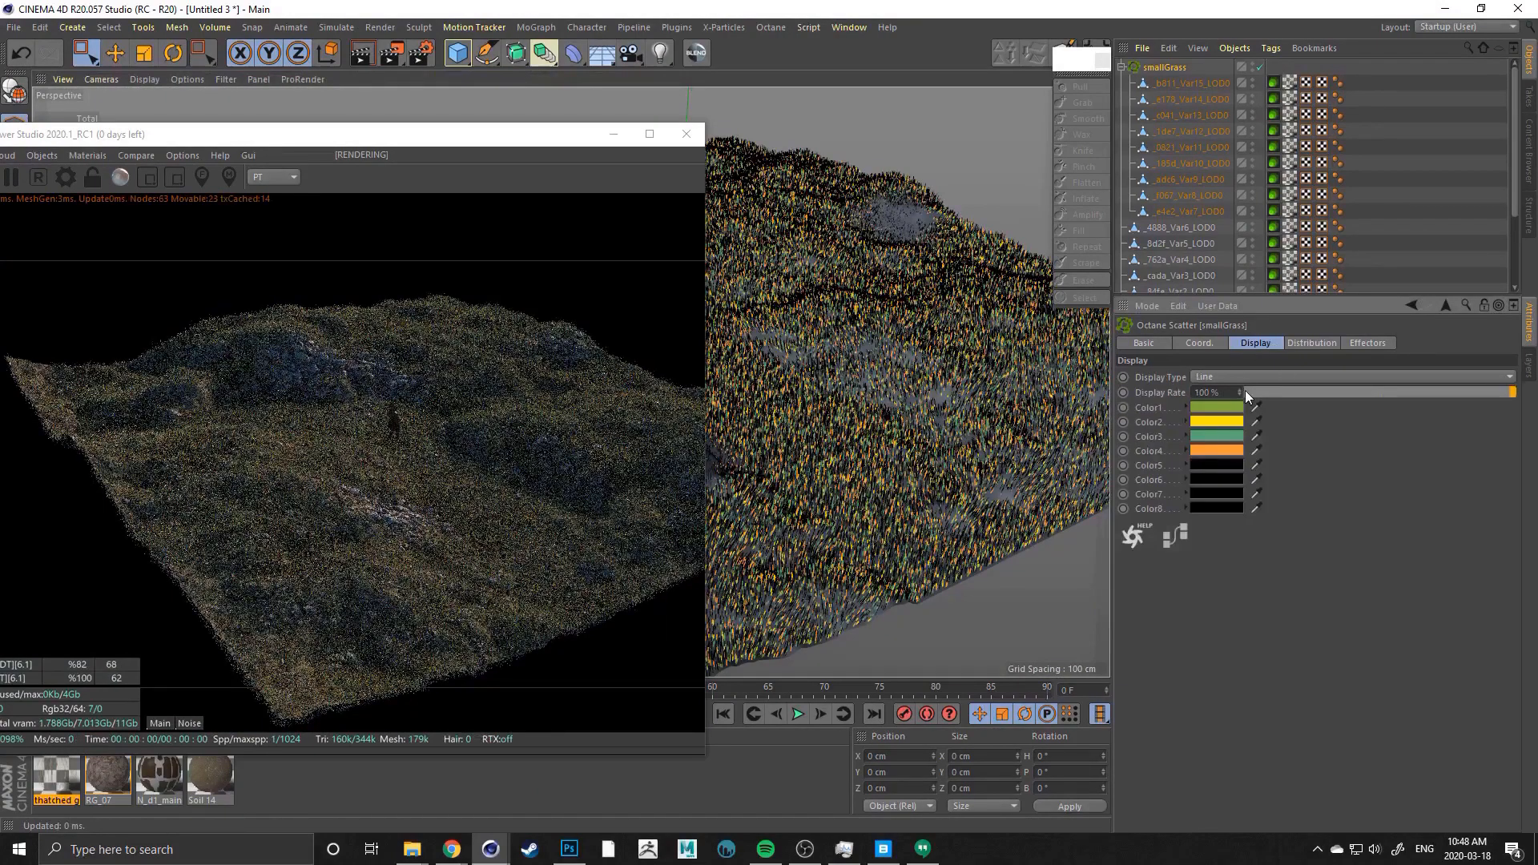
pyautogui.click(1313, 341)
pyautogui.click(1263, 343)
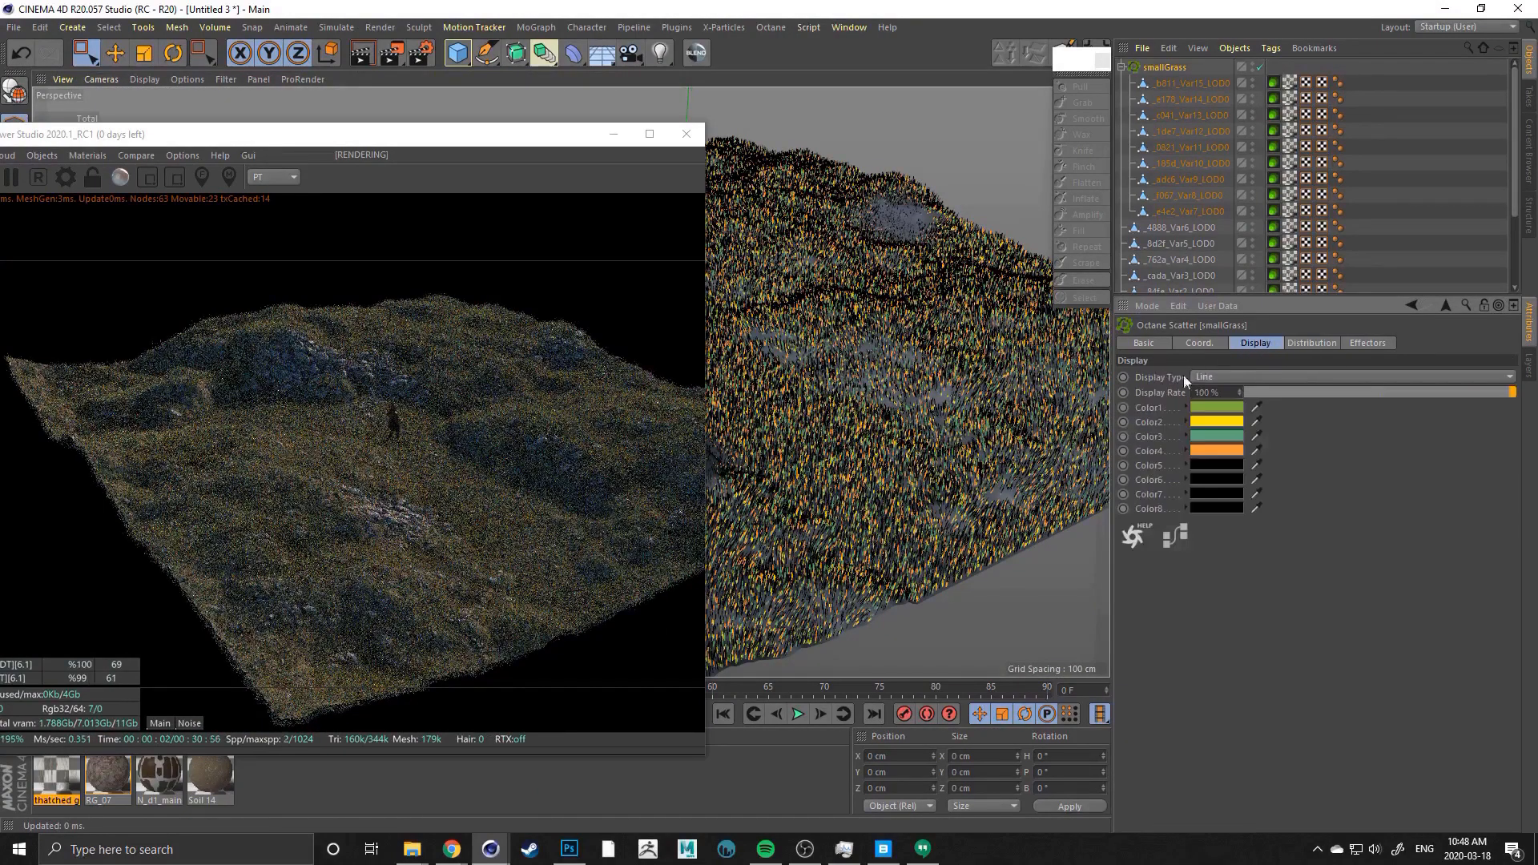
pyautogui.click(1251, 391)
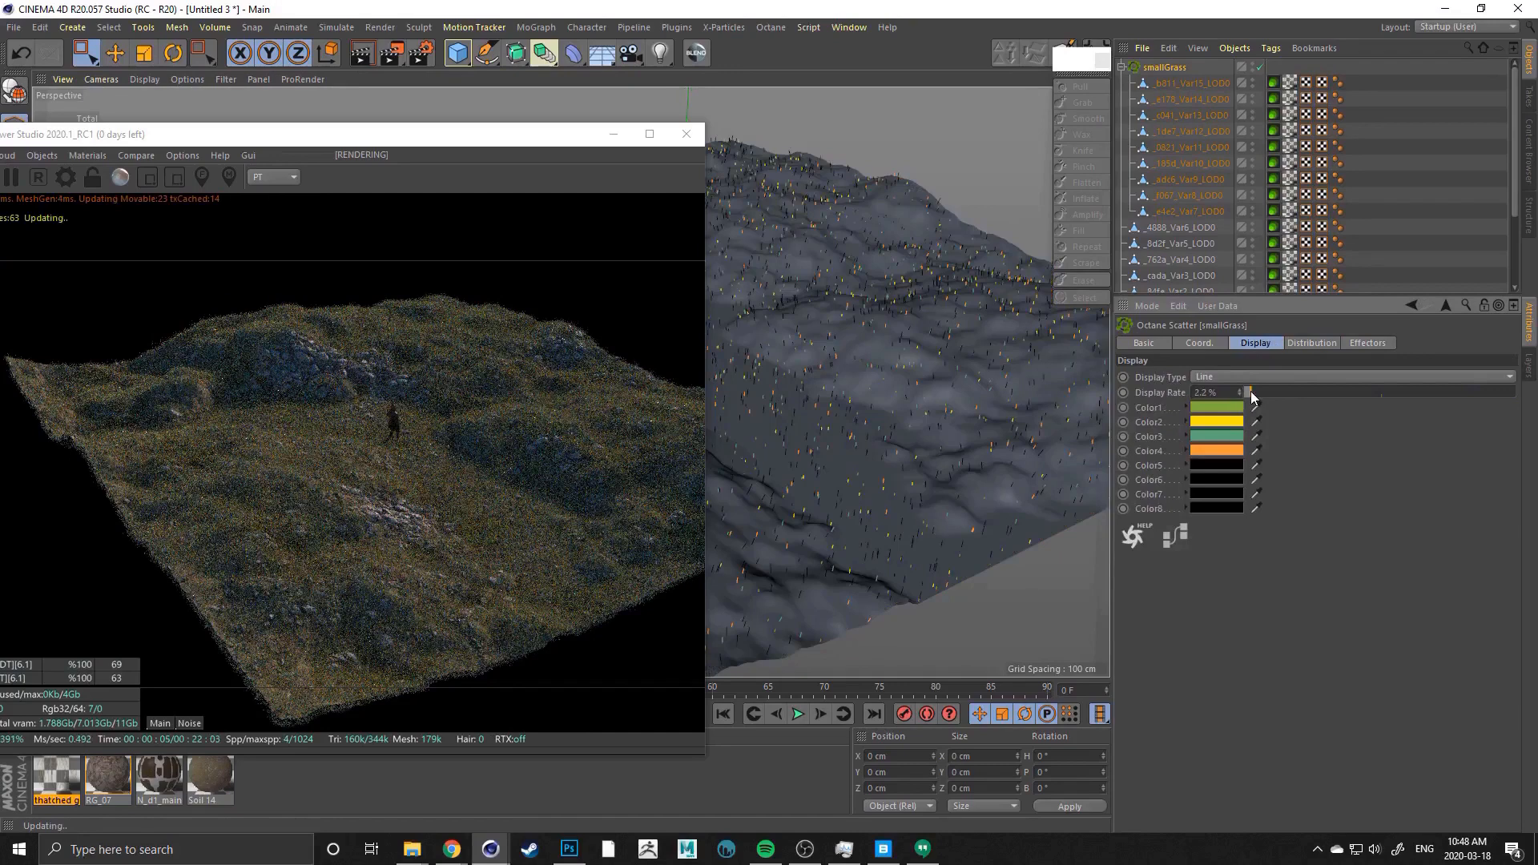
pyautogui.moveTo(1245, 392); pyautogui.dragTo(1248, 394)
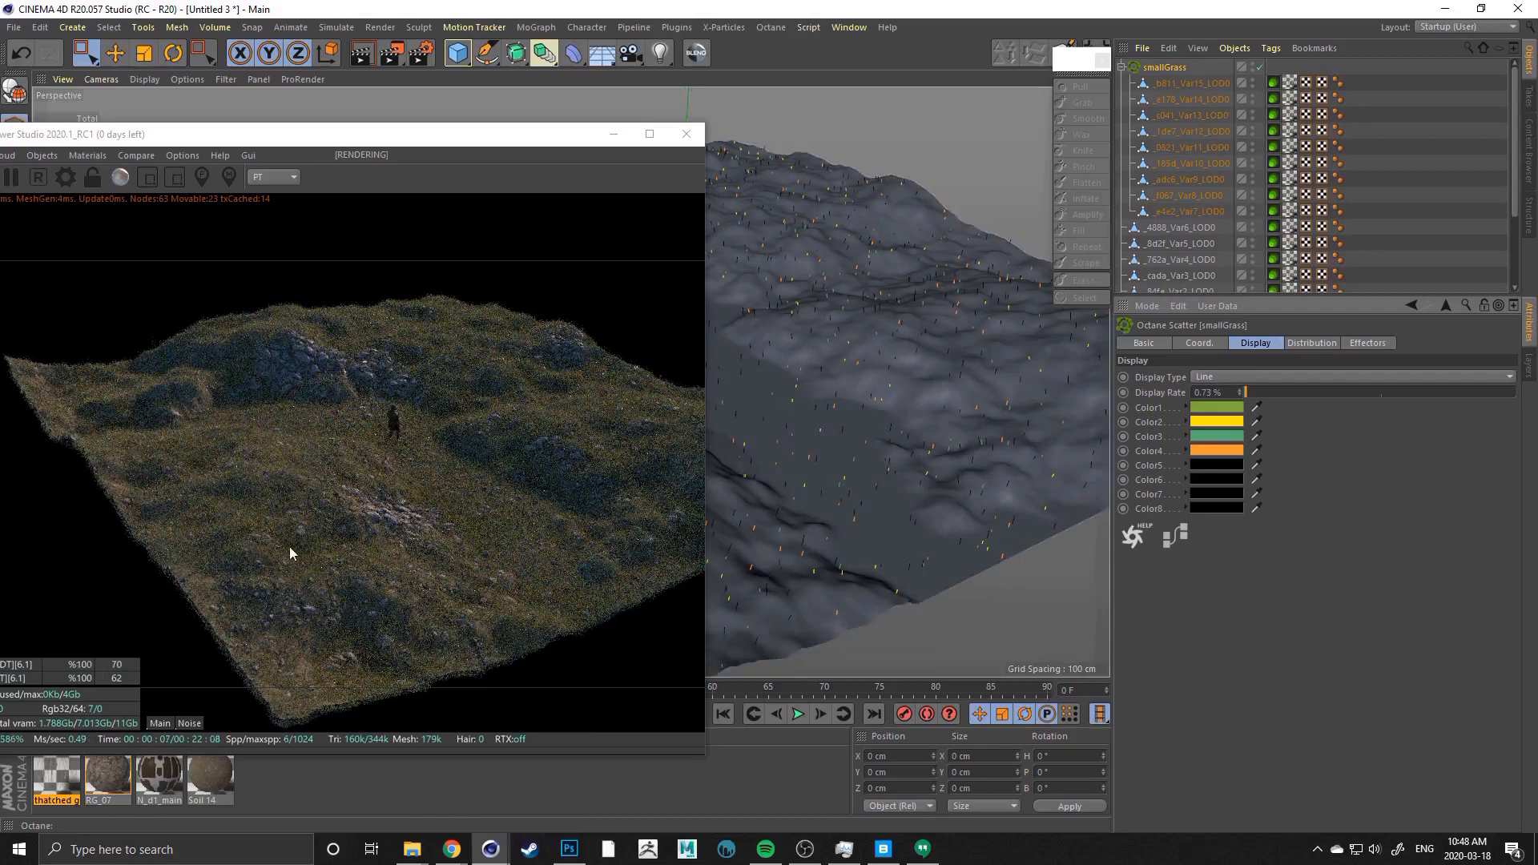
# Set the smallGrass scatter's Normal High threshold to 32° to keep grass off the steeper slopes
pyautogui.keyDown('alt'); pyautogui.moveTo(759, 407); pyautogui.dragTo(876, 406, button='right'); pyautogui.keyUp('alt')
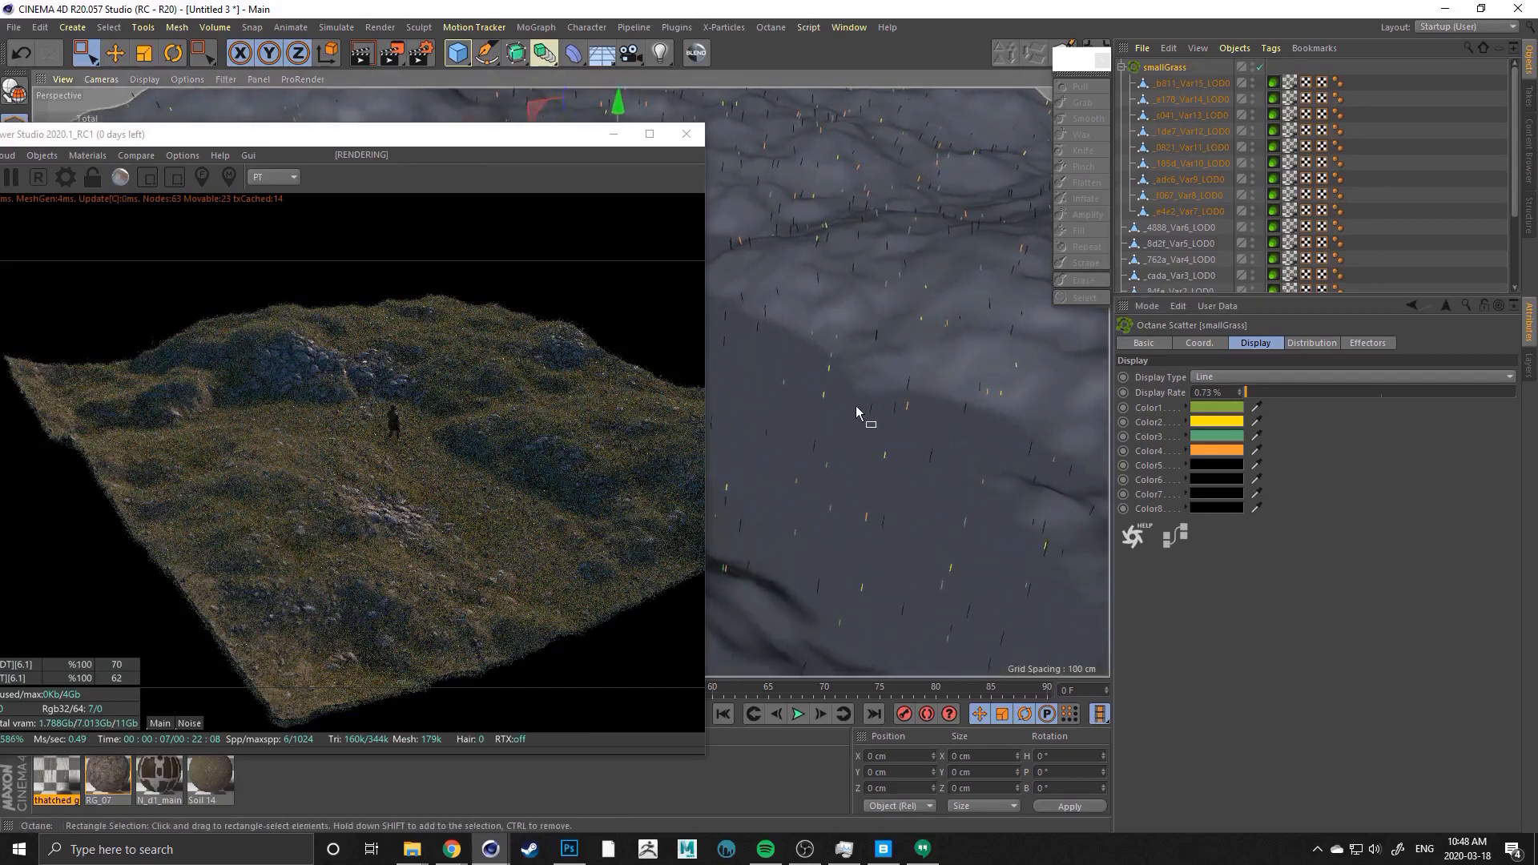
pyautogui.keyDown('alt'); pyautogui.moveTo(856, 407); pyautogui.dragTo(777, 407, button='middle'); pyautogui.keyUp('alt')
pyautogui.keyDown('alt'); pyautogui.moveTo(794, 409); pyautogui.dragTo(822, 409, button='right'); pyautogui.keyUp('alt')
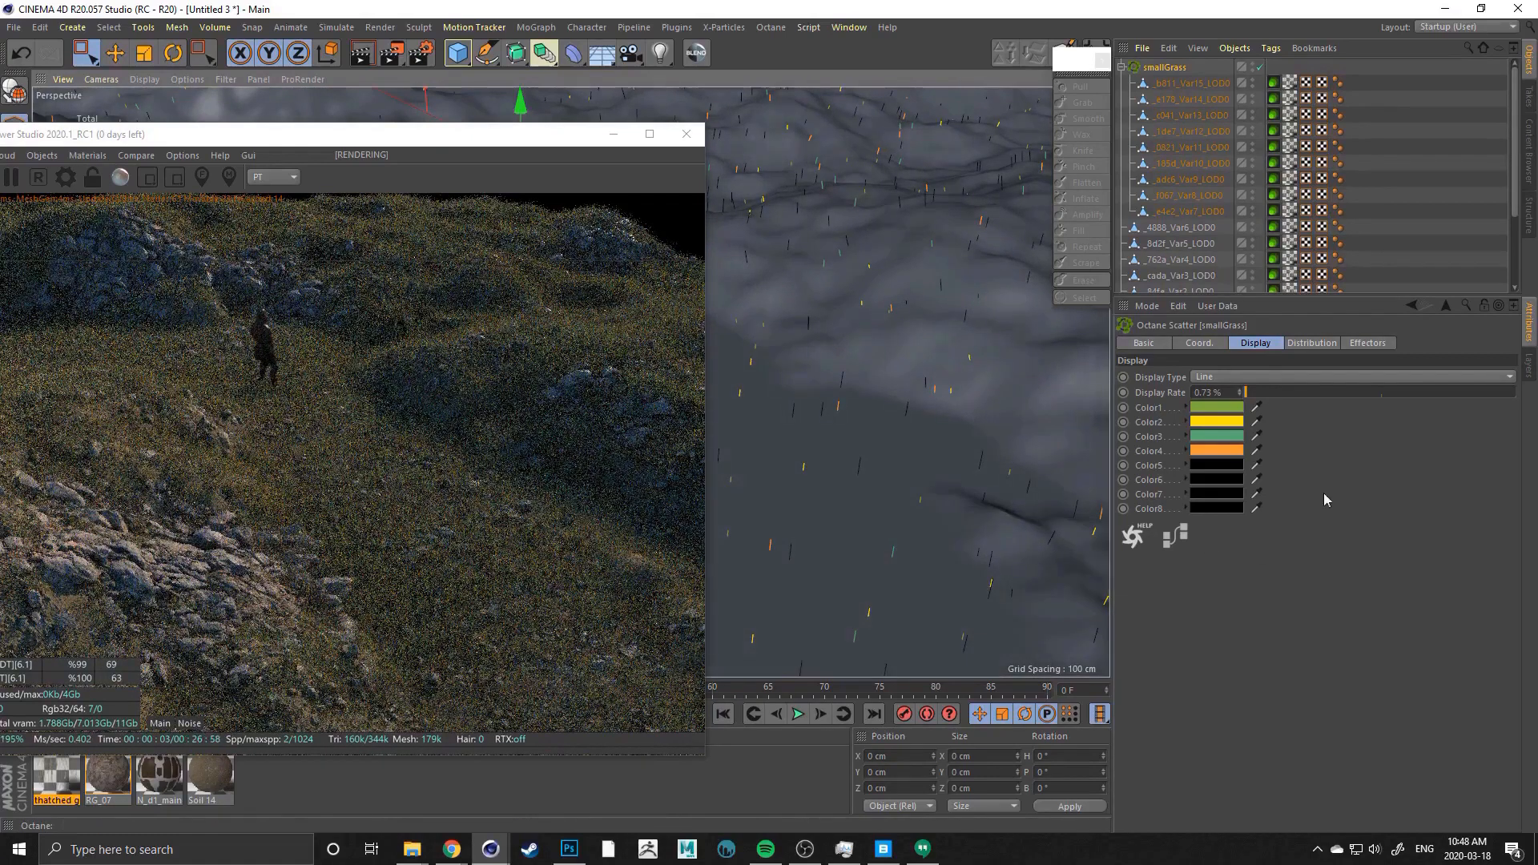
pyautogui.click(1310, 344)
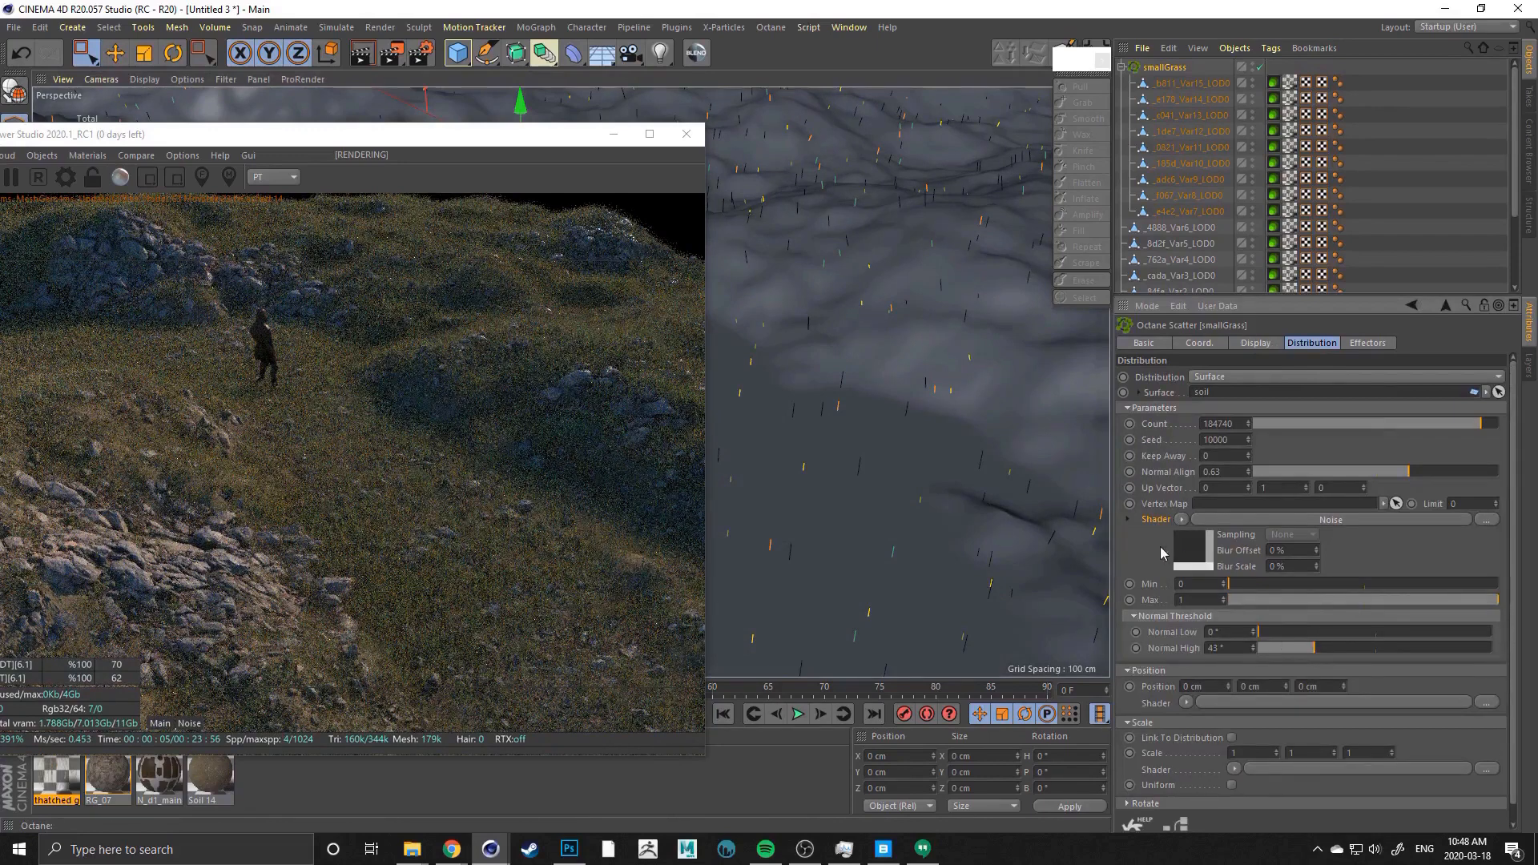
pyautogui.click(1300, 653)
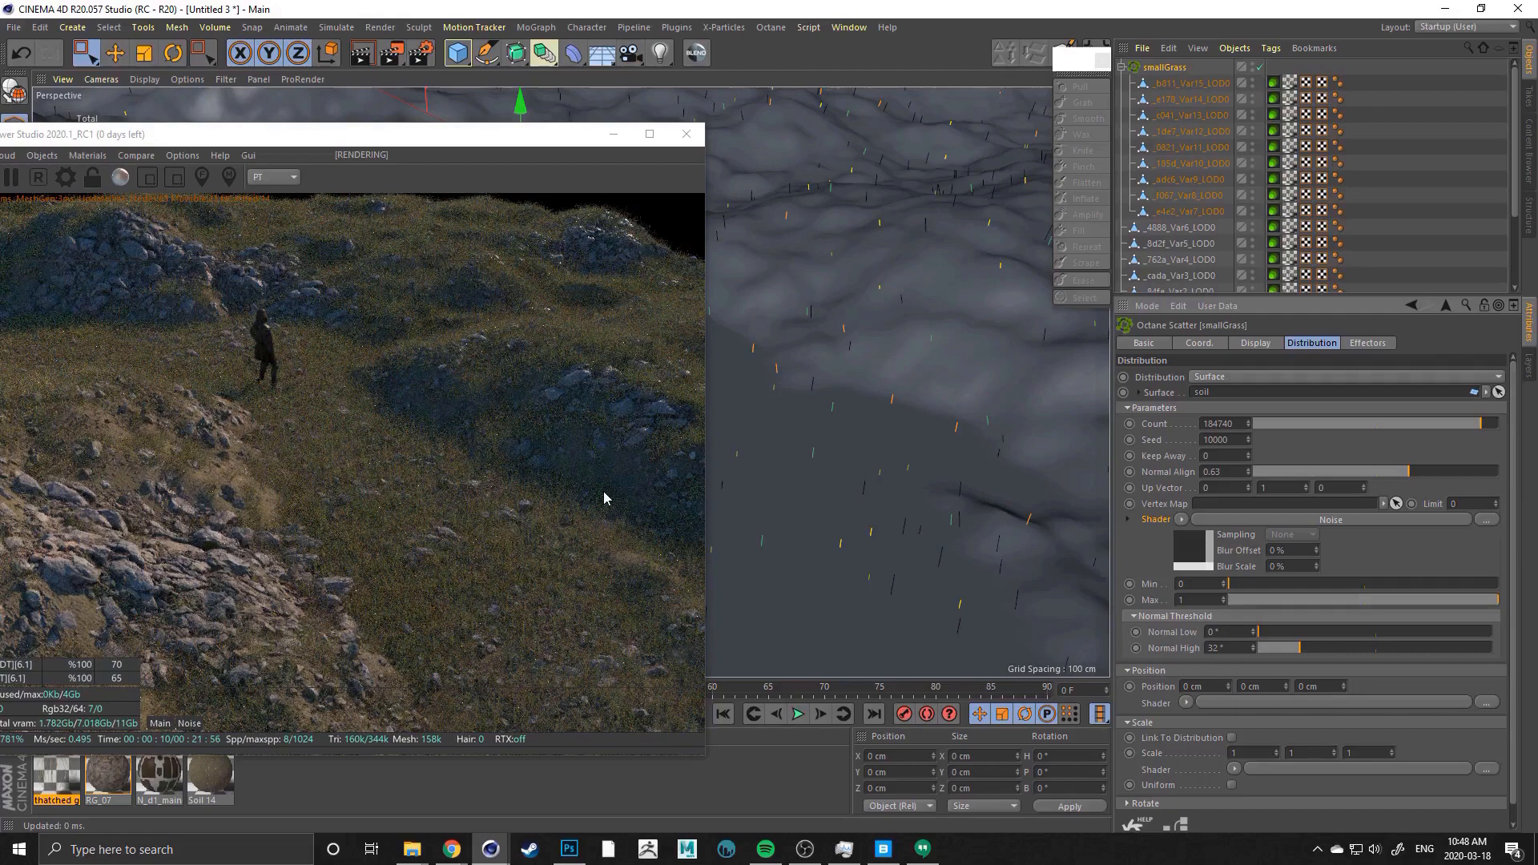
# Collapse the Normal Threshold settings, then reposition and widen the Live Viewer window over the viewport
pyautogui.keyDown('alt'); pyautogui.moveTo(885, 398); pyautogui.dragTo(782, 382); pyautogui.keyUp('alt')
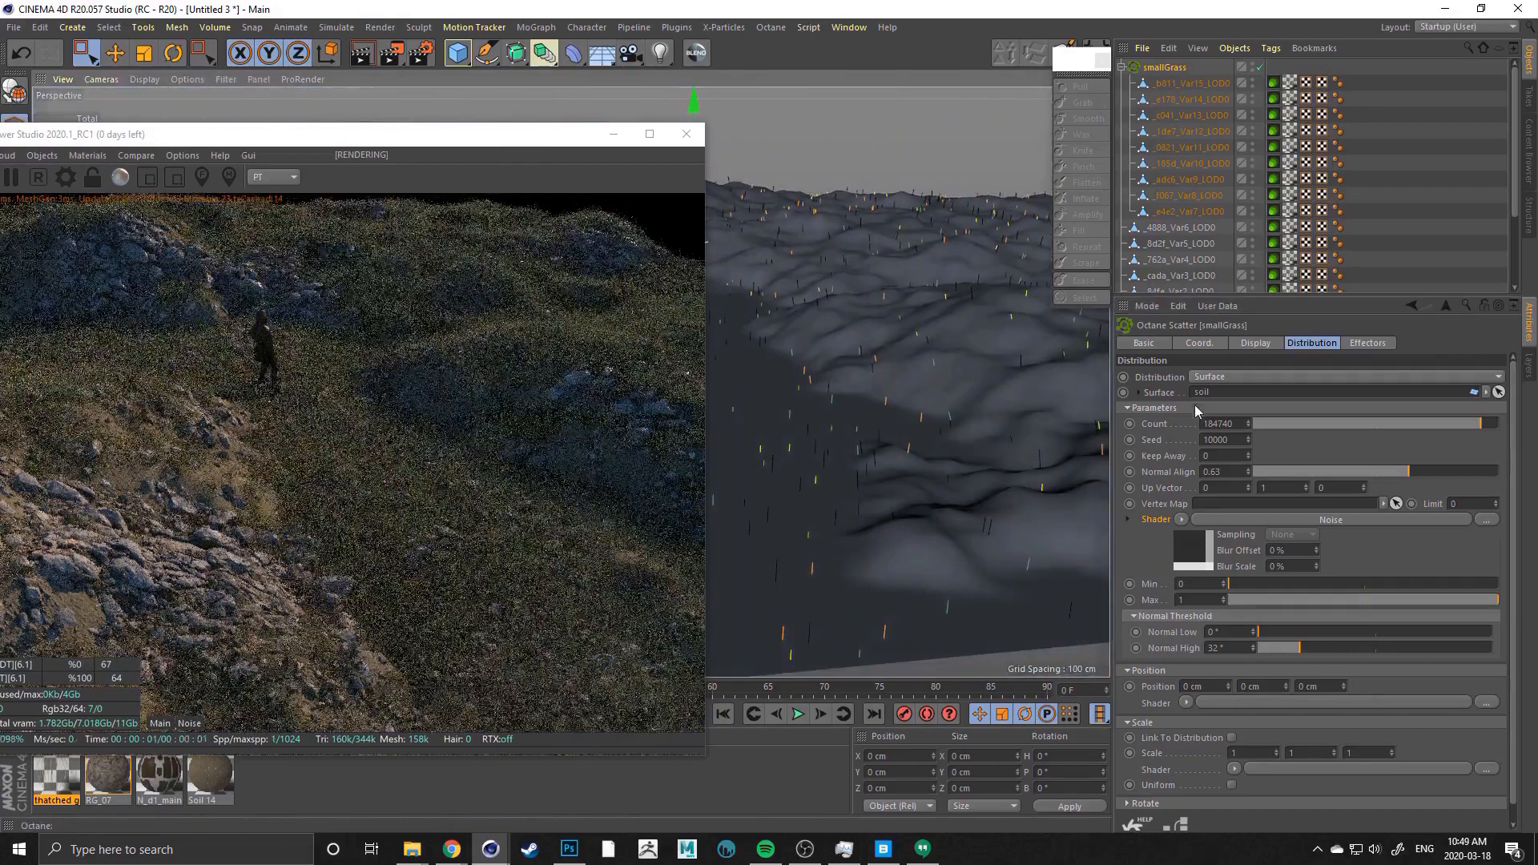
pyautogui.click(1133, 616)
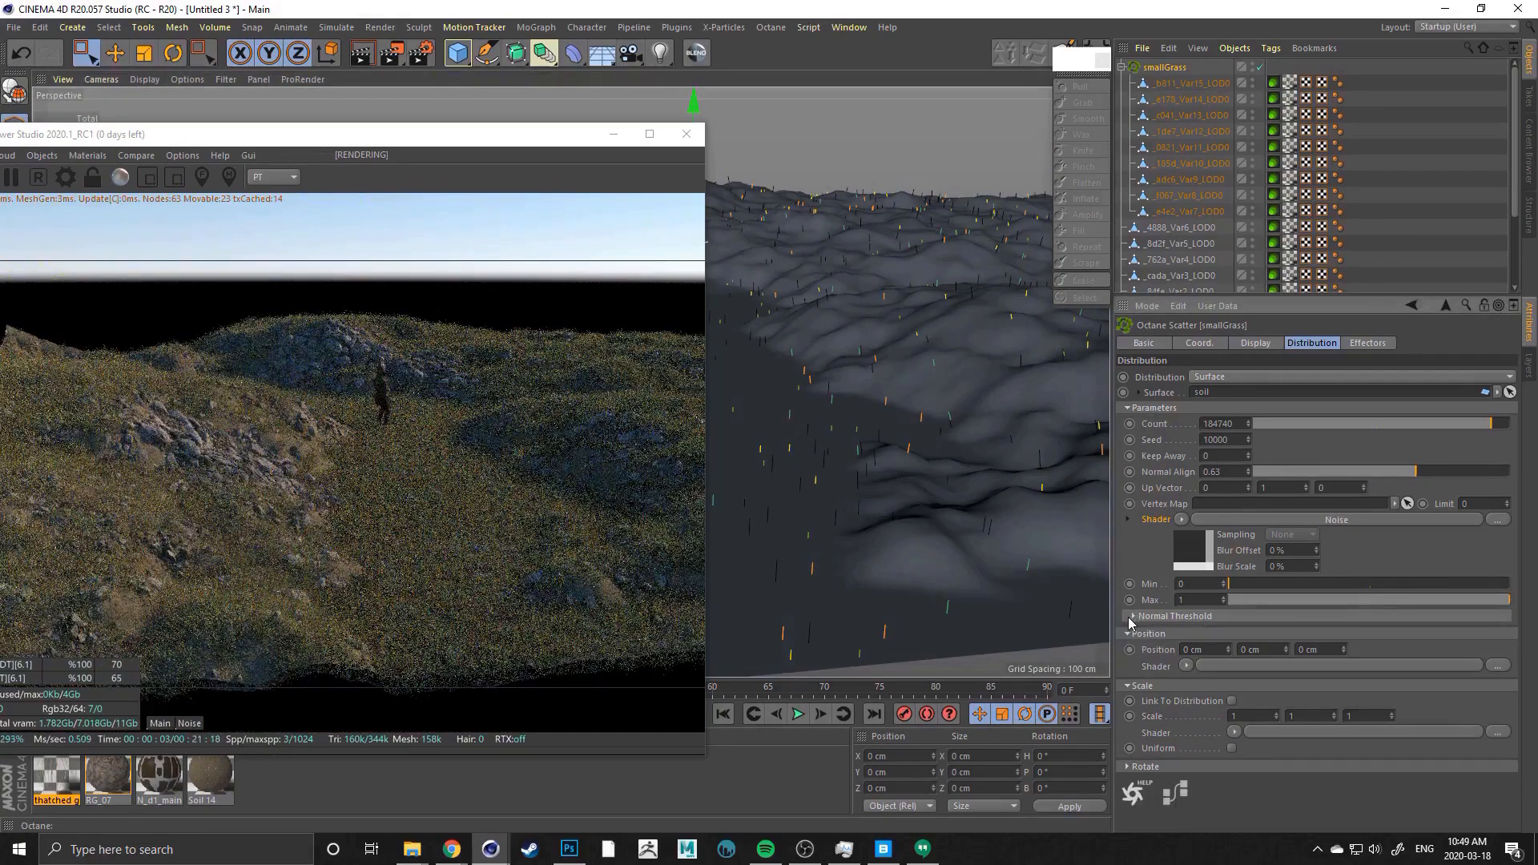
pyautogui.click(350, 140)
pyautogui.moveTo(350, 141); pyautogui.dragTo(433, 76)
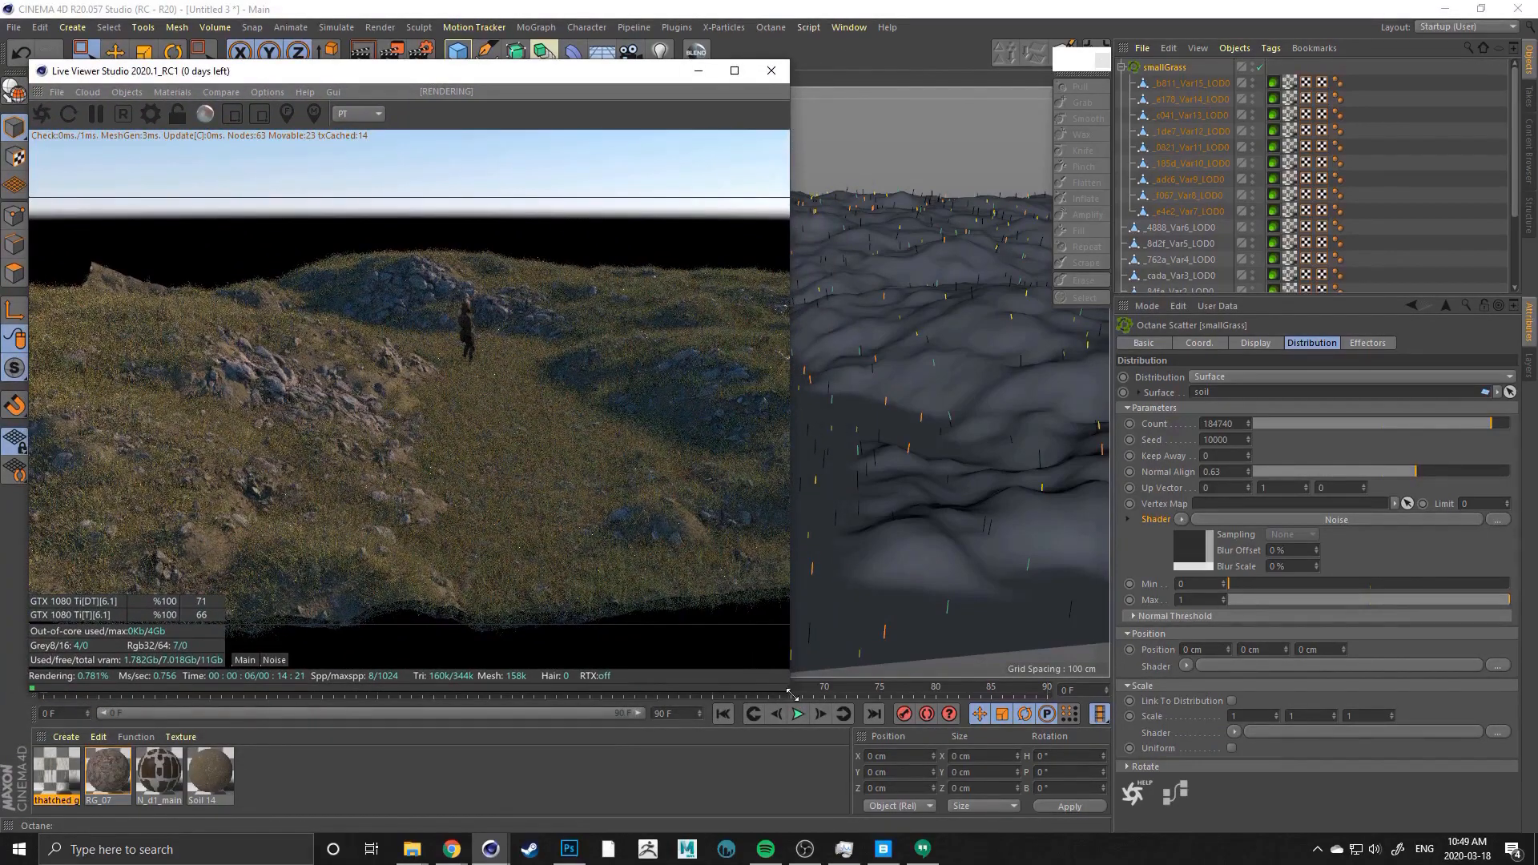
pyautogui.moveTo(789, 687); pyautogui.dragTo(1047, 691)
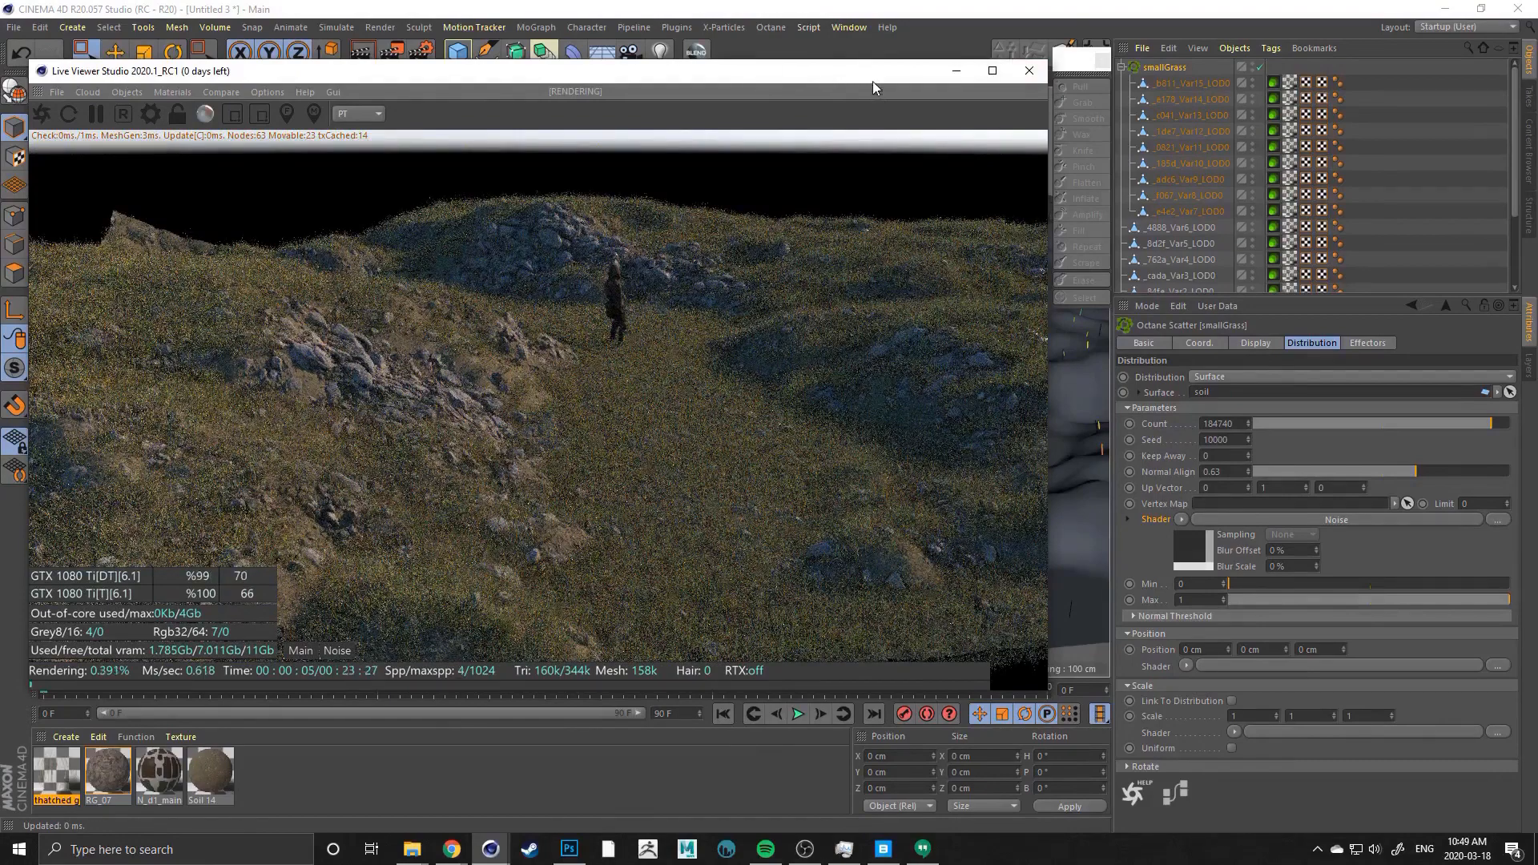
pyautogui.moveTo(873, 75); pyautogui.dragTo(880, 125)
# Collapse the smallGrass hierarchy, create a Random effector and assign it to the smallGrass scatter's effectors
pyautogui.click(1165, 67)
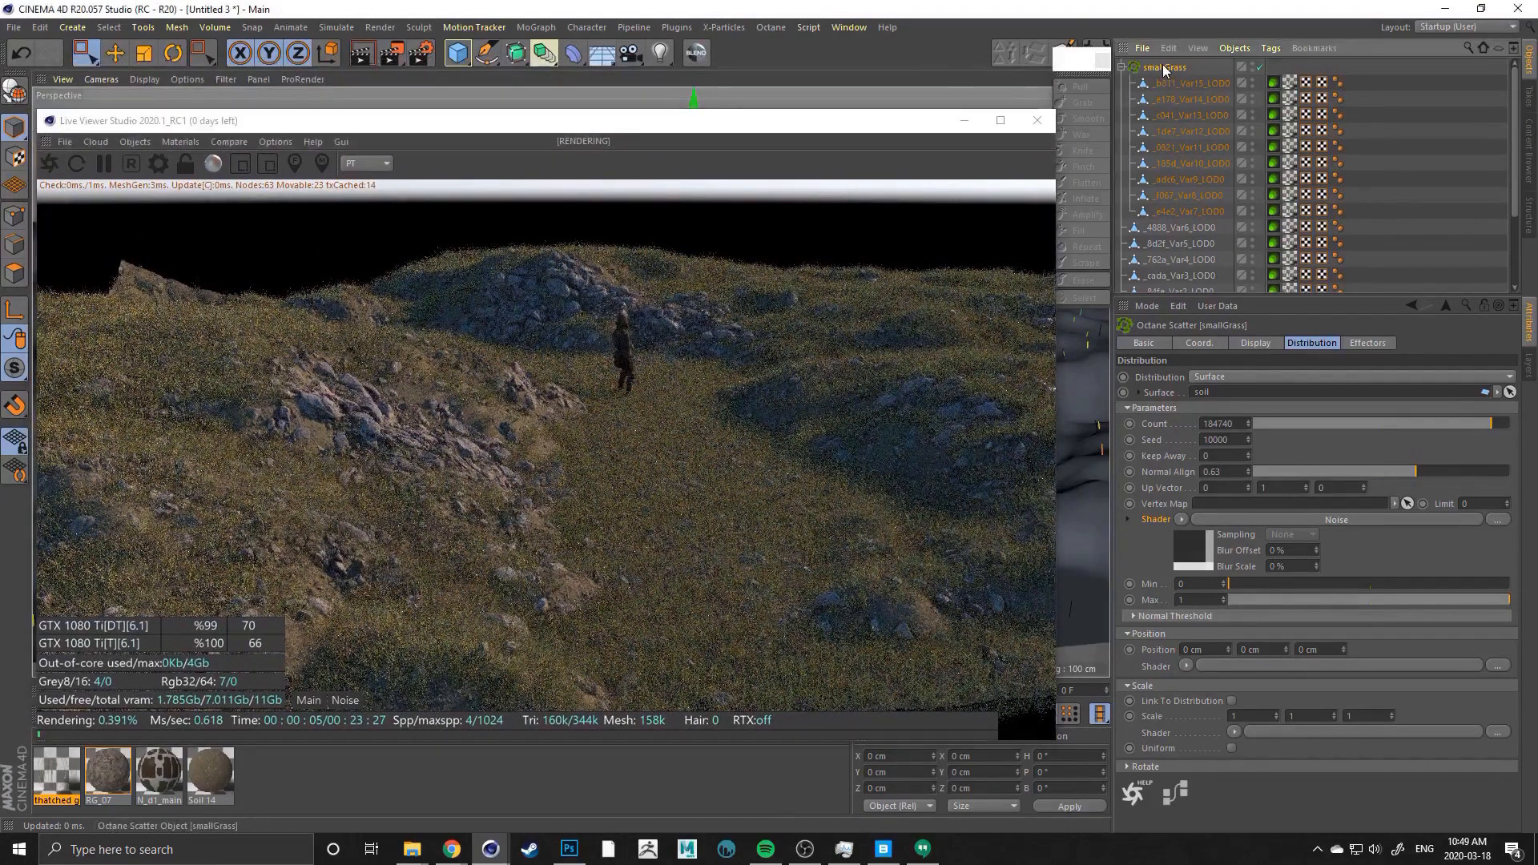
pyautogui.click(1123, 67)
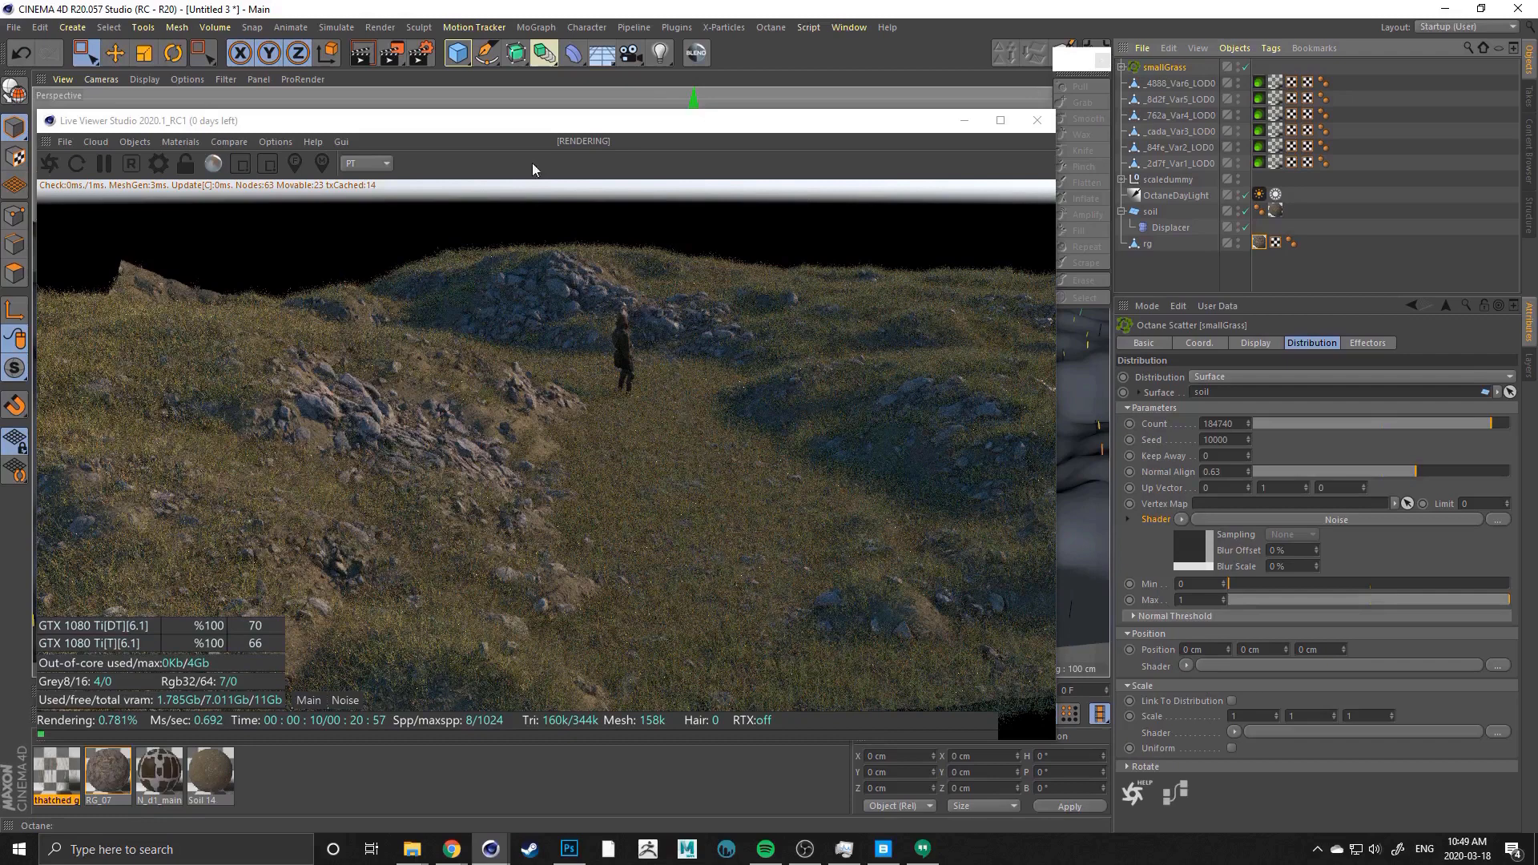
pyautogui.click(525, 29)
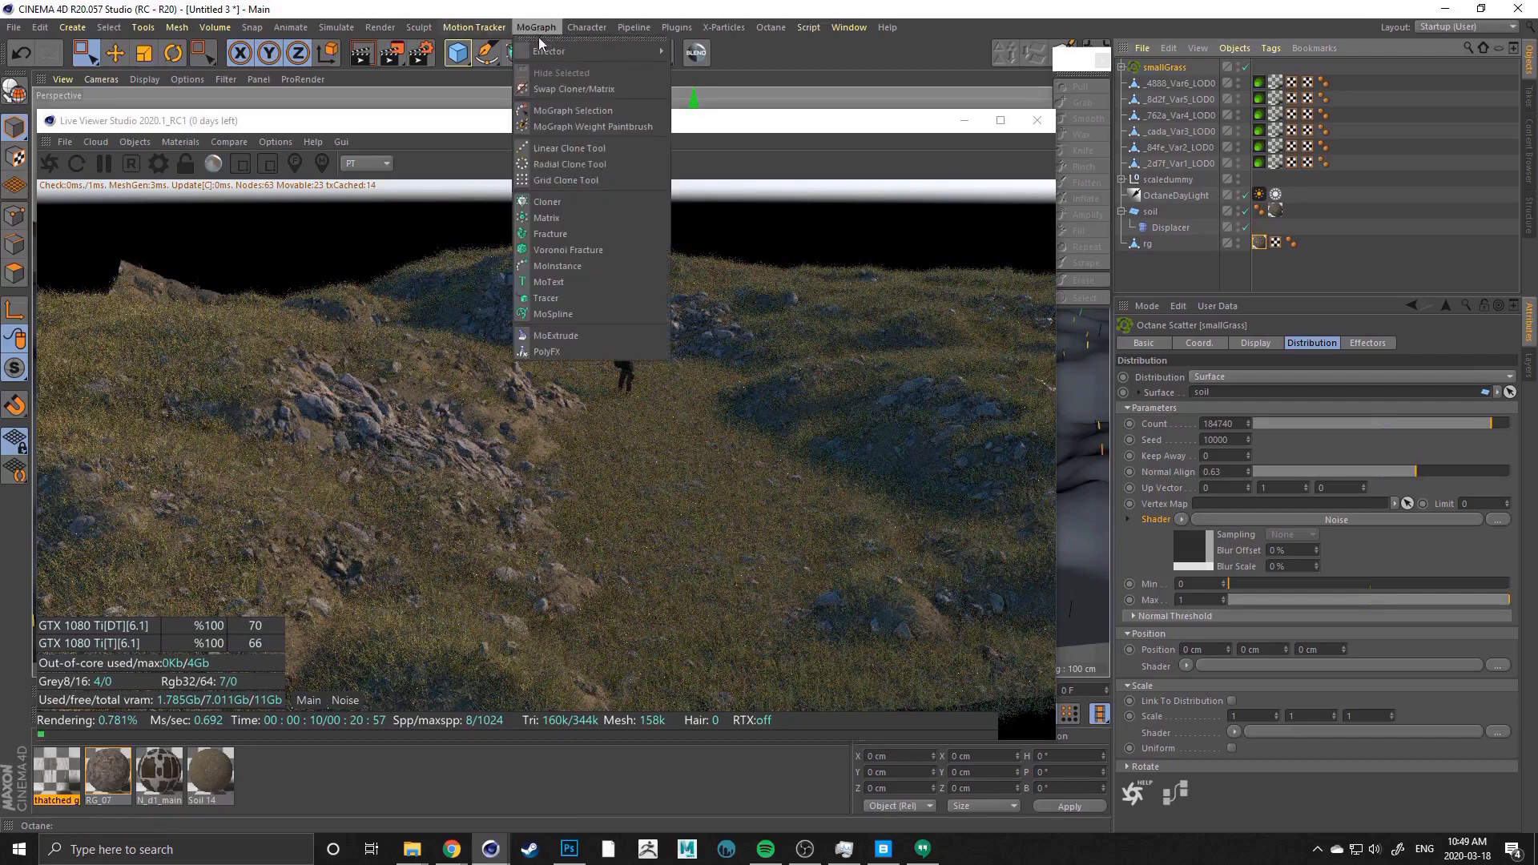
pyautogui.moveTo(547, 51)
pyautogui.click(703, 182)
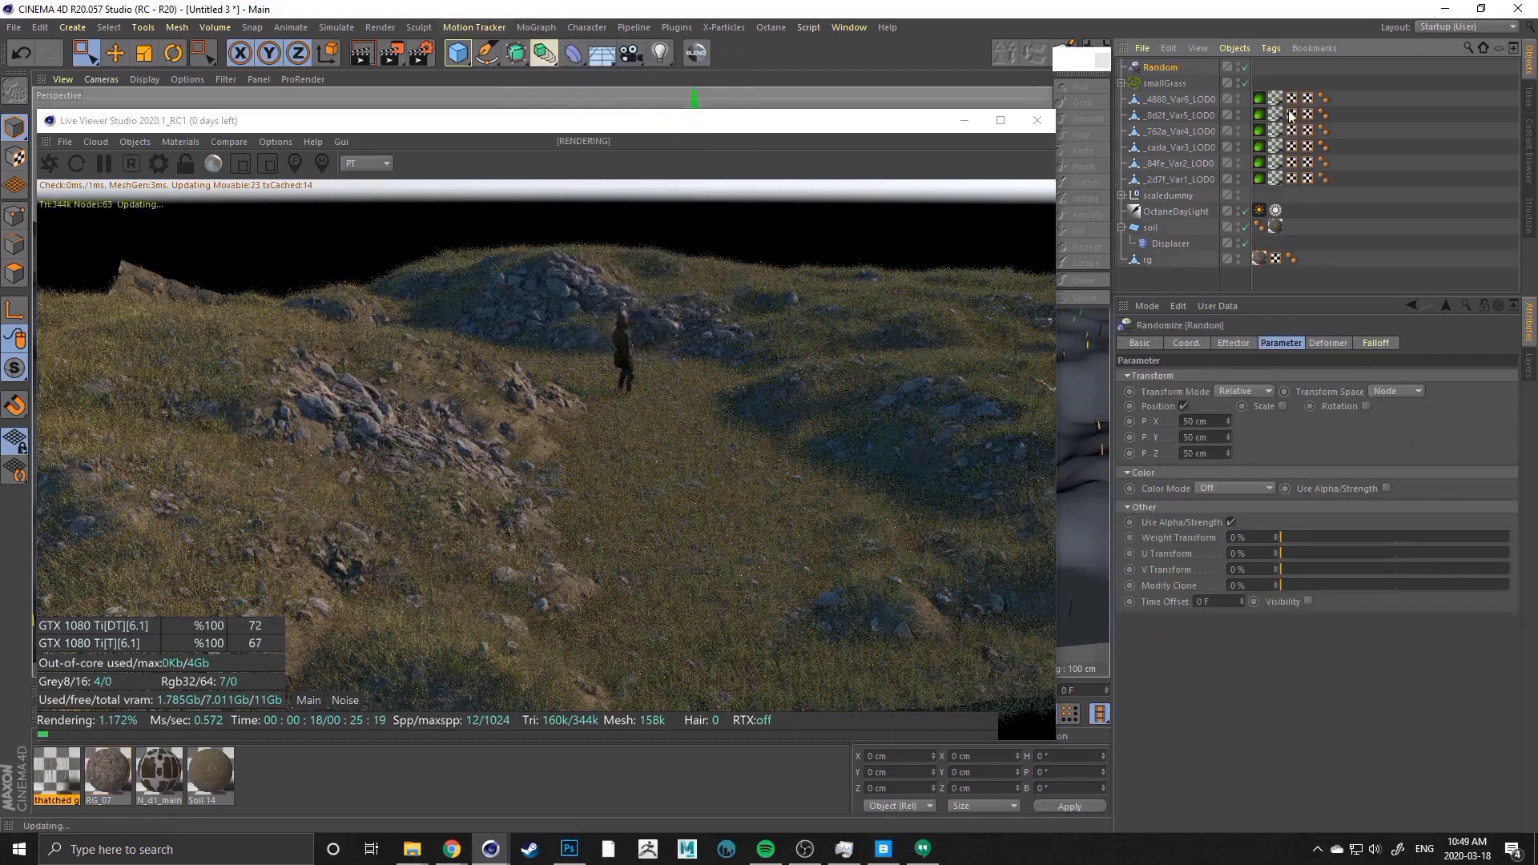
pyautogui.click(1161, 84)
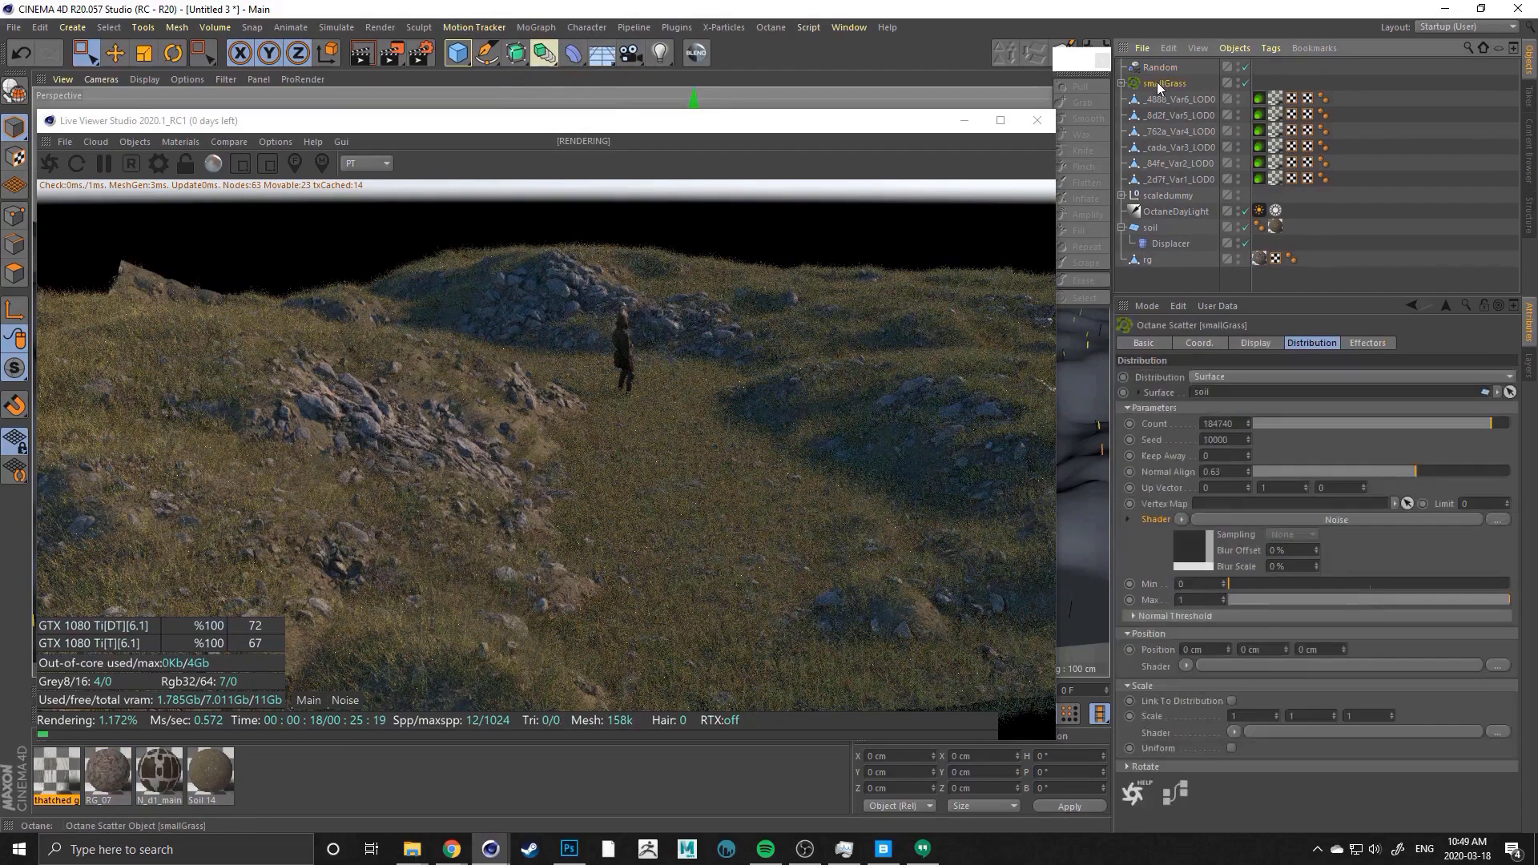
pyautogui.click(1366, 343)
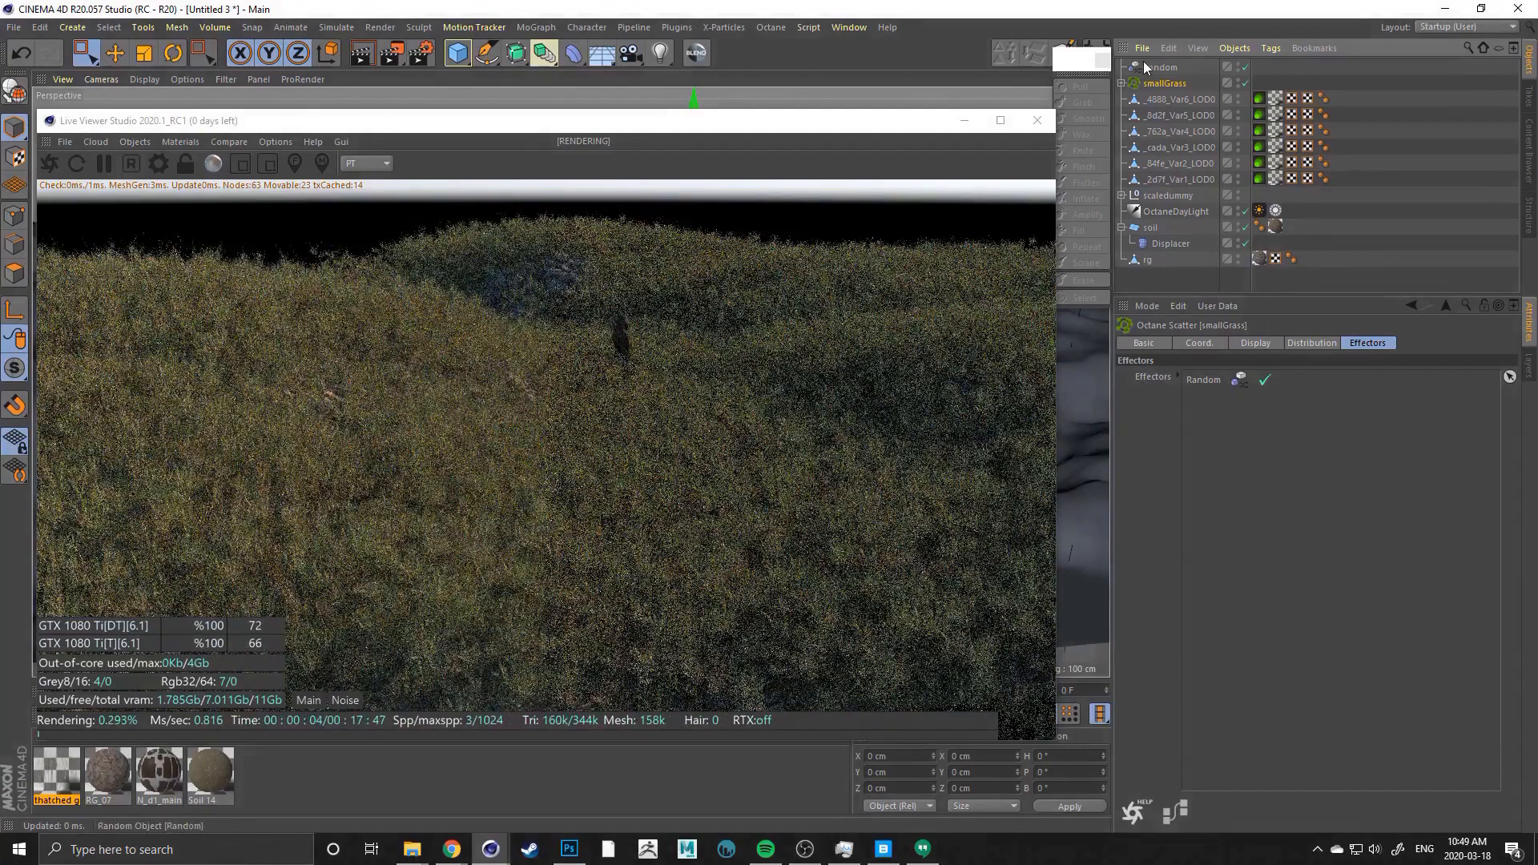
# Turn off position in the Random effector and enable uniform scale variation with a value of 0.3
pyautogui.click(1145, 65)
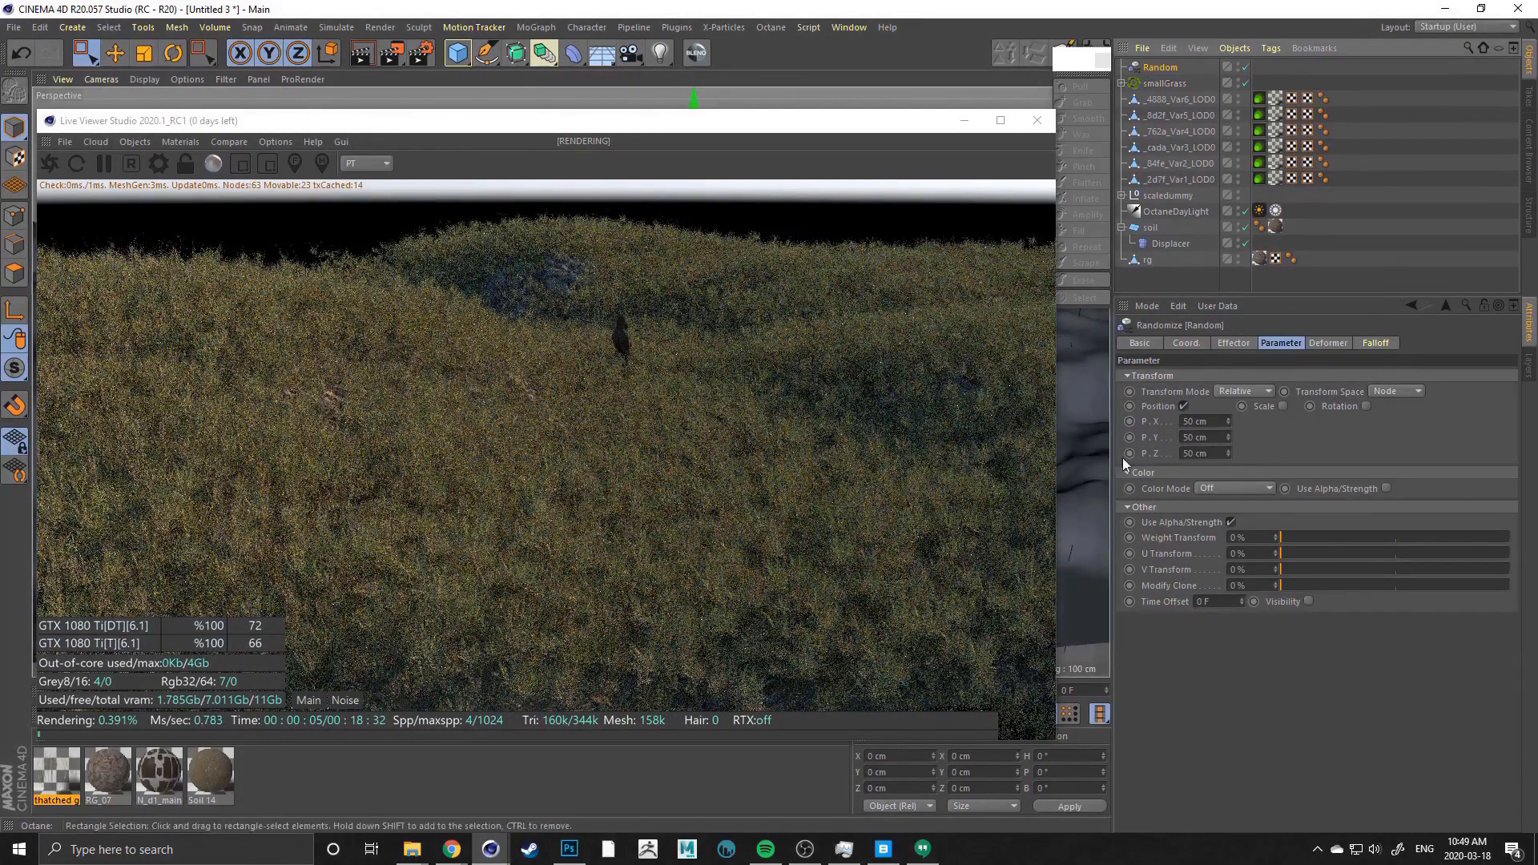
pyautogui.click(1181, 406)
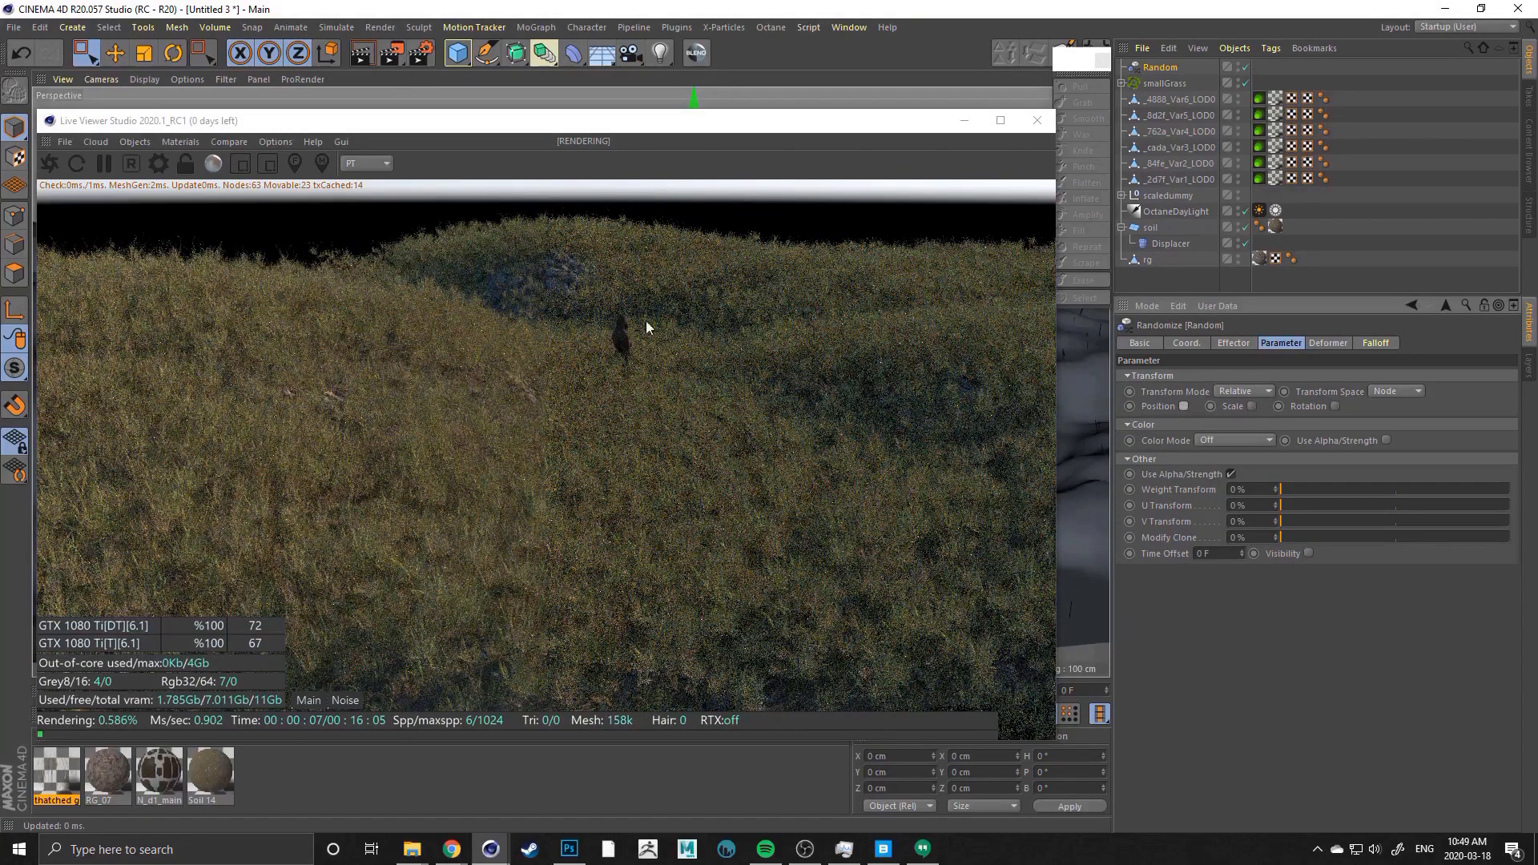
pyautogui.click(1252, 407)
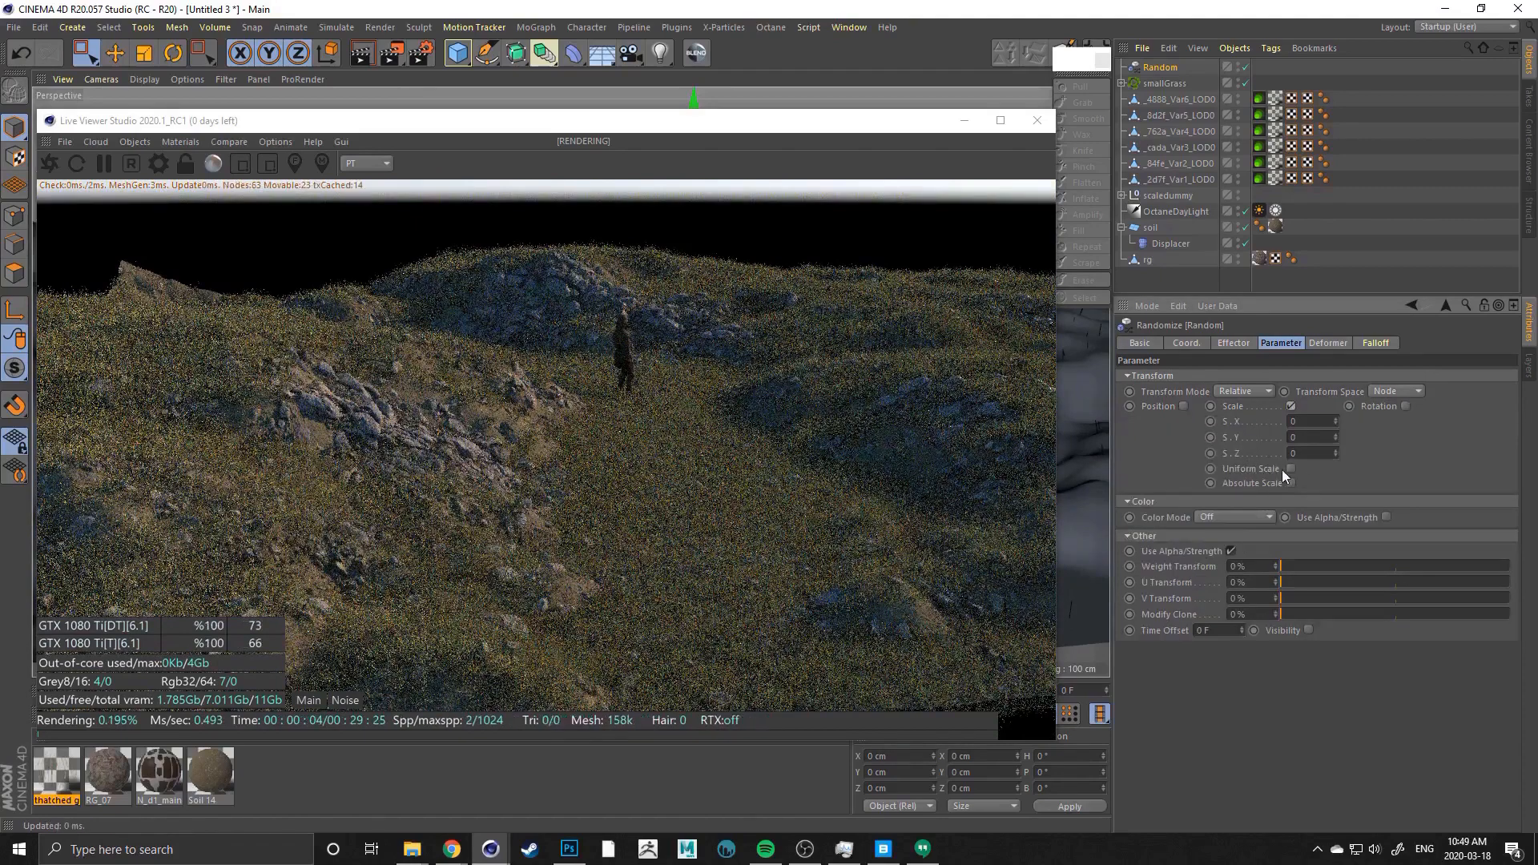
pyautogui.click(1290, 470)
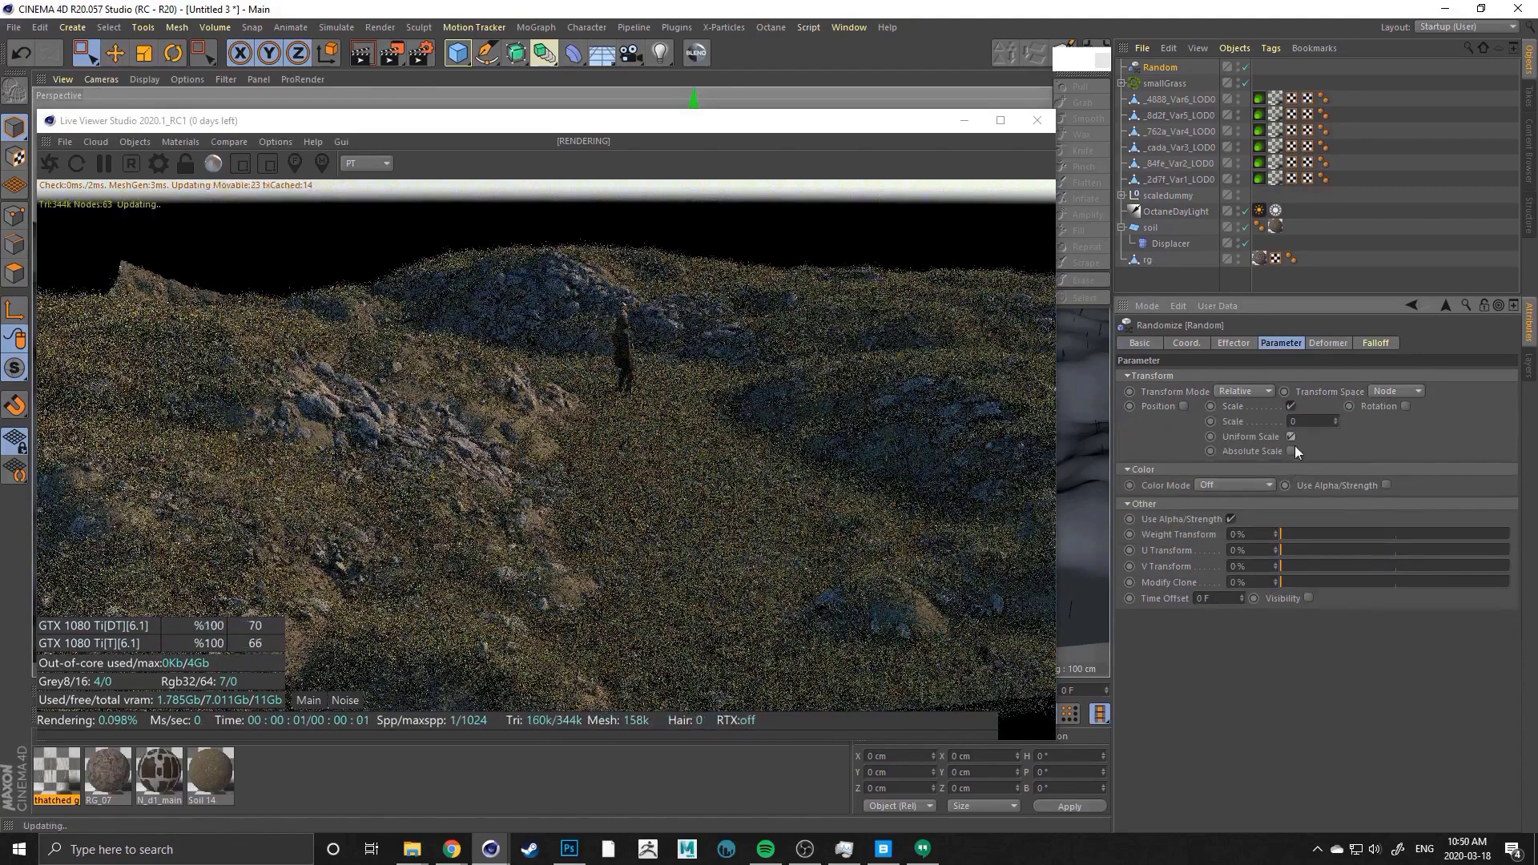
pyautogui.press('BackSpace')
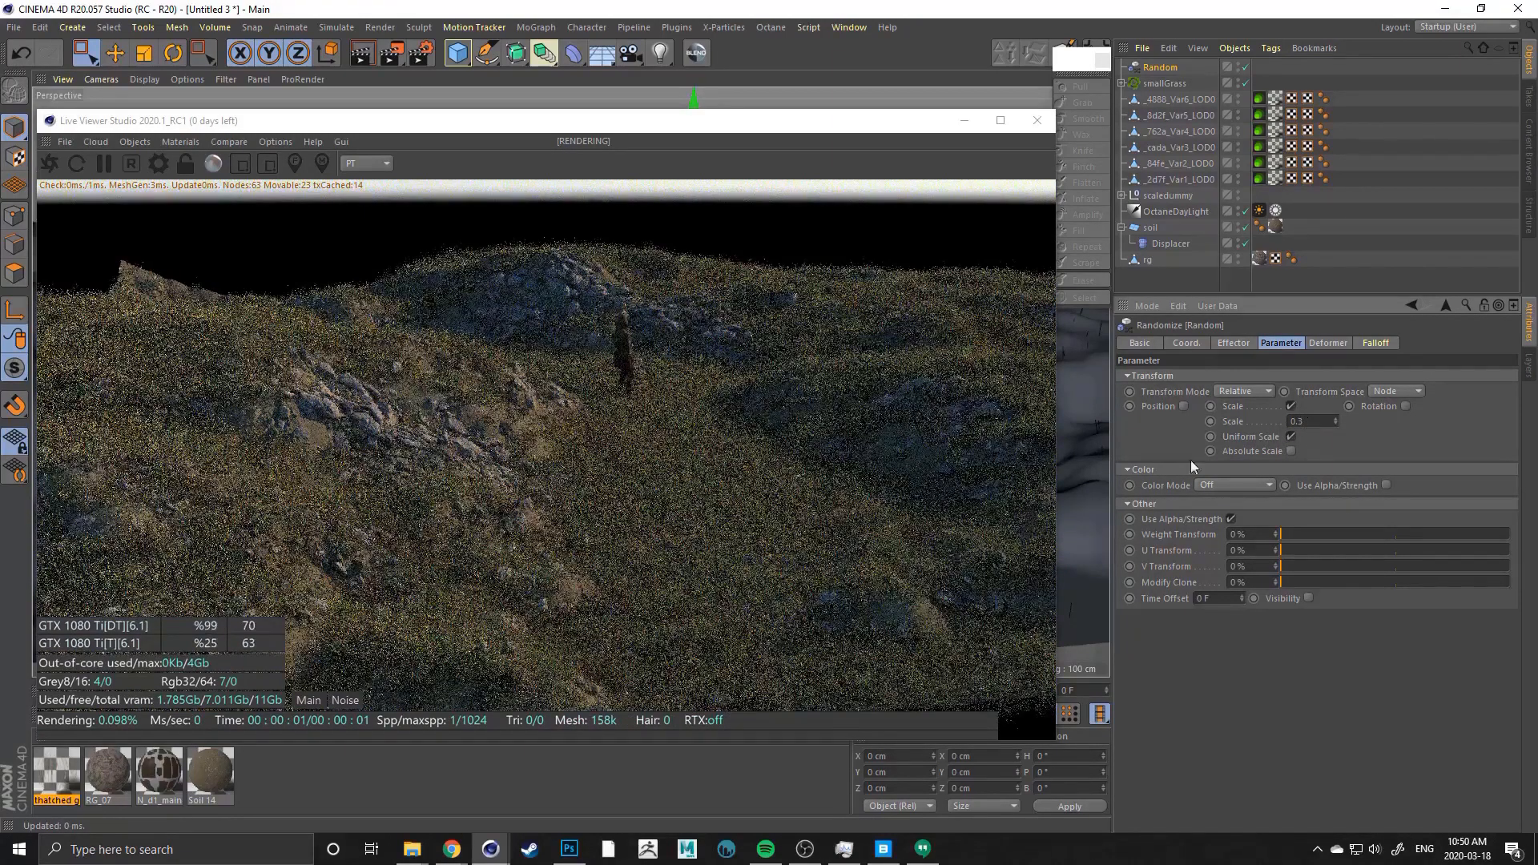
# Enable rotation in the Random effector and set its heading rotation (R.H) to 1000°
pyautogui.click(1406, 406)
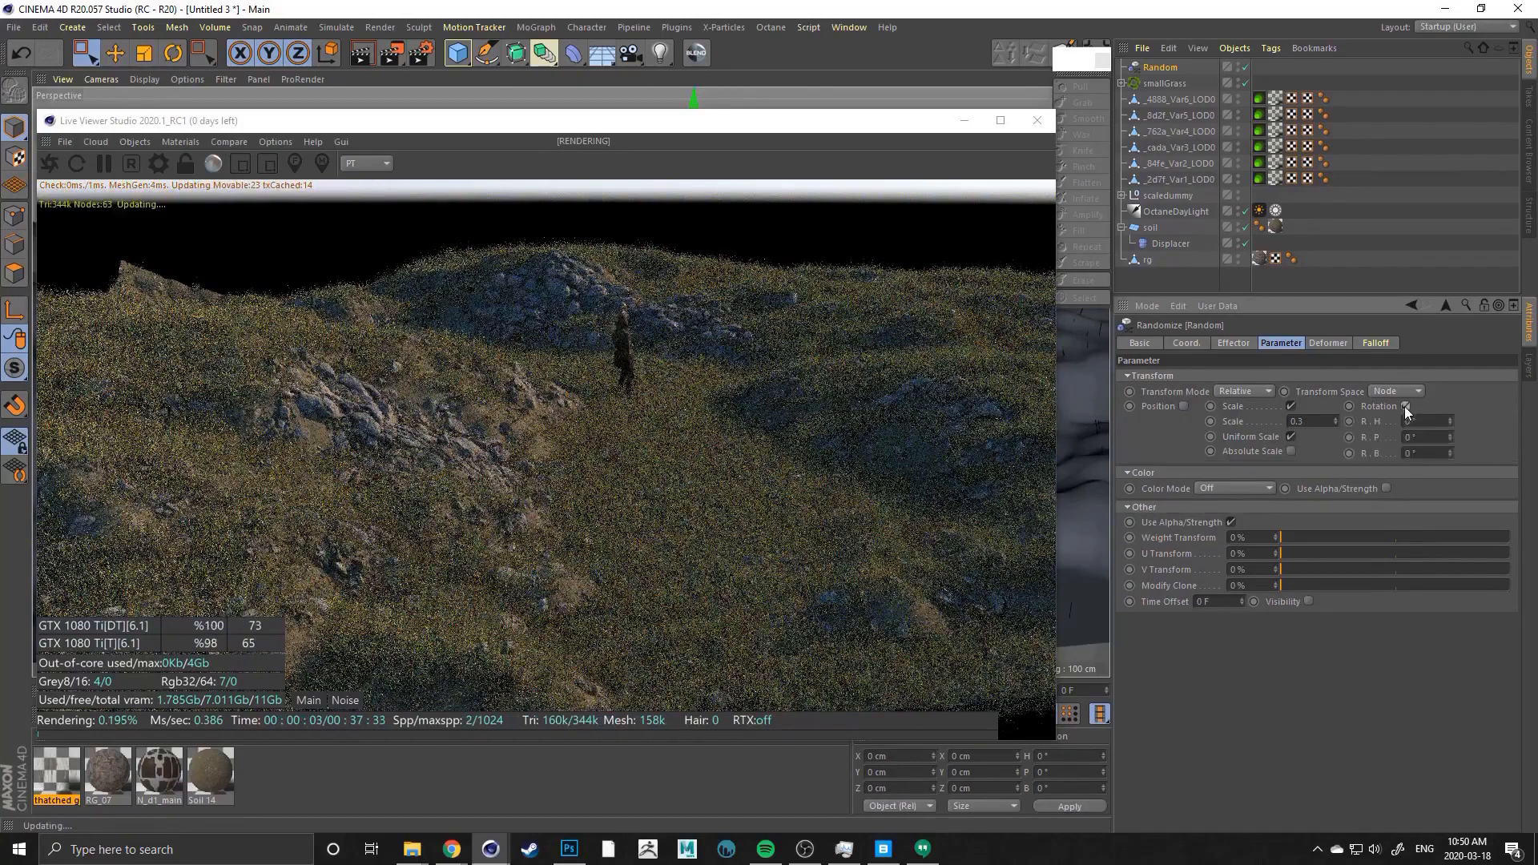
pyautogui.moveTo(1427, 420); pyautogui.dragTo(1392, 420)
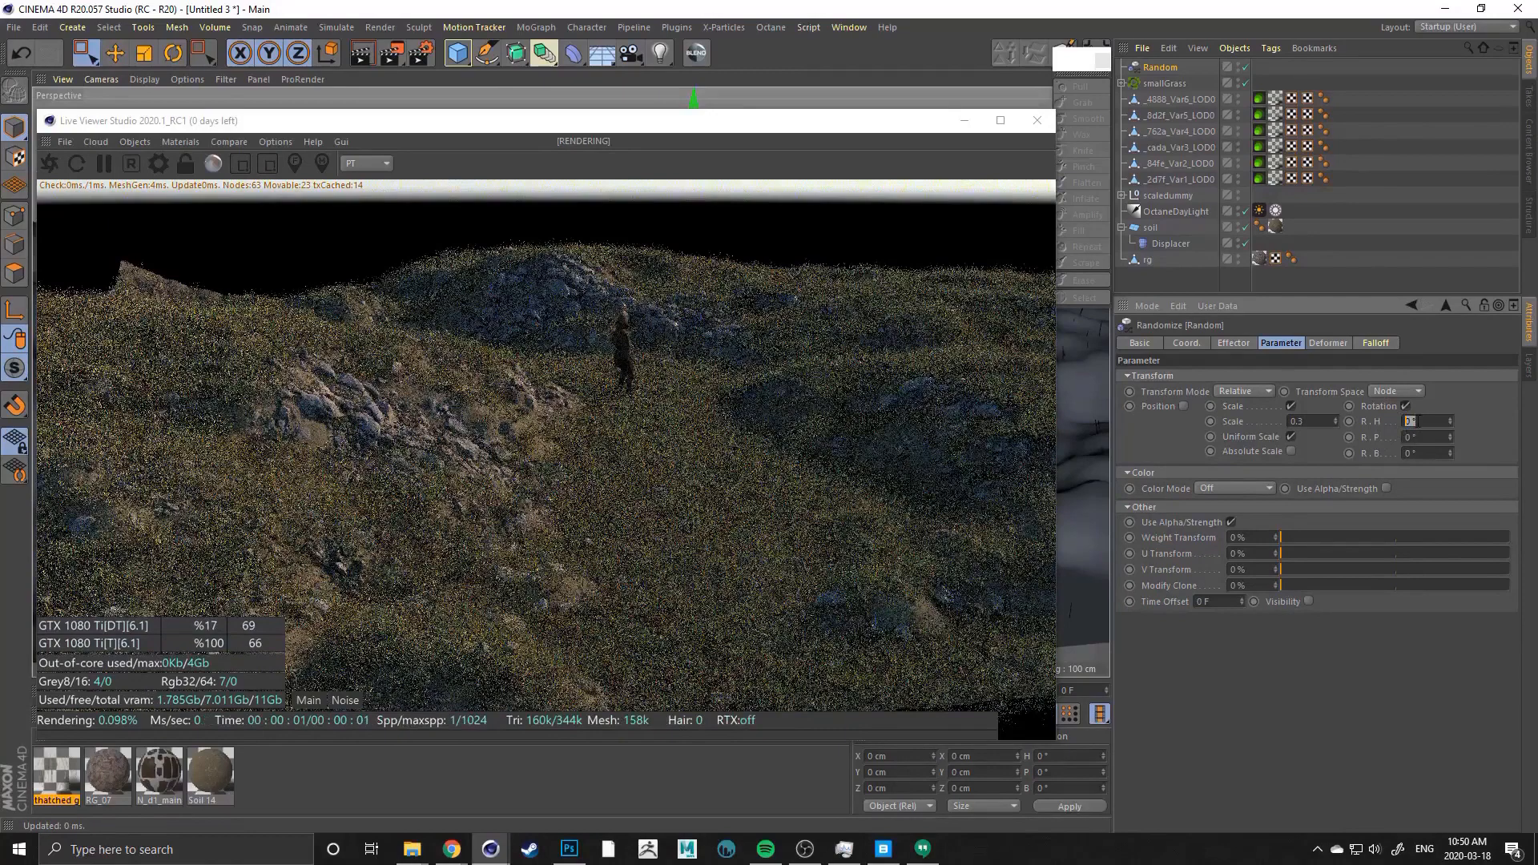
pyautogui.write('1000')
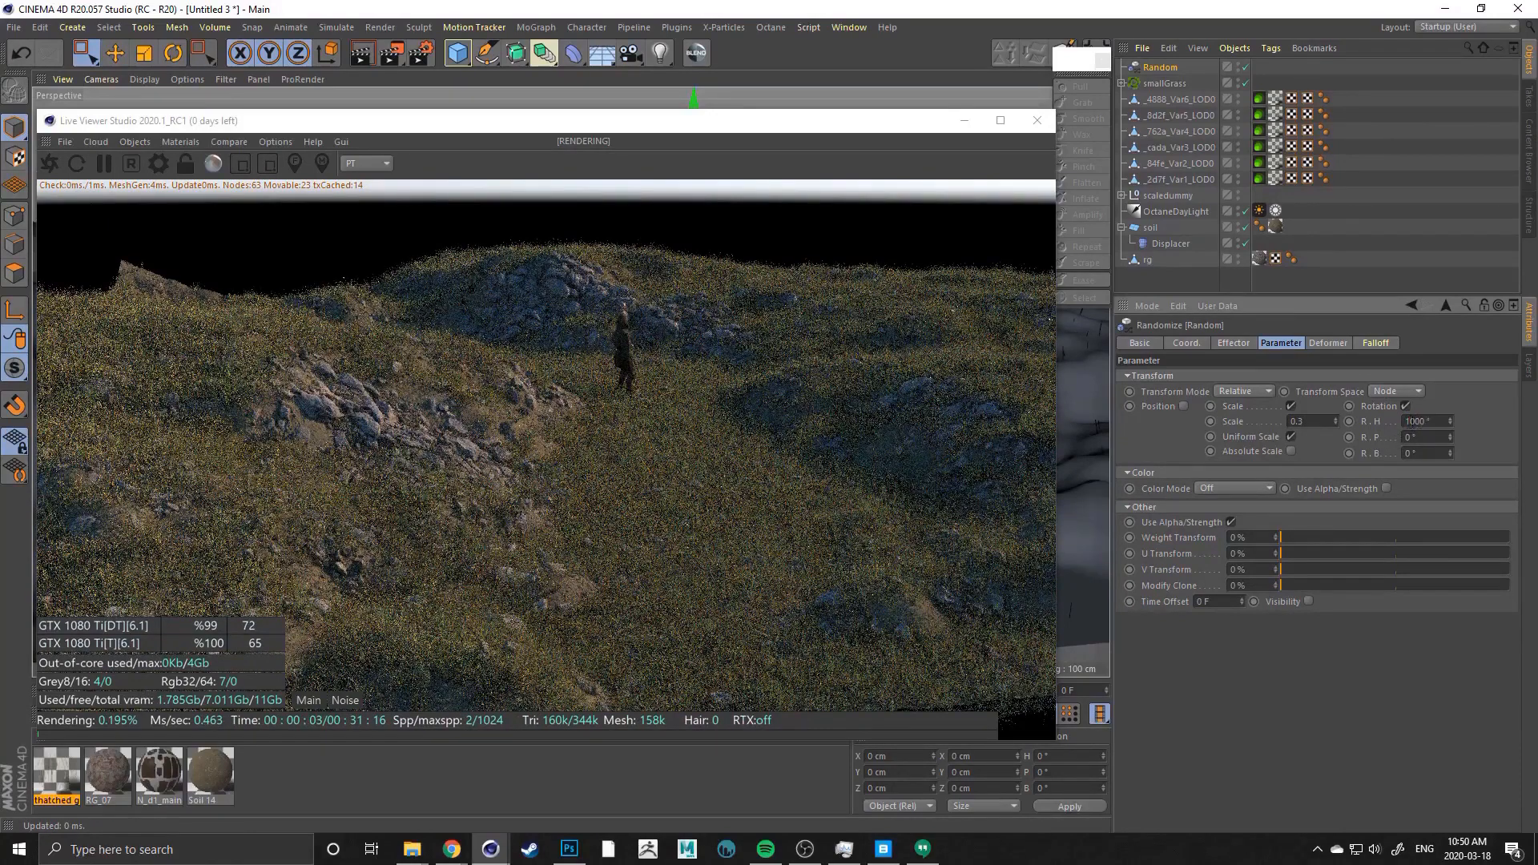
pyautogui.press('Return')
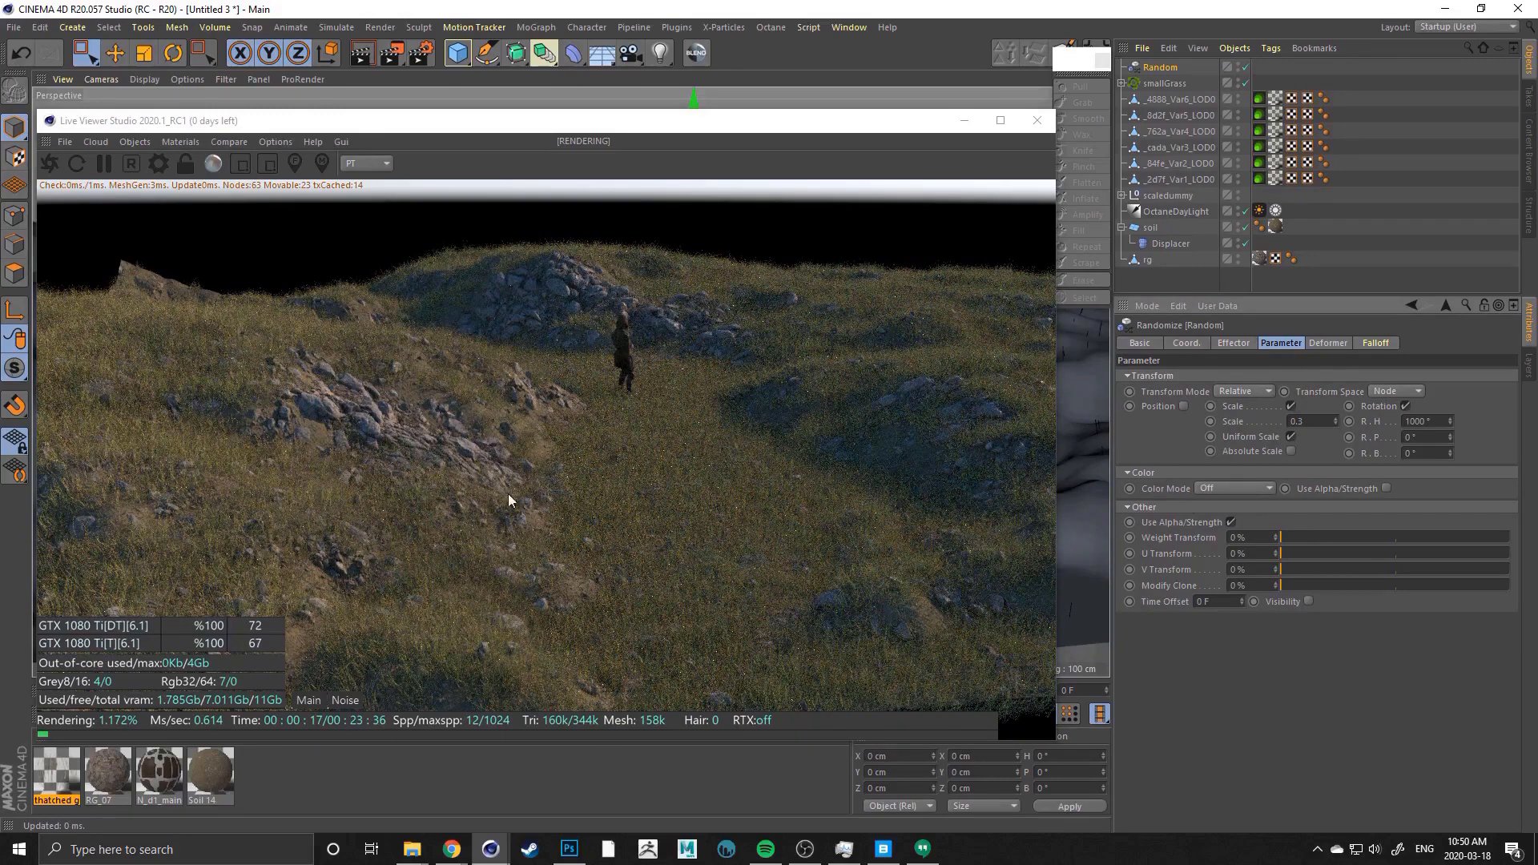
# Enable uniform scaling for the smallGrass scatter and load a Noise shader into its Scale shader slot
pyautogui.click(1163, 83)
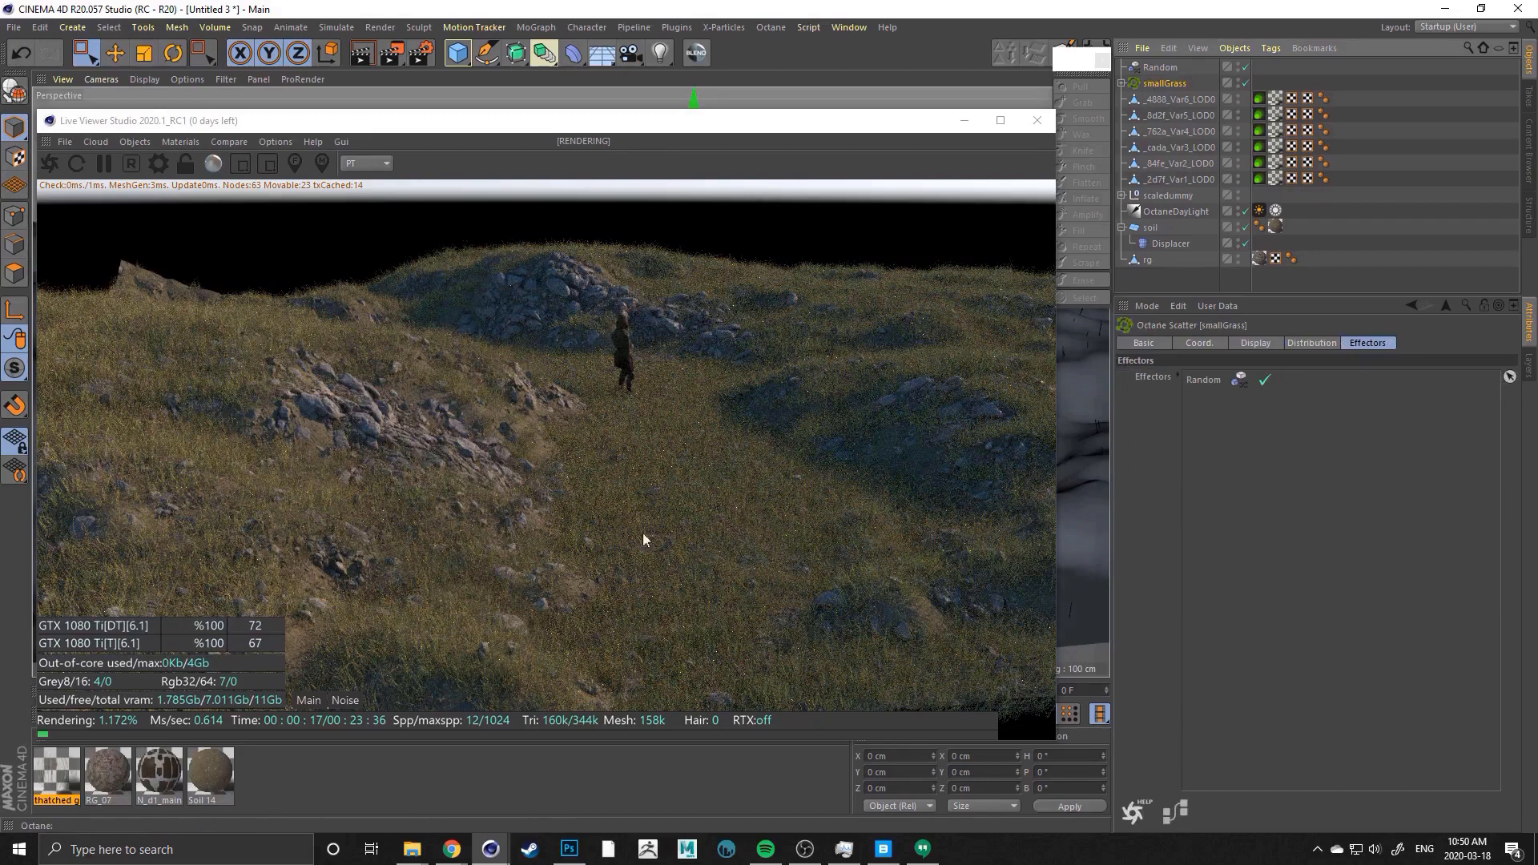
pyautogui.click(1311, 345)
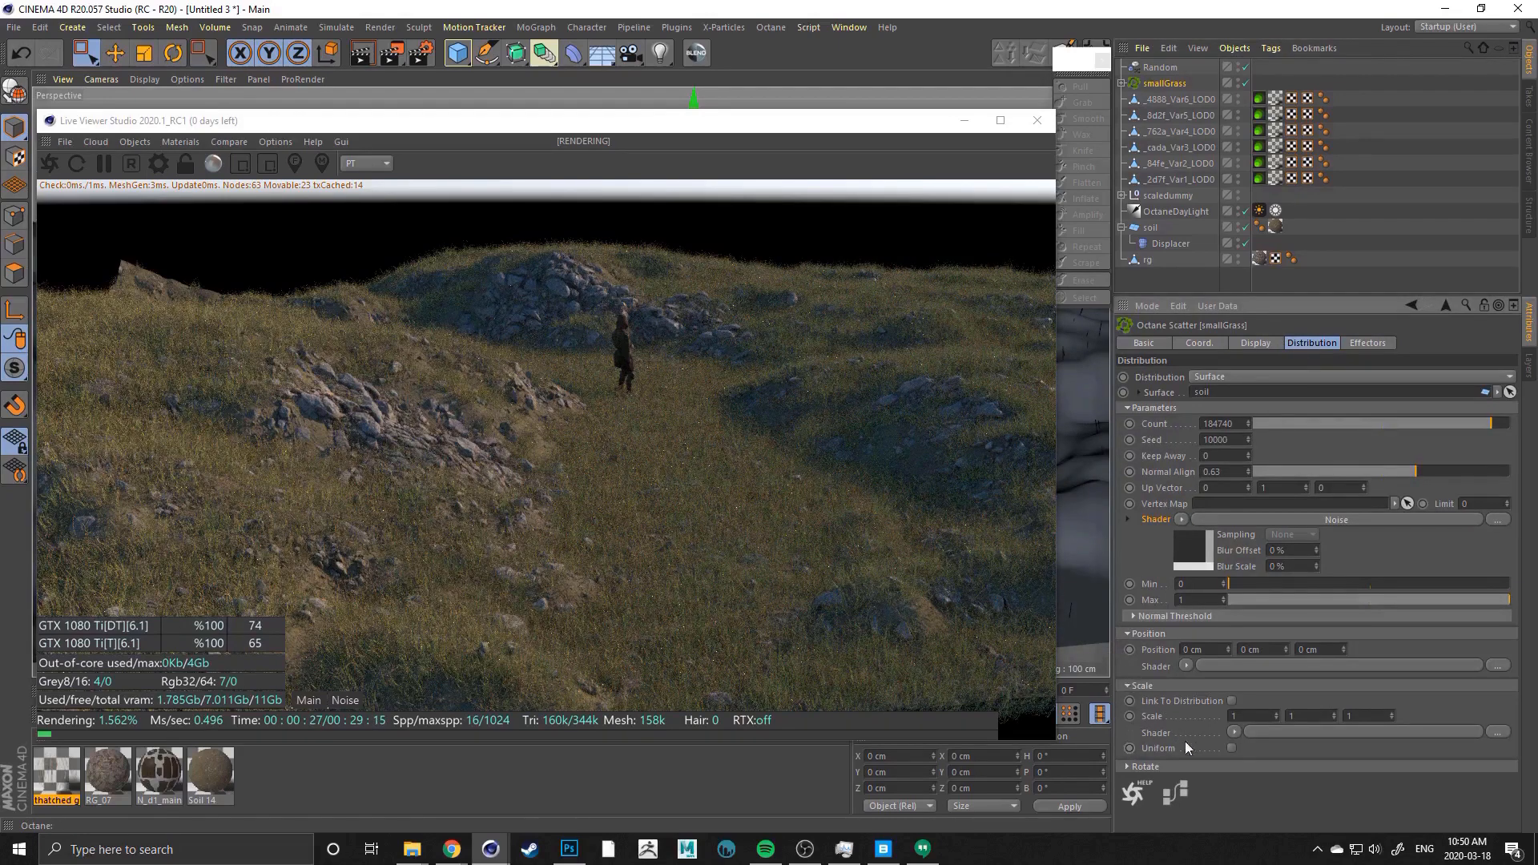
pyautogui.click(1230, 747)
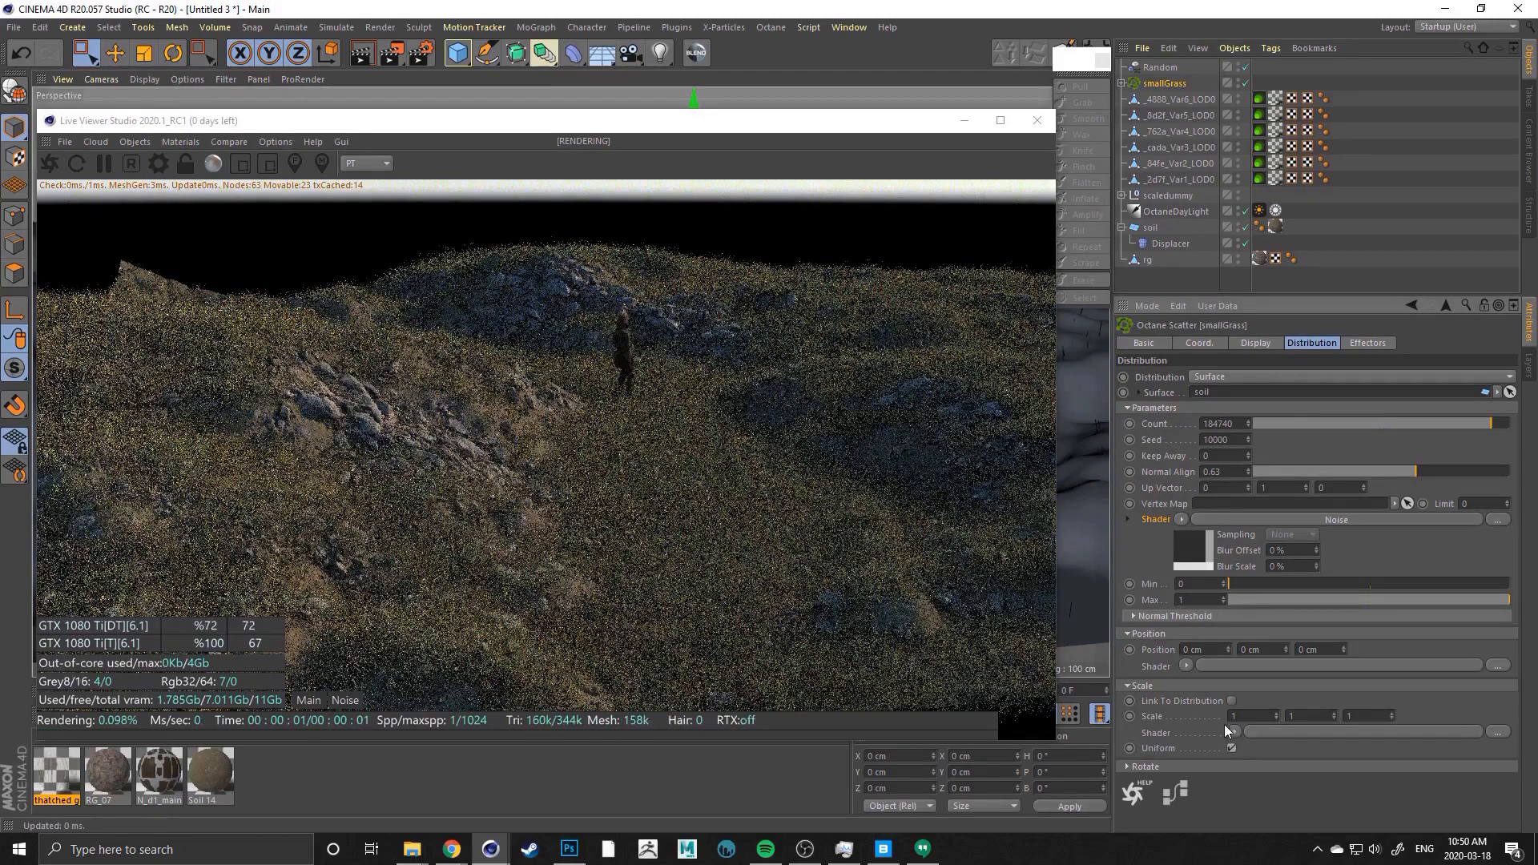
pyautogui.click(1234, 732)
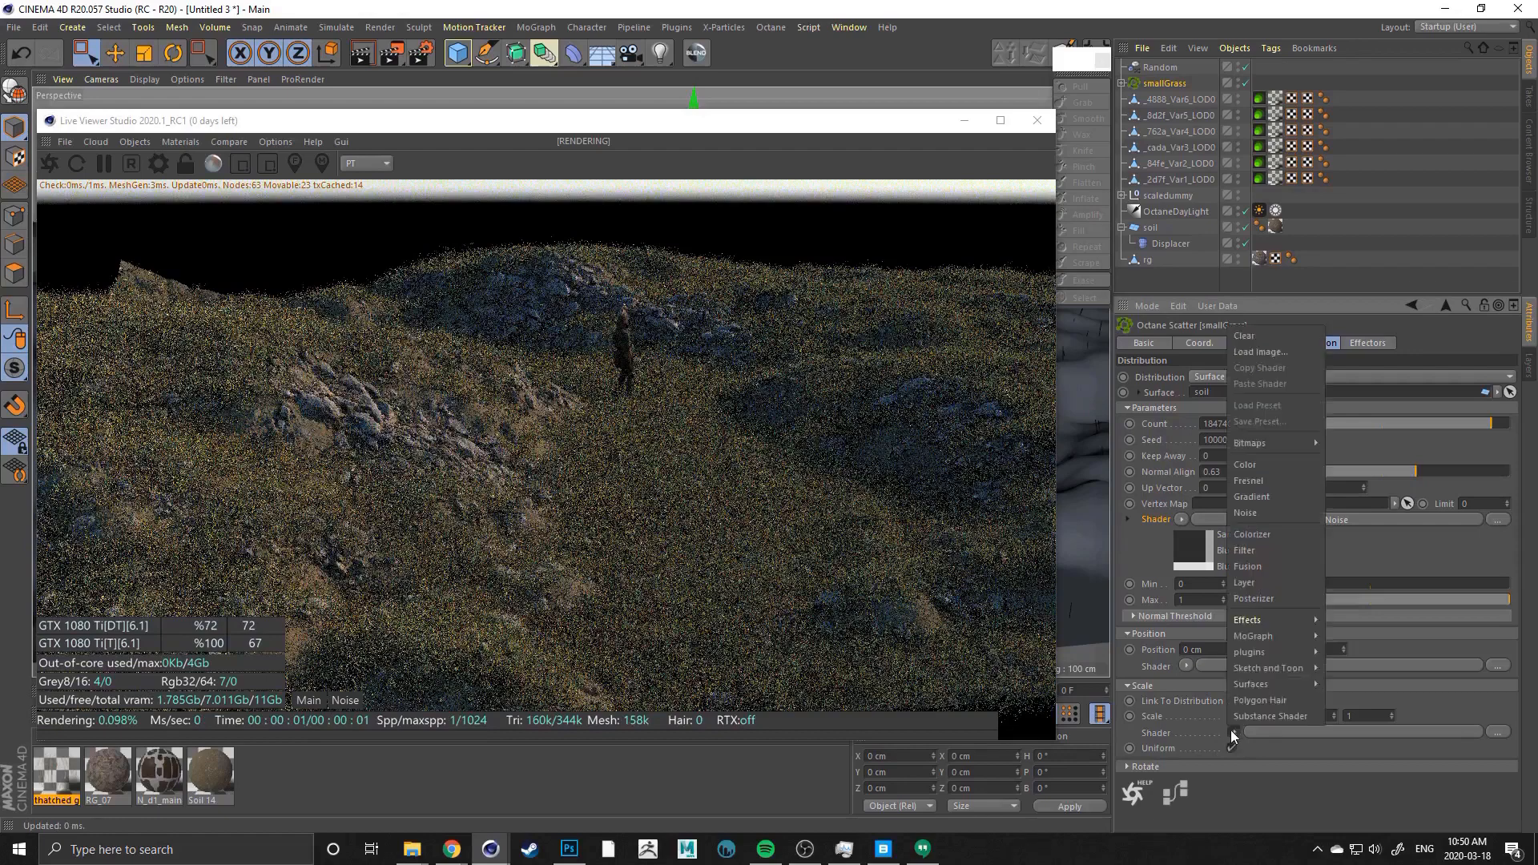
pyautogui.click(1252, 512)
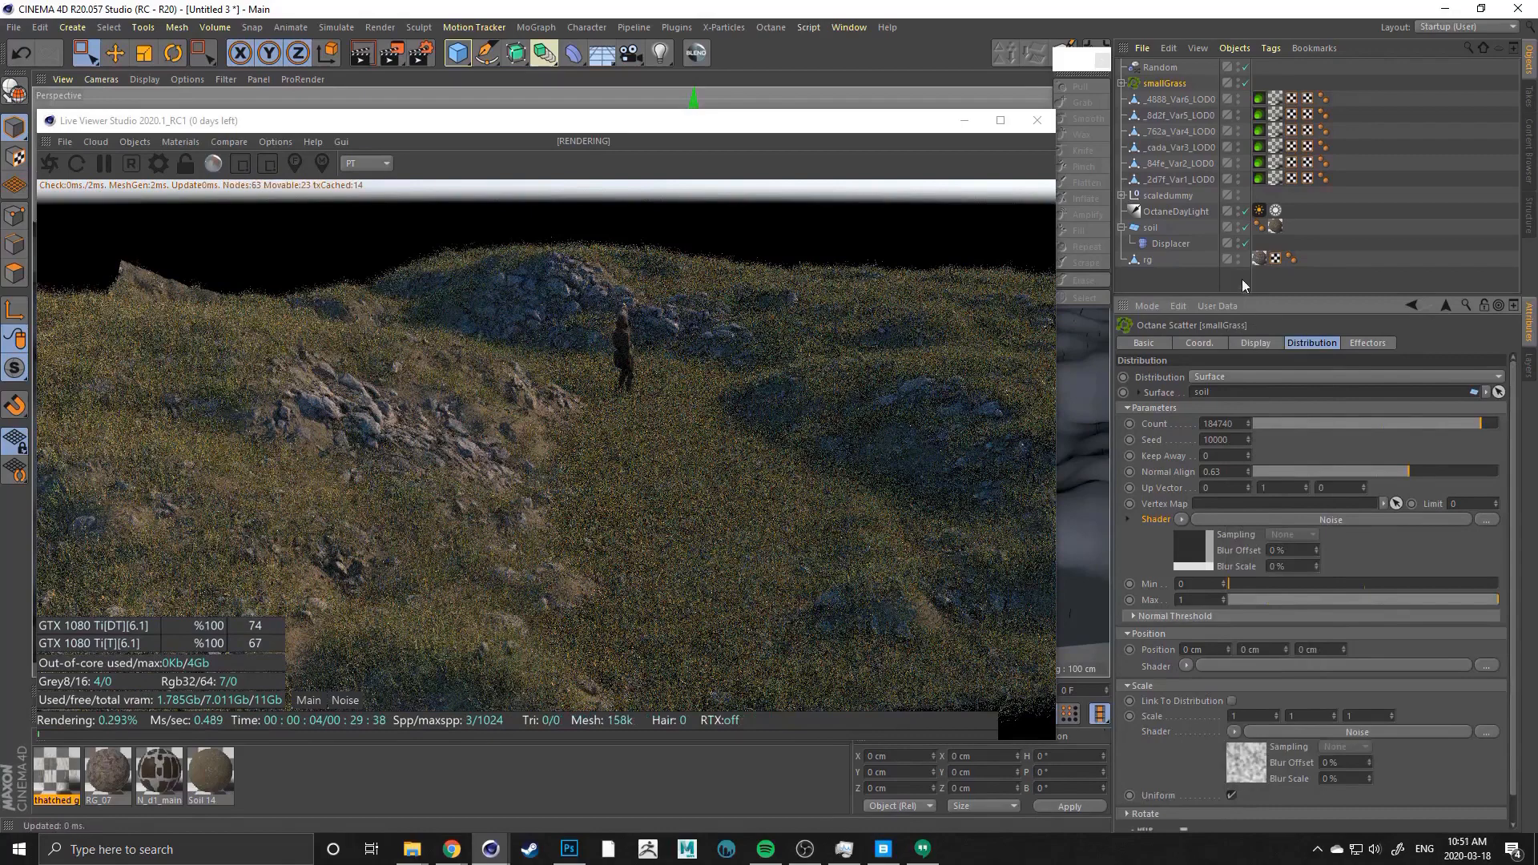
# Open the Noise shader driving the smallGrass scatter's scale and set its space to Object
pyautogui.click(1264, 342)
pyautogui.click(1293, 342)
pyautogui.scroll(-3, 1147, 743)
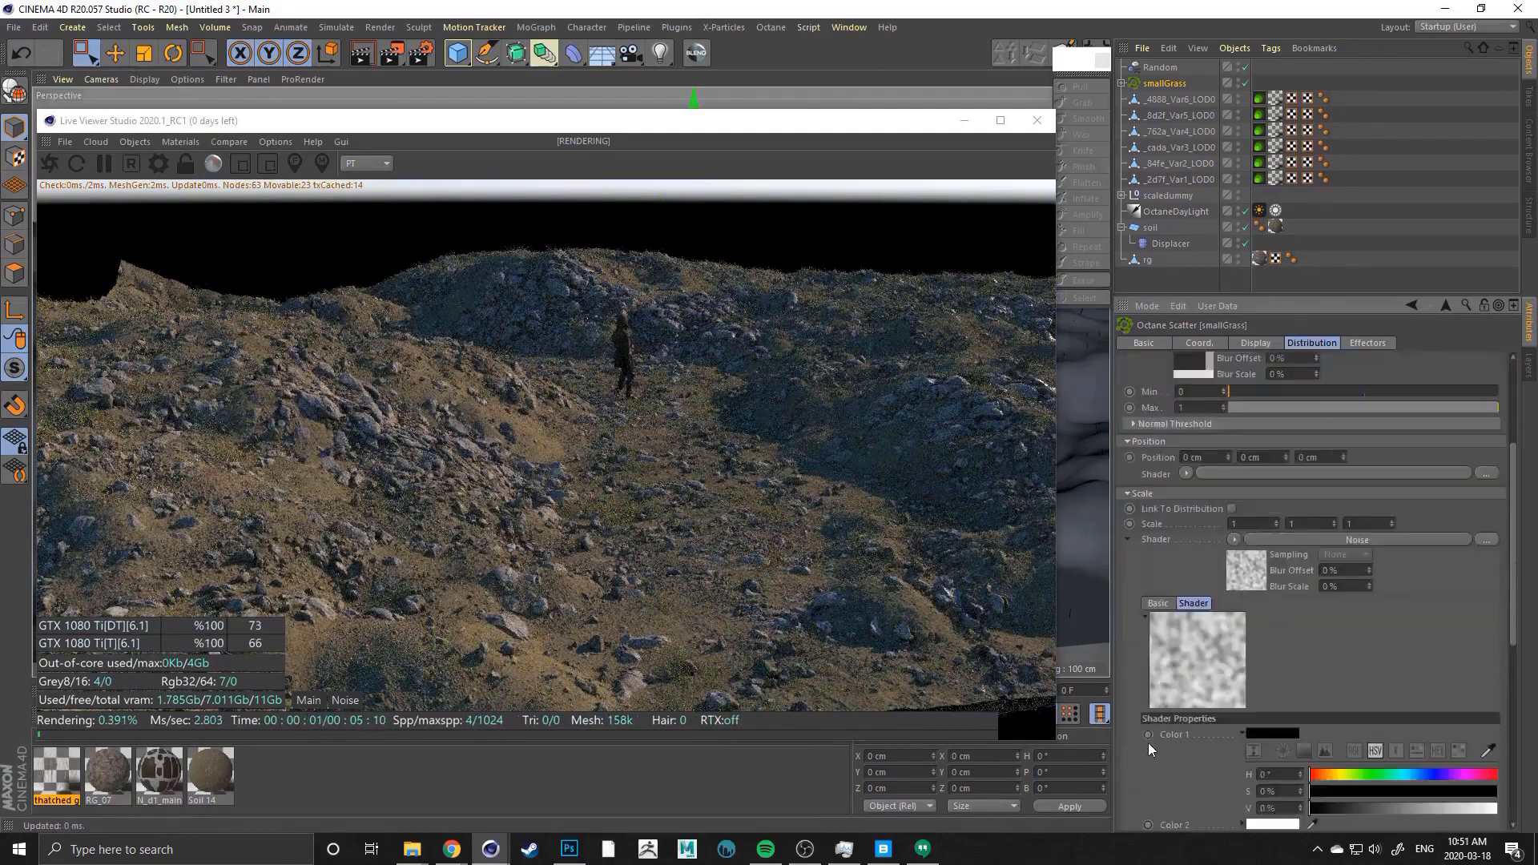
pyautogui.scroll(-3, 1147, 743)
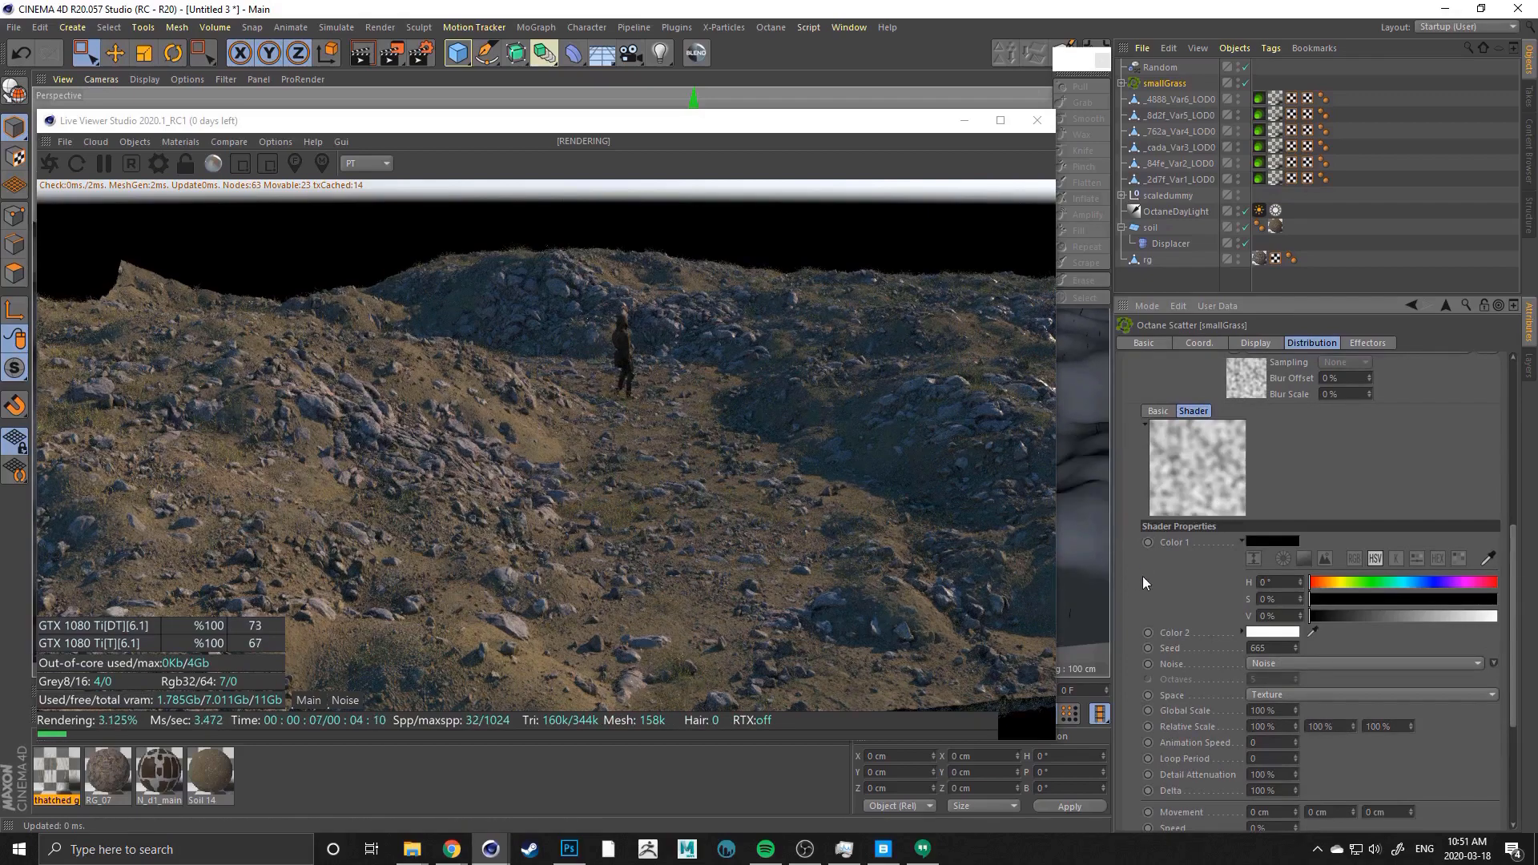
pyautogui.scroll(-3, 1143, 582)
pyautogui.scroll(3, 1143, 569)
pyautogui.click(1278, 695)
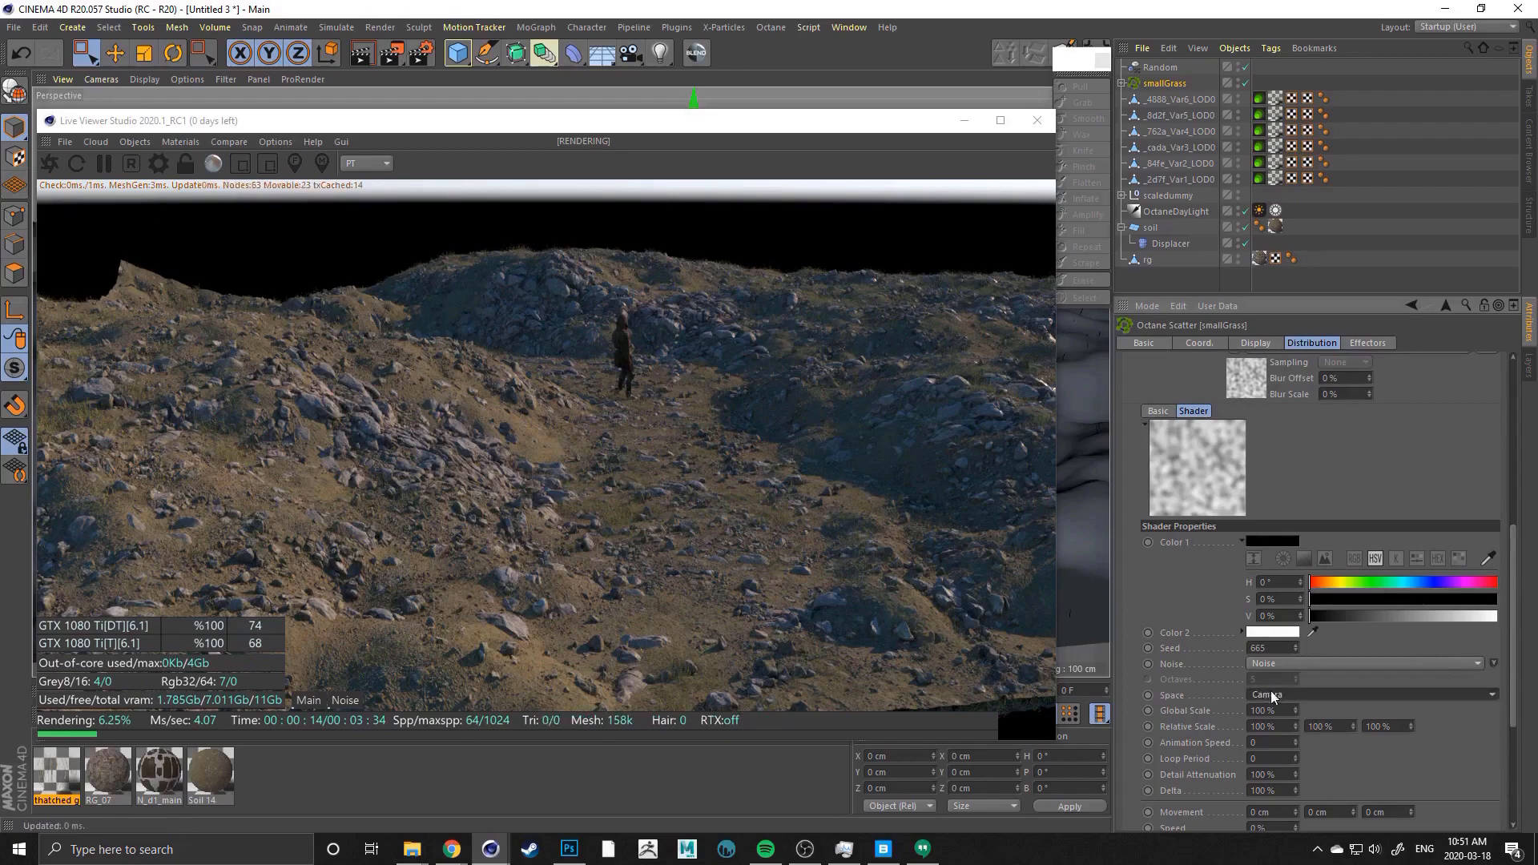
pyautogui.click(1282, 725)
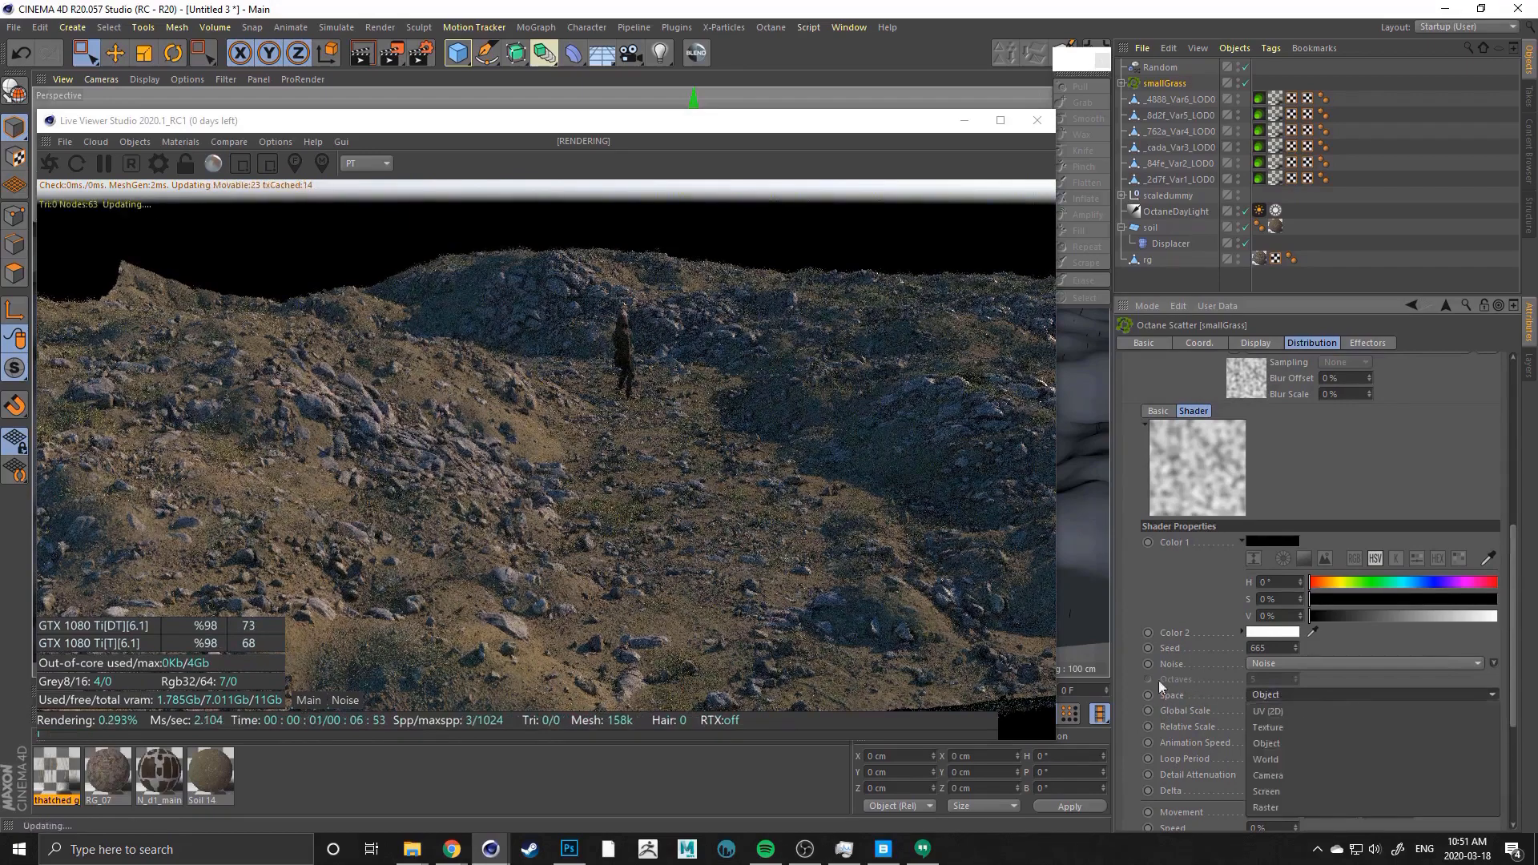
# Raise the scale noise's contrast to 80%
pyautogui.scroll(-5, 1145, 687)
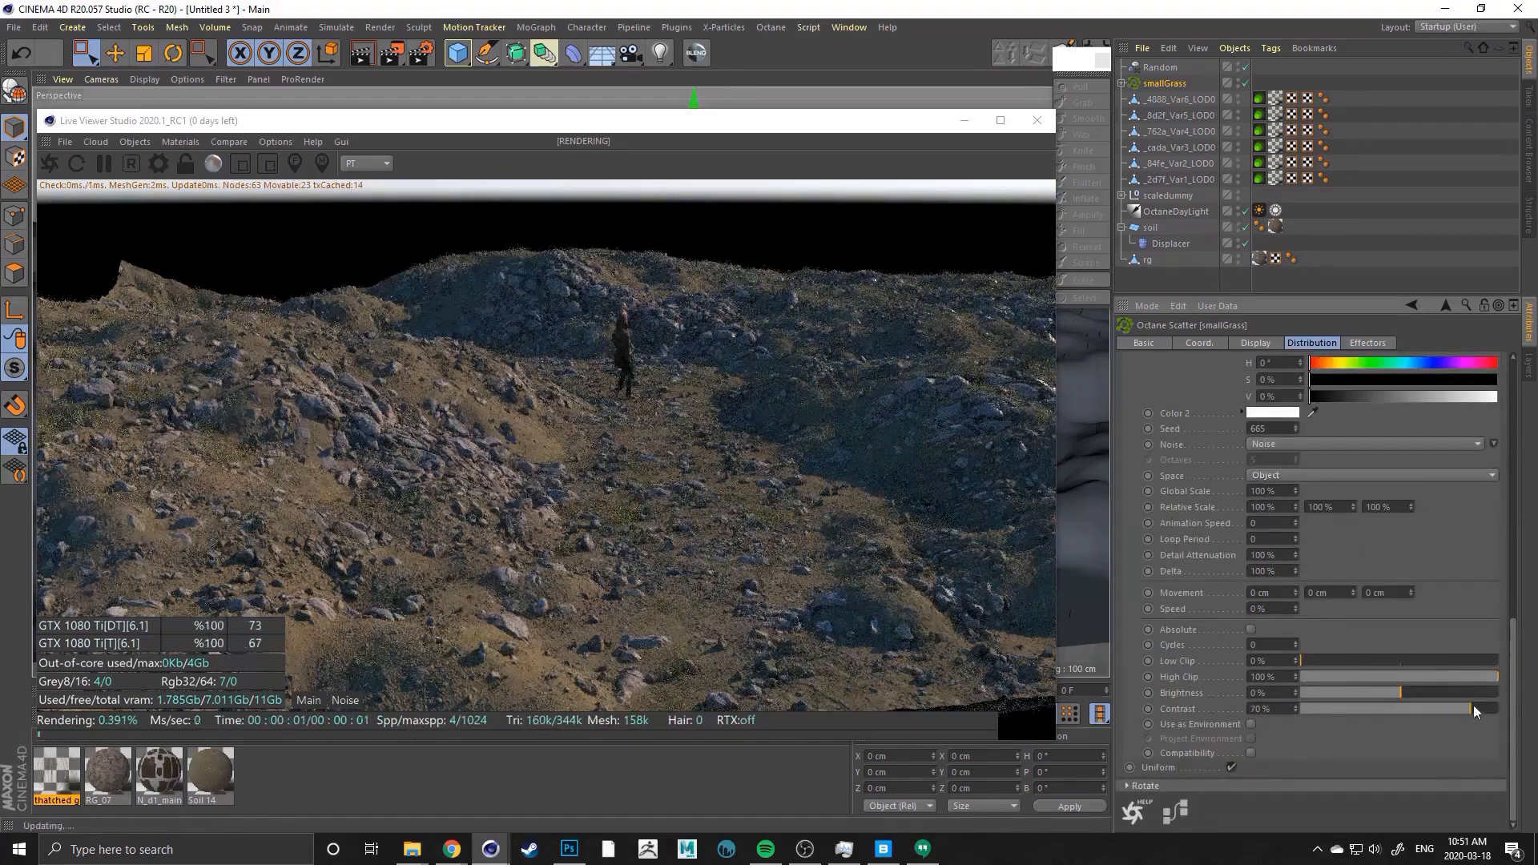
pyautogui.scroll(7, 1156, 576)
pyautogui.scroll(-2, 1131, 555)
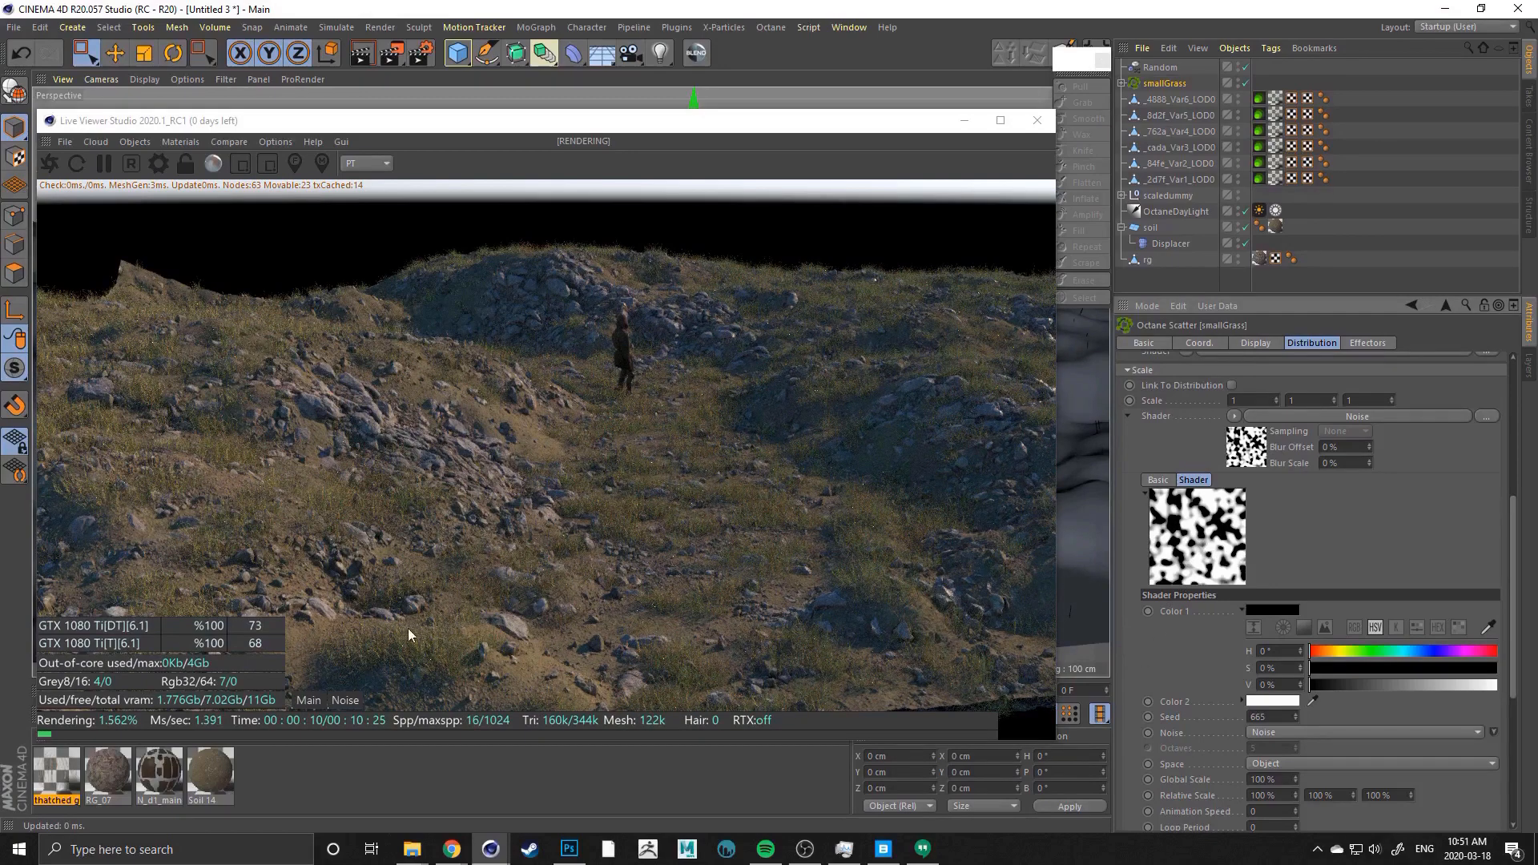
pyautogui.click(1241, 402)
pyautogui.scroll(-5, 1194, 709)
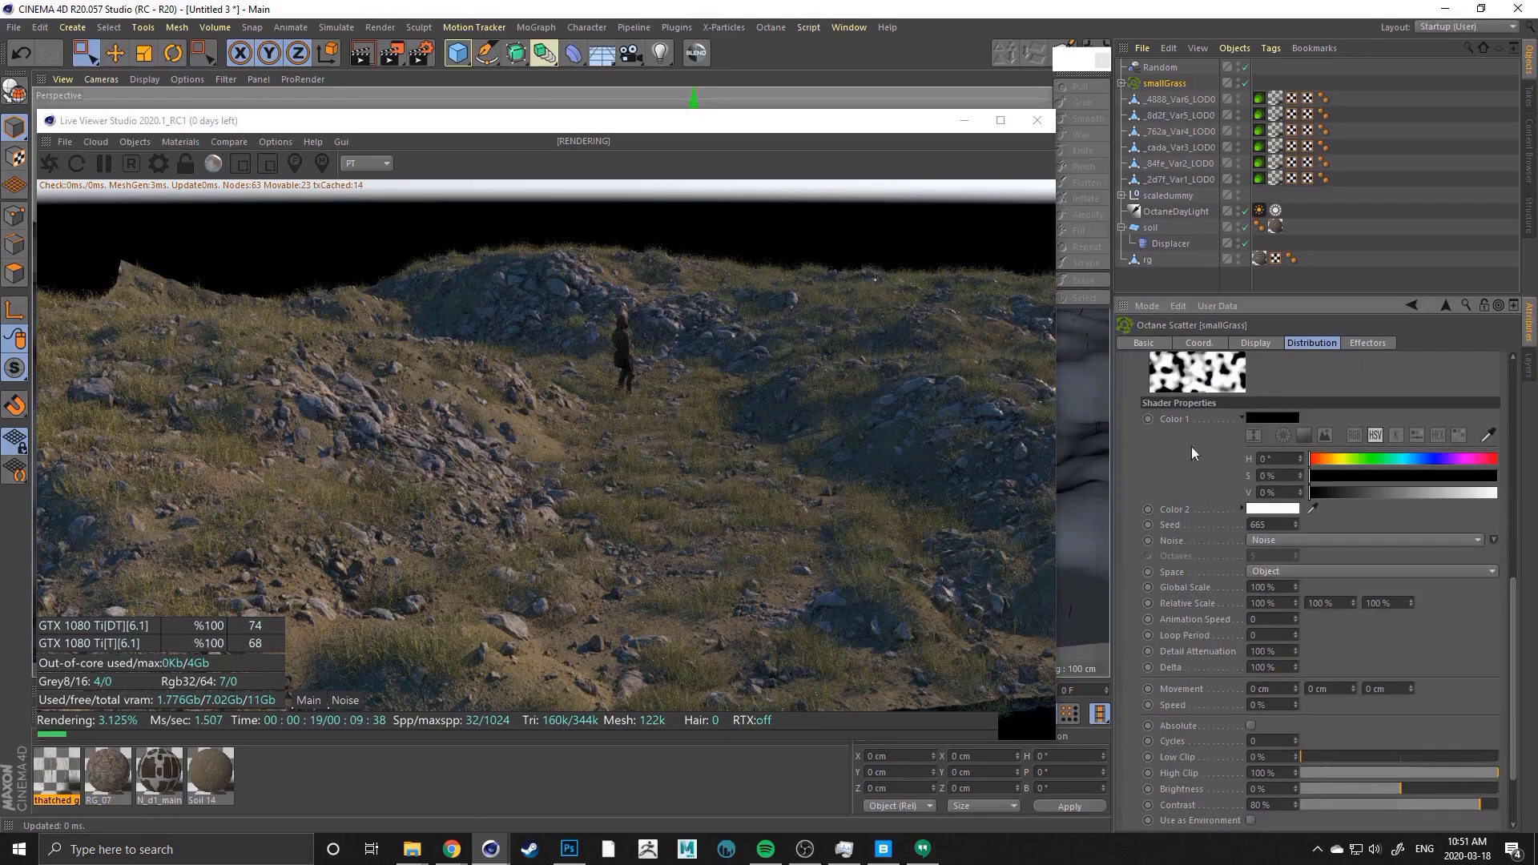
# Change the scale noise's type to Blistered Turbulence and set its contrast to 44%
pyautogui.click(1493, 540)
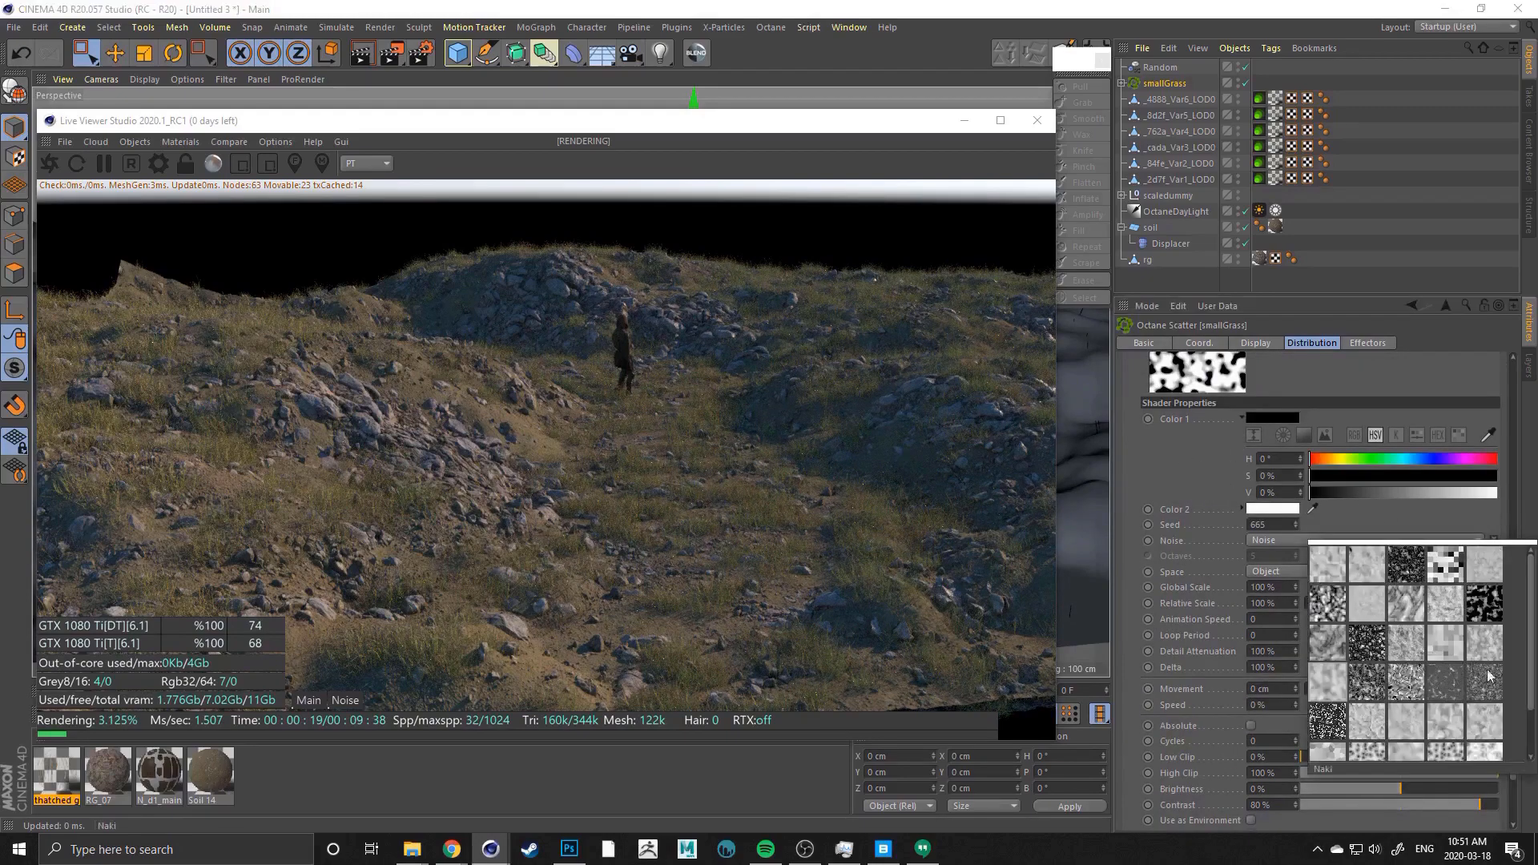
pyautogui.click(1446, 613)
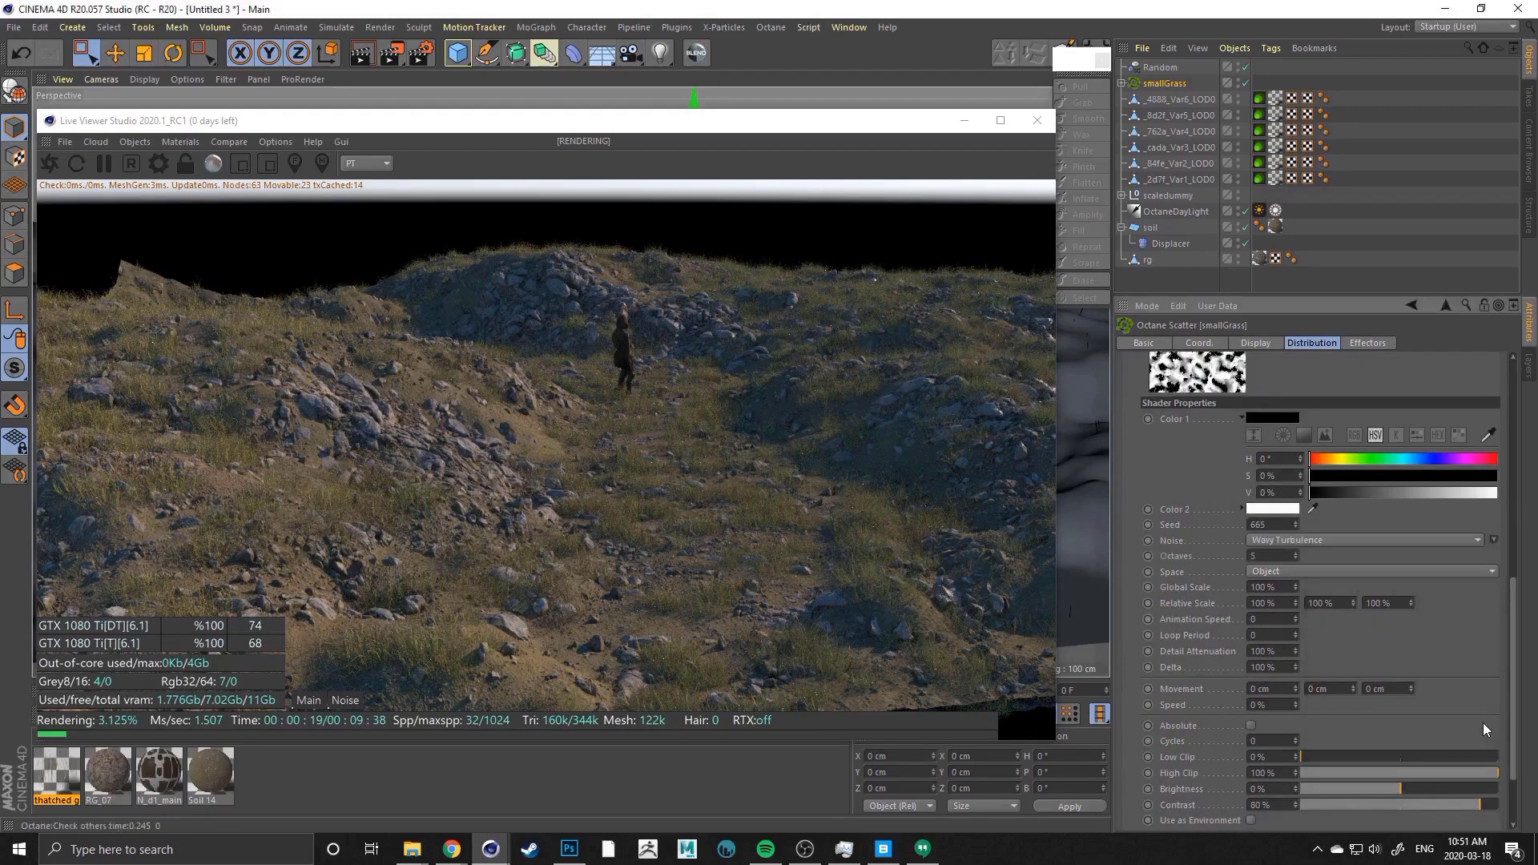
pyautogui.click(1493, 540)
pyautogui.click(1368, 565)
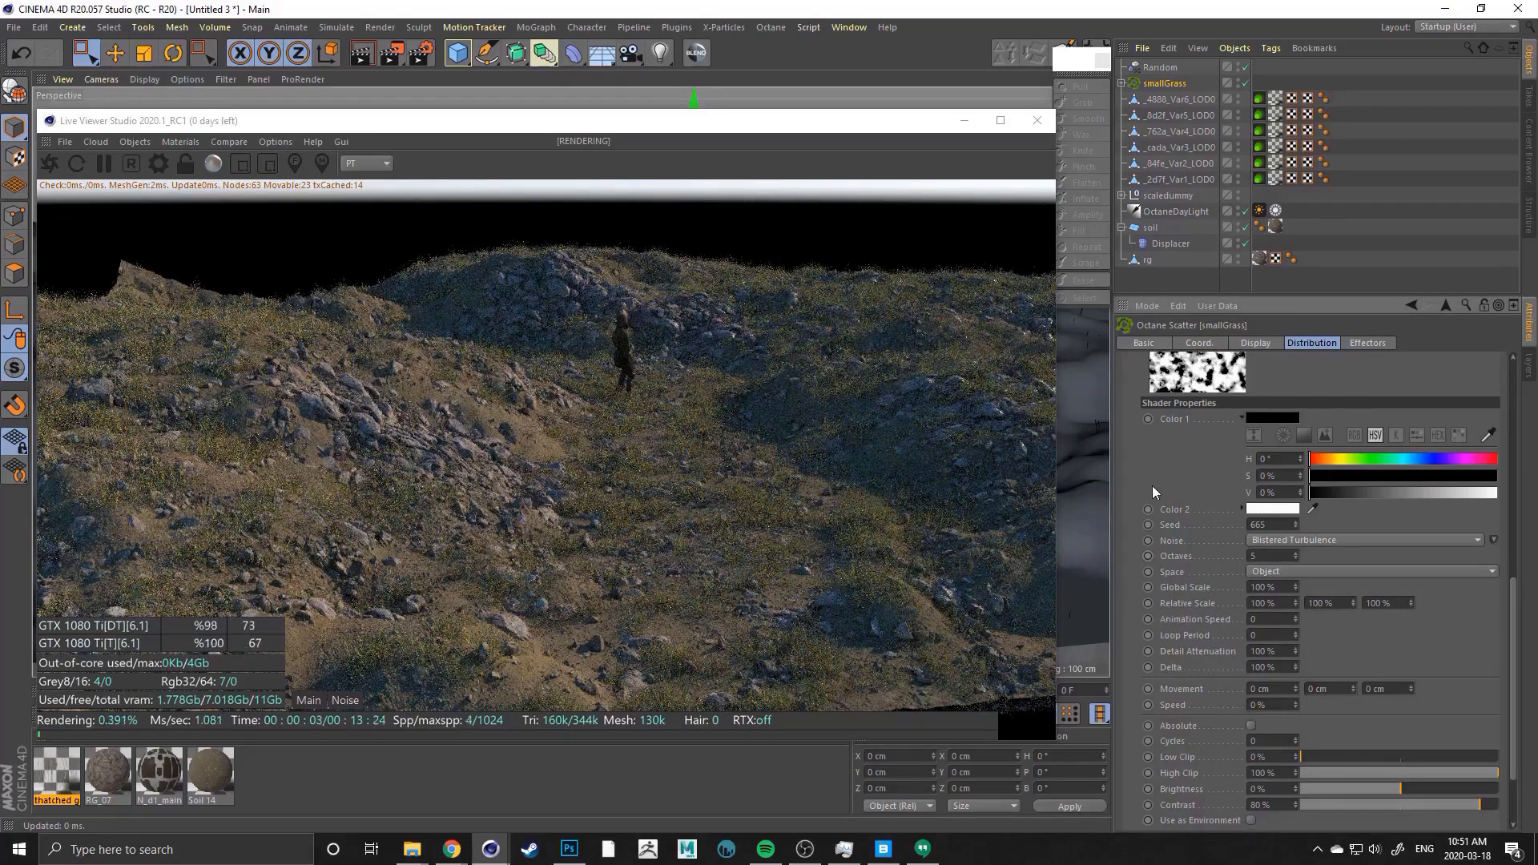
pyautogui.scroll(-3, 1154, 486)
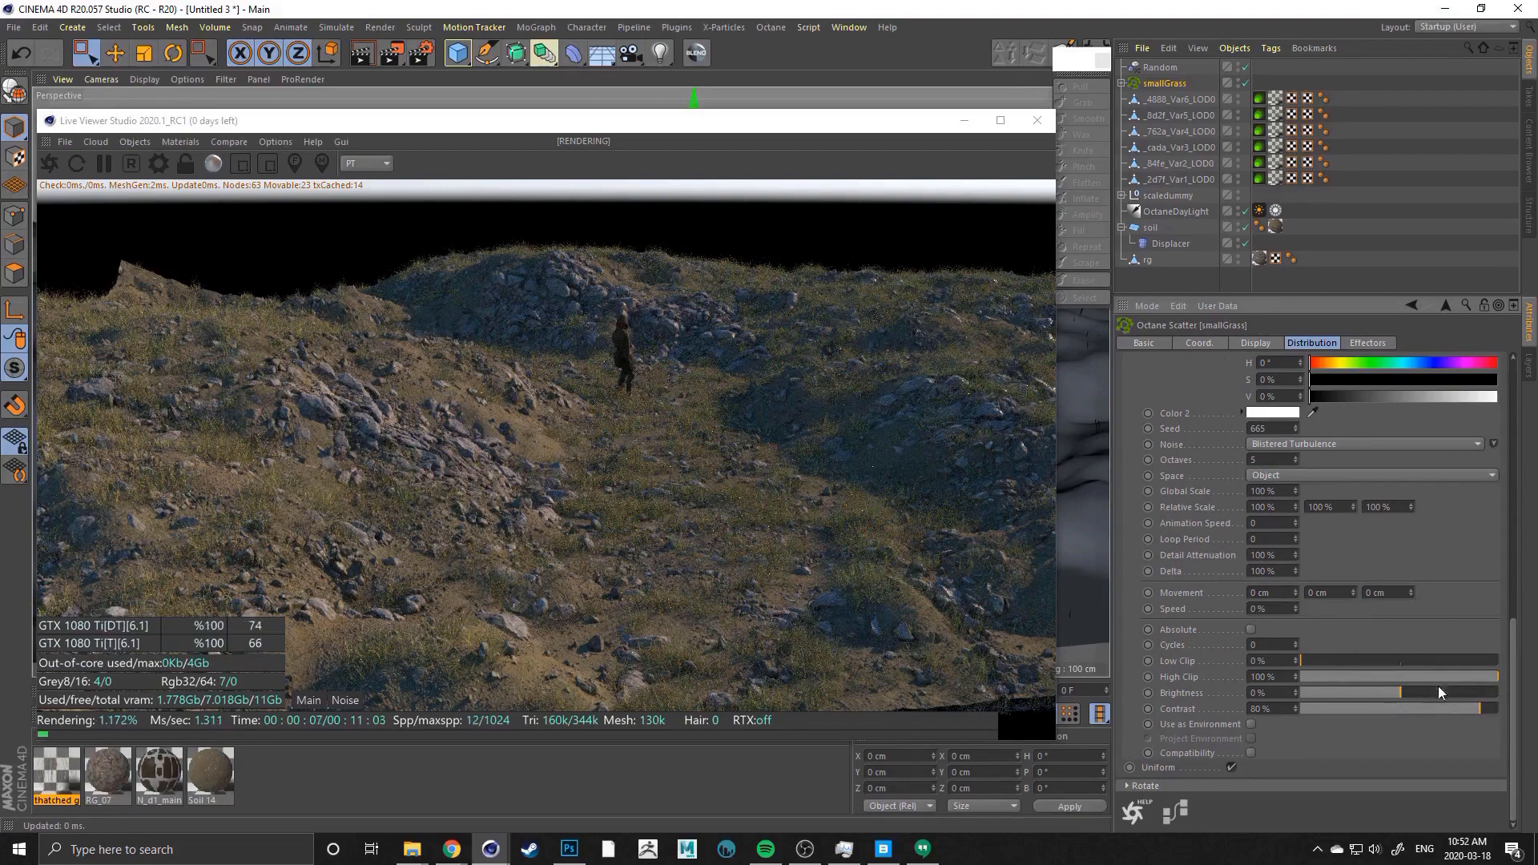
pyautogui.moveTo(1464, 708)
pyautogui.mouseDown()
pyautogui.moveTo(1387, 713)
pyautogui.moveTo(1444, 704)
pyautogui.mouseUp()
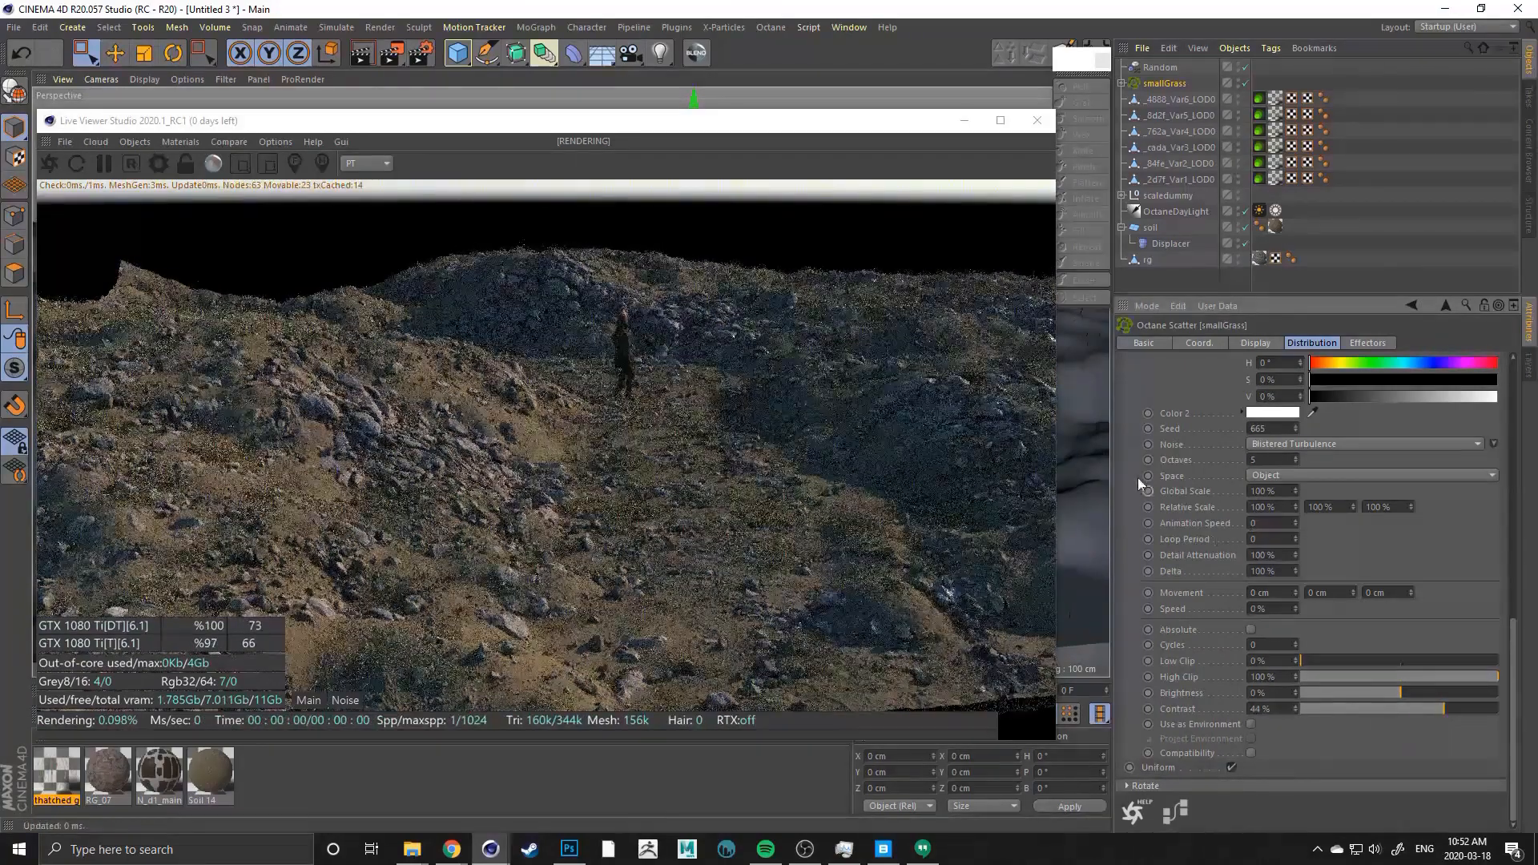
pyautogui.scroll(4, 1137, 478)
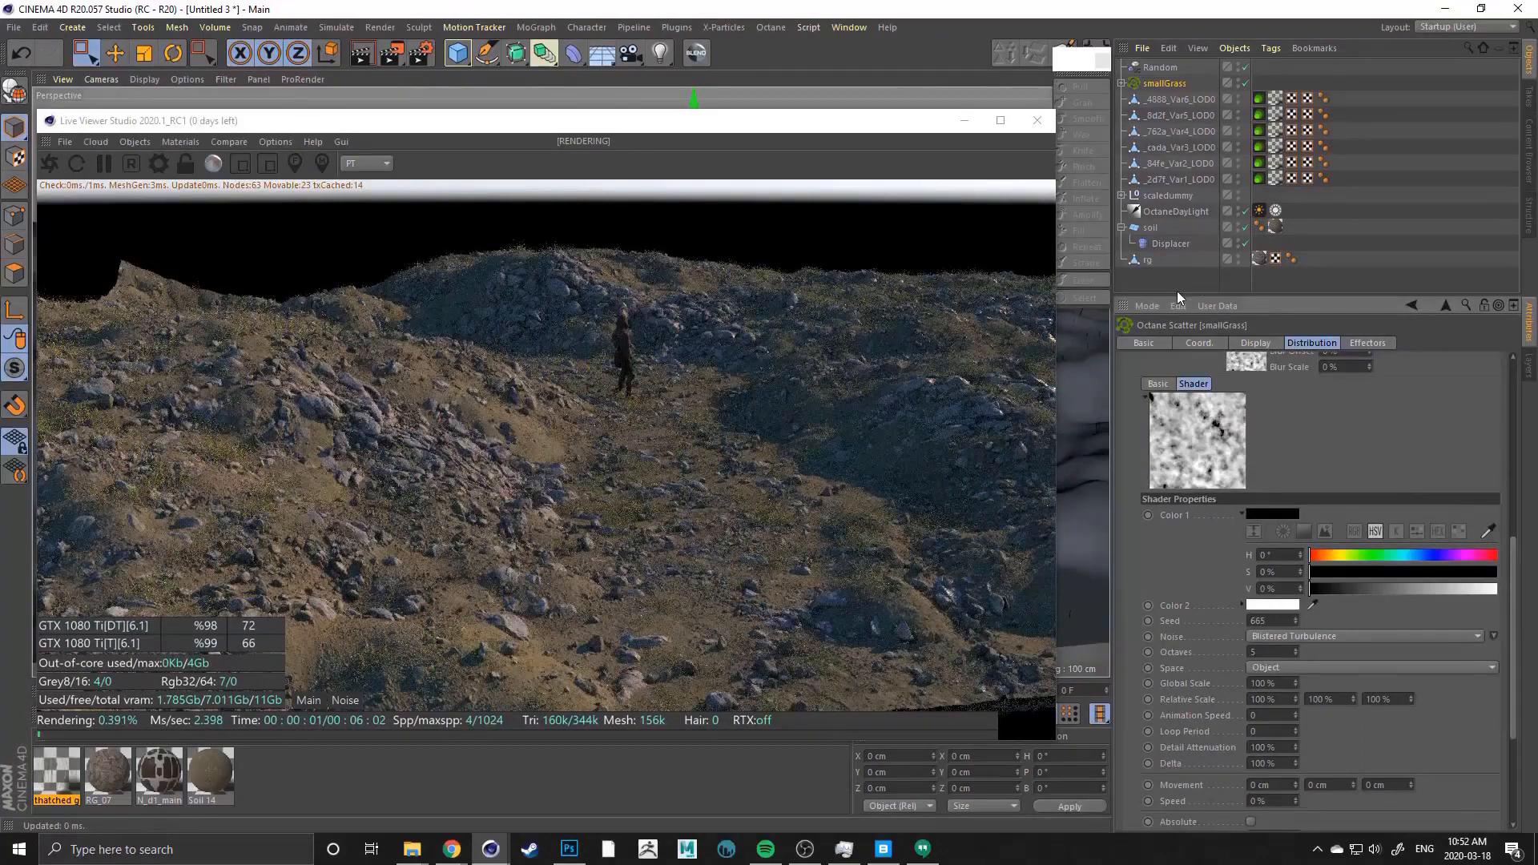
# Try a global scale of 200% on the scale noise and restore it to 100%
pyautogui.moveTo(1175, 295); pyautogui.dragTo(1196, 186)
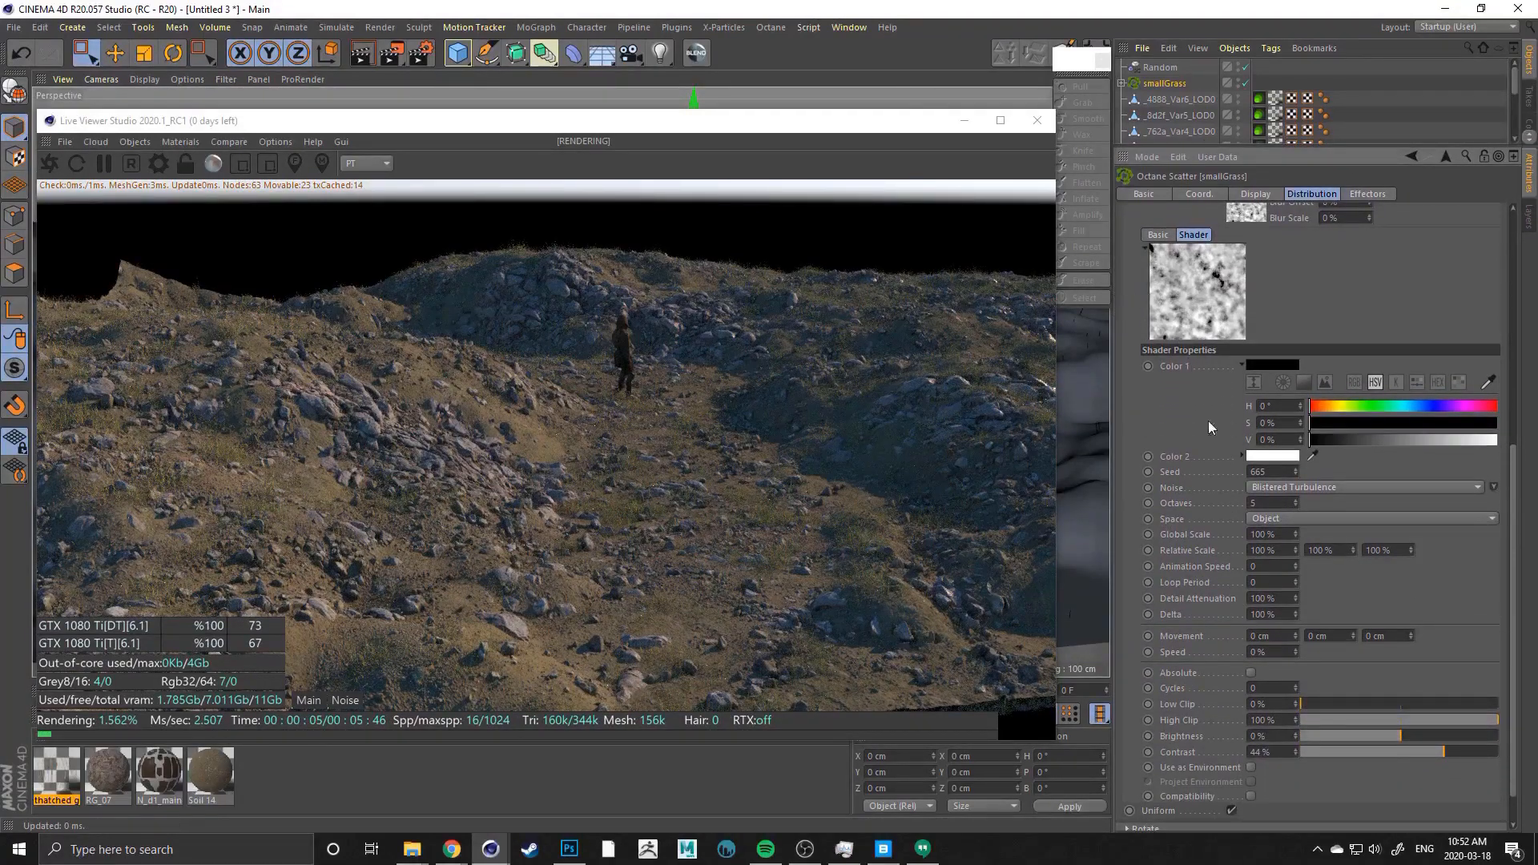
pyautogui.click(1271, 534)
pyautogui.write('200')
pyautogui.press('Return')
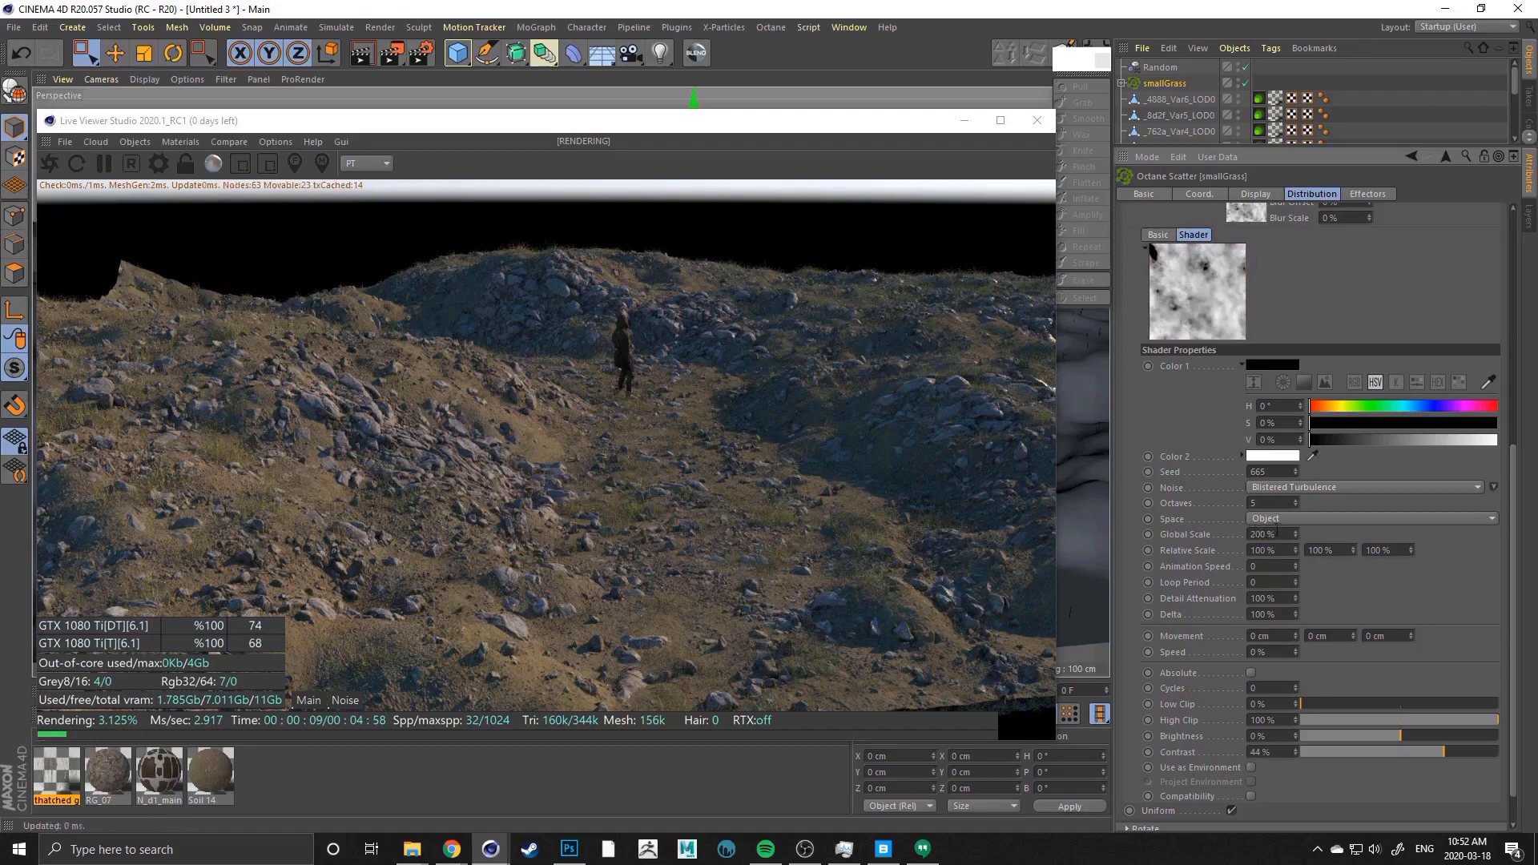
pyautogui.moveTo(1282, 532); pyautogui.dragTo(1242, 532)
pyautogui.write('100')
pyautogui.press('Return')
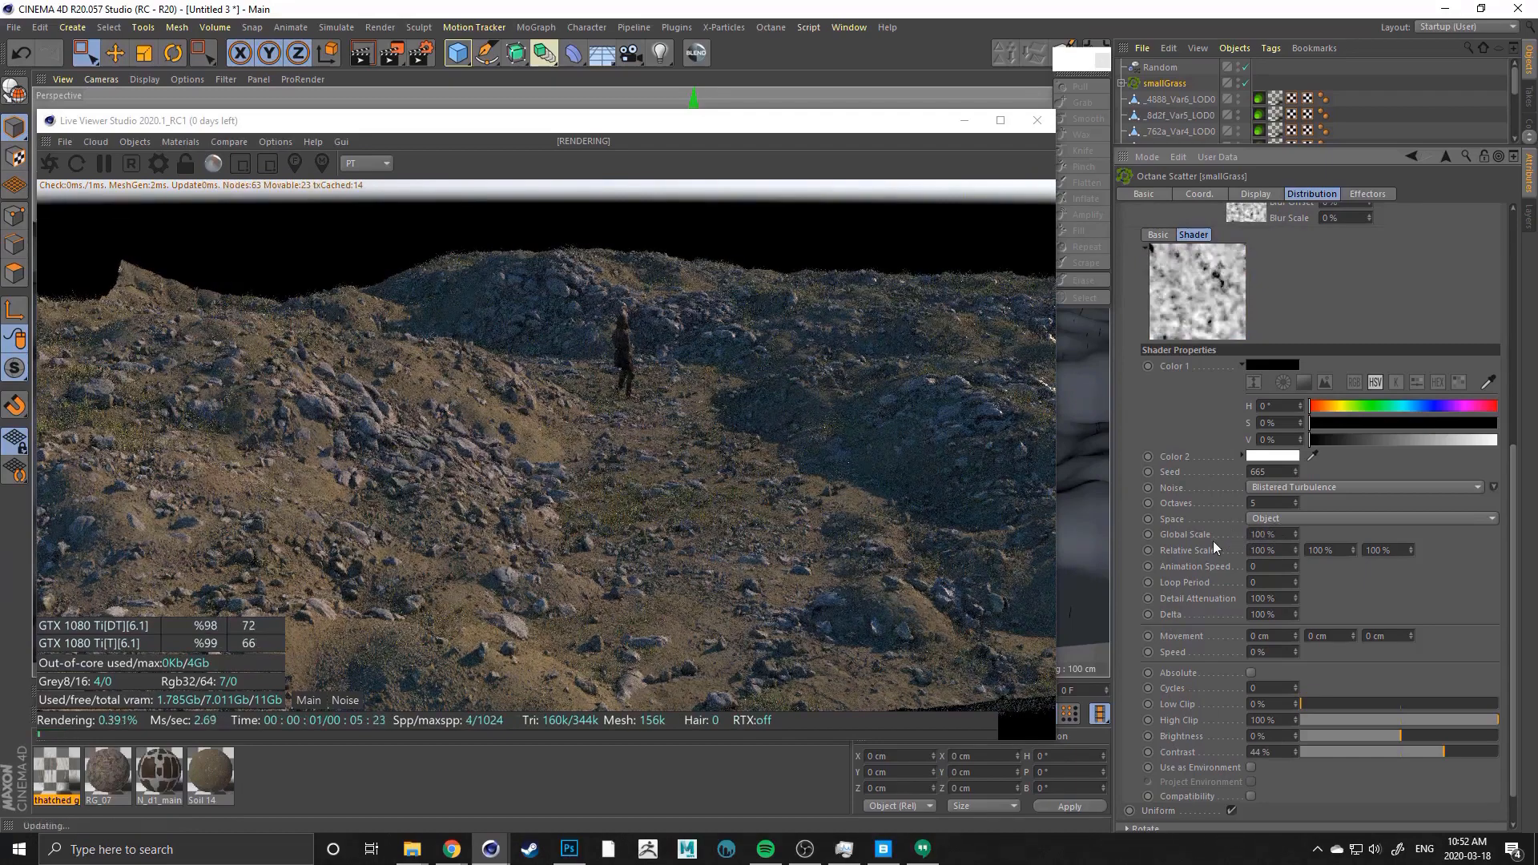
pyautogui.moveTo(1180, 147); pyautogui.dragTo(1179, 321)
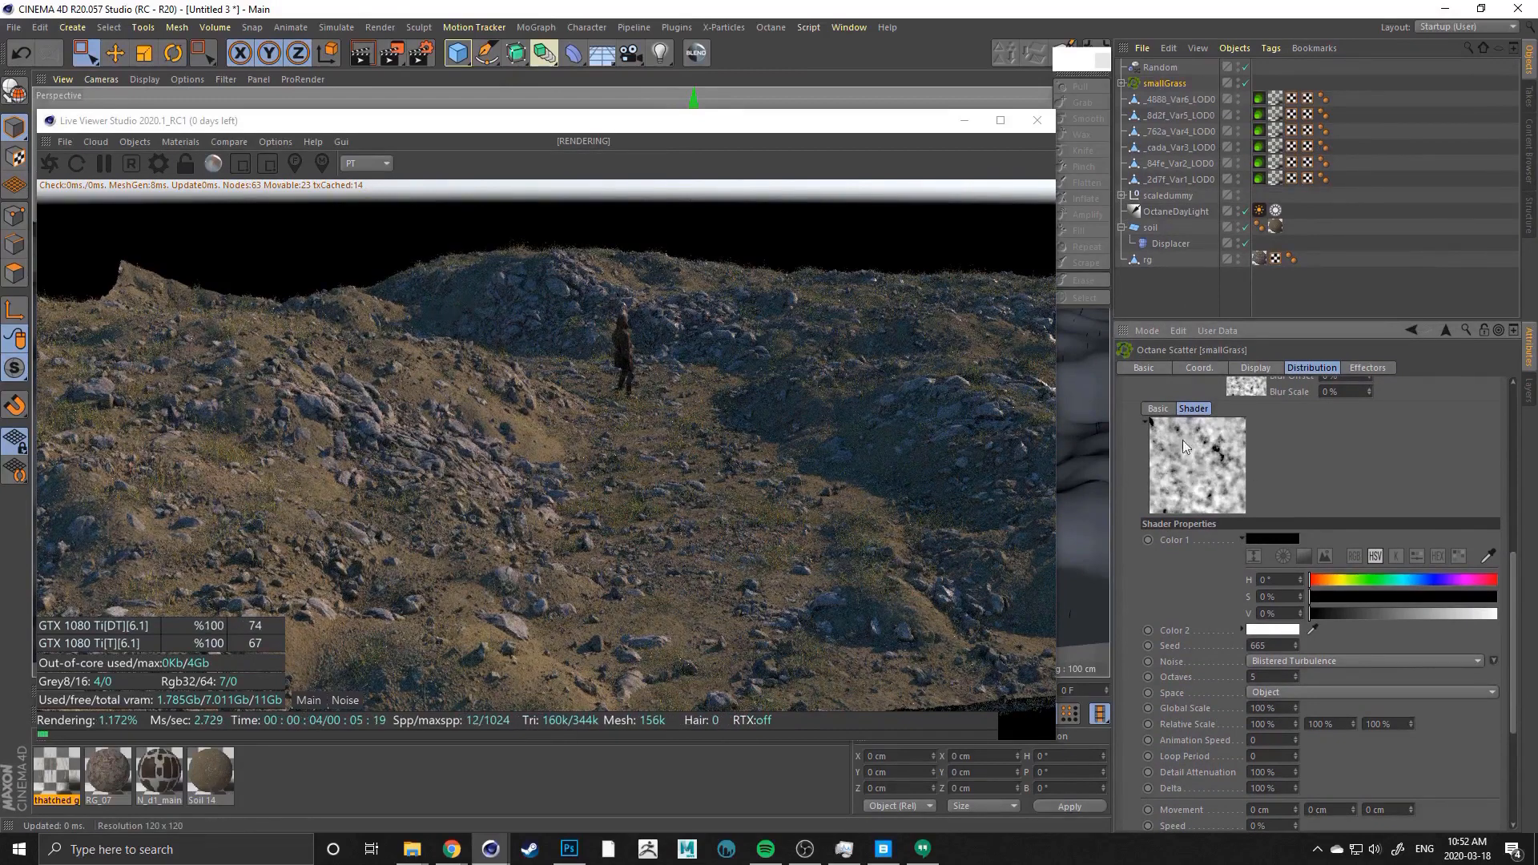
# Create a new default material, apply it to the soil plane and place its texture tag before the Soil 14 tag
pyautogui.click(1150, 227)
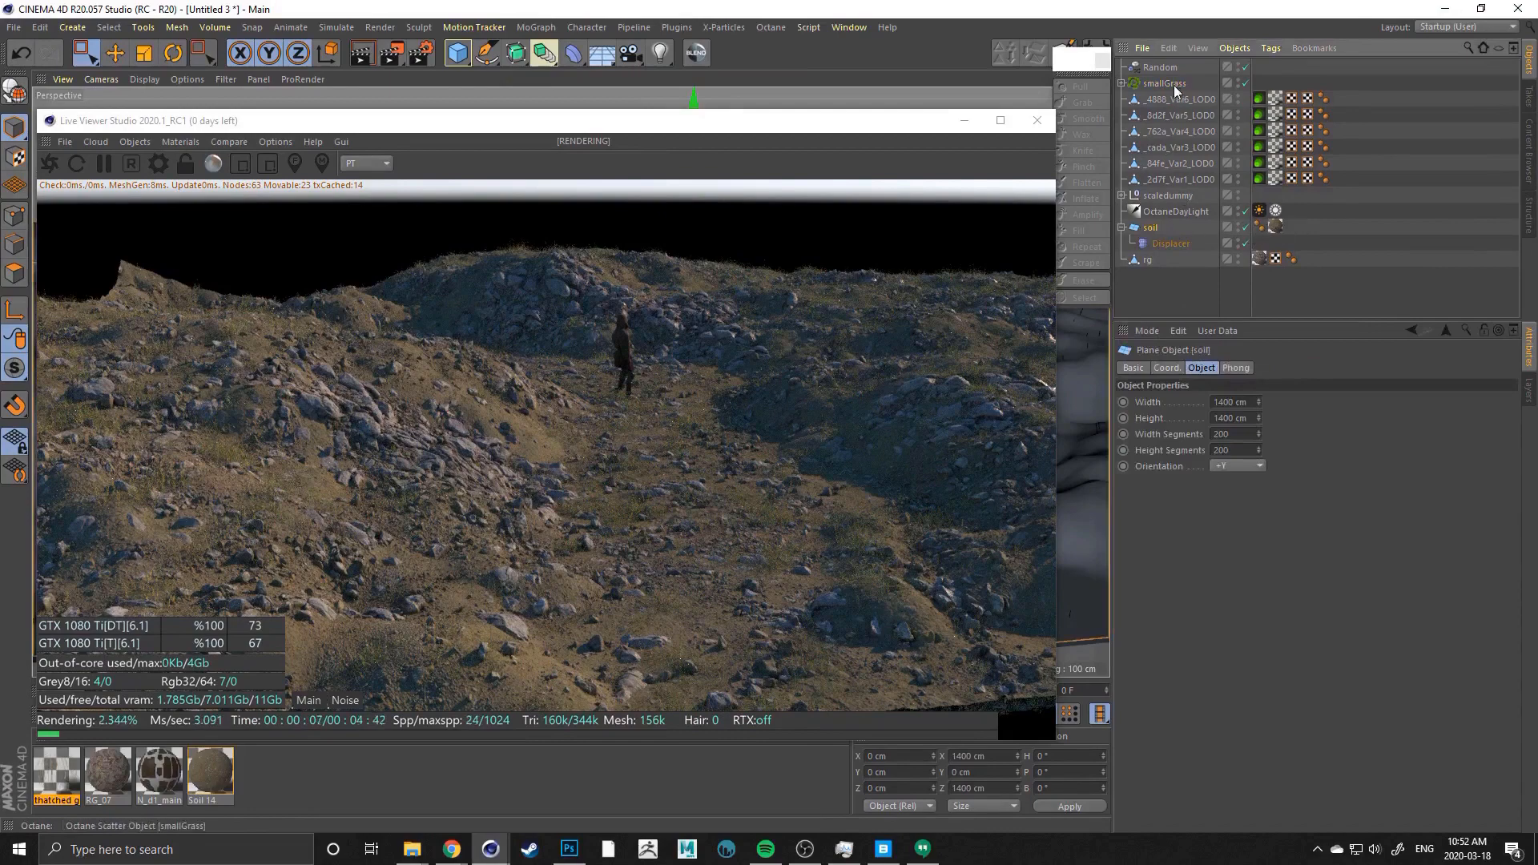
pyautogui.click(1275, 228)
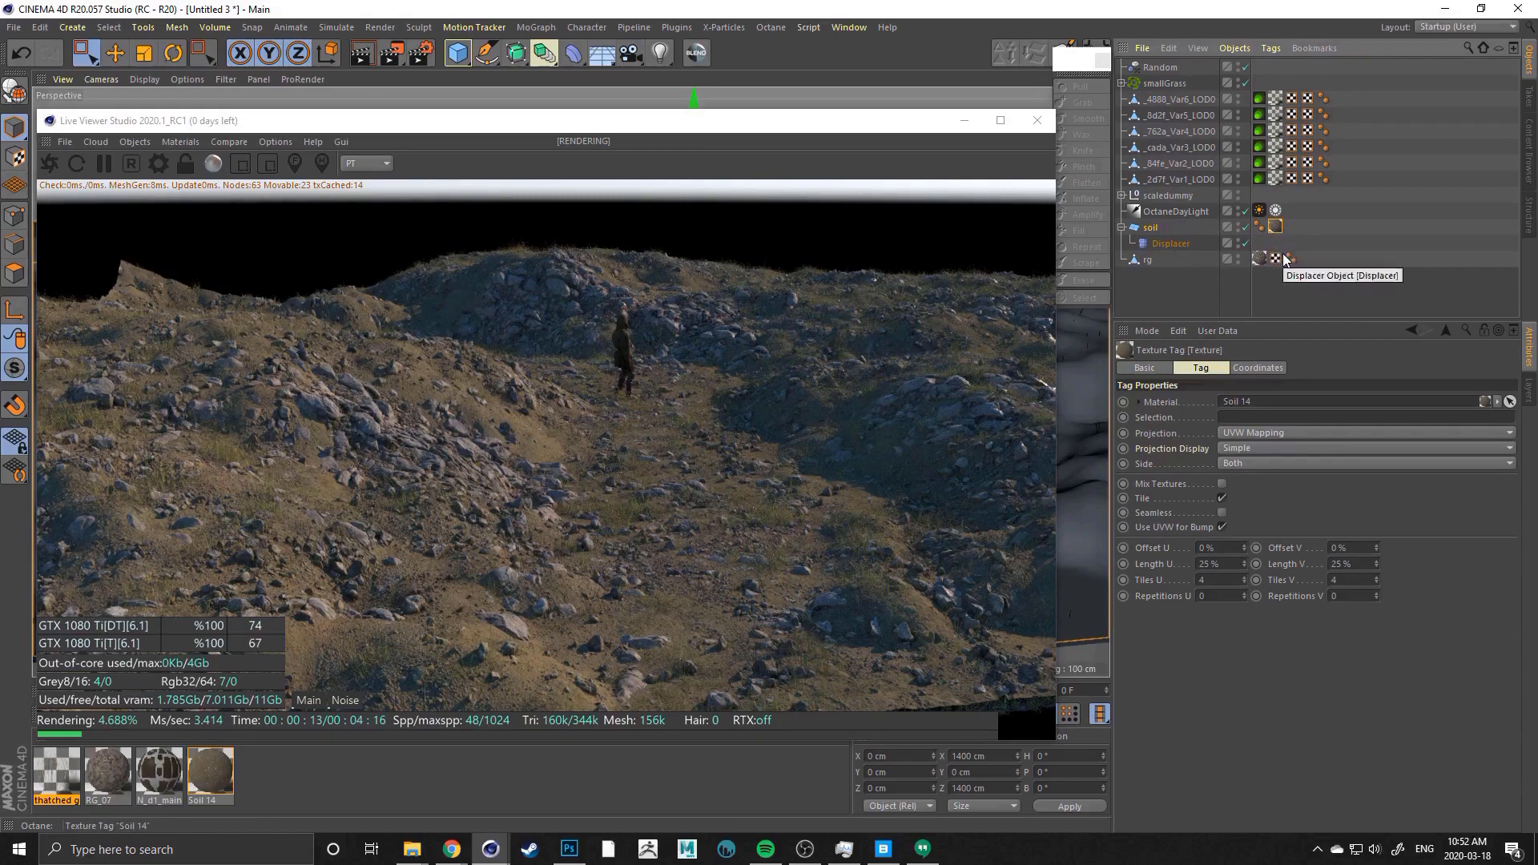
pyautogui.click(1288, 278)
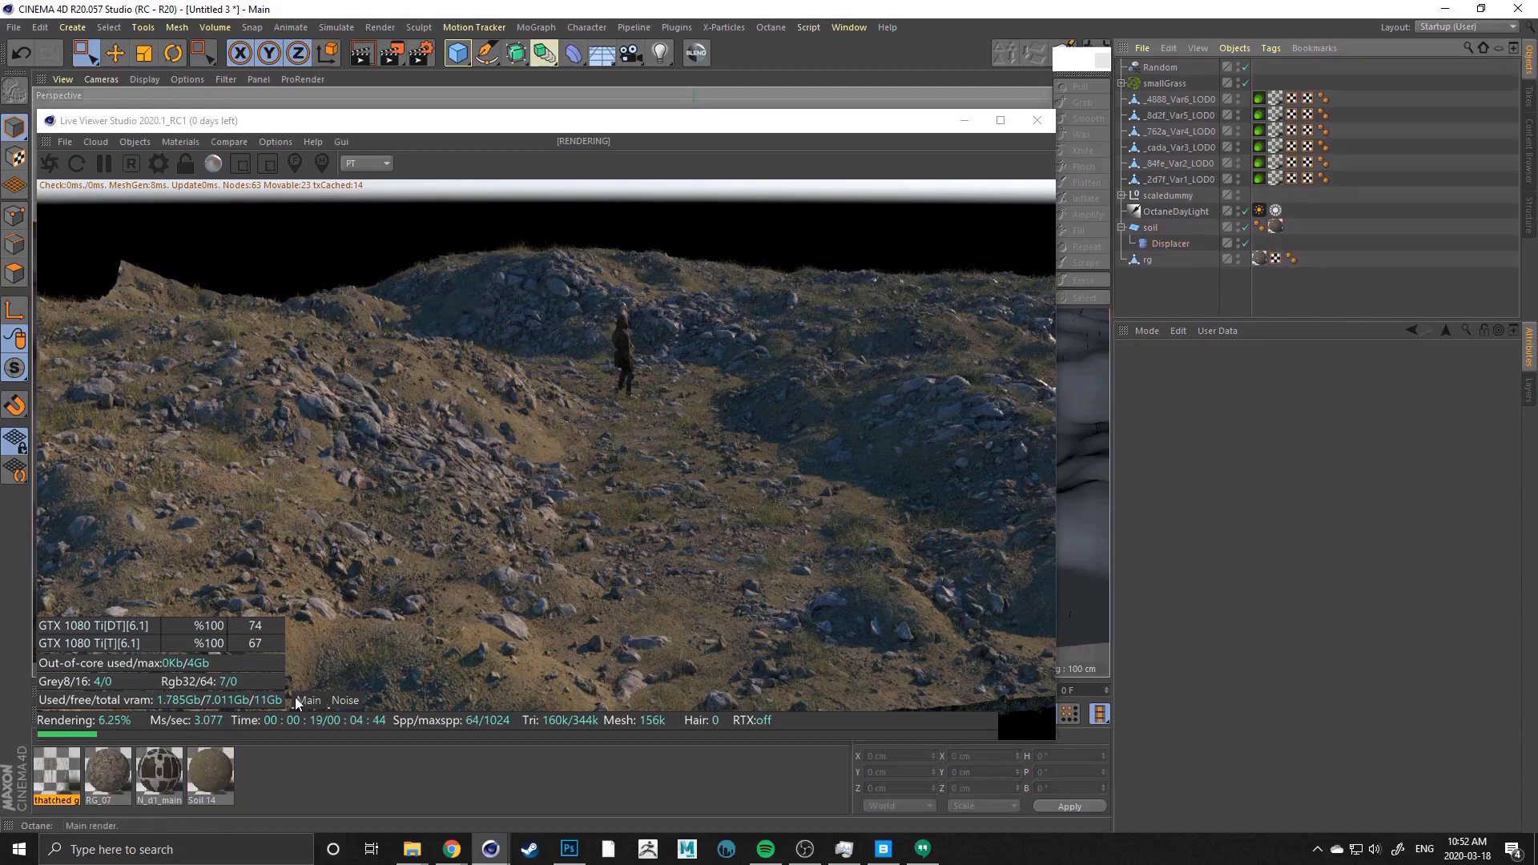
pyautogui.doubleClick(281, 783)
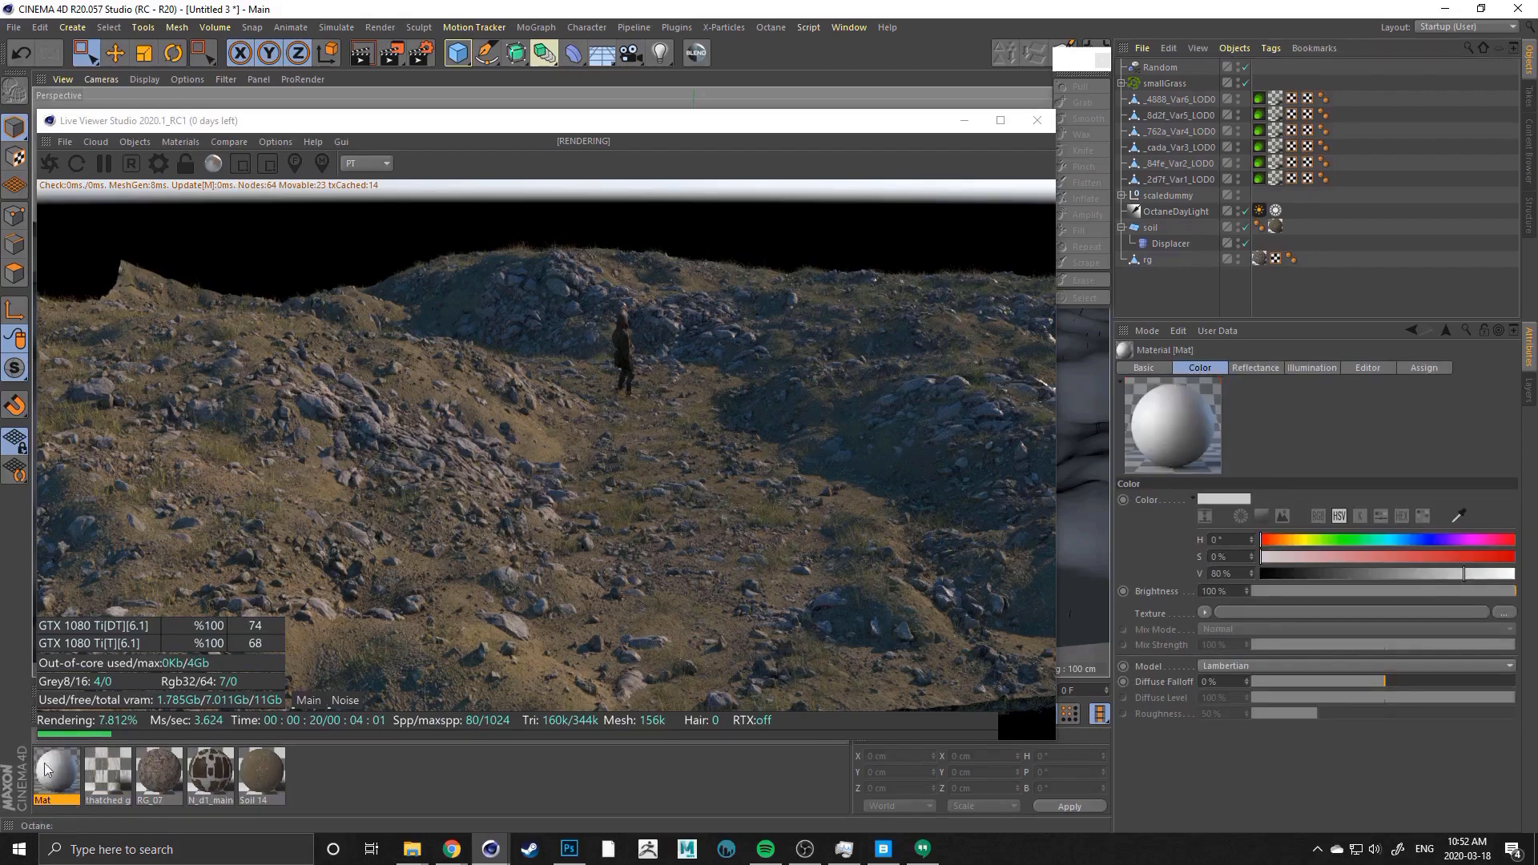
pyautogui.moveTo(56, 777); pyautogui.dragTo(1159, 229)
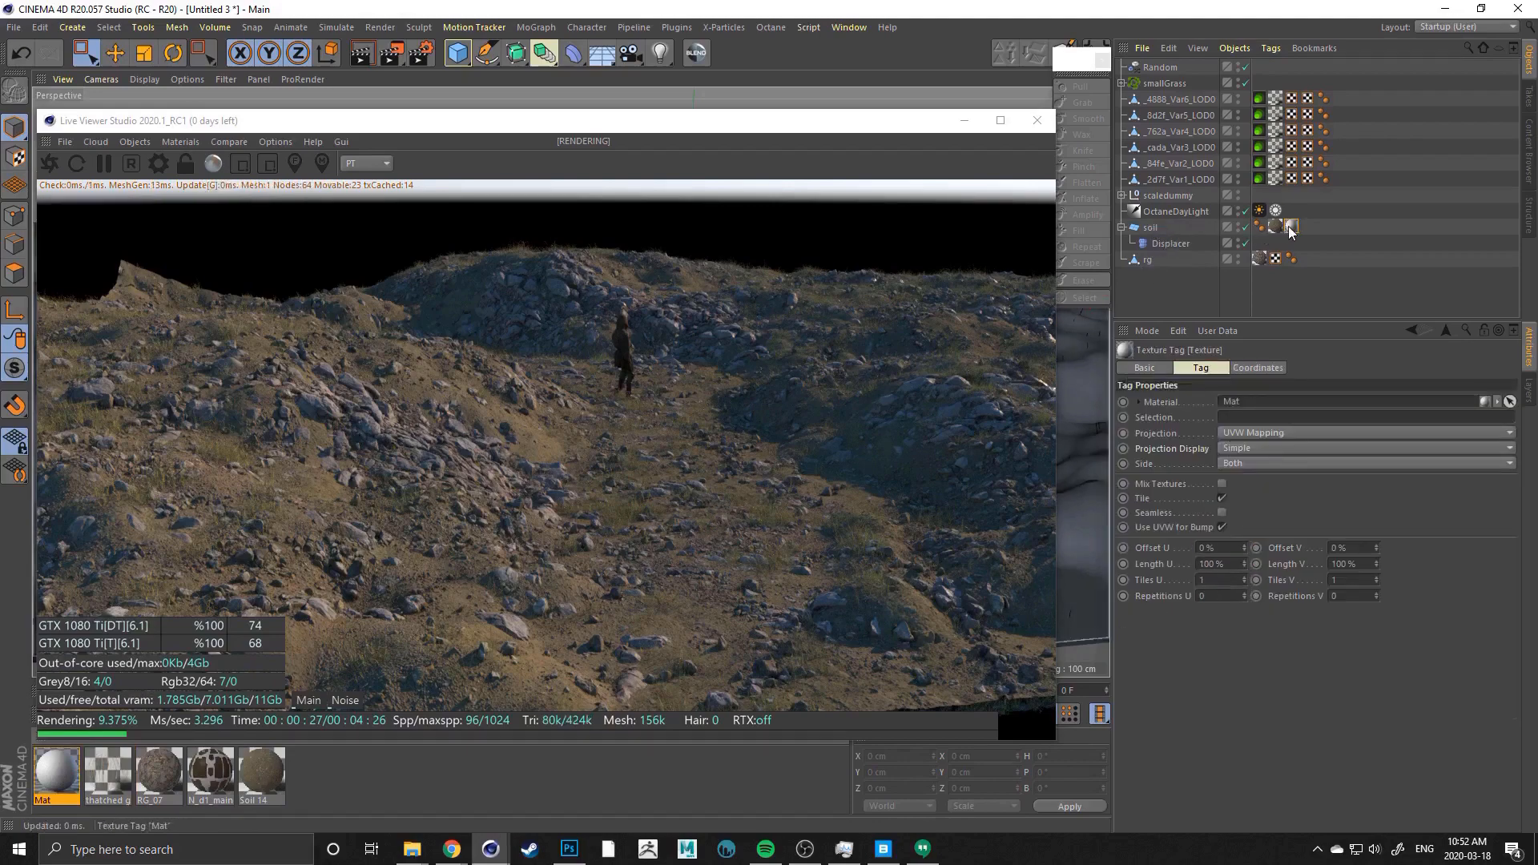
pyautogui.moveTo(1291, 228); pyautogui.dragTo(1268, 231)
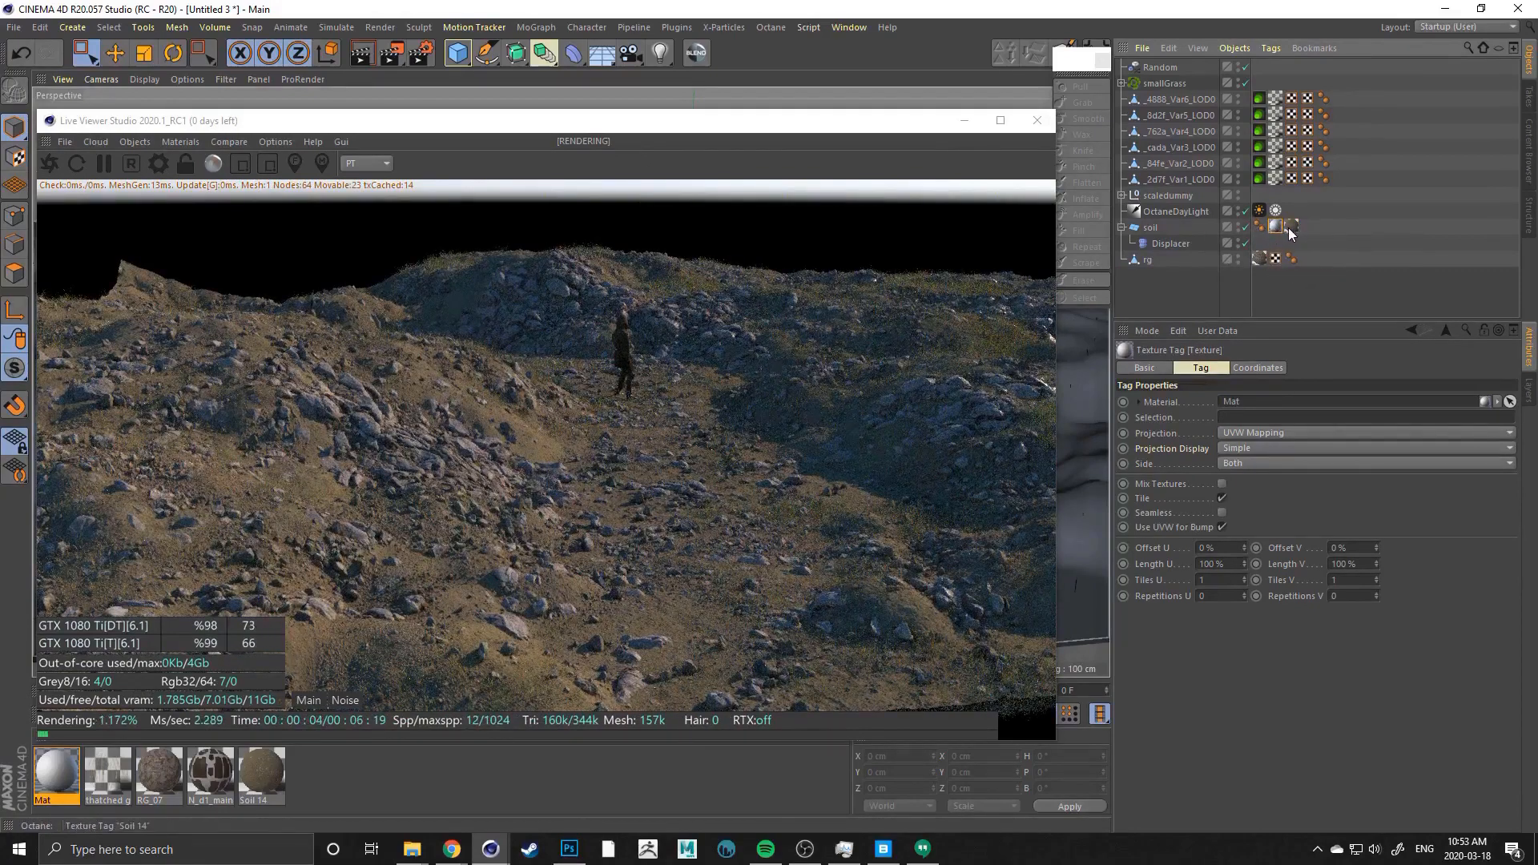
pyautogui.moveTo(1291, 233); pyautogui.dragTo(1288, 230)
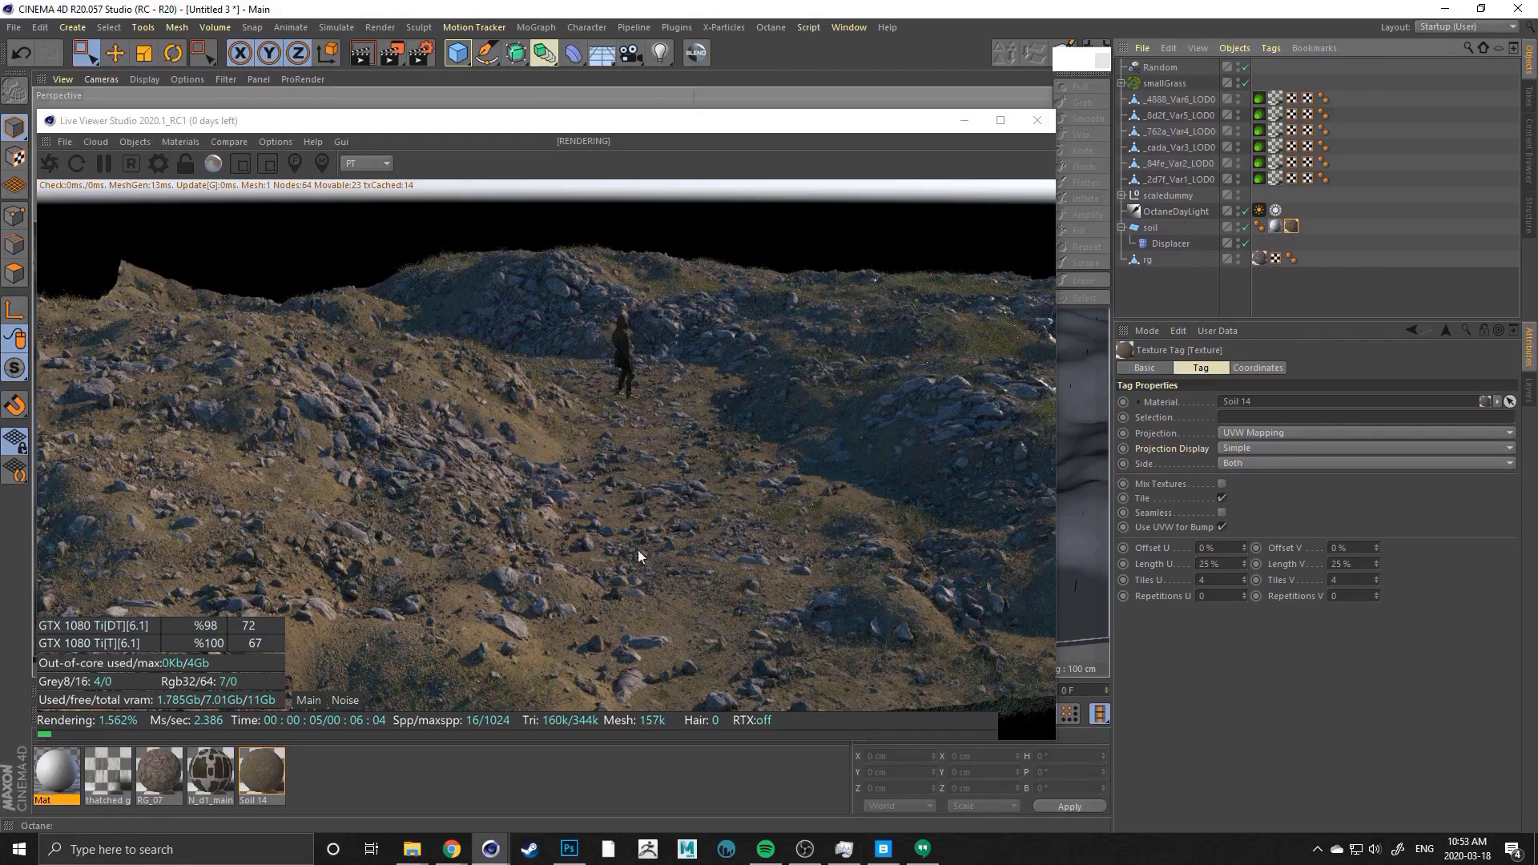
# Compare the tiling settings of the soil plane's new material tag and its Soil 14 texture tag
pyautogui.click(1275, 226)
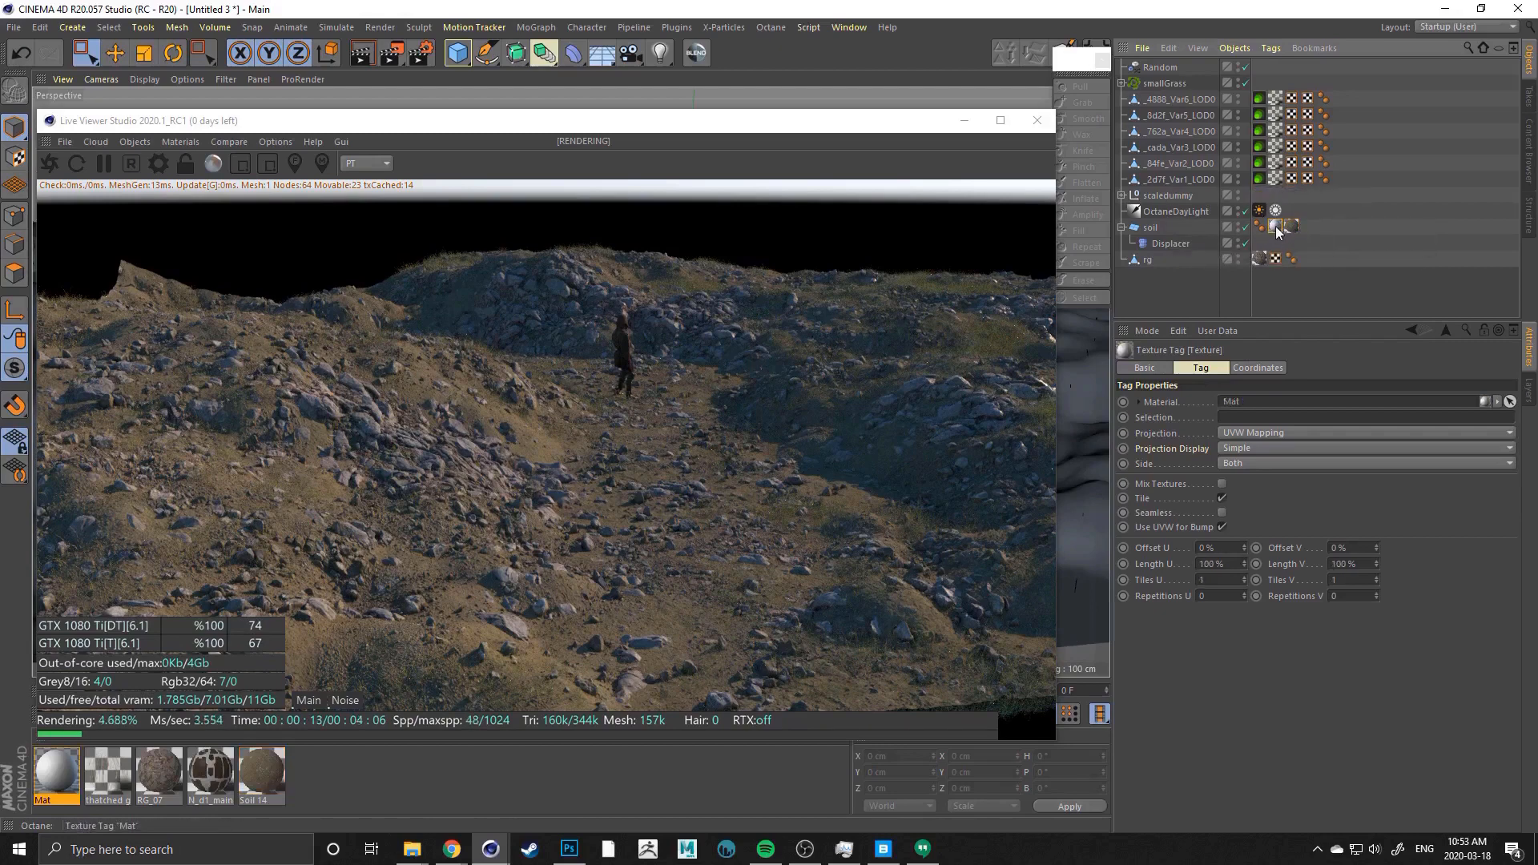
pyautogui.click(1155, 84)
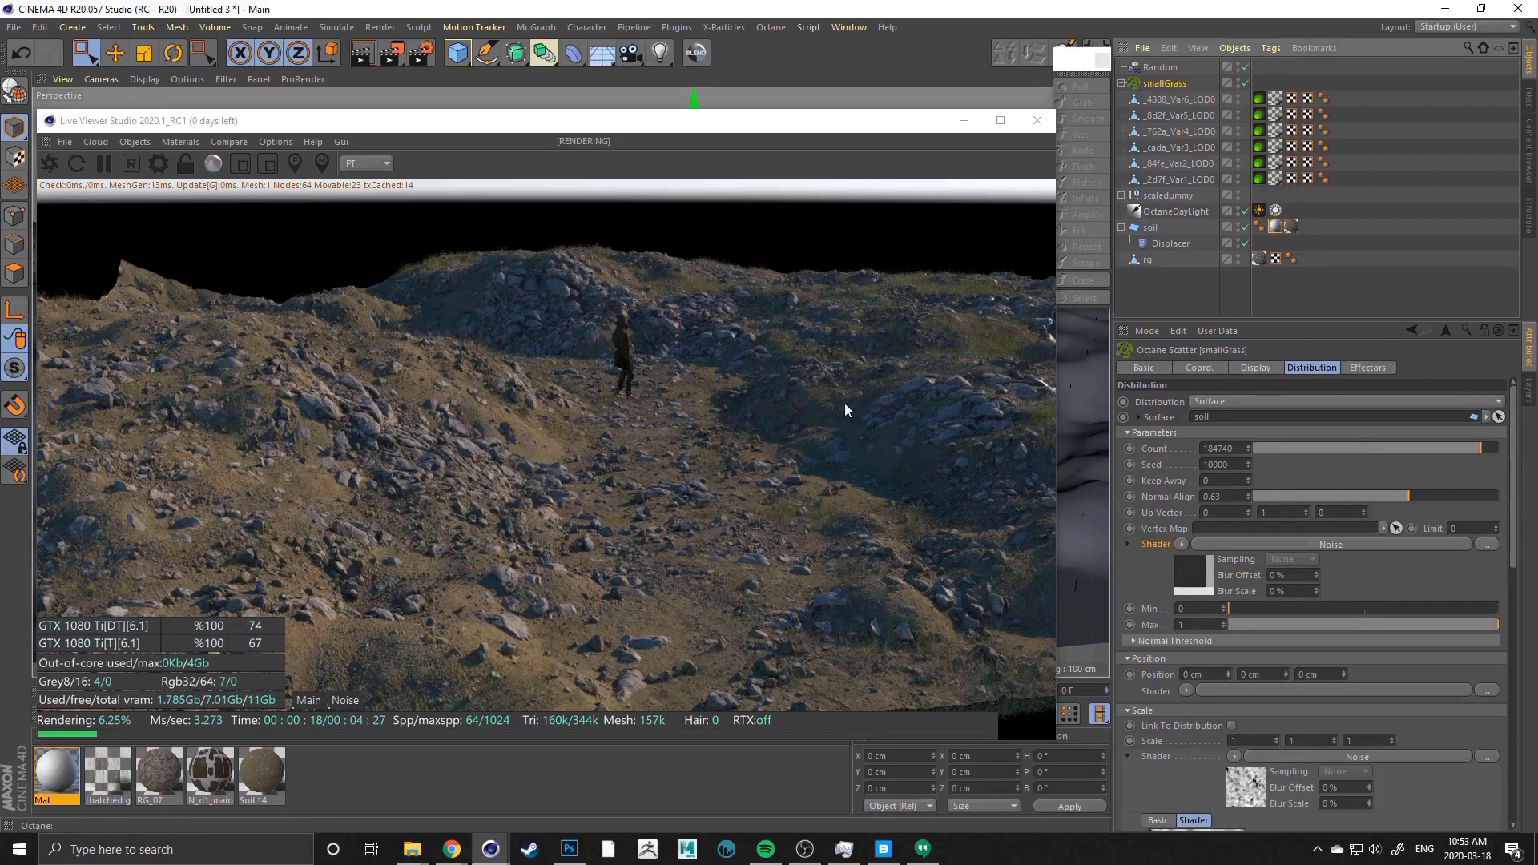
pyautogui.click(1290, 226)
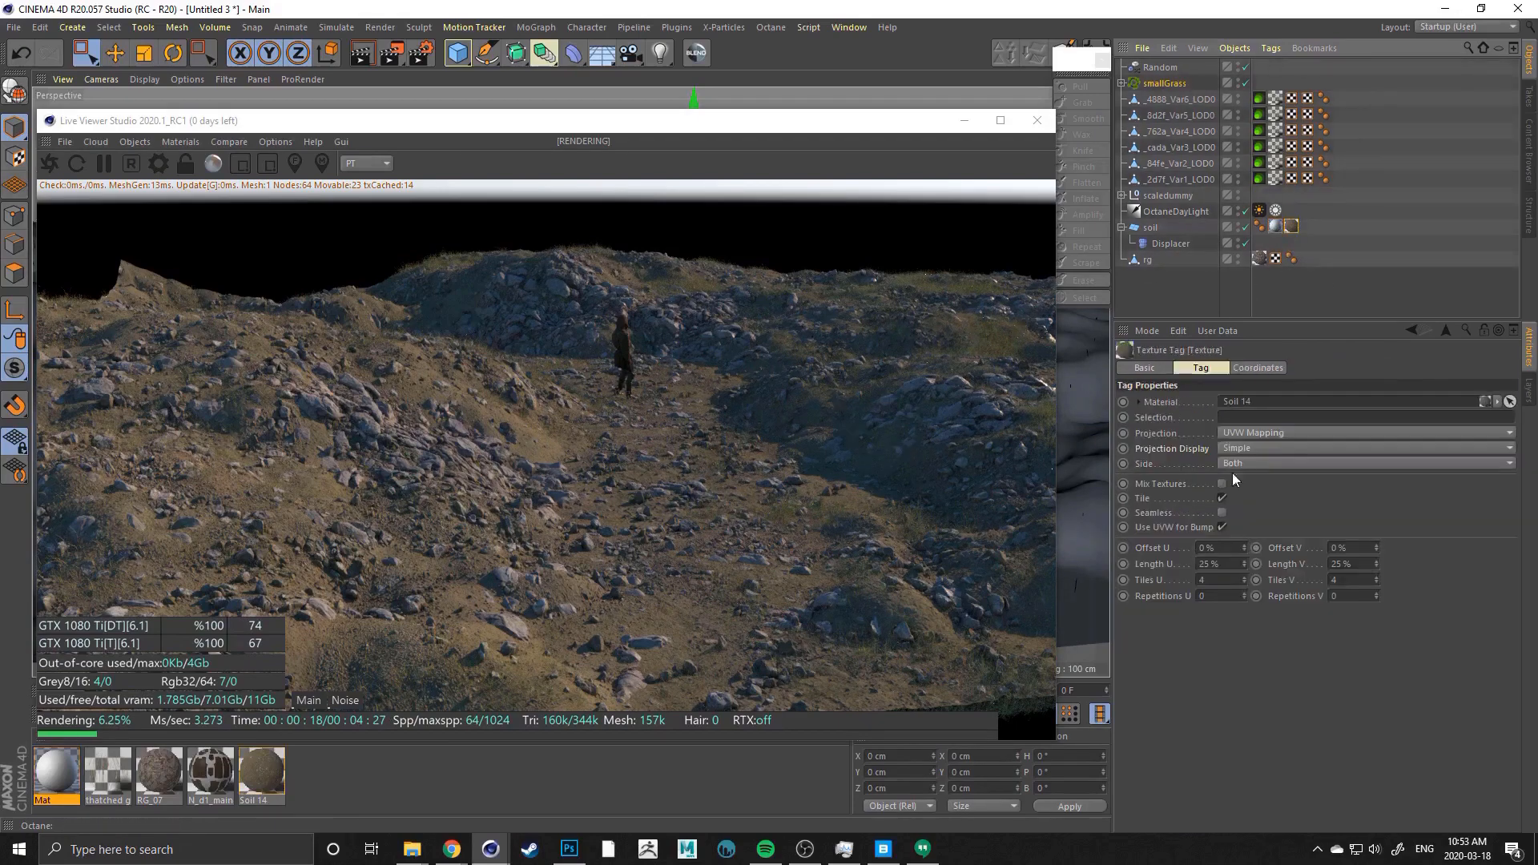
pyautogui.doubleClick(1215, 580)
pyautogui.click(1275, 226)
# Lower the High Clip of the smallGrass scatter's scale noise to 83%
pyautogui.click(1164, 83)
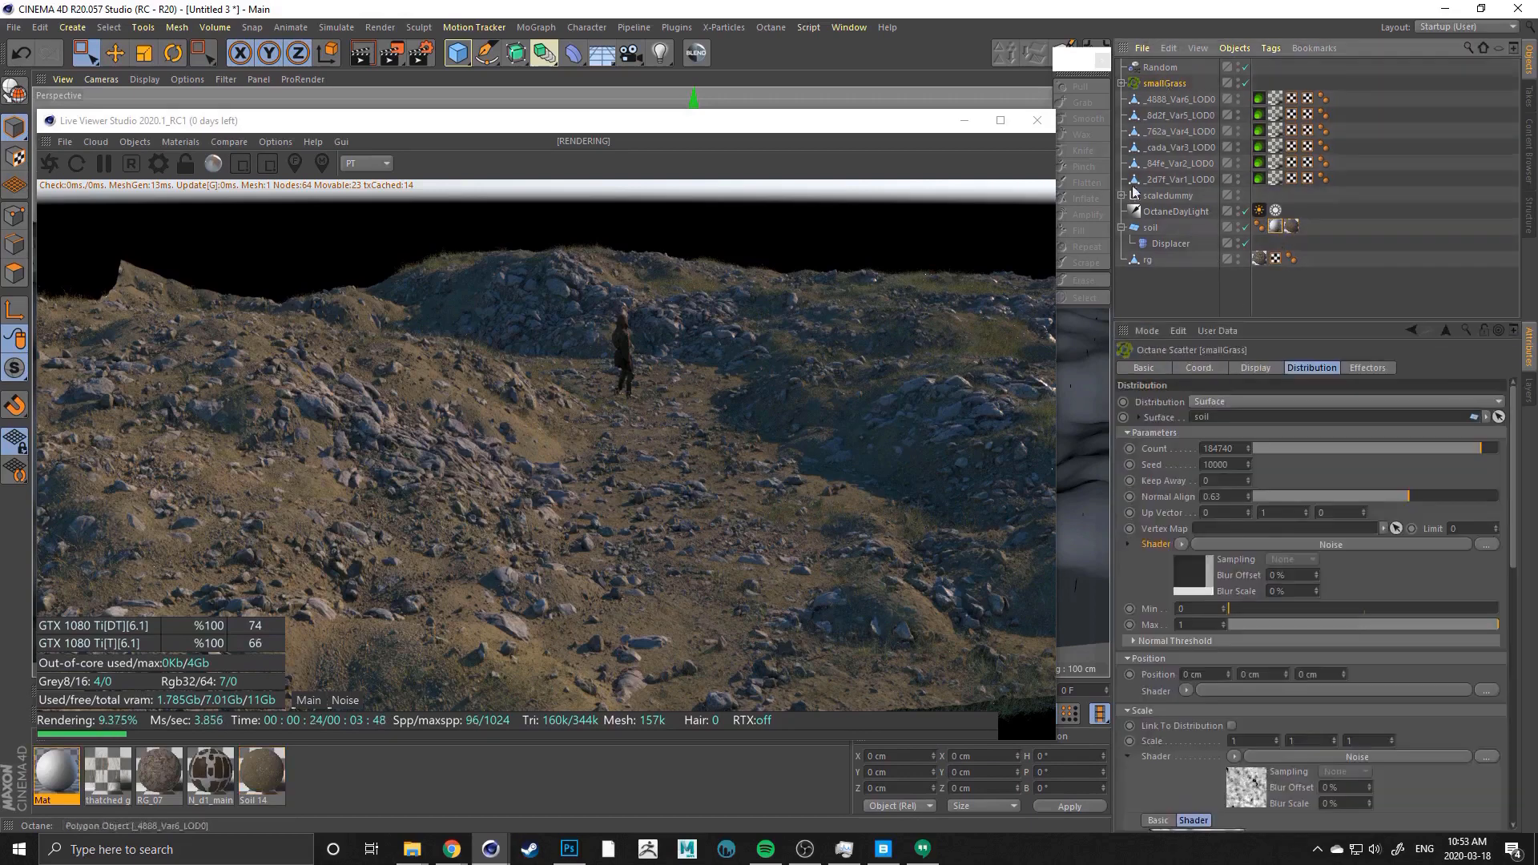
pyautogui.scroll(-4, 1127, 748)
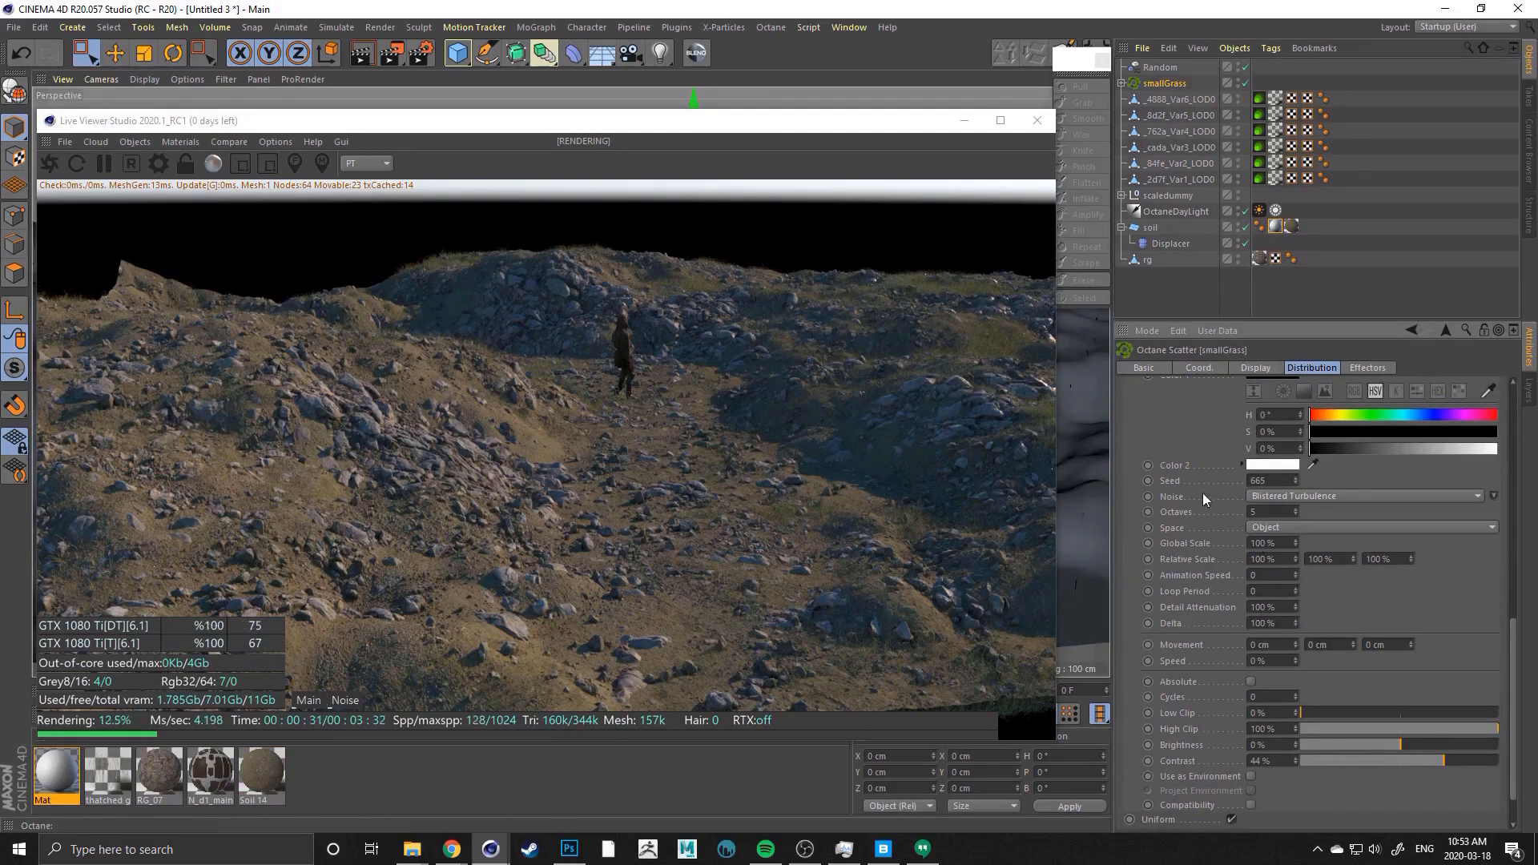
pyautogui.scroll(2, 1157, 438)
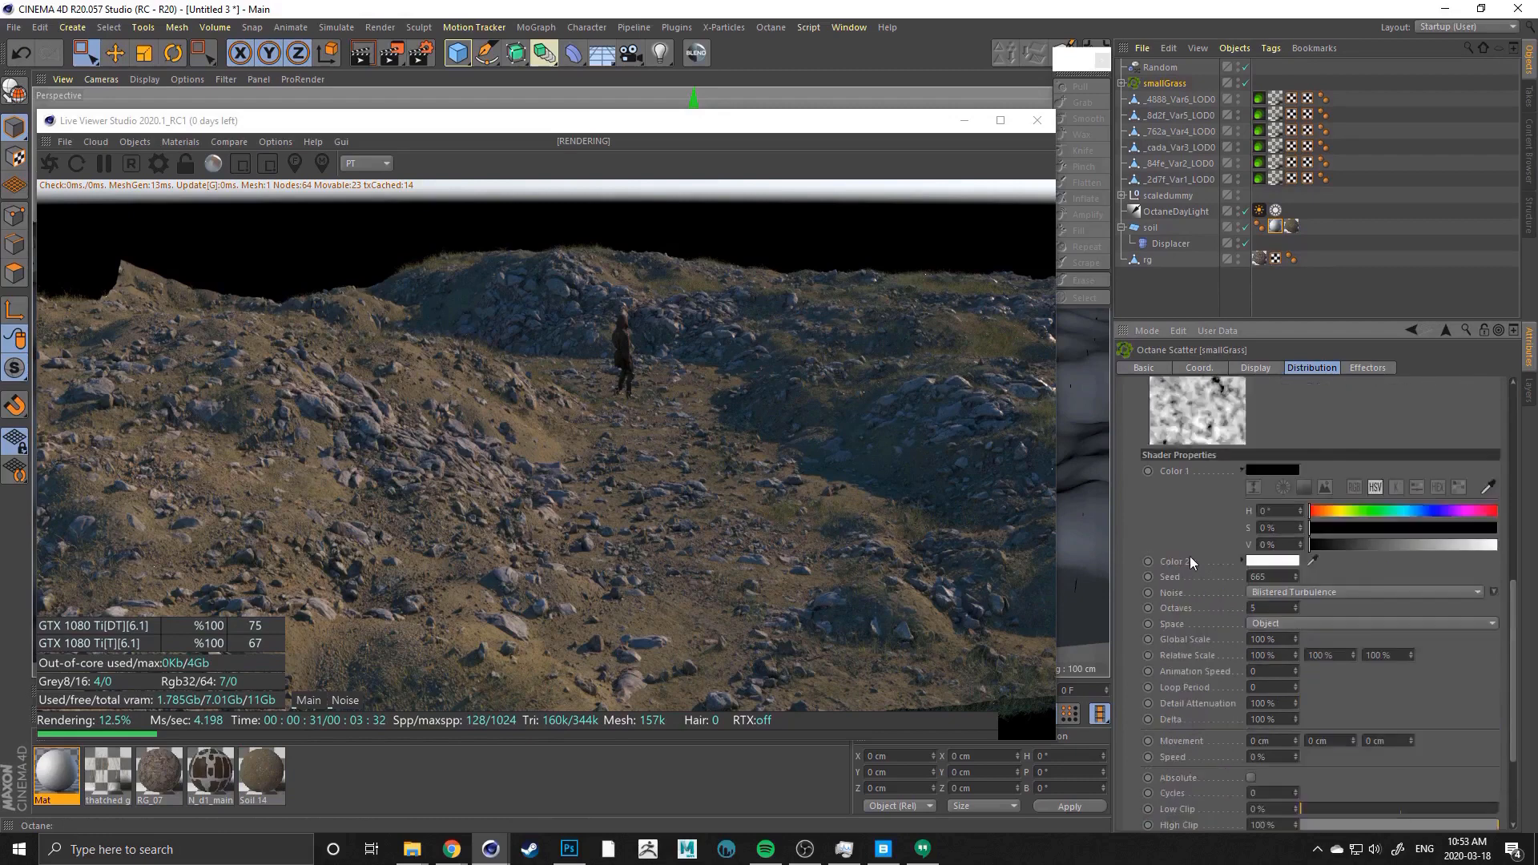
pyautogui.scroll(-2, 1189, 556)
pyautogui.click(1278, 542)
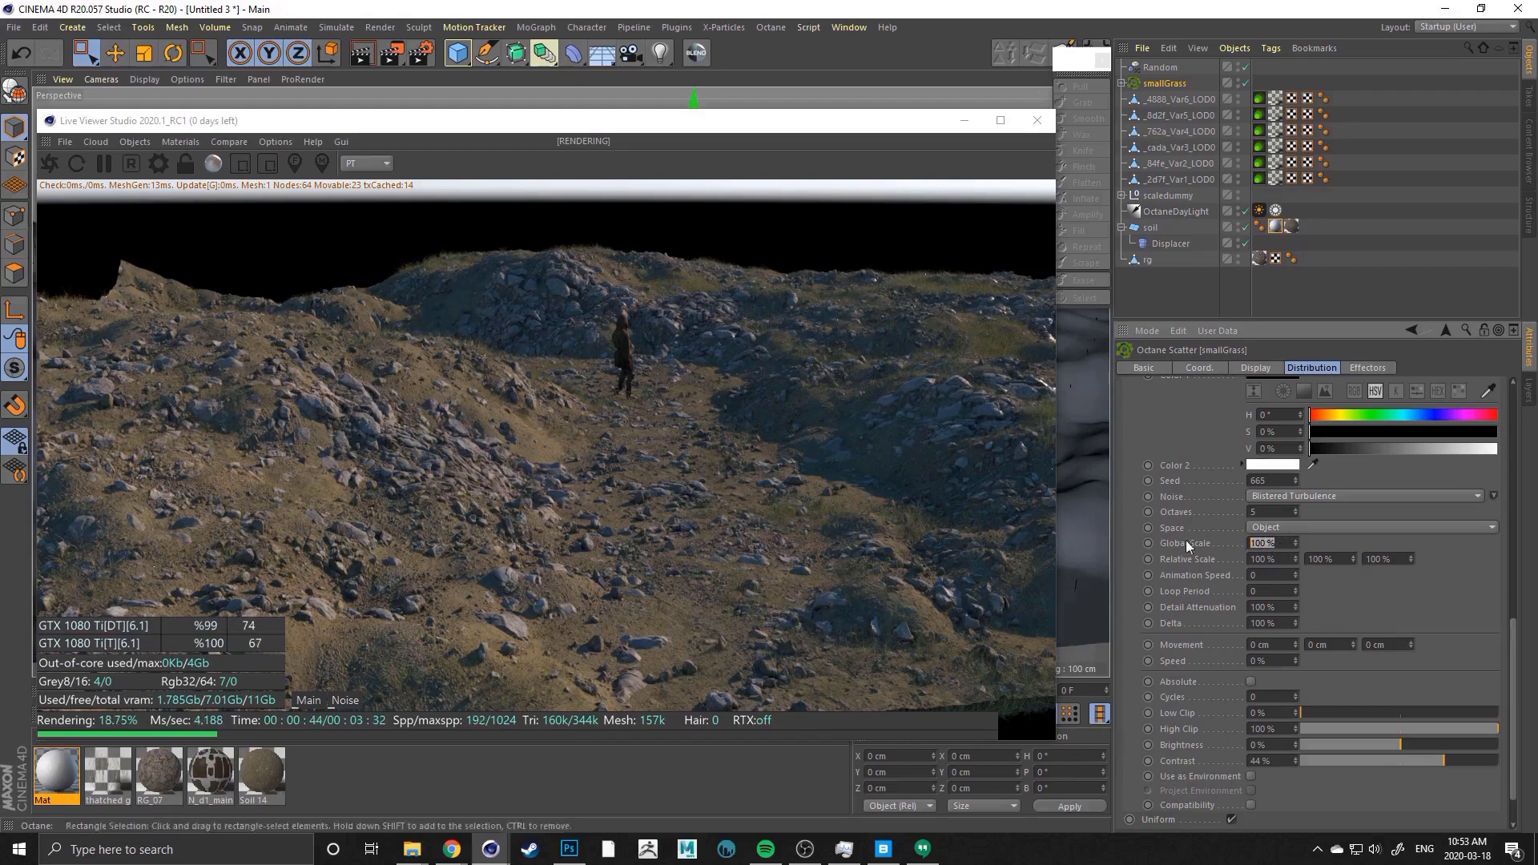
pyautogui.scroll(3, 1126, 526)
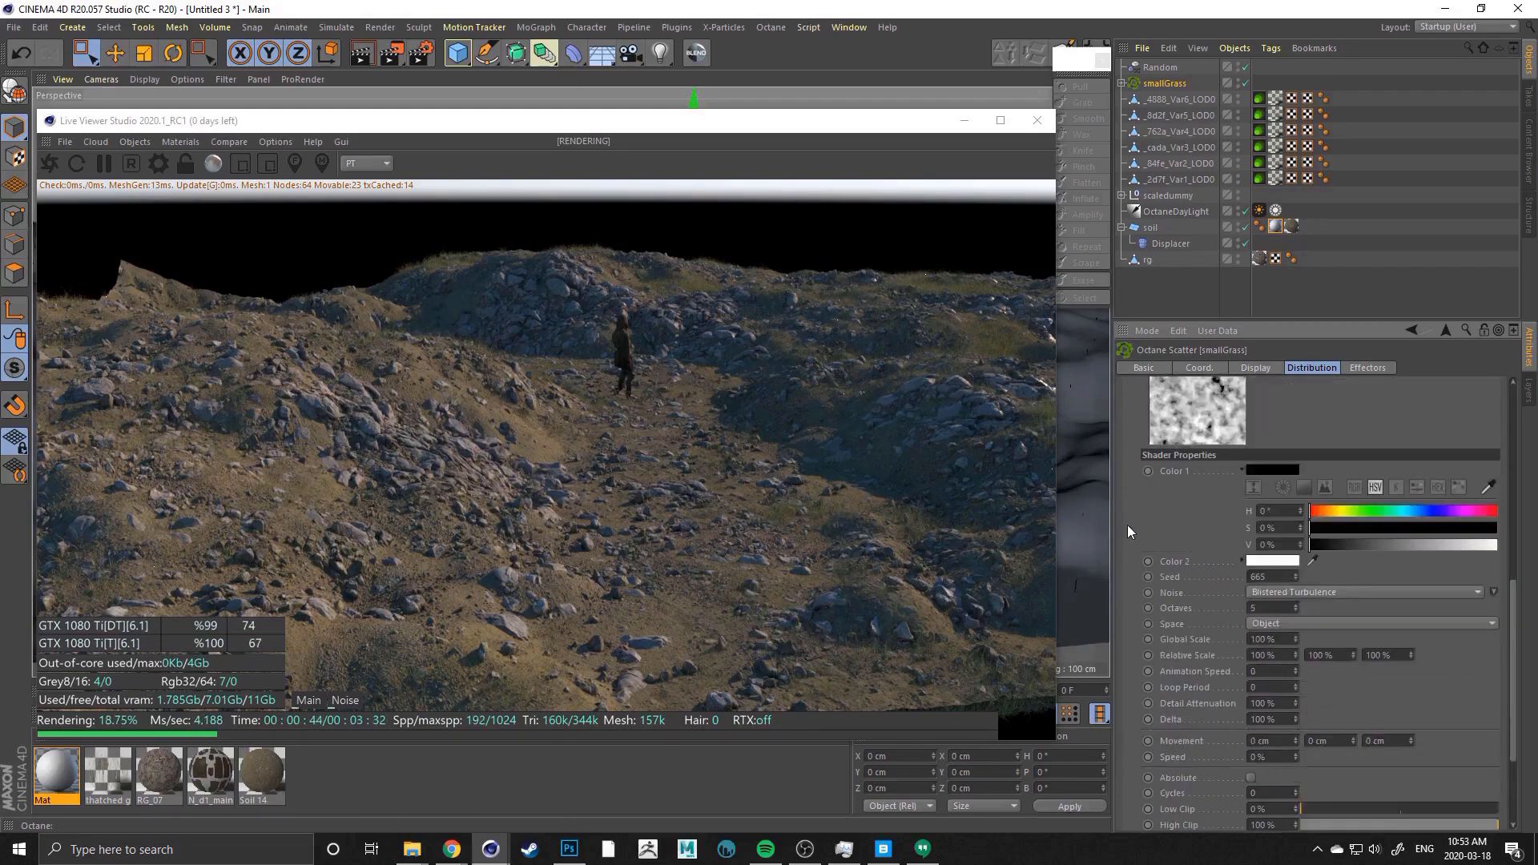
pyautogui.moveTo(1273, 320); pyautogui.dragTo(1262, 159)
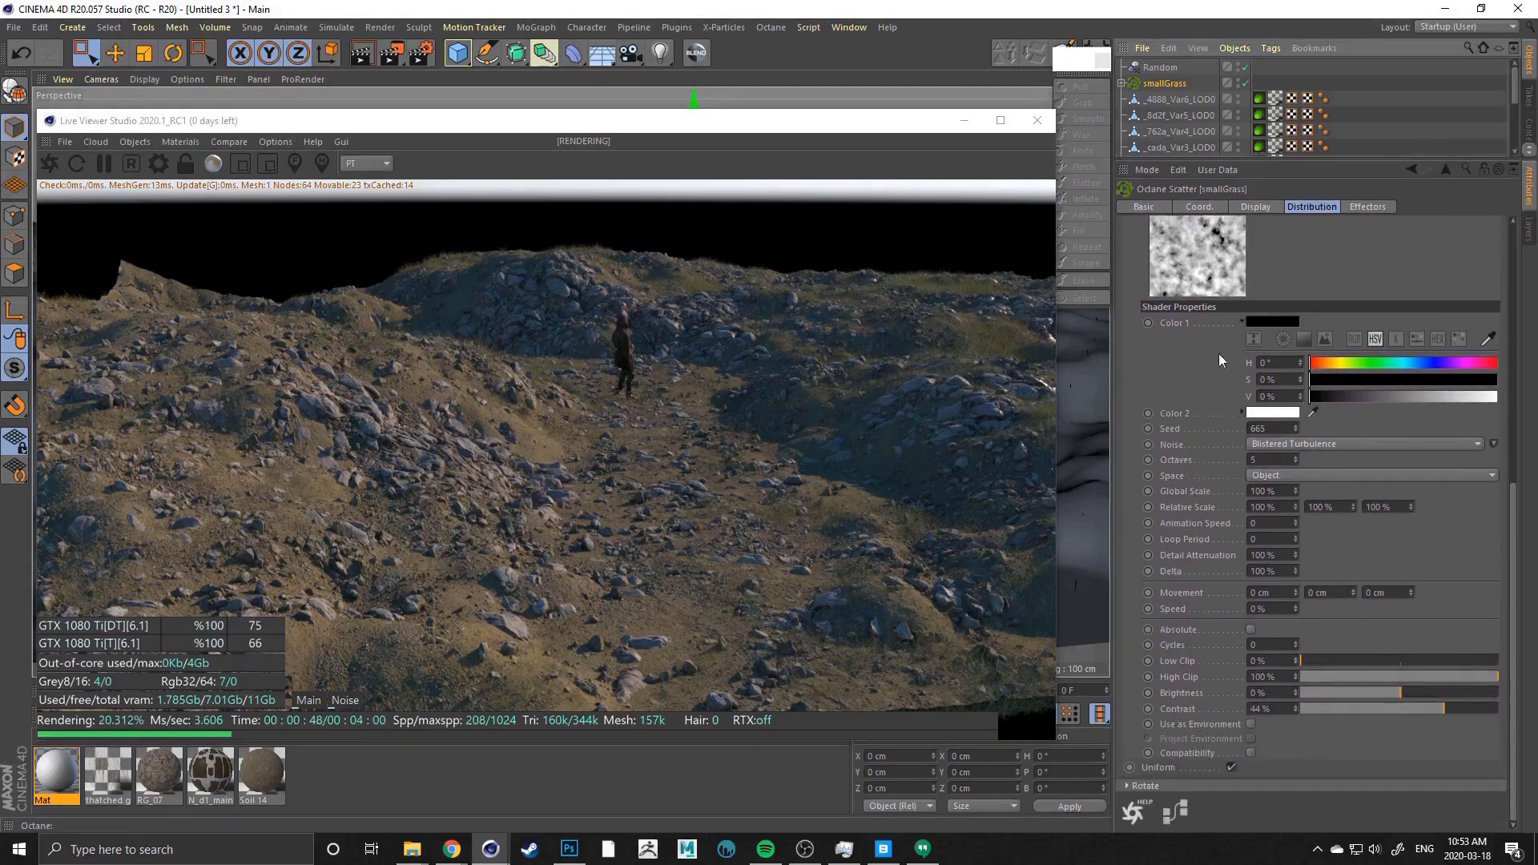
pyautogui.moveTo(1307, 660)
pyautogui.mouseDown()
pyautogui.moveTo(1320, 658)
pyautogui.moveTo(1280, 658)
pyautogui.mouseUp()
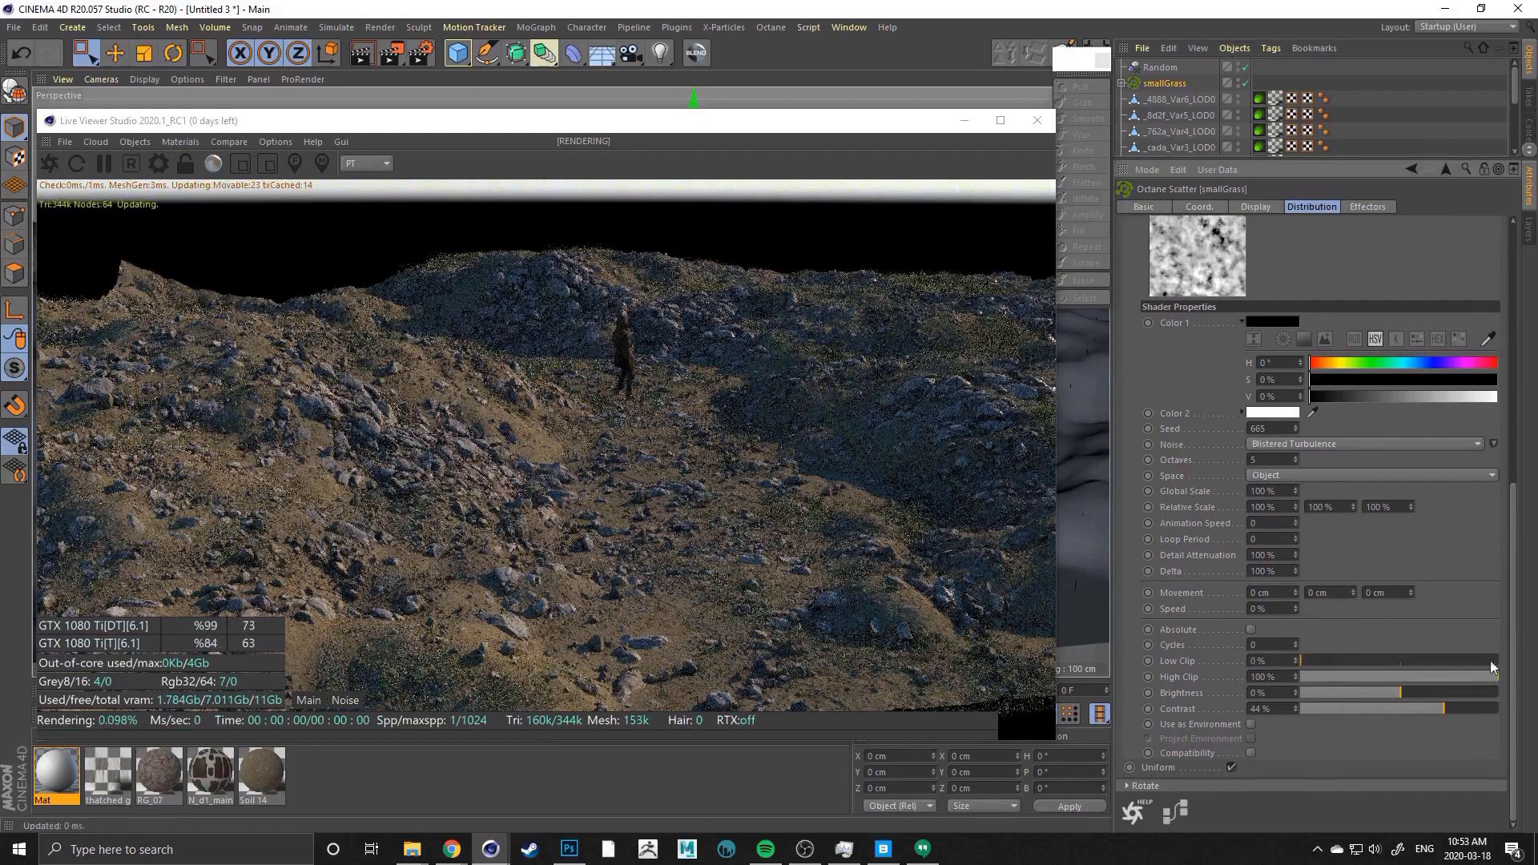
pyautogui.moveTo(1482, 675); pyautogui.dragTo(1466, 674)
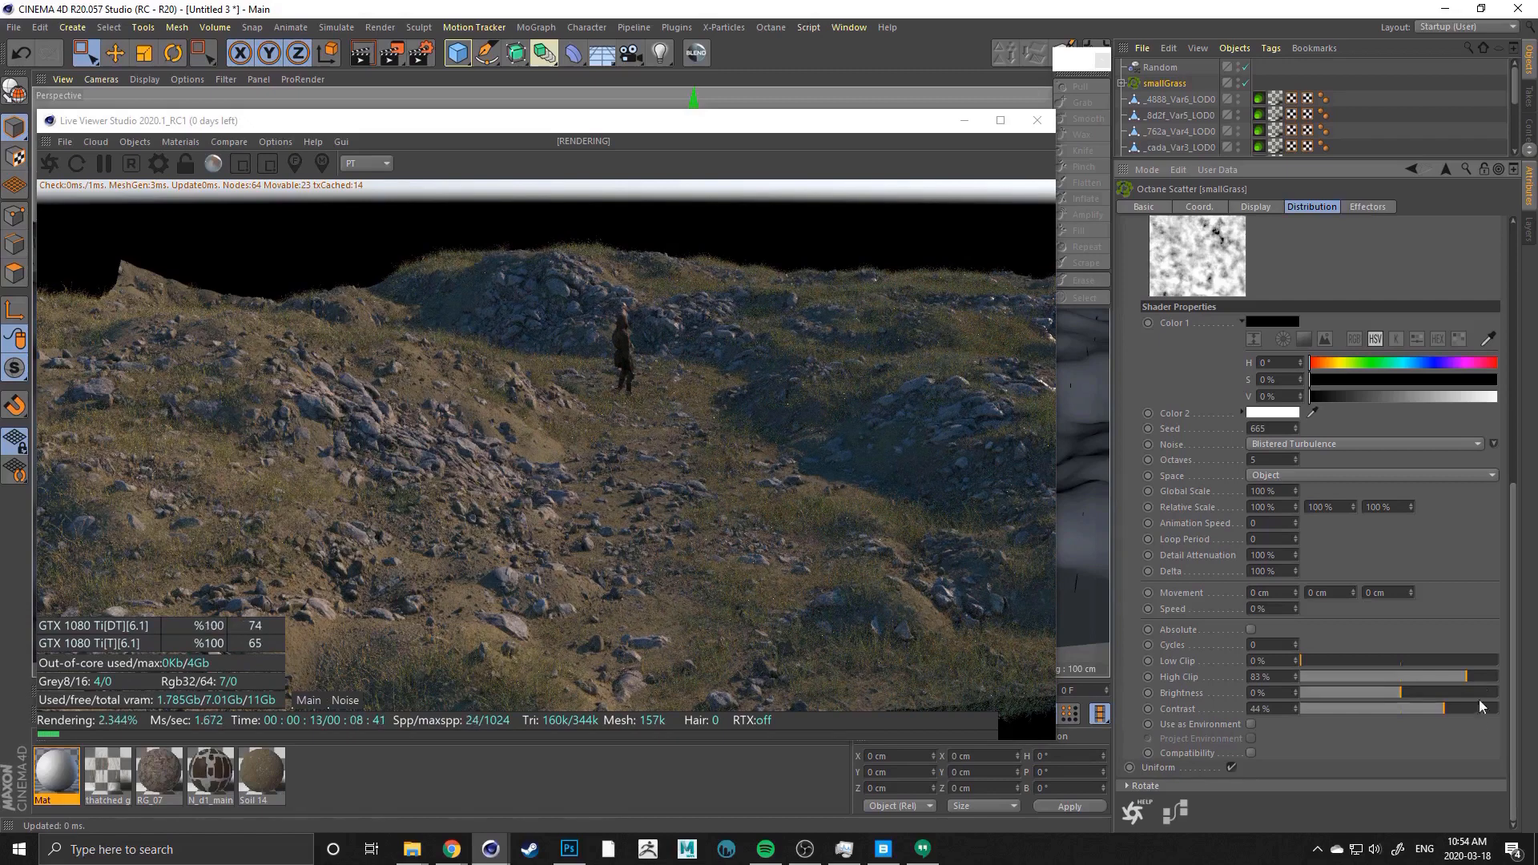
# Set the octaves of the smallGrass scatter's scale noise to 10
pyautogui.scroll(3, 1151, 392)
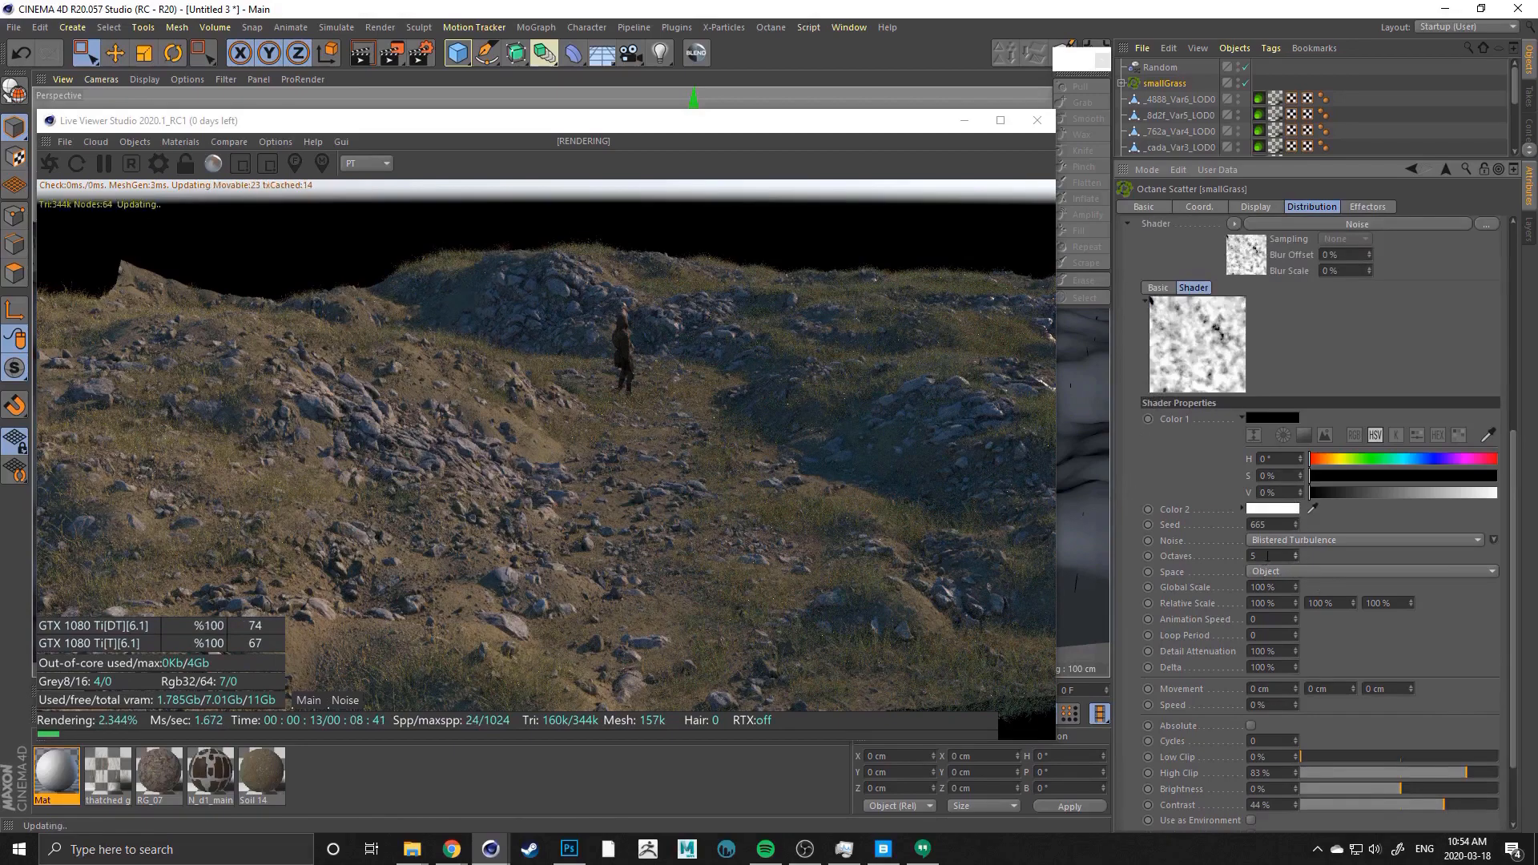
pyautogui.doubleClick(1250, 556)
pyautogui.write('10')
pyautogui.press('Return')
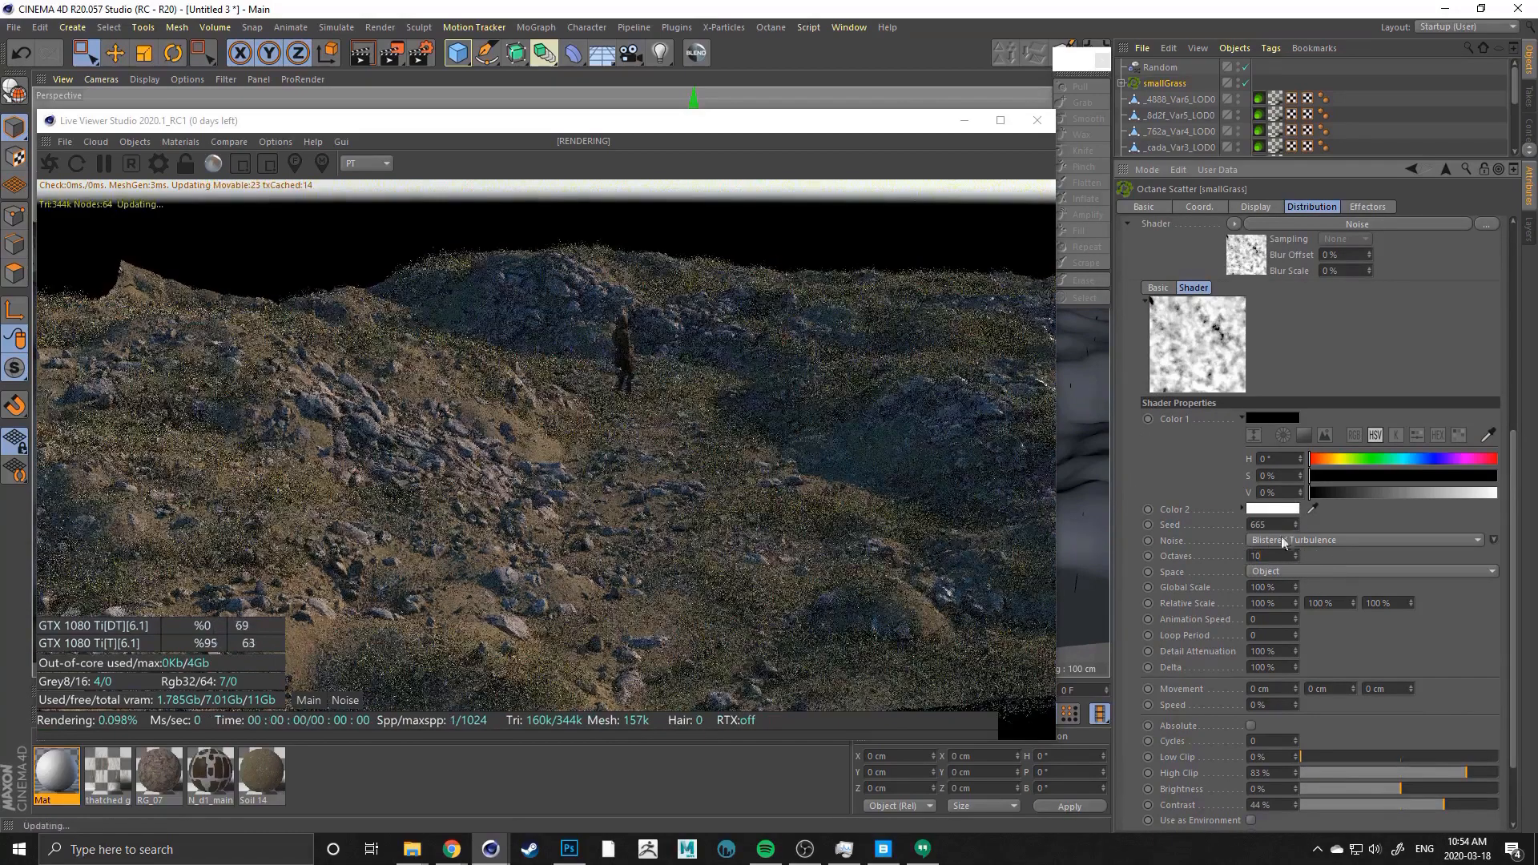
# Try Wavy Turbulence as the scale noise type and return it to Blistered Turbulence
pyautogui.click(1493, 539)
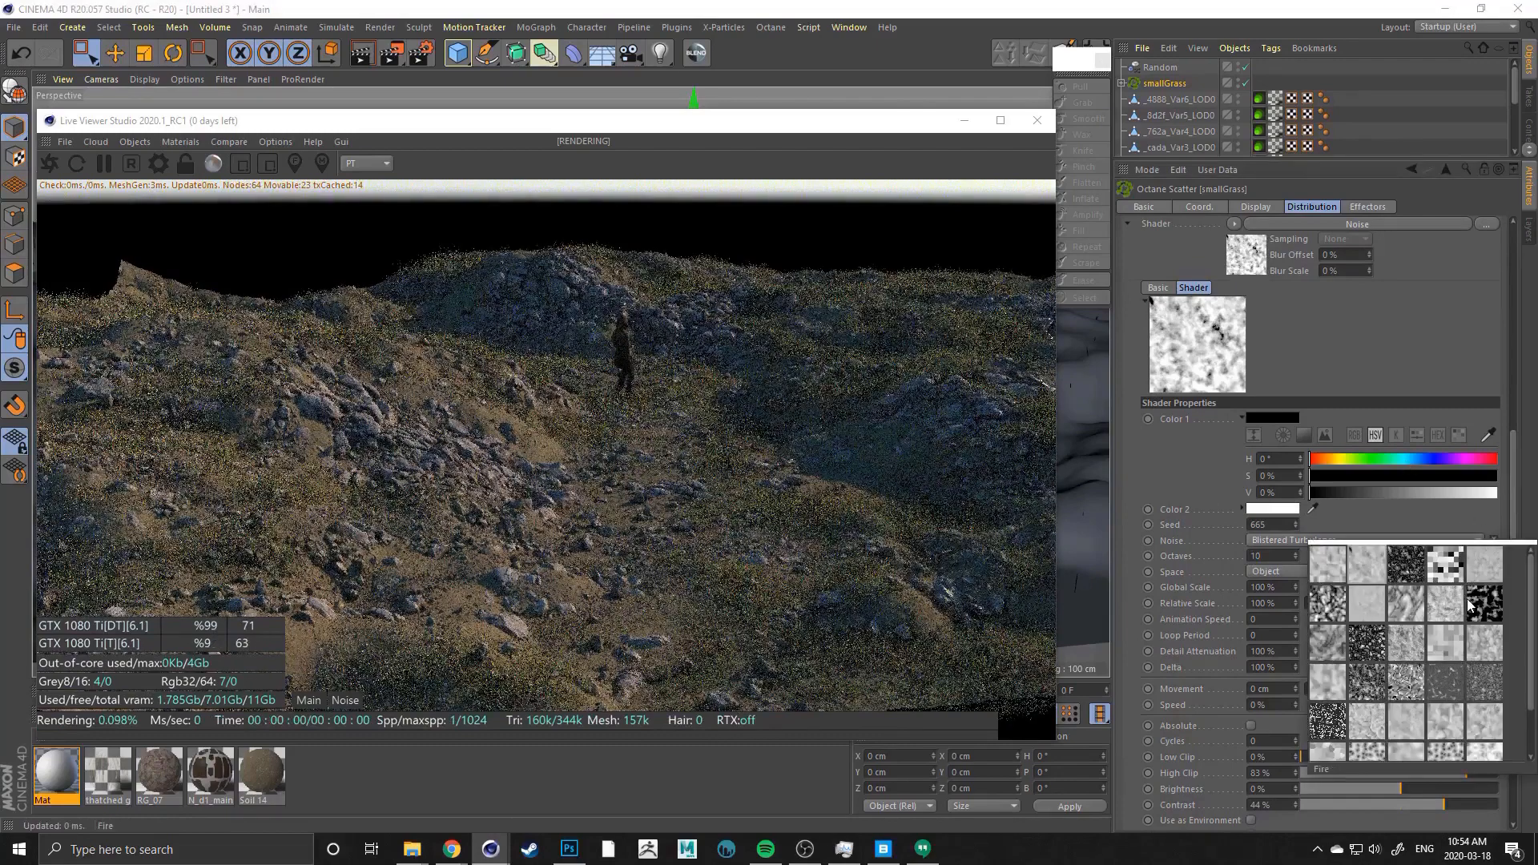
pyautogui.click(1485, 717)
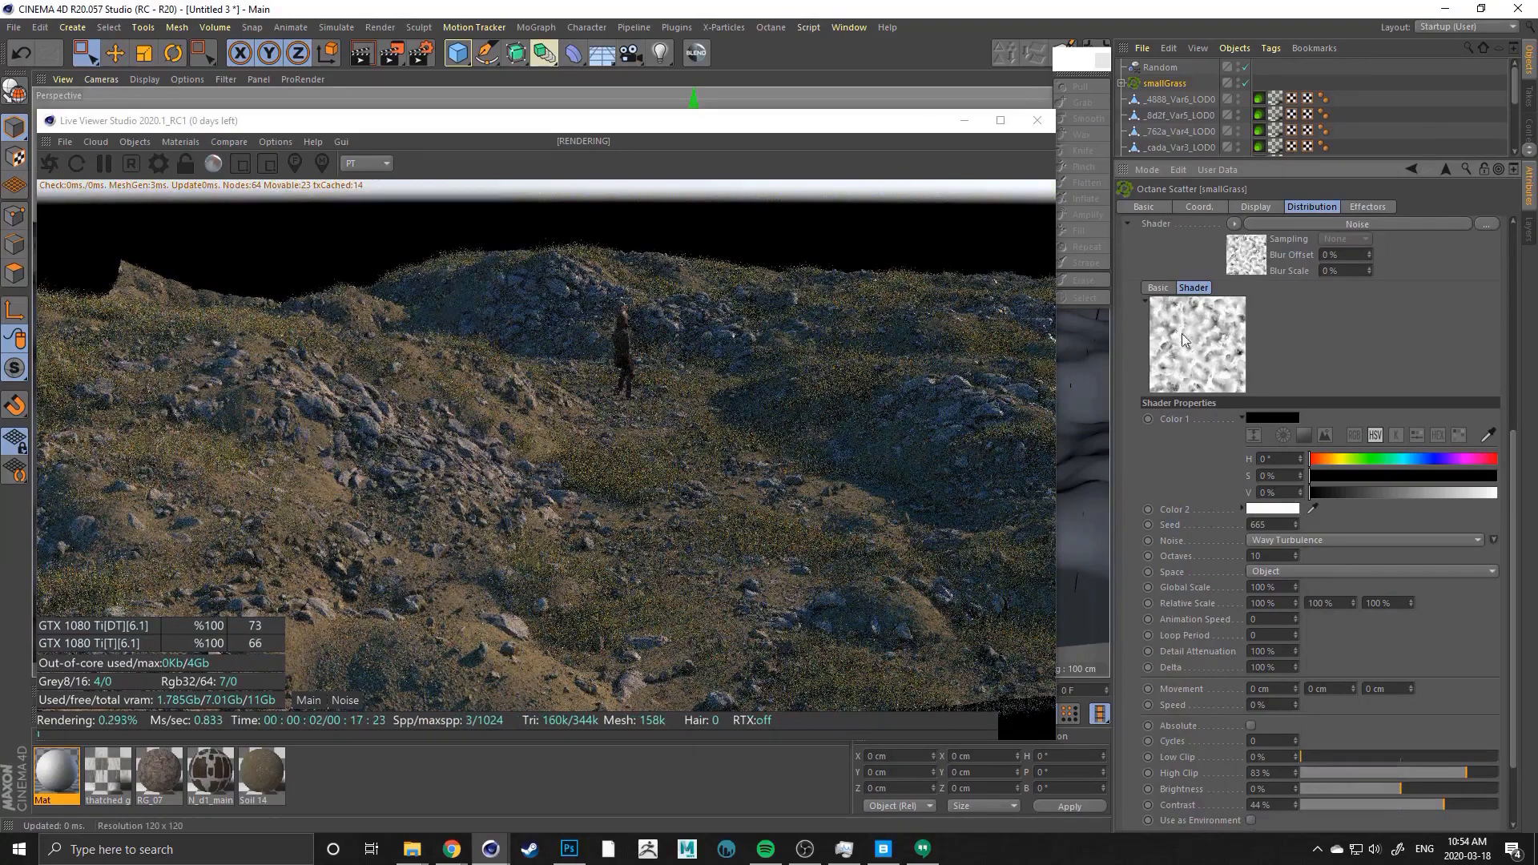
pyautogui.click(1493, 539)
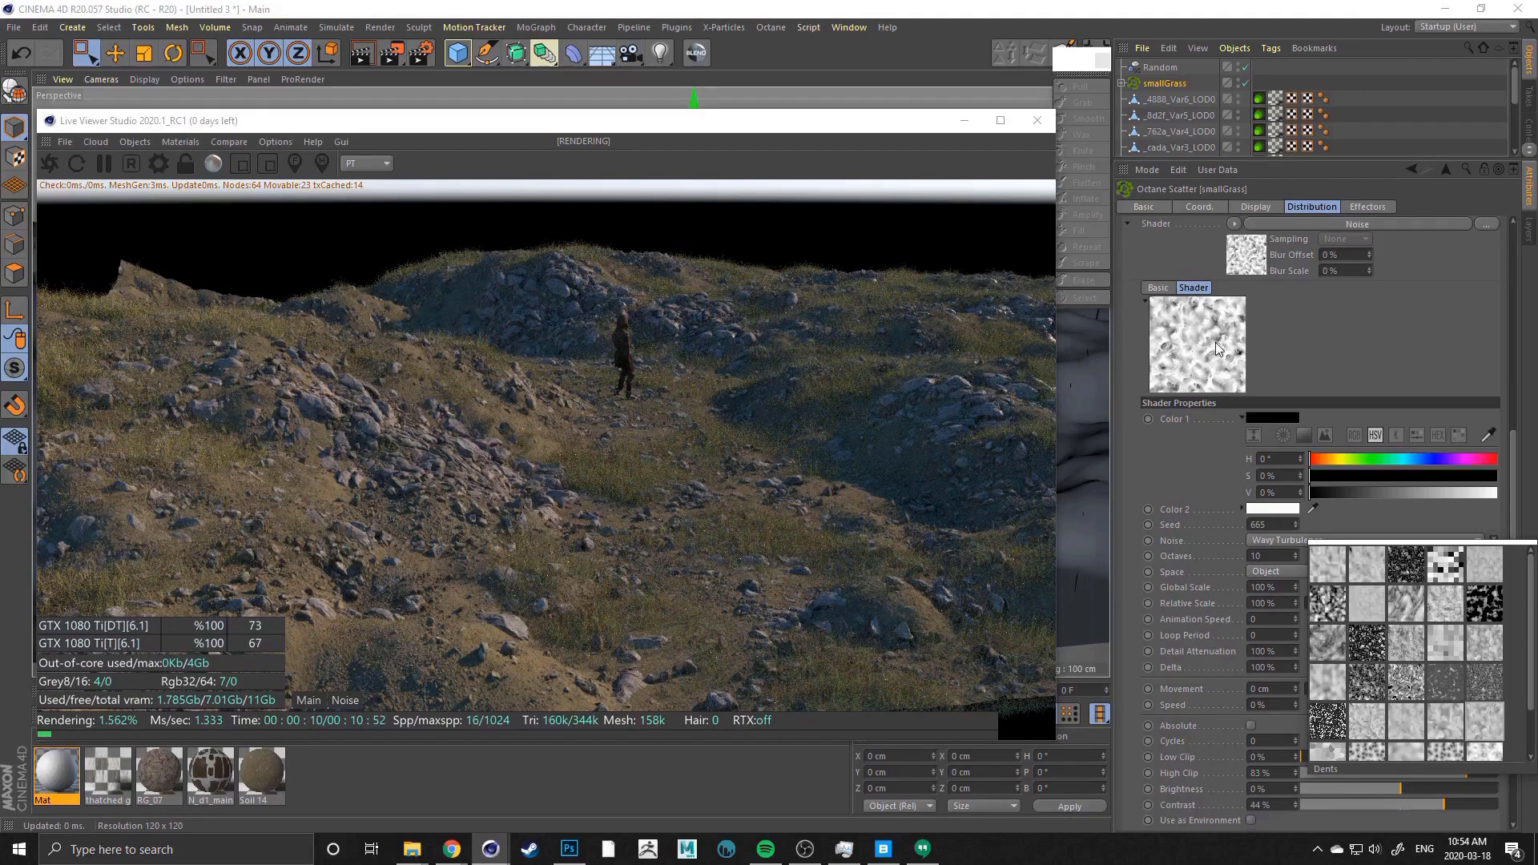
pyautogui.click(609, 496)
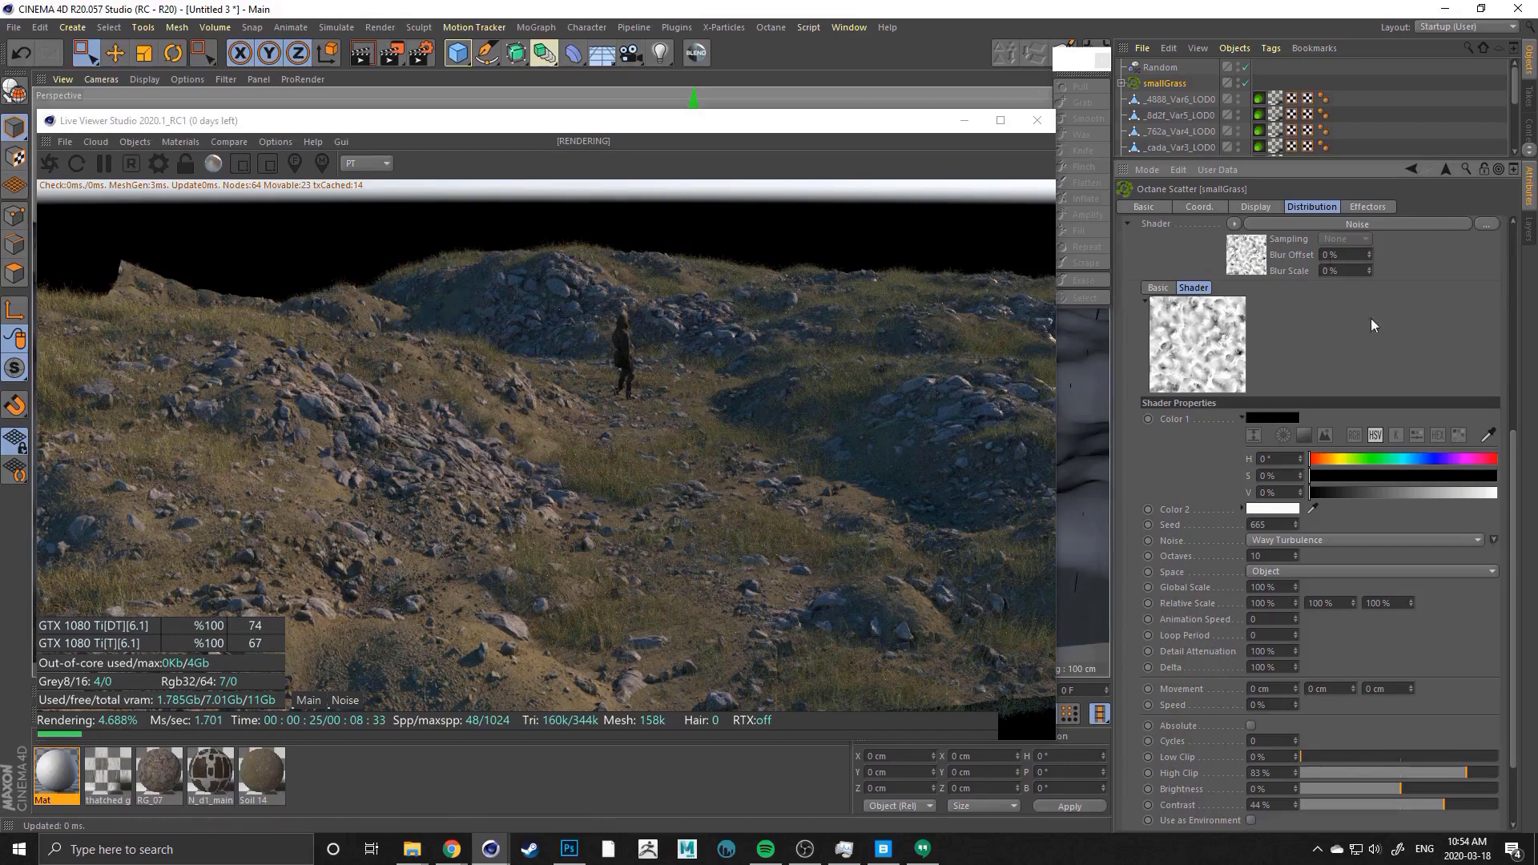
pyautogui.click(1492, 541)
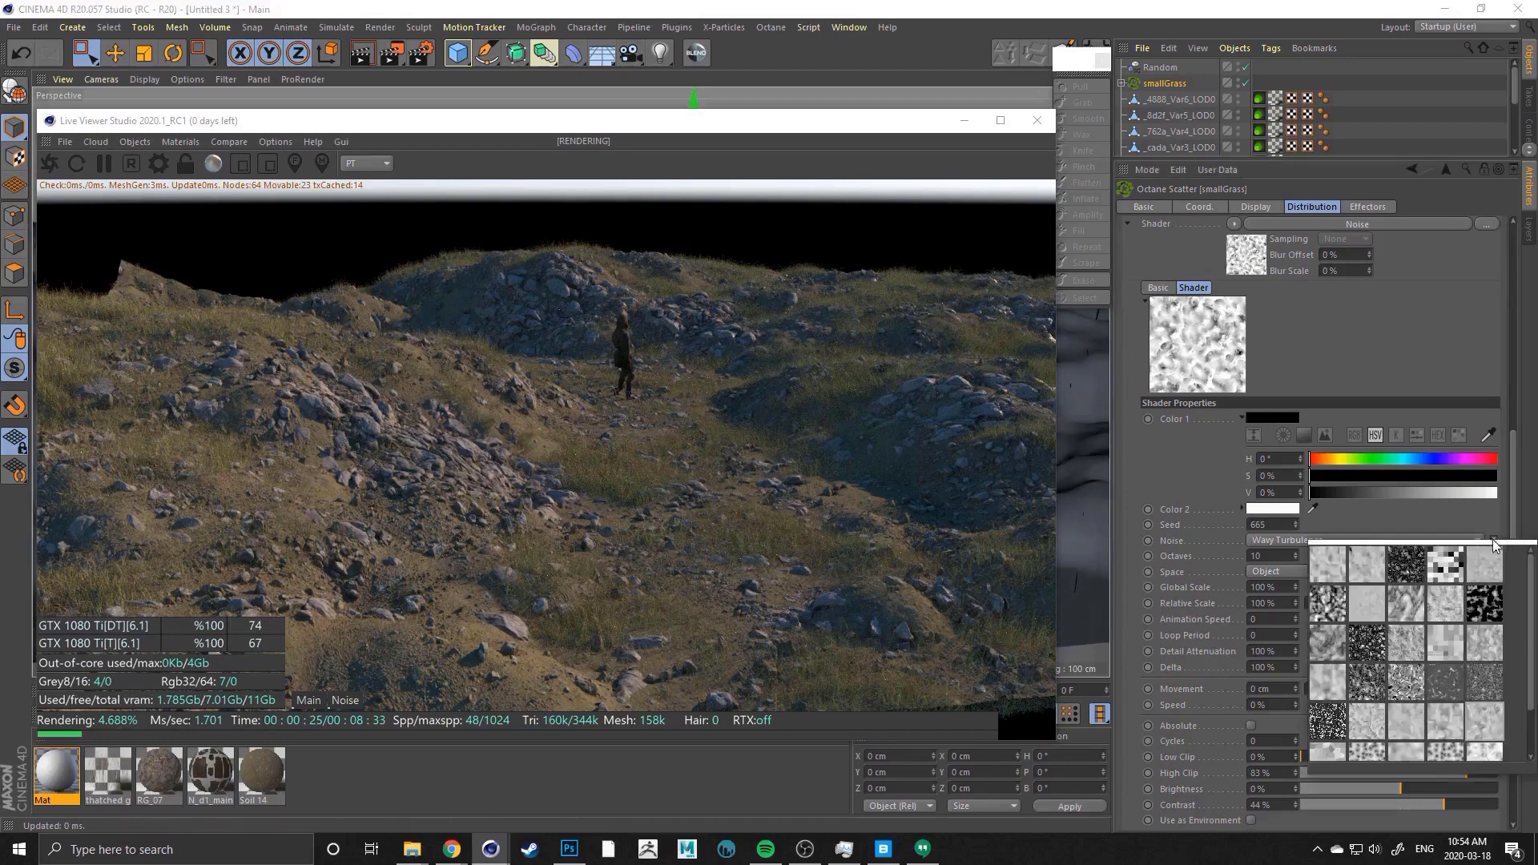
pyautogui.click(1370, 566)
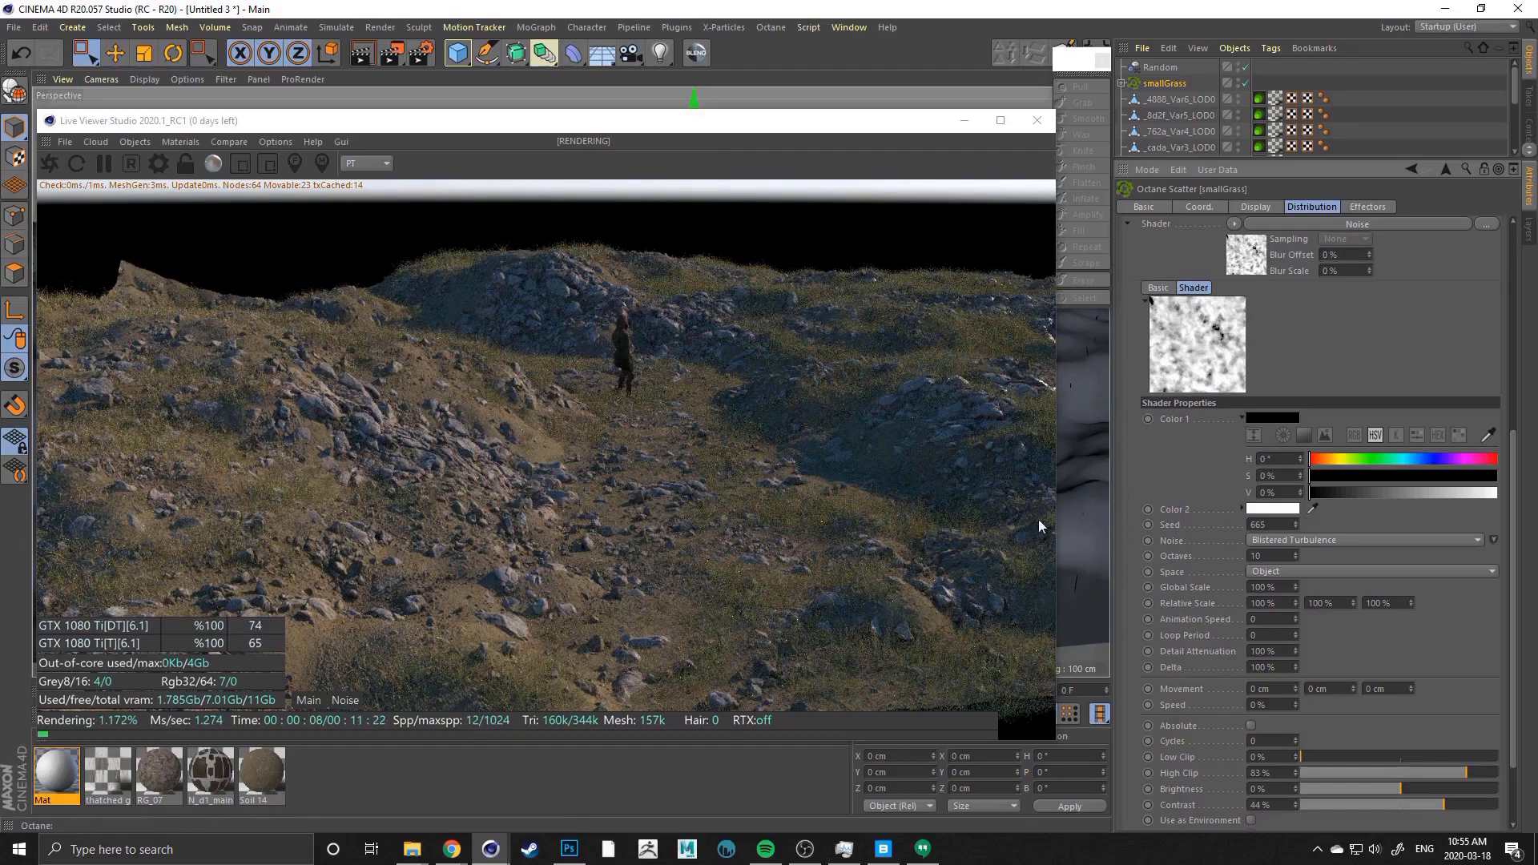
# Lower the High Clip of the smallGrass scatter's scale noise to 80%
pyautogui.scroll(-3, 1168, 608)
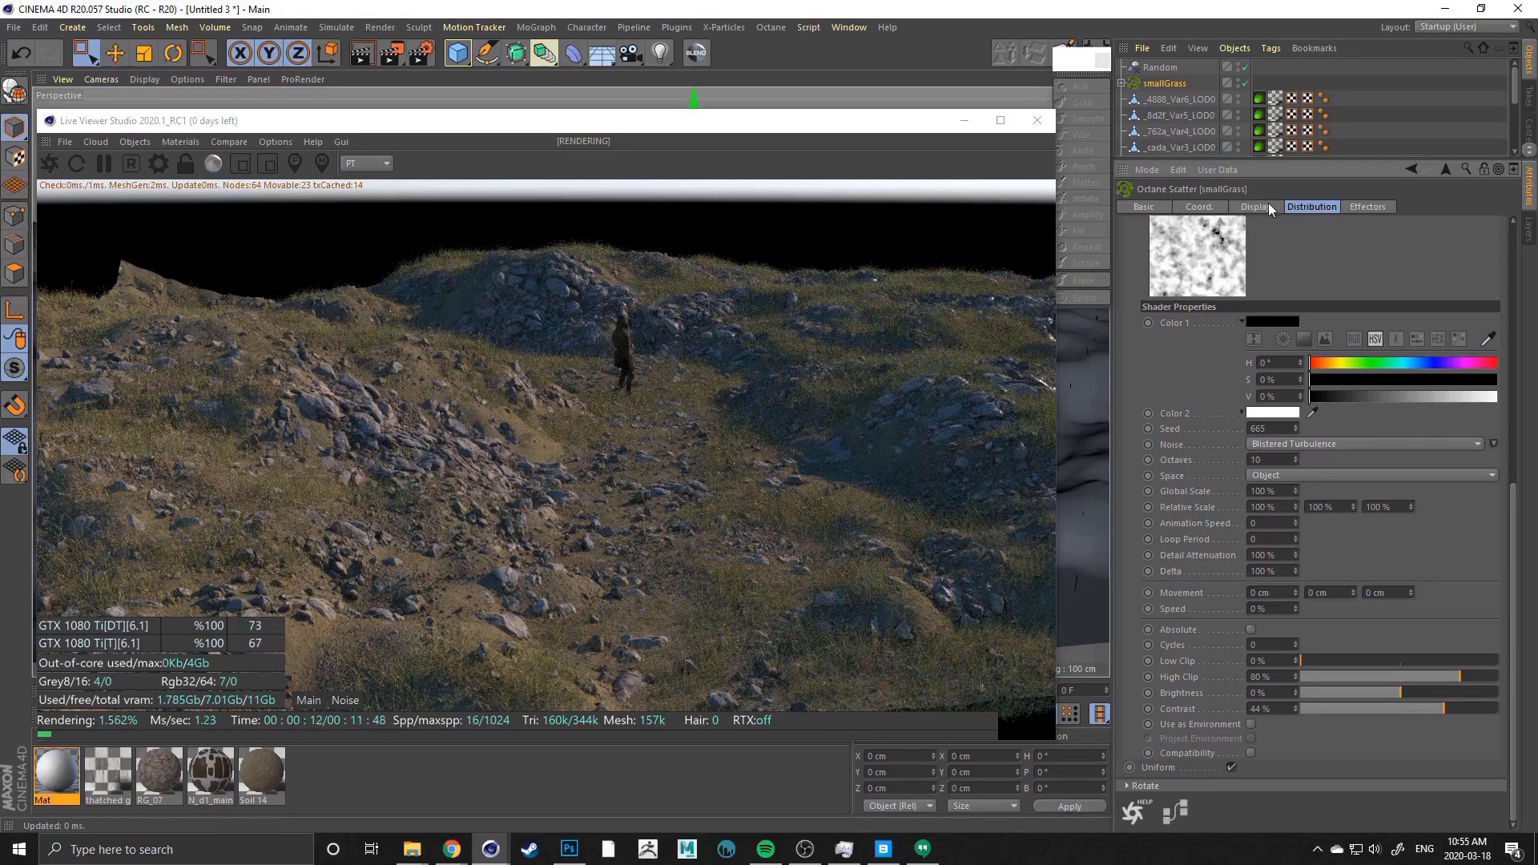
pyautogui.moveTo(911, 128); pyautogui.dragTo(939, 149)
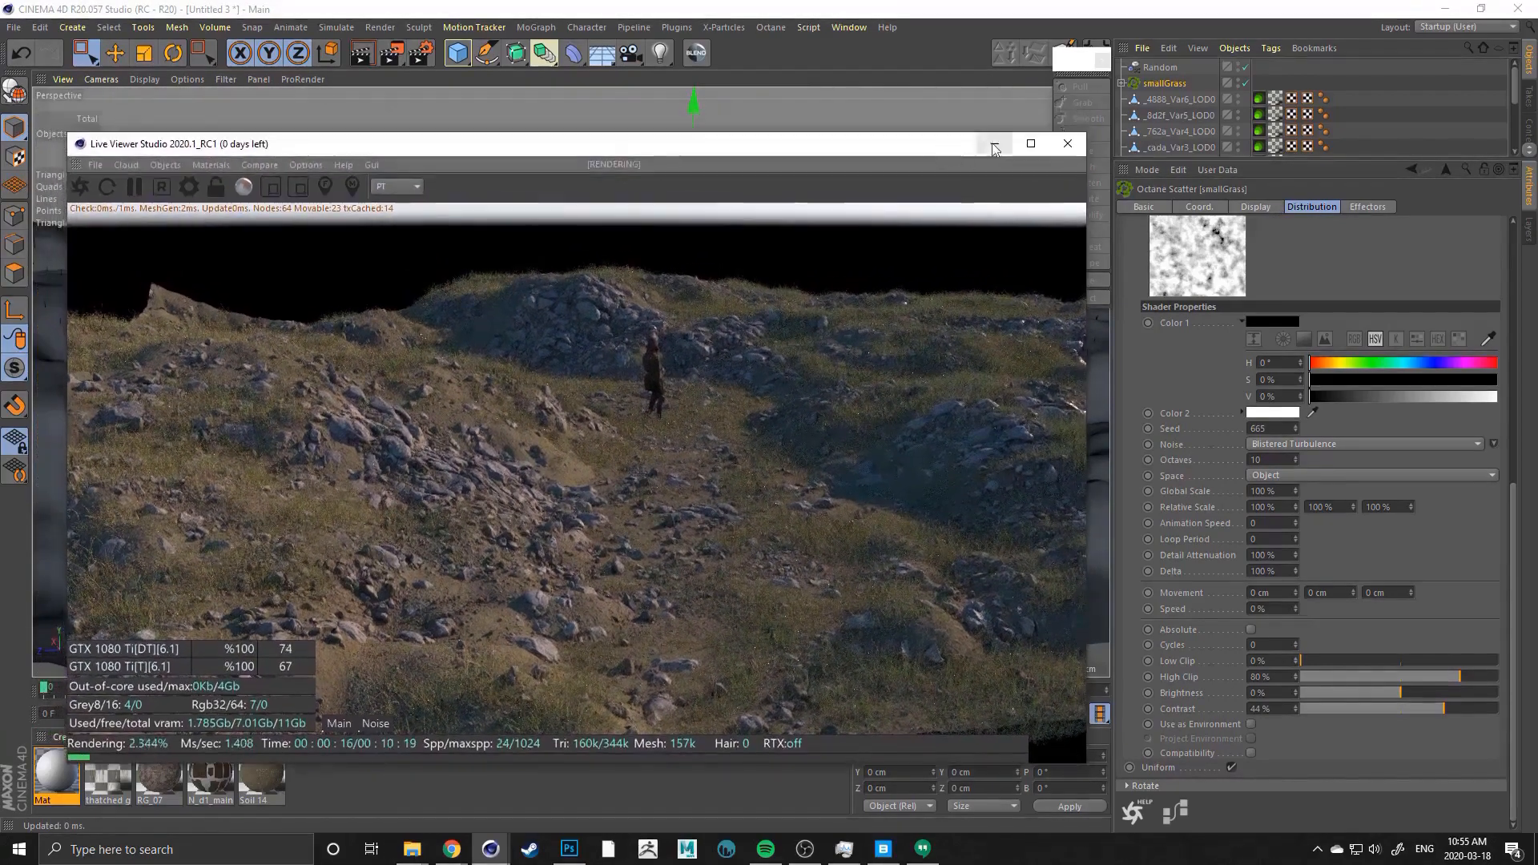
# Select the four visible grass variation objects, Var6 to Var3, and return to the smallGrass scatter's distribution settings
pyautogui.click(1160, 100)
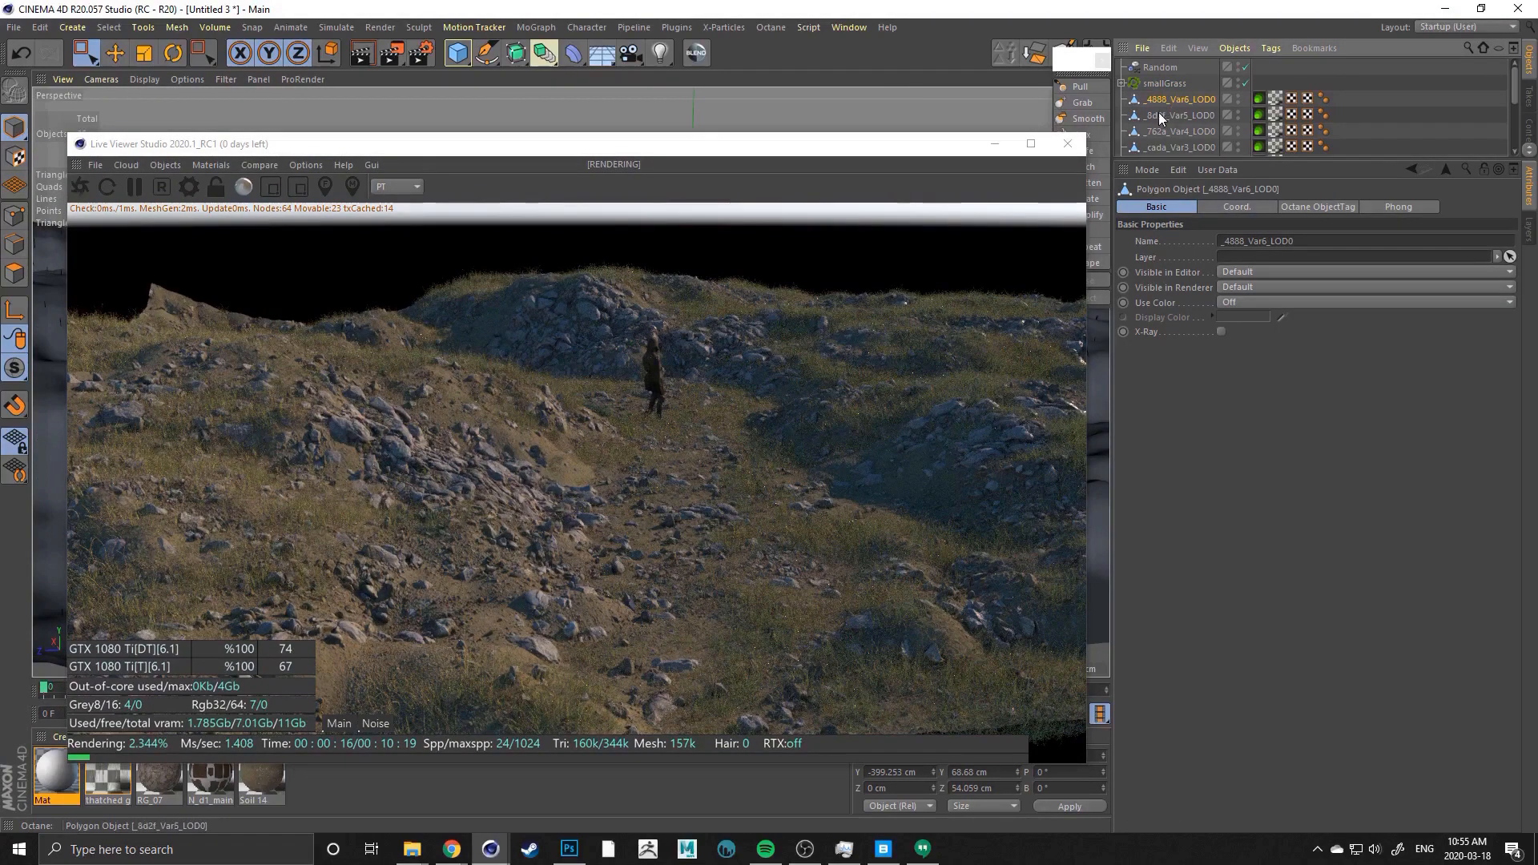
pyautogui.click(1158, 115)
pyautogui.click(1160, 131)
pyautogui.click(1162, 148)
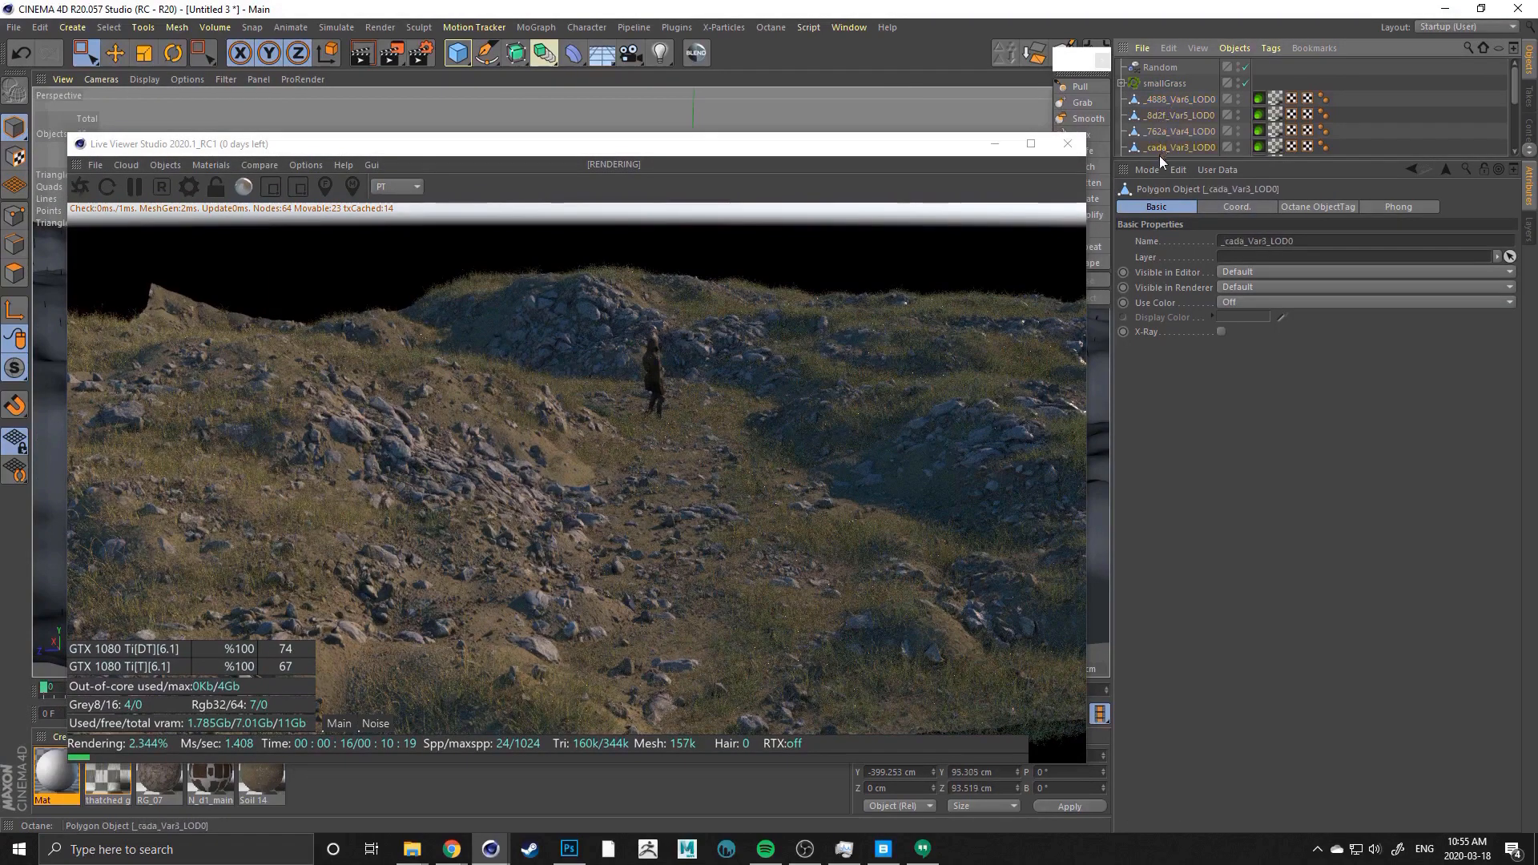
pyautogui.click(1160, 83)
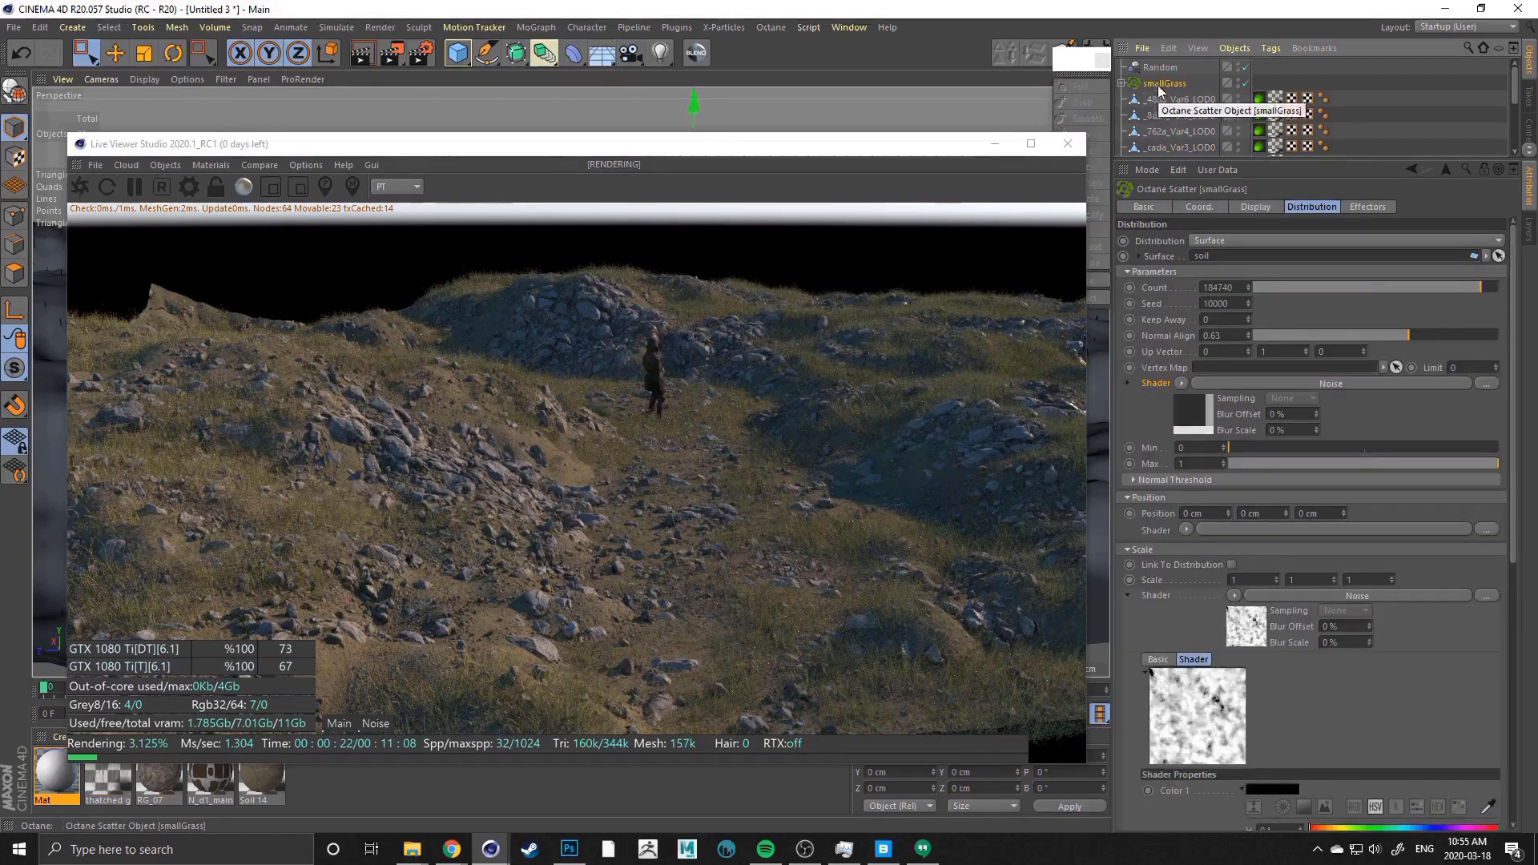
# Bring the perspective view close to the standing figure and examine the scattered grass around it in the live render
pyautogui.moveTo(882, 144); pyautogui.dragTo(881, 466)
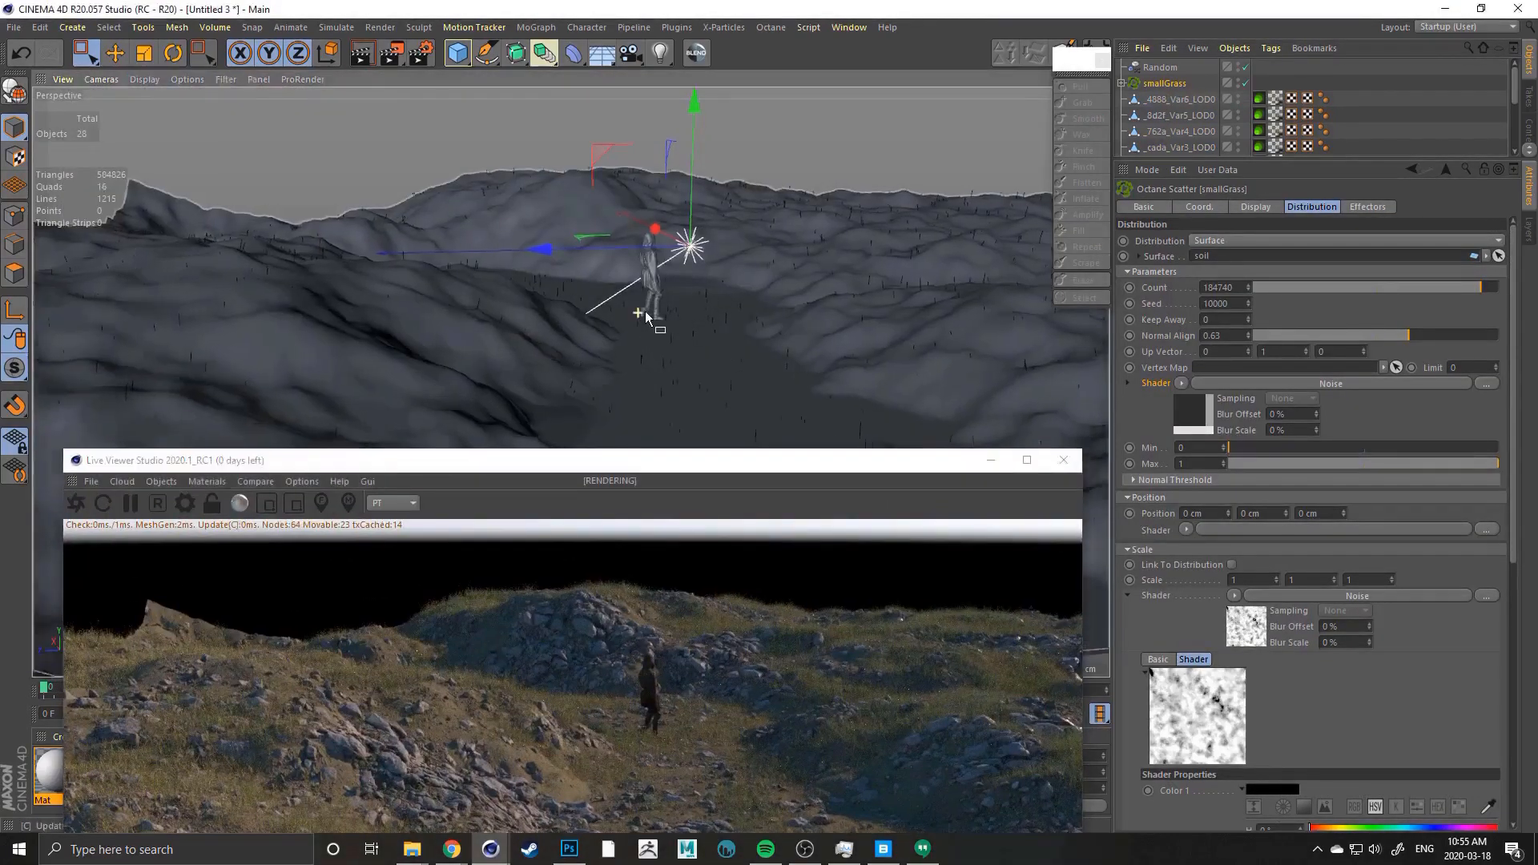
pyautogui.keyDown('alt'); pyautogui.moveTo(641, 309); pyautogui.dragTo(791, 292, button='right'); pyautogui.keyUp('alt')
pyautogui.keyDown('alt'); pyautogui.moveTo(791, 292); pyautogui.dragTo(600, 261); pyautogui.keyUp('alt')
pyautogui.keyDown('alt'); pyautogui.moveTo(670, 232); pyautogui.dragTo(646, 272, button='middle'); pyautogui.keyUp('alt')
pyautogui.keyDown('alt'); pyautogui.moveTo(646, 272); pyautogui.dragTo(676, 281, button='right'); pyautogui.keyUp('alt')
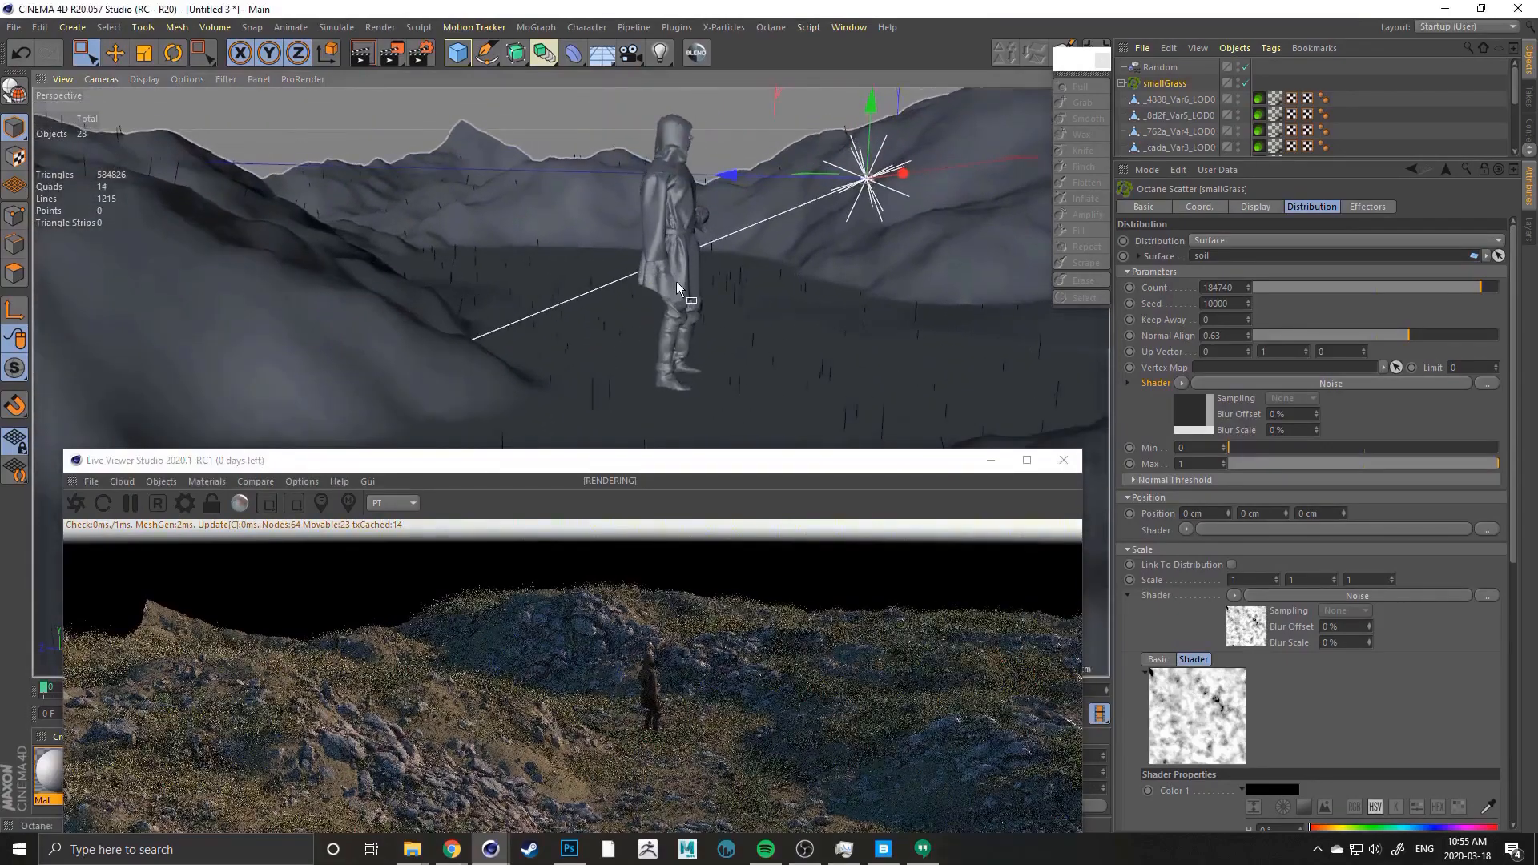
pyautogui.keyDown('alt'); pyautogui.moveTo(676, 281); pyautogui.dragTo(655, 289); pyautogui.keyUp('alt')
pyautogui.moveTo(618, 456); pyautogui.dragTo(676, 110)
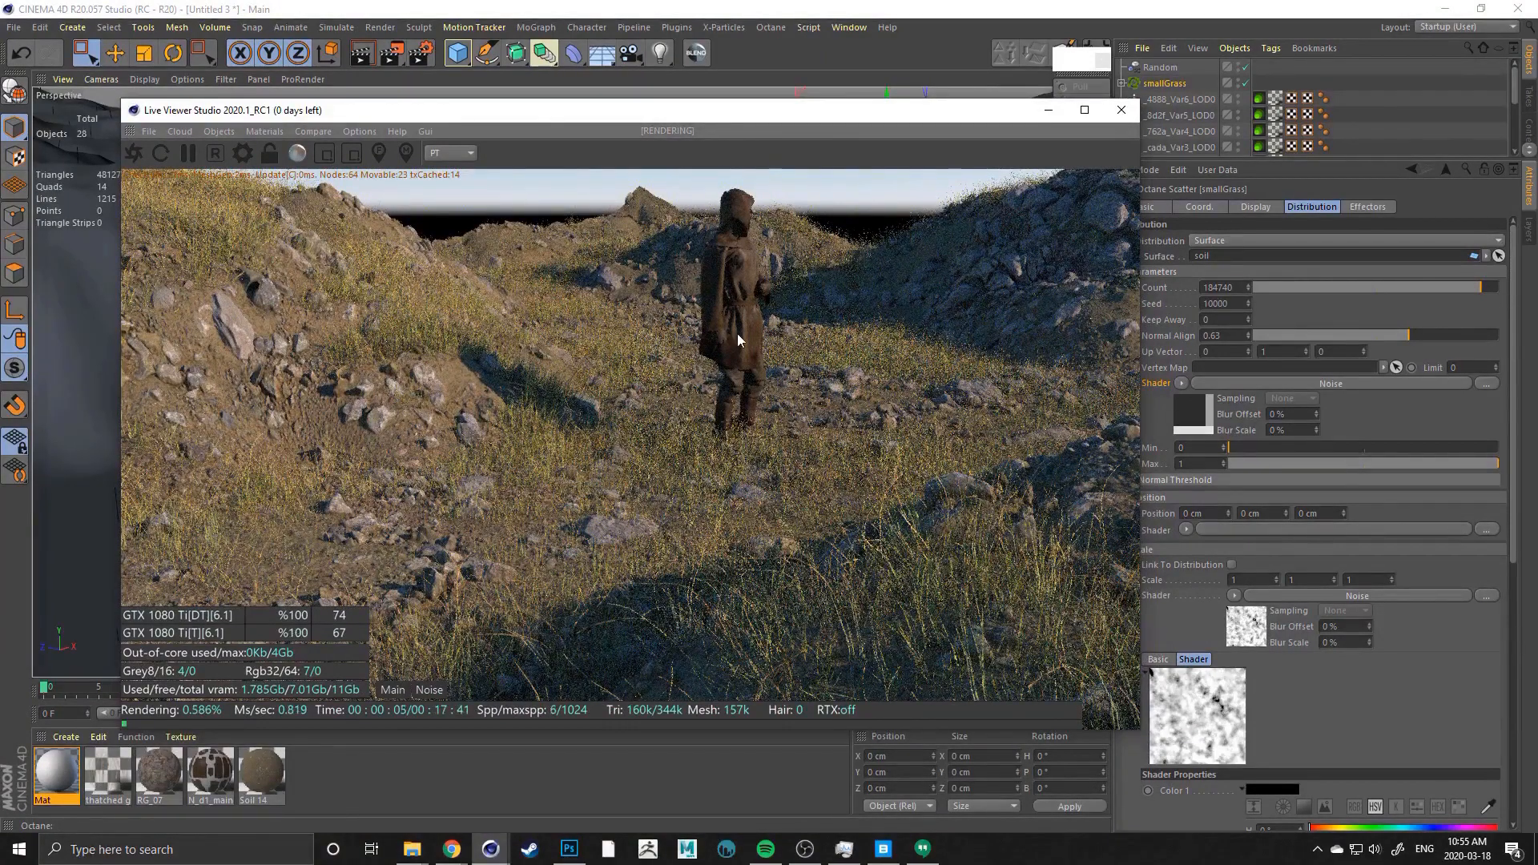
pyautogui.moveTo(581, 114); pyautogui.dragTo(495, 55)
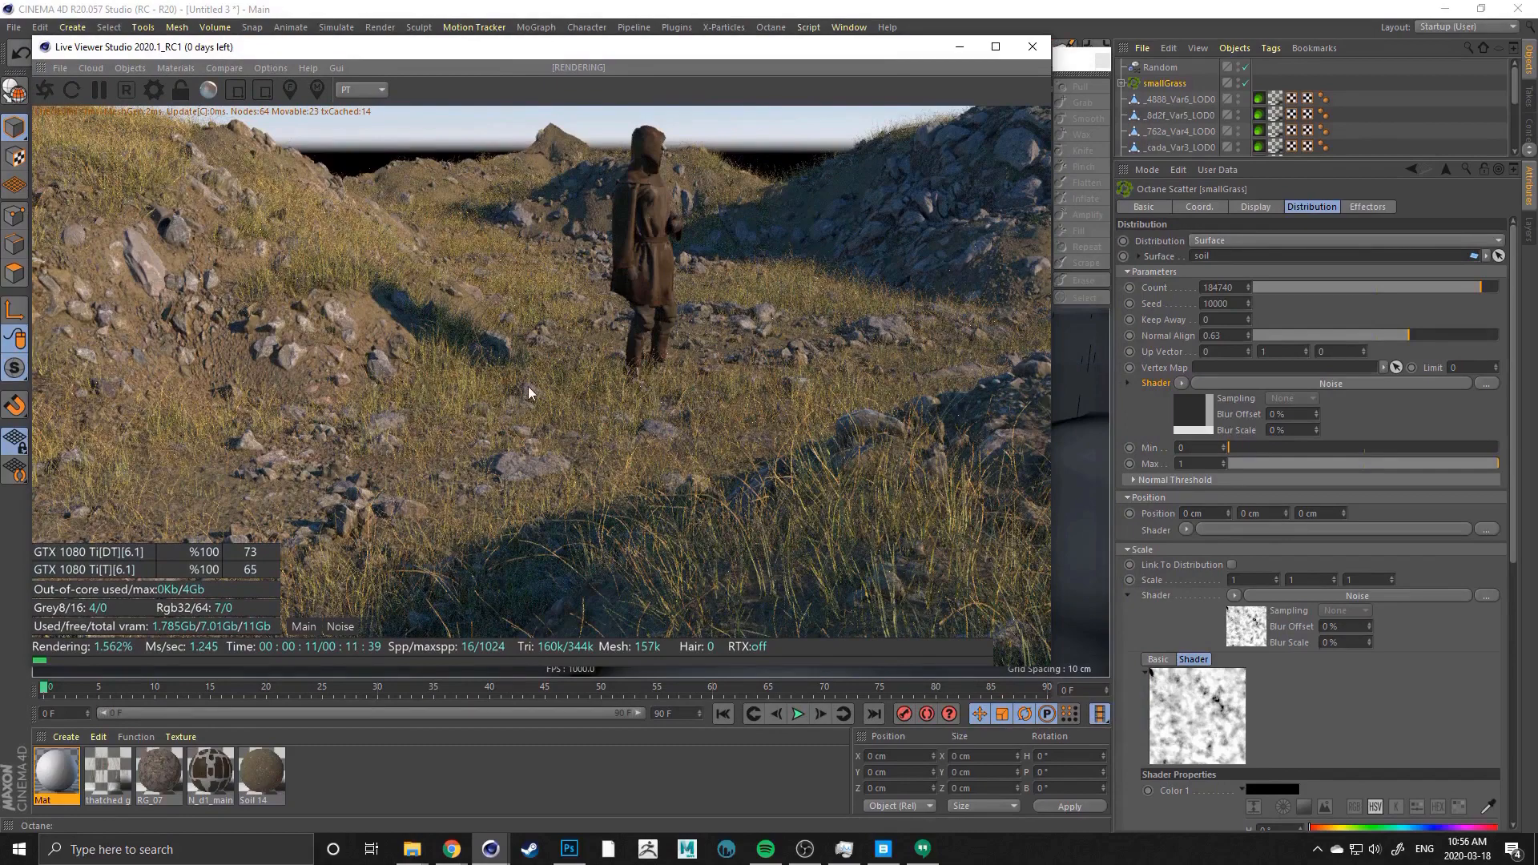
# Set the smallGrass scatter's instance count to 184739
pyautogui.doubleClick(1243, 287)
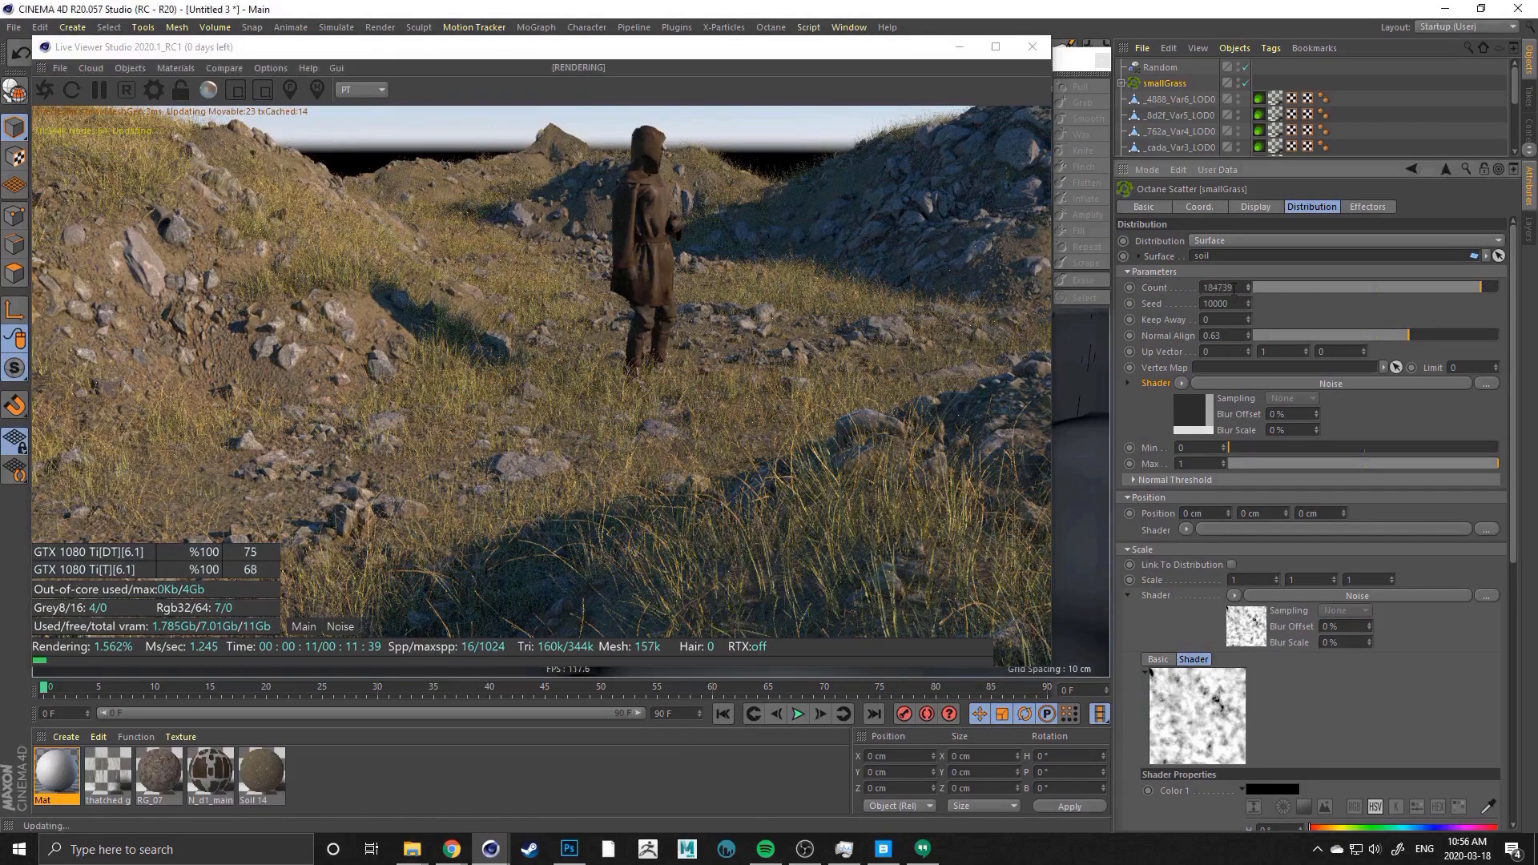
pyautogui.press('Return')
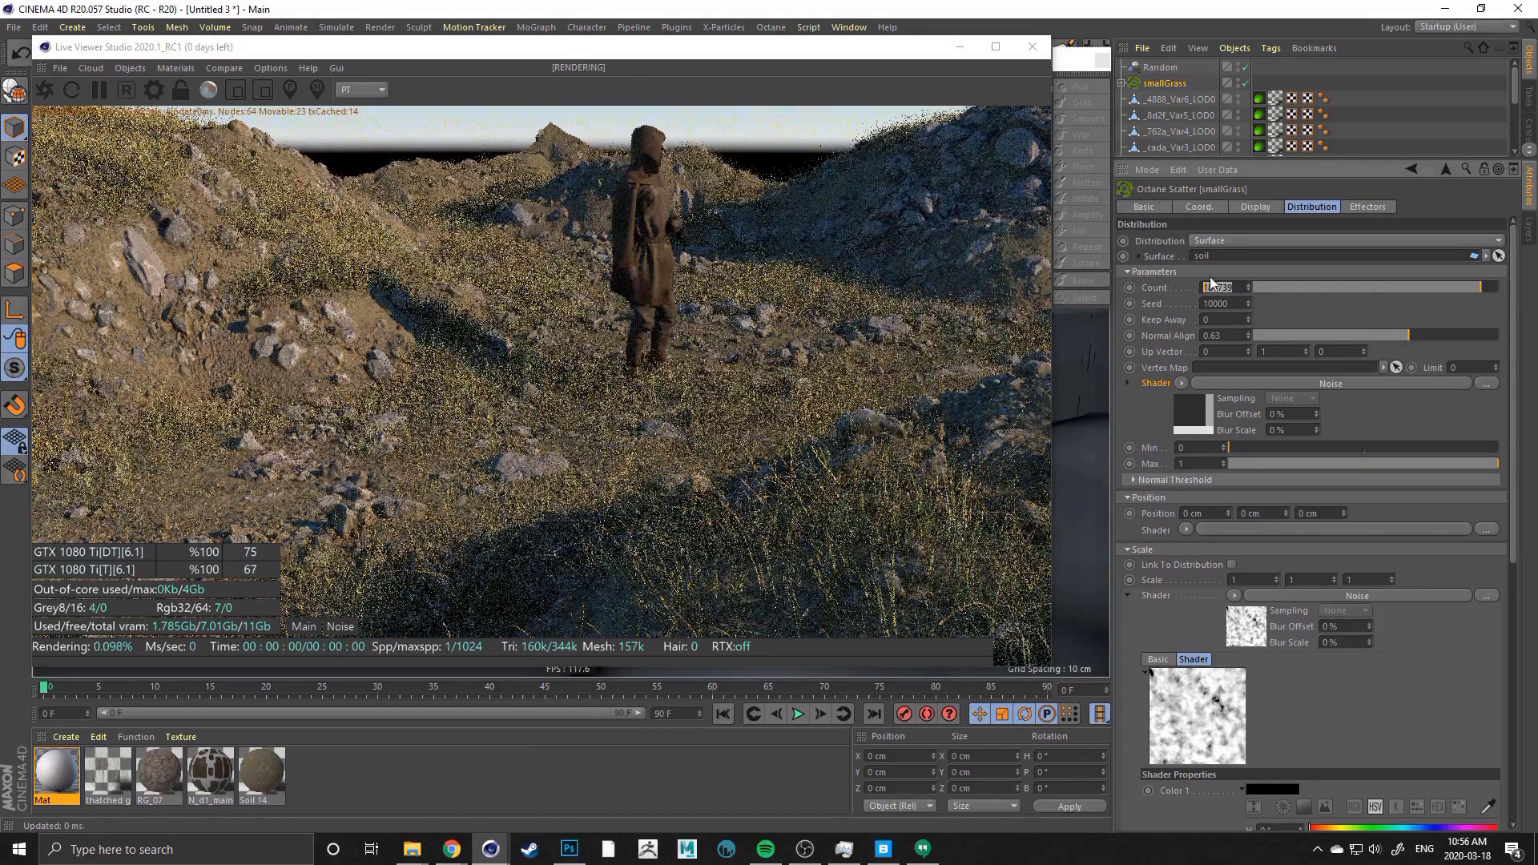
pyautogui.click(1219, 286)
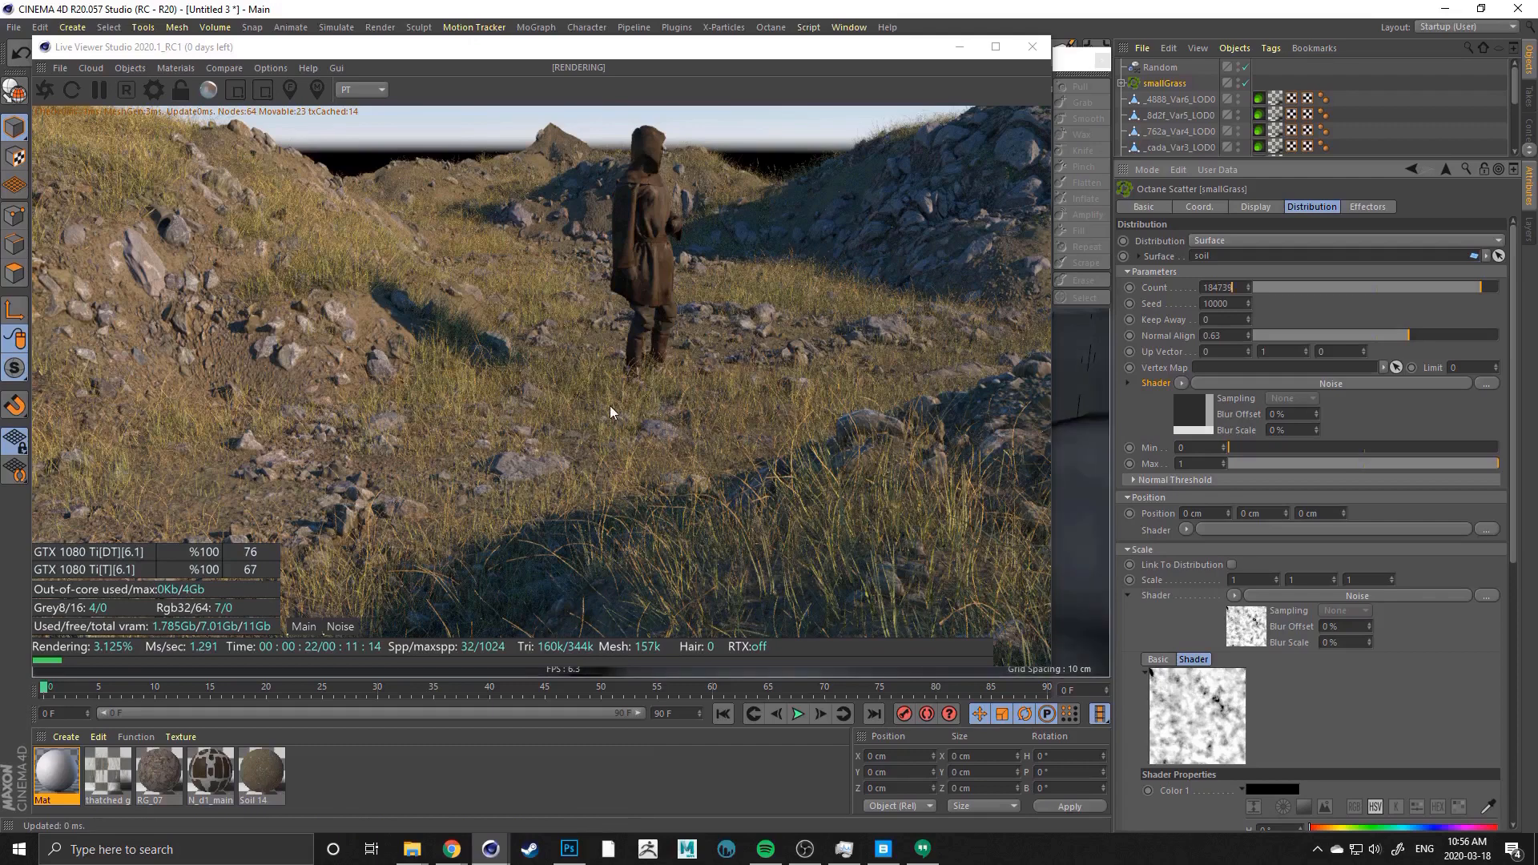
pyautogui.moveTo(340, 47); pyautogui.dragTo(368, 41)
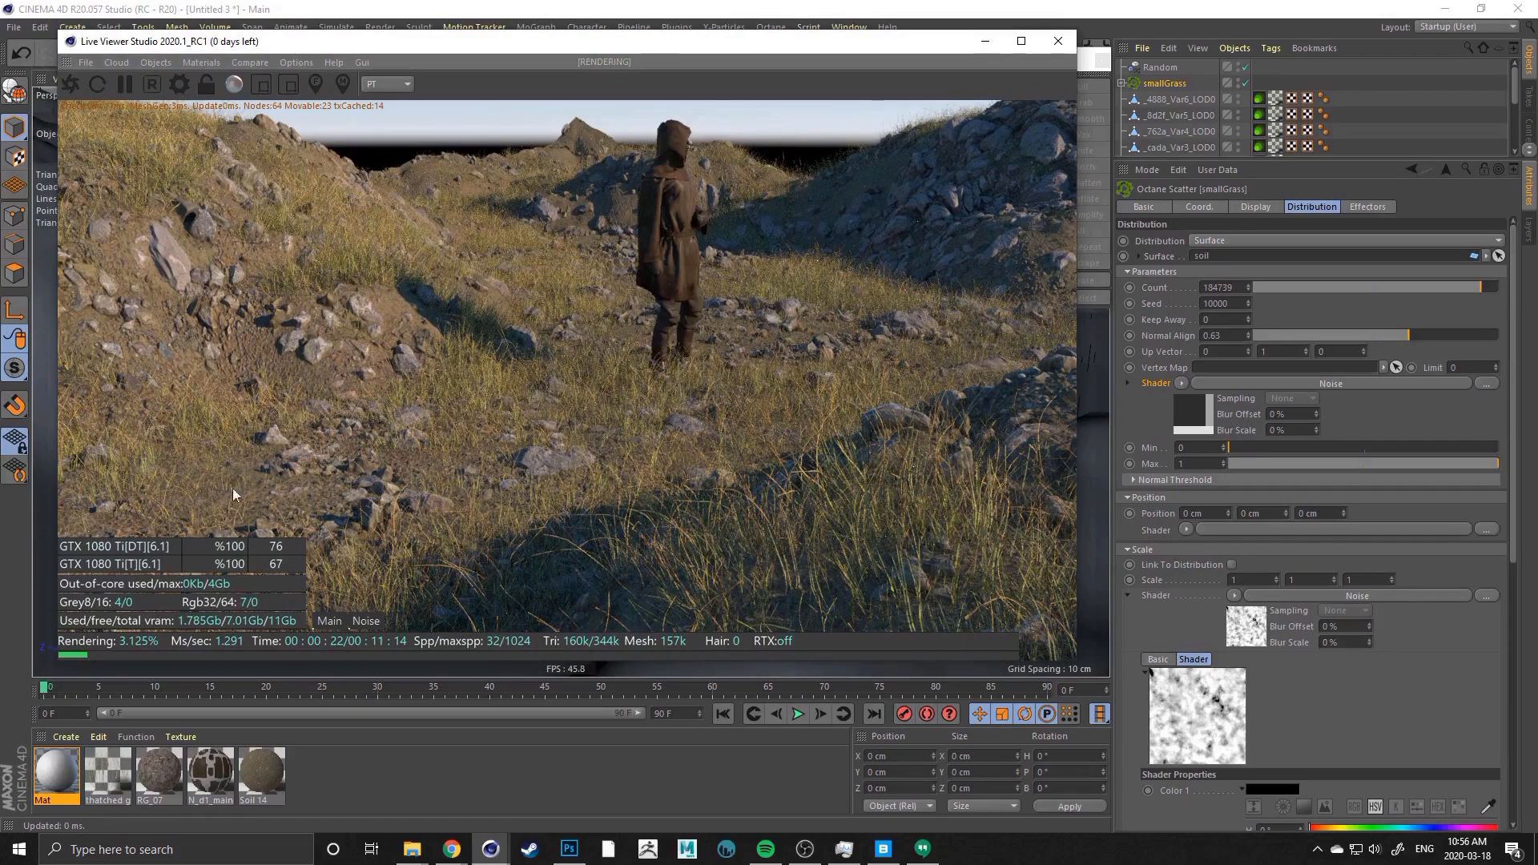
# Try a first scale value of 1.5 on the smallGrass scatter and restore it to 1
pyautogui.moveTo(1257, 579); pyautogui.dragTo(1208, 582)
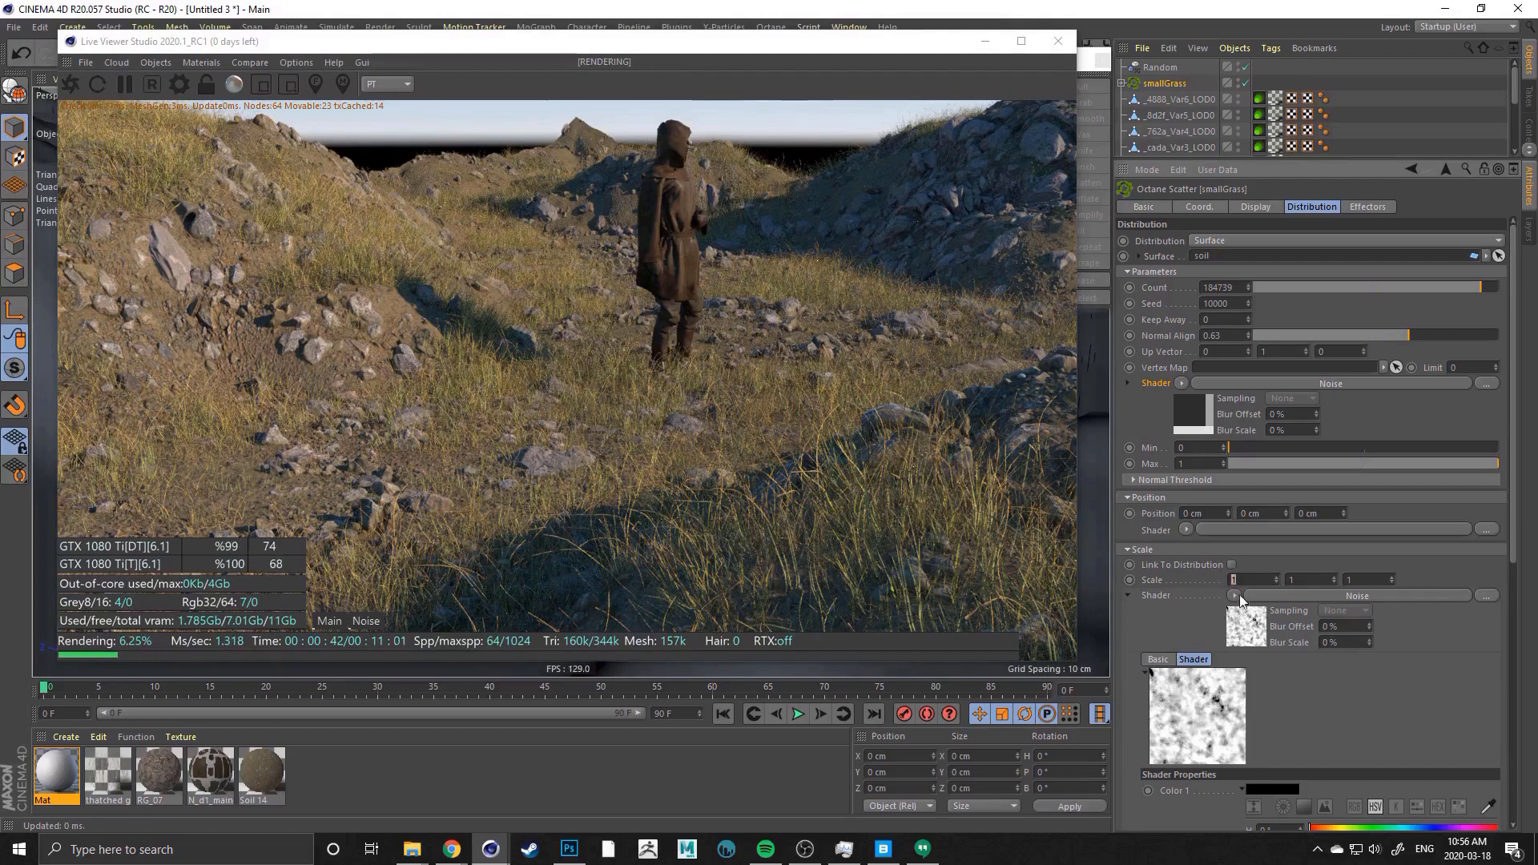
pyautogui.write('15')
pyautogui.write('.5')
pyautogui.press('Return')
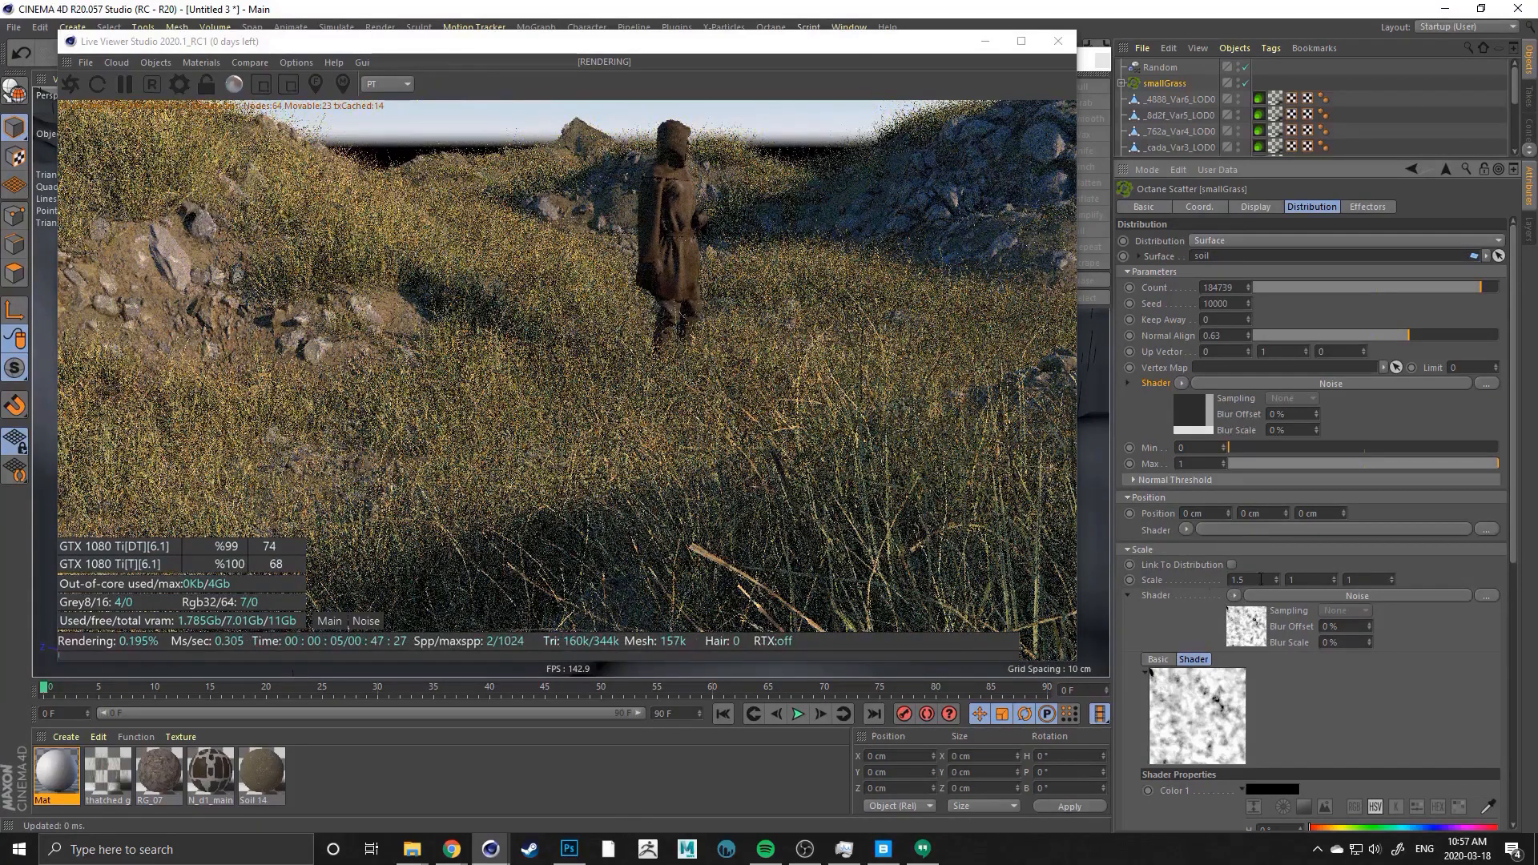
pyautogui.write('1')
pyautogui.press('Return')
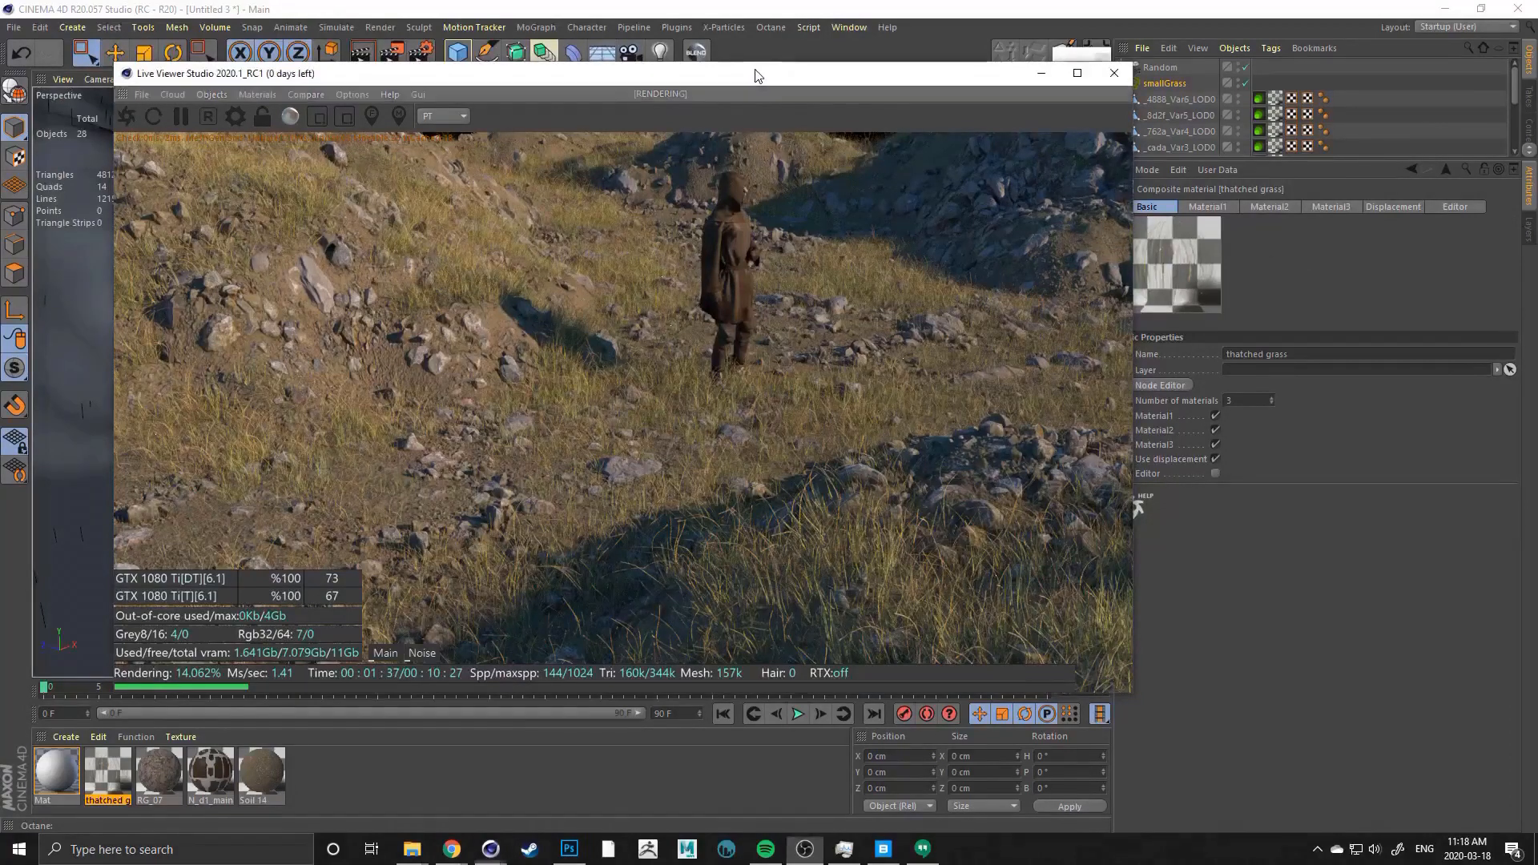
# Open the thatched grass composite material in the Octane Node Editor
pyautogui.moveTo(756, 69); pyautogui.dragTo(737, 70)
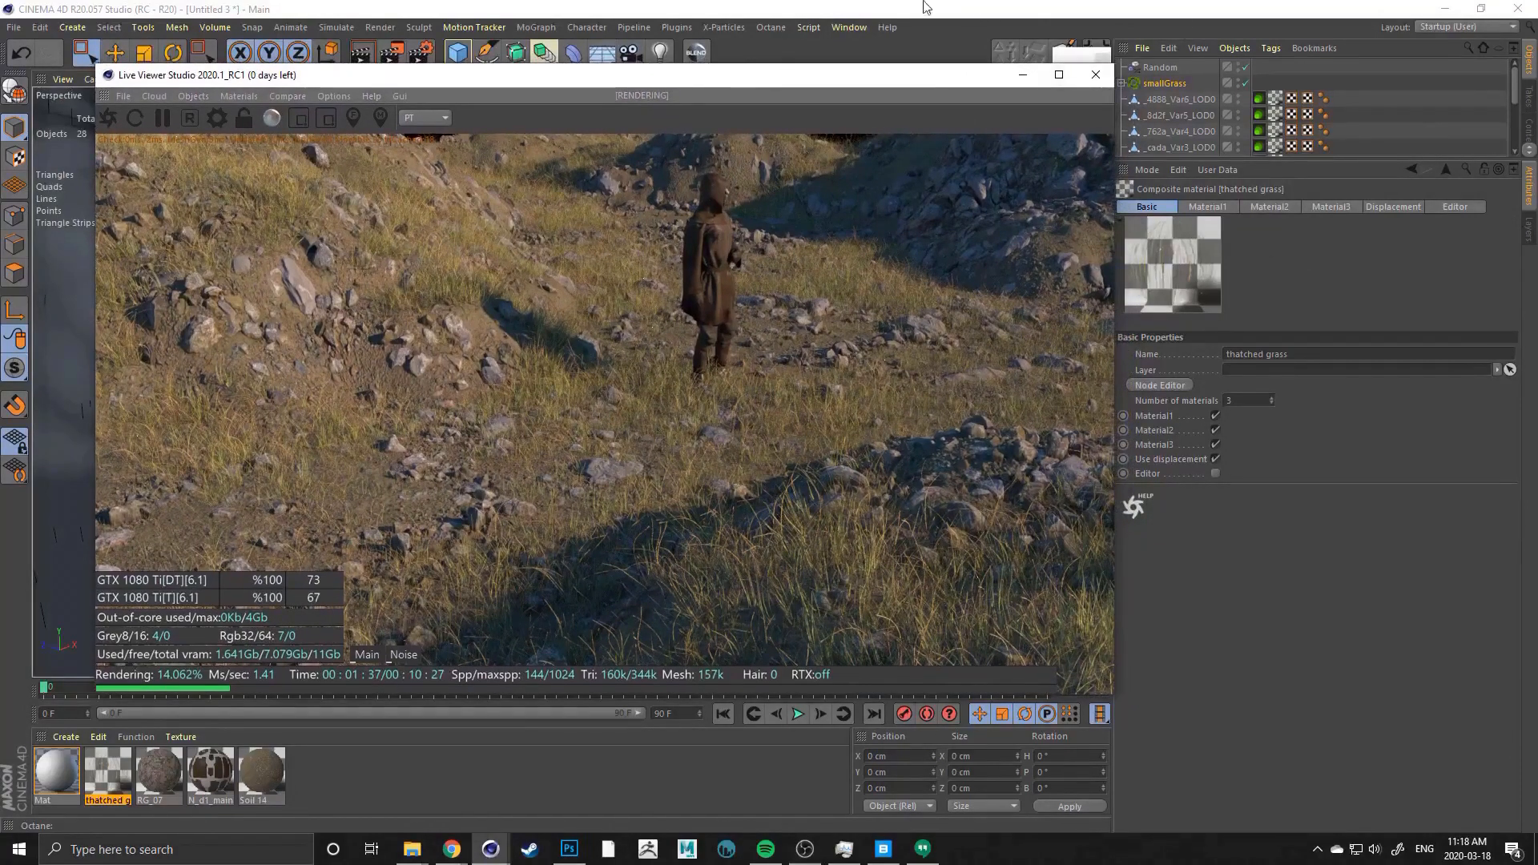
pyautogui.moveTo(837, 80)
pyautogui.mouseDown()
pyautogui.moveTo(848, 60)
pyautogui.moveTo(833, 65)
pyautogui.mouseUp()
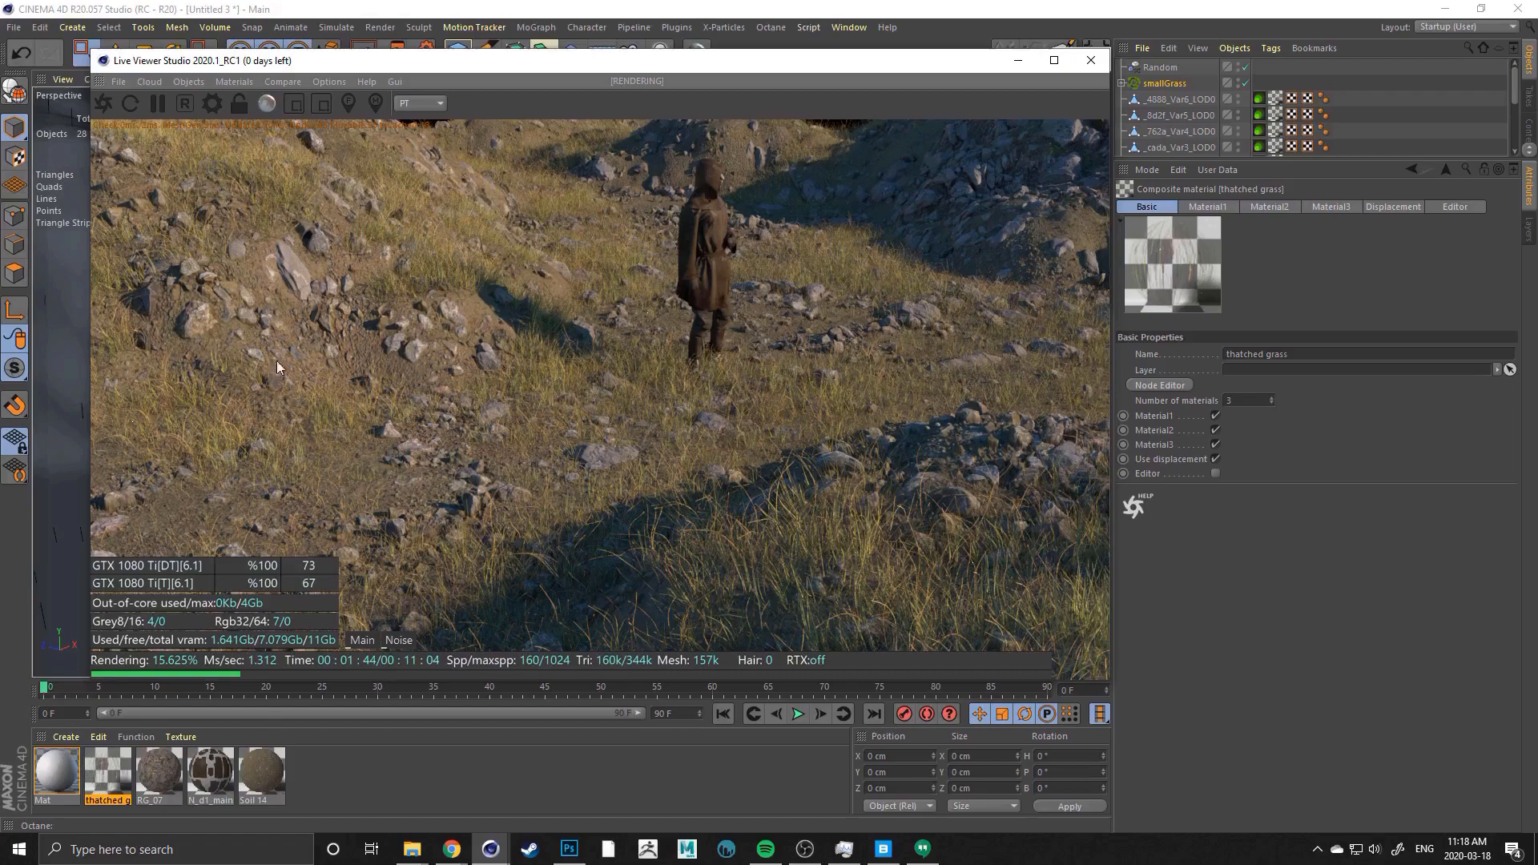
pyautogui.moveTo(493, 68)
pyautogui.mouseDown()
pyautogui.moveTo(491, 257)
pyautogui.moveTo(540, 180)
pyautogui.moveTo(486, 93)
pyautogui.mouseUp()
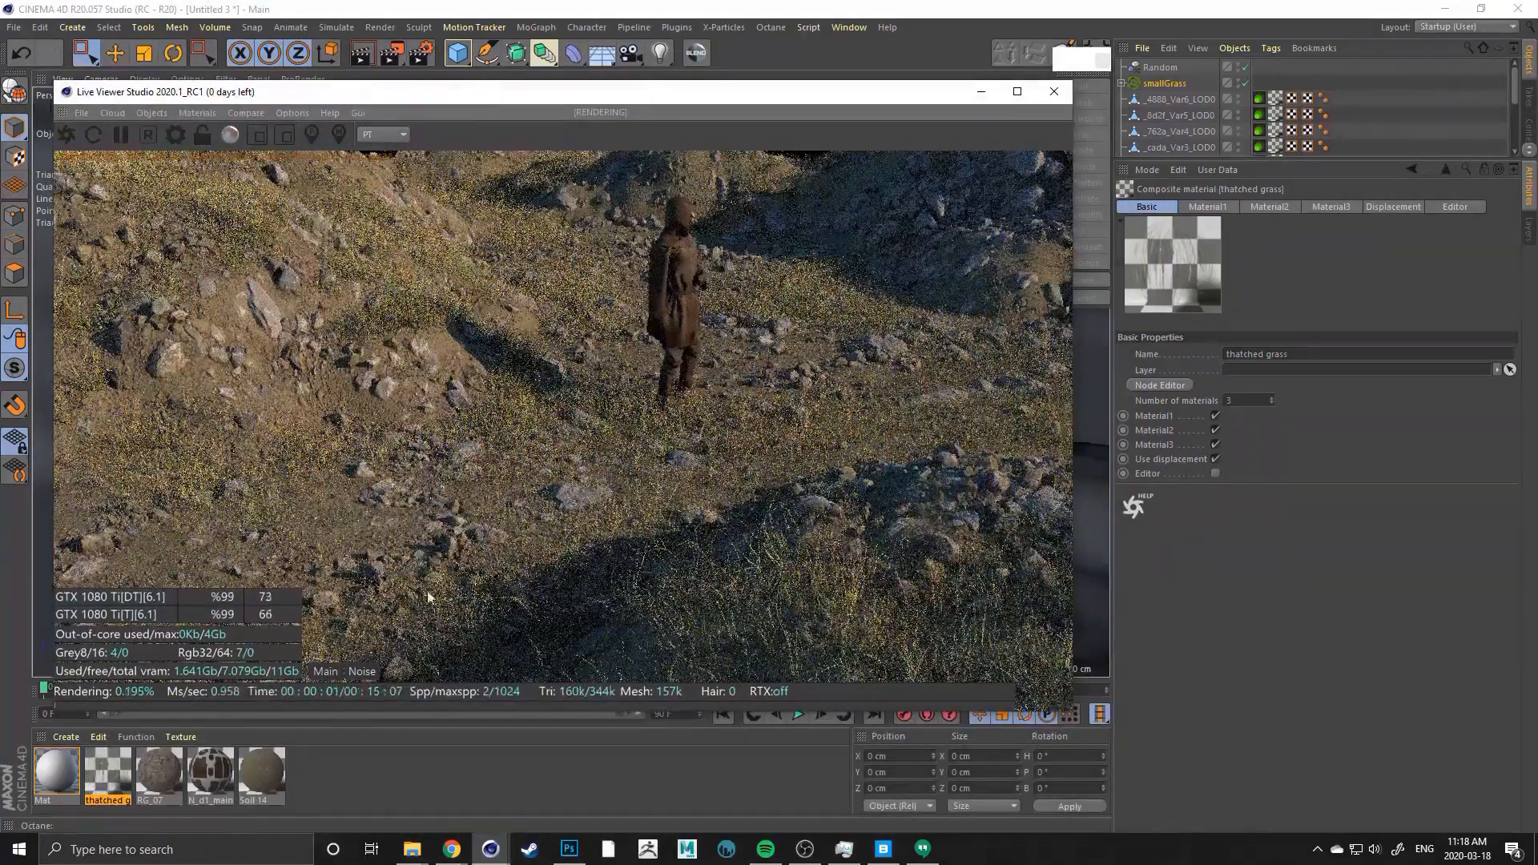
pyautogui.doubleClick(109, 781)
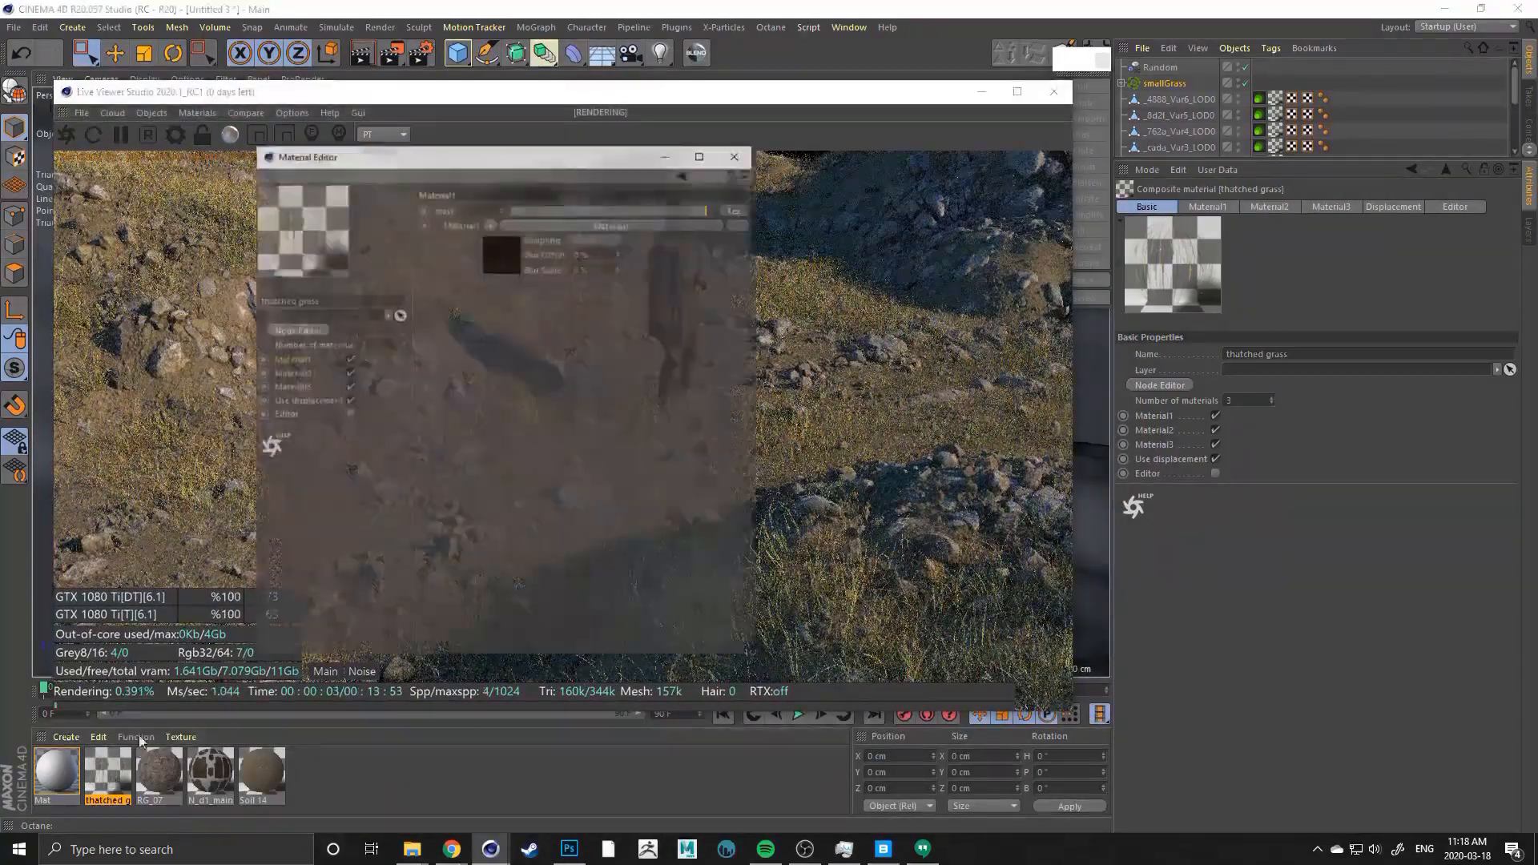
pyautogui.click(266, 291)
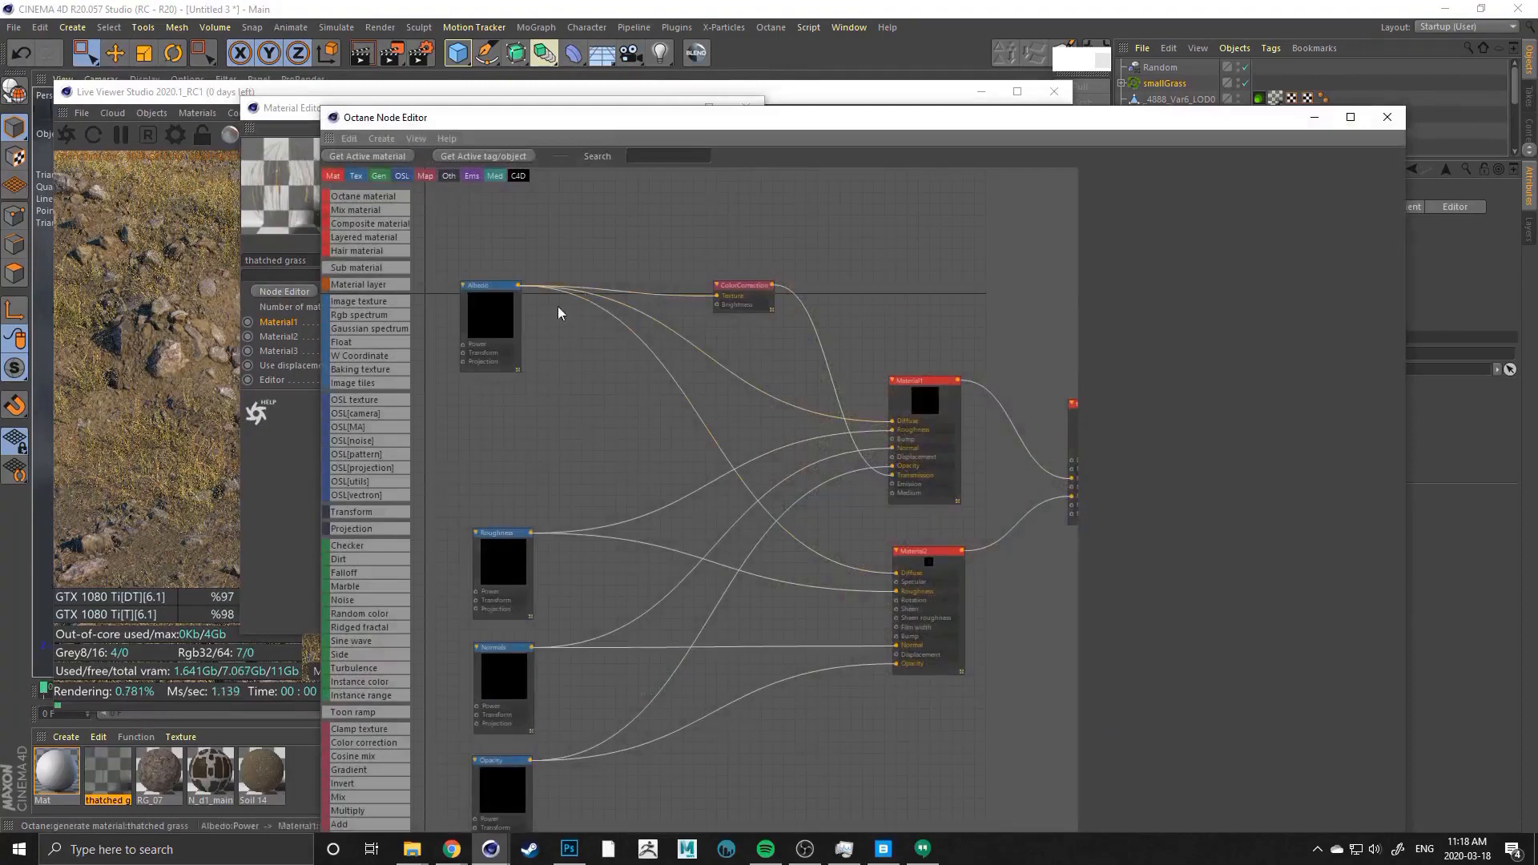
# Inspect the Albedo, Roughness and Normals image texture nodes of the thatched grass material
pyautogui.click(513, 303)
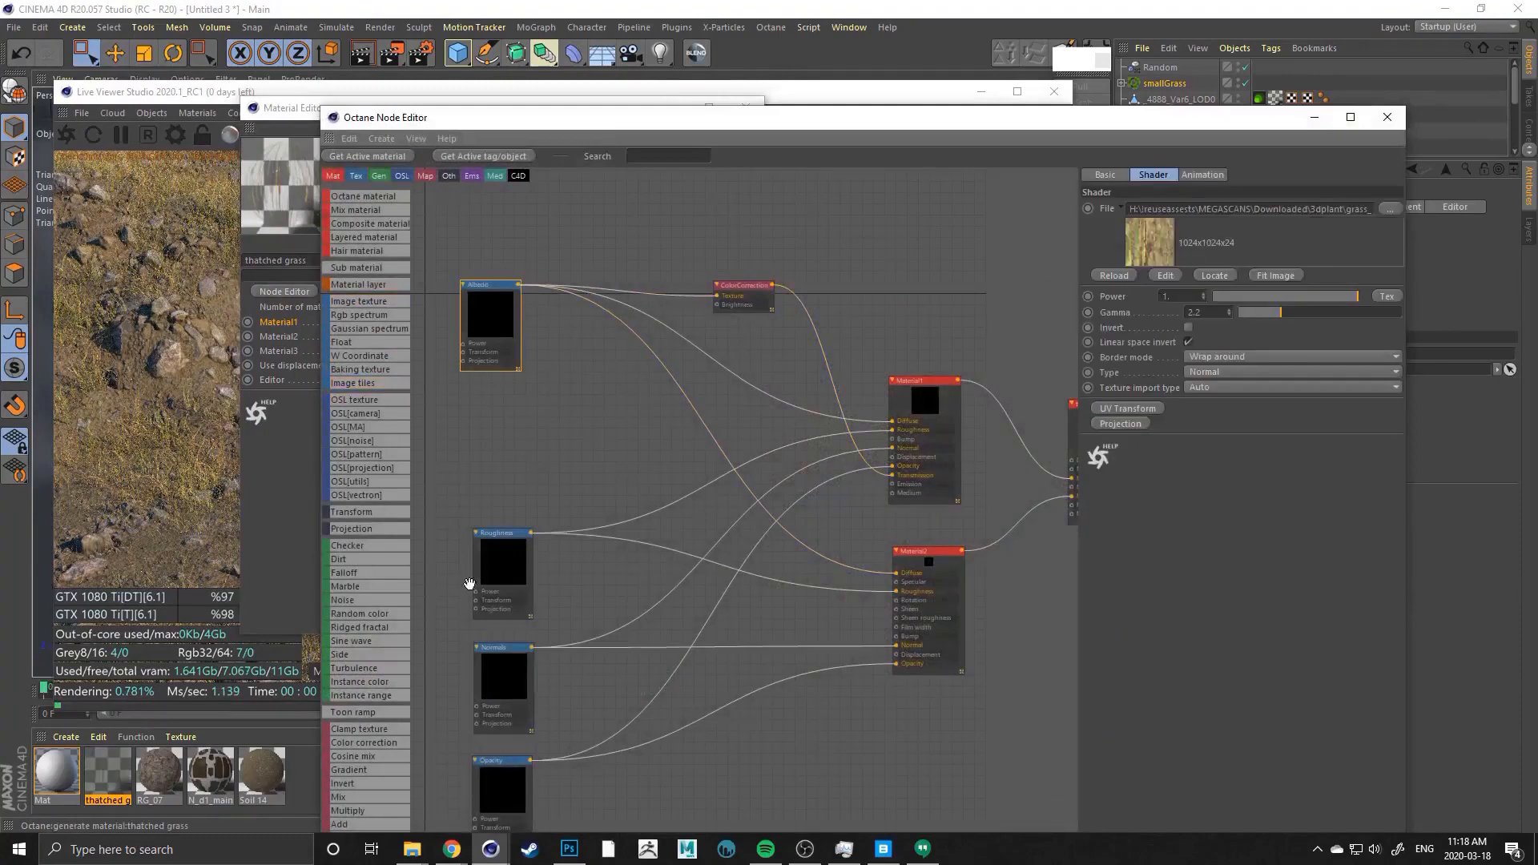
pyautogui.click(504, 551)
pyautogui.moveTo(560, 496); pyautogui.dragTo(627, 369, button='middle')
pyautogui.click(593, 550)
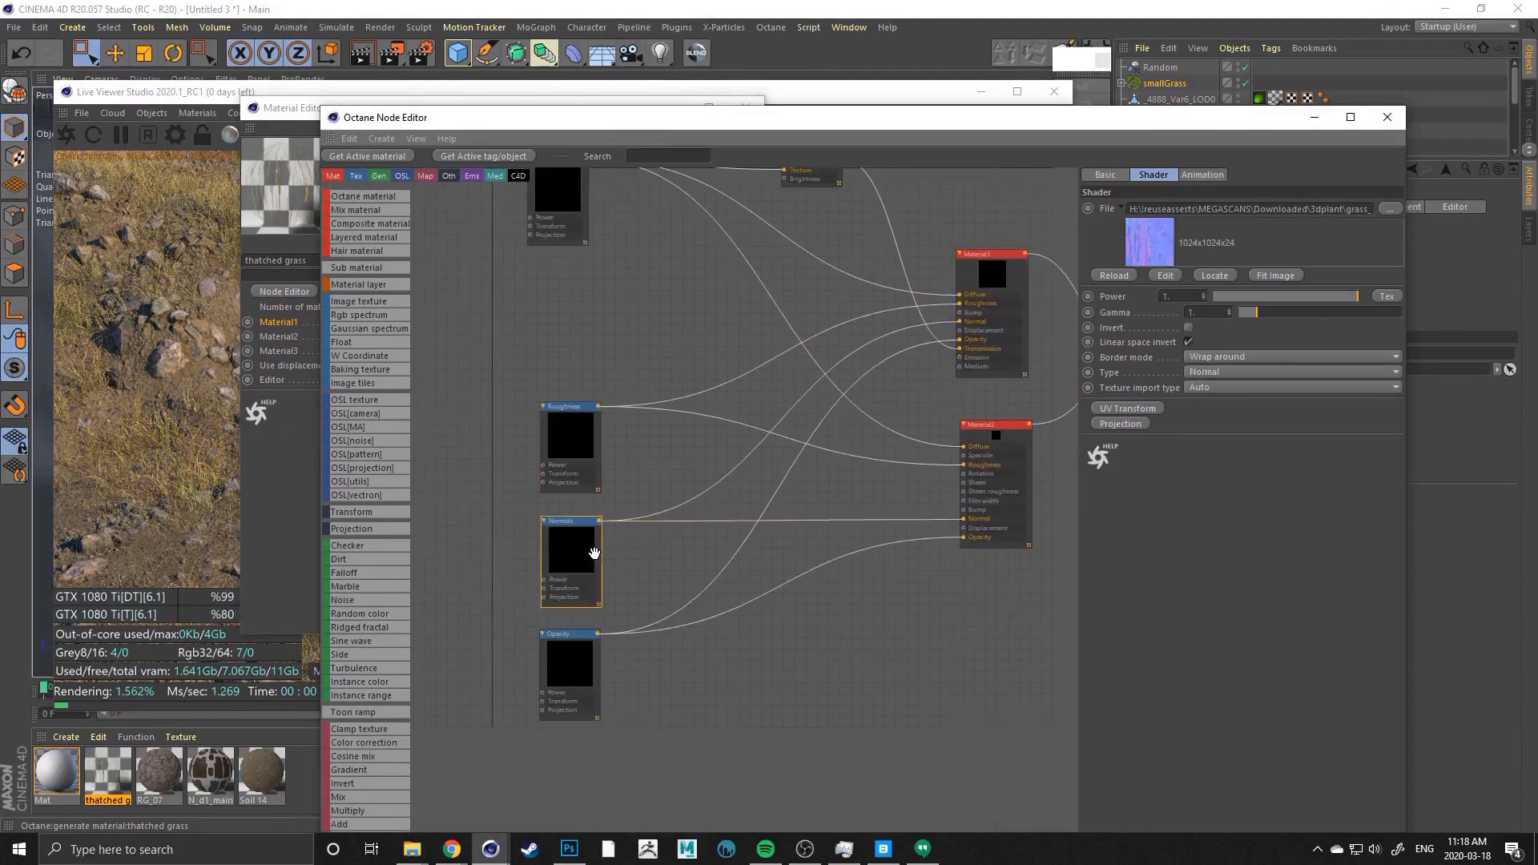
pyautogui.click(561, 457)
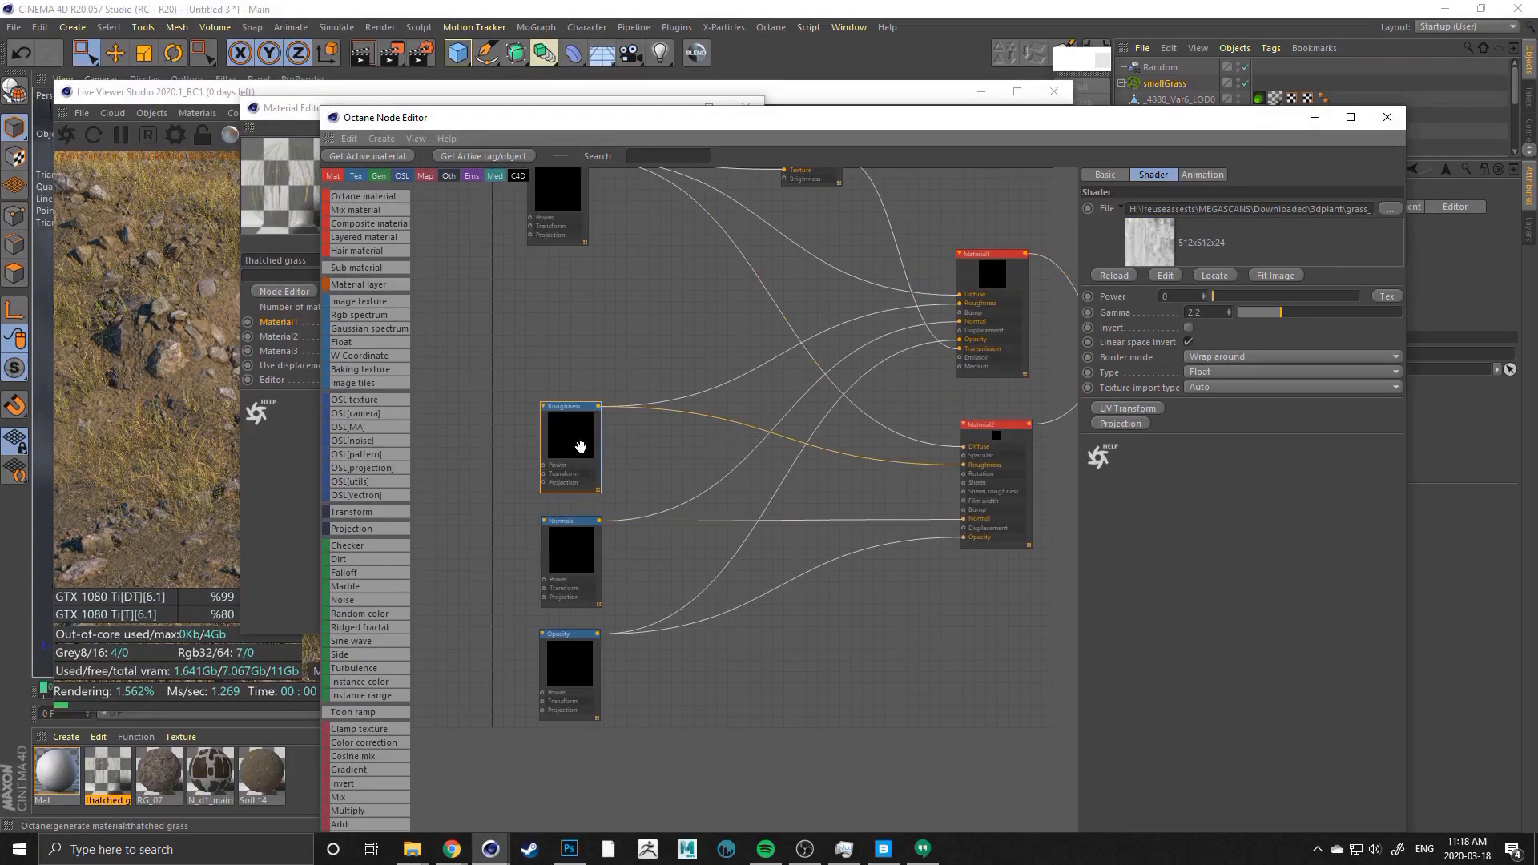
# Disconnect the Roughness texture node from the roughness inputs of Material1 and Material2 in the thatched grass material
pyautogui.moveTo(580, 447)
pyautogui.mouseDown()
pyautogui.moveTo(567, 412)
pyautogui.moveTo(611, 418)
pyautogui.moveTo(580, 419)
pyautogui.mouseUp()
pyautogui.moveTo(681, 325); pyautogui.dragTo(609, 349, button='middle')
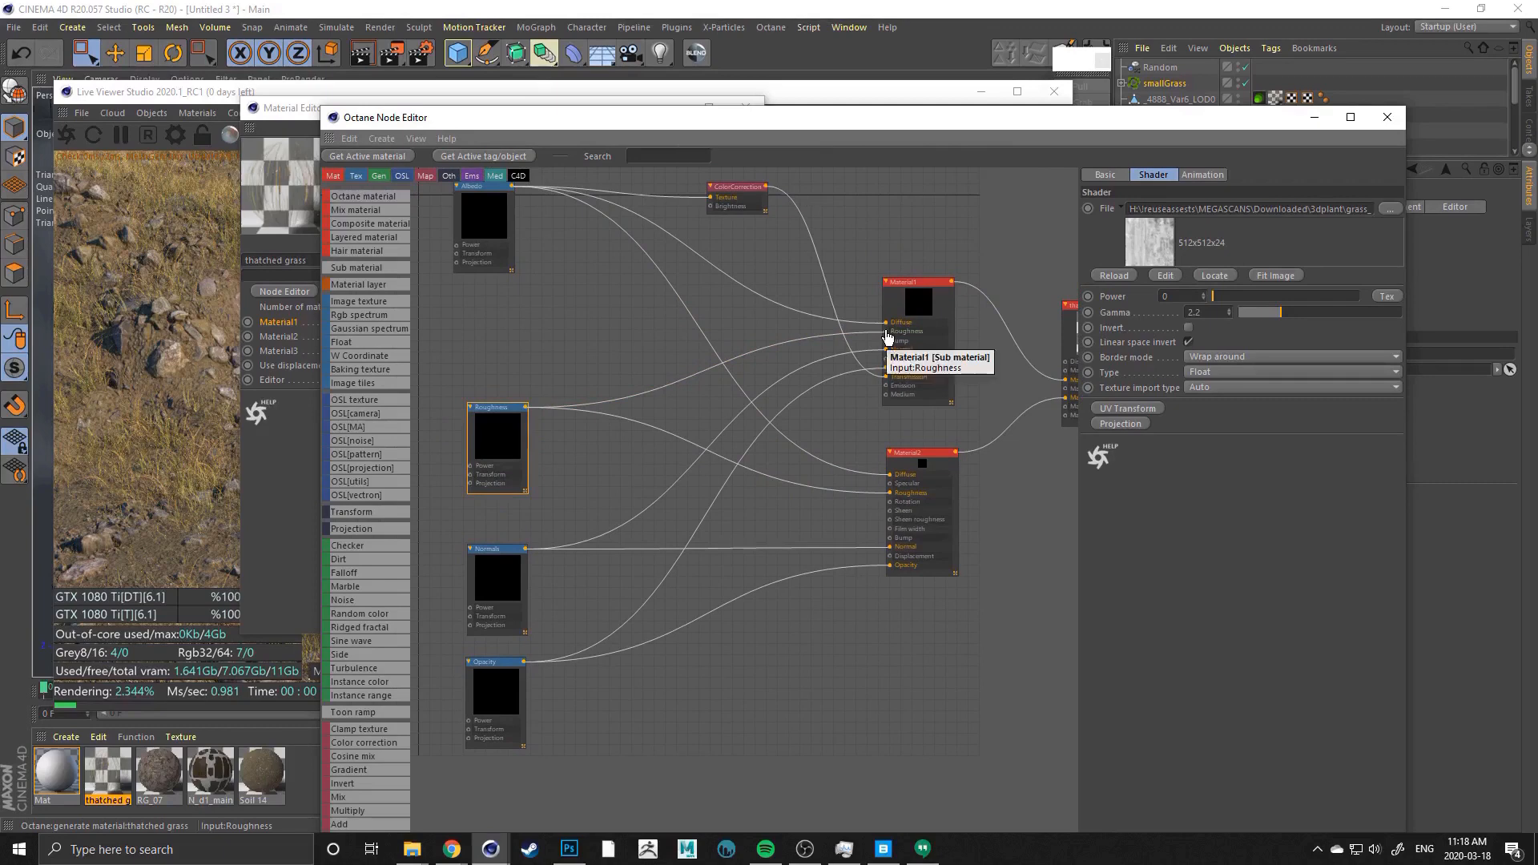
pyautogui.moveTo(499, 435); pyautogui.dragTo(496, 458)
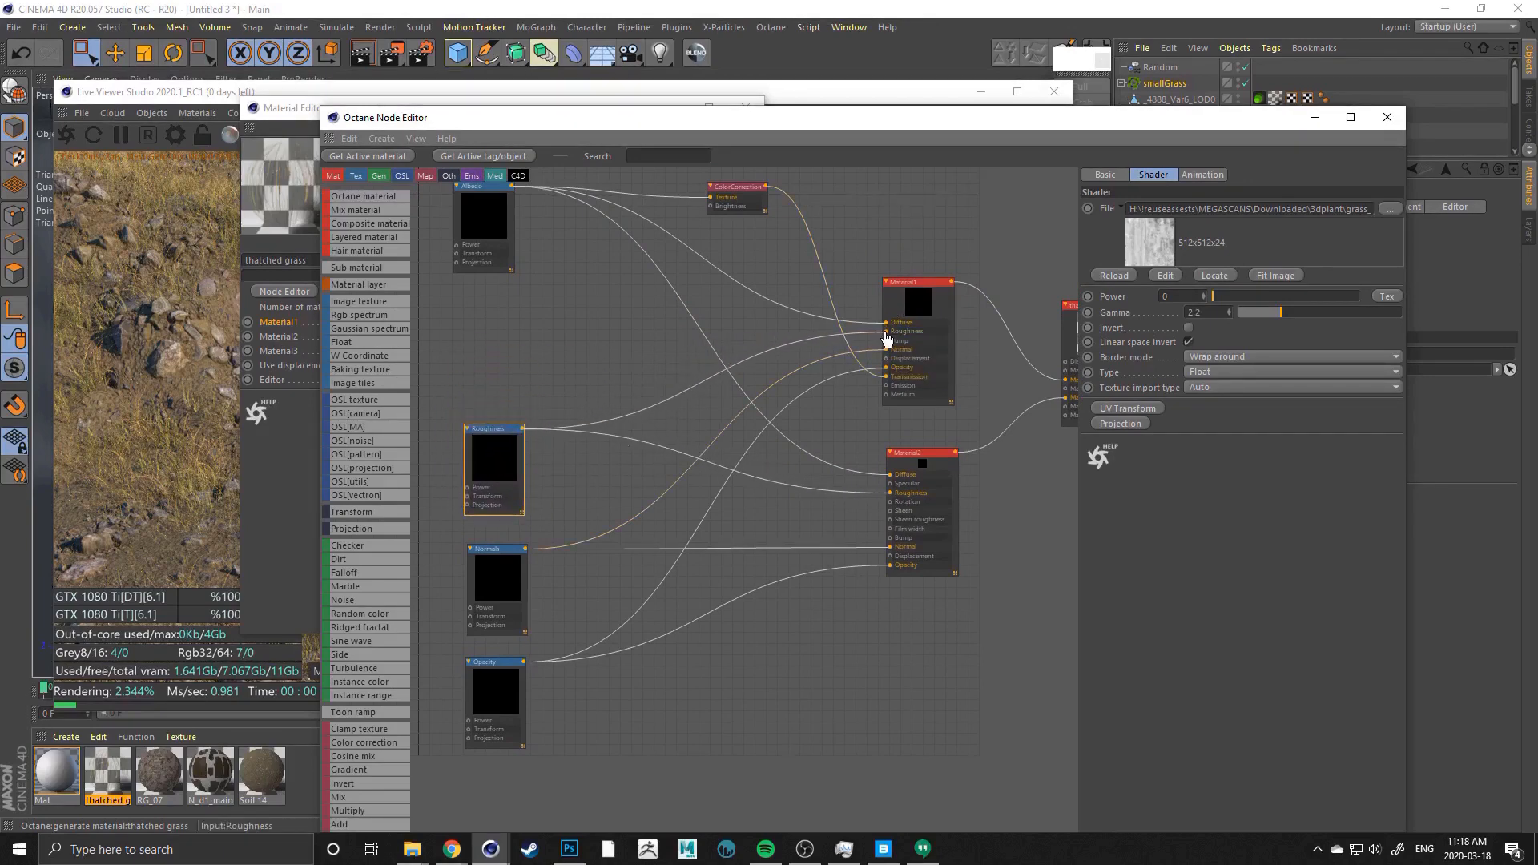
pyautogui.moveTo(887, 338); pyautogui.dragTo(502, 457)
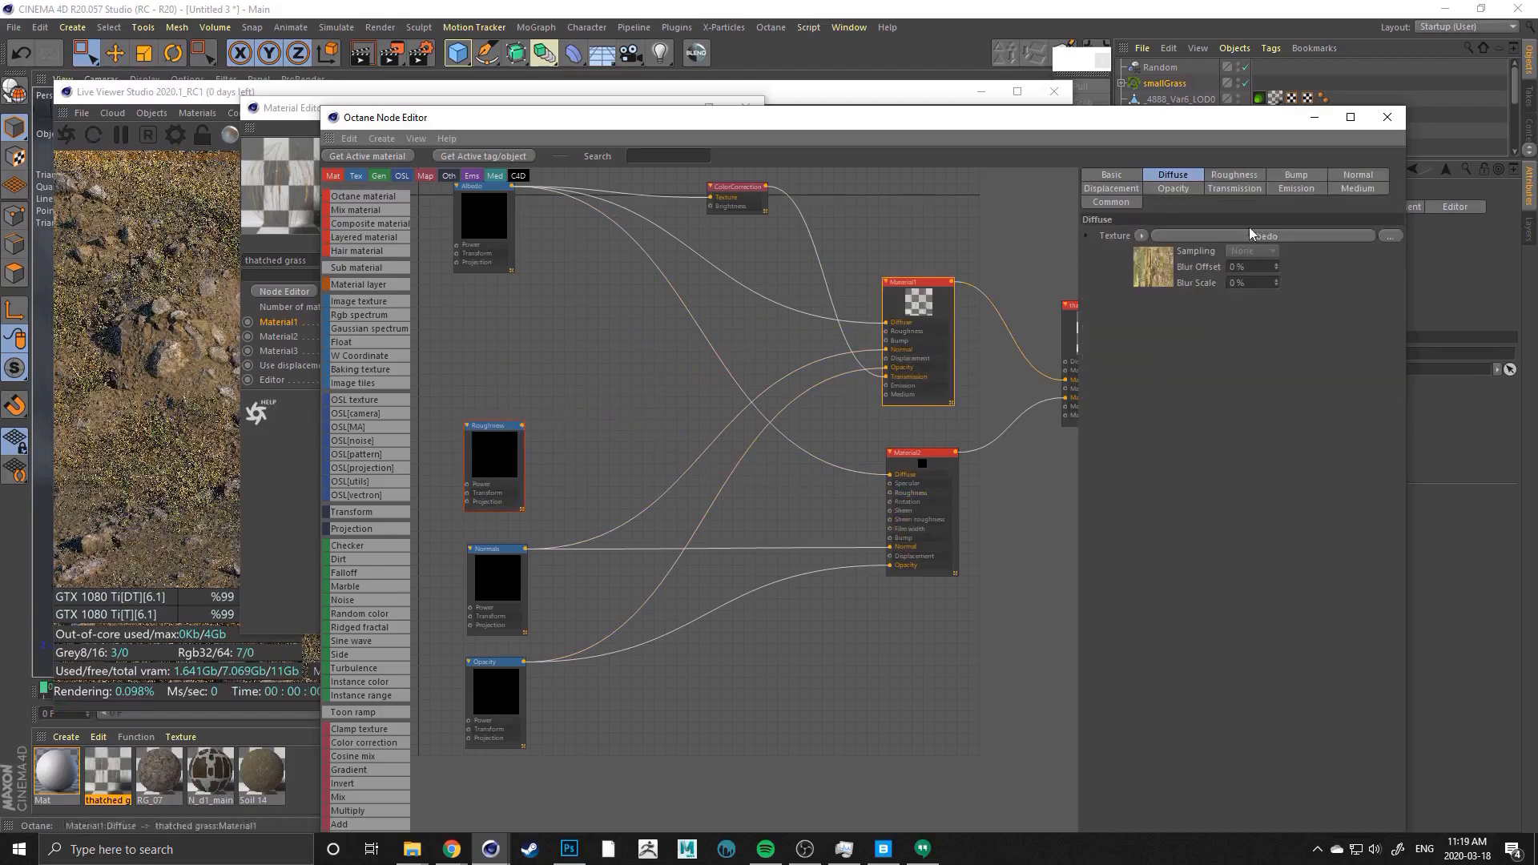
# Raise the Roughness float of Material1 and set Material2's Roughness float to about 0.68 in the thatched grass material
pyautogui.click(1235, 174)
pyautogui.moveTo(1333, 242); pyautogui.dragTo(1306, 234)
pyautogui.click(497, 442)
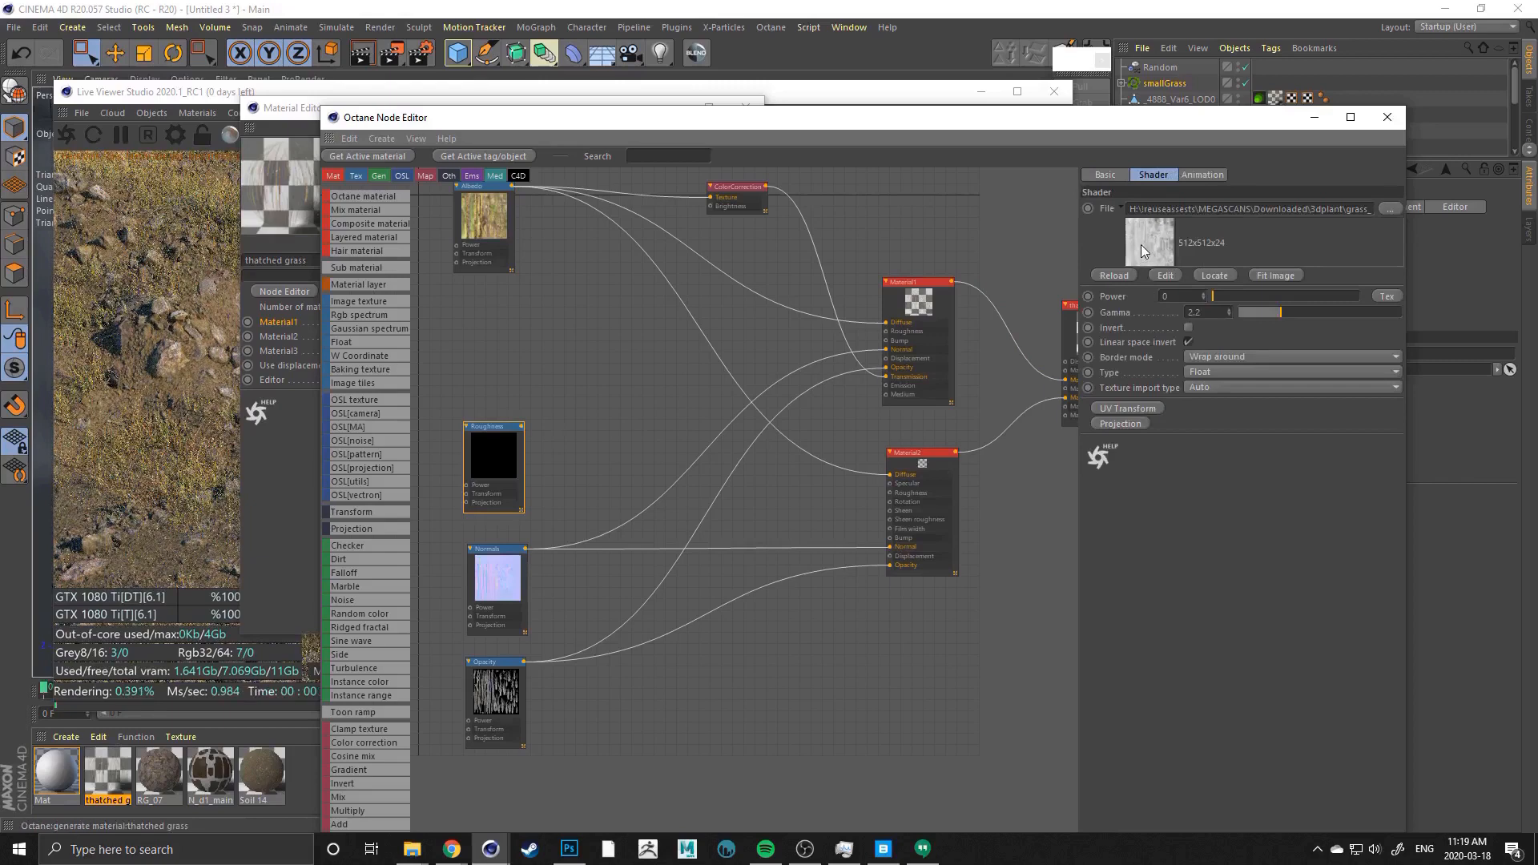
pyautogui.click(930, 467)
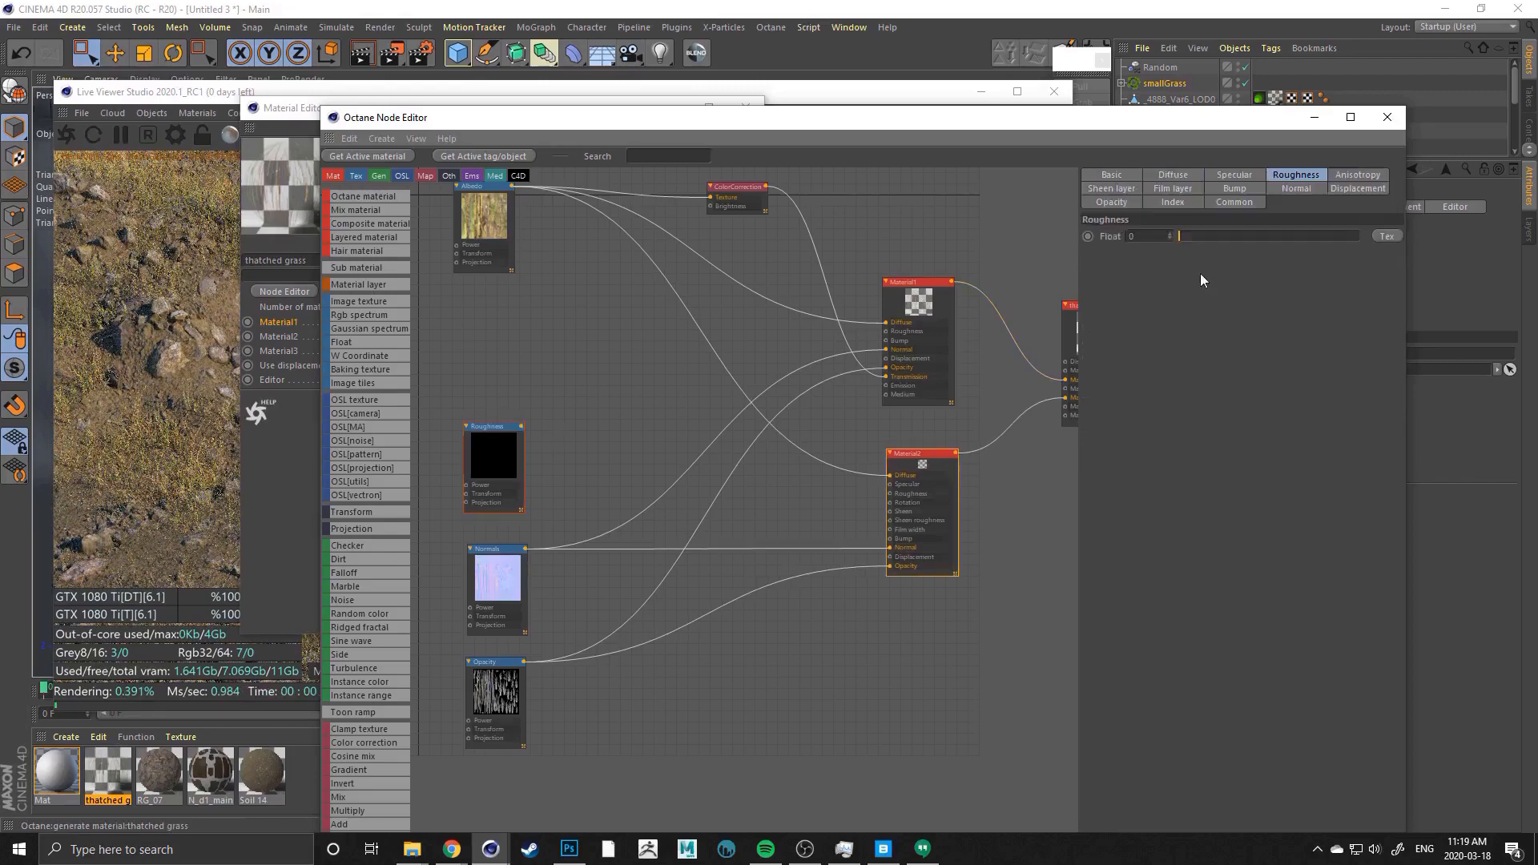
pyautogui.moveTo(1296, 237); pyautogui.dragTo(1298, 237)
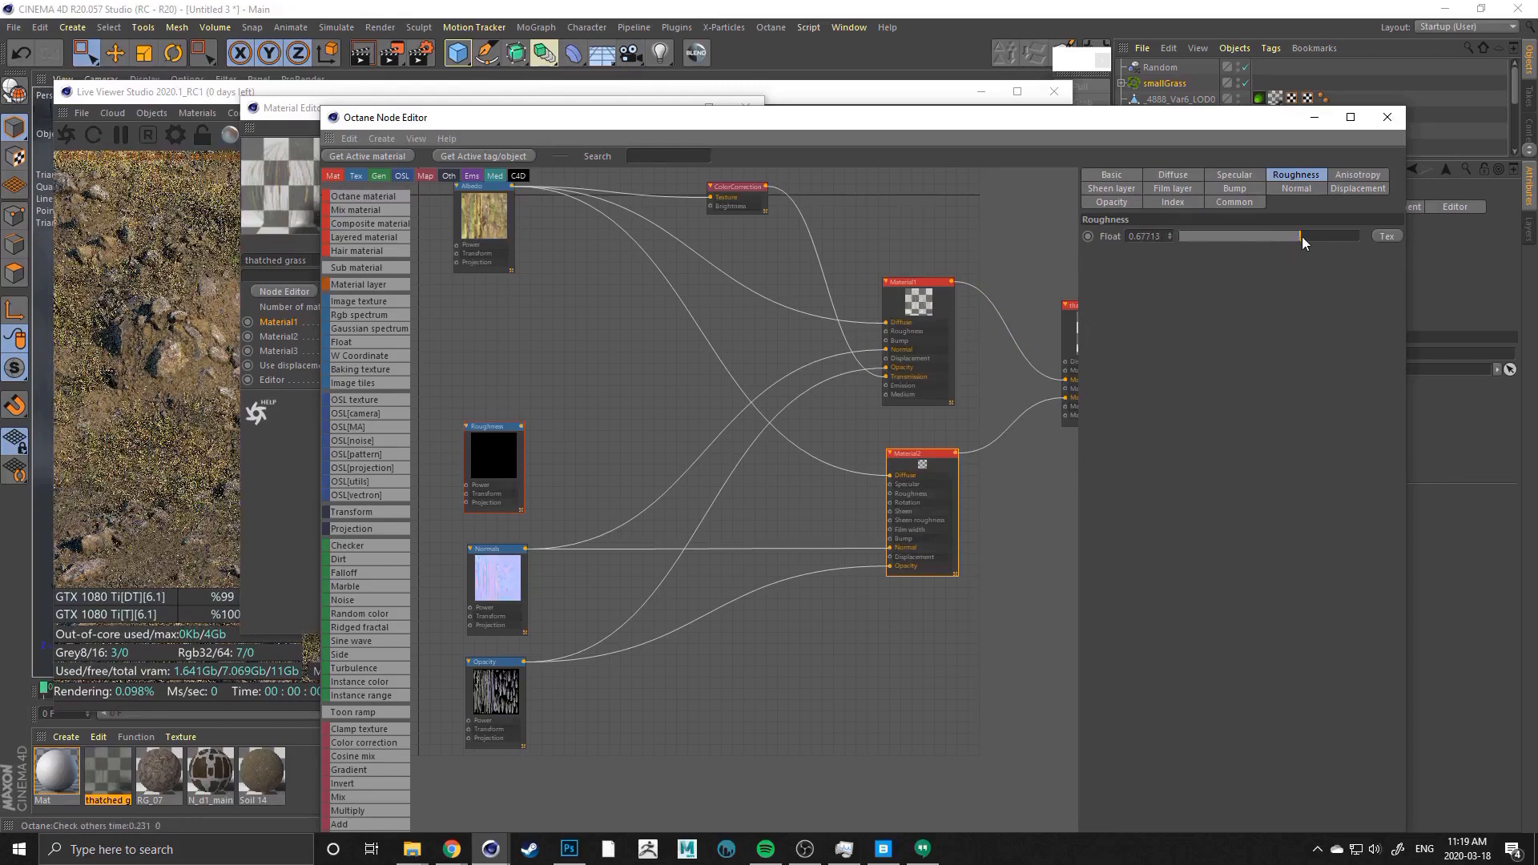
pyautogui.click(1301, 236)
pyautogui.click(604, 365)
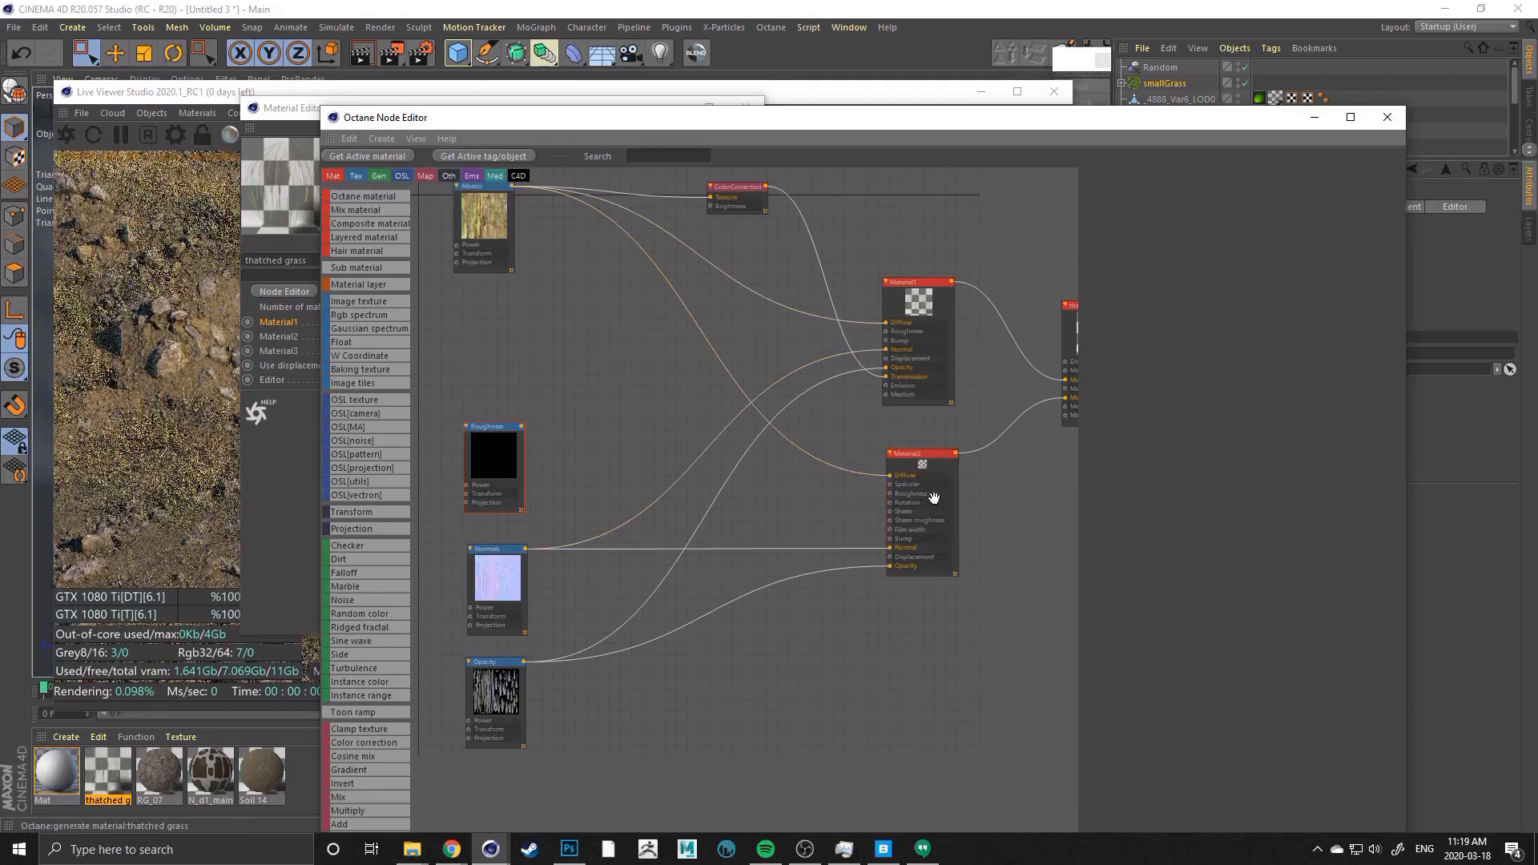
pyautogui.moveTo(923, 466); pyautogui.dragTo(918, 467)
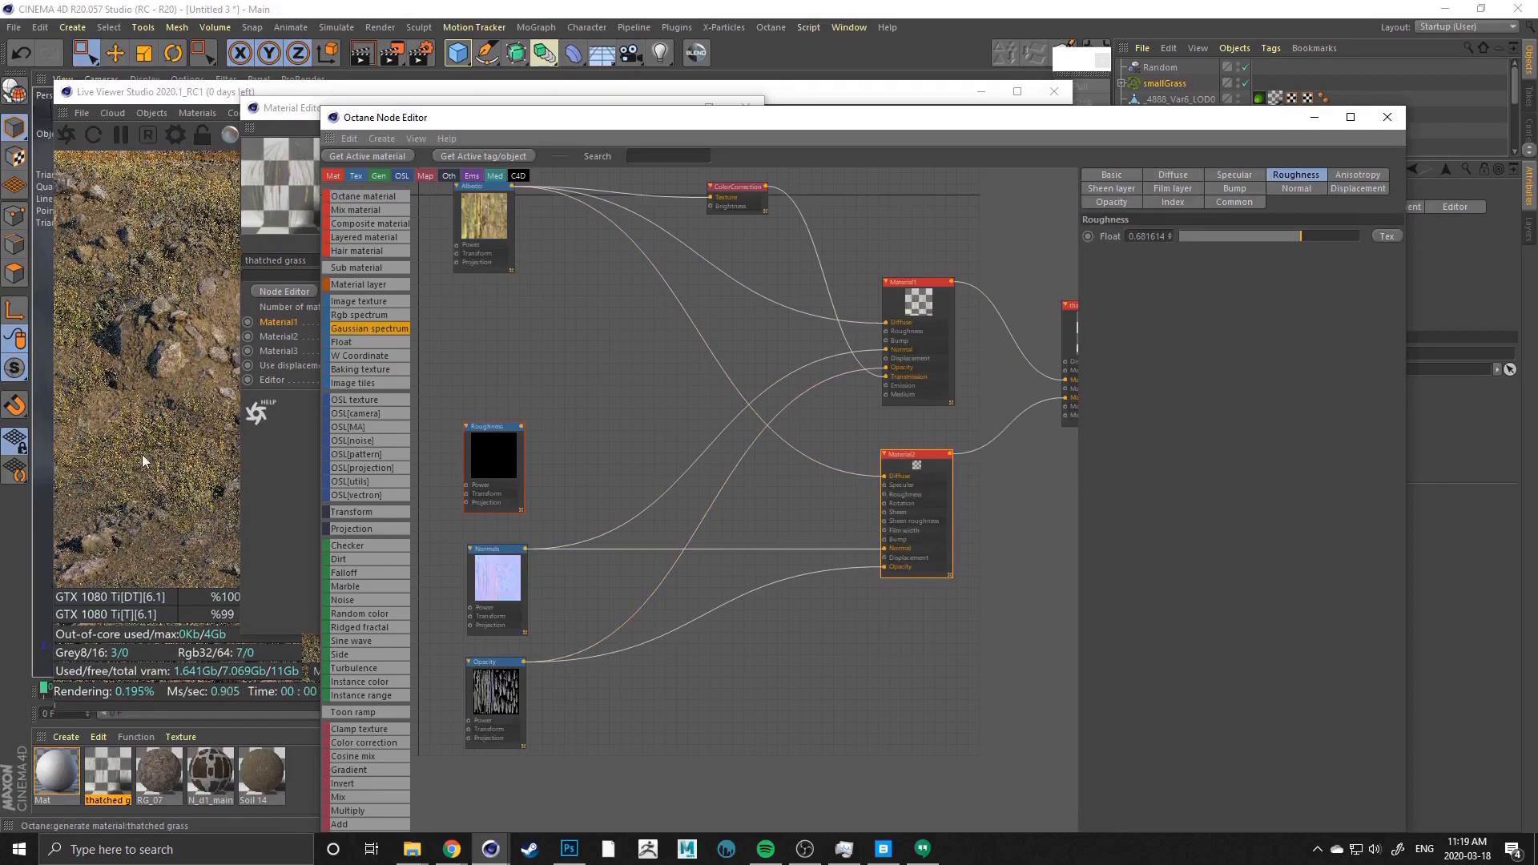
# Switch to File Explorer and preview the uc0oceo_4K_Cavity.jpg texture in the grass Atlas folder, then return to the thatched grass nodes
pyautogui.moveTo(501, 460); pyautogui.dragTo(526, 418)
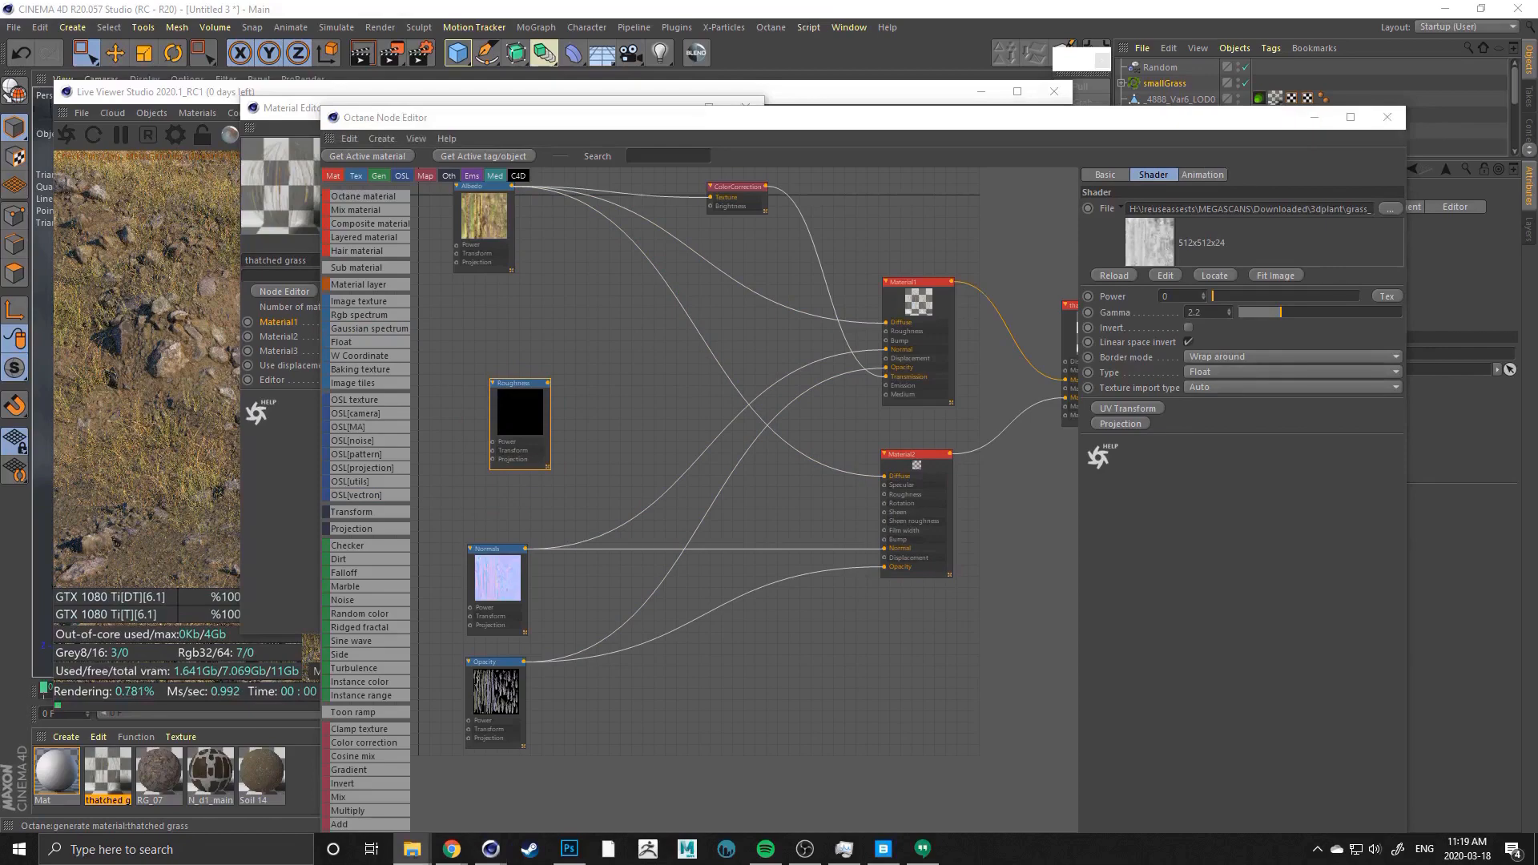
pyautogui.moveTo(1537, 16); pyautogui.dragTo(430, 66)
pyautogui.click(311, 353)
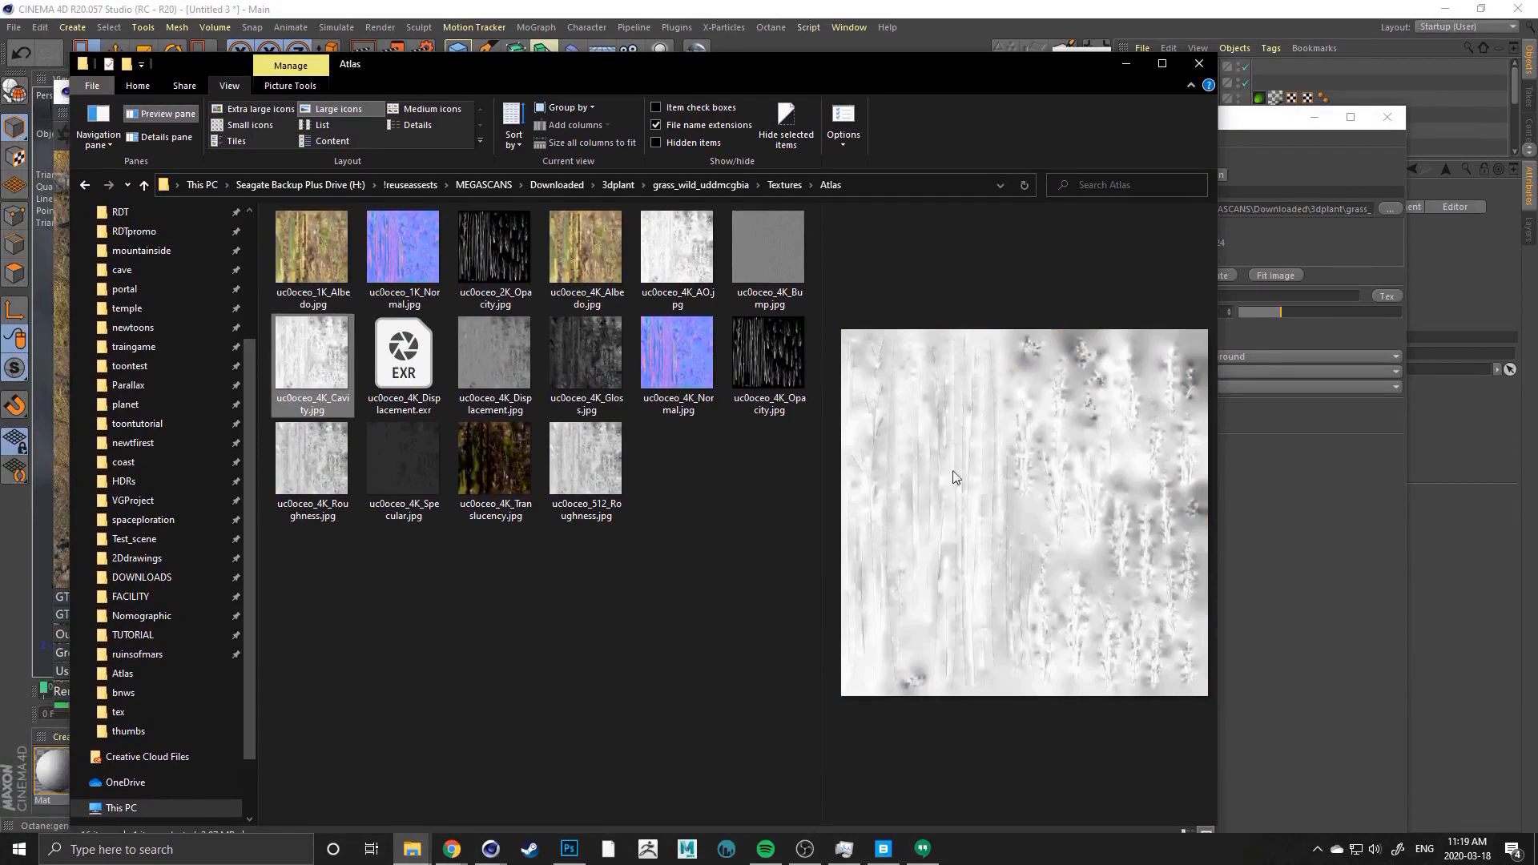
pyautogui.moveTo(891, 59); pyautogui.dragTo(969, 60)
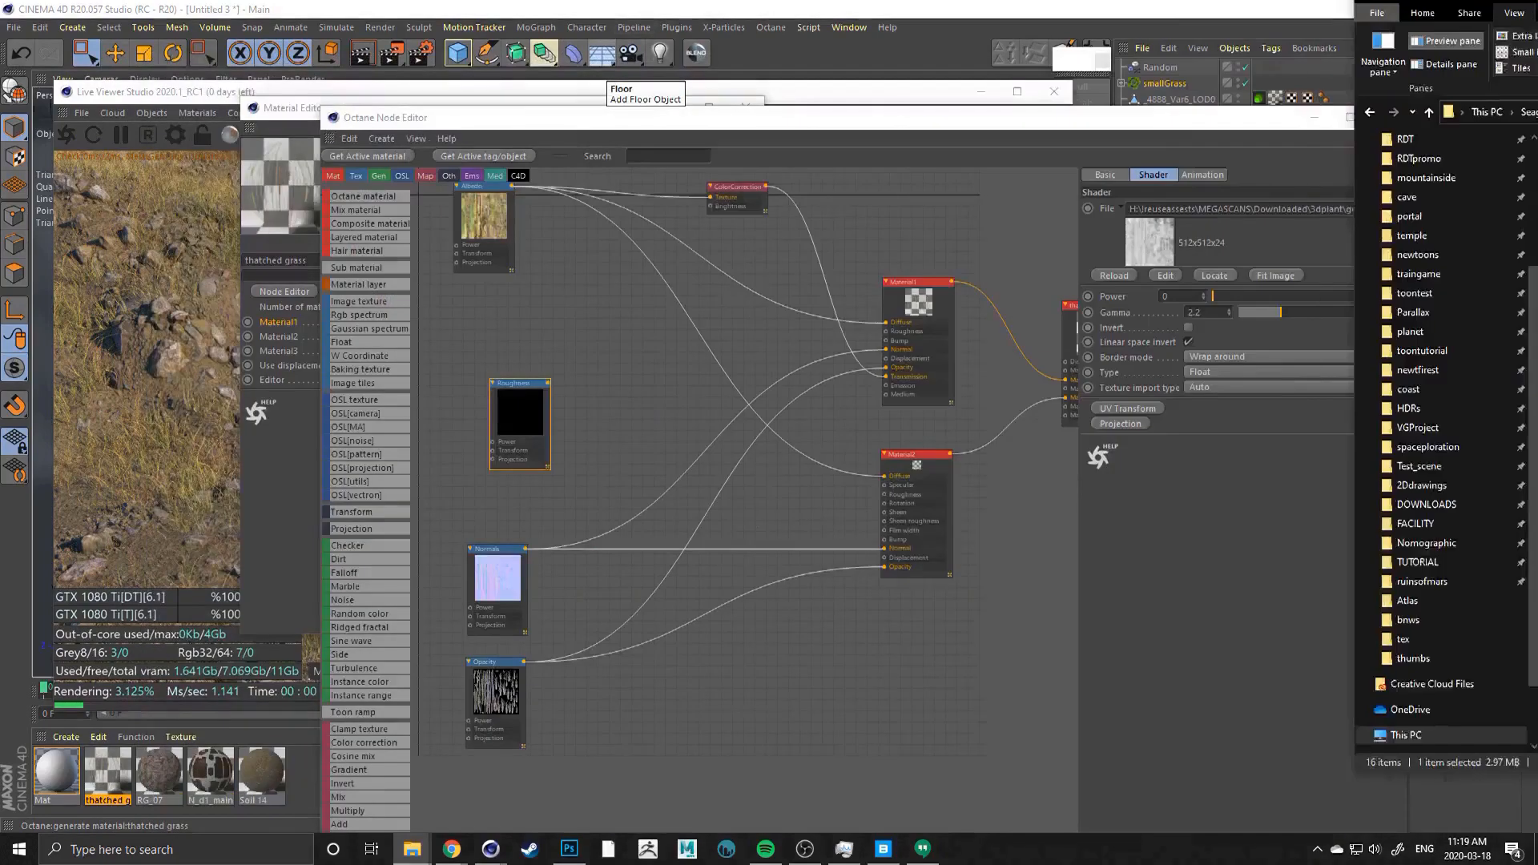
pyautogui.moveTo(496, 407); pyautogui.dragTo(503, 438)
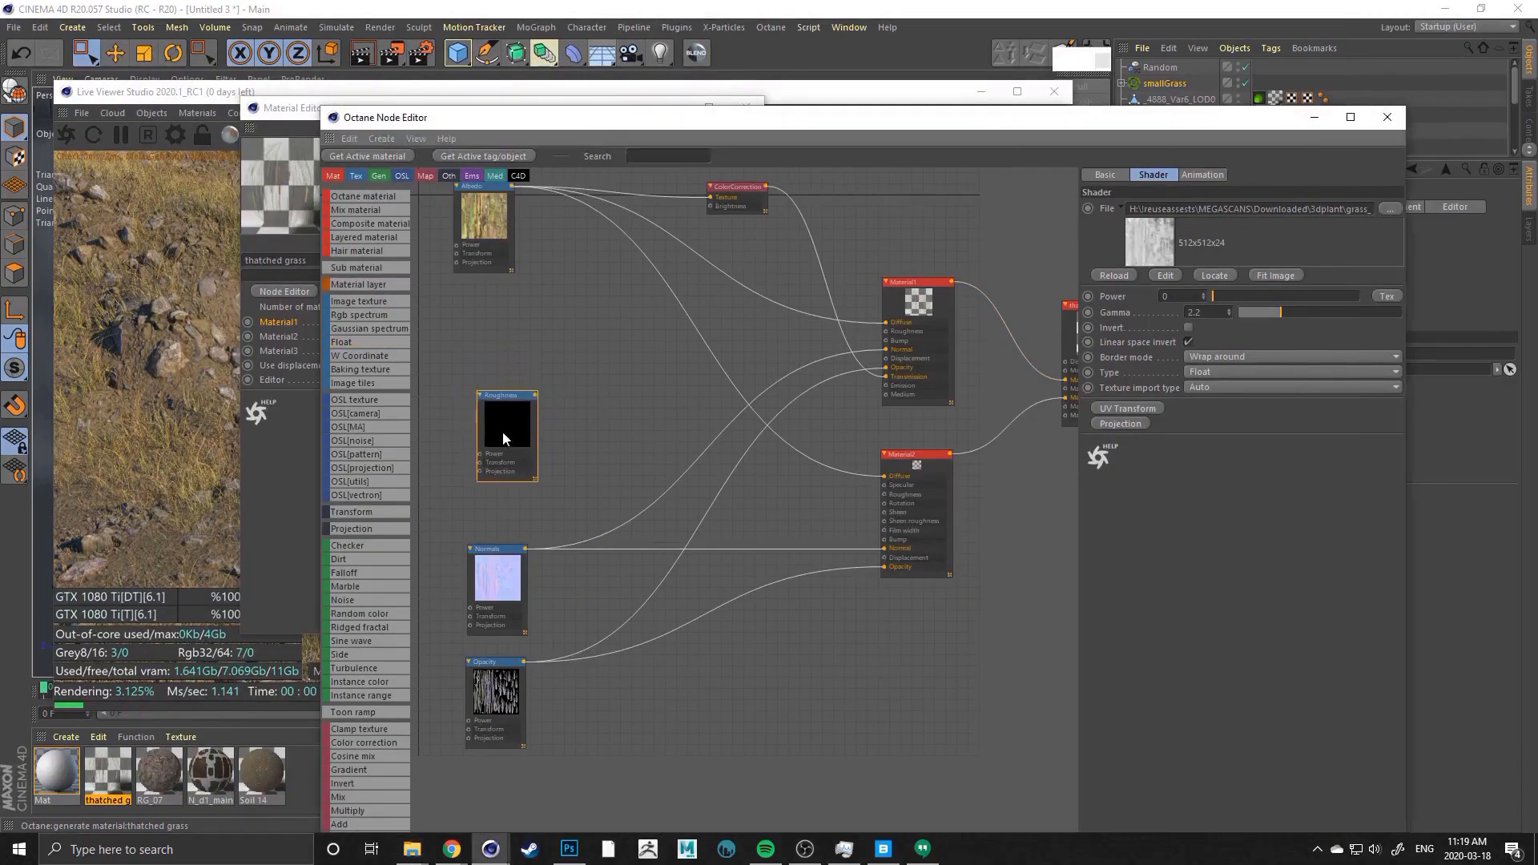
pyautogui.click(676, 303)
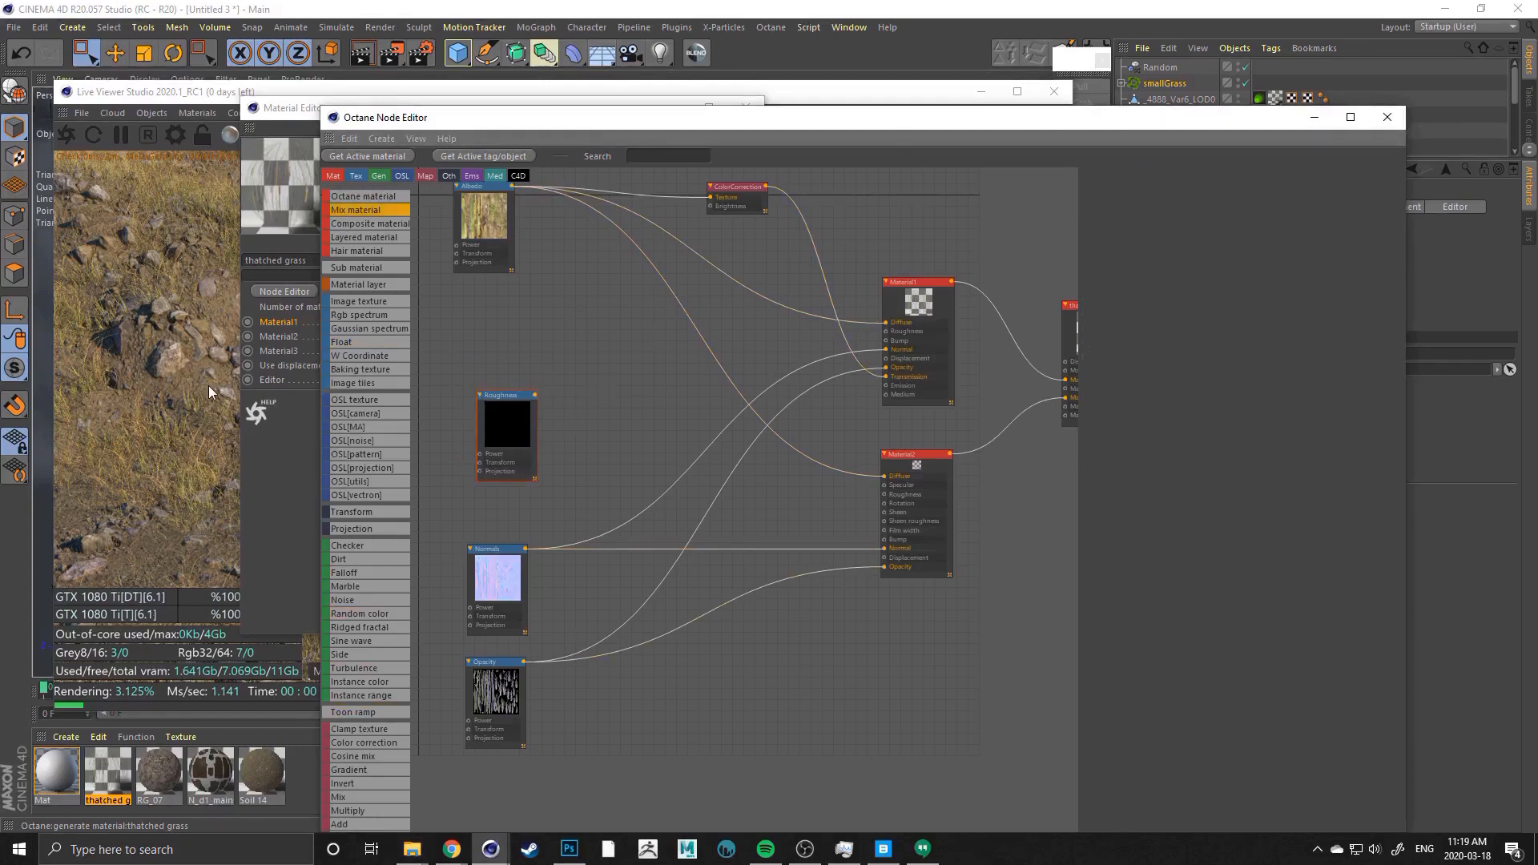
pyautogui.click(499, 212)
# Review the grass render from farther back in the Live Viewer, then pause the render and minimize the viewer
pyautogui.click(1314, 117)
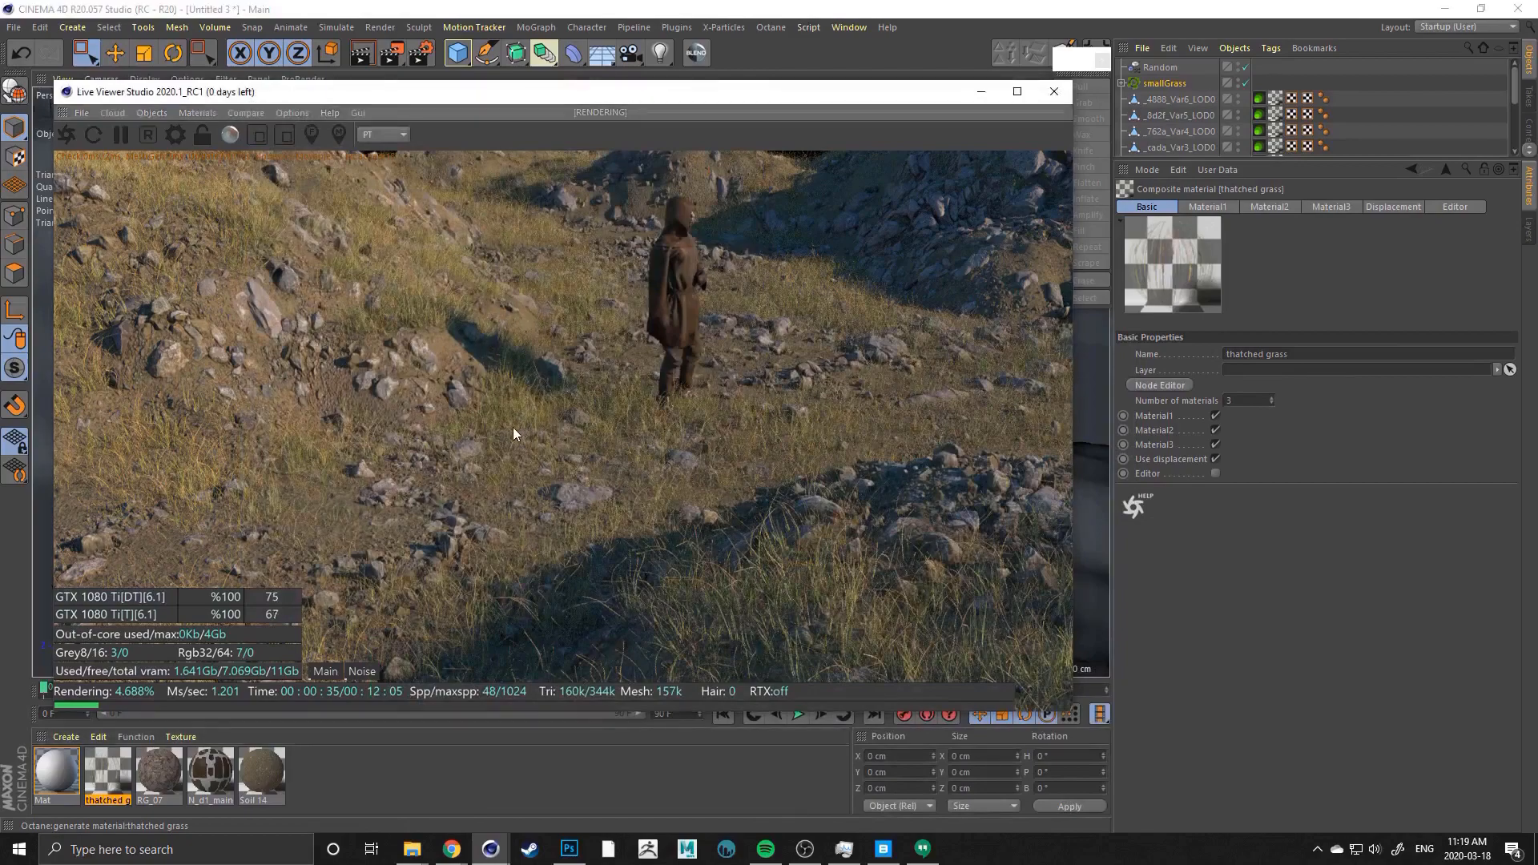
pyautogui.scroll(-1, 506, 426)
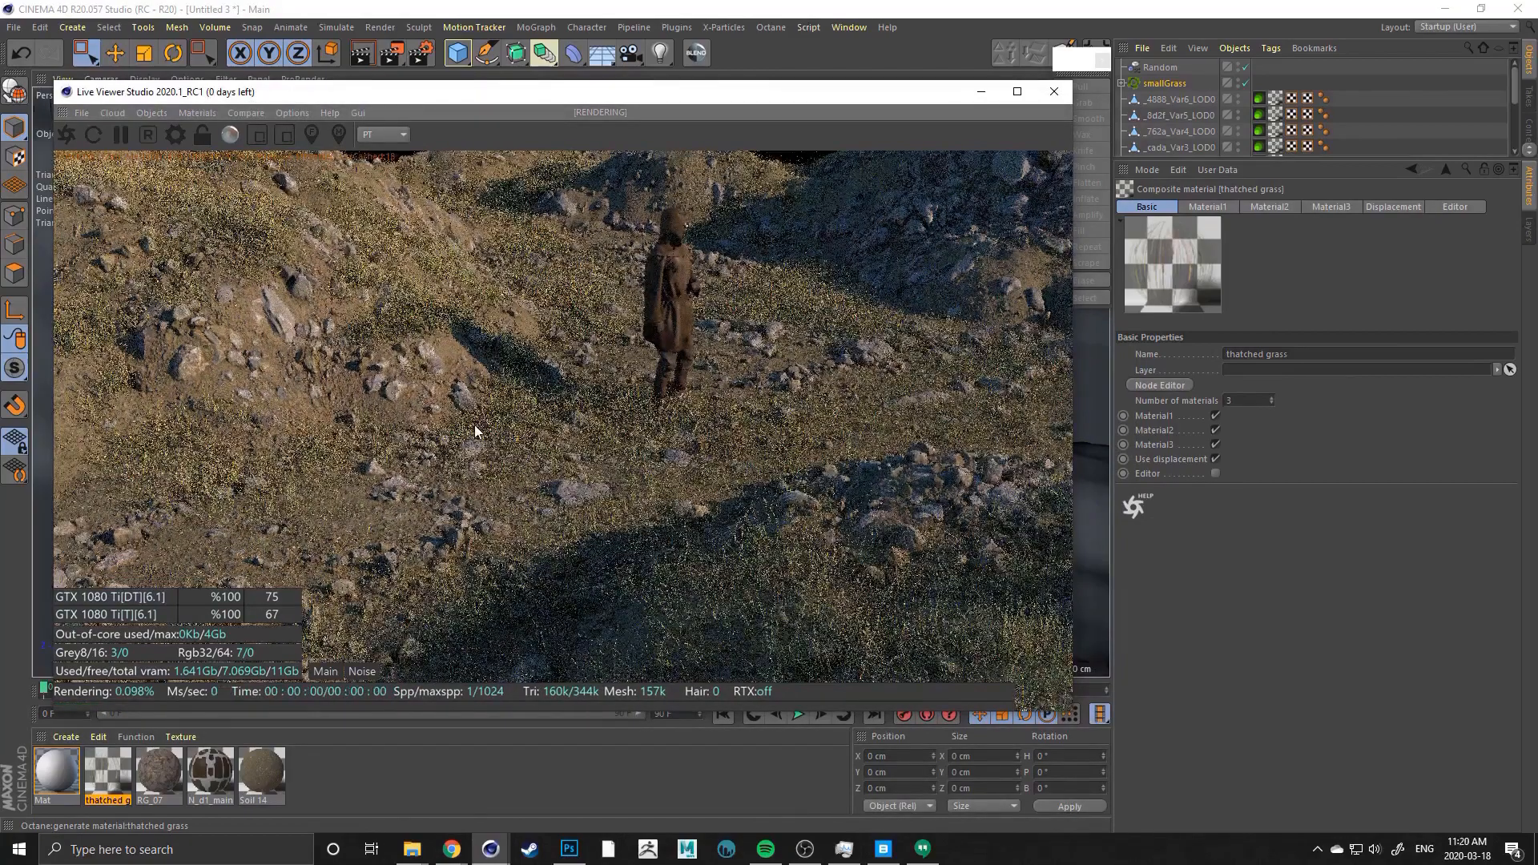
pyautogui.scroll(-1, 473, 426)
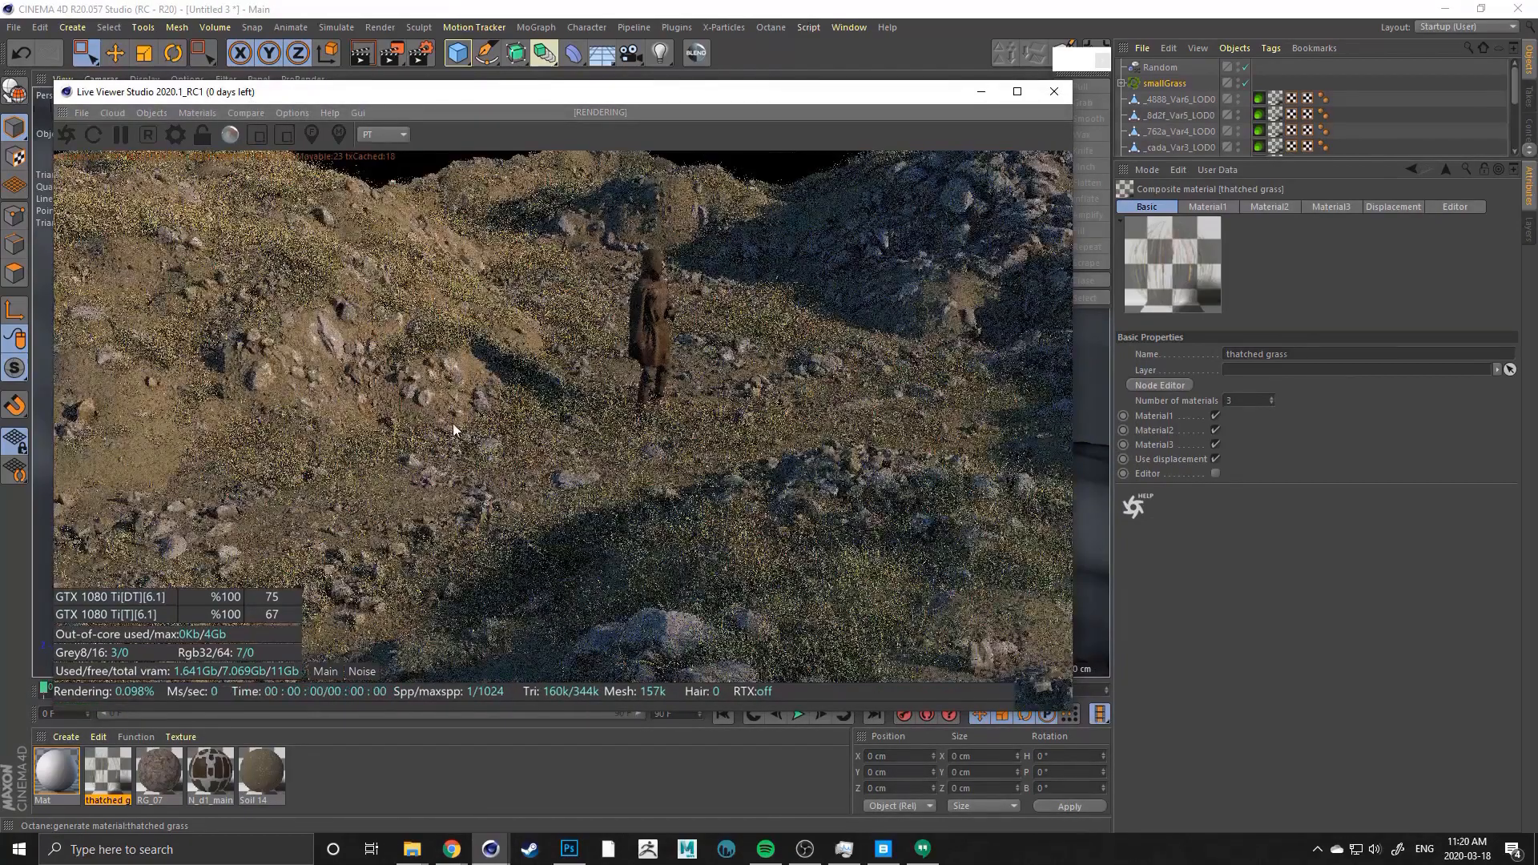
pyautogui.scroll(-1, 450, 423)
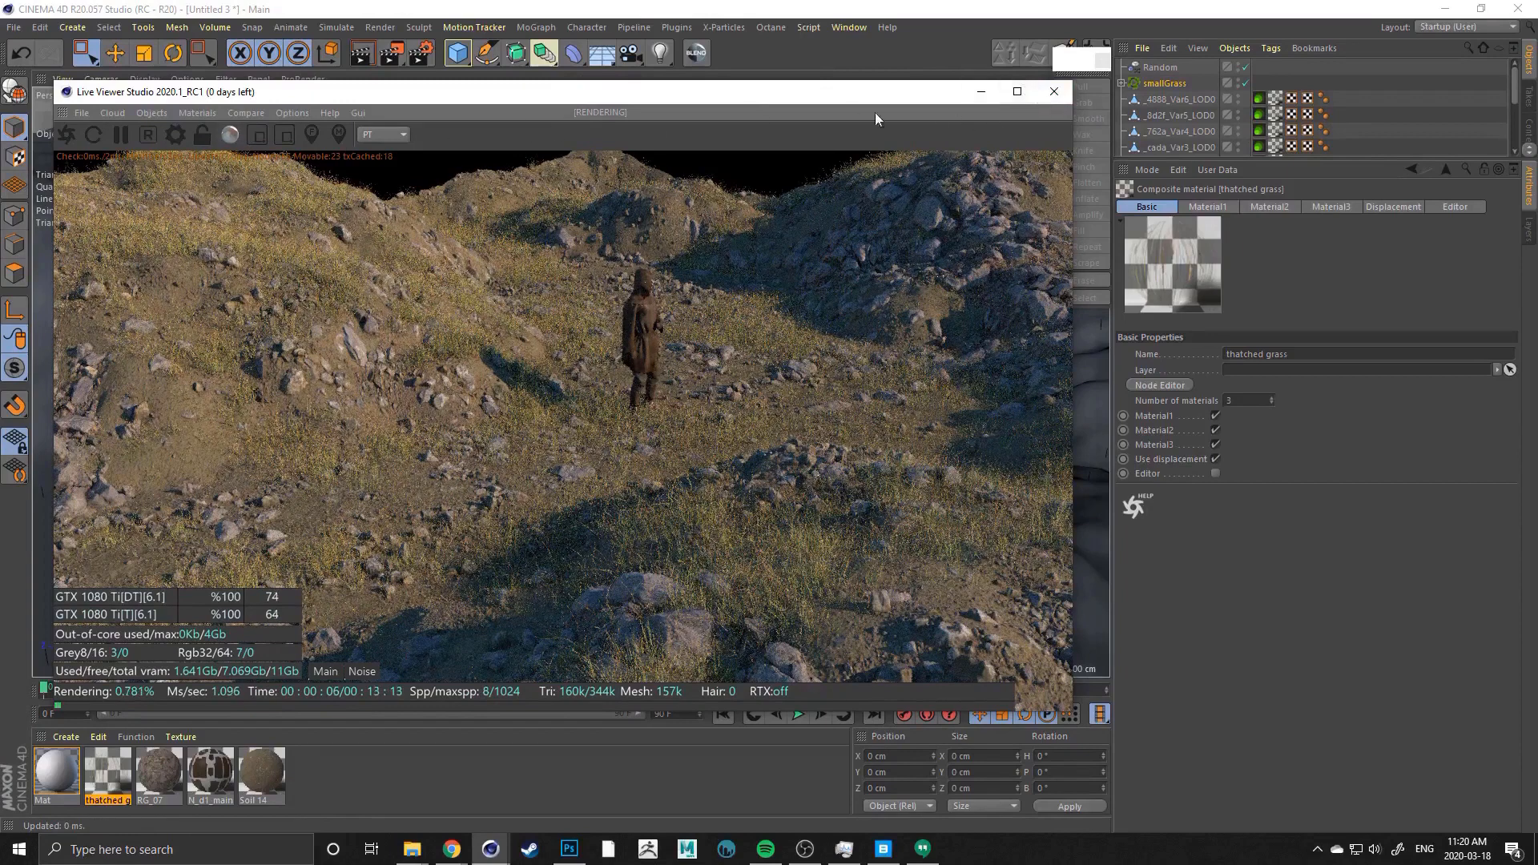
pyautogui.click(120, 135)
pyautogui.click(981, 91)
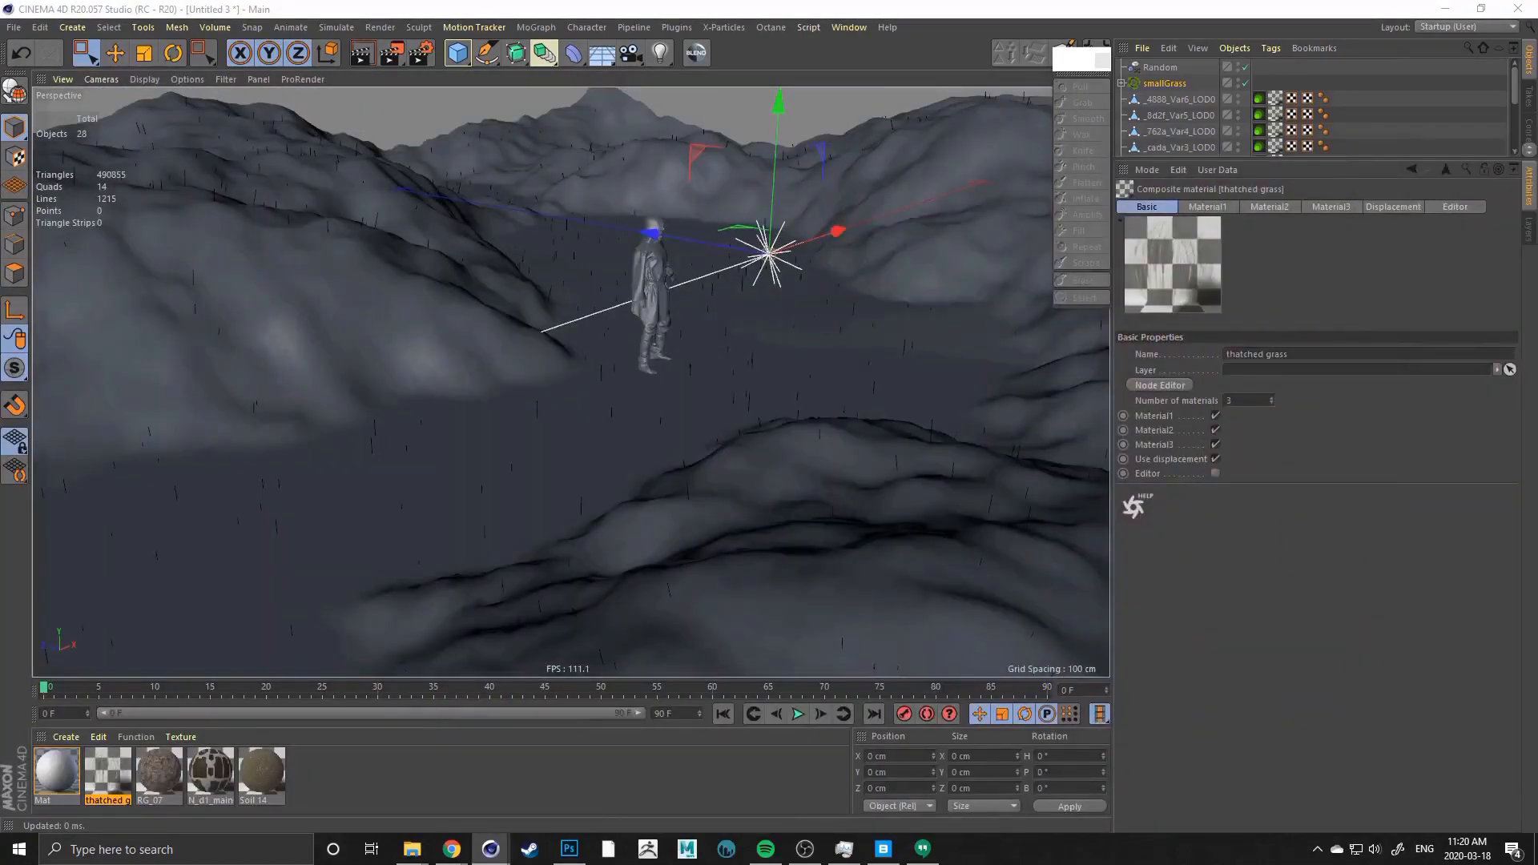
# Enlarge the object list and duplicate the smallGrass Octane Scatter object
pyautogui.keyDown('alt'); pyautogui.moveTo(426, 321); pyautogui.dragTo(564, 305); pyautogui.keyUp('alt')
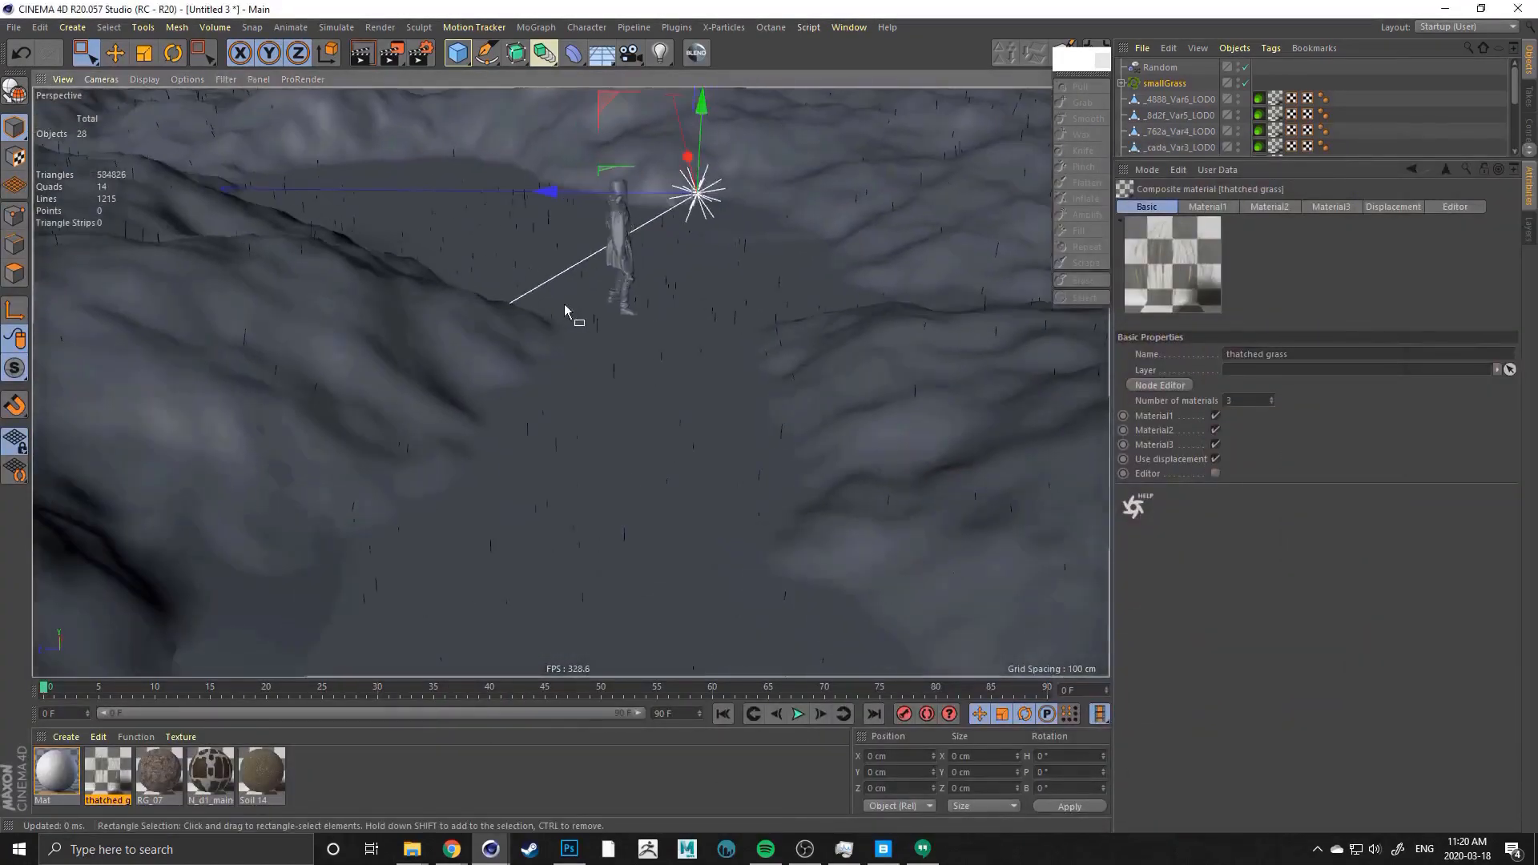
pyautogui.keyDown('alt'); pyautogui.moveTo(564, 305); pyautogui.dragTo(263, 292, button='right'); pyautogui.keyUp('alt')
pyautogui.keyDown('alt'); pyautogui.moveTo(262, 292); pyautogui.dragTo(487, 261); pyautogui.keyUp('alt')
pyautogui.keyDown('alt'); pyautogui.moveTo(264, 280); pyautogui.dragTo(469, 312, button='middle'); pyautogui.keyUp('alt')
pyautogui.keyDown('alt'); pyautogui.moveTo(475, 313); pyautogui.dragTo(474, 318); pyautogui.keyUp('alt')
pyautogui.moveTo(1209, 157); pyautogui.dragTo(1200, 368)
pyautogui.click(1165, 84)
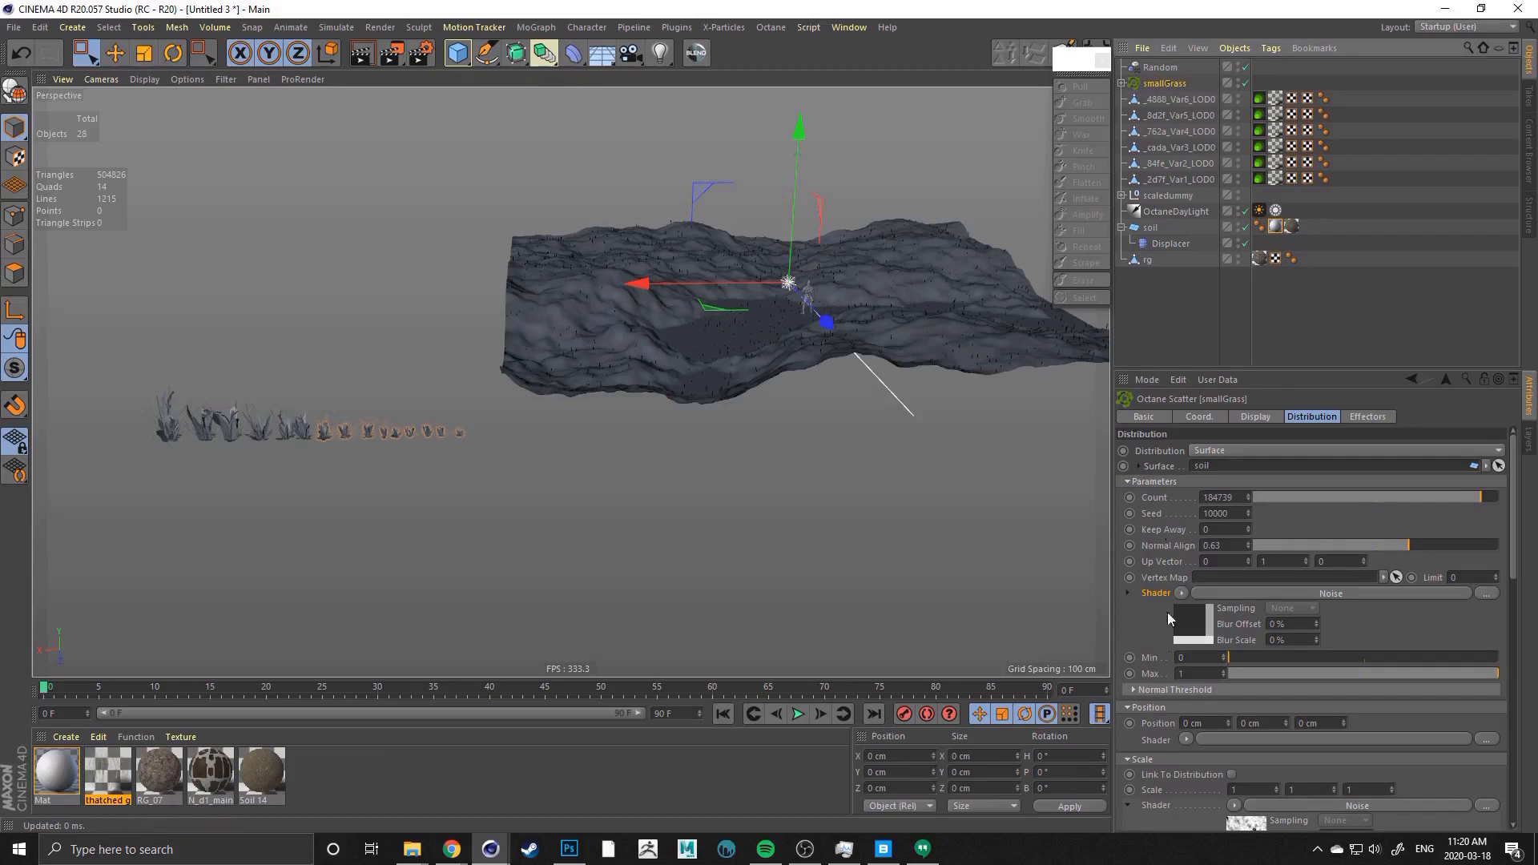
pyautogui.keyDown('ctrl'); pyautogui.moveTo(1157, 84); pyautogui.dragTo(1157, 96); pyautogui.keyUp('ctrl')
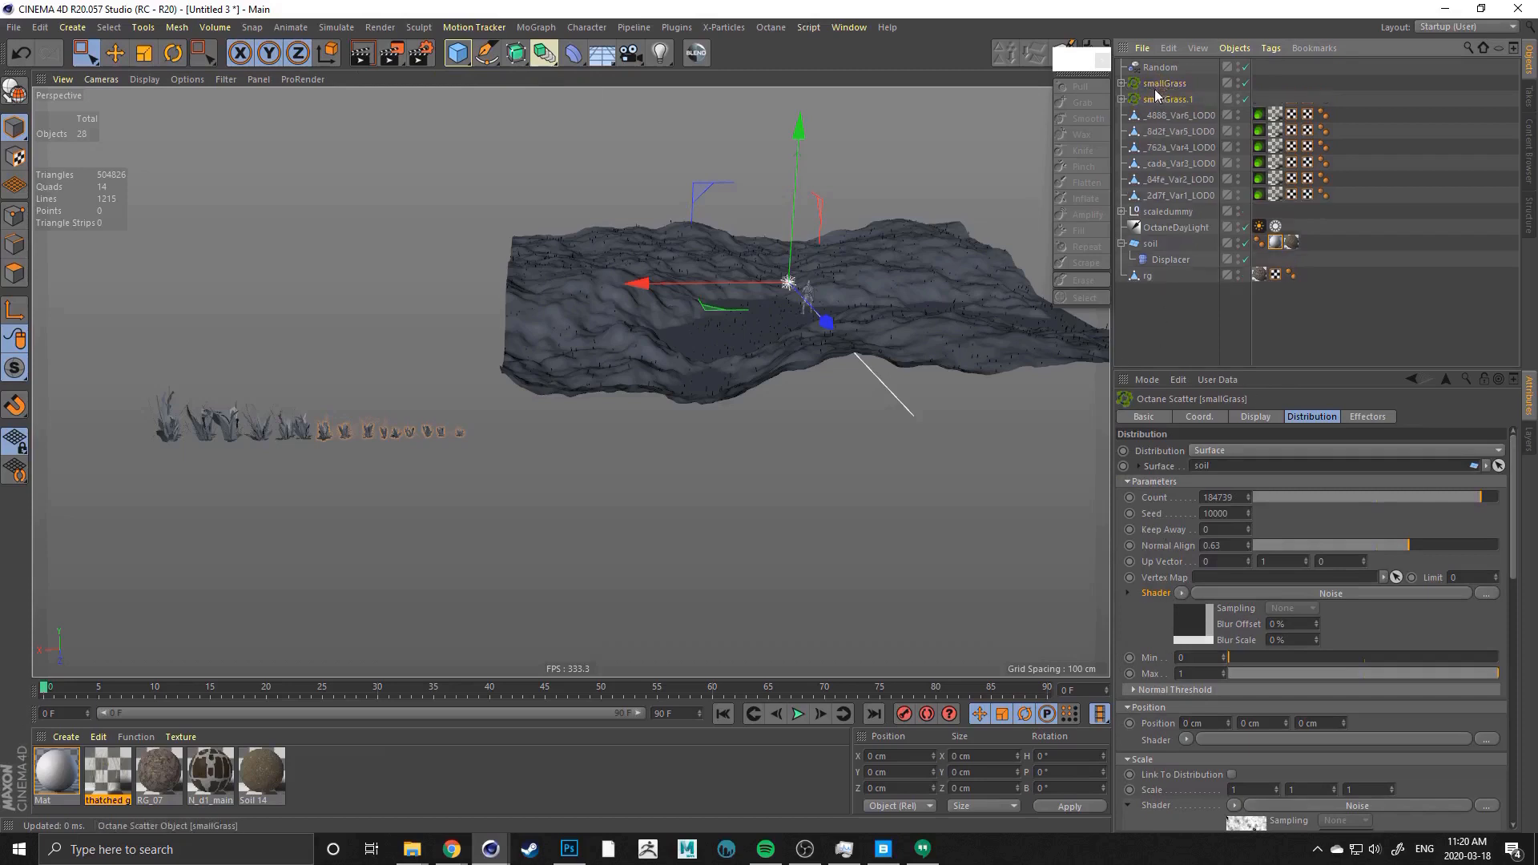
# Replace the nine small grass meshes inside the duplicated scatter with the six taller meshes, Var1 to Var6
pyautogui.click(1122, 98)
pyautogui.click(1178, 115)
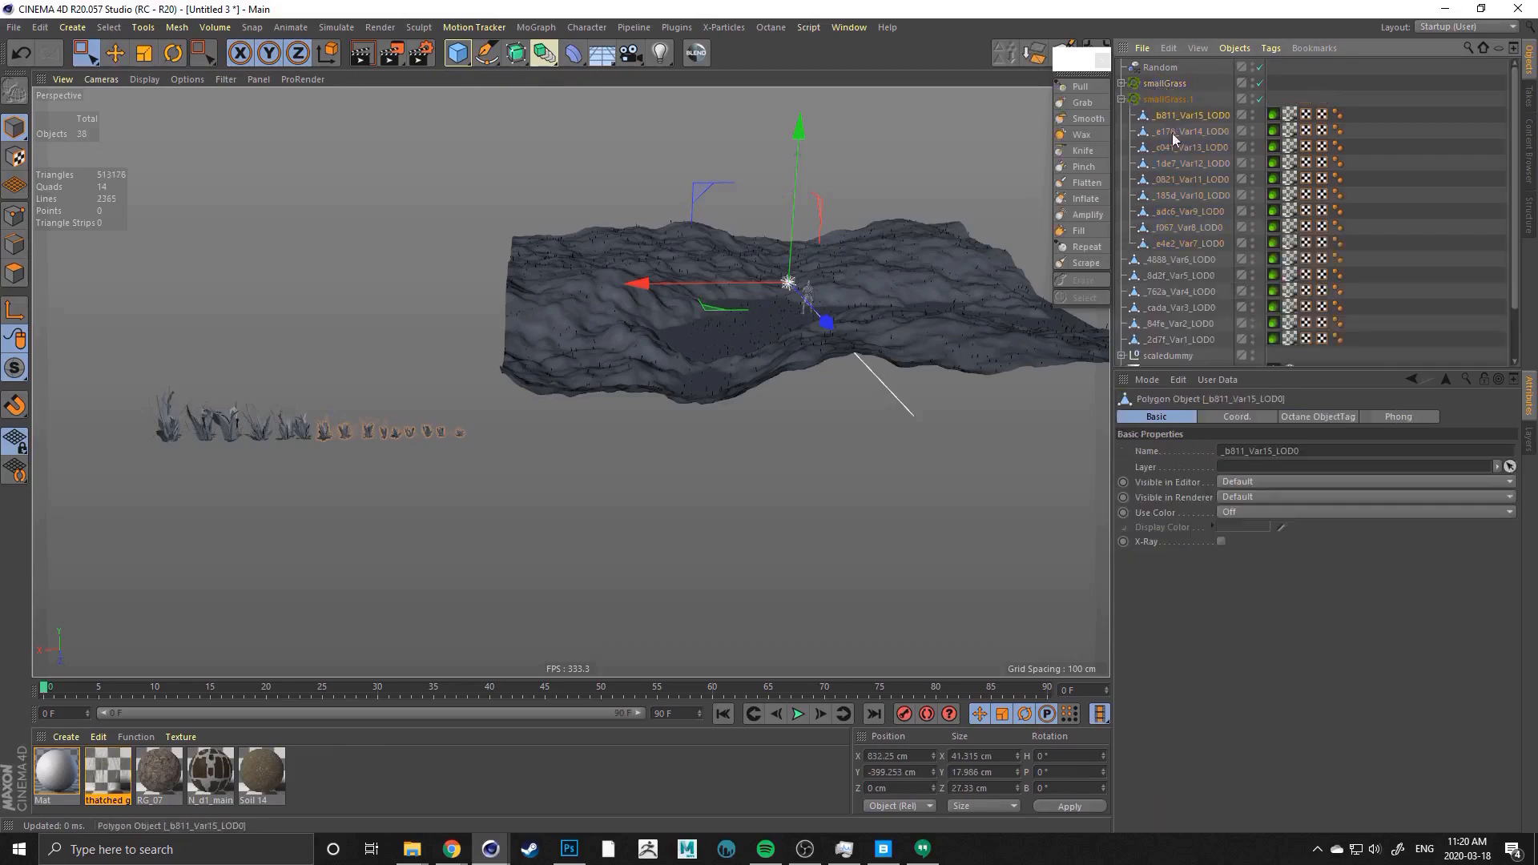
pyautogui.keyDown('shift'); pyautogui.click(1171, 241); pyautogui.keyUp('shift')
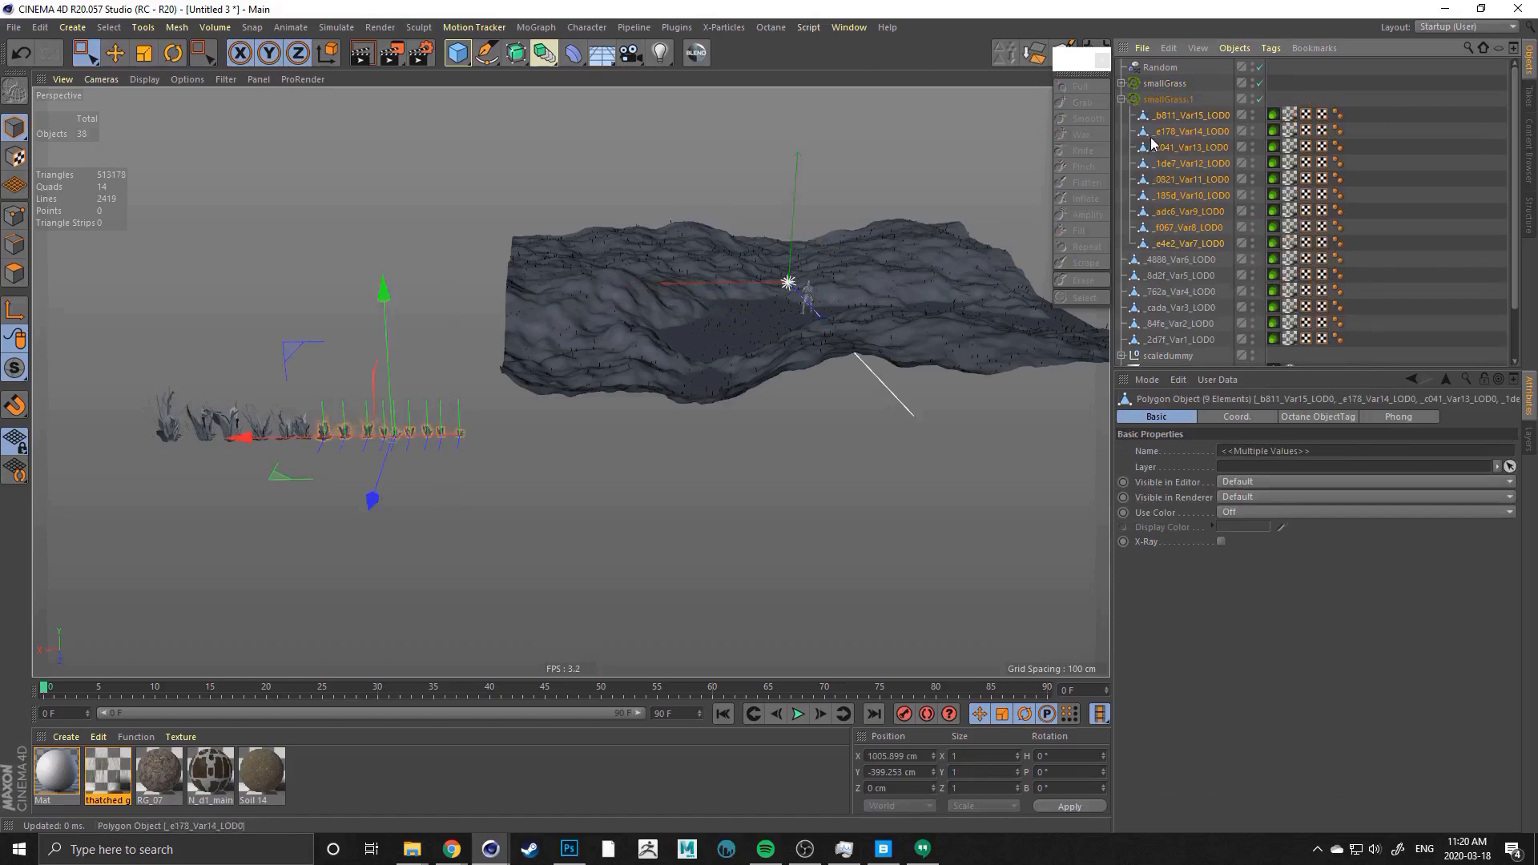
pyautogui.press('Delete')
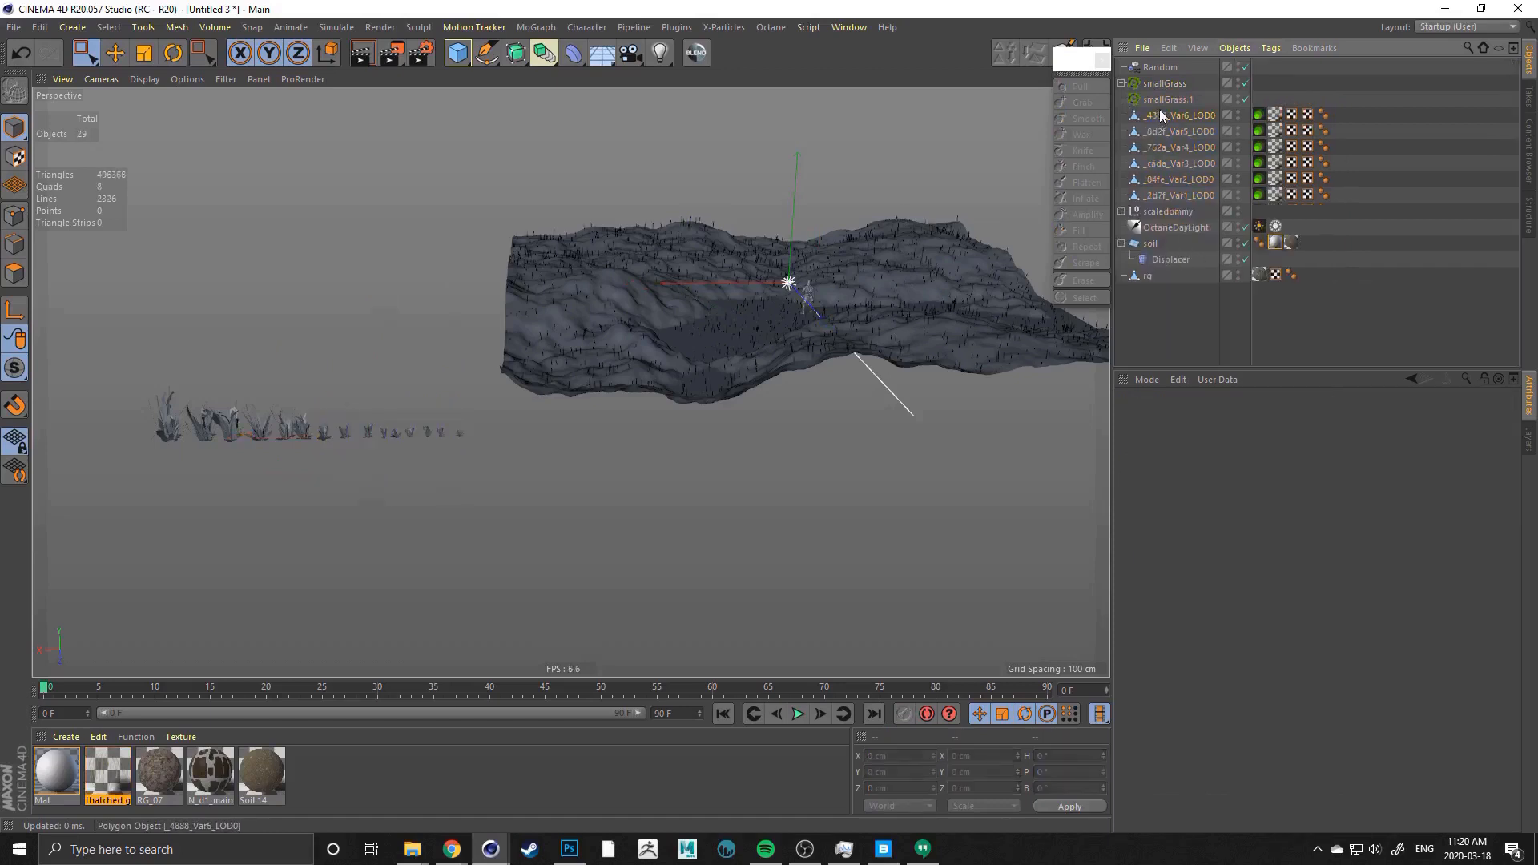
pyautogui.click(1170, 117)
pyautogui.keyDown('shift'); pyautogui.click(1167, 192); pyautogui.keyUp('shift')
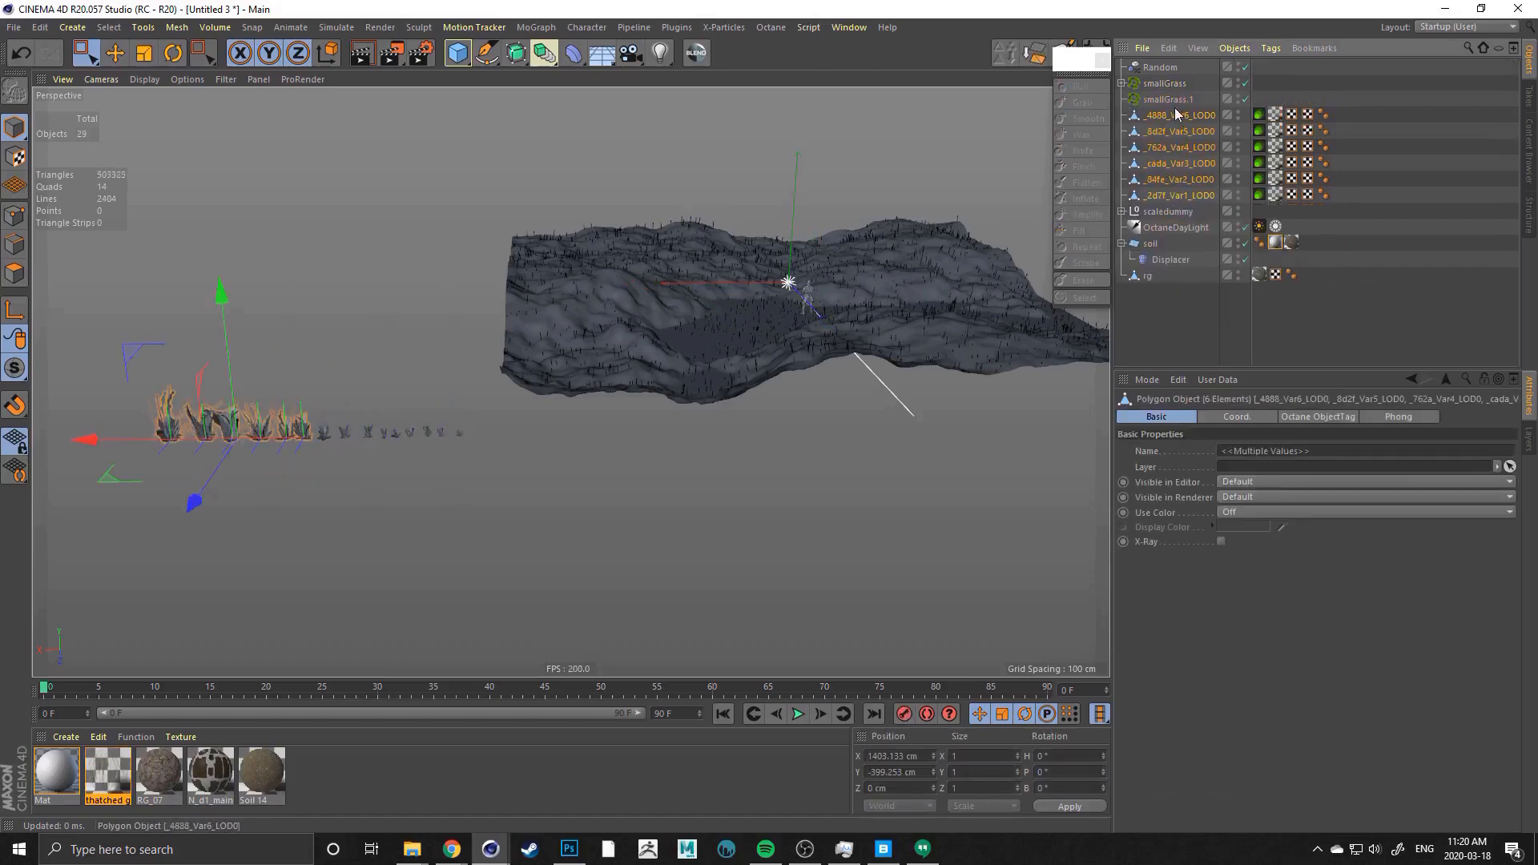
pyautogui.moveTo(1164, 98); pyautogui.dragTo(1166, 98)
# Rename the duplicated scatter object as TallGrass
pyautogui.doubleClick(1170, 99)
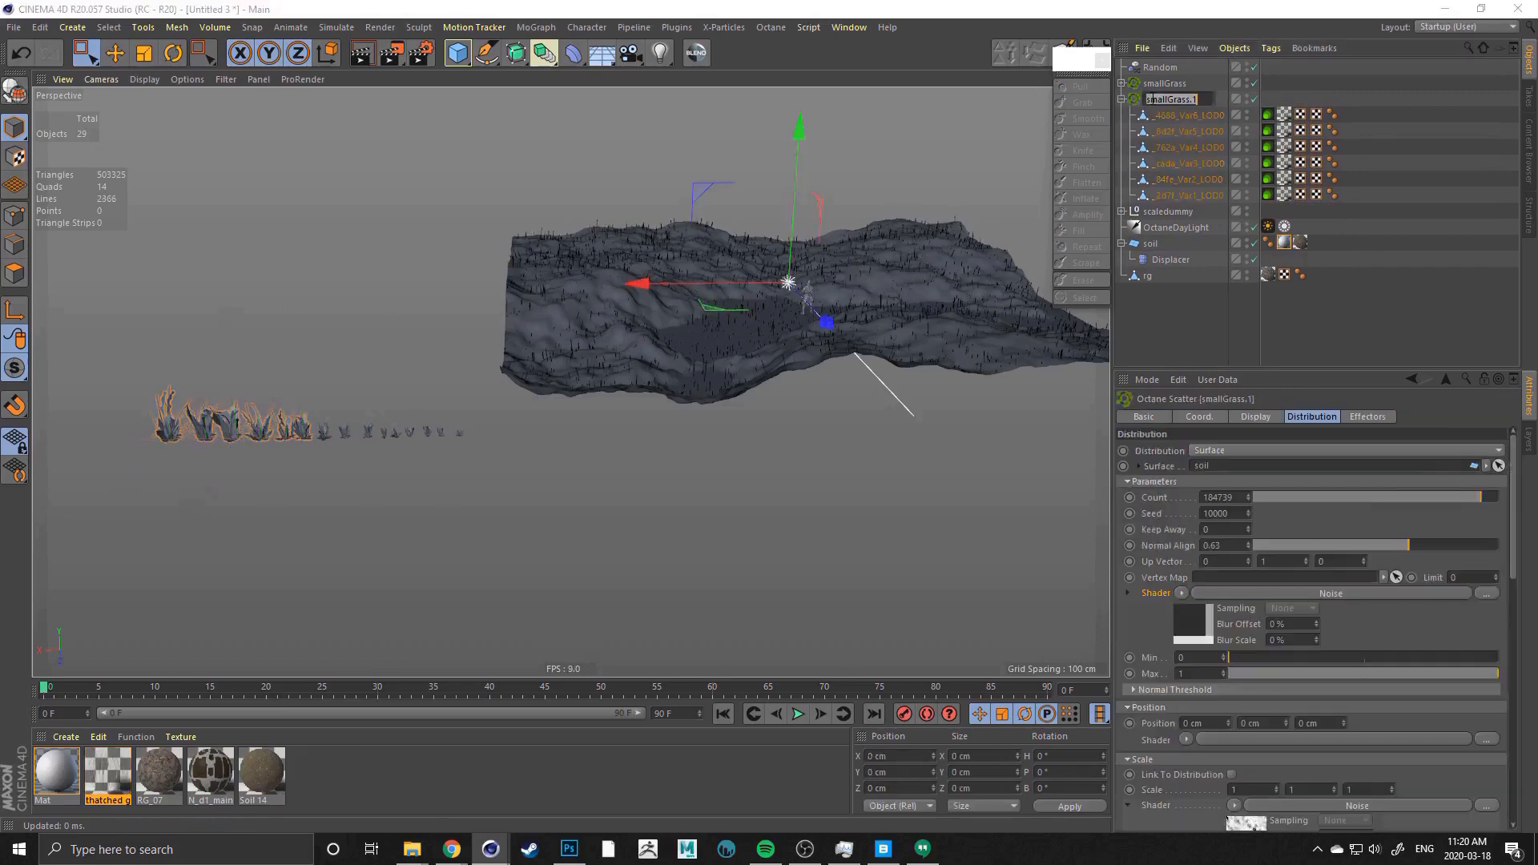
pyautogui.click(1212, 99)
pyautogui.press('BackSpace')
pyautogui.press('BackSpace')
pyautogui.press('Left')
pyautogui.press('Left')
pyautogui.press('Left')
pyautogui.press('Left')
pyautogui.press('Left')
pyautogui.press('BackSpace')
pyautogui.press('BackSpace')
pyautogui.press('BackSpace')
pyautogui.press('BackSpace')
pyautogui.press('BackSpace')
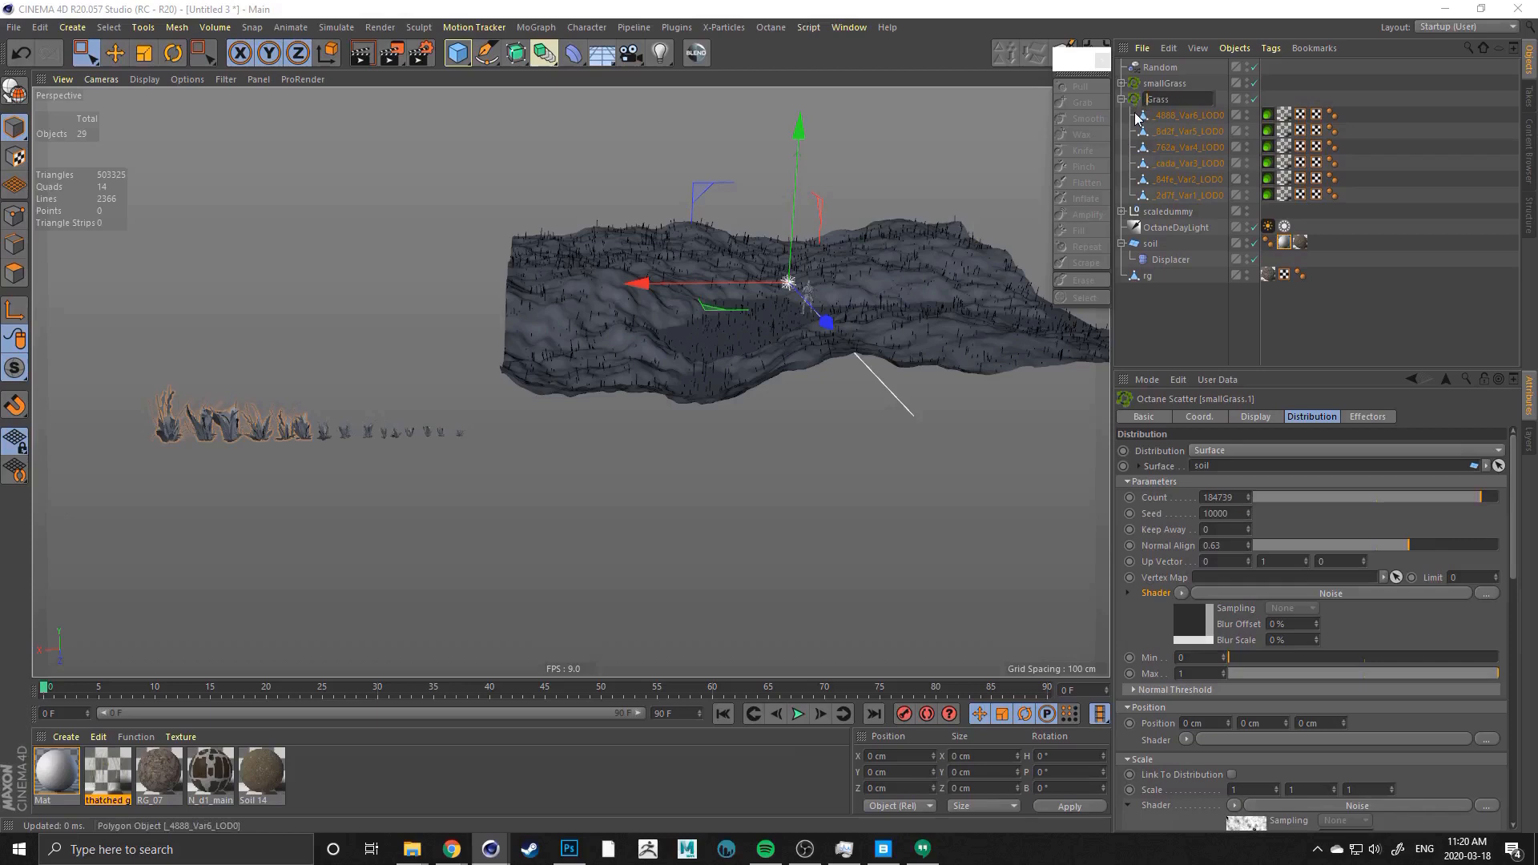
pyautogui.write('Tal')
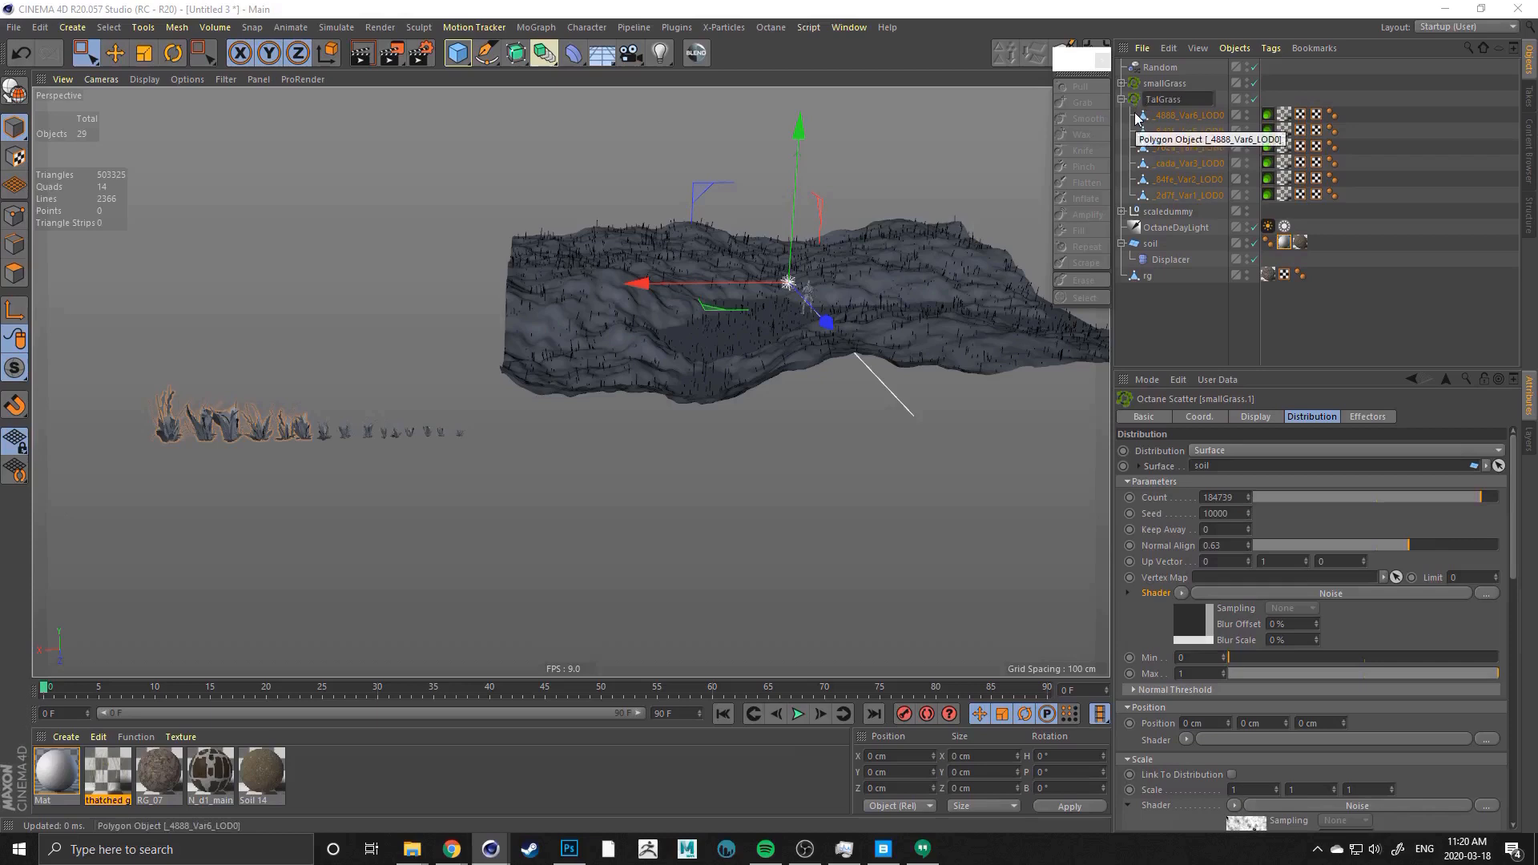
pyautogui.write('l')
pyautogui.press('Return')
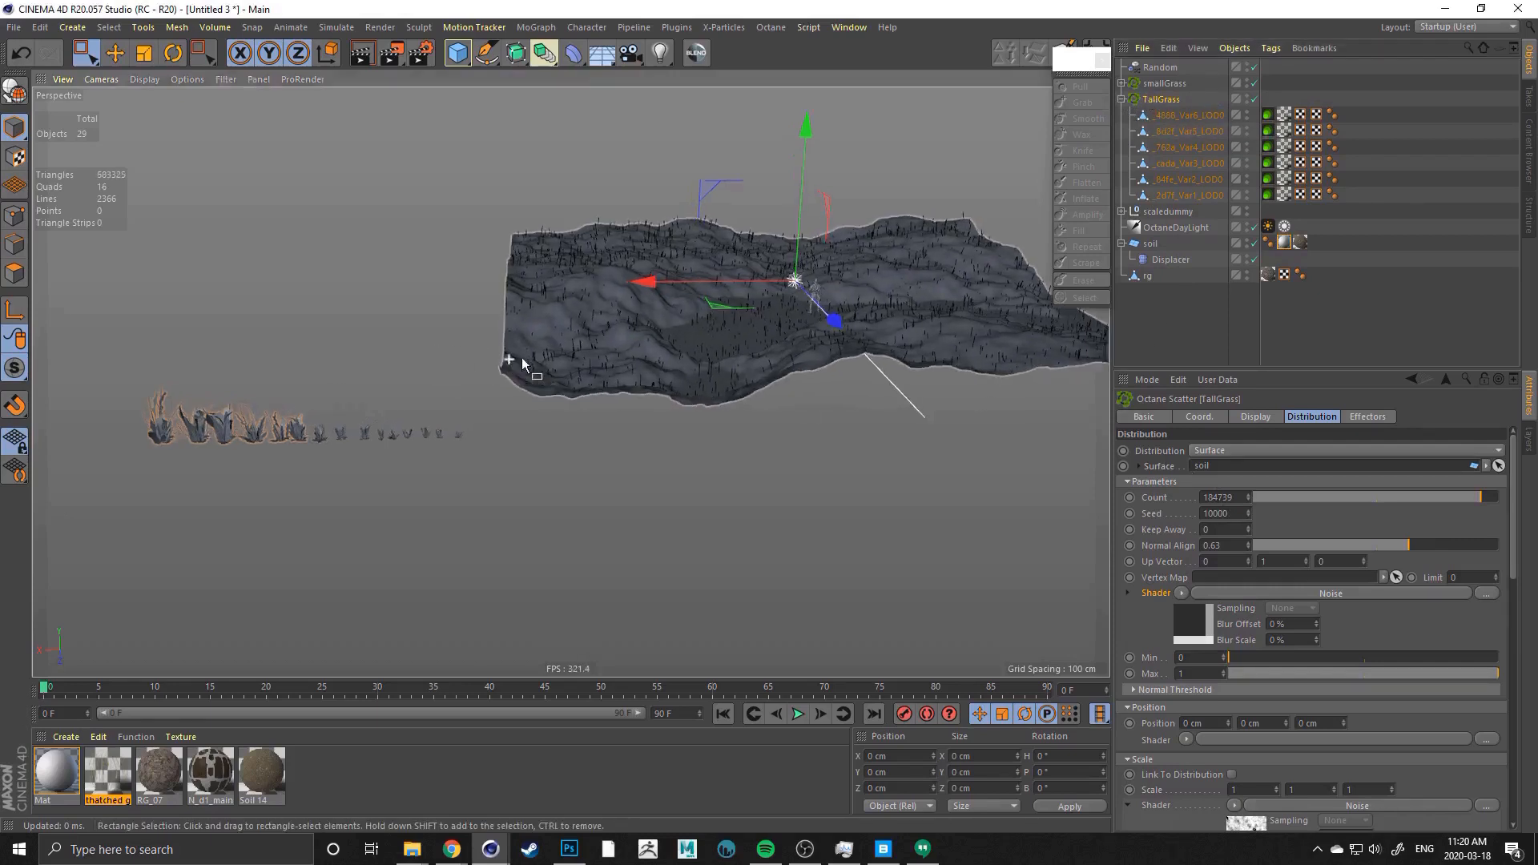
# Set the display type of the TallGrass scatter to Box
pyautogui.scroll(10, 652, 343)
pyautogui.scroll(-5, 632, 363)
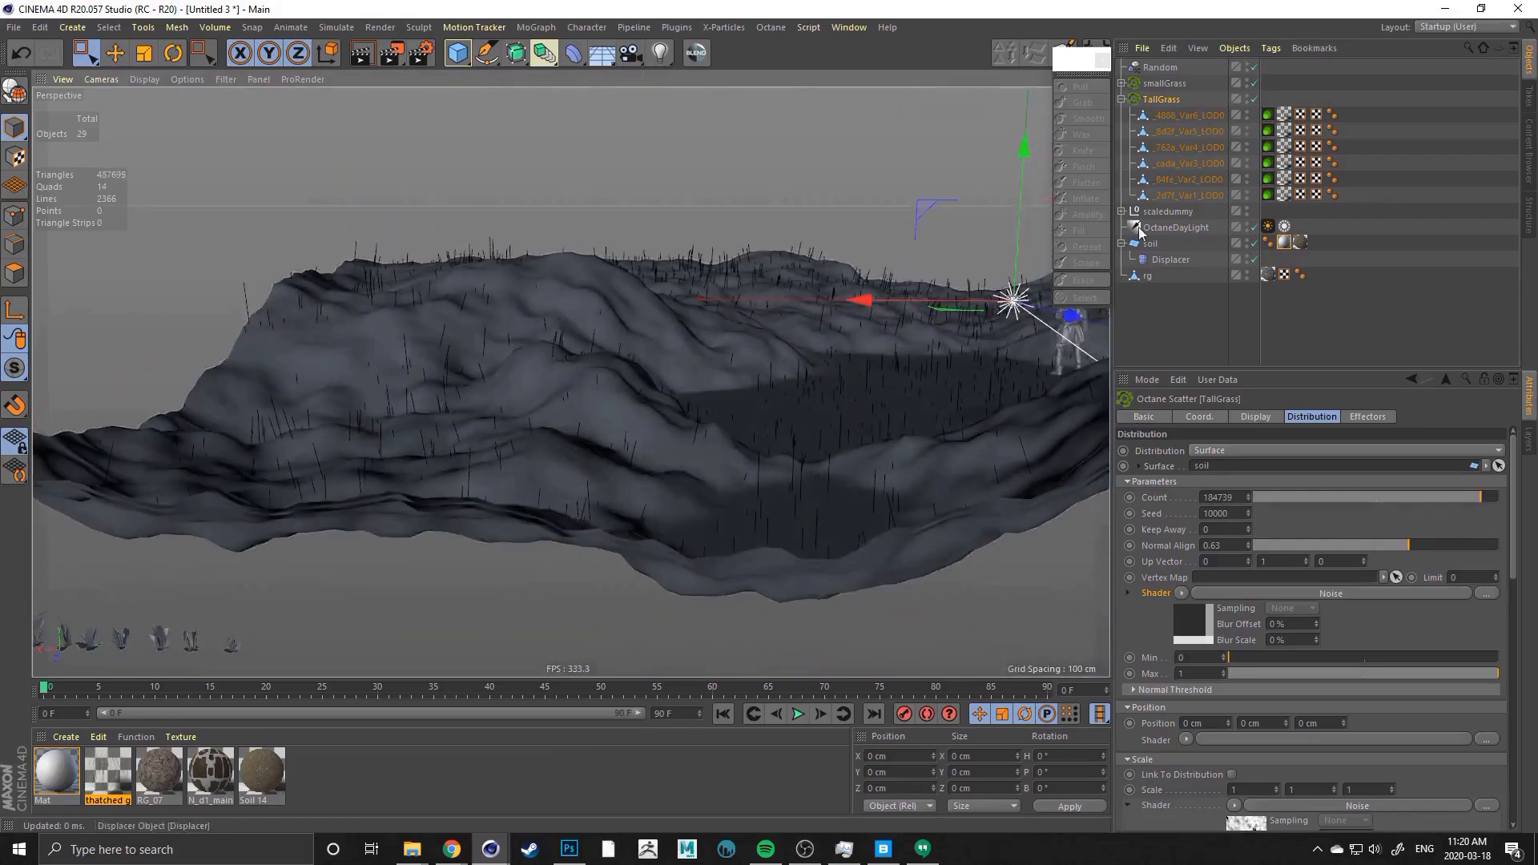
pyautogui.click(1255, 417)
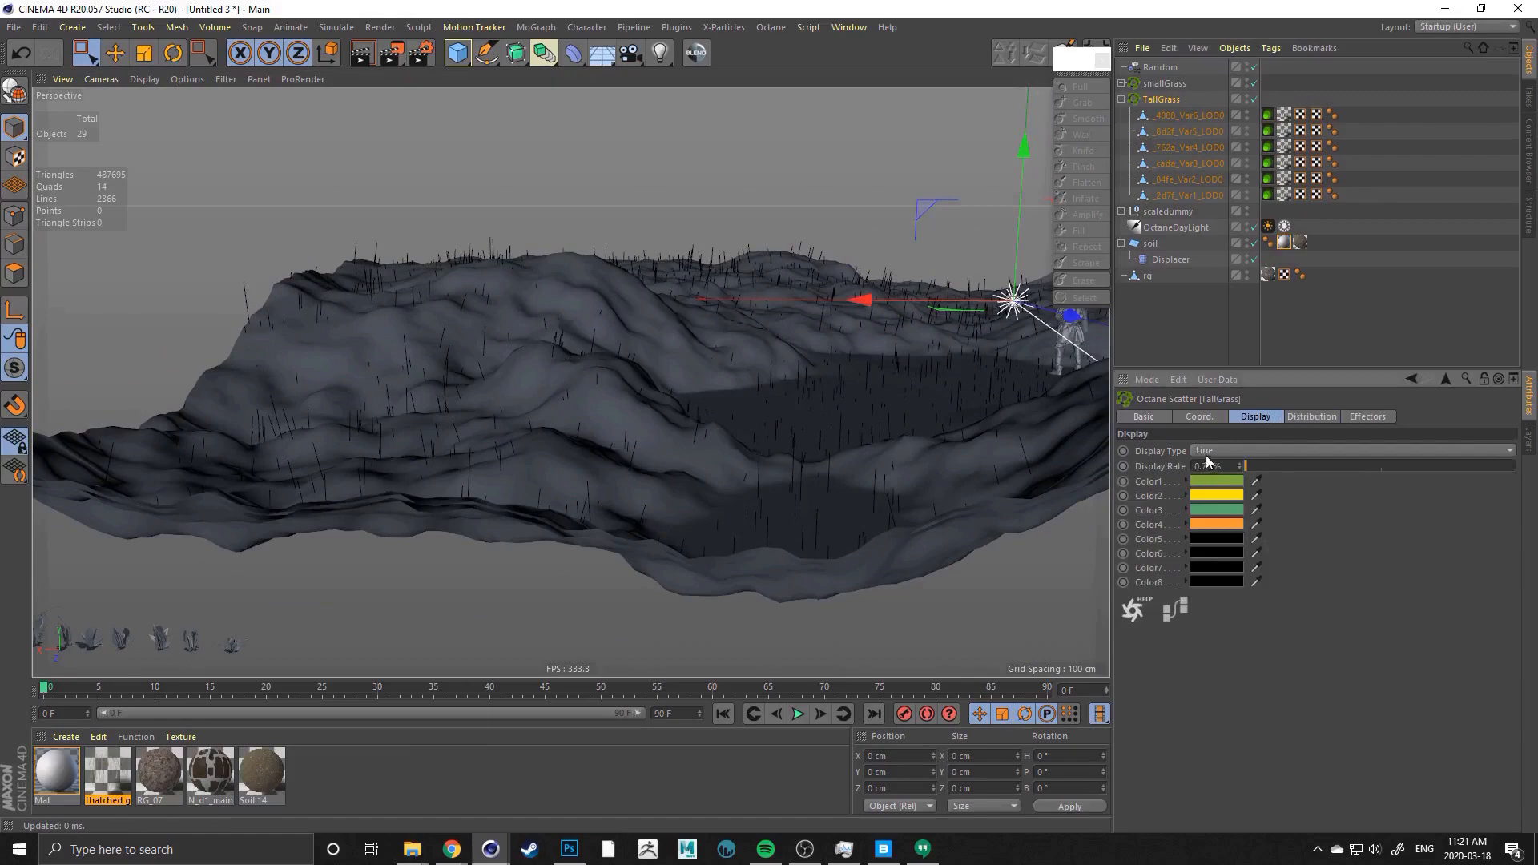
pyautogui.click(1206, 450)
pyautogui.click(1209, 518)
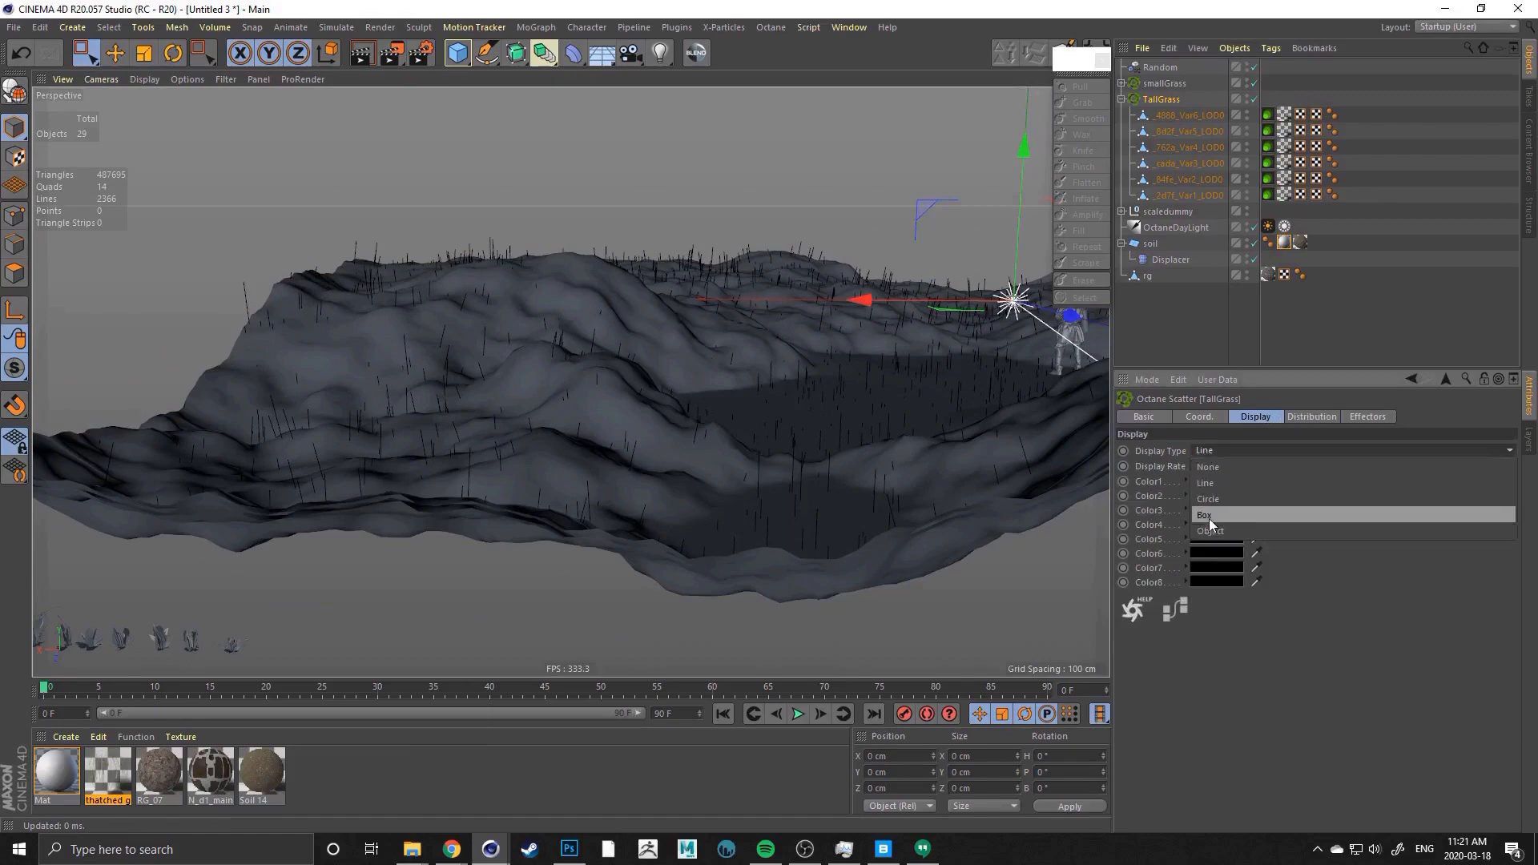
pyautogui.scroll(3, 652, 377)
pyautogui.scroll(1, 652, 383)
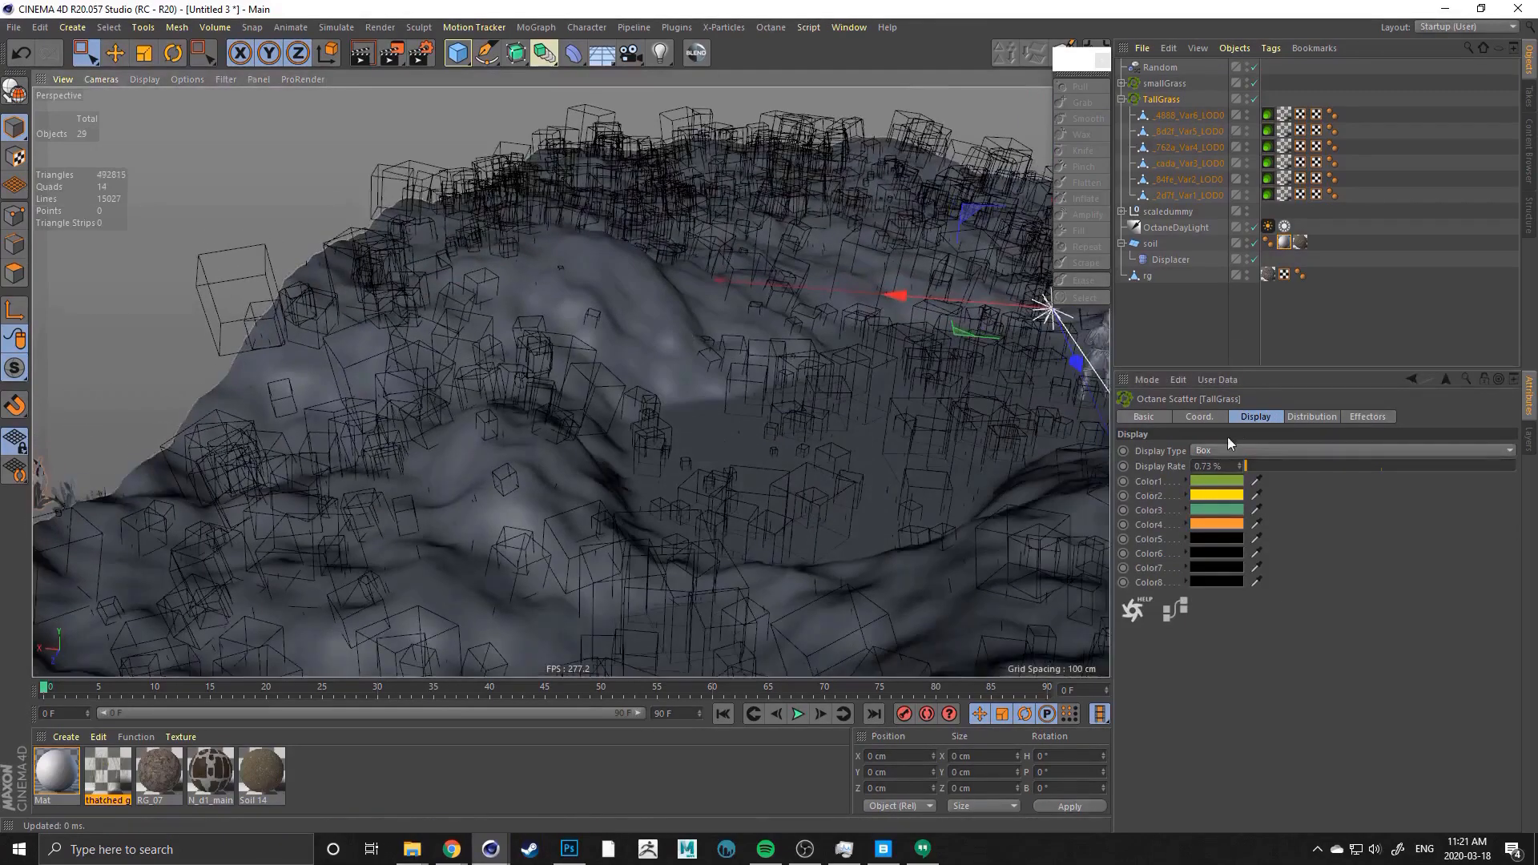
pyautogui.click(1209, 450)
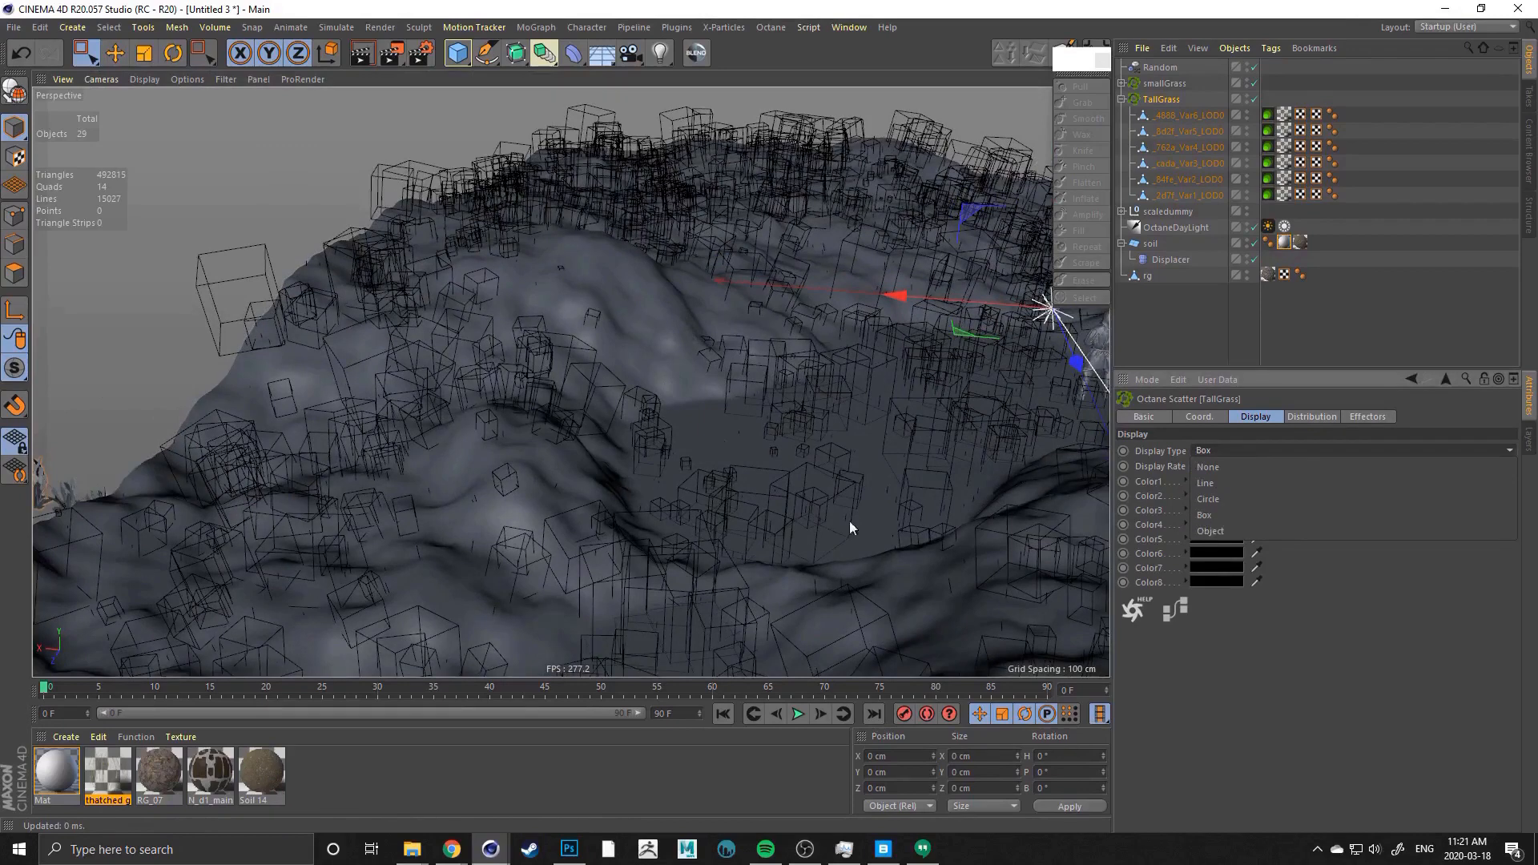
pyautogui.click(569, 527)
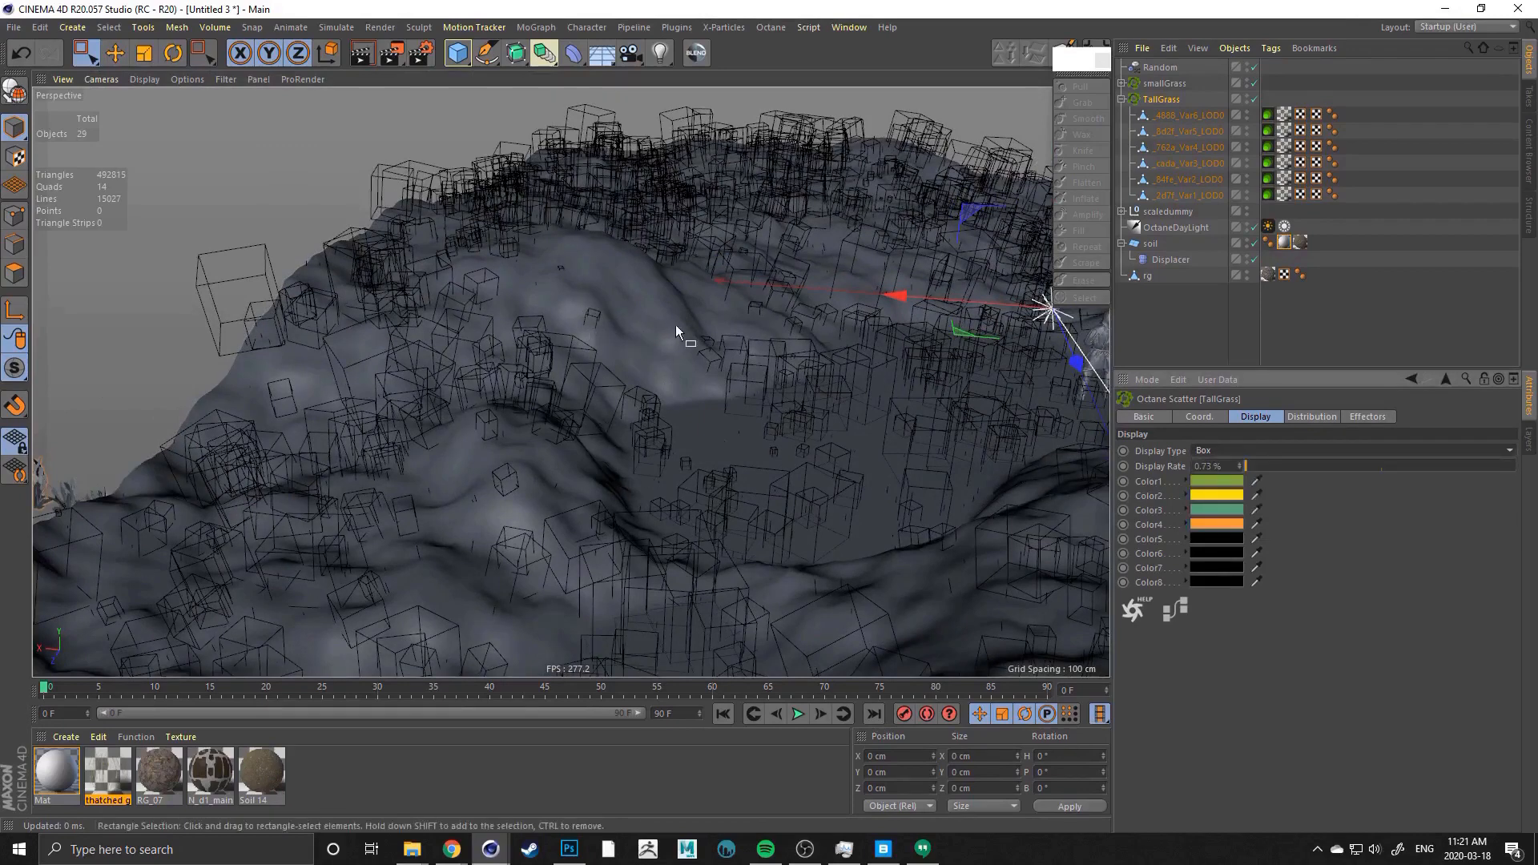
# Bring back the Live Viewer and resize its window to fit over the viewport above the timeline
pyautogui.keyDown('alt'); pyautogui.moveTo(666, 326); pyautogui.dragTo(738, 324); pyautogui.keyUp('alt')
pyautogui.keyDown('alt'); pyautogui.moveTo(739, 319); pyautogui.dragTo(511, 372, button='middle'); pyautogui.keyUp('alt')
pyautogui.keyDown('alt'); pyautogui.moveTo(509, 373); pyautogui.dragTo(424, 282); pyautogui.keyUp('alt')
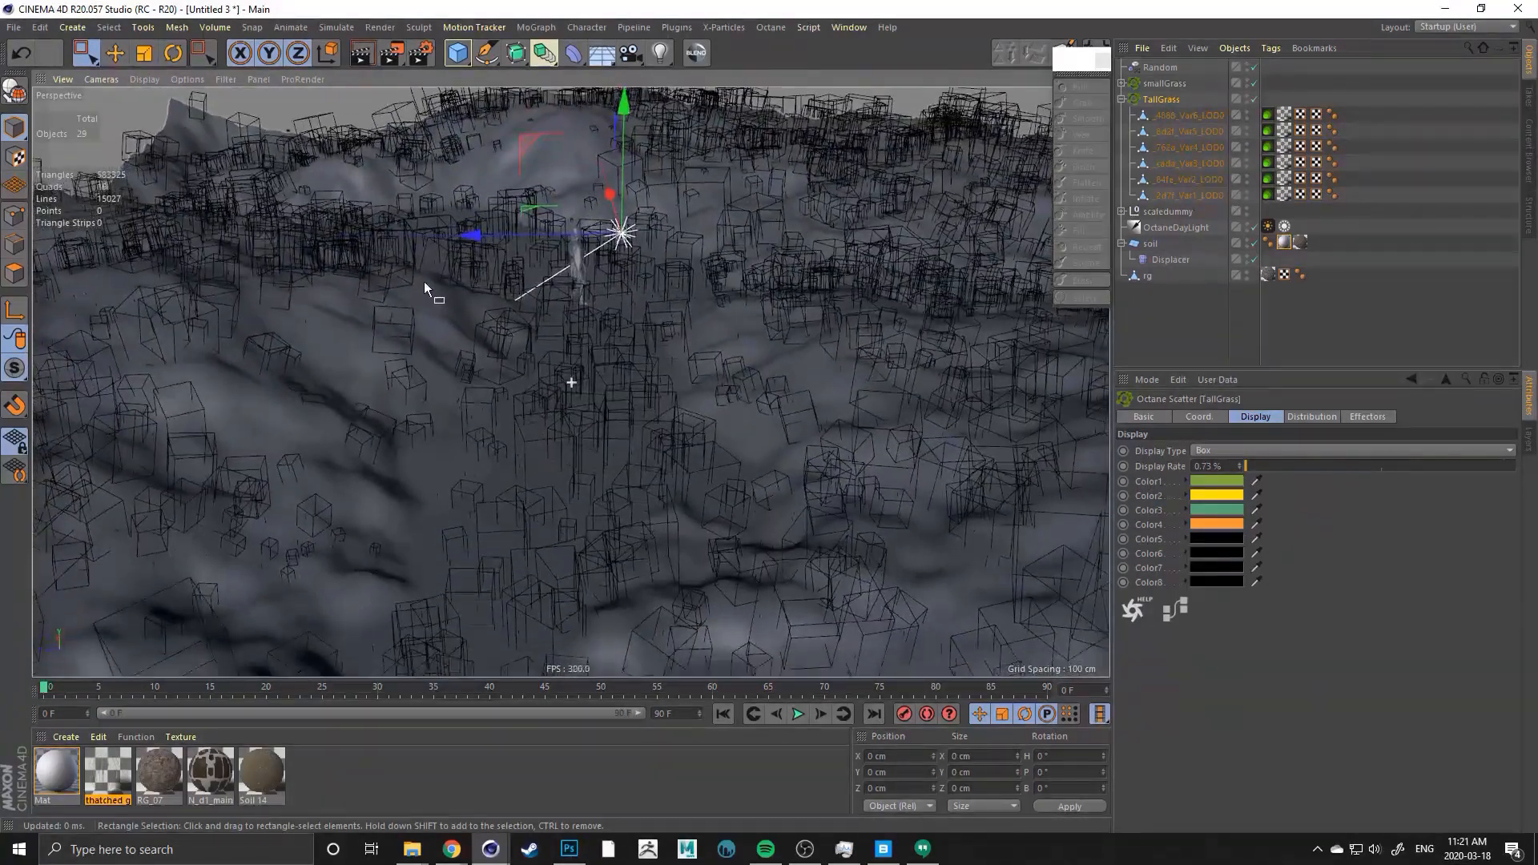
pyautogui.moveTo(1537, 151); pyautogui.dragTo(168, 98)
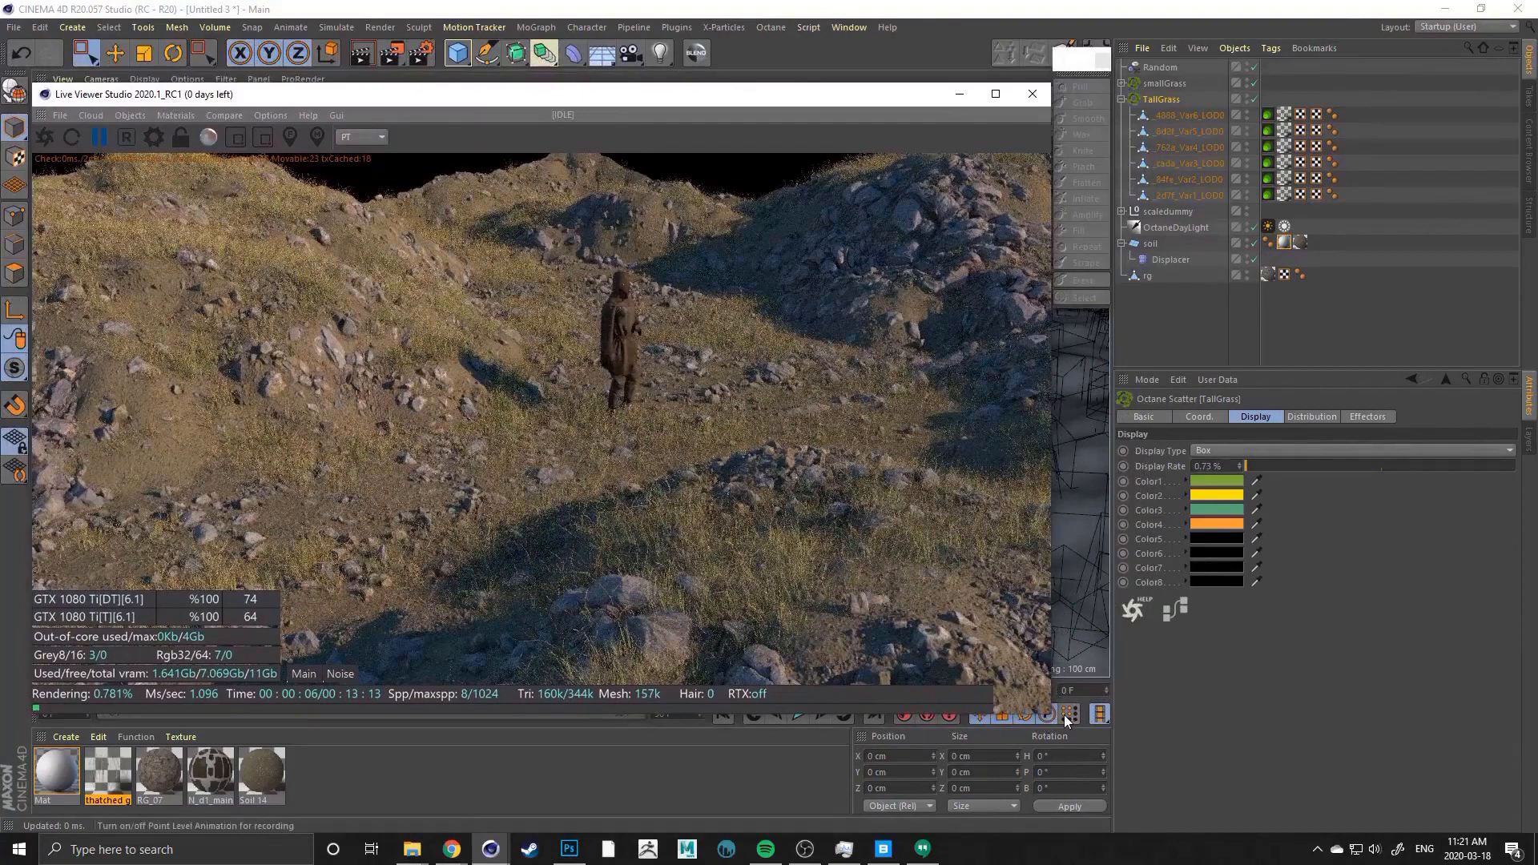
pyautogui.moveTo(1052, 713); pyautogui.dragTo(1106, 679)
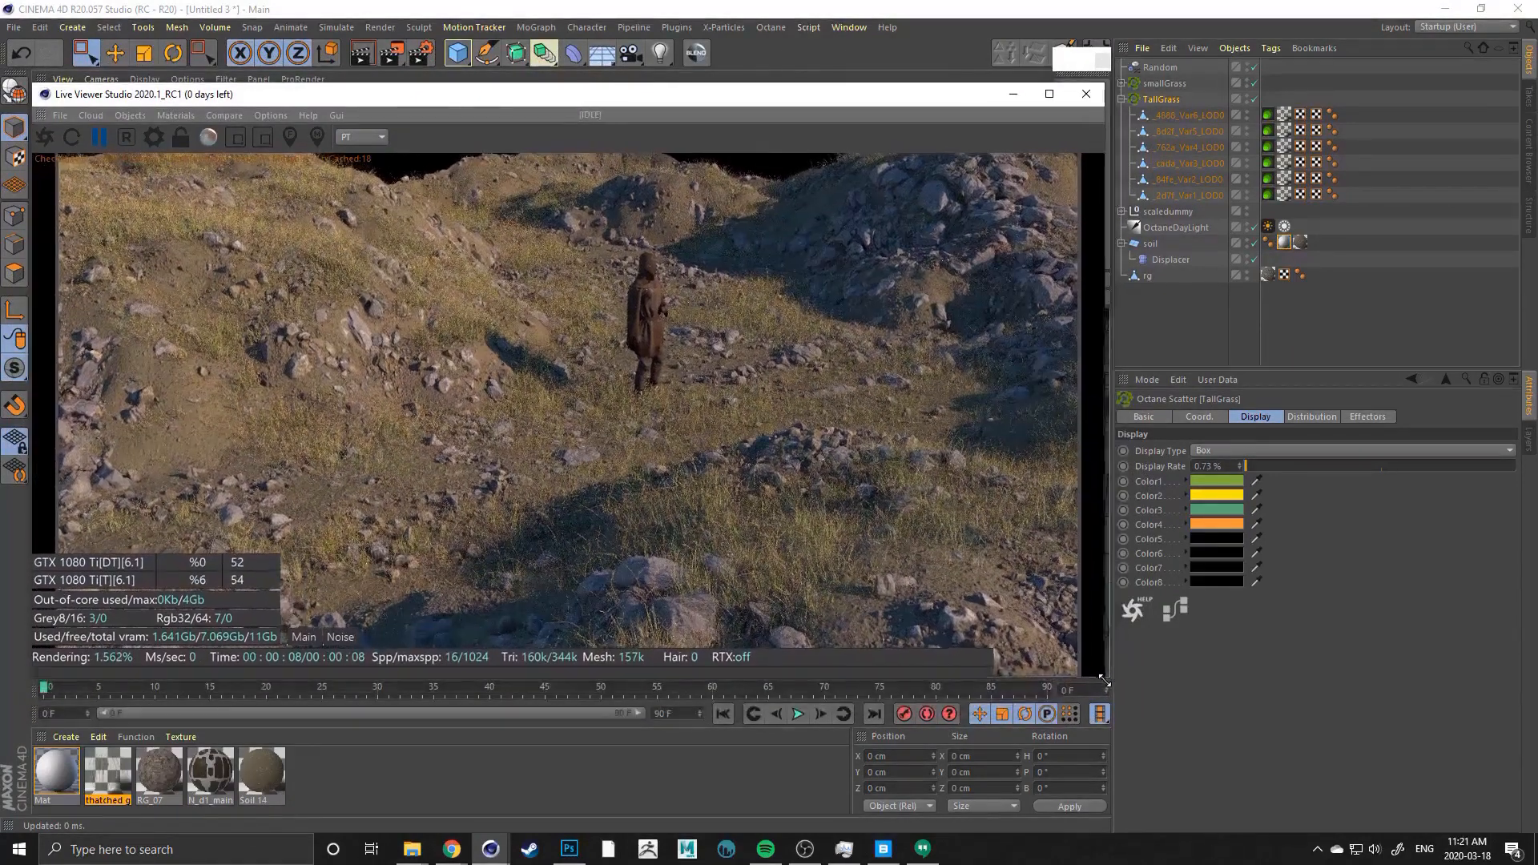
# Restart the Live Viewer render with both grass scatters and extend its window down over the timeline and materials area
pyautogui.click(44, 138)
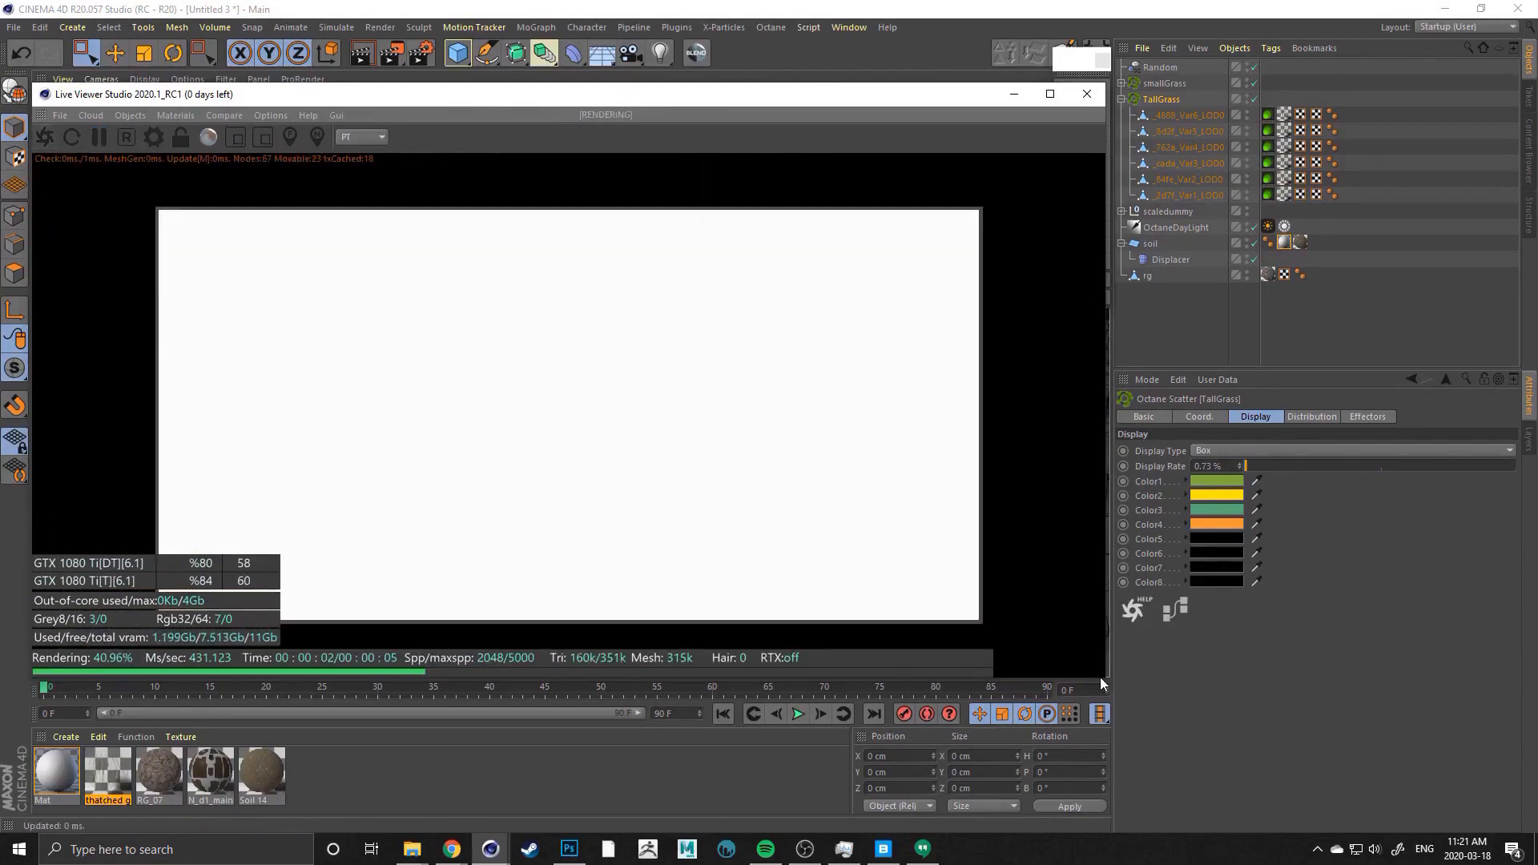
pyautogui.moveTo(1101, 683); pyautogui.dragTo(1106, 826)
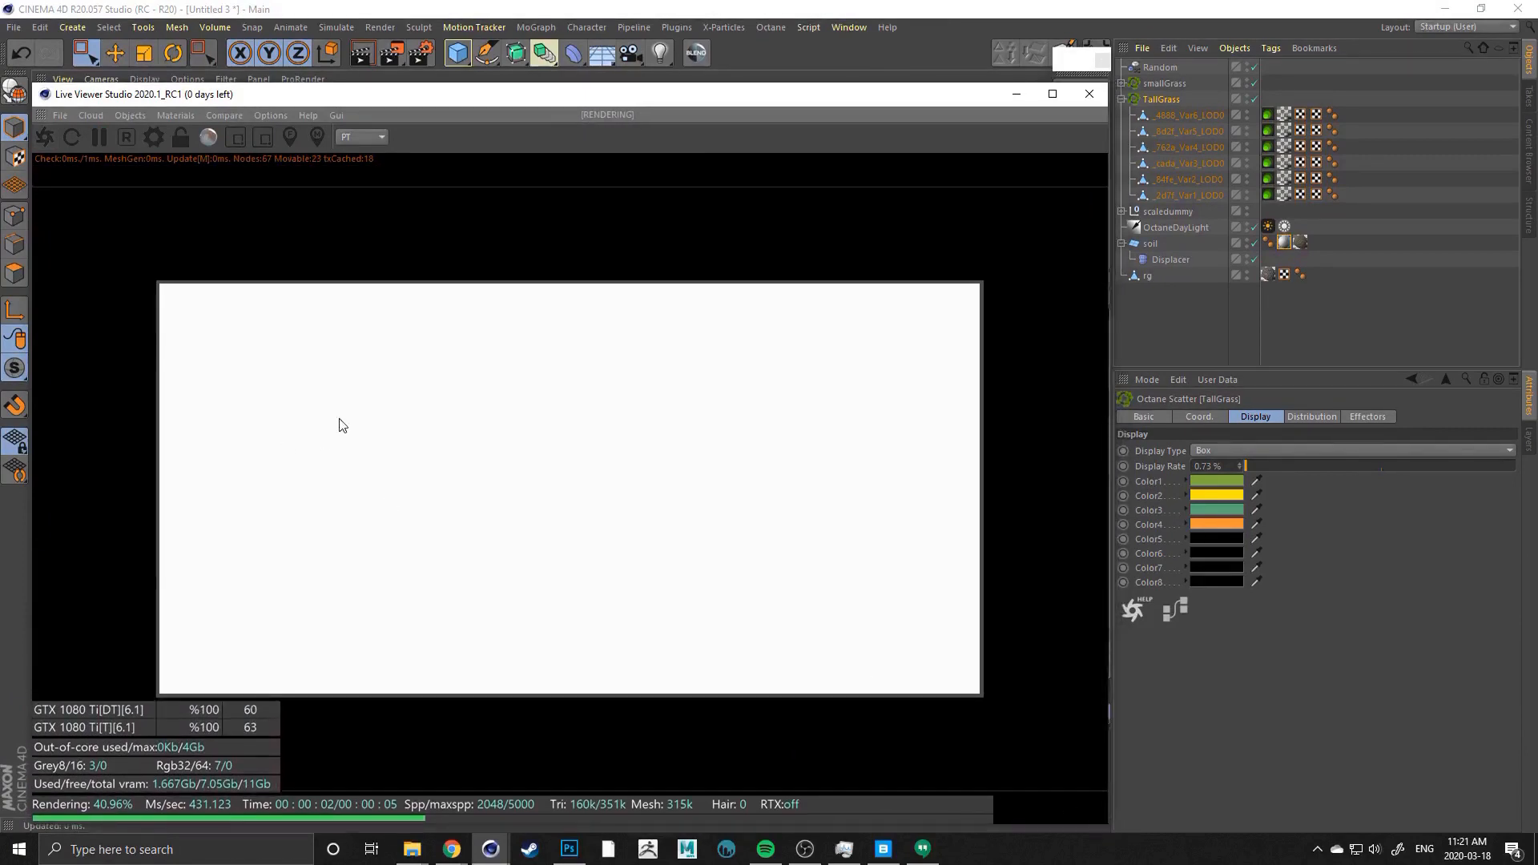
pyautogui.click(185, 145)
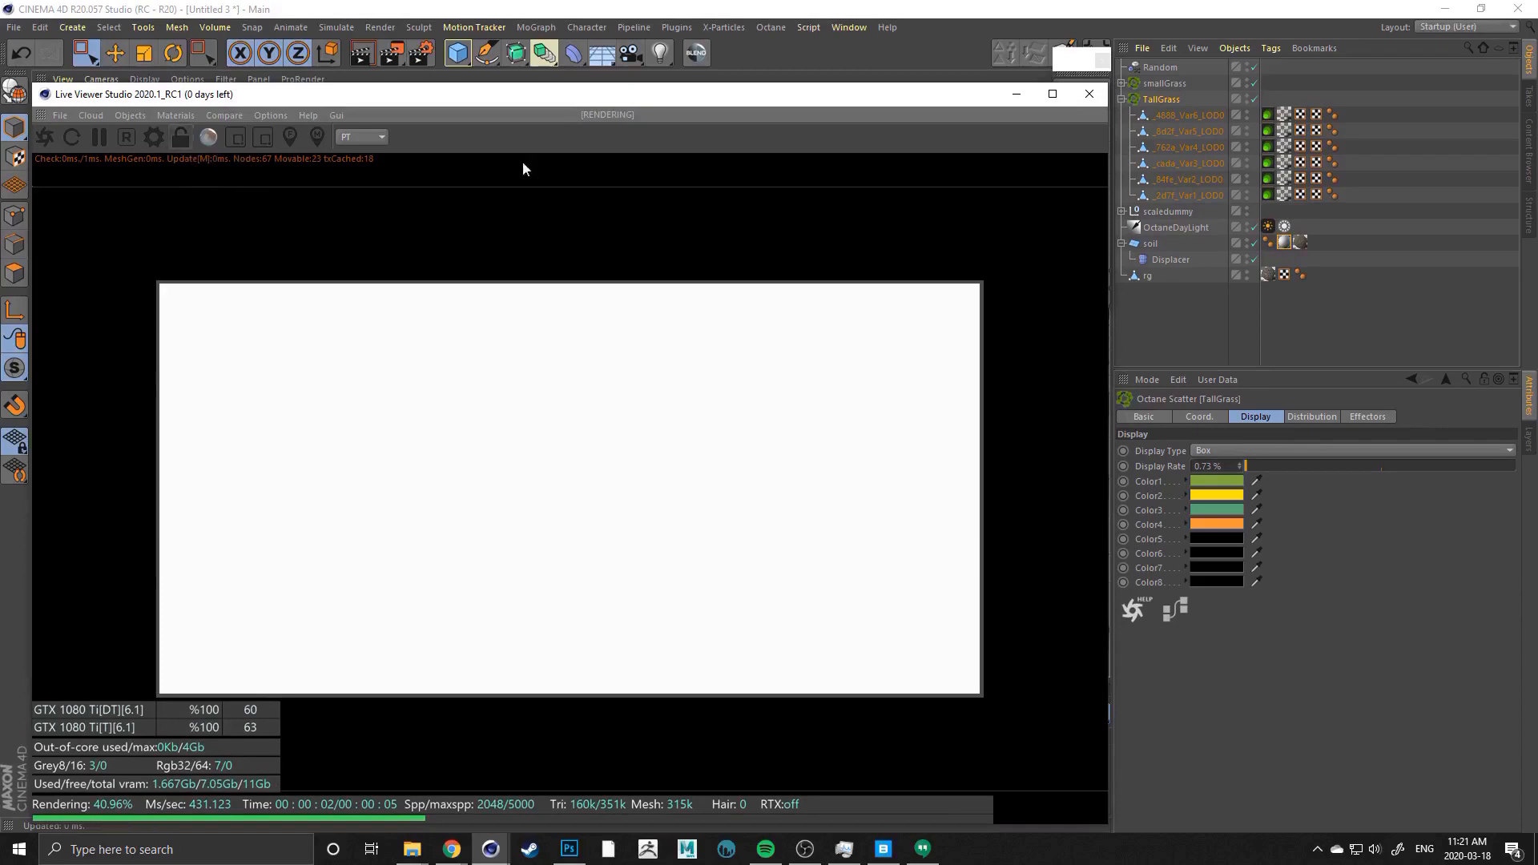
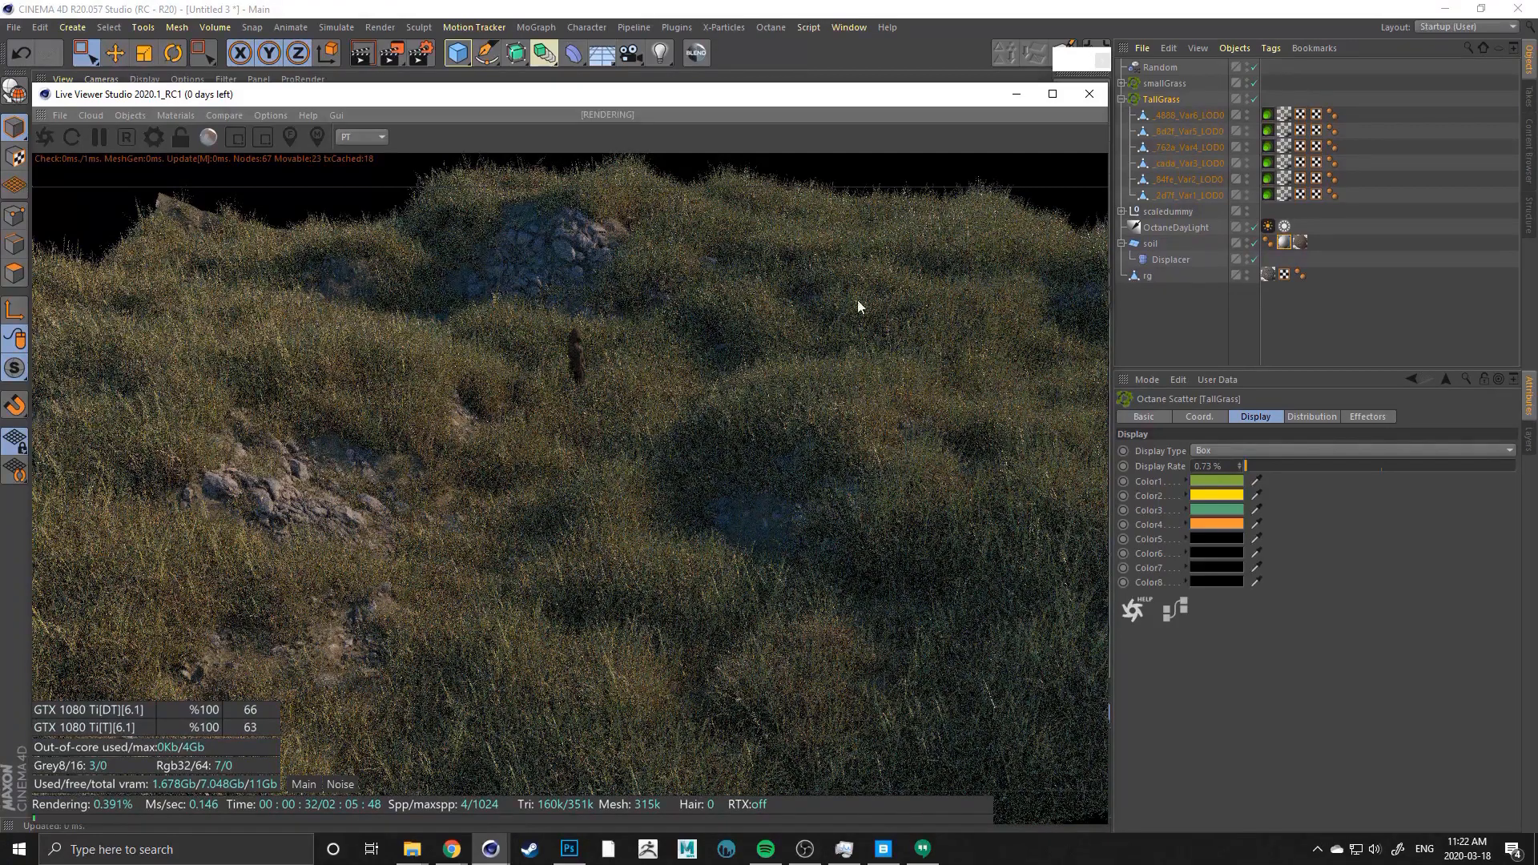
# Set the Normal High threshold of the TallGrass scatter's distribution to 25°
pyautogui.click(1162, 101)
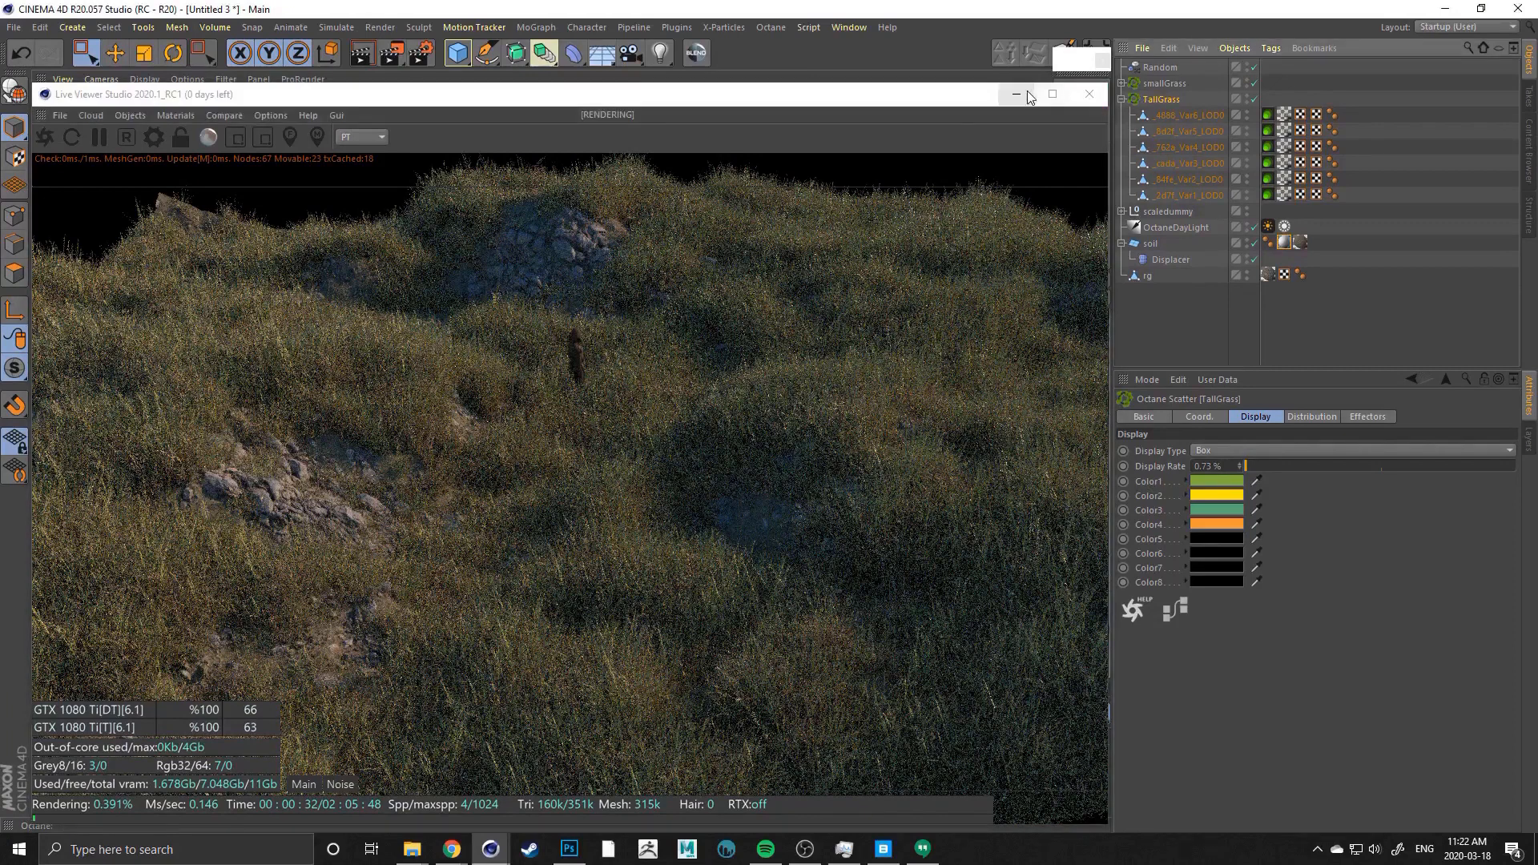
pyautogui.click(1306, 416)
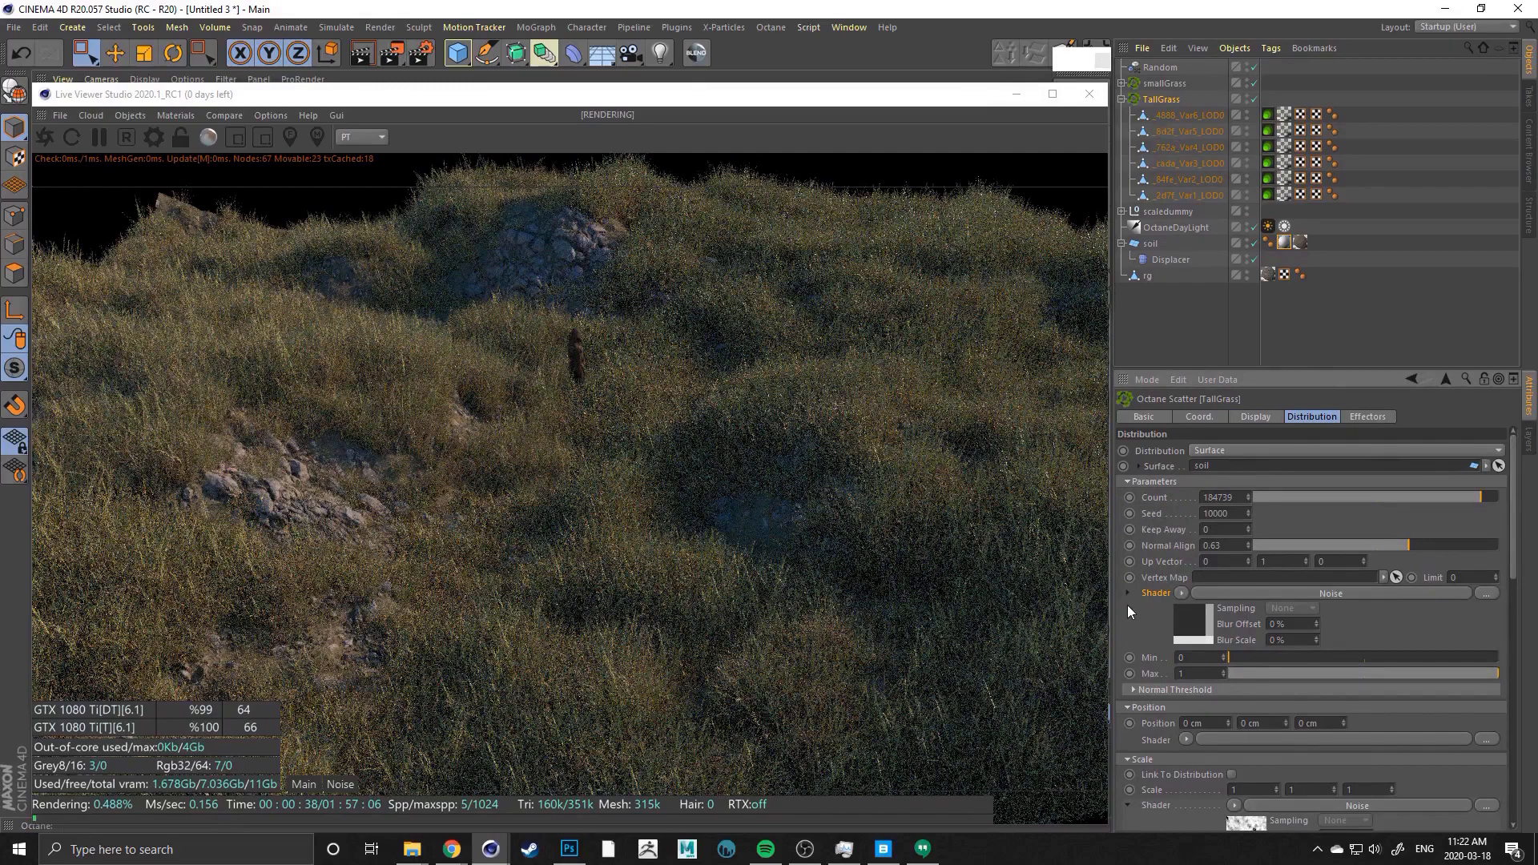
pyautogui.scroll(-3, 1127, 604)
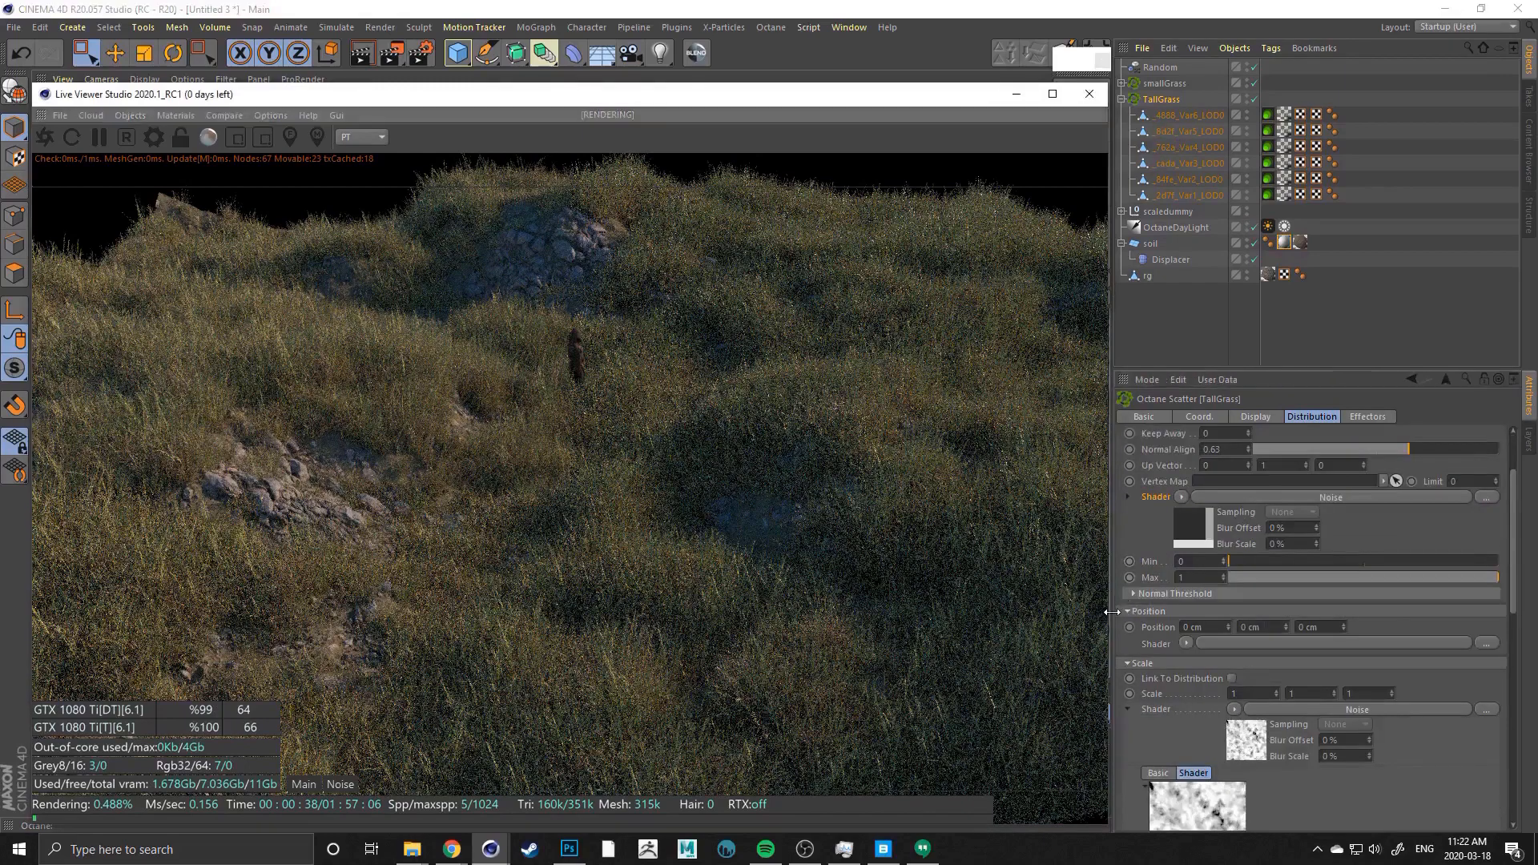
pyautogui.click(1126, 498)
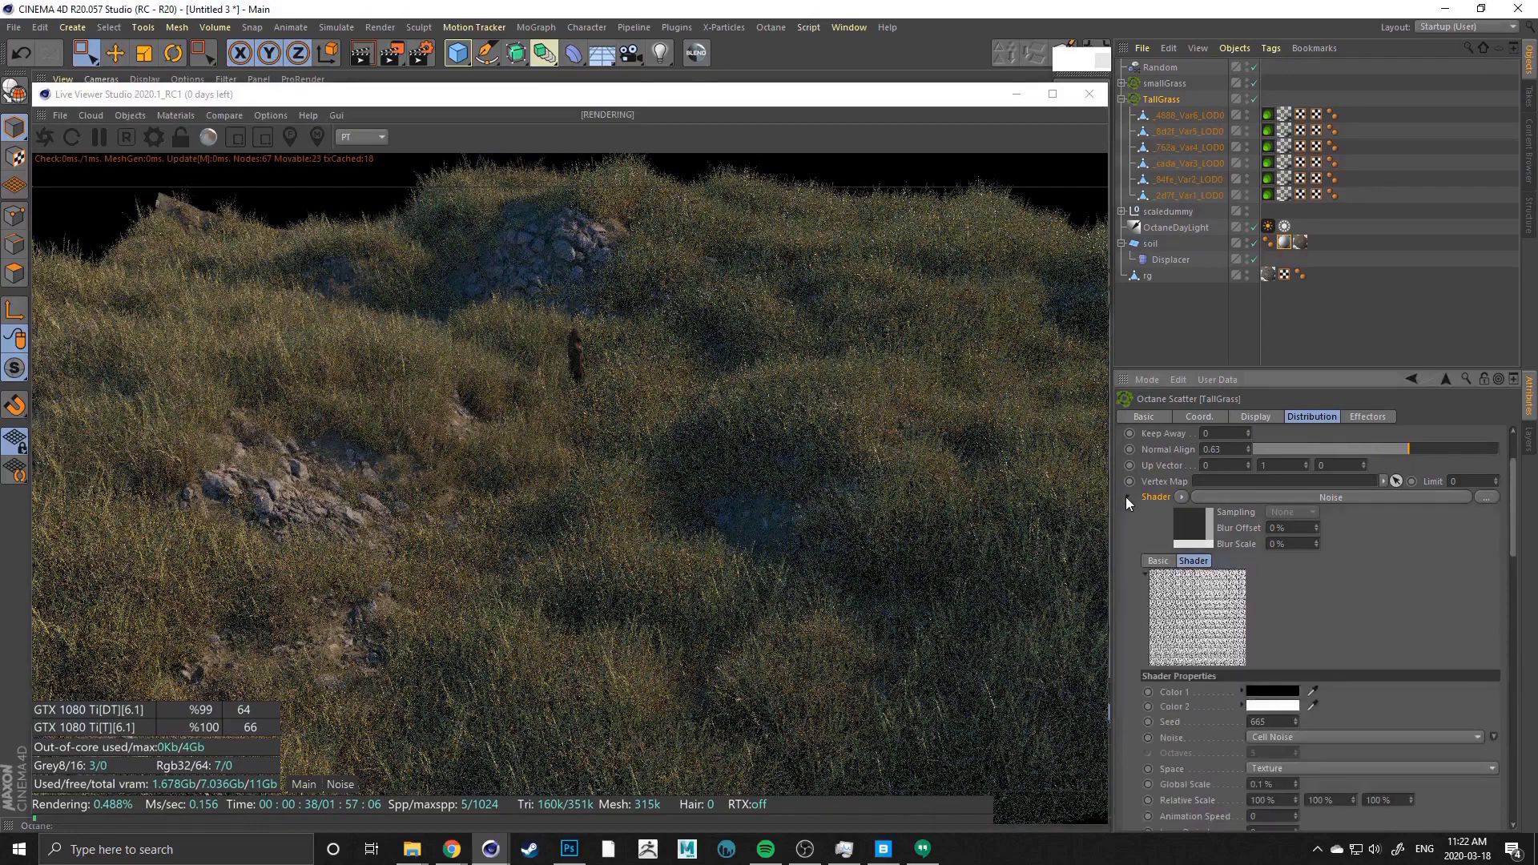
pyautogui.click(1126, 498)
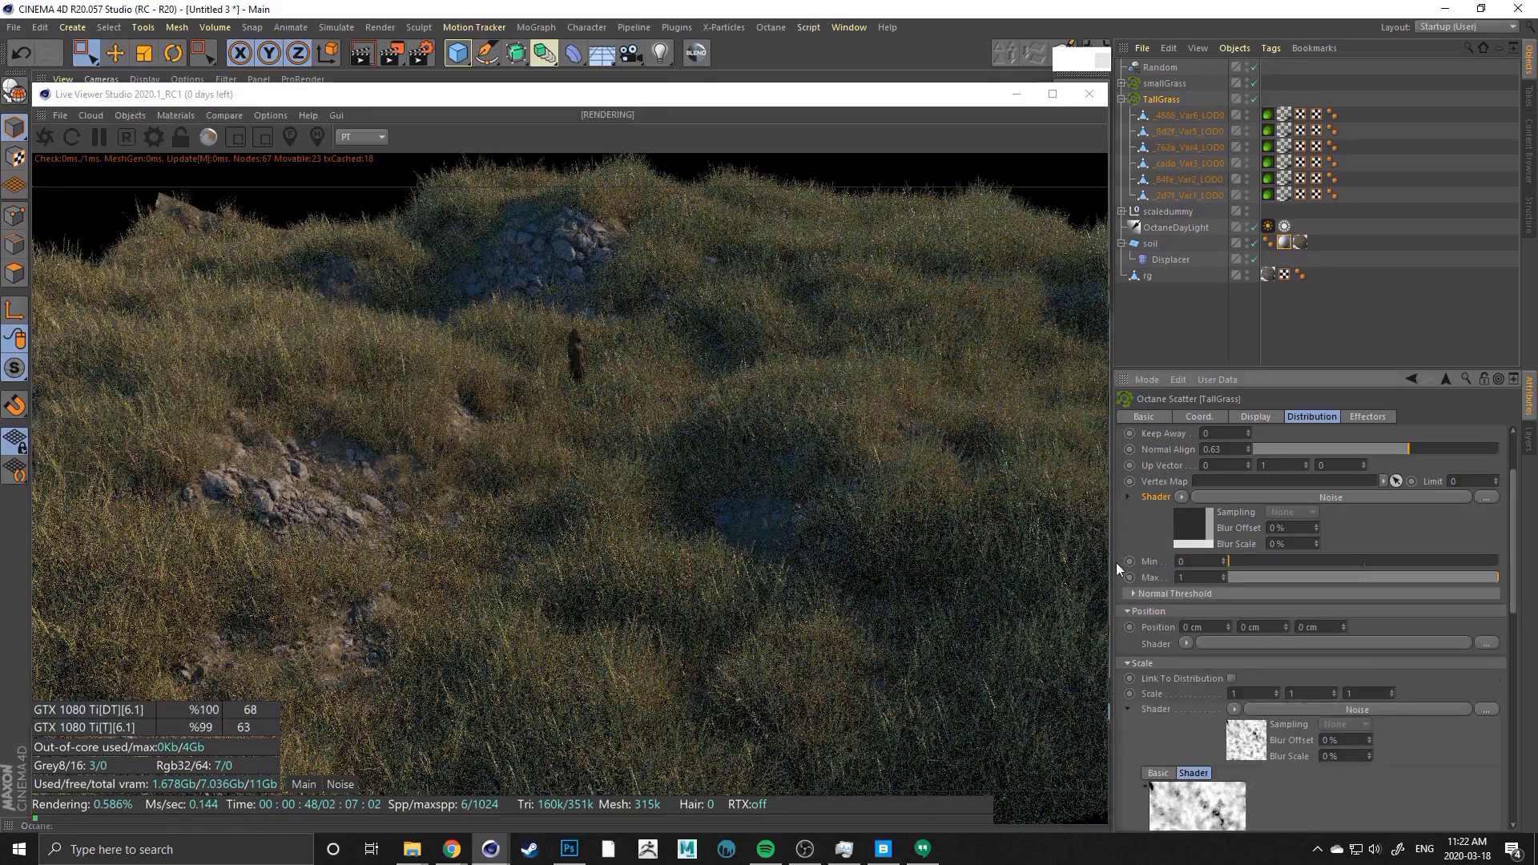
pyautogui.scroll(-3, 1120, 569)
pyautogui.click(1127, 497)
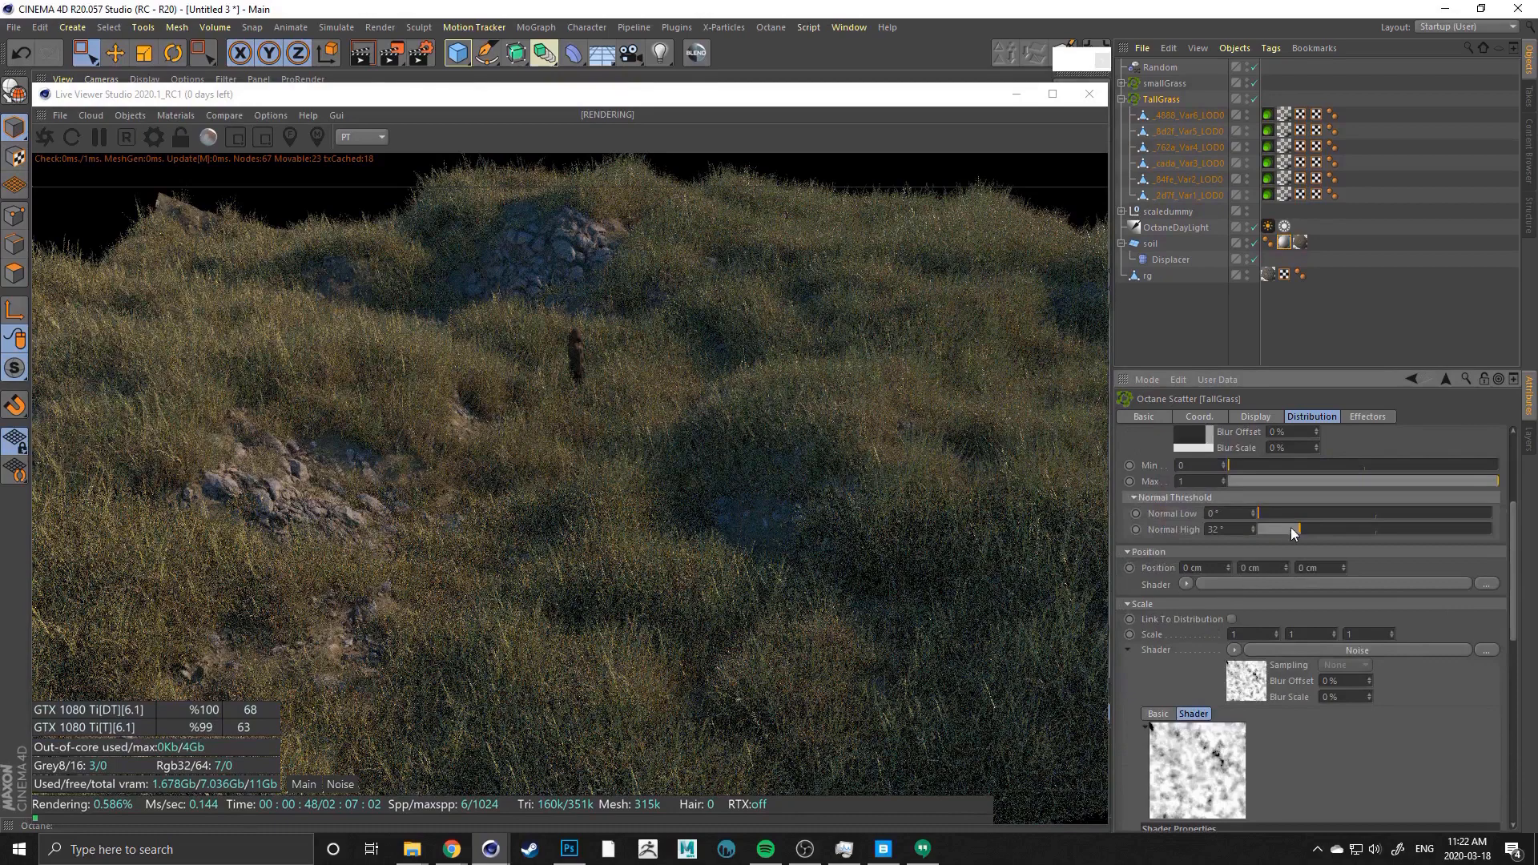
pyautogui.moveTo(1295, 531); pyautogui.dragTo(1292, 530)
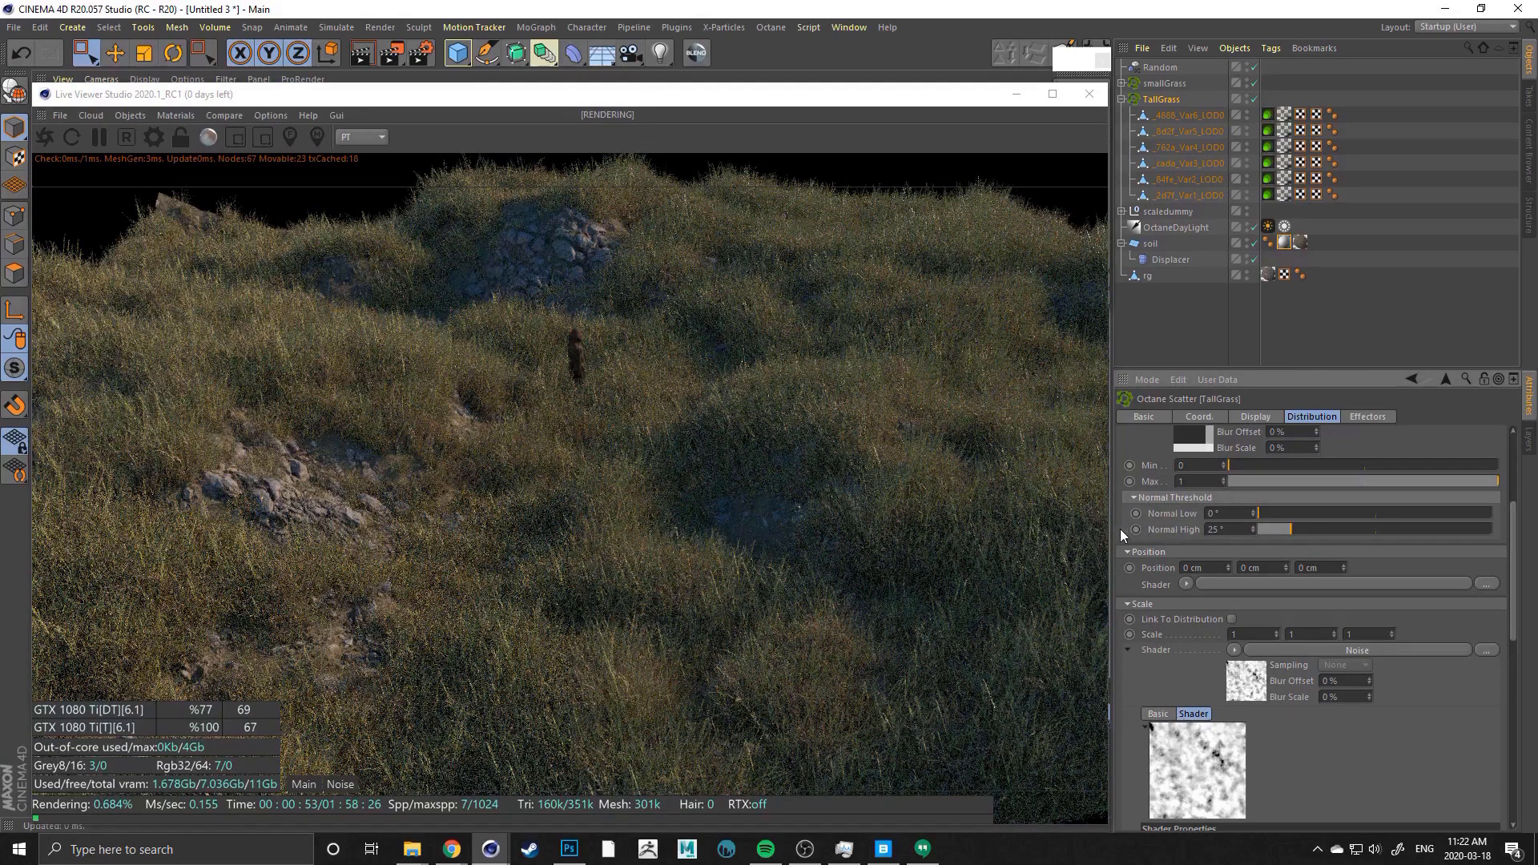
# Raise the Low Clip of the noise shader driving the TallGrass scale to 13%
pyautogui.scroll(-3, 1119, 529)
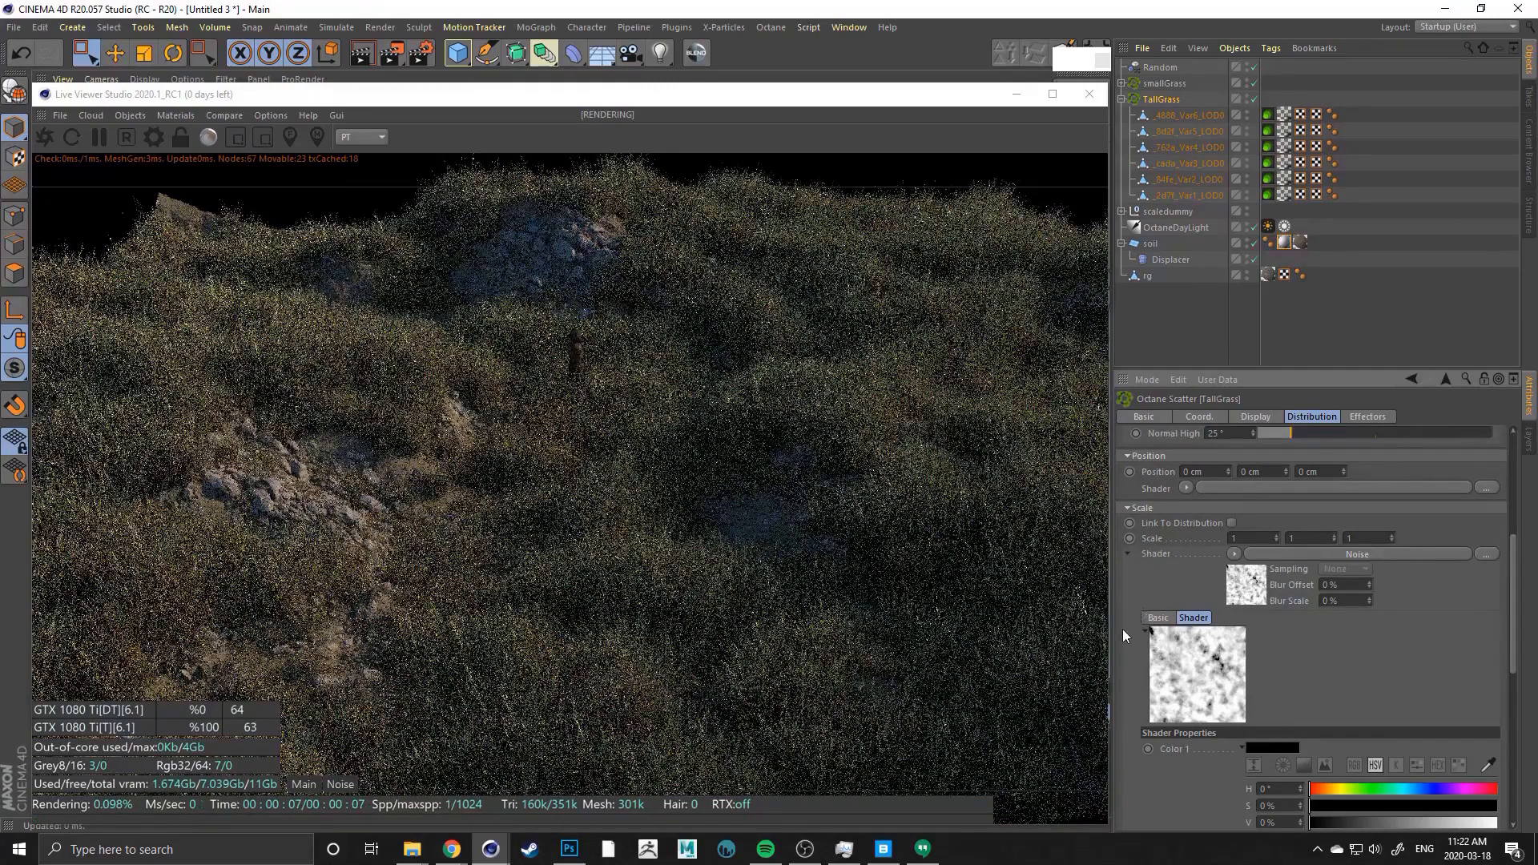
pyautogui.scroll(-4, 1122, 628)
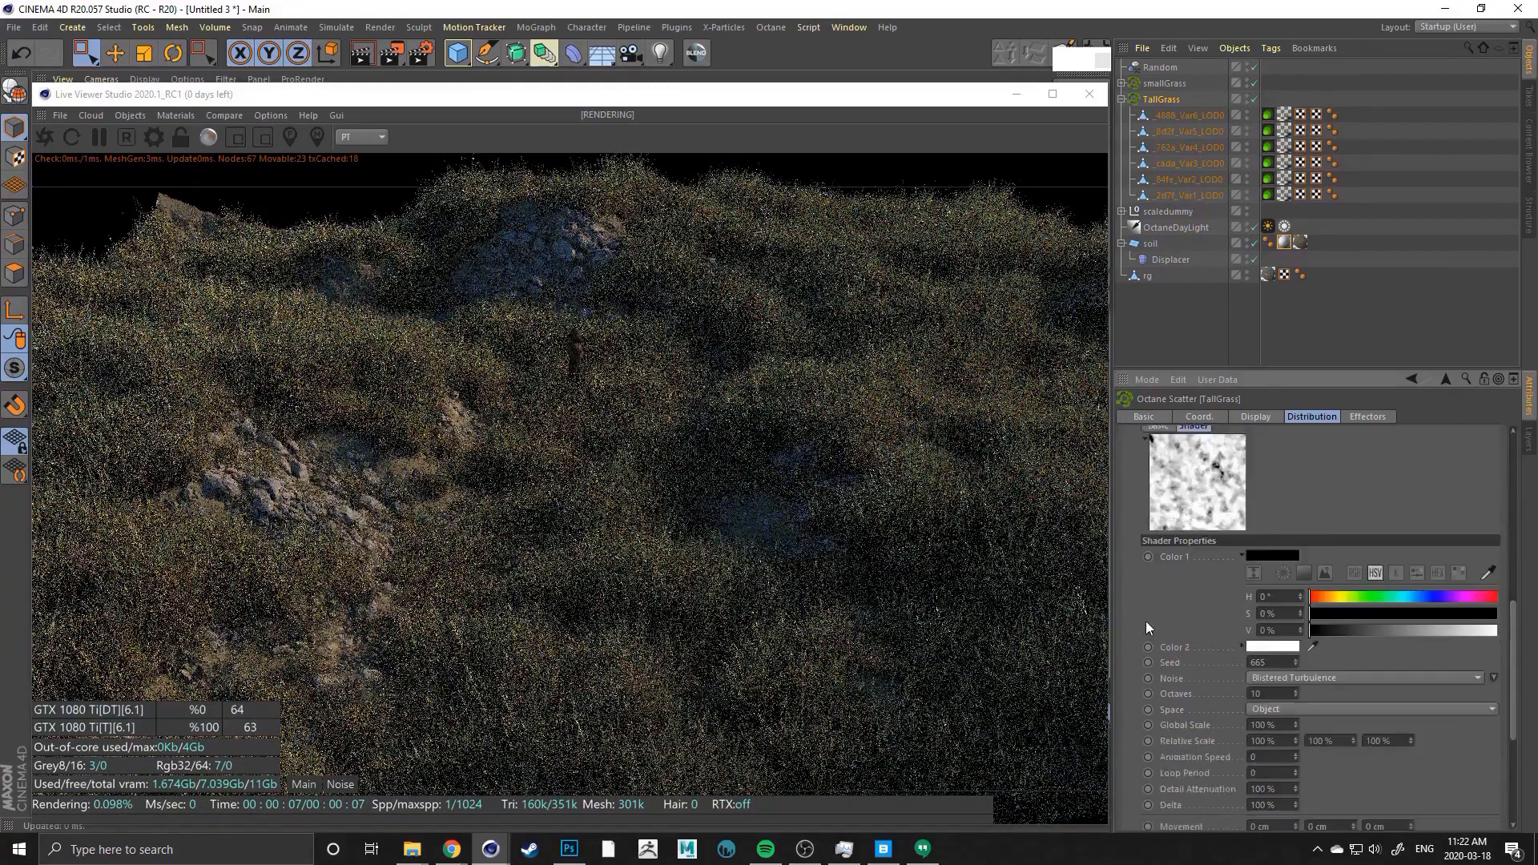
pyautogui.scroll(-2, 1136, 599)
pyautogui.scroll(2, 1142, 598)
pyautogui.scroll(-5, 1133, 598)
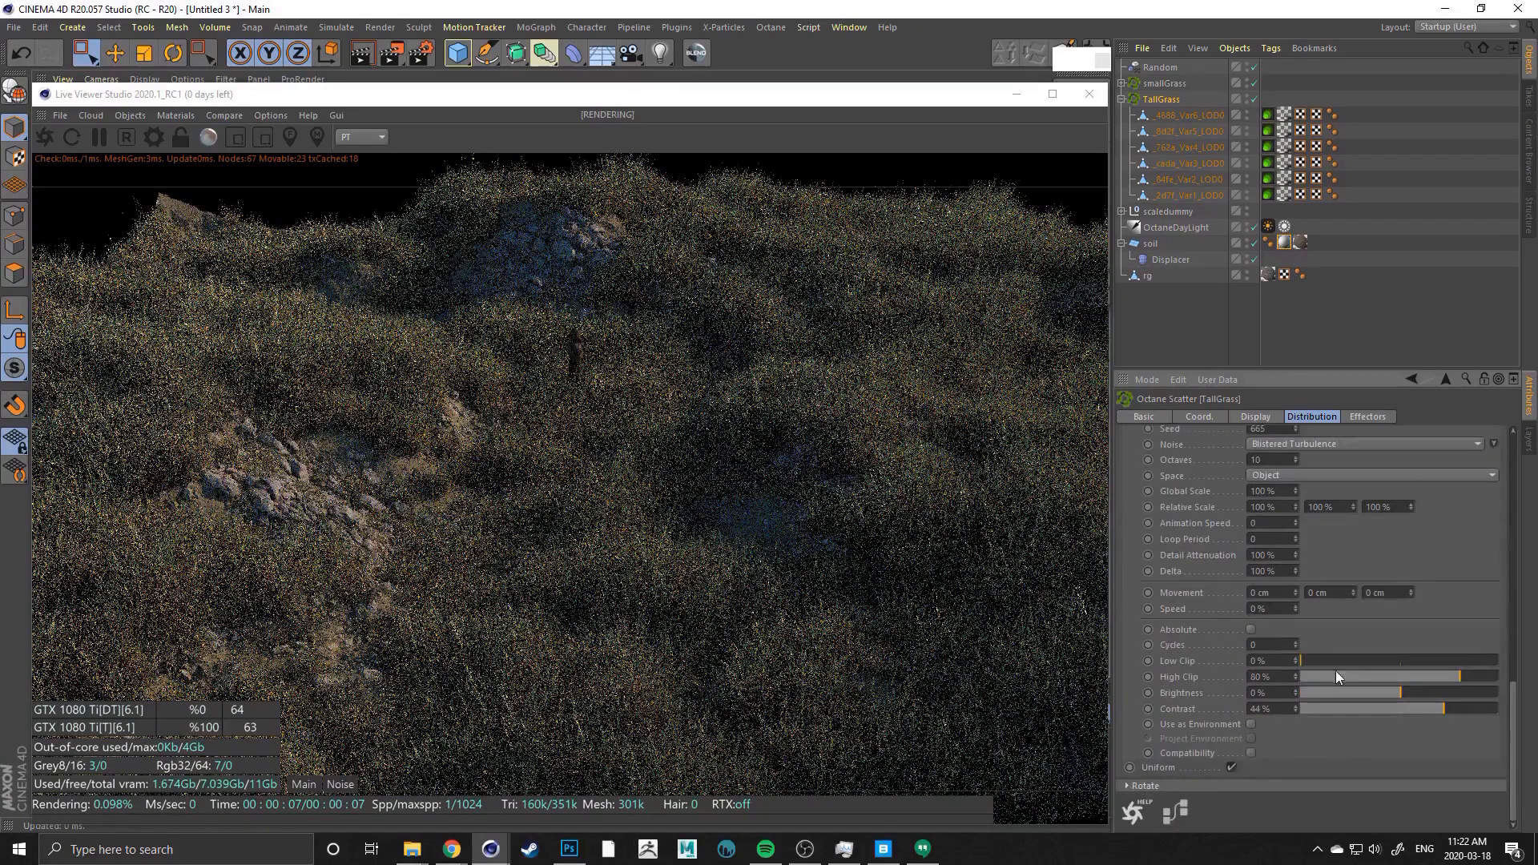
pyautogui.scroll(6, 1130, 596)
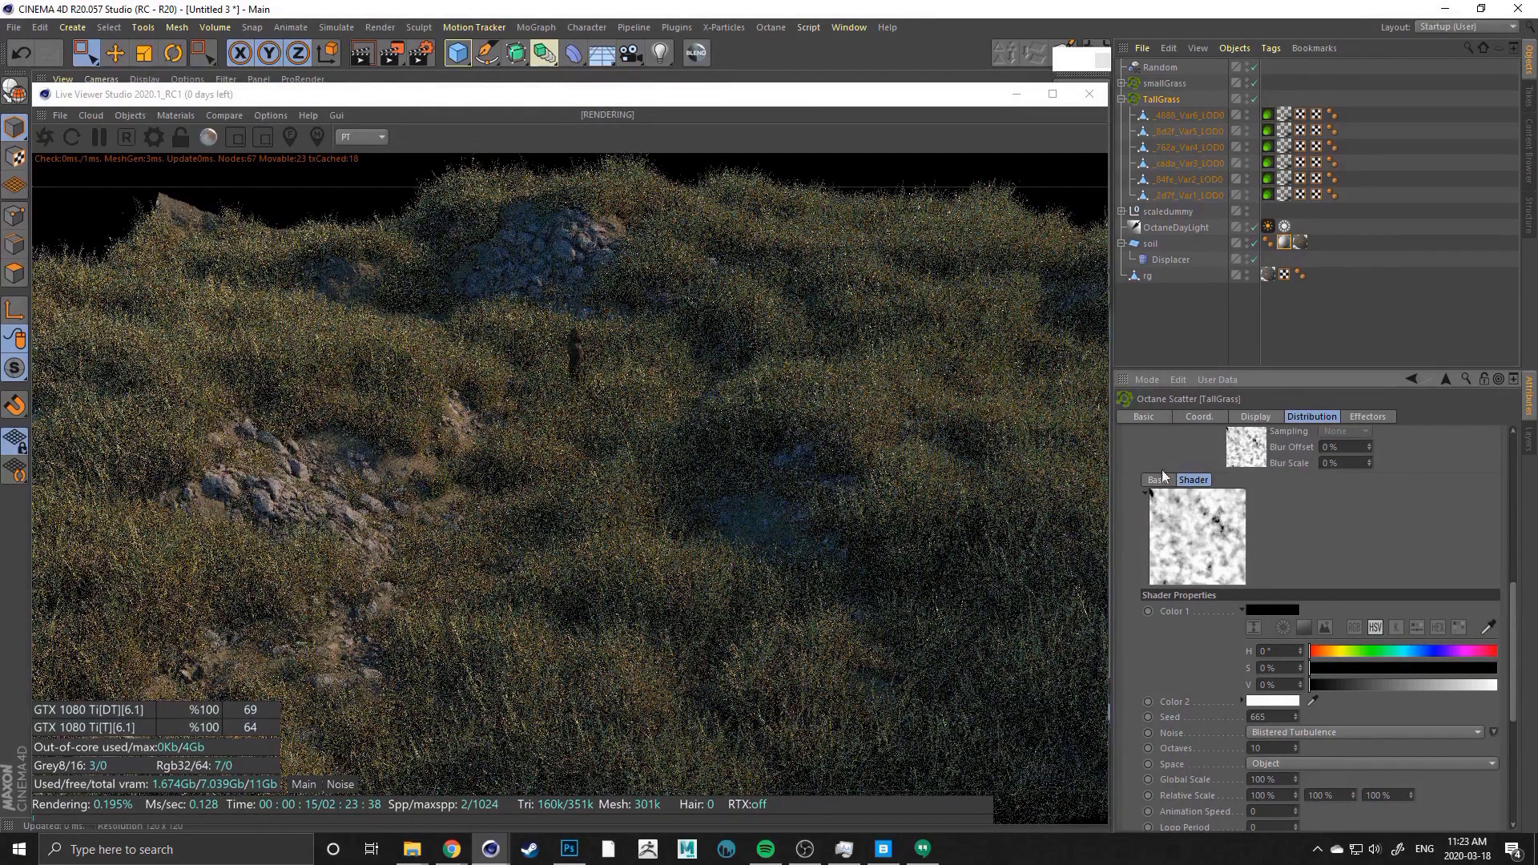
pyautogui.moveTo(1180, 369); pyautogui.dragTo(1184, 255)
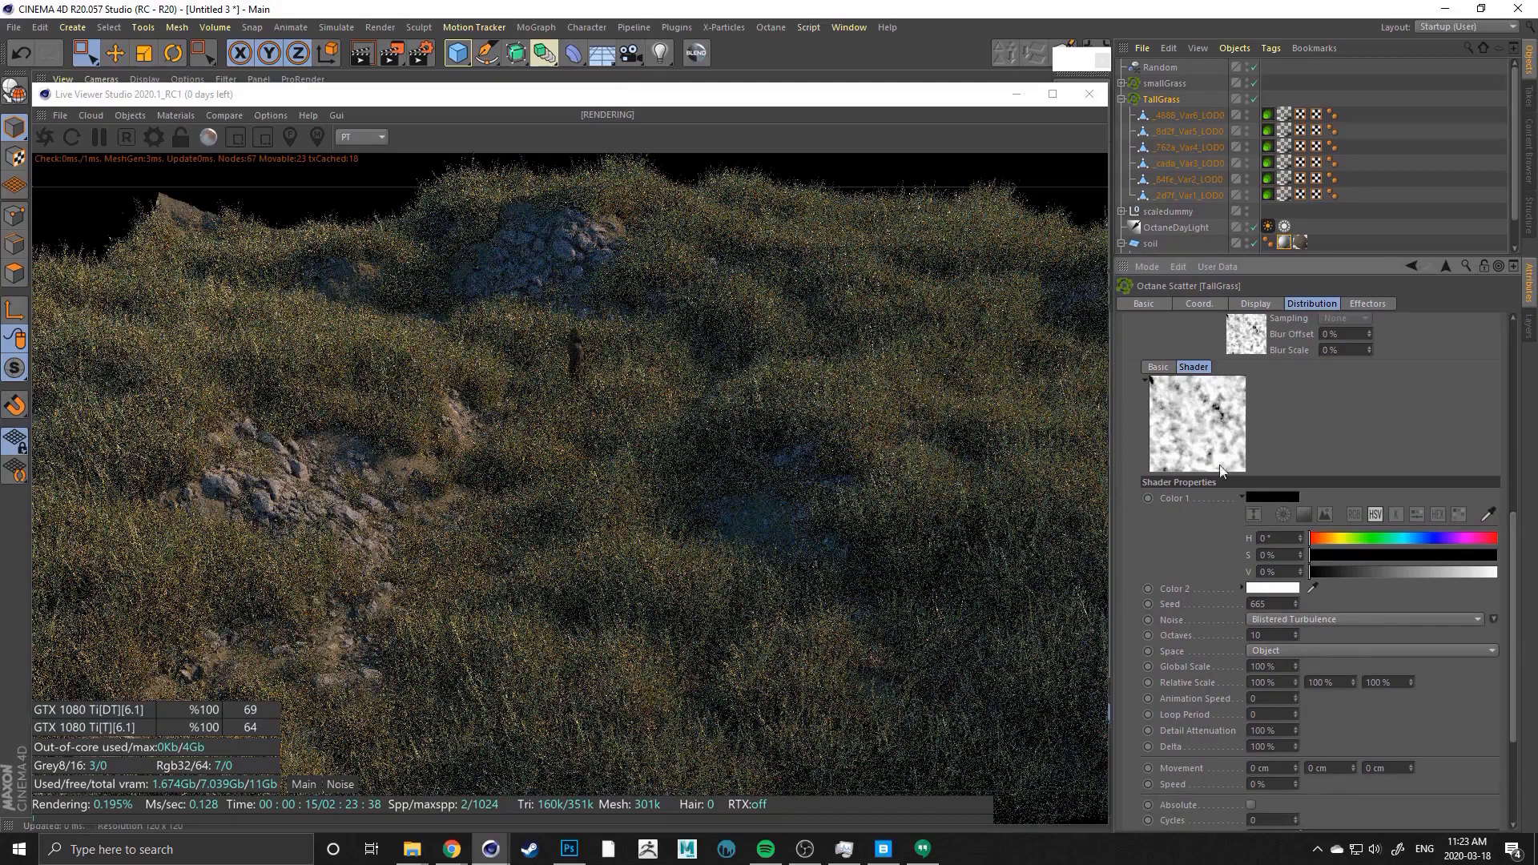
pyautogui.scroll(-3, 1127, 583)
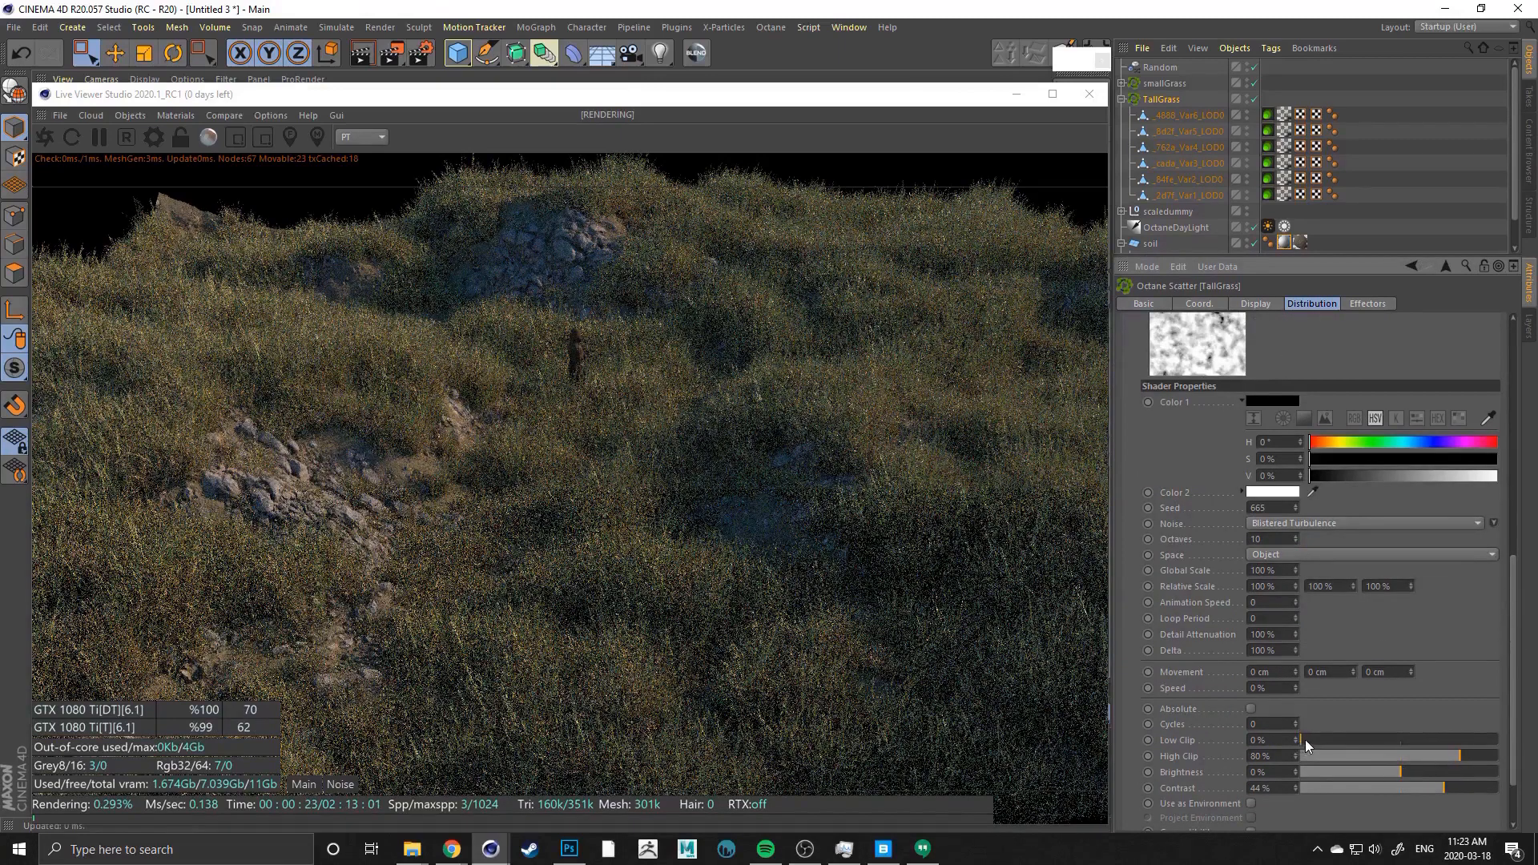
pyautogui.moveTo(1306, 740); pyautogui.dragTo(1327, 741)
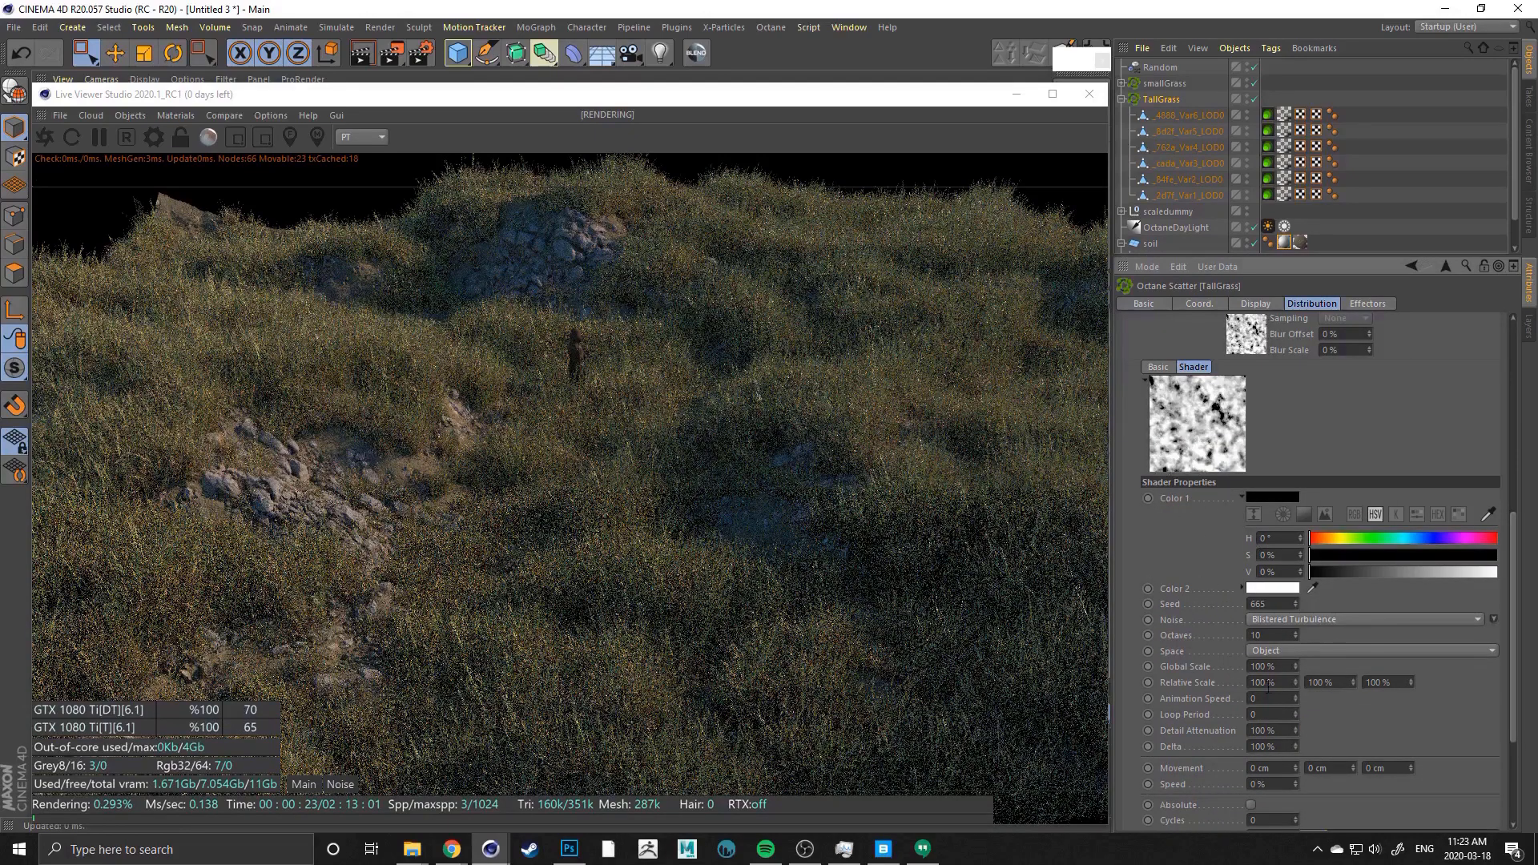
# Lower the brightness of the TallGrass scale noise to -18%
pyautogui.scroll(-3, 1150, 633)
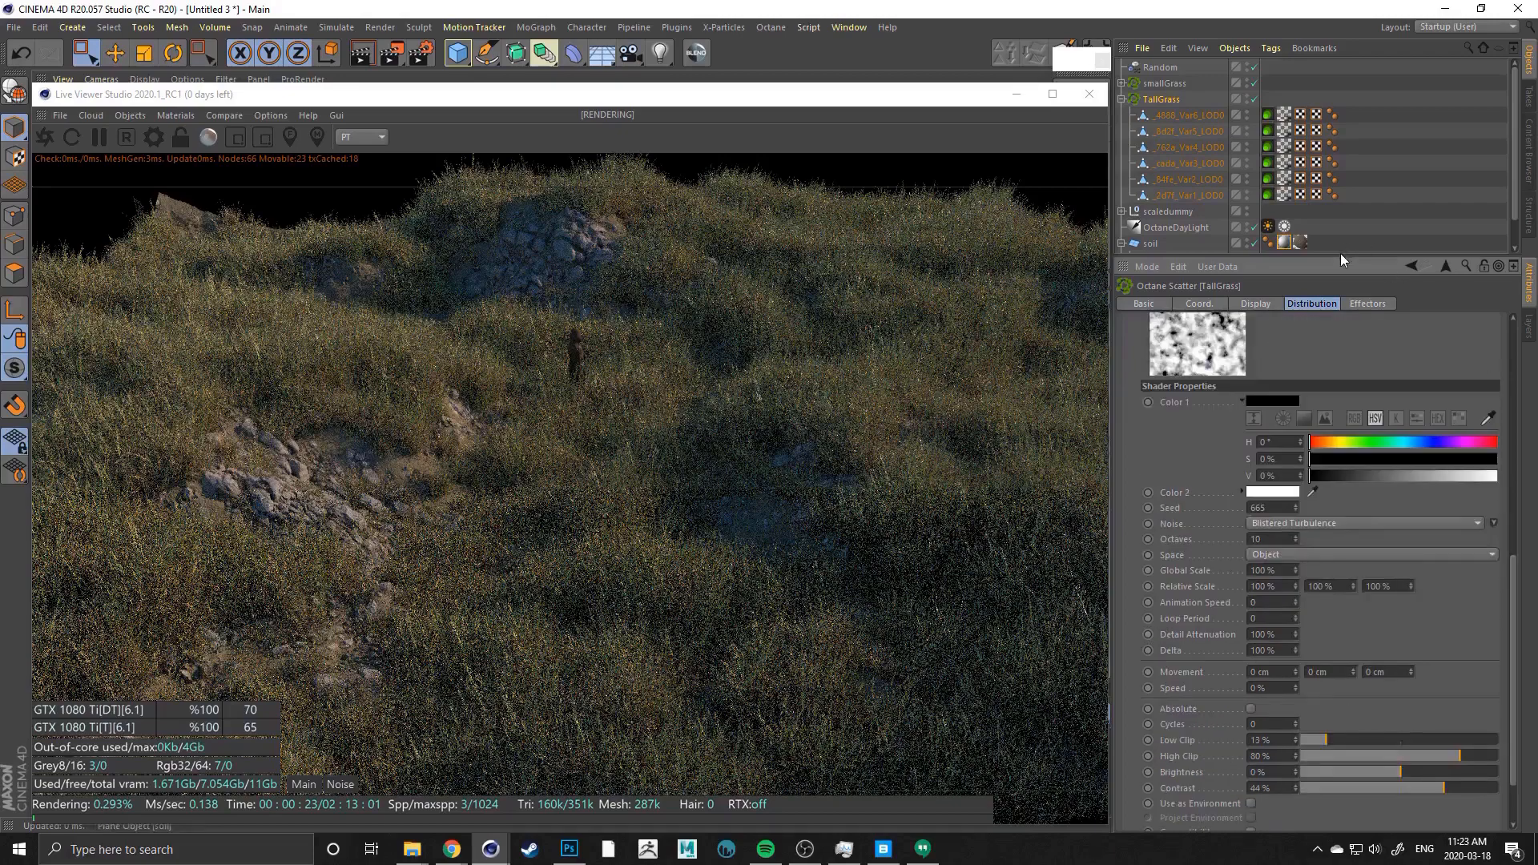
pyautogui.moveTo(1339, 253); pyautogui.dragTo(1359, 173)
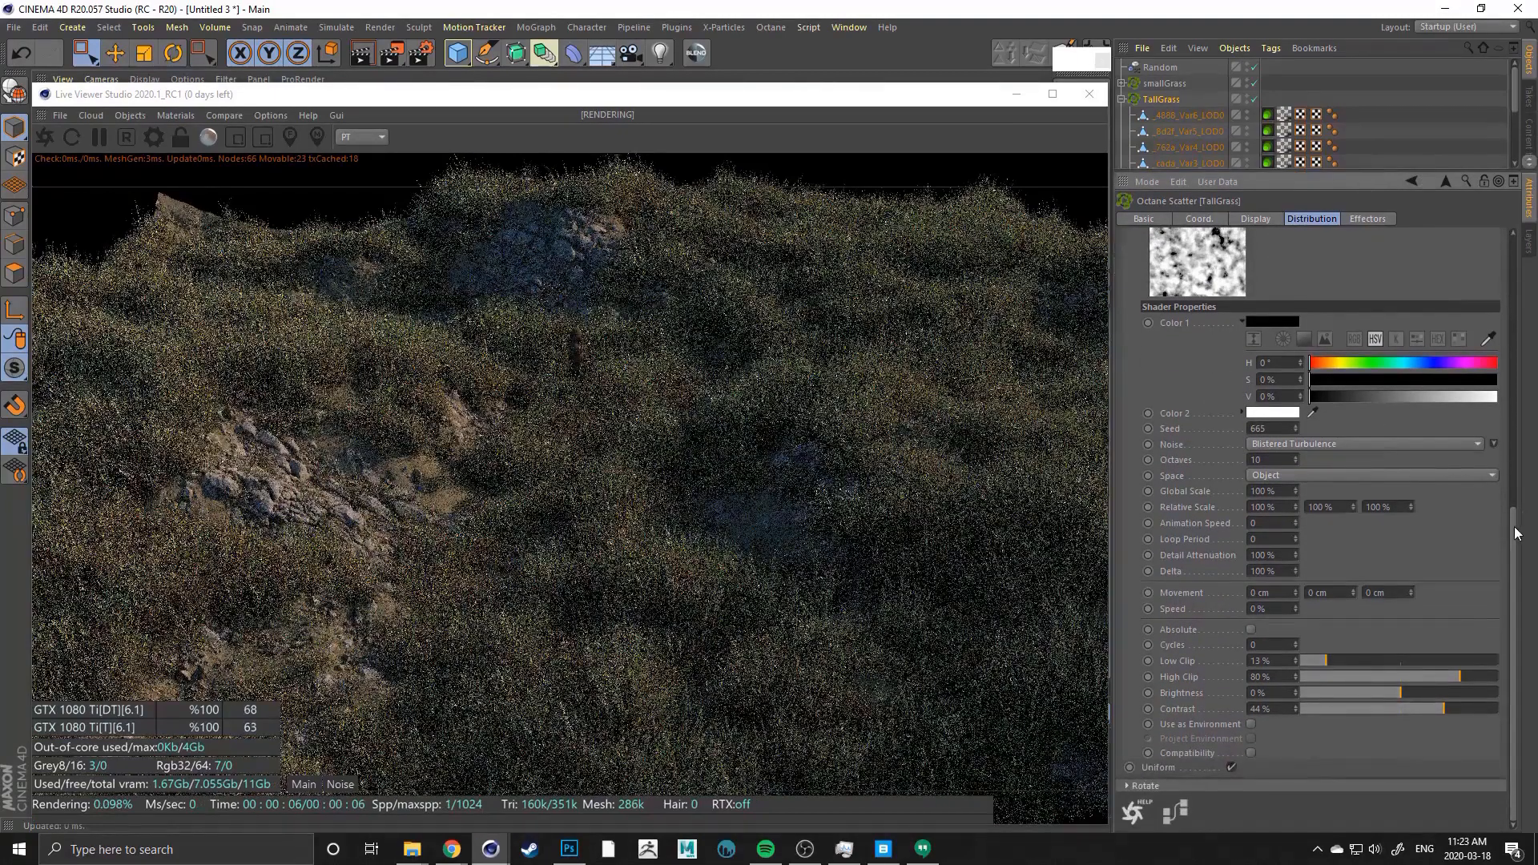
pyautogui.scroll(2, 1515, 532)
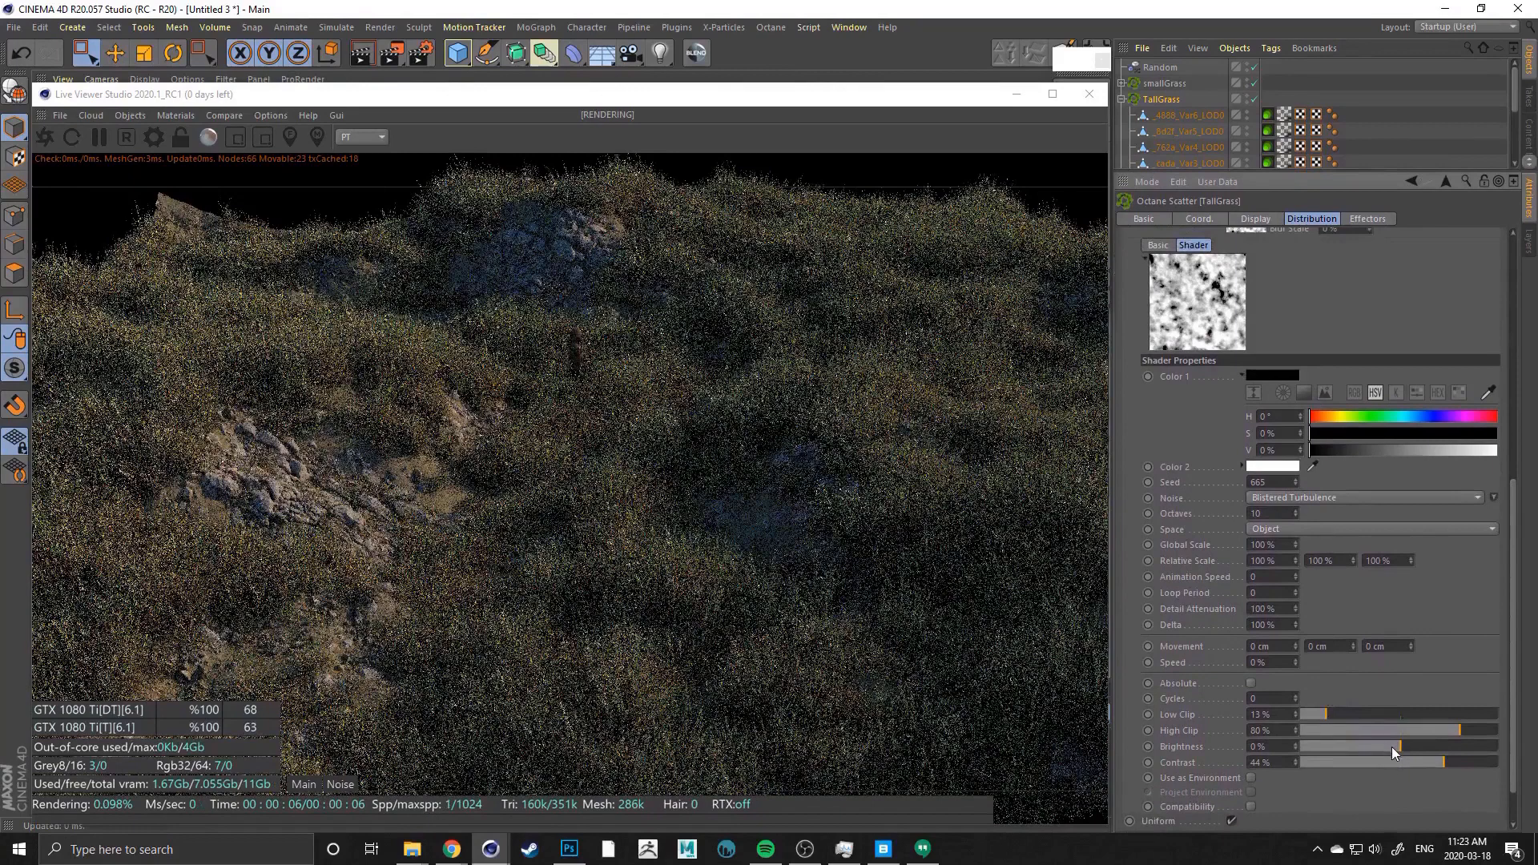
pyautogui.moveTo(1392, 746); pyautogui.dragTo(1382, 746)
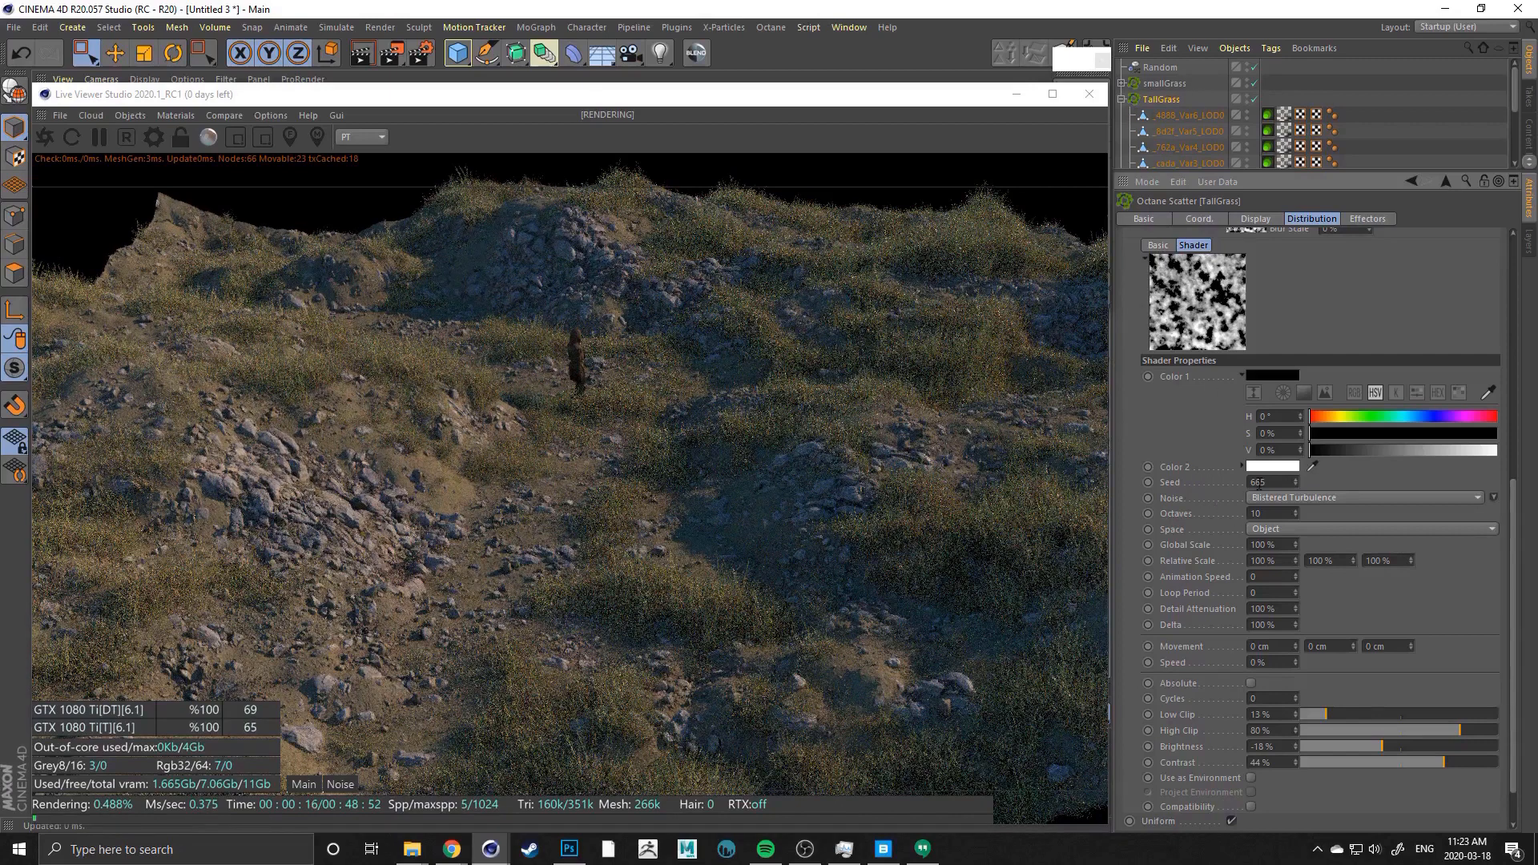
# Set the TallGrass scale noise's seed to 66551 and its global scale to 200%
pyautogui.write('51')
pyautogui.press('Return')
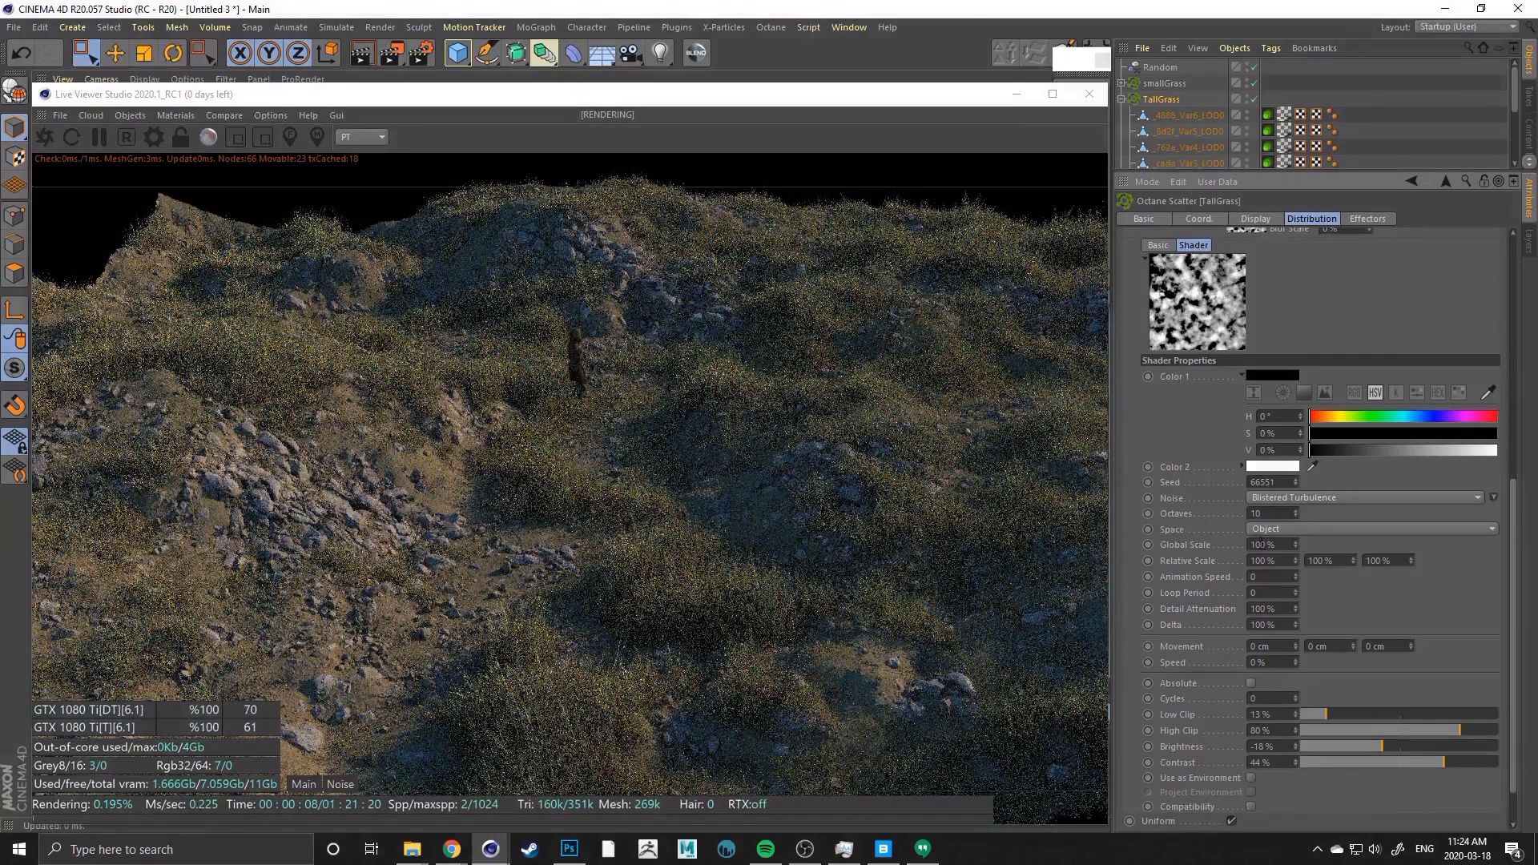
pyautogui.click(1256, 545)
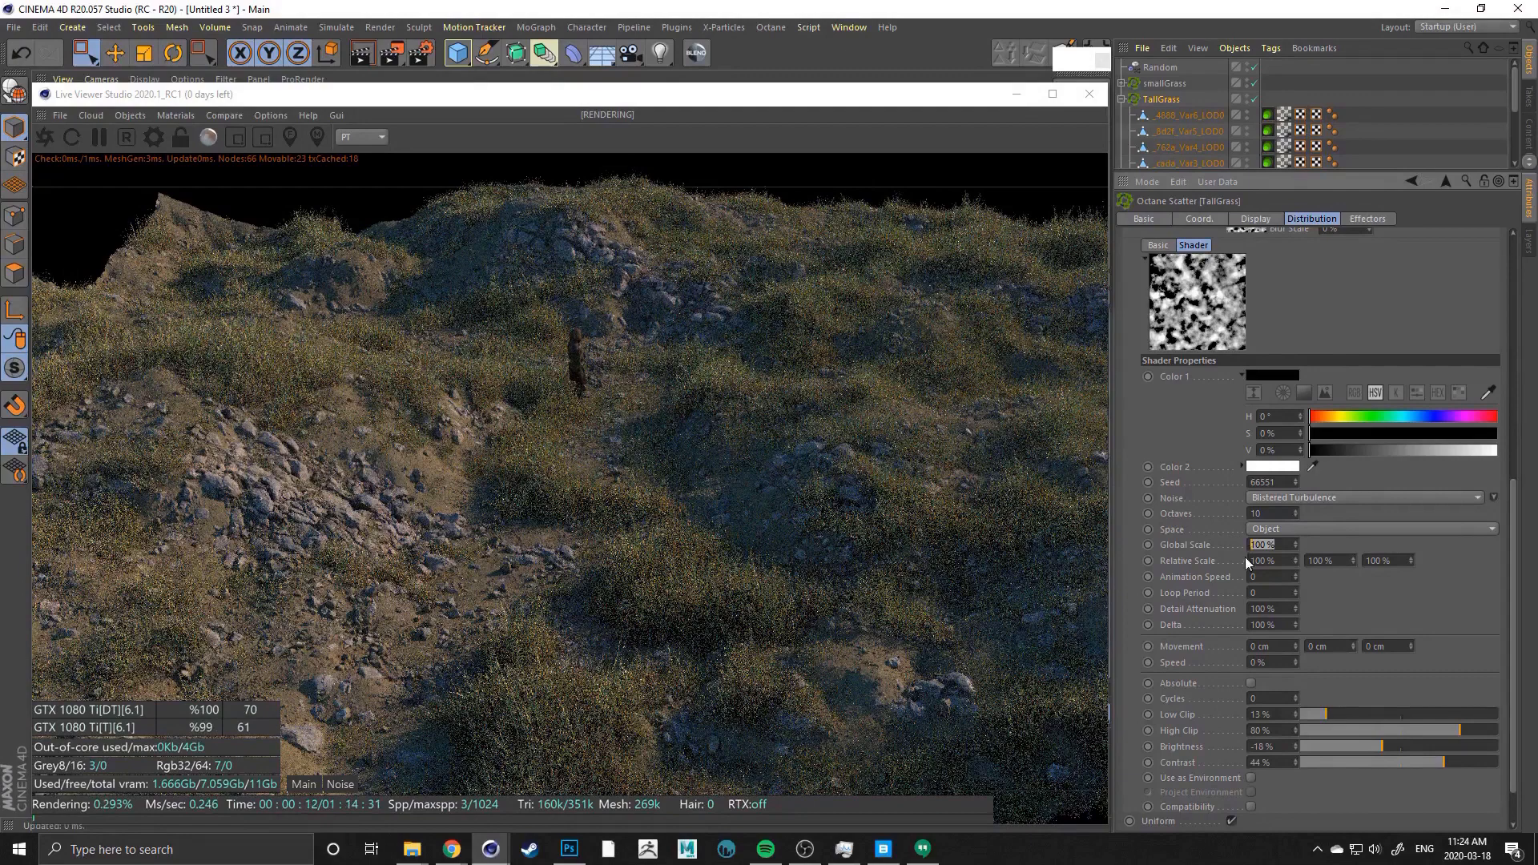
pyautogui.write('200')
pyautogui.press('Return')
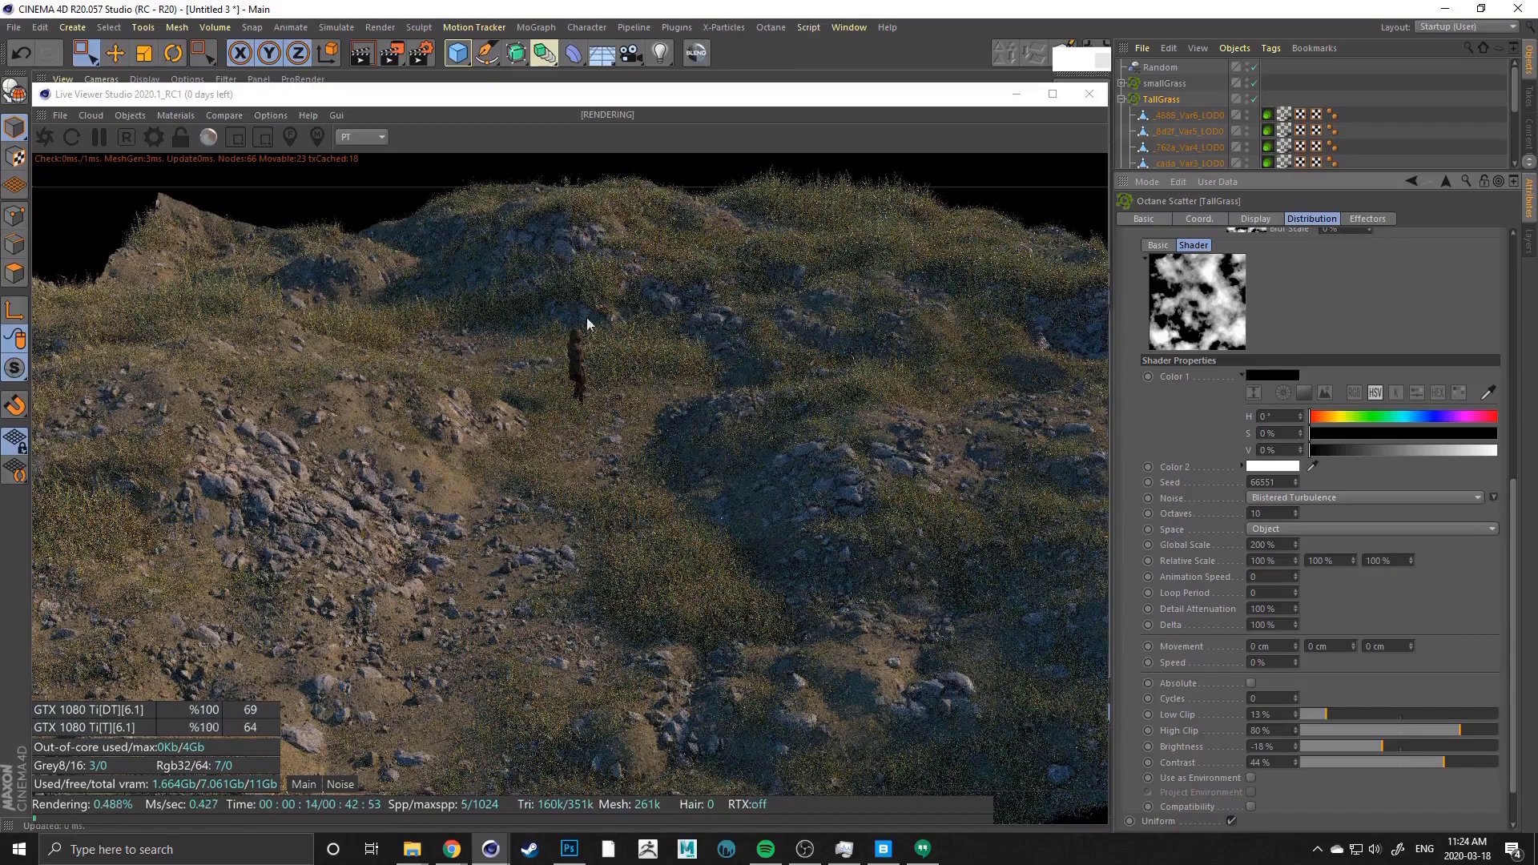
# Disable the smallGrass scatter to isolate the tall grass in the render
pyautogui.moveTo(940, 99); pyautogui.dragTo(935, 45)
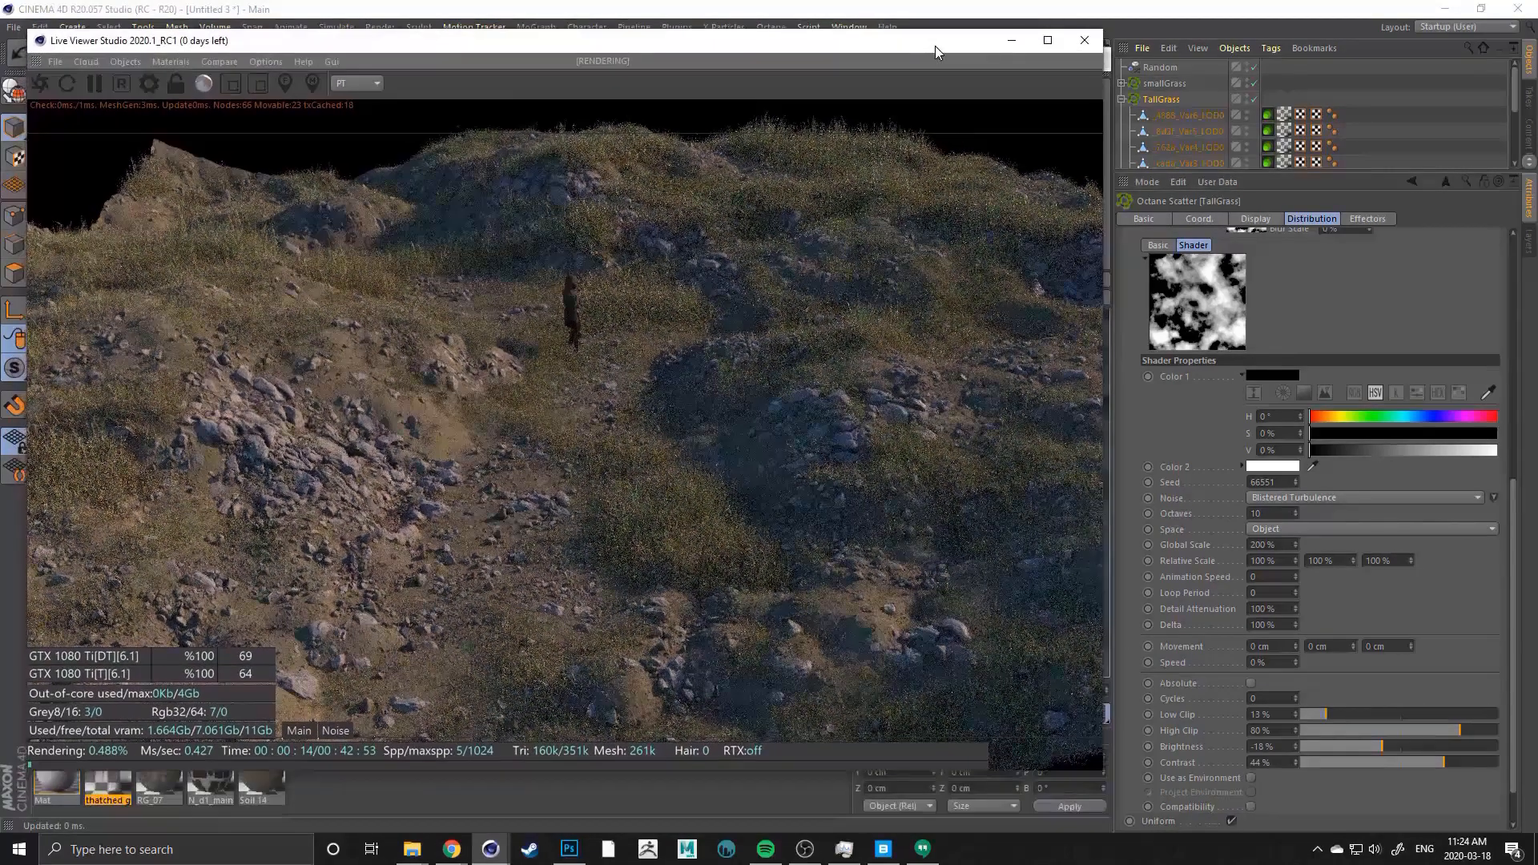
pyautogui.moveTo(738, 41); pyautogui.dragTo(758, 538)
pyautogui.moveTo(587, 304)
pyautogui.keyDown('alt'); pyautogui.mouseDown()
pyautogui.moveTo(590, 286)
pyautogui.moveTo(600, 301)
pyautogui.mouseUp(); pyautogui.keyUp('alt')
pyautogui.moveTo(527, 538); pyautogui.dragTo(503, 77)
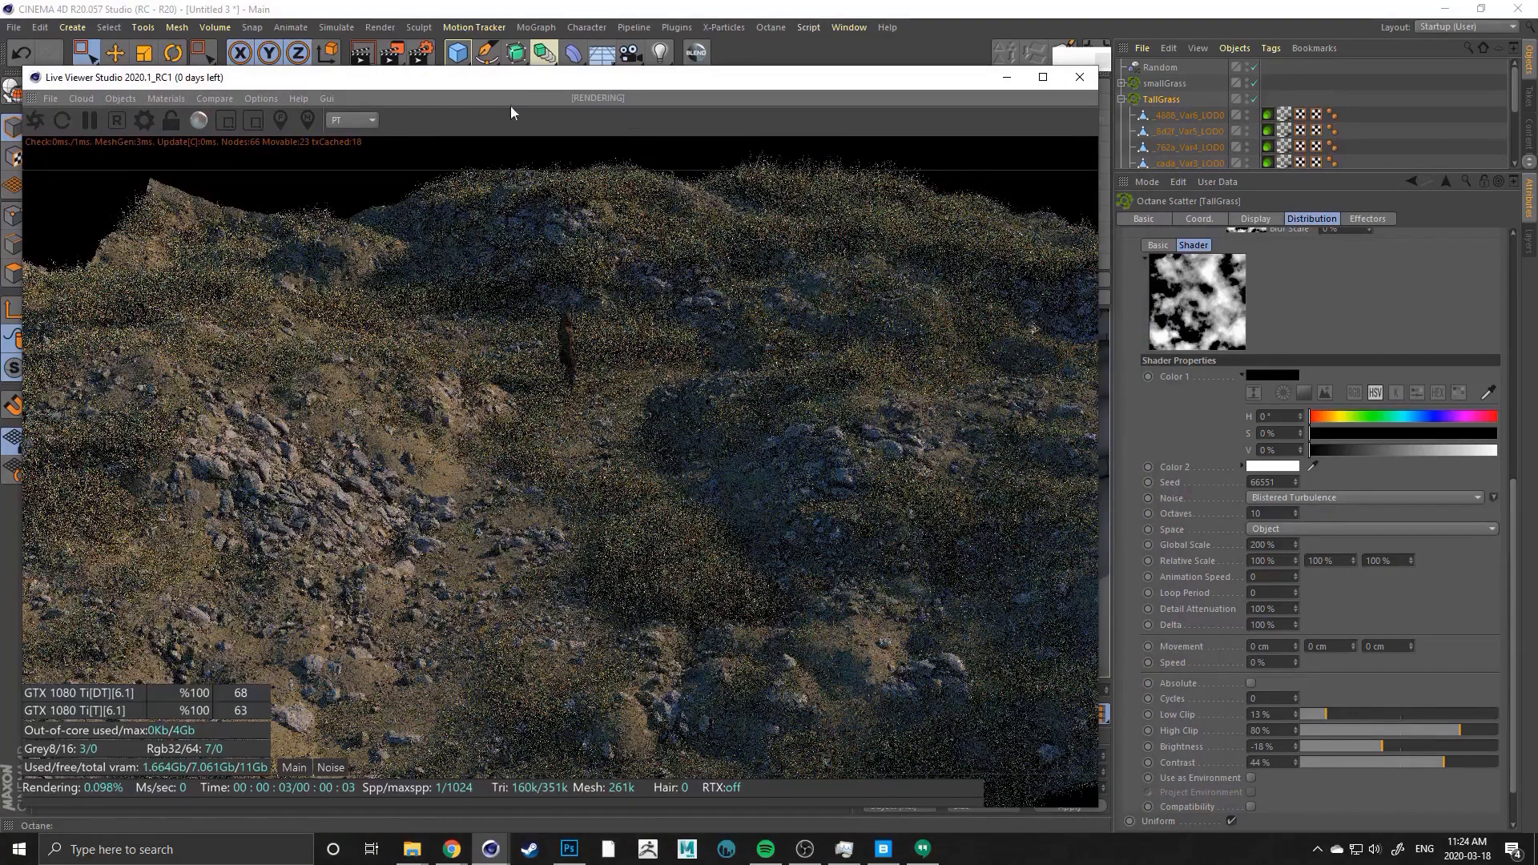
pyautogui.click(1254, 83)
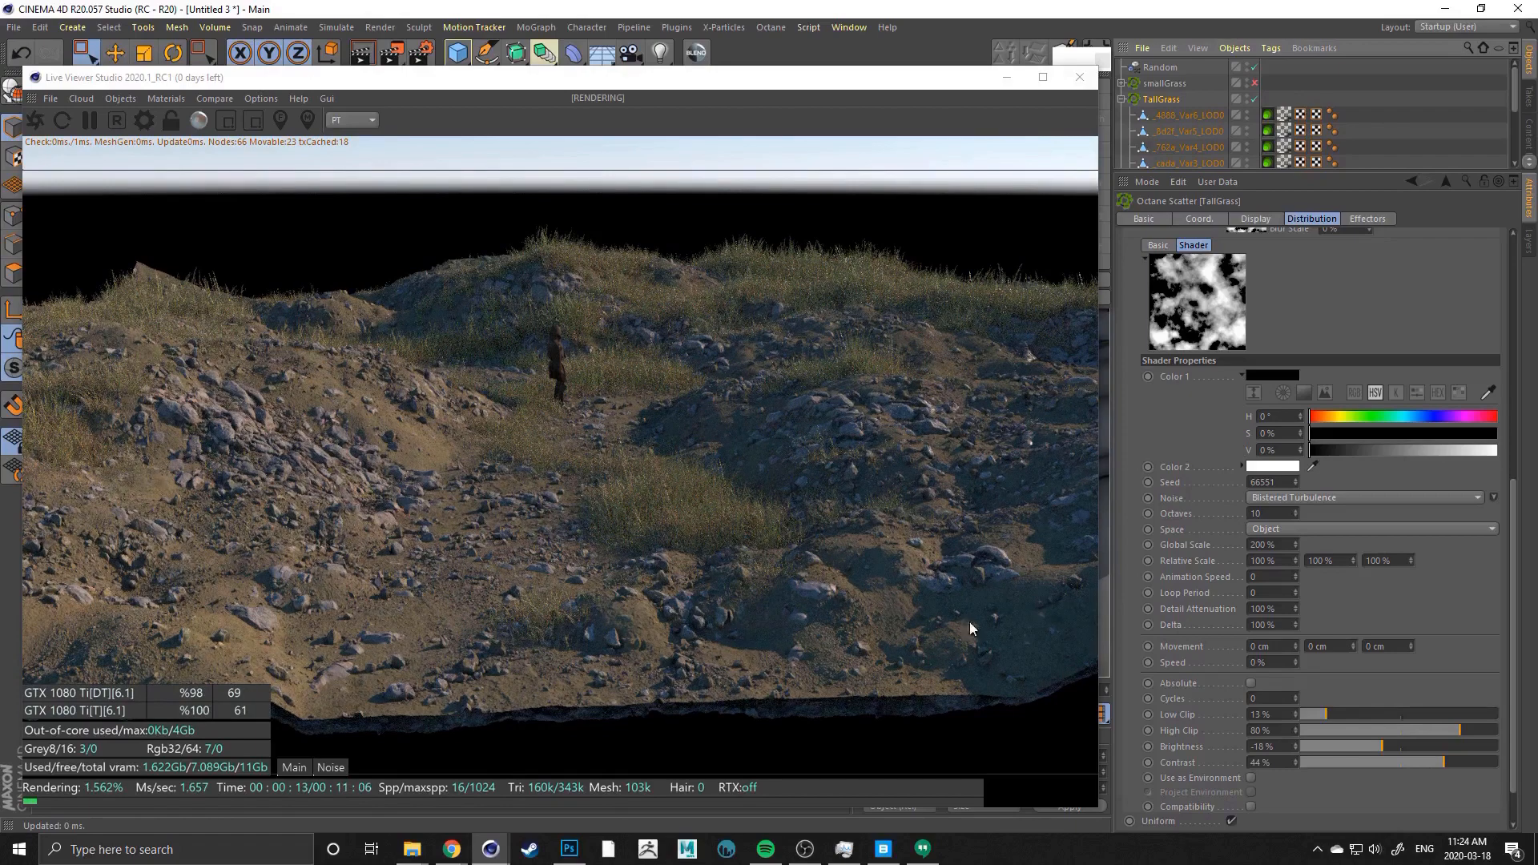
# Change the TallGrass scale noise type to Wavy Turbulence and set its seed to 66550
pyautogui.scroll(2, 1348, 537)
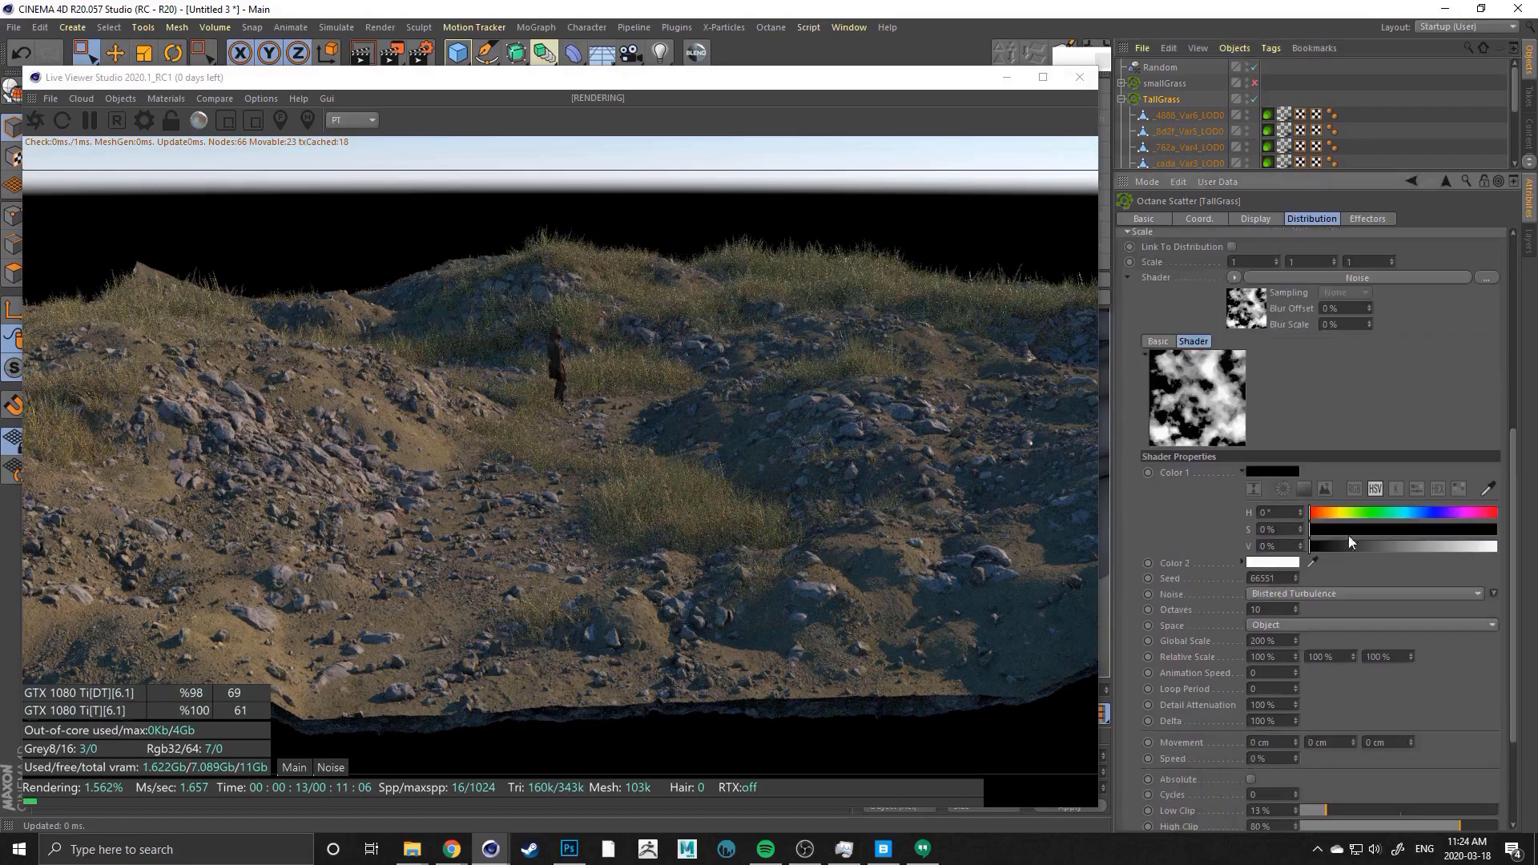
pyautogui.click(1488, 593)
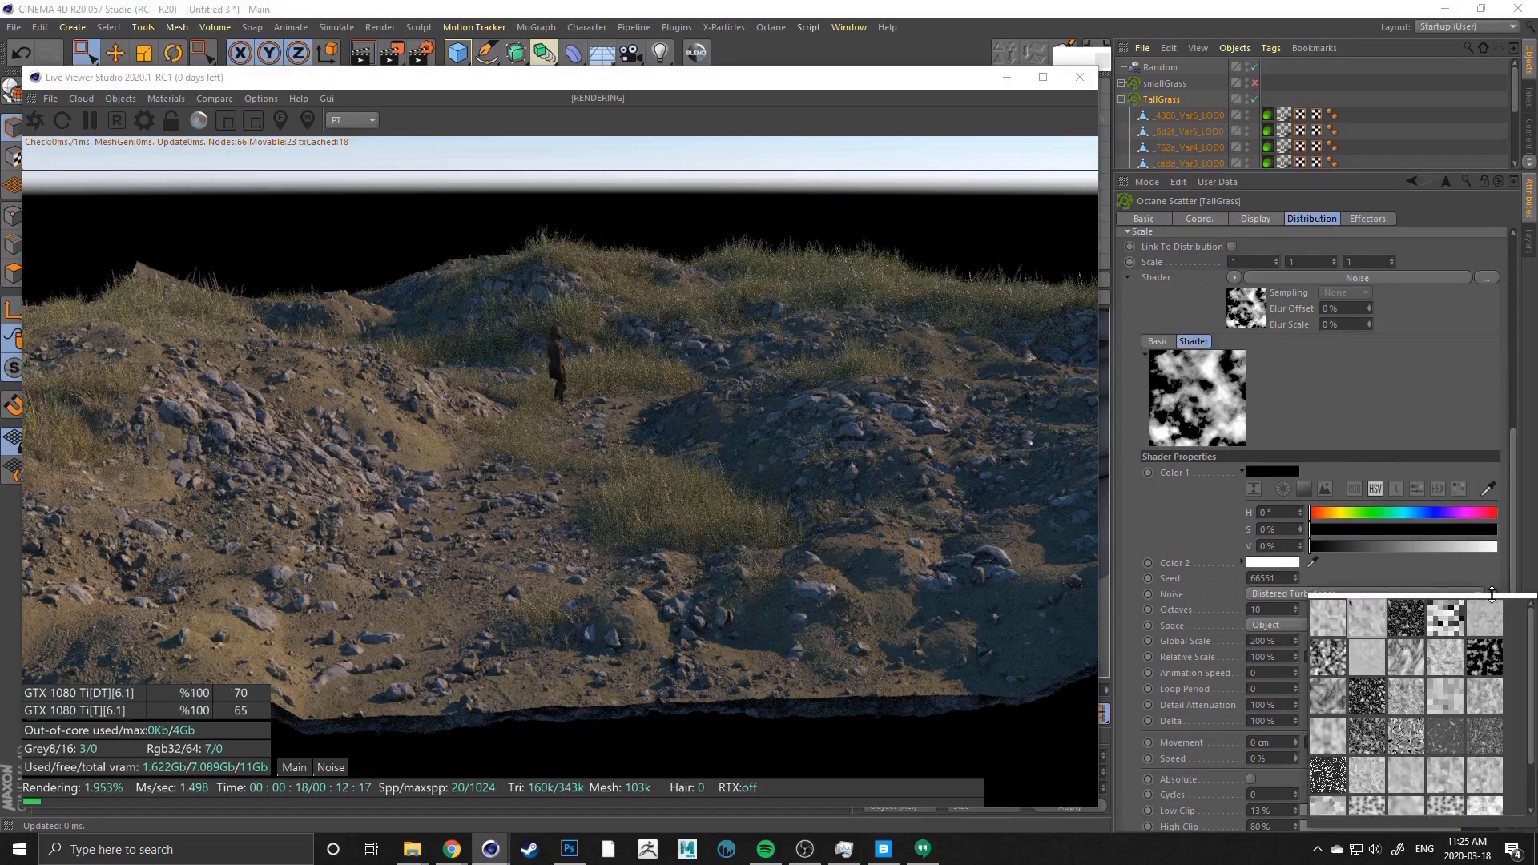
pyautogui.click(1477, 781)
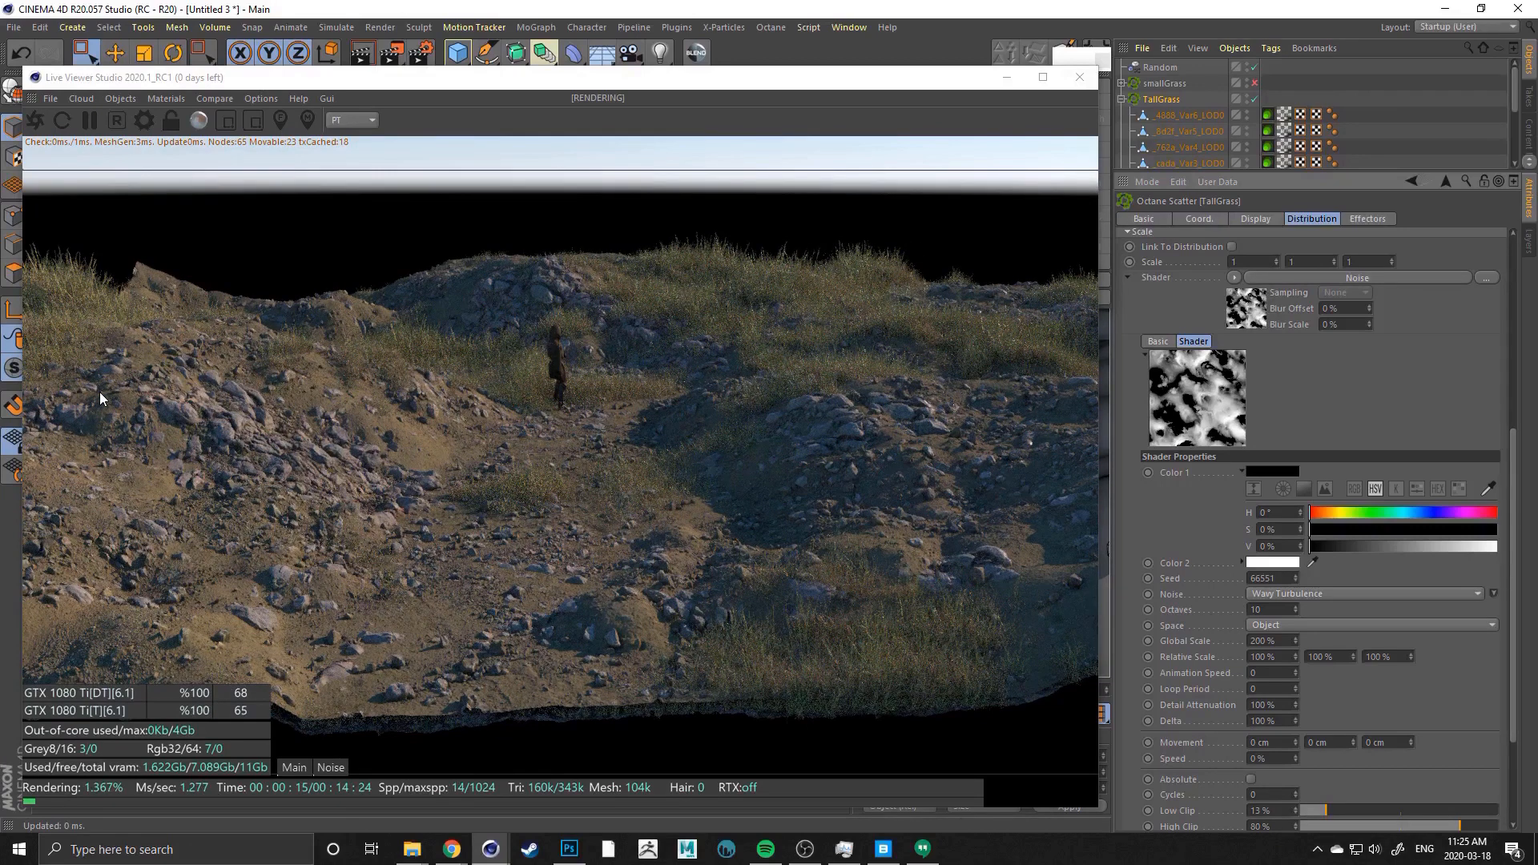
pyautogui.click(1294, 581)
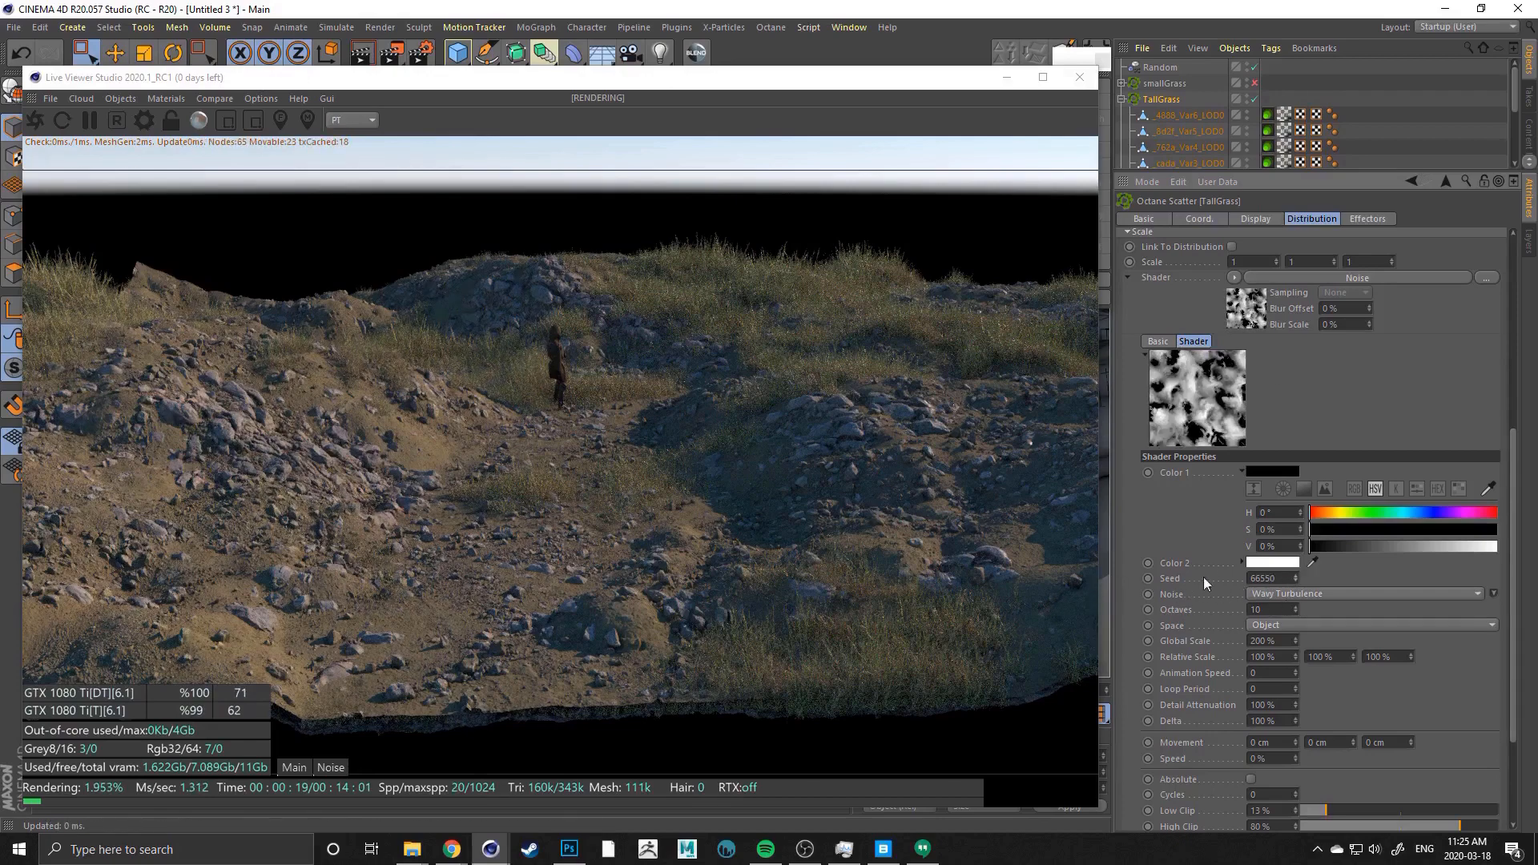
# Reduce the TallGrass scatter's instance count to 78247
pyautogui.scroll(-3, 1149, 495)
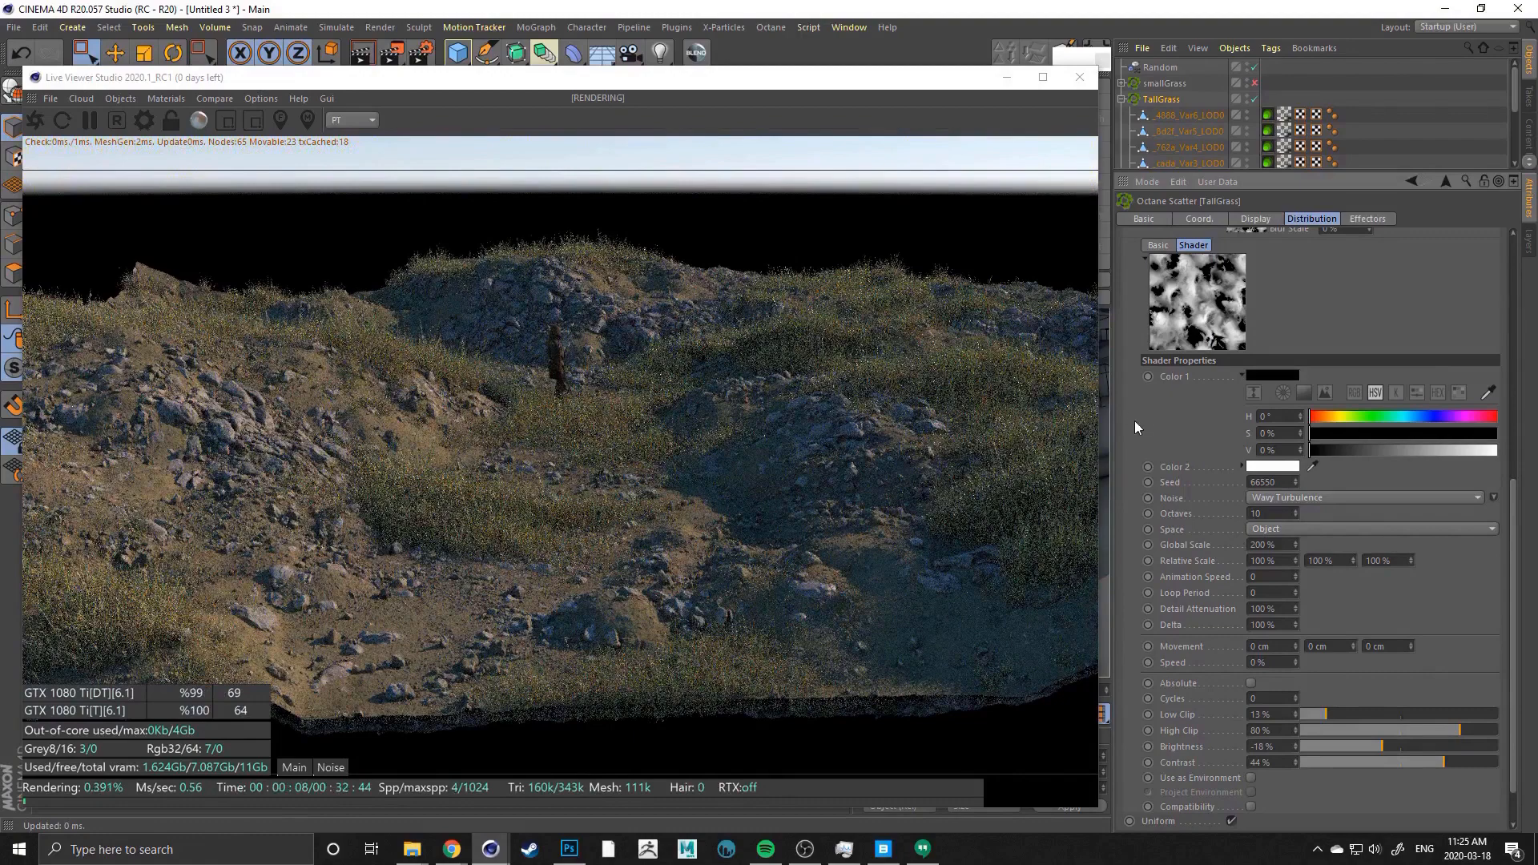
pyautogui.scroll(-2, 1134, 424)
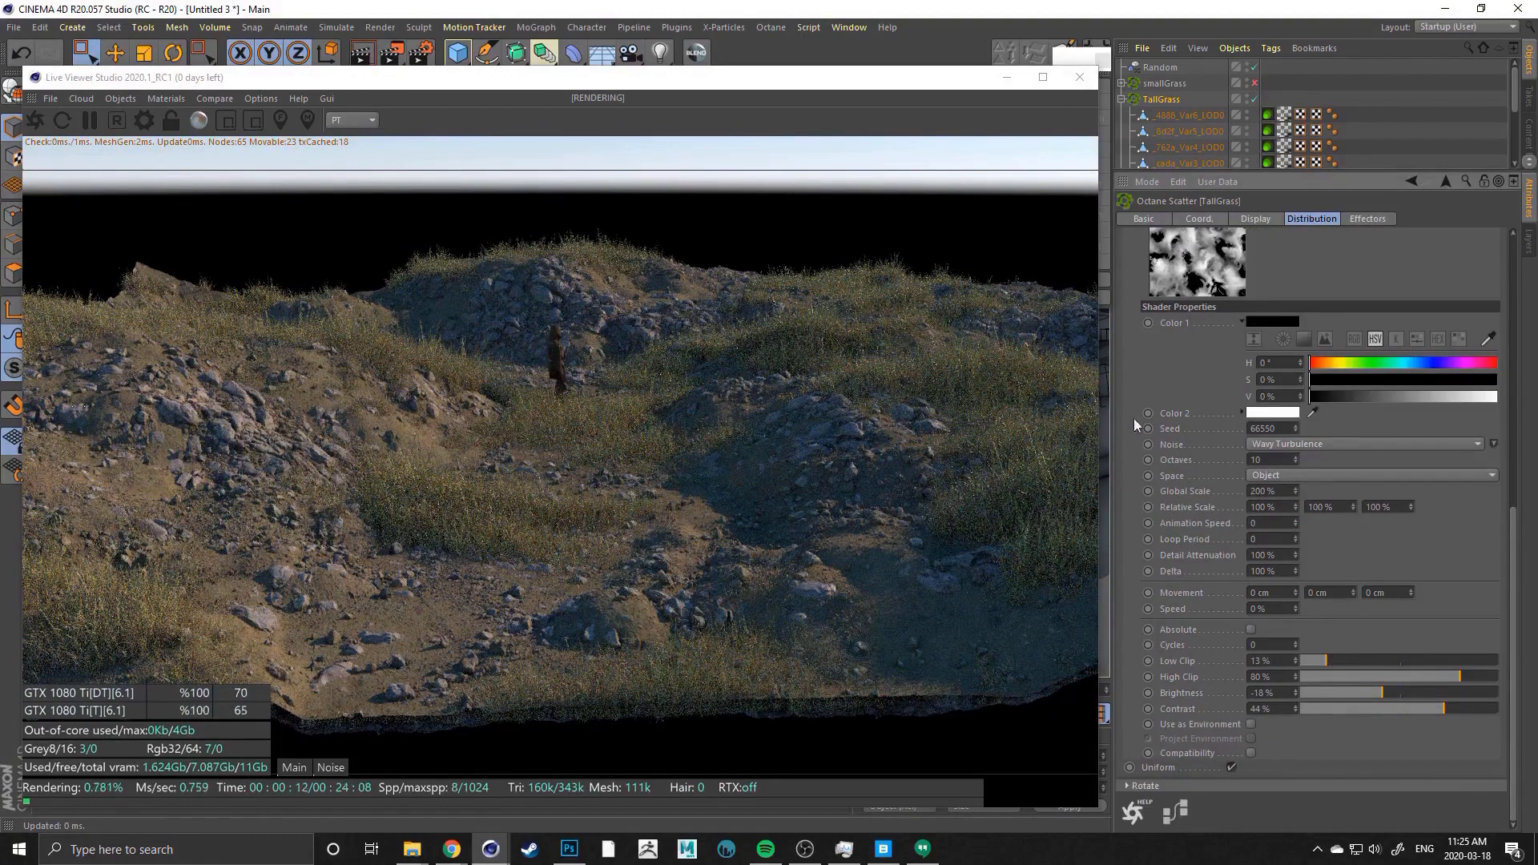
pyautogui.scroll(15, 1131, 398)
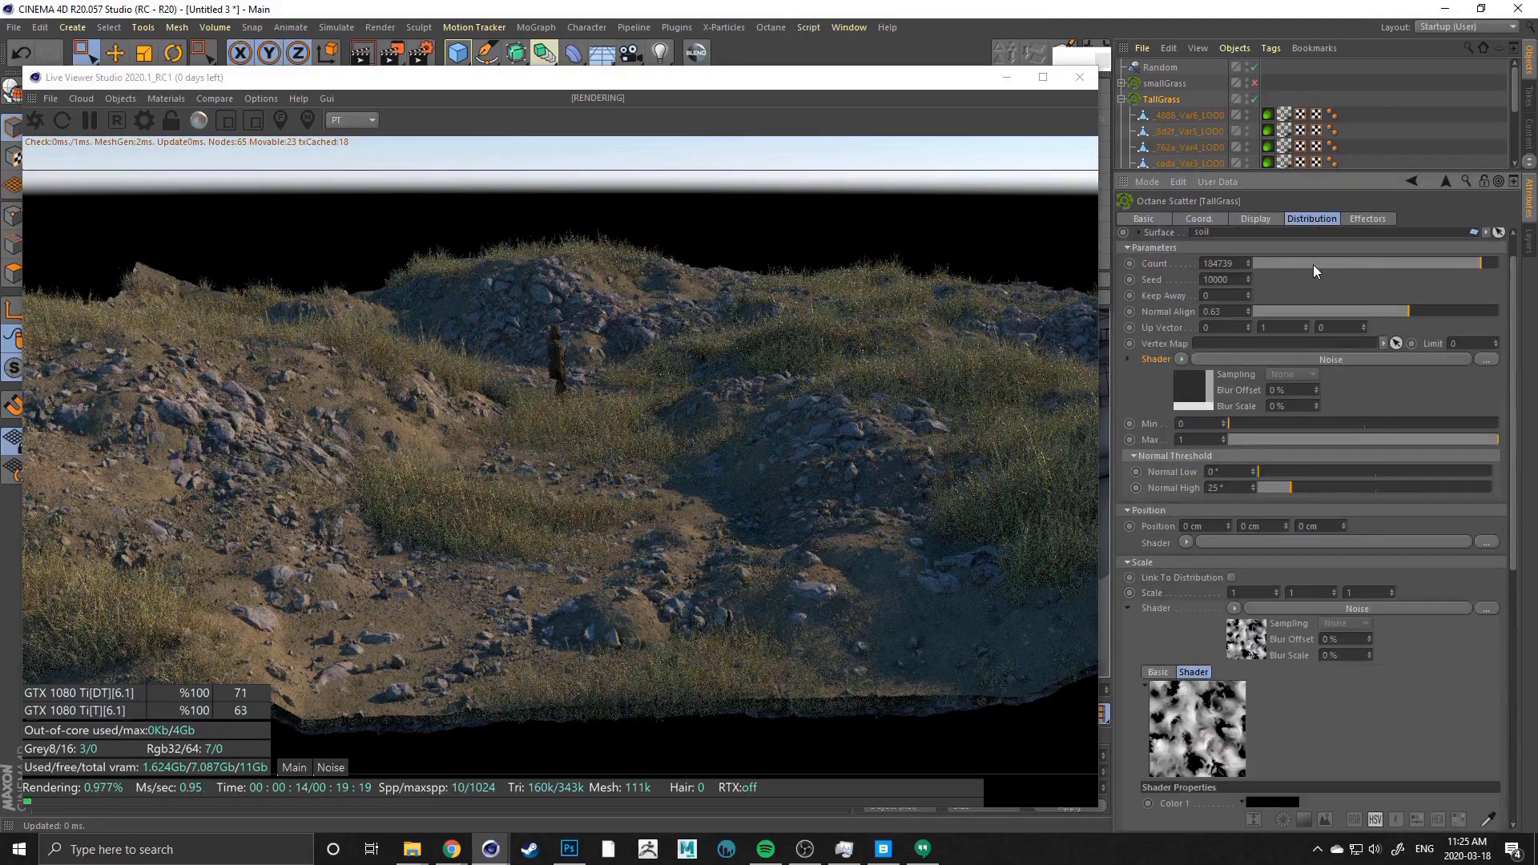
pyautogui.click(1372, 263)
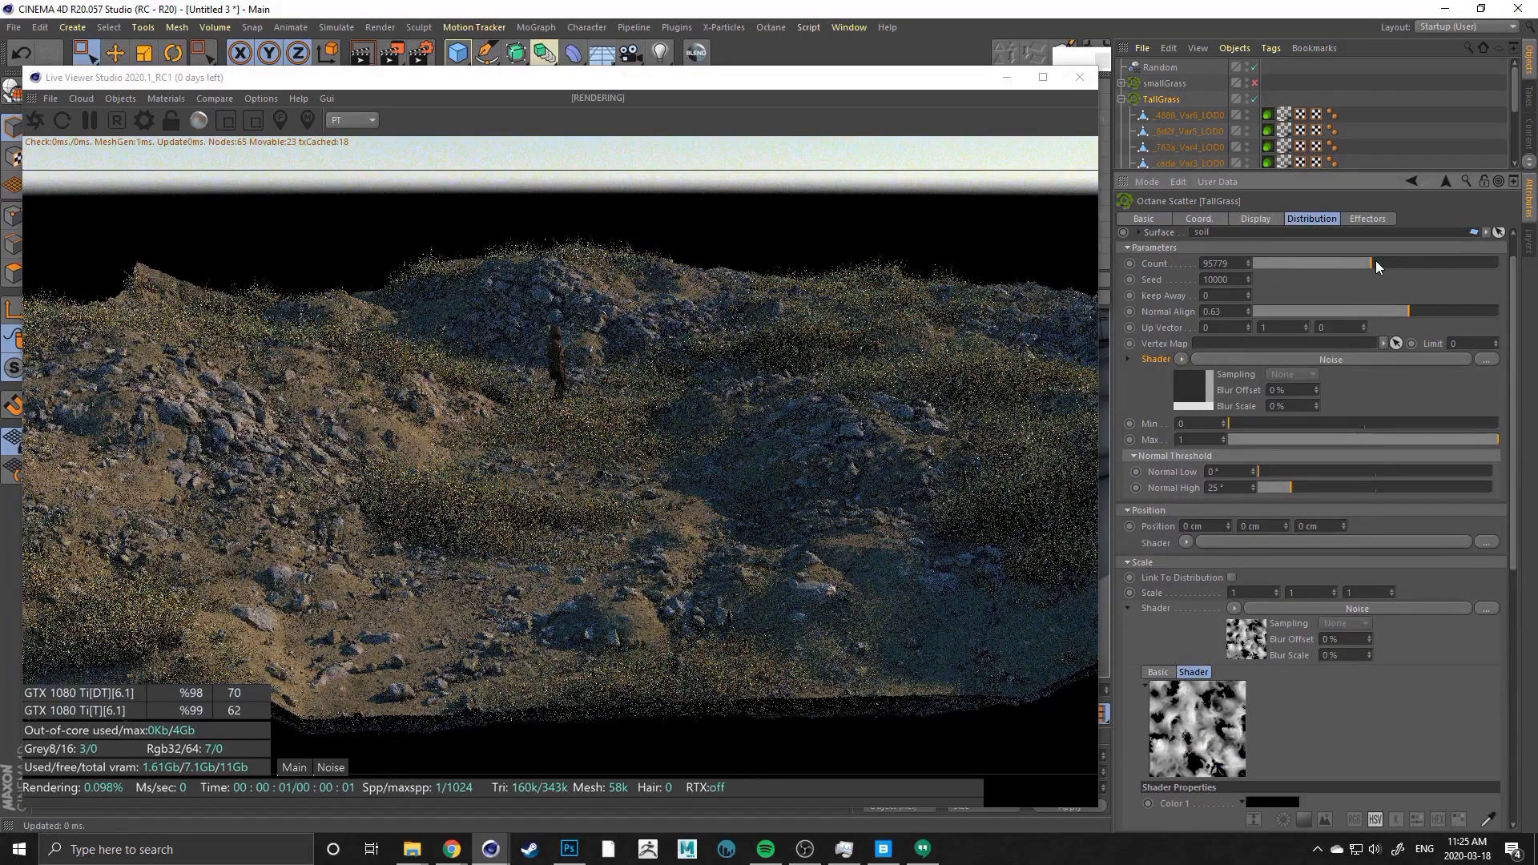
pyautogui.moveTo(1362, 264); pyautogui.dragTo(1349, 261)
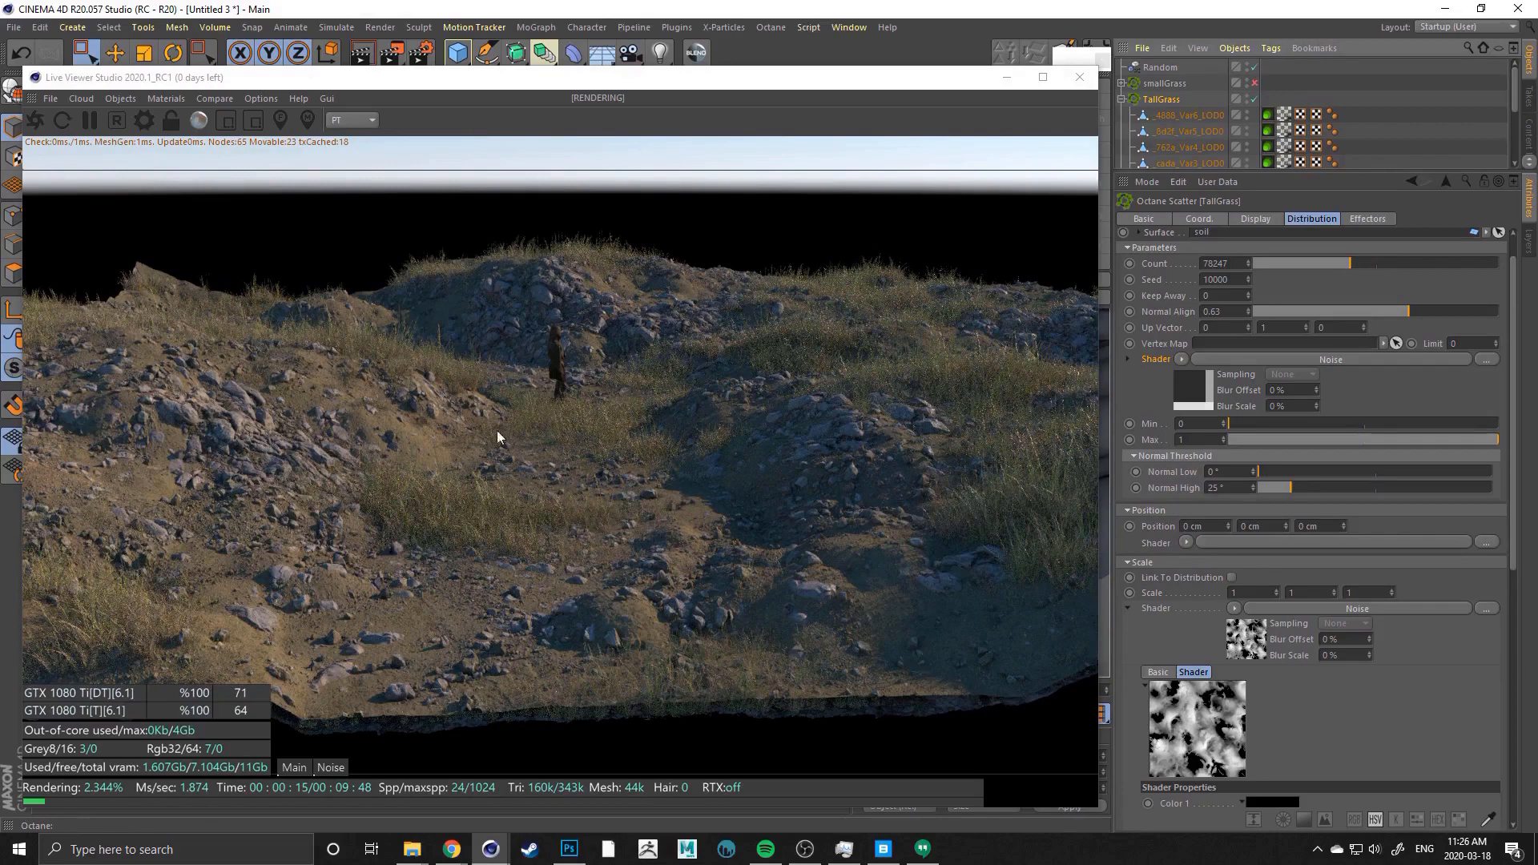
# Re-enable the smallGrass scatter and preview it with render regions over the far hillside and then the central foreground
pyautogui.click(1254, 85)
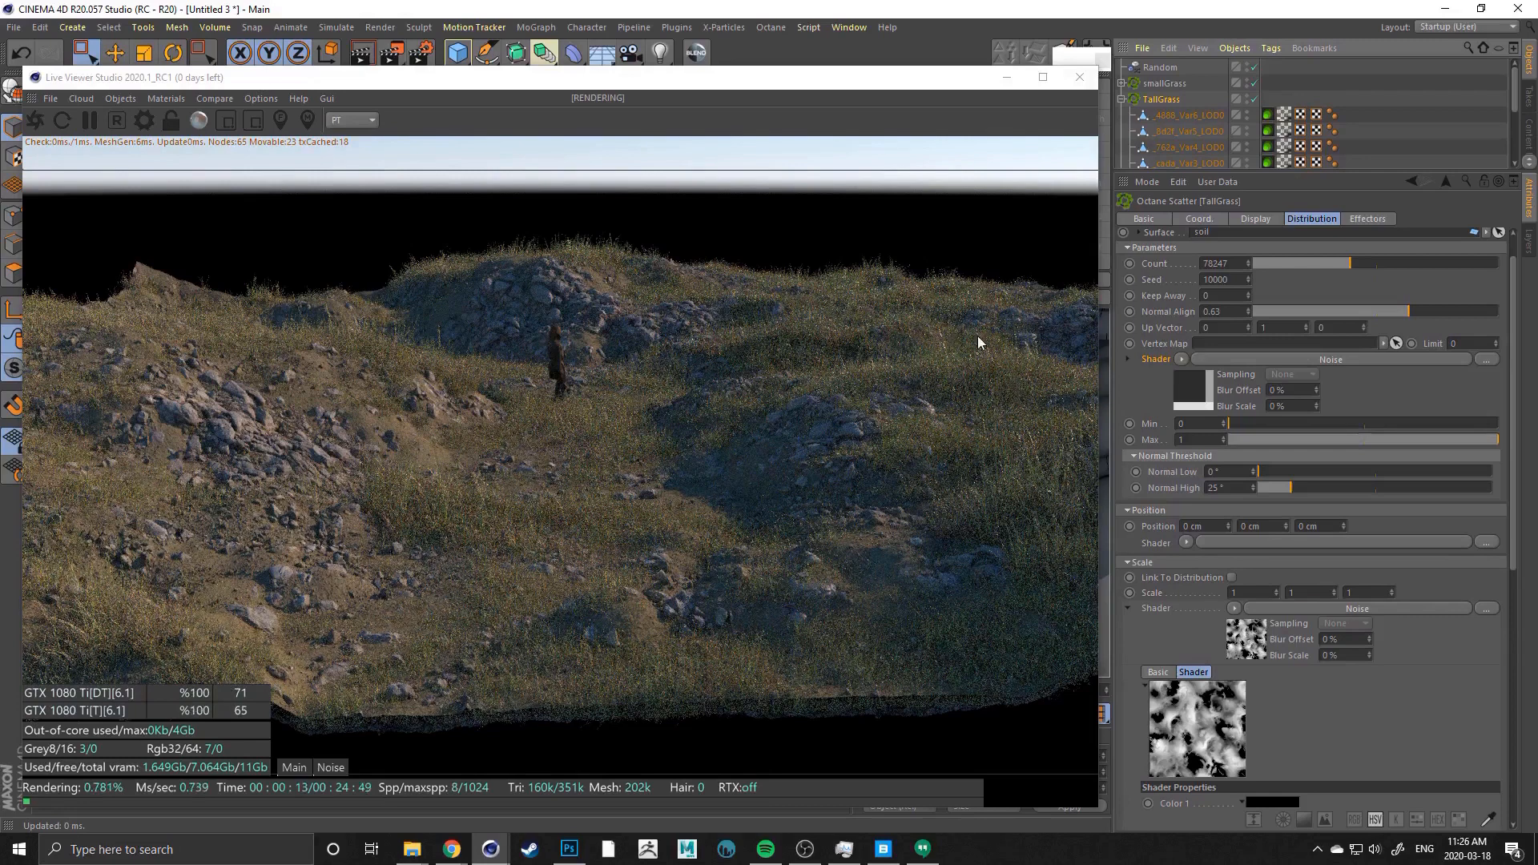
pyautogui.click(226, 120)
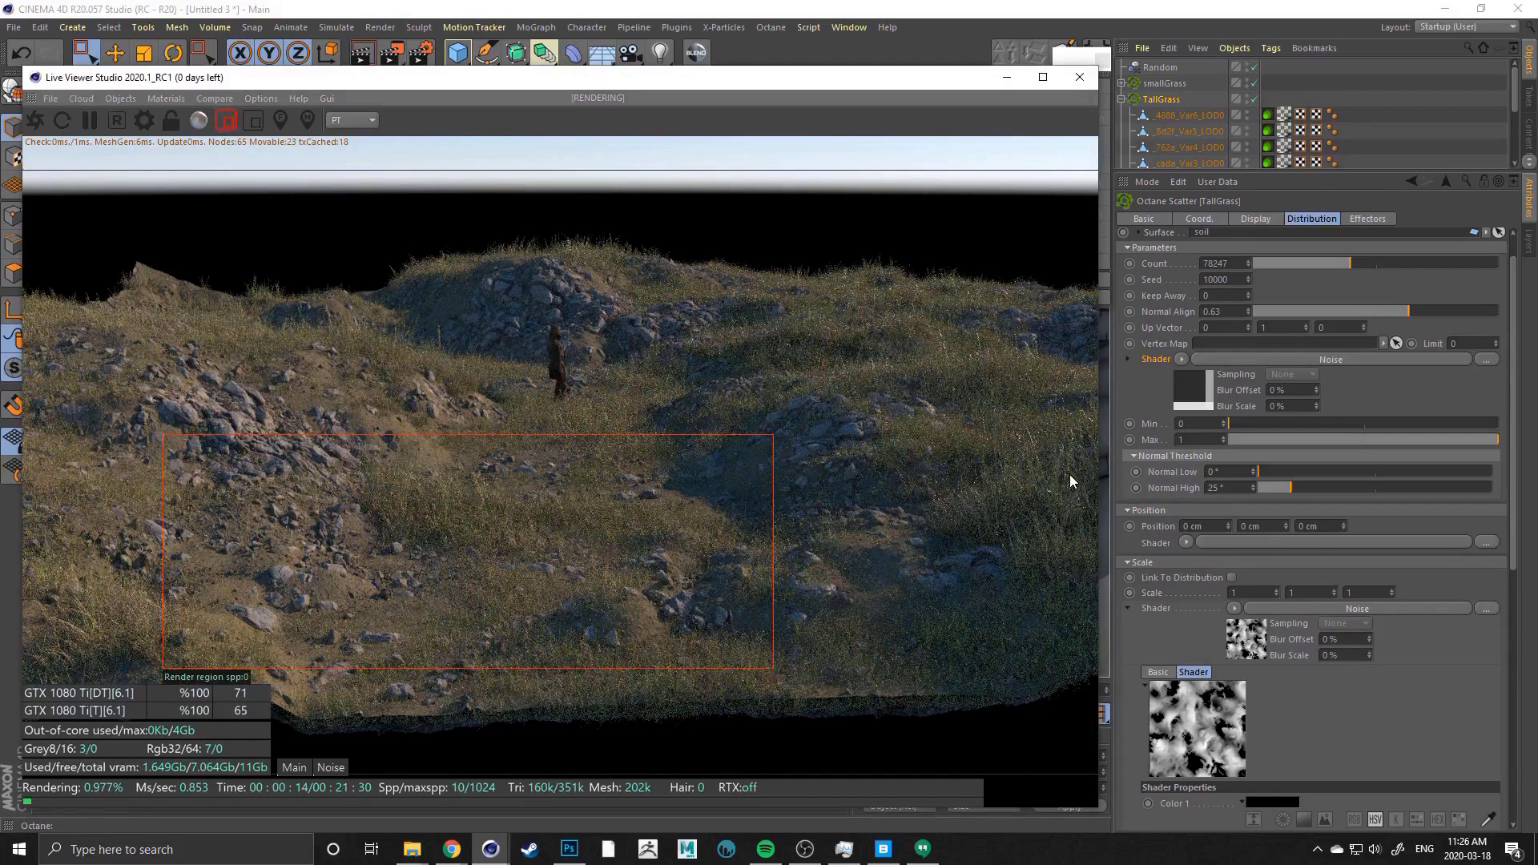
pyautogui.moveTo(794, 255); pyautogui.dragTo(1072, 482)
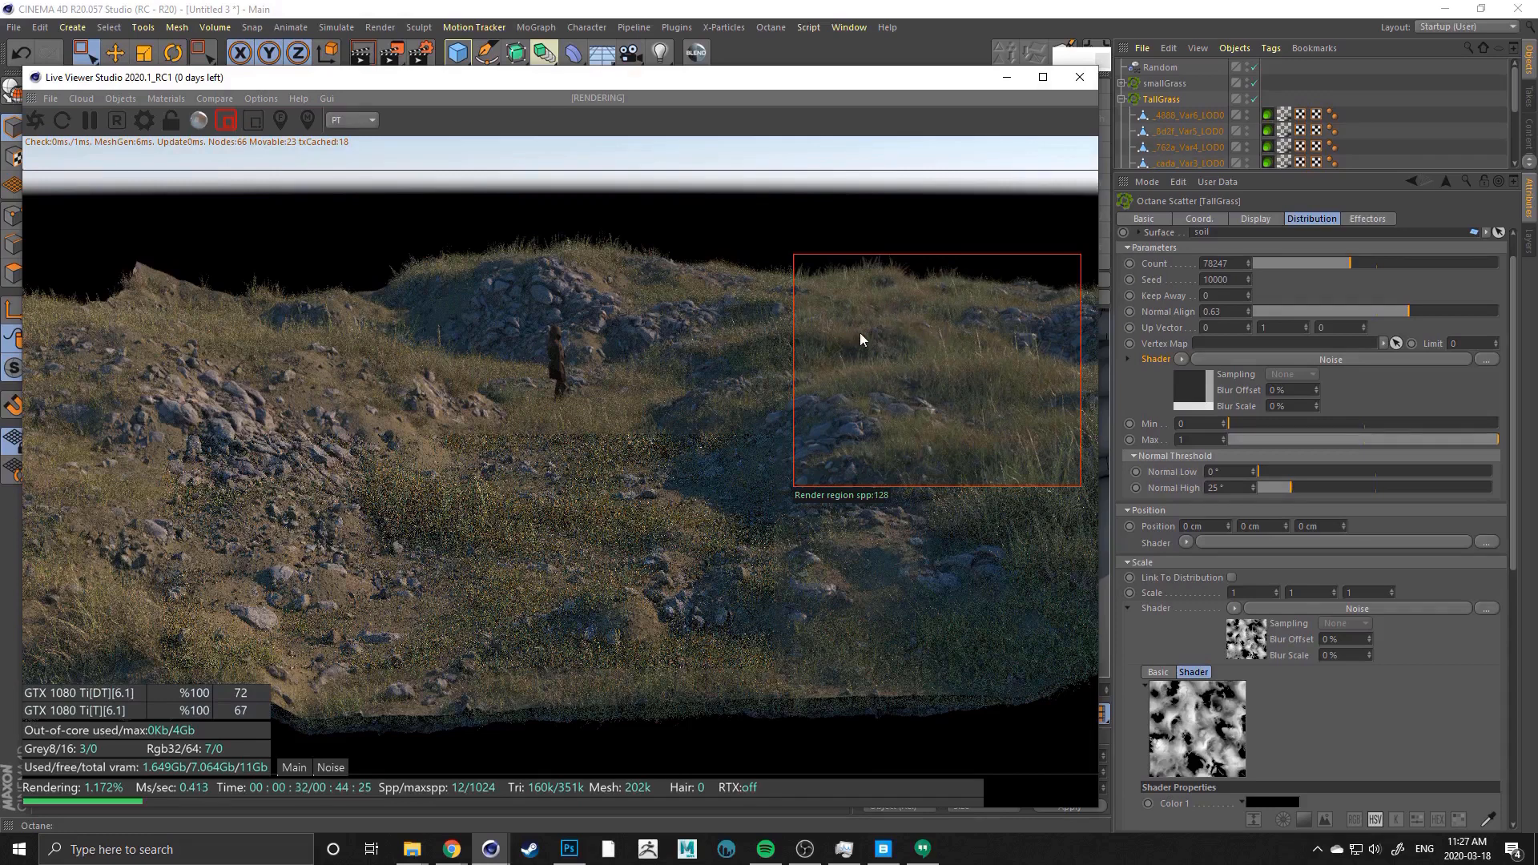
pyautogui.moveTo(357, 478); pyautogui.dragTo(754, 618)
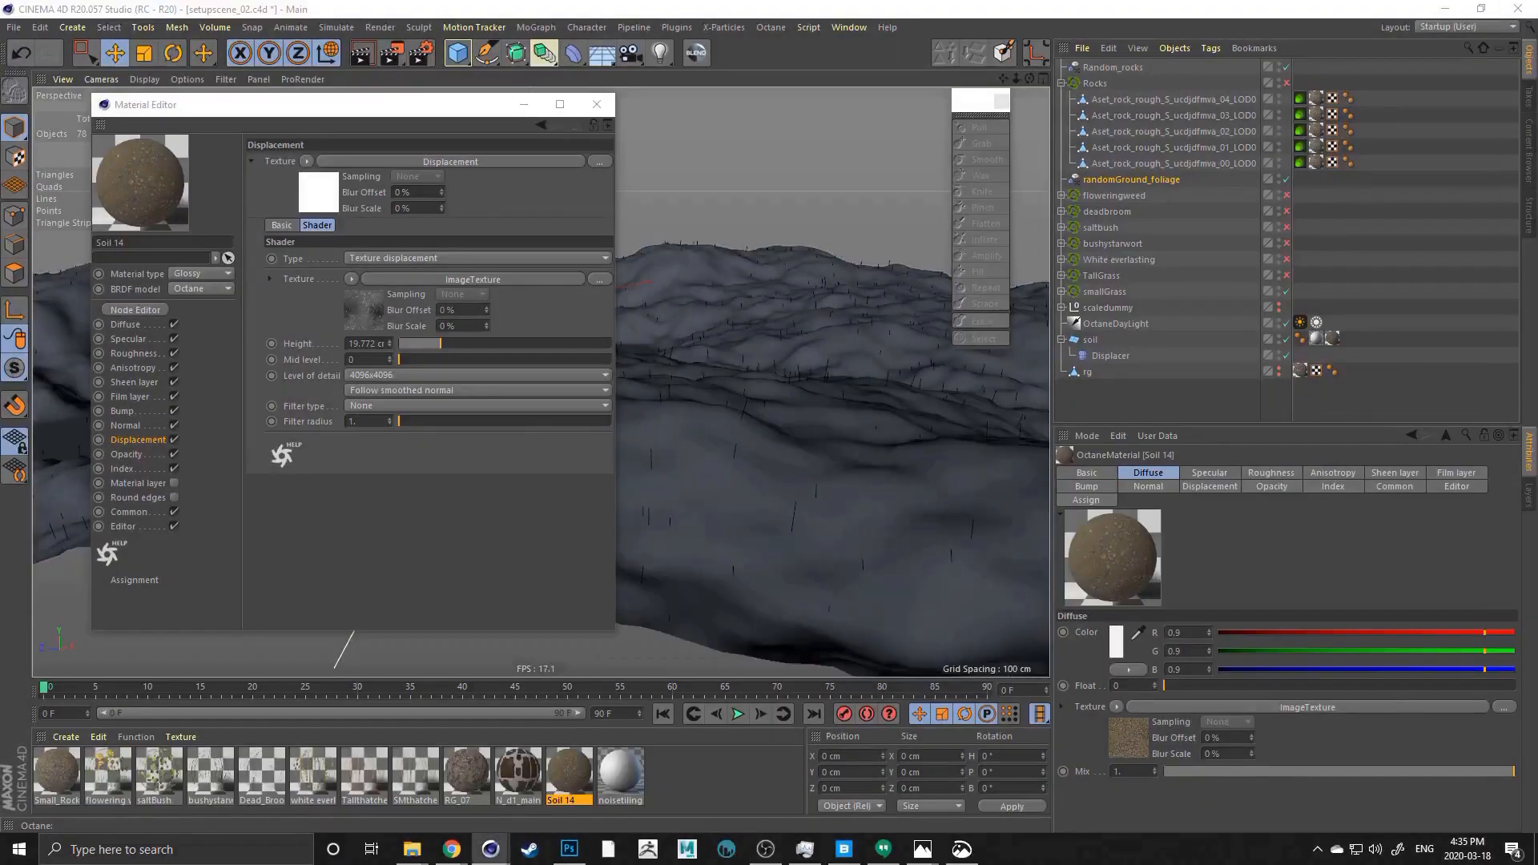
# Open the Soil 14 material's displacement settings and arrange the Material Editor alongside the Live Viewer
pyautogui.moveTo(1537, 50); pyautogui.dragTo(482, 48)
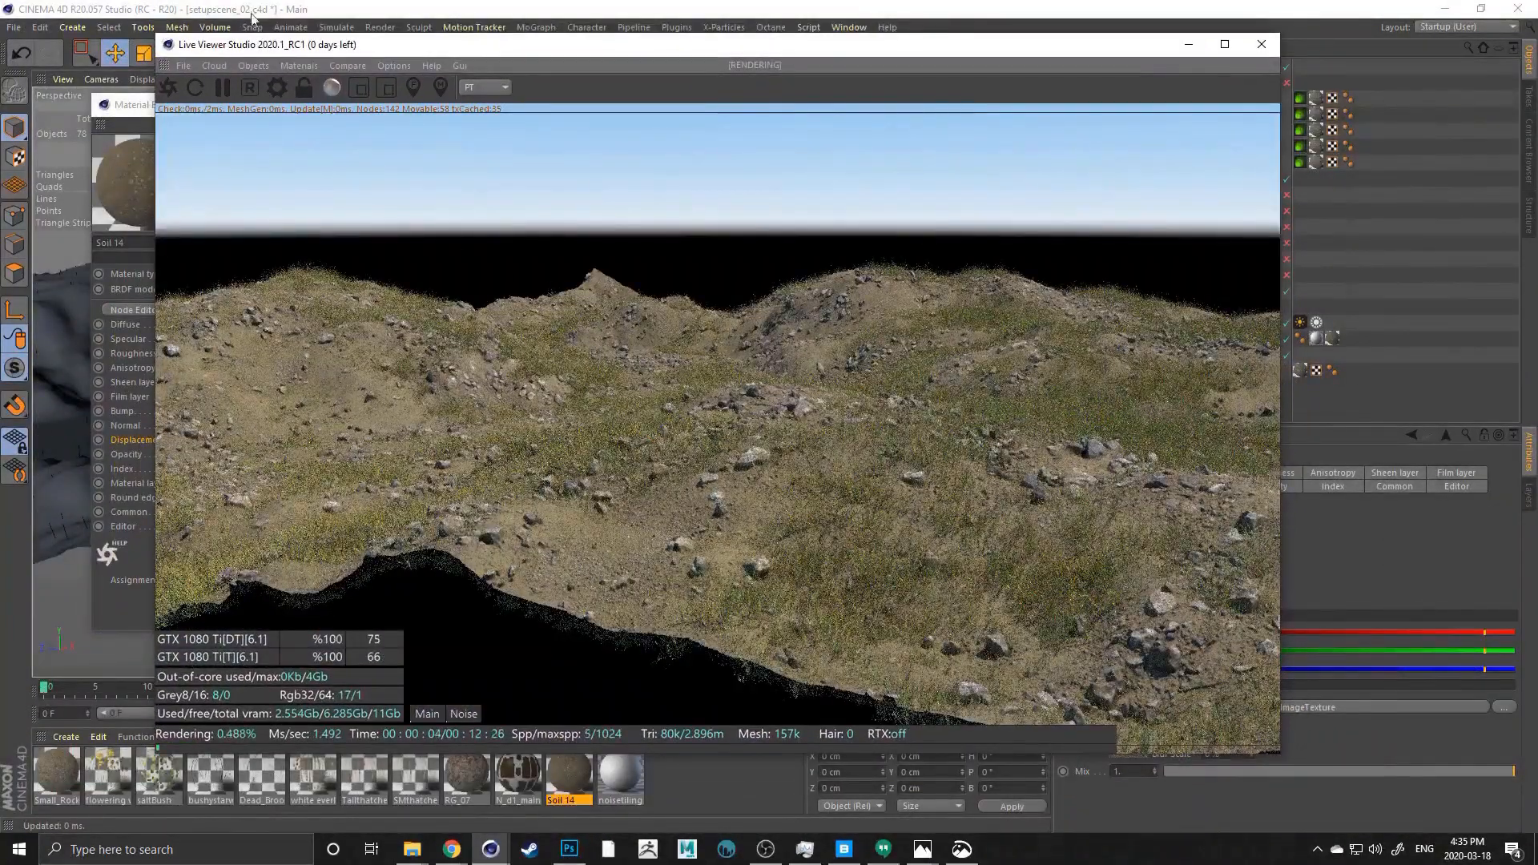
pyautogui.moveTo(156, 33); pyautogui.dragTo(268, 103)
pyautogui.moveTo(442, 117); pyautogui.dragTo(338, 69)
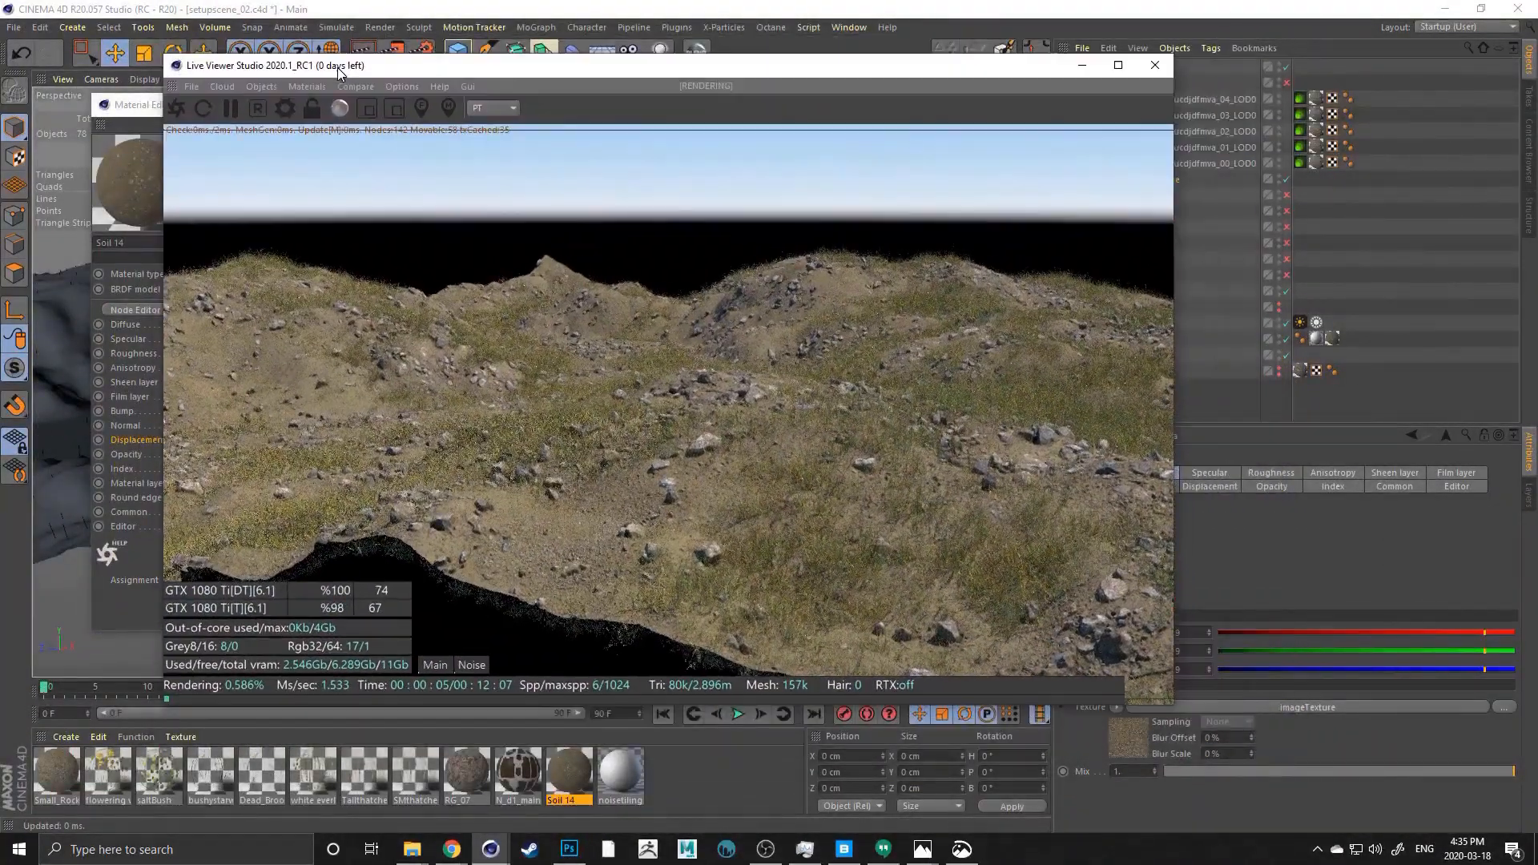
pyautogui.click(569, 785)
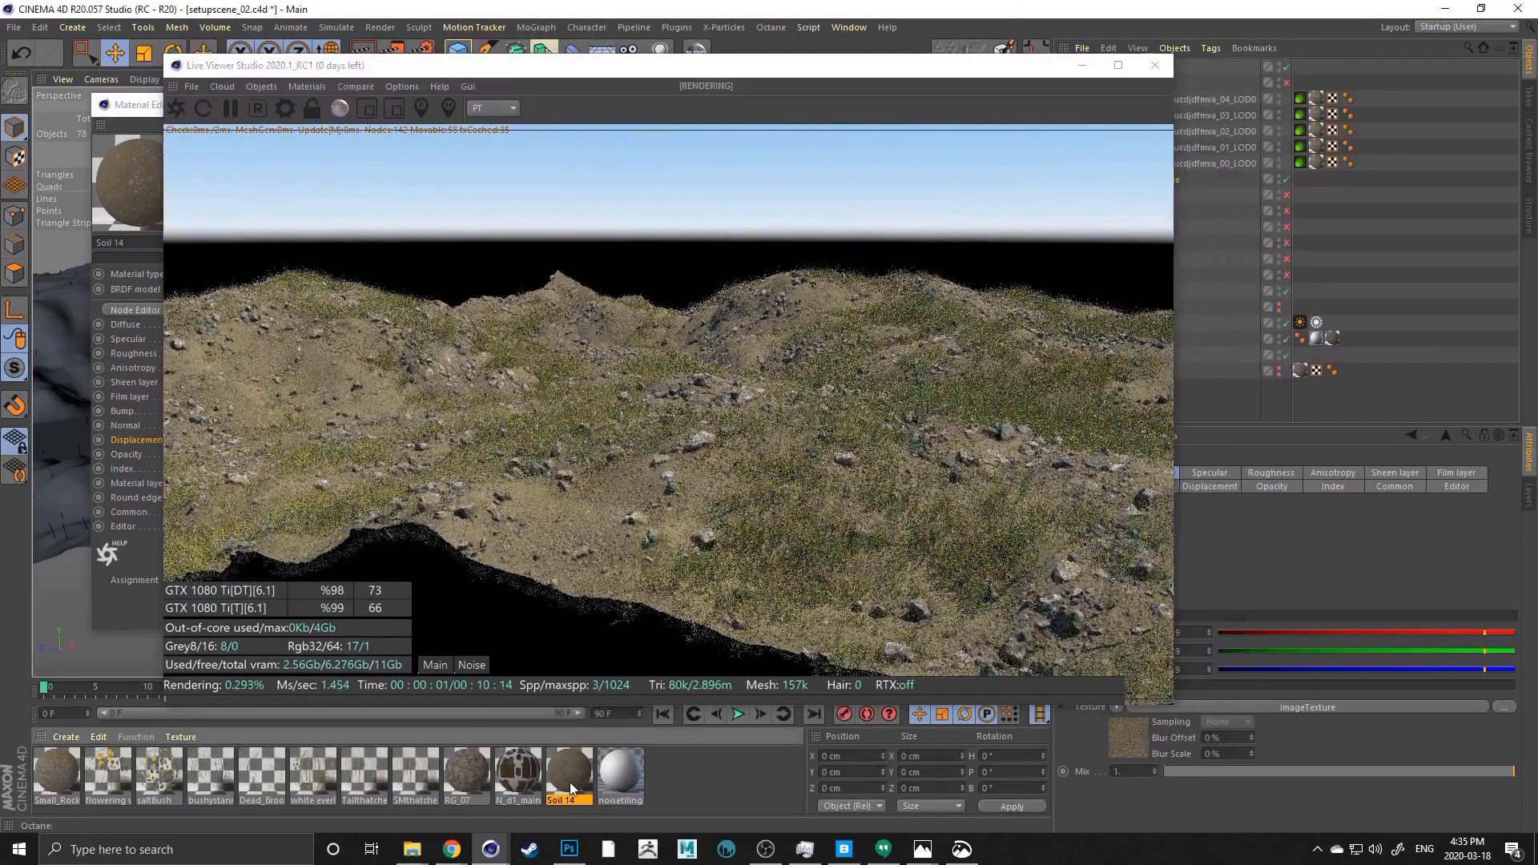
pyautogui.click(133, 607)
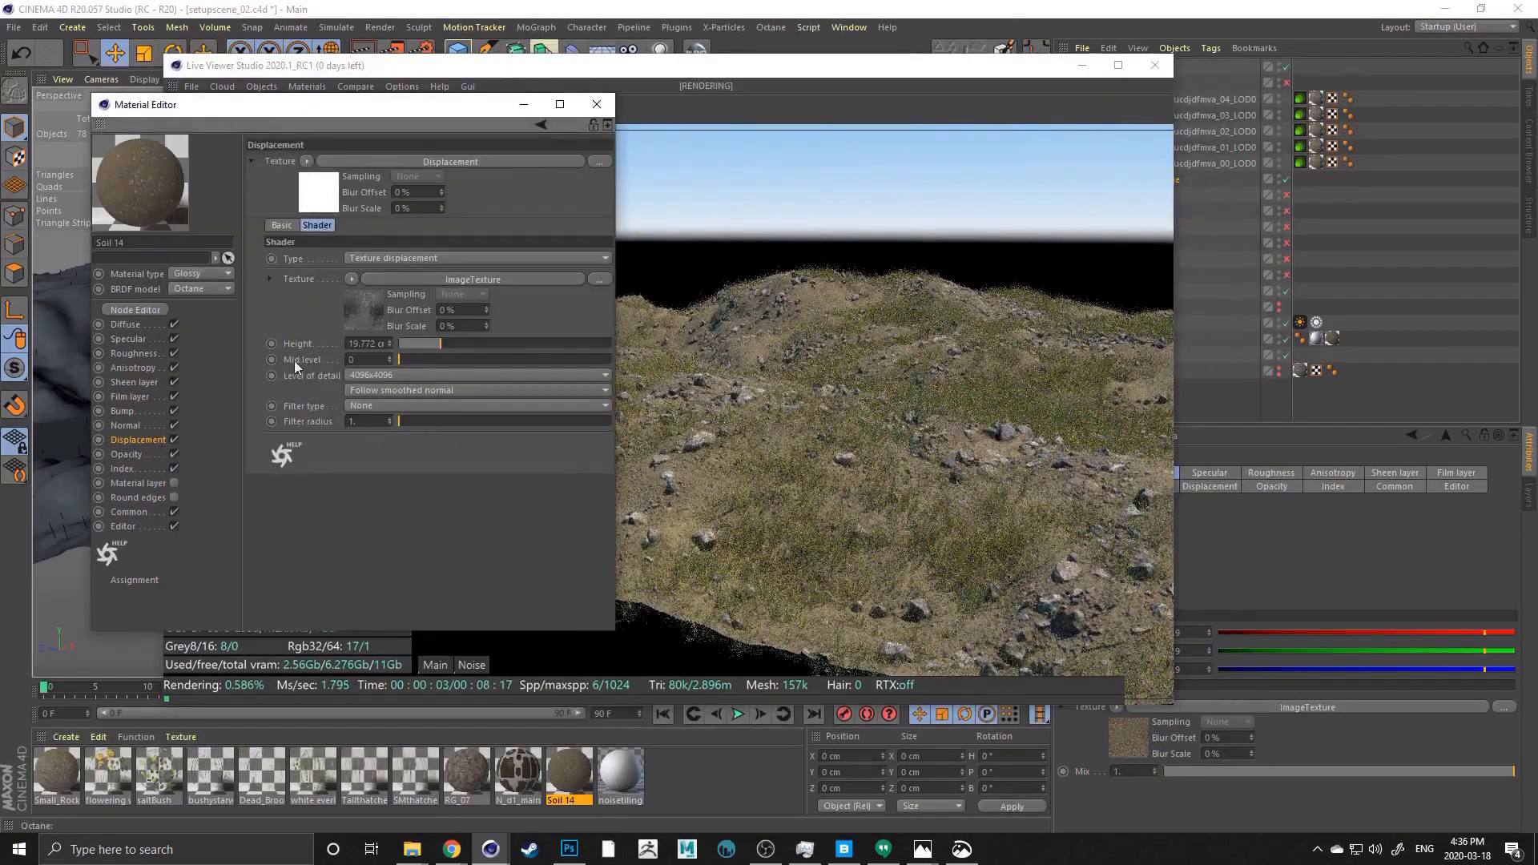
pyautogui.moveTo(674, 68); pyautogui.dragTo(515, 163)
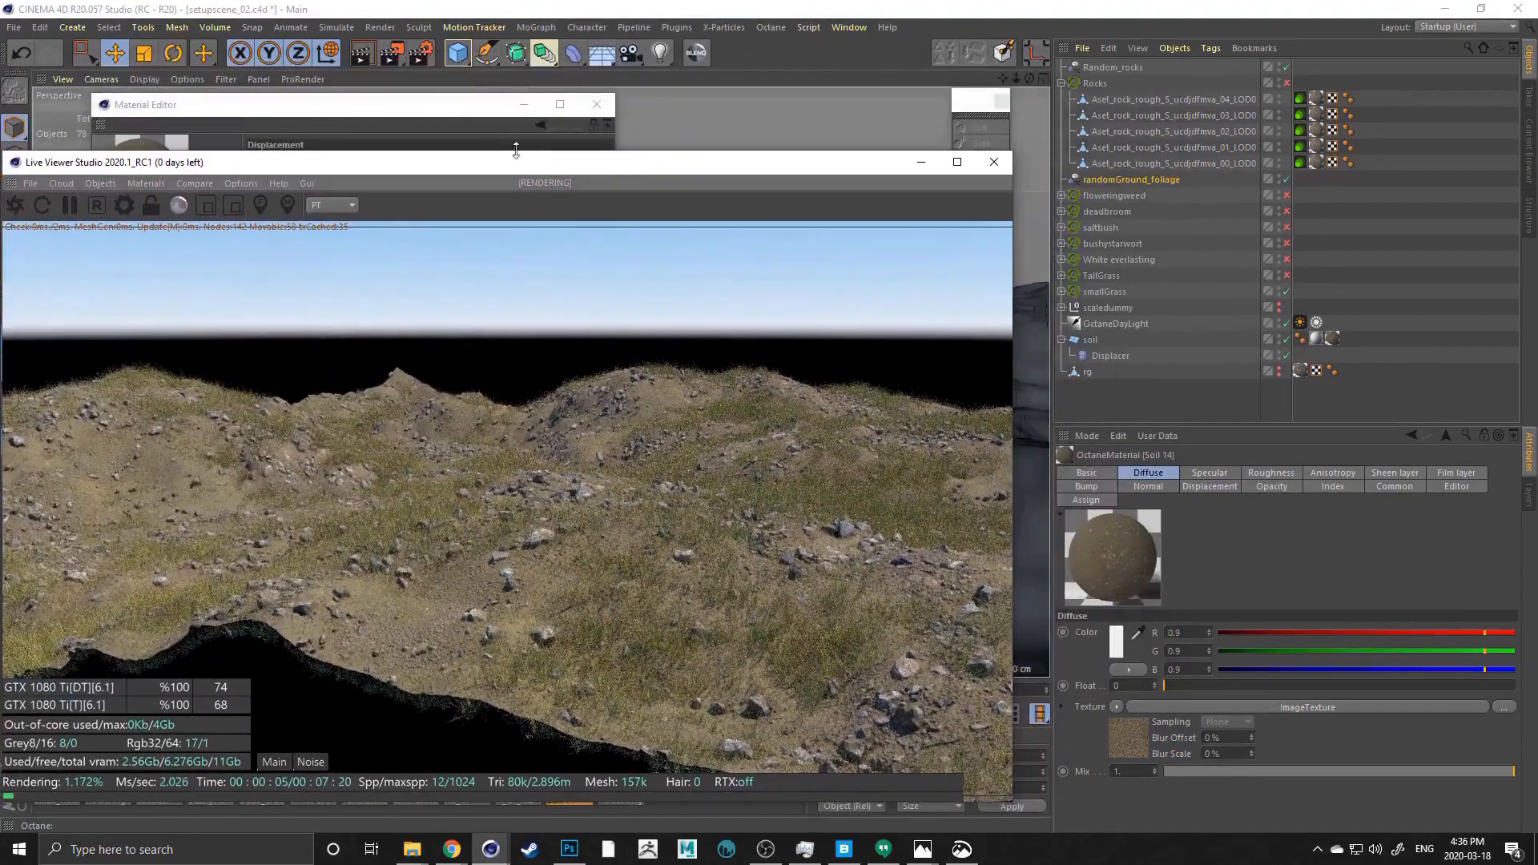
pyautogui.moveTo(448, 107); pyautogui.dragTo(1301, 144)
pyautogui.moveTo(788, 170); pyautogui.dragTo(810, 46)
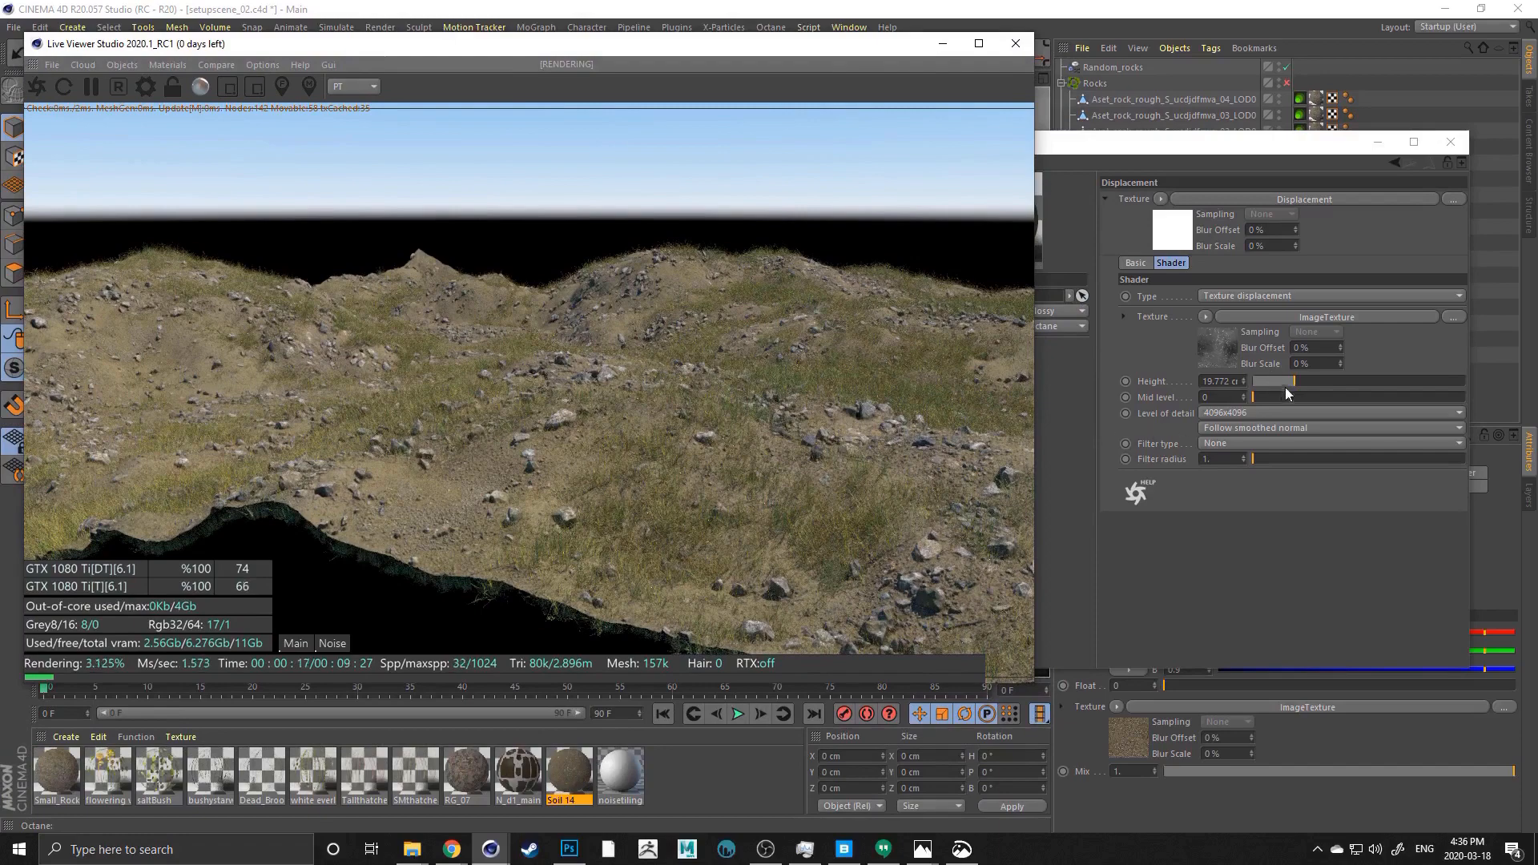
# Raise the Soil 14 displacement mid level to about 0.31 and close the Material Editor
pyautogui.moveTo(1305, 393); pyautogui.dragTo(1319, 396)
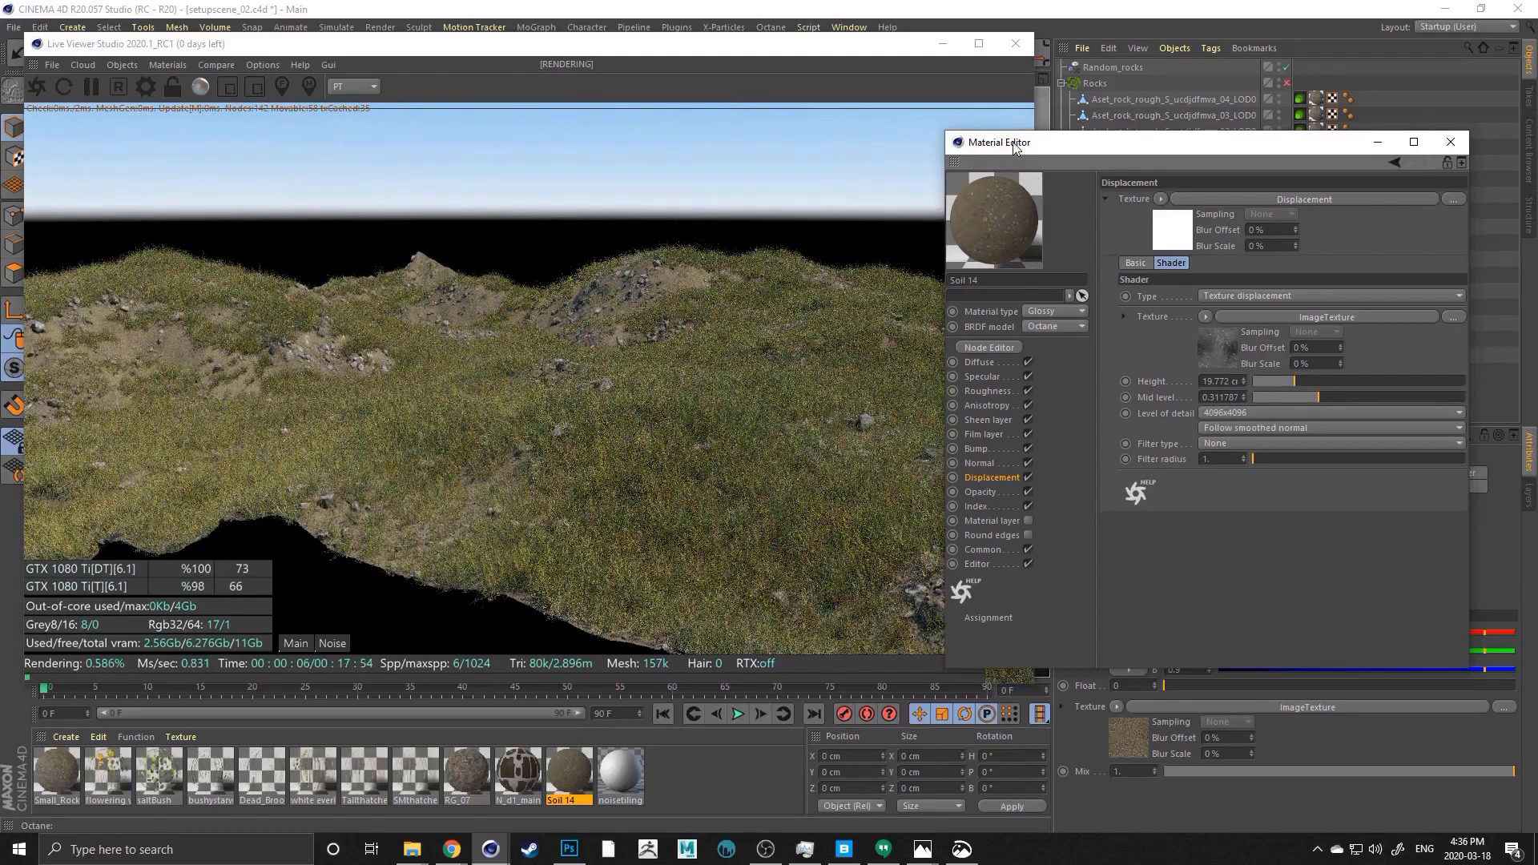
pyautogui.moveTo(1014, 144); pyautogui.dragTo(378, 118)
pyautogui.click(738, 118)
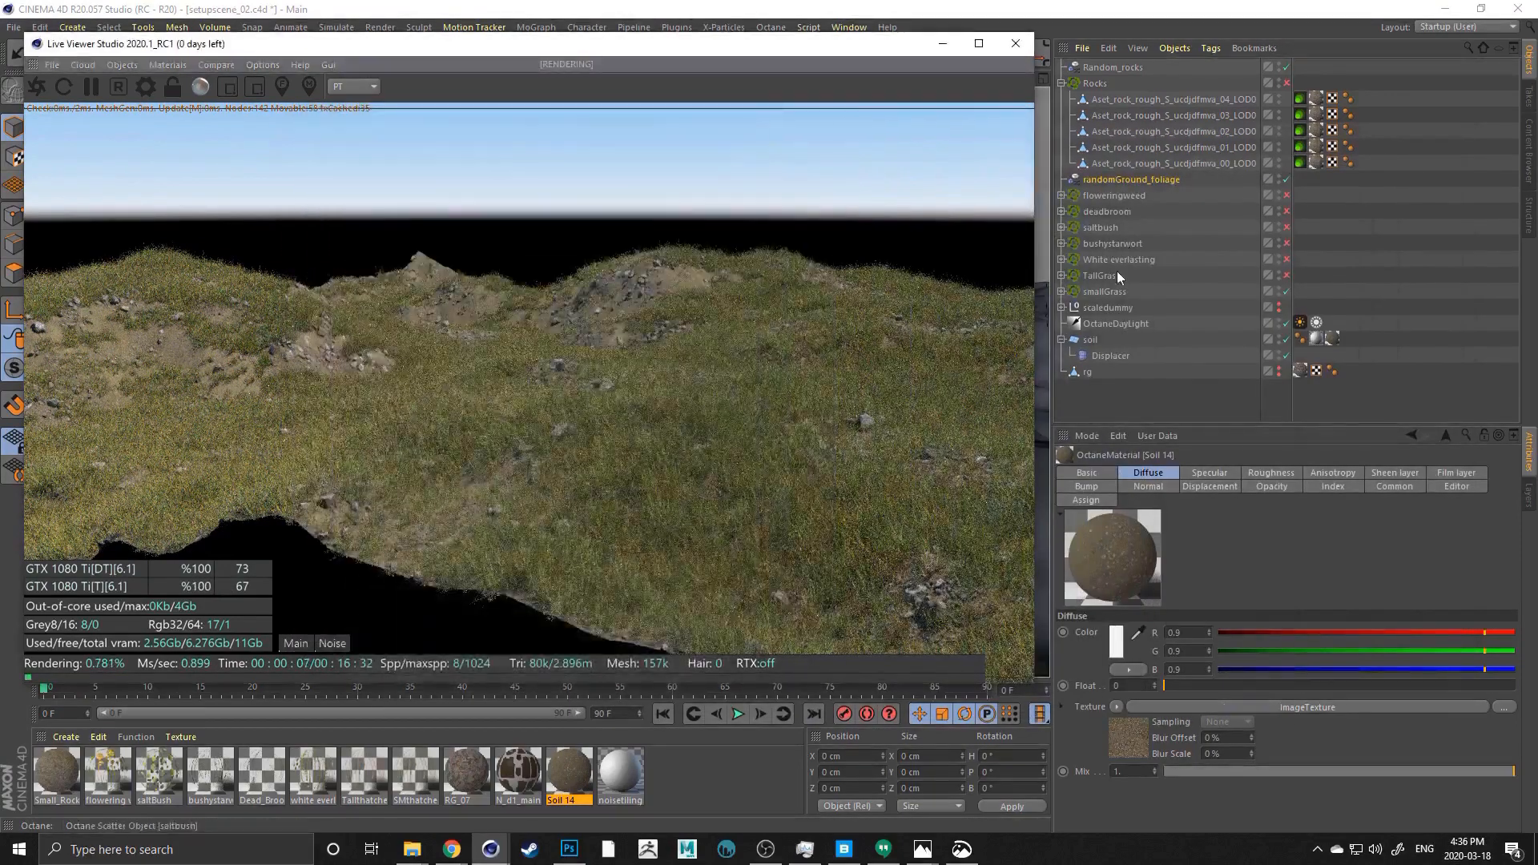
# Lower the brightness of the smallGrass scale noise to -15%
pyautogui.click(1097, 292)
pyautogui.scroll(-2, 1057, 673)
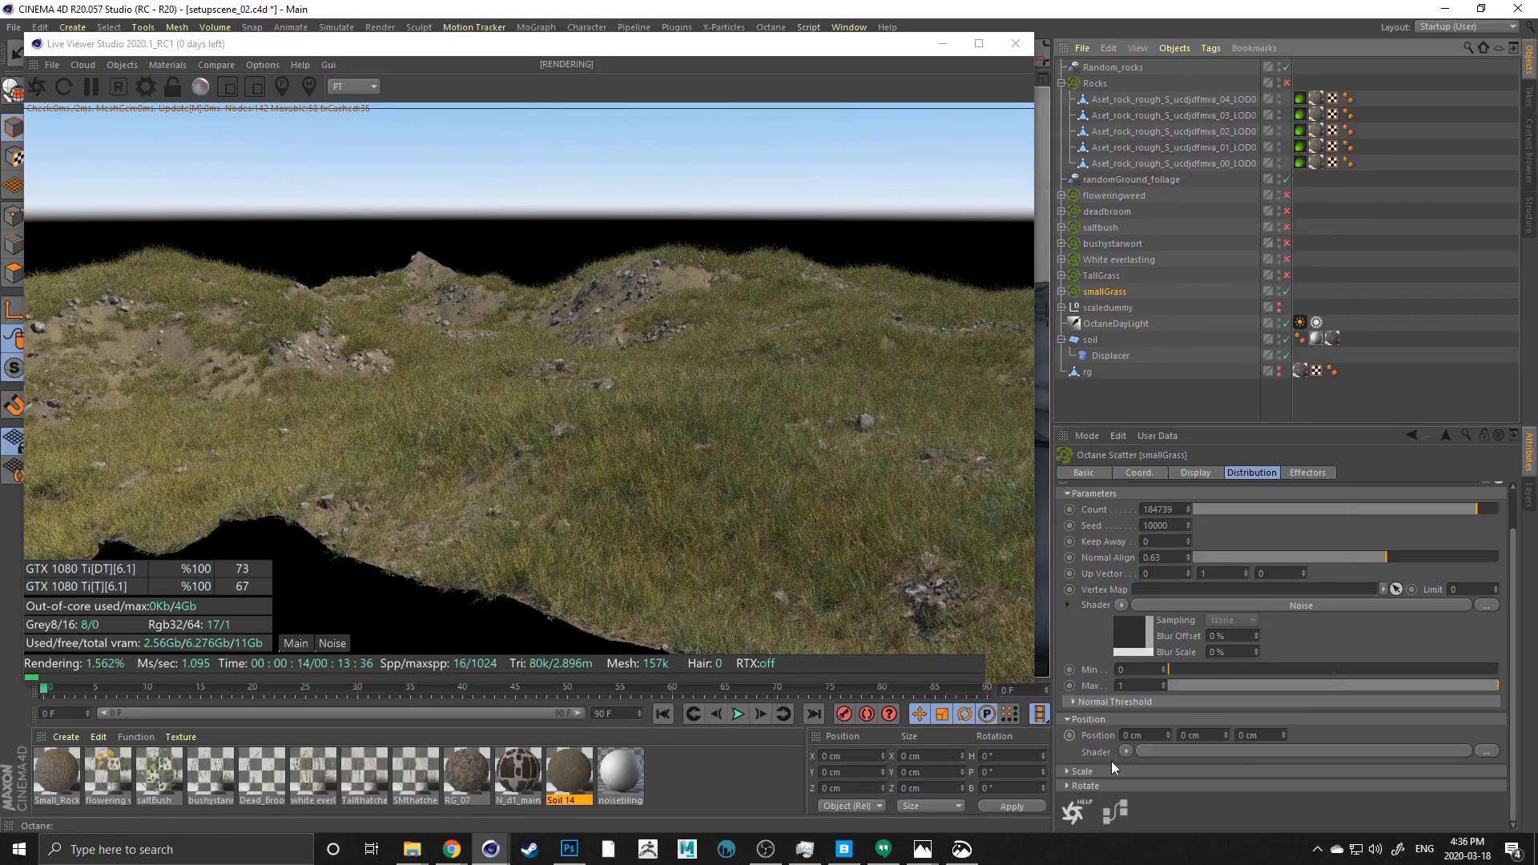
pyautogui.click(1067, 720)
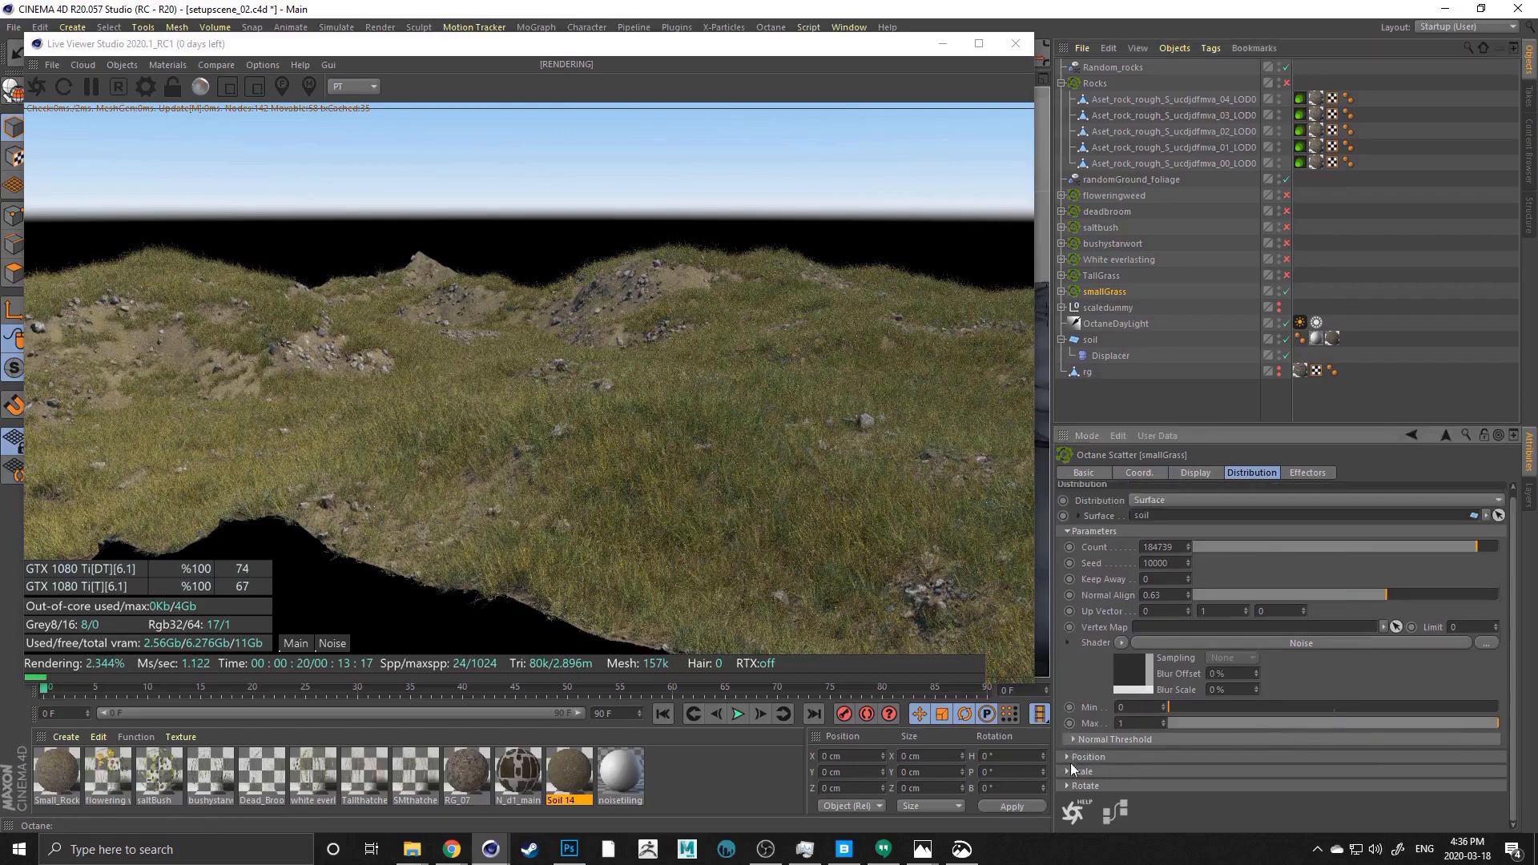
pyautogui.click(1067, 769)
pyautogui.click(1066, 703)
pyautogui.scroll(-5, 1060, 731)
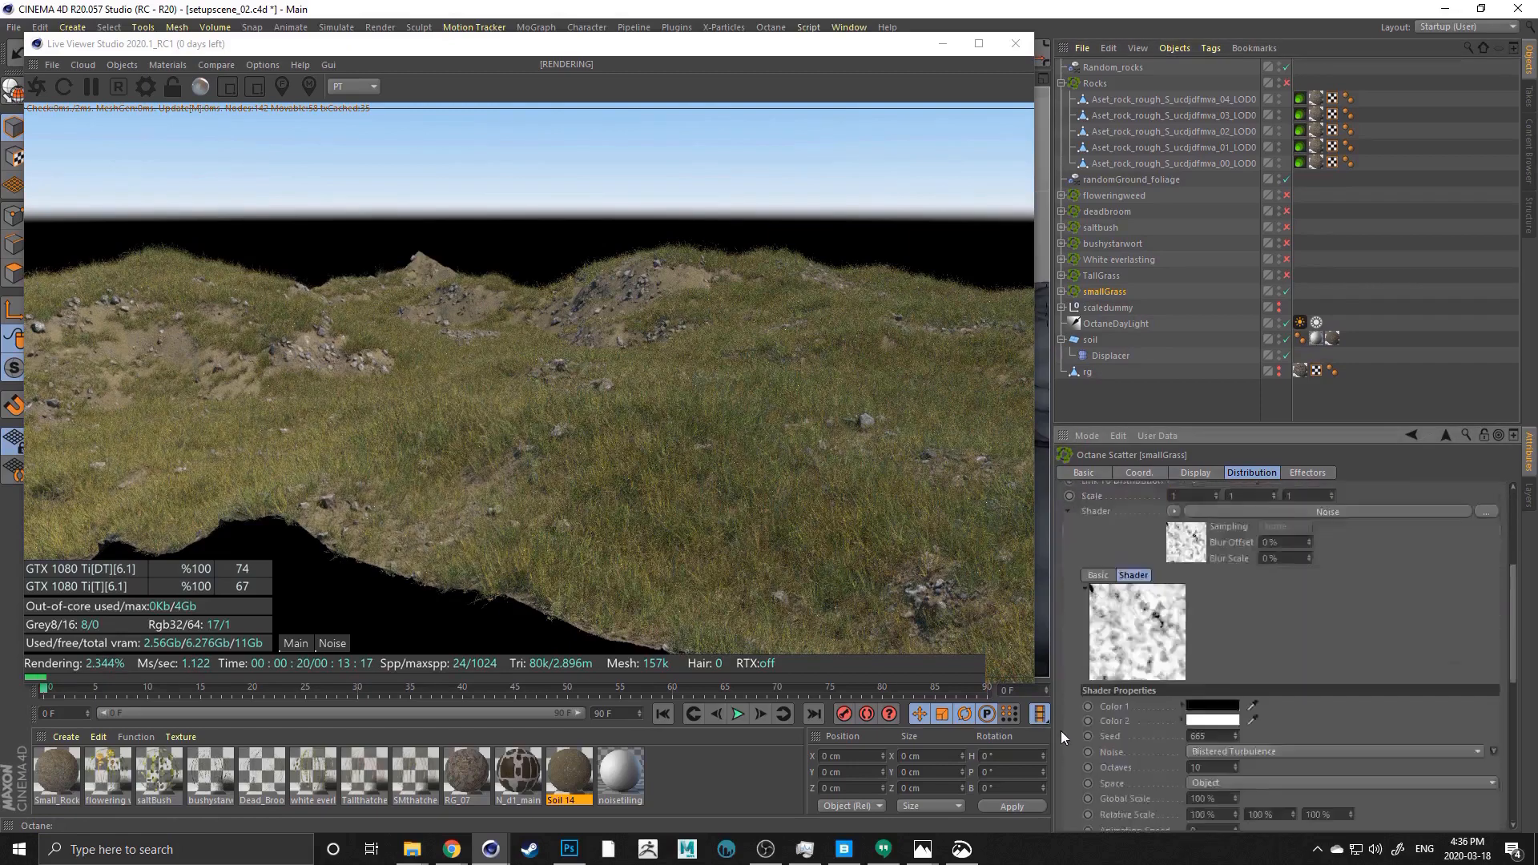
pyautogui.scroll(-5, 1075, 679)
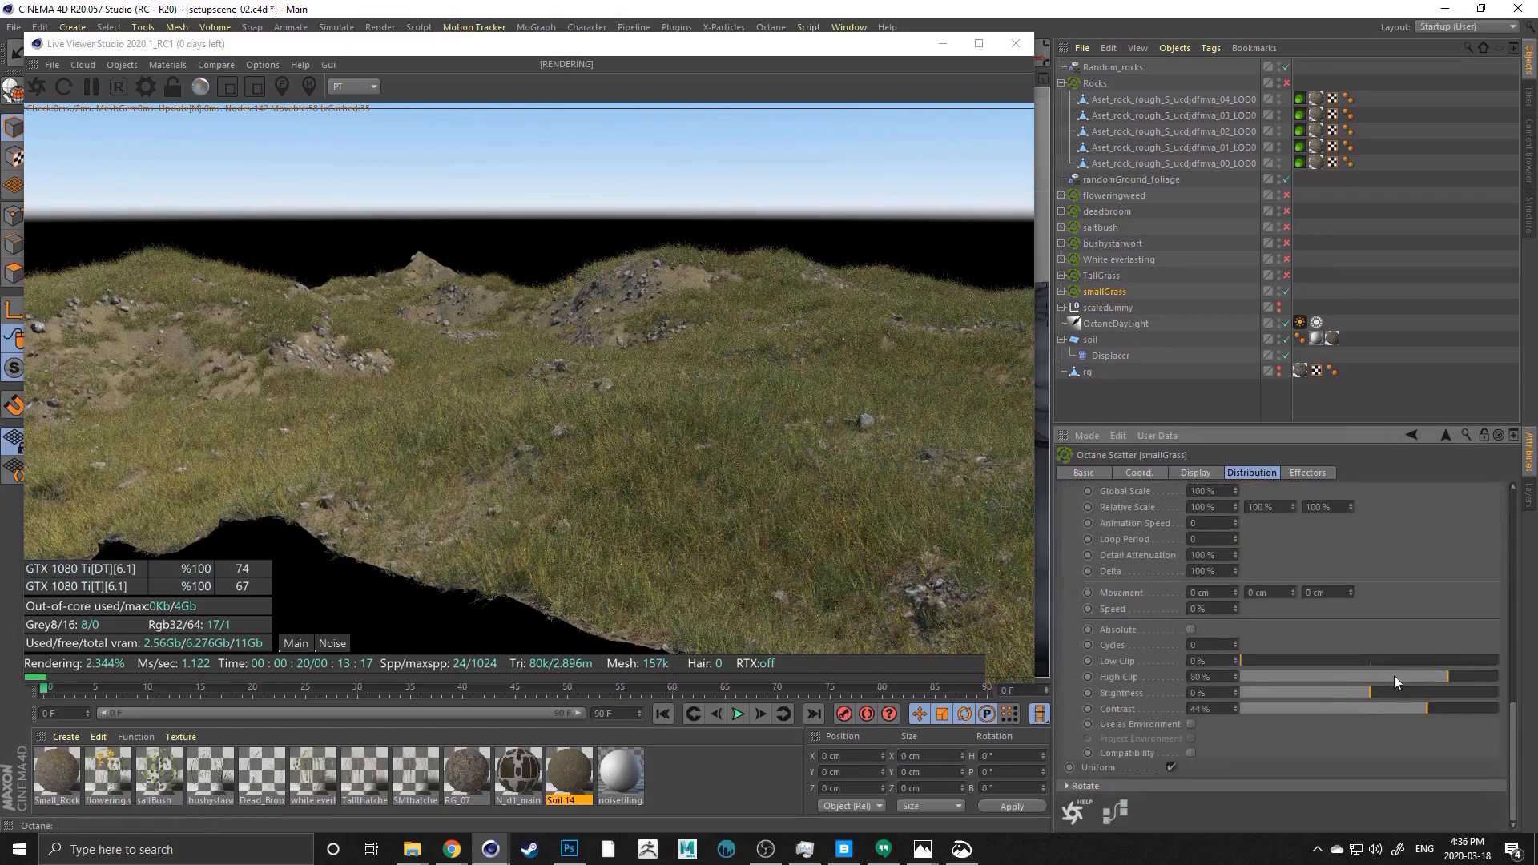
pyautogui.moveTo(1358, 693); pyautogui.dragTo(1347, 697)
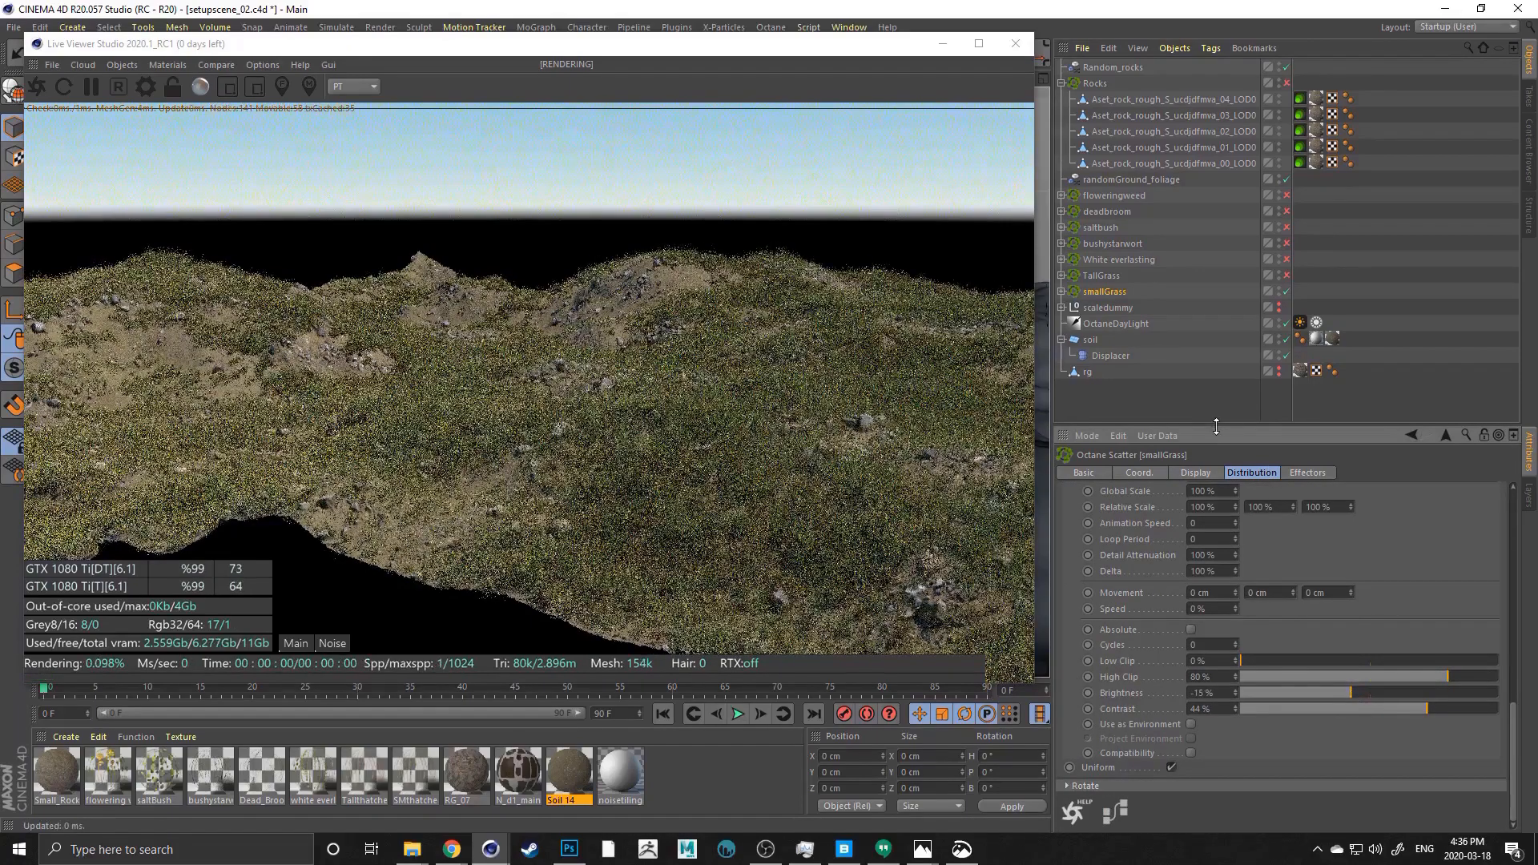
pyautogui.moveTo(1216, 427); pyautogui.dragTo(1216, 242)
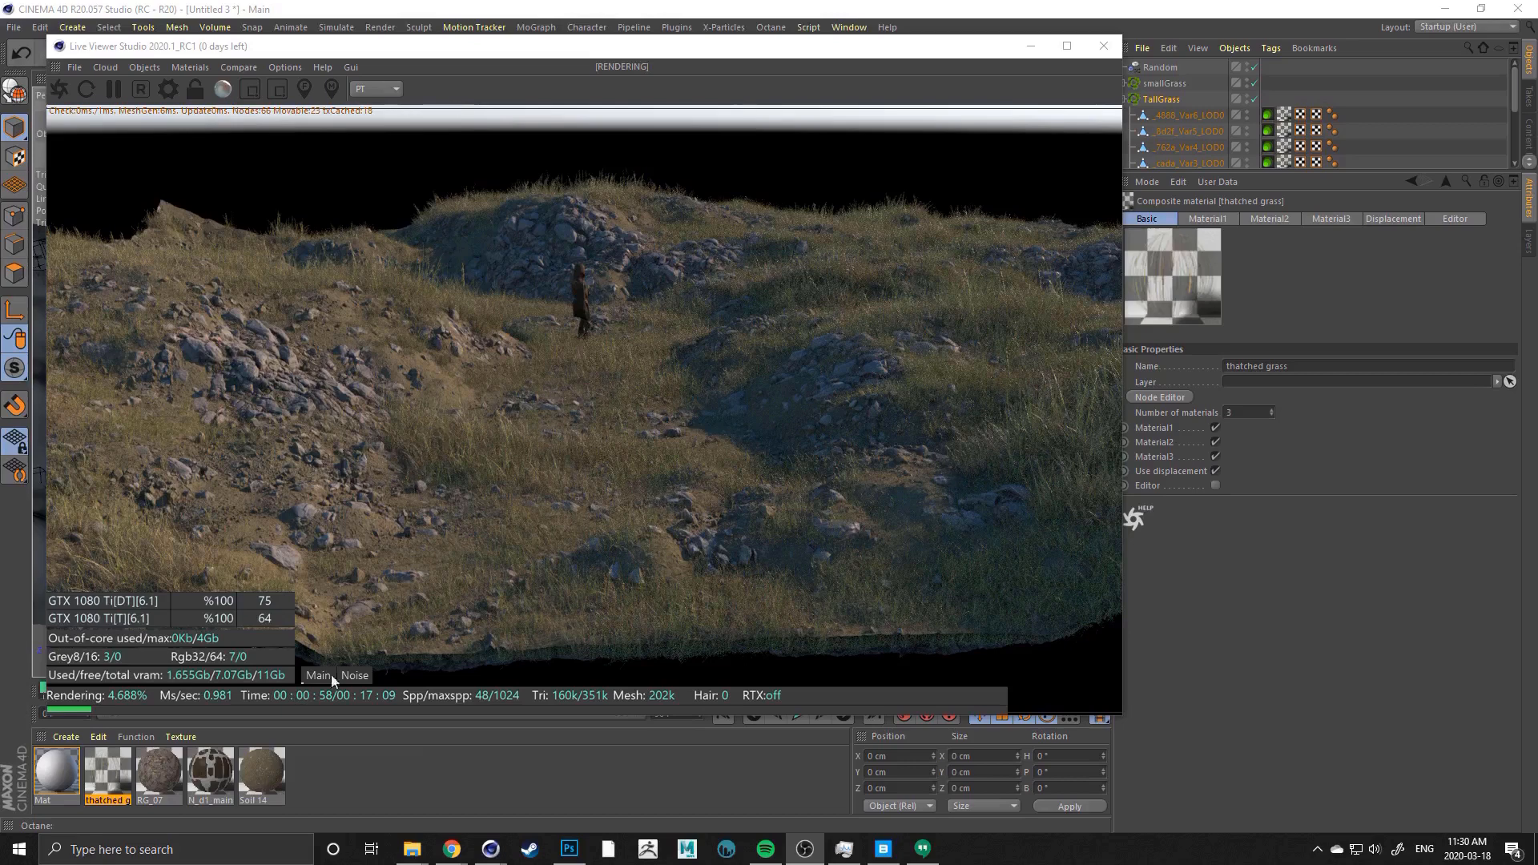
# Select the thatched grass material and disable the smallGrass scatter, moving the Live Viewer out of the way
pyautogui.click(323, 773)
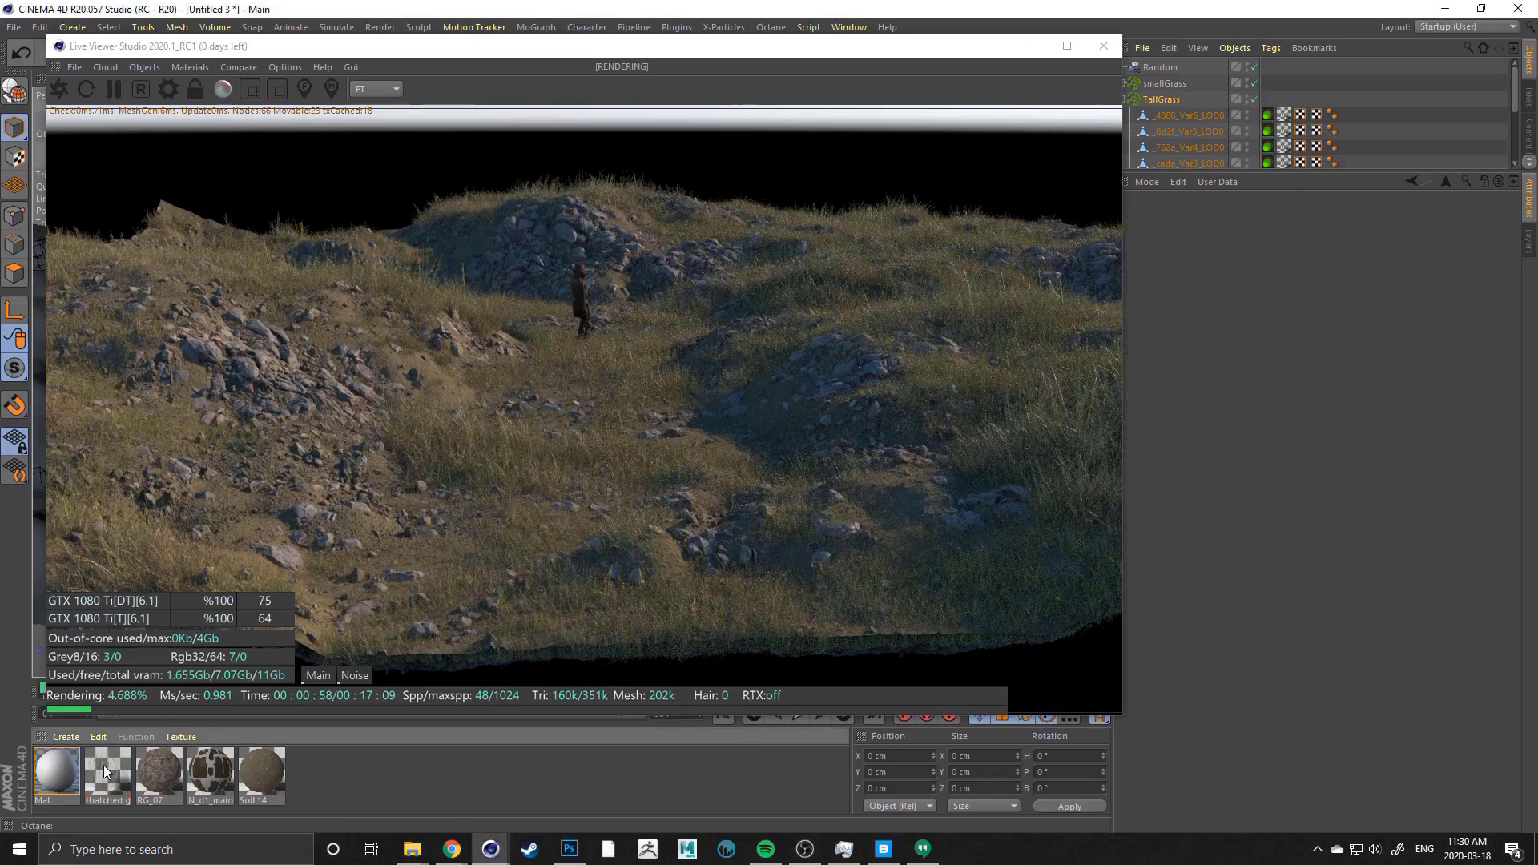
pyautogui.click(104, 770)
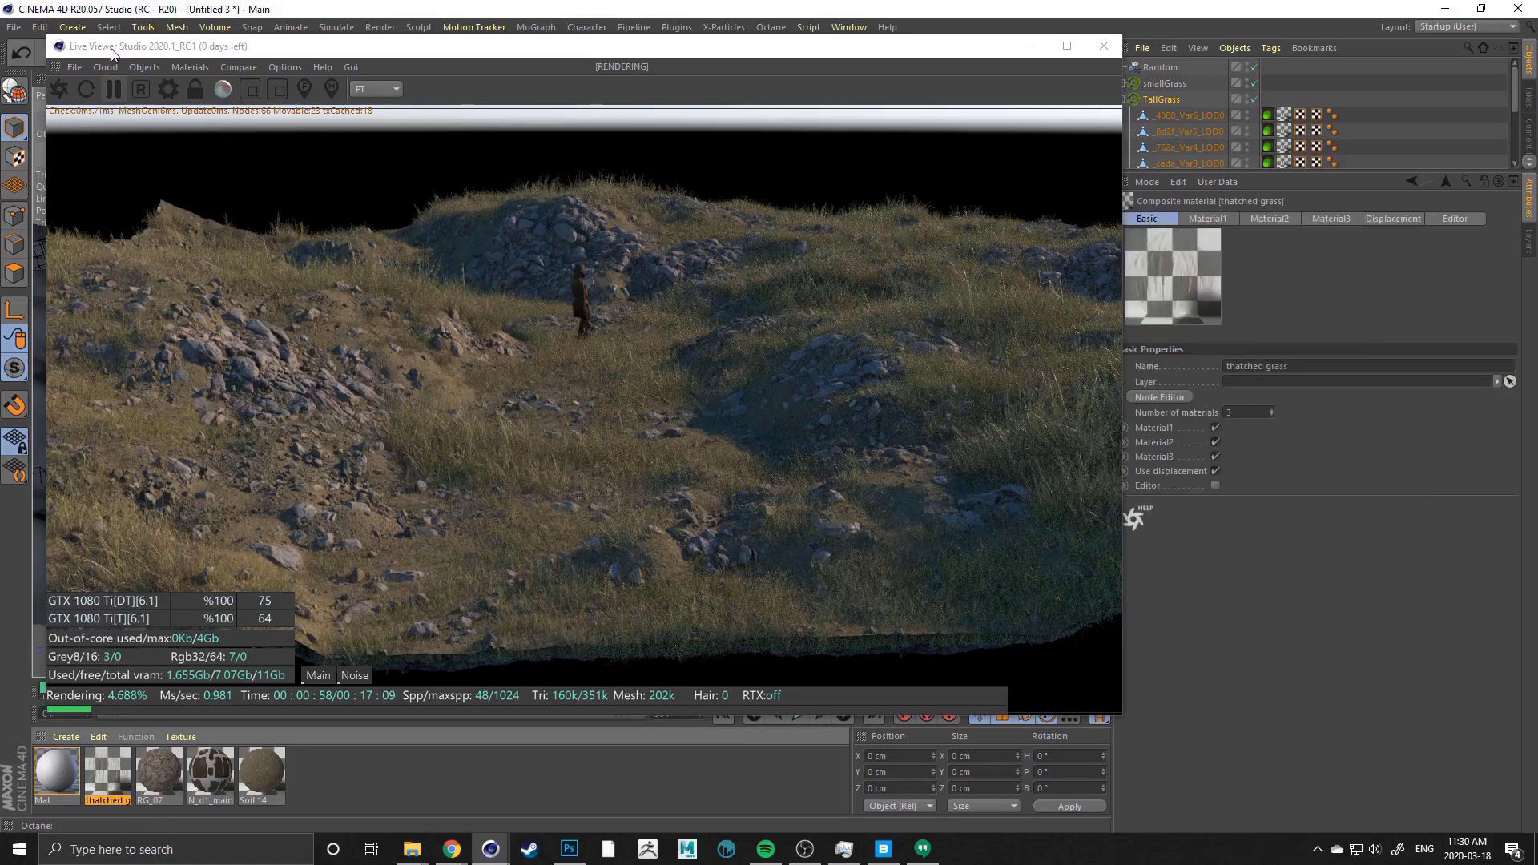
pyautogui.moveTo(112, 47); pyautogui.dragTo(386, 51)
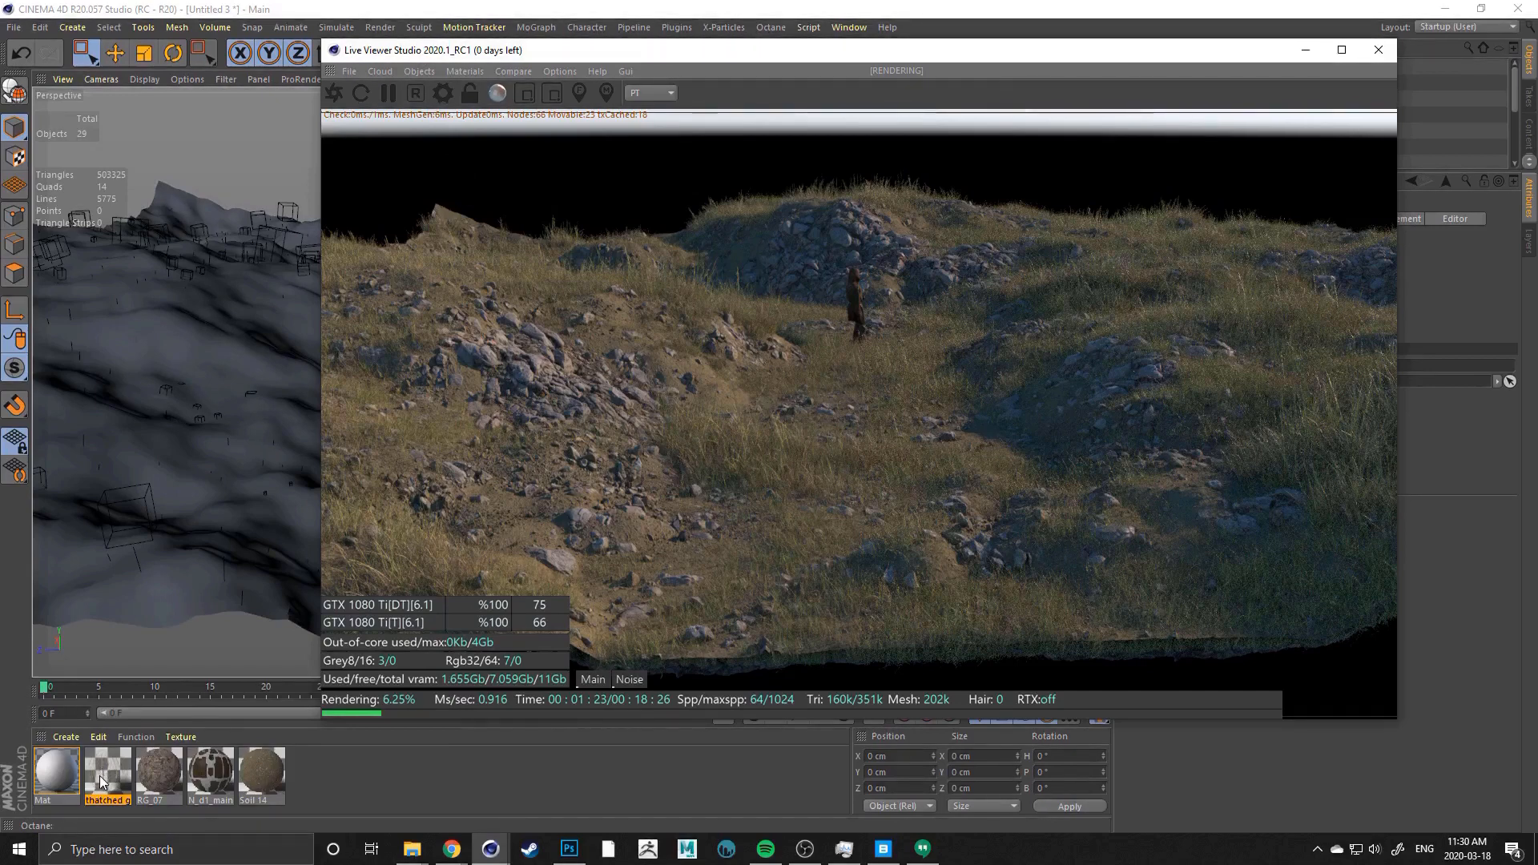
pyautogui.moveTo(1080, 56); pyautogui.dragTo(849, 171)
pyautogui.click(1253, 87)
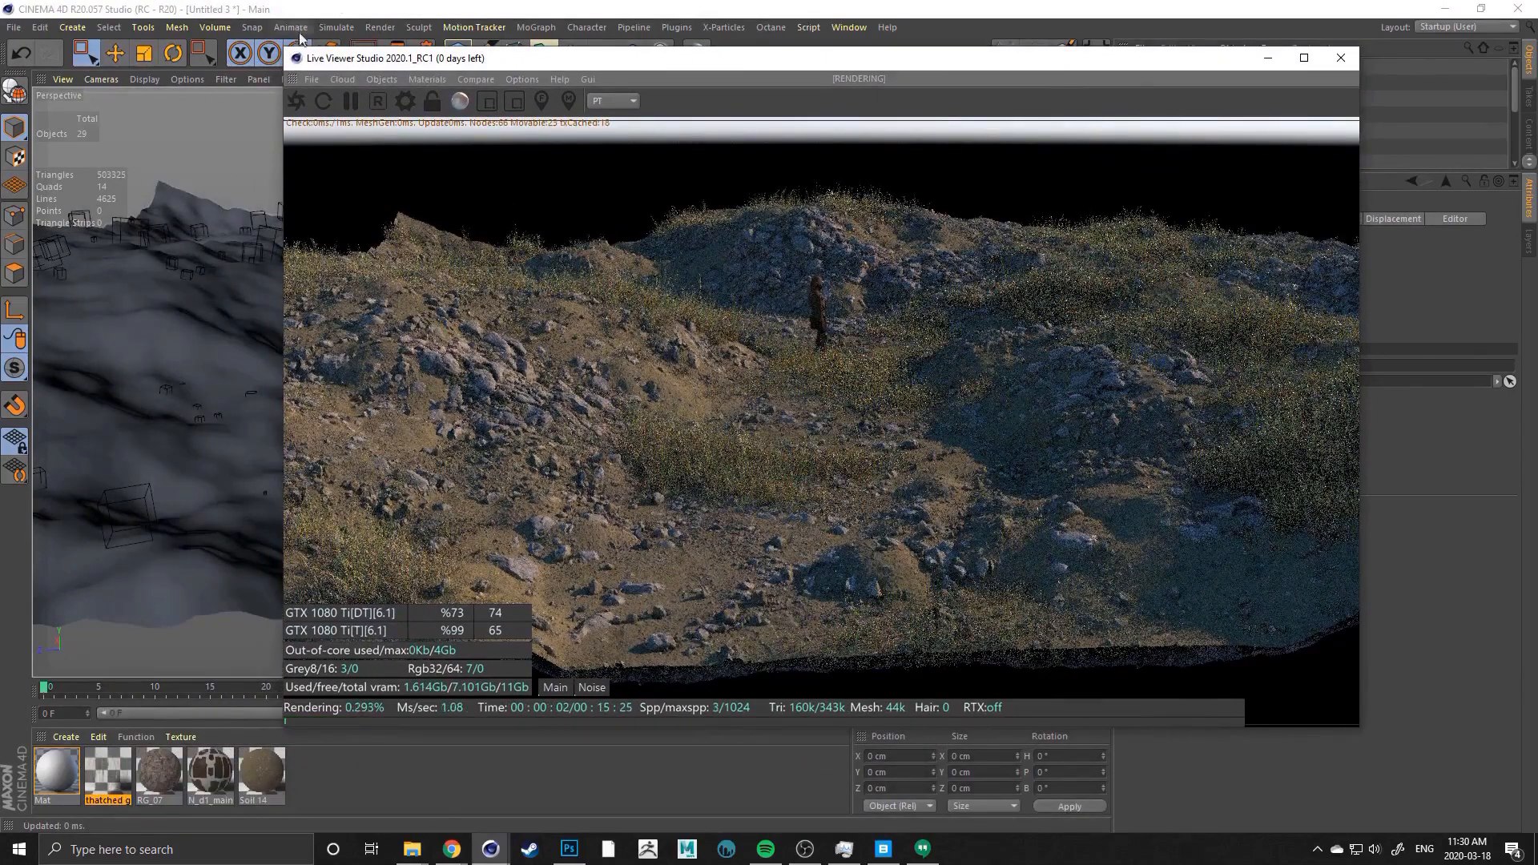
# Dock the Live Viewer beside the perspective viewport and lock its render resolution
pyautogui.moveTo(31, 92); pyautogui.dragTo(32, 94)
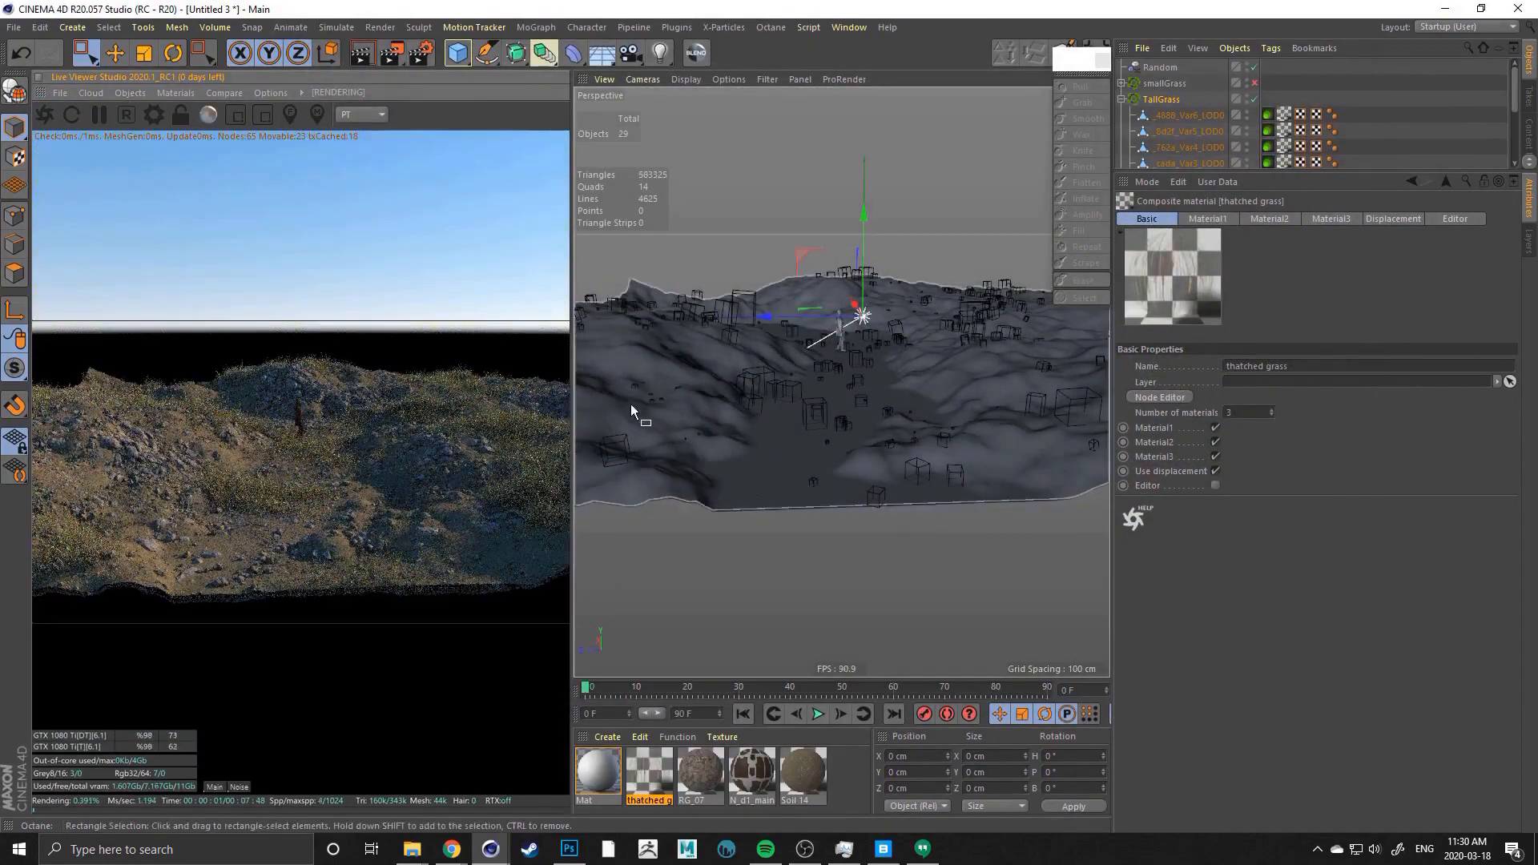
pyautogui.click(180, 115)
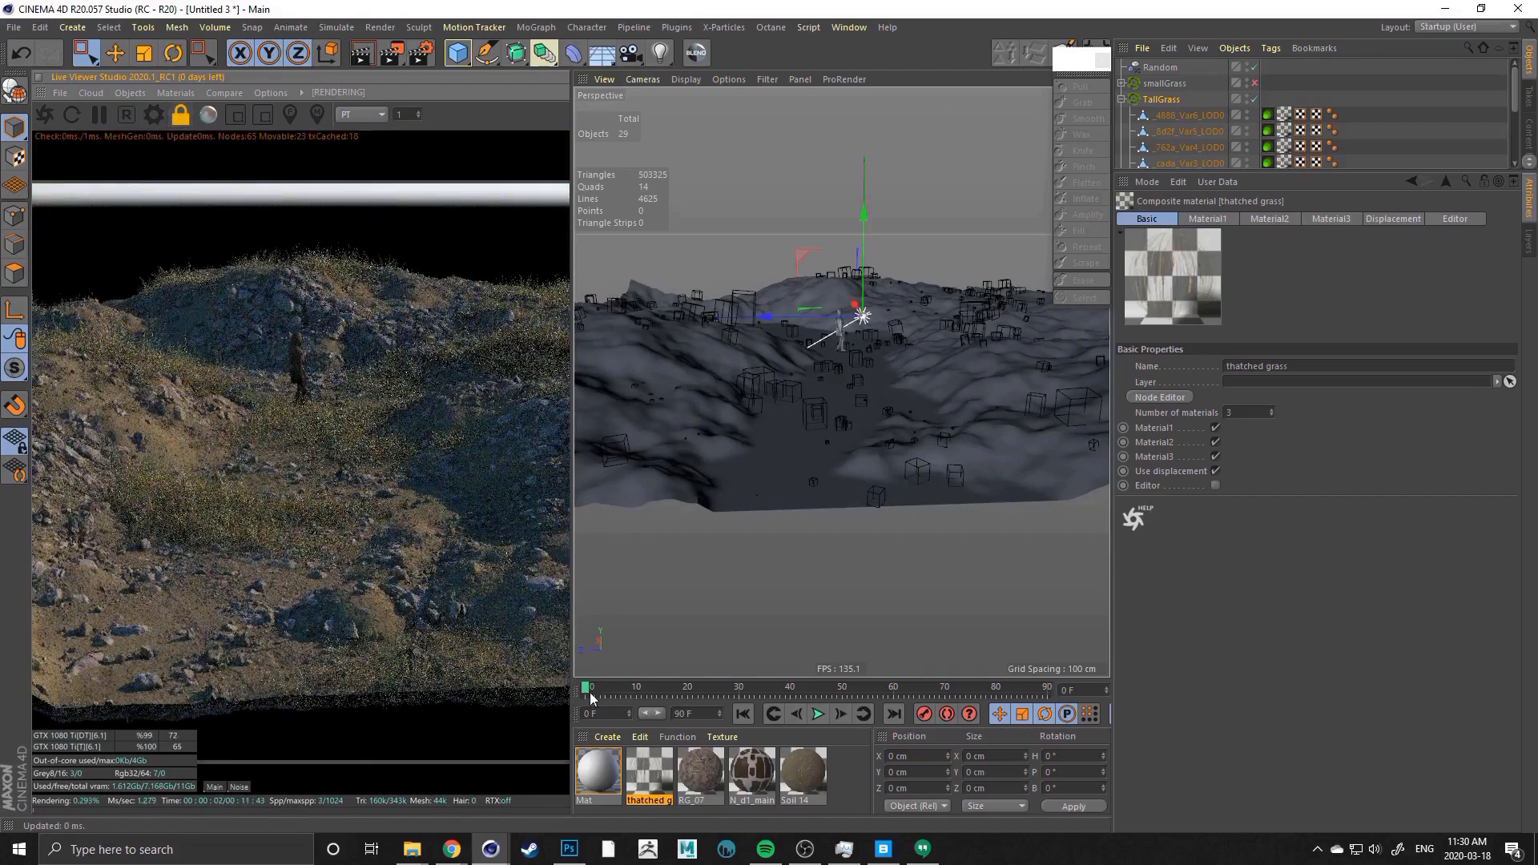
# Open the thatched grass material in the Octane Node Editor and place the editor next to the Live Viewer
pyautogui.doubleClick(653, 771)
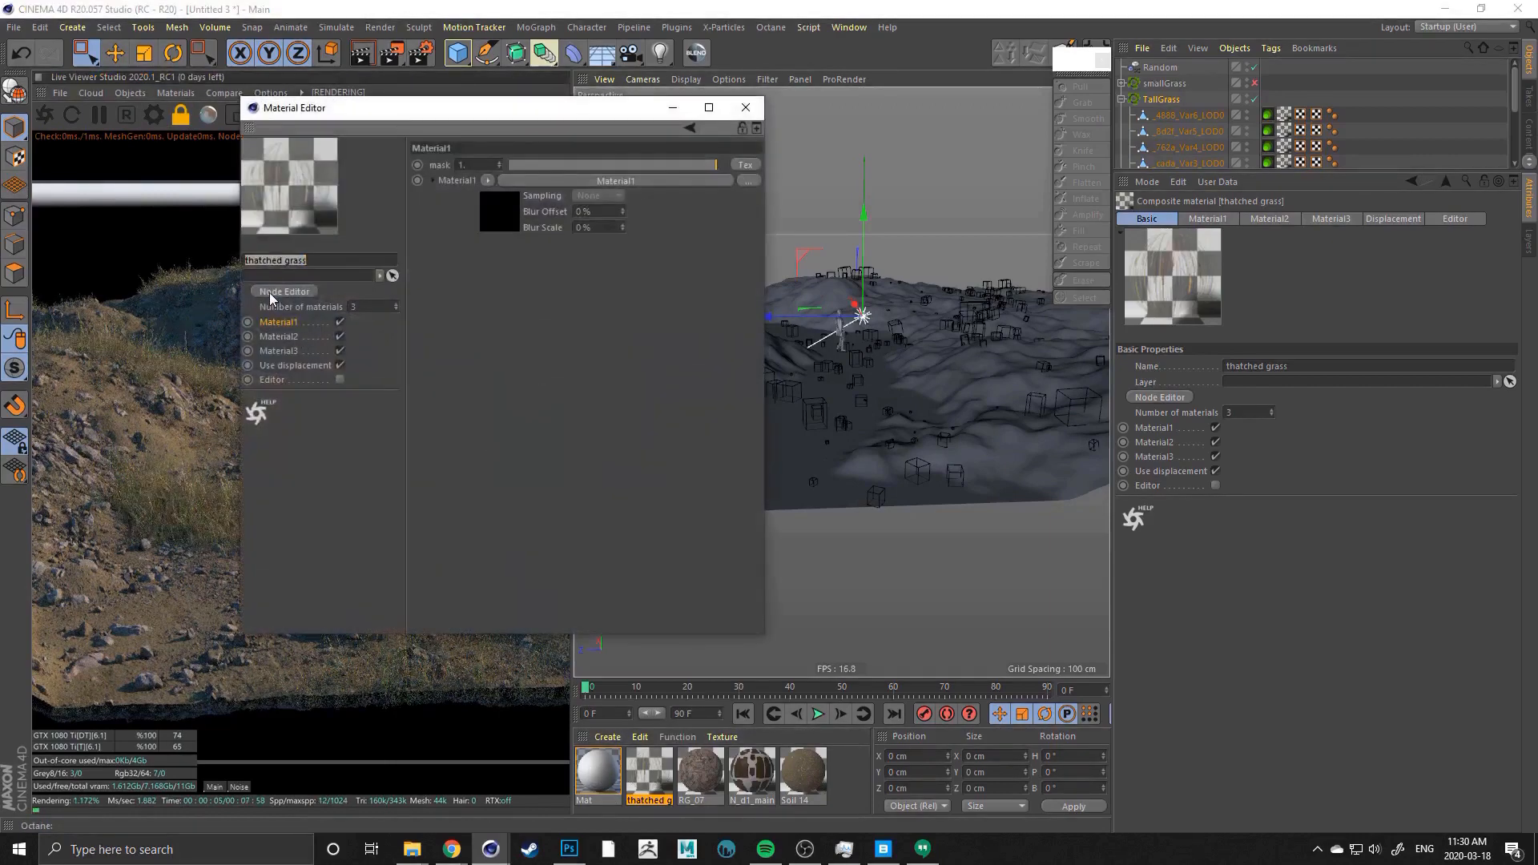
pyautogui.click(269, 291)
pyautogui.click(745, 107)
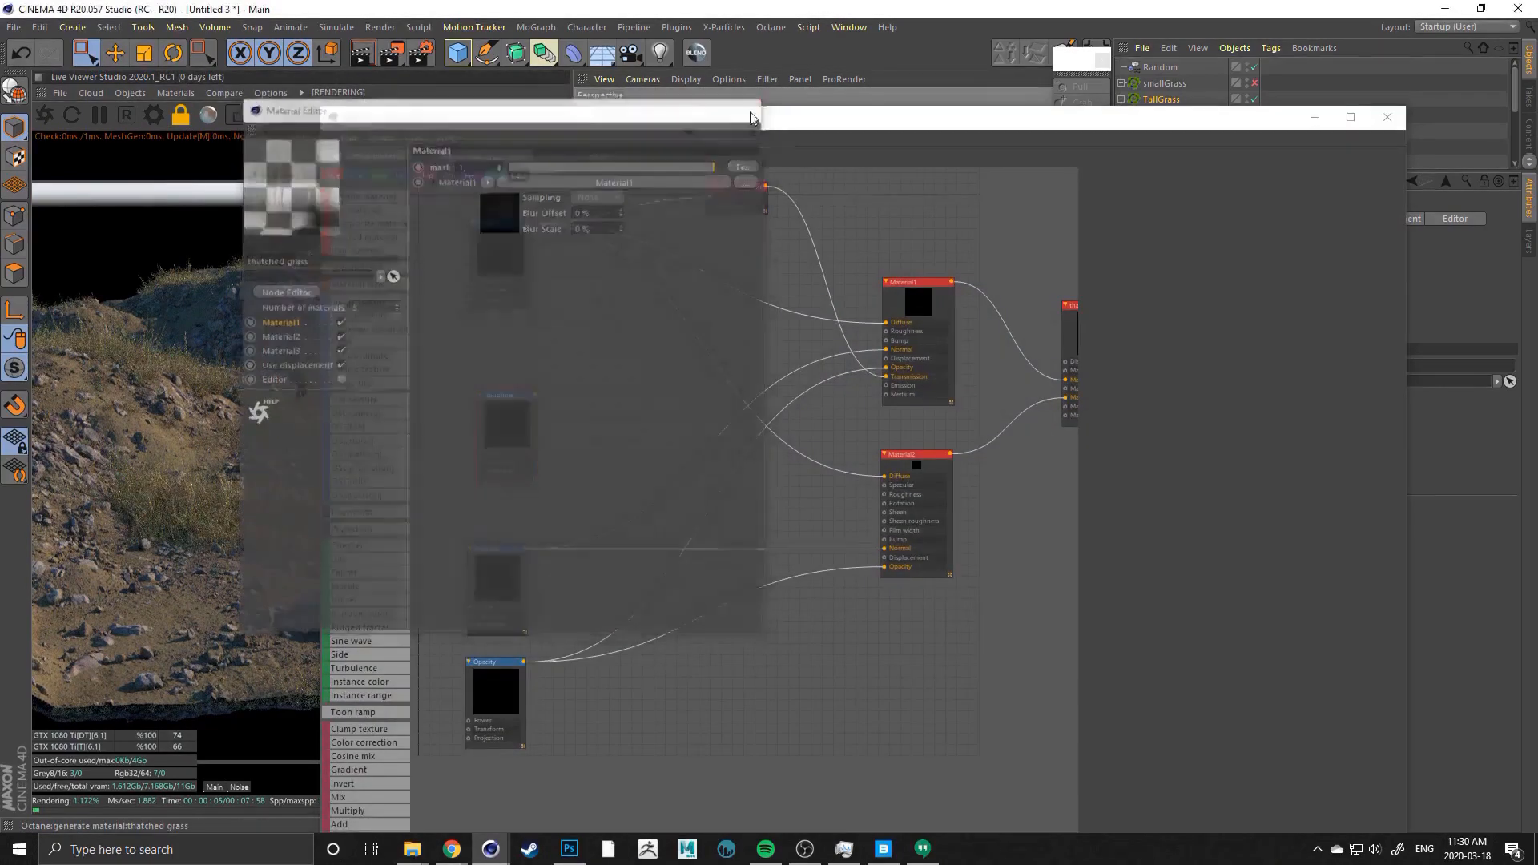
pyautogui.moveTo(751, 118); pyautogui.dragTo(876, 69)
pyautogui.moveTo(445, 57); pyautogui.dragTo(567, 57)
# Tidy the thatched grass node graph by repositioning the ColorCorrection node and aligning the Roughness node with the other texture nodes
pyautogui.moveTo(789, 309); pyautogui.dragTo(801, 404, button='middle')
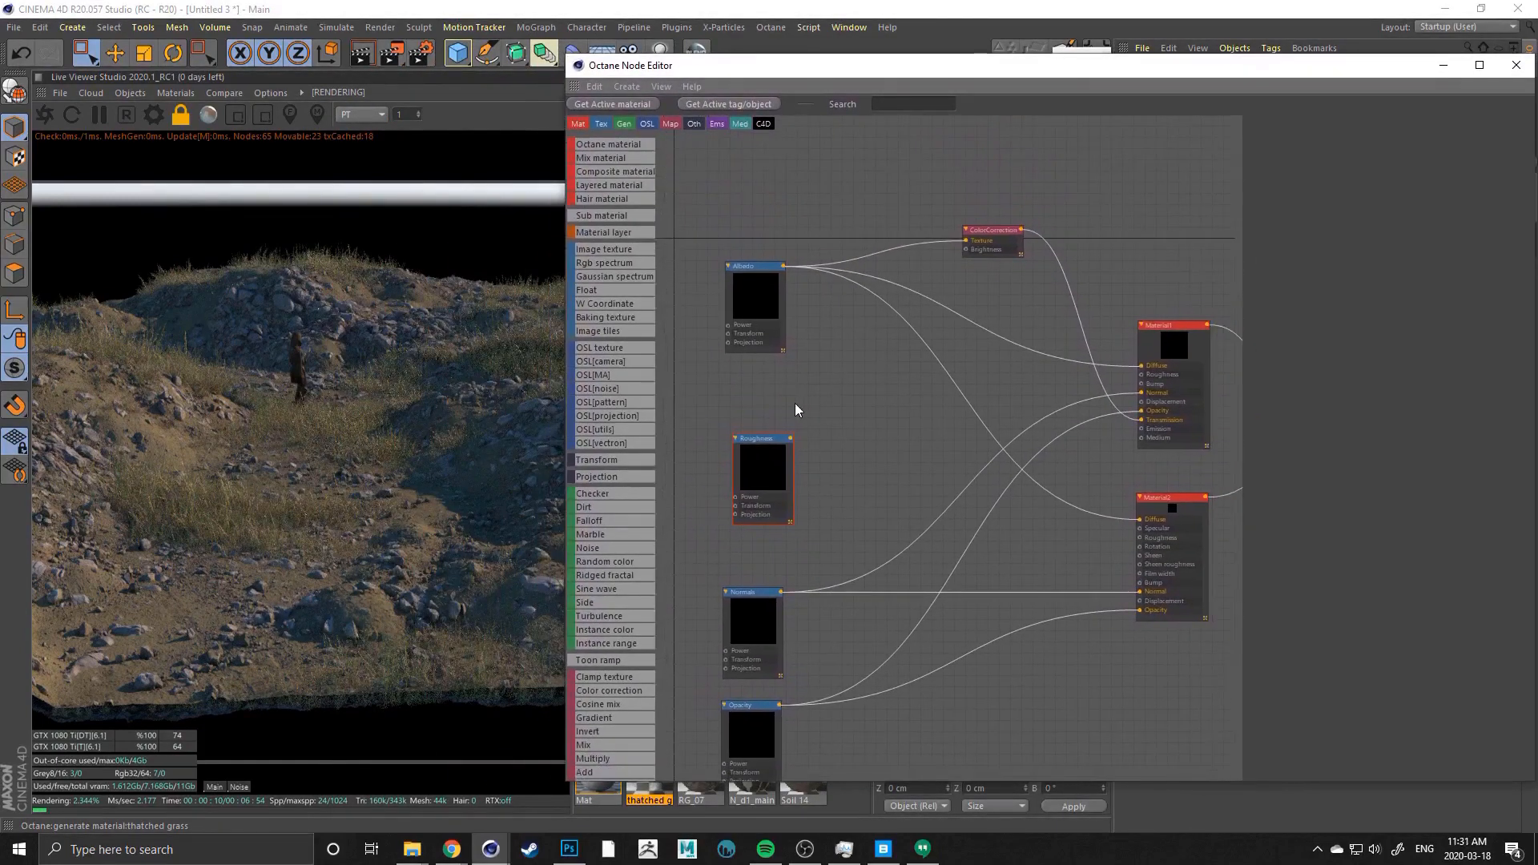
pyautogui.moveTo(1011, 244); pyautogui.dragTo(1024, 296)
pyautogui.moveTo(772, 437); pyautogui.dragTo(786, 343, button='middle')
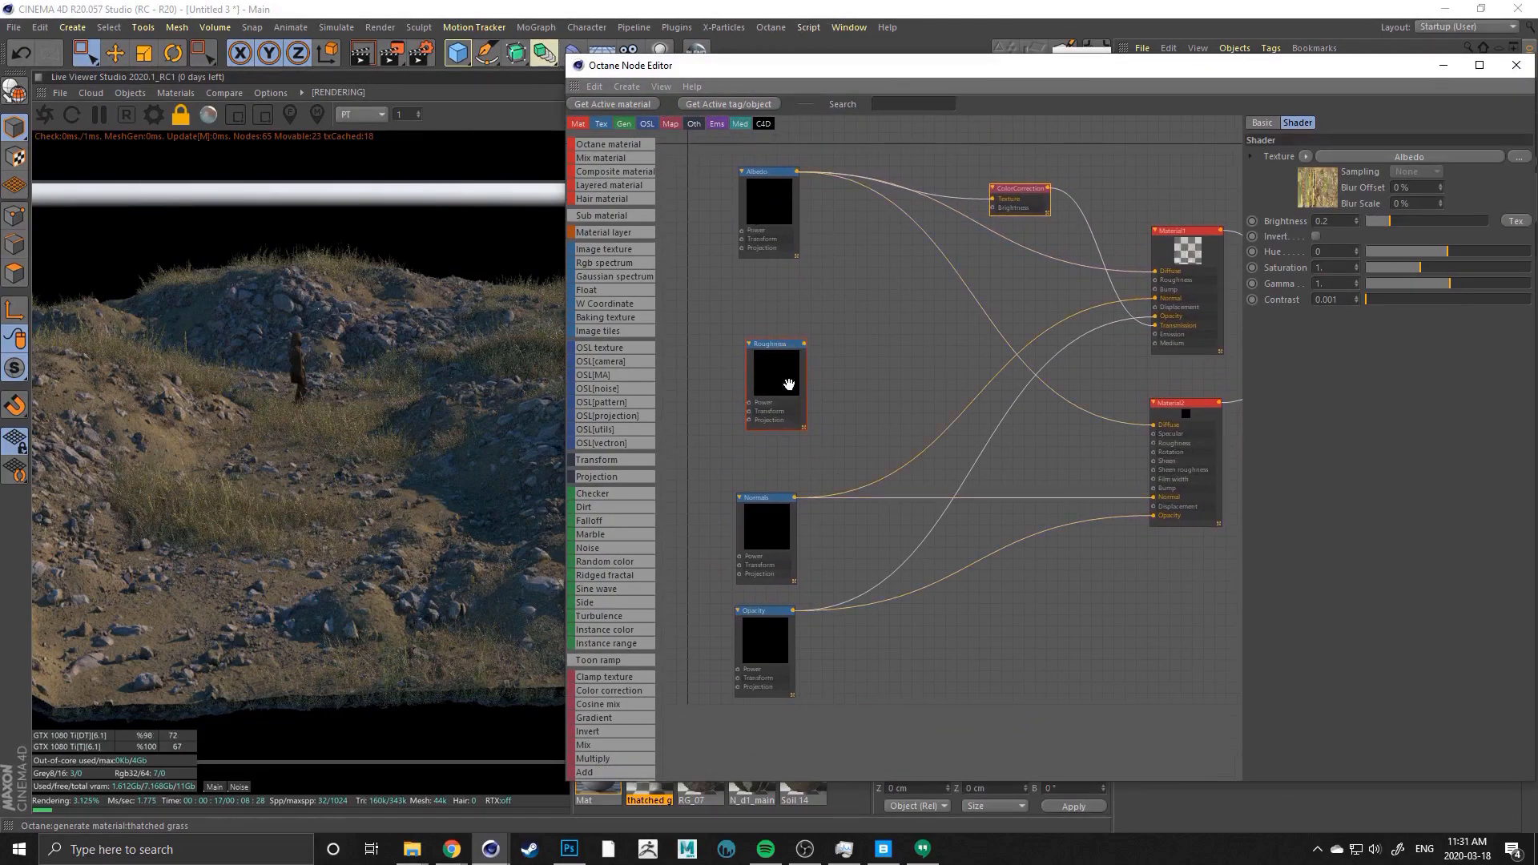
pyautogui.moveTo(789, 384); pyautogui.dragTo(781, 420)
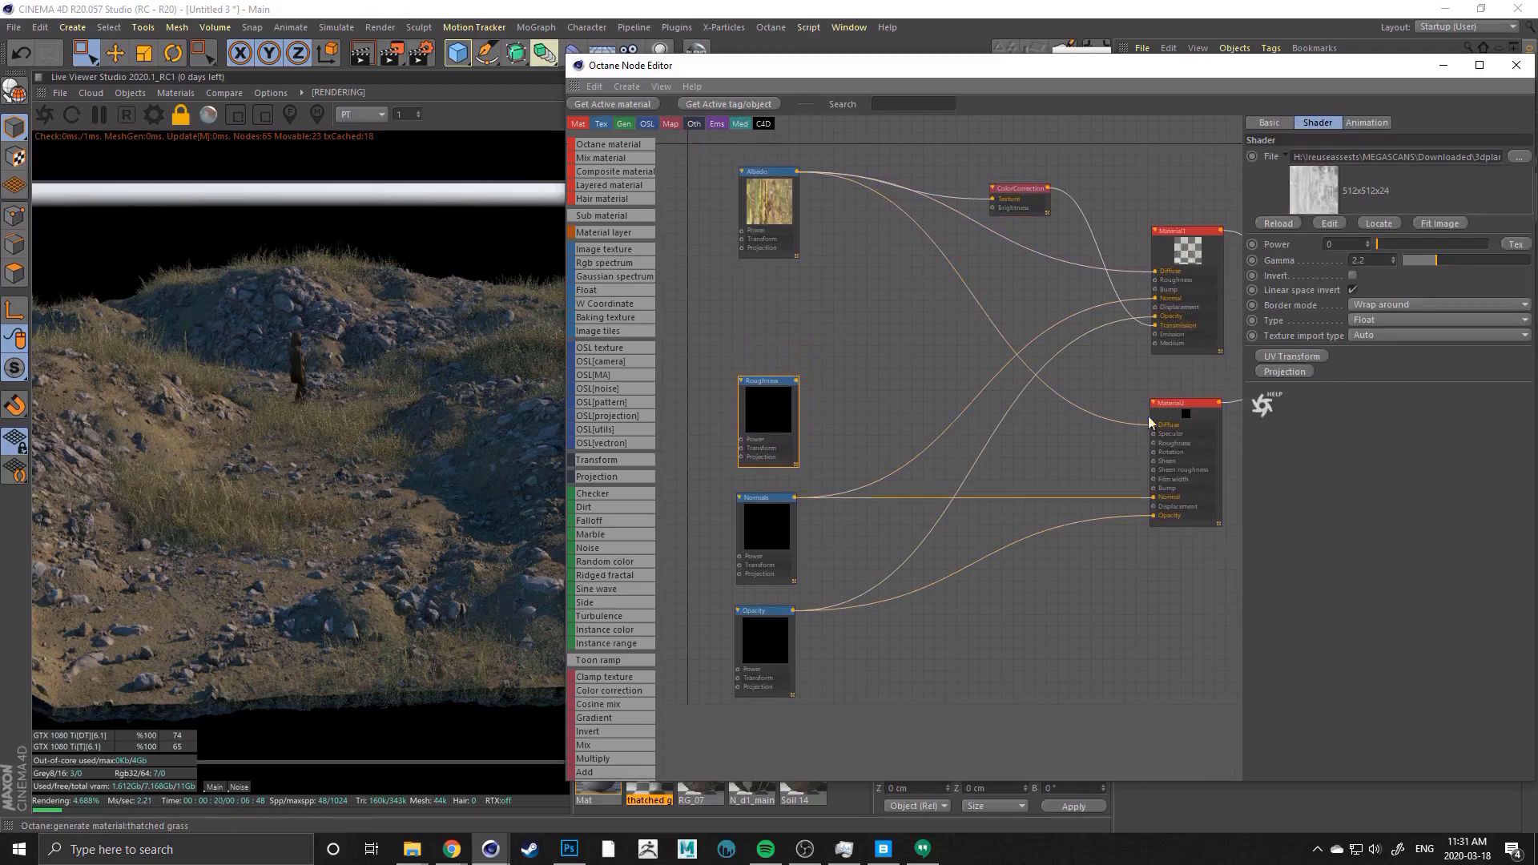
pyautogui.moveTo(900, 285); pyautogui.dragTo(868, 455, button='middle')
pyautogui.moveTo(775, 226); pyautogui.dragTo(824, 227, button='middle')
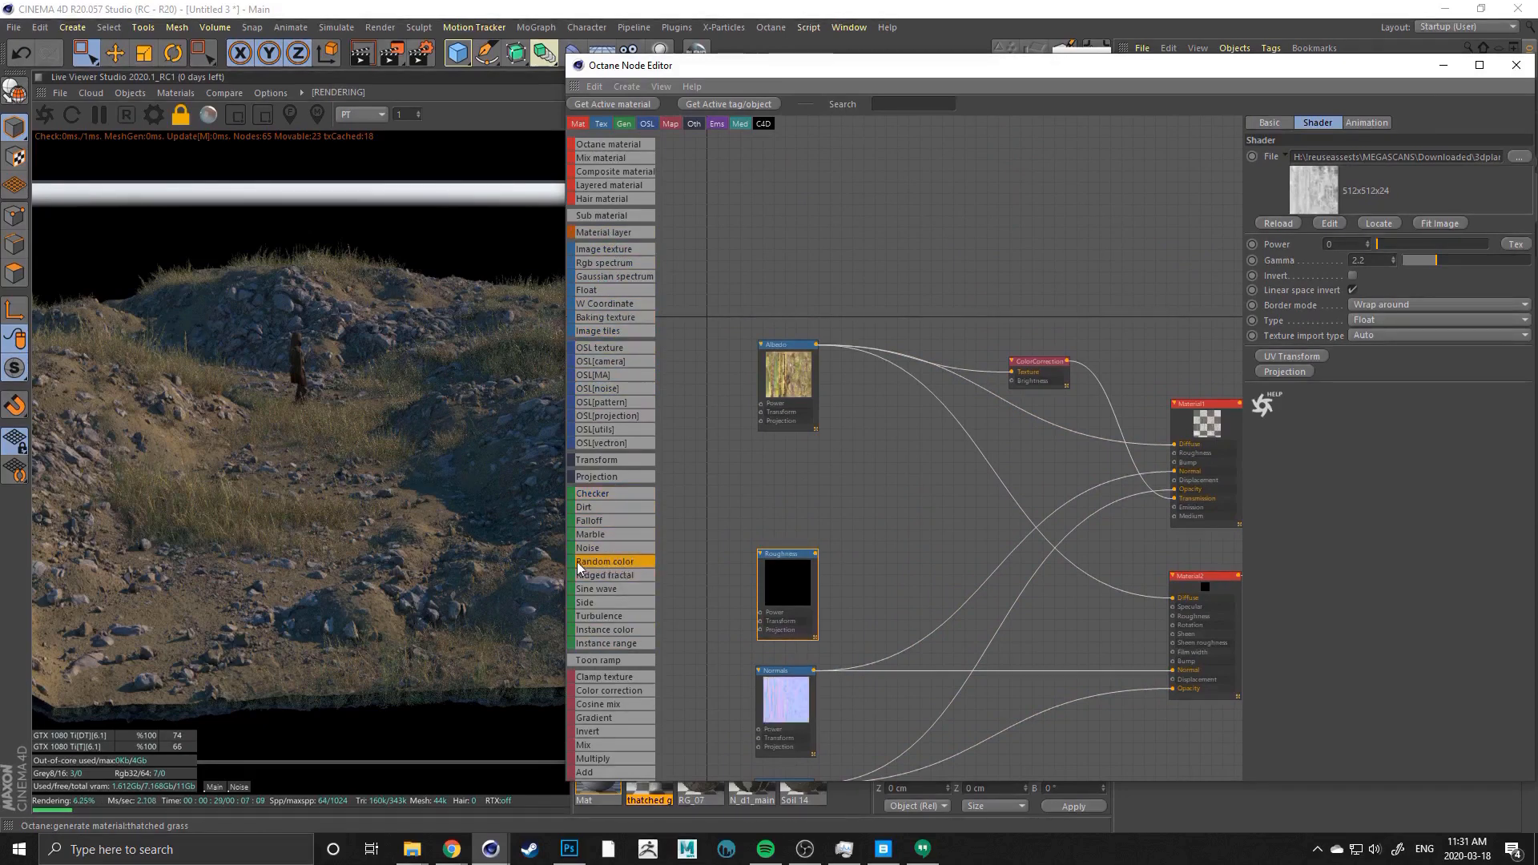
# Add a Random Color node above the Albedo texture and reposition the Albedo and ColorCorrection nodes to make room
pyautogui.moveTo(580, 567); pyautogui.dragTo(843, 251)
pyautogui.moveTo(873, 289); pyautogui.dragTo(798, 282, button='middle')
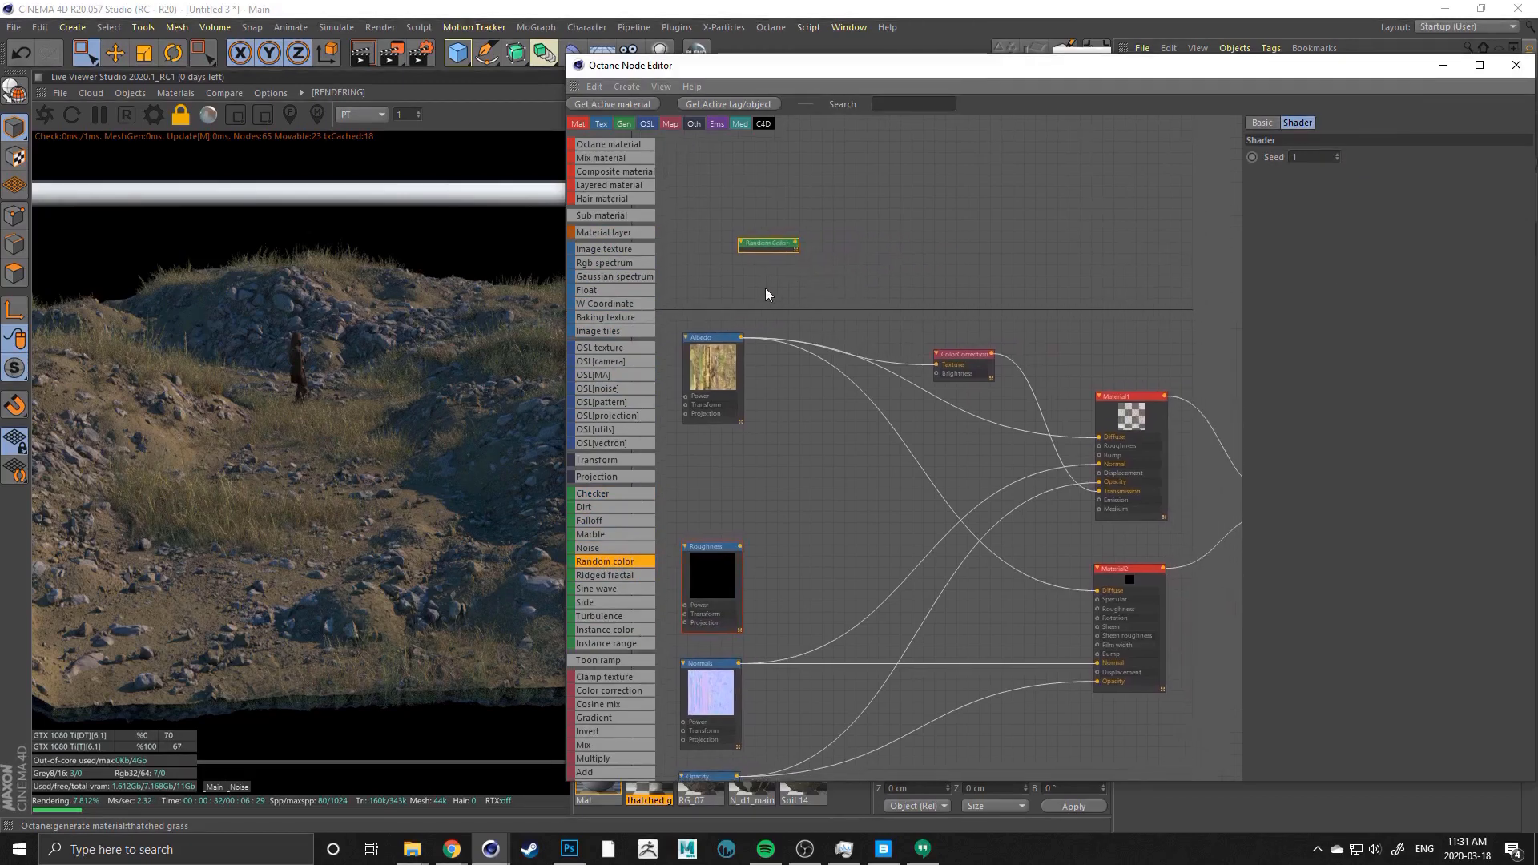
pyautogui.moveTo(765, 242); pyautogui.dragTo(763, 243)
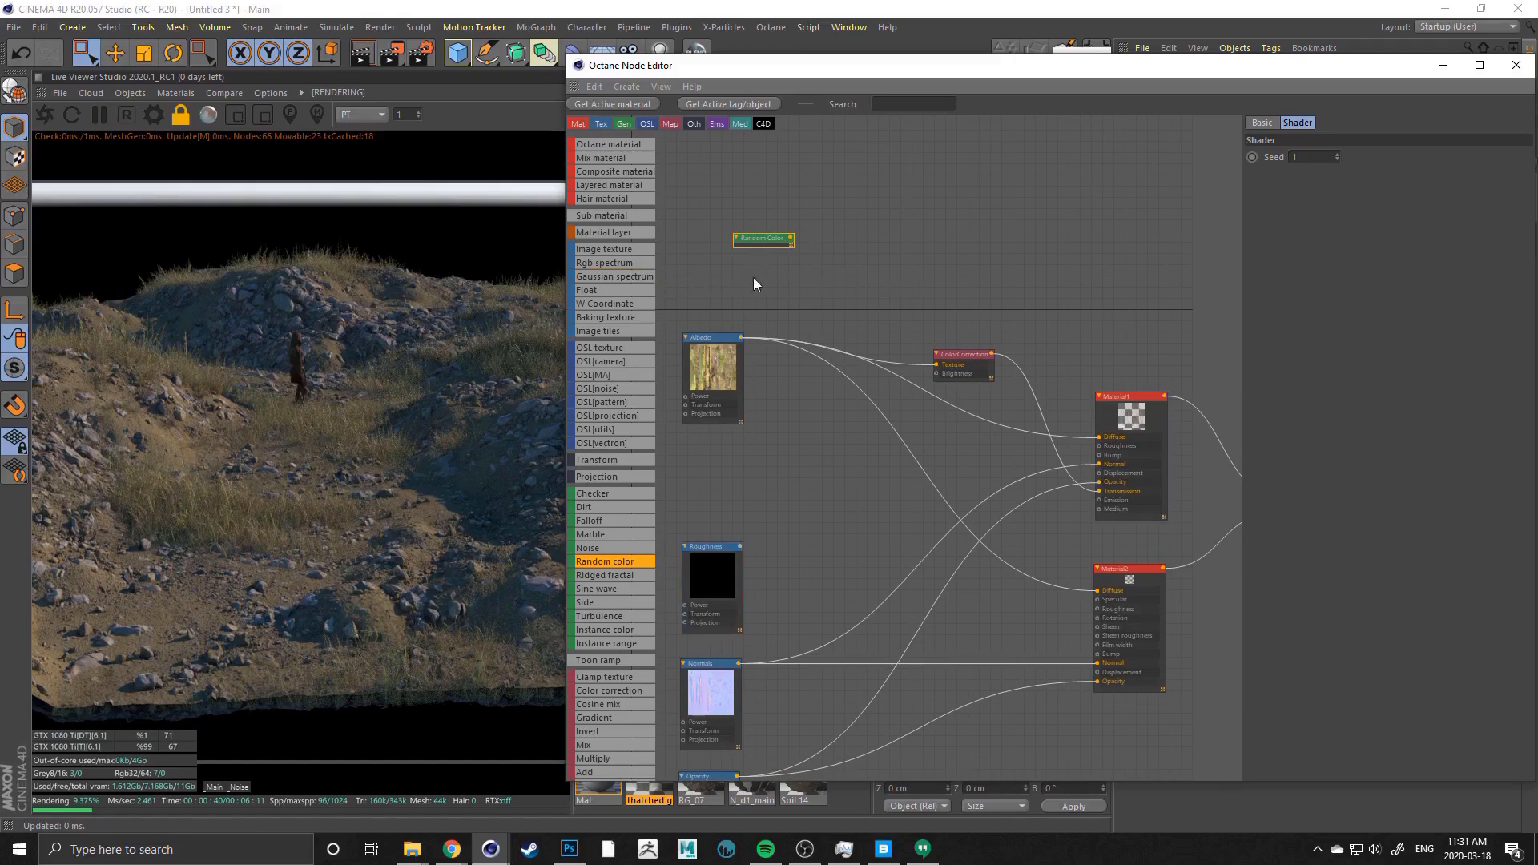
pyautogui.moveTo(789, 247); pyautogui.dragTo(730, 233)
pyautogui.moveTo(701, 354); pyautogui.dragTo(691, 370)
pyautogui.moveTo(948, 366); pyautogui.dragTo(911, 334)
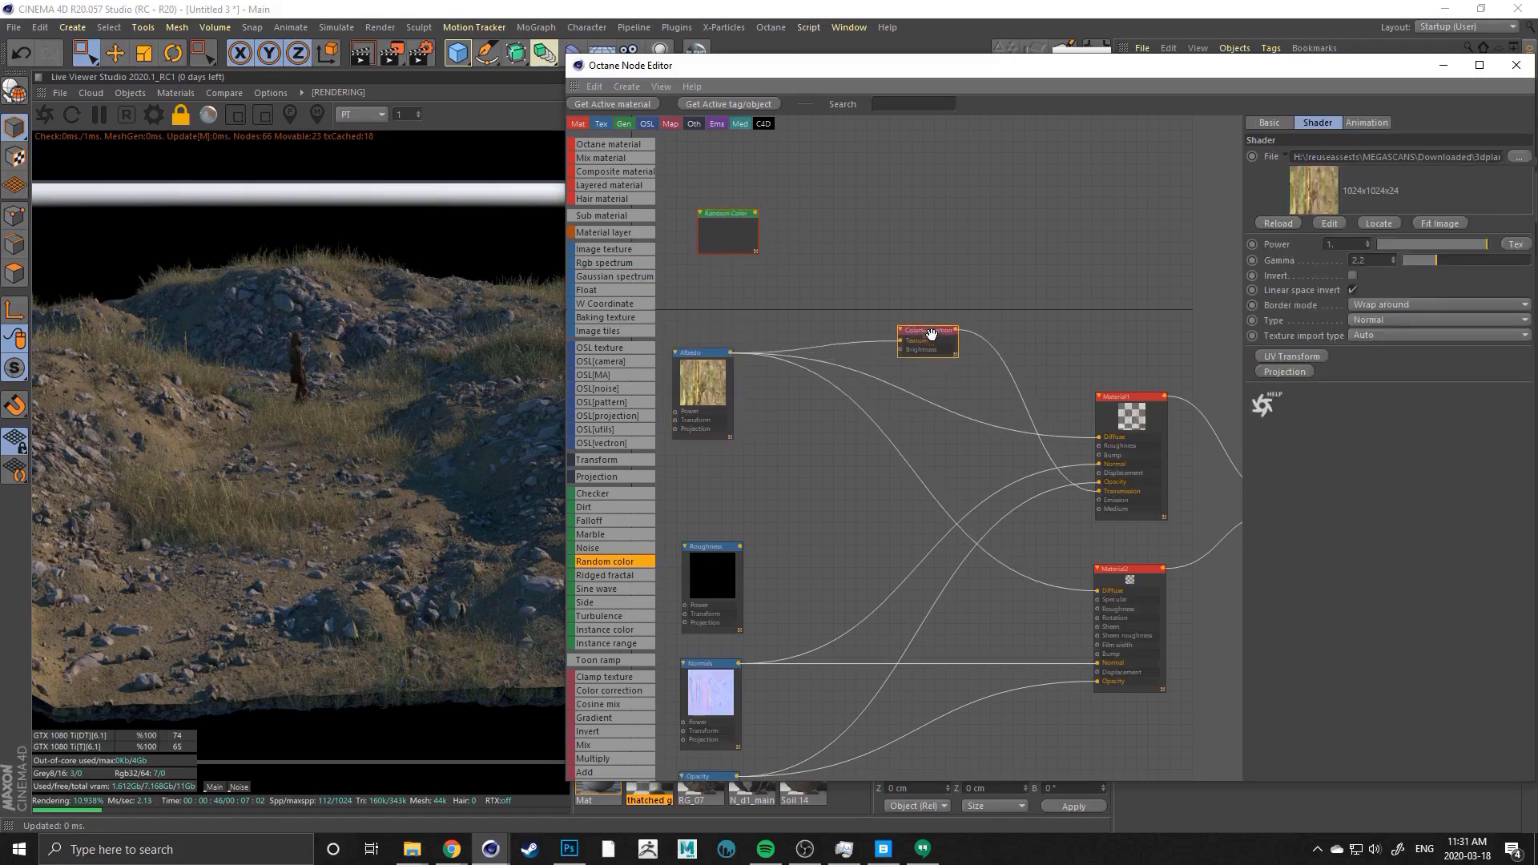
pyautogui.click(738, 324)
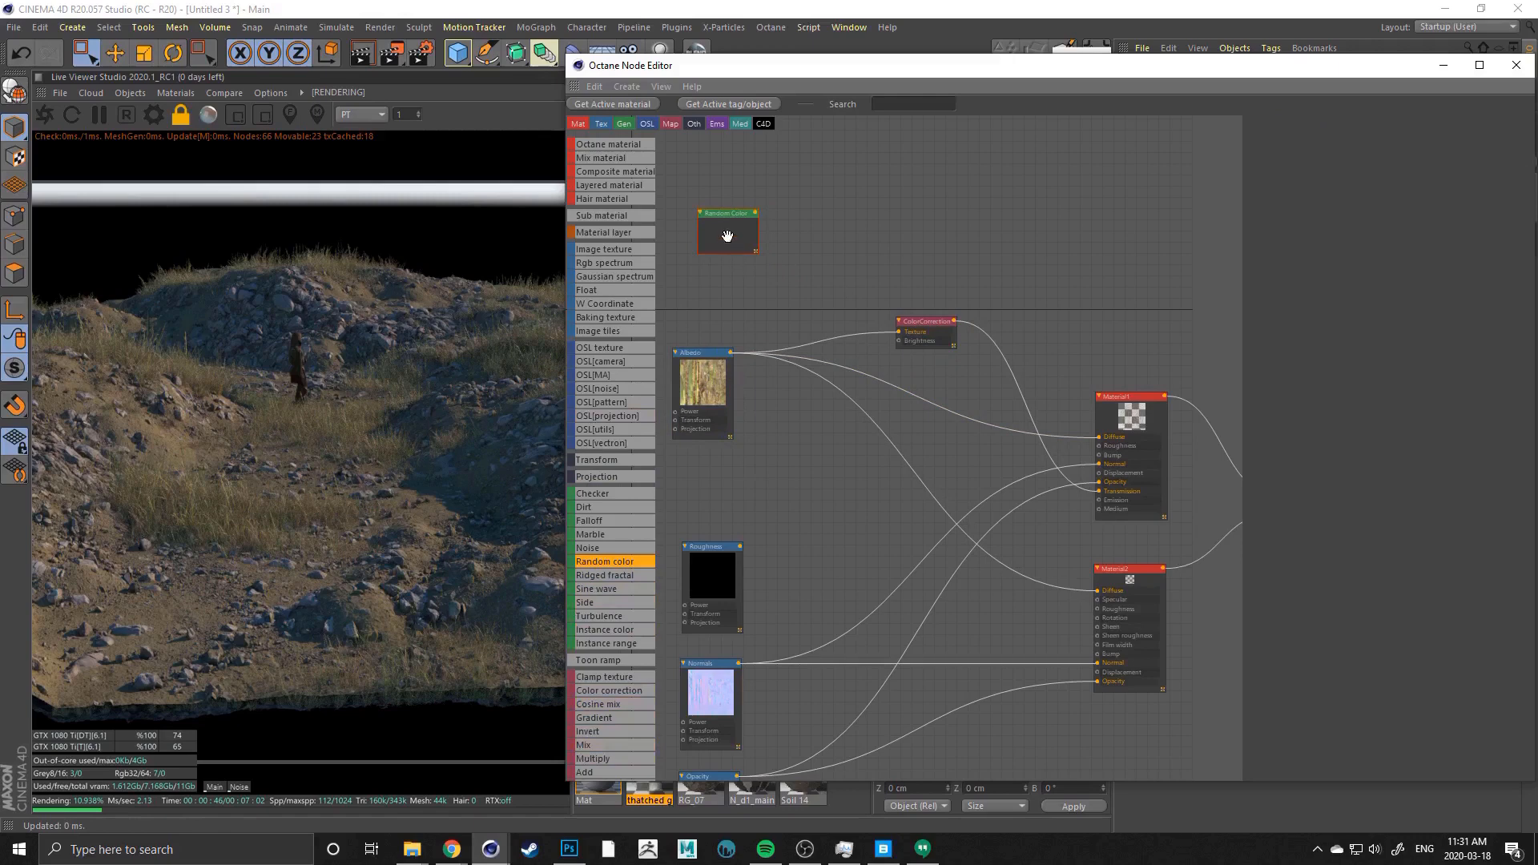
pyautogui.moveTo(727, 236); pyautogui.dragTo(729, 229)
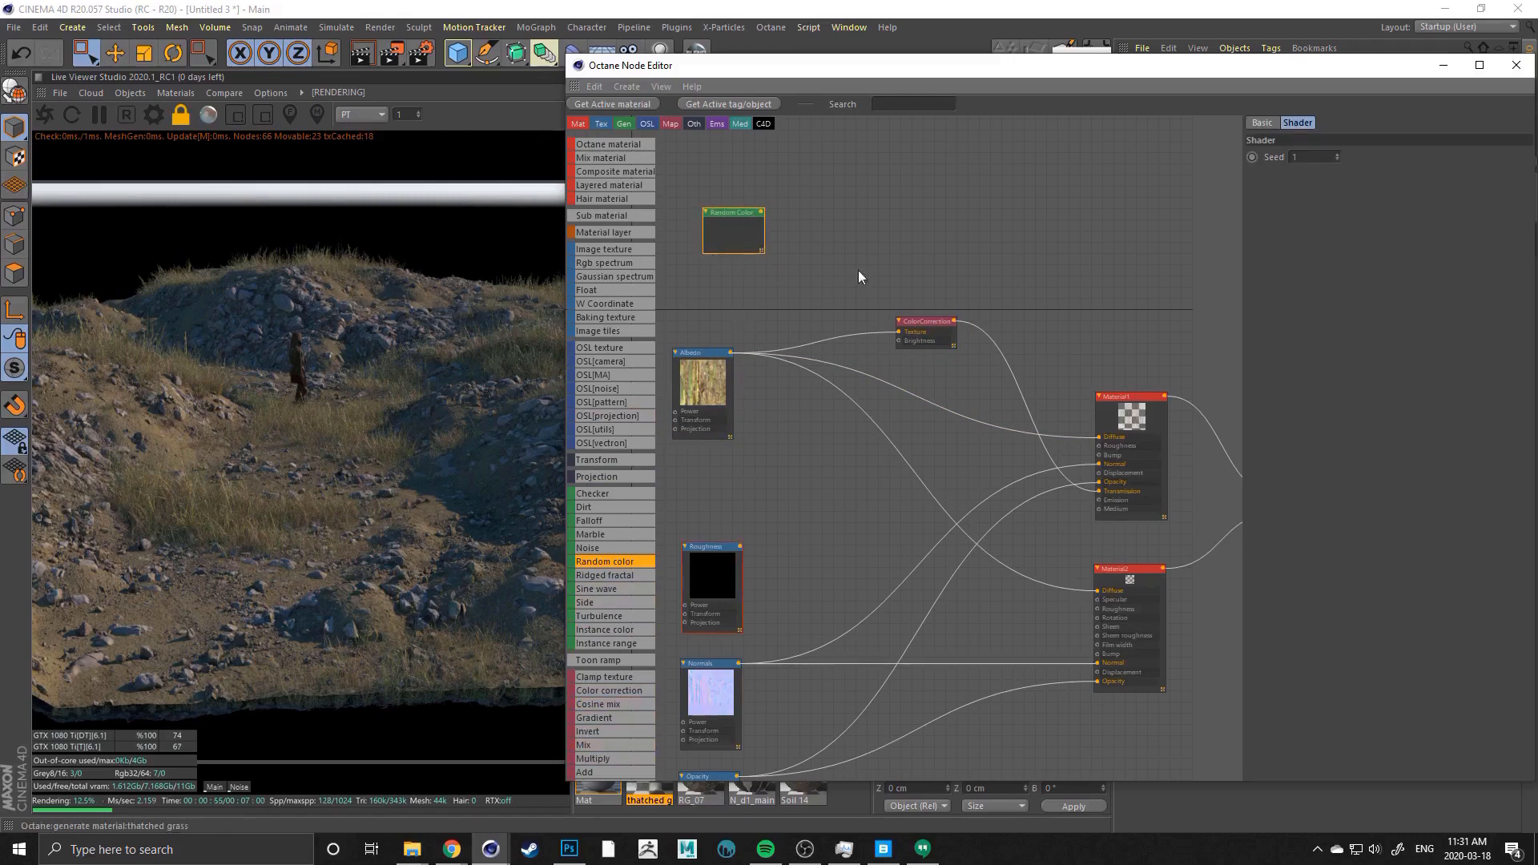
pyautogui.moveTo(919, 329); pyautogui.dragTo(905, 324)
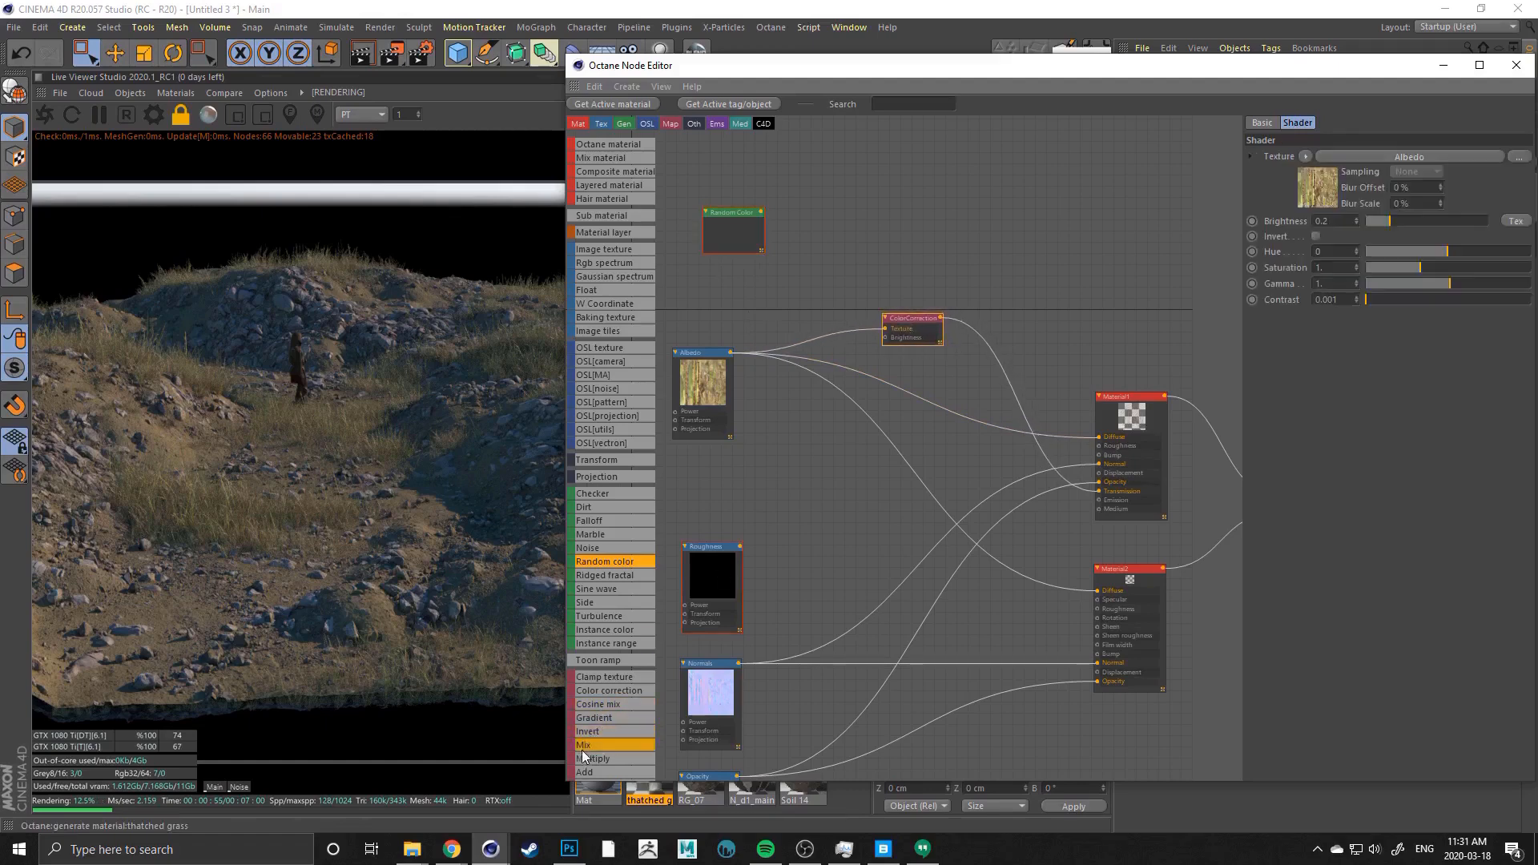
# Add a Mix texture node and two stacked ColorCorrection nodes beside Random Color, with the lower correction's Brightness at 0.8
pyautogui.moveTo(587, 748); pyautogui.dragTo(943, 250)
pyautogui.moveTo(917, 334); pyautogui.dragTo(979, 349)
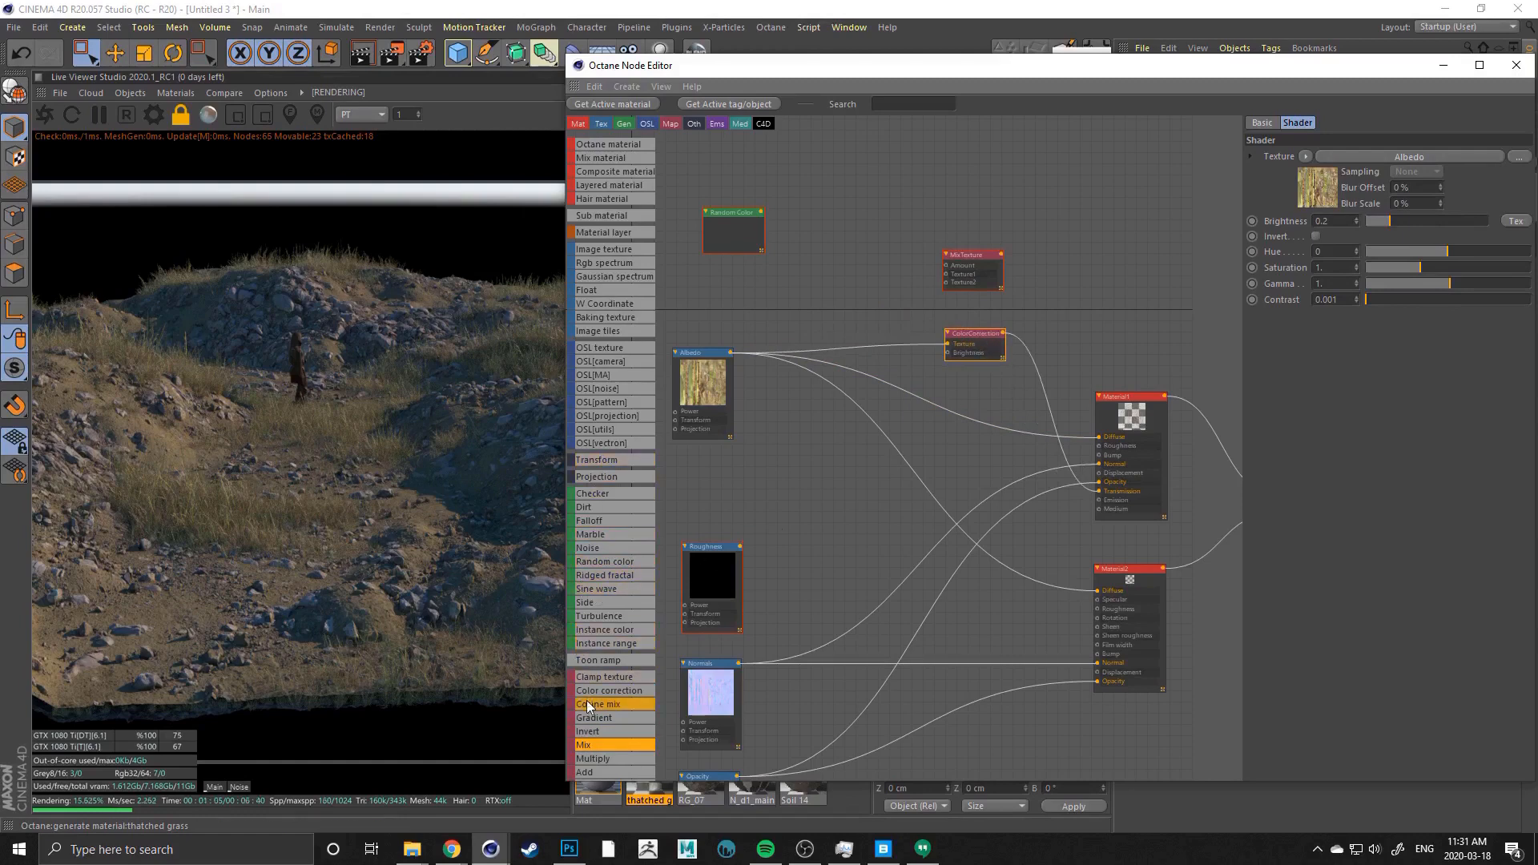
pyautogui.moveTo(587, 695); pyautogui.dragTo(785, 488)
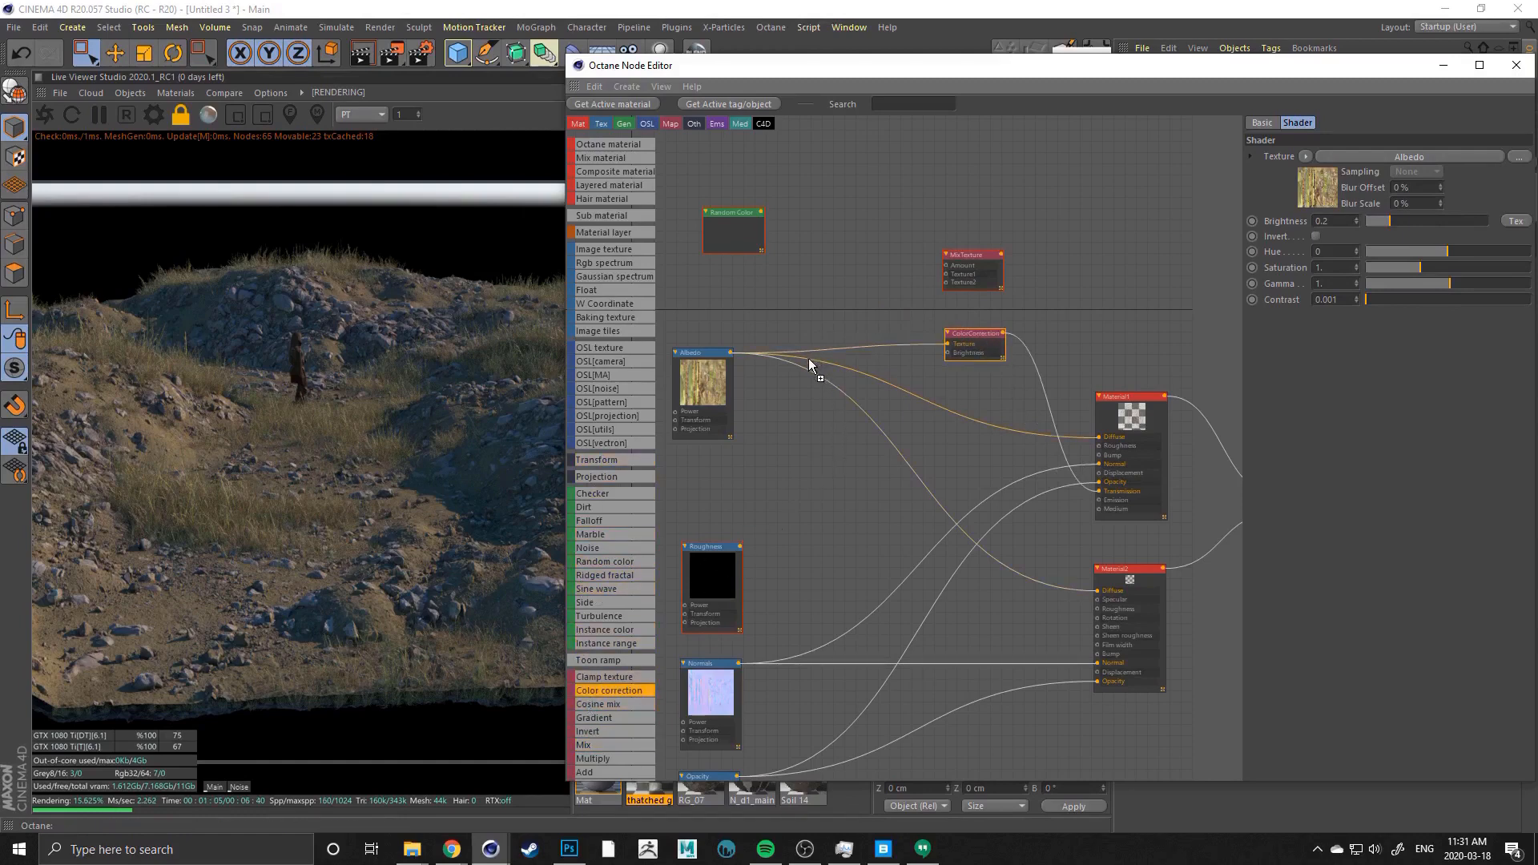
pyautogui.moveTo(808, 307); pyautogui.dragTo(840, 259)
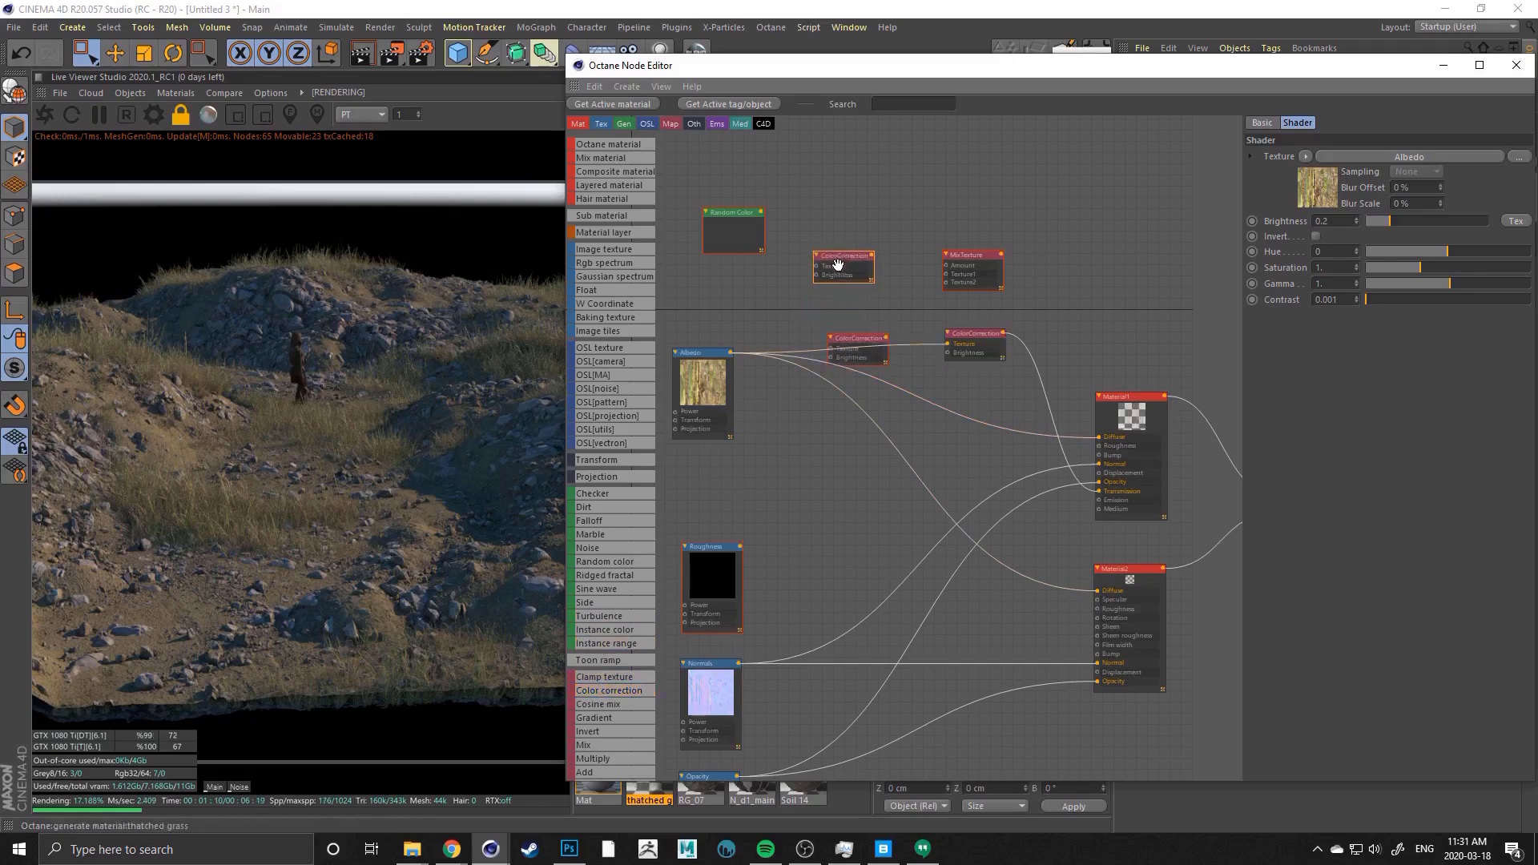
pyautogui.click(843, 338)
pyautogui.moveTo(843, 338); pyautogui.dragTo(830, 312)
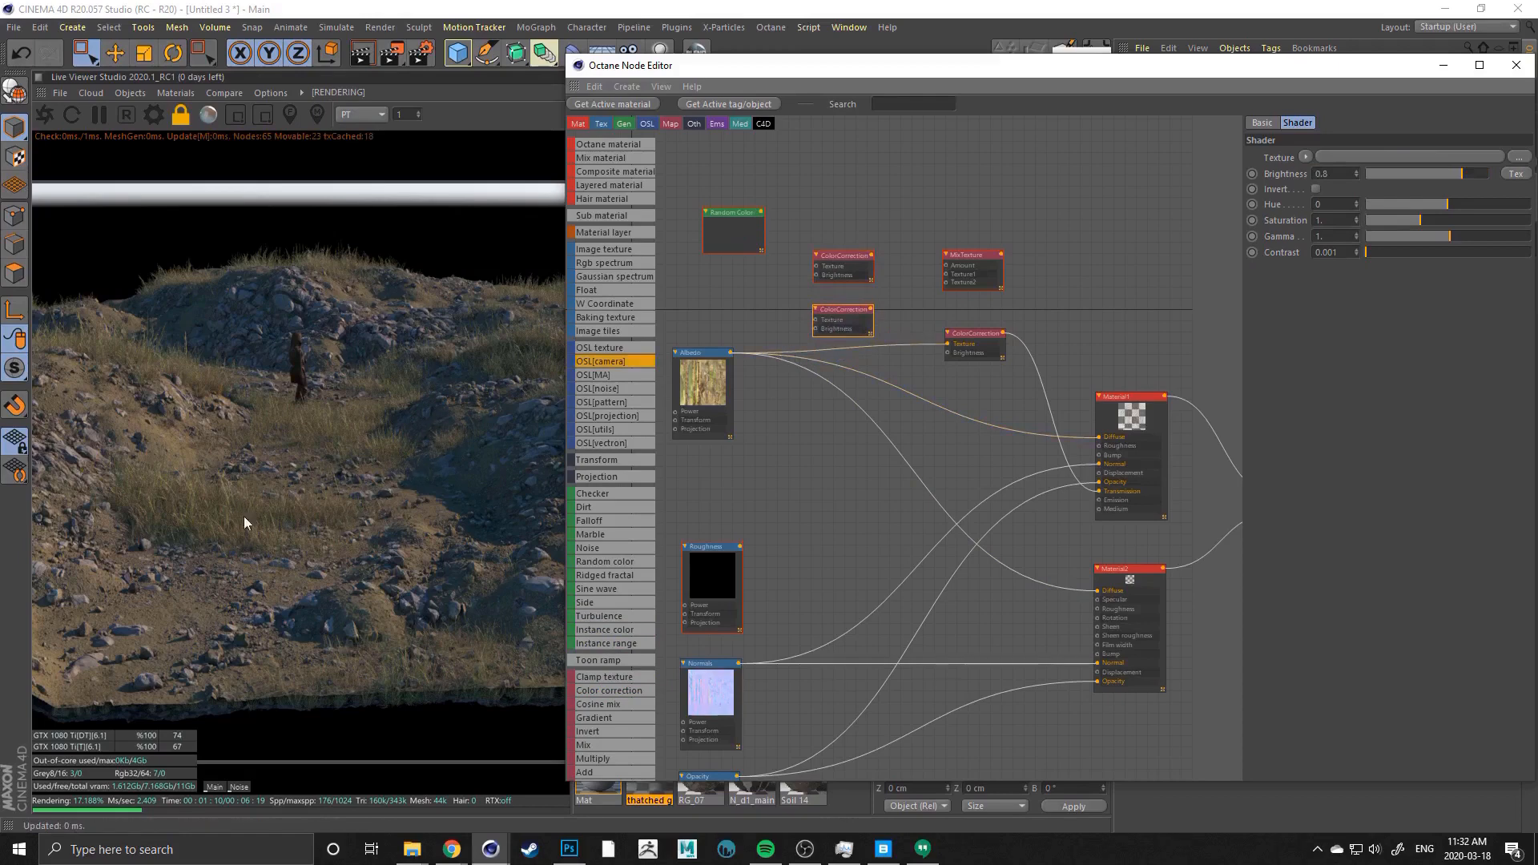
pyautogui.moveTo(839, 263); pyautogui.dragTo(842, 262)
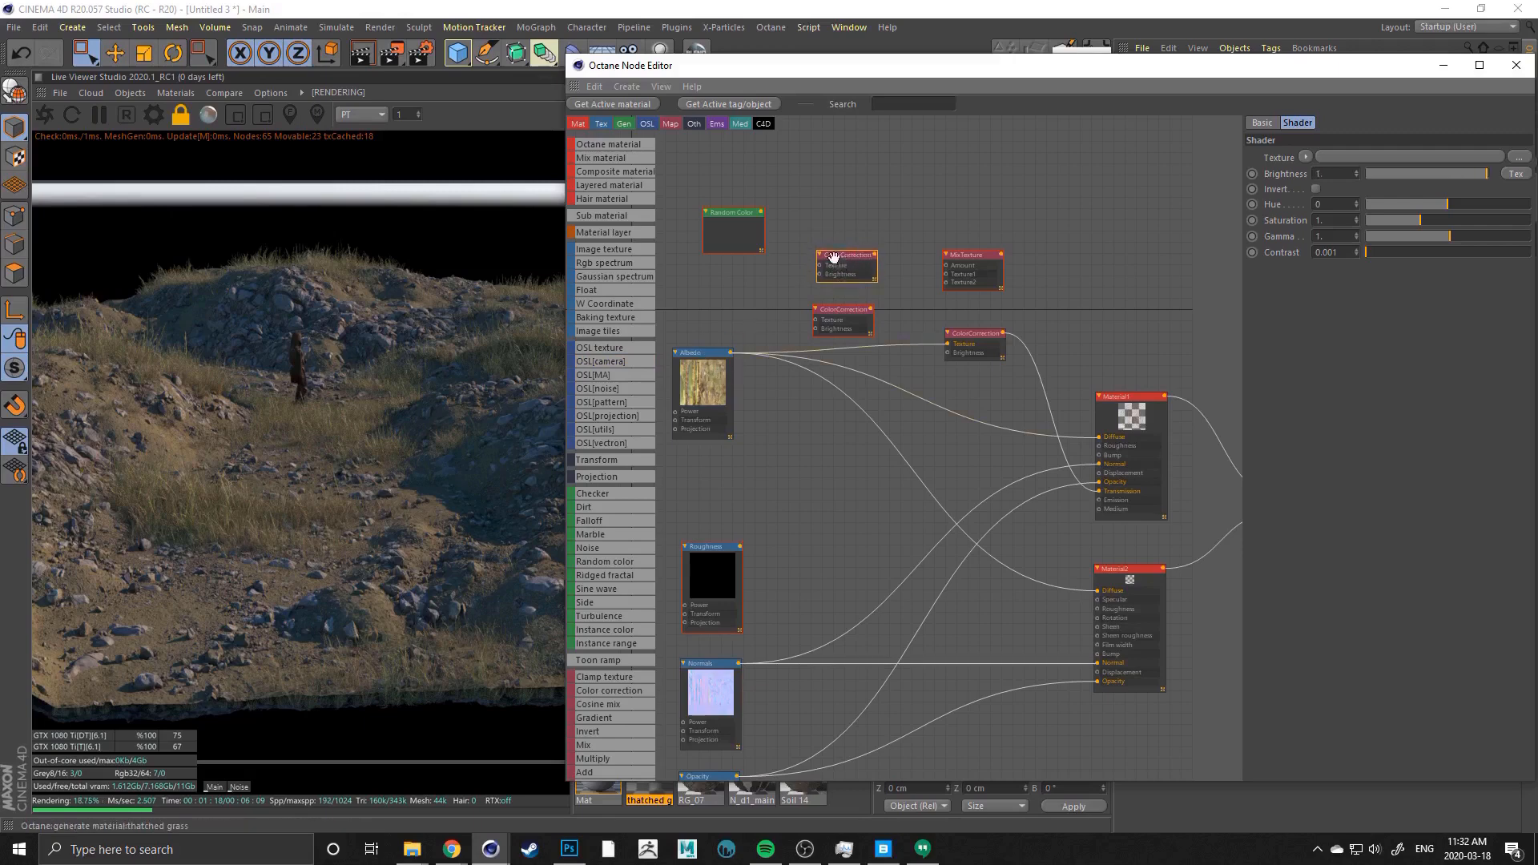
pyautogui.moveTo(837, 322); pyautogui.dragTo(836, 319)
pyautogui.moveTo(841, 264); pyautogui.dragTo(831, 268)
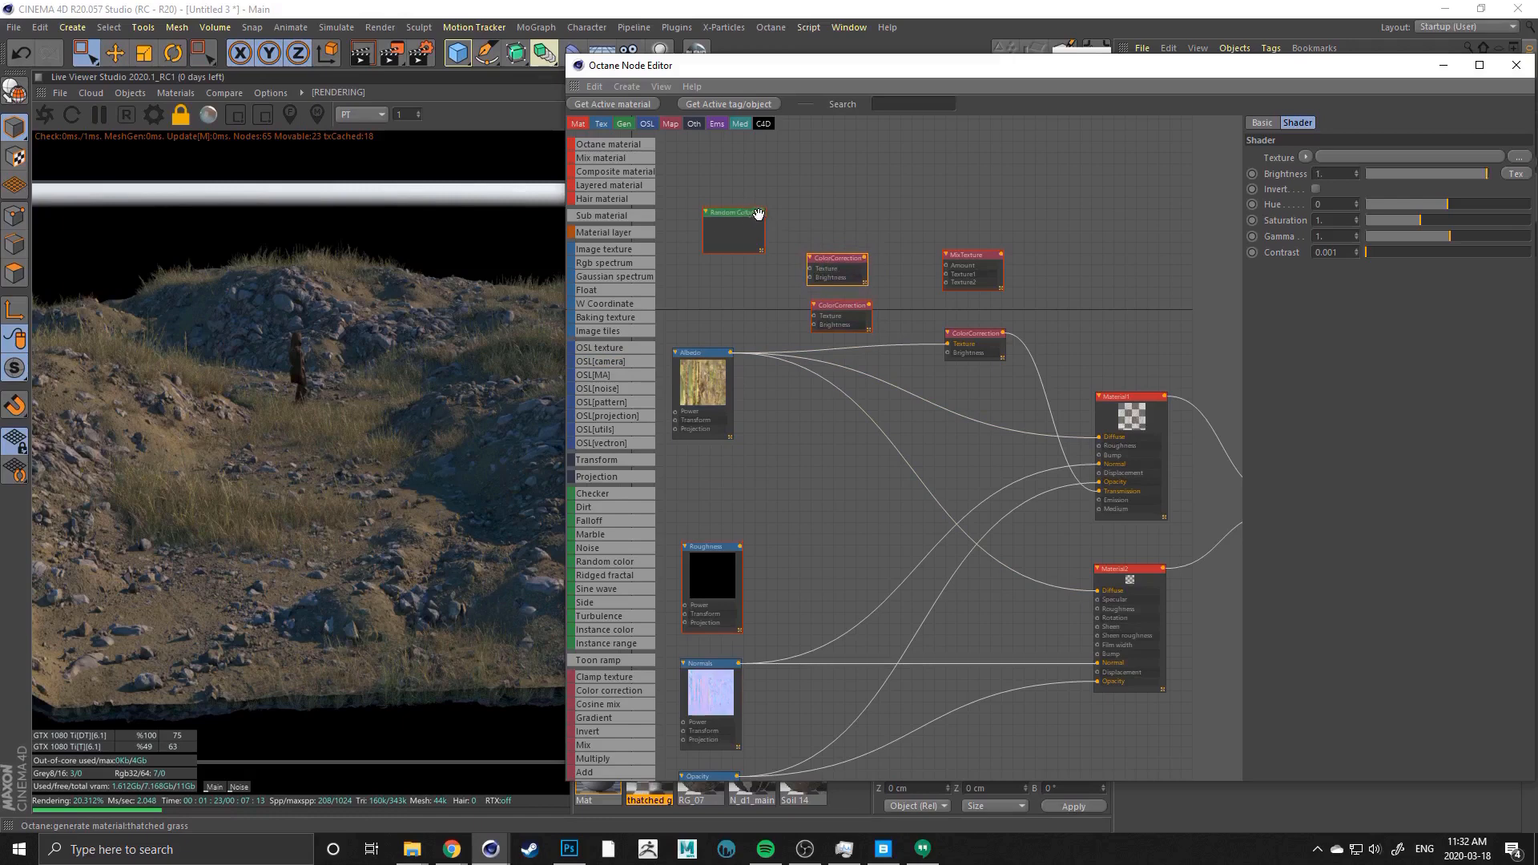
# Wire Random Color into the Mix Amount, the new ColorCorrections into Texture1 and Texture2, and Albedo into both corrections
pyautogui.moveTo(759, 212); pyautogui.dragTo(951, 280)
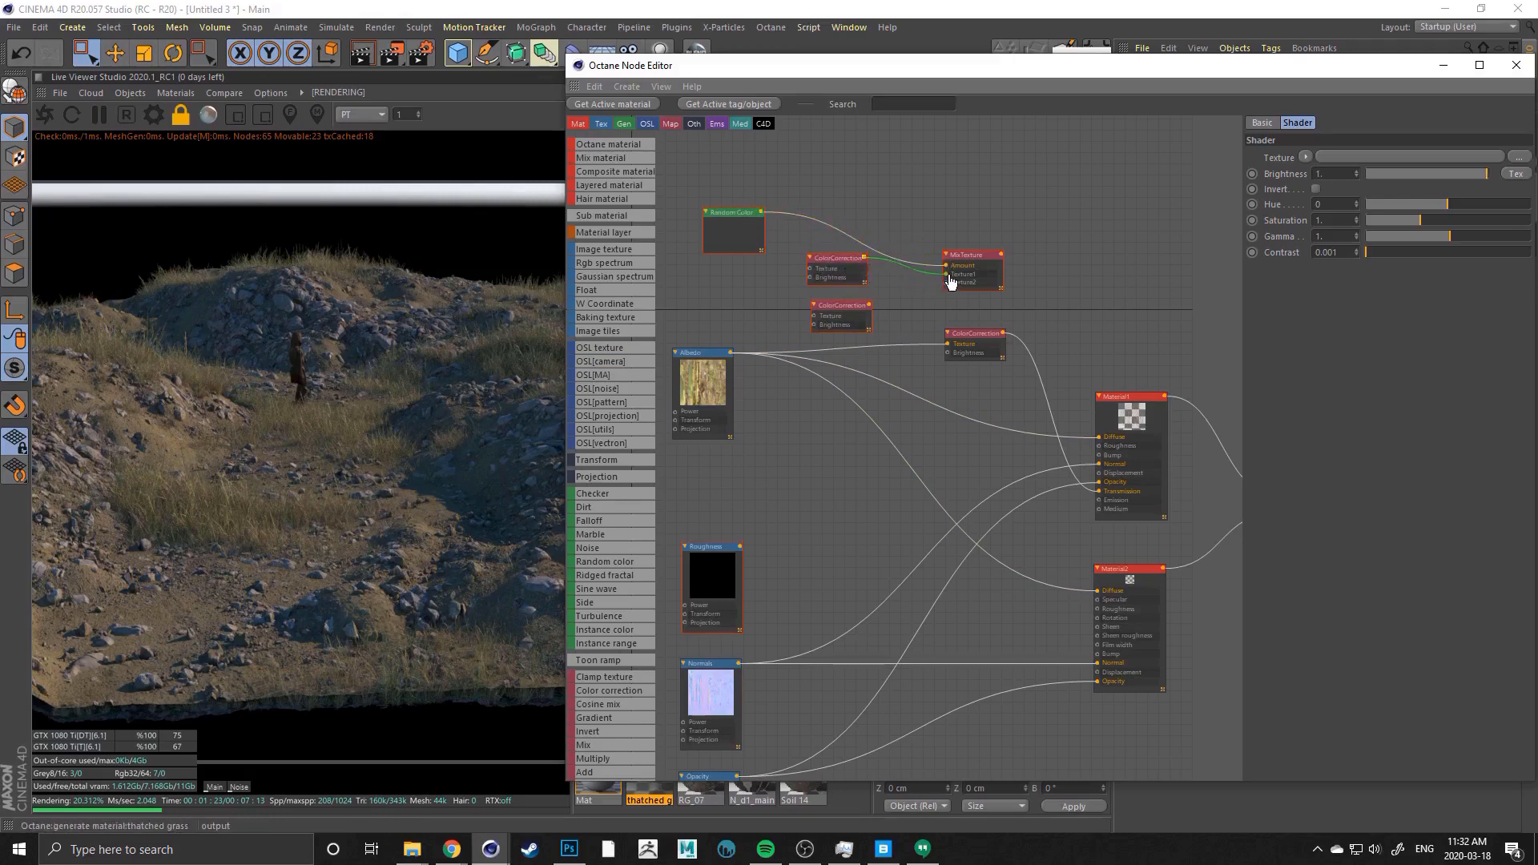
pyautogui.moveTo(869, 306); pyautogui.dragTo(946, 283)
pyautogui.moveTo(729, 352); pyautogui.dragTo(810, 269)
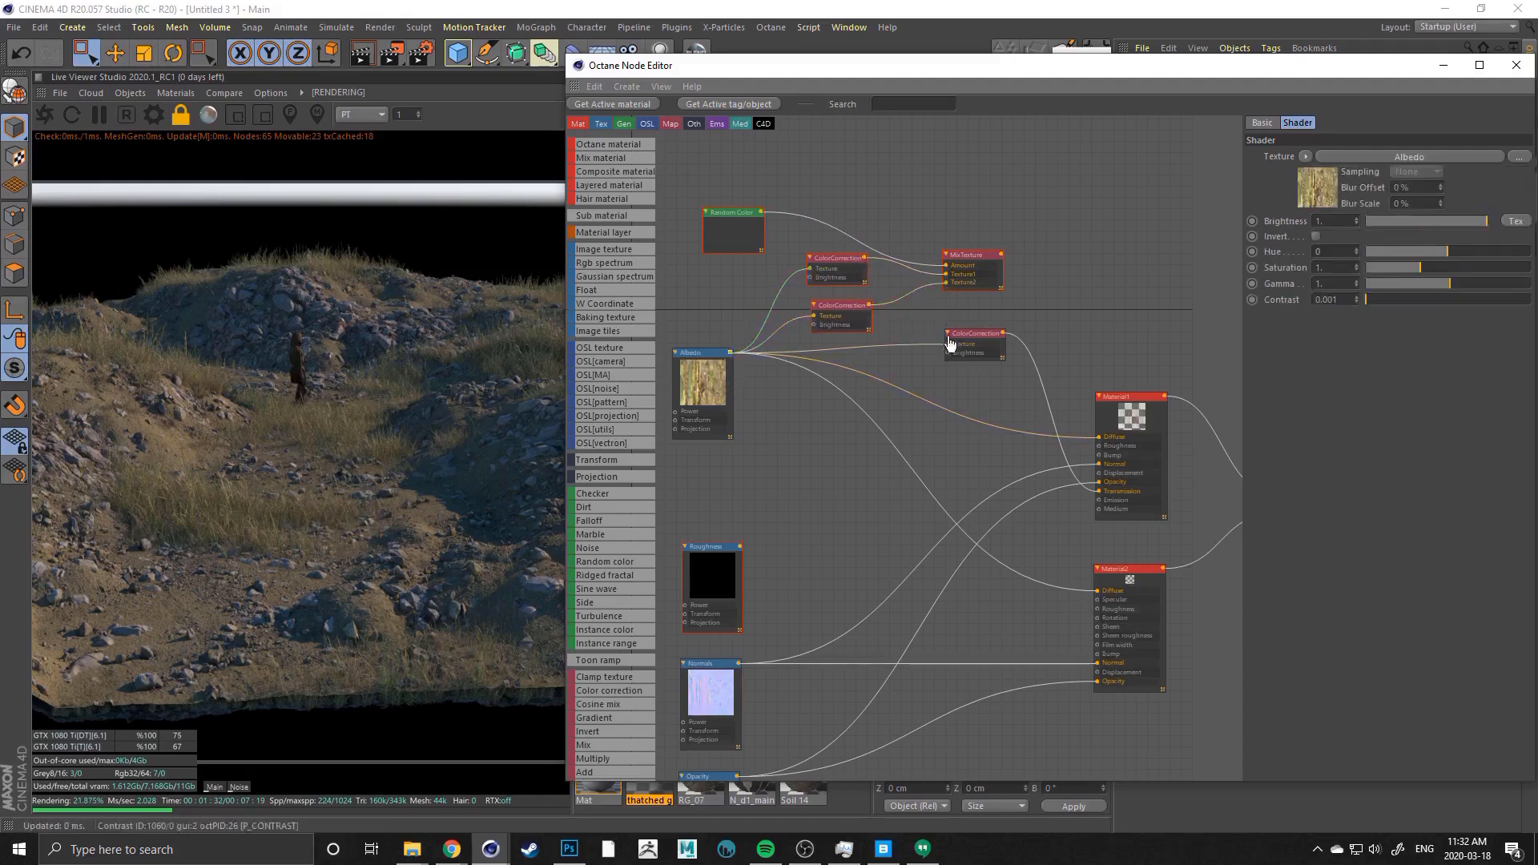
# Feed the Mix texture into the Diffuse of Material1 and Material2 and into the ColorCorrection driving Material1's Transmission
pyautogui.moveTo(939, 306); pyautogui.dragTo(874, 287, button='middle')
pyautogui.moveTo(937, 235); pyautogui.dragTo(1037, 418)
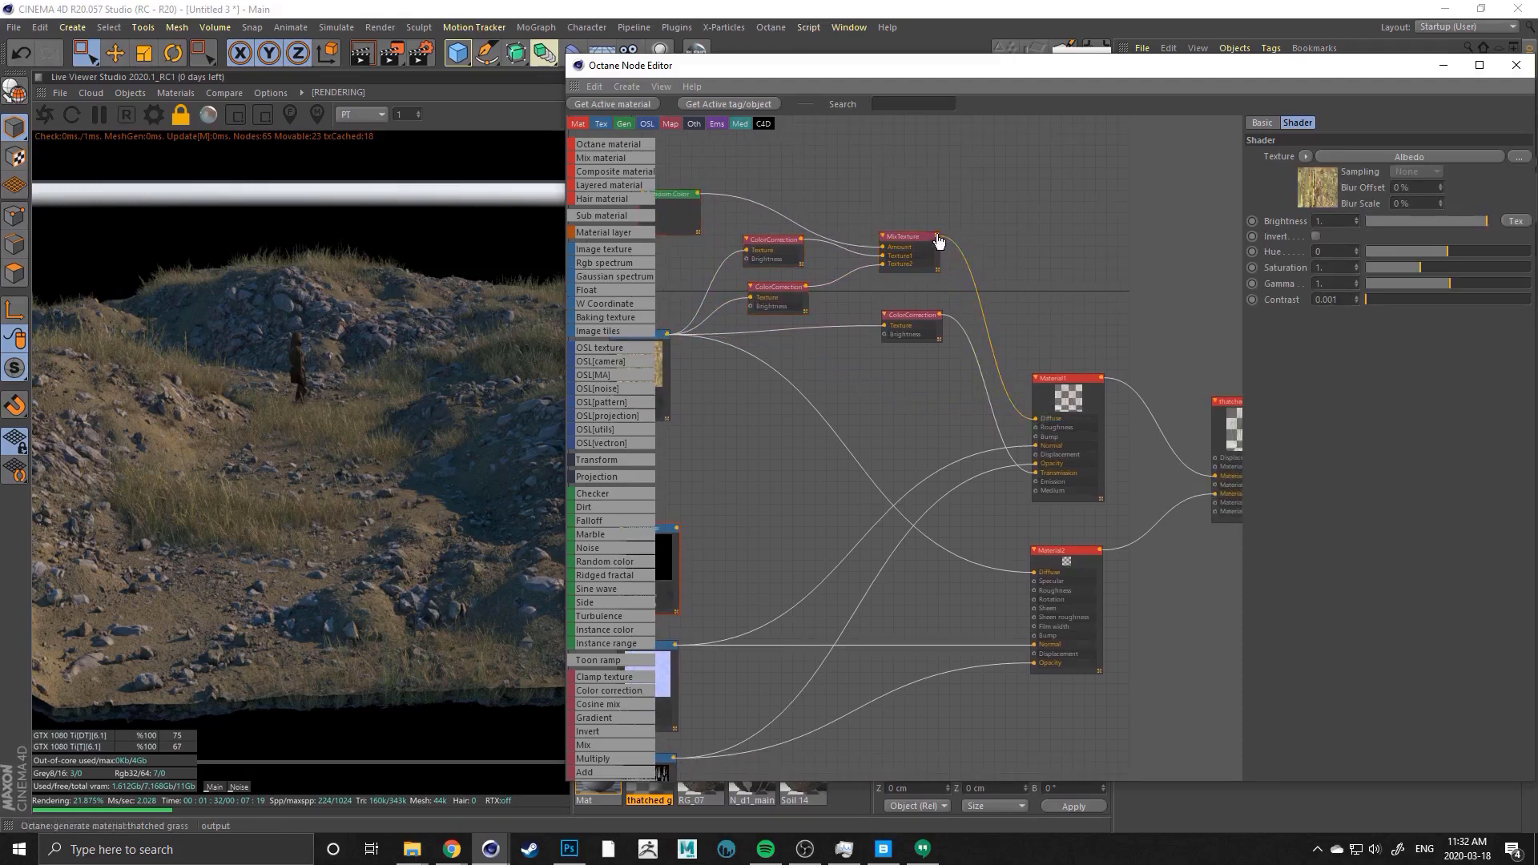
pyautogui.moveTo(937, 237); pyautogui.dragTo(885, 325)
pyautogui.moveTo(912, 319); pyautogui.dragTo(948, 375)
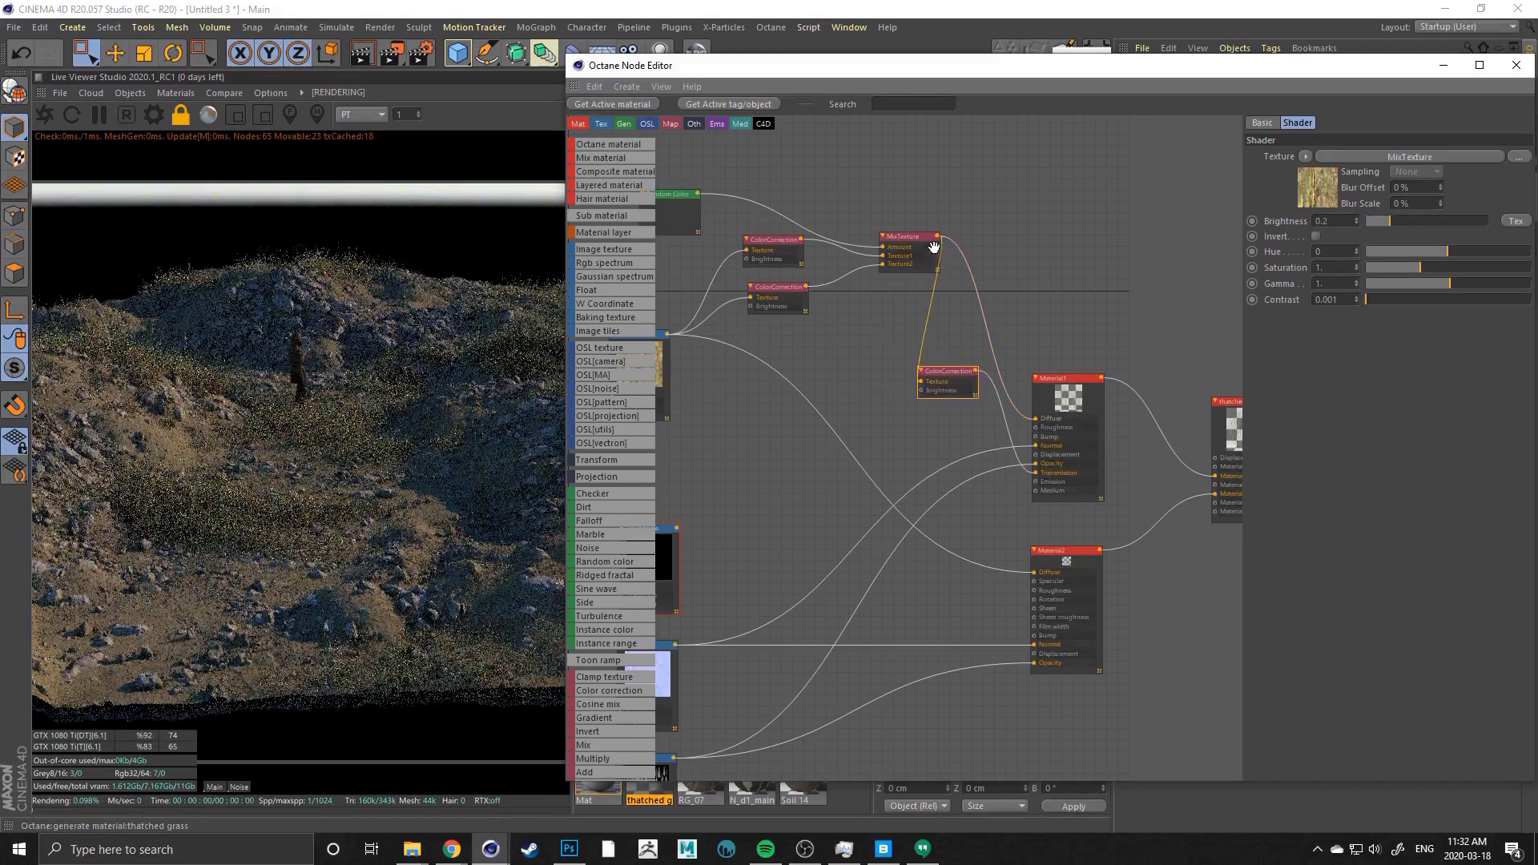
pyautogui.moveTo(937, 237); pyautogui.dragTo(1034, 572)
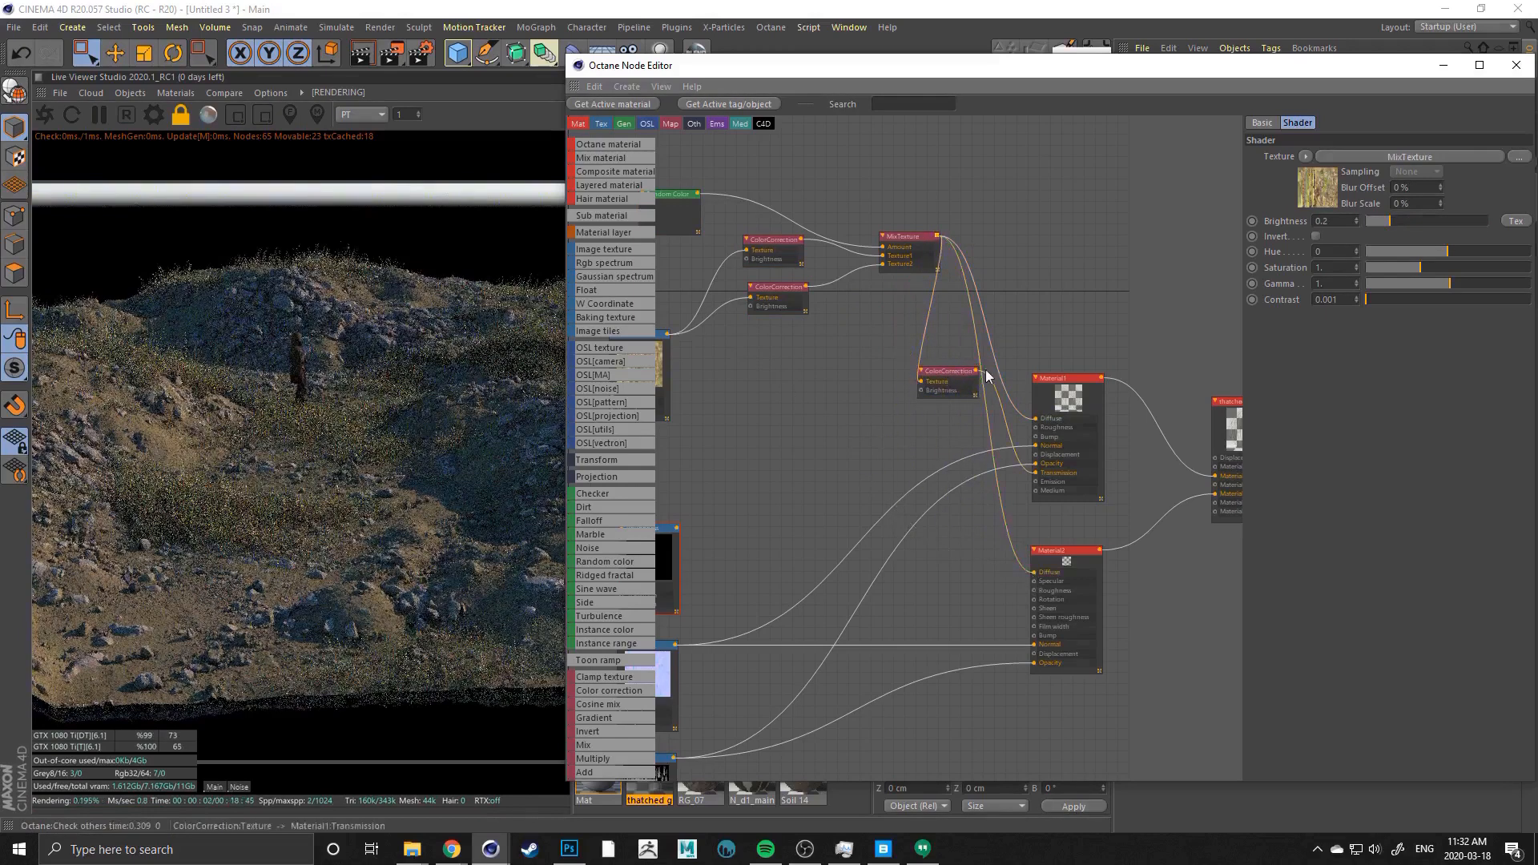
# Reposition the Transmission ColorCorrection near Material1 and bring the Mix texture node closer to the two new ColorCorrections
pyautogui.moveTo(950, 378); pyautogui.dragTo(879, 450)
pyautogui.moveTo(823, 461); pyautogui.dragTo(934, 455, button='middle')
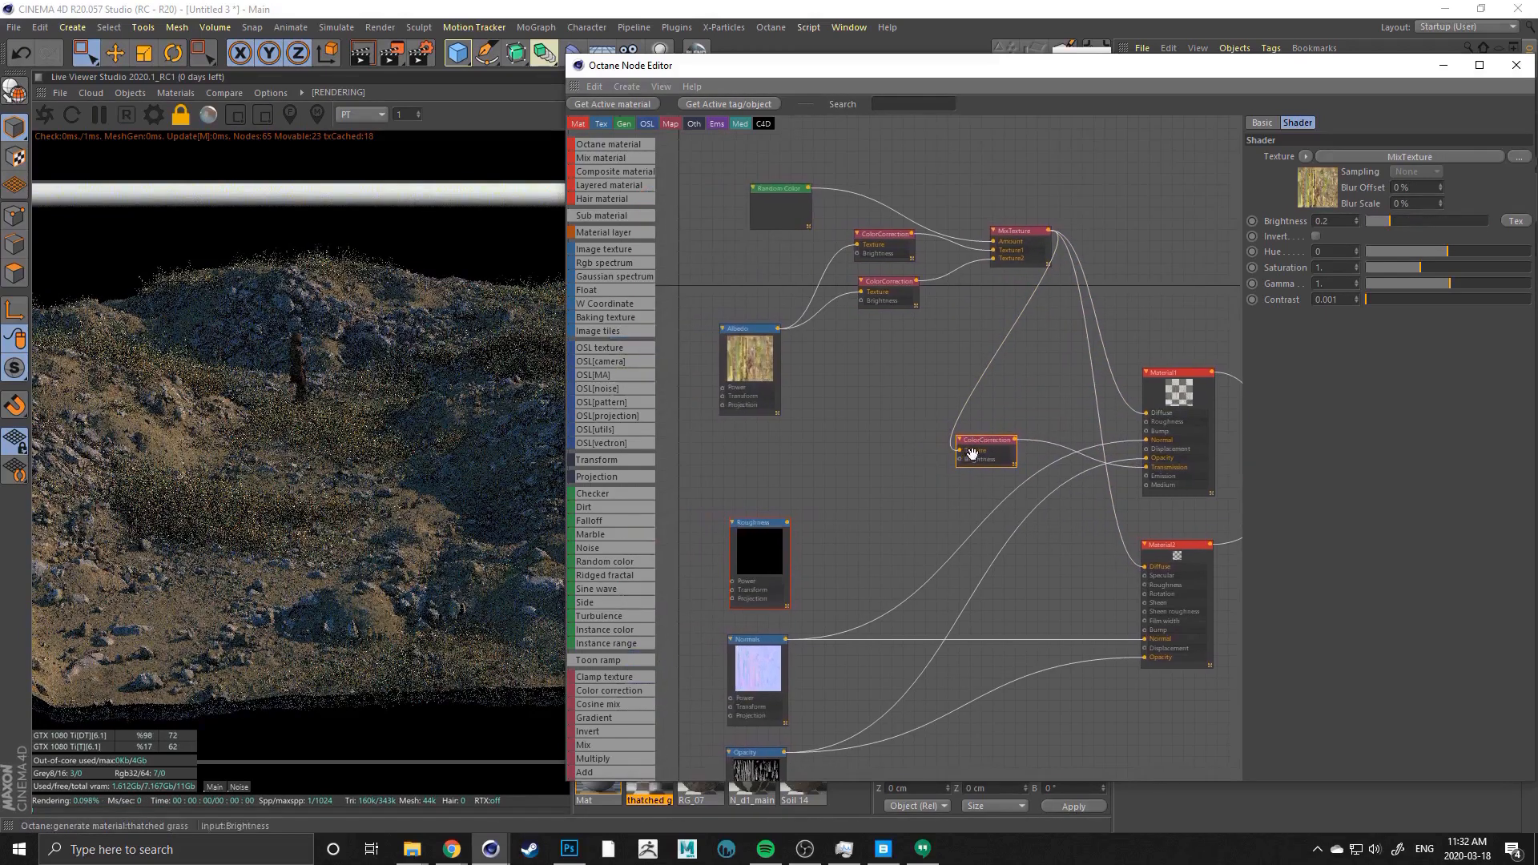
pyautogui.moveTo(972, 454); pyautogui.dragTo(1038, 413)
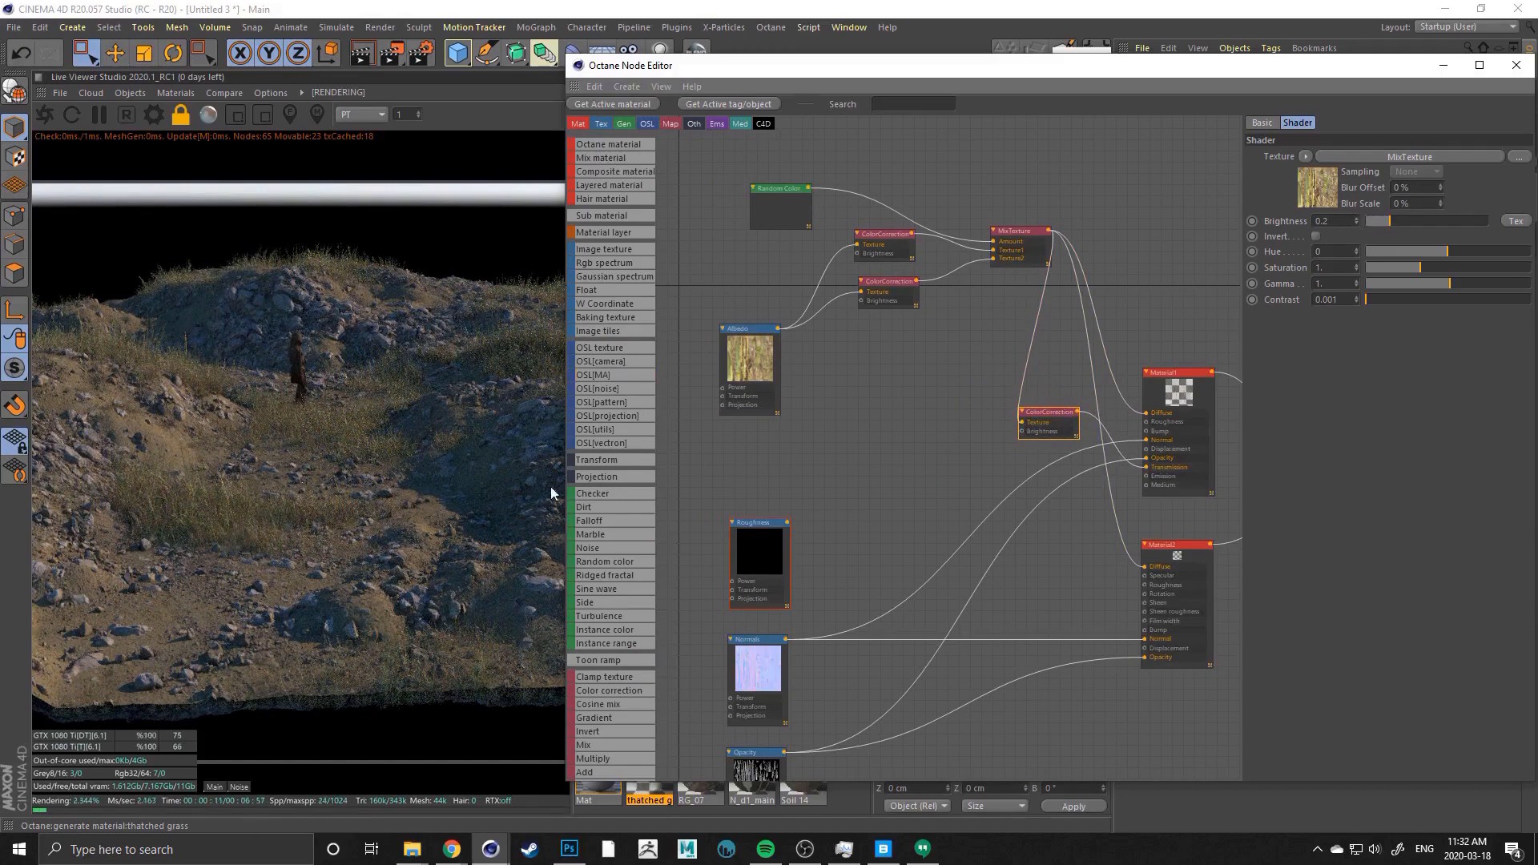
pyautogui.moveTo(1044, 416); pyautogui.dragTo(1052, 413)
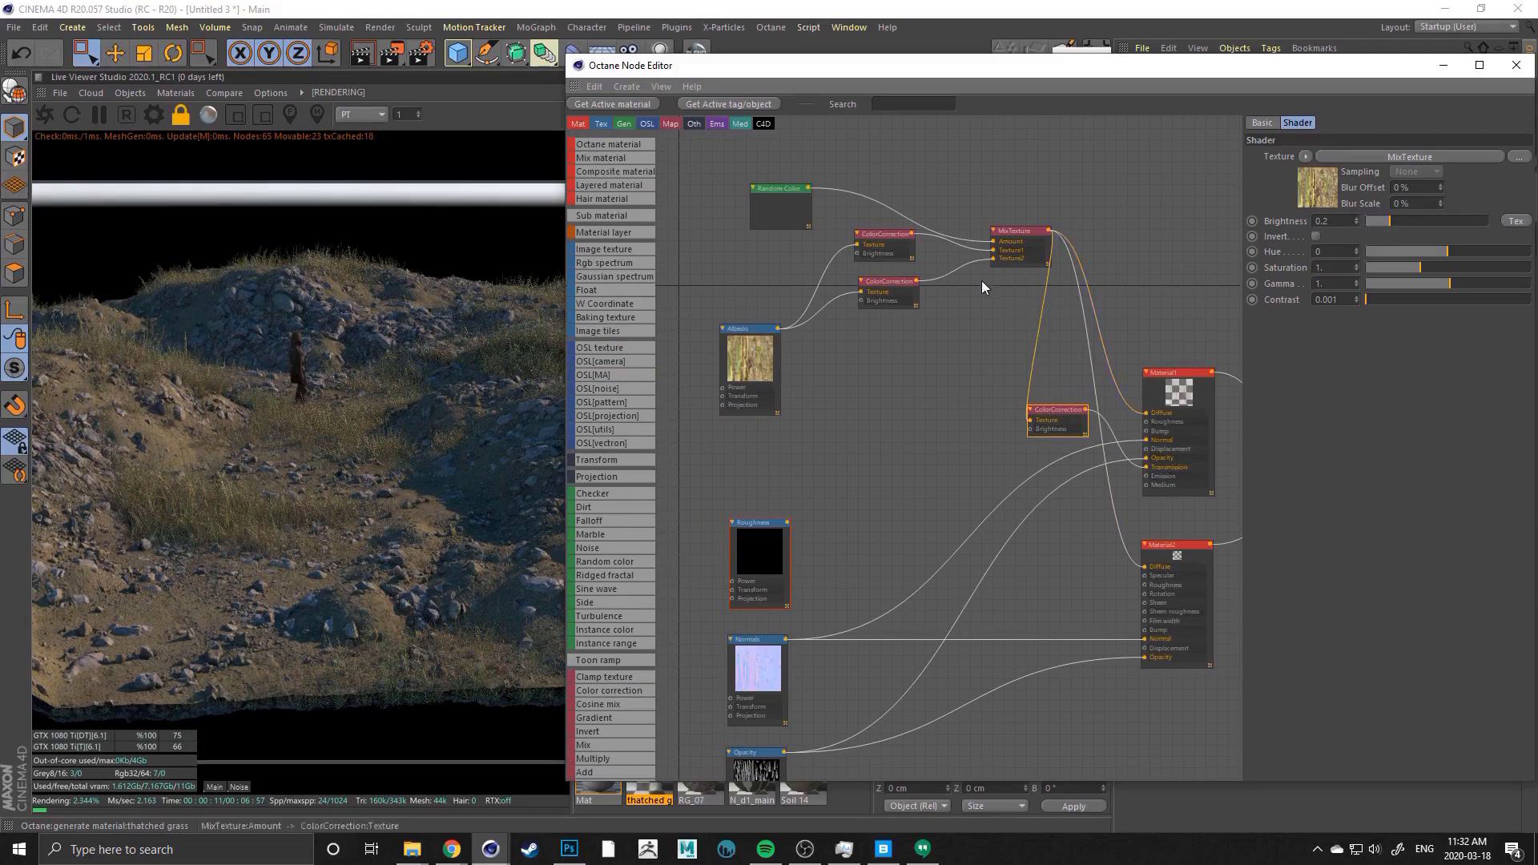
pyautogui.moveTo(1017, 244); pyautogui.dragTo(987, 243)
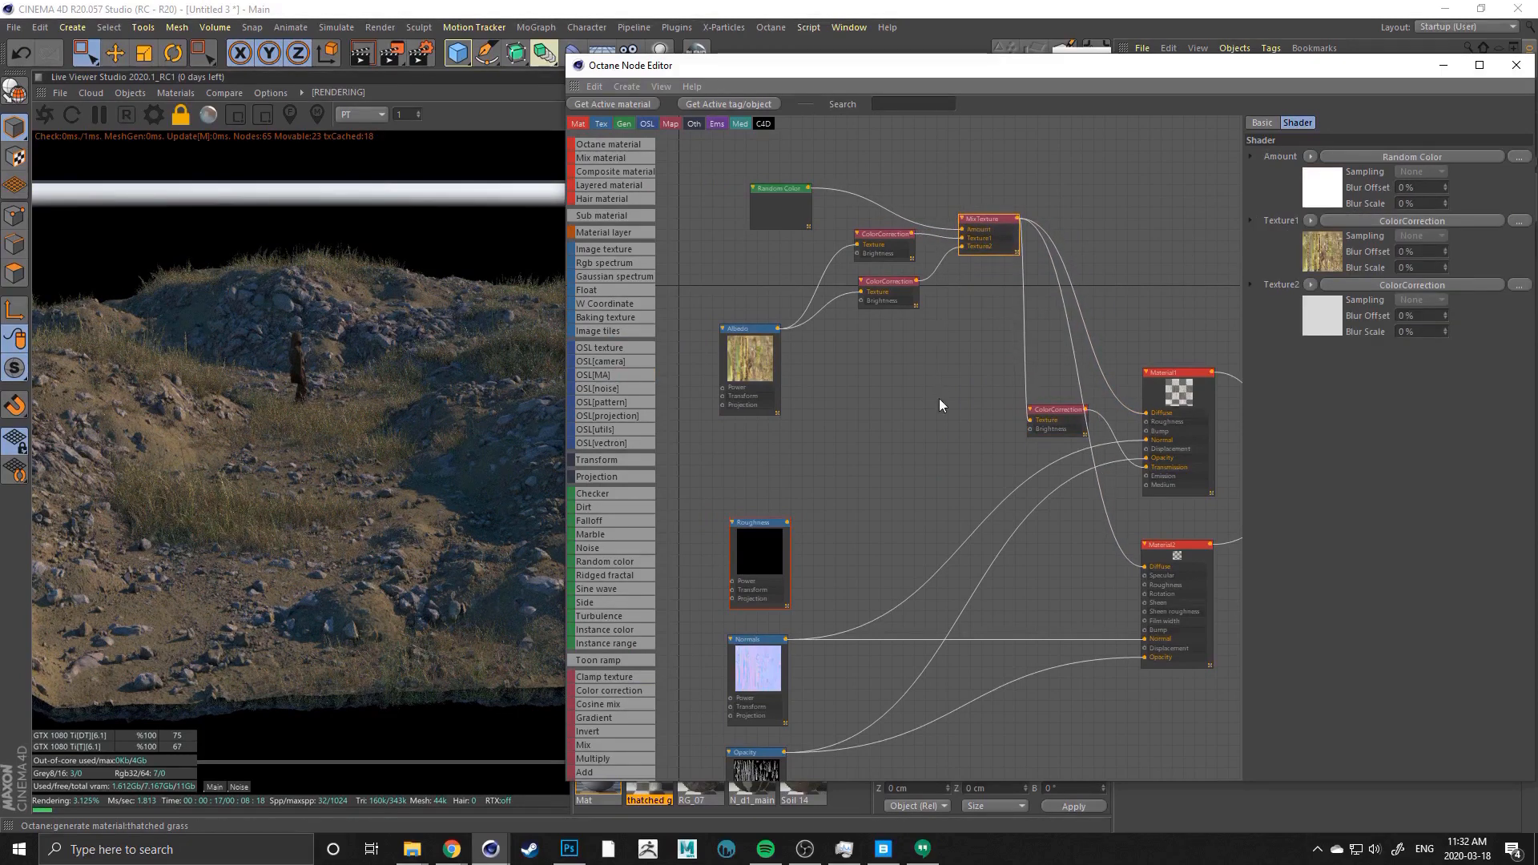
# Move the Albedo node farther from the color corrections and adjust the placement of the Transmission ColorCorrection
pyautogui.moveTo(938, 398); pyautogui.dragTo(901, 393, button='middle')
pyautogui.moveTo(705, 357); pyautogui.dragTo(663, 348)
pyautogui.moveTo(823, 334); pyautogui.dragTo(939, 352, button='middle')
pyautogui.moveTo(891, 341); pyautogui.dragTo(1069, 358)
pyautogui.moveTo(1063, 255); pyautogui.dragTo(945, 323)
pyautogui.moveTo(869, 265); pyautogui.dragTo(1046, 212, button='middle')
pyautogui.click(1036, 166)
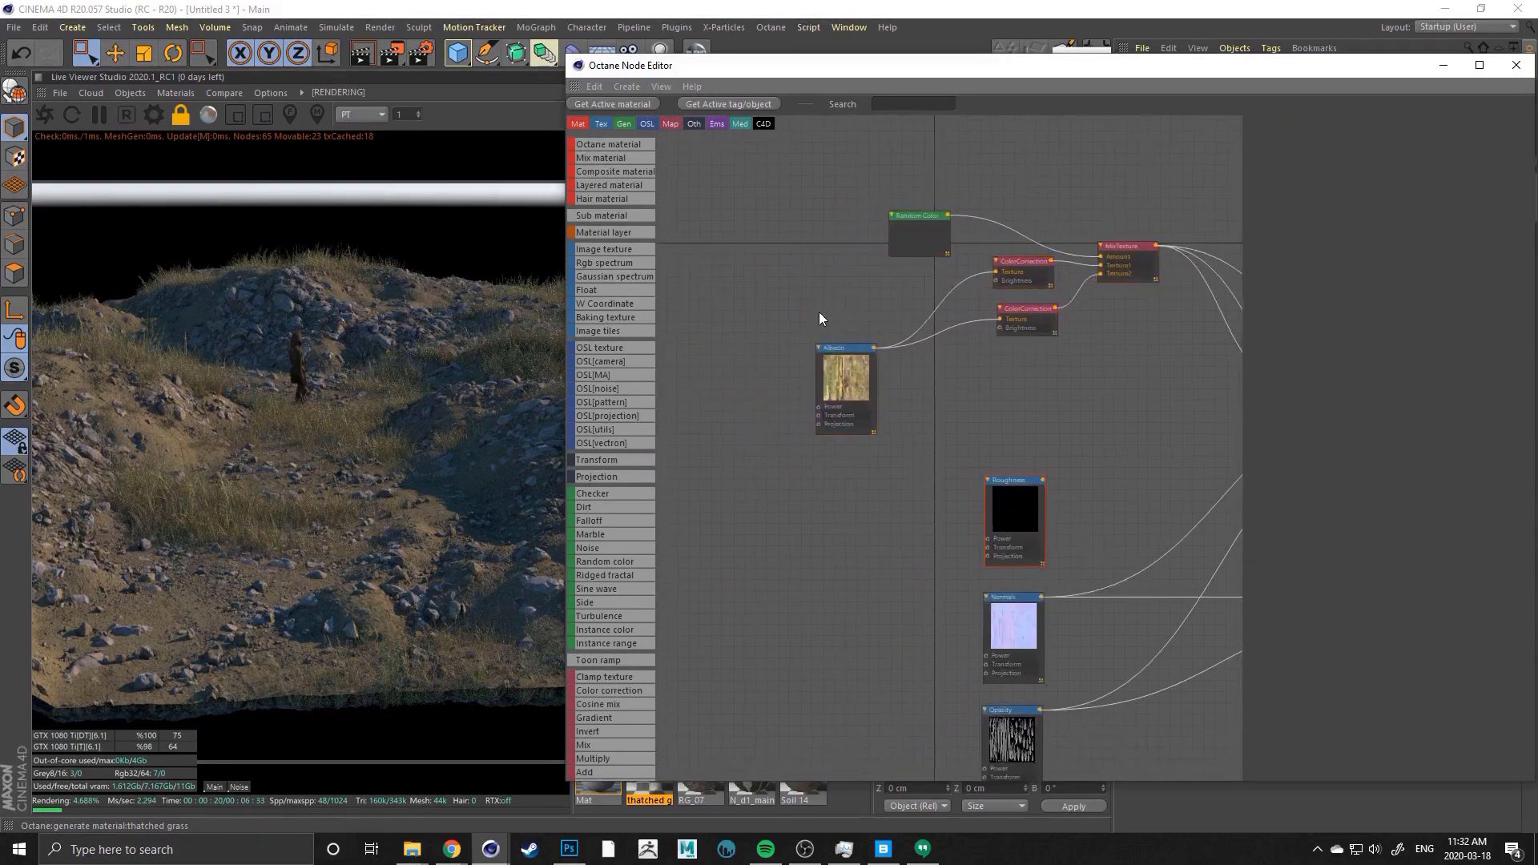
# Space the two parallel ColorCorrection nodes vertically between Albedo and the Mix texture, moving the Mix node farther away
pyautogui.moveTo(819, 311); pyautogui.dragTo(743, 348, button='middle')
pyautogui.moveTo(765, 422); pyautogui.dragTo(765, 402)
pyautogui.moveTo(937, 439); pyautogui.dragTo(860, 450, button='middle')
pyautogui.moveTo(881, 362); pyautogui.dragTo(852, 406)
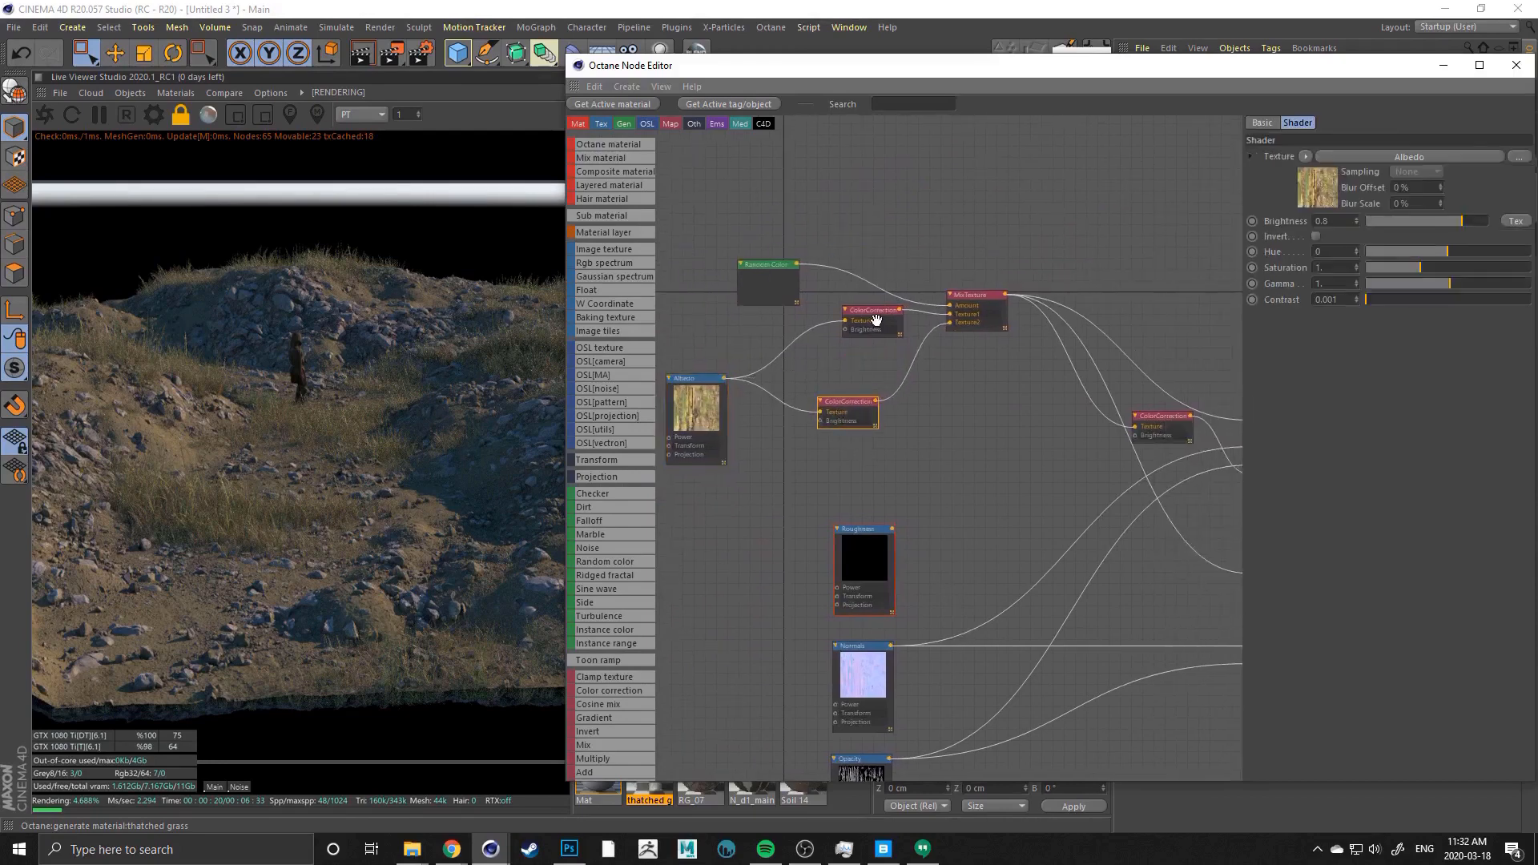
pyautogui.moveTo(881, 320); pyautogui.dragTo(855, 349)
pyautogui.moveTo(979, 311); pyautogui.dragTo(1002, 307)
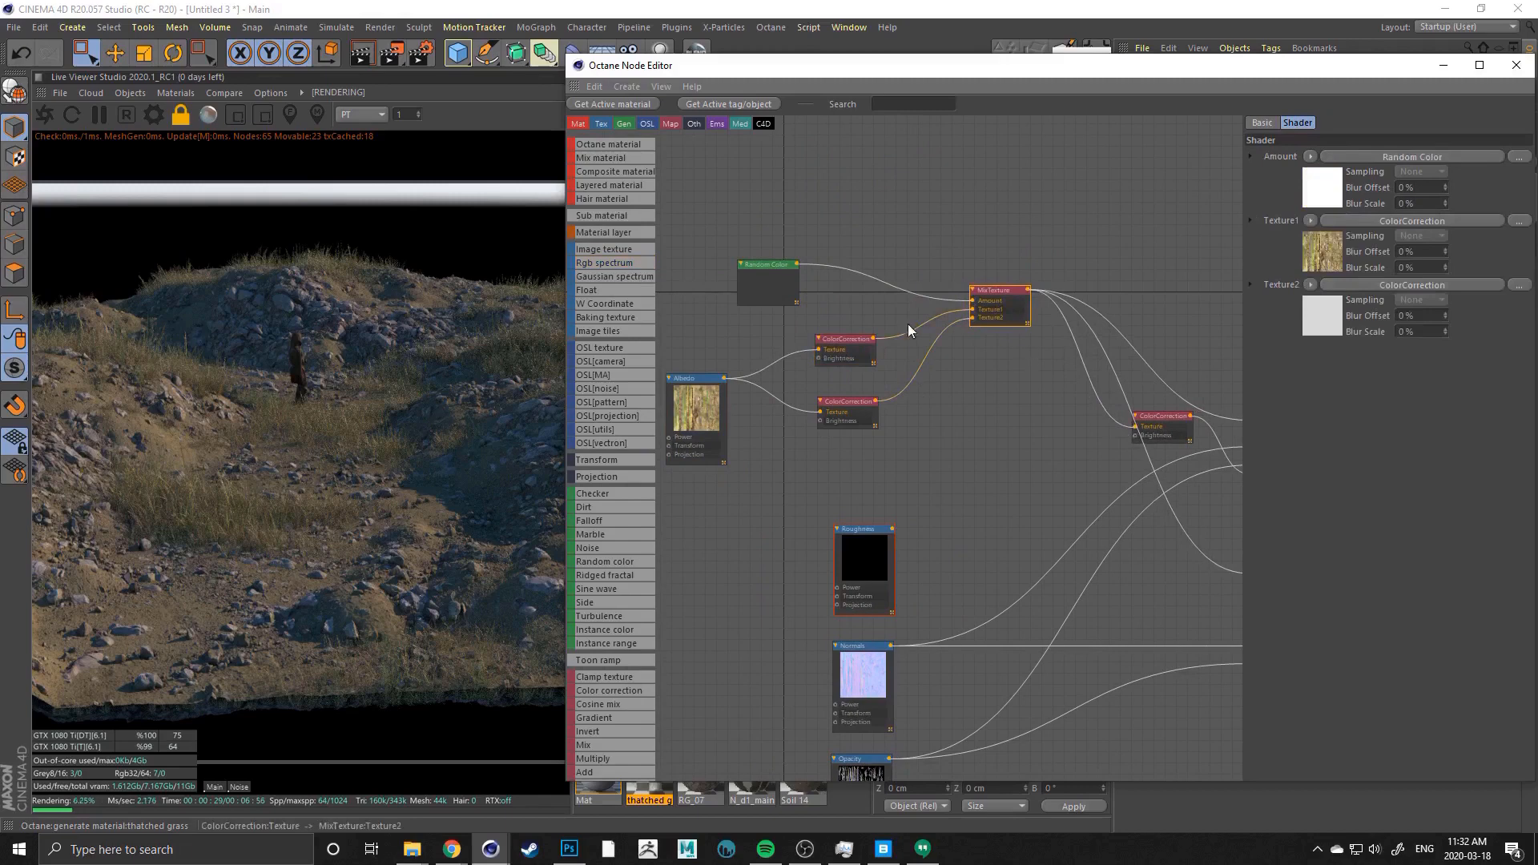
# Set Saturation to about 1.22 on the upper ColorCorrection feeding the Mix and about 1.147 on the lower one
pyautogui.moveTo(833, 345); pyautogui.dragTo(836, 343)
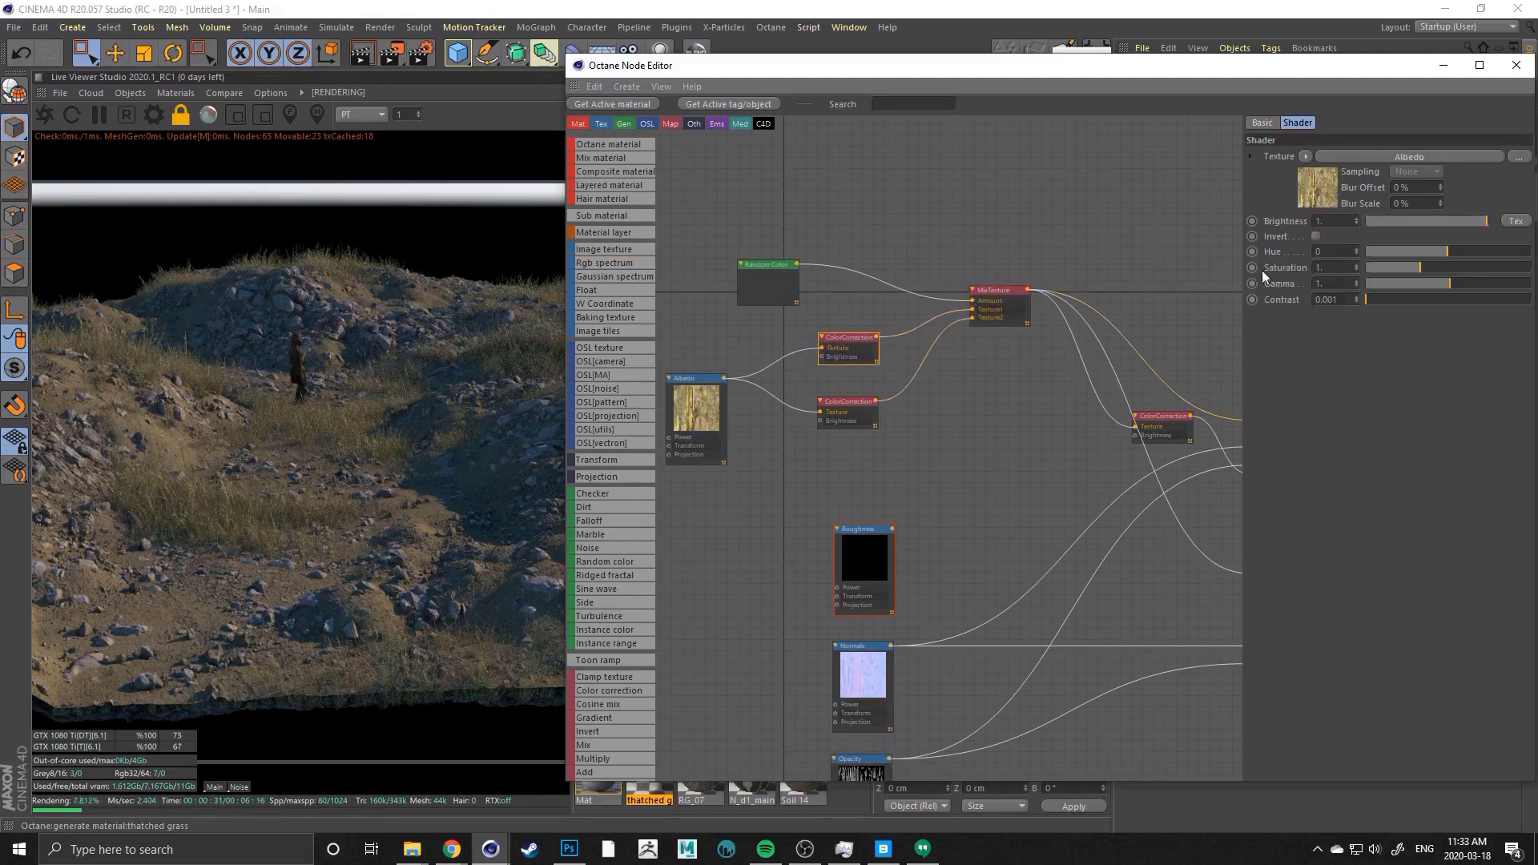
pyautogui.moveTo(1428, 274); pyautogui.dragTo(1432, 274)
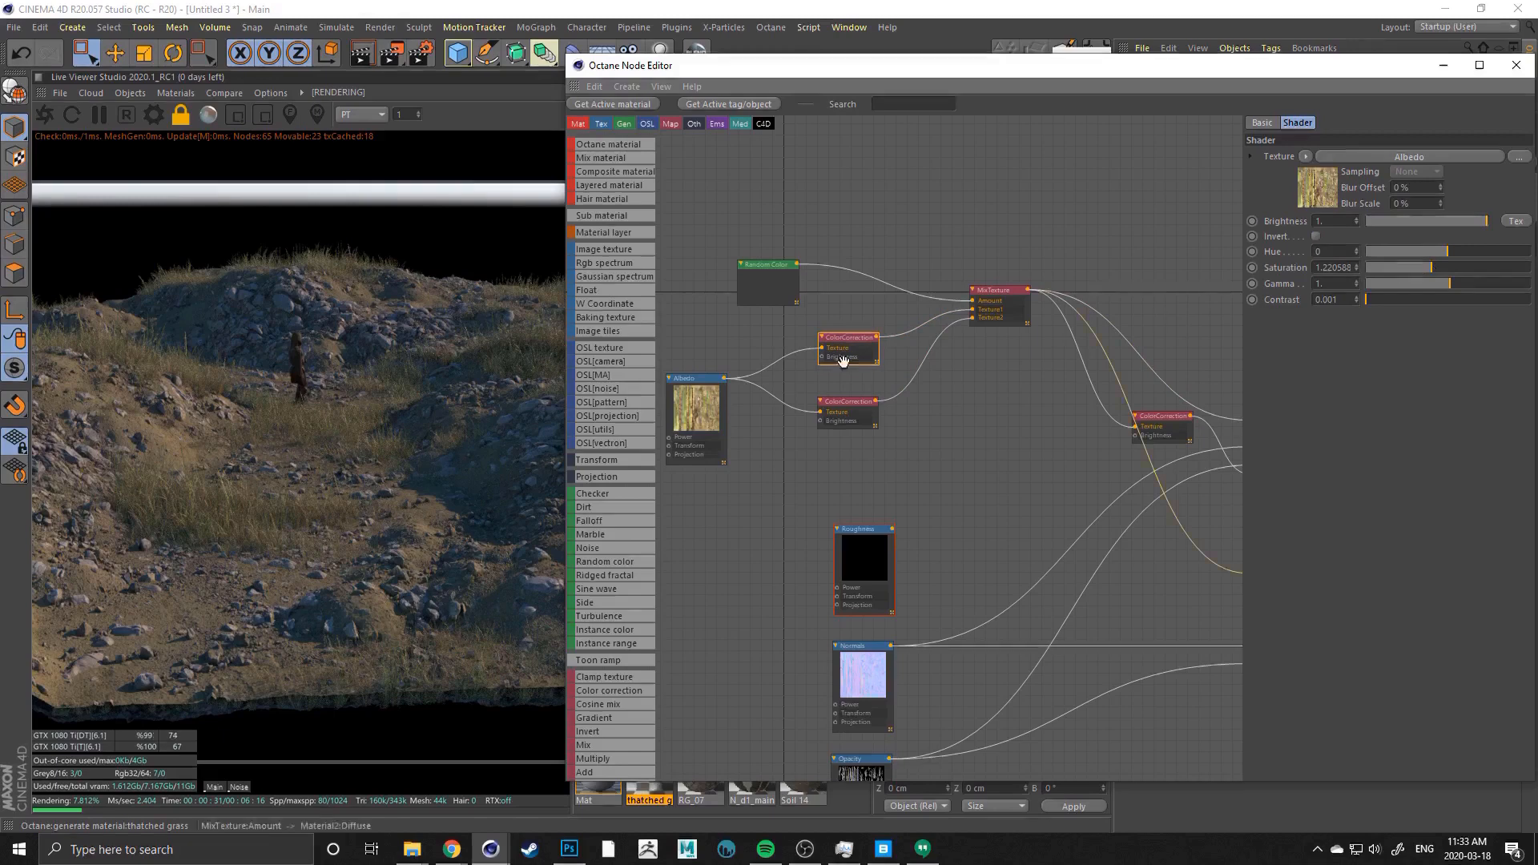
pyautogui.click(836, 414)
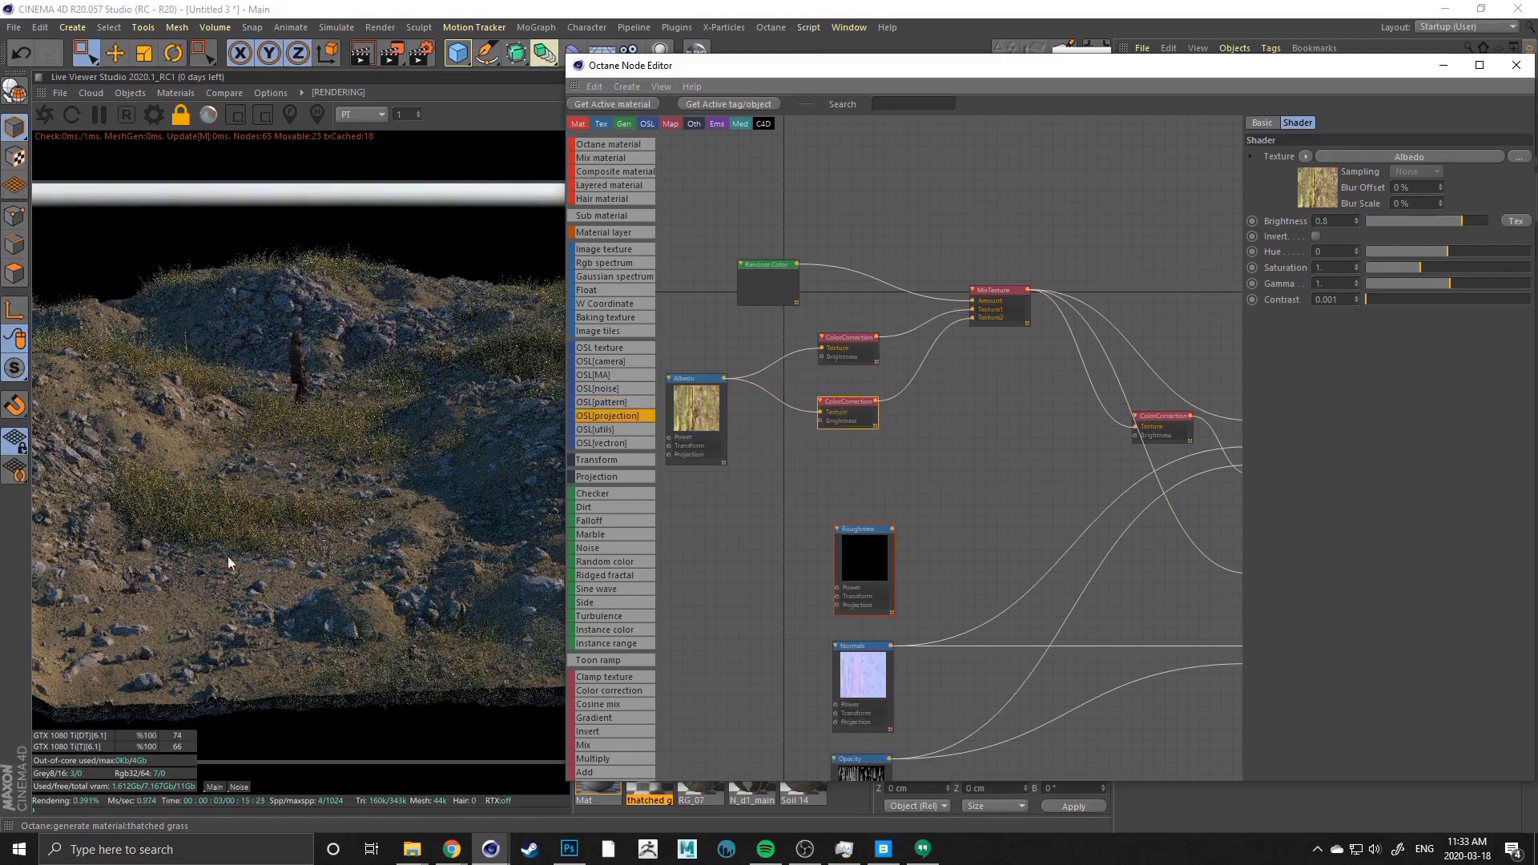
pyautogui.click(1431, 270)
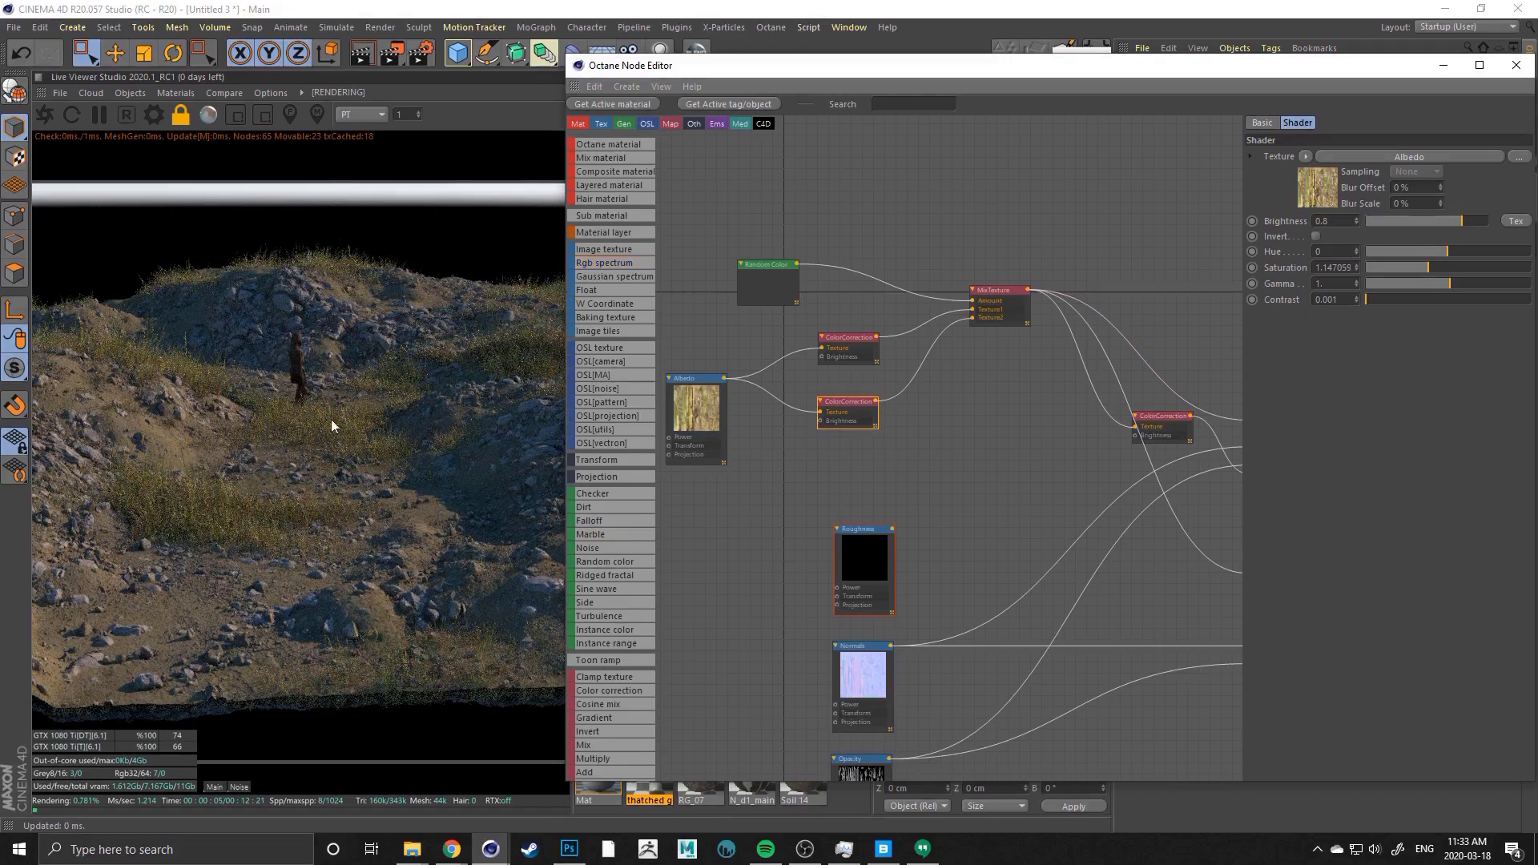
pyautogui.moveTo(845, 343); pyautogui.dragTo(845, 345)
pyautogui.moveTo(698, 423); pyautogui.dragTo(710, 419)
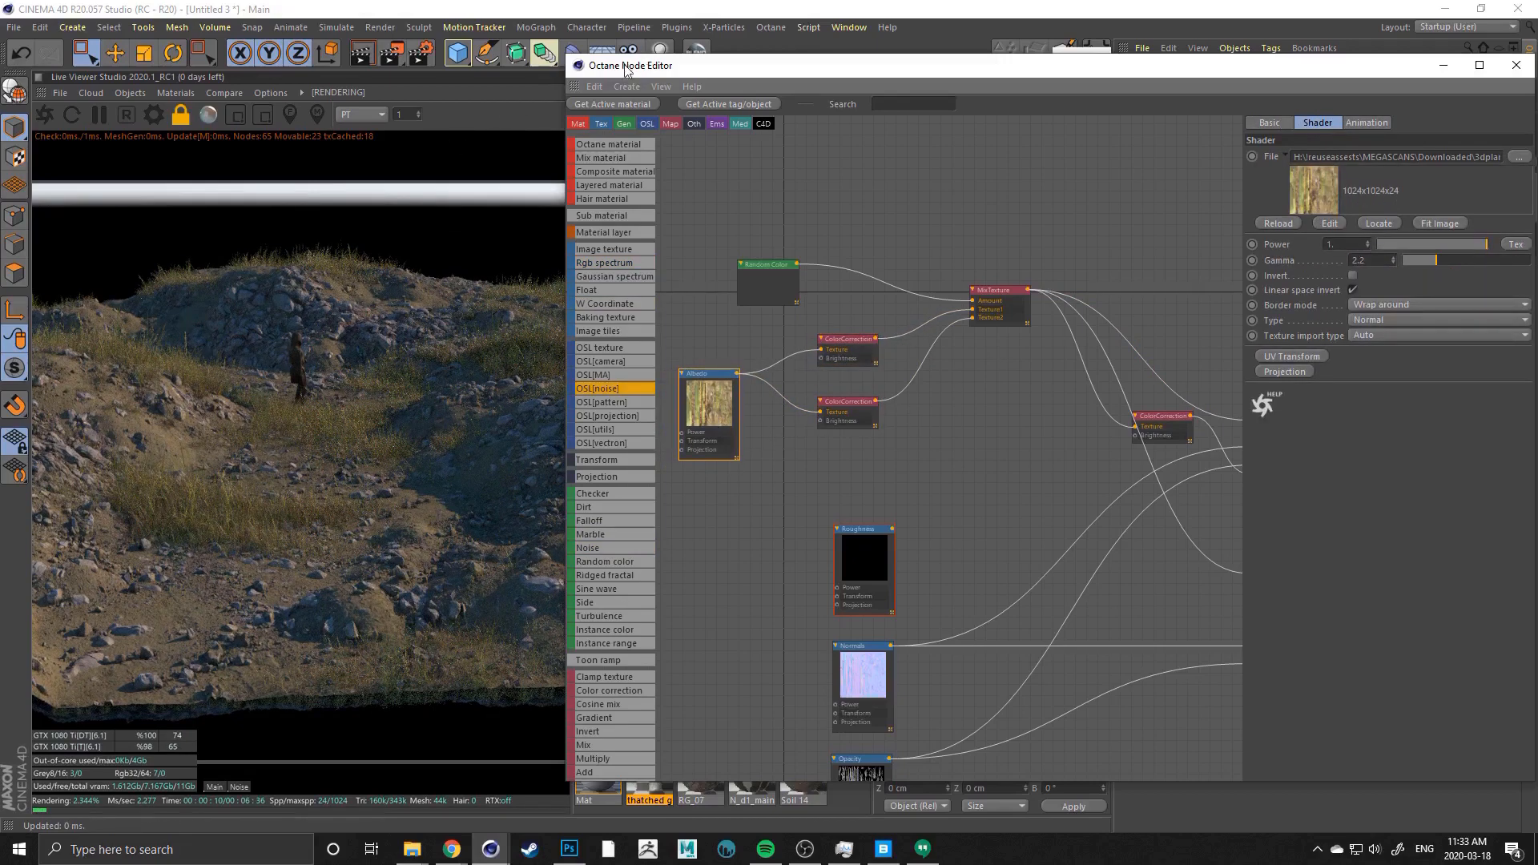
# Shift the Node Editor off the render and define a render region around the grassy slope in the Live Viewer
pyautogui.moveTo(630, 67)
pyautogui.mouseDown()
pyautogui.moveTo(695, 60)
pyautogui.moveTo(648, 66)
pyautogui.mouseUp()
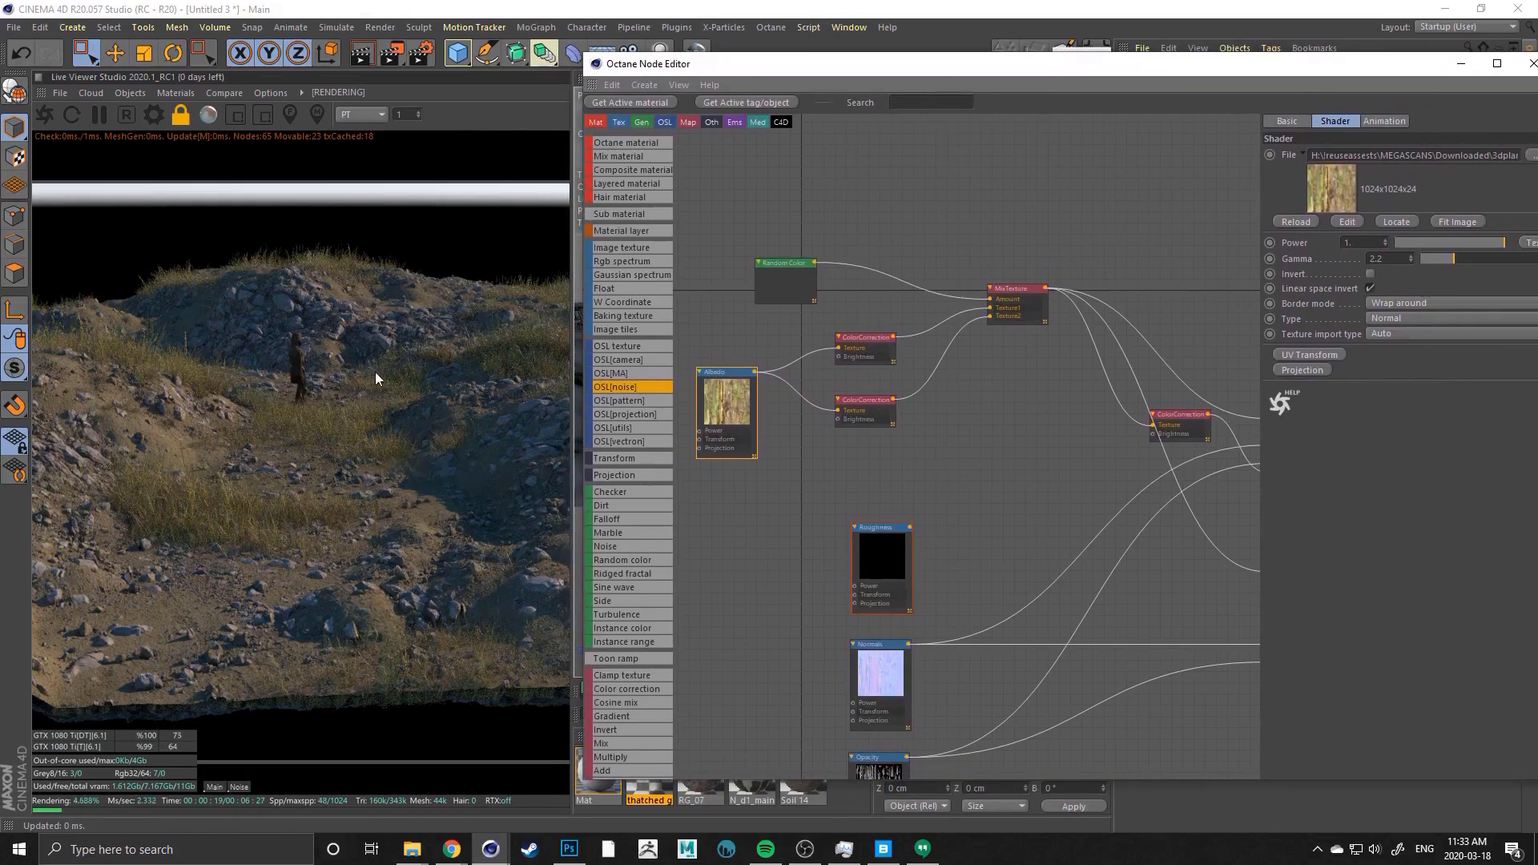
pyautogui.moveTo(360, 327); pyautogui.dragTo(250, 324)
pyautogui.moveTo(116, 319); pyautogui.dragTo(109, 336)
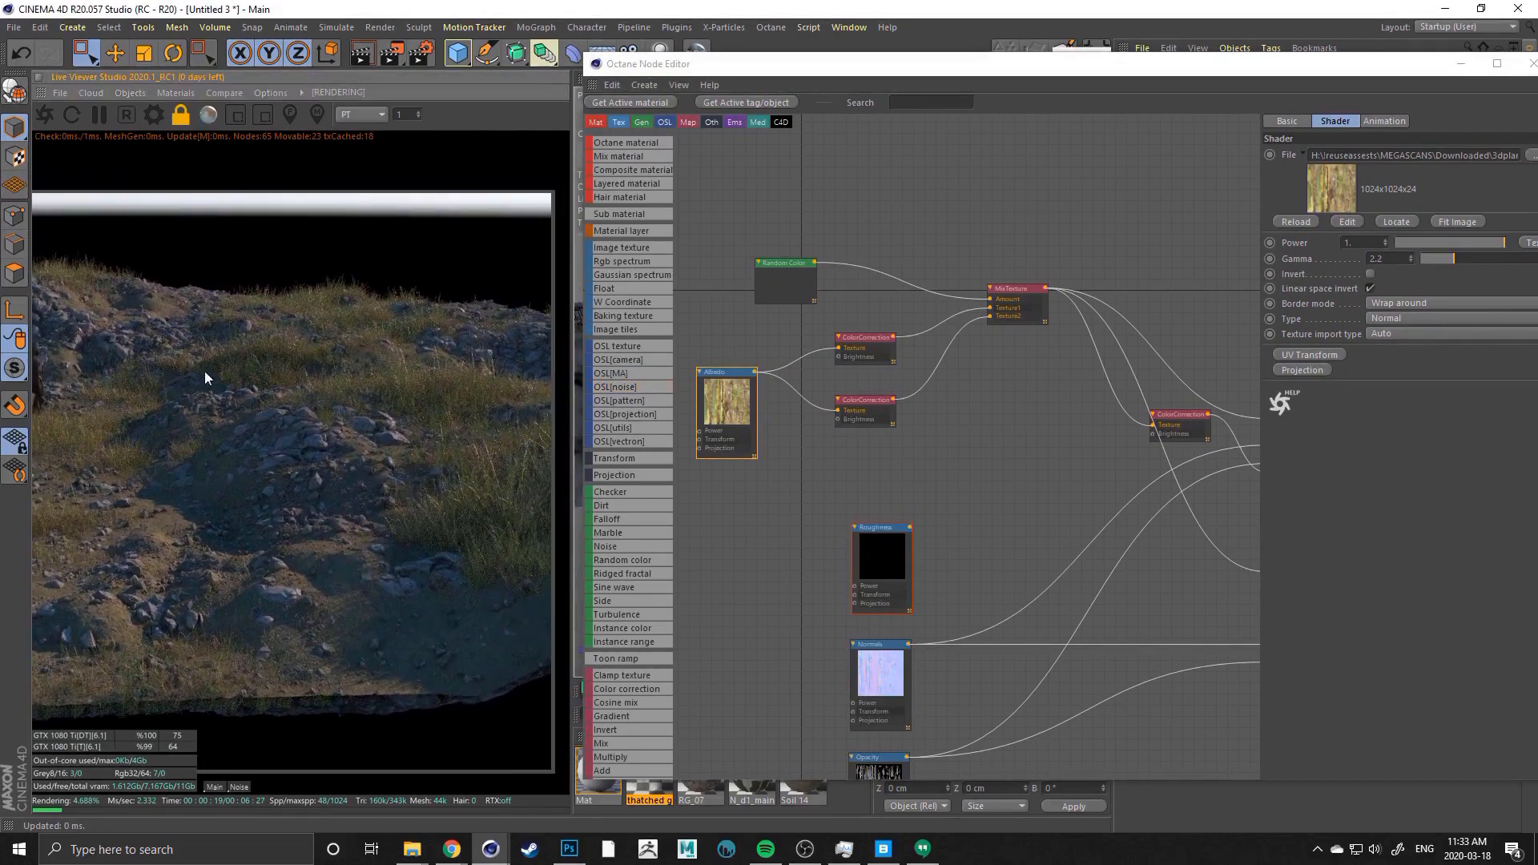
pyautogui.moveTo(204, 371); pyautogui.dragTo(166, 367)
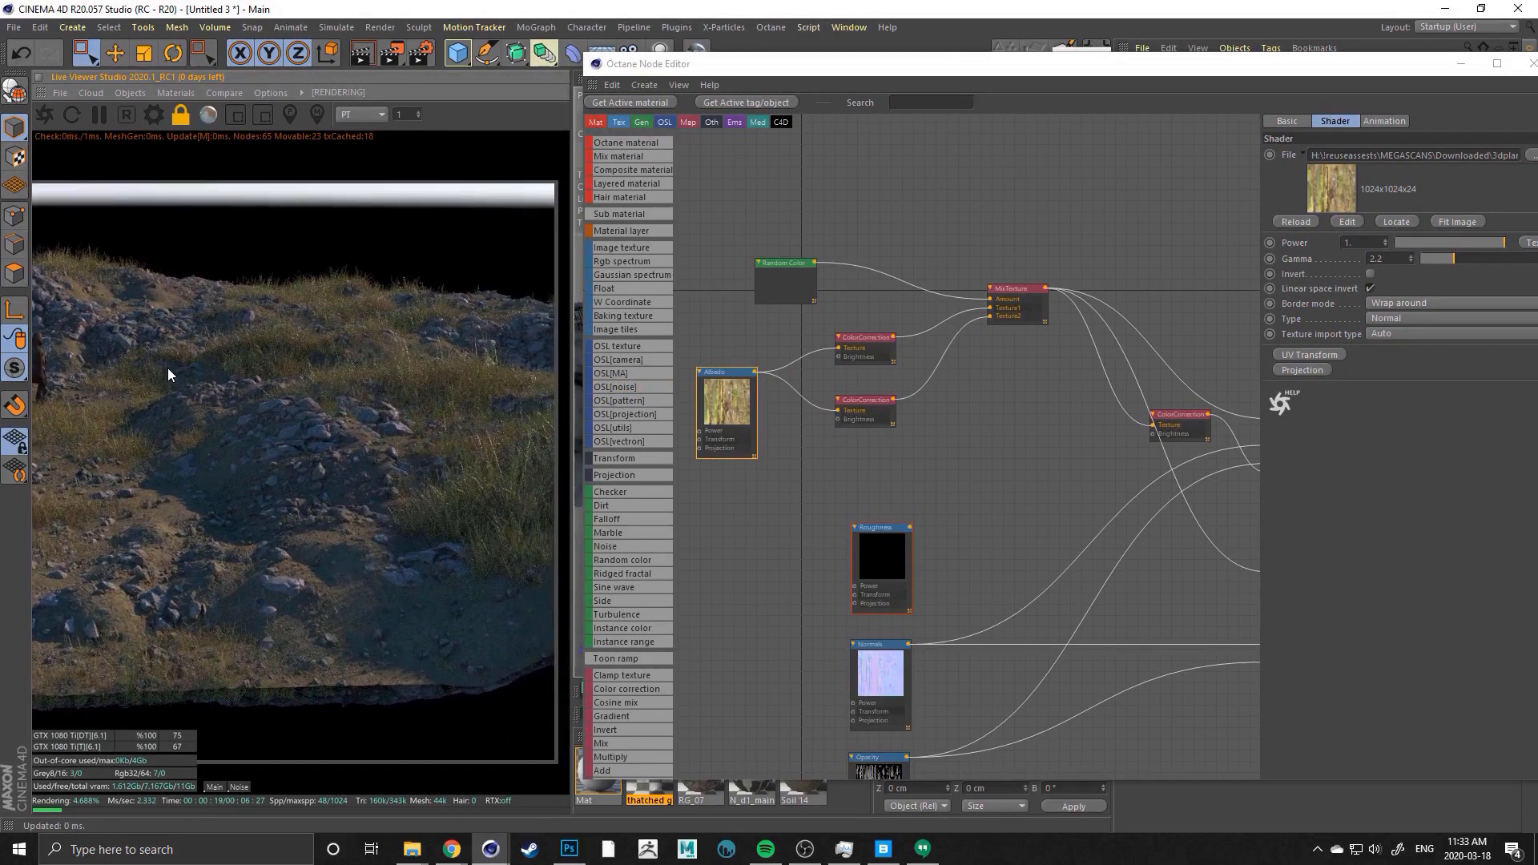
pyautogui.click(235, 114)
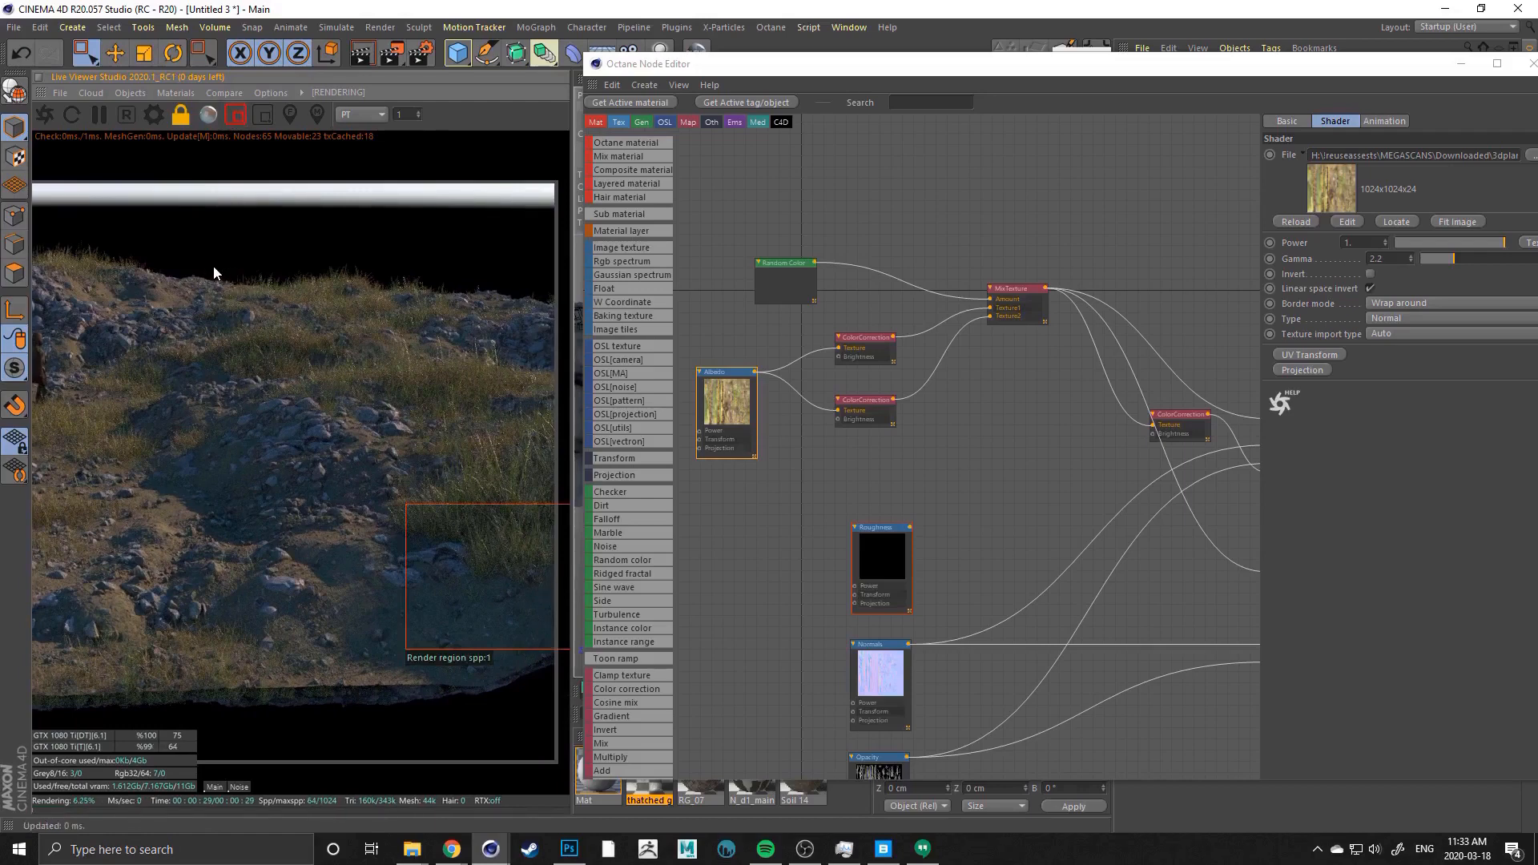
pyautogui.moveTo(212, 266); pyautogui.dragTo(555, 566)
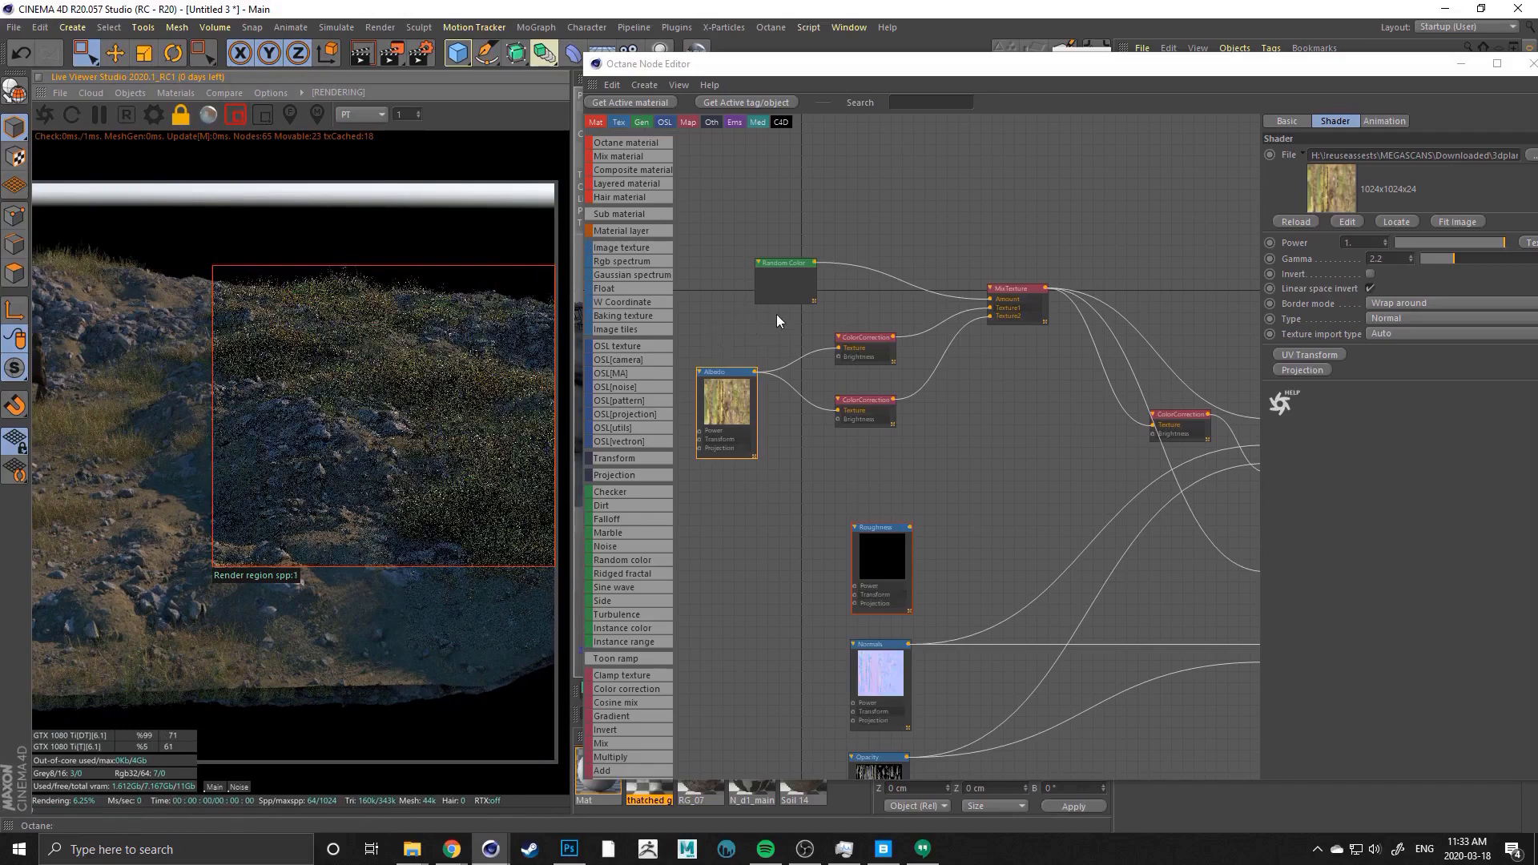
# Try a Hue of about -0.52 on the upper ColorCorrection feeding the Mix texture
pyautogui.moveTo(767, 318); pyautogui.dragTo(749, 312, button='middle')
pyautogui.click(843, 330)
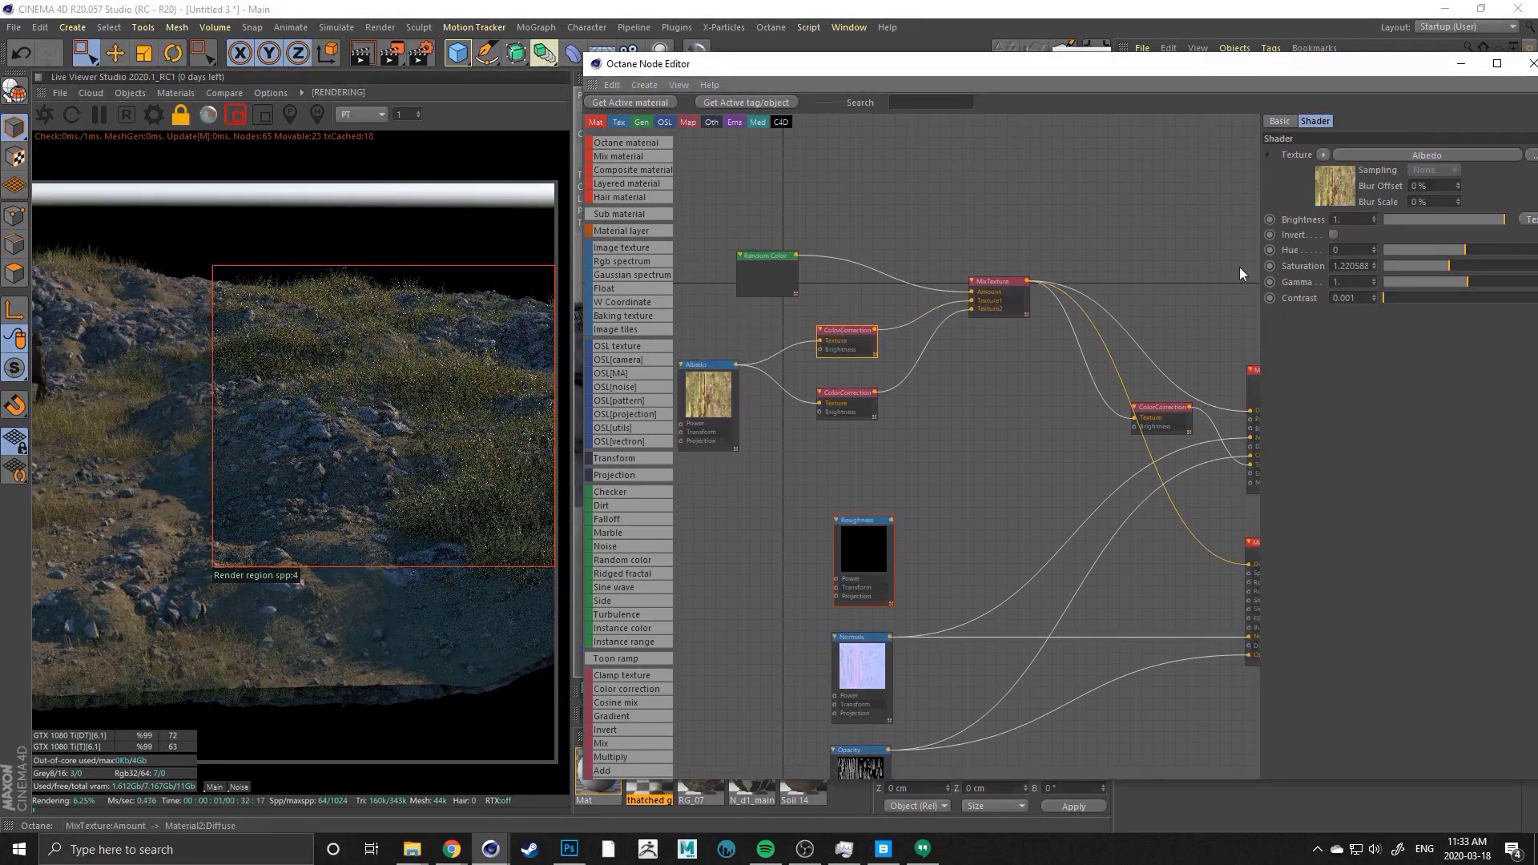
pyautogui.moveTo(847, 335); pyautogui.dragTo(848, 331)
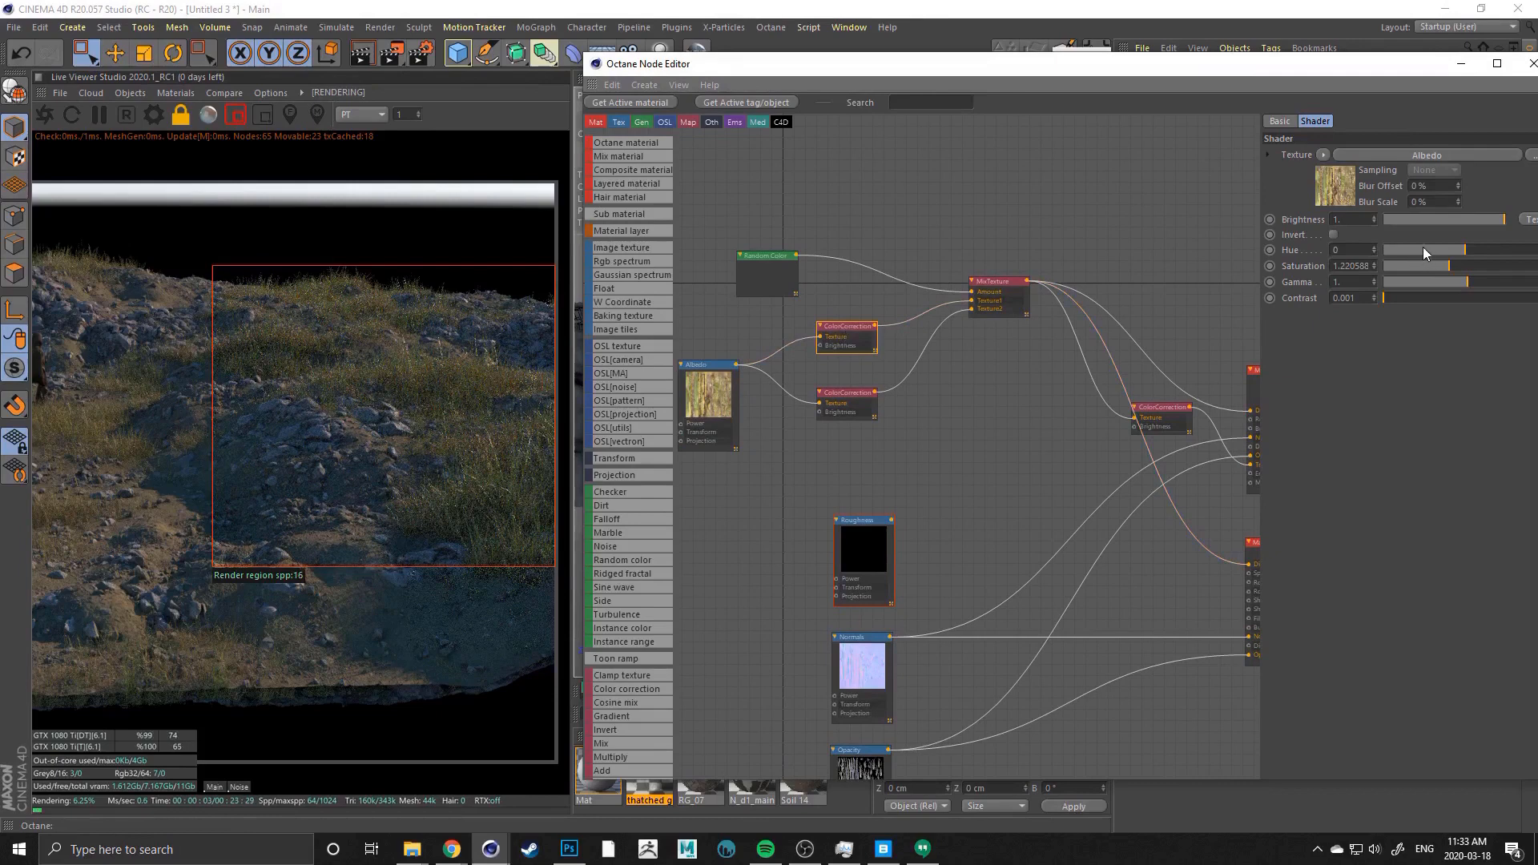
pyautogui.moveTo(1425, 249); pyautogui.dragTo(1419, 249)
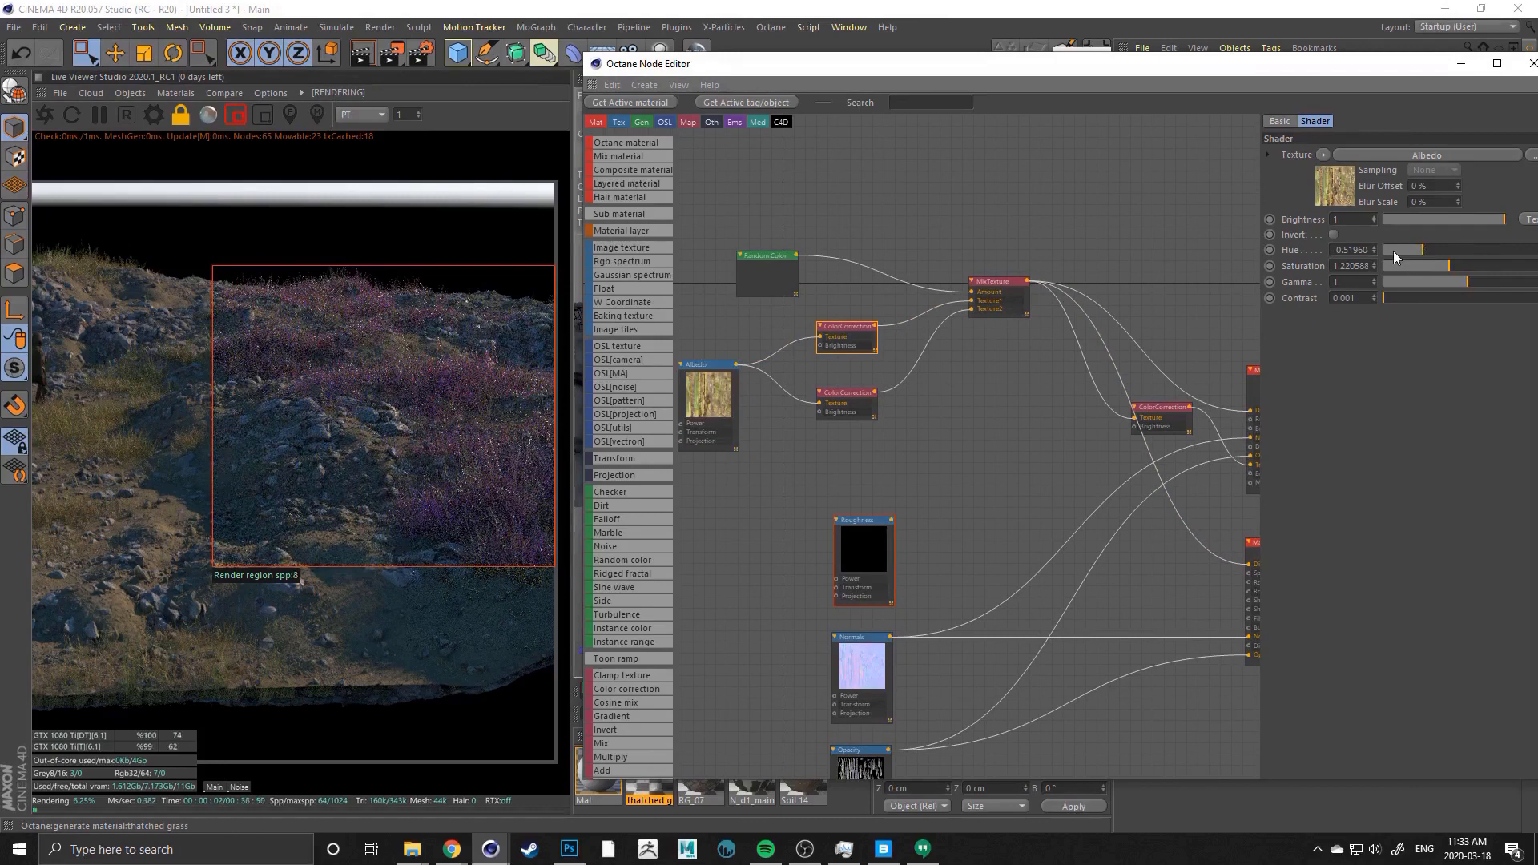
# Set Hue to about 0.108 on the lower ColorCorrection and about -0.108 on the upper one
pyautogui.click(855, 398)
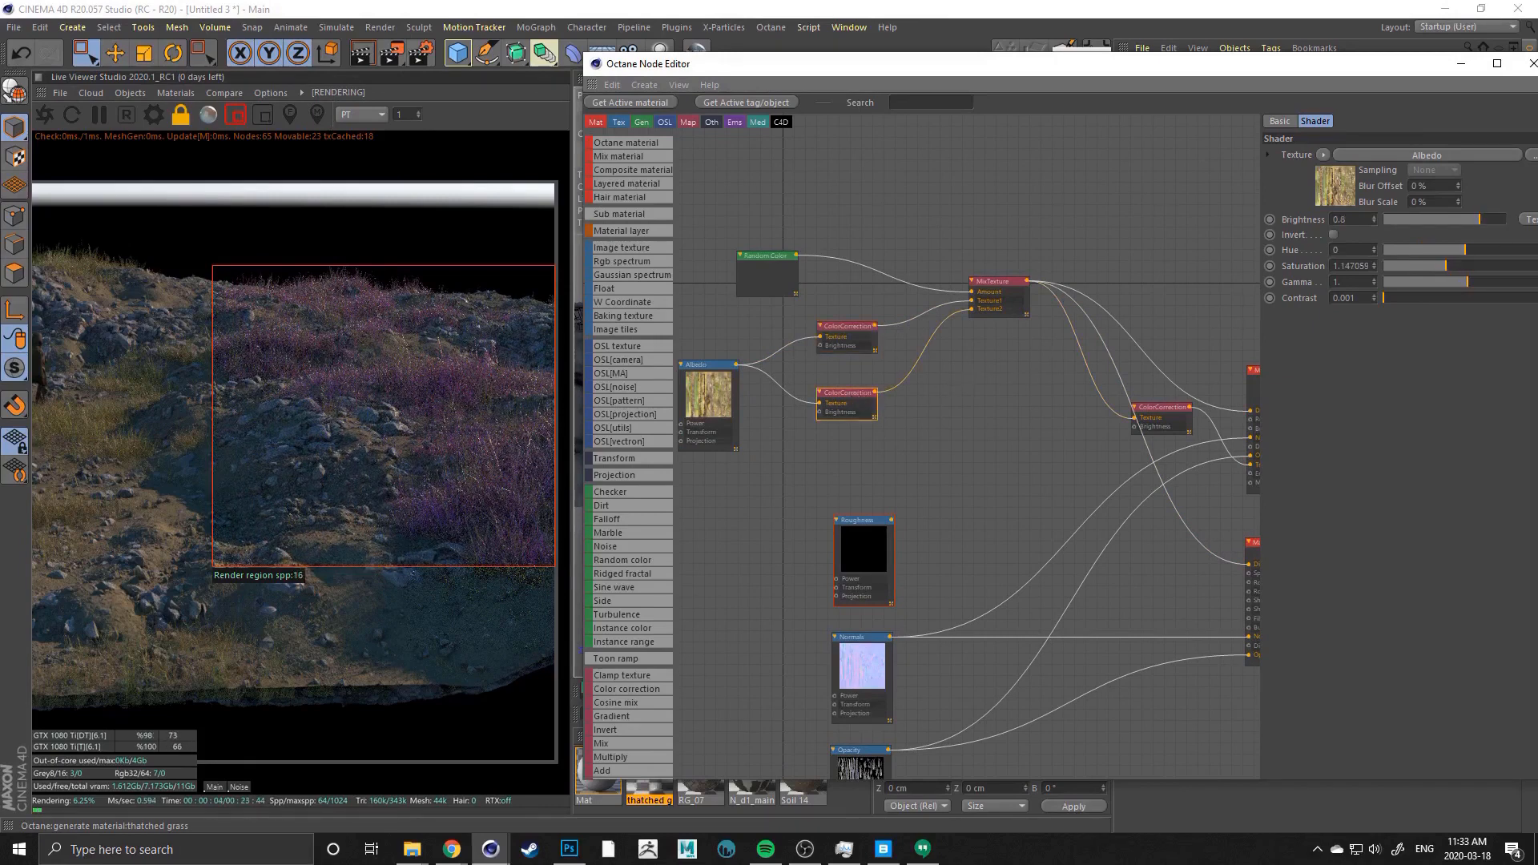
pyautogui.click(1513, 251)
pyautogui.moveTo(1459, 250); pyautogui.dragTo(1468, 252)
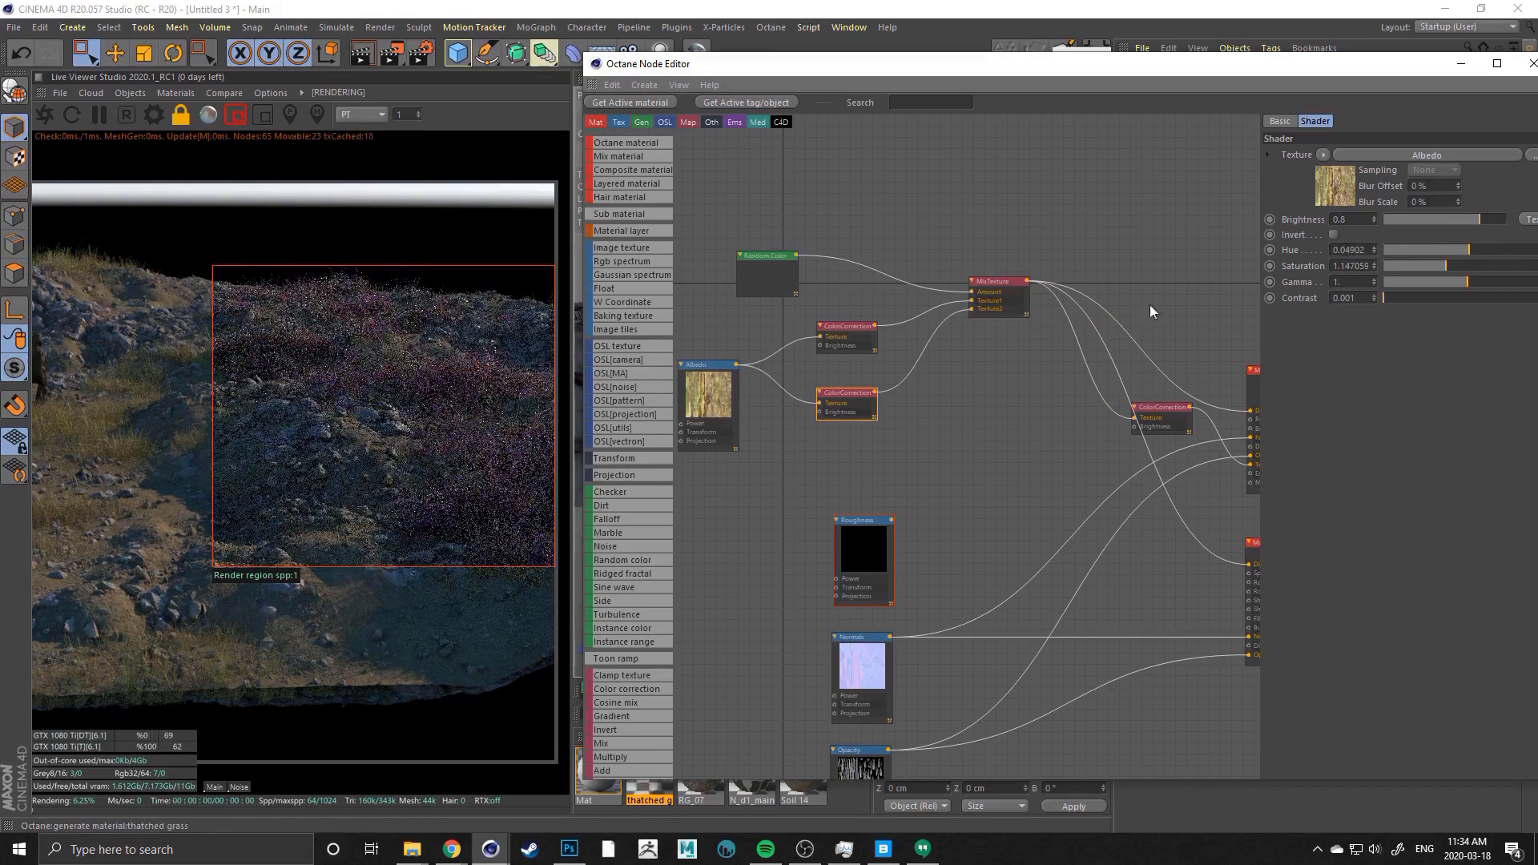
pyautogui.click(841, 330)
pyautogui.moveTo(1444, 248); pyautogui.dragTo(1456, 249)
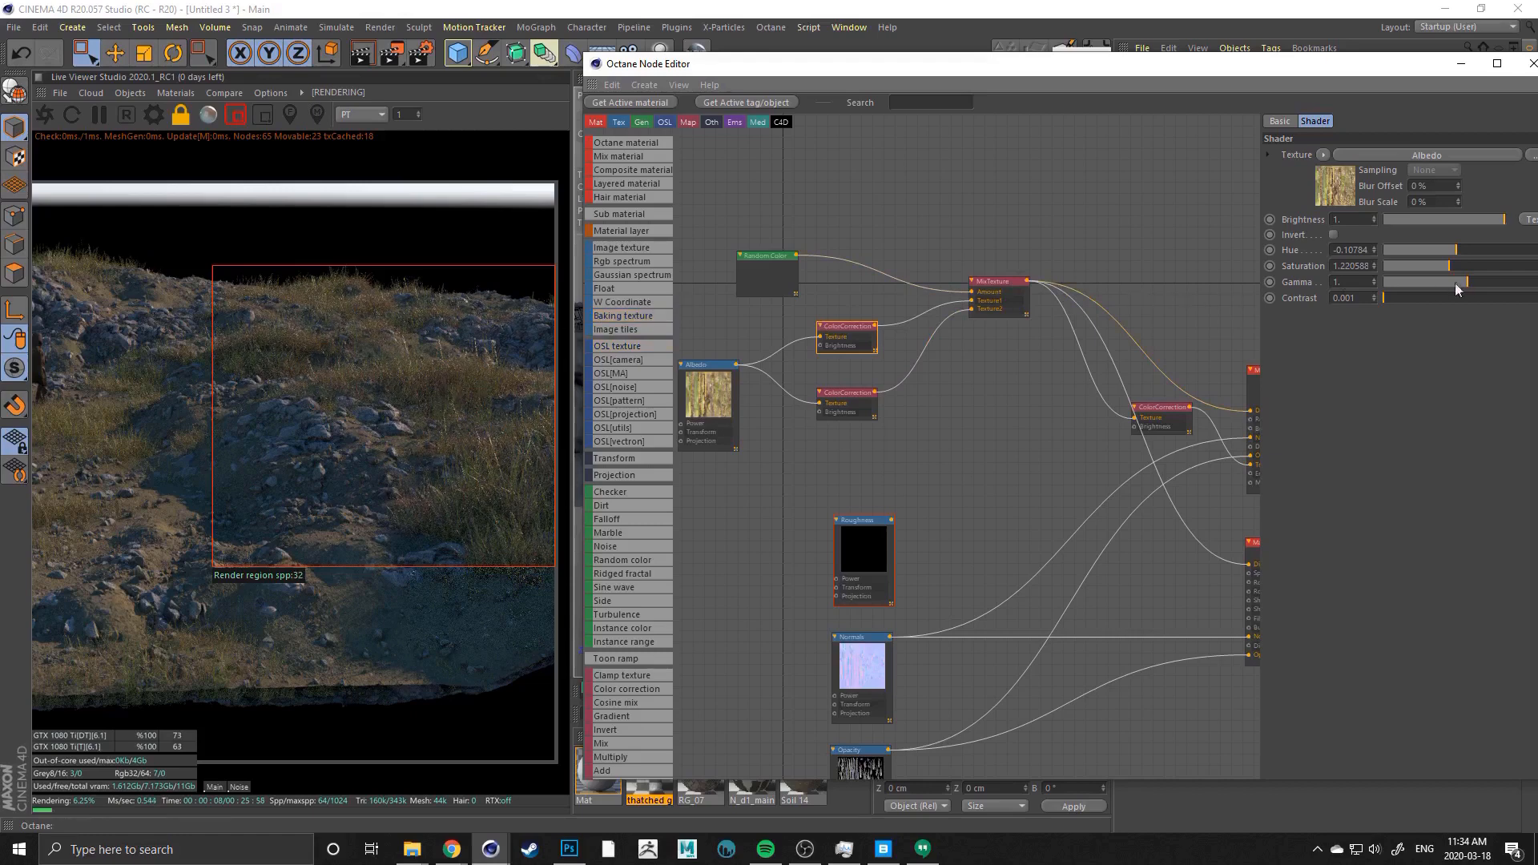
# Nudge the Albedo and upper ColorCorrection nodes, and set the latter's Saturation to about 1.338 and Gamma to about 0.605
pyautogui.moveTo(699, 399); pyautogui.dragTo(704, 402)
pyautogui.moveTo(841, 329); pyautogui.dragTo(844, 318)
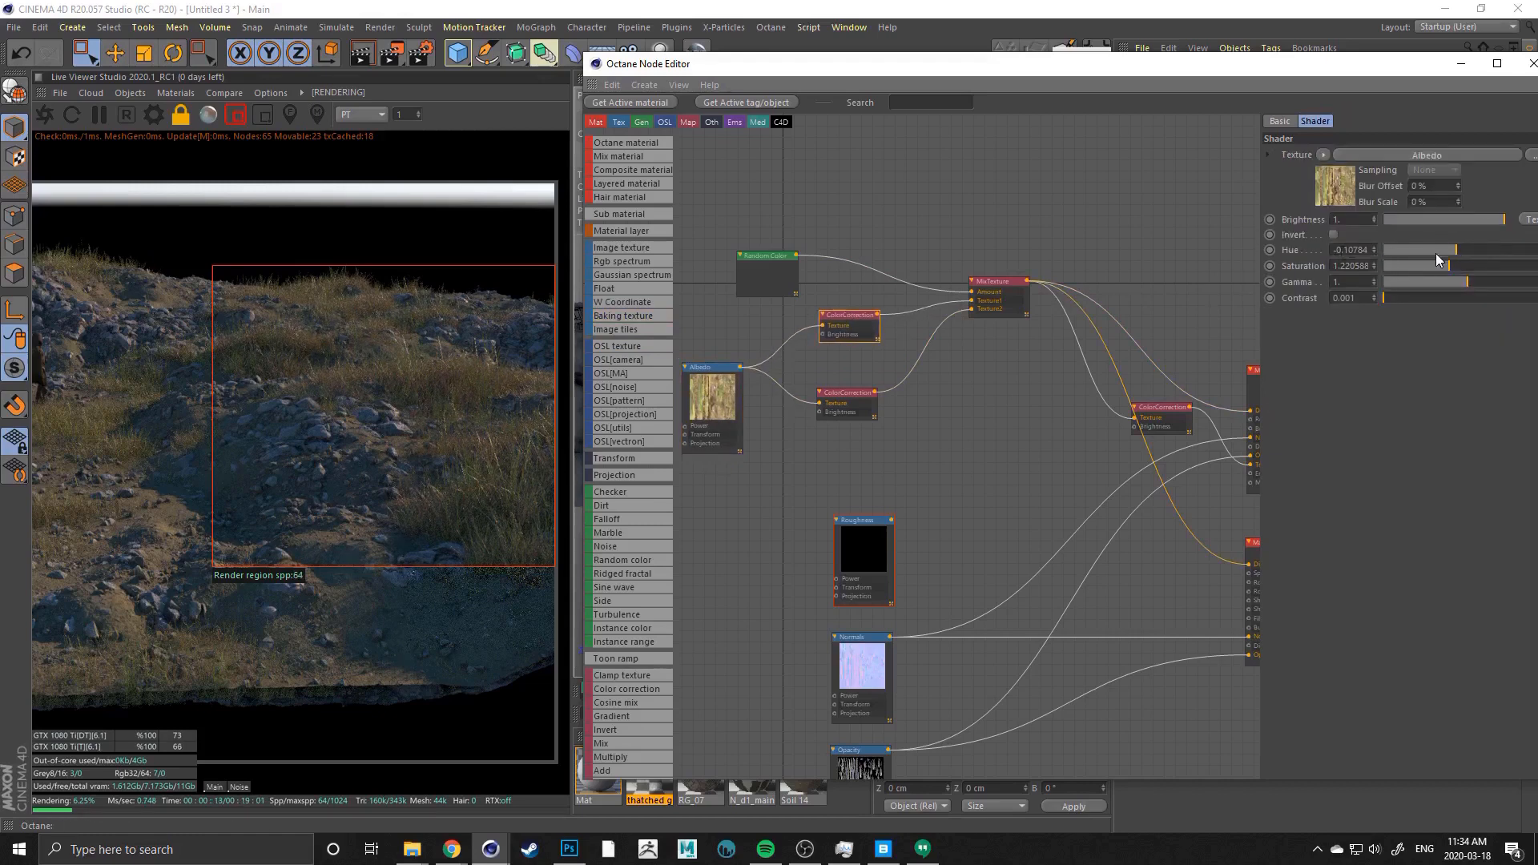
pyautogui.moveTo(1467, 280); pyautogui.dragTo(1464, 280)
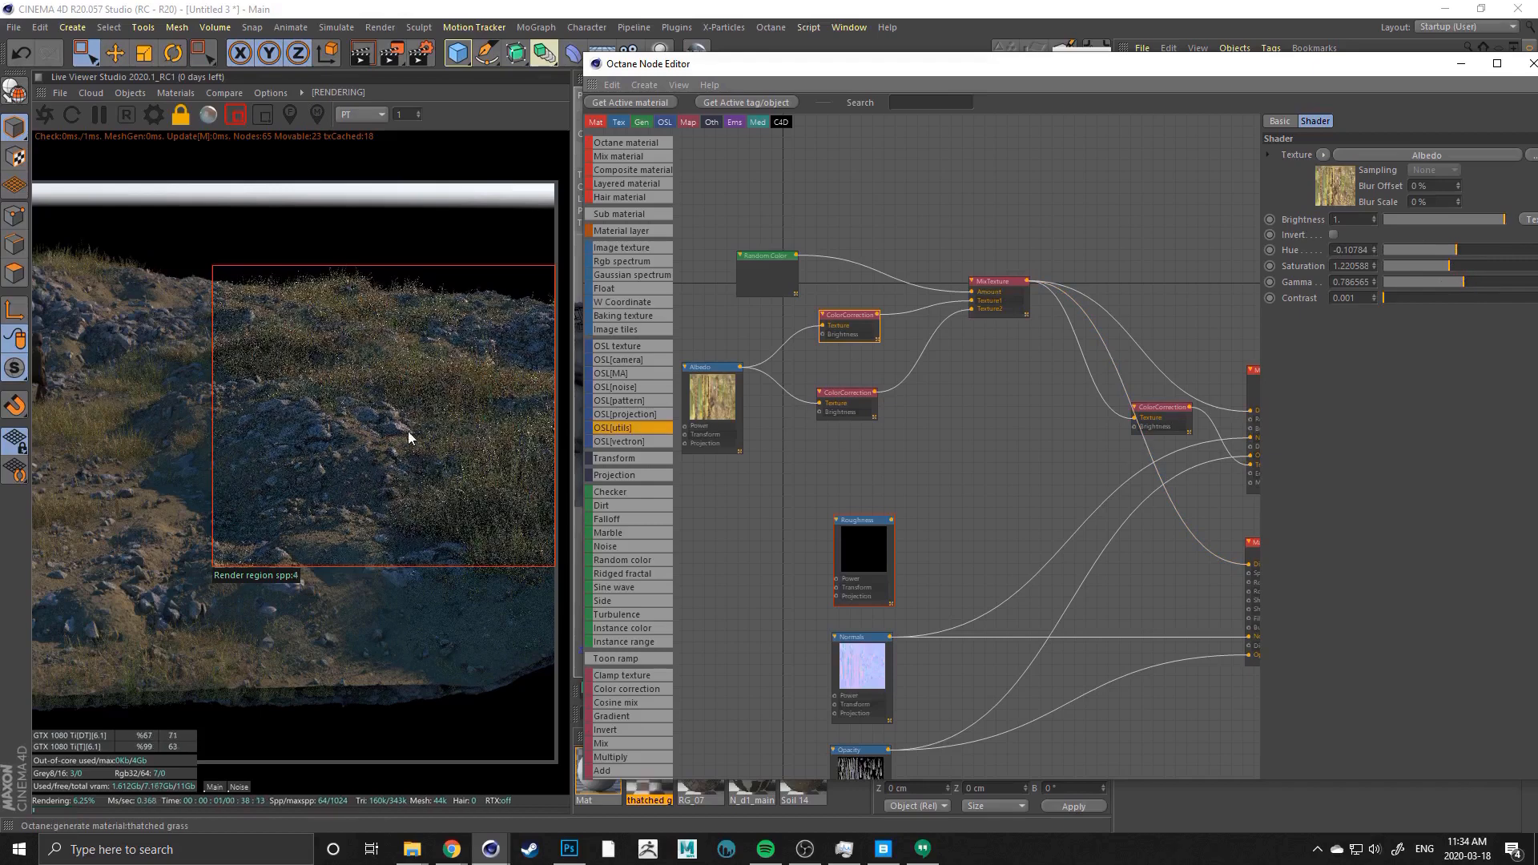
pyautogui.moveTo(1454, 266); pyautogui.dragTo(1456, 266)
pyautogui.click(1460, 282)
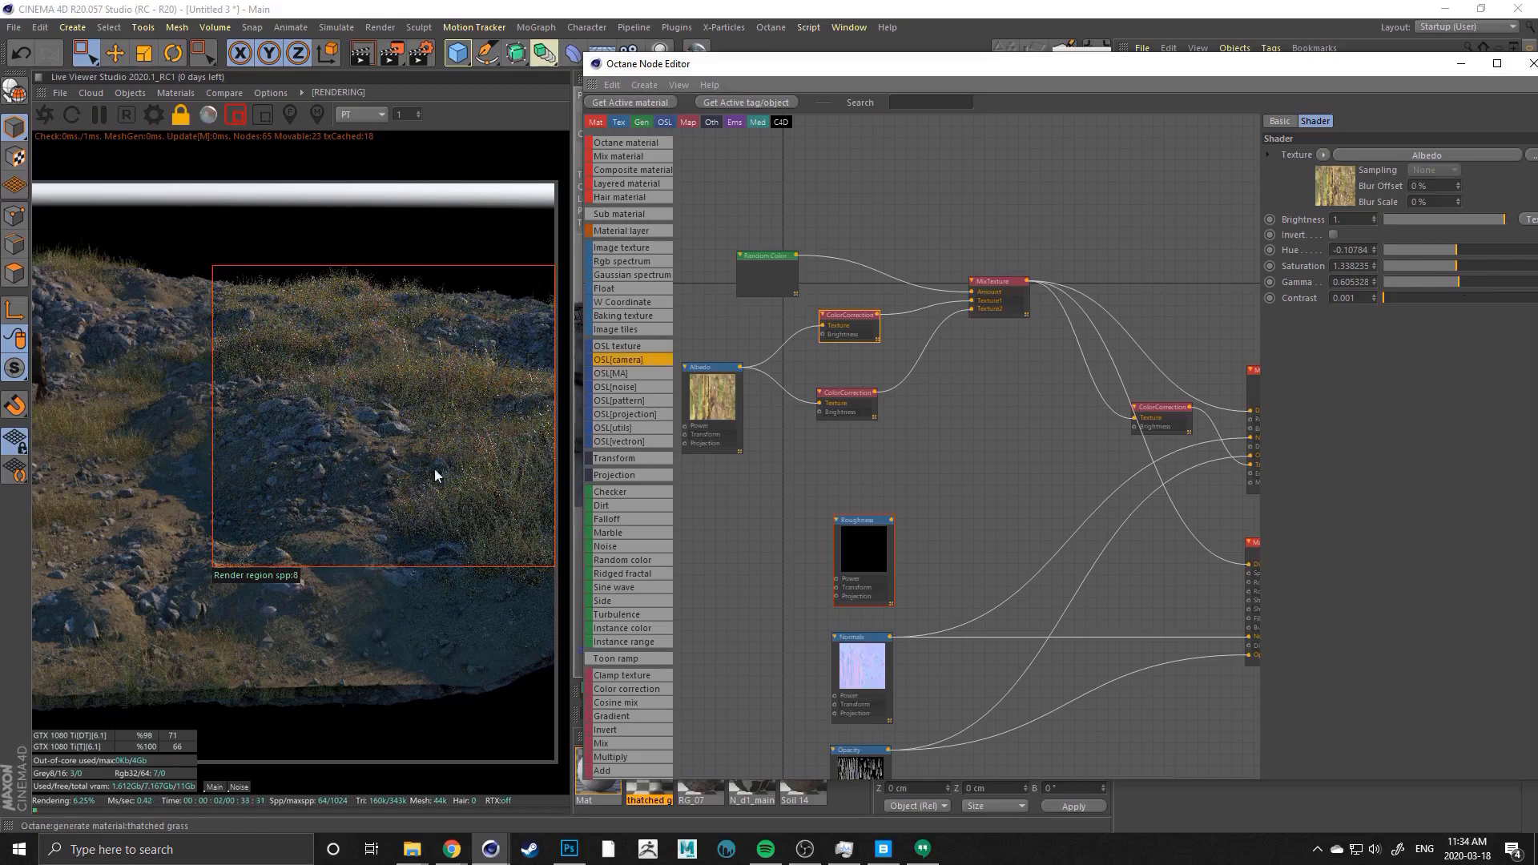
# Redraw the render region over the grassy slope and set the upper ColorCorrection's Saturation to about 1.53 and Gamma to about 0.753
pyautogui.moveTo(298, 415); pyautogui.dragTo(353, 430)
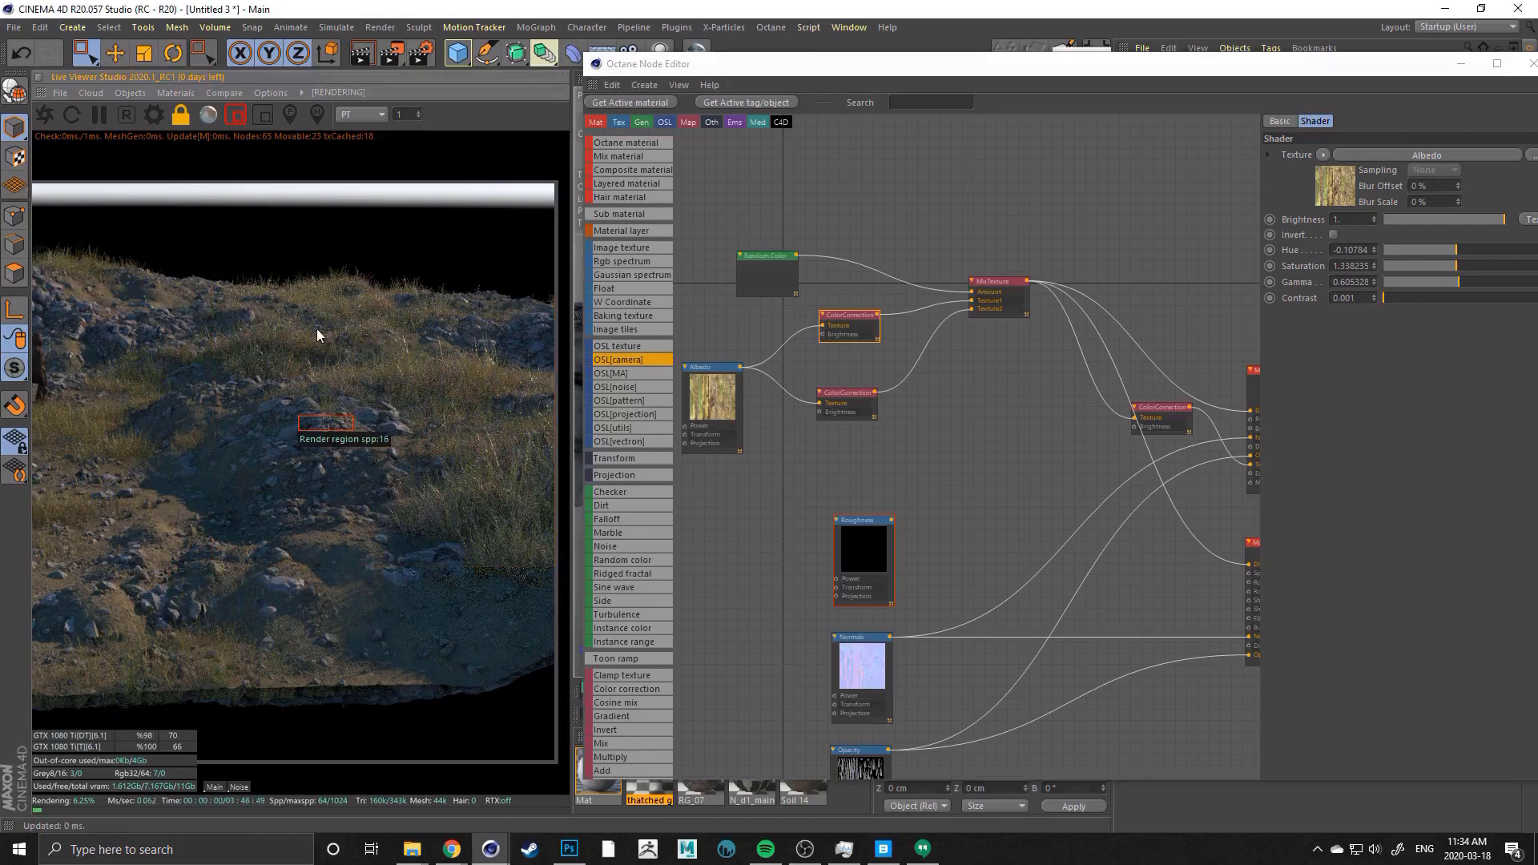
pyautogui.moveTo(286, 272); pyautogui.dragTo(541, 571)
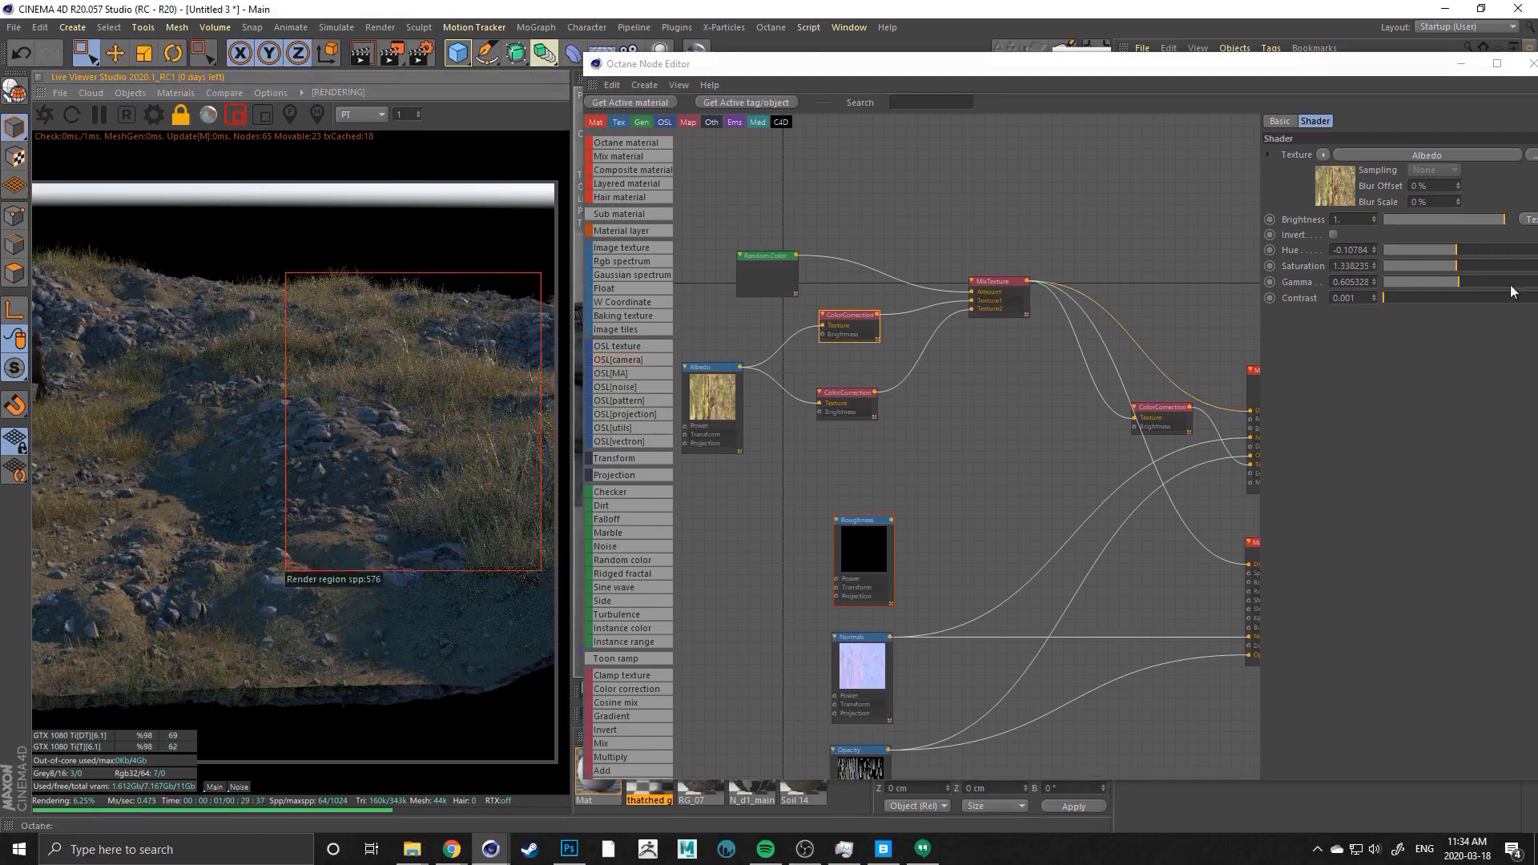
pyautogui.click(1468, 265)
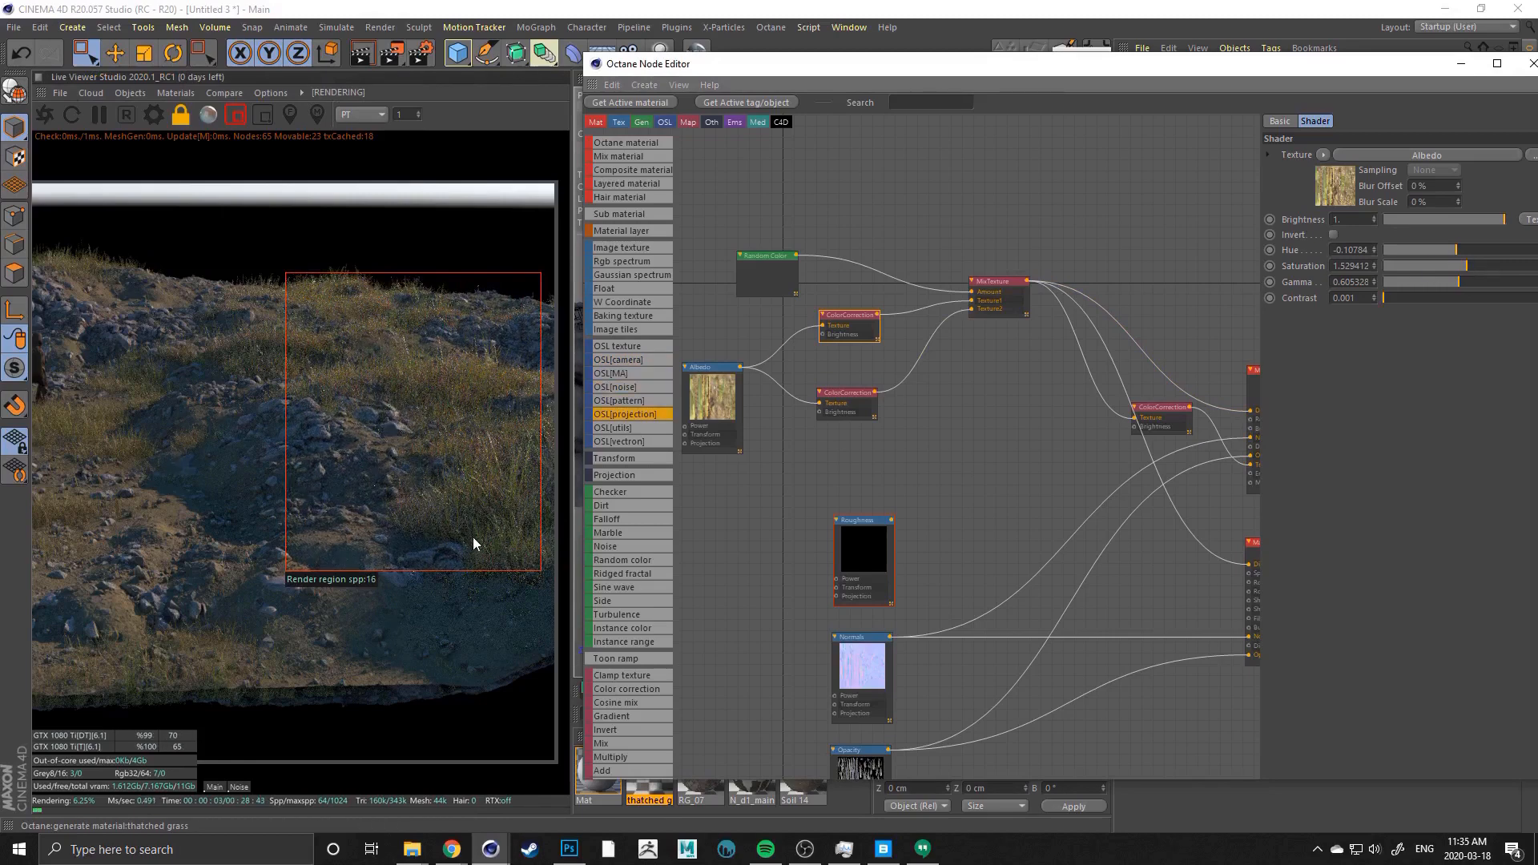
pyautogui.click(1462, 281)
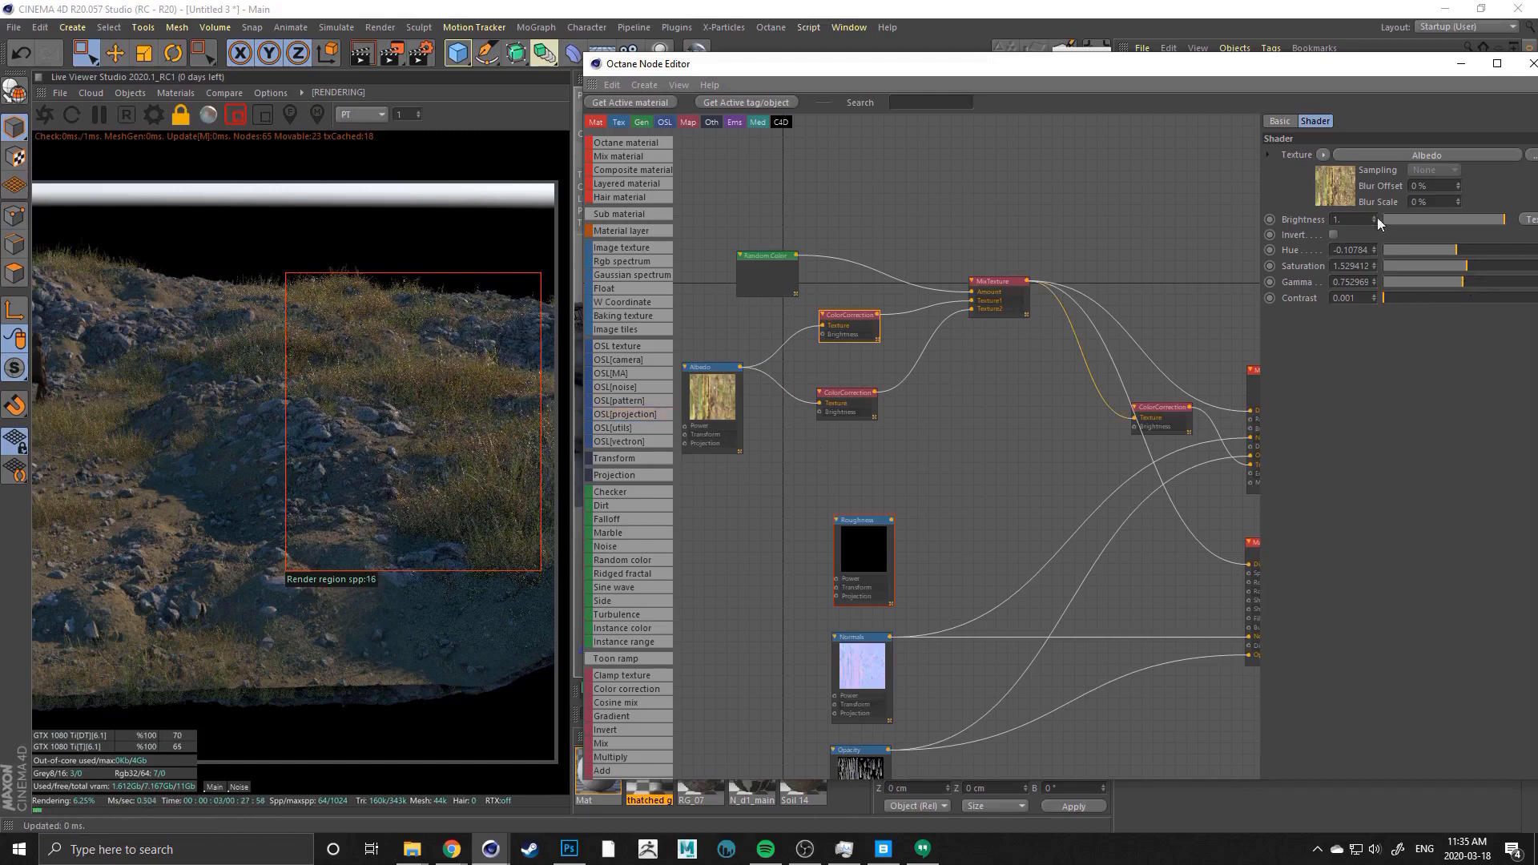
# Turn off the render region and reframe the Live Viewer image to show the whole terrain with the figure
pyautogui.click(837, 407)
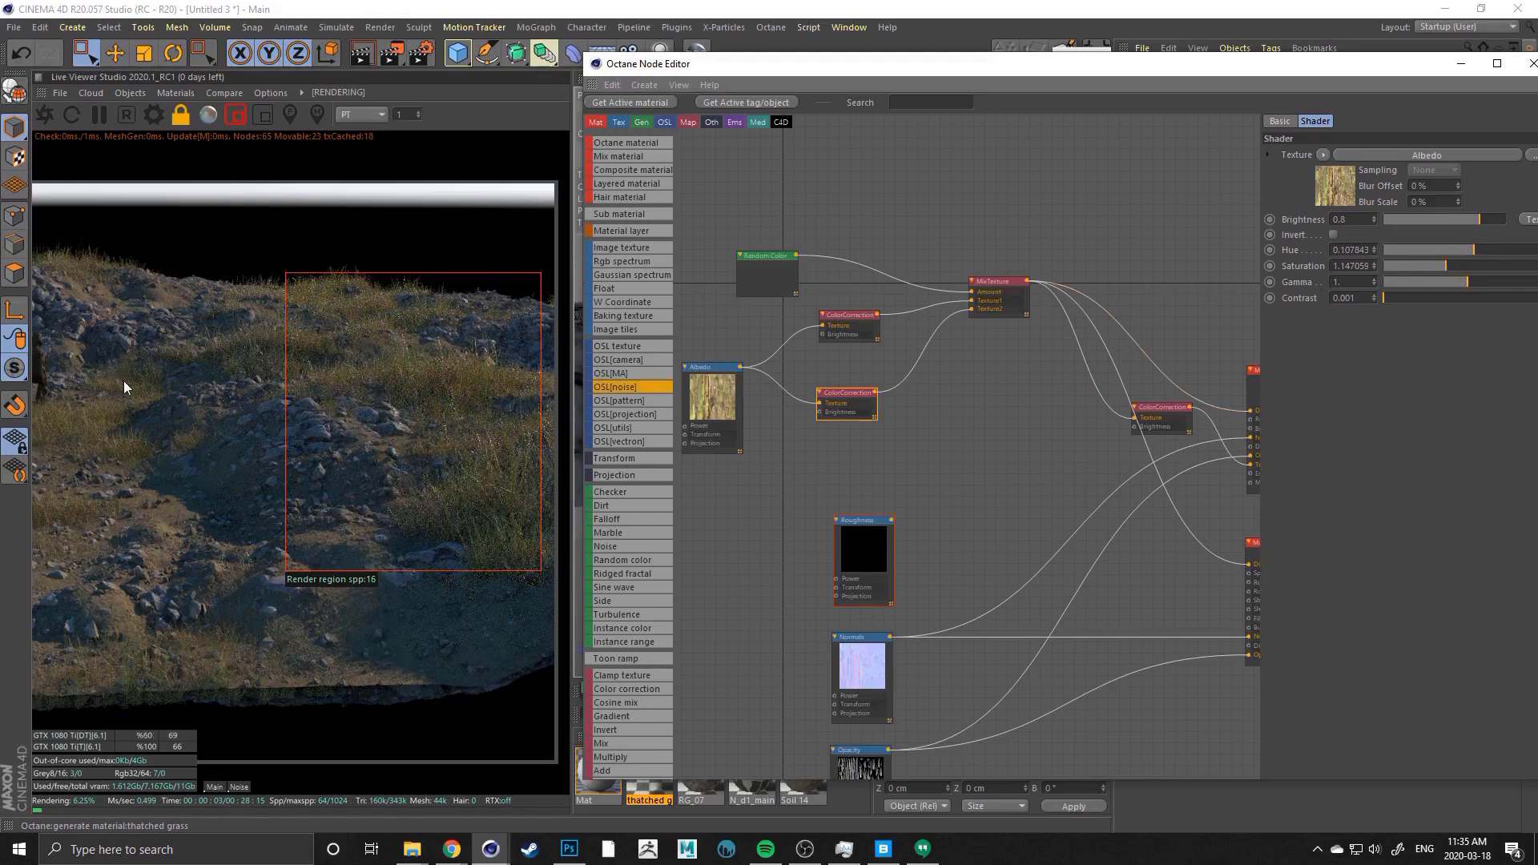
pyautogui.moveTo(122, 349); pyautogui.dragTo(260, 389)
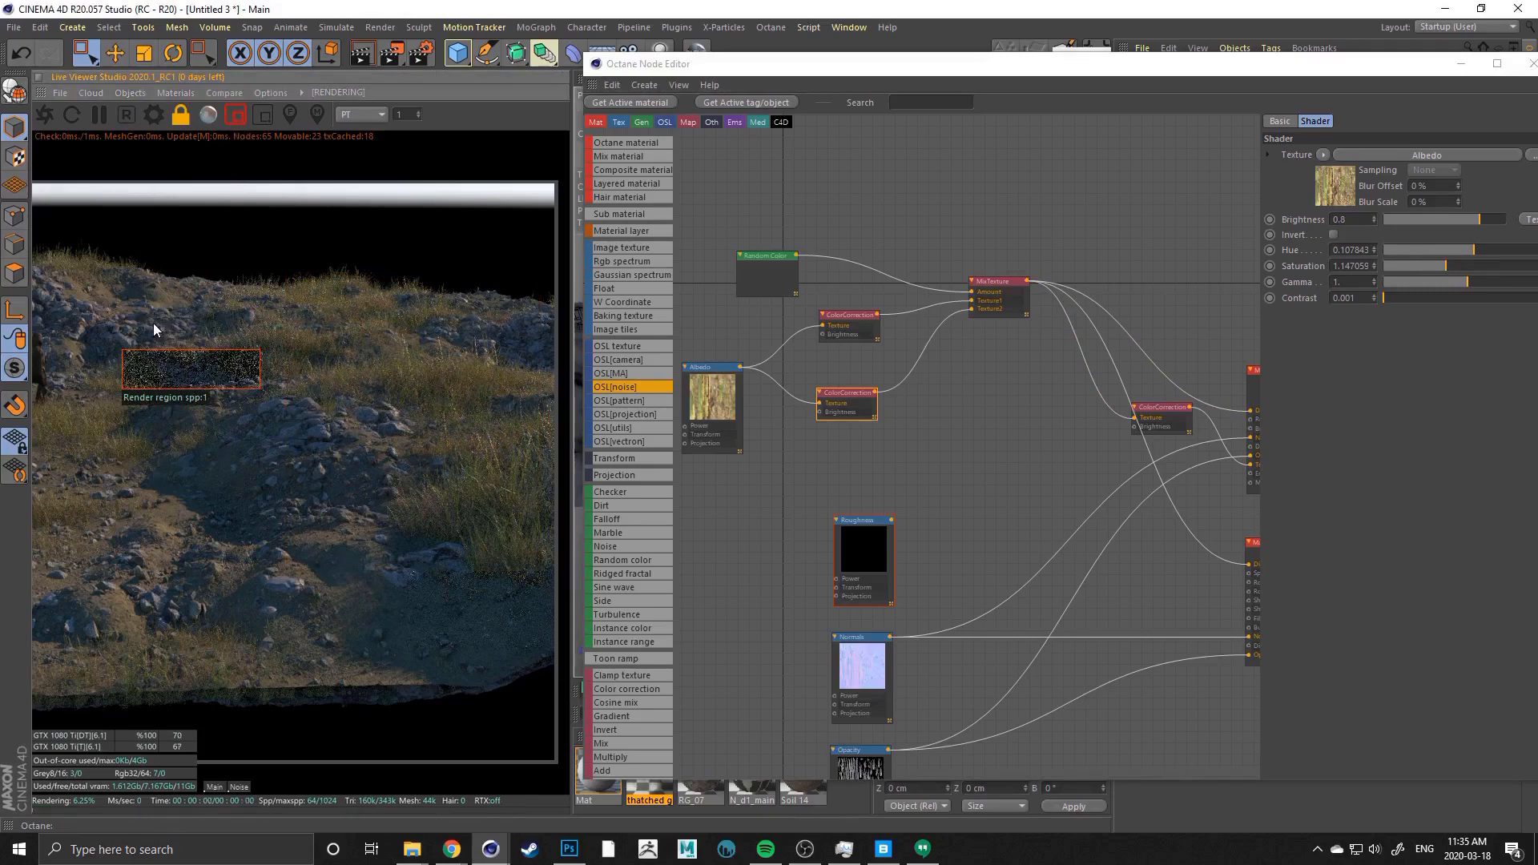
pyautogui.click(236, 114)
pyautogui.moveTo(128, 319); pyautogui.dragTo(309, 315)
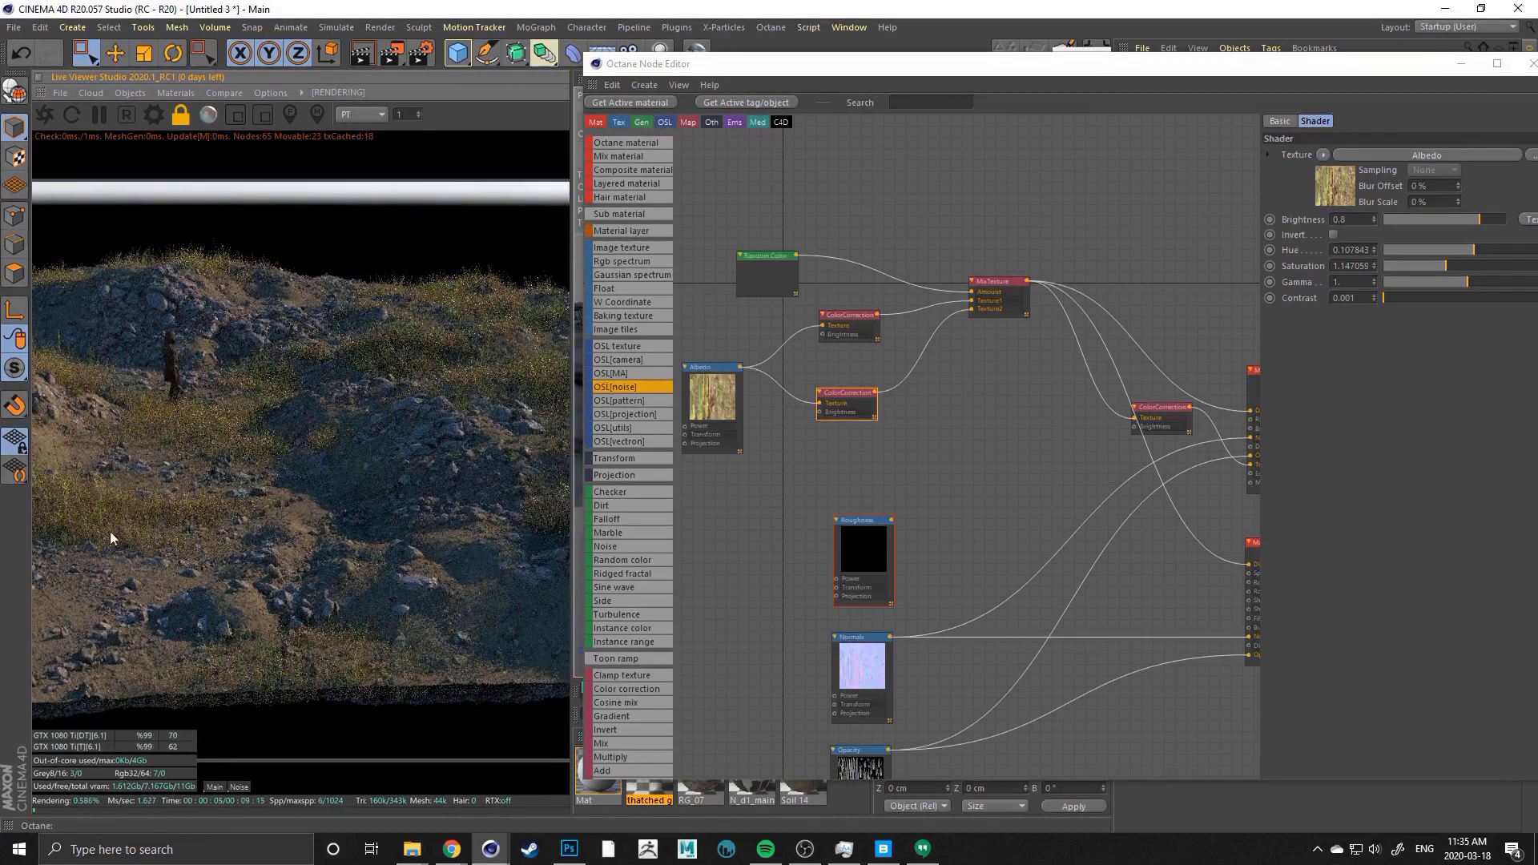
pyautogui.moveTo(202, 390); pyautogui.dragTo(232, 378)
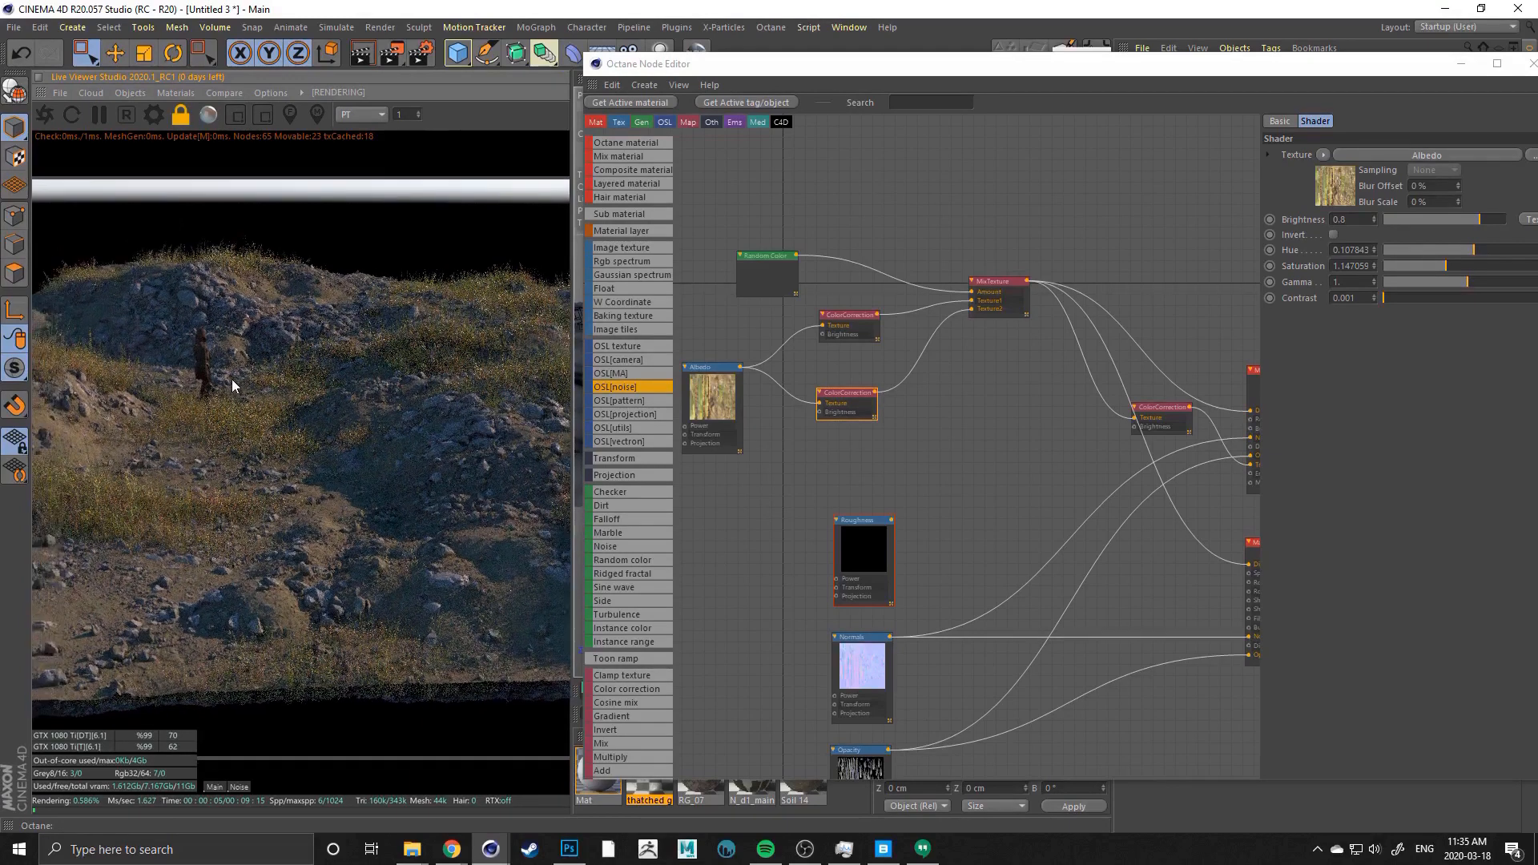
# Set the Hue of the upper ColorCorrection feeding the Mix texture to about -0.069
pyautogui.click(834, 320)
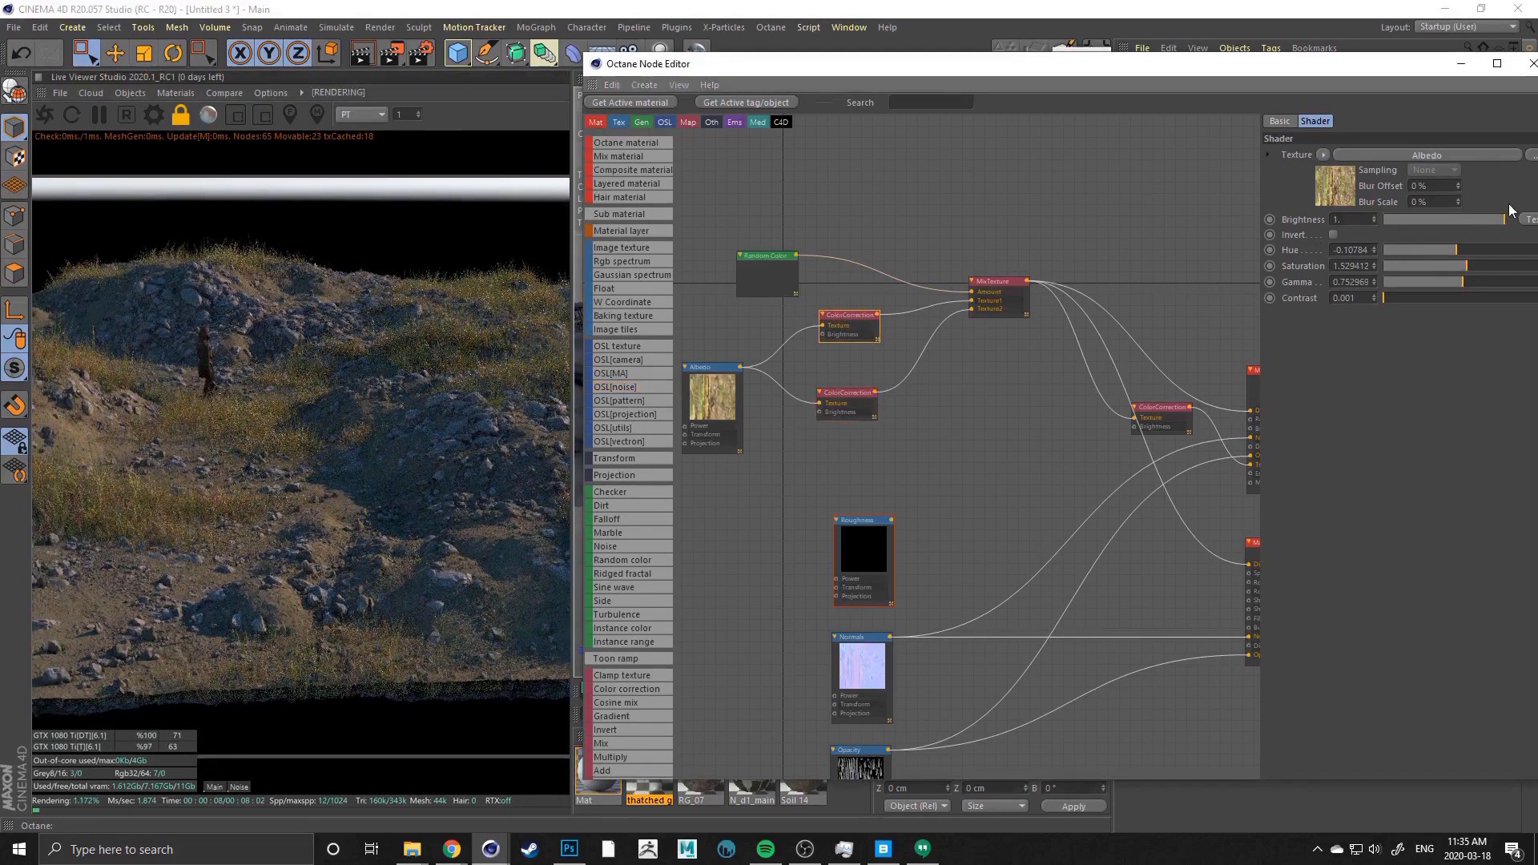
pyautogui.click(1460, 250)
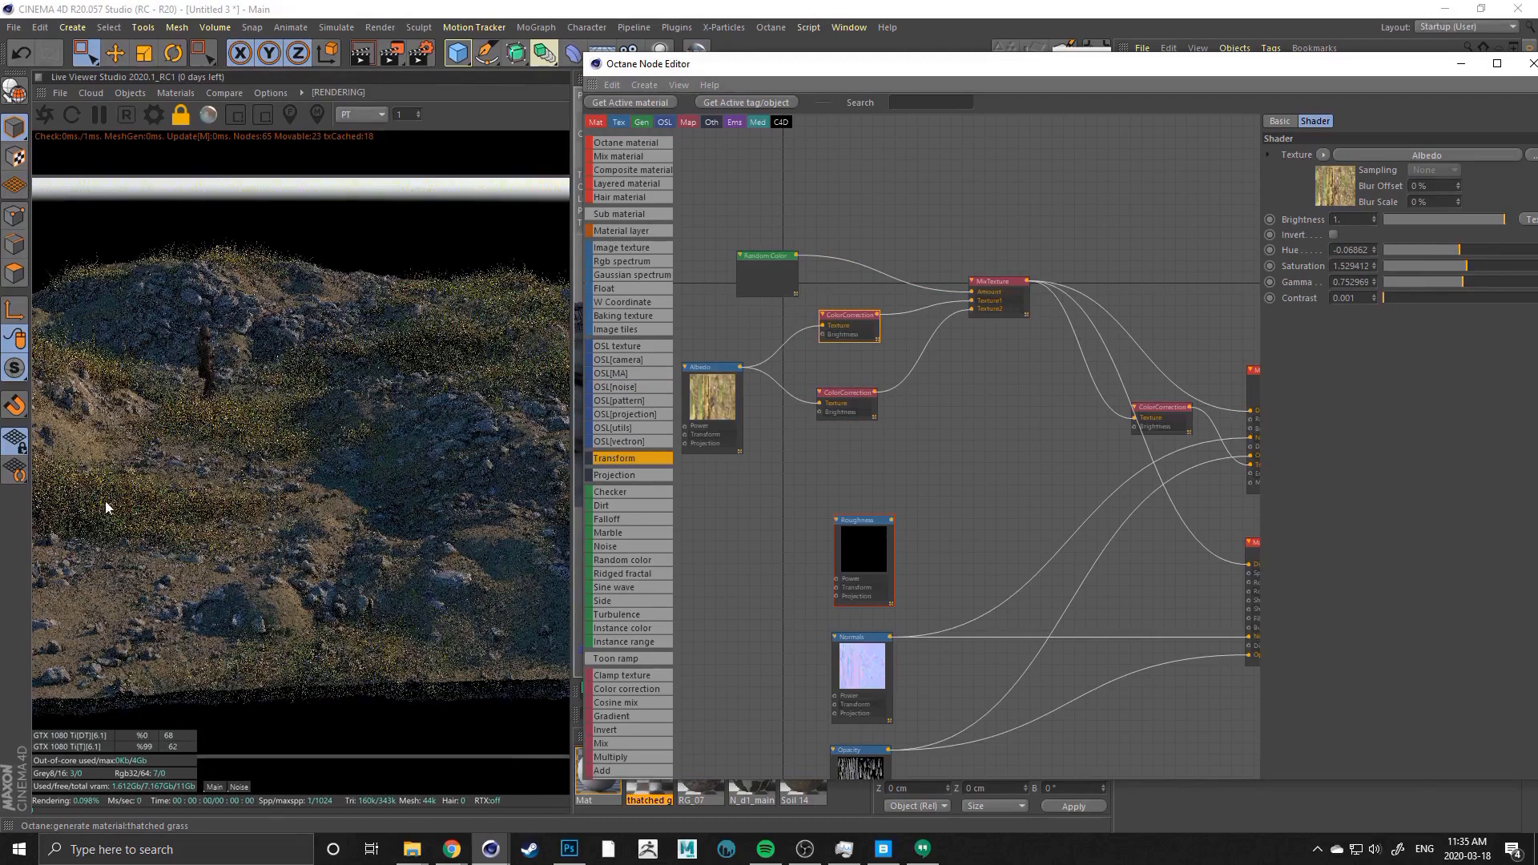
# Widen the Live Viewer, shift the Node Editor clear of it, and recenter the render and the node graph
pyautogui.moveTo(385, 437); pyautogui.dragTo(294, 471)
pyautogui.moveTo(573, 377); pyautogui.dragTo(636, 374)
pyautogui.moveTo(609, 58); pyautogui.dragTo(677, 59)
pyautogui.moveTo(349, 410)
pyautogui.mouseDown()
pyautogui.moveTo(252, 407)
pyautogui.moveTo(531, 417)
pyautogui.moveTo(359, 406)
pyautogui.mouseUp()
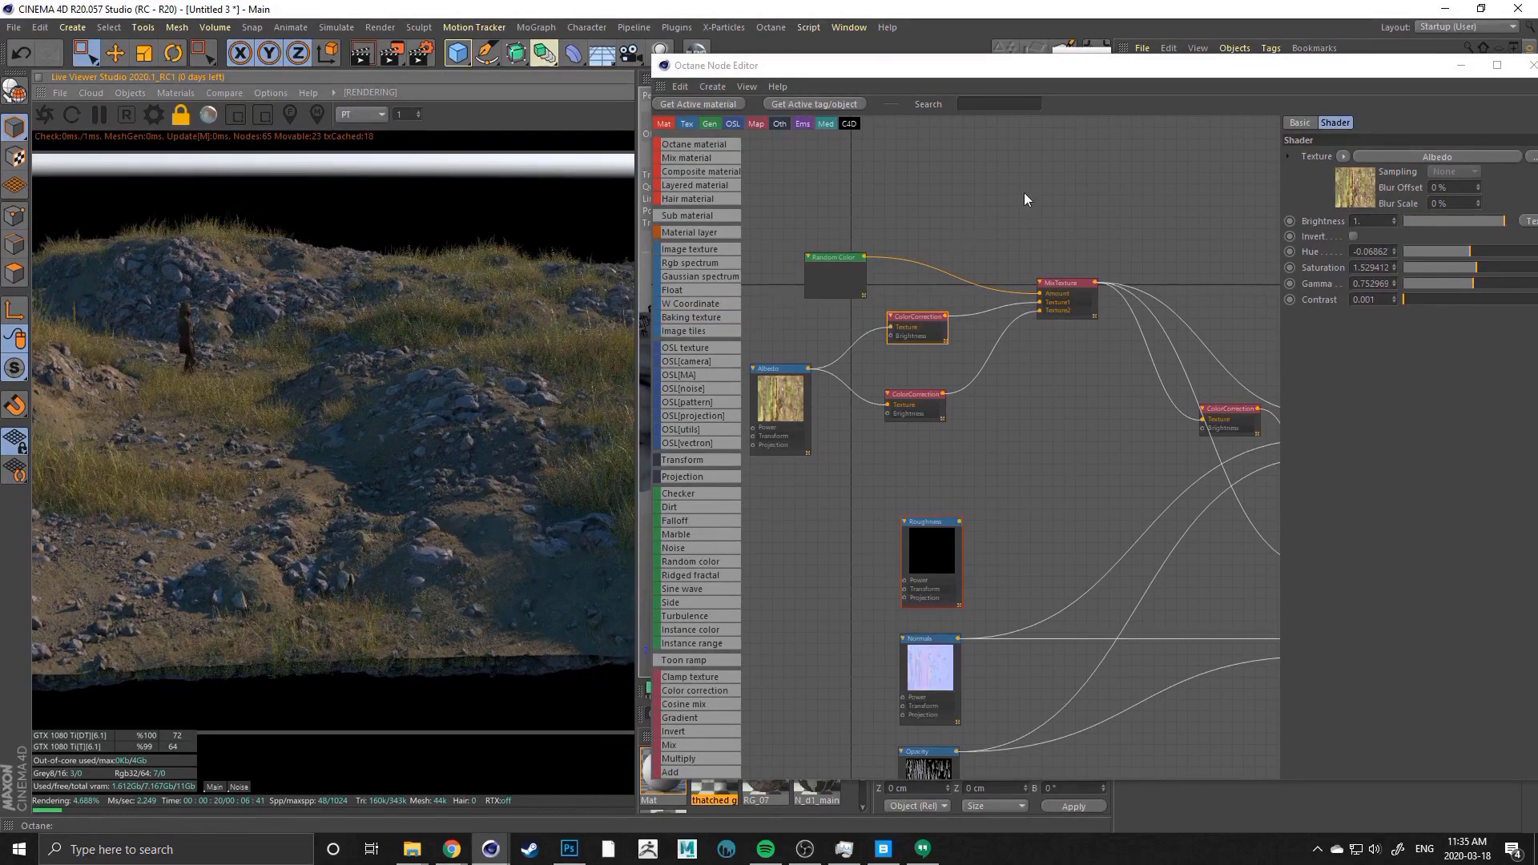
pyautogui.moveTo(1024, 193); pyautogui.dragTo(977, 173, button='middle')
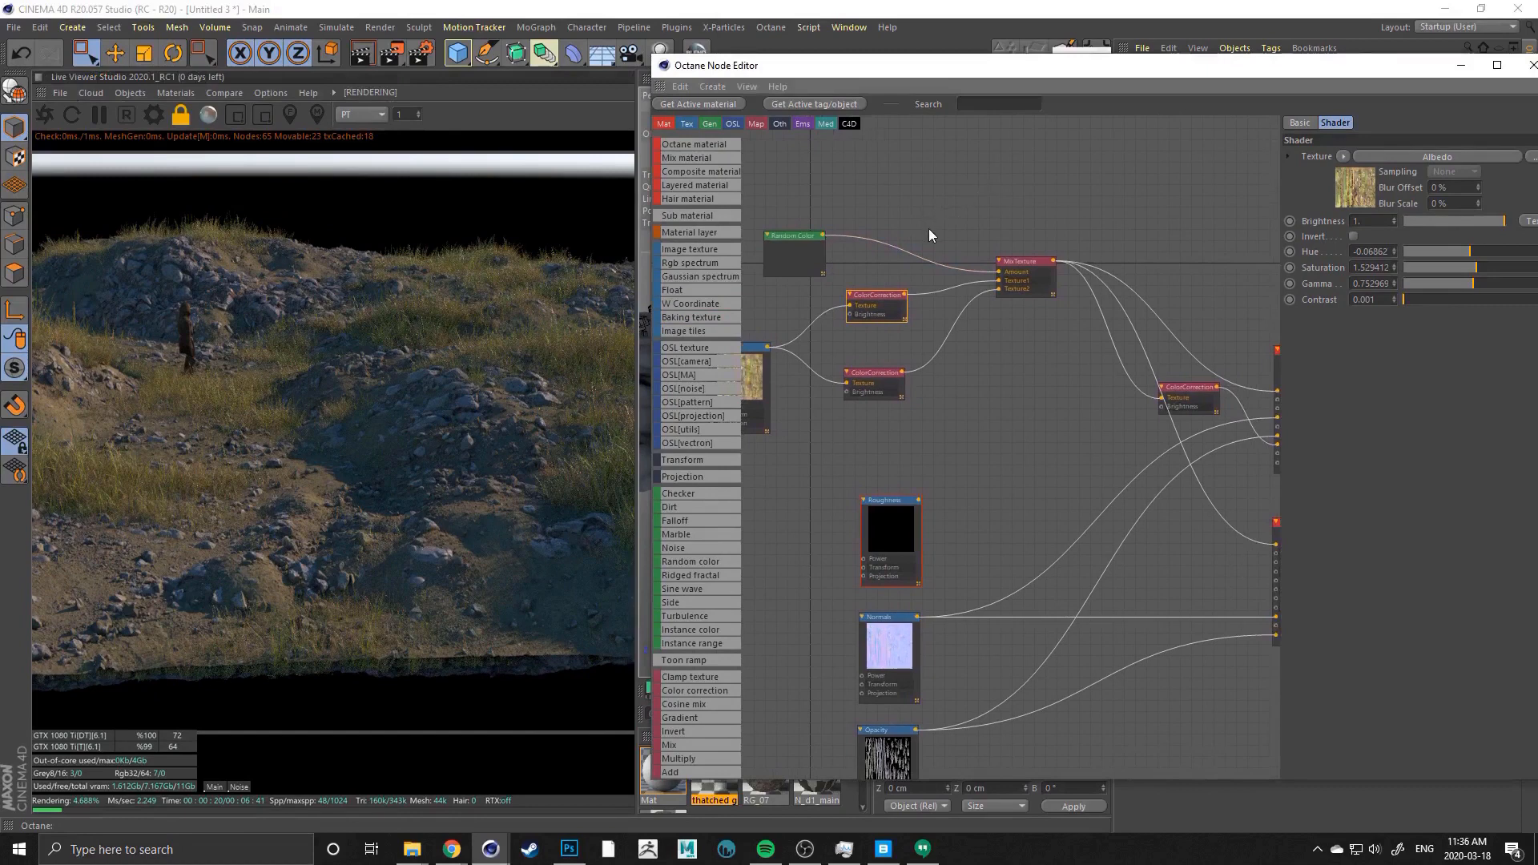
pyautogui.moveTo(995, 387); pyautogui.dragTo(985, 330, button='middle')
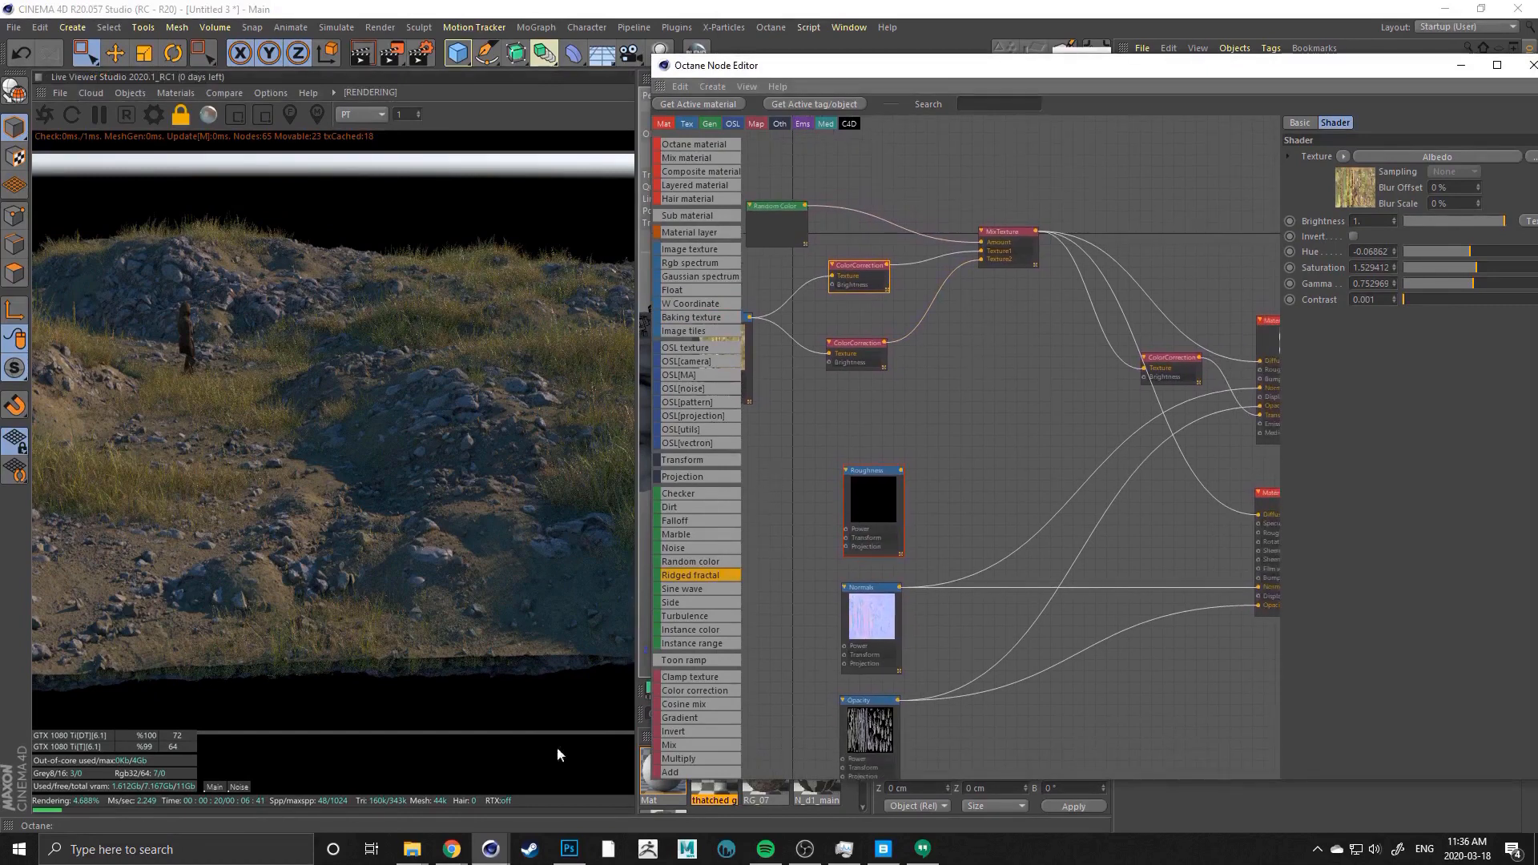
# Shorten the Node Editor to expose the materials, duplicate the thatched grass material and rename one of the pair SMthatched grass
pyautogui.moveTo(1025, 781); pyautogui.dragTo(1015, 739)
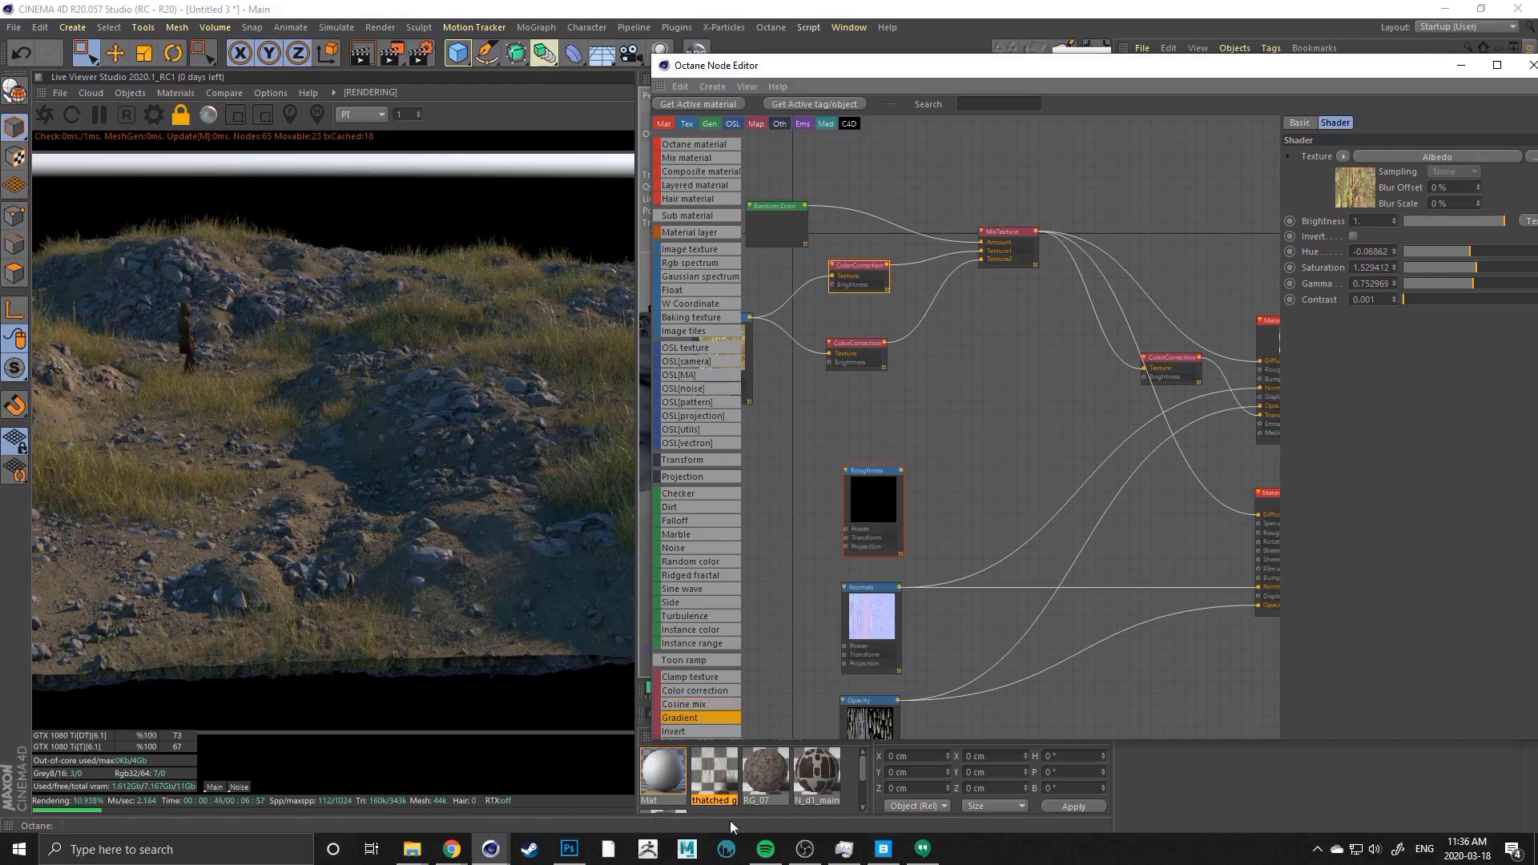
pyautogui.click(729, 800)
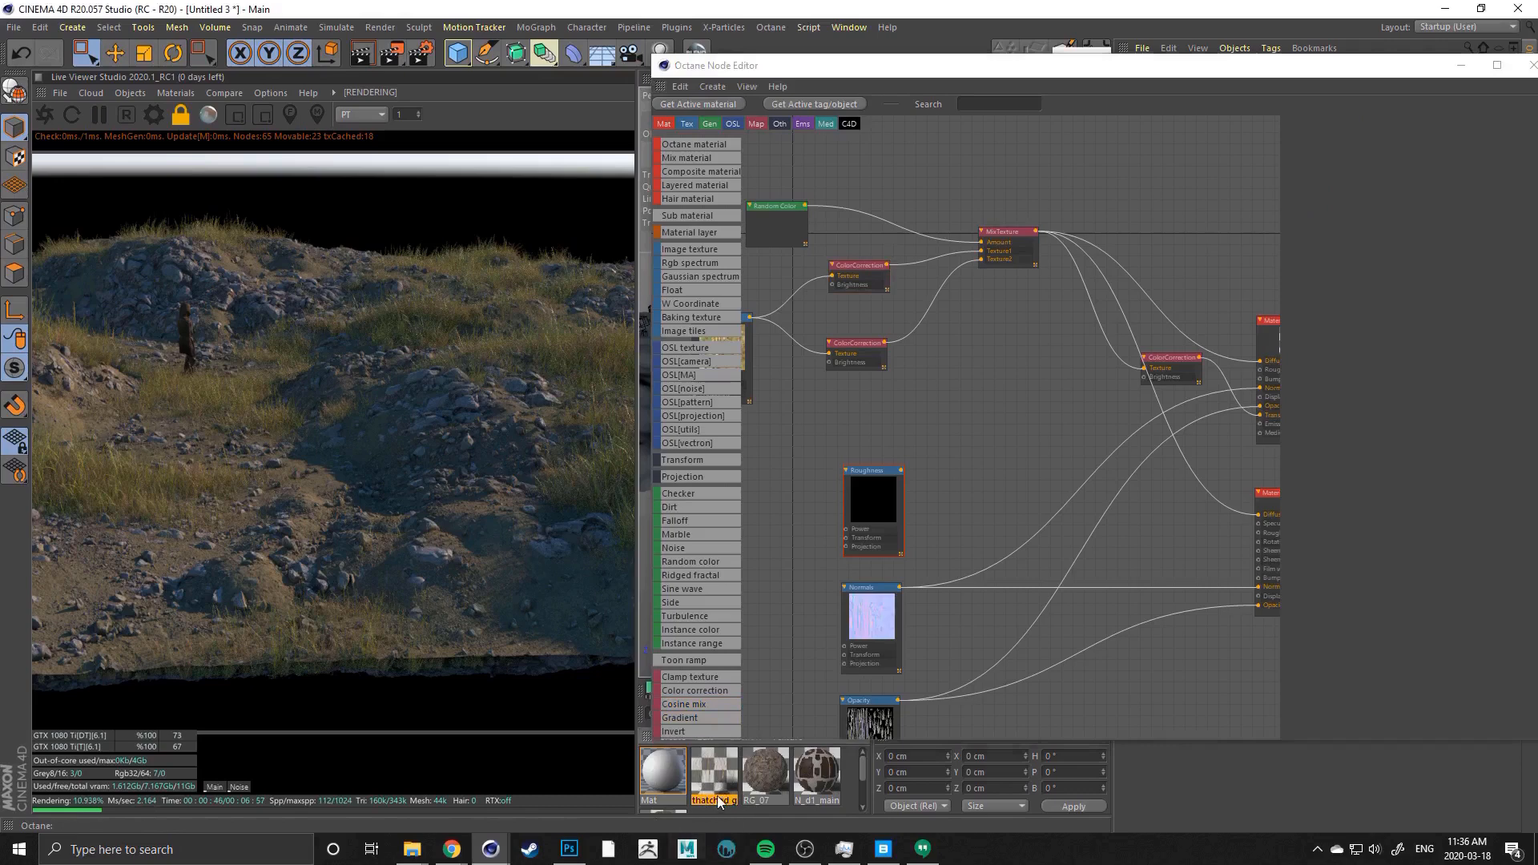
pyautogui.keyDown('ctrl'); pyautogui.moveTo(706, 790); pyautogui.dragTo(698, 802); pyautogui.keyUp('ctrl')
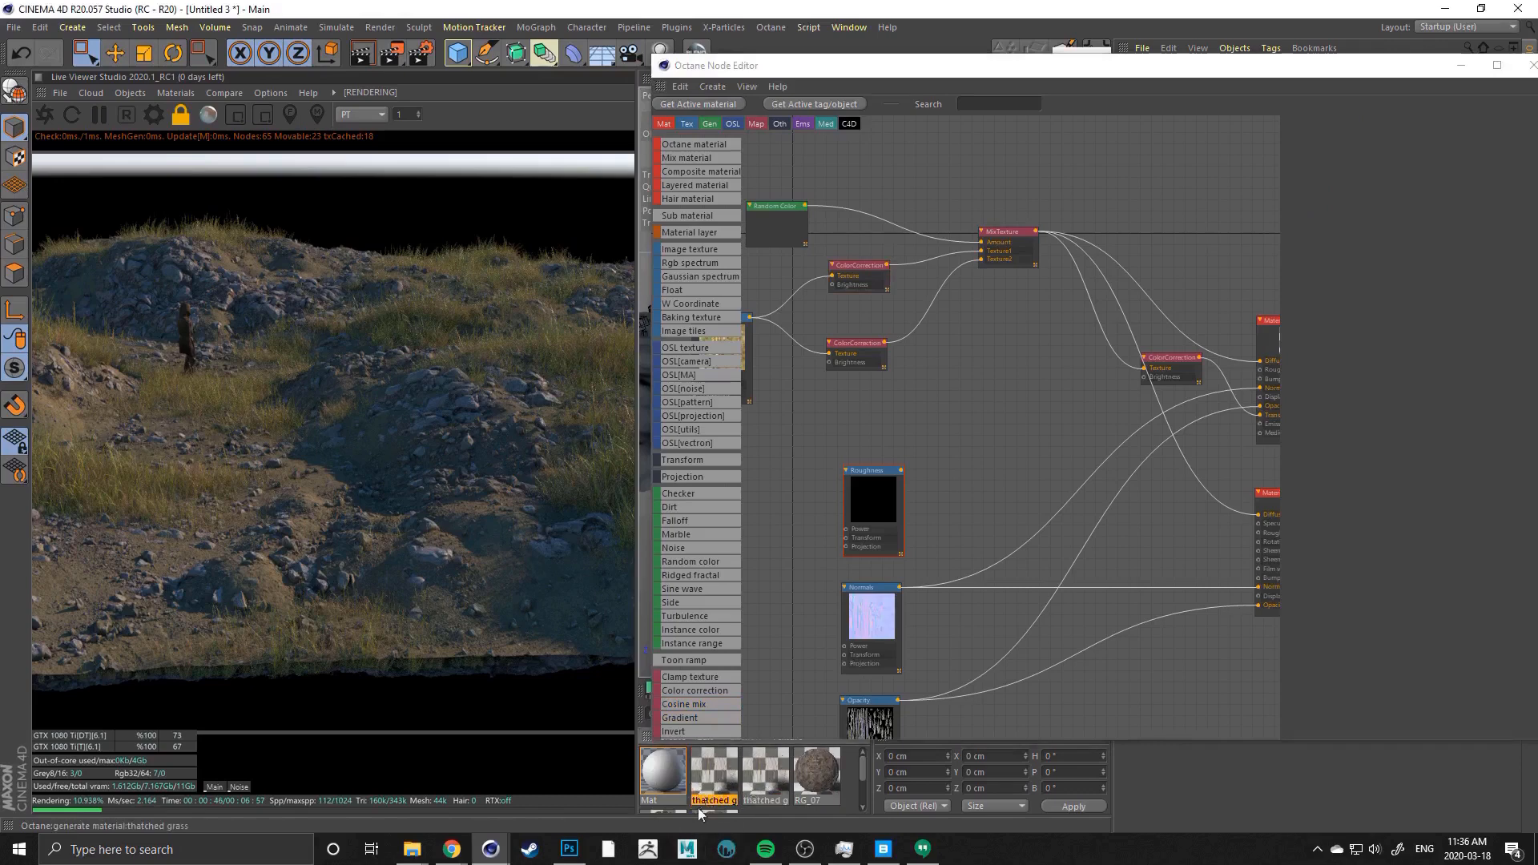
pyautogui.doubleClick(766, 801)
pyautogui.click(749, 802)
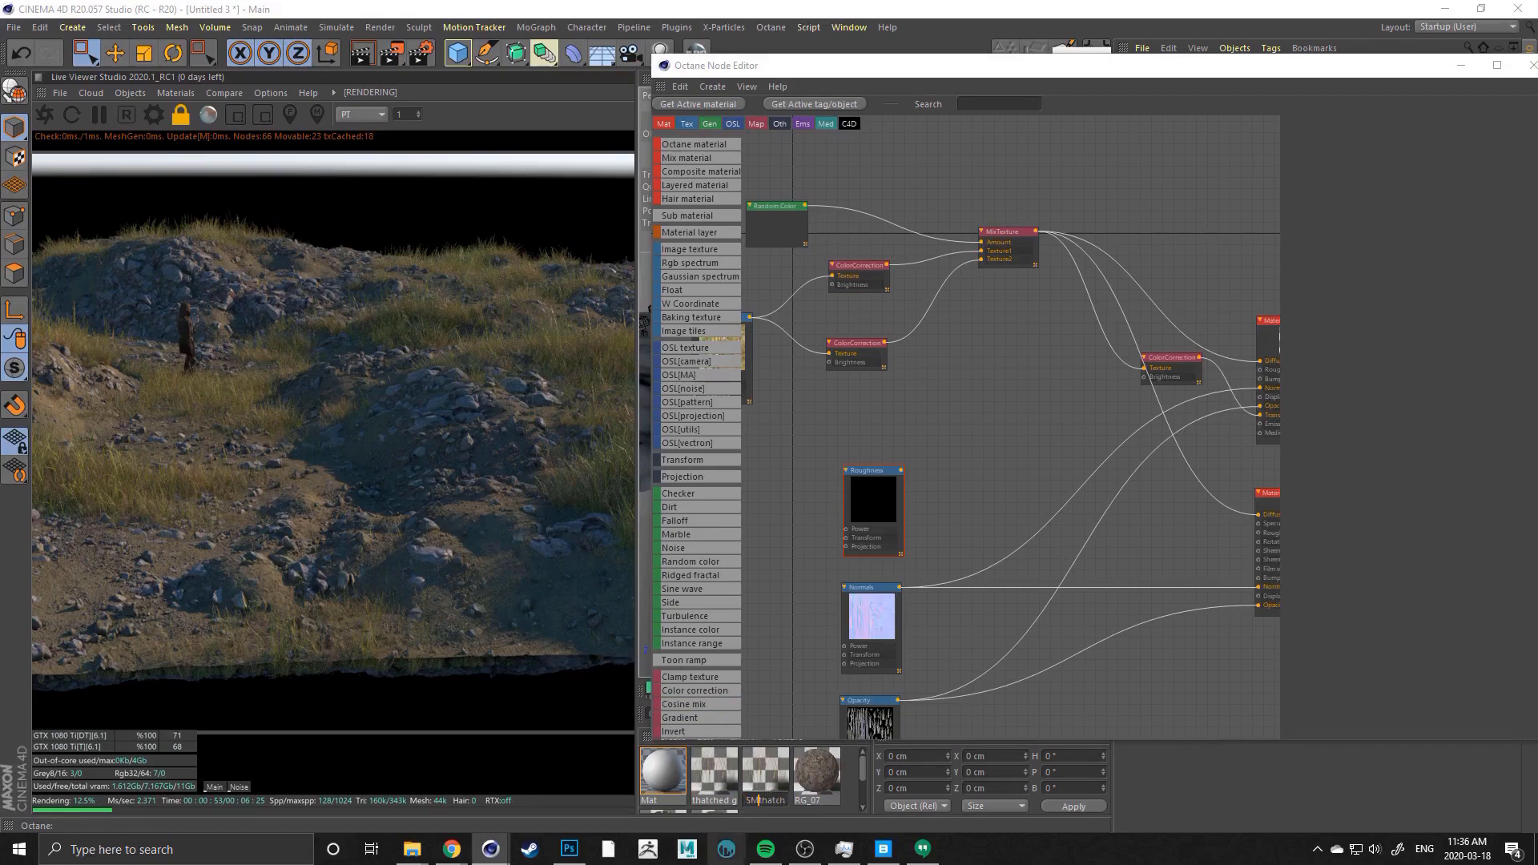
pyautogui.moveTo(765, 850)
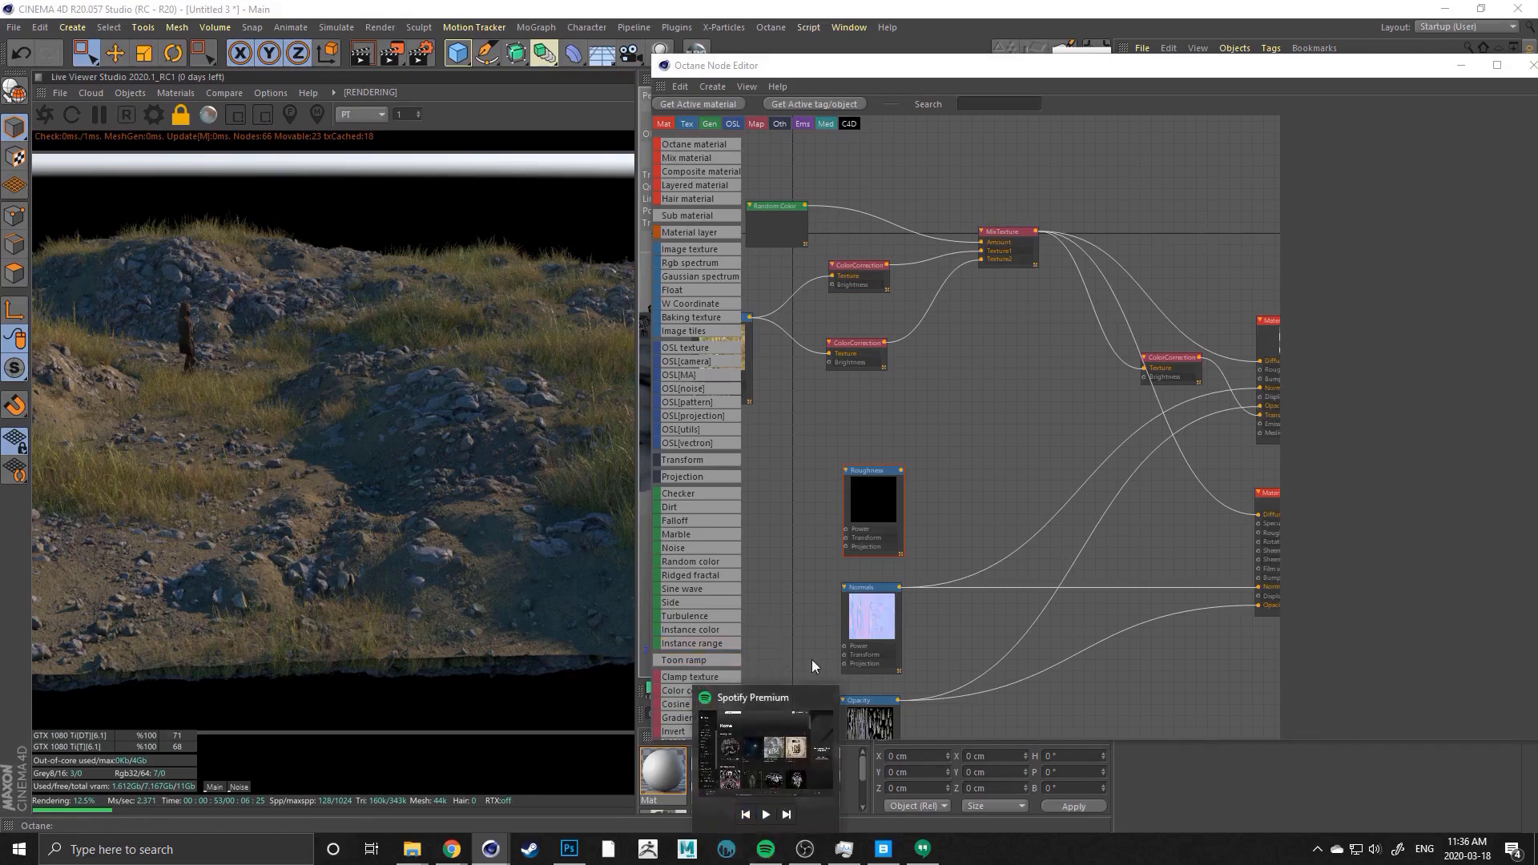
pyautogui.click(827, 697)
# Rename the other thatched grass material as Tallthatched grass
pyautogui.click(695, 802)
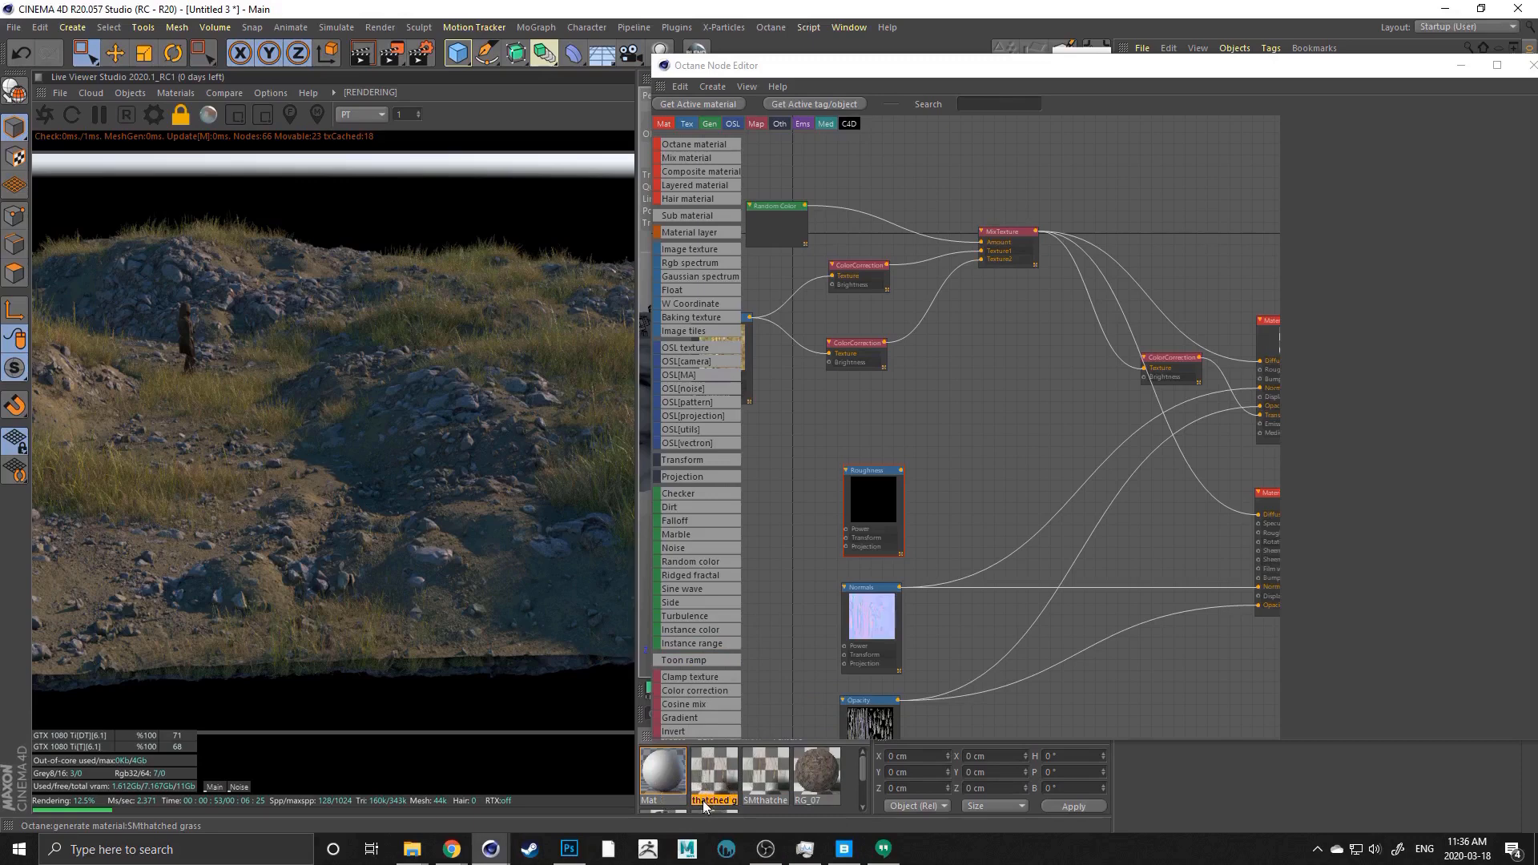
pyautogui.doubleClick(696, 801)
pyautogui.click(697, 804)
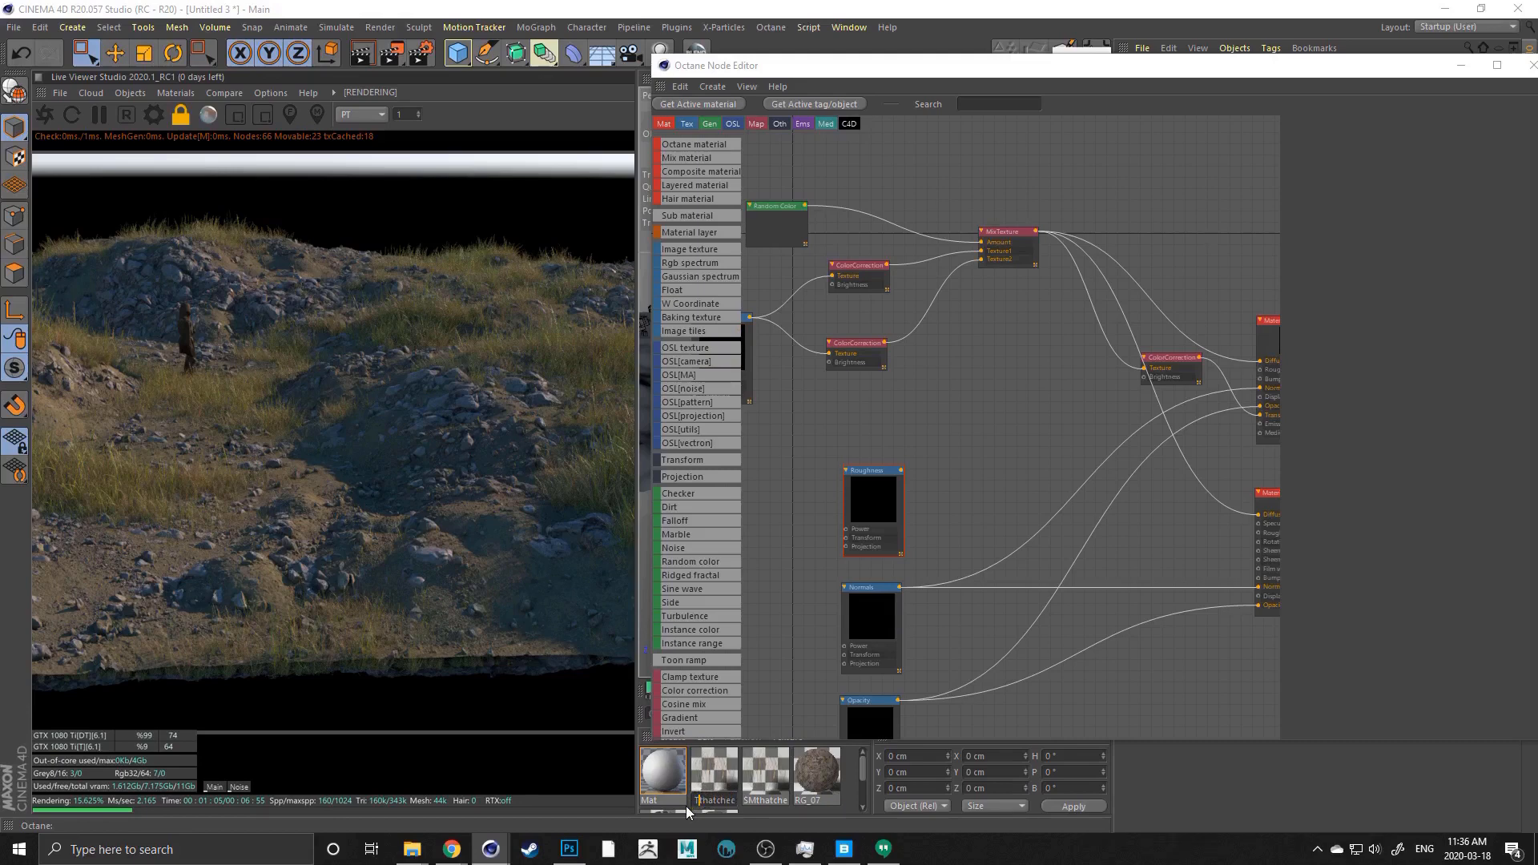
pyautogui.press('Return')
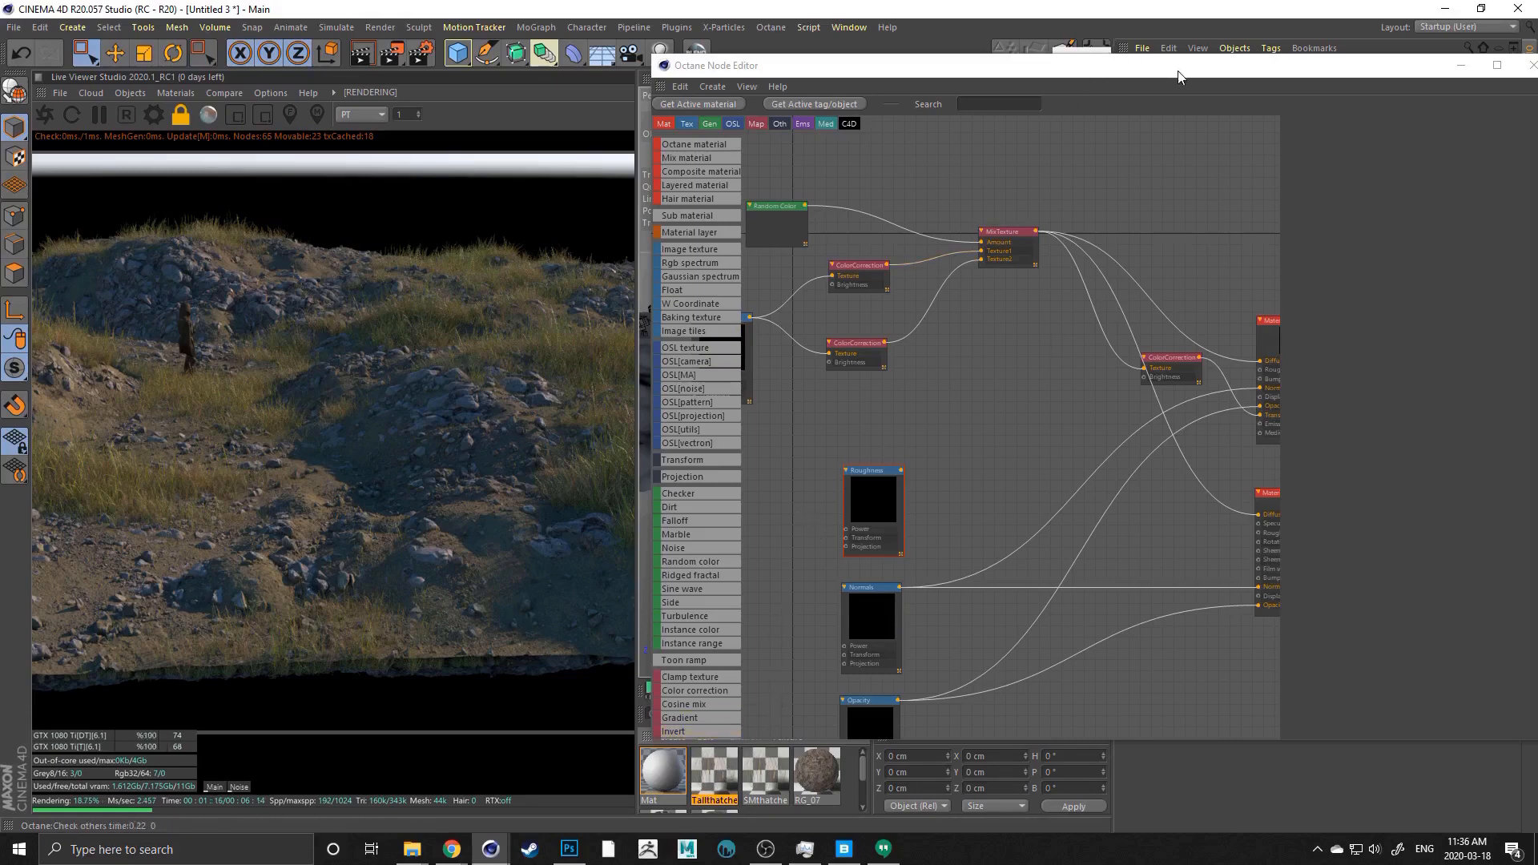
# Assign the Tallthatched grass material to the first texture tag of all six grass variations under TallGrass
pyautogui.moveTo(1154, 70); pyautogui.dragTo(667, 99)
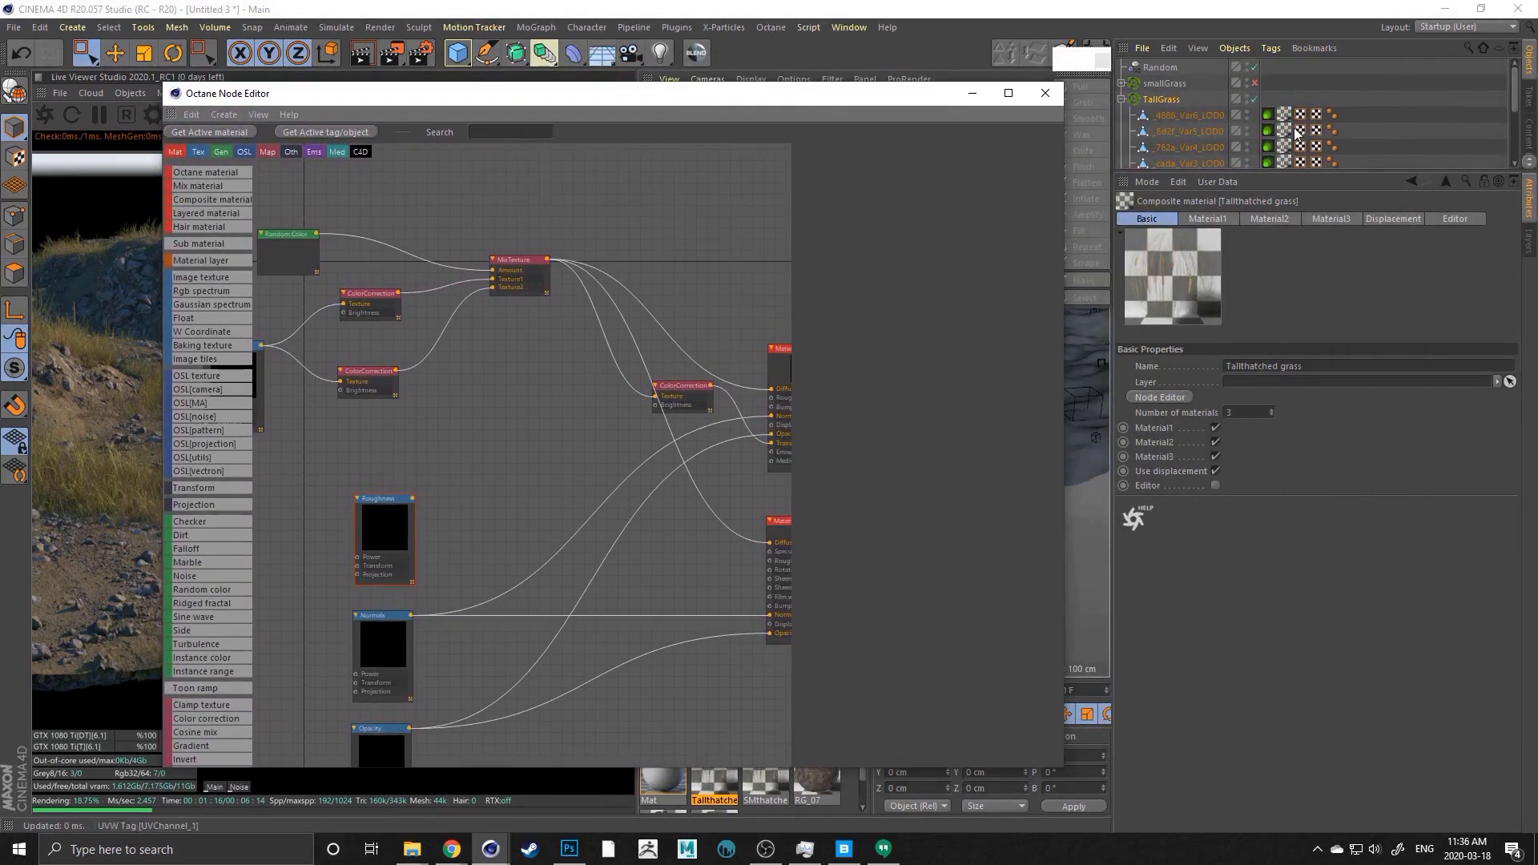
pyautogui.scroll(-3, 1263, 121)
pyautogui.scroll(2, 1266, 112)
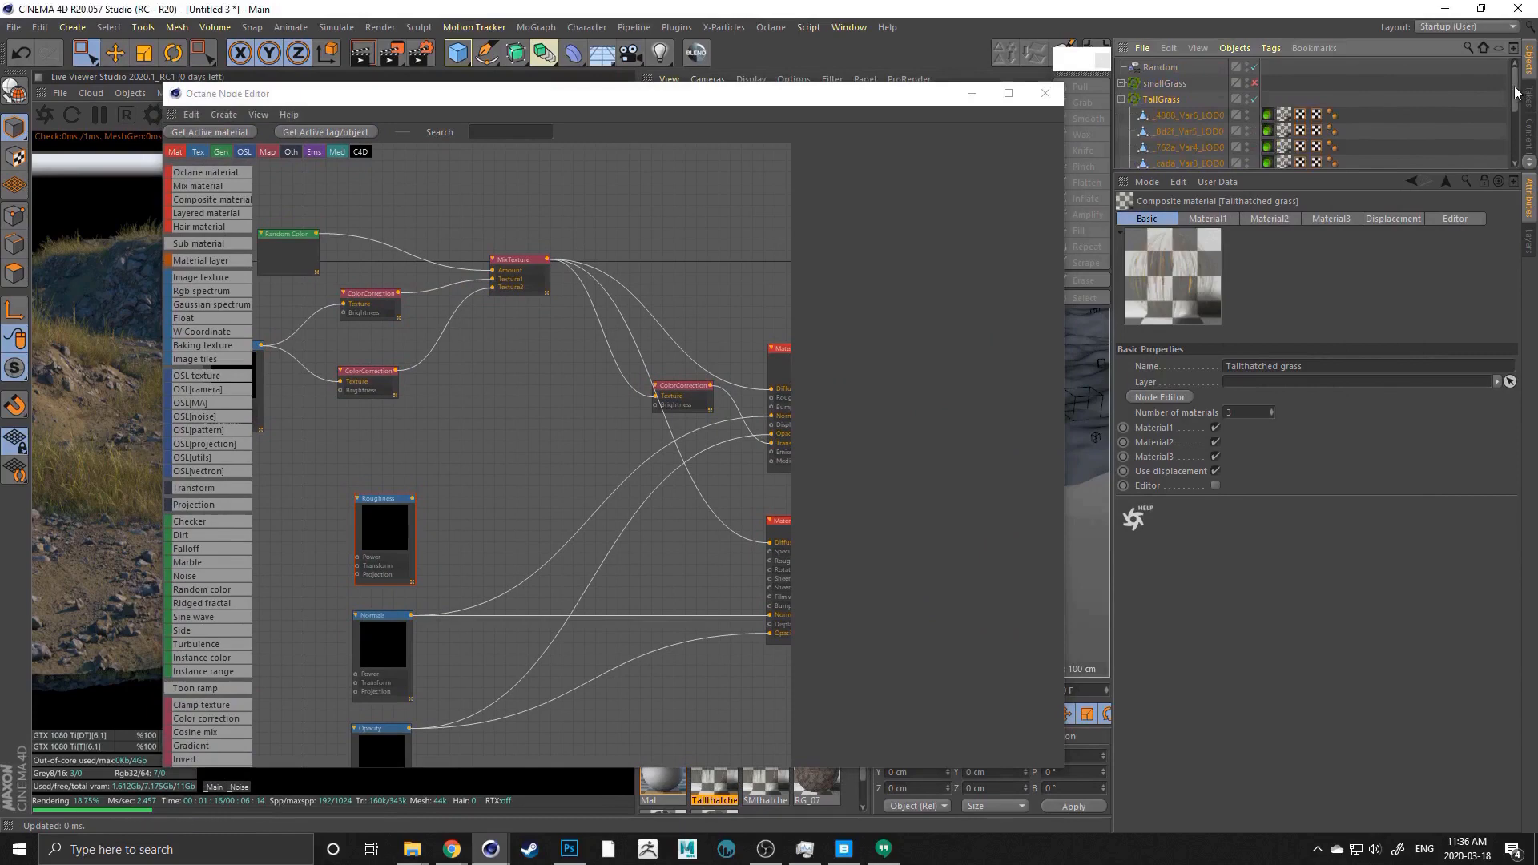
pyautogui.moveTo(1513, 87); pyautogui.dragTo(1514, 104)
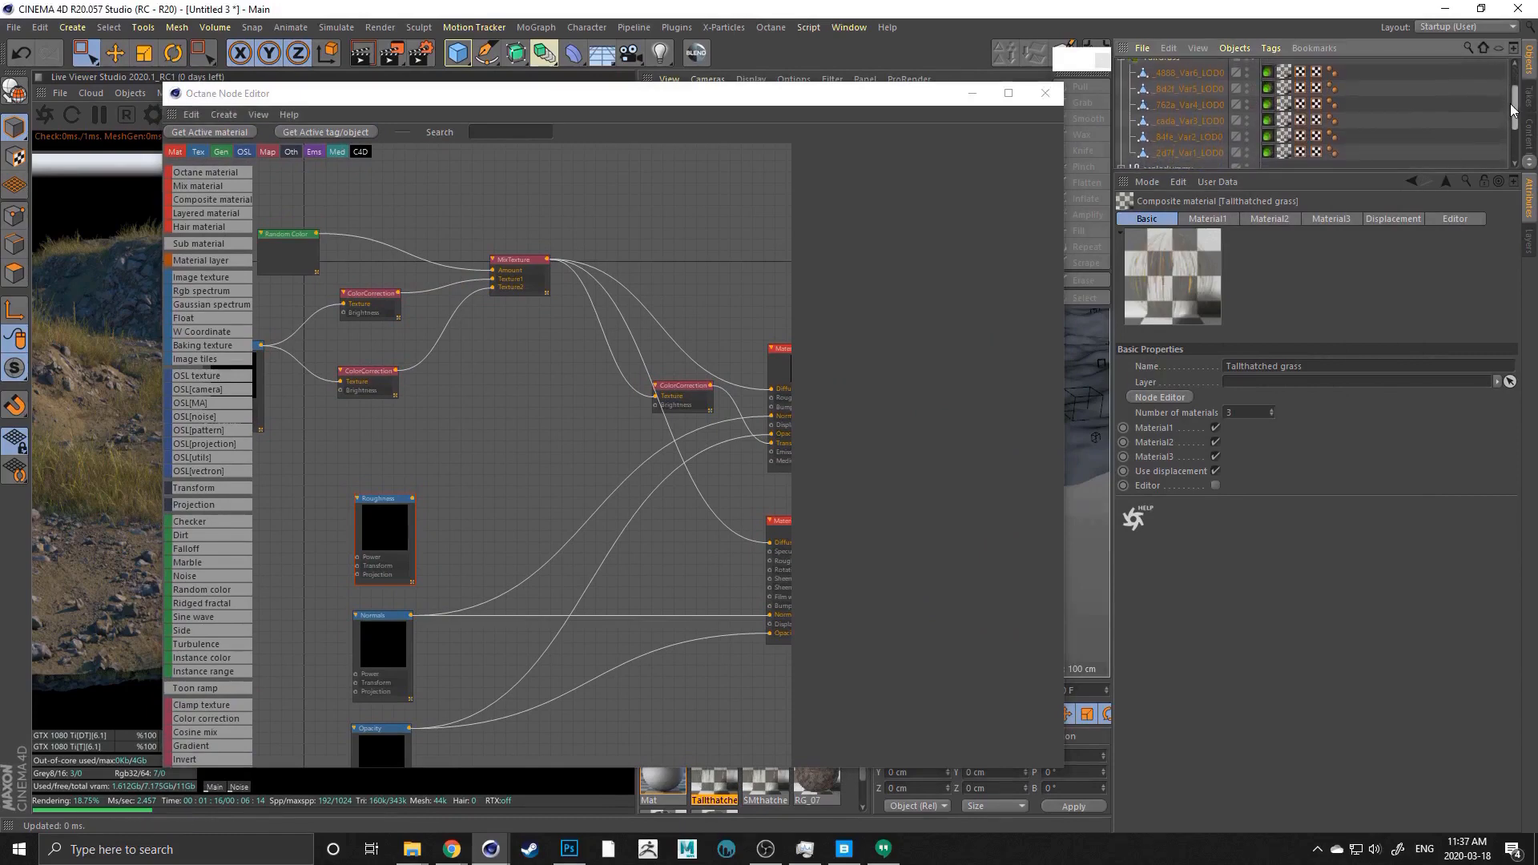
pyautogui.click(1284, 73)
pyautogui.moveTo(1270, 171); pyautogui.dragTo(1277, 290)
pyautogui.keyDown('shift'); pyautogui.click(1284, 195); pyautogui.keyUp('shift')
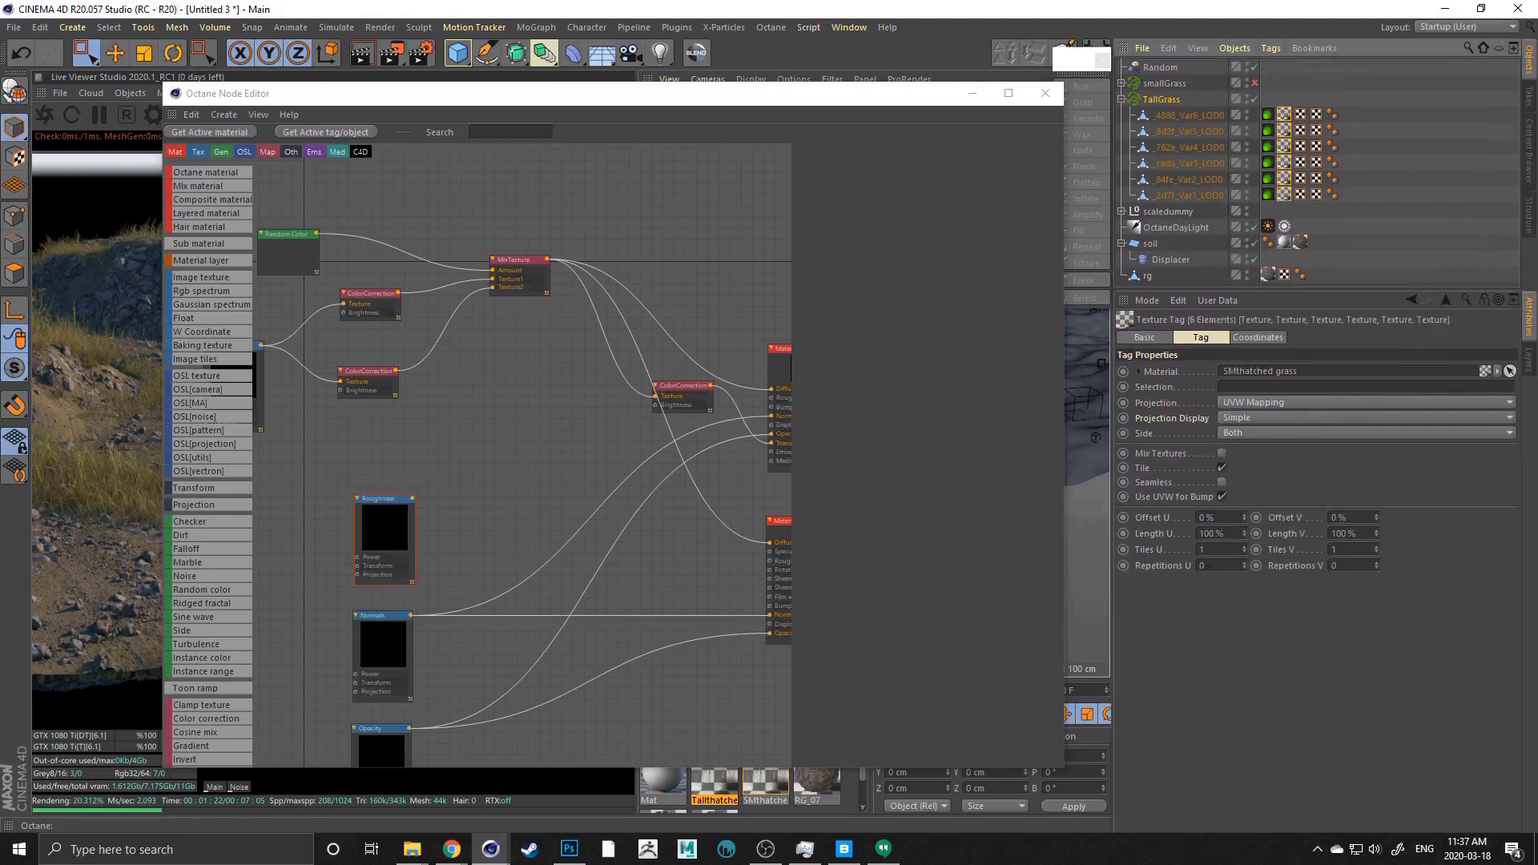
pyautogui.moveTo(712, 773); pyautogui.dragTo(1234, 378)
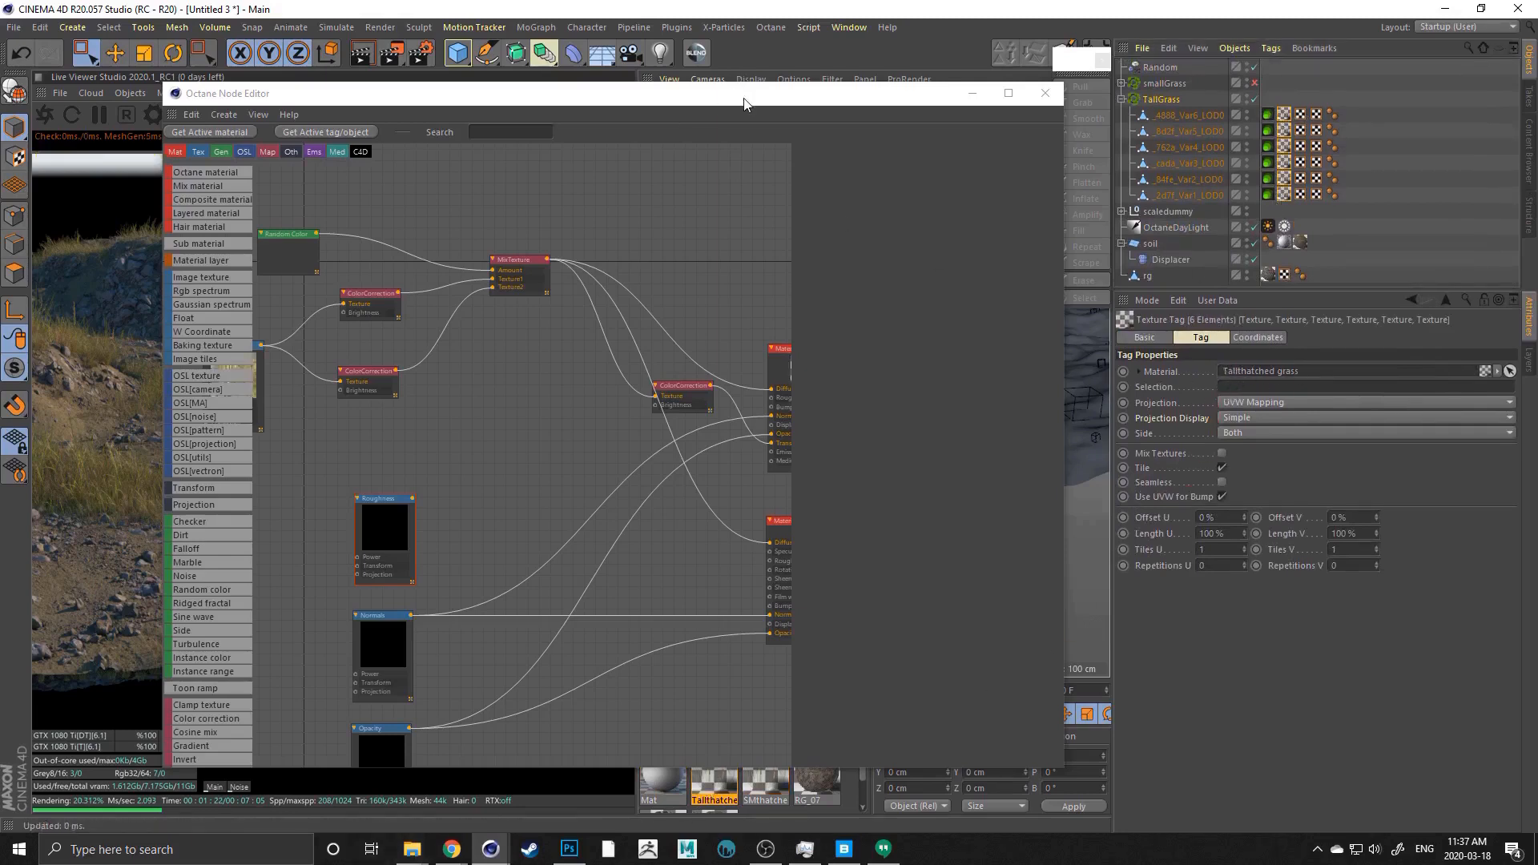
# Reposition the Node Editor so that the grass render and the material thumbnails stay uncovered
pyautogui.moveTo(751, 103); pyautogui.dragTo(1127, 98)
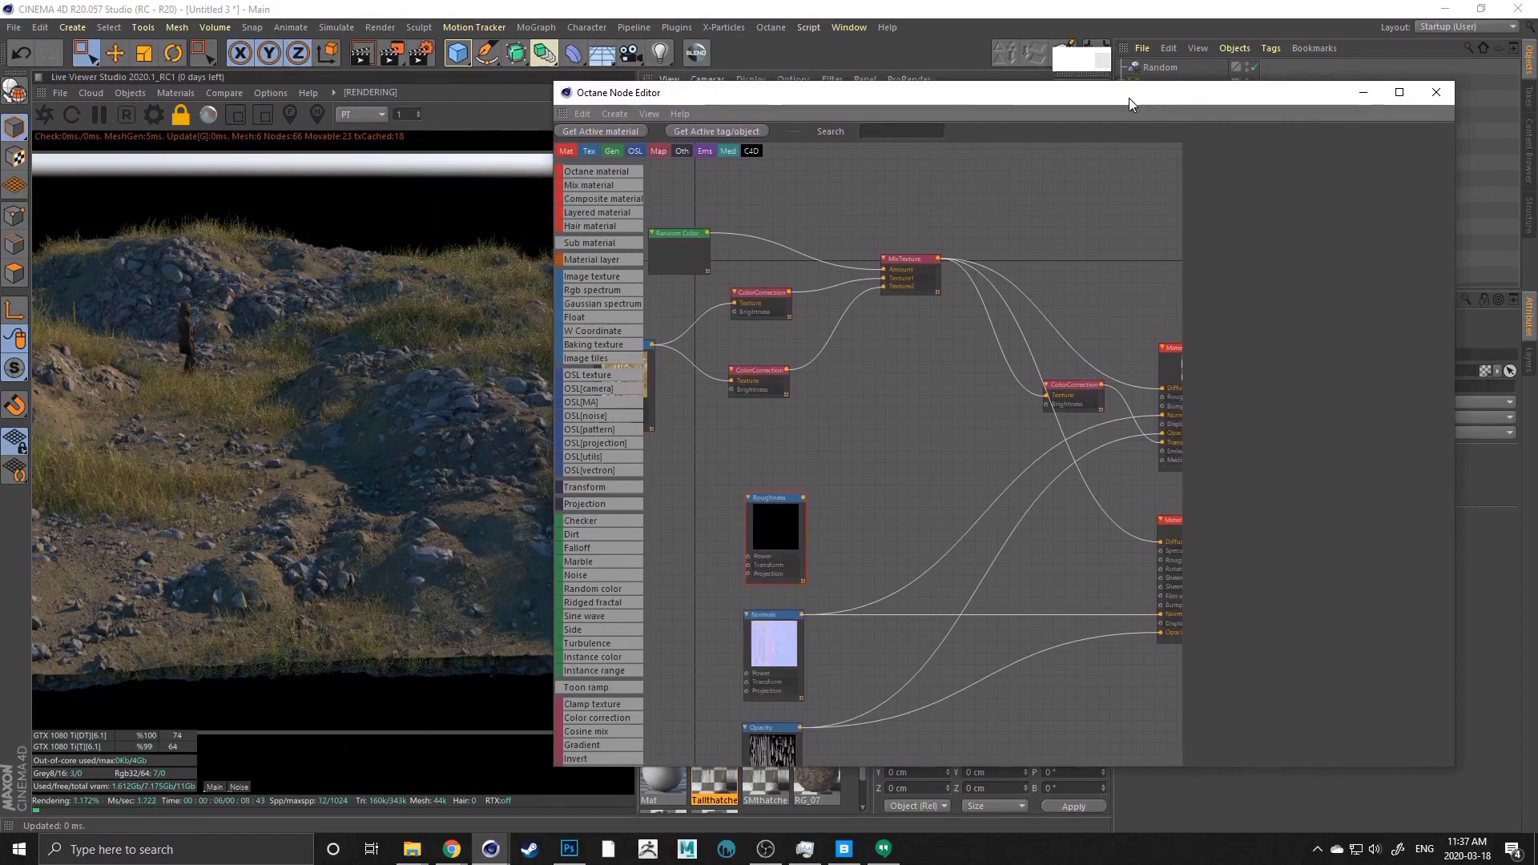
pyautogui.moveTo(1011, 93); pyautogui.dragTo(1174, 83)
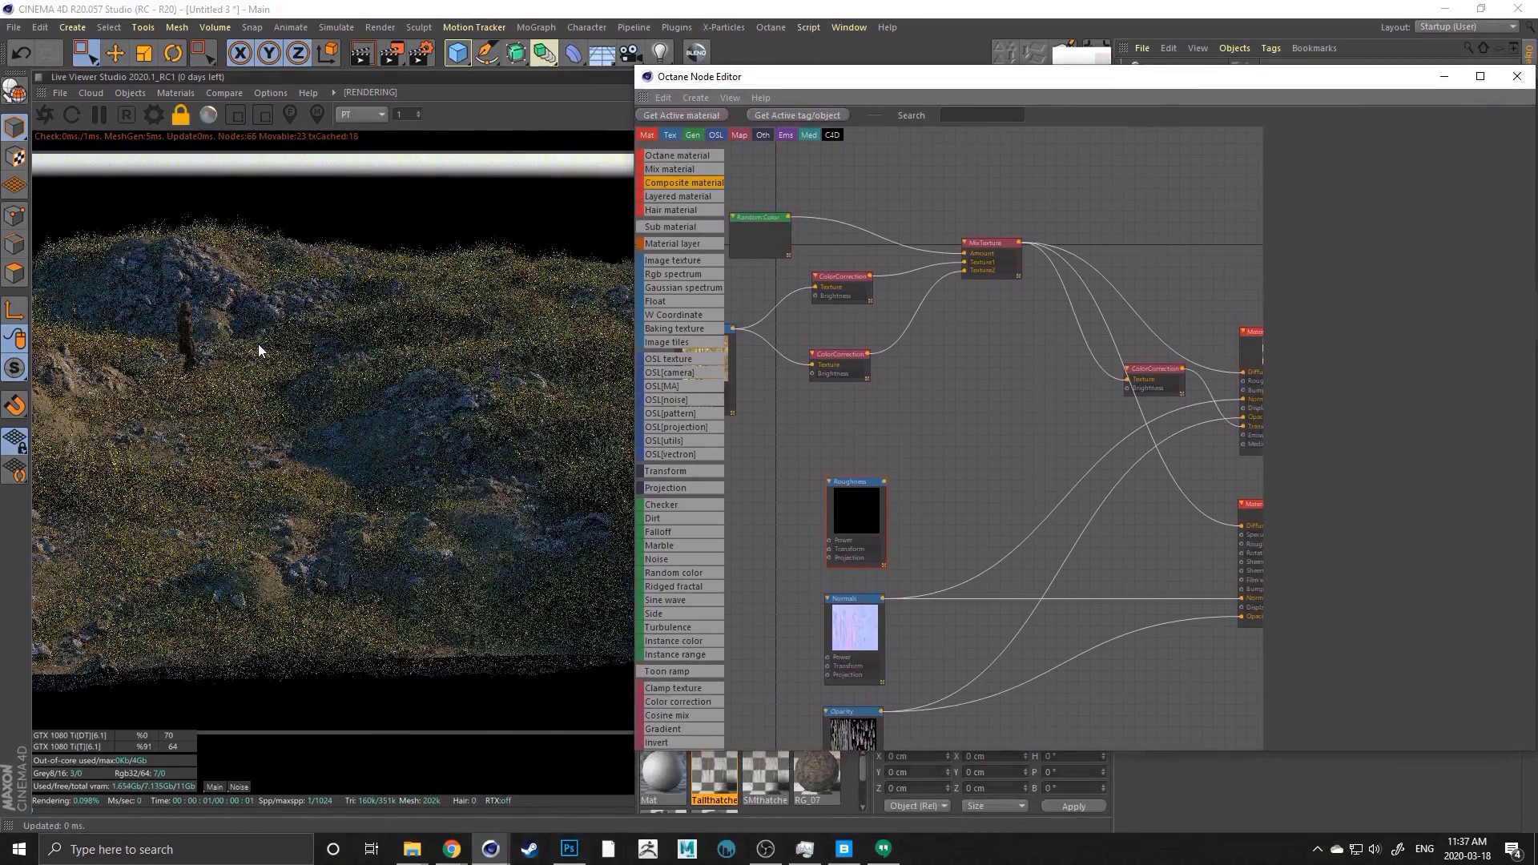
pyautogui.moveTo(920, 84); pyautogui.dragTo(851, 57)
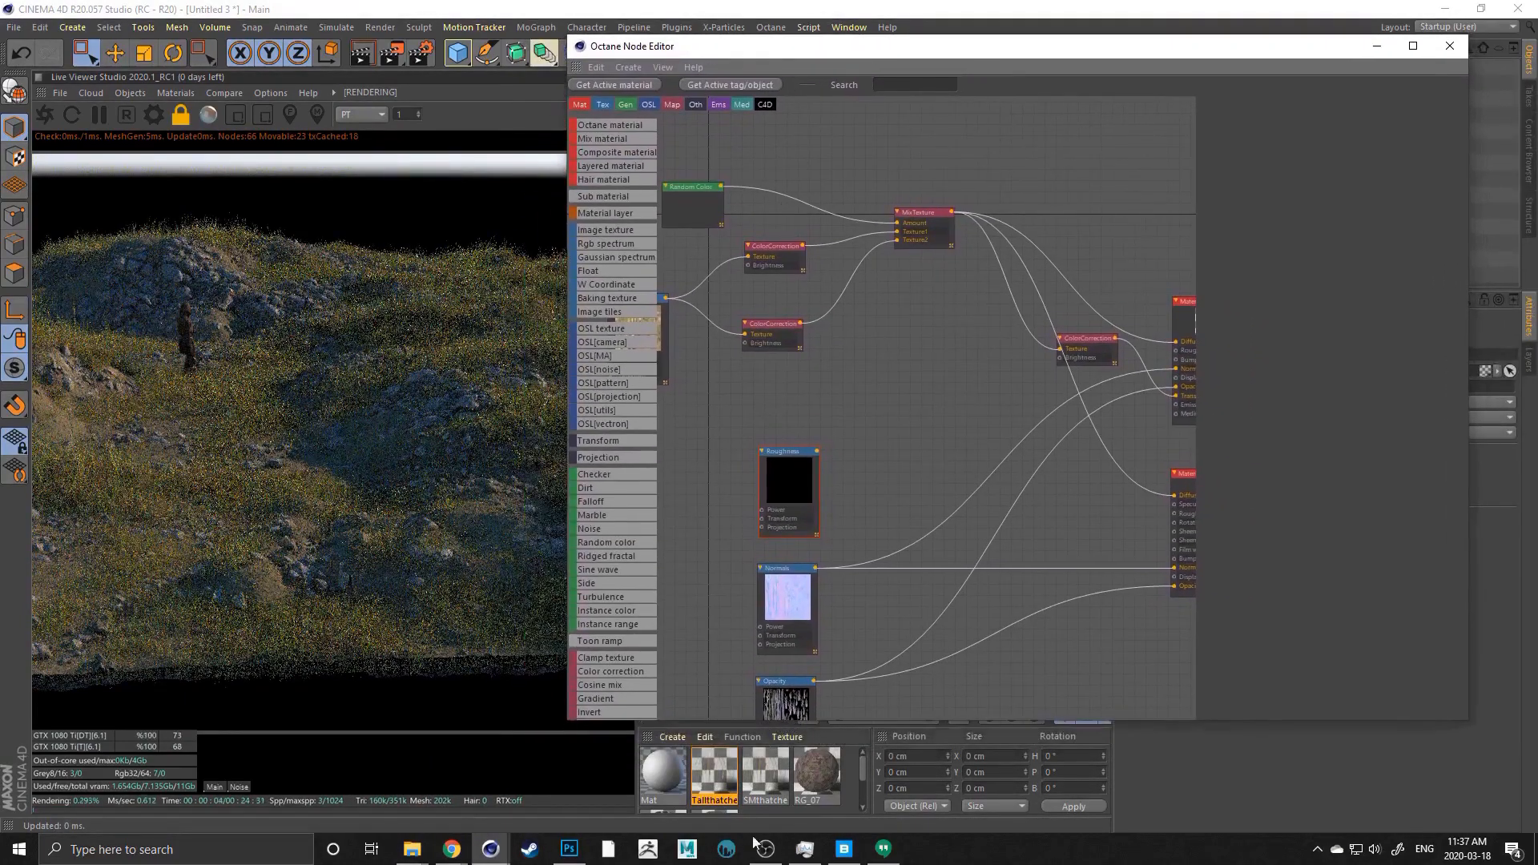
# In the Tallthatched grass node graph, set the lower ColorCorrection node's hue to about -0.05 and its gamma to about 0.78
pyautogui.click(713, 778)
pyautogui.moveTo(745, 377); pyautogui.dragTo(806, 415, button='middle')
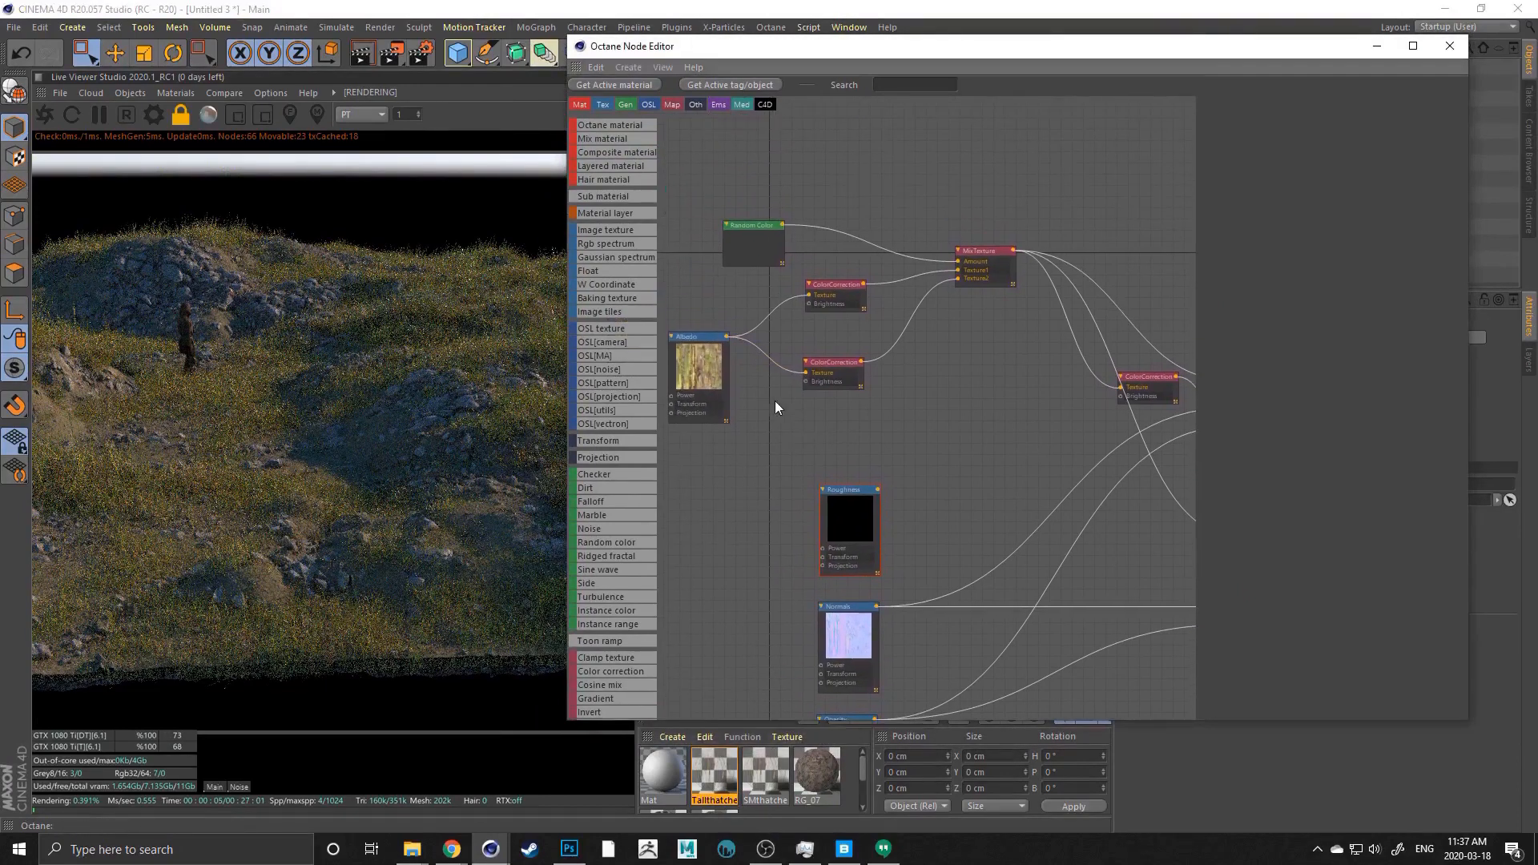
pyautogui.moveTo(696, 377); pyautogui.dragTo(688, 386)
pyautogui.click(832, 286)
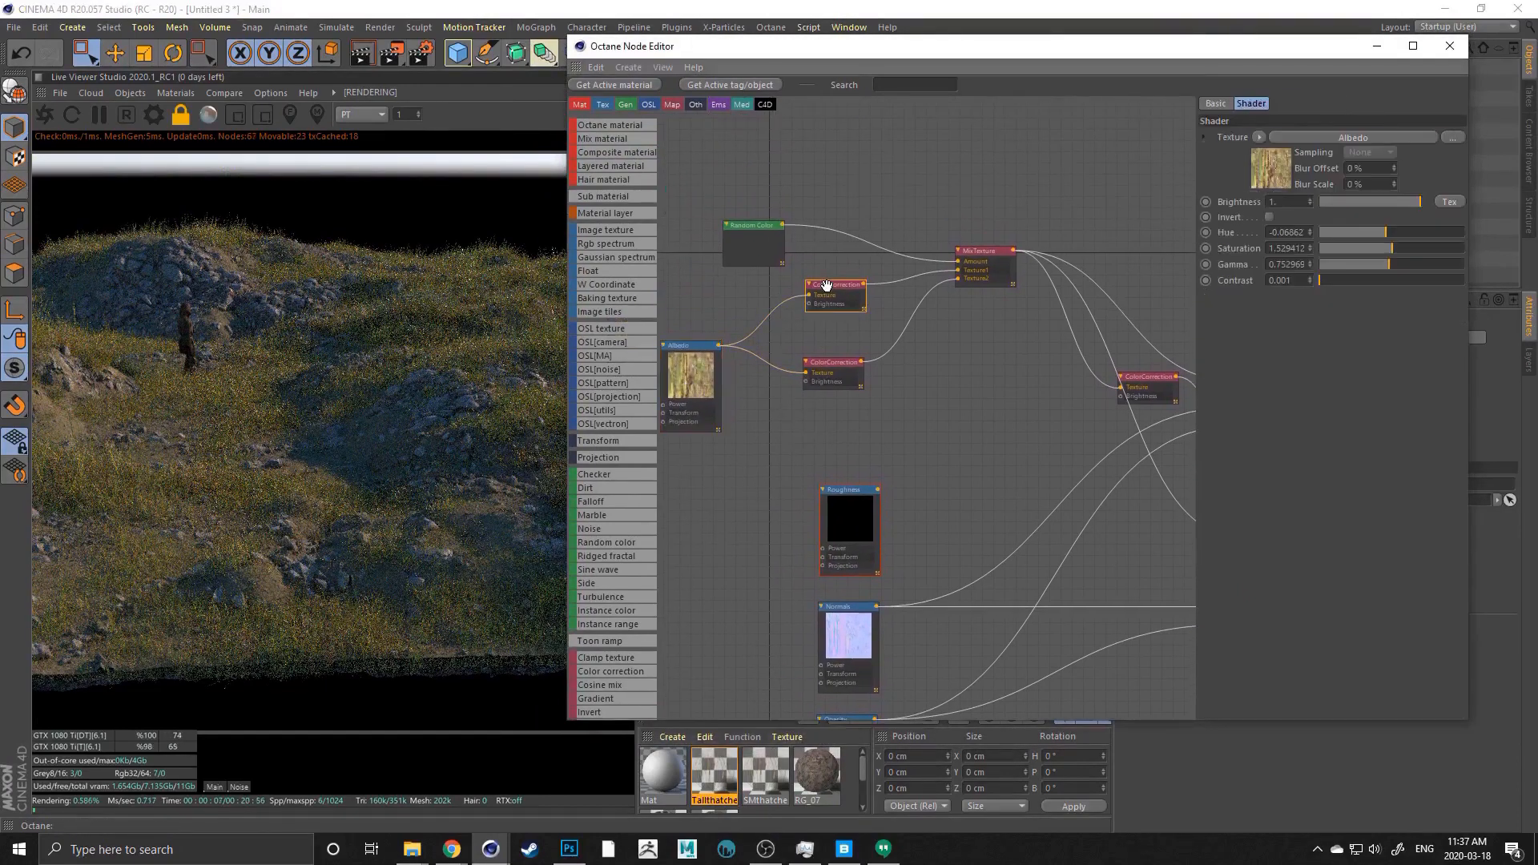
pyautogui.click(833, 364)
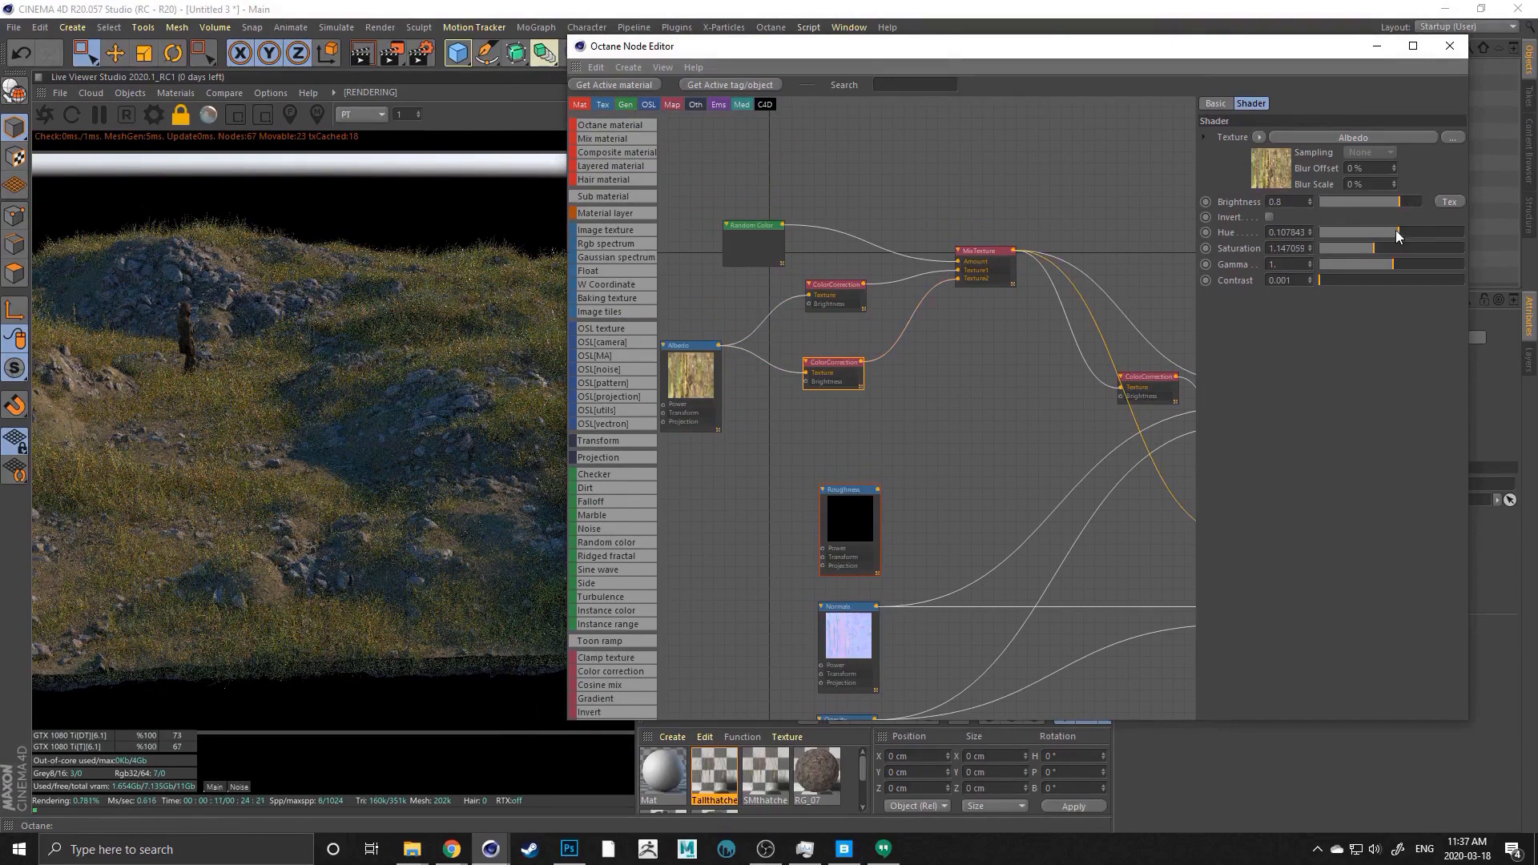
pyautogui.moveTo(1391, 232); pyautogui.dragTo(1388, 232)
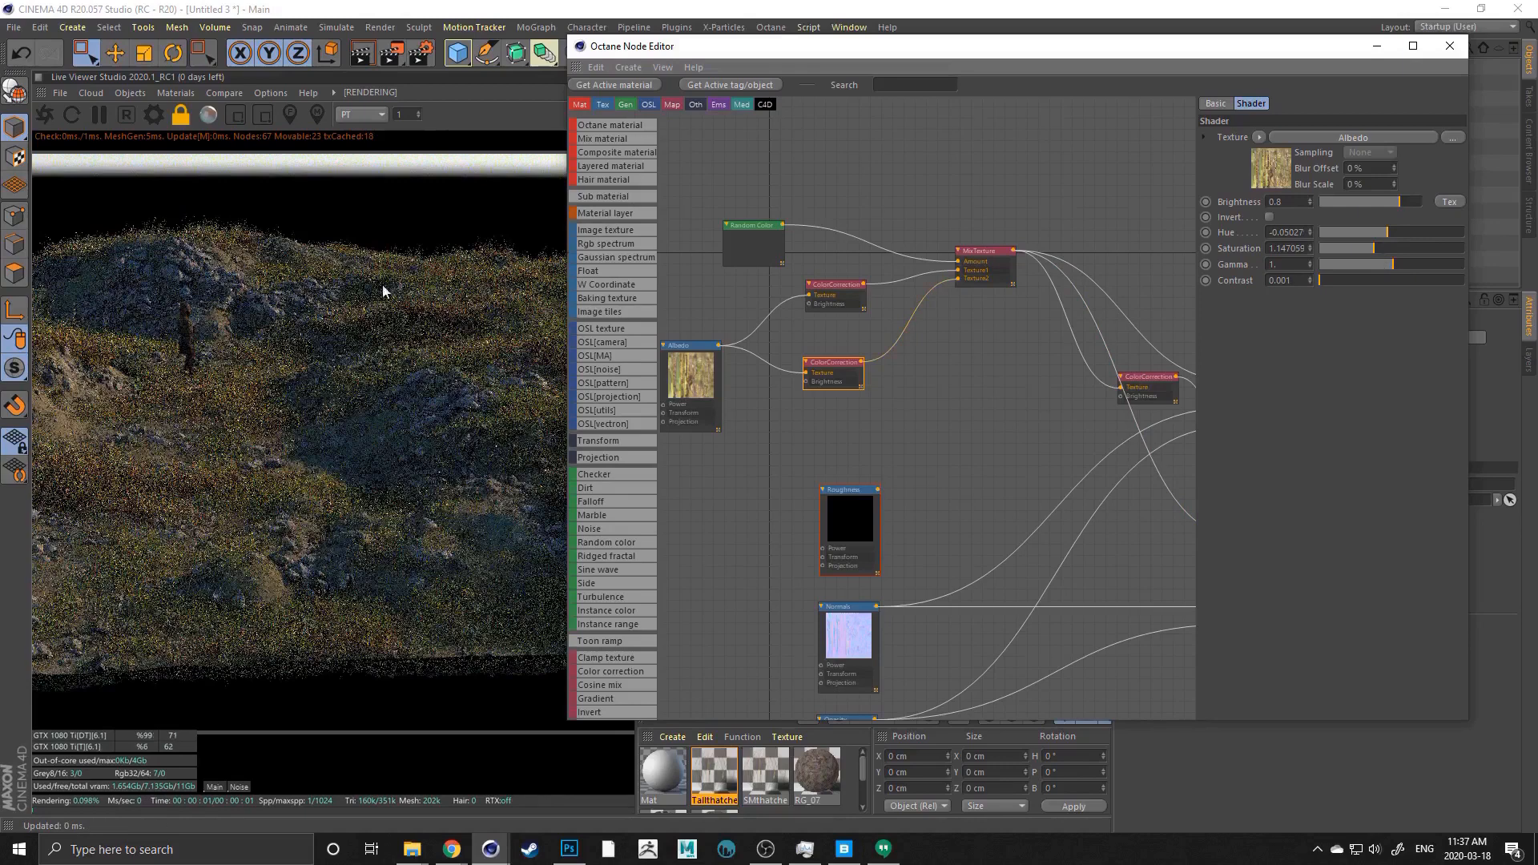
pyautogui.moveTo(676, 46); pyautogui.dragTo(771, 49)
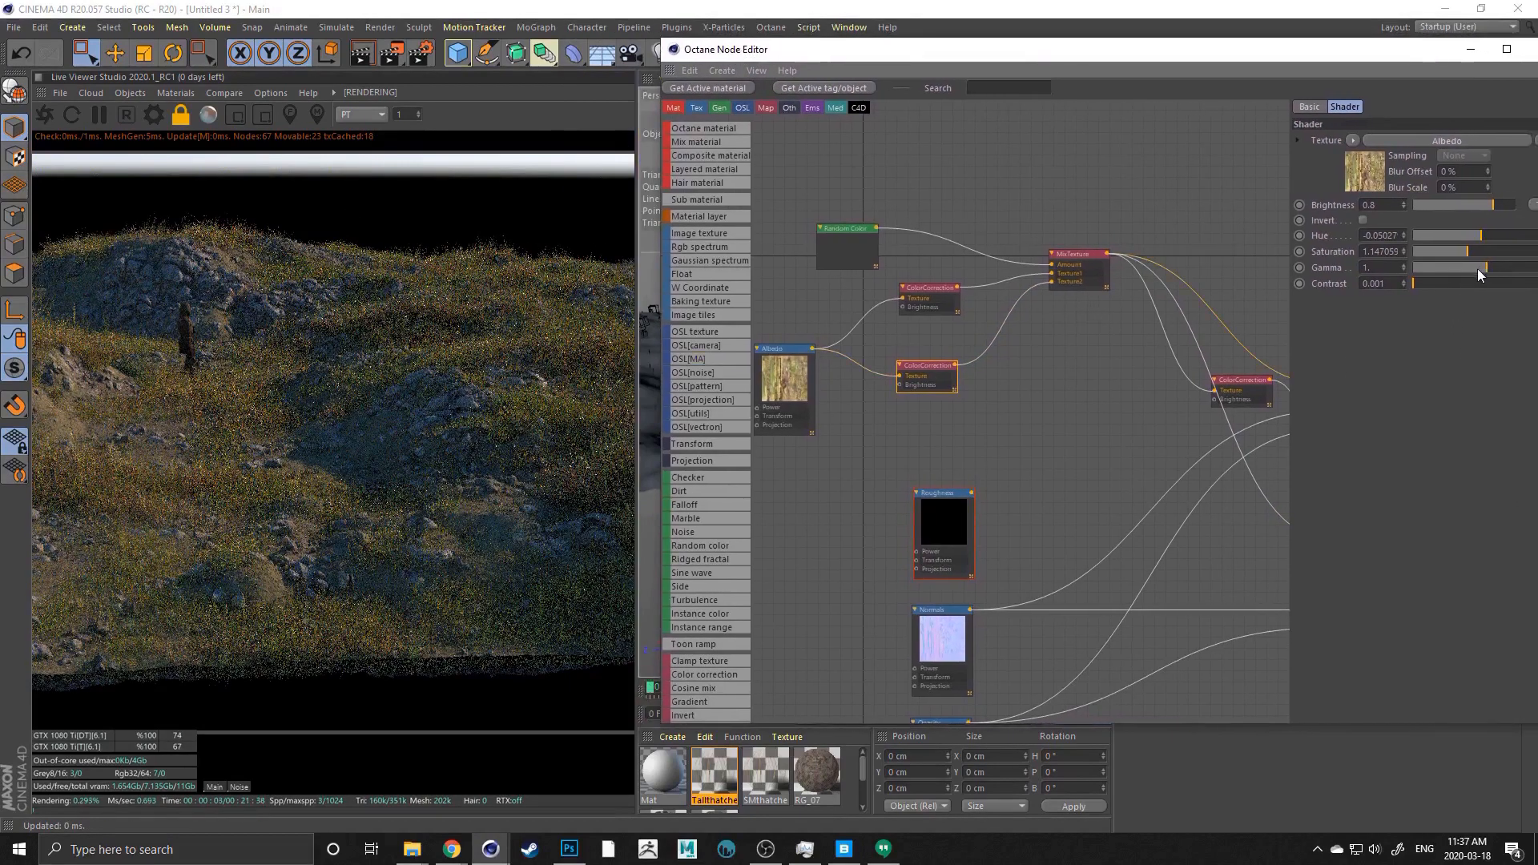
pyautogui.moveTo(1477, 267); pyautogui.dragTo(1482, 268)
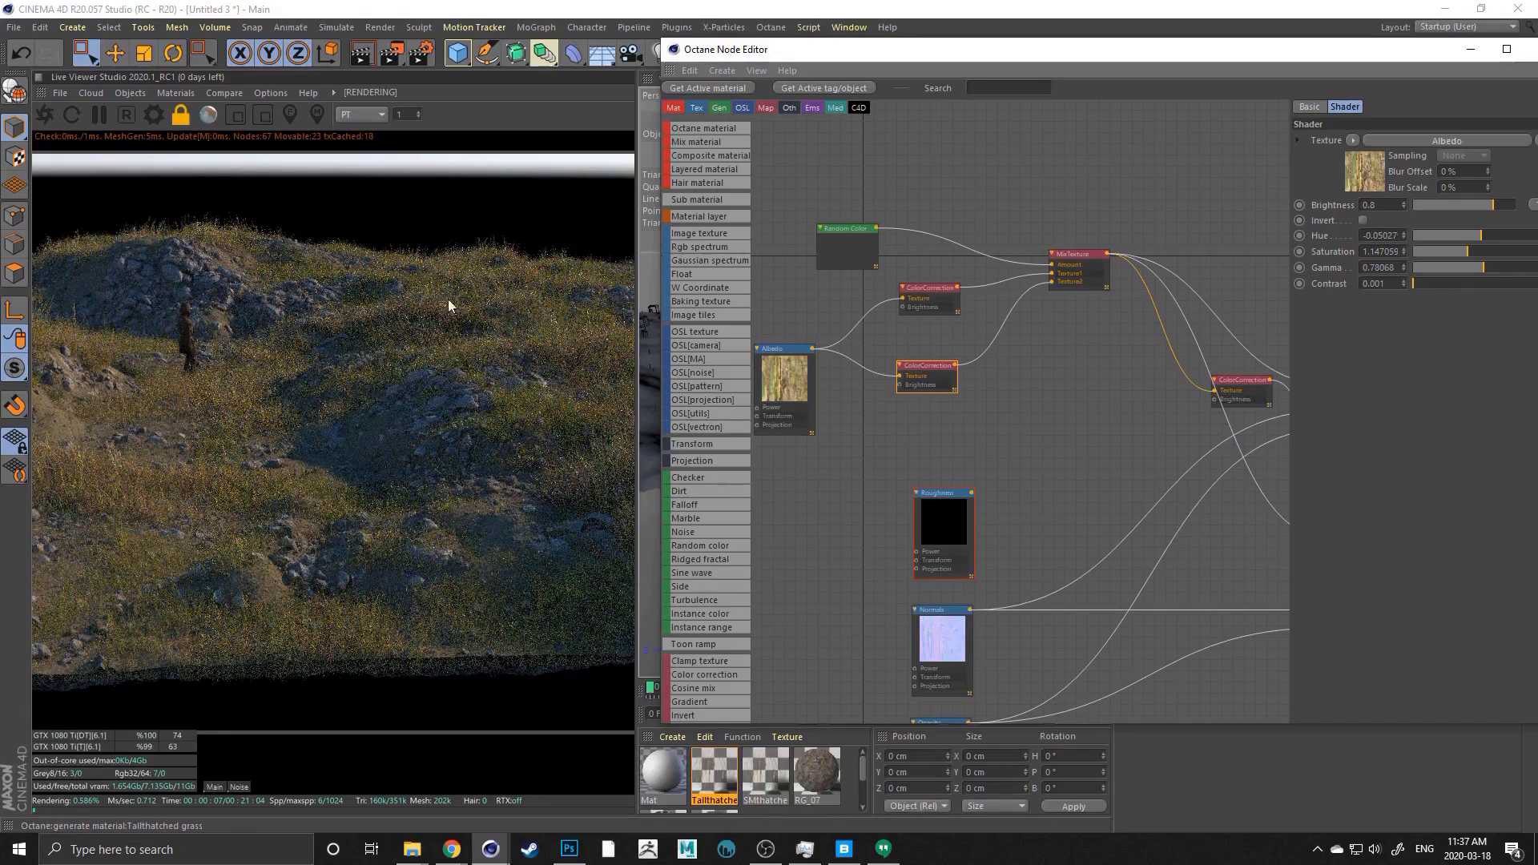
# Turn on region rendering and limit the render to the grassy slope and rocks on the hill's right side
pyautogui.click(235, 115)
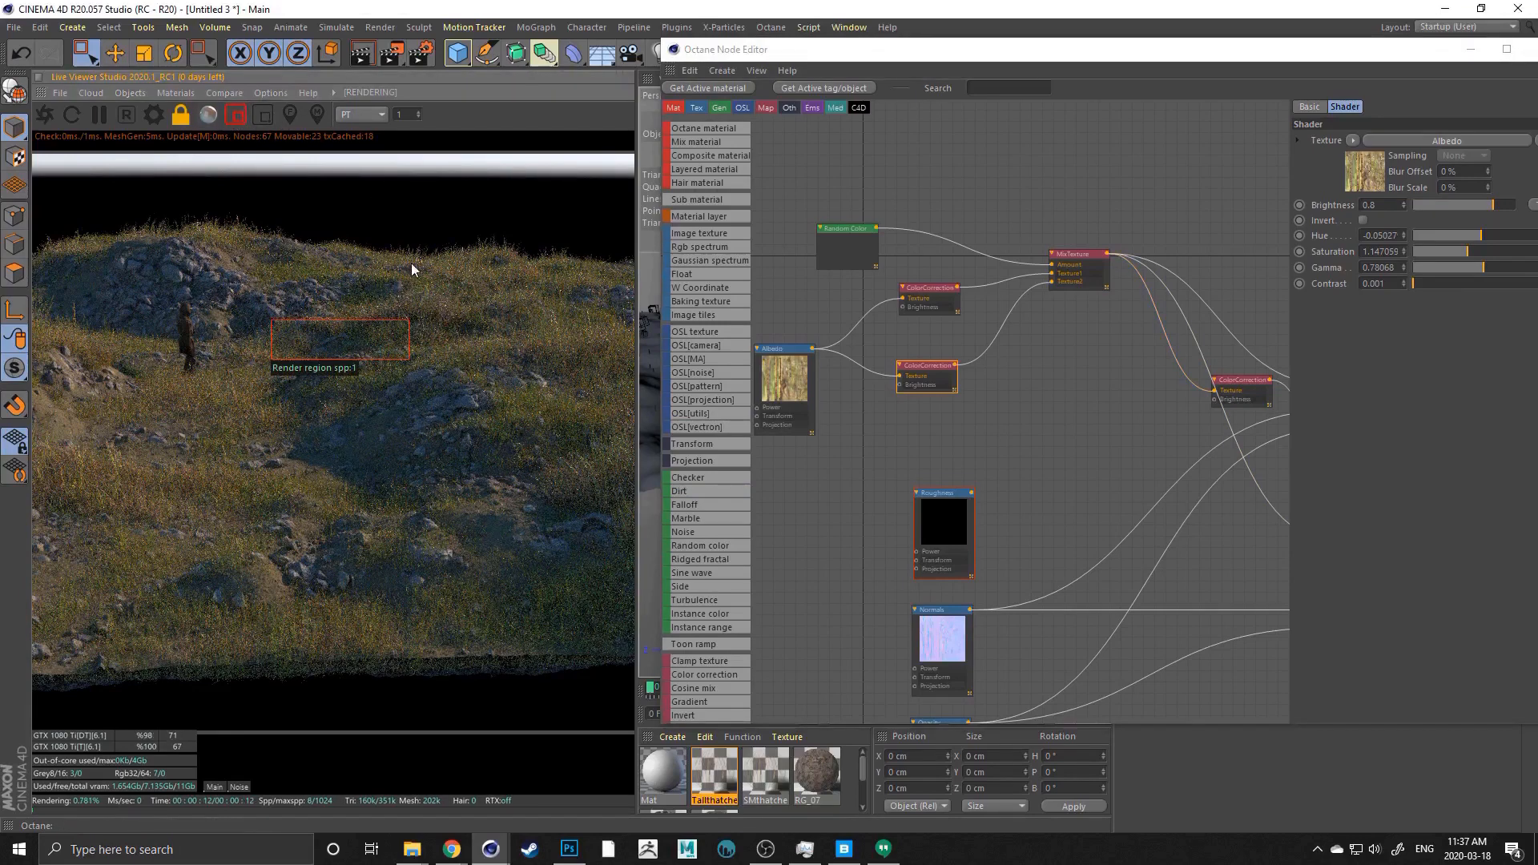
pyautogui.moveTo(391, 239); pyautogui.dragTo(637, 510)
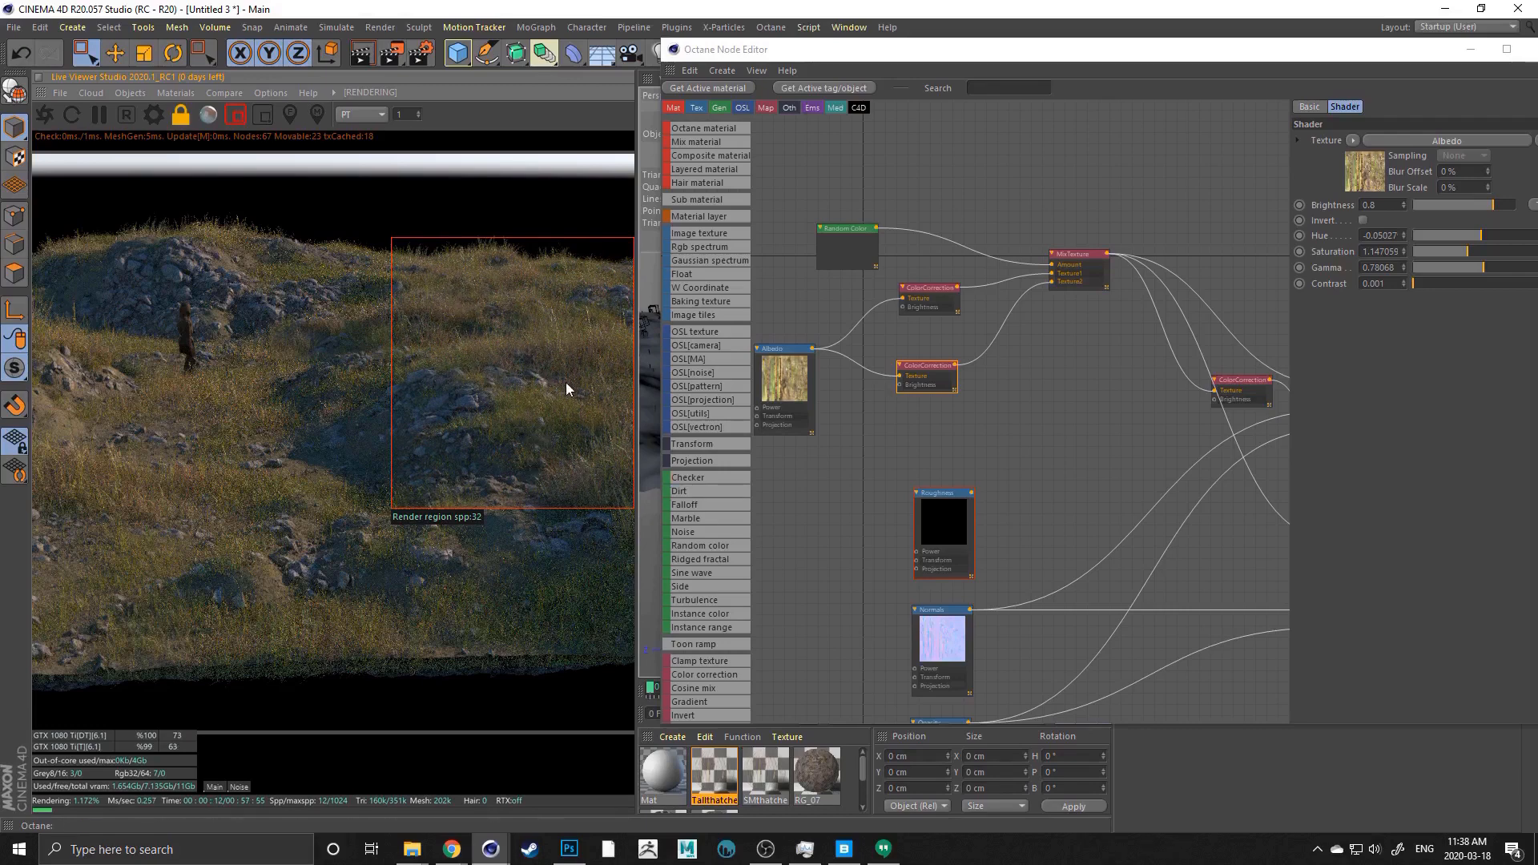
# Compare both ColorCorrection nodes feeding the MixTexture and try a hue of about -0.106 on the upper one
pyautogui.moveTo(925, 295); pyautogui.dragTo(919, 295)
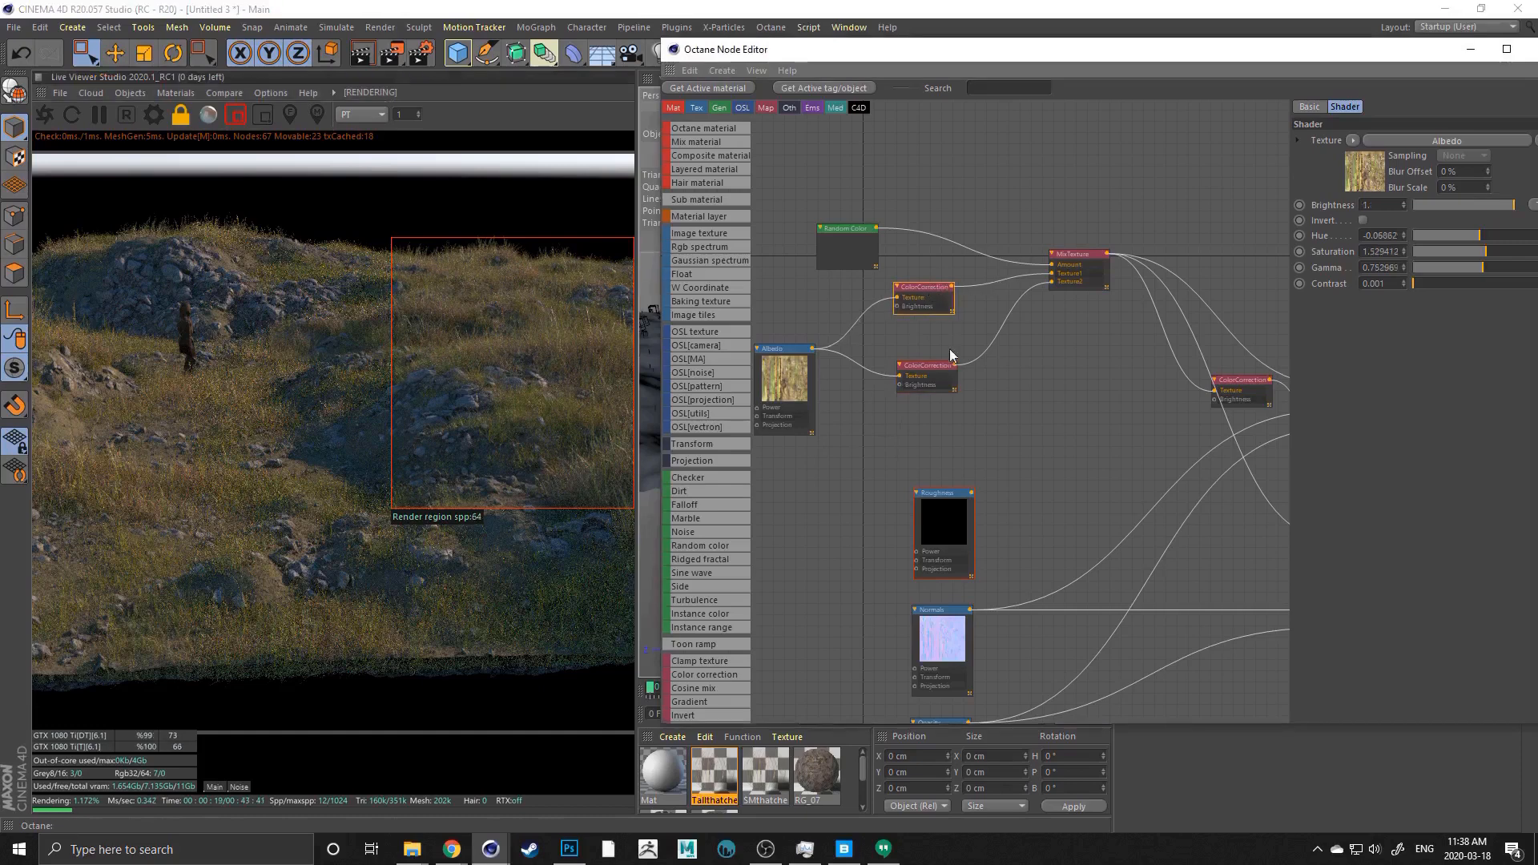
pyautogui.click(921, 374)
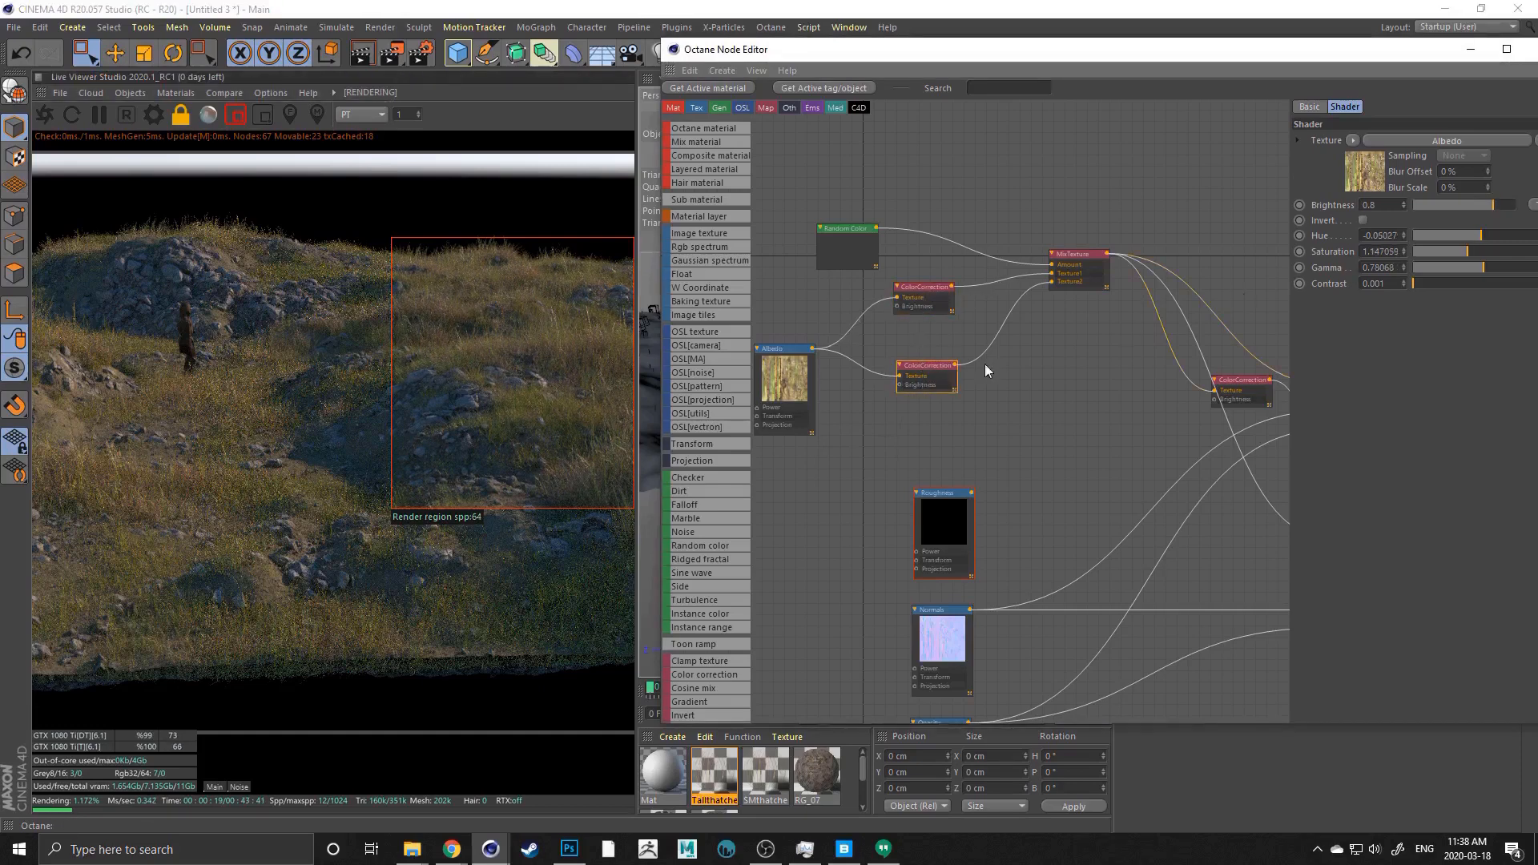
pyautogui.click(920, 298)
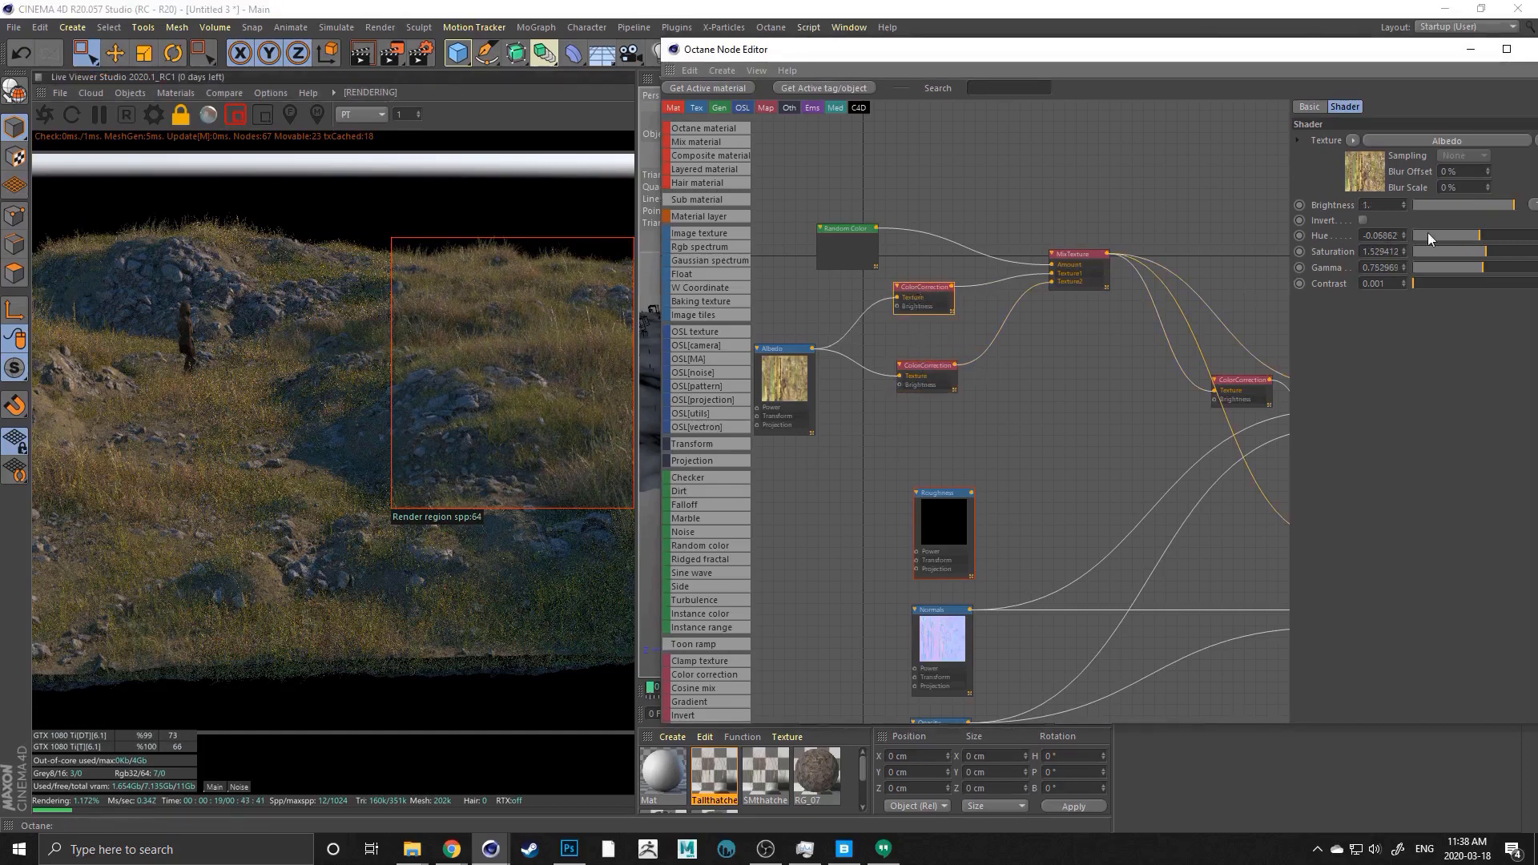
pyautogui.click(1477, 235)
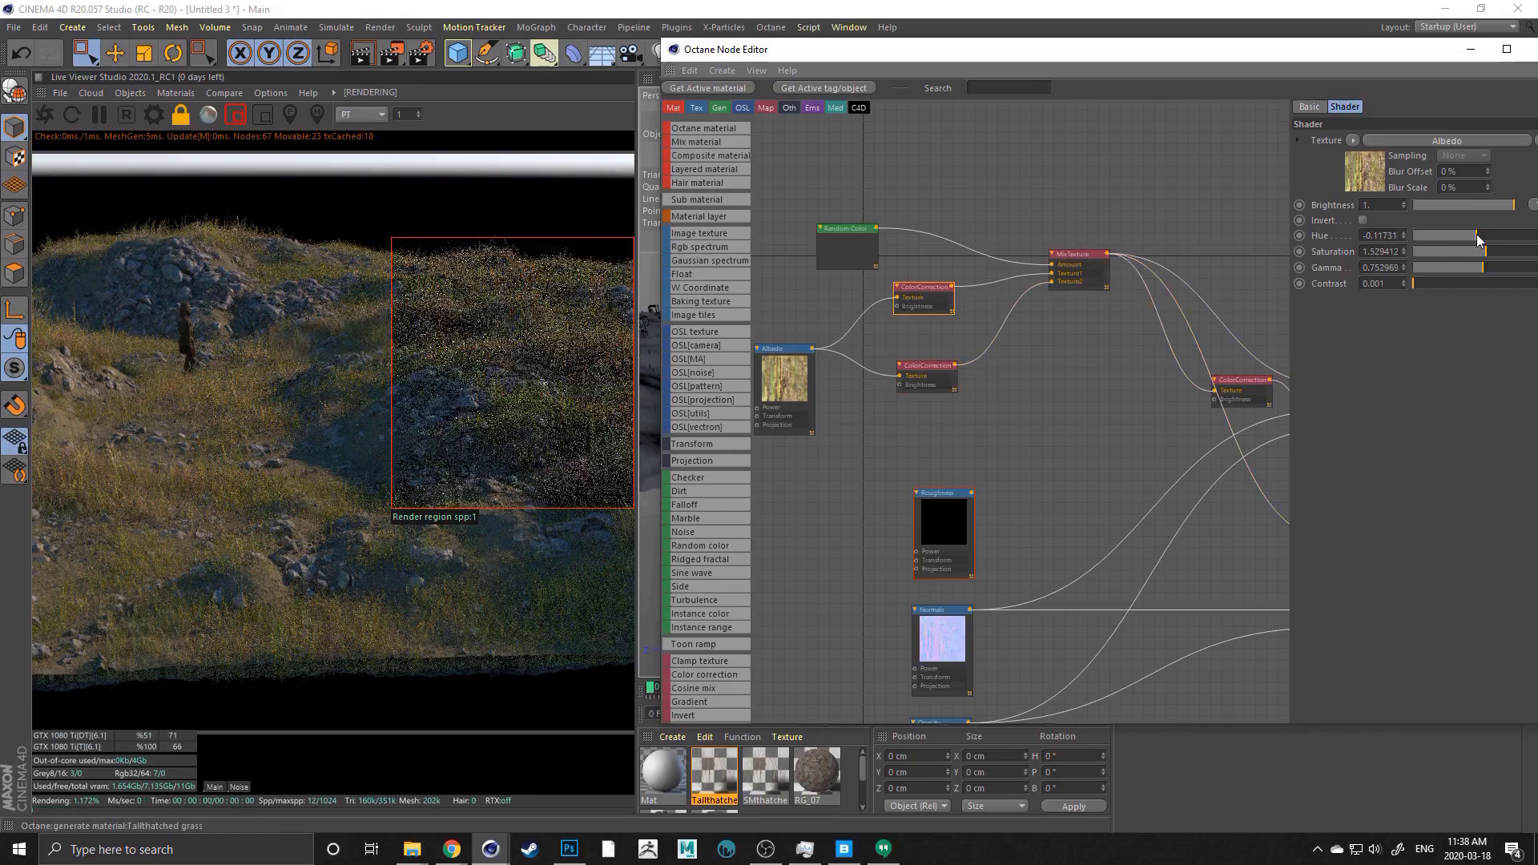
pyautogui.click(1477, 234)
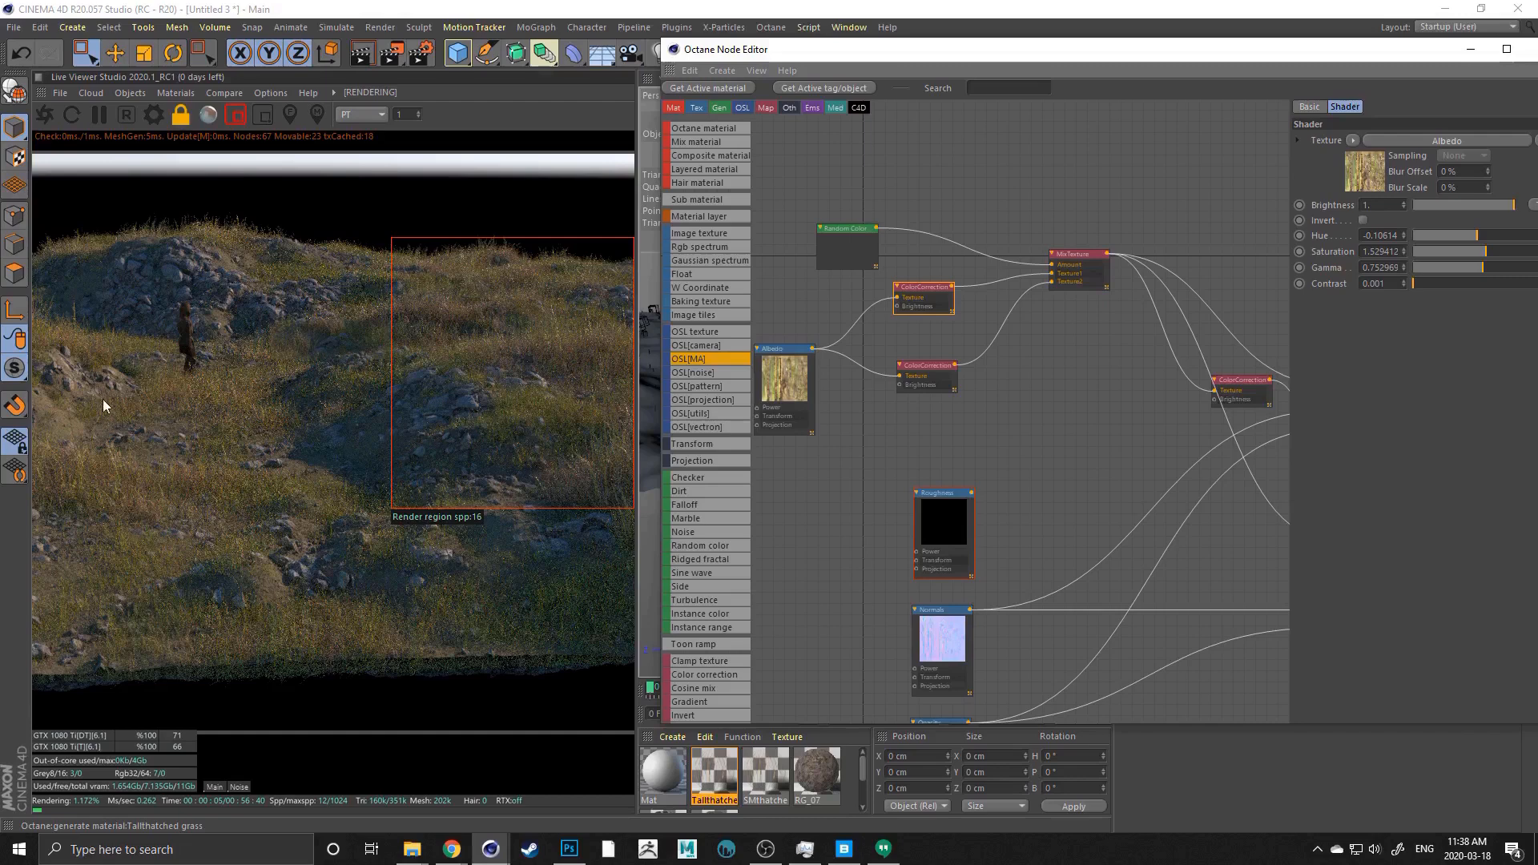
# Redraw the render region over the left foreground grass below the standing figure
pyautogui.moveTo(40, 326); pyautogui.dragTo(289, 598)
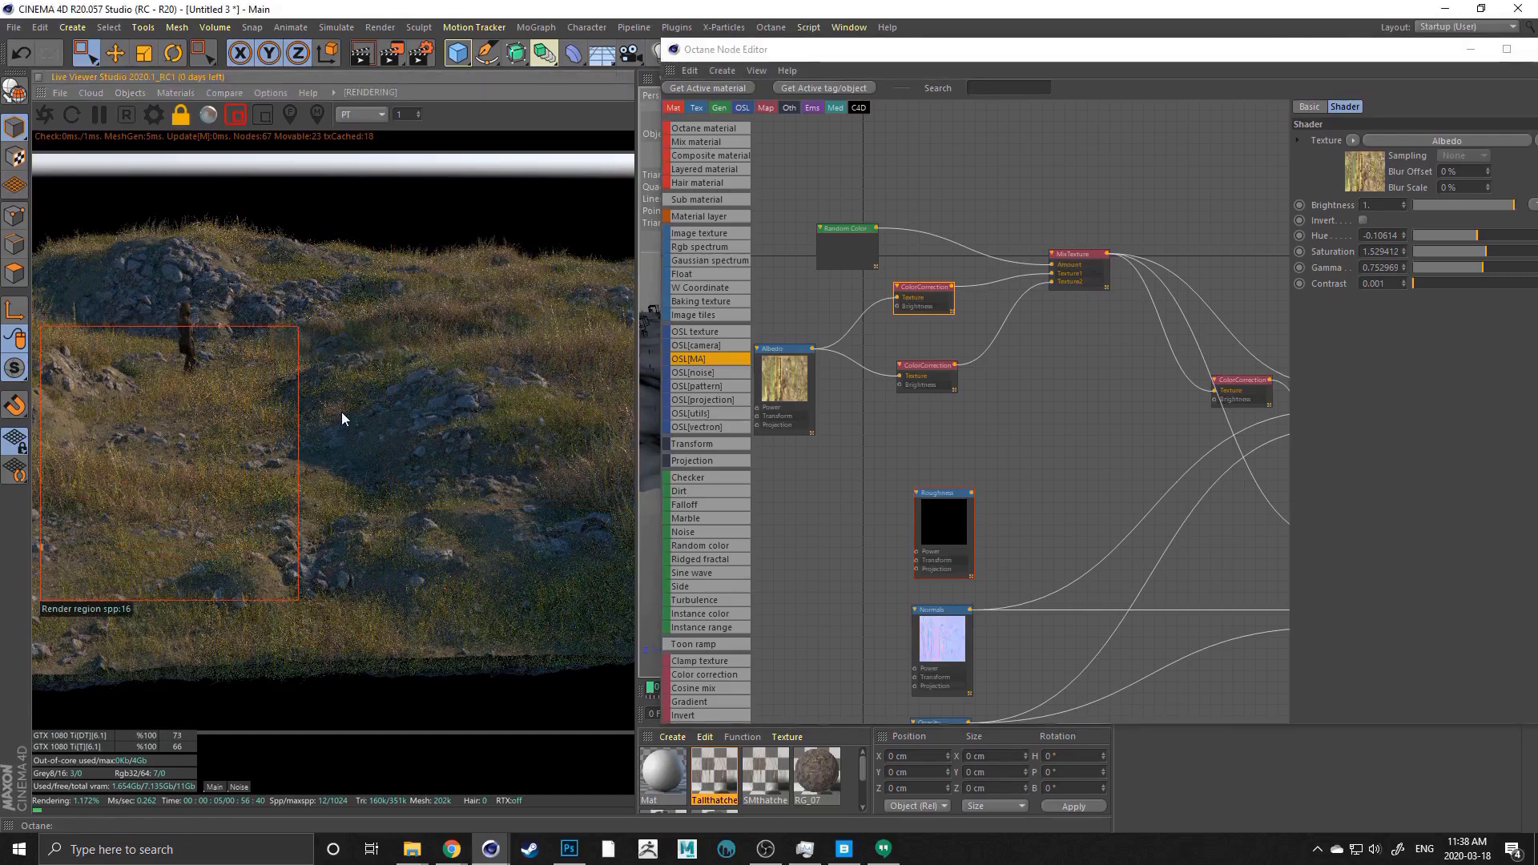
pyautogui.moveTo(398, 143); pyautogui.dragTo(321, 195)
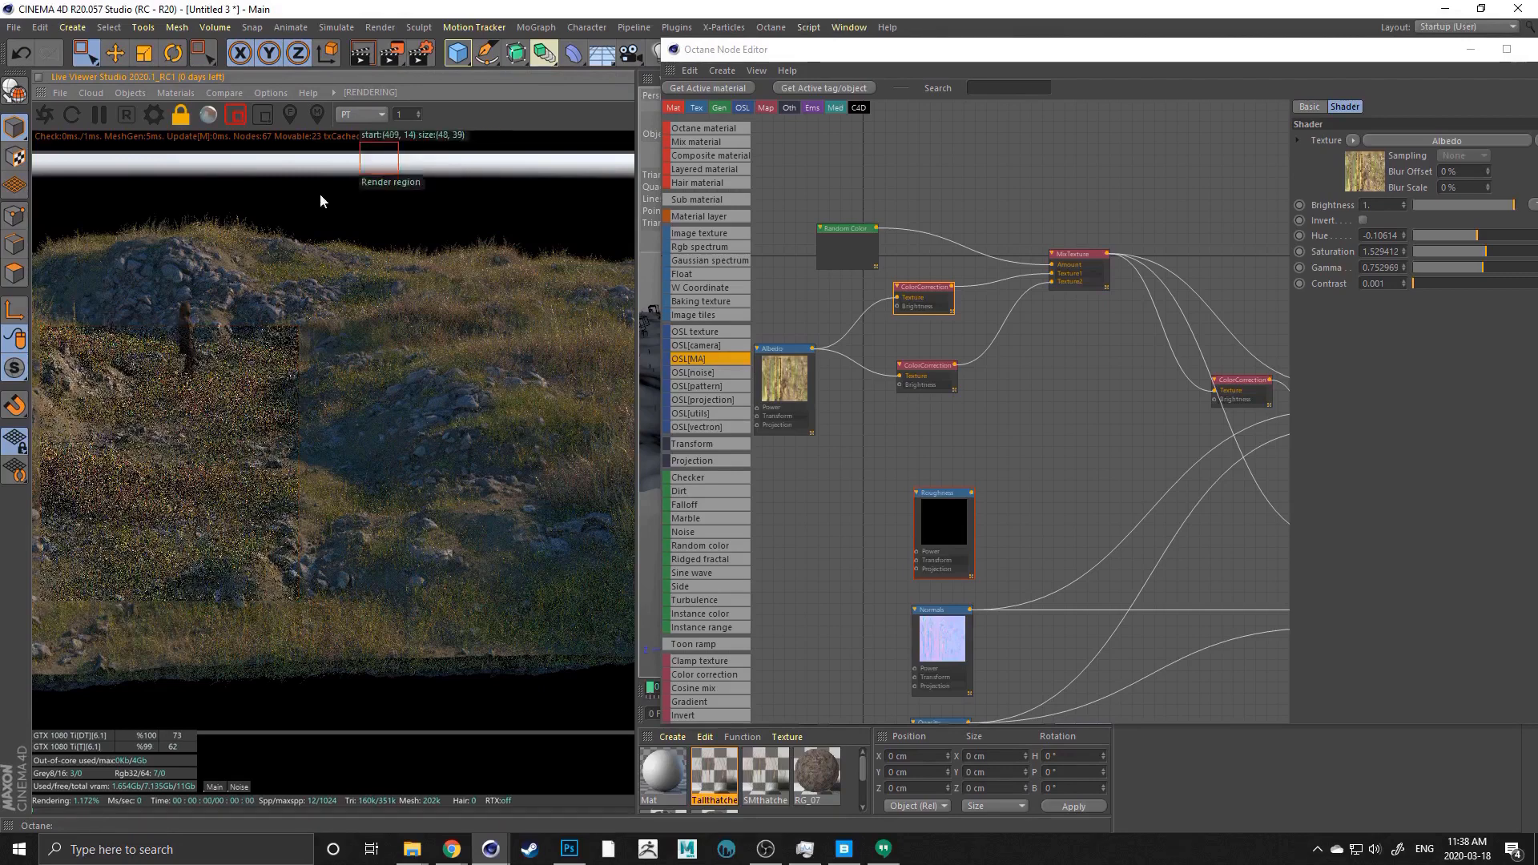
pyautogui.moveTo(44, 369); pyautogui.dragTo(295, 599)
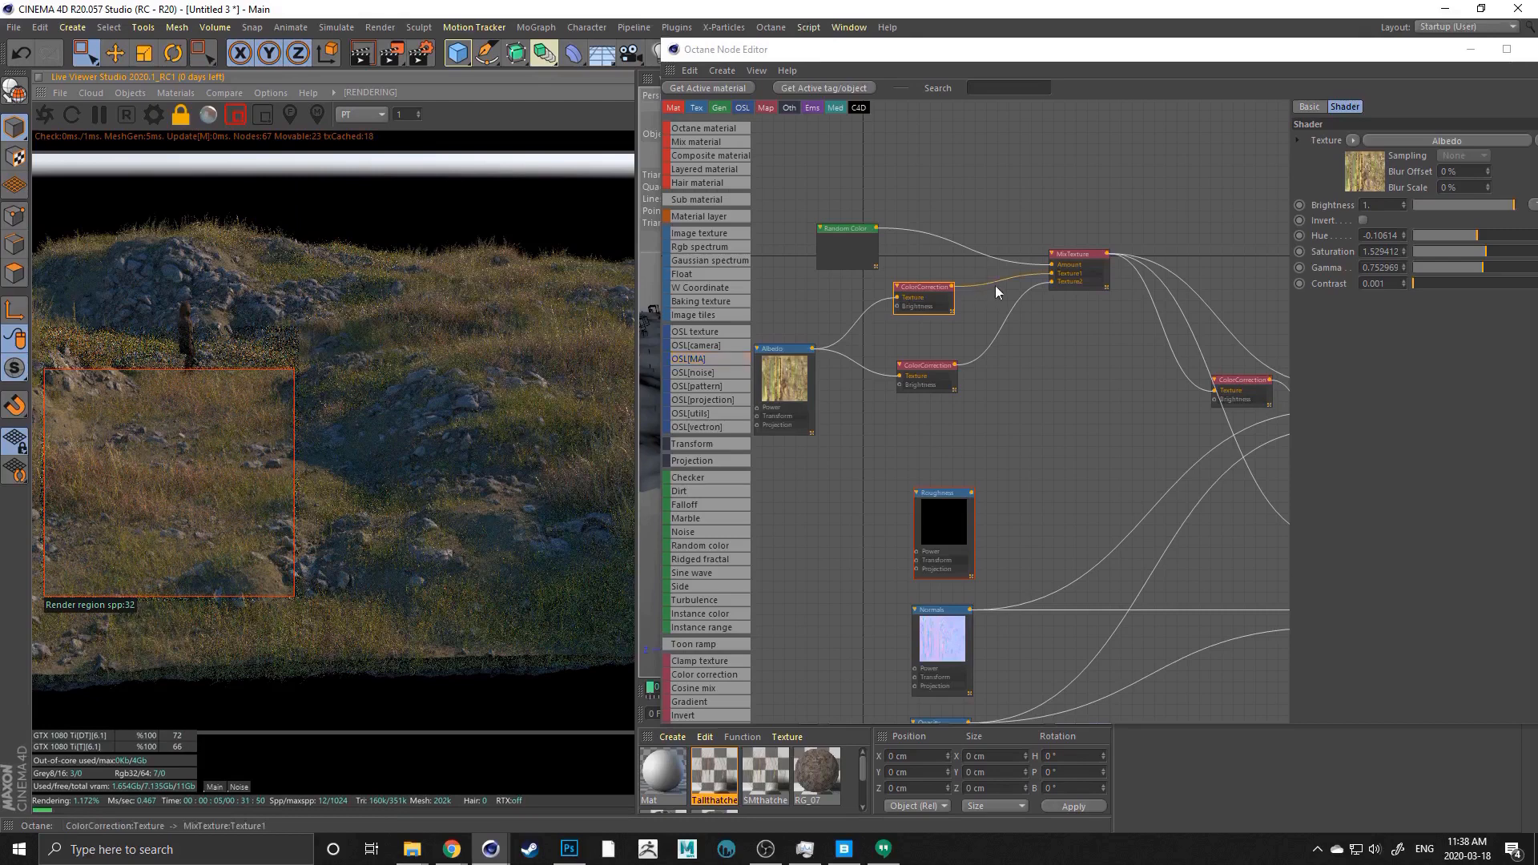
# Set the upper ColorCorrection node's hue to about -0.08 and compare its settings with those of the lower one
pyautogui.click(1378, 234)
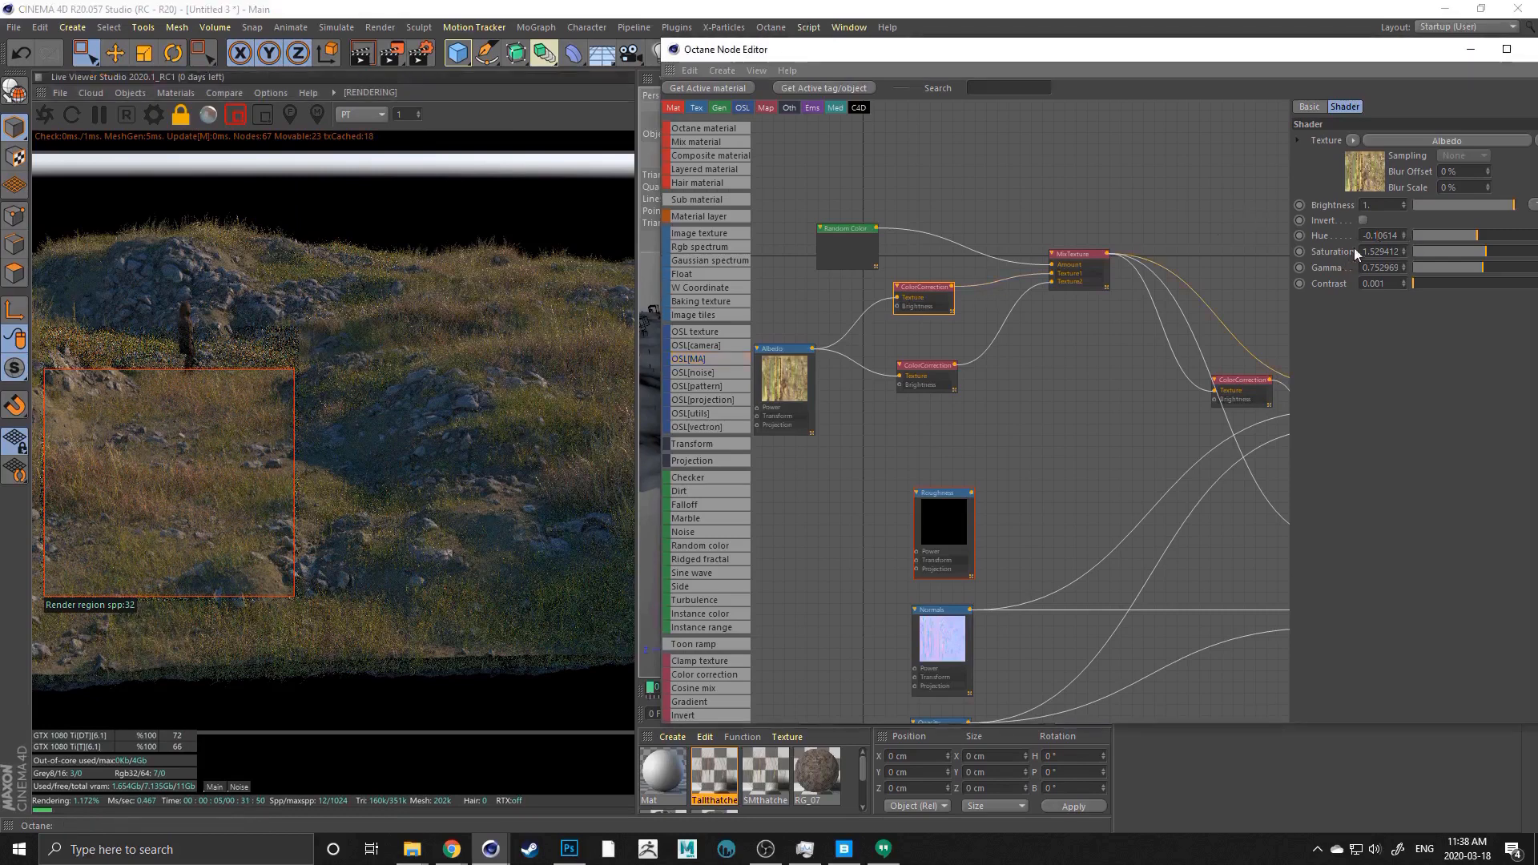
pyautogui.press('BackSpace')
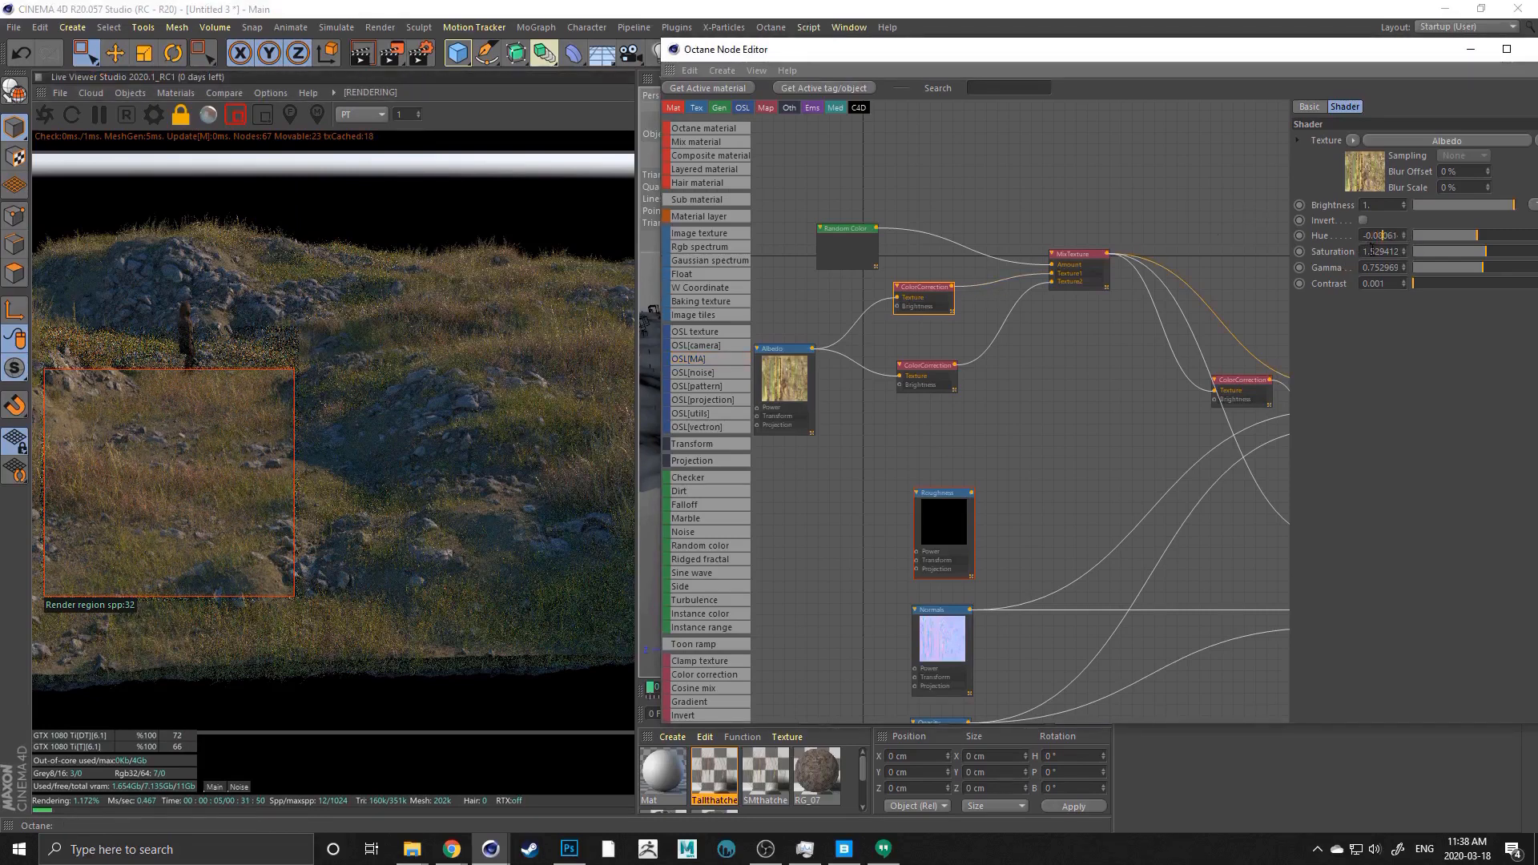
pyautogui.click(925, 375)
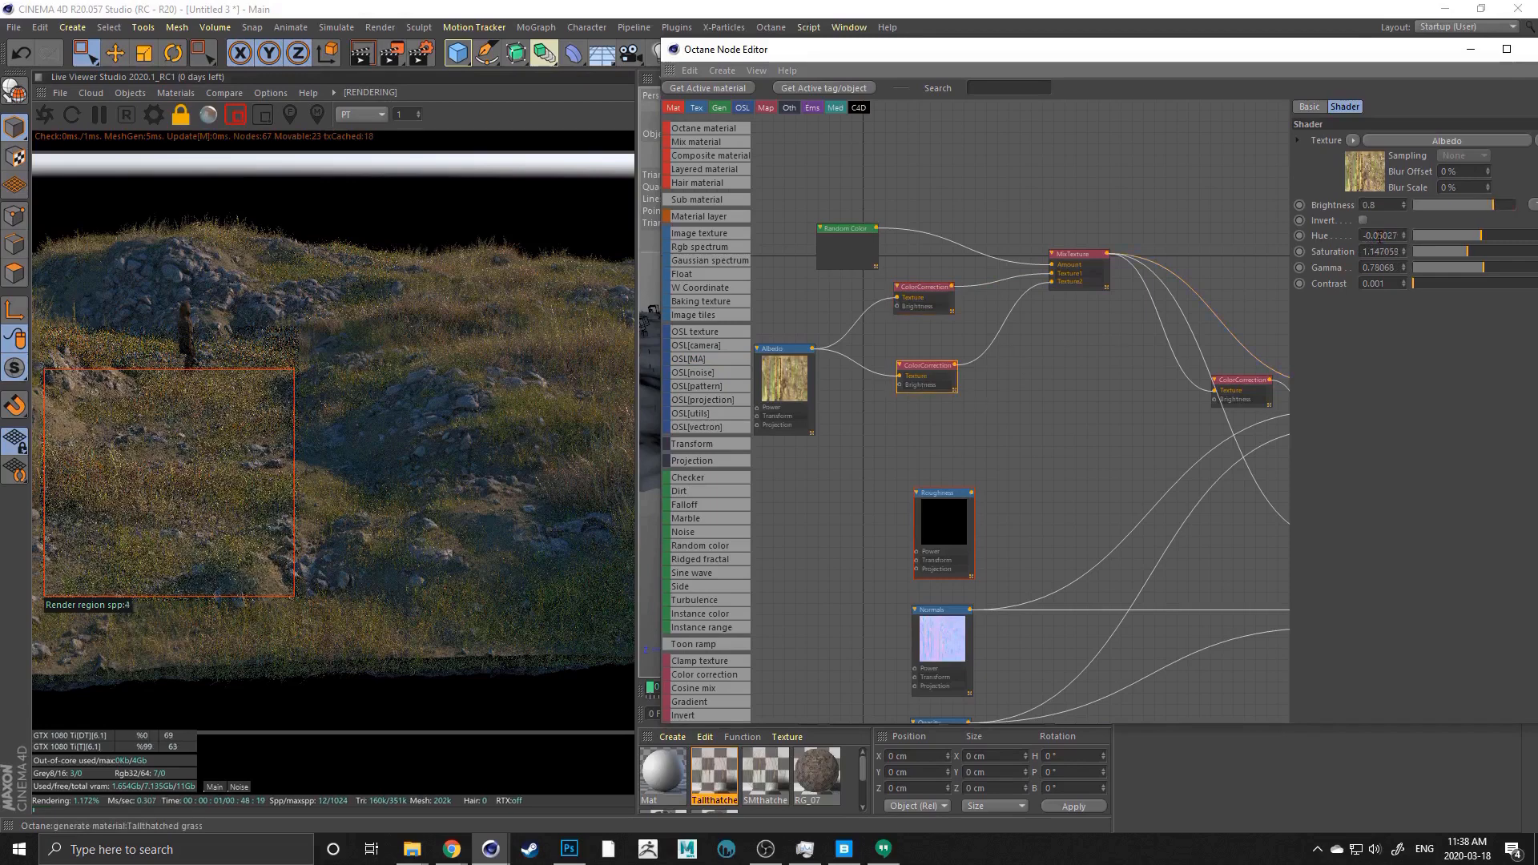
pyautogui.click(930, 300)
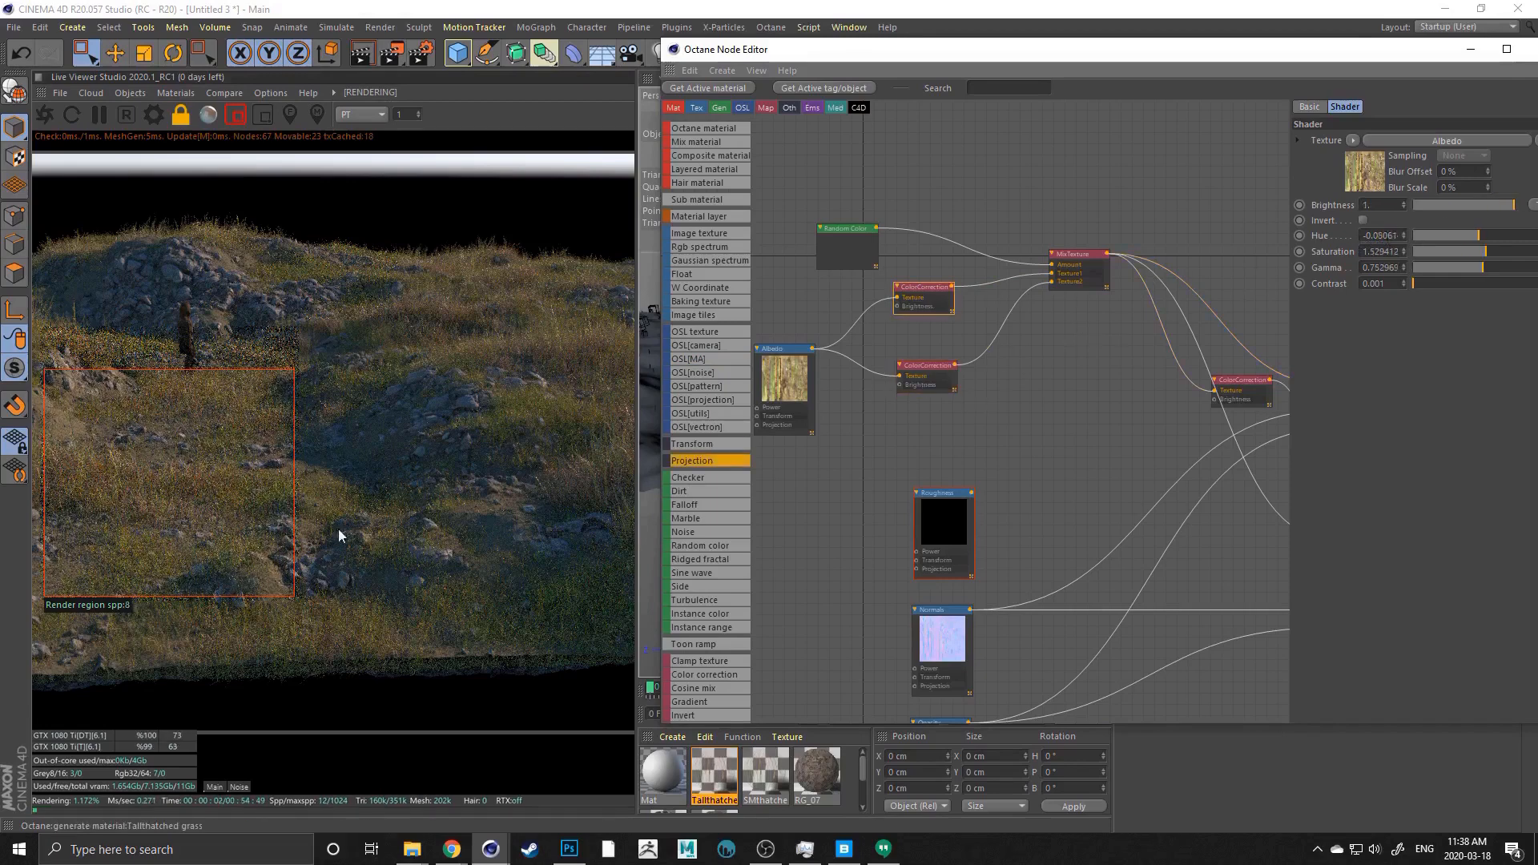
# In the SMthatched grass node graph, set the upper ColorCorrection node's hue to -0.03862
pyautogui.click(762, 789)
pyautogui.click(866, 249)
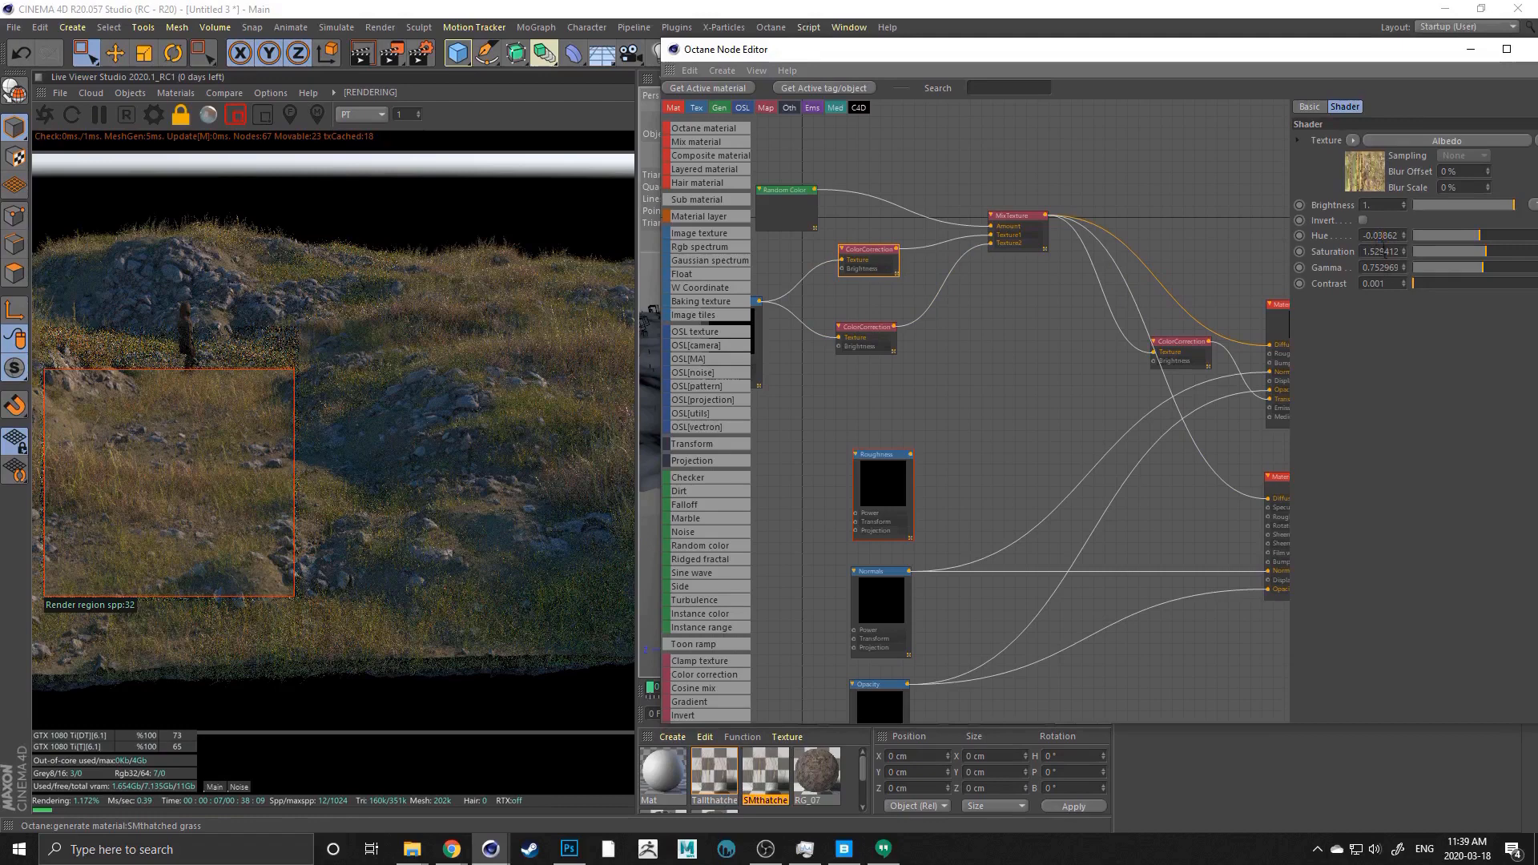
pyautogui.press('Return')
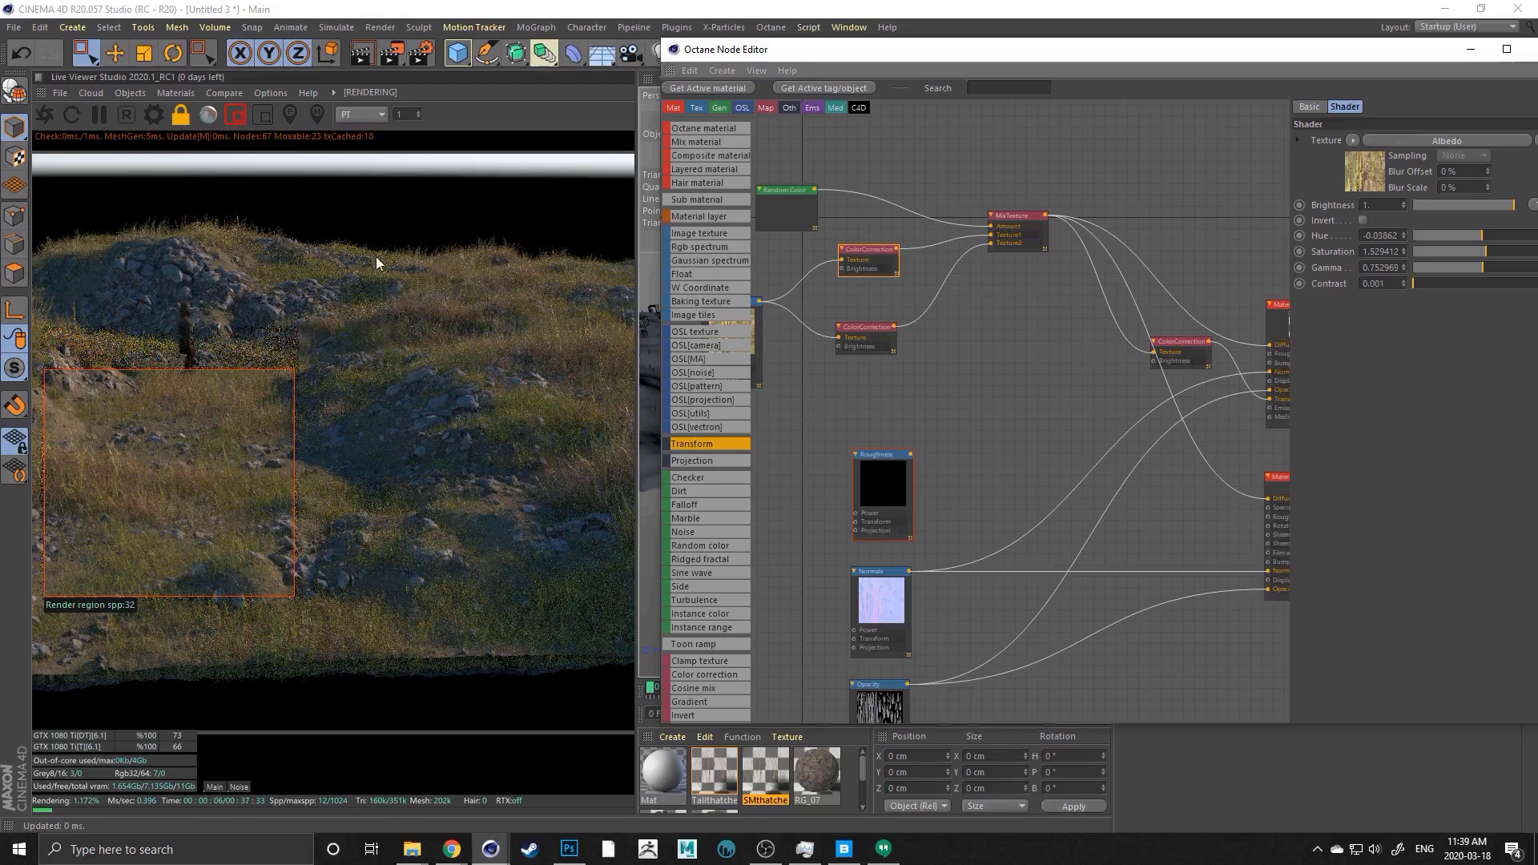
# Redraw the render region over the upper right grassy hillside and clear the node selection
pyautogui.moveTo(371, 240); pyautogui.dragTo(635, 395)
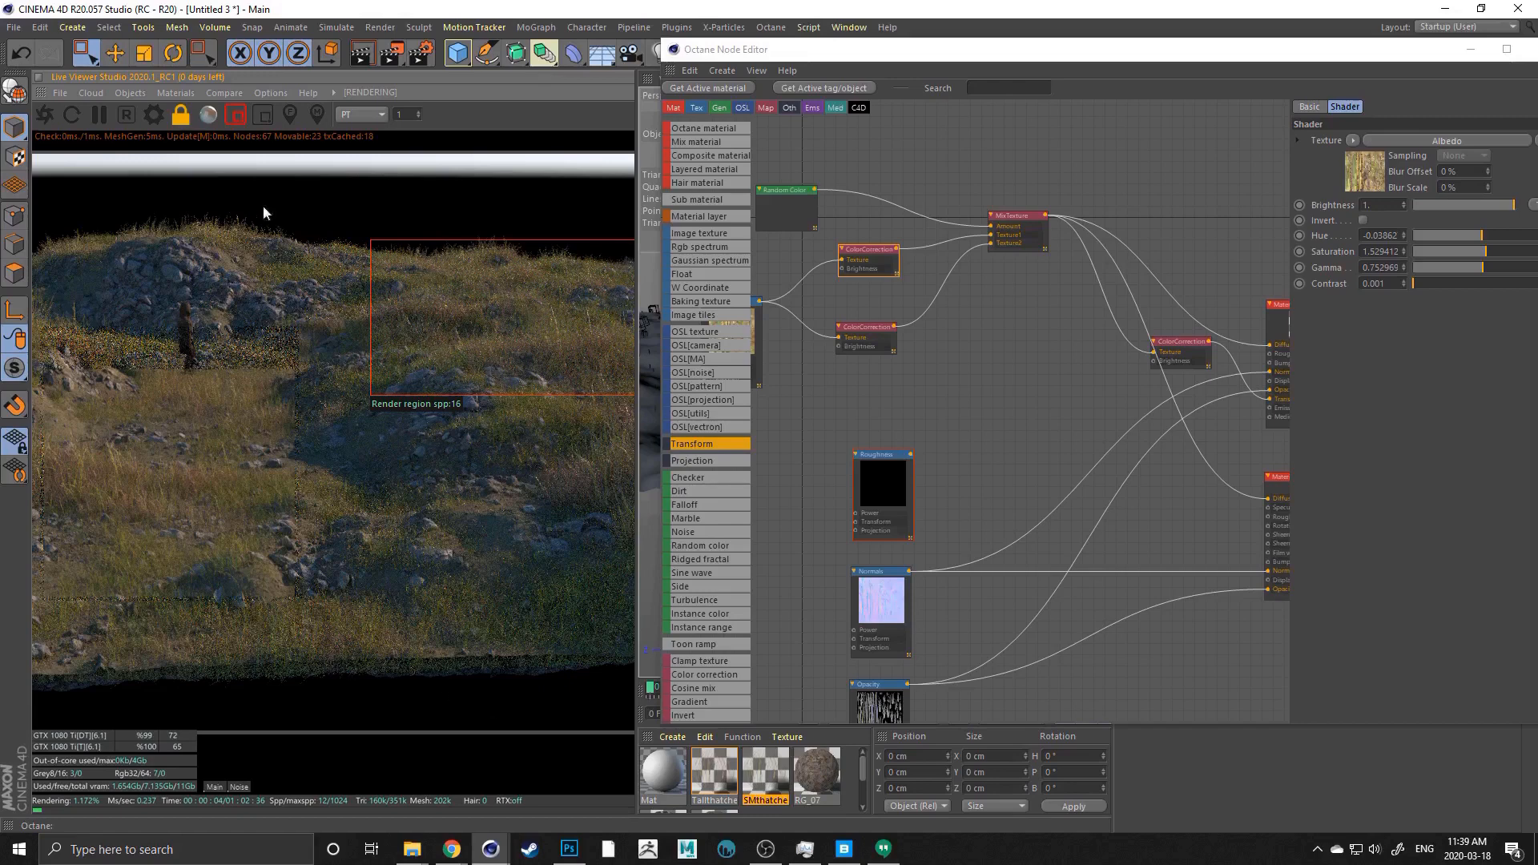
pyautogui.click(1023, 388)
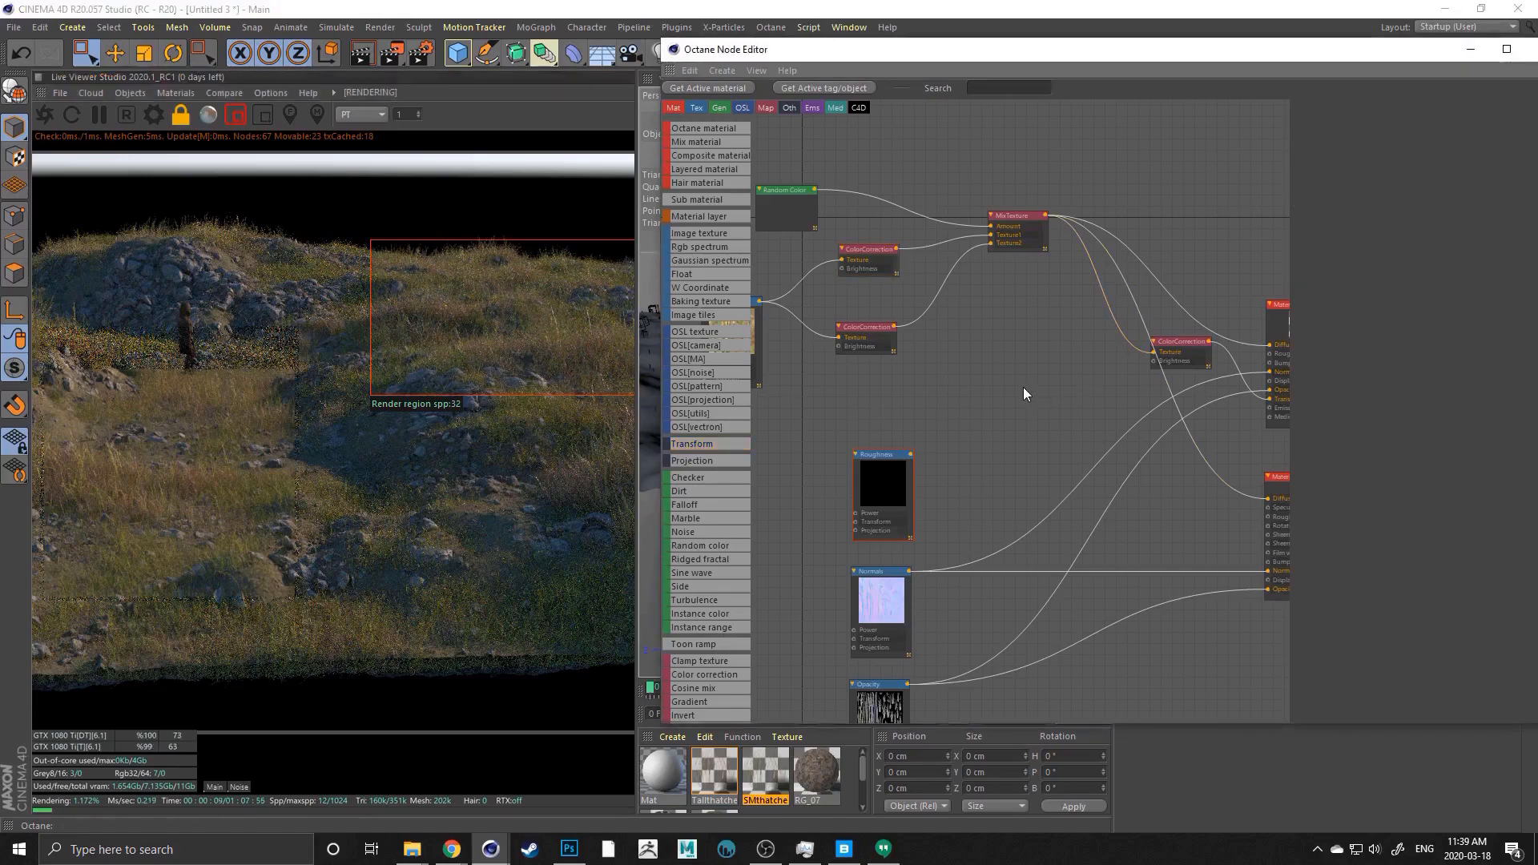